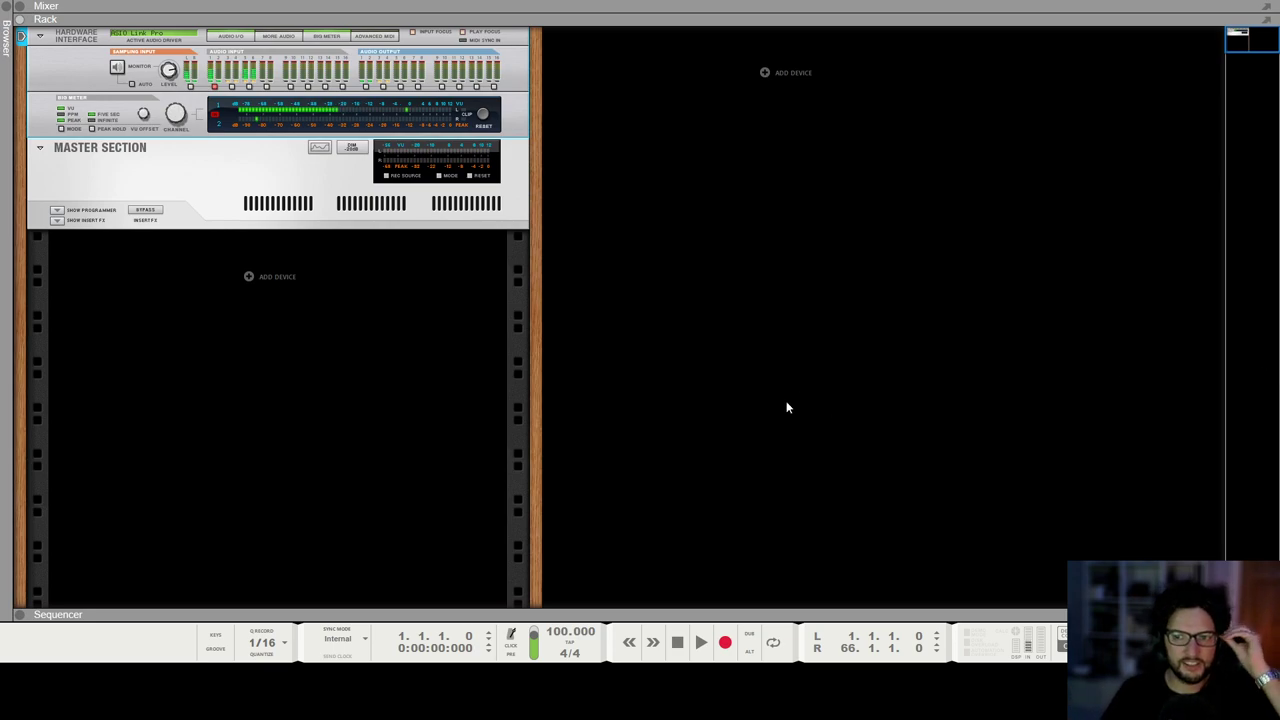
Step: Set the song tempo to 115 BPM
double_click(558, 631)
type("1115")
key("Return")
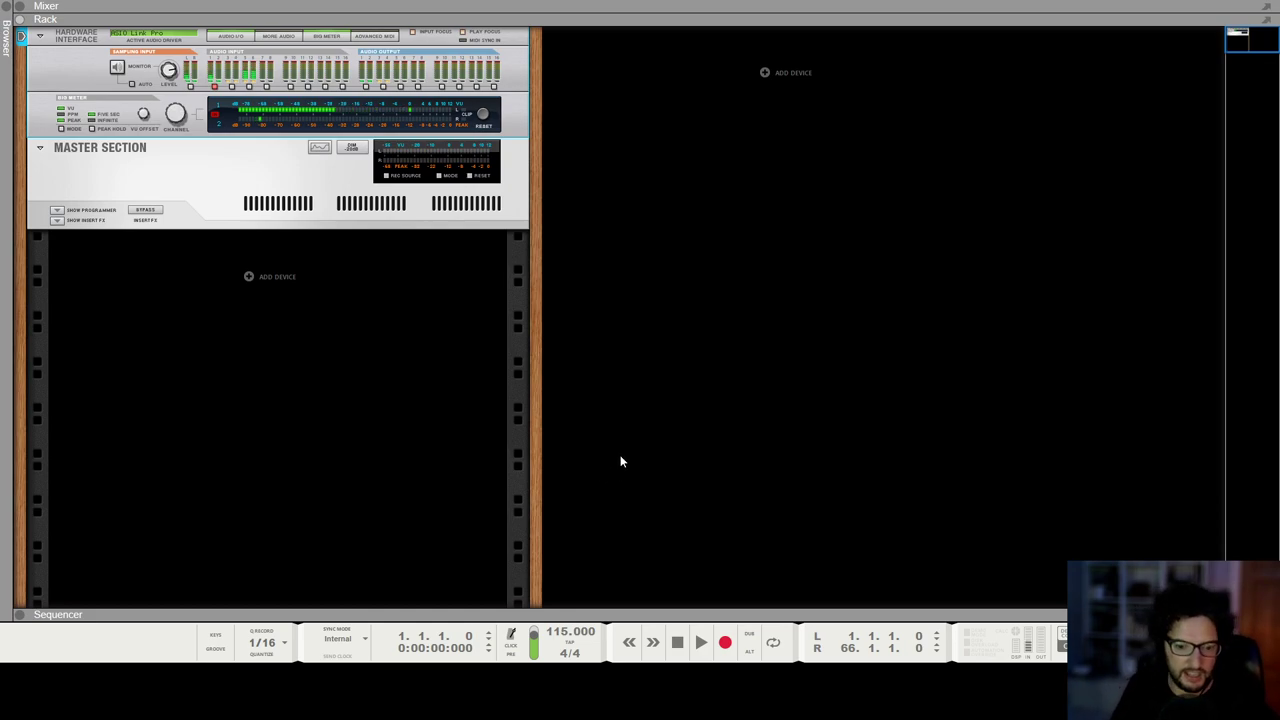
Step: Add a Monotone Bass Synthesizer instrument to the rack
right_click(280, 286)
mouse_move(386, 392)
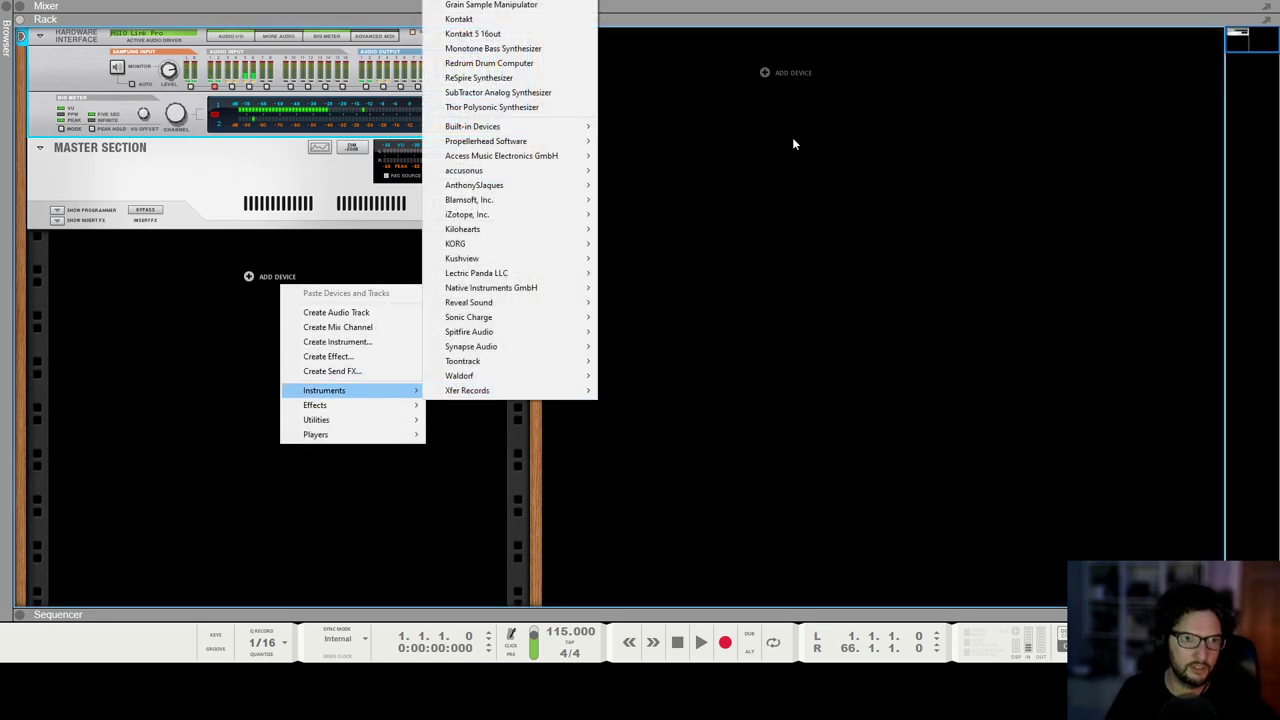
left_click(515, 52)
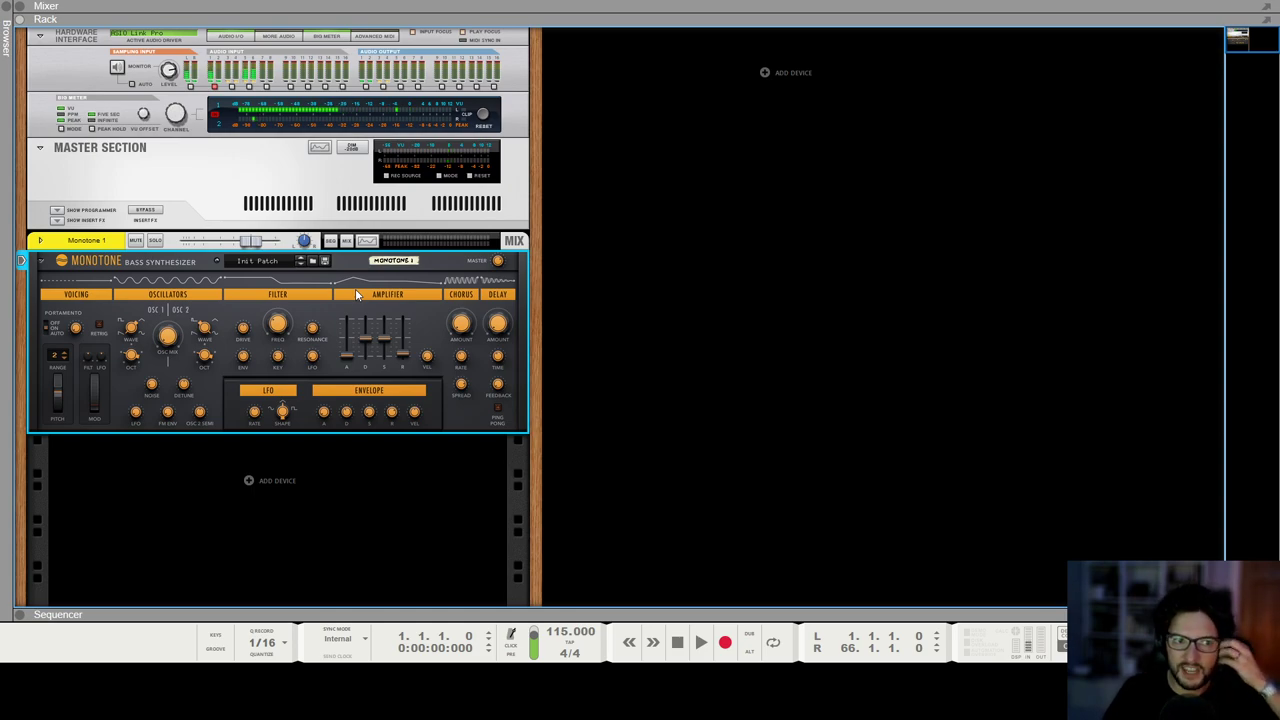
Step: Delete the single Monotone synthesizer together with its mix channel from the rack
left_click(106, 243)
right_click(107, 245)
left_click(150, 296)
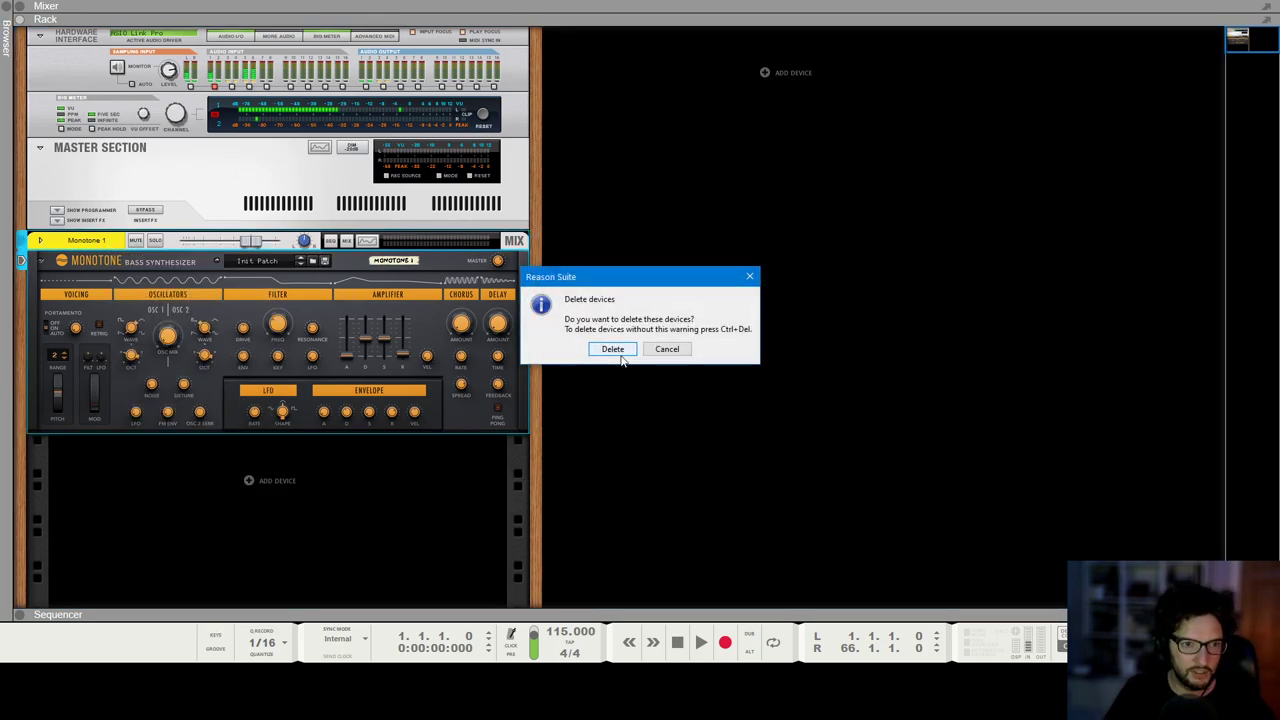
left_click(612, 352)
Step: Add the combinator patch Monotone Poly.cmb from the Tools folder in Patches to the rack below the Master Section
left_click(9, 6)
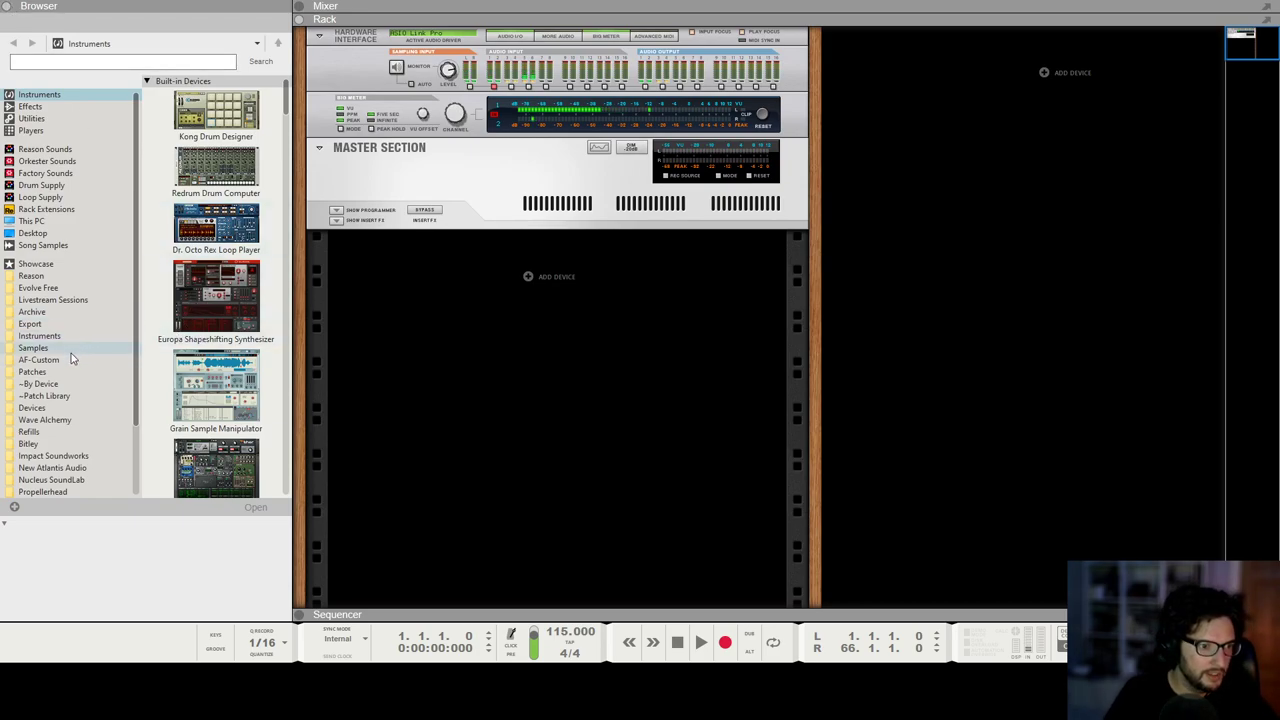
left_click(40, 372)
left_click(212, 180)
double_click(212, 182)
left_click_drag(217, 130, 591, 461)
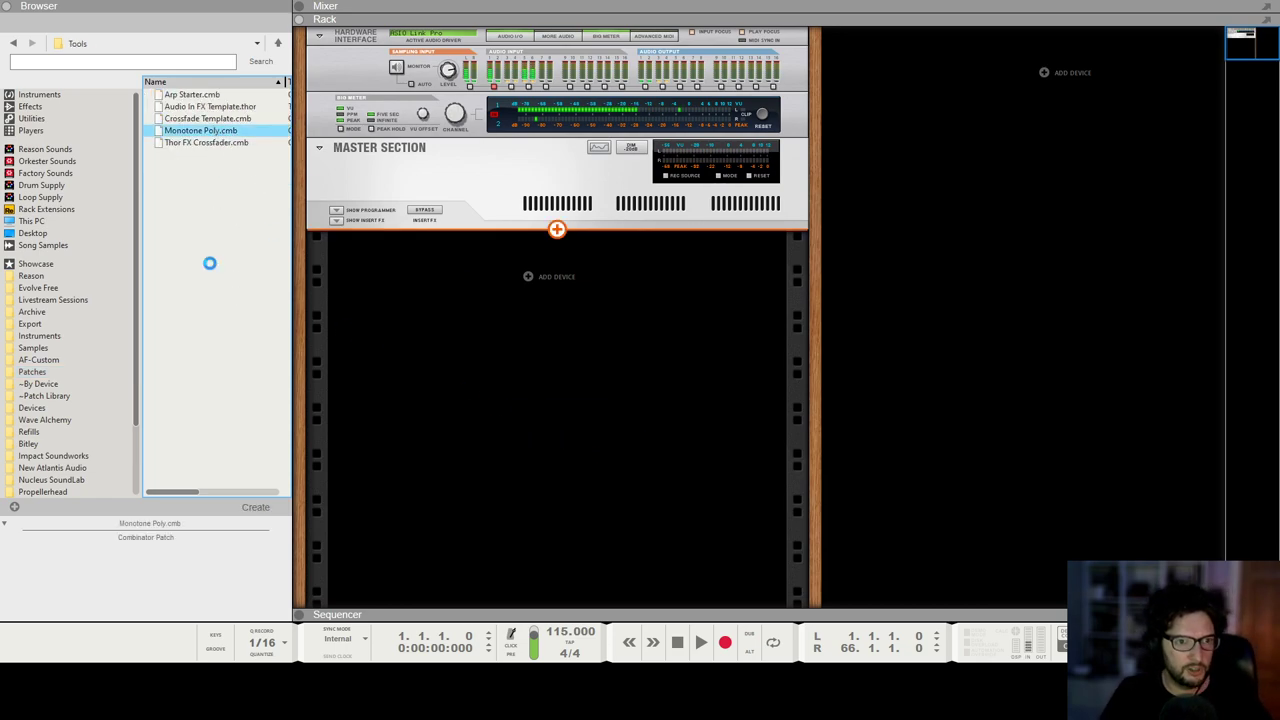
left_click(6, 8)
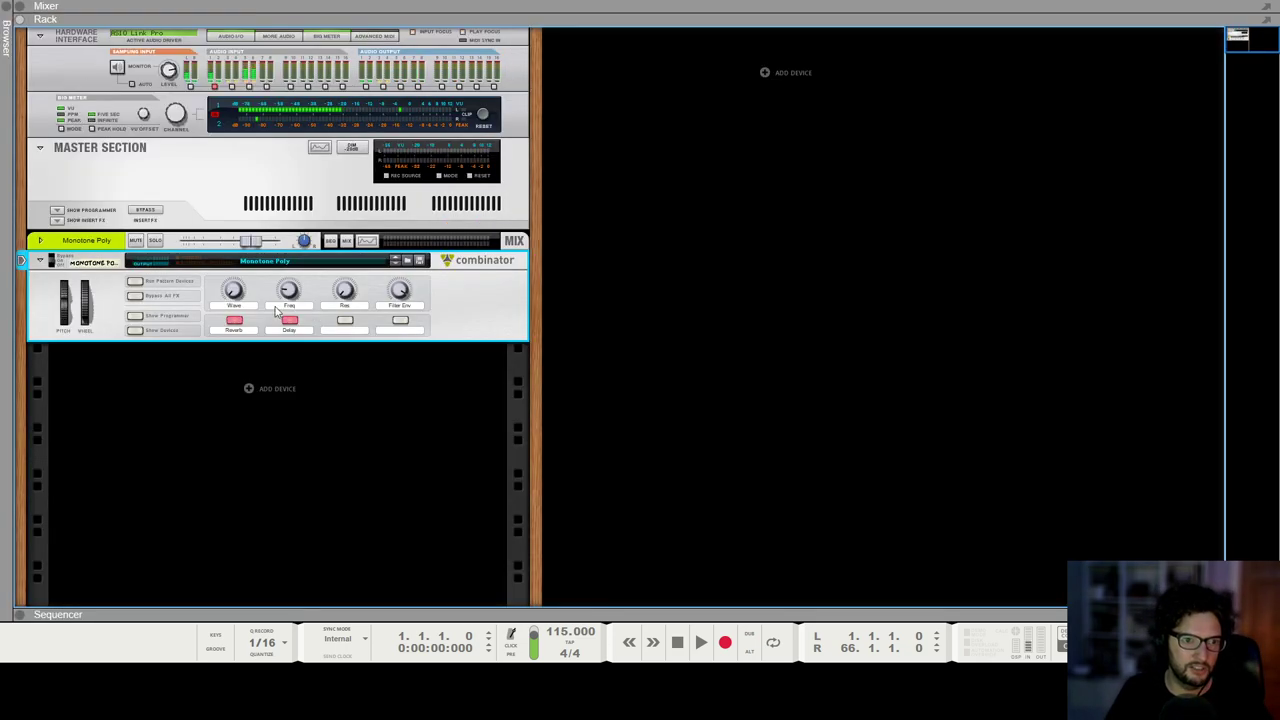
Step: Show the devices inside the Monotone Poly combinator and examine its Distributor, mixer, reverb, echo and Monotone synths
left_click(134, 337)
scroll(320, 360, "down", 20)
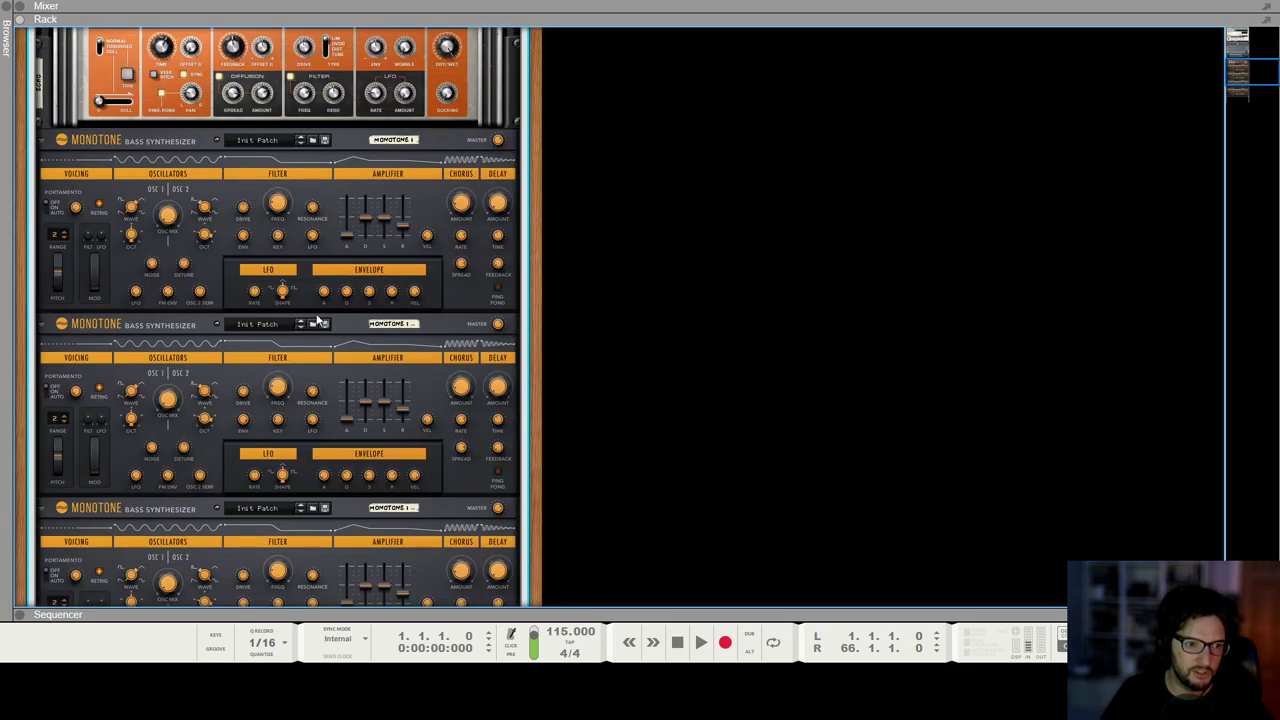
scroll(305, 382, "up", 15)
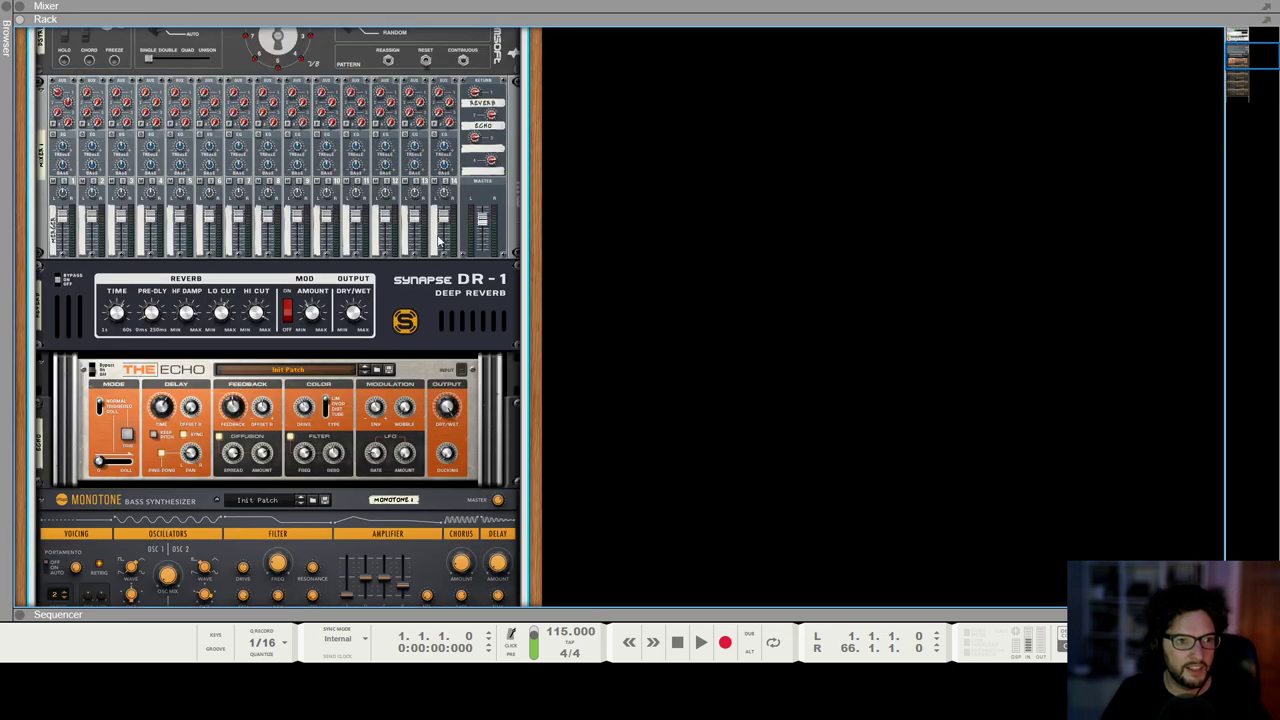
scroll(318, 233, "up", 1)
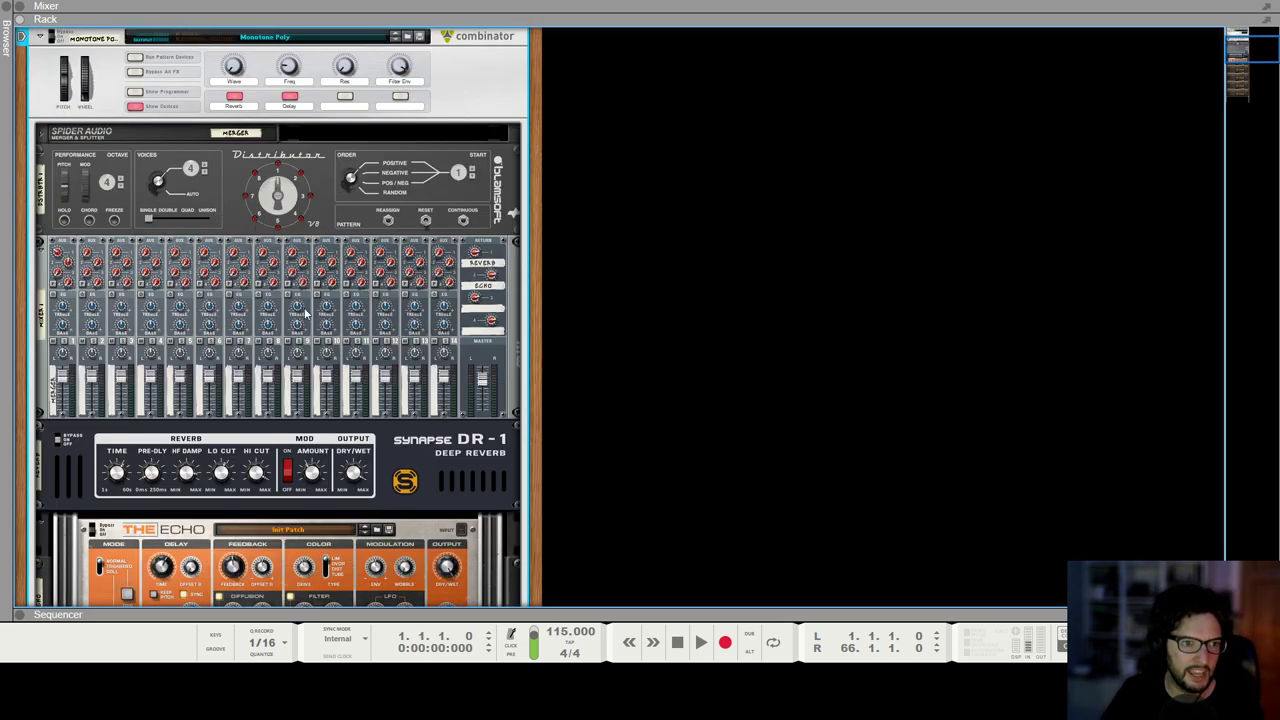
scroll(518, 390, "down", 3)
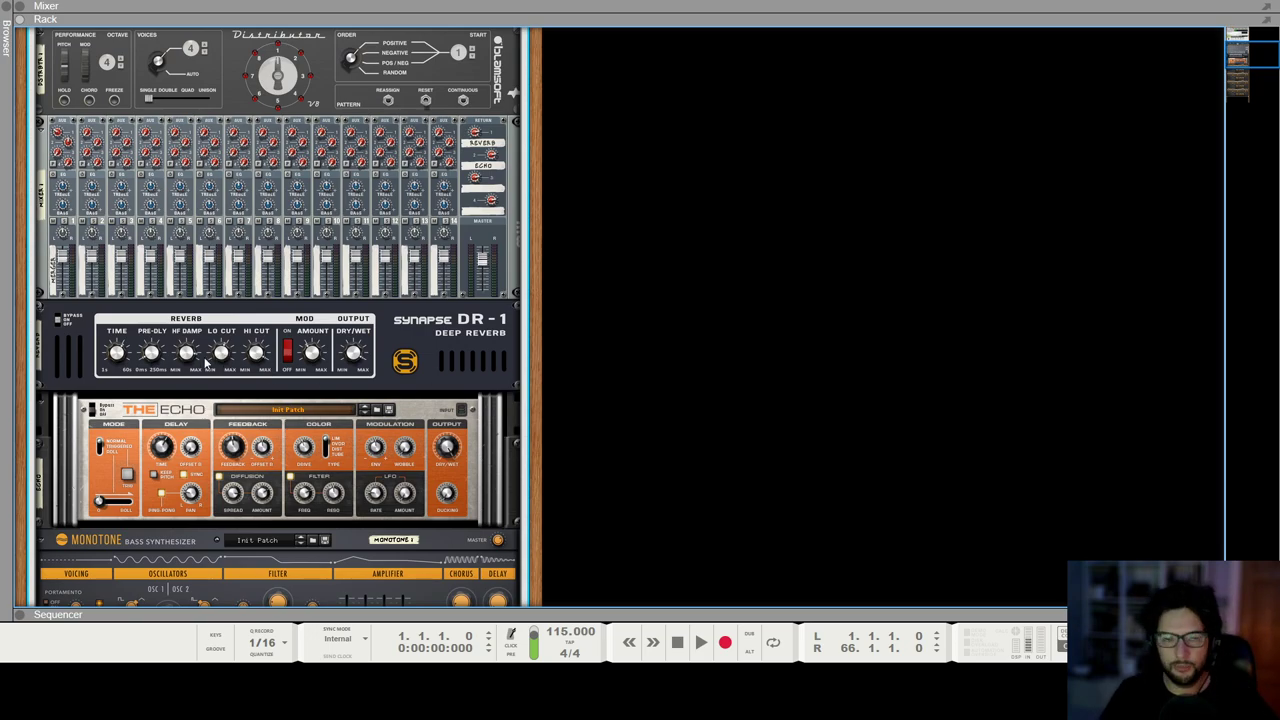
scroll(217, 362, "up", 5)
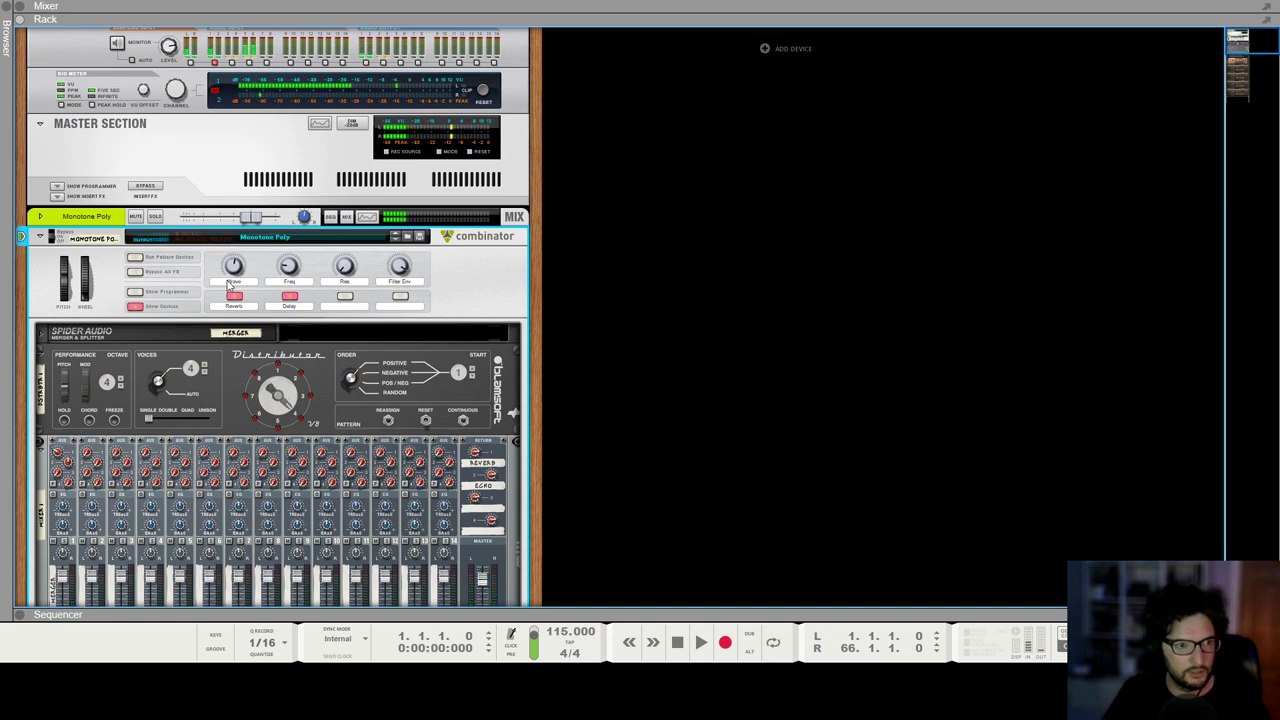
scroll(265, 320, "down", 6)
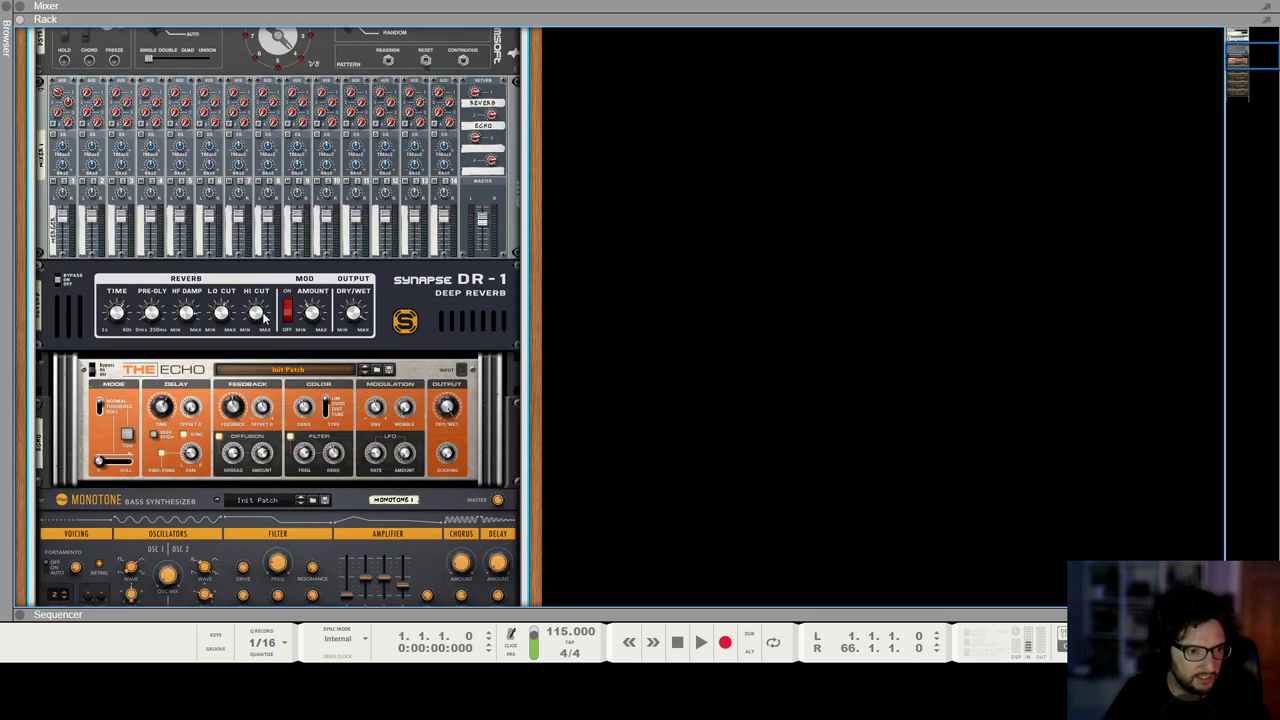
scroll(265, 318, "up", 5)
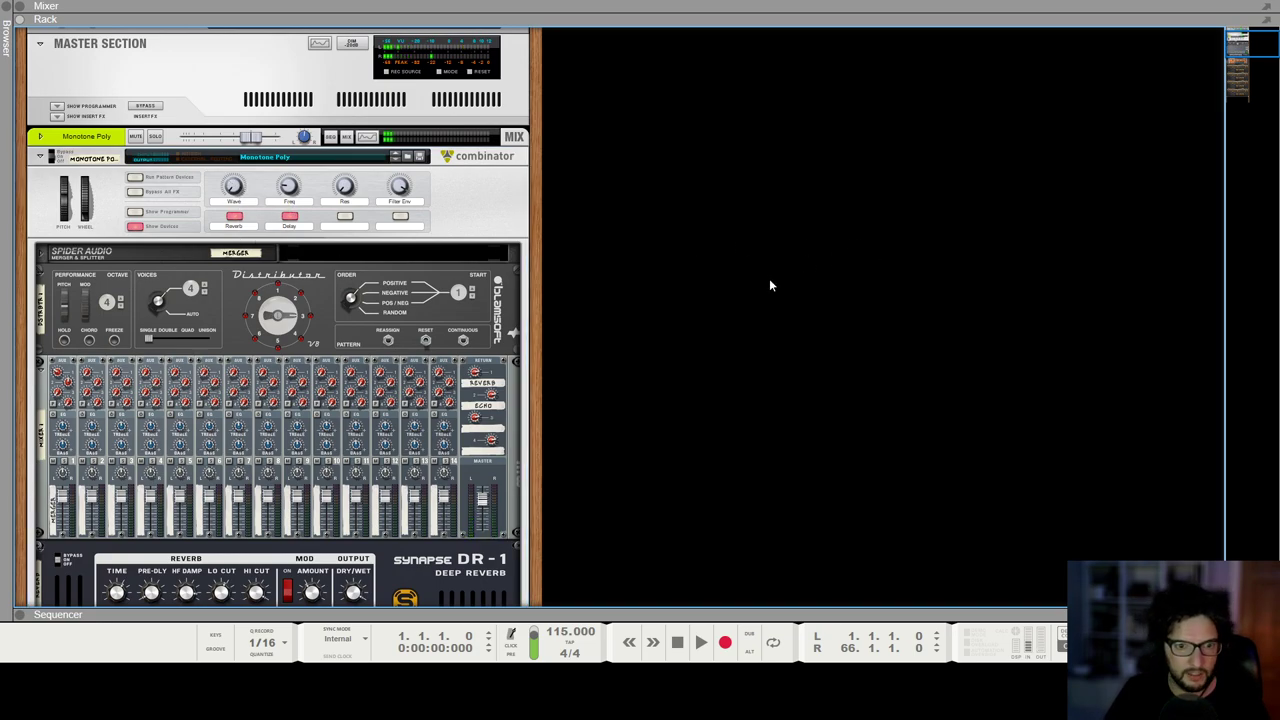
Step: Lower the Monotone Poly channel's fader slightly in the mixer and return to the full rack view
key("F5+F6+F7")
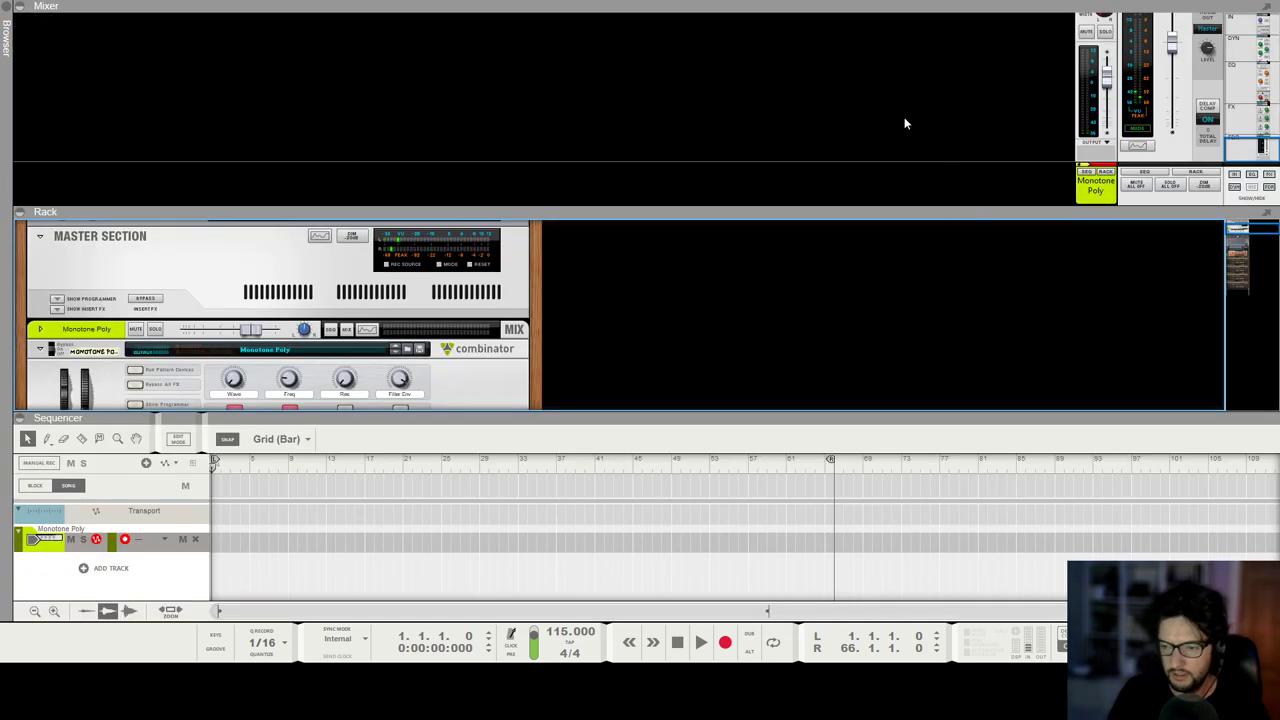
left_click_drag(1108, 68, 1120, 85)
left_click(807, 322)
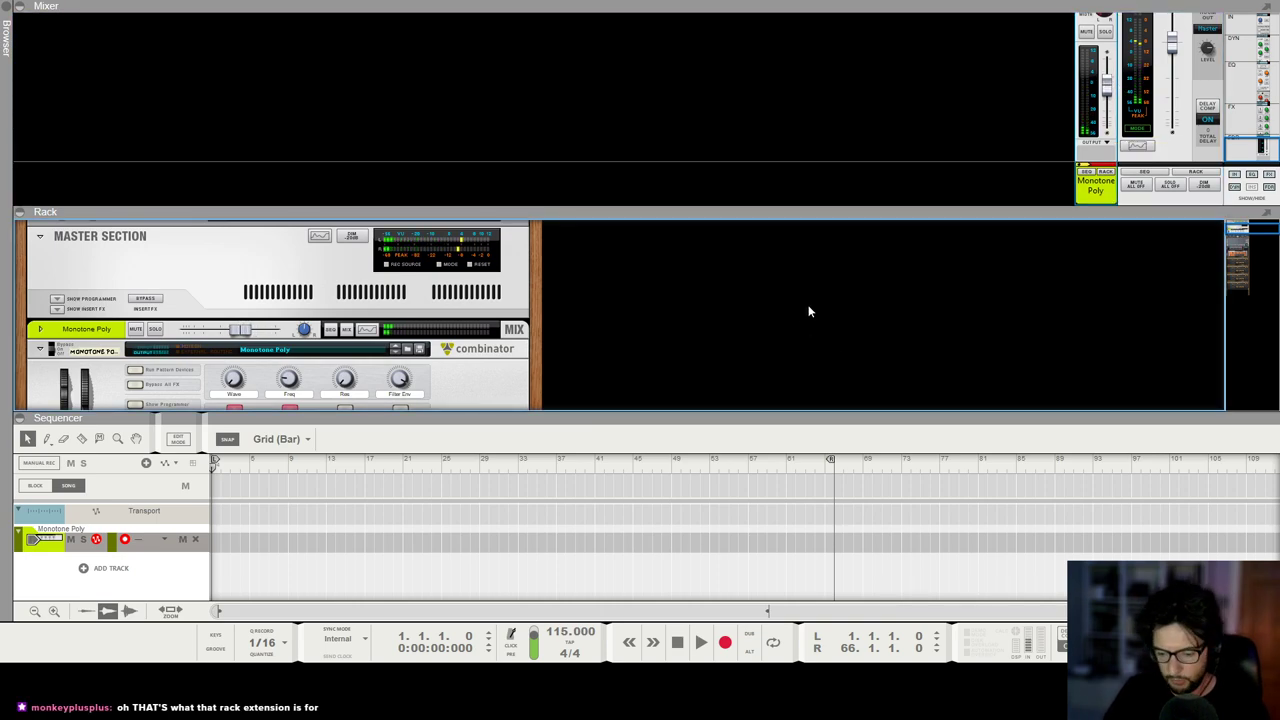
key("F6")
Step: Add an MClass Maximizer after the Master Section, with Soft Clip turned on and its amount adjusted
scroll(234, 260, "up", 2)
right_click(113, 171)
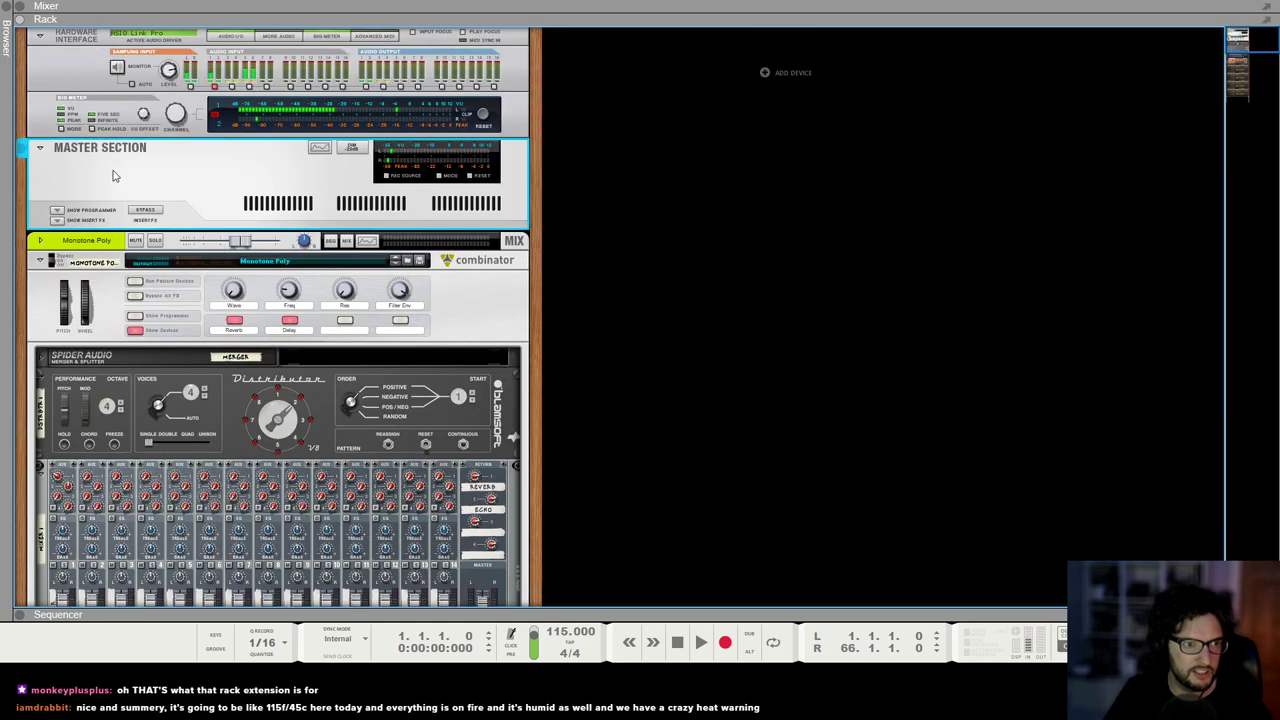
mouse_move(210, 342)
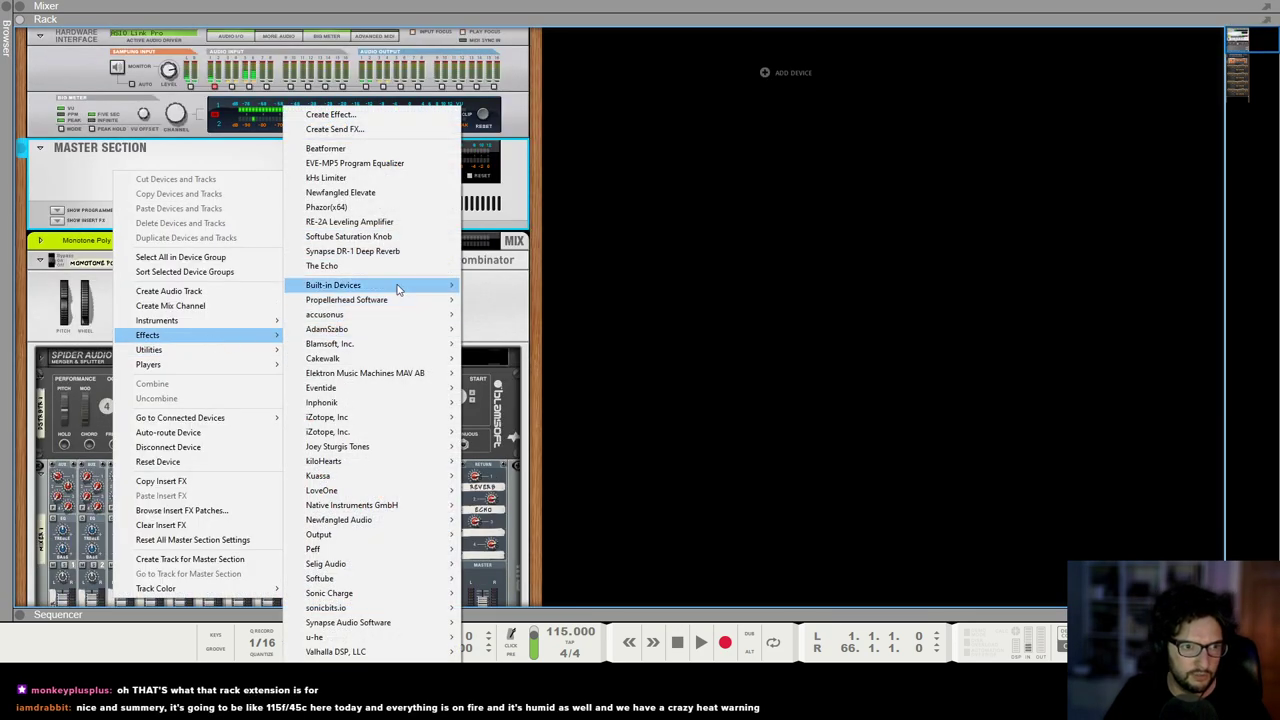
mouse_move(400, 289)
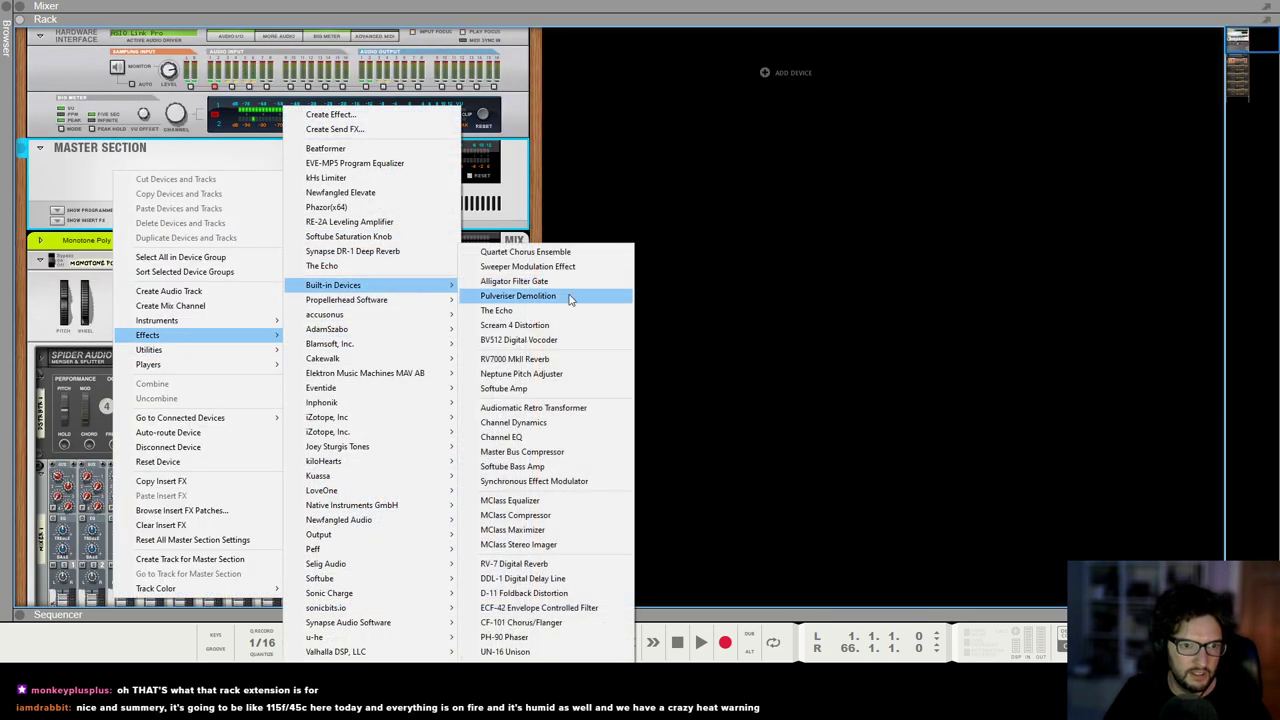
left_click(570, 532)
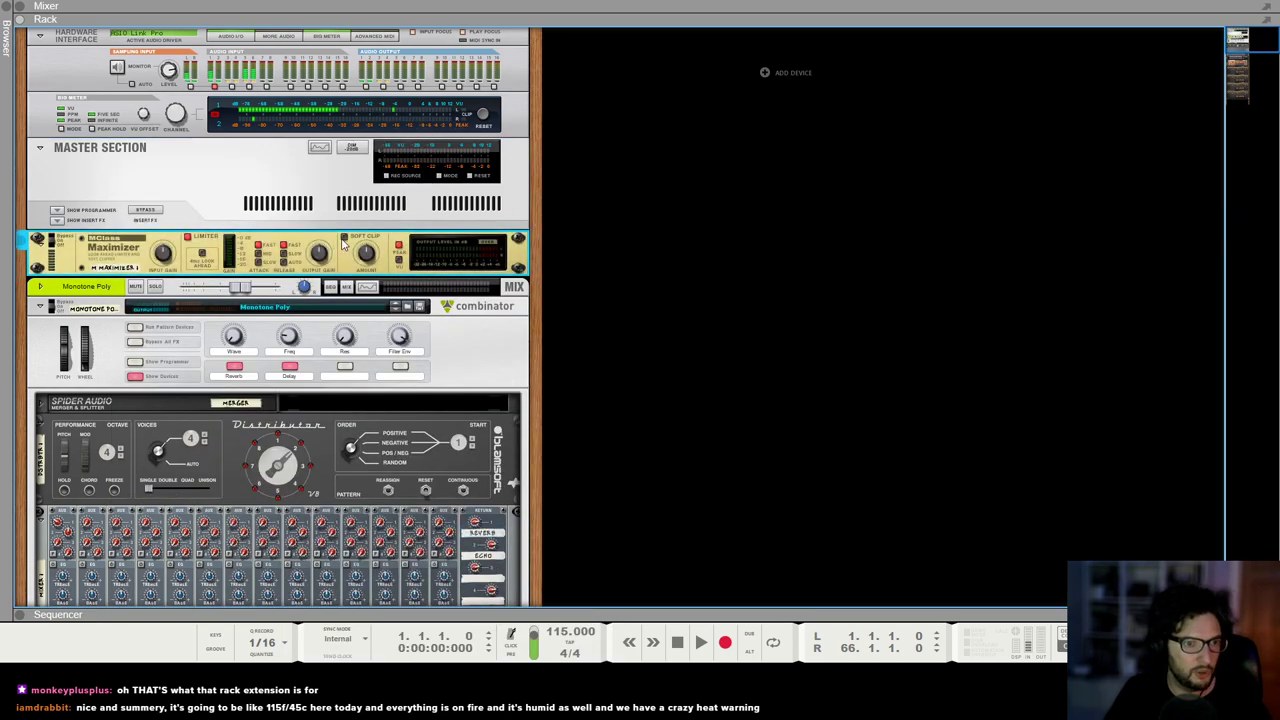
left_click_drag(366, 252, 372, 260)
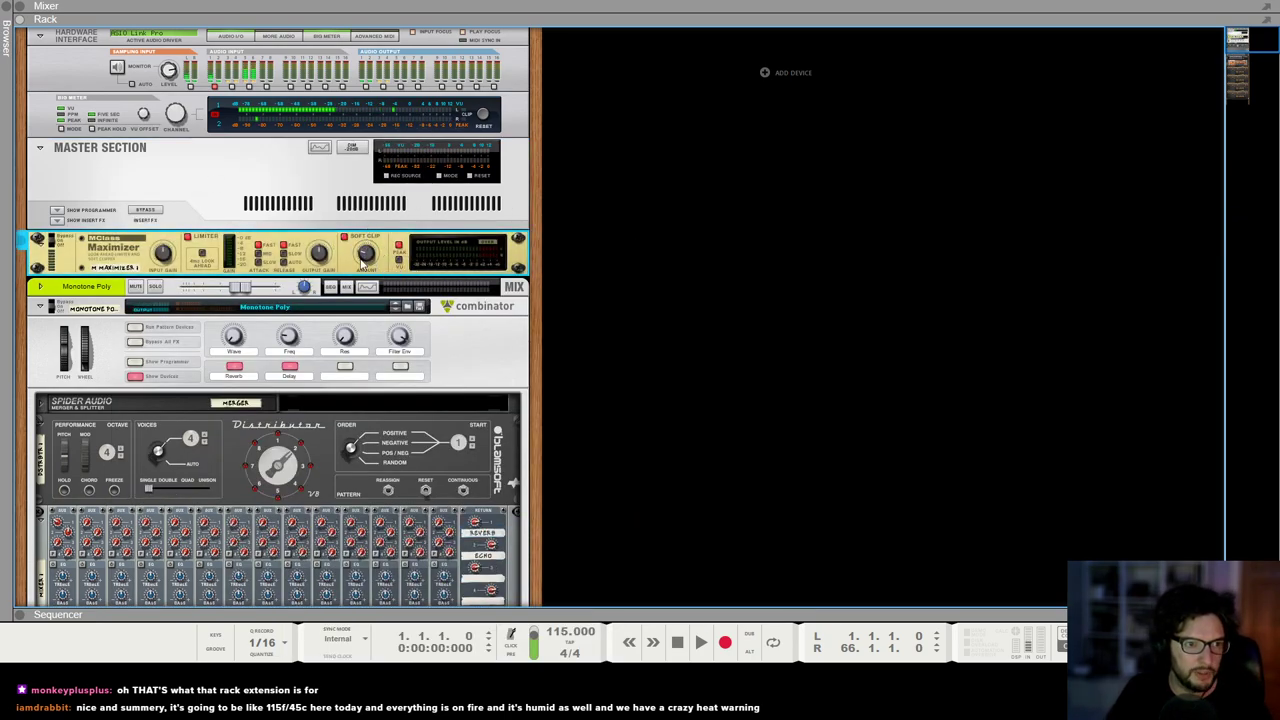
Step: Check the Maximizer's rear cabling between the Master Section and the audio outputs, and adjust its output gain
key("Tab")
left_click_drag(491, 203, 355, 63)
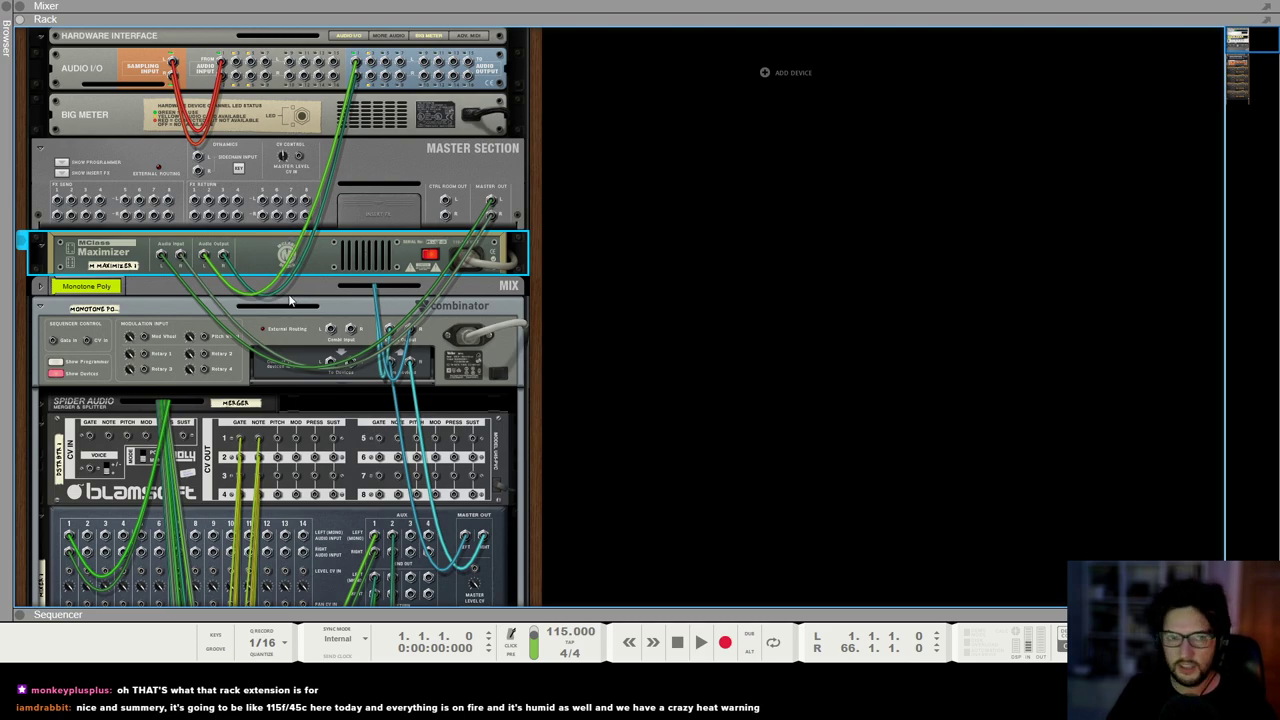
key("Tab")
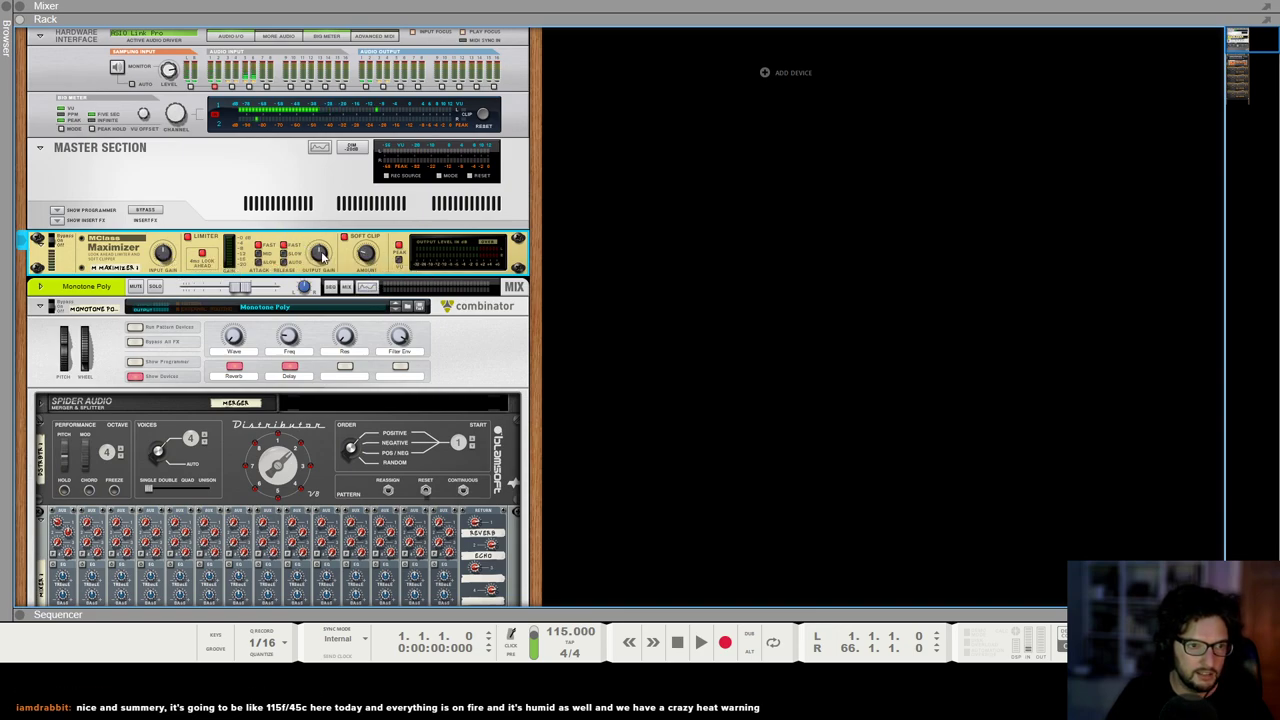
left_click_drag(322, 246, 316, 236)
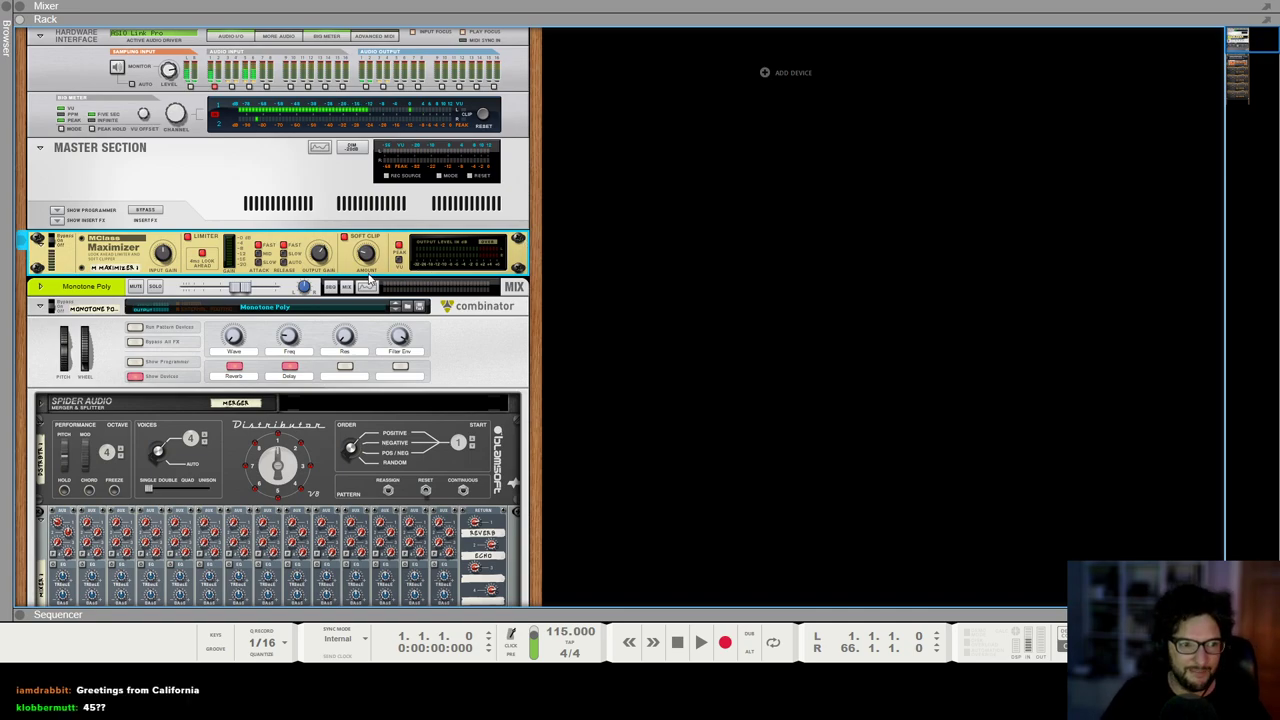
Step: Examine the Monotone Poly combinator's device chain from the Distributor and mixer down through the effects to the stacked Monotone synths
scroll(367, 276, "down", 2)
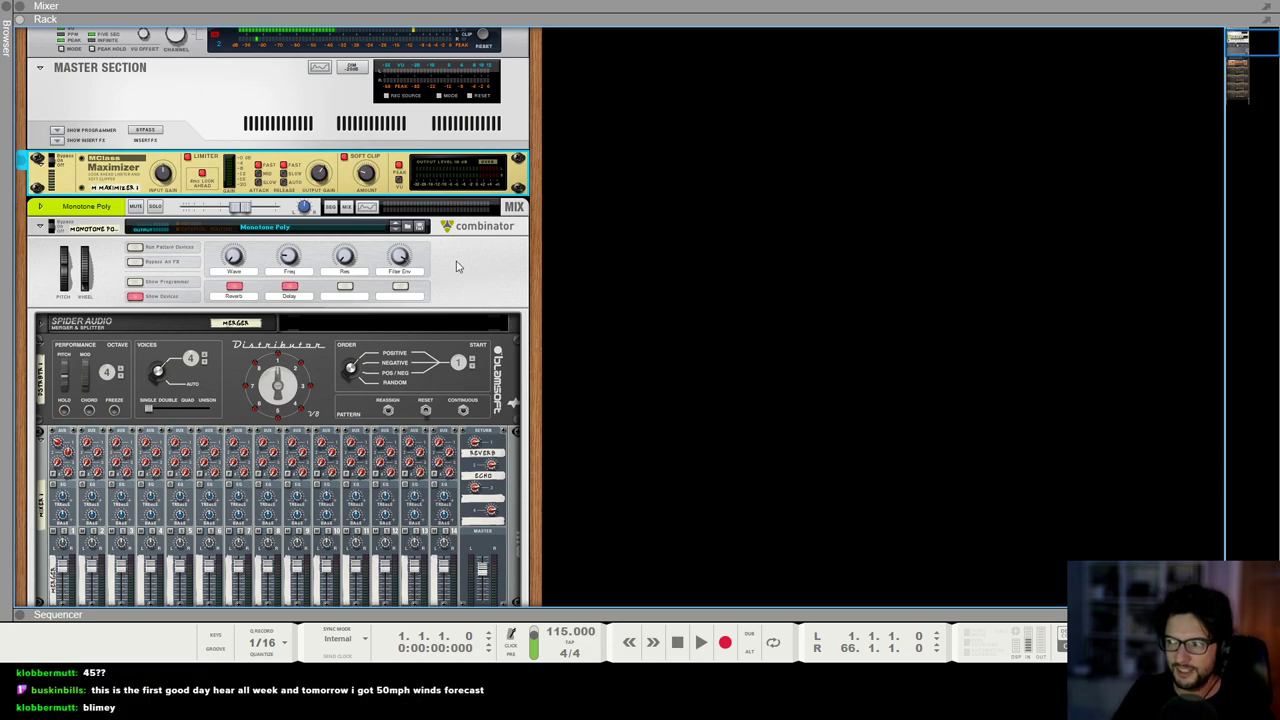
scroll(448, 250, "down", 1)
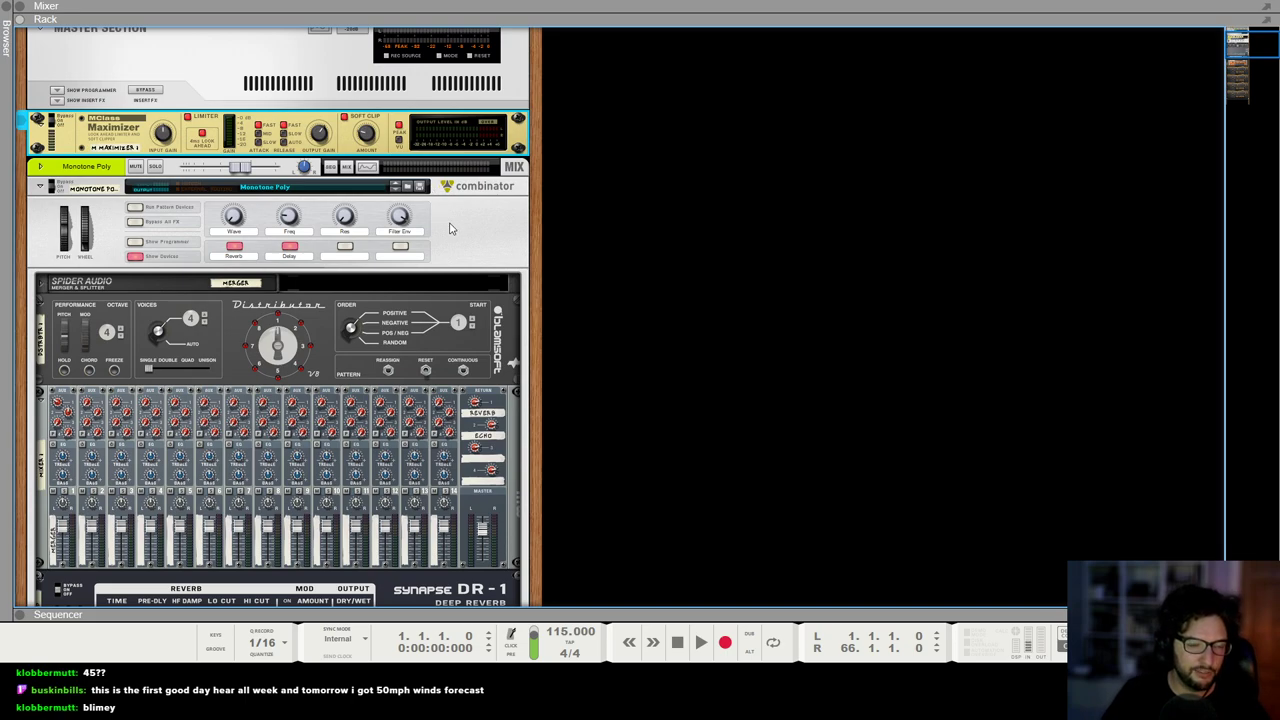
left_click(449, 229)
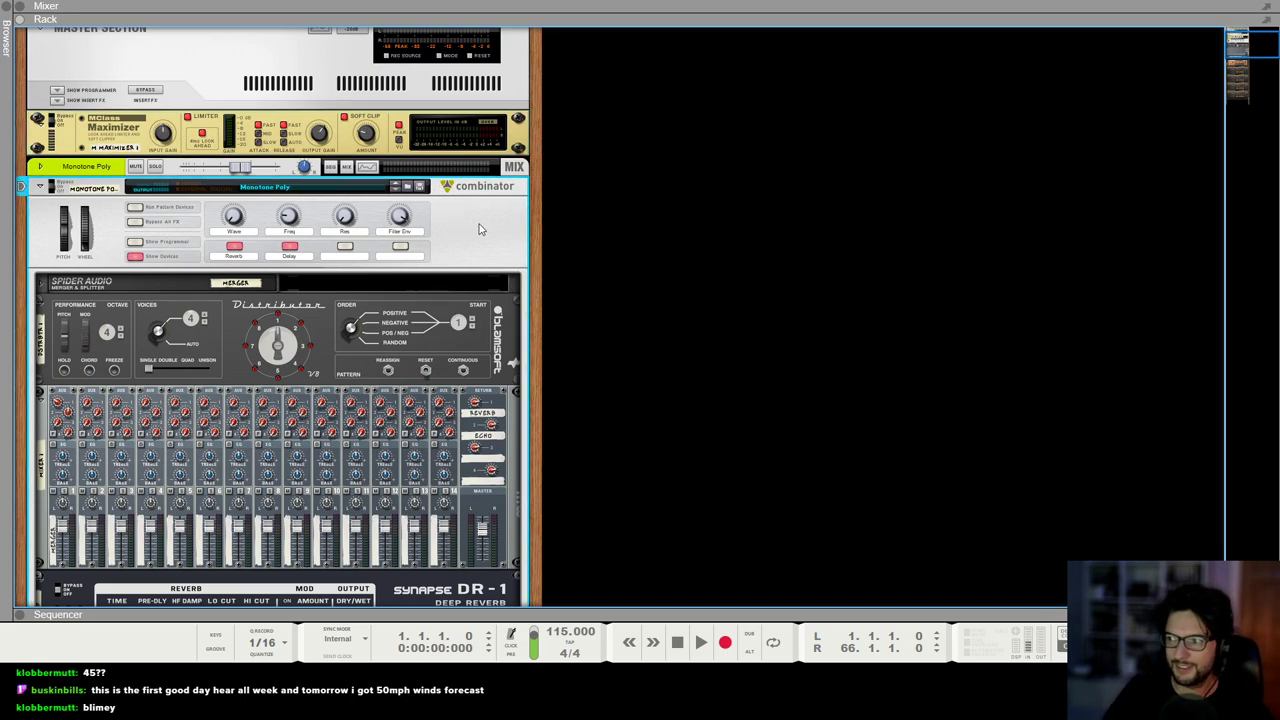
scroll(479, 229, "down", 1)
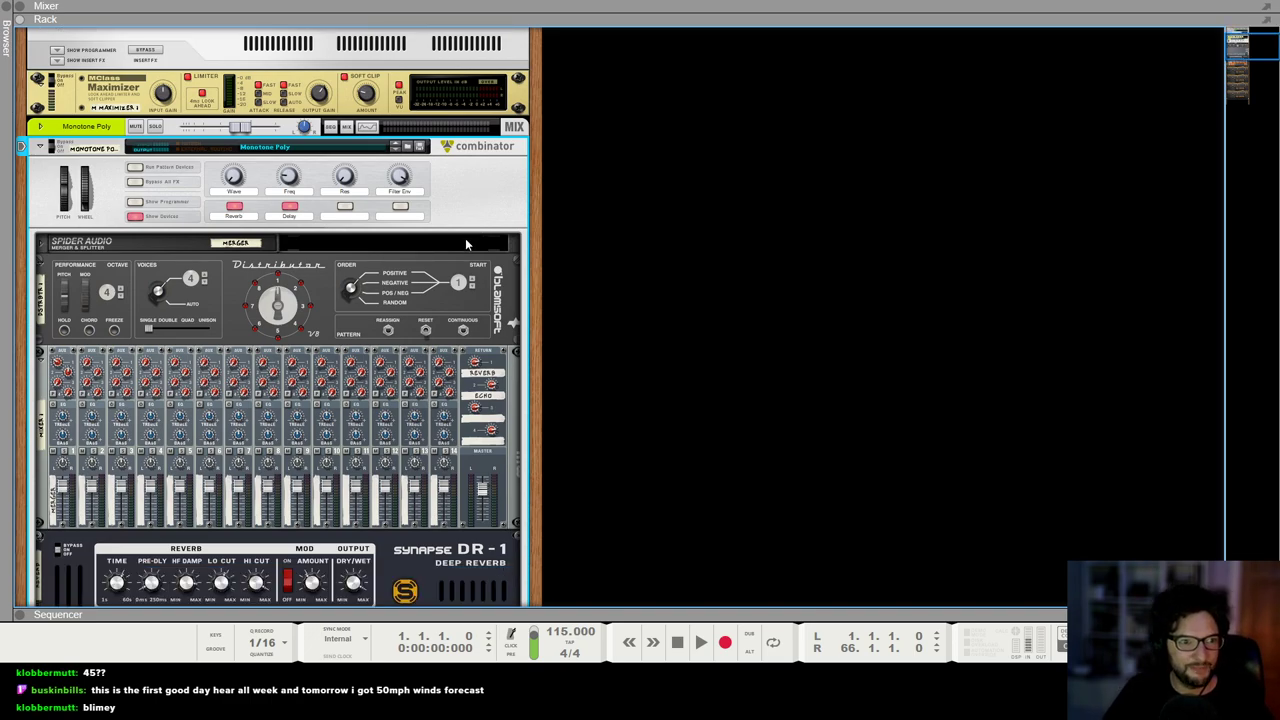
scroll(465, 243, "down", 2)
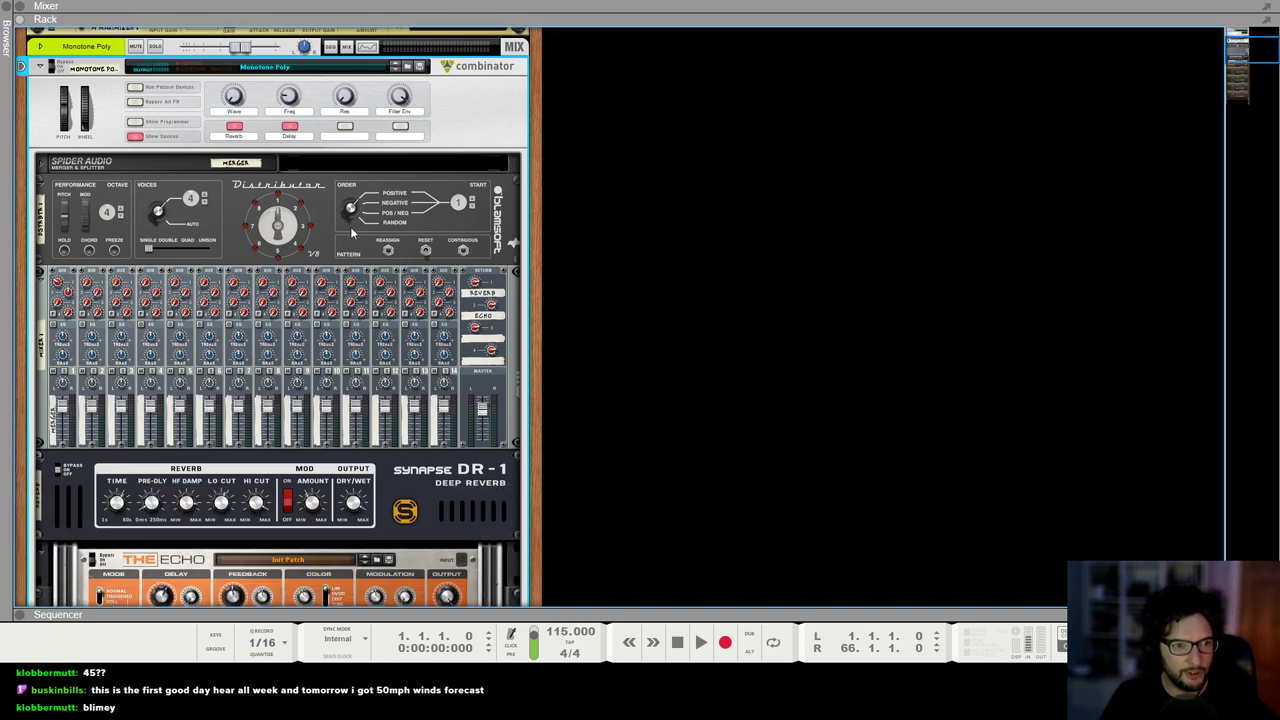
scroll(349, 252, "down", 1)
left_click(285, 133)
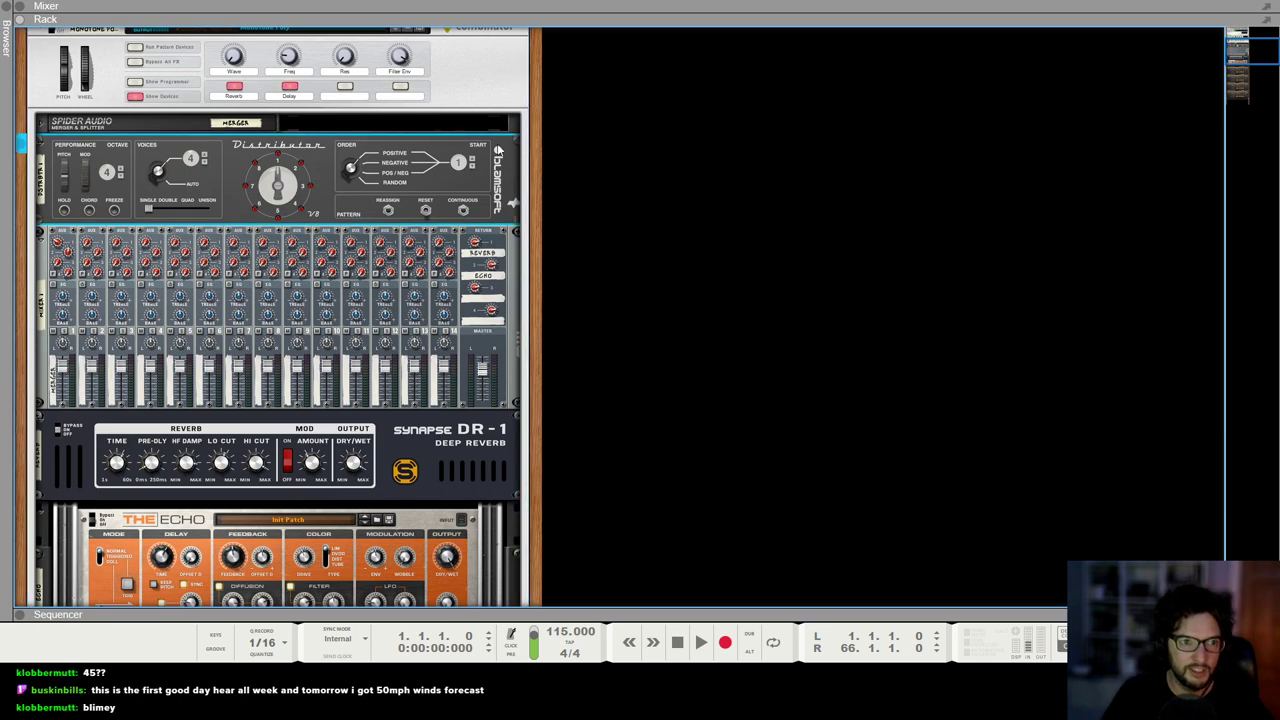
scroll(344, 130, "down", 8)
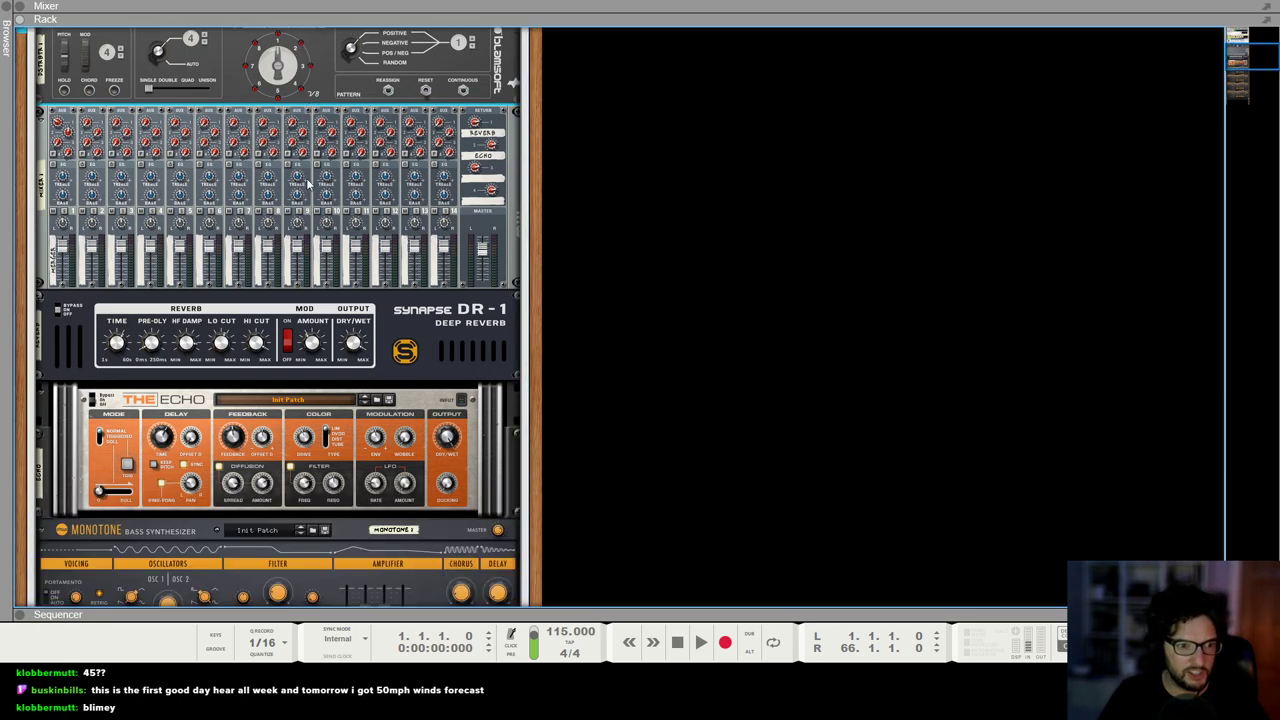
scroll(238, 427, "down", 3)
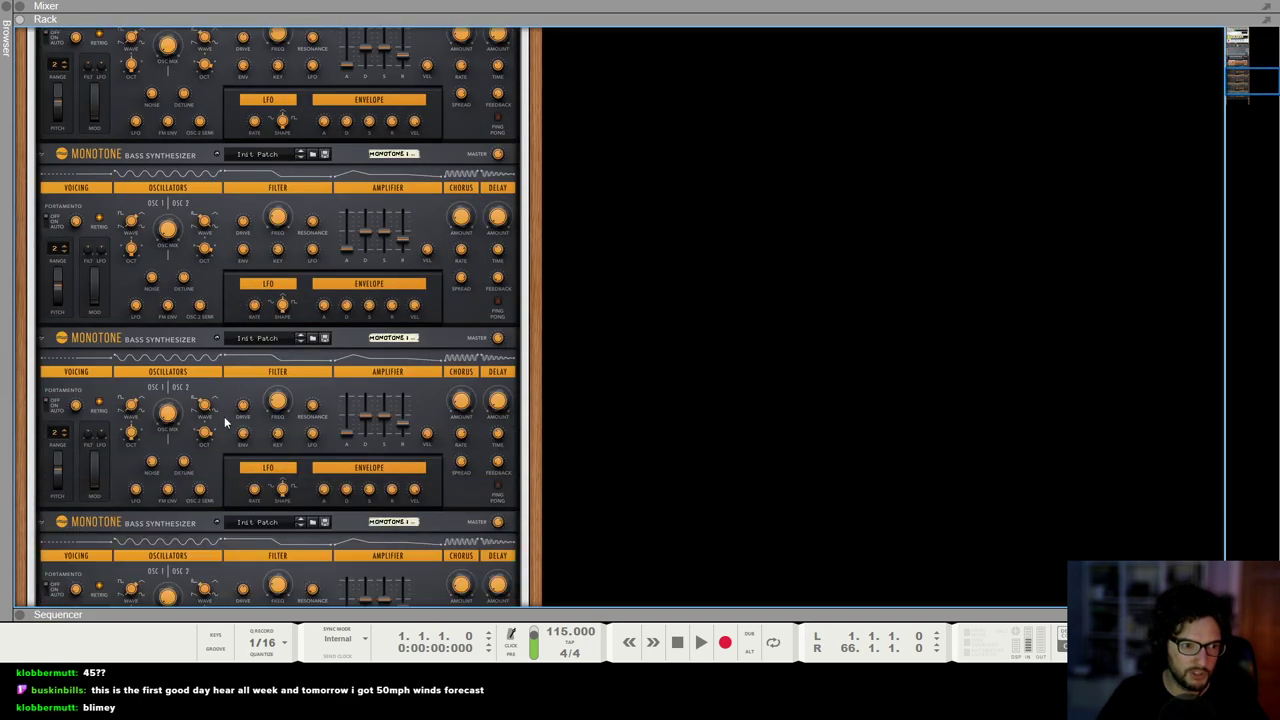
scroll(231, 495, "down", 2)
scroll(231, 285, "up", 5)
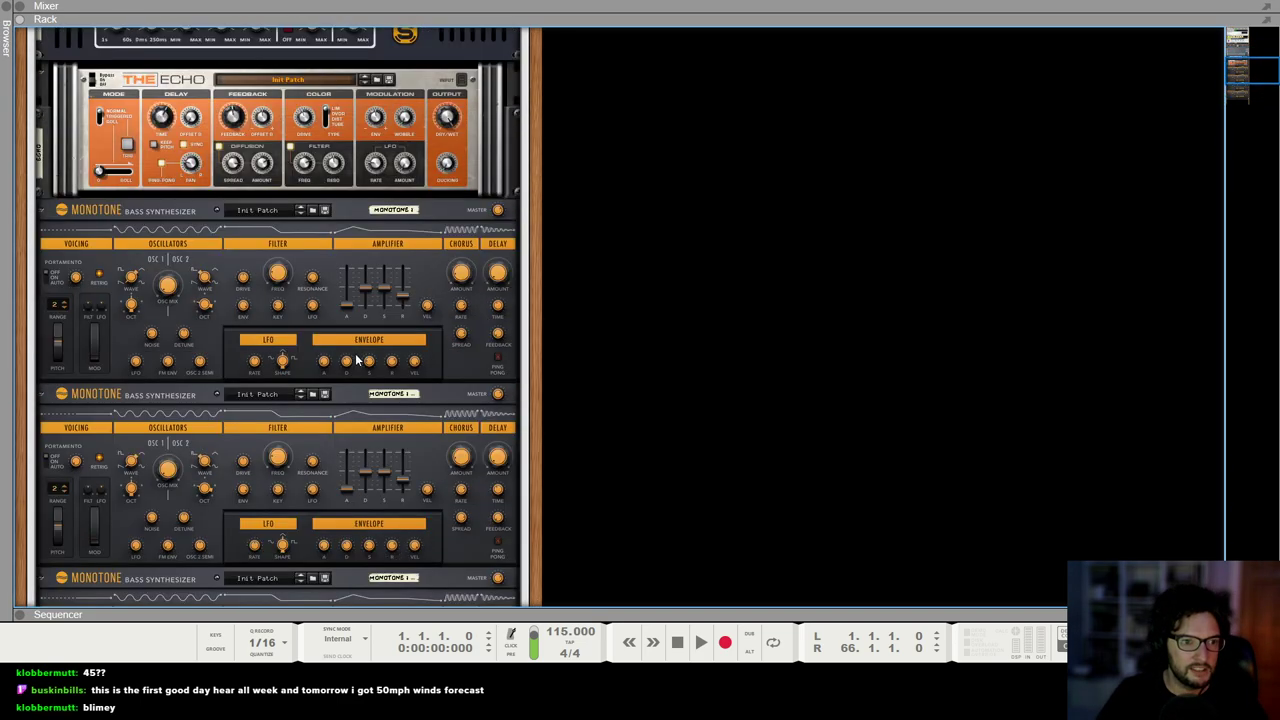
Step: Examine the rear cabling between the Distributor's gate and note outputs, the Monotone synths and the mixer
key("Tab")
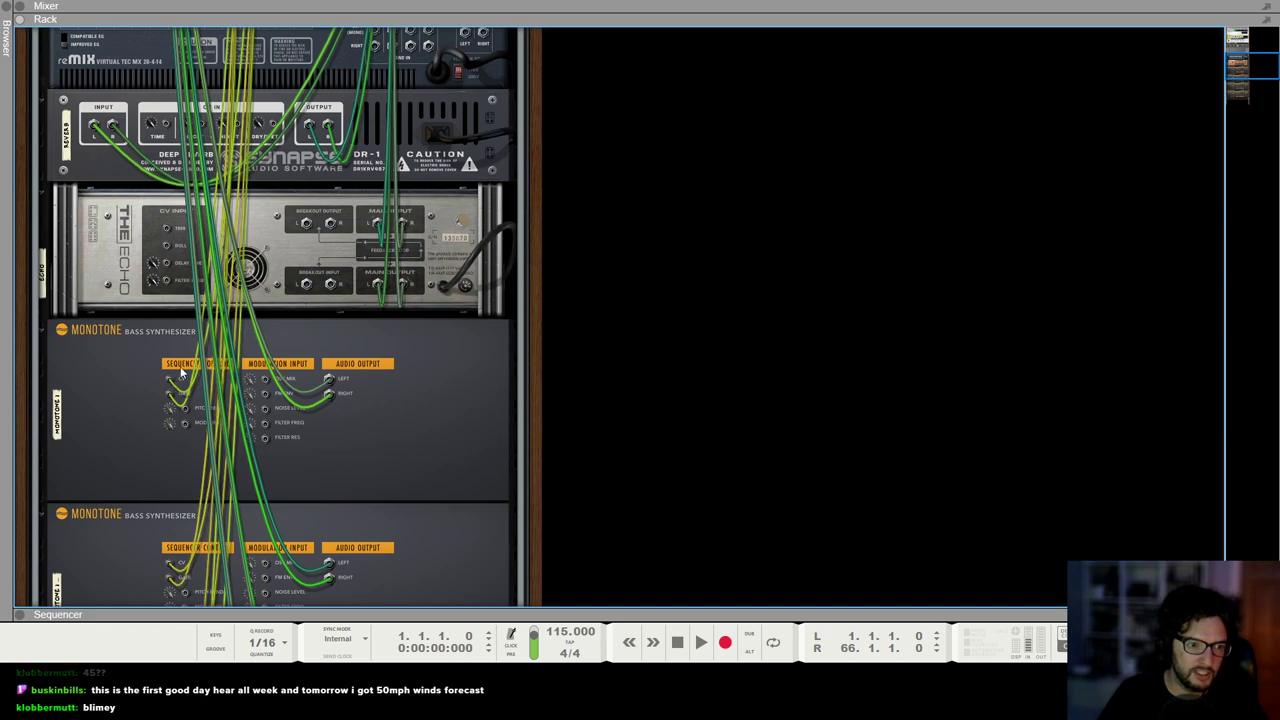
scroll(181, 303, "down", 2)
scroll(189, 424, "down", 2)
scroll(158, 519, "up", 4)
scroll(243, 318, "up", 7)
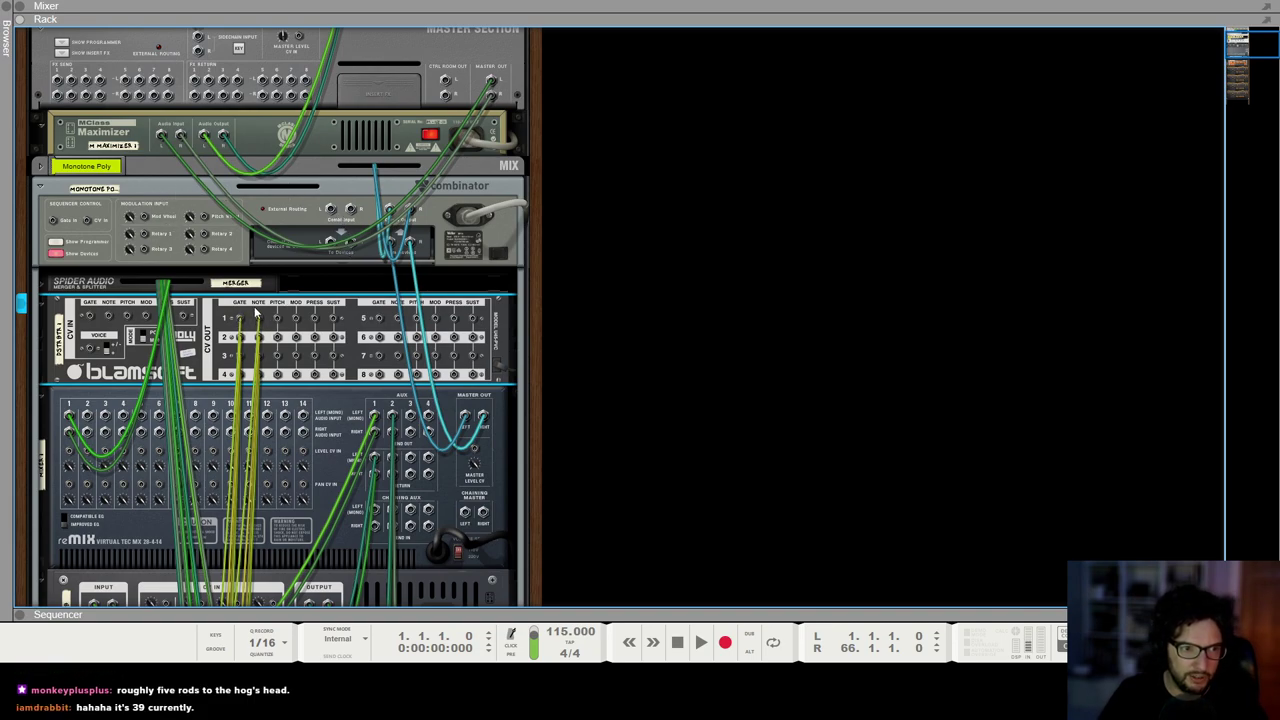
Step: Follow the rear cables down to the lowest Monotone synths and turn the rack back to its front
scroll(254, 306, "down", 7)
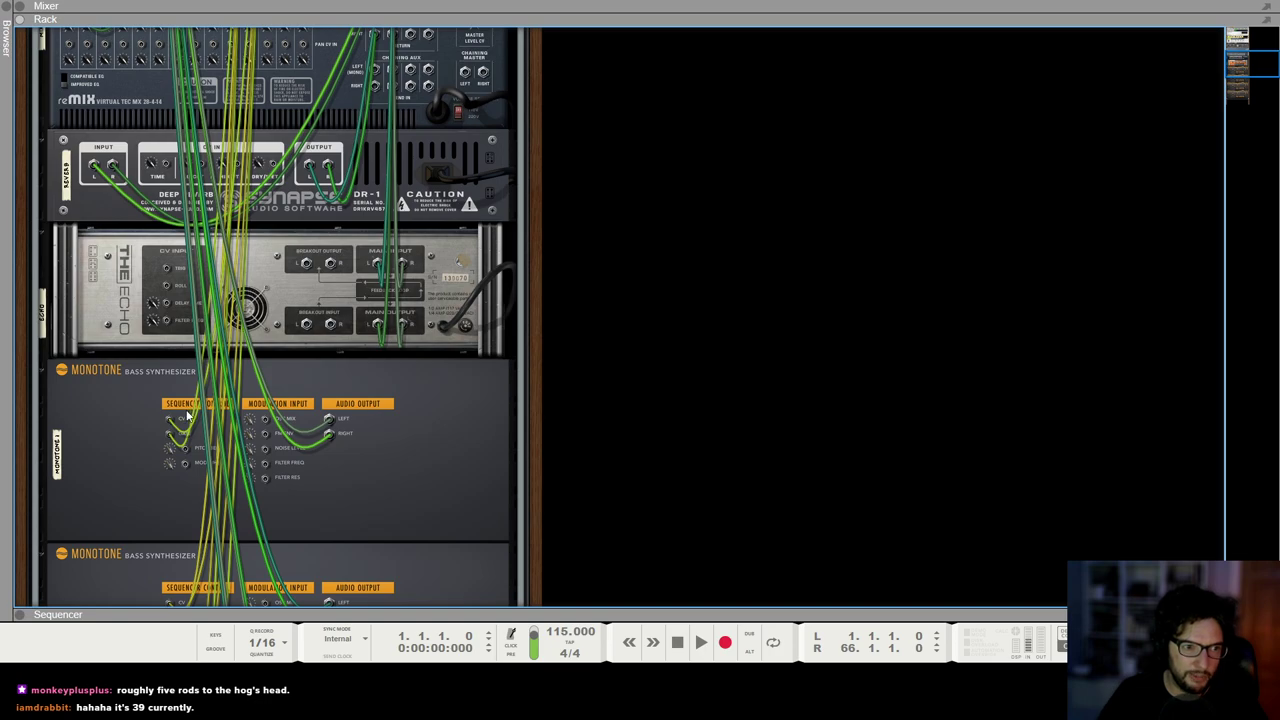
scroll(190, 415, "down", 7)
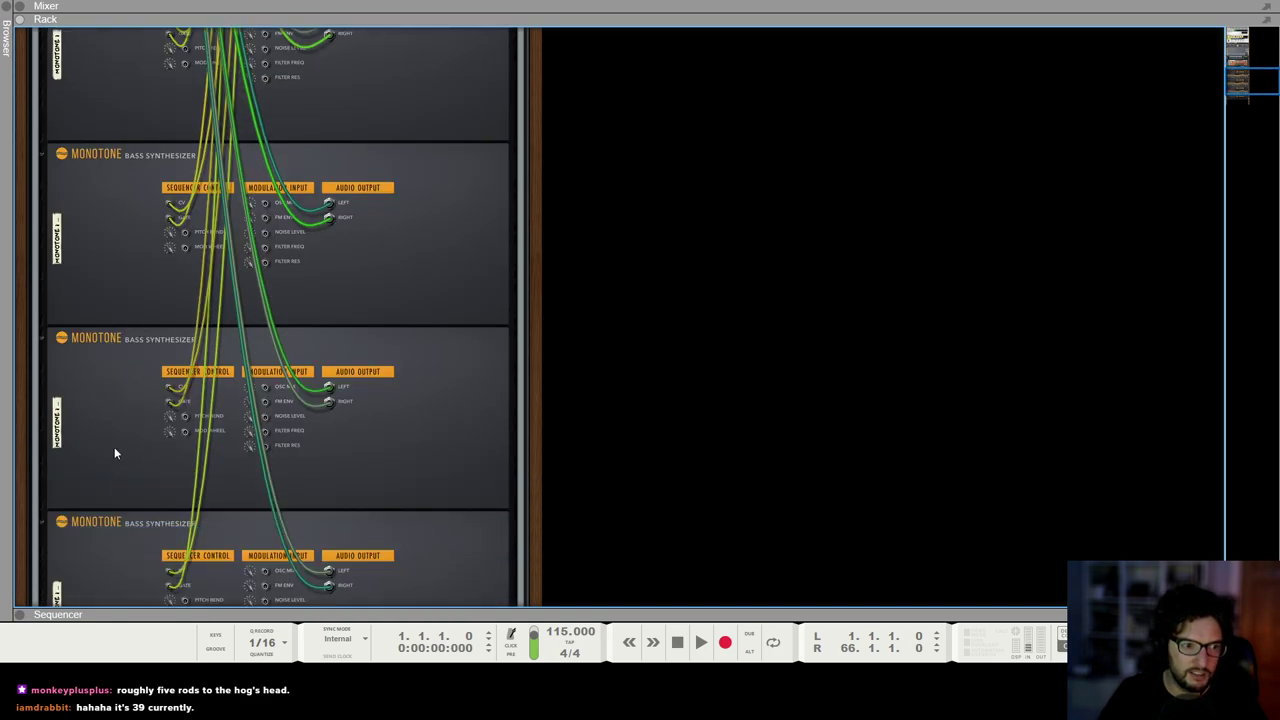
scroll(126, 545, "down", 1)
key("Tab")
scroll(295, 252, "up", 10)
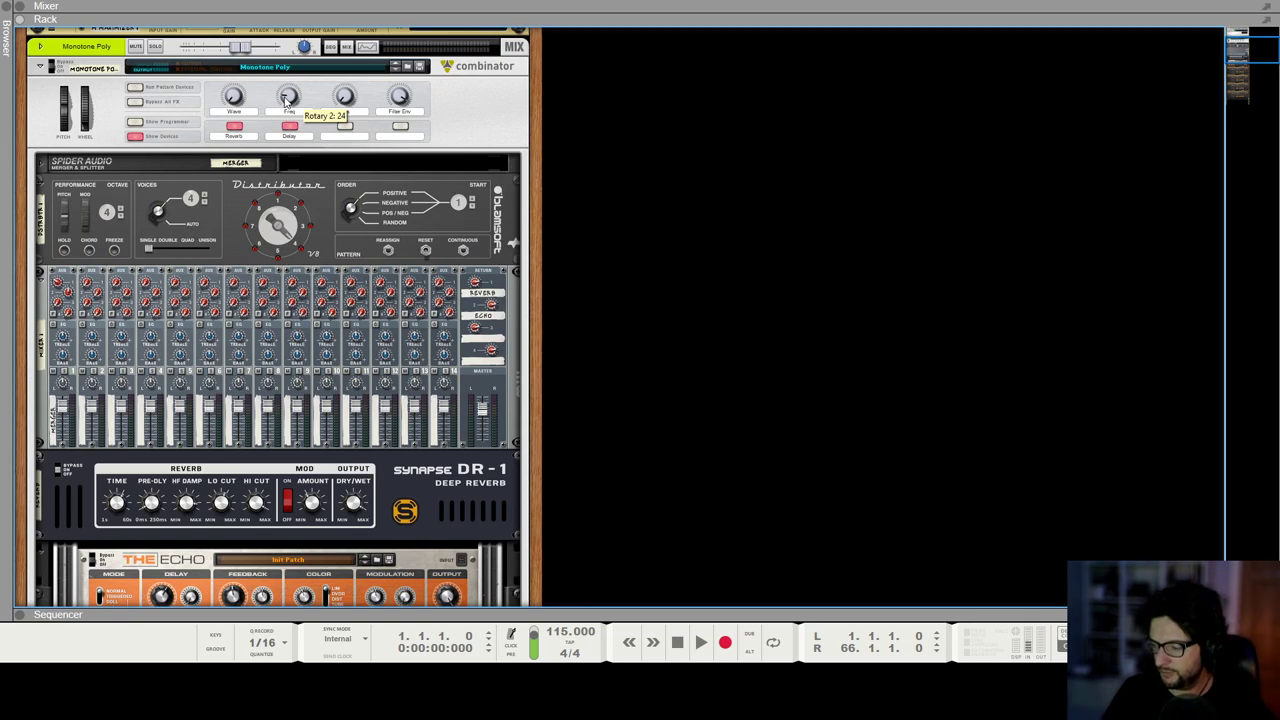
Step: Sweep the Monotone Poly combinator's Freq rotary down to 0 and settle it at 28
left_click(285, 102)
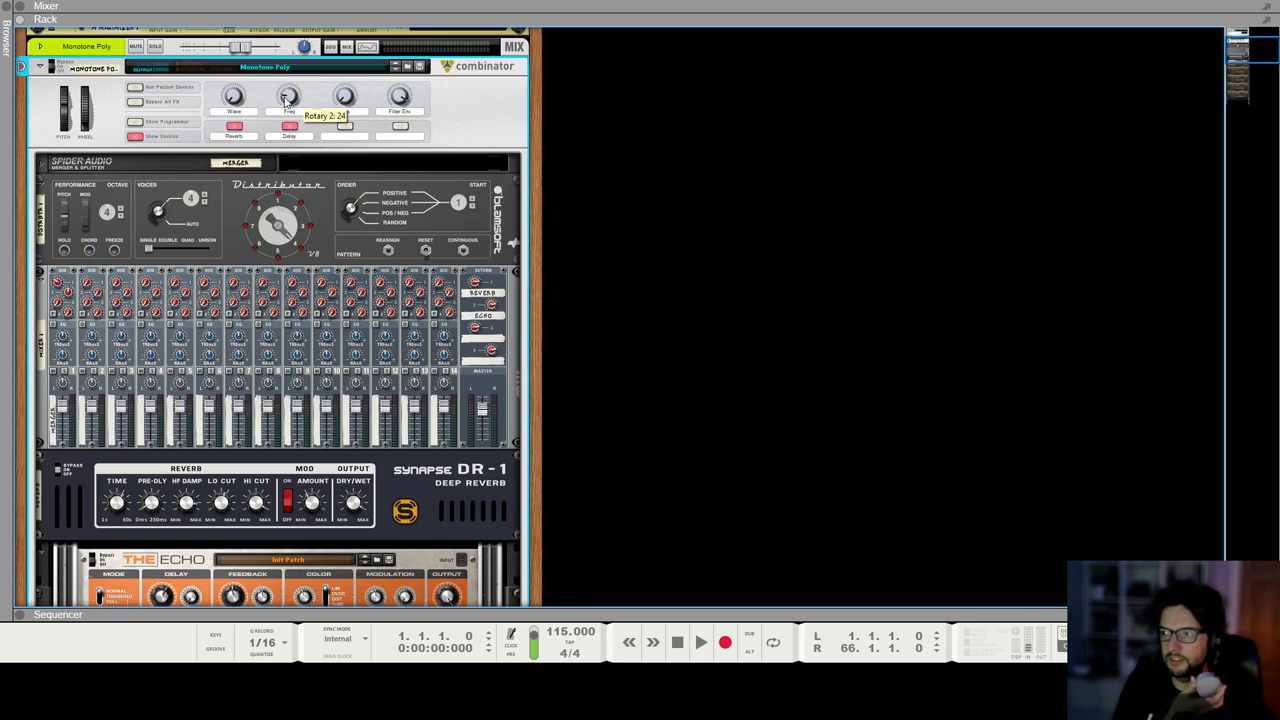
left_click_drag(287, 100, 281, 109)
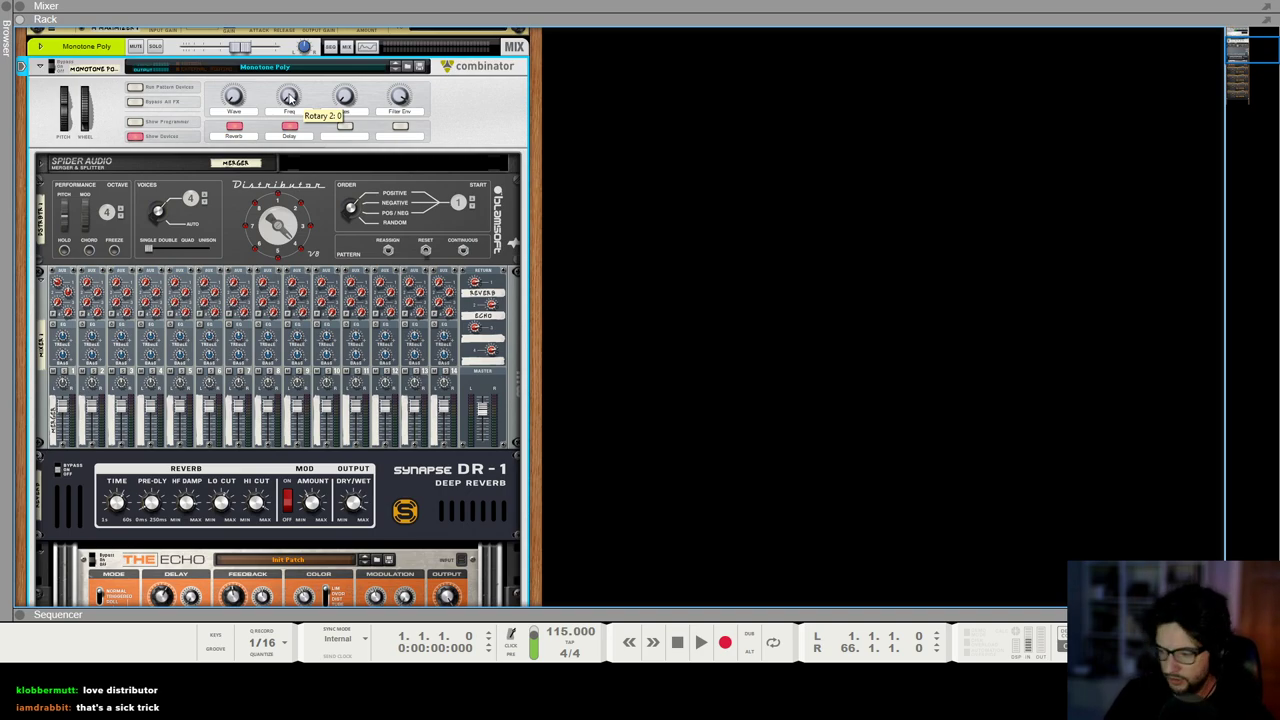
mouse_move(289, 97)
left_mouse_down()
mouse_move(320, 68)
mouse_move(281, 110)
mouse_move(293, 93)
left_mouse_up()
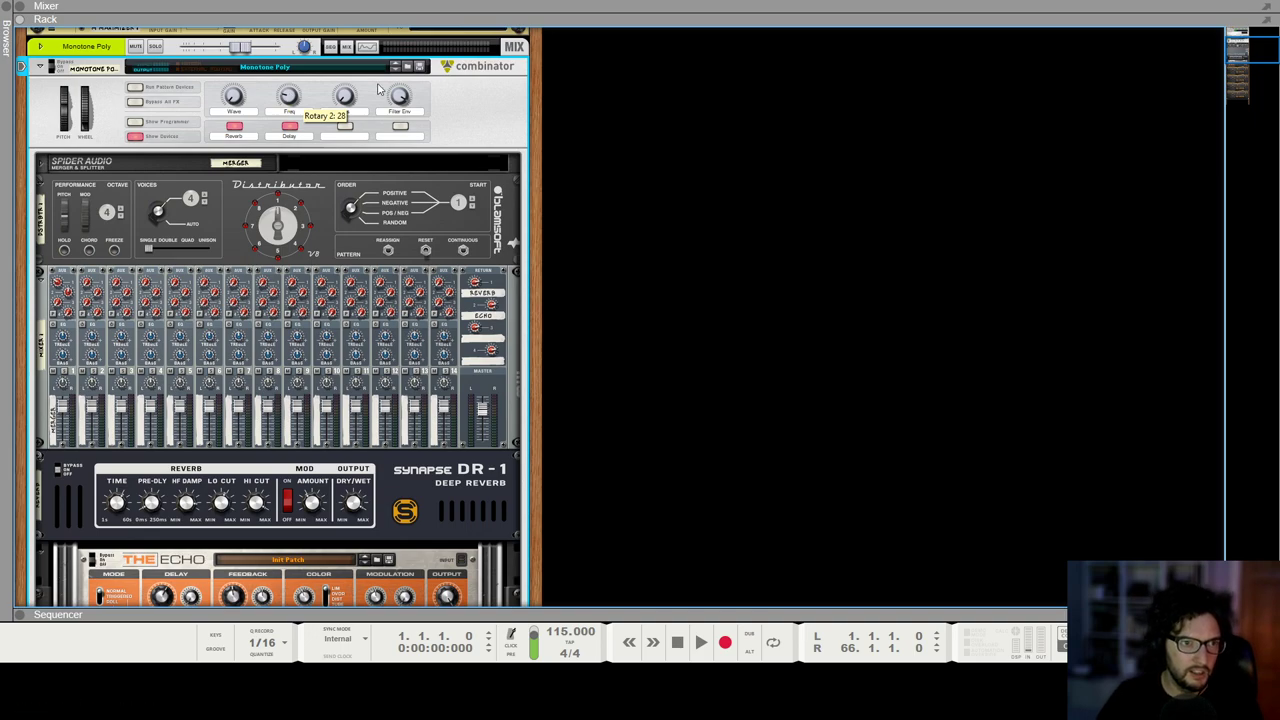
Step: Find the DR-1 reverb among the combinator's devices and adjust its time and pre-delay, with the pre-delay at 0 ms
scroll(480, 320, "down", 3)
scroll(480, 320, "down", 3)
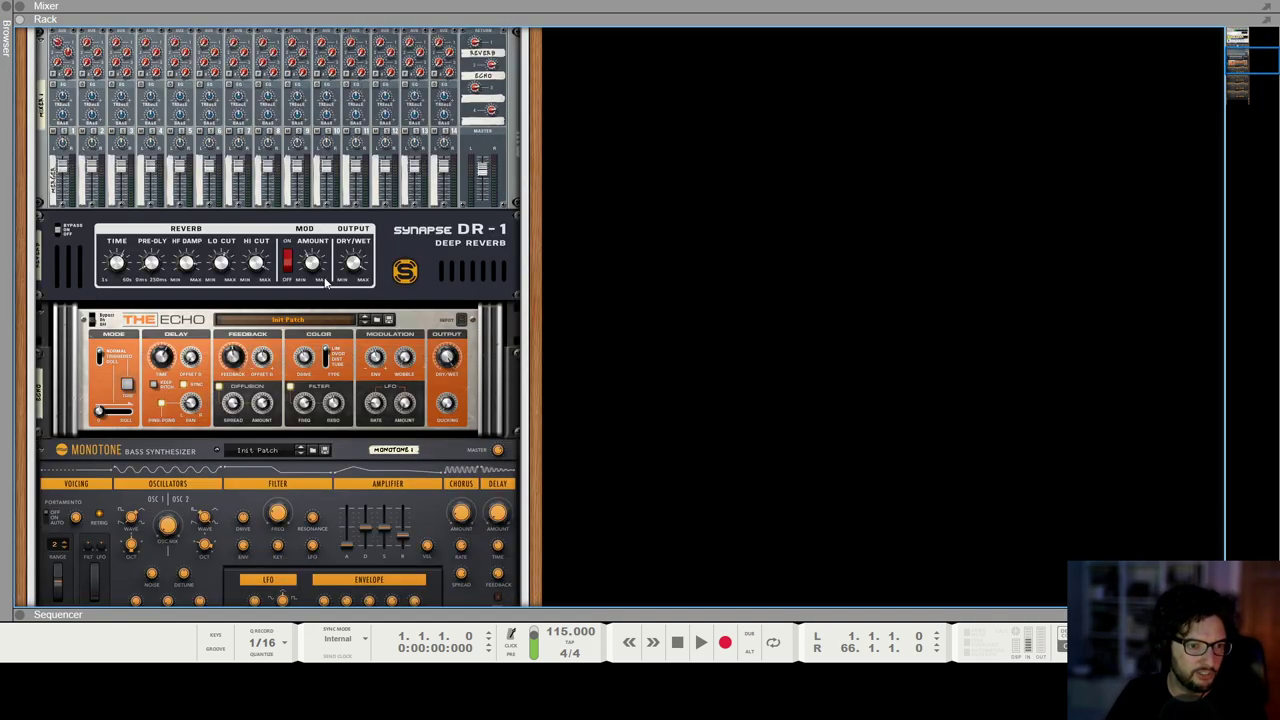
scroll(397, 390, "down", 4)
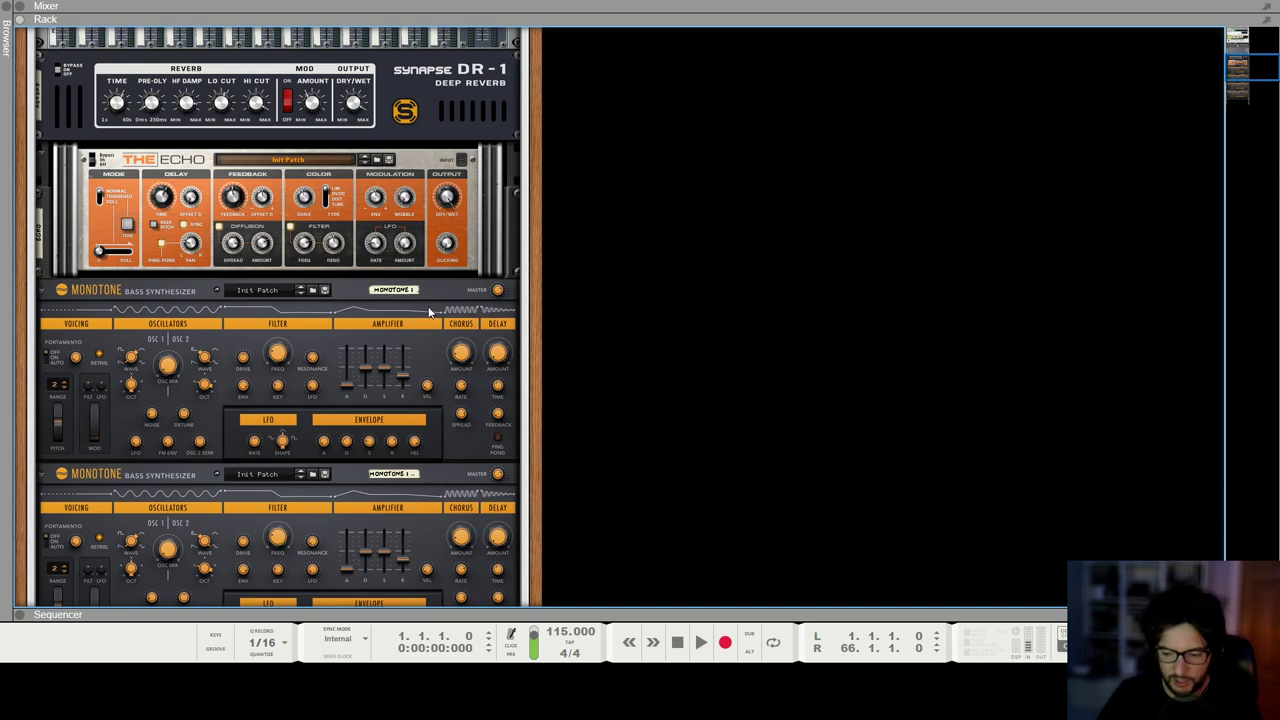
scroll(384, 236, "up", 4)
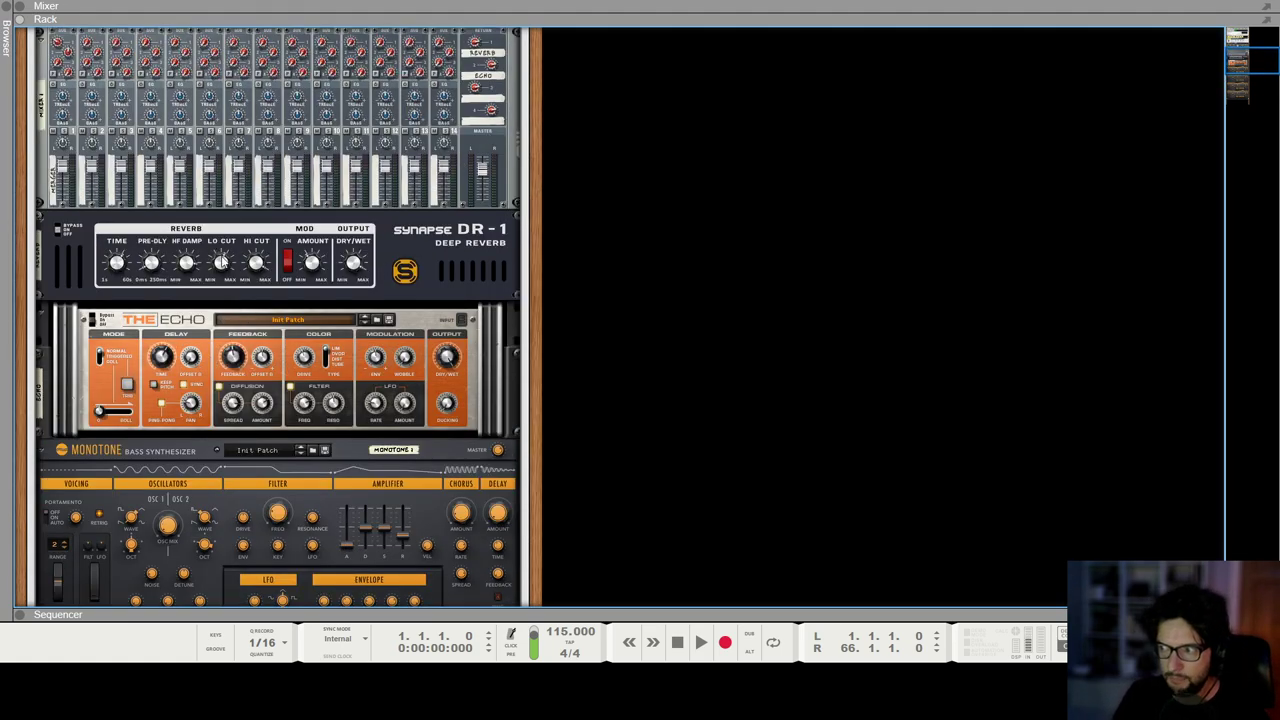
left_click_drag(117, 268, 150, 262)
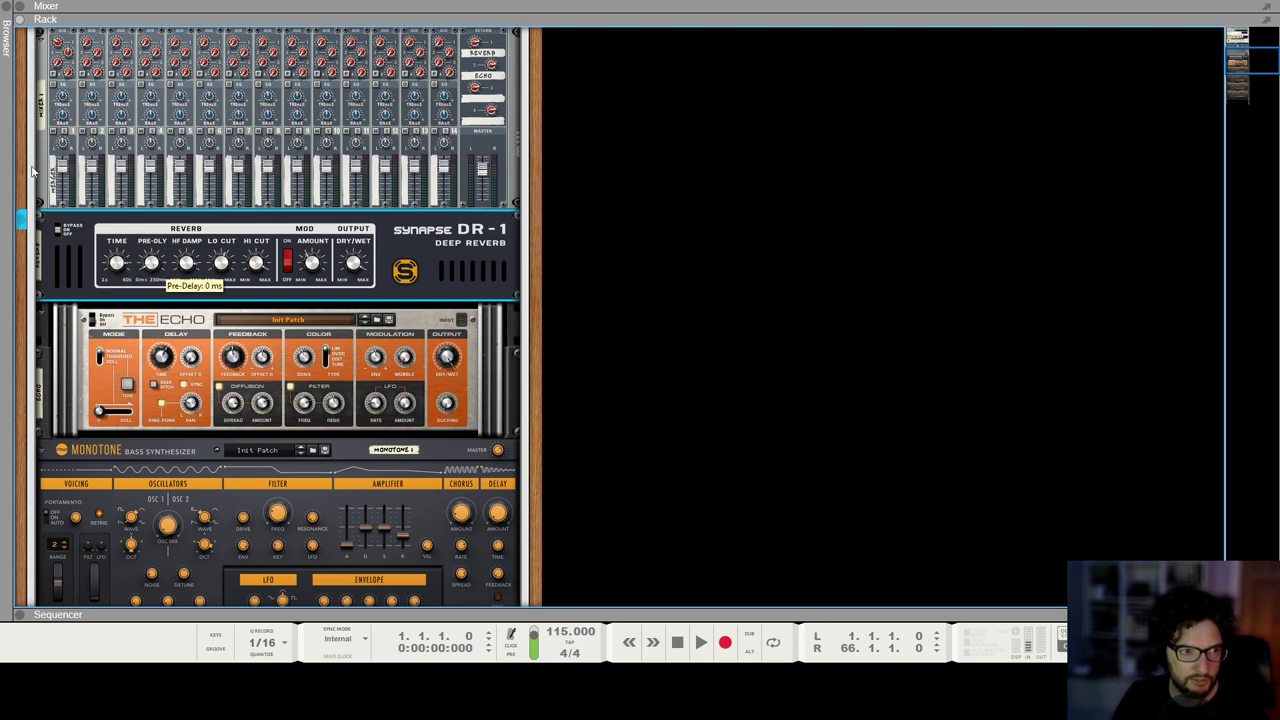
Step: Set the first mixer channel's aux 2 send to 69 and the DR-1 reverb's low cut to 54.24 Hz
scroll(64, 128, "up", 3)
mouse_move(60, 170)
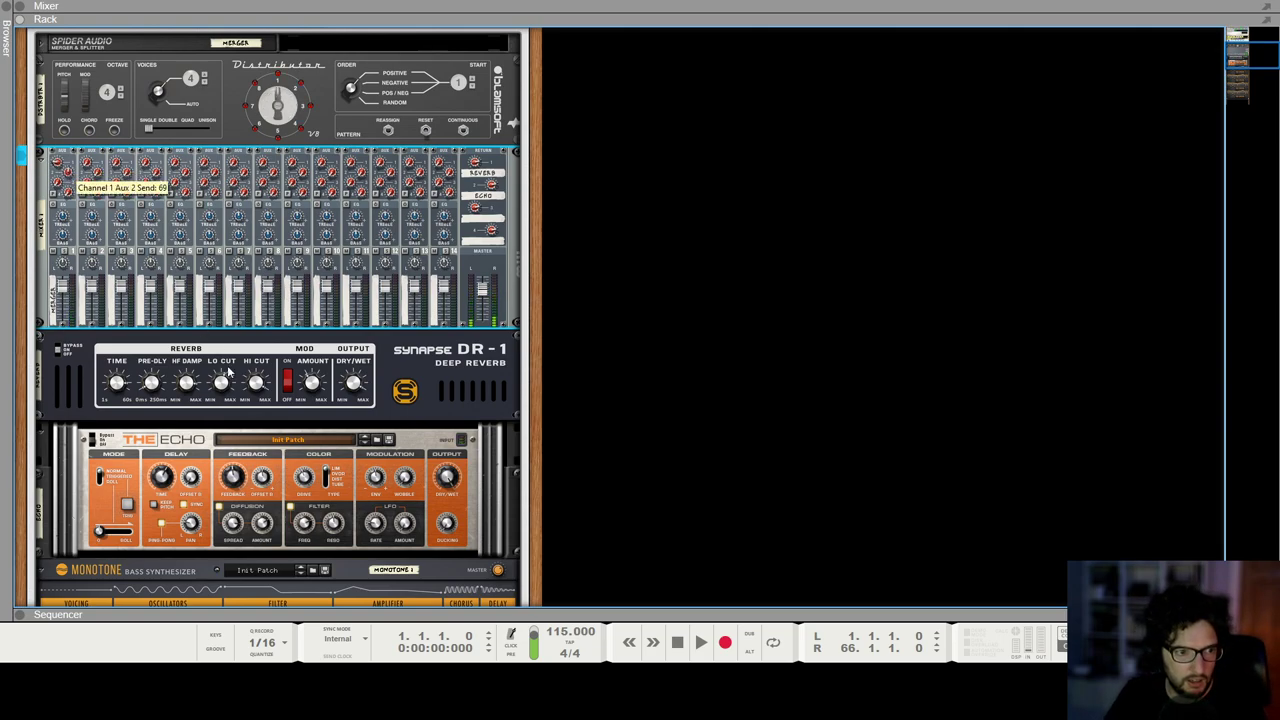
left_click(125, 390)
mouse_move(60, 168)
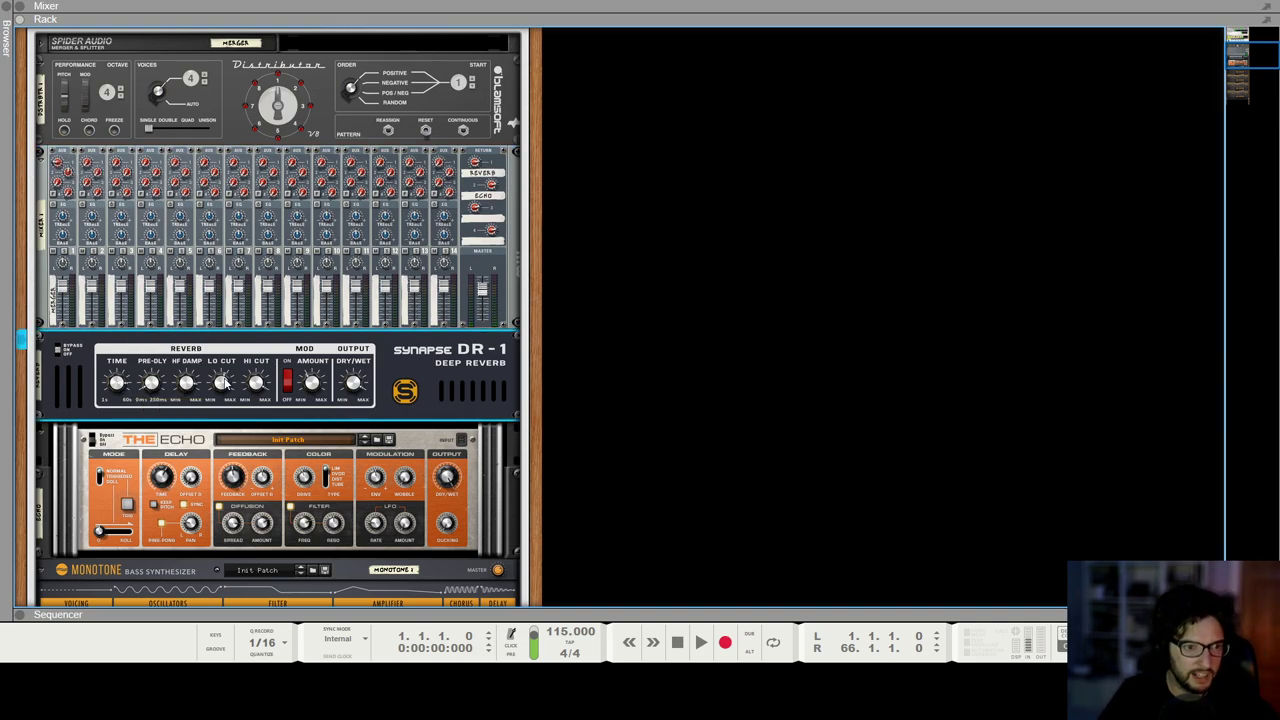
mouse_move(226, 383)
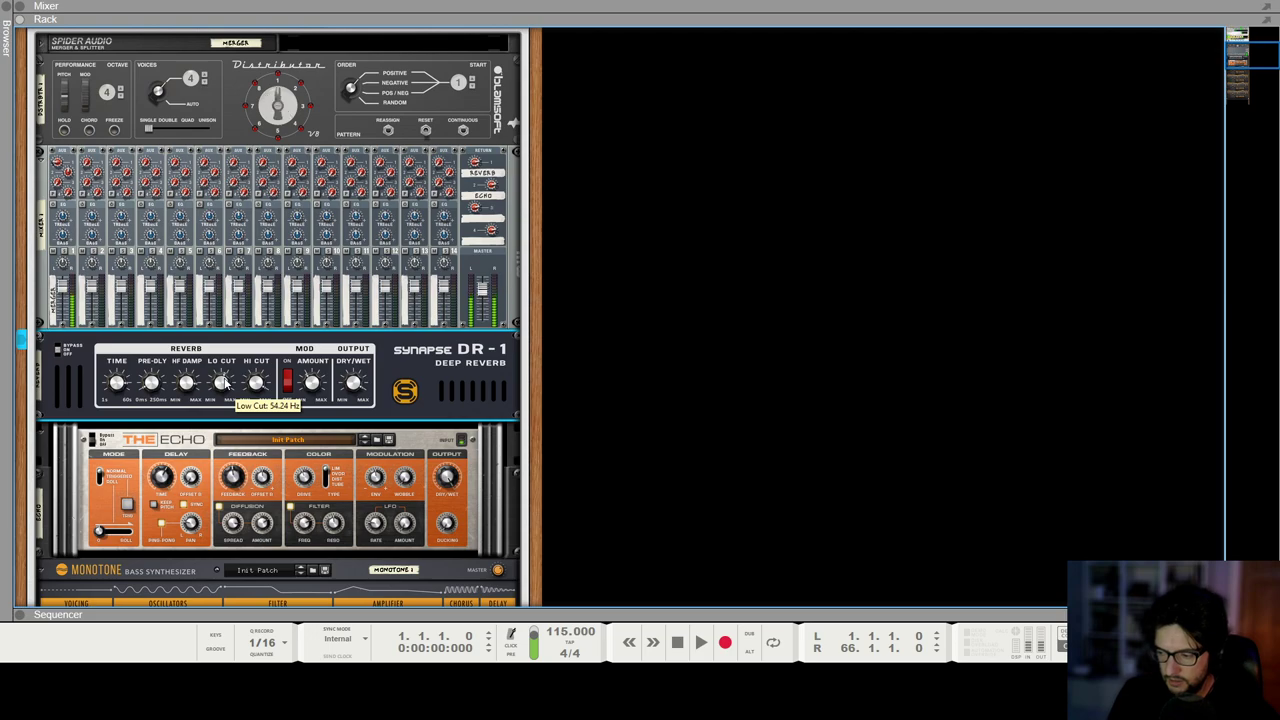
scroll(226, 383, "down", 2)
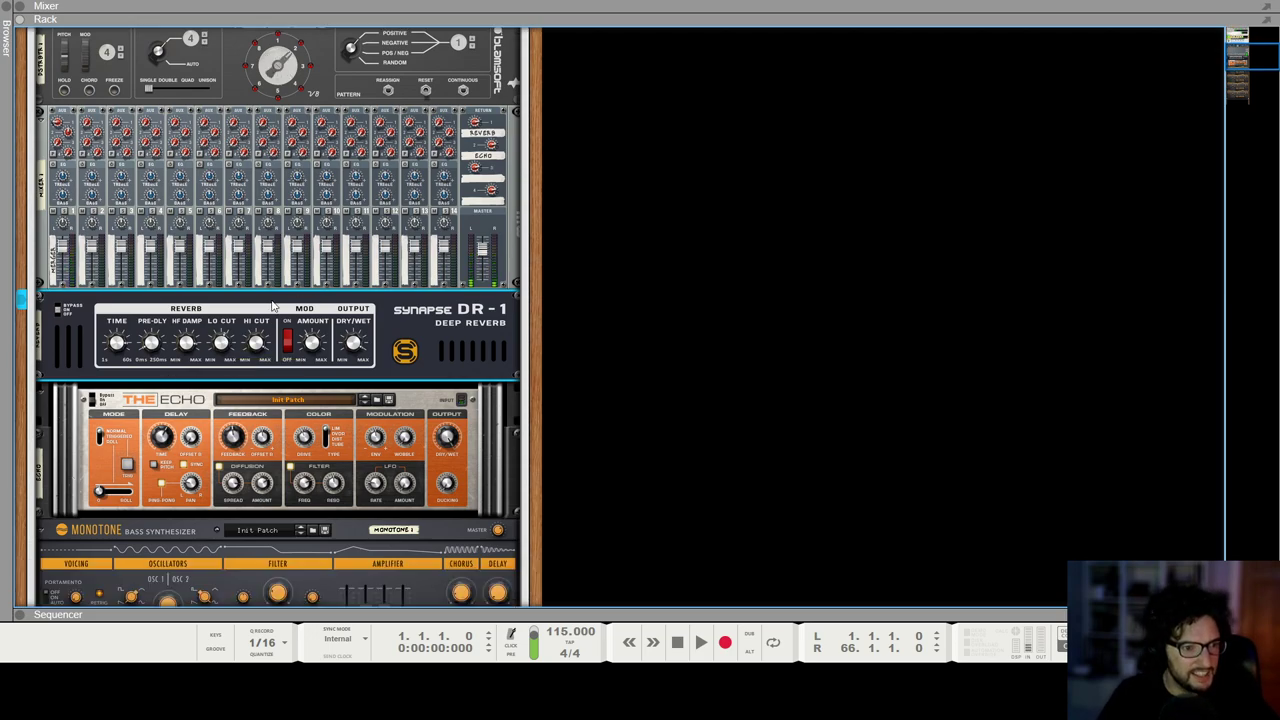
left_click(243, 399)
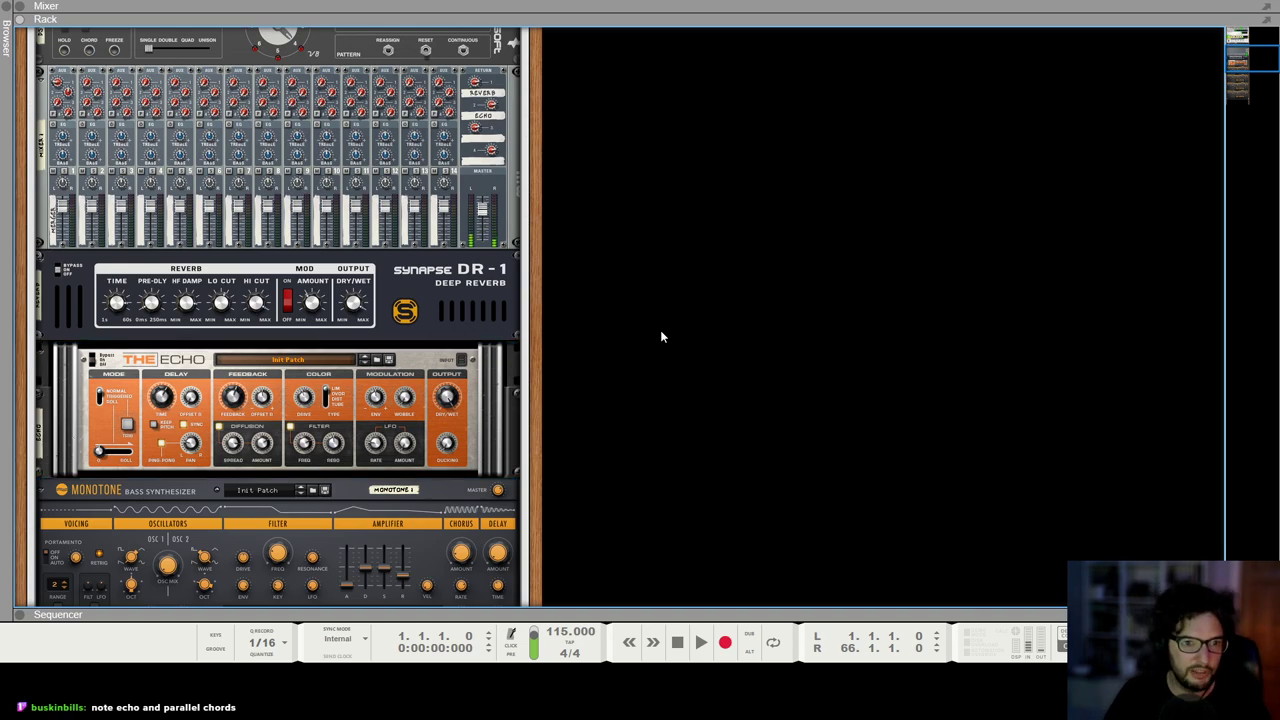
Step: Show the sequencer in place of the rack, with the Tool Window closed
key("F8")
key("F8")
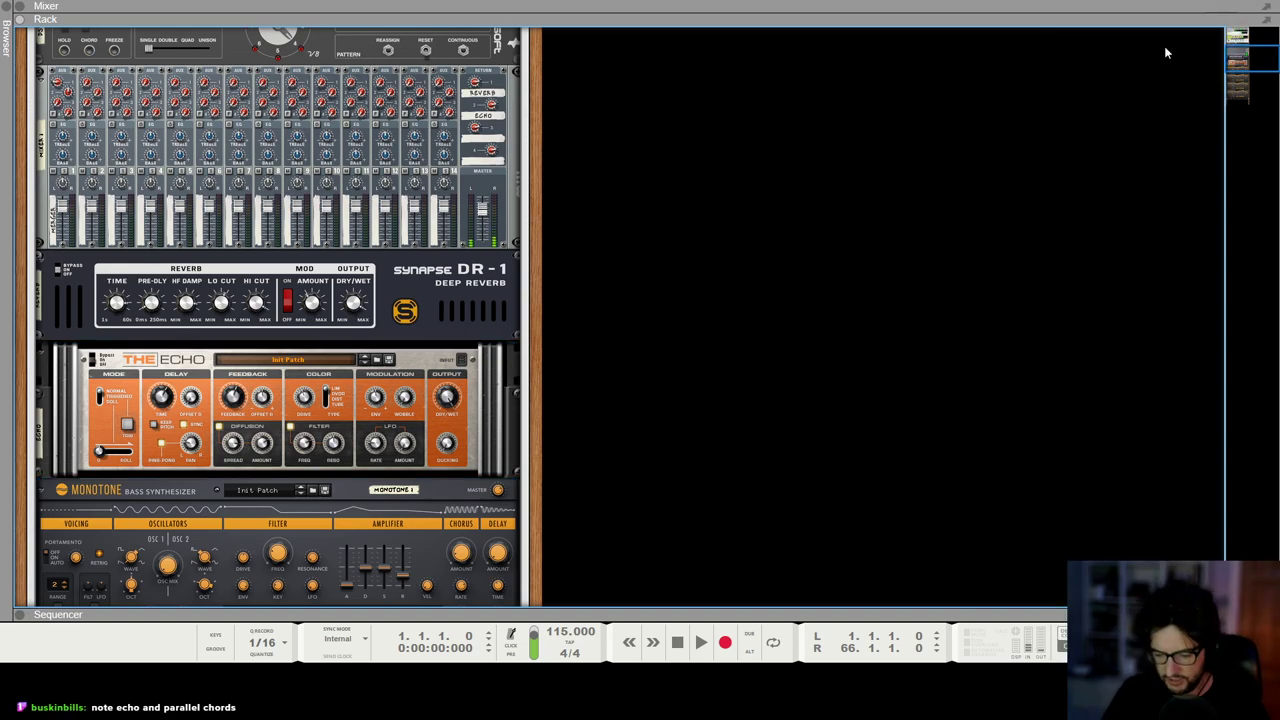
key("F8")
key("F7")
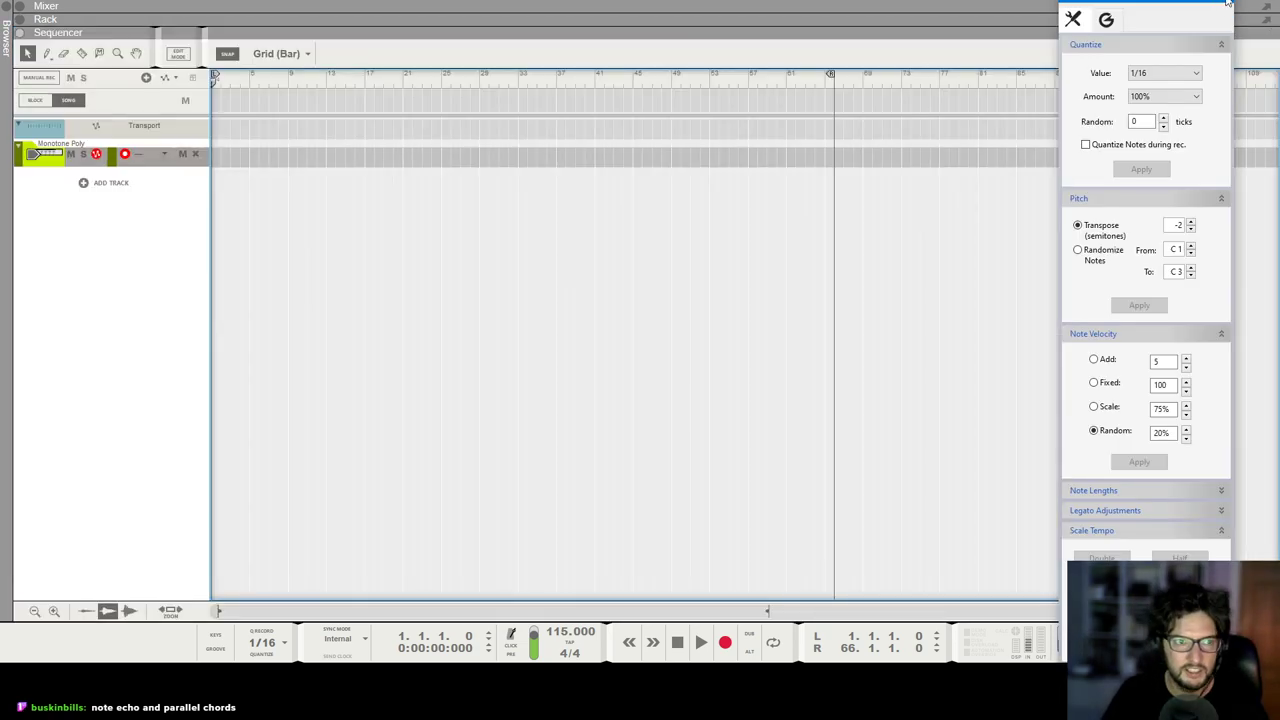
key("F8")
Step: Create a note clip 3 bars long at bar 1 on the Monotone Poly track
scroll(260, 157, "up", 9)
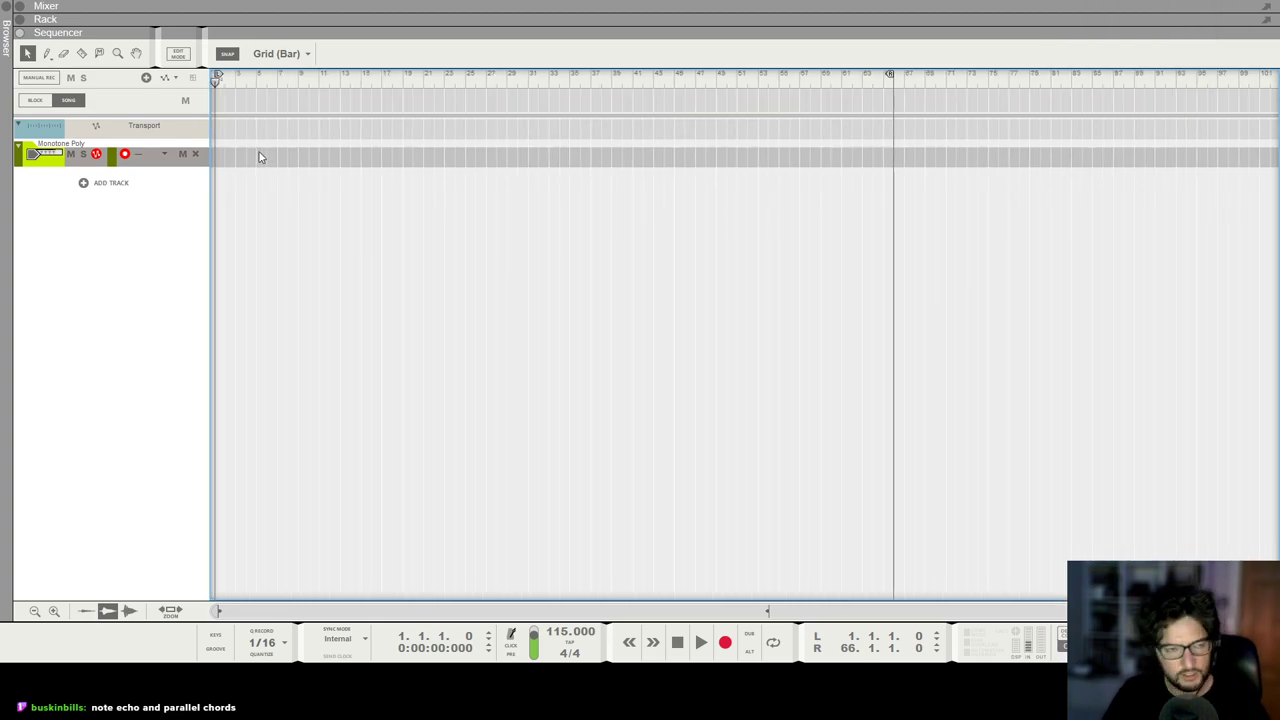
double_click(222, 157)
scroll(232, 157, "up", 2)
left_click_drag(232, 156, 297, 156)
scroll(280, 163, "up", 2)
scroll(284, 162, "up", 1)
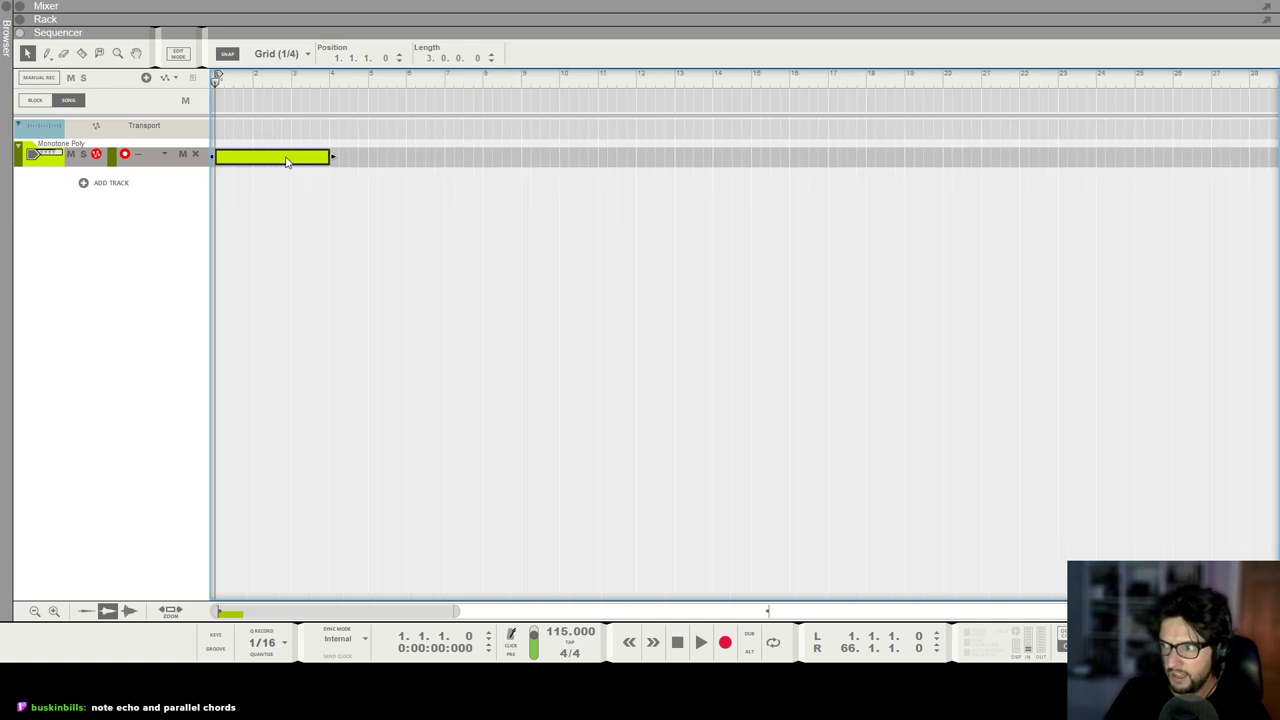
Step: Open the clip for editing and enter five consecutive sixteenth notes from 1.1.1.0: F2, C3, F3, G#3 and D#4
double_click(286, 162)
scroll(408, 350, "up", 3)
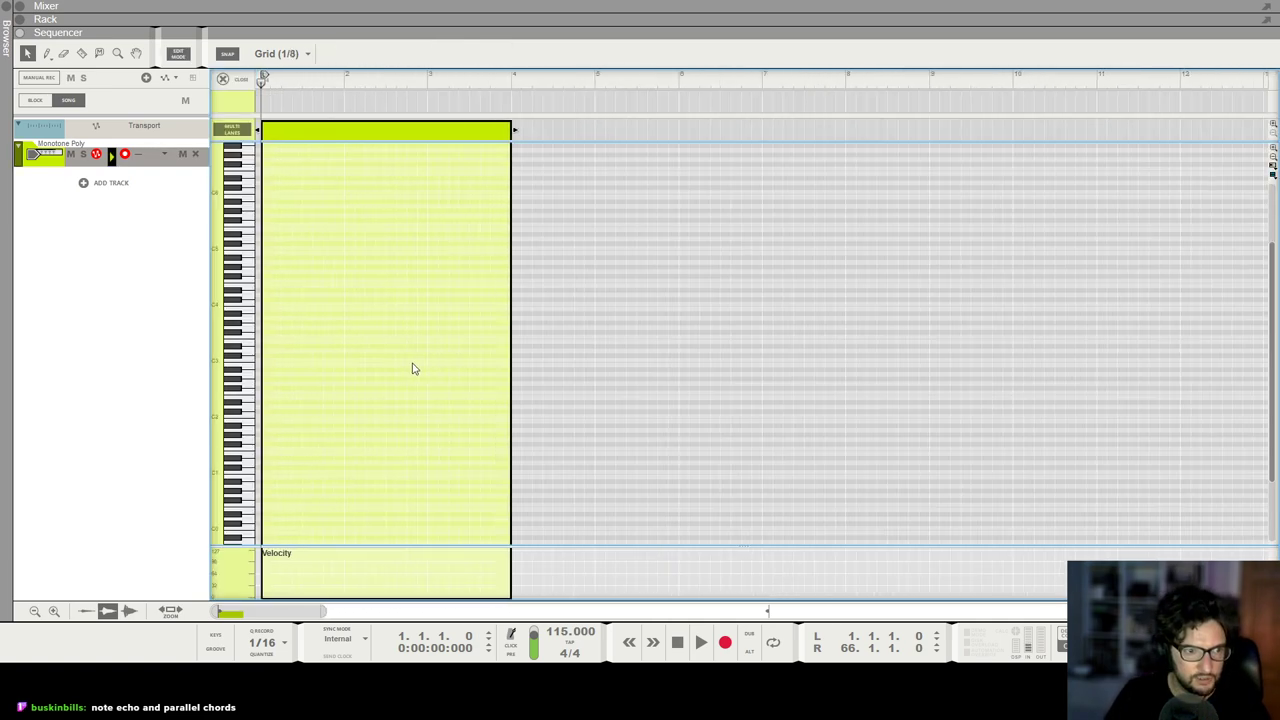
scroll(410, 362, "up", 3)
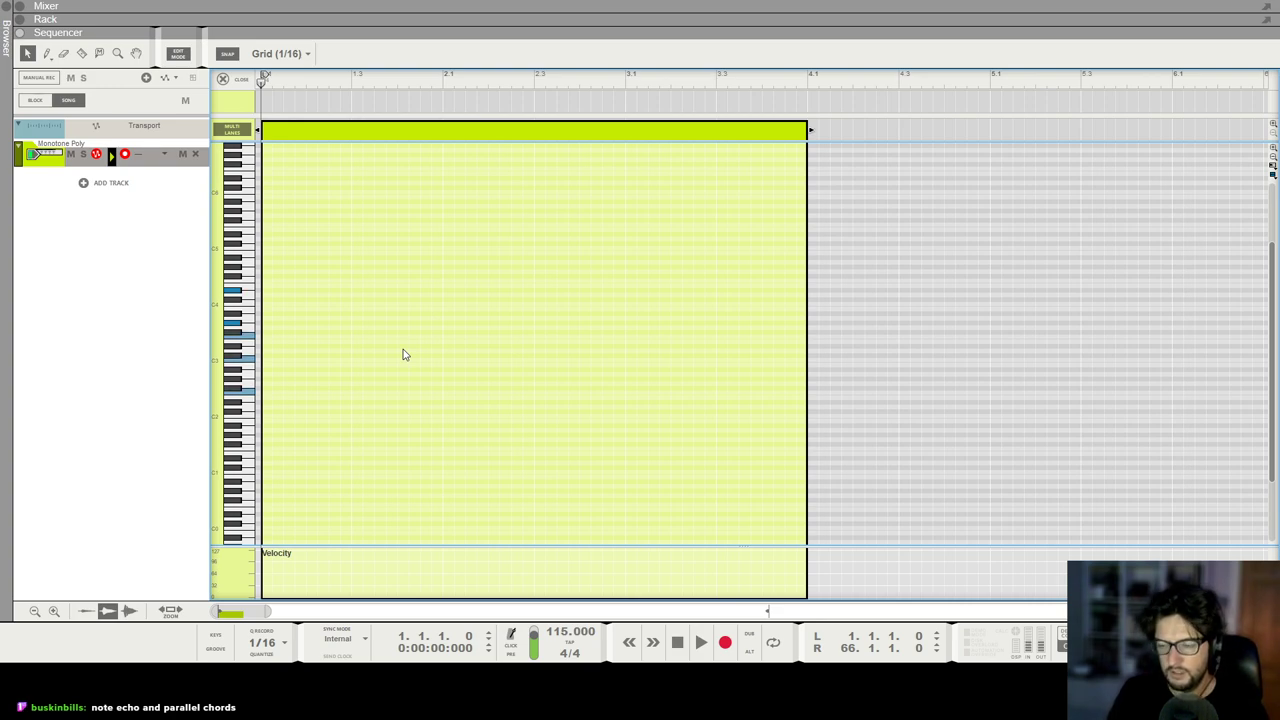
left_click(266, 393)
left_click(277, 363)
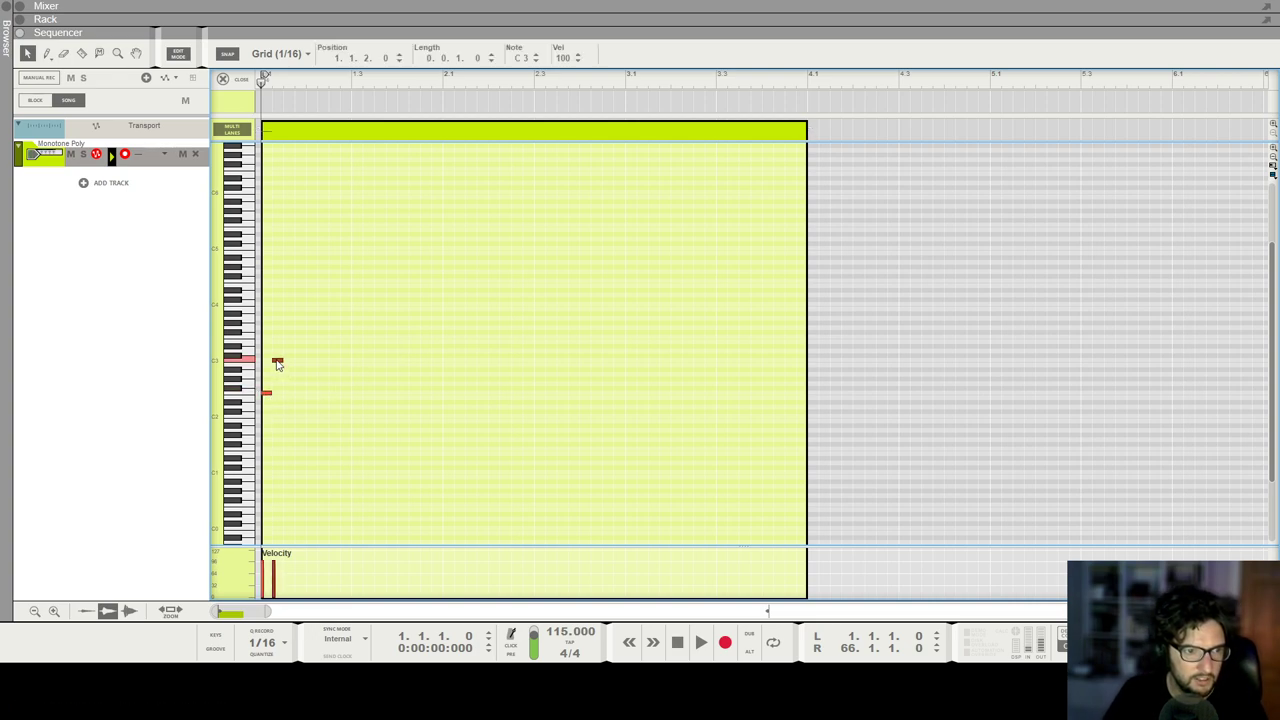
left_click(288, 337)
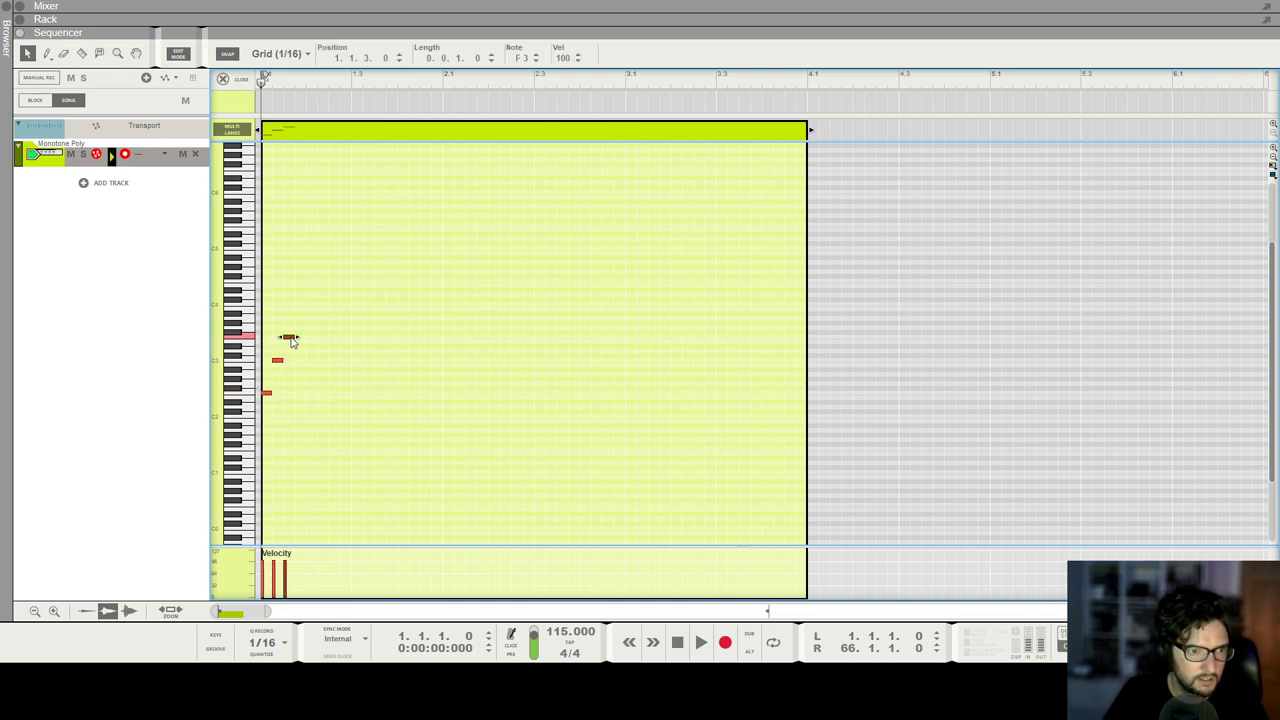
left_click(300, 323)
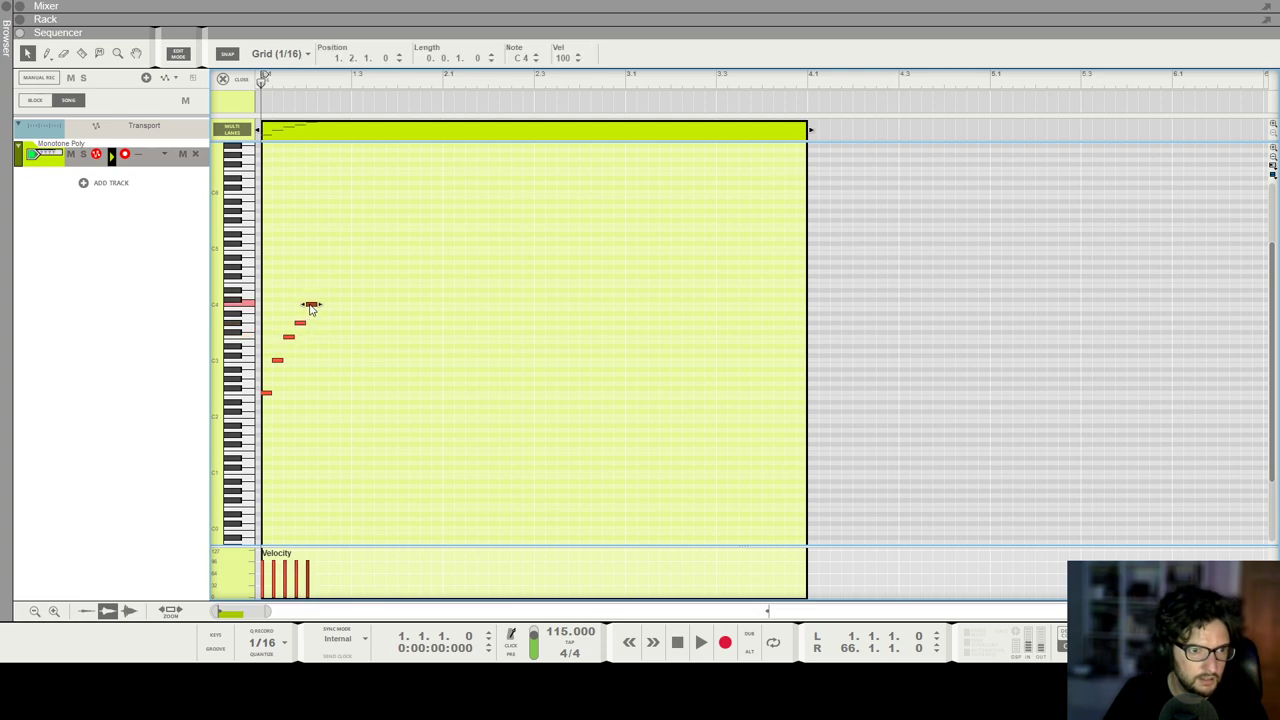
left_click(311, 290)
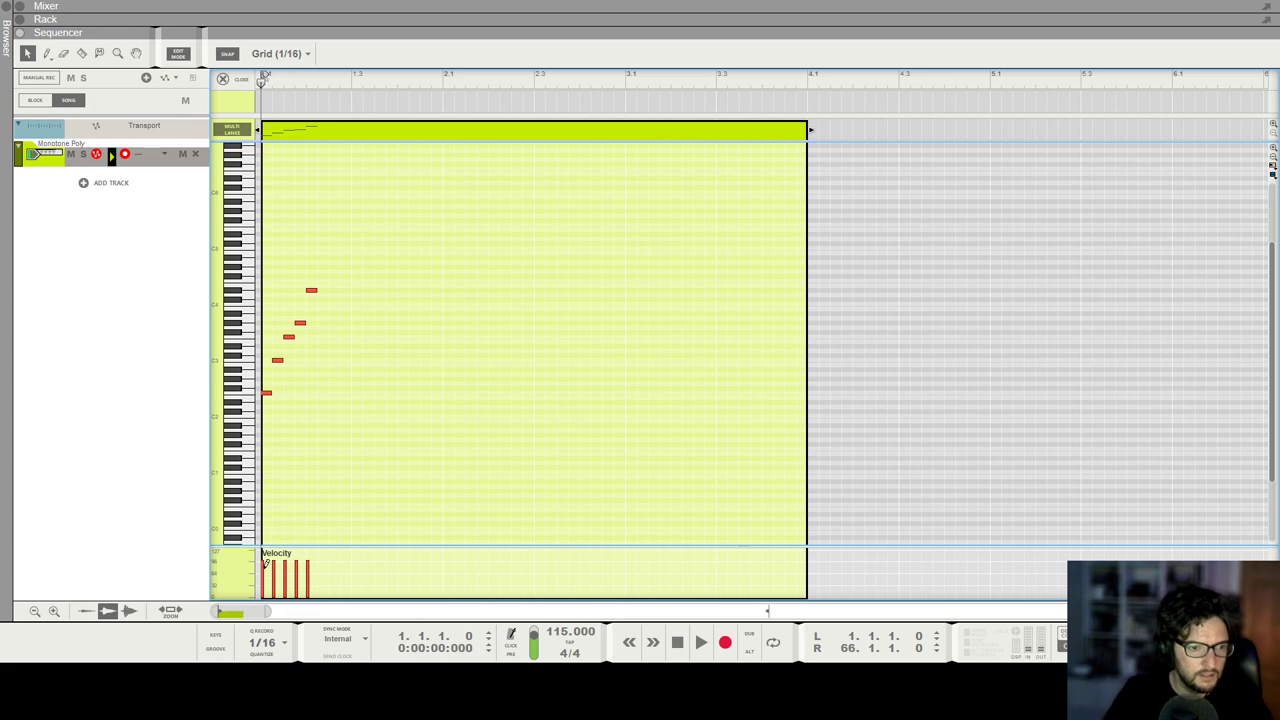
Step: Lower the five notes' velocities to softer, varied levels and play the phrase back
mouse_move(274, 571)
left_mouse_down()
mouse_move(261, 579)
mouse_move(311, 576)
left_mouse_up()
key("space")
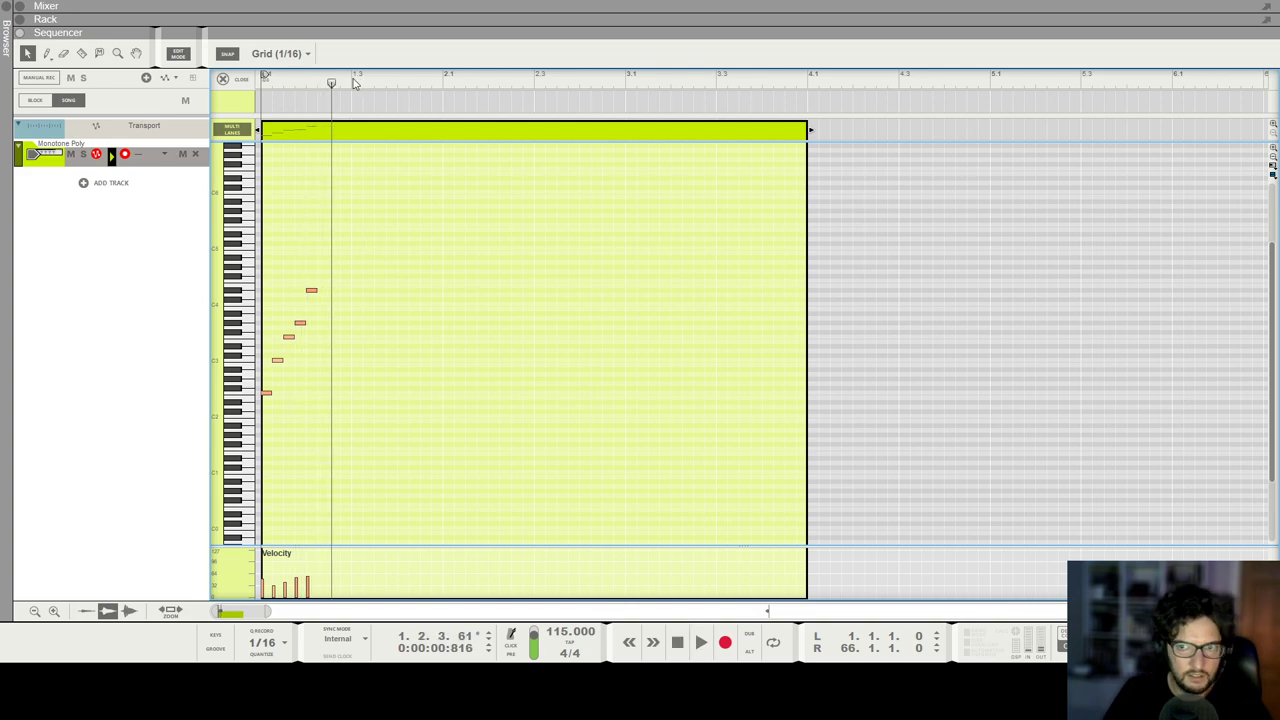
key("ctrl+a")
key("ctrl+c")
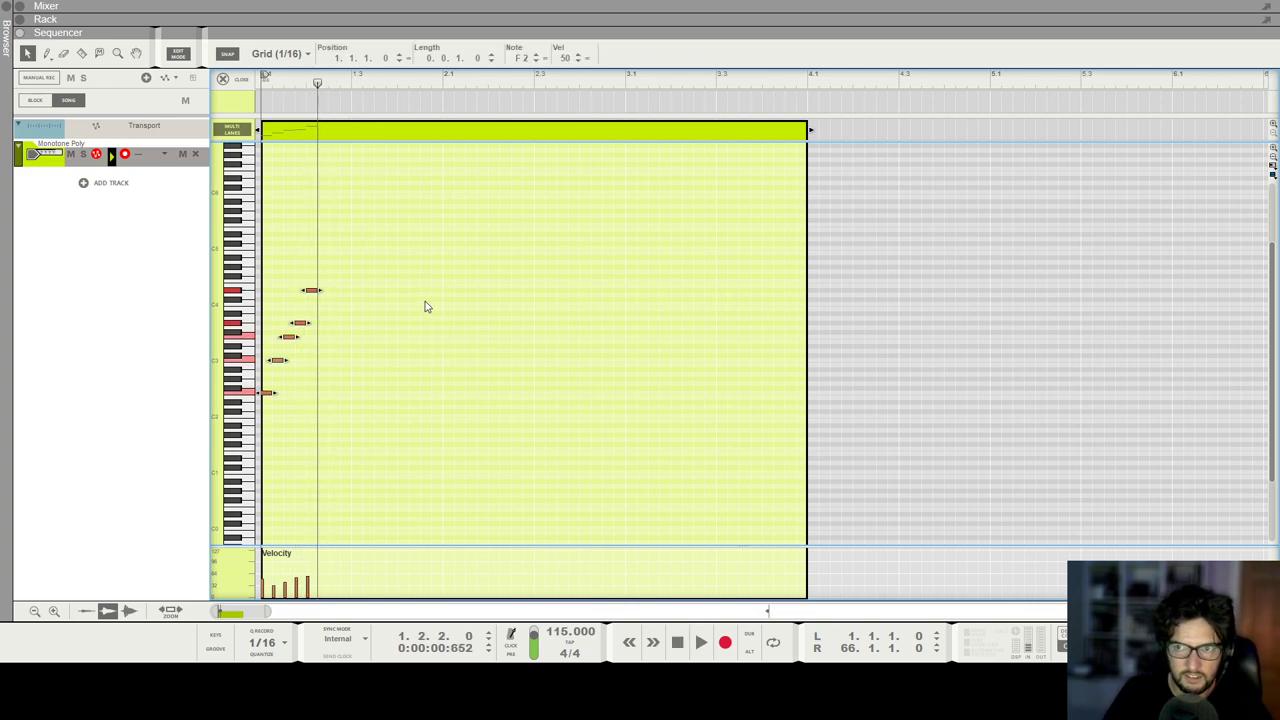
left_click(376, 334)
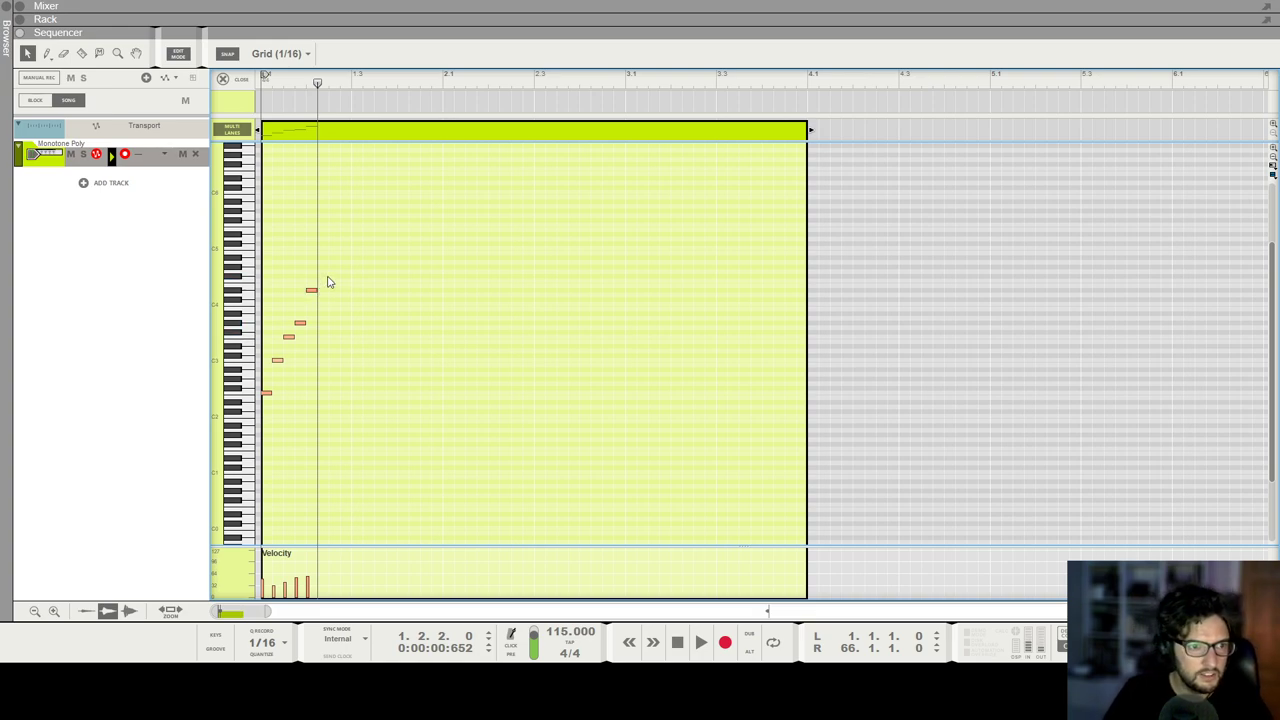
Step: Add a sixth sixteenth note, F4, right after the D#4 and play the phrase back
left_click(323, 279)
left_click(452, 407)
key("space")
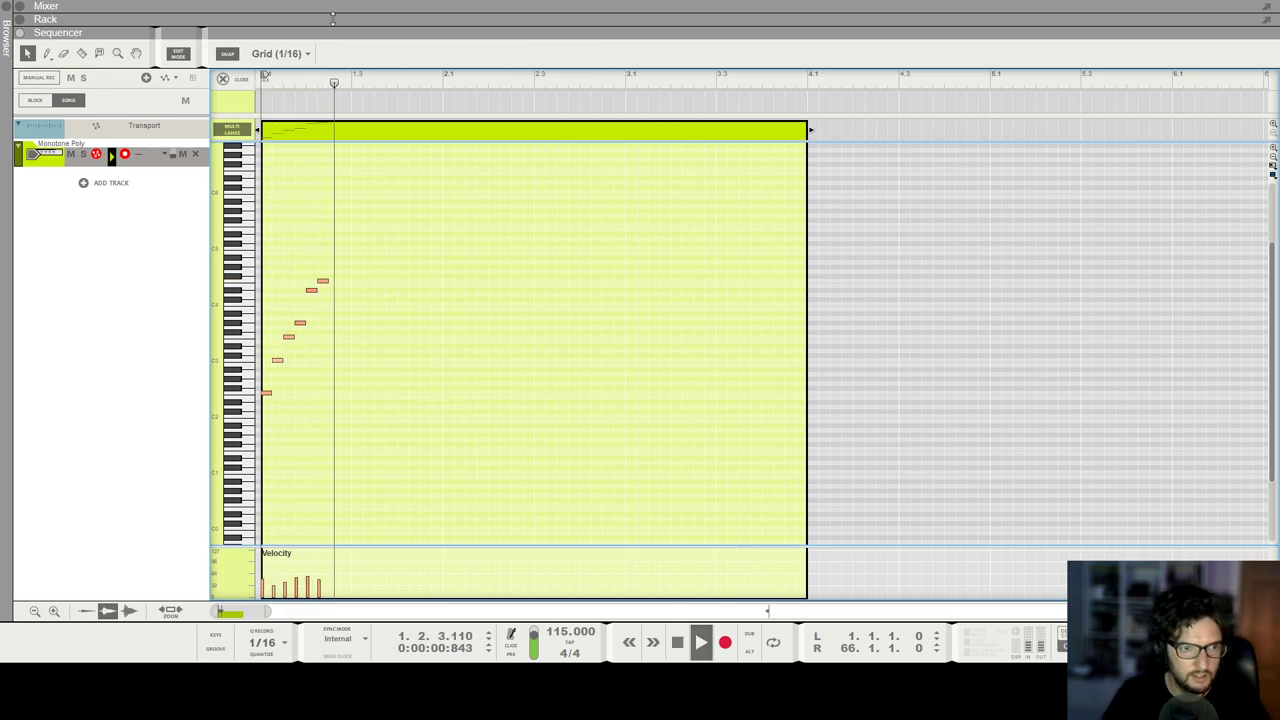
key("space")
Step: Copy all six notes, paste the copy at 1.3.1.0, and play the result
key("ctrl+a")
key("ctrl+c")
key("ctrl+v")
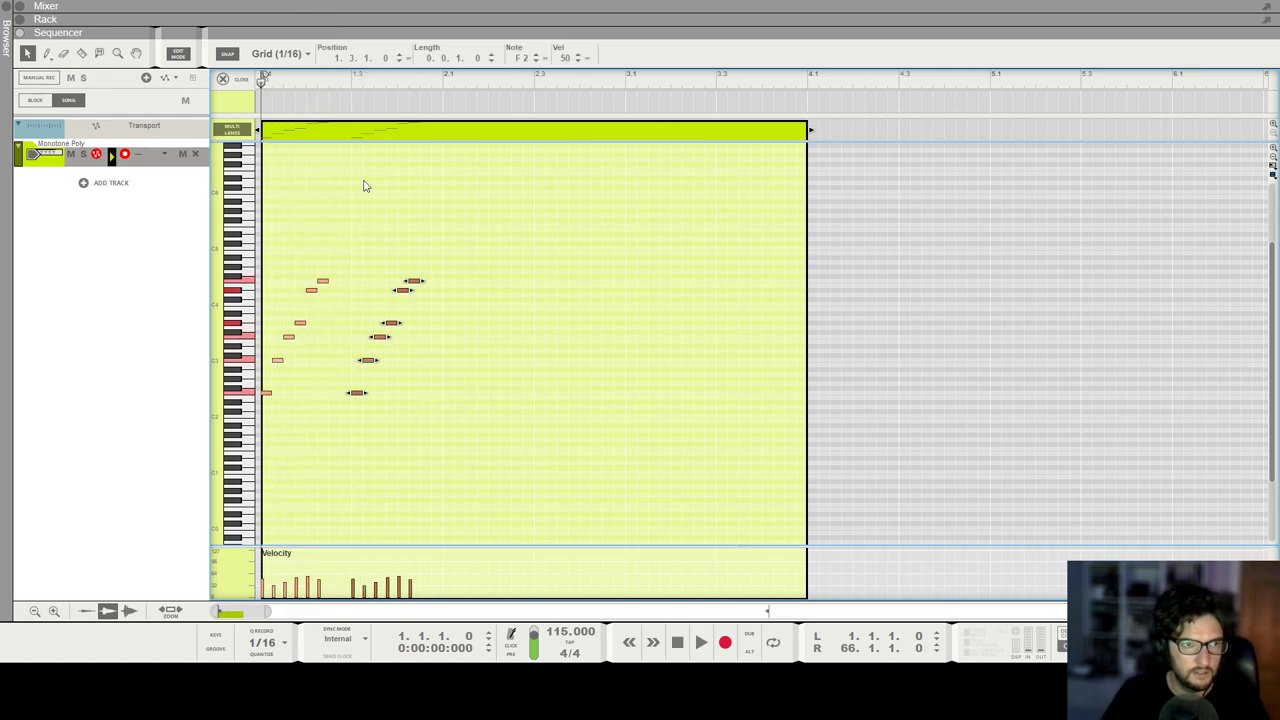
key("space")
key("space")
scroll(440, 247, "up", 3)
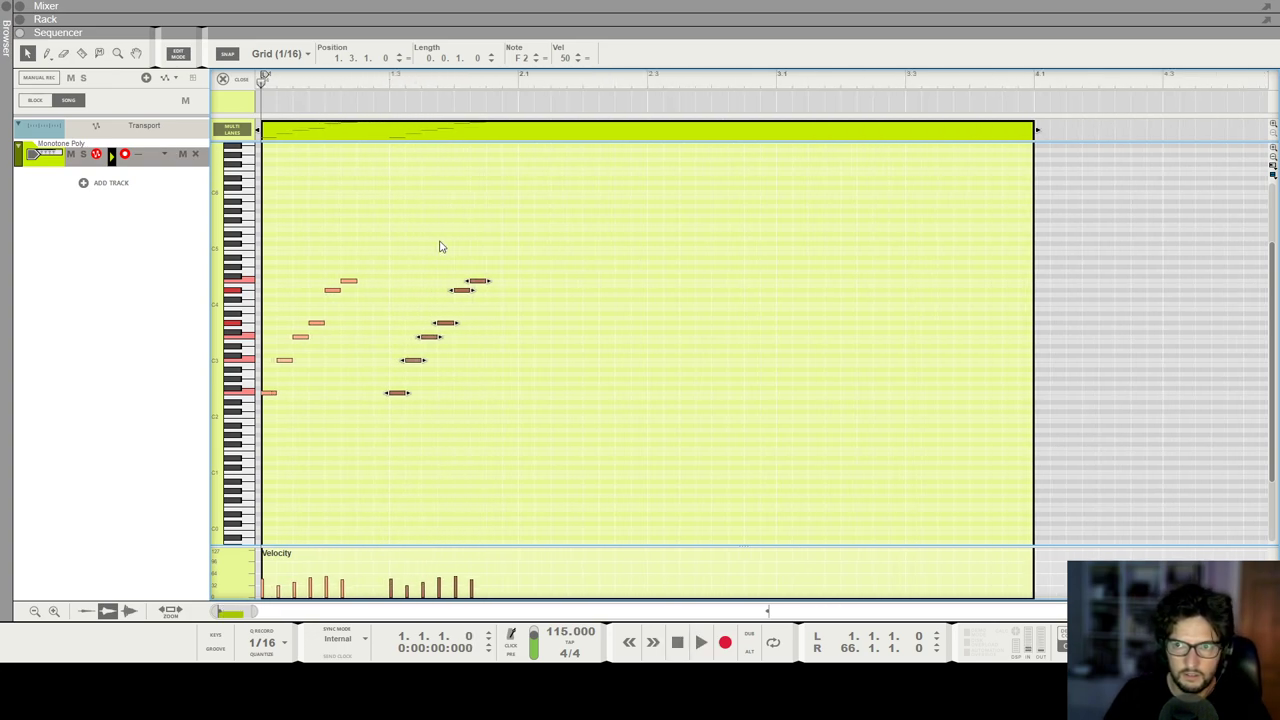
Step: Play the two rising six-note phrases from the start of the clip
key("space")
scroll(447, 248, "up", 2)
key("space")
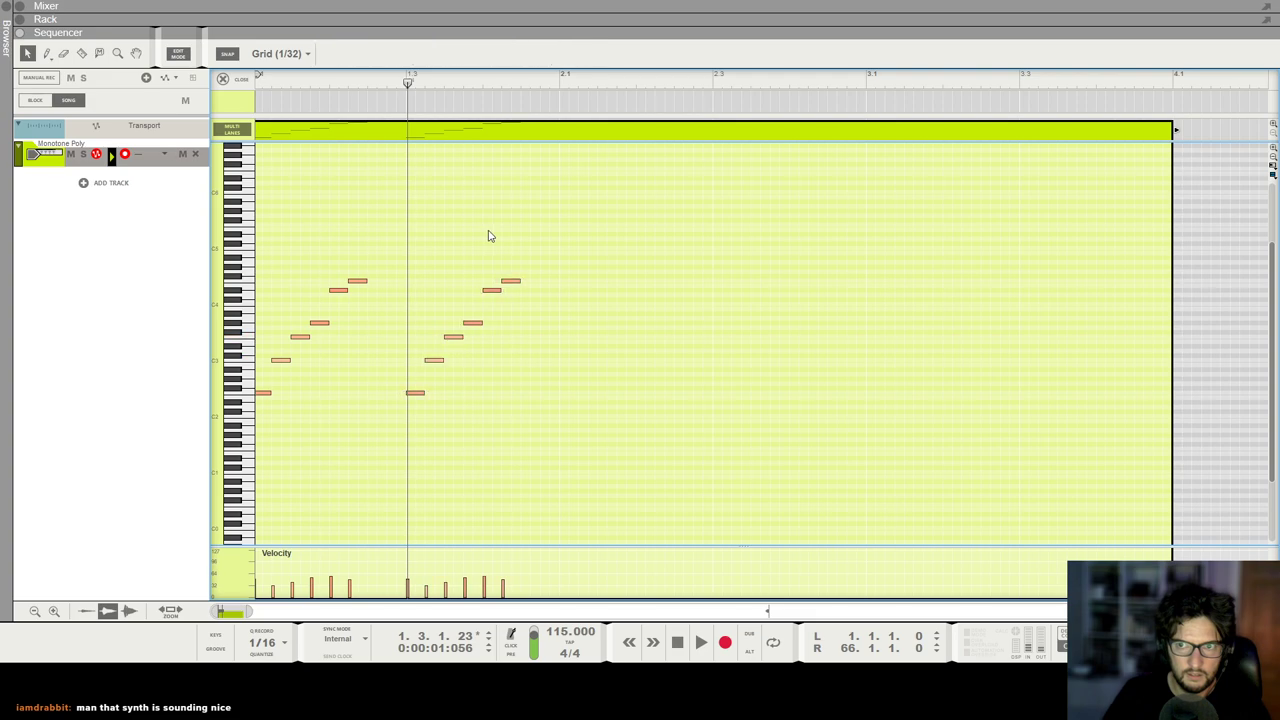
key("space")
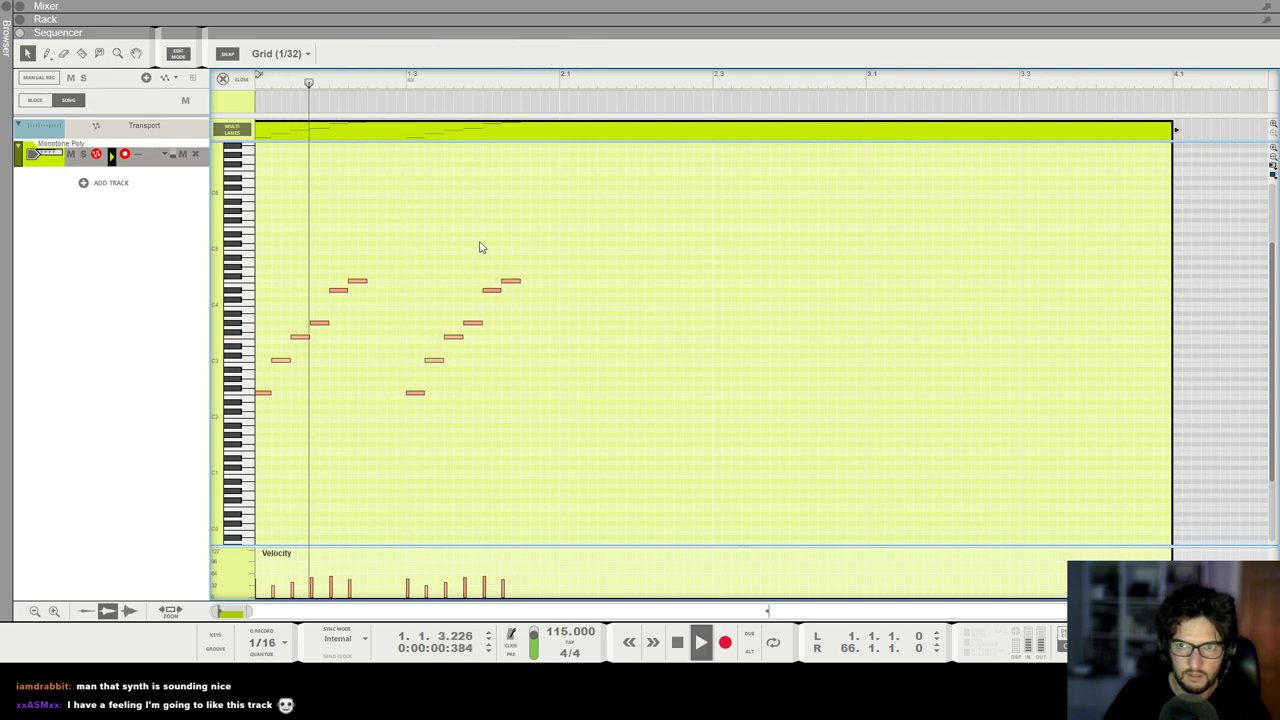
key("space")
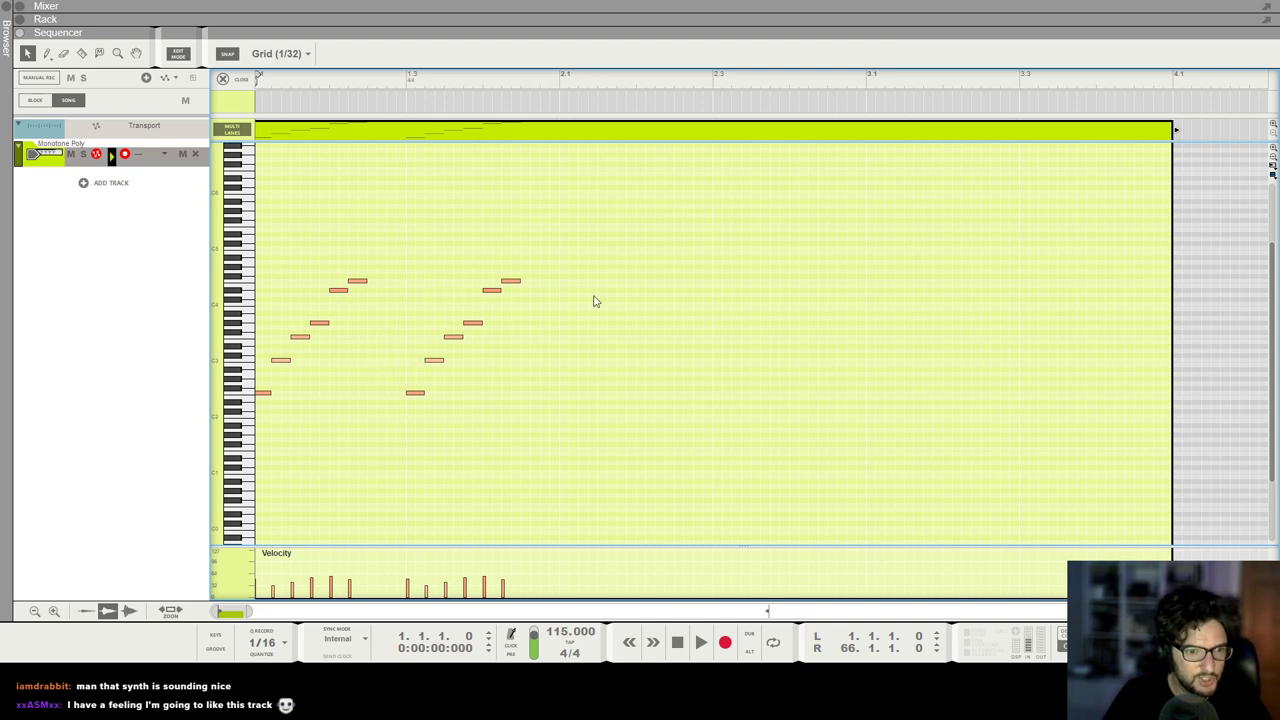
Step: Randomize the velocities of all notes in the clip by 20%
key("ctrl+a")
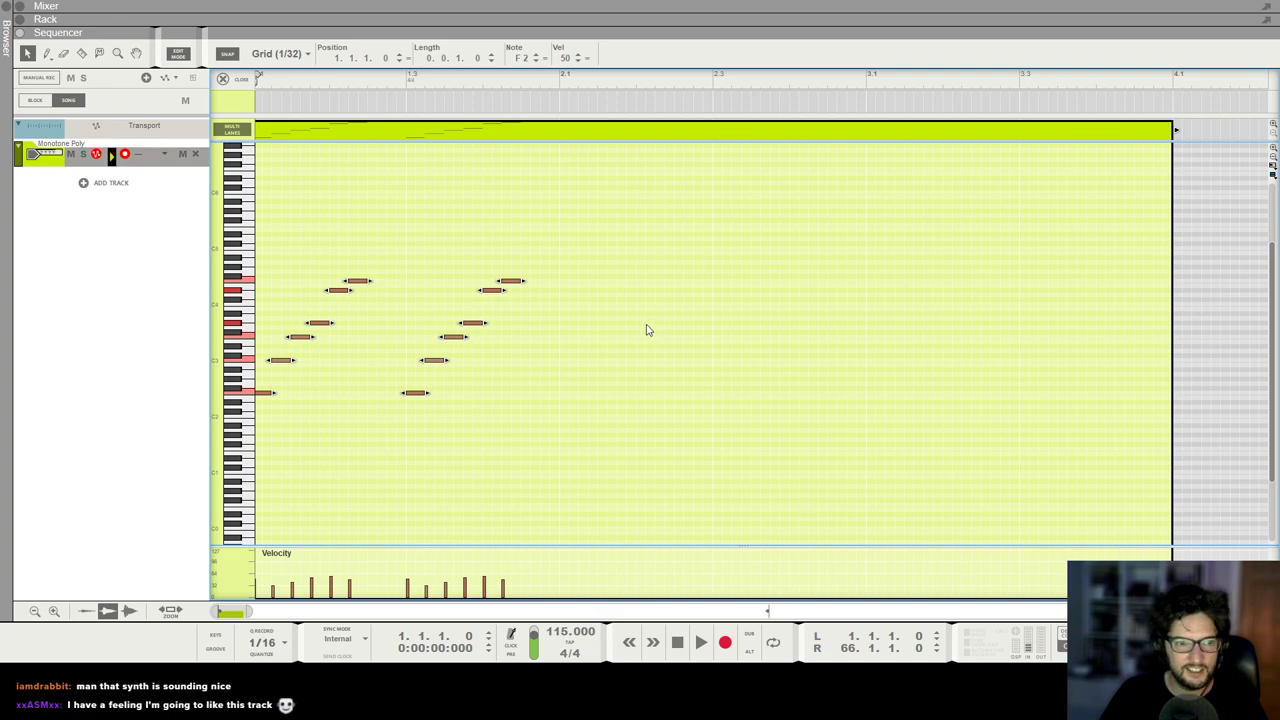
left_click(646, 330)
key("ctrl+a")
key("F8")
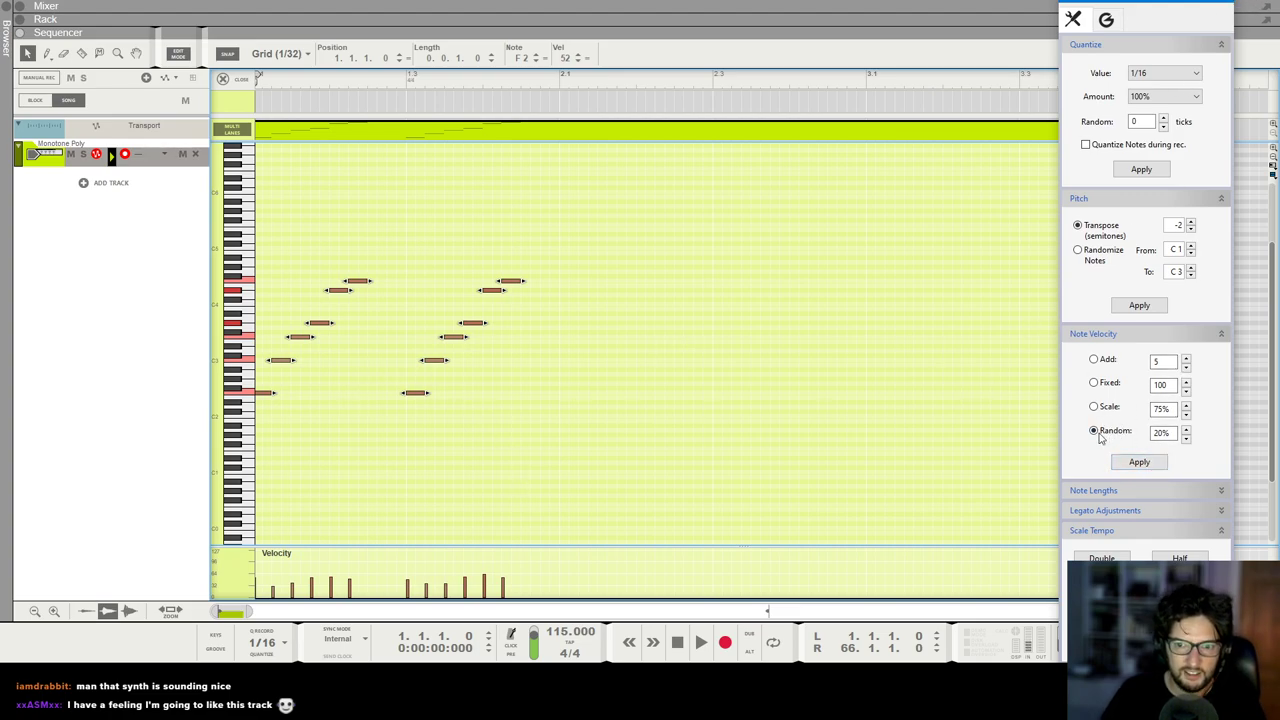
left_click(1226, 6)
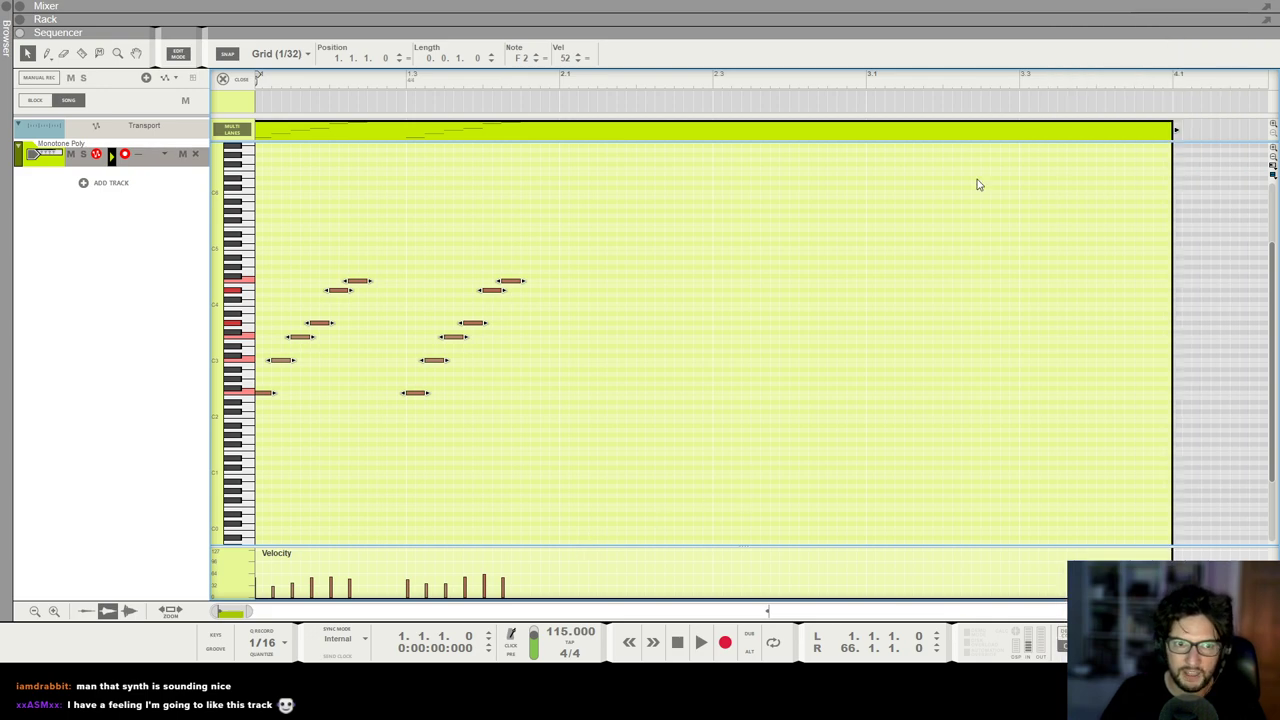
Step: Raise the second phrase's last note to G#4 and play the result
left_click(859, 283)
key("h")
key("h")
key("h")
key("space")
scroll(580, 262, "down", 3)
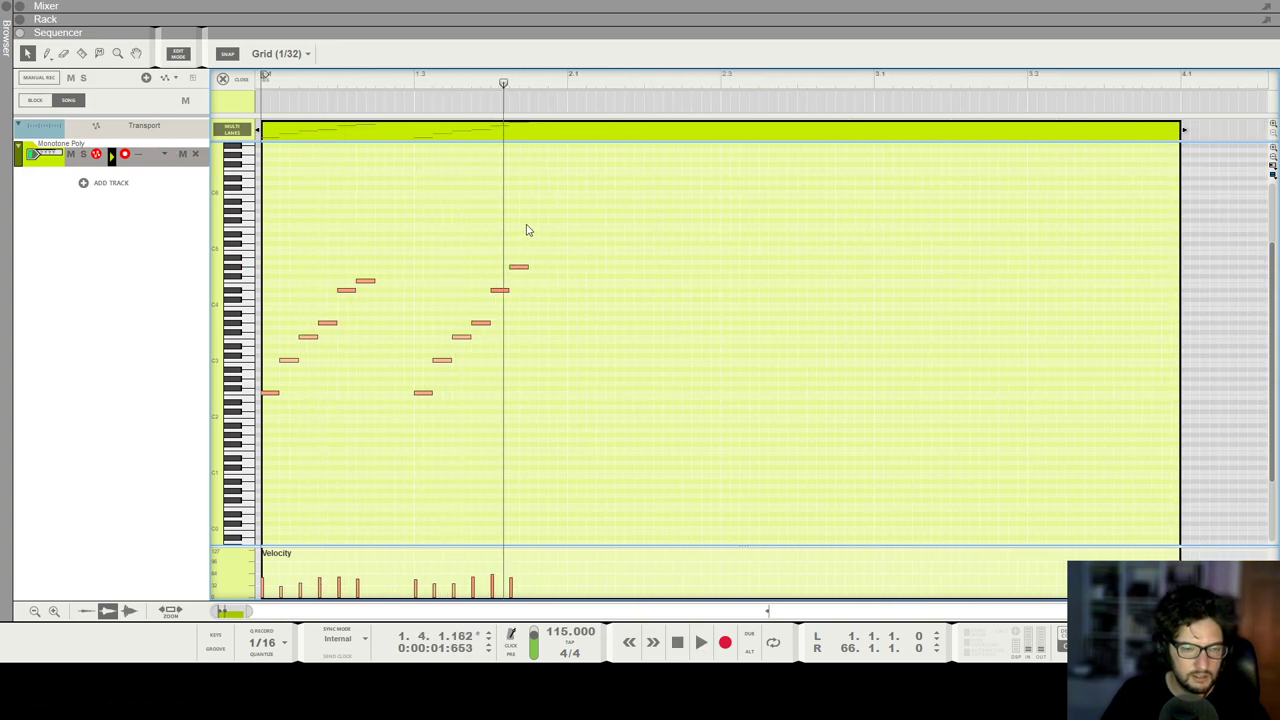
key("space")
Step: Set the song tempo to 110 BPM and play the two phrases at that speed
left_click(566, 636)
type("110")
key("Return")
key("space")
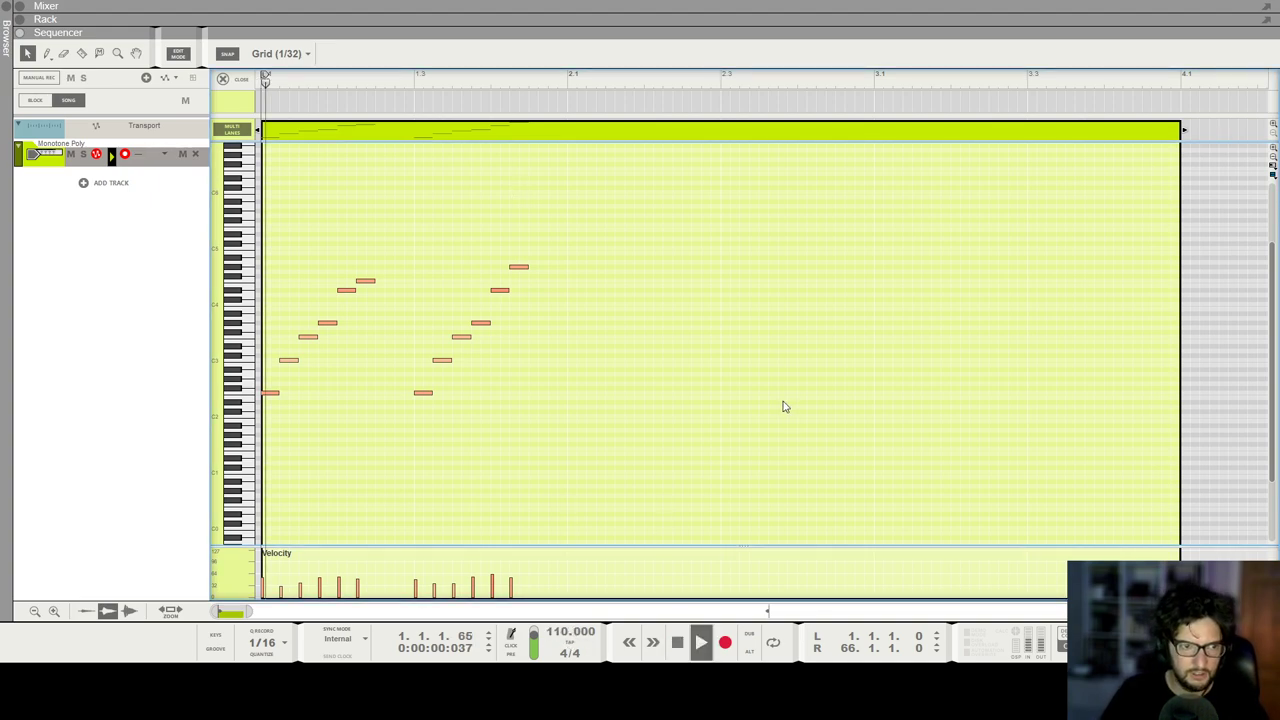
key("space")
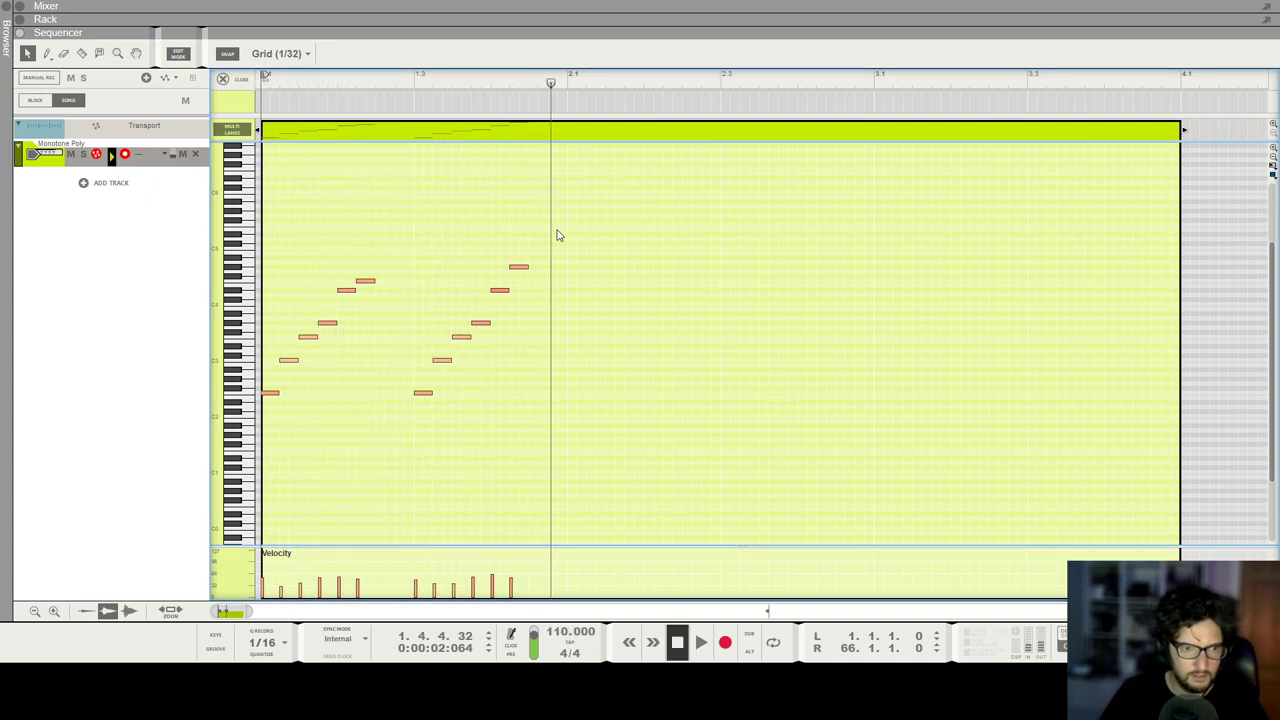
Step: Copy the second phrase, paste it at 2.1.1.0 and 2.3.1.0, and play the result
left_click_drag(421, 398, 420, 398)
key("ctrl+c")
left_click(568, 82)
key("ctrl+v")
left_click(682, 343)
left_click(720, 88)
key("ctrl+v")
key("space")
key("space")
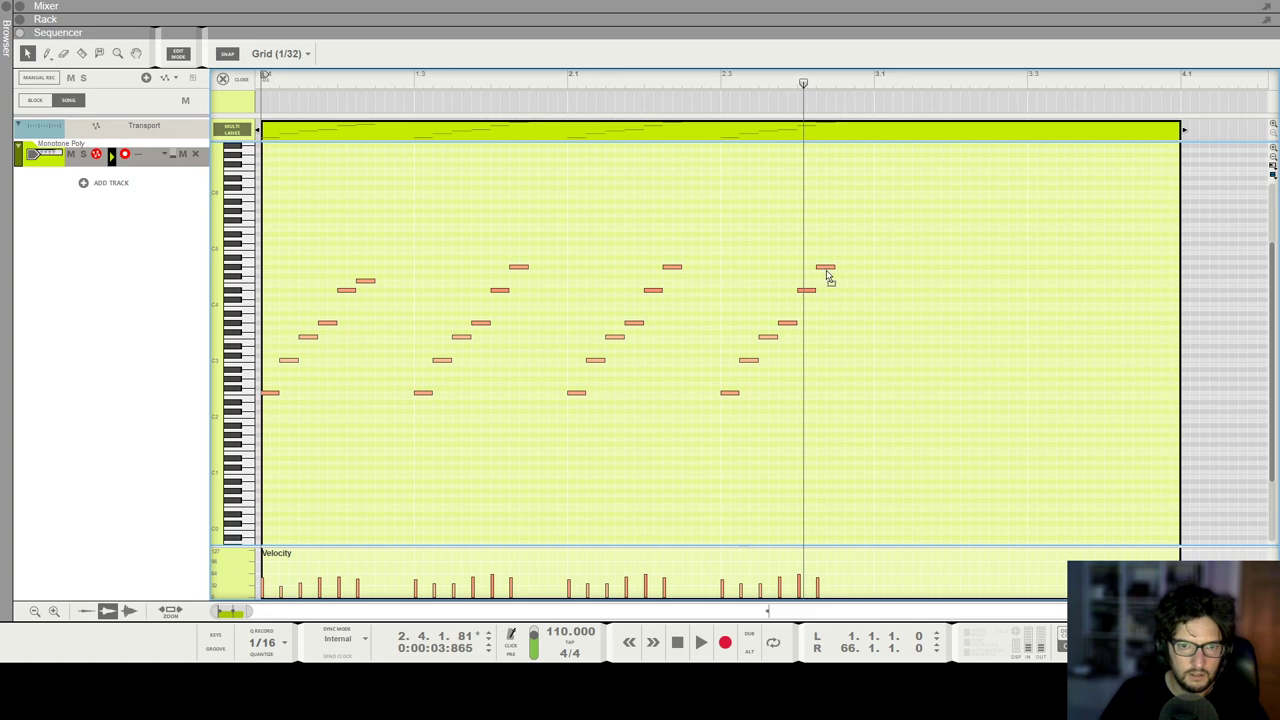
Step: Lower the fourth phrase's last note to G4 and randomize the third and fourth phrases' velocities by 20%
left_click_drag(911, 241, 577, 455)
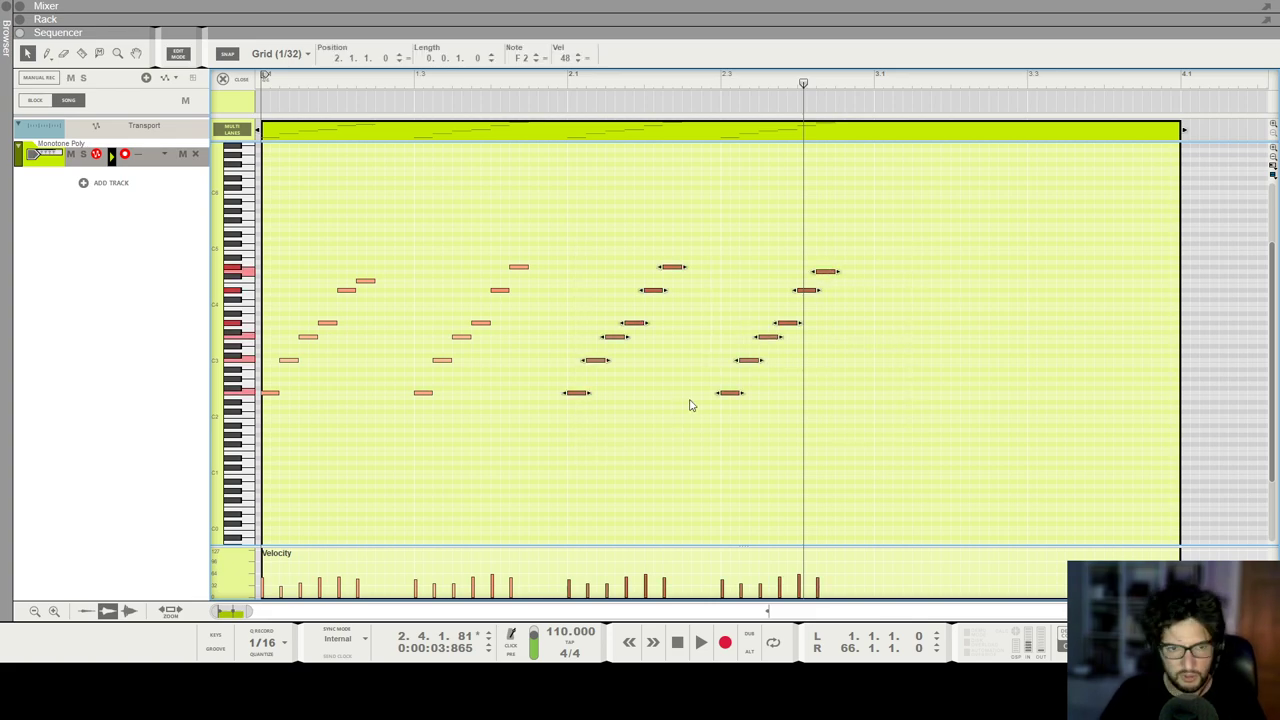
key("F8")
left_click(1126, 457)
left_click(882, 380)
key("shift+Return")
key("shift+Return")
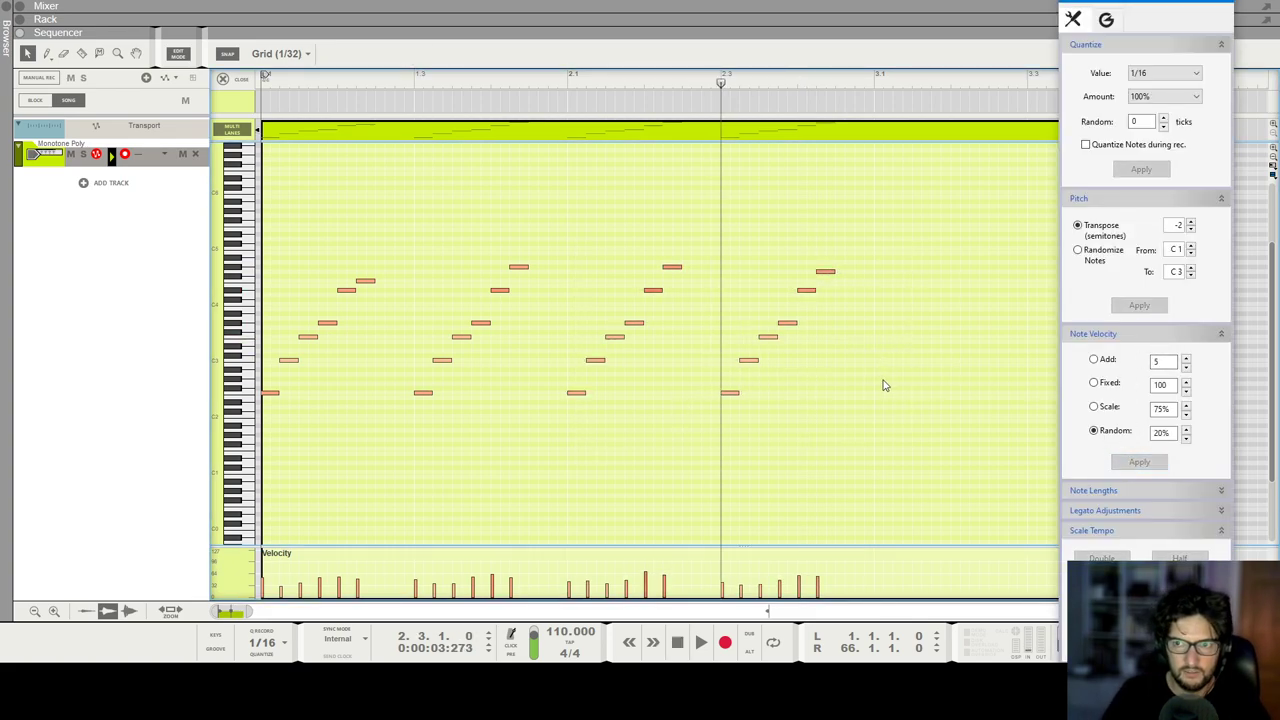
Step: Lower the third phrase's last note to F4, playing the clip before and after the change
key("space")
scroll(643, 430, "left", 1)
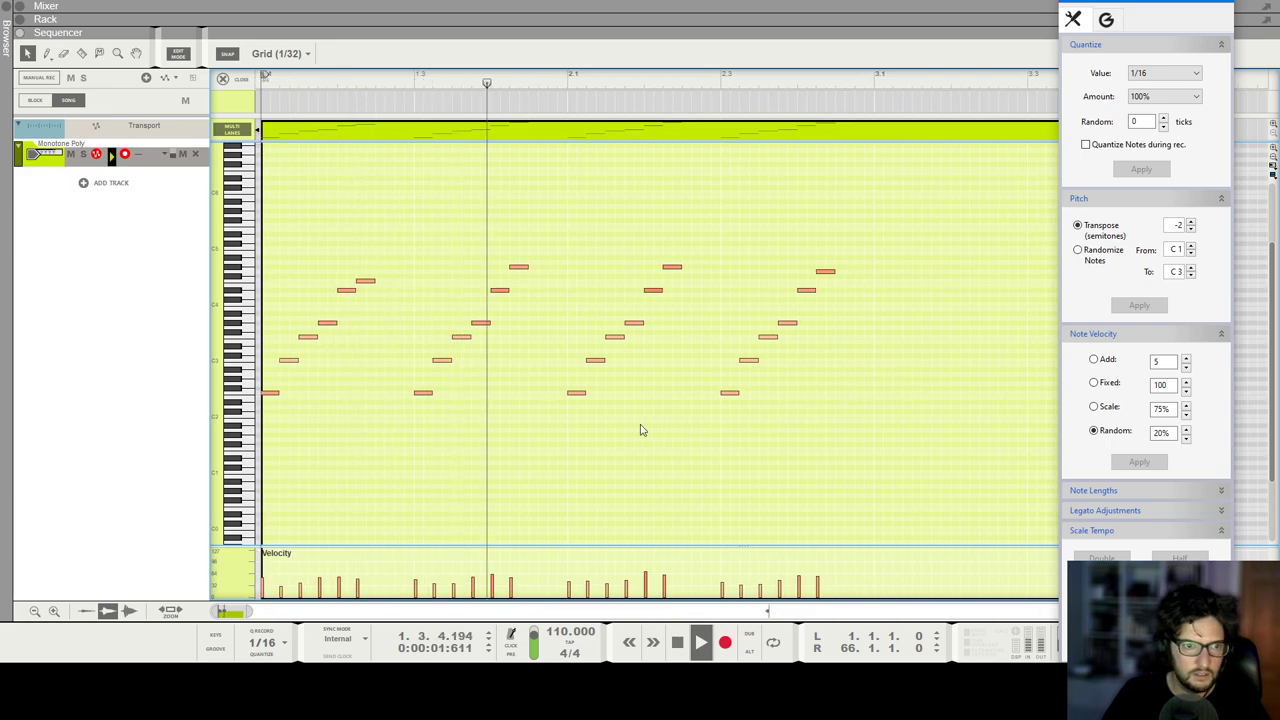
scroll(643, 430, "up", 2)
scroll(843, 289, "down", 2, "ctrl")
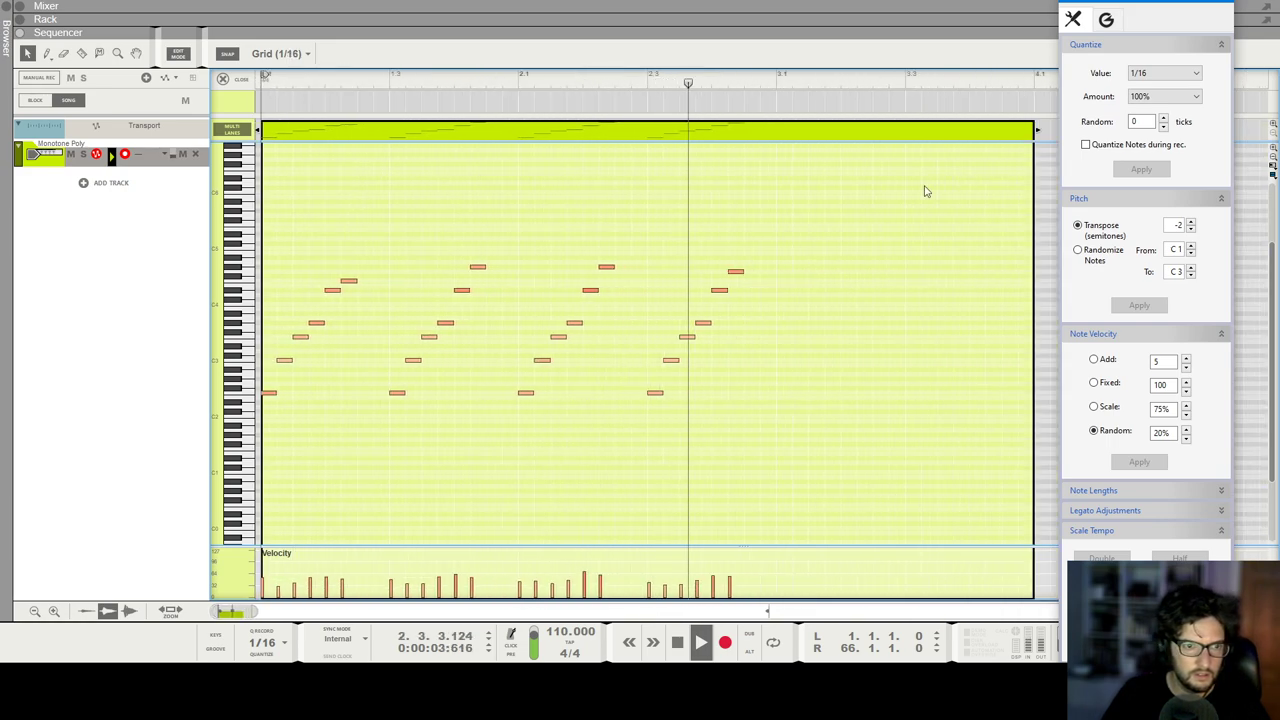
key("space")
left_click_drag(605, 279, 607, 285)
key("space")
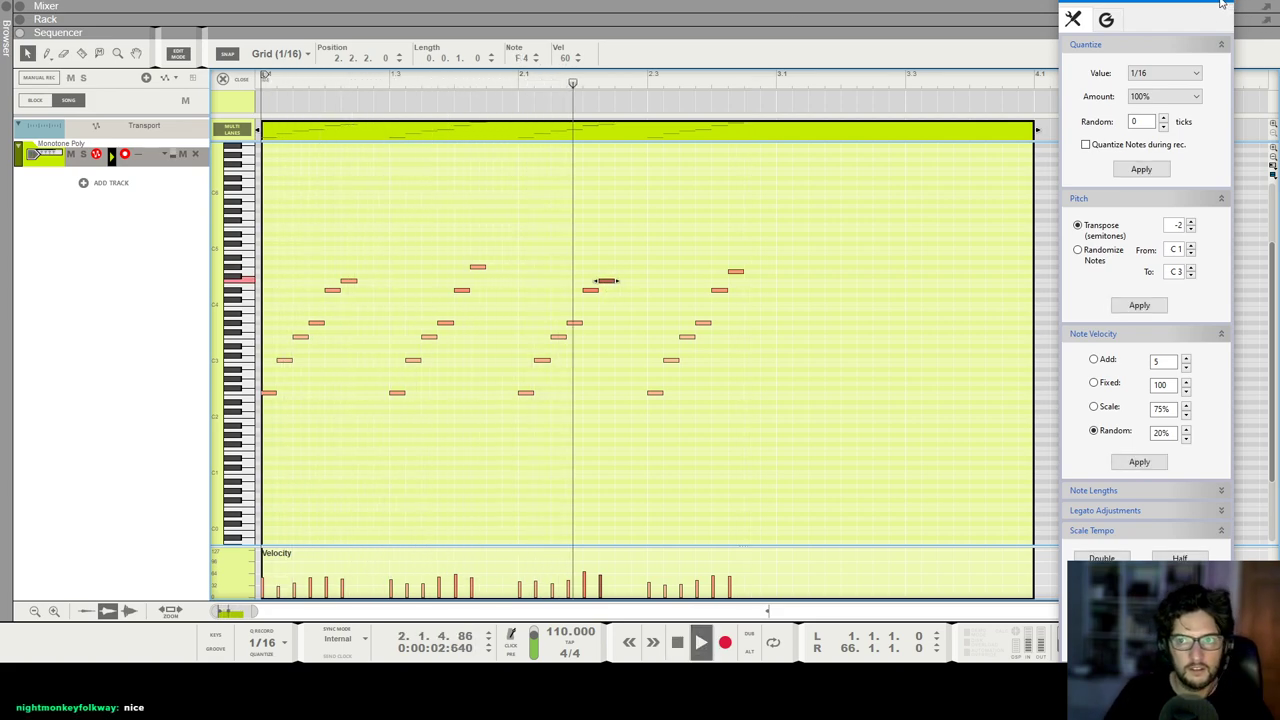
left_click(834, 254)
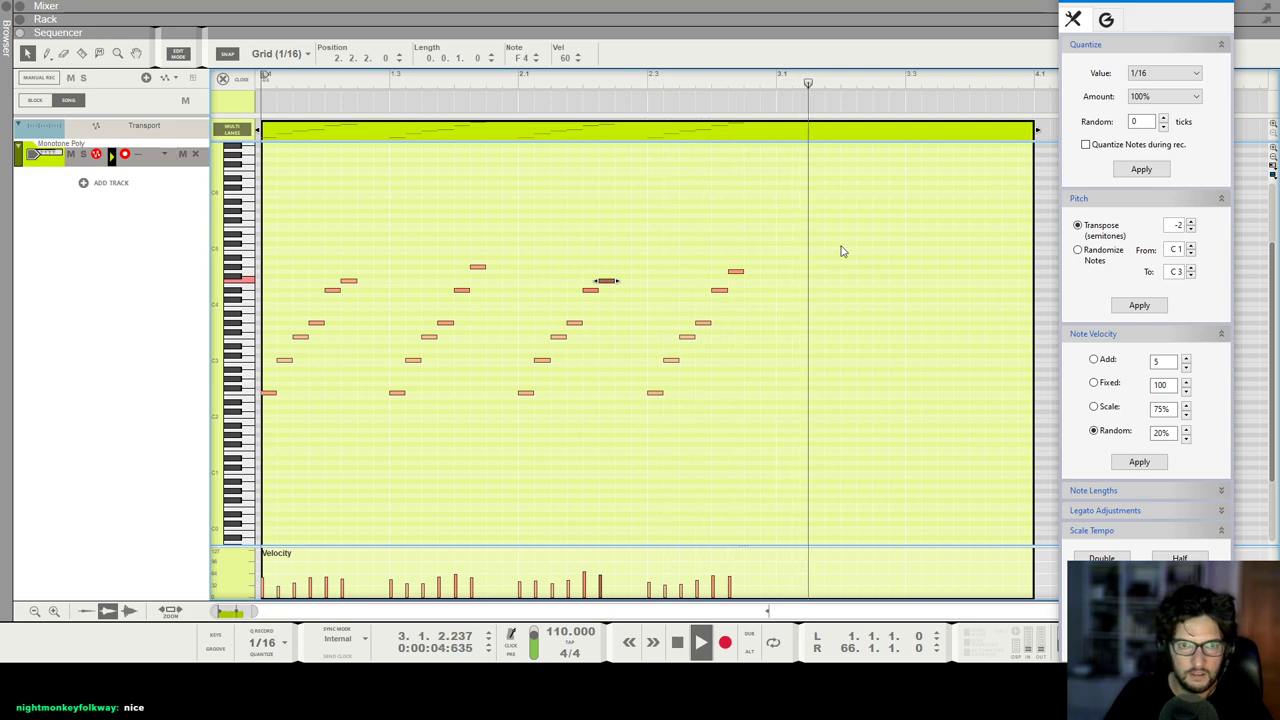
key("space")
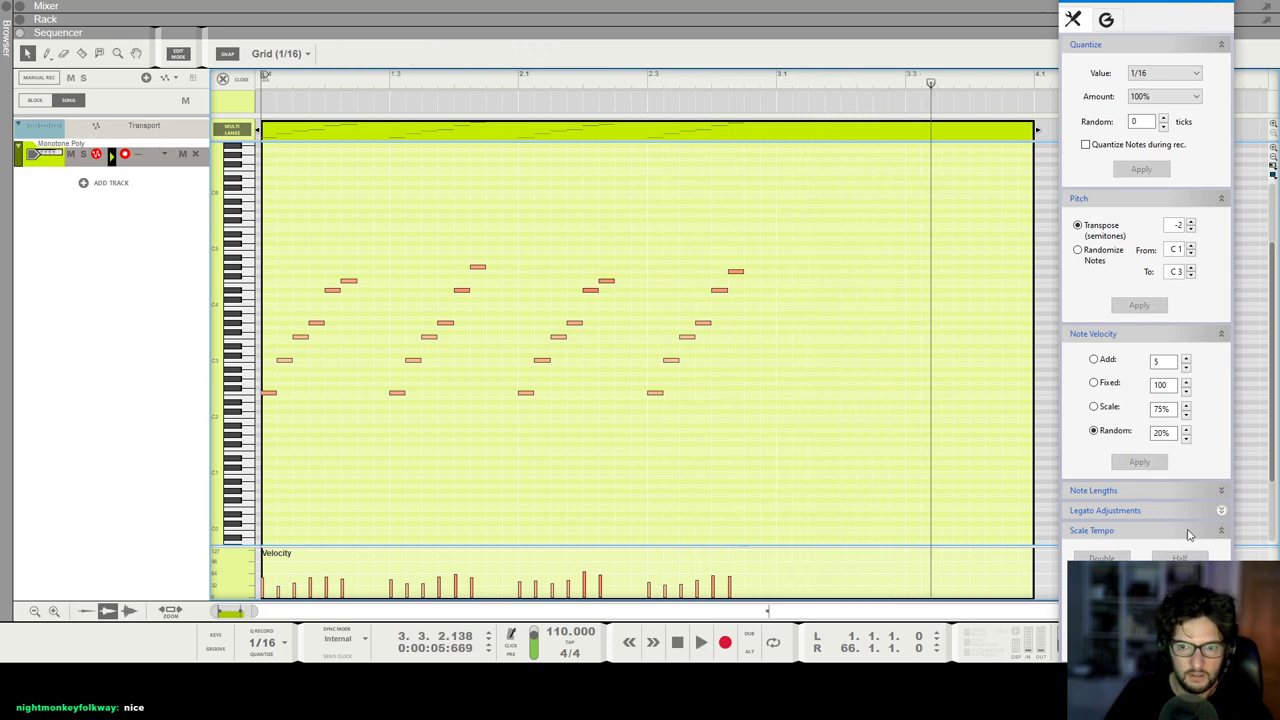
Step: Try scaling all notes to half tempo and play the stretched phrases
key("ctrl+a")
left_click(1179, 557)
left_click(816, 482)
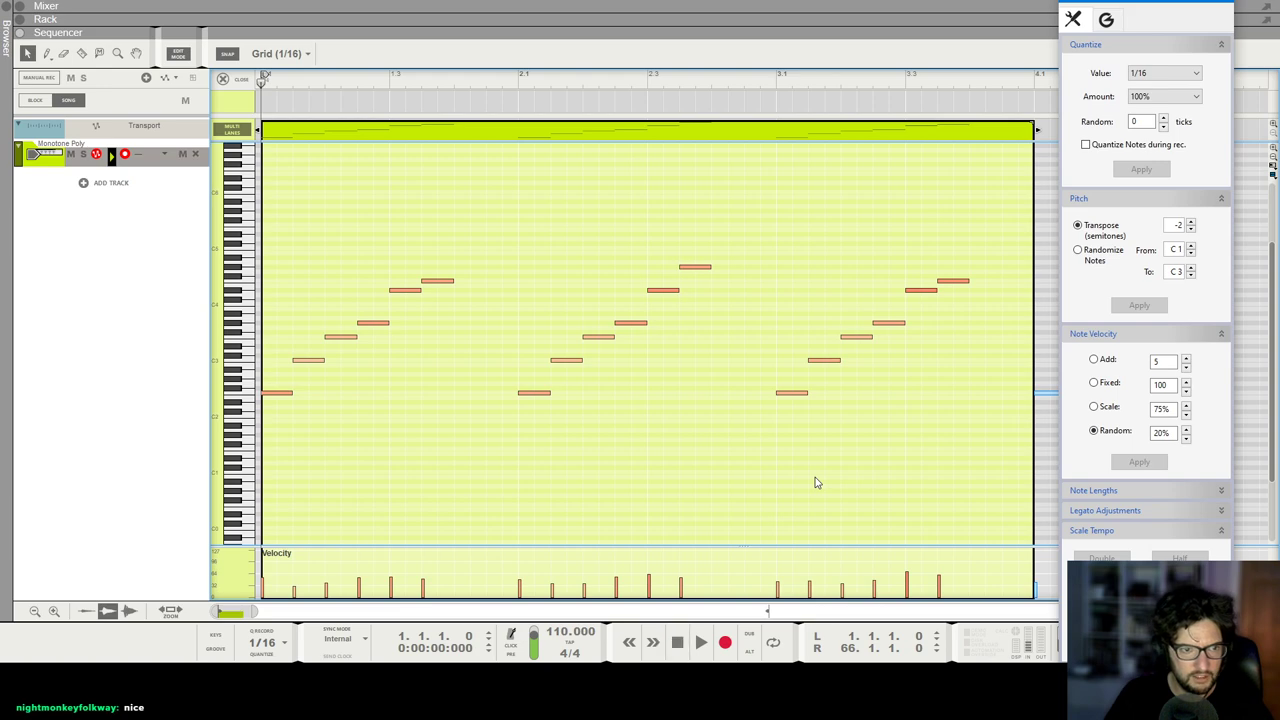
key("space")
scroll(734, 306, "down", 5)
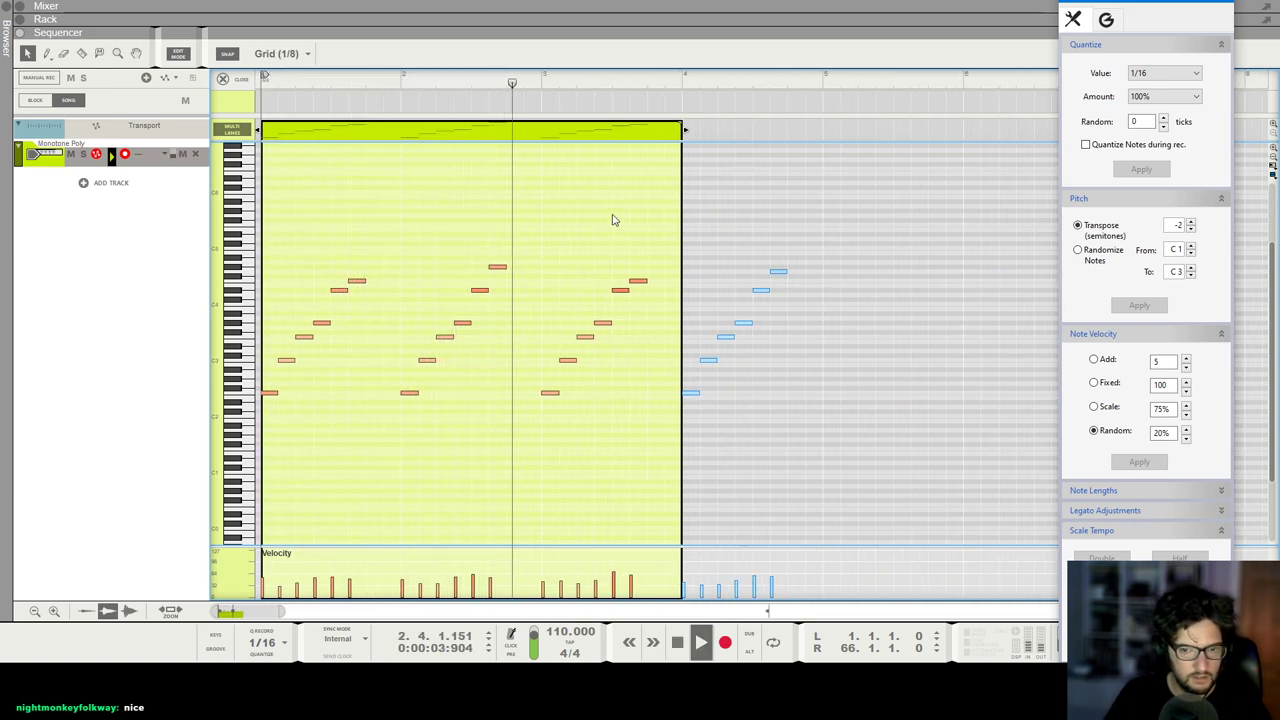
key("space")
Step: Scale all notes to double tempo to reverse the stretch and return to the song start
key("ctrl+a")
left_click(1101, 557)
left_click(480, 517)
key("shift+Return")
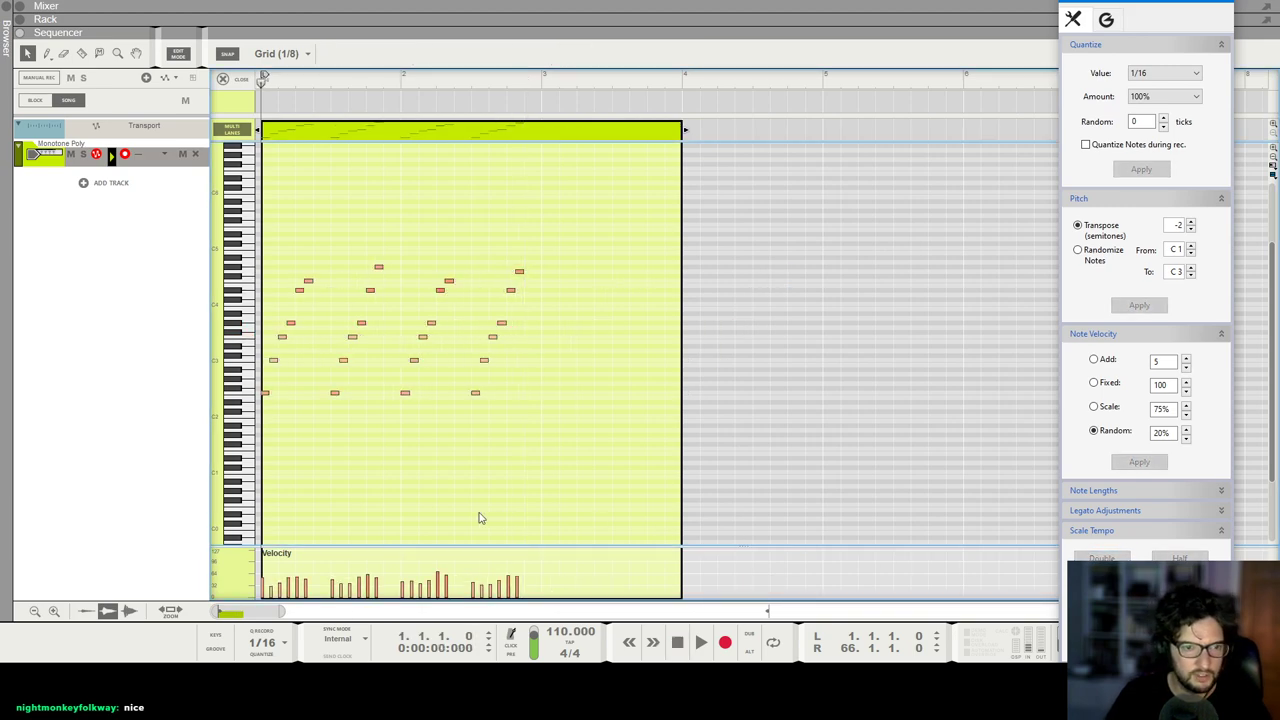
scroll(479, 517, "up", 3)
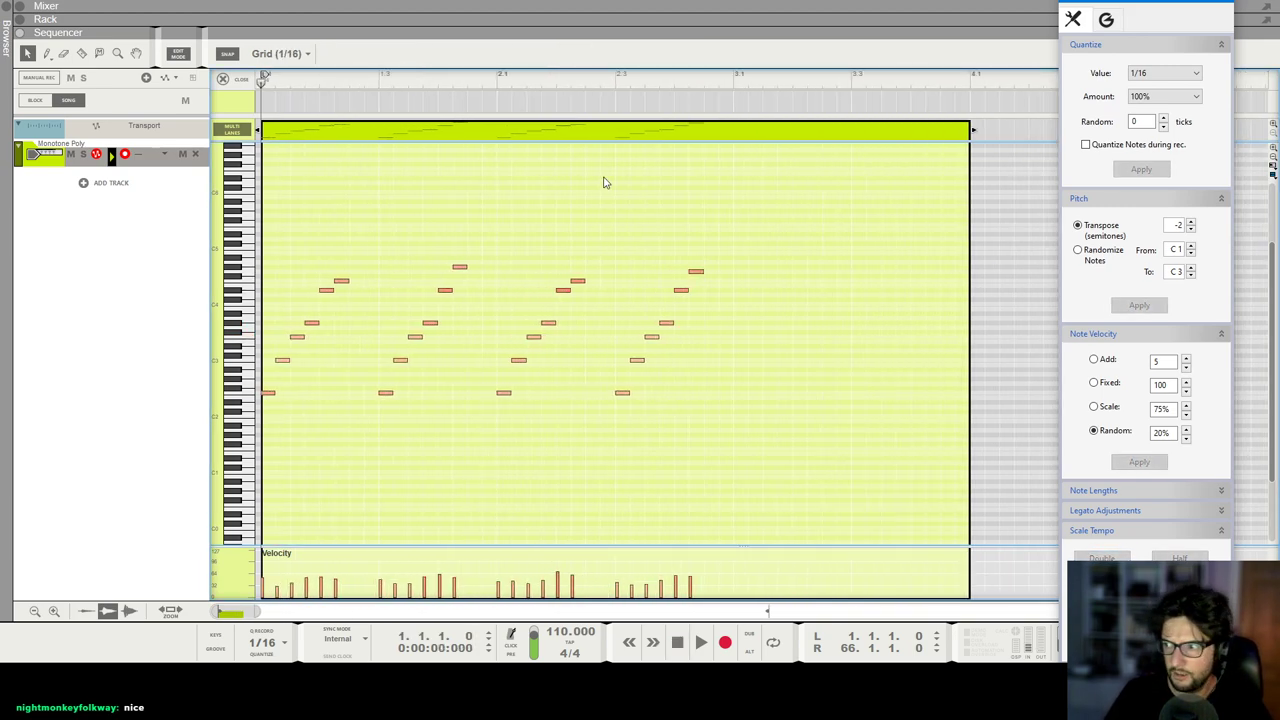
scroll(608, 205, "up", 2)
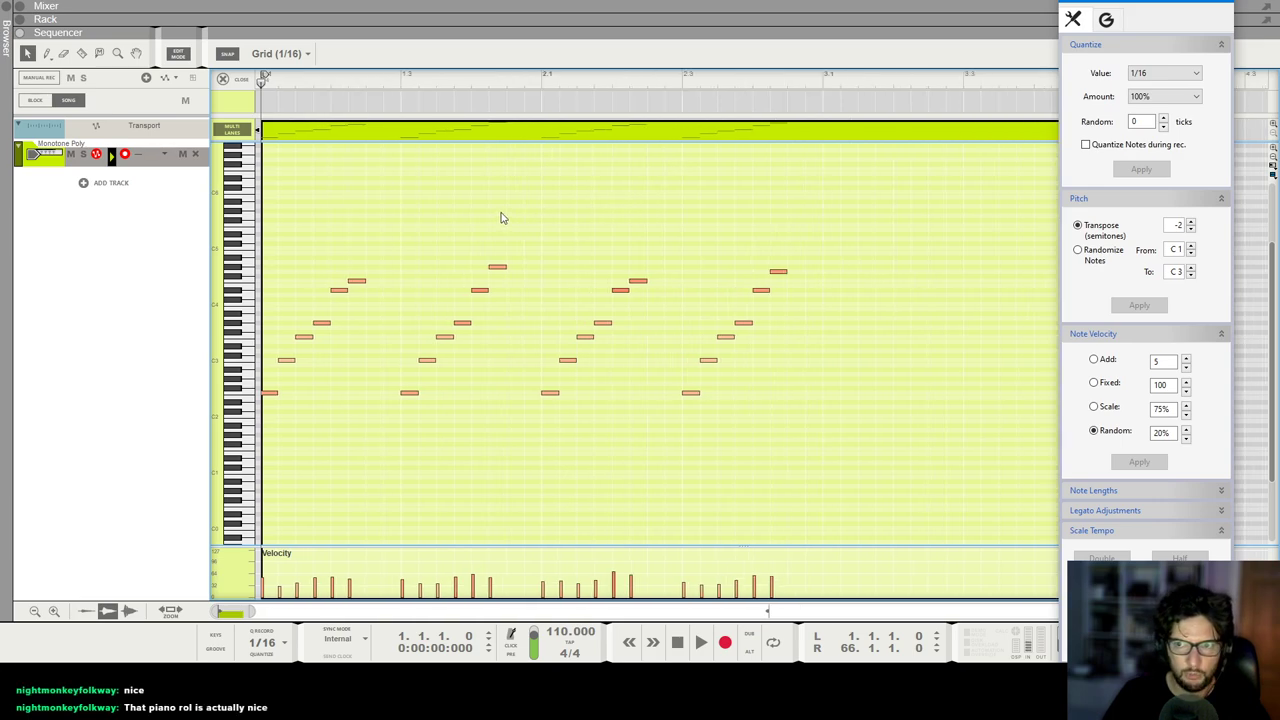
Step: Try moving the last three phrases to start at 2.1.1.0, play the result, and undo the move
key("space")
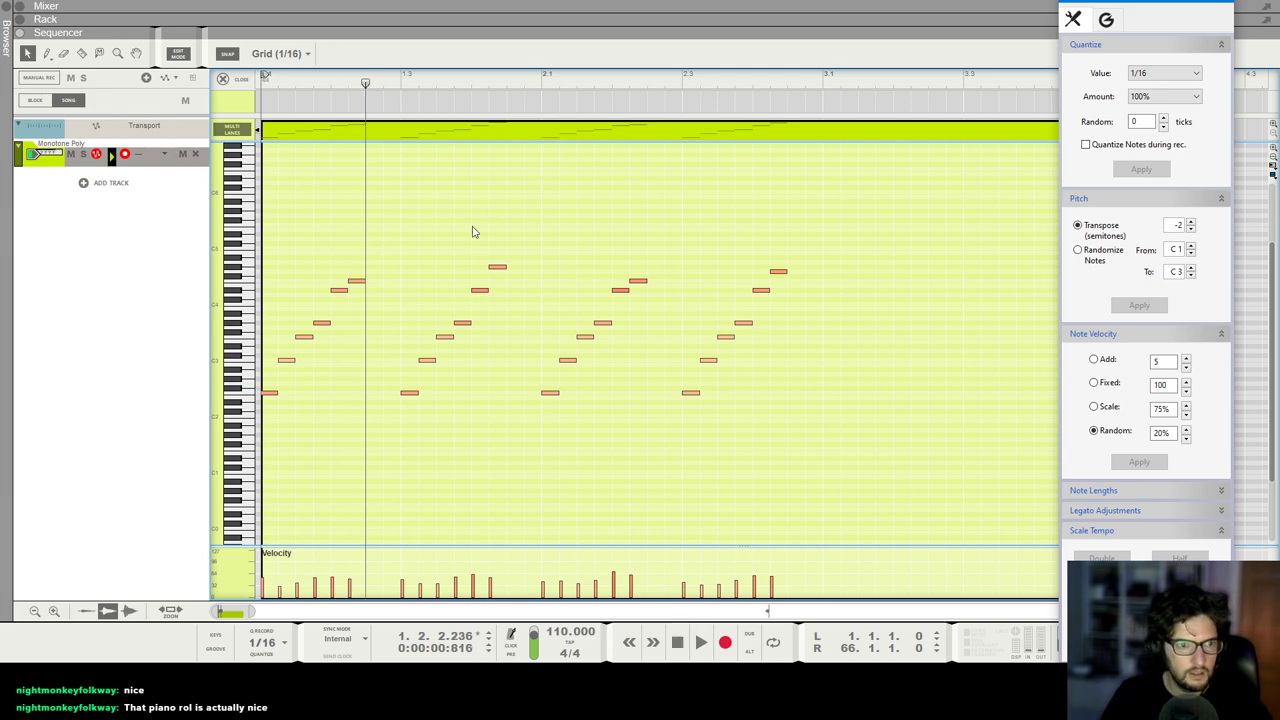
left_click_drag(406, 250, 829, 520)
left_click_drag(418, 397, 552, 397)
key("shift+Return")
key("space")
scroll(550, 397, "down", 3)
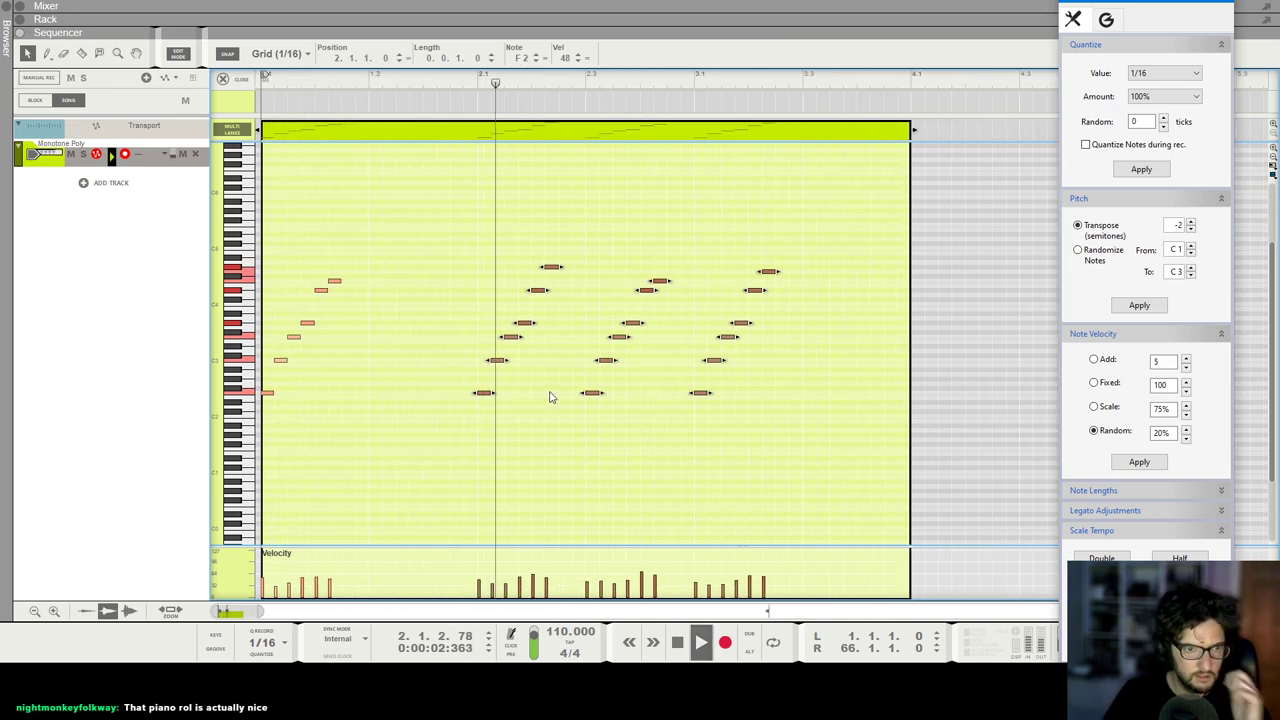
key("ctrl+z")
key("shift+Return")
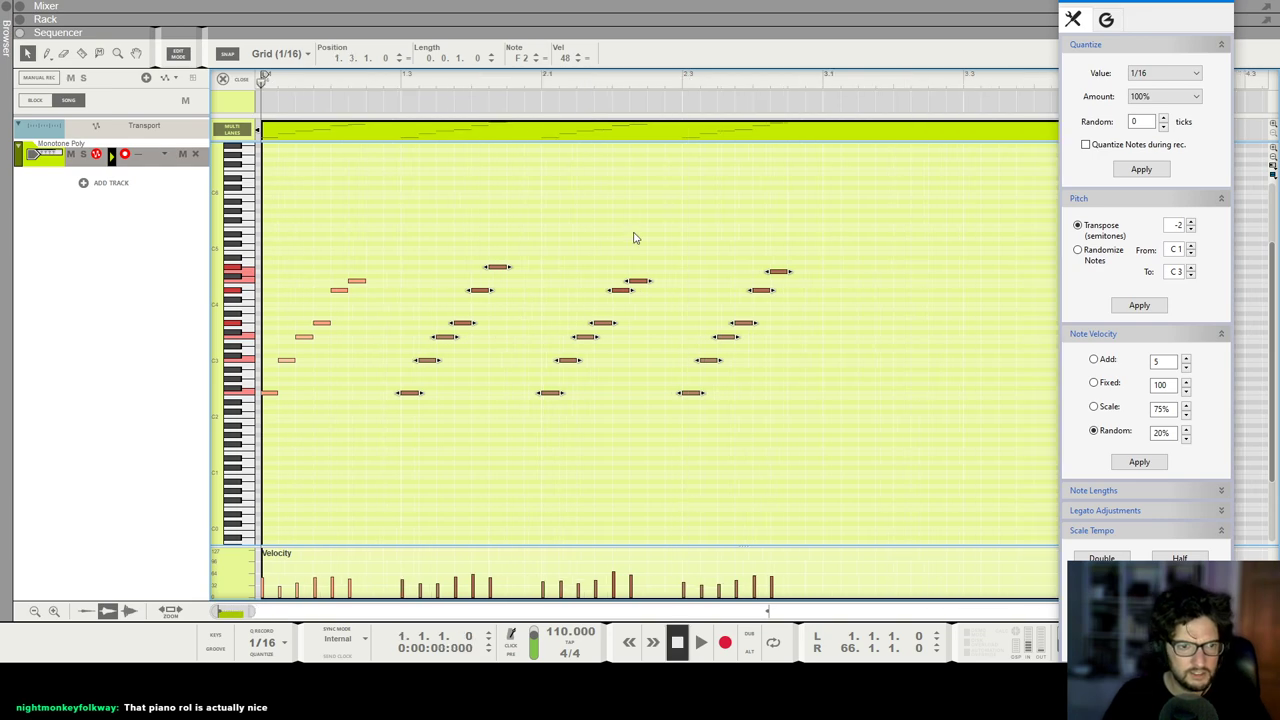
Step: Duplicate all four phrases so the copy starts at 3.1.1.0, and play the clip
scroll(634, 237, "down", 4)
left_click(685, 185)
left_click_drag(684, 129, 600, 163)
double_click(600, 163)
key("ctrl+a")
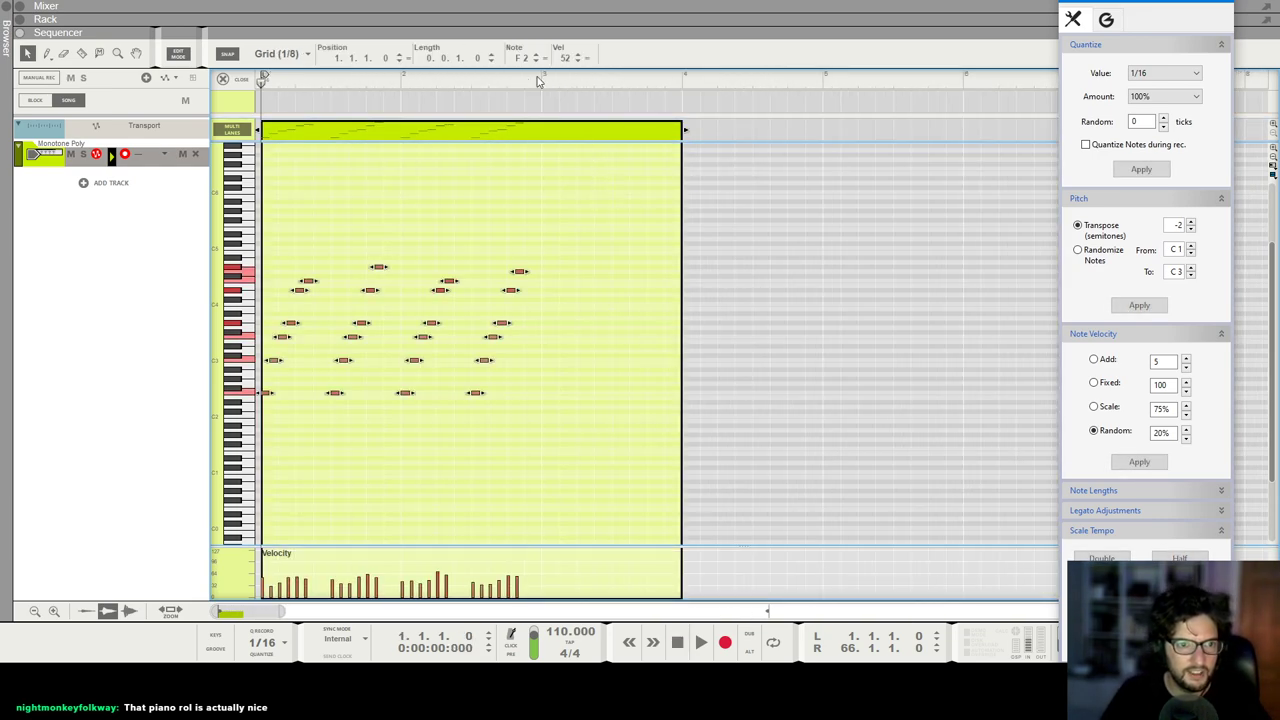
key("ctrl+d")
key("space")
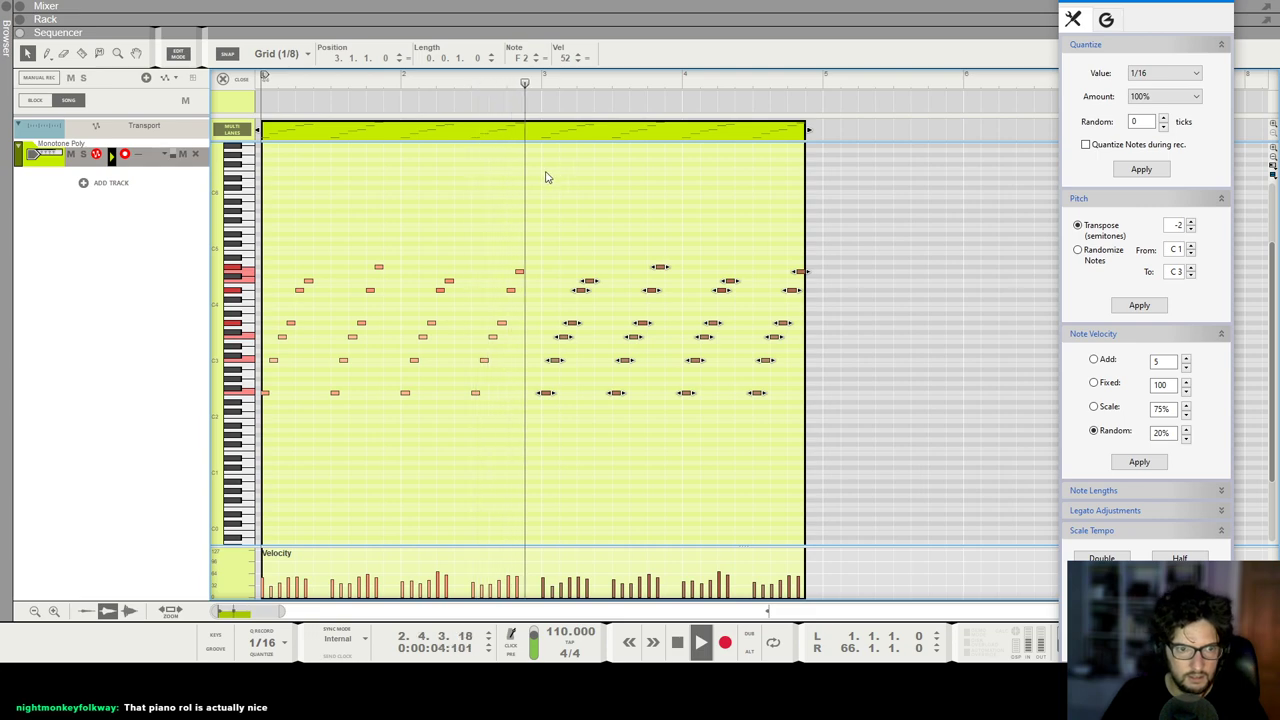
Step: Lower the bass note at 4.1.1.0 to C#2 and play the result
left_click(751, 240)
scroll(751, 240, "up", 5)
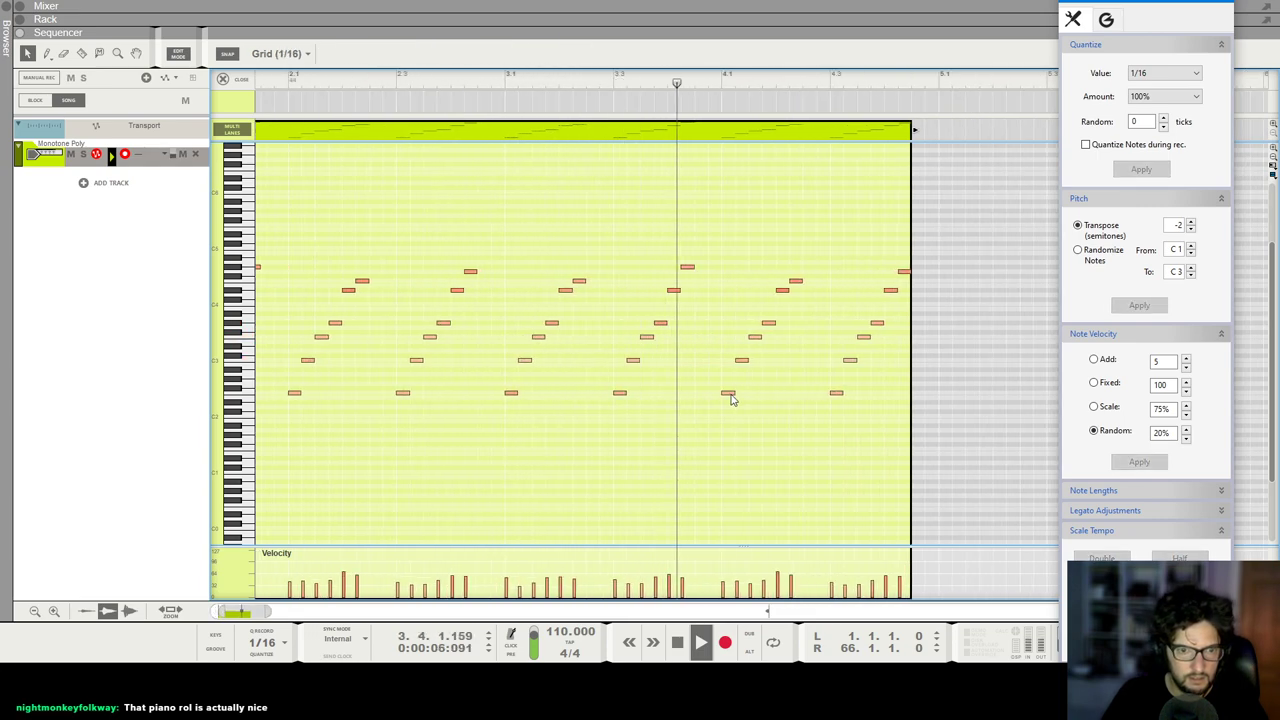
key("space")
scroll(729, 395, "down", 3)
left_click_drag(860, 417, 859, 414)
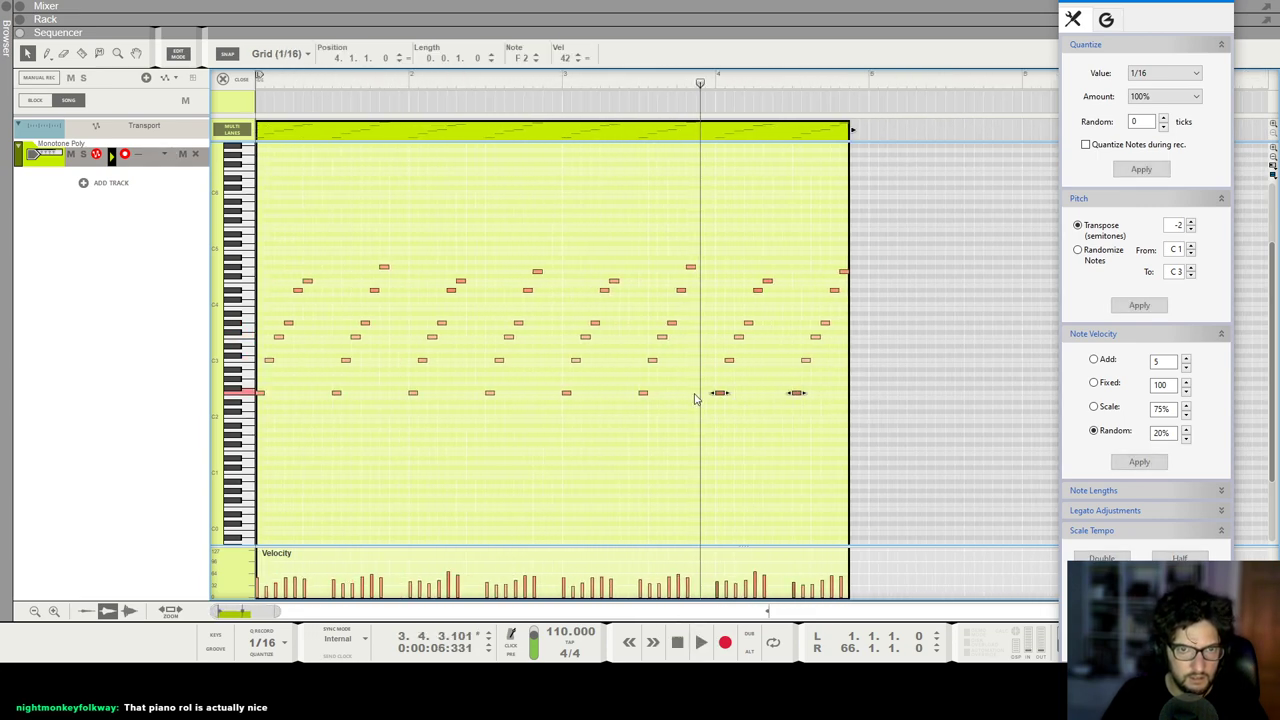
scroll(724, 397, "up", 1)
left_click_drag(723, 397, 724, 410)
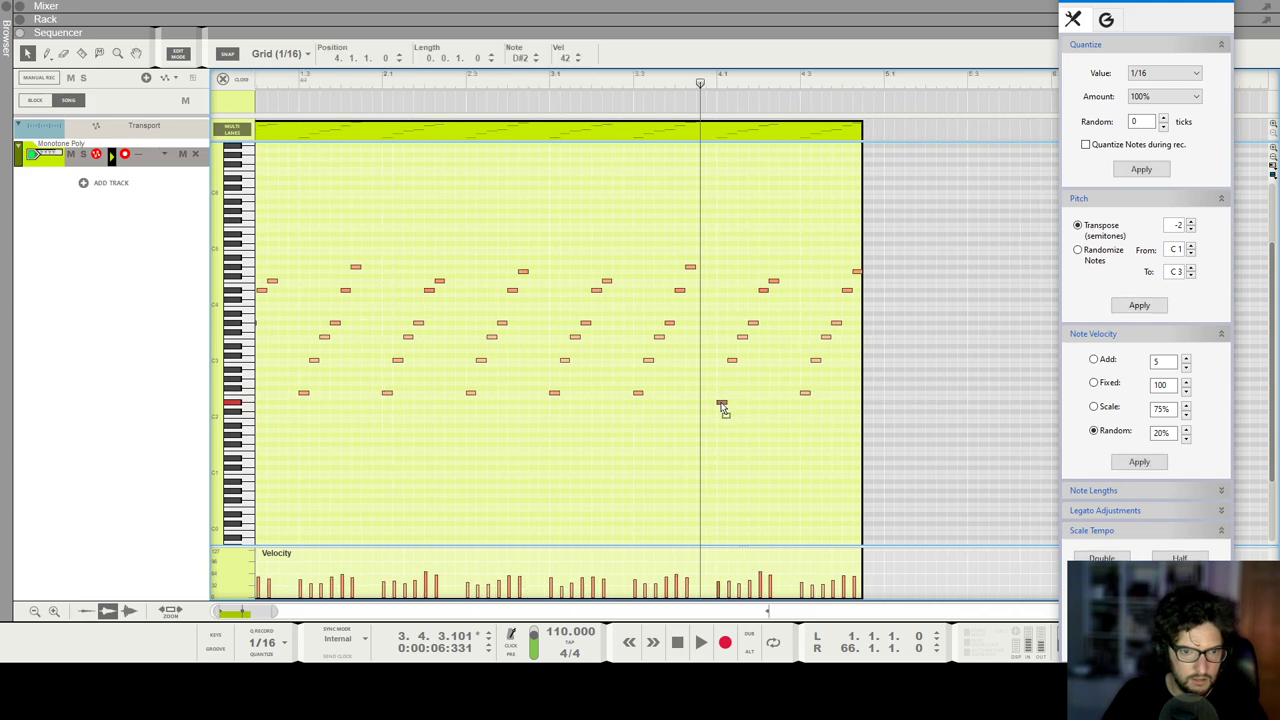
key("space")
Step: Lower the bass note at 4.3.1.0 to A#1 and listen to the new ending
left_click_drag(806, 394, 805, 426)
key("space")
key("space")
key("space")
Step: Set the right loop locator to 5.1.1.0 and extend the clip's end to the same position
left_click(884, 86, "alt")
left_click(827, 188)
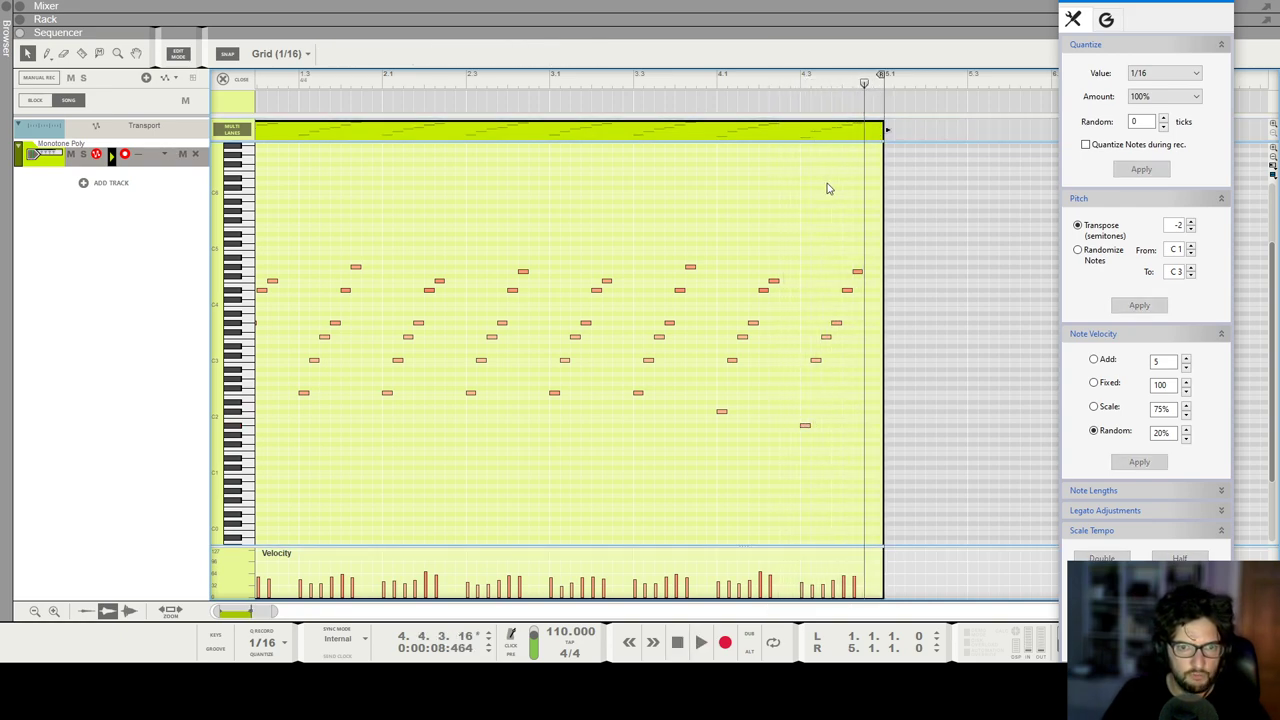
scroll(428, 223, "left", 1)
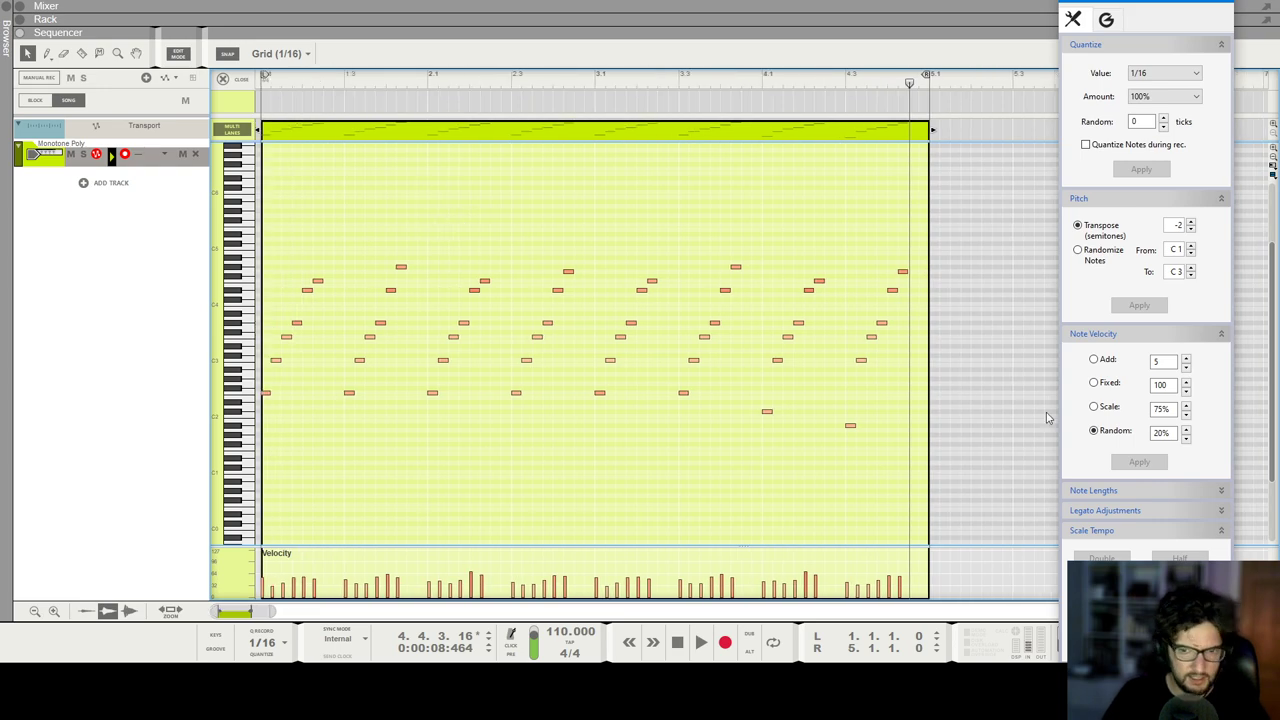
Step: Scale all notes in the clip to half tempo and play the result from the start
key("ctrl+a")
left_click(1179, 556)
left_click(610, 205)
scroll(610, 205, "down", 2)
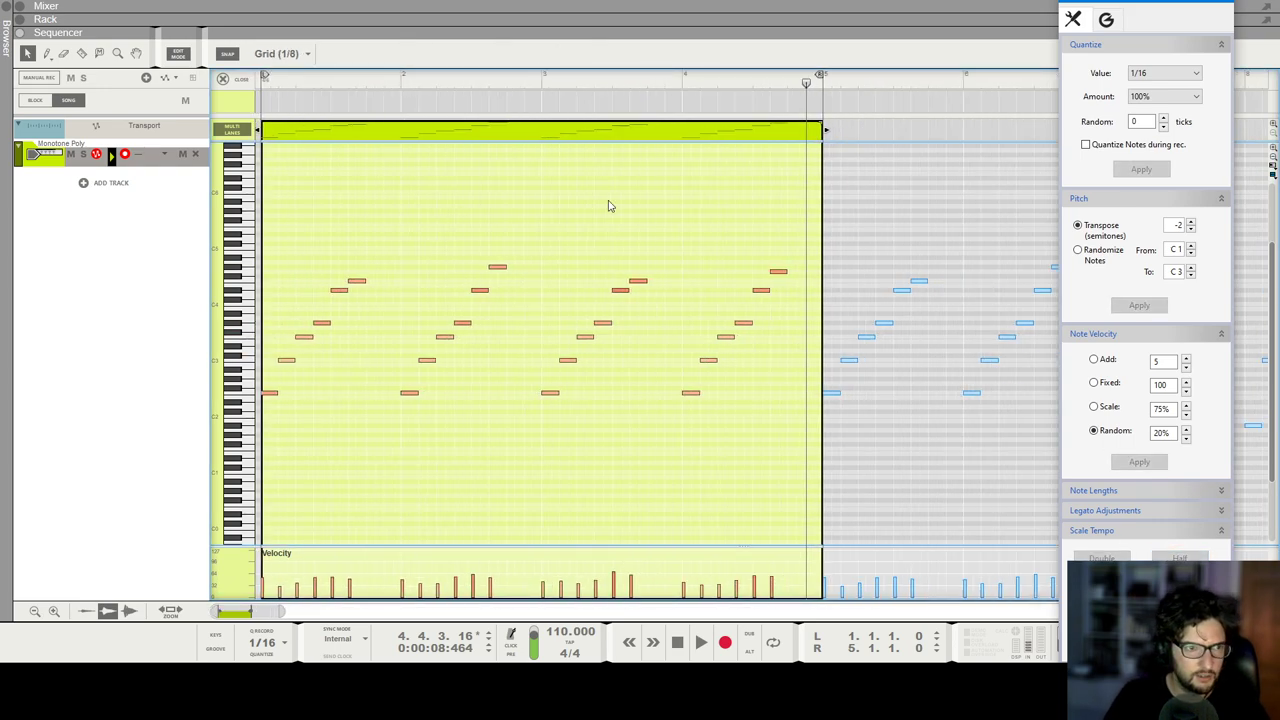
key("space")
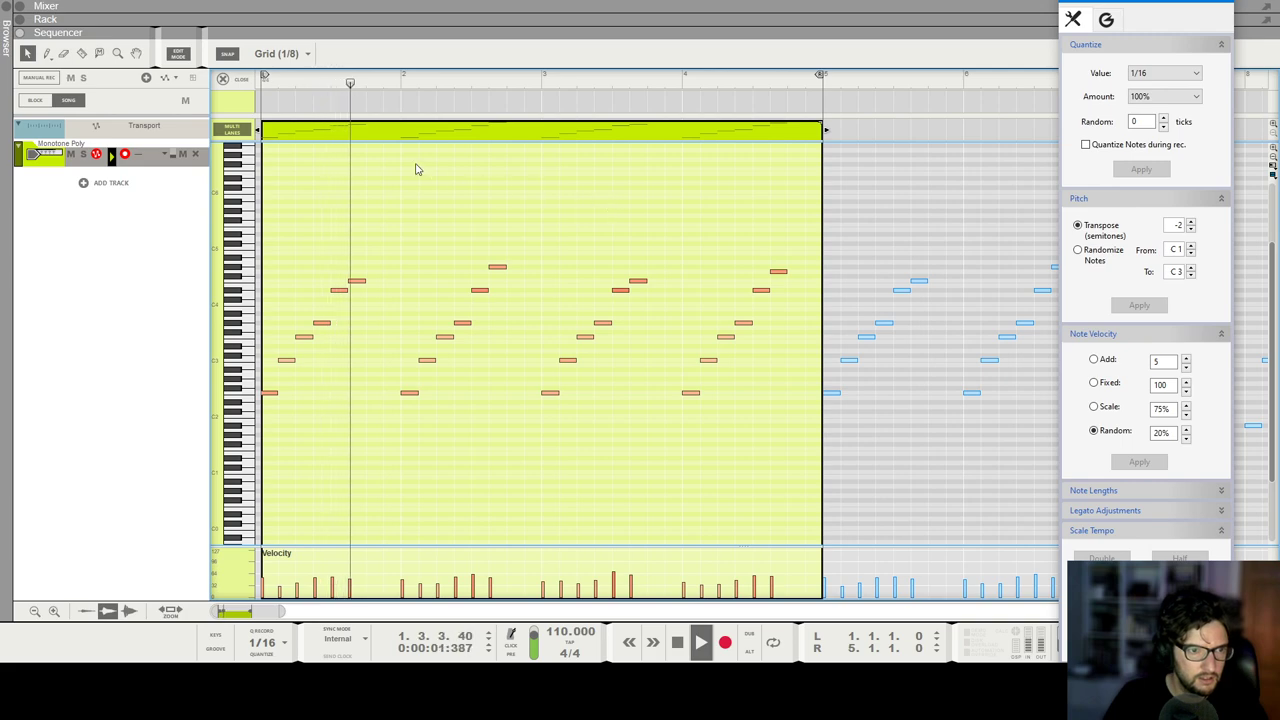
scroll(486, 192, "down", 4)
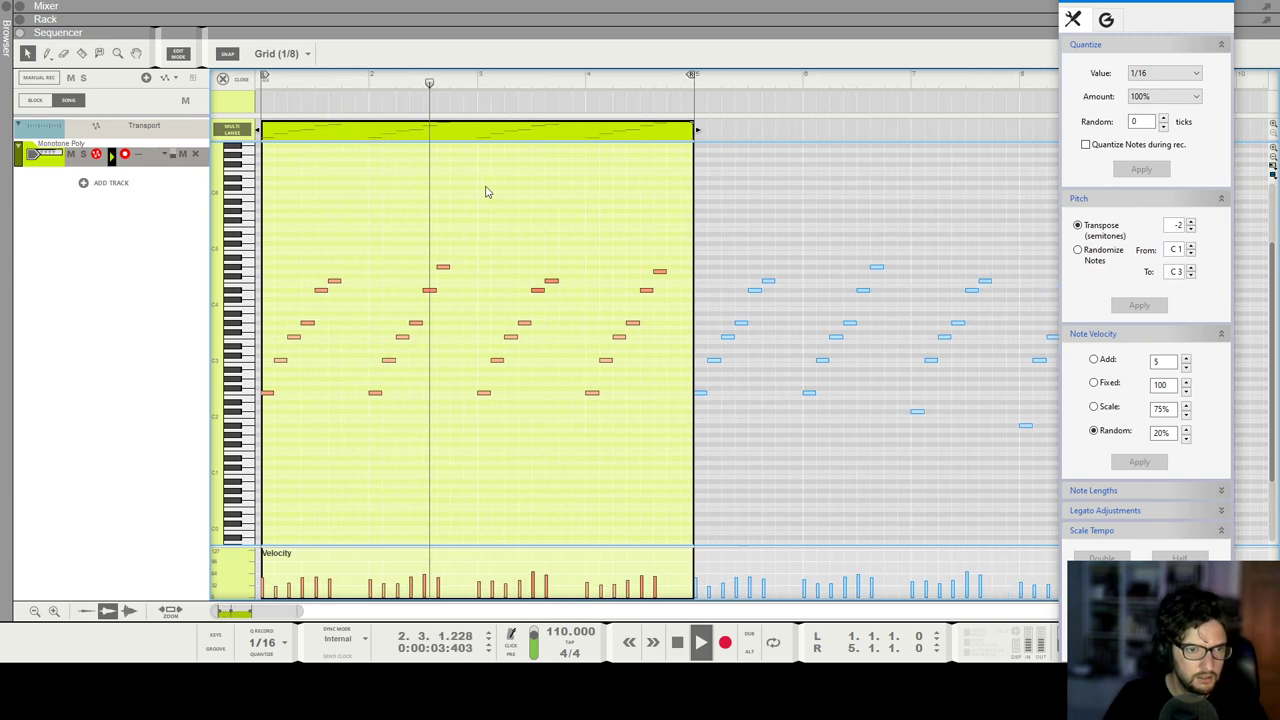
Step: Extend the clip's length to eight bars and set the right loop locator to 9.1.1.0
scroll(486, 192, "down", 3)
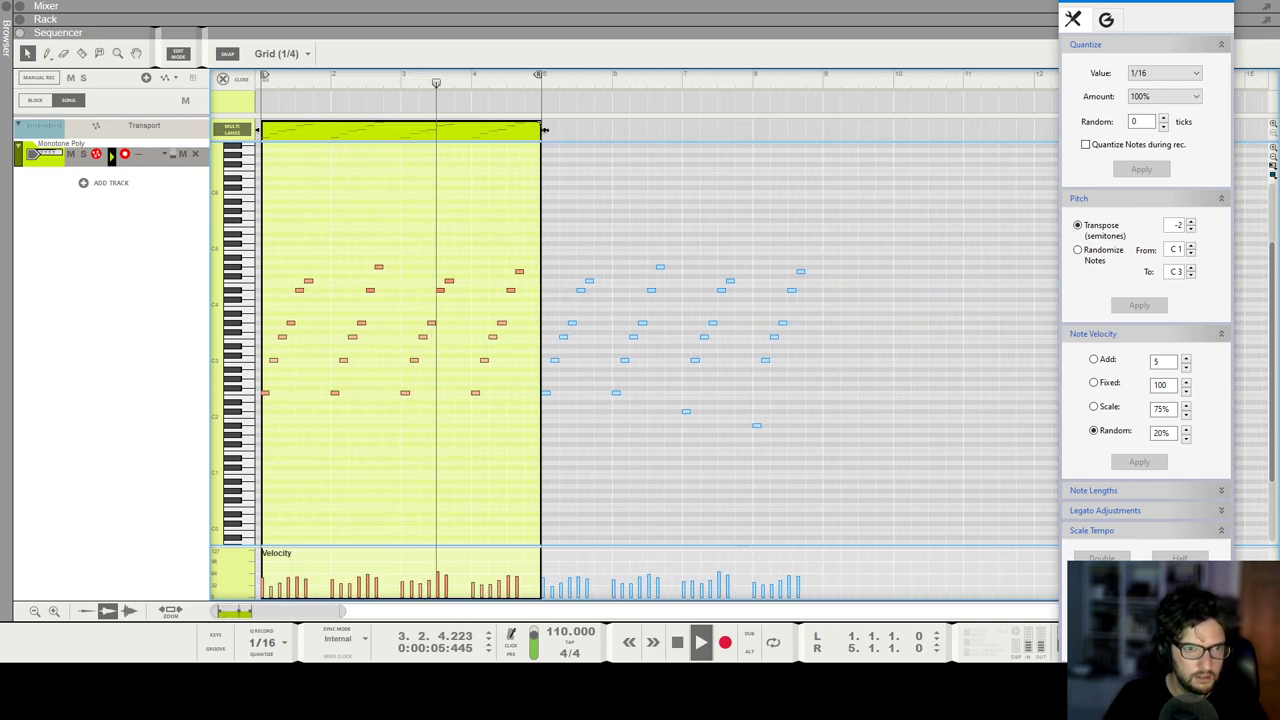
left_click_drag(557, 131, 822, 131)
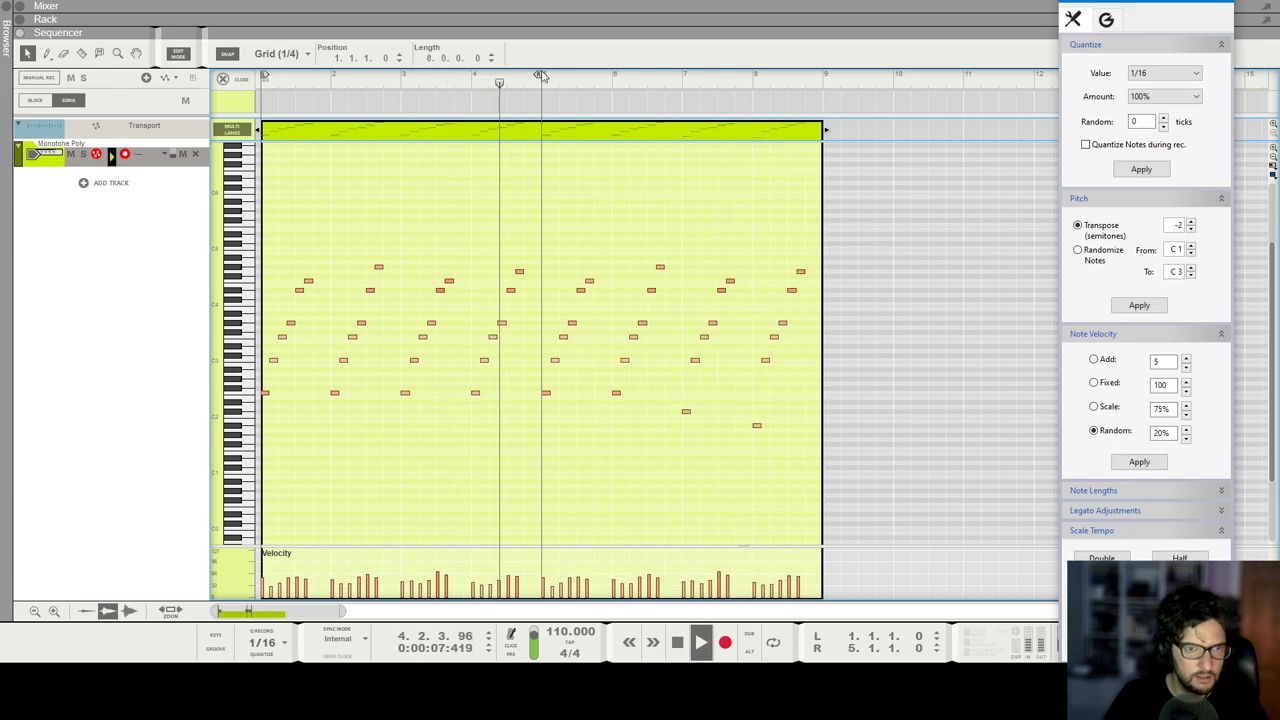
Step: Randomize the velocity of all notes in the clip by 20% and listen to the looped result
key("ctrl+a")
left_click(1140, 462)
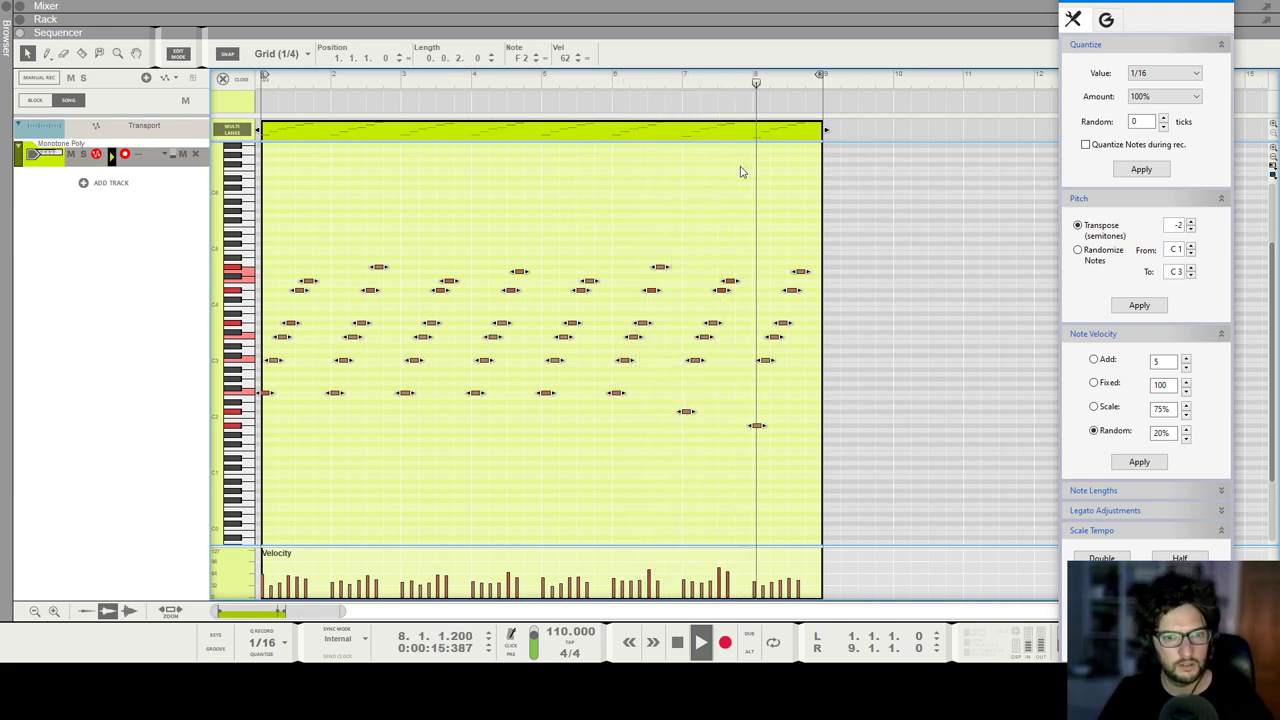
scroll(629, 197, "up", 3)
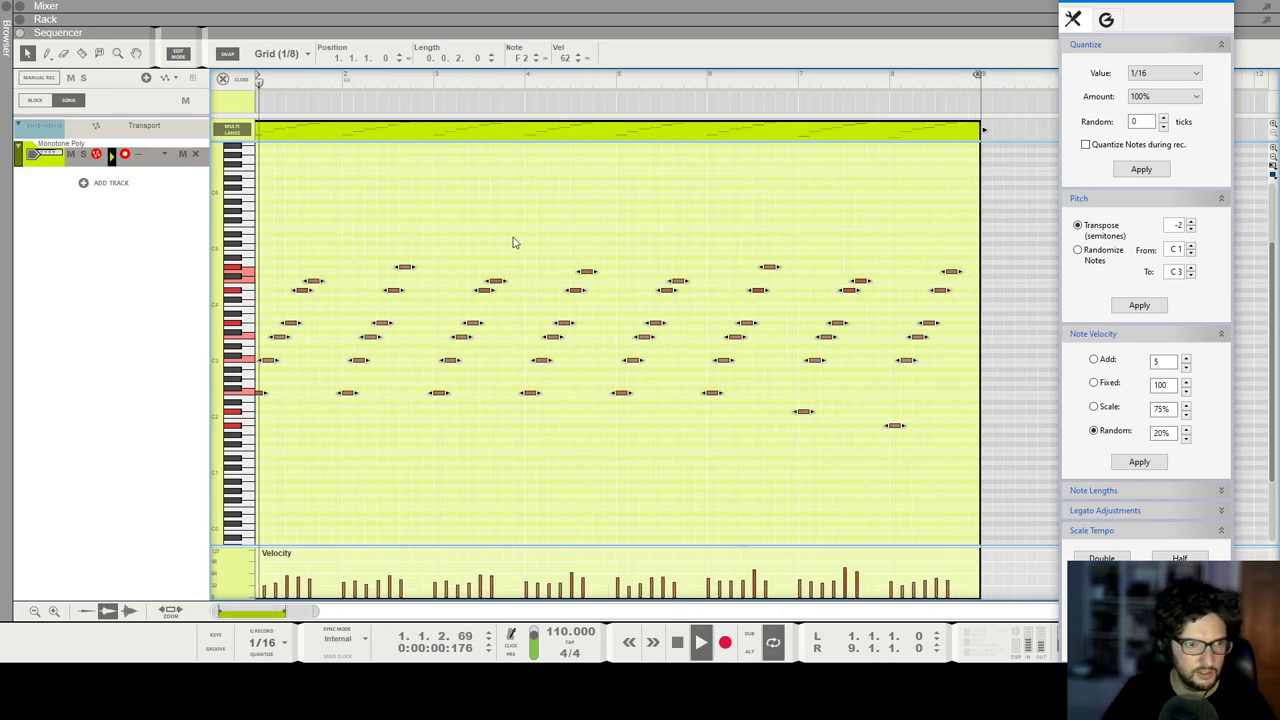
scroll(485, 231, "down", 2)
left_click(485, 232)
scroll(486, 234, "up", 2)
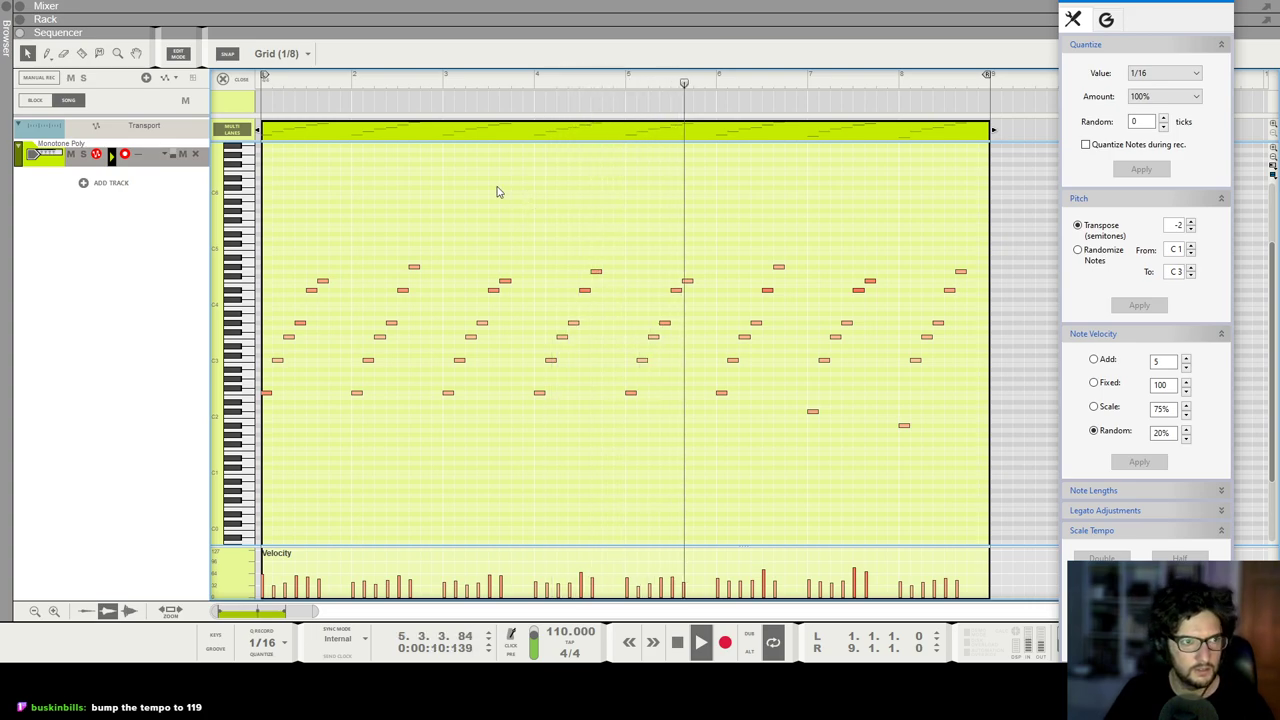
scroll(384, 185, "down", 3)
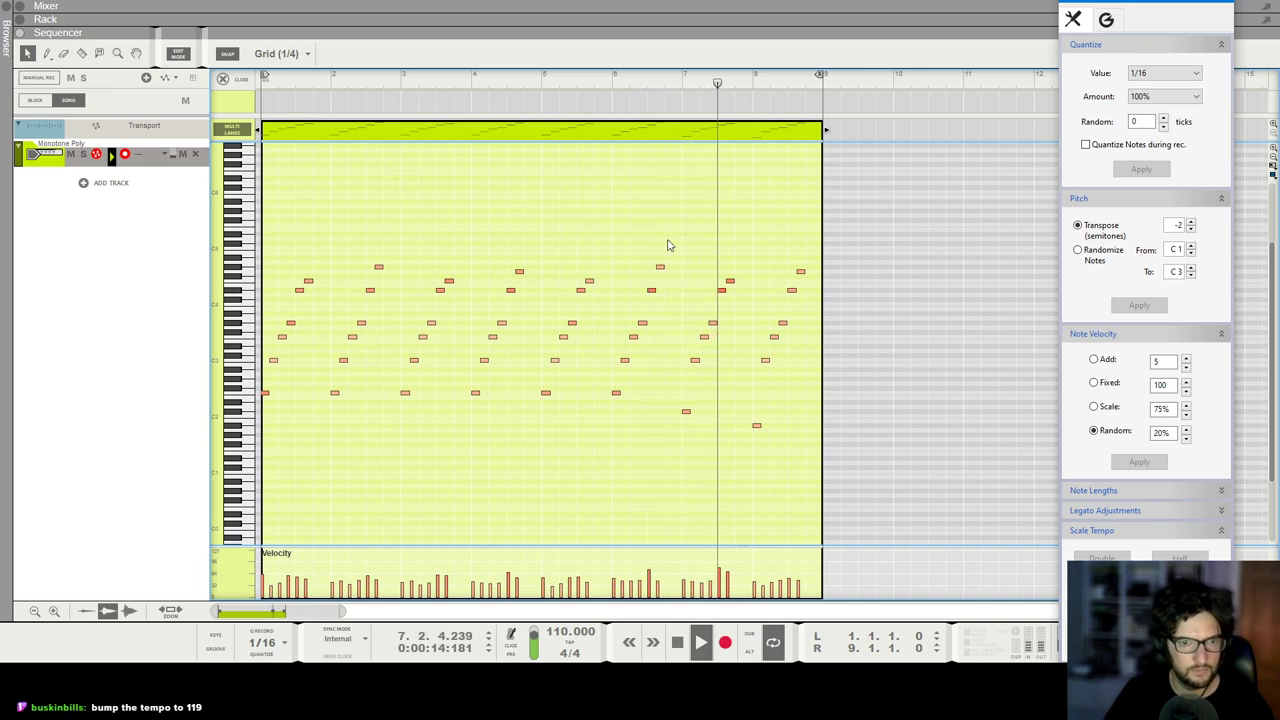
Step: Raise the final top note at 8.3.3.0 to A#4, listen to the ending and leave the note editor
scroll(800, 240, "up", 3)
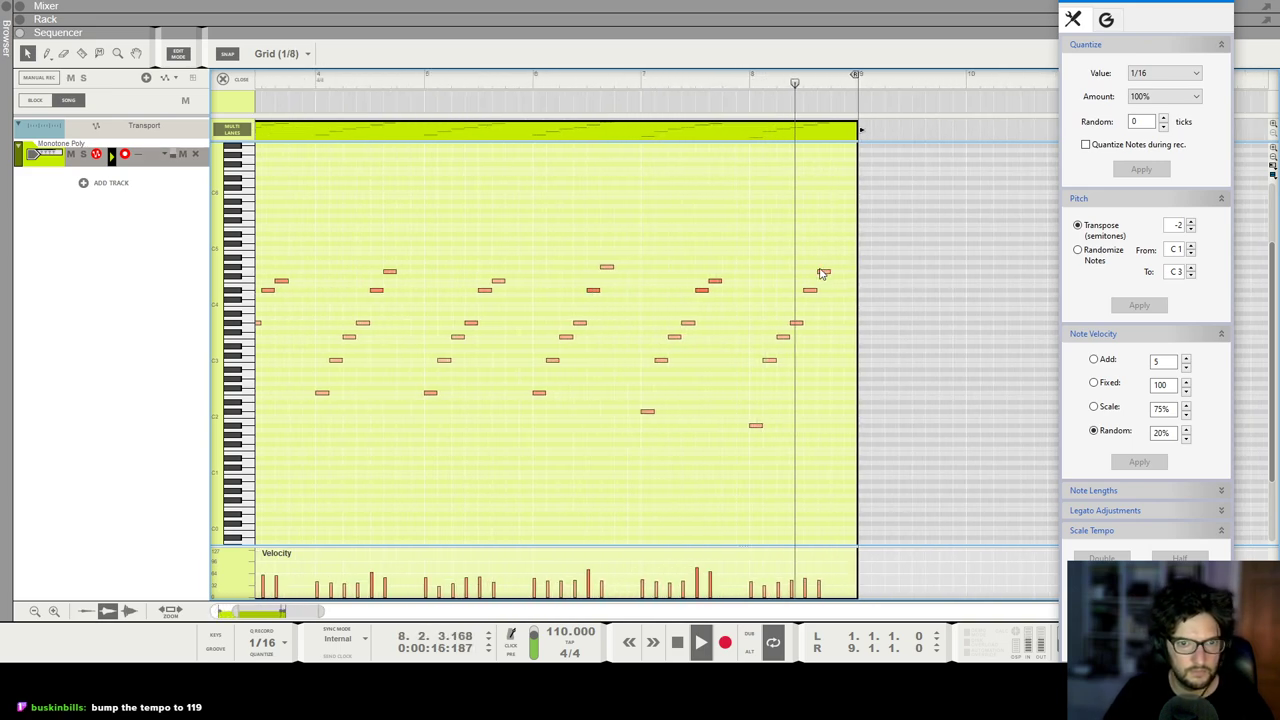
left_click_drag(826, 278, 827, 270)
key("space")
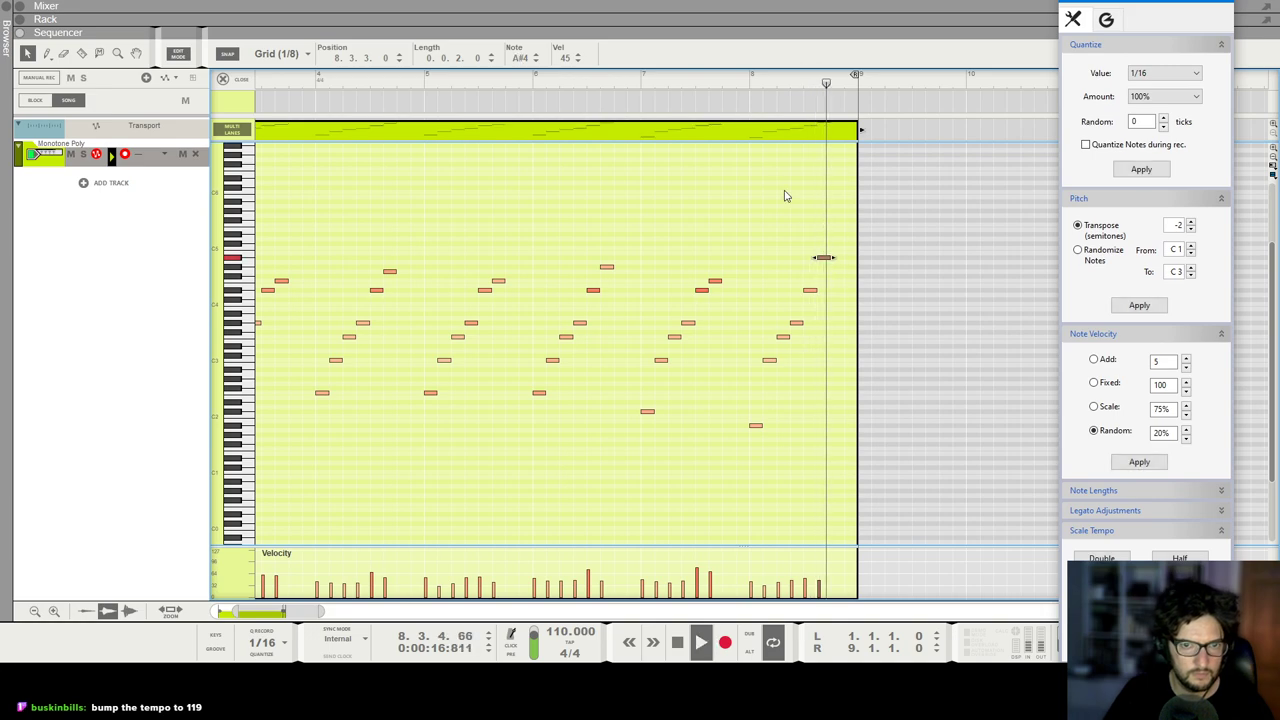
left_click(786, 194)
key("space")
left_click(240, 80)
scroll(557, 306, "down", 3)
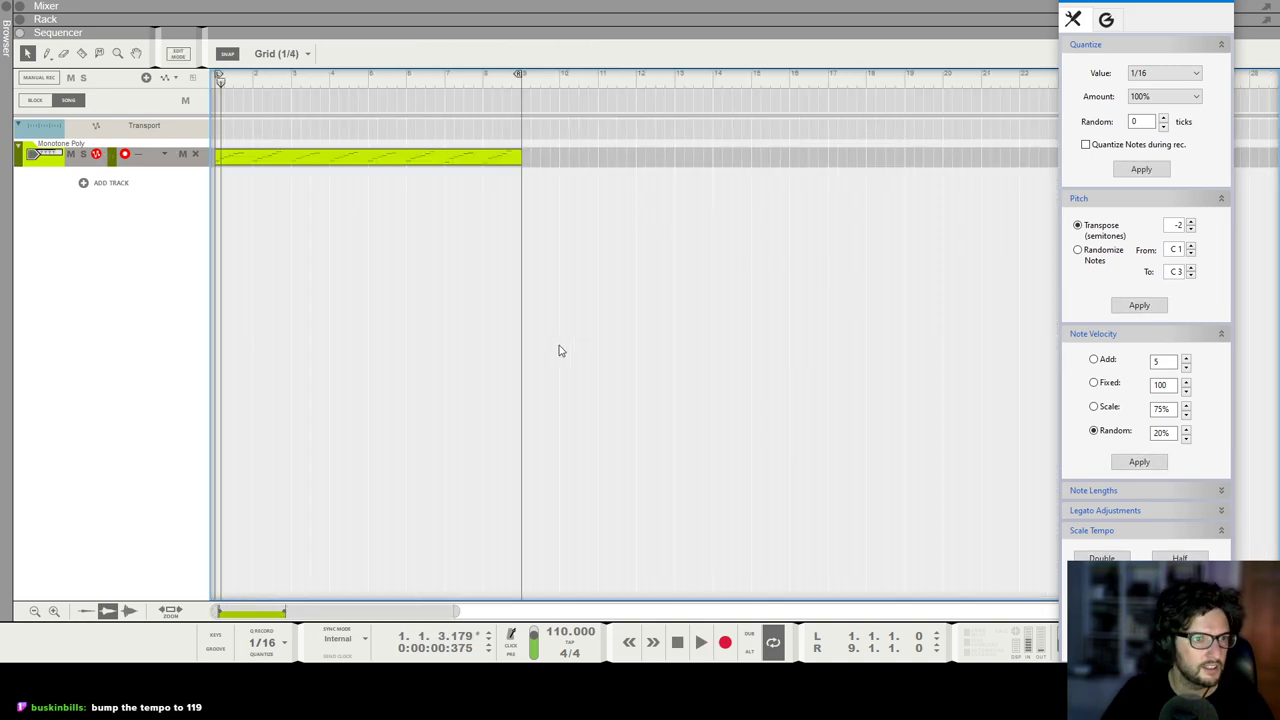
Step: Set the song position to 8.1.1.0 and lower the Monotone Poly combinator's Freq knob to 16
key("F6")
scroll(362, 310, "up", 4)
left_click(286, 259)
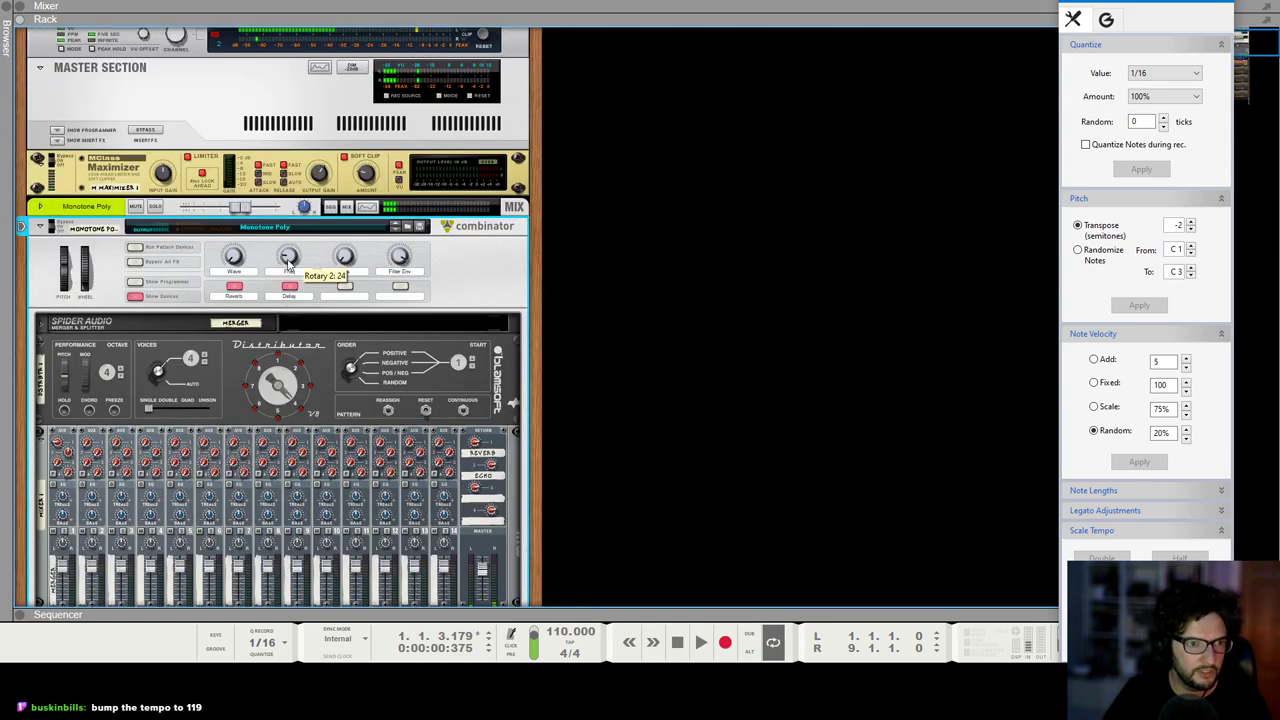
key("F7")
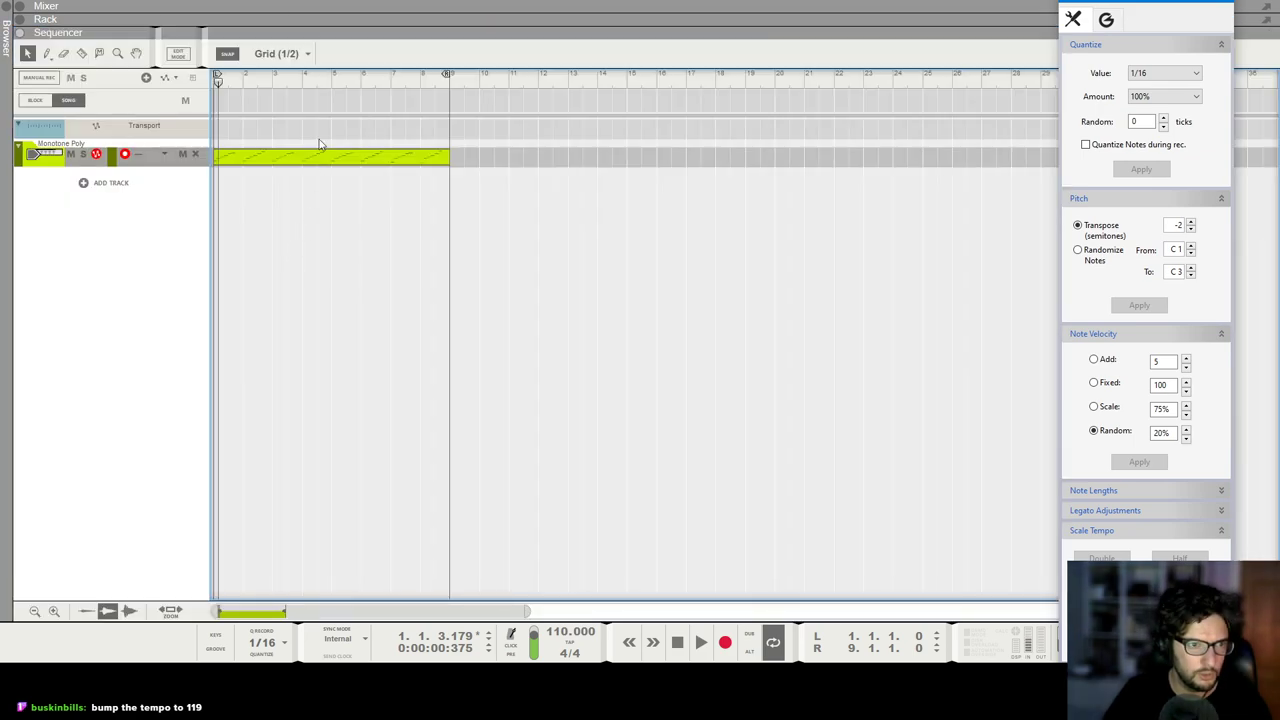
mouse_move(361, 82)
left_mouse_down()
mouse_move(435, 80)
mouse_move(420, 80)
left_mouse_up()
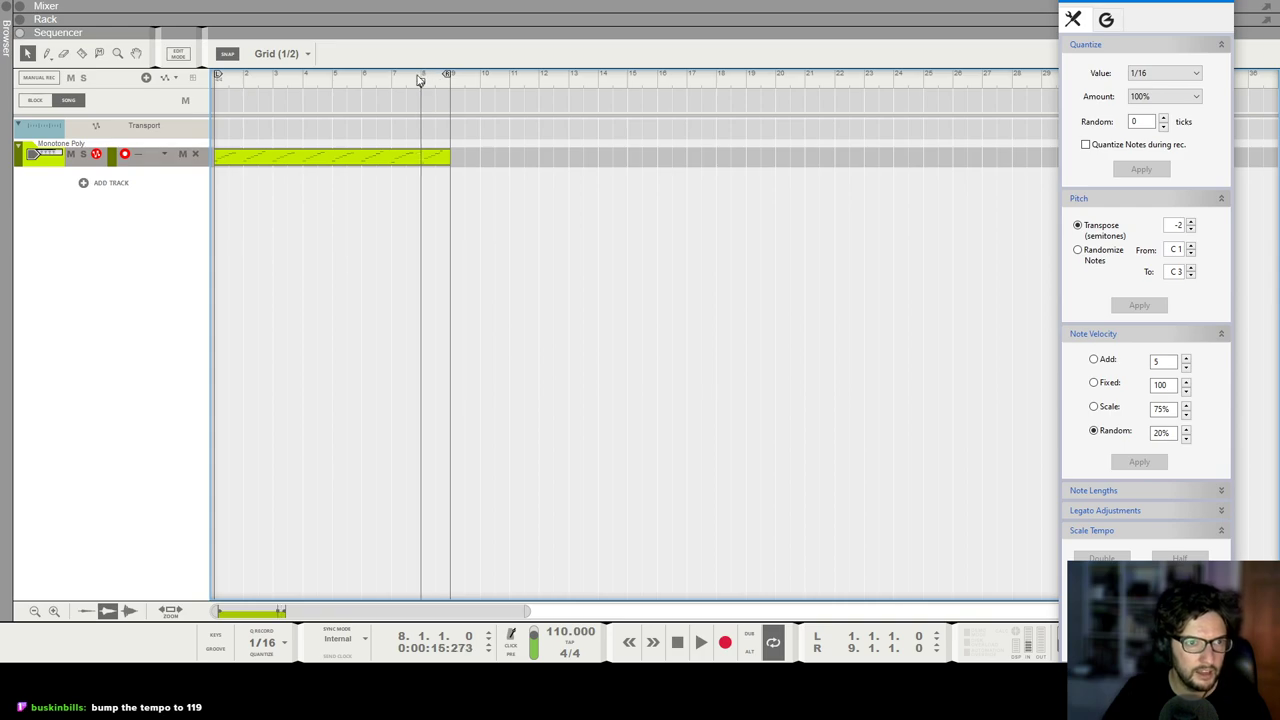
key("F6")
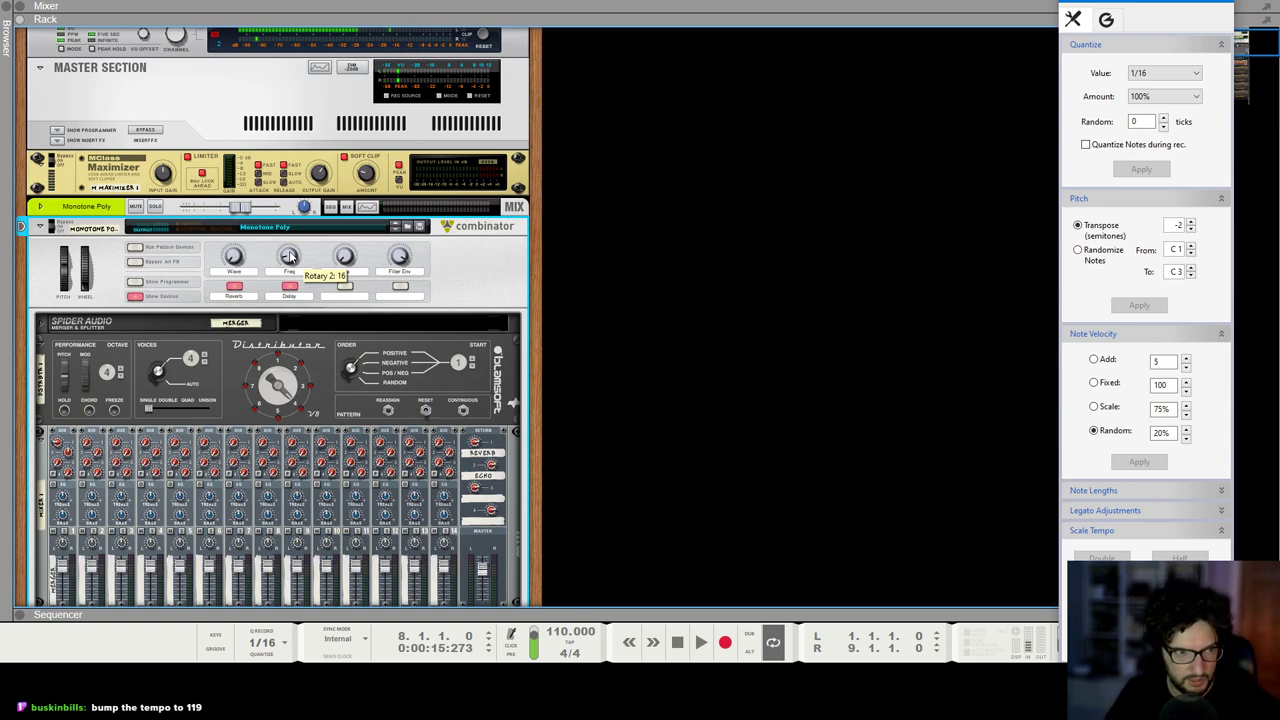
Step: Record small up-and-down movements of the combinator's Freq knob over the loop, and play the recording from the start
key("ctrl+Return")
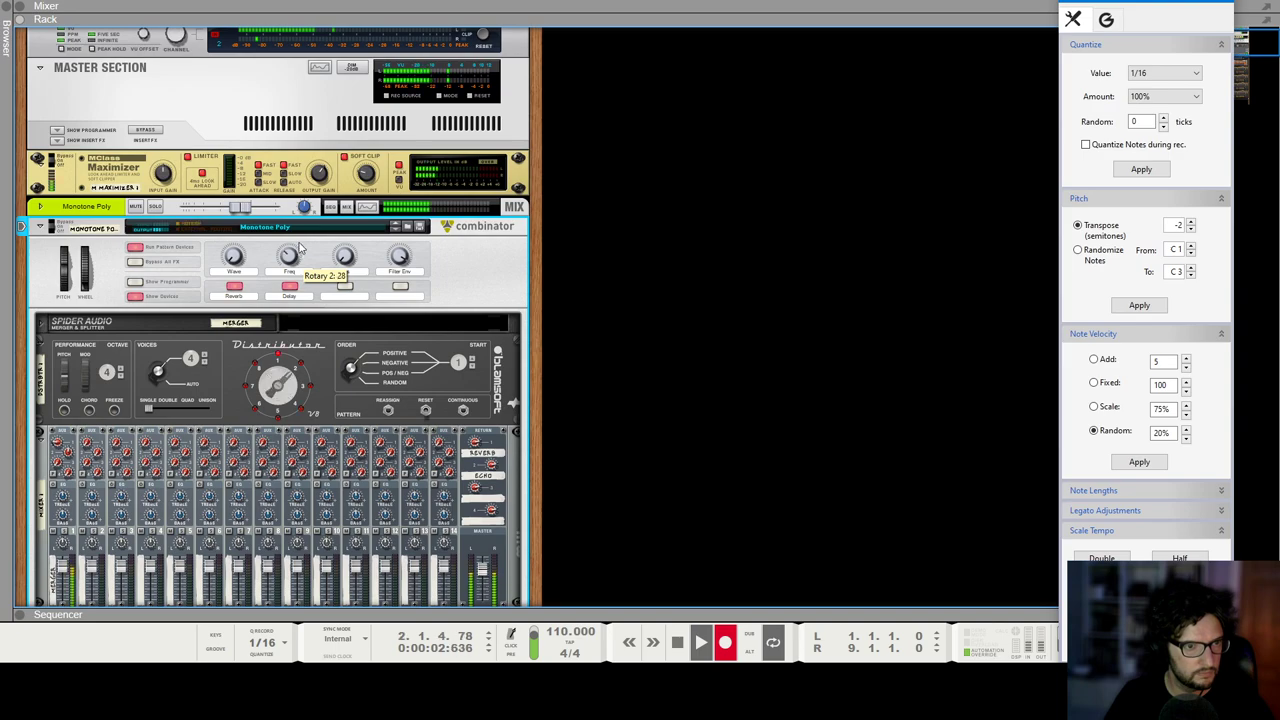
left_click_drag(294, 254, 300, 246)
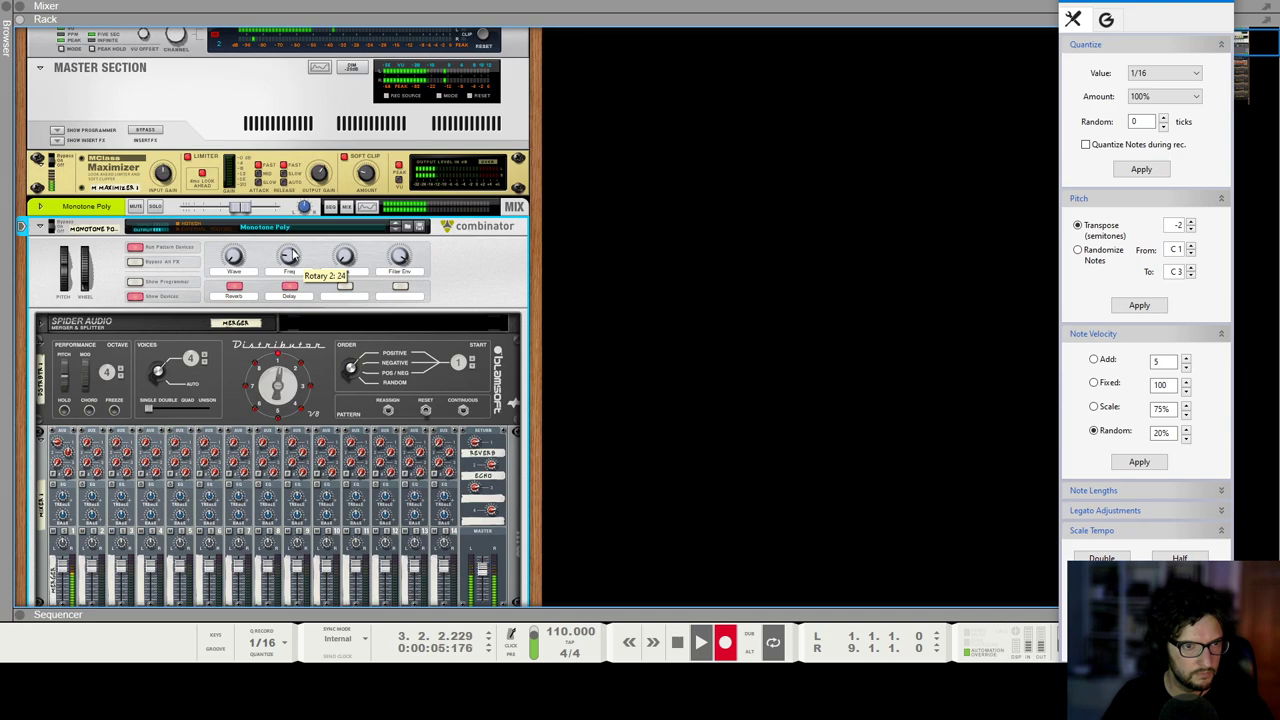
key("space")
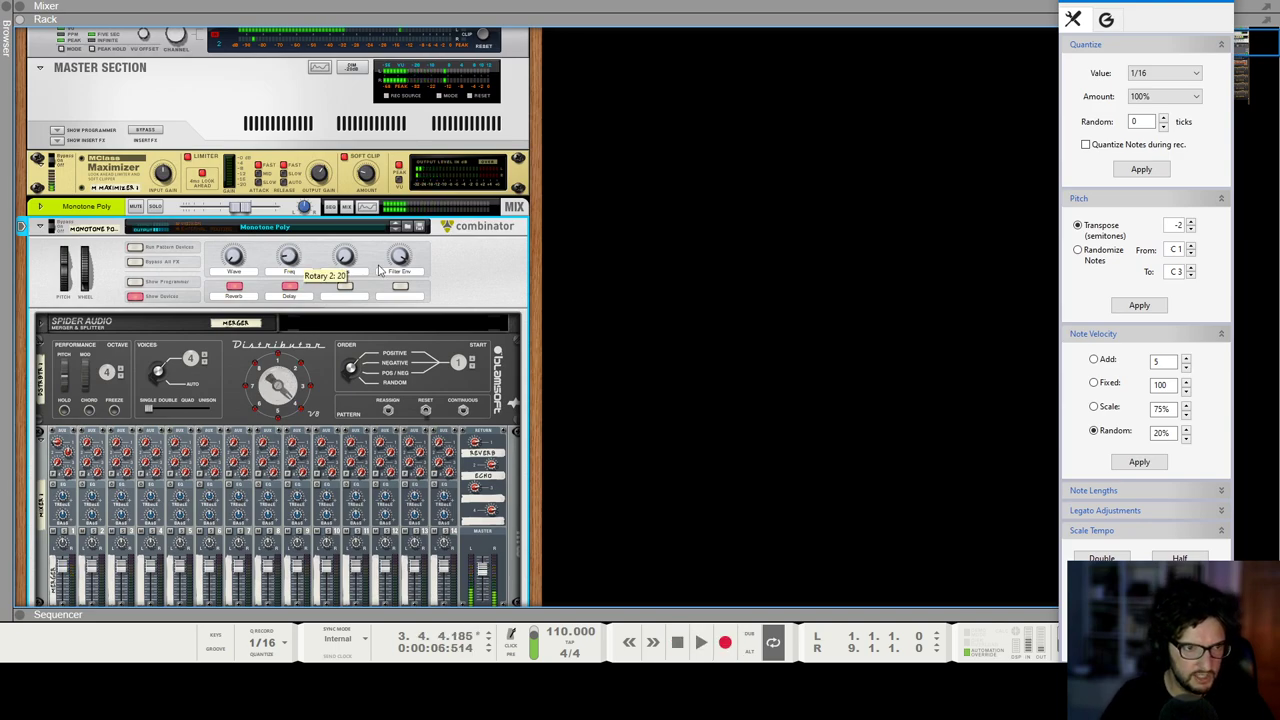
left_click(659, 298)
key("shift+Return")
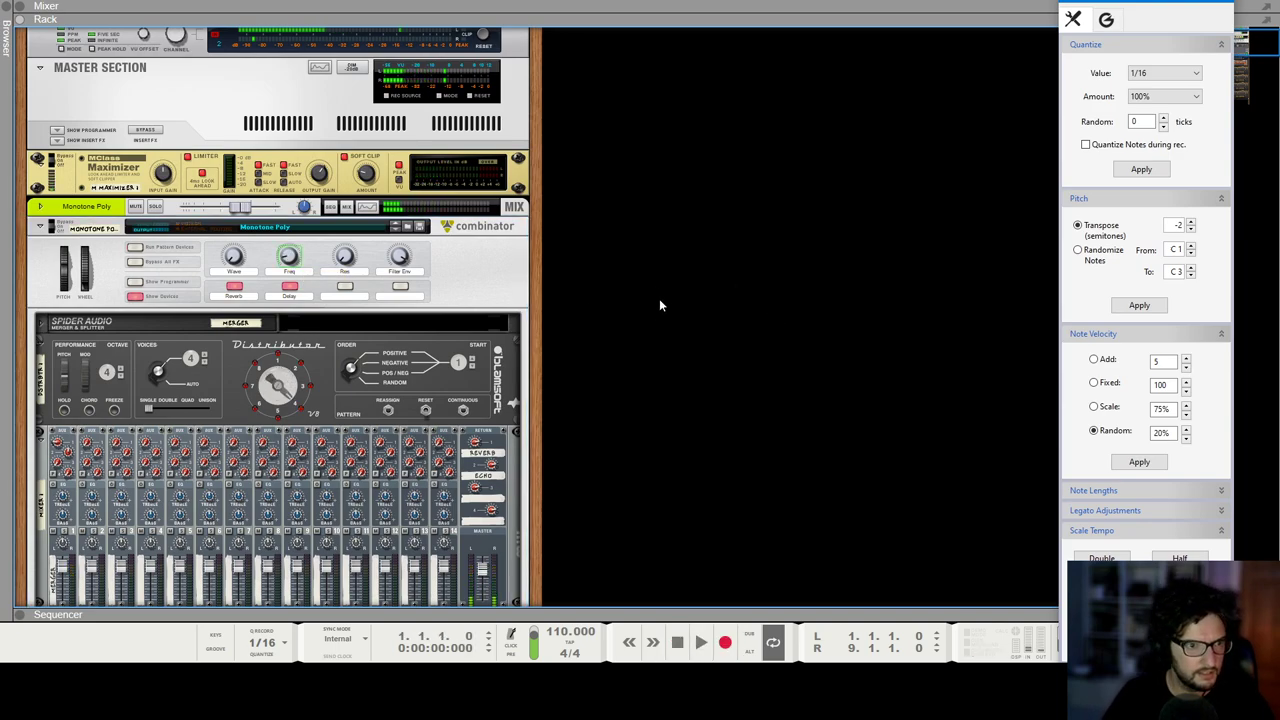
key("space")
Step: Join the two recorded Rotary 2 automation clips in the sequencer into a single clip
key("F7")
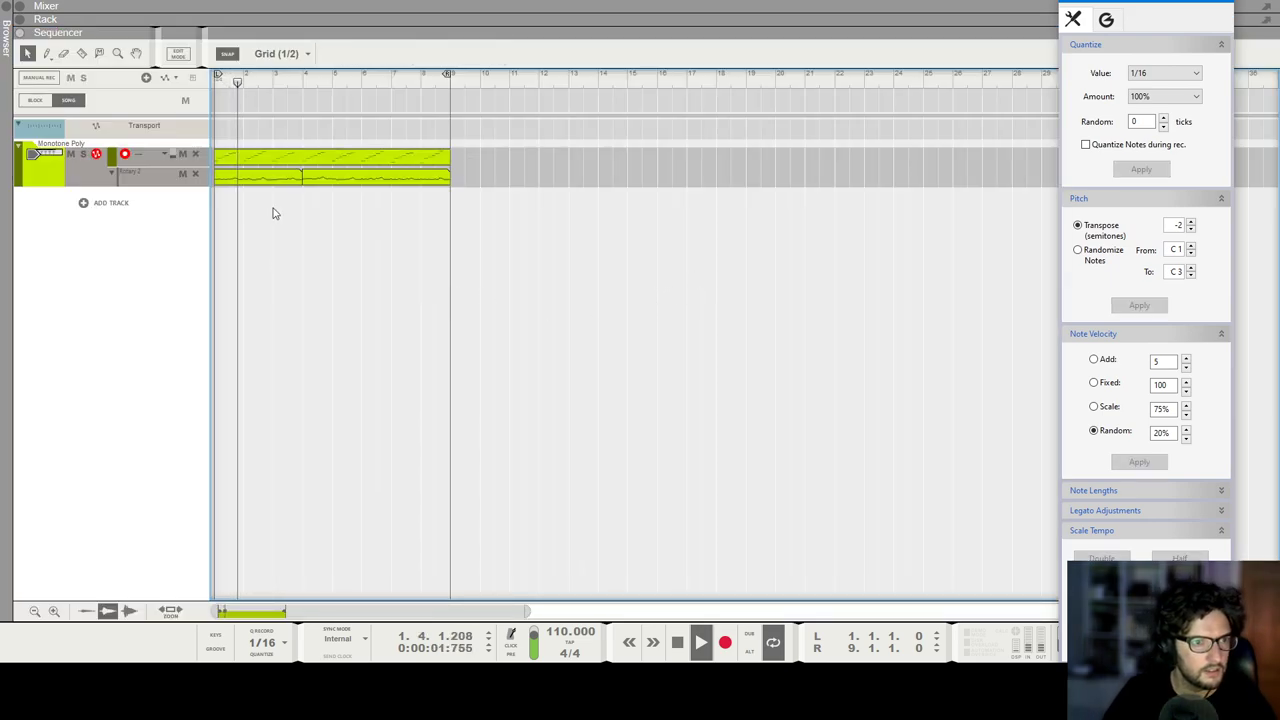
left_click(376, 178)
right_click(228, 180)
left_click(298, 370)
left_click(540, 374)
key("h")
key("h")
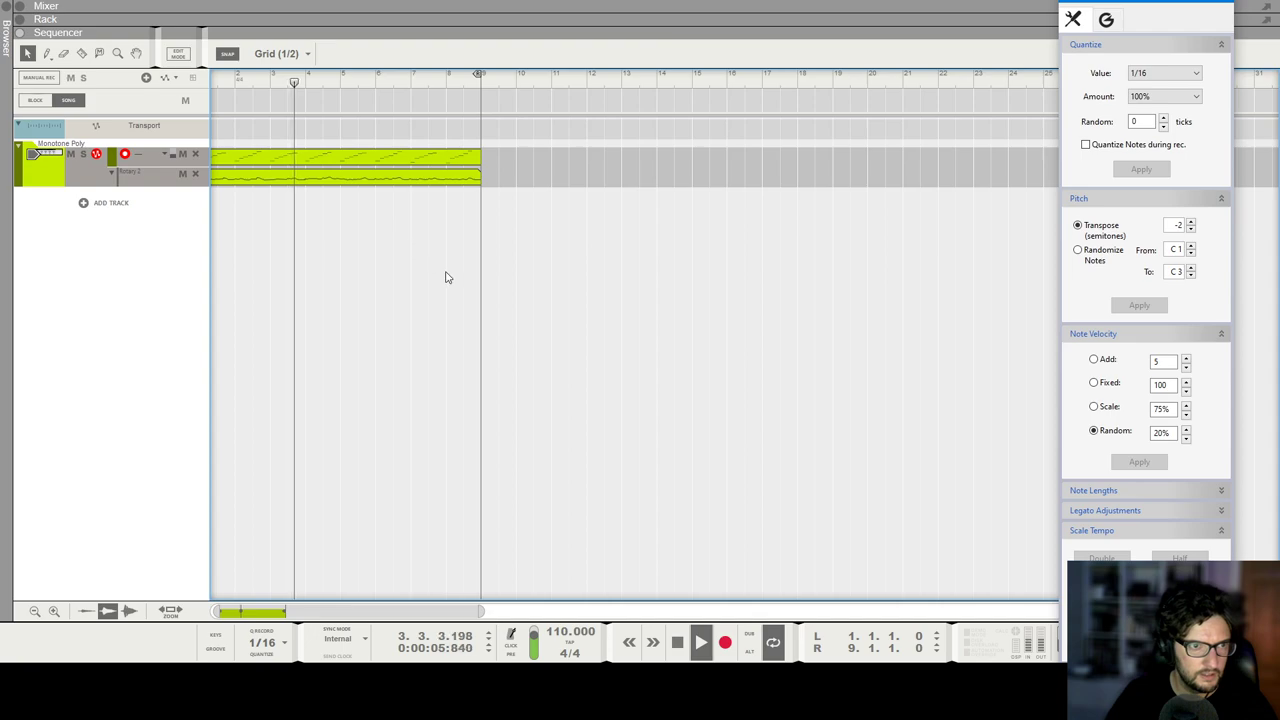
Step: Examine the points of the recorded Rotary 2 automation curve during playback, and stop at the end
double_click(320, 180)
key("h")
key("h")
key("h")
key("h")
key("h")
key("h")
key("h")
key("h")
key("h")
key("h")
key("h")
key("h")
left_click(307, 201)
left_click(358, 211)
key("g")
key("g")
key("g")
key("g")
key("g")
key("g")
key("g")
key("g")
key("g")
key("g")
key("g")
key("g")
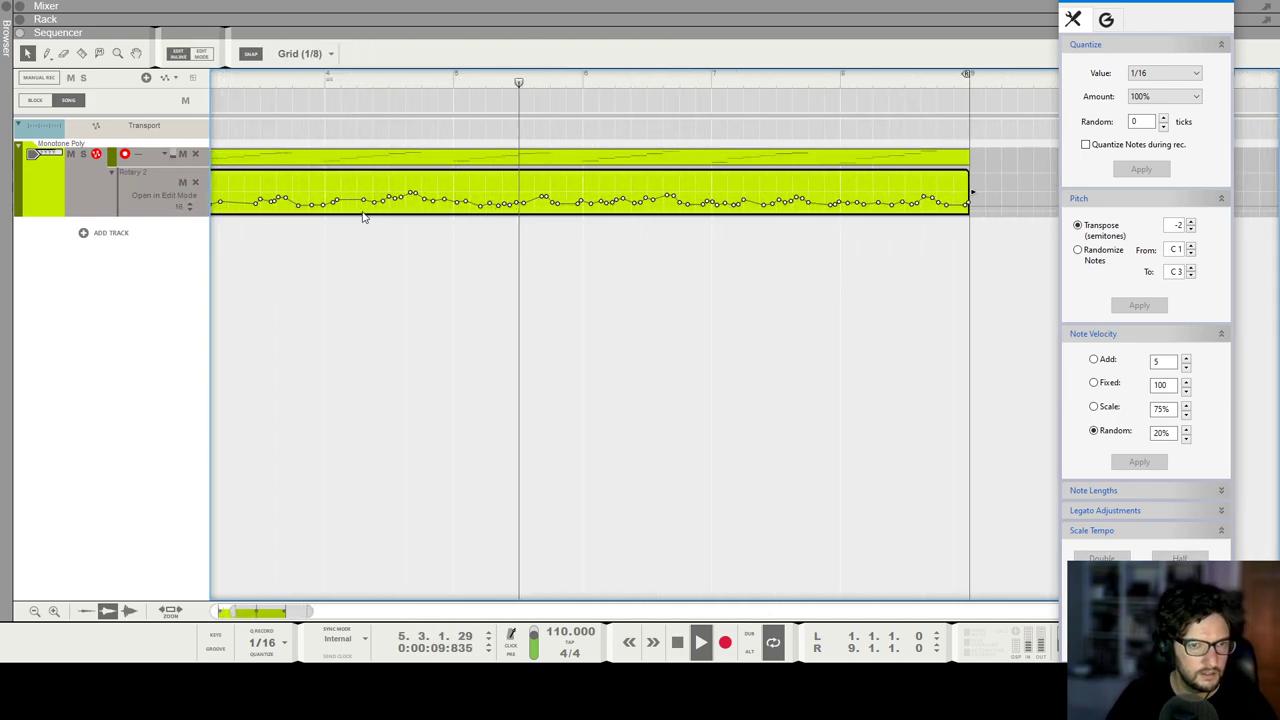
left_click(492, 371)
scroll(443, 306, "down", 5)
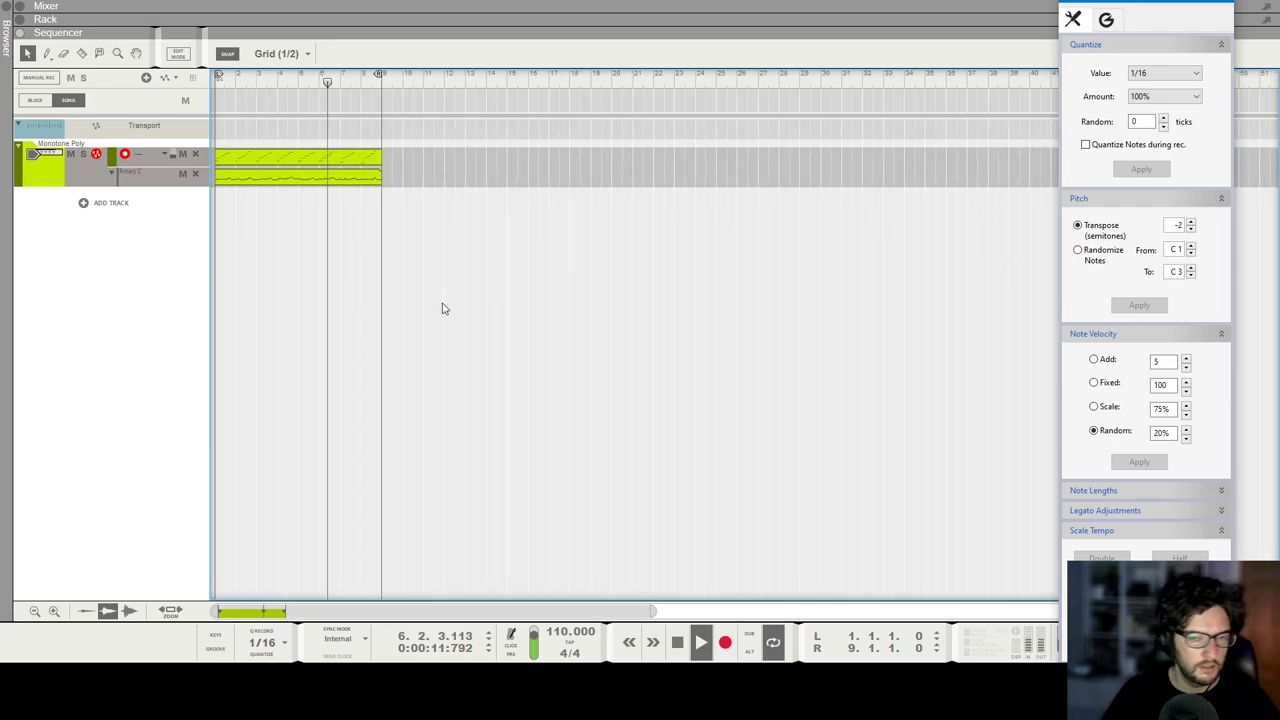
scroll(441, 306, "down", 1)
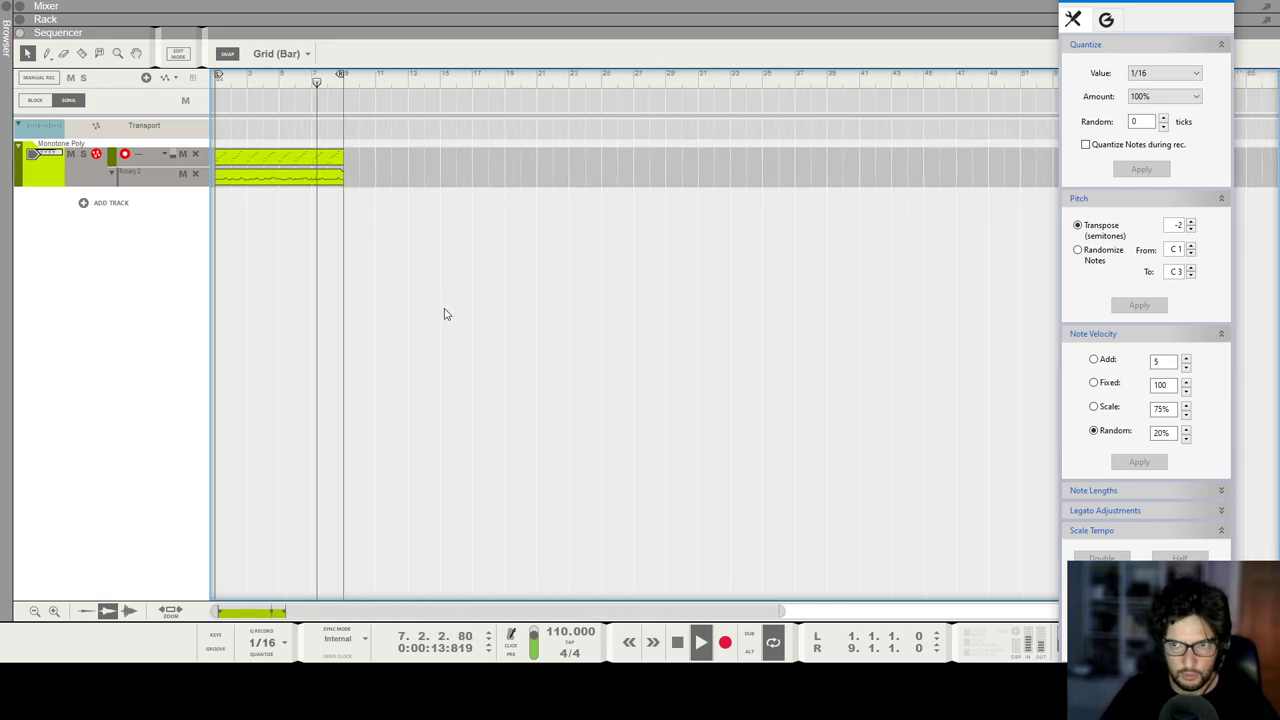
key("space")
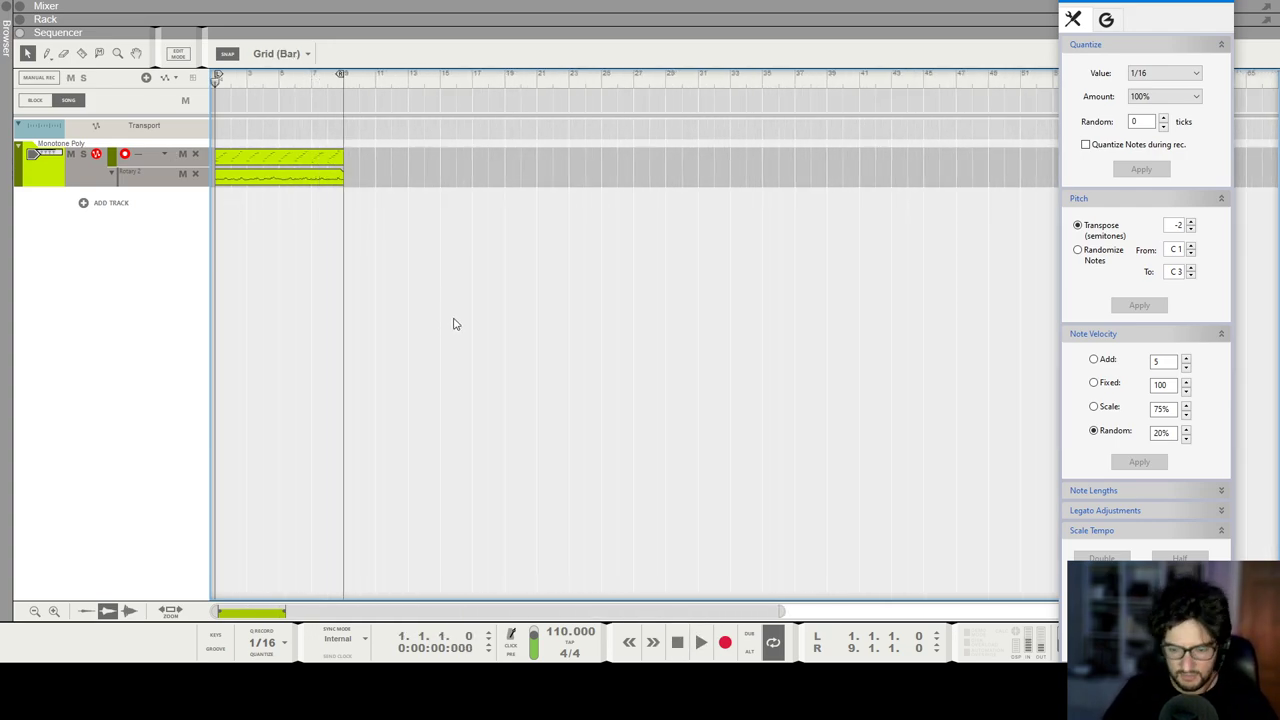
Step: Add an Umpf Club Drums instrument below the Monotone combinator in the rack
key("F6")
scroll(322, 395, "down", 6)
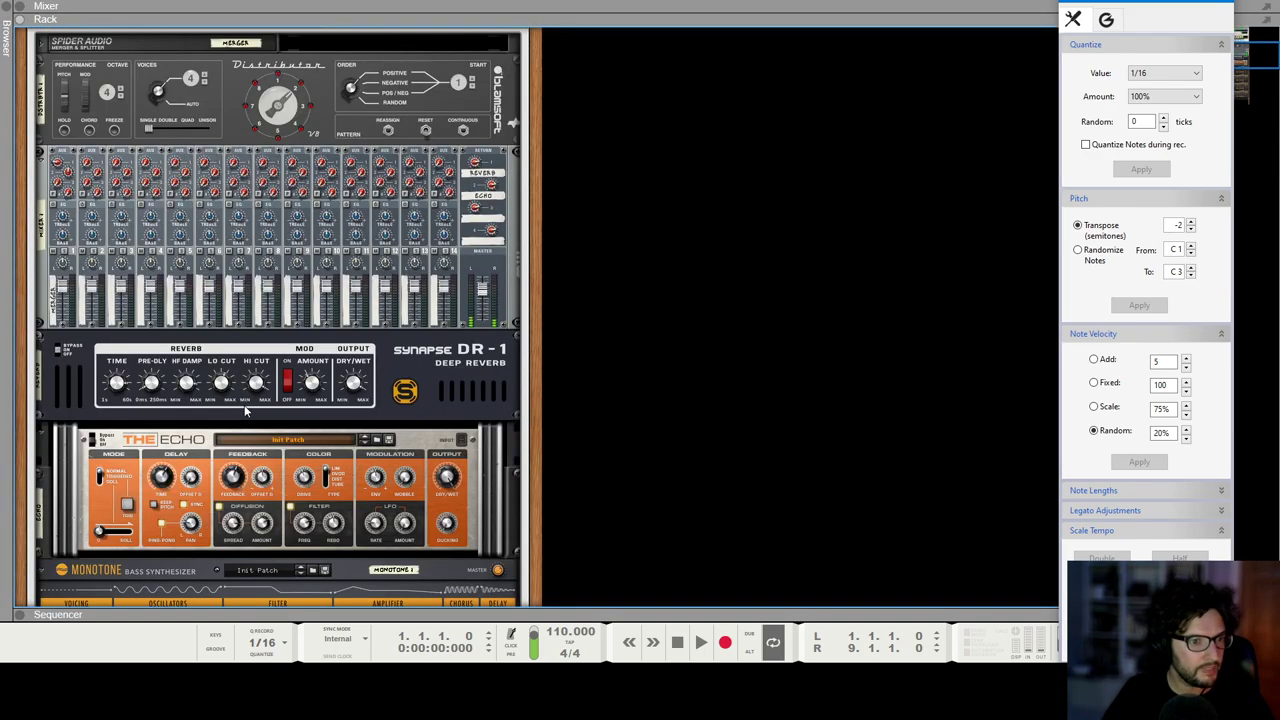
right_click(268, 529)
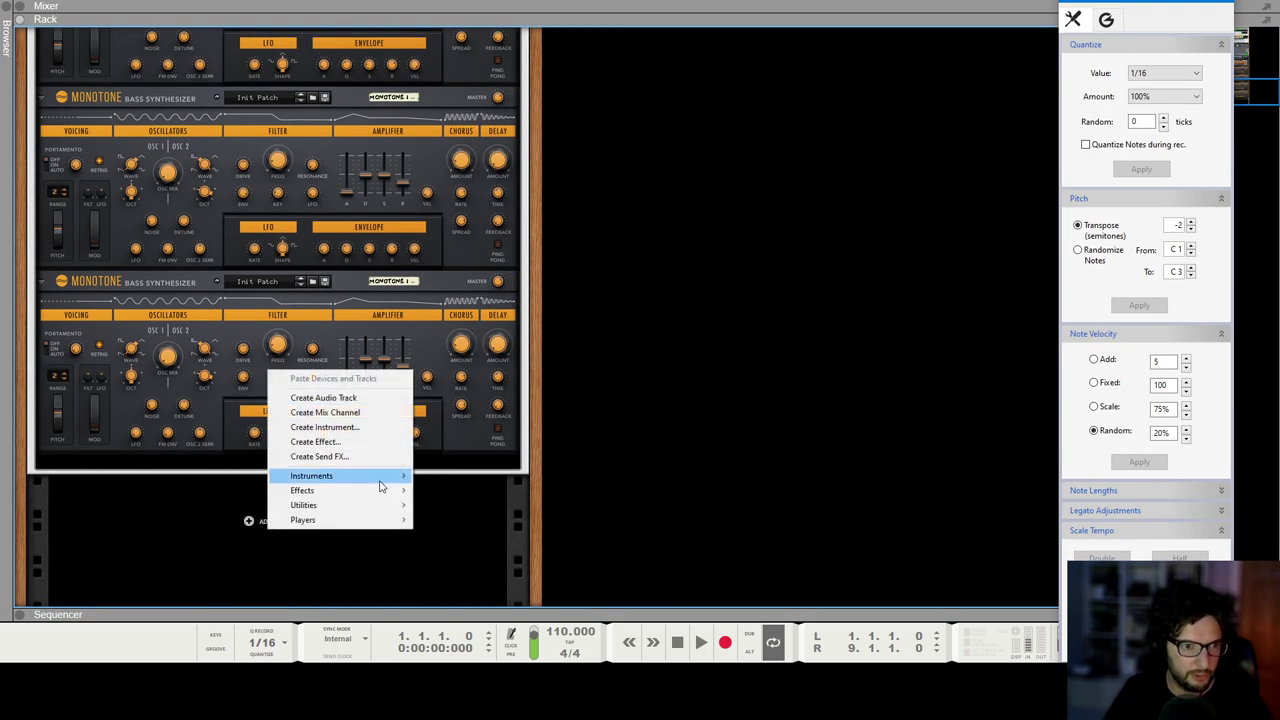
mouse_move(381, 478)
mouse_move(537, 216)
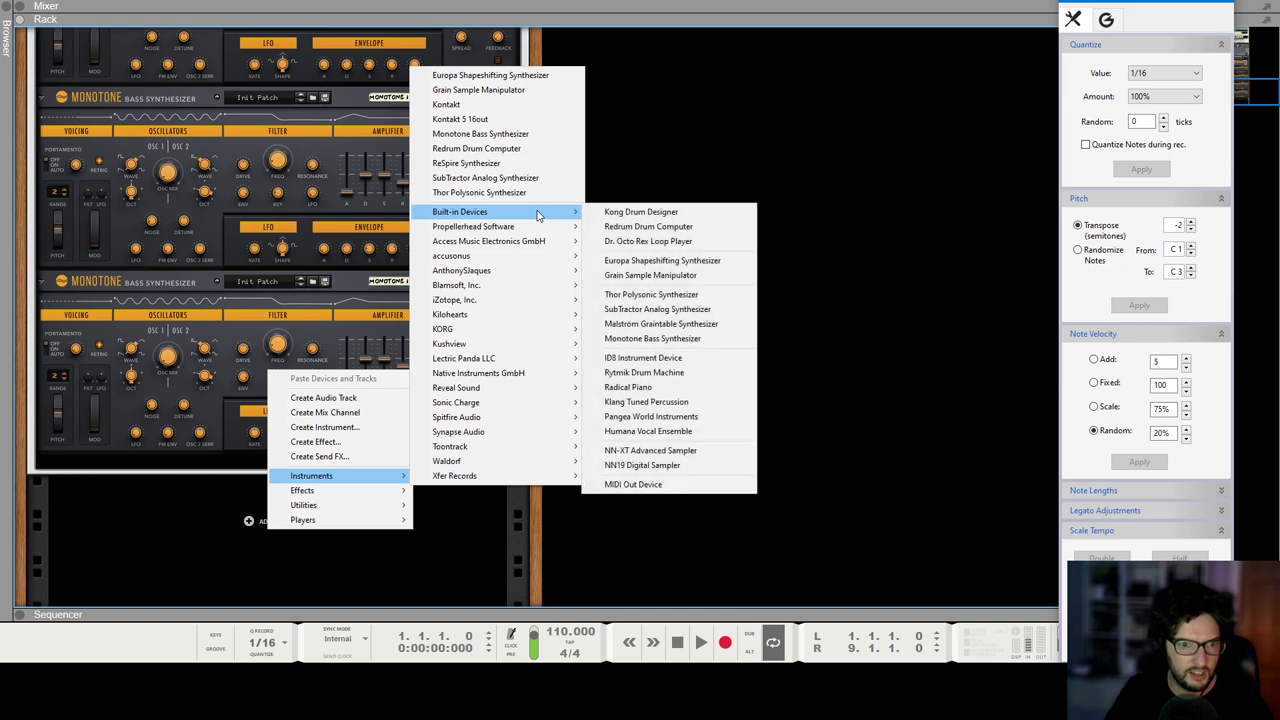
mouse_move(505, 232)
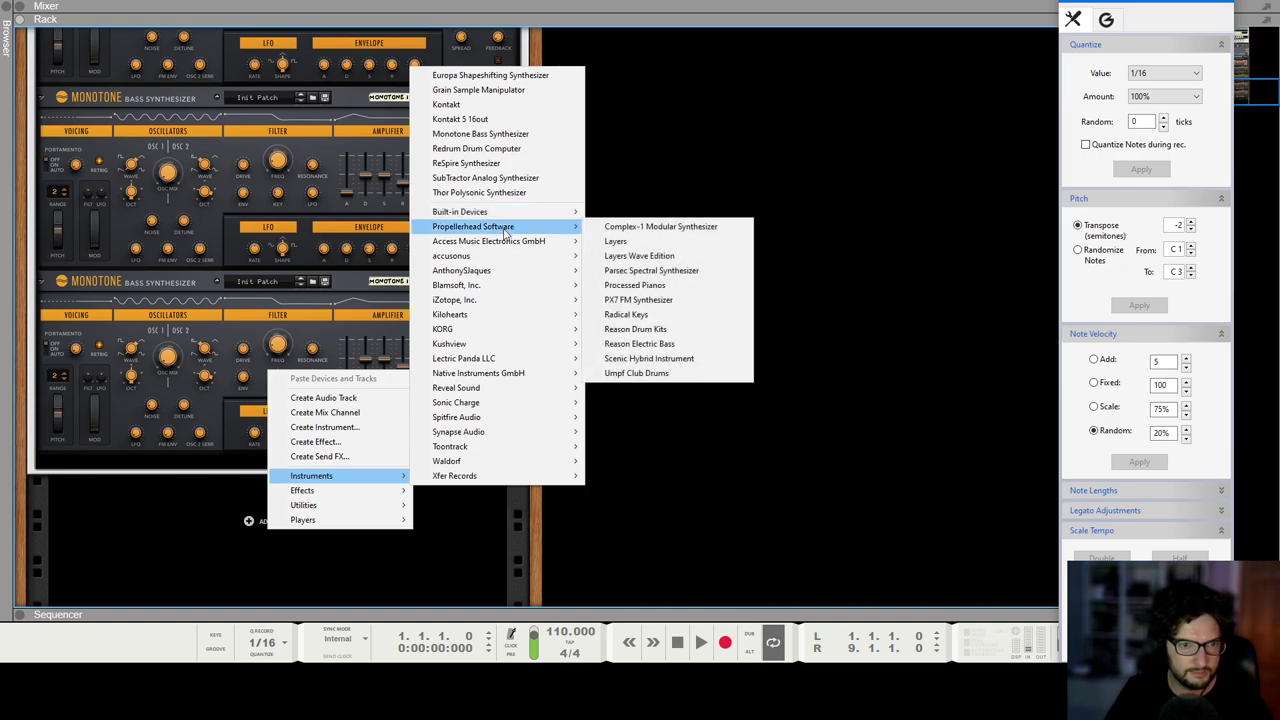
left_click(660, 373)
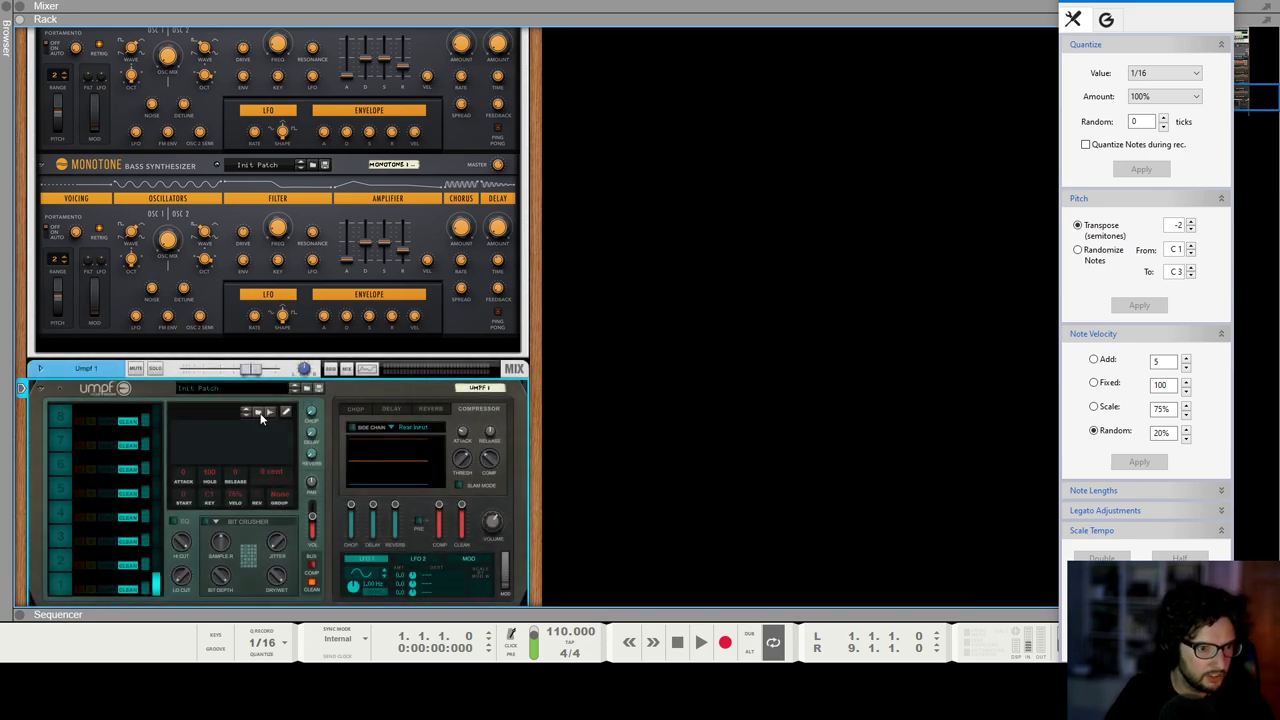
Step: Browse samples for the Umpf drum machine and open the kick drums folder in Evolve Free
left_click(259, 412)
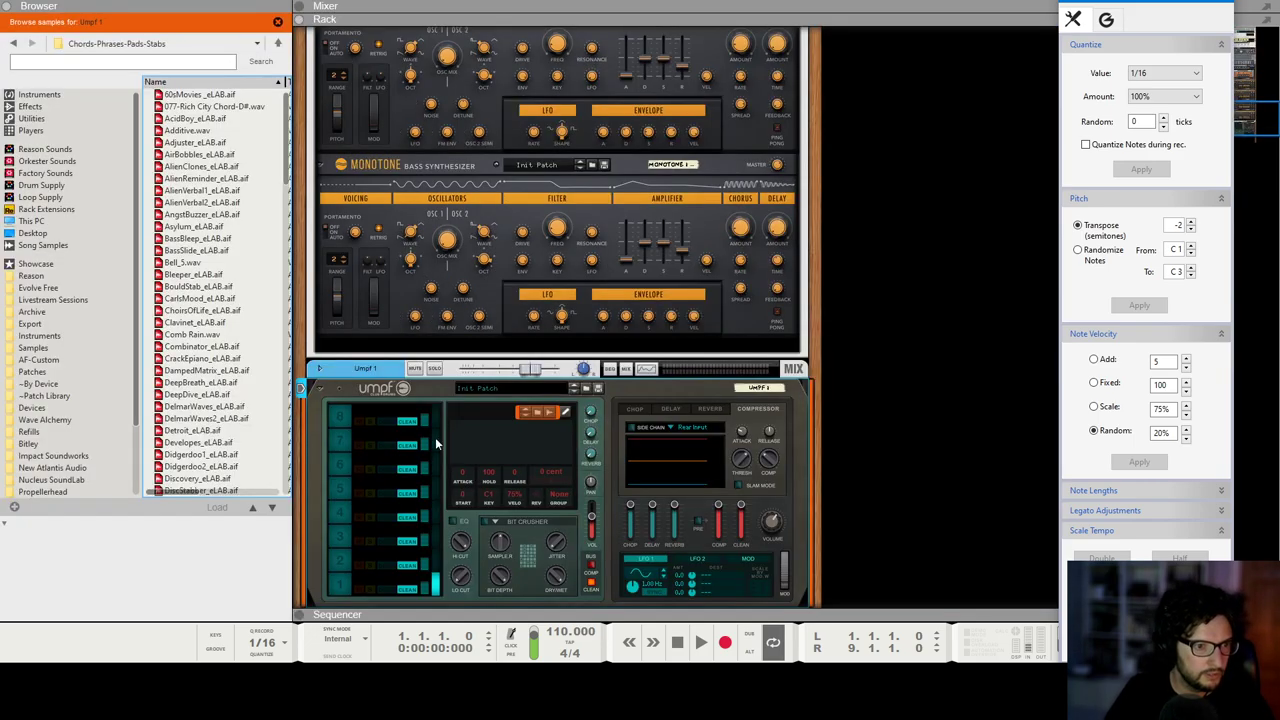
left_click(60, 287)
left_click(269, 218)
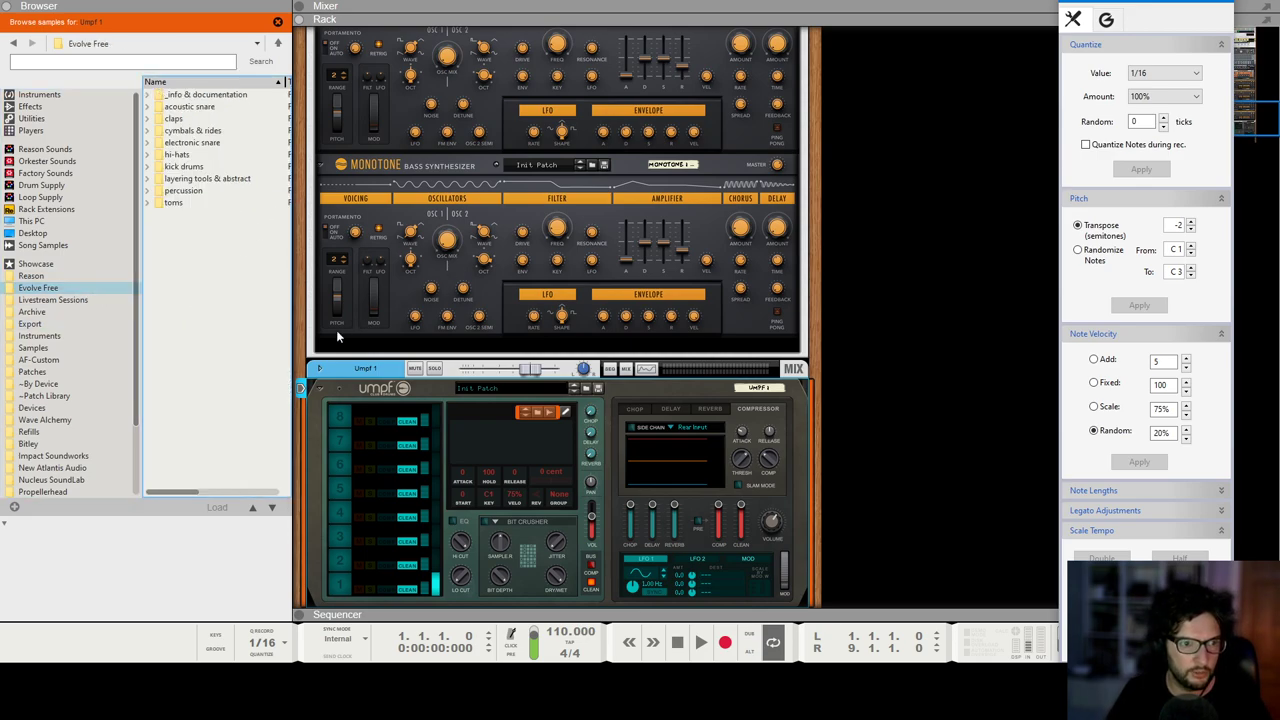
scroll(588, 350, "down", 1)
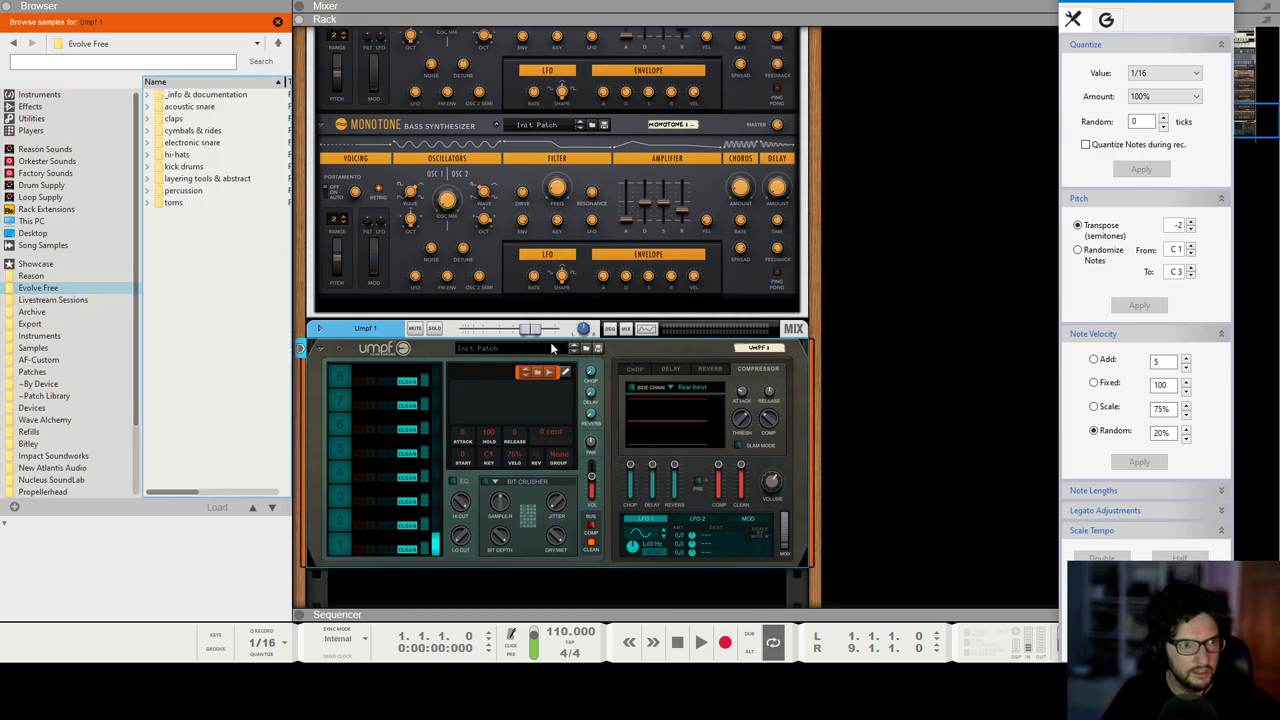
left_click(202, 170)
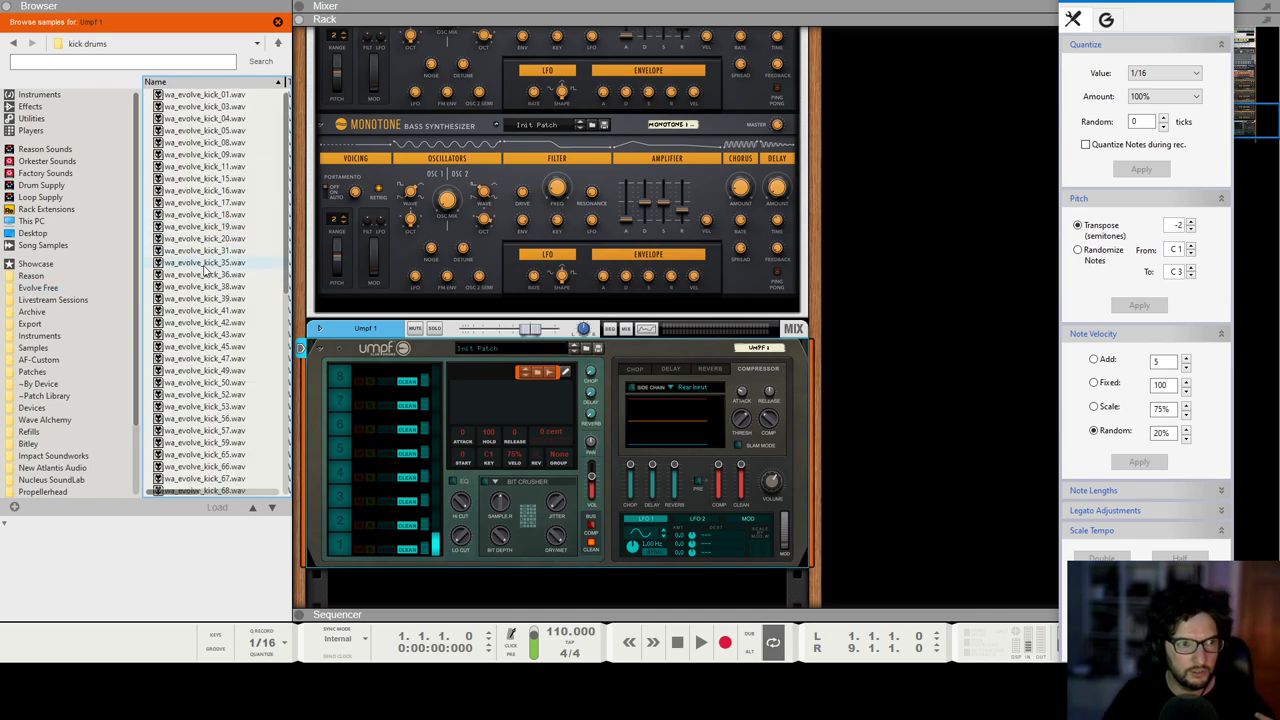
left_click(205, 263)
left_click(209, 276)
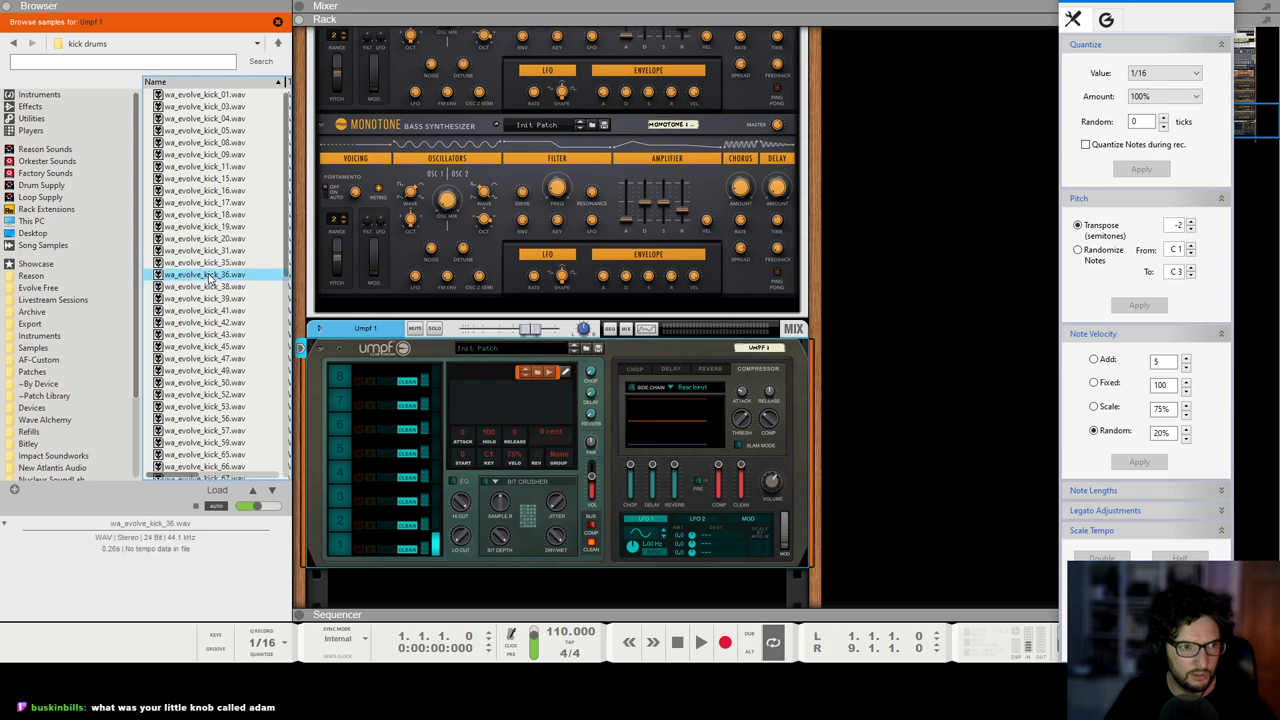
left_click(195, 288)
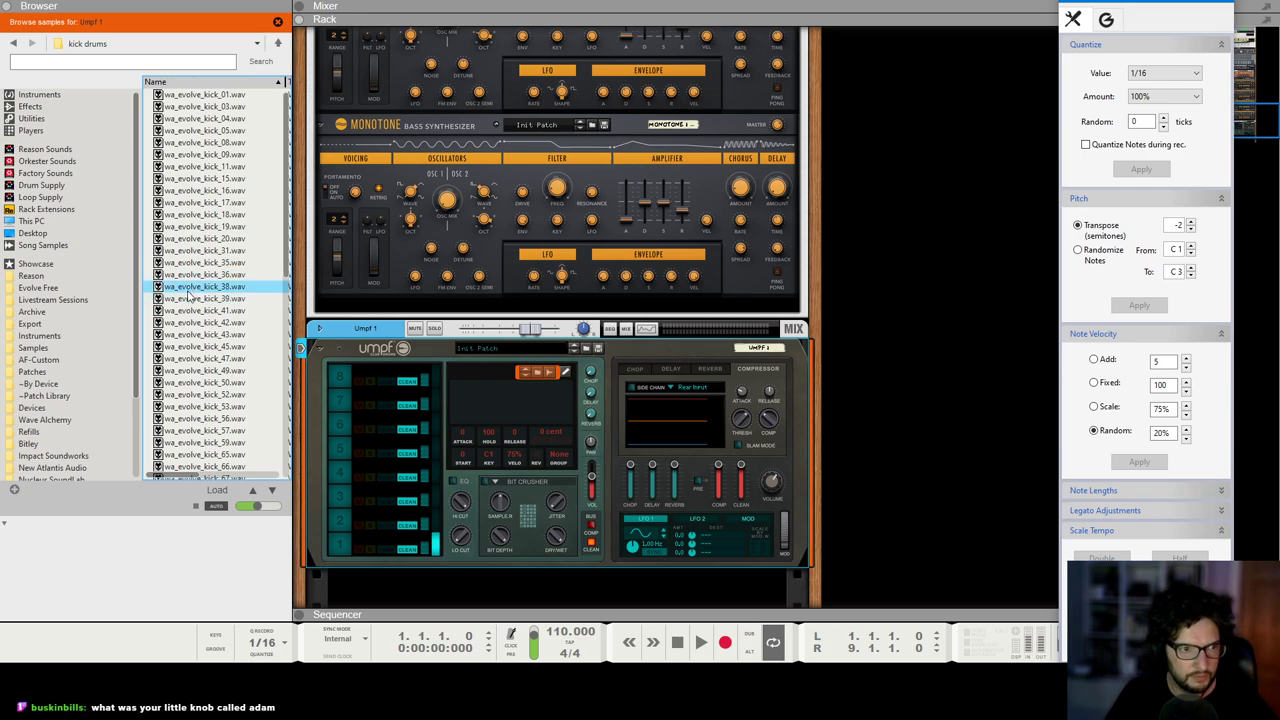
left_click_drag(195, 287, 732, 401)
left_click(342, 549)
left_click(342, 549)
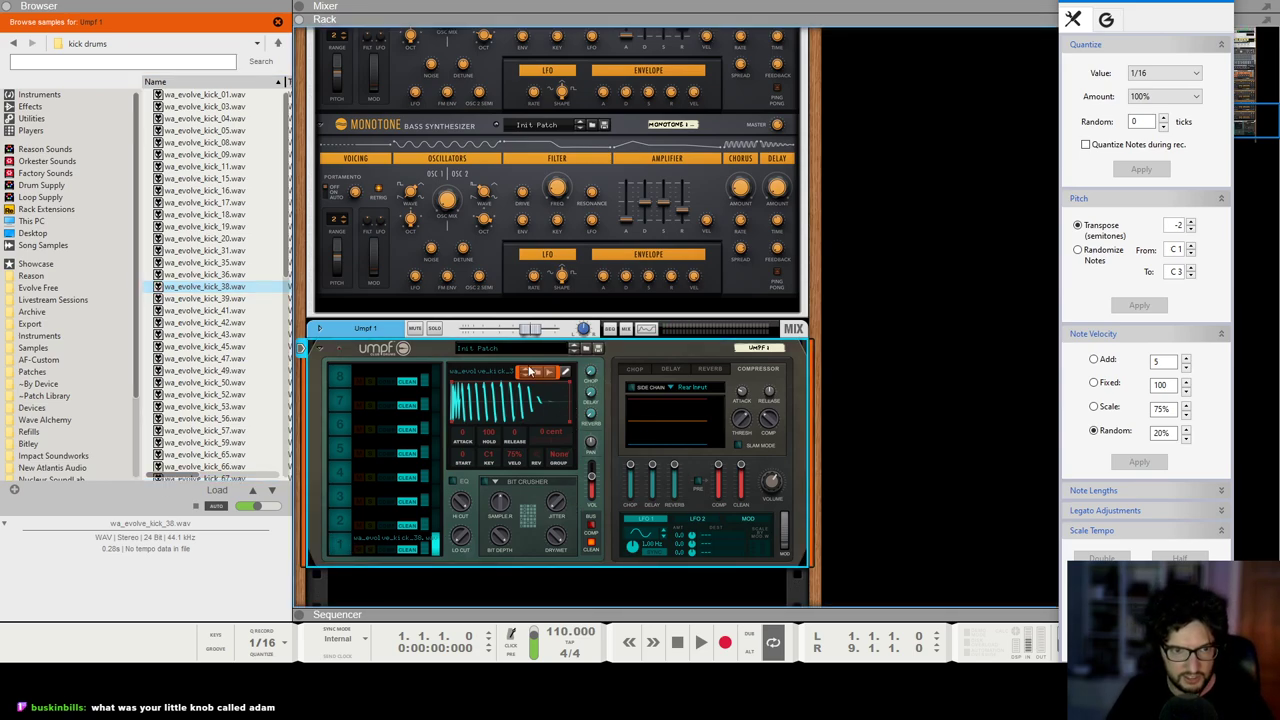
Step: Lower Umpf 1's mix channel level, create a two-bar clip on its track from bar 1, and open the clip for editing
left_click_drag(529, 334, 517, 334)
left_click(342, 548)
left_click(908, 406)
key("F7")
left_click_drag(499, 203, 518, 204)
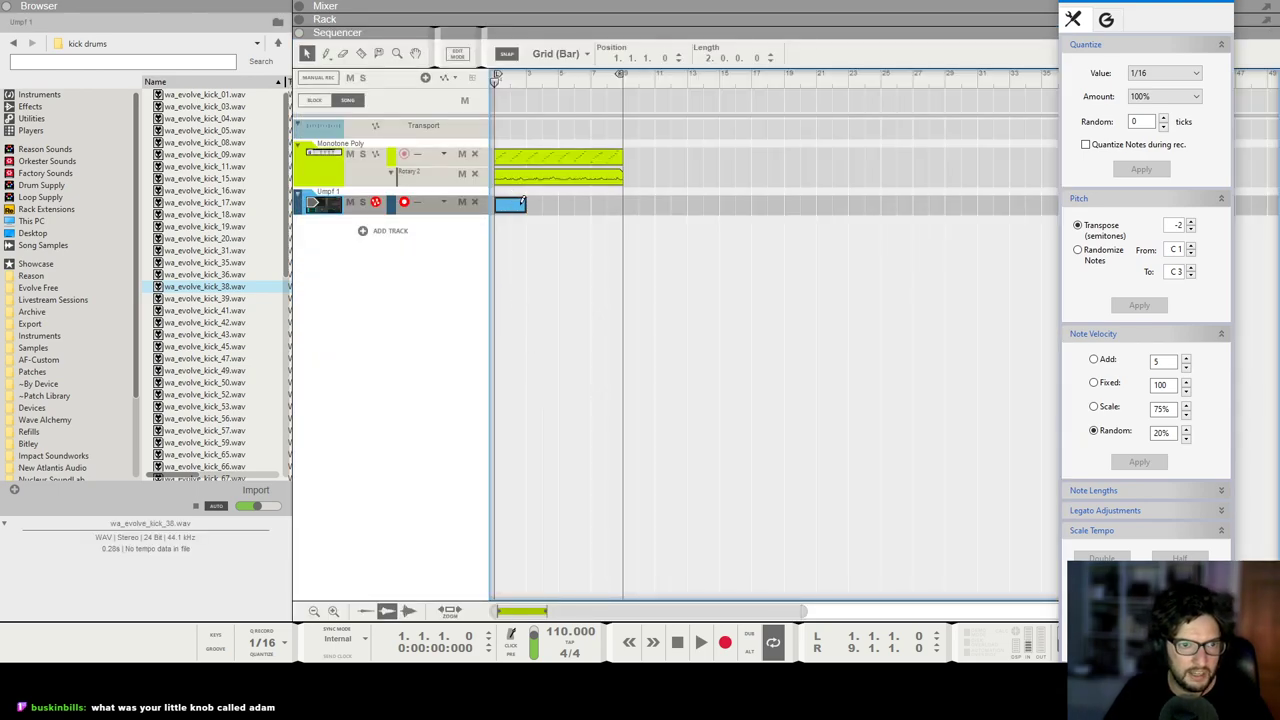
double_click(512, 205)
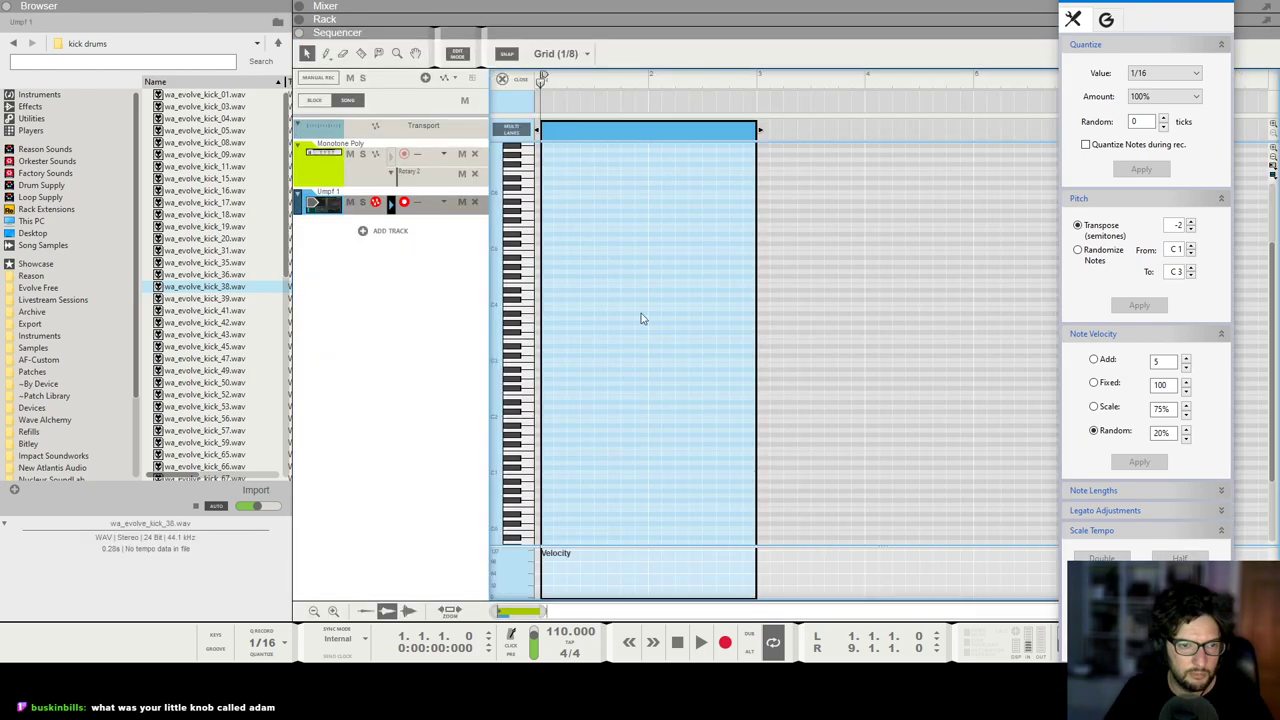
Step: Fill the two-bar Umpf clip with quarter-note C1 kicks on every beat, copying the first bar's notes into the second
left_click(546, 470)
key("ctrl+c")
key("ctrl+v")
key("ctrl+v")
key("ctrl+v")
key("shift+Return")
key("space")
key("ctrl+a")
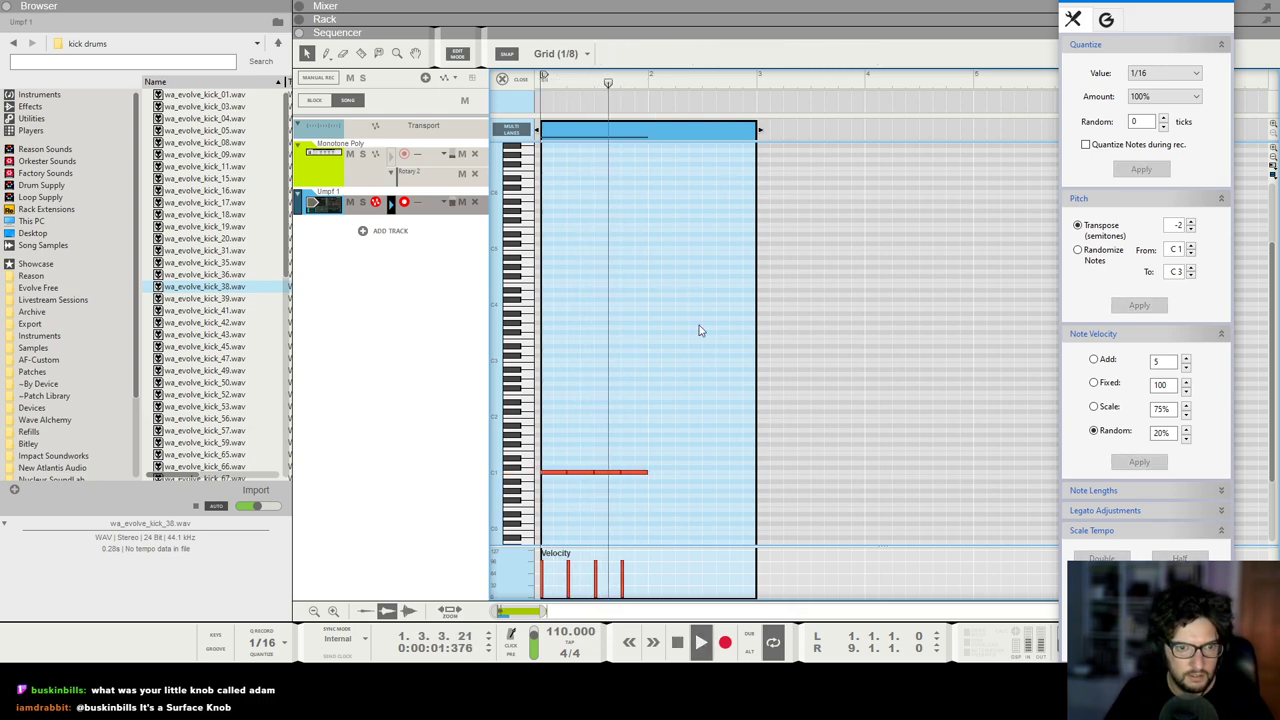
key("ctrl+d")
key("space")
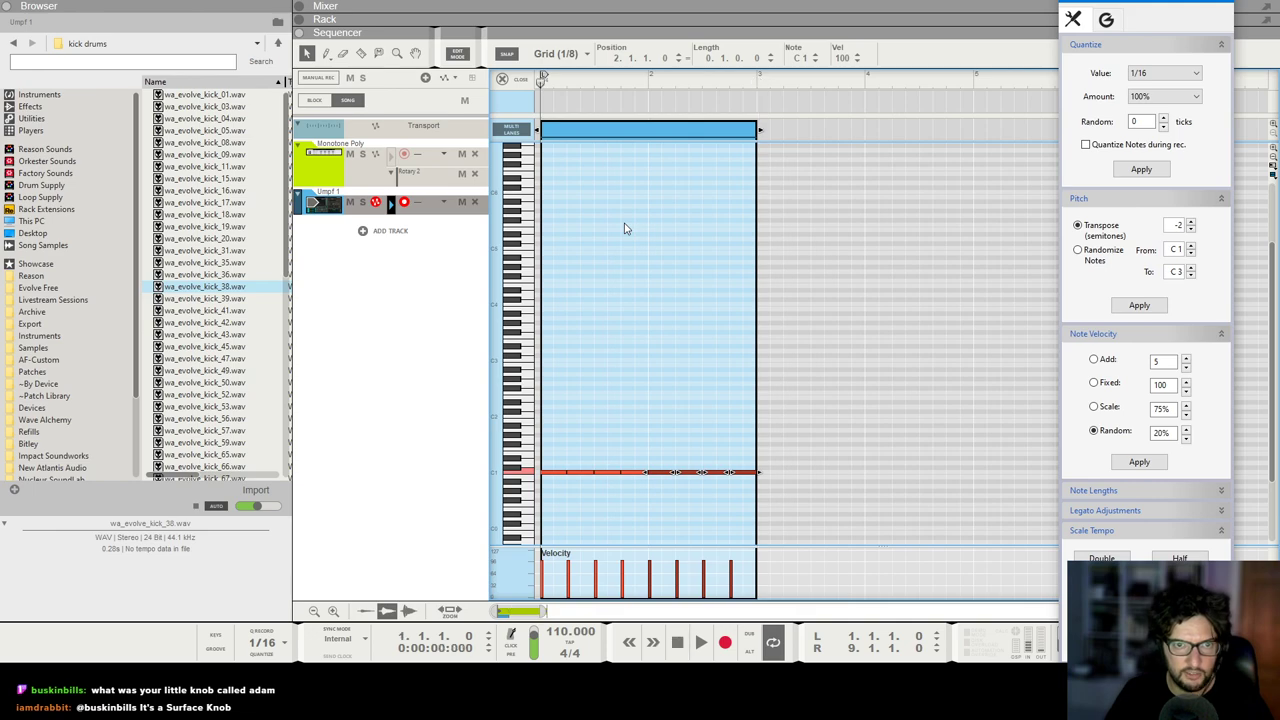
Step: Set the loop's right locator to bar 3, play the loop, and close the tool window covering the mixer
left_click(756, 77, "alt")
left_click(680, 260)
key("space")
key("F5")
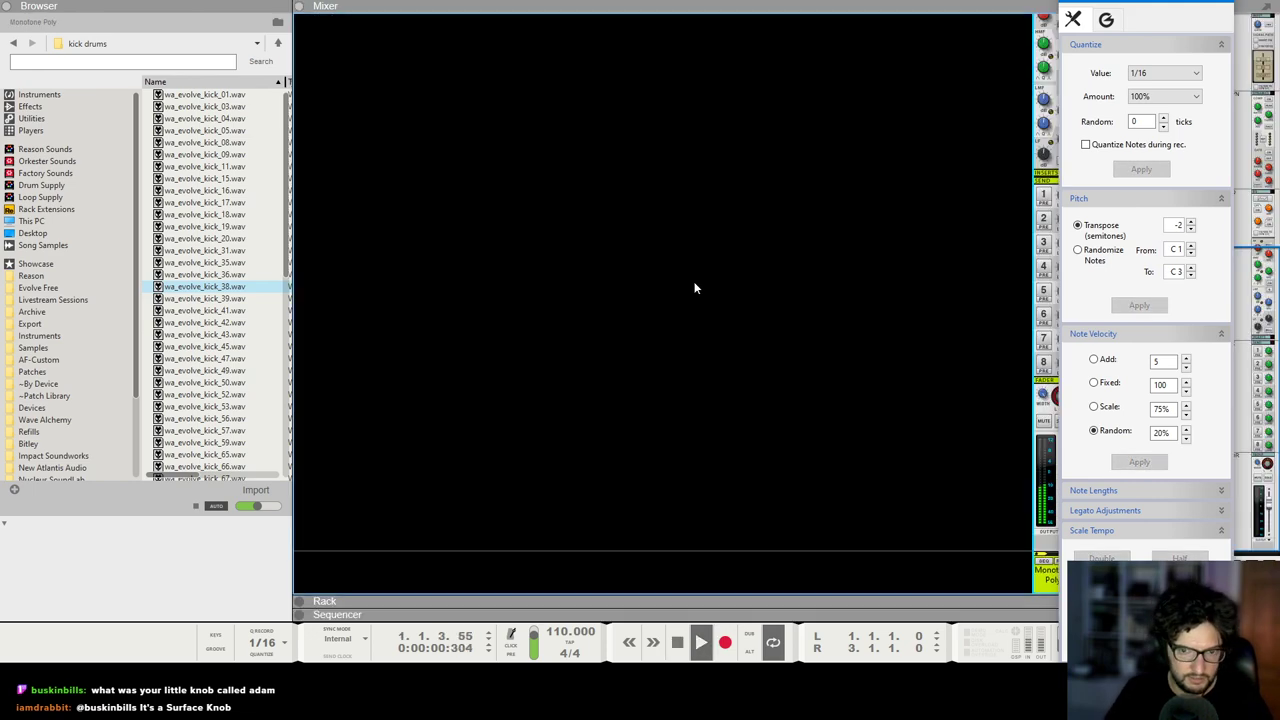
left_click(1230, 5)
left_click(1115, 483)
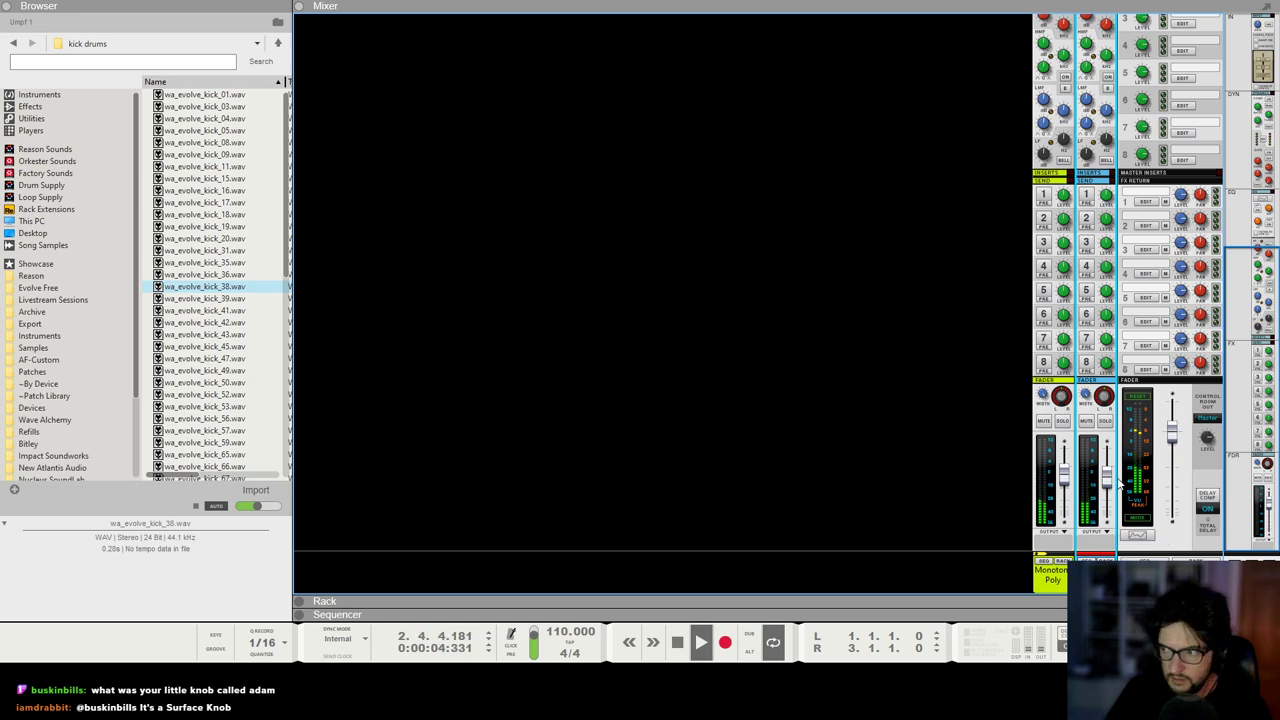
Step: Examine Umpf's chop, delay, reverb and compressor pages in the rack while the kick loop plays
key("F6")
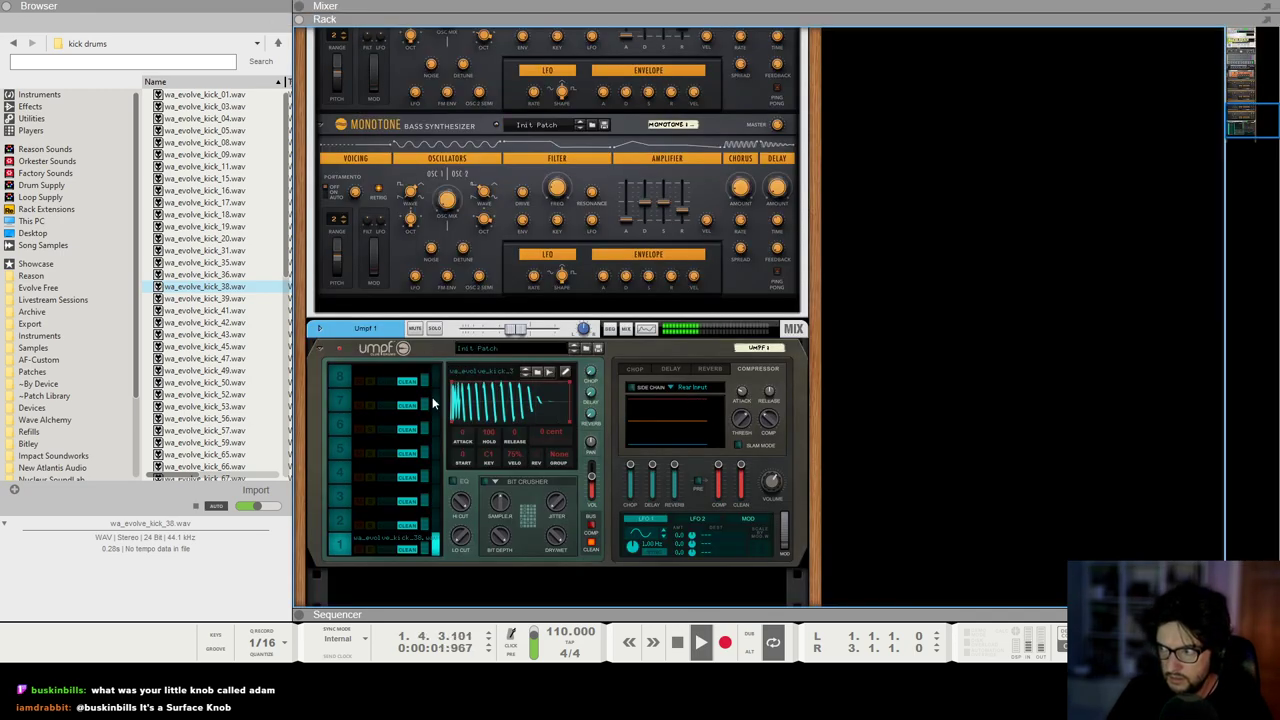
scroll(438, 402, "down", 1)
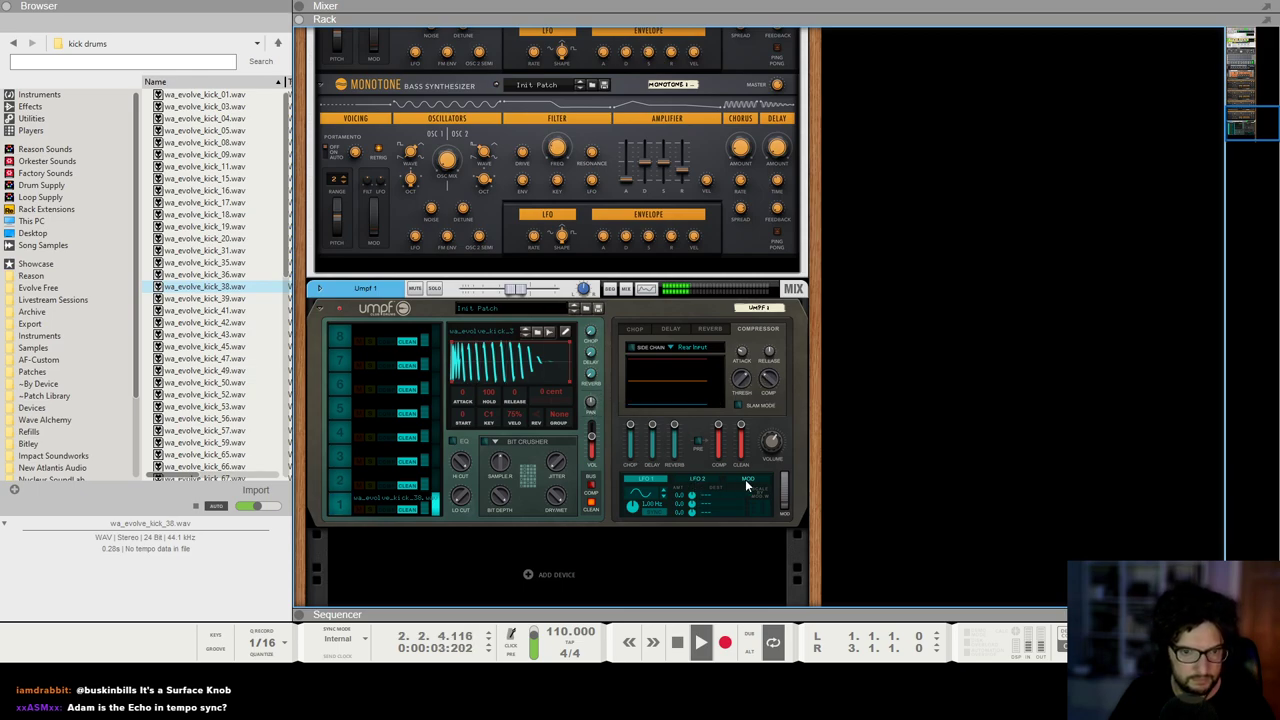
key("space")
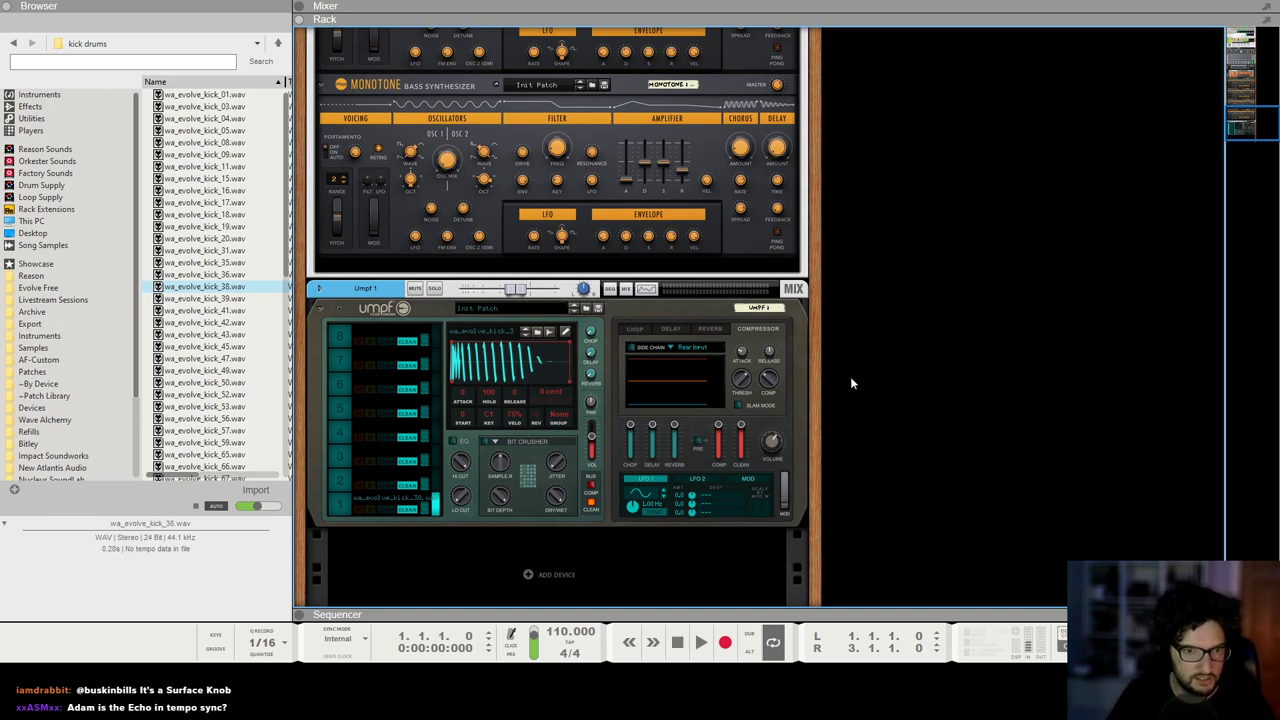
left_click(635, 330)
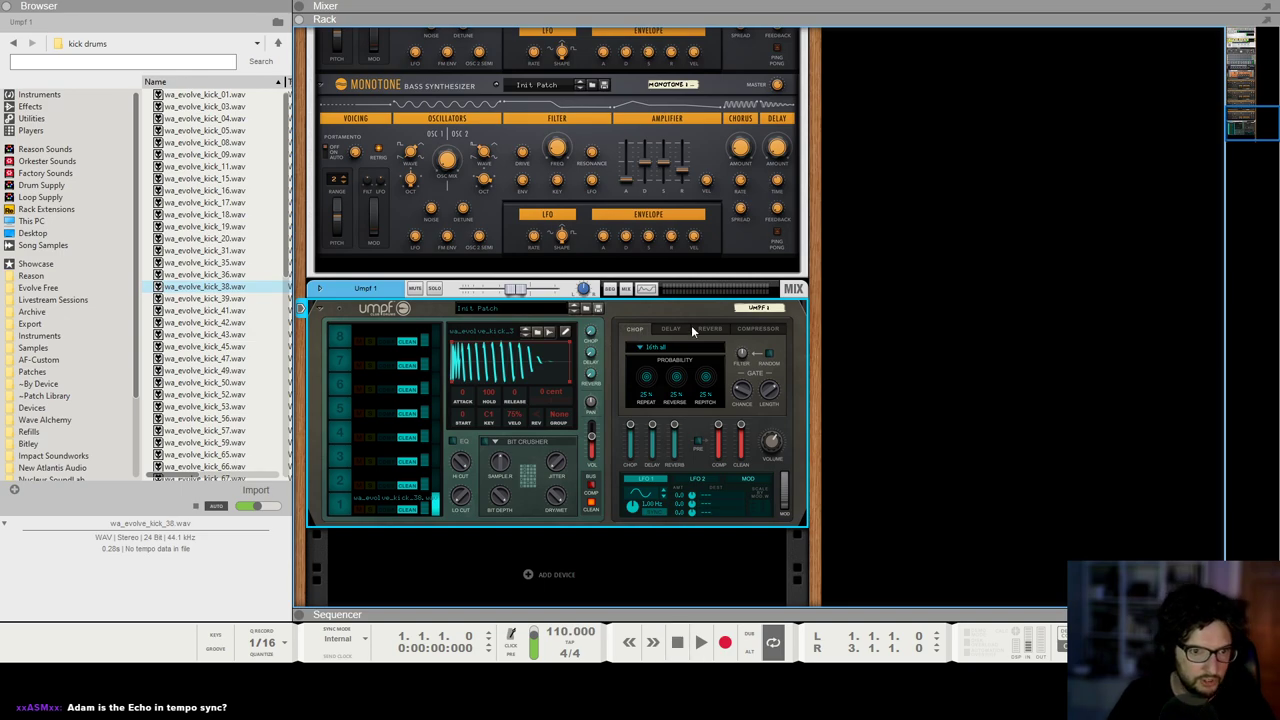
left_click(673, 328)
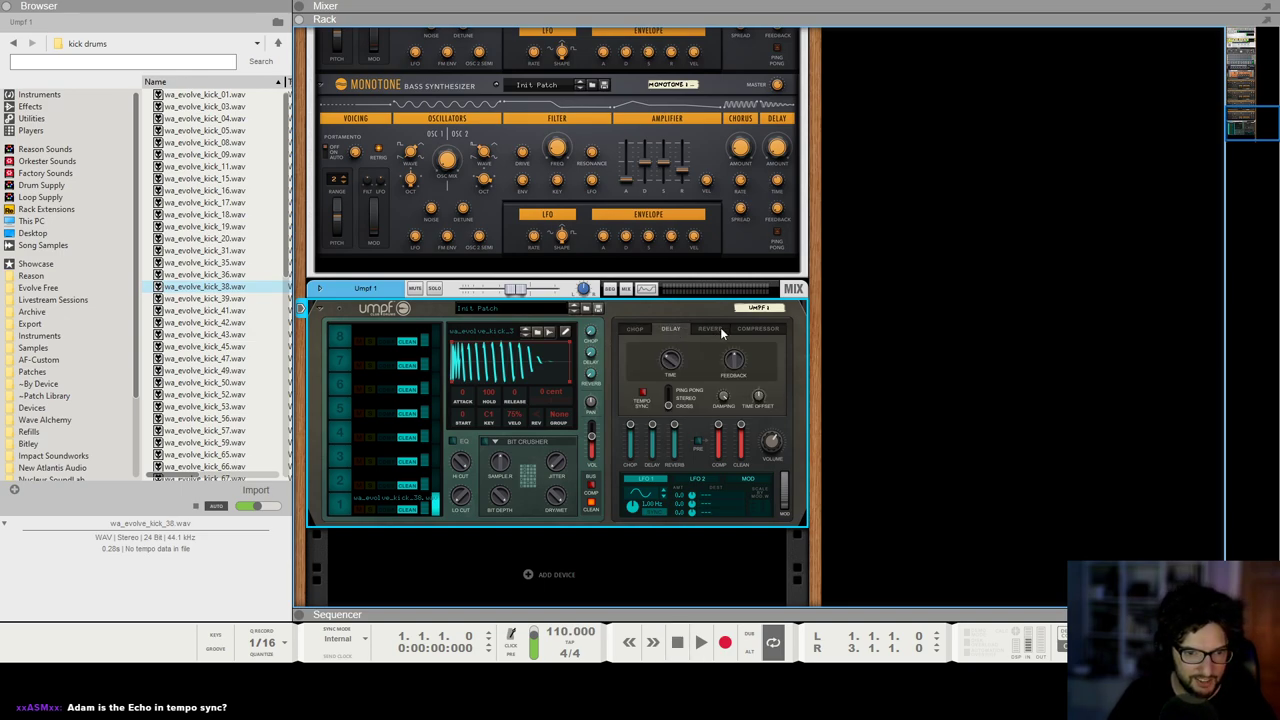
key("space")
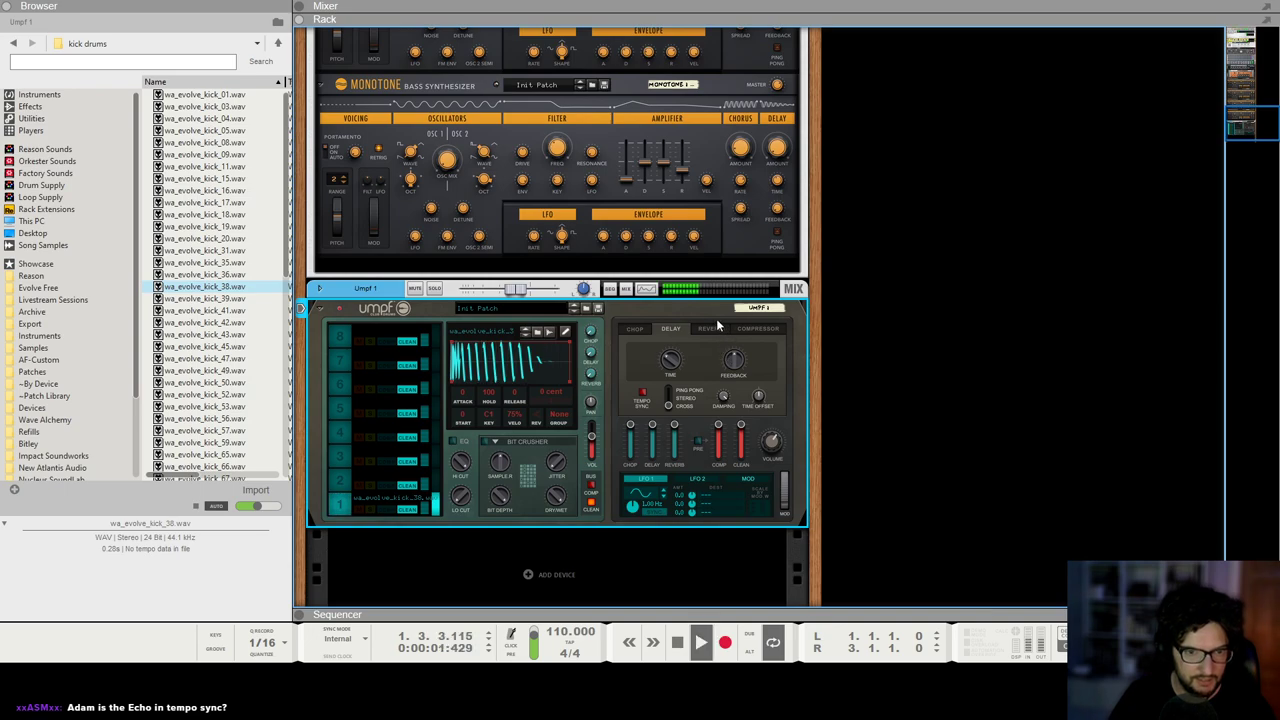
left_click(710, 328)
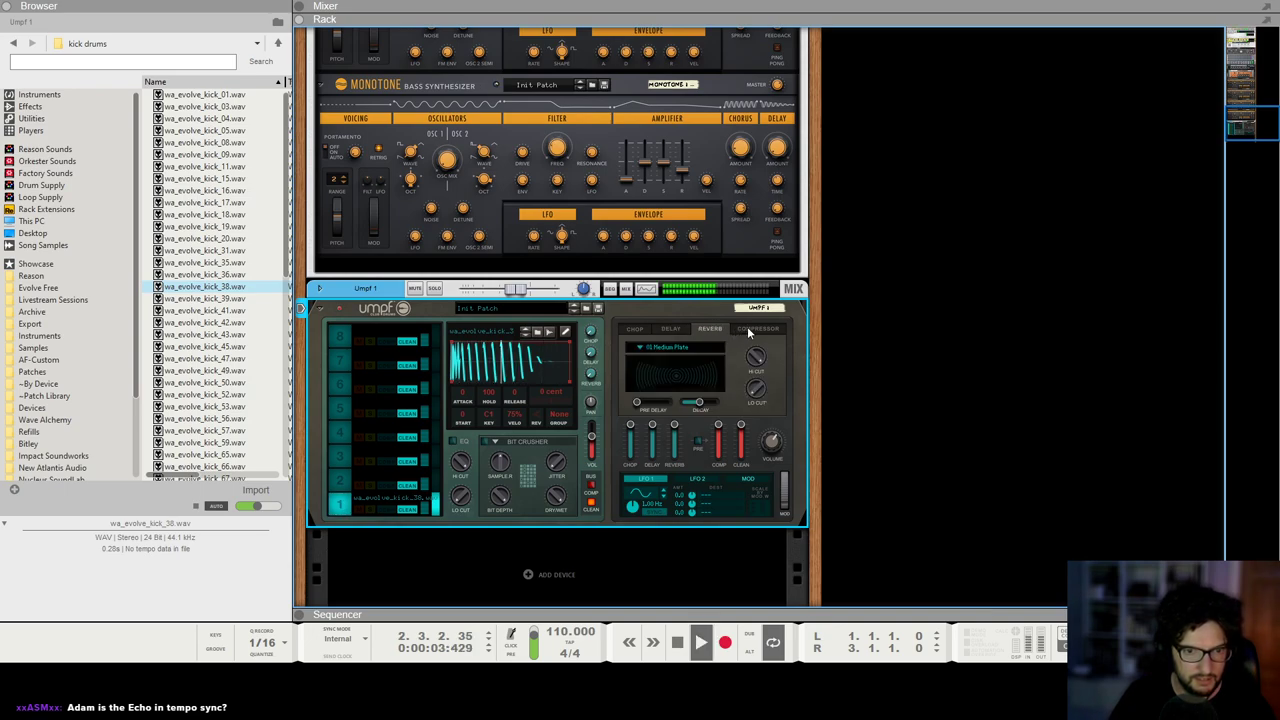
left_click(747, 328)
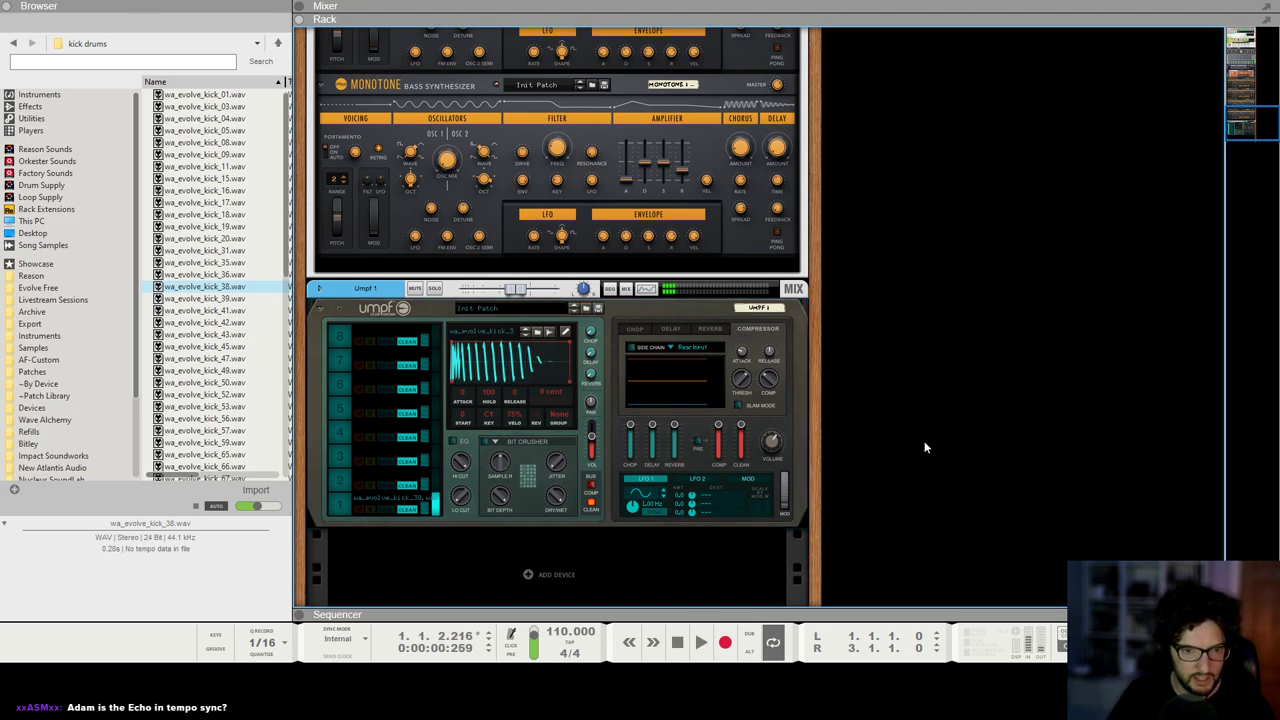
Step: Delete all the C1 kick notes from the two-bar Umpf clip
key("F7")
left_click_drag(564, 403, 926, 504)
key("Delete")
key("h")
key("h")
key("h")
key("h")
key("h")
key("h")
key("h")
key("h")
scroll(550, 312, "left", 1)
left_click_drag(568, 80, 540, 82)
key("h")
key("h")
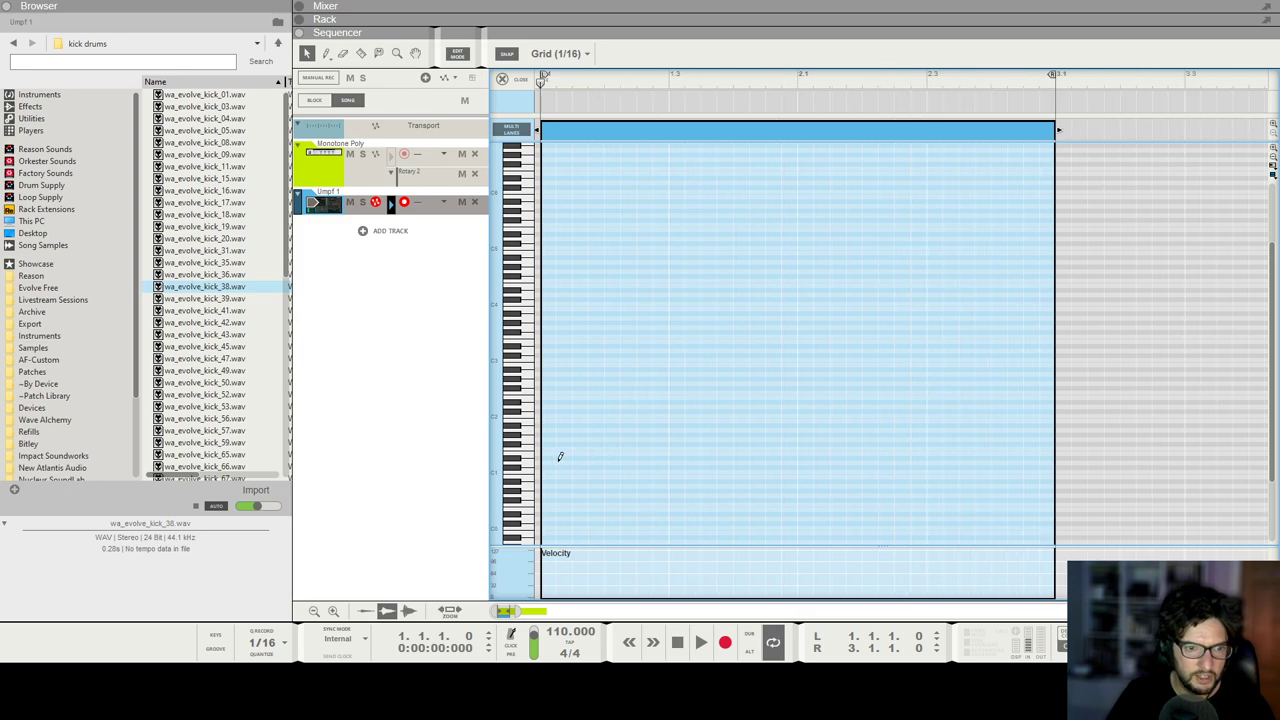
Step: Draw a three-sixteenth-long C1 kick note at the start of bar 1 and duplicate it twice in succession
left_click(549, 468)
left_click(605, 401)
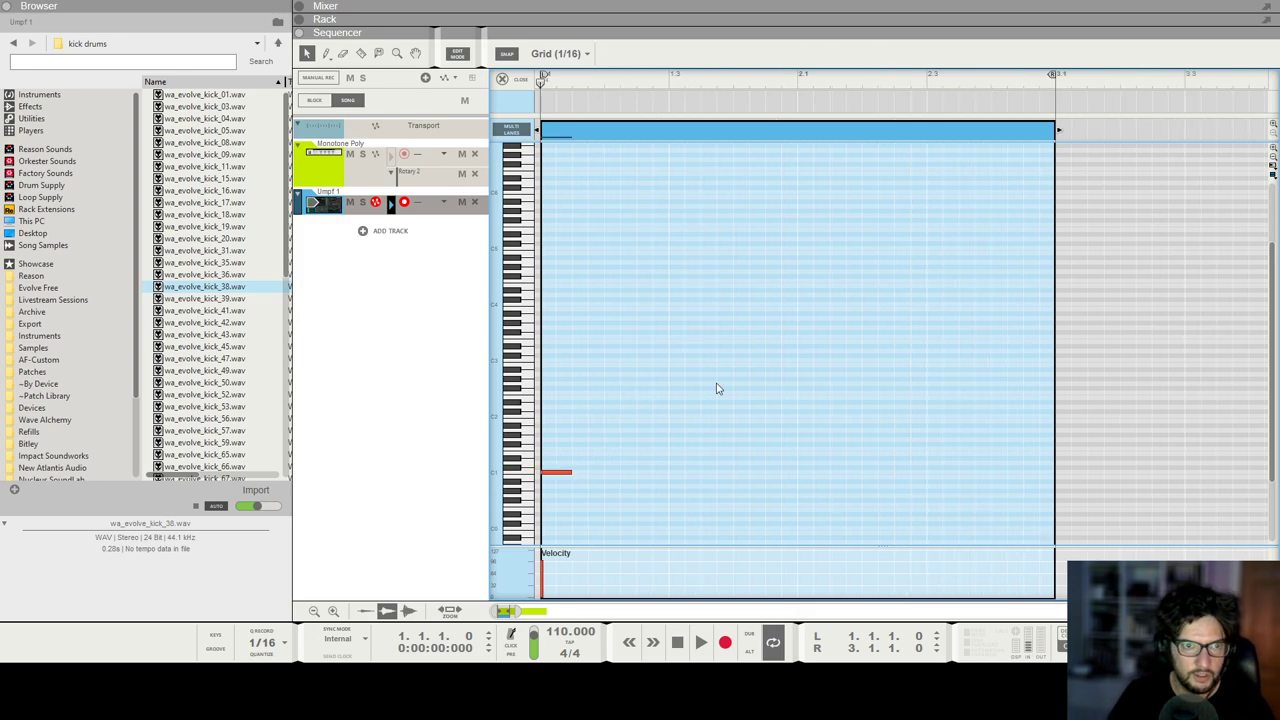
left_click(572, 472)
key("ctrl+d")
key("ctrl+d")
key("space")
Step: Copy the three bar 1 kick notes to the start of bar 2, then play the loop and return to the start
left_click_drag(709, 409, 565, 488)
key("space")
key("ctrl+c")
left_click(798, 87)
key("ctrl+v")
key("shift+Return")
key("space")
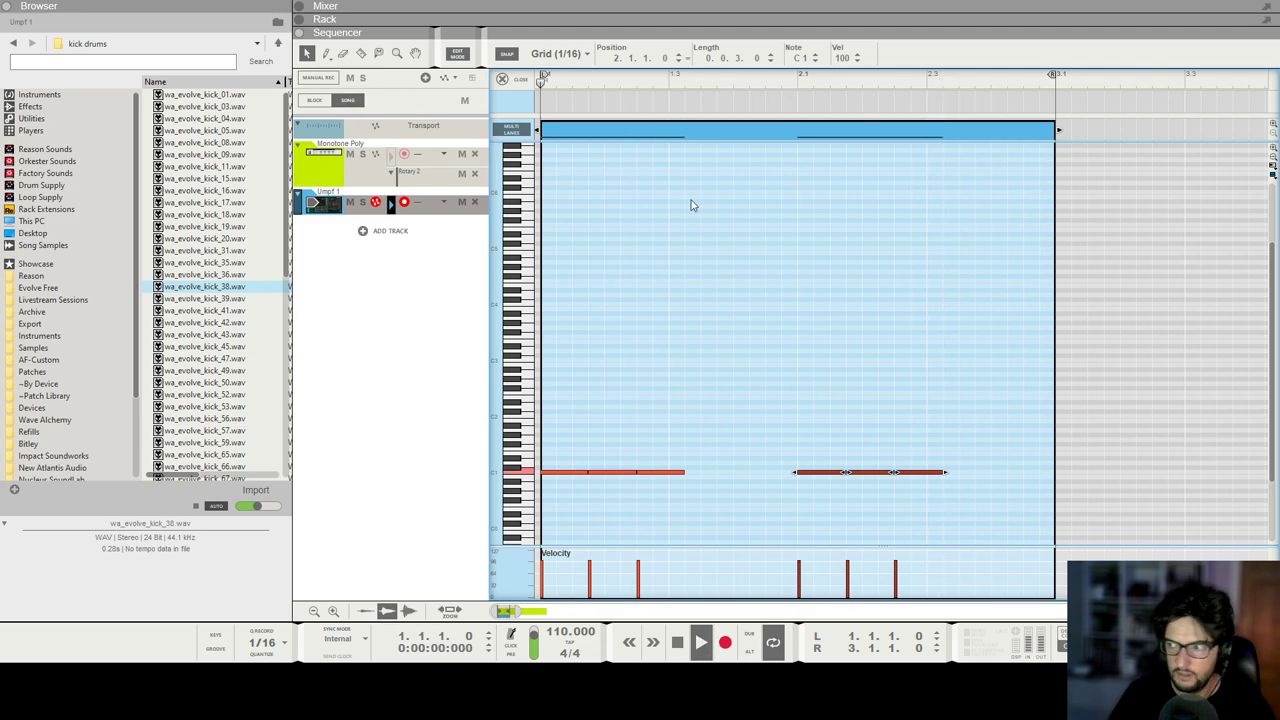
scroll(691, 205, "down", 5)
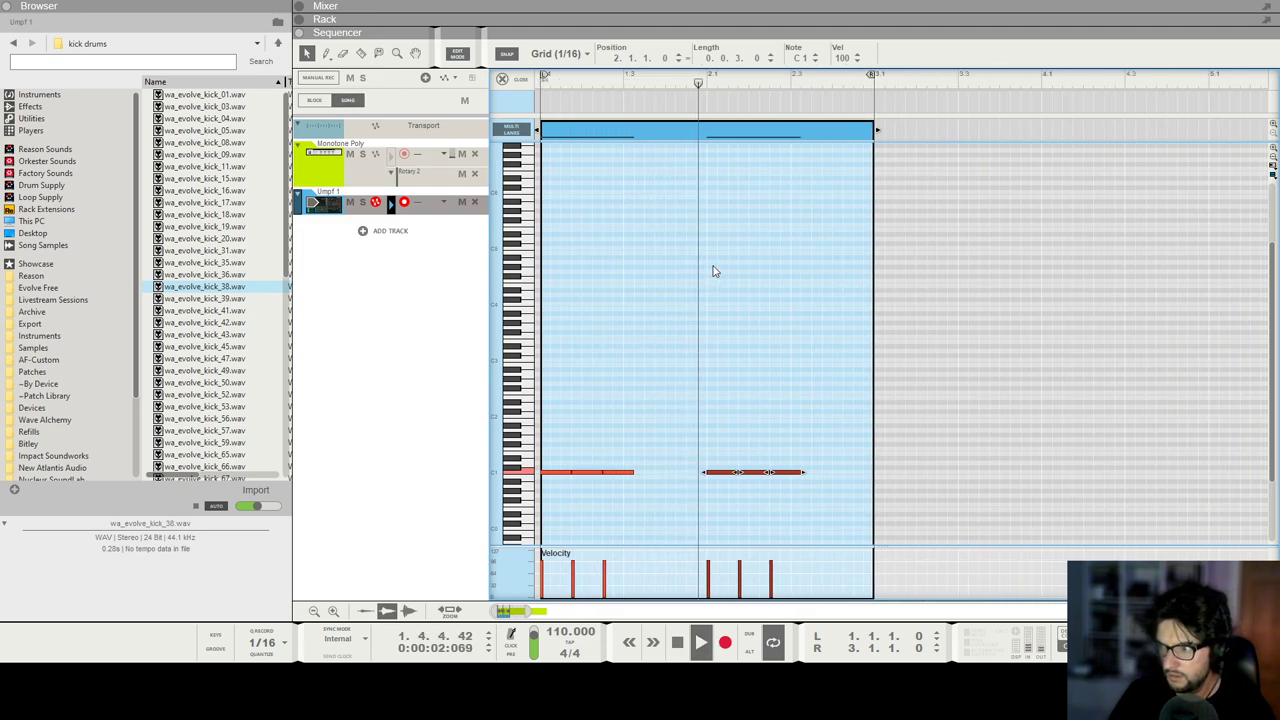
key("space")
key("Home")
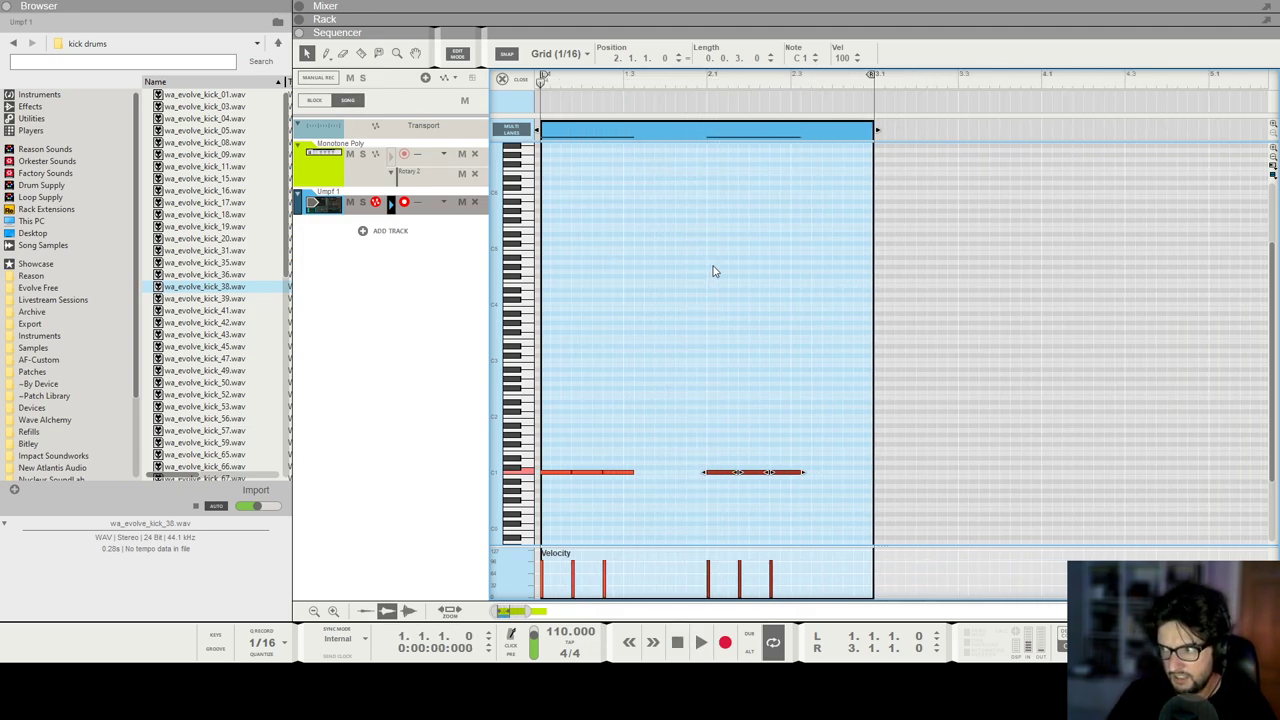
Step: Set The Echo's Diffusion Spread to 79% in the Monotone combinator and listen to the loop
key("F6")
scroll(530, 363, "up", 10)
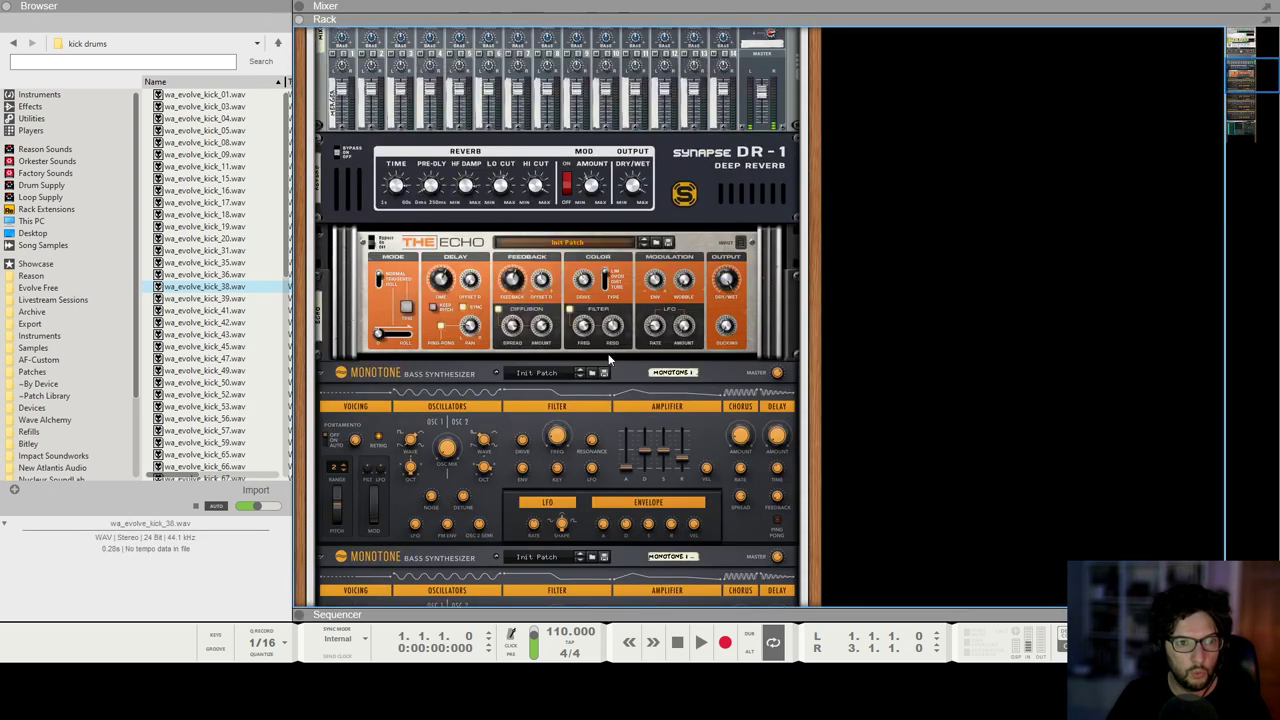
left_click(513, 328)
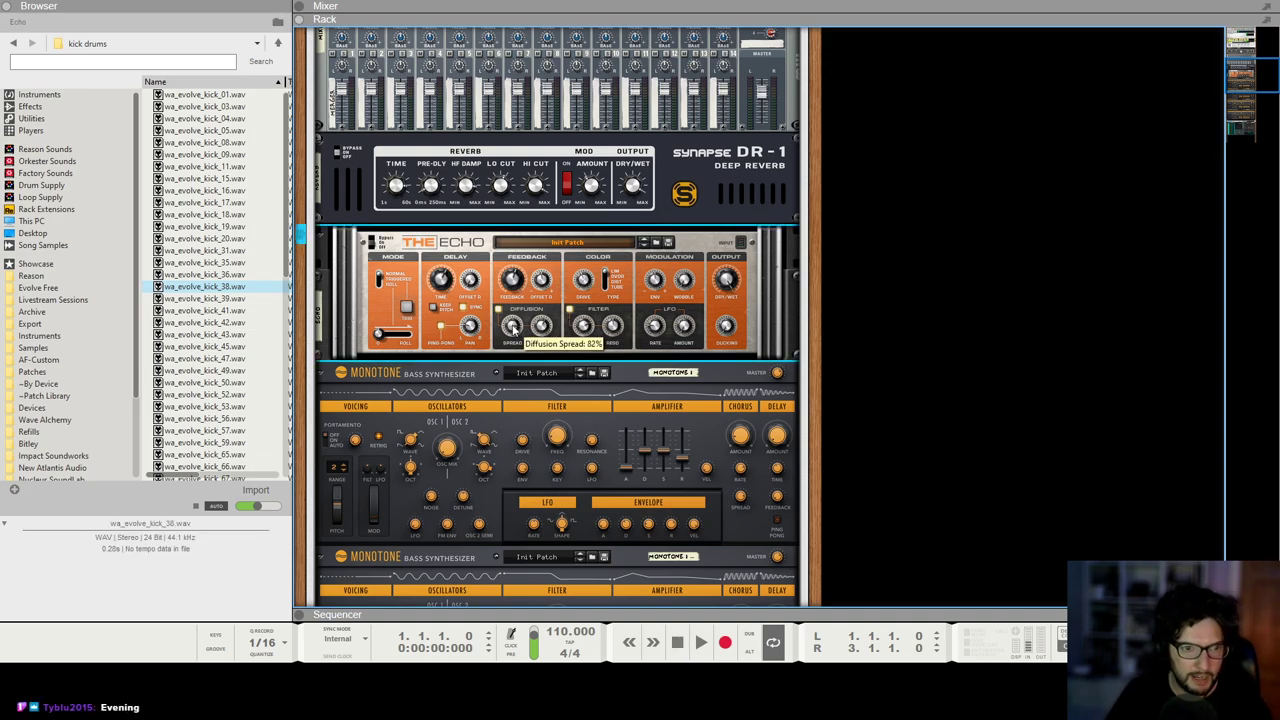
key("space")
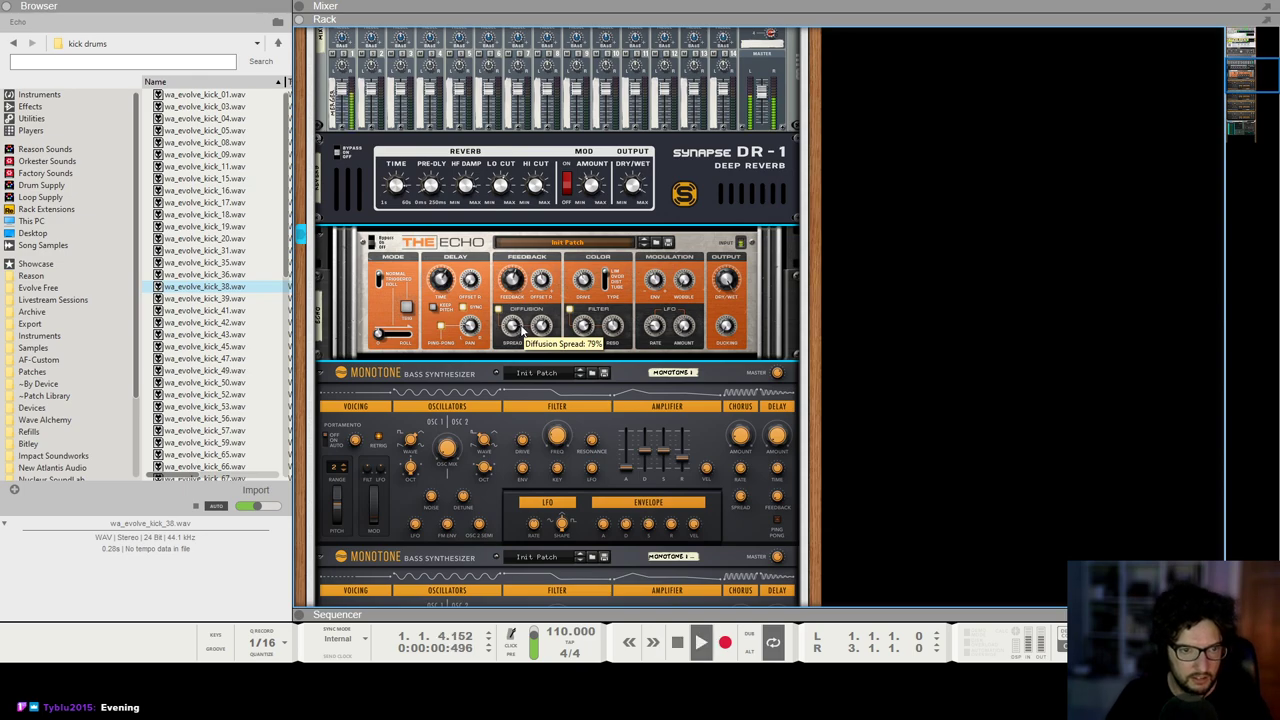
key("F7")
key("F6")
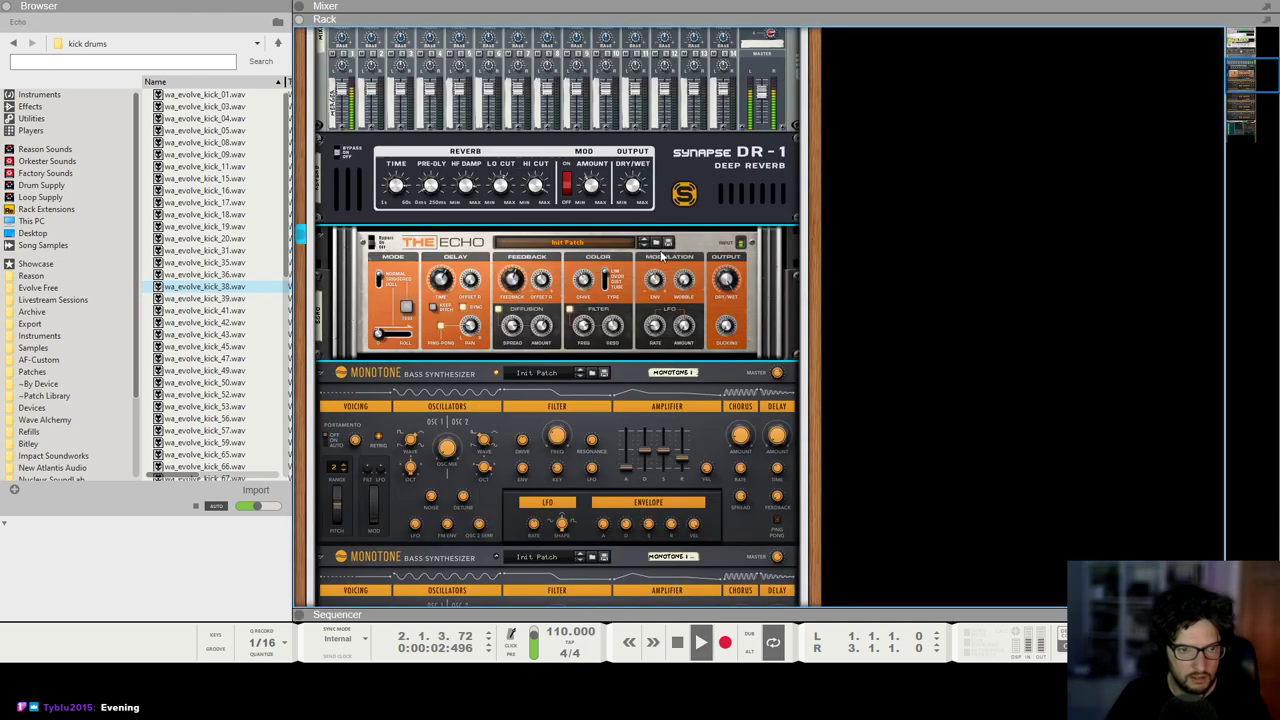
scroll(632, 366, "down", 3)
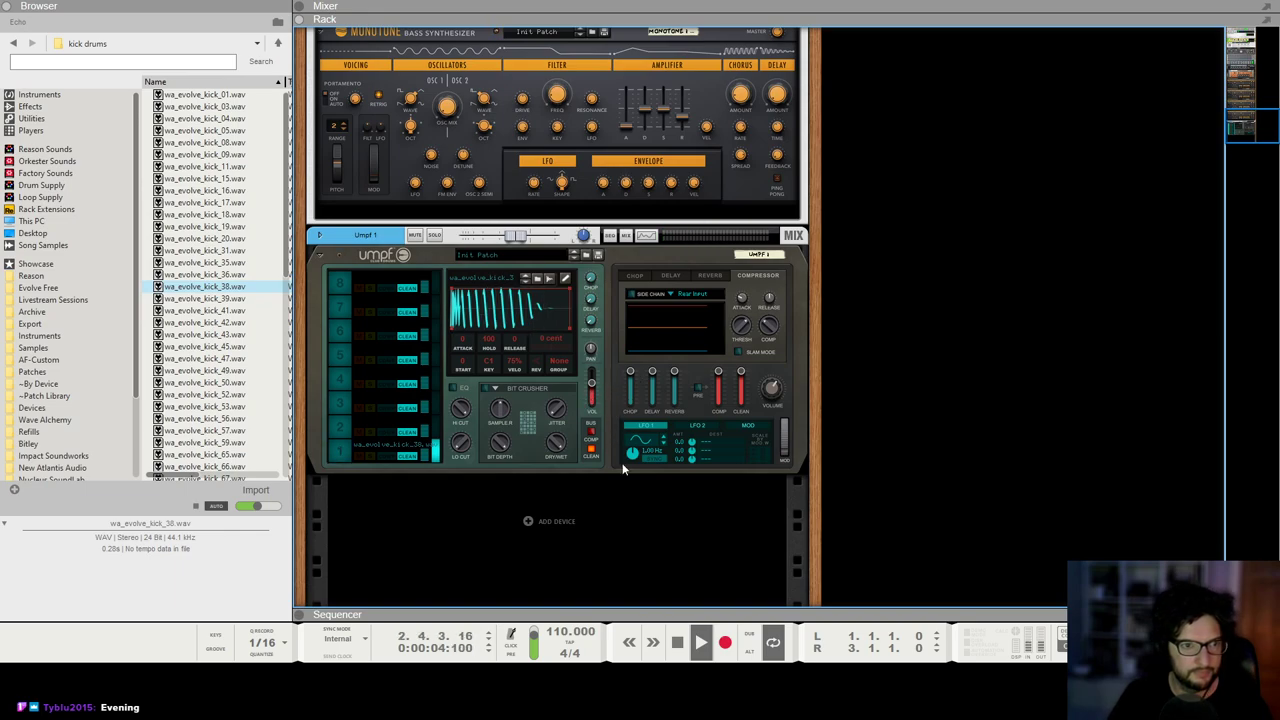
key("space")
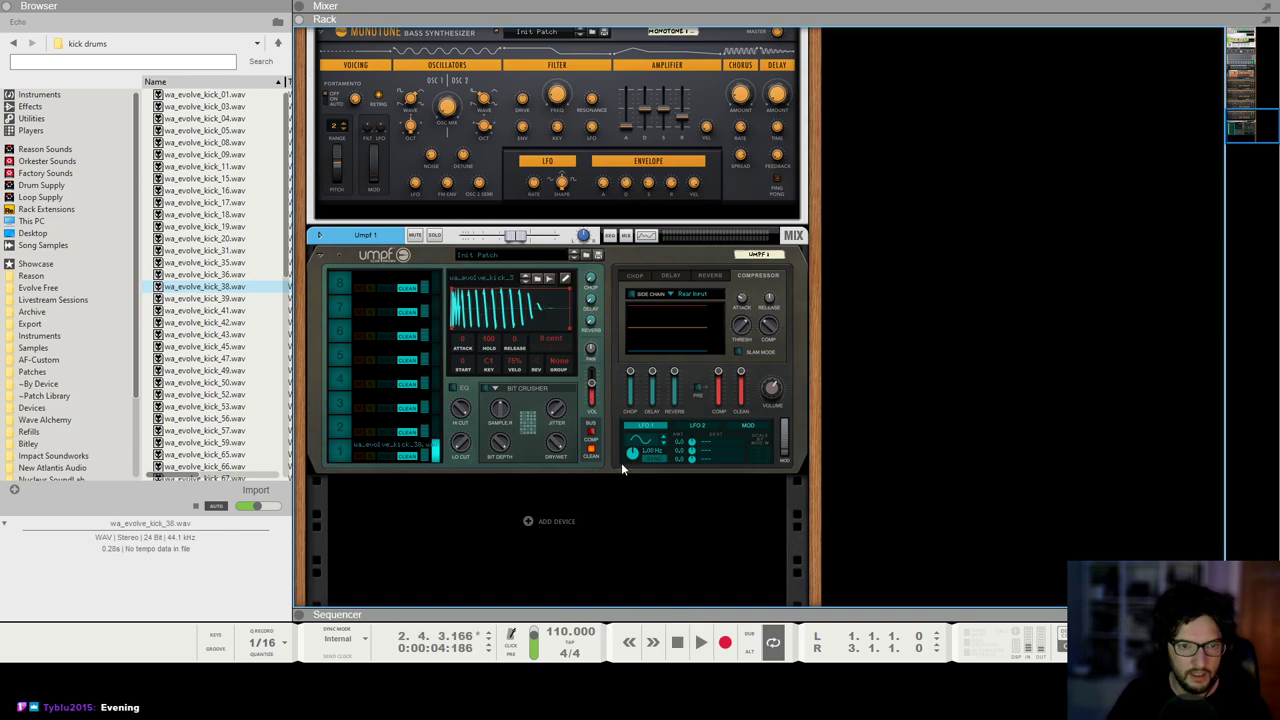
Step: Delete the Umpf 1 drum instrument together with its mix channel
left_click(608, 366)
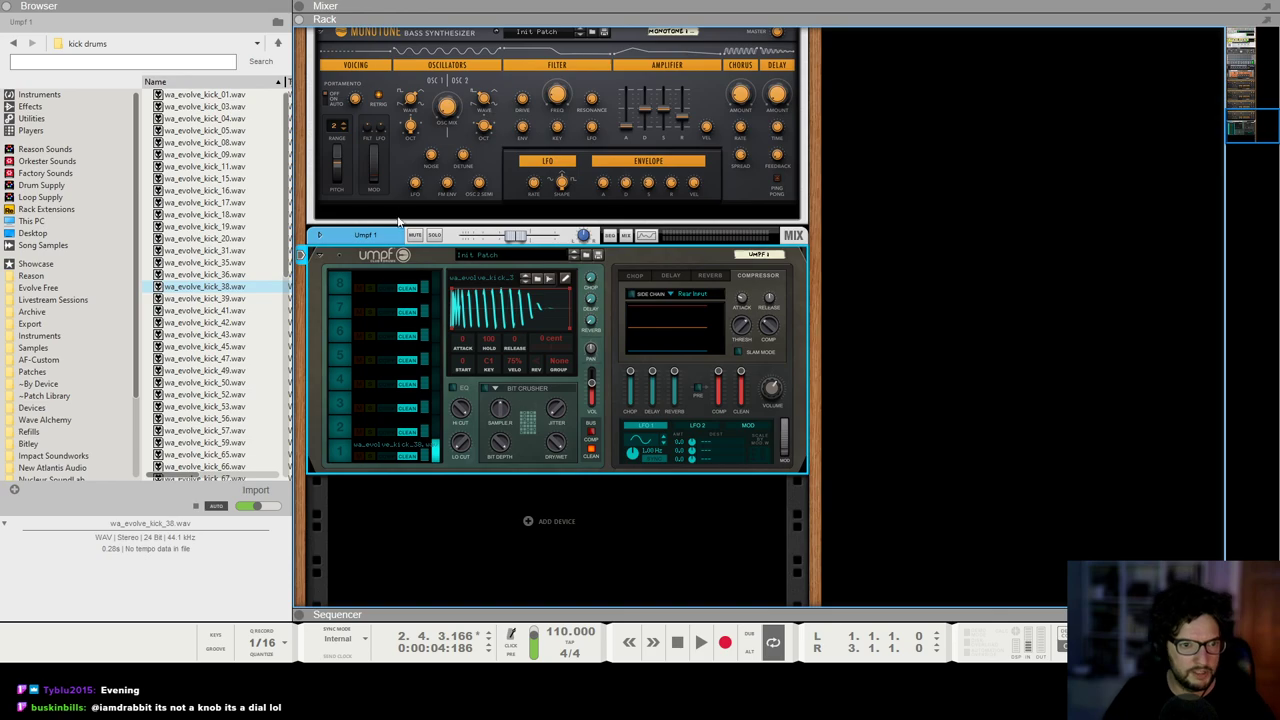
left_click_drag(376, 238, 369, 236)
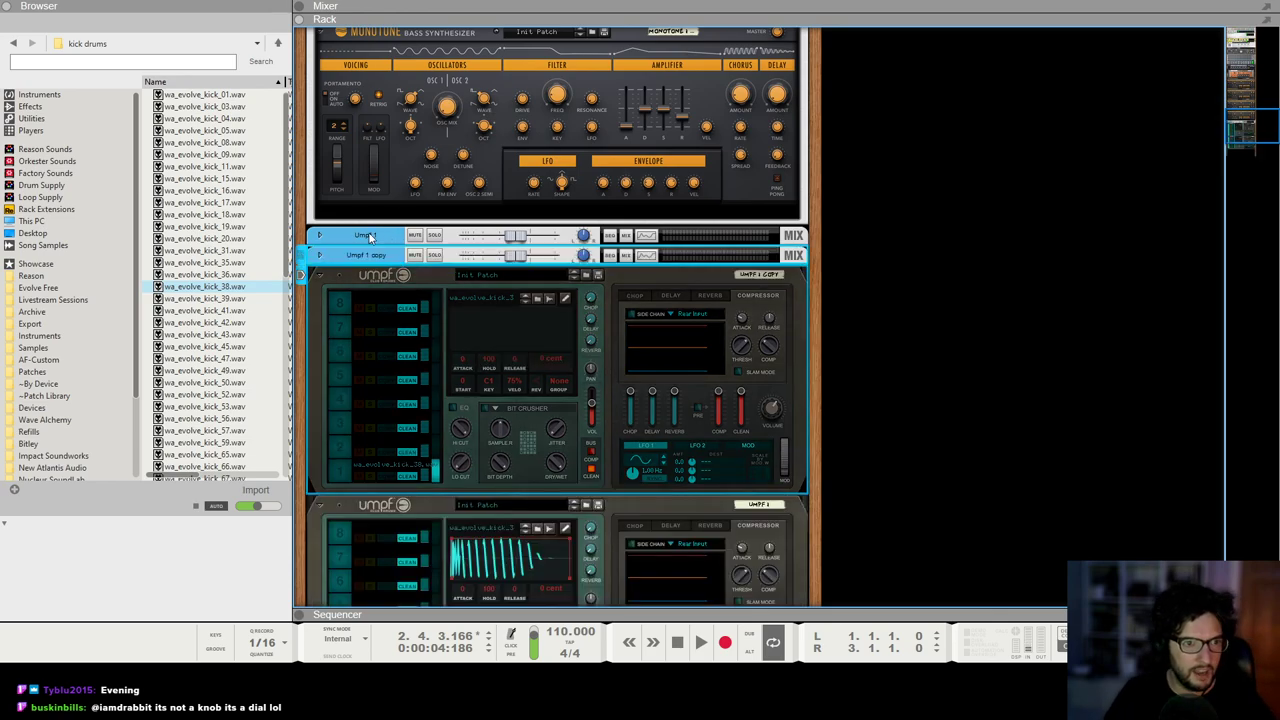
key("ctrl+z")
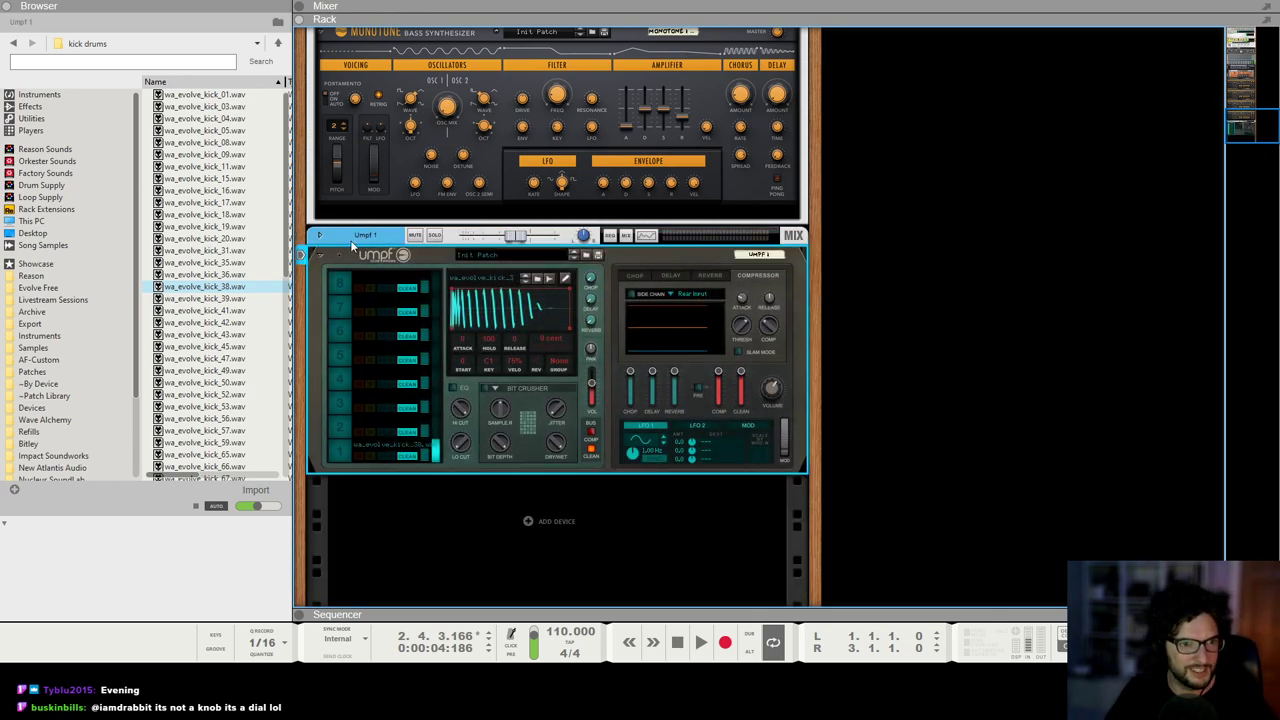
right_click(375, 238)
left_click(443, 290)
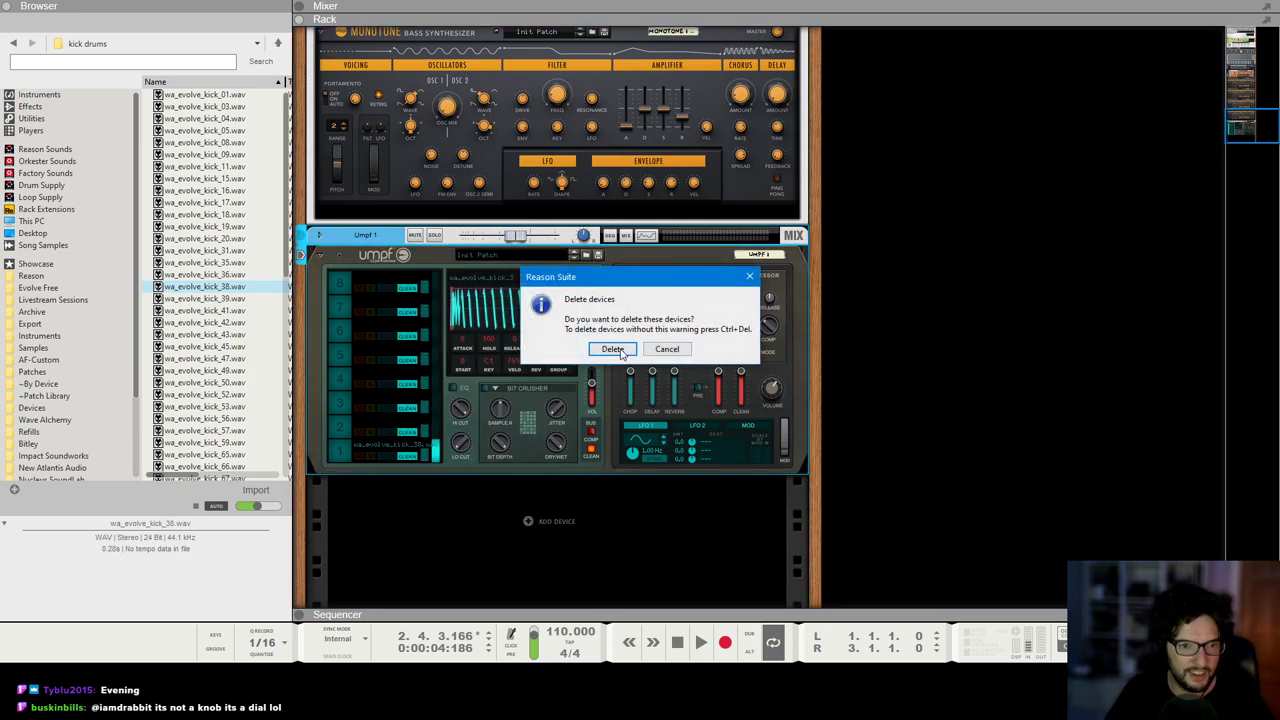
left_click(571, 349)
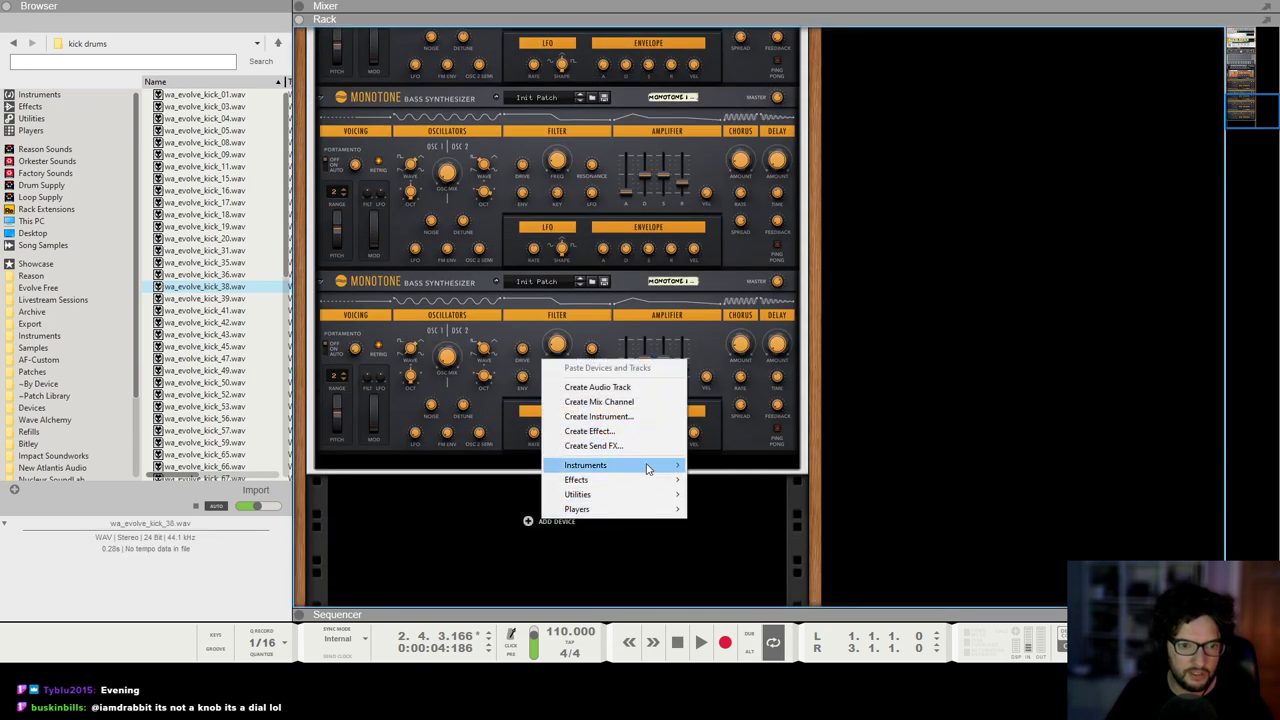
Step: Add a Redrum Drum Computer below the Monotone combinator in the rack
mouse_move(640, 465)
mouse_move(786, 205)
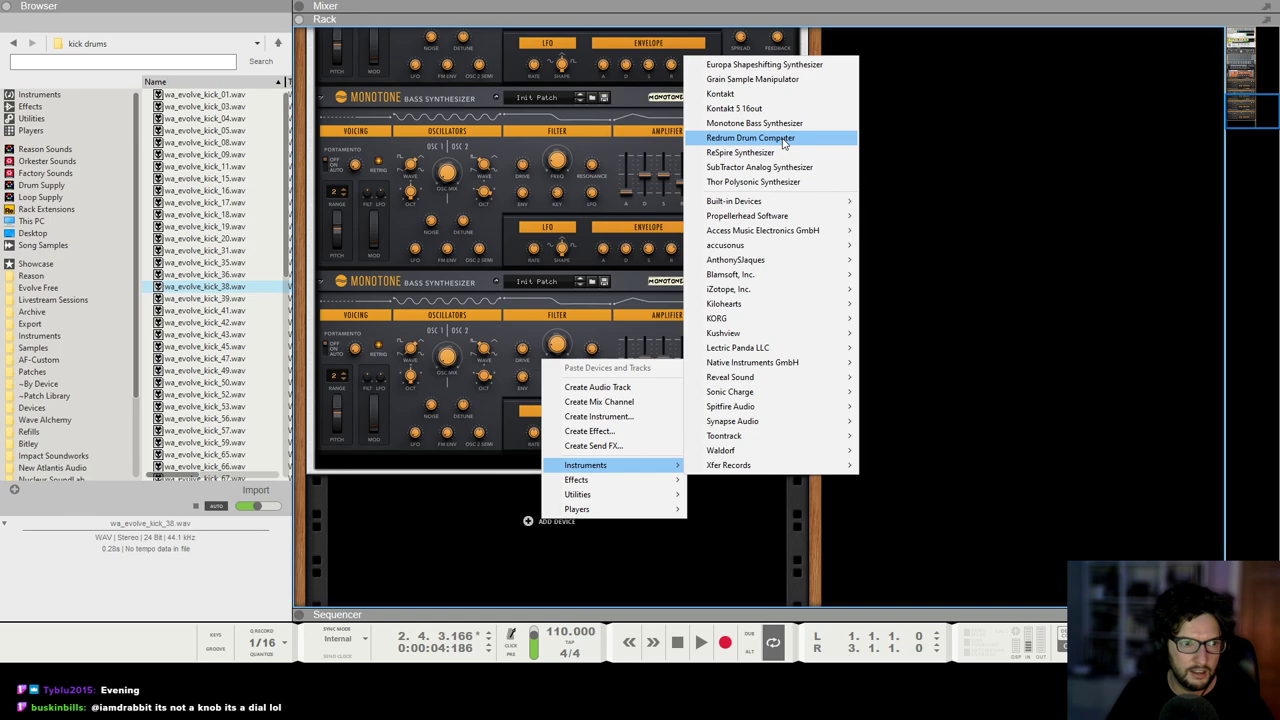
left_click(784, 140)
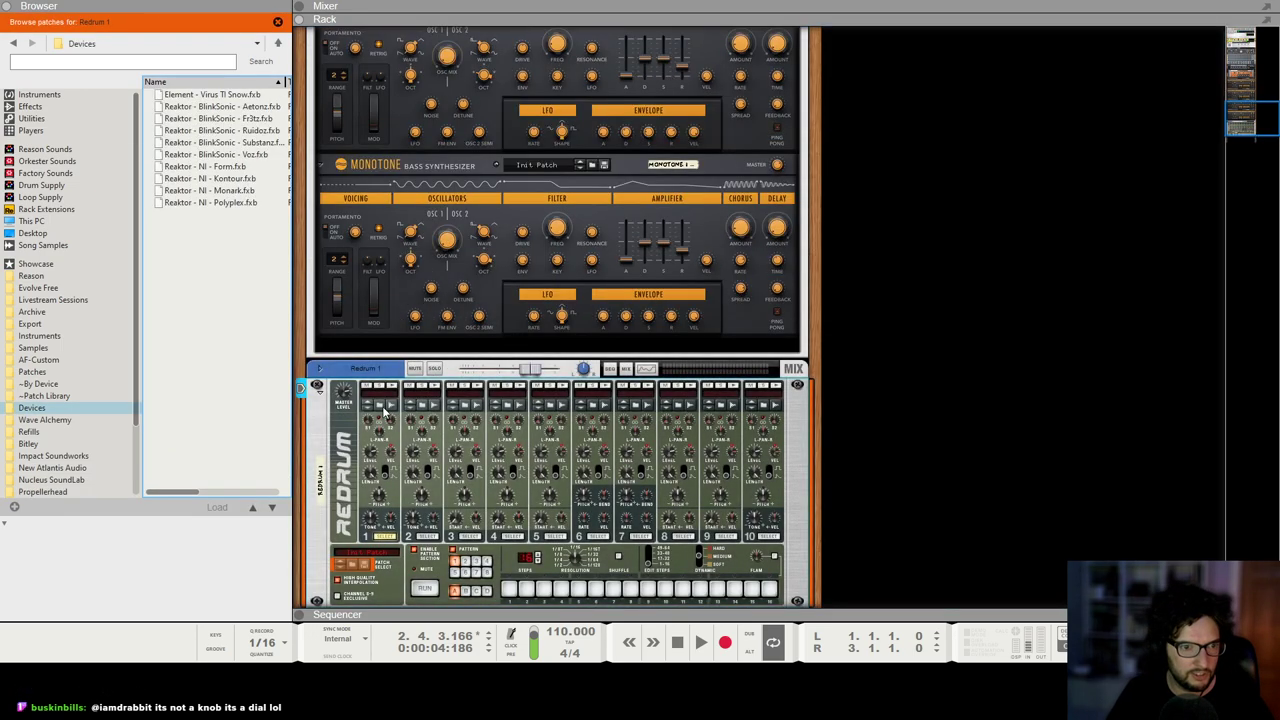
left_click(378, 410)
left_click(228, 287)
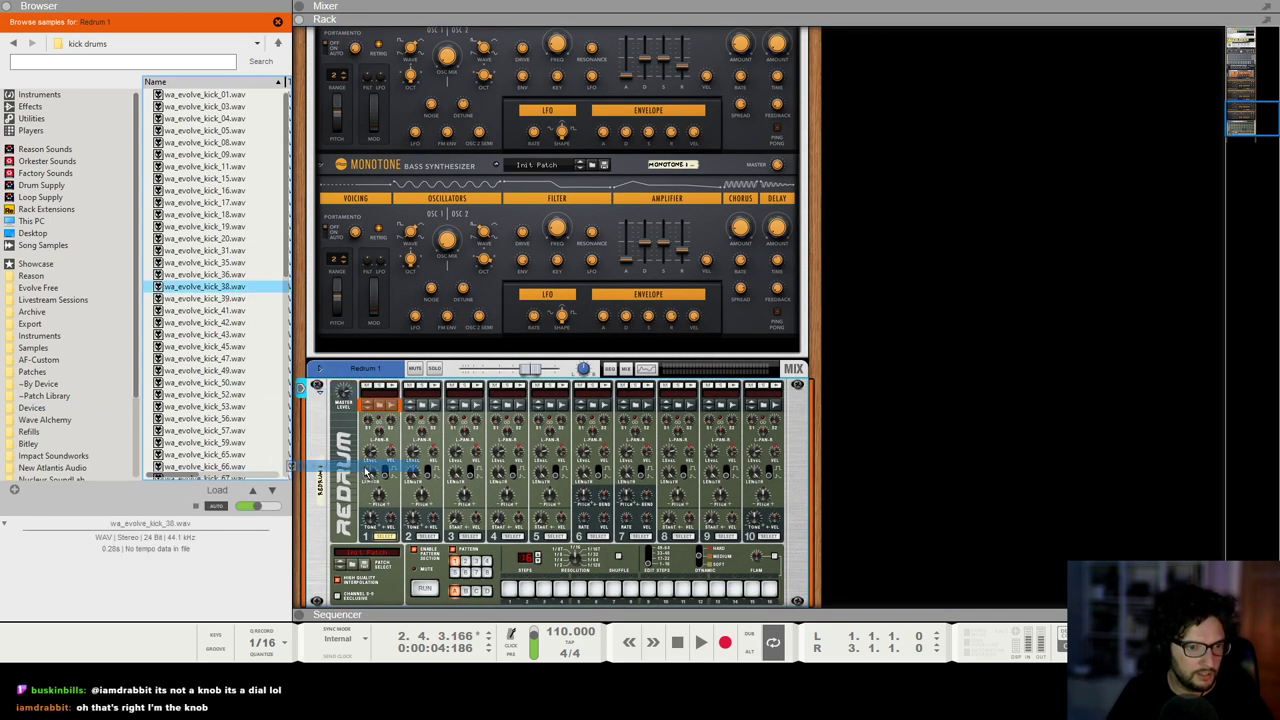
left_click(393, 384)
left_click_drag(370, 466, 379, 475)
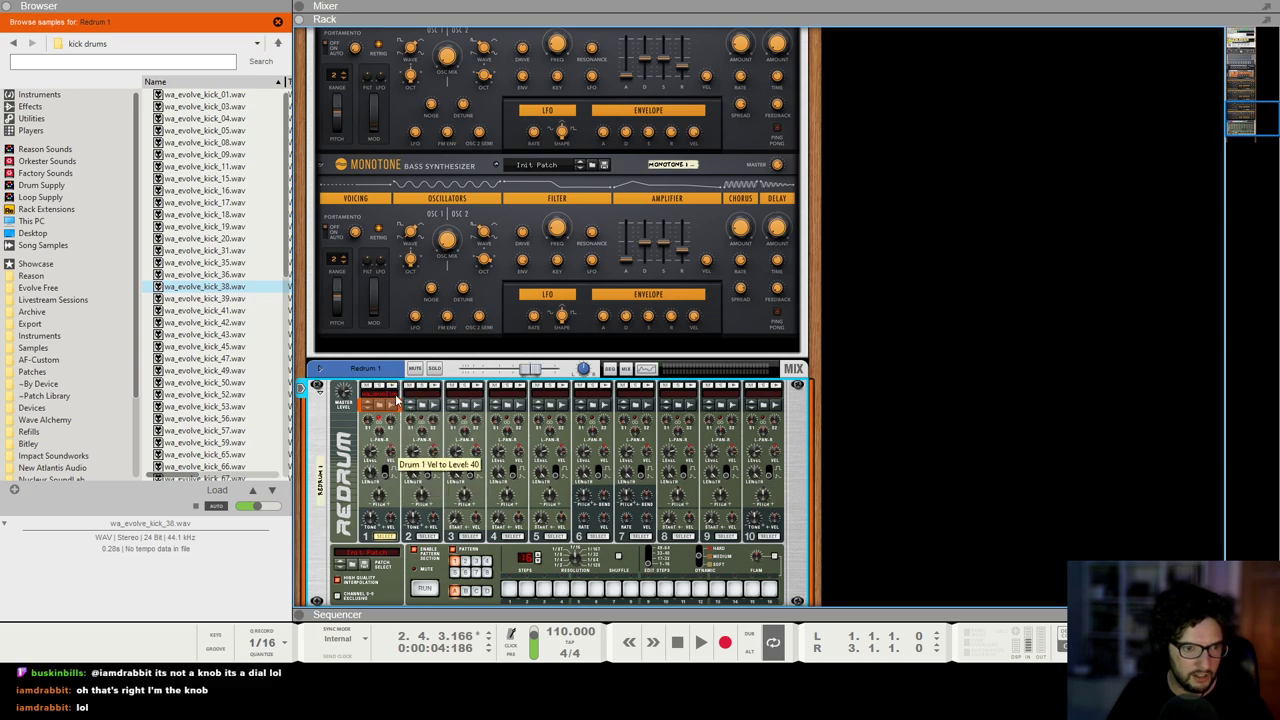
left_click(937, 400)
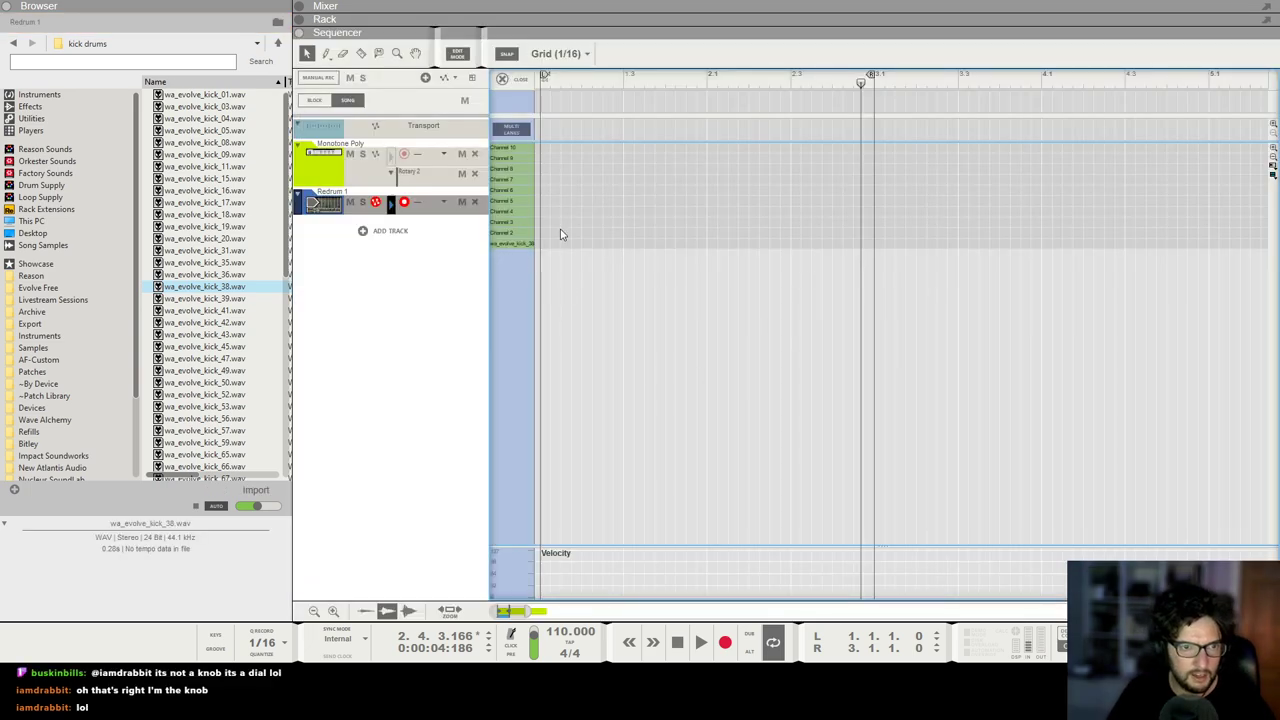
Step: Draw three kick notes at the start of the Redrum track and set the Redrum channel level to -3.41 dB
mouse_move(542, 241)
left_mouse_down()
mouse_move(572, 243)
mouse_move(620, 188)
mouse_move(610, 184)
left_mouse_up()
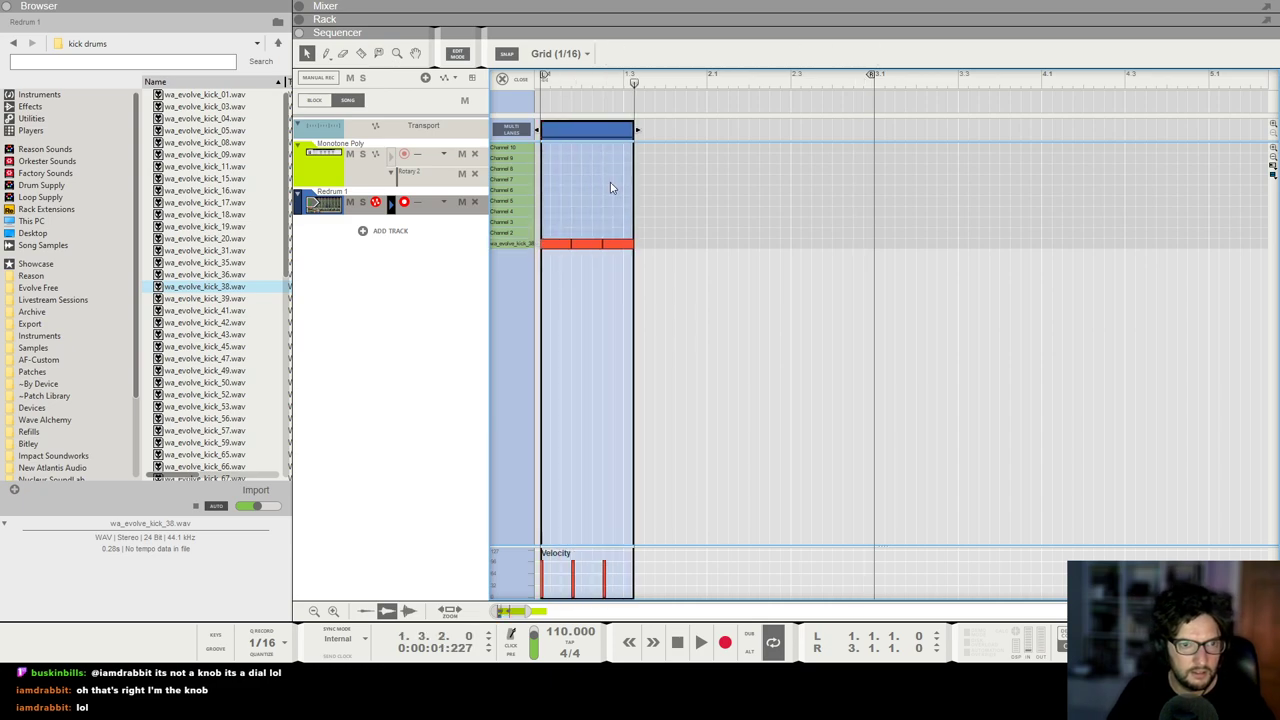
key("F5")
left_click(1107, 470)
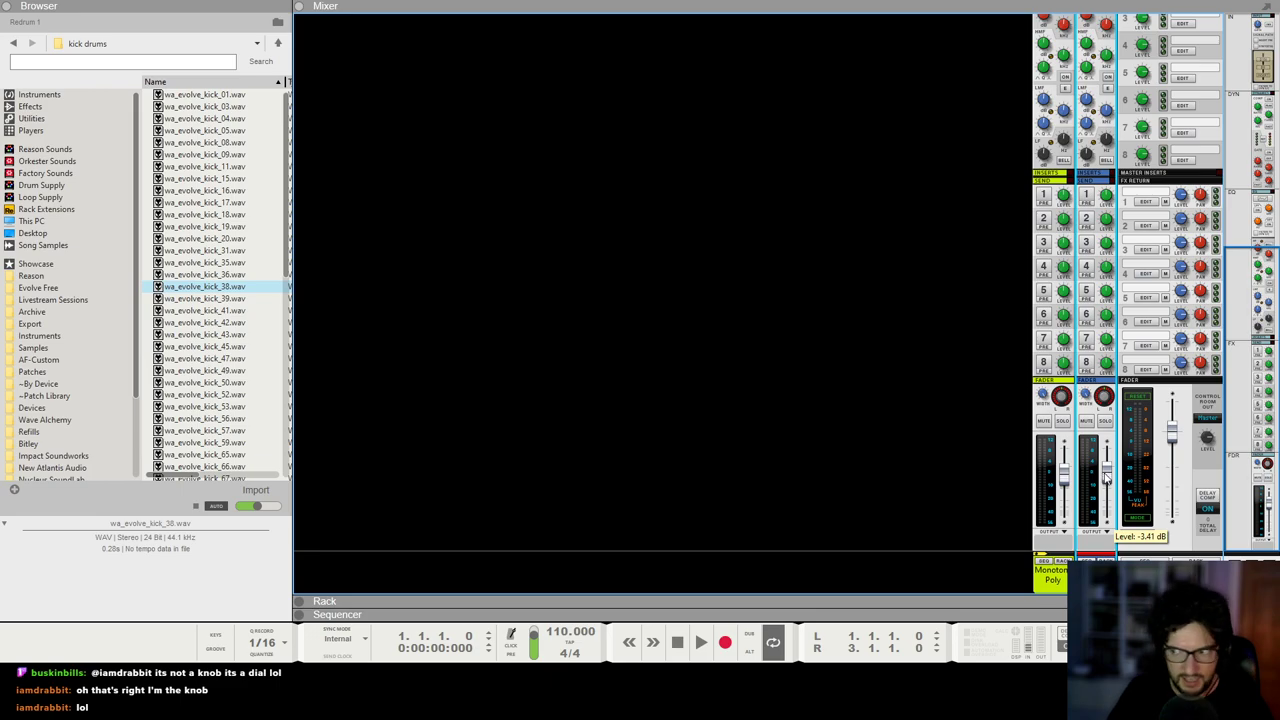
key("space")
key("F7")
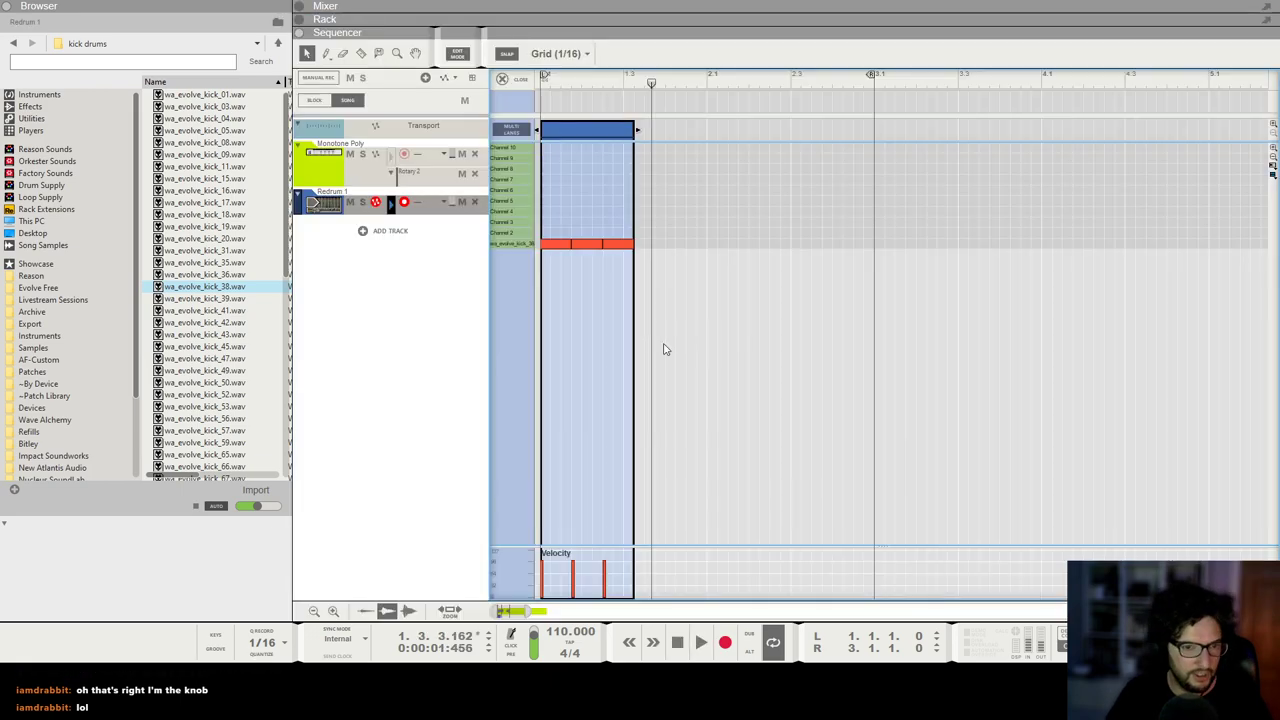
Step: Duplicate the three kick notes to bar 2 and extend the Redrum clip to the start of bar 3
key("ctrl+a")
key("ctrl+d")
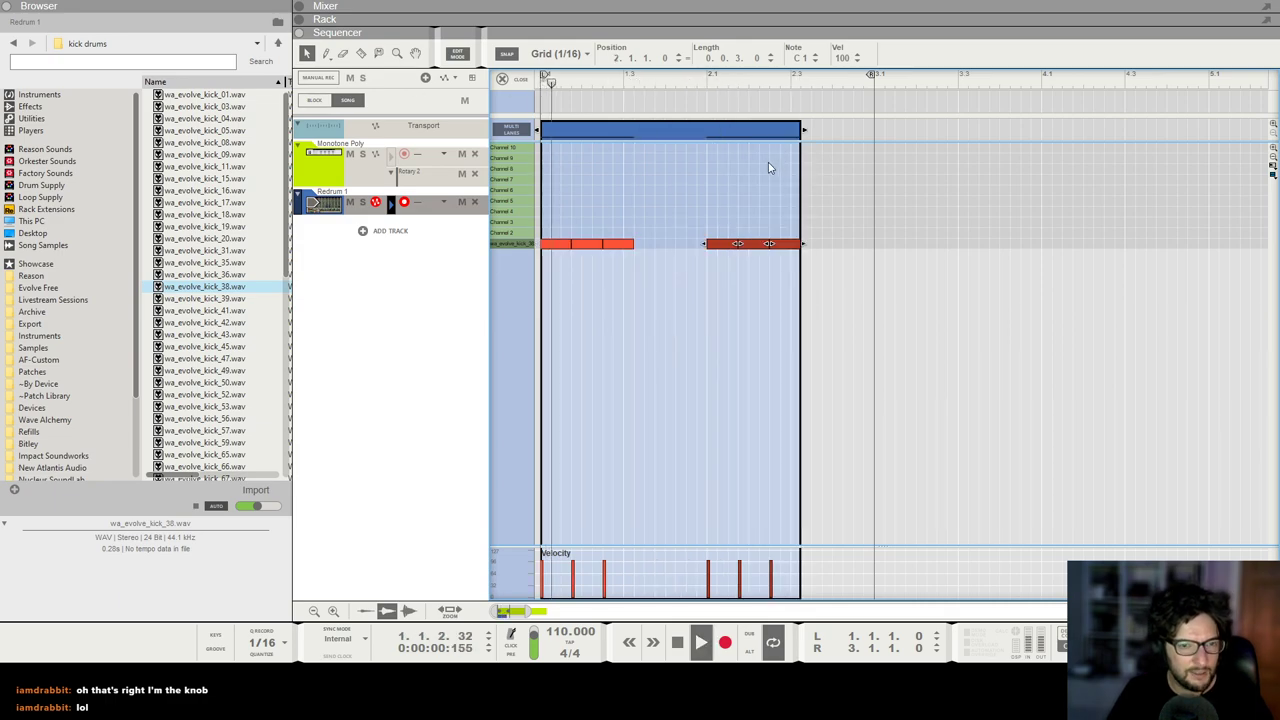
left_click_drag(801, 130, 875, 135)
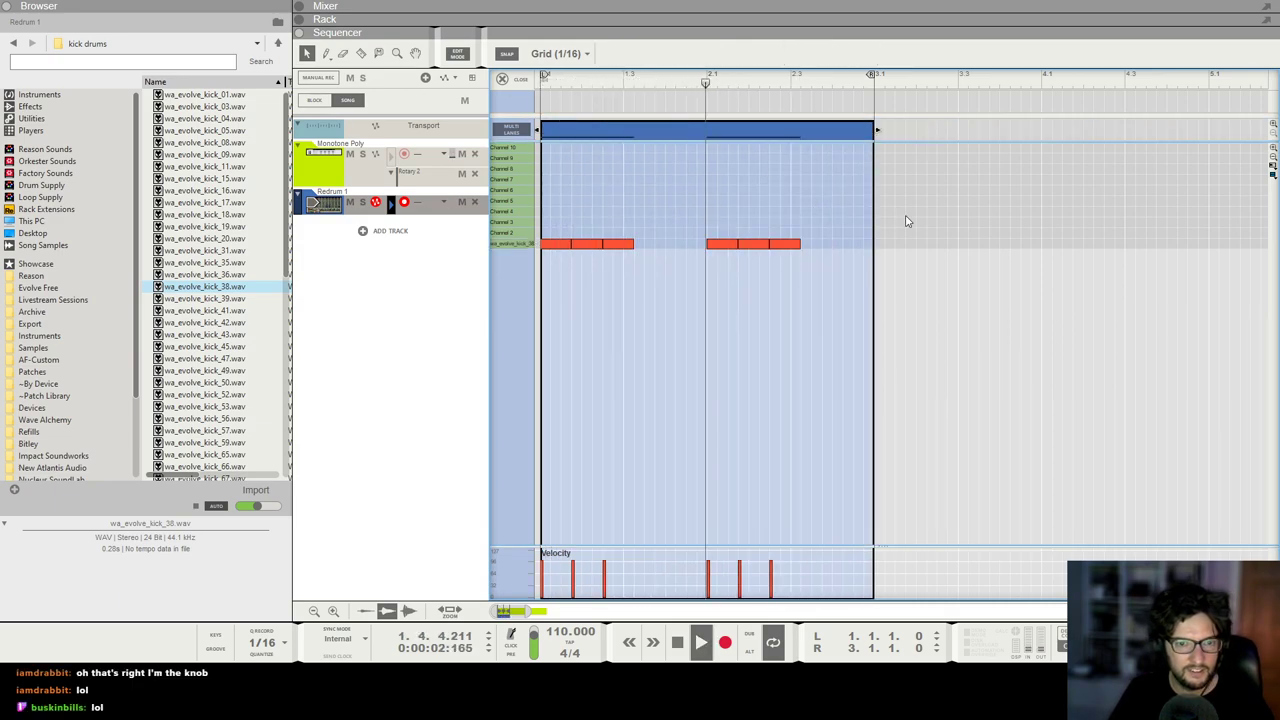
key("Escape")
Step: Set the loop end to bar 9 and copy the two-bar Redrum clip to bar 3
left_click(535, 206)
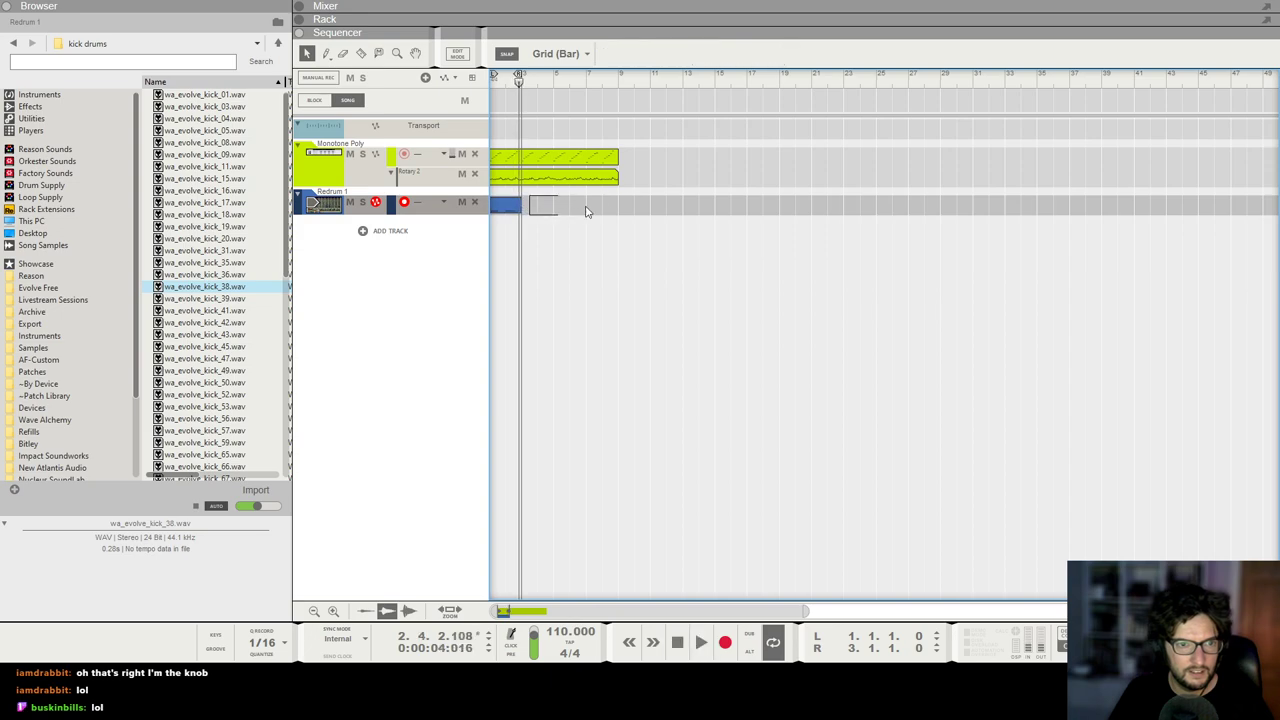
left_click(512, 204)
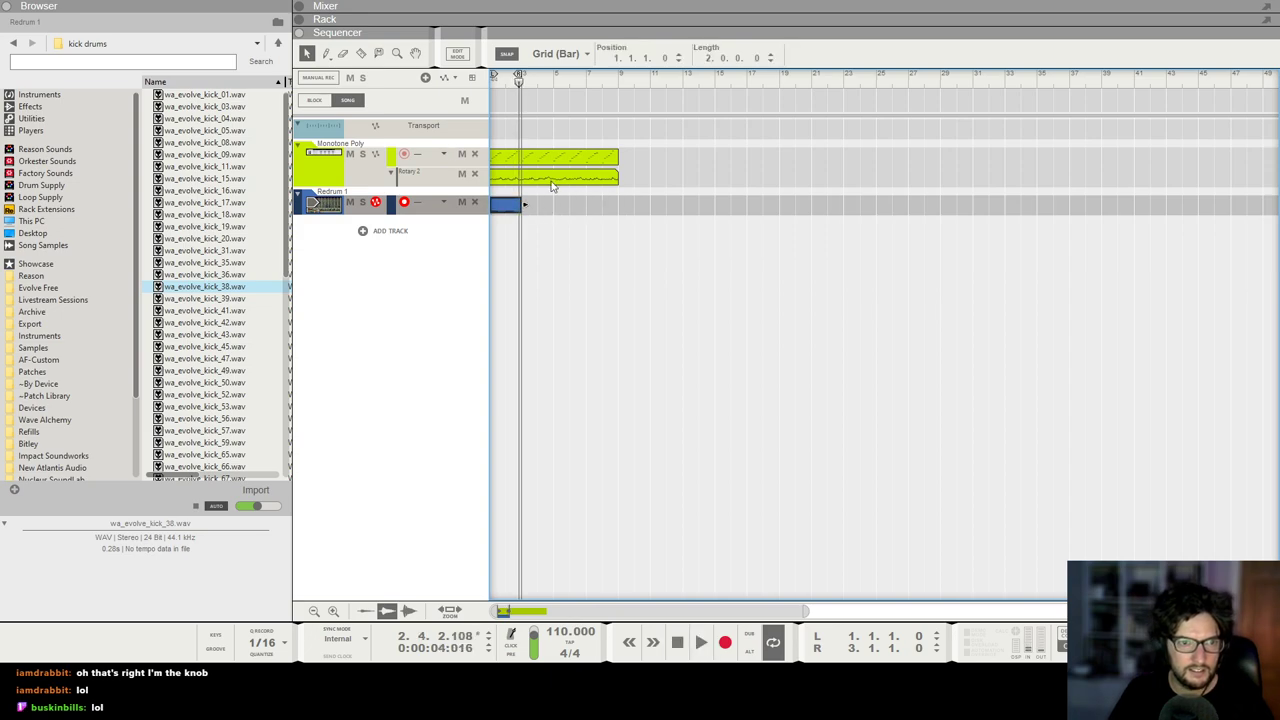
left_click(621, 86, "alt")
key("ctrl+c")
key("ctrl+v")
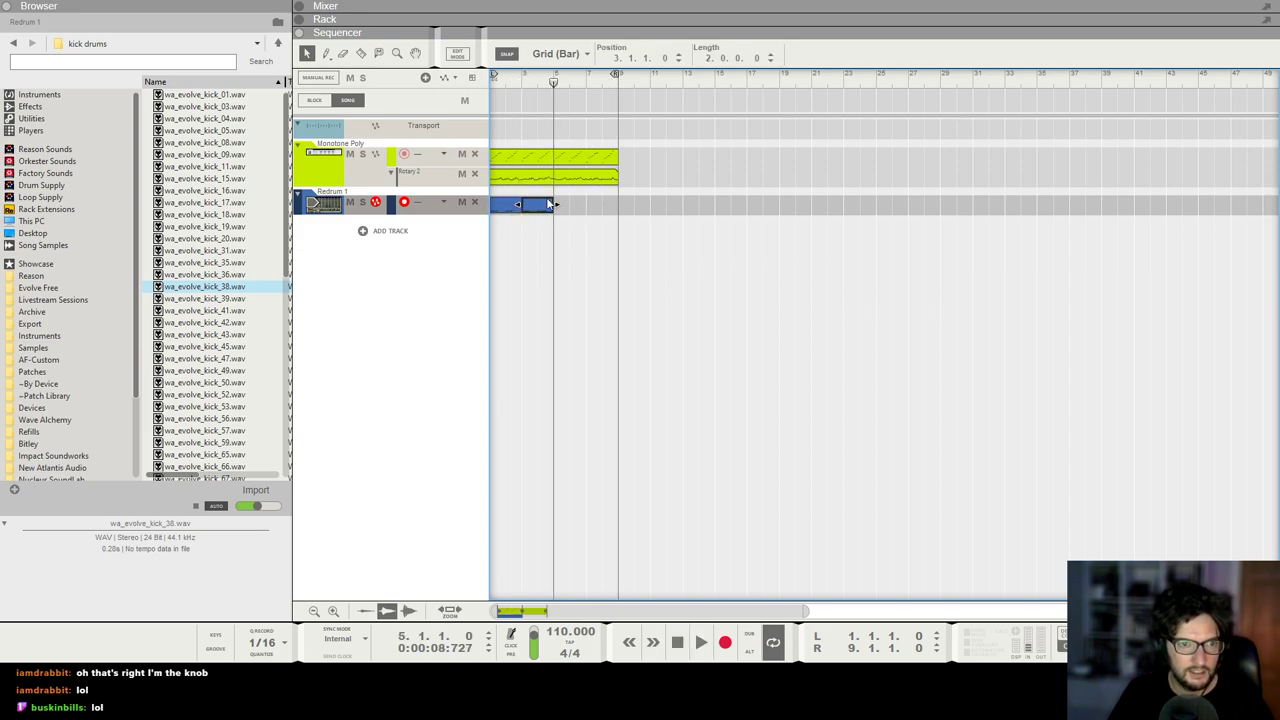
Step: Draw an extra kick note on beat 4 of bar 4 in the second Redrum clip
double_click(548, 204)
key("h")
key("h")
left_click(729, 83)
key("space")
key("h")
key("h")
key("h")
key("h")
key("h")
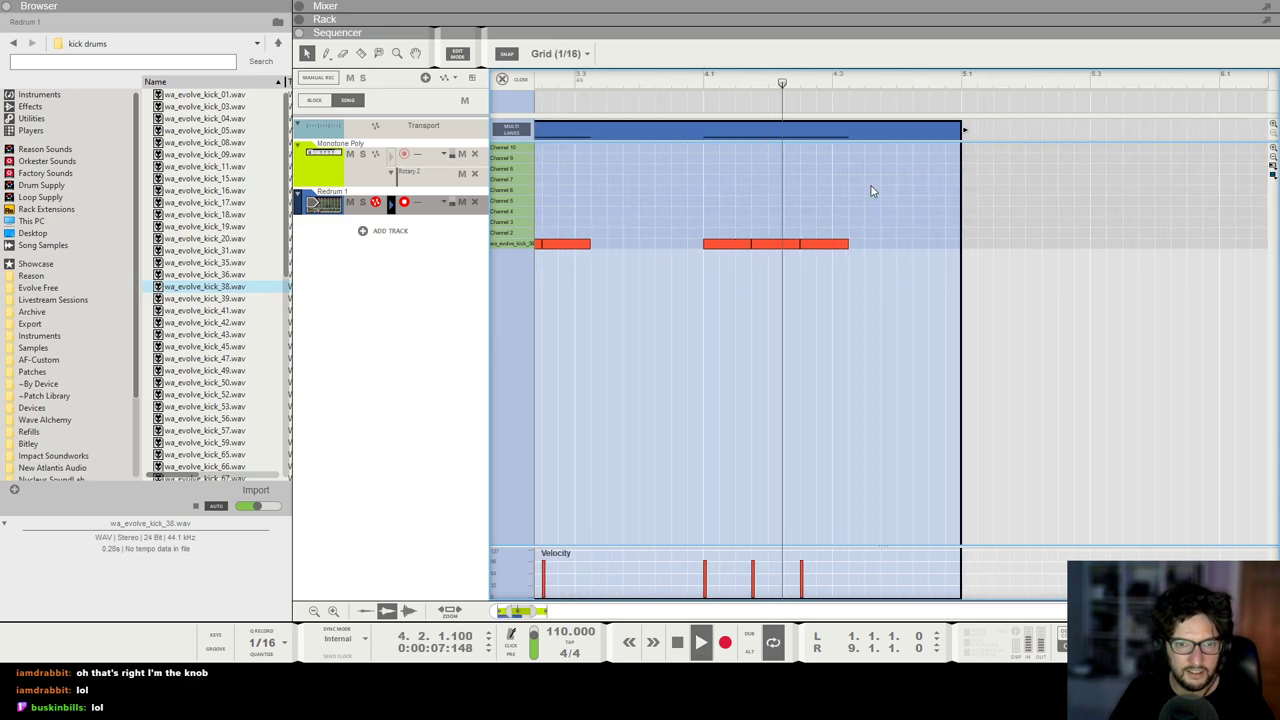
left_click_drag(920, 242, 971, 244)
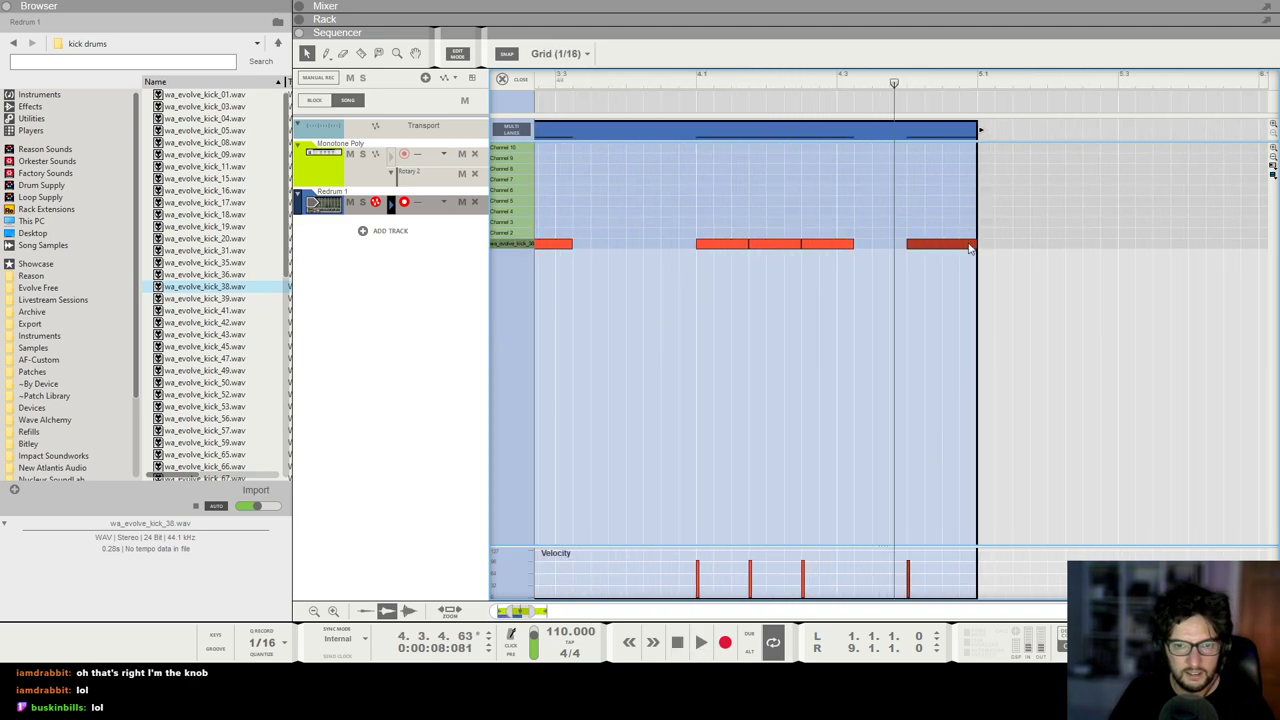
Step: Copy both Redrum clips to bars 5 through 8 and play the loop from the start
left_click(505, 80)
key("F6")
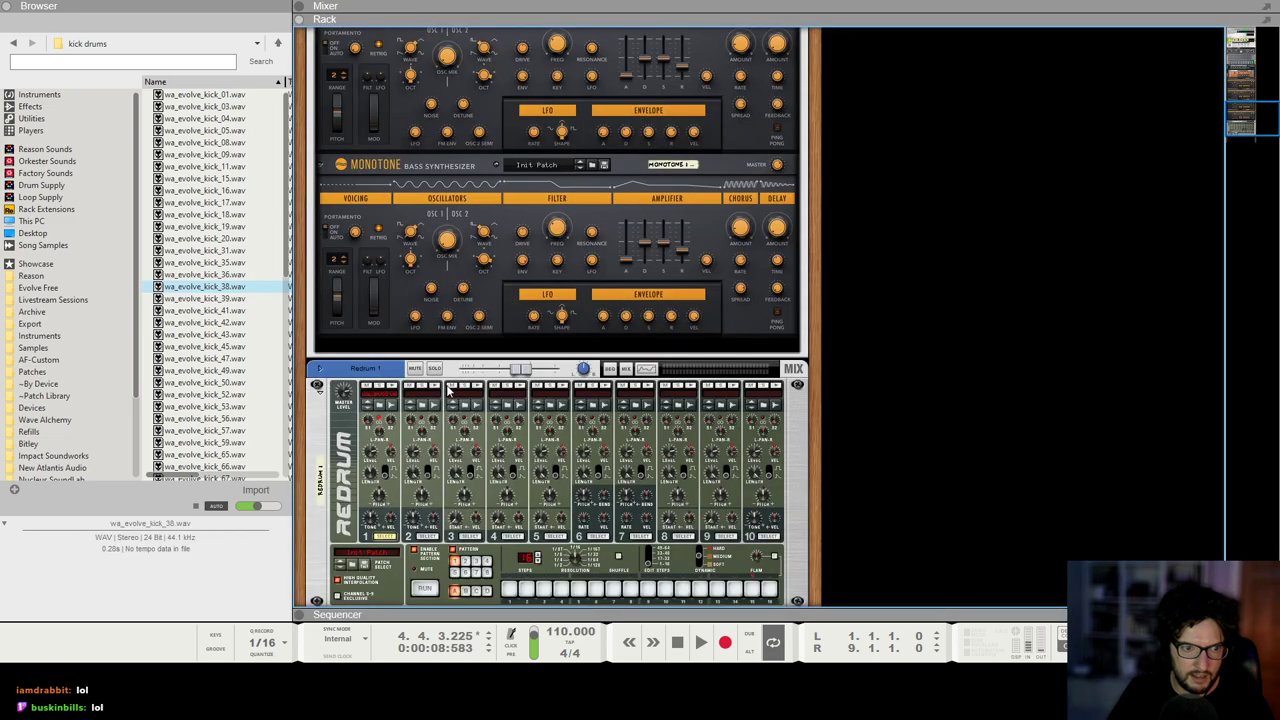
key("F7")
left_click_drag(544, 198, 334, 231)
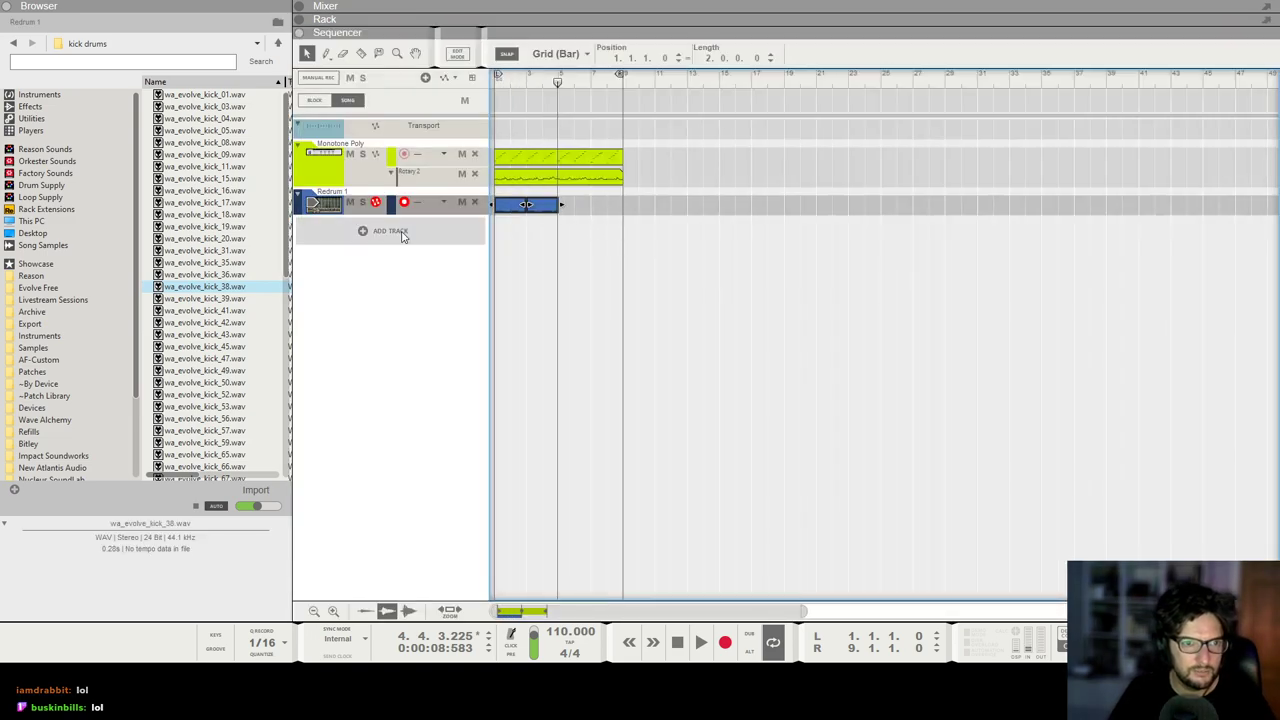
key("ctrl+c")
key("ctrl+v")
key("Return")
key("space")
scroll(910, 247, "down", 2)
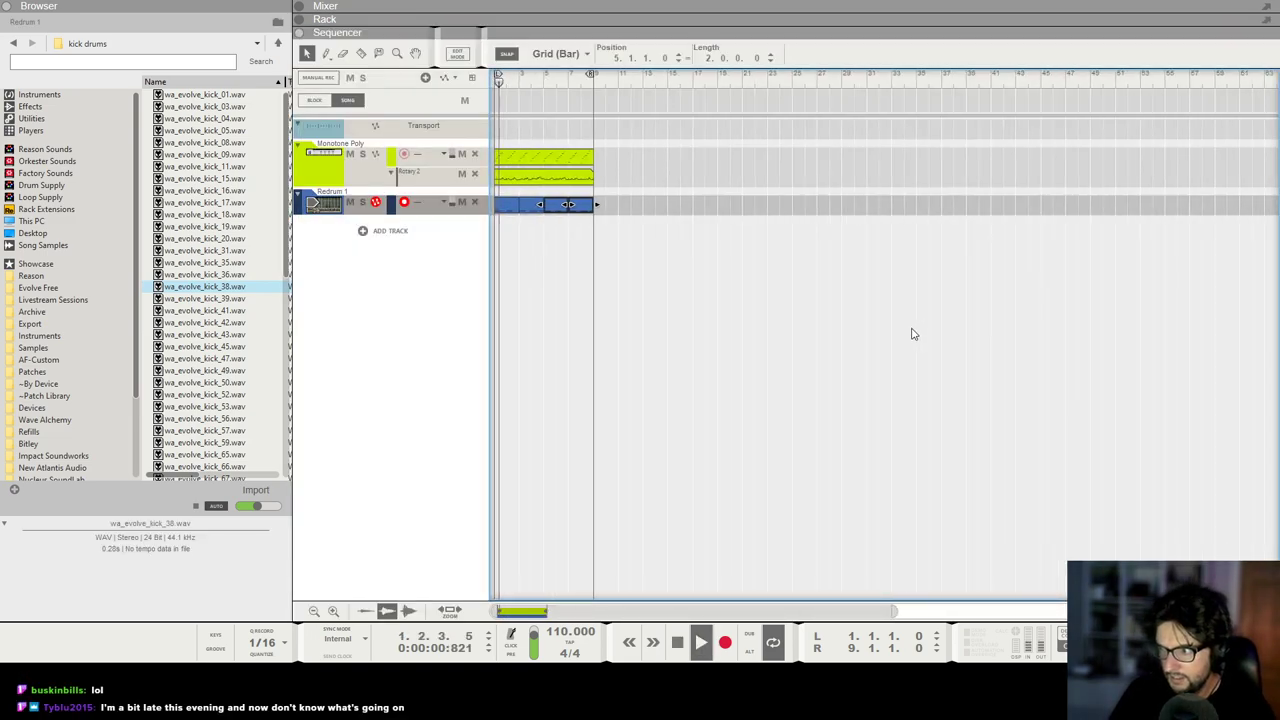
left_click(575, 234)
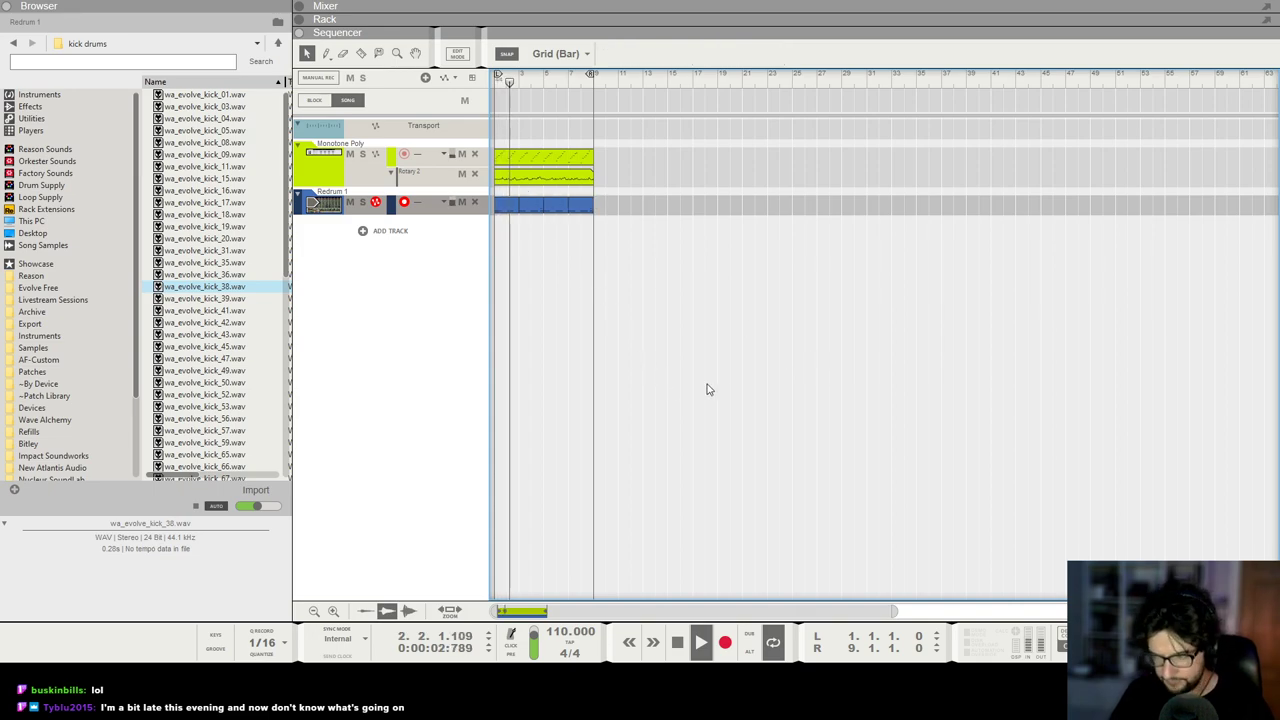
key("space")
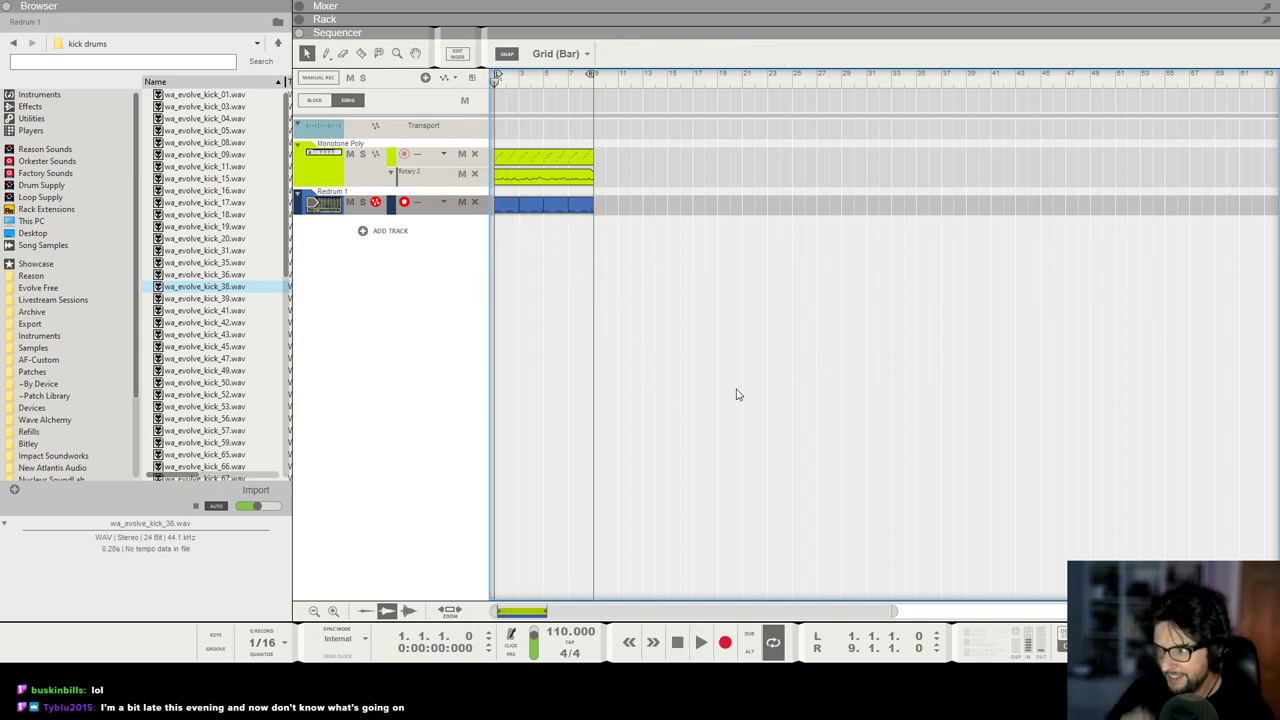
Step: Listen to the loop and replace bar 8's last kick with a note starting at 8.4.3 in the final Redrum clip
scroll(736, 395, "up", 2)
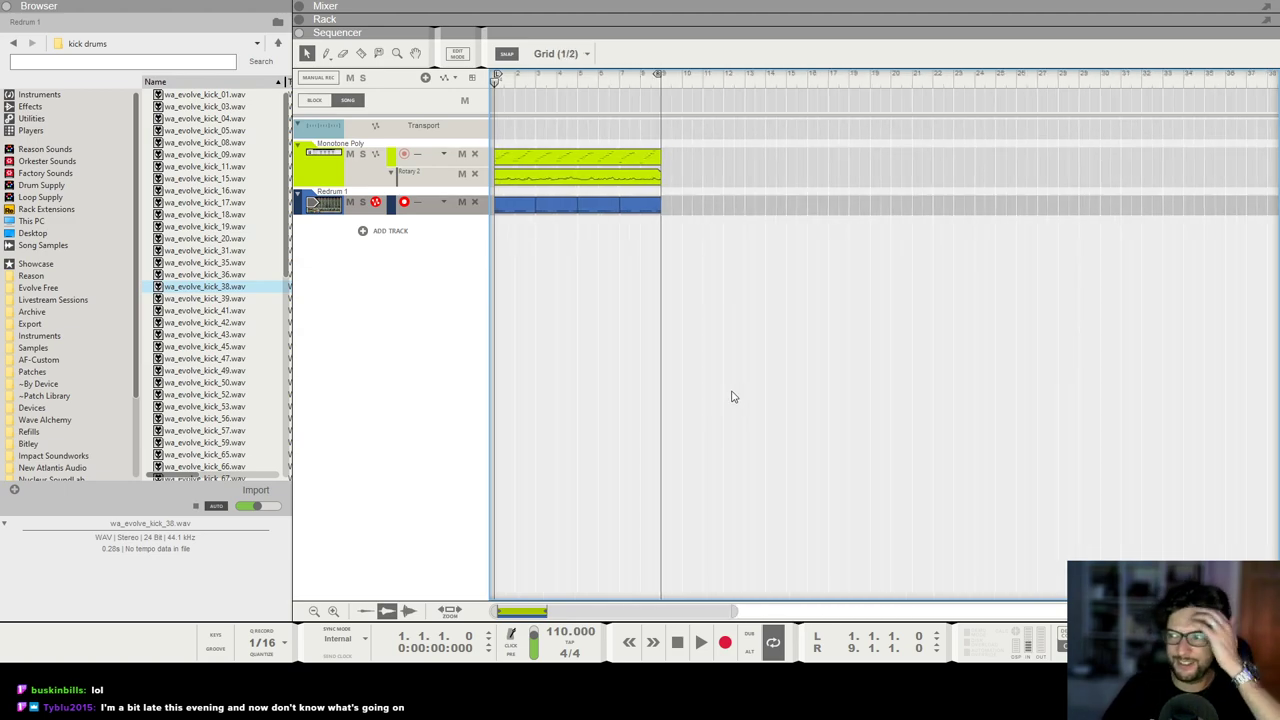
key("space")
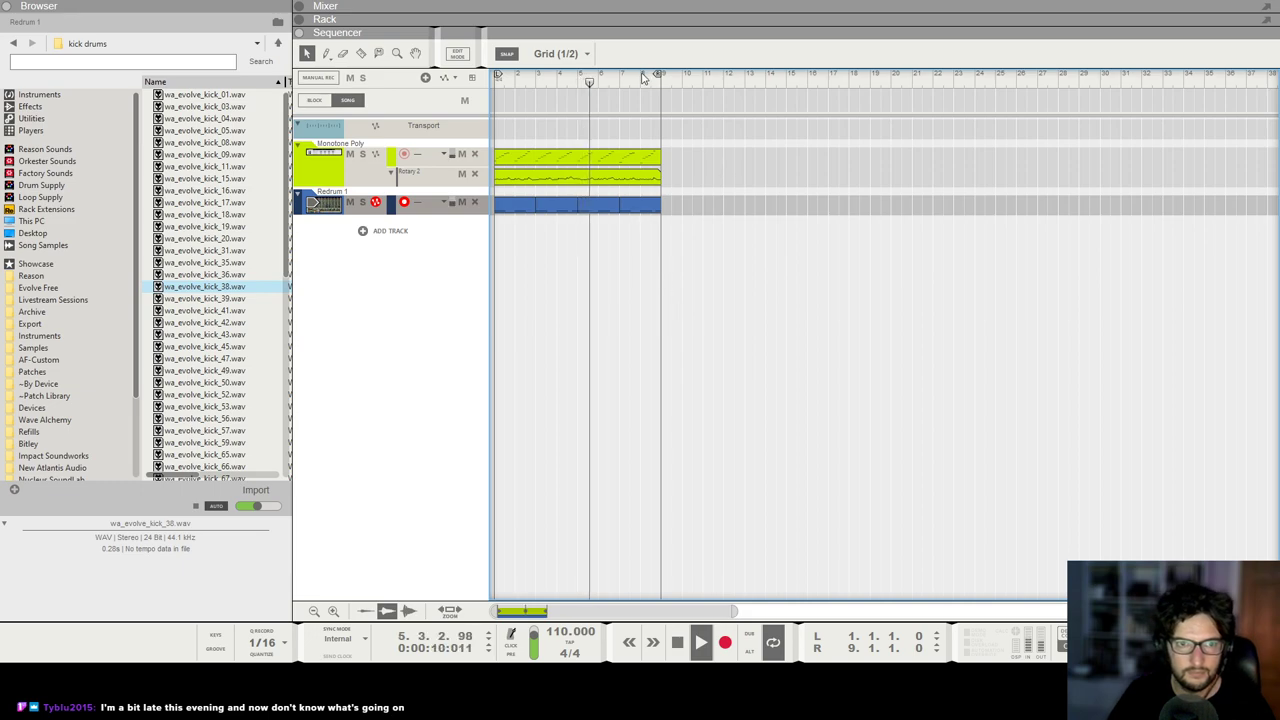
double_click(654, 205)
scroll(1120, 228, "up", 1)
key("space")
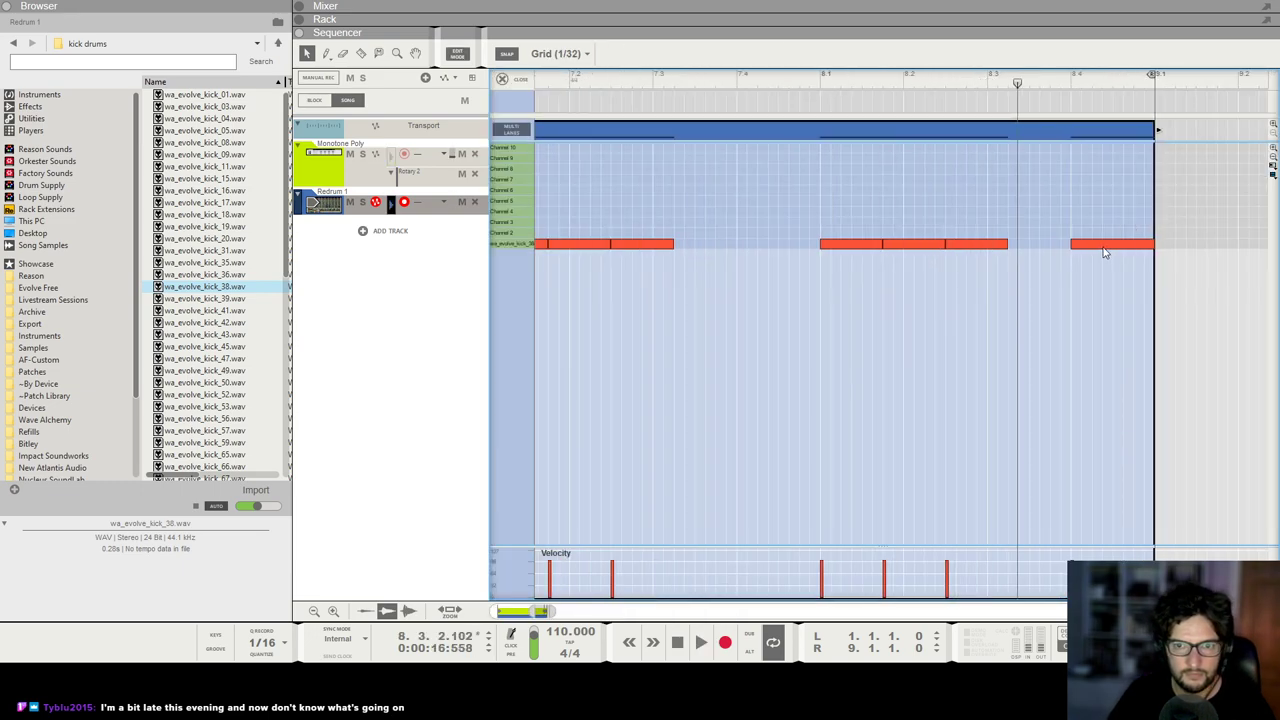
left_click_drag(1103, 252, 1150, 243)
key("Delete")
key("space")
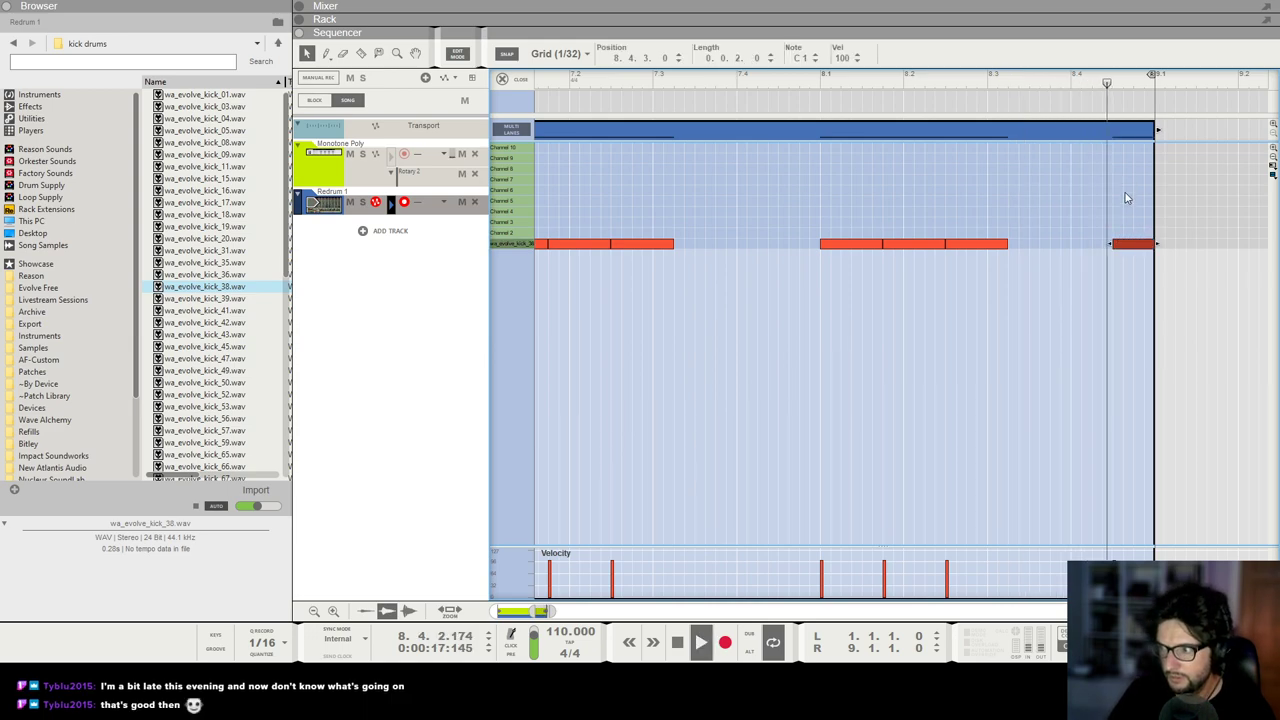
Step: Load the EVE Drums-NoSC.cmb patch into the insert effects of Redrum's mix channel
scroll(1169, 403, "down", 5)
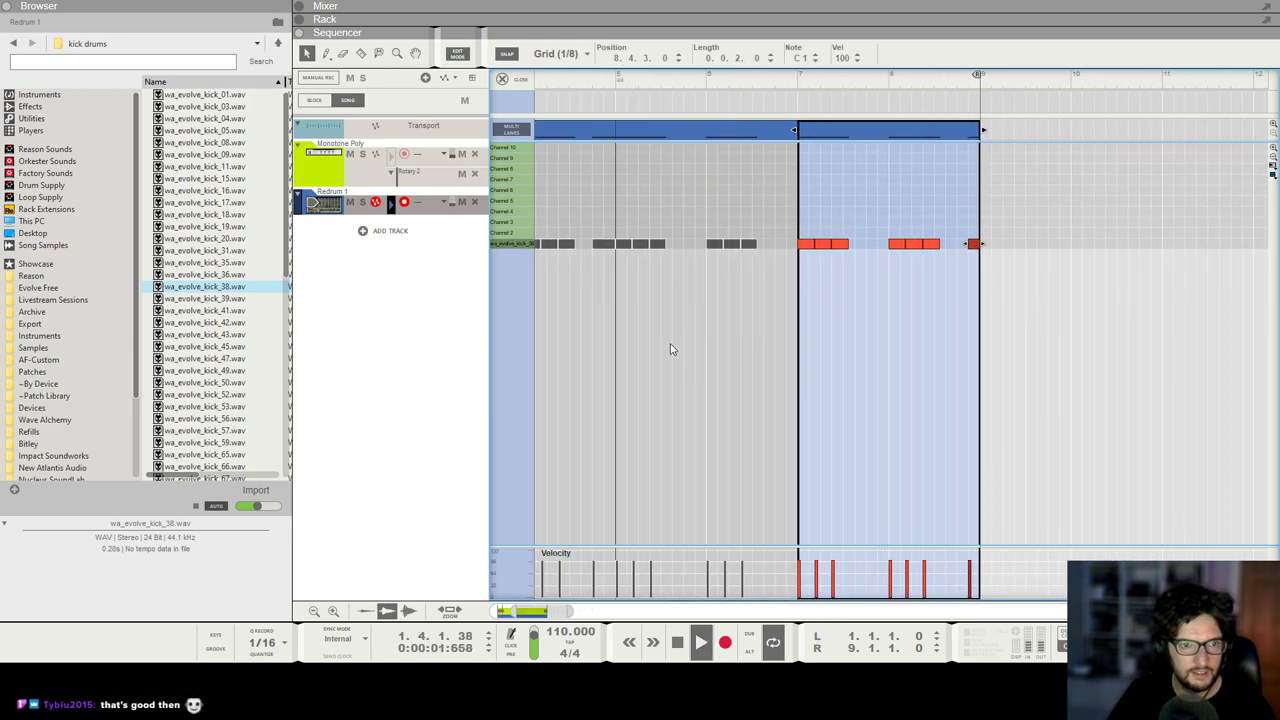
key("F6")
left_click(317, 372)
left_click(319, 372)
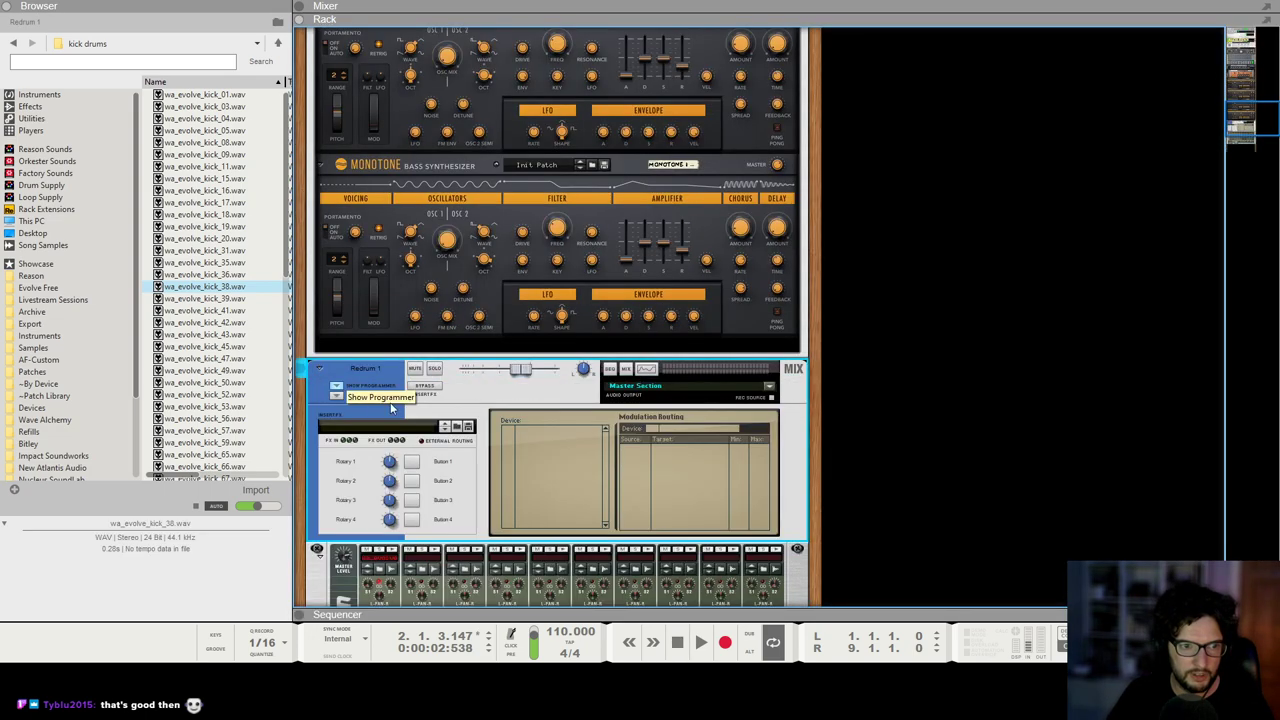
left_click(455, 428)
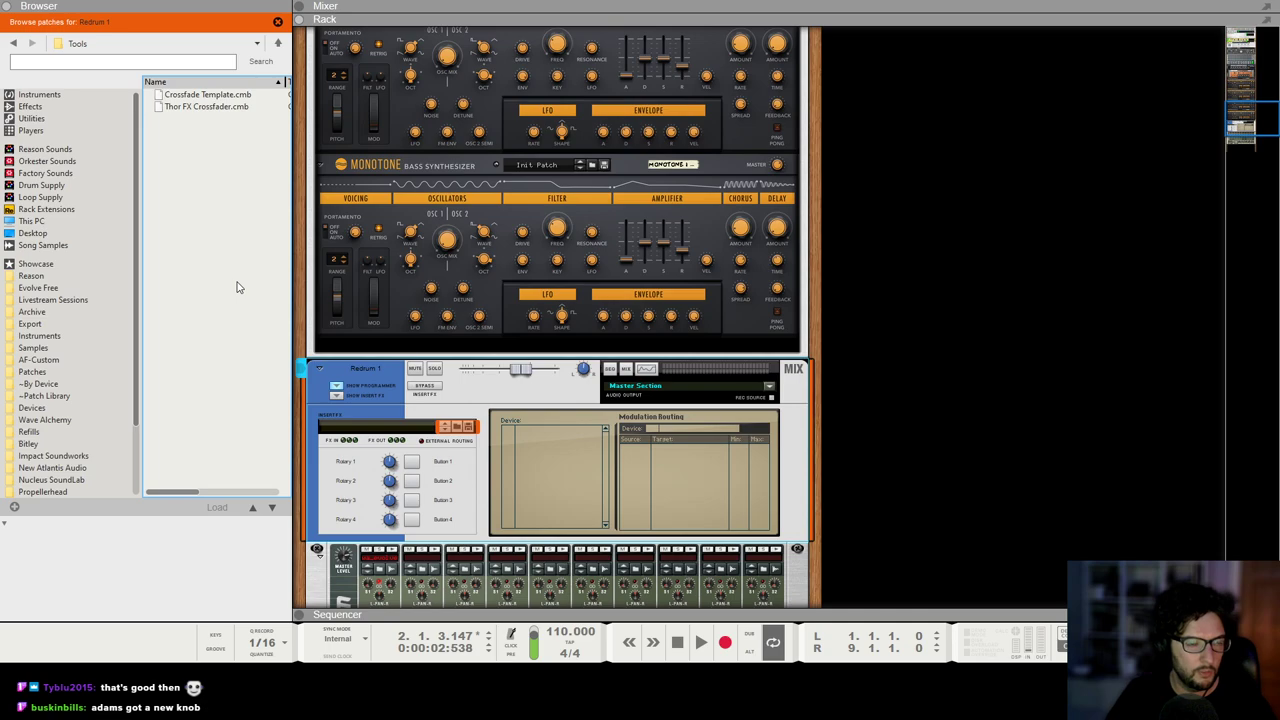
key("BackSpace")
double_click(185, 130)
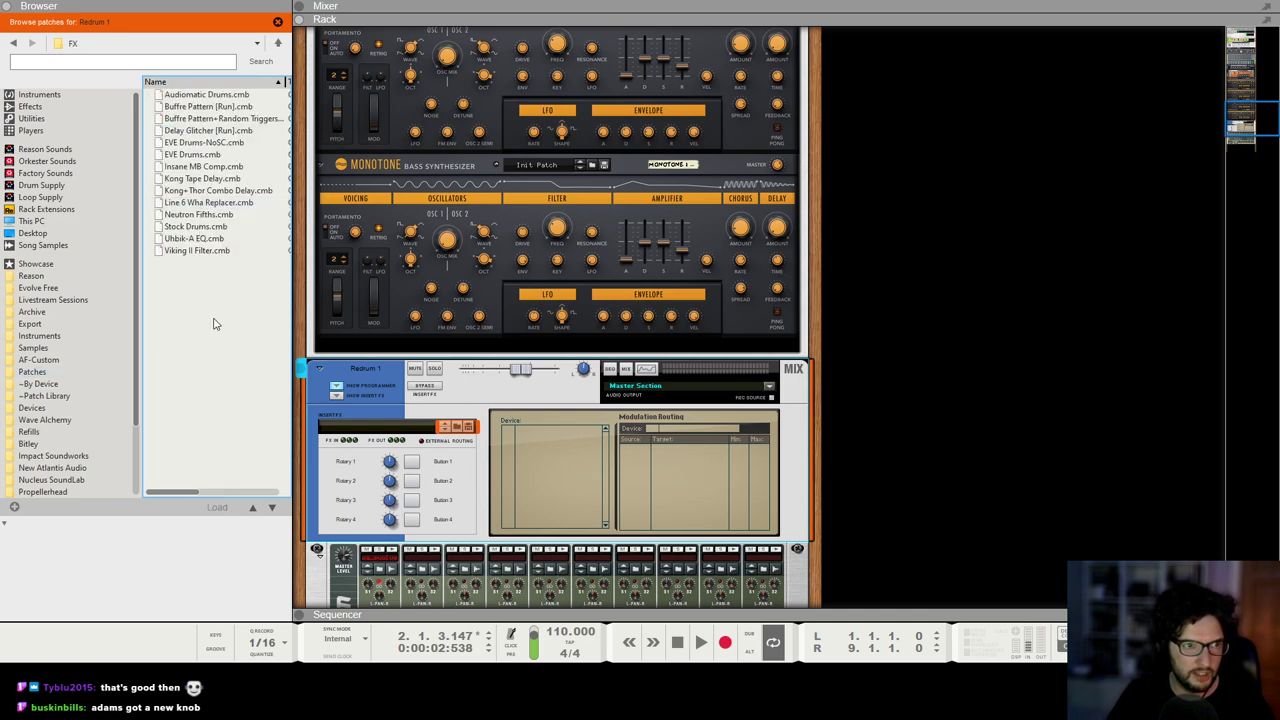
left_click_drag(207, 148, 468, 455)
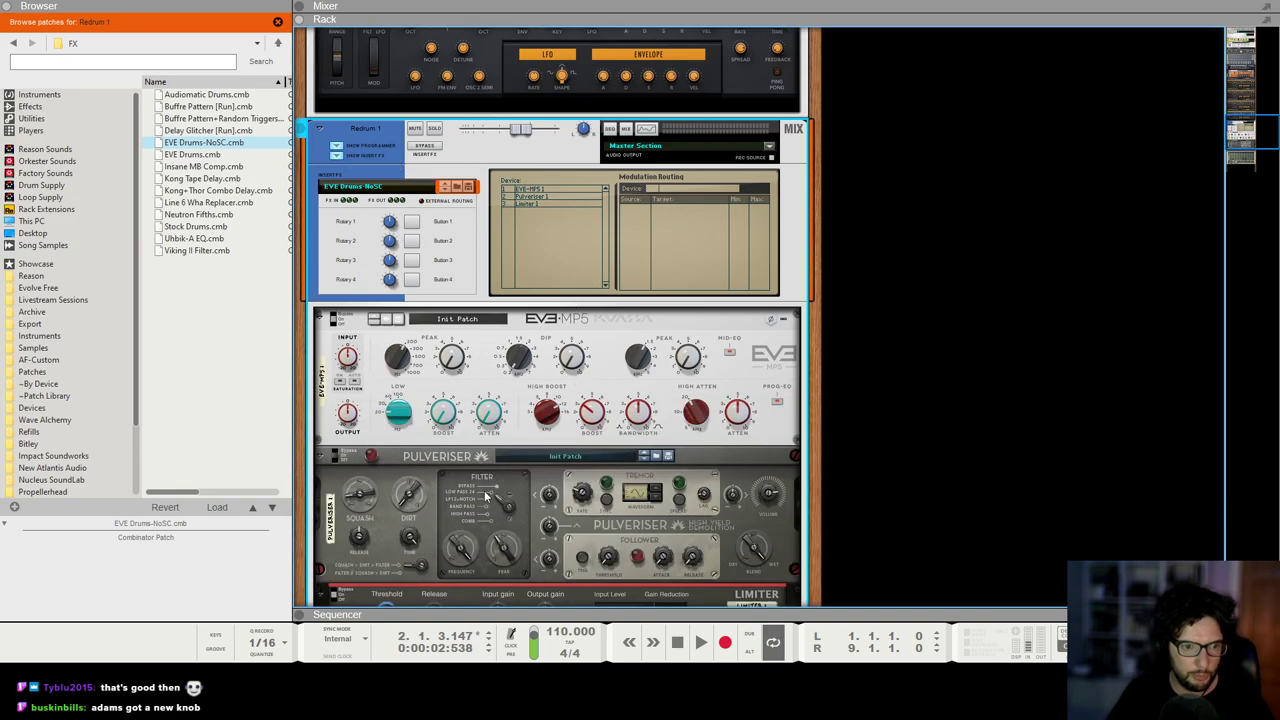
Step: Examine the Pulveriser, Limiter and EVE-MP5 settings in Redrum's insert effects
left_click(363, 500)
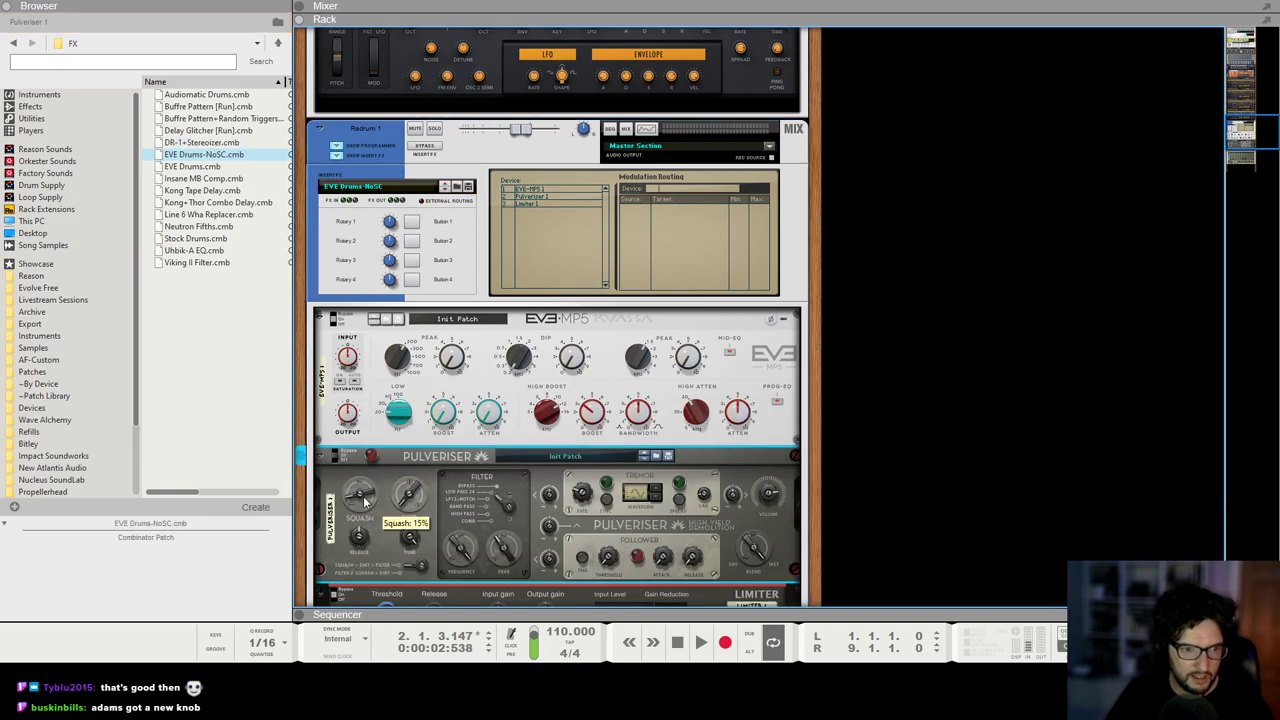
left_click(555, 338)
scroll(565, 265, "down", 4)
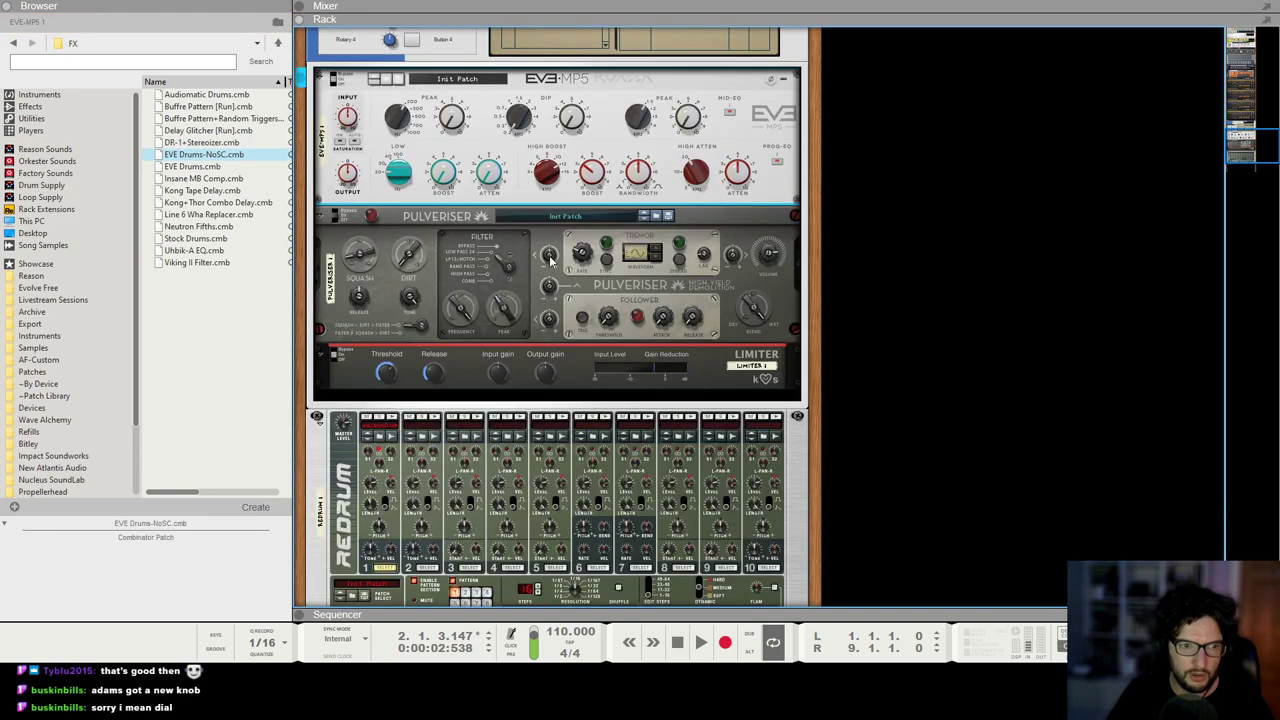
left_click(454, 360)
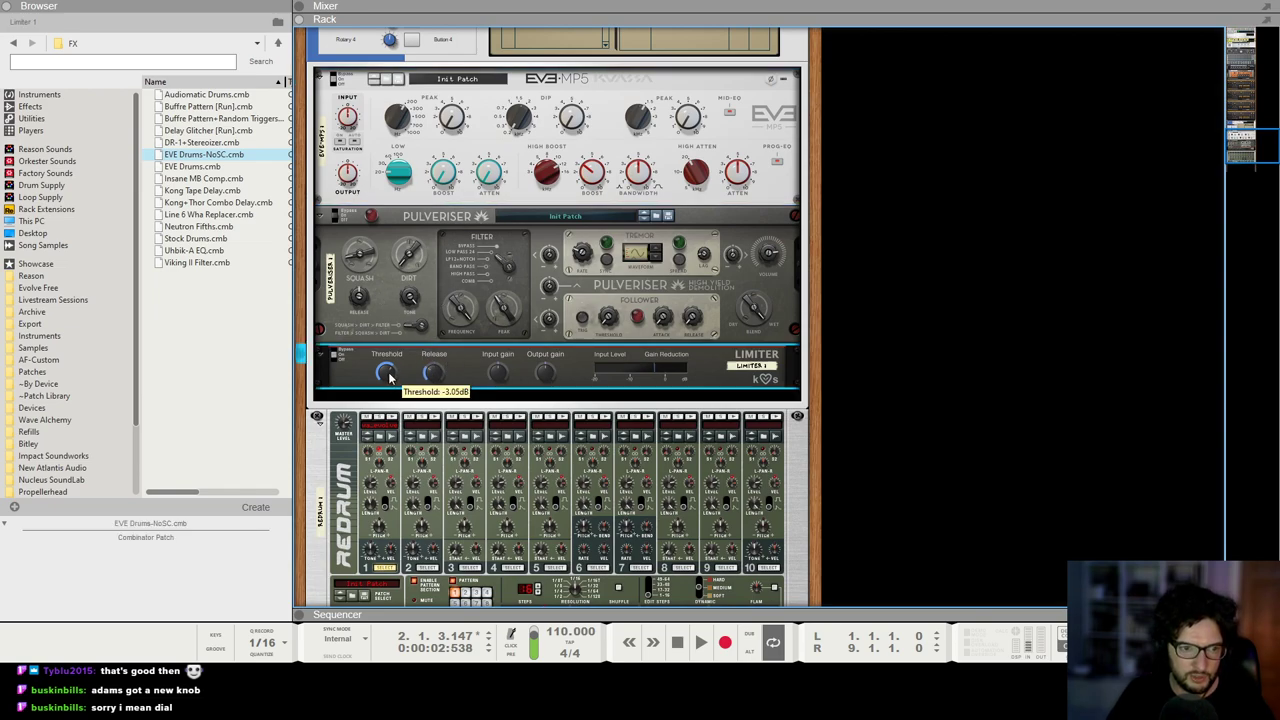
scroll(545, 325, "up", 1)
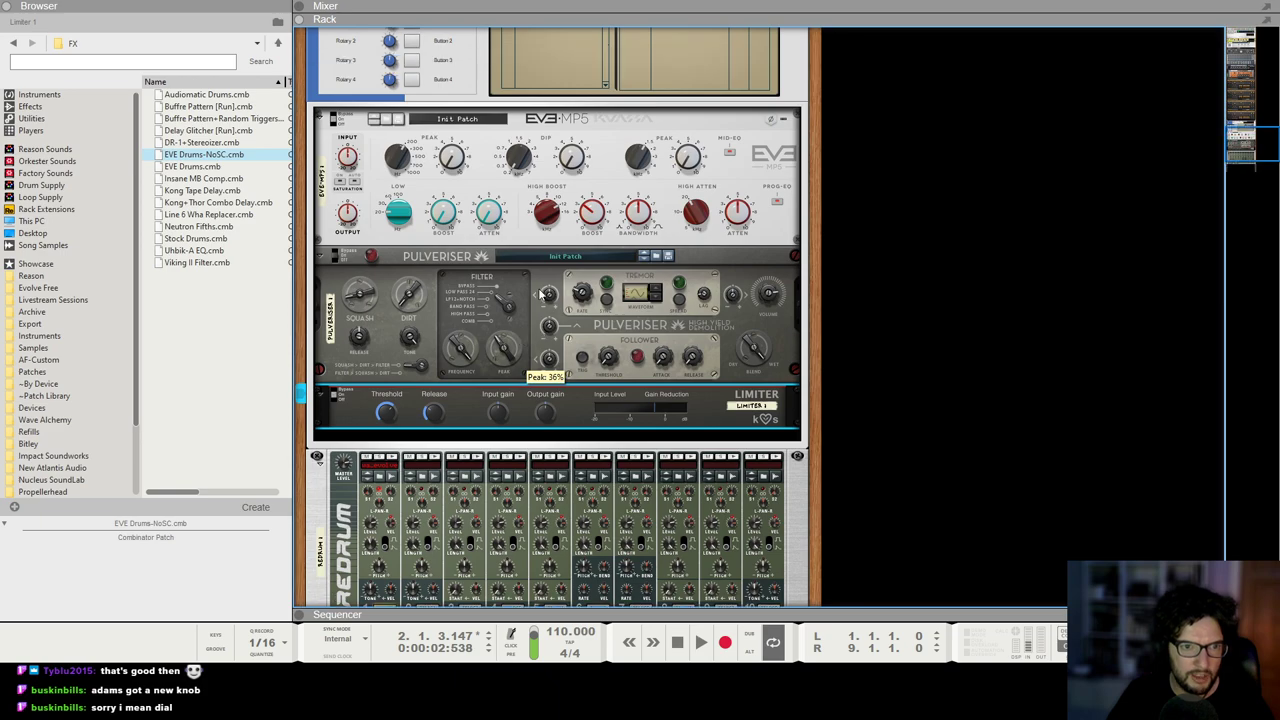
left_click(595, 216)
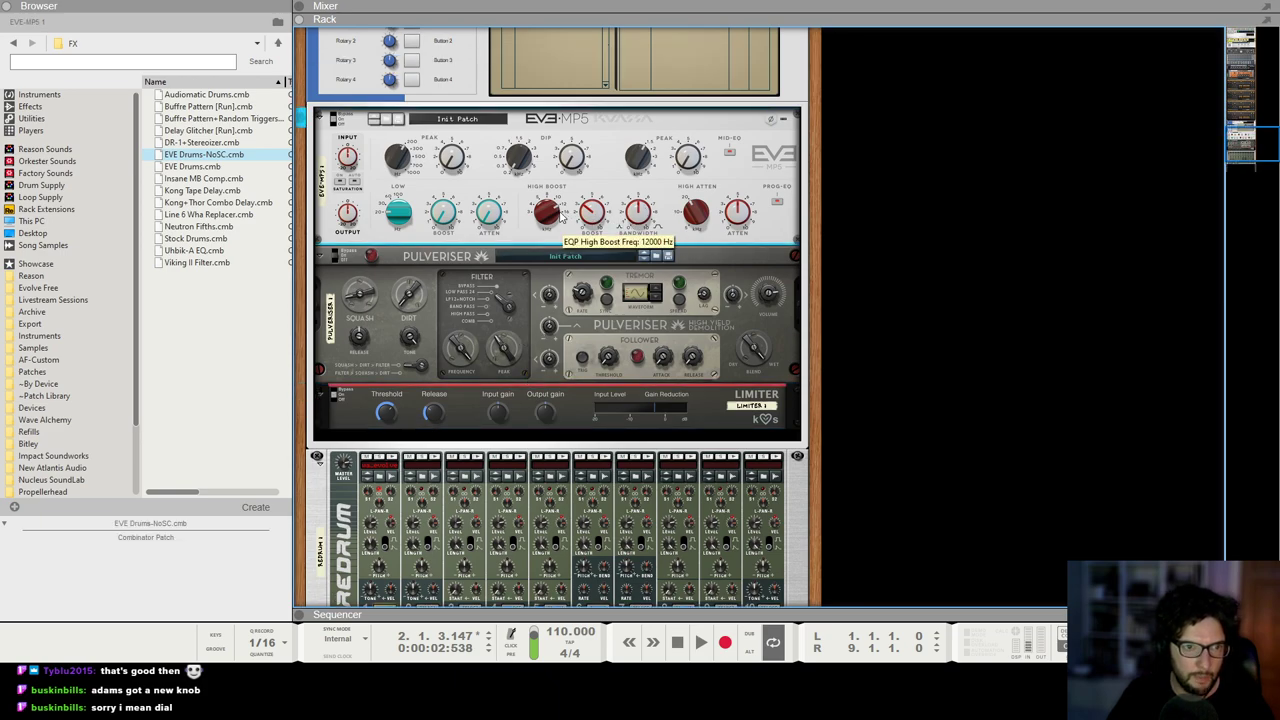
left_click(362, 297)
Step: Lower the Redrum channel level to -7.33 dB during playback and enable a 97.0 Hz high-pass filter on the Monotone Poly channel
key("KP_0")
key("F5")
key("space")
left_click(1110, 480)
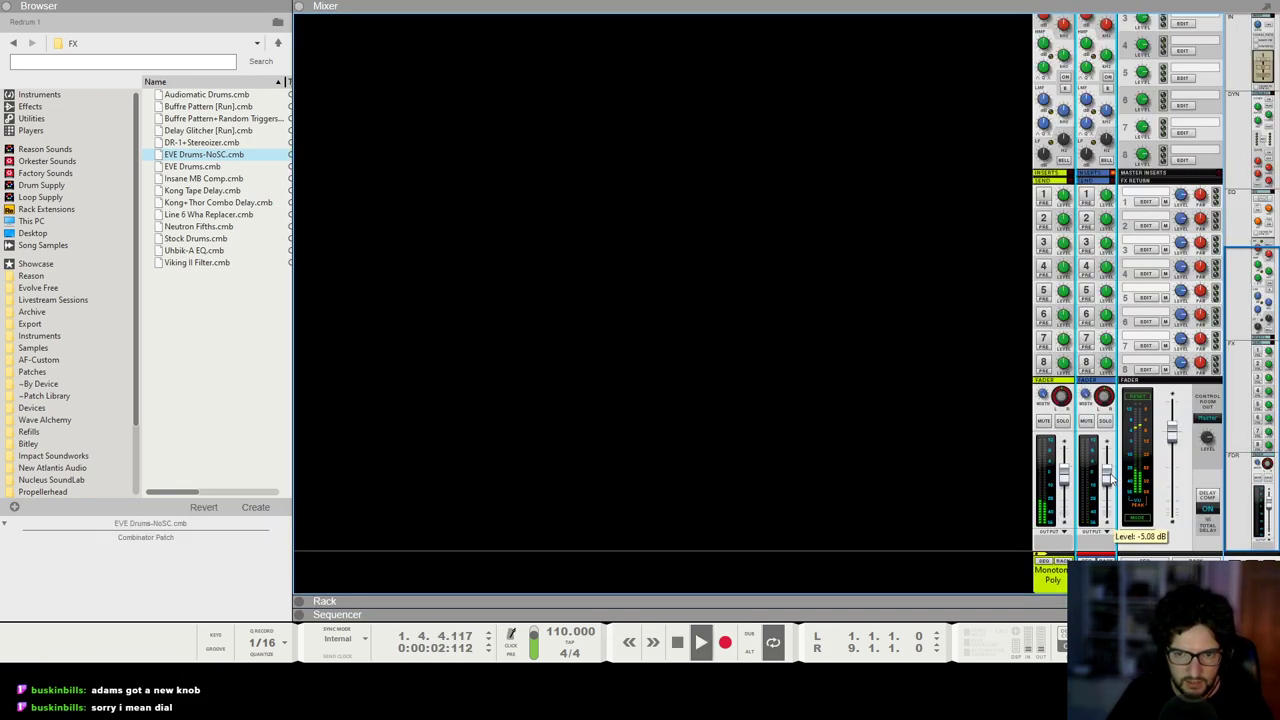
left_click_drag(1112, 478, 1115, 484)
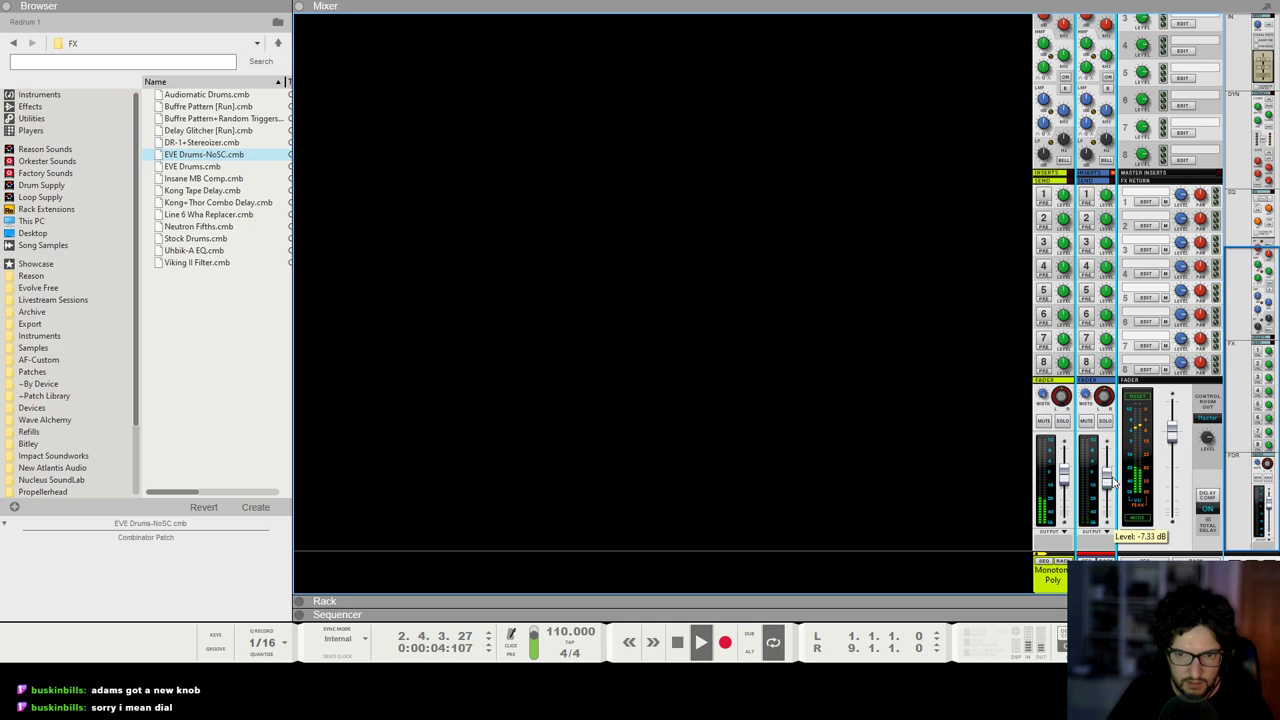
scroll(972, 210, "up", 6)
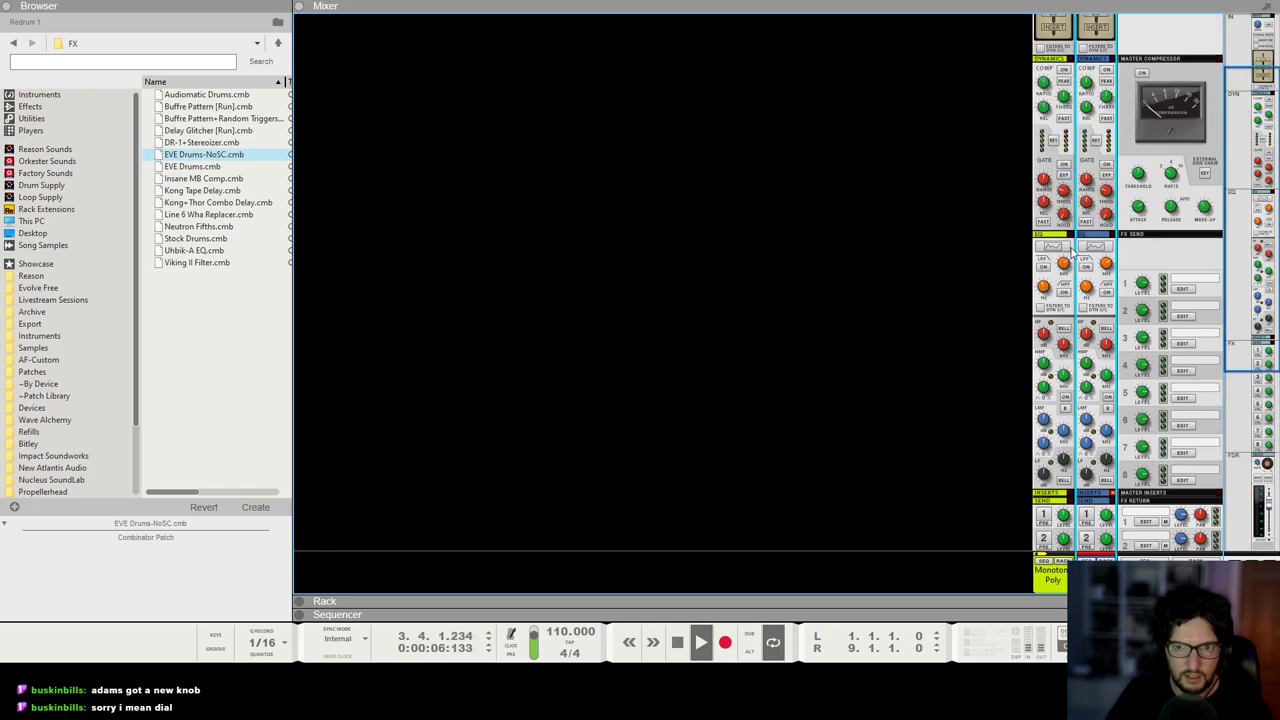
left_click(1042, 289)
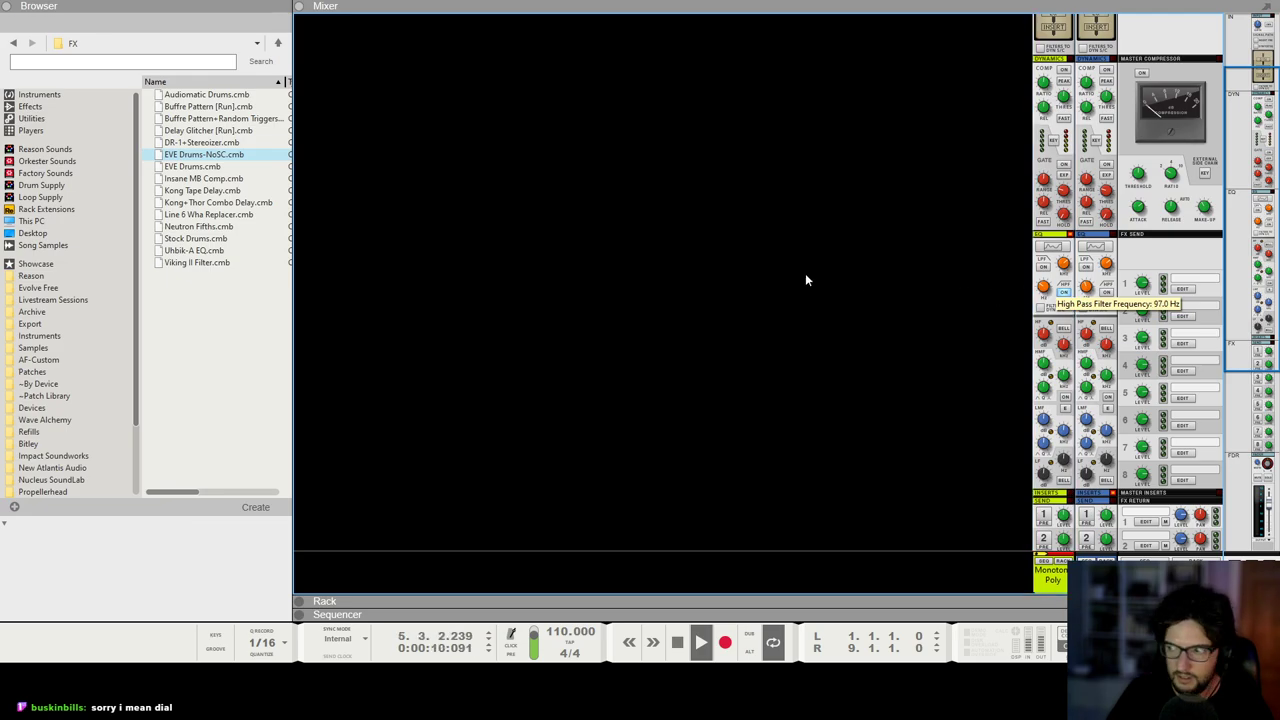
Step: Load wa_evolve_prepared-snare_12.wav from the Evolve Free acoustic snare folder into Redrum's drum 2 and audition it
key("F6")
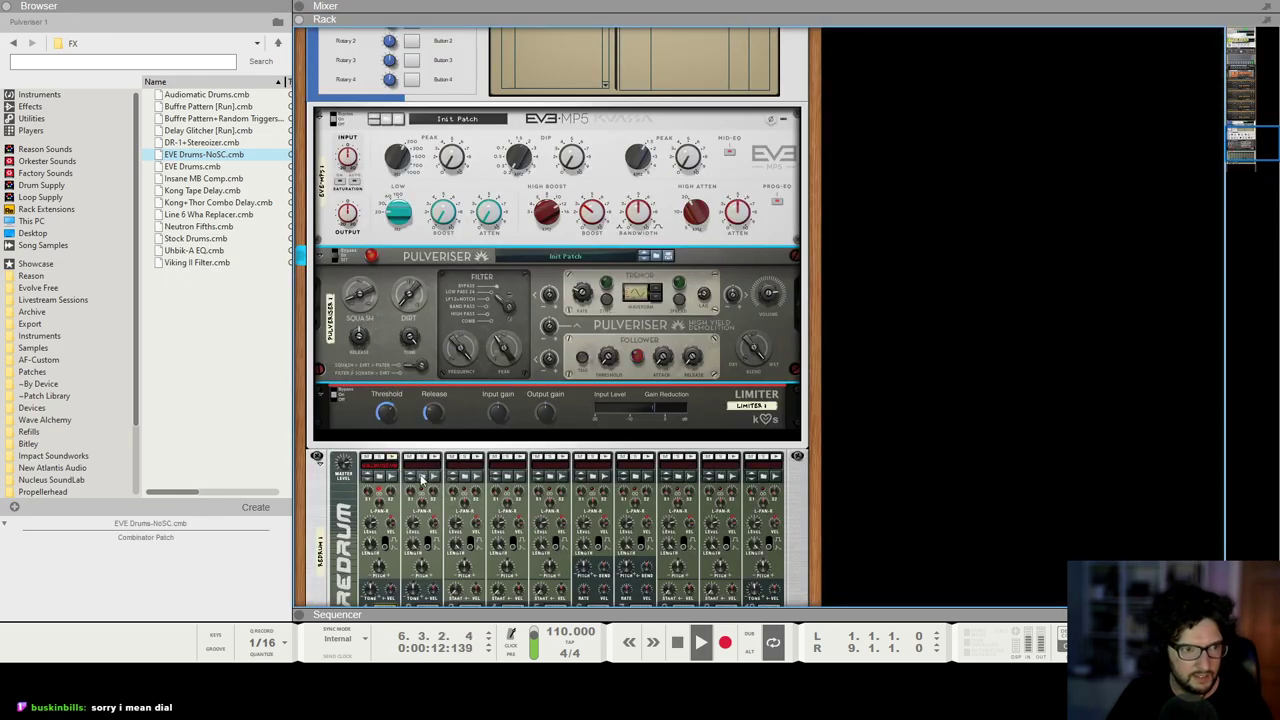
left_click(422, 480)
left_click(233, 264)
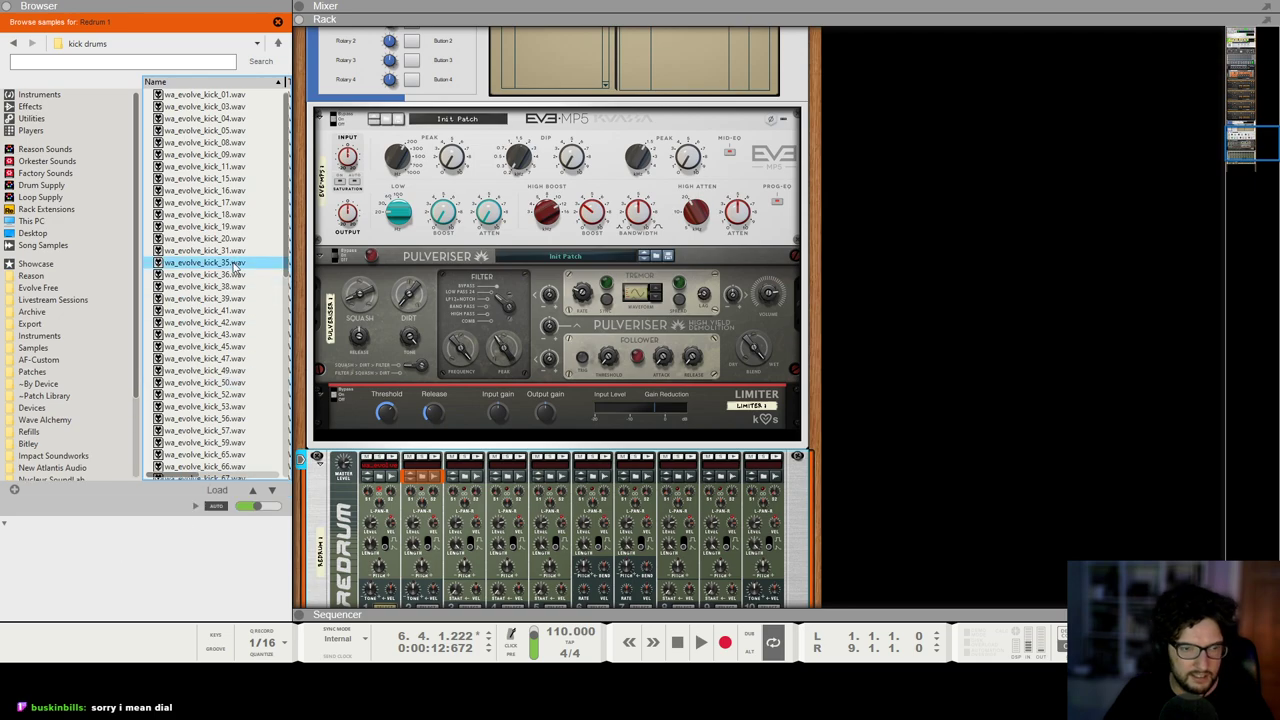
key("BackSpace")
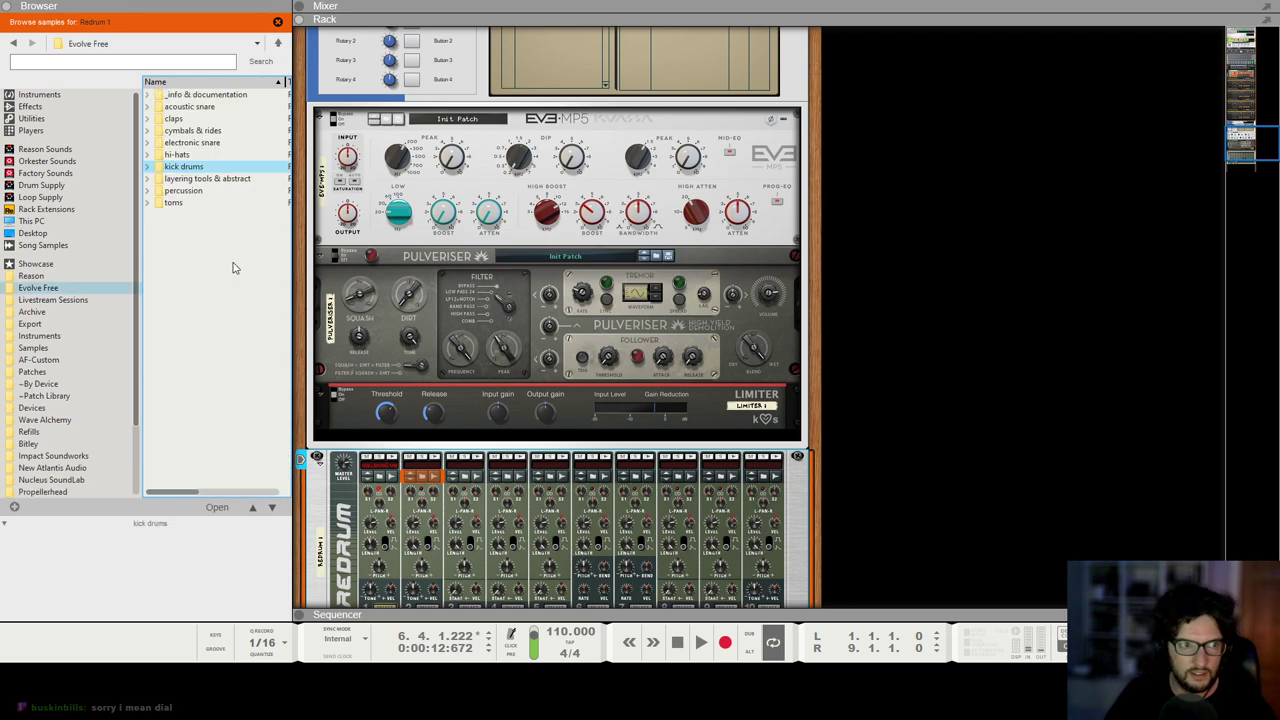
left_click(233, 267)
double_click(213, 107)
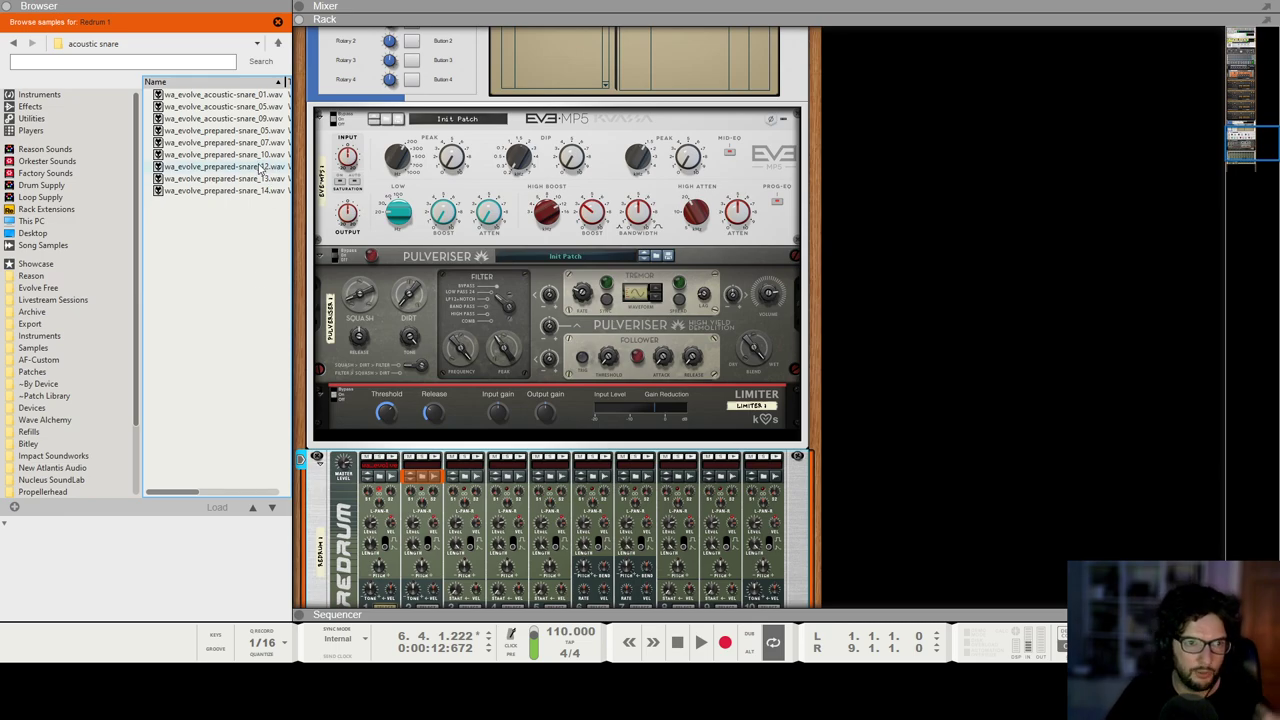
left_click(260, 168)
left_click_drag(253, 170, 423, 476)
scroll(422, 396, "down", 2)
left_click(434, 379)
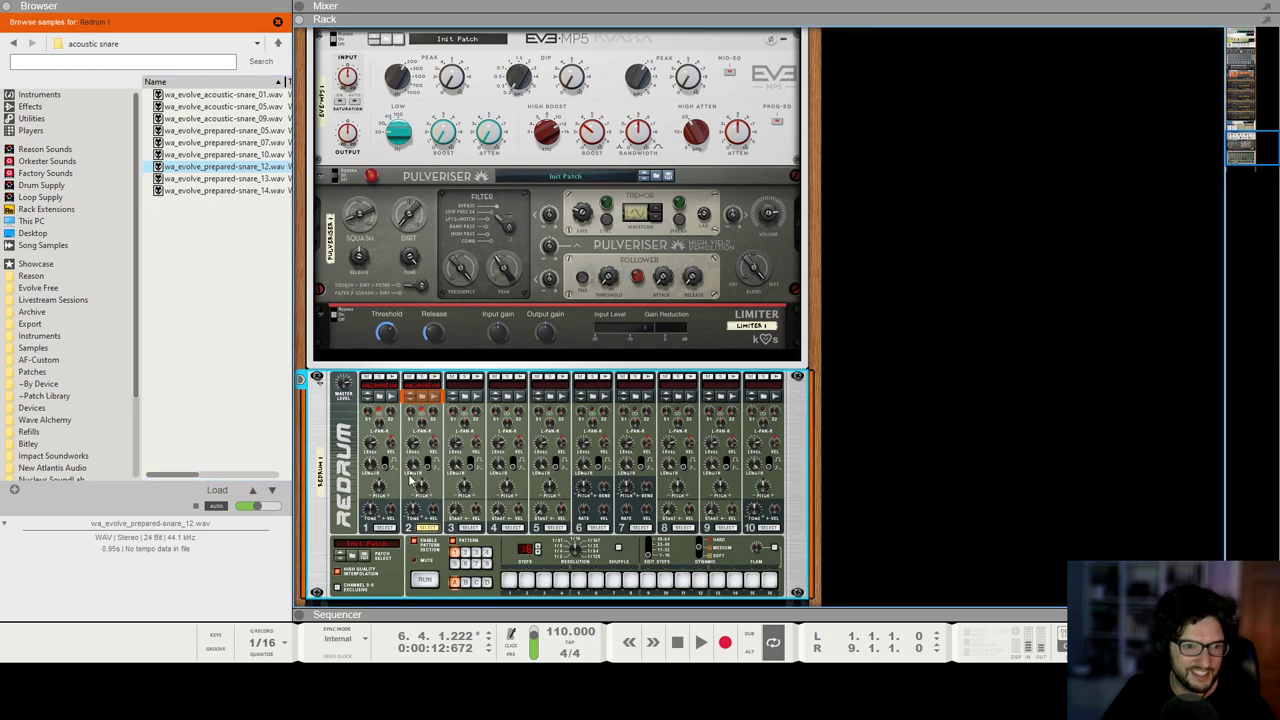
left_click(436, 381)
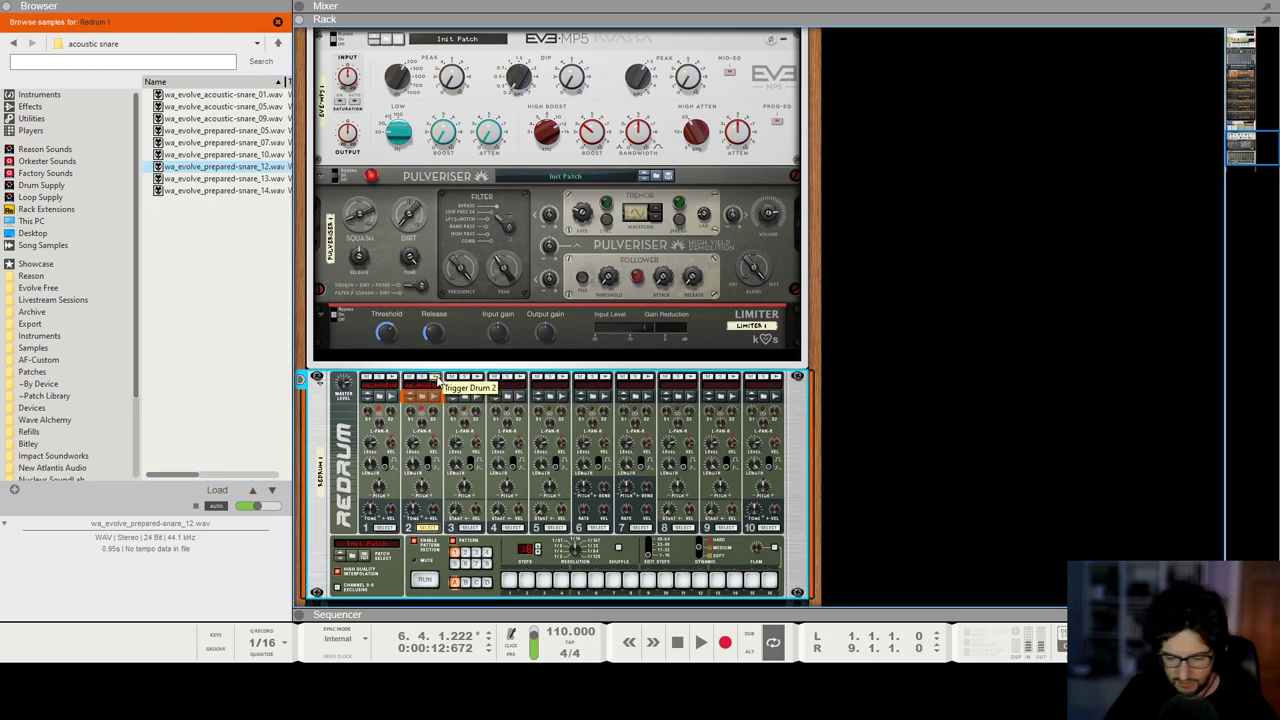
left_click(436, 381)
Step: Add a second note lane to the Redrum track and create a two-bar clip from bar 1 to bar 3 in it
key("F7")
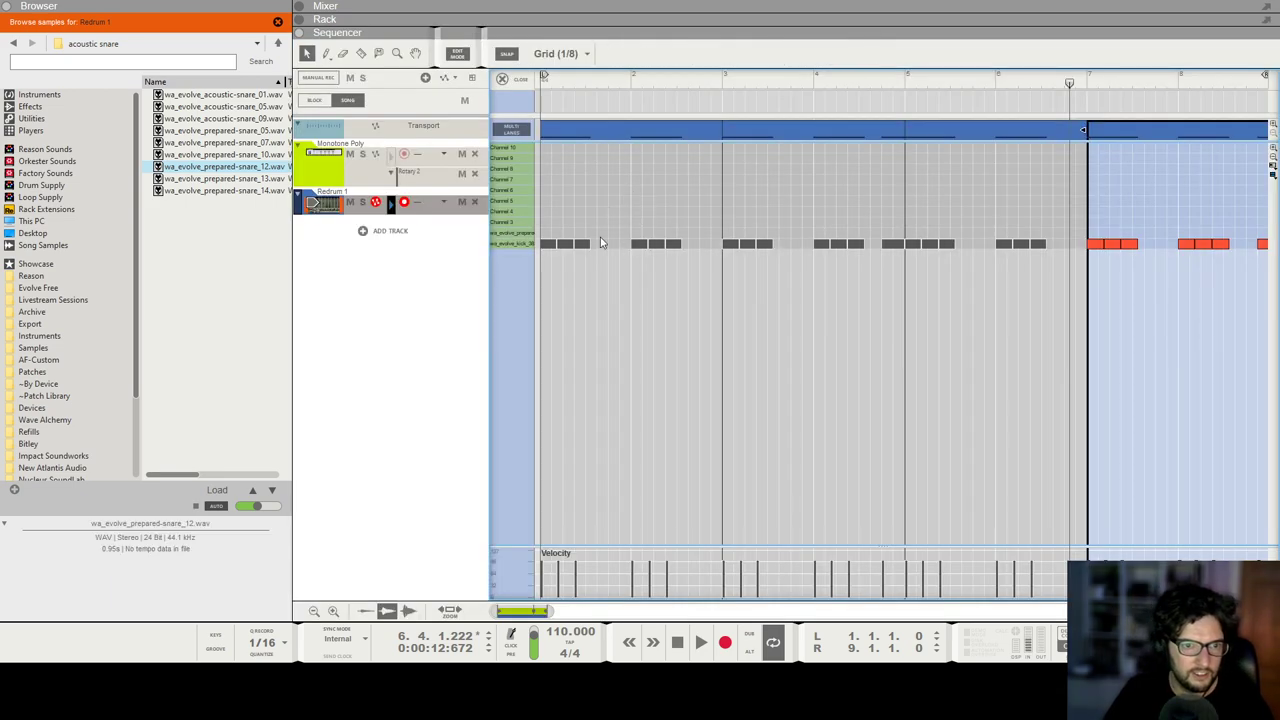
double_click(600, 240)
left_click(507, 79)
right_click(398, 207)
left_click(485, 428)
scroll(576, 204, "left", 1)
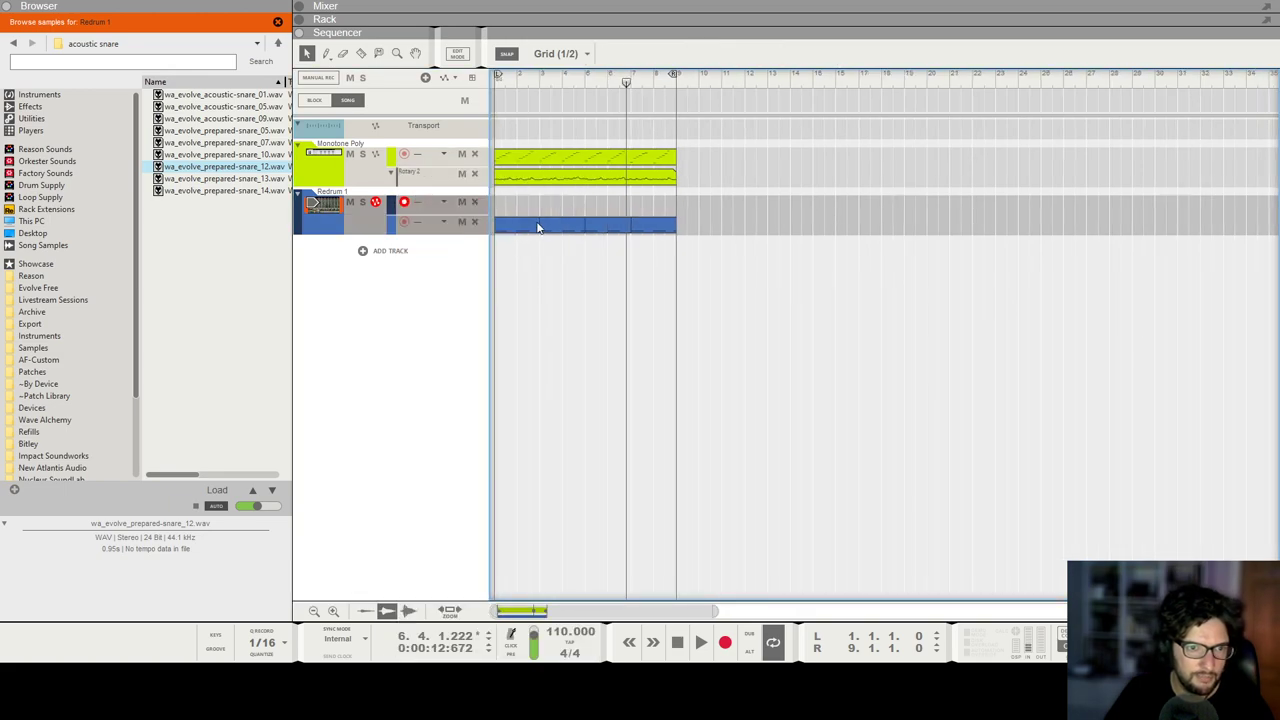
left_click_drag(501, 201, 540, 204)
double_click(520, 206)
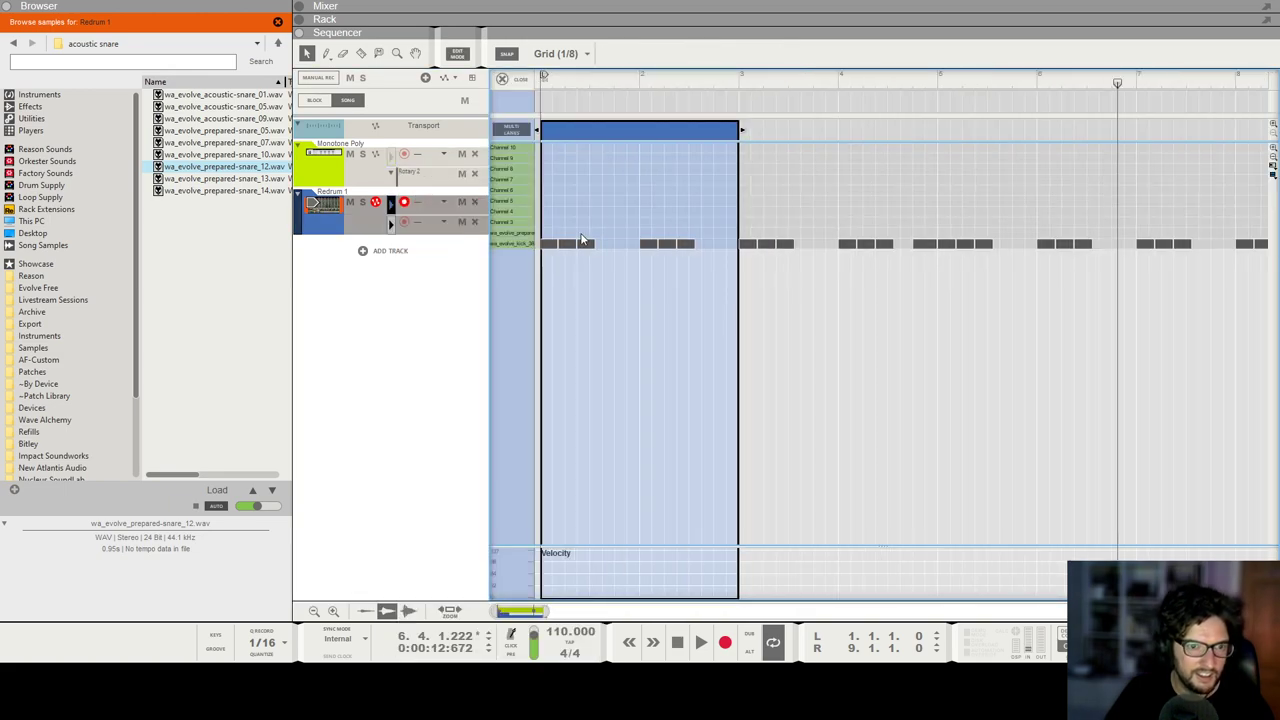
Step: Add two-beat snare notes at 1.3.1 and 2.3.1 in the new Redrum clip
scroll(585, 232, "left", 1)
left_click_drag(598, 231, 624, 229)
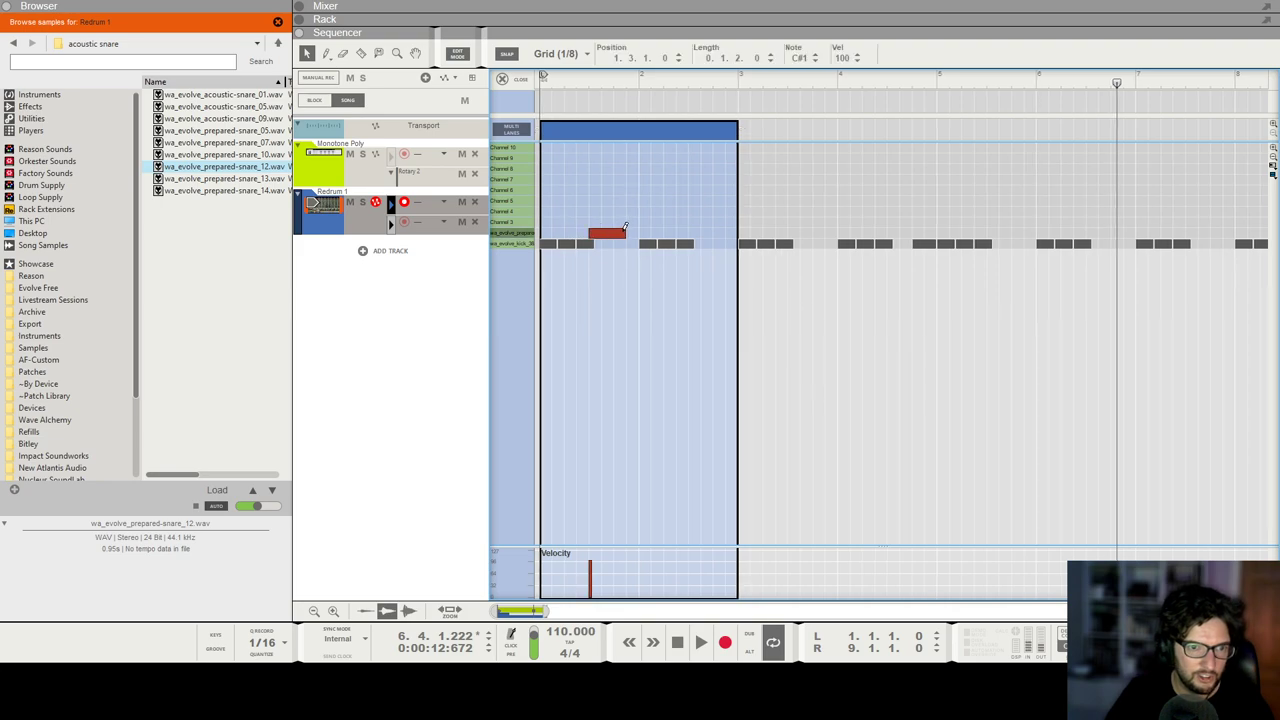
key("ctrl+c")
left_click(687, 85)
key("ctrl+v")
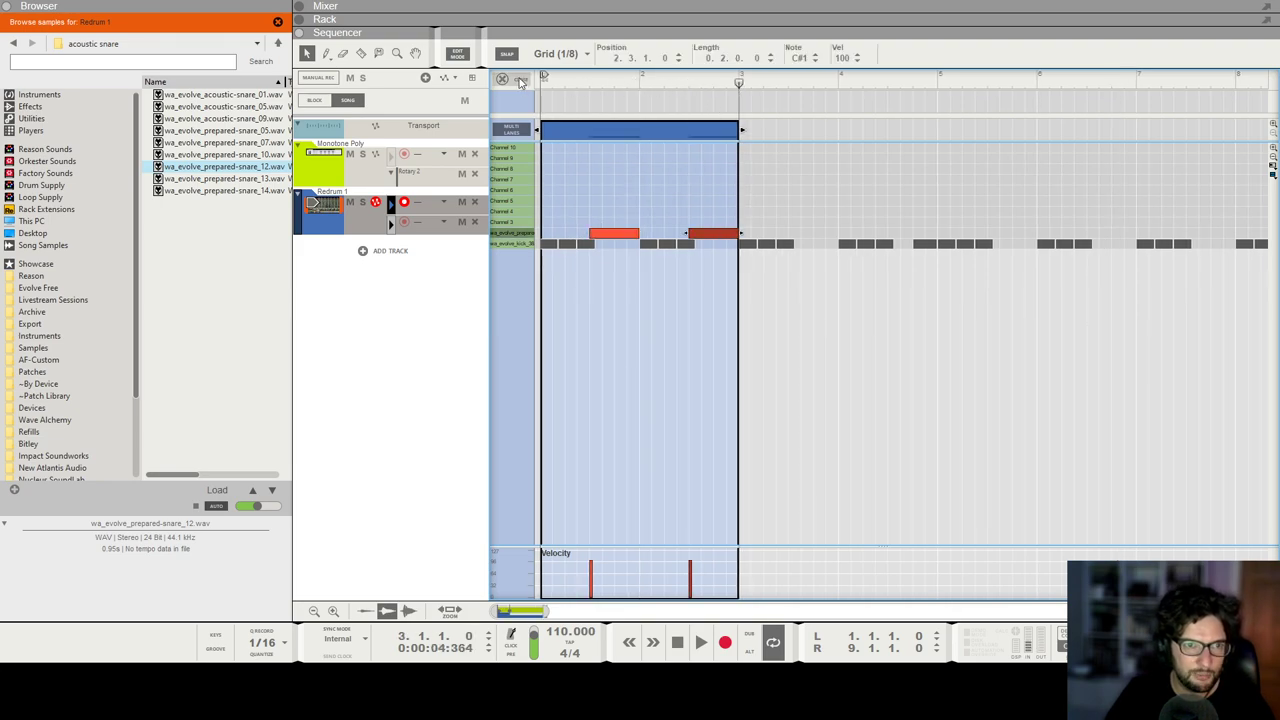
Step: Paste three more copies of the two-bar snare clip along the lane and listen to the loop
left_click(517, 79)
key("ctrl+v")
key("ctrl+v")
key("ctrl+v")
key("space")
key("F6")
key("F5")
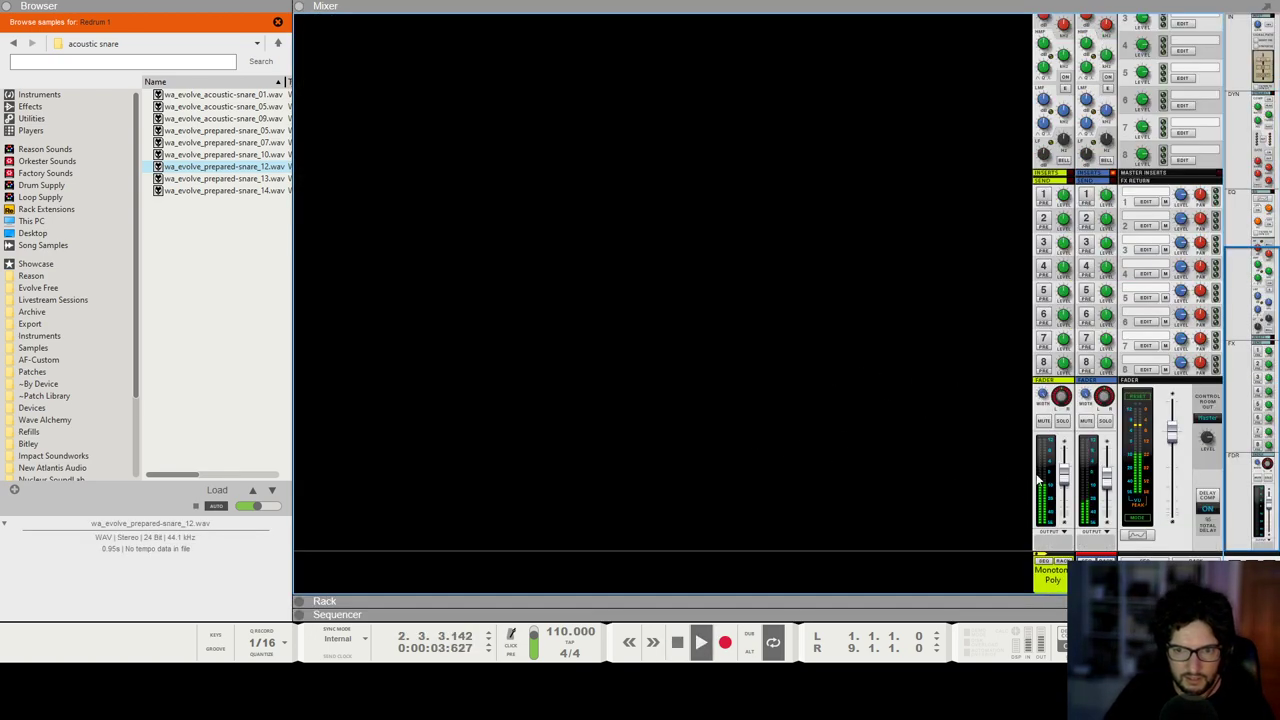
key("F6")
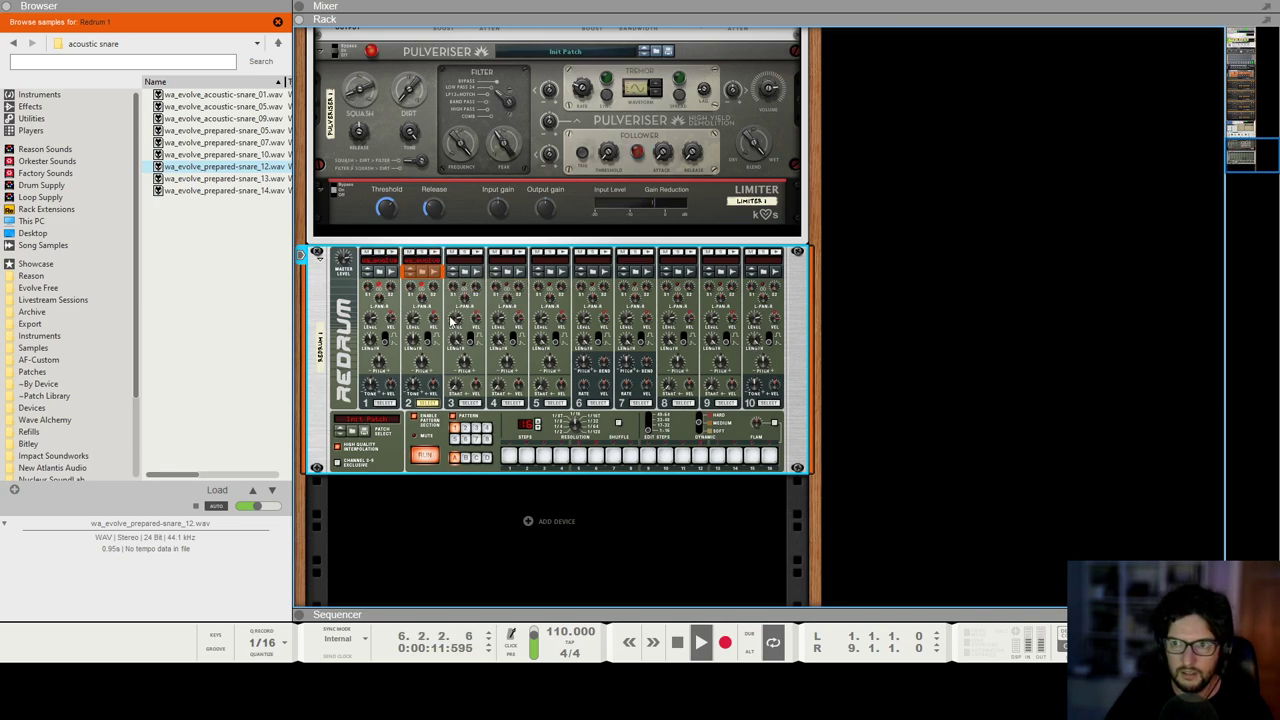
key("space")
Step: Load wa_evolve_cl-hat_42.wav from the Evolve Free hi-hats folder into Redrum's drum 3 and audition it
left_click(463, 270)
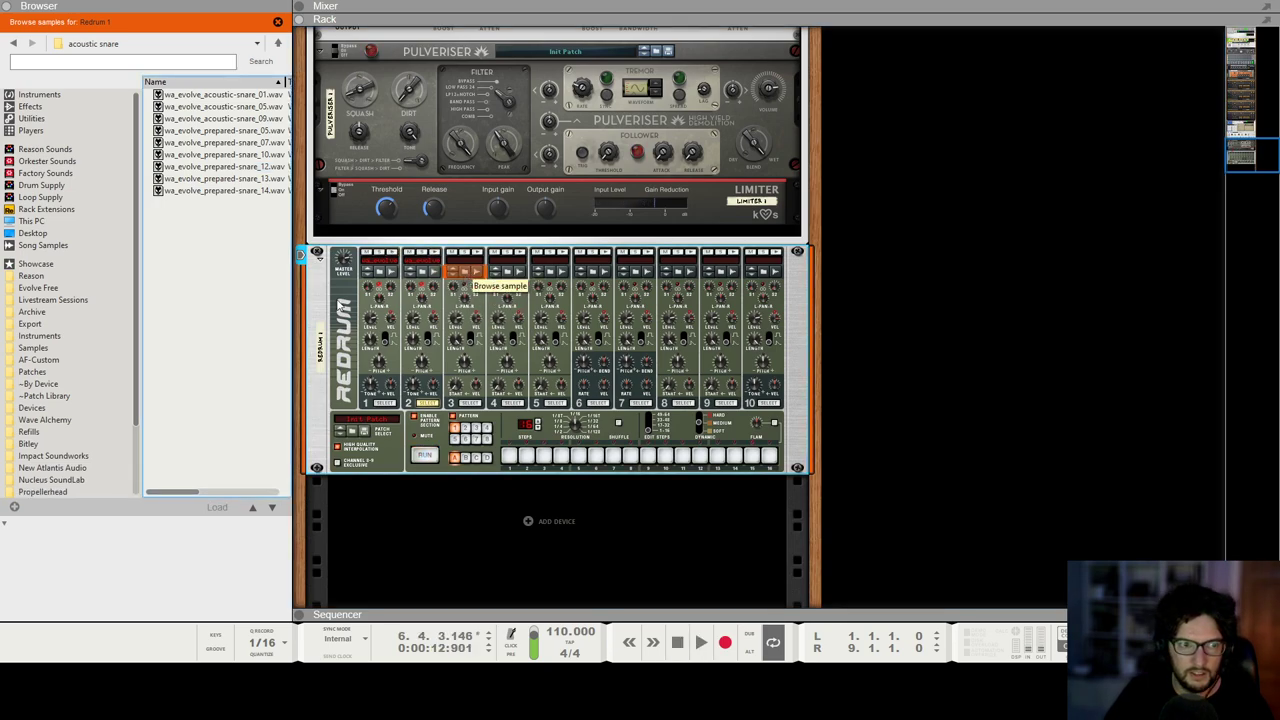
key("BackSpace")
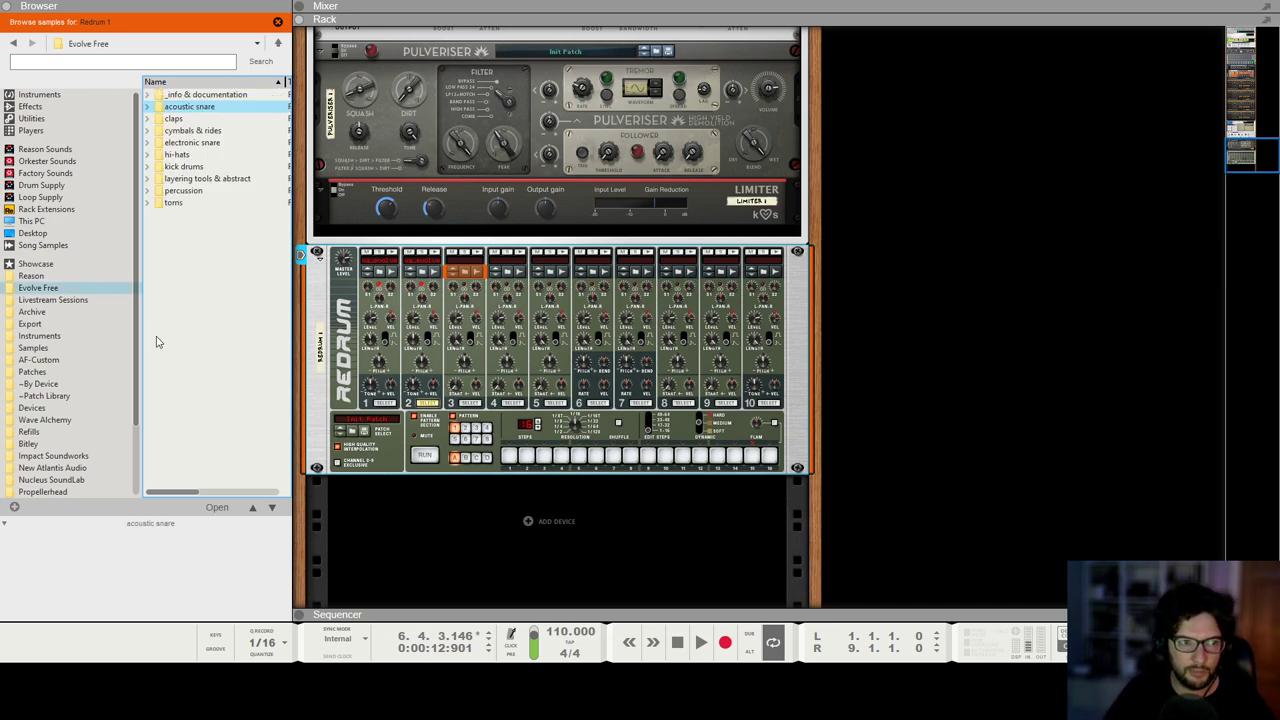
left_click(178, 155)
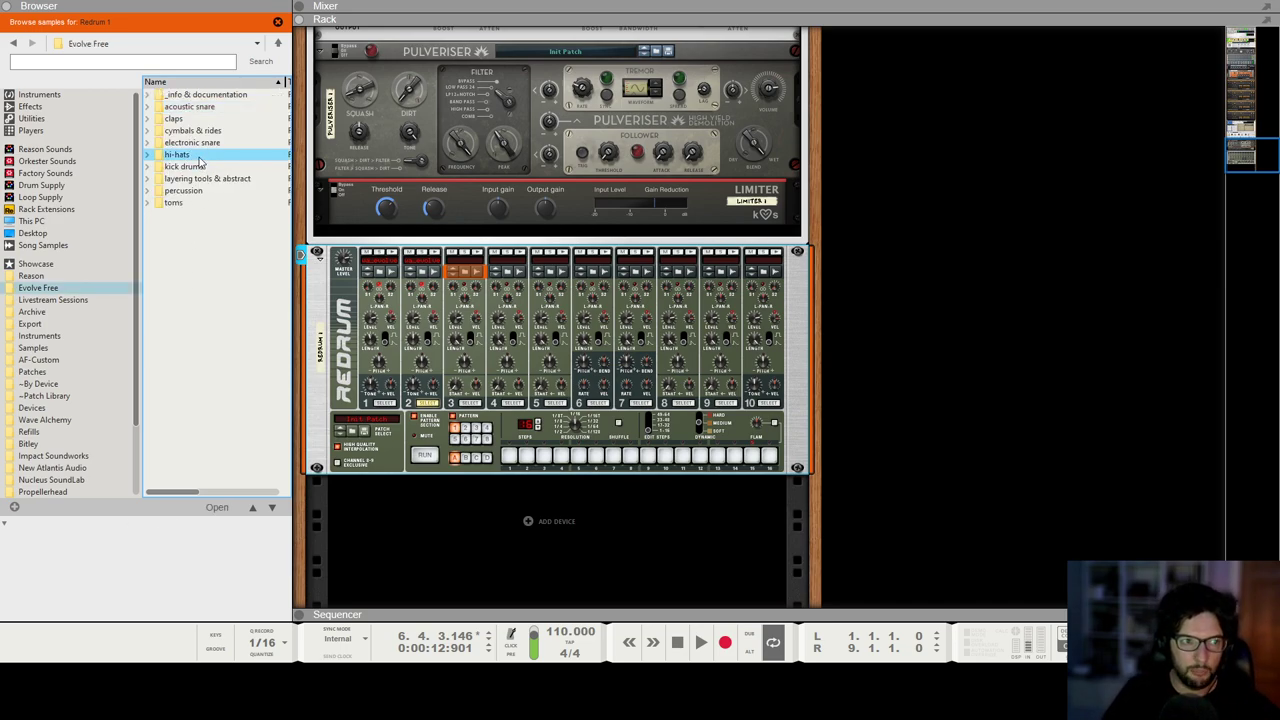
double_click(199, 157)
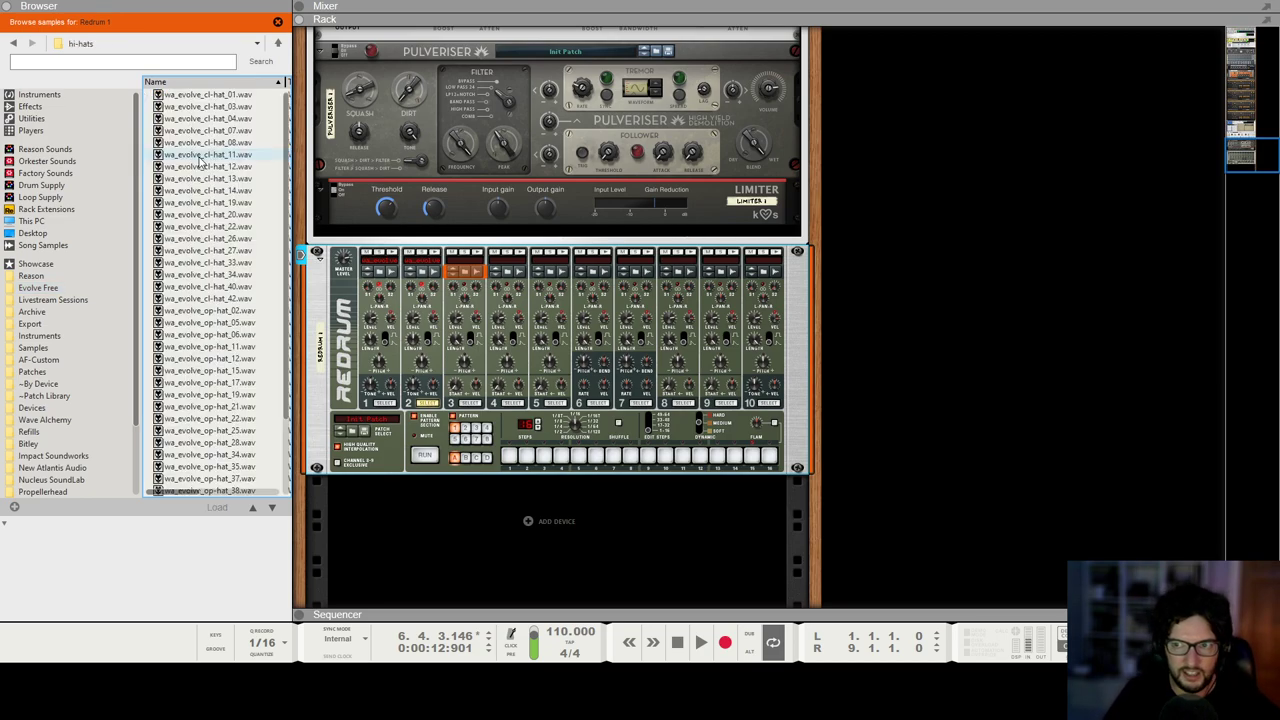
left_click(208, 250)
left_click_drag(202, 298, 468, 371)
left_click(457, 343)
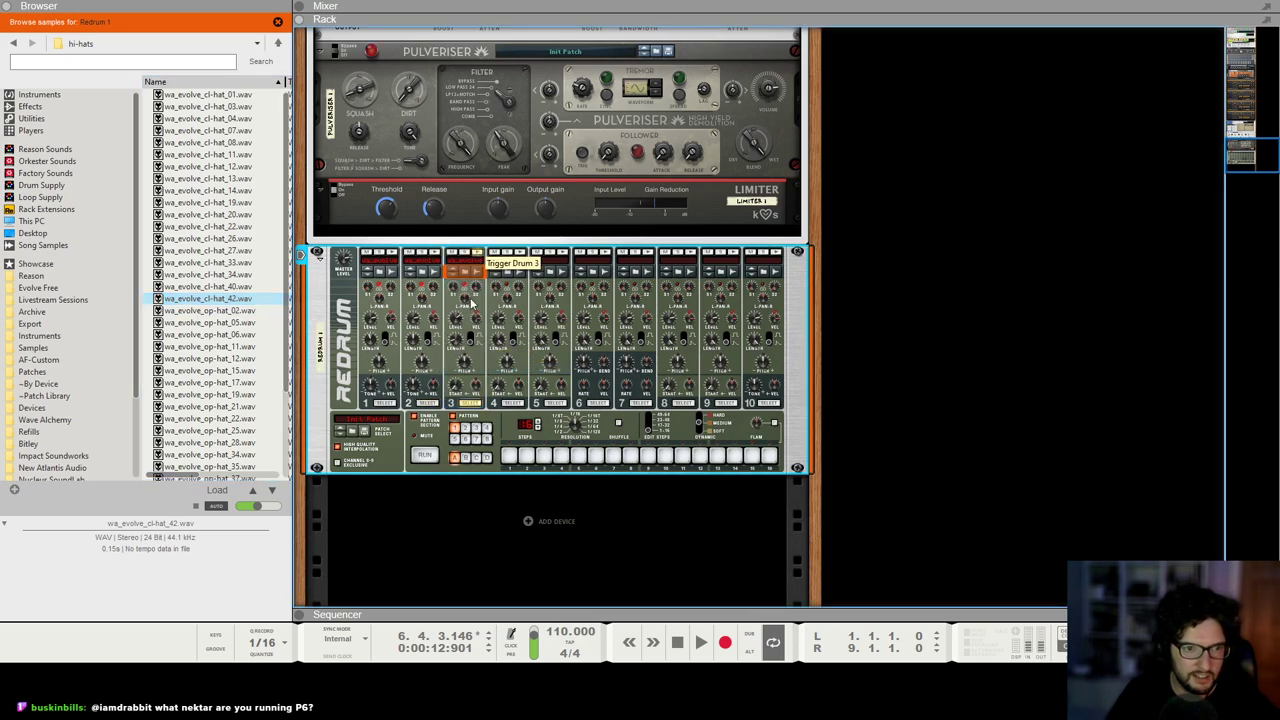
Step: Add a Beat Map player to Redrum, choose the orange map, spawn a random XY position and listen from the start
right_click(342, 268)
mouse_move(457, 183)
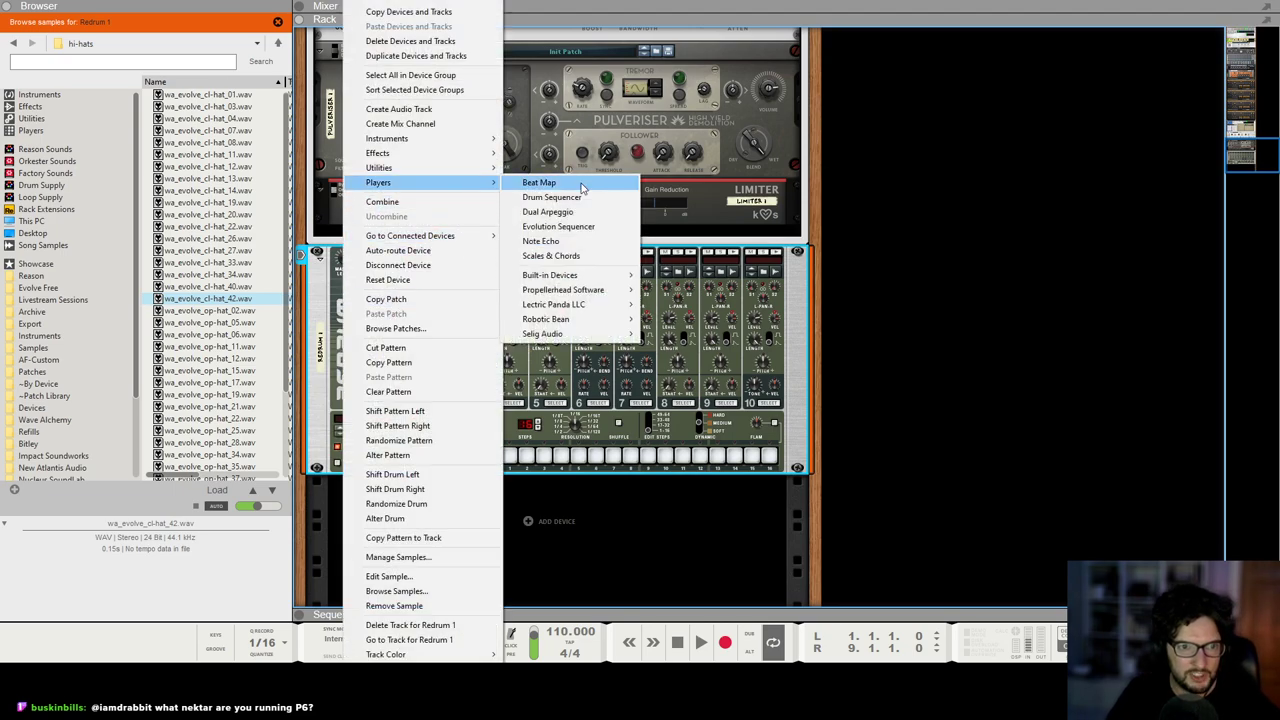
left_click(562, 183)
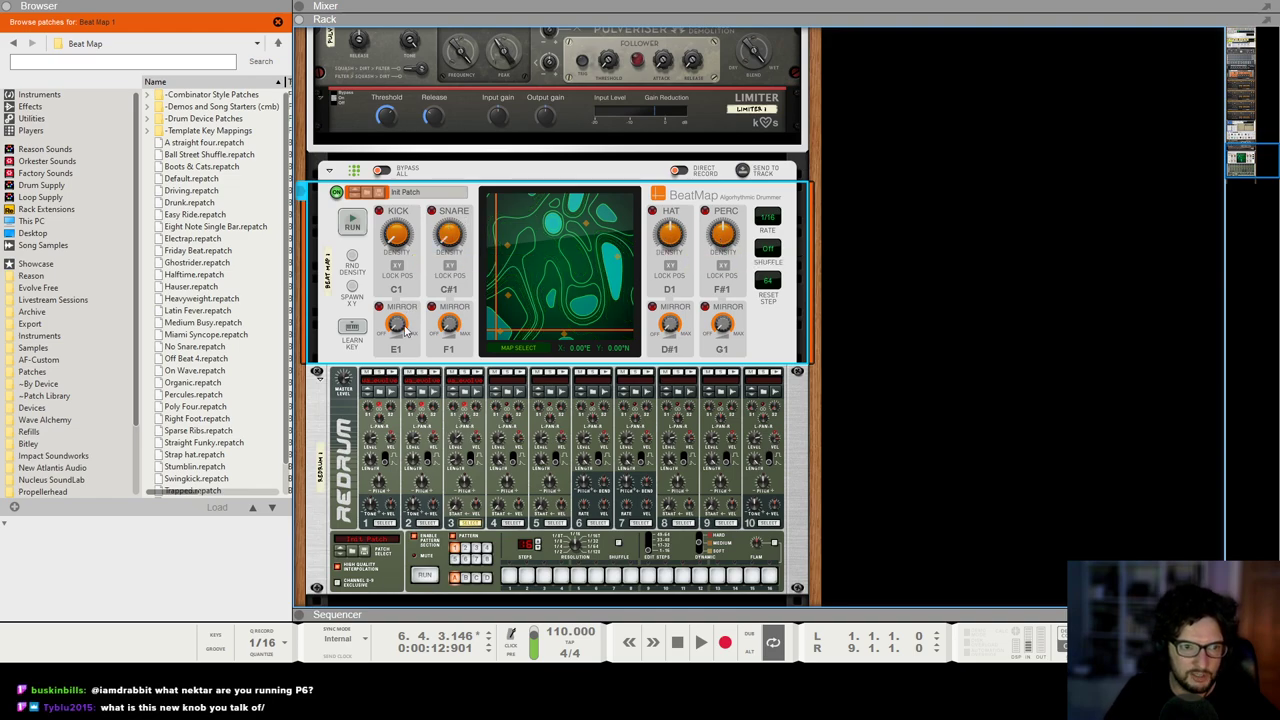
left_click(522, 349)
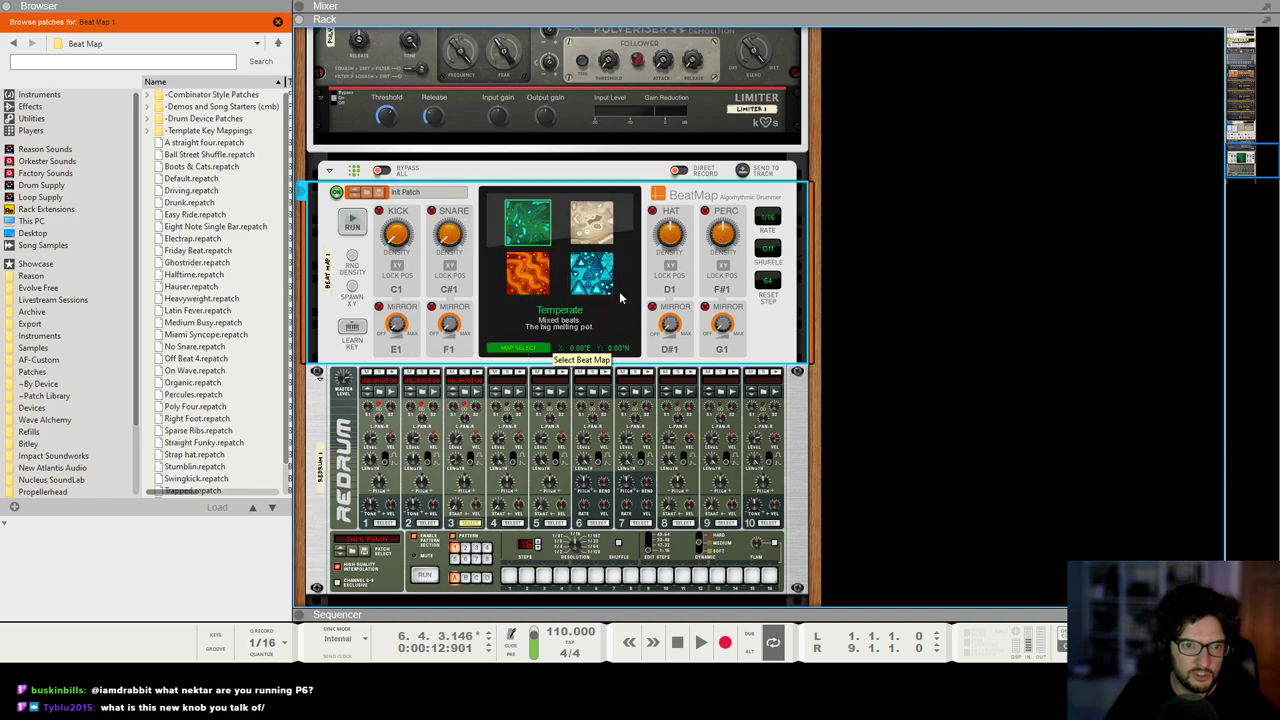
left_click(504, 349)
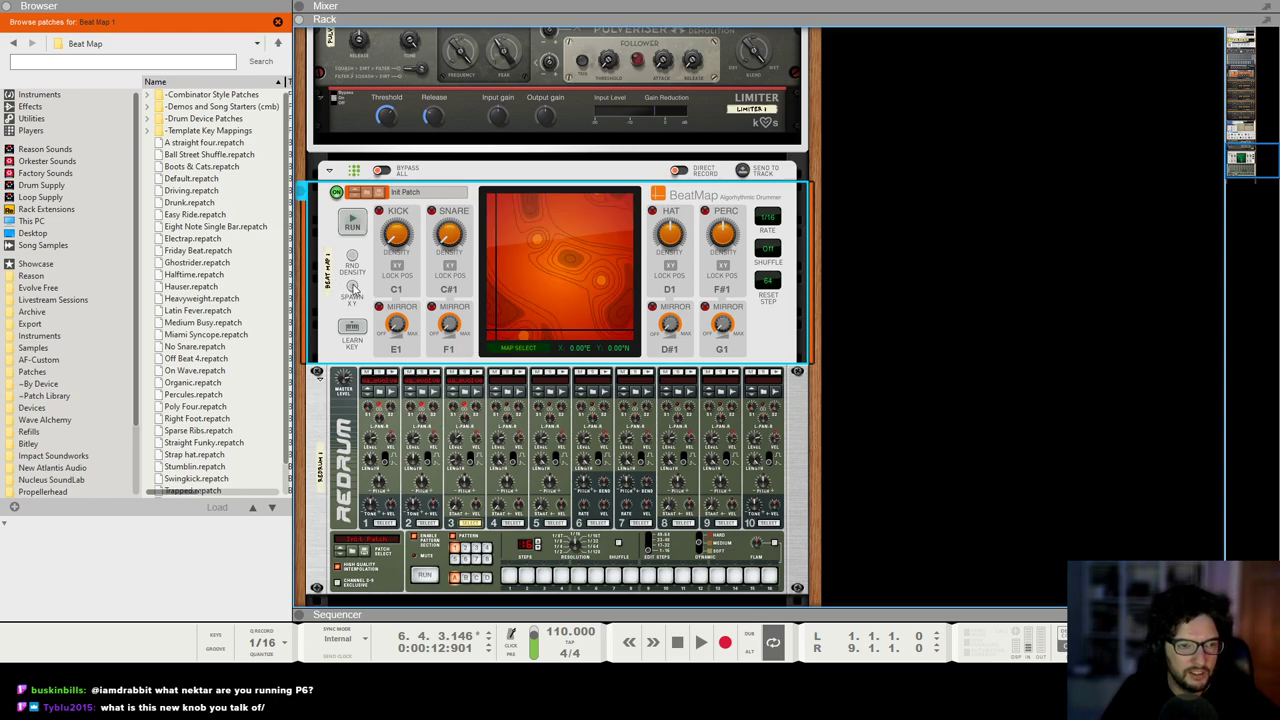
left_click(354, 287)
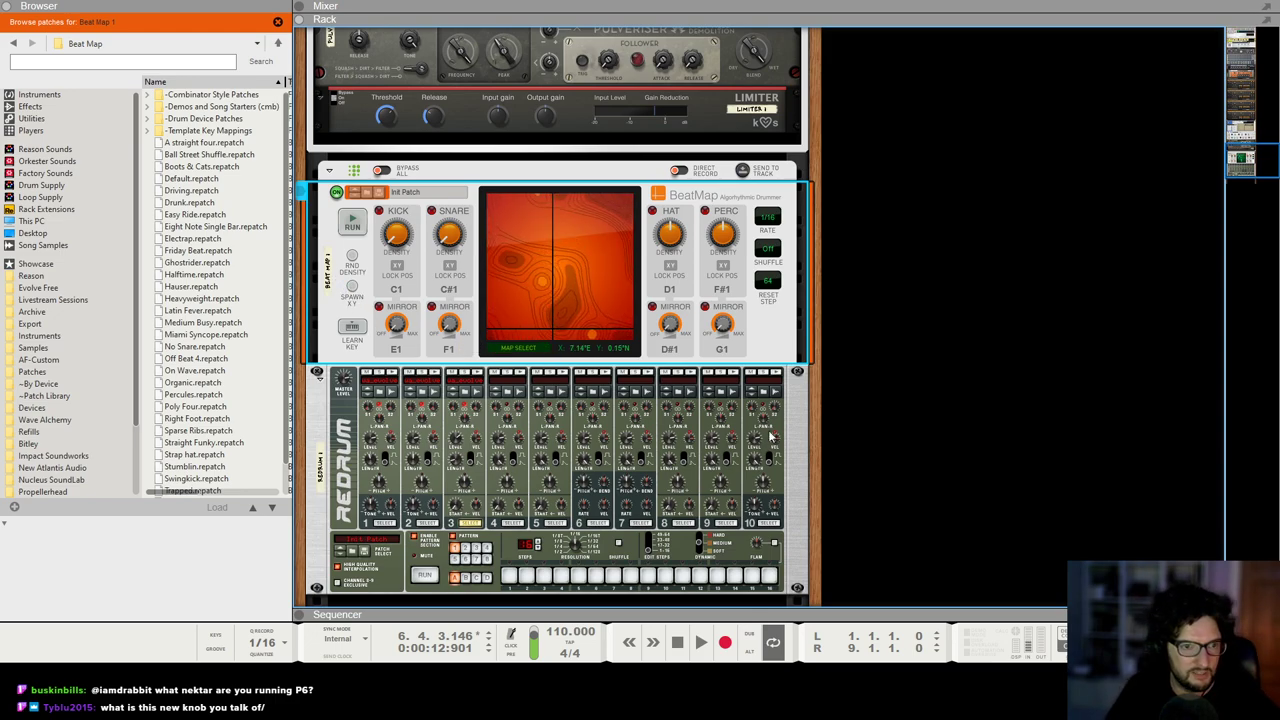
left_click(954, 320)
key("shift+Return")
key("space")
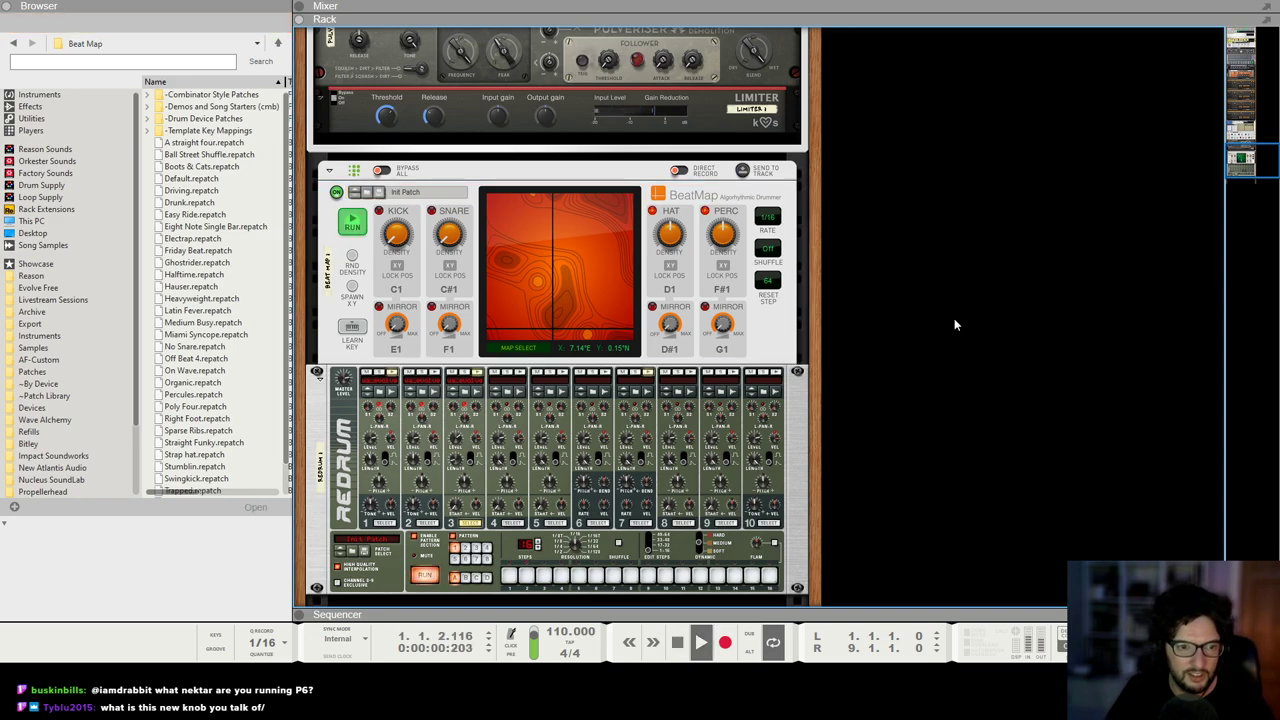
left_click(459, 446)
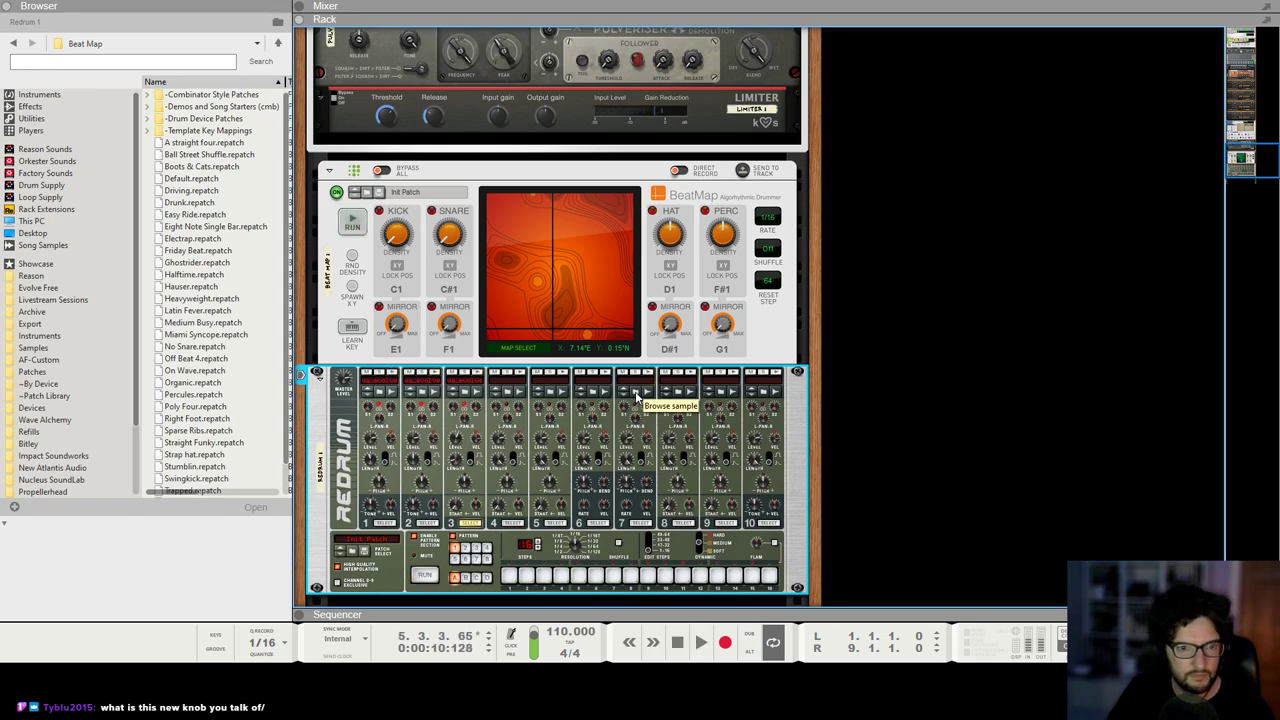
Step: Audition Evolve Free percussion samples and load wa_evolve_ac-perc_02.wav into Redrum's drum 7
left_click(636, 393)
left_click(239, 252)
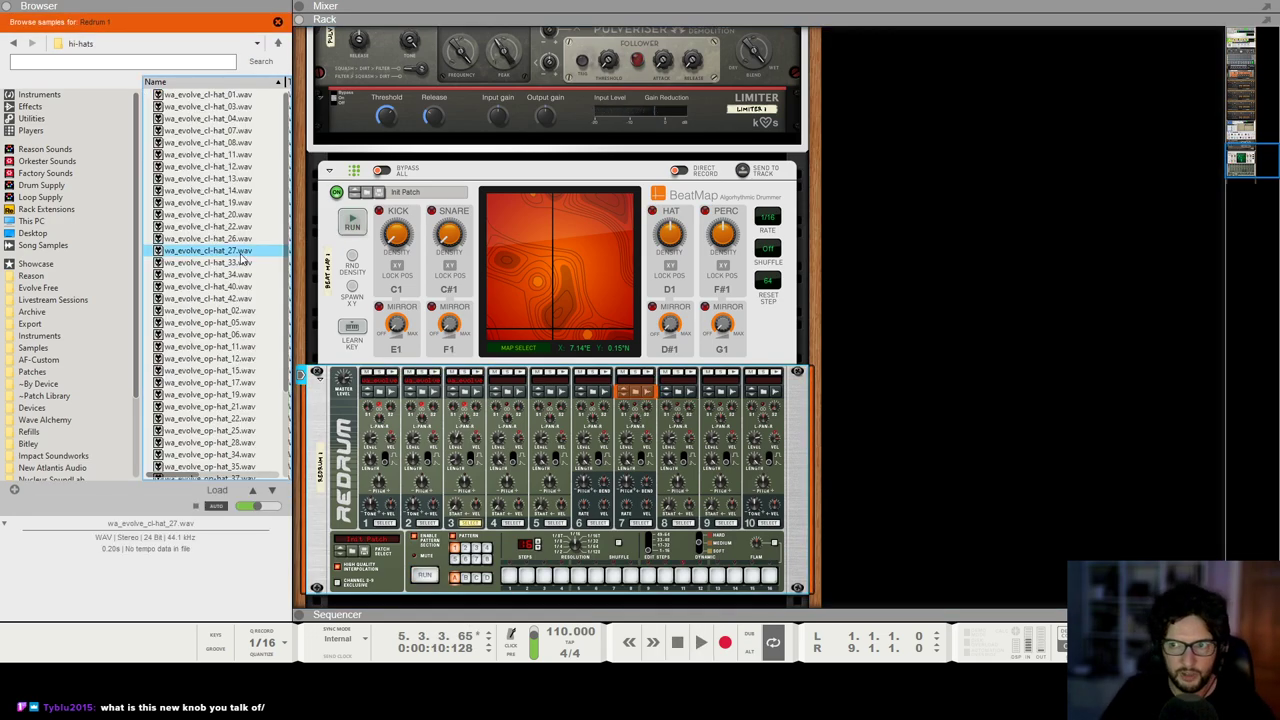
key("Left")
left_click(230, 278)
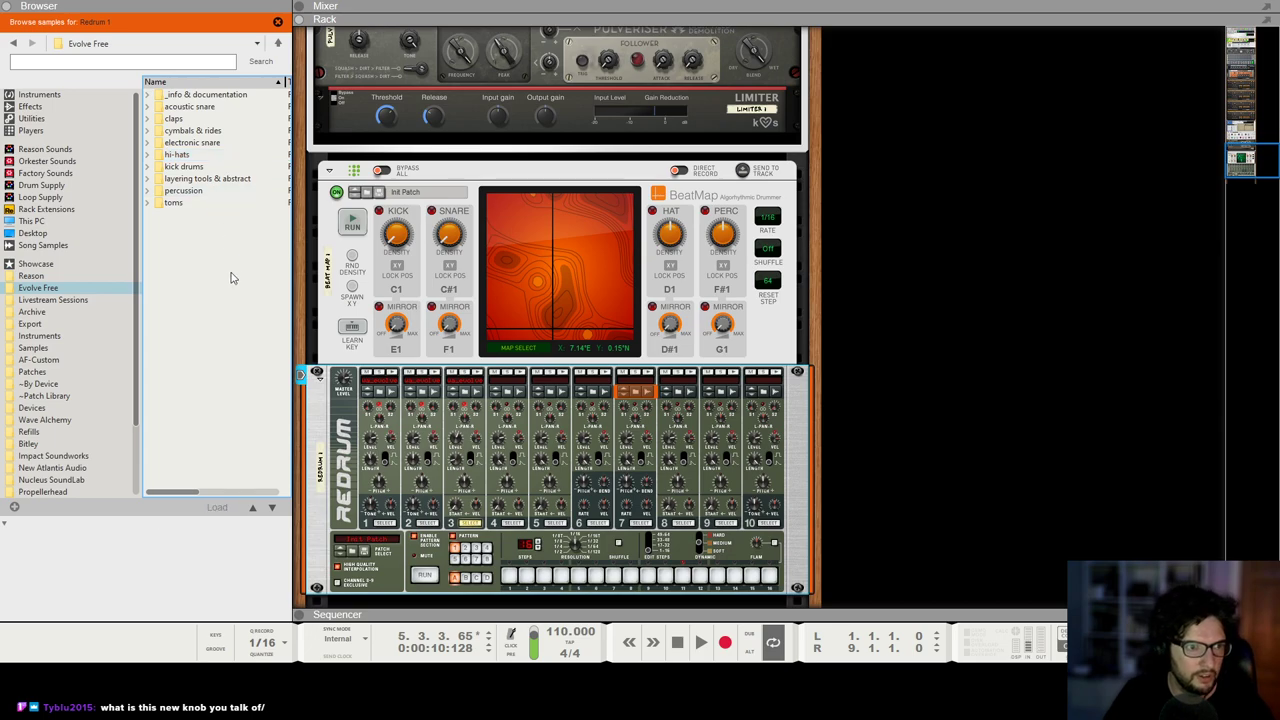
left_click(219, 192)
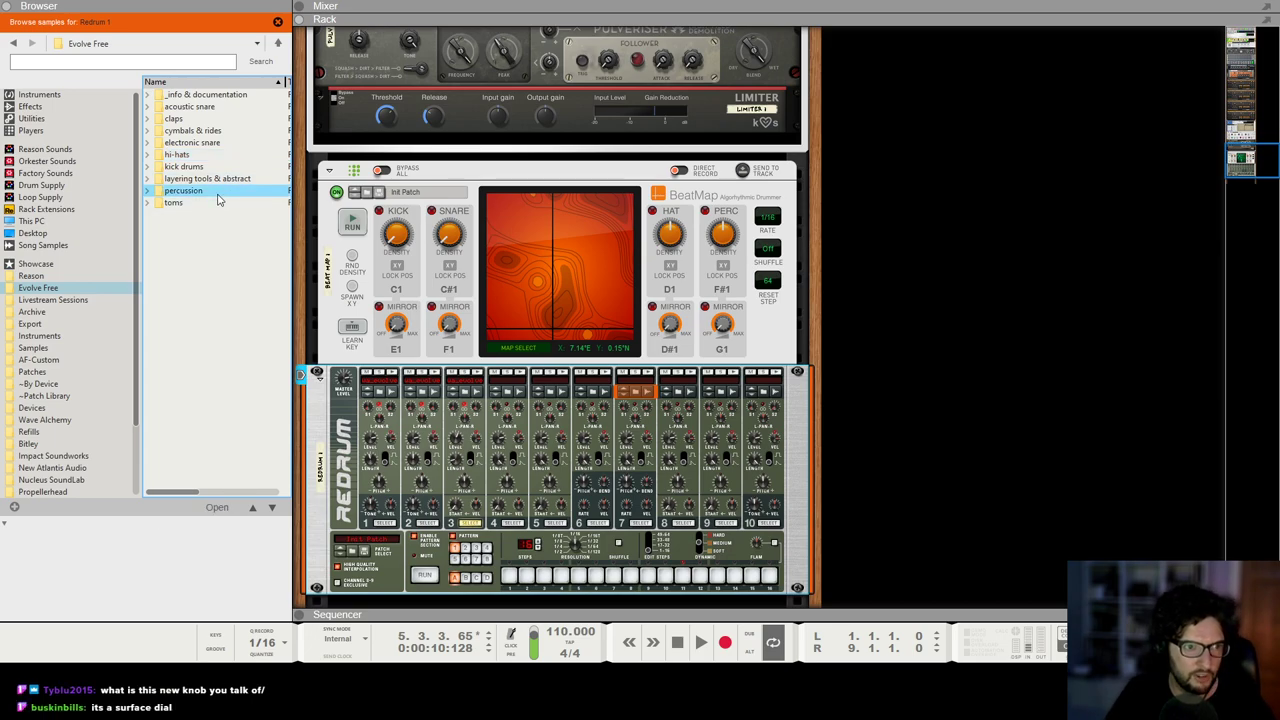
double_click(218, 193)
left_click(220, 214)
left_click(218, 263)
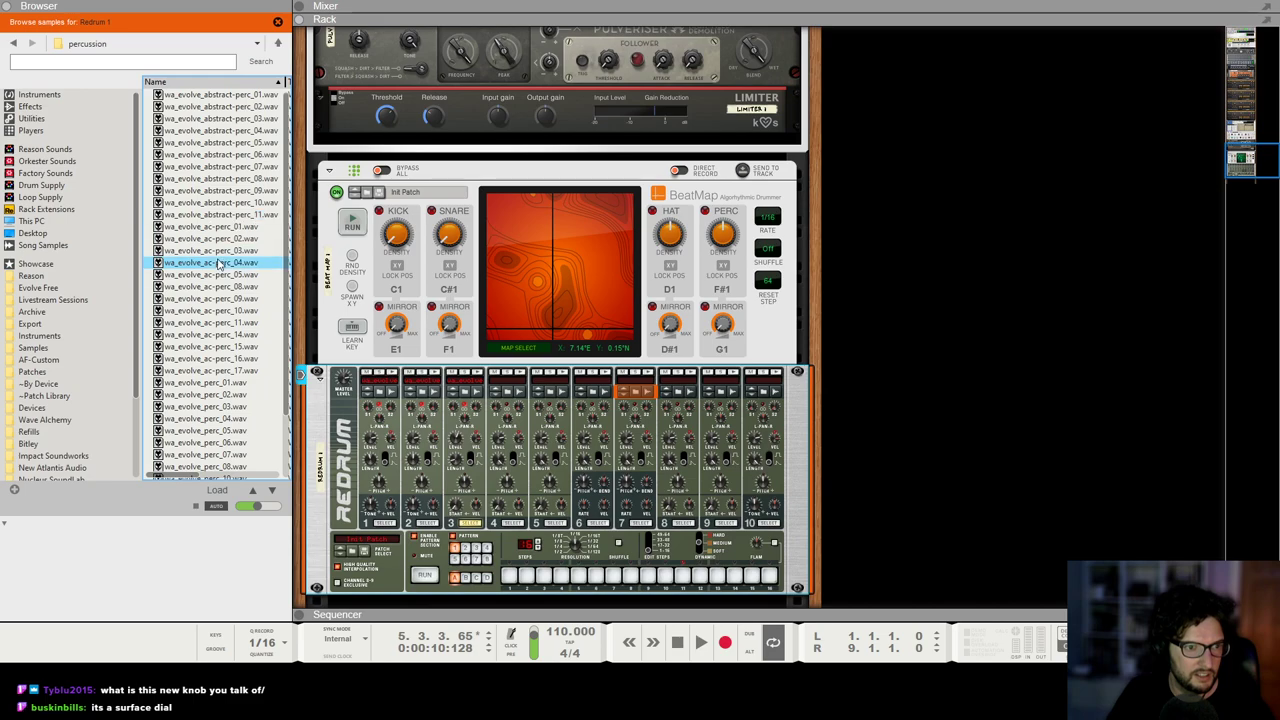
left_click(219, 287)
left_click(215, 311)
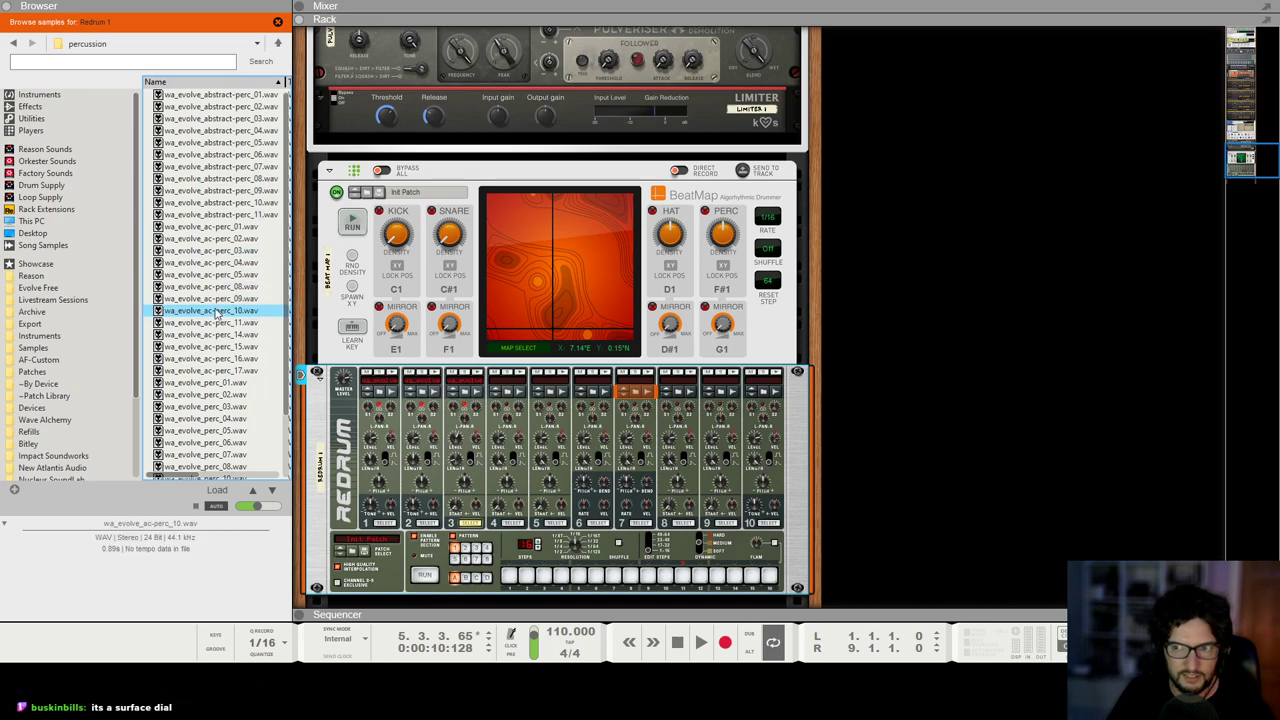
left_click(225, 240)
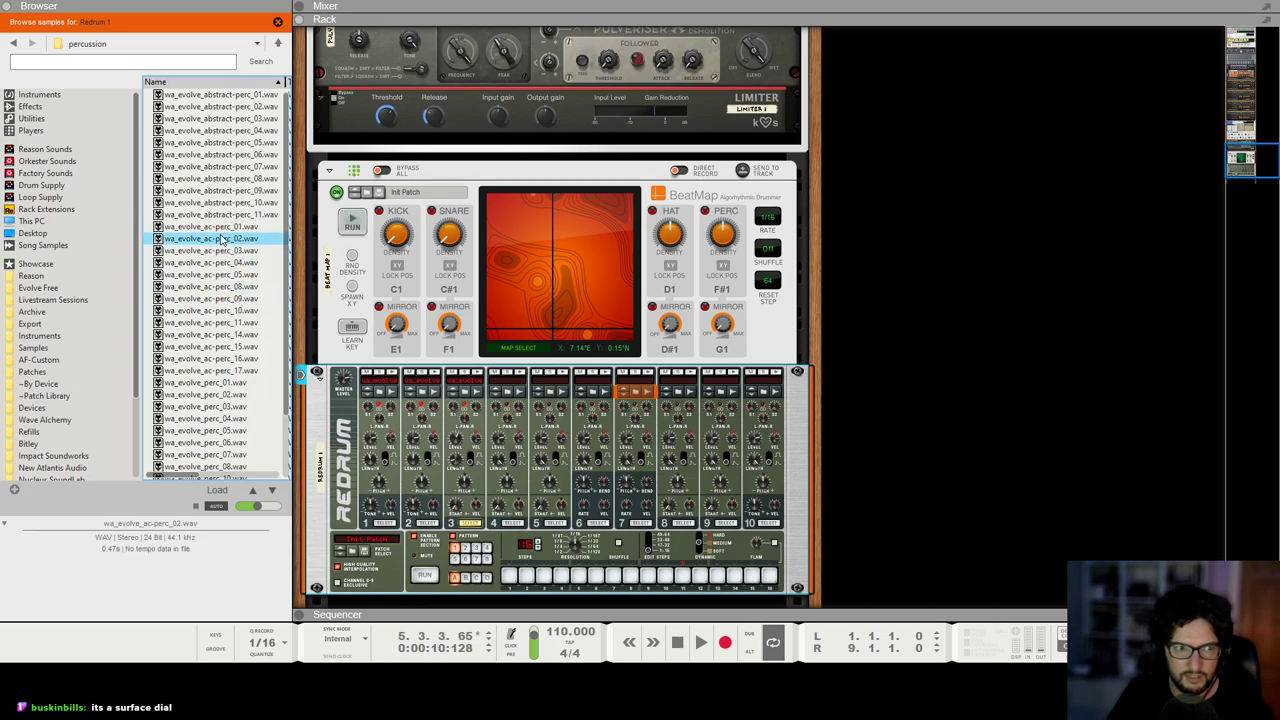
left_click_drag(222, 242, 628, 462)
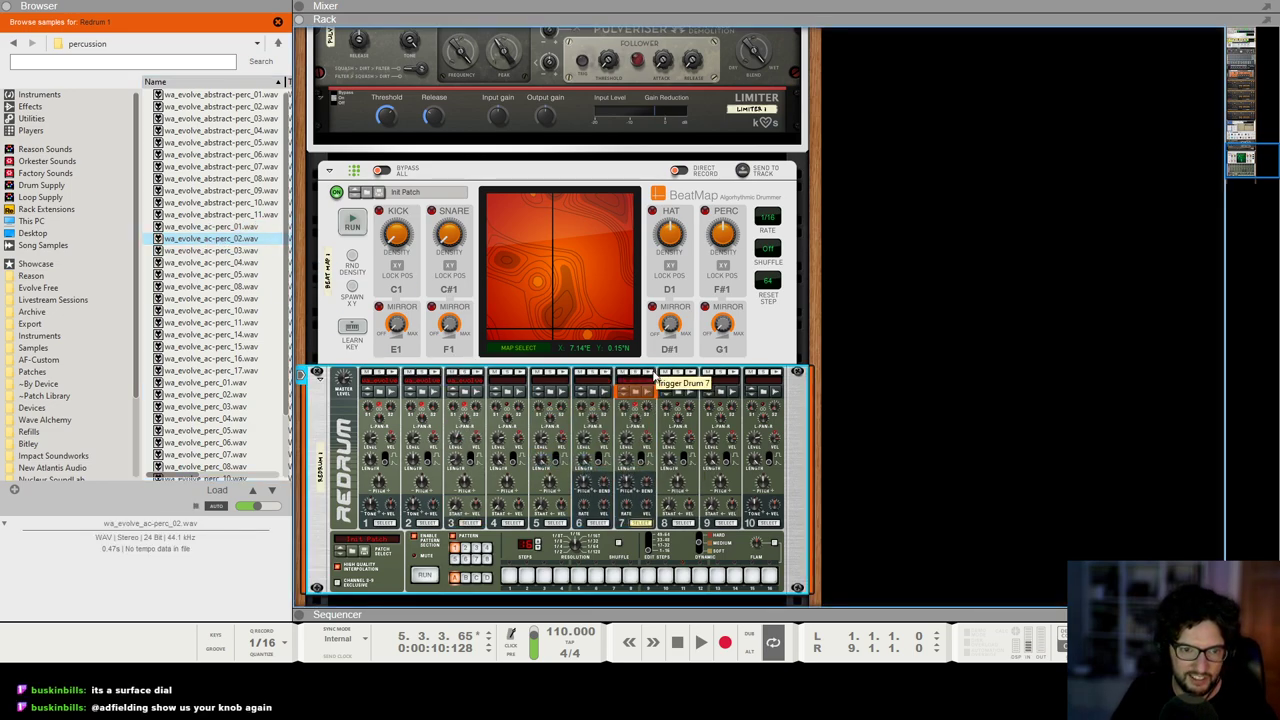
Step: Play the loop from the start and set Redrum's drum 7 level to 86
key("shift+Return")
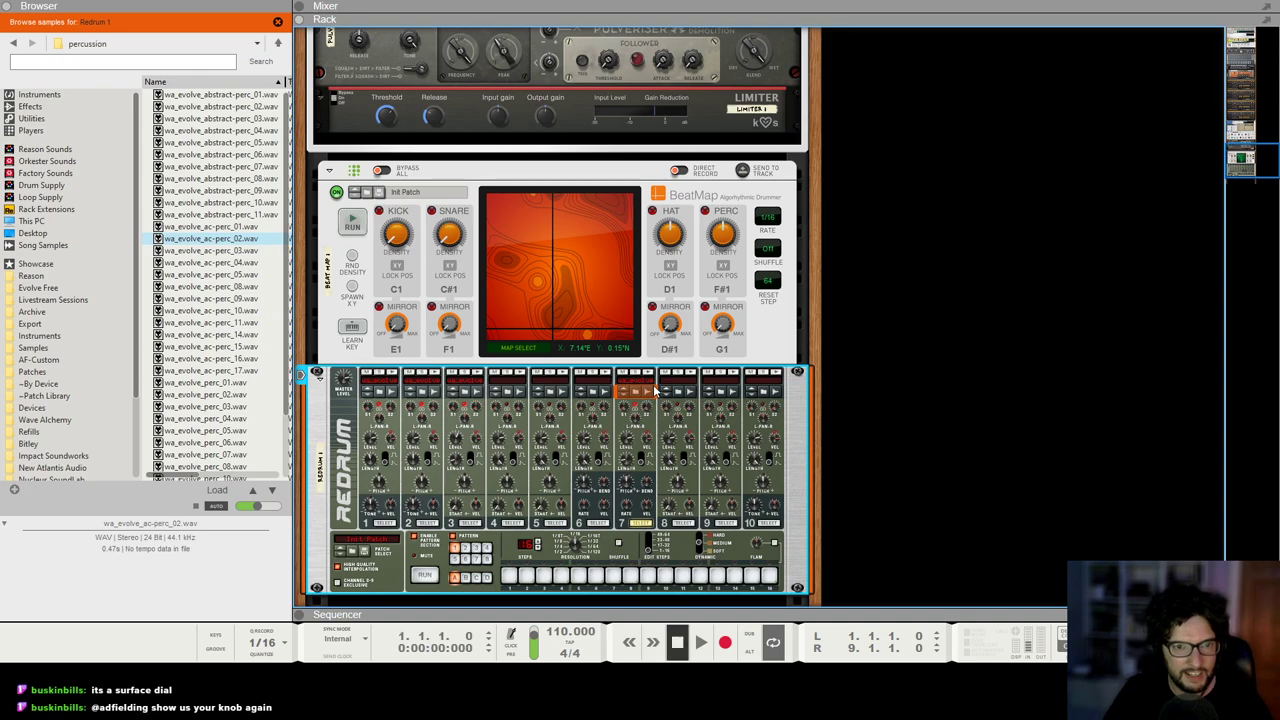
key("space")
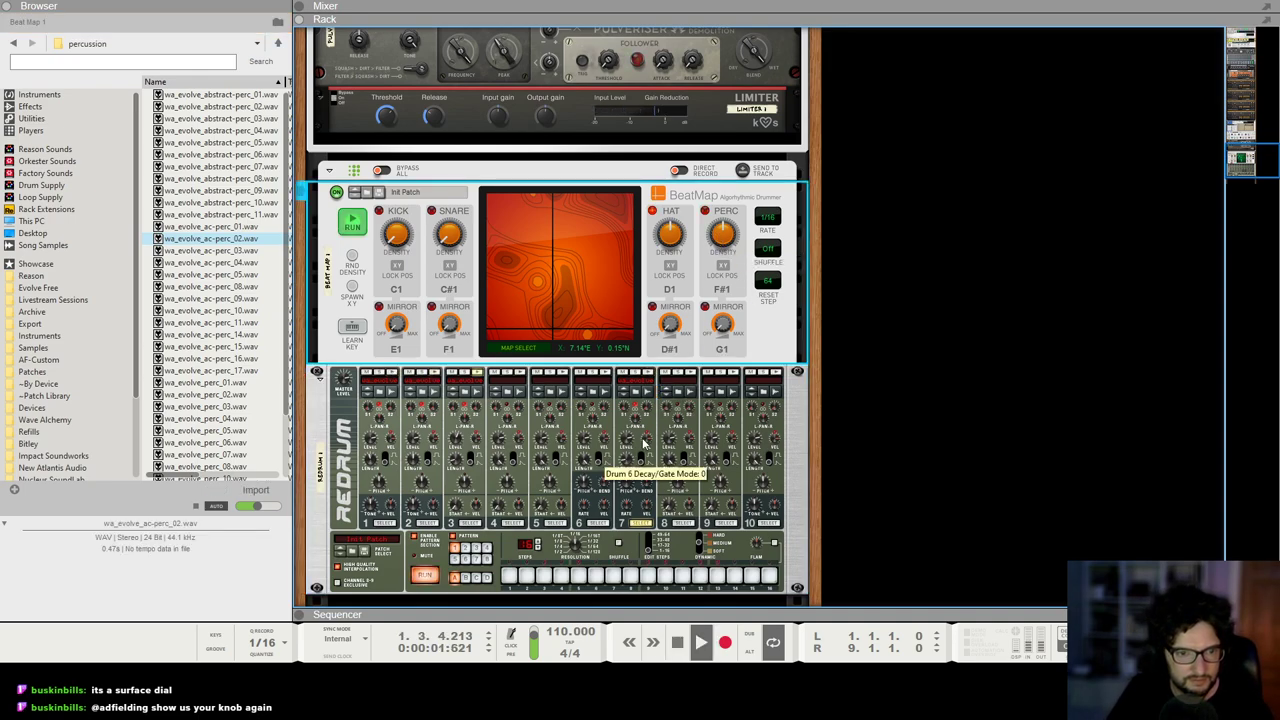
left_click_drag(632, 446, 636, 449)
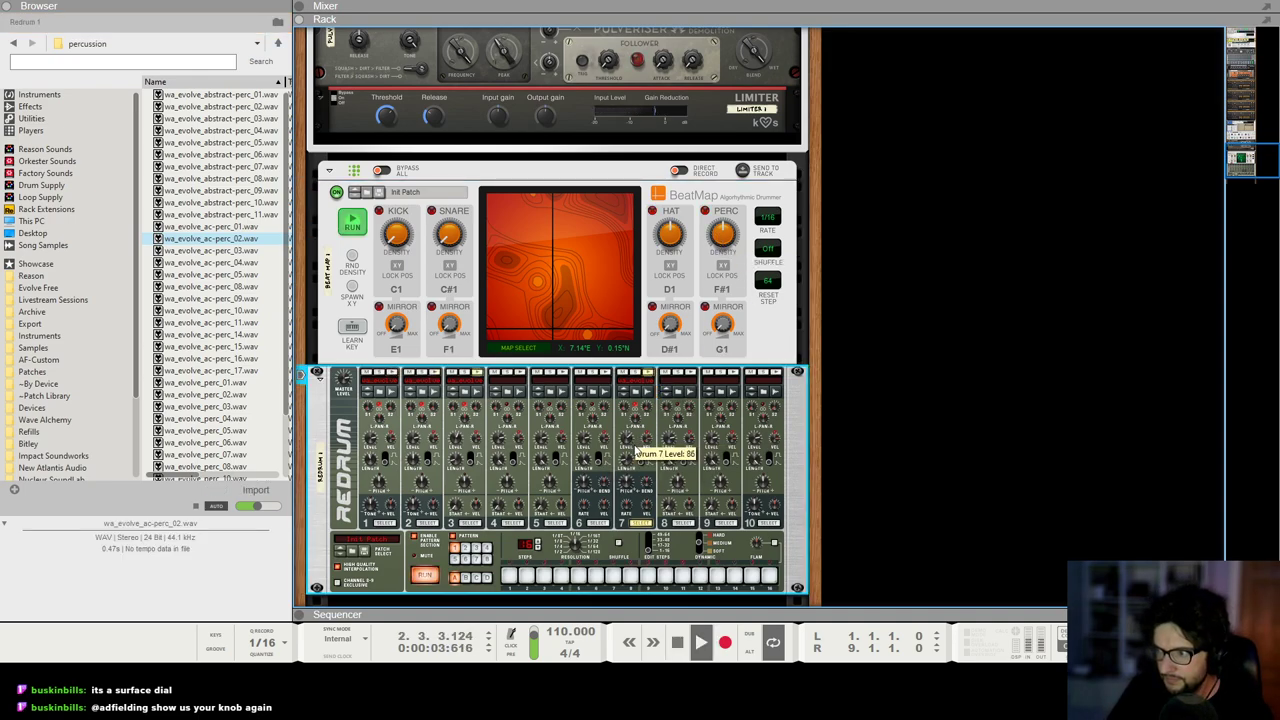
Step: Stop playback and return the song position to the start
key("space")
key("KP_0")
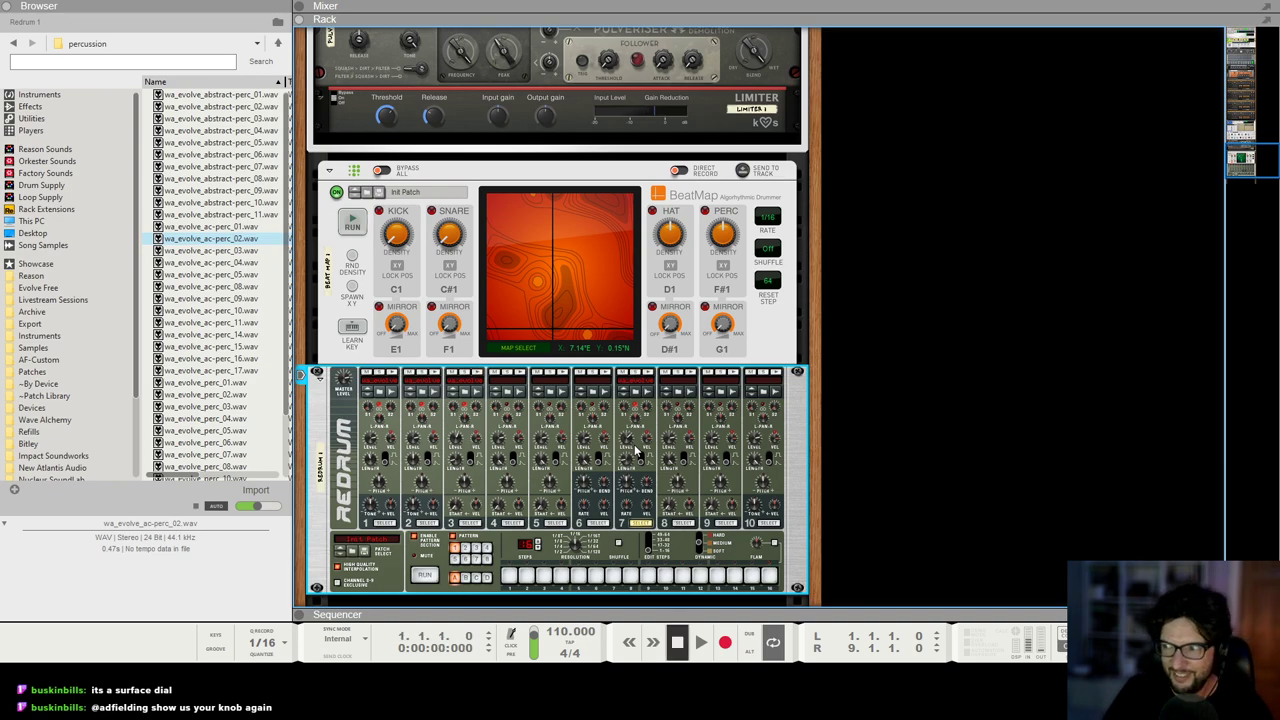
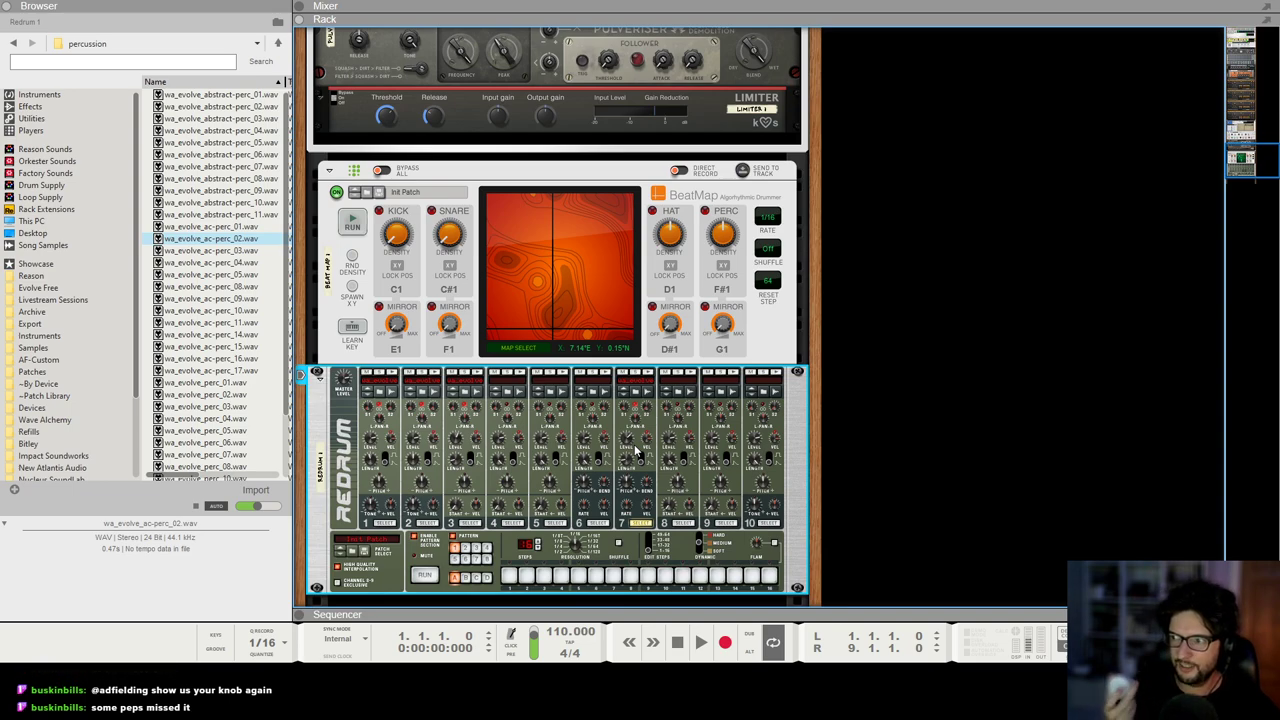
left_click_drag(636, 450, 651, 432)
left_click(652, 300)
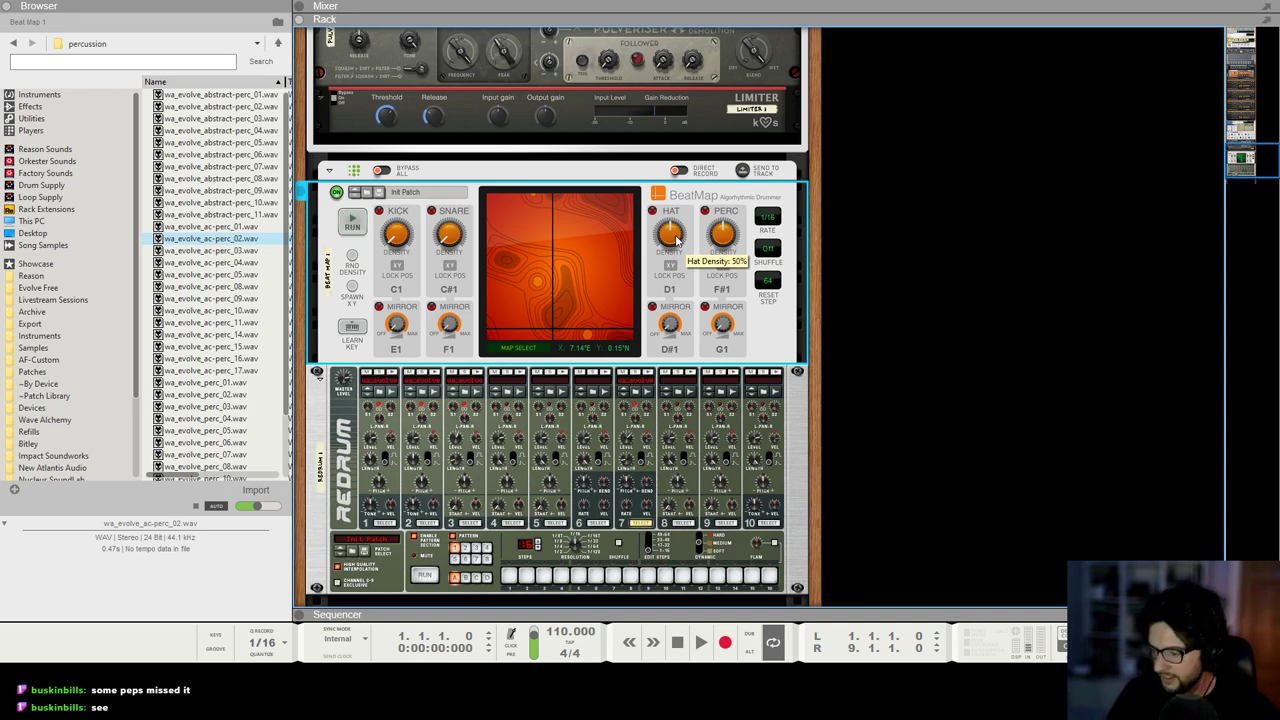
mouse_move(677, 238)
left_mouse_down()
mouse_move(667, 250)
mouse_move(690, 228)
mouse_move(657, 260)
mouse_move(679, 239)
mouse_move(662, 258)
mouse_move(670, 248)
left_mouse_up()
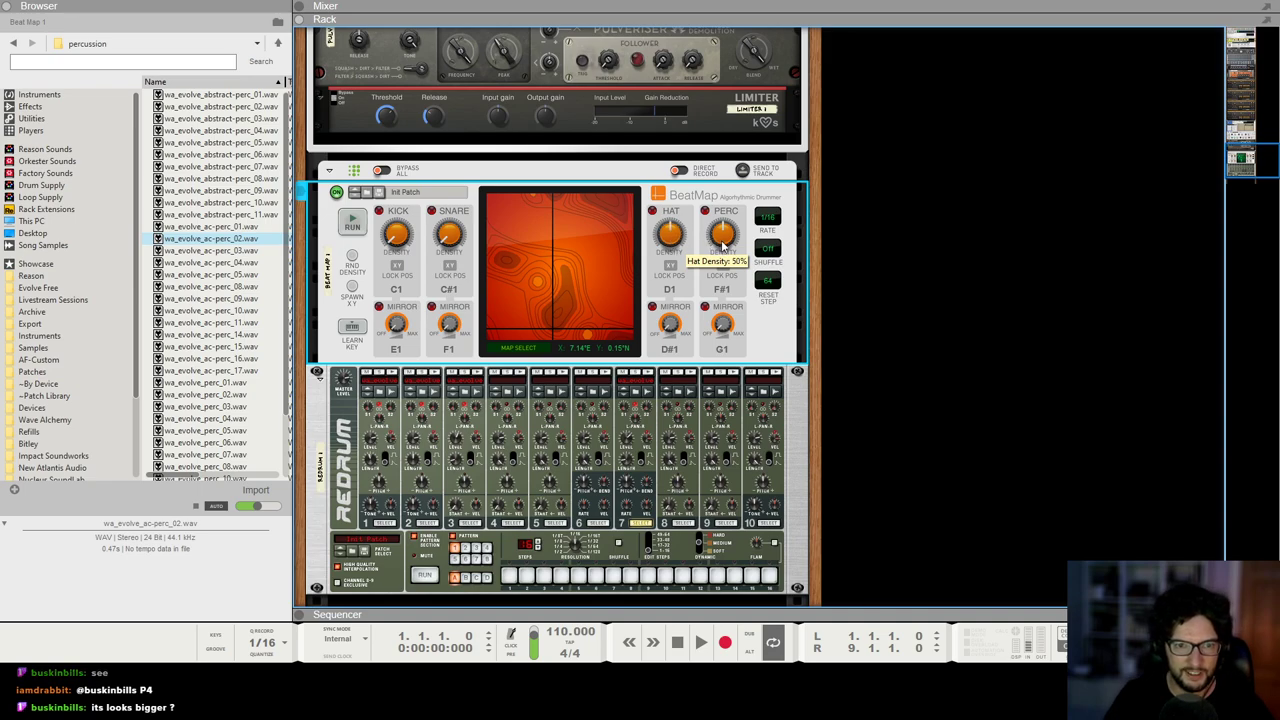
left_click(955, 302)
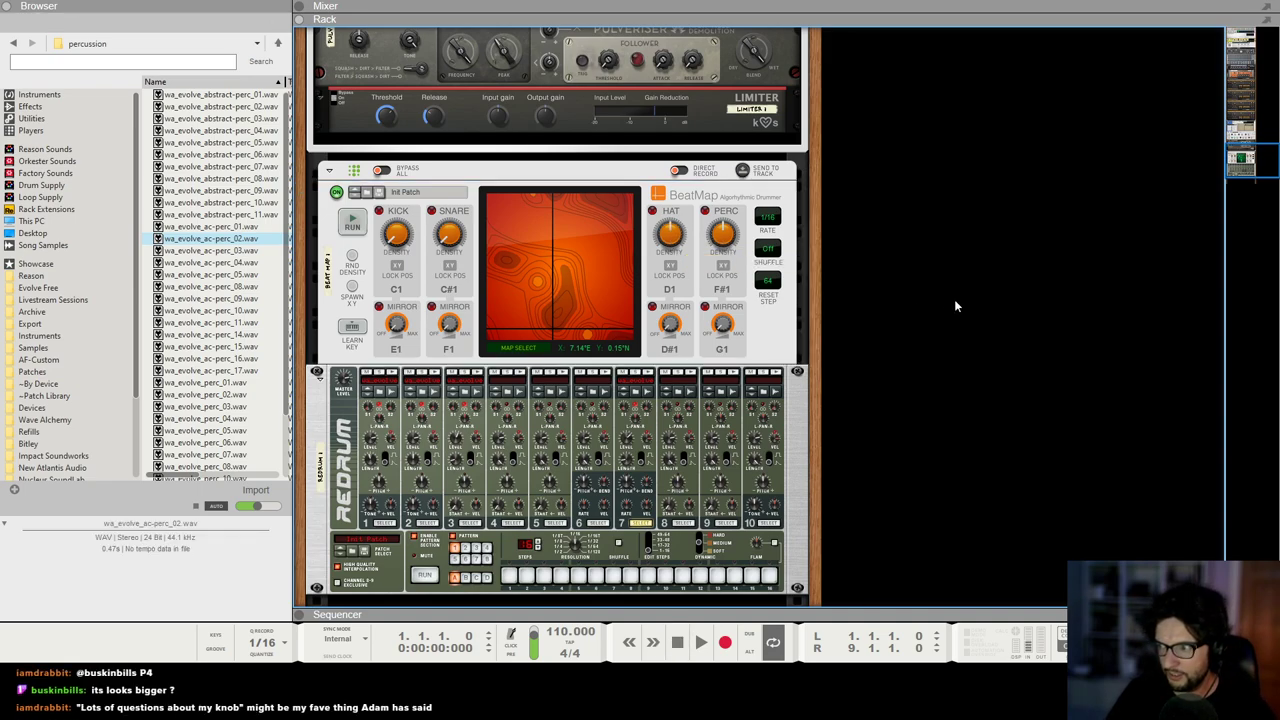
Step: Listen to the Monotone Poly track soloed in the sequencer, unsolo it to hear it with Redrum, and stop
key("F7")
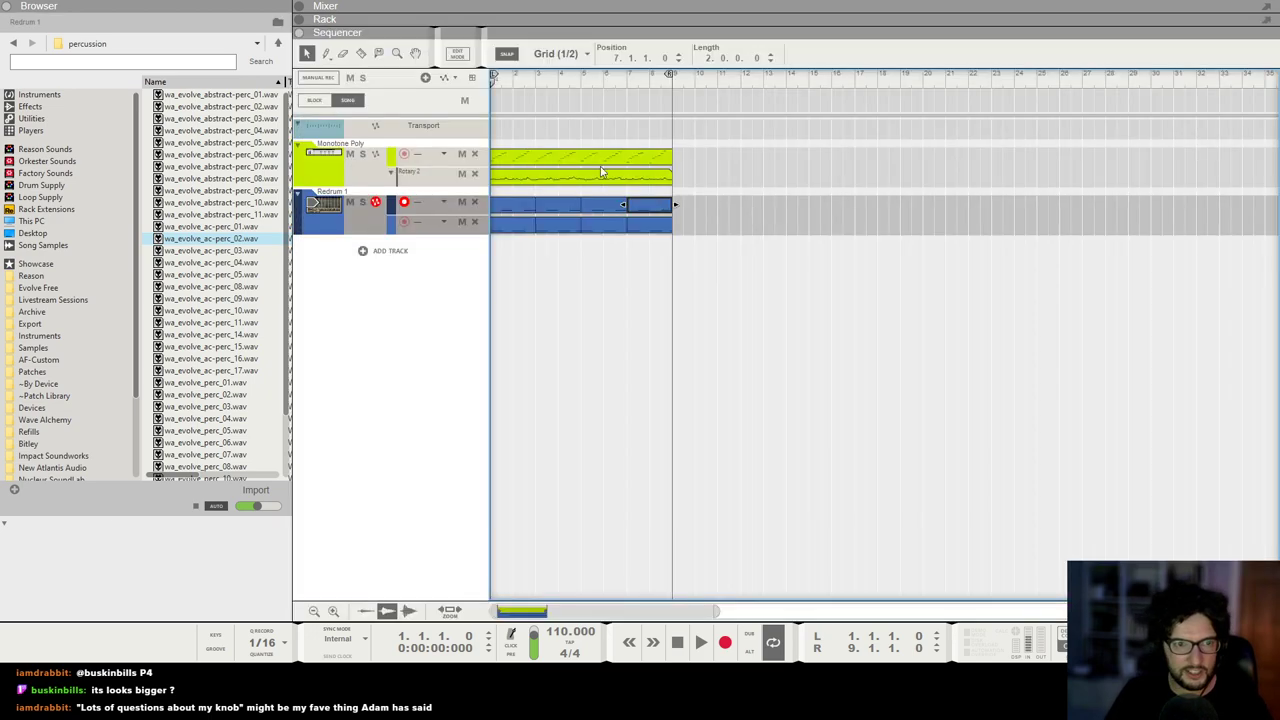
left_click(549, 176)
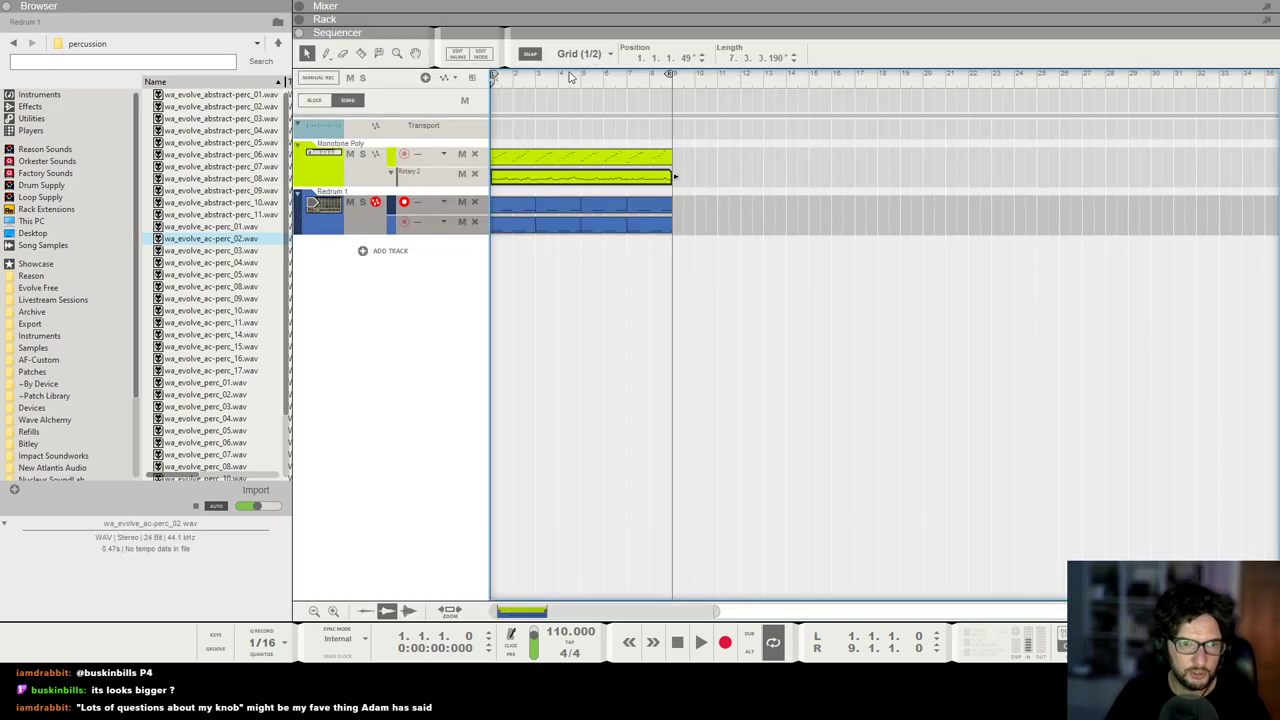
left_click(363, 155)
key("space")
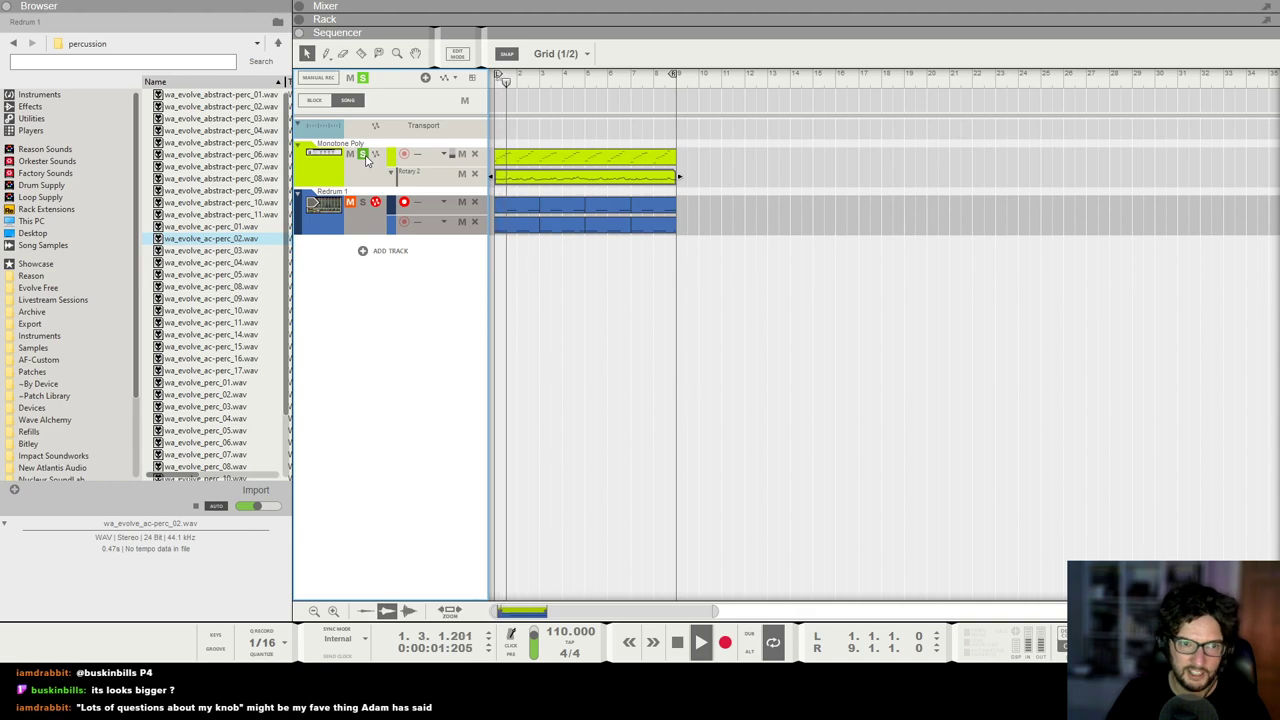
left_click(363, 155)
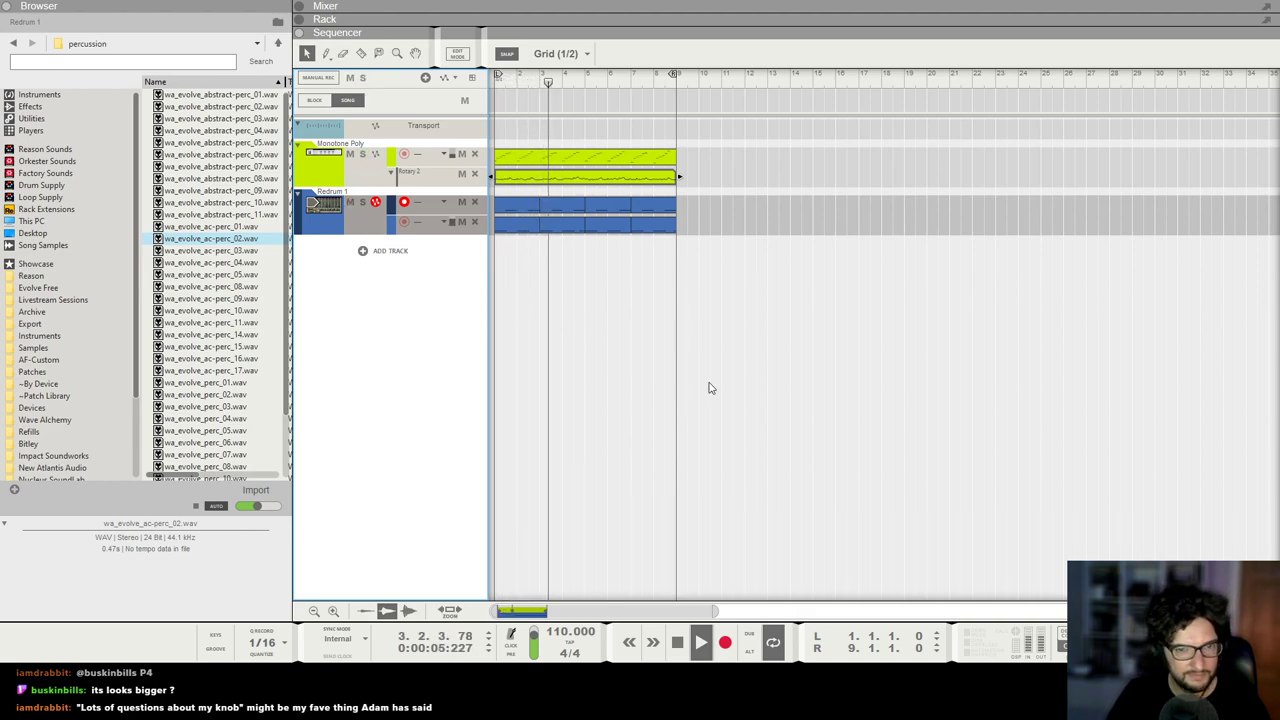
left_click(757, 414)
key("space")
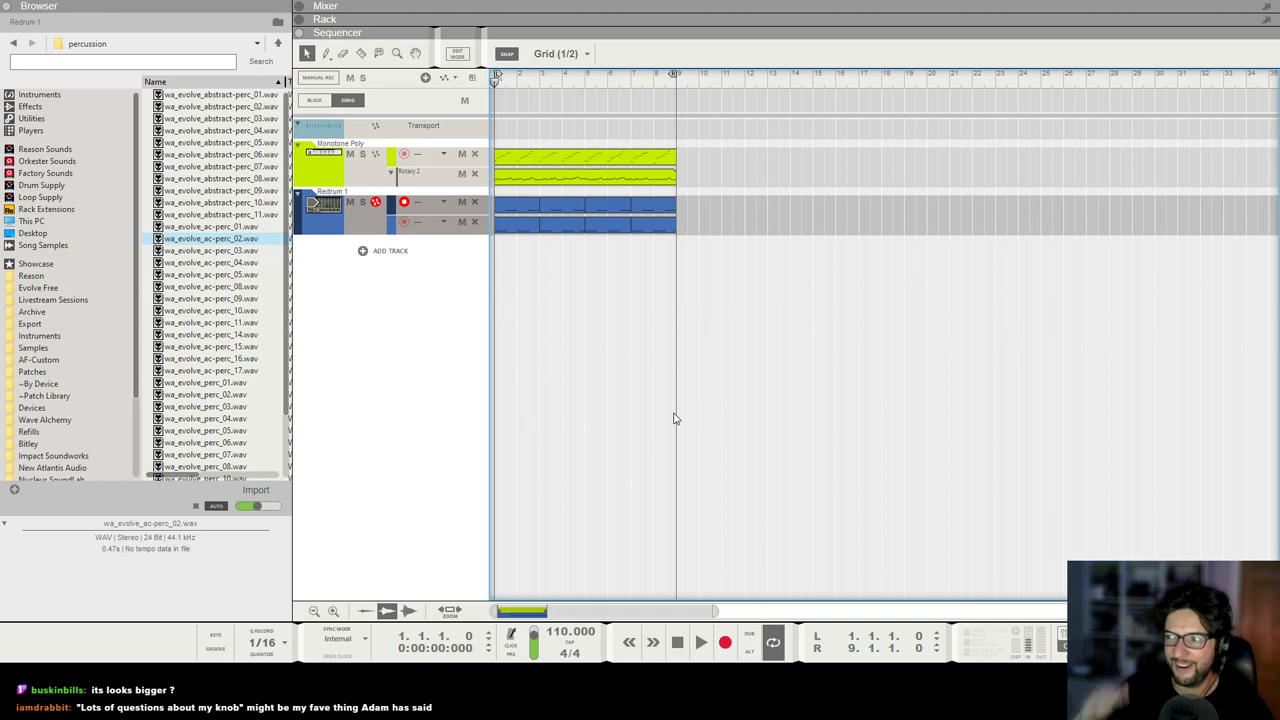
Step: Move the Redrum device chain into a second rack column beside the Monotone synths
key("F6")
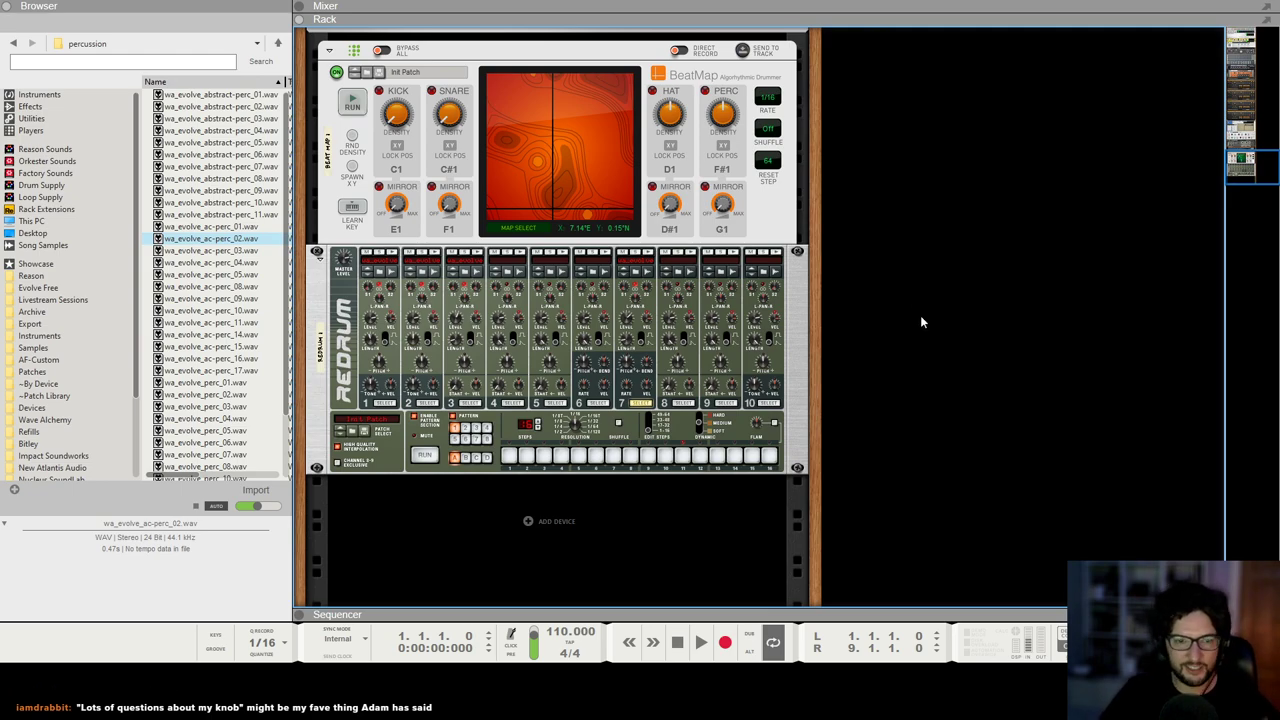
scroll(655, 455, "up", 10)
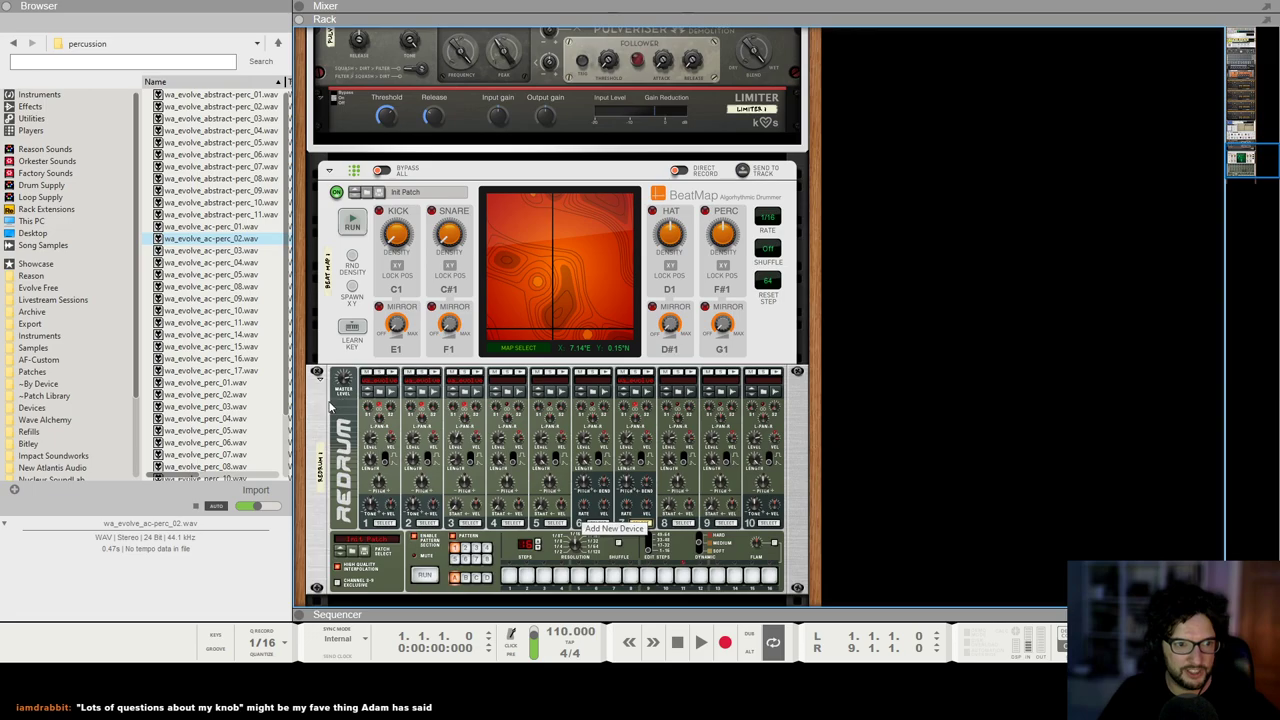
left_click_drag(372, 123, 985, 166)
scroll(955, 280, "up", 7)
scroll(977, 330, "up", 5)
scroll(975, 335, "down", 12)
Step: Create a Kong Drum Designer below Redrum and load an NN-Nano Sampler as its drum 1 module
right_click(949, 269)
mouse_move(1033, 375)
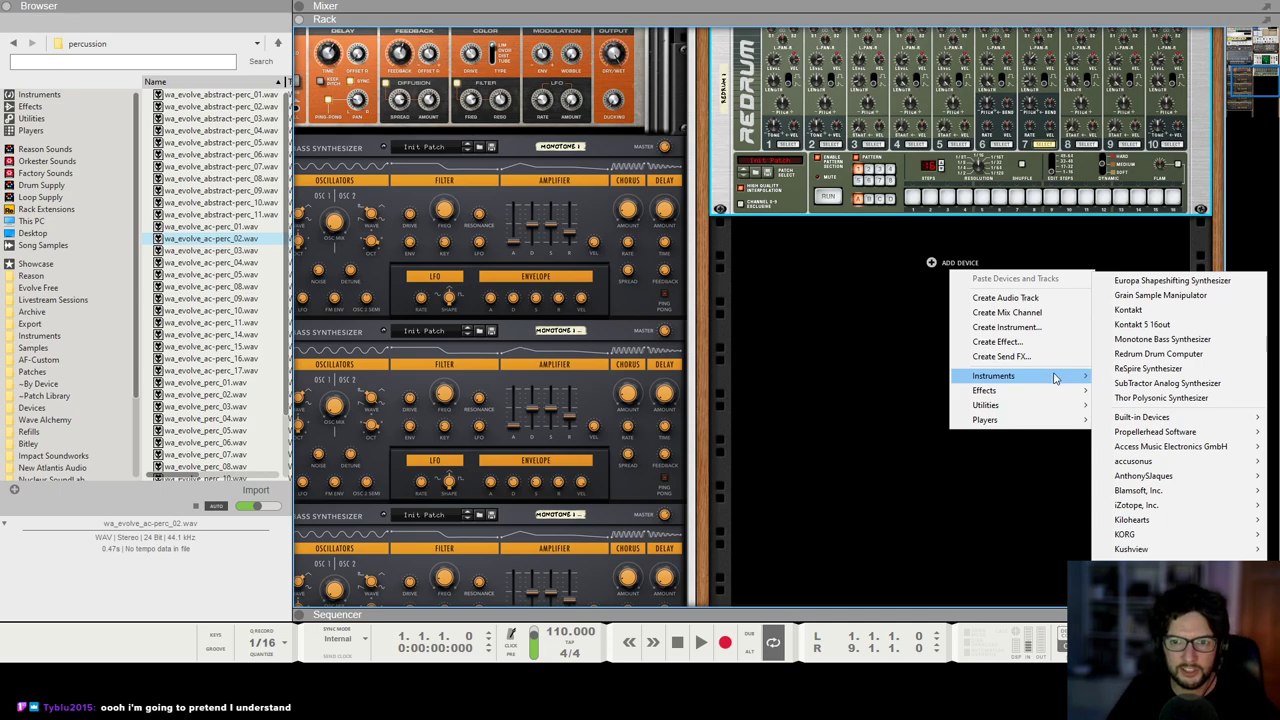
mouse_move(1140, 417)
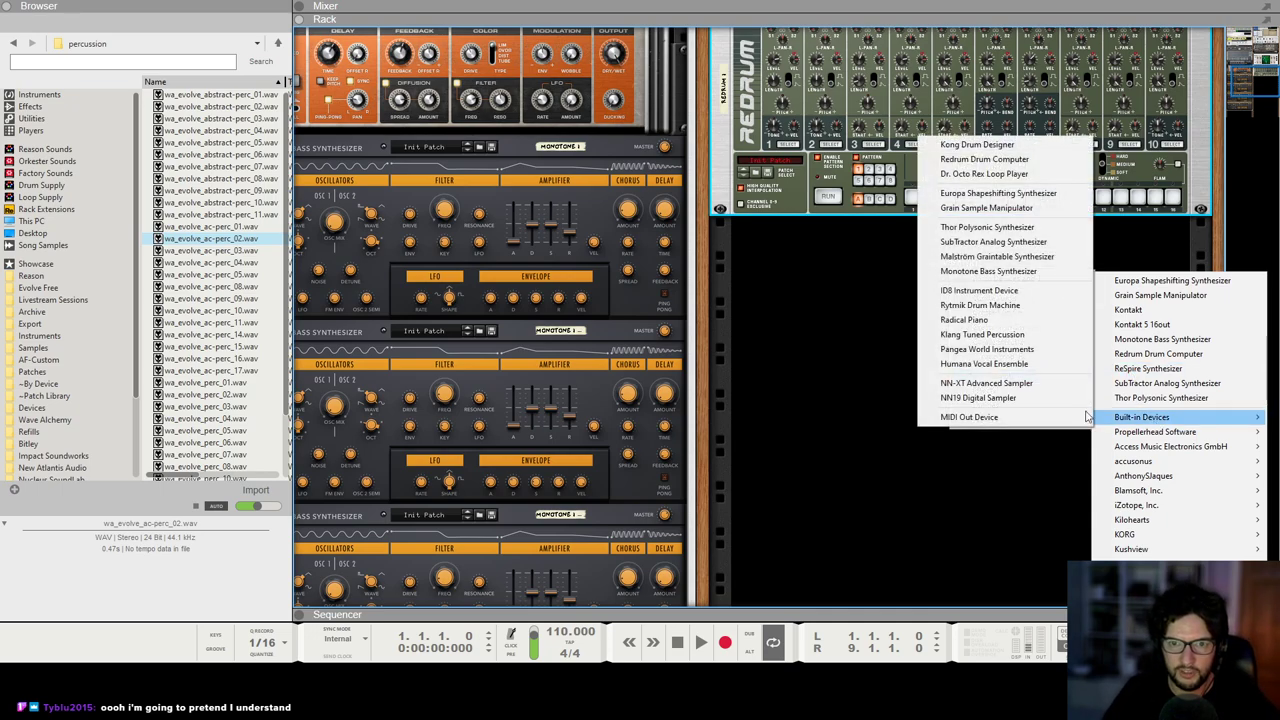
left_click(1016, 145)
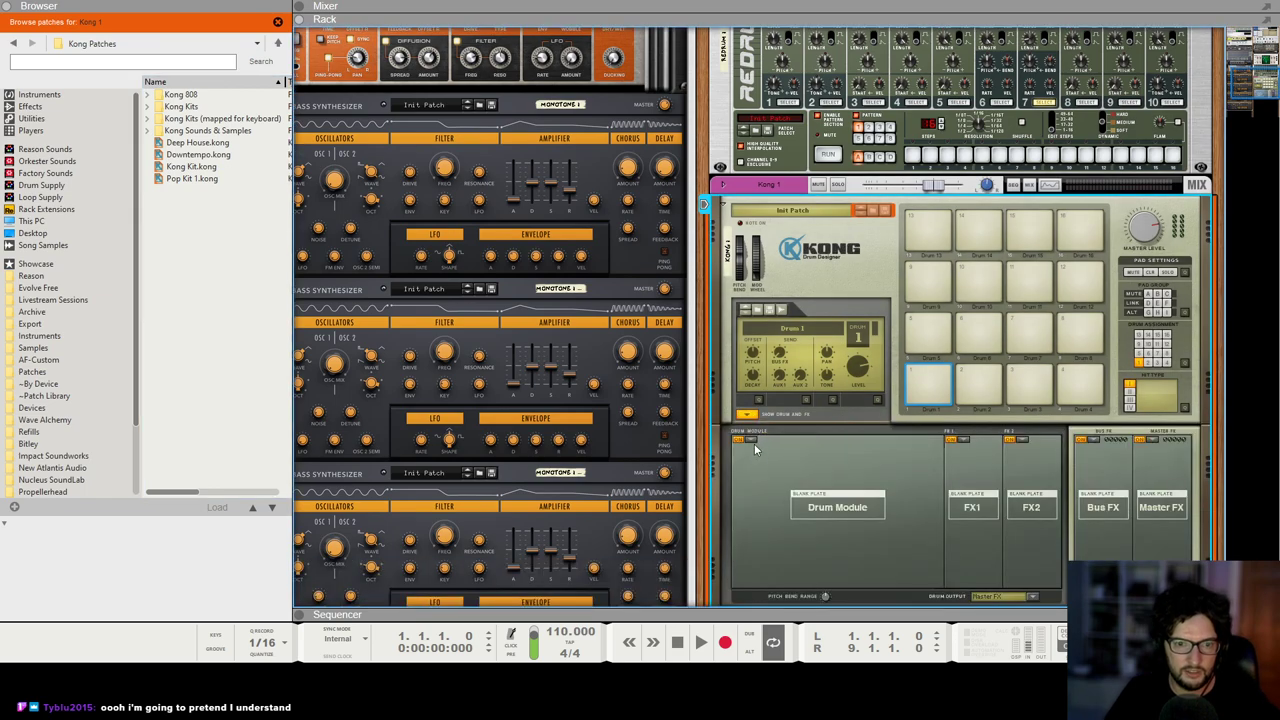
left_click(756, 450)
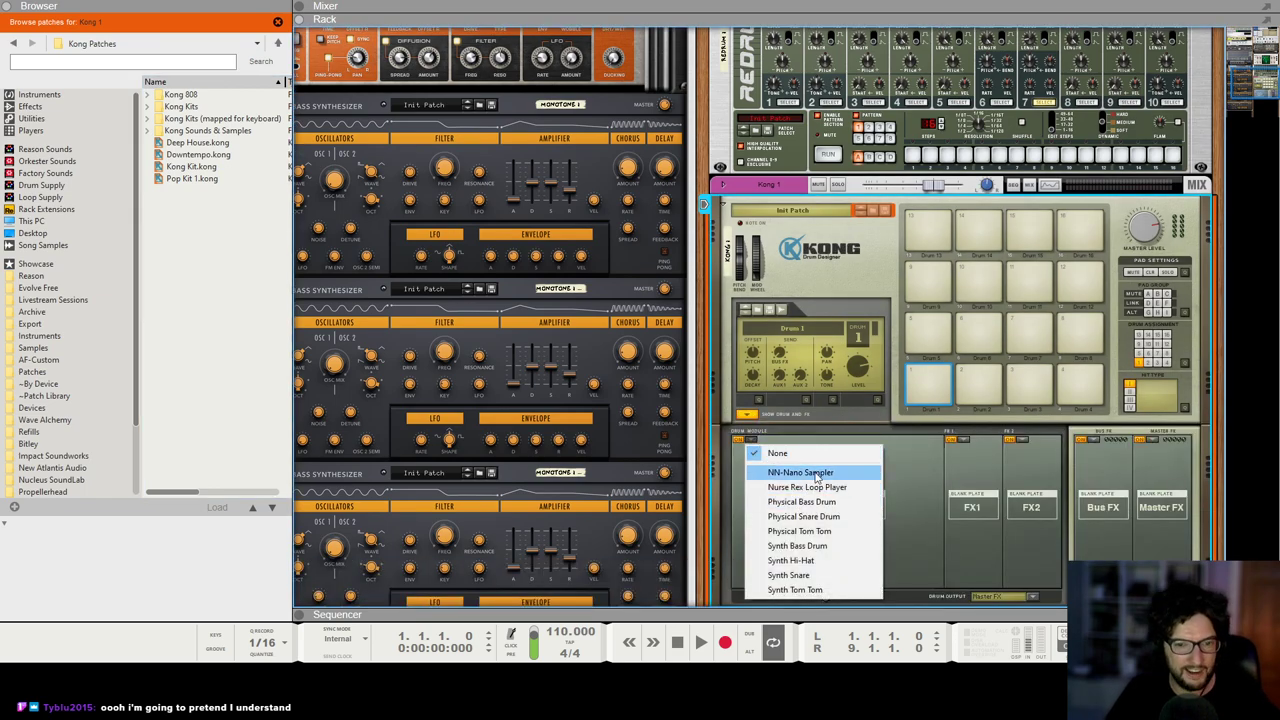
left_click(817, 473)
Step: Load the Reason Drum Supply percussion samples from Clk_dh_block.wav through Clk_dh_freshbell.wav into Kong's drum 1 NN-Nano sampler
left_click(810, 447)
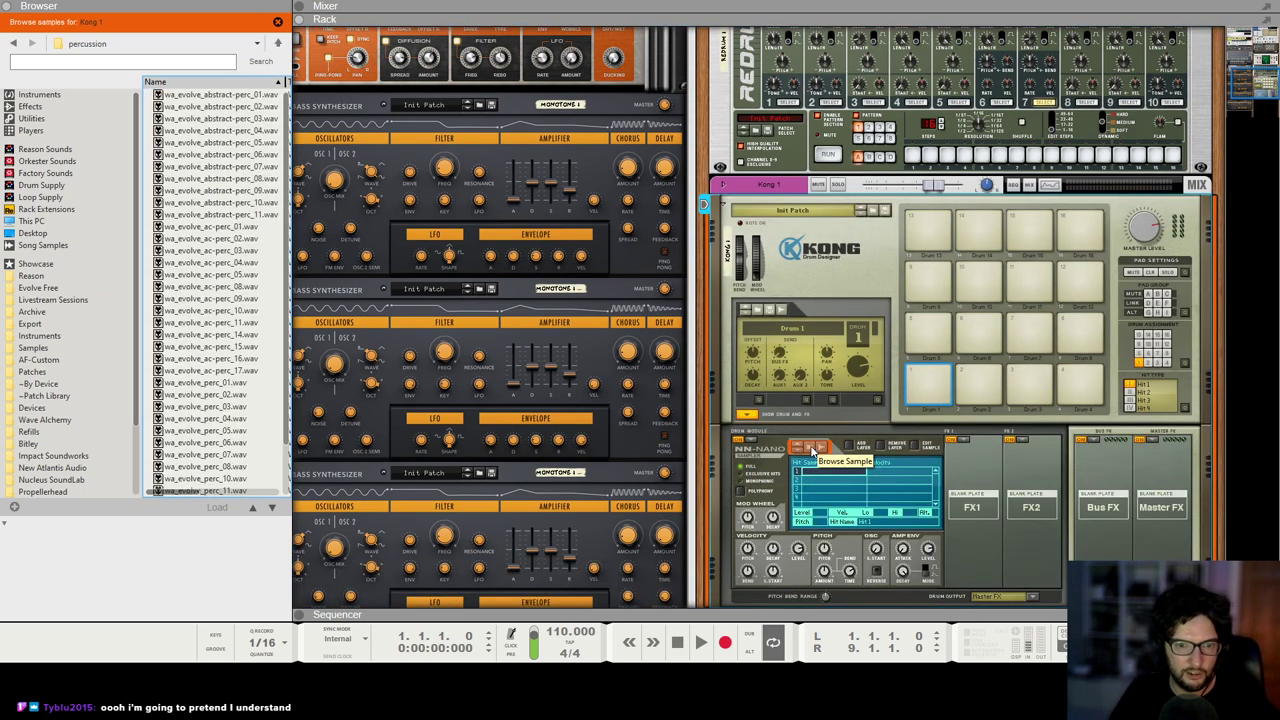
left_click(62, 187)
double_click(190, 191)
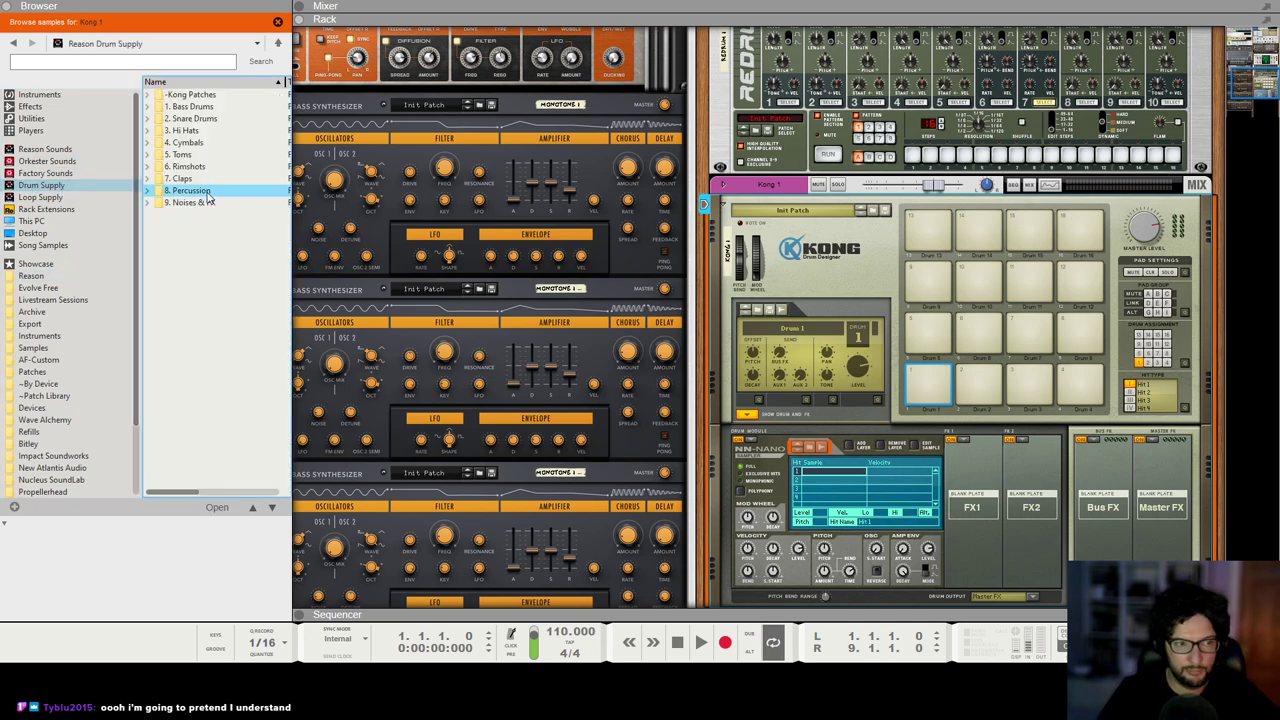
scroll(212, 312, "down", 6)
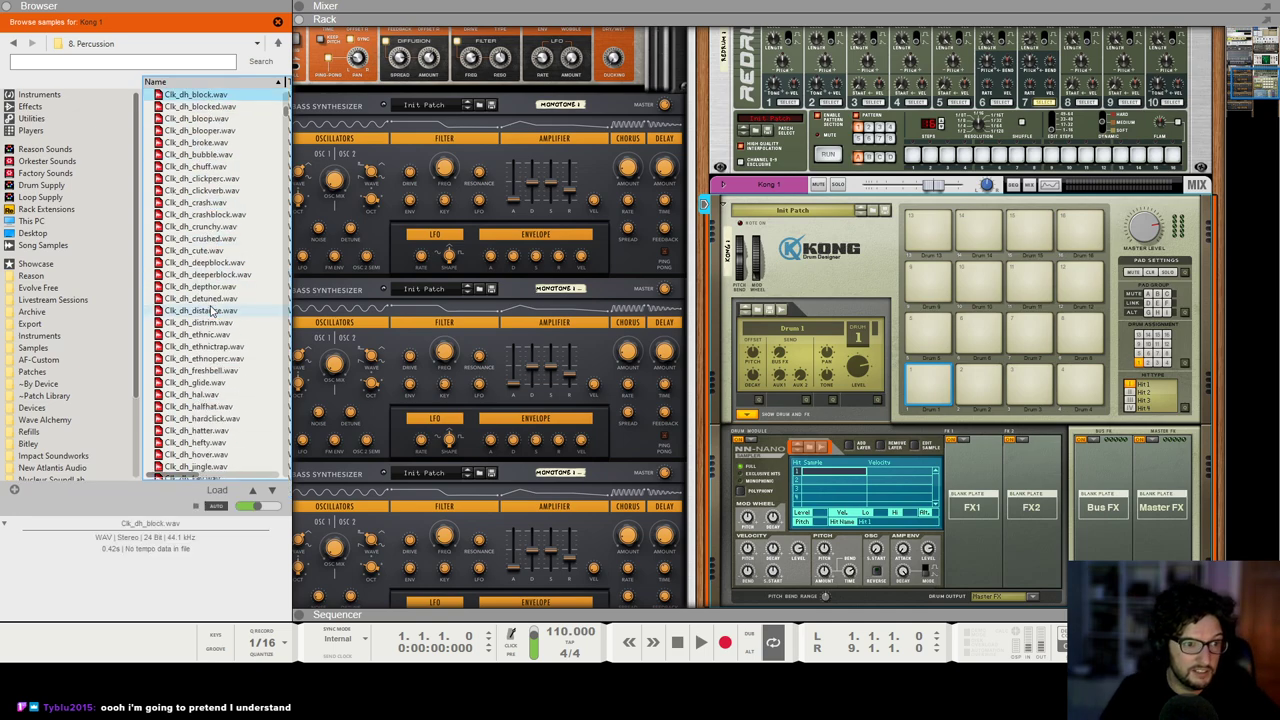
left_click(215, 150)
left_click(214, 180)
scroll(215, 185, "up", 2)
left_click(203, 168)
scroll(208, 250, "down", 3)
left_click(208, 334, "shift")
scroll(209, 324, "up", 4)
left_click_drag(210, 320, 797, 565)
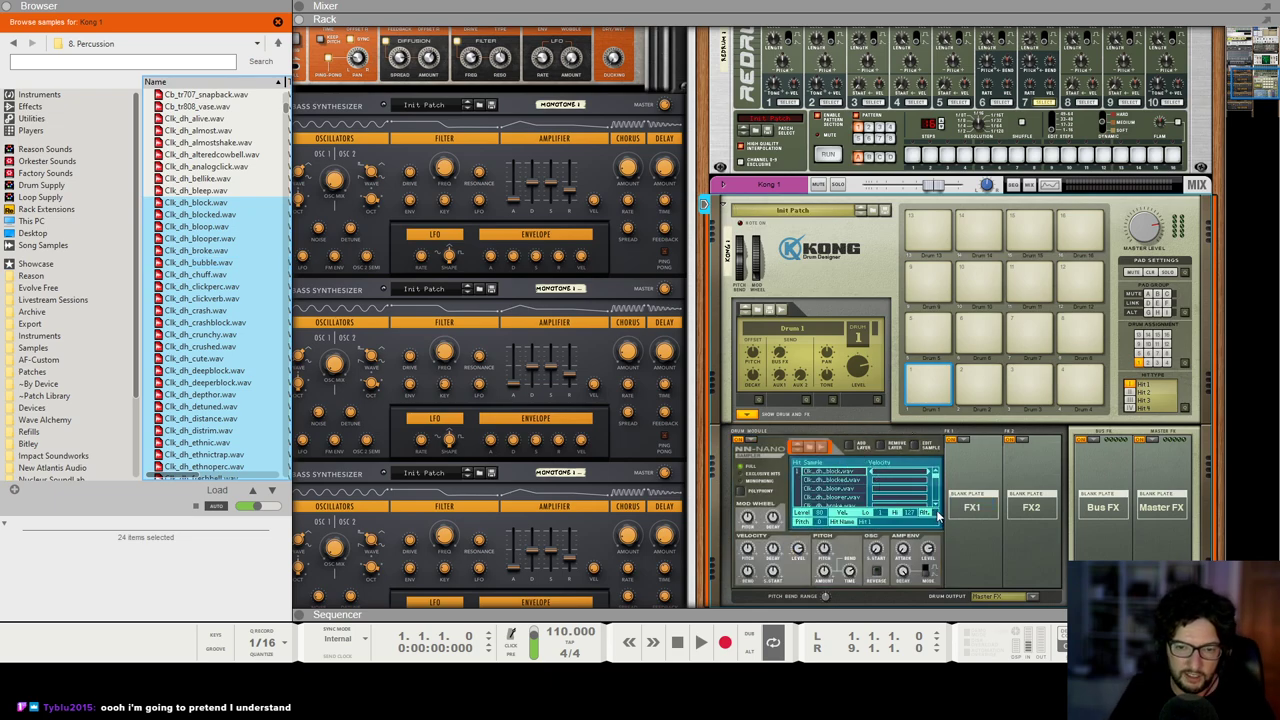
Step: Audition Kong's drum 1 and shorten the decay of the NN-Nano amp envelope
left_click(933, 390)
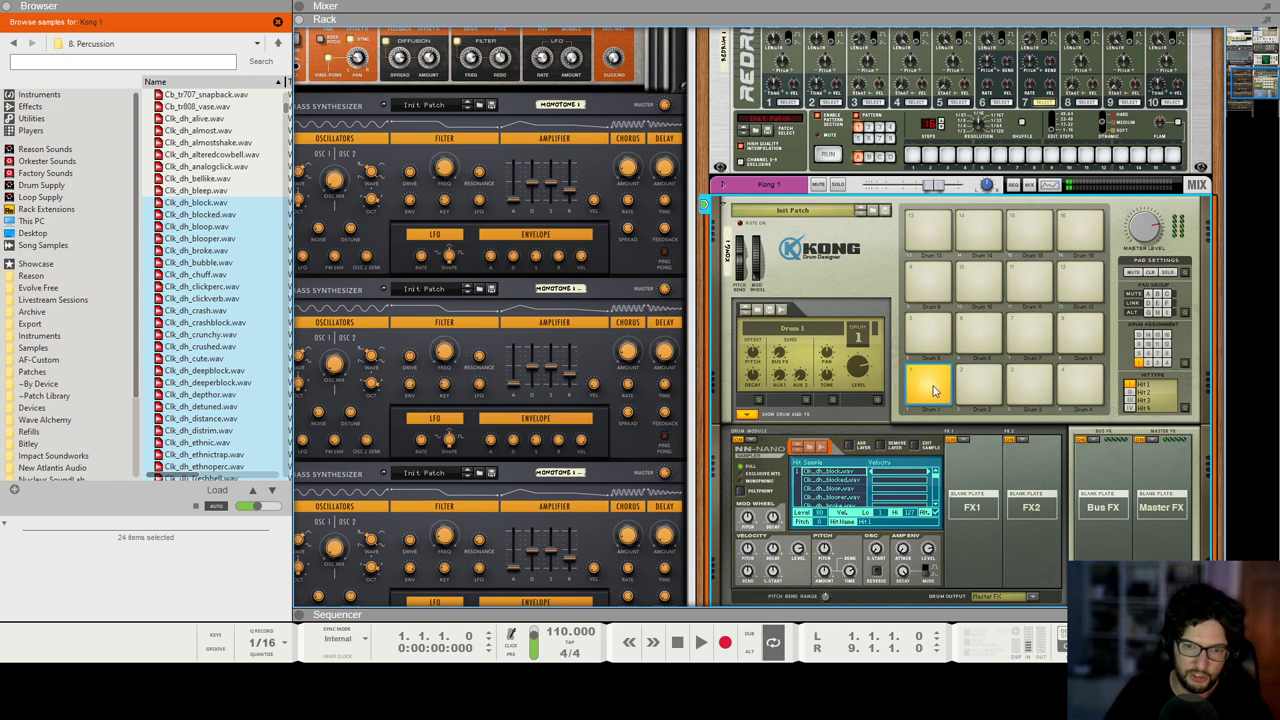
left_click(933, 390)
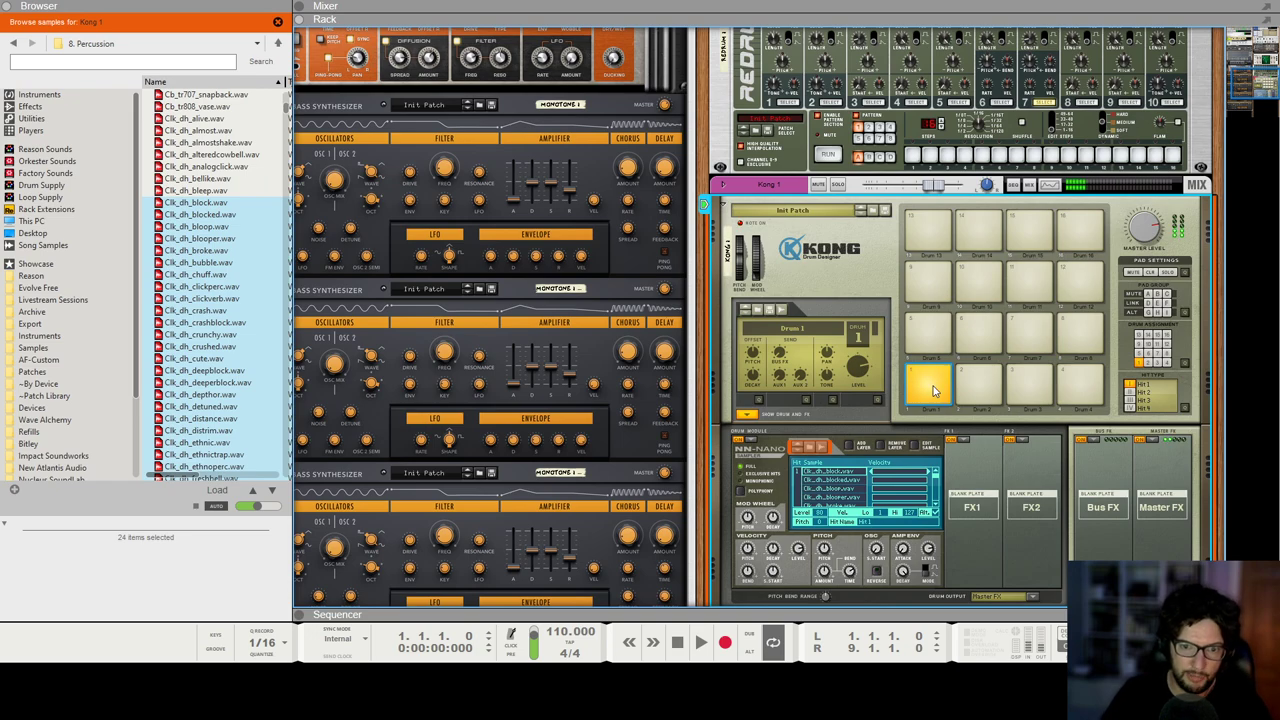
scroll(948, 382, "down", 2)
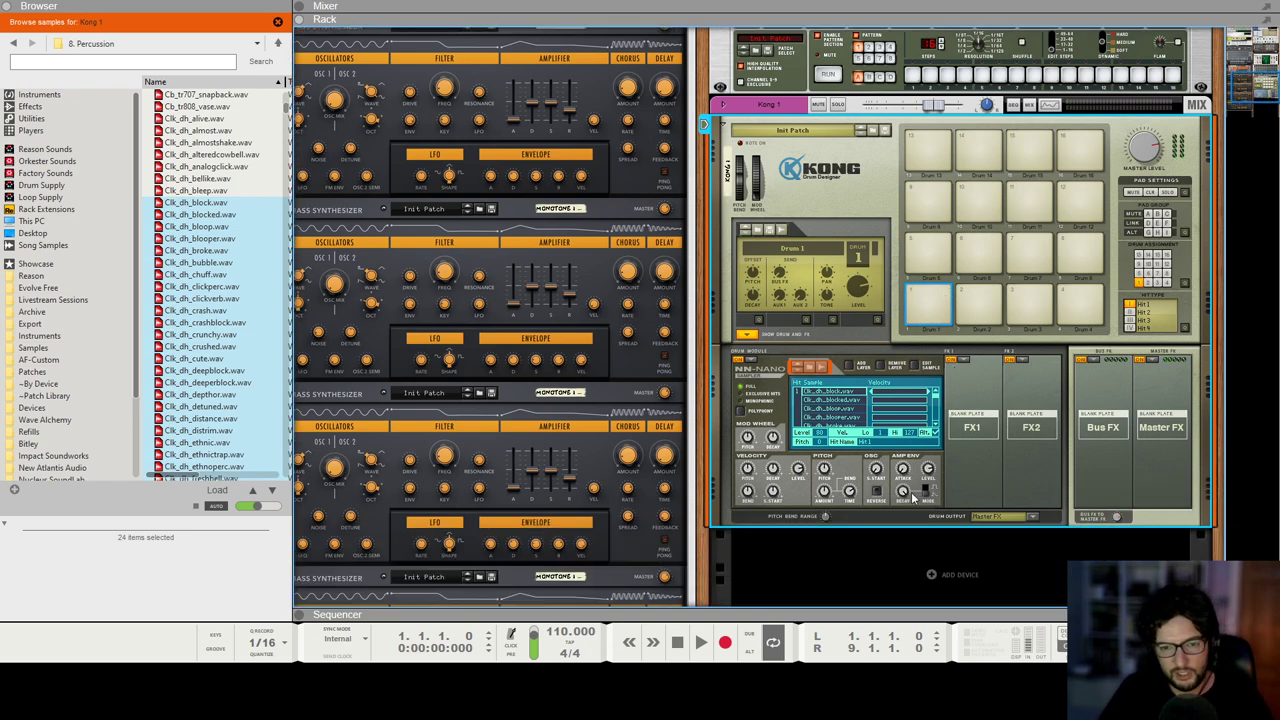
left_click_drag(903, 494, 919, 530)
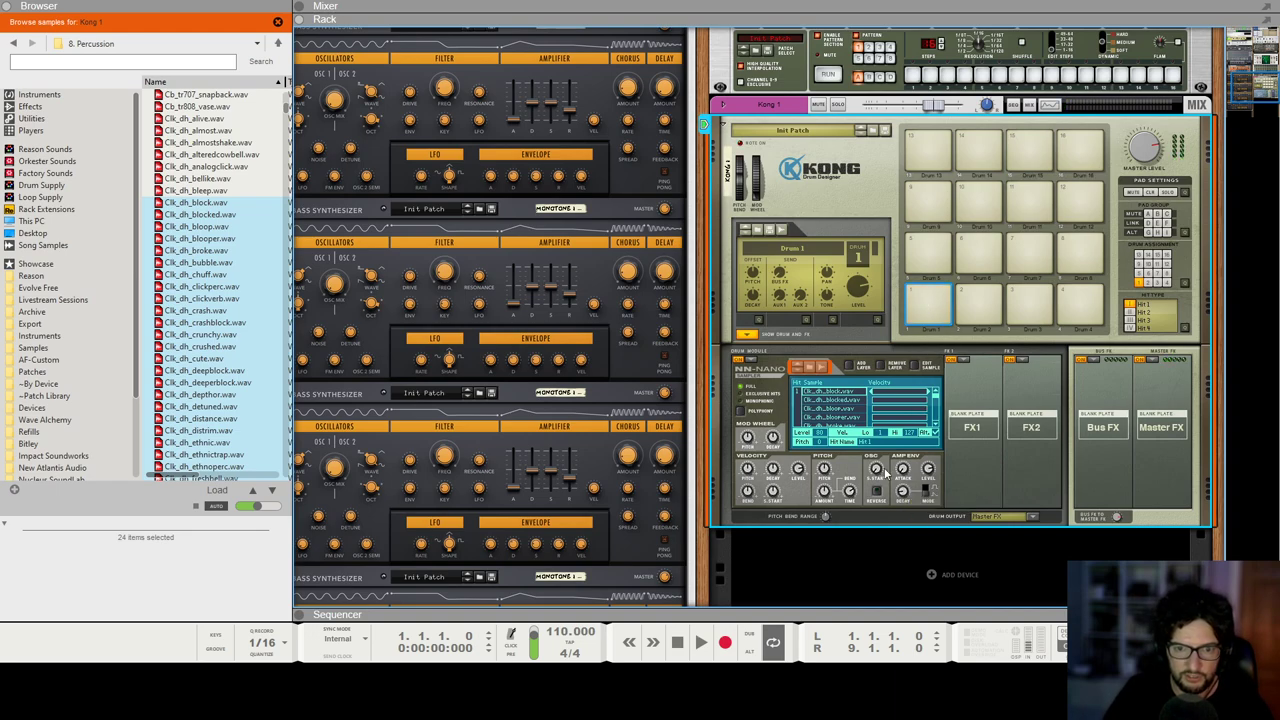
left_click(917, 298)
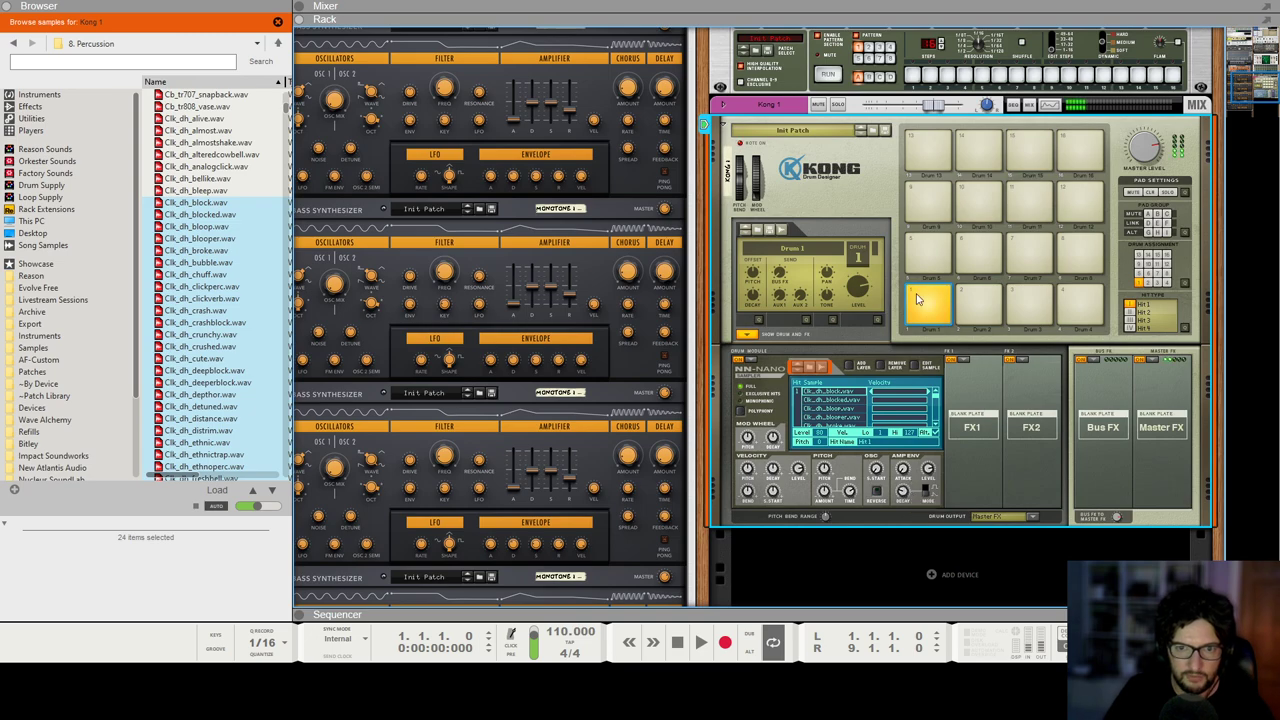
Step: Turn on the high-pass filter on Kong's mixer channel and audition drum 1 again
key("F5")
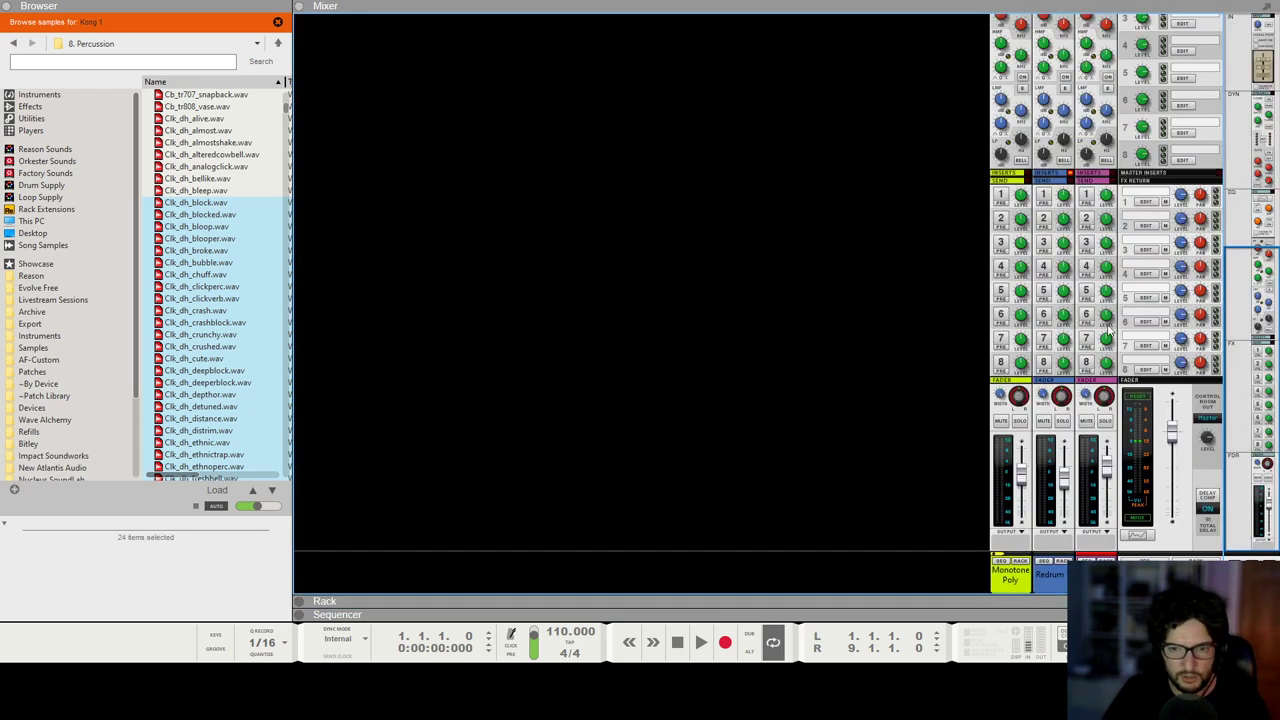
left_click(1089, 385)
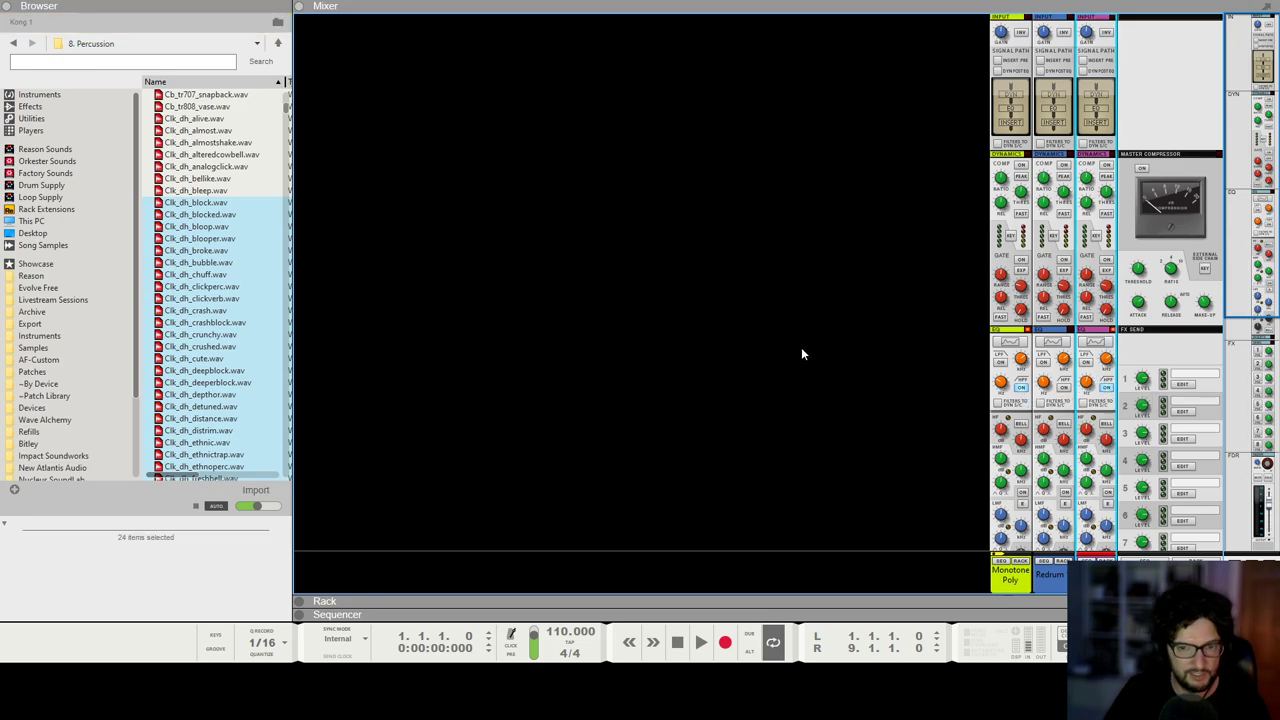
key("F6")
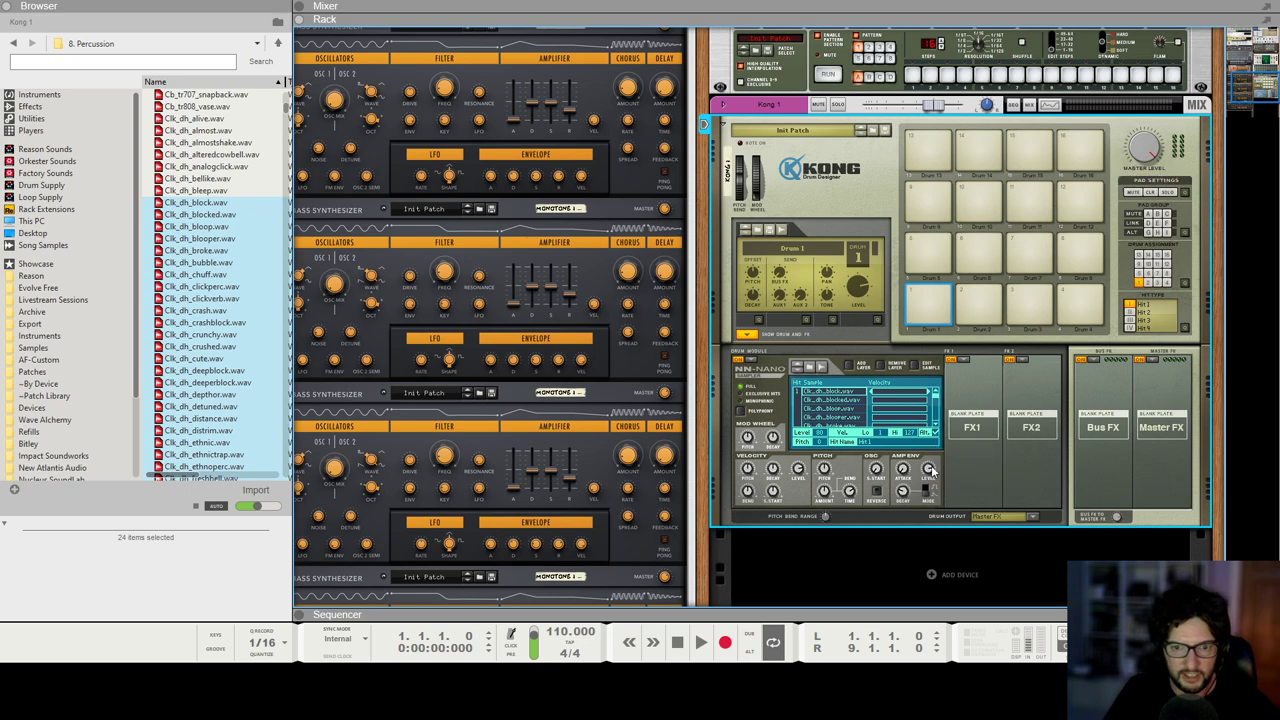
left_click(928, 311)
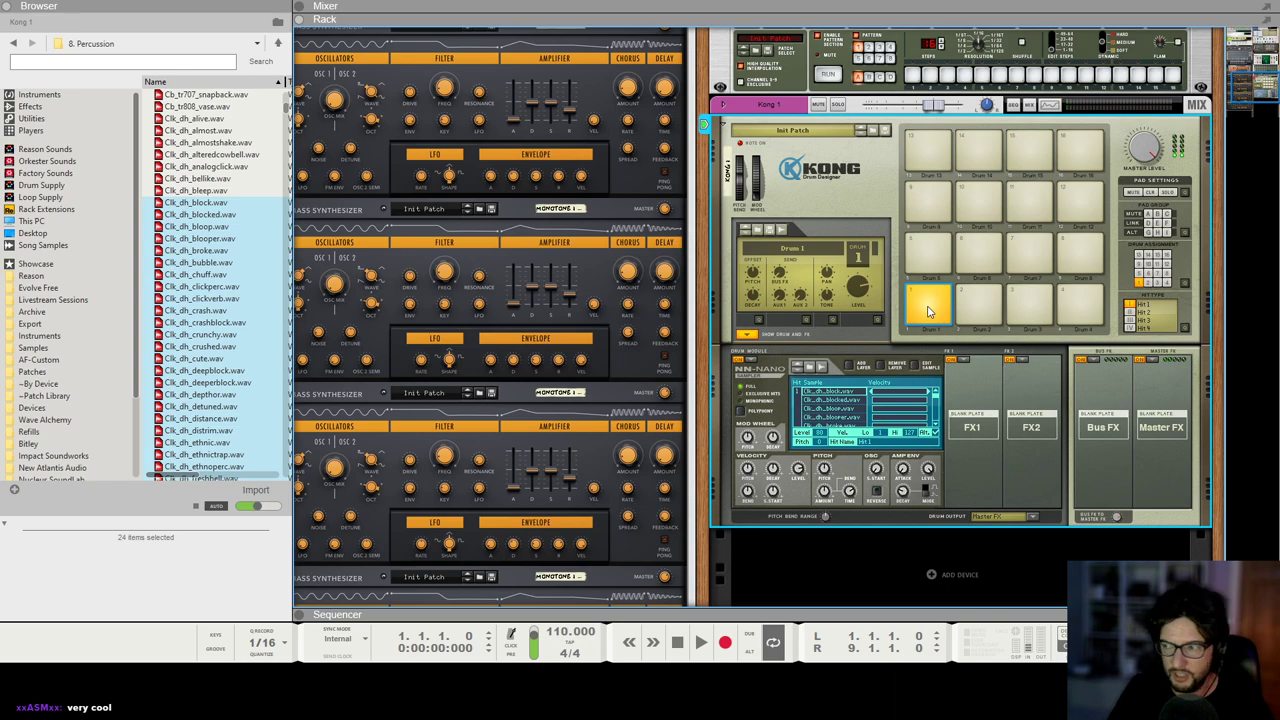
left_click(928, 311)
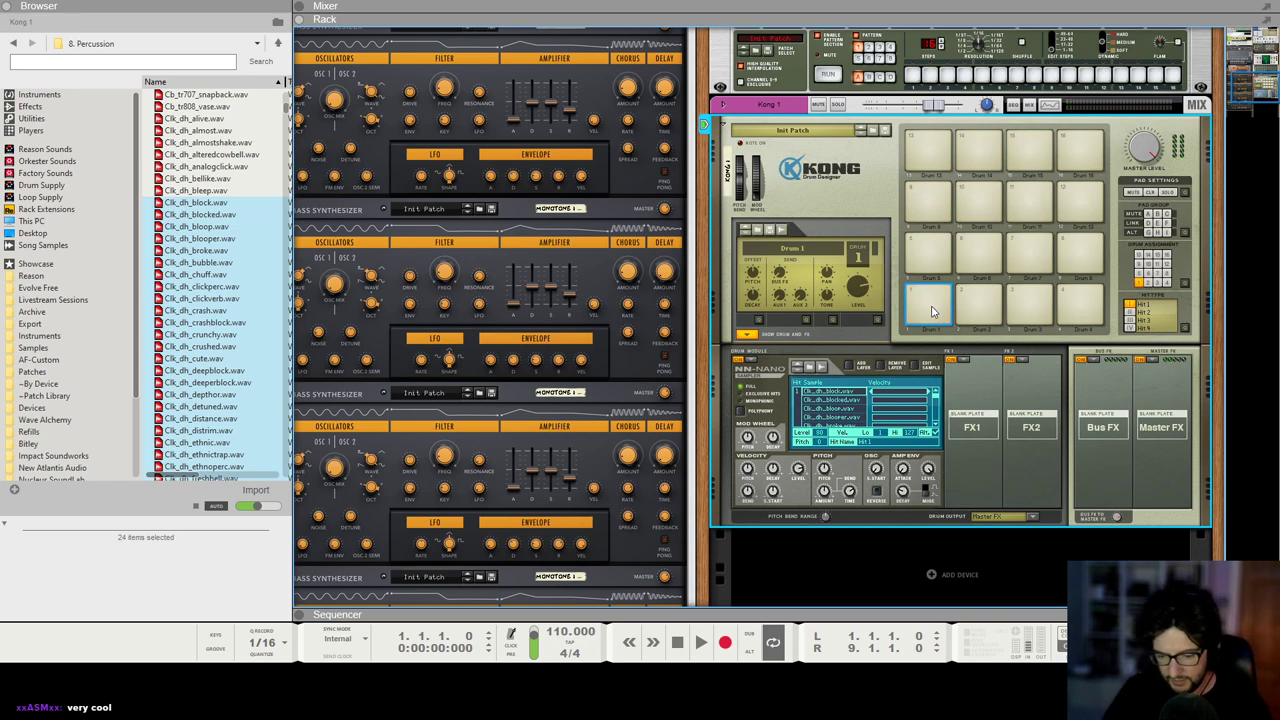
Step: Close the browser, draw a two-bar clip at the start of the Kong 1 track and open it for editing
key("F7")
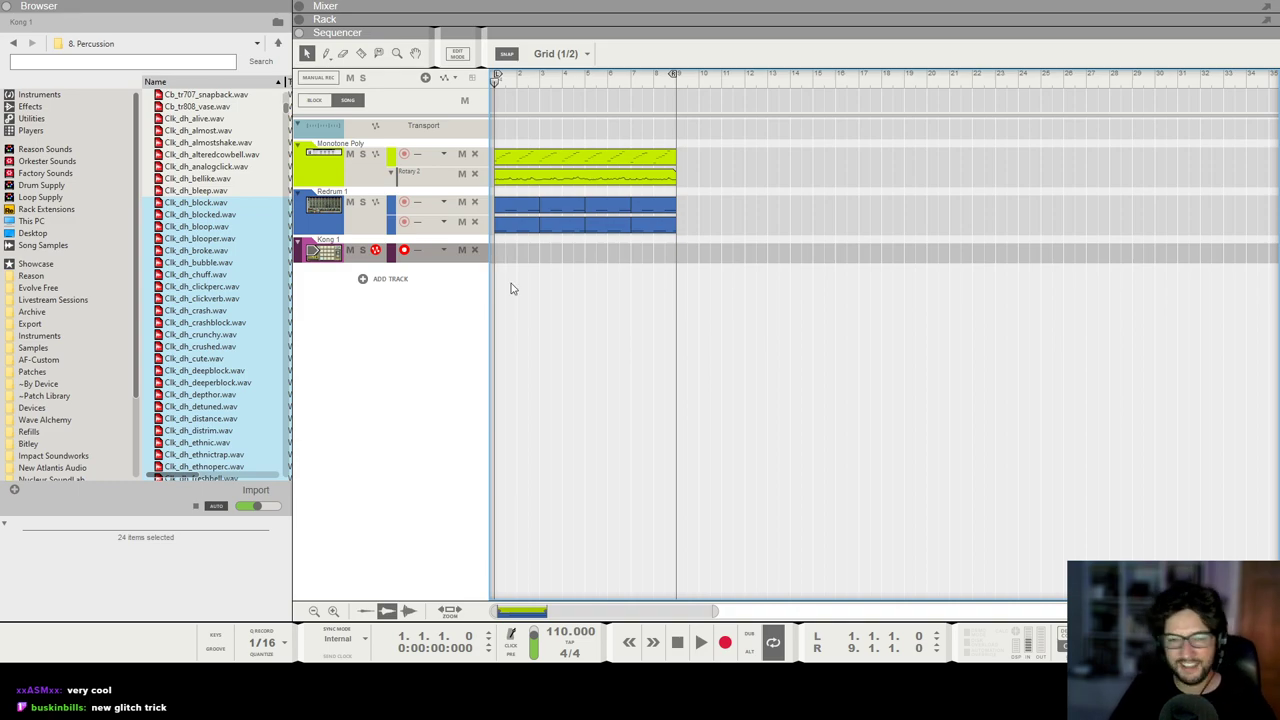
left_click(8, 6)
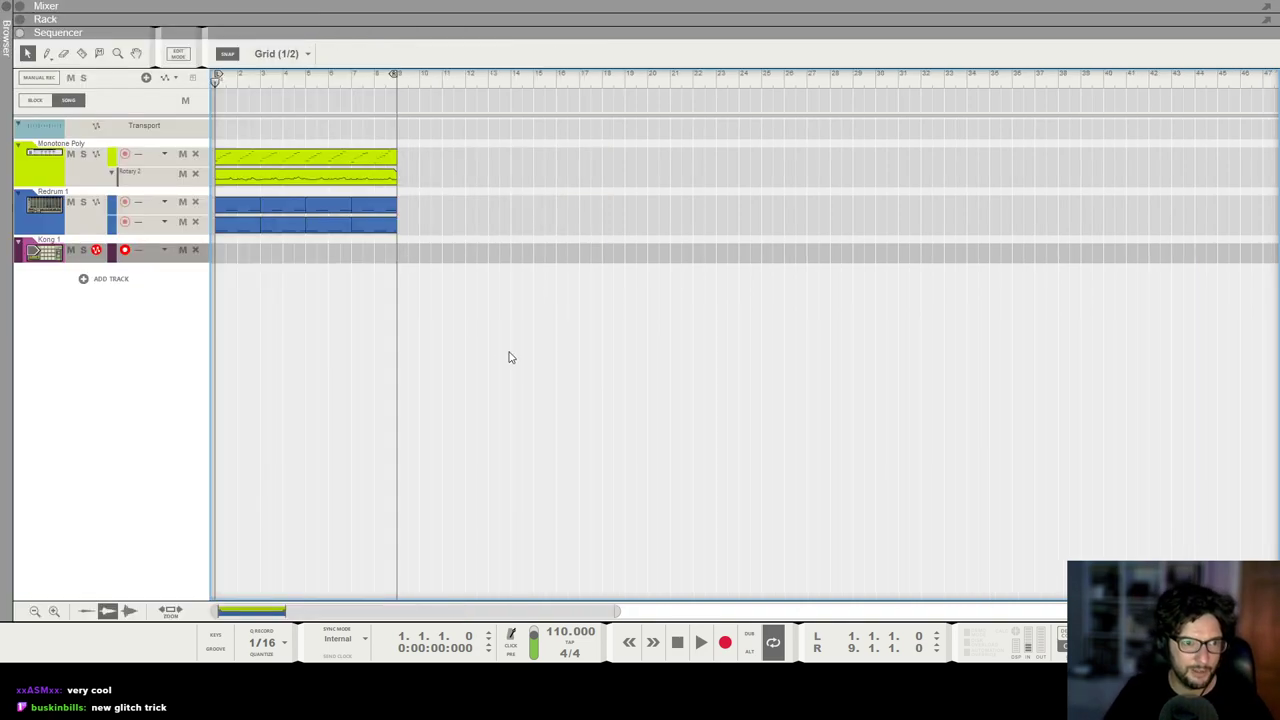
left_click_drag(216, 254, 260, 255)
double_click(243, 258)
Step: Enter three short consecutive Drum 1 notes at the start of the Kong clip and play them
scroll(566, 348, "up", 3)
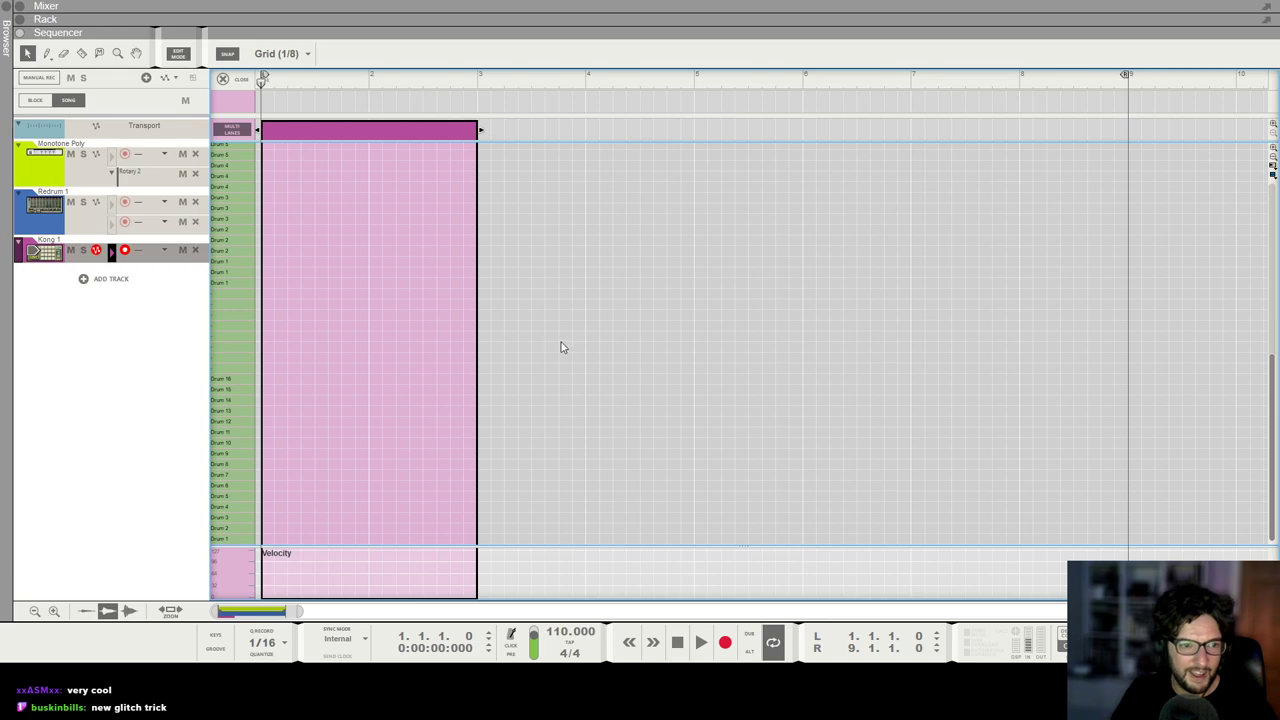
scroll(297, 508, "up", 3)
mouse_move(265, 538)
left_mouse_down()
mouse_move(310, 538)
mouse_move(266, 542)
left_mouse_up()
key("space")
key("space")
Step: Stretch the three Drum 1 notes to 1/16 length with Scale Tempo at half speed and play them from the start
key("F8")
left_click(1179, 557)
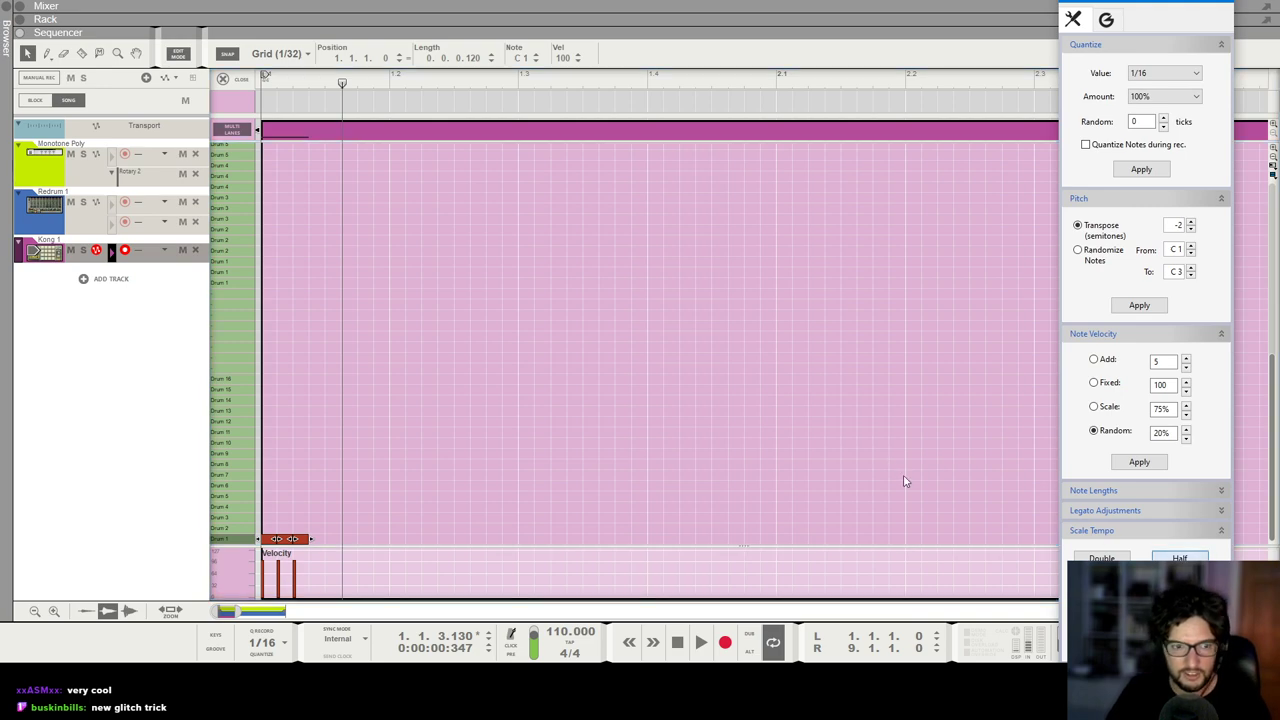
left_click(608, 392)
key("shift+Return")
key("space")
left_click_drag(410, 484, 126, 572)
key("ctrl+Return")
key("space")
key("shift+Return")
key("space")
left_click(508, 361)
key("space")
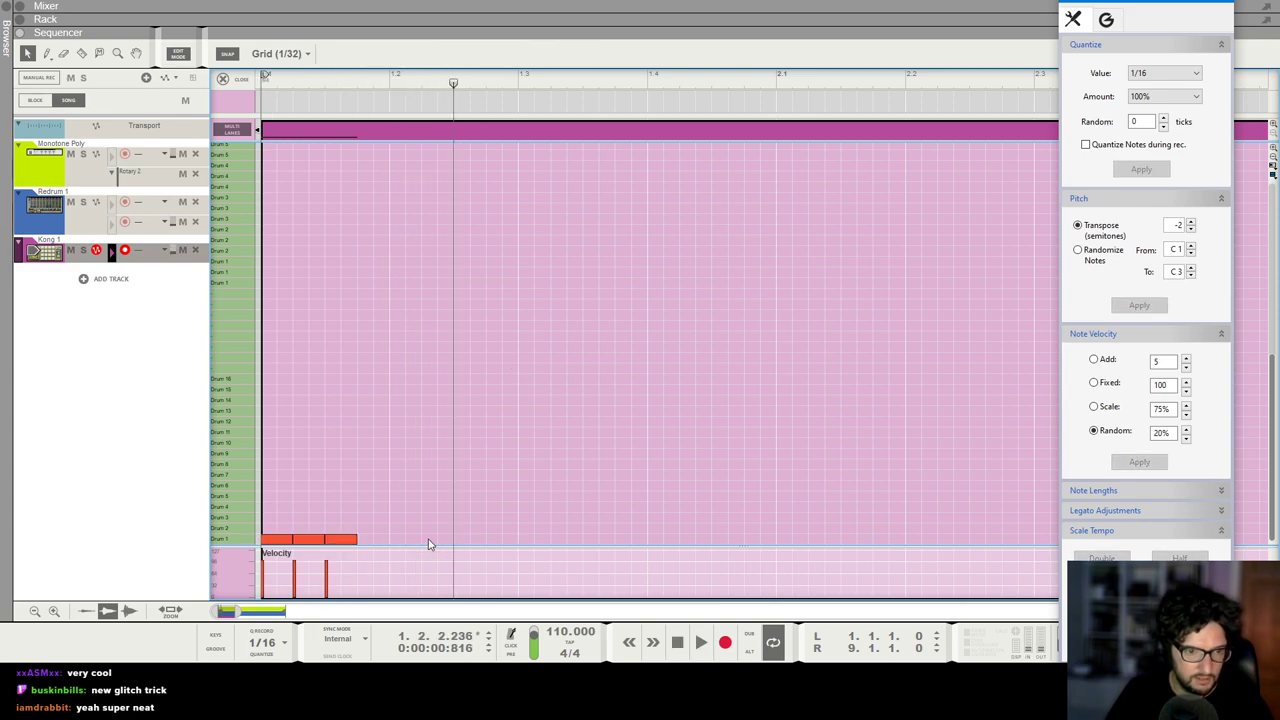
Step: Copy the three Drum 1 notes to position 1.2.2 in the Kong clip and play them from the start
left_click_drag(408, 510, 288, 552)
left_click(357, 84)
left_click(421, 85)
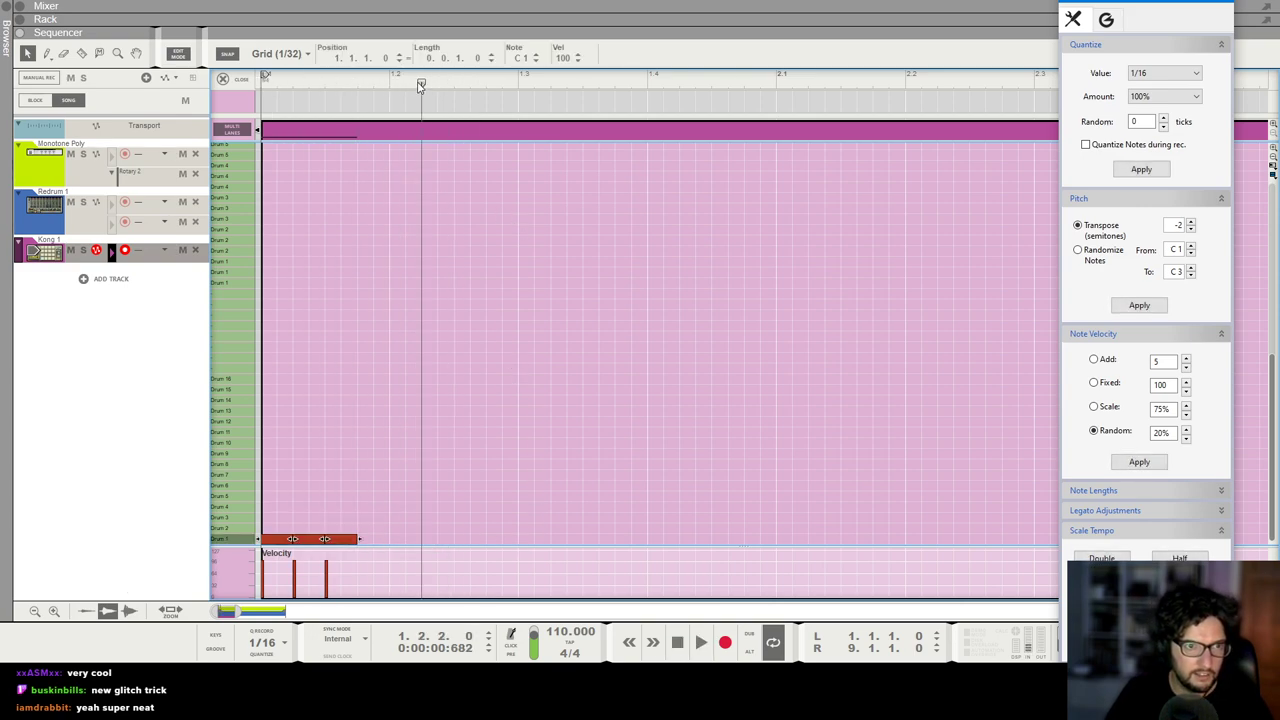
key("ctrl+v")
left_click_drag(421, 85, 197, 95)
key("space")
key("space")
Step: Copy both Drum 1 note groups to position 1.3.3 and play the resulting pattern
left_click_drag(557, 491, 386, 569)
left_click_drag(626, 460, 258, 548)
key("ctrl+c")
left_click(584, 86)
key("ctrl+v")
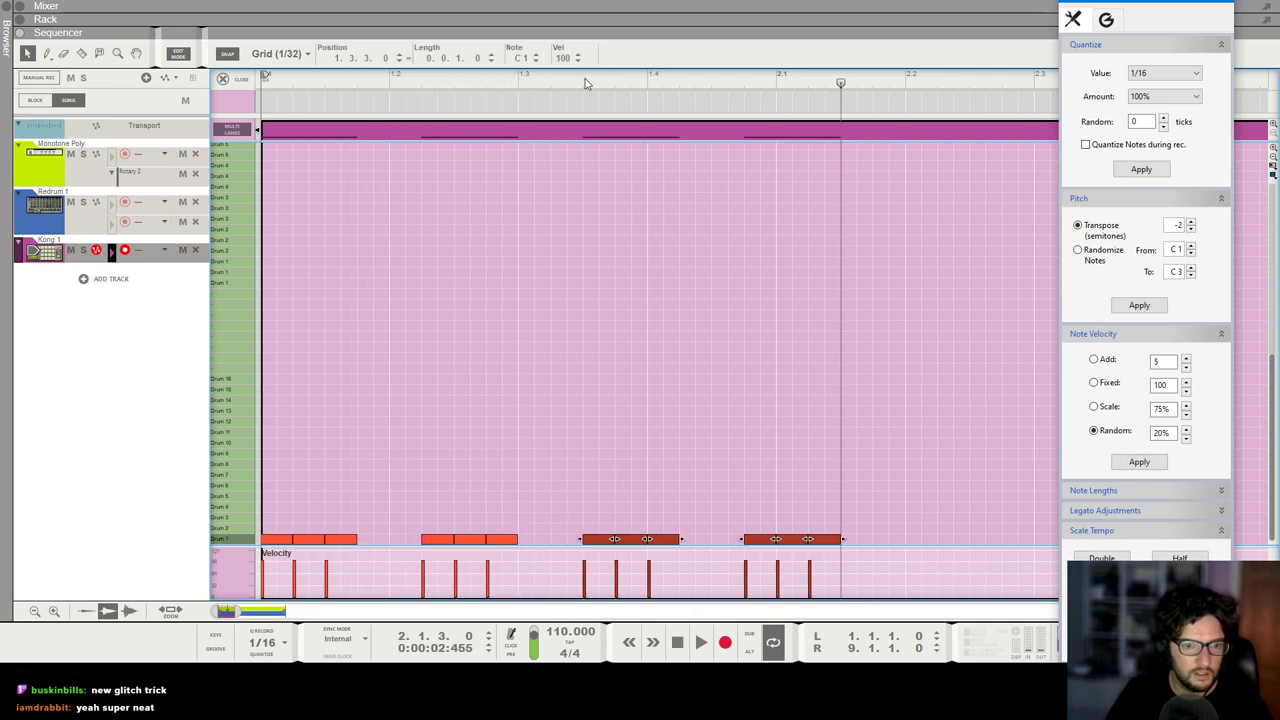
key("space")
scroll(756, 366, "down", 2)
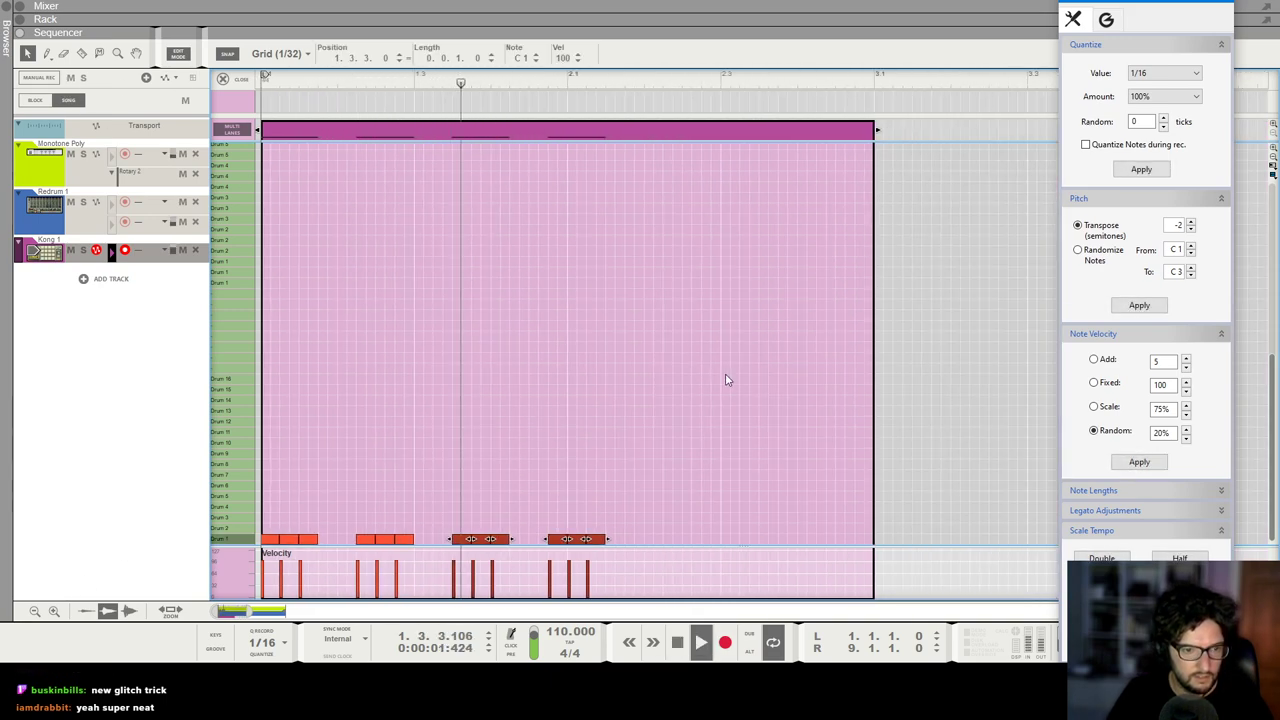
key("space")
Step: Copy all four Drum 1 note groups to position 2.2.1 and remove the pasted notes that fall beyond bar 3
left_click_drag(665, 470, 262, 550)
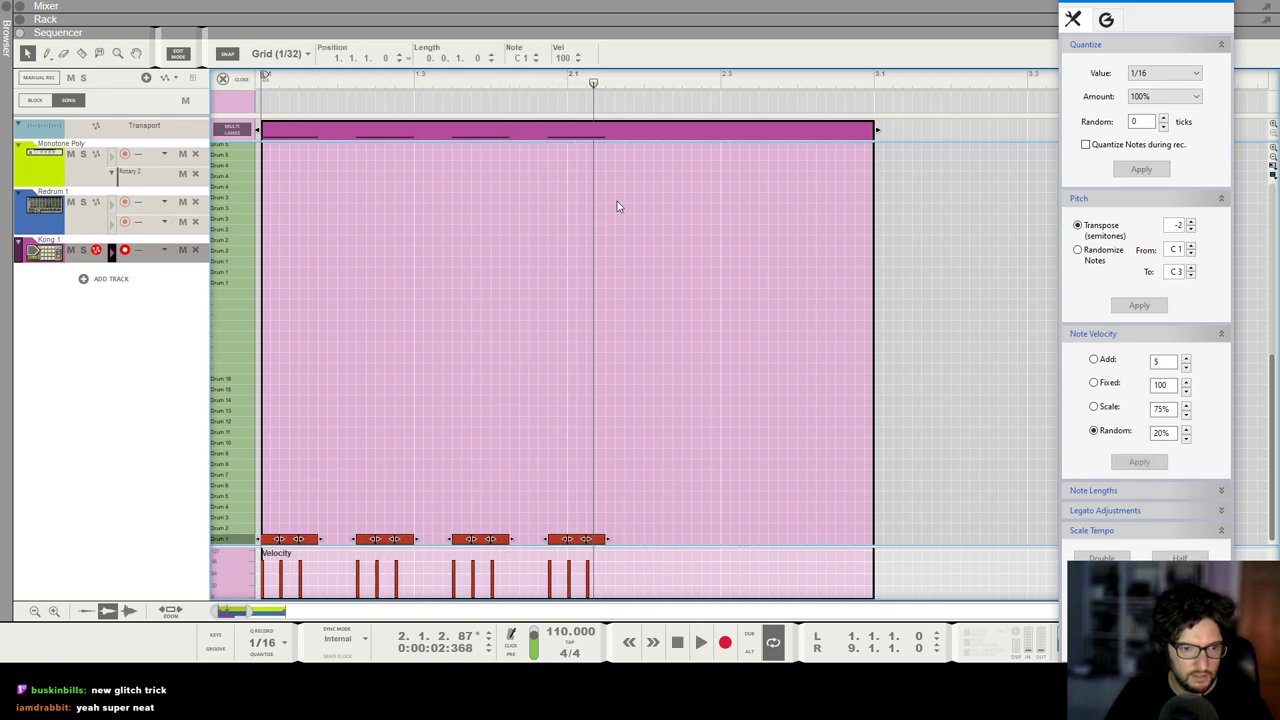
key("ctrl+c")
left_click(646, 82)
key("ctrl+v")
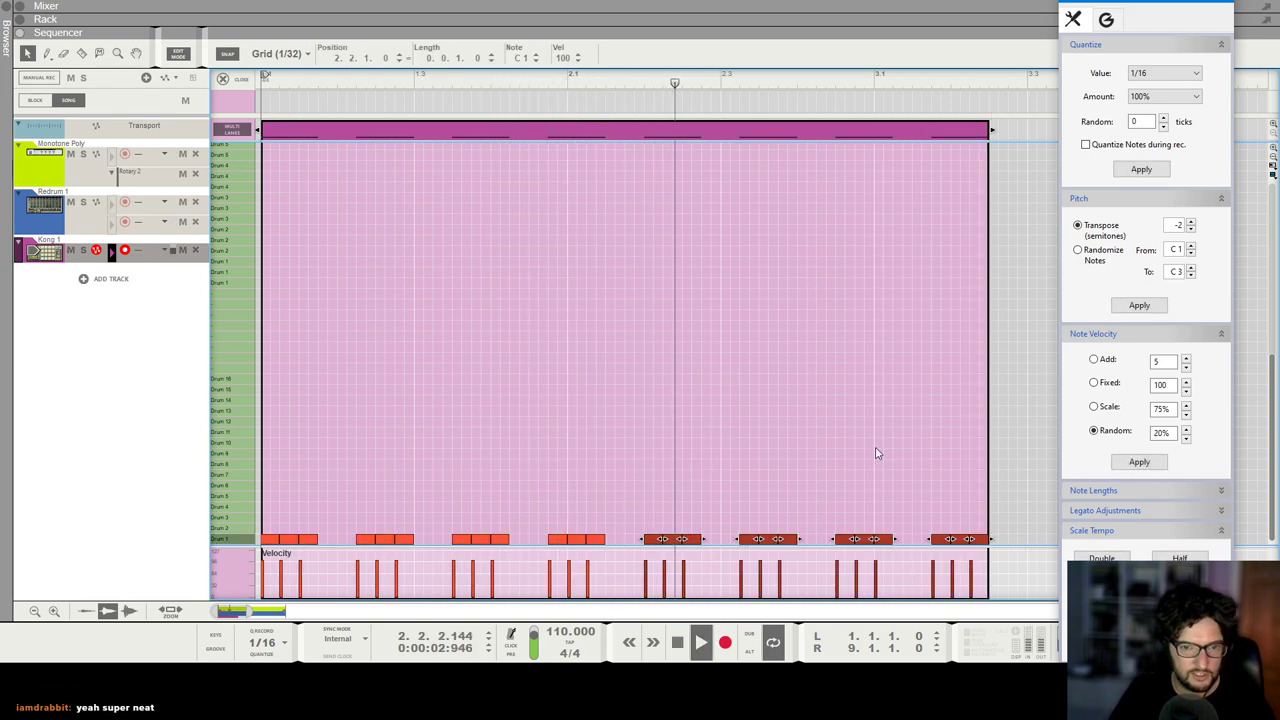
left_click_drag(882, 514, 1023, 613)
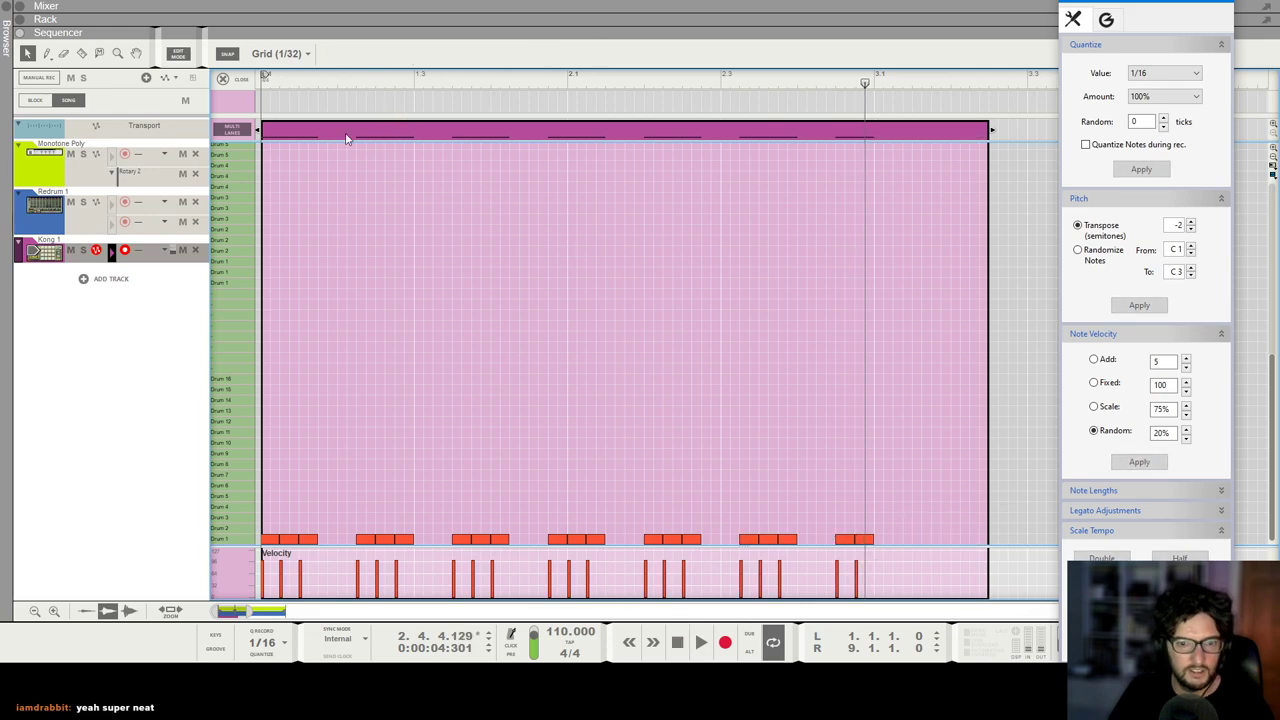
Step: Leave note editing, trim the Kong clip to two bars, repeat it up to bar 9 and close the tool window
key("ctrl+e")
left_click_drag(266, 252, 256, 252)
key("shift+Return")
key("shift+Return")
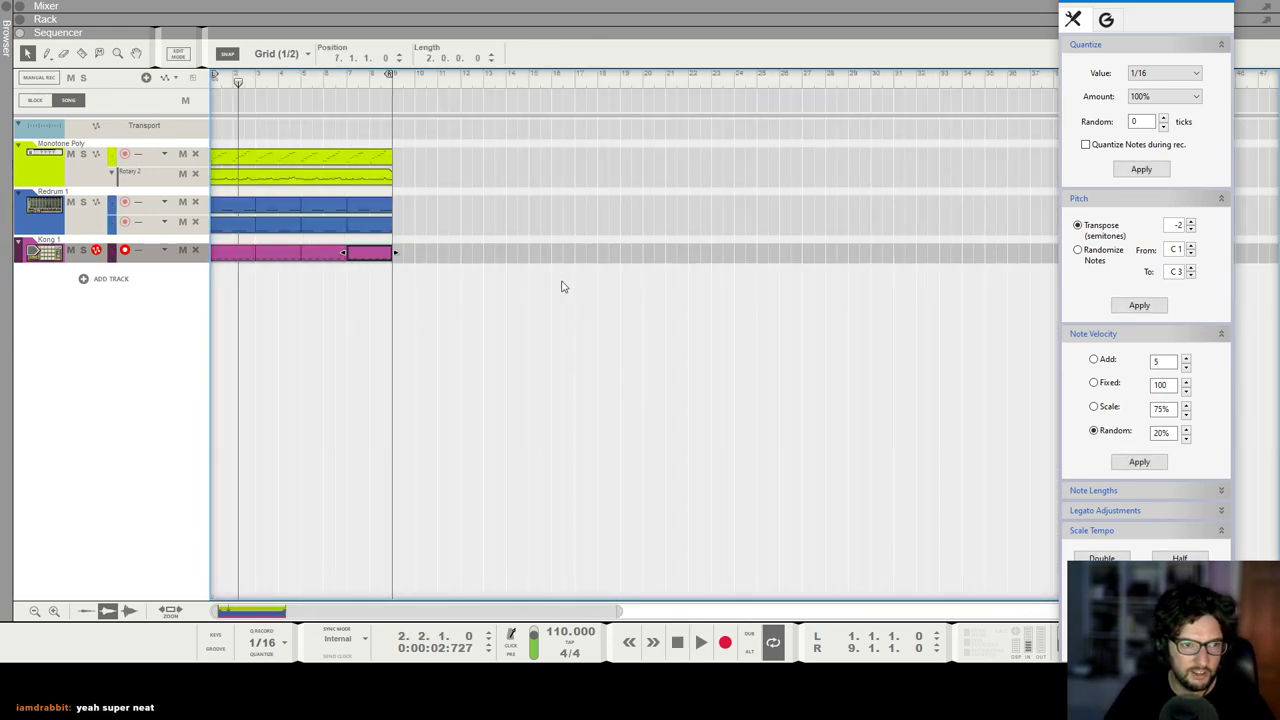
left_click(1225, 2)
left_click(923, 275)
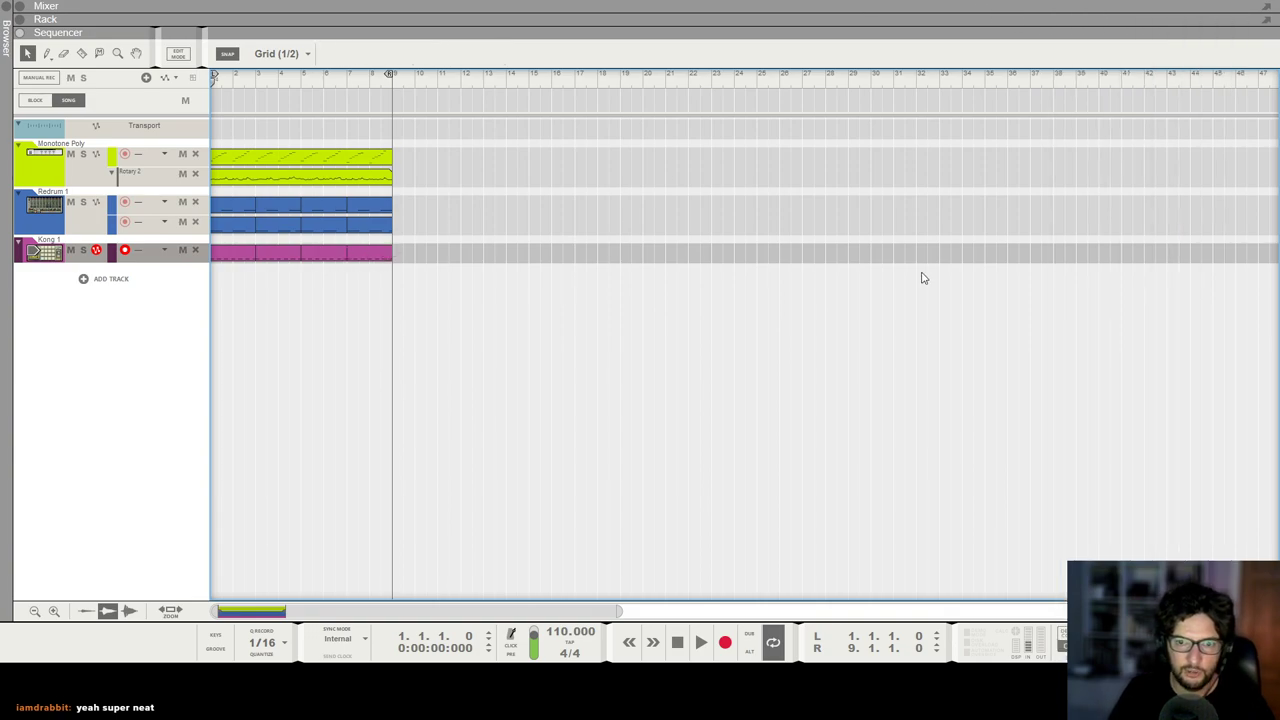
Step: Play the track in the mixer and lower the Kong channel's level slightly
key("F5")
scroll(1097, 454, "down", 4)
key("space")
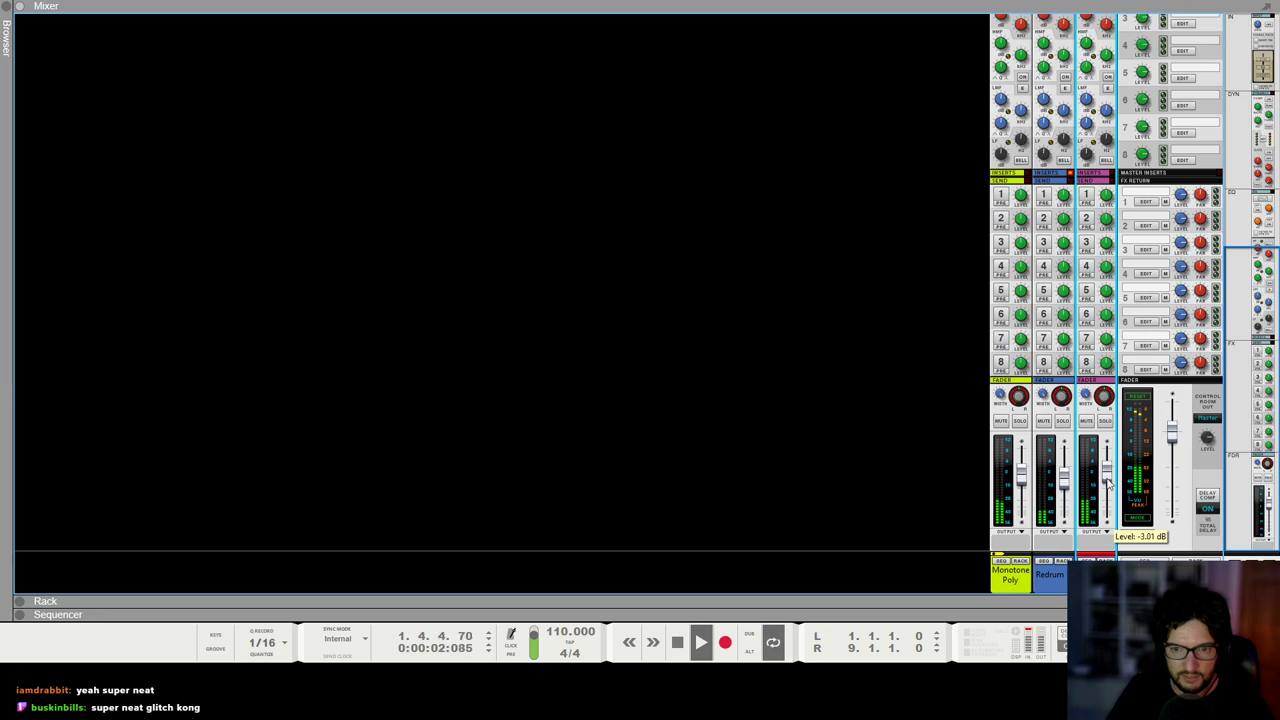
left_click_drag(1110, 483, 1109, 487)
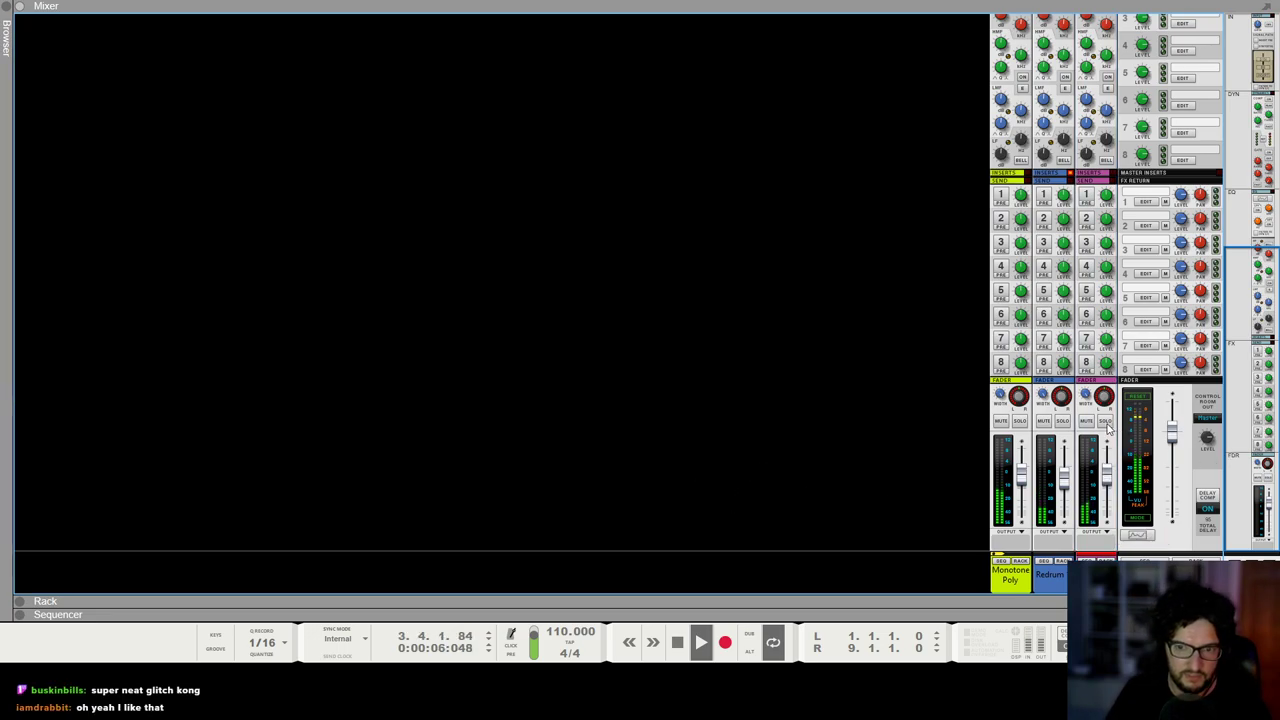
scroll(1090, 300, "up", 5)
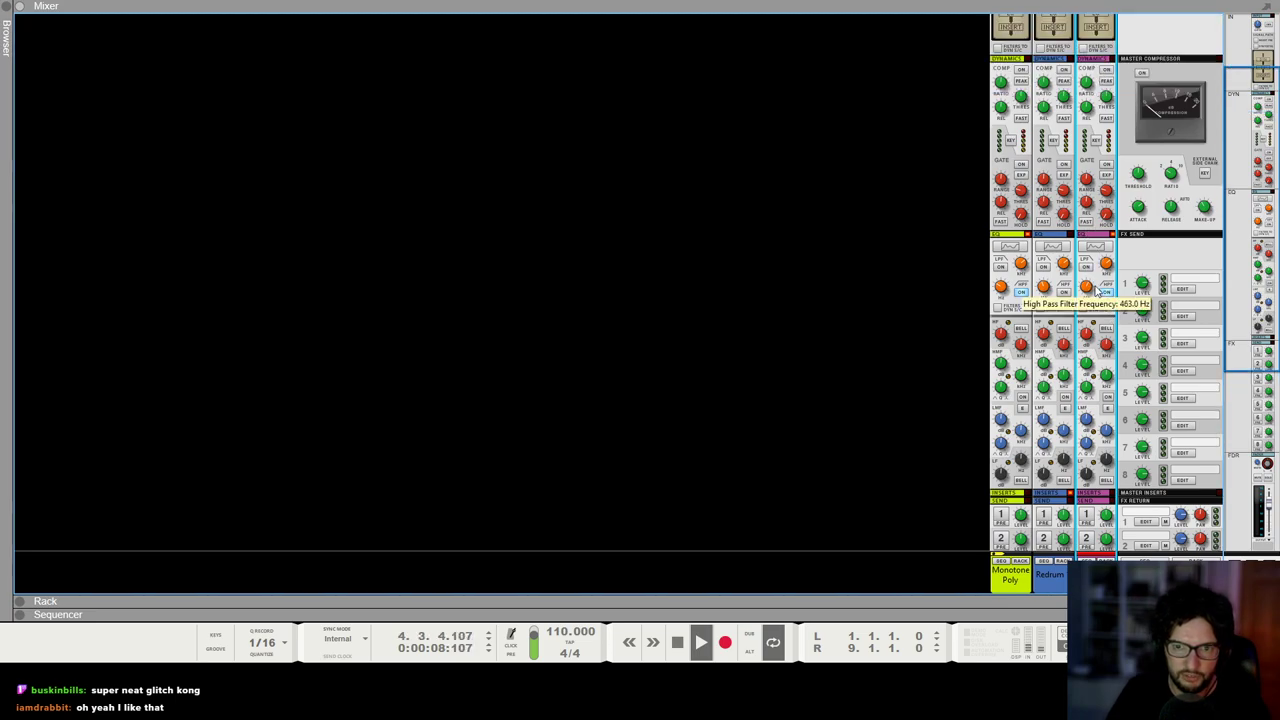
key("space")
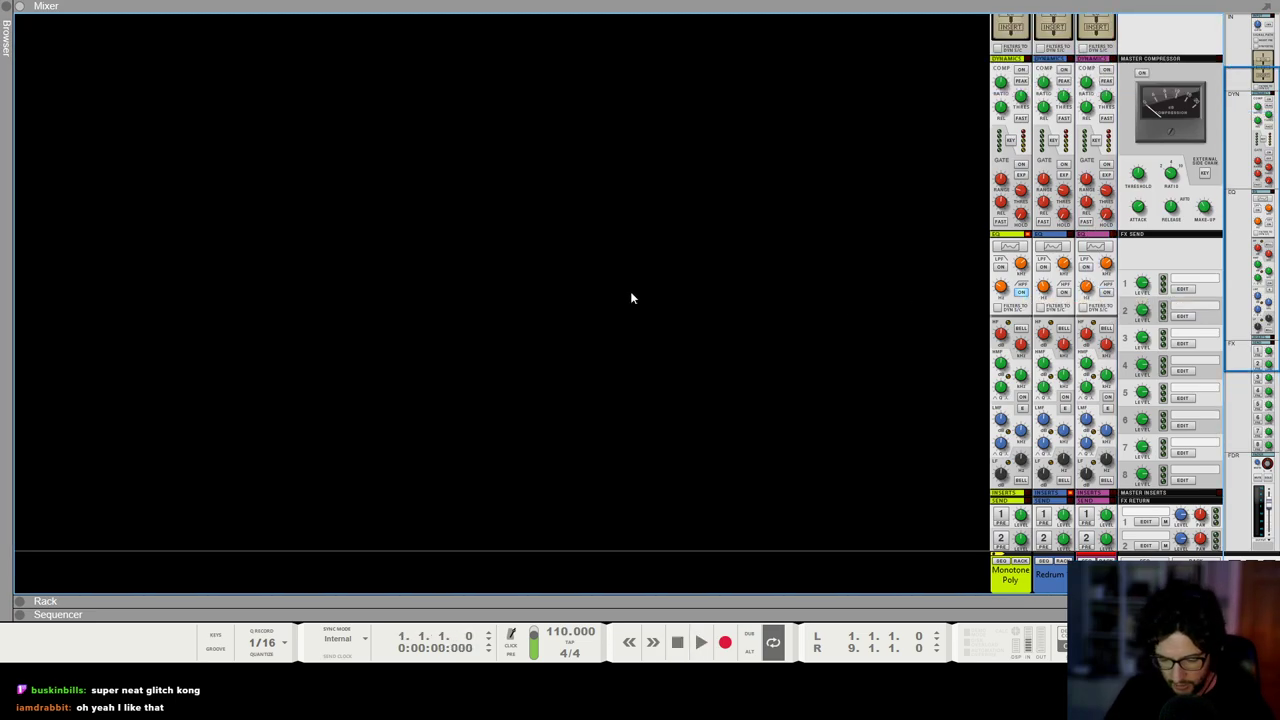
Step: Unfold the Kong 1 mix channel in the rack, show its insert effects and add iZotope's Stutter Edit 2 there
key("F6")
scroll(645, 286, "down", 1)
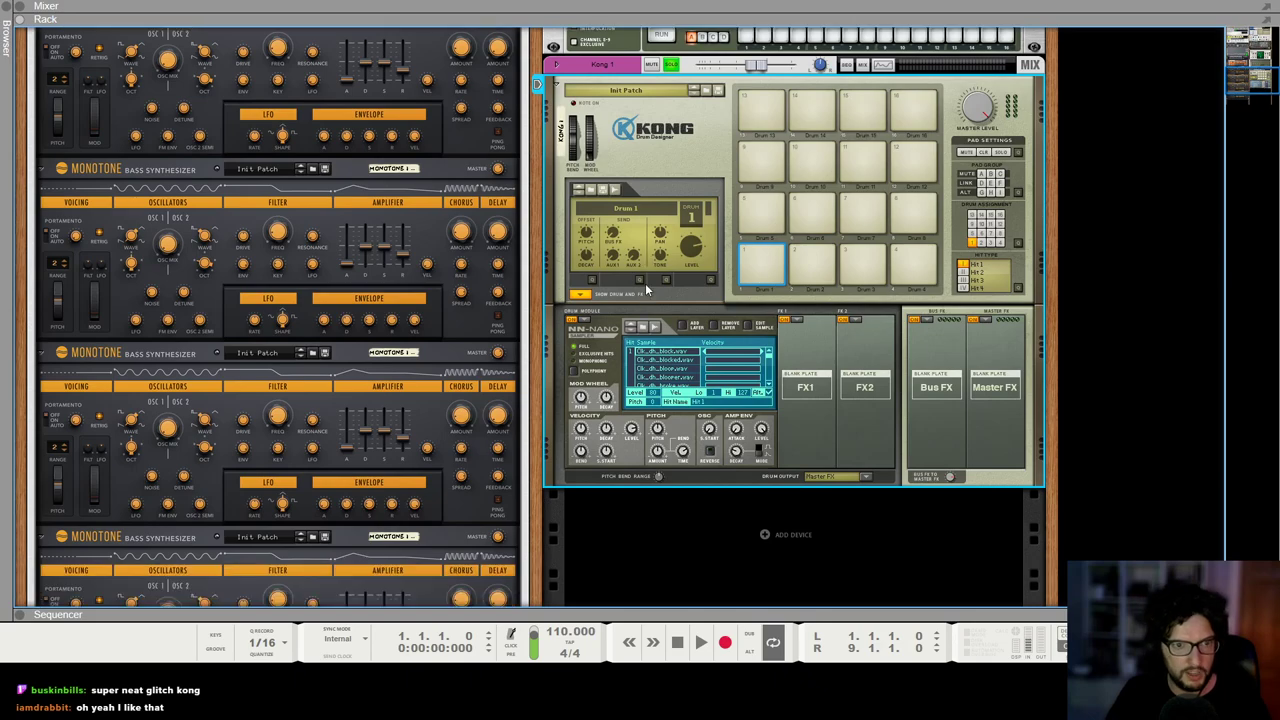
scroll(645, 286, "up", 3)
left_click(558, 188)
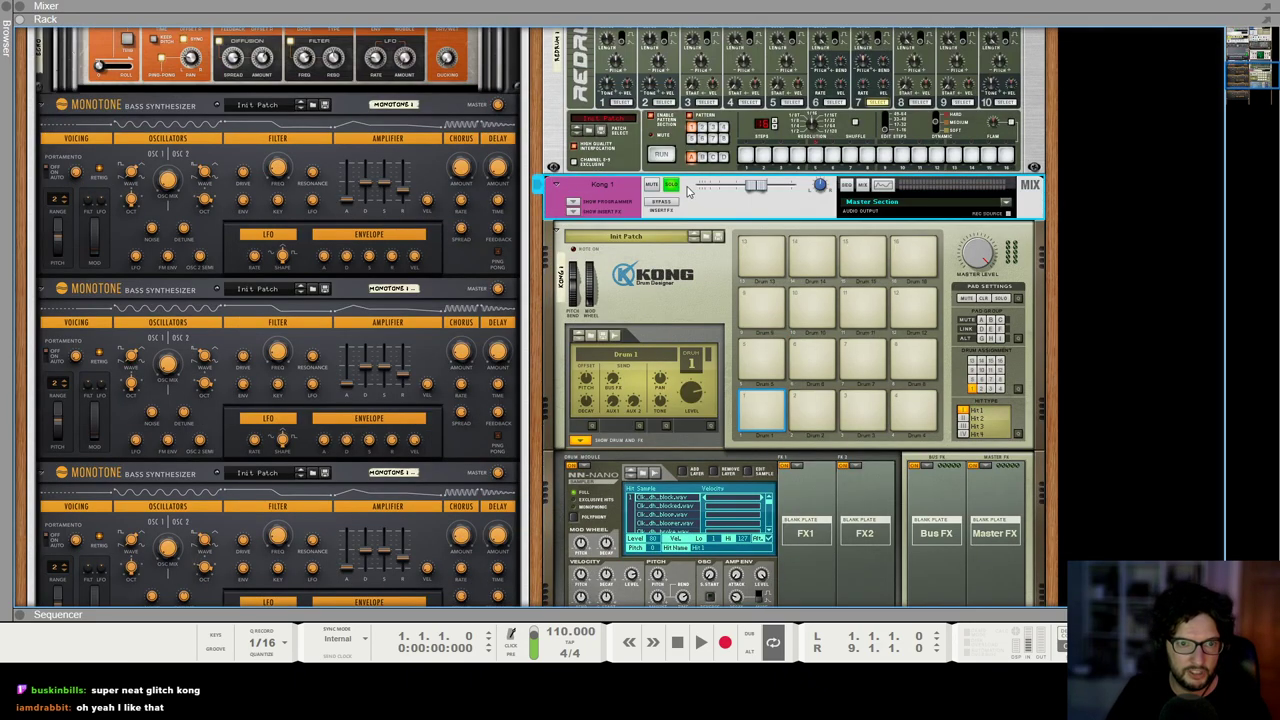
left_click(595, 212)
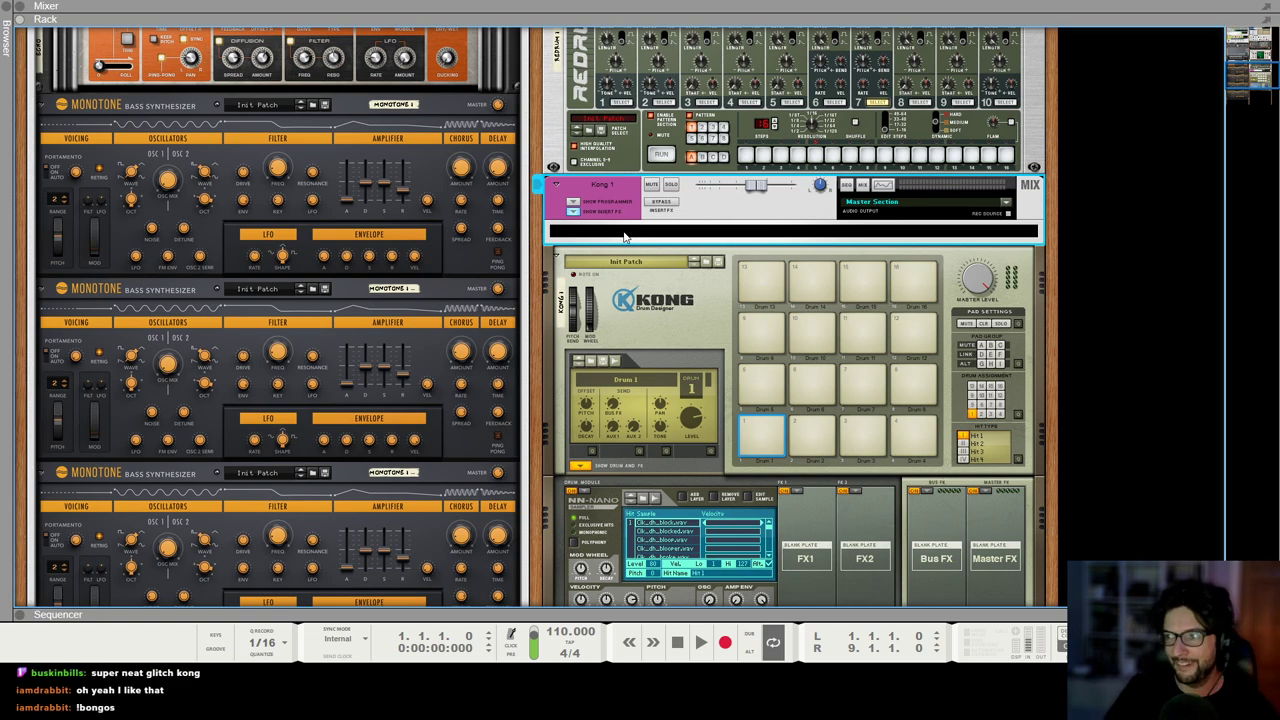
right_click(624, 236)
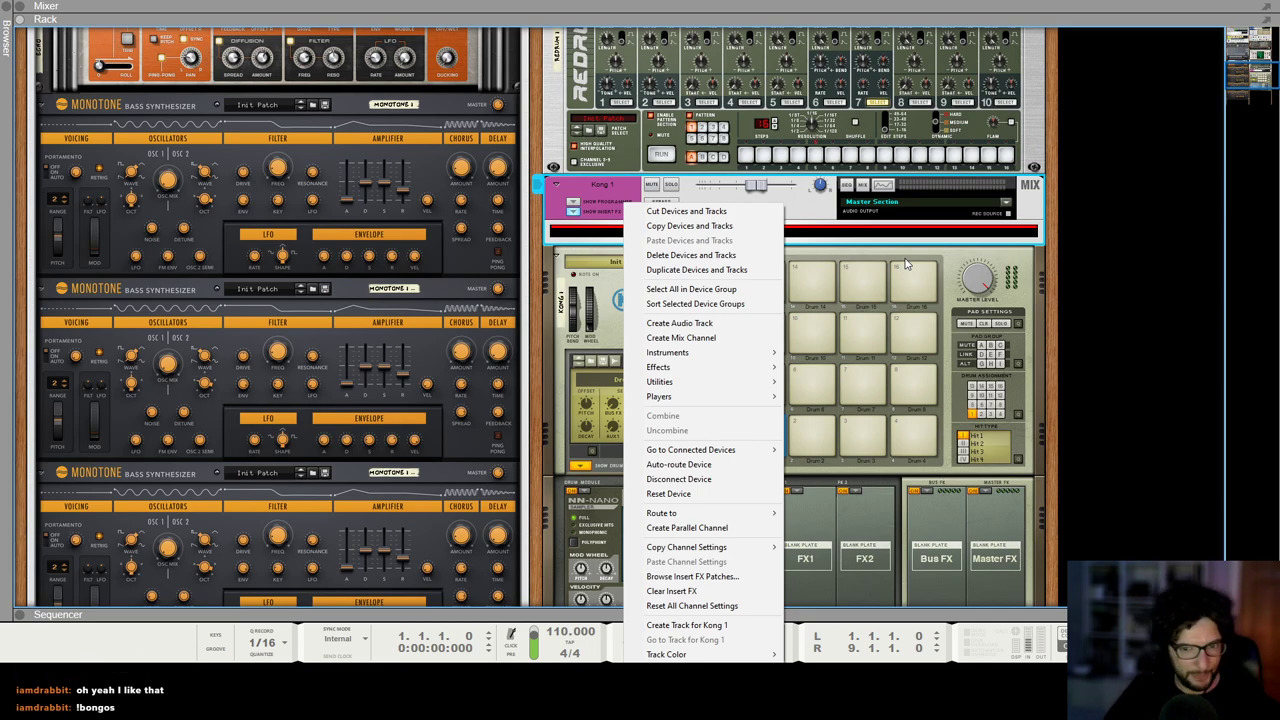
mouse_move(745, 372)
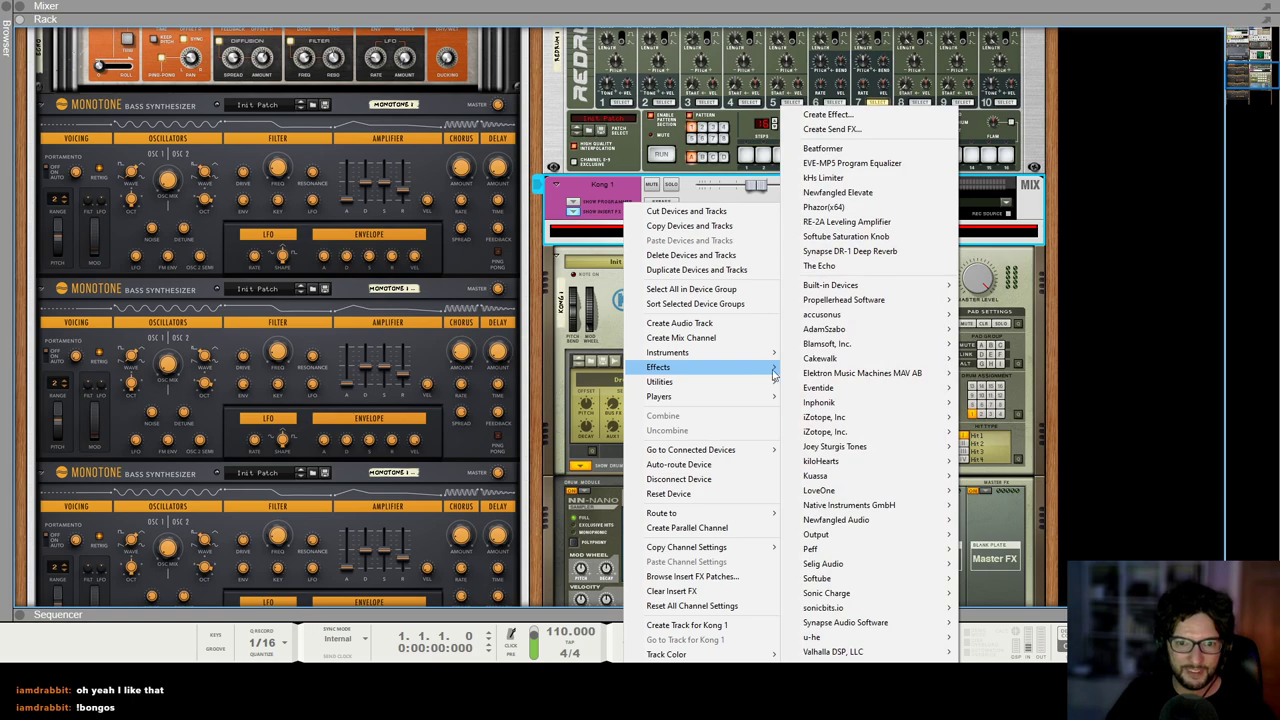
mouse_move(876, 431)
left_click(943, 476)
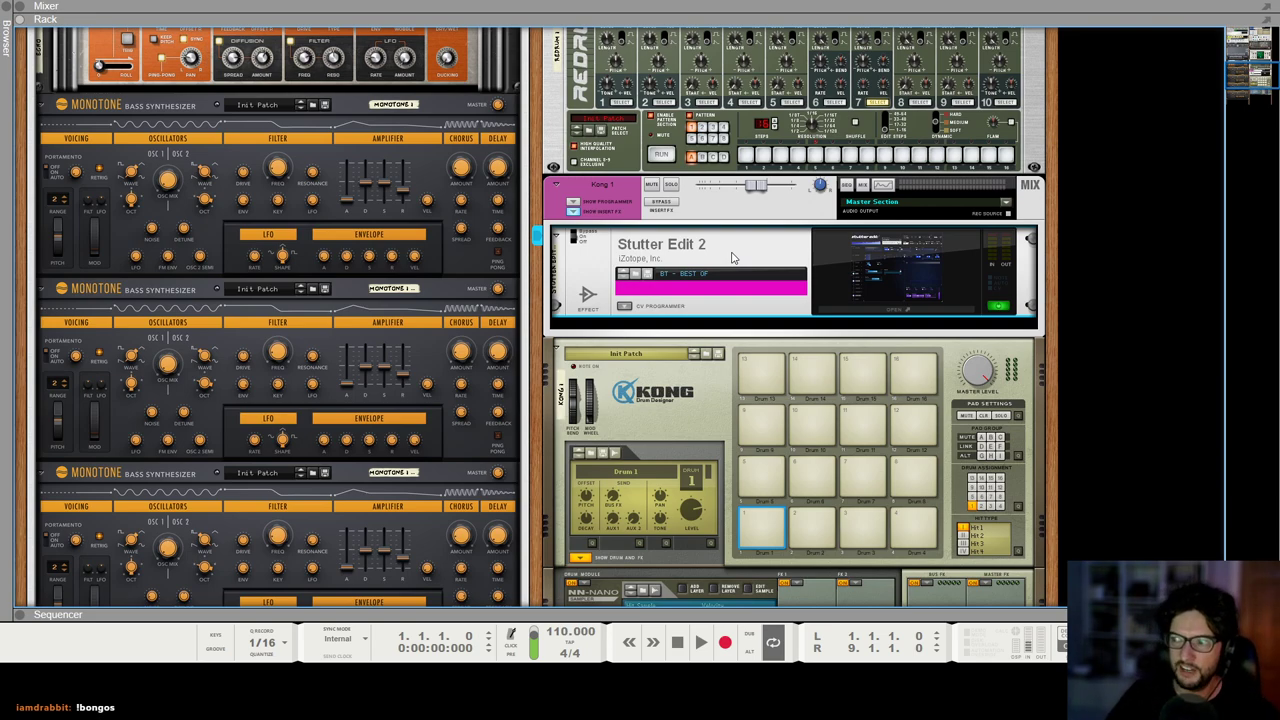
Step: Load the TRAP BEATS factory bank from Bass, Beats, and Instruments in Stutter Edit 2 and close the plug-in window
left_click(895, 309)
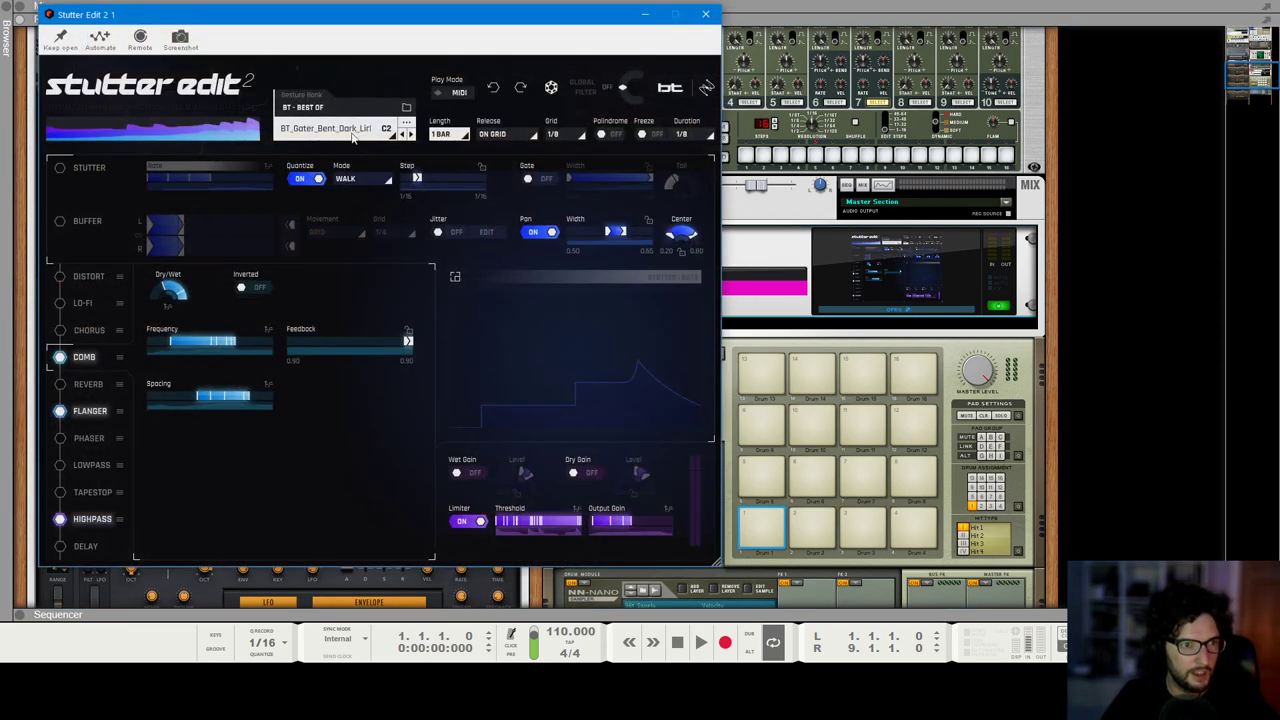
left_click(407, 108)
left_click(183, 198)
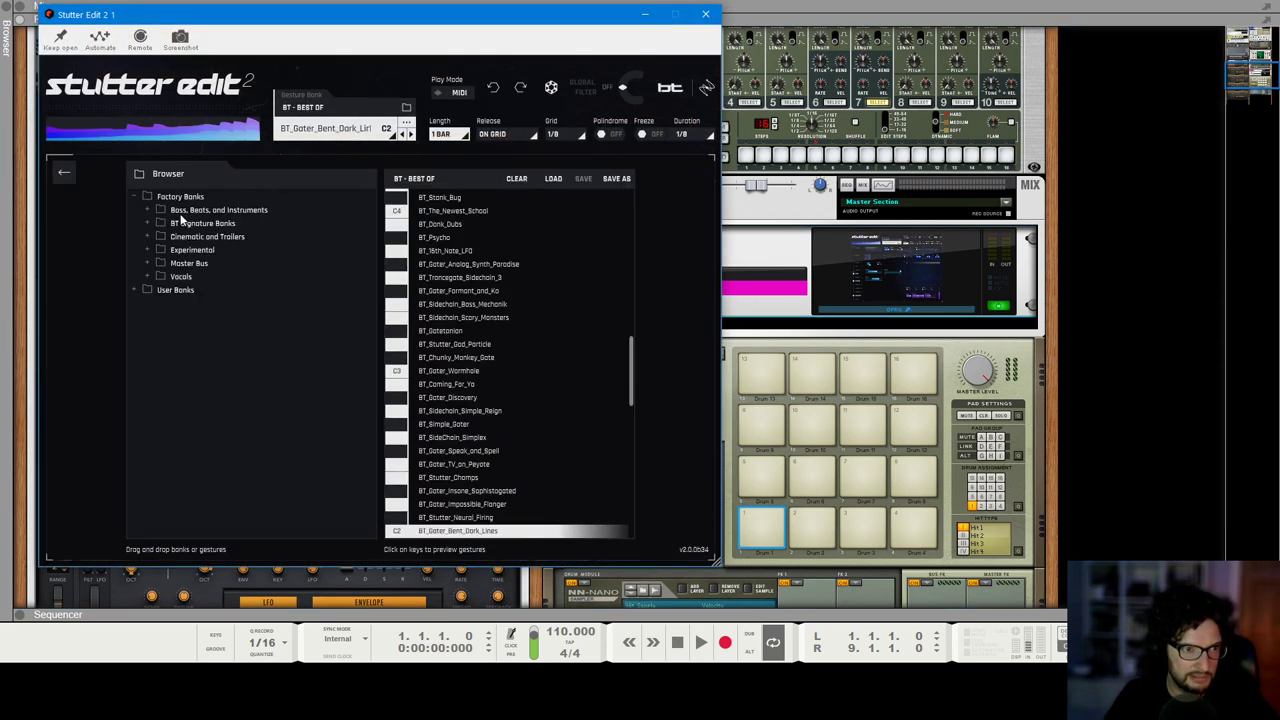
left_click(183, 223)
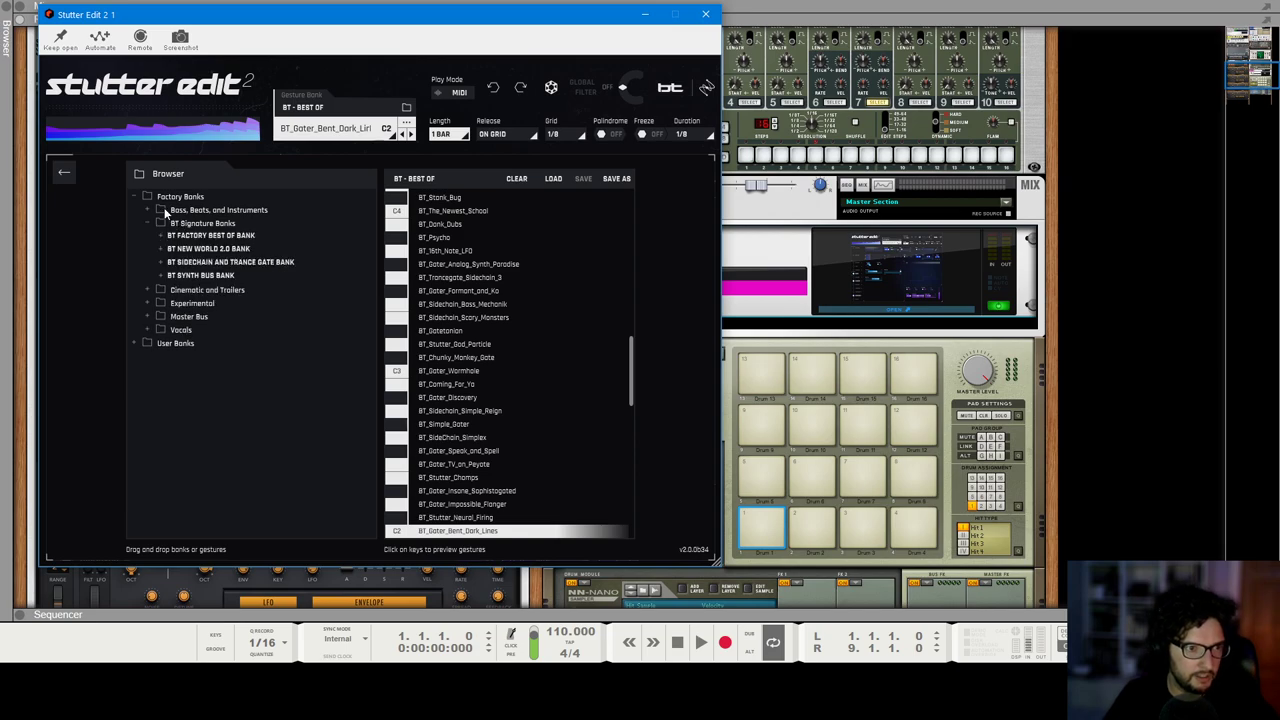
left_click(166, 212)
double_click(186, 289)
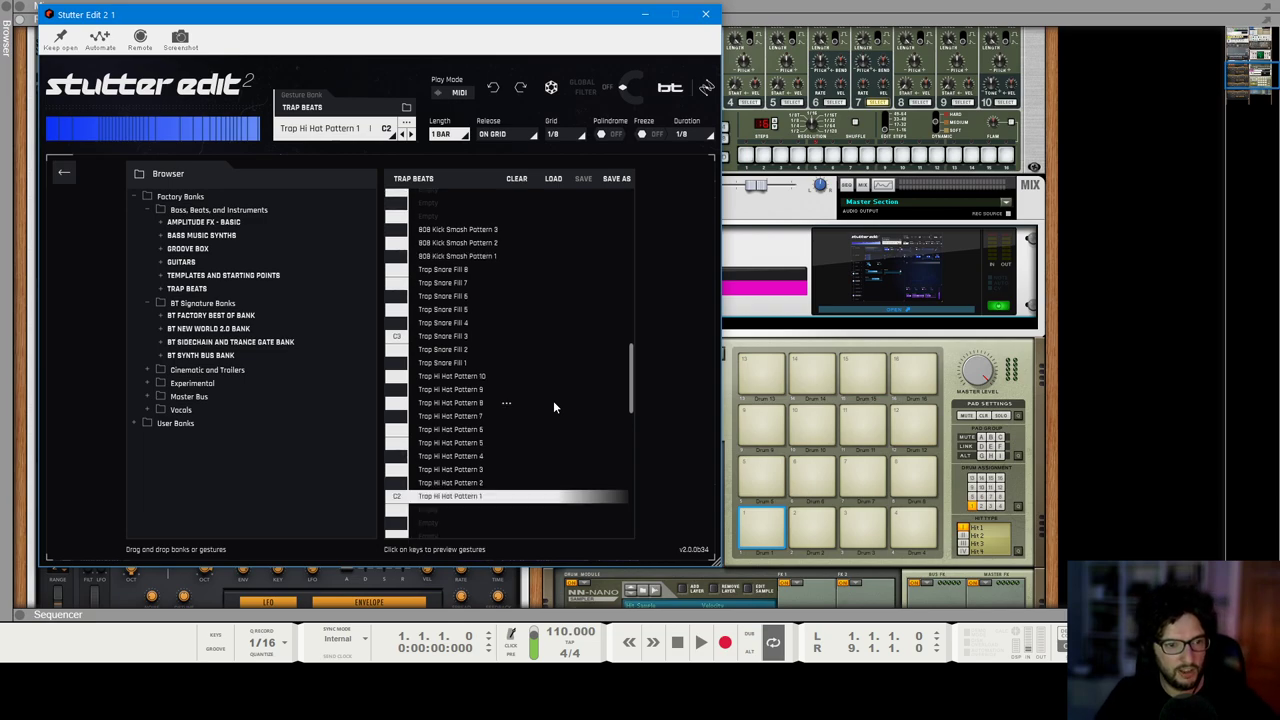
scroll(487, 497, "down", 1)
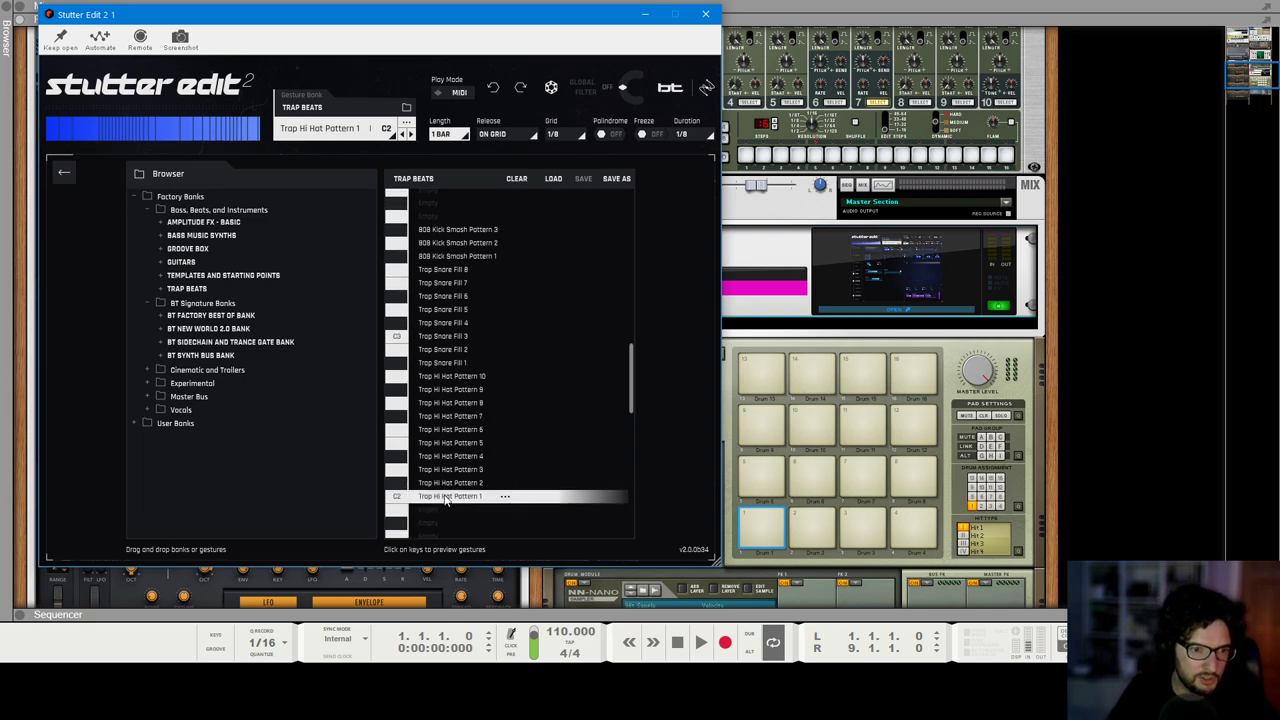
left_click(706, 14)
right_click(752, 236)
mouse_move(847, 432)
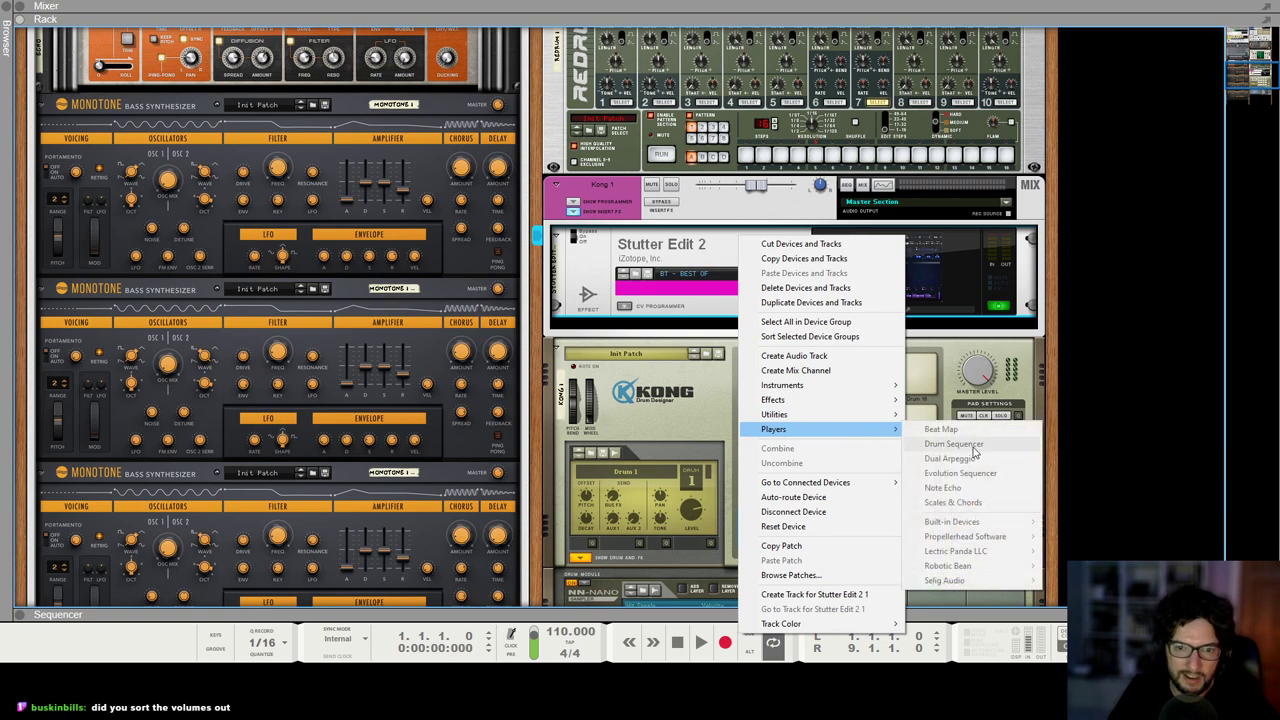
left_click(1053, 378)
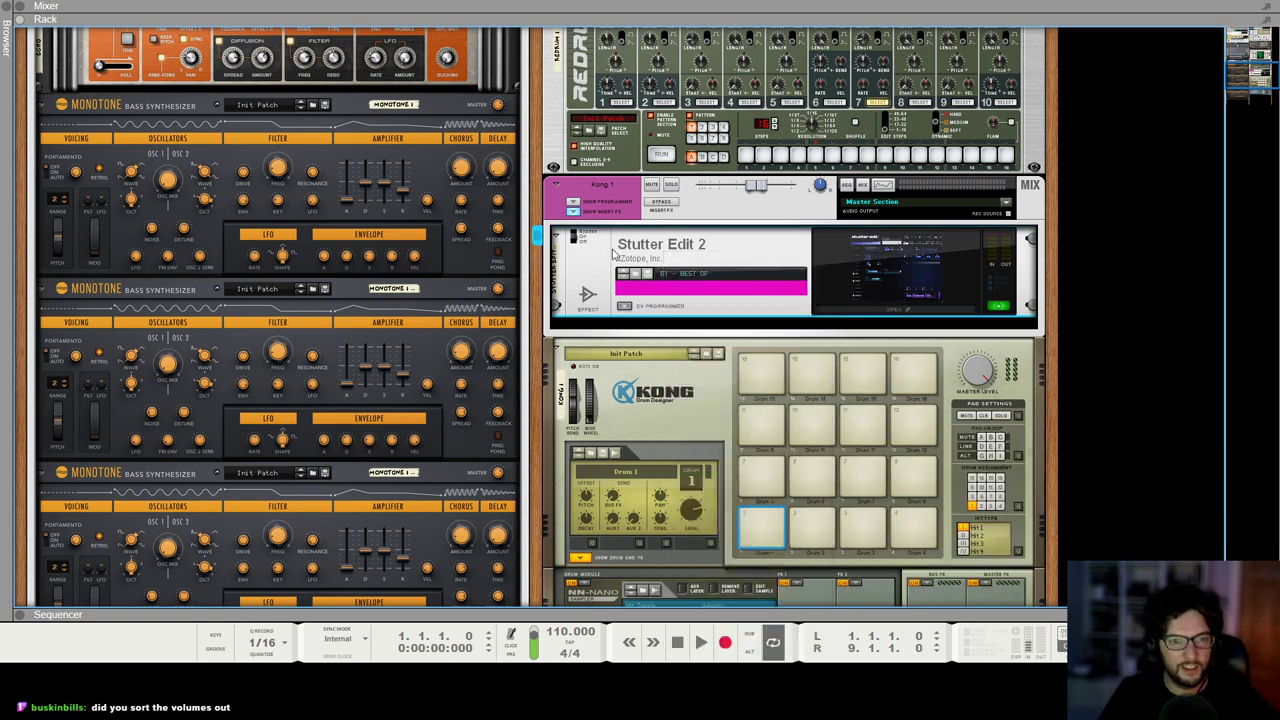
Step: Move Stutter Edit 2 out of the Kong 1 insert effects and place it directly above Kong
left_click_drag(627, 253, 646, 344)
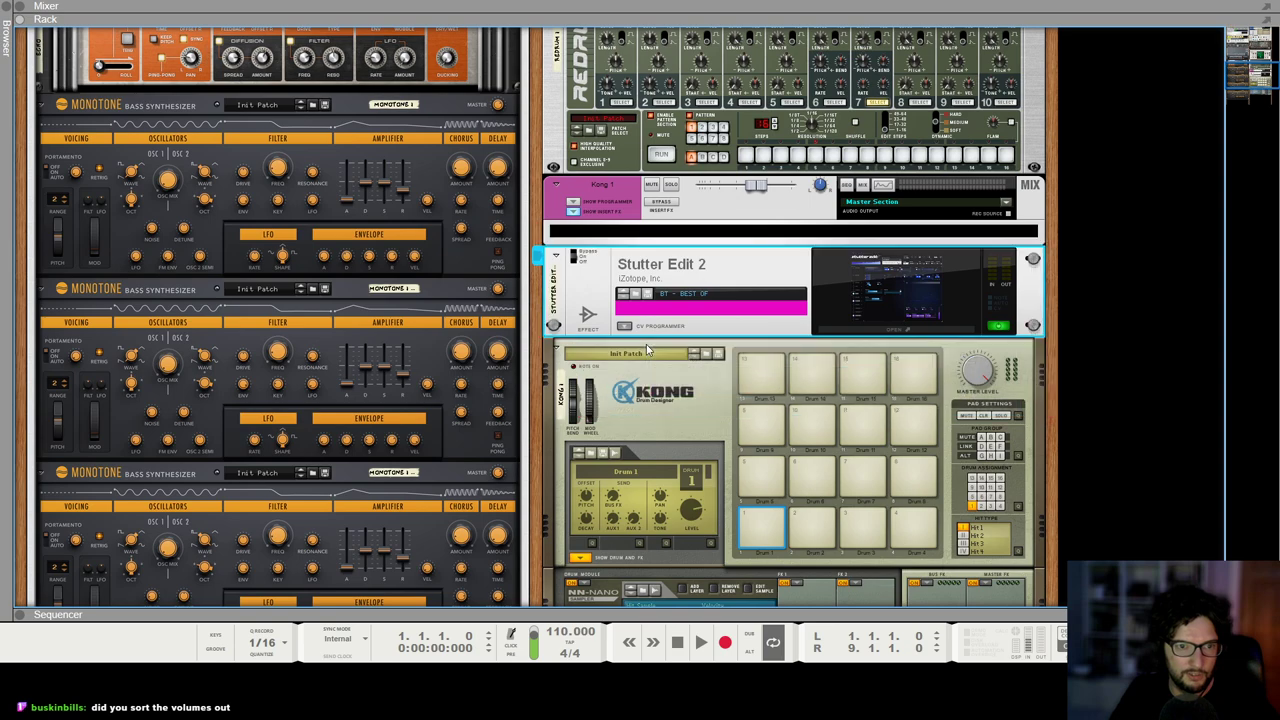
right_click(692, 281)
mouse_move(800, 460)
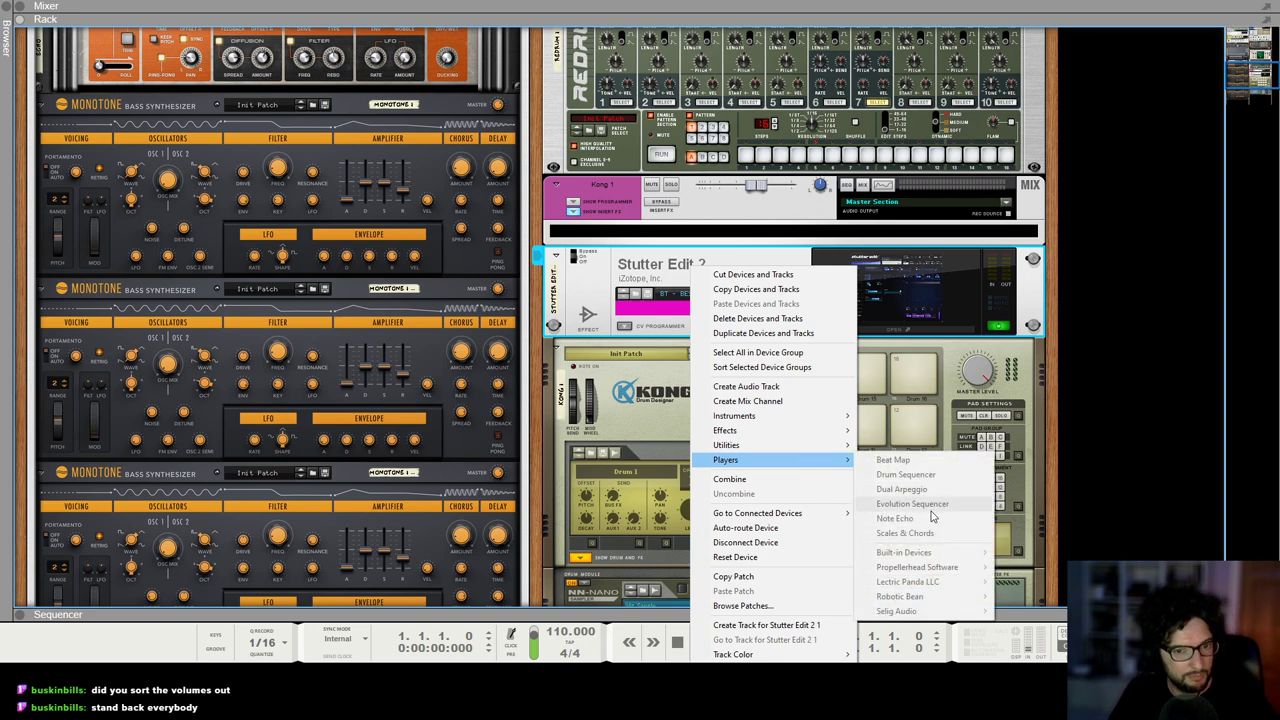
left_click(1124, 376)
Step: Combine Stutter Edit 2 into a Combinator and enable Receive Notes for it in the programmer
left_click(645, 275)
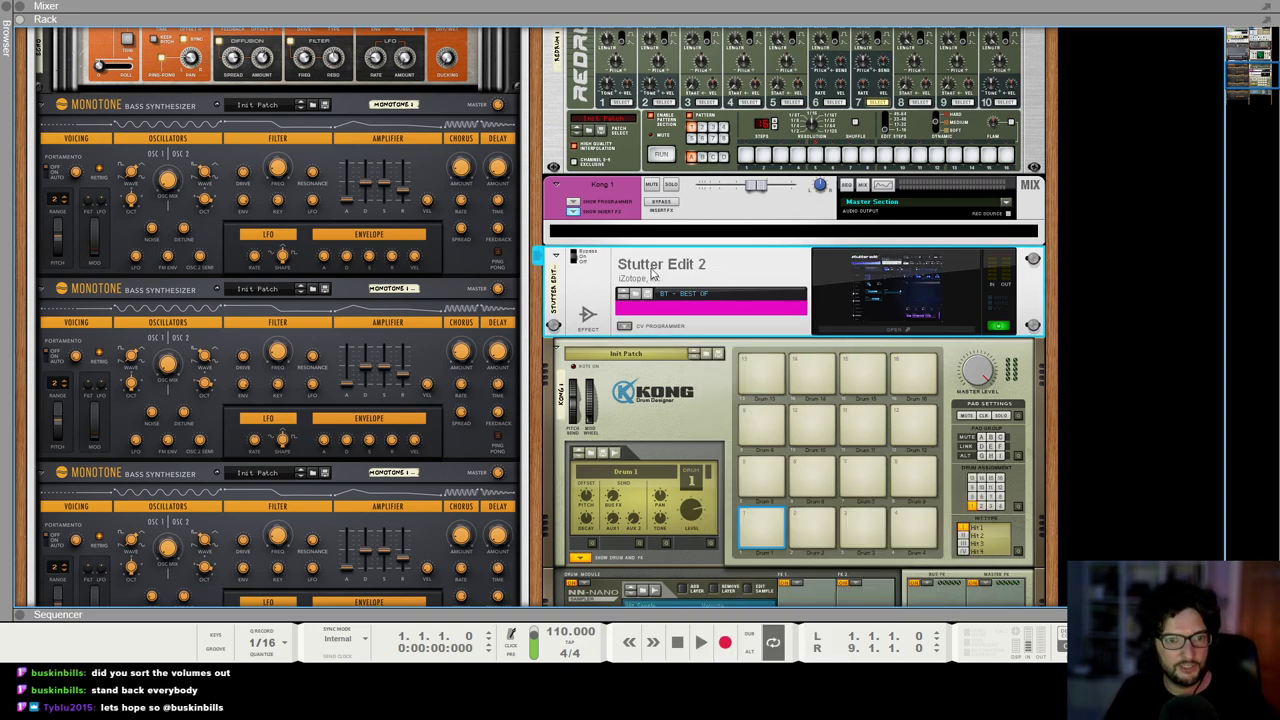
right_click(650, 270)
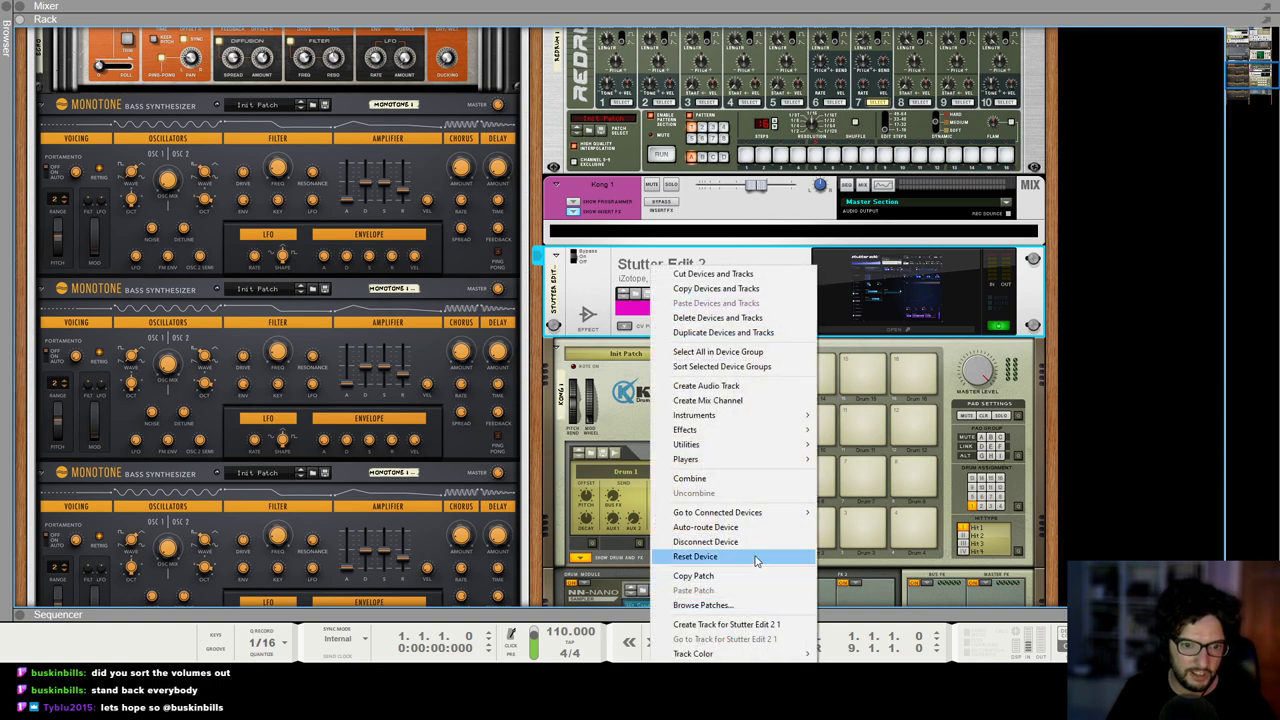
left_click(690, 478)
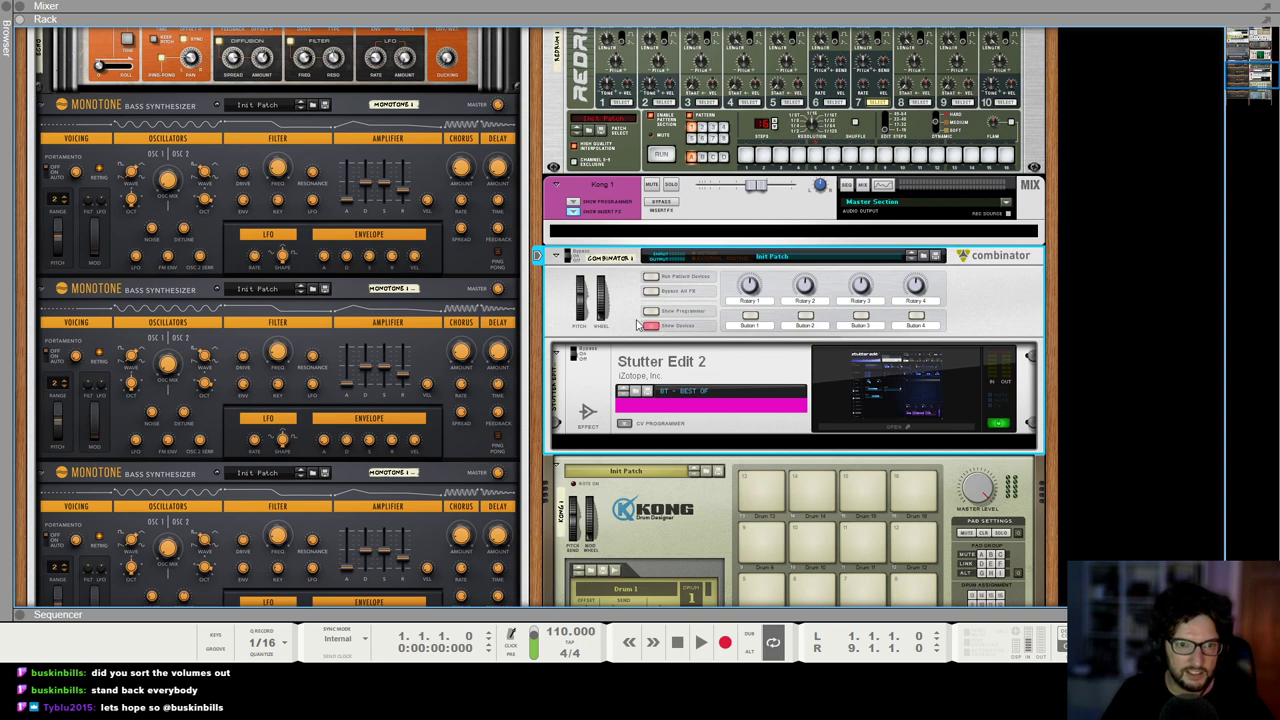
left_click(650, 311)
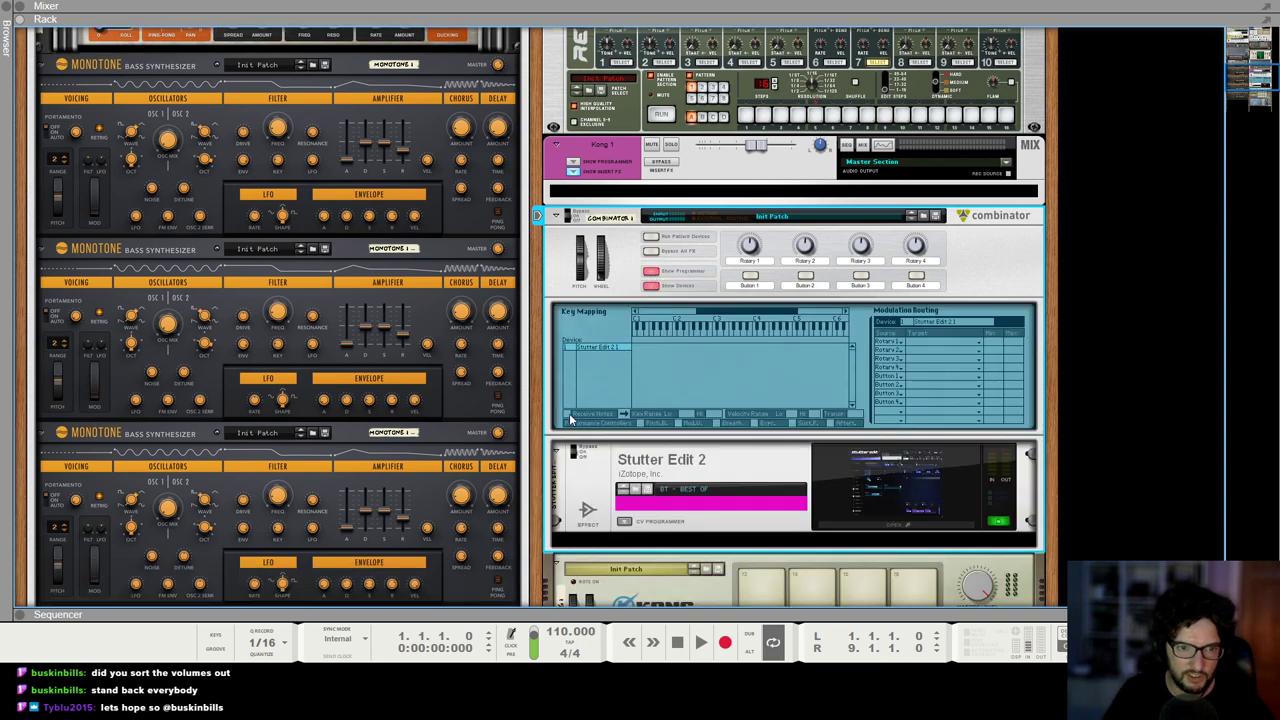
left_click(567, 414)
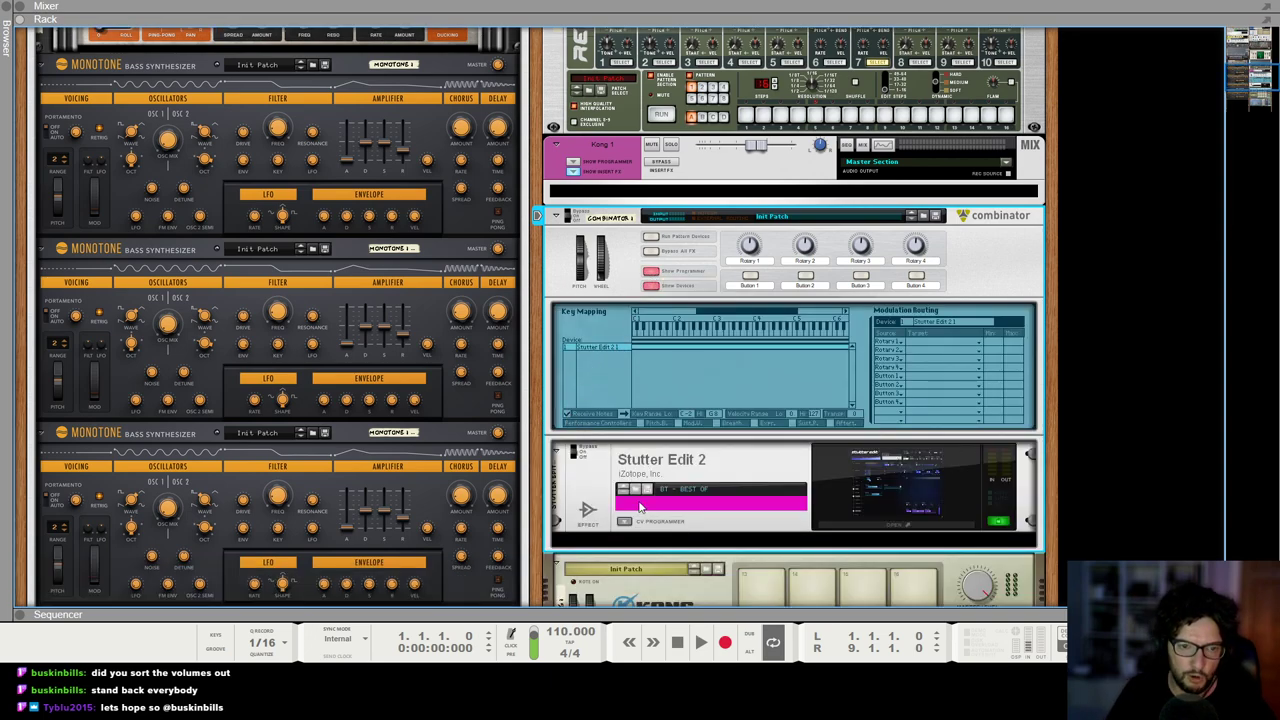
Step: Add an Evolution Sequencer player to the Combinator and set its low note to C2
right_click(1034, 258)
mouse_move(1105, 426)
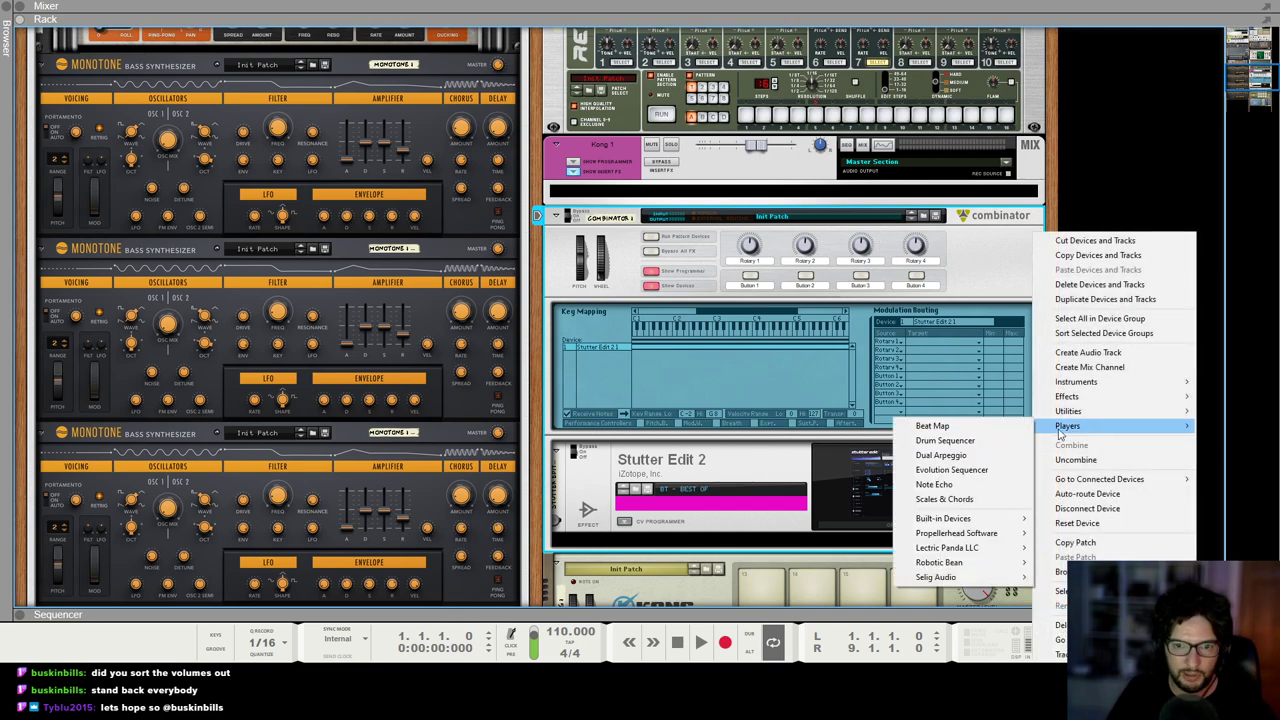
left_click(976, 475)
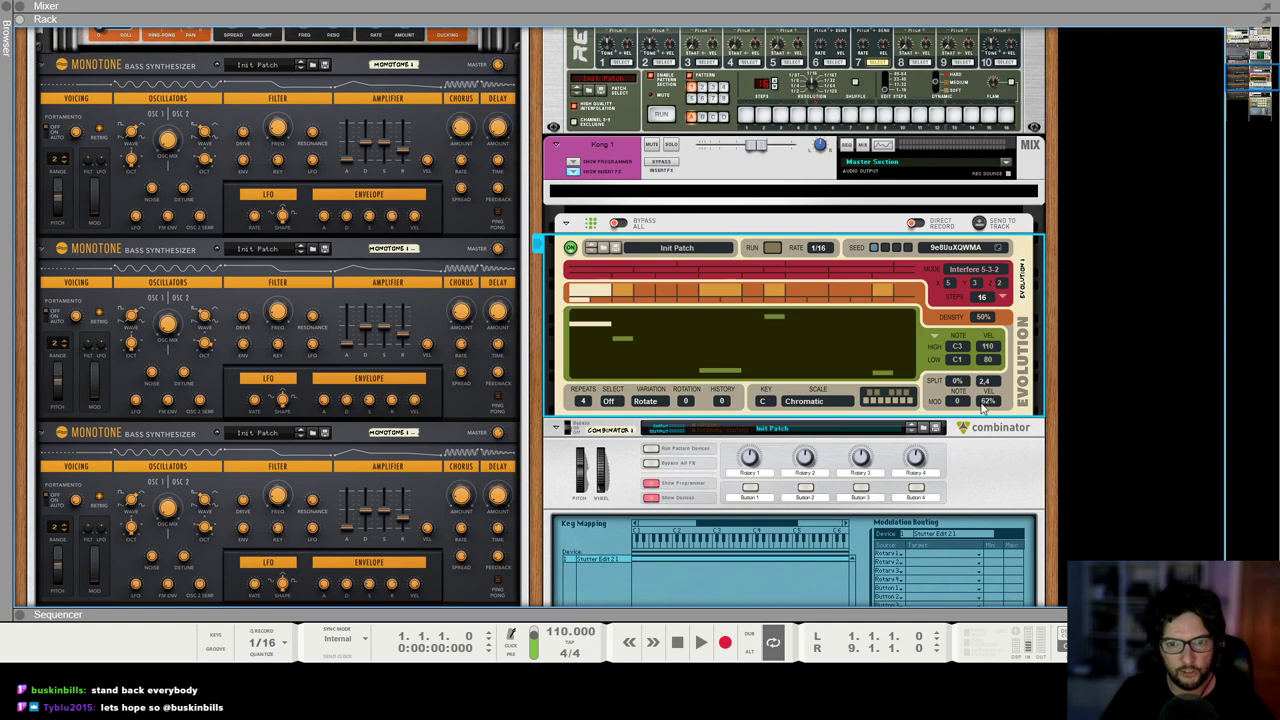
left_click_drag(959, 364, 988, 341)
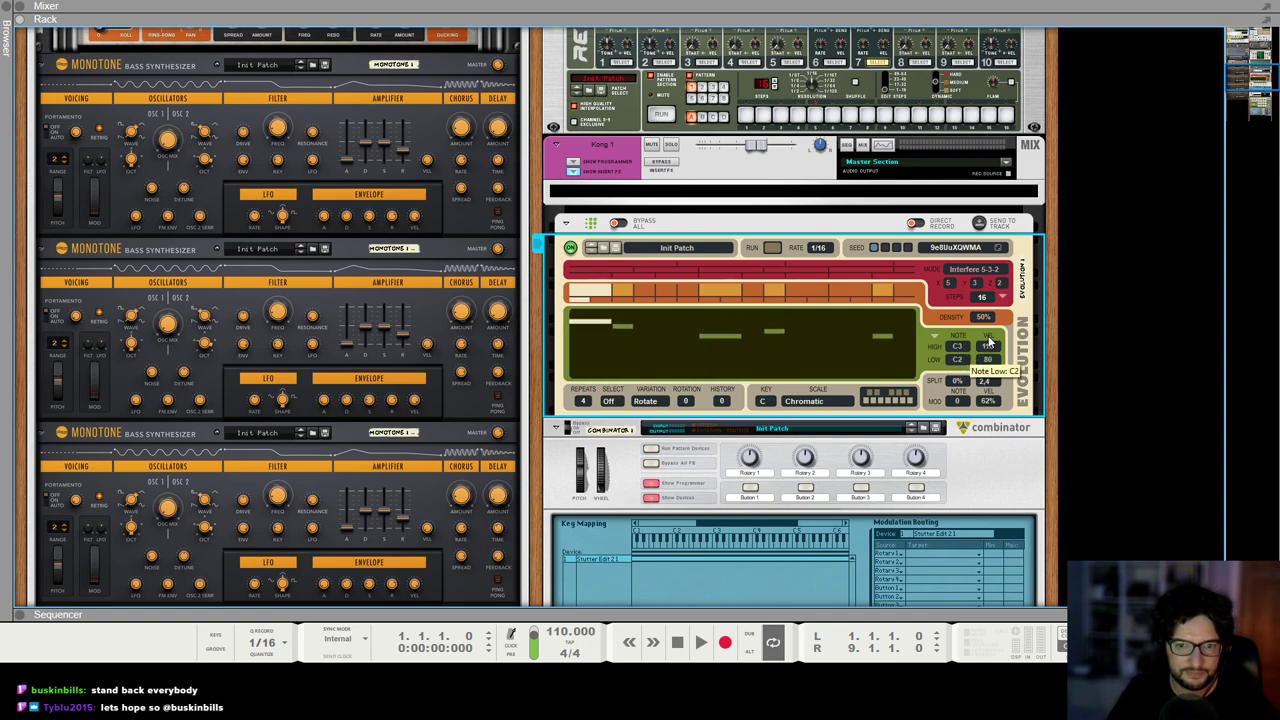
Step: Lower the Kong 1 channel's level slightly and start playback
left_click_drag(587, 404, 591, 412)
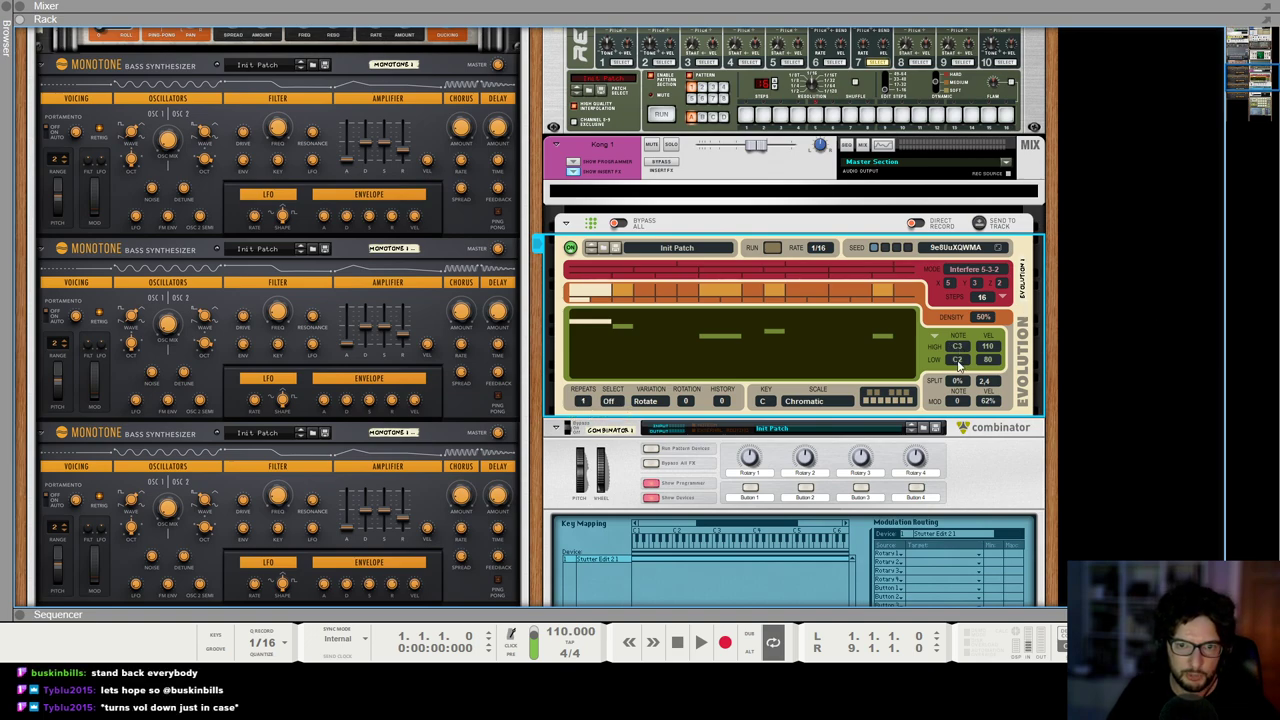
left_click(1138, 333)
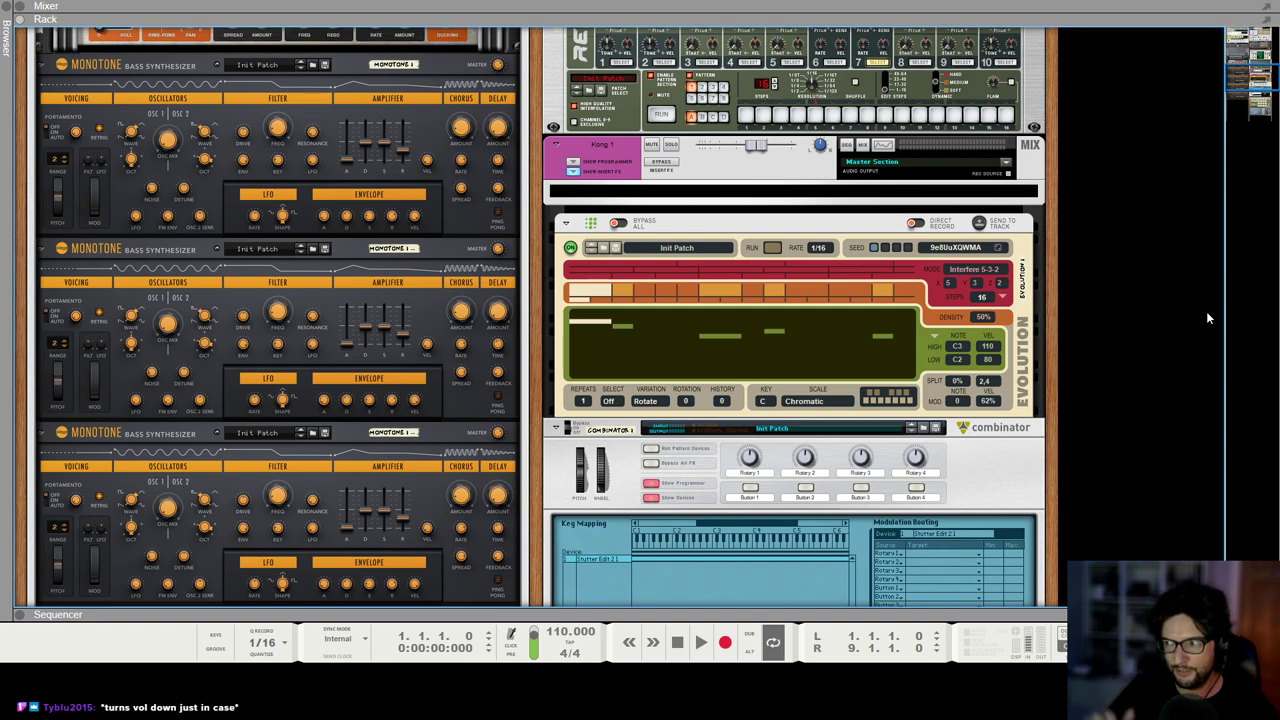
scroll(811, 229, "up", 2)
left_click(757, 230)
left_click_drag(757, 230, 752, 236)
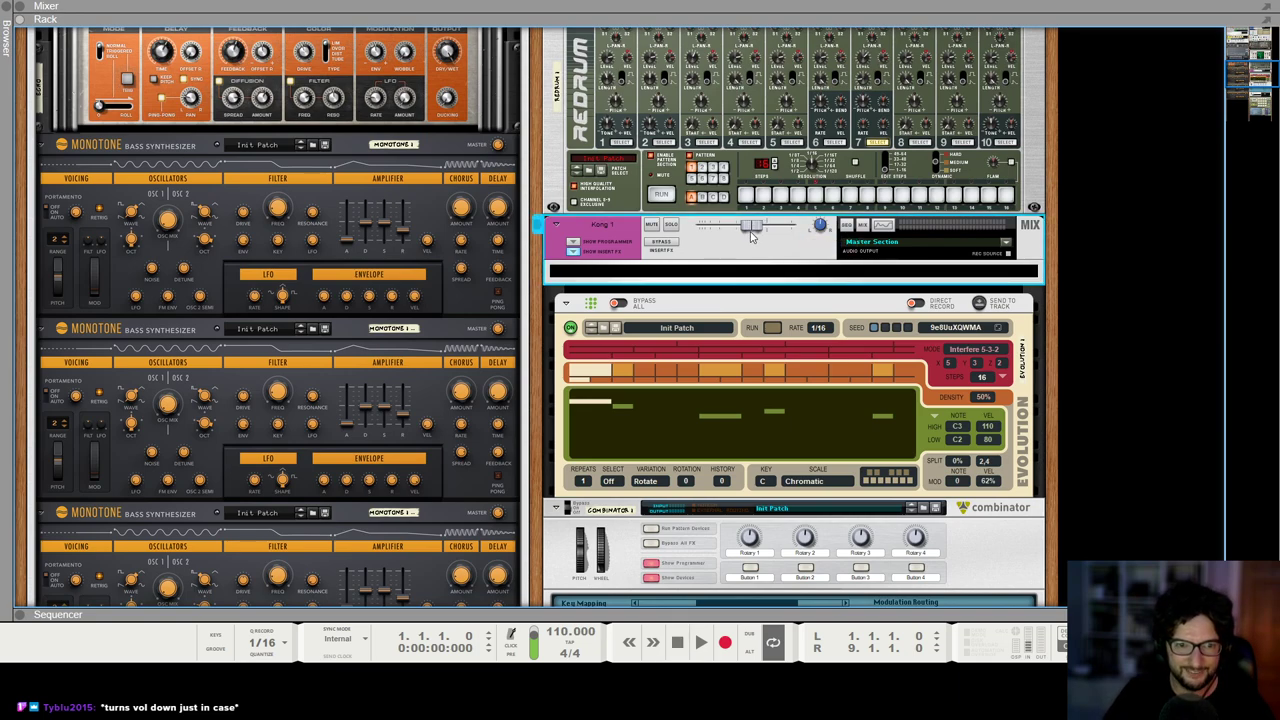
key("space")
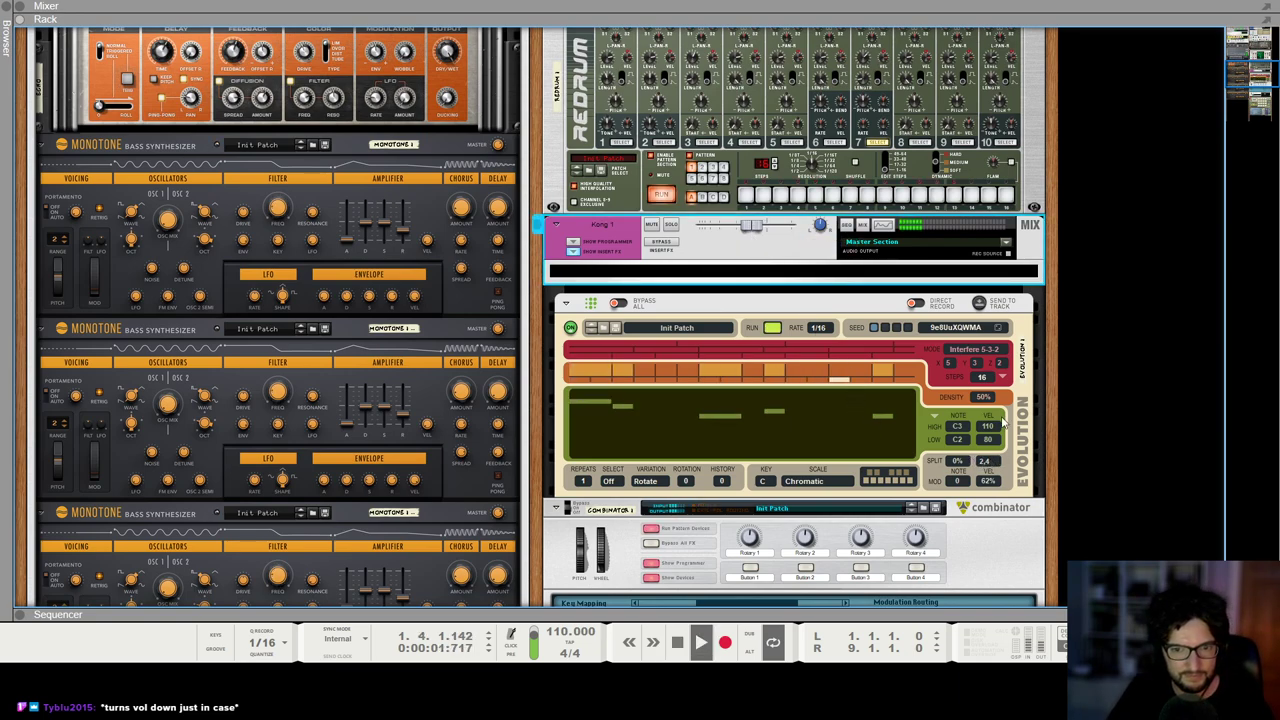
Step: Solo the Kong channel, listen to it with the Evolution-triggered stutter effects, and set its level to about -6.87 dB
key("F5")
scroll(1076, 426, "down", 6)
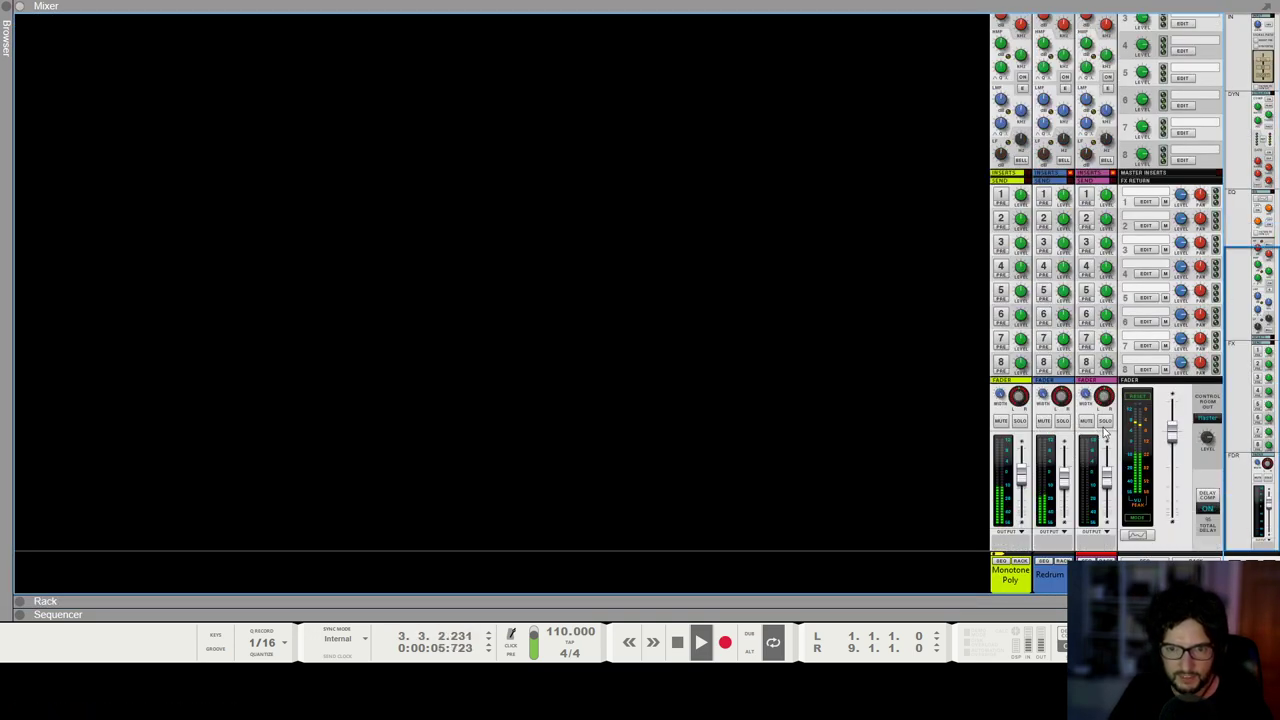
key("F6")
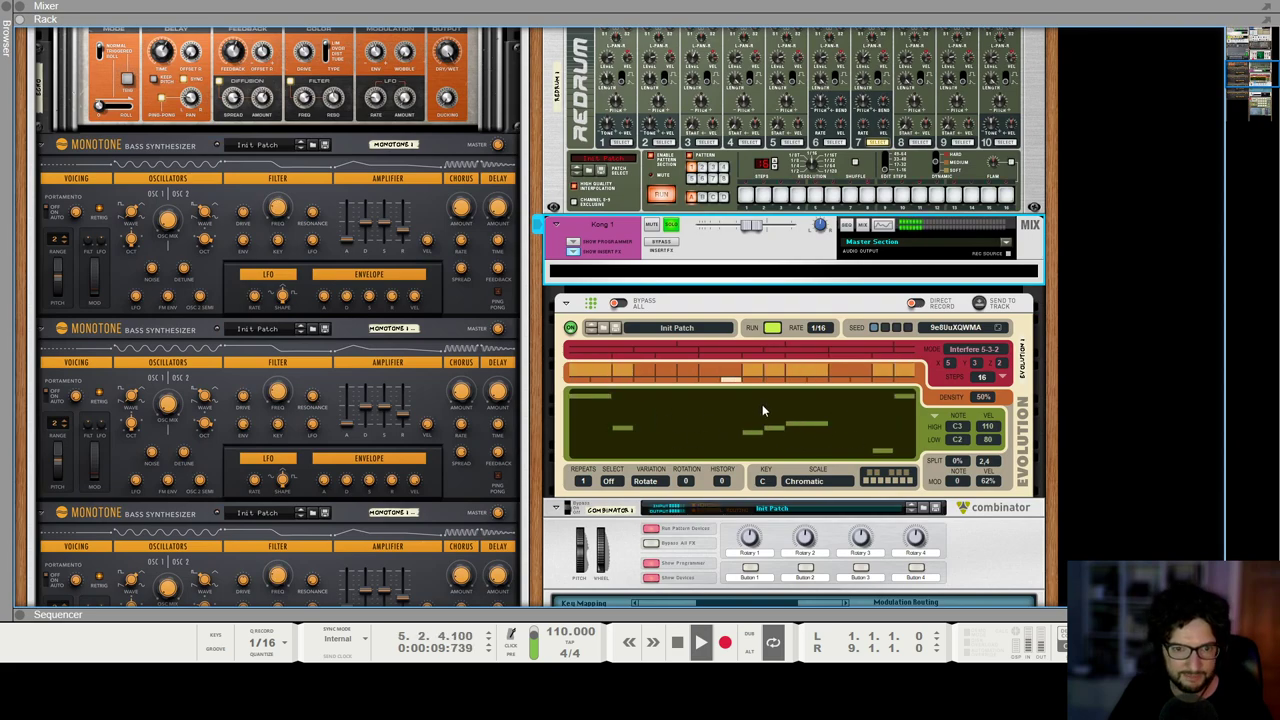
scroll(883, 410, "down", 5)
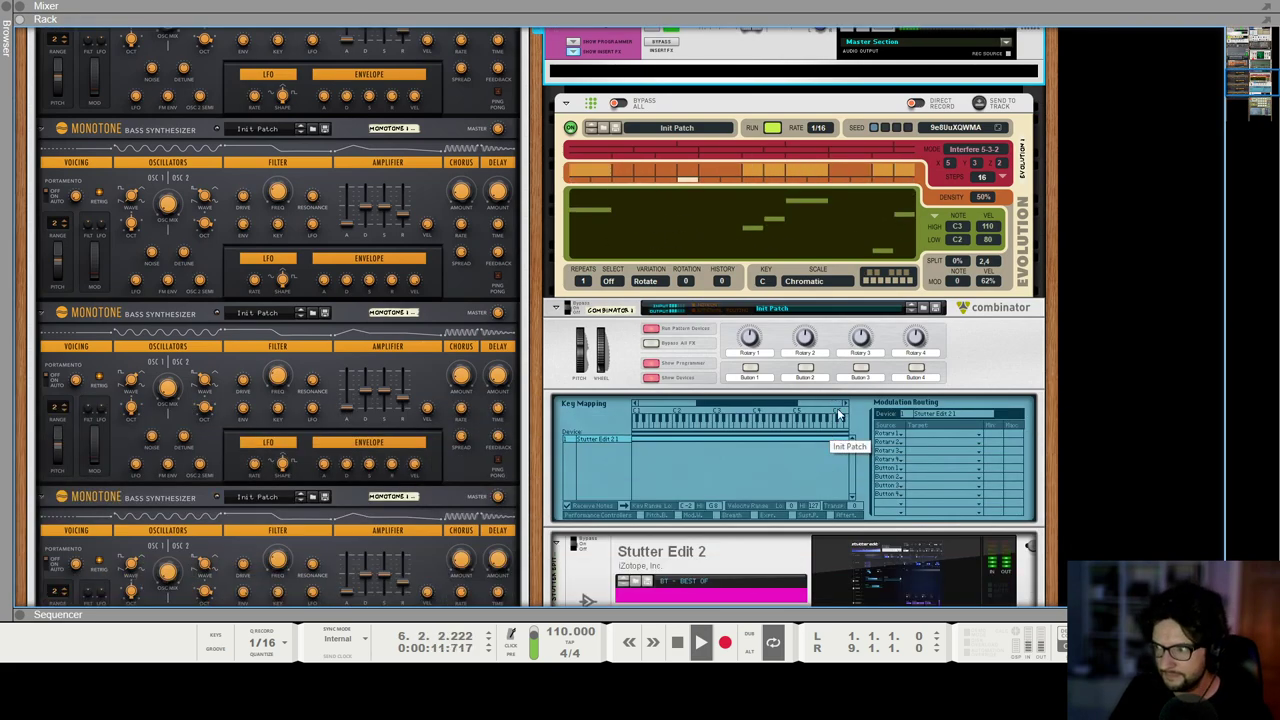
scroll(836, 418, "up", 2)
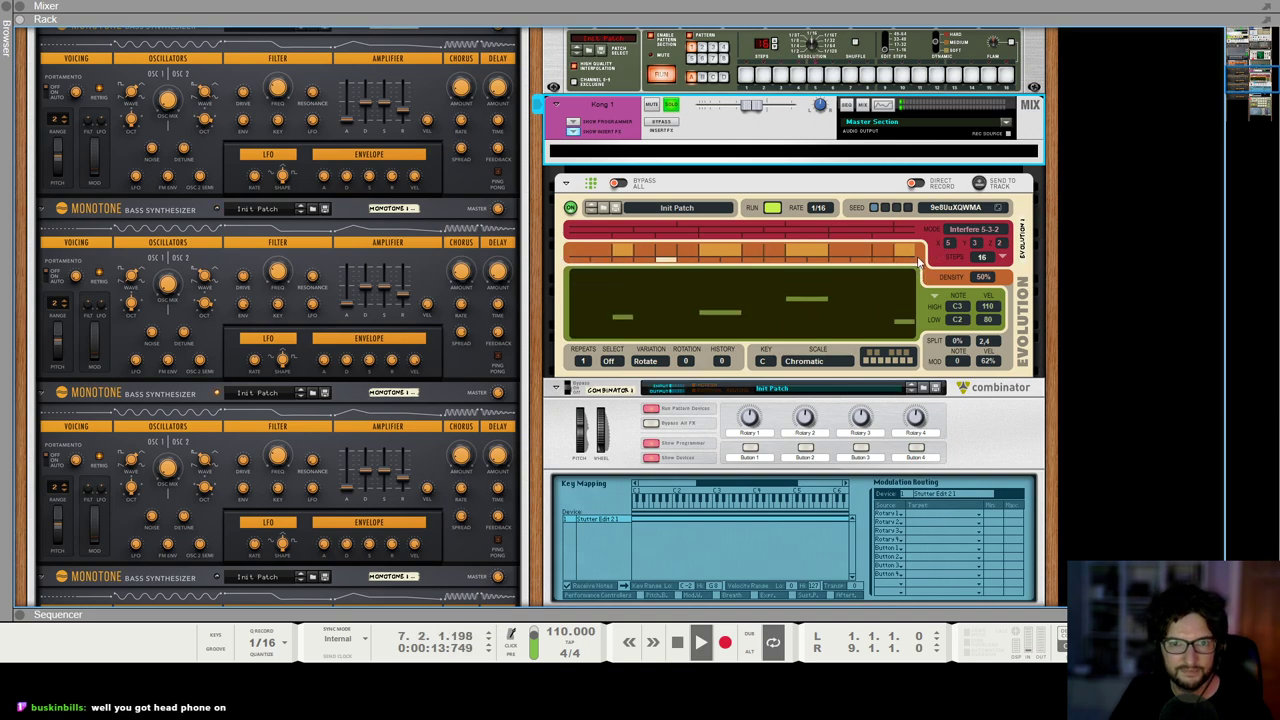
key("F5")
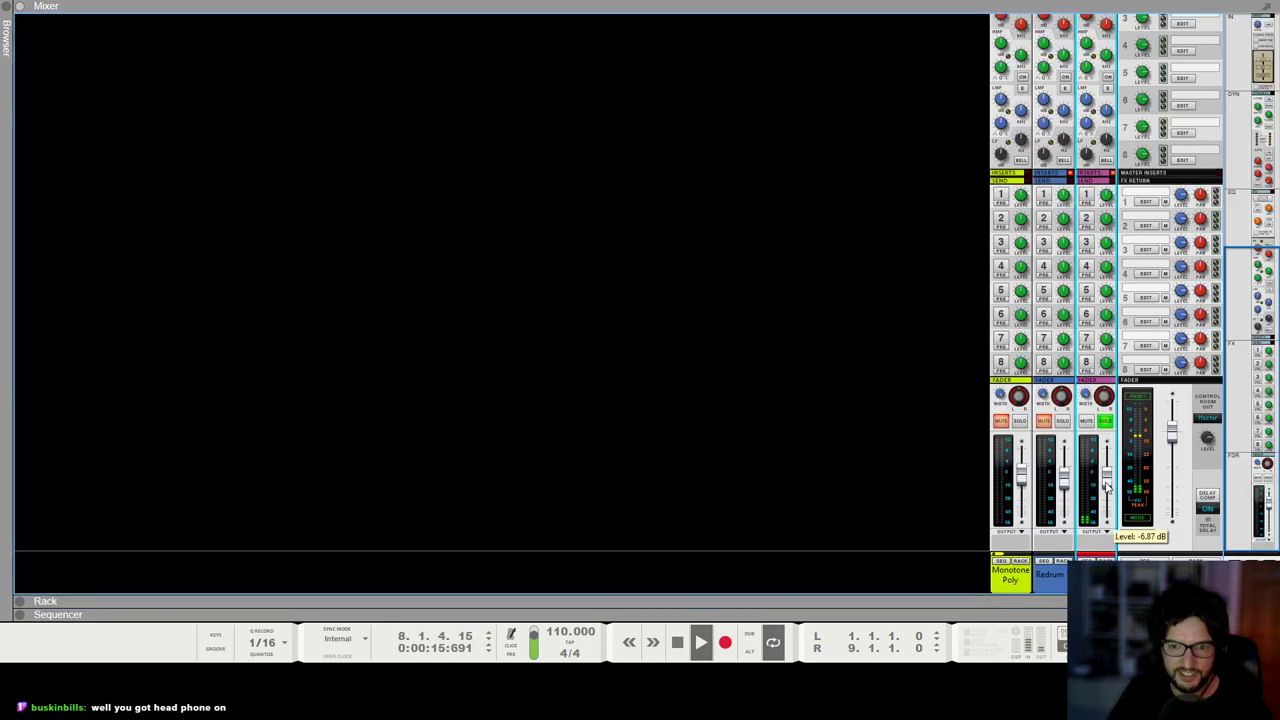
key("F6")
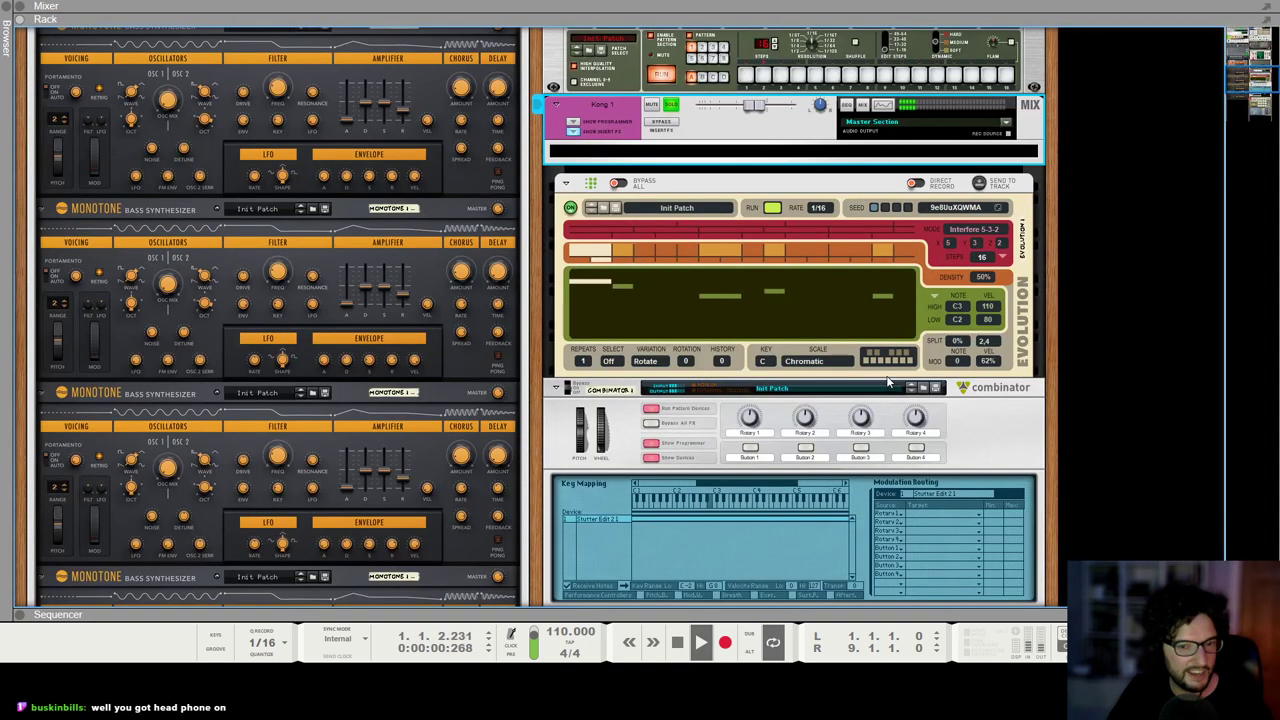
Step: Unsolo the Kong channel and set its level to about -7.81 dB against the full mix
scroll(888, 381, "down", 6)
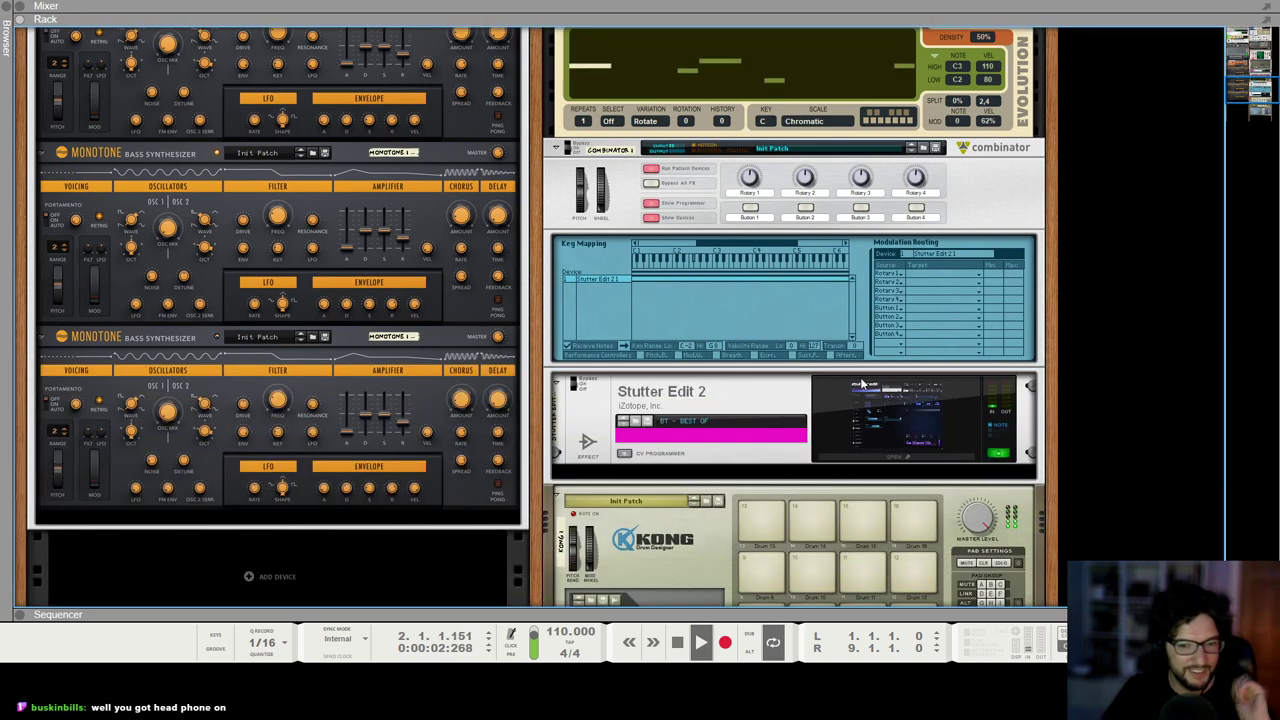
scroll(862, 383, "down", 7)
scroll(737, 590, "down", 2)
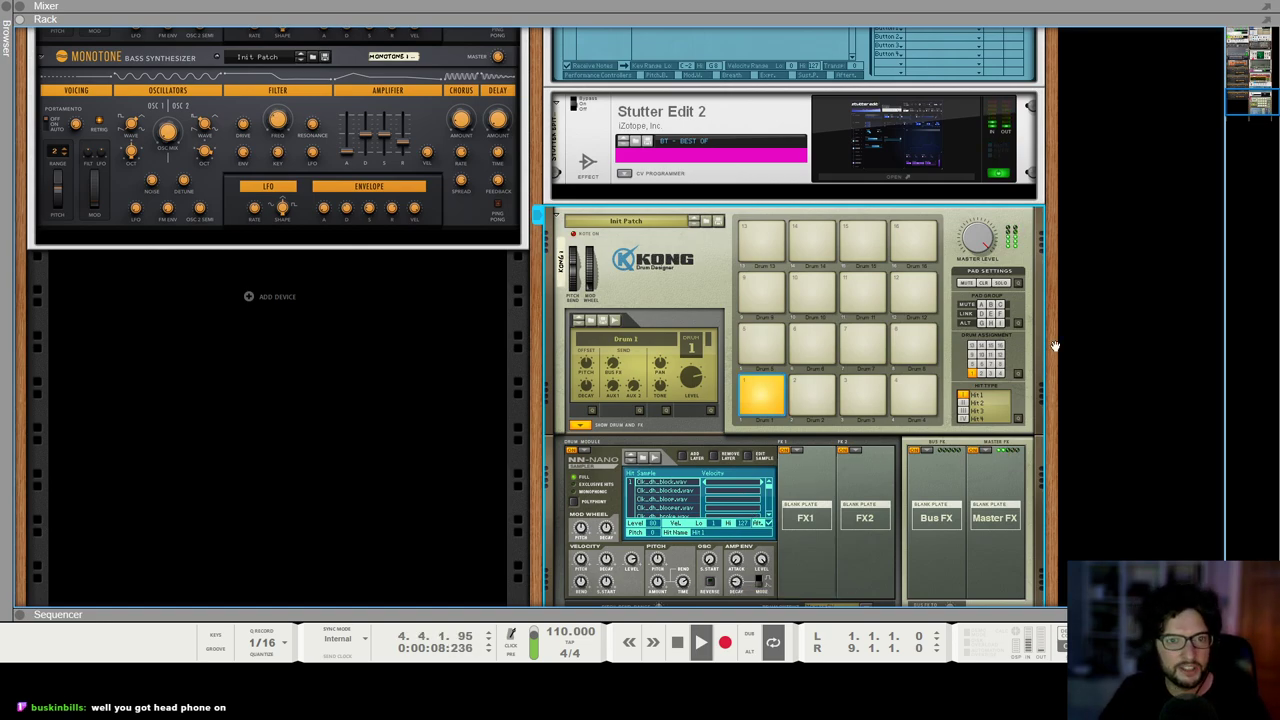
key("F5")
left_click_drag(1107, 484, 1109, 488)
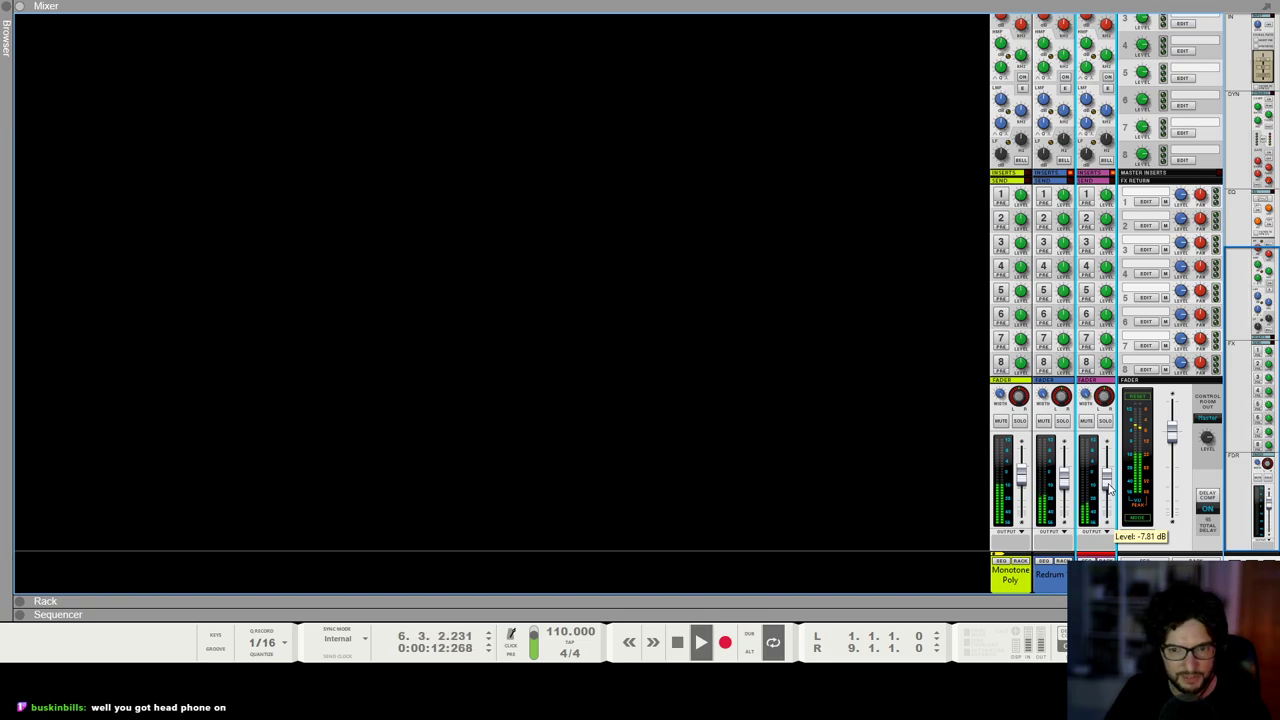
key("F6")
Step: Collapse the Combinator's devices and programmer, hide the Kong 1 channel's insert effects, and stop playback
scroll(670, 308, "up", 6)
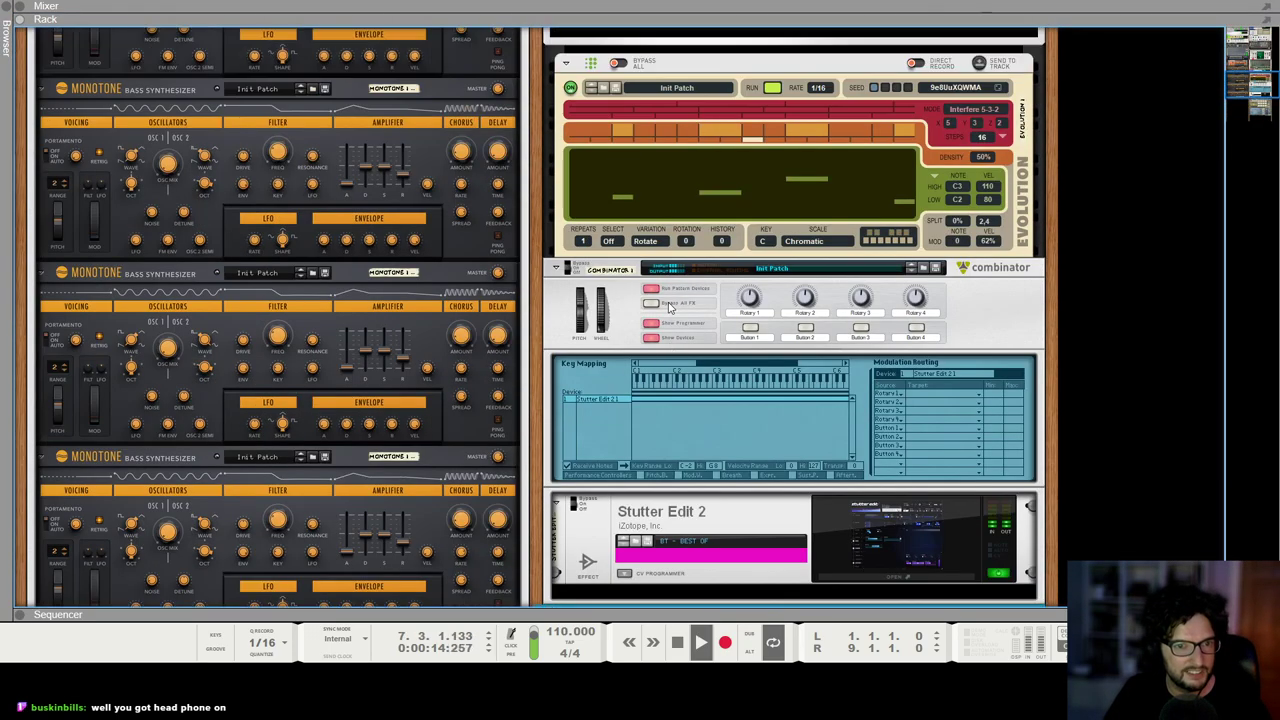
left_click(651, 337)
left_click(651, 323)
scroll(689, 308, "up", 4)
left_click(573, 291)
scroll(1008, 357, "down", 4)
left_click(1010, 358)
scroll(835, 216, "up", 3)
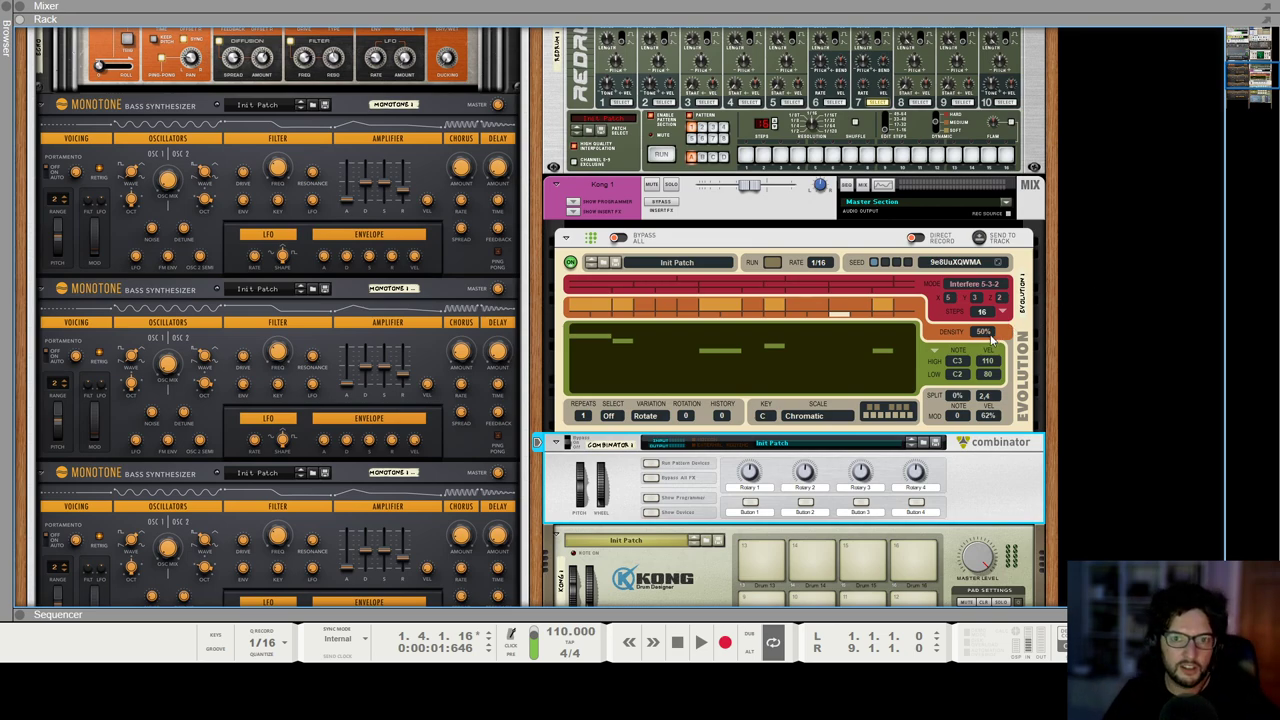
Step: Set the Evolution sequencer's density to 100% and play the track from the start
left_click_drag(983, 335, 1013, 200)
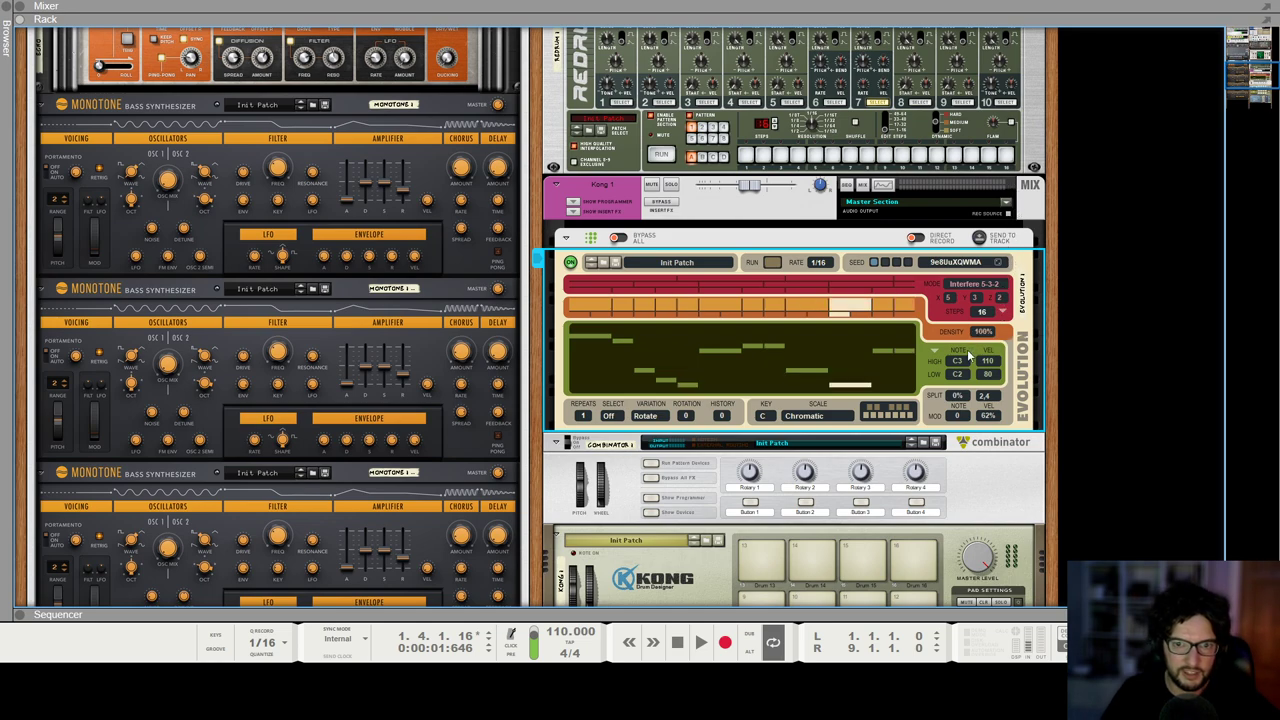
key("space")
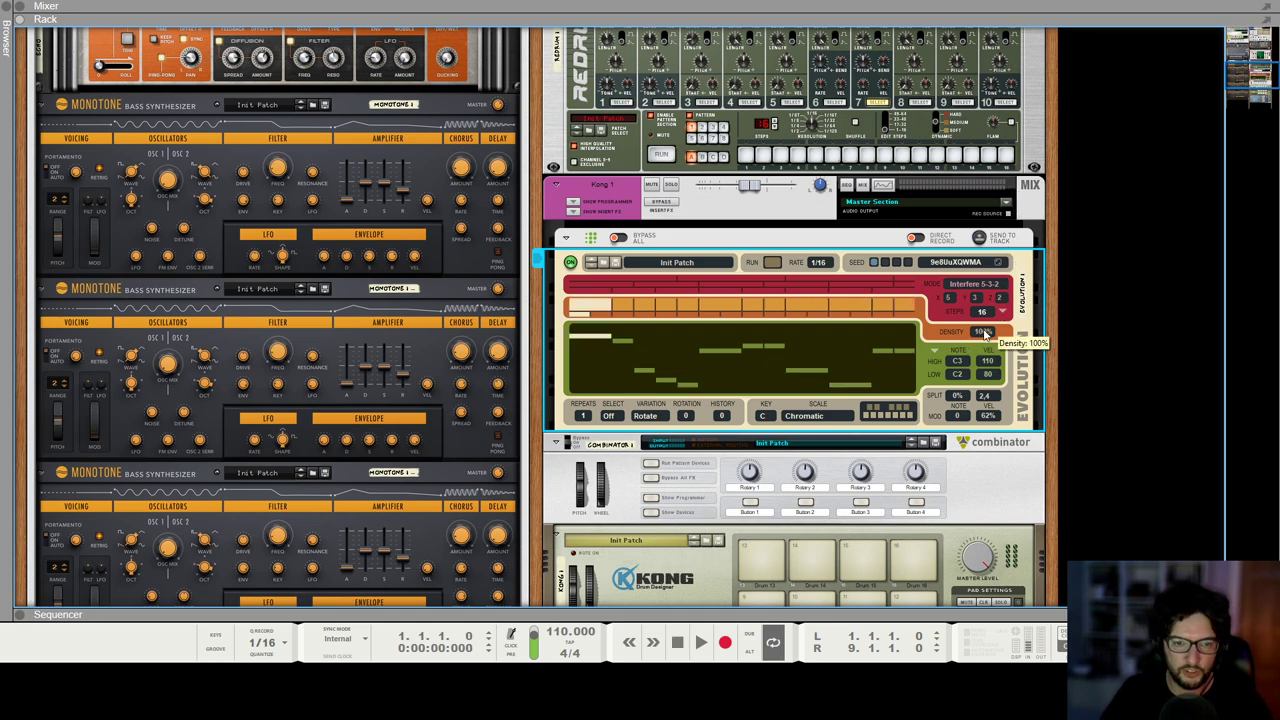
key("space")
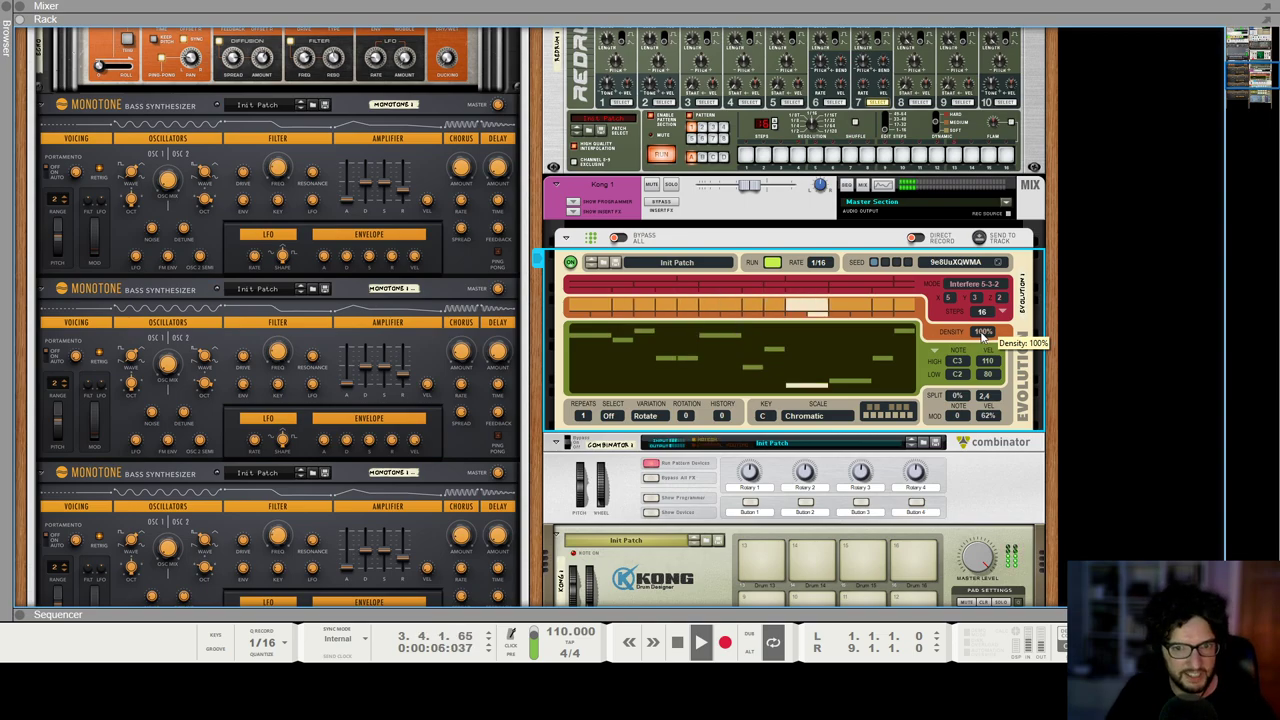
Step: Show the Combinator's devices and check in the Stutter Edit 2 window which TRAP BEATS gestures the sequencer triggers
scroll(983, 336, "down", 2)
left_click(651, 432)
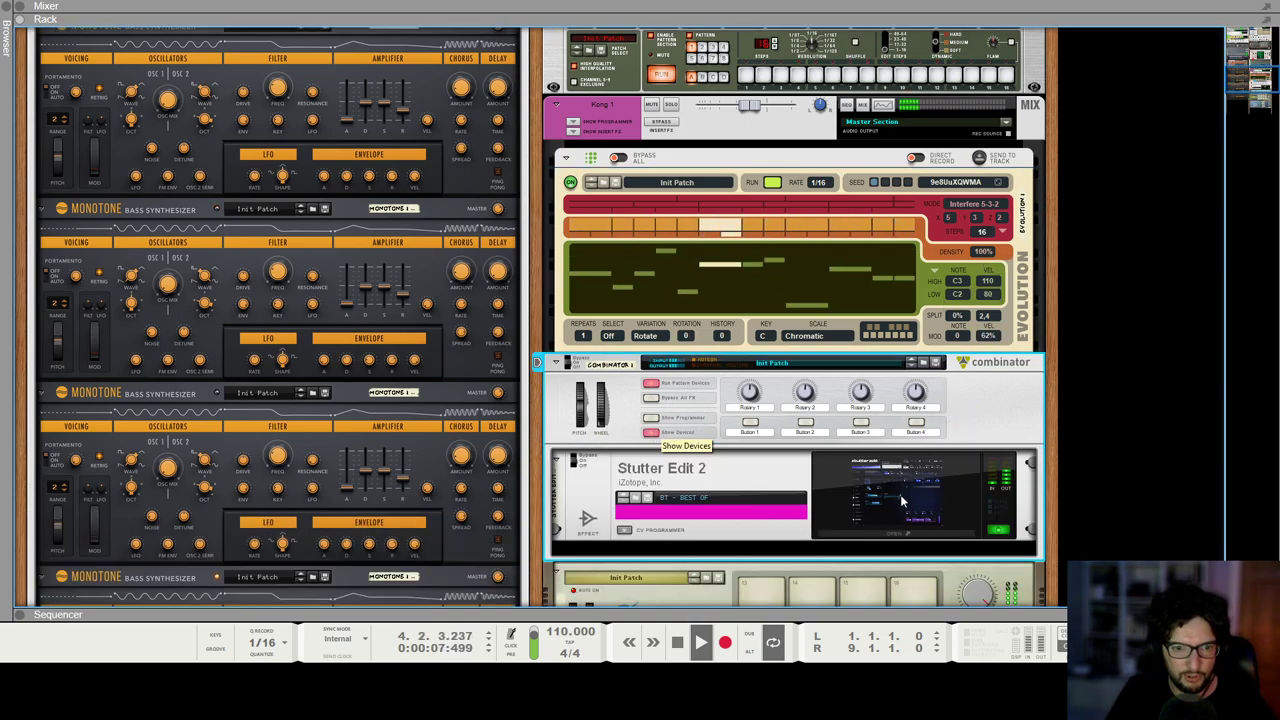
left_click(858, 532)
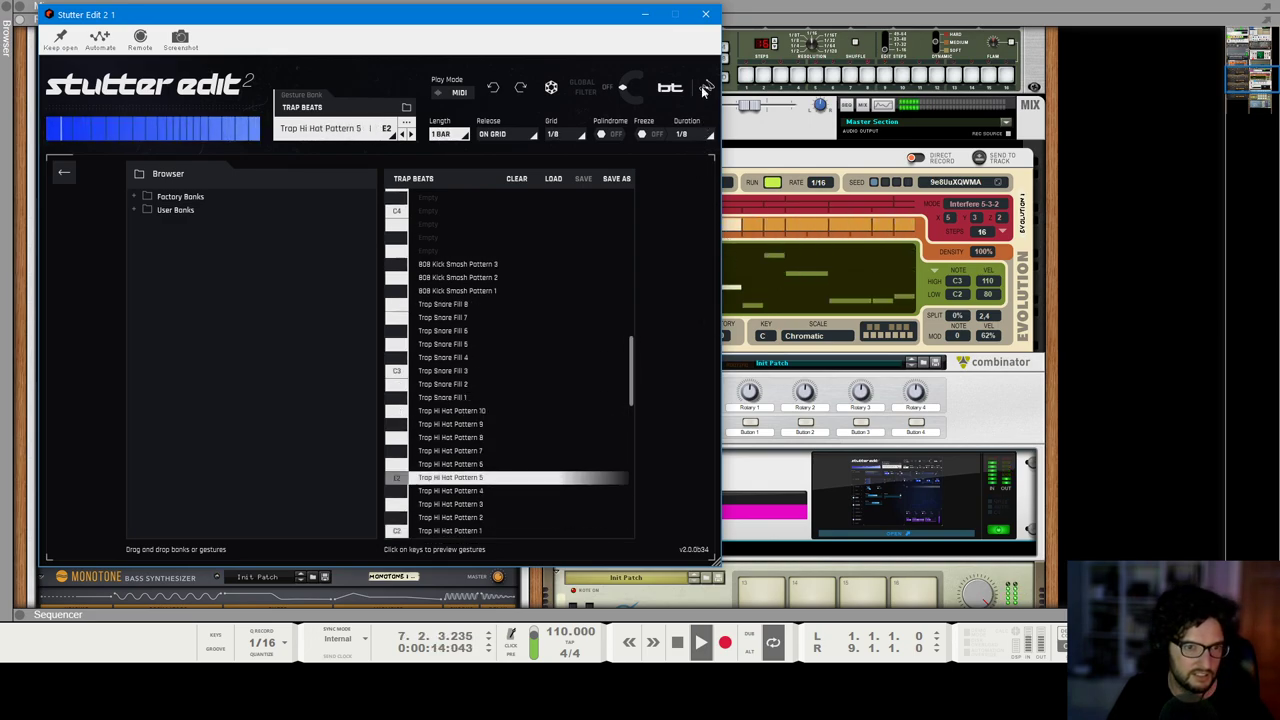
left_click(705, 14)
Step: Set the Evolution sequencer's density to 50% and stop playback
left_click_drag(988, 252, 1001, 358)
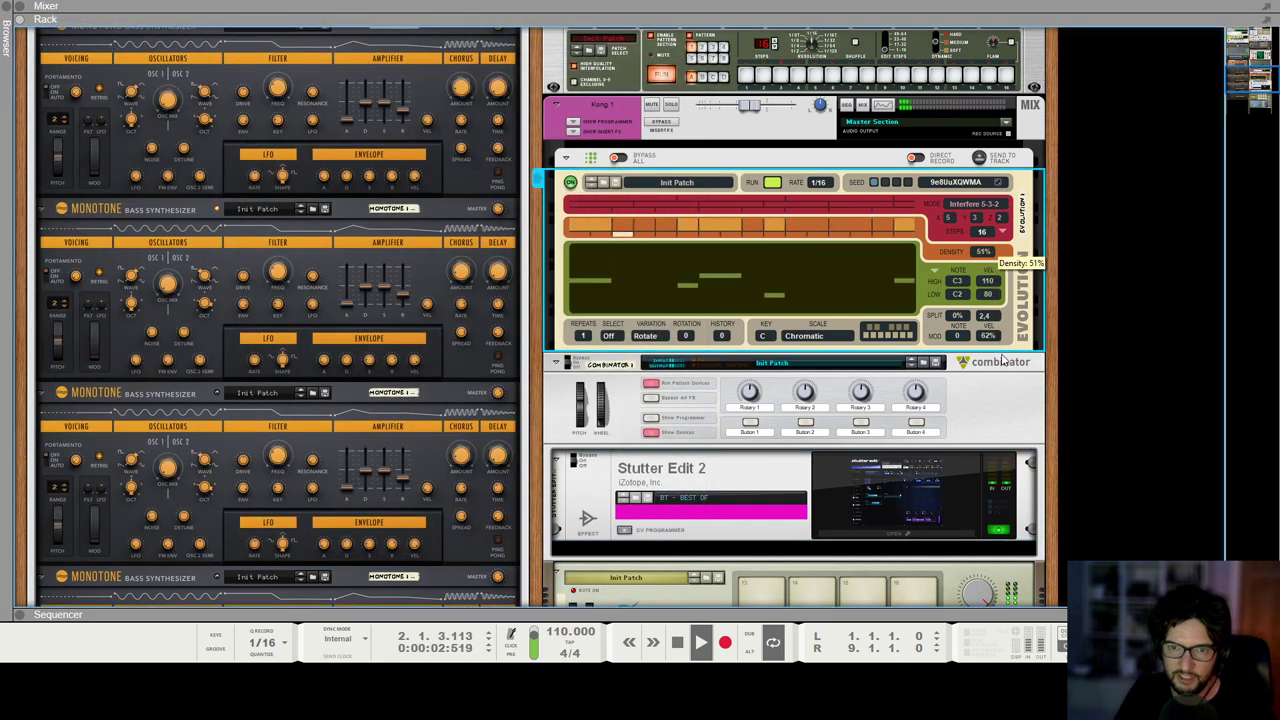
left_click(1171, 344)
key("space")
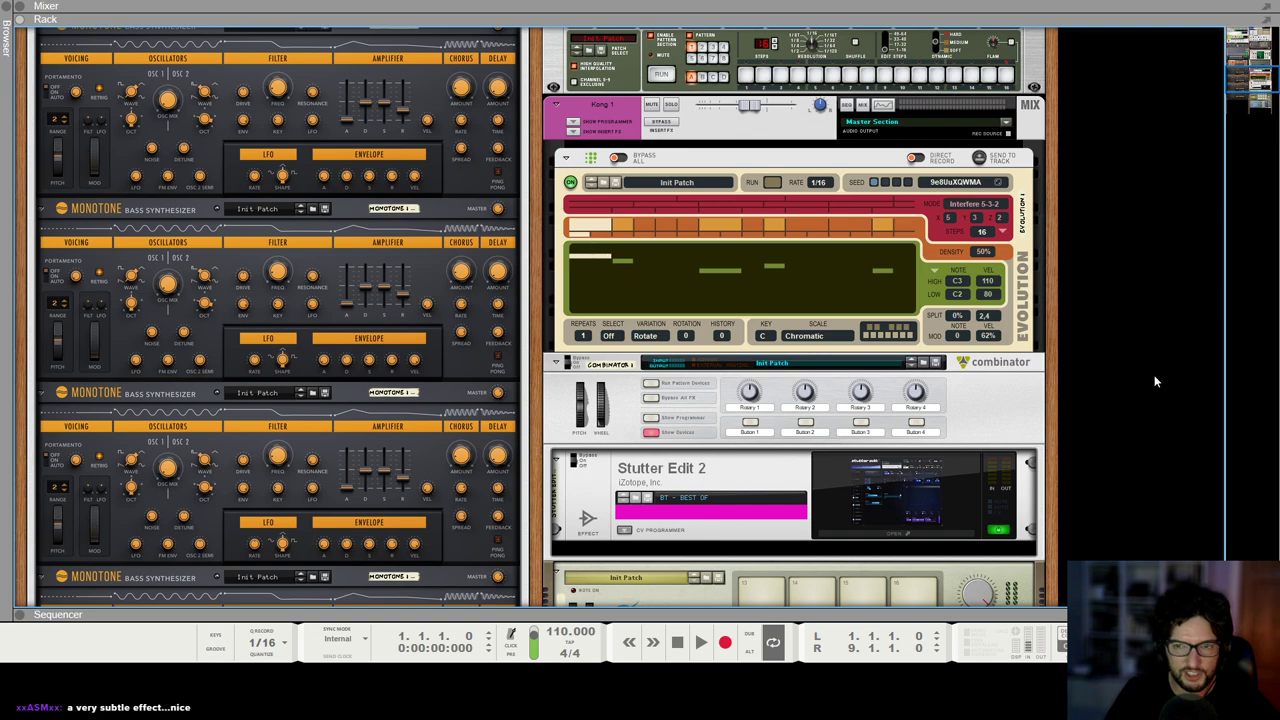
Step: Rename the Kong 1 mix channel with a name starting with "Glitchy"
scroll(1151, 357, "up", 1)
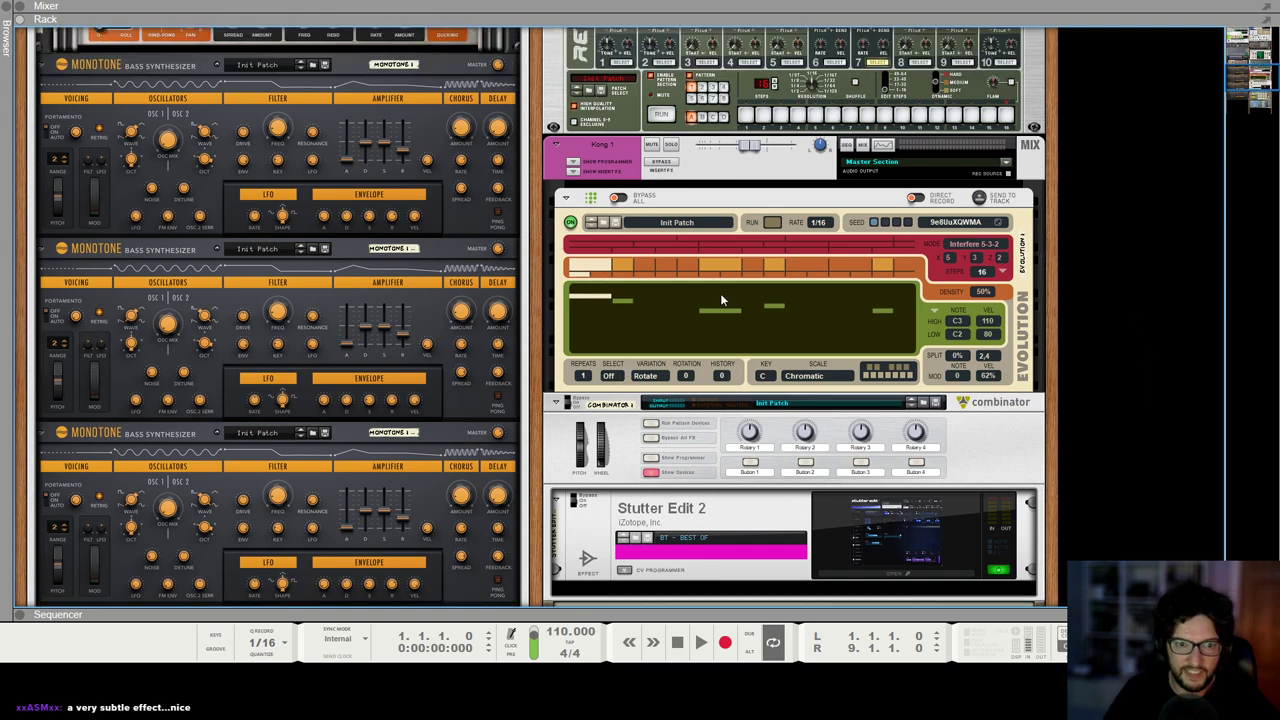
scroll(670, 300, "up", 4)
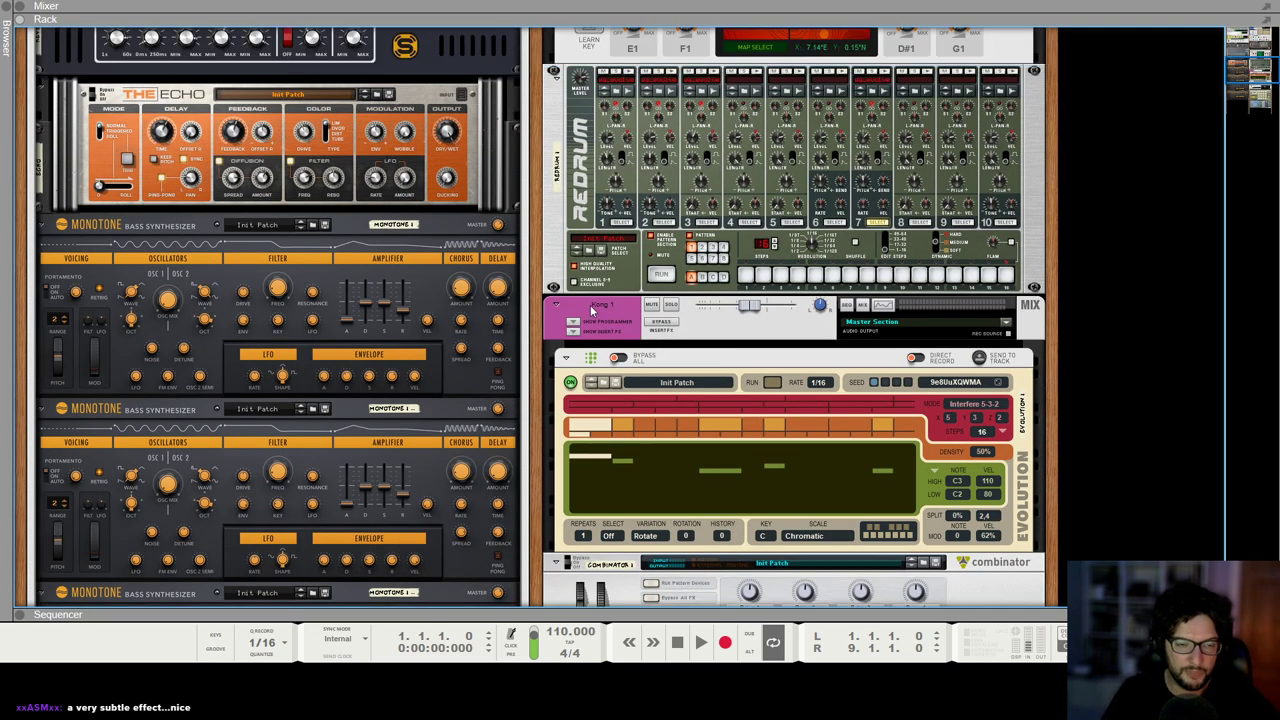
double_click(591, 308)
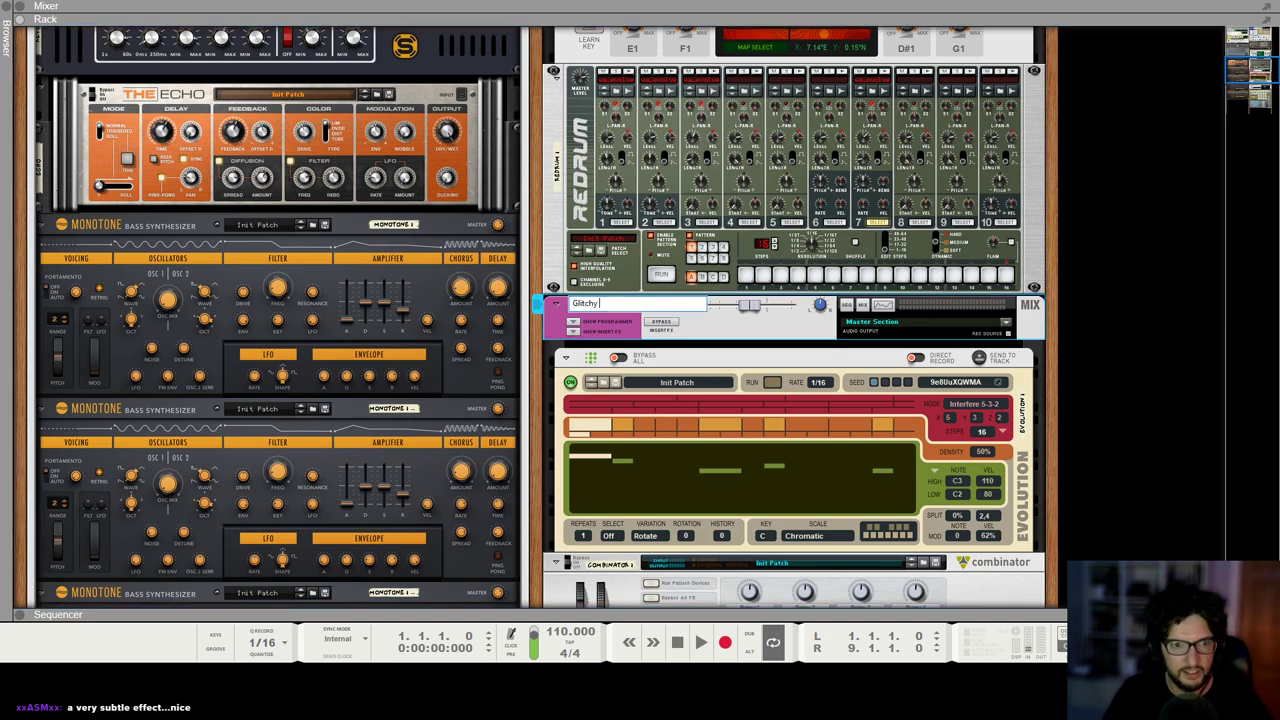
key("Return")
Step: Rename the Redrum 1 mix channel as Drums
scroll(702, 250, "up", 15)
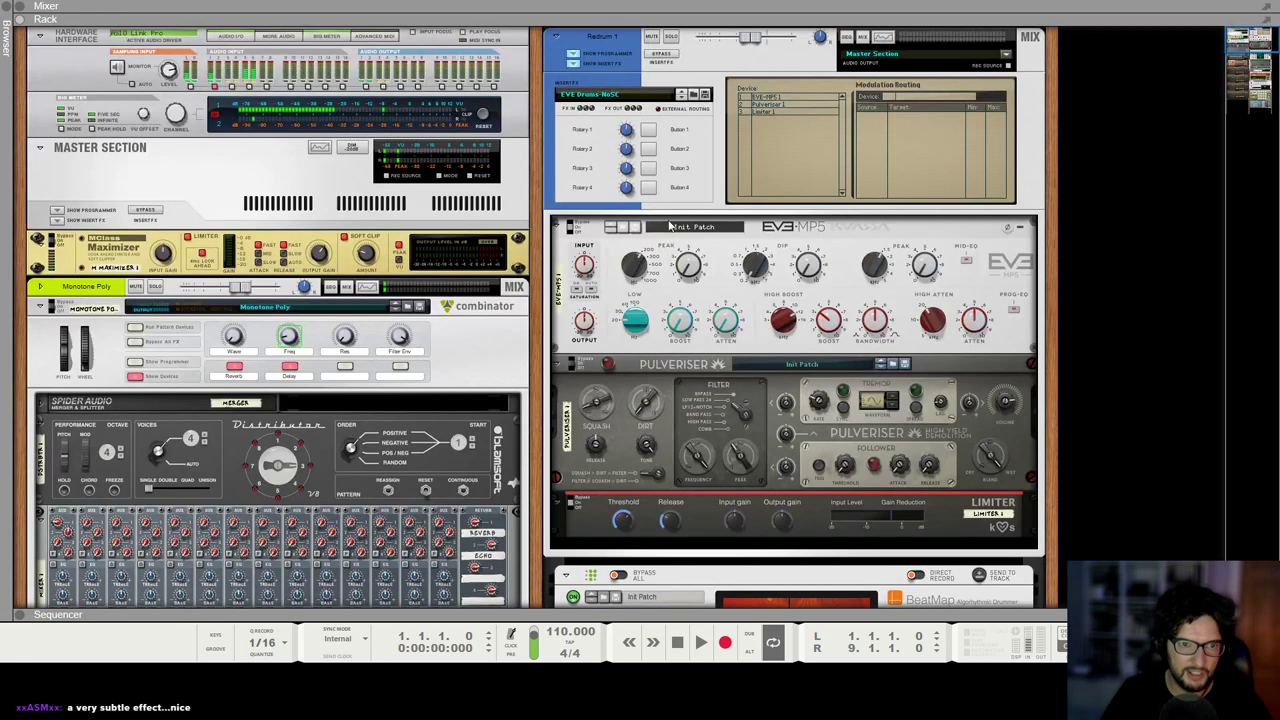
double_click(592, 37)
type("Drums")
key("Return")
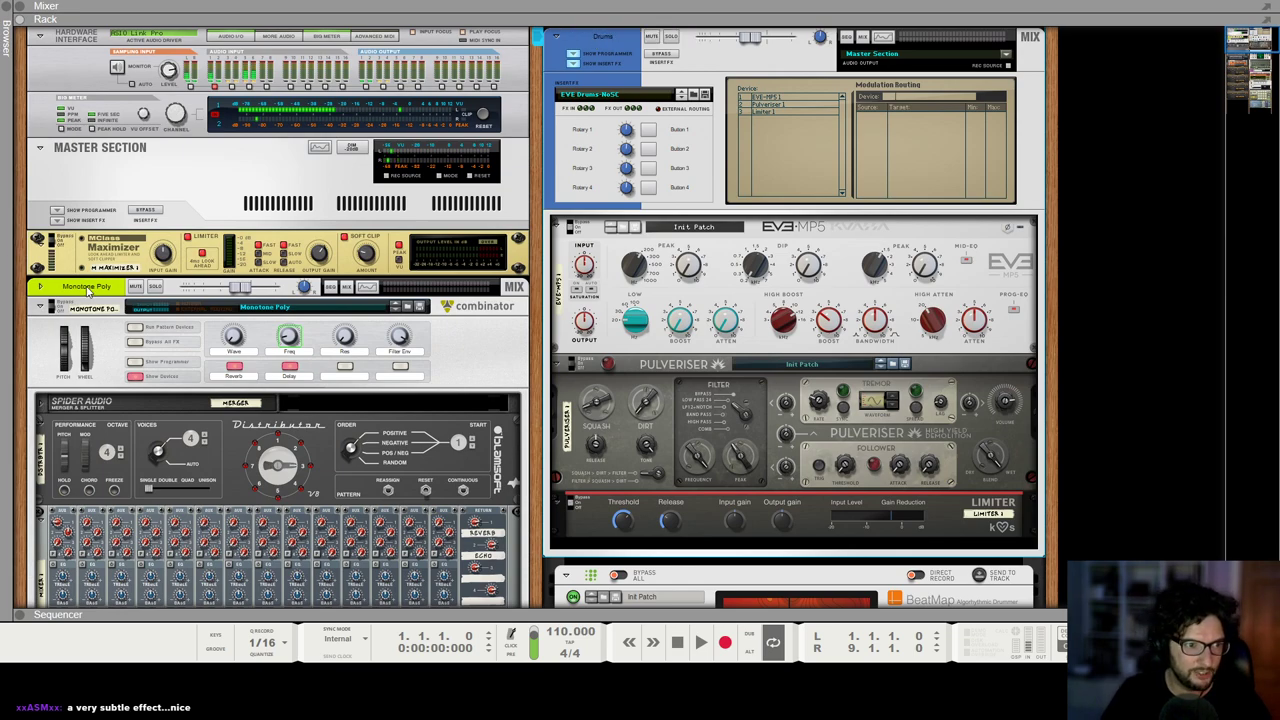
Step: Play the track and check the Filter Env, Wave and Res rotaries of the Monotone Poly Combinator, then stop playback
scroll(750, 340, "down", 3)
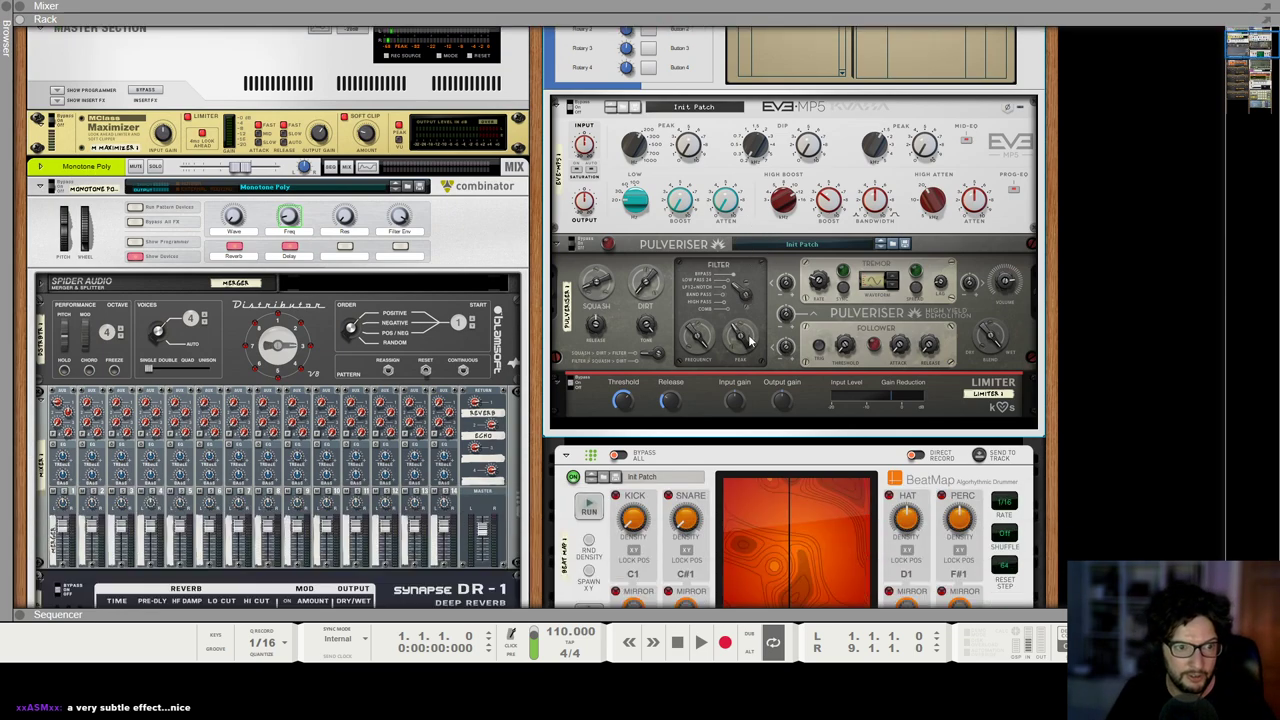
left_click(399, 220)
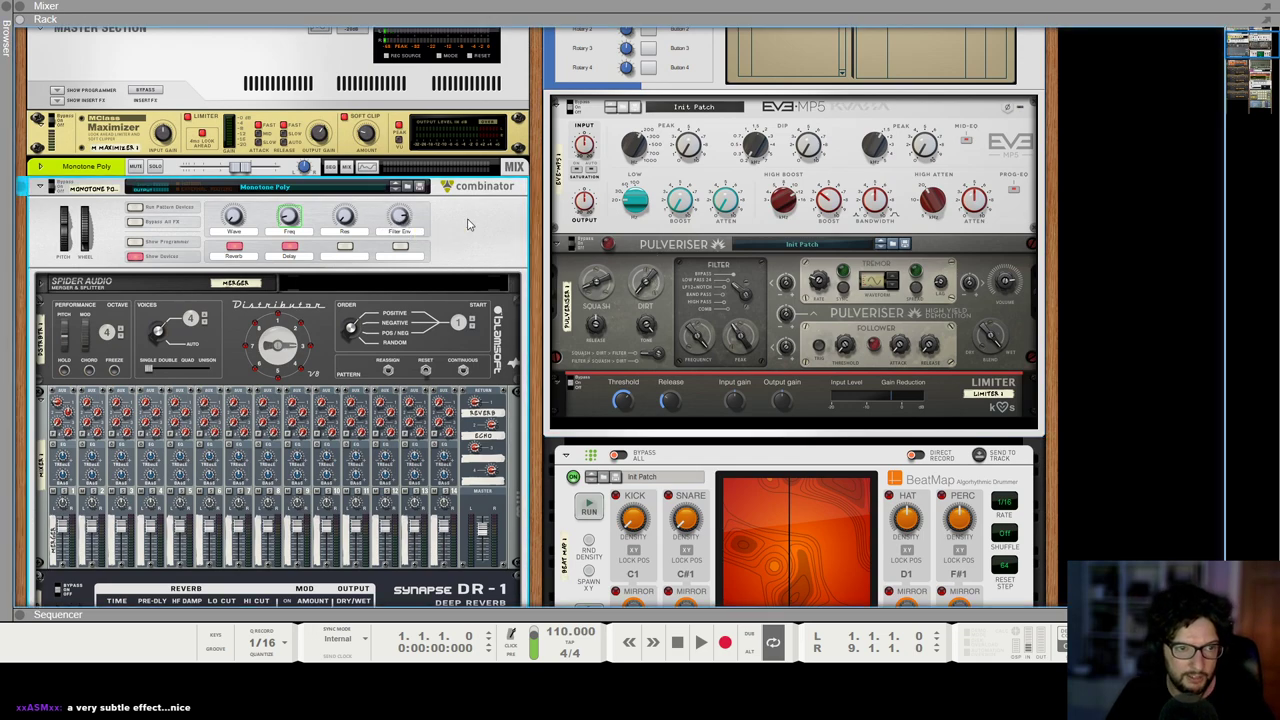
key("space")
mouse_move(404, 218)
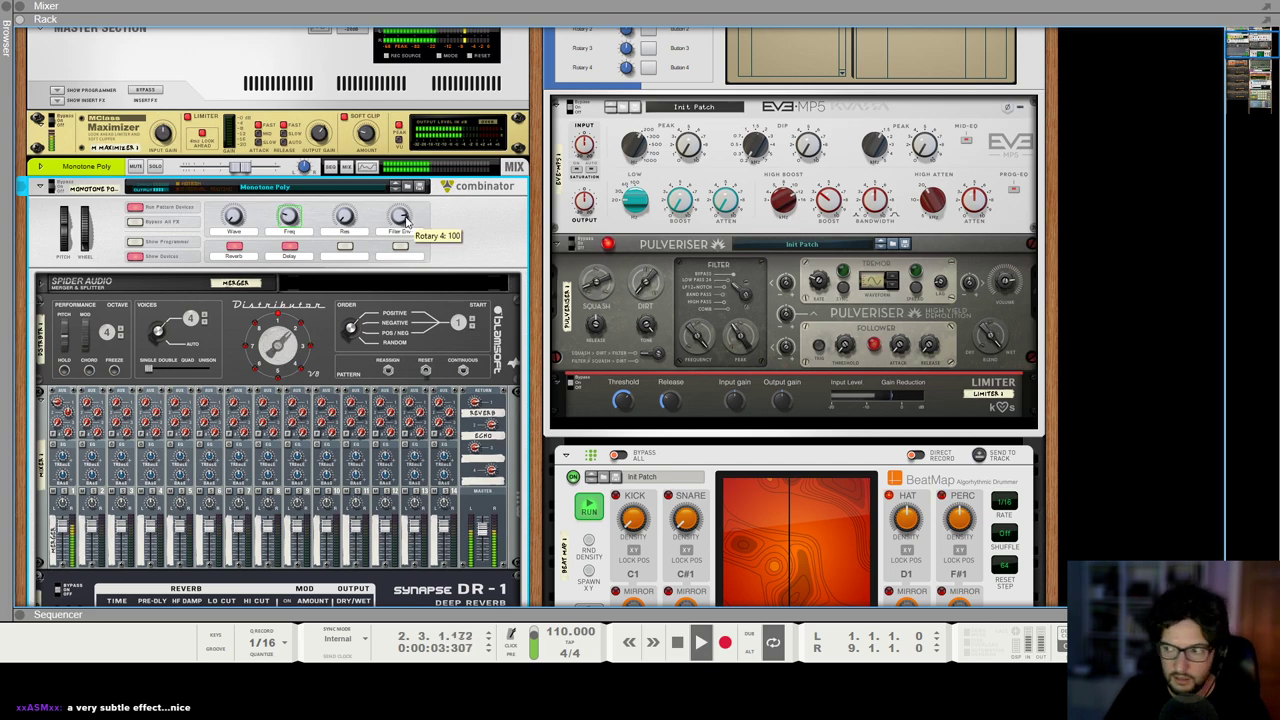
mouse_move(231, 224)
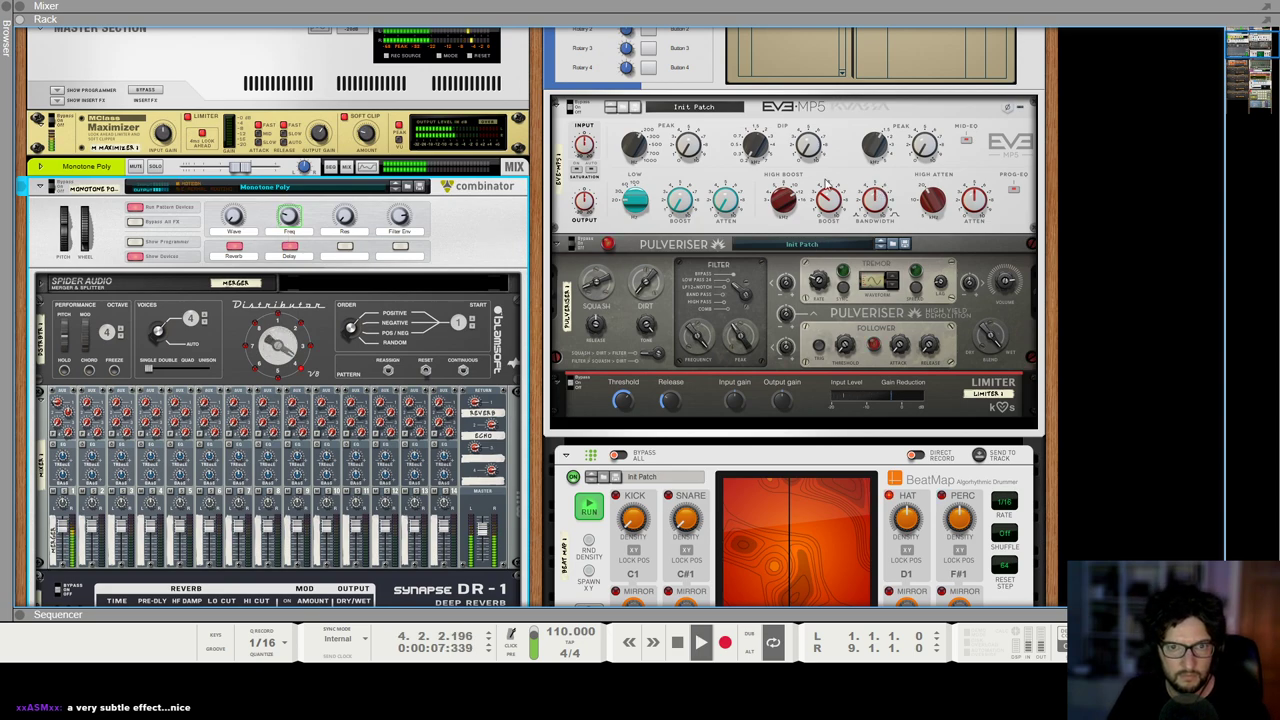
mouse_move(366, 204)
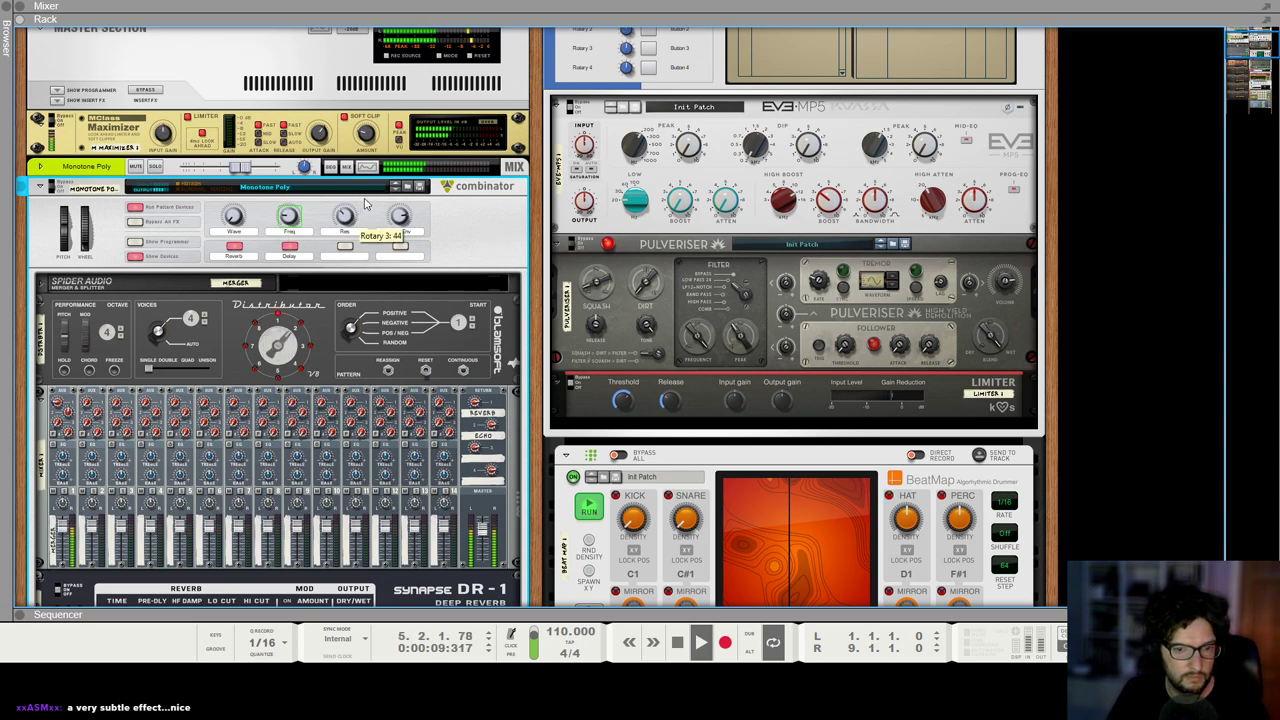
left_click_drag(366, 204, 360, 226)
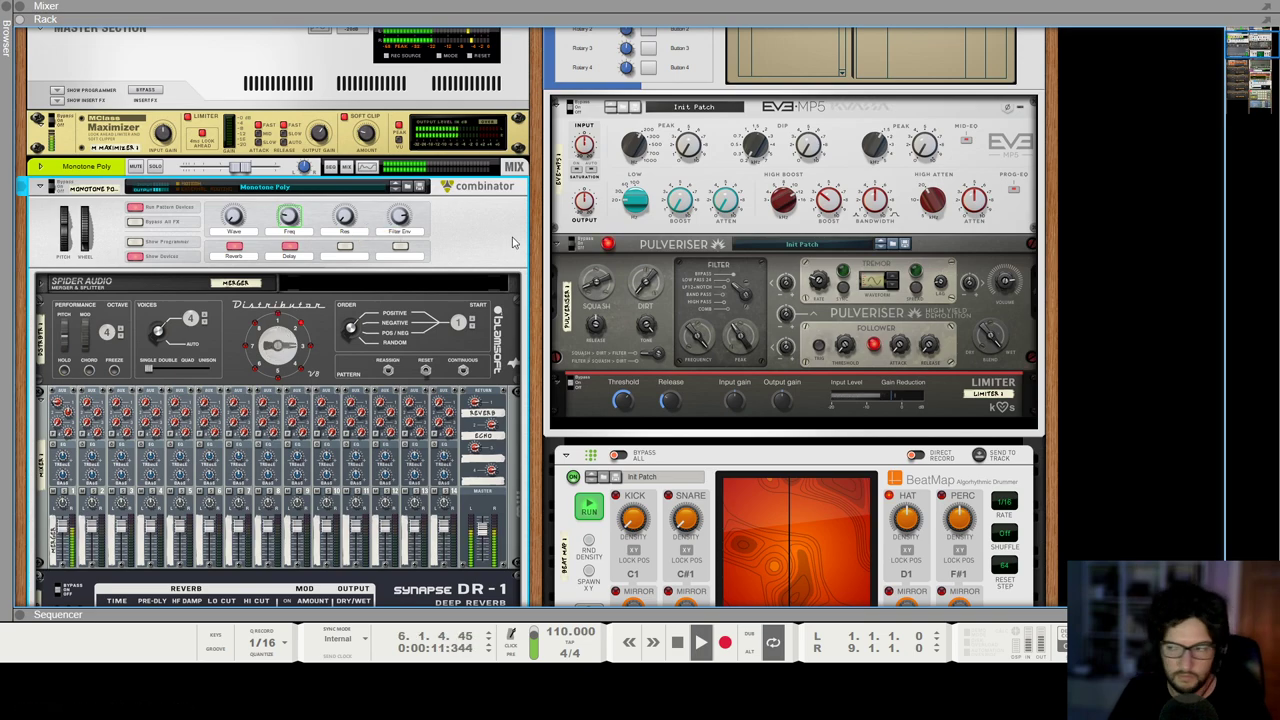
scroll(643, 178, "up", 3)
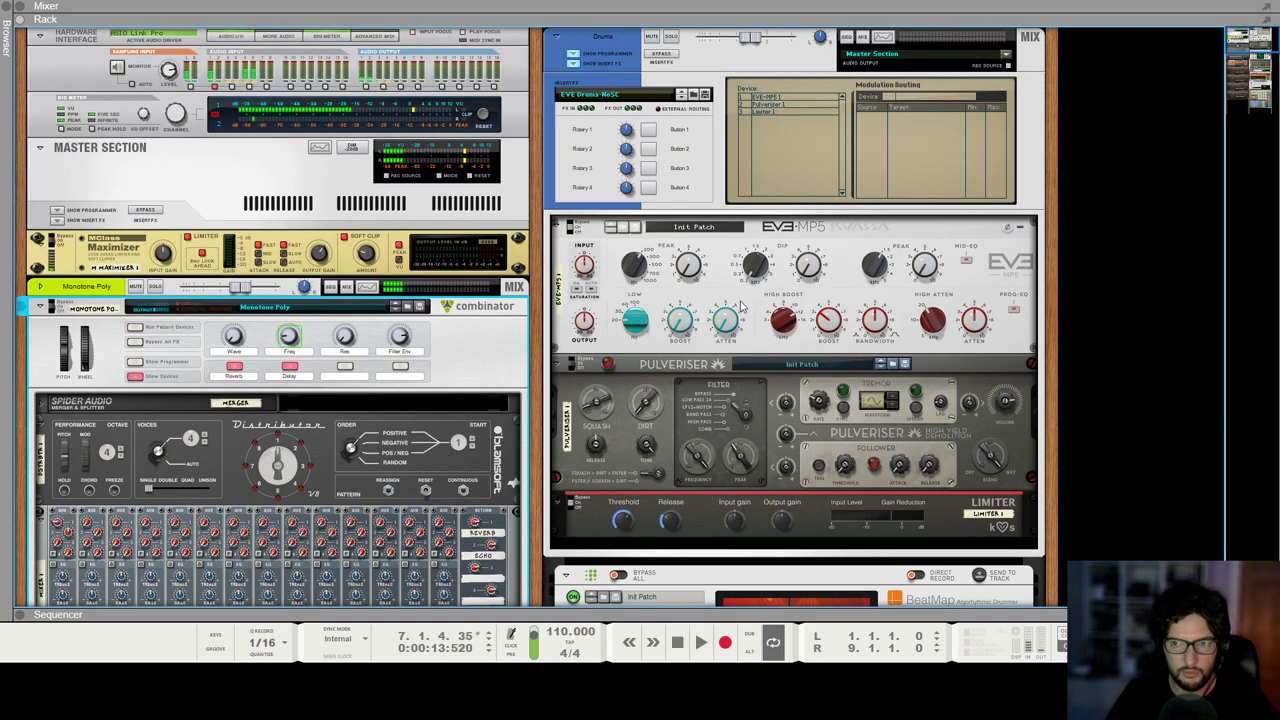
scroll(741, 306, "down", 10)
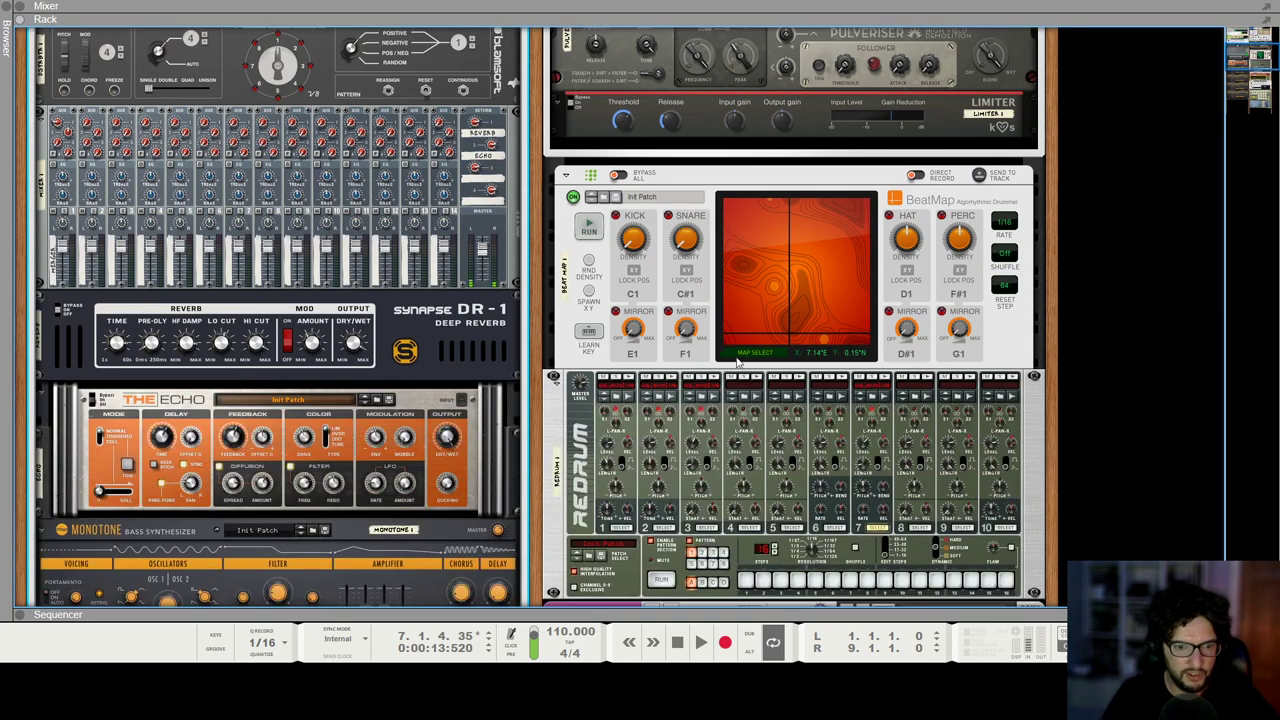
Step: Browse samples for Redrum drum 4 and open the claps folder inside Evolve Free
left_click(745, 400)
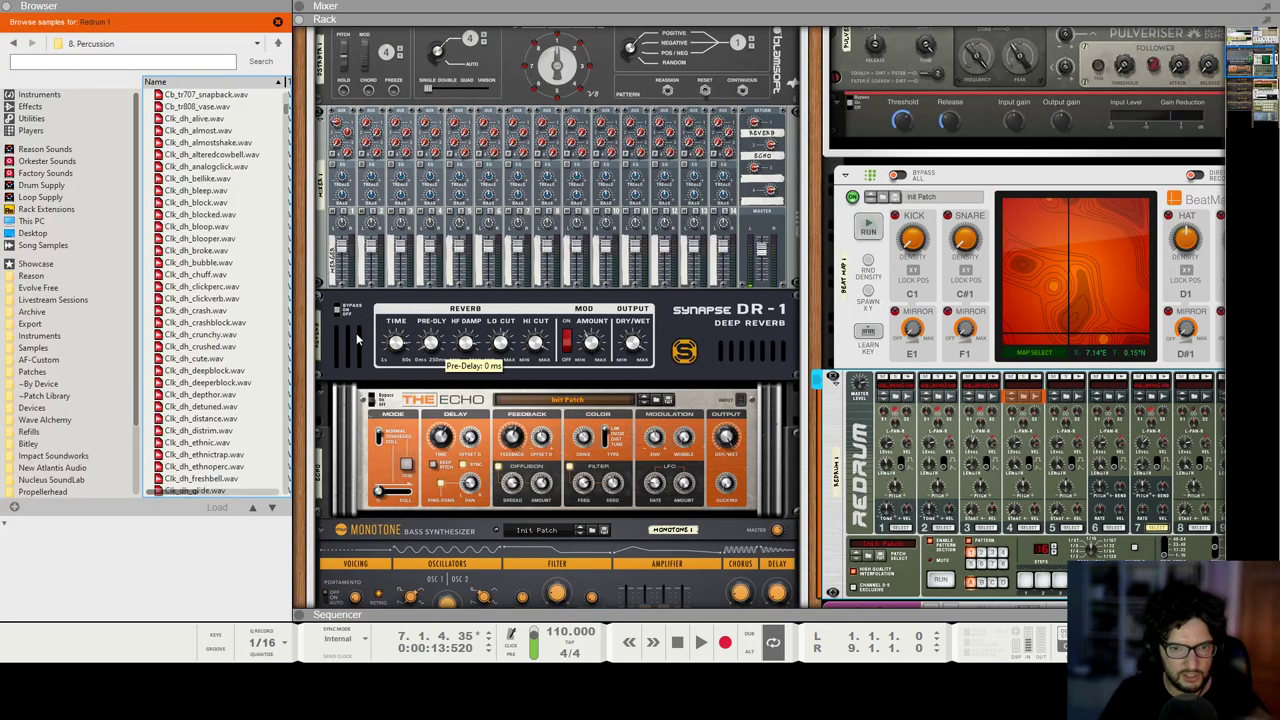
left_click(58, 288)
left_click(190, 271)
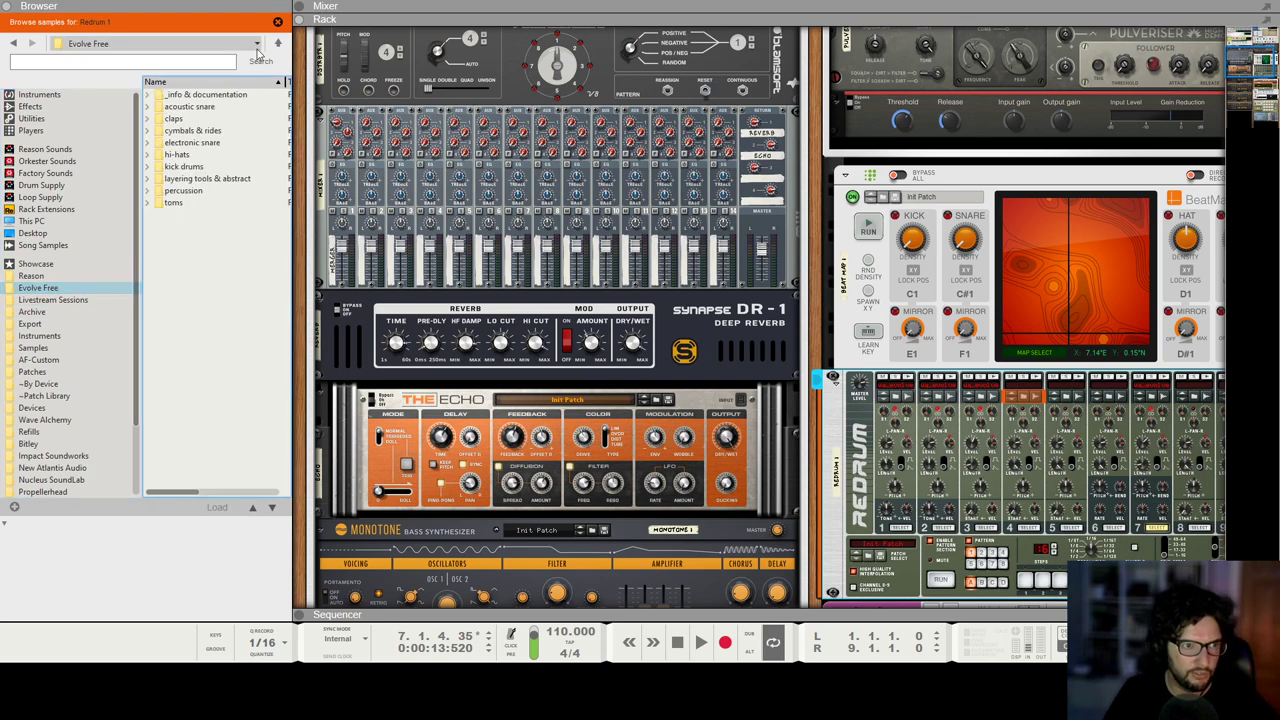
left_click(199, 121)
double_click(199, 121)
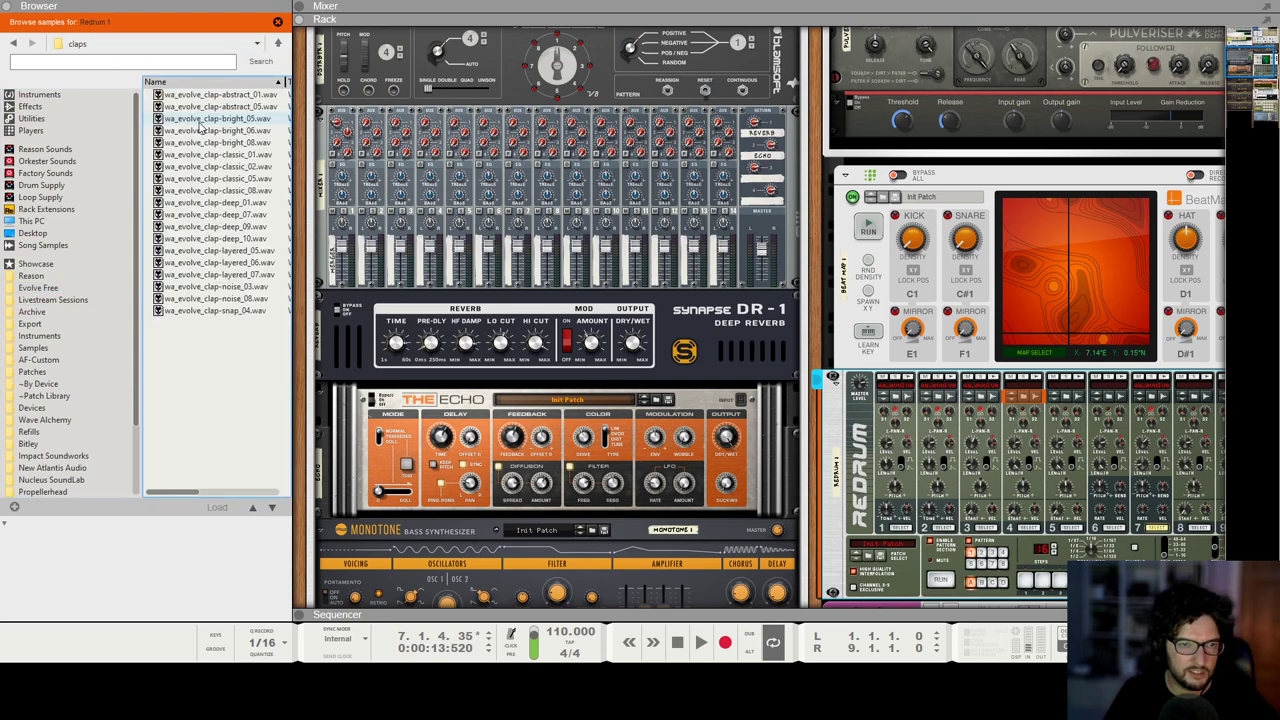
Step: Audition several clap samples and load wa_evolve_clap-layered_05.wav into Redrum drum 4
left_click(201, 131)
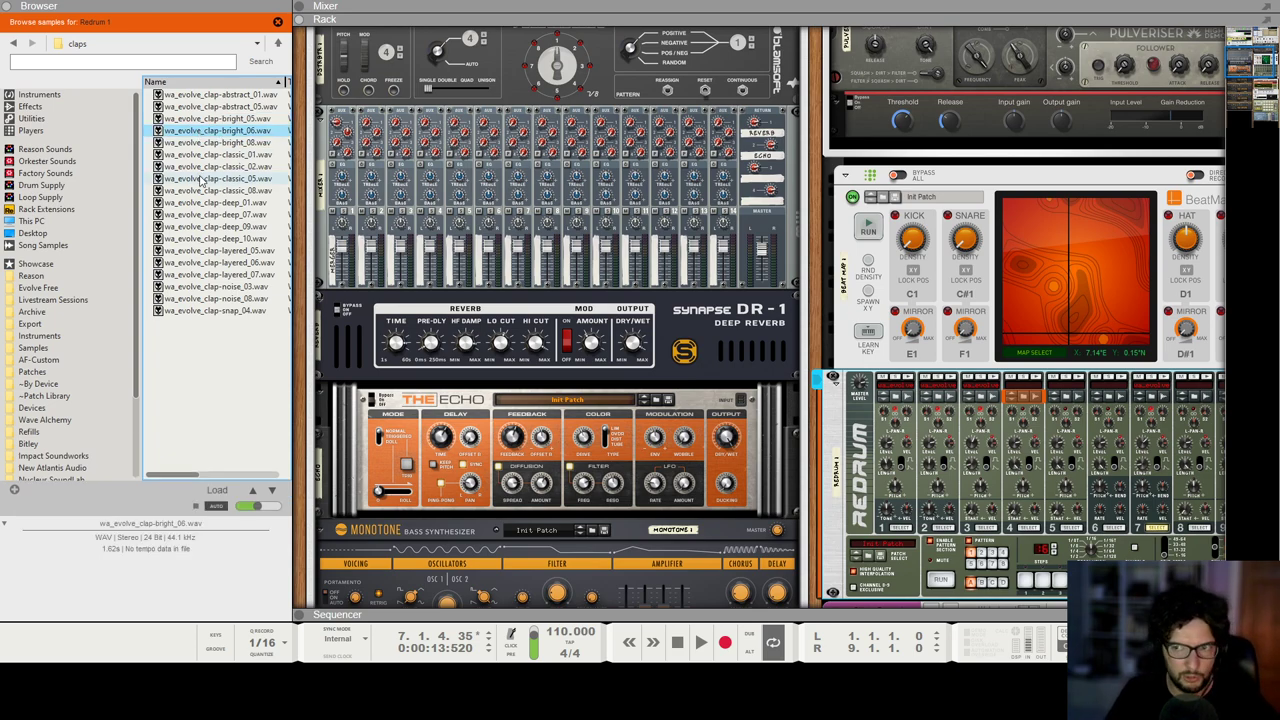
left_click(201, 179)
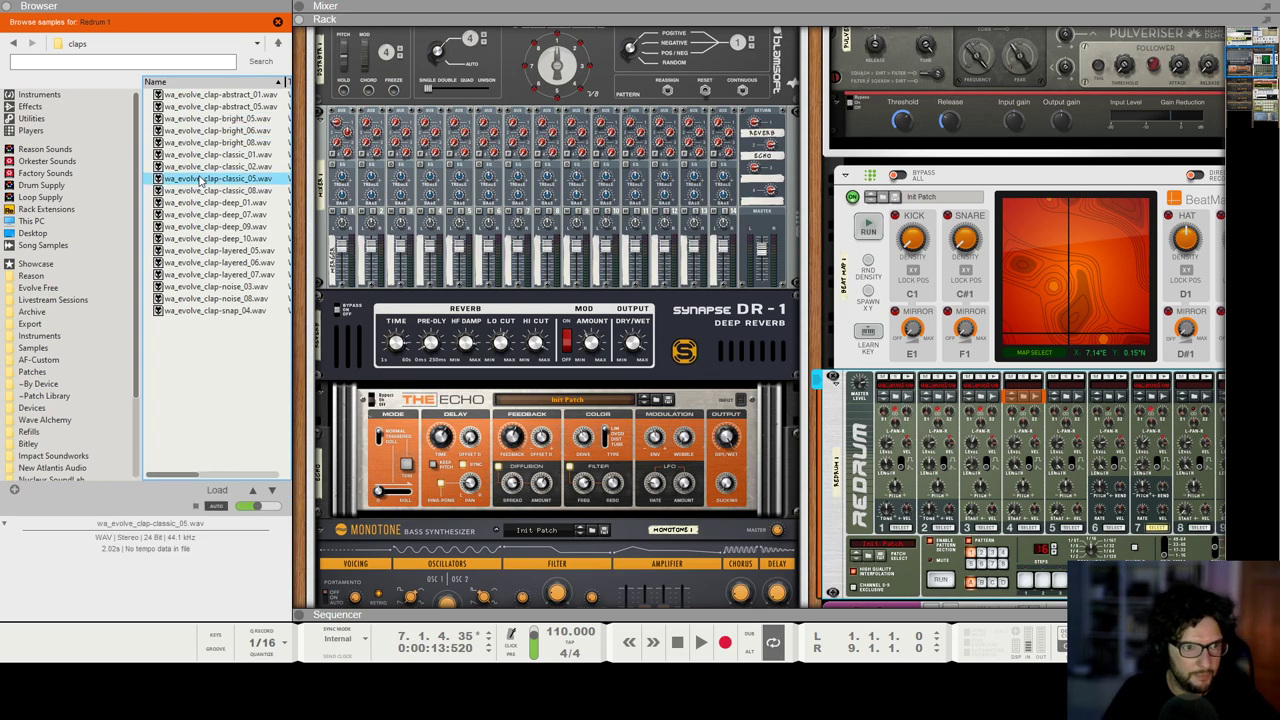
left_click(200, 250)
left_click_drag(195, 252, 1020, 457)
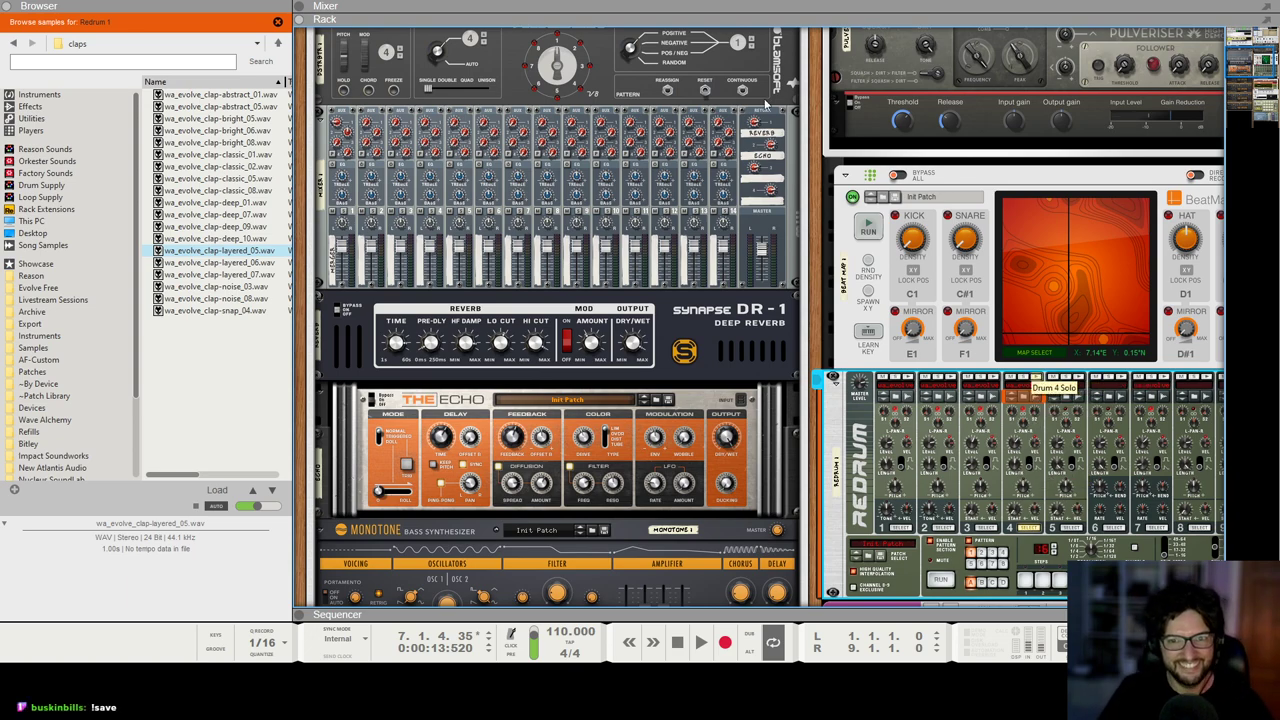
right_click(1031, 443)
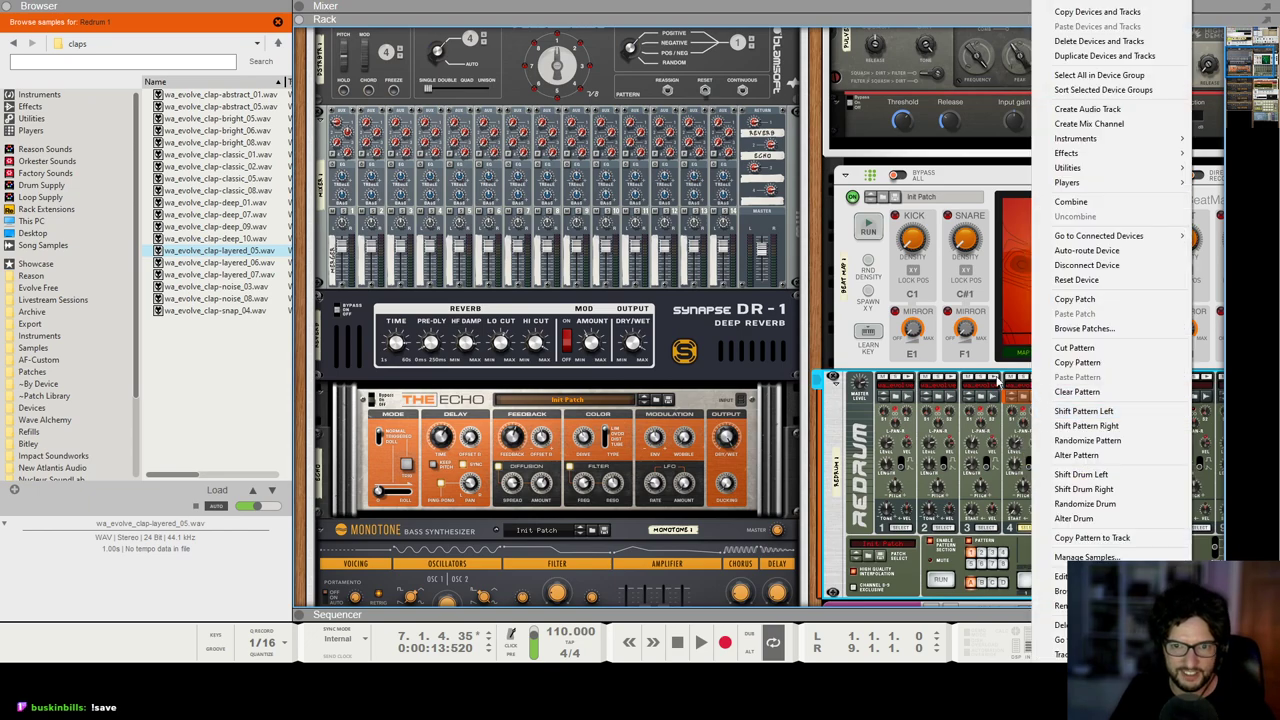
left_click(998, 378)
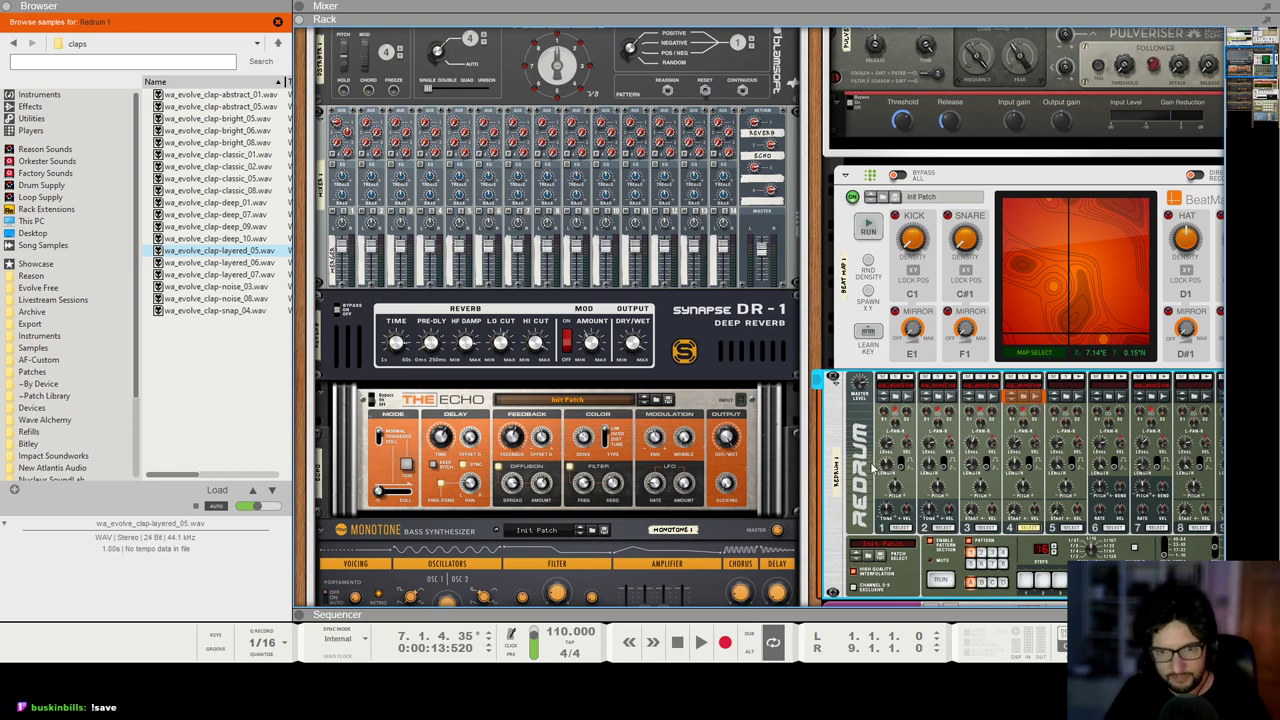
Step: Add a new note lane to the Redrum 1 track and copy the clips from the lane below into it
key("F7")
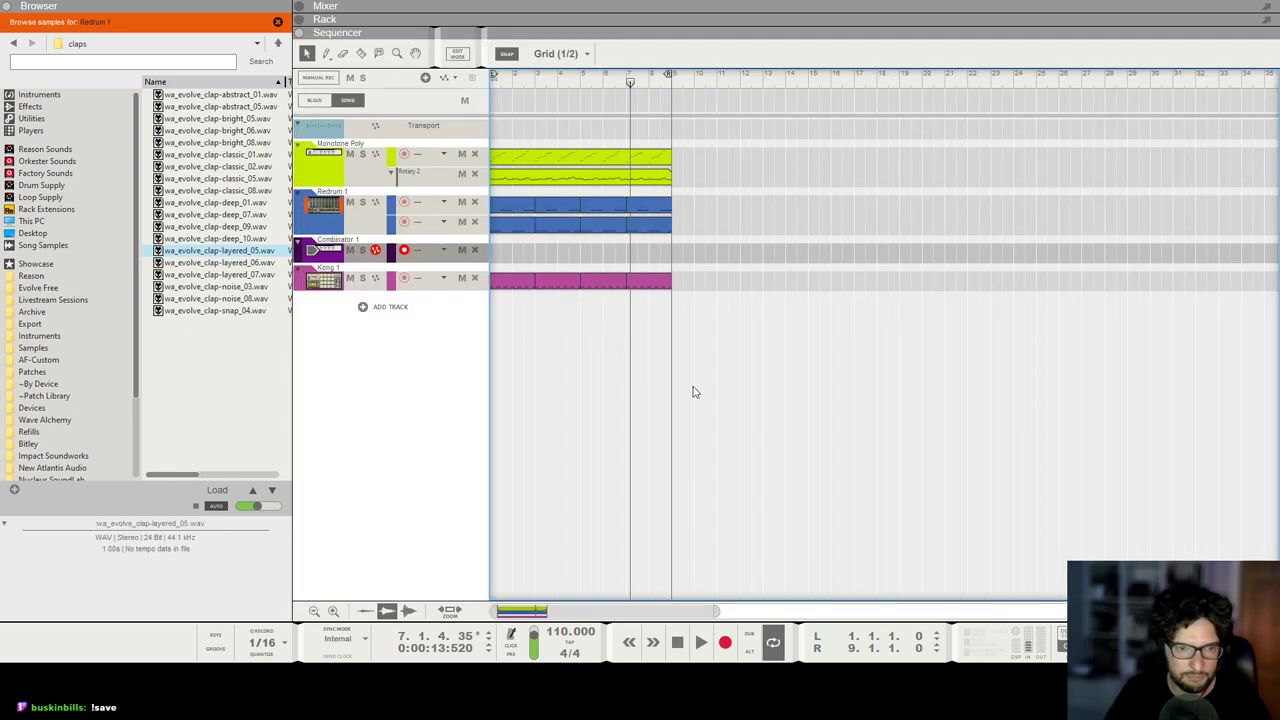
right_click(350, 210)
left_click(440, 420)
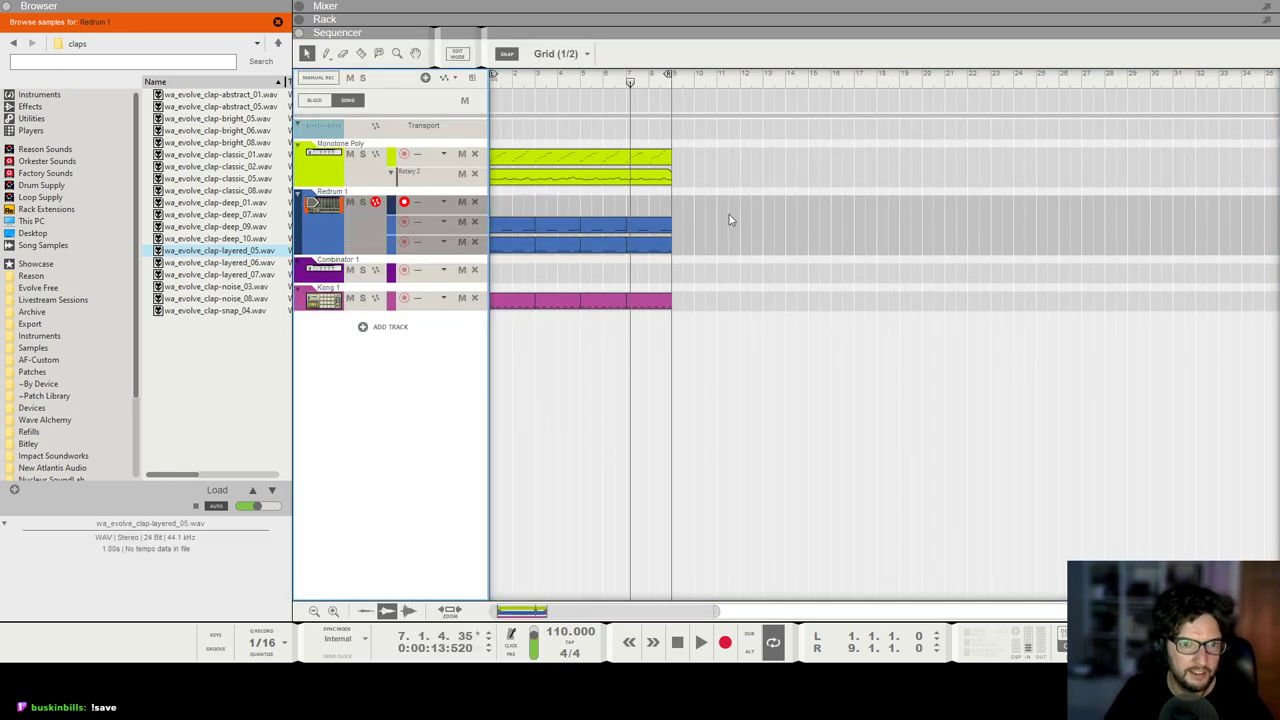
left_click_drag(485, 216, 485, 217)
left_click_drag(519, 229, 513, 213, "ctrl")
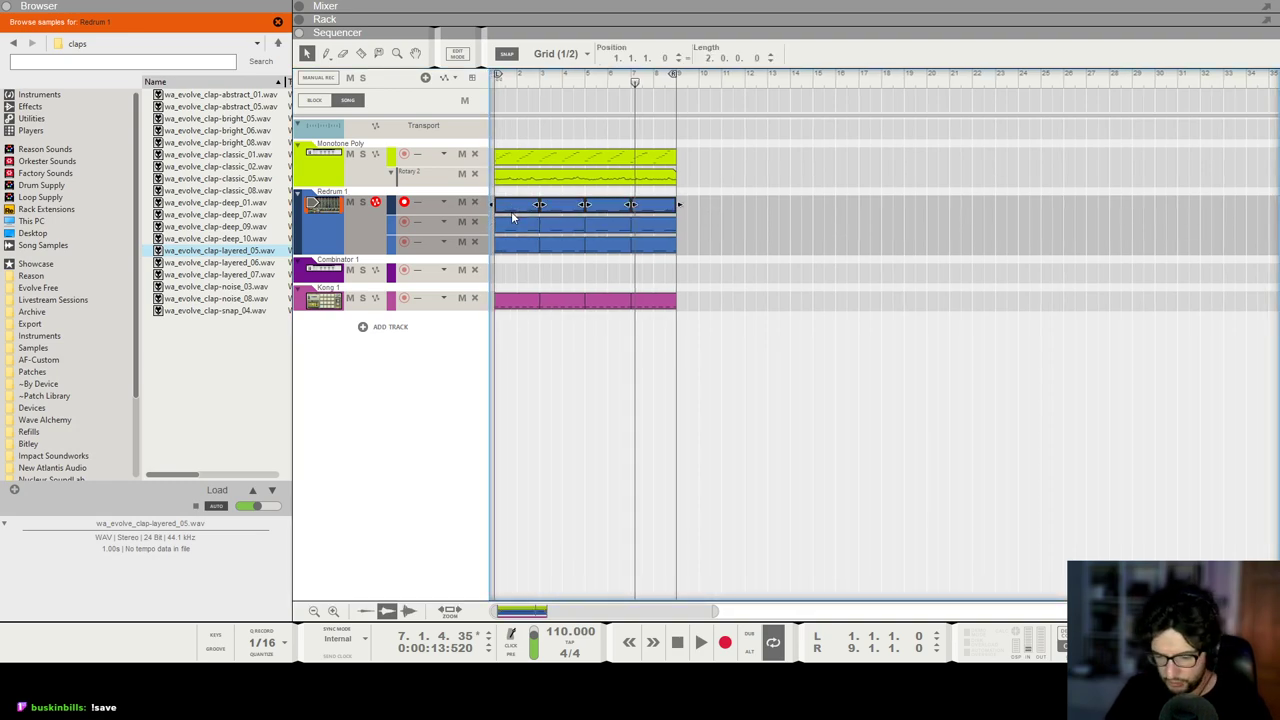
Step: Transpose the copied Redrum clips by 2 semitones and close the tool window
key("F8")
left_click(1190, 222)
left_click(1139, 305)
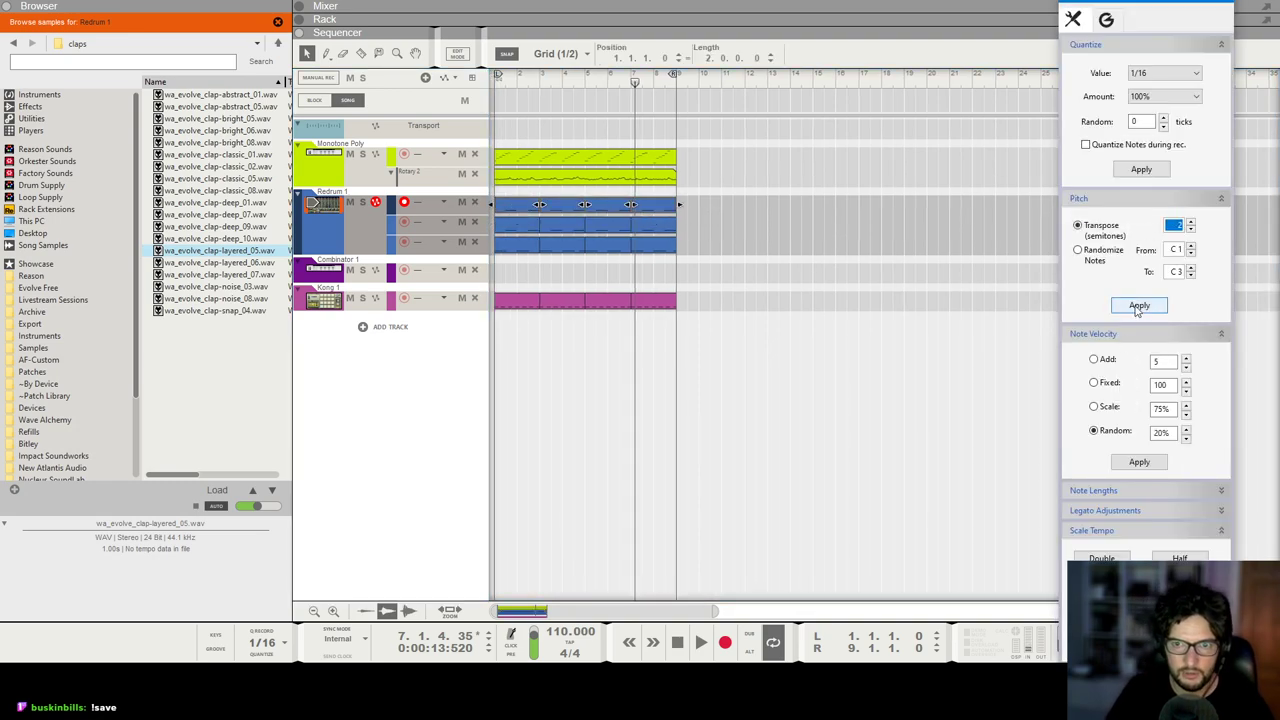
left_click(1222, 2)
left_click(1151, 189)
Step: Play the track from the start and check the new clap on Redrum drum 4 in the rack
key("shift+Return")
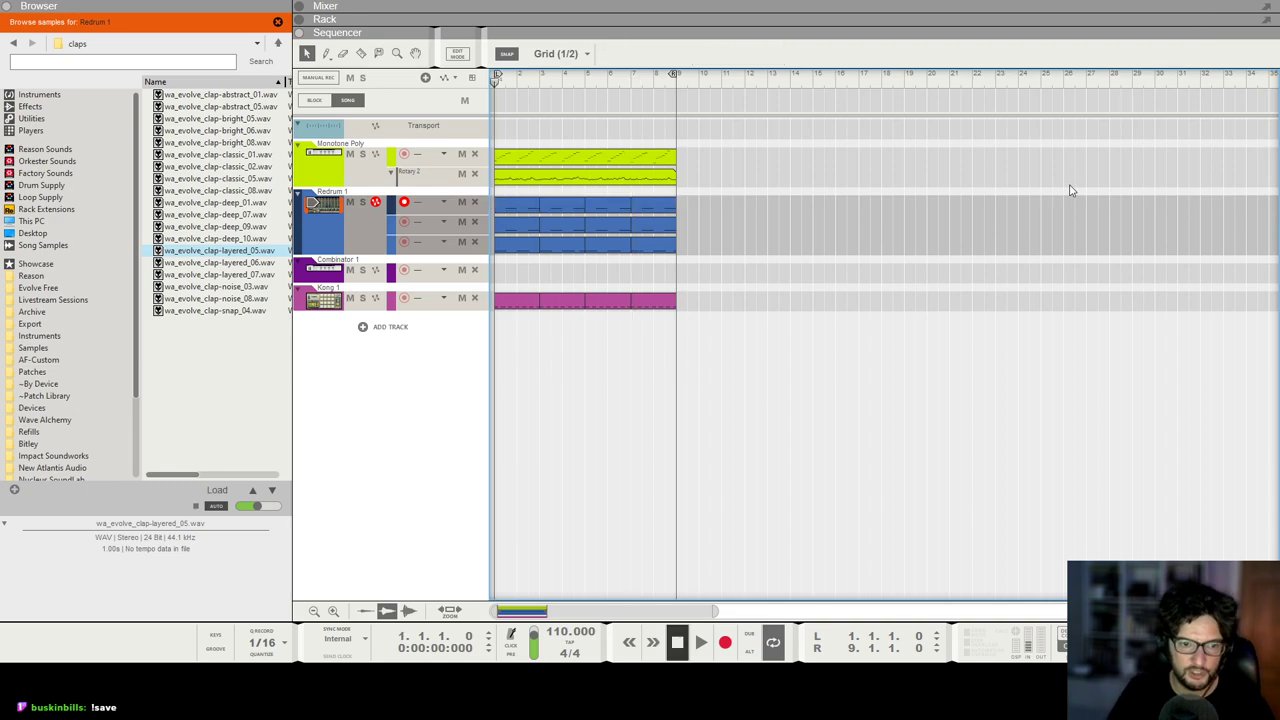
key("space")
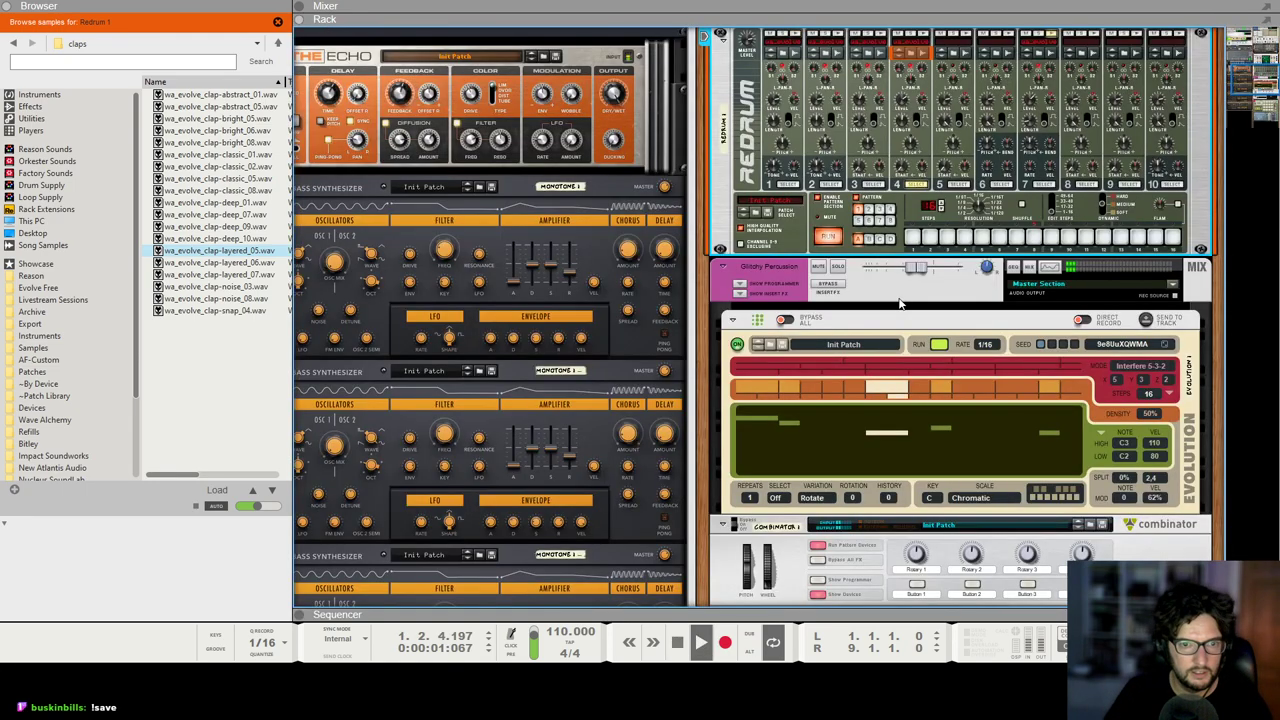
key("F6")
scroll(910, 247, "up", 4)
left_click_drag(910, 204, 921, 165)
Step: Assign the new clap lane of the Redrum 1 track to groove channel A1
key("F7")
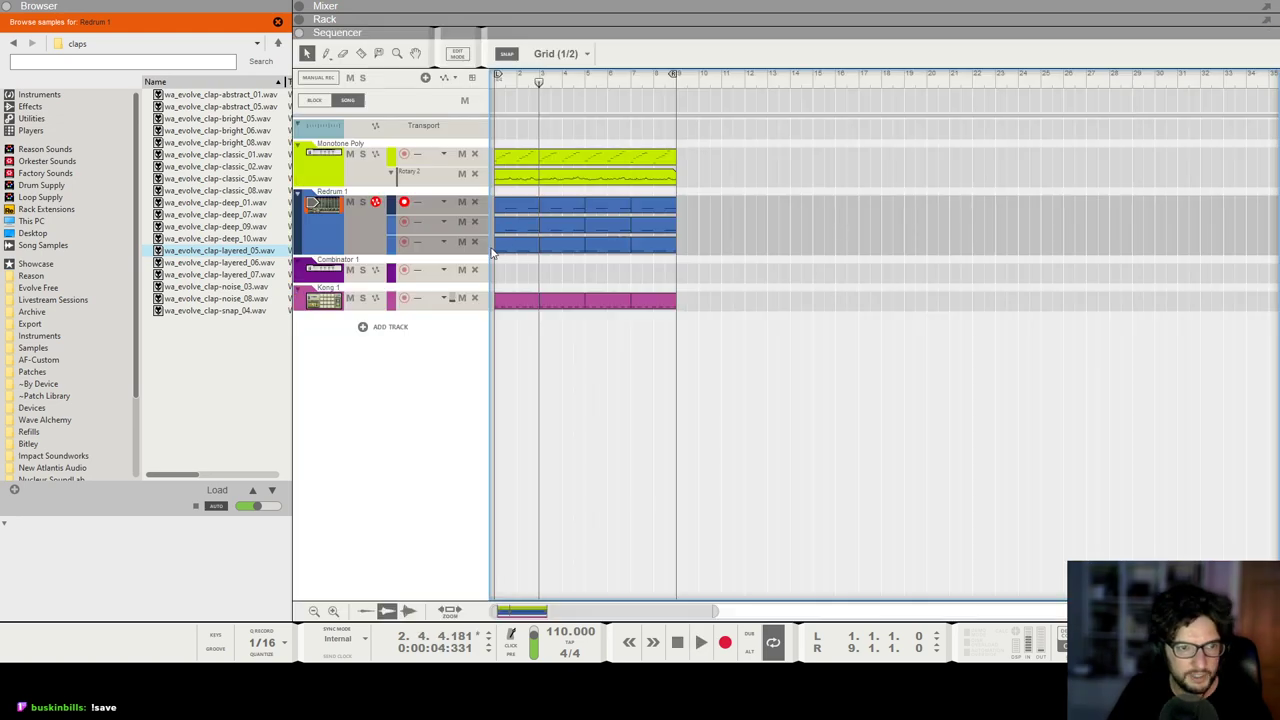
left_click(438, 203)
mouse_move(466, 266)
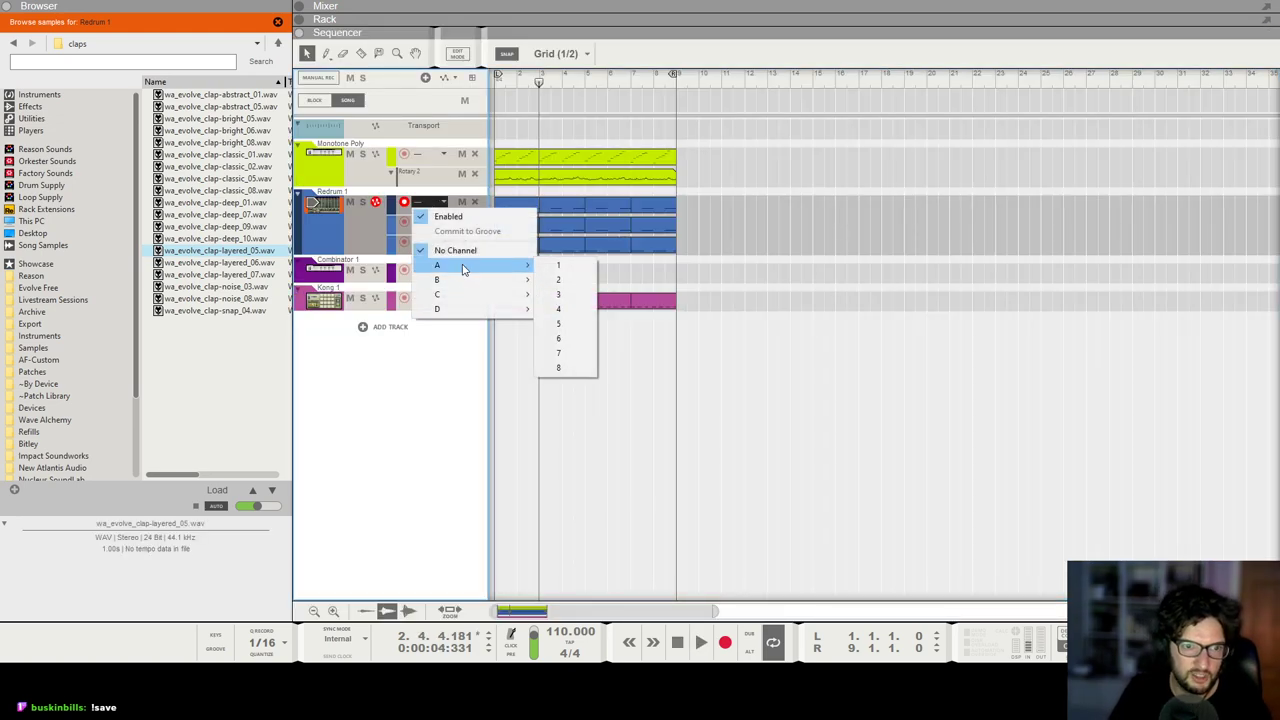
left_click(580, 268)
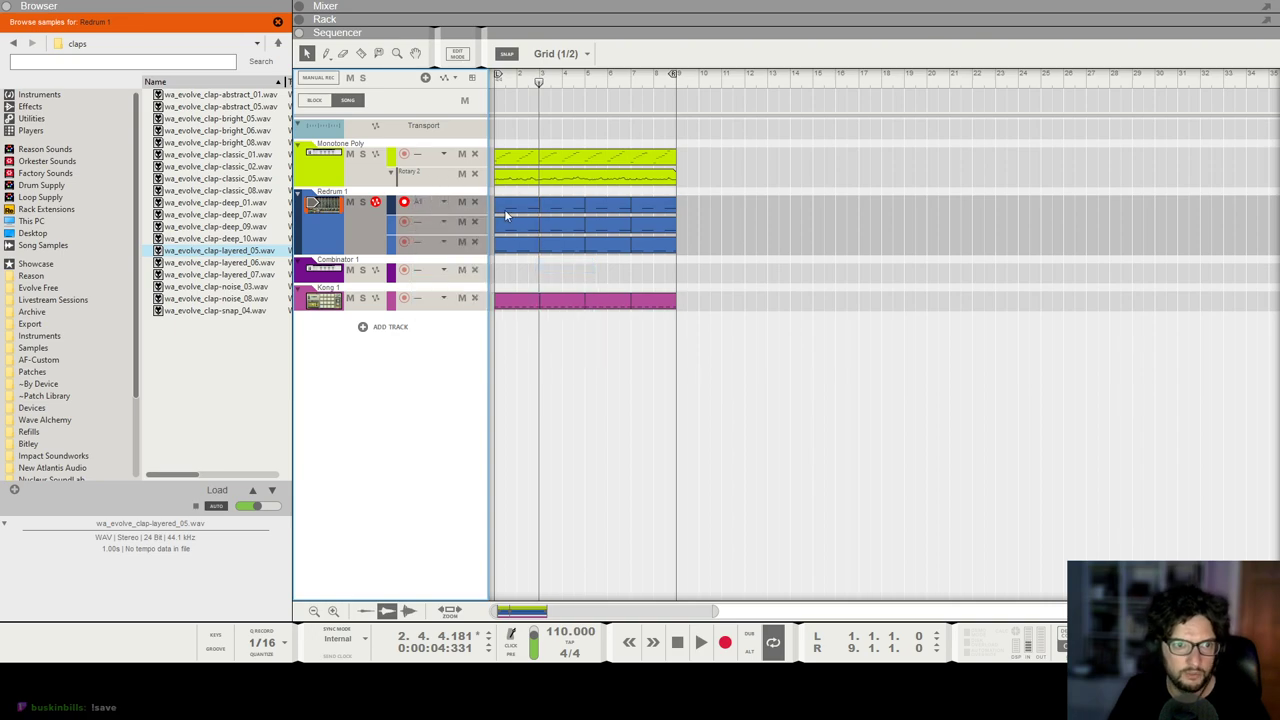
Step: Hide the browser, then set ReGroove channel A1's slide to -7 ticks and its random timing to 4 ticks
left_click(6, 6)
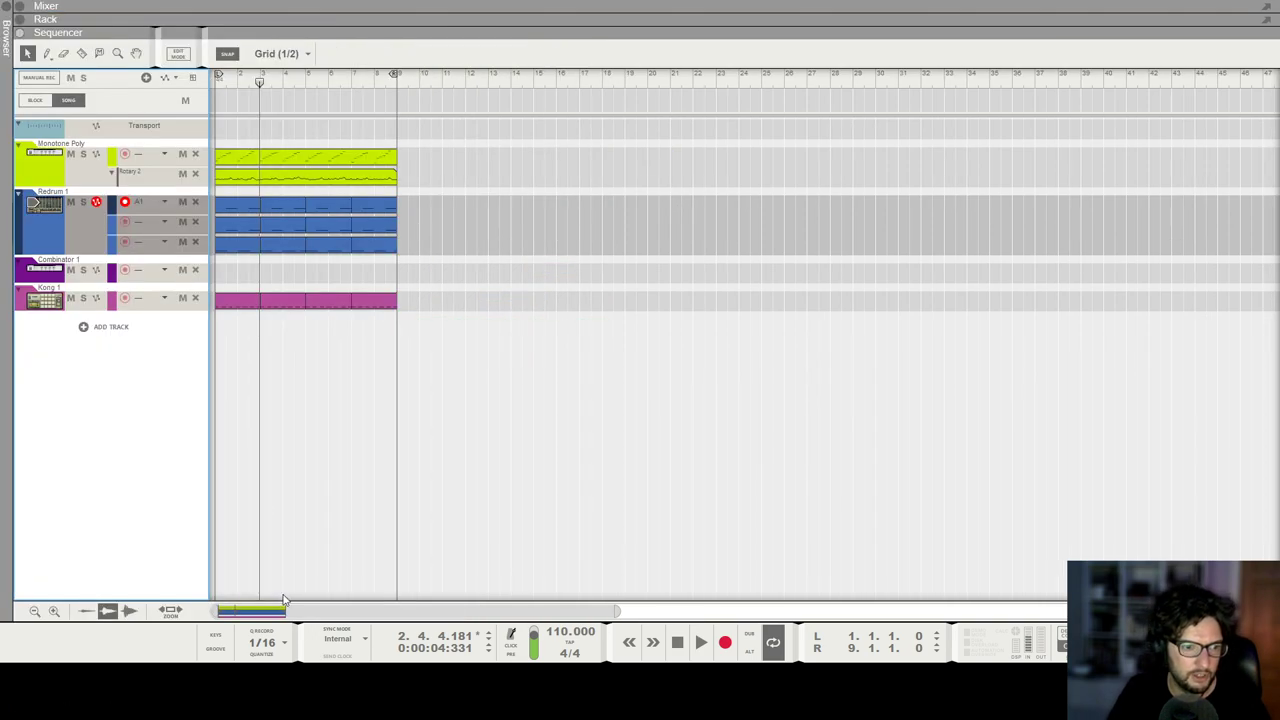
left_click(215, 648)
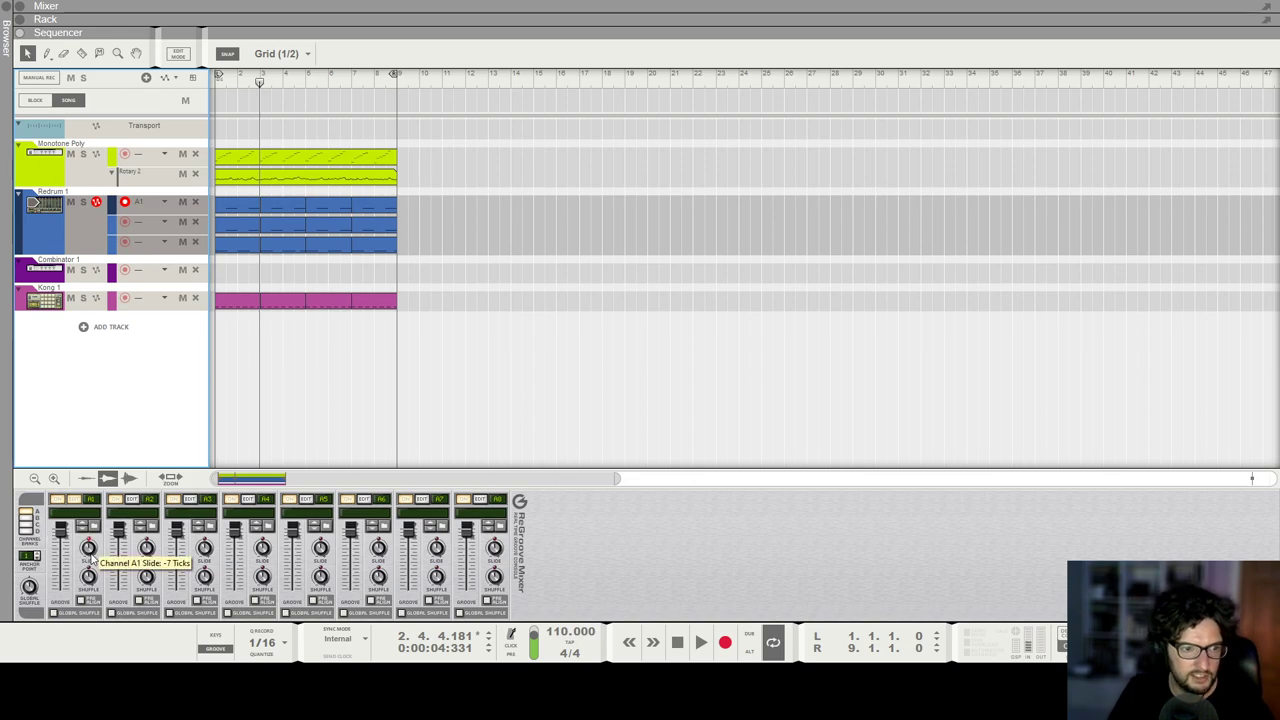
left_click(76, 500)
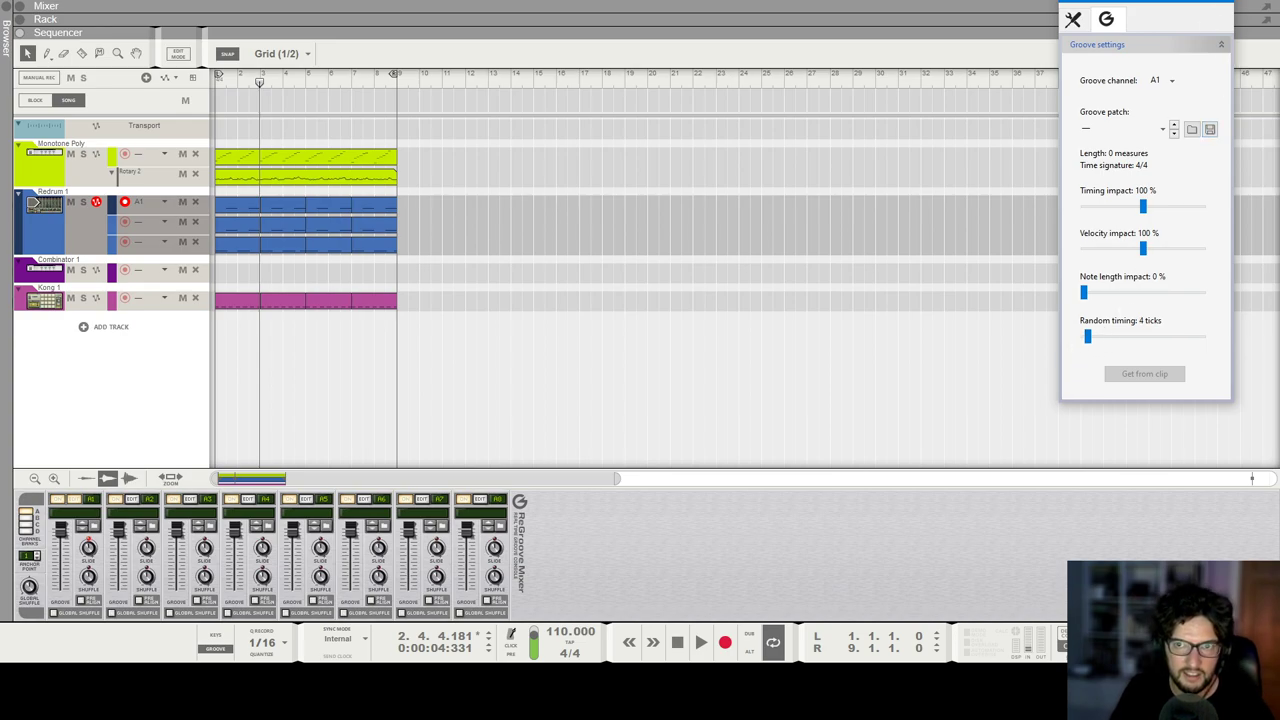
left_click(1227, 2)
left_click(836, 233)
Step: Hide the ReGroove Mixer and play the track from the start to judge the clap's timing, then stop playback
key("shift+Return")
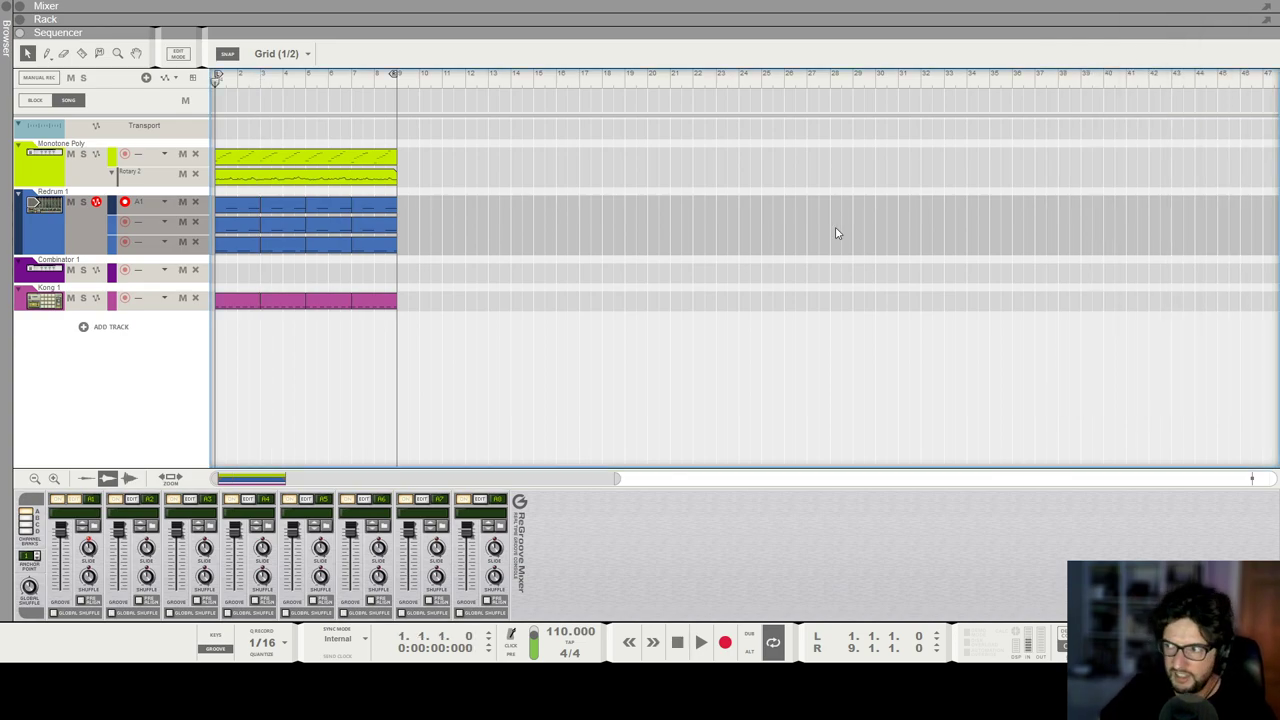
key("space")
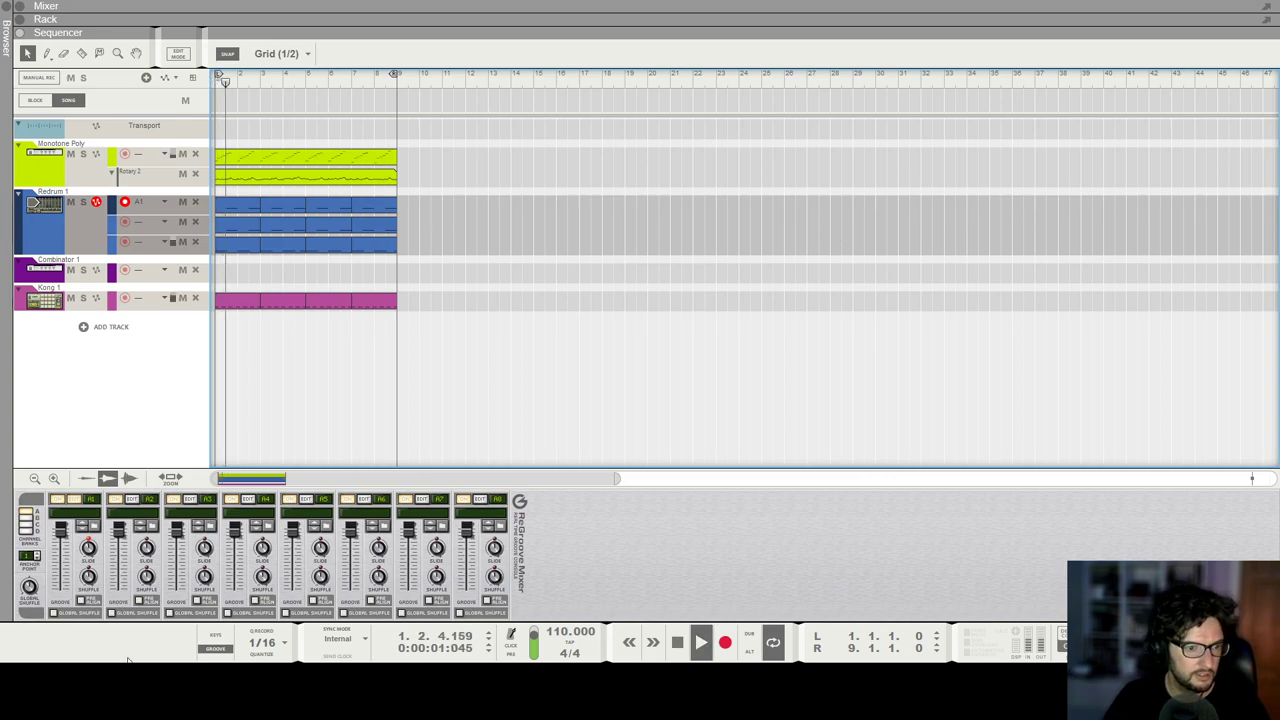
left_click(215, 650)
key("F6")
scroll(736, 243, "up", 3)
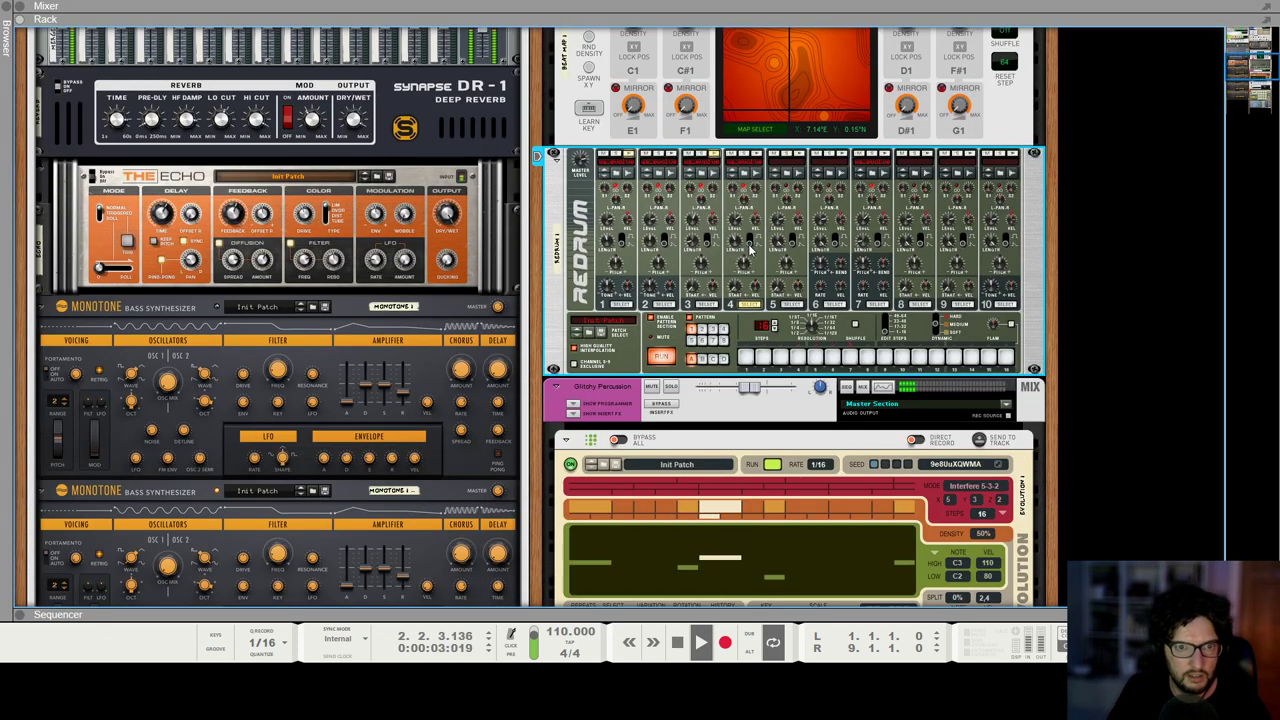
key("space")
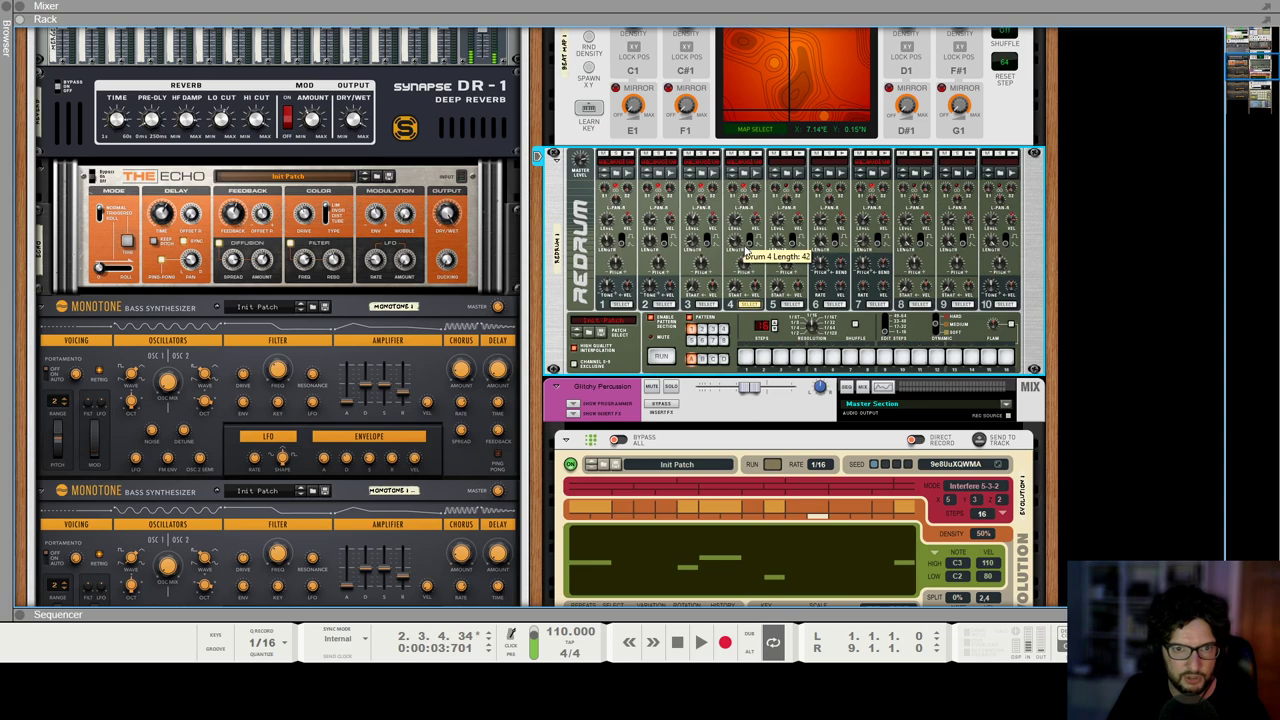
key("KP_0")
key("space")
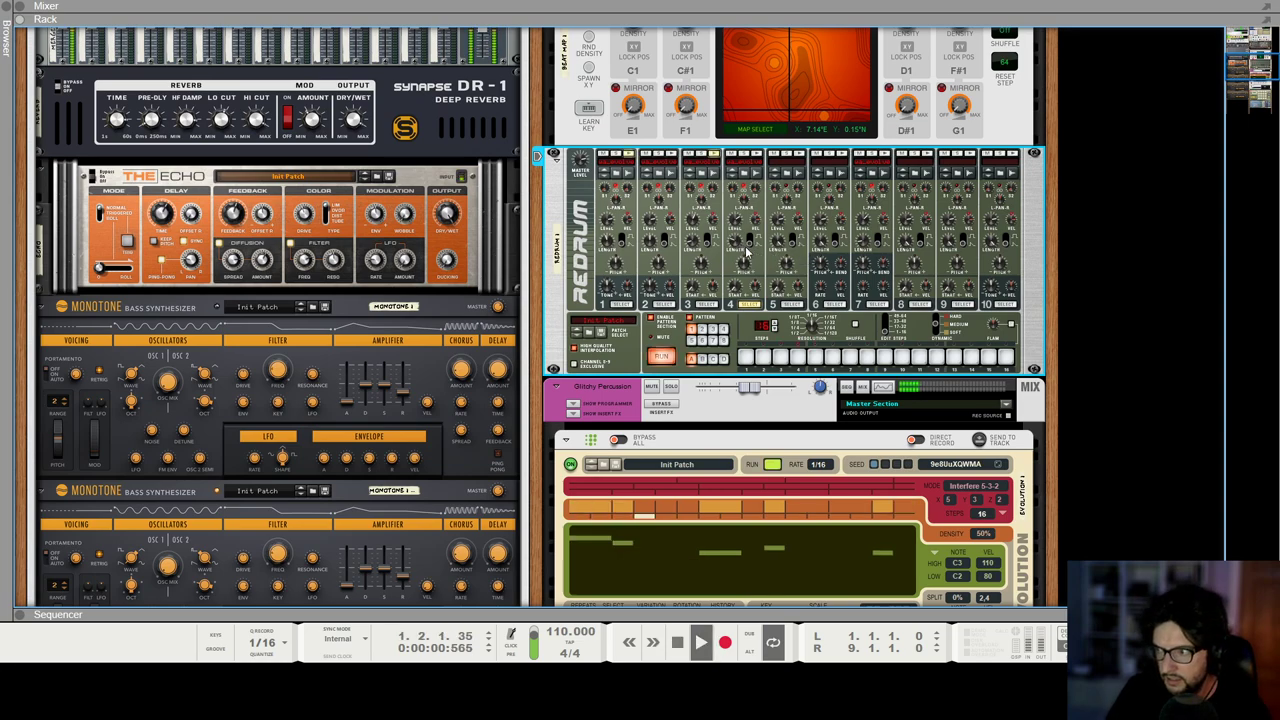
scroll(740, 270, "up", 1)
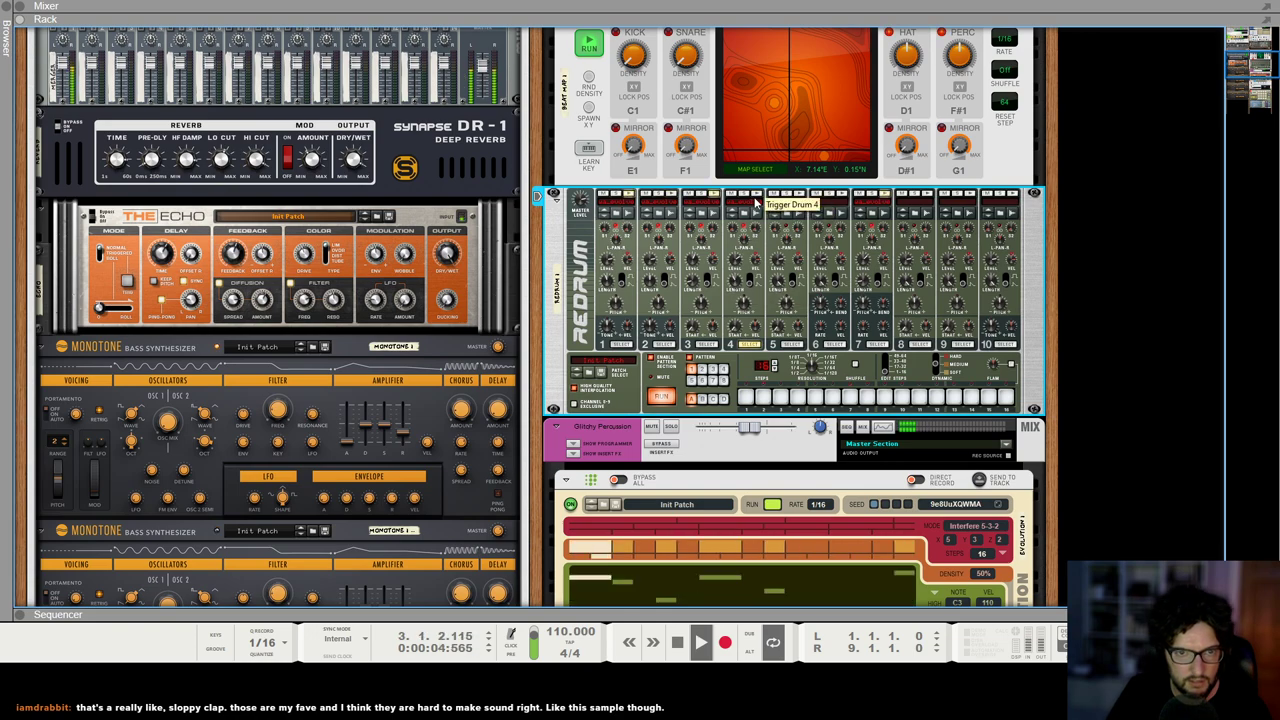
key("space")
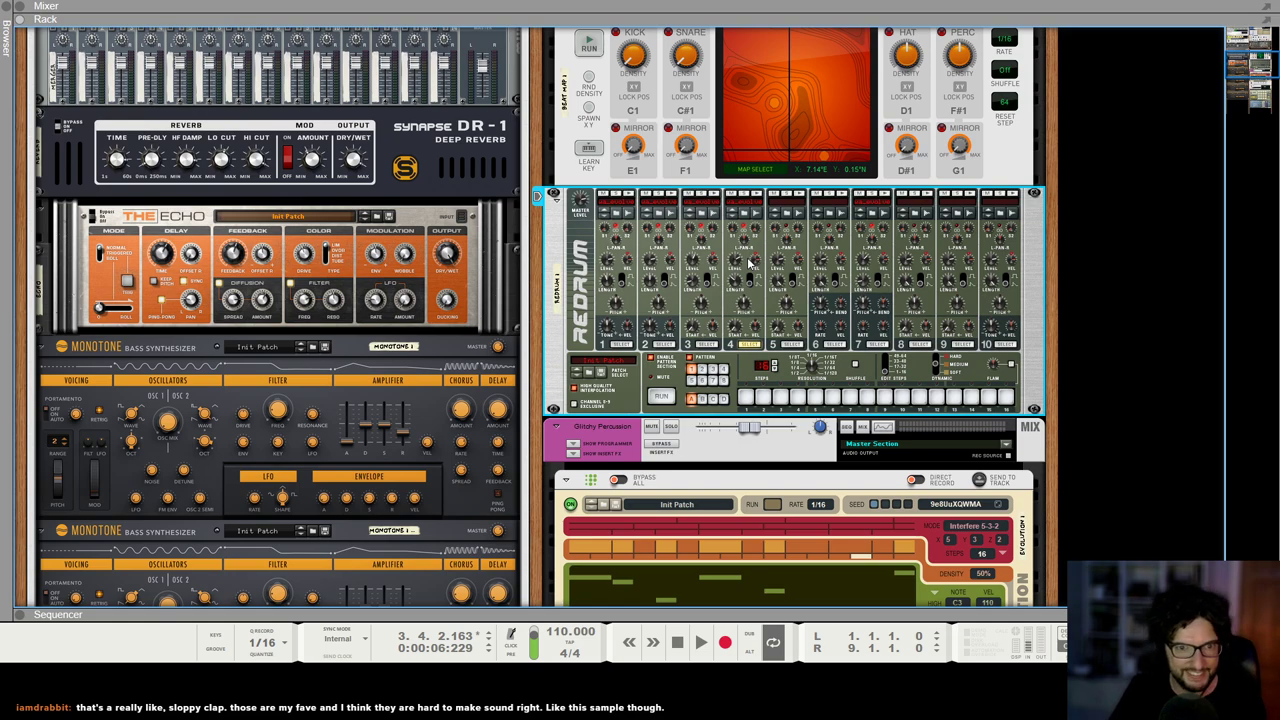
Step: Play the track from the start, fine-tune the level of Redrum drum 4, and stop playback
key("shift+Return")
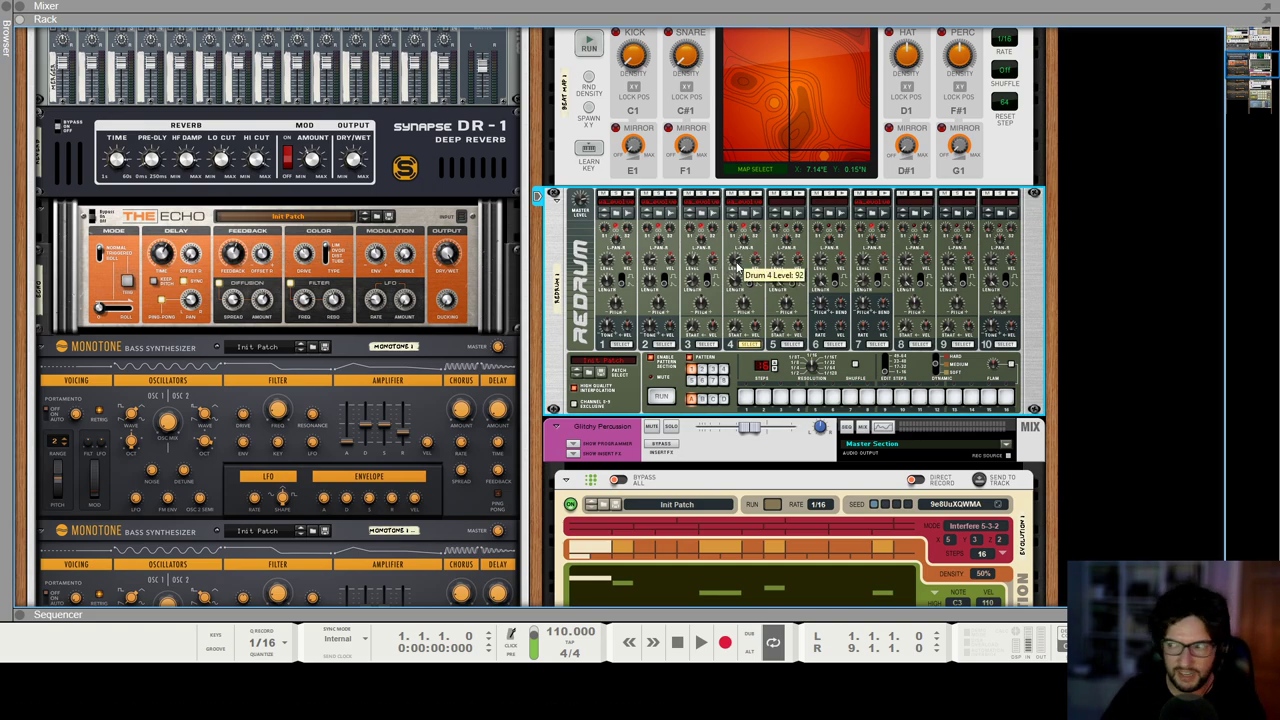
key("space")
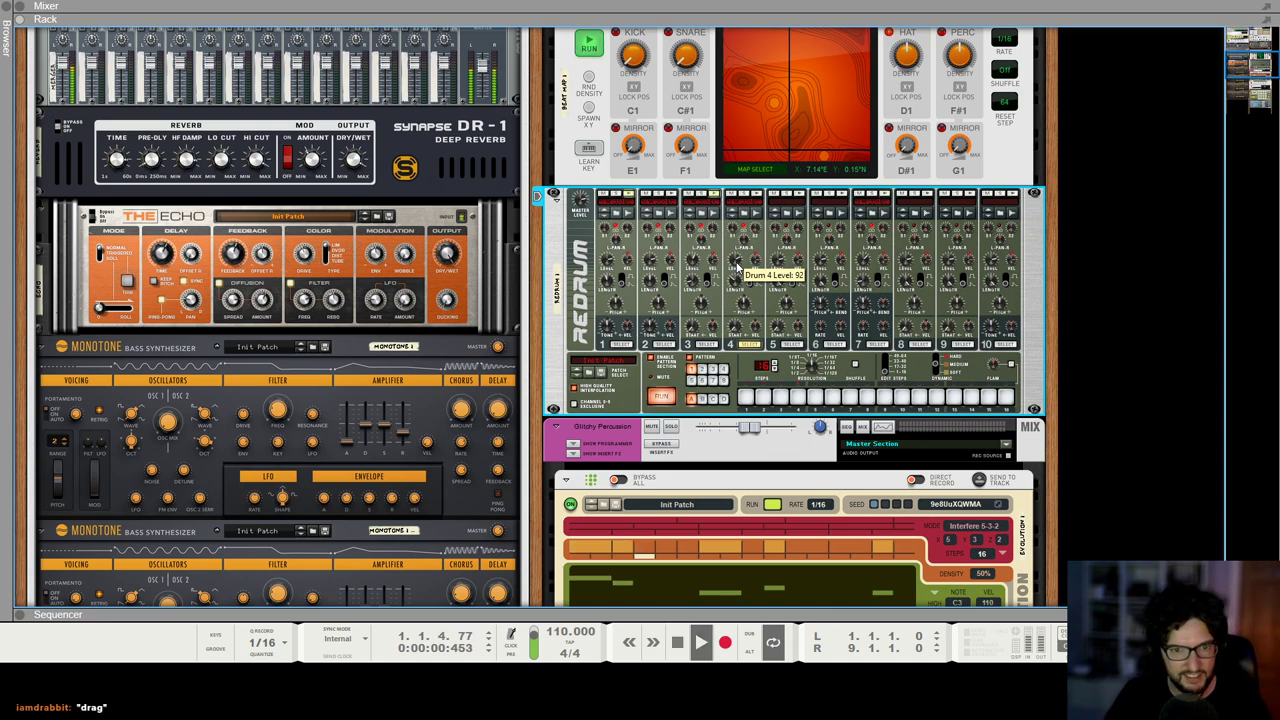
left_click_drag(737, 265, 744, 262)
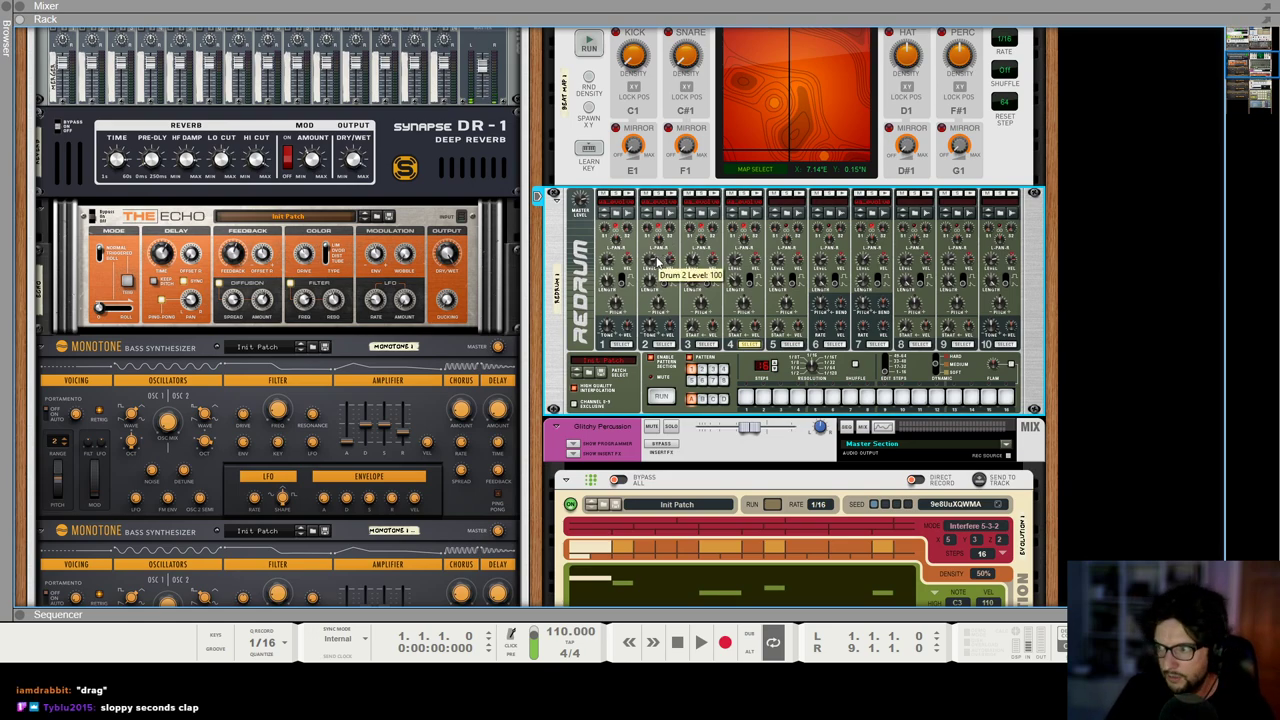
key("space")
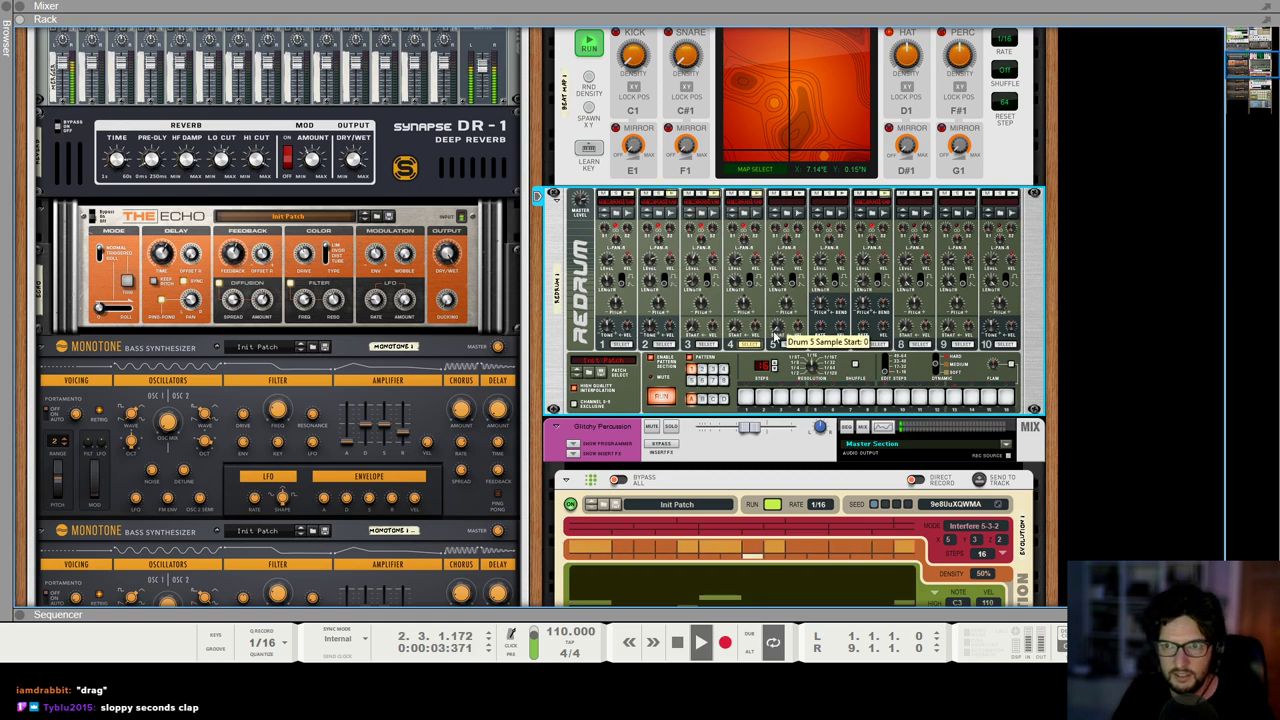
left_click(1090, 348)
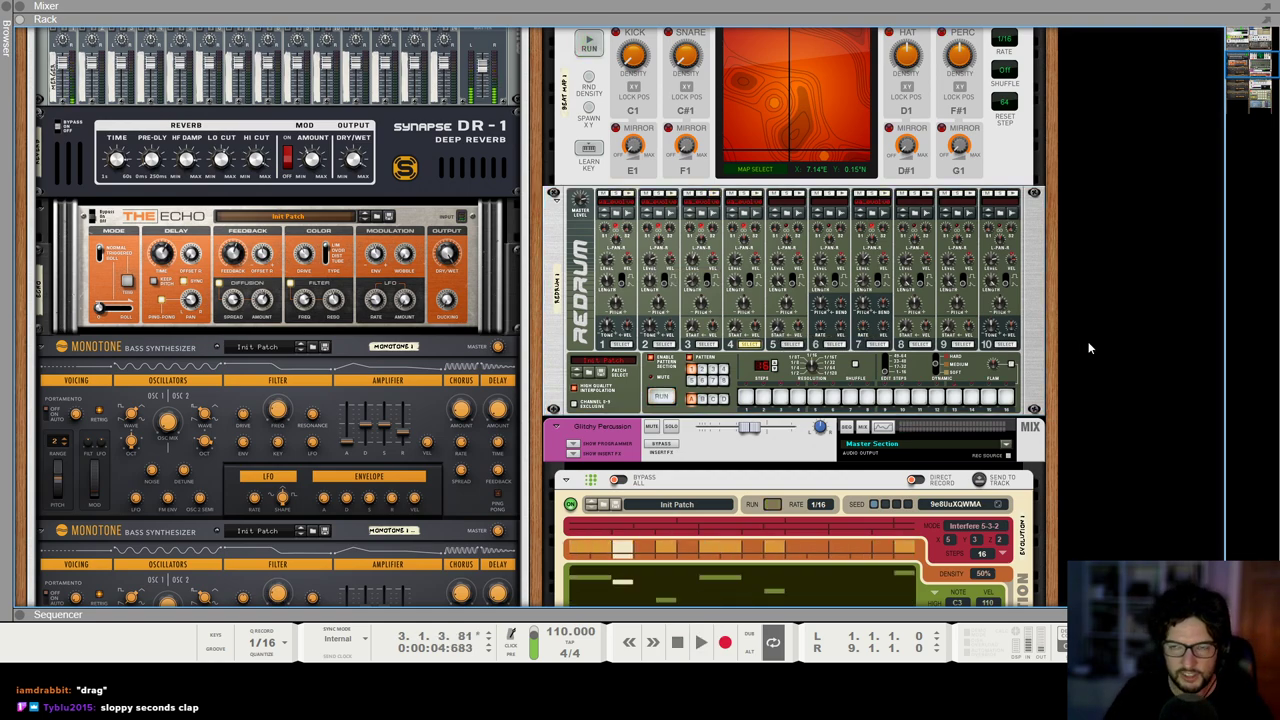
key("space")
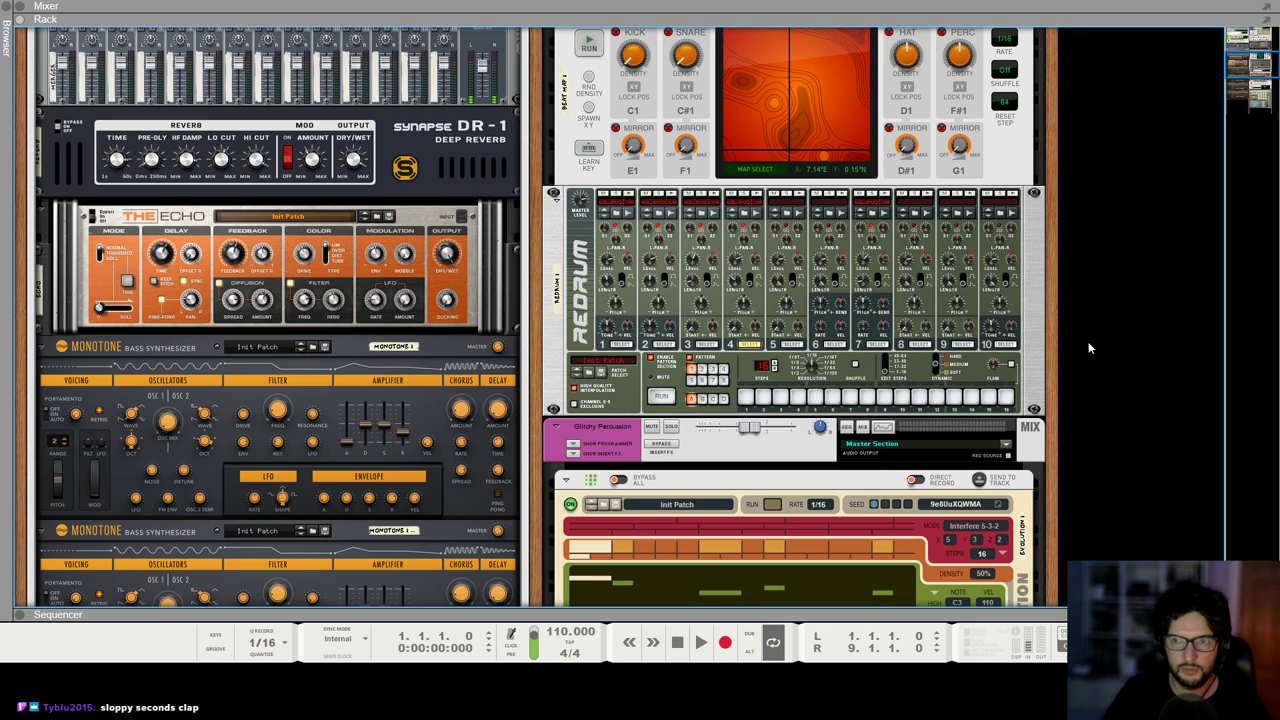
Step: Hide the devices inside Combinator 1, which holds Stutter Edit 2
scroll(815, 331, "down", 5)
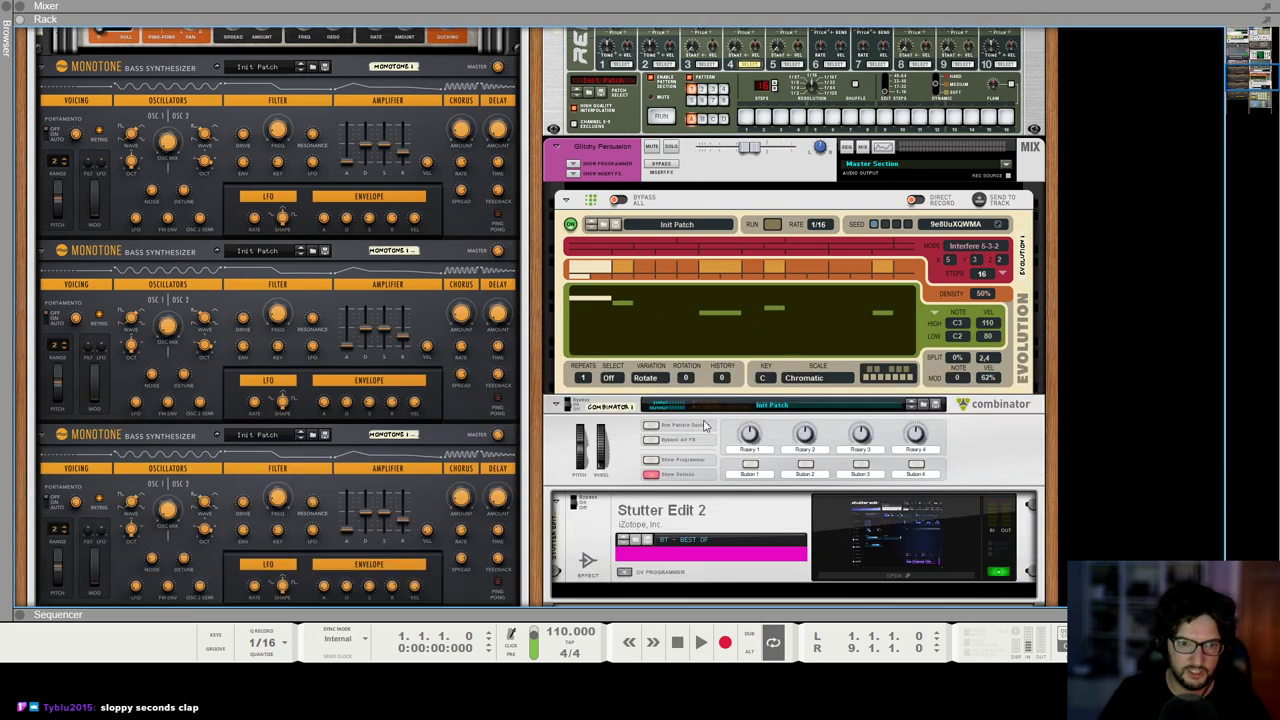
scroll(701, 428, "down", 4)
left_click(652, 235)
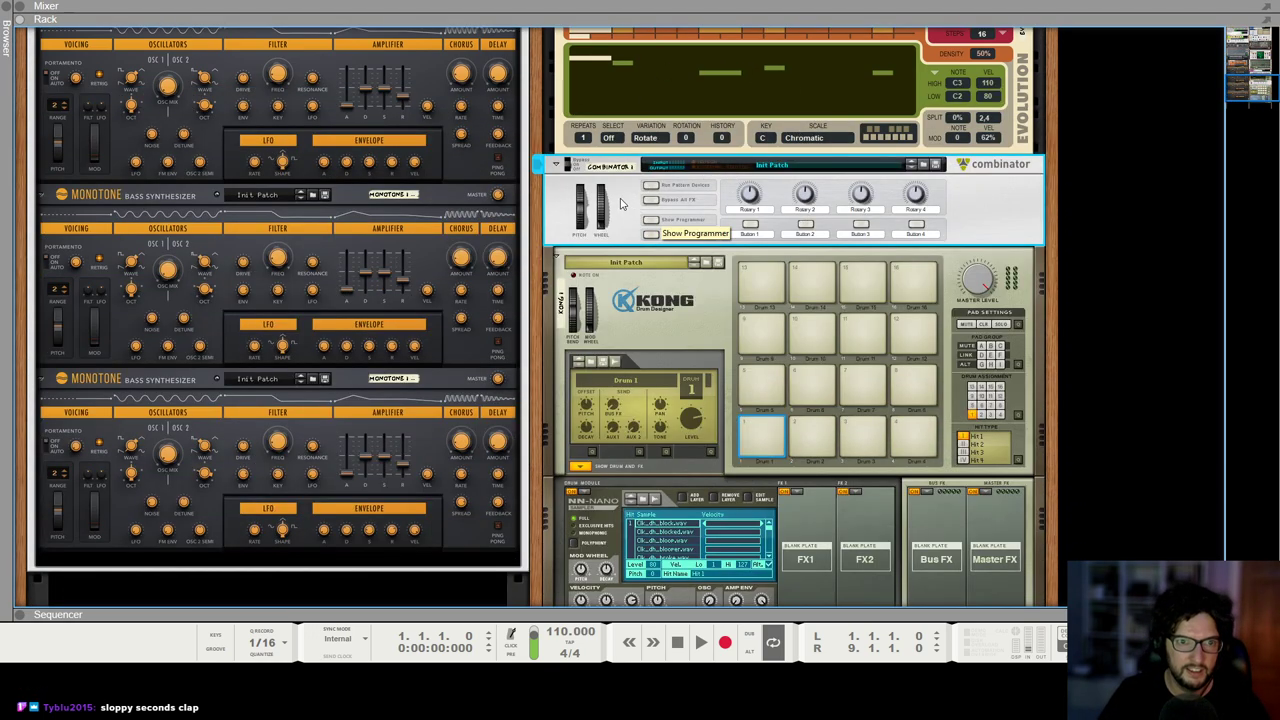
Step: Delete the Combinator 1 sequencer track while keeping its device, and briefly play the song before stopping it
key("F7")
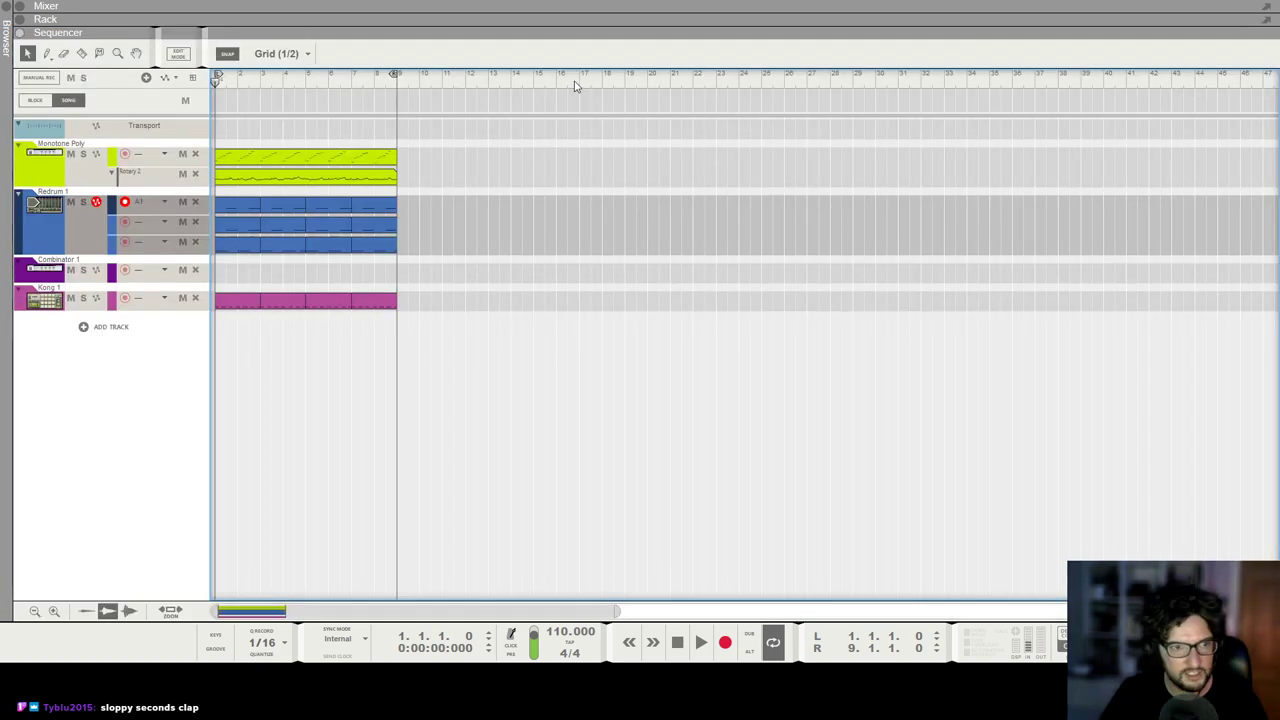
left_click(124, 268)
right_click(120, 268)
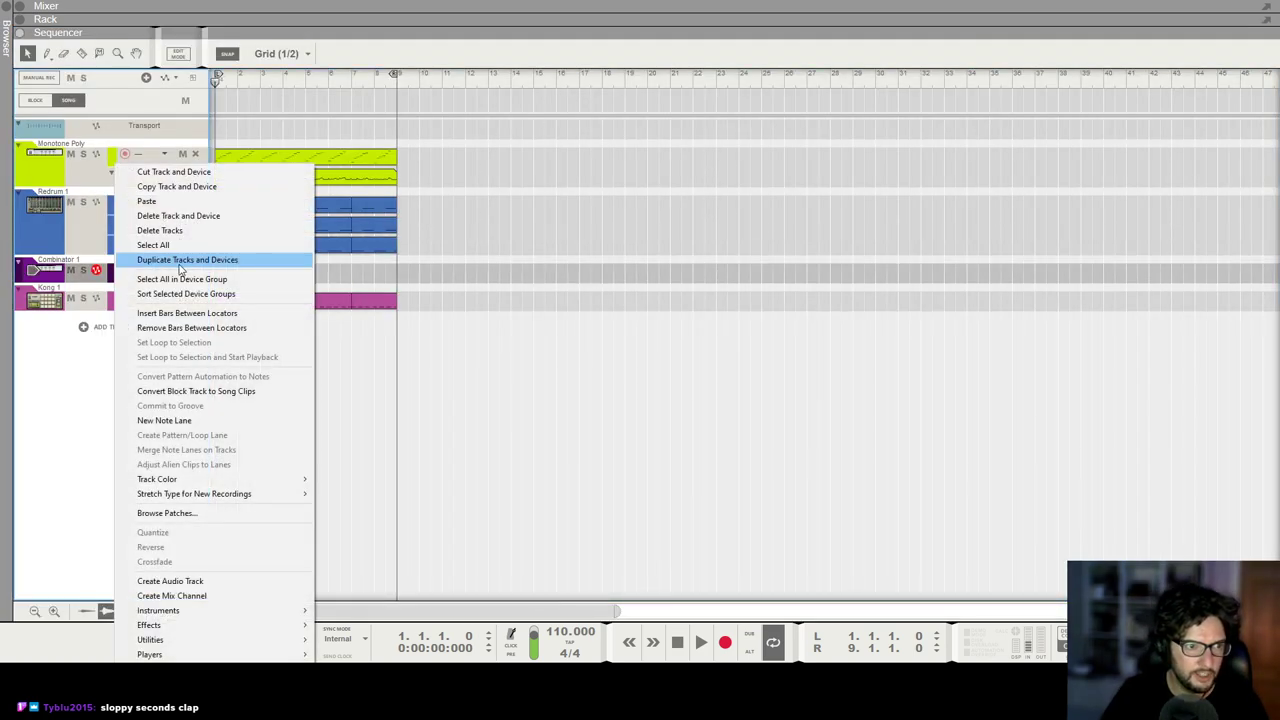
left_click(199, 231)
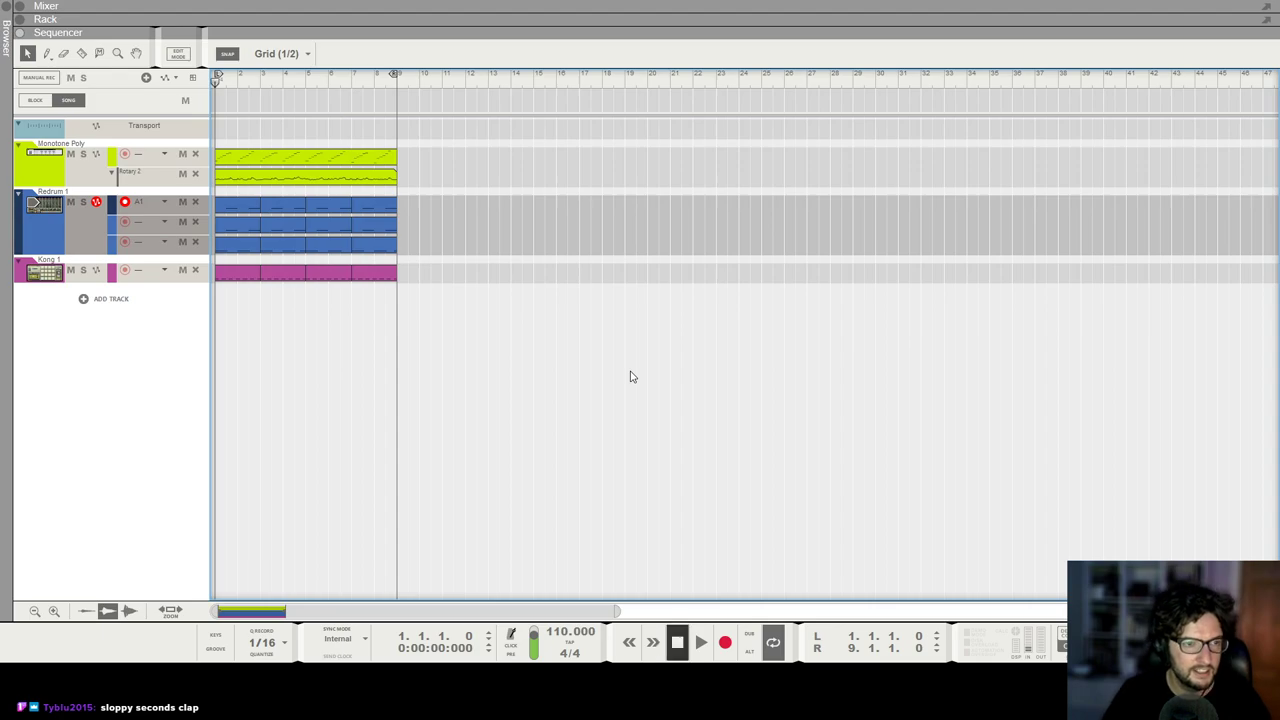
key("space")
key("space")
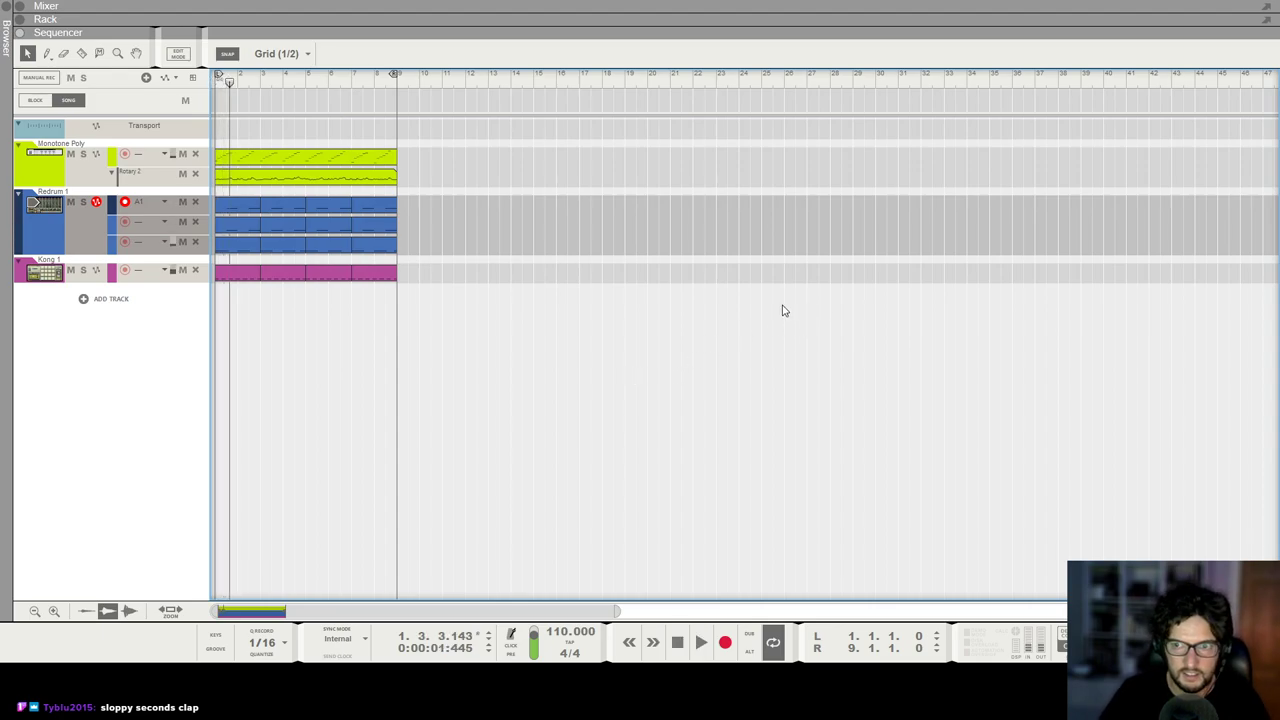
Step: Create a Grain Sample Manipulator and move it with its mix channel to the rack column beside the Drums channel
key("F6")
scroll(806, 348, "down", 5)
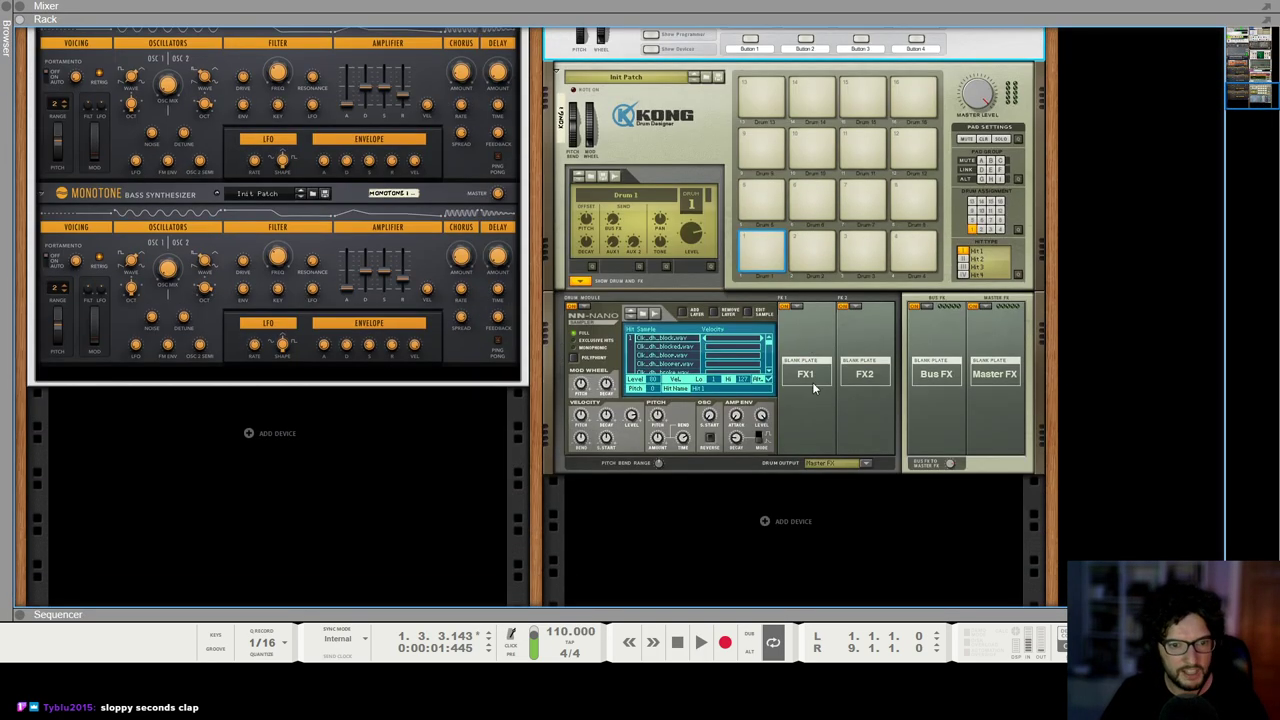
right_click(789, 522)
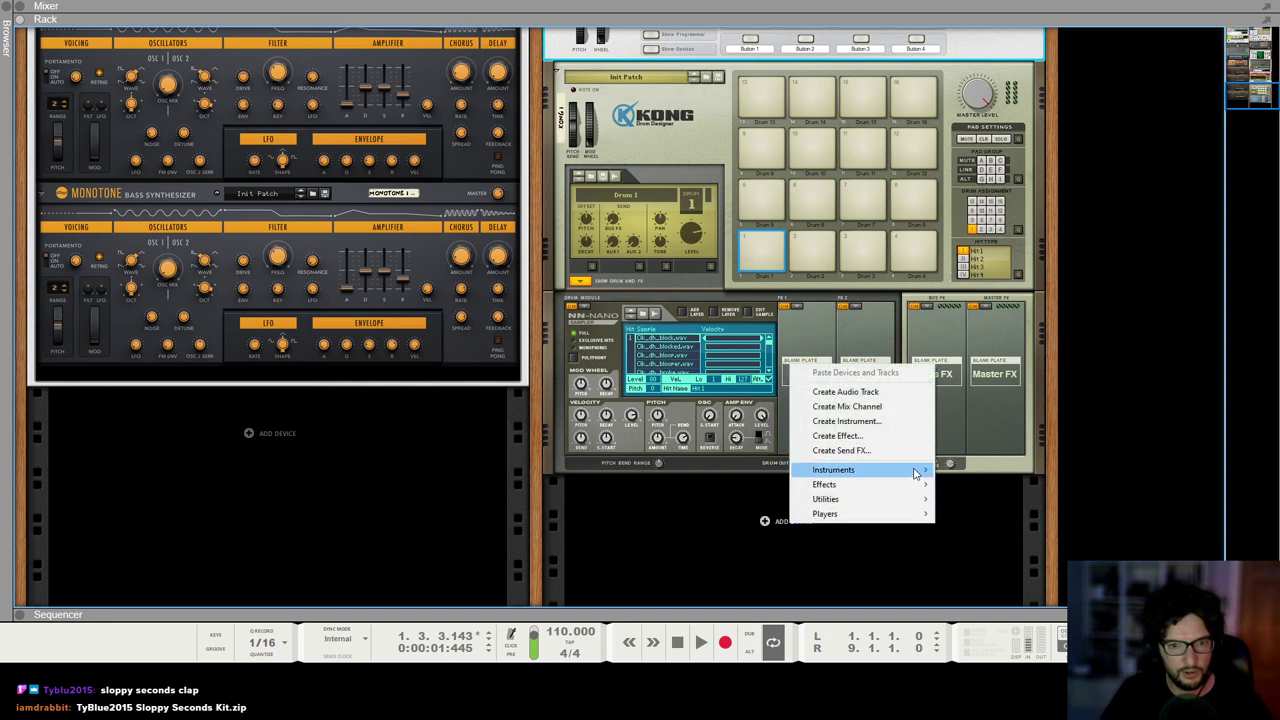
mouse_move(918, 470)
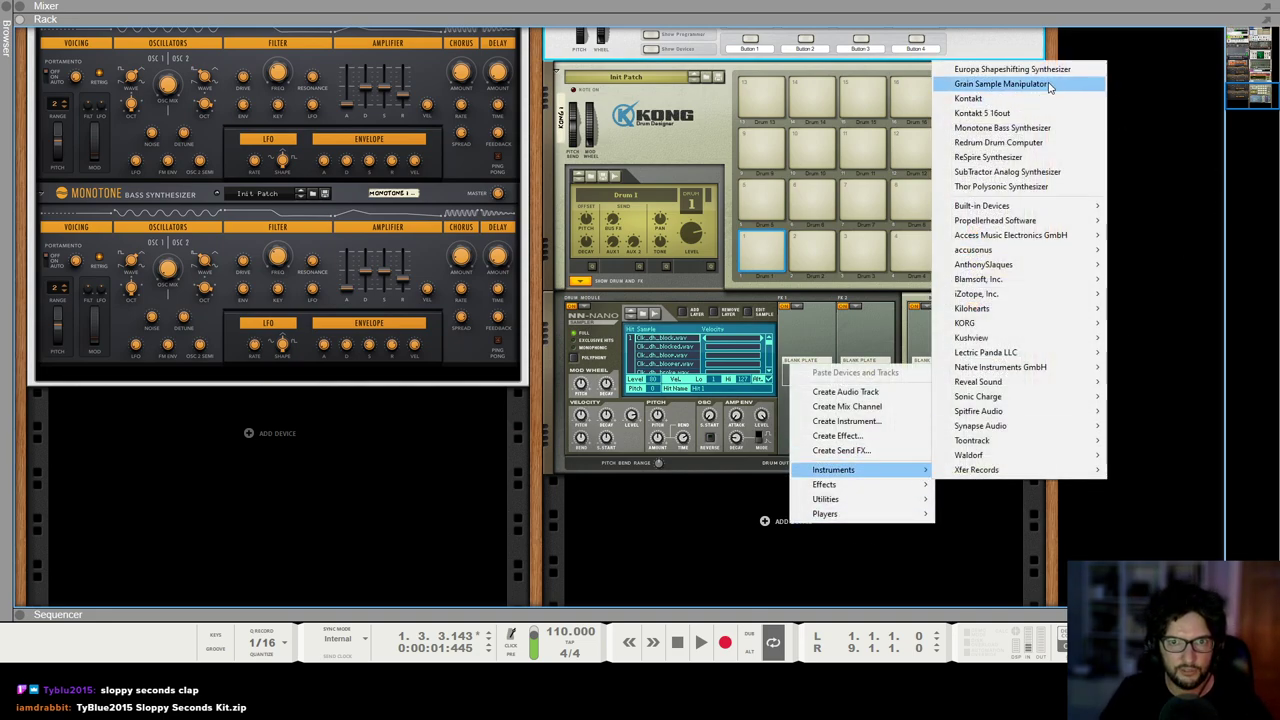
left_click(1000, 84)
left_click(627, 189)
left_click(622, 210, "shift")
left_click_drag(588, 184, 986, 118)
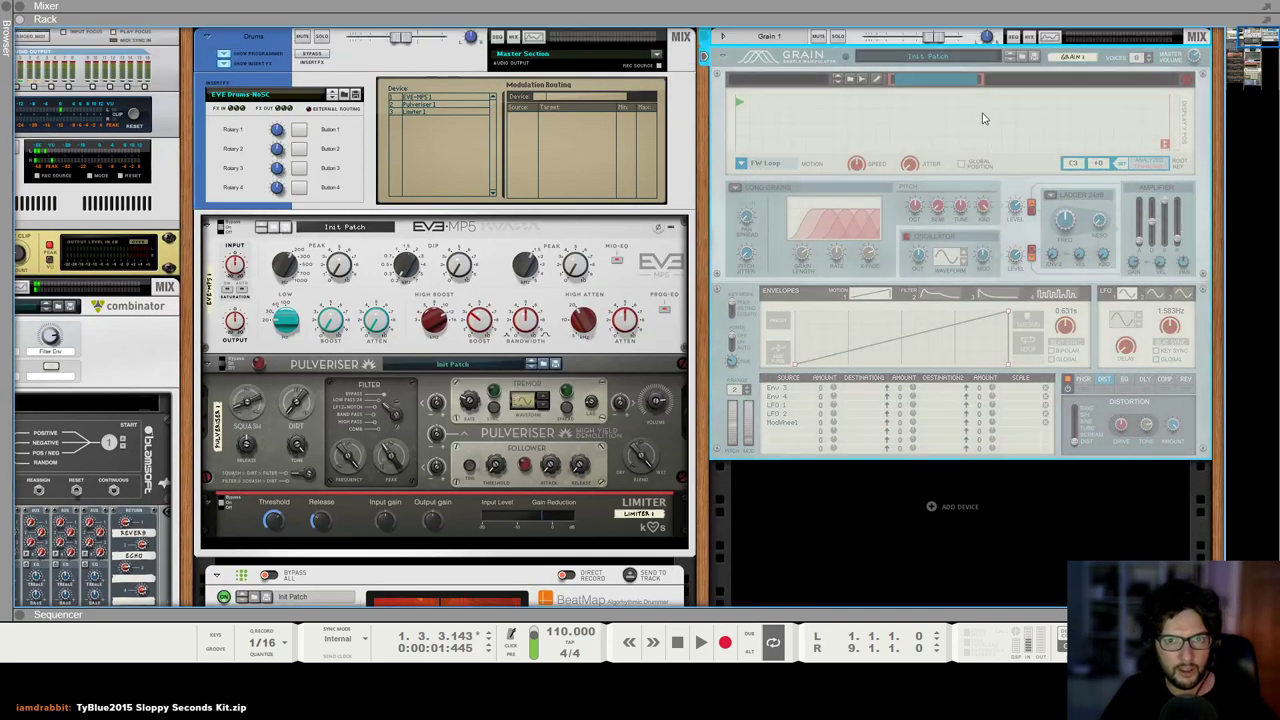
Step: Browse samples for Grain 1 and open the Chords-Phrases-Pads-Stabs folder in the Factory Sounds' Other Samples
left_click(850, 80)
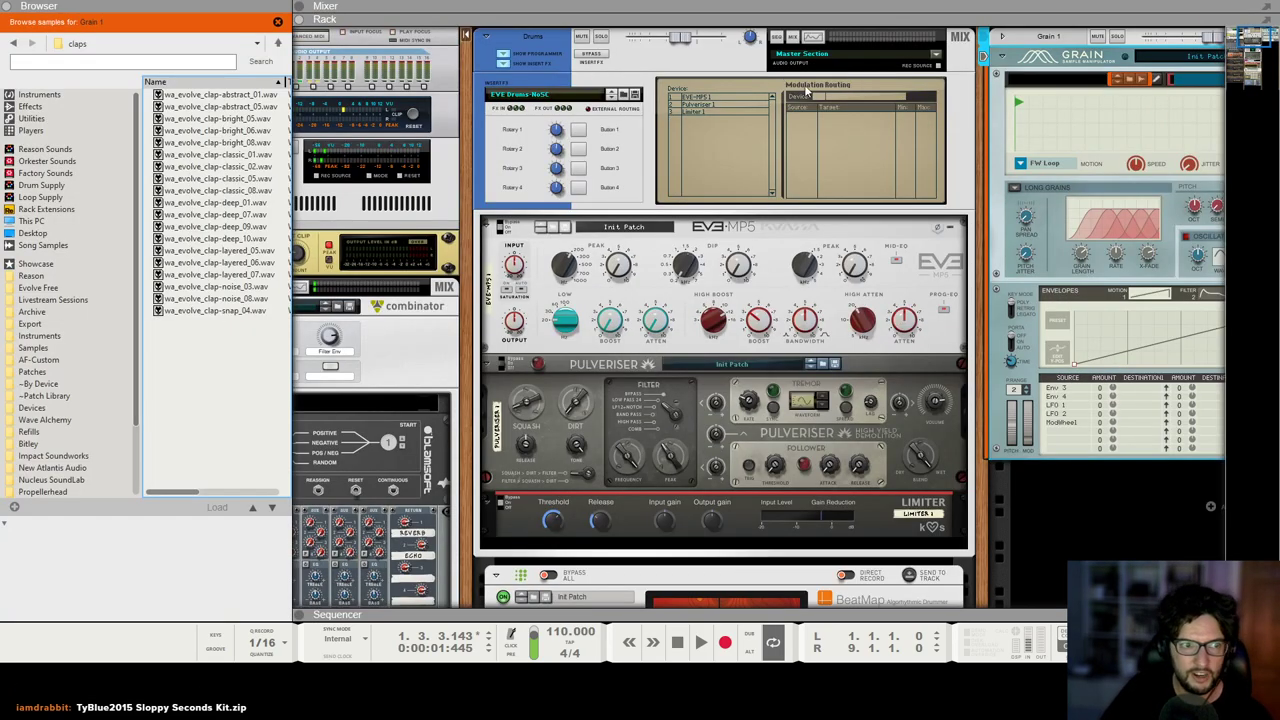
left_click(58, 175)
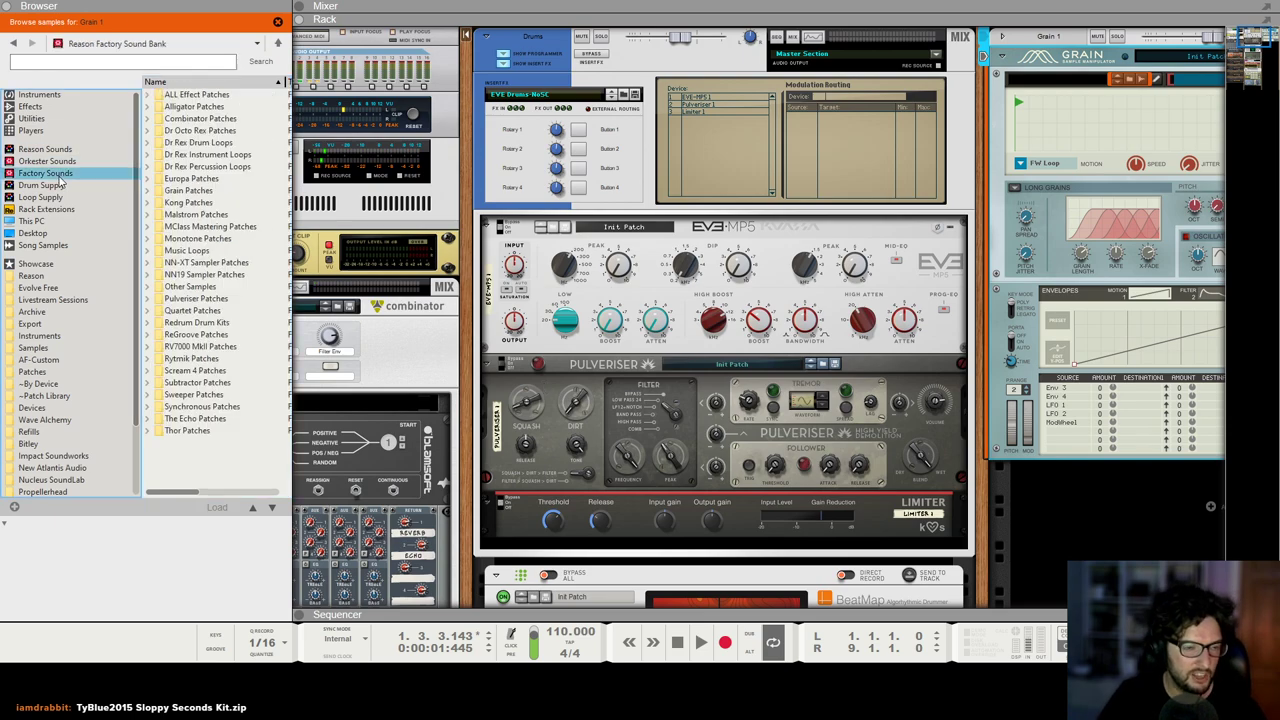
double_click(178, 289)
left_click(241, 96)
double_click(241, 96)
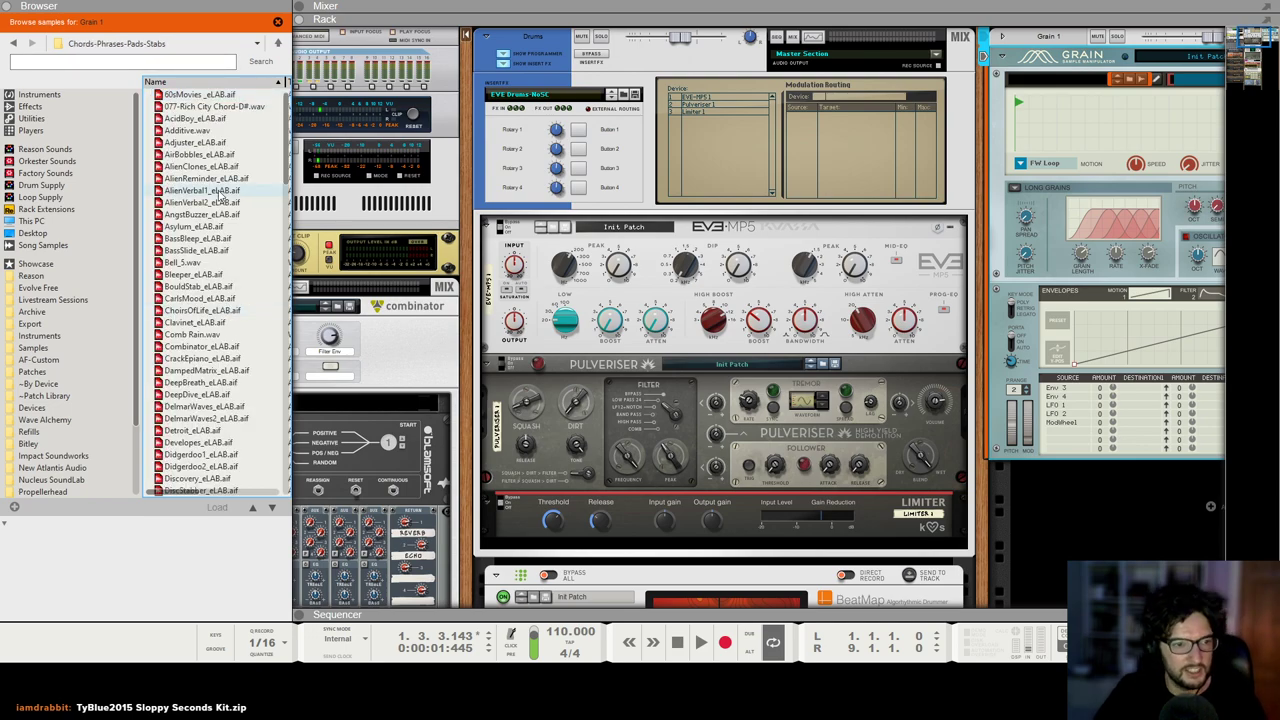
Step: Audition DubbaRoom_eLAB.aif, Fresh2_eLAB.aif and Octave Hall.aif, and load Octave Hall.aif into Grain 1
scroll(250, 320, "down", 3)
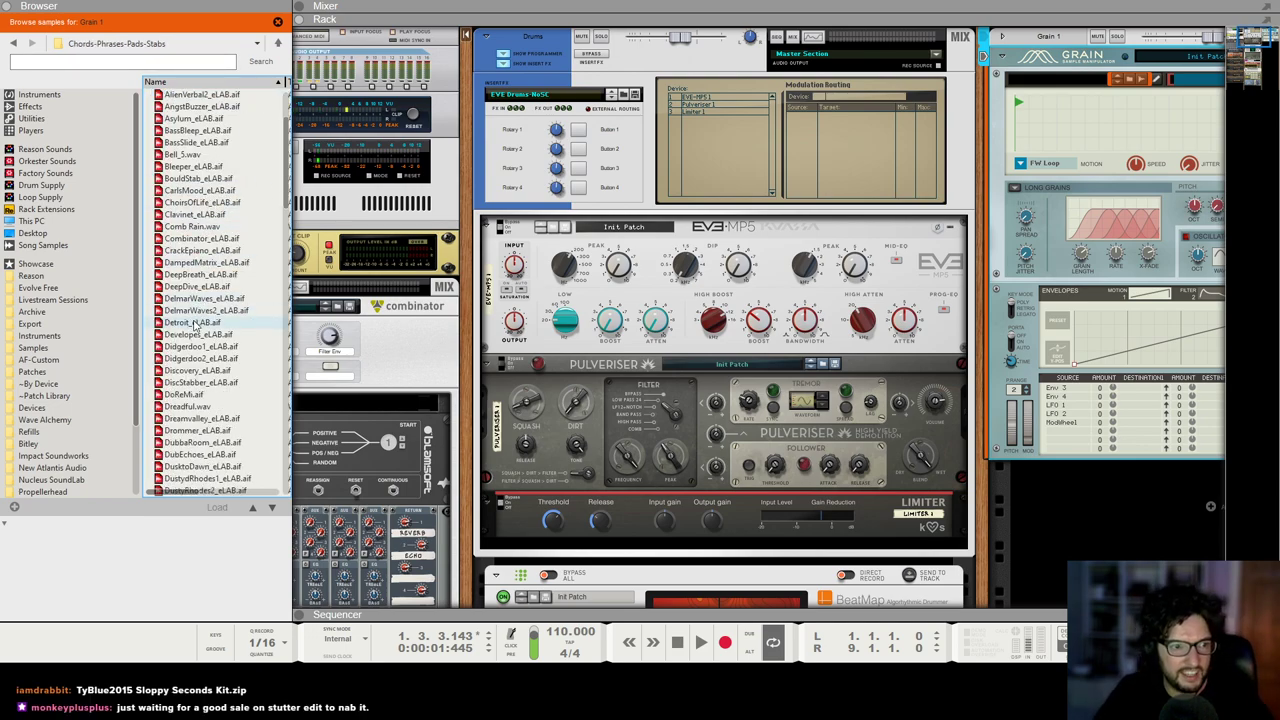
left_click(221, 444)
scroll(217, 442, "down", 2)
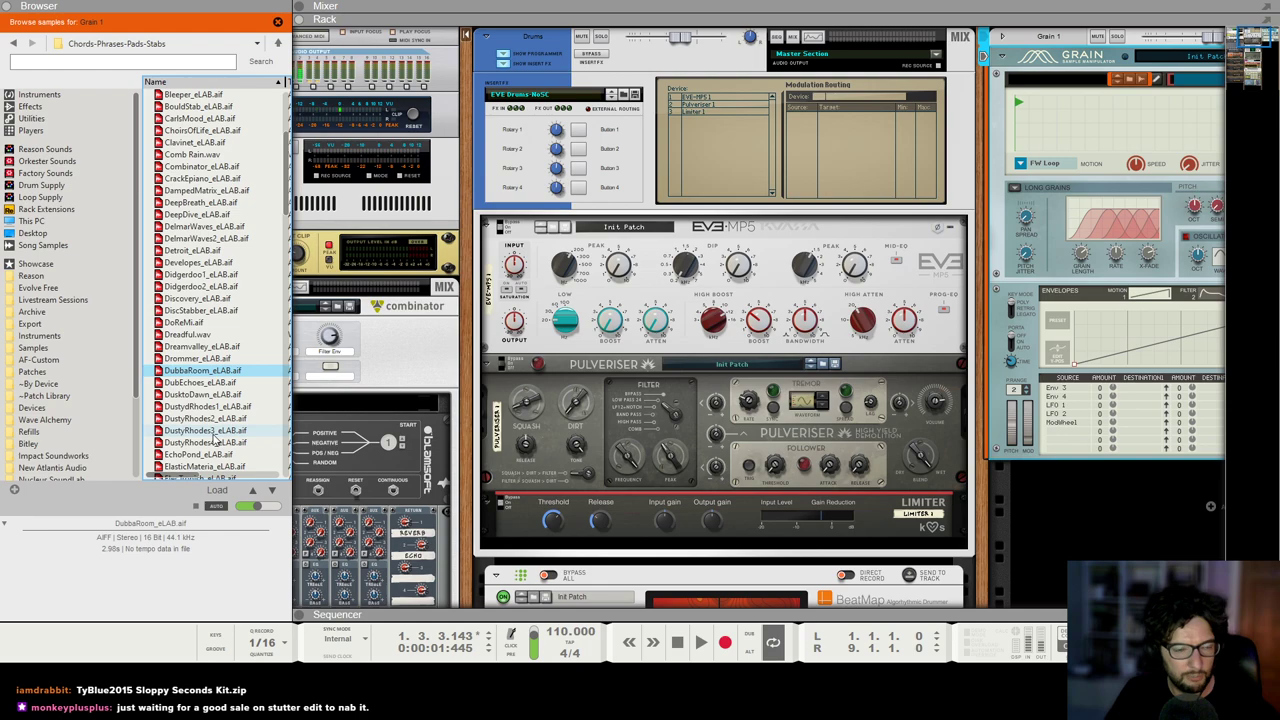
scroll(215, 430, "down", 4)
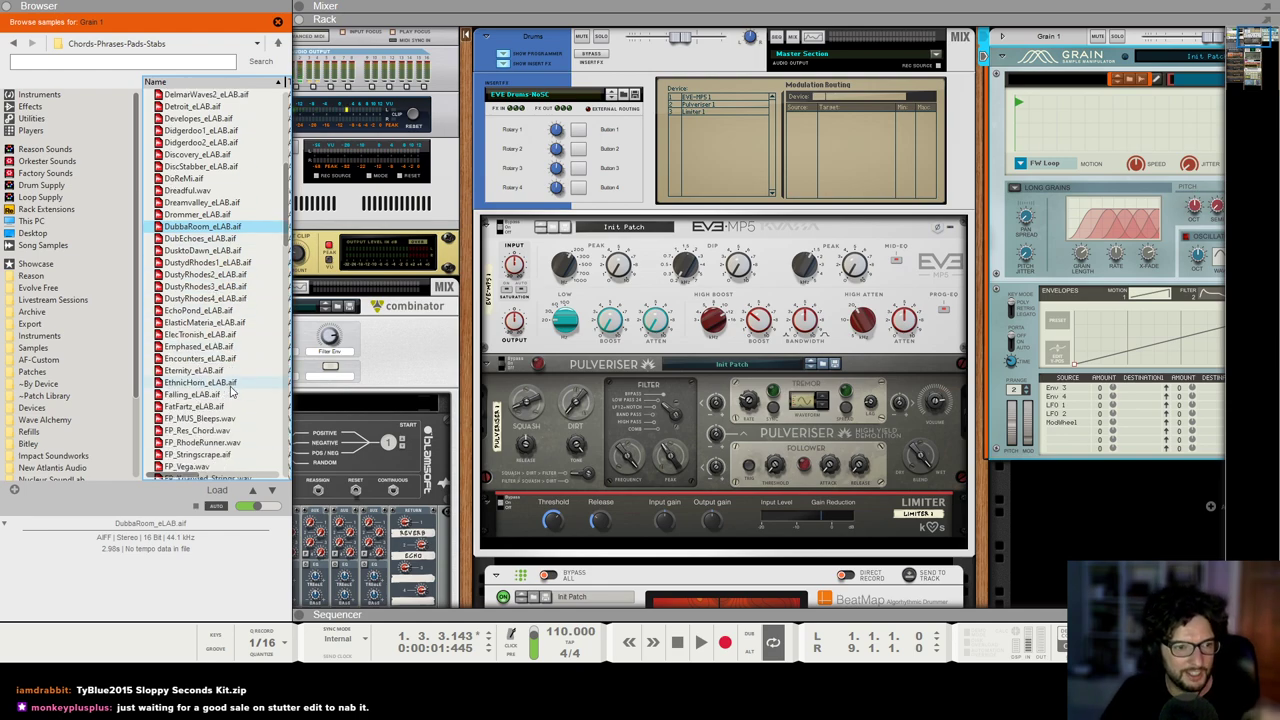
scroll(231, 392, "down", 3)
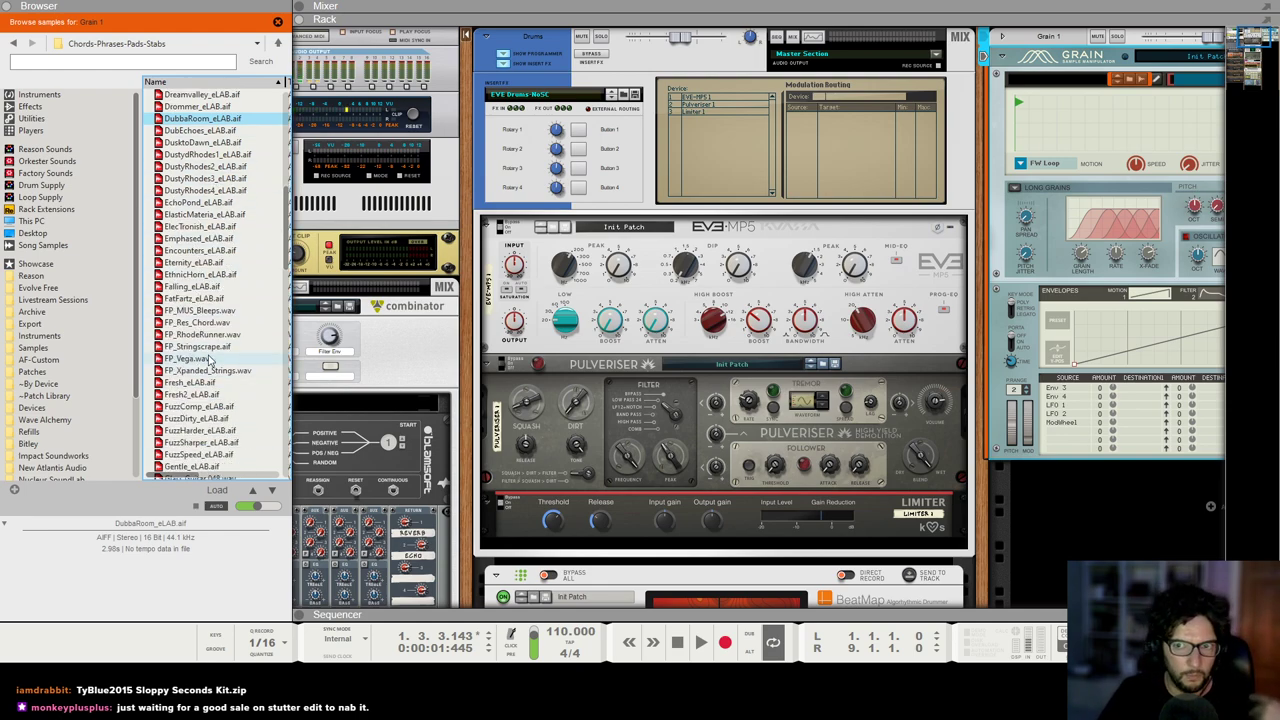
scroll(210, 358, "down", 1)
left_click(210, 358)
scroll(202, 392, "down", 2)
scroll(200, 392, "down", 10)
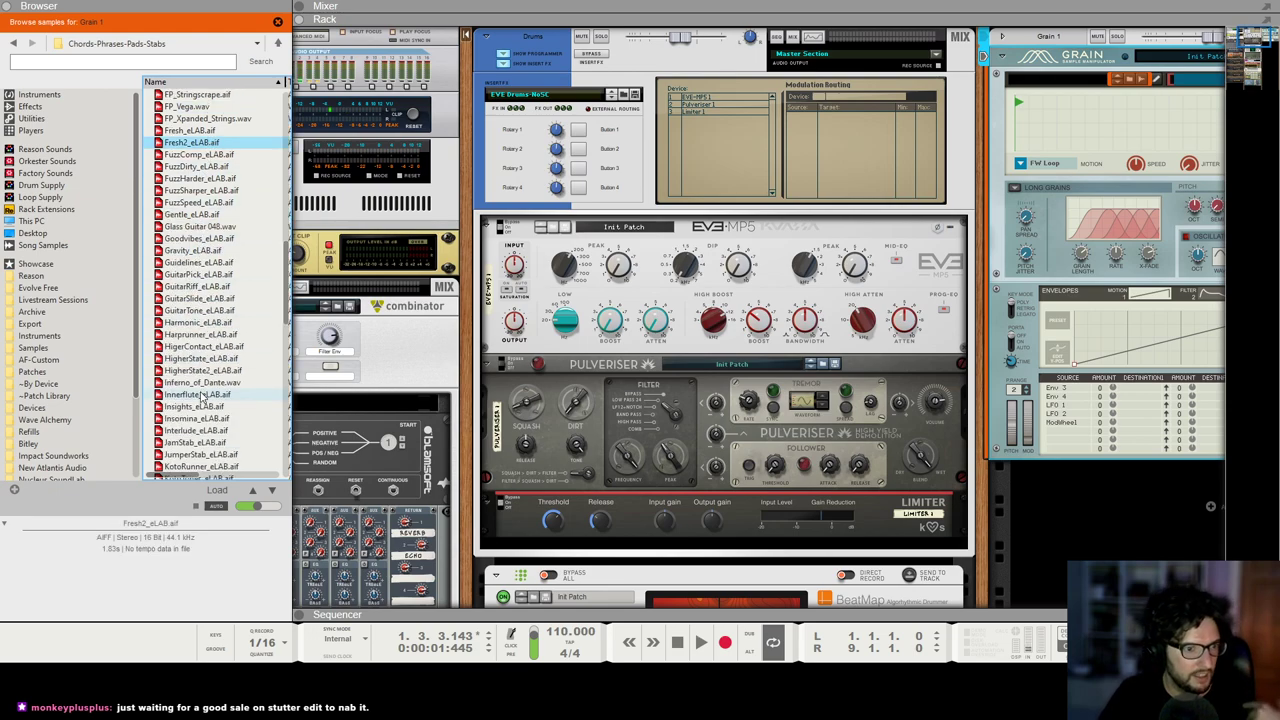
left_click(185, 418)
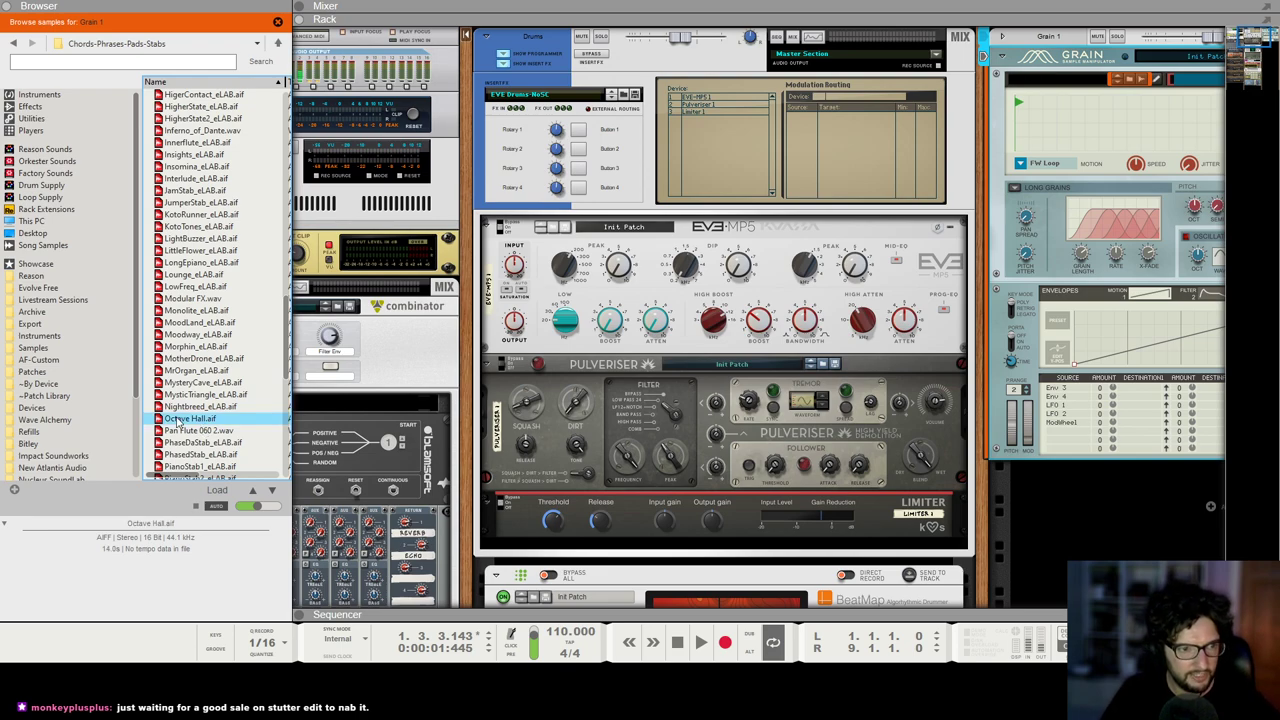
left_click_drag(178, 422, 1072, 327)
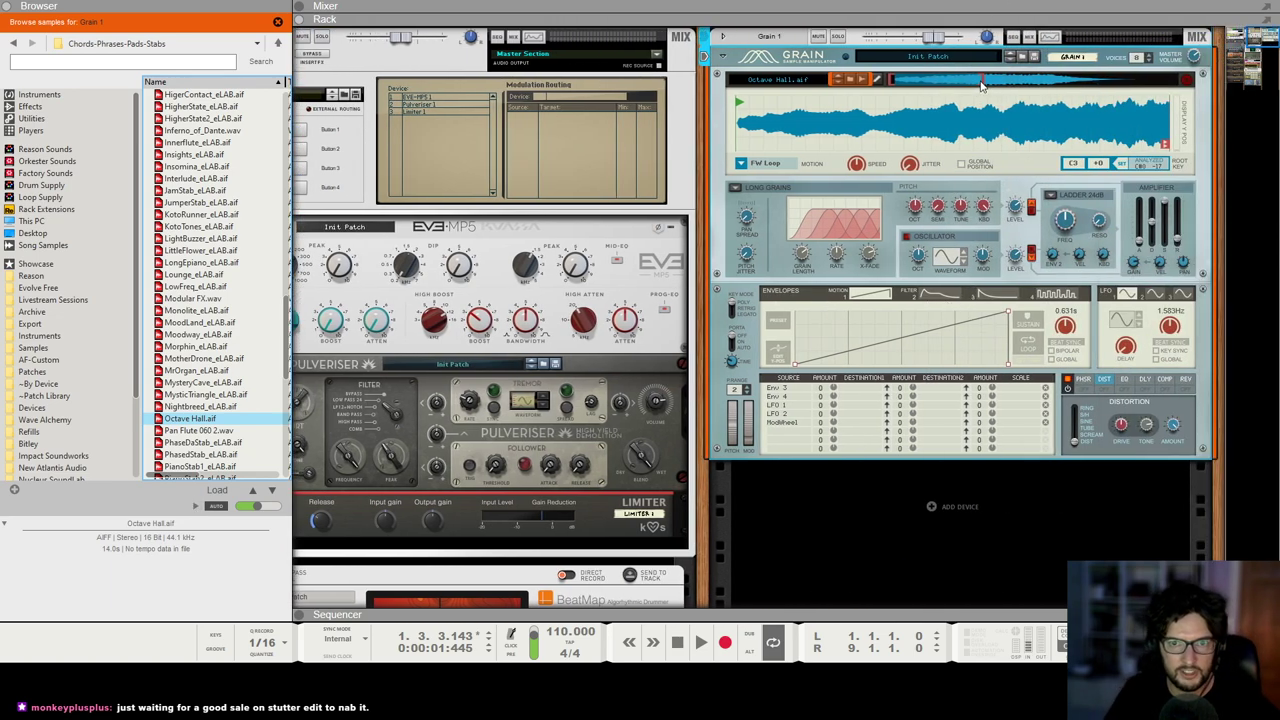
Step: Narrow the playback region of Octave Hall.aif to its middle section and set the motion to FW-BW Loop with global position
left_click_drag(981, 82, 1140, 84)
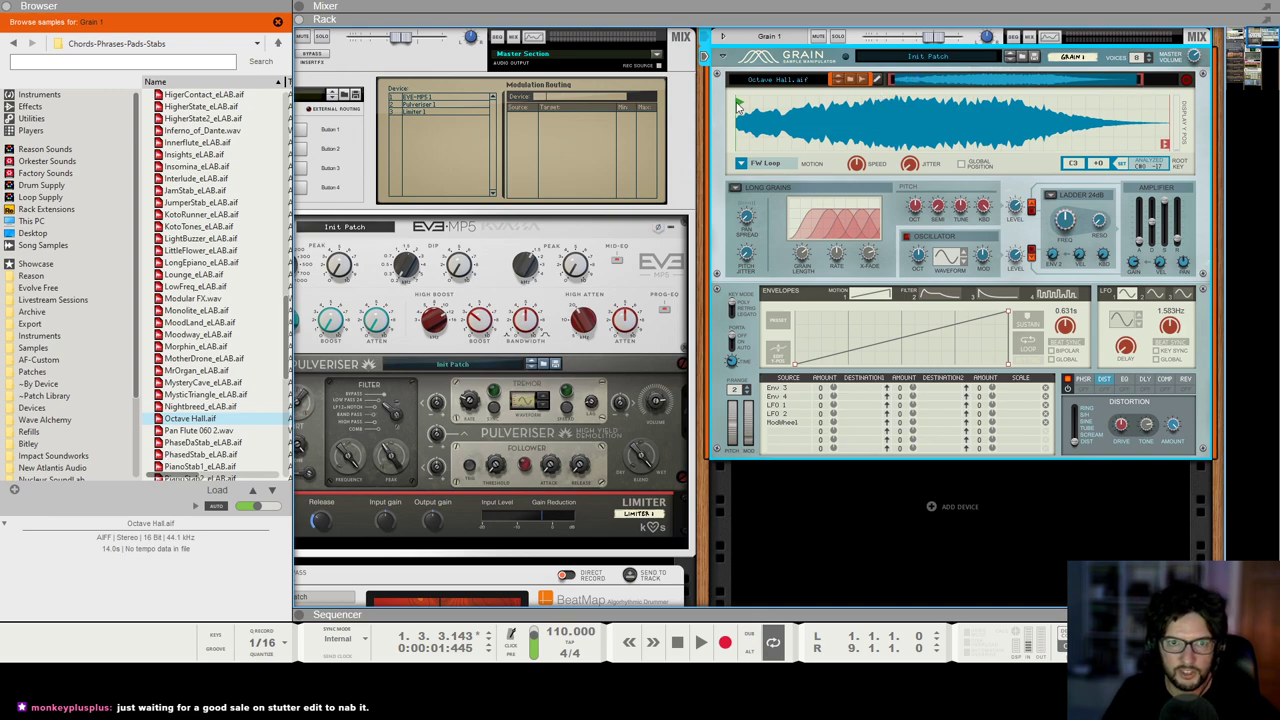
left_click_drag(737, 104, 815, 103)
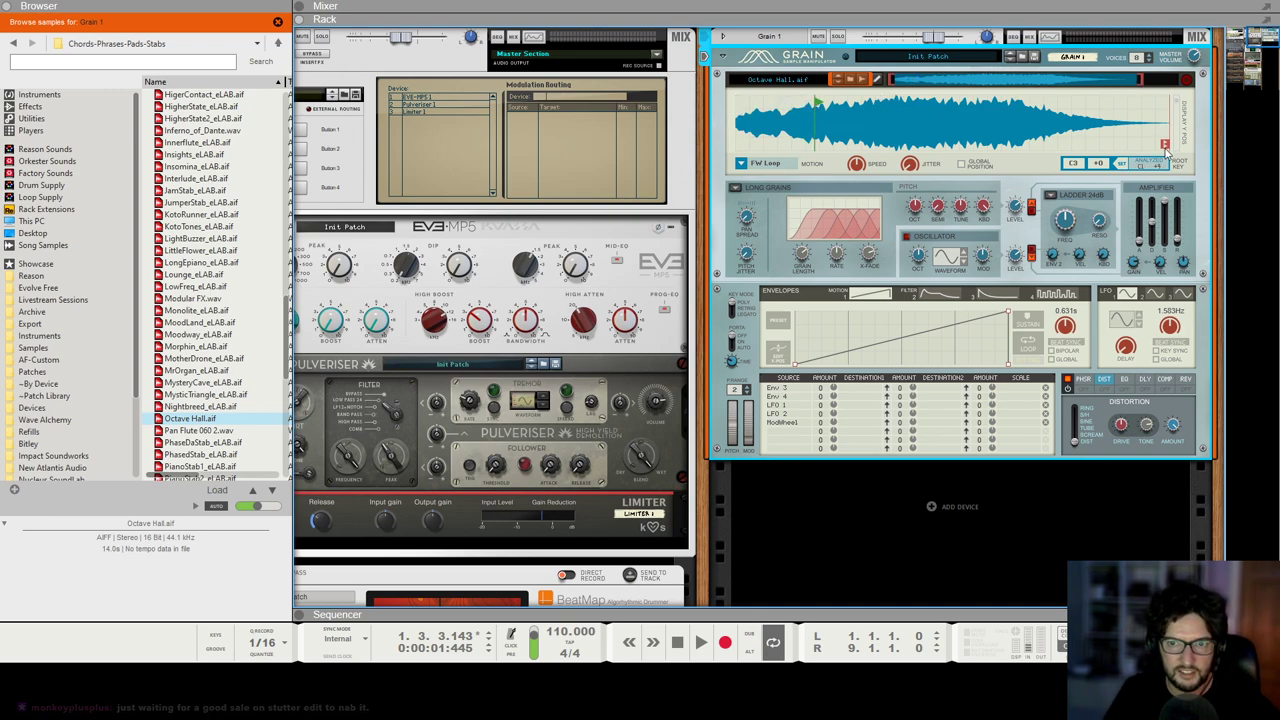
left_click_drag(1166, 146, 1004, 146)
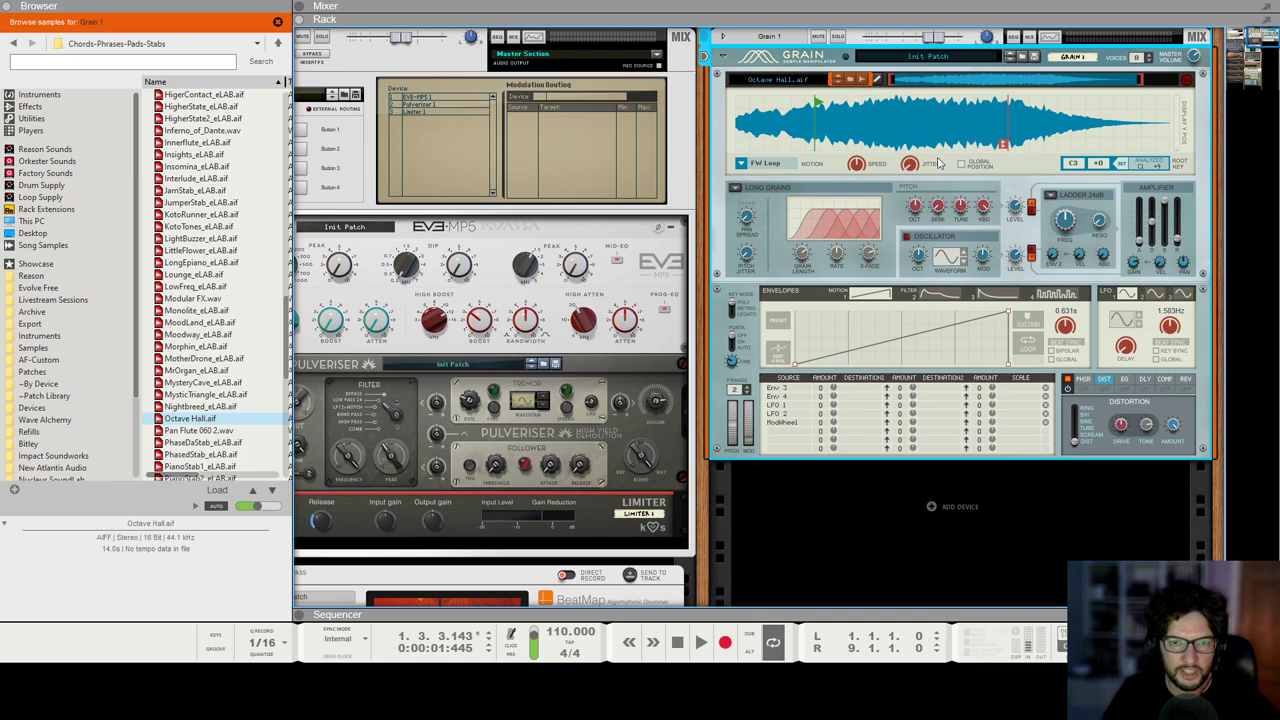
left_click_drag(818, 104, 826, 104)
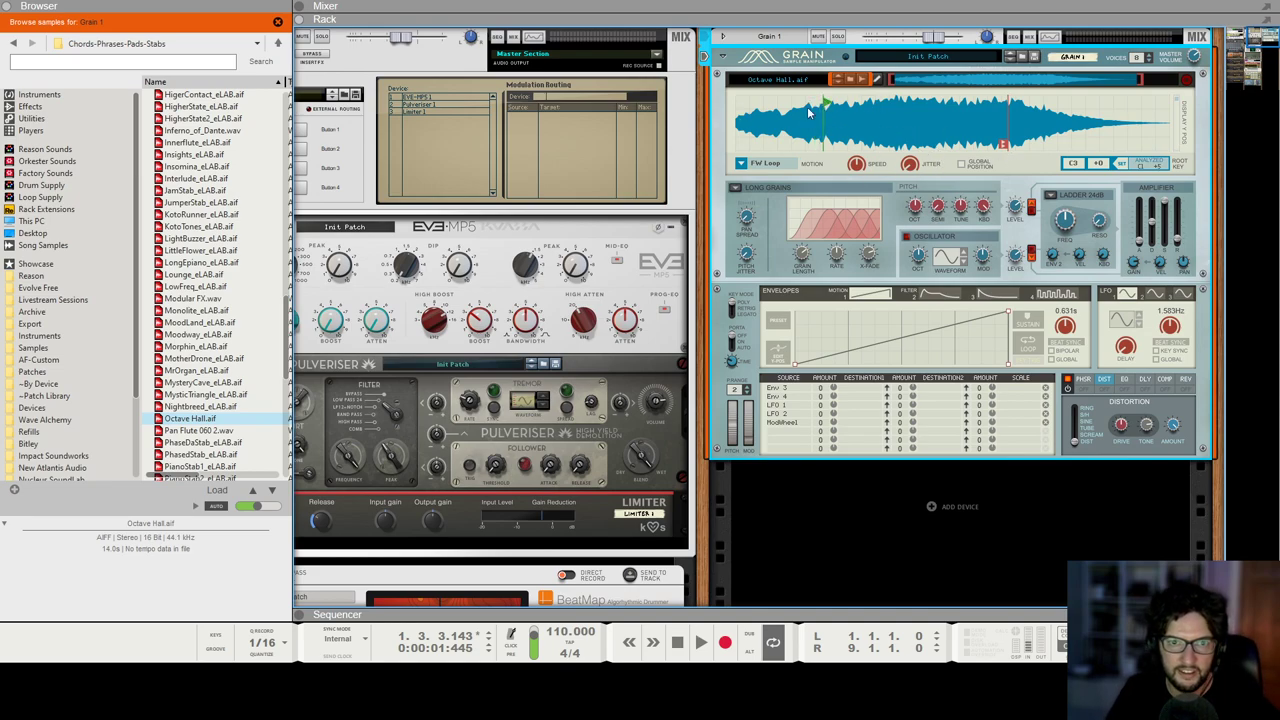
left_click(742, 165)
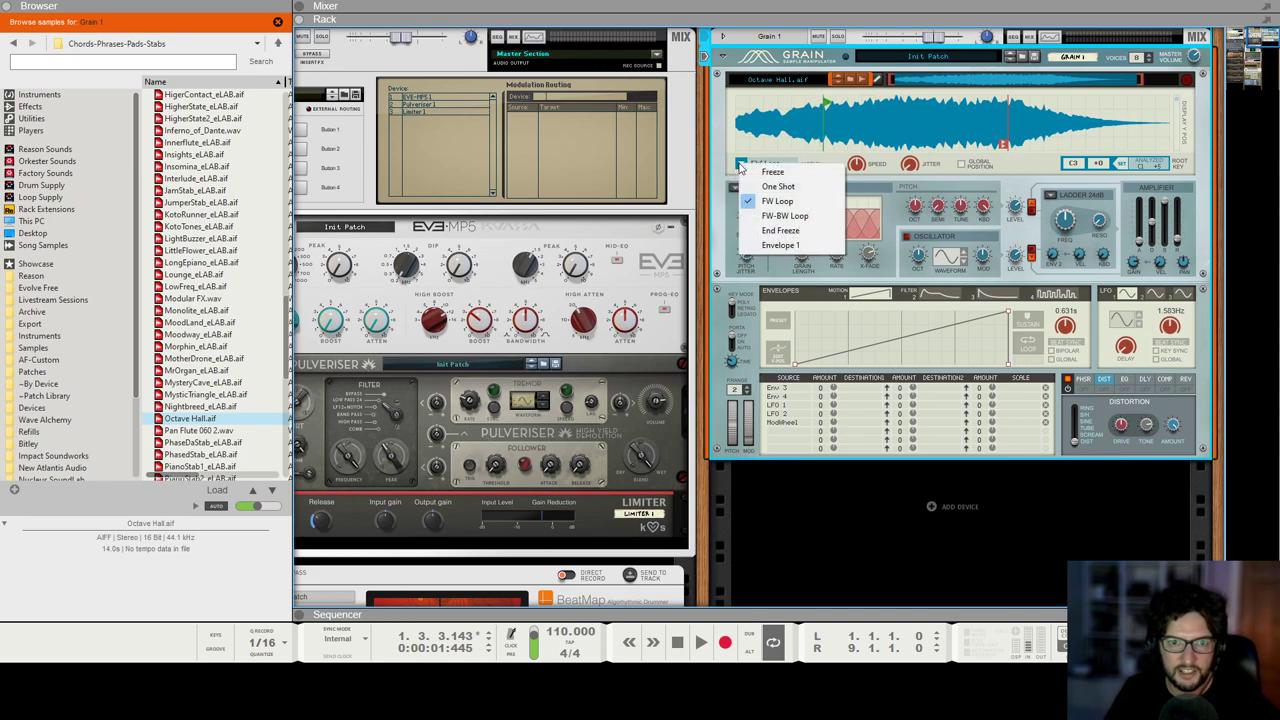
left_click(785, 216)
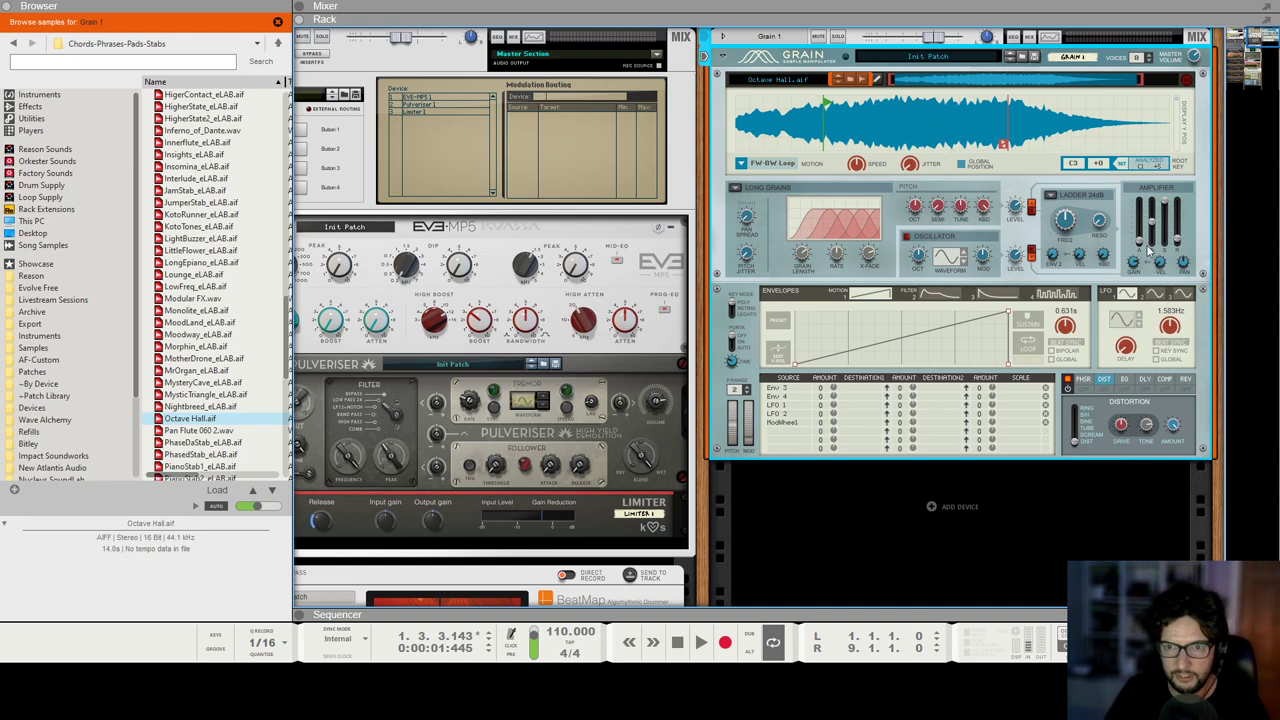
Step: Balance the Grain 1 sound by lowering its channel level, adjusting the motion speed and setting Pan Spread to 59.4 %
mouse_move(1139, 246)
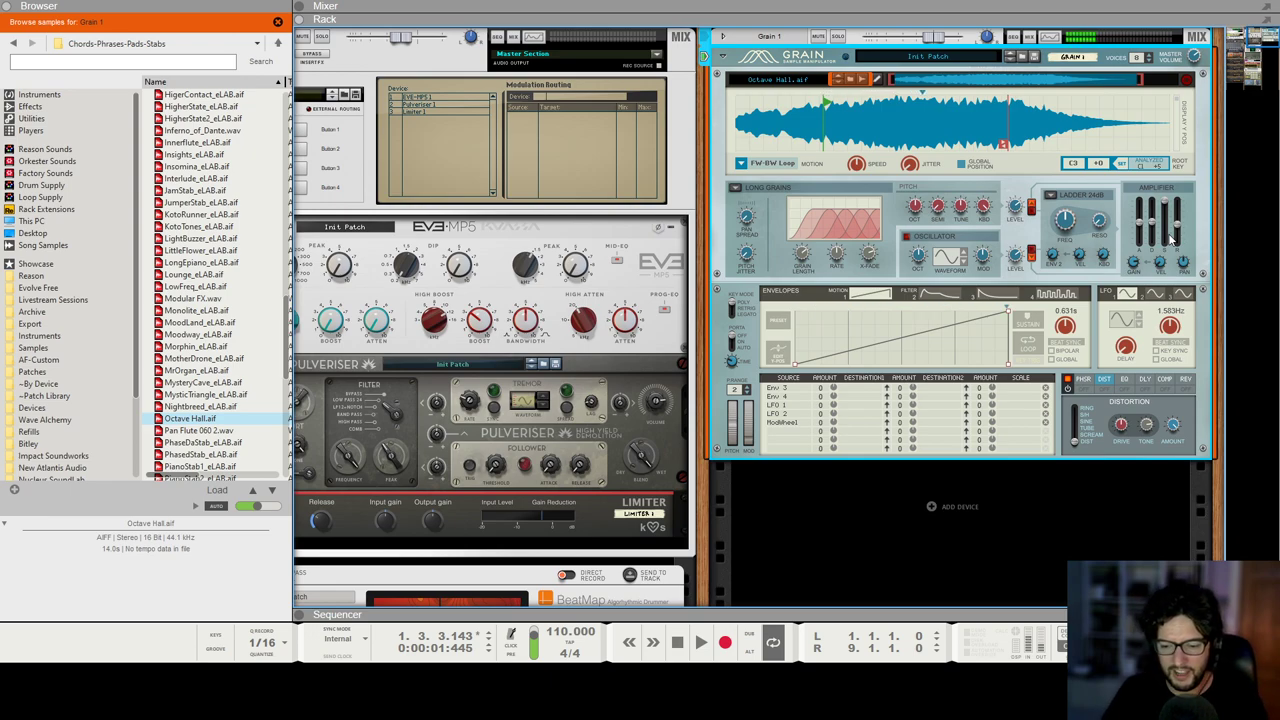
left_click_drag(935, 40, 923, 40)
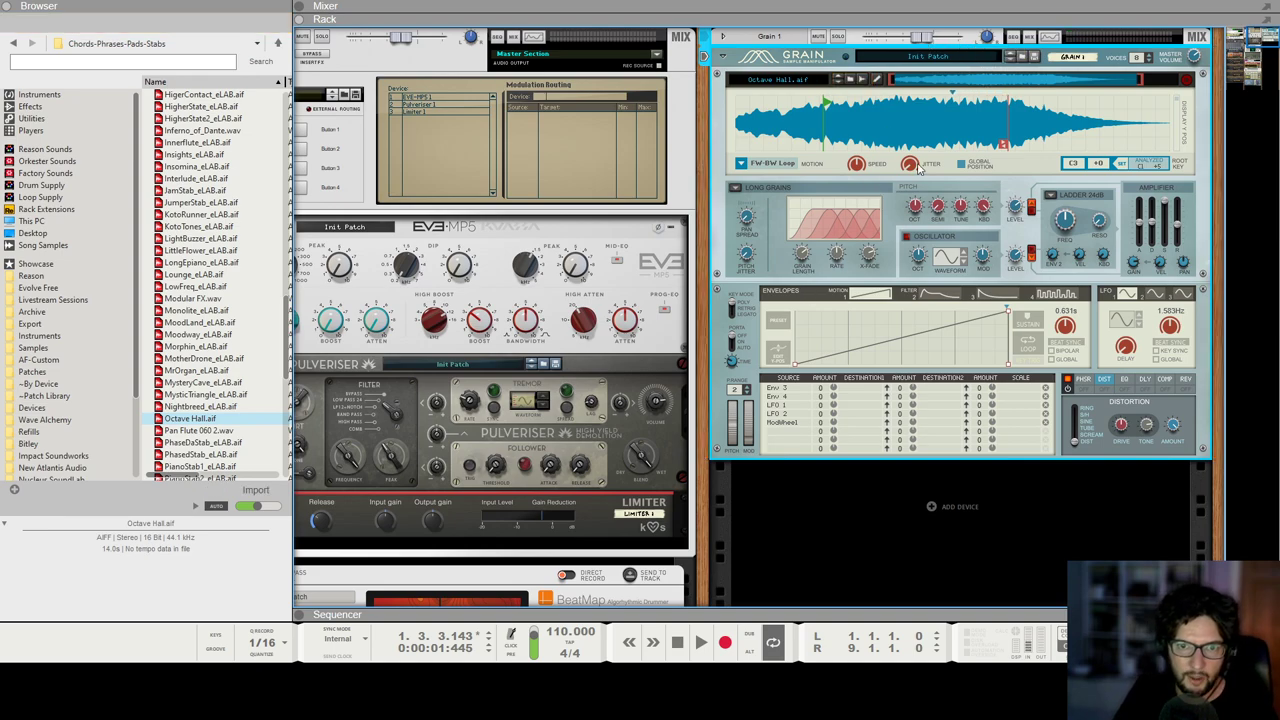
left_click_drag(856, 161, 924, 150)
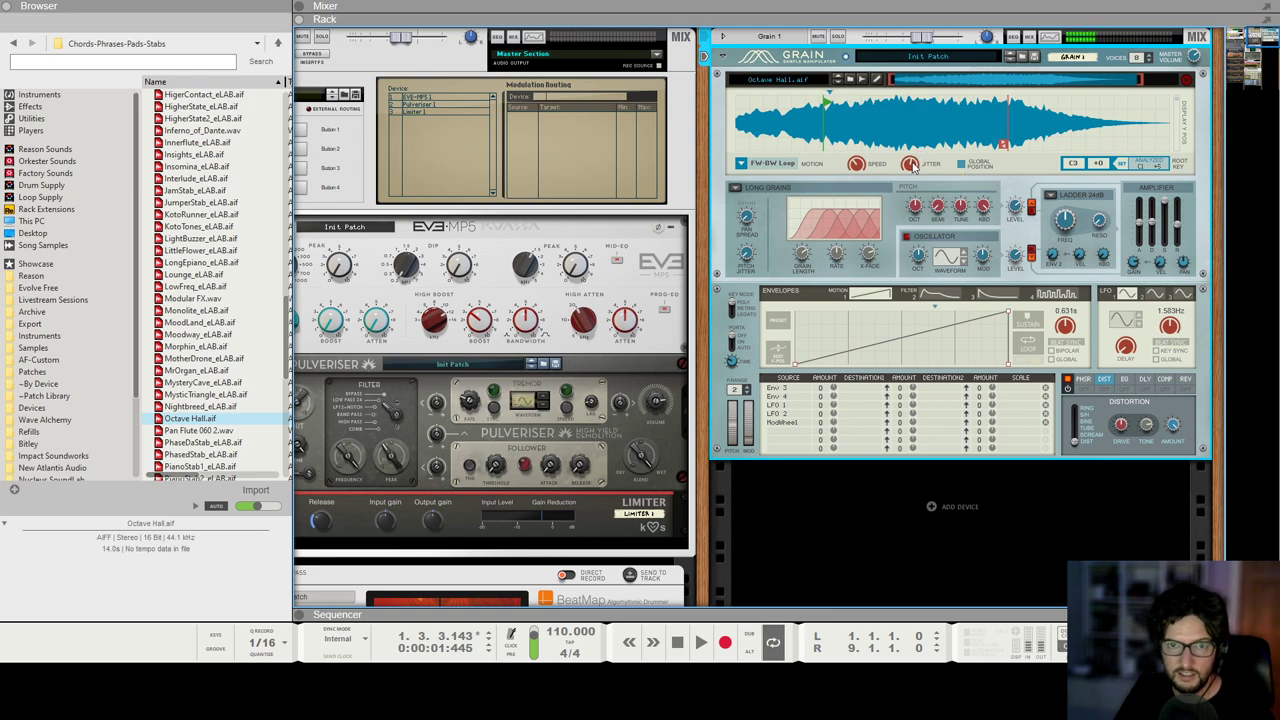
mouse_move(911, 170)
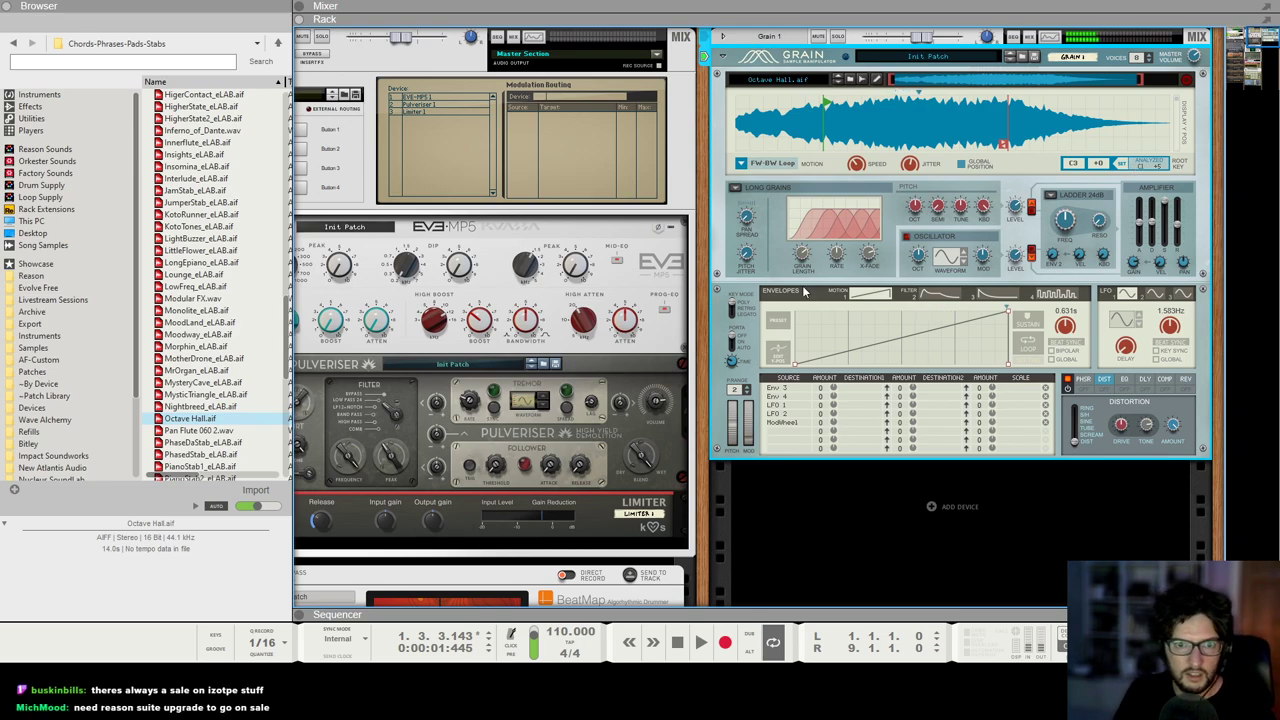
left_click_drag(747, 218, 771, 190)
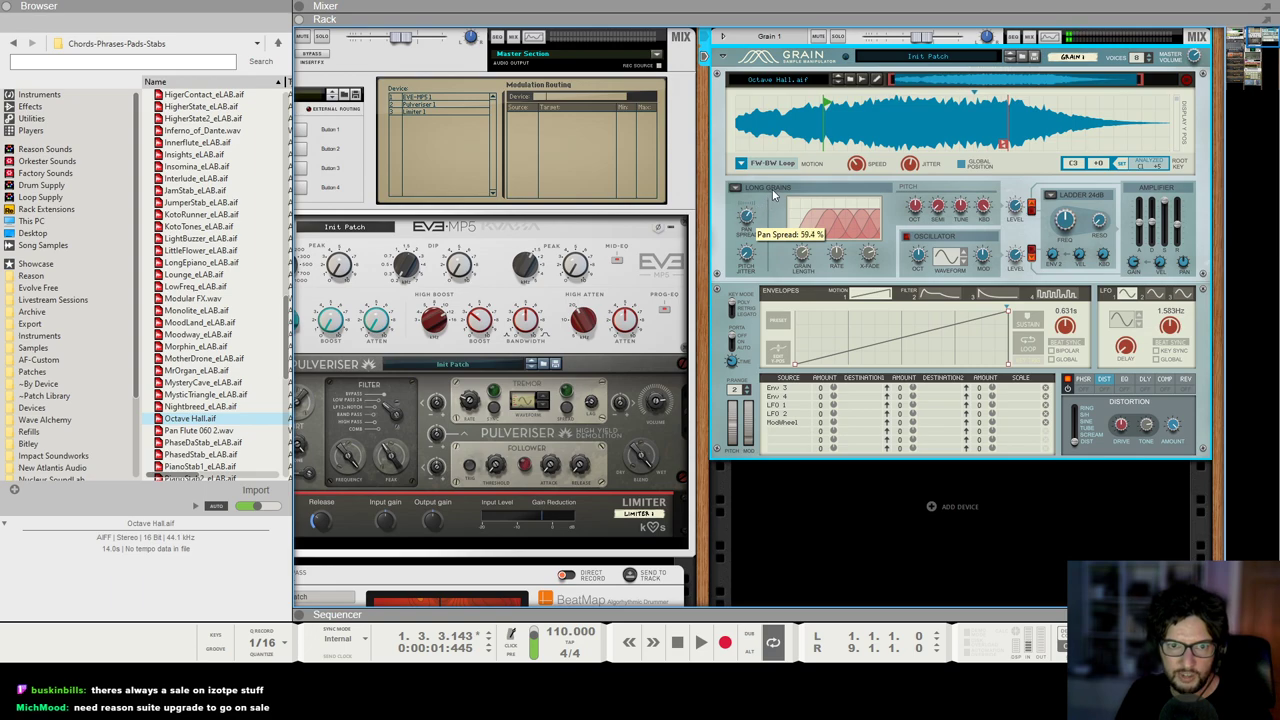
Step: Add a Synapse DR-1 Deep Reverb to the insert effects of the Grain 1 mix channel
left_click(724, 40)
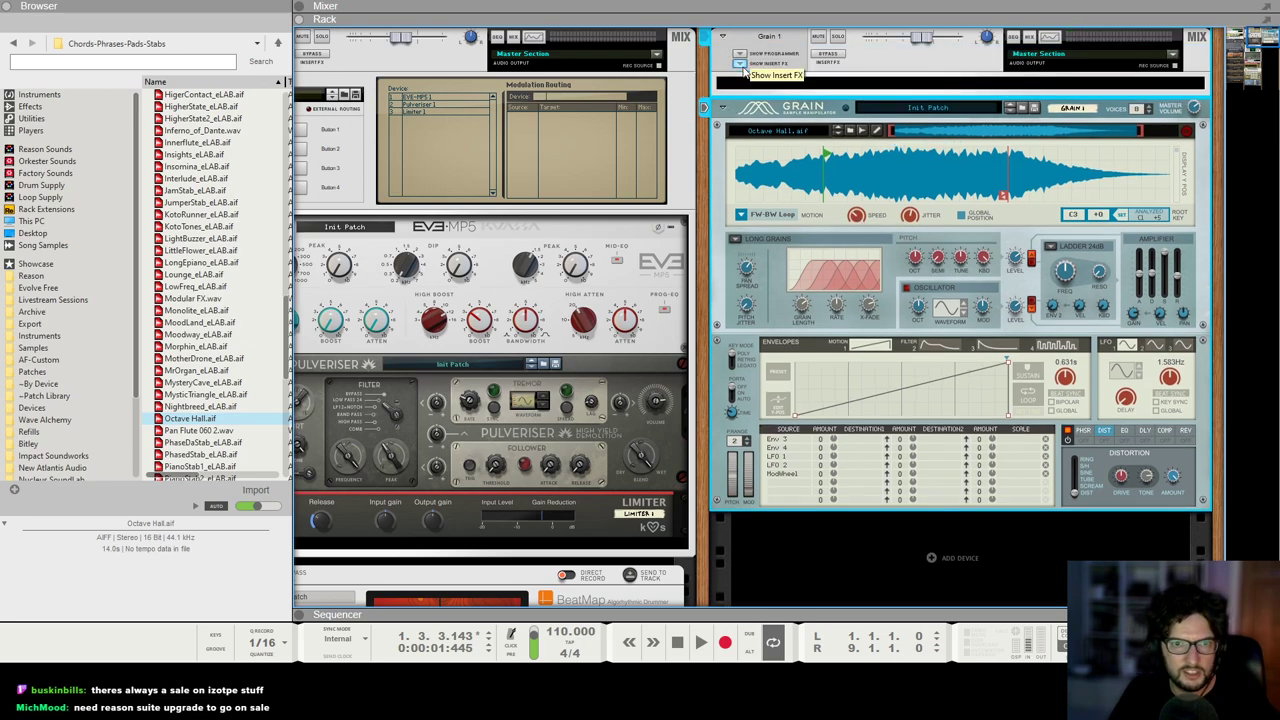
left_click(760, 90)
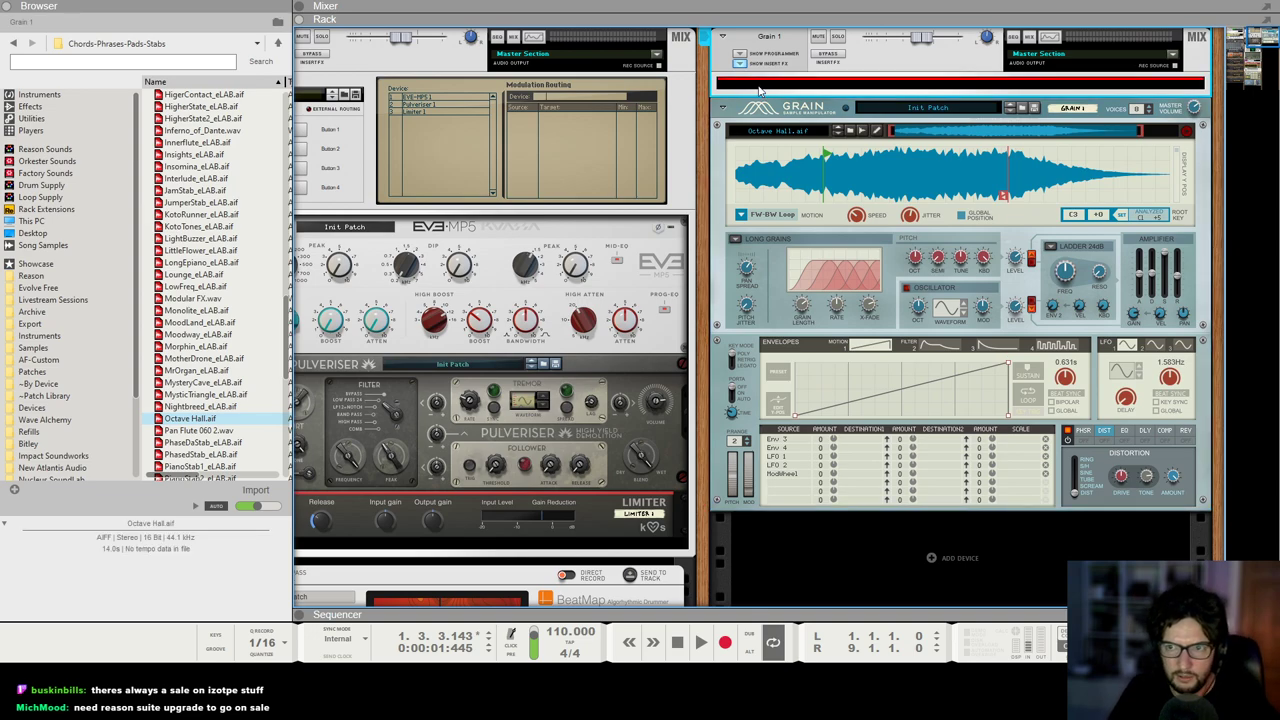
right_click(760, 90)
mouse_move(855, 252)
mouse_move(980, 622)
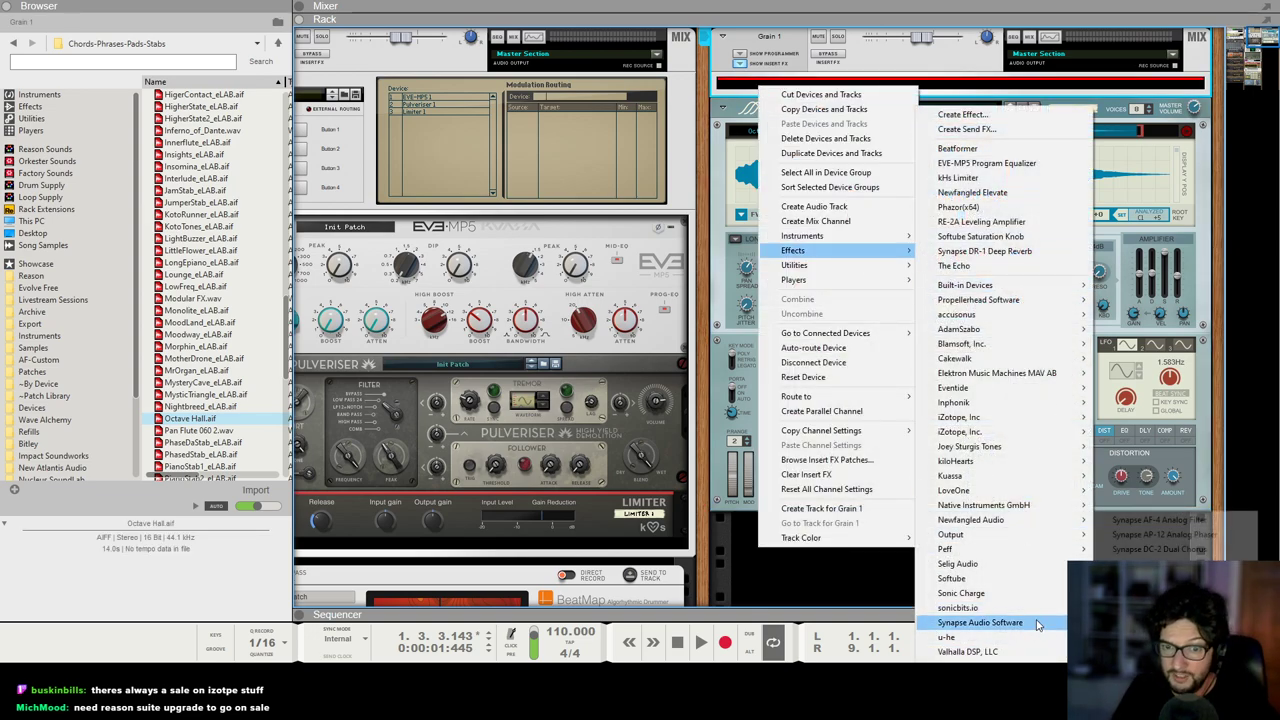
left_click(984, 251)
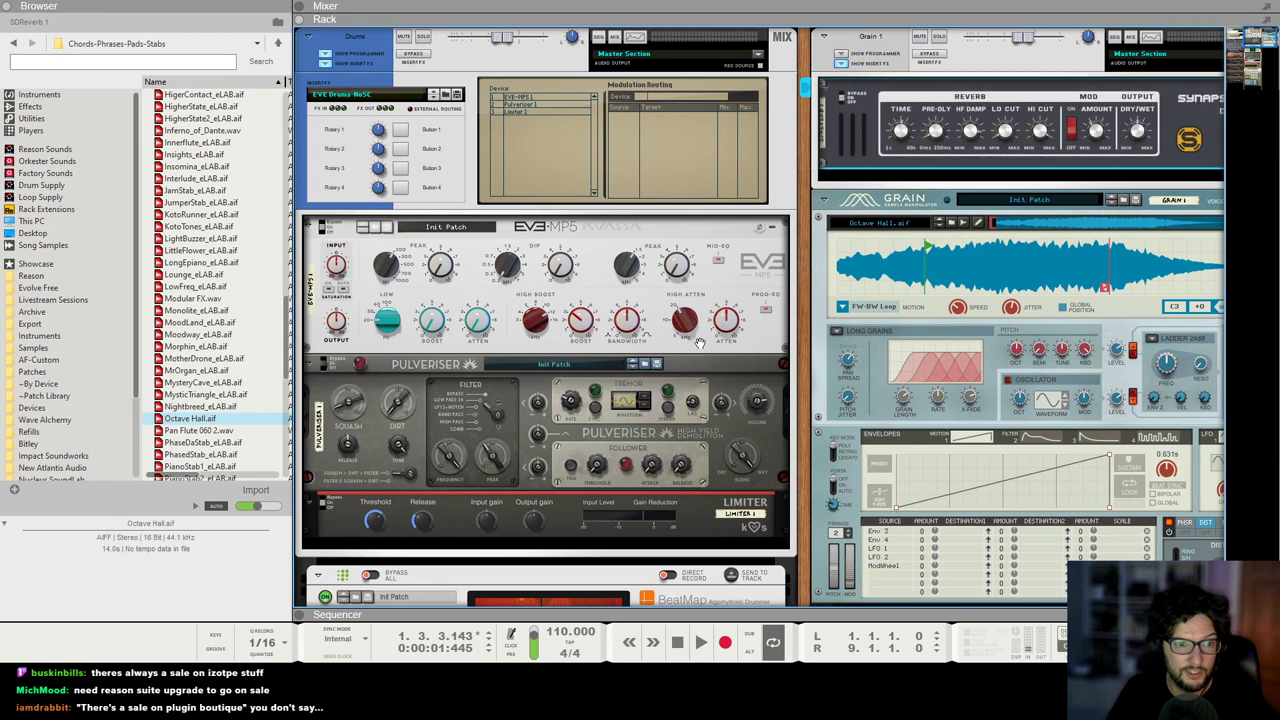
scroll(470, 363, "down", 5)
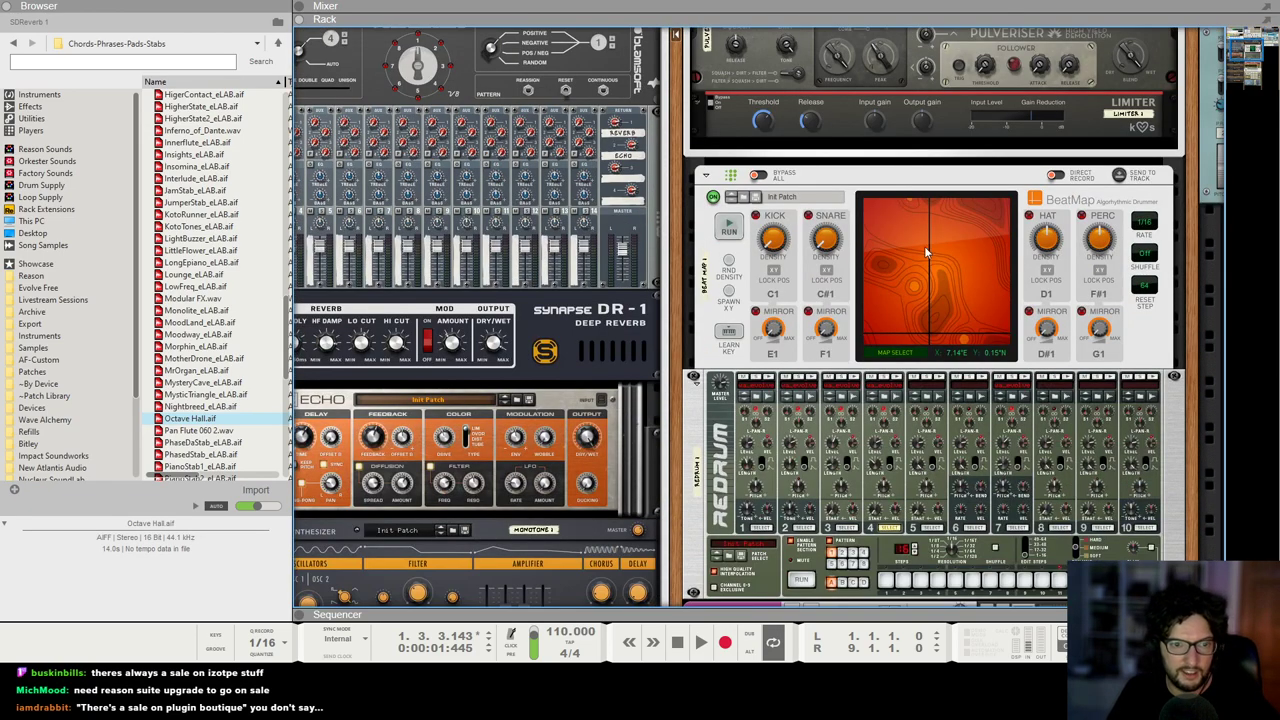
scroll(926, 250, "up", 5)
scroll(950, 248, "right", 5)
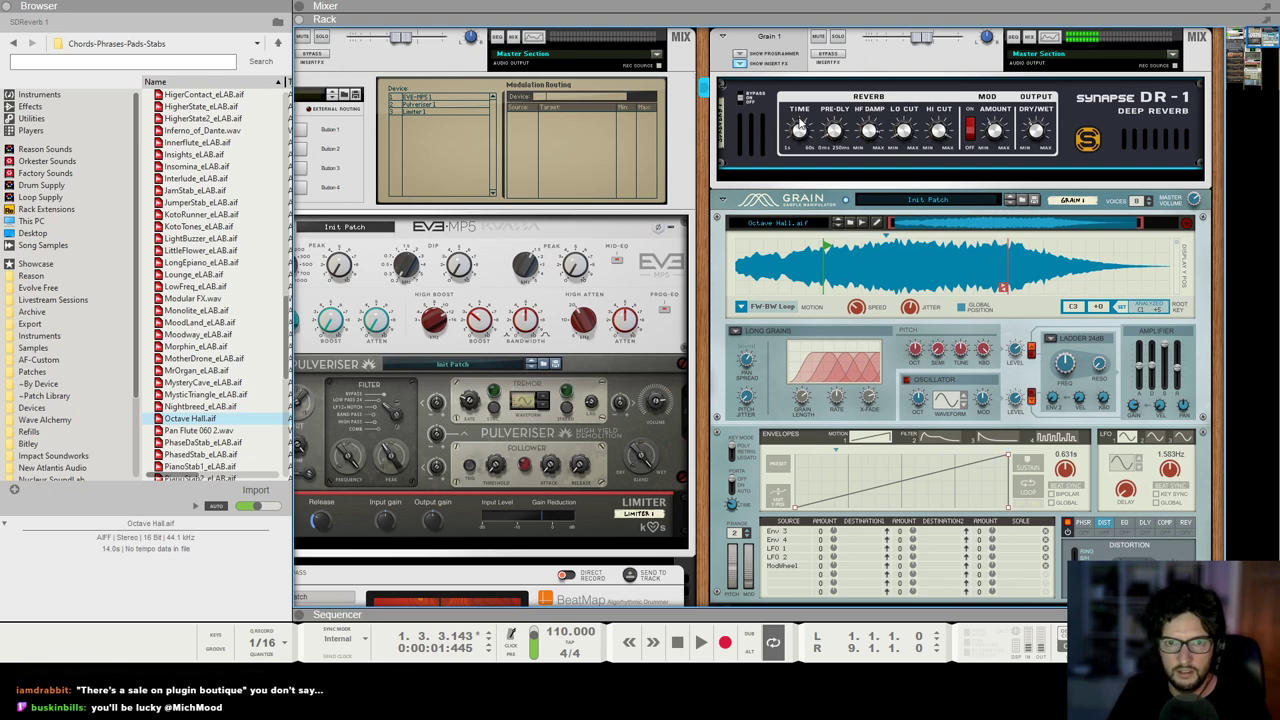
Step: Add The Echo after the DR-1 reverb in the Grain 1 inserts and set its feedback to 72%
right_click(1086, 133)
mouse_move(1132, 295)
left_click(949, 269)
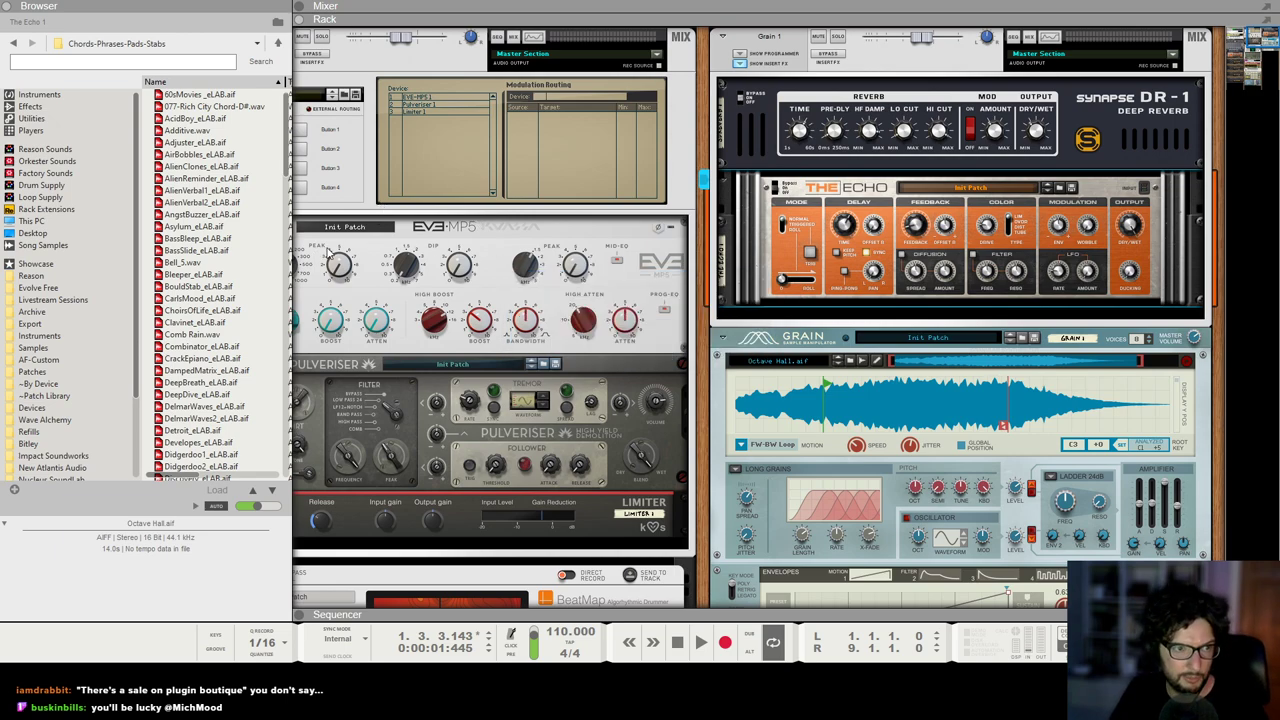
left_click(812, 198)
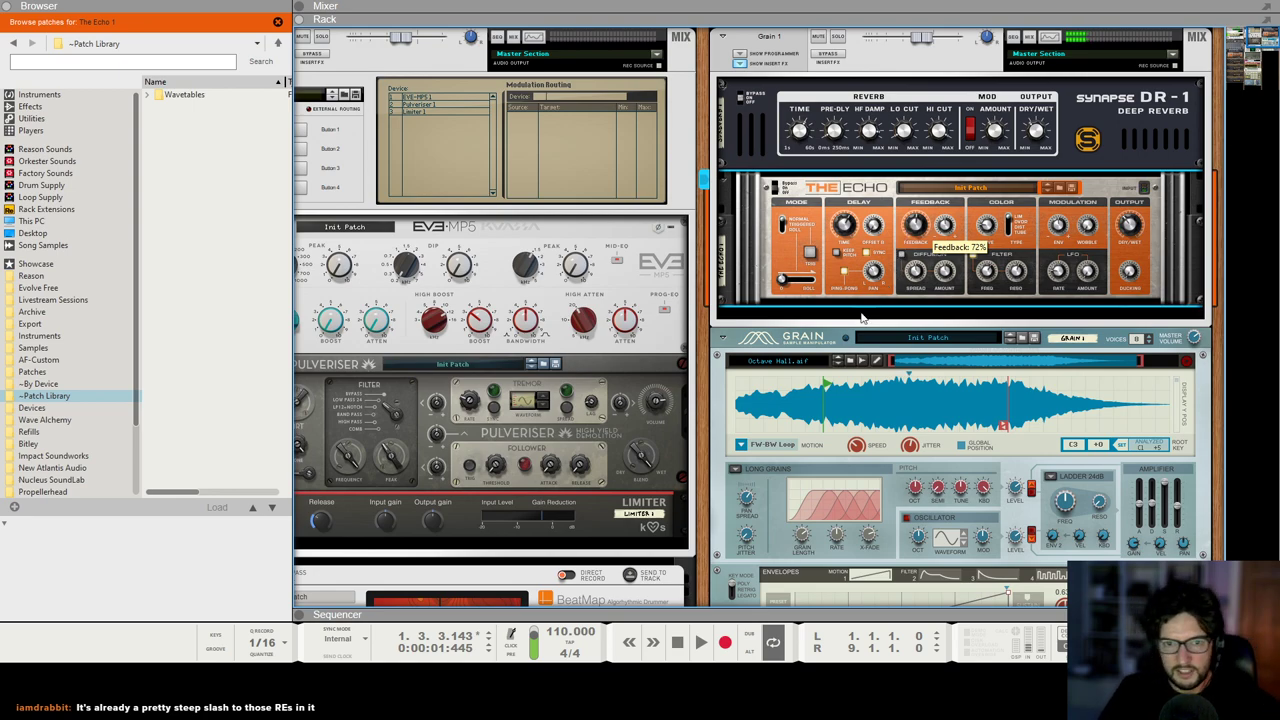
Step: Add a Scales & Chords player to the Grain 1 instrument
scroll(876, 306, "down", 1)
right_click(798, 305)
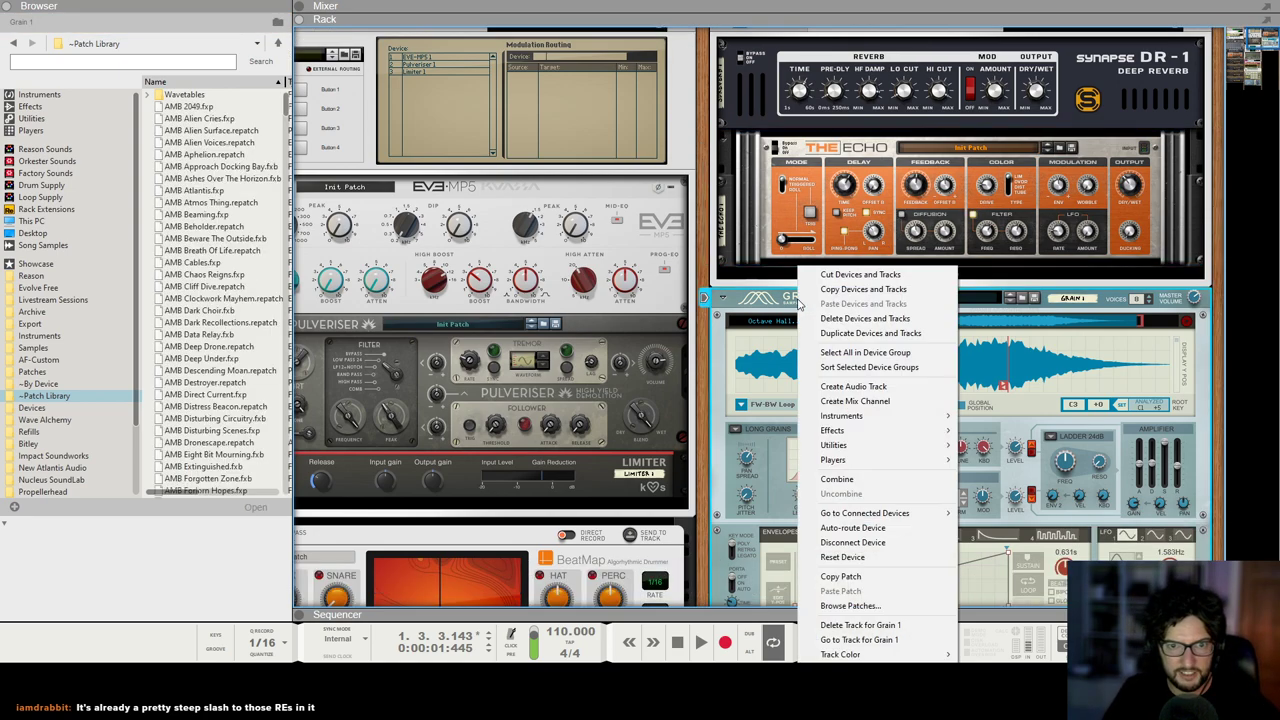
mouse_move(894, 462)
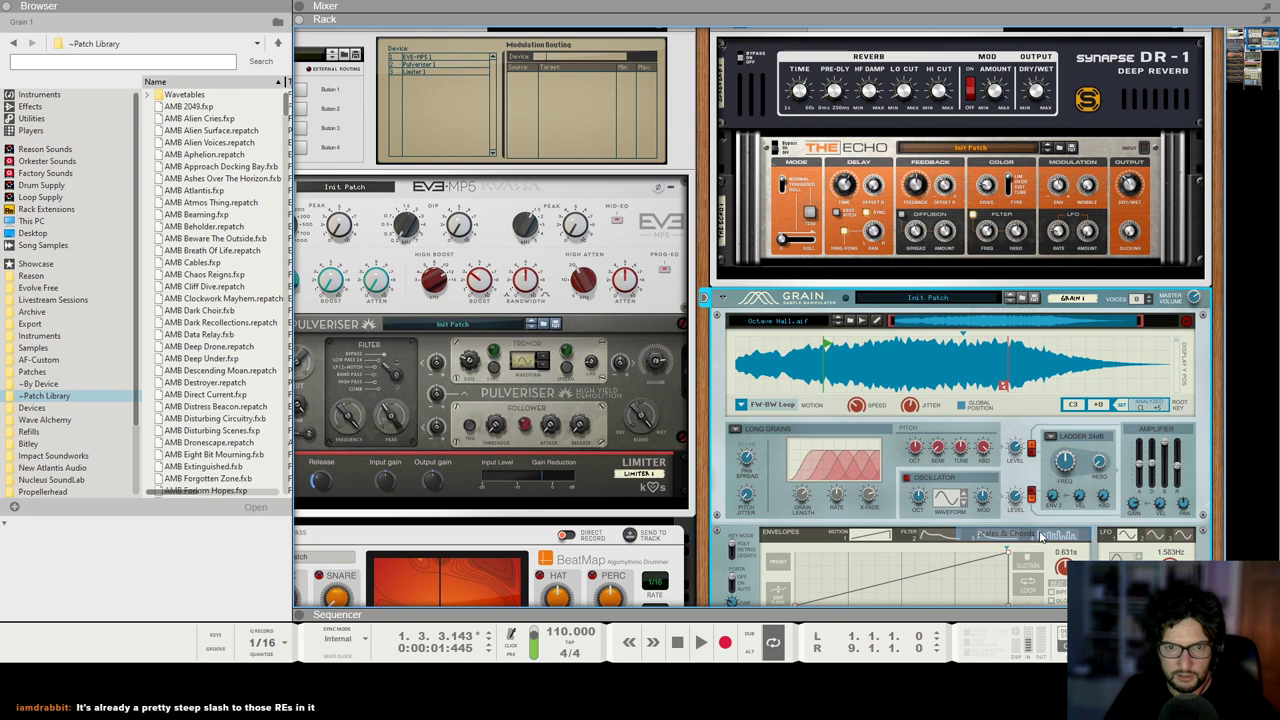
left_click(1005, 533)
Step: Check the notes of the Monotone Poly clip and set Scales & Chords to key F with the Phrygian scale
key("F7")
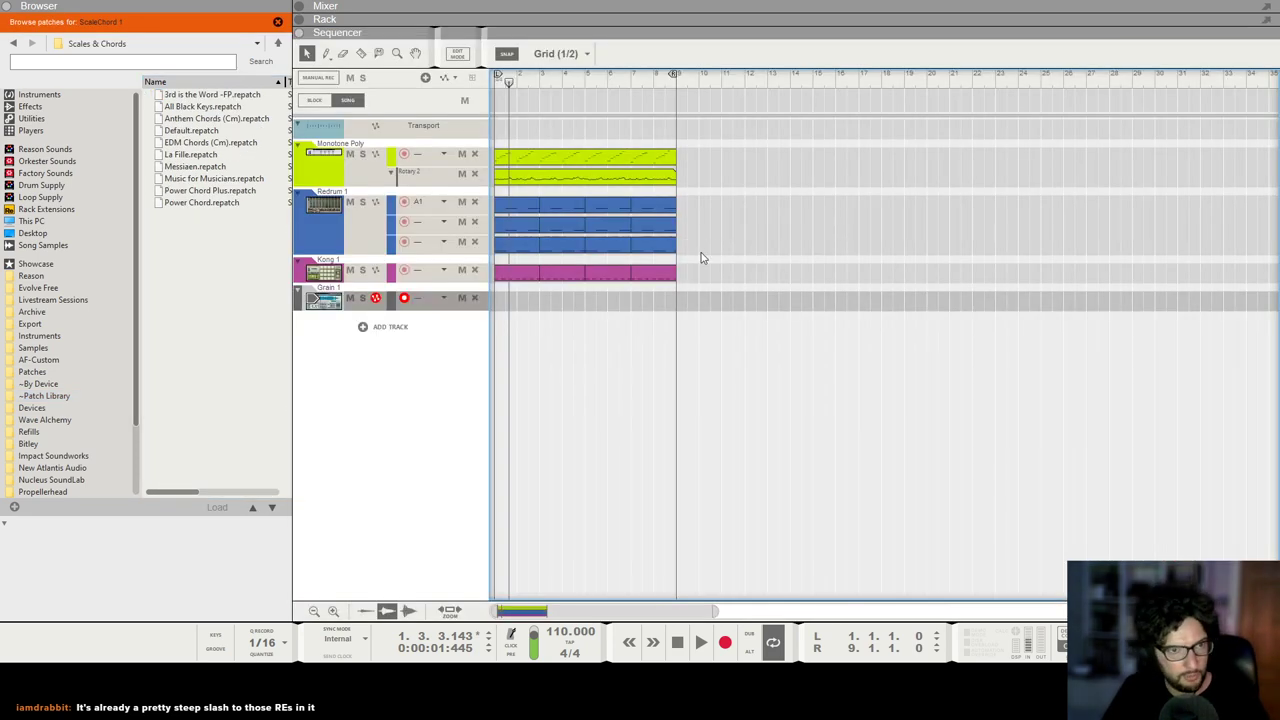
double_click(524, 161)
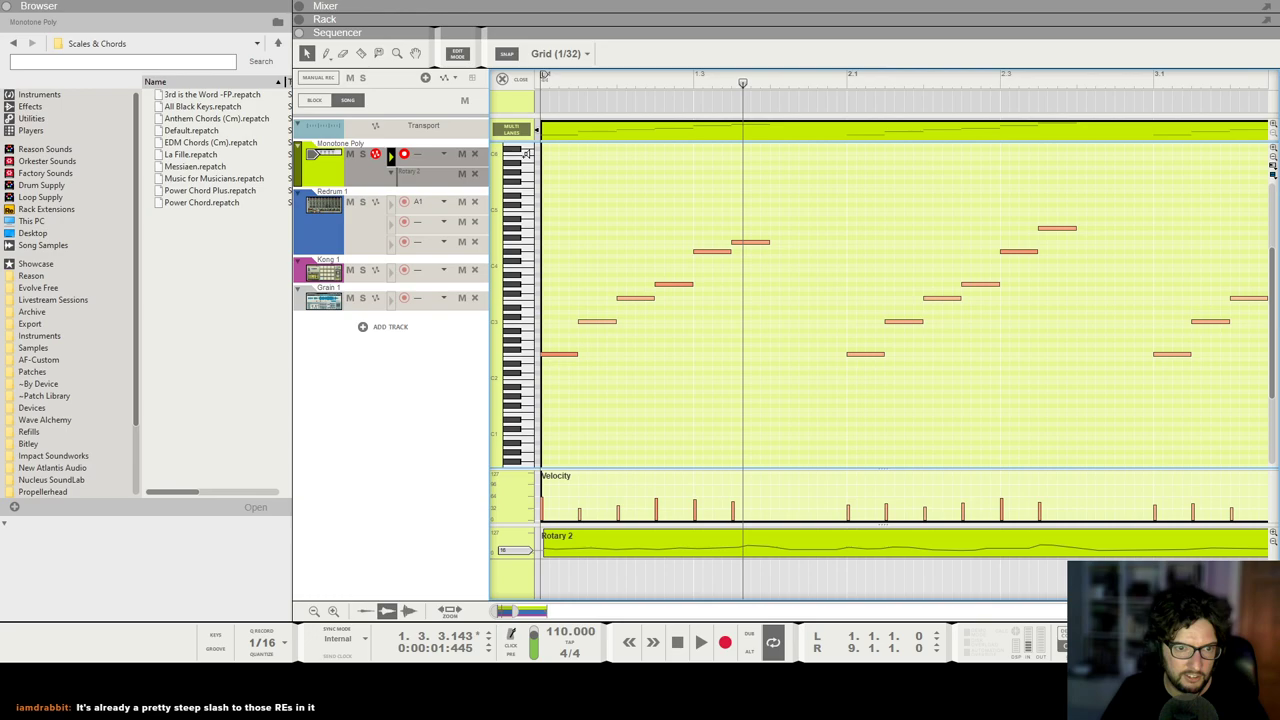
left_click(503, 79)
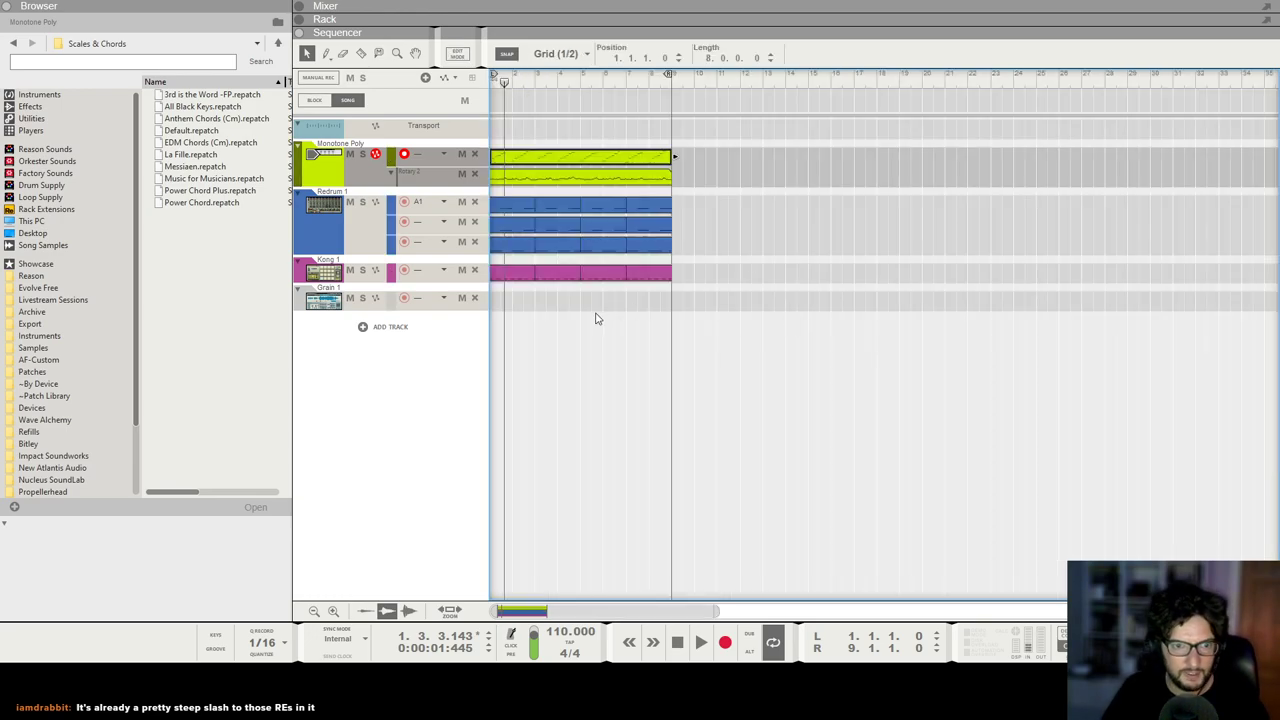
left_click(395, 292)
key("F6")
scroll(1041, 329, "up", 5)
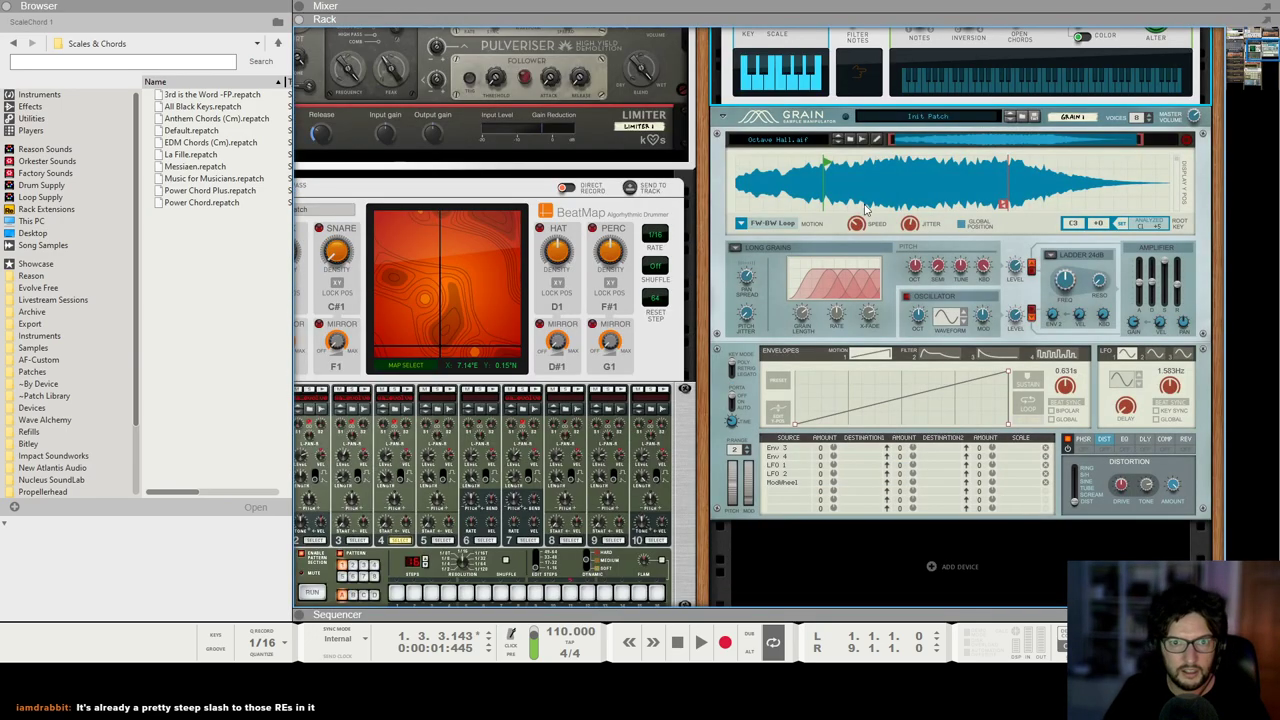
left_click(748, 182)
left_click(780, 265)
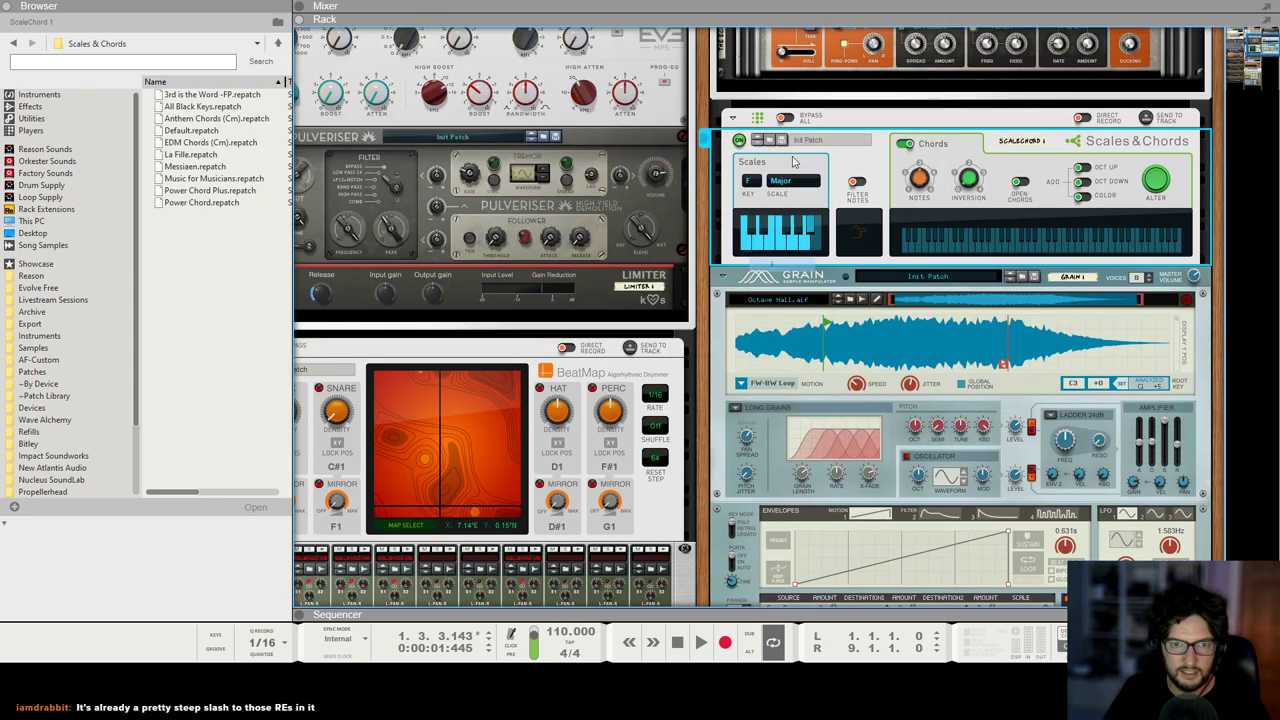
left_click(796, 182)
left_click(832, 294)
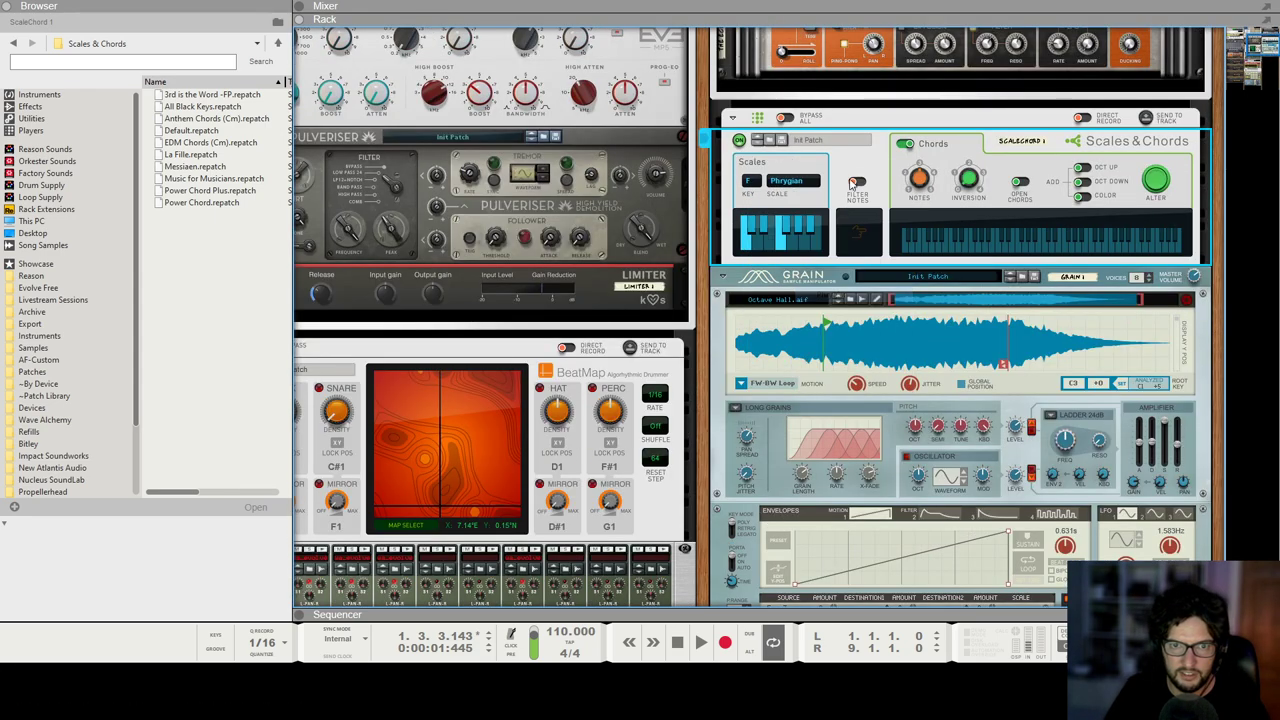
Step: Create a four-bar clip at the song start on the Grain 1 track and enter a half-bar F3 note at its beginning
key("F7")
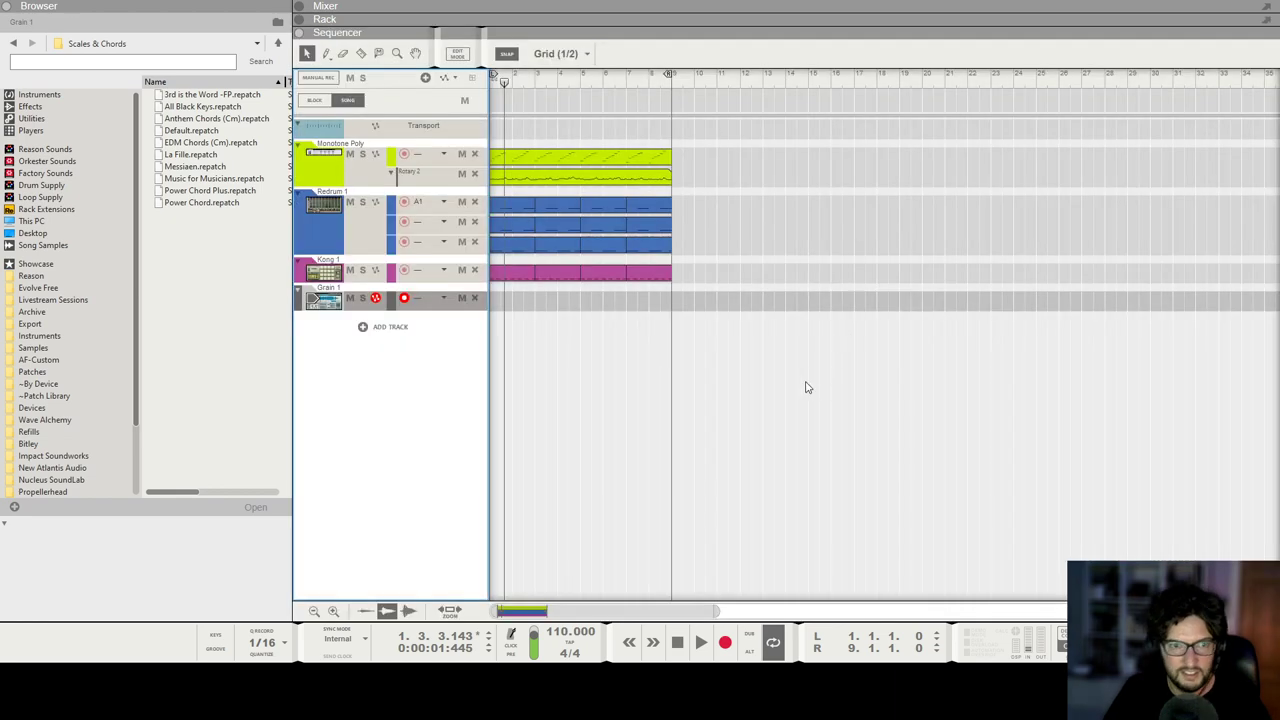
mouse_move(494, 296)
left_mouse_down()
mouse_move(600, 298)
mouse_move(578, 299)
mouse_move(594, 337)
mouse_move(612, 337)
left_mouse_up()
double_click(566, 300)
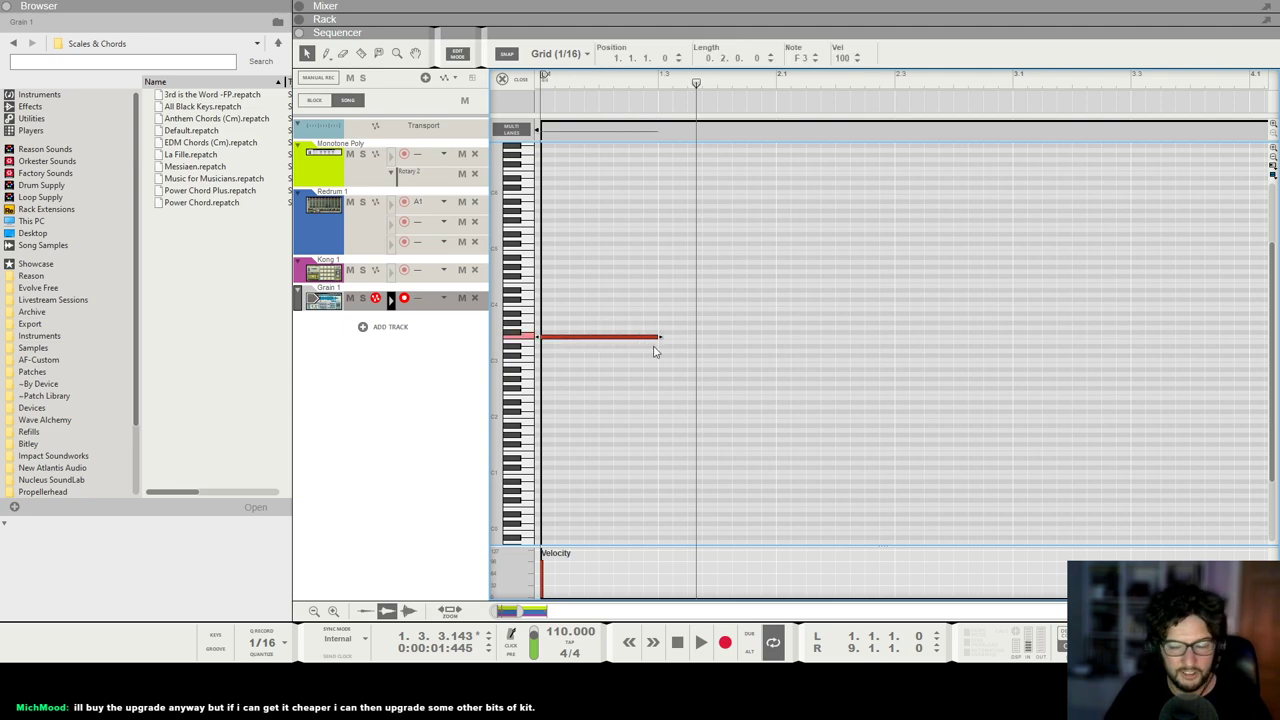
key("space")
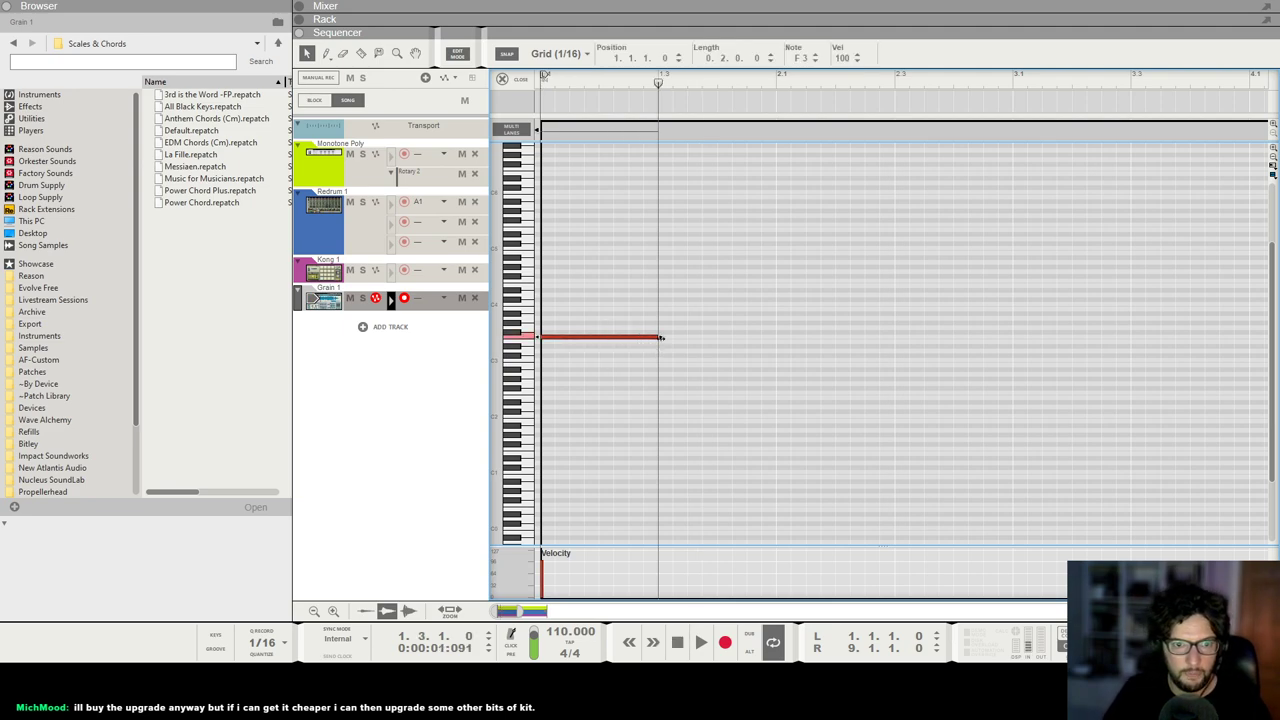
Step: Fill the clip's first three bars with one-bar F3 notes and bar 4 with two descending half-bar notes
left_click_drag(703, 339, 761, 346)
key("ctrl+d")
scroll(975, 220, "down", 7)
left_click_drag(843, 236, 766, 352)
key("ctrl+d")
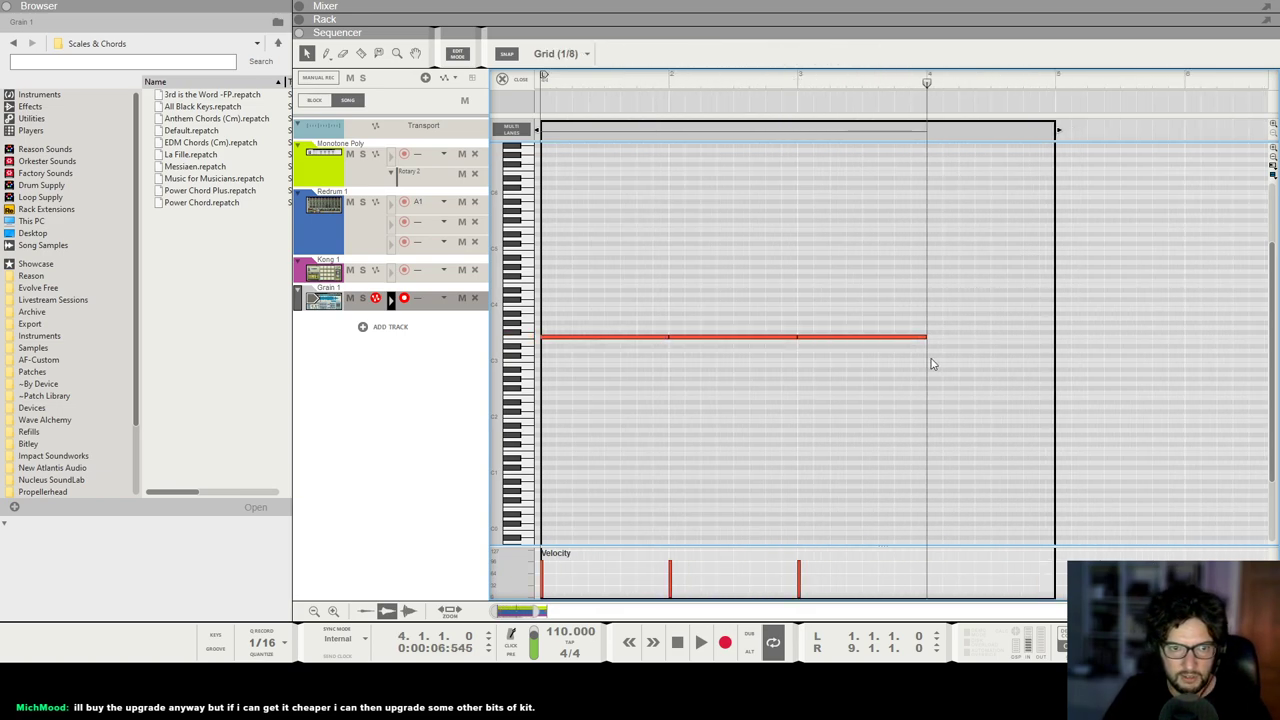
left_click_drag(930, 354, 1046, 368)
left_click(986, 266)
Step: Play the song from the start while checking the mixer levels and the rack, stop playback and leave clip editing
key("shift+Return")
key("space")
key("F5")
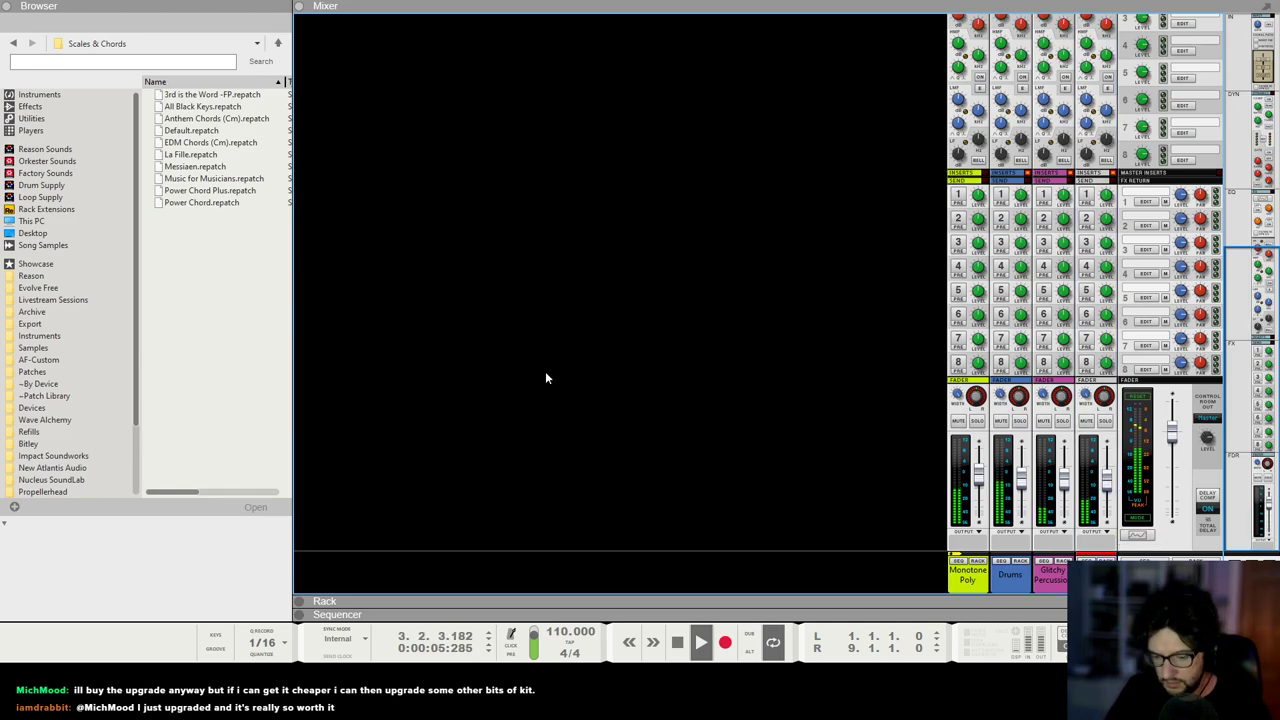
key("F6")
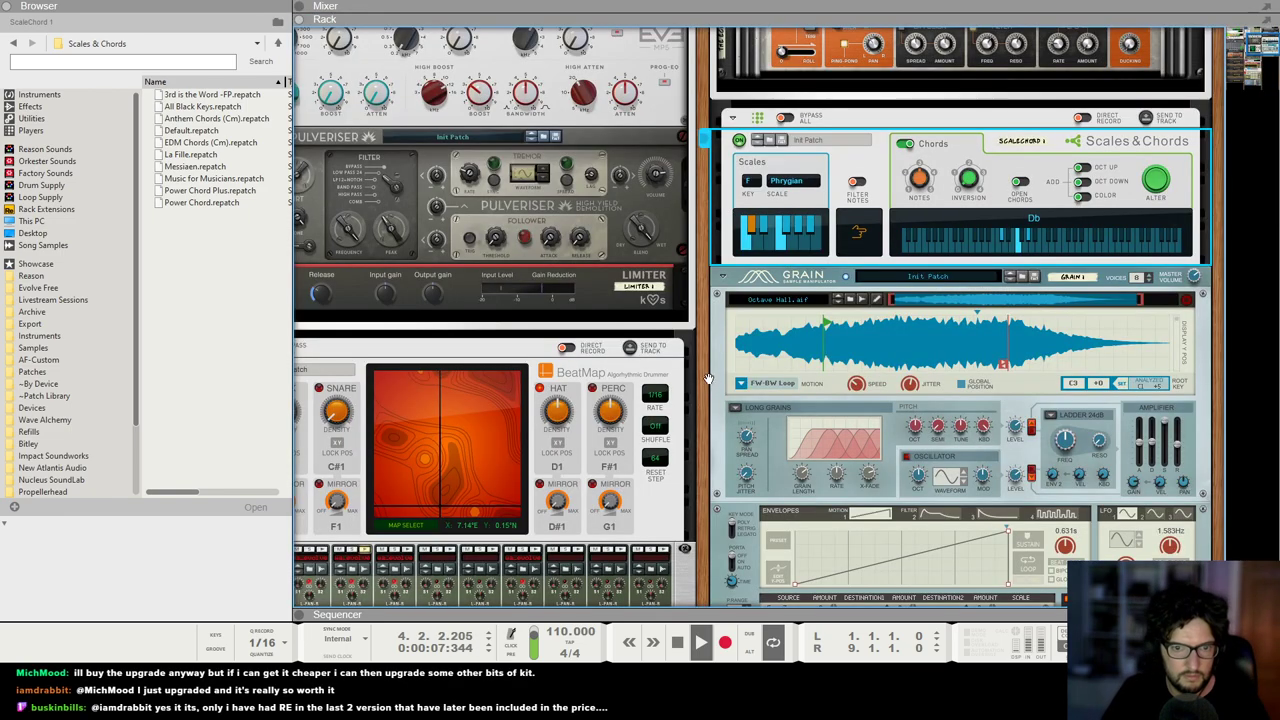
key("F7")
key("space")
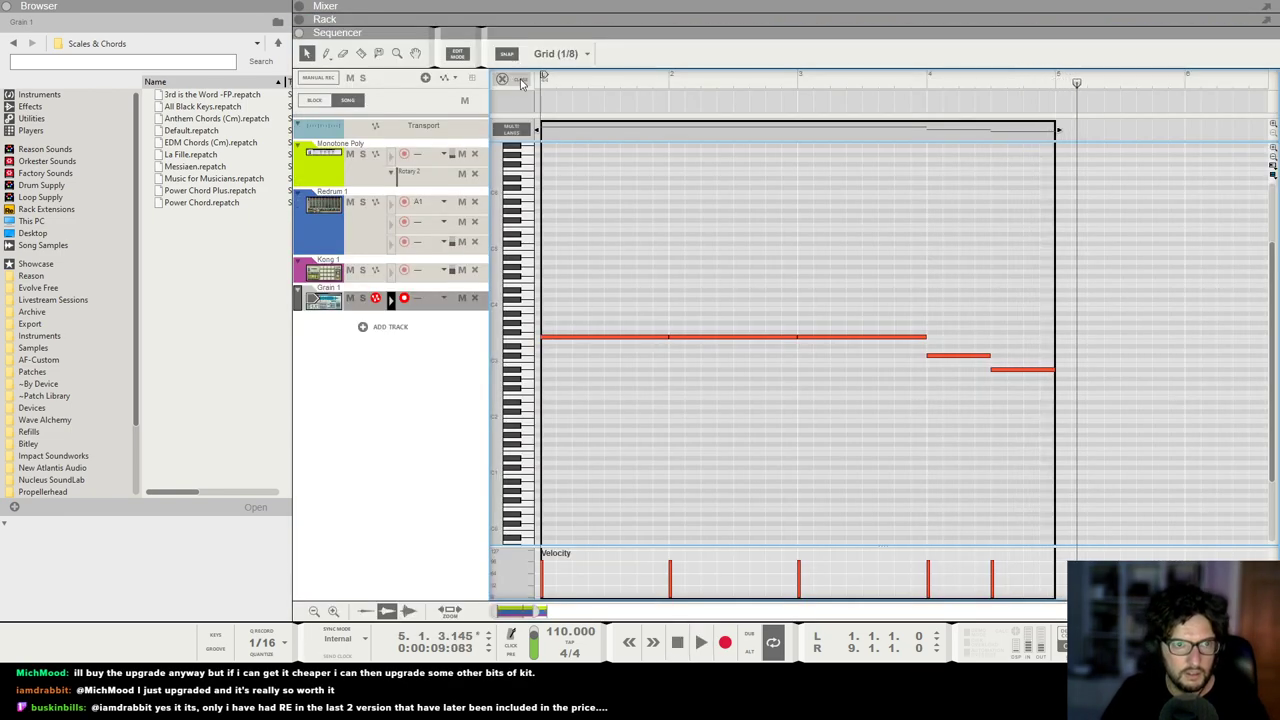
key("shift+Tab")
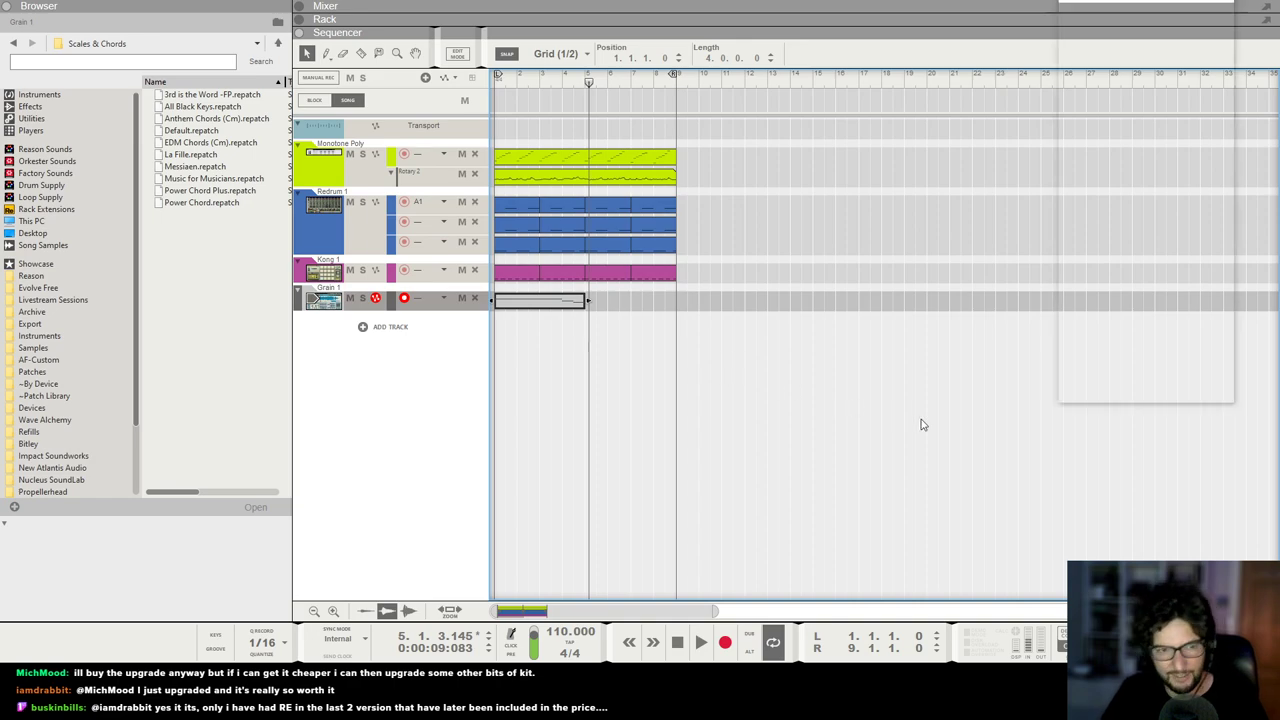
Step: Stretch the Grain 1 clip to eight bars by scaling its tempo to half
key("F8")
left_click(1073, 19)
left_click(1179, 557)
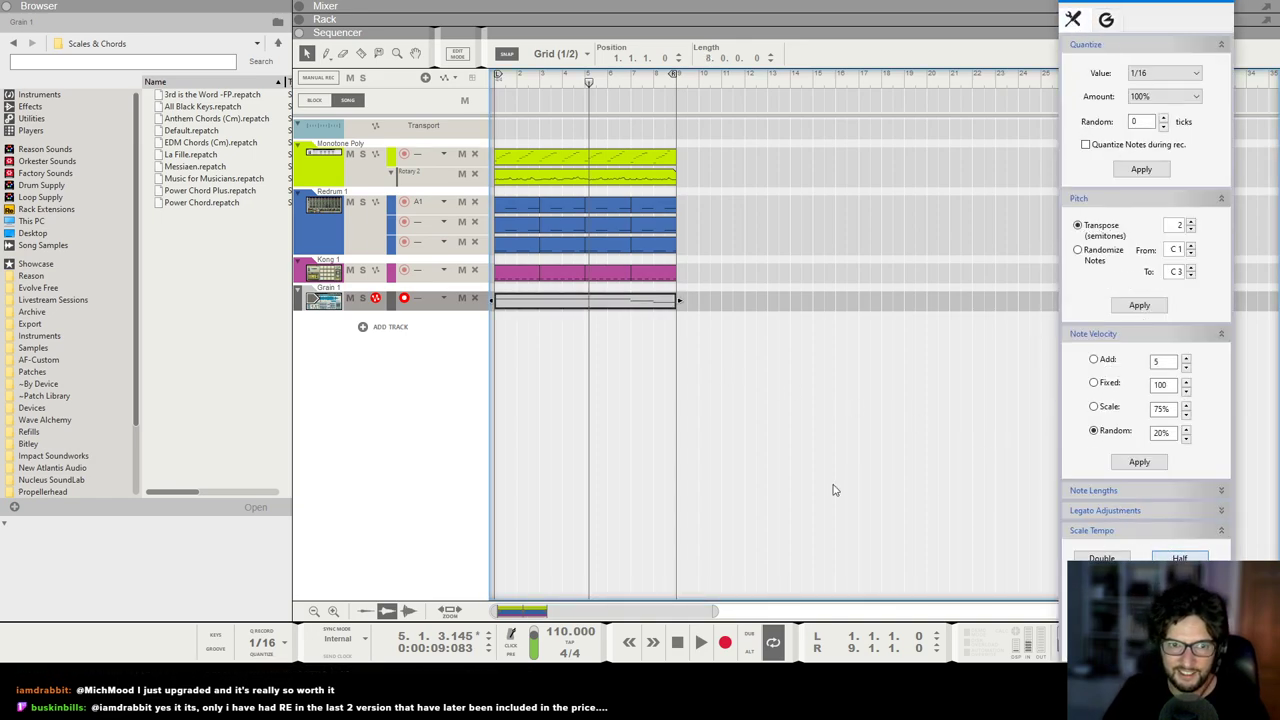
Step: Play the stretched clip from the song start while checking the Scales & Chords device in the rack, then stop playback
left_click(780, 486)
key("shift+Return")
key("space")
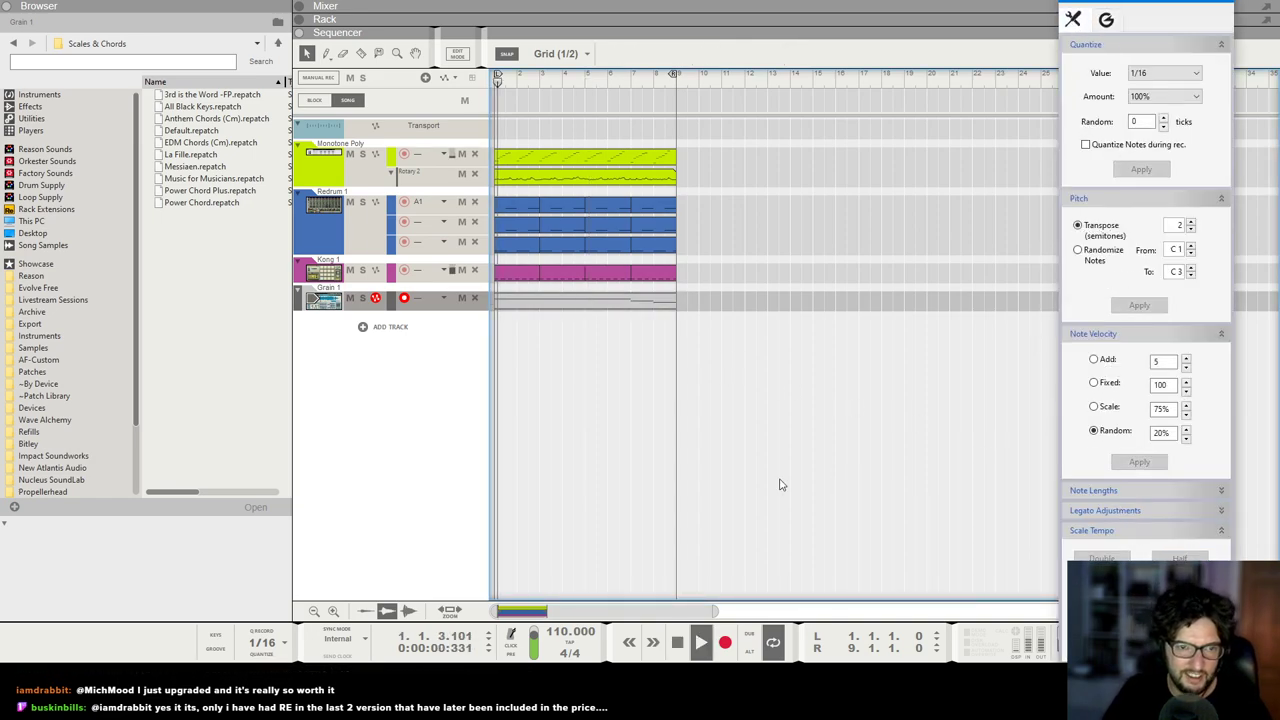
left_click(1222, 2)
key("F6")
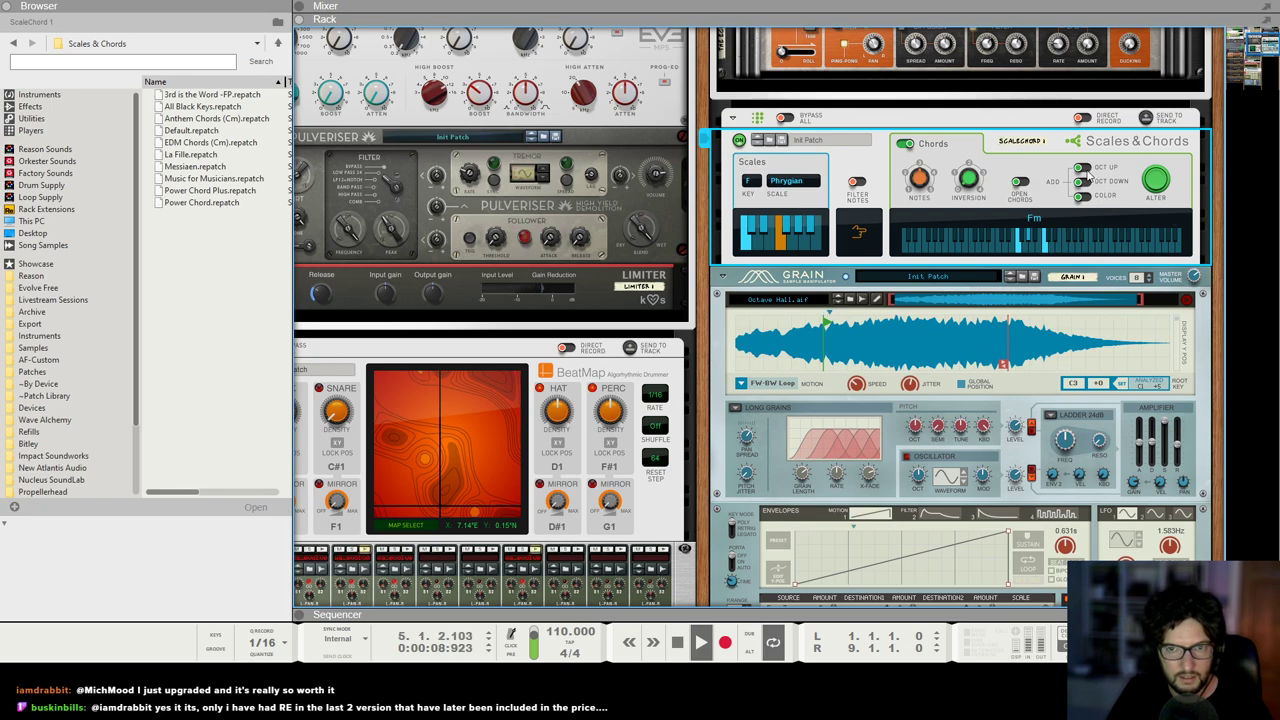
key("space")
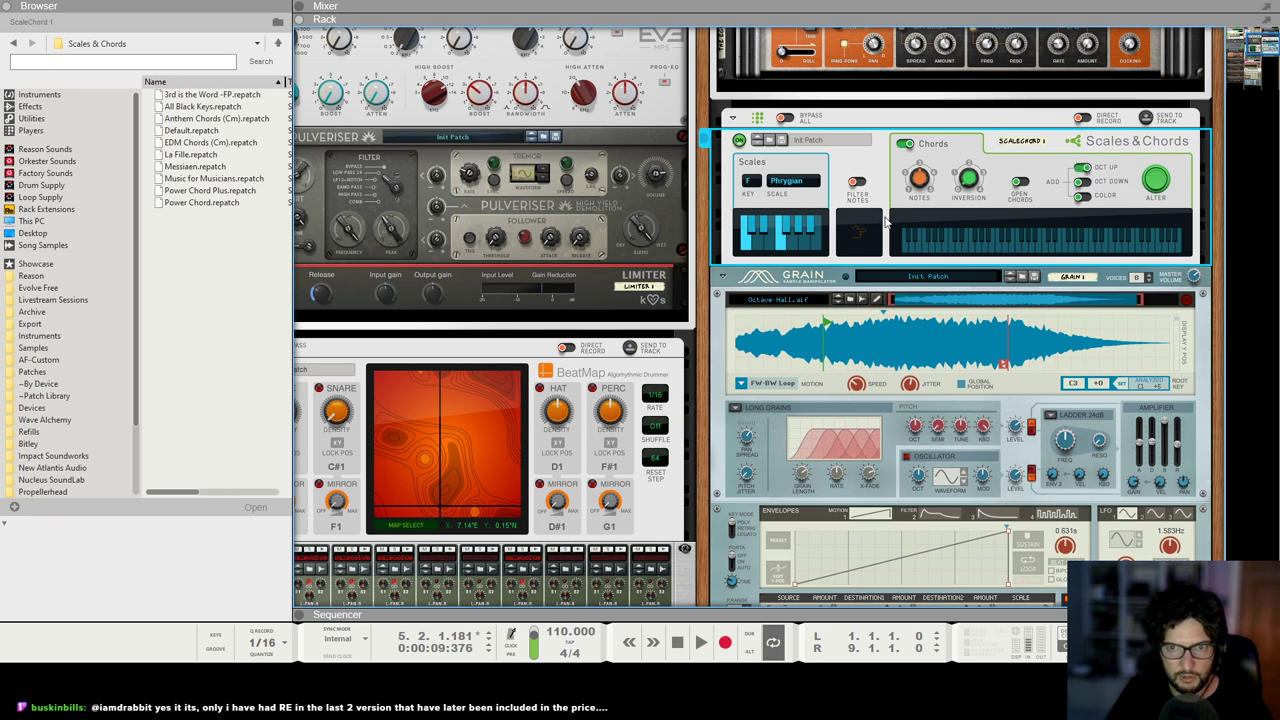
Step: Transpose the notes of the Grain 1 clip by -12 semitones
key("F7")
left_click_drag(826, 291, 520, 335)
key("F8")
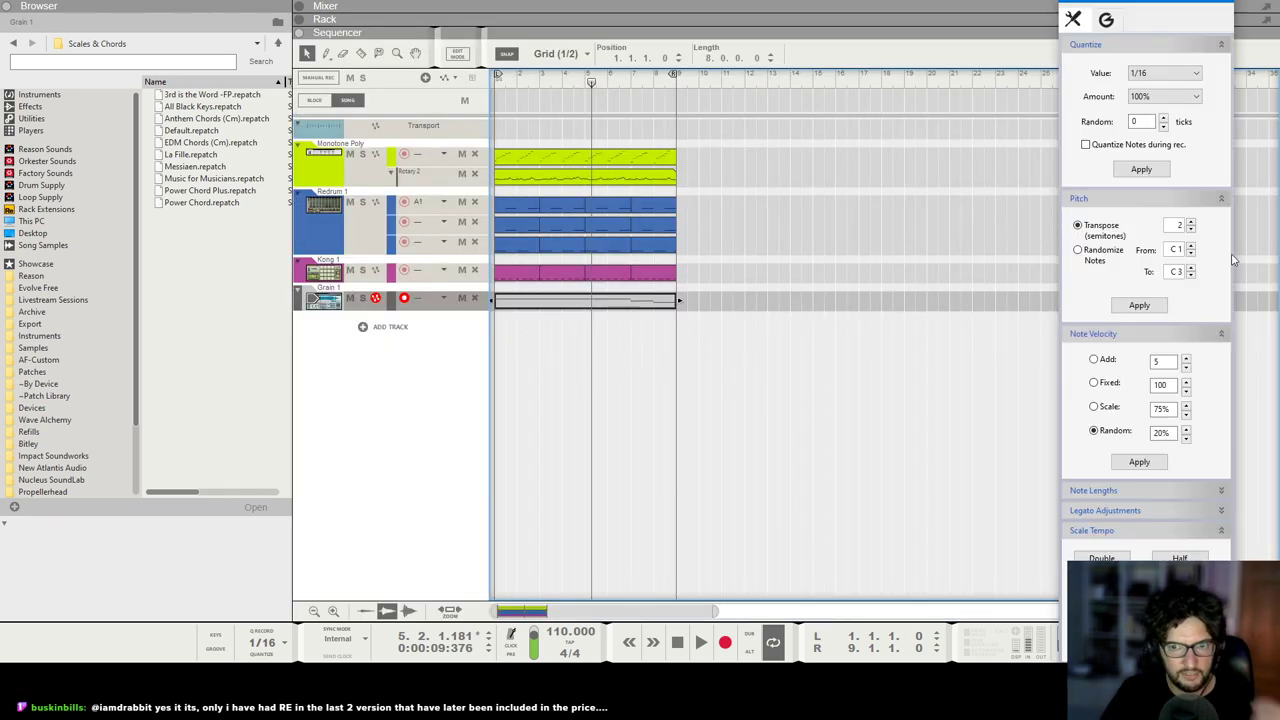
double_click(1172, 227)
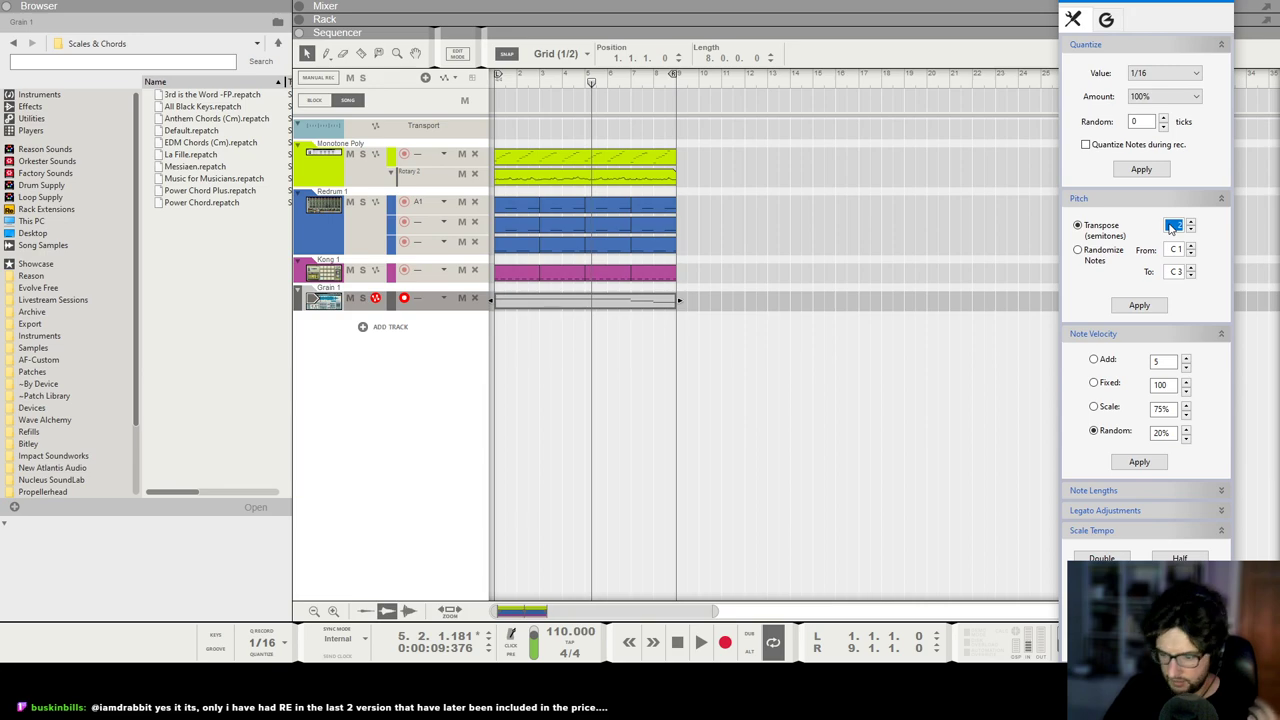
left_click(1139, 305)
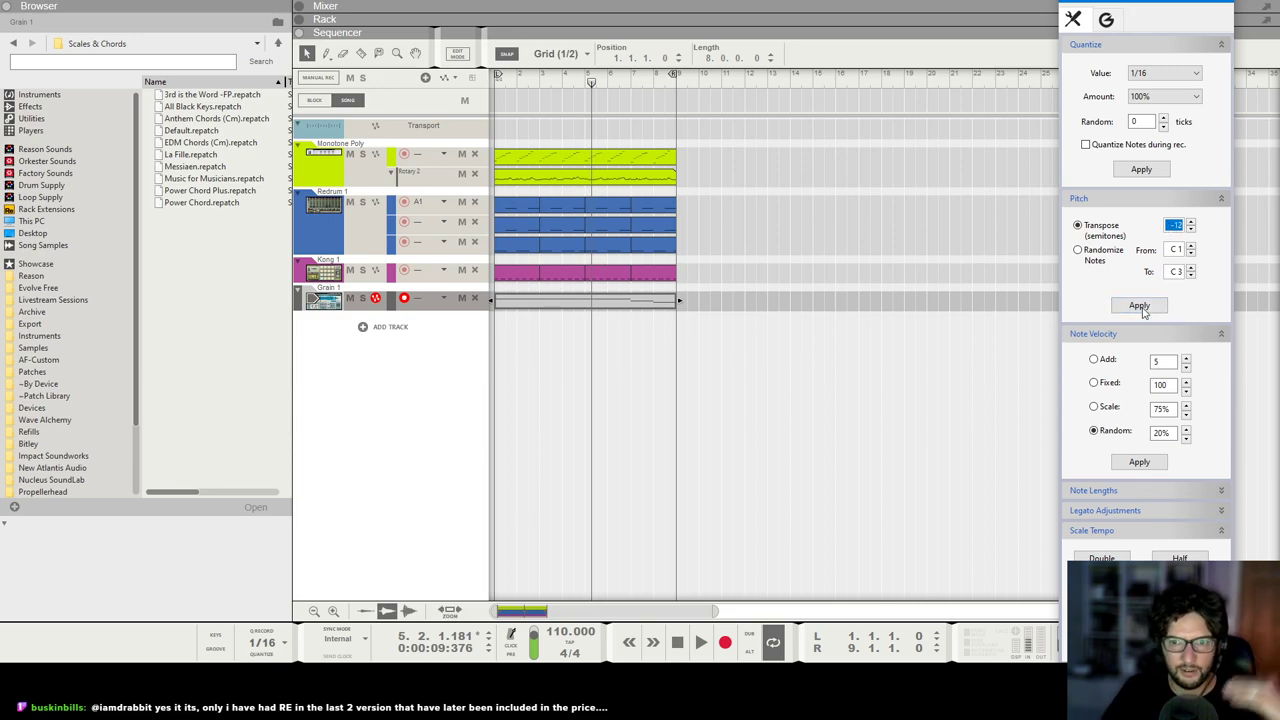
key("F8")
left_click(984, 260)
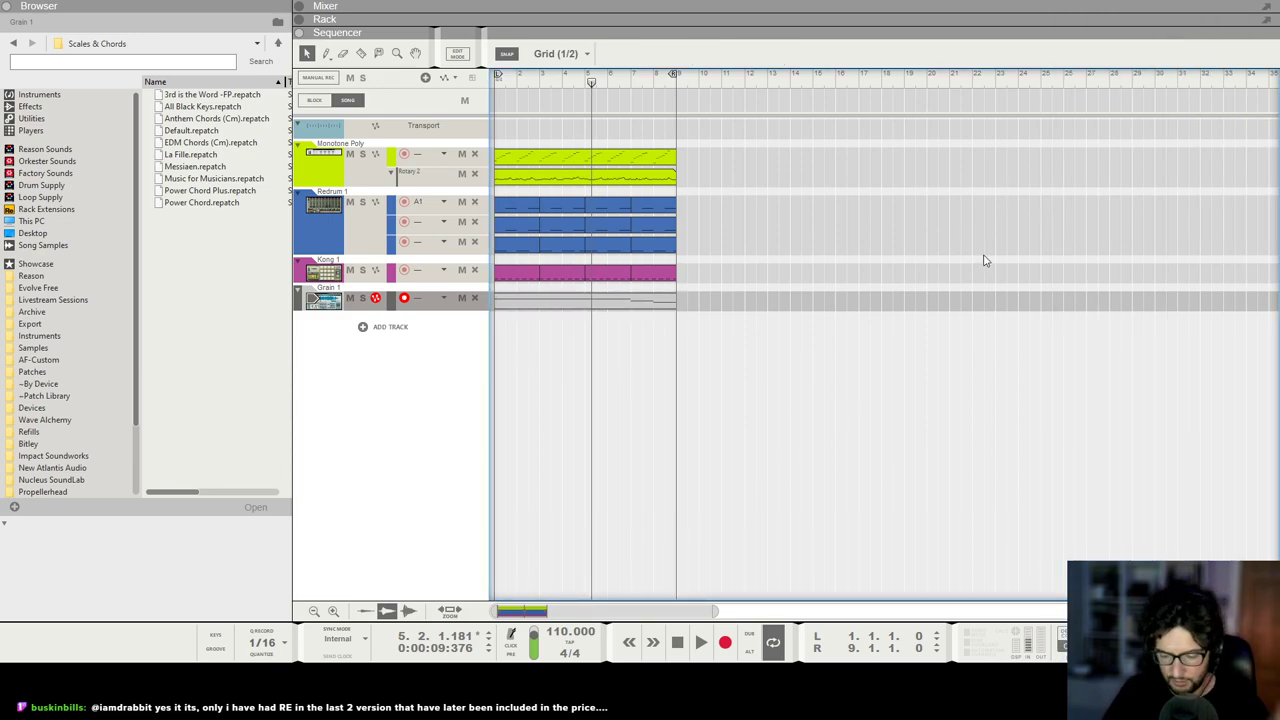
Step: Play the song from the start and enable the high-pass filter on the Grain 1 mixer channel
key("shift+Return")
key("space")
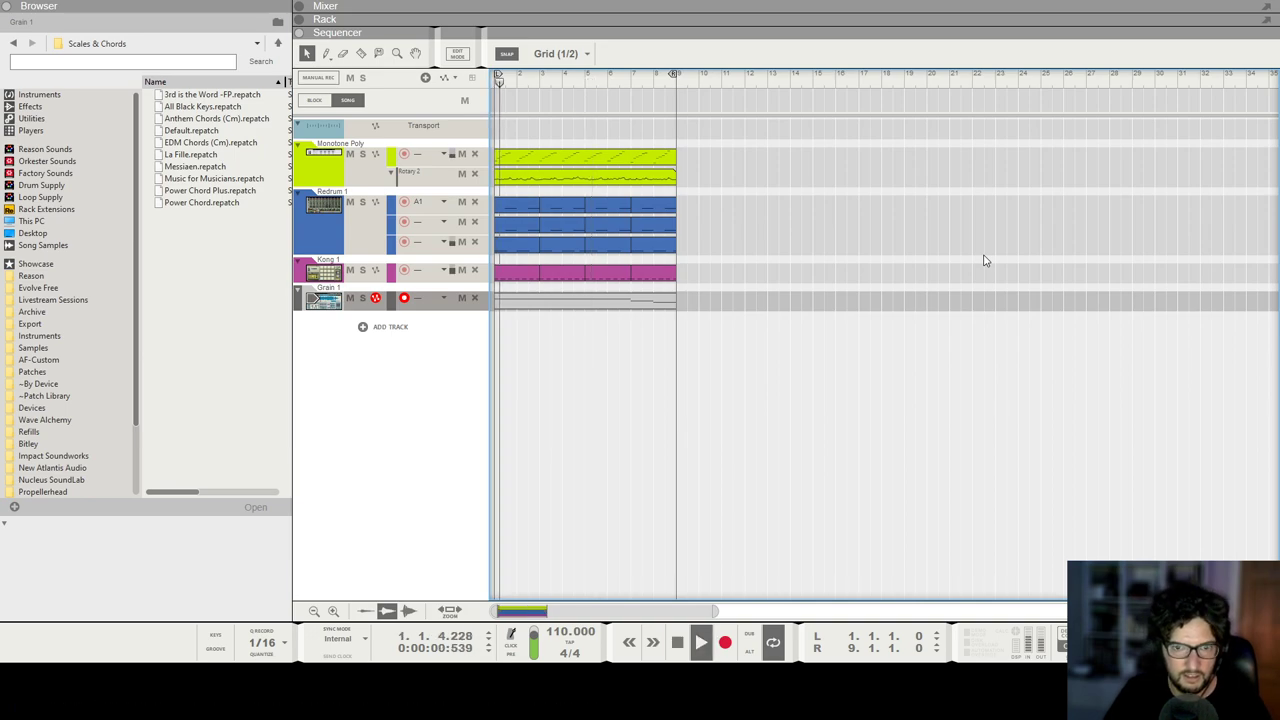
key("F6")
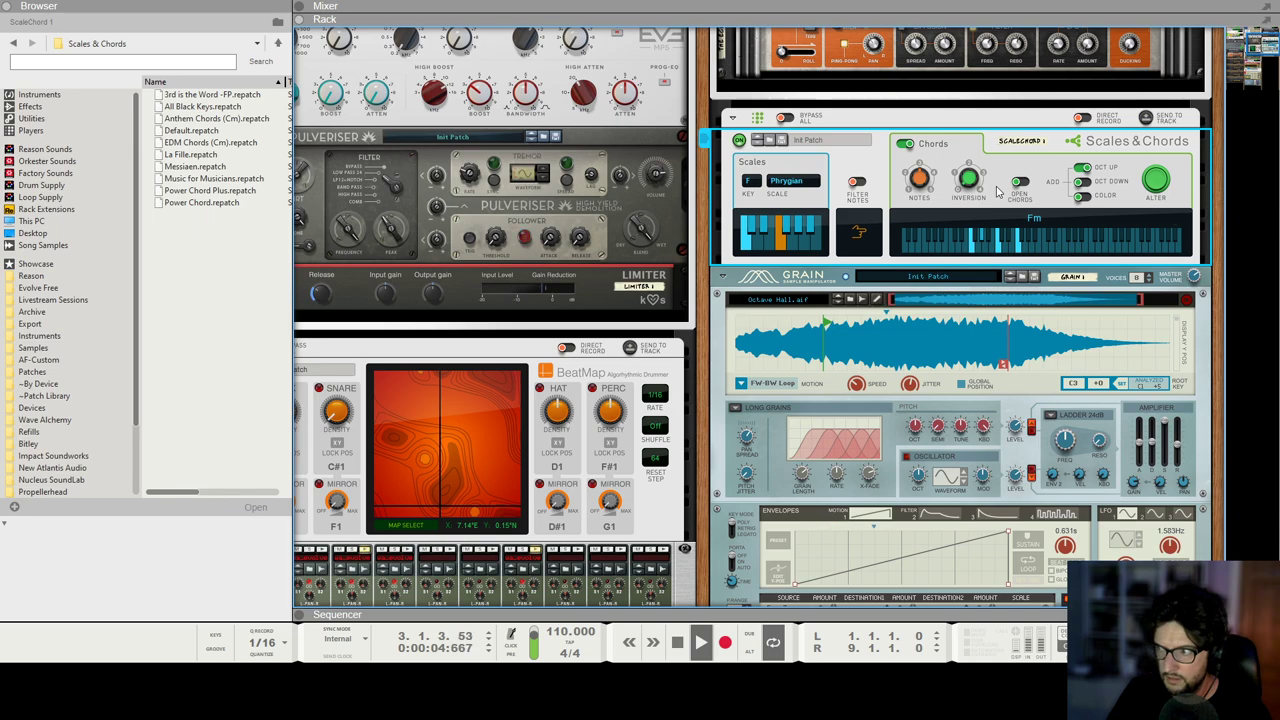
key("F5")
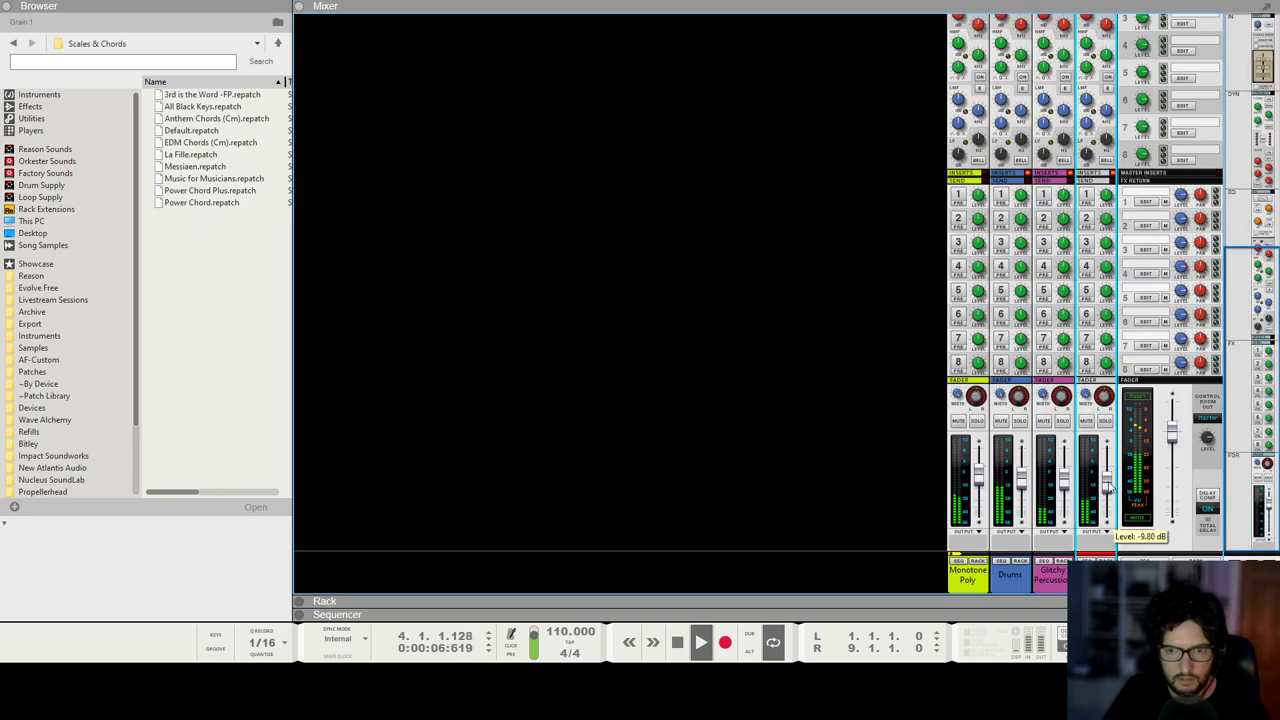
scroll(1120, 180, "up", 4)
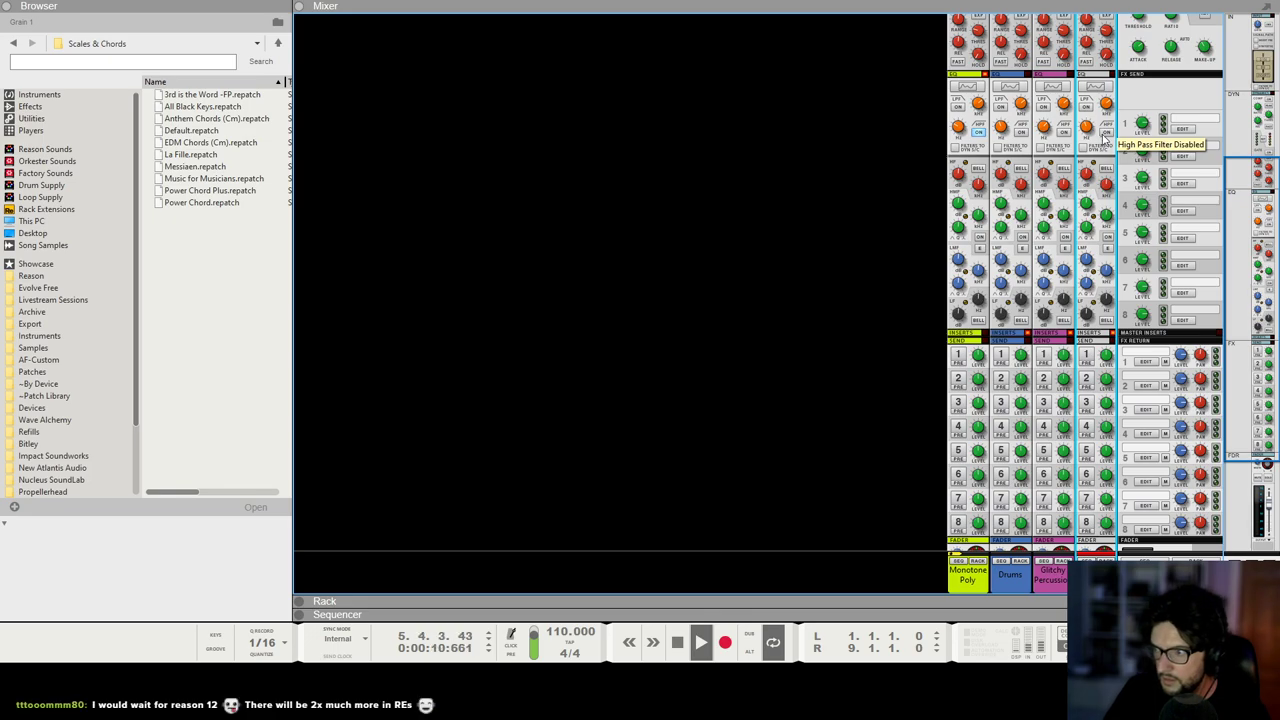
scroll(1098, 118, "up", 4)
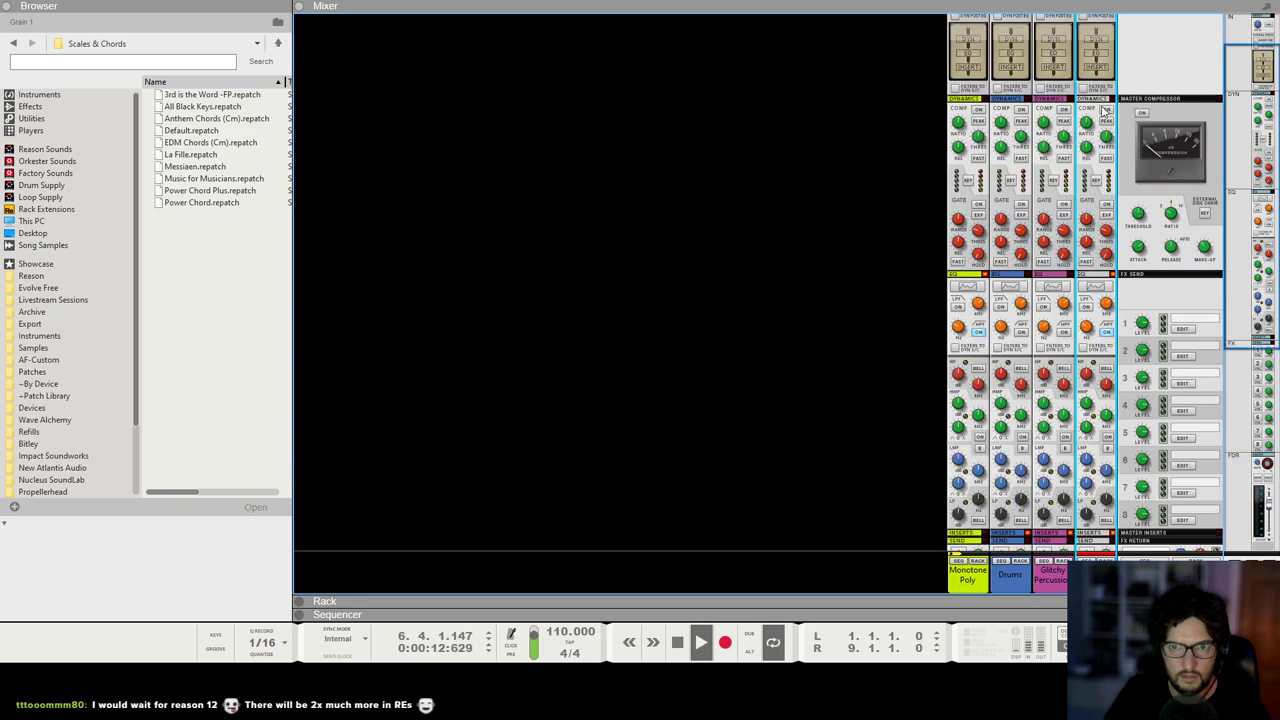
key("F6")
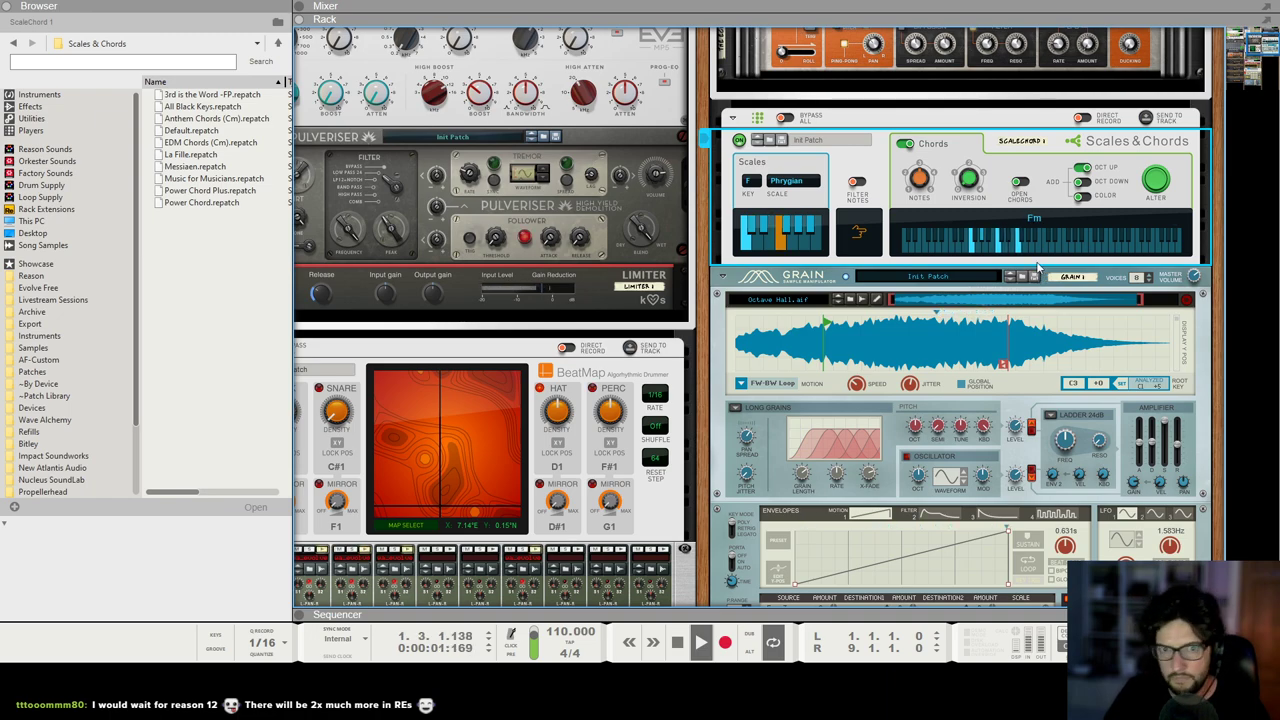
Step: Set Grain's grain length to 57.5% and its amplifier sustain to 100% while auditioning the song
scroll(1040, 200, "up", 5)
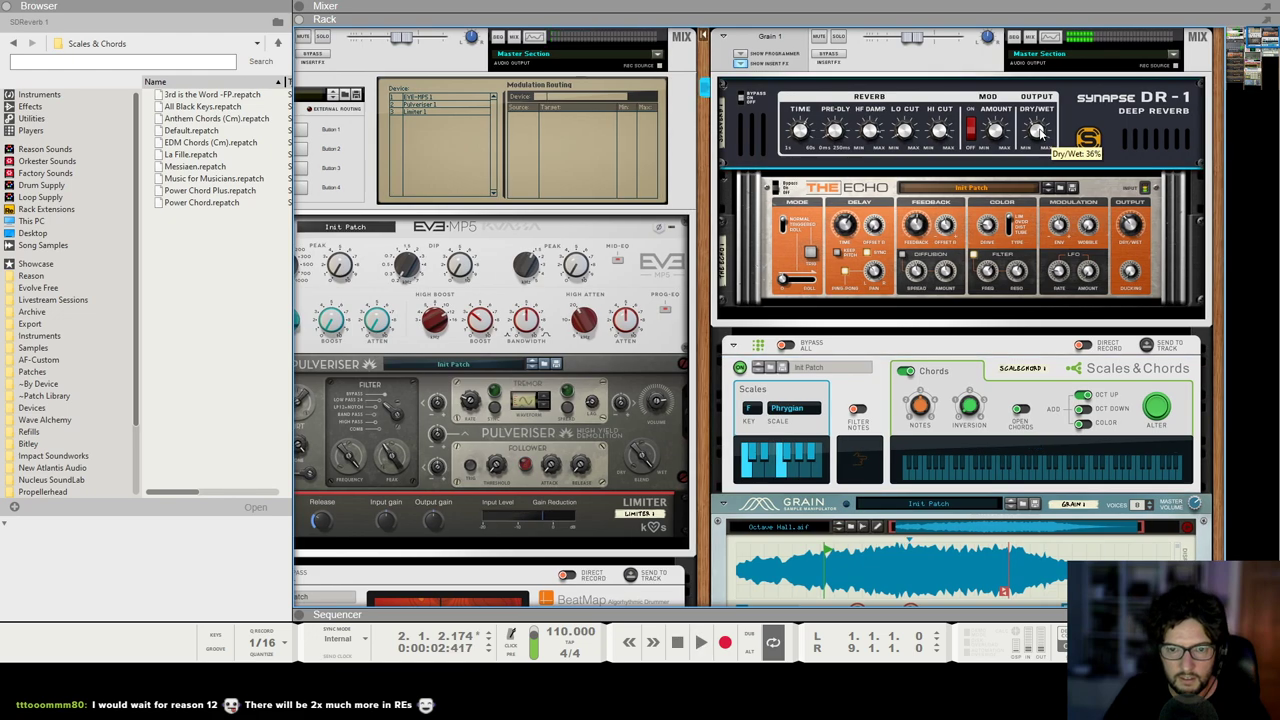
scroll(1022, 272, "down", 4)
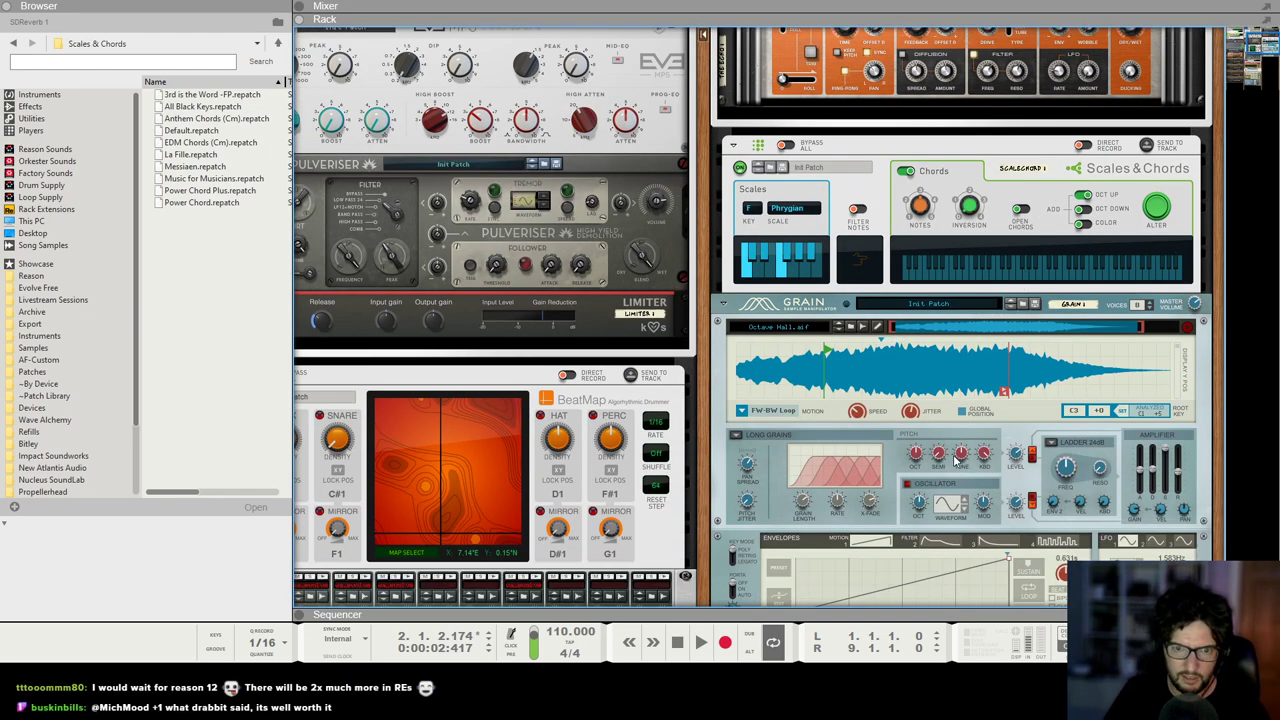
left_click_drag(801, 501, 805, 509)
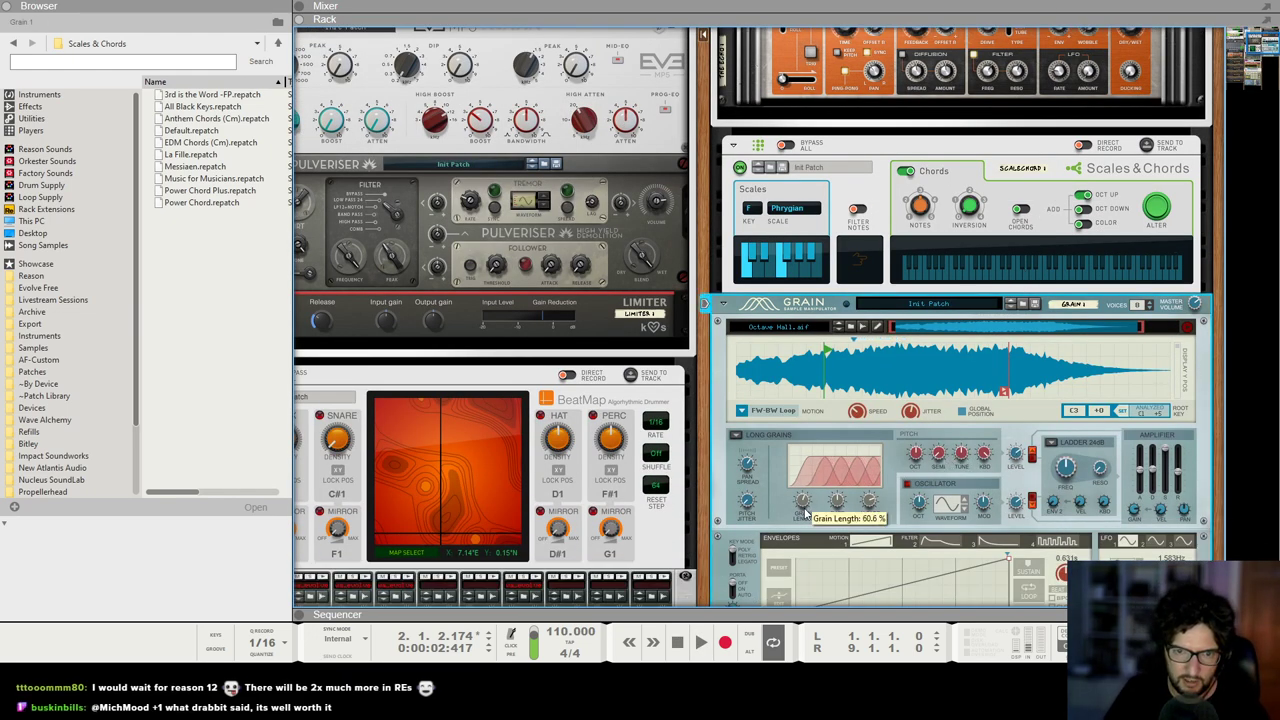
key("space")
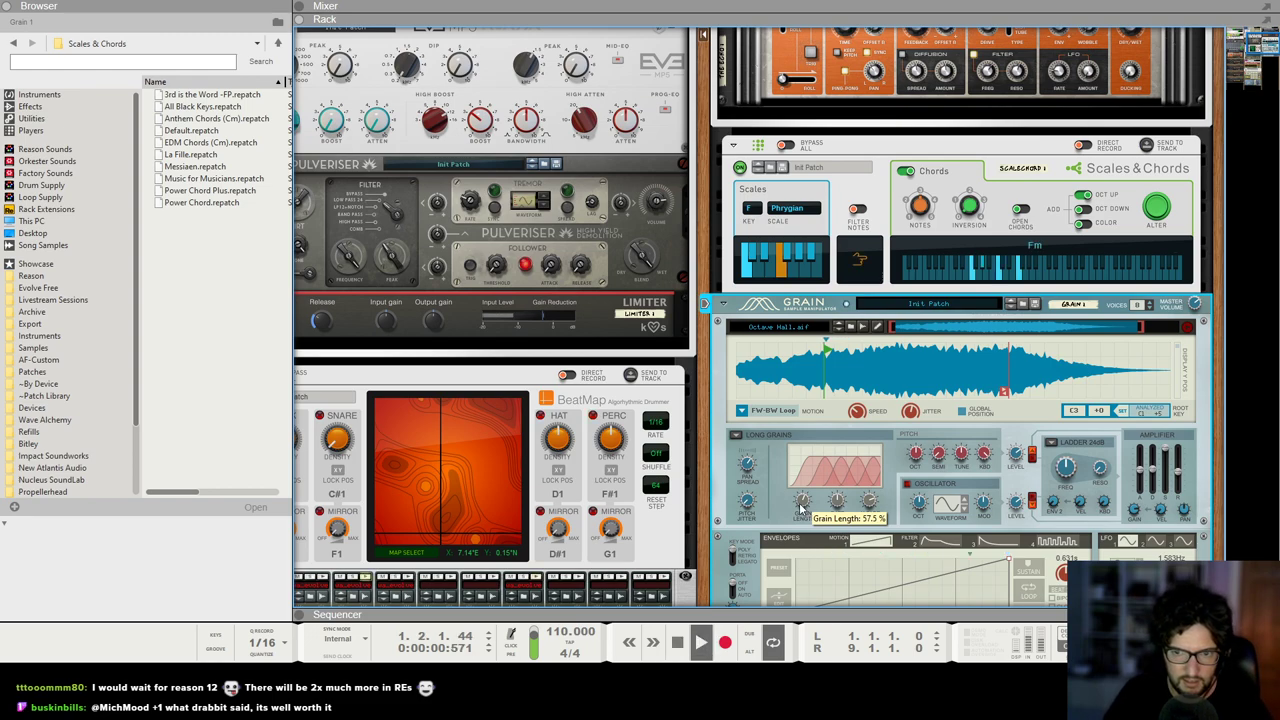
left_click_drag(1171, 478, 1161, 462)
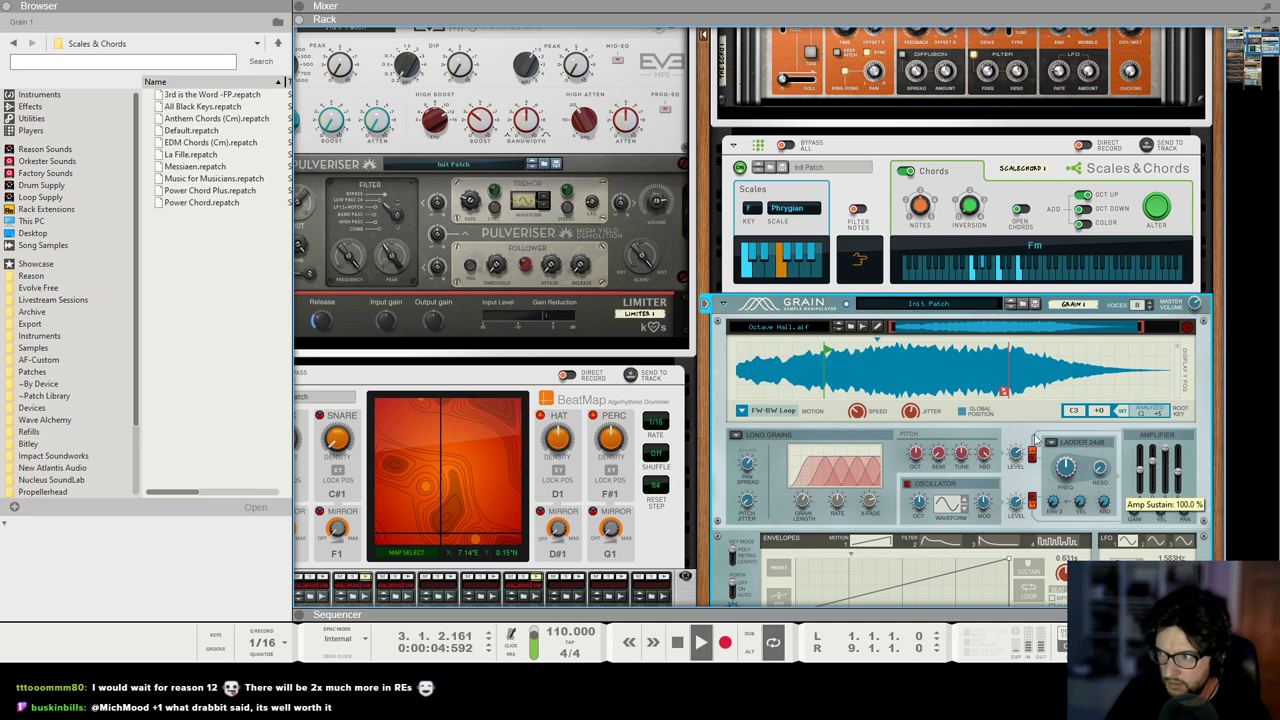
Step: Set the number of notes in Scales & Chords to 4 and play the song from the start
key("F5")
scroll(1105, 487, "down", 5)
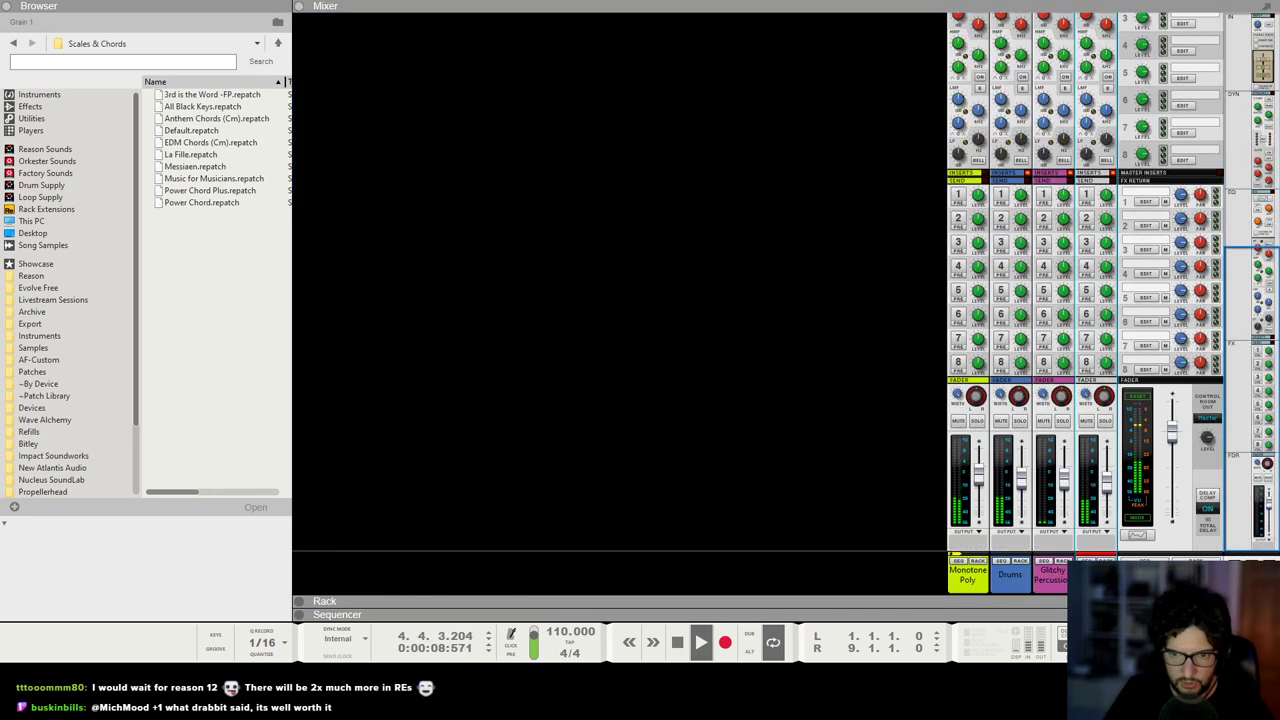
key("F7")
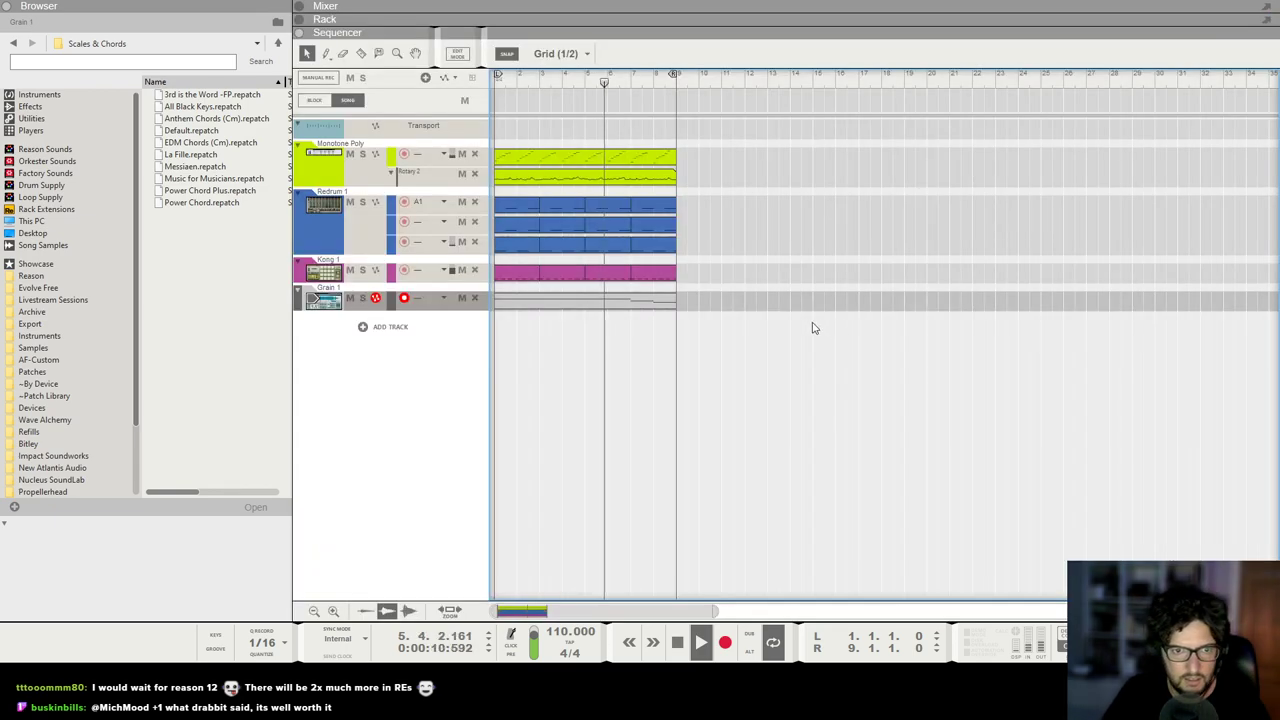
key("F6")
left_click(922, 336)
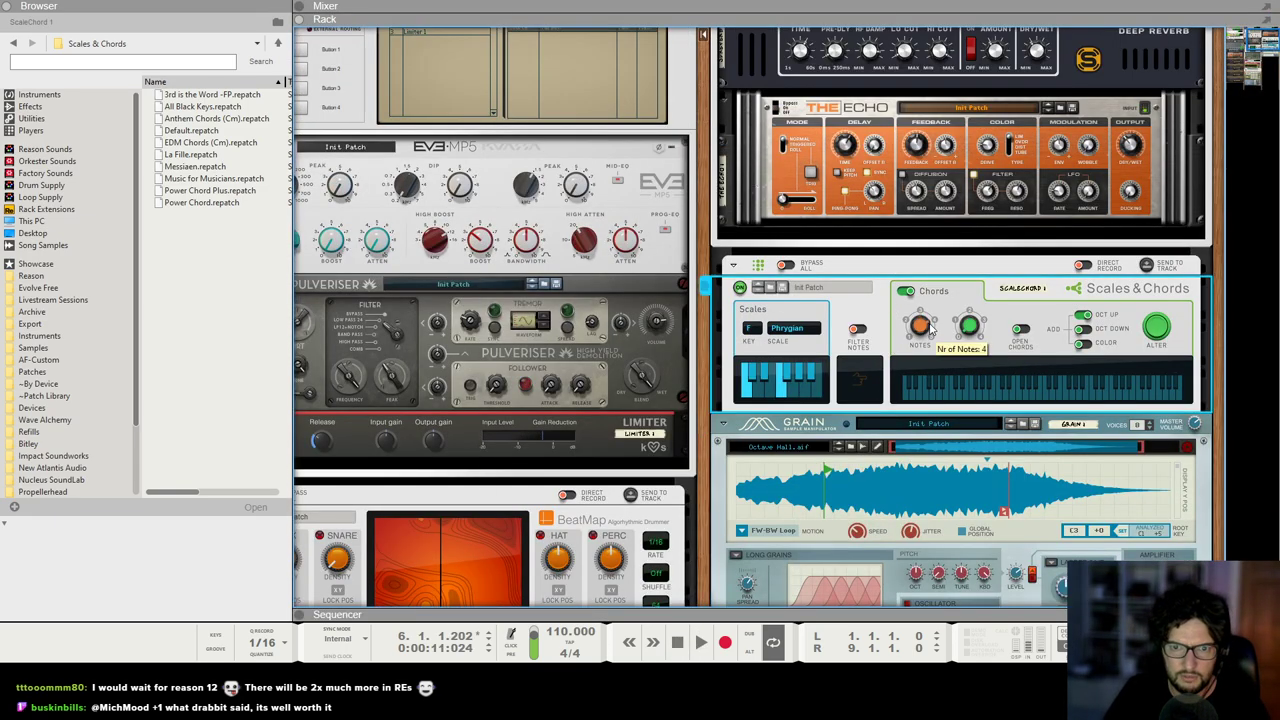
key("shift+Return")
key("space")
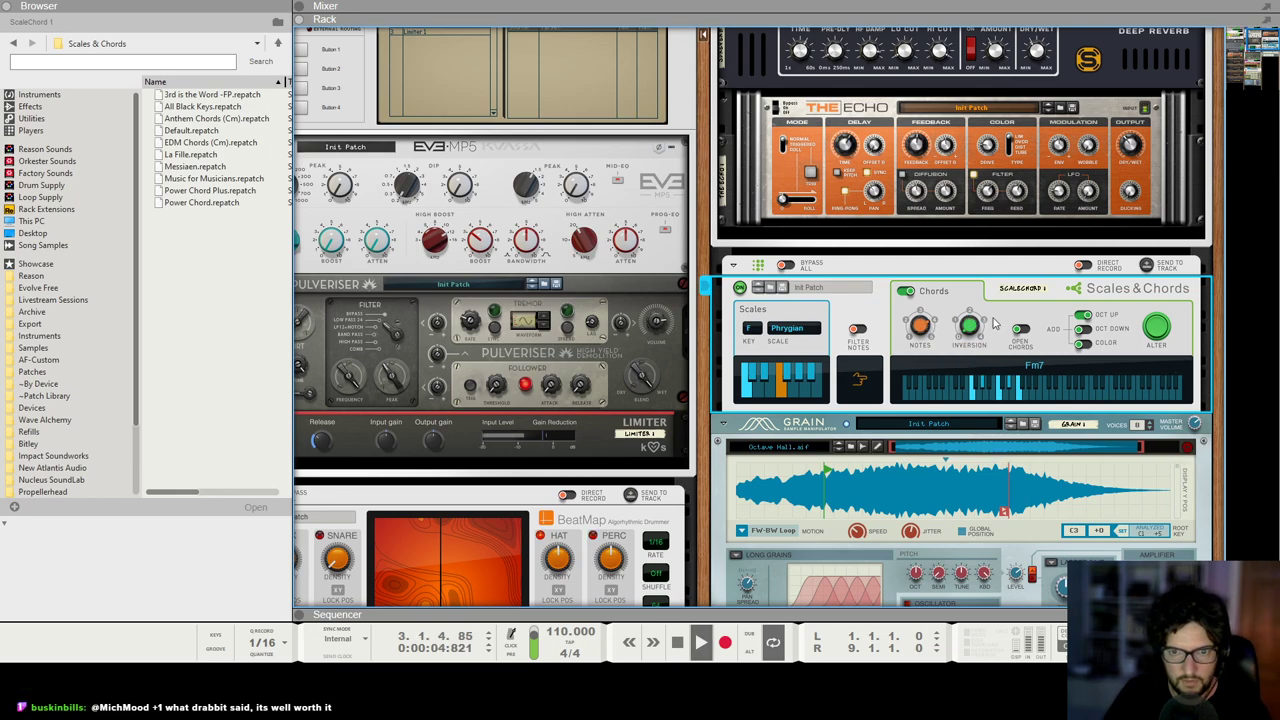
Step: Move Grain's loop start marker further into the Octave Hall sample and its end marker slightly later, and restart playback
scroll(840, 505, "down", 2)
left_click(801, 545)
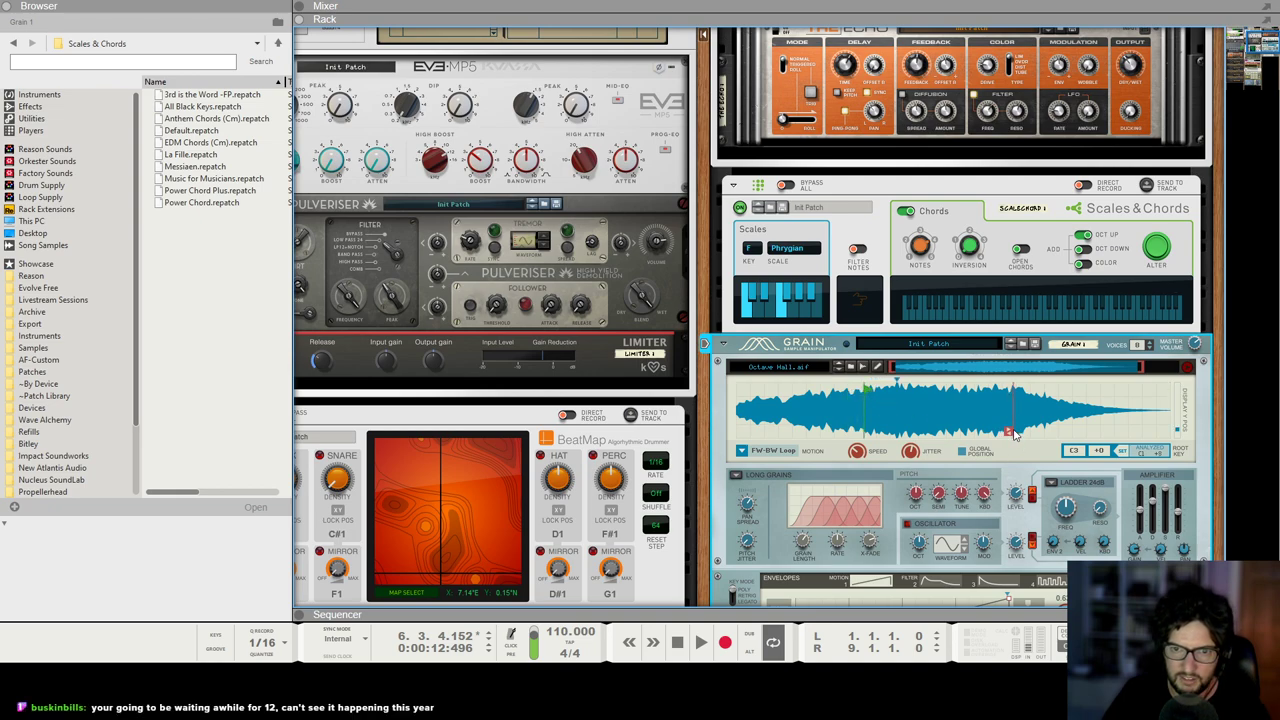
key("KP_0")
key("KP_0")
key("space")
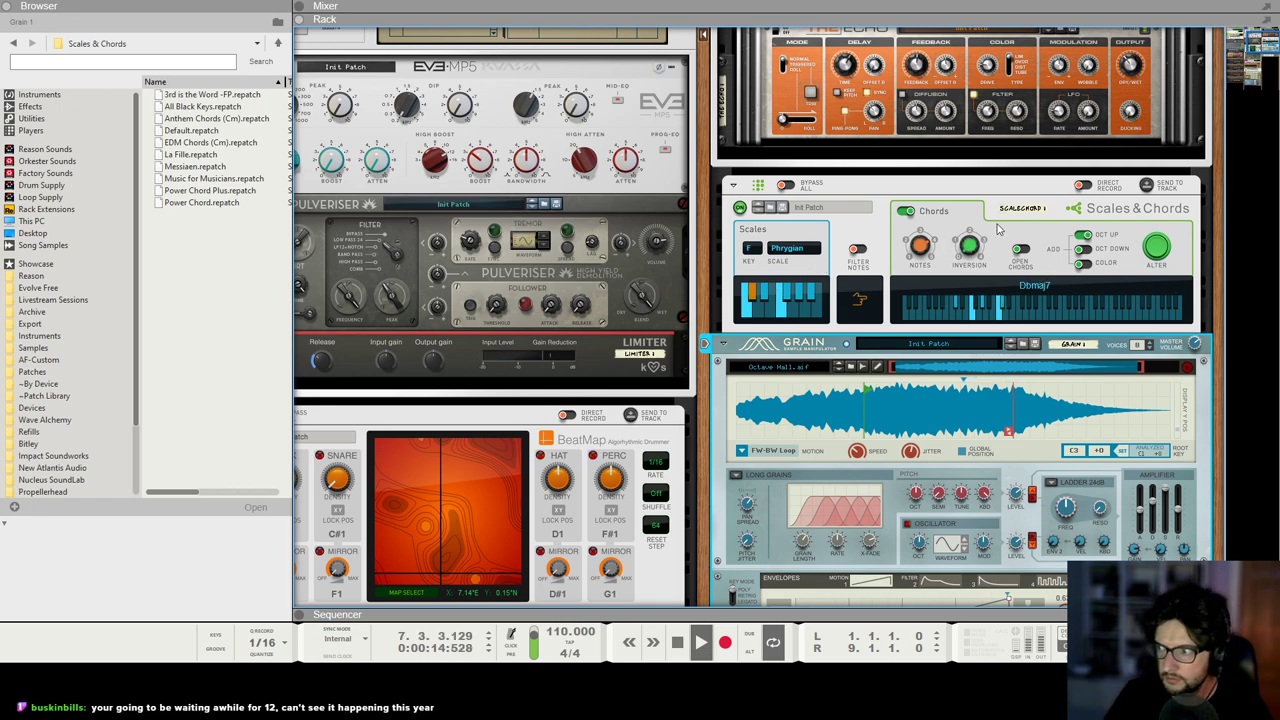
Step: Solo the Grain 1 track and audition it from the song start
key("F7")
left_click(362, 298)
left_click(632, 82)
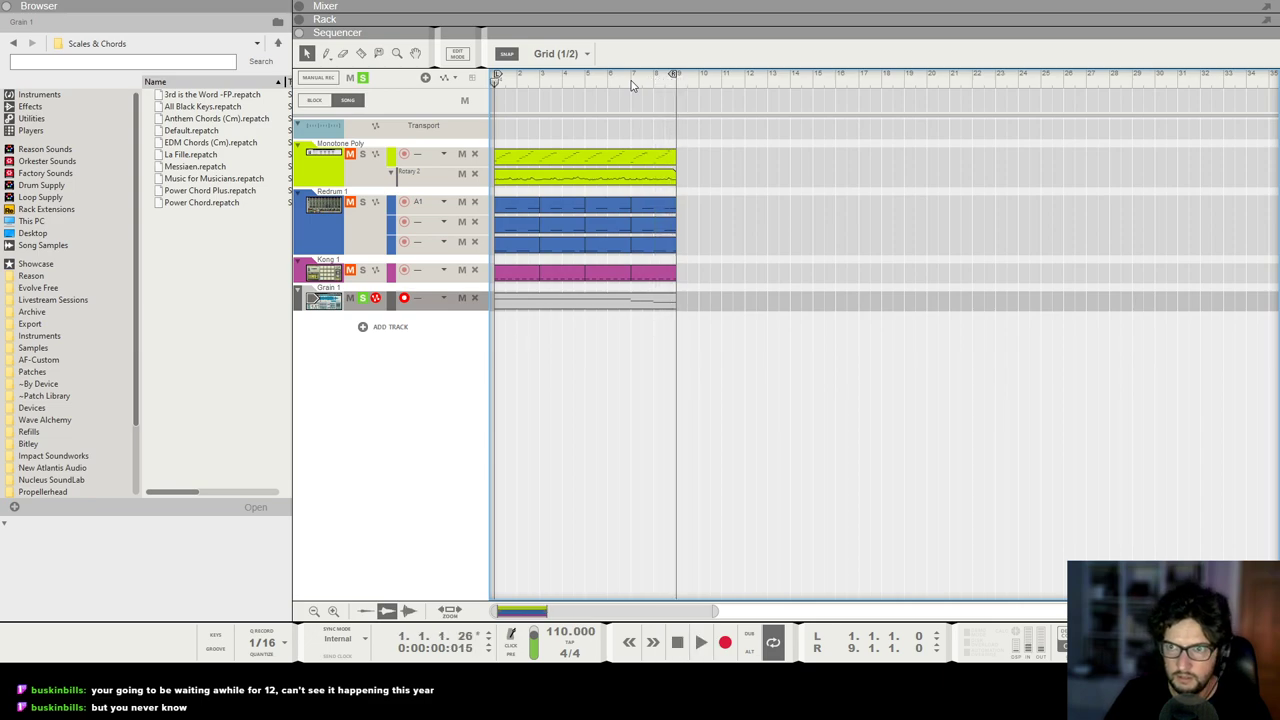
key("space")
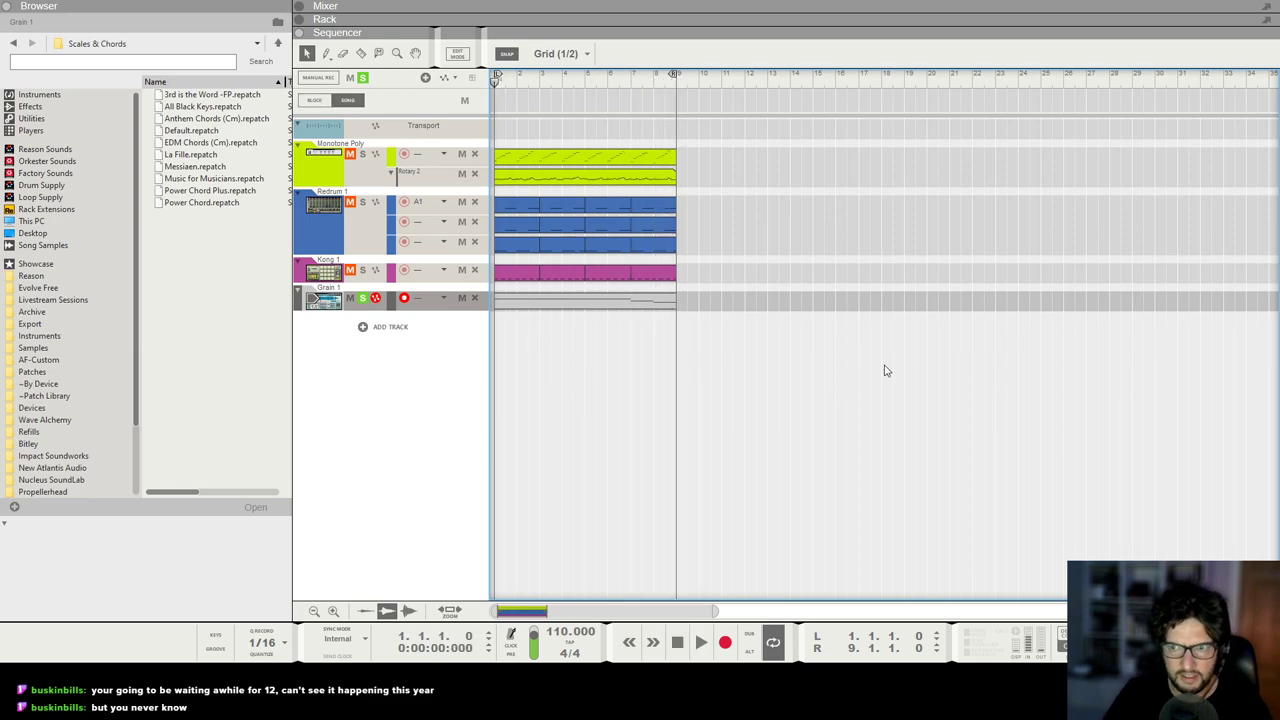
Step: Turn on Add Color in Scales & Chords and briefly audition the chord
key("F5")
key("F6")
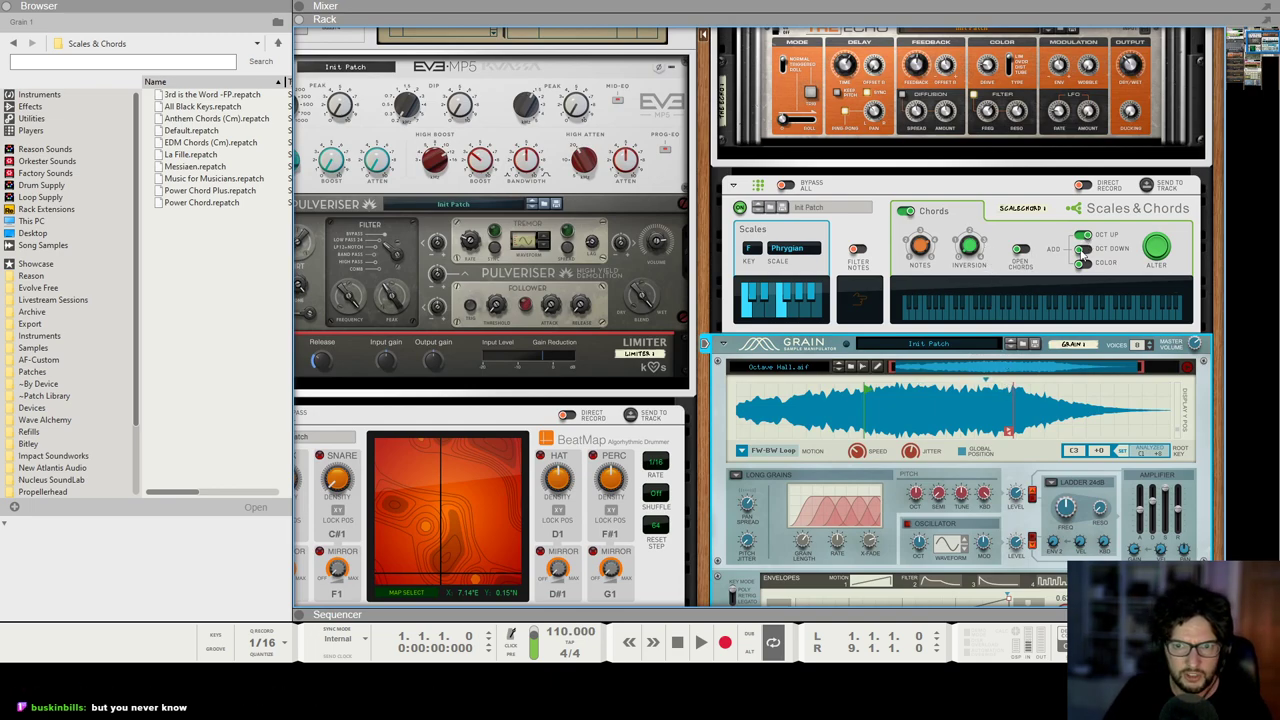
left_click(1083, 265)
key("space")
key("space")
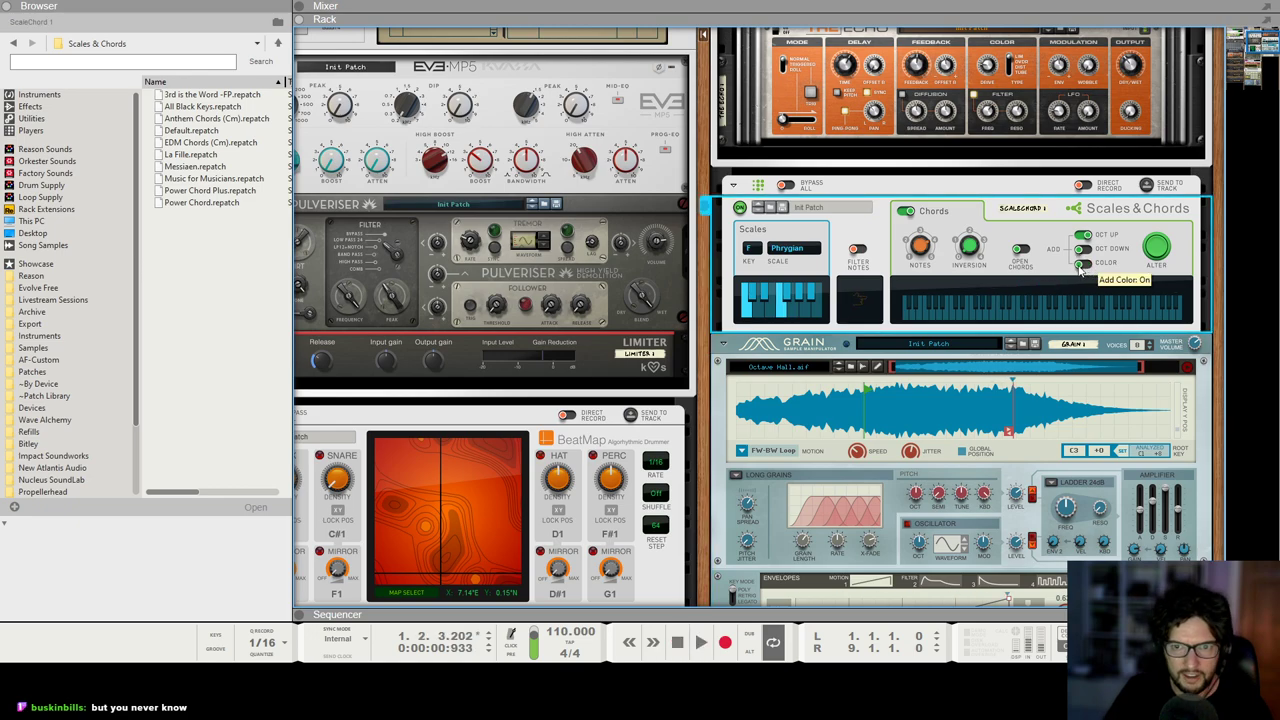
Step: Create an automation lane for Add Color and add a one-bar automation clip at the song start
right_click(1087, 272)
left_click(1095, 278)
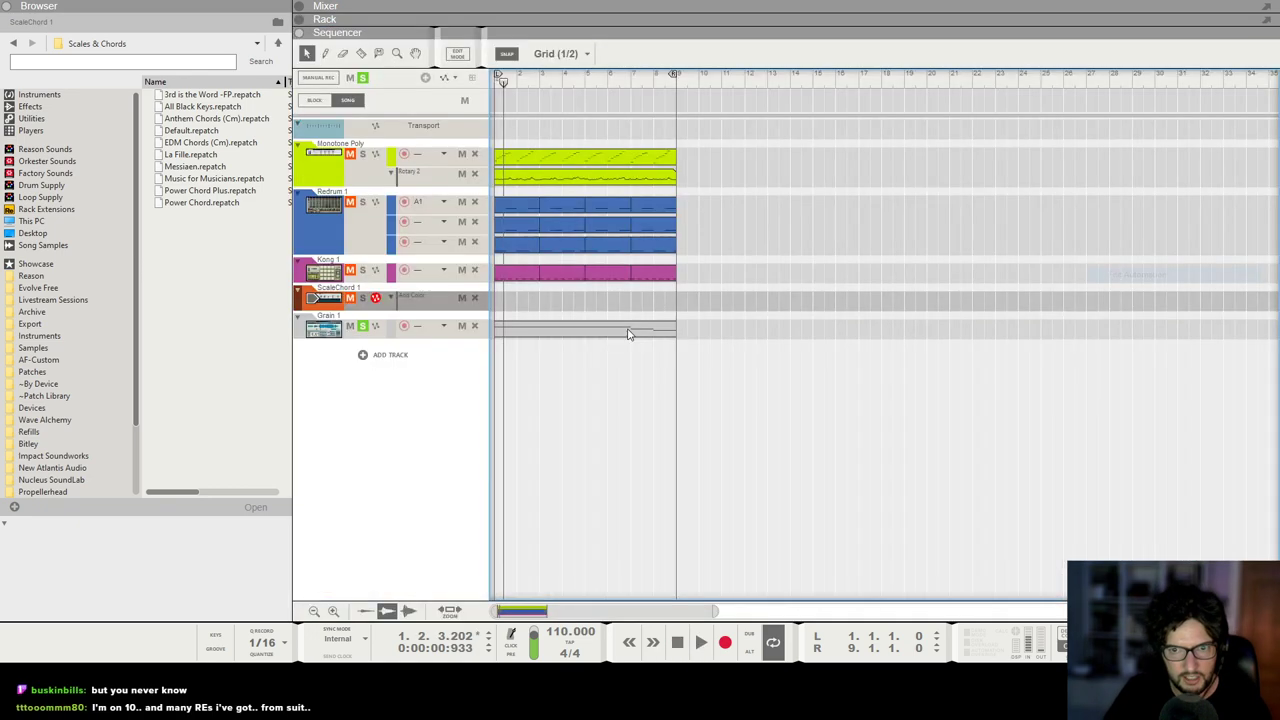
left_click(512, 297)
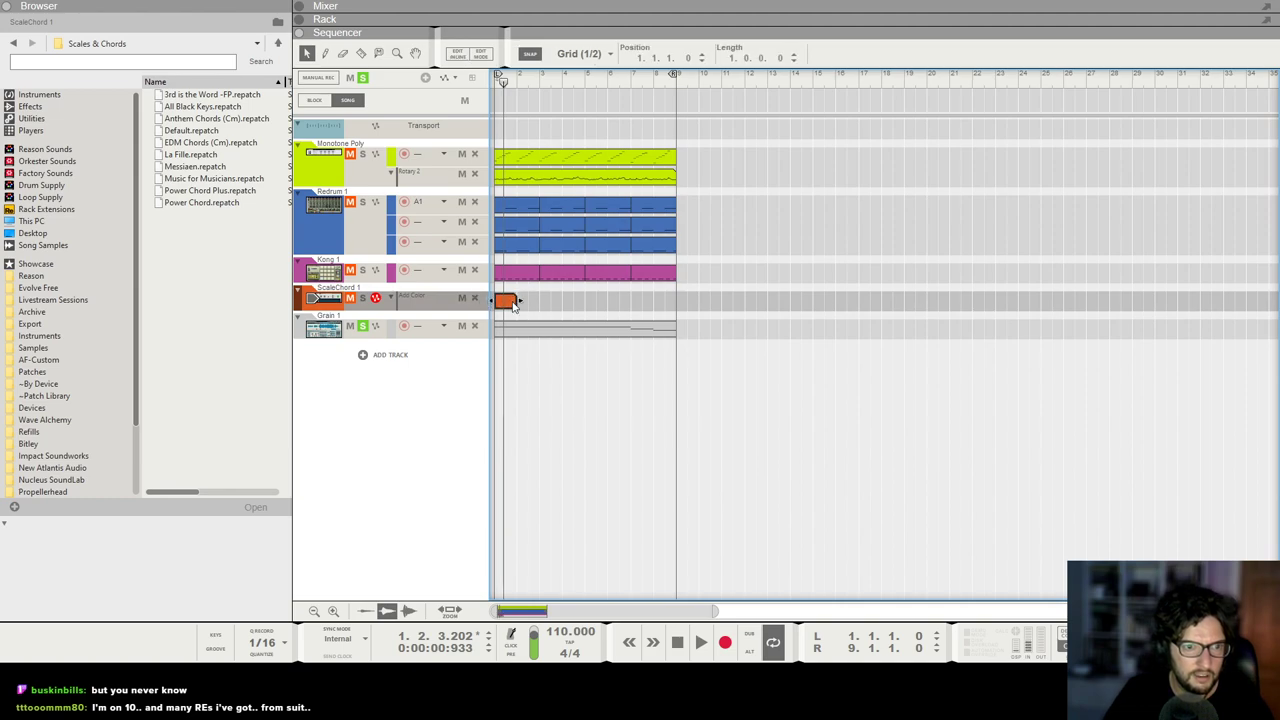
key("Home")
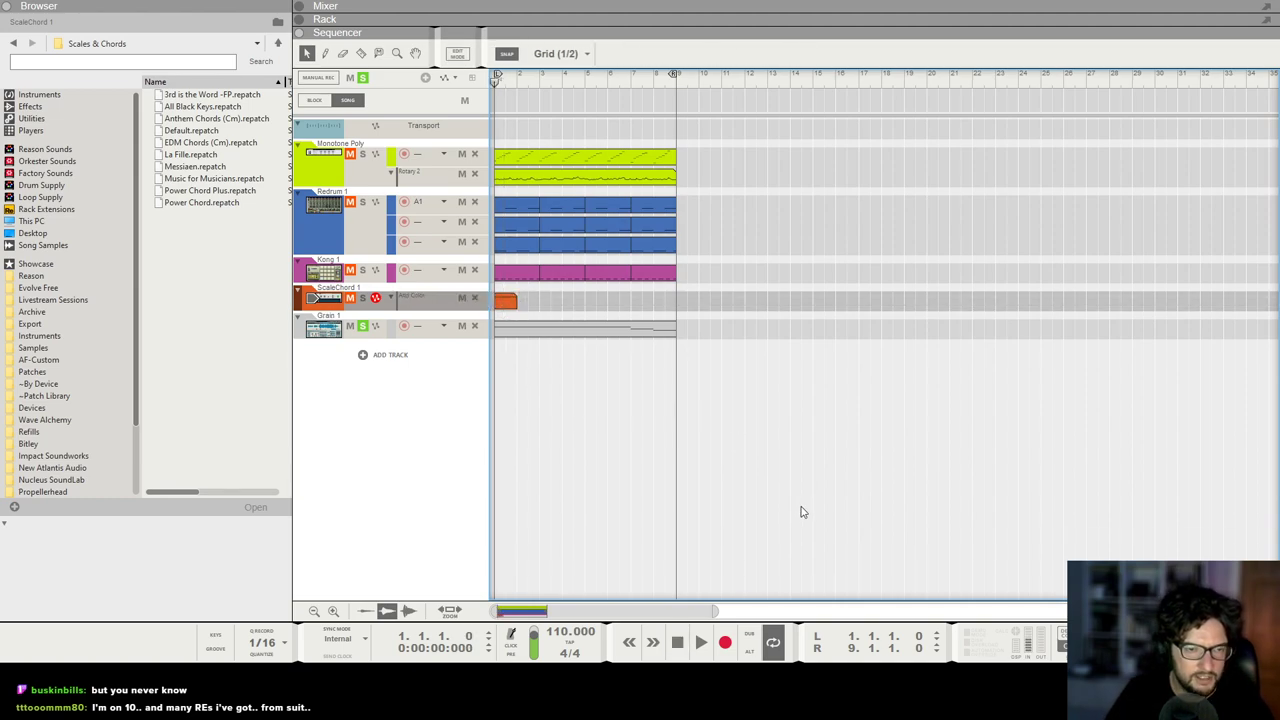
Step: Clear the solo on all tracks, select the Add Color automation clip and play the full song from the start
left_click(362, 78)
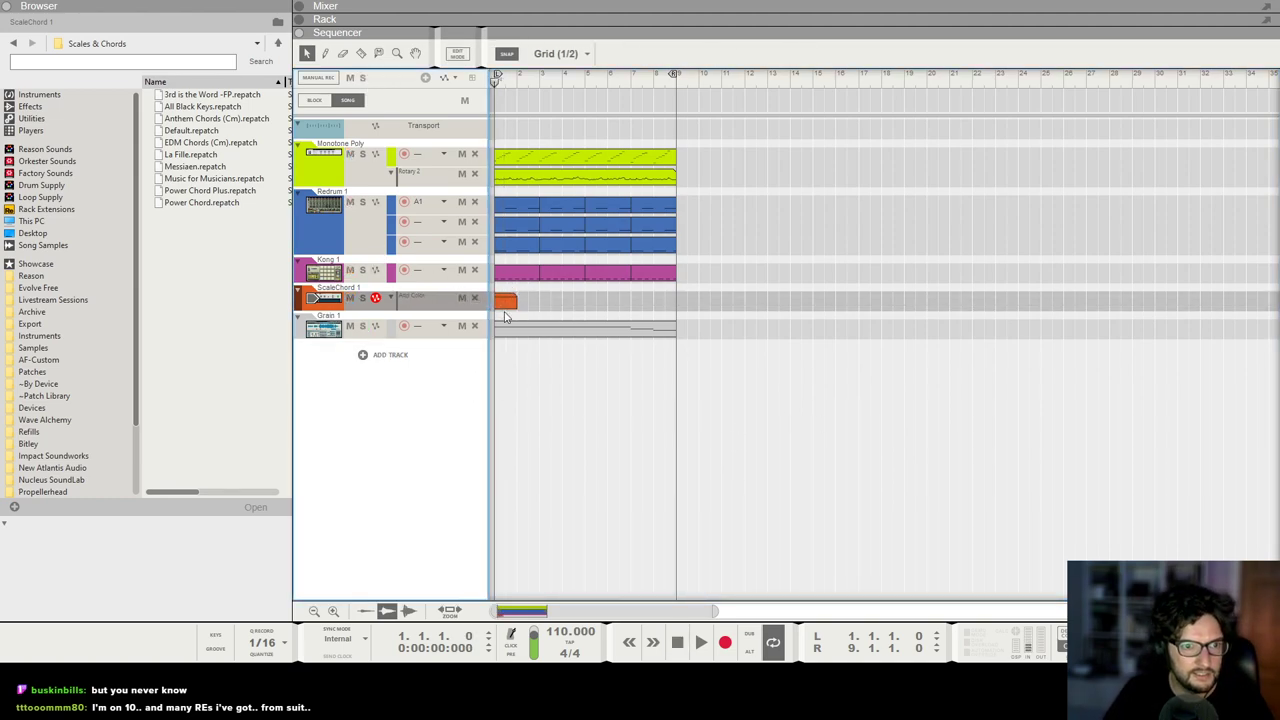
left_click_drag(510, 304, 468, 308)
left_click(637, 82)
key("space")
key("space")
key("Home")
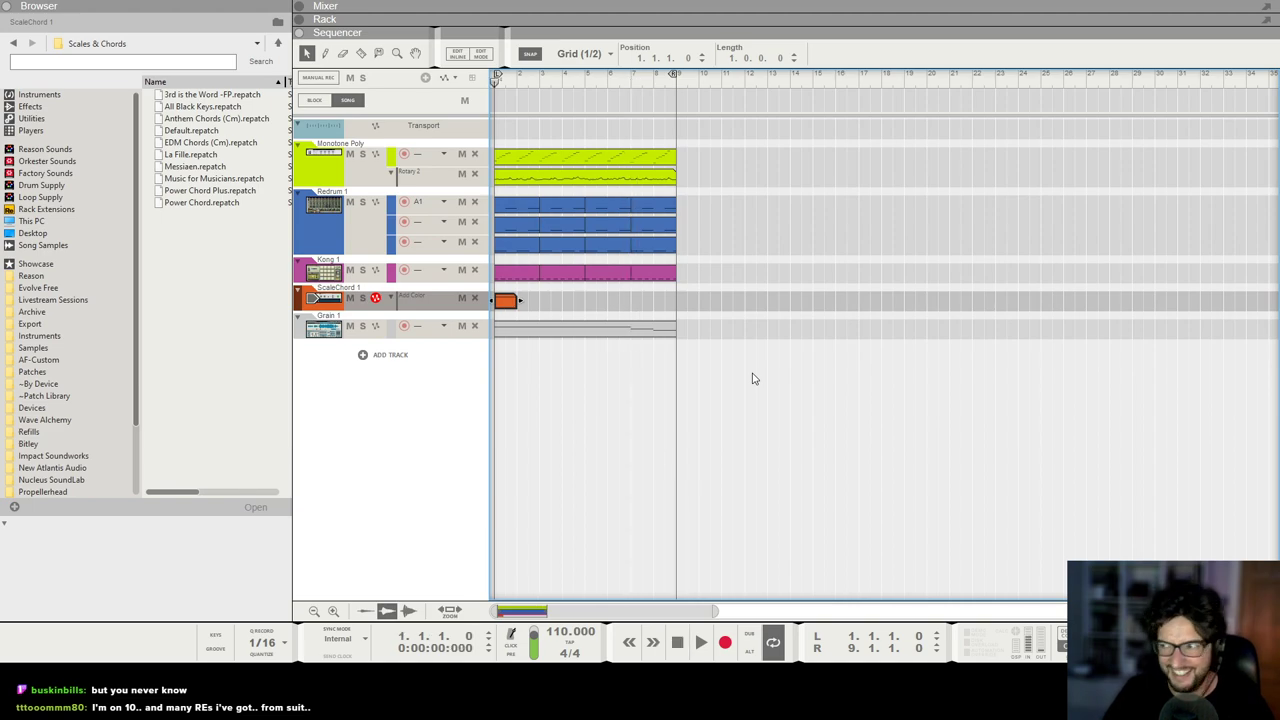
key("space")
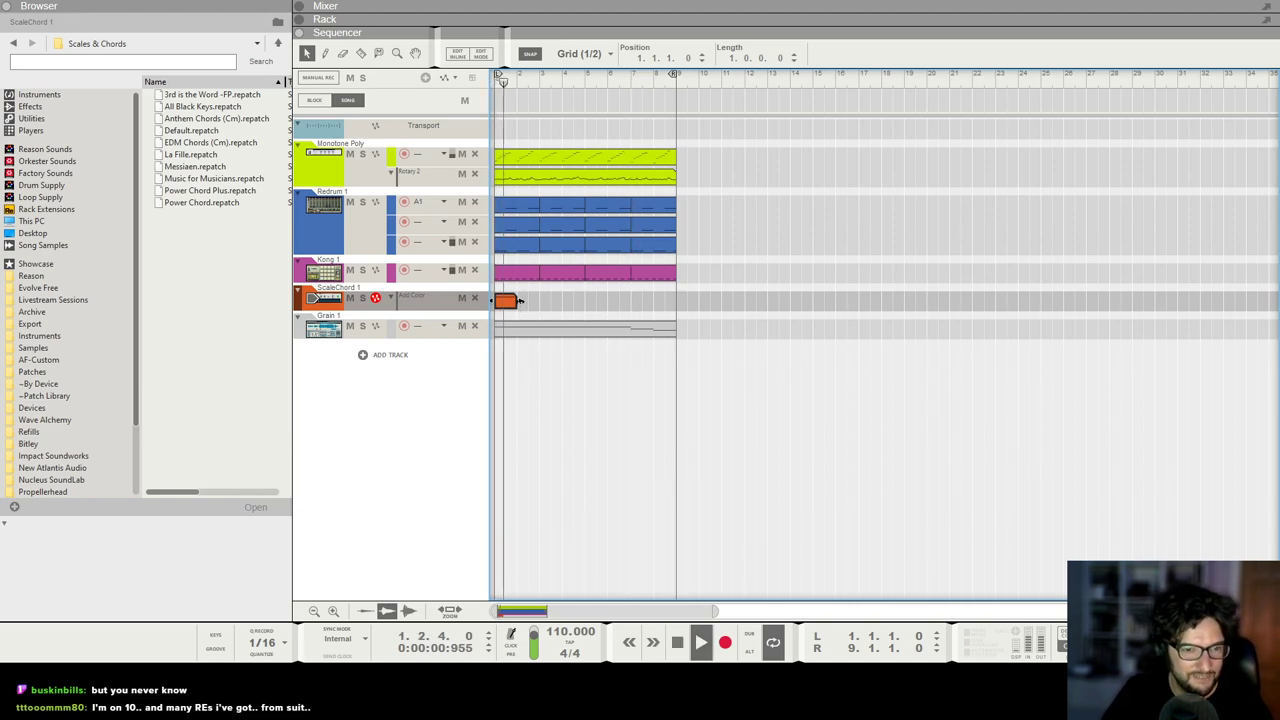
Step: Try a copy of the Add Color automation clip at bar 5, delete it and return to the song start
left_click(718, 445)
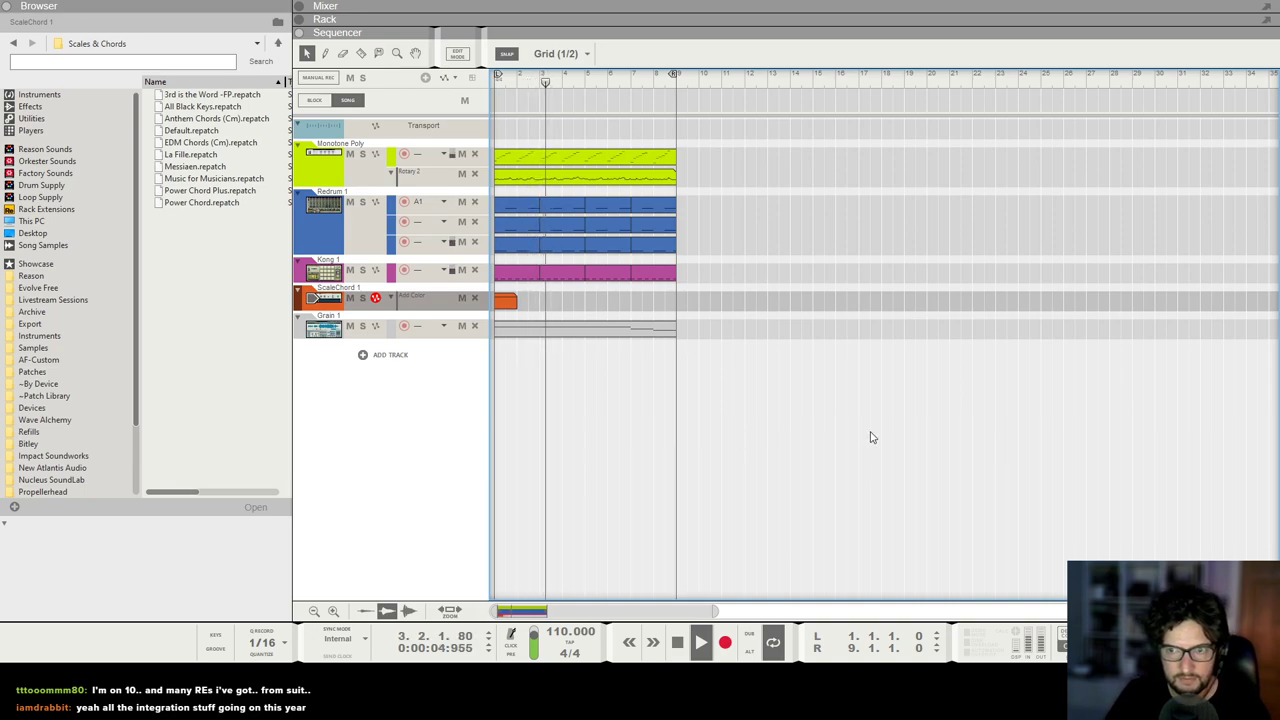
left_click_drag(509, 301, 597, 301)
left_click(603, 380)
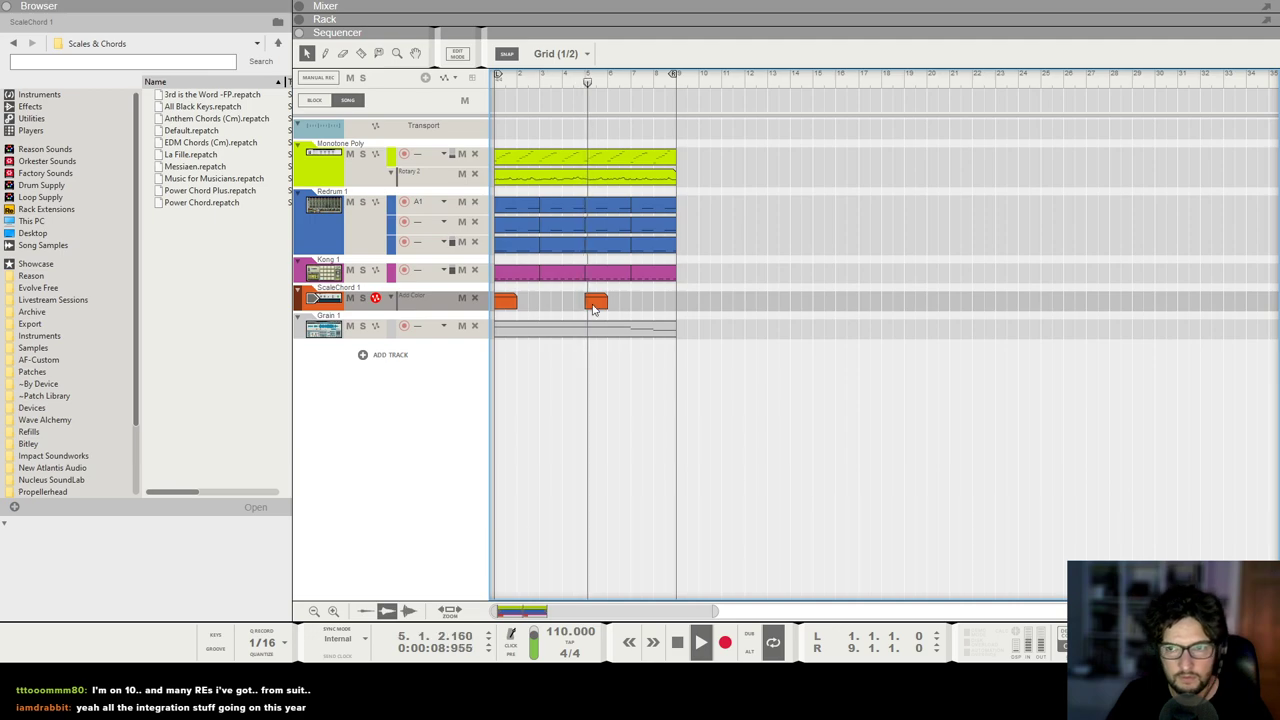
left_click(593, 305)
key("Delete")
key("KP_0")
Step: Check the Grain 1 notes and extend the Add Color automation clip to four bars while auditioning the song
double_click(540, 334)
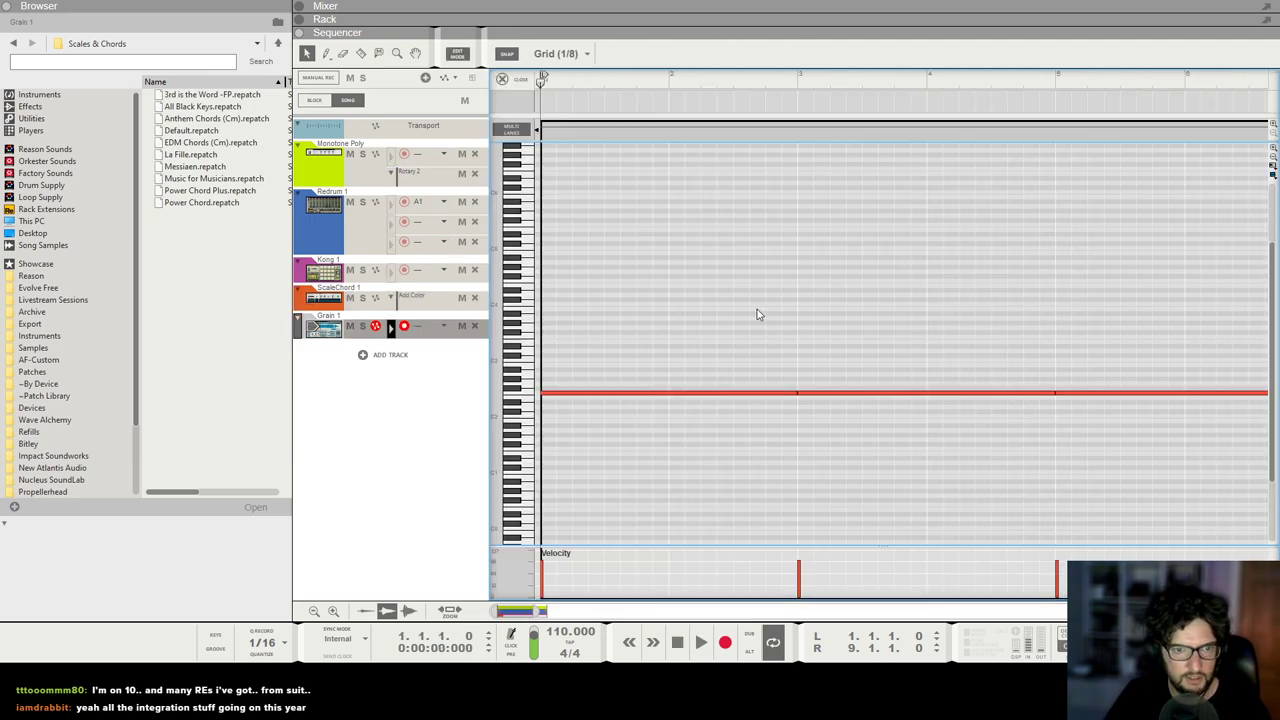
left_click(502, 78)
left_click_drag(518, 303, 541, 303)
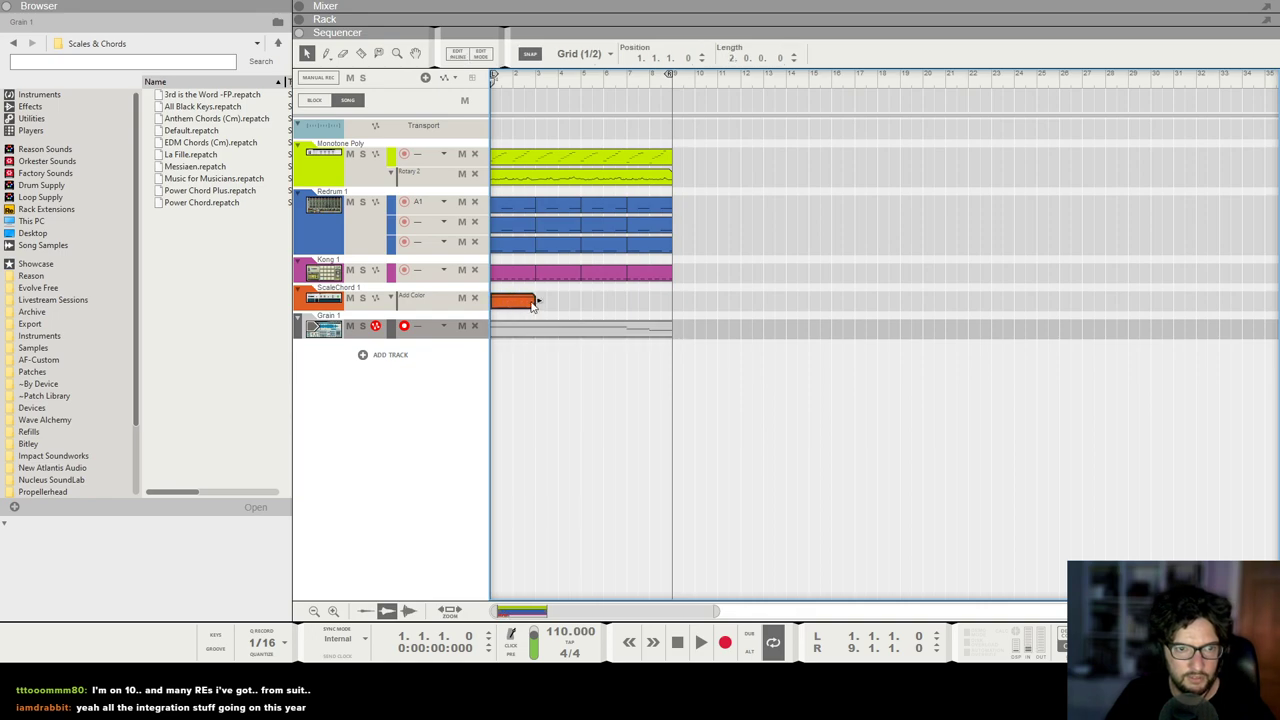
key("space")
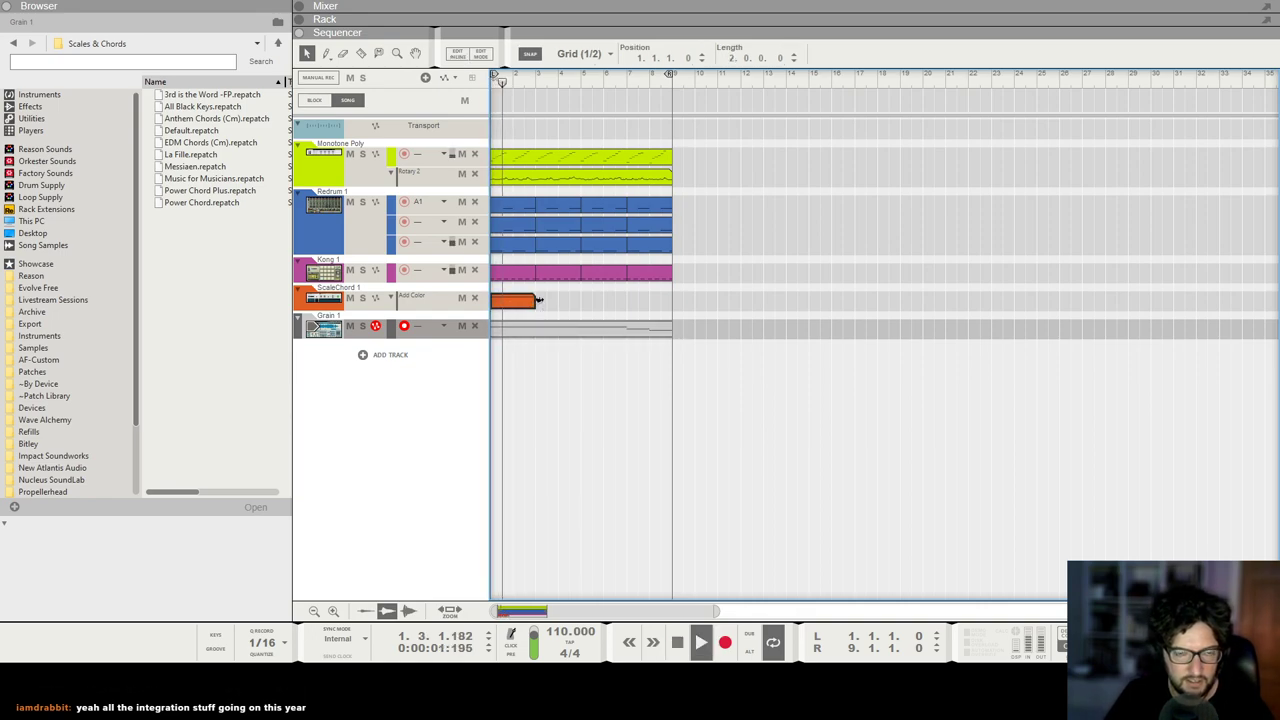
left_click_drag(541, 303, 581, 303)
left_click(855, 333)
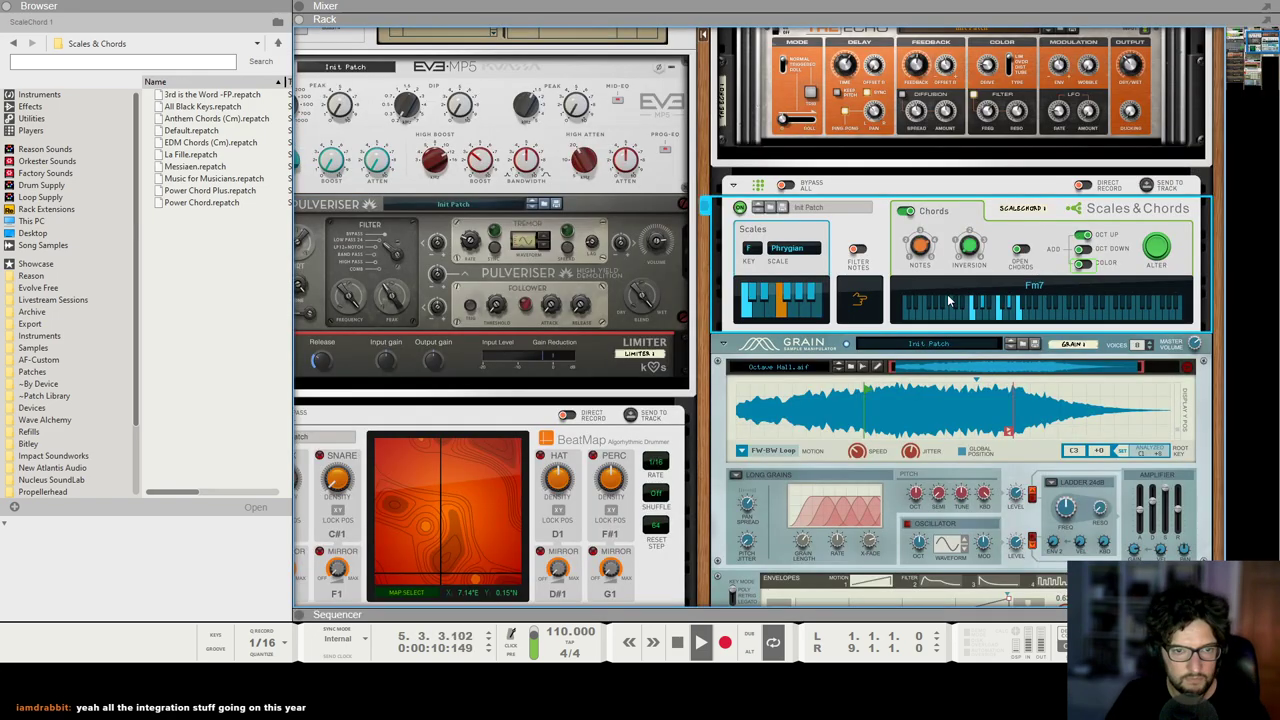
Step: Create an automation lane for Open Chords in Scales & Chords, stop playback and show the rack together with the sequencer
key("F6")
left_click(1103, 279)
key("space")
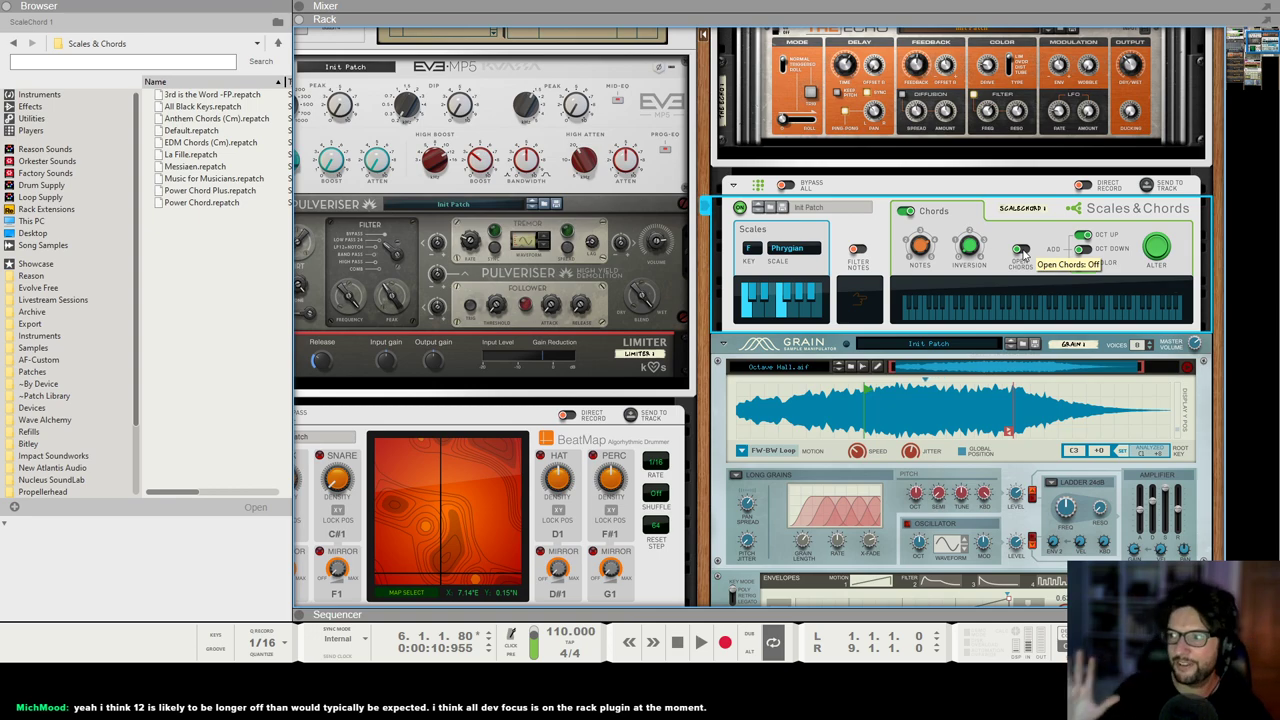
key("F7")
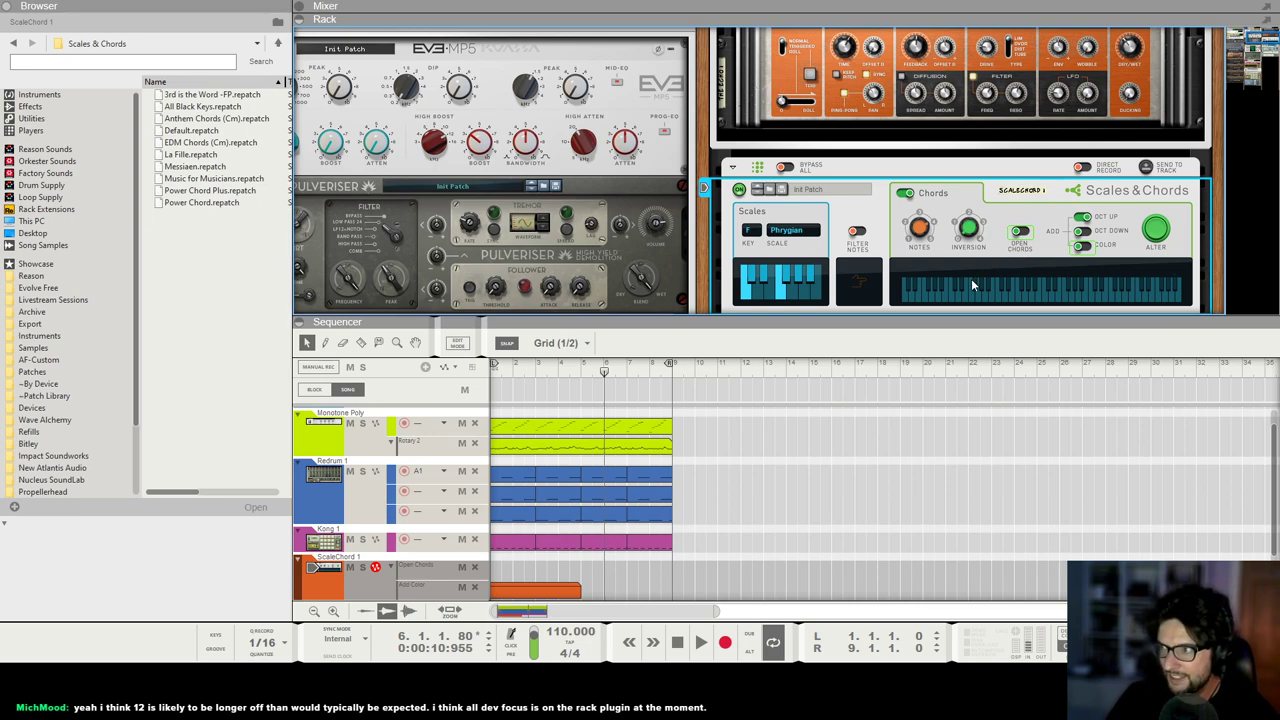
mouse_move(982, 229)
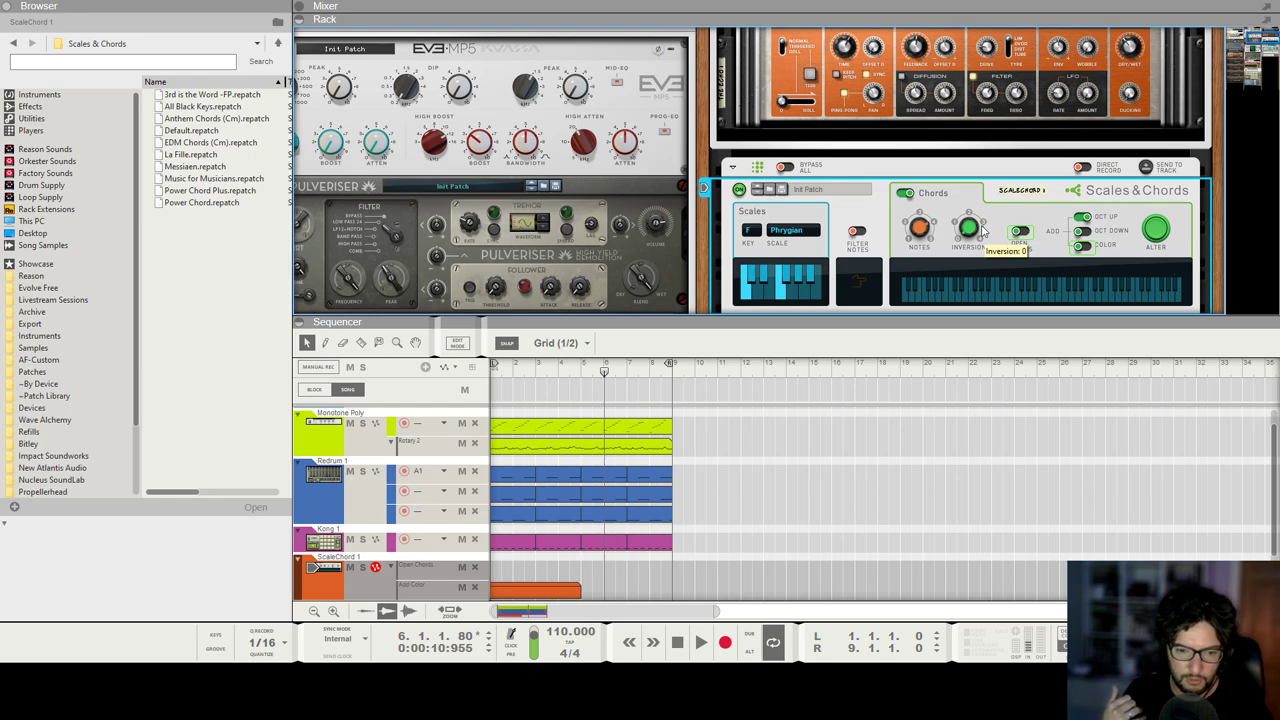
scroll(982, 230, "down", 5)
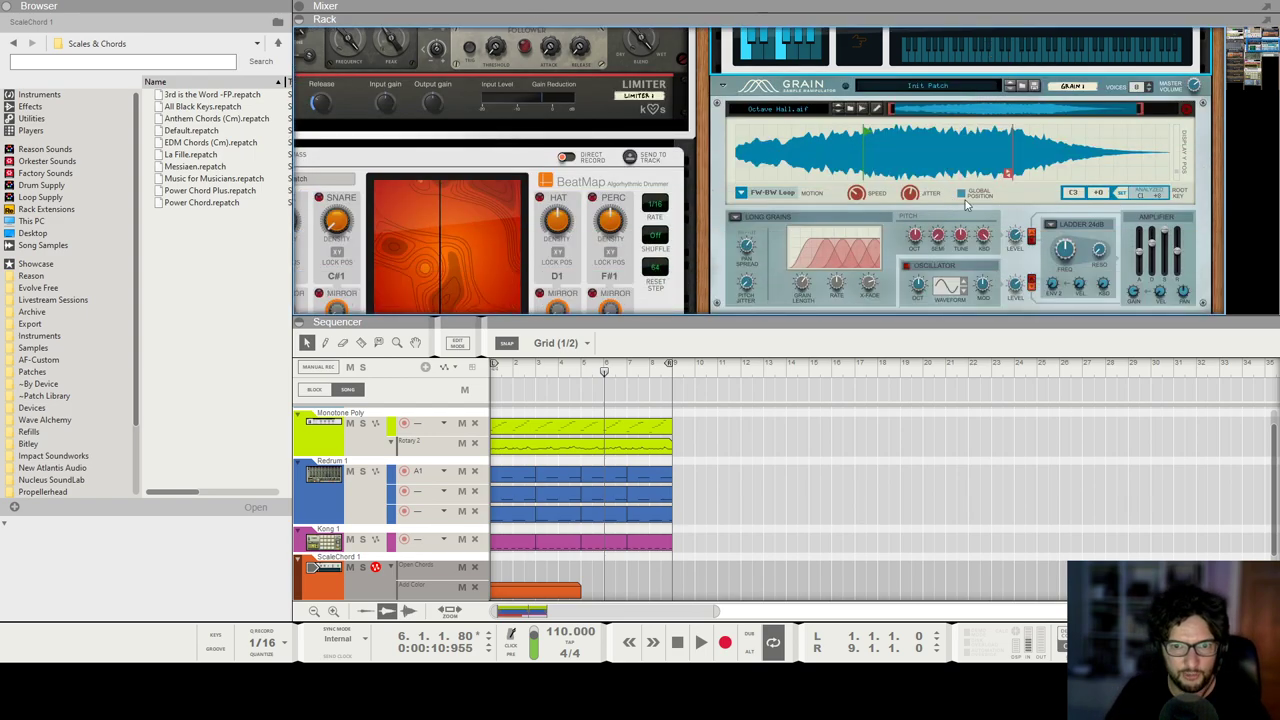
scroll(964, 220, "down", 5)
right_click(962, 246)
mouse_move(1046, 348)
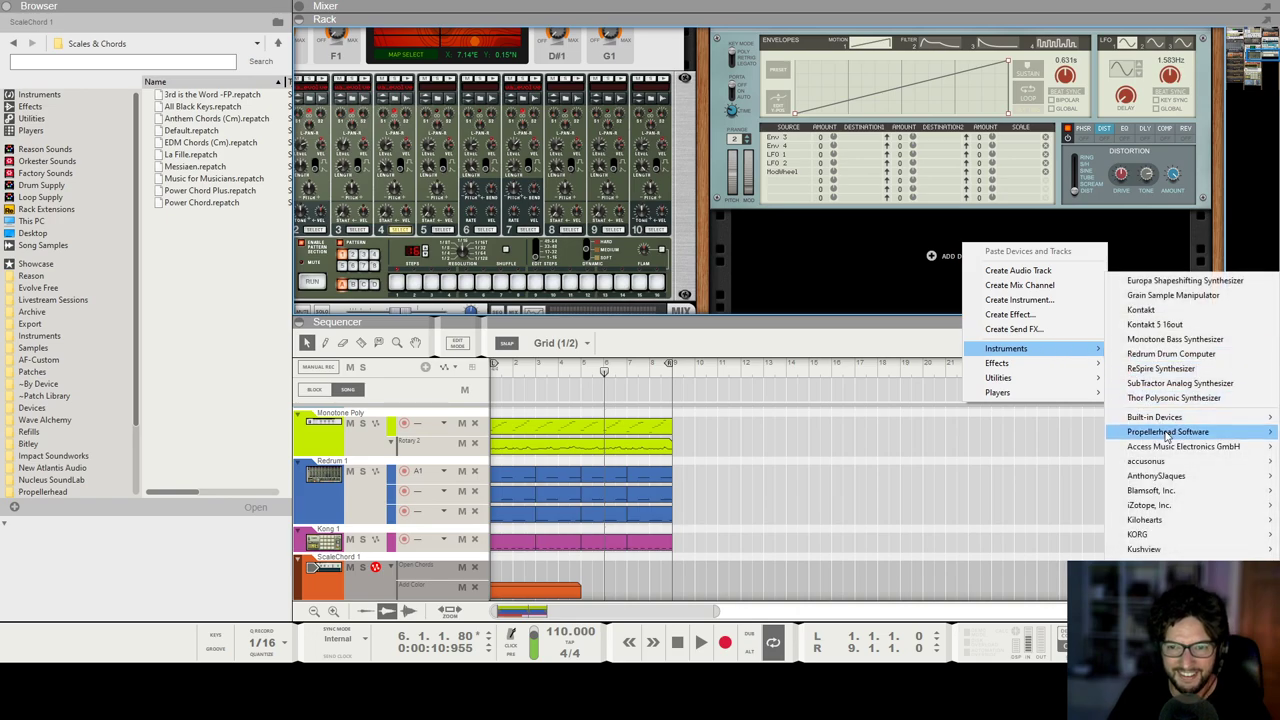
mouse_move(1166, 436)
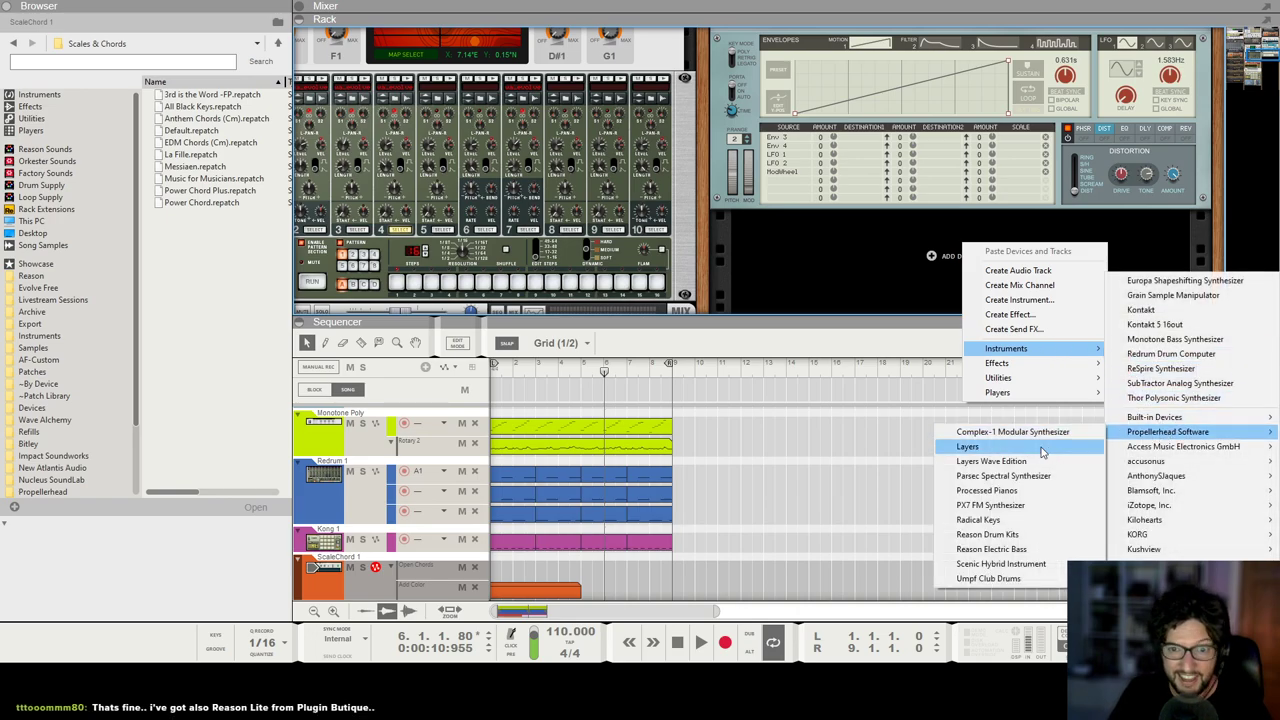
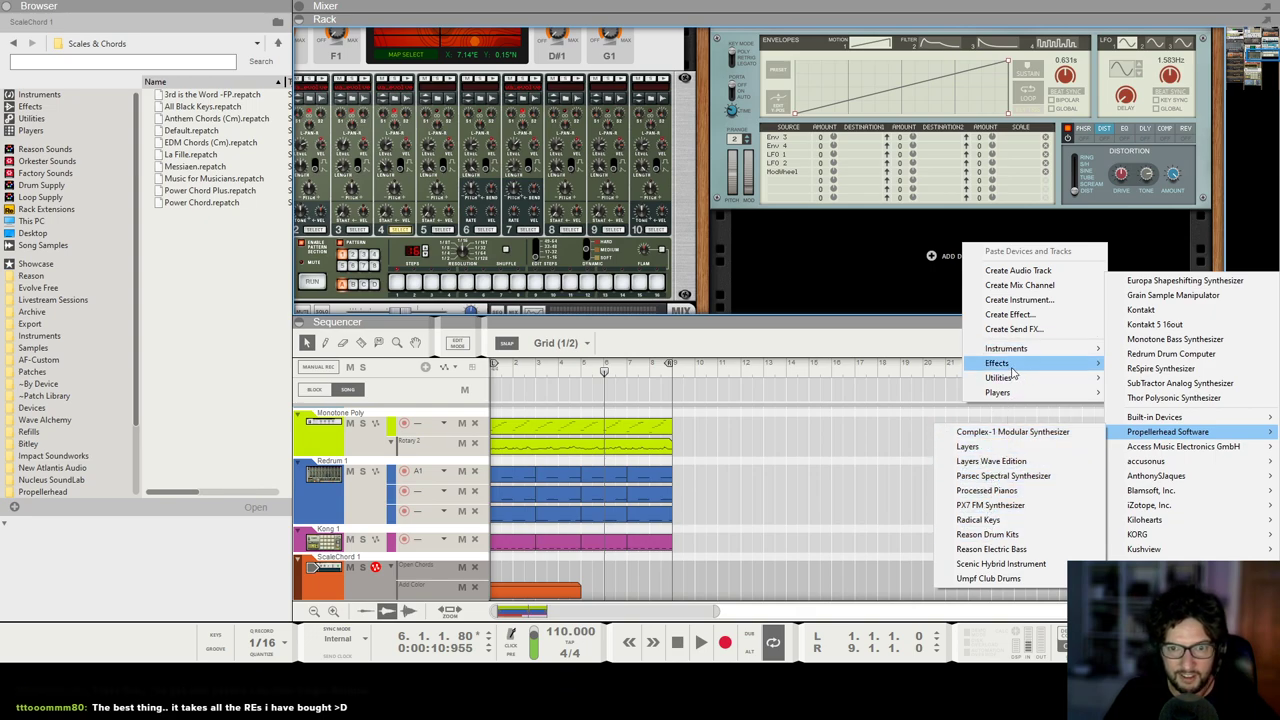
mouse_move(1008, 366)
left_click(1219, 261)
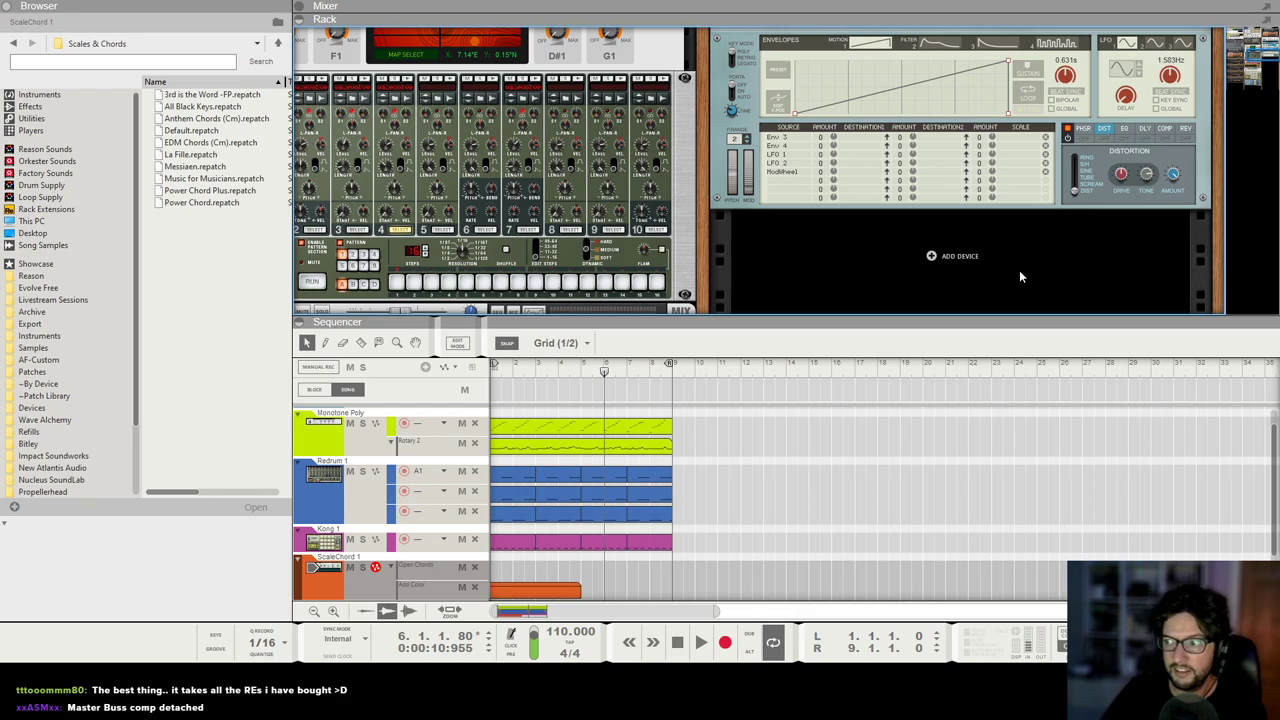
Step: Try adding a Channel EQ after The Echo and undo it
scroll(1027, 256, "up", 5)
scroll(855, 113, "up", 6)
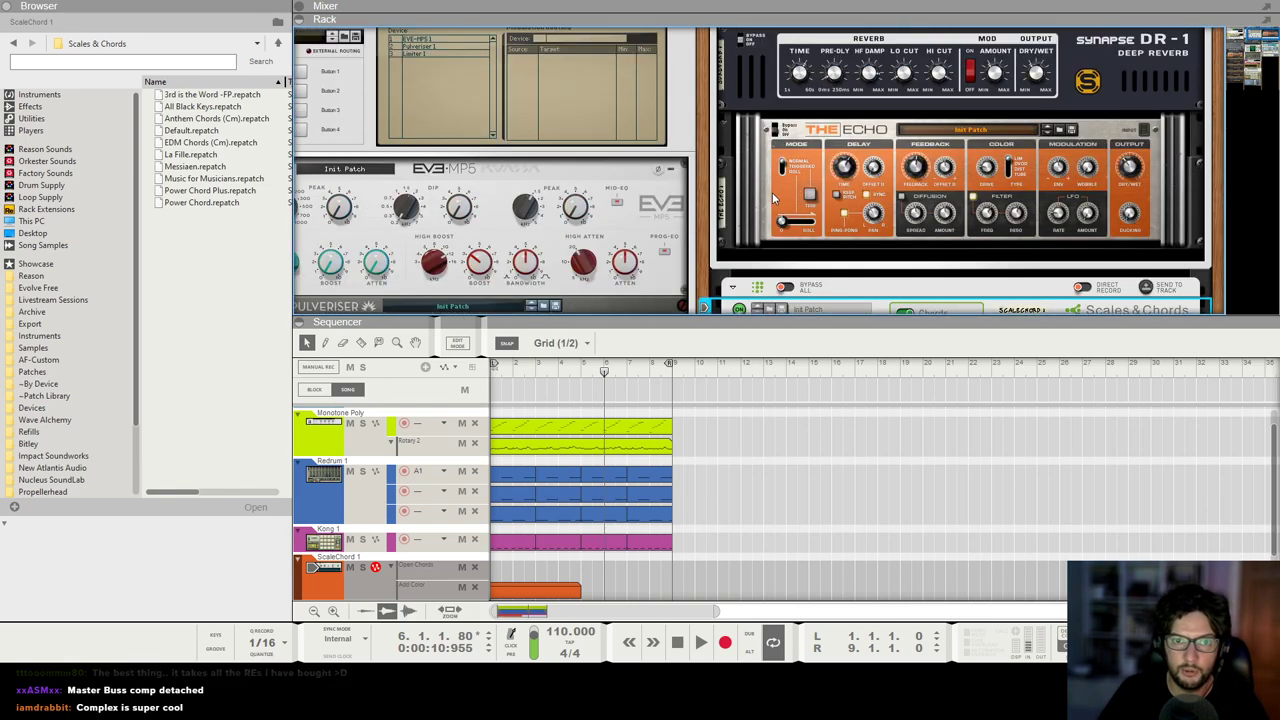
right_click(772, 198)
mouse_move(863, 365)
mouse_move(1036, 285)
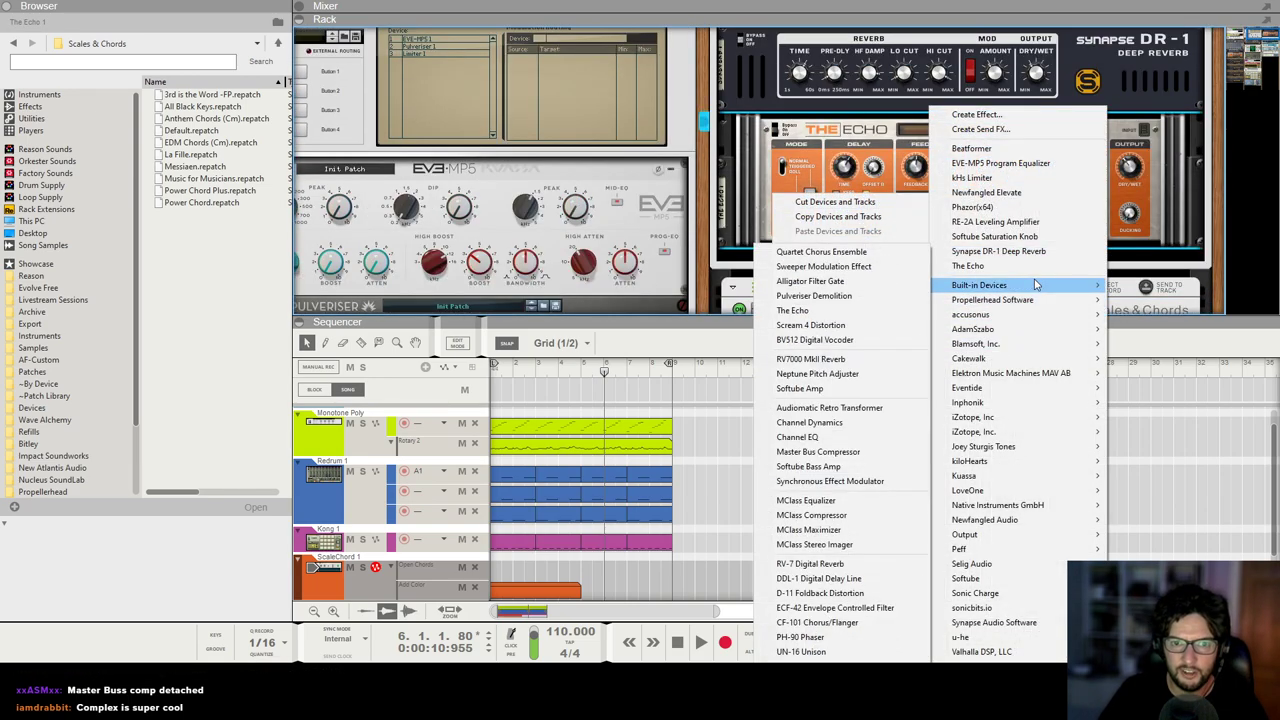
left_click(850, 437)
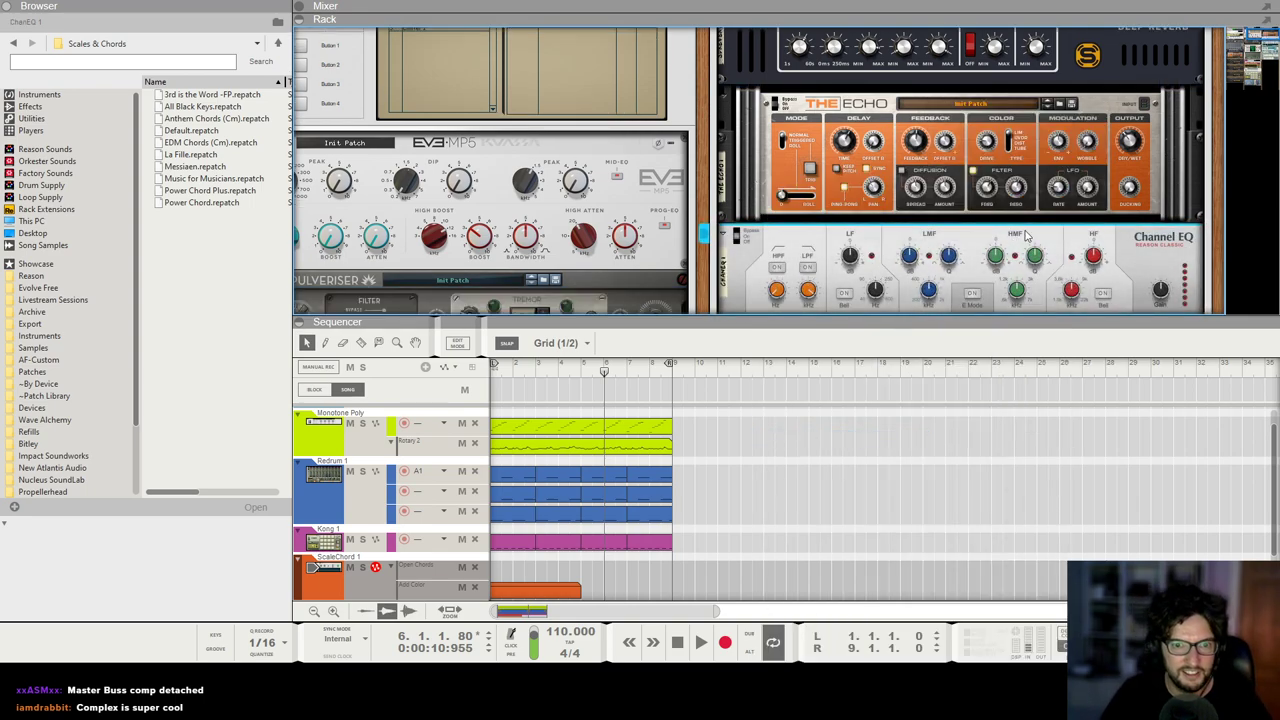
key("ctrl+z")
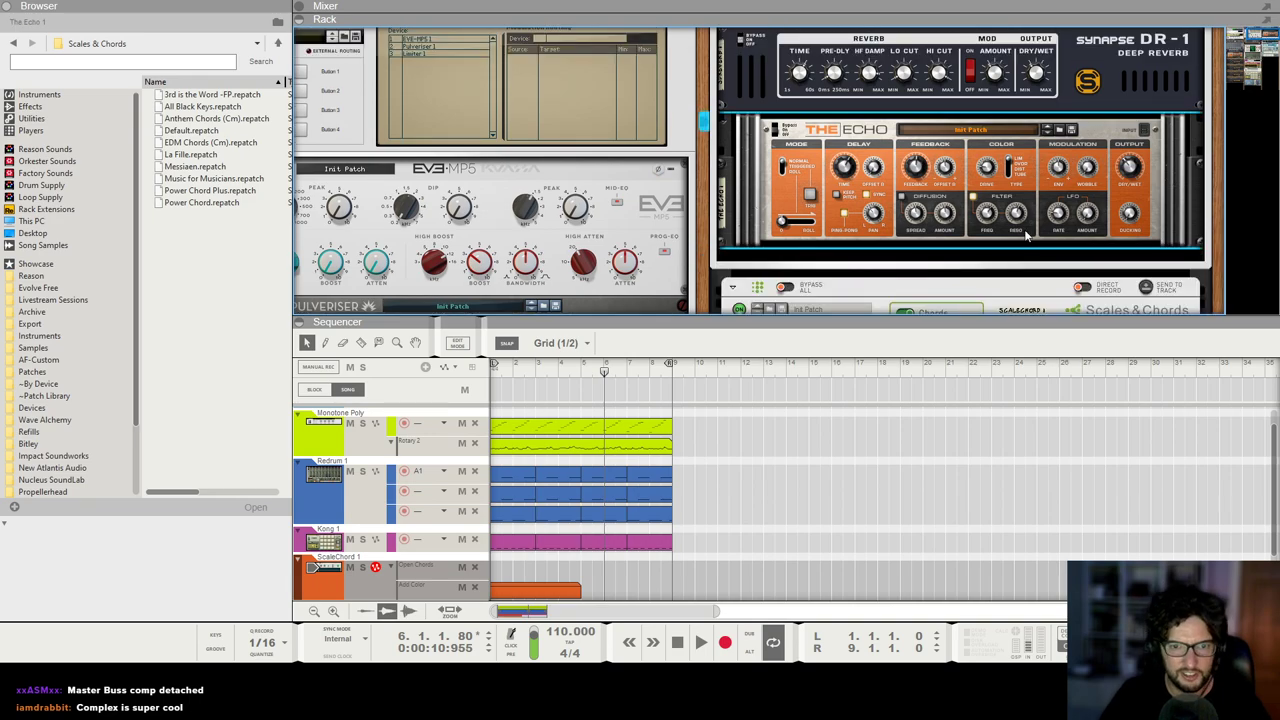
Step: Draw a one-bar automation clip at bar 7 in the Open Chords lane and audition it from there
scroll(1025, 236, "down", 3)
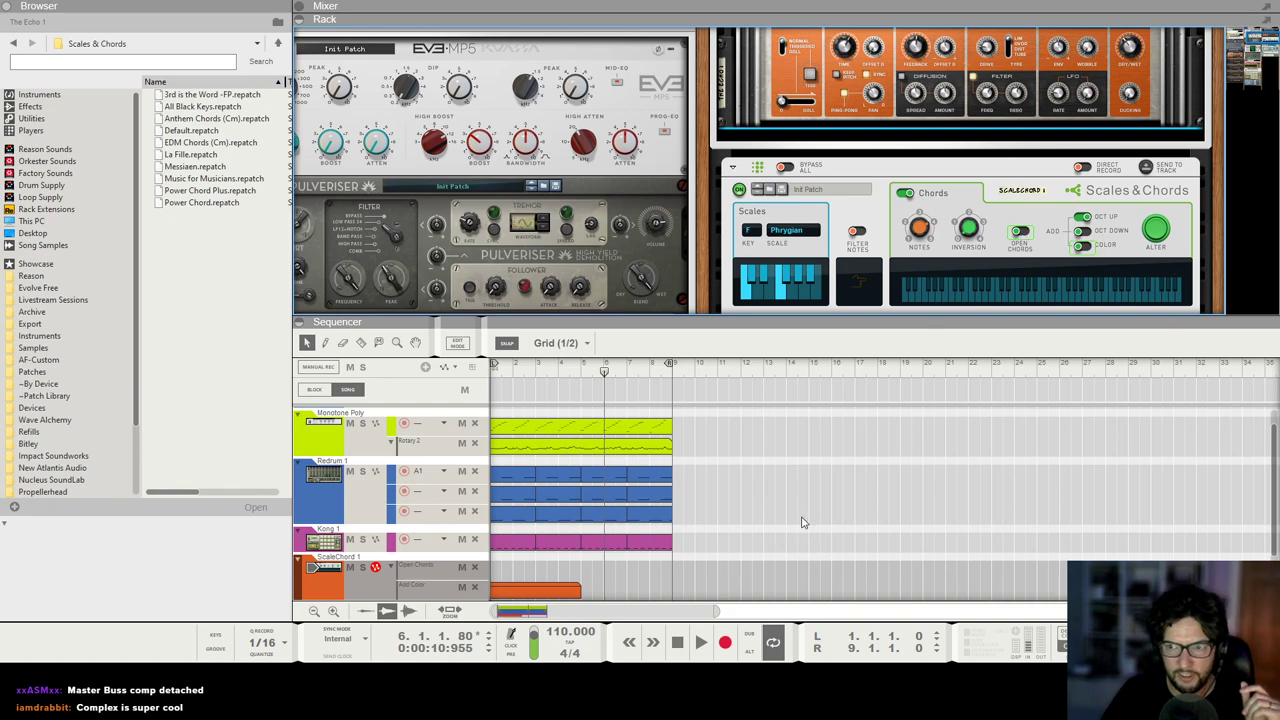
scroll(790, 534, "down", 1)
left_click(640, 529)
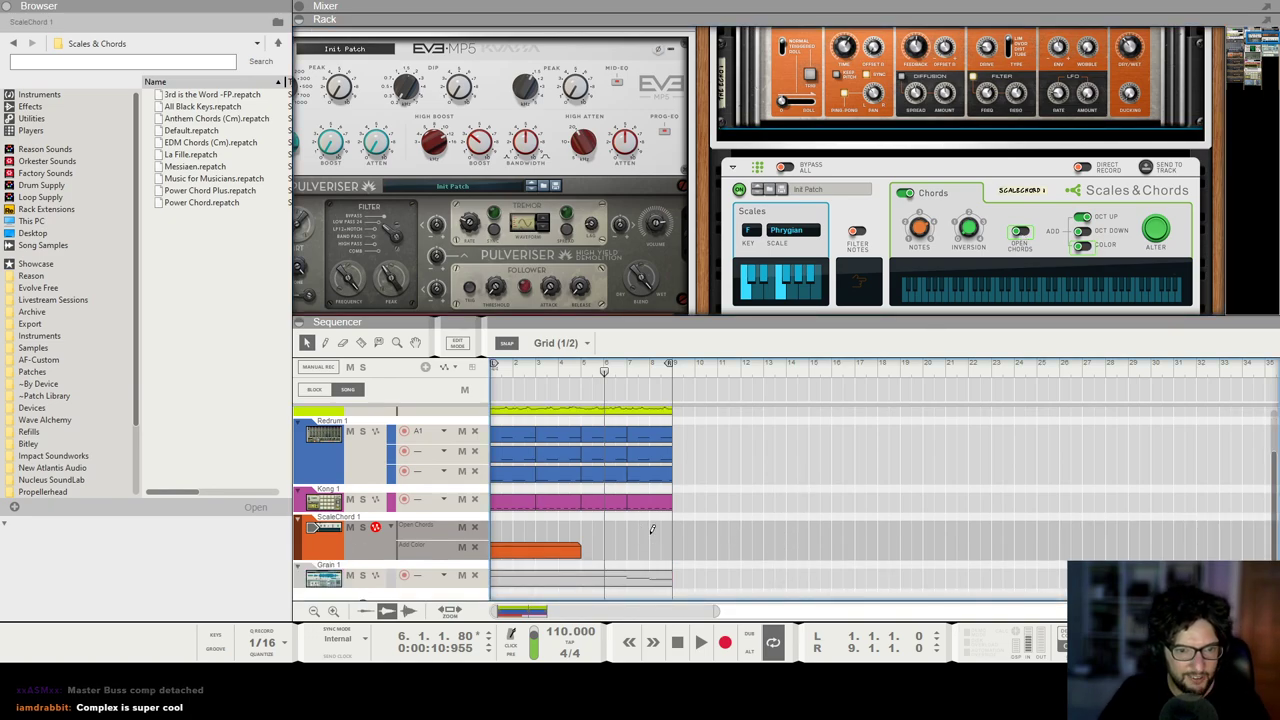
left_click(637, 527)
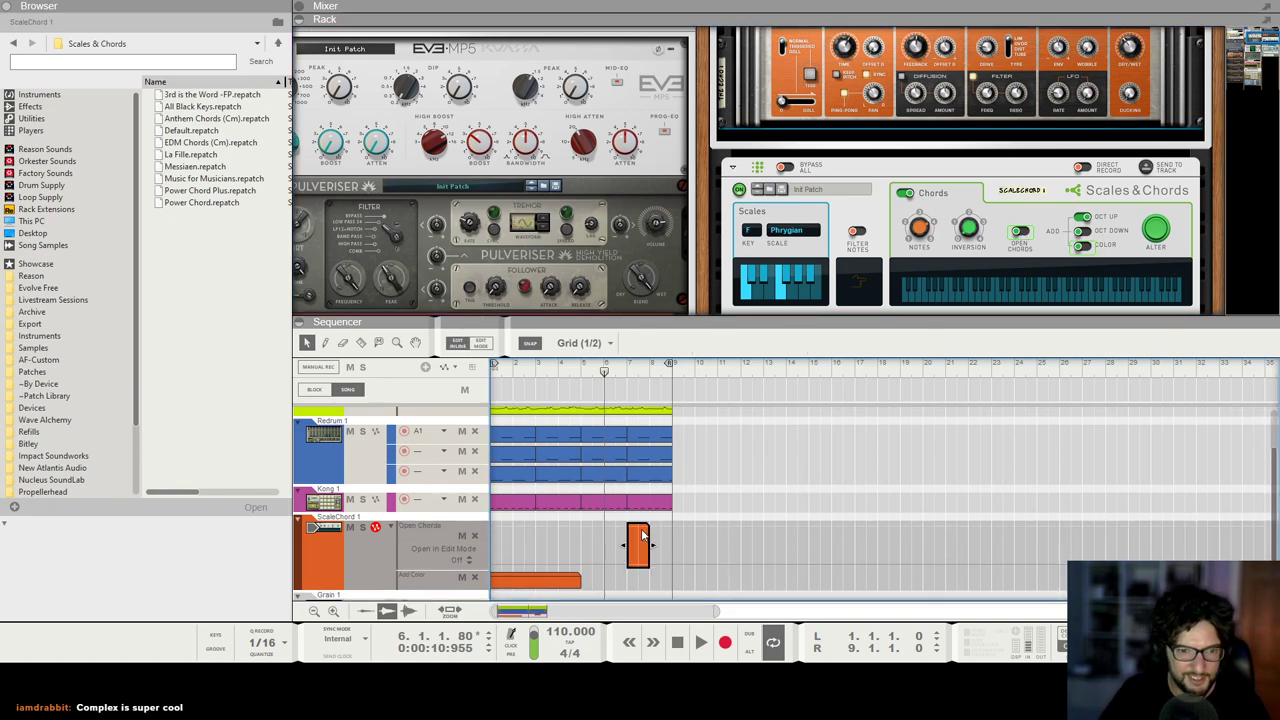
left_click(626, 371)
key("space")
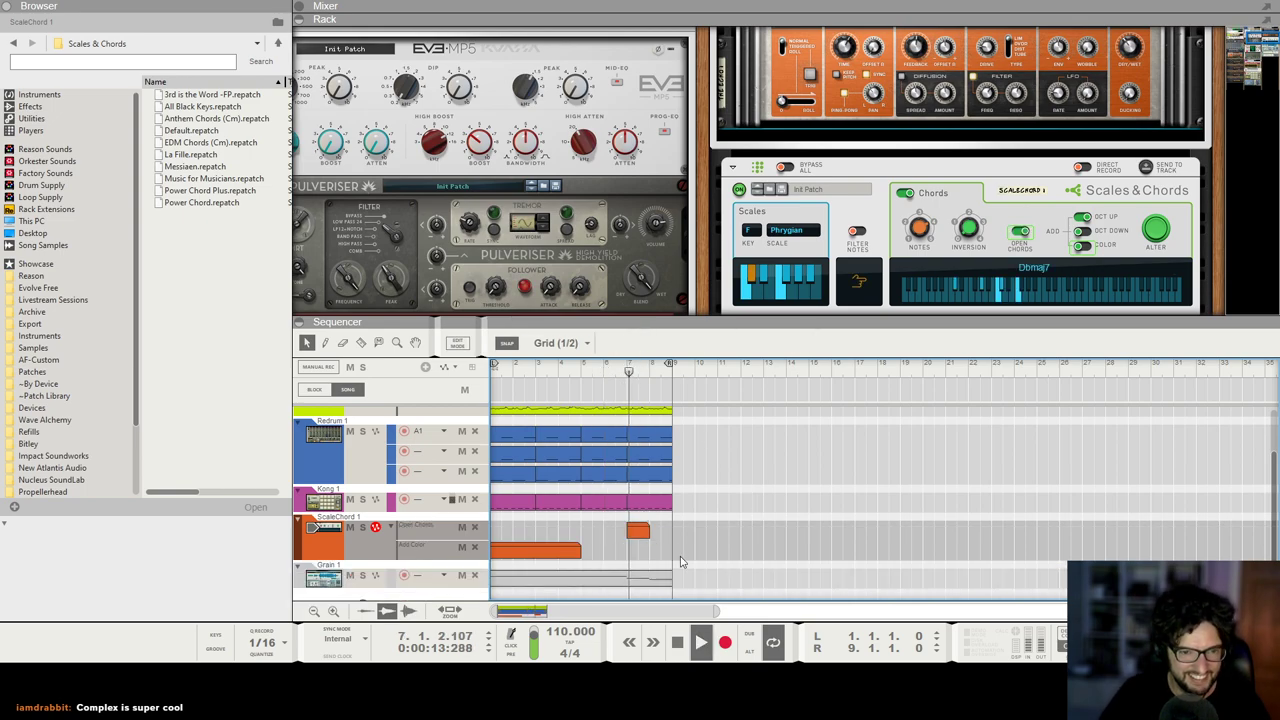
key("h")
key("h")
key("space")
key("space")
key("space")
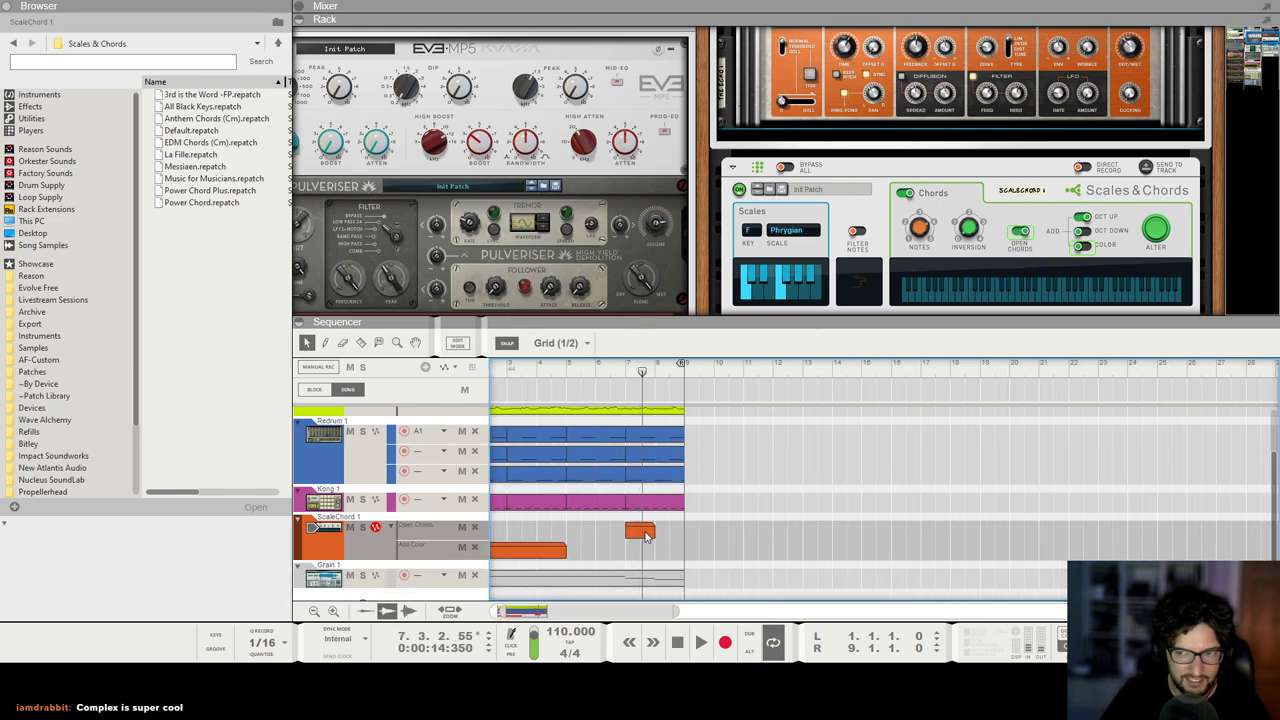
Step: Move the Open Chords automation clip to bar 8 and audition the change from bar 7
left_click_drag(647, 537, 677, 537)
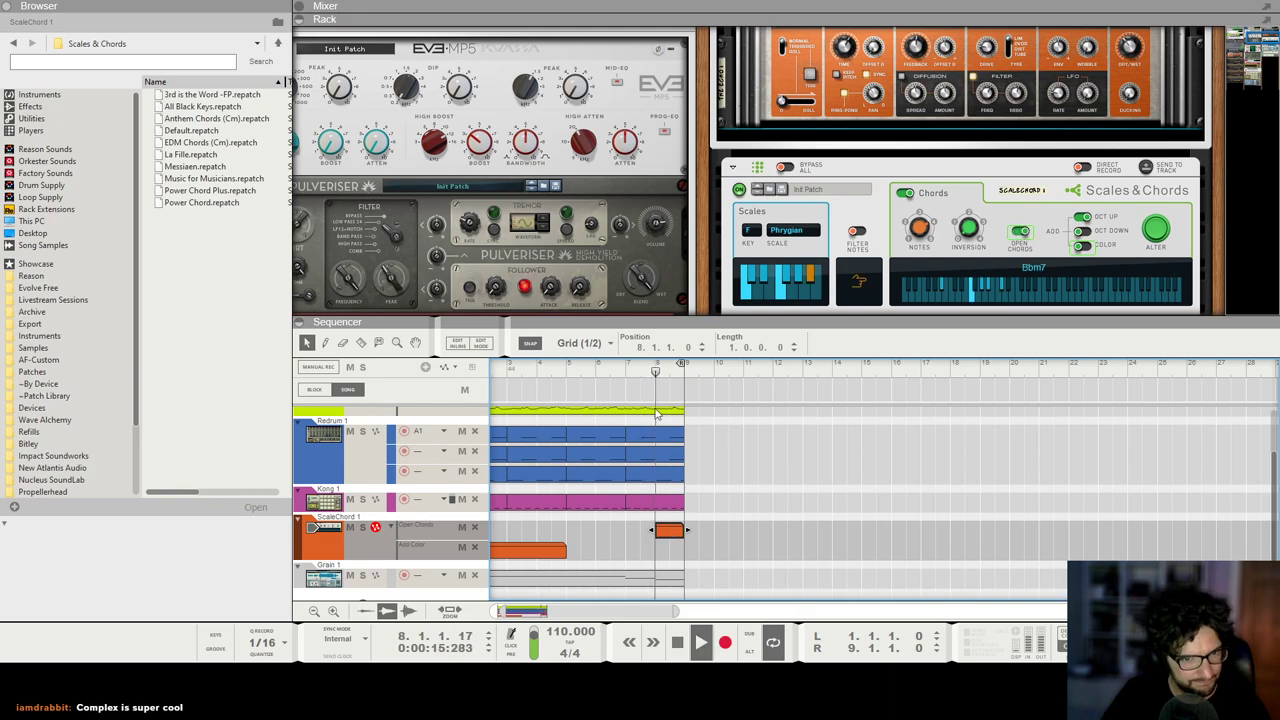
left_click(627, 372)
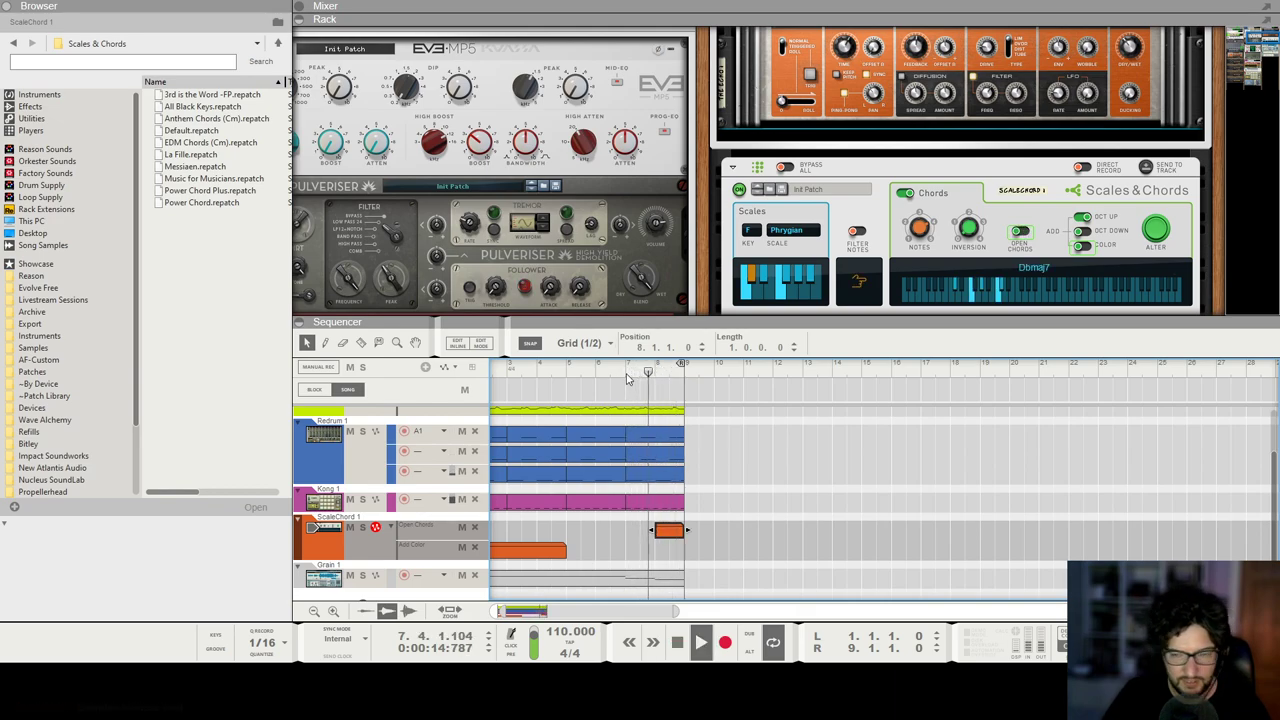
left_click(838, 556)
key("space")
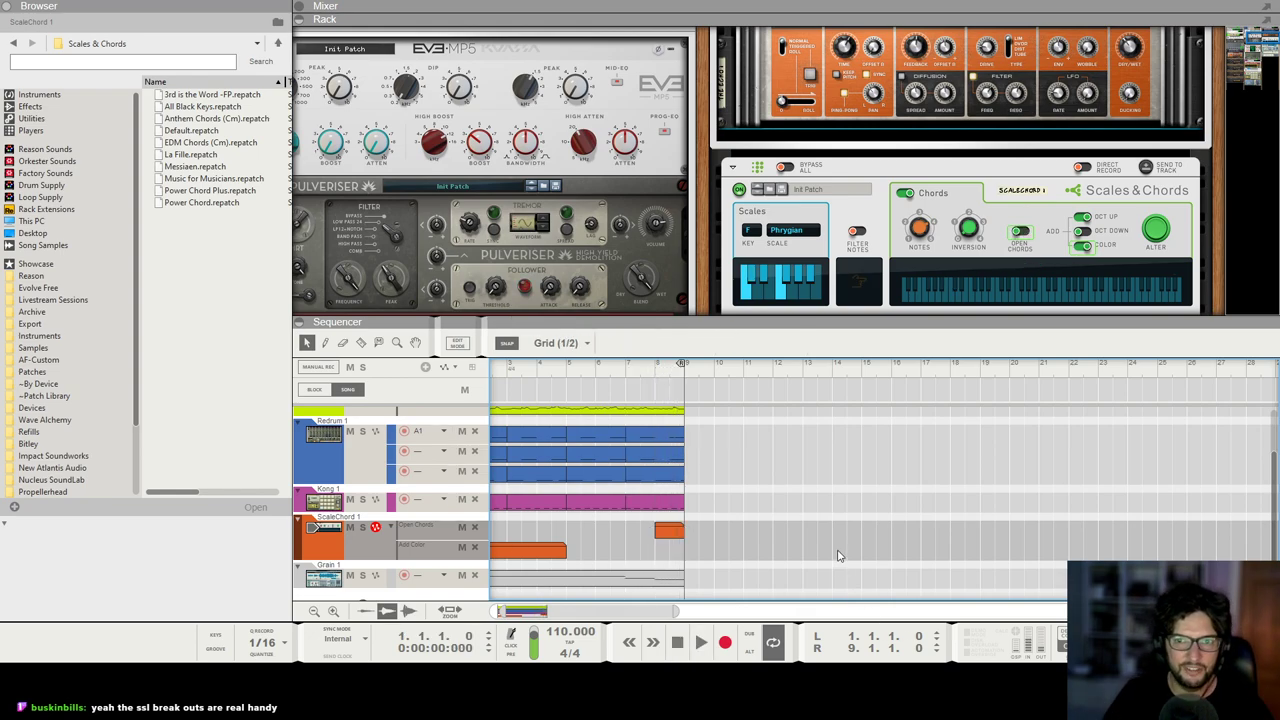
Step: Play the song from the start, set The Echo's feedback to 77% and adjust the DR-1 Deep Reverb's dry/wet
key("space")
scroll(839, 555, "down", 3)
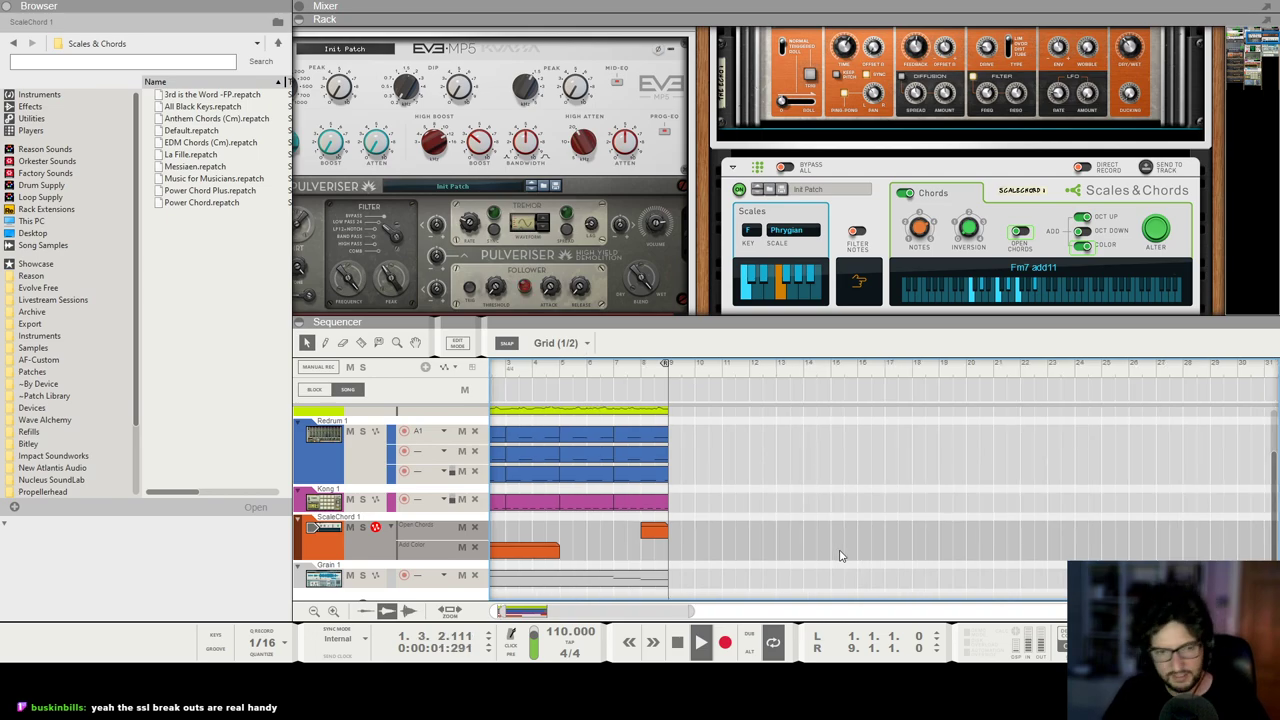
scroll(854, 494, "down", 2)
scroll(1097, 135, "up", 2)
left_click(918, 172)
mouse_move(926, 171)
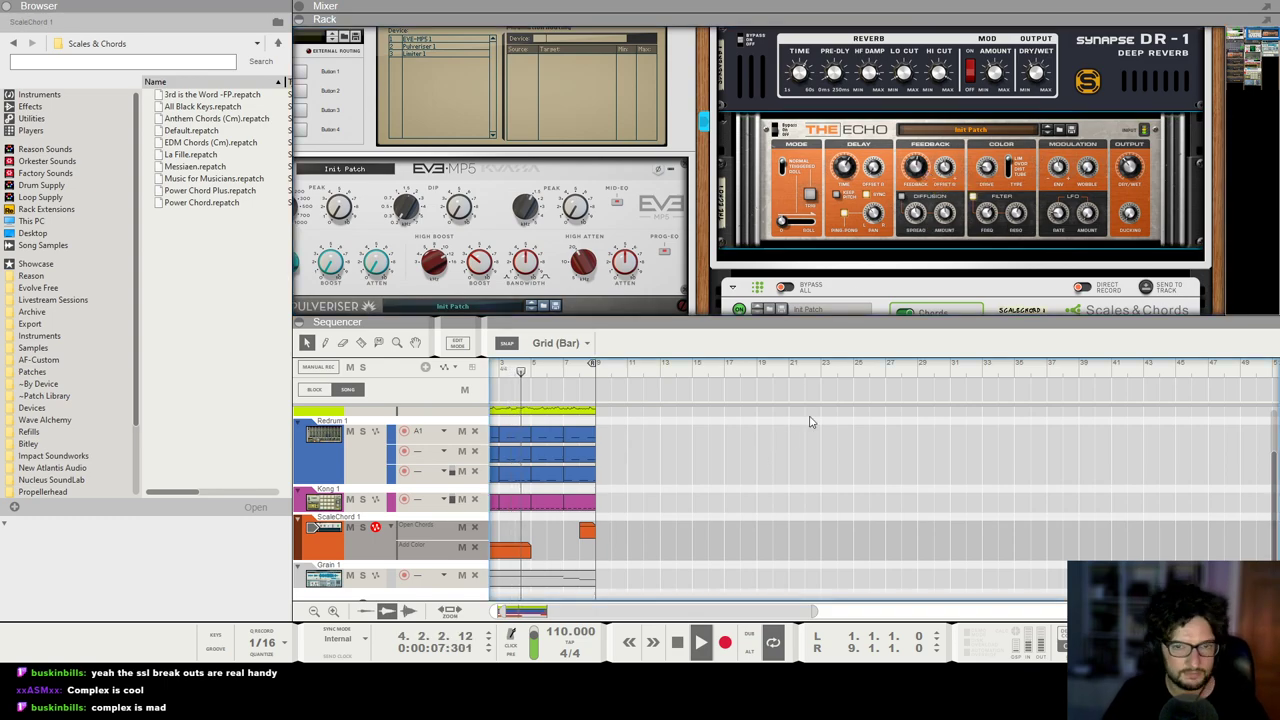
left_click(937, 263)
left_click_drag(915, 169, 919, 175)
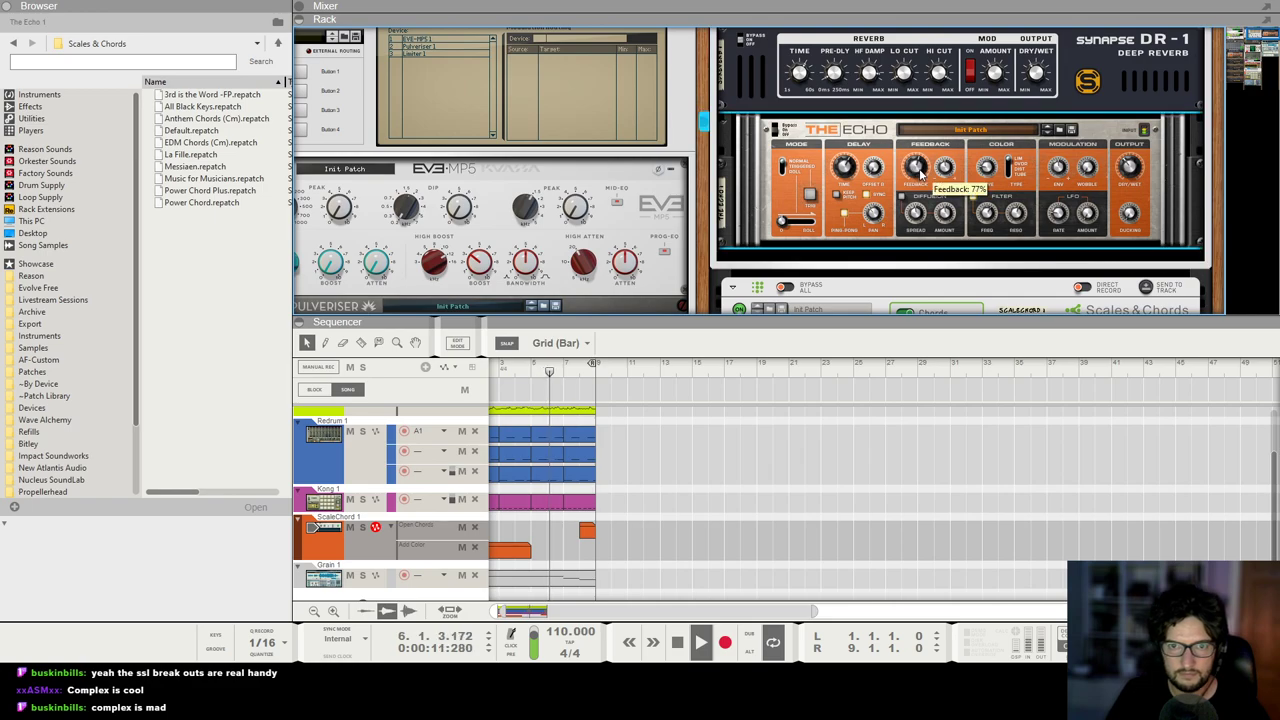
scroll(1010, 150, "up", 1)
left_click(1036, 116)
left_click(798, 450)
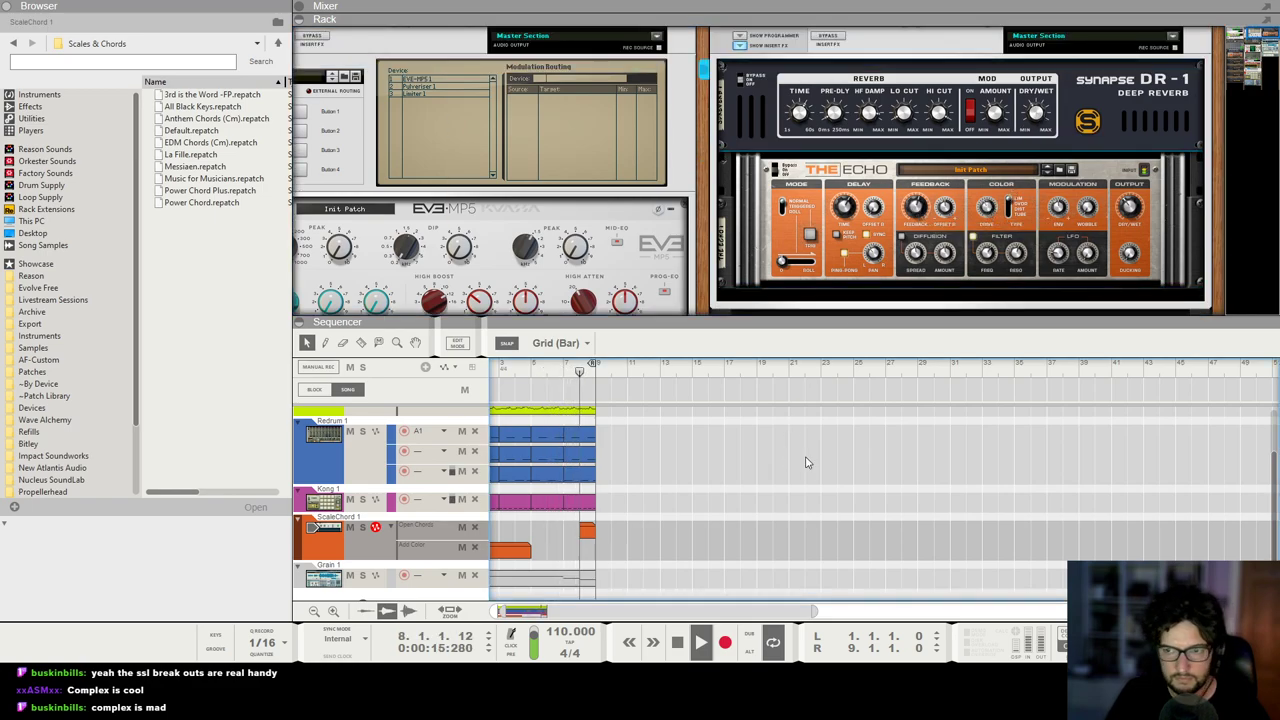
Step: Show the sequencer full size, audition the loop with all tracks, and return to the song start
scroll(805, 452, "down", 1)
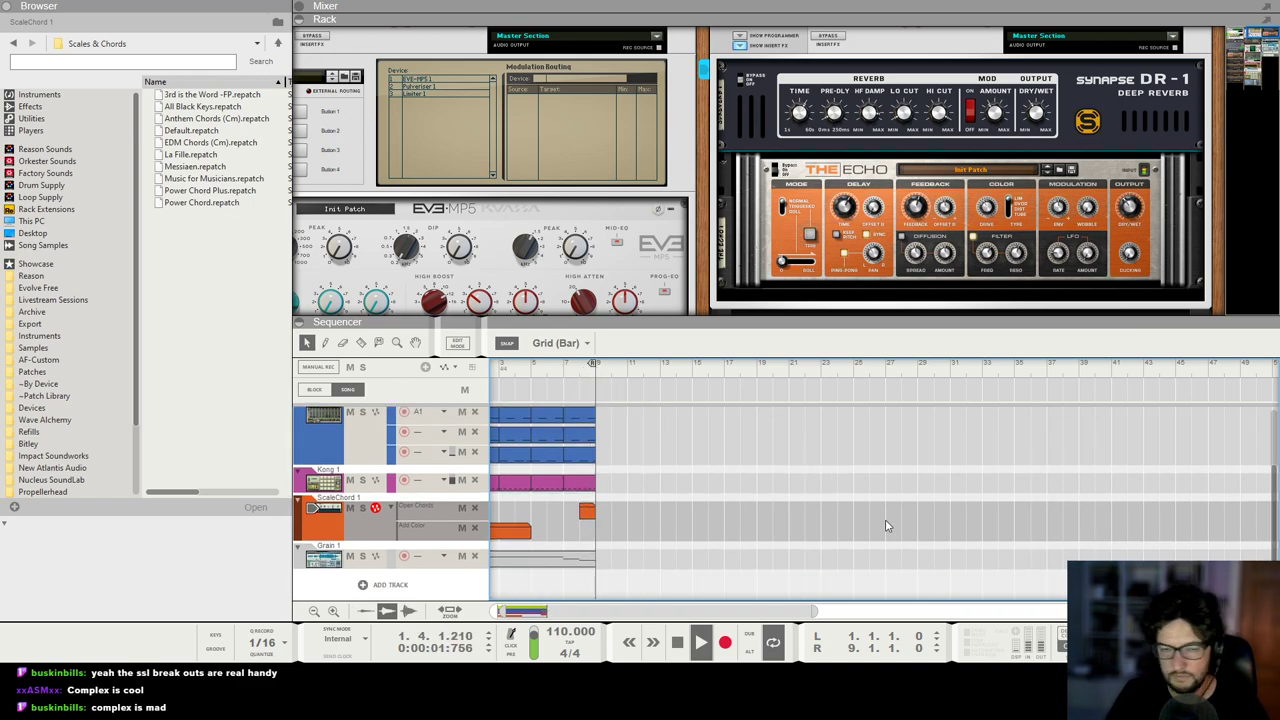
key("F6")
key("F7")
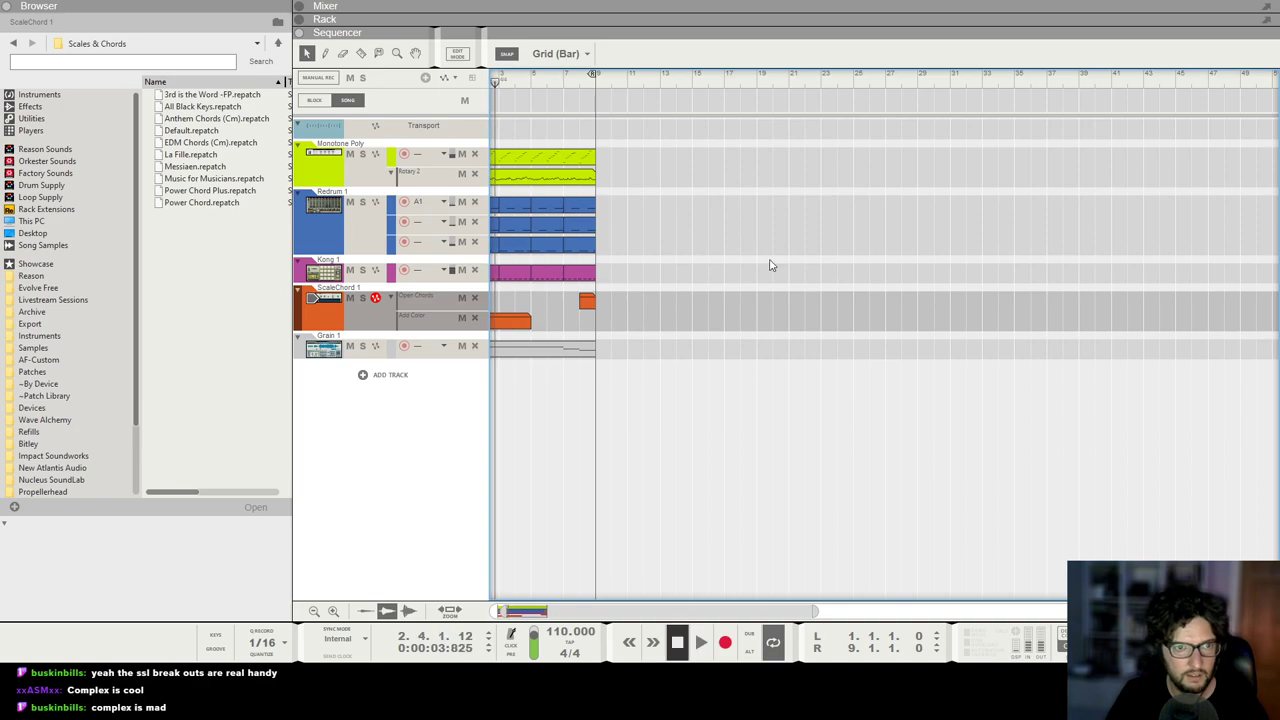
key("space")
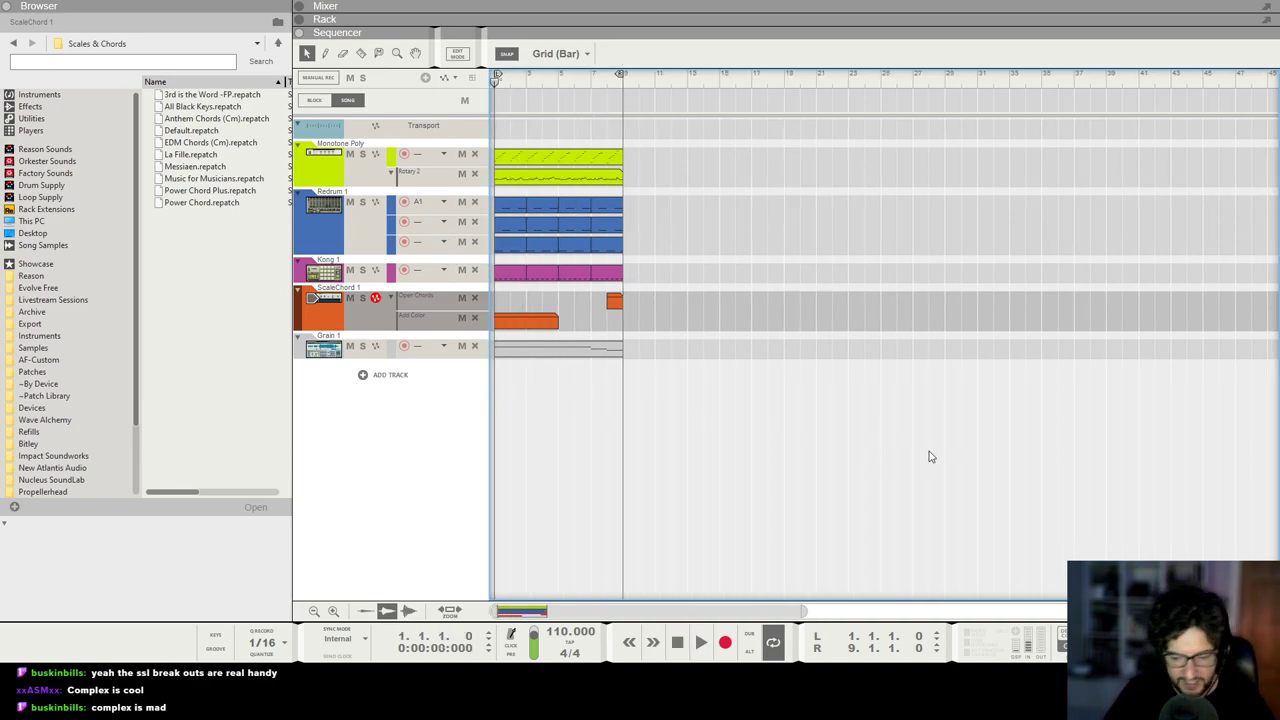
Step: Bring the Scales & Chords and Grain devices into view in the full-size rack and hide the browser
key("F6")
scroll(888, 434, "down", 3)
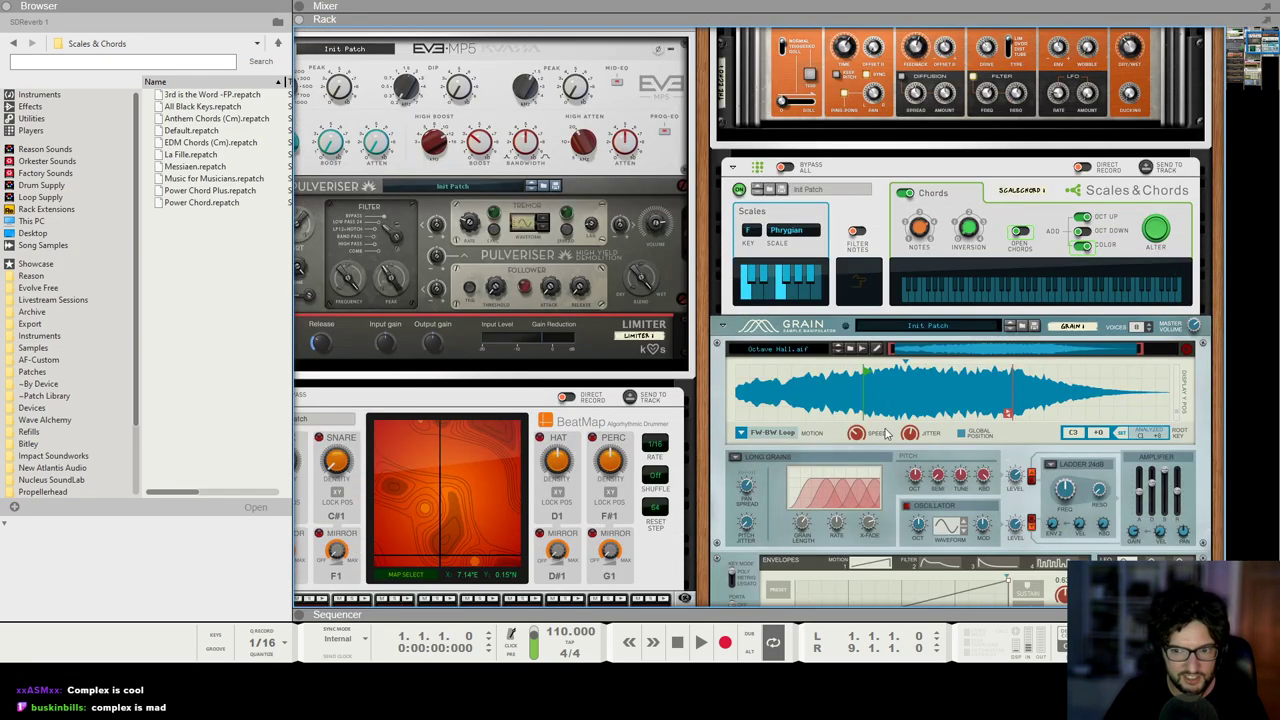
key("F3")
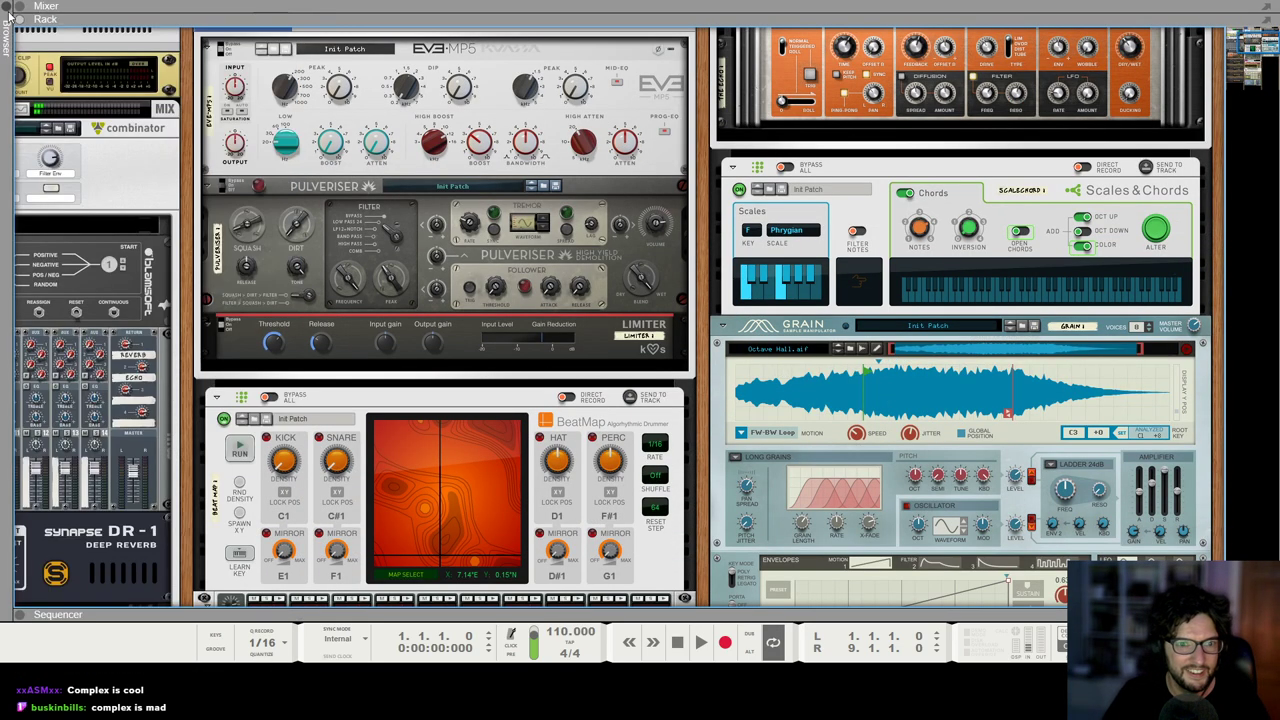
Step: Look up Grain's loaded Octave Hall sample in its sample browser and close the browser again
scroll(868, 233, "down", 1)
scroll(868, 233, "down", 4)
scroll(1047, 399, "up", 1)
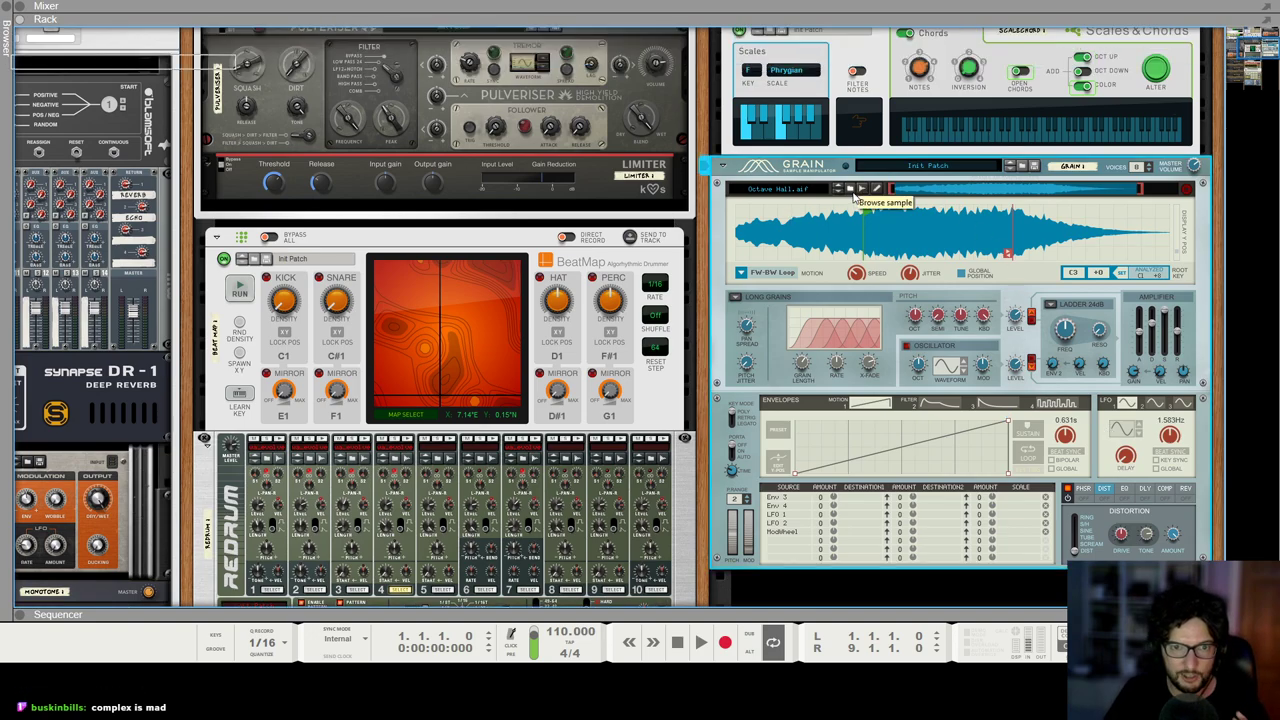
left_click(877, 188)
scroll(215, 365, "down", 5)
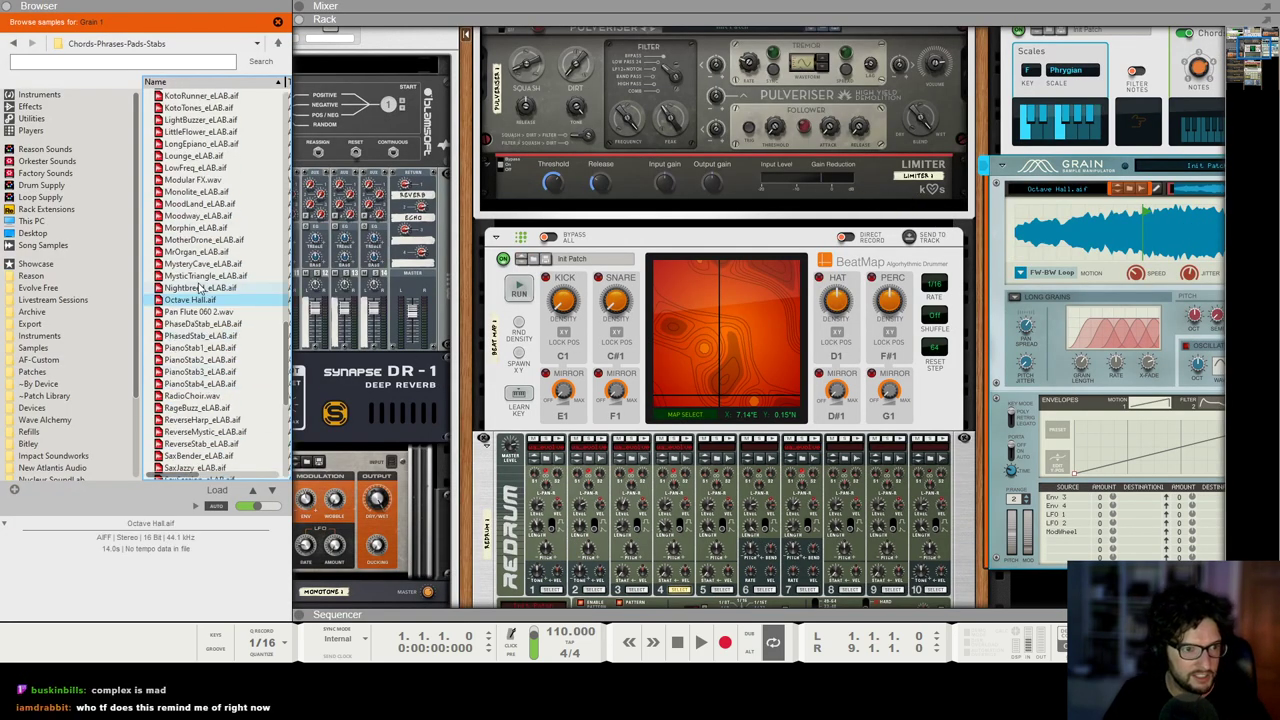
left_click(199, 298)
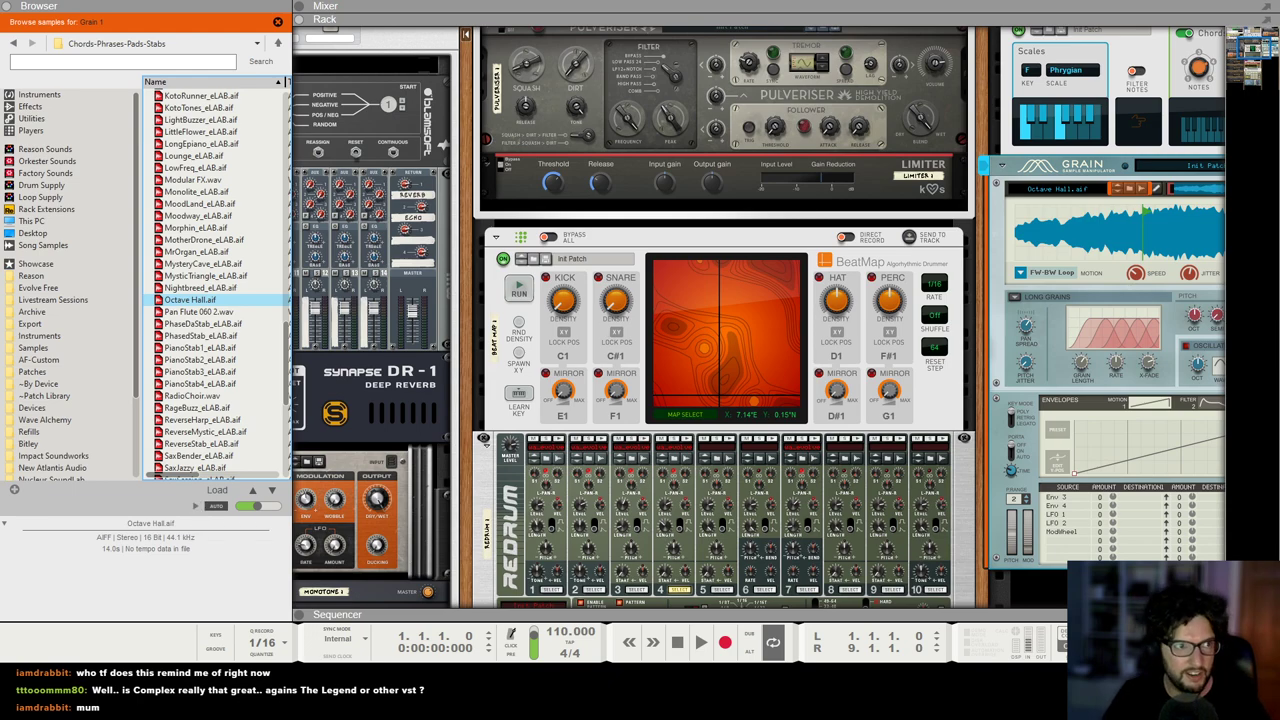
left_click(6, 6)
Step: Play the song with the Scales & Chords and Grain devices in view, stop it, and review Grain's effects chain
key("space")
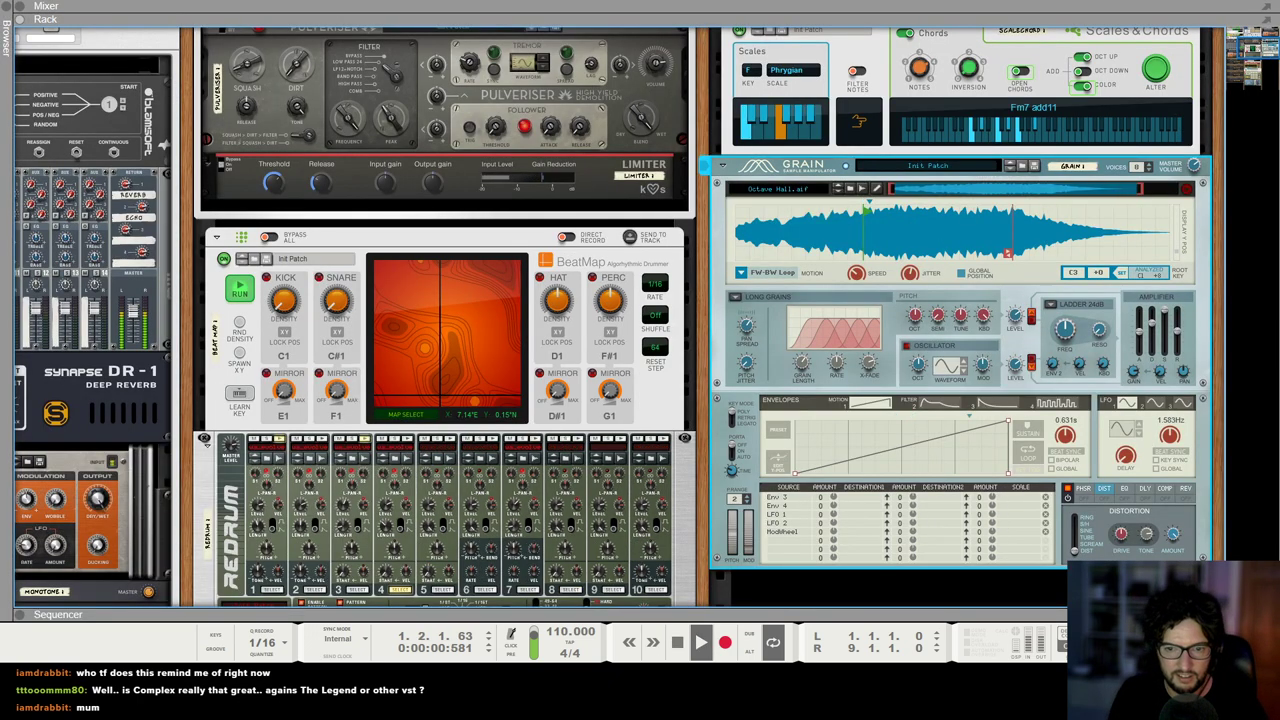
scroll(966, 201, "up", 3)
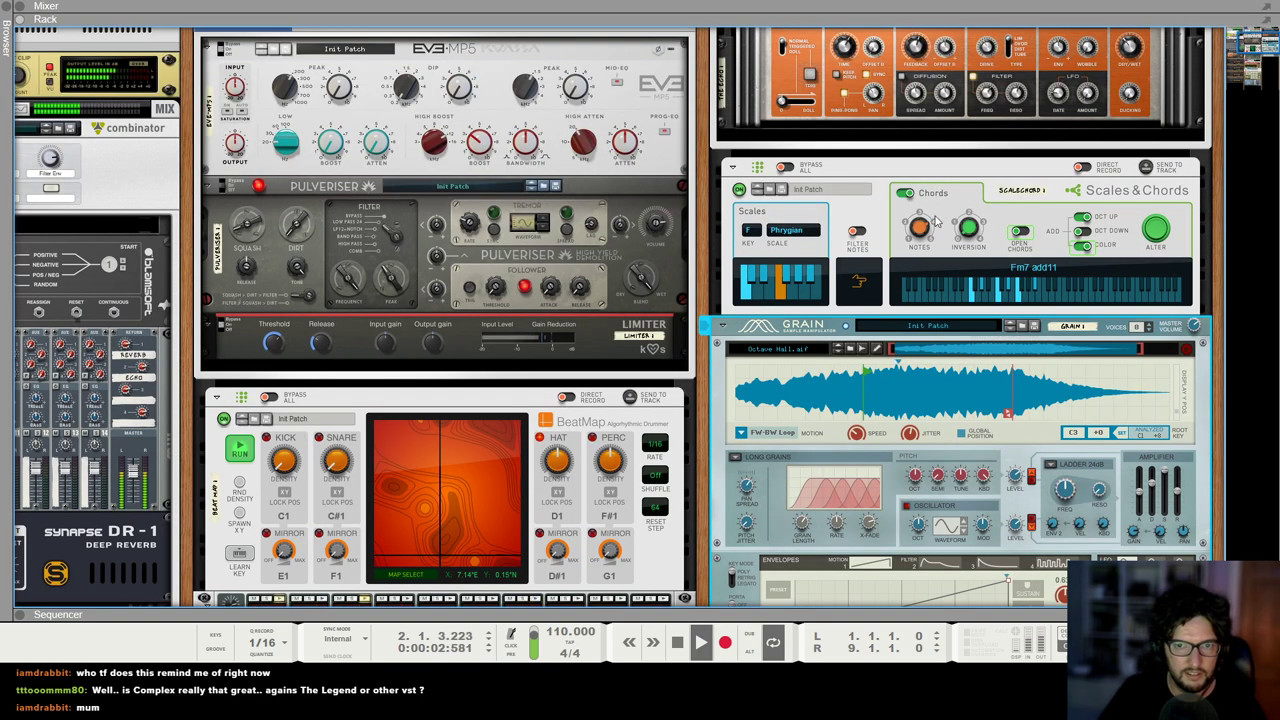
left_click(966, 201)
key("space")
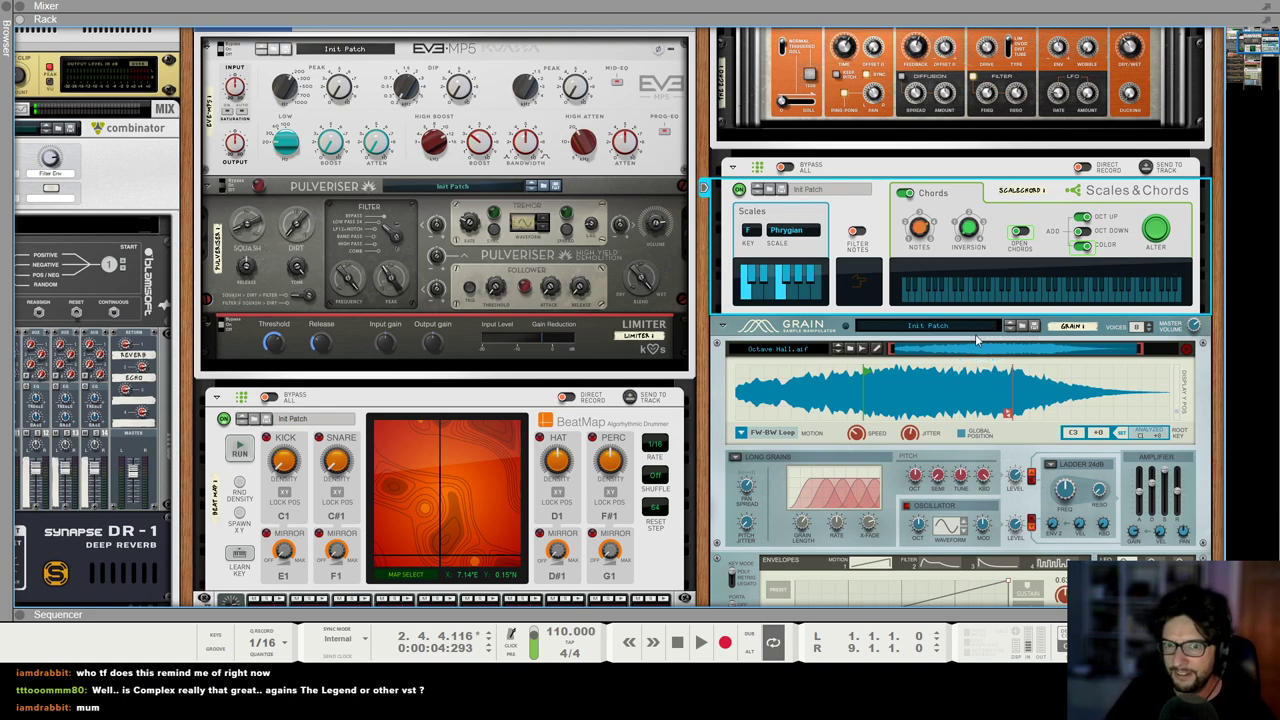
left_click(791, 326)
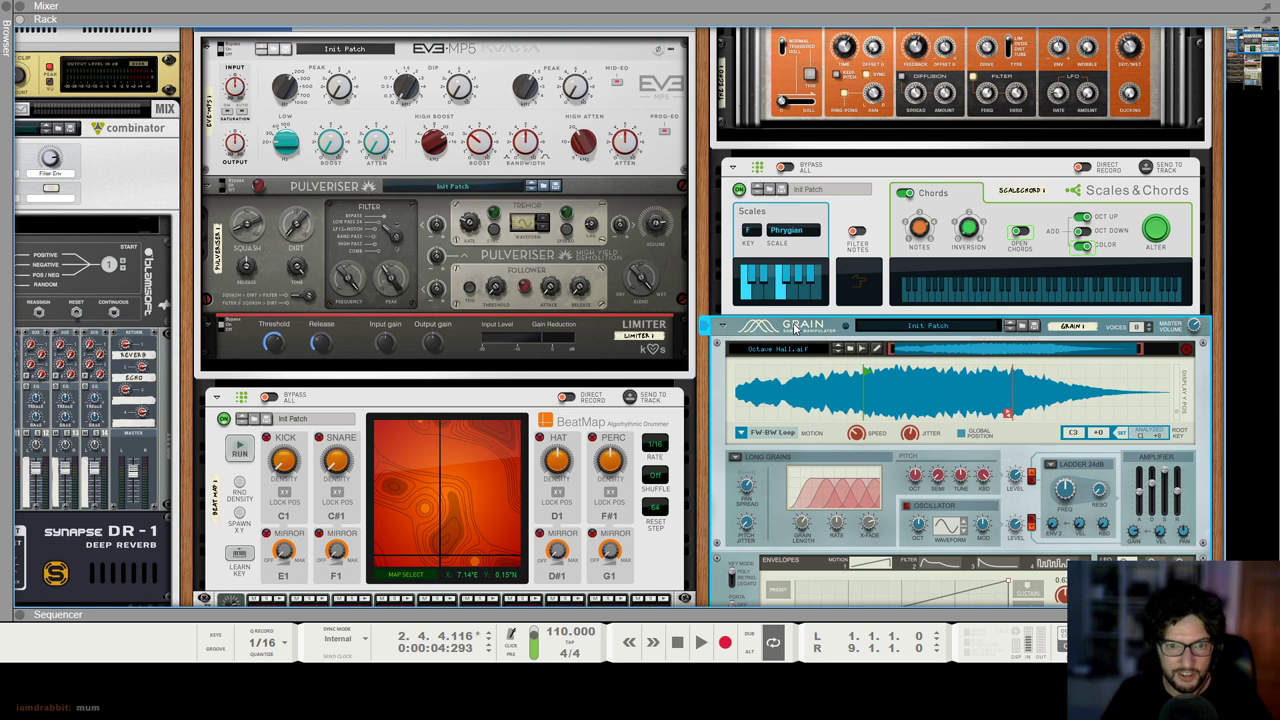
scroll(880, 270, "up", 3)
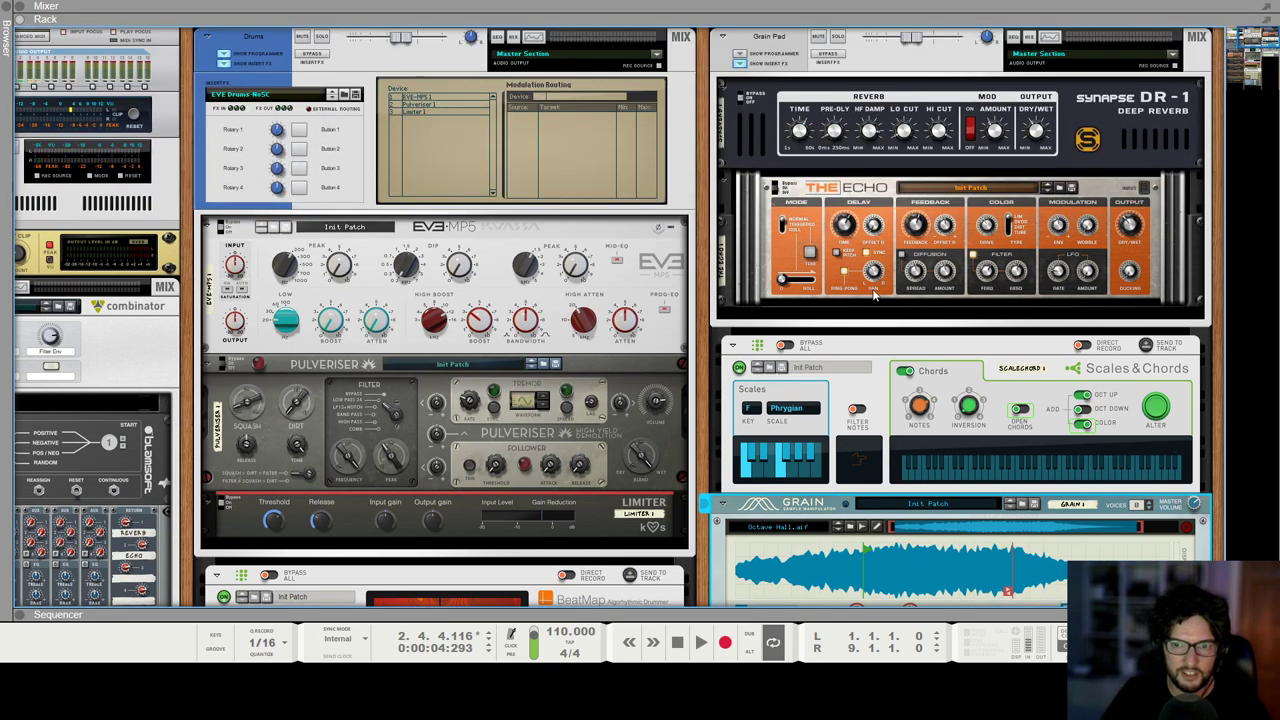
Step: Create a Blamsoft VK-2 Viking Synthesizer in the empty rack space below Grain
scroll(996, 428, "down", 9)
scroll(967, 421, "right", 1)
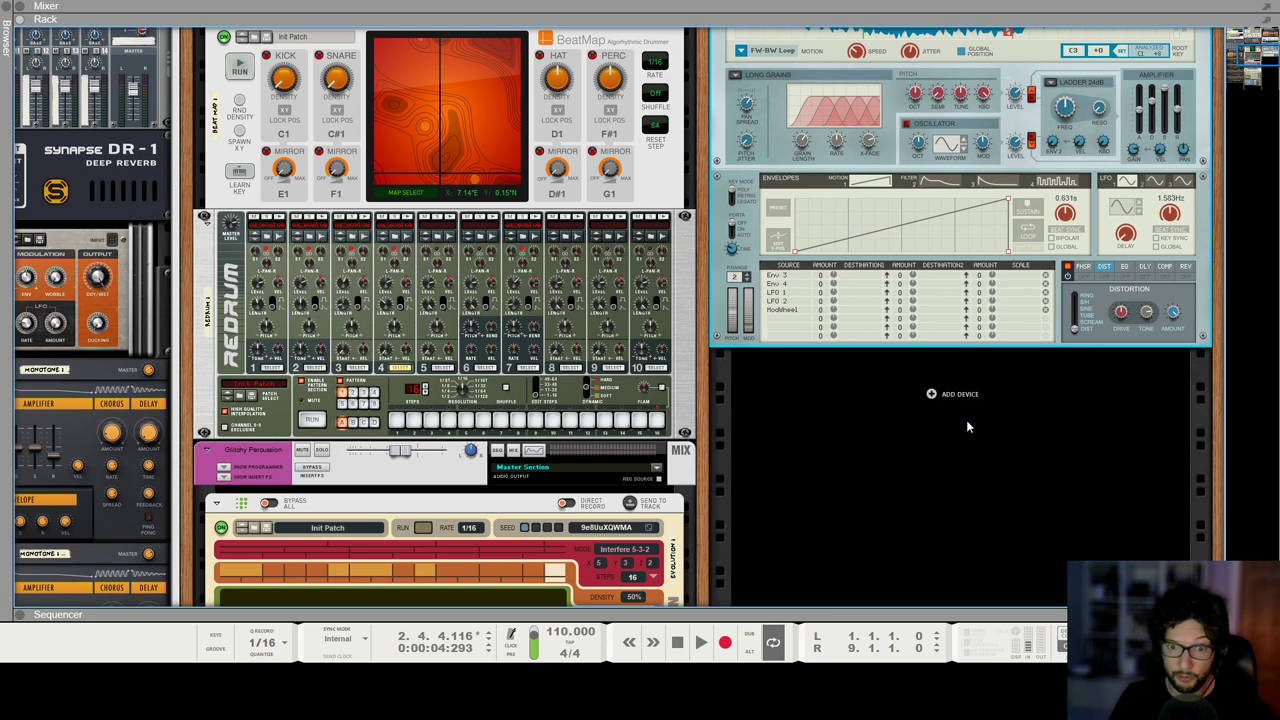
scroll(966, 416, "up", 1)
scroll(959, 413, "down", 1)
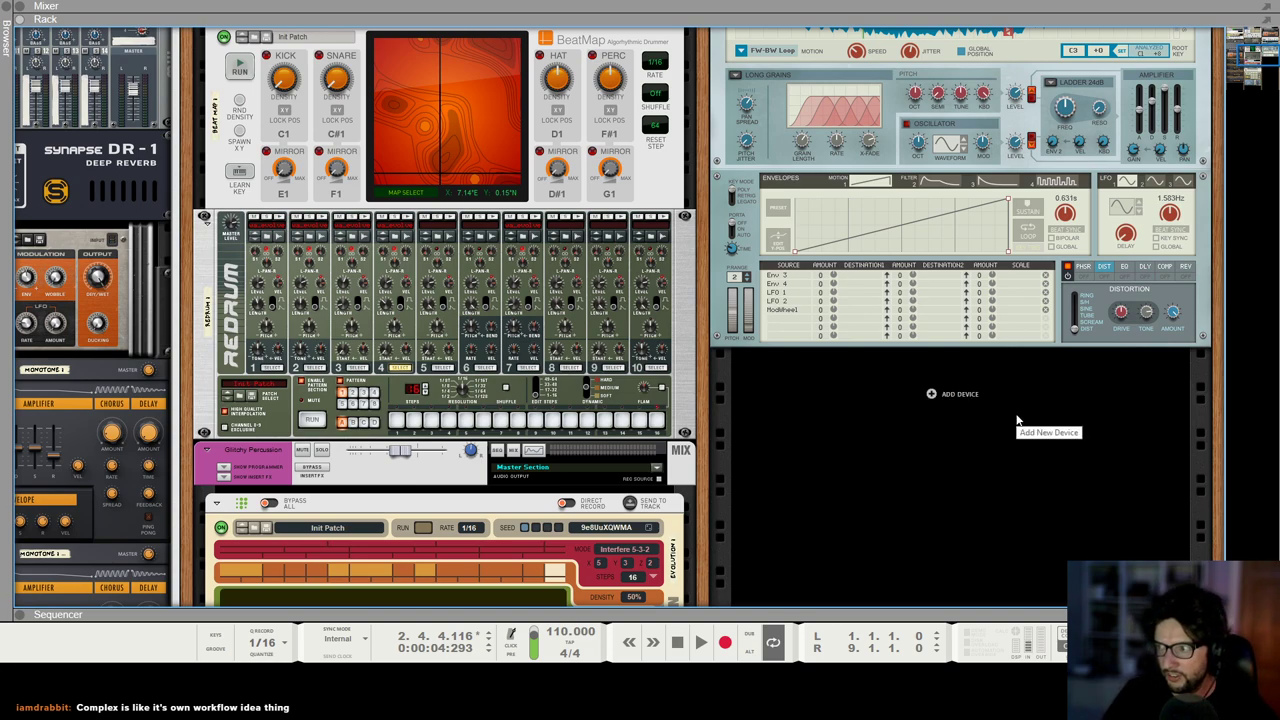
right_click(961, 398)
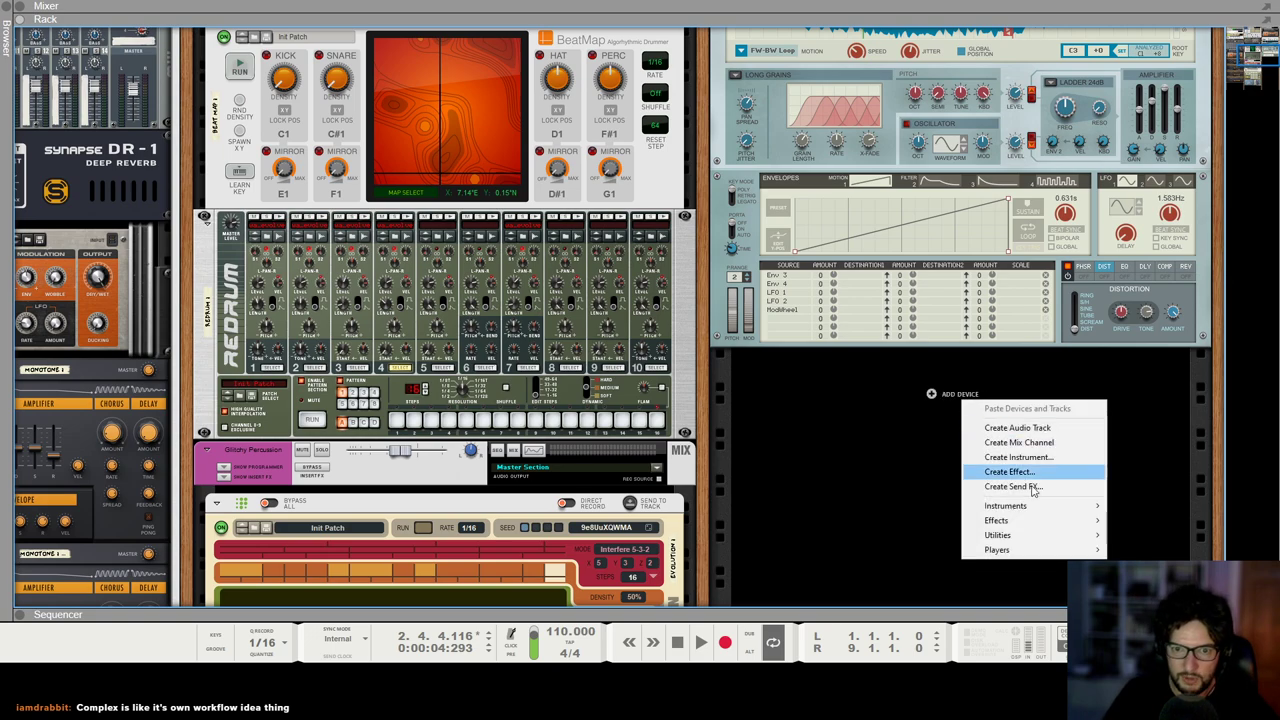
mouse_move(1034, 512)
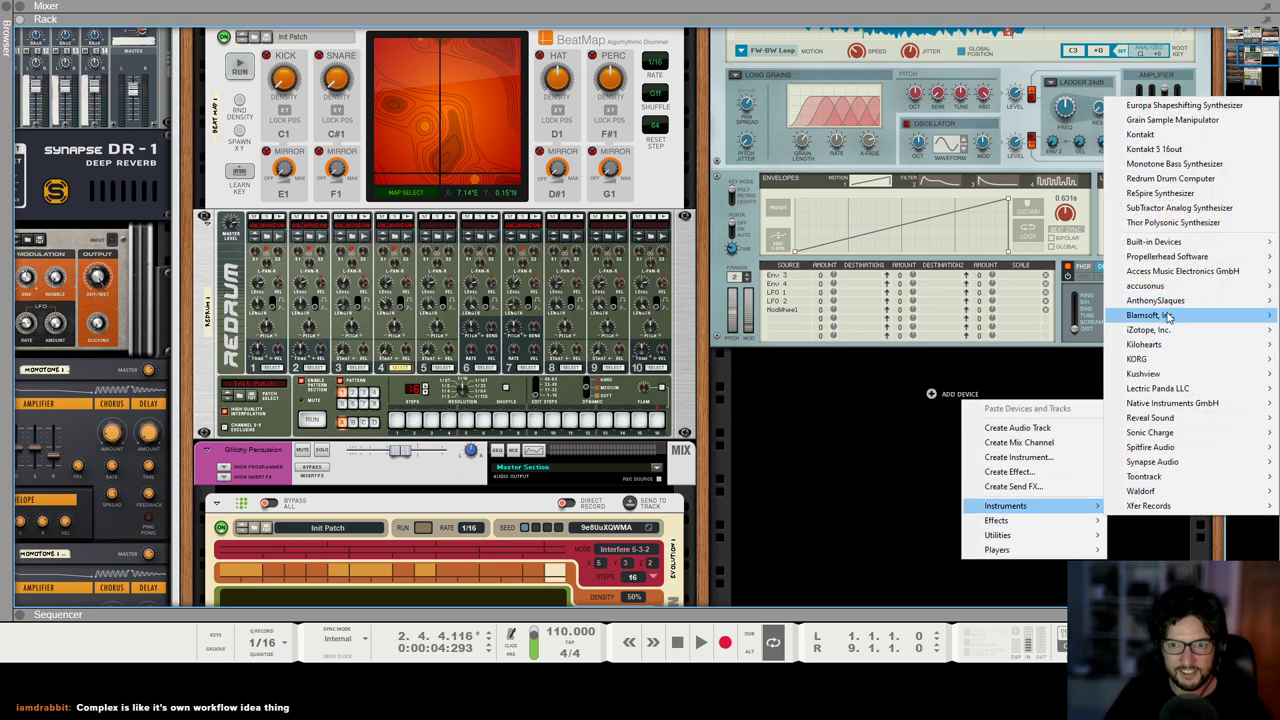
mouse_move(1166, 316)
left_click(998, 359)
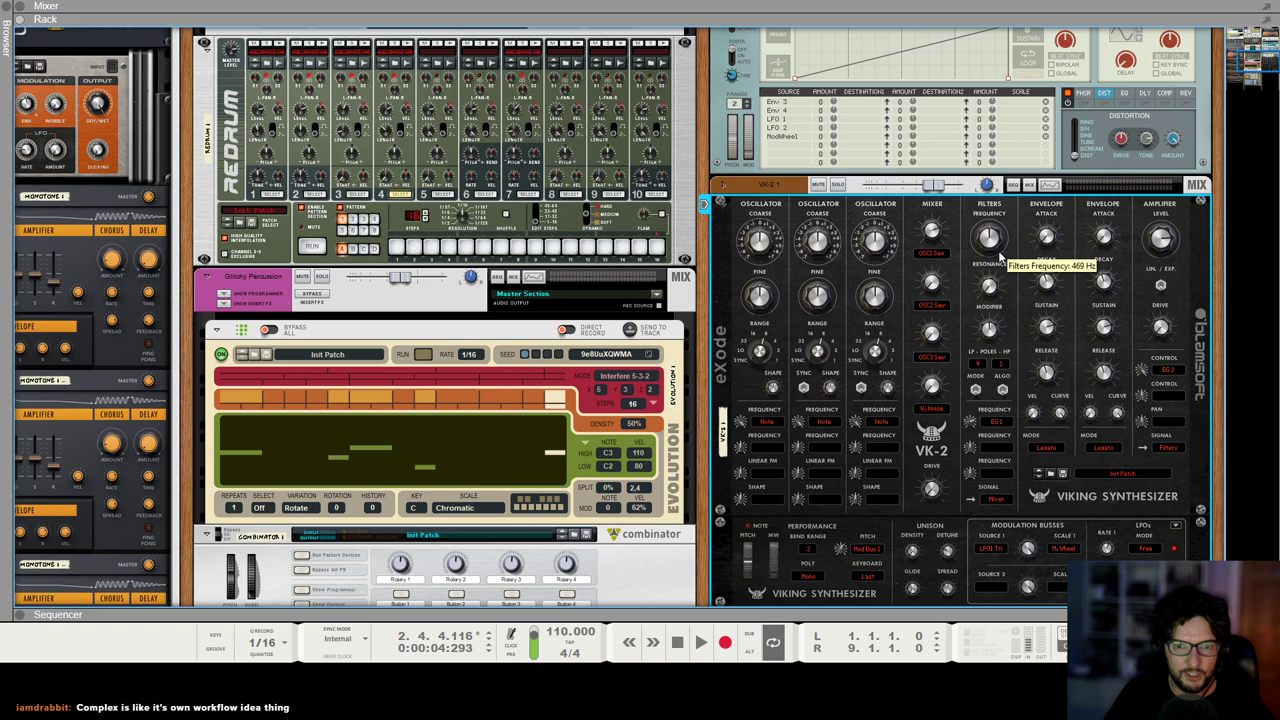
Step: Set the VK-2 mixer's first source to Oscillator 1 Rectangular and modulate Oscillator 1's shape with an LFO sine
left_click(938, 256)
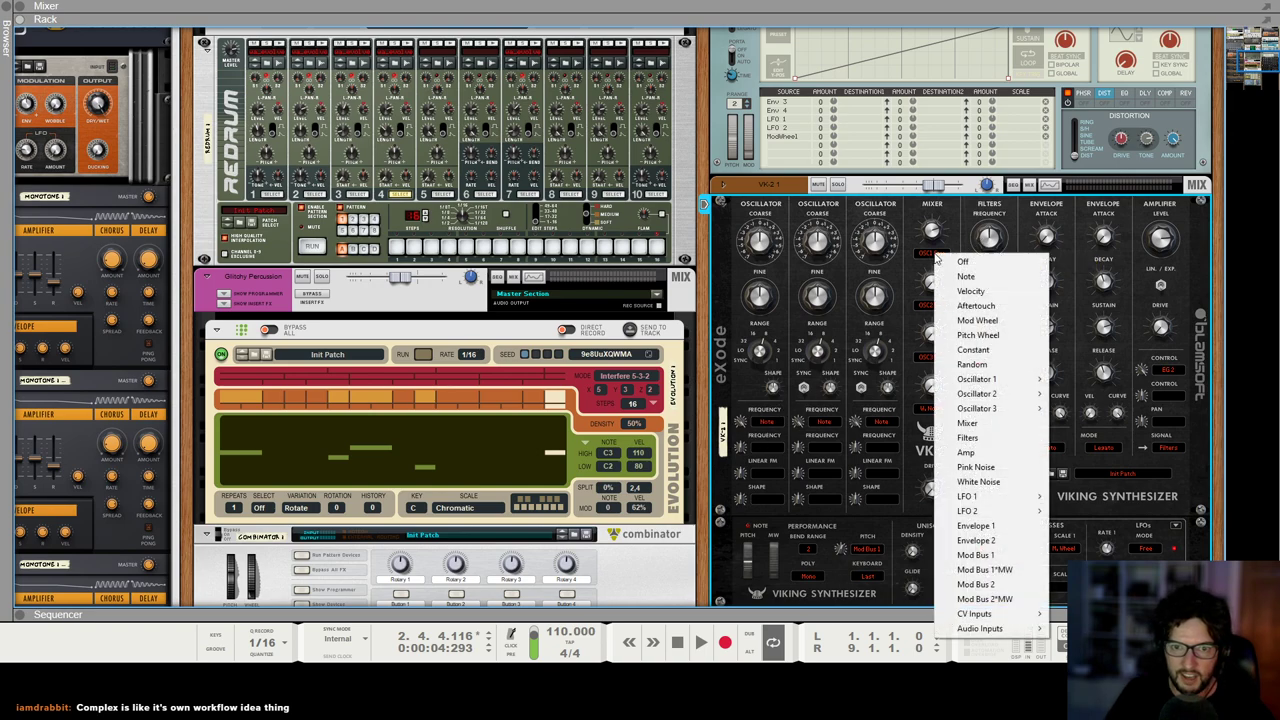
mouse_move(1015, 385)
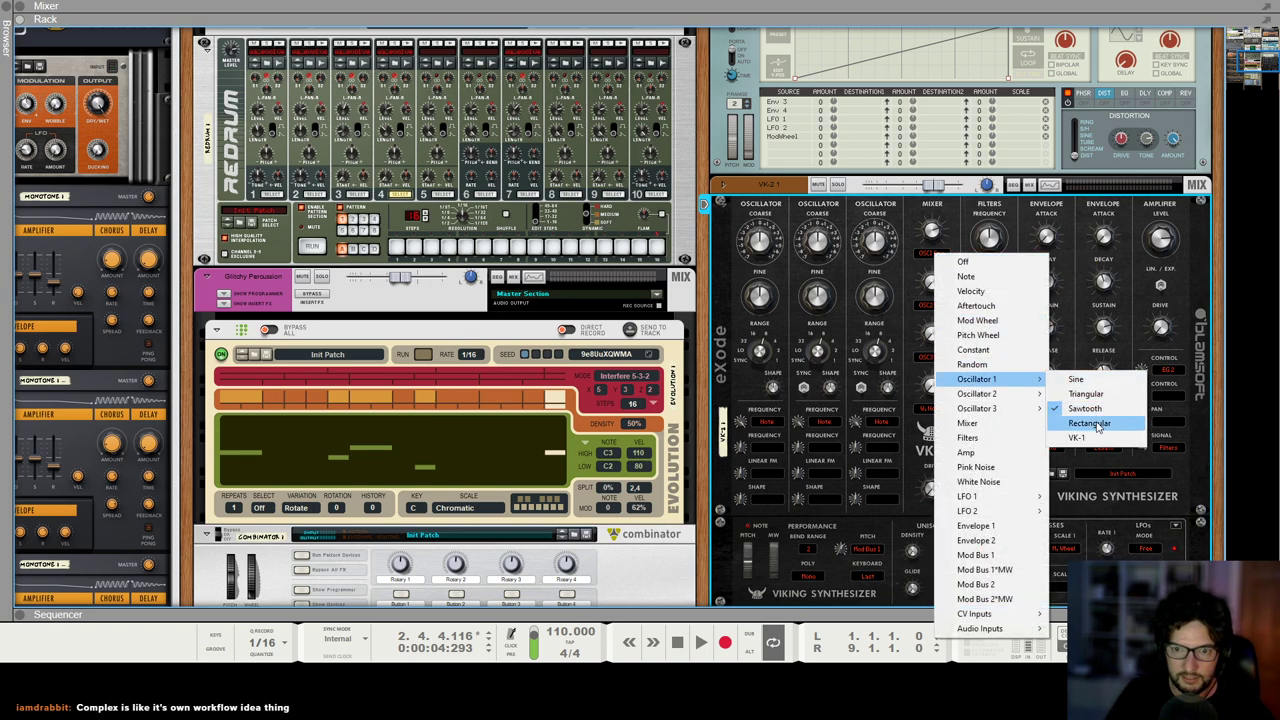
left_click(1095, 423)
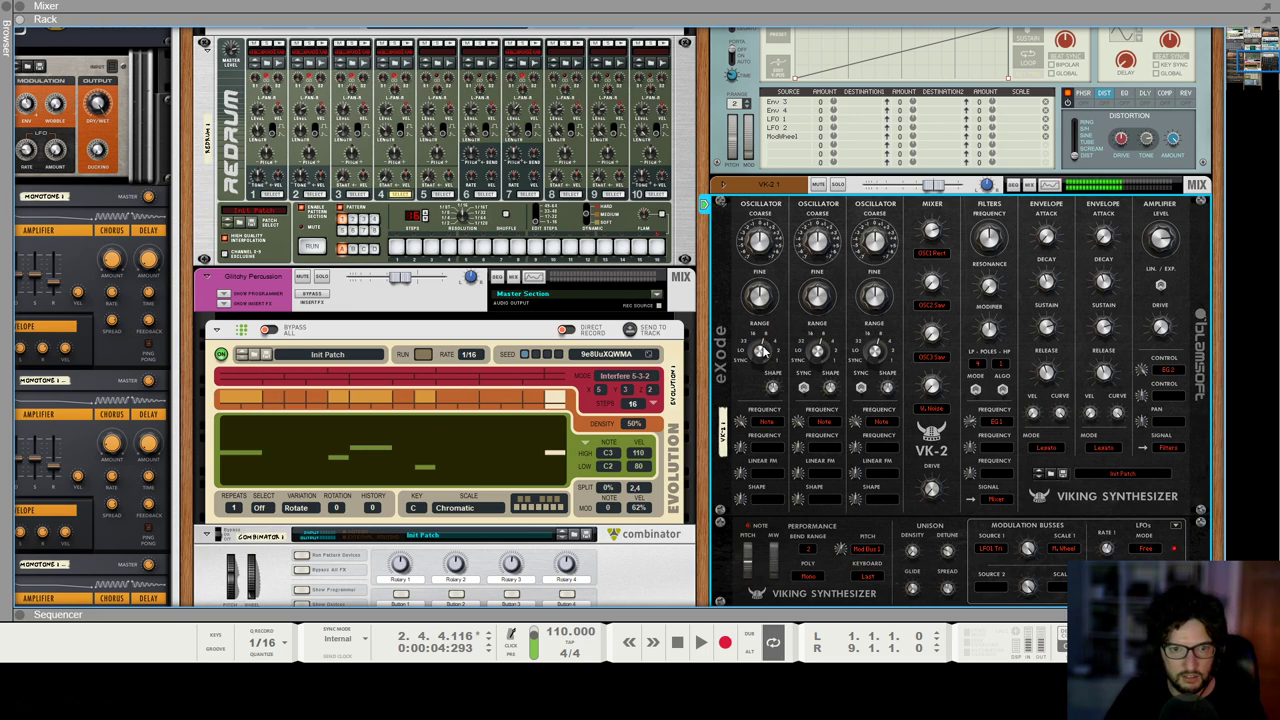
left_click(762, 505)
mouse_move(825, 356)
left_click(903, 355)
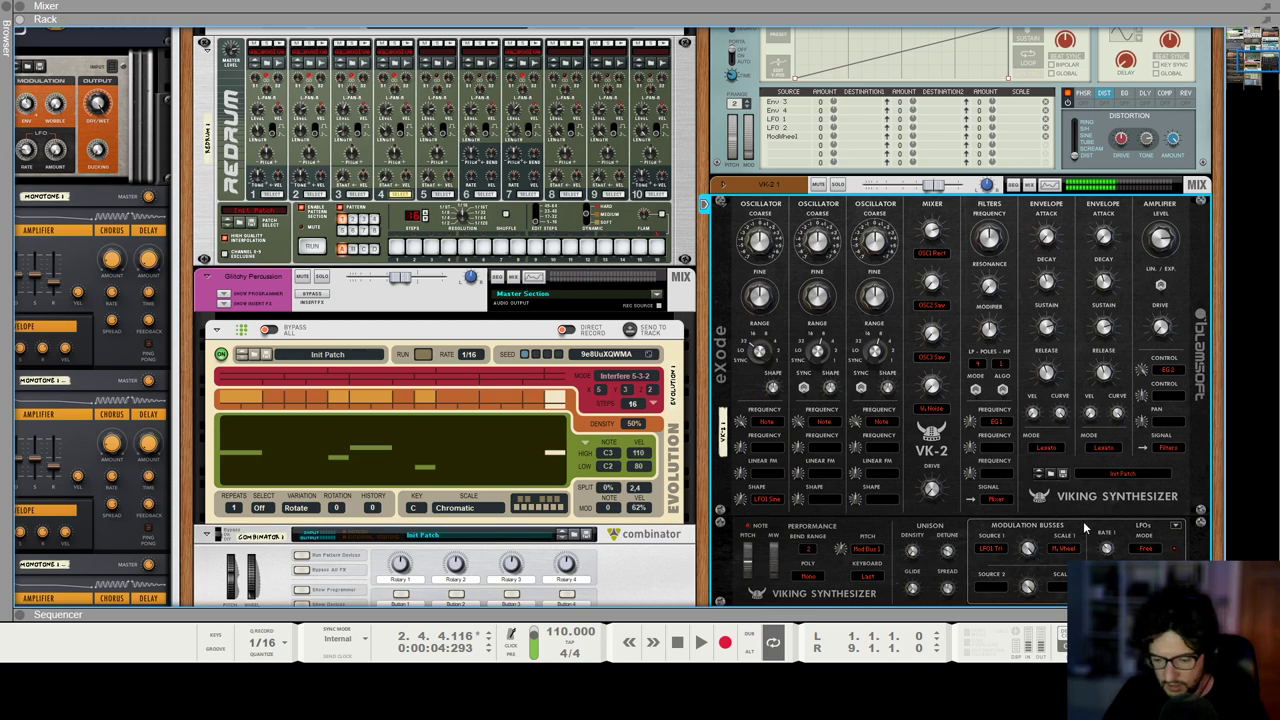
Step: Copy the Grain note clips onto the VK-2 track in the sequencer and play the song from the start
key("F7")
left_click(260, 354)
left_click_drag(260, 354, 240, 400)
key("KP_0")
key("space")
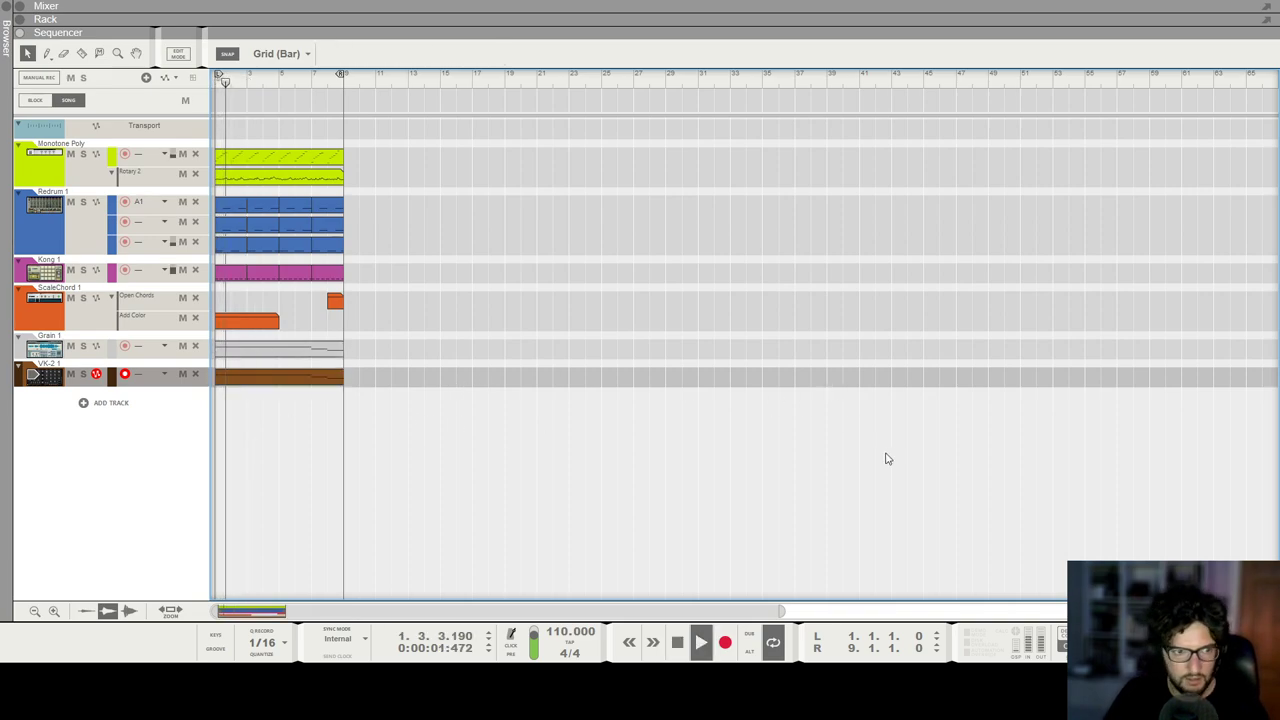
Step: During playback, lower the VK-2 channel to about -5.08 dB and set the synth's amp drive to 43.8%
key("F5")
mouse_move(1110, 485)
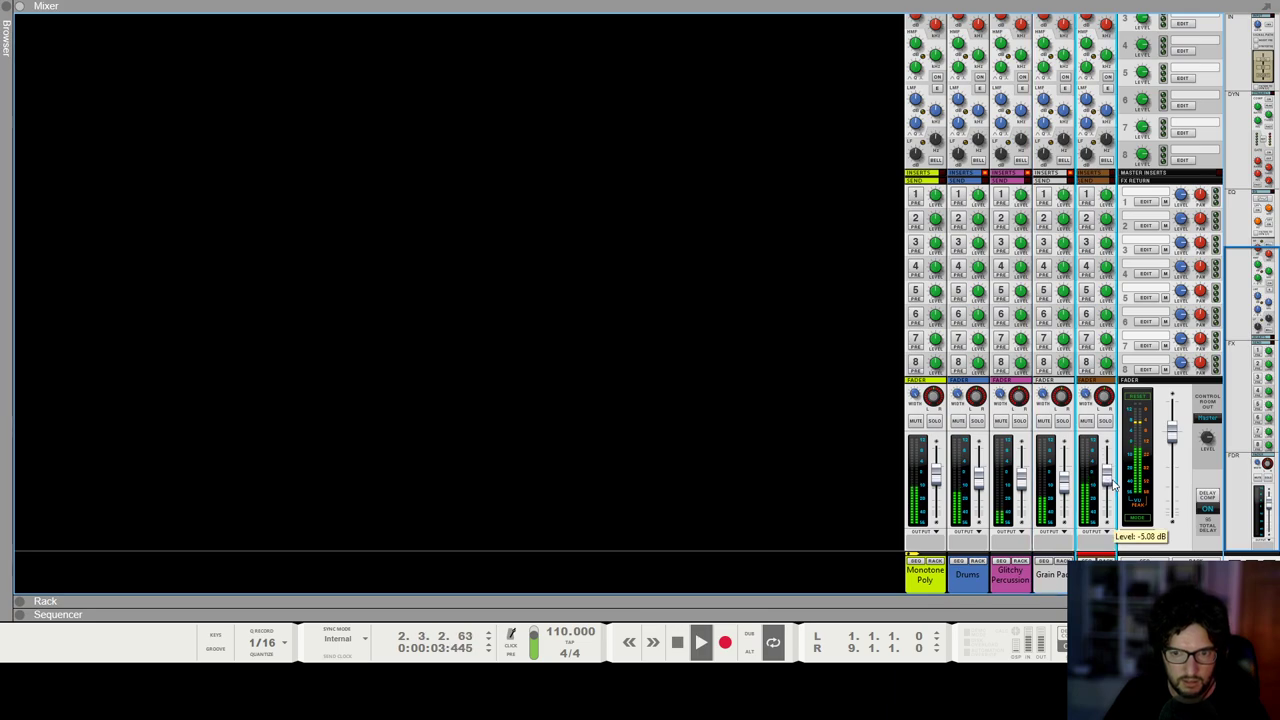
key("F6")
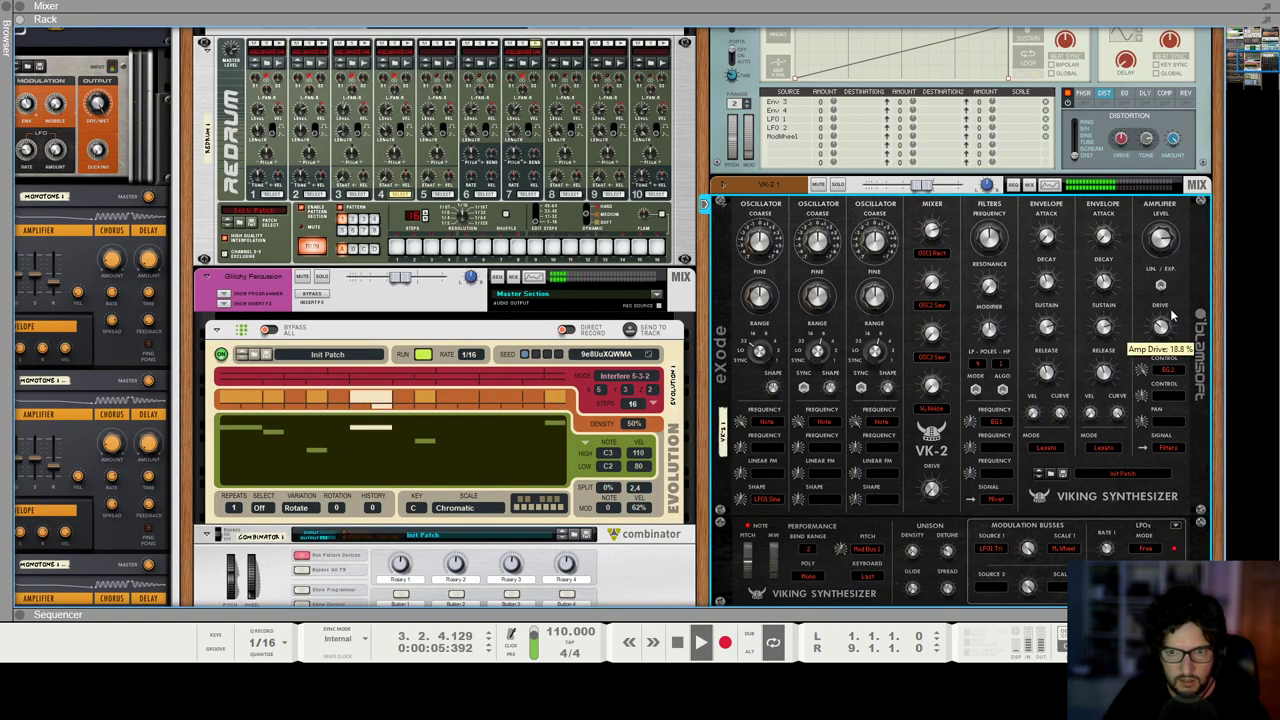
scroll(1165, 324, "up", 4)
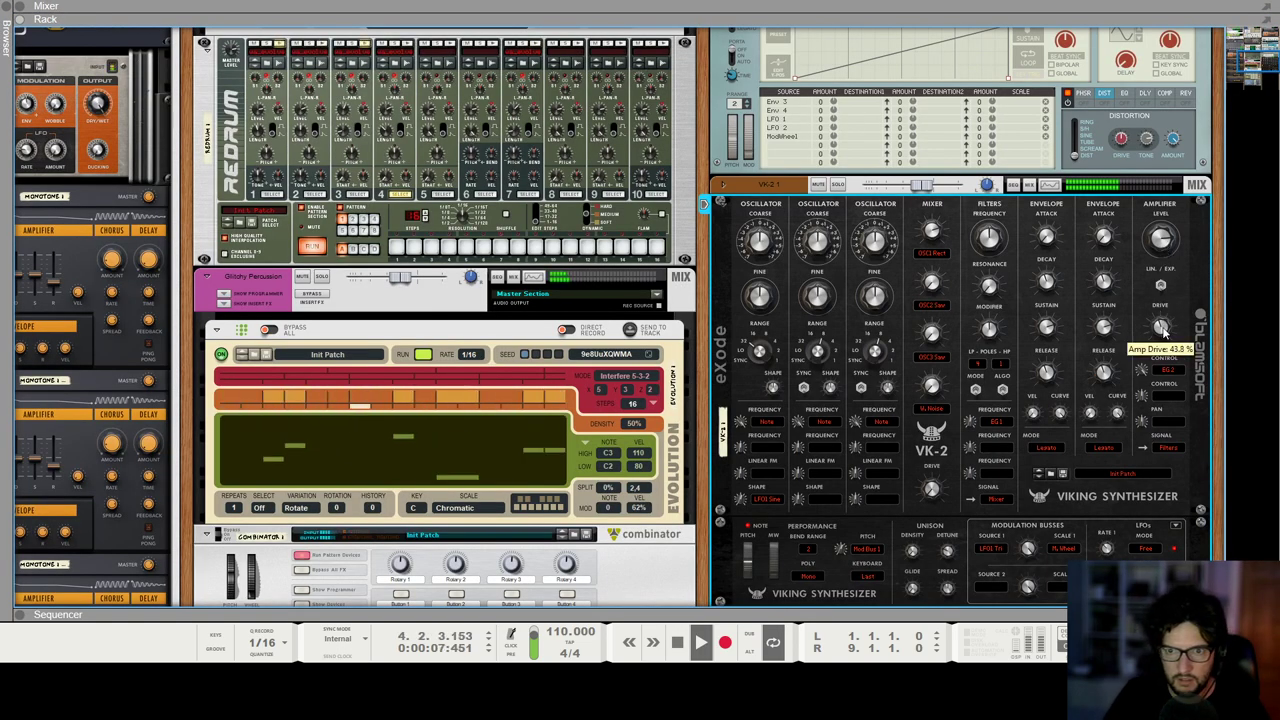
Step: Solo the VK-2 channel, play from the song start, and set the synth's filter frequency to 327 Hz
key("F5")
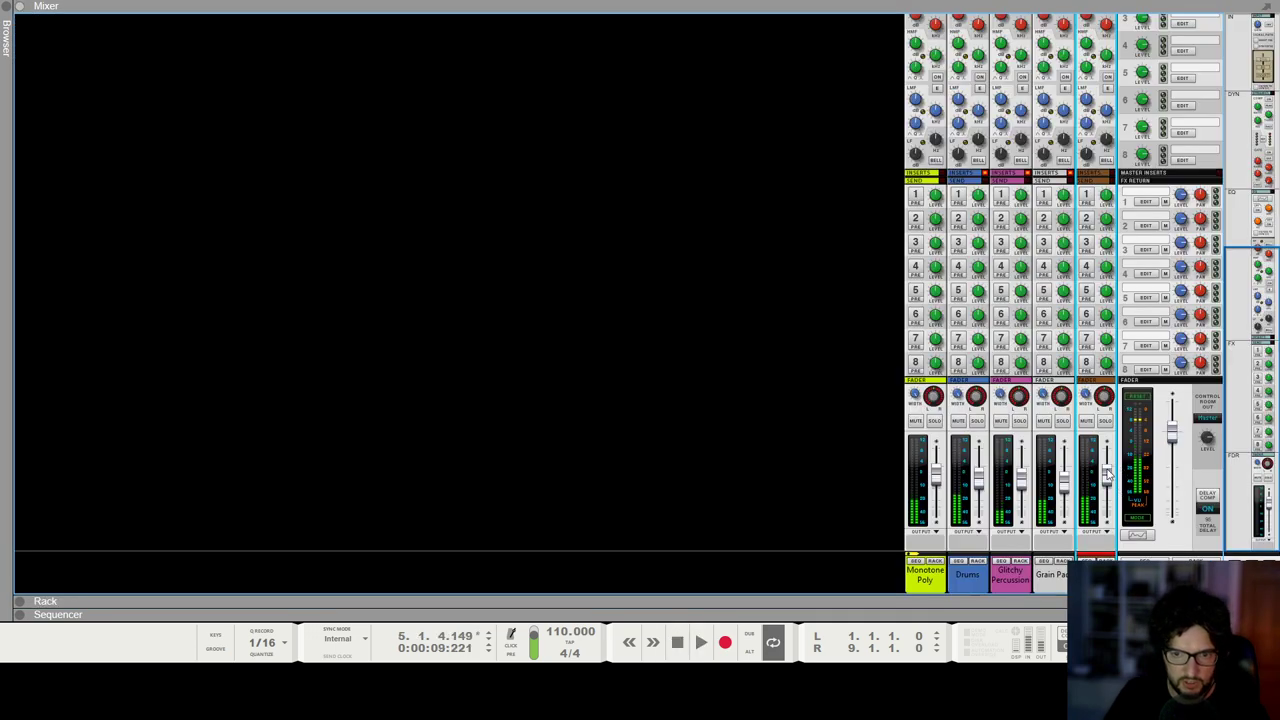
left_click(1105, 423)
key("KP_0")
key("space")
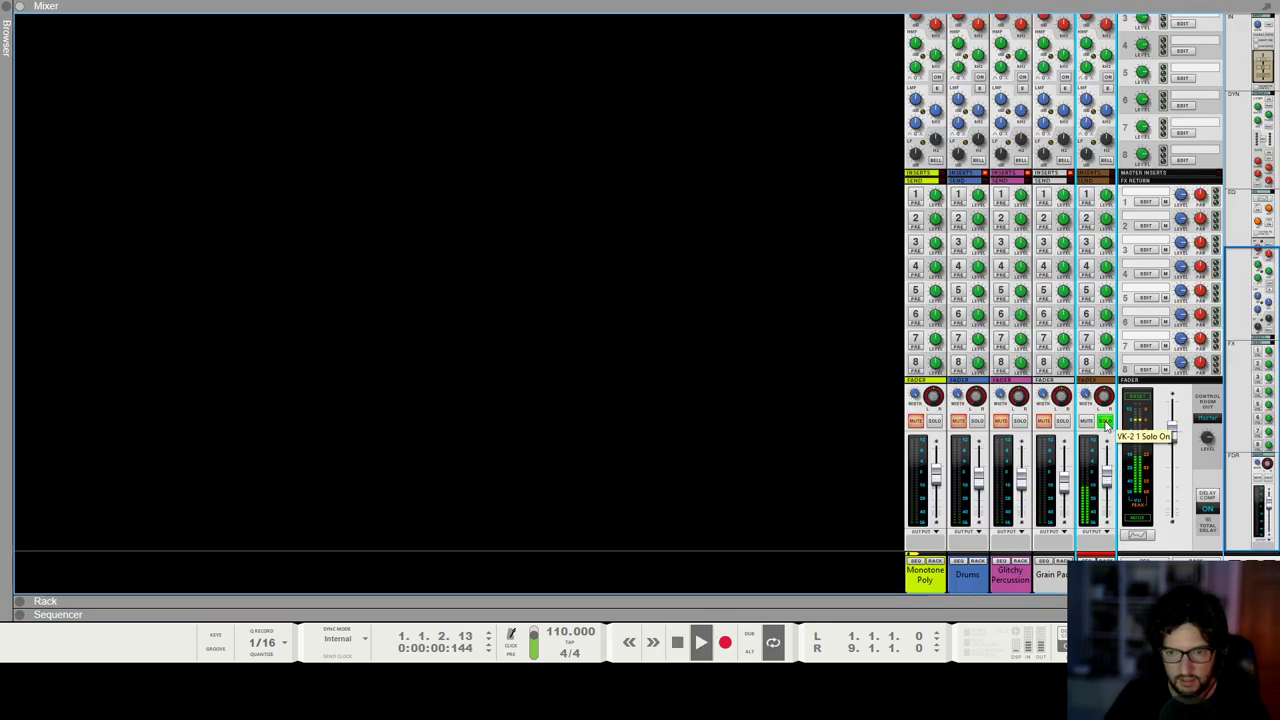
key("F6")
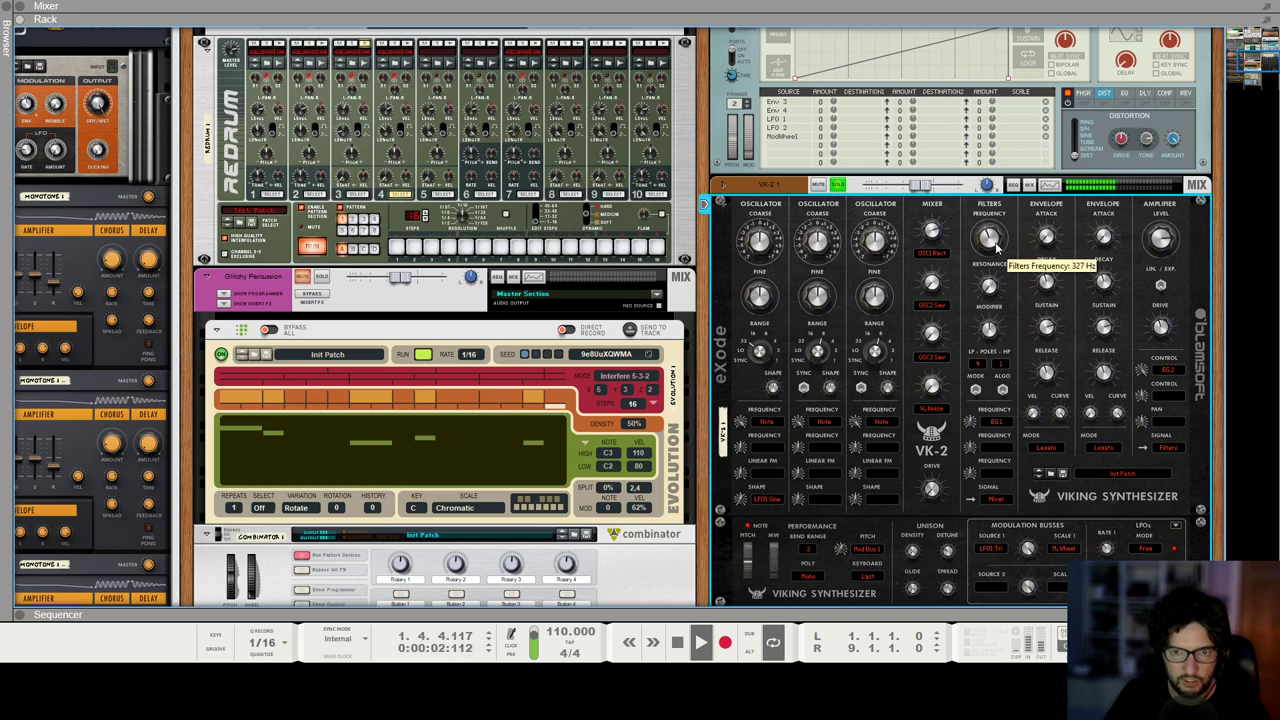
Step: Unsolo the VK-2 channel, set its mixer level to about -5.96 dB, and deselect it
key("F5")
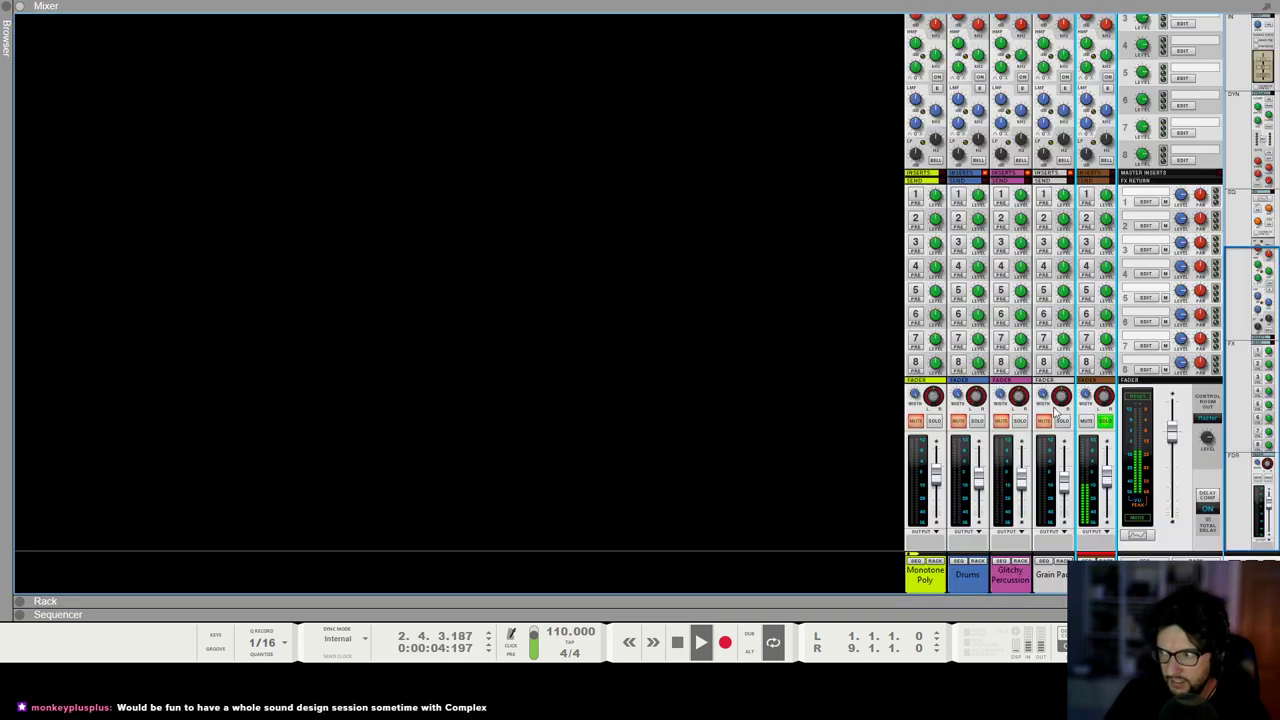
left_click(1105, 421)
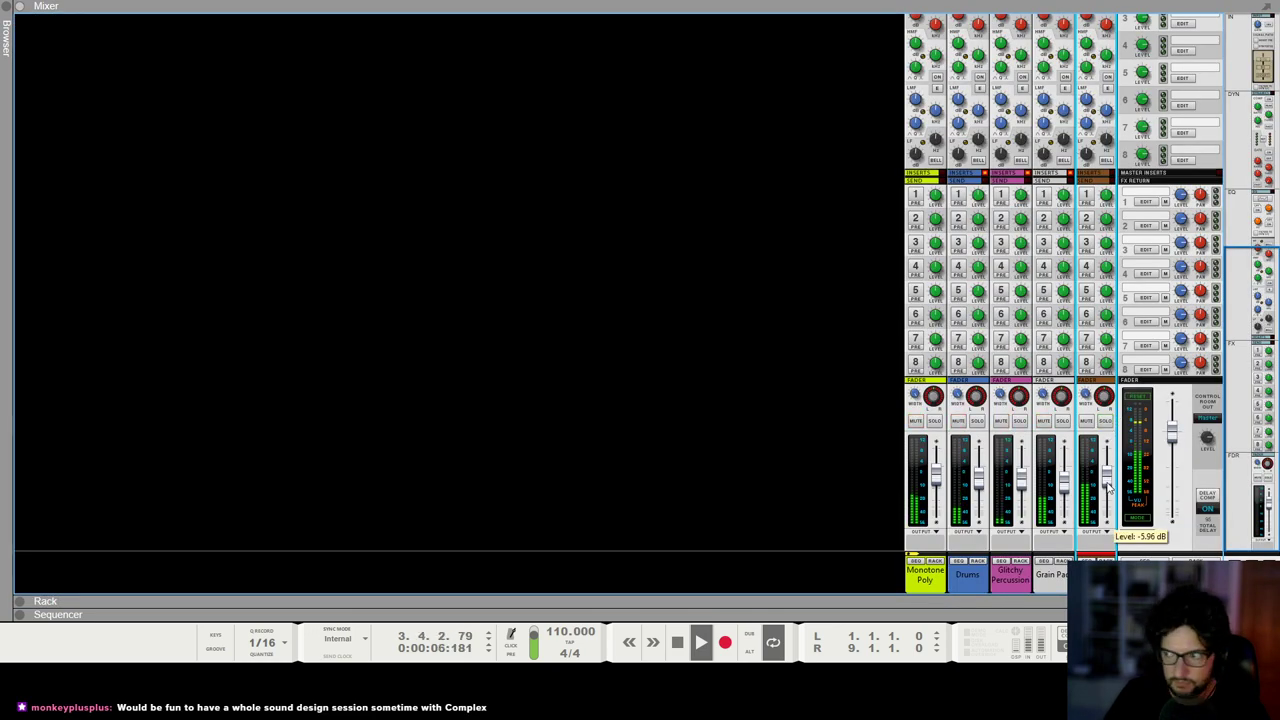
left_click(620, 337)
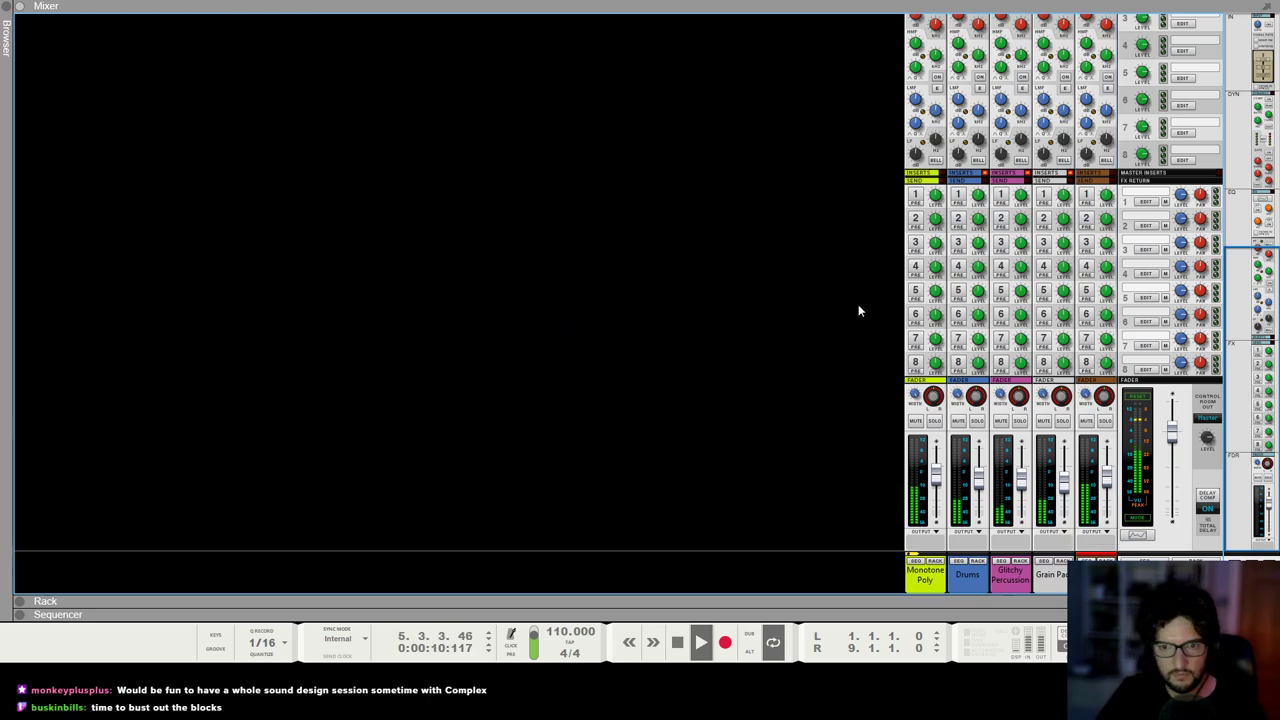
Step: Set the VK-2's unison spread to 48.4%, stop playback, and return to the song start
key("F6")
scroll(900, 430, "down", 2)
key("space")
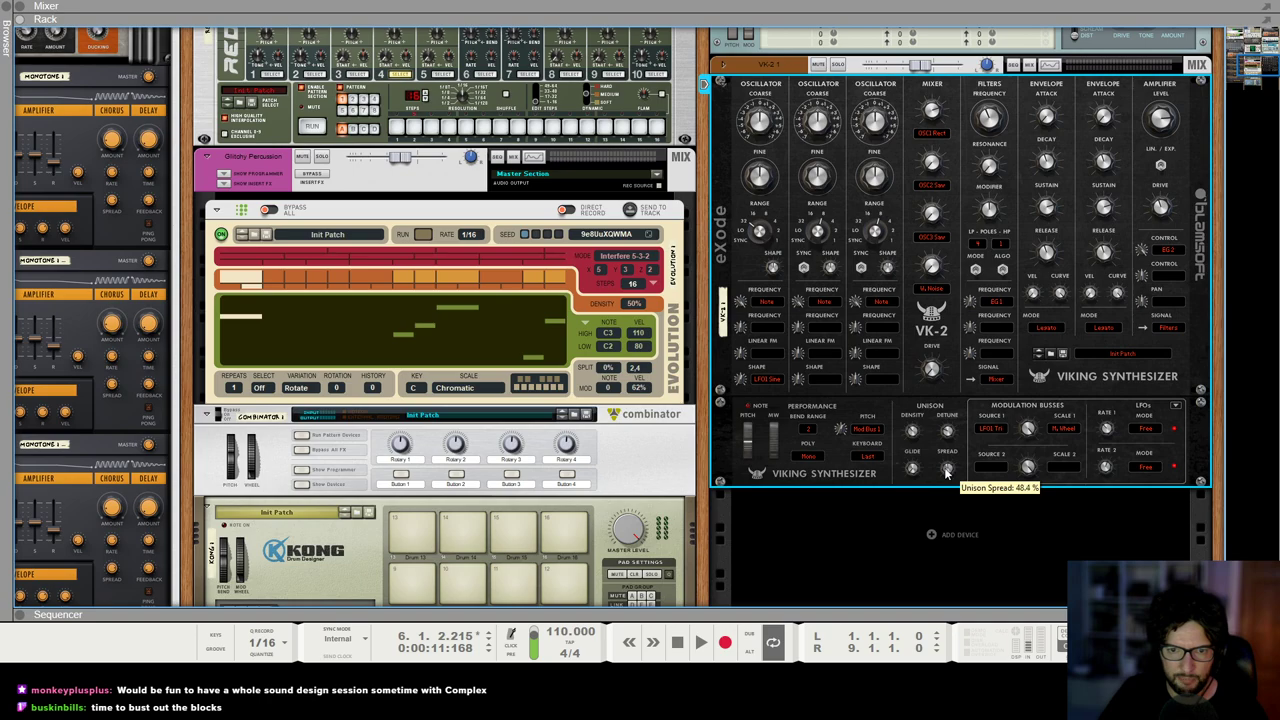
key("shift+Return")
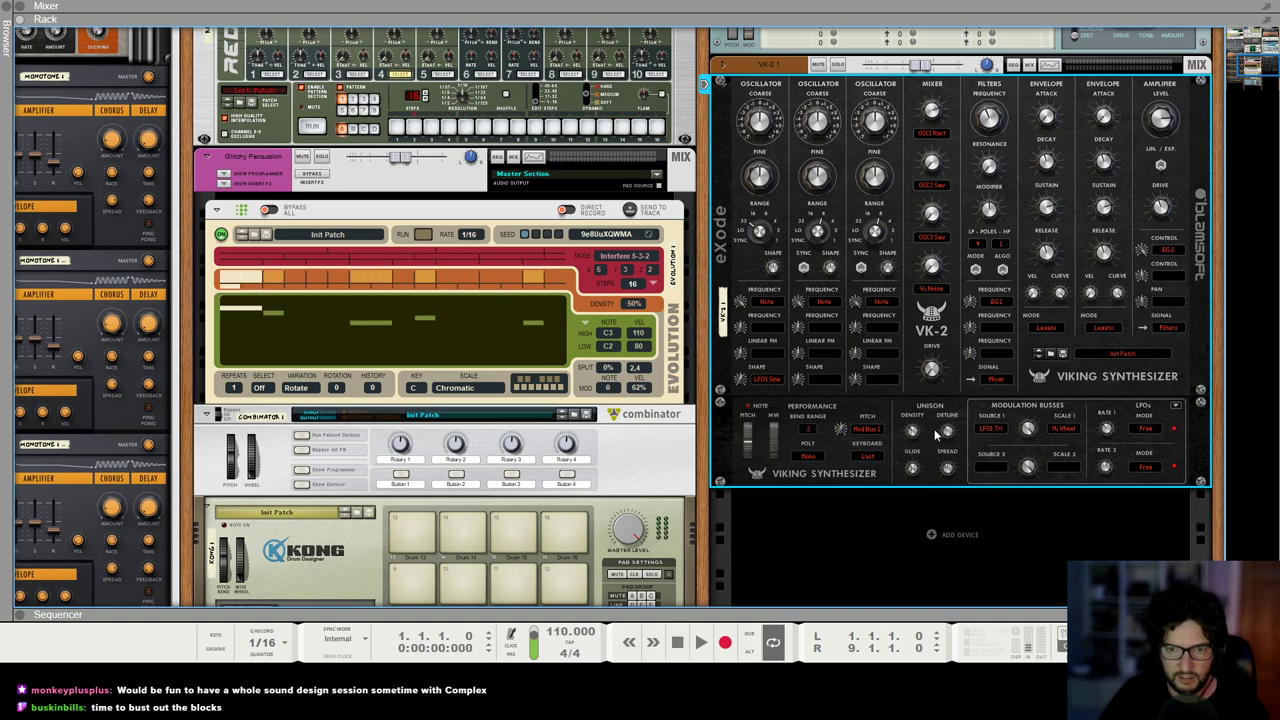
Step: Play the song from the start and solo the VK-2 channel, with its synth controls in view
key("space")
scroll(898, 200, "up", 2)
key("F5")
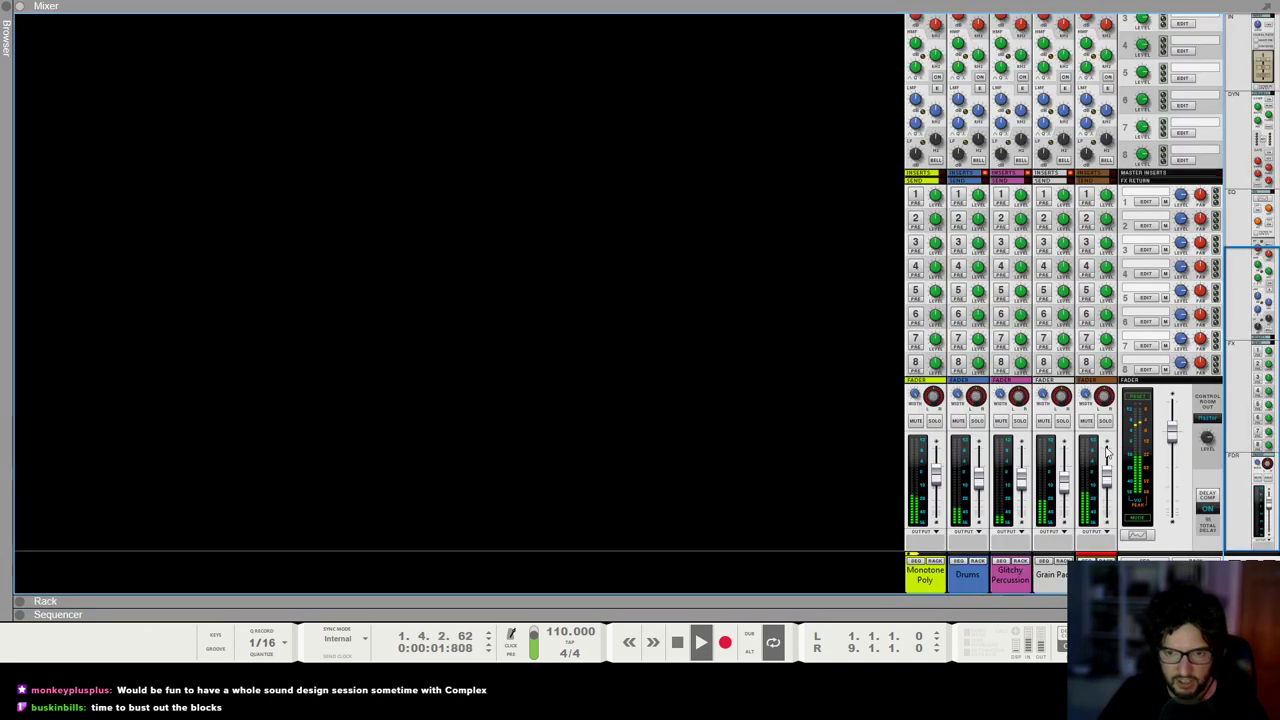
key("F6")
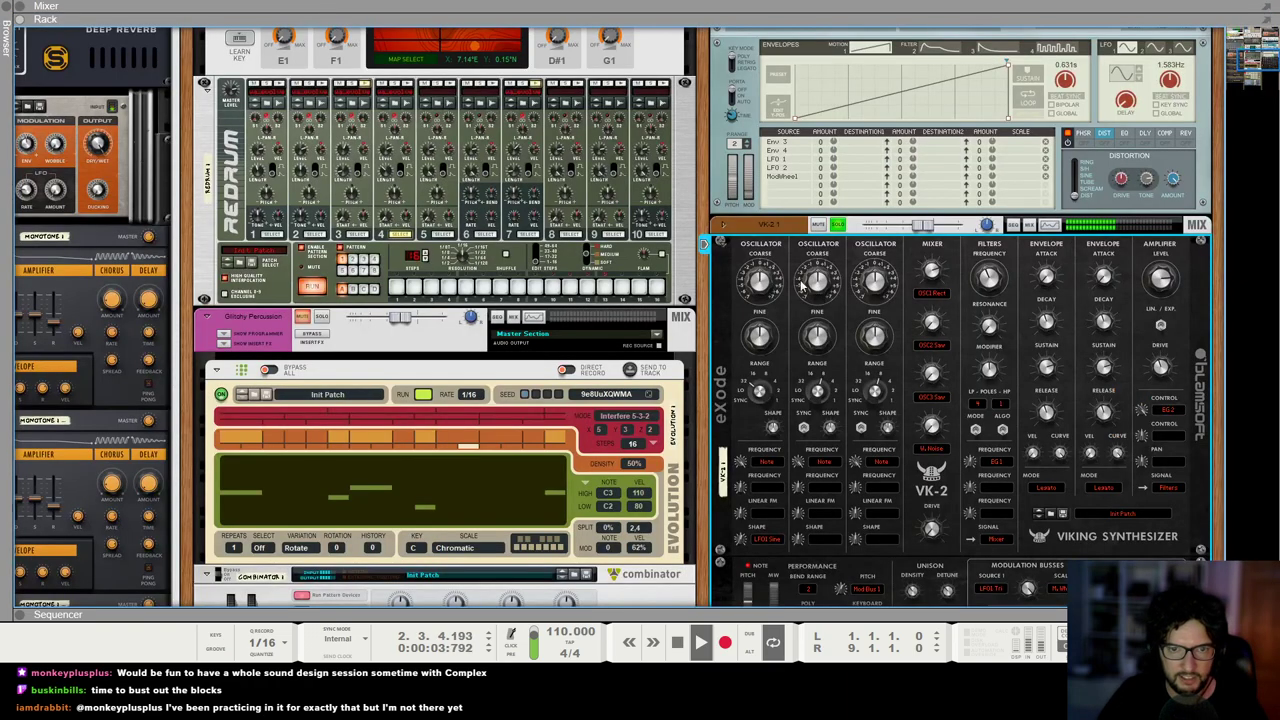
Step: Add an MClass Stereo Imager to the VK-2 channel, narrow its low band, and set the crossover frequency to 143 Hz
left_click(723, 224)
right_click(772, 250)
mouse_move(872, 367)
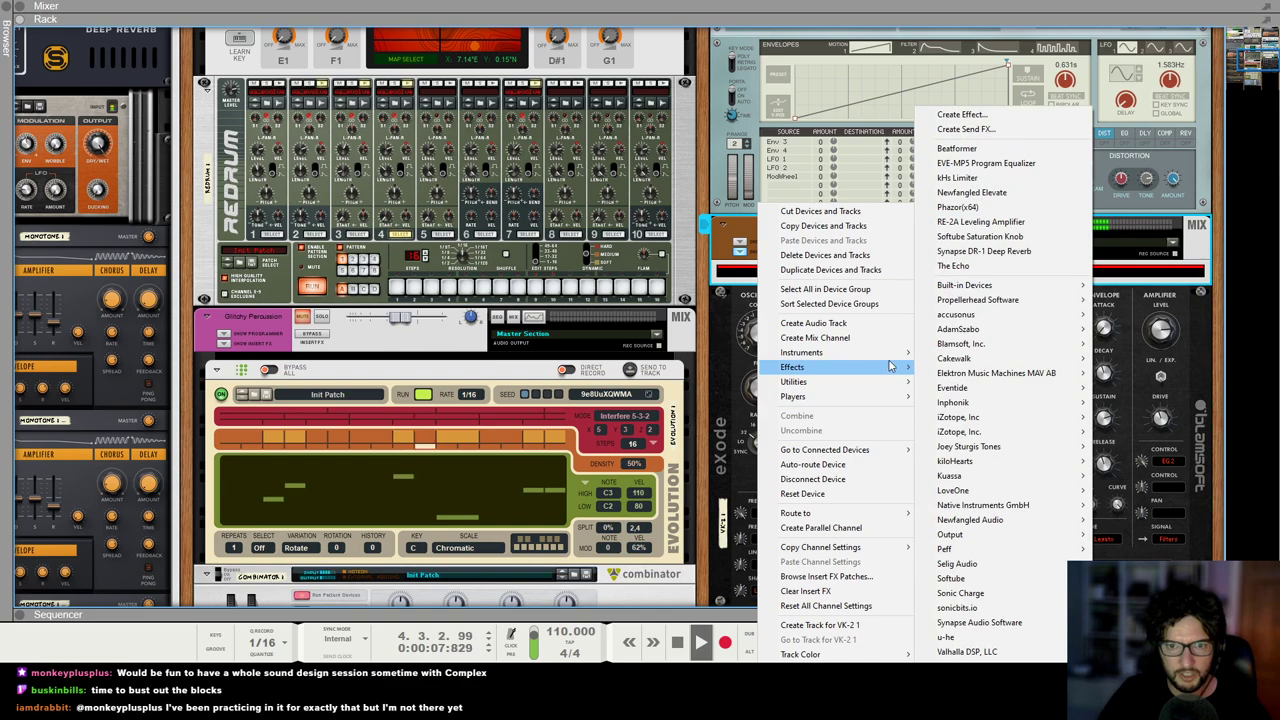
mouse_move(1049, 286)
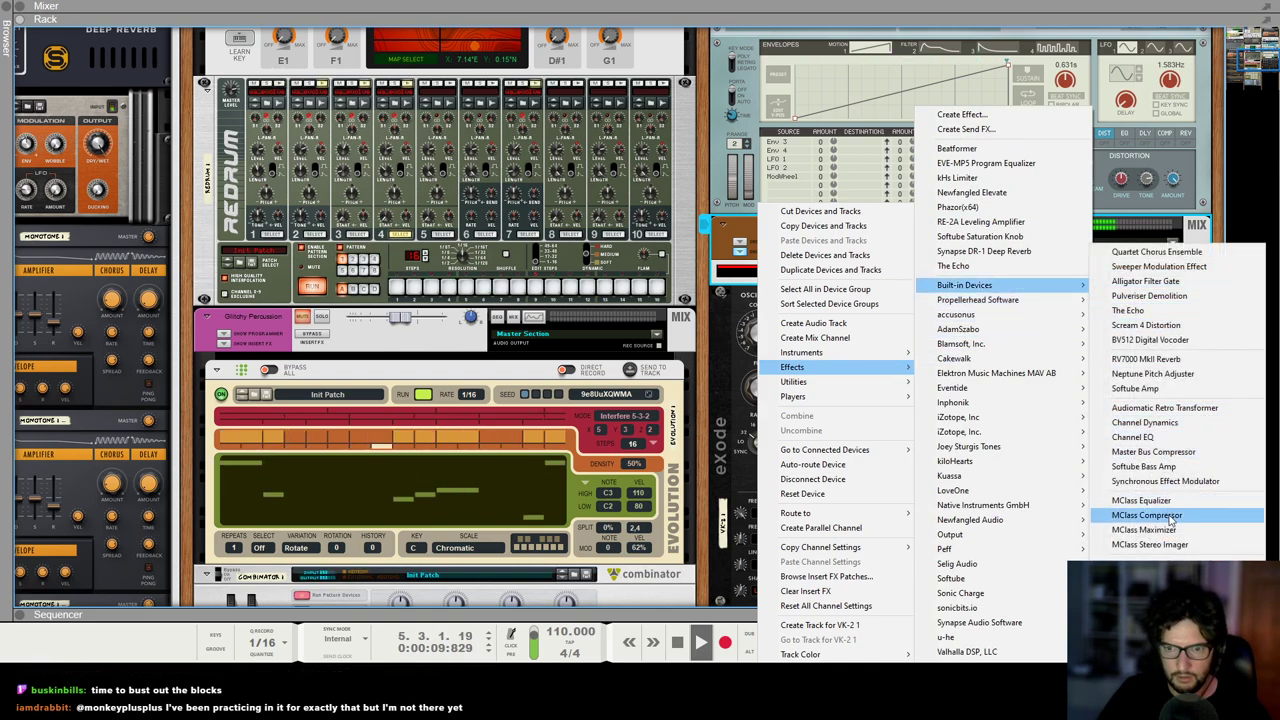
left_click(1150, 544)
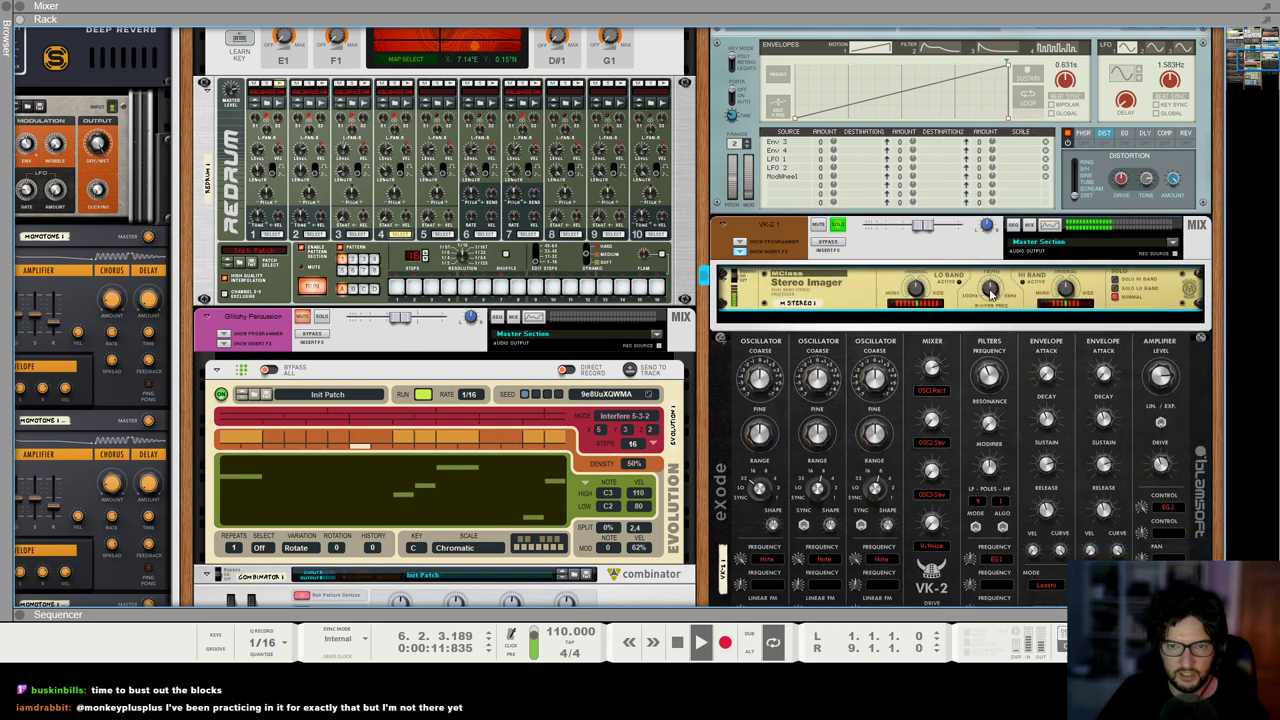
left_click_drag(978, 320, 986, 369)
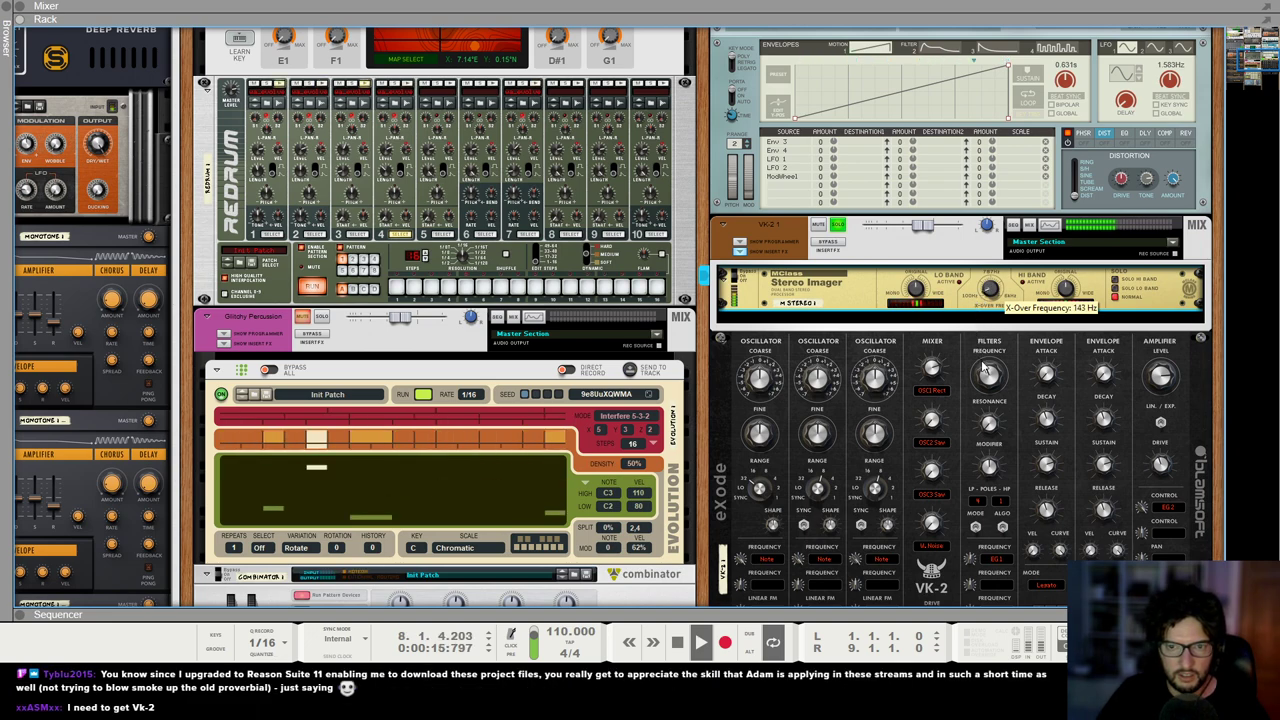
Step: Narrow the Stereo Imager's low band and set its crossover to 147 Hz, unsoloing the VK-2 channel and stopping playback
left_click_drag(915, 290, 910, 422)
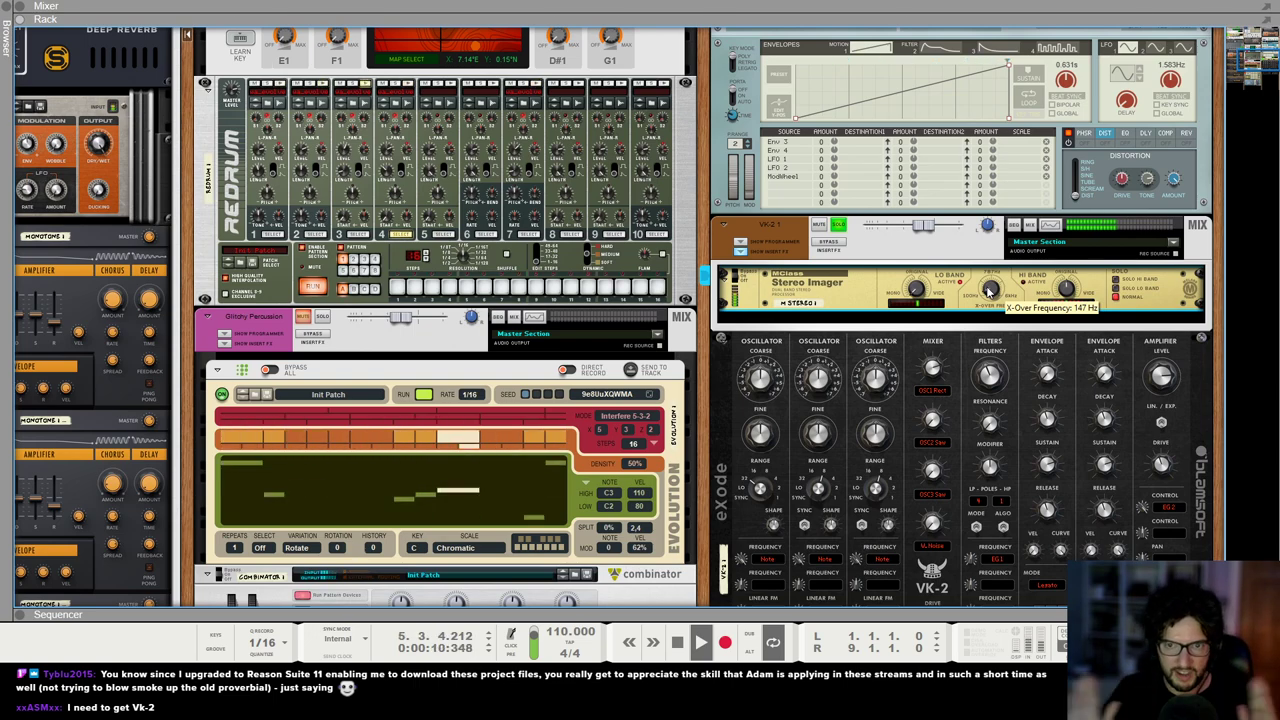
left_click(880, 248)
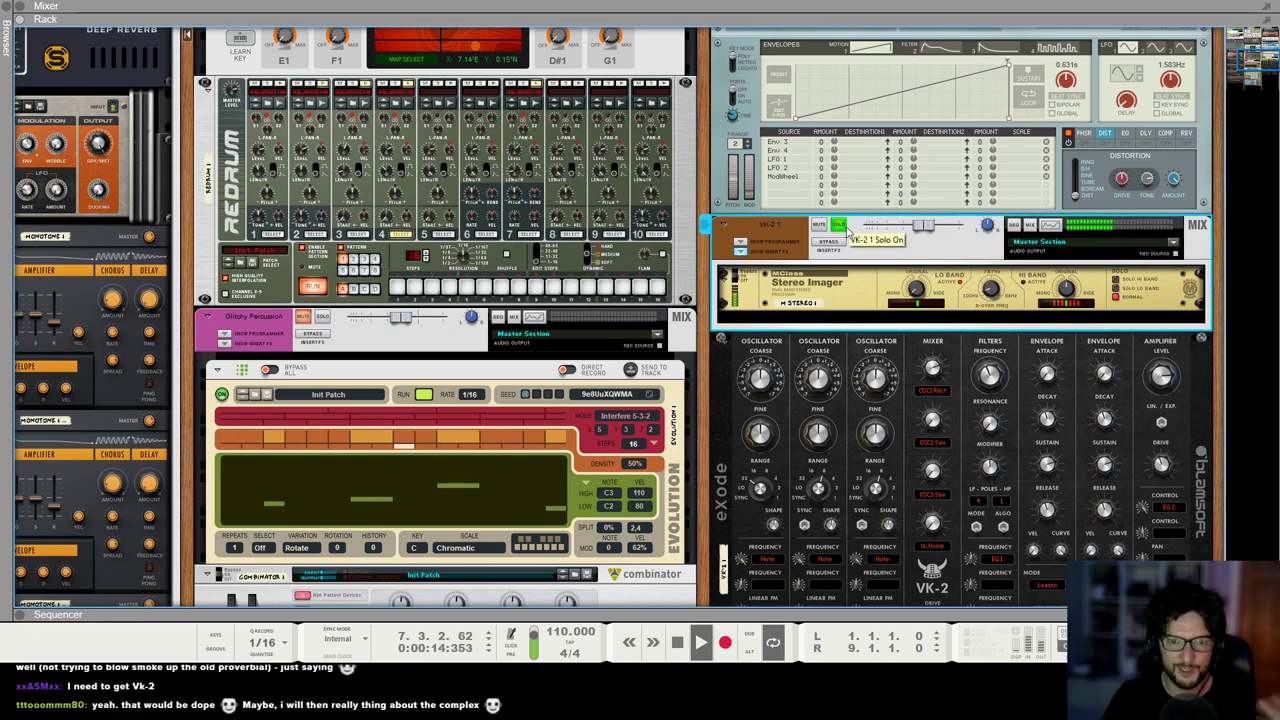
left_click(841, 226)
key("space")
Step: Open the VK-2 clip's notes in the sequencer and play the loop from the song start
key("F7")
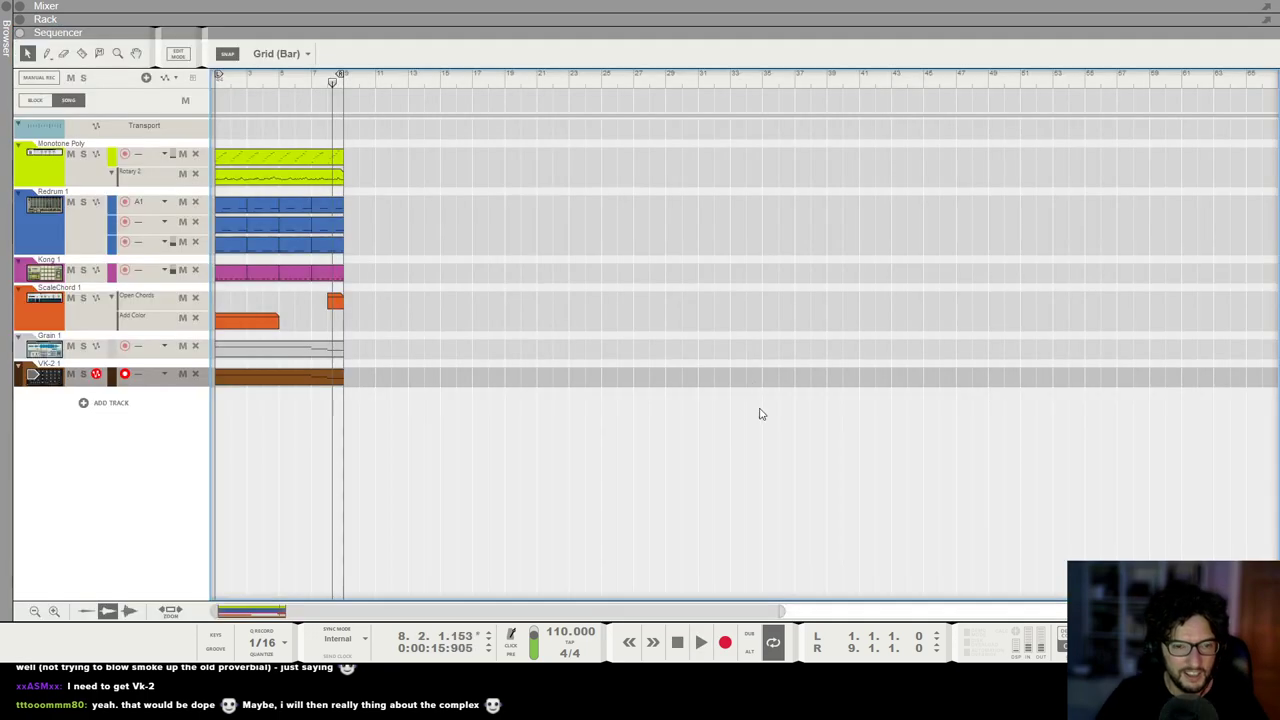
double_click(317, 377)
left_click_drag(805, 358, 801, 523)
key("shift+Up")
left_click(727, 84)
key("space")
key("g")
key("g")
key("g")
key("g")
key("g")
key("g")
key("g")
key("g")
key("g")
key("g")
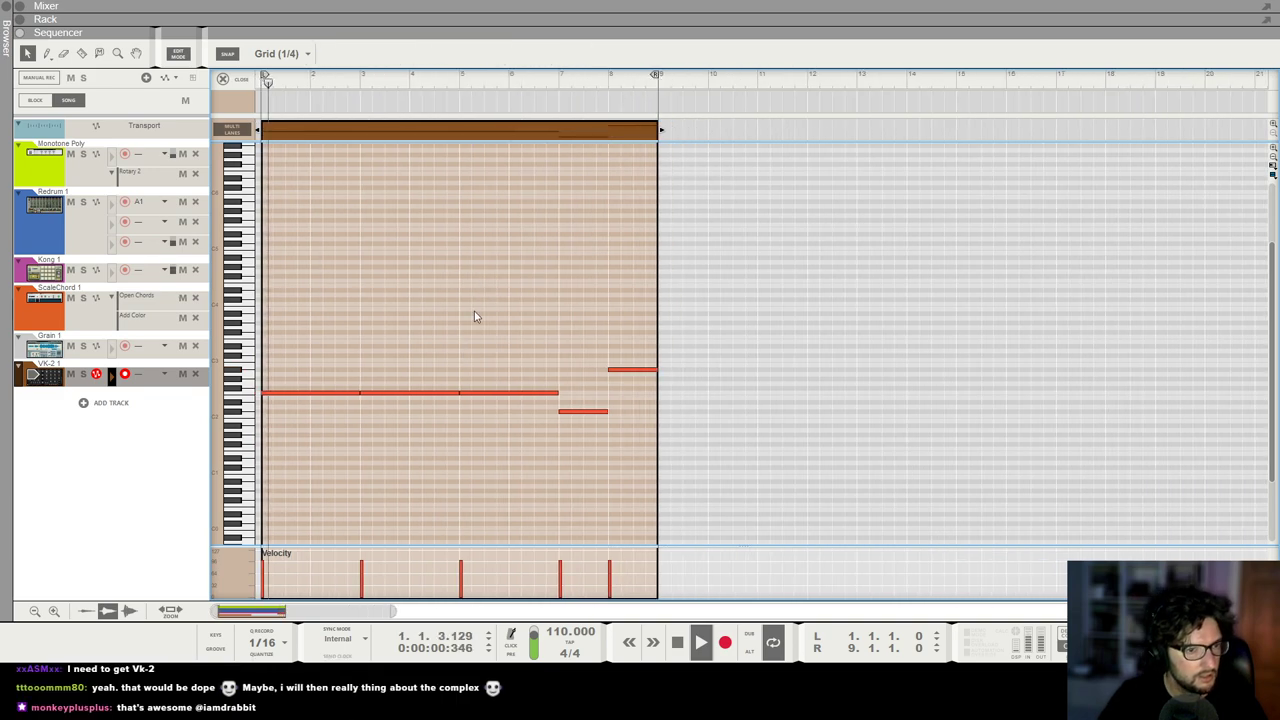
Step: Hide the VK-2 mix channel's insert effects in the rack and rename the channel Bass
key("F5")
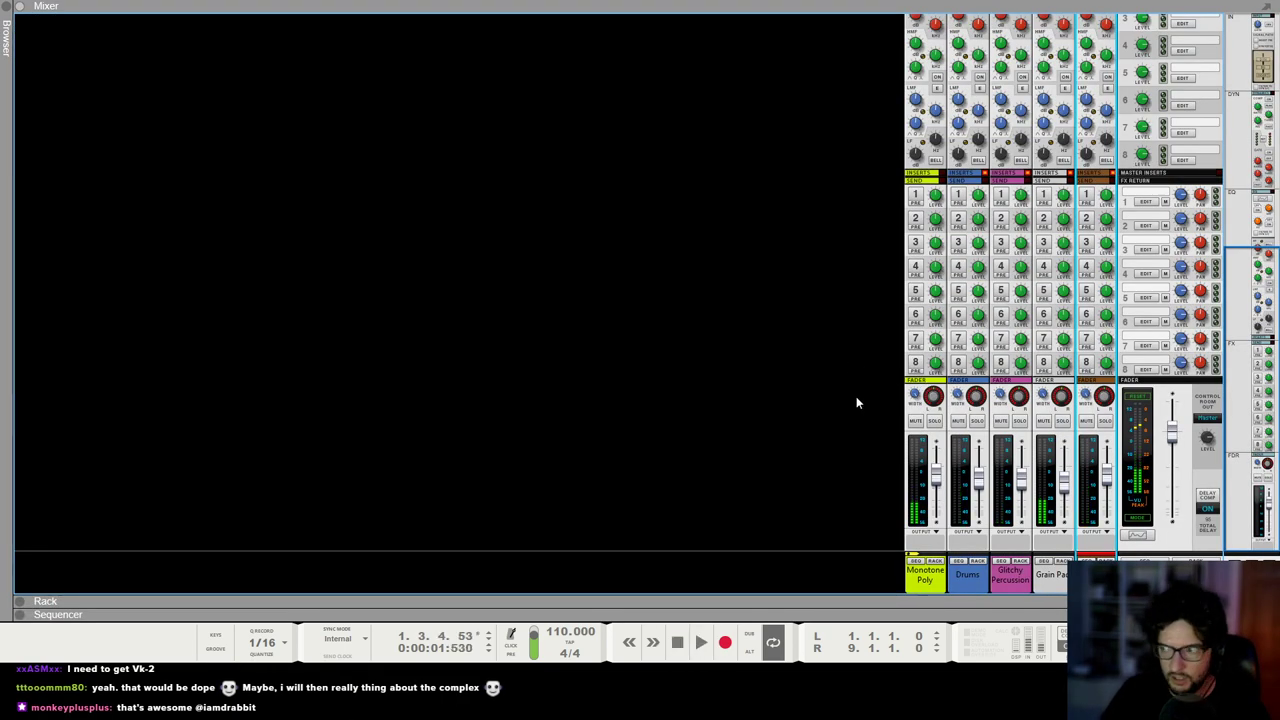
key("F6")
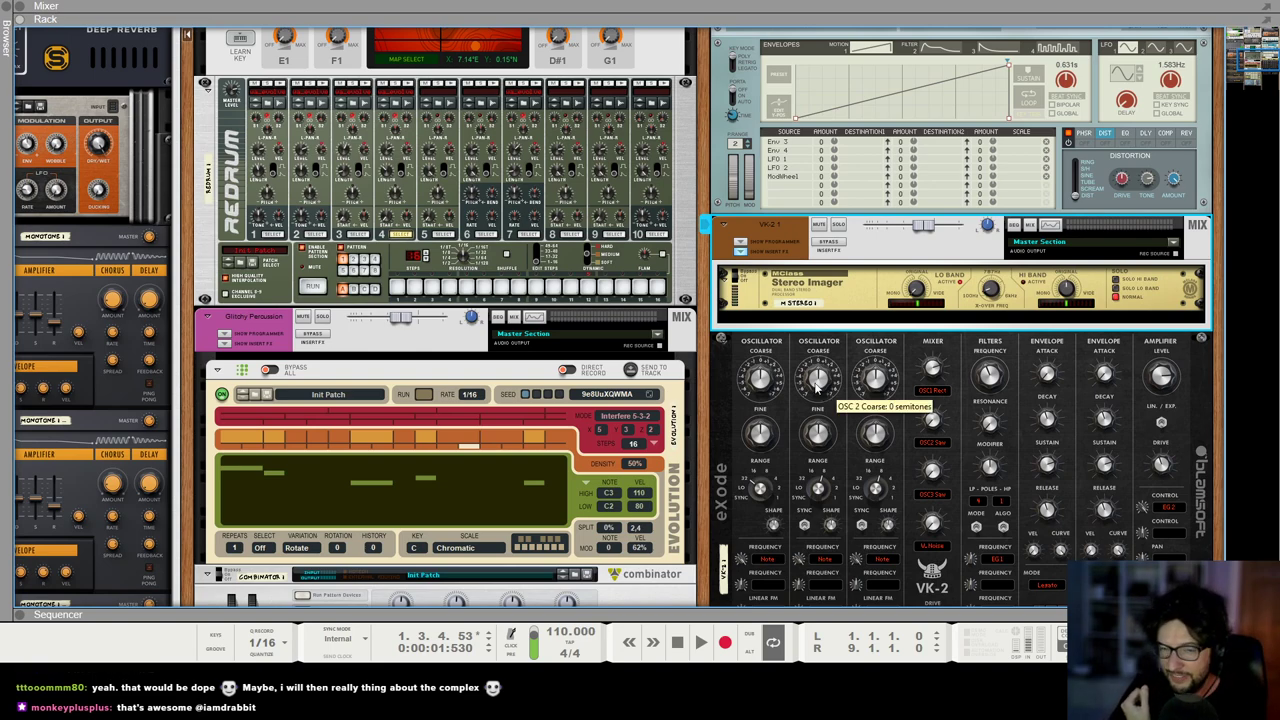
left_click(809, 350)
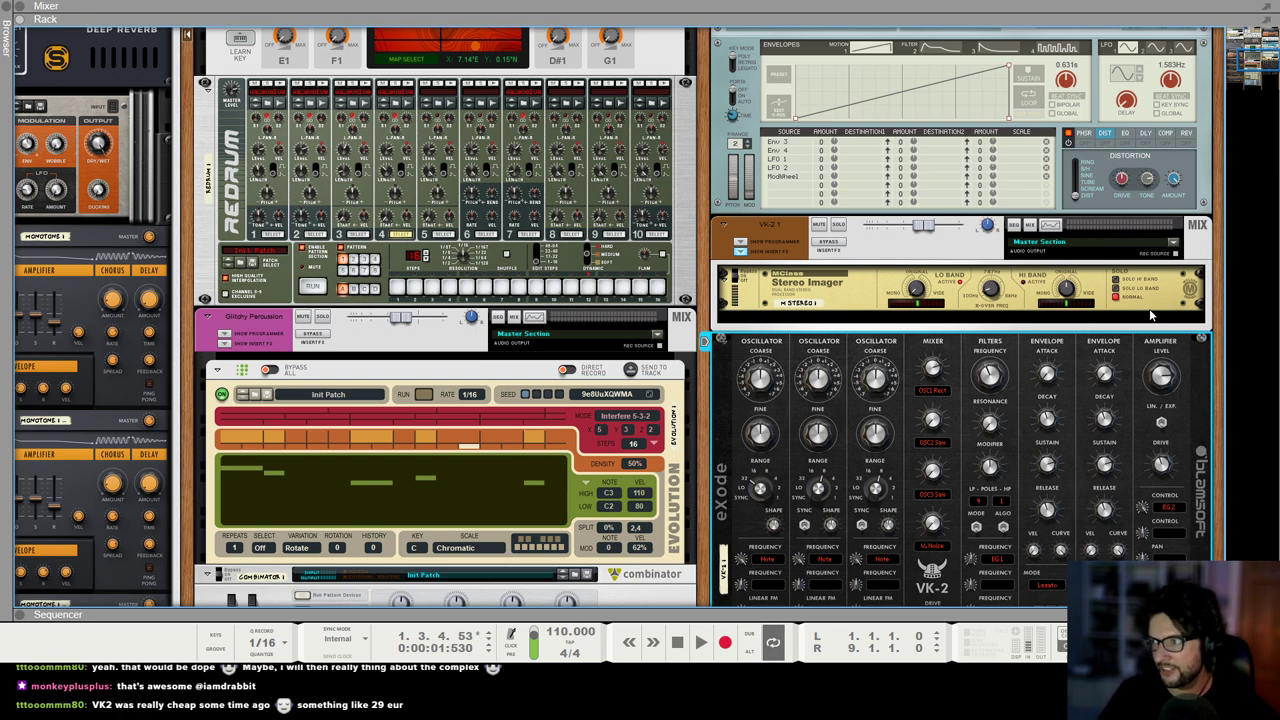
scroll(1083, 324, "down", 2)
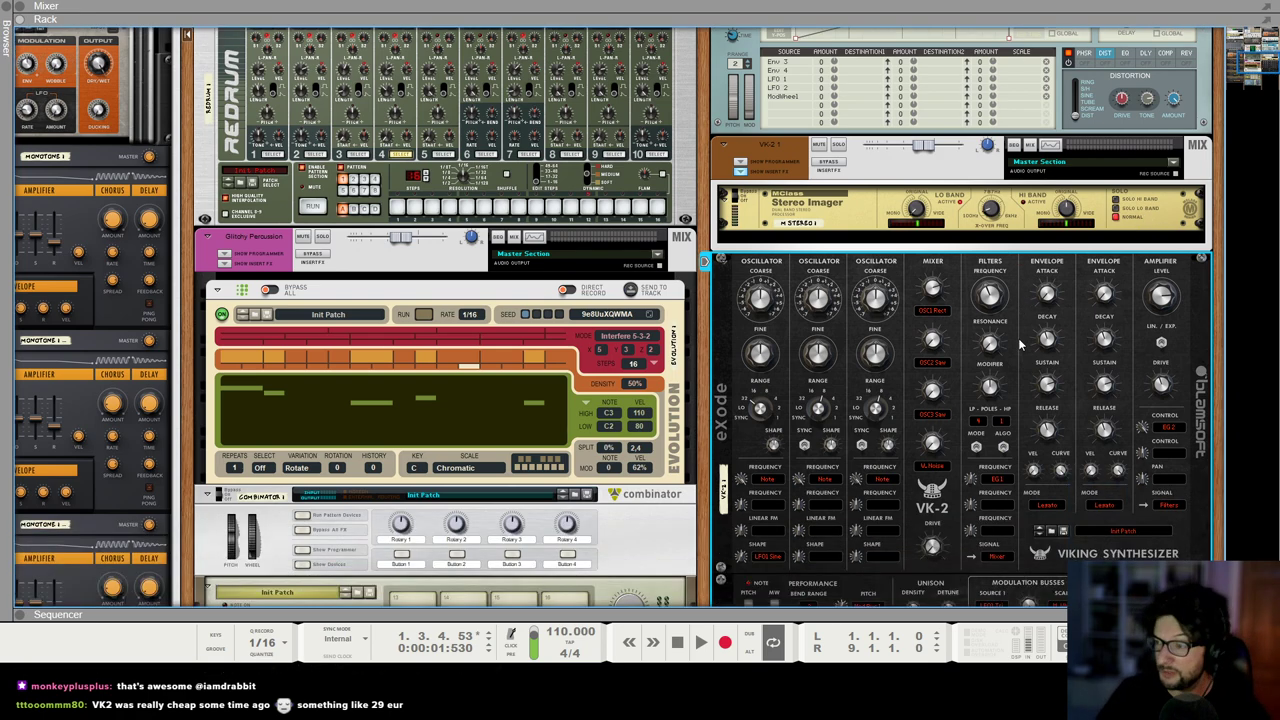
left_click(737, 172)
double_click(772, 145)
type("N")
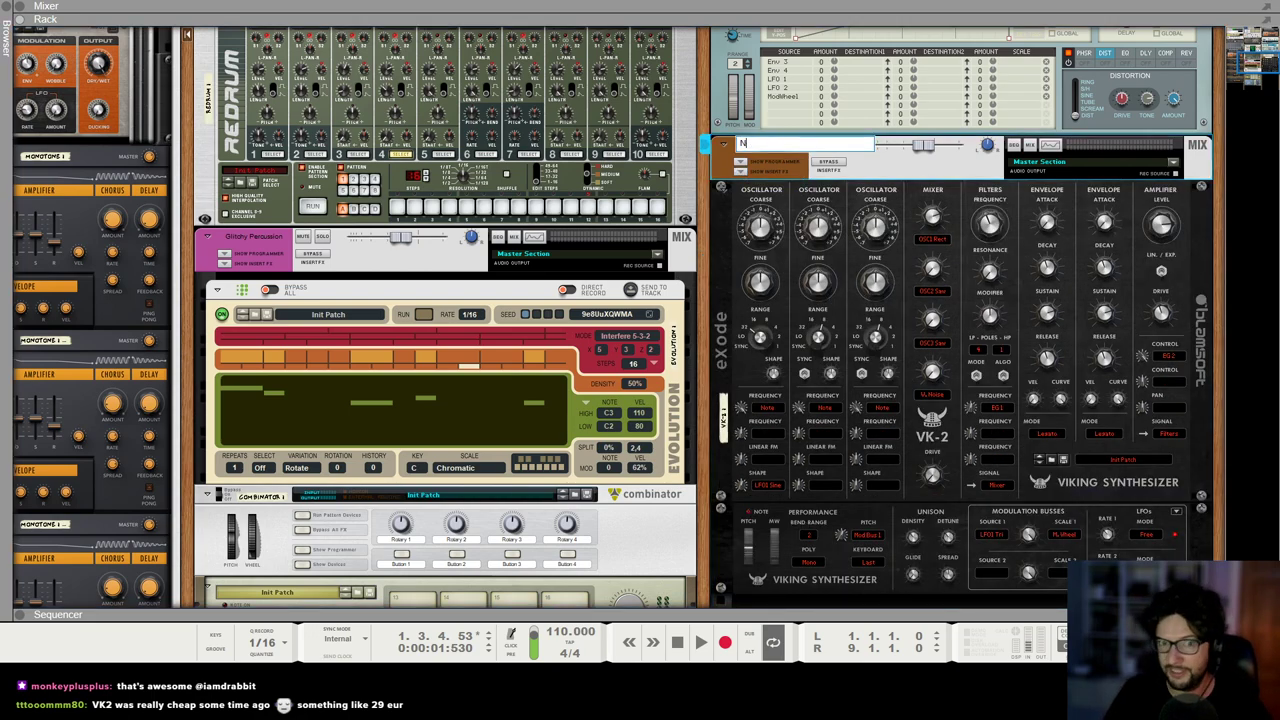
type("ass")
key("Return")
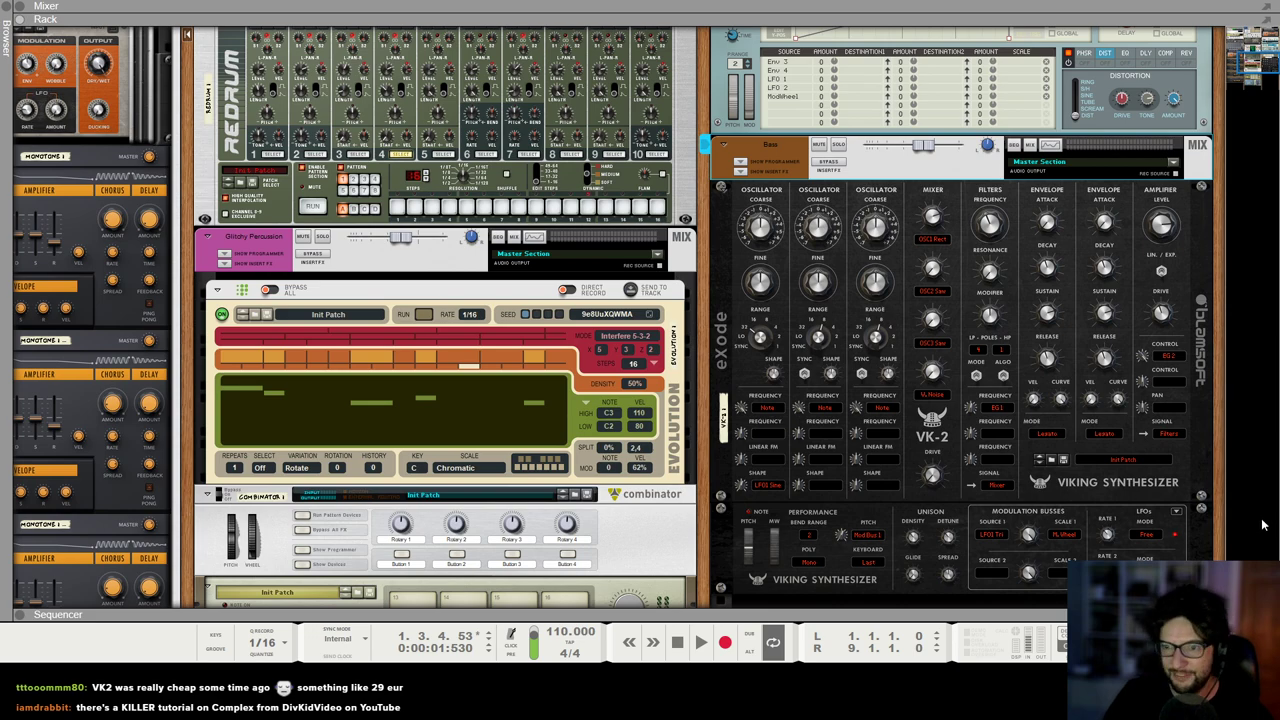
Step: Play the loop and set the VK-2's pitch bend range to 12
left_click(943, 413)
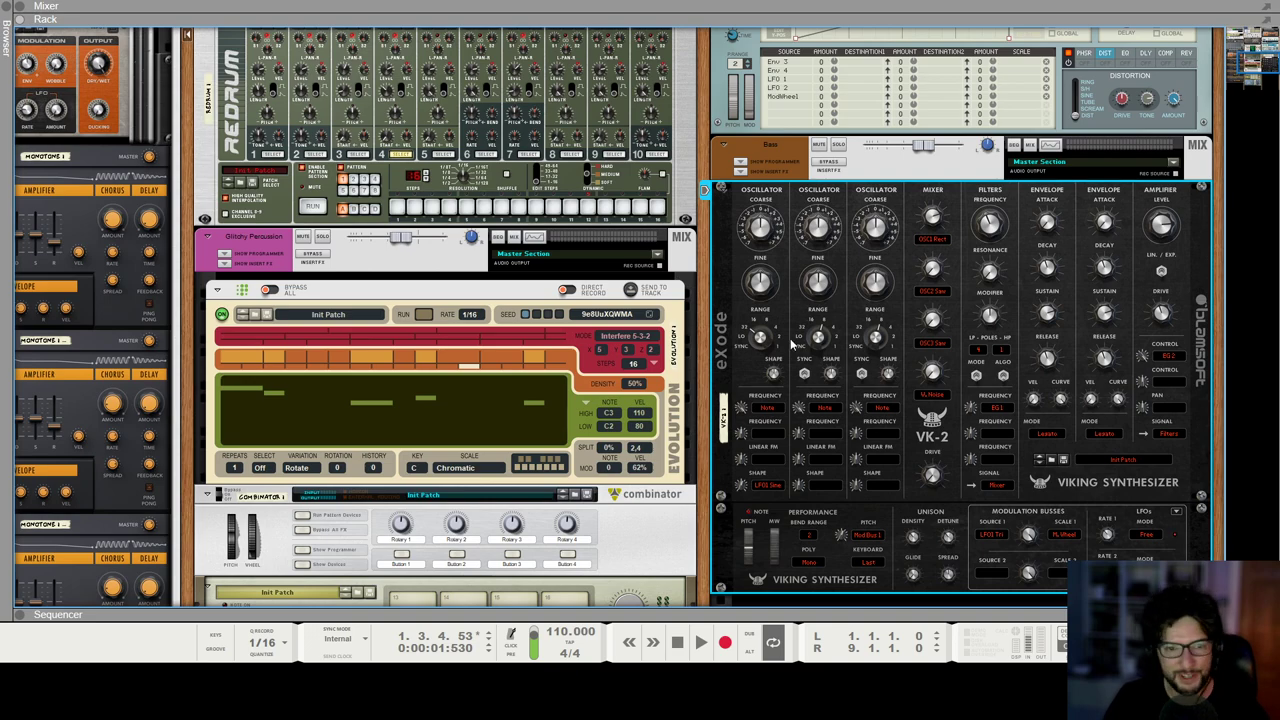
mouse_move(752, 338)
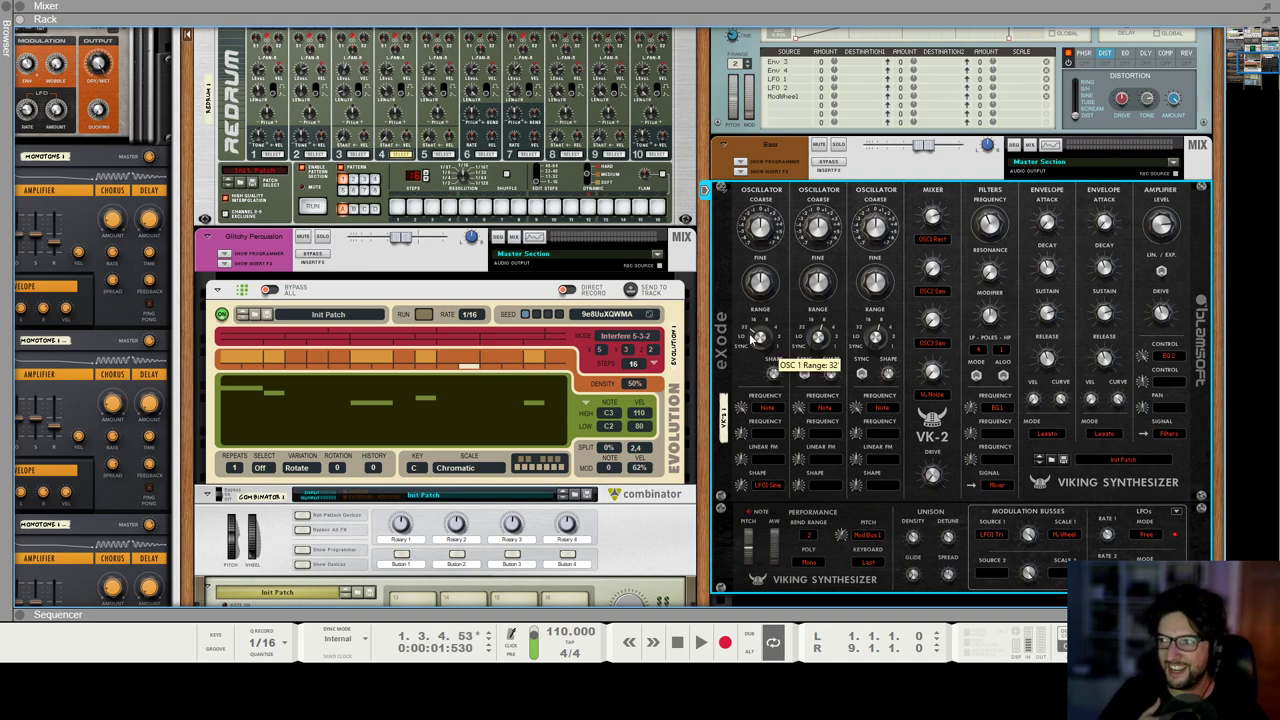
key("space")
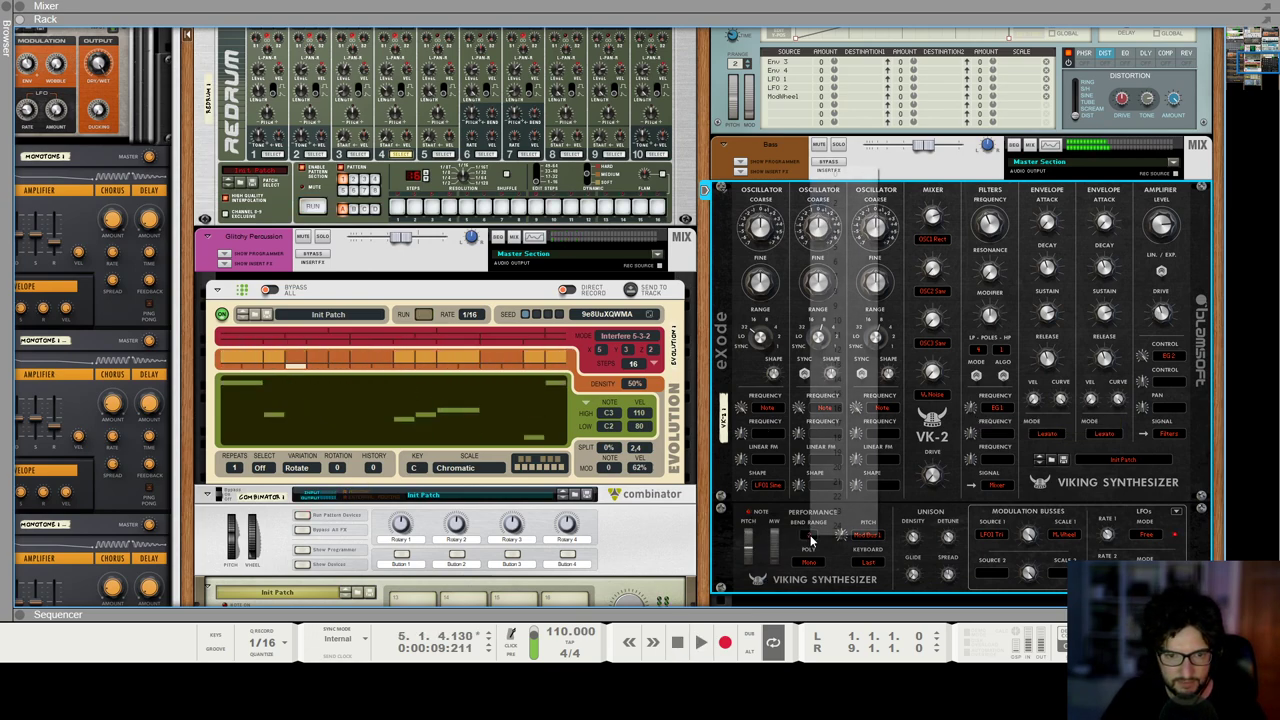
left_click(840, 350)
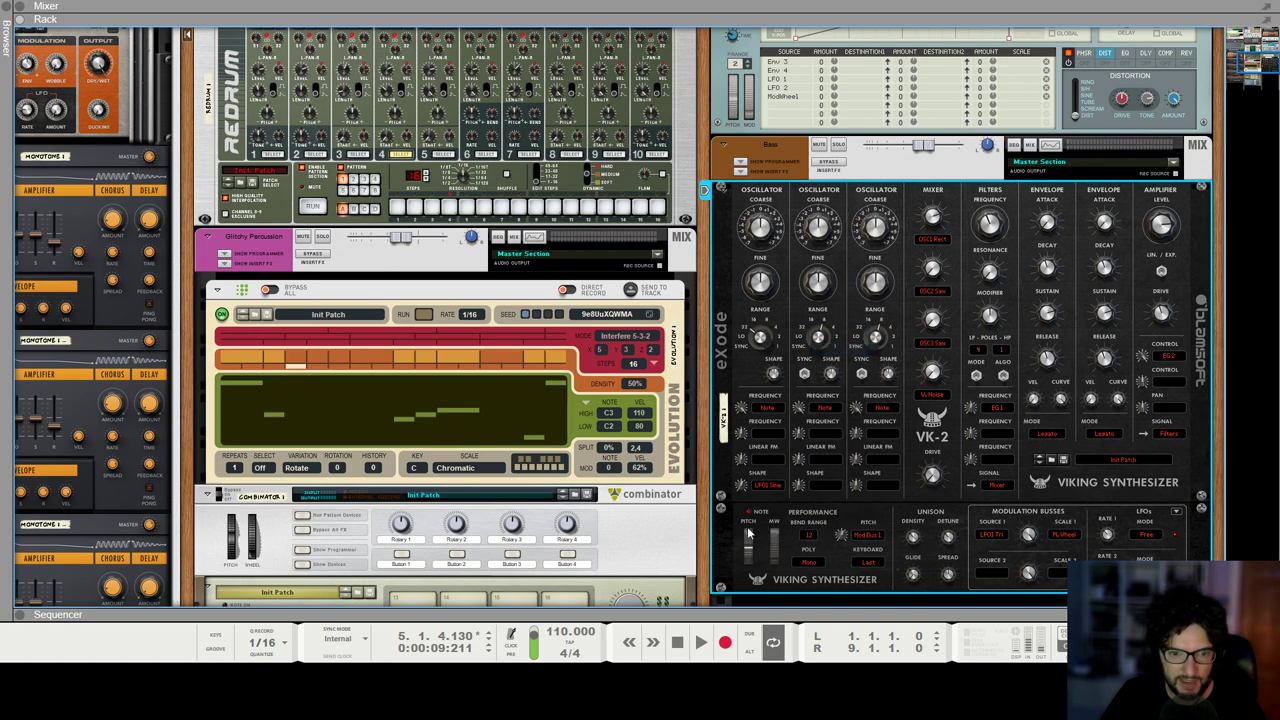
Step: Record an upward VK-2 pitch-wheel bend over the second half of bar 4, starting from the song start
double_click(677, 642)
left_click(725, 642)
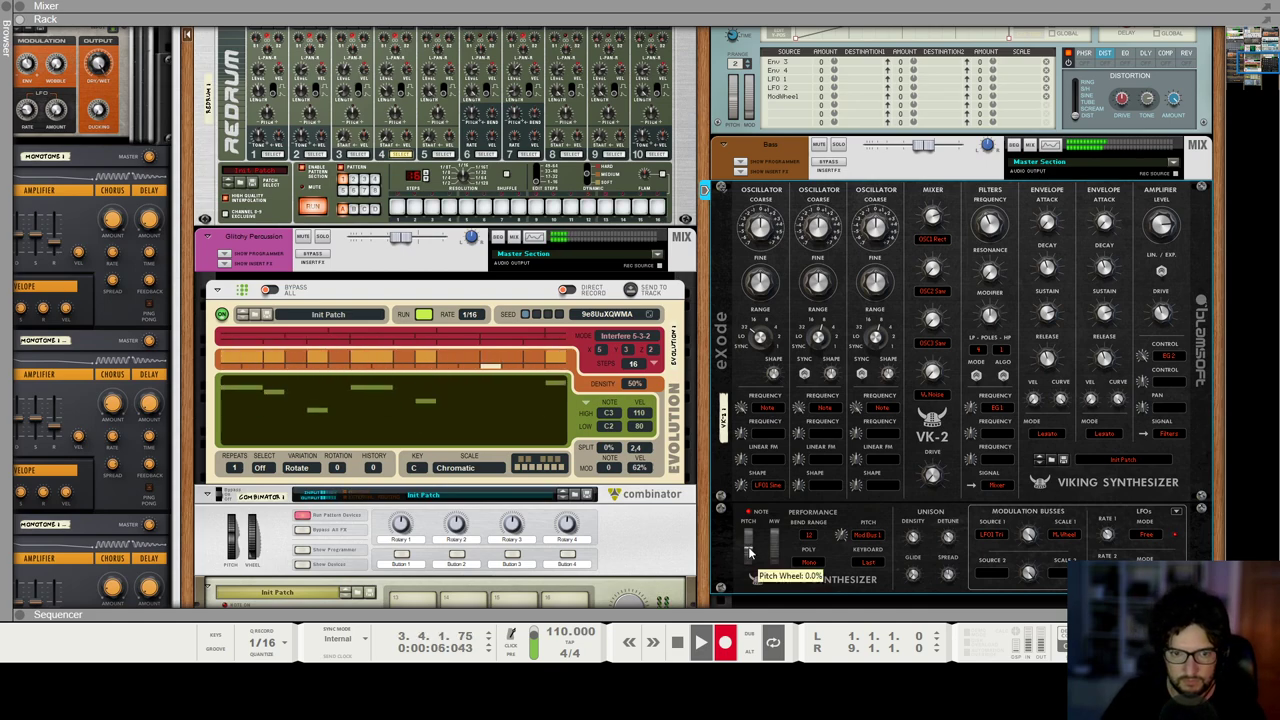
left_click_drag(752, 552, 768, 508)
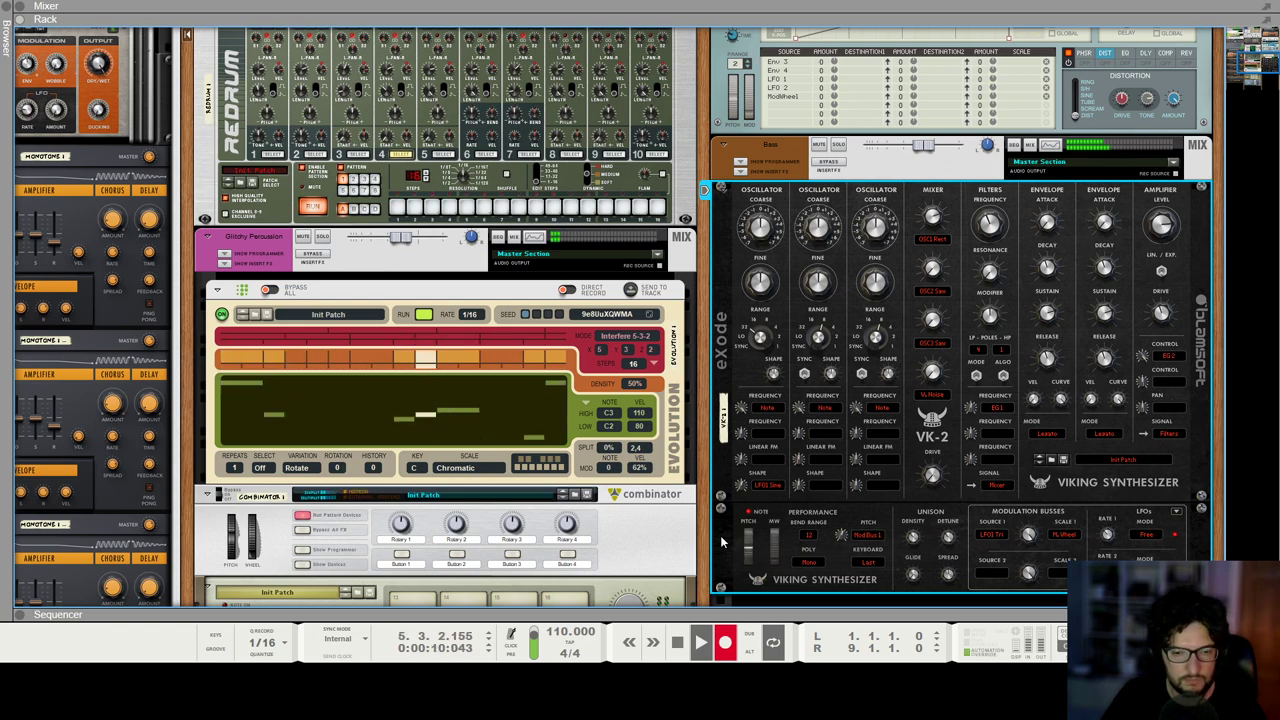
Step: Examine the recorded pitch-wheel automation in the VK-2 clip, close the clip, and return to the song start
key("F7")
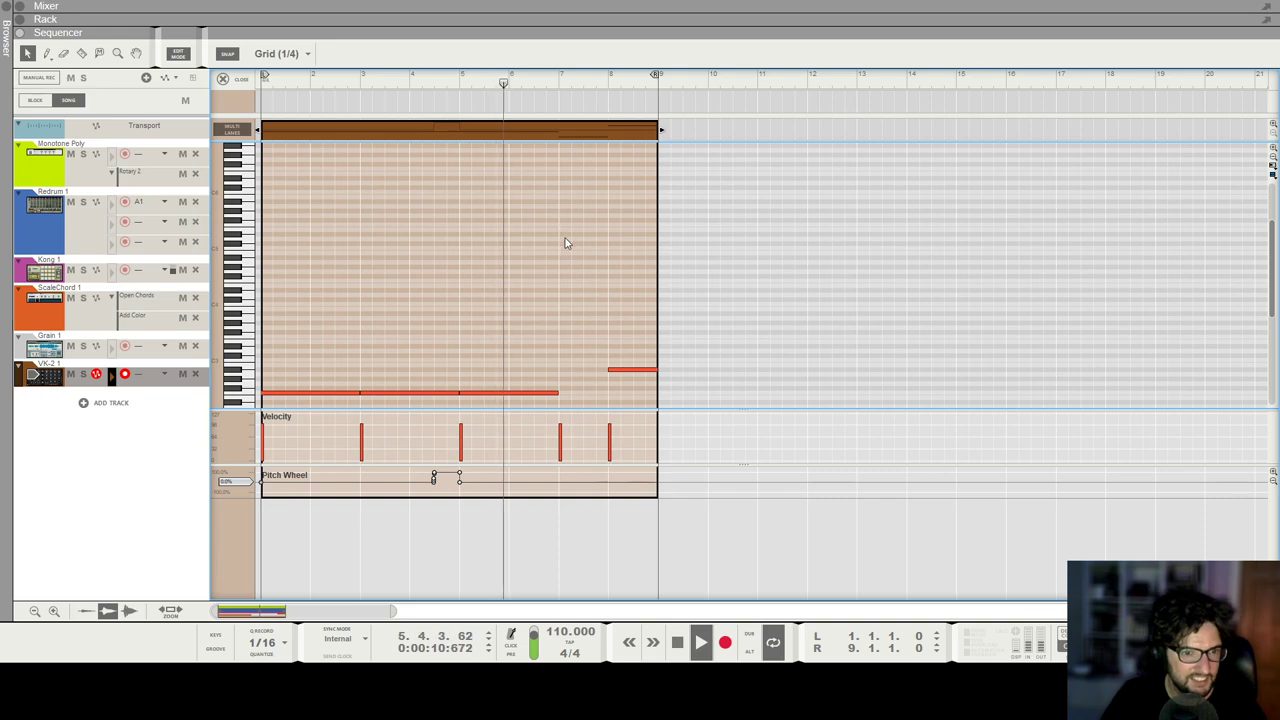
scroll(566, 222, "down", 2)
scroll(543, 243, "down", 2)
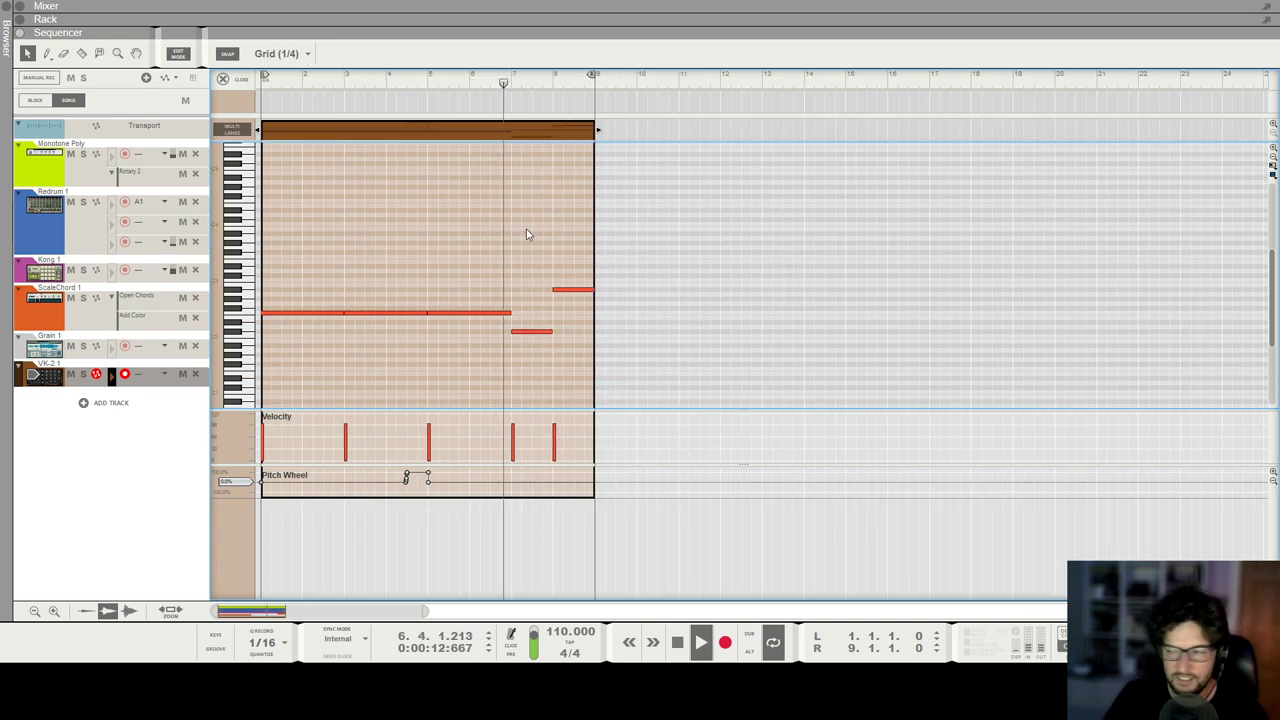
scroll(520, 235, "up", 2)
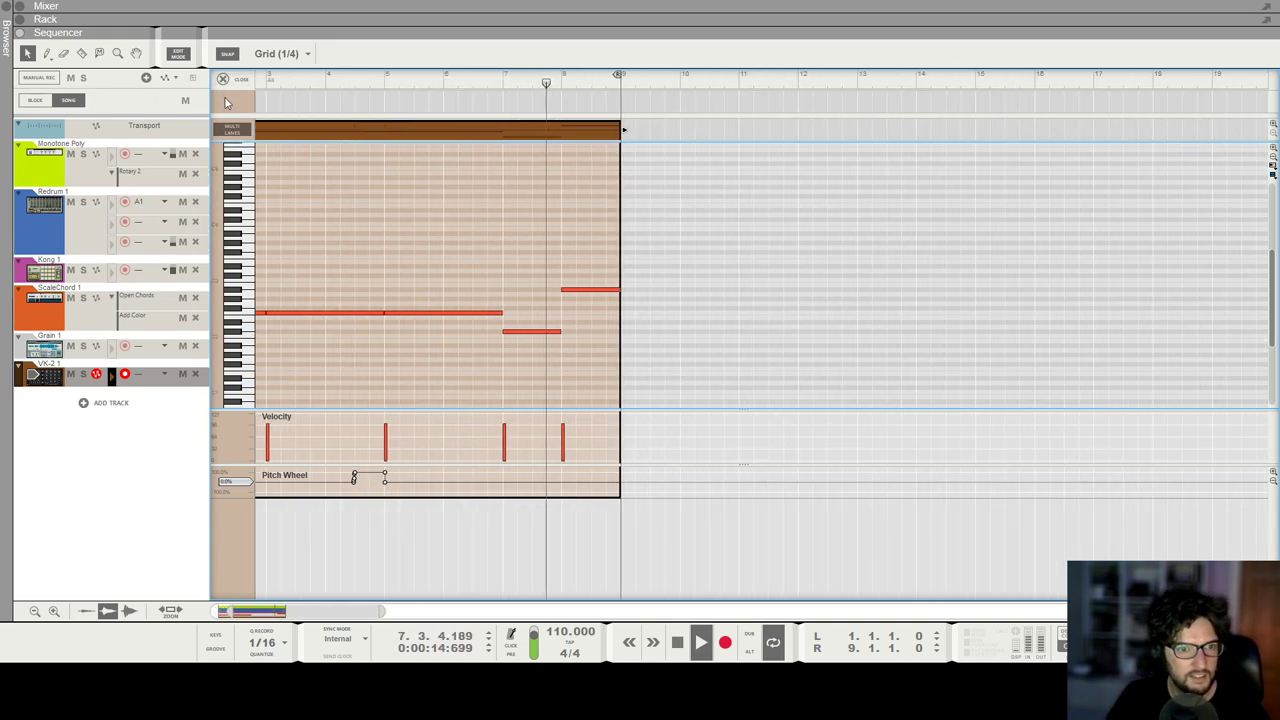
left_click(223, 78)
left_click(543, 320)
key("space")
key("shift+Return")
key("shift+Return")
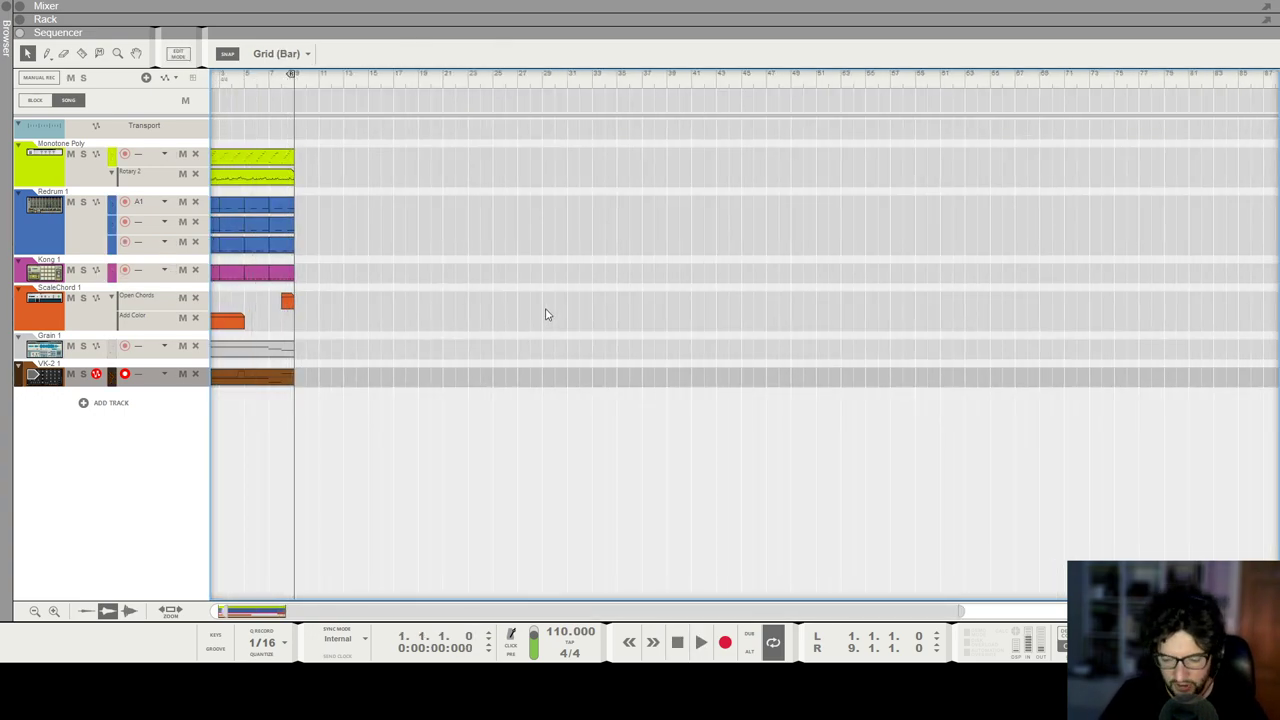
Step: Switch on the Bass channel's compressor and add a Spider Audio Merger & Splitter below the drum channel's limiter
key("F5")
scroll(1090, 169, "up", 3)
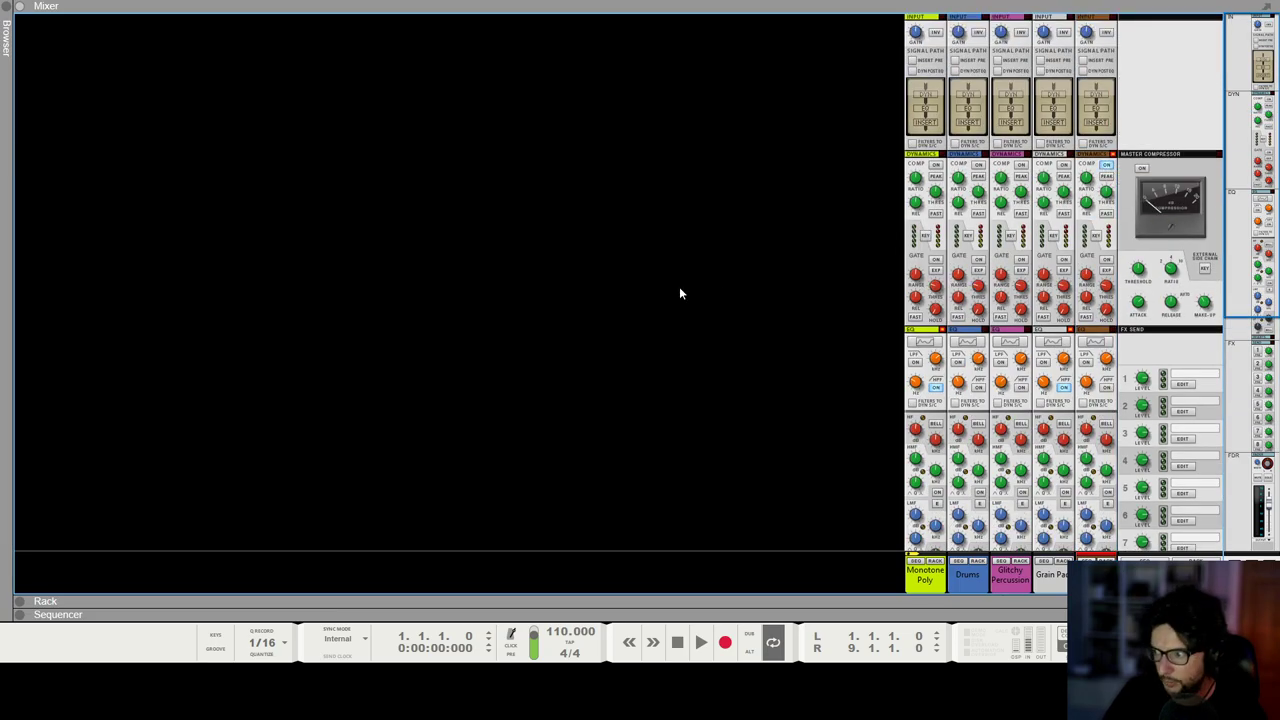
key("F6")
scroll(372, 298, "up", 5)
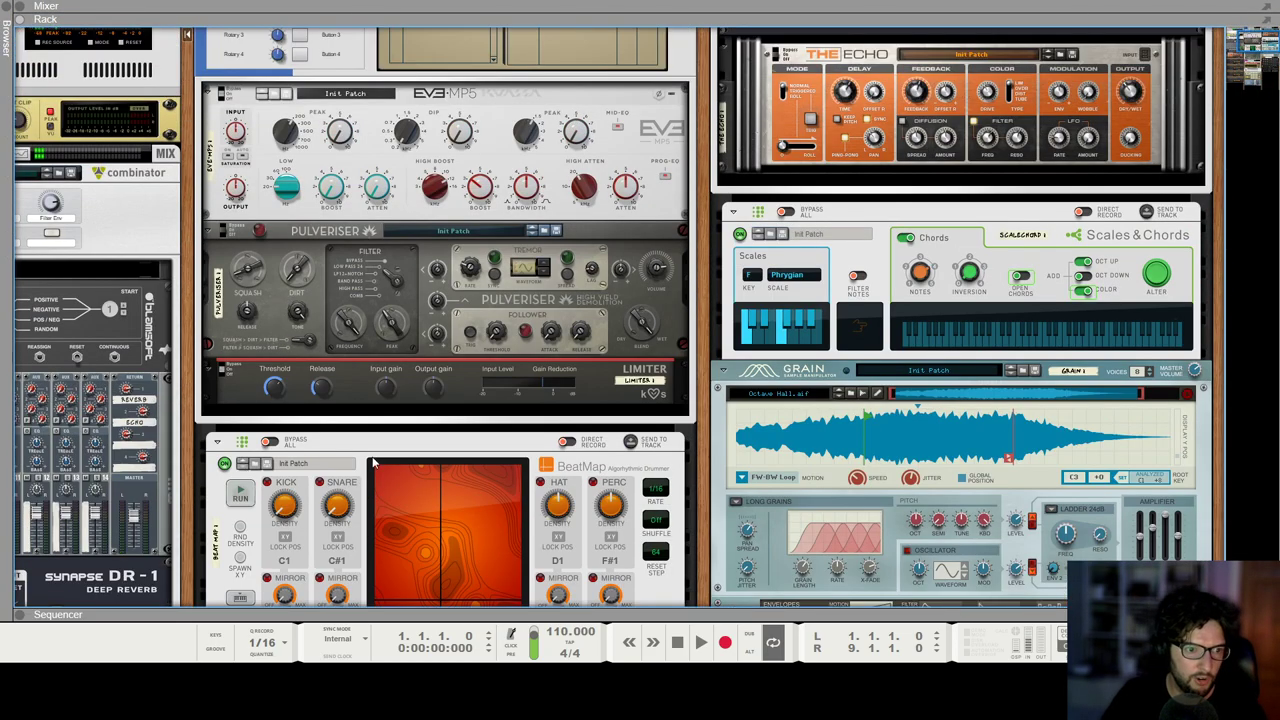
right_click(272, 372)
mouse_move(356, 157)
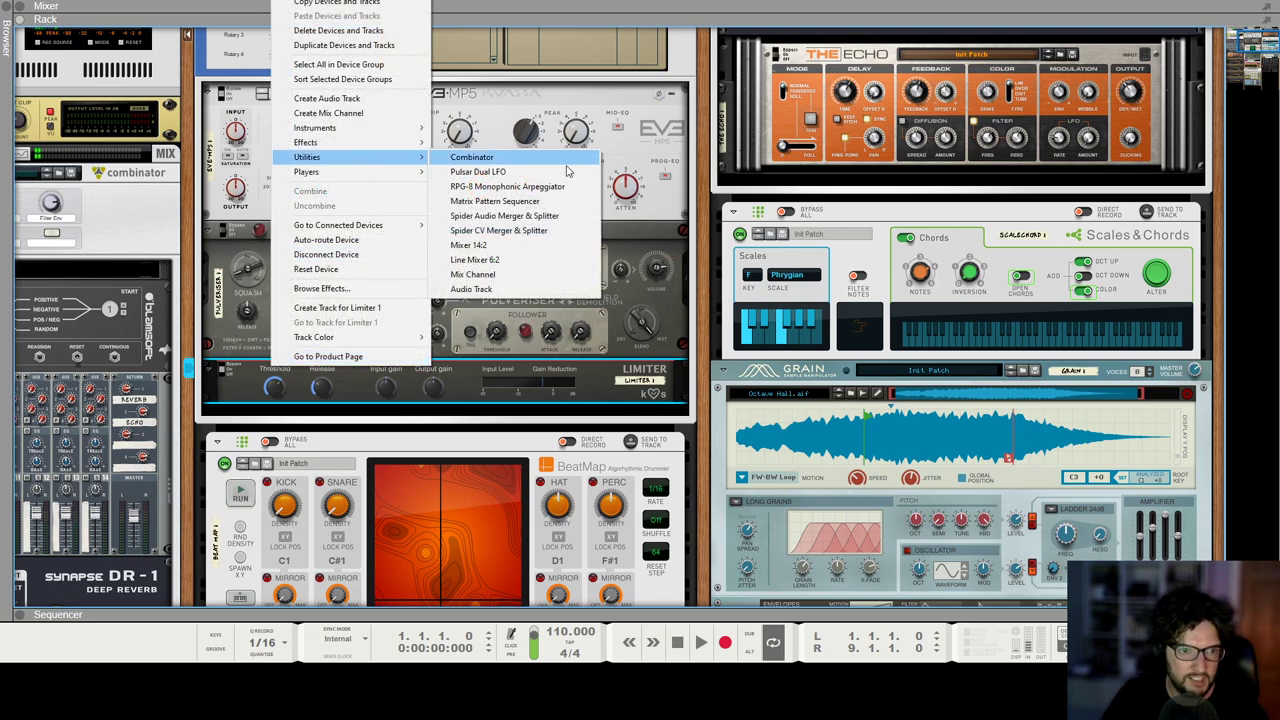
left_click(504, 216)
scroll(250, 455, "down", 6)
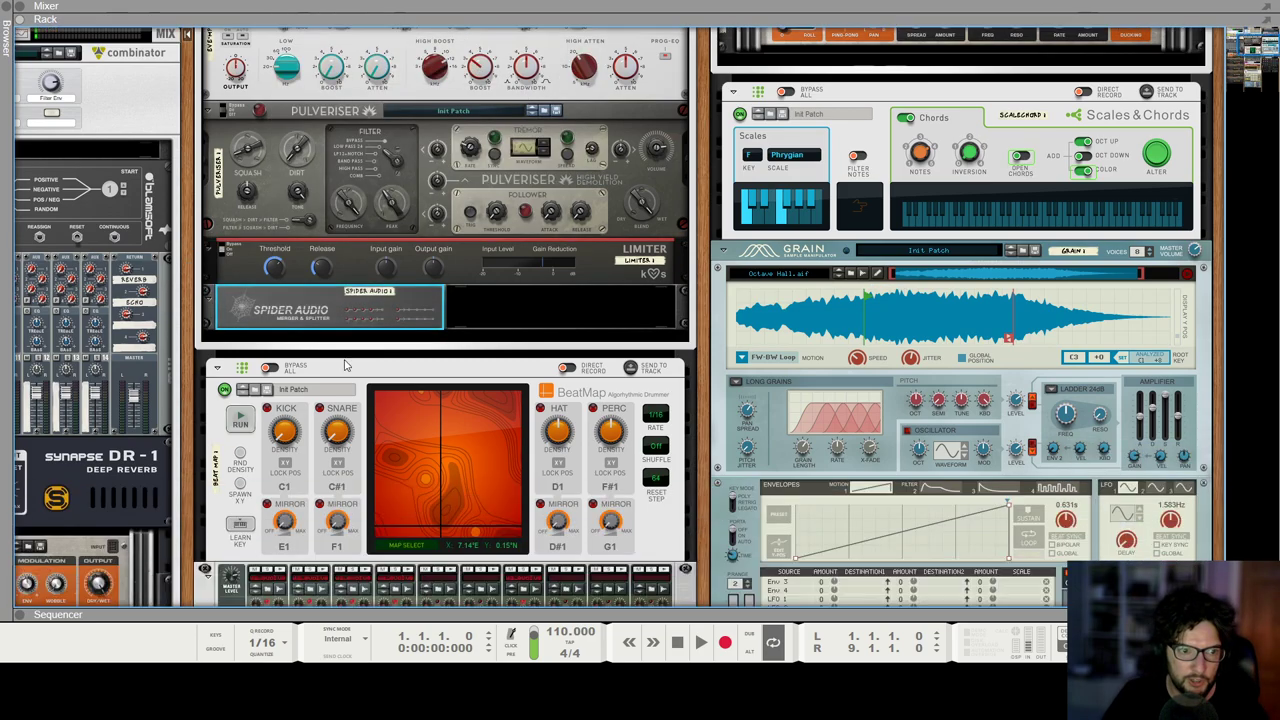
Step: Patch Redrum channel 1's stereo output into the Spider Audio splitter, and one split stereo pair into its merger input
key("Tab")
left_click_drag(250, 455, 349, 143)
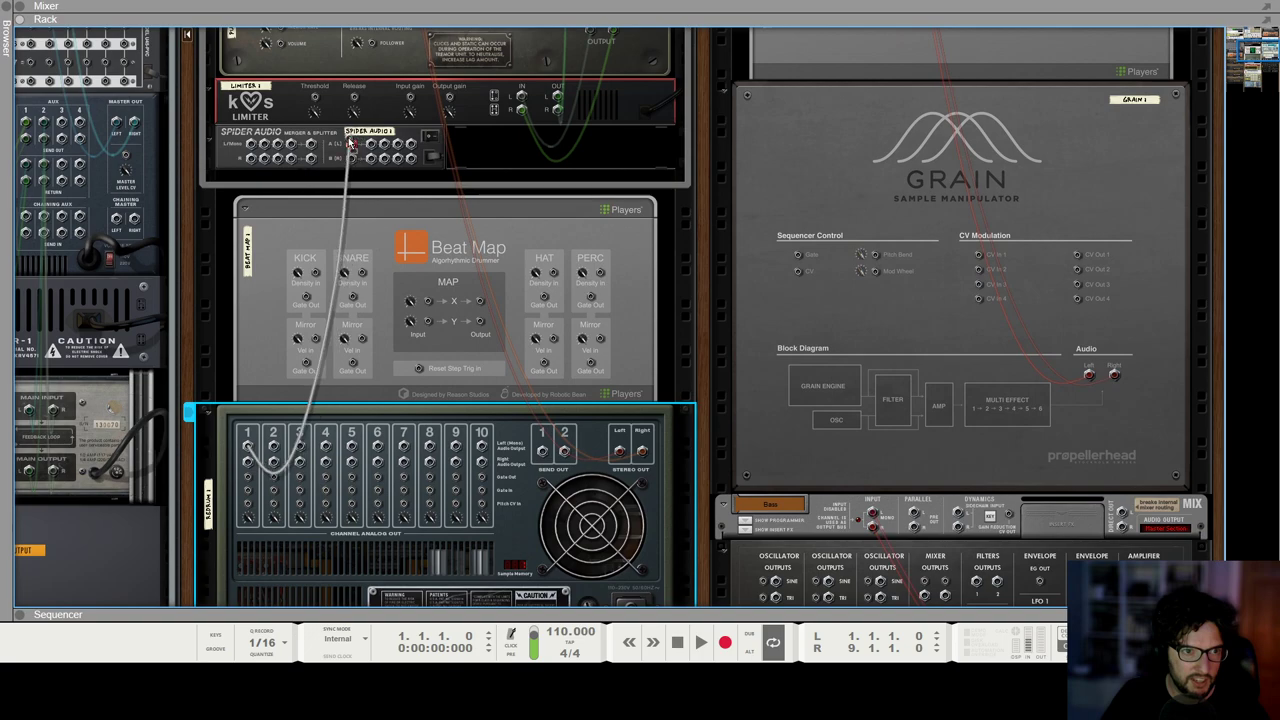
scroll(349, 235, "up", 2)
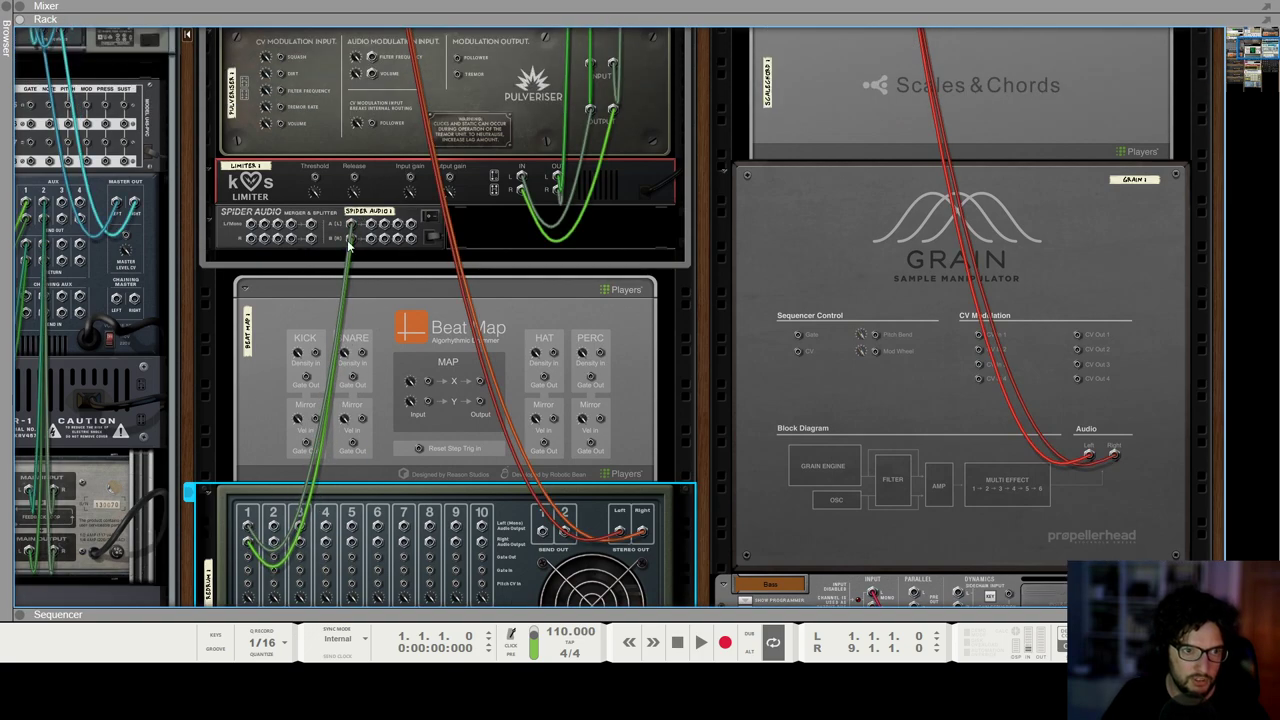
left_click_drag(370, 228, 251, 225)
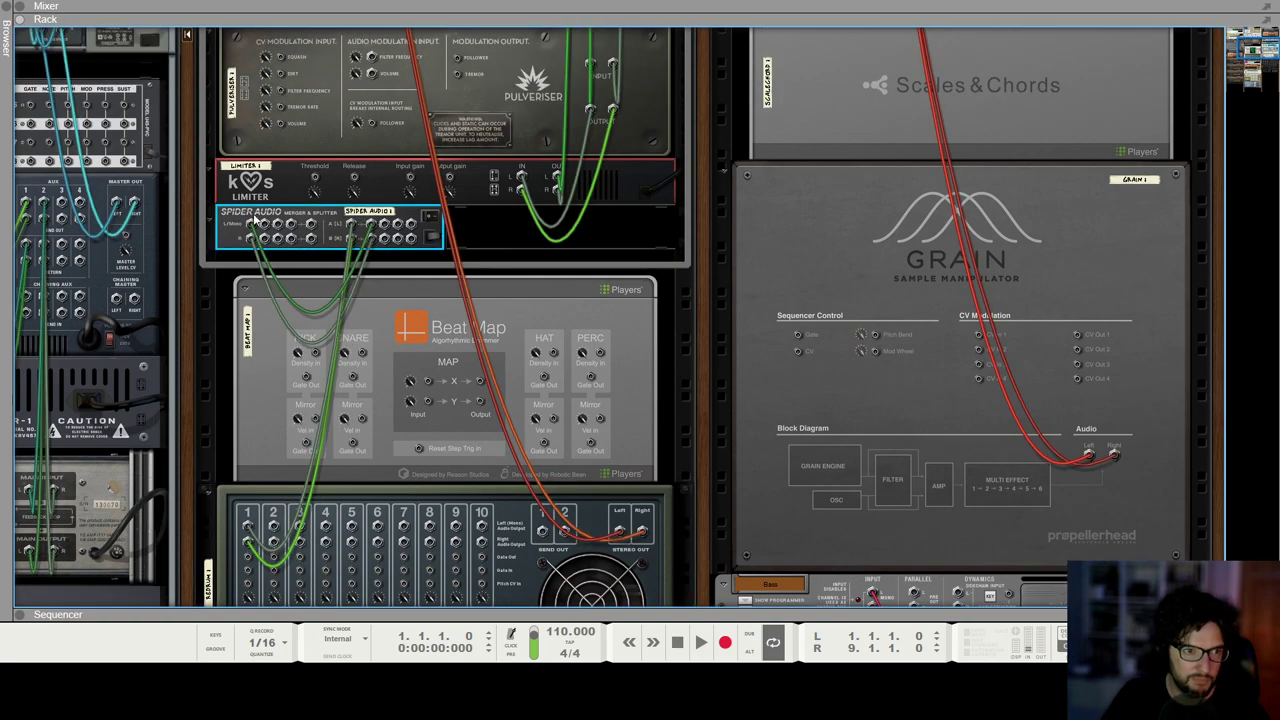
Step: Feed the drum mix channel from the Spider merger output, connect Redrum's stereo output into the merger, and play it back
left_click(622, 538)
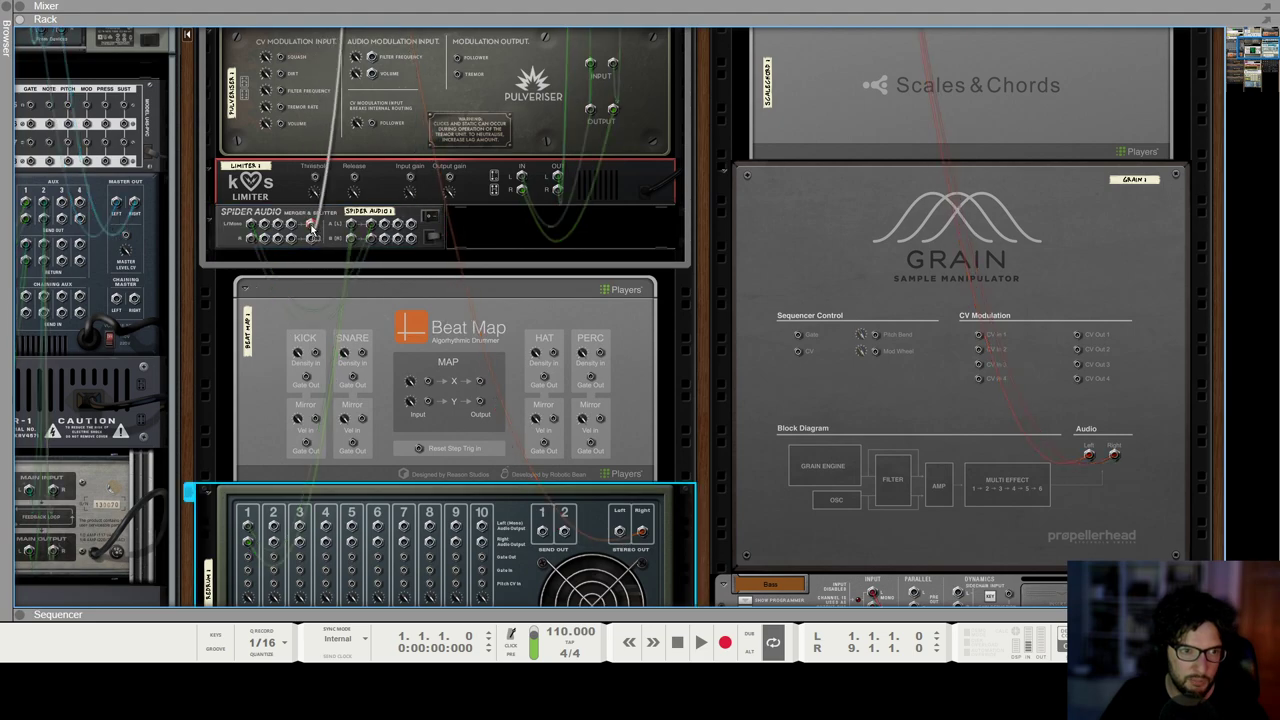
mouse_move(638, 534)
left_mouse_down()
mouse_move(500, 471)
mouse_move(310, 241)
mouse_move(480, 374)
mouse_move(622, 531)
left_mouse_up()
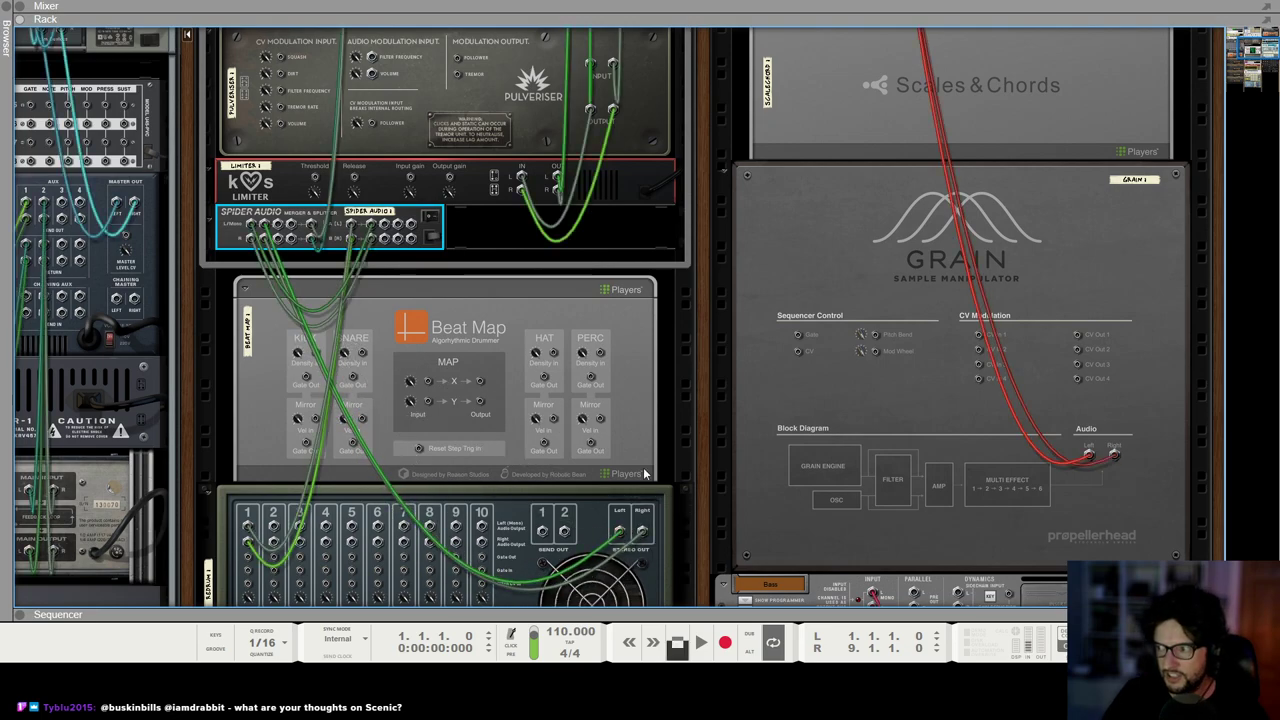
key("space")
scroll(590, 343, "up", 2)
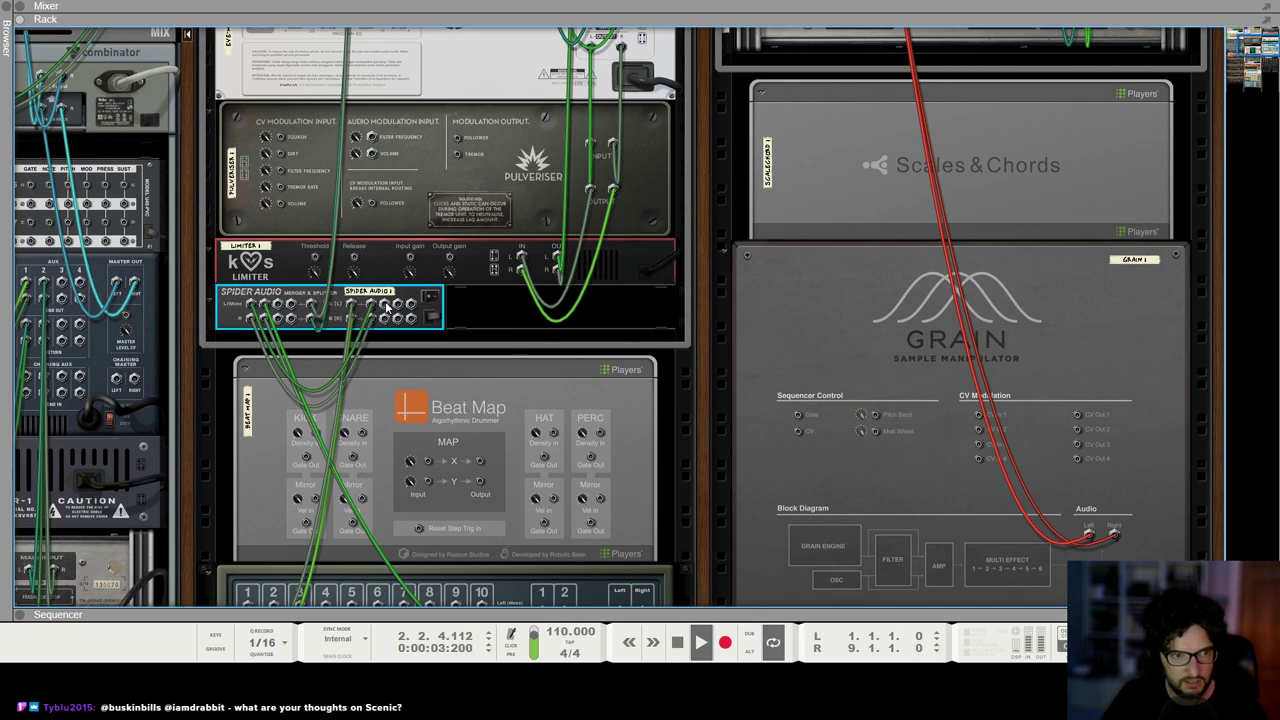
key("space")
Step: Connect another Spider splitter output to the Bass mix channel's dynamics sidechain input
left_click_drag(386, 306, 958, 392)
scroll(1025, 368, "down", 4)
scroll(683, 196, "up", 3)
scroll(800, 250, "down", 4)
scroll(457, 164, "up", 1)
scroll(883, 283, "down", 2)
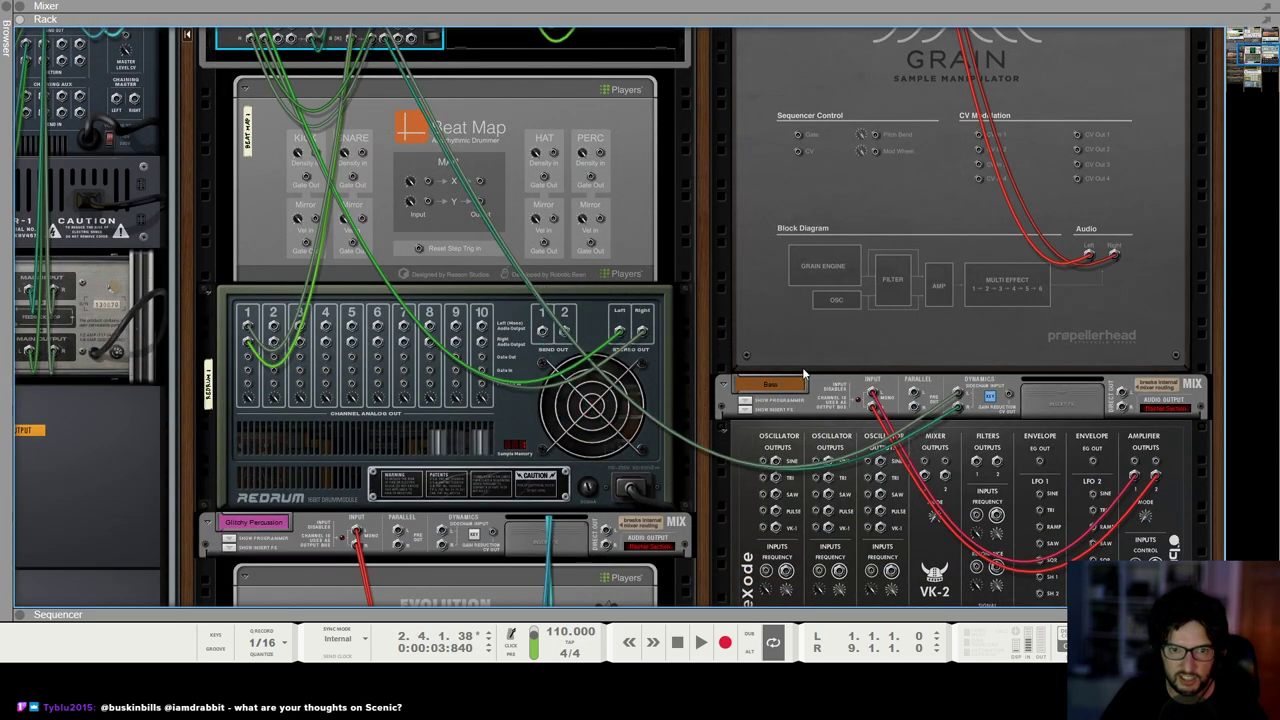
Step: Play the loop while adjusting the Bass channel's compressor threshold and setting its fader to -6.41 dB in the mixer
key("F5")
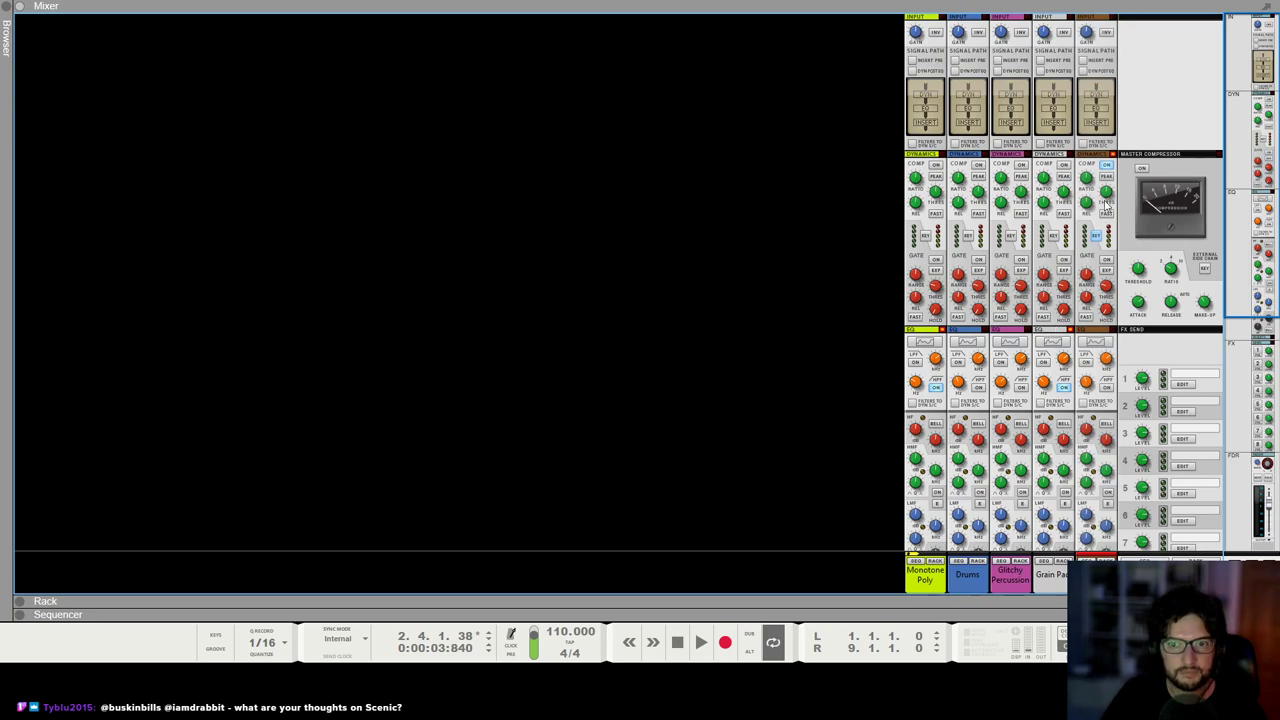
key("space")
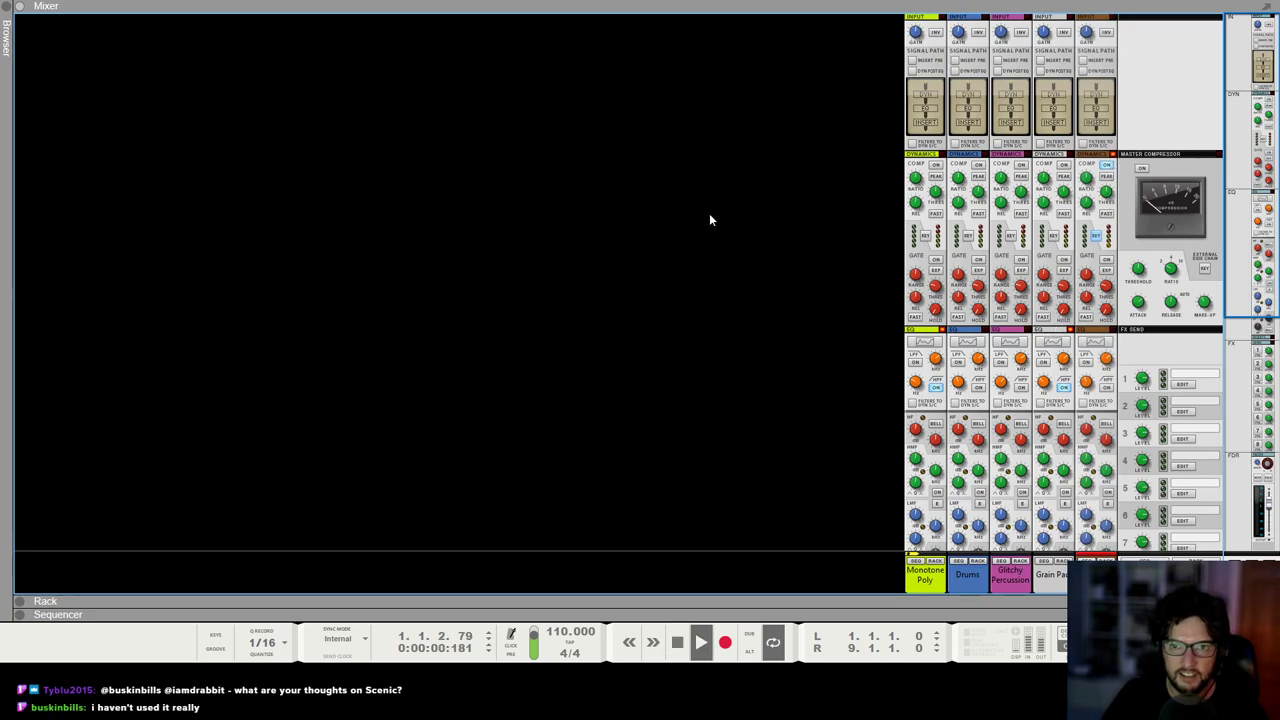
left_click(1108, 196)
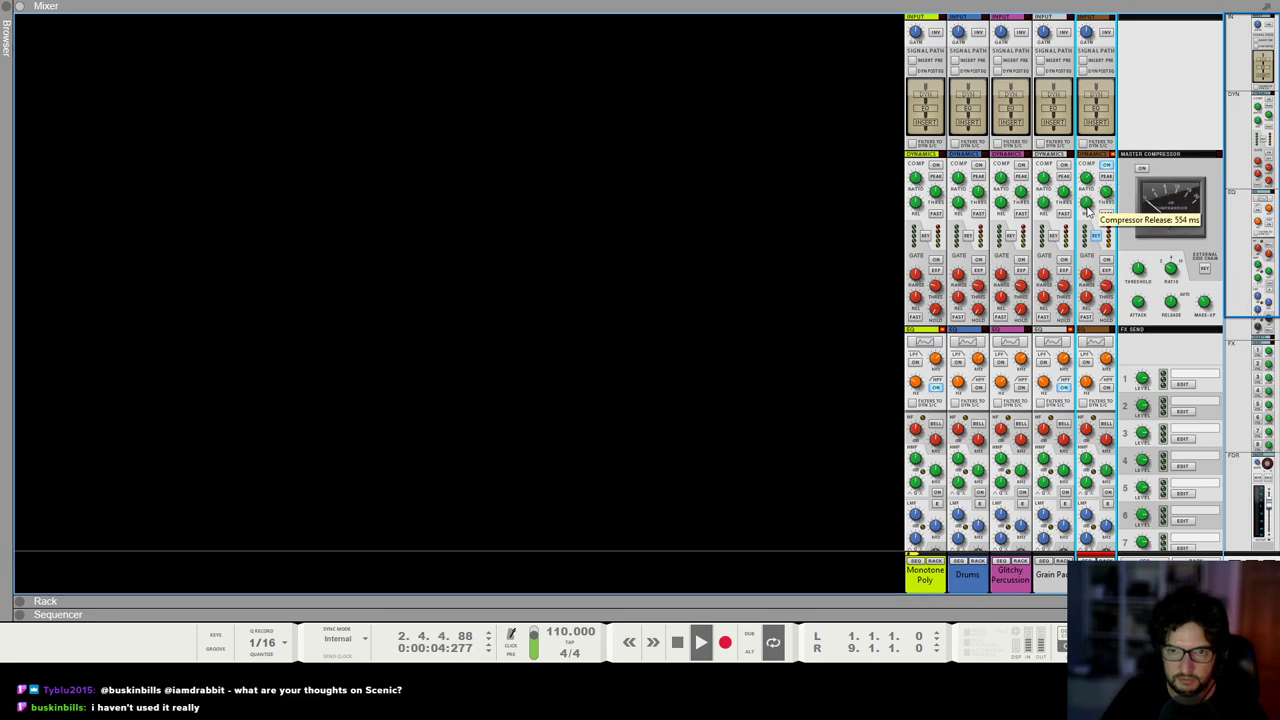
scroll(1108, 248, "down", 10)
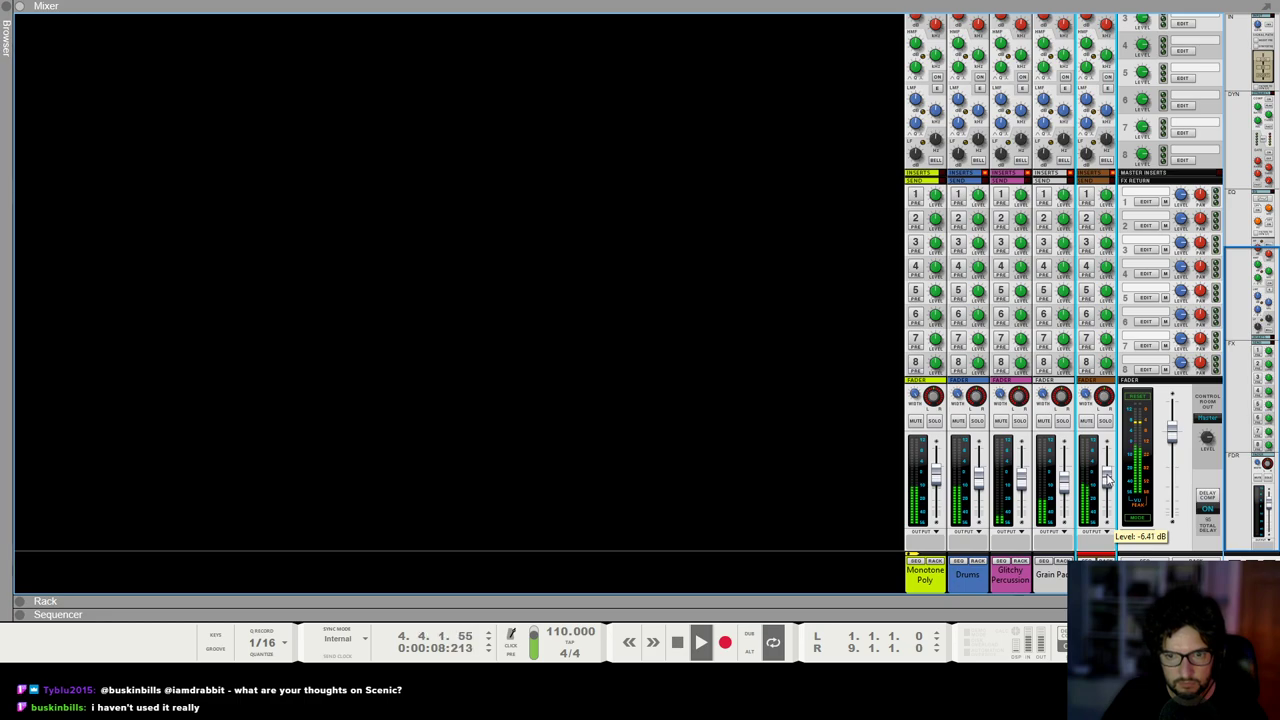
left_click(568, 354)
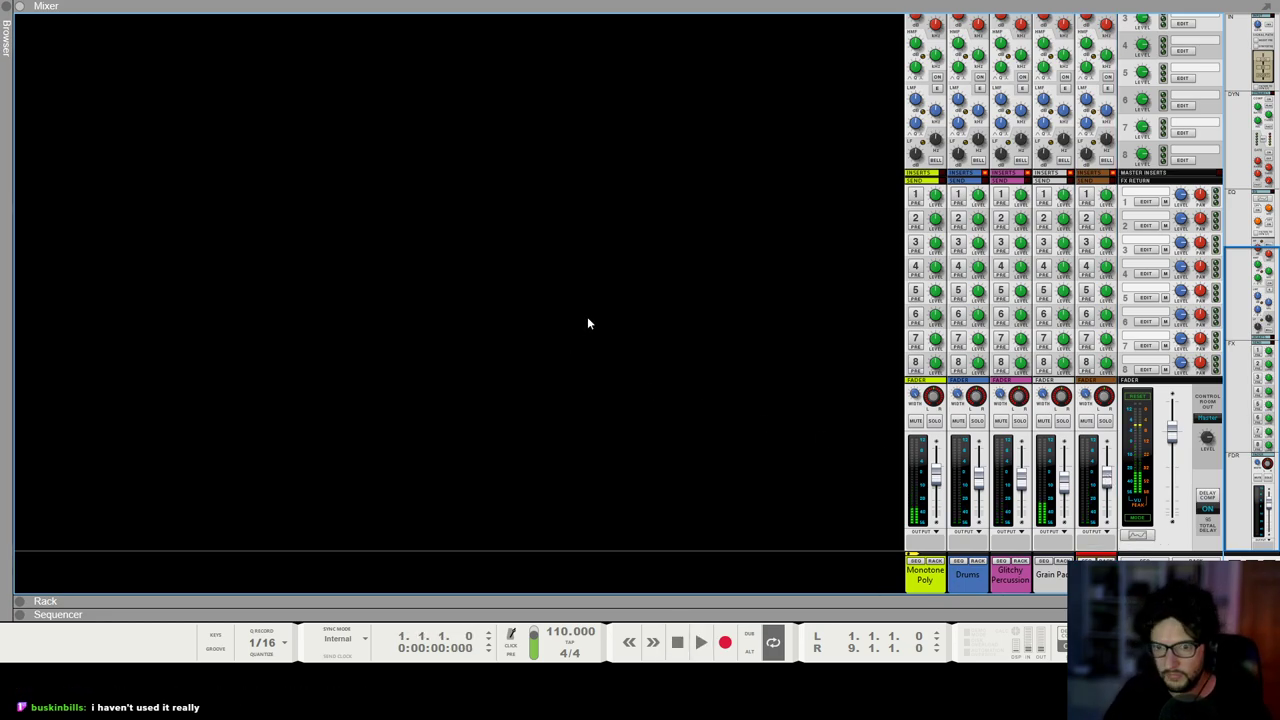
Step: Set the Glitchy Percussion fader to -8.29 dB during playback, and return the stopped song to its start
key("space")
left_click(1020, 484)
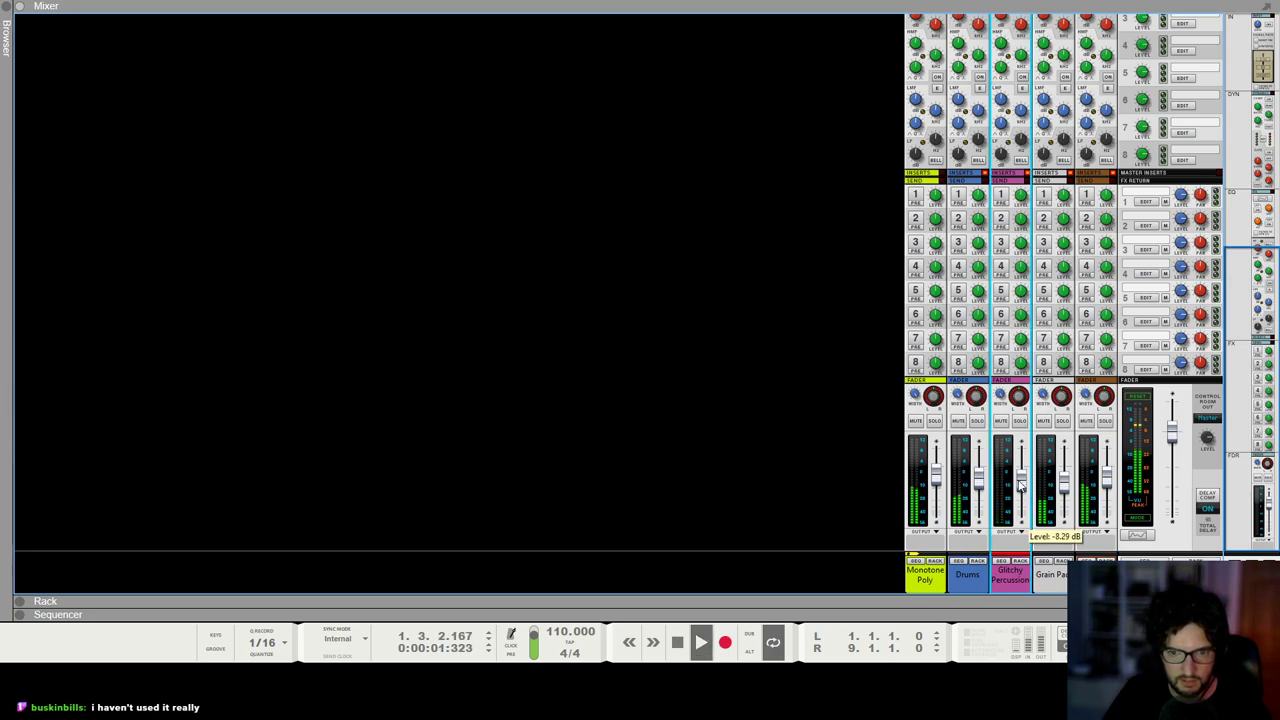
key("space")
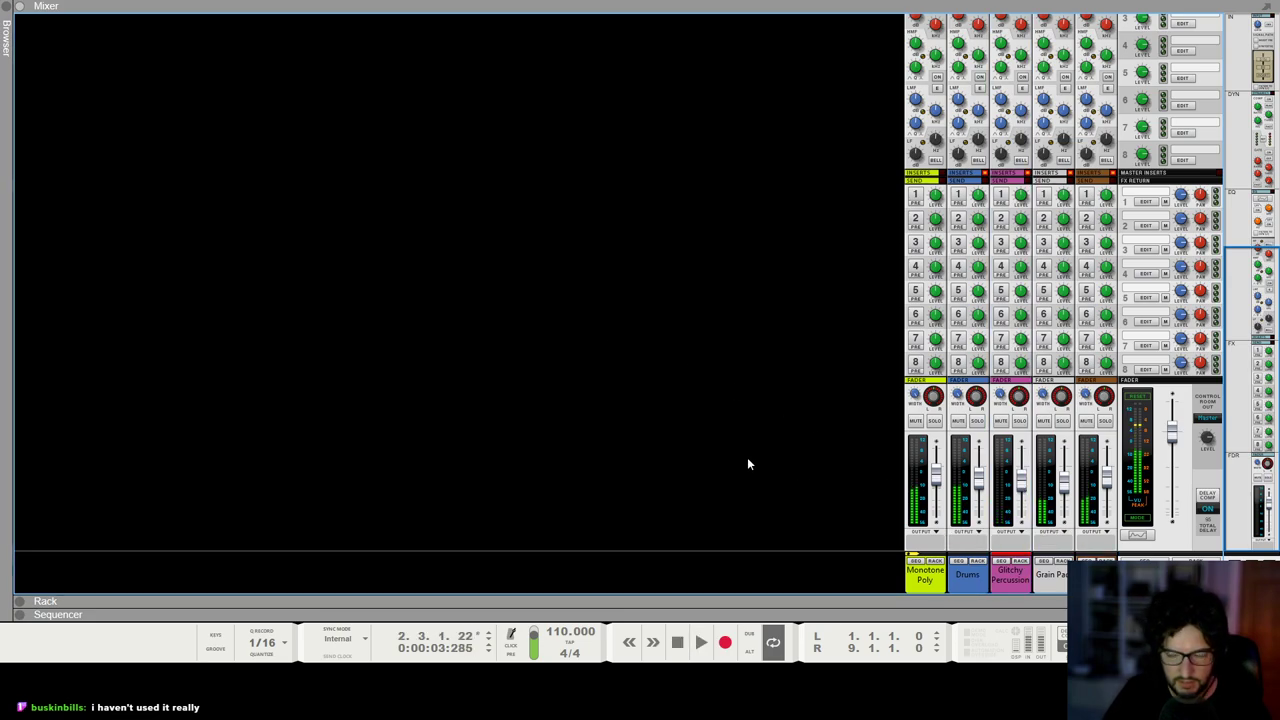
key("shift+Return")
key("shift+Return")
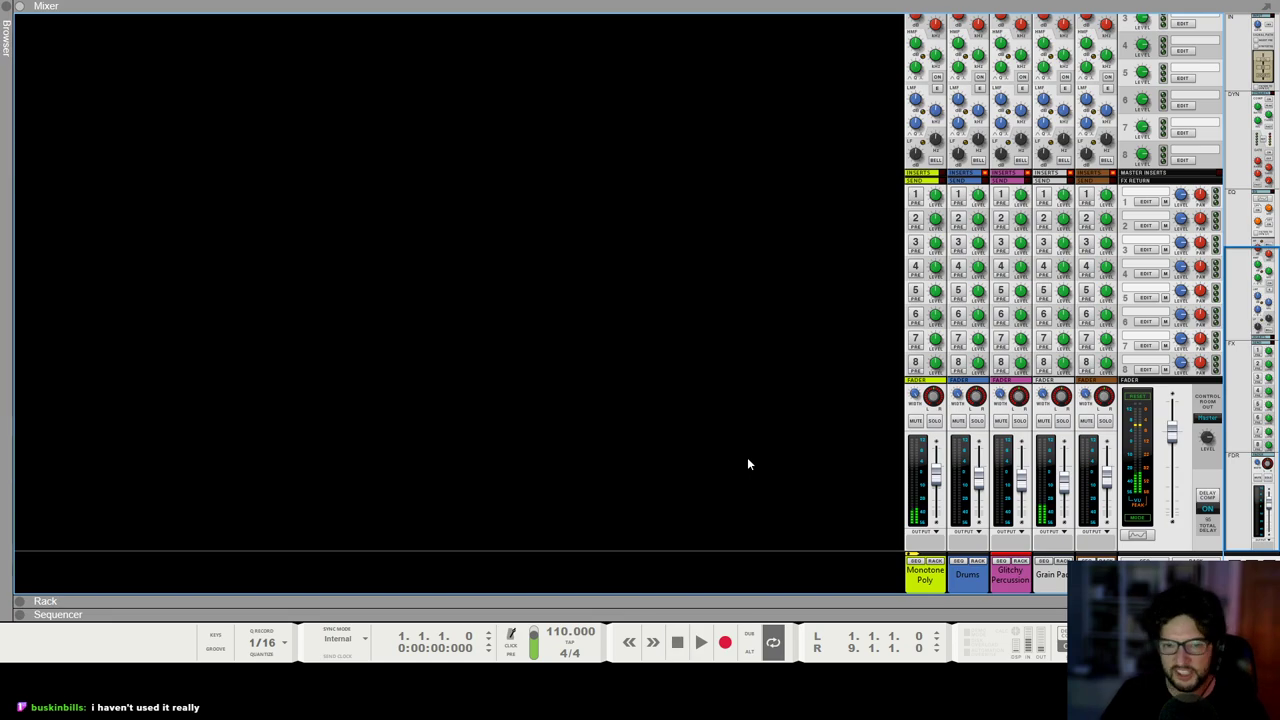
key("F6")
key("F7")
key("F6")
key("F7")
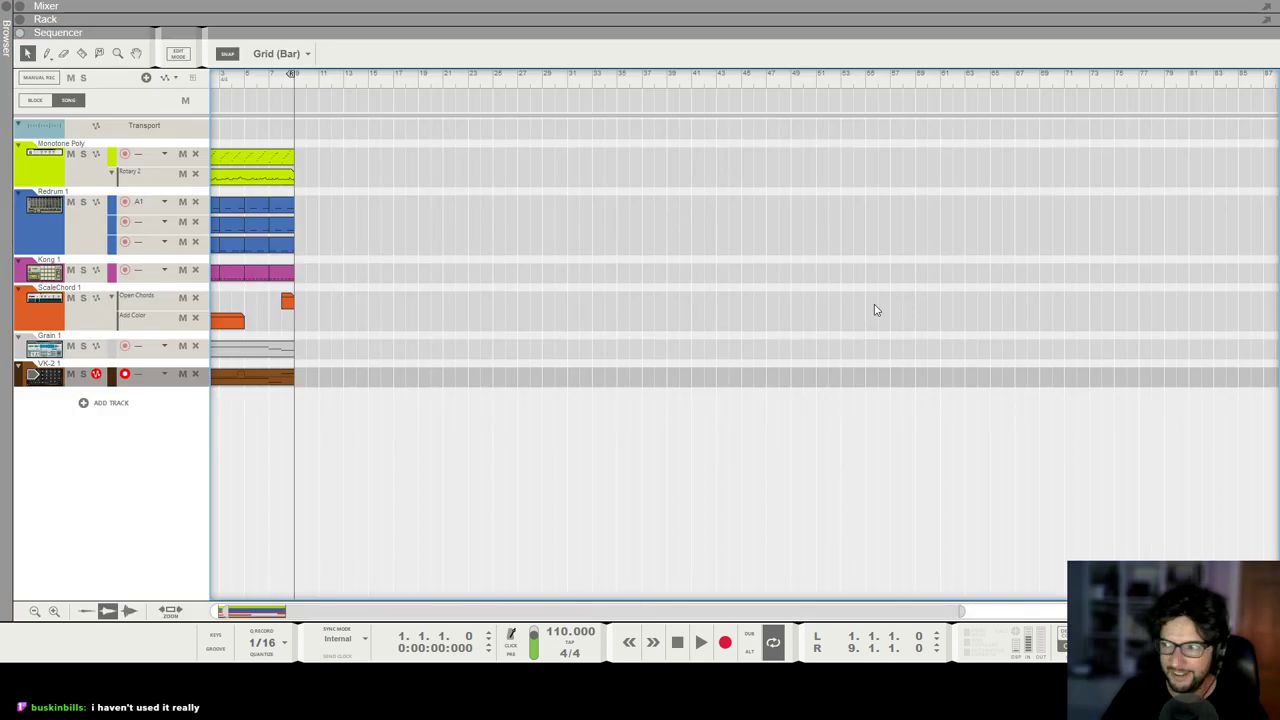
Step: Turn the rack to its front side and adjust the VK-2's mixer drive while the loop plays
key("F6")
key("Tab")
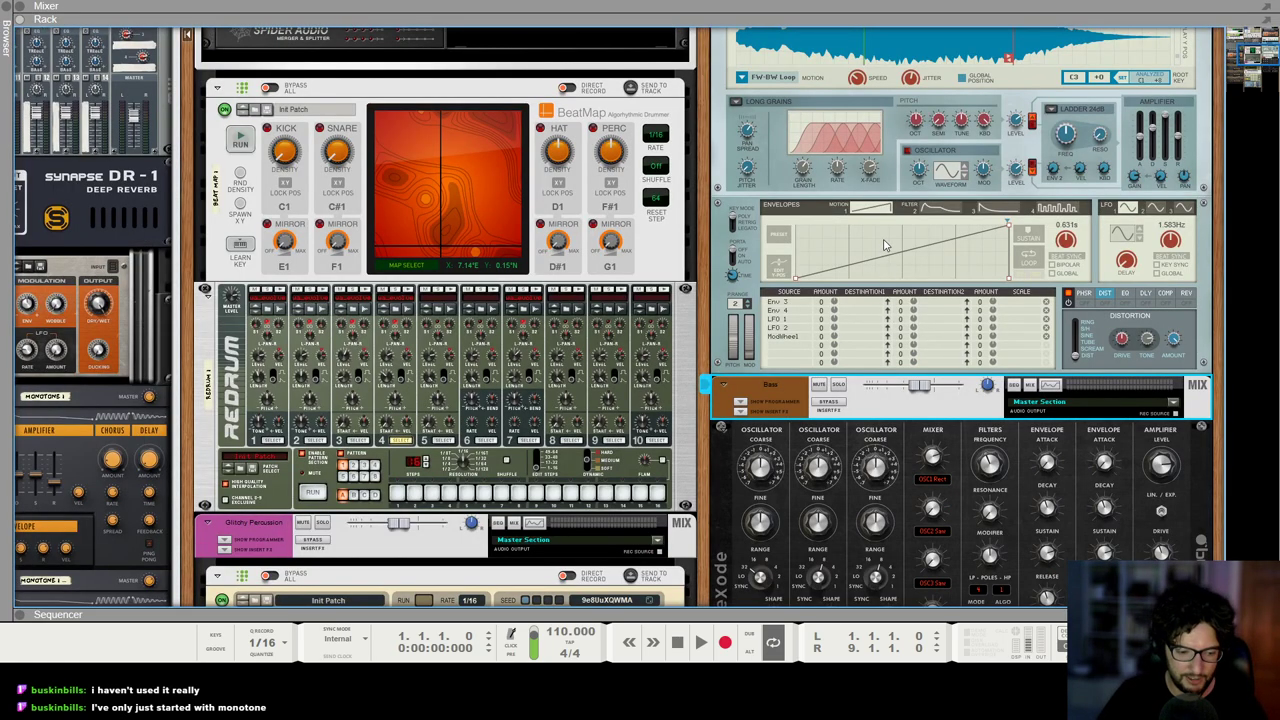
left_click(717, 323)
scroll(808, 305, "up", 6)
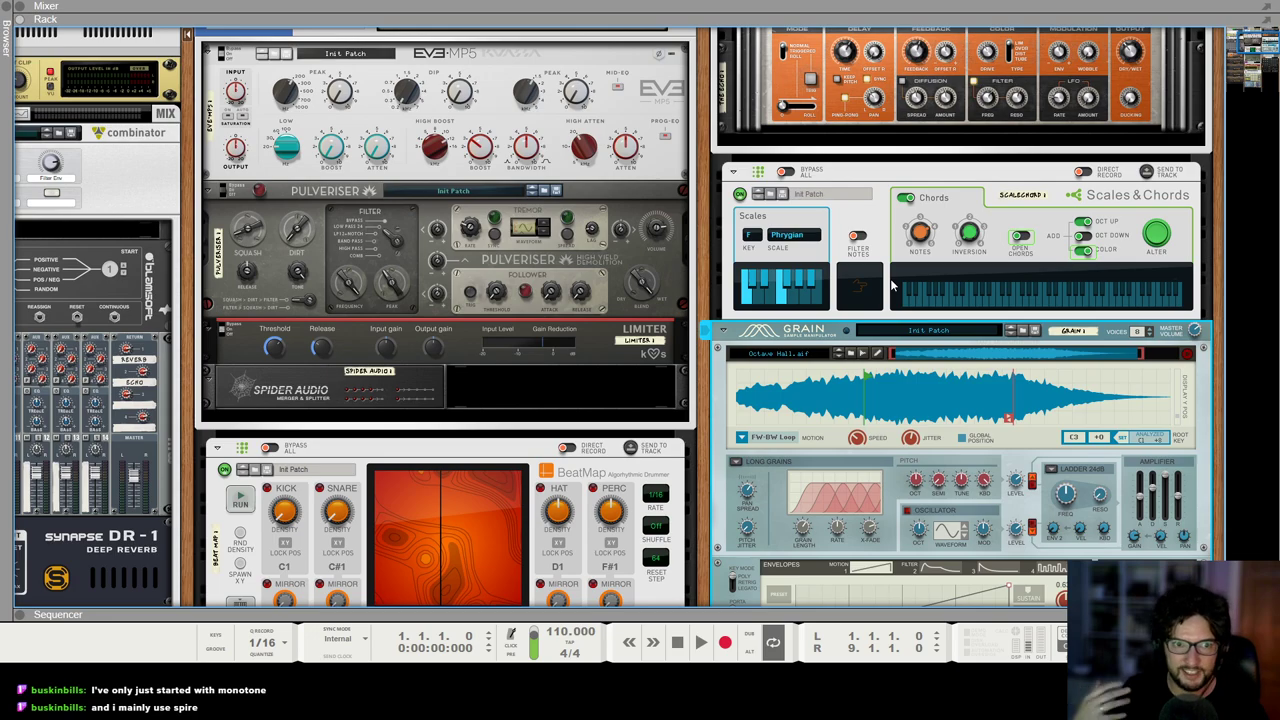
scroll(895, 288, "down", 10)
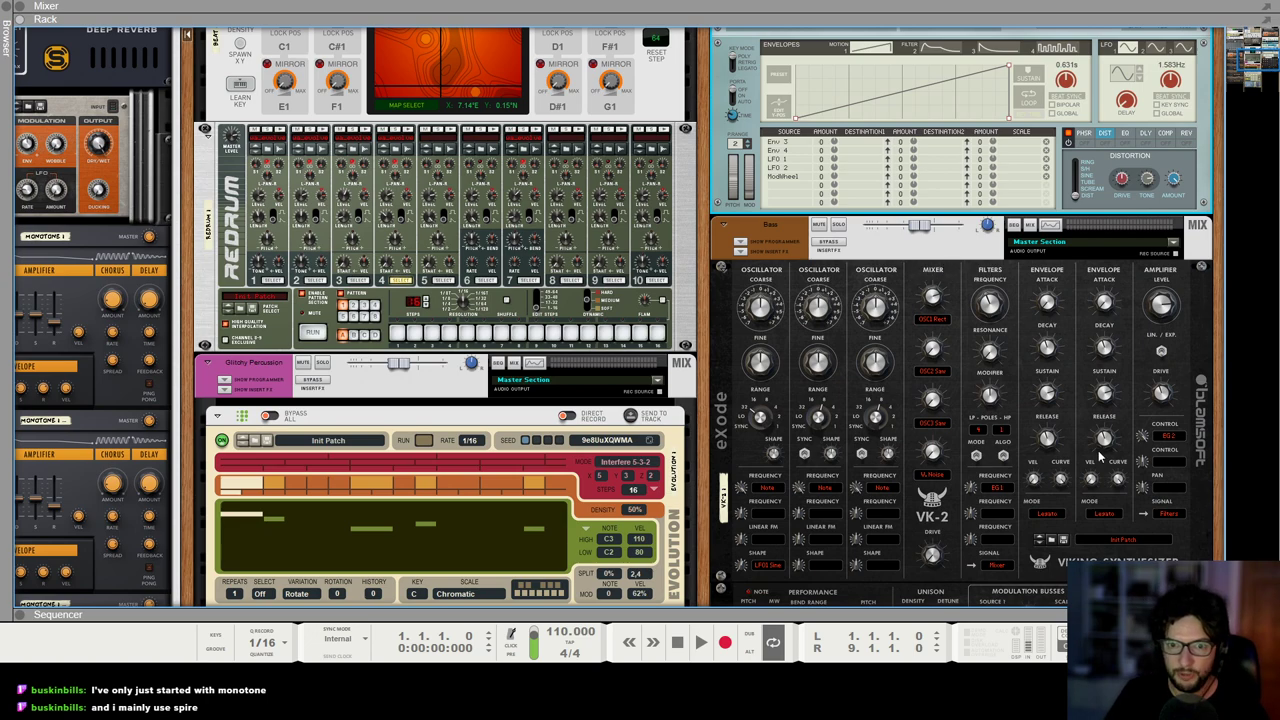
scroll(1100, 456, "down", 2)
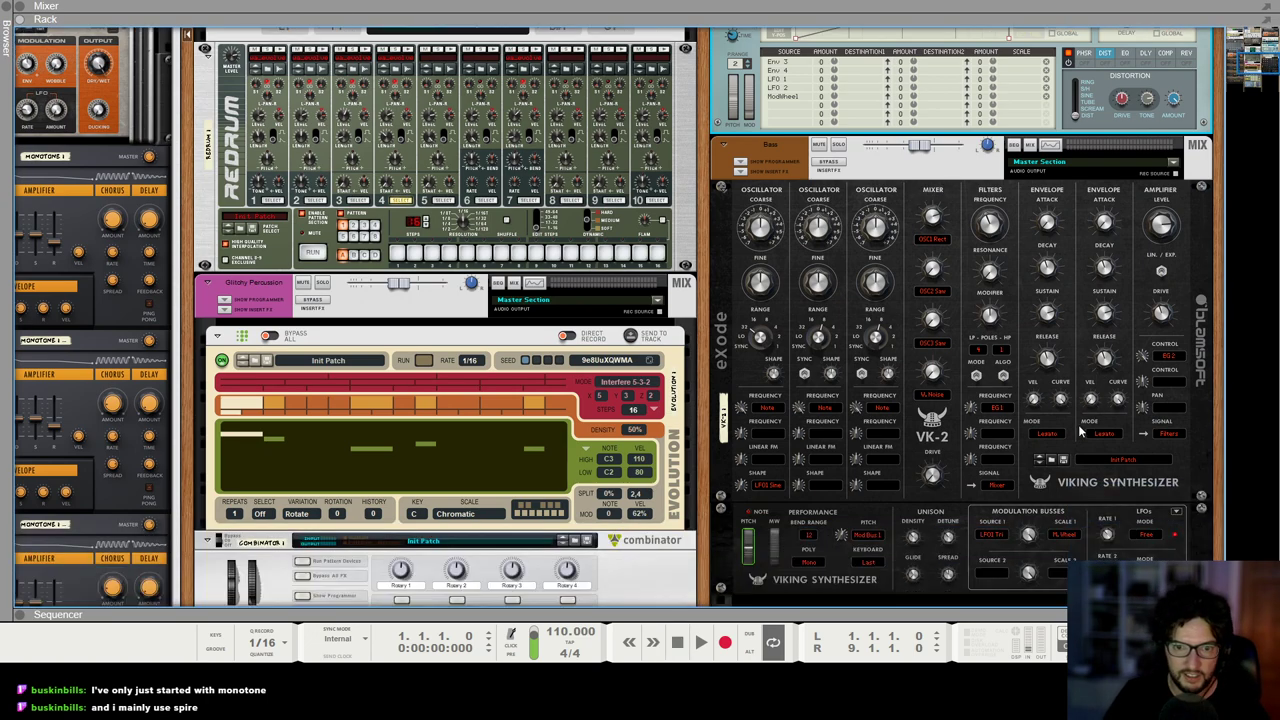
left_click(933, 487)
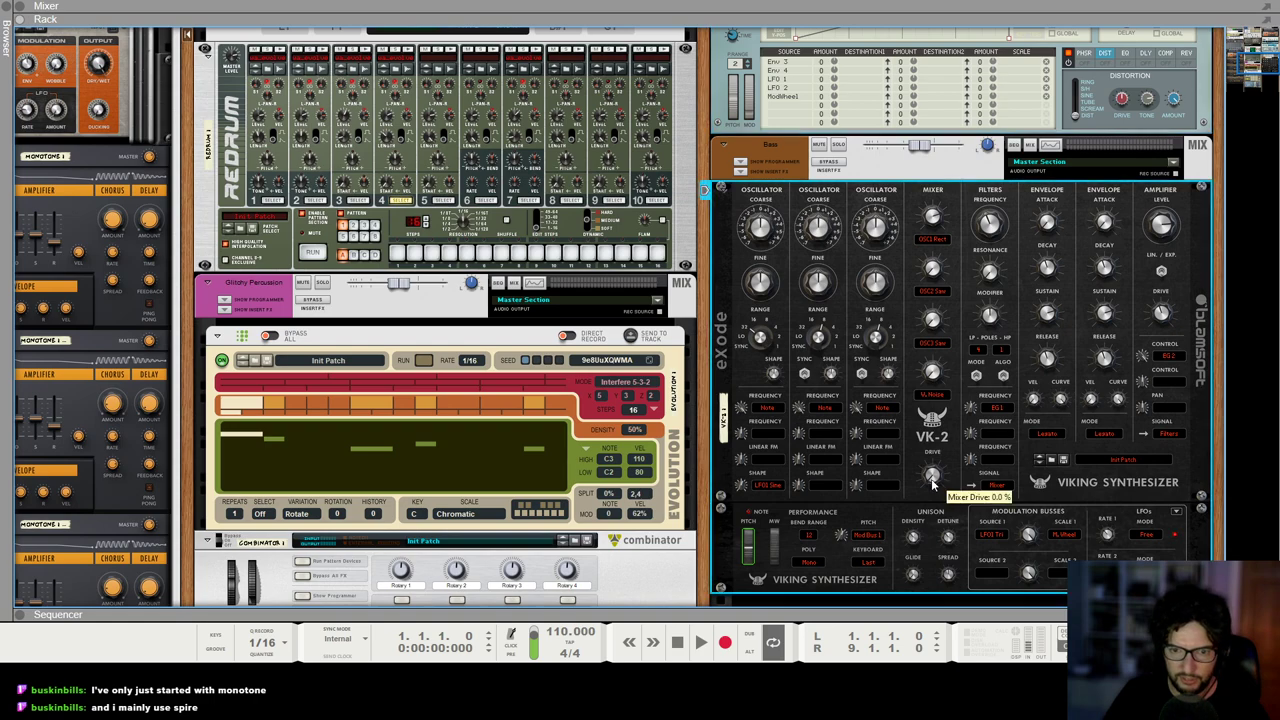
key("space")
left_click_drag(933, 487, 952, 477)
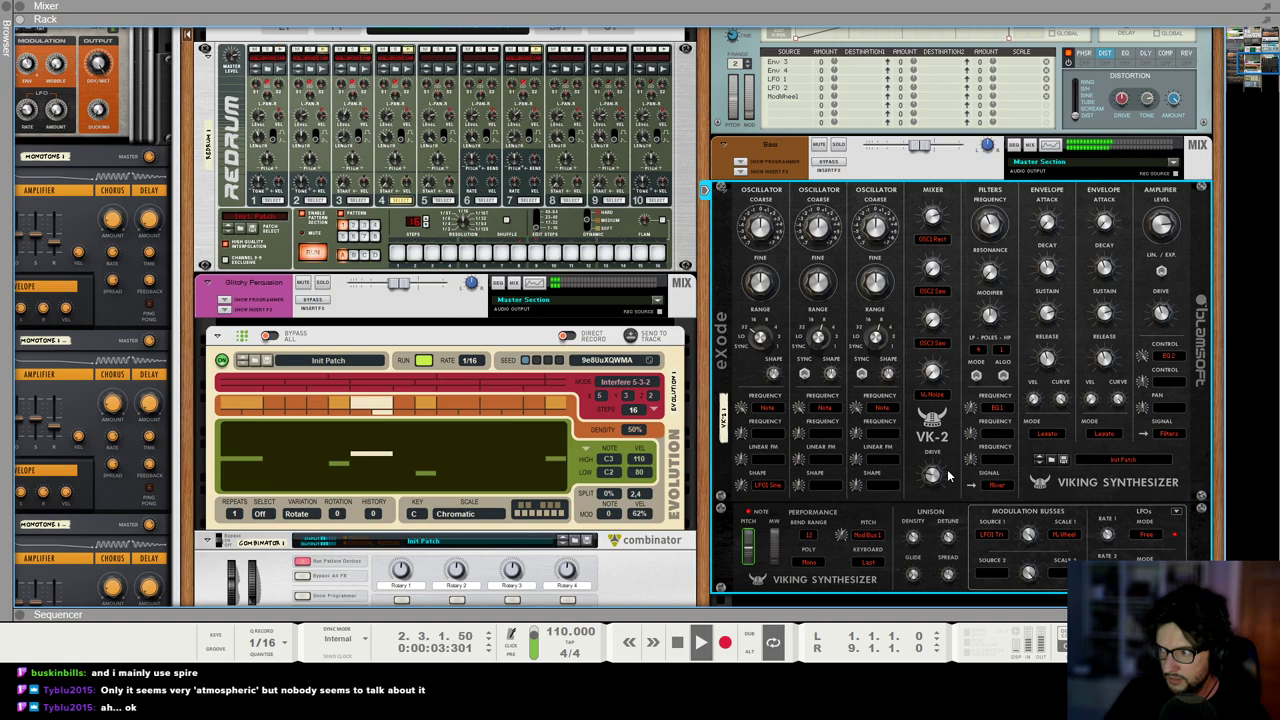
Step: Lower the Bass channel's fader to -7.33 dB, and return the stopped song to its start
key("F5")
left_click(1106, 483)
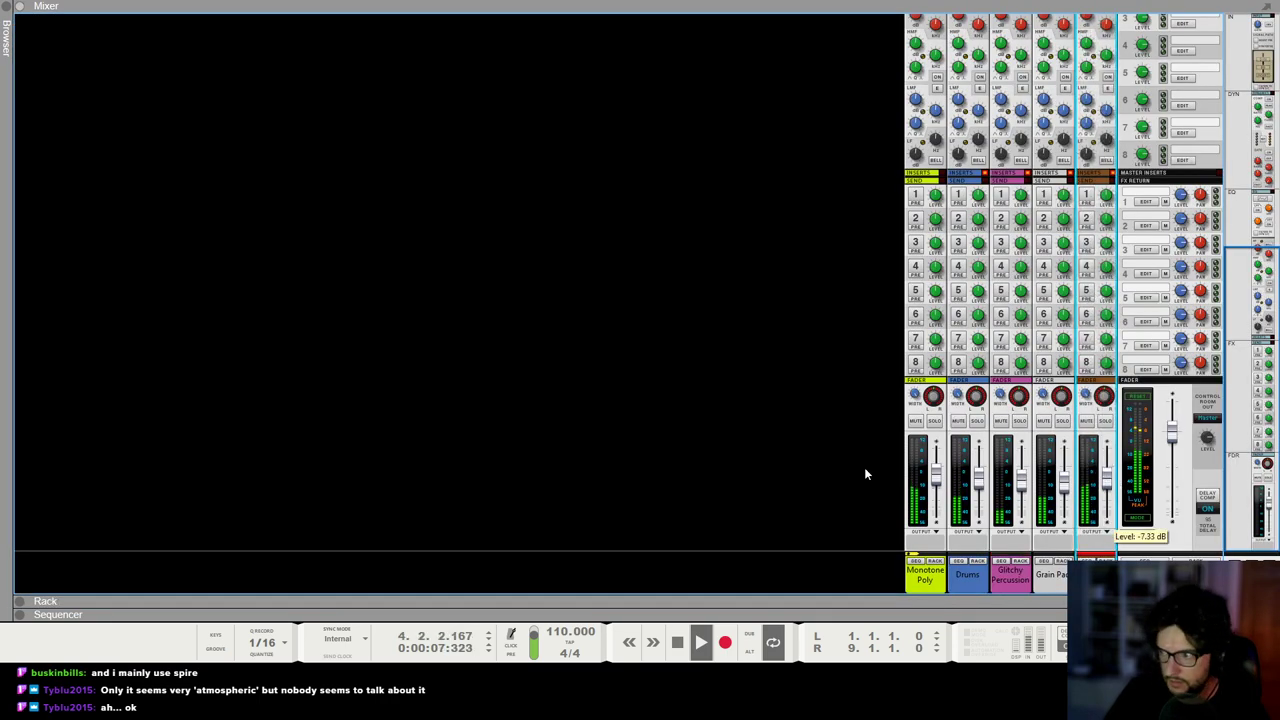
key("F7")
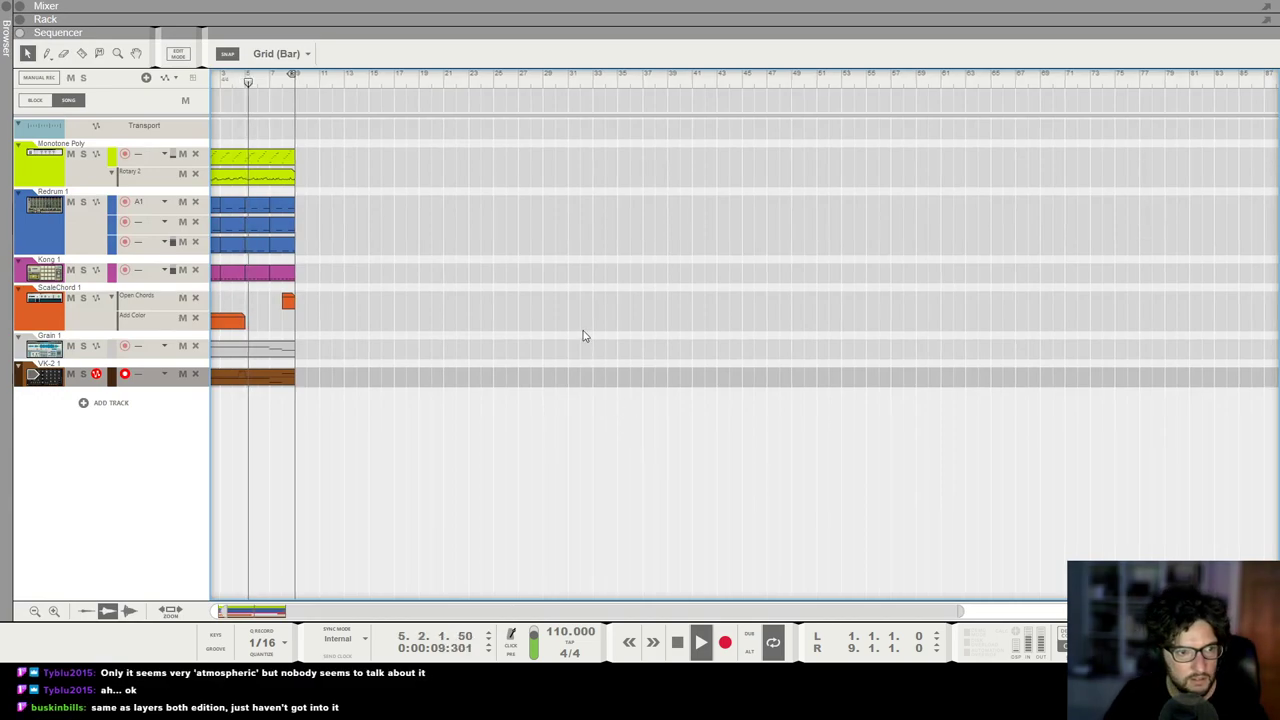
key("space")
key("shift+Return")
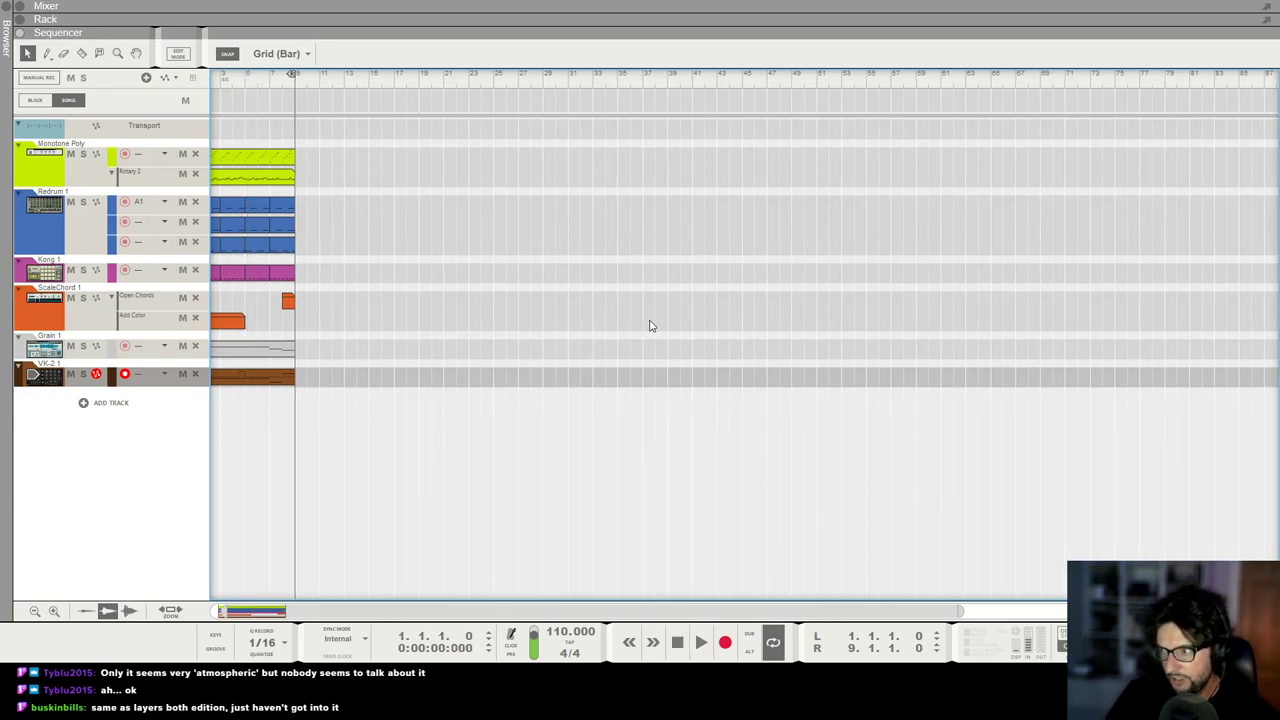
Step: Open the VK-2 clip in the sequencer, examine its pitch wheel bend points before bar 5, and close it again
double_click(243, 374)
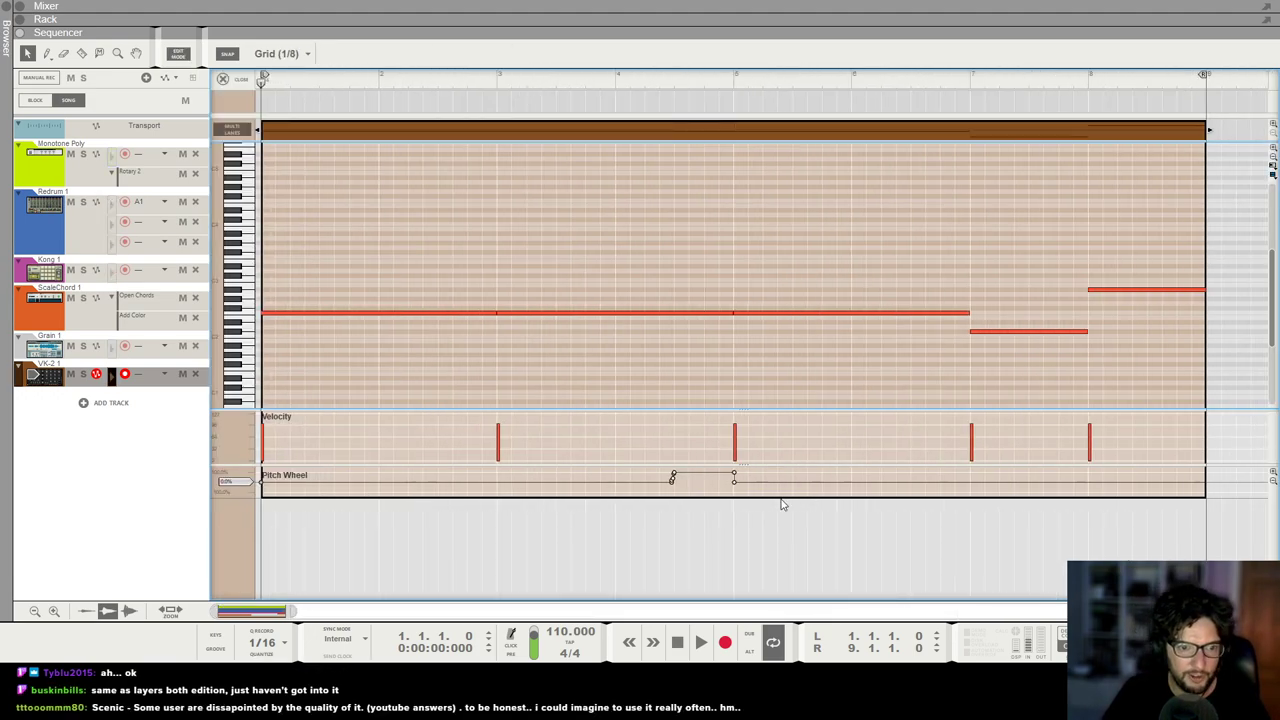
key("h")
left_click(1018, 477)
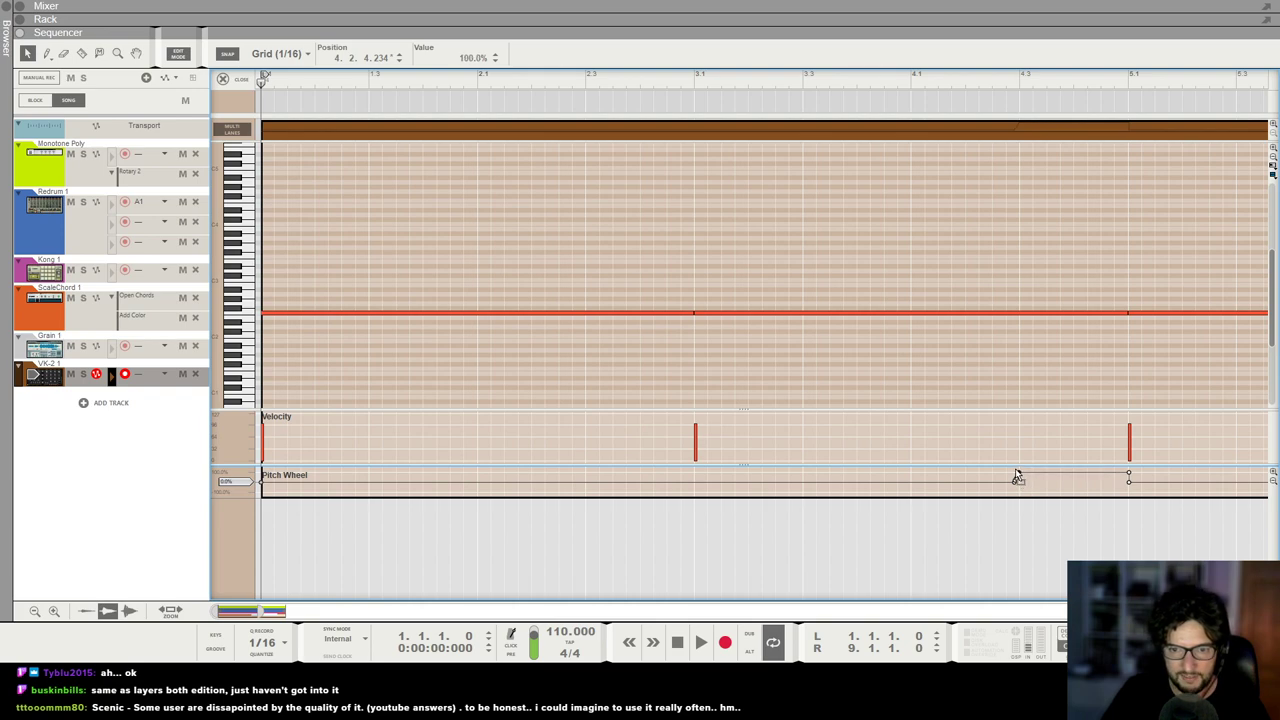
left_click(931, 240)
key("g")
key("g")
key("g")
key("g")
key("g")
key("g")
key("g")
key("g")
key("g")
key("g")
key("g")
key("g")
key("g")
key("g")
key("g")
key("g")
key("g")
key("g")
key("g")
key("g")
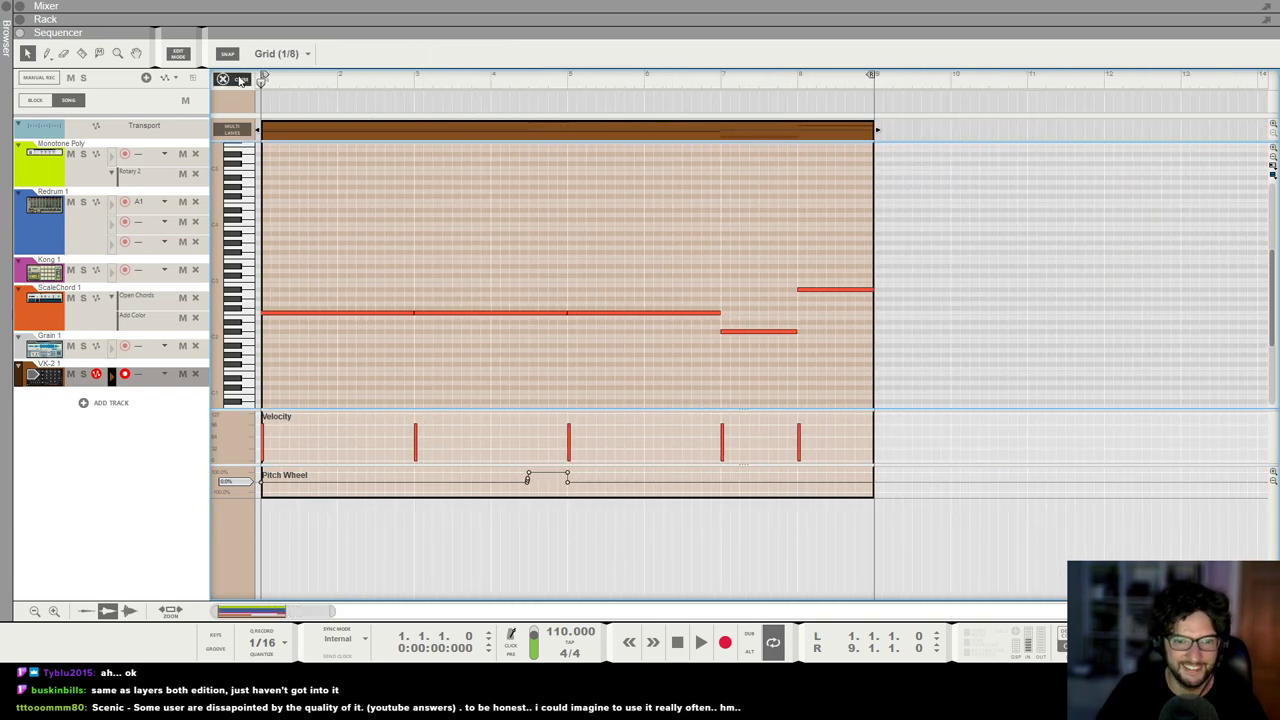
left_click(223, 79)
key("g")
key("g")
Step: Play the loop through while reviewing the Redrum, Evolution and VK-2 devices in the rack
key("space")
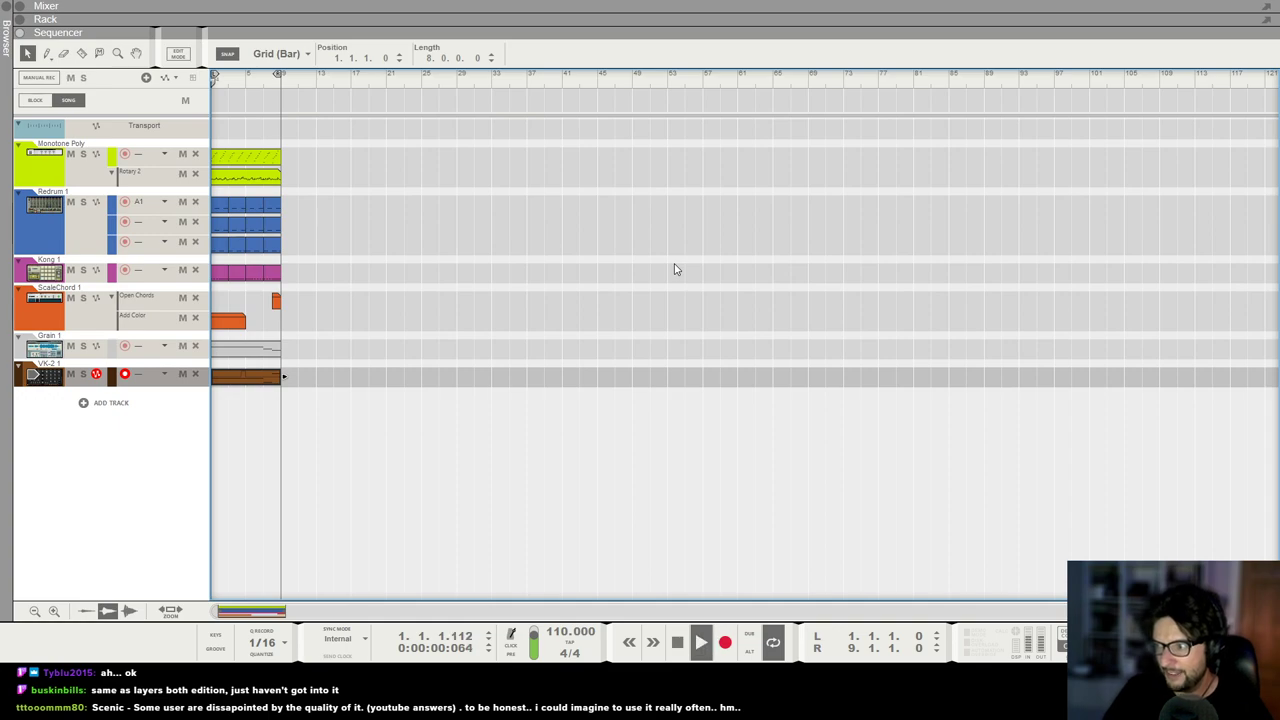
scroll(674, 269, "down", 2)
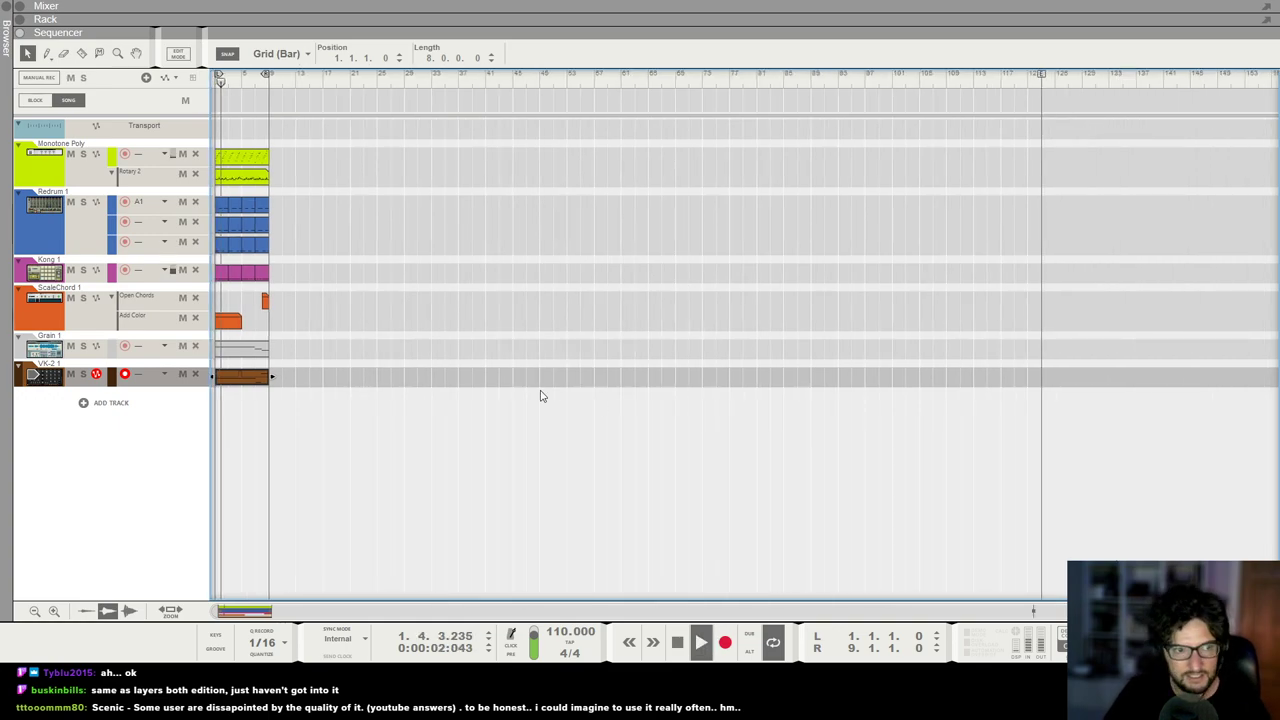
key("F6")
scroll(718, 538, "up", 5)
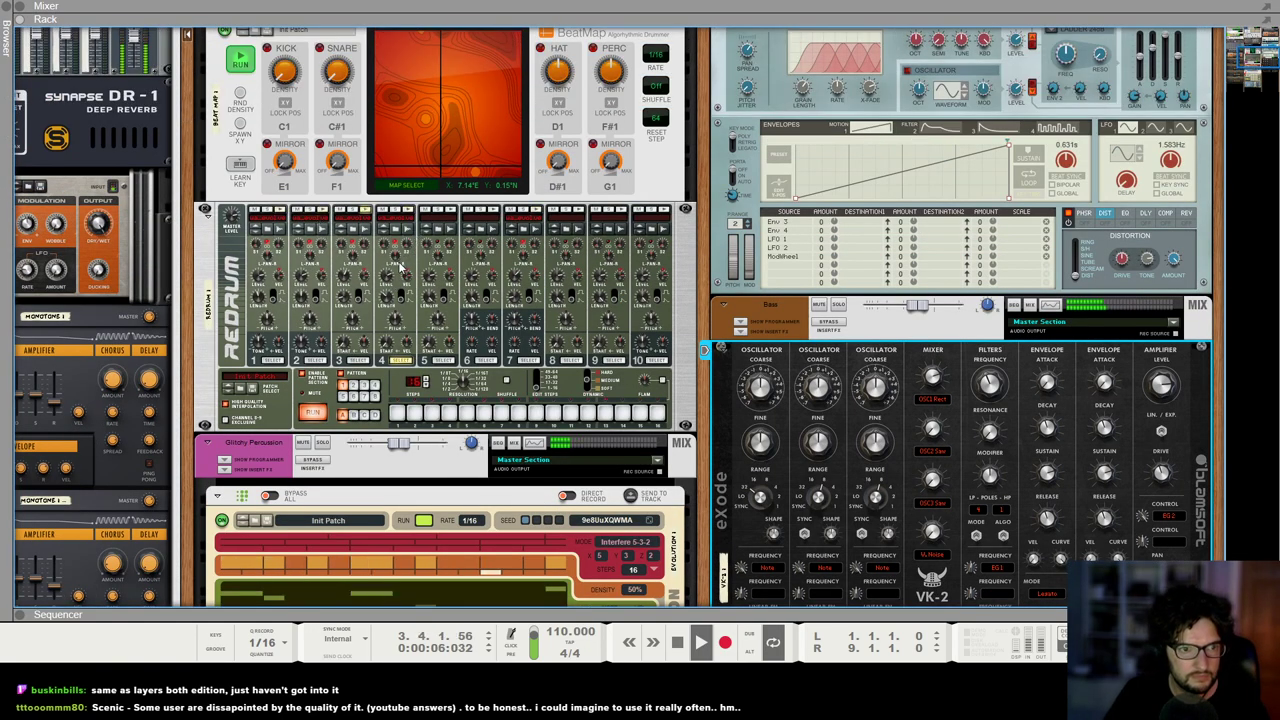
scroll(697, 388, "down", 4)
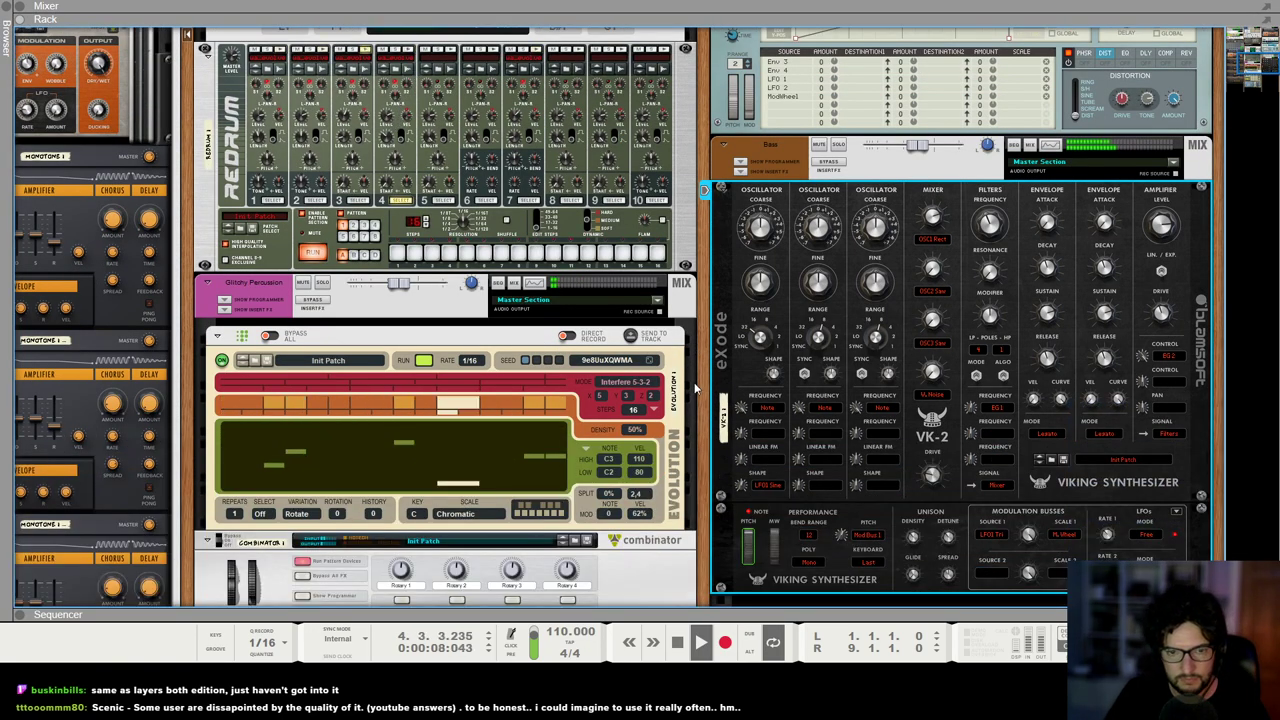
scroll(697, 388, "down", 3)
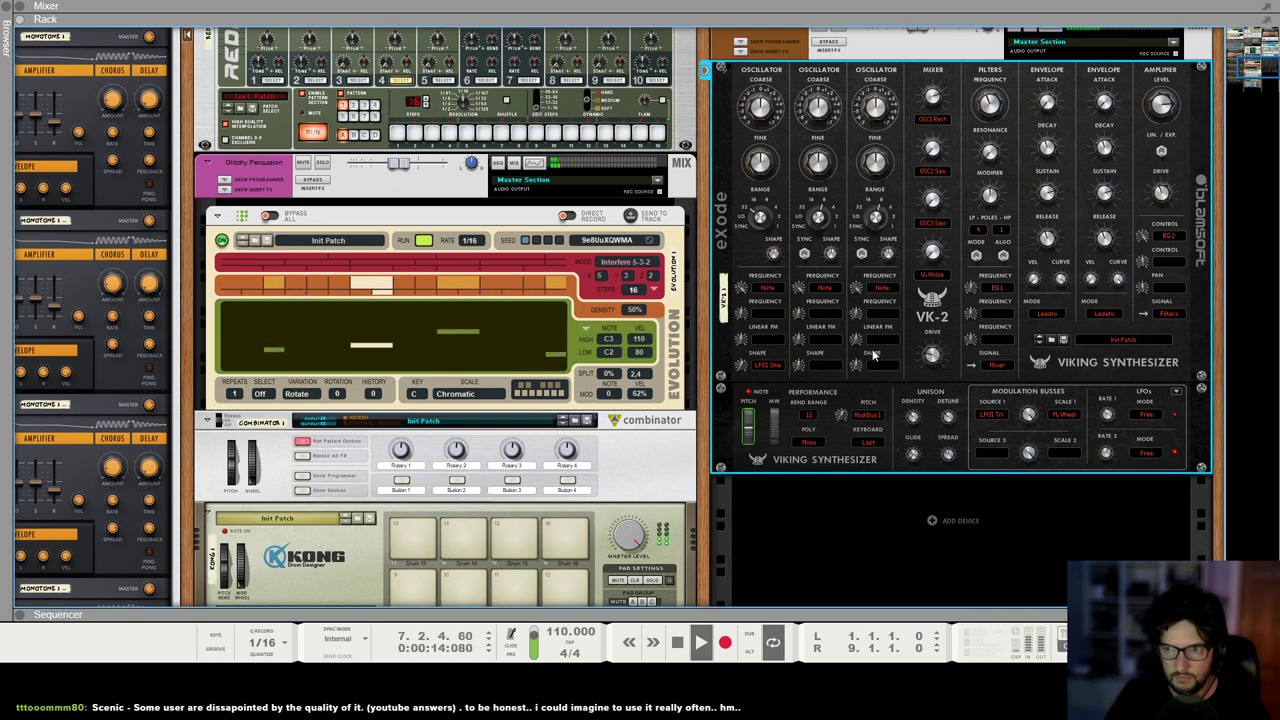
scroll(1003, 313, "down", 2)
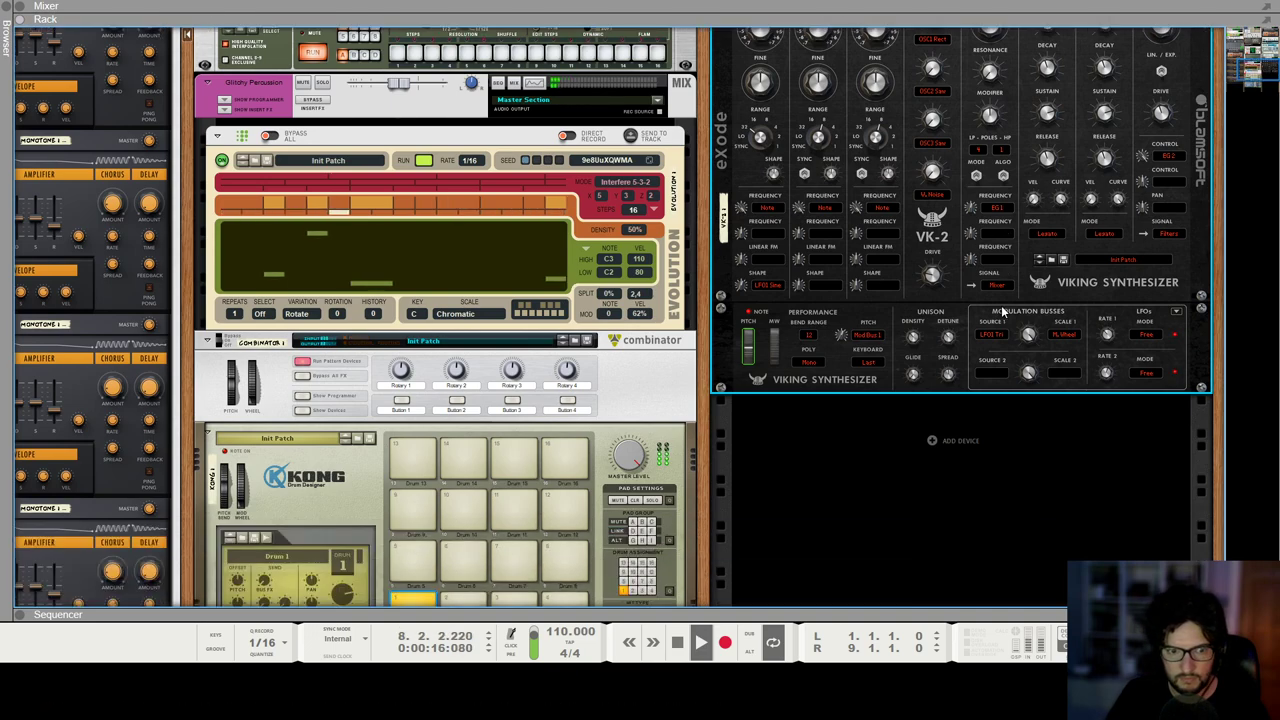
key("space")
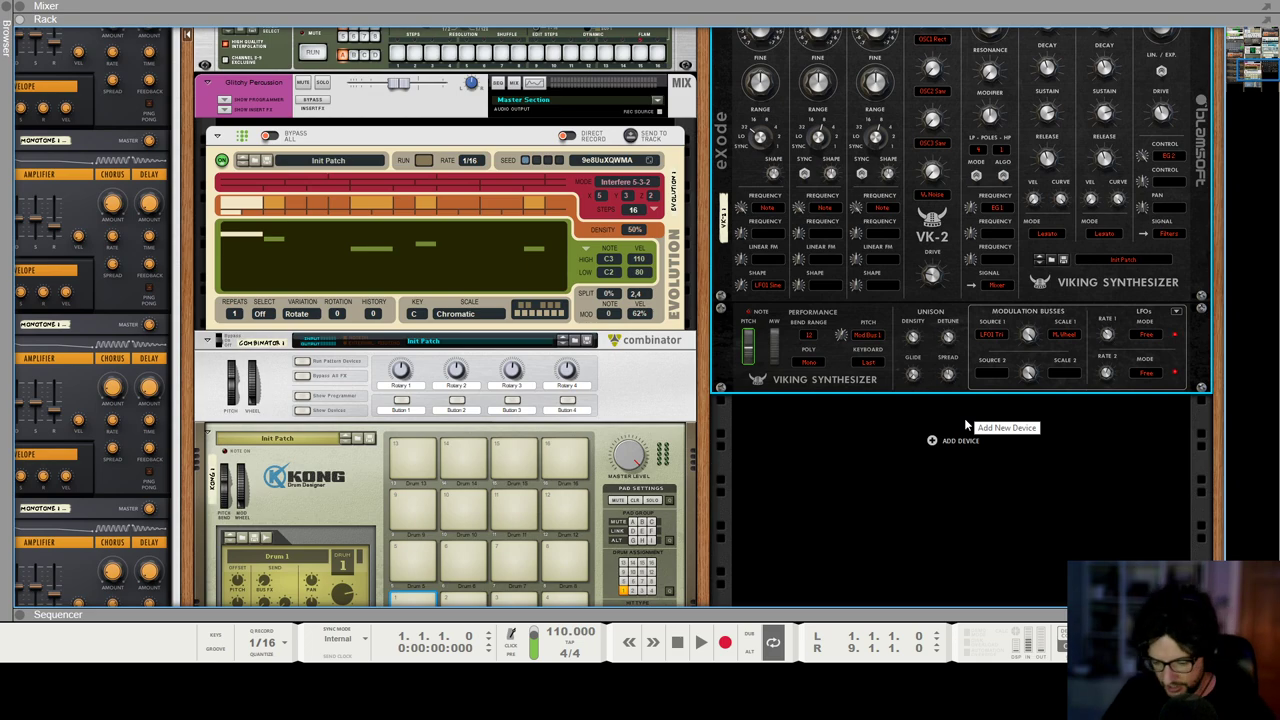
Step: Cut all the clips from the song arrangement and paste them into Block 1
key("F7")
key("ctrl+x")
left_click(35, 100)
key("ctrl+v")
scroll(600, 135, "down", 6)
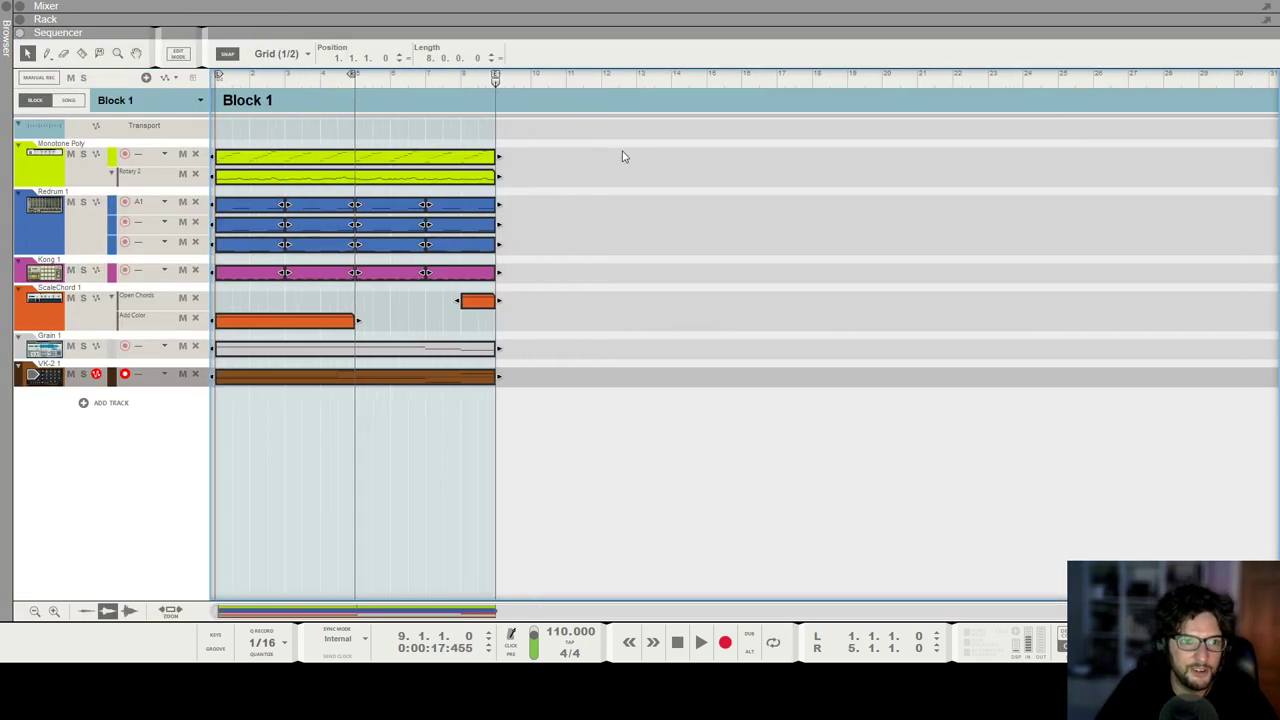
Step: Duplicate all Block 1 clips from bar 9 and extend the block's end to bar 17
key("ctrl+d")
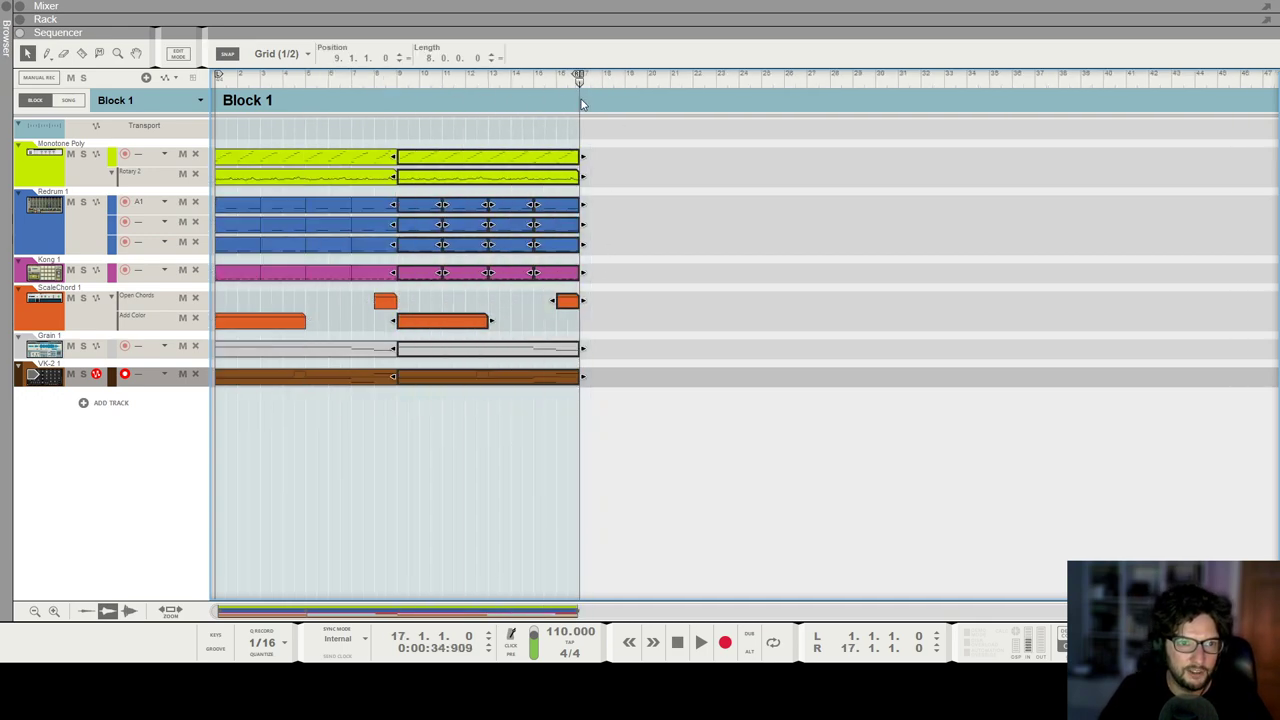
left_click(793, 267)
key("shift+Return")
scroll(793, 267, "up", 1)
scroll(643, 331, "down", 2)
scroll(509, 314, "up", 1)
scroll(523, 348, "up", 1)
scroll(315, 379, "down", 1)
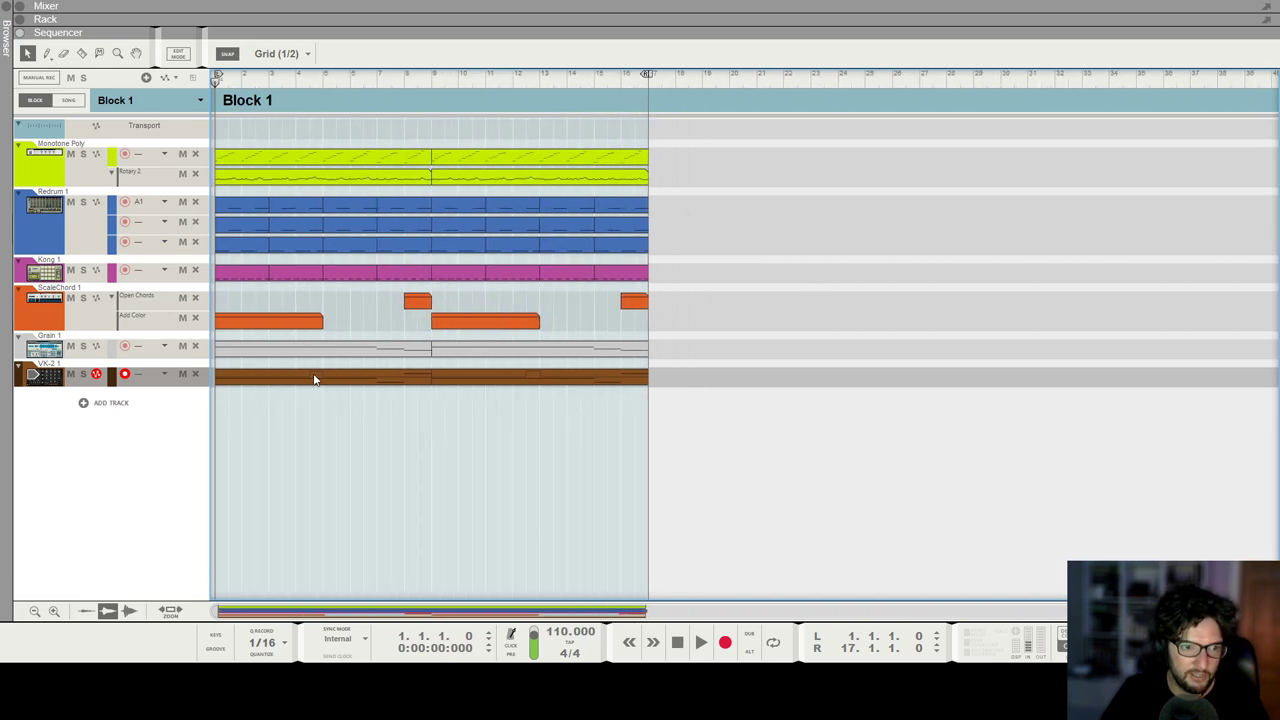
Step: Delete the pitch wheel bend points from the first VK-2 clip in Block 1, leaving the copy's bend in place
scroll(316, 380, "up", 2)
double_click(320, 380)
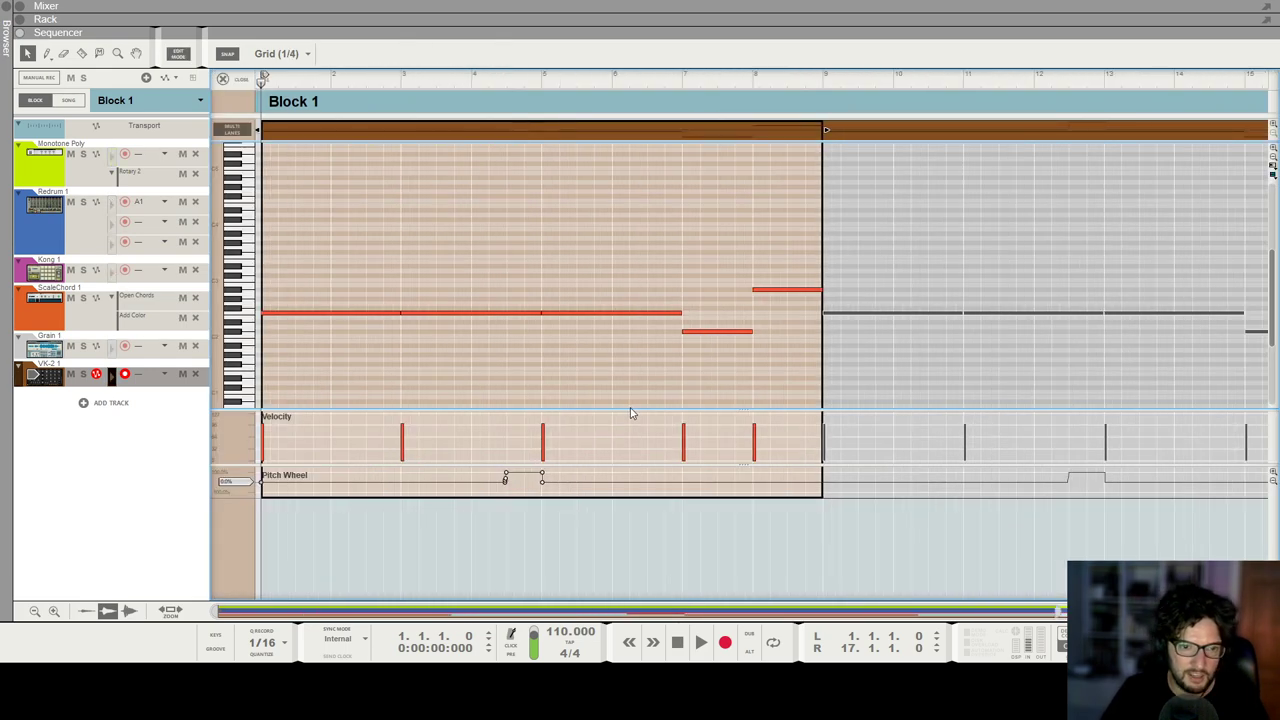
left_click_drag(474, 467, 476, 467)
key("Delete")
left_click(224, 79)
Step: Play Block 1 and adjust the Monotone Poly track's second Rotary 2 automation clip, starting at bar 9
key("space")
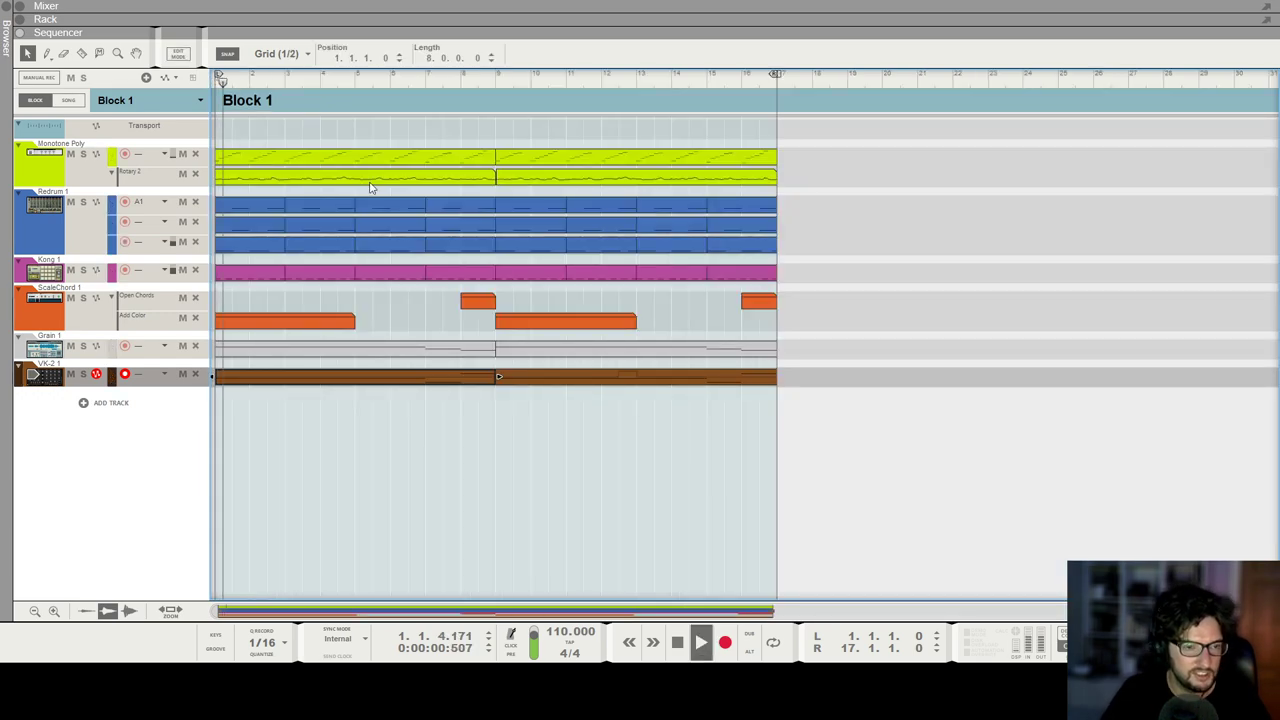
scroll(371, 189, "up", 2)
scroll(371, 189, "down", 6)
left_click(473, 180)
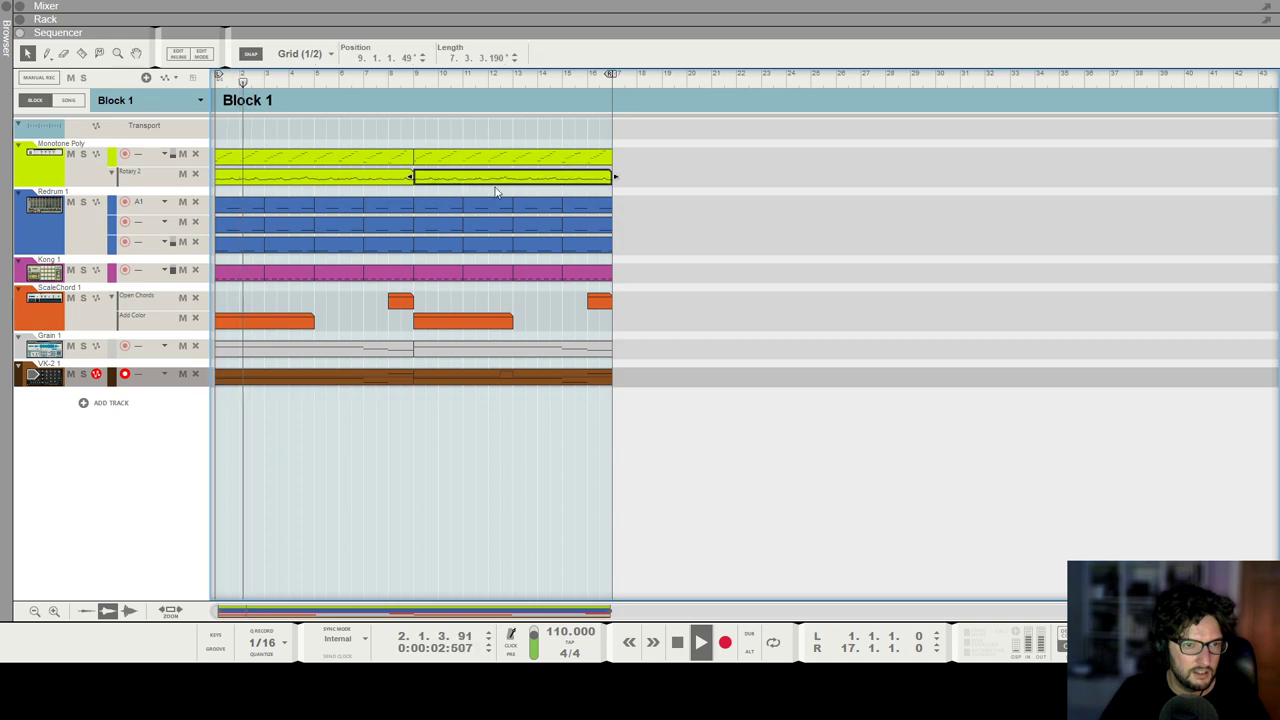
left_click_drag(651, 176, 213, 186)
left_click(631, 208)
mouse_move(690, 188)
left_mouse_down()
mouse_move(300, 176)
mouse_move(697, 177)
left_mouse_up()
Step: Record new filter automation across the 16 bars of Block 1 by sweeping the Monotone Poly Combinator's Freq knob (Rotary 2) during playback
left_click(590, 83)
left_click(38, 171)
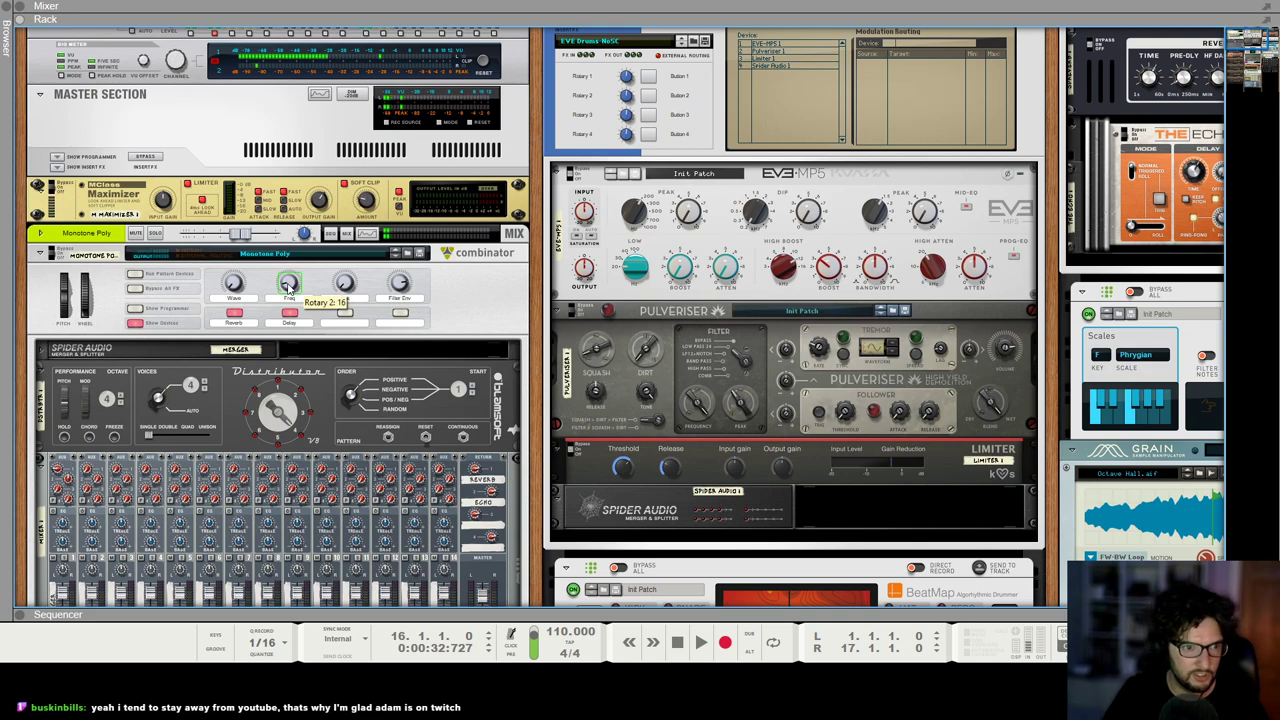
left_click_drag(288, 285, 288, 285)
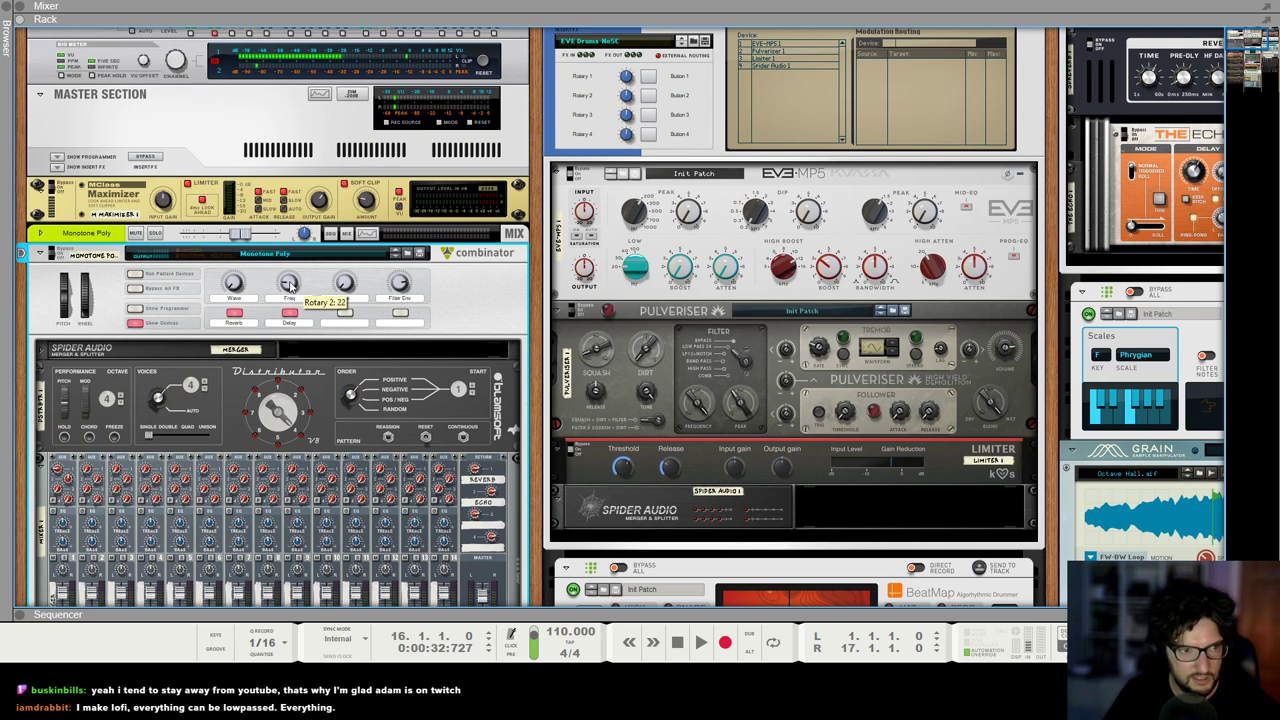
key("space")
left_click_drag(288, 285, 290, 284)
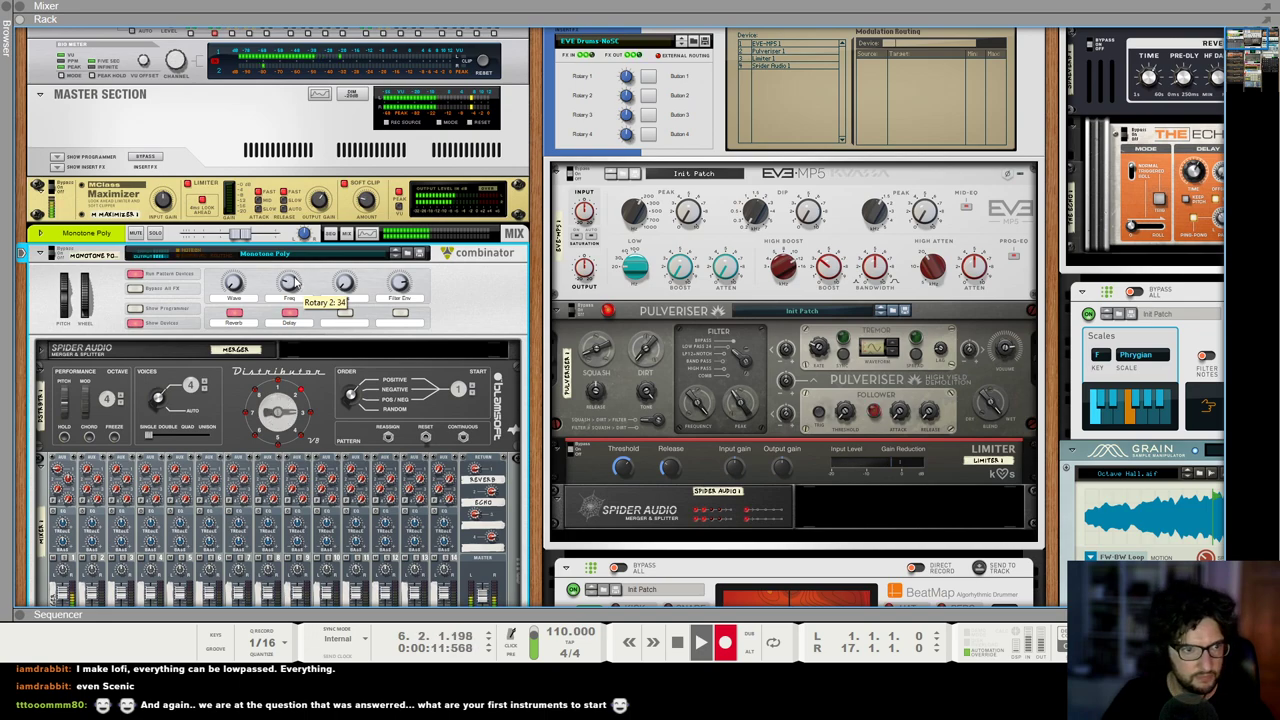
left_click_drag(294, 281, 290, 284)
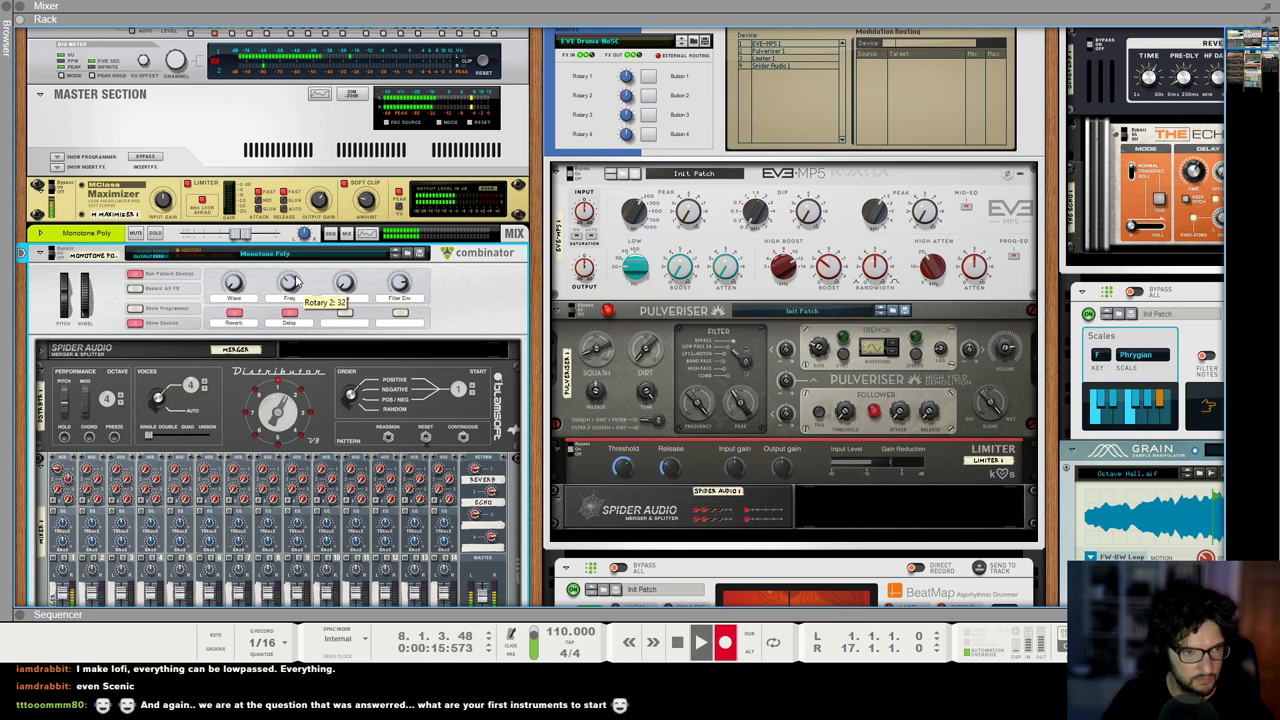
left_click_drag(290, 284, 293, 284)
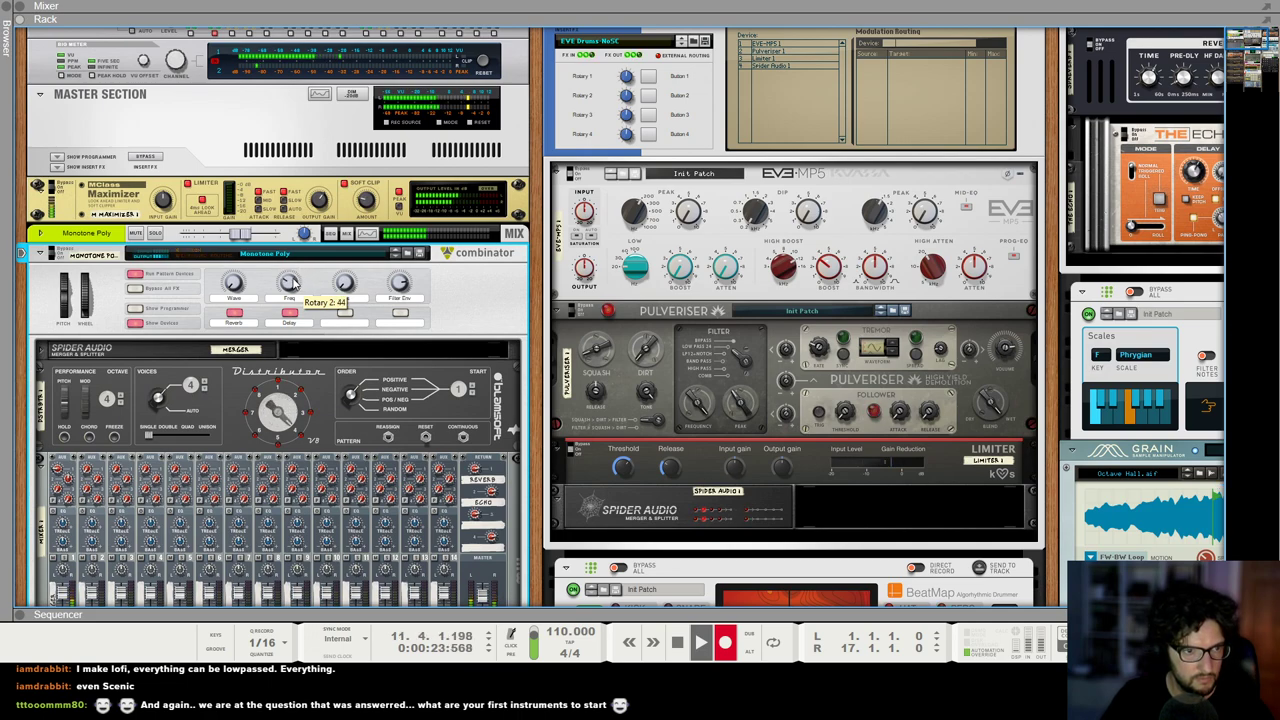
left_click_drag(293, 284, 293, 277)
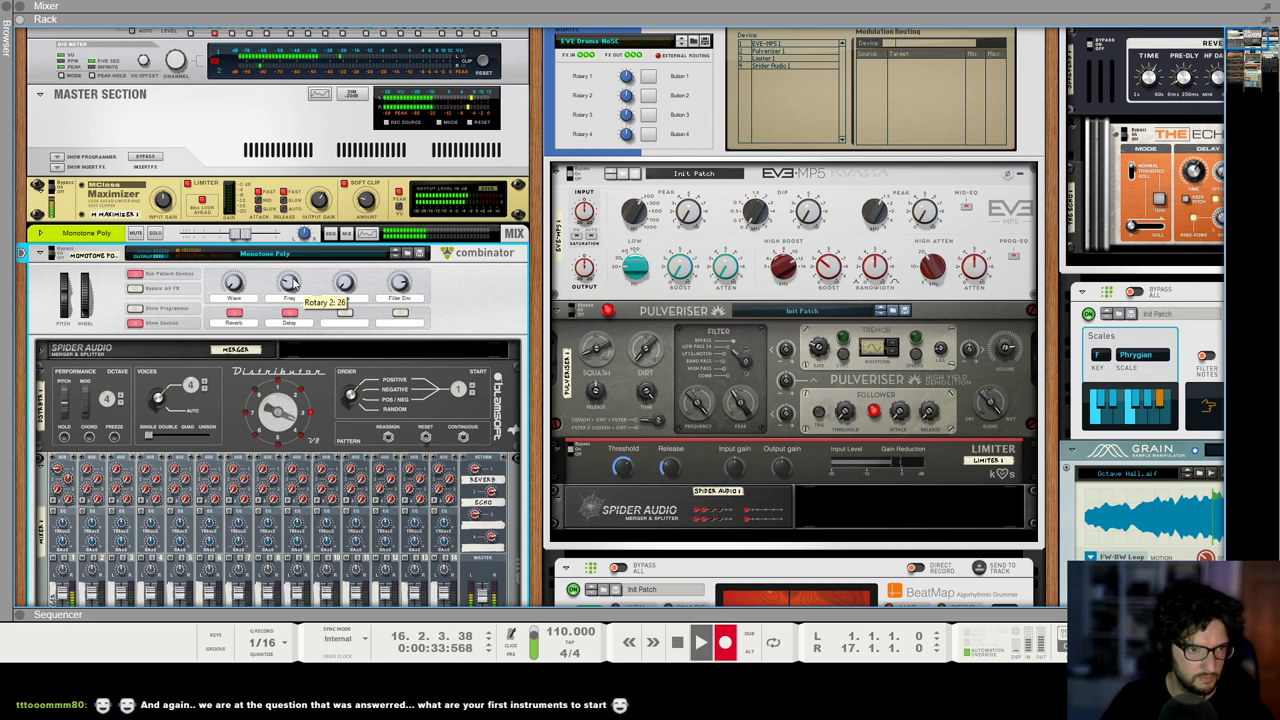
key("space")
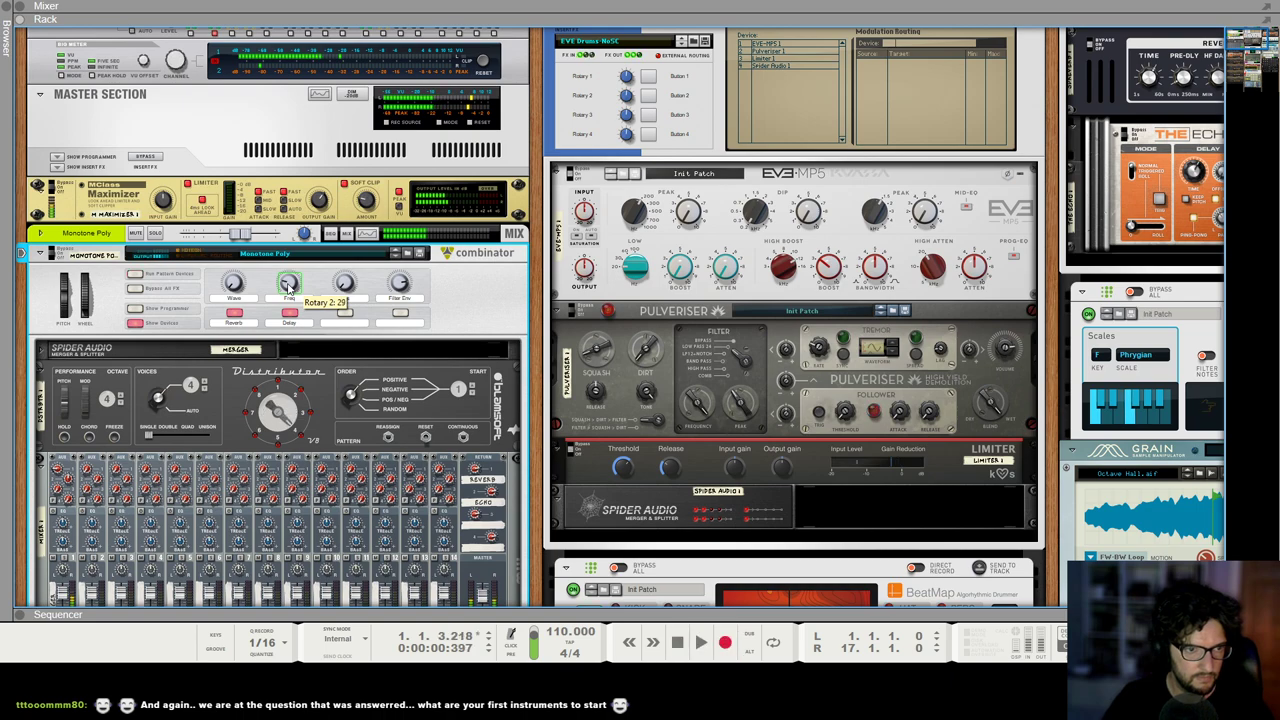
Step: Arrange the Monotone Poly Rotary 2 clips with the old clip from bar 17 at bar 1 and the new recording at bar 9
key("F7")
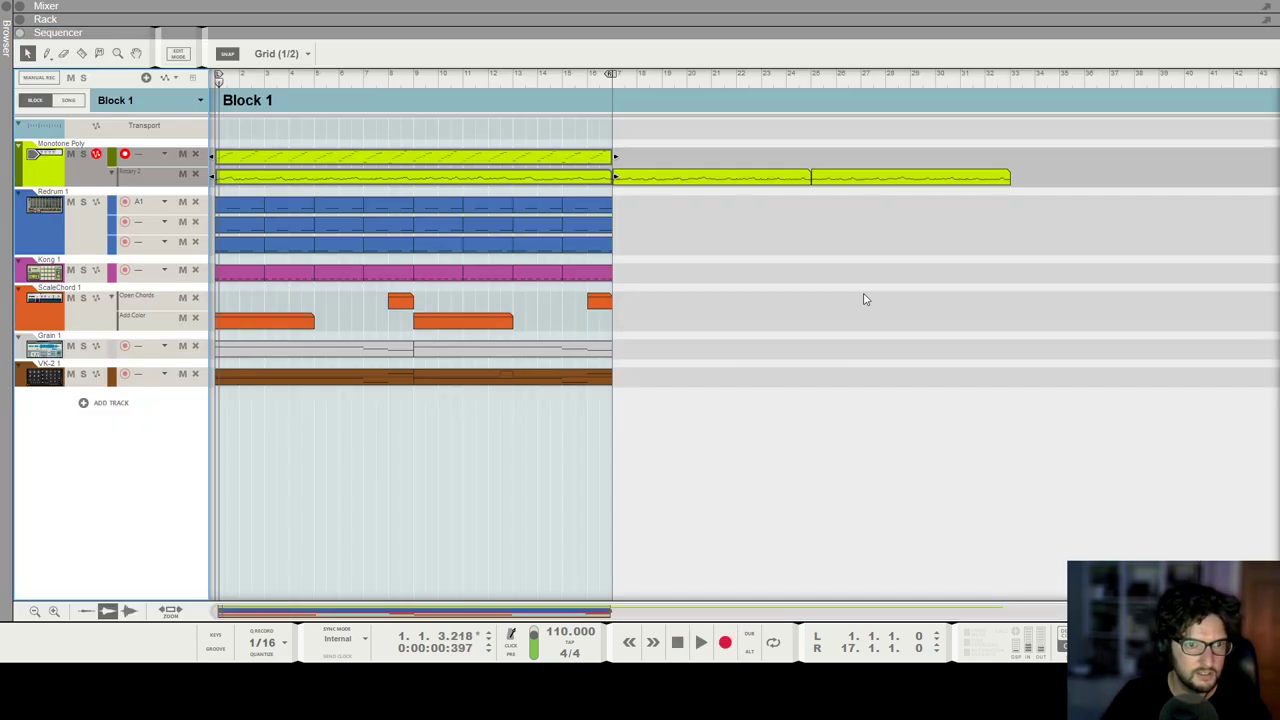
left_click(866, 299)
scroll(654, 172, "down", 3)
key("shift+Return")
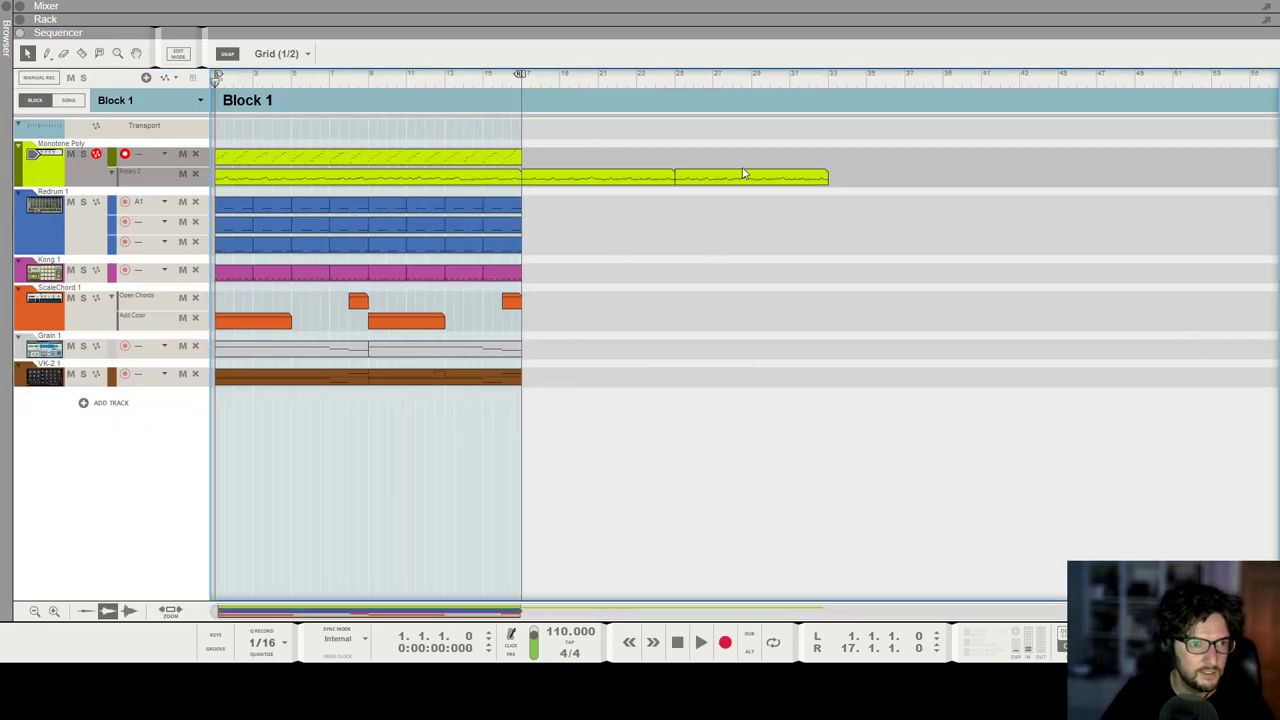
left_click(305, 179)
left_click_drag(524, 178, 254, 143)
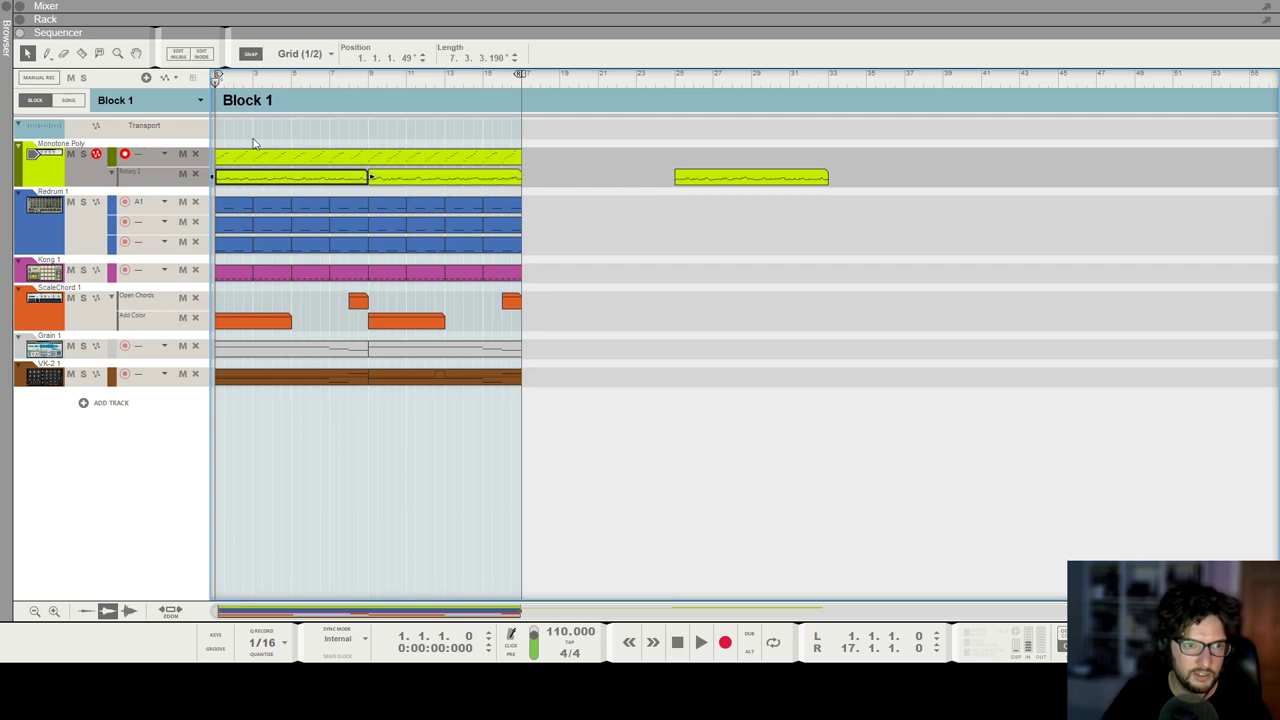
Step: Open the Rotary 2 automation clip at bar 9 and examine its recorded points, closing it without edits
left_click(371, 83)
key("h")
key("h")
key("h")
double_click(434, 182)
key("h")
key("h")
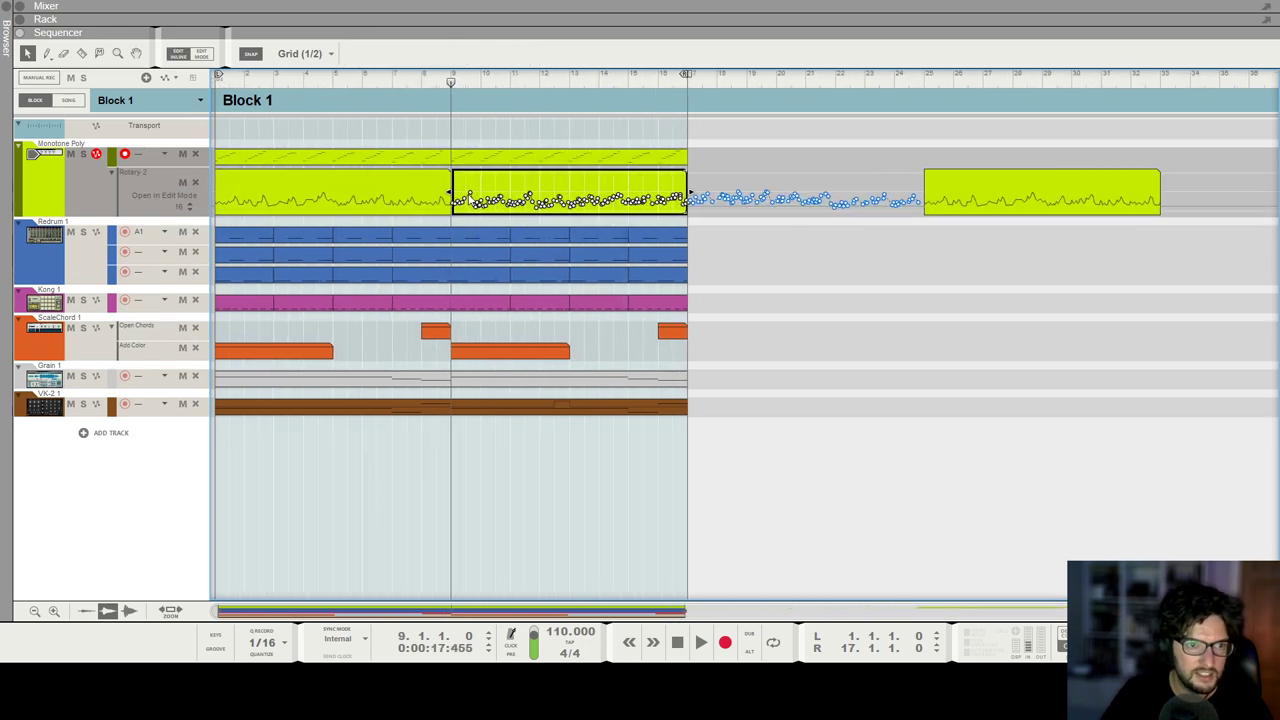
left_click(871, 349)
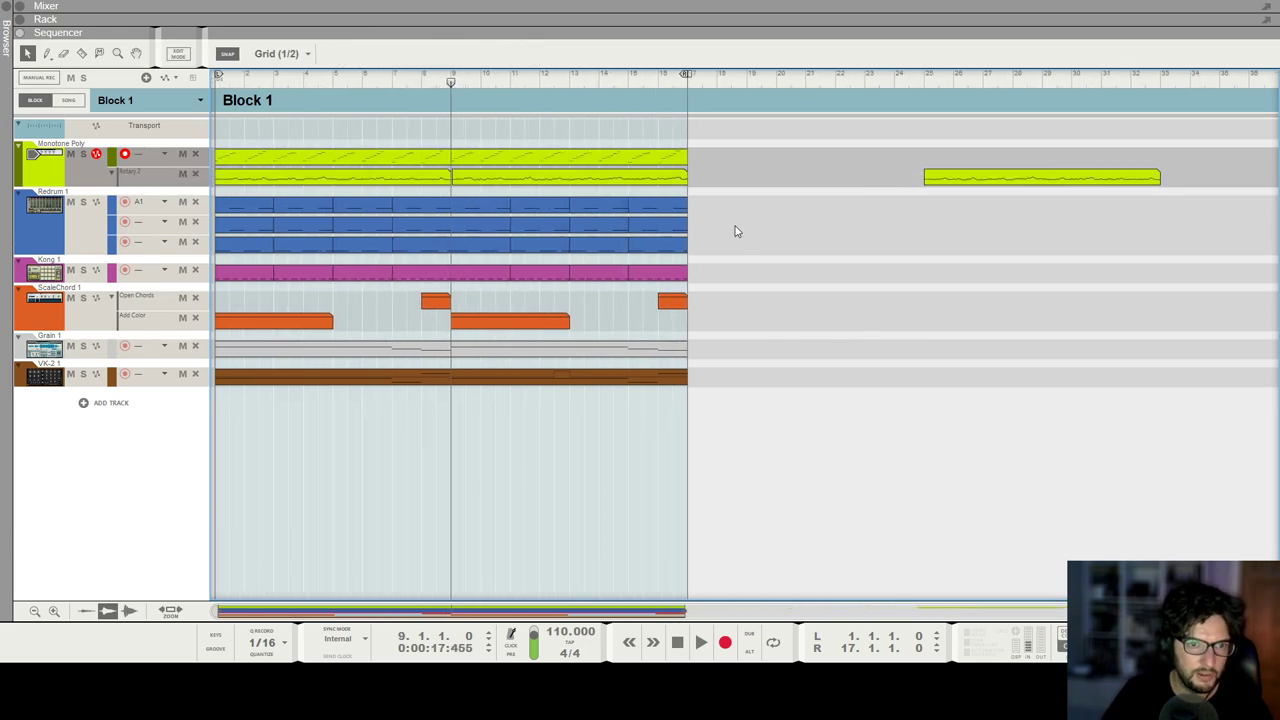
Step: Play from bar 9 and delete the leftover Rotary 2 clip at bar 25, returning the song position to the start
key("space")
left_click(667, 178)
left_click(748, 291)
scroll(694, 191, "down", 3)
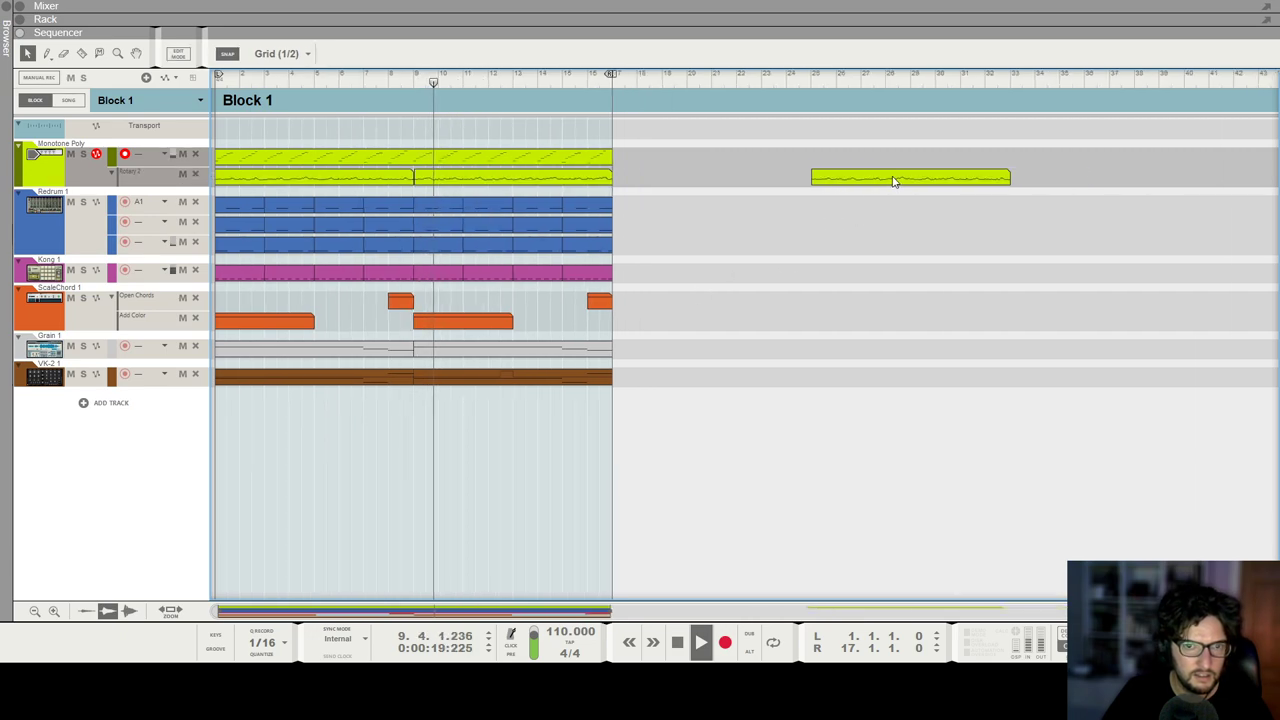
left_click_drag(760, 150, 897, 257)
key("Delete")
key("space")
key("shift+Return")
key("shift+Return")
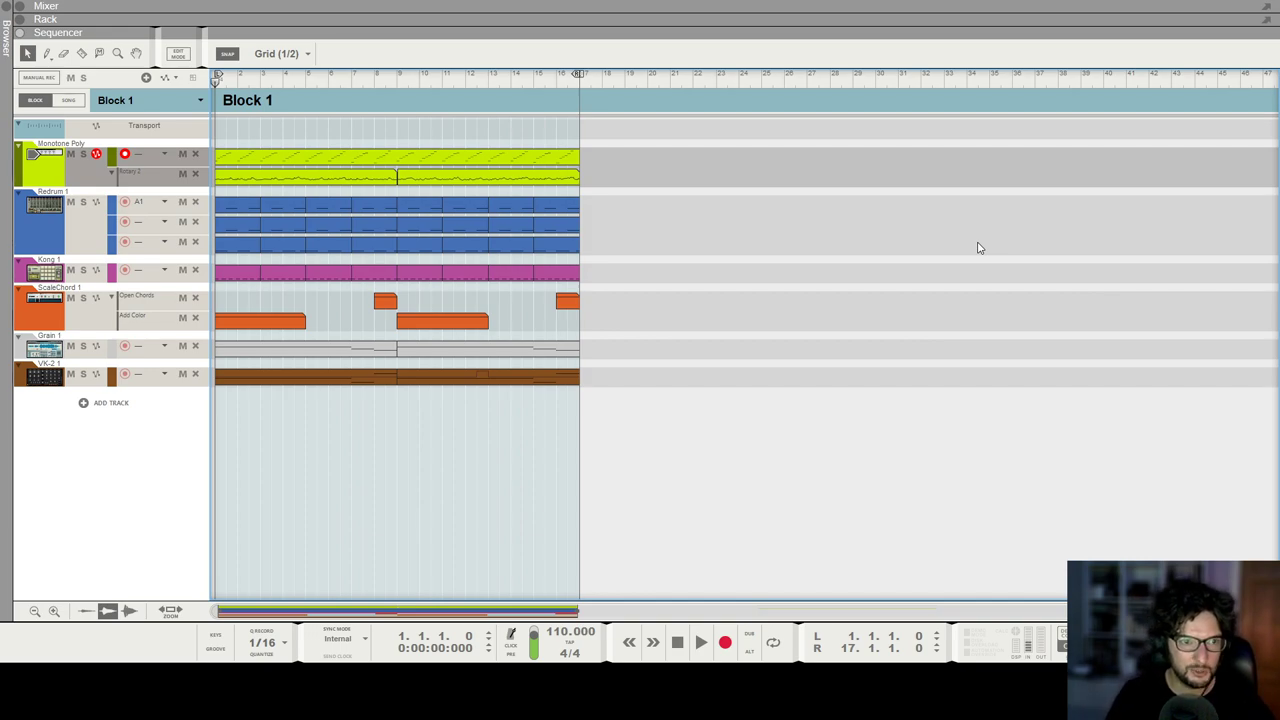
Step: Close the small gap between the Monotone Poly track's two Rotary 2 clips at bar 9
left_click(397, 177)
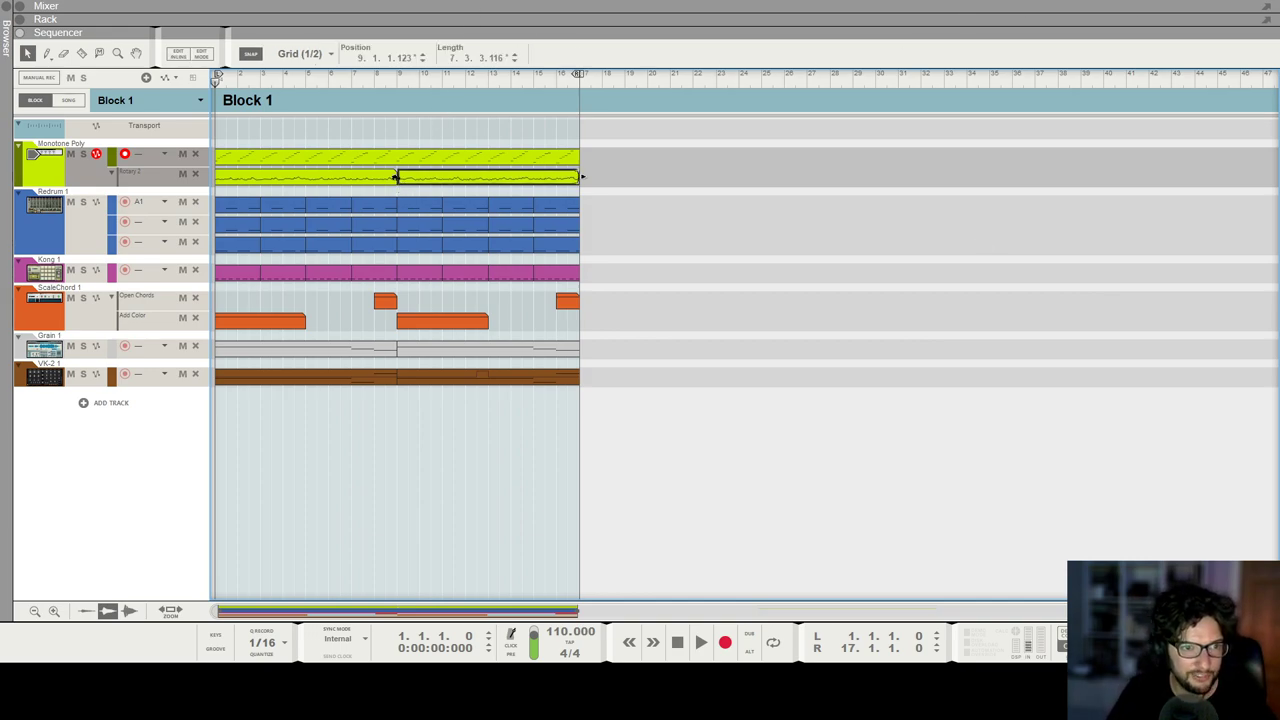
left_click(394, 180)
left_click(781, 254)
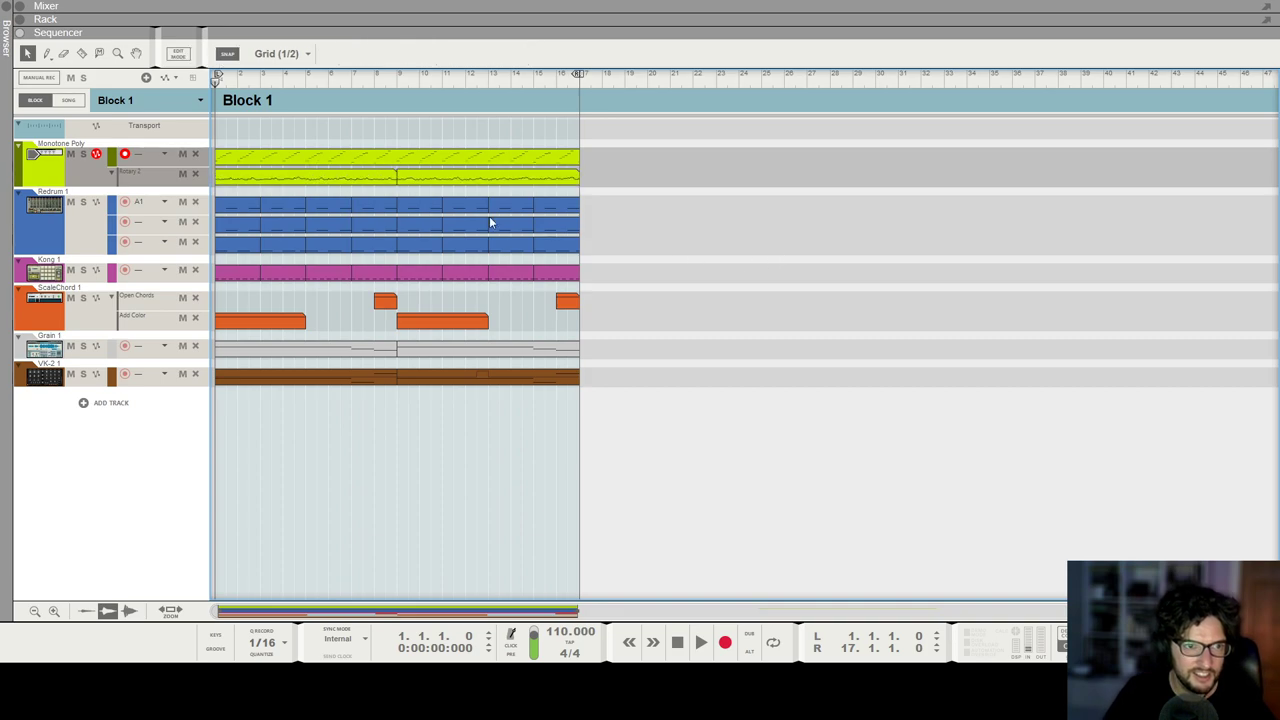
key("h")
key("h")
key("h")
key("h")
key("h")
key("h")
key("h")
key("g")
key("g")
key("g")
Step: Select the ScaleChord 1 track and look over the rack devices while playing Block 1, returning to the sequencer
left_click(55, 315)
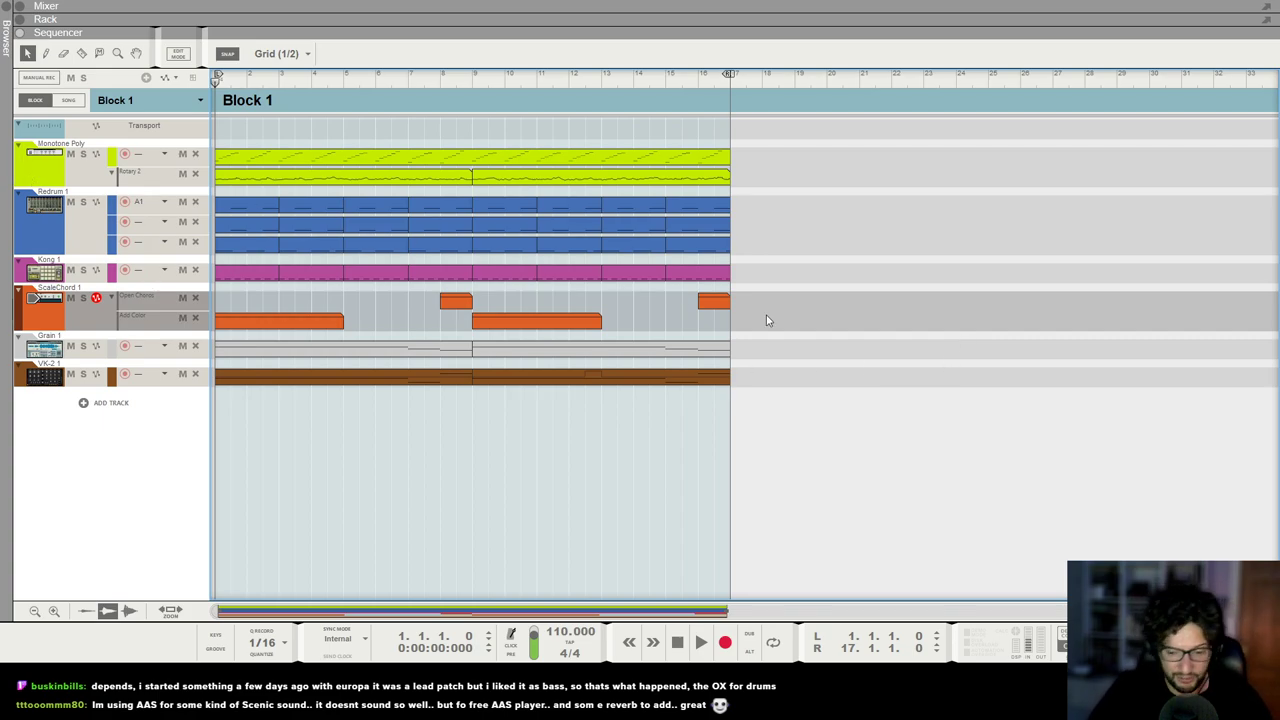
key("F6")
scroll(840, 284, "down", 8)
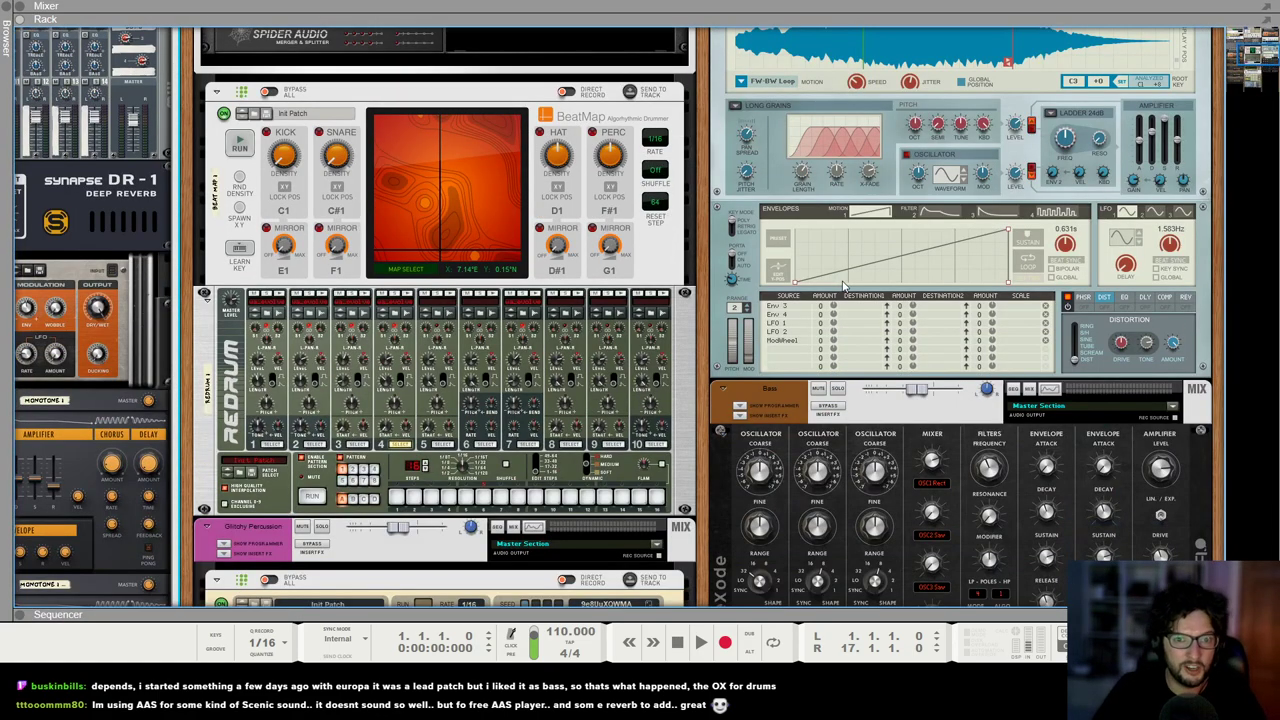
scroll(615, 588, "down", 4)
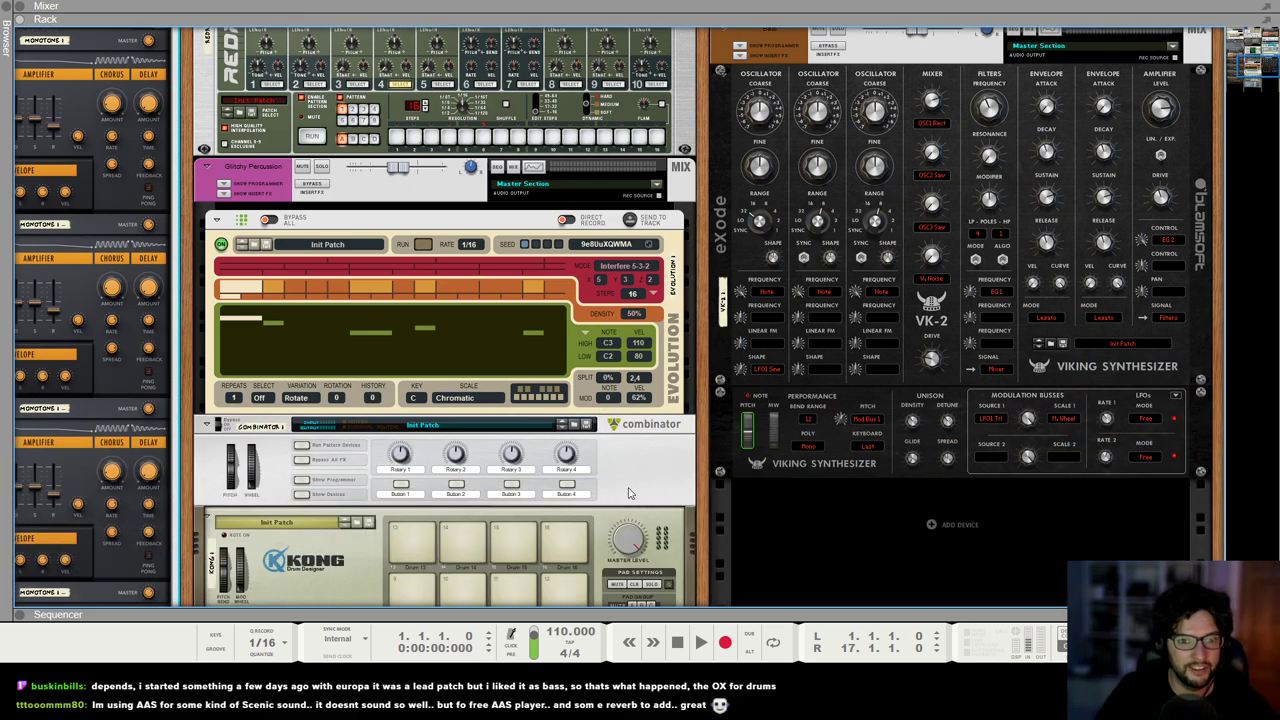
scroll(844, 540, "up", 1)
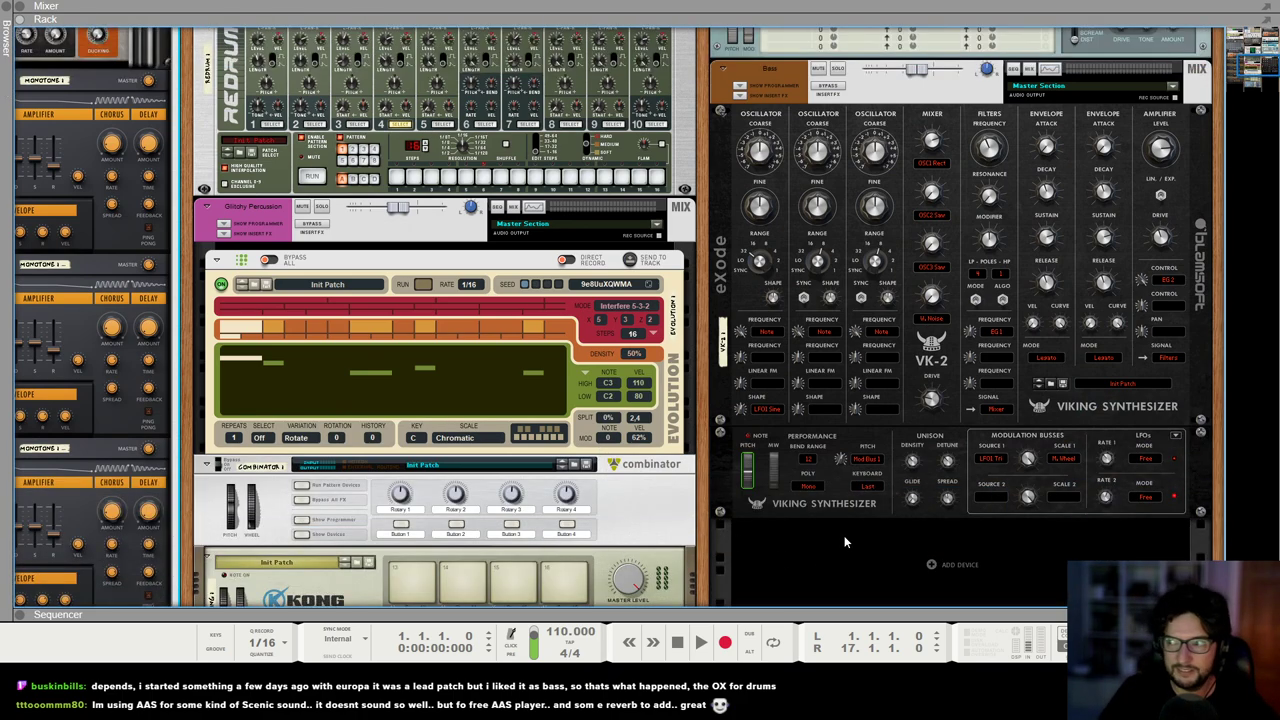
scroll(826, 510, "up", 1)
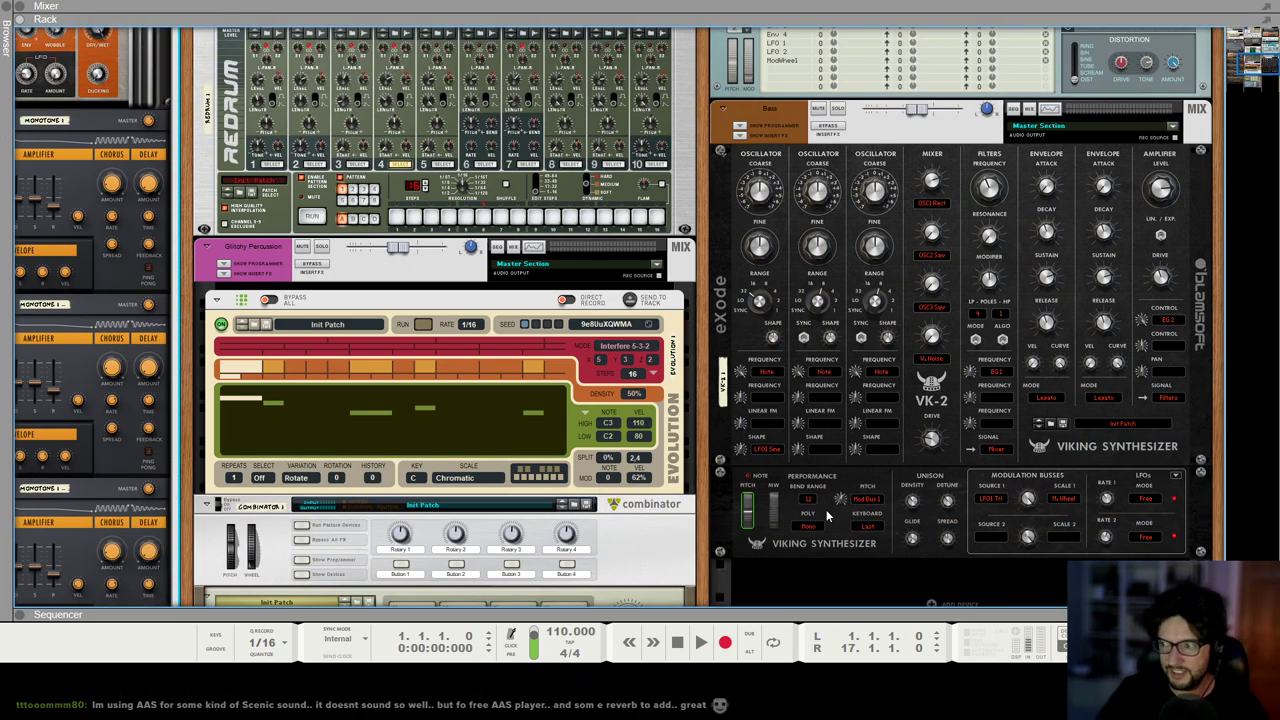
key("space")
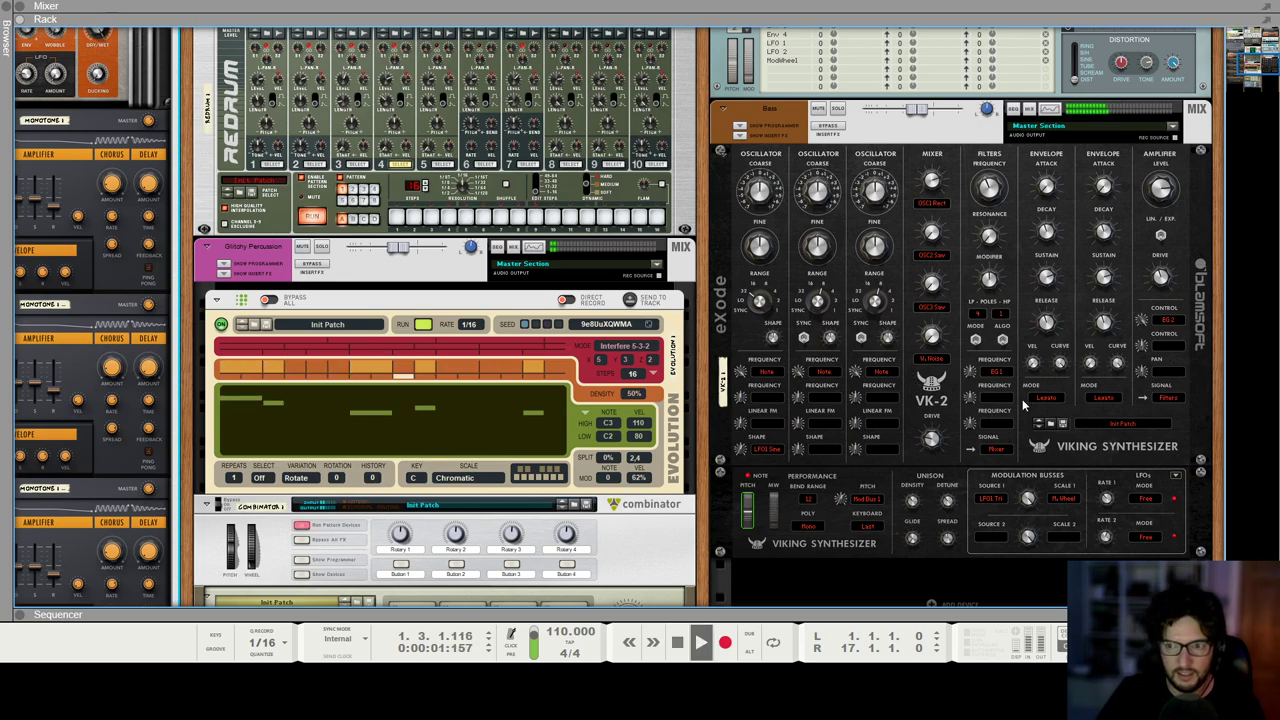
scroll(750, 392, "up", 10)
scroll(536, 300, "left", 4)
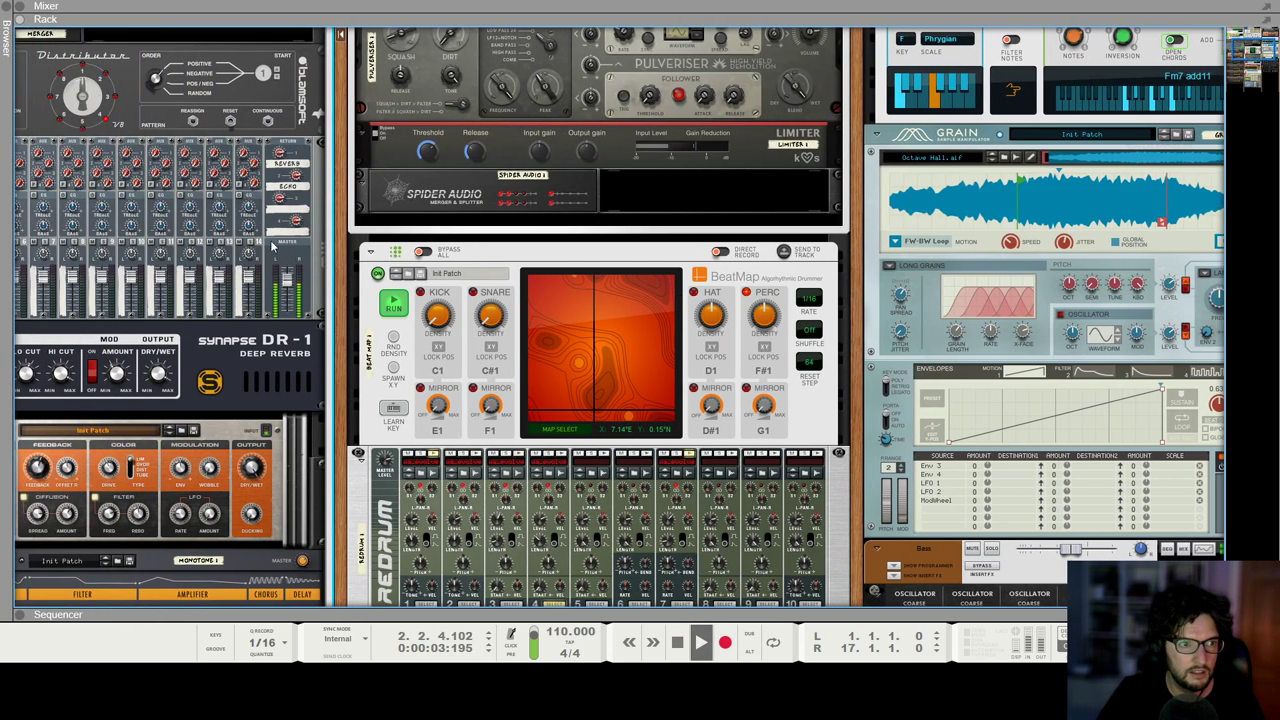
scroll(232, 170, "up", 5)
key("F8")
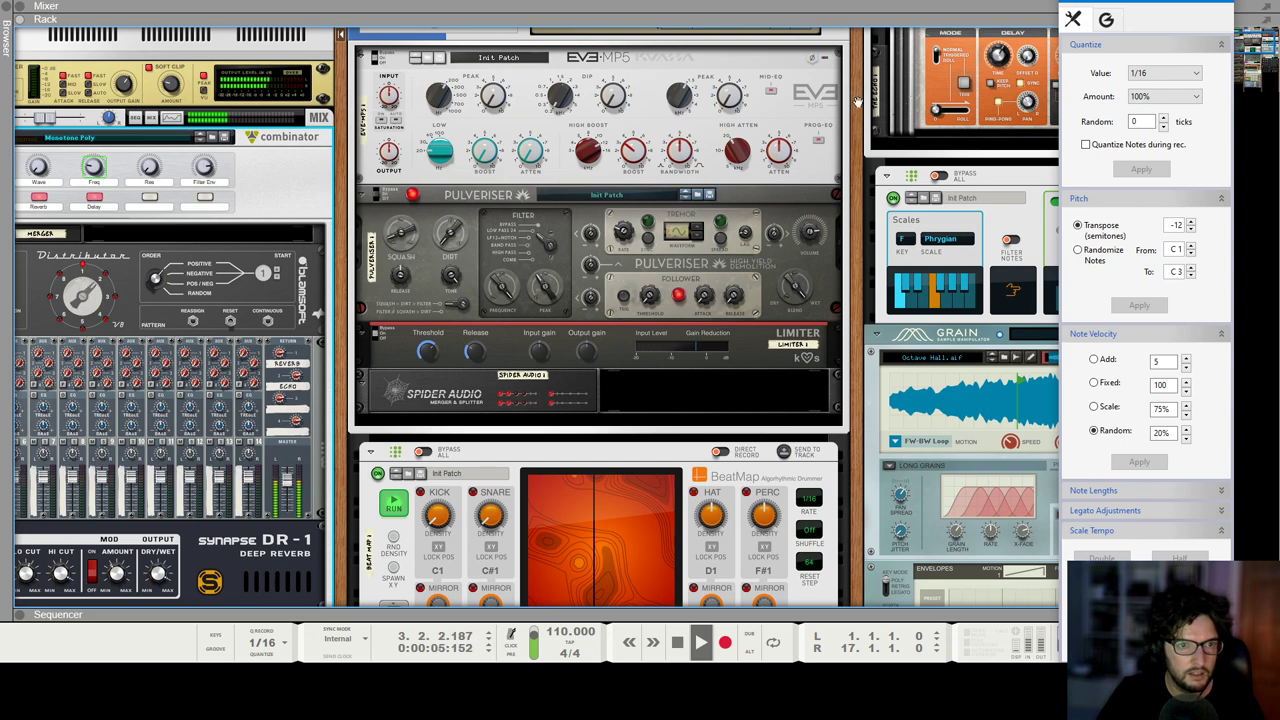
left_click(1224, 3)
key("F7")
key("space")
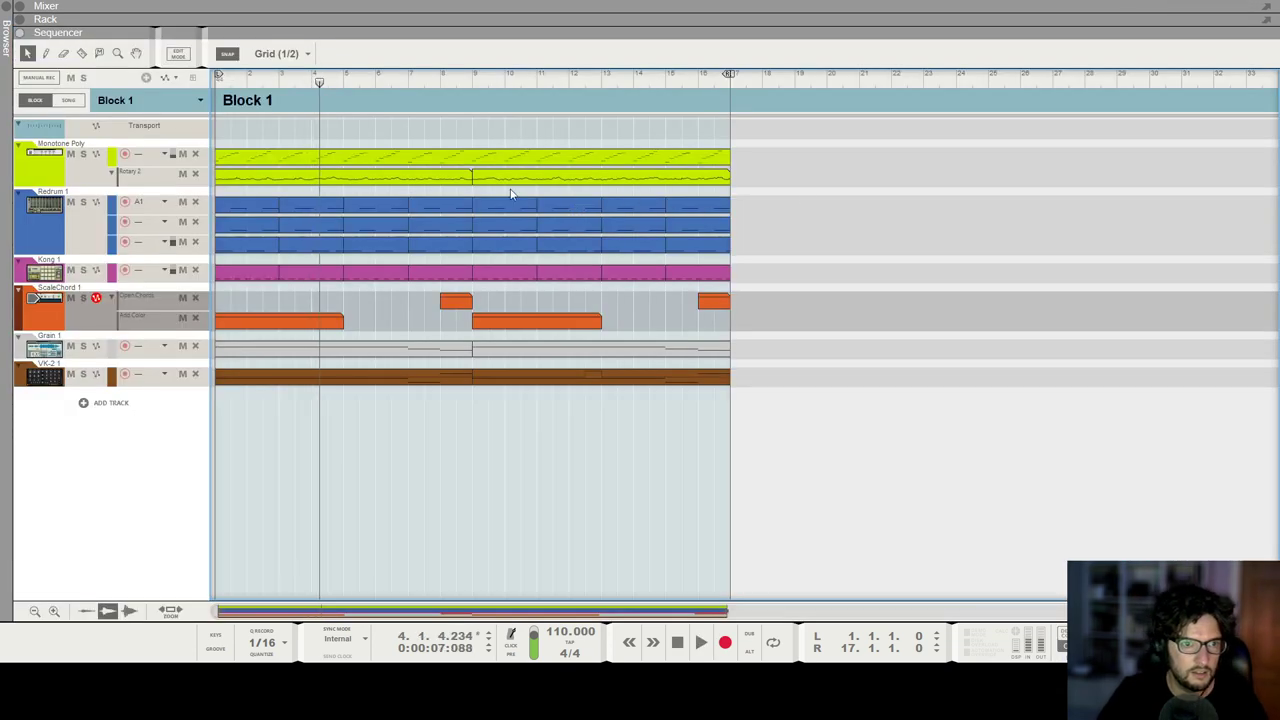
Step: Swap the order of the Monotone Poly track's two Rotary 2 clips within bars 1 to 17
left_click(338, 180)
left_click_drag(265, 178, 775, 178)
left_click_drag(1086, 188, 325, 177)
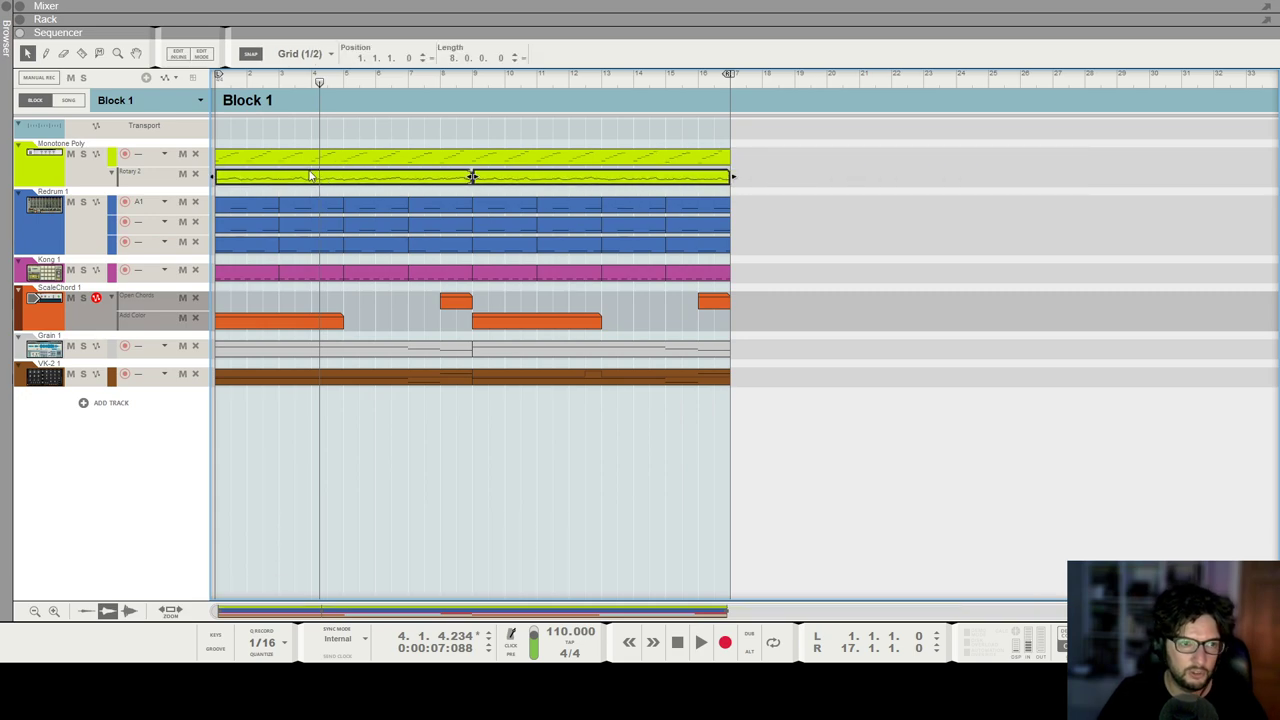
Step: Listen to Block 1 from the start and examine the ScaleChord 1 Open Chords clip at bar 8
key("space")
left_click(857, 264)
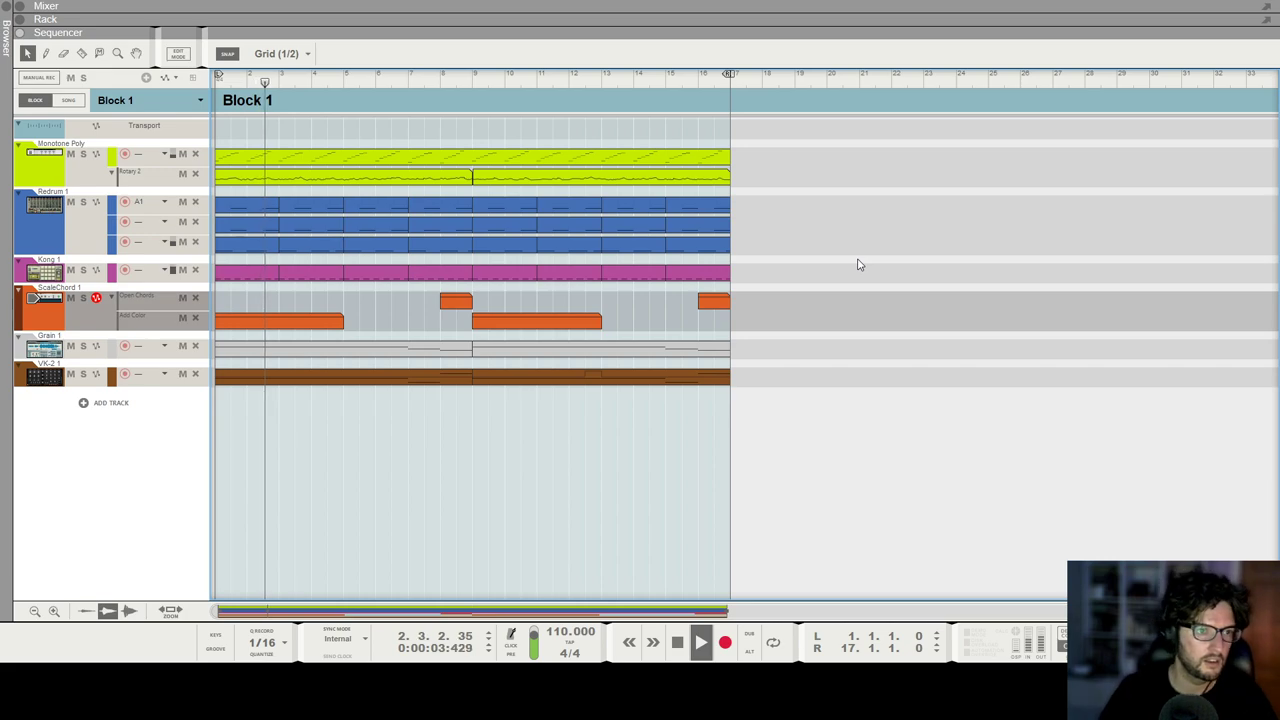
scroll(380, 309, "up", 2)
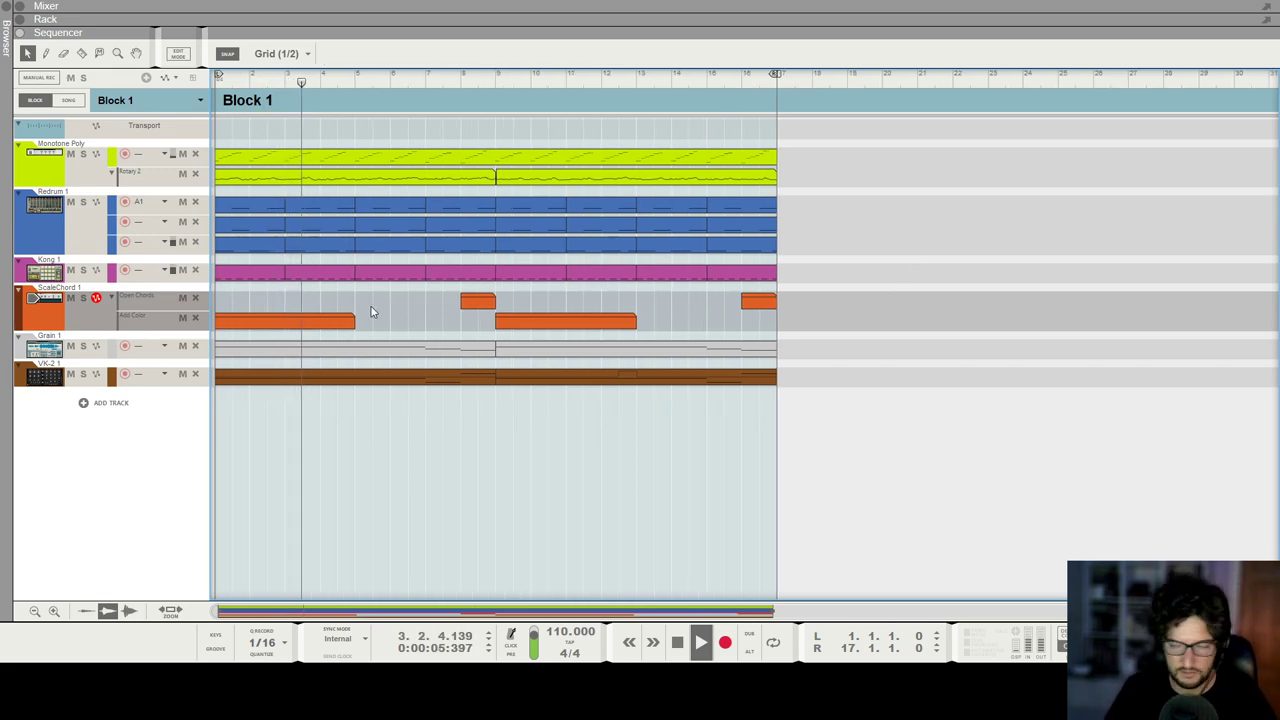
scroll(420, 312, "down", 3)
scroll(520, 312, "up", 2)
left_click(525, 304)
scroll(555, 308, "up", 2)
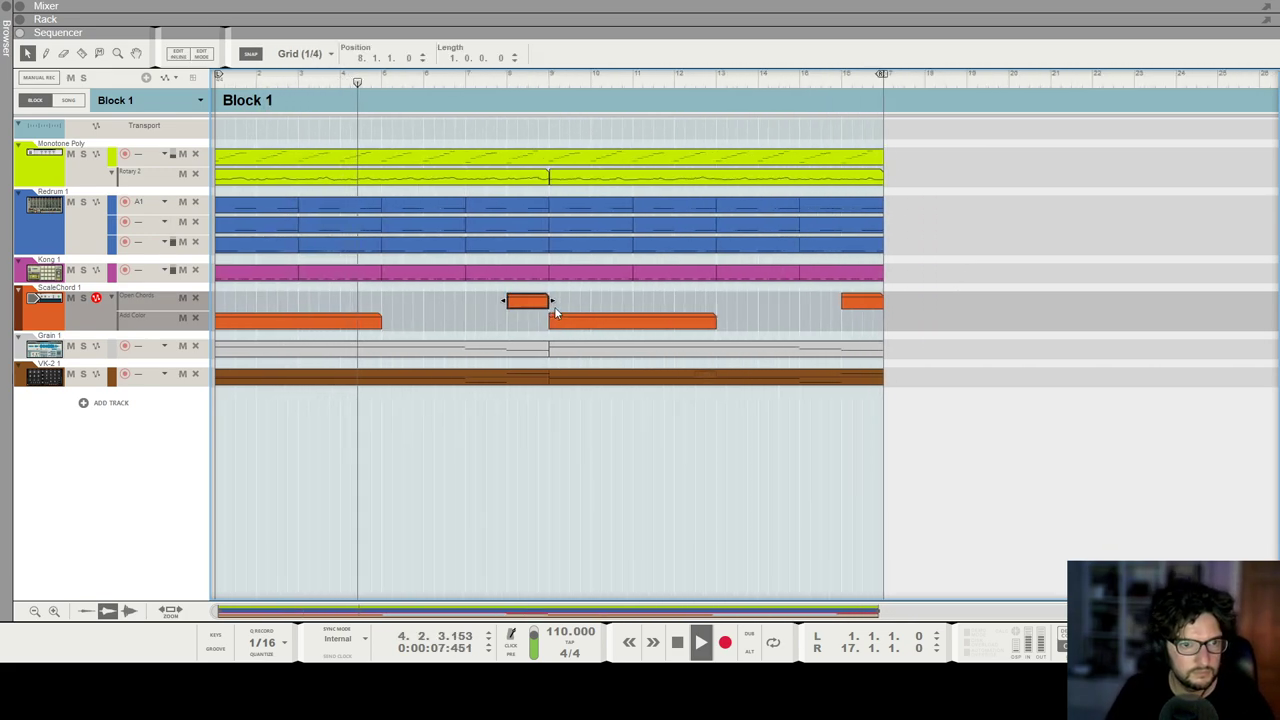
scroll(605, 308, "up", 2)
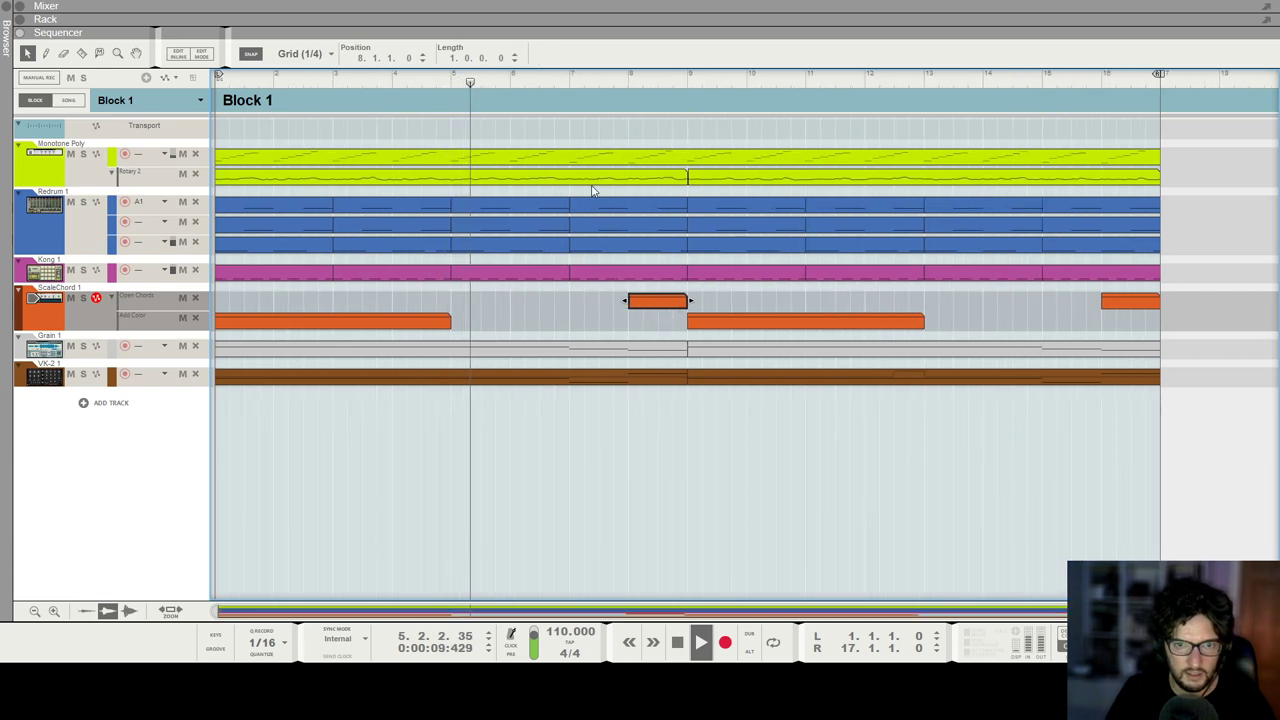
left_click(558, 322)
scroll(558, 322, "down", 2)
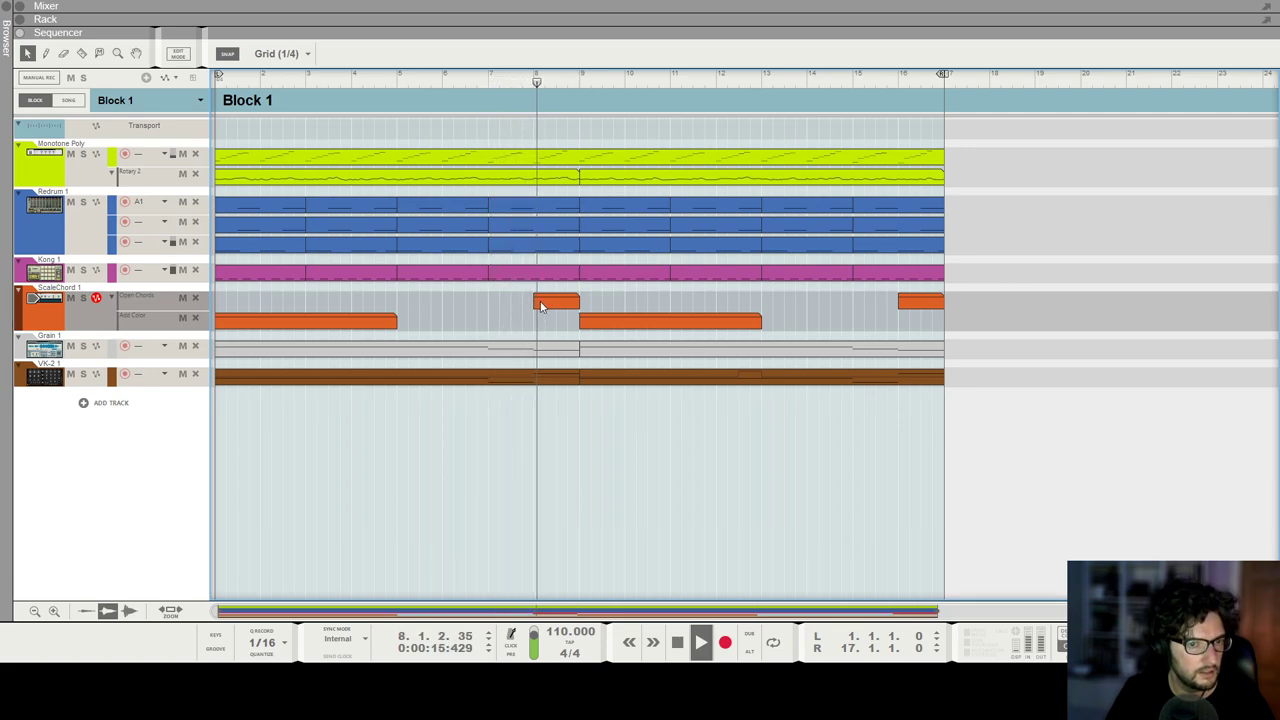
Step: Solo the Grain 1 and VK-2 1 tracks and play Block 1 from bar 7
left_click(490, 80)
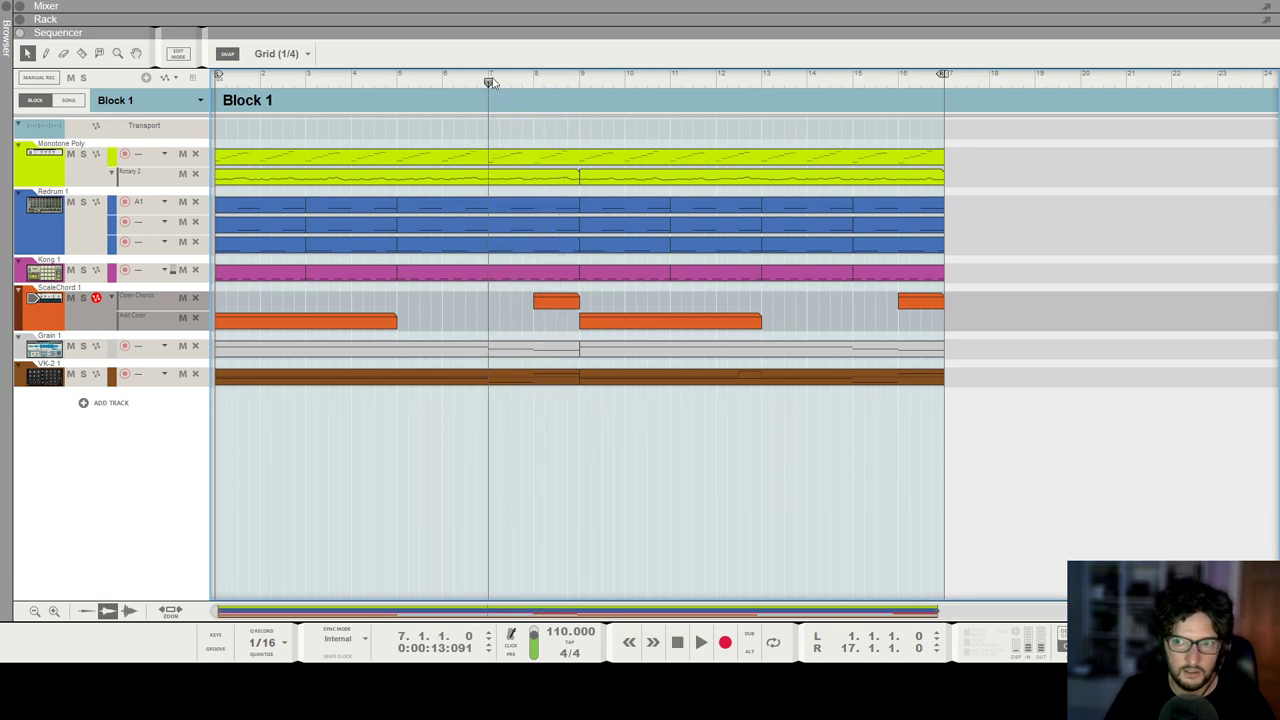
key("space")
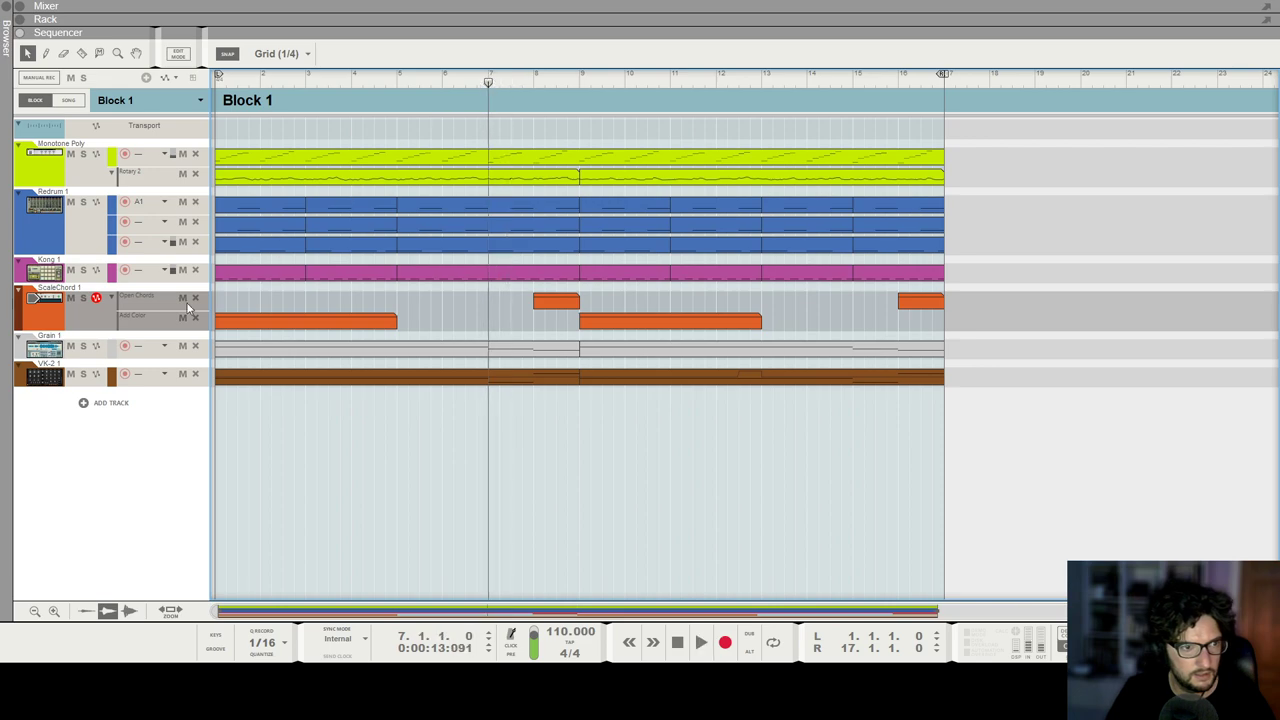
left_click(84, 346)
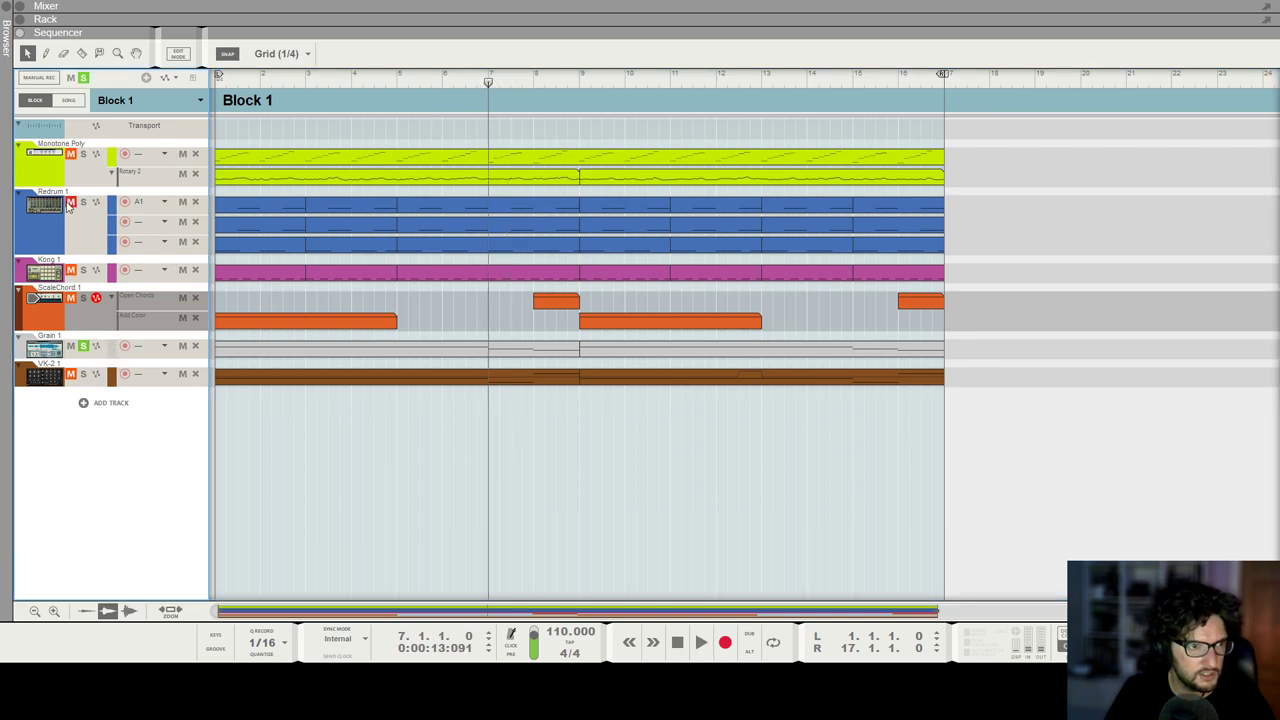
left_click(86, 376)
left_click(84, 374)
key("space")
scroll(486, 97, "up", 4)
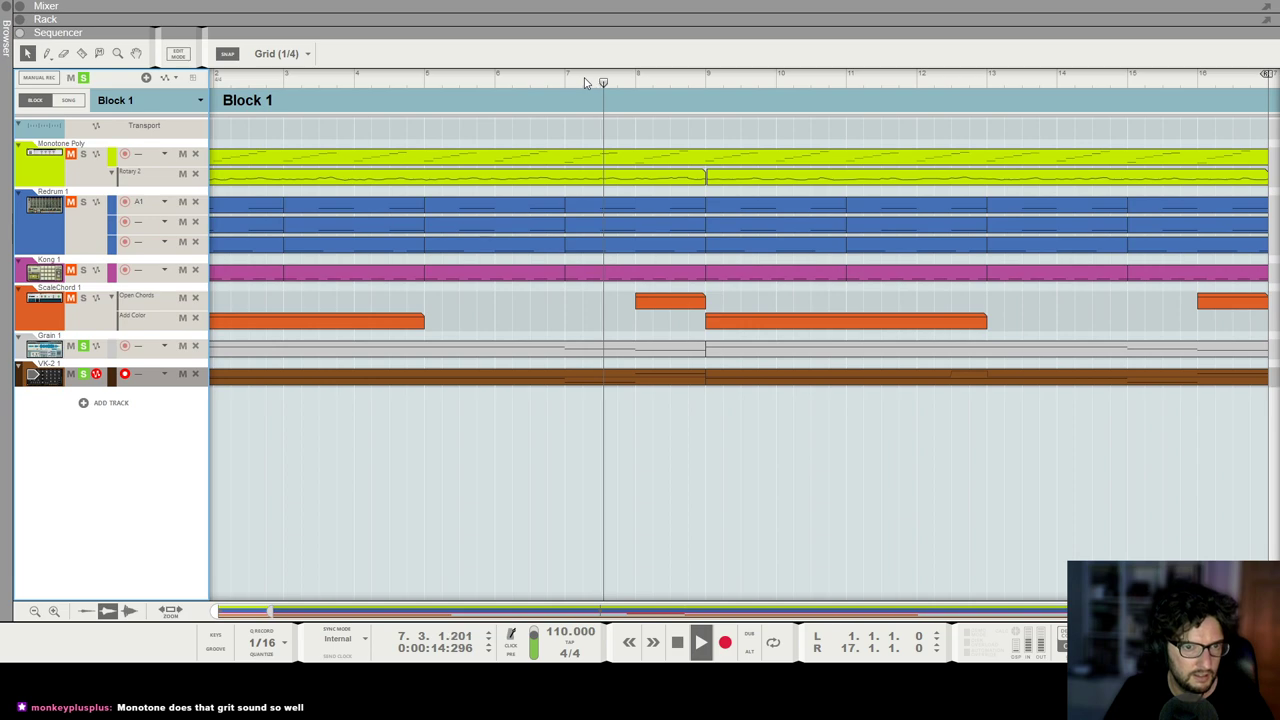
Step: Clear all track solos and play Block 1 from the start with every track while looking over the rack devices
key("space")
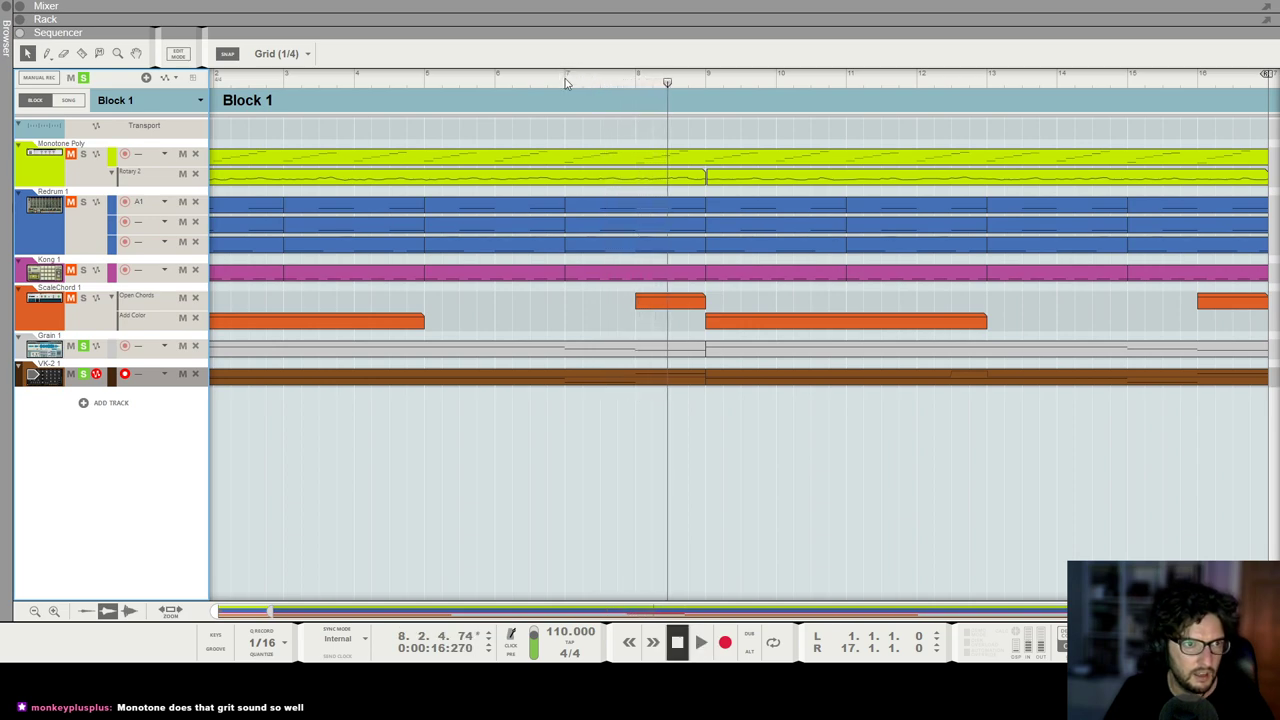
left_click_drag(563, 81, 45, 84)
left_click(84, 78)
scroll(531, 489, "down", 6)
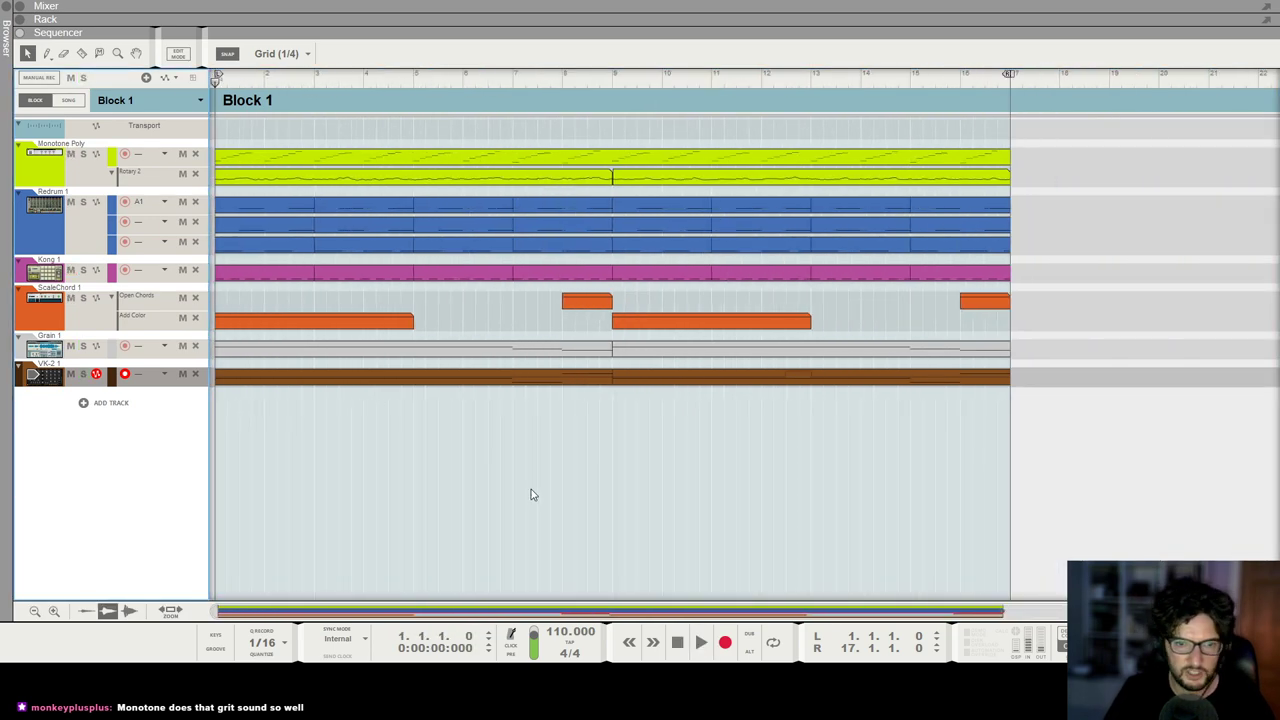
key("space")
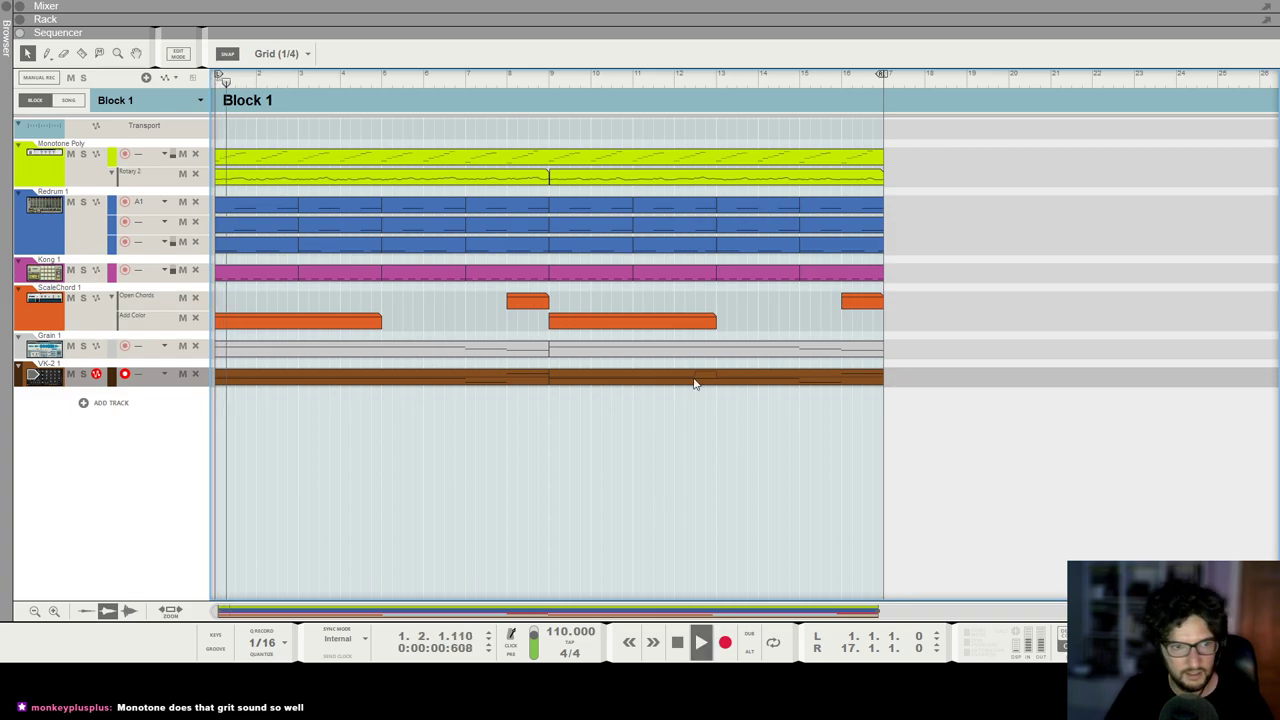
key("F6")
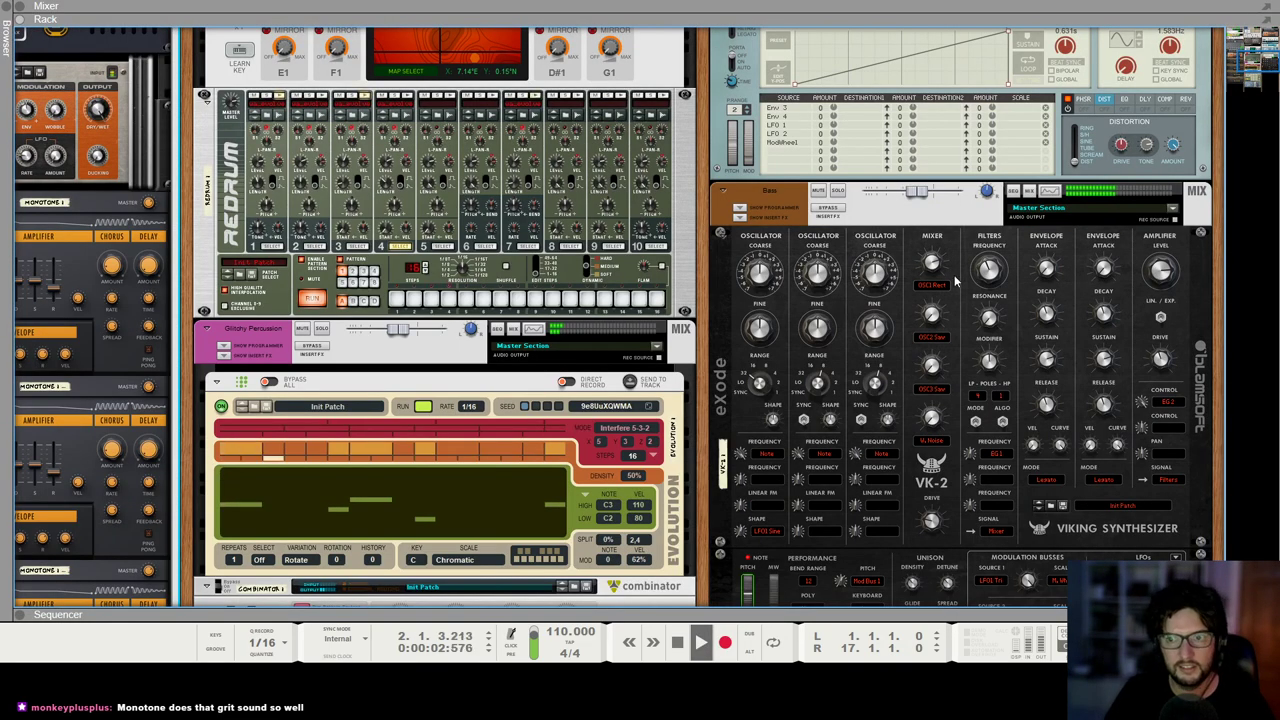
scroll(955, 283, "down", 5)
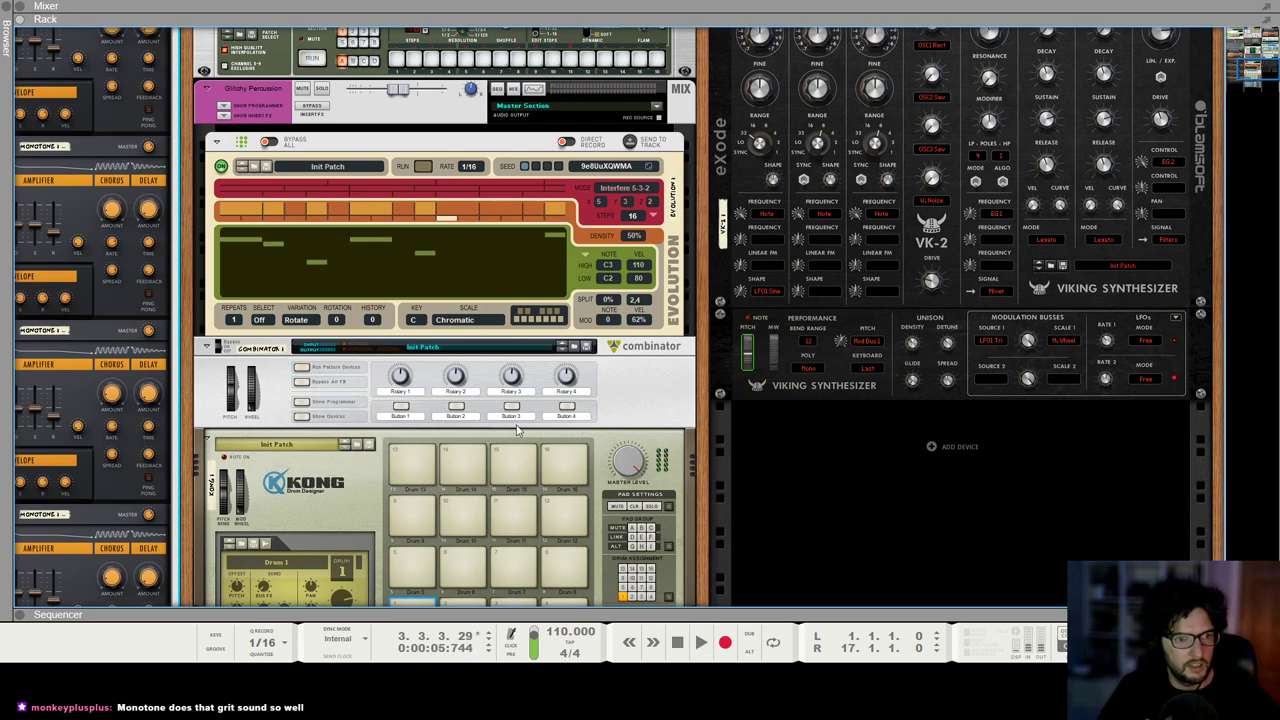
scroll(348, 347, "down", 1)
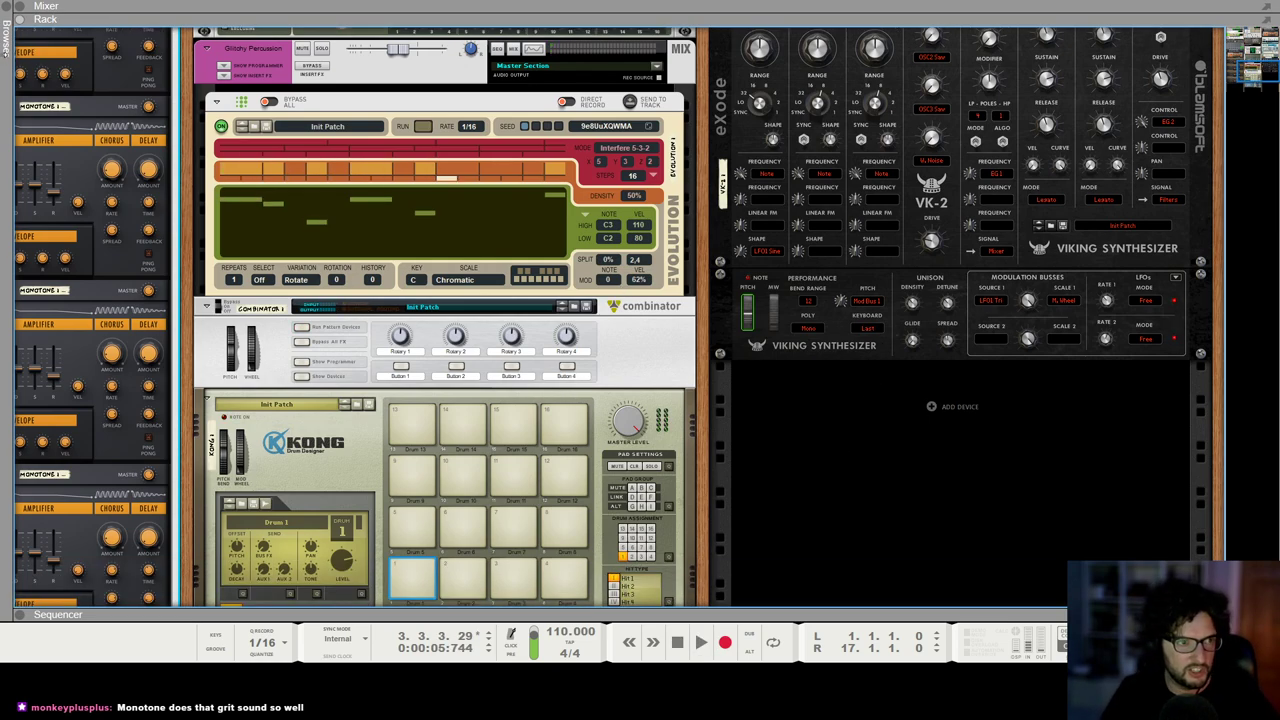
Step: Browse the Samples location to Percussion and open the Origin Sound - Elysian-Sanctuary Tops folder
left_click(4, 14)
left_click(35, 347)
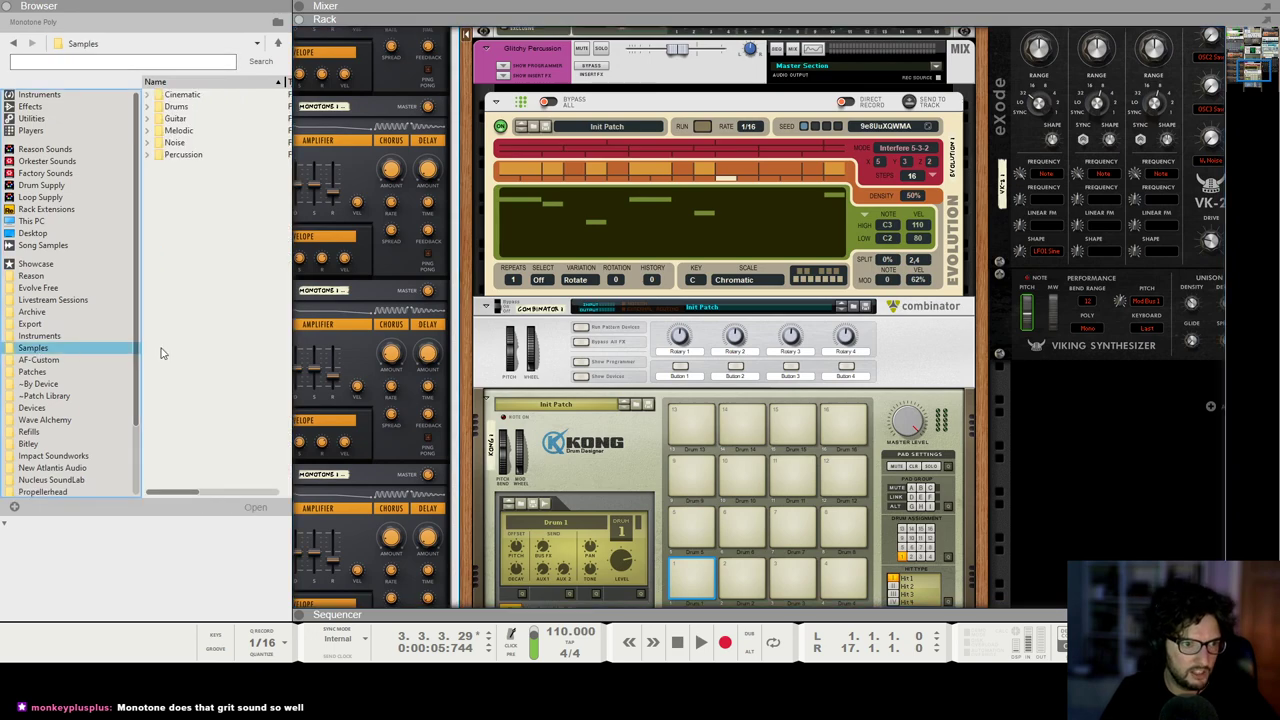
double_click(212, 155)
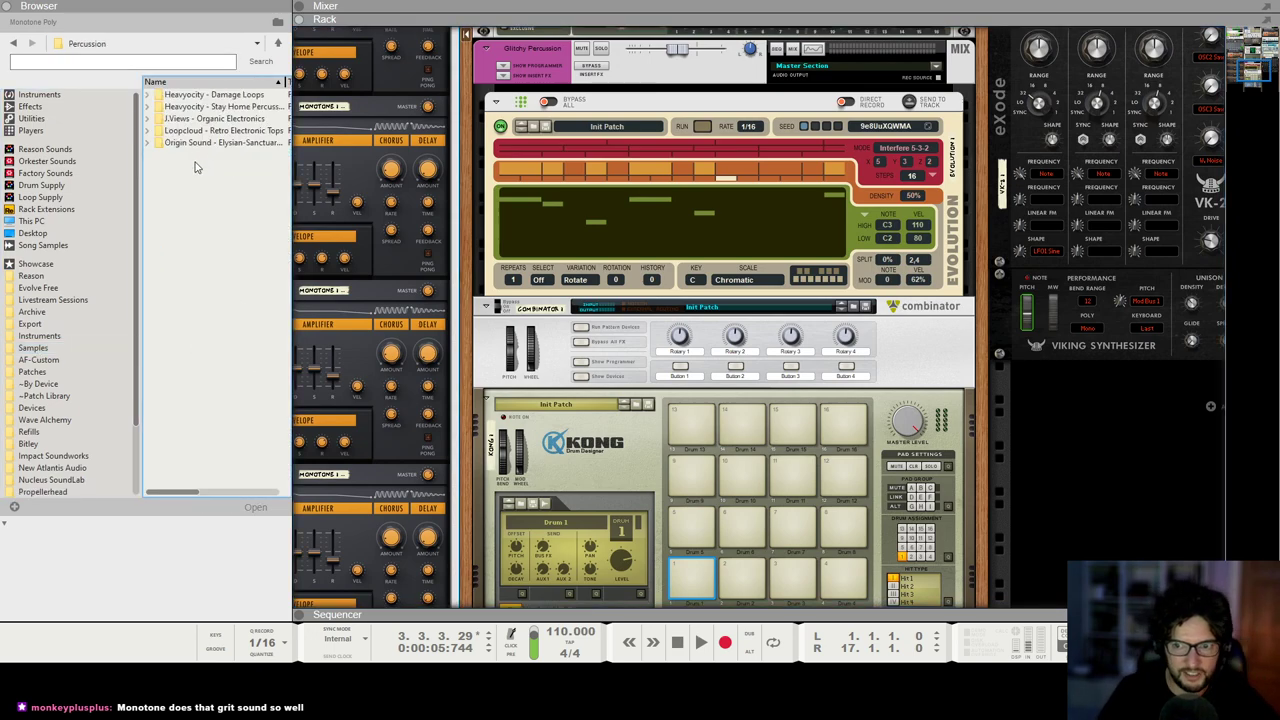
left_click(186, 145)
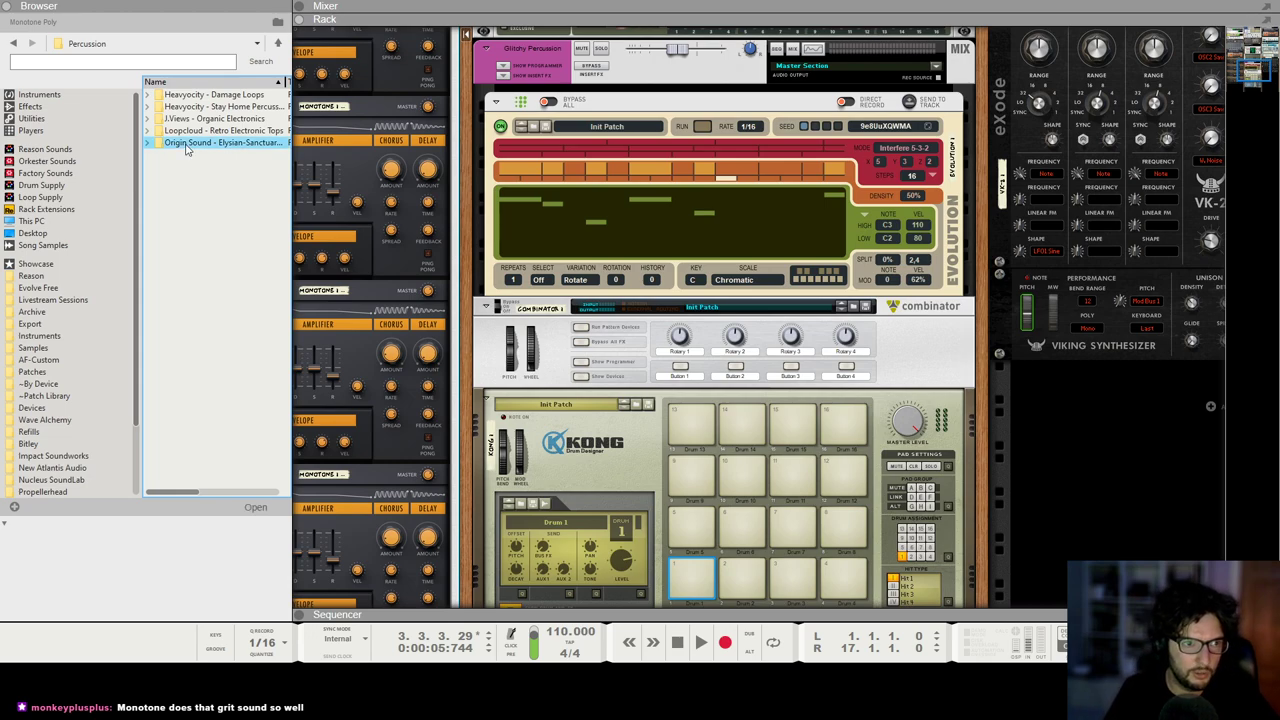
double_click(186, 148)
Step: Audition several percussion loops and place 125 SAN Perc Top 2.wav at bar 1 on a new audio track in Block 1
left_click(186, 143)
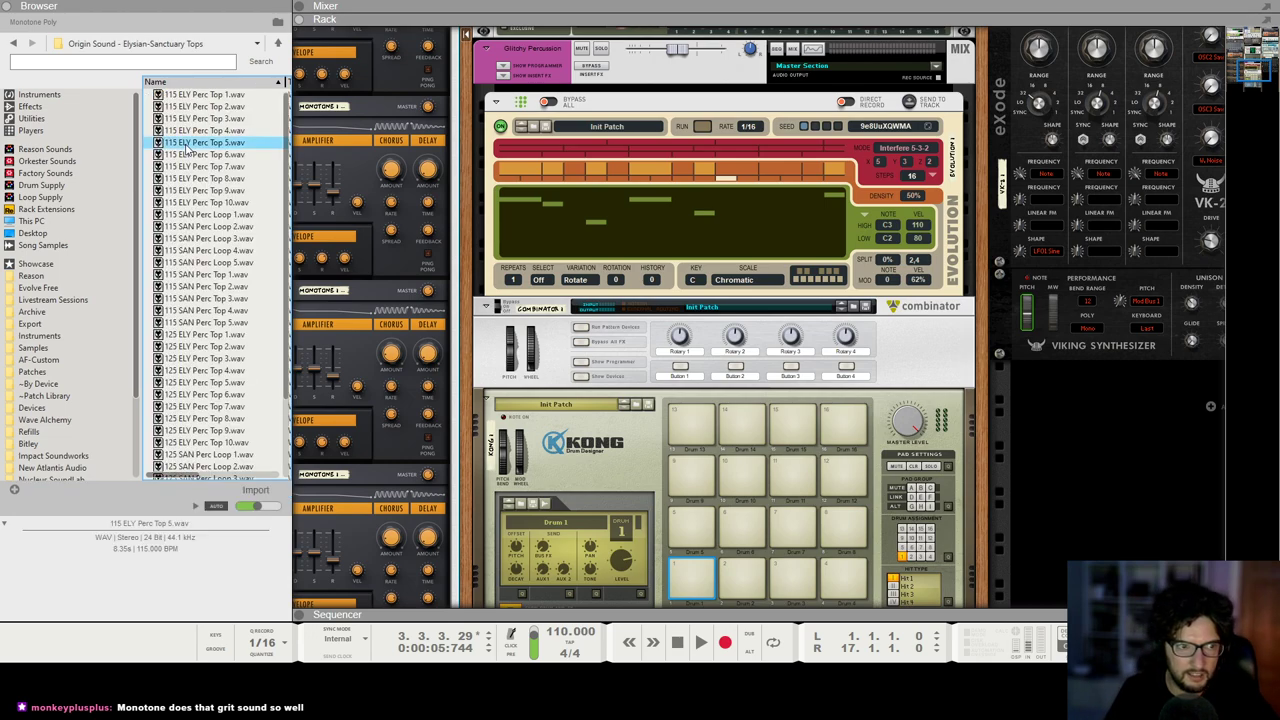
scroll(200, 250, "down", 3)
left_click(205, 272)
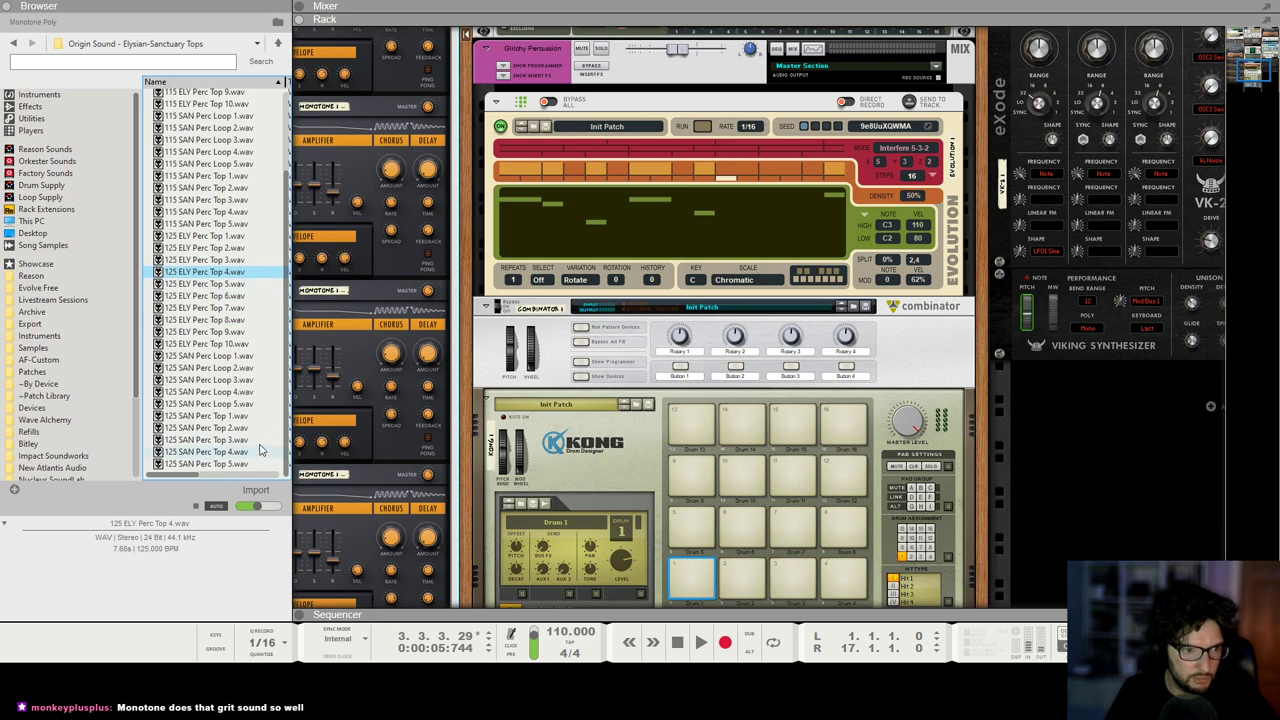
left_click(214, 417)
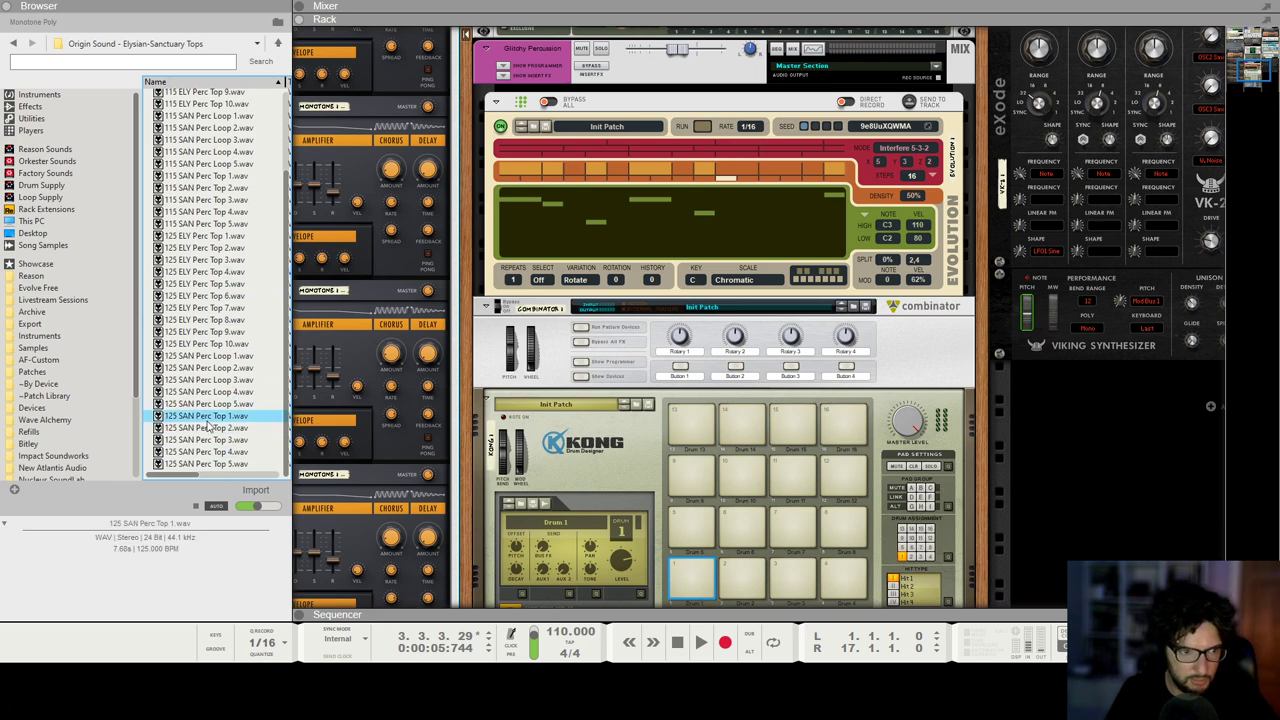
left_click(203, 429)
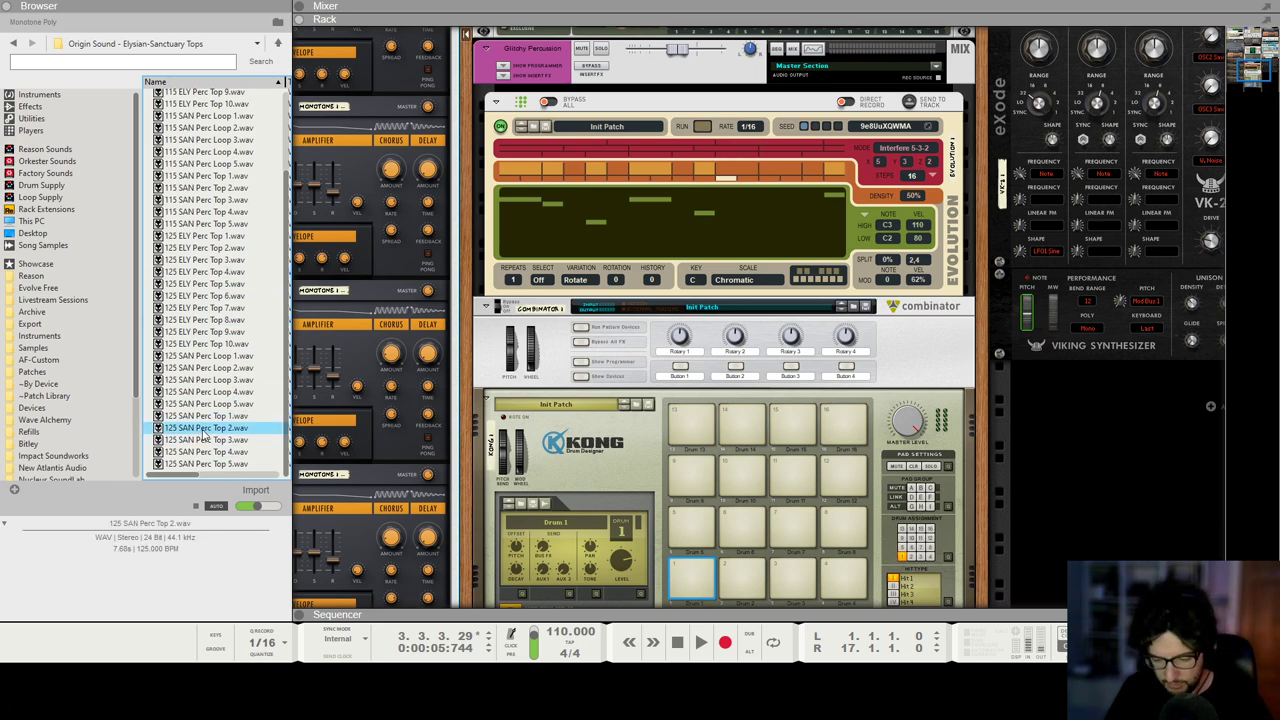
key("F7")
left_click_drag(203, 429, 497, 467)
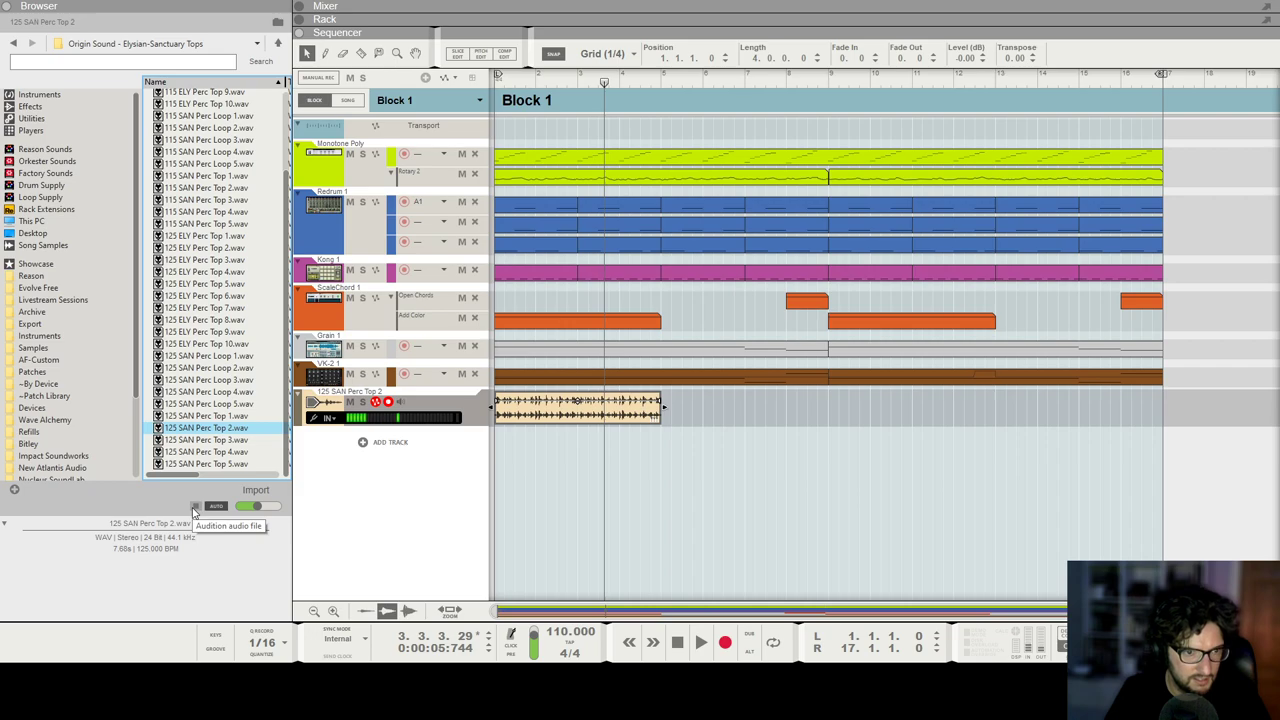
Step: Play Block 1 from the start with the new percussion loop and lower its channel level in the mixer
left_click(194, 510)
left_click(609, 428)
left_click(615, 416)
key("shift+Return")
key("F5")
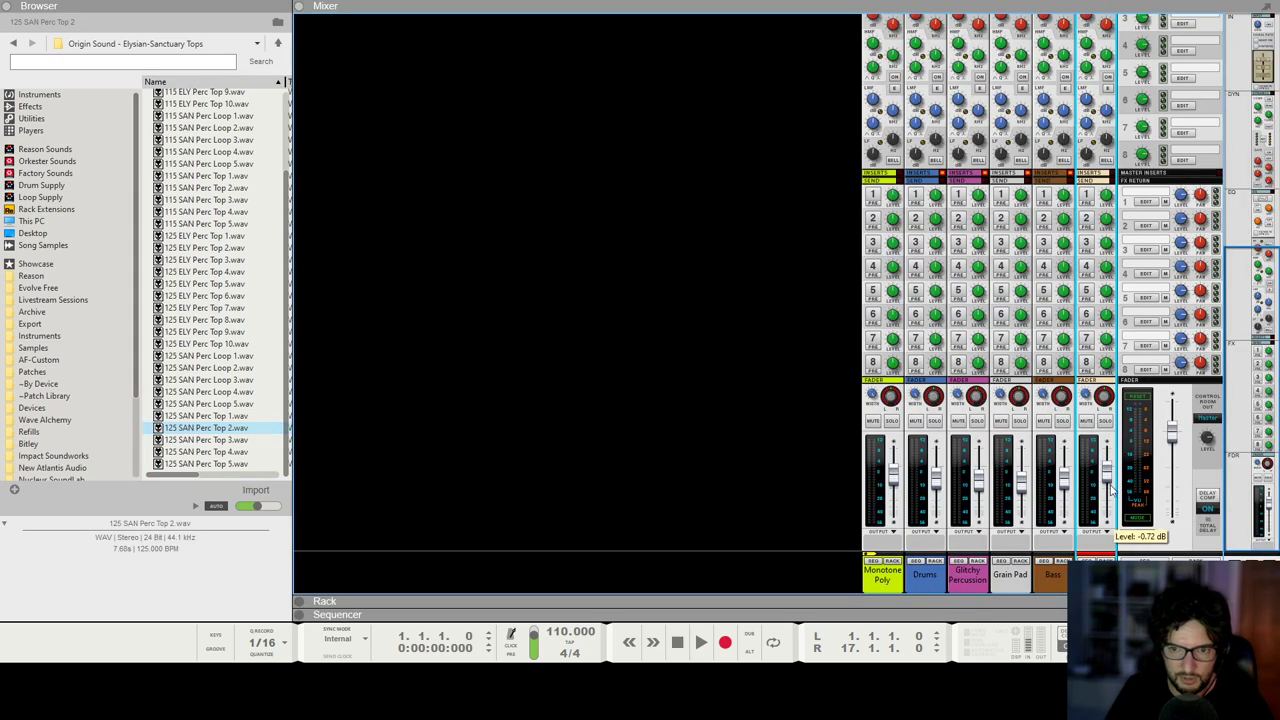
key("space")
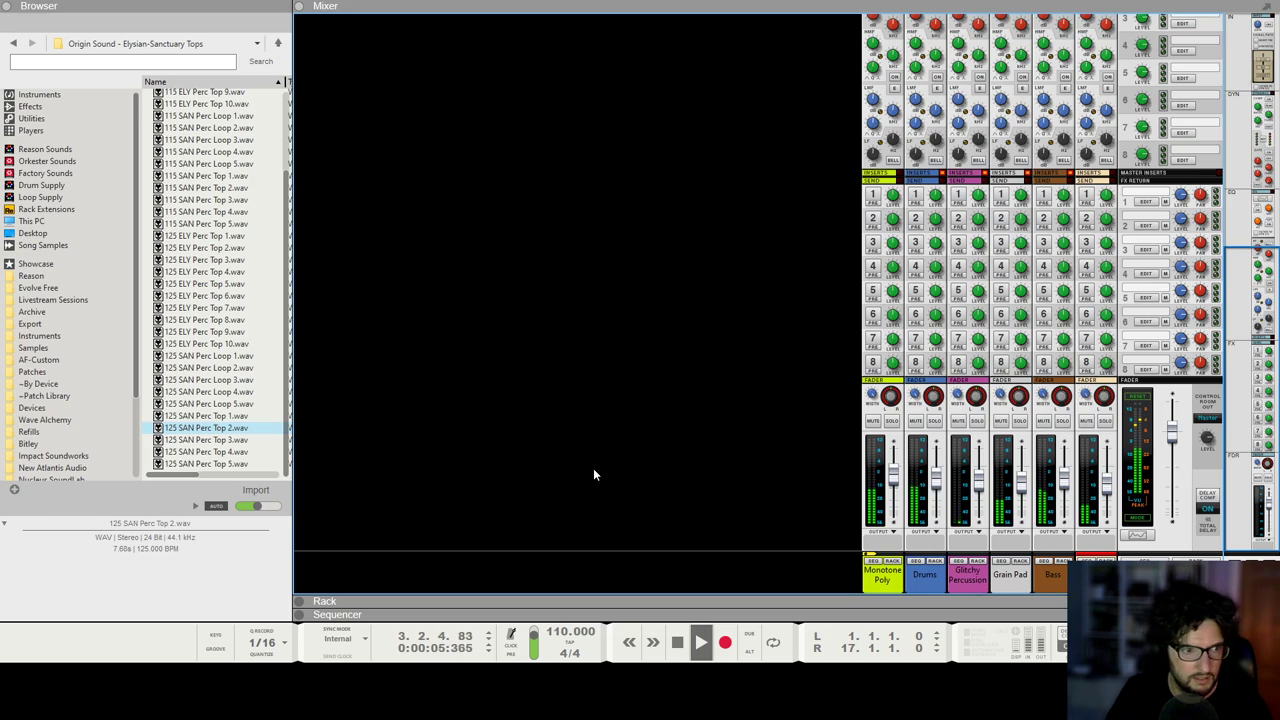
Step: Stop playback, delete the 125 SAN Perc Top 2 clip from its audio track and return to the start
key("F6")
key("space")
key("F7")
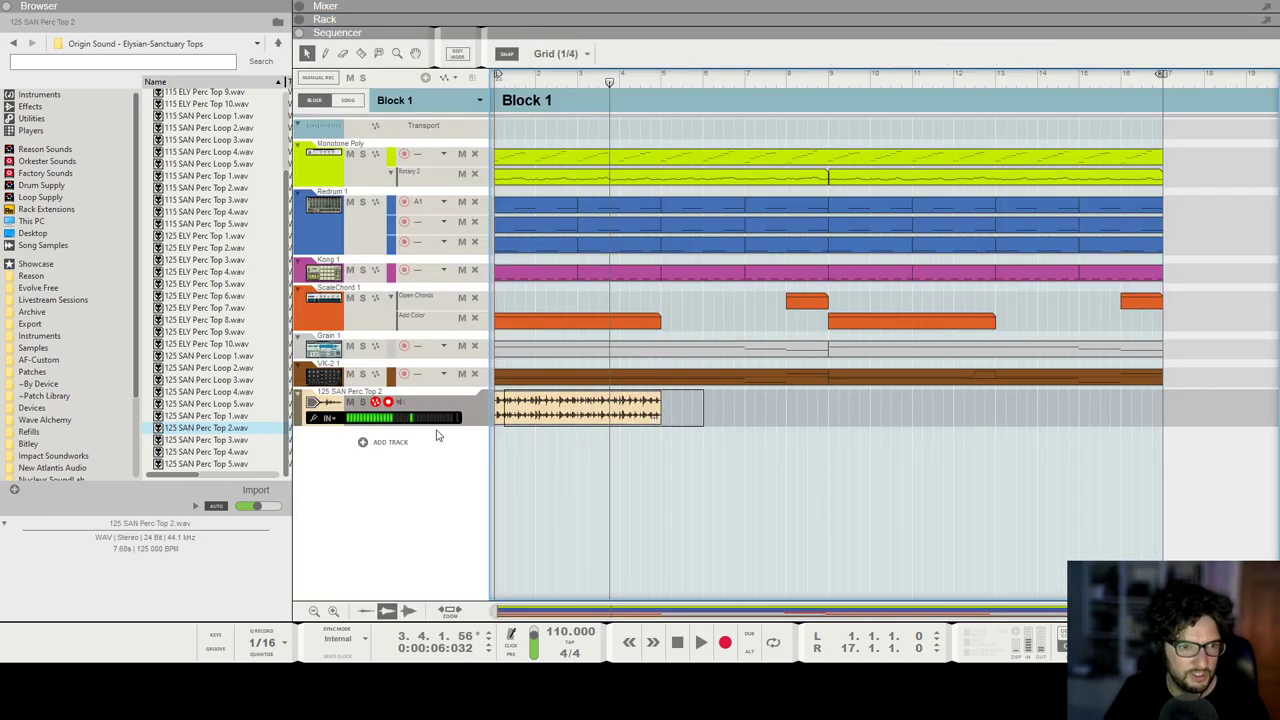
key("Delete")
key("shift+Return")
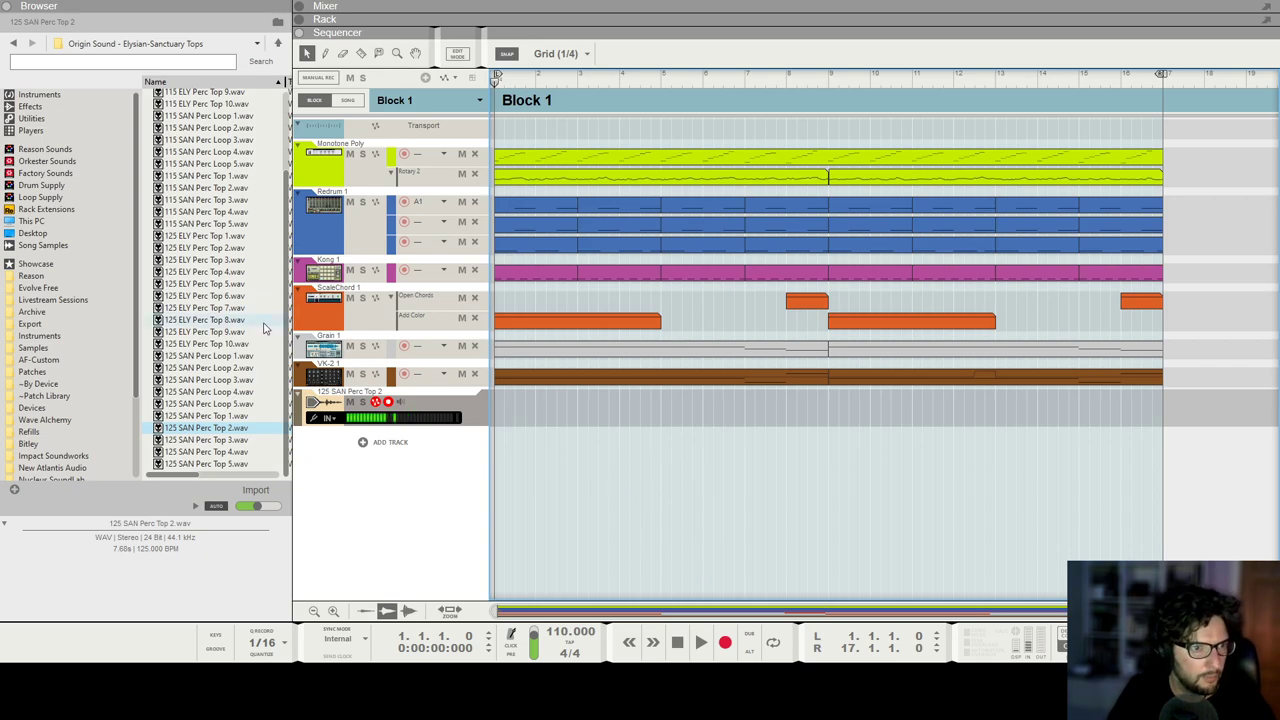
Step: Audition the 115 SAN percussion loops and place 115 SAN Perc Top 2.wav at bar 1 on the existing audio track
left_click(247, 177)
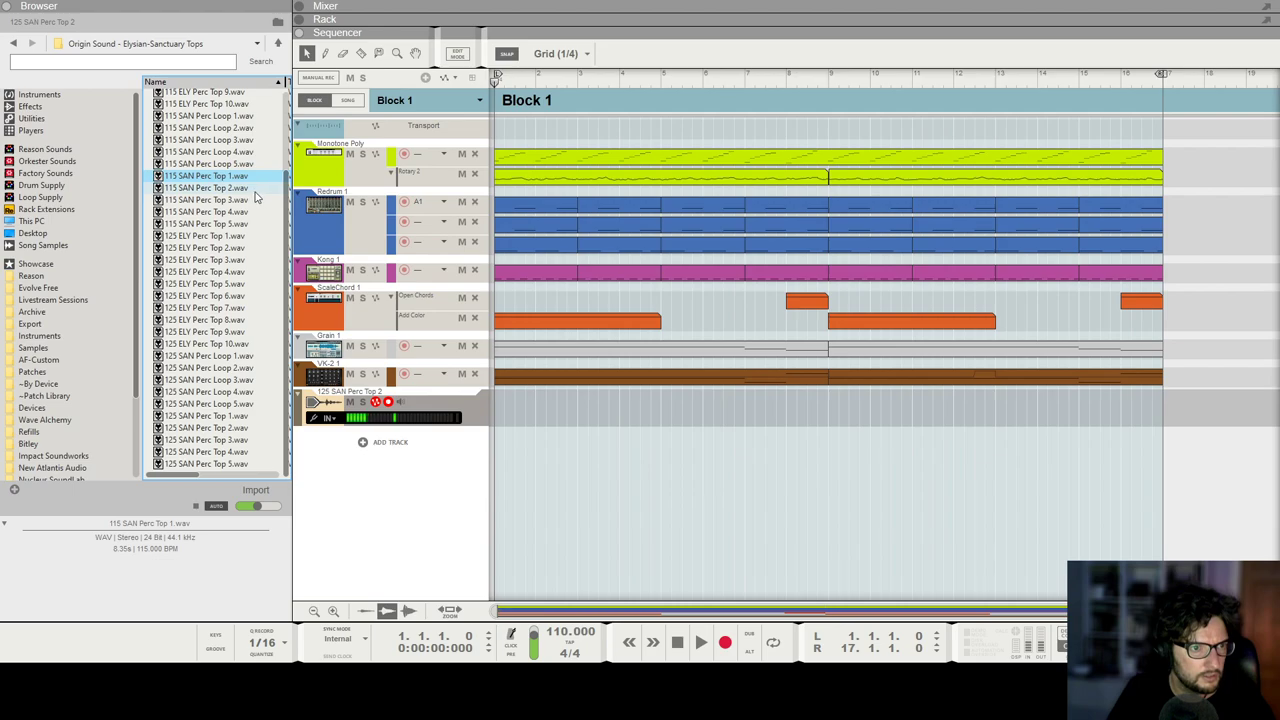
left_click(256, 166)
left_click(241, 130)
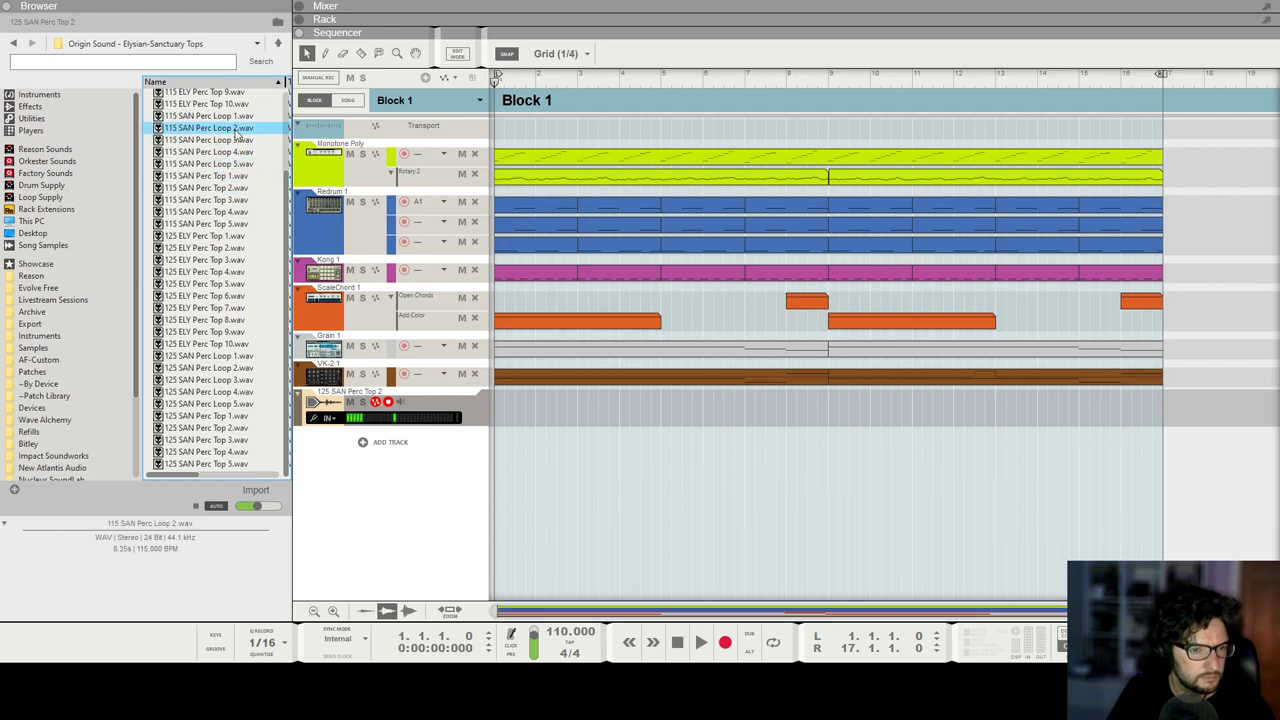
left_click(218, 200)
scroll(240, 240, "up", 1)
left_click(217, 224)
left_click_drag(217, 226, 496, 410)
left_click(778, 520)
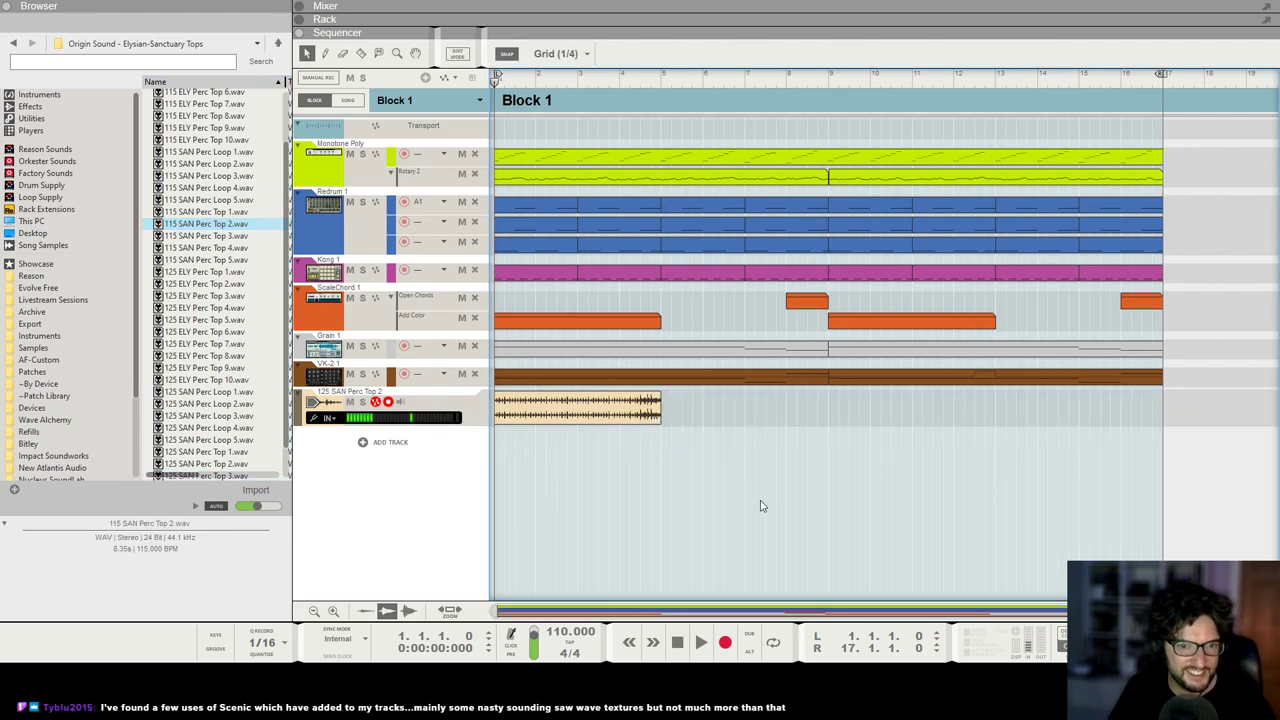
Step: Shorten the percussion clip to 2 bars, duplicate it twice and extend the last copy to bar 9
left_click(619, 419)
left_click_drag(665, 406, 574, 419)
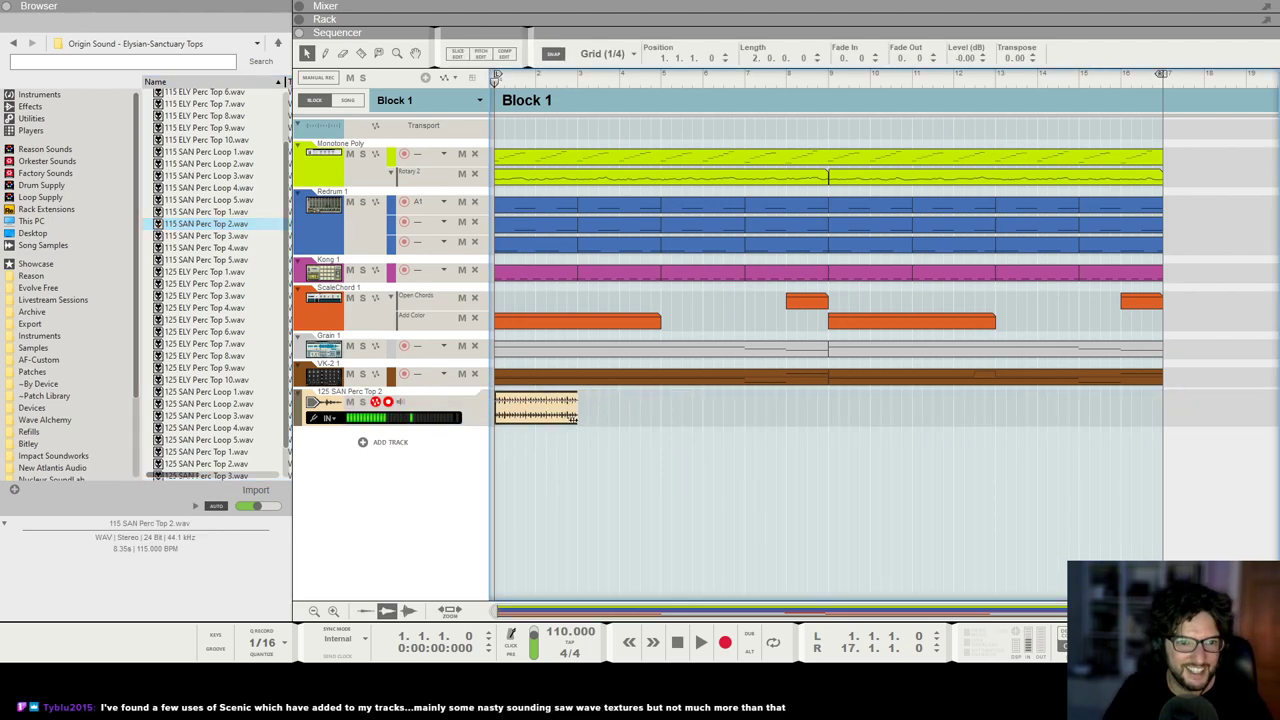
key("ctrl+d")
key("ctrl+d")
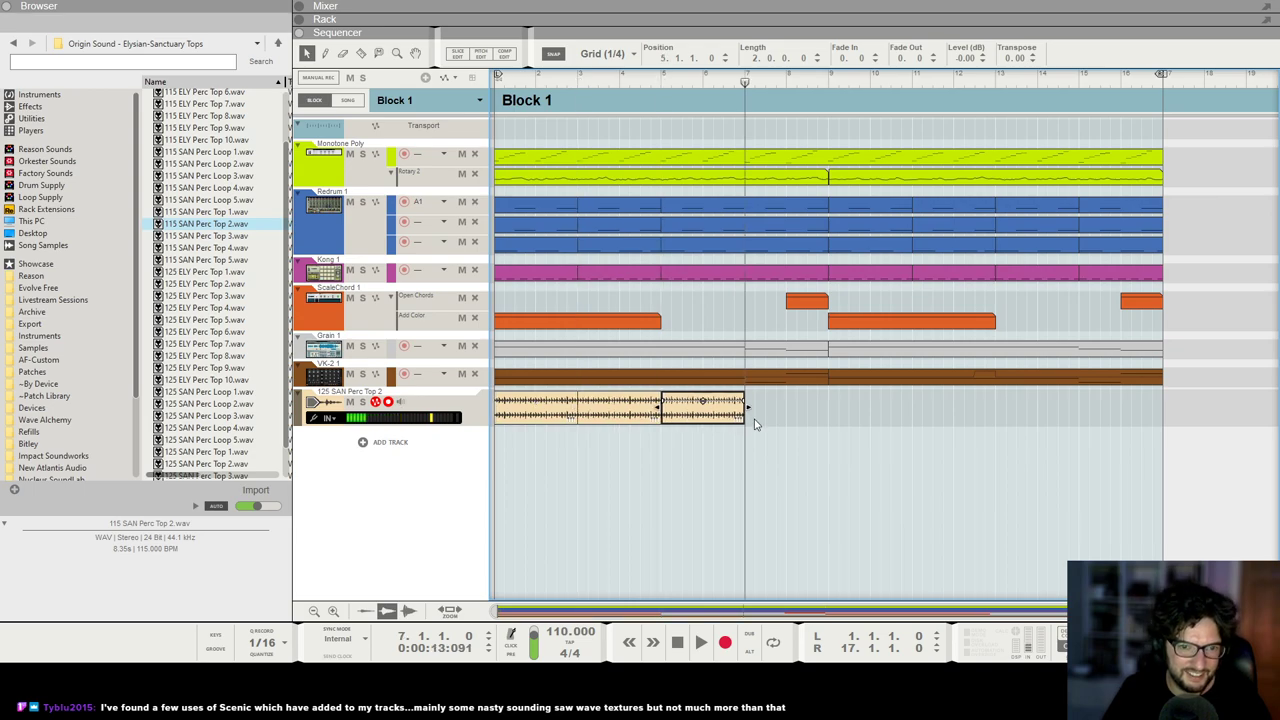
left_click_drag(746, 408, 812, 417)
left_click(860, 497)
Step: Play Block 1 from the start and check the percussion loop's channel level in the mixer
key("shift+Return")
key("space")
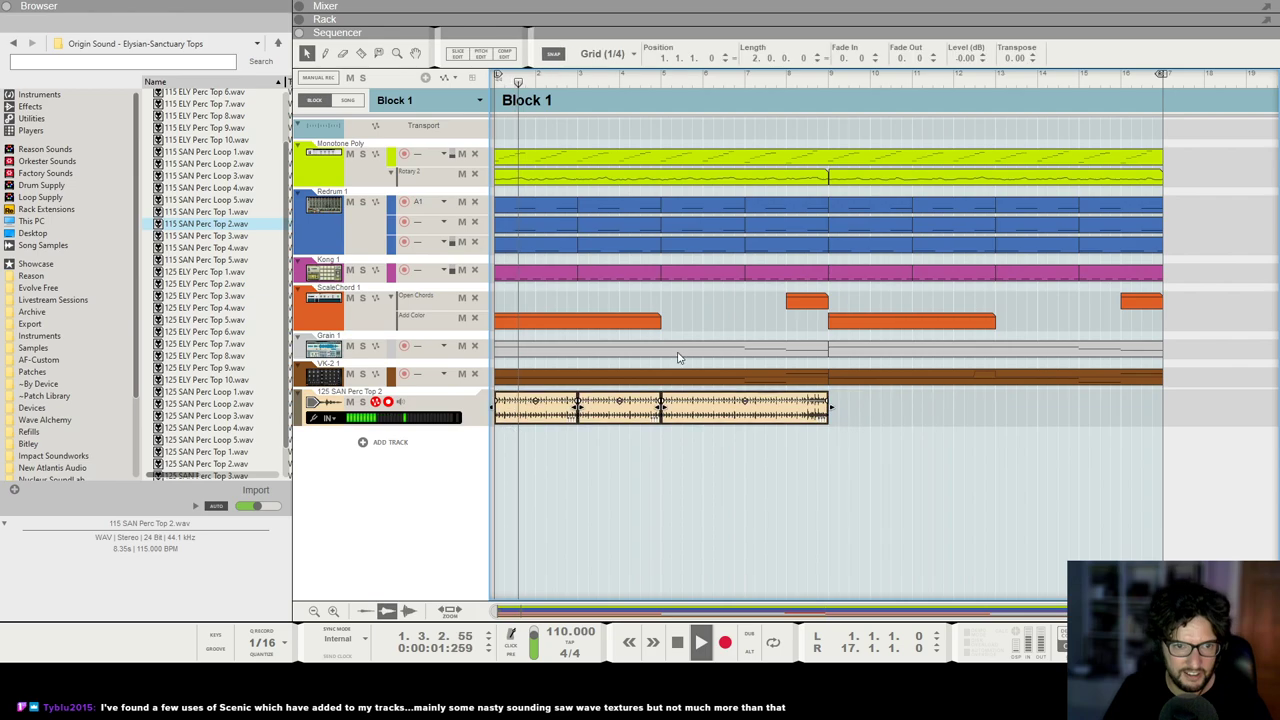
key("F5")
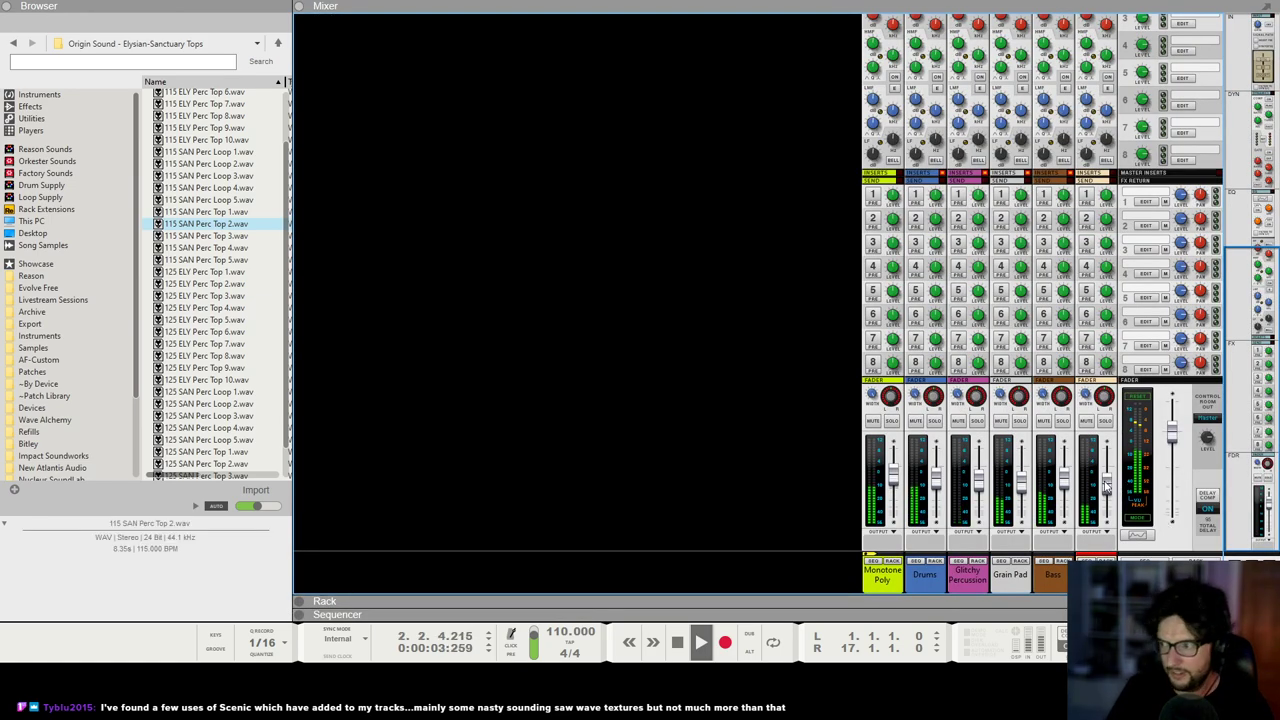
mouse_move(1106, 484)
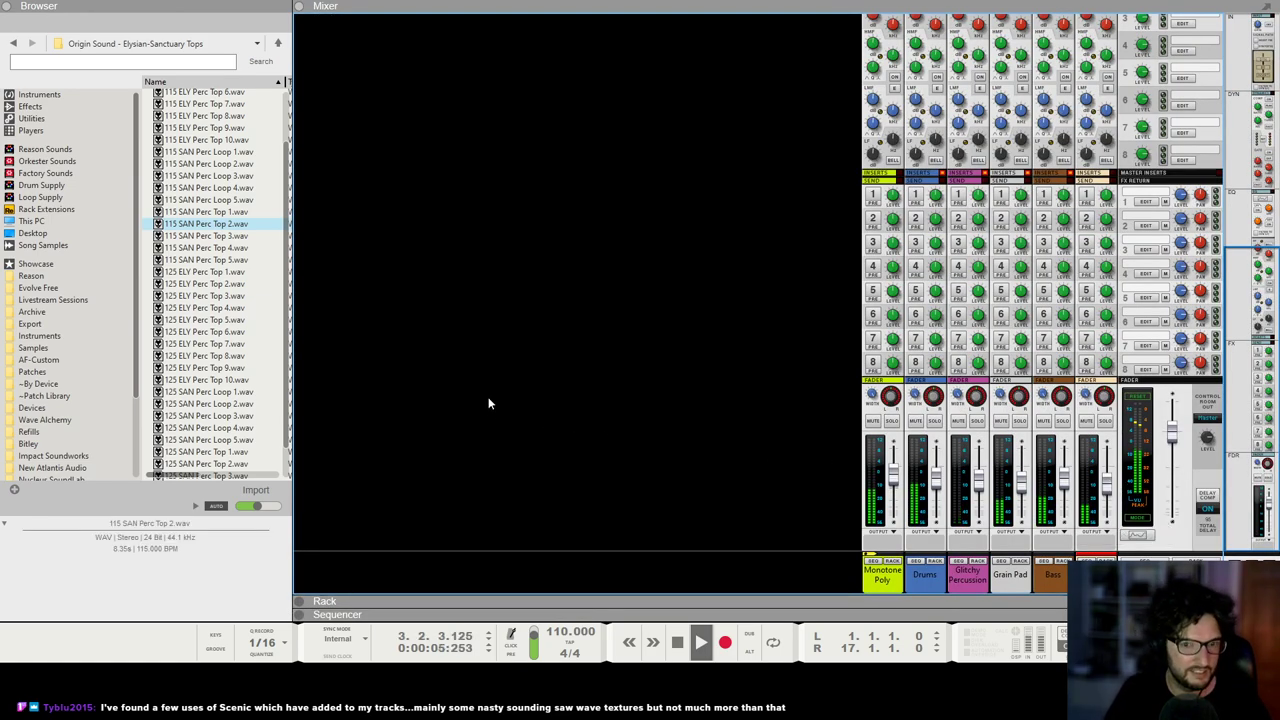
Step: Insert an accusonus Beatformer effect on the 125 SAN Perc Top 2 audio track and hide the browser
key("F6")
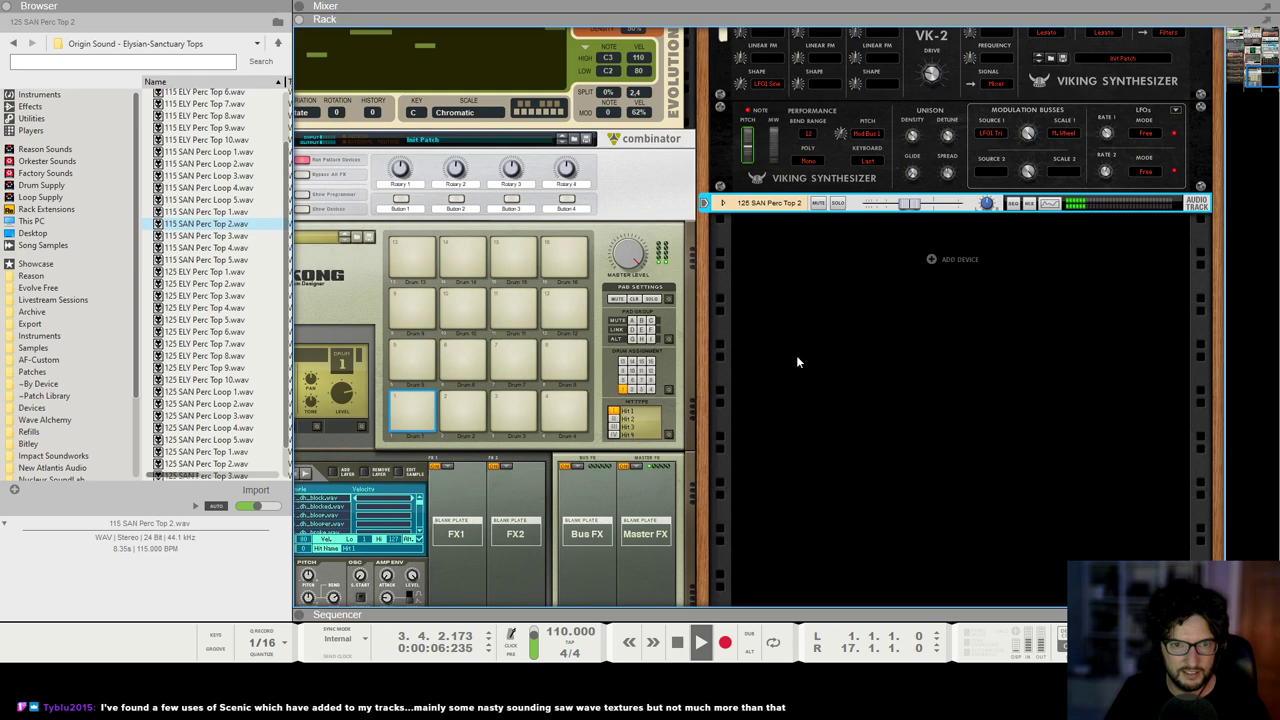
left_click(722, 203)
right_click(778, 205)
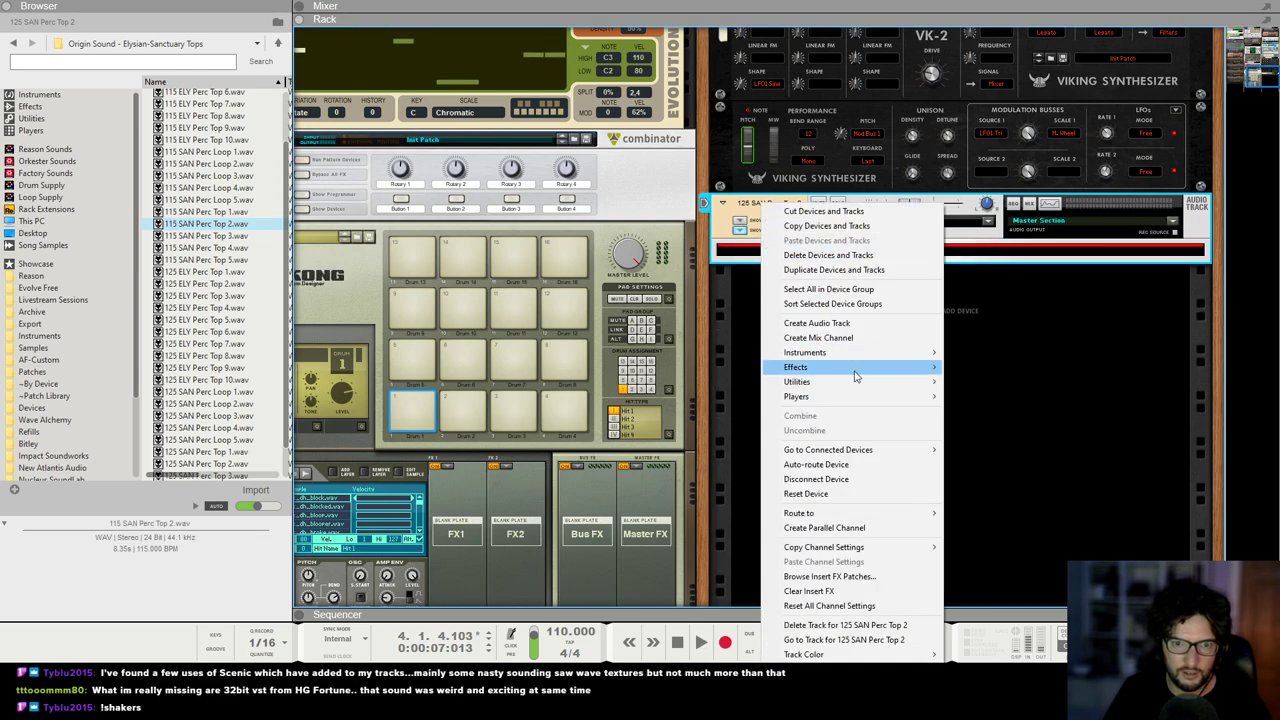
mouse_move(855, 376)
mouse_move(1033, 318)
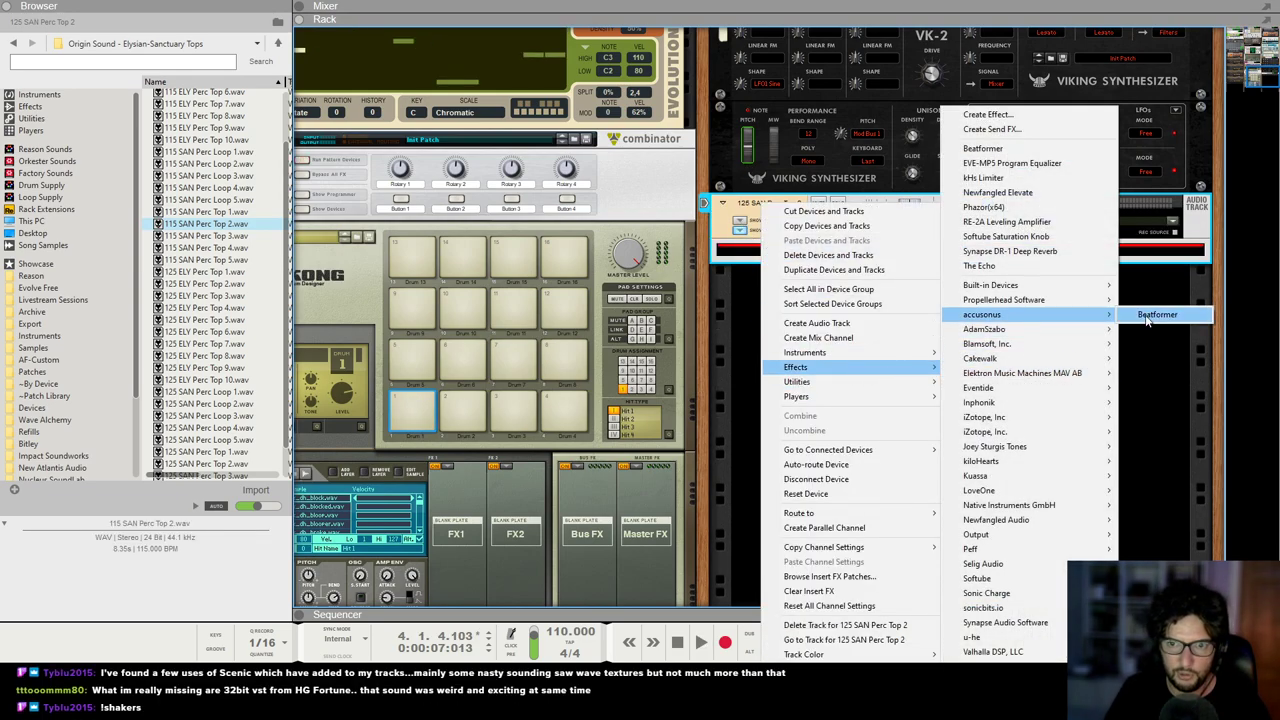
left_click(1157, 315)
left_click(1052, 330)
left_click(6, 11)
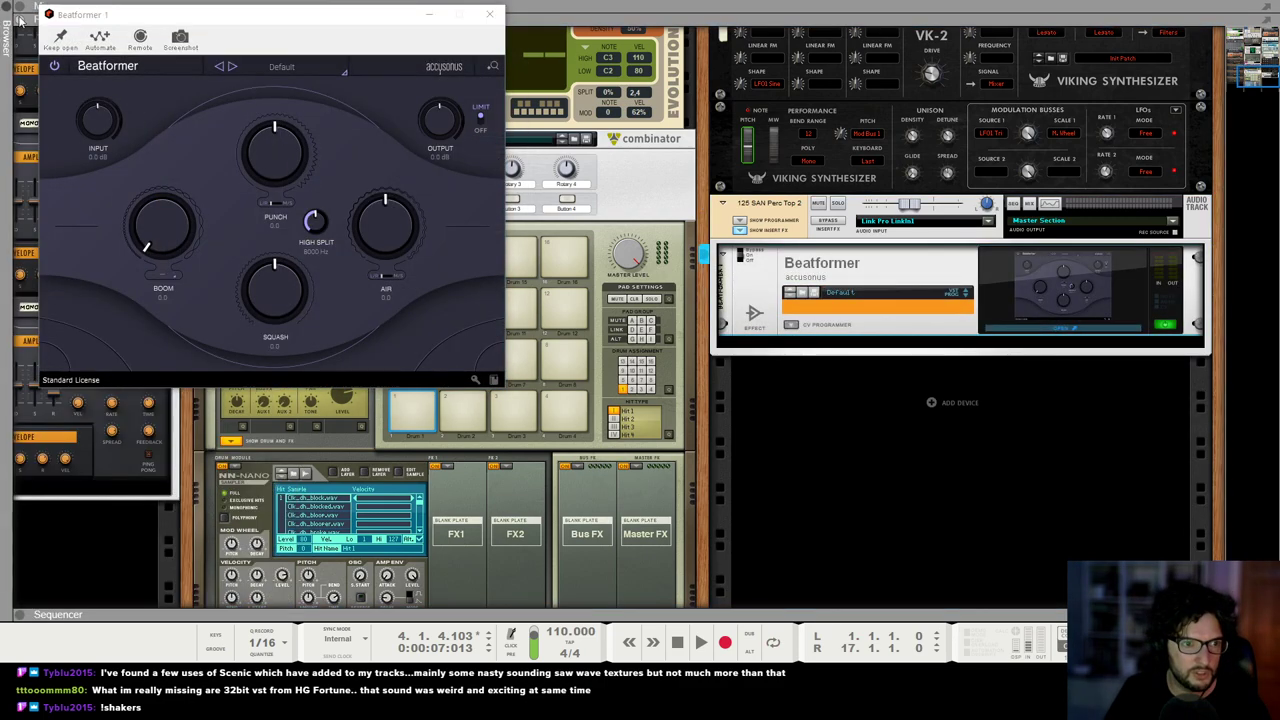
Step: Turn Beatformer's Squash down to a negative amount and raise Air to 1.3 while playing Block 1 from the start
left_click_drag(305, 285, 281, 325)
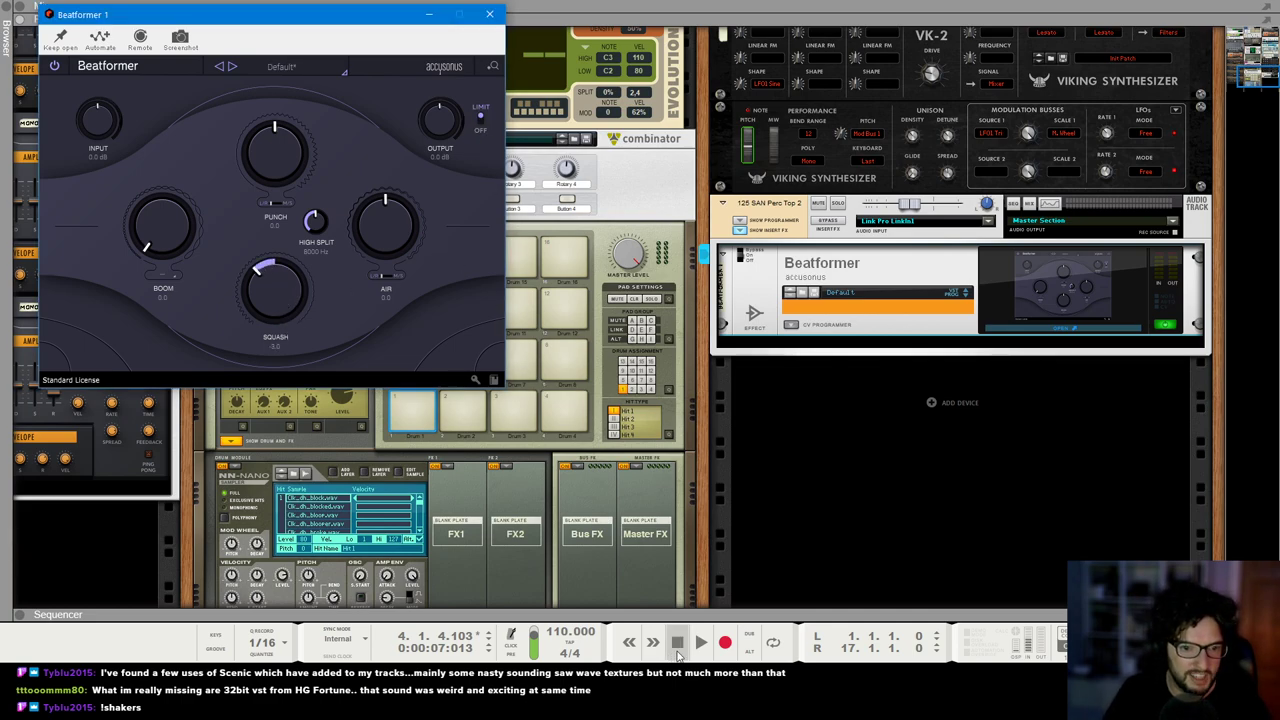
left_click(677, 650)
key("space")
left_click(283, 297)
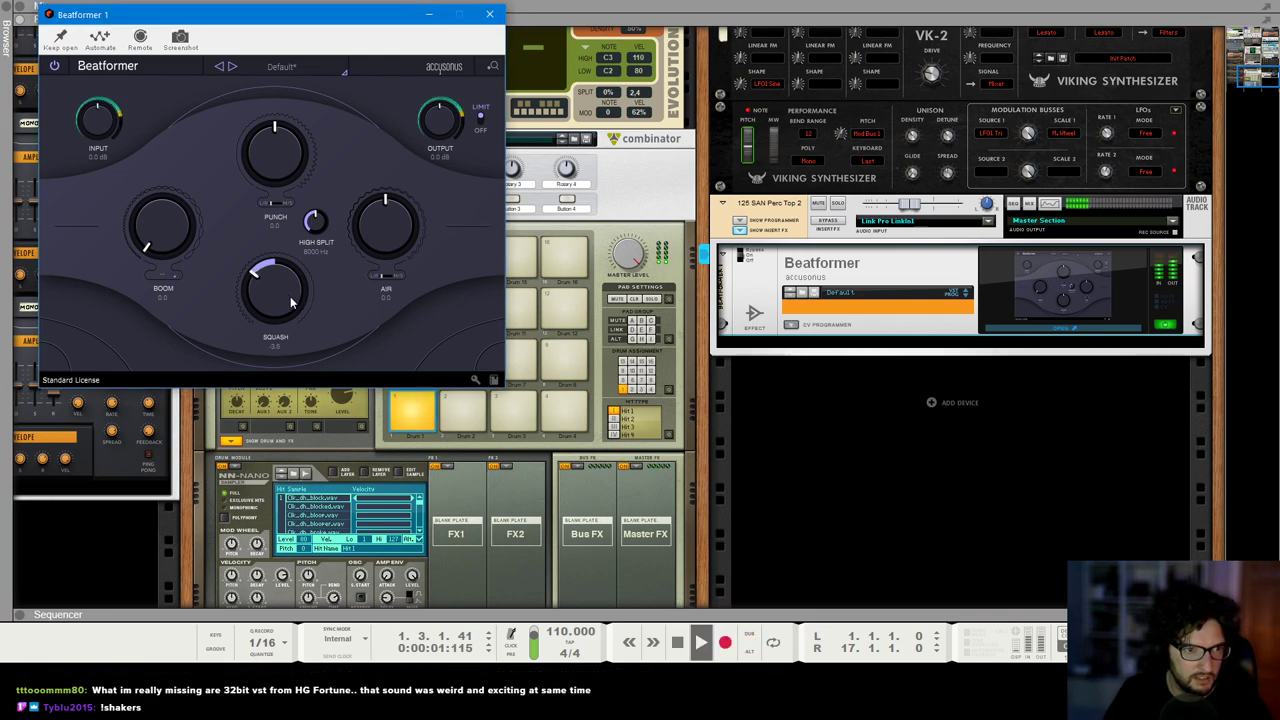
left_click_drag(301, 342, 292, 312)
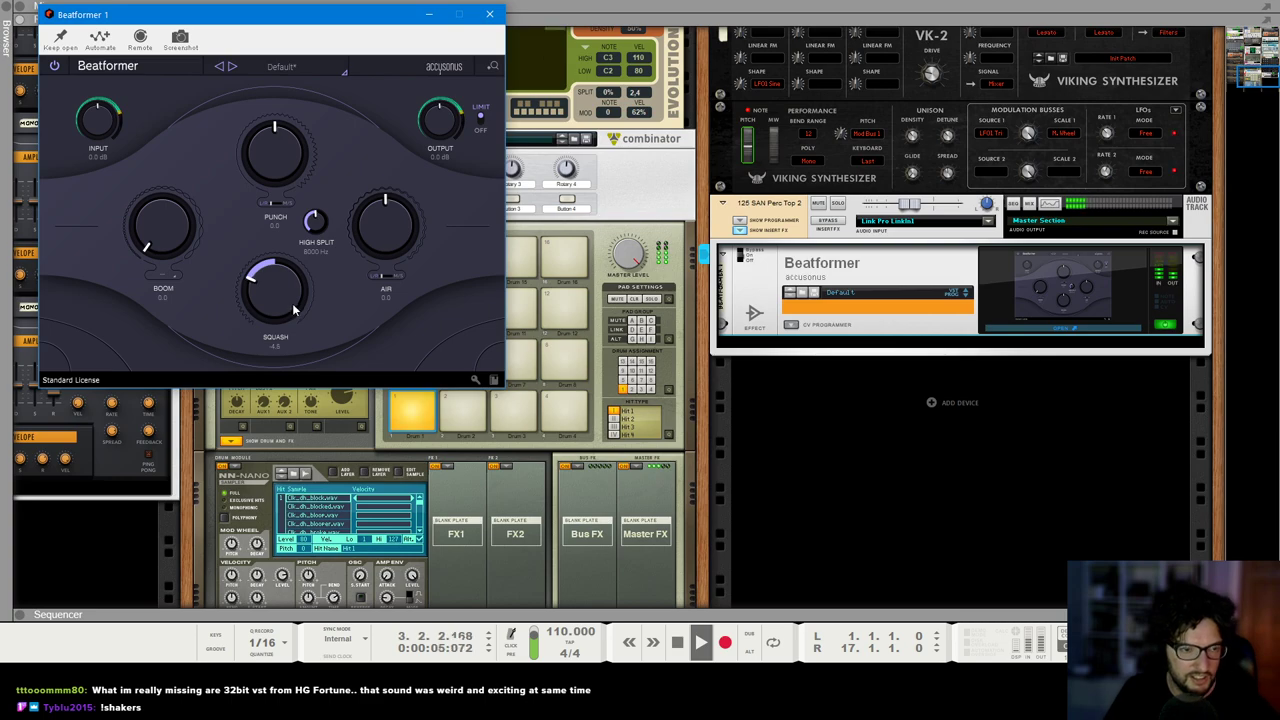
left_click_drag(377, 225, 389, 216)
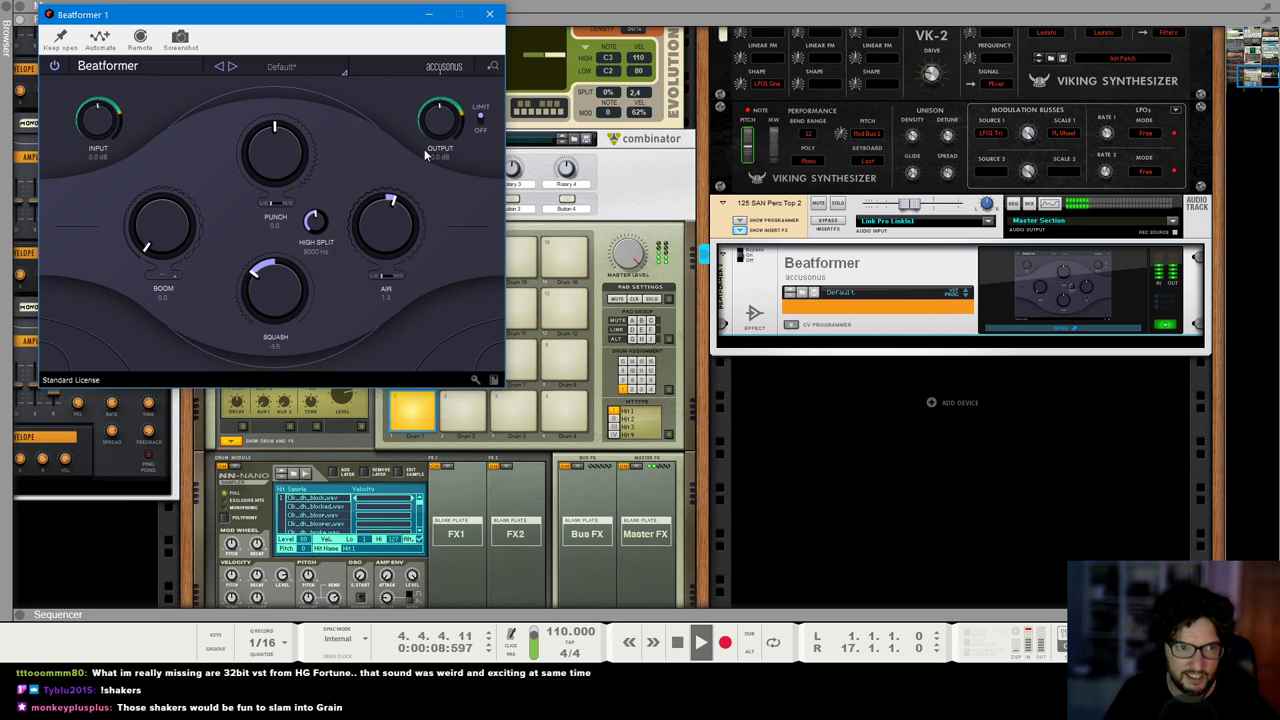
left_click(489, 13)
Step: Copy the Evolution player and its Combinator from the Glitchy Percussion column and paste them below Beatformer on the percussion loop's track
key("F5")
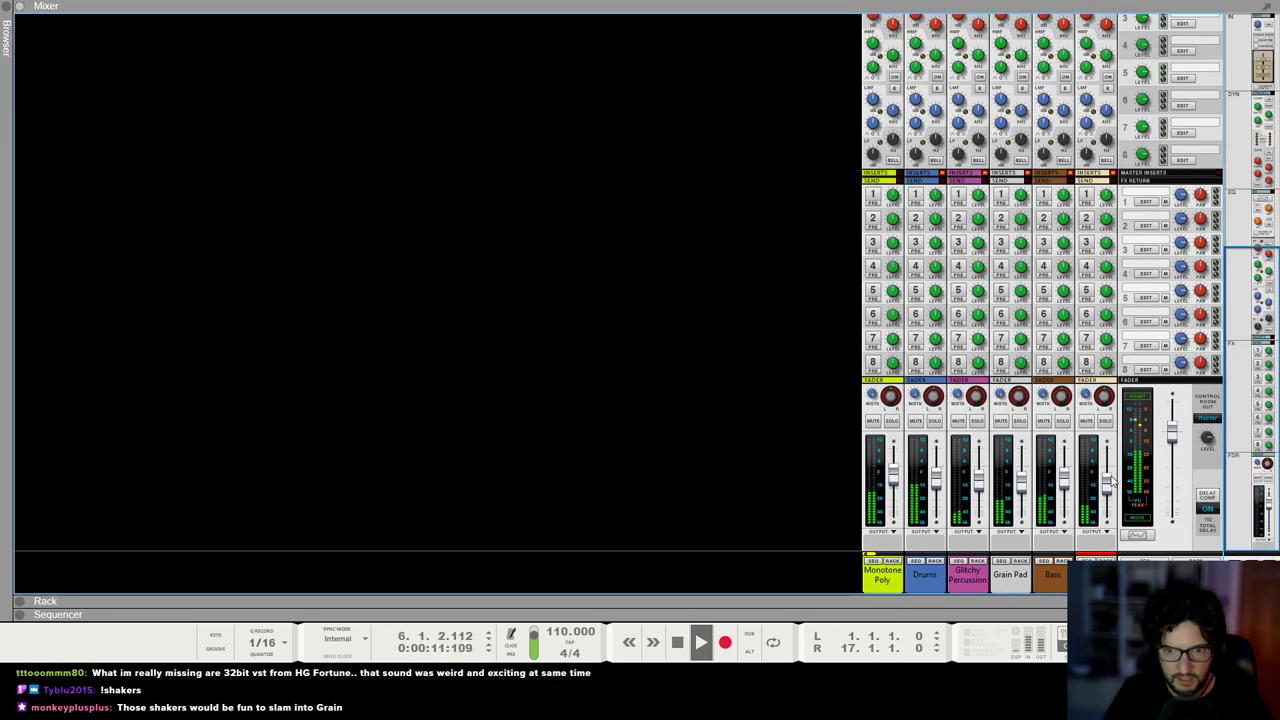
key("F6")
left_click(581, 413)
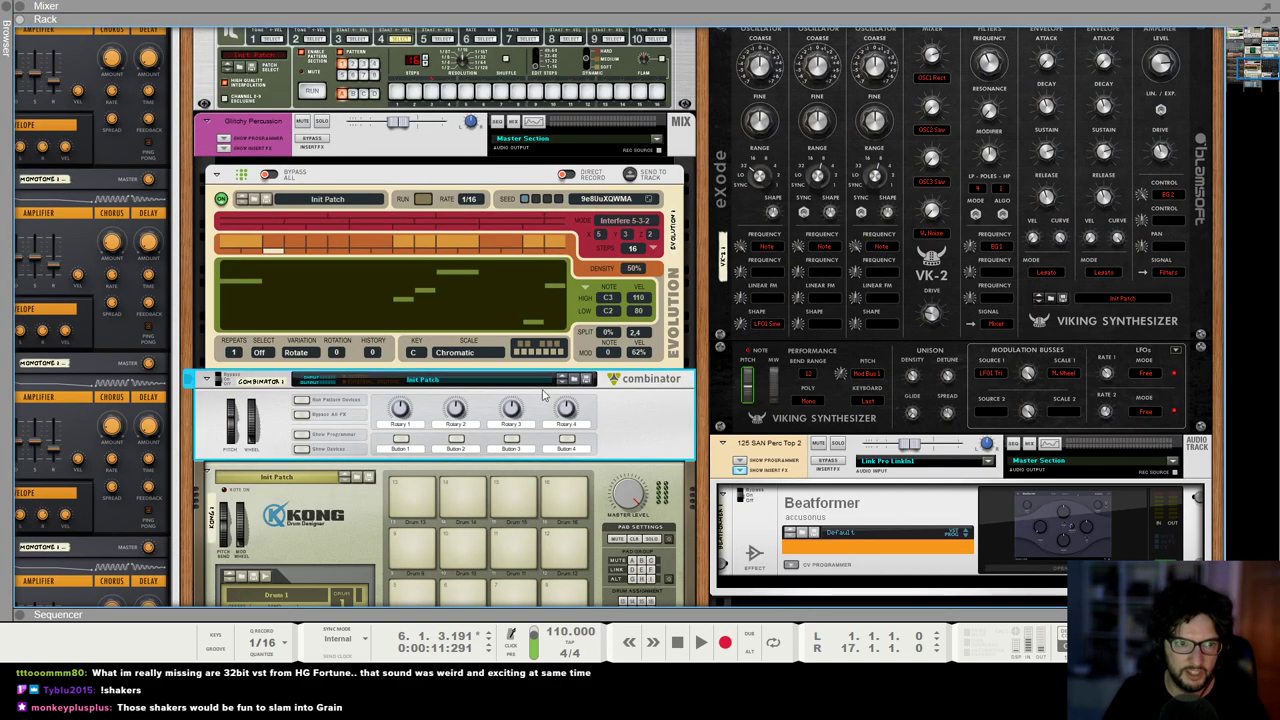
scroll(375, 280, "up", 2)
scroll(660, 340, "down", 3)
right_click(628, 392)
key("Escape")
scroll(923, 416, "down", 5)
right_click(826, 393)
left_click(866, 401)
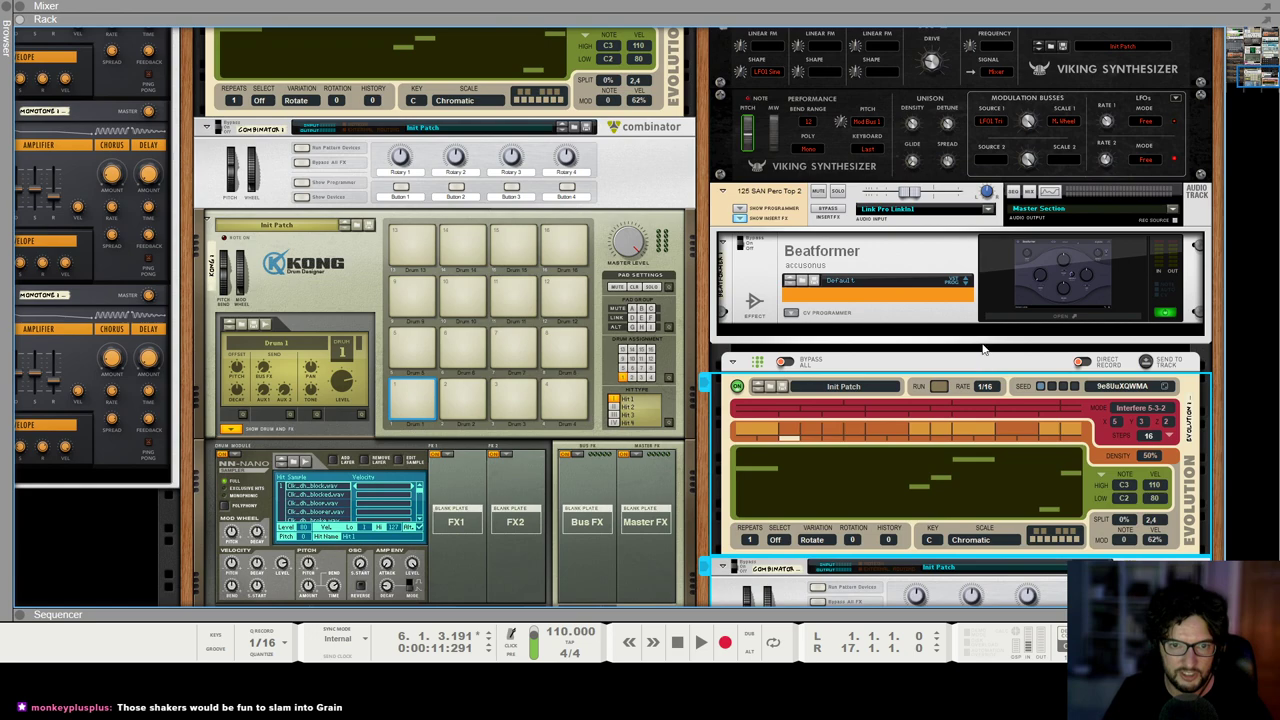
Step: Route Beatformer's output through the copied Combinator and back into the 125 SAN Perc Top 2 track's insert return
key("Tab")
left_click_drag(1133, 281, 1137, 120)
scroll(1090, 300, "up", 1)
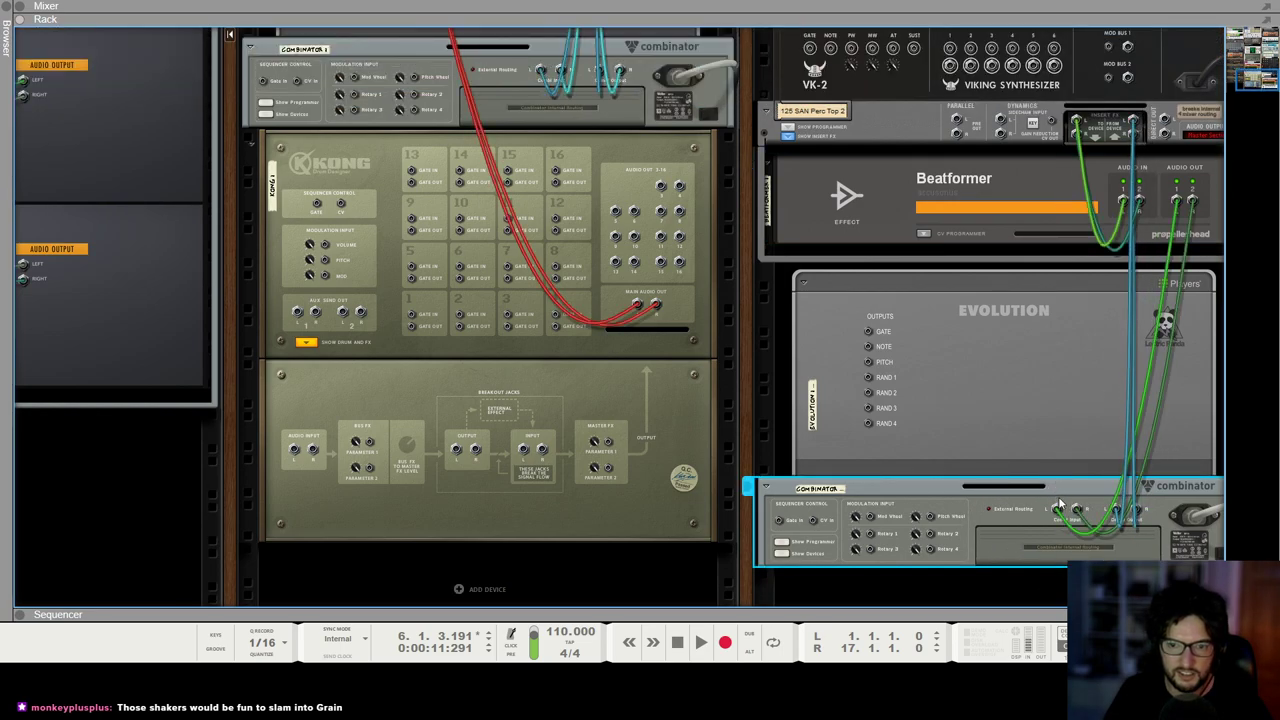
key("Tab")
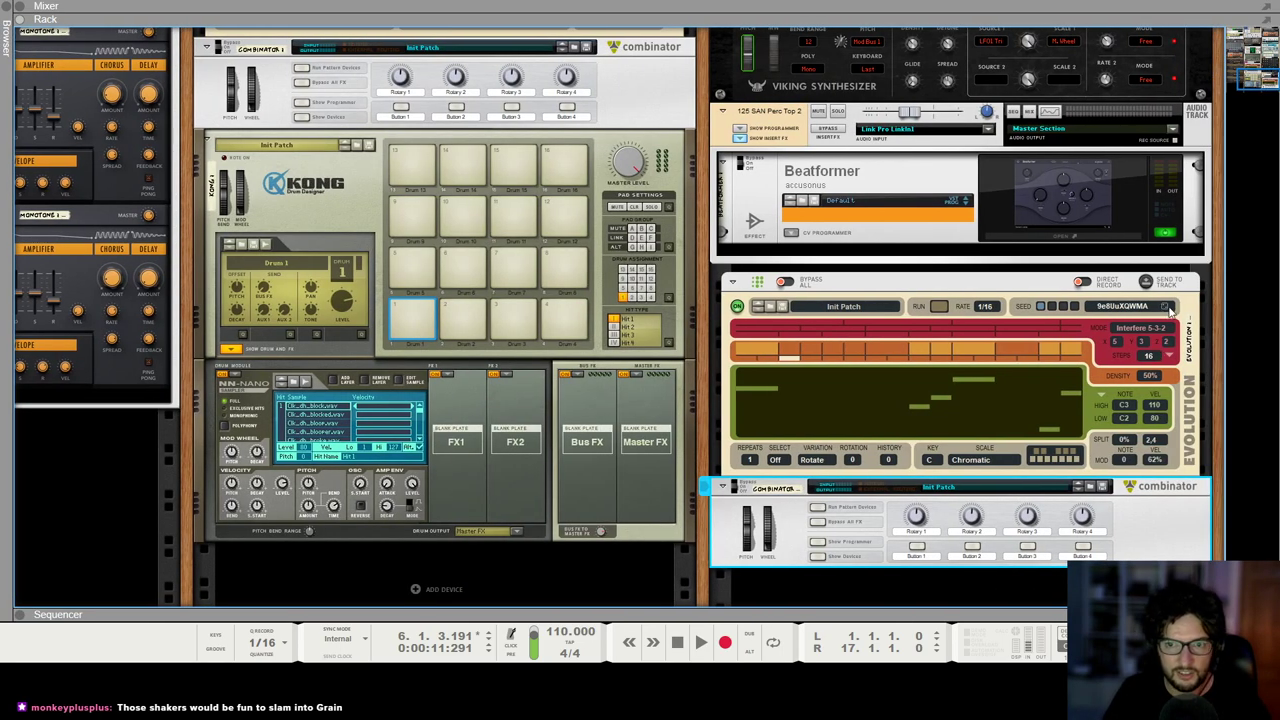
Step: Generate a new random seed in the copied Evolution and reduce its Density to 36% while playing Block 1
left_click(1167, 308)
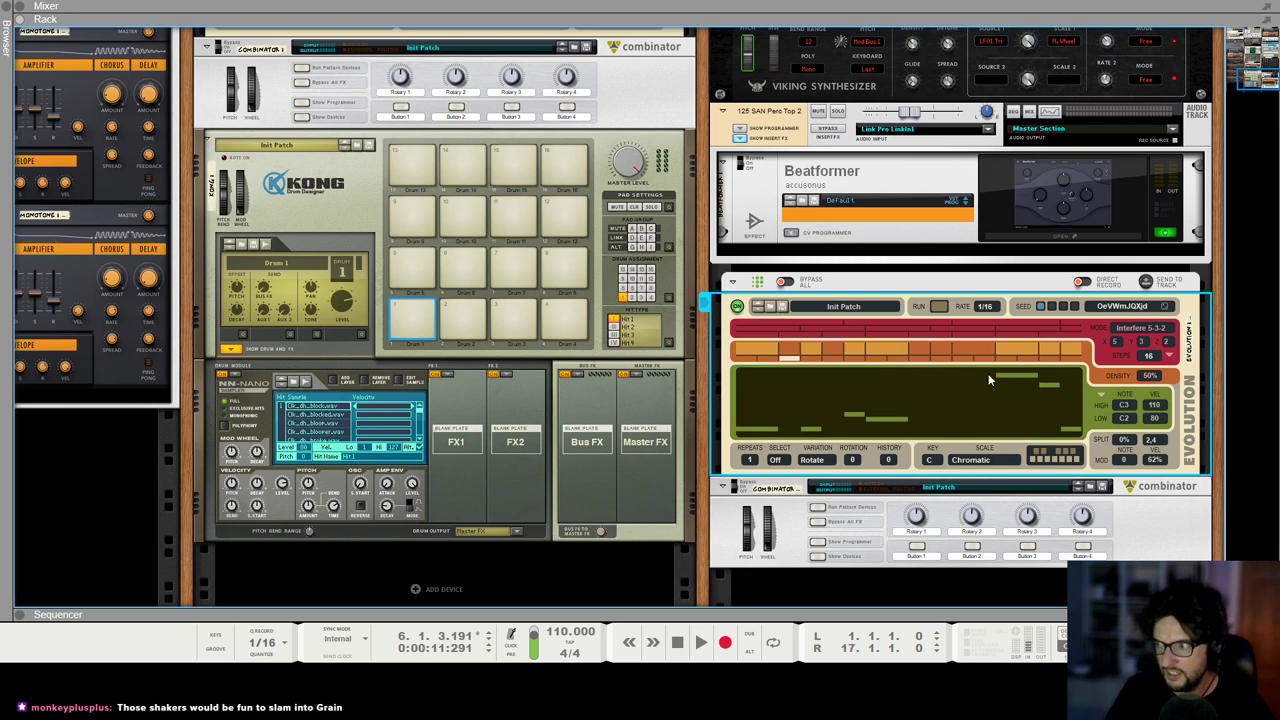
key("space")
key("space")
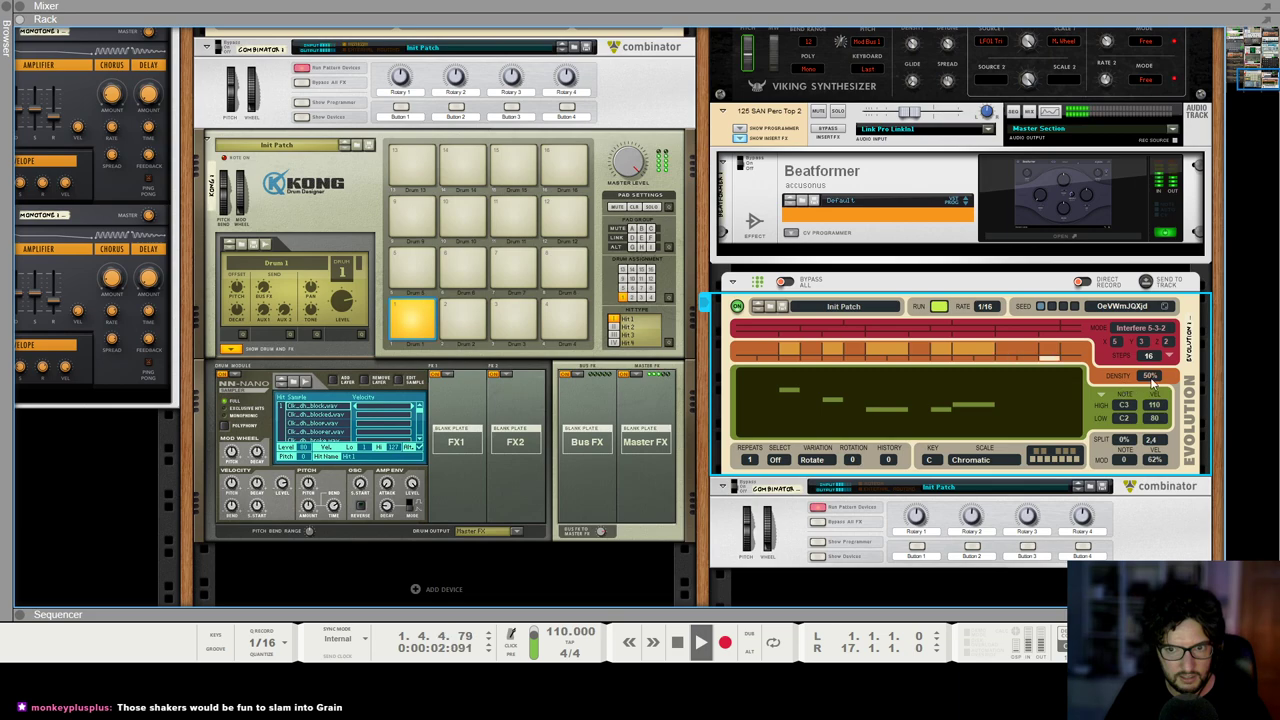
mouse_move(1149, 377)
left_mouse_down()
mouse_move(1150, 398)
mouse_move(1154, 385)
left_mouse_up()
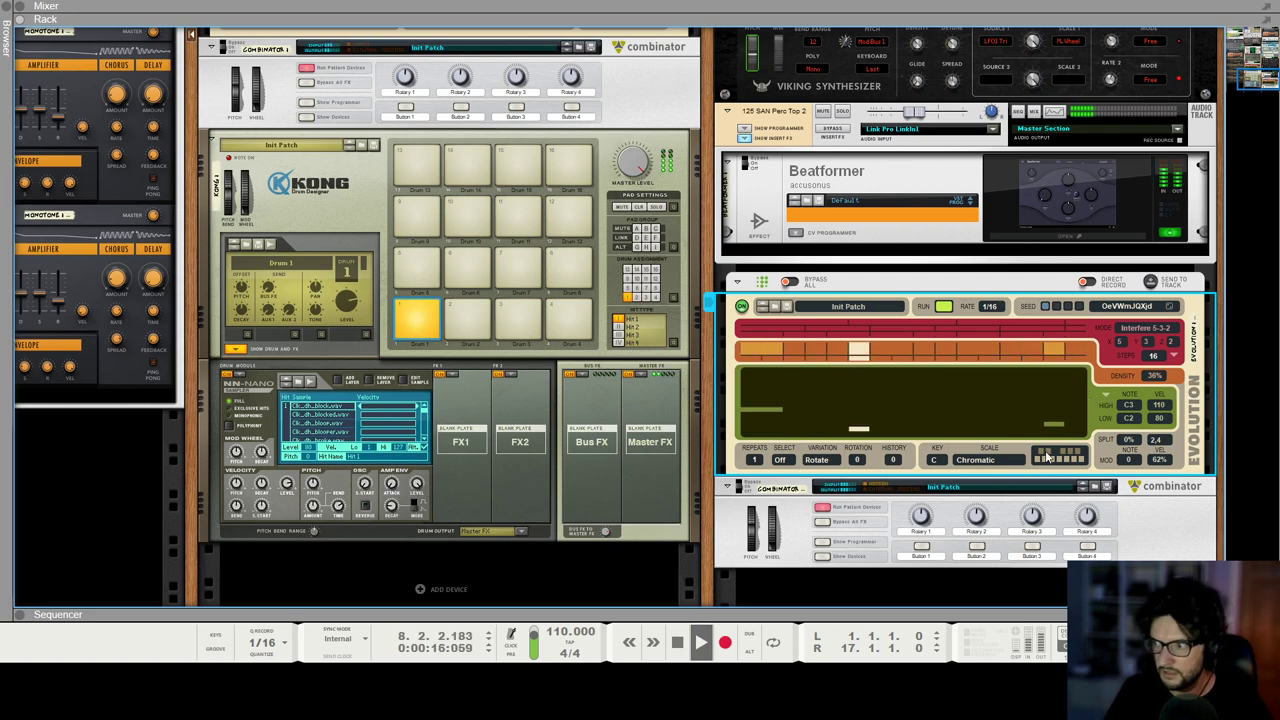
Step: Duplicate the three percussion loop clips so they fill bars 9 to 17, and play the transition around bar 9
key("F7")
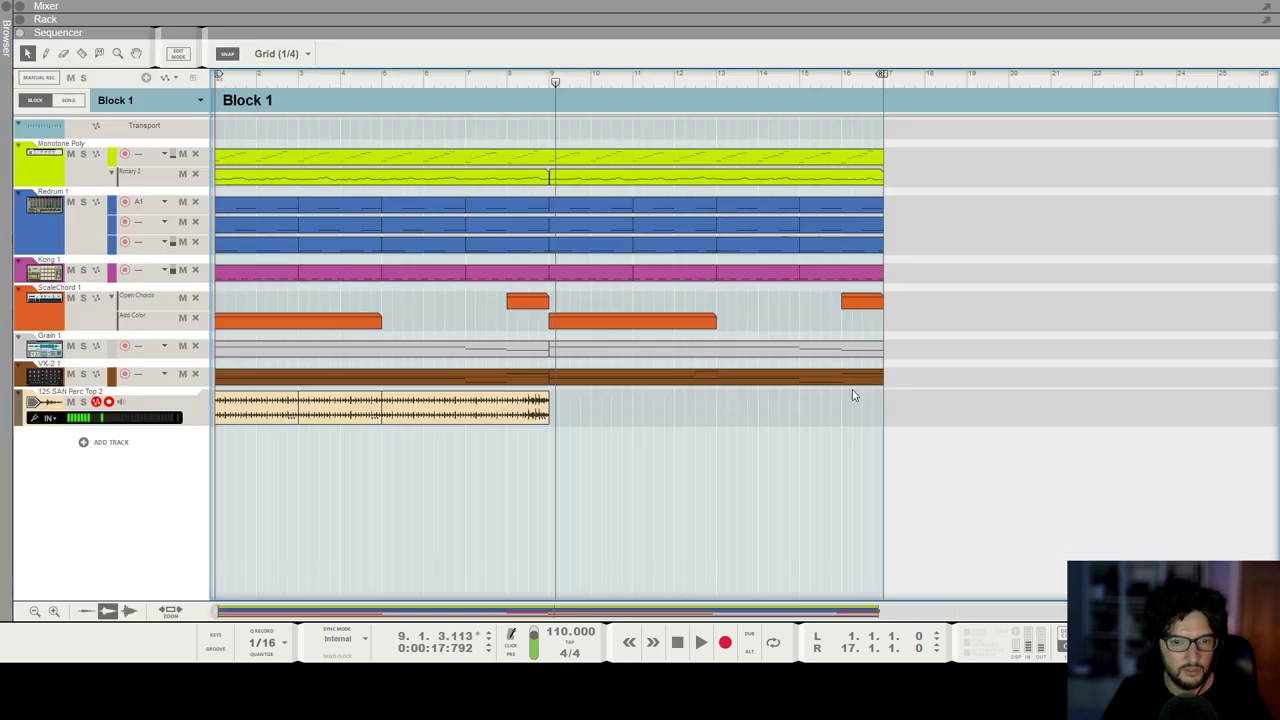
left_click_drag(604, 432, 214, 392)
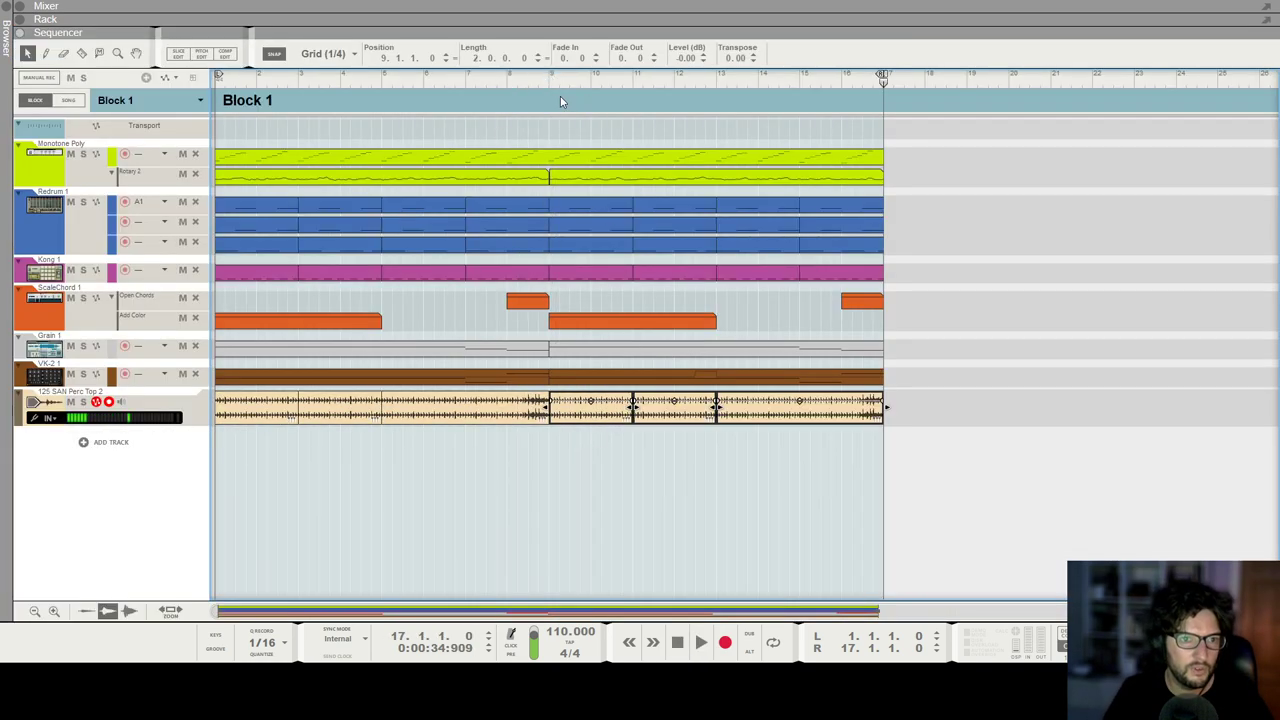
left_click(528, 81)
key("space")
scroll(634, 257, "up", 3)
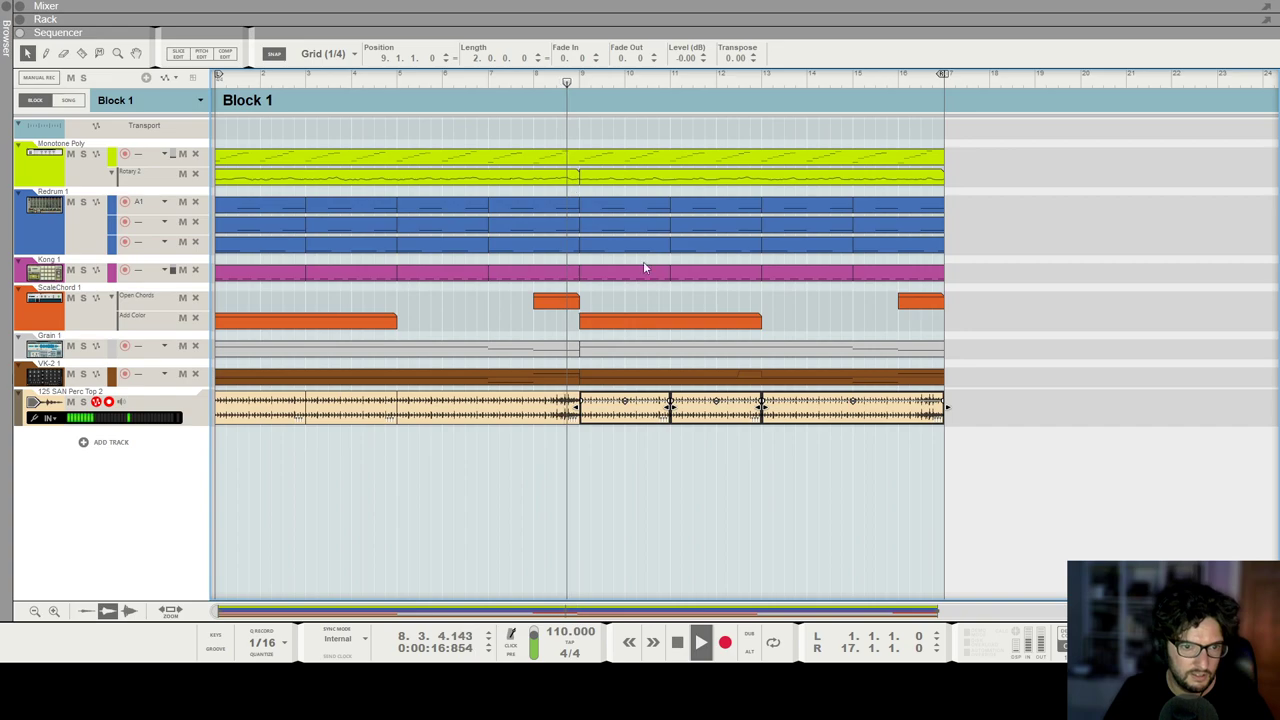
left_click(668, 330)
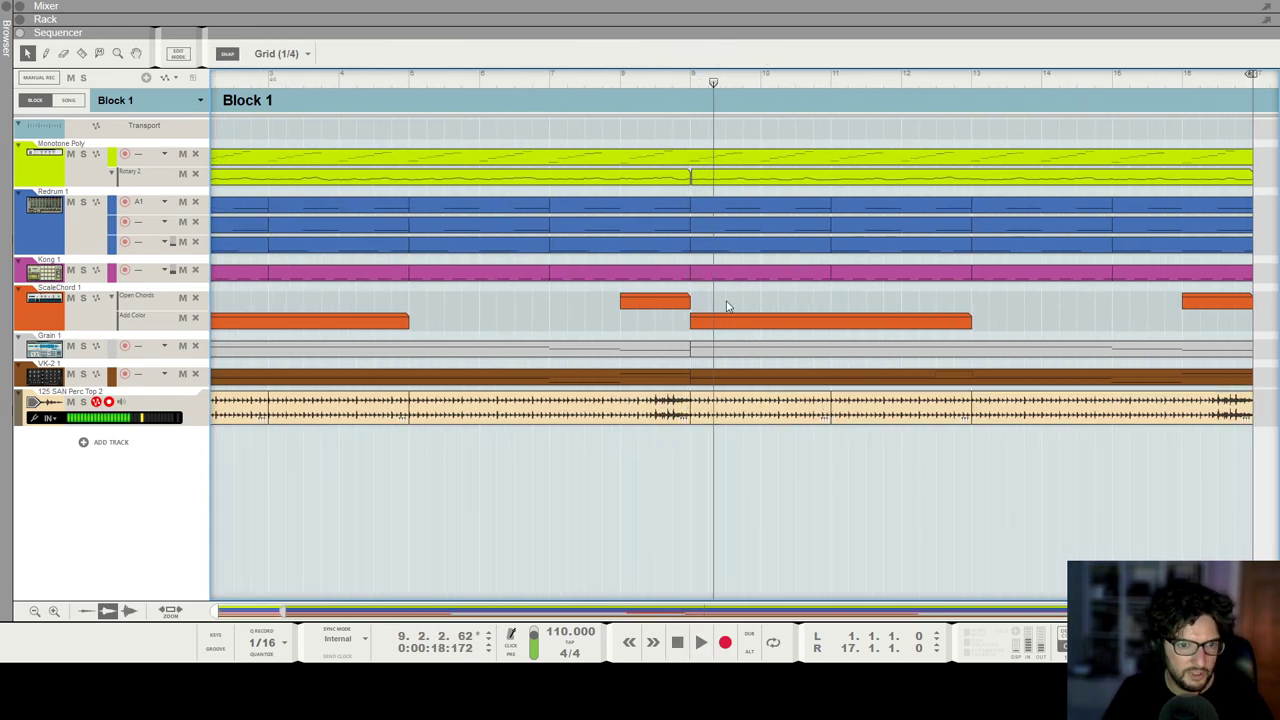
left_click(622, 82)
Step: Enable the high-pass filter at 187.1 Hz on the percussion loop's mixer channel and play from bar 8
key("F5")
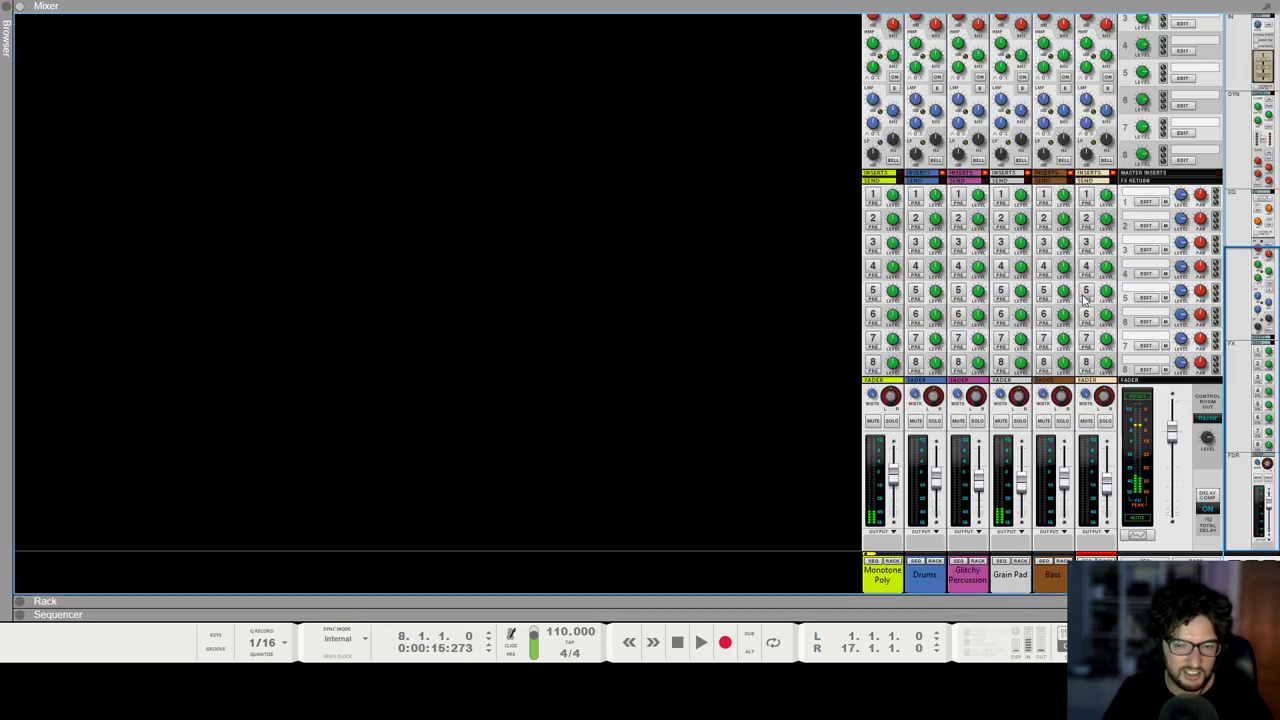
left_click(1105, 133)
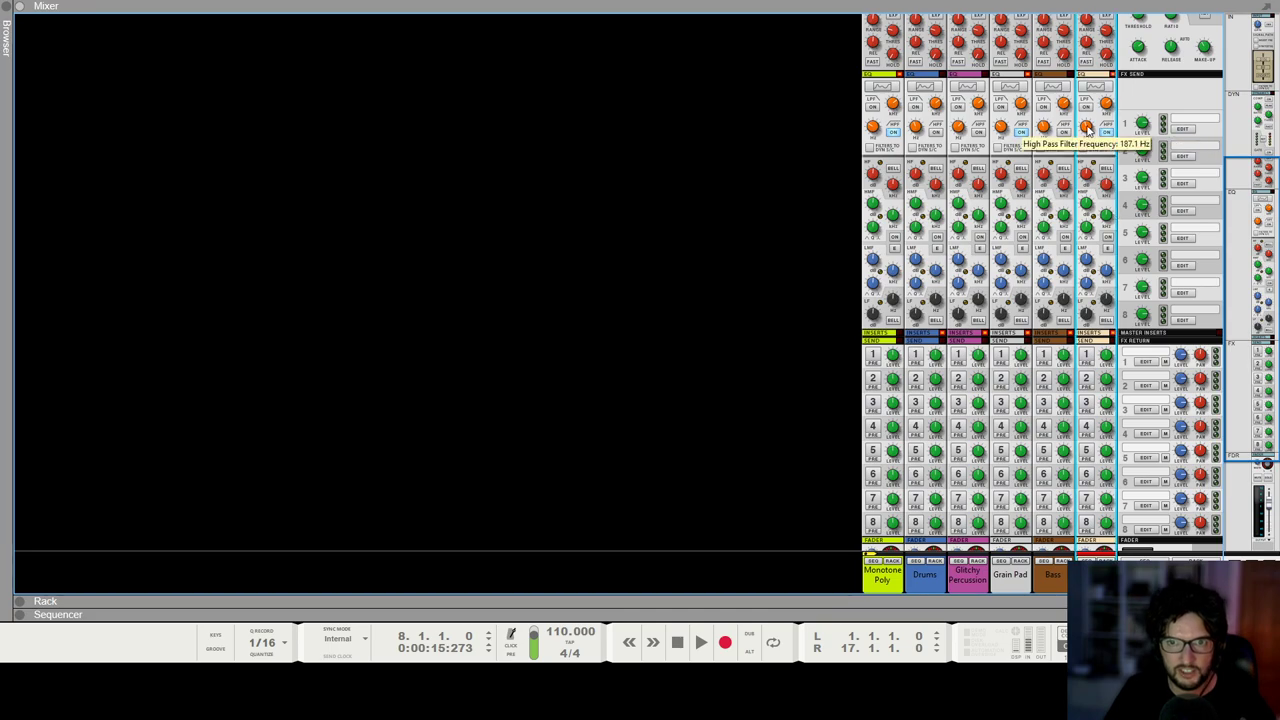
key("space")
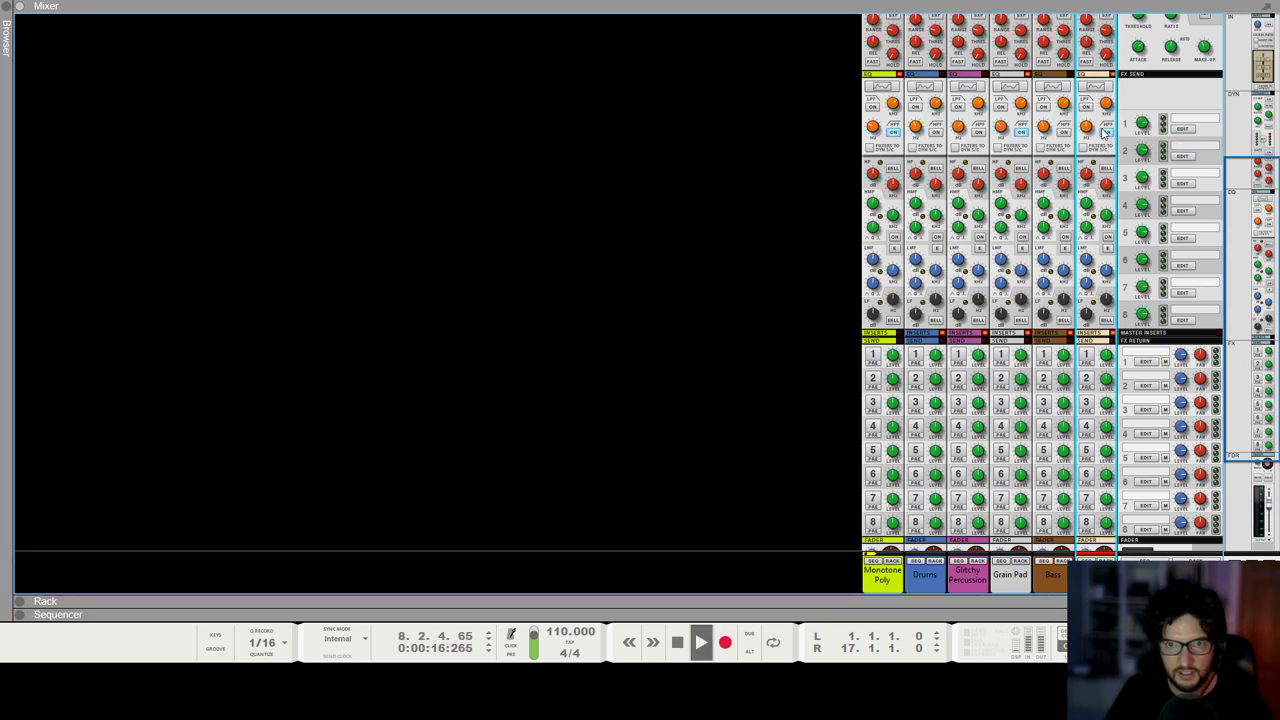
scroll(709, 303, "down", 5)
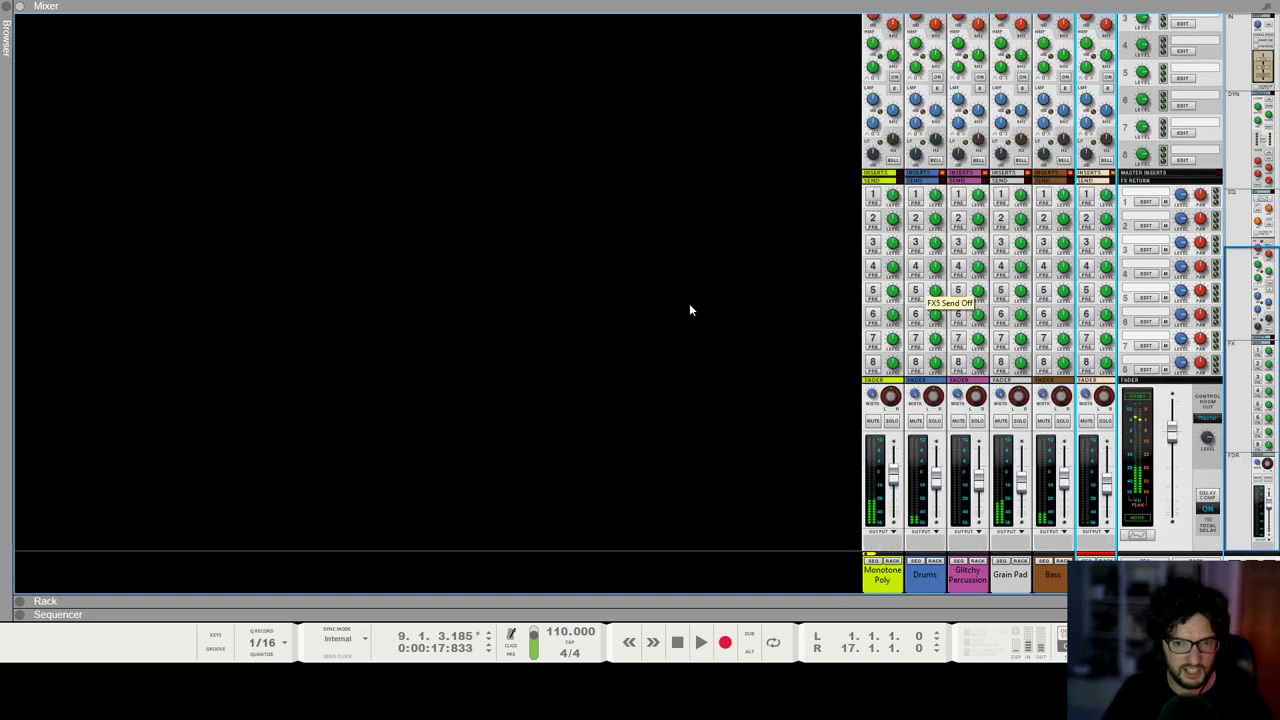
Step: Add a Synapse DR-1 Deep Reverb as a send effect on the Master Section, with a reverb time of 15.15 s
key("F7")
left_click(672, 408)
left_click(673, 440)
left_click(659, 411)
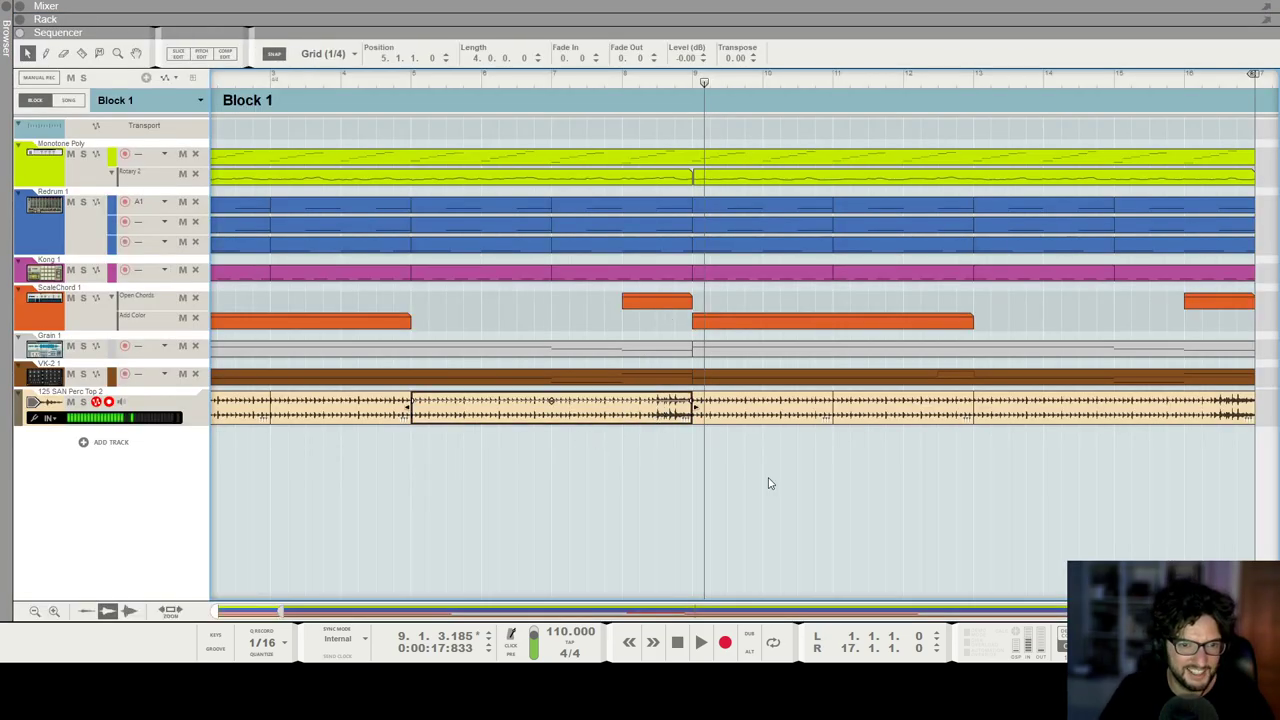
key("F6")
key("F5")
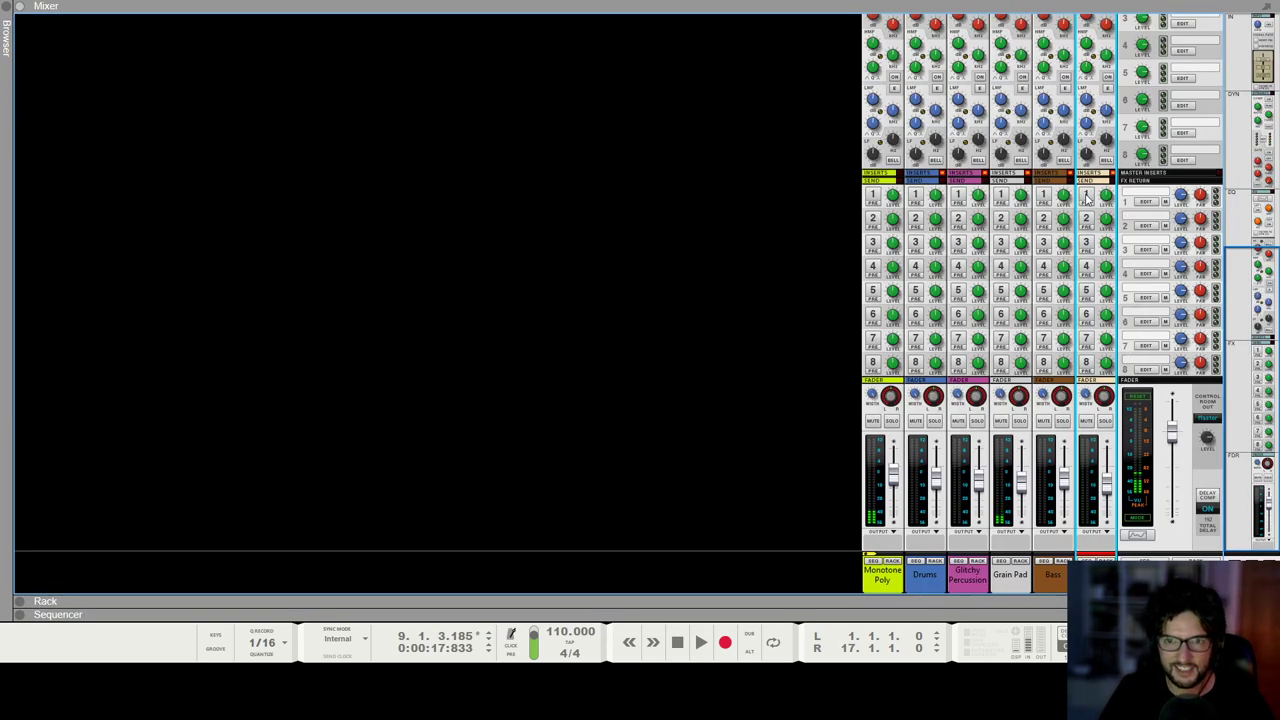
key("F6")
scroll(166, 198, "left", 6)
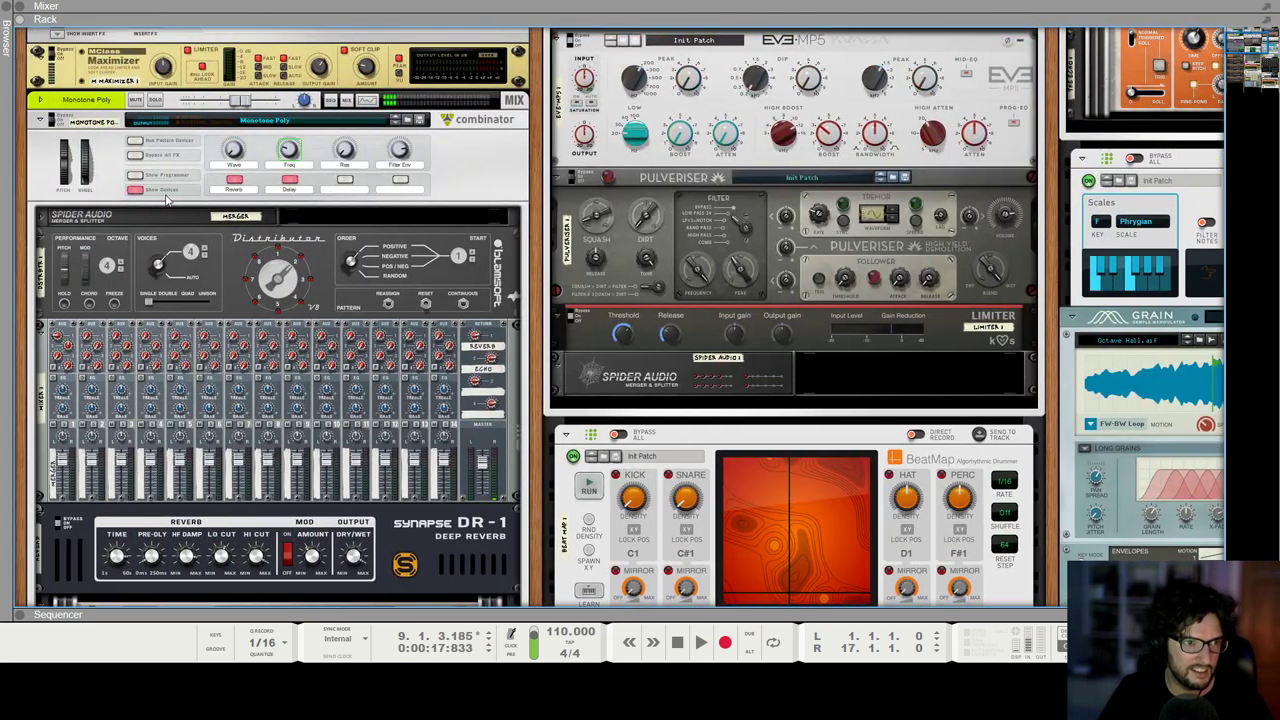
scroll(168, 200, "up", 5)
right_click(180, 162)
mouse_move(250, 326)
mouse_move(500, 622)
left_click(612, 572)
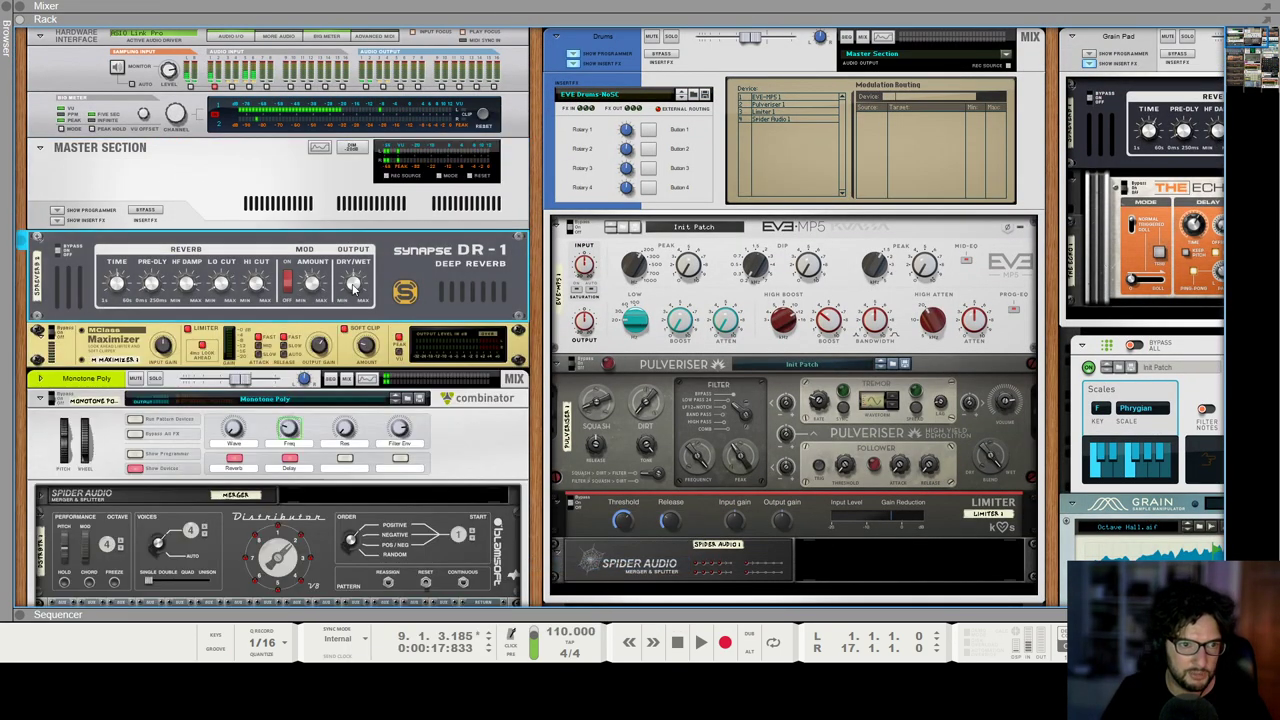
mouse_move(125, 286)
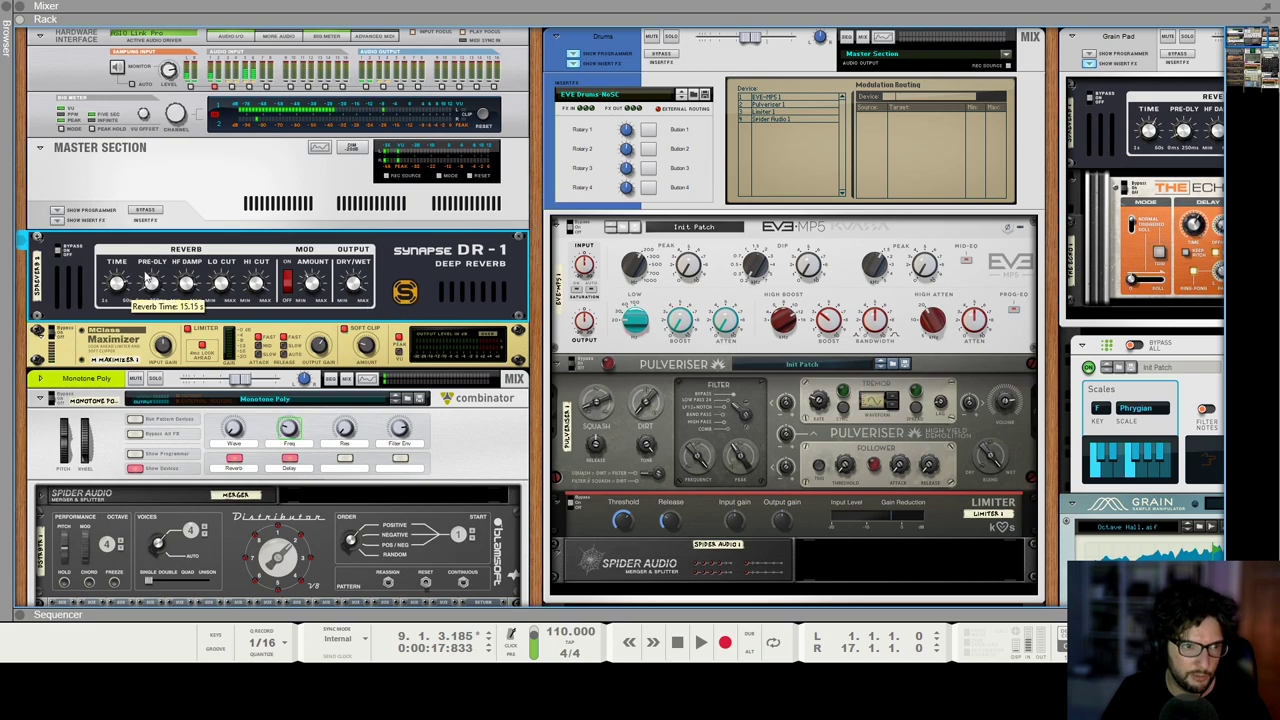
Step: Automate the percussion channel's FX1 send on/off with a clip from bar 8.3 to bar 9 that switches the send on
key("F5")
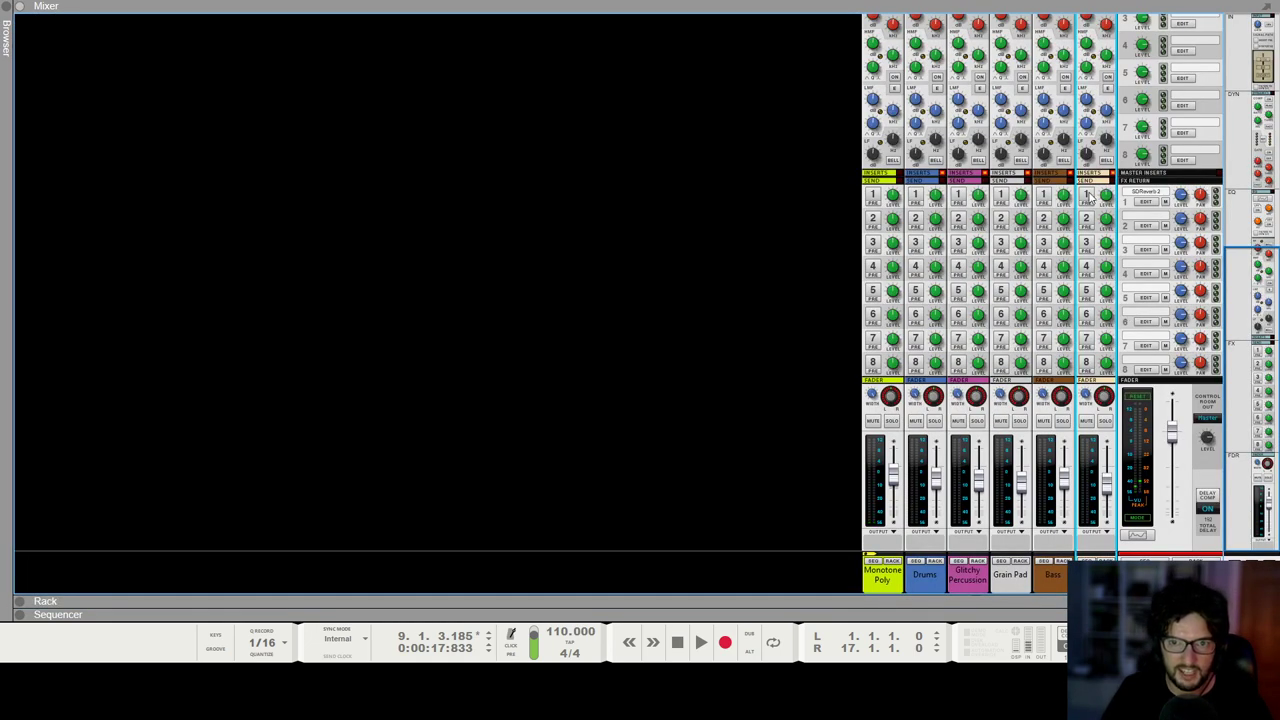
key("F7")
left_click(648, 84)
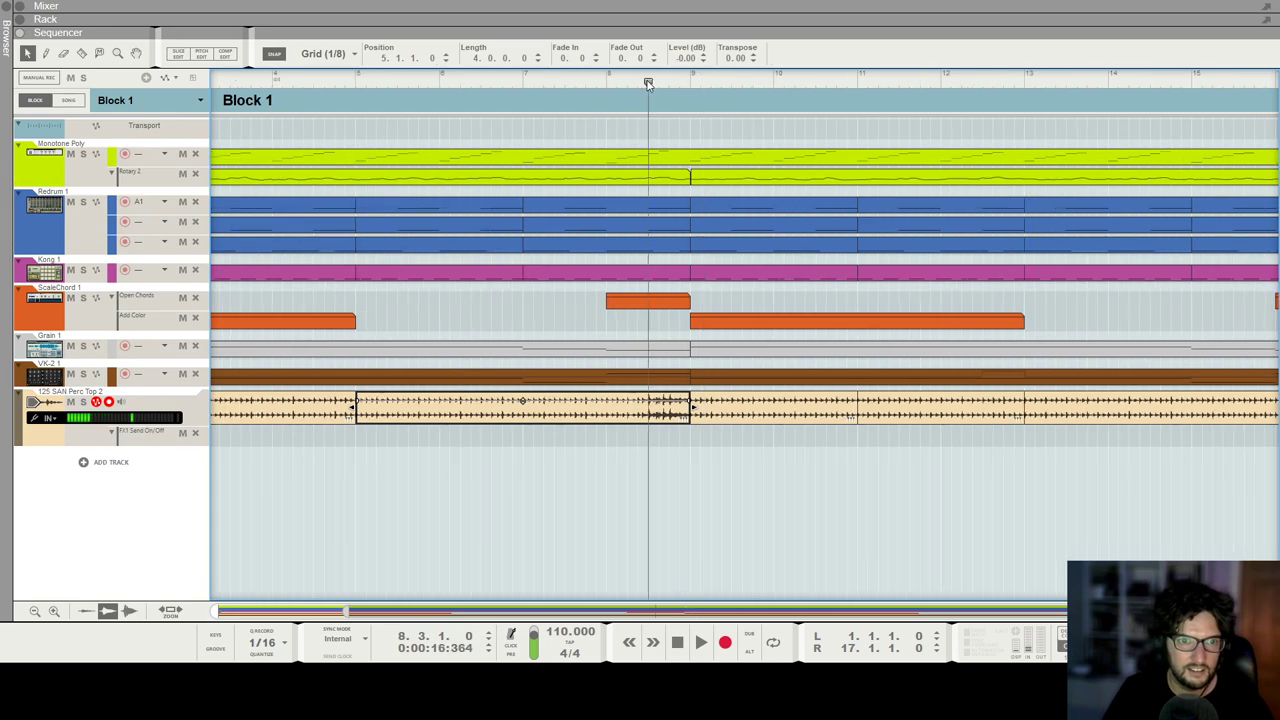
left_click_drag(652, 436, 686, 437)
double_click(668, 437)
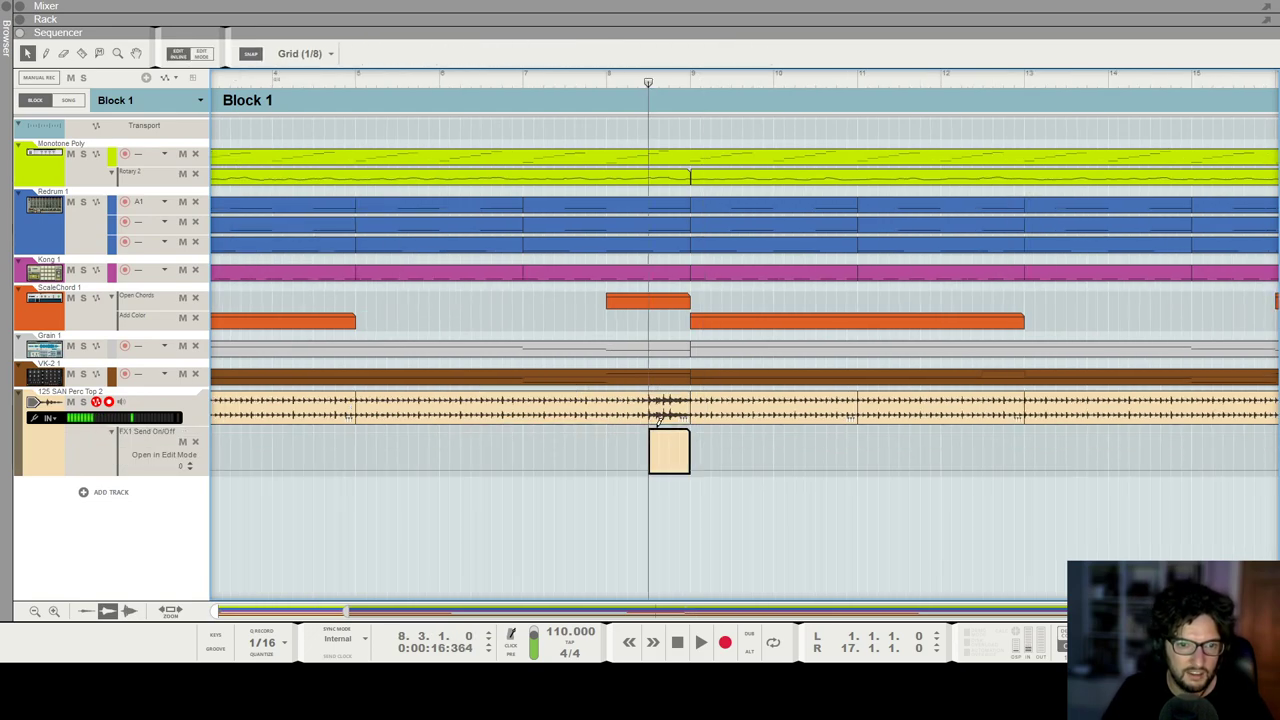
key("space")
scroll(569, 297, "down", 3)
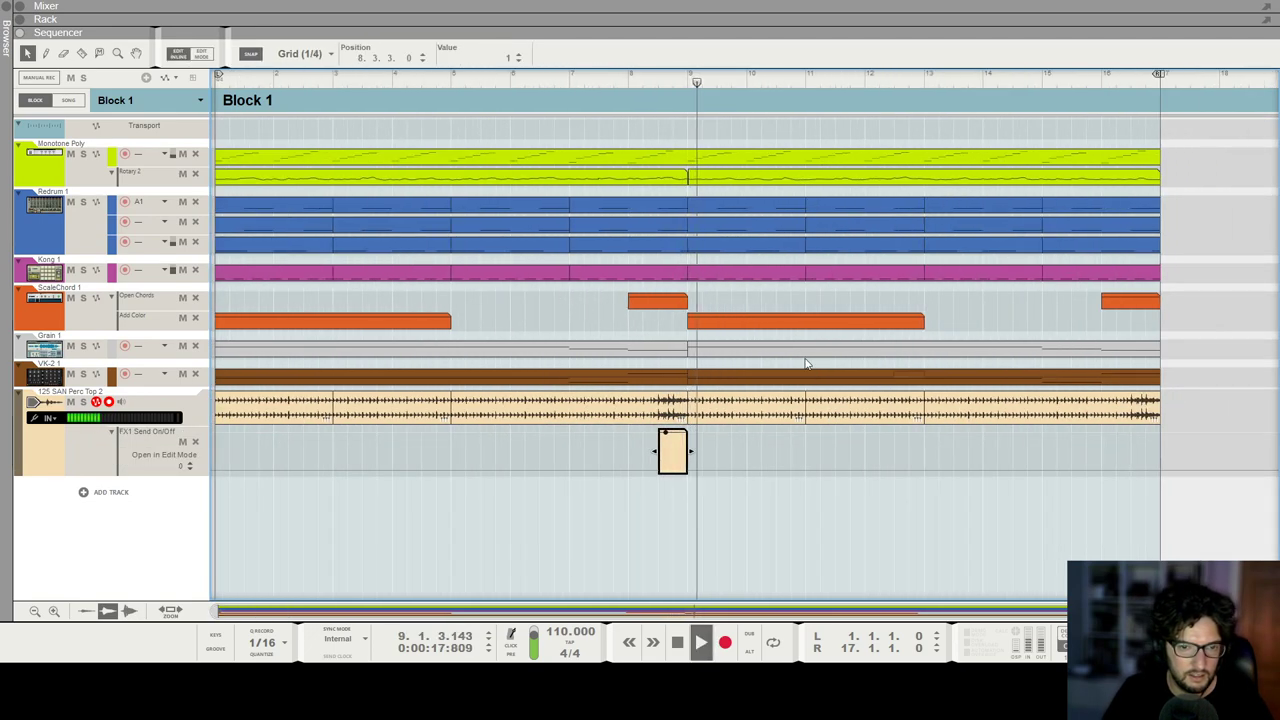
Step: Copy the FX1 send automation clip to bar 16.3 and play Block 1 from the start
left_click(795, 311)
left_click_drag(676, 438, 1151, 463)
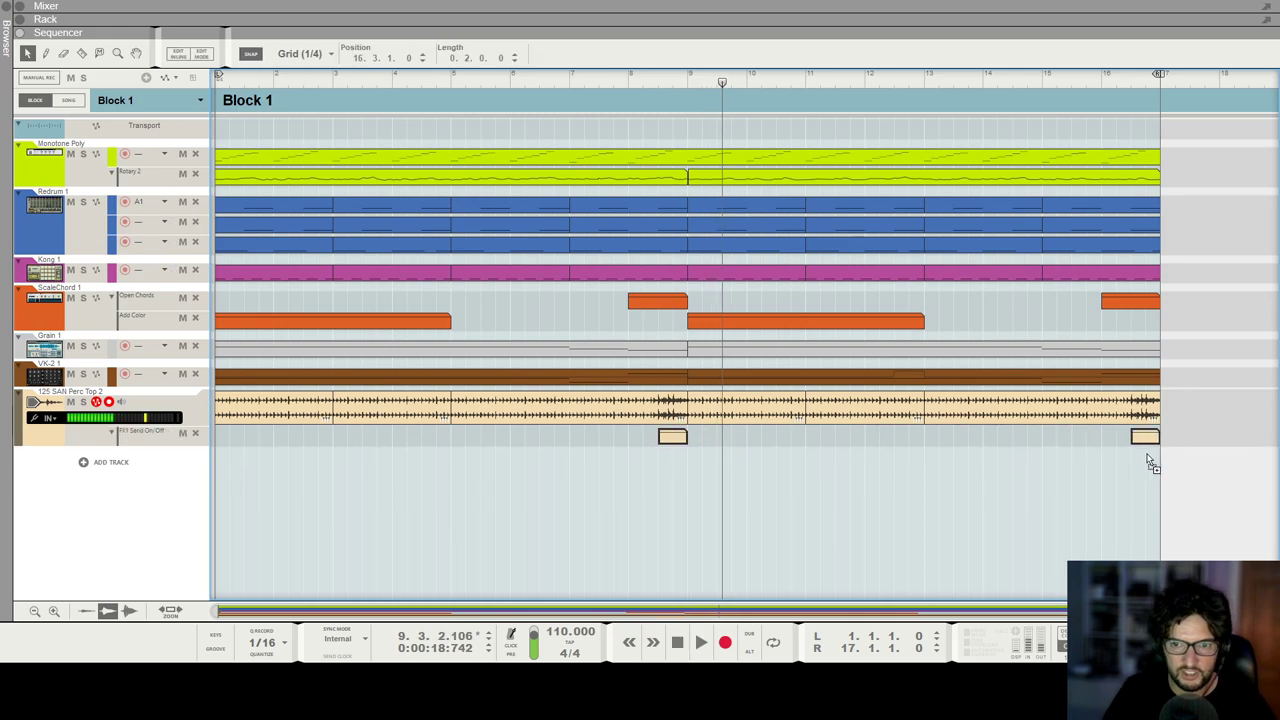
left_click(1141, 542)
key("shift+Return")
key("shift+Return")
key("space")
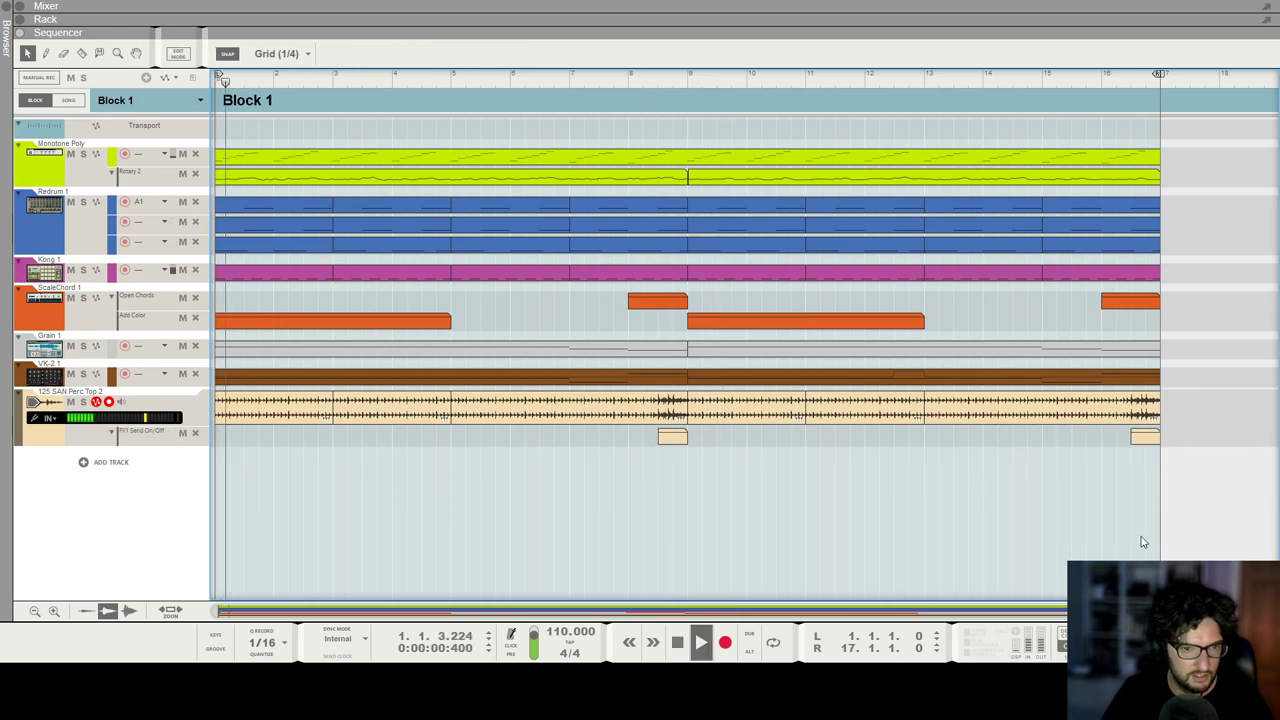
Step: Lower the percussion loop channel's level slightly and reduce the copied Evolution's Density to 27% during playback
key("F5")
mouse_move(1107, 487)
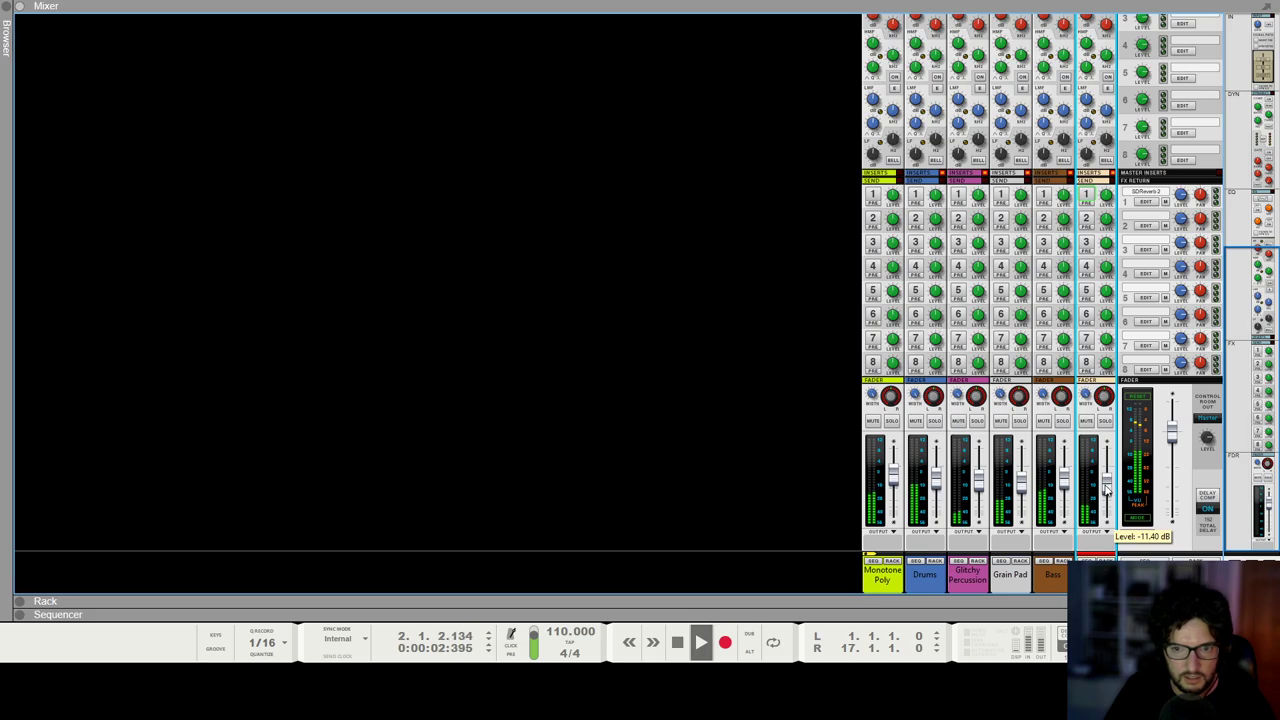
key("F6")
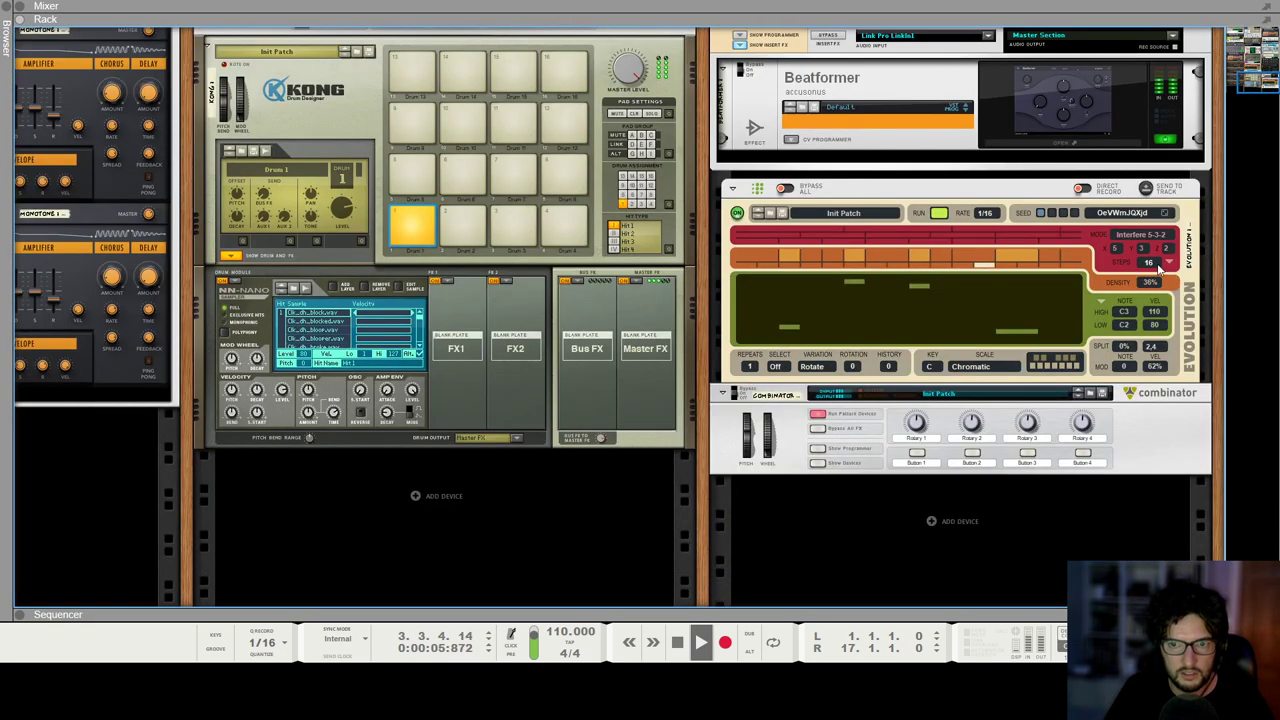
left_click_drag(1149, 282, 1170, 298)
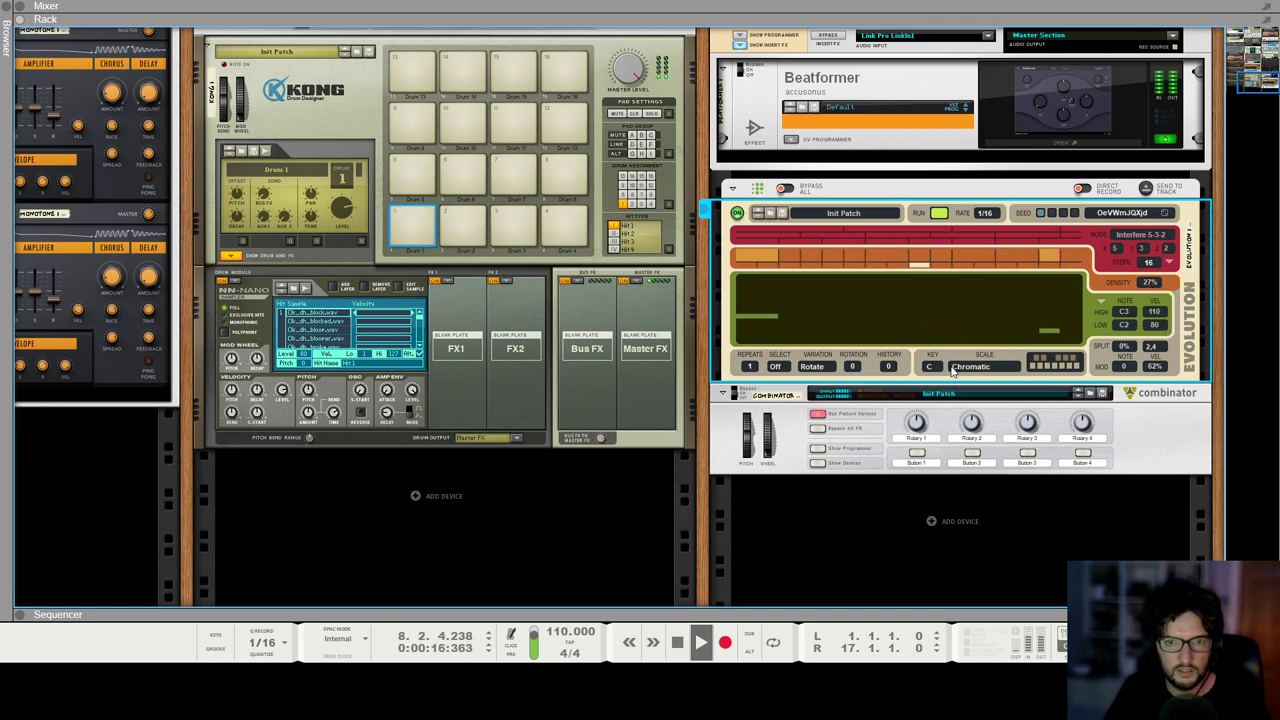
key("F7")
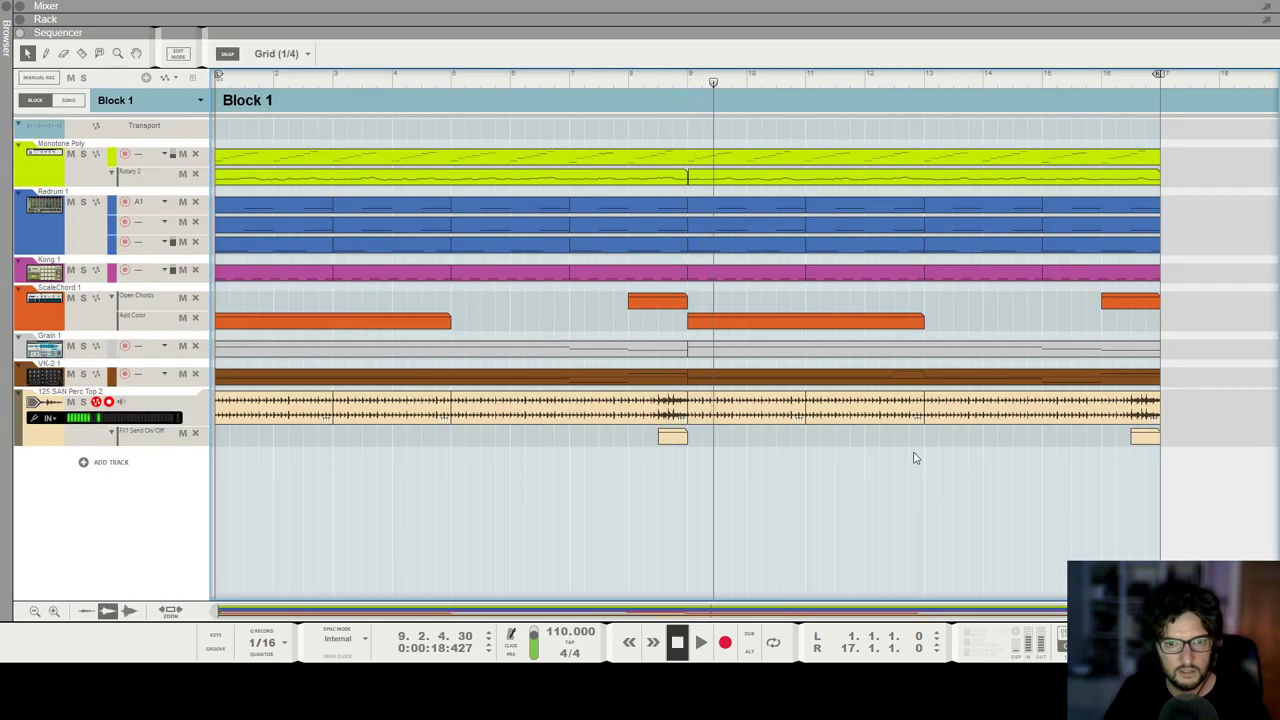
key("space")
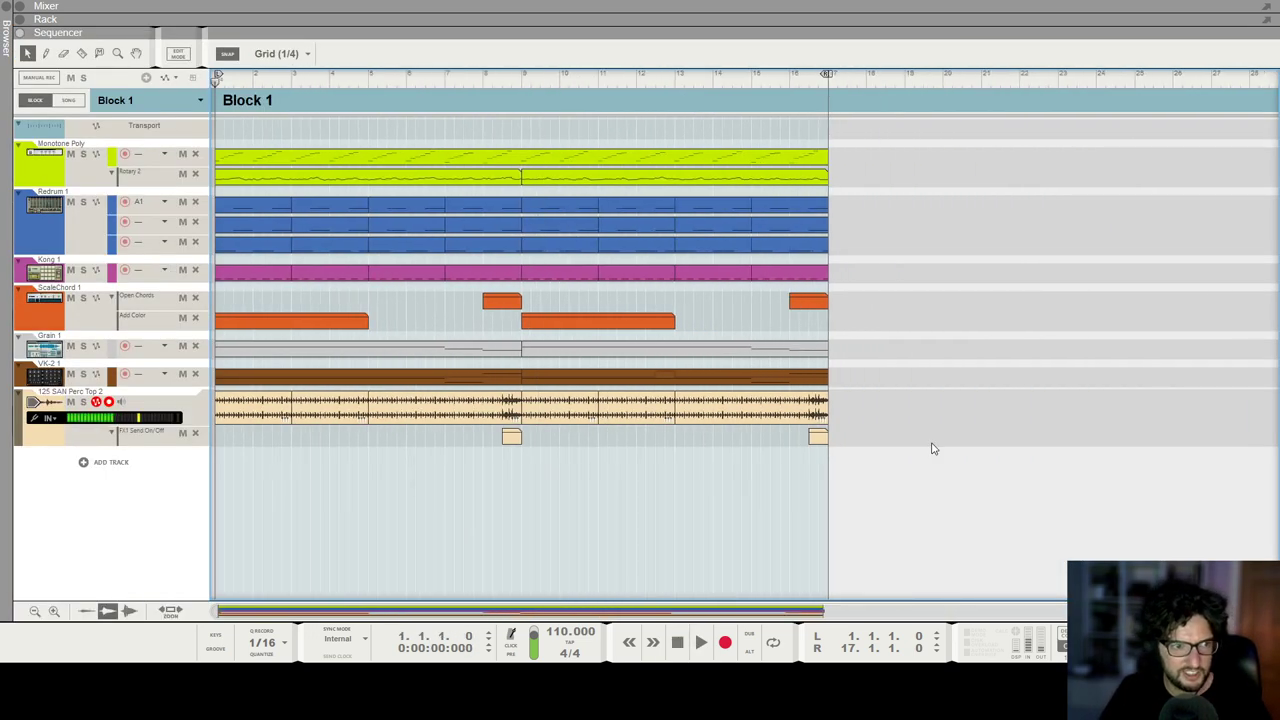
key("F5")
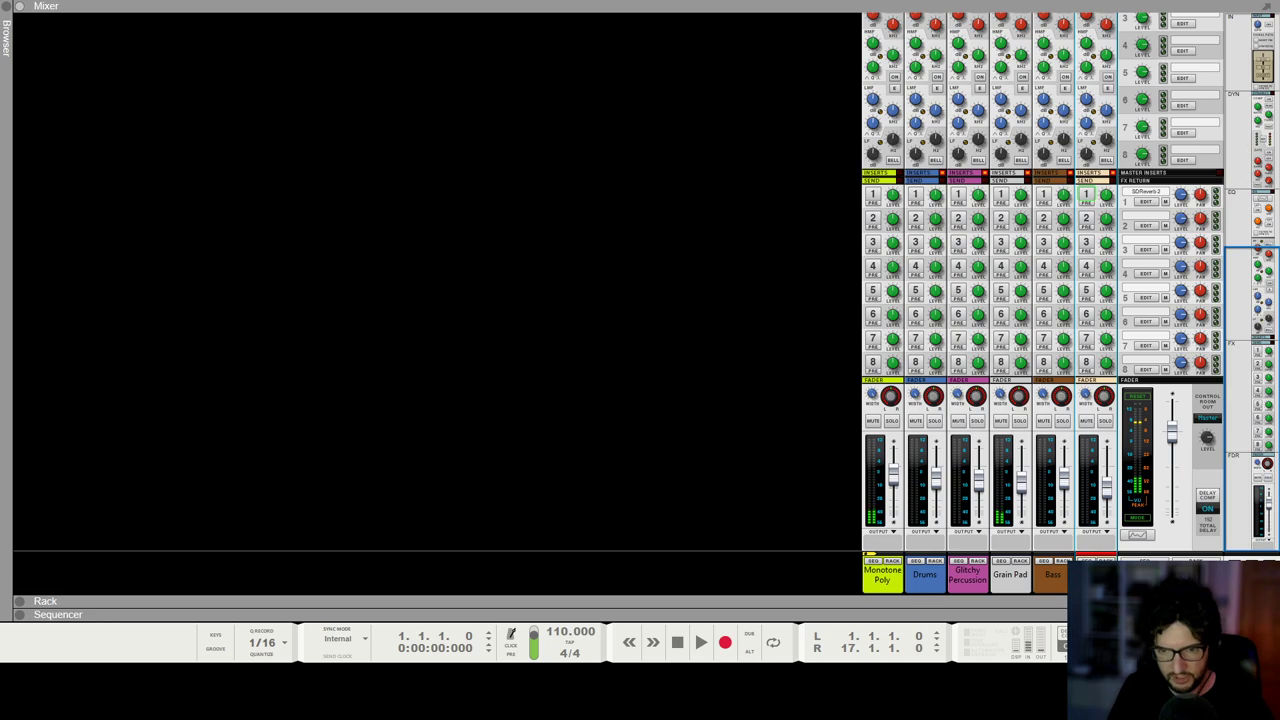
key("F6")
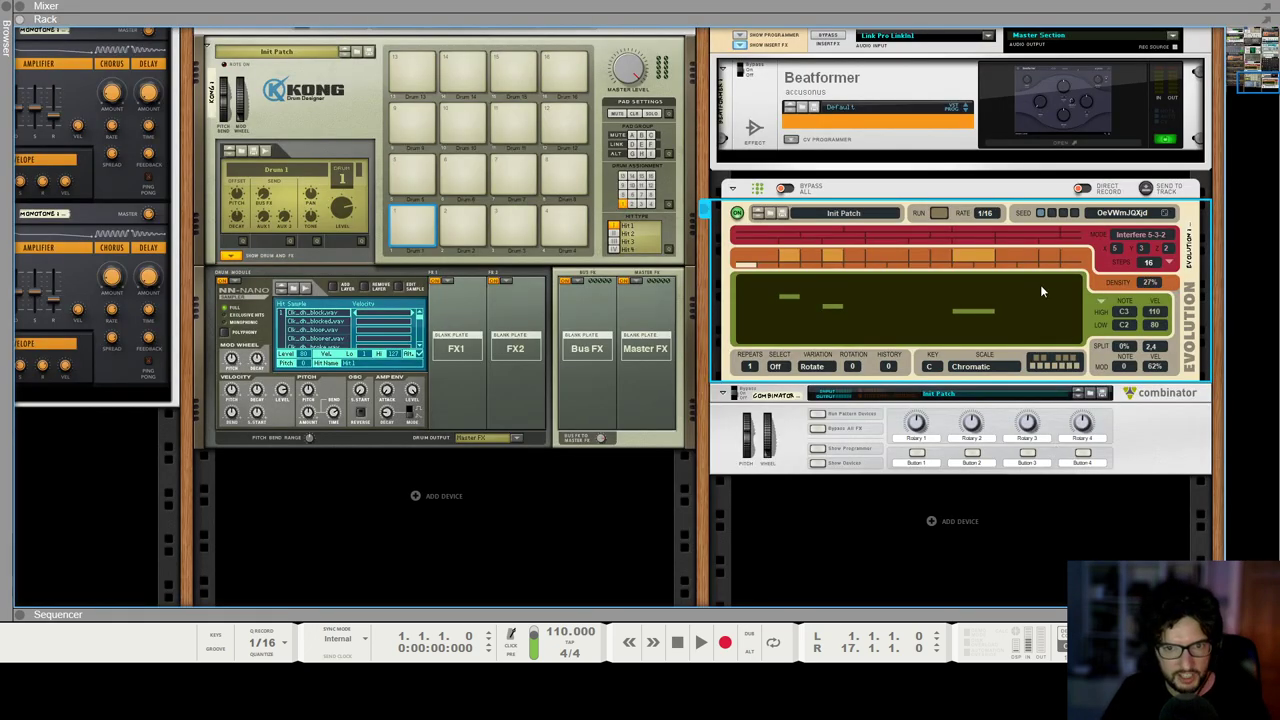
left_click(782, 567)
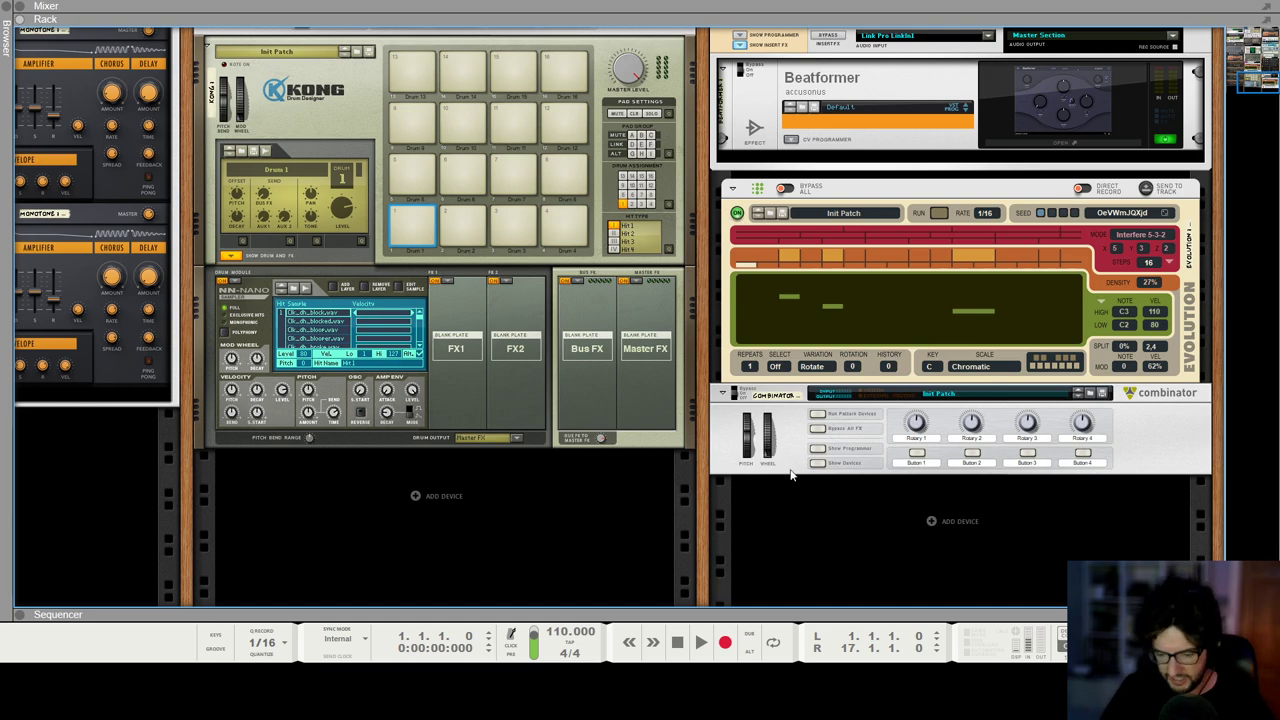
Step: Browse the sample library to the Percussion folder's J.Views - Organic Electronics loops
key("F7")
key("F8")
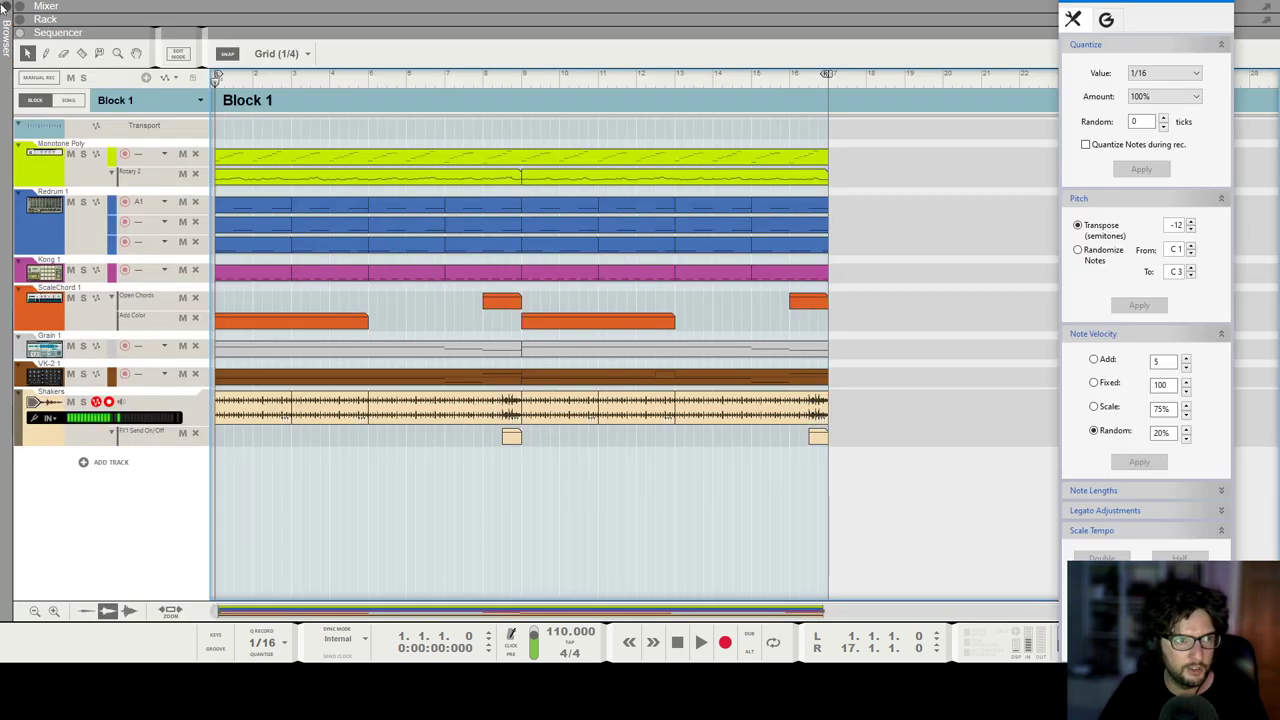
left_click(19, 6)
left_click(6, 7)
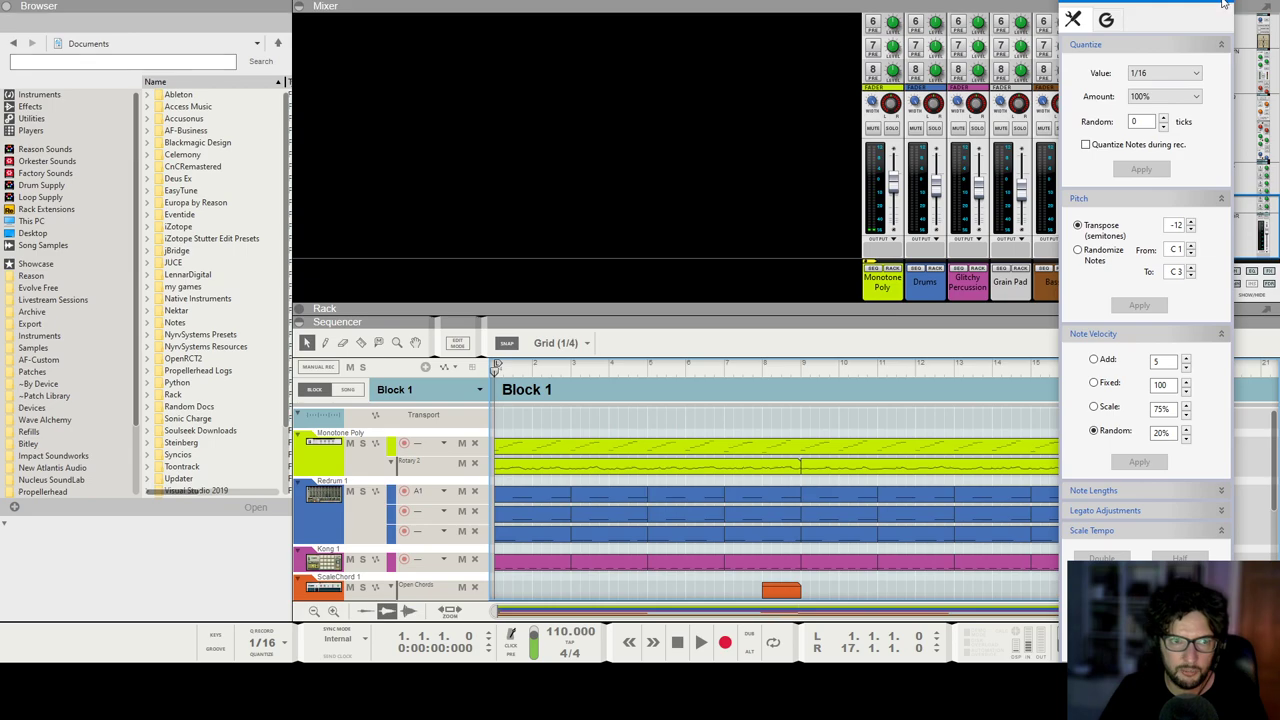
key("F8")
left_click(62, 349)
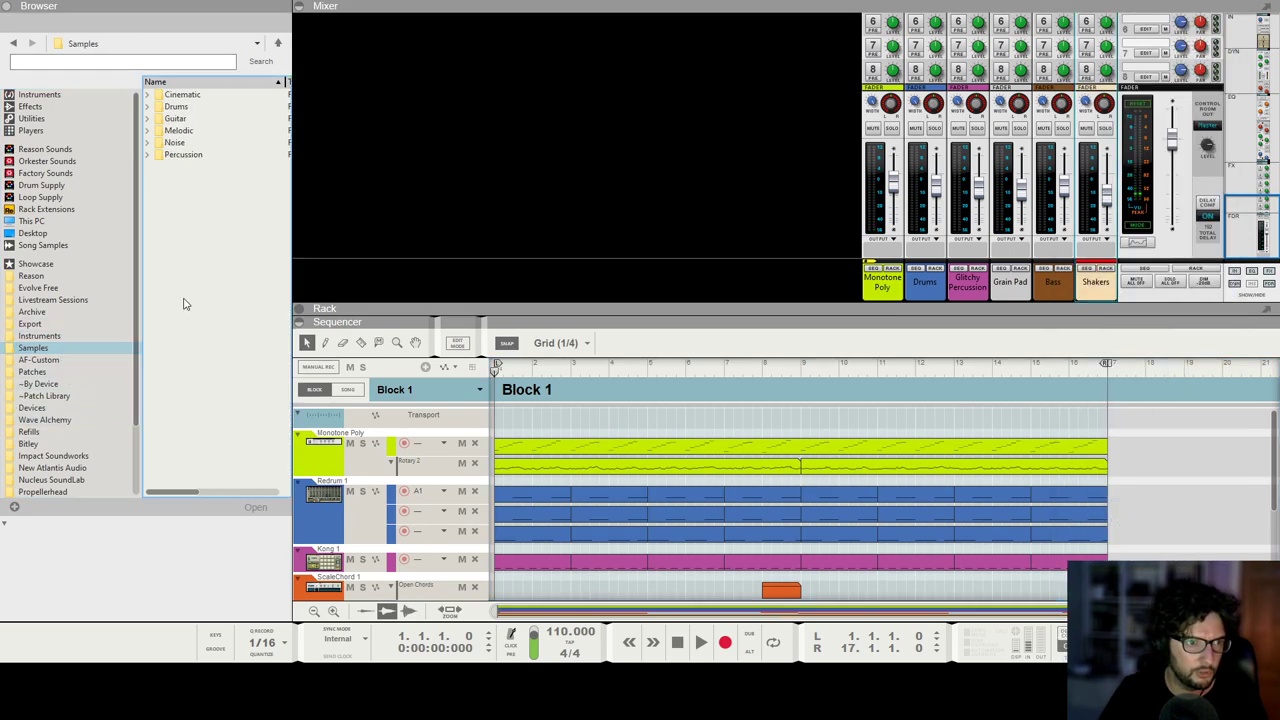
left_click(206, 157)
double_click(207, 157)
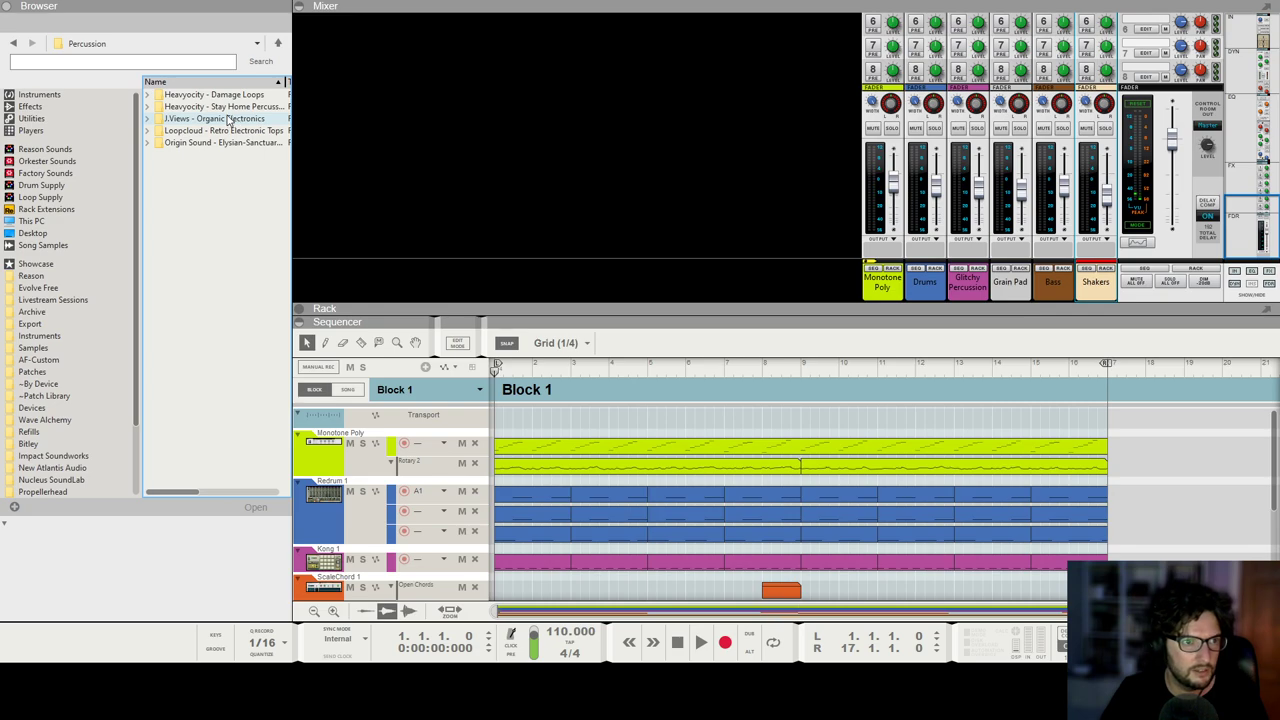
left_click(198, 120)
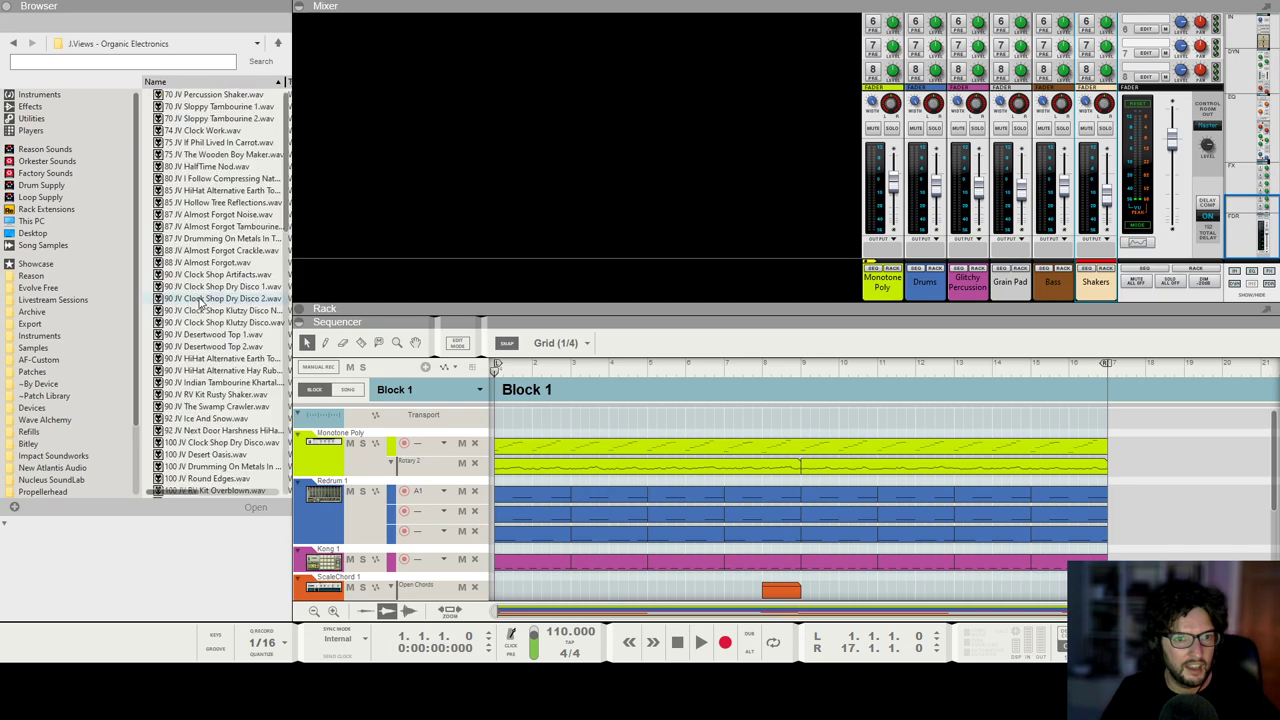
Step: Audition several of the loops and add 110 JV Clock Shop Thick.wav as a new audio track starting at bar 1
left_click(212, 382)
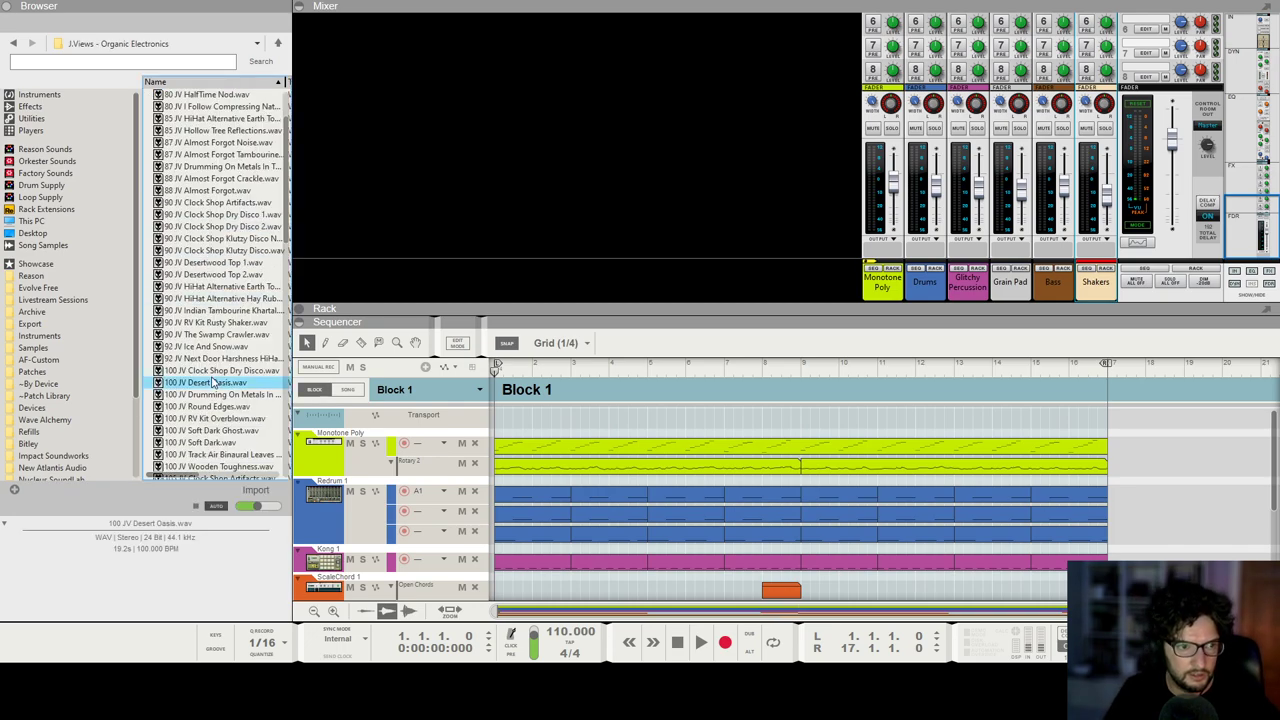
scroll(212, 381, "down", 1)
scroll(210, 422, "down", 1)
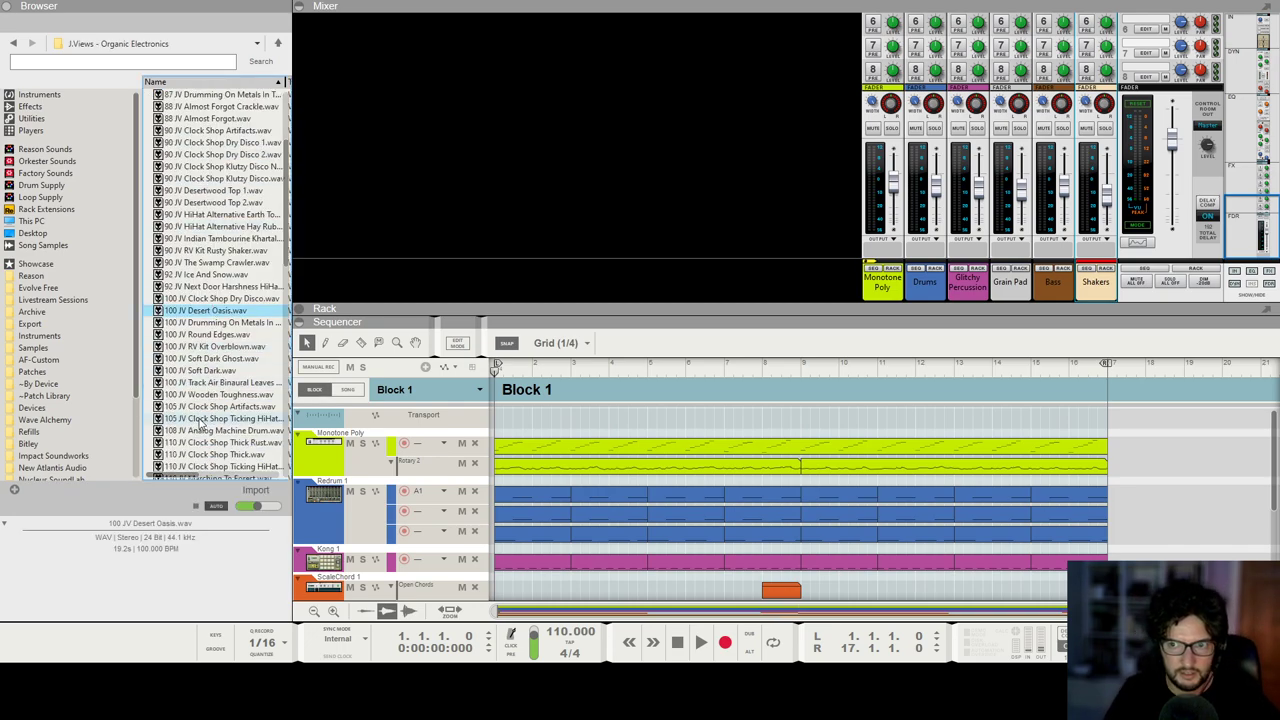
left_click(201, 419)
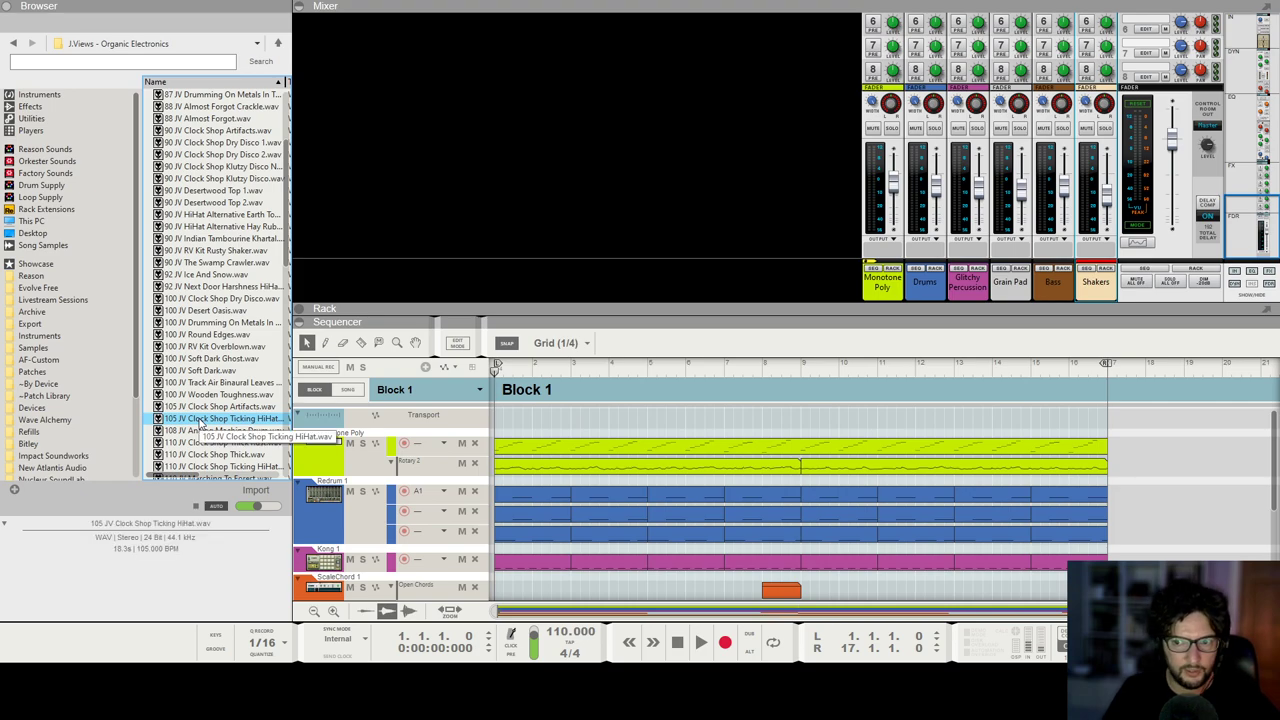
scroll(200, 425, "down", 1)
left_click(199, 419)
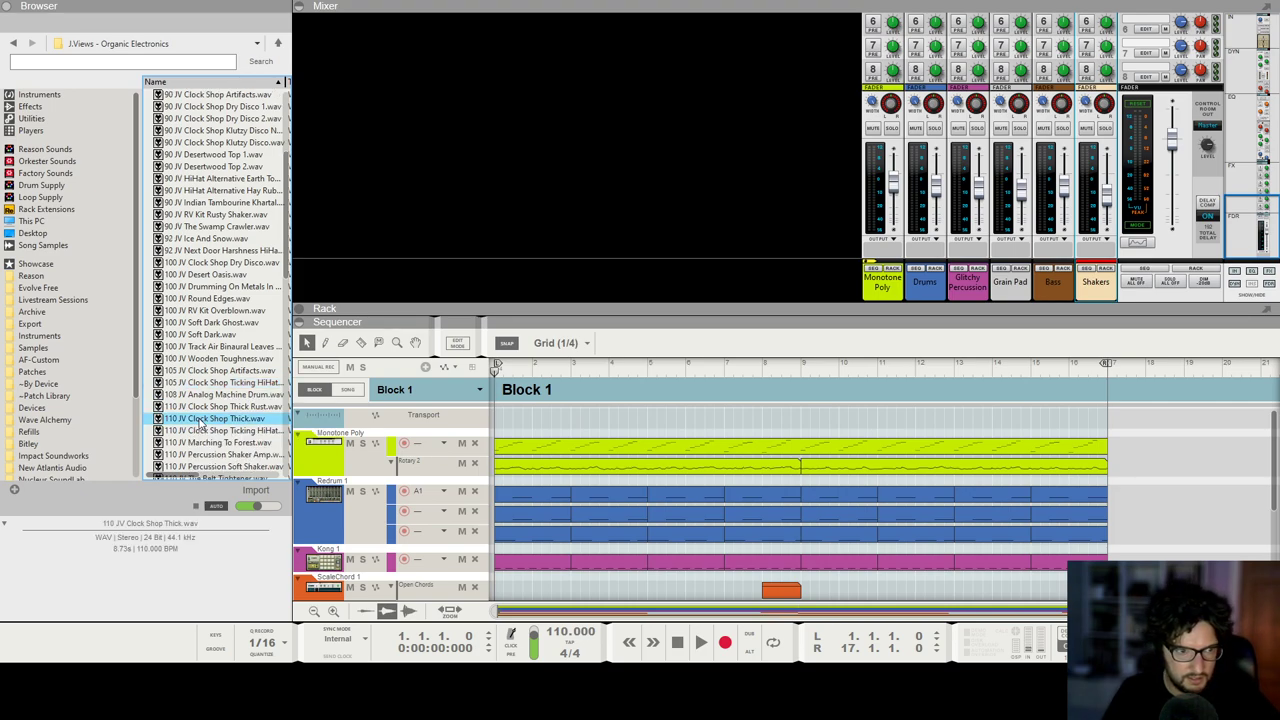
scroll(632, 463, "down", 3)
left_click_drag(225, 425, 494, 514)
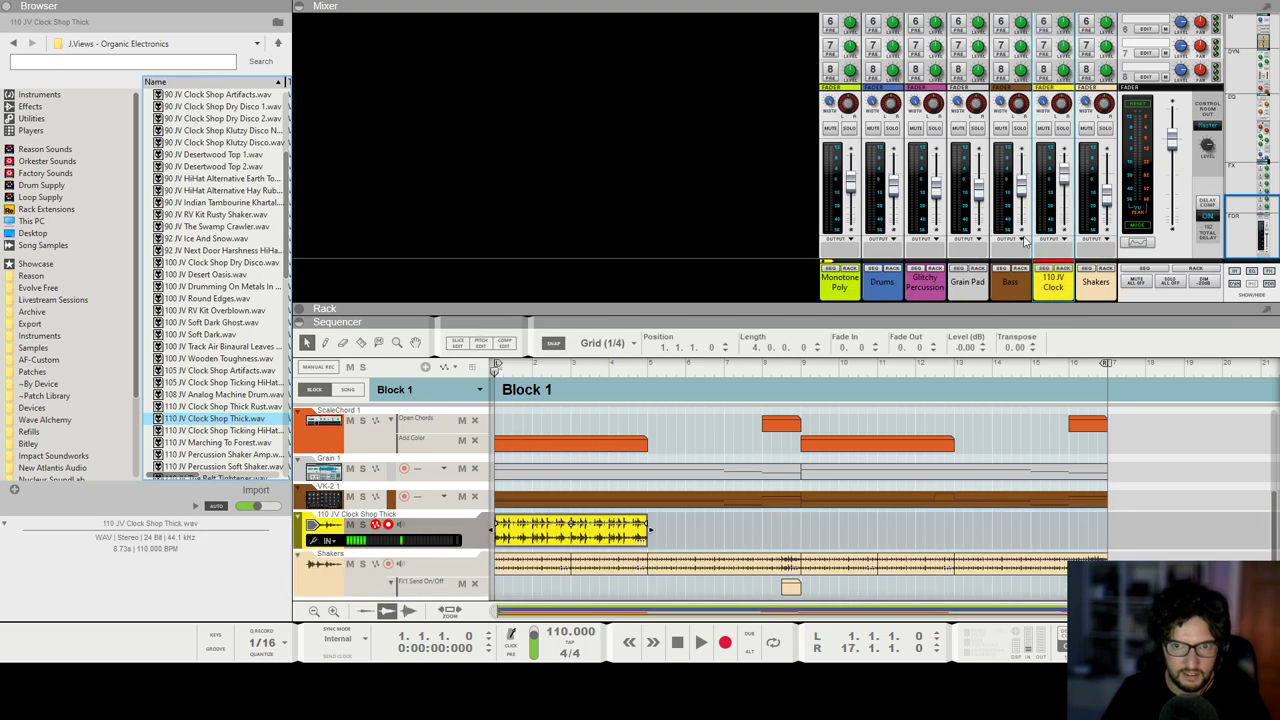
Step: Lower the 110 JV Clock channel's level slightly and add a Beatformer insert to it with Squash at about 4.0
left_click_drag(1064, 175, 1068, 193)
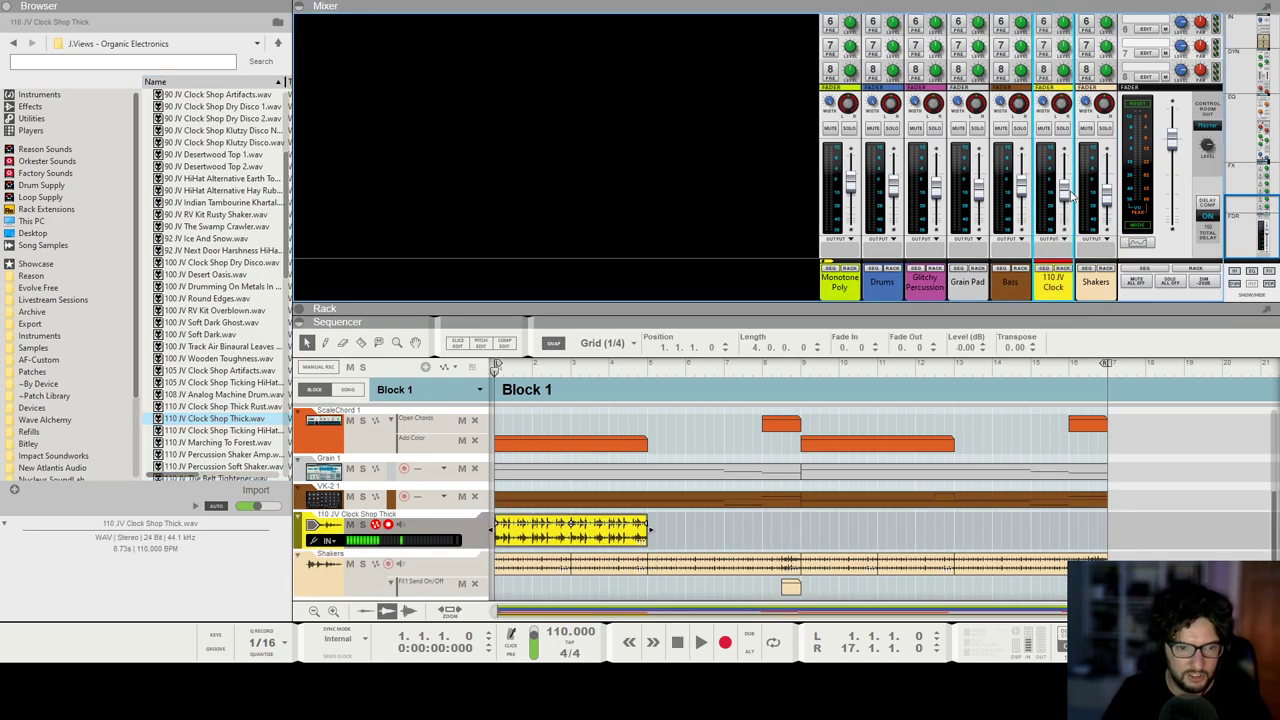
key("space")
left_click(1064, 270)
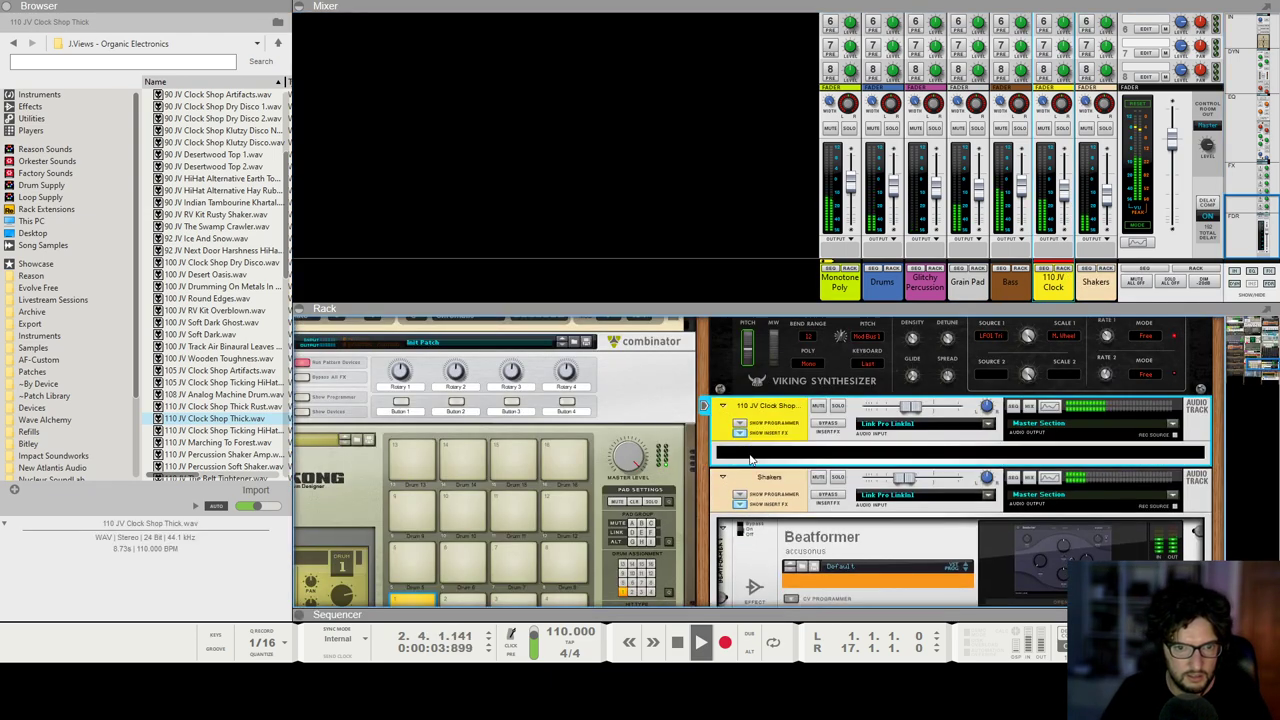
right_click(752, 455)
mouse_move(850, 150)
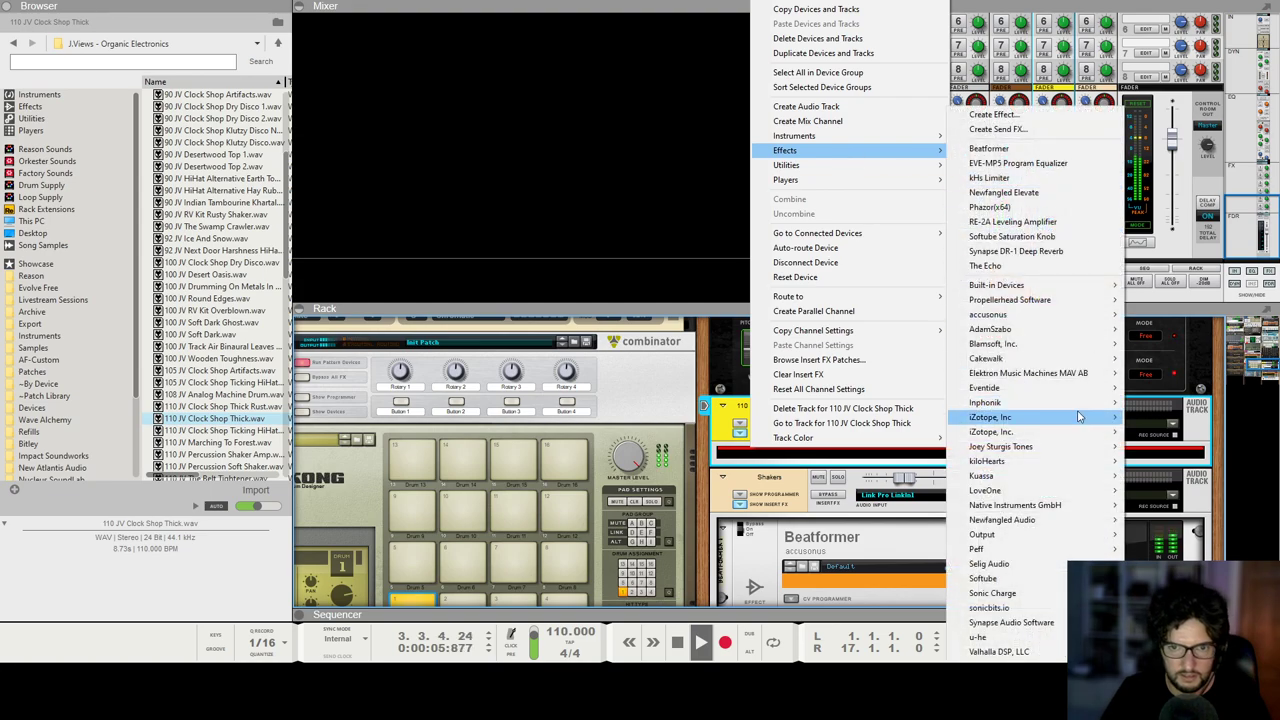
left_click(1160, 314)
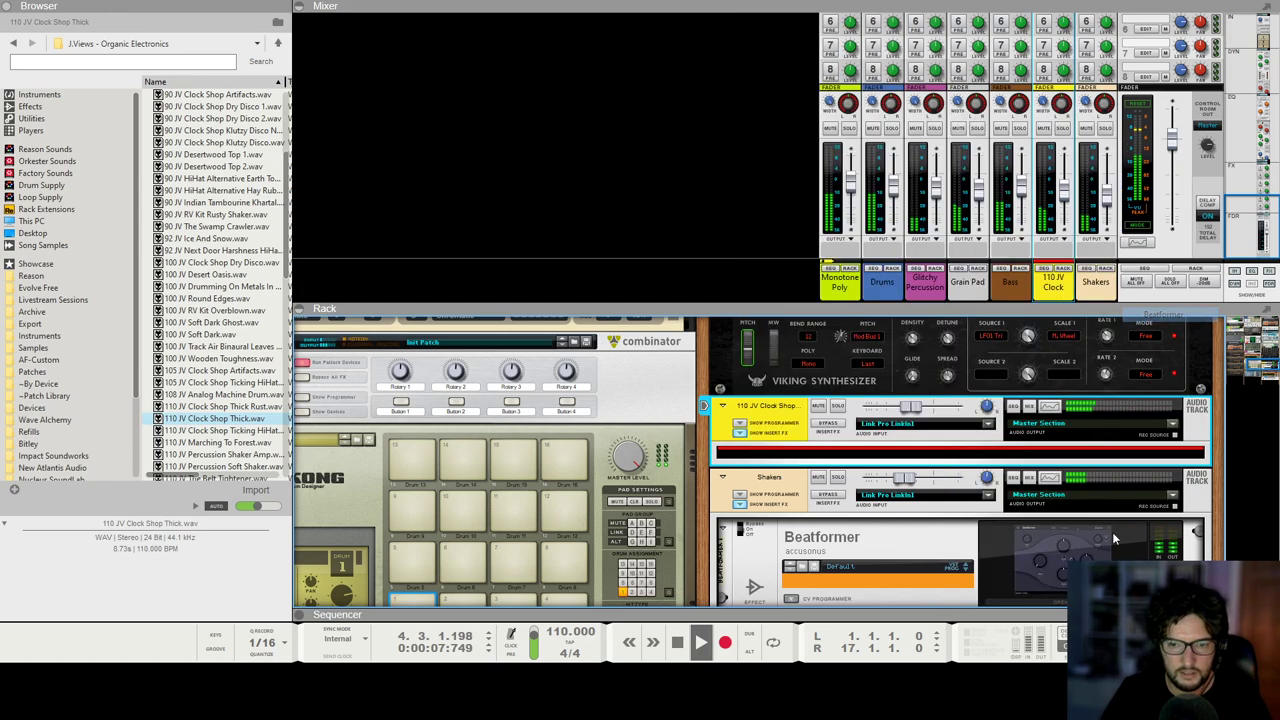
left_click_drag(274, 292, 284, 330)
left_click(489, 14)
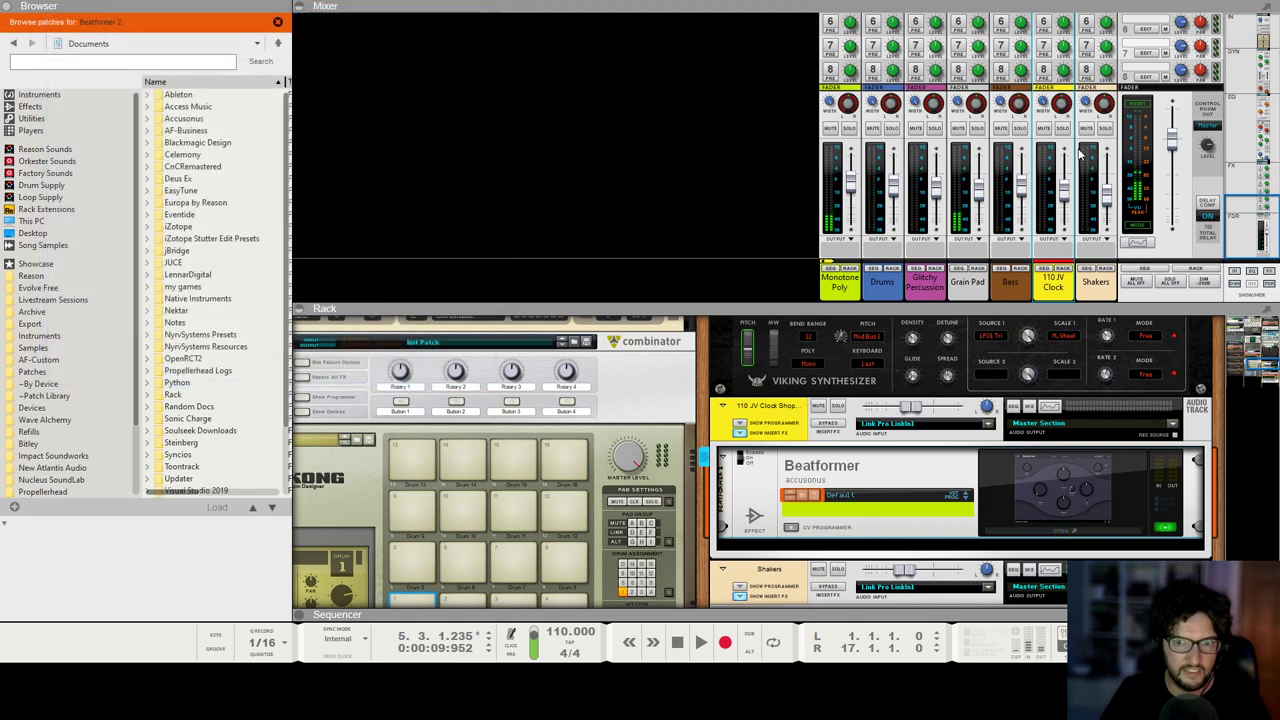
Step: Enable the high-pass filter on the 110 JV Clock channel and check its Beatformer while playing Block 1 from the start
scroll(1047, 52, "up", 10)
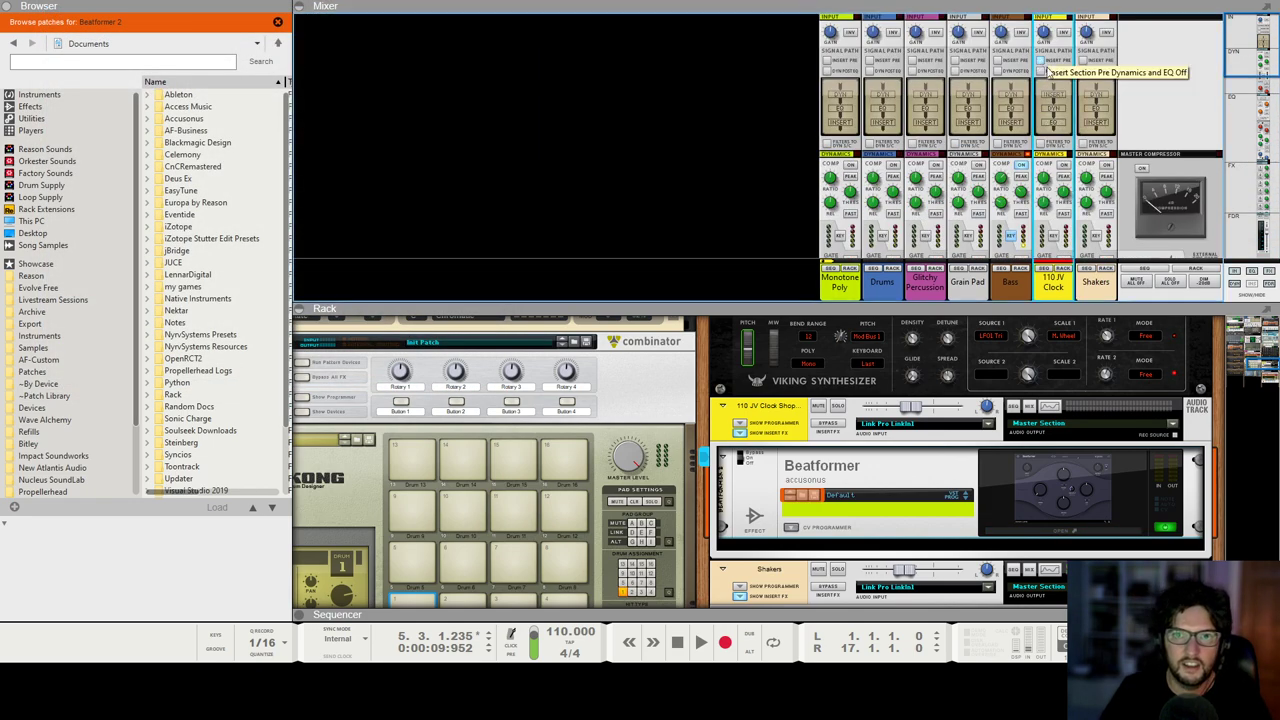
scroll(1042, 110, "down", 5)
key("shift+Return")
key("space")
left_click(6, 6)
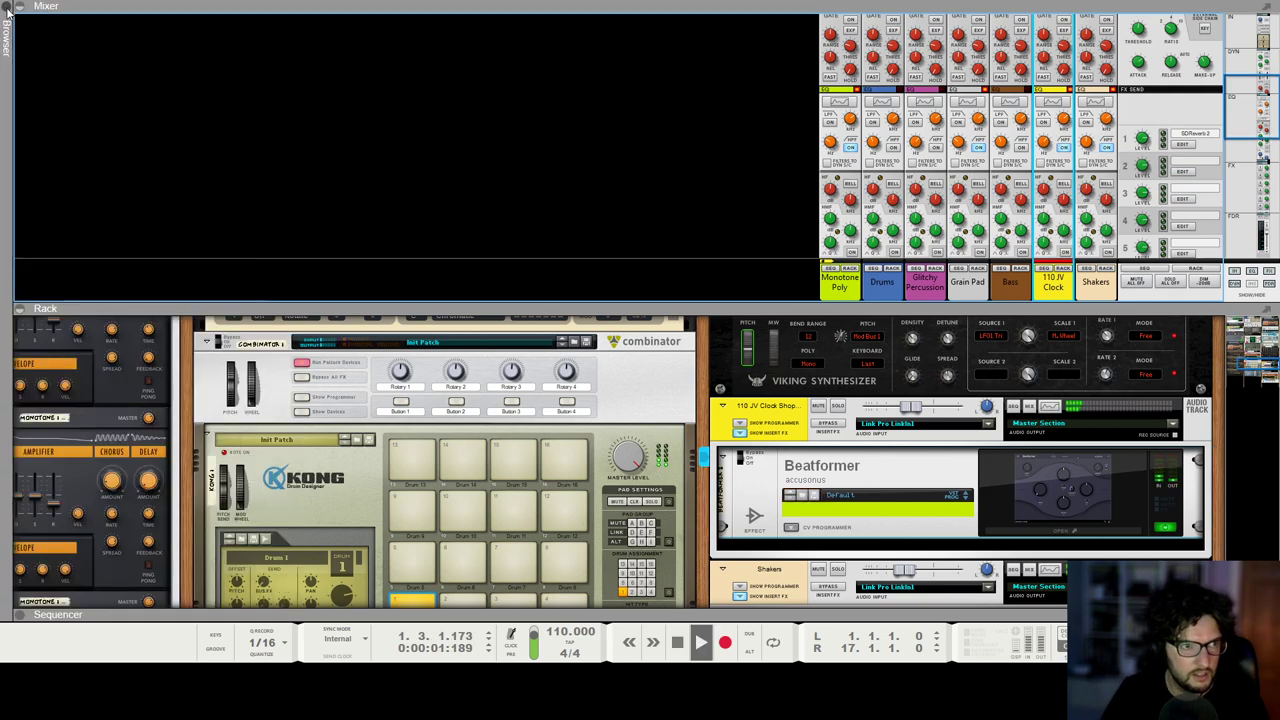
scroll(1062, 195, "down", 8)
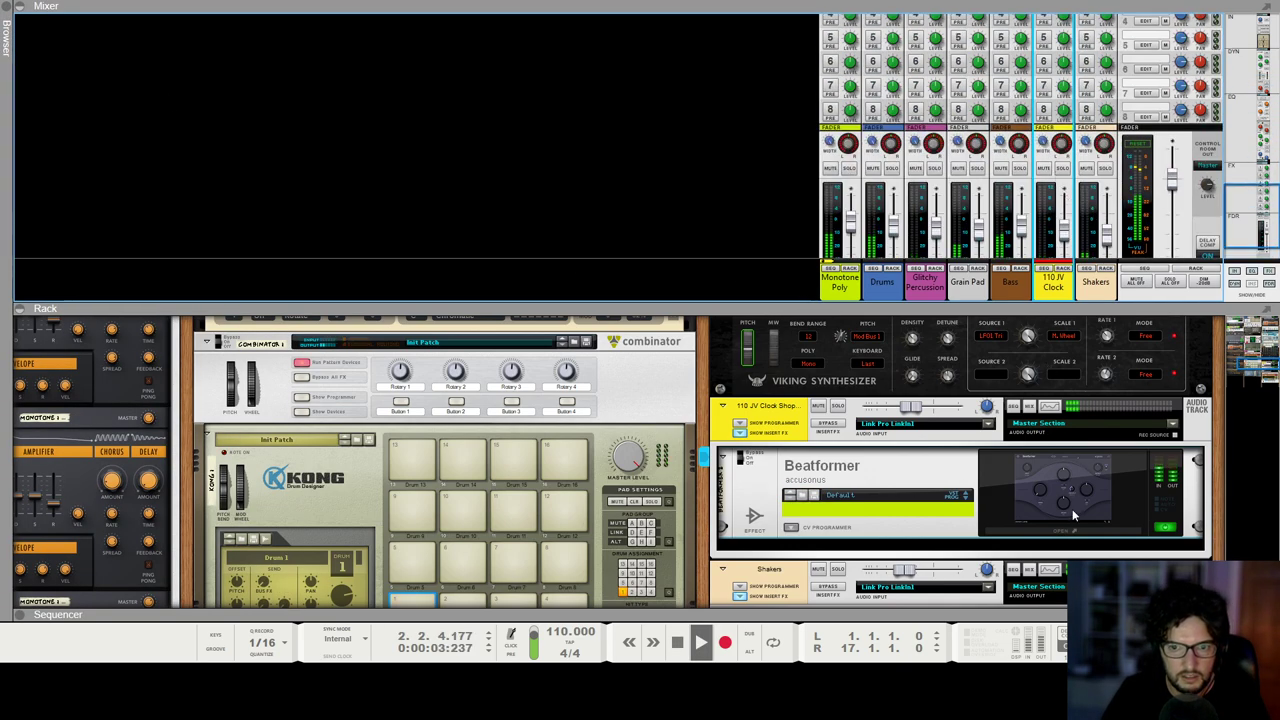
left_click(1053, 532)
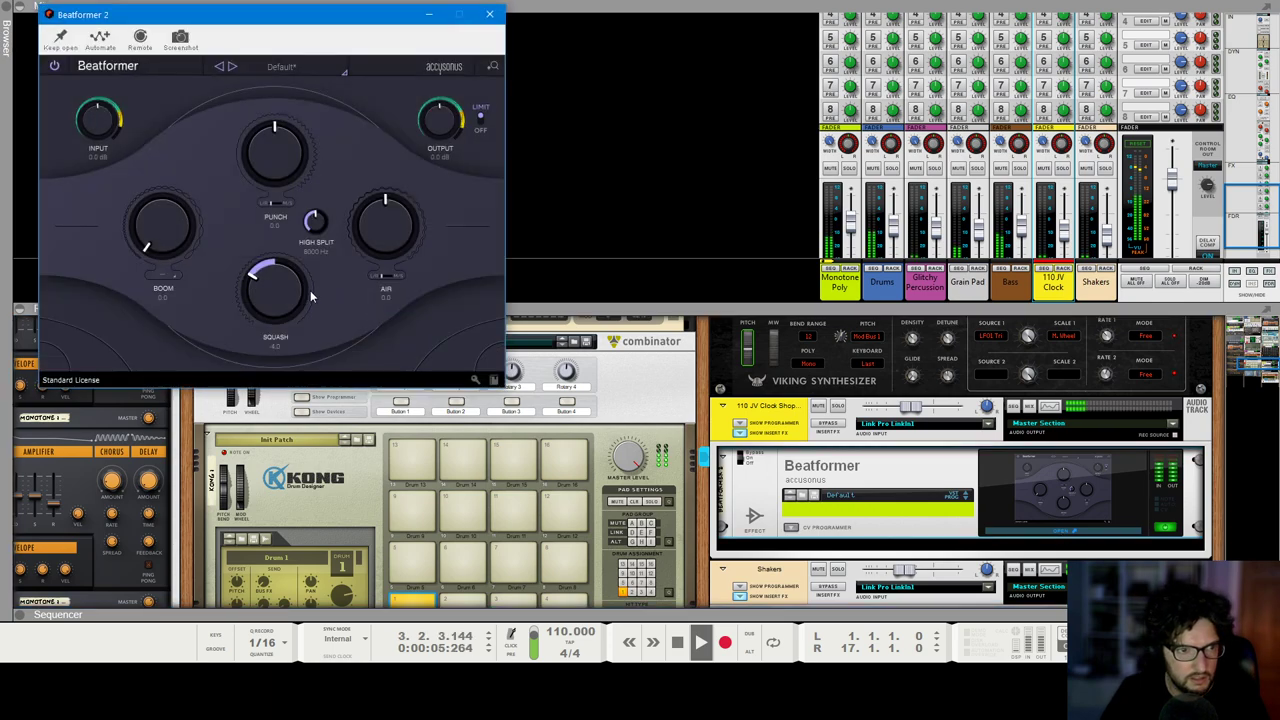
left_click(489, 14)
scroll(1086, 178, "up", 6)
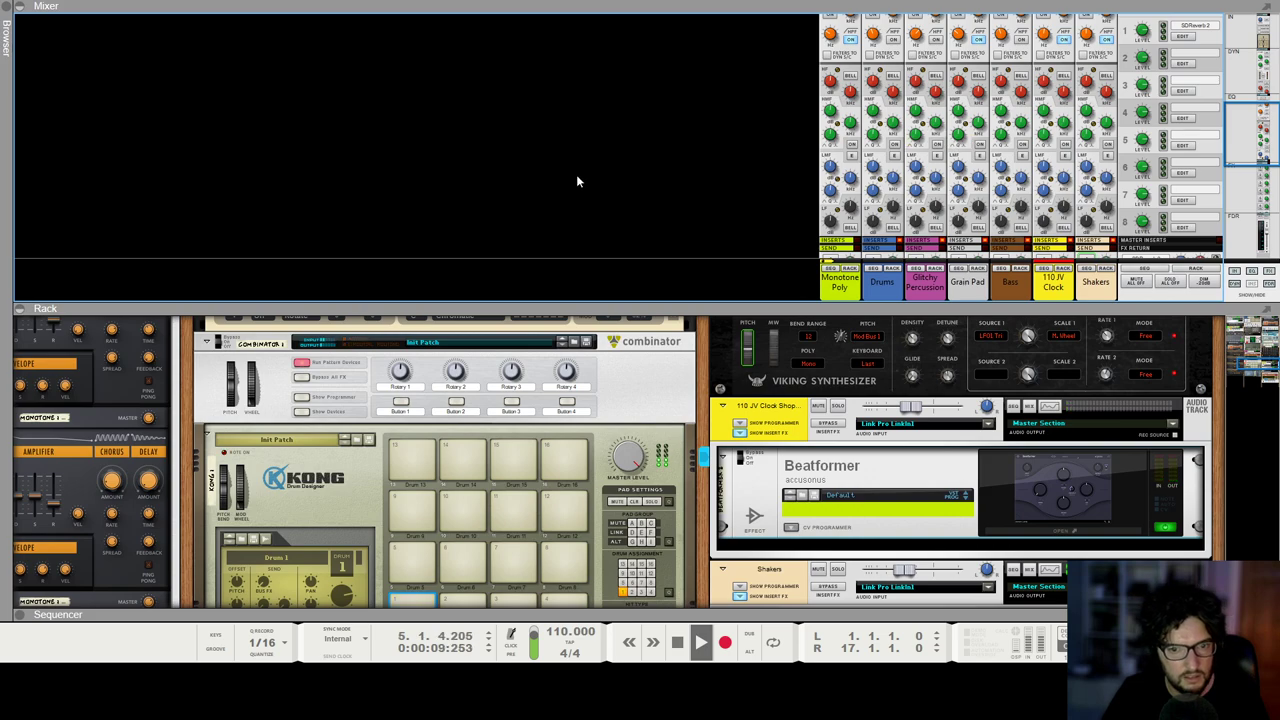
Step: Copy the four-bar Clock Shop loop to bars 5, 9 and 13 to fill Block 1, and play it from the start
key("F7")
key("space")
left_click_drag(506, 416, 219, 408)
key("ctrl+c")
key("ctrl+v")
key("ctrl+v")
key("ctrl+v")
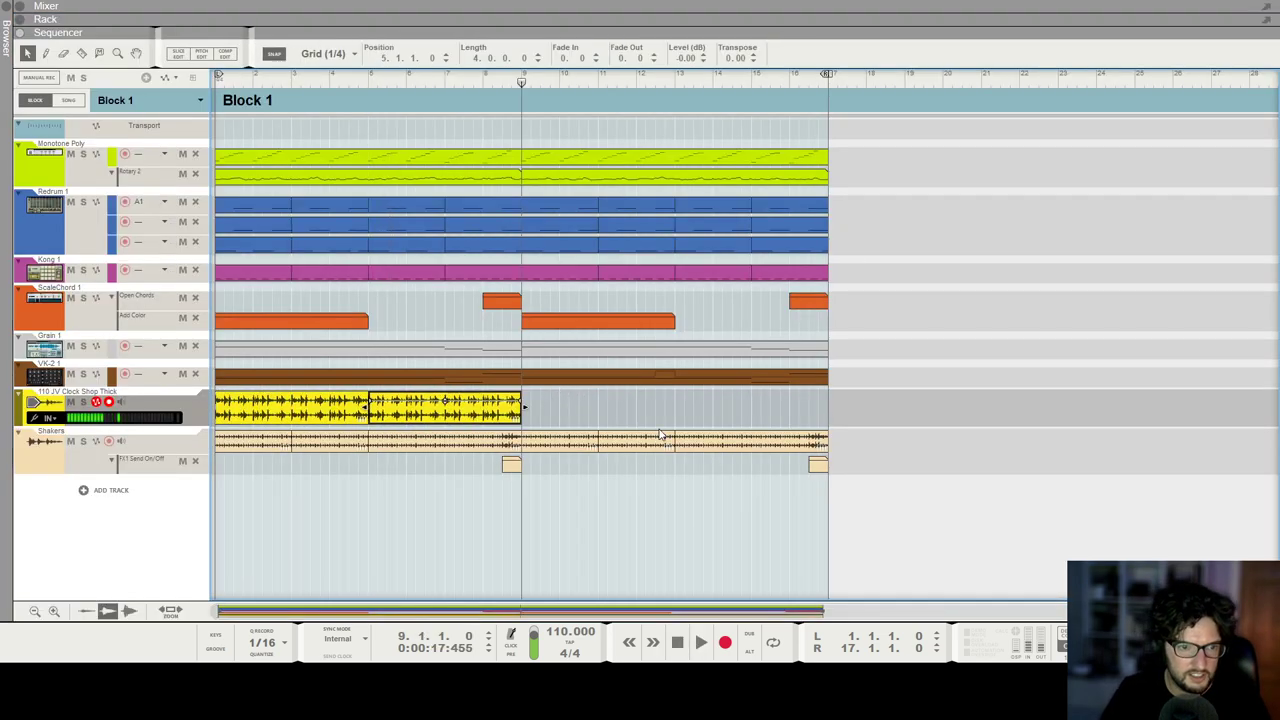
key("shift+Return")
key("space")
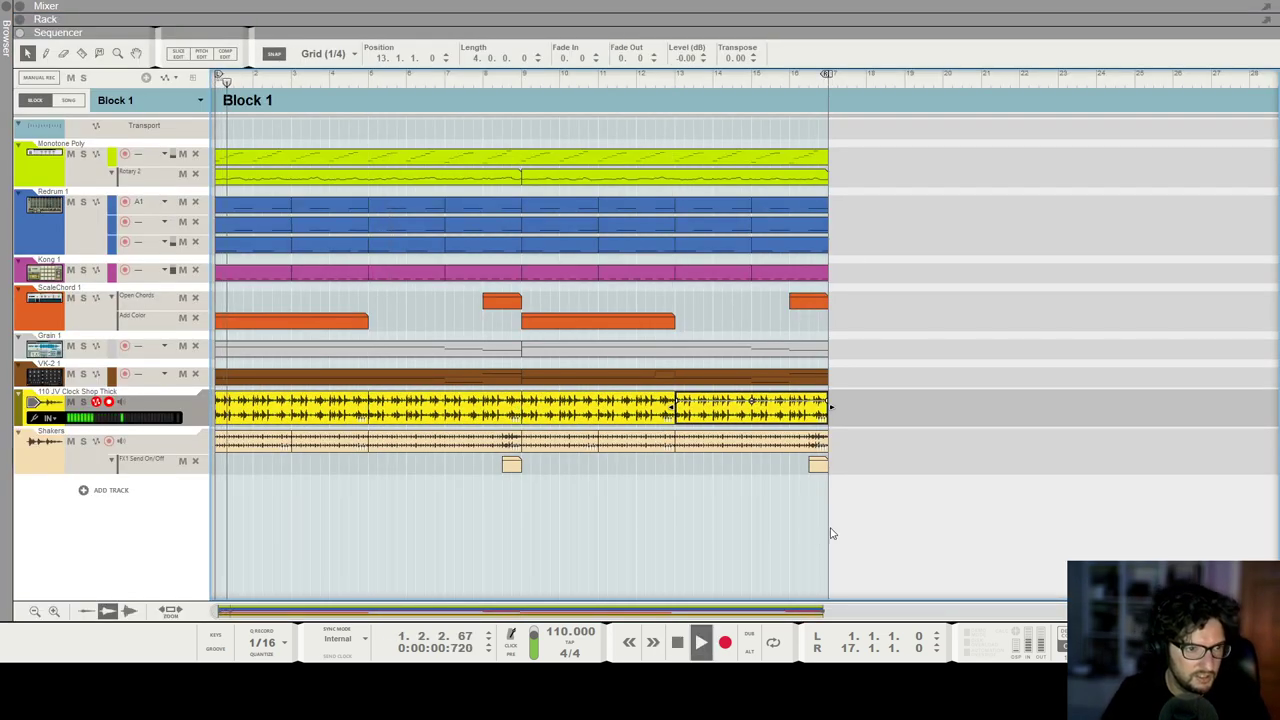
Step: Copy the Shakers track's Evolution and Combinator to below the Clock Shop track's Beatformer
key("F6")
left_click(796, 549)
key("Tab")
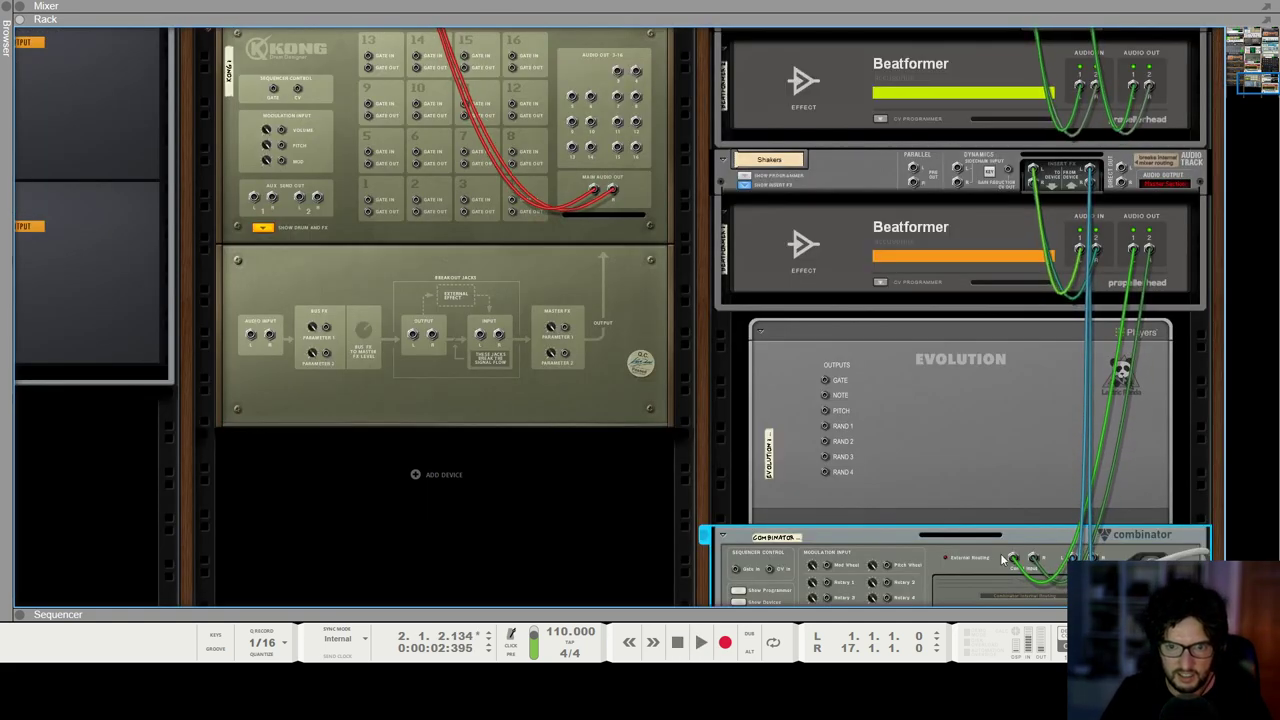
left_click_drag(1134, 249, 1118, 392)
left_click_drag(1073, 557, 1149, 249)
left_click(1006, 432)
left_click(786, 535, "shift")
left_click_drag(821, 545, 963, 300)
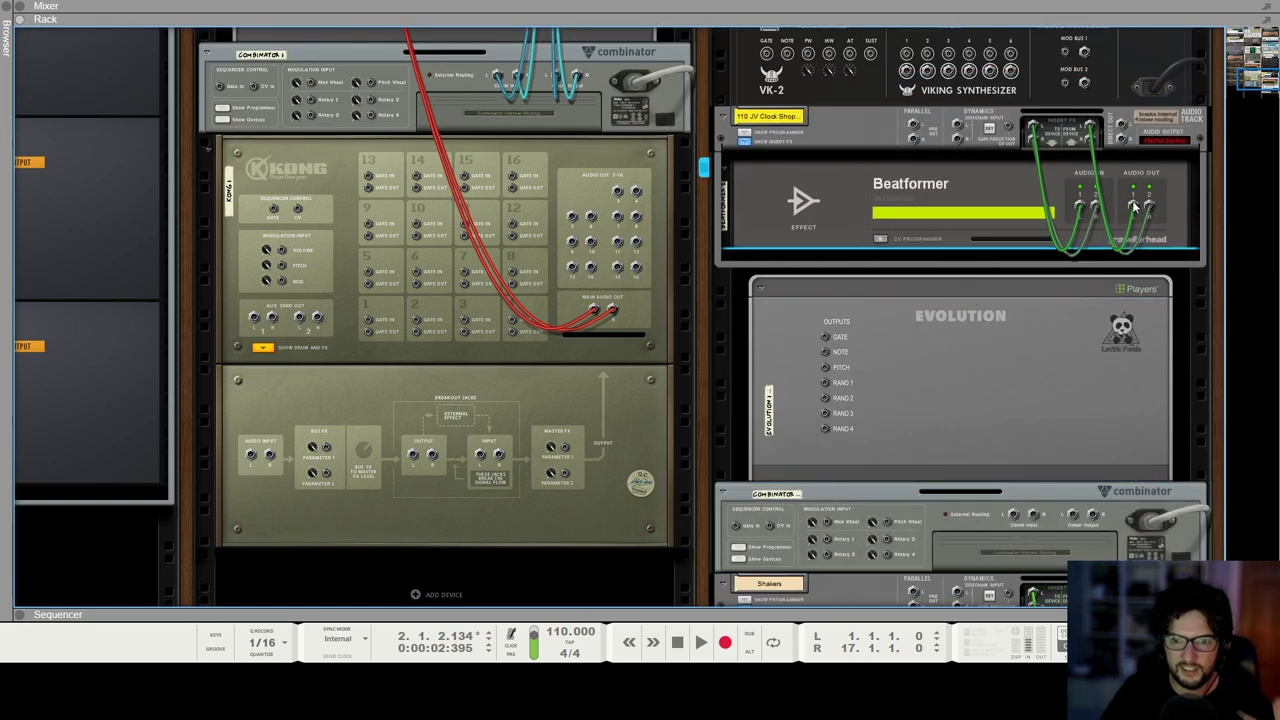
Step: Wire the Beatformer's outputs into the copied Combinator and the Combinator's outputs back to the Clock Shop track's insert return
left_click_drag(1091, 516, 1072, 515)
left_click_drag(1148, 205, 1094, 516)
left_click_drag(1014, 515, 1133, 205)
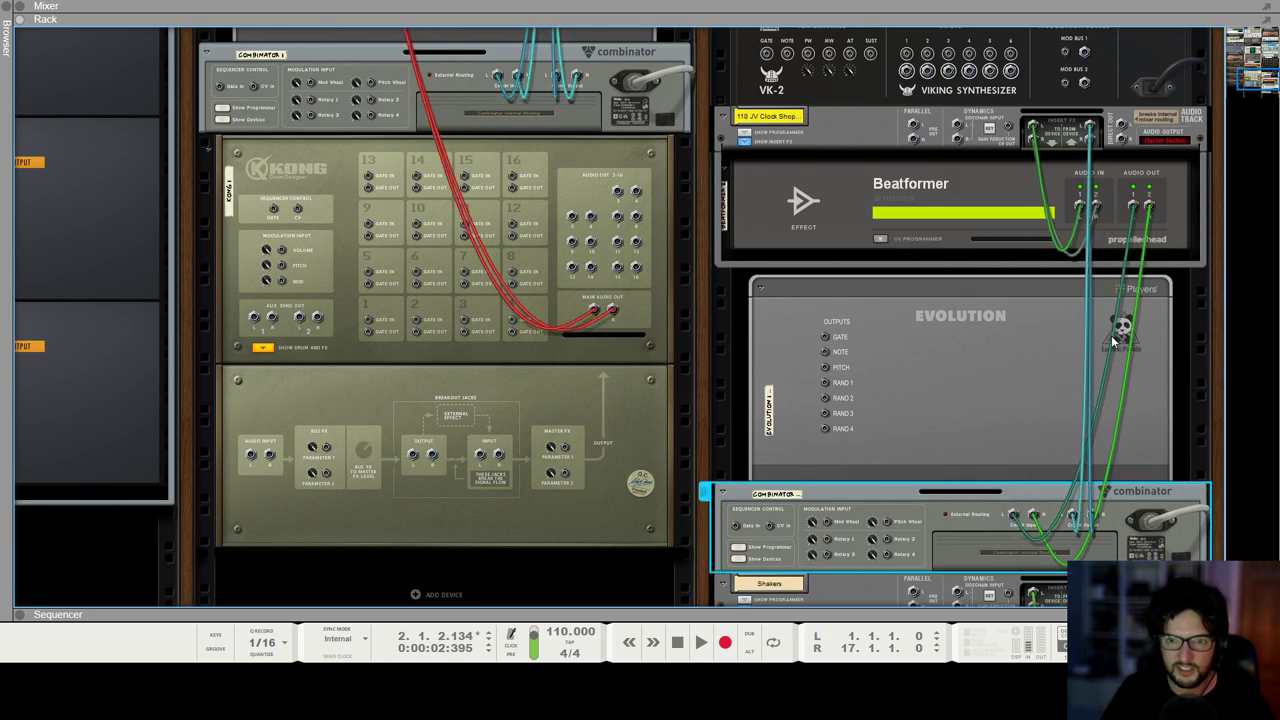
left_click(1107, 402)
Step: Play Block 1 from the start with the 110 JV Clock channel soloed to hear its effects
key("shift+Return")
key("space")
key("F5")
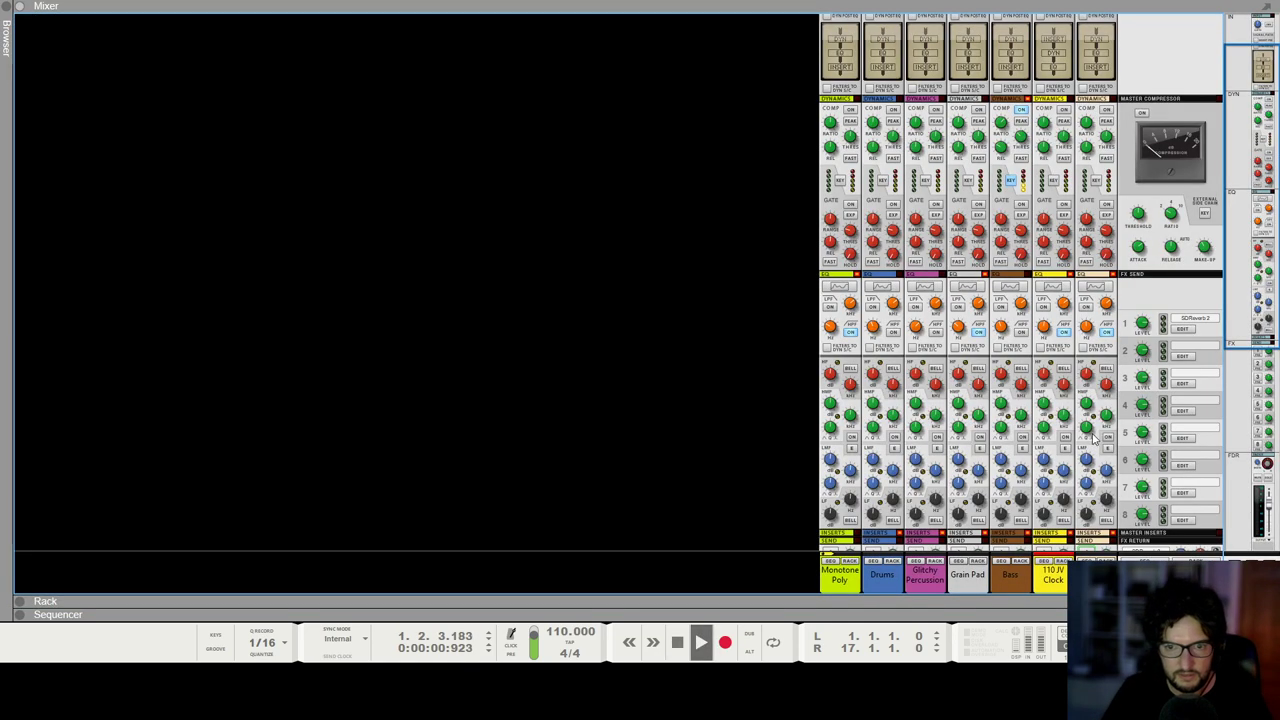
scroll(1060, 400, "down", 5)
left_click(1063, 421)
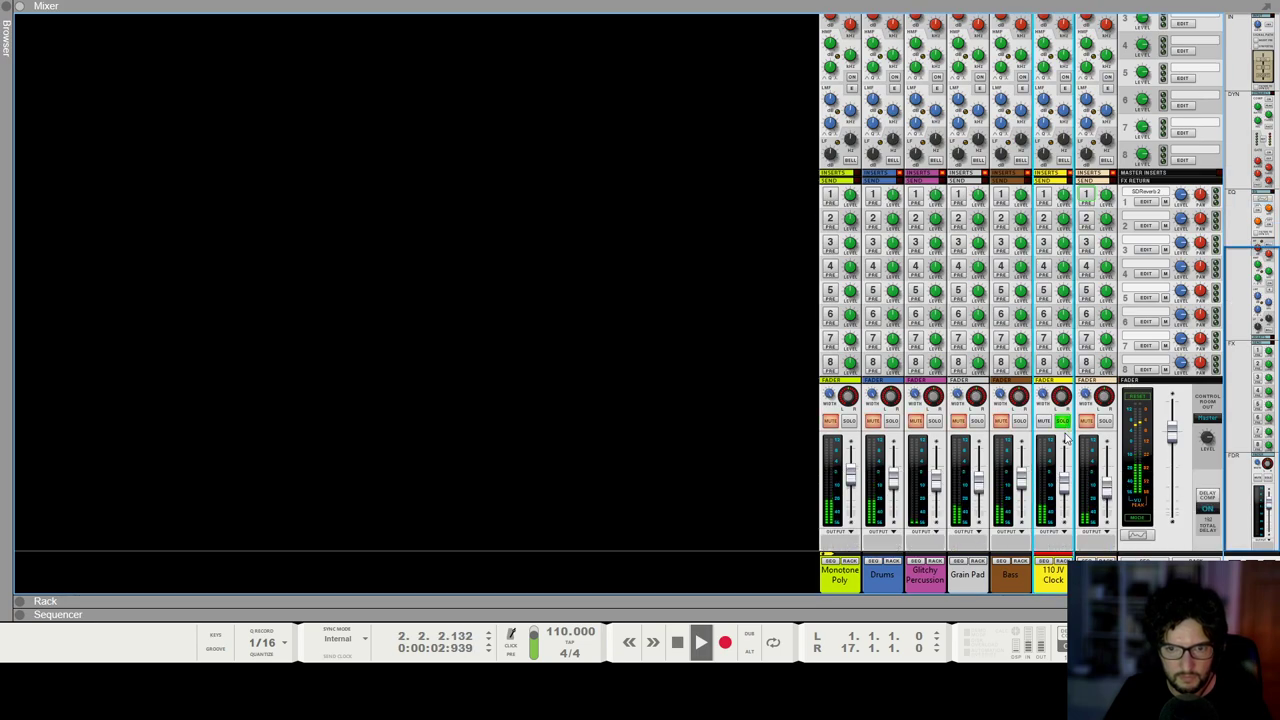
Step: Set the Density of the Clock Shop track's Evolution to 35% during playback
key("F6")
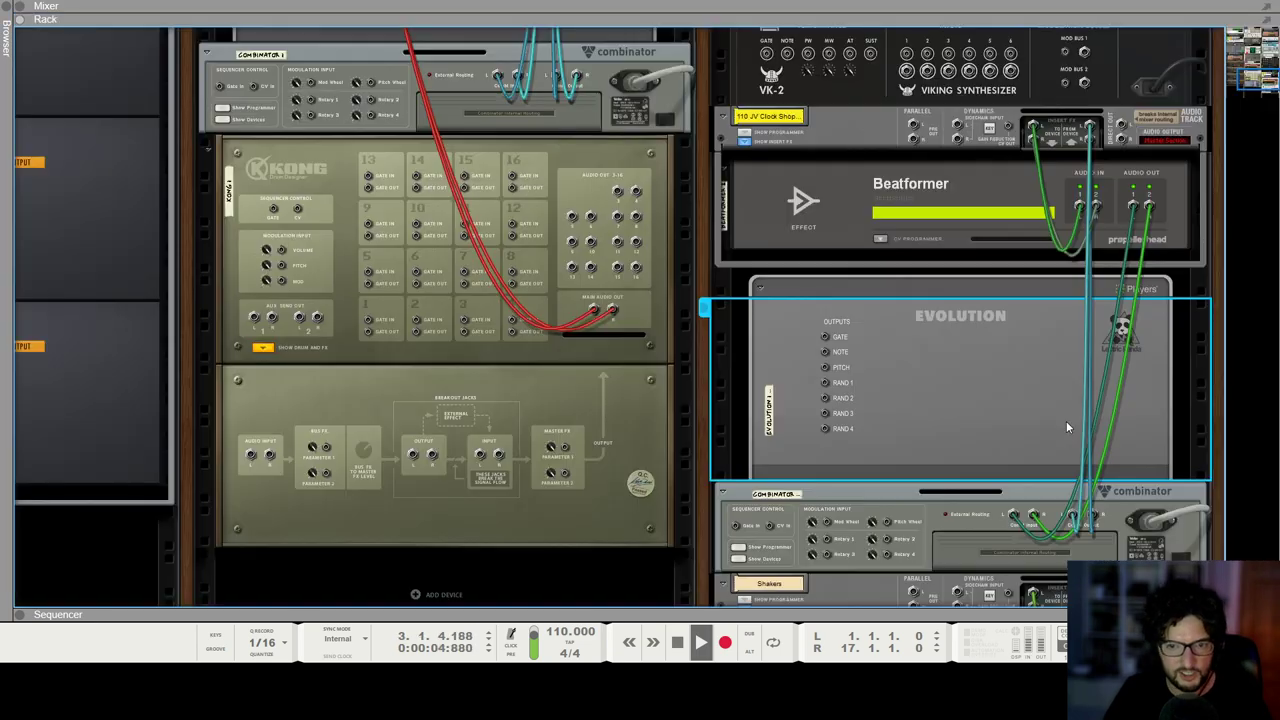
key("Tab")
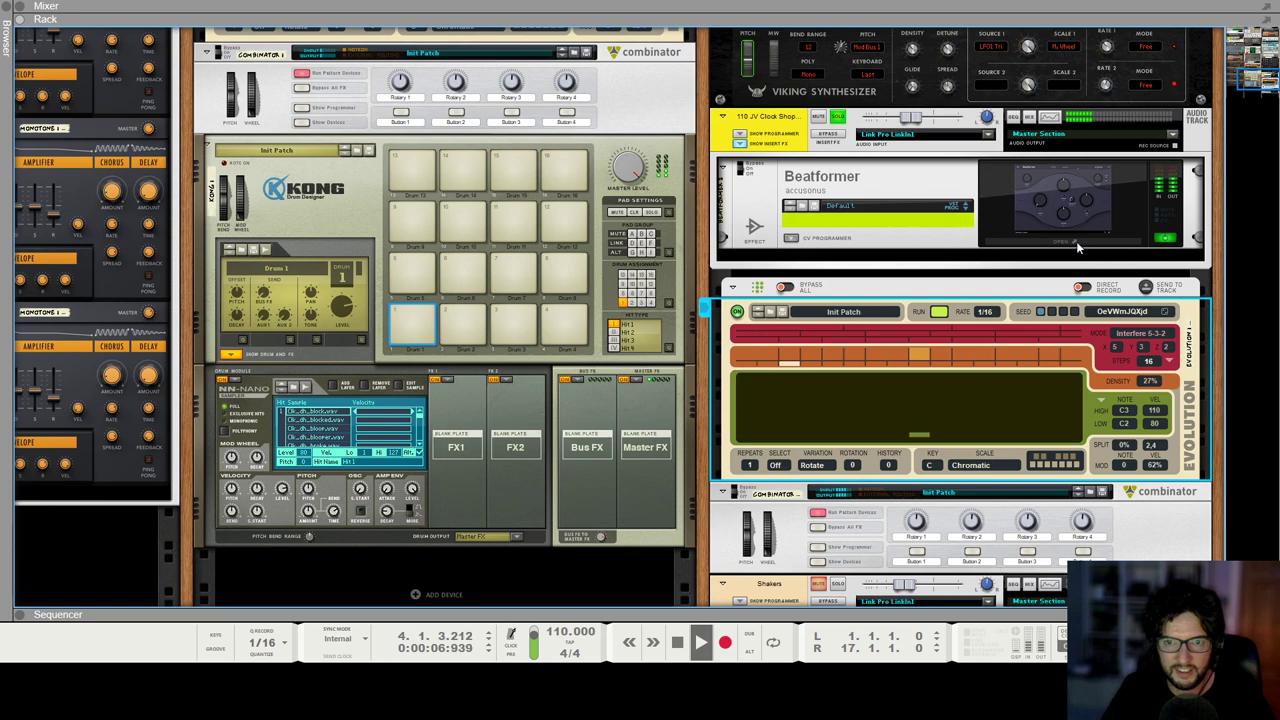
left_click_drag(1155, 374, 1163, 361)
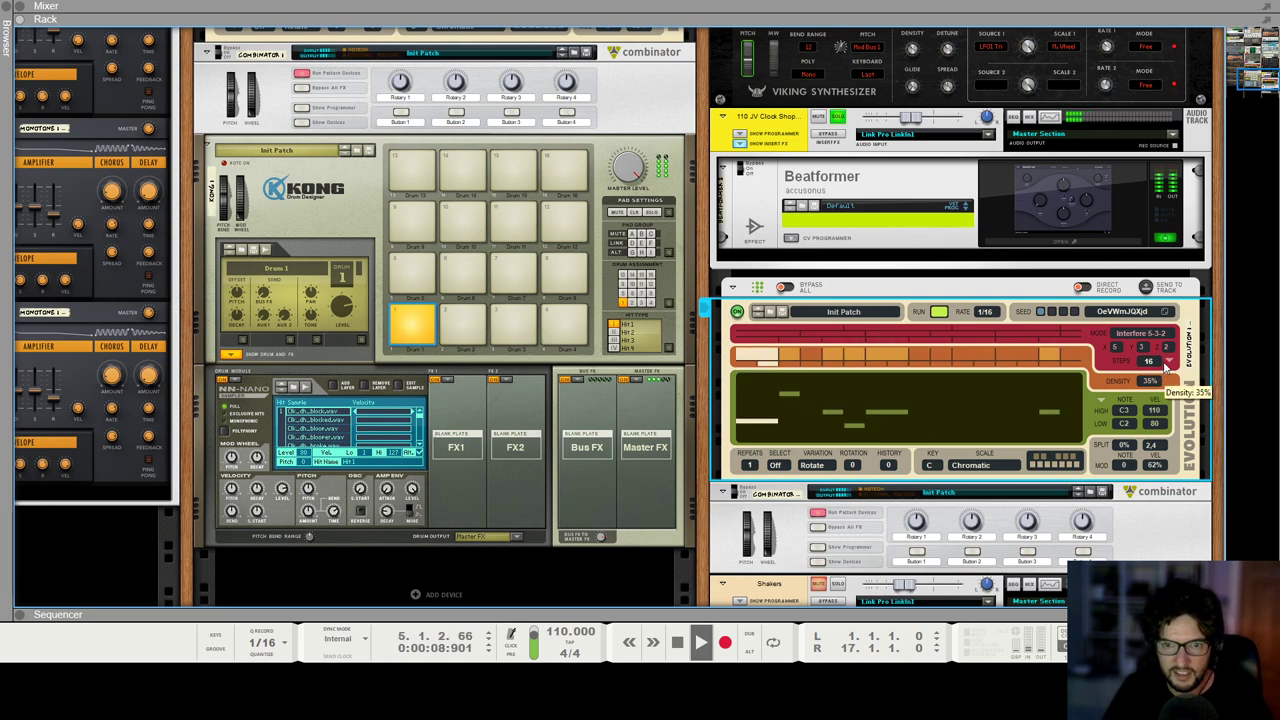
Step: Unsolo the 110 JV Clock channel and lower its level slightly while listening to the full mix
key("F5")
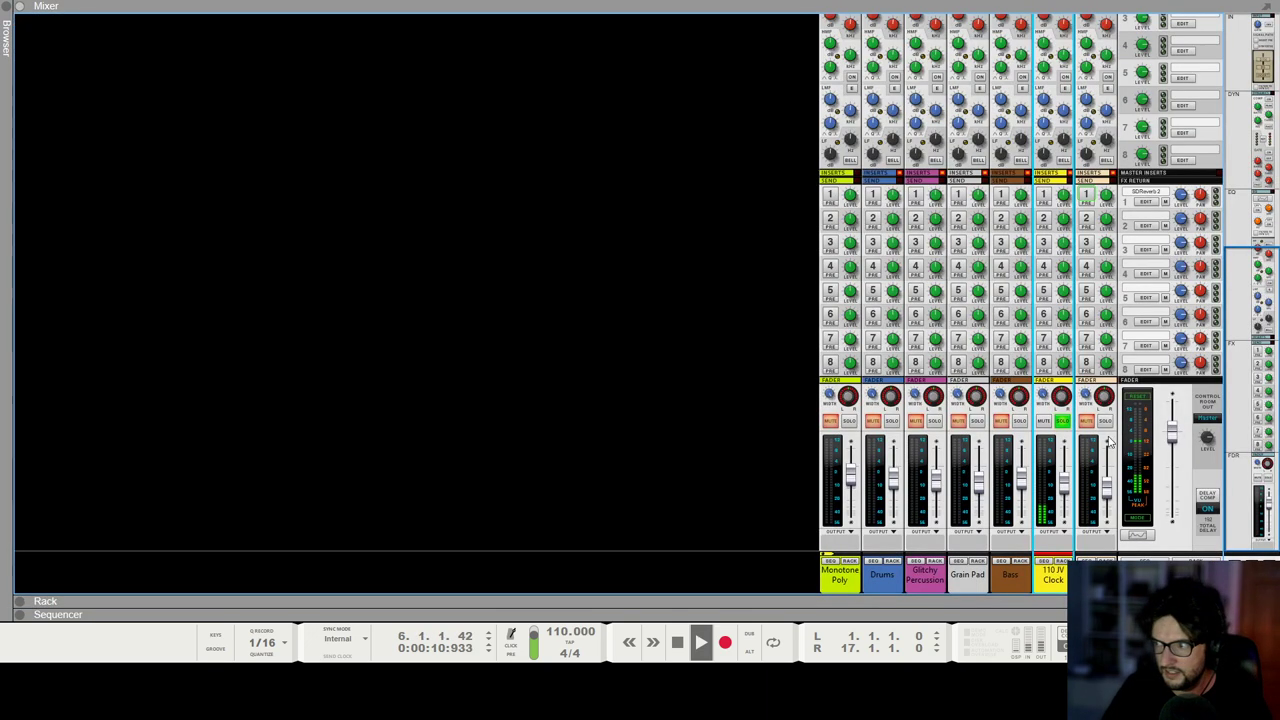
scroll(1069, 166, "up", 4)
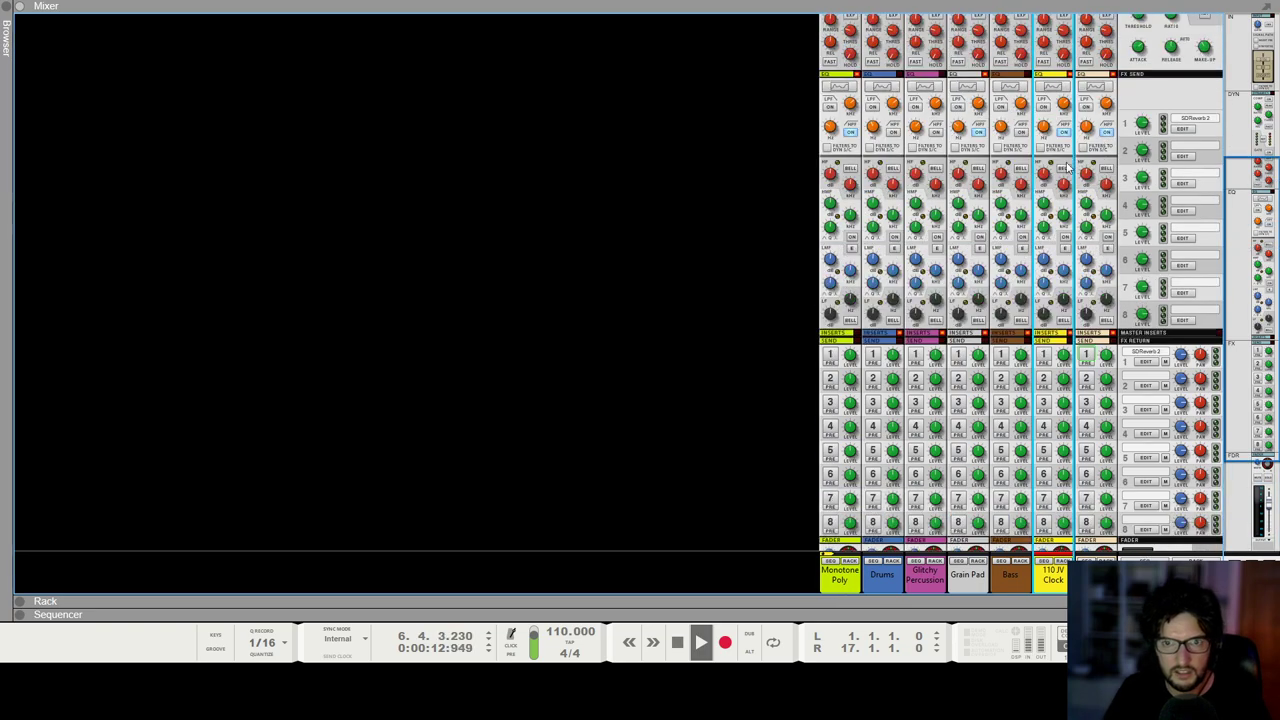
key("F7")
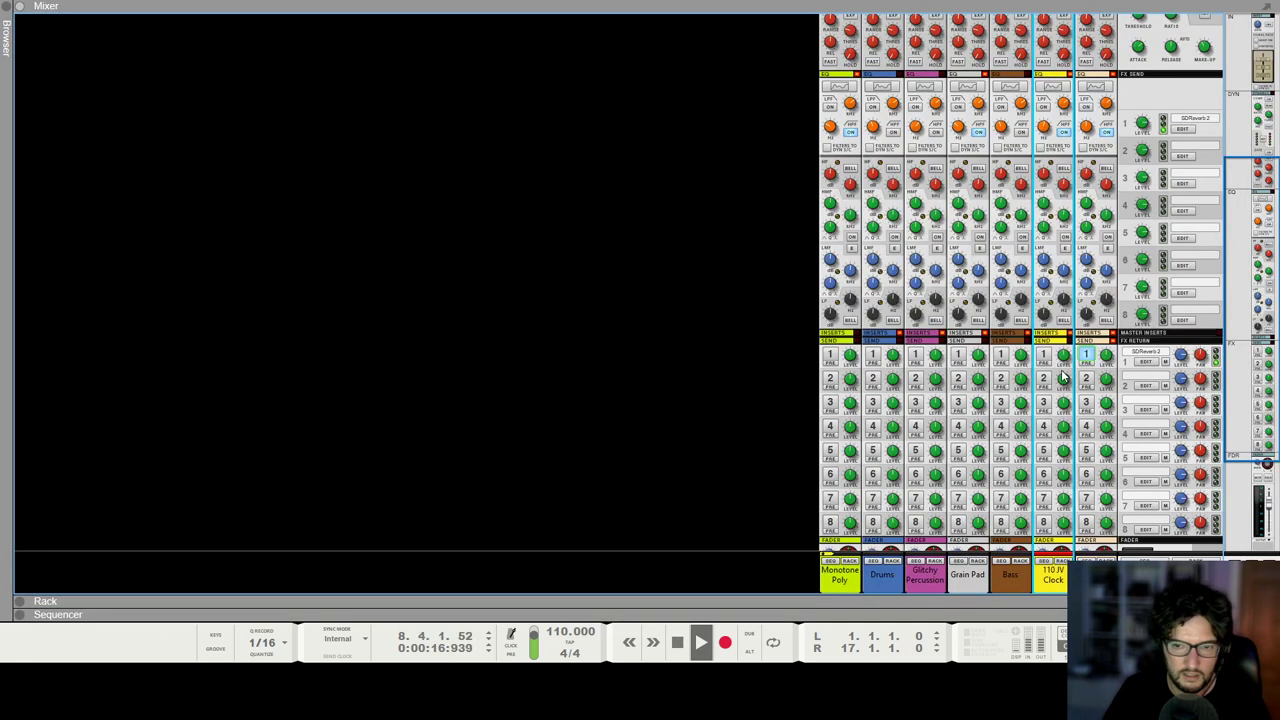
key("F5")
scroll(1081, 427, "down", 4)
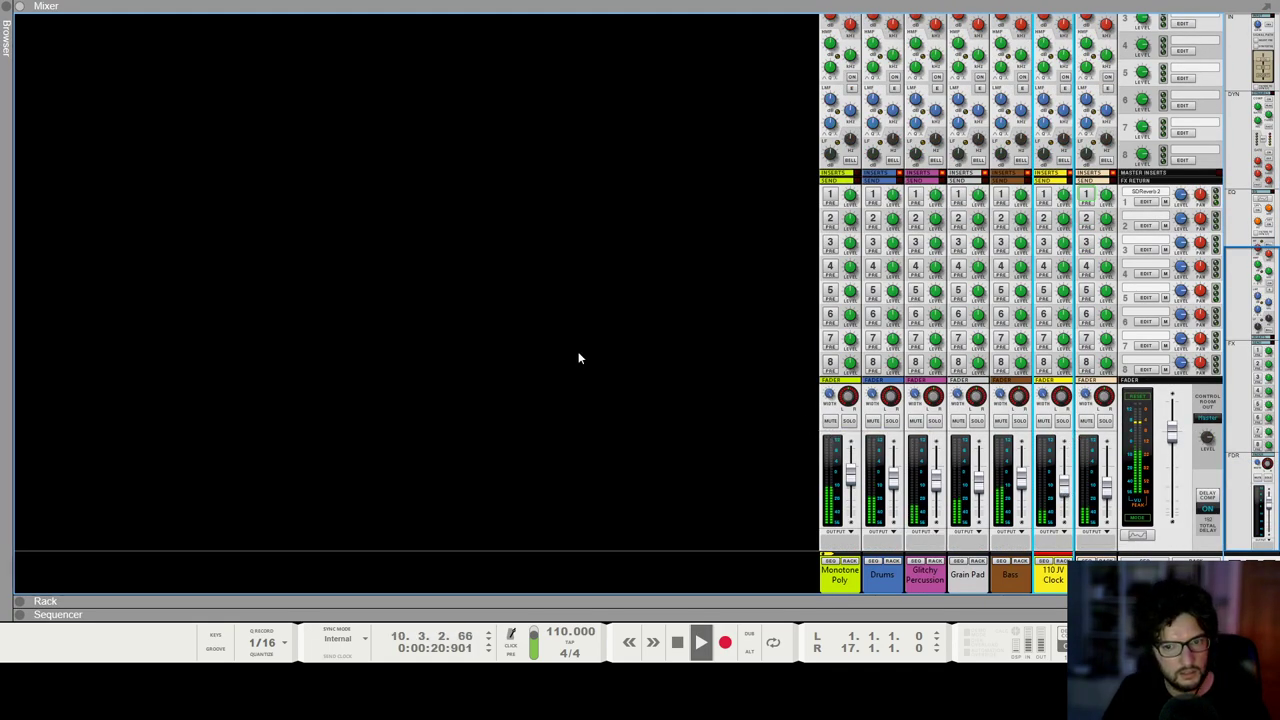
key("F6")
key("F5")
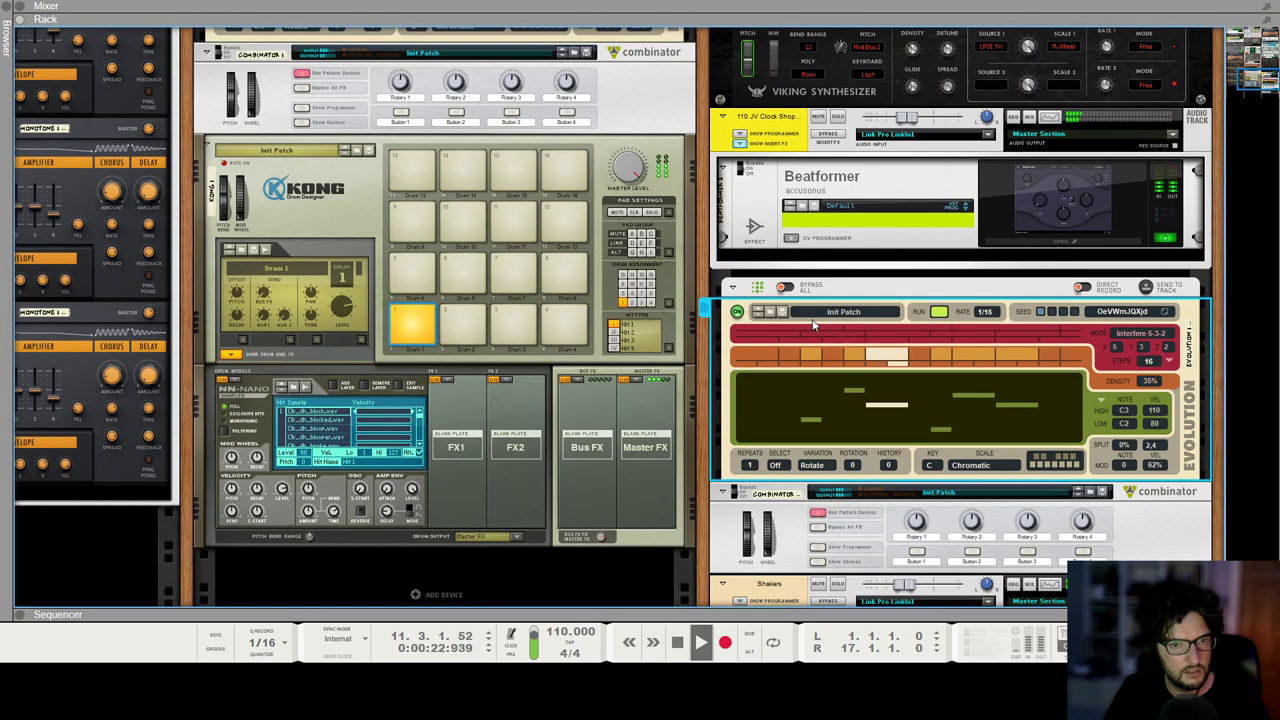
Step: Examine the mixer sends, the Block 1 arrangement and the rack devices while the block plays
key("F7")
key("F5")
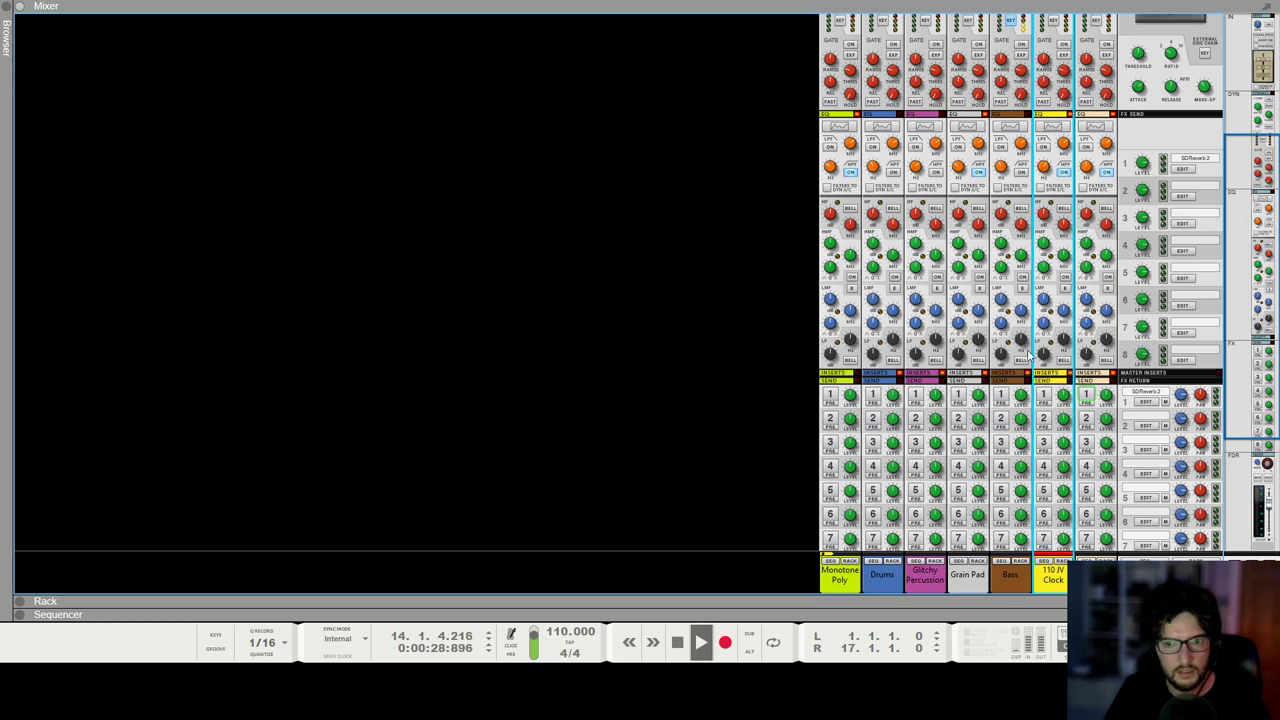
scroll(1027, 340, "down", 5)
key("F7")
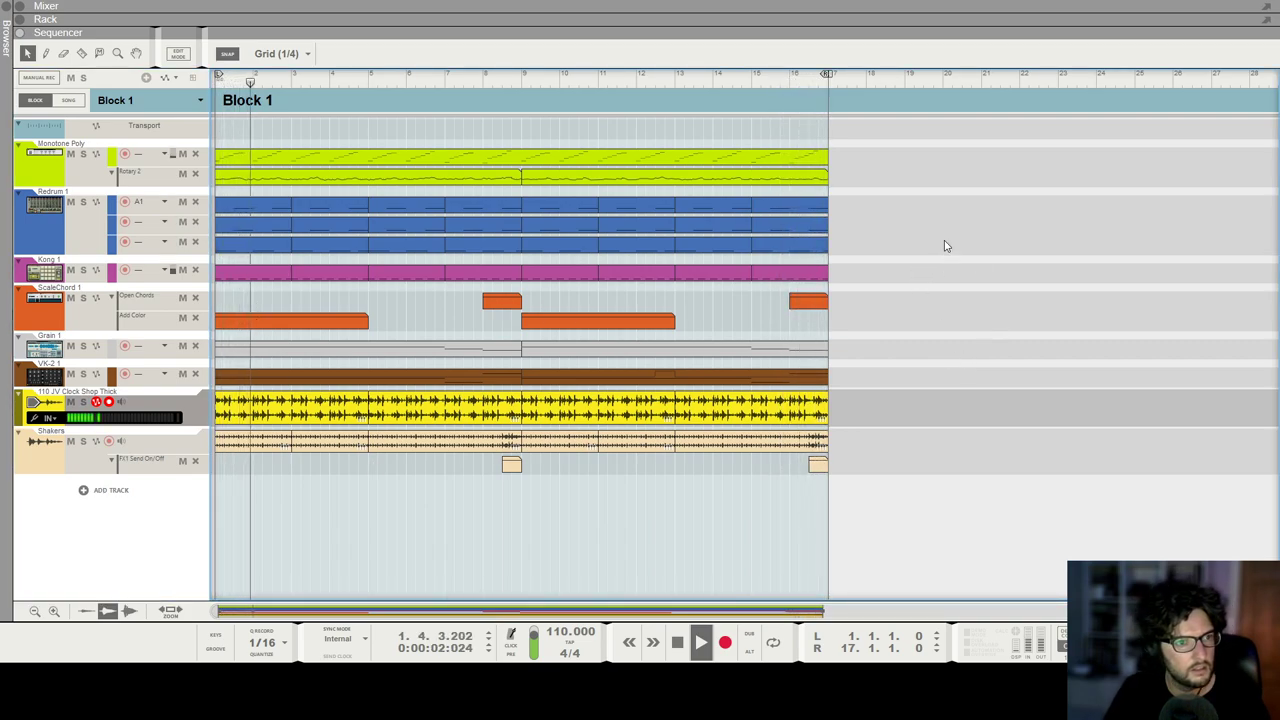
key("F6")
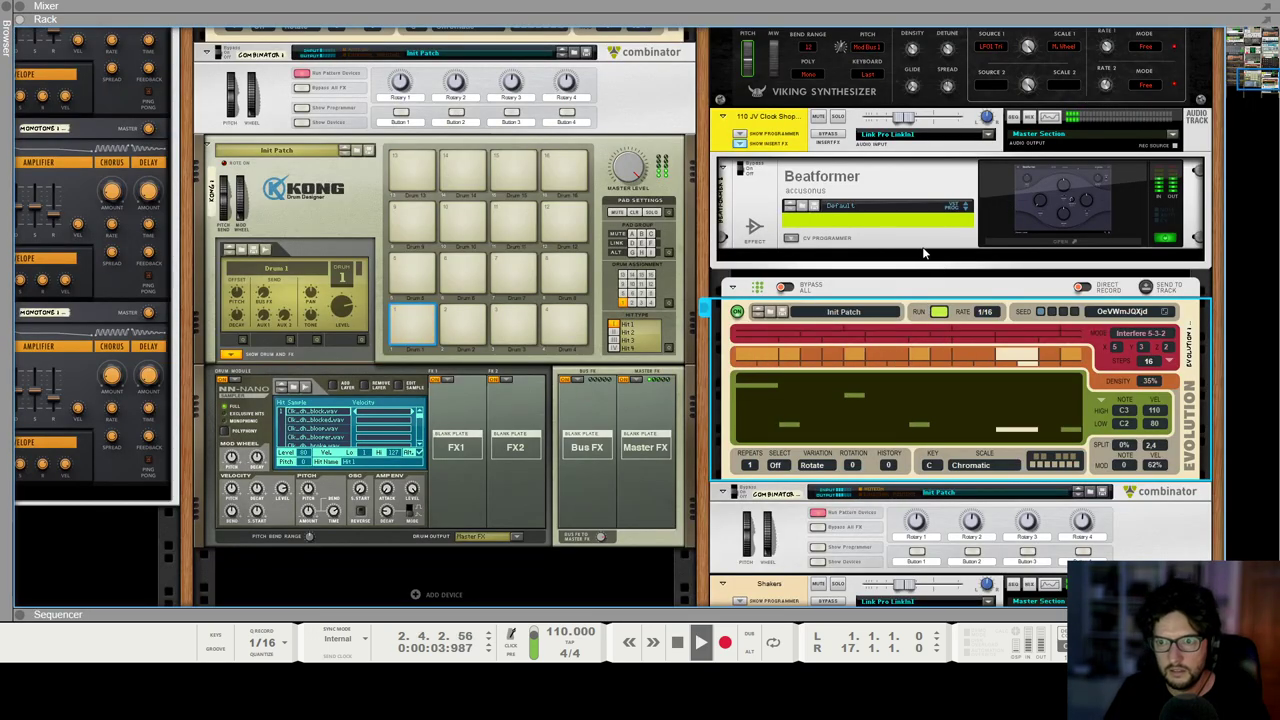
scroll(940, 260, "down", 3)
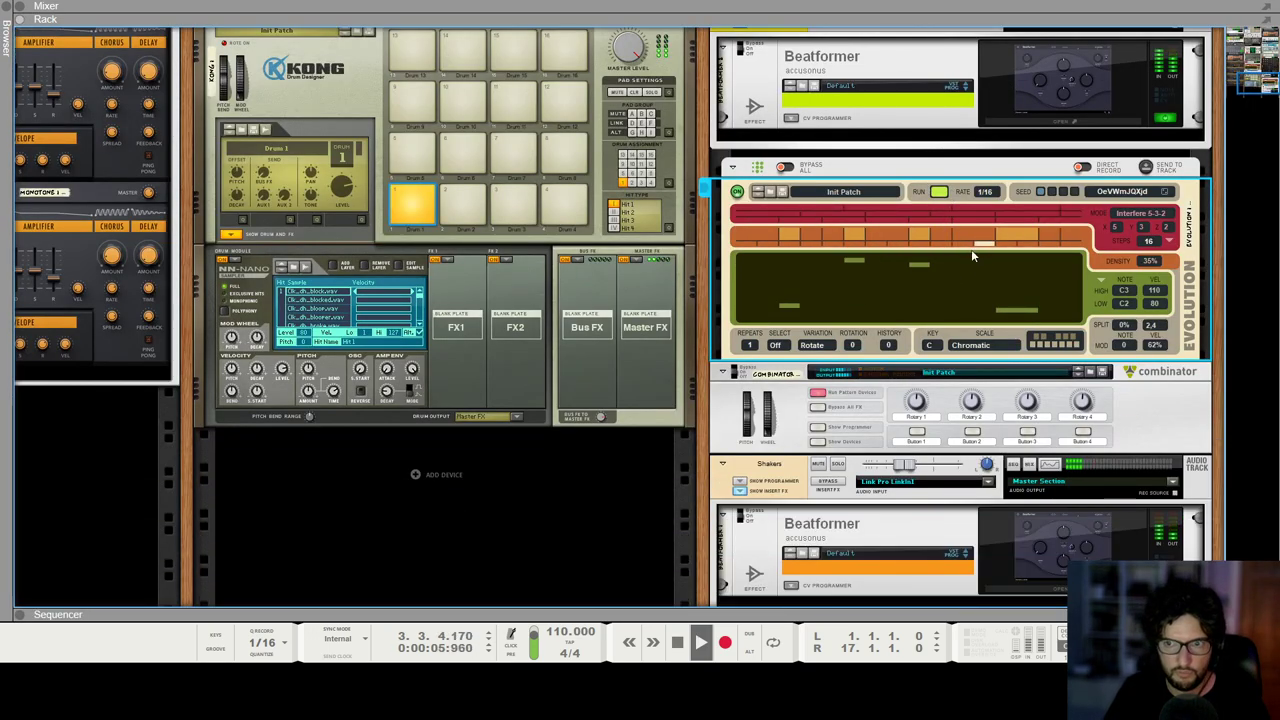
scroll(974, 280, "up", 4)
scroll(397, 192, "up", 5)
scroll(397, 192, "left", 3)
scroll(295, 180, "up", 10)
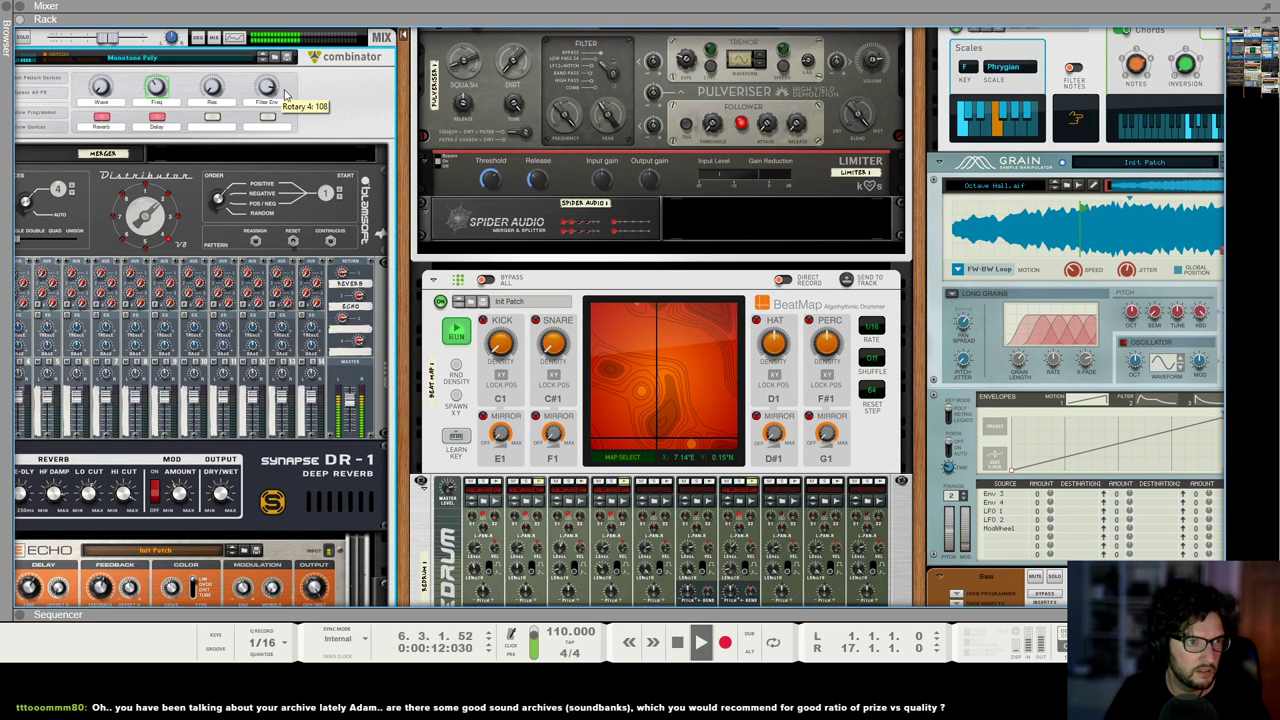
Step: Stop playback and return to the start of Block 1
left_click_drag(403, 110, 404, 110)
key("space")
key("KP_0")
key("KP_0")
key("KP_0")
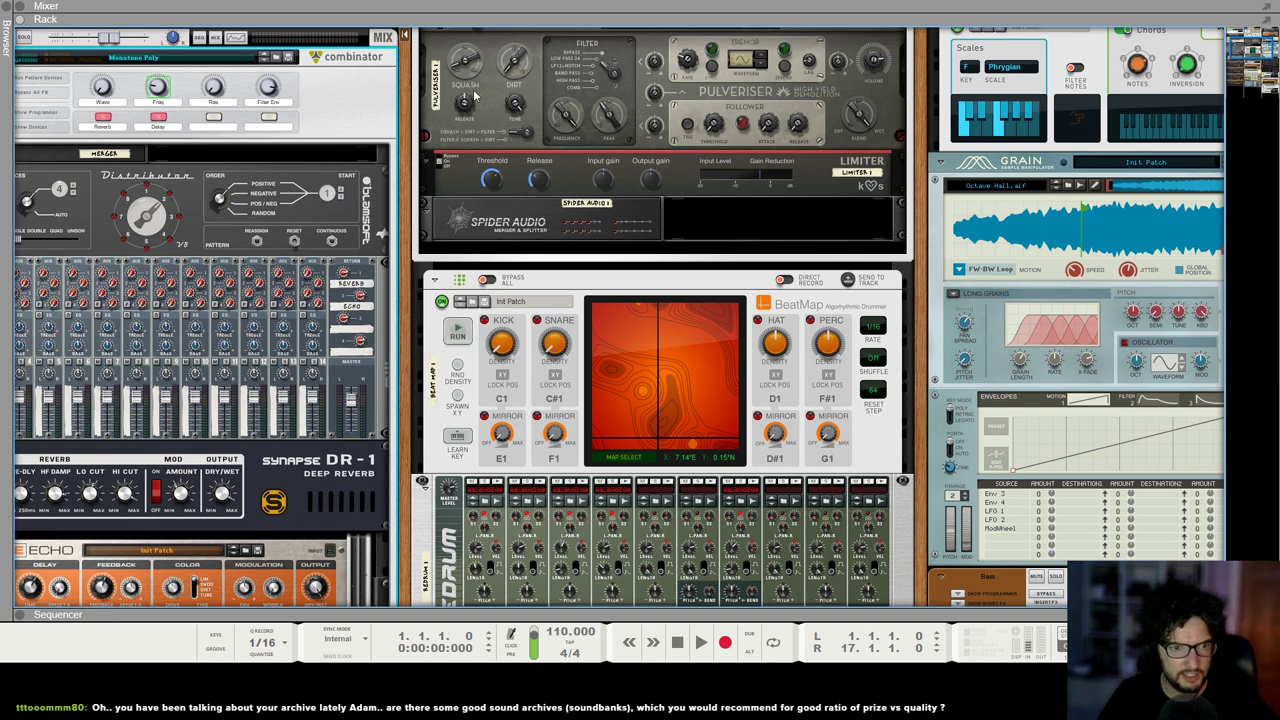
Step: Look over the rack devices, including the Clock Shop track's Evolution, Combinator and Beatformer
scroll(900, 205, "down", 5)
scroll(900, 205, "right", 4)
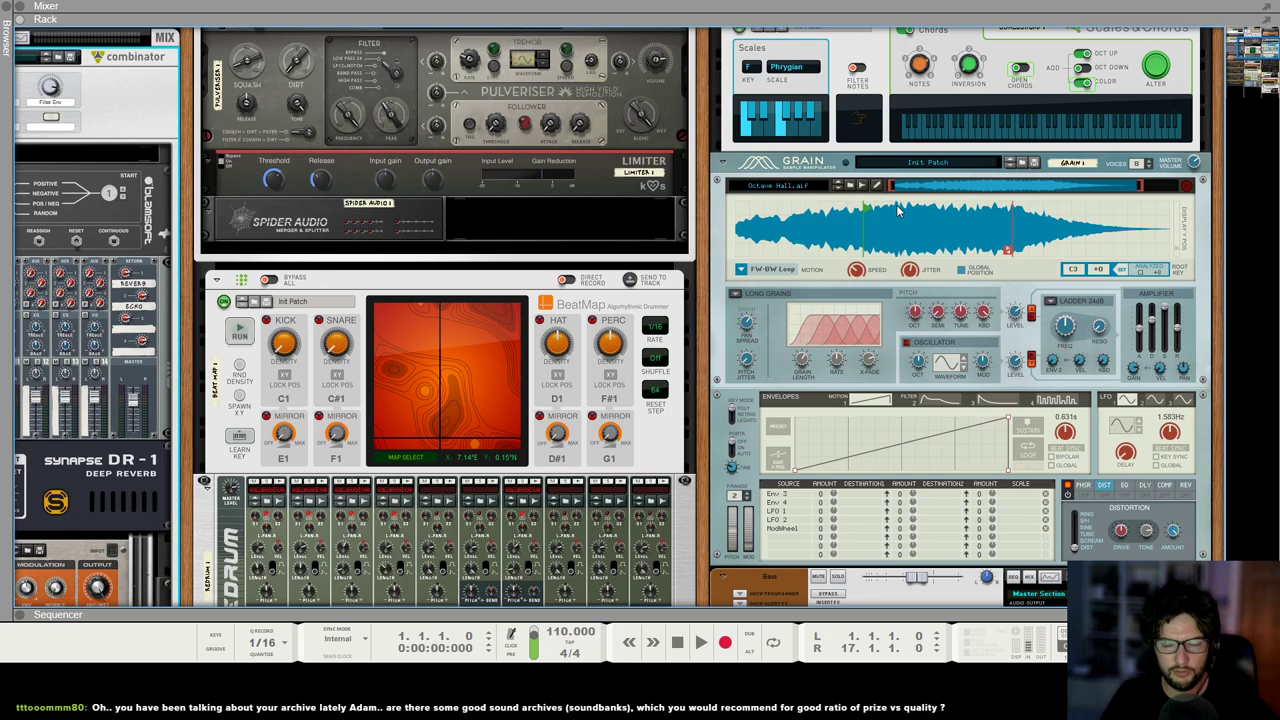
scroll(1004, 232, "down", 3)
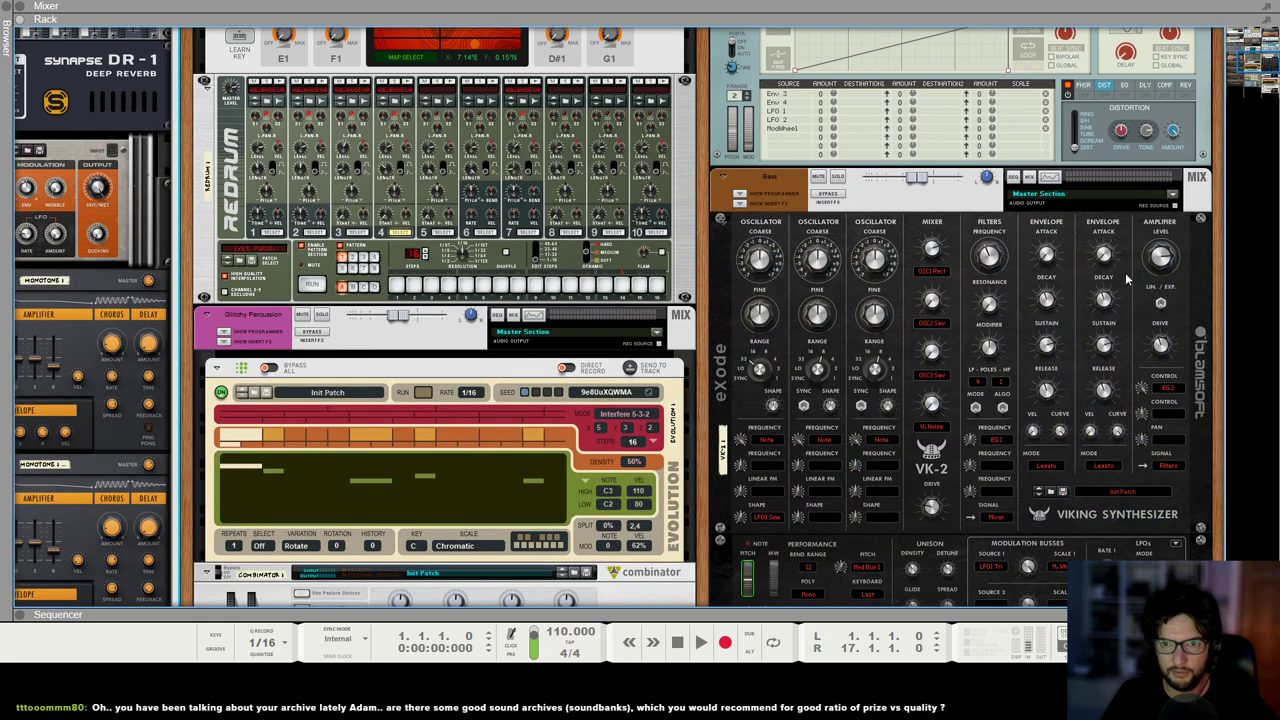
scroll(1125, 275, "down", 8)
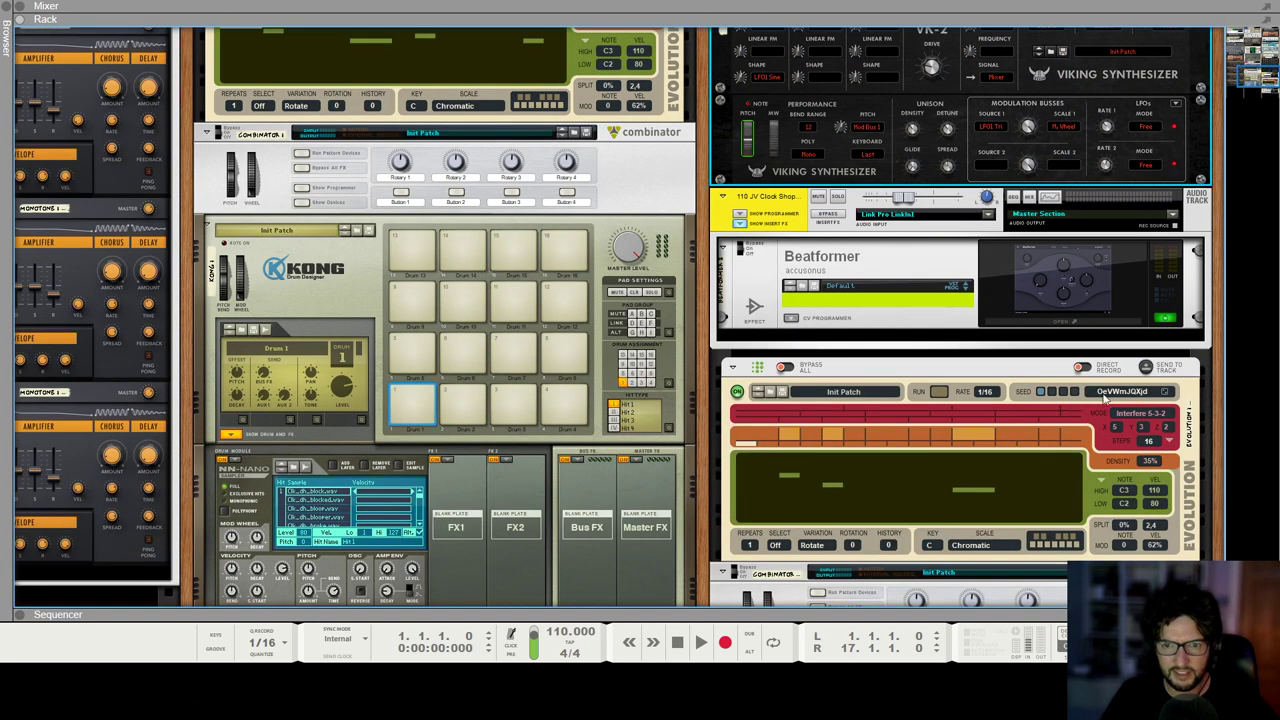
left_click(1088, 418)
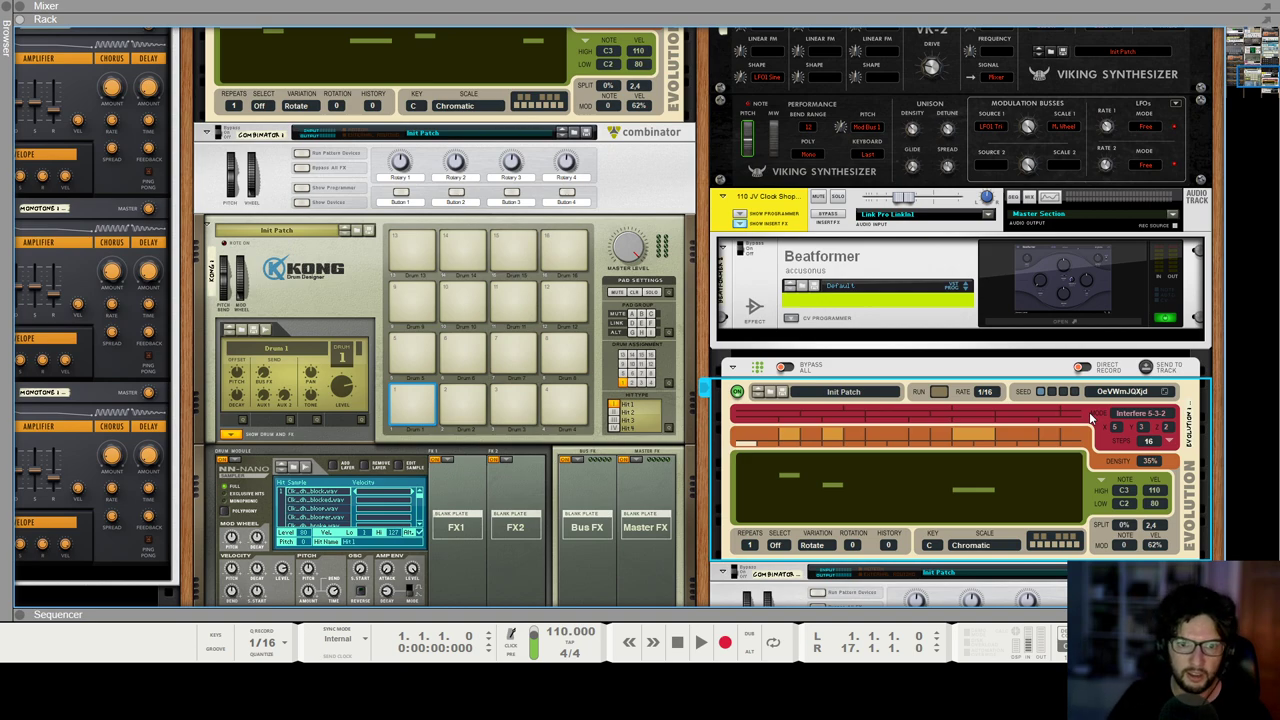
scroll(1092, 418, "down", 4)
left_click(1136, 420)
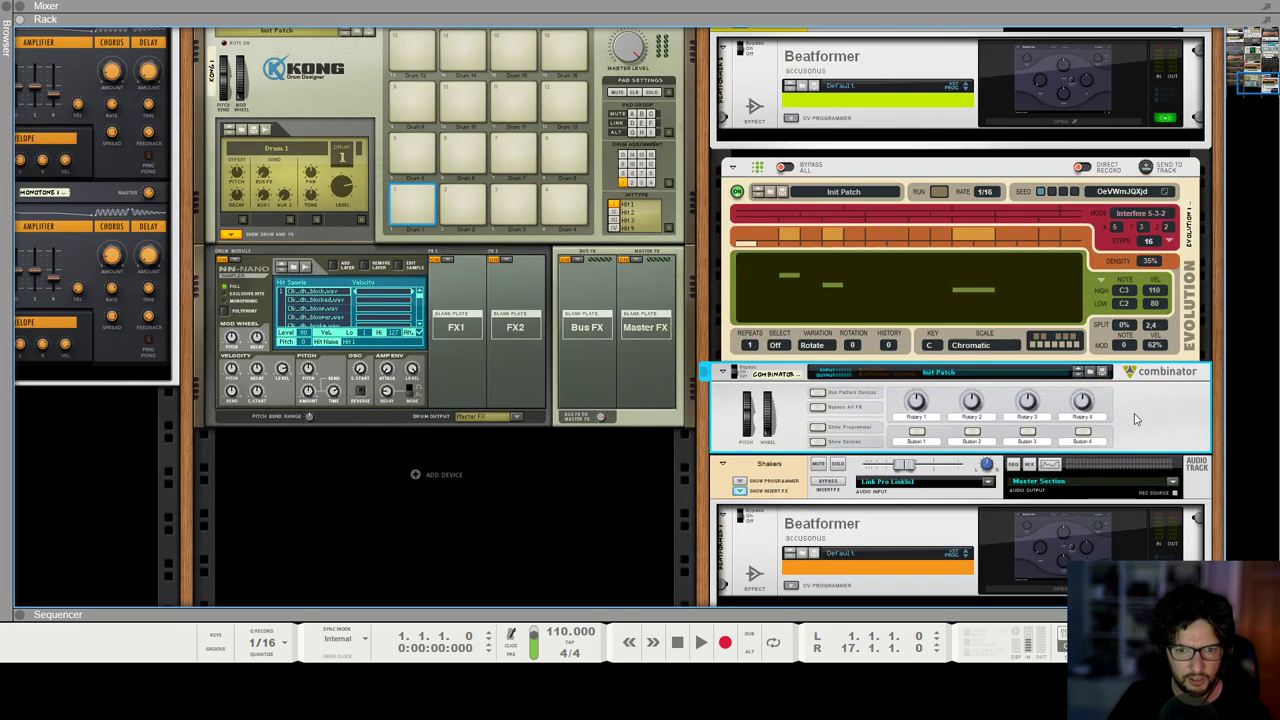
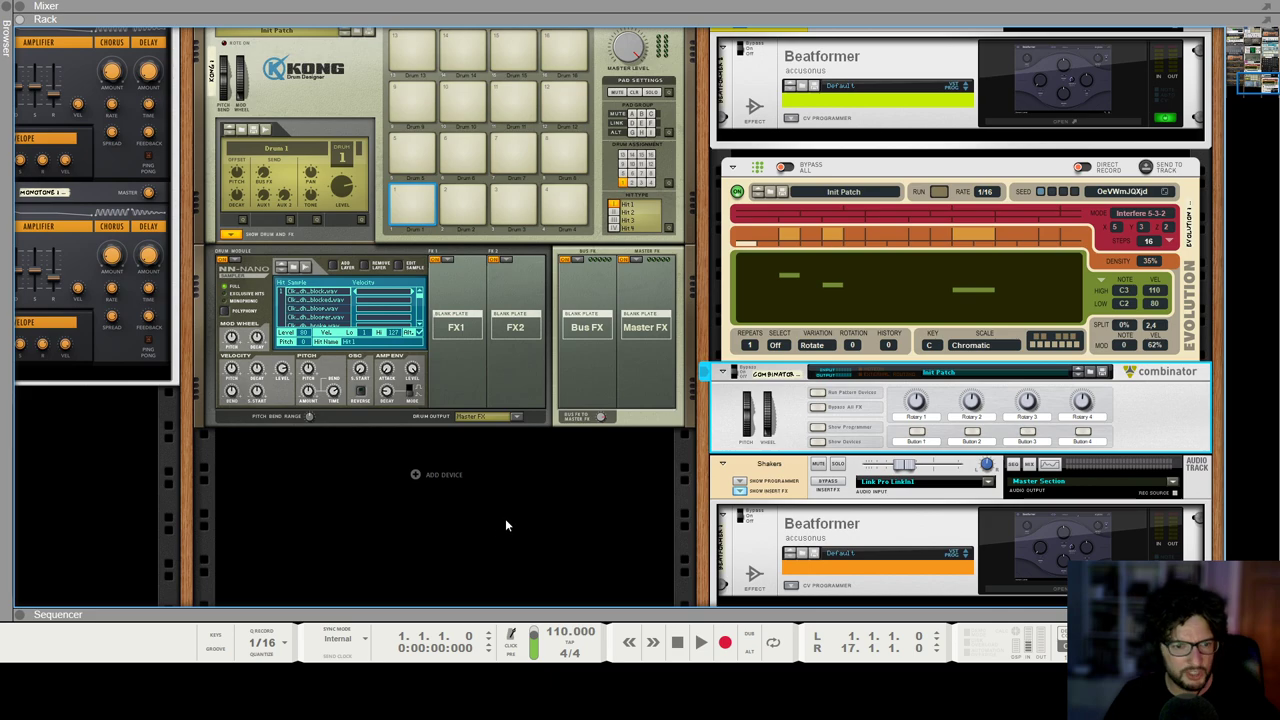
scroll(508, 510, "down", 3)
left_click(783, 346)
scroll(940, 318, "up", 3)
scroll(938, 326, "up", 6)
left_click(805, 244)
Step: Look through the Percussion sample folder and the Origin Sound - Elysian-Sanctuary Tops loops, then close the browser
left_click(5, 12)
left_click(33, 347)
double_click(211, 154)
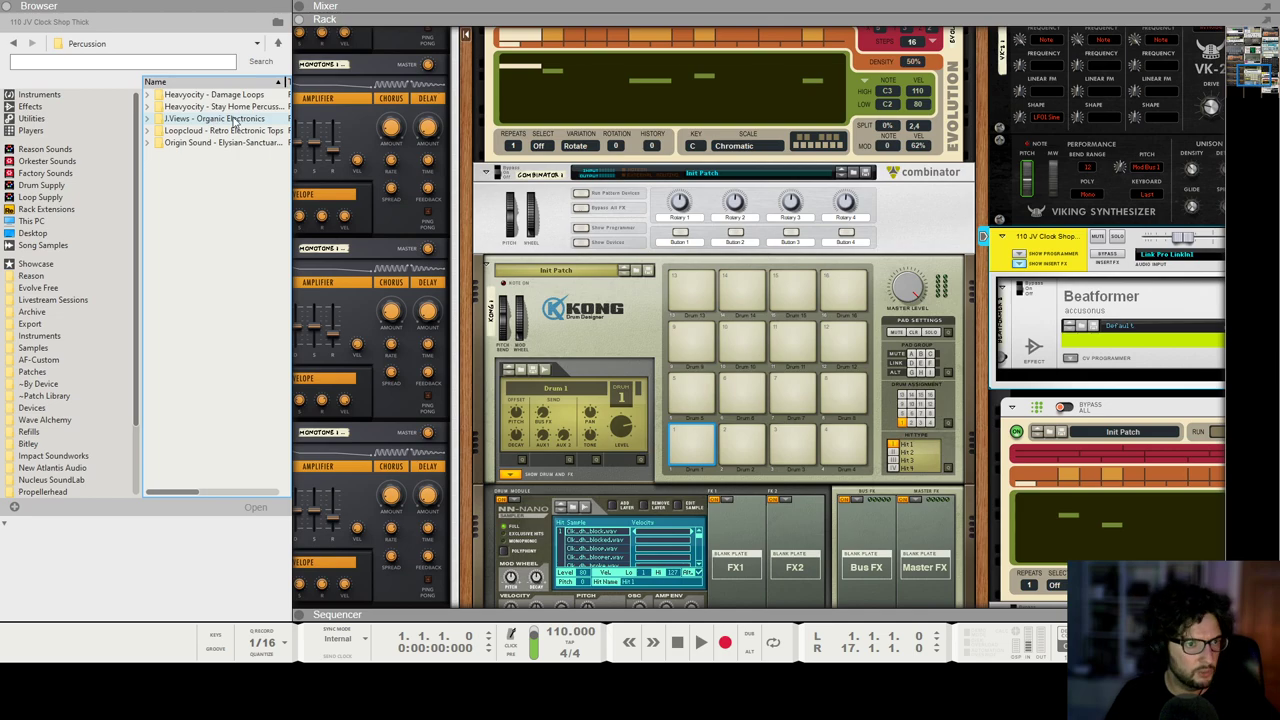
double_click(232, 143)
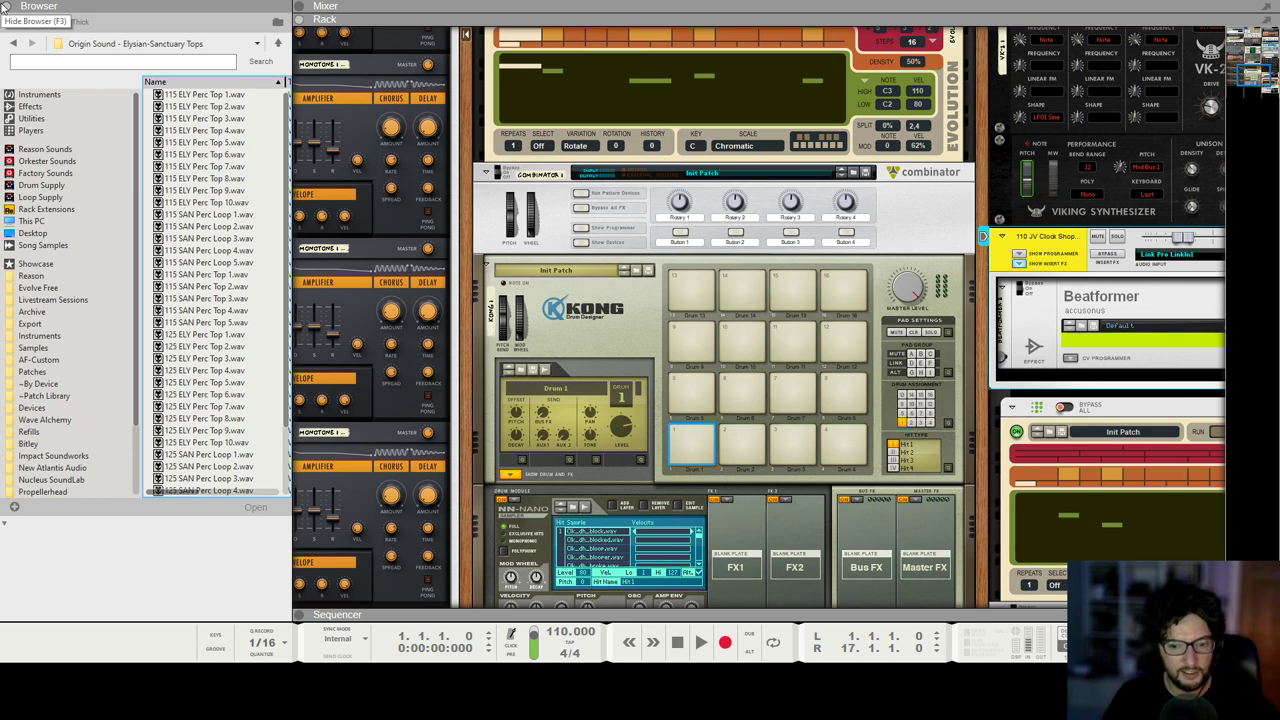
left_click(5, 8)
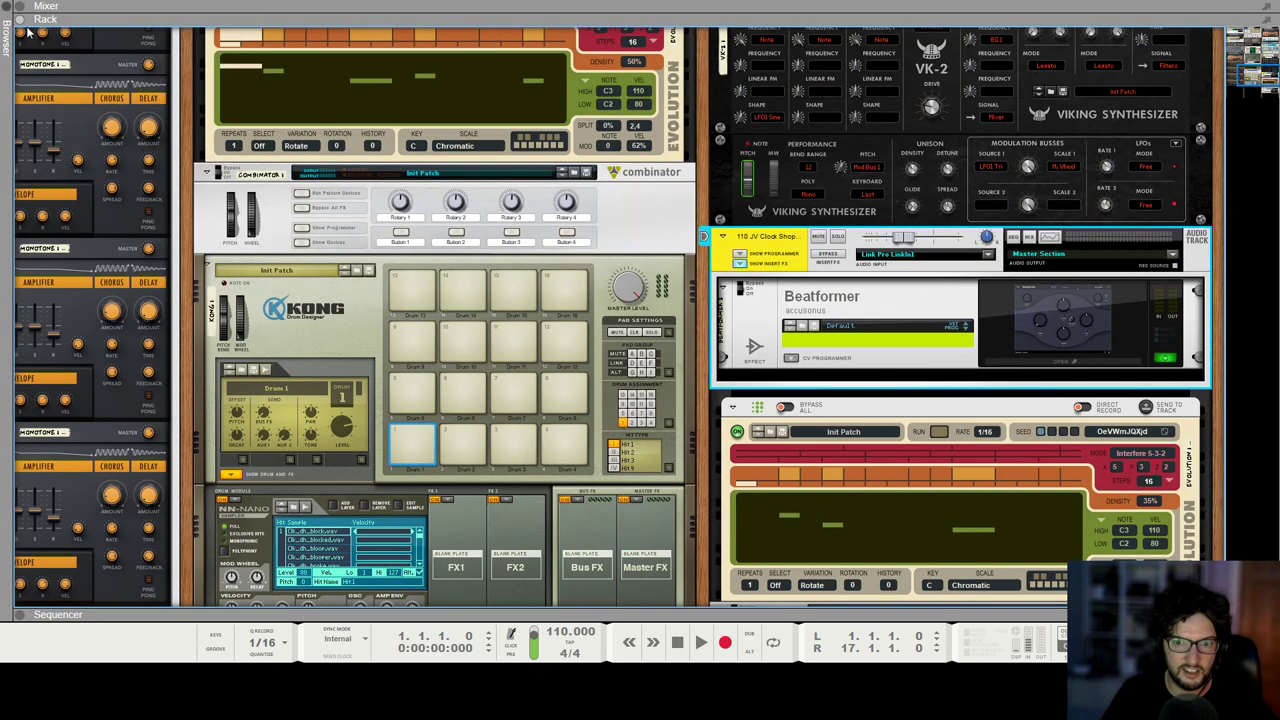
Step: Examine the BeatMap, Evolution and Beatformer devices in the rack while playing Block 1 briefly
scroll(588, 302, "down", 5)
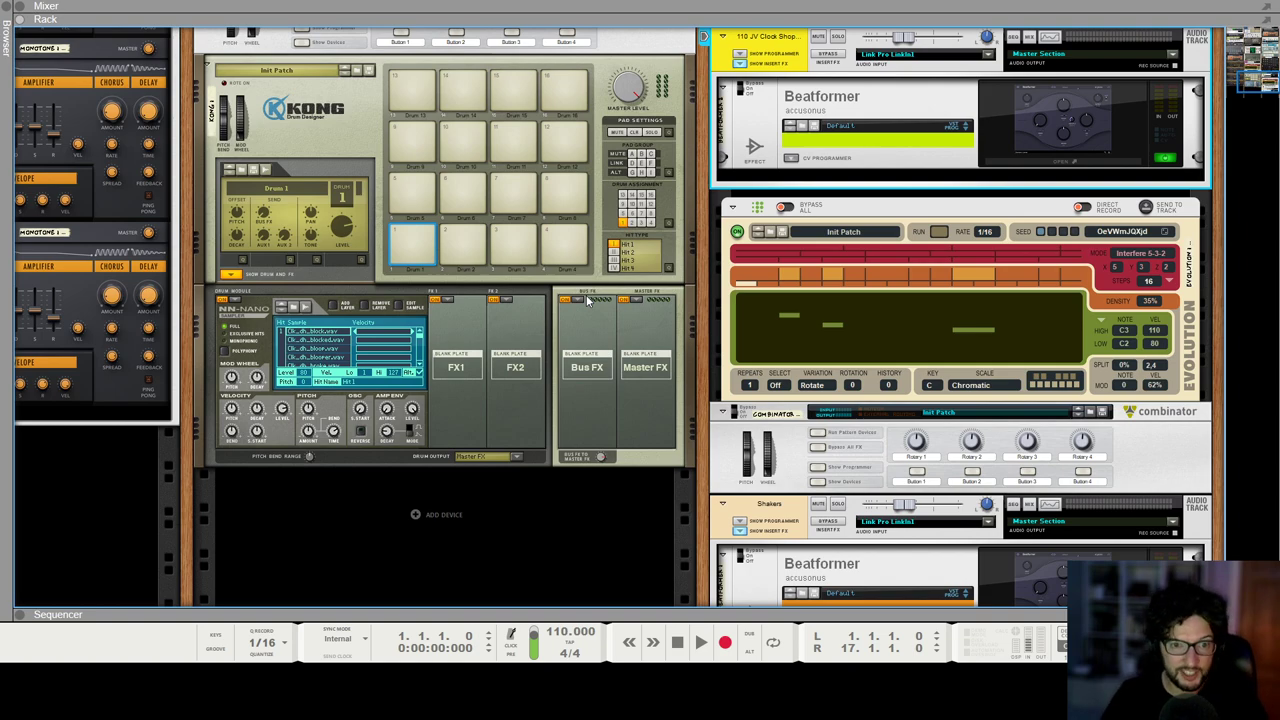
scroll(597, 260, "up", 10)
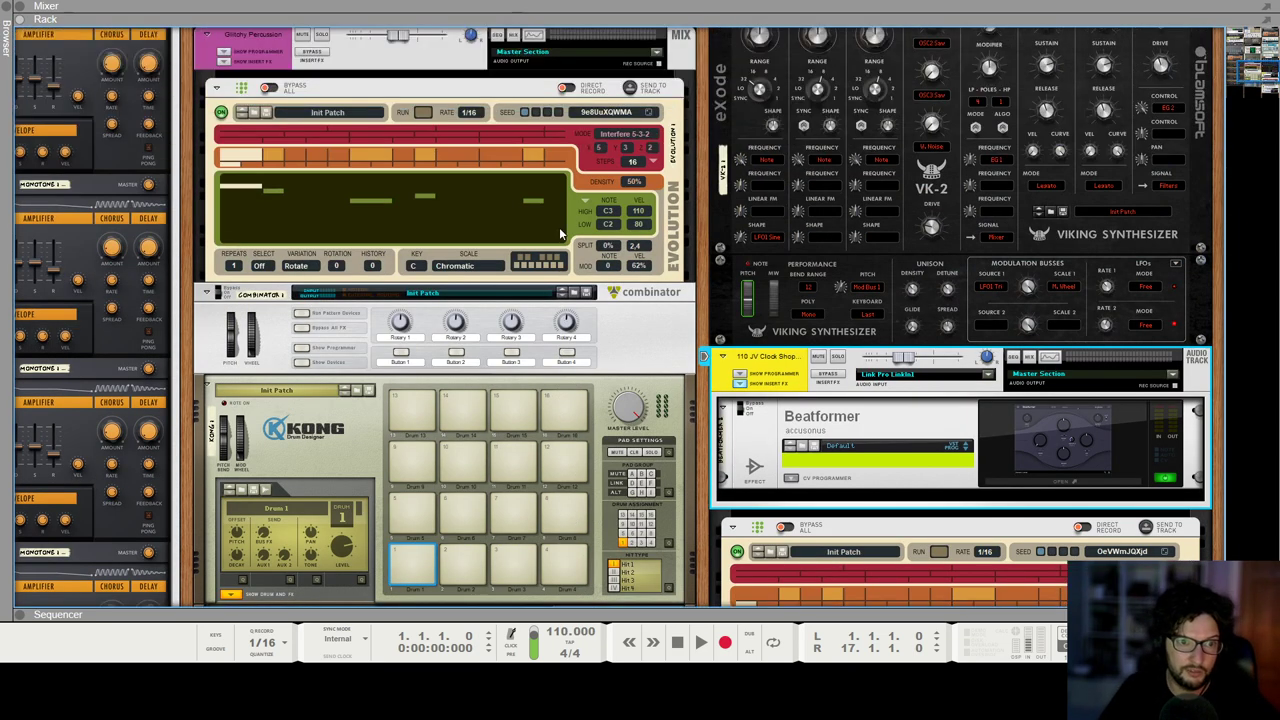
scroll(540, 170, "up", 12)
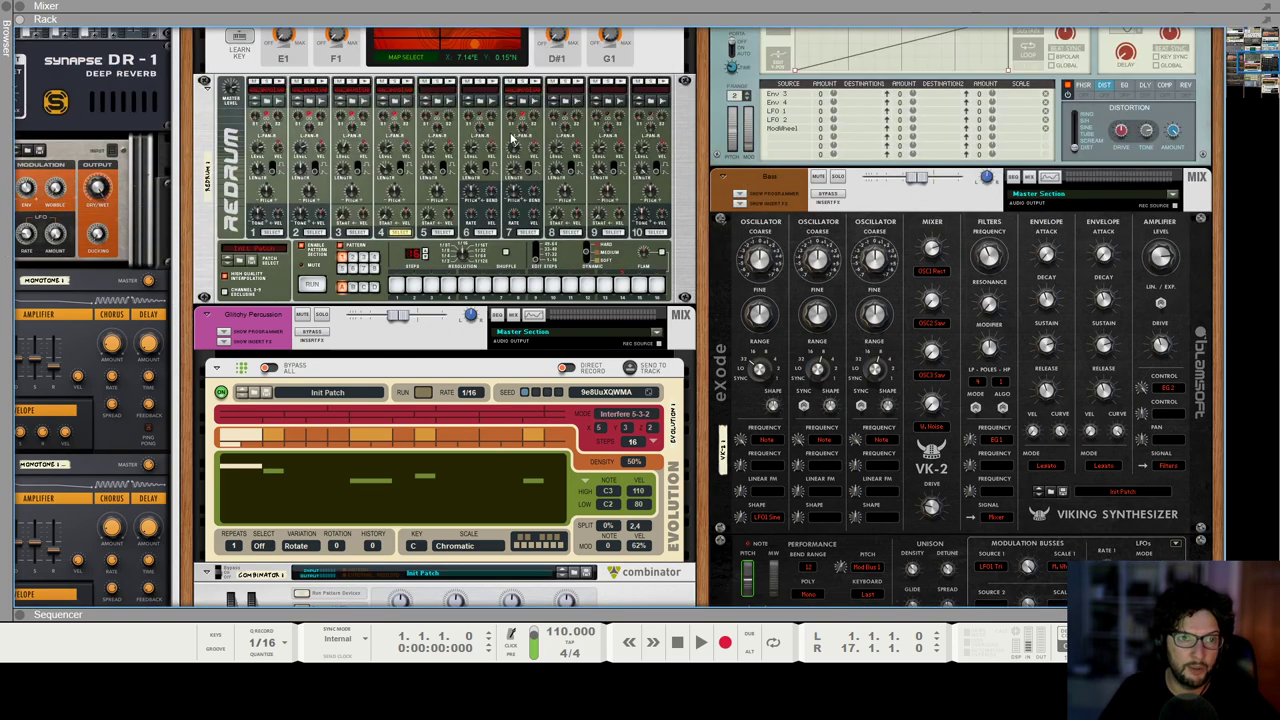
left_click(658, 231)
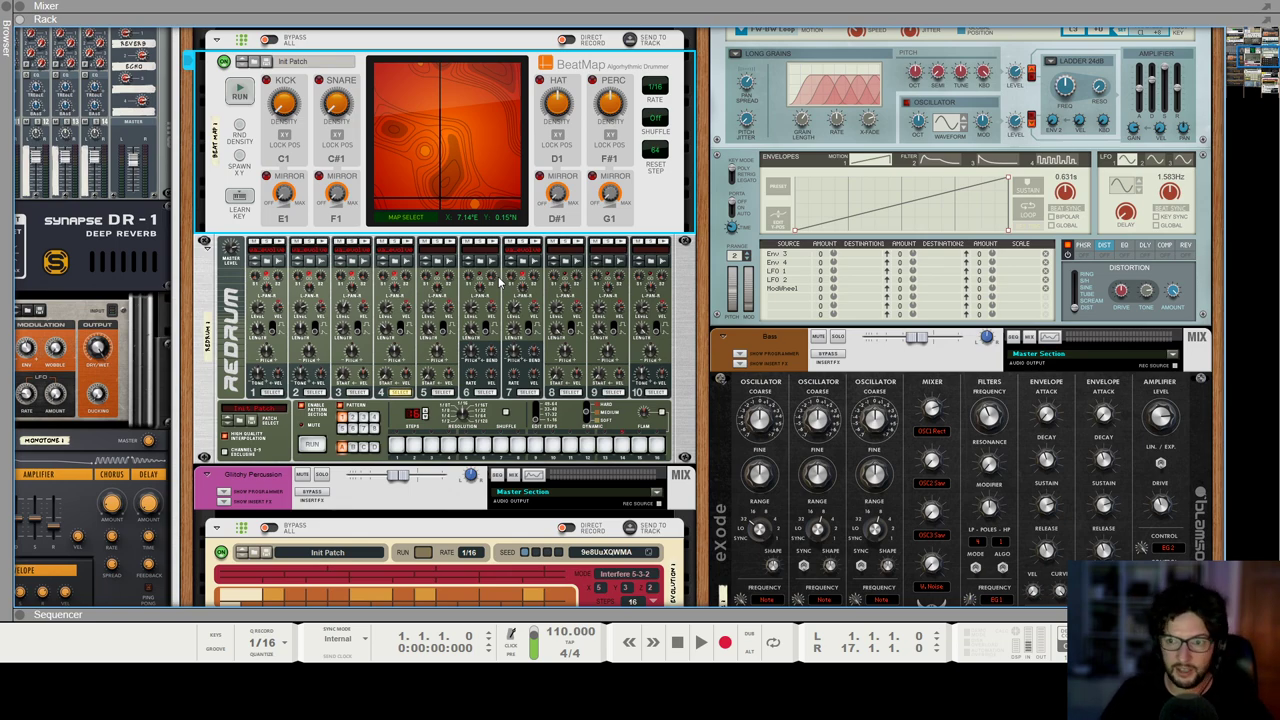
key("space")
scroll(823, 268, "down", 5)
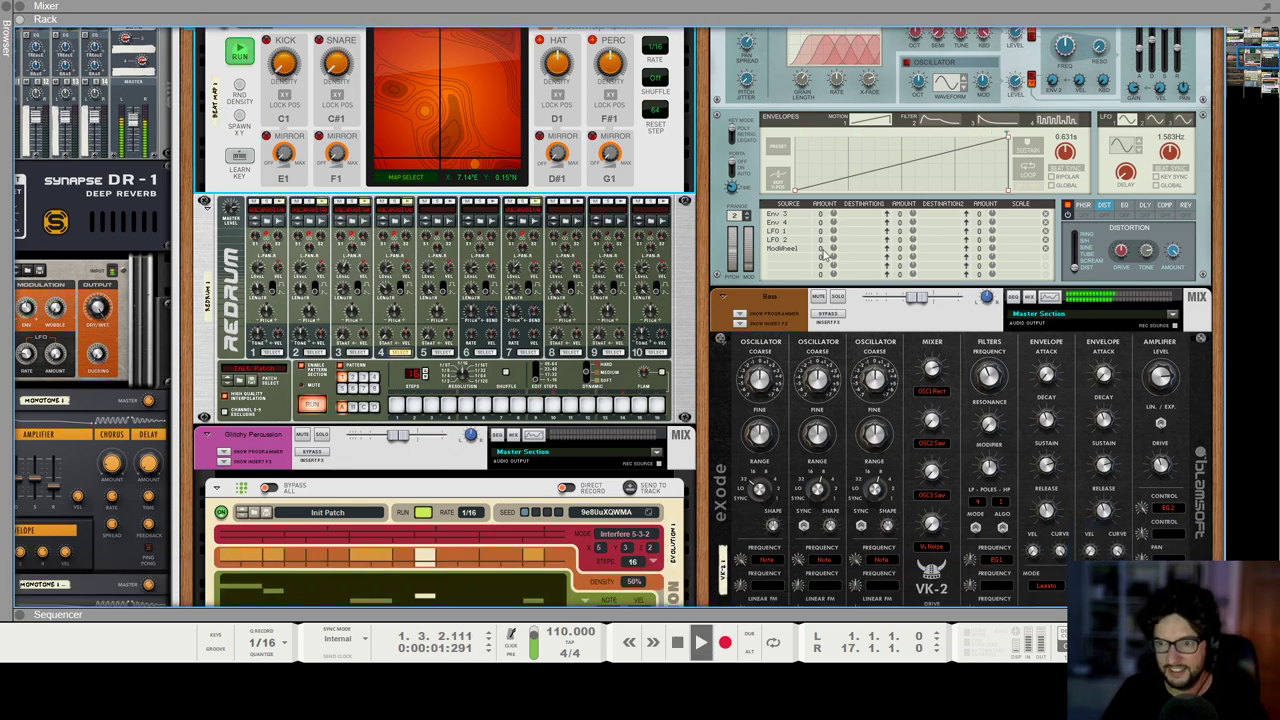
scroll(823, 268, "down", 10)
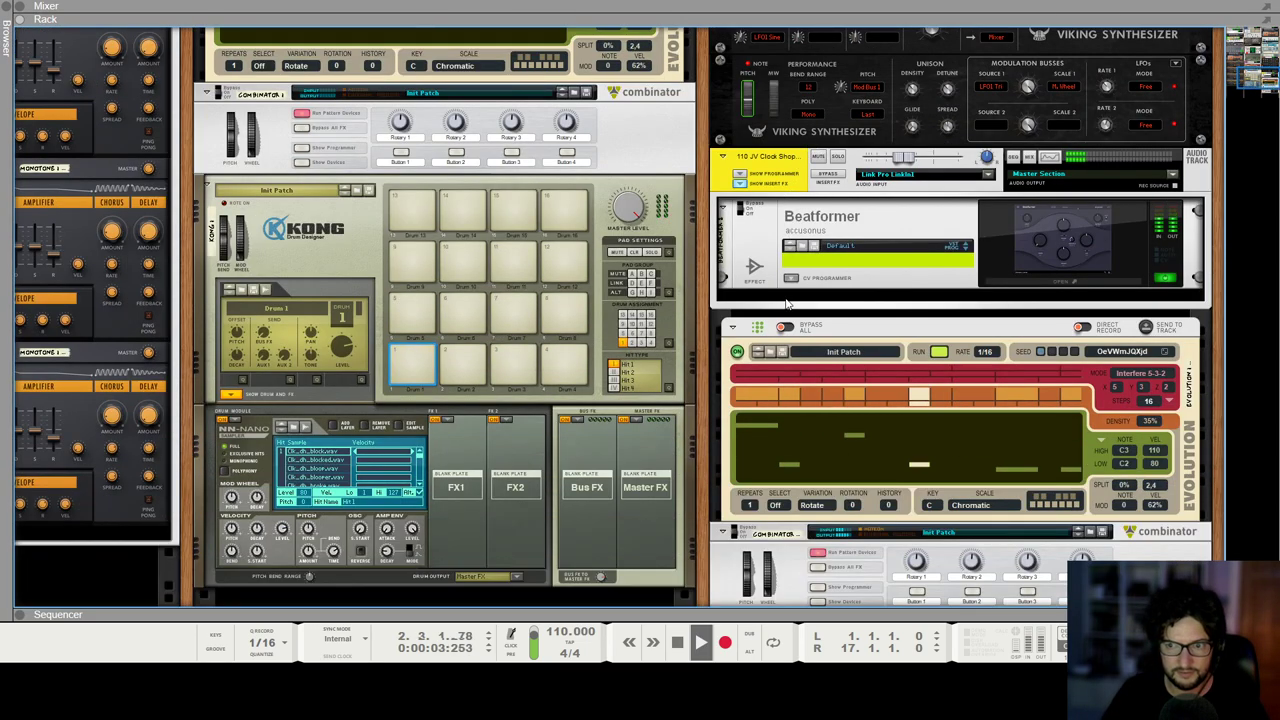
key("space")
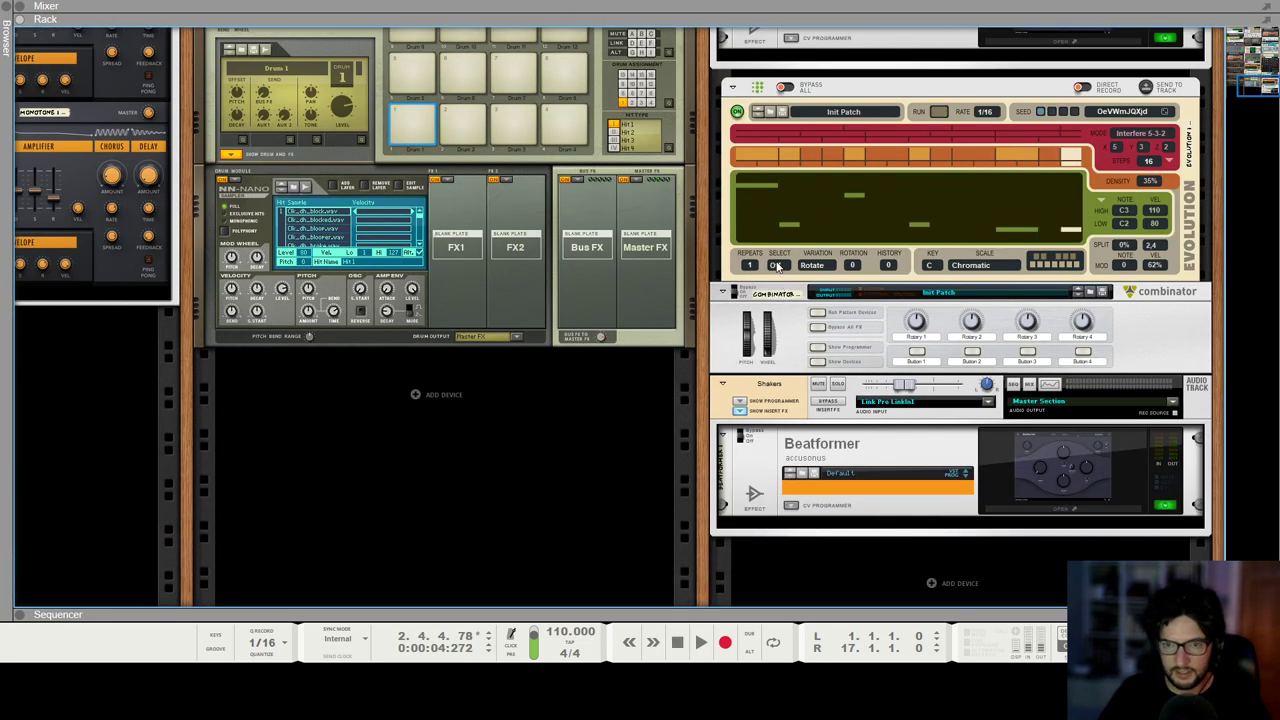
Step: Add a new note lane to the Monotone Poly track, draw an eight-bar clip from bar 1 and open it for editing
key("F7")
right_click(56, 160)
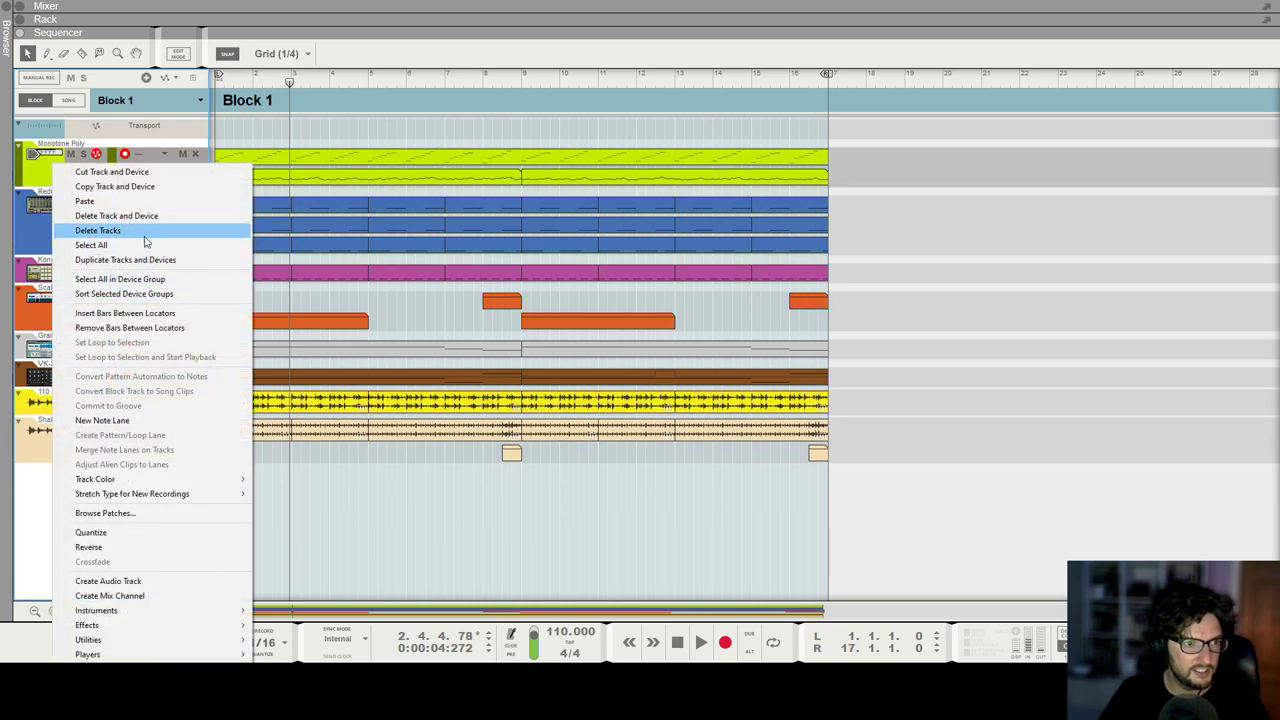
left_click(102, 420)
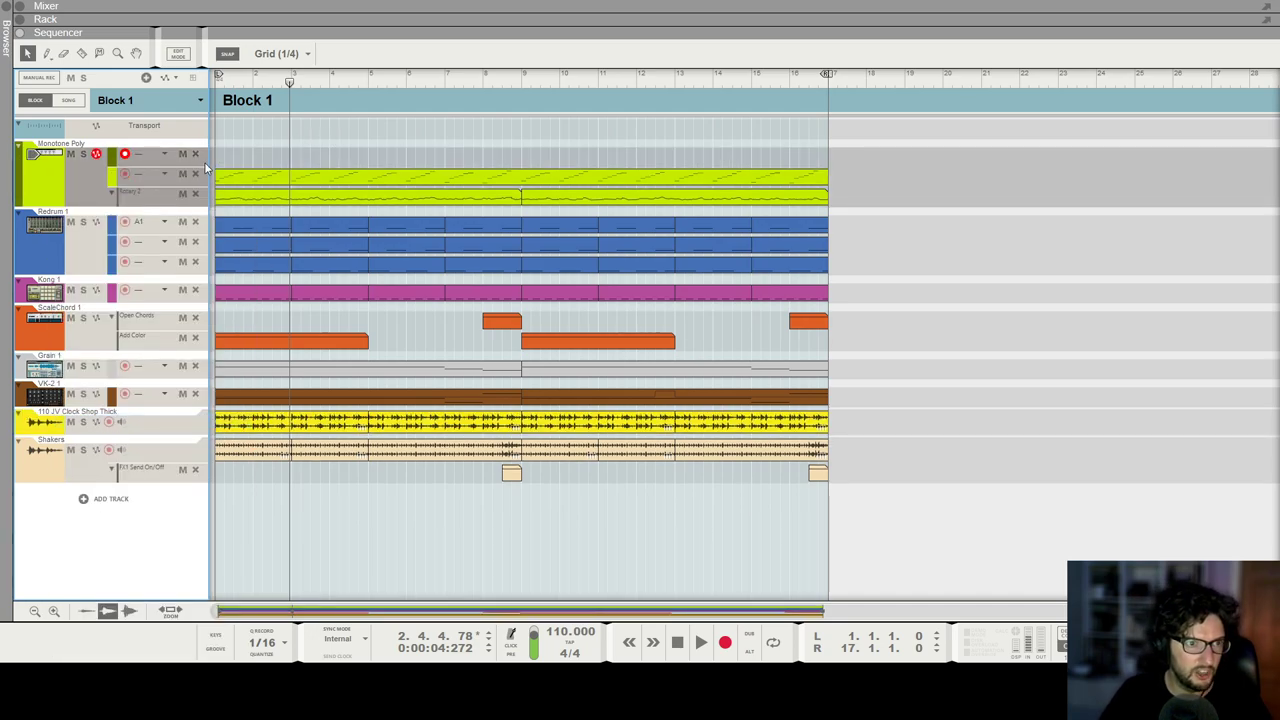
left_click_drag(215, 157, 517, 153)
double_click(456, 158)
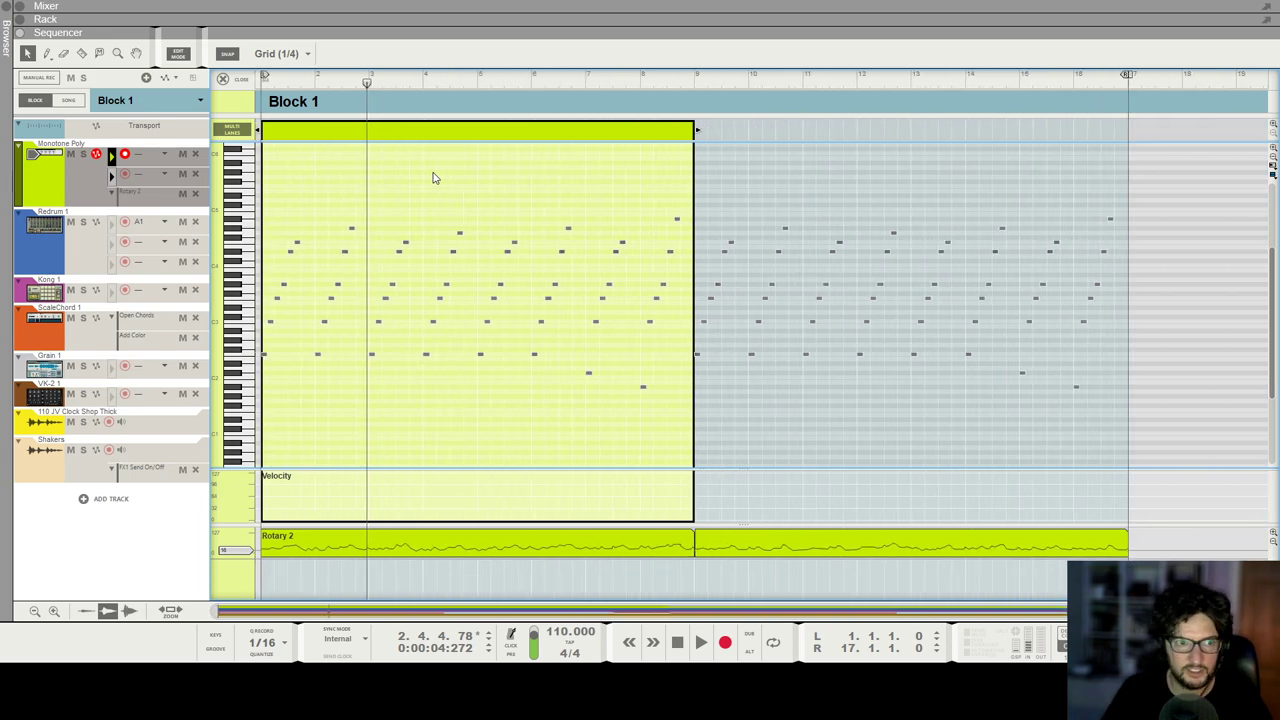
Step: Draw an A#4 note three sixteenths long on the third sixteenth of bar 1 with velocity 63, and audition it
left_click_drag(300, 84, 230, 94)
key("h")
key("h")
key("h")
key("h")
key("h")
key("h")
key("h")
key("h")
key("h")
key("h")
key("h")
key("h")
key("h")
key("h")
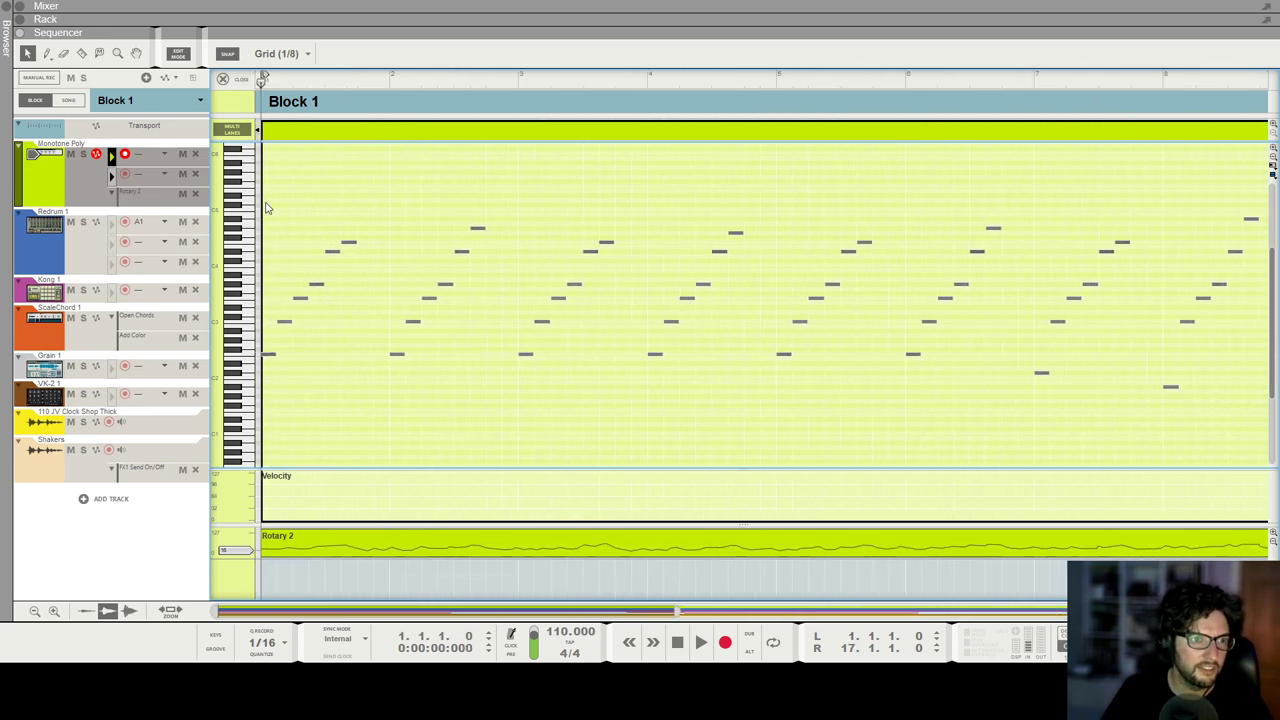
left_click(268, 195)
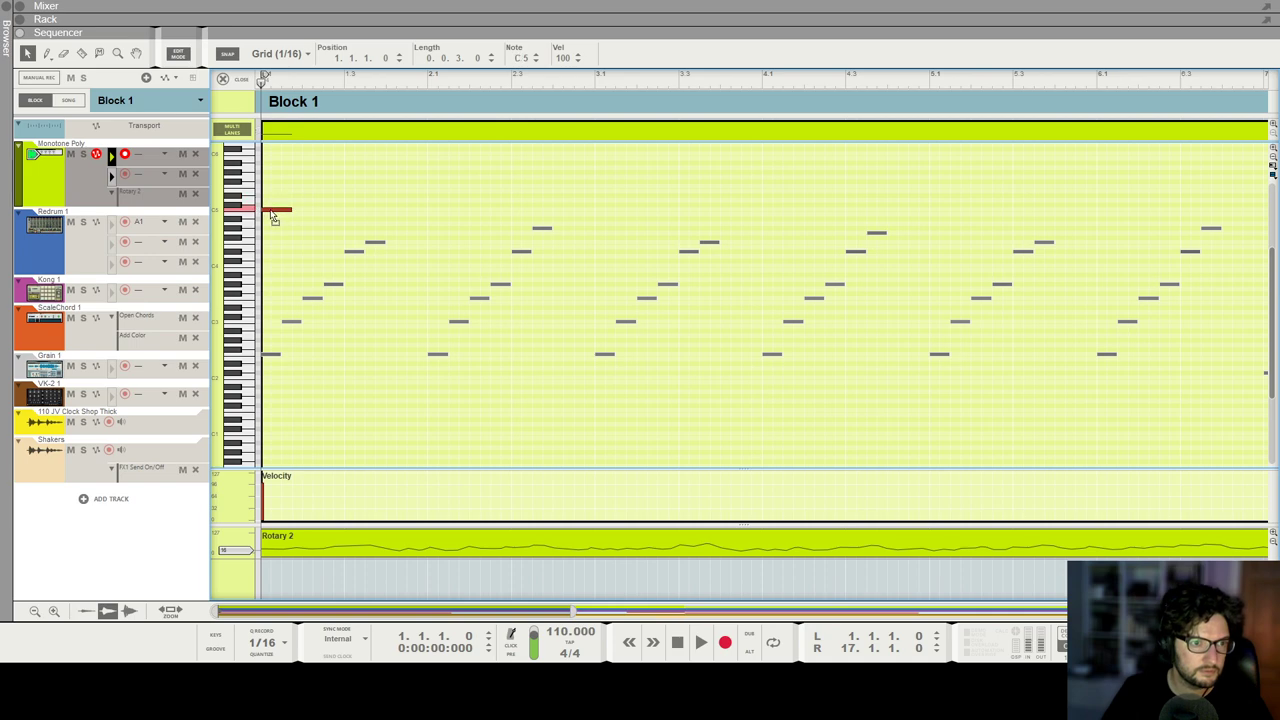
left_click(264, 494)
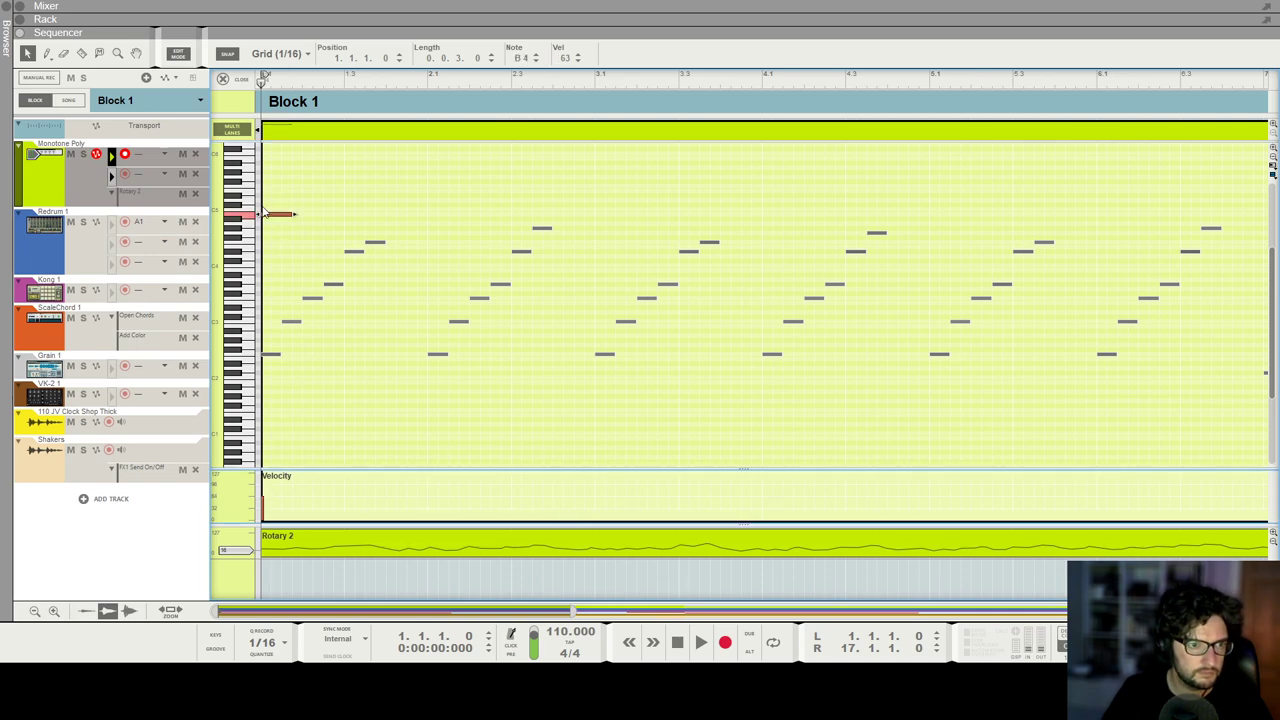
left_click_drag(274, 220, 297, 225)
key("shift+Return")
key("space")
key("space")
Step: Paste a copy of the note at 1.3.1.0, transpose it to G#4 and audition the phrase
left_click(313, 80)
left_click(344, 78)
key("ctrl+v")
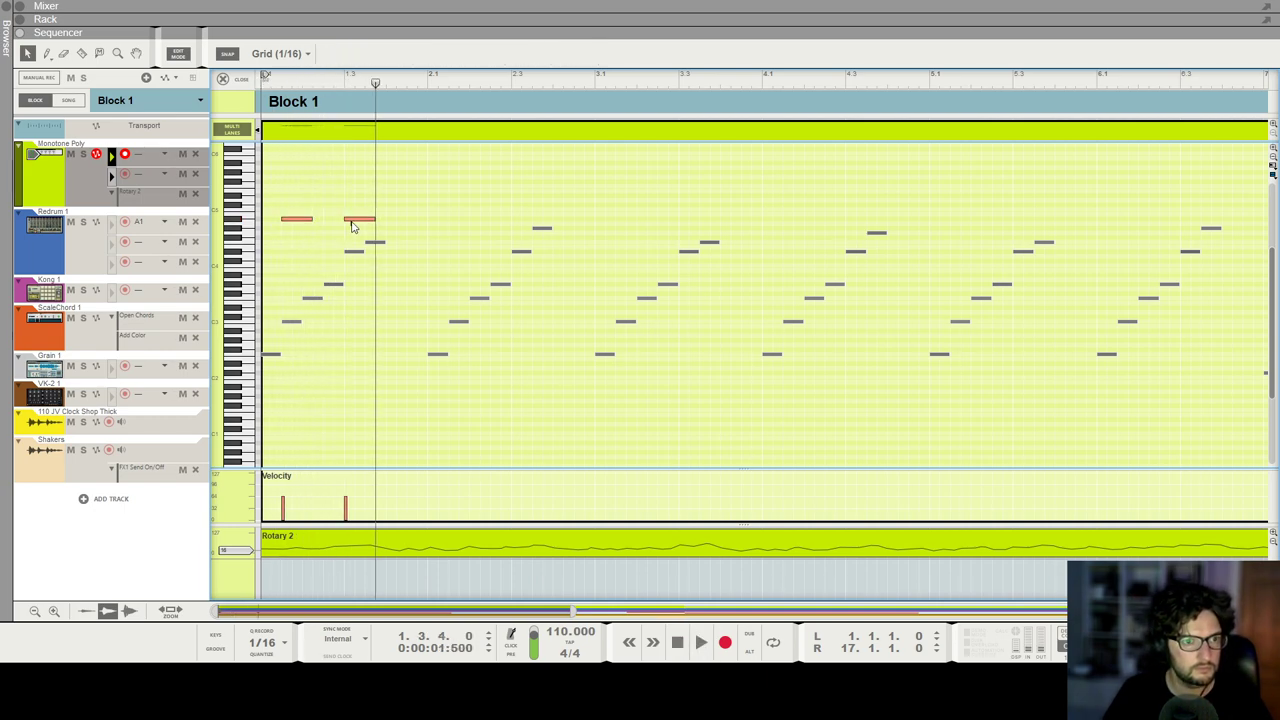
left_click_drag(350, 226, 353, 240)
key("space")
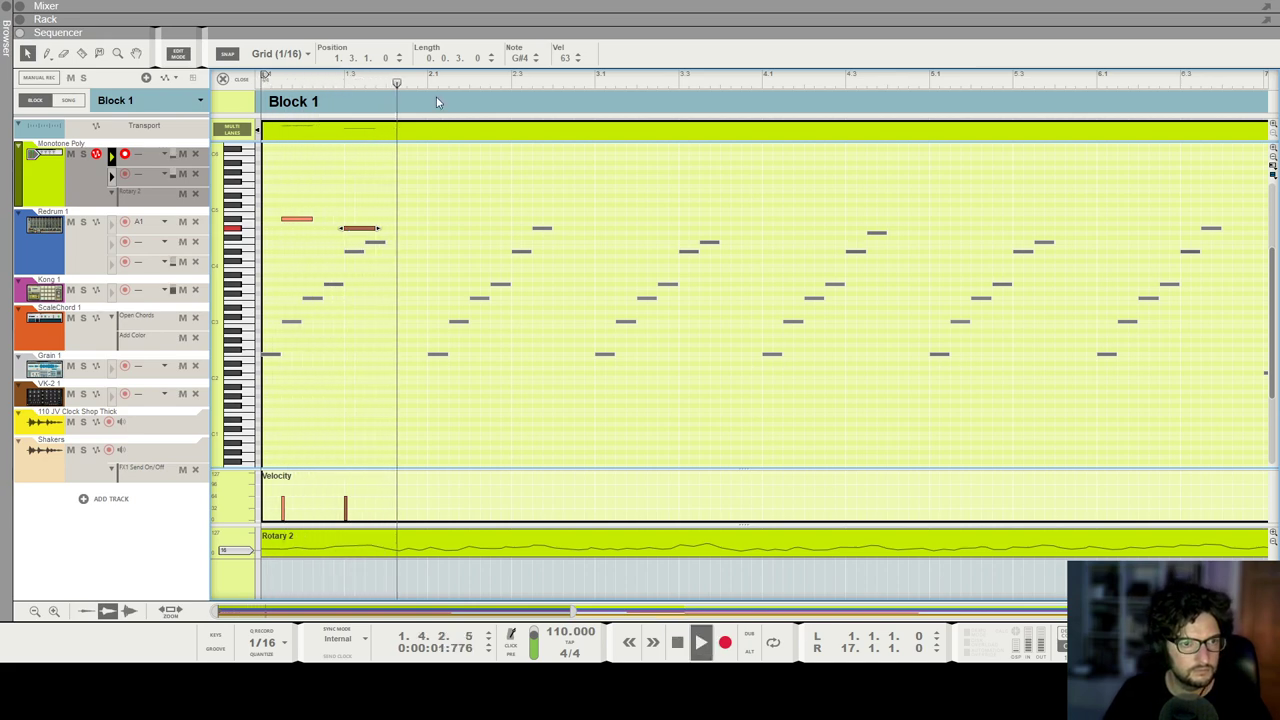
key("space")
Step: Paste a third note at 1.4.3.0, set it to G4 and play the phrase from the start
left_click(398, 84)
left_click(408, 88)
key("ctrl+v")
key("space")
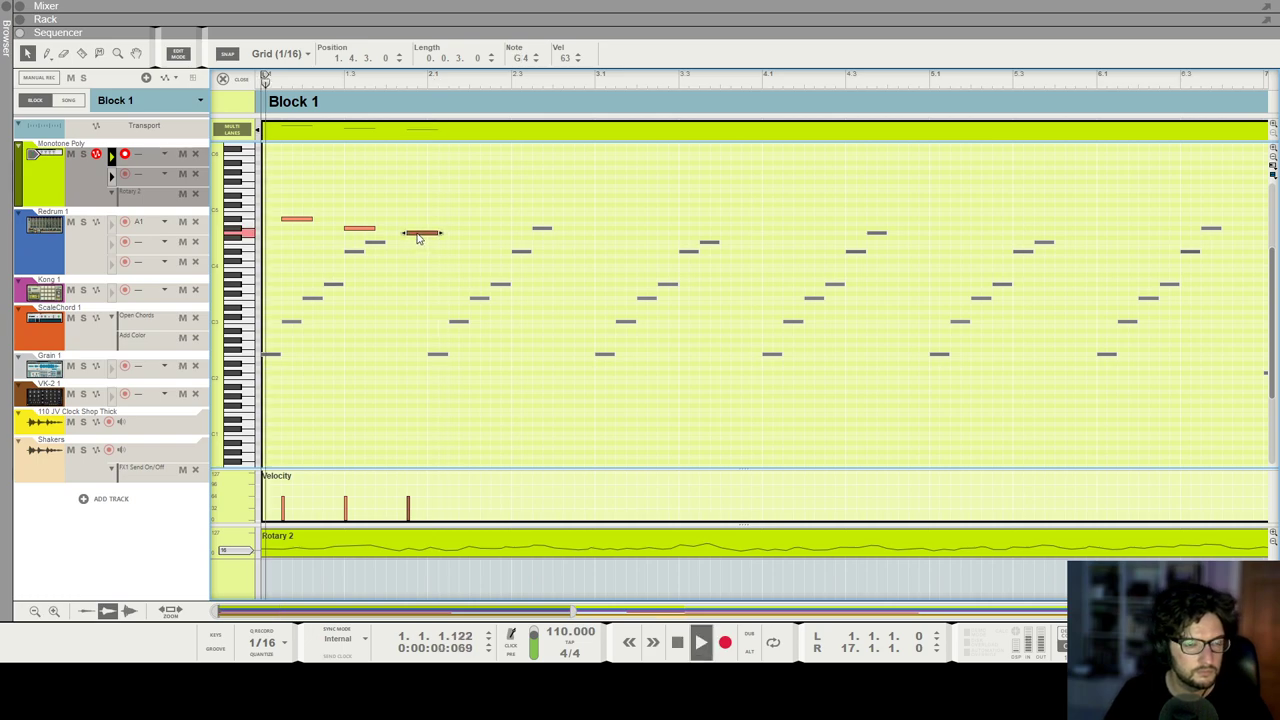
left_click(543, 174)
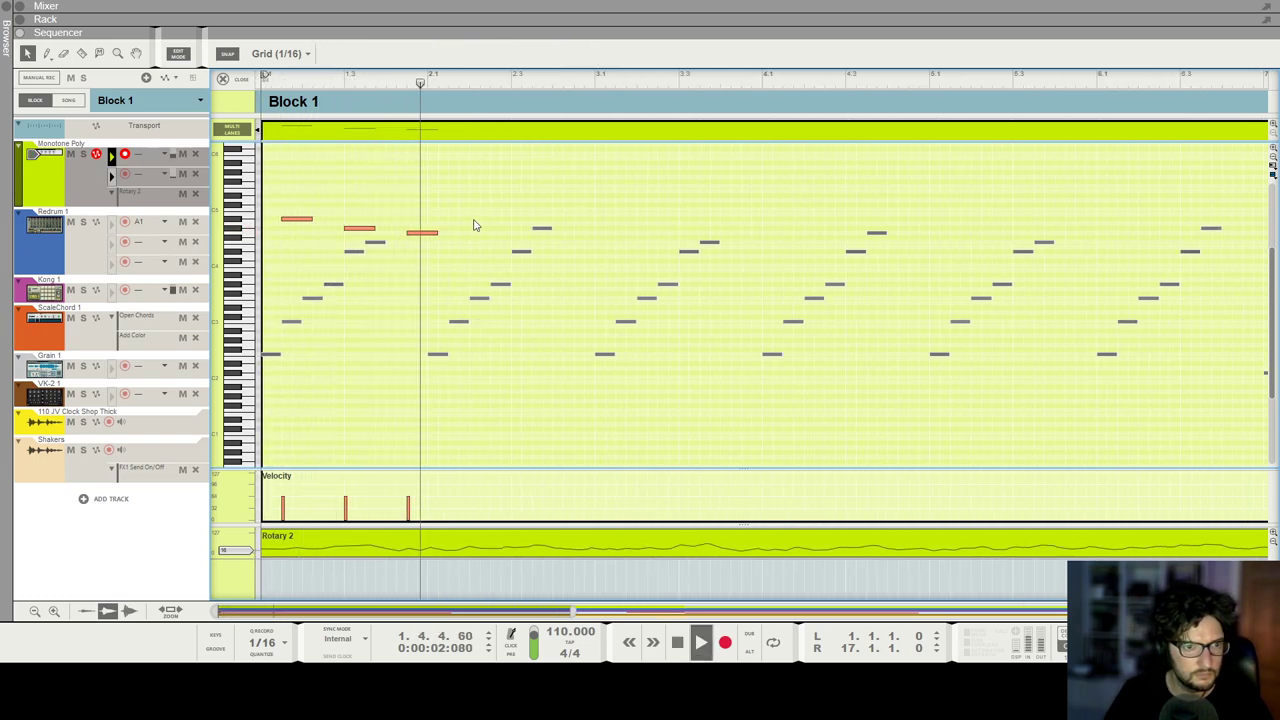
key("space")
Step: Lengthen the three melody notes to 0.1.2.0, paste a fourth at 2.2.1.0 as D#4, and audition the phrase
left_click(422, 232)
left_click_drag(464, 196, 278, 250)
key("ctrl+v")
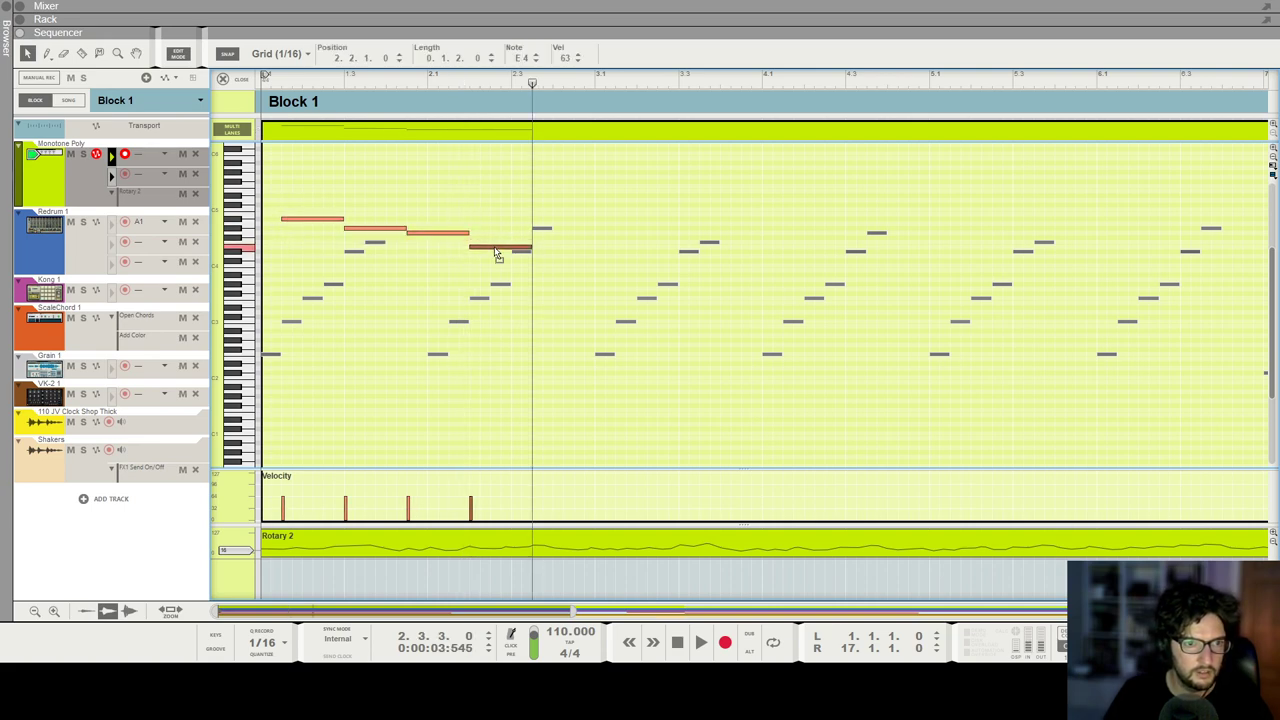
key("shift+Return")
key("space")
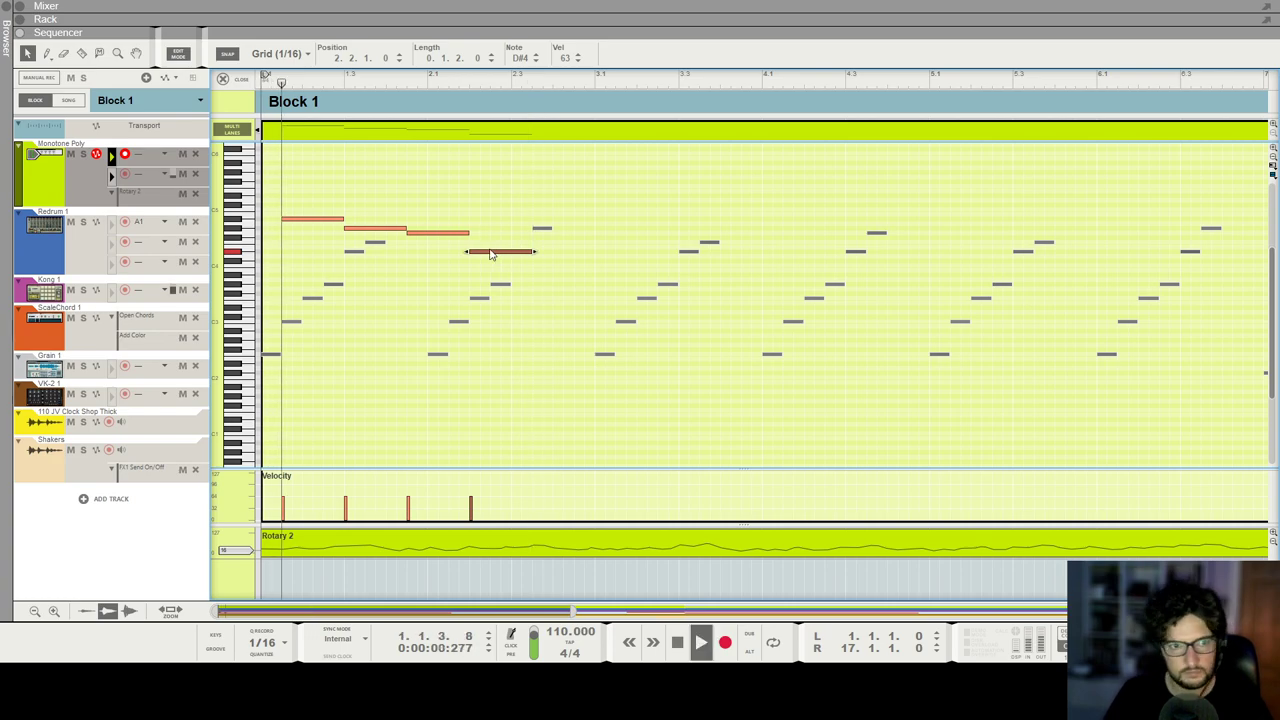
left_click_drag(510, 221, 510, 256)
left_click(510, 252)
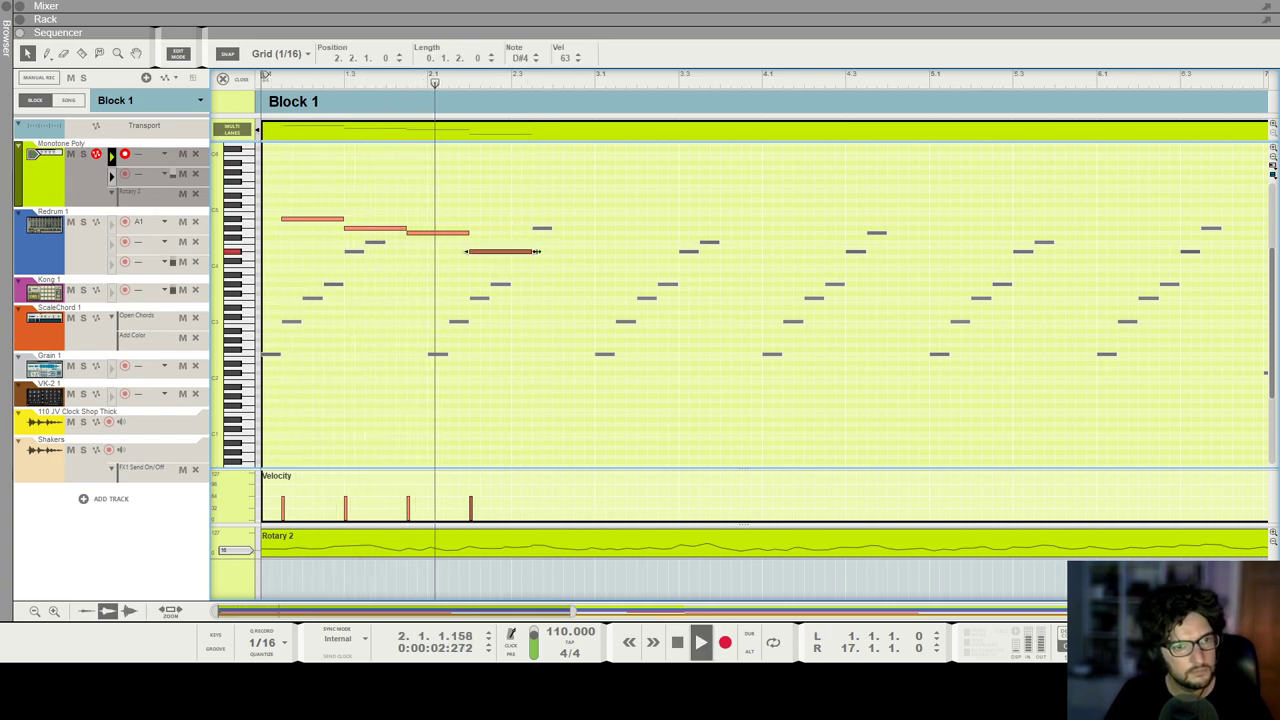
Step: Duplicate the last melody note at 2.3.3.0, transpose it to A#3, and play the phrase from the start
key("space")
key("ctrl+d")
left_click_drag(539, 276, 539, 276)
key("Return")
key("space")
scroll(539, 276, "down", 3)
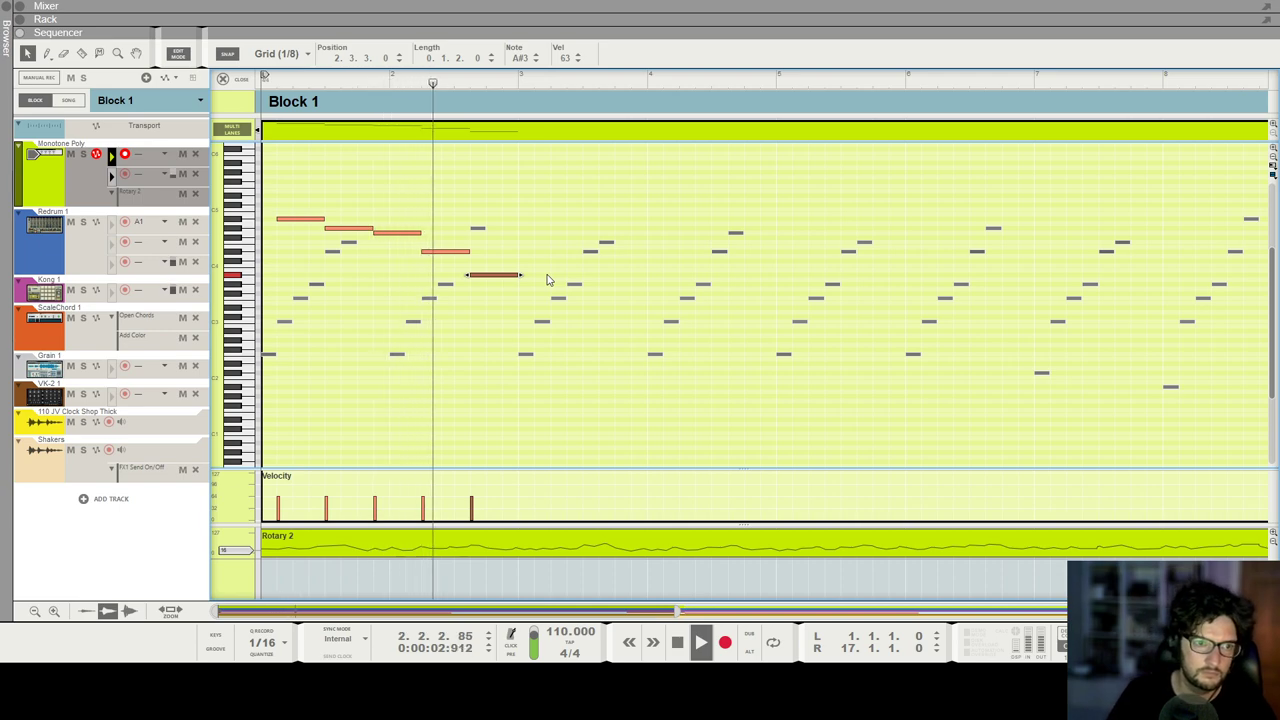
Step: Copy the five-note phrase and paste it starting at 3.1.3.0, with the playhead at 2.4.3.0
key("space")
left_click_drag(535, 276, 295, 187)
left_click(536, 82)
key("ctrl+v")
left_click(505, 84)
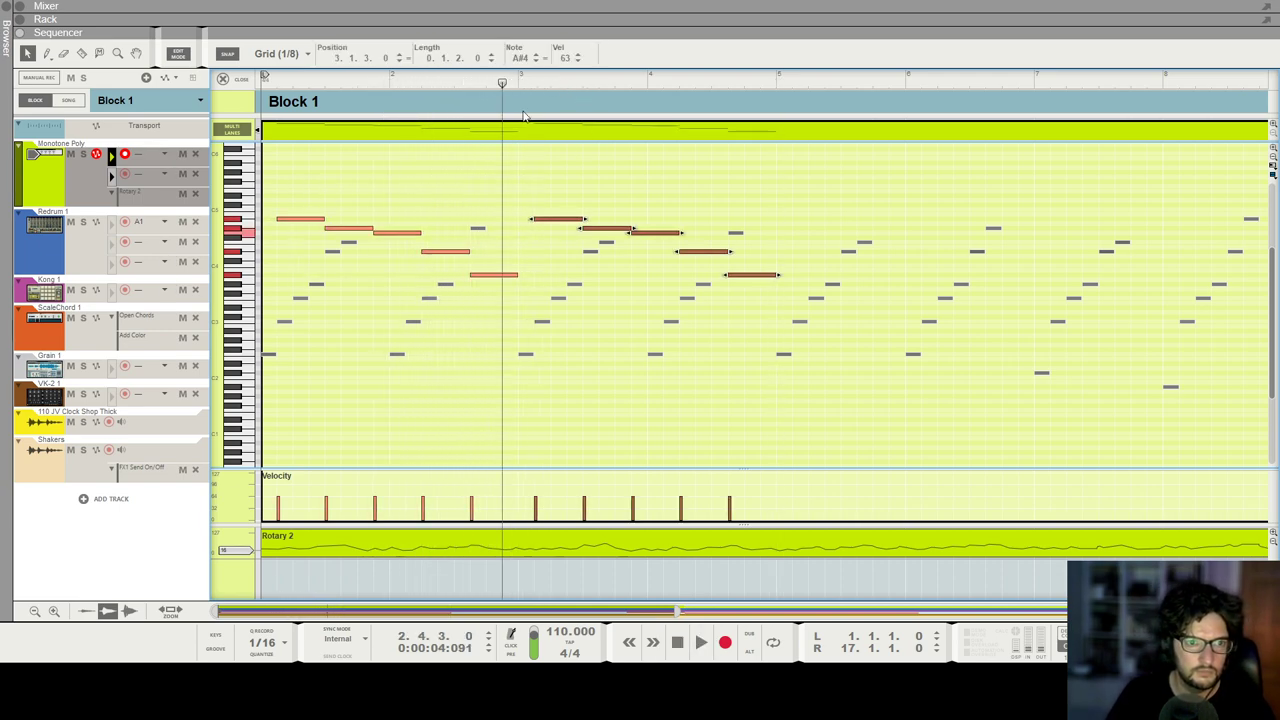
left_click(554, 149)
Step: Audition the pasted phrase and transpose its fourth note, at 4.2.1.0, up to D#5
key("space")
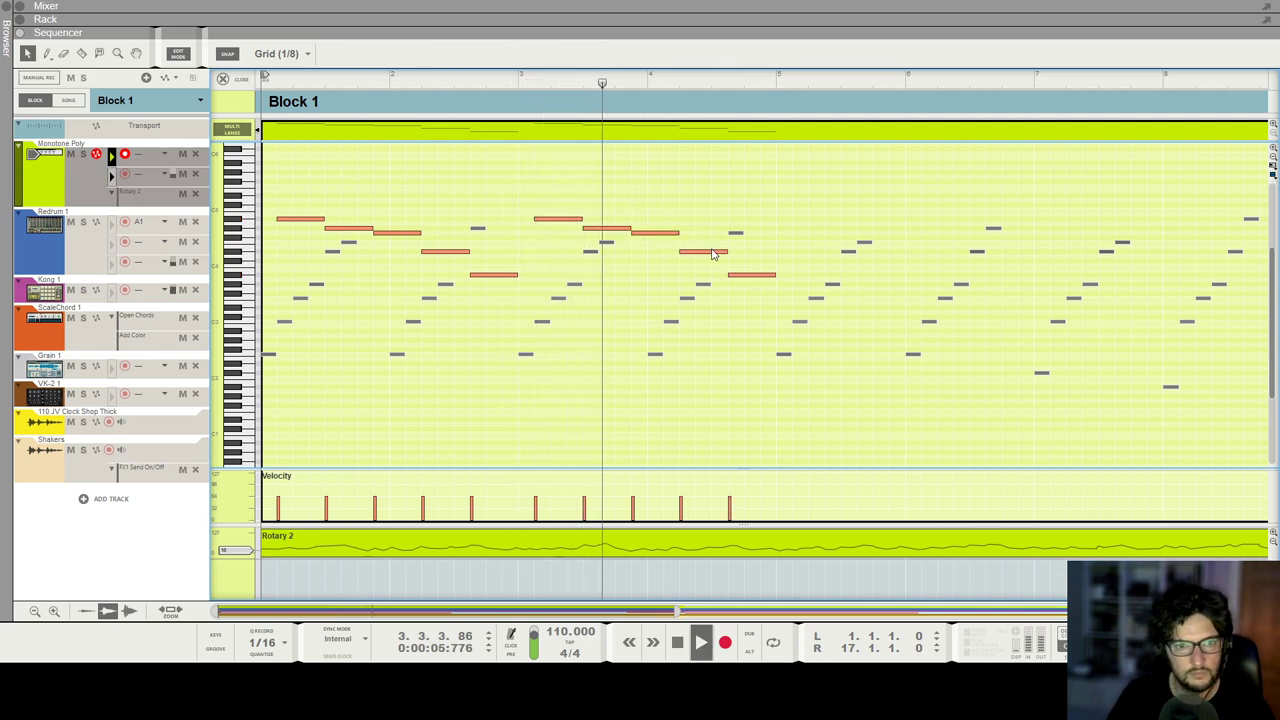
left_click_drag(694, 251, 692, 212)
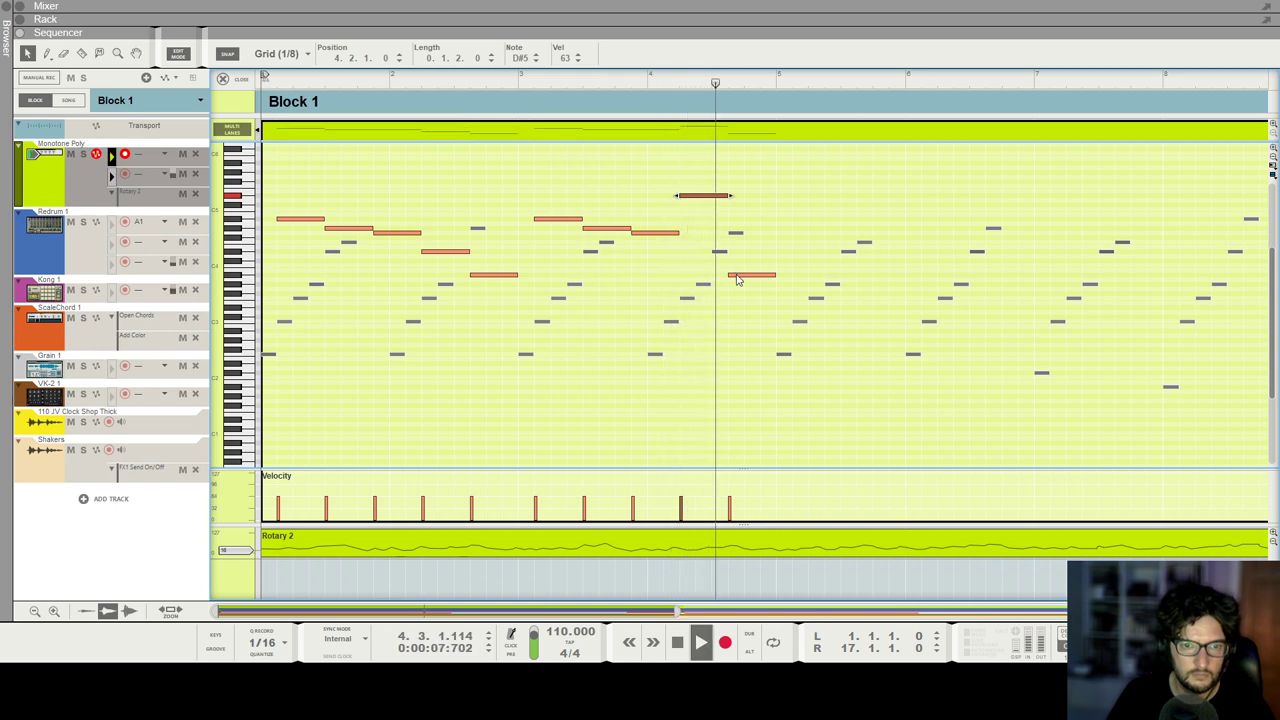
key("space")
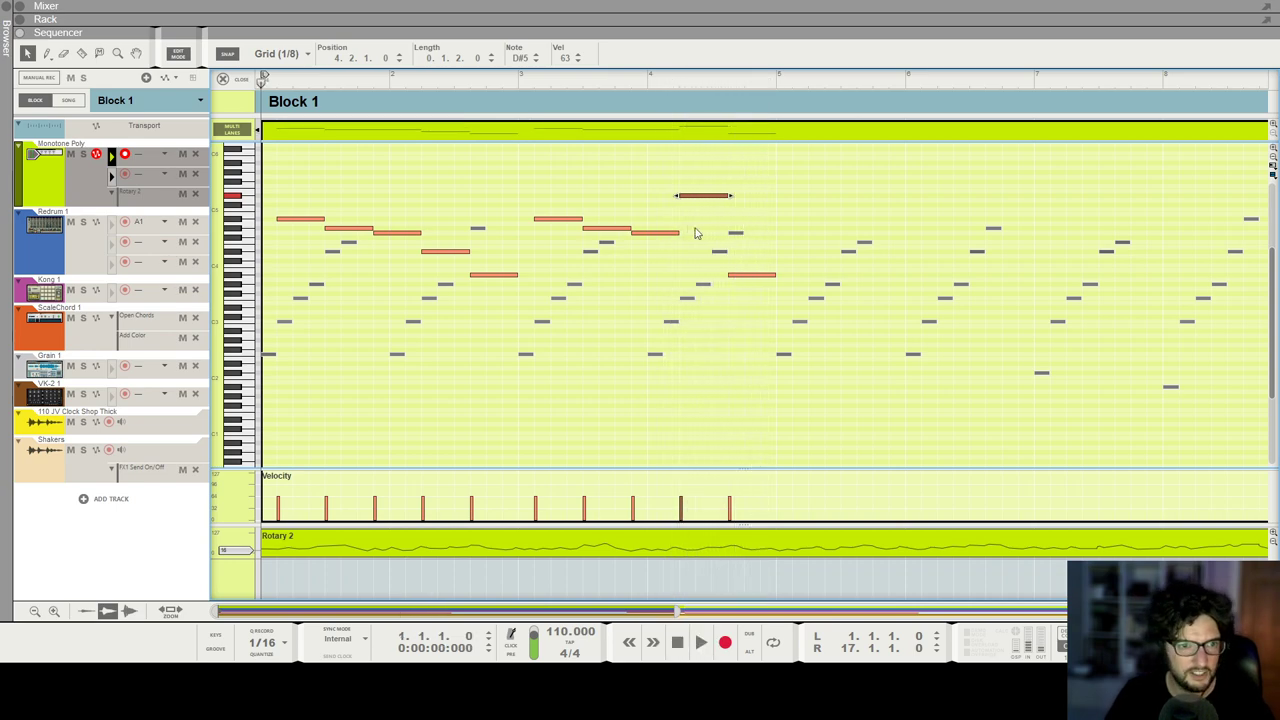
Step: Draw varied velocities across the melody notes and play the result
mouse_move(280, 500)
left_mouse_down()
mouse_move(341, 513)
mouse_move(536, 489)
left_mouse_up()
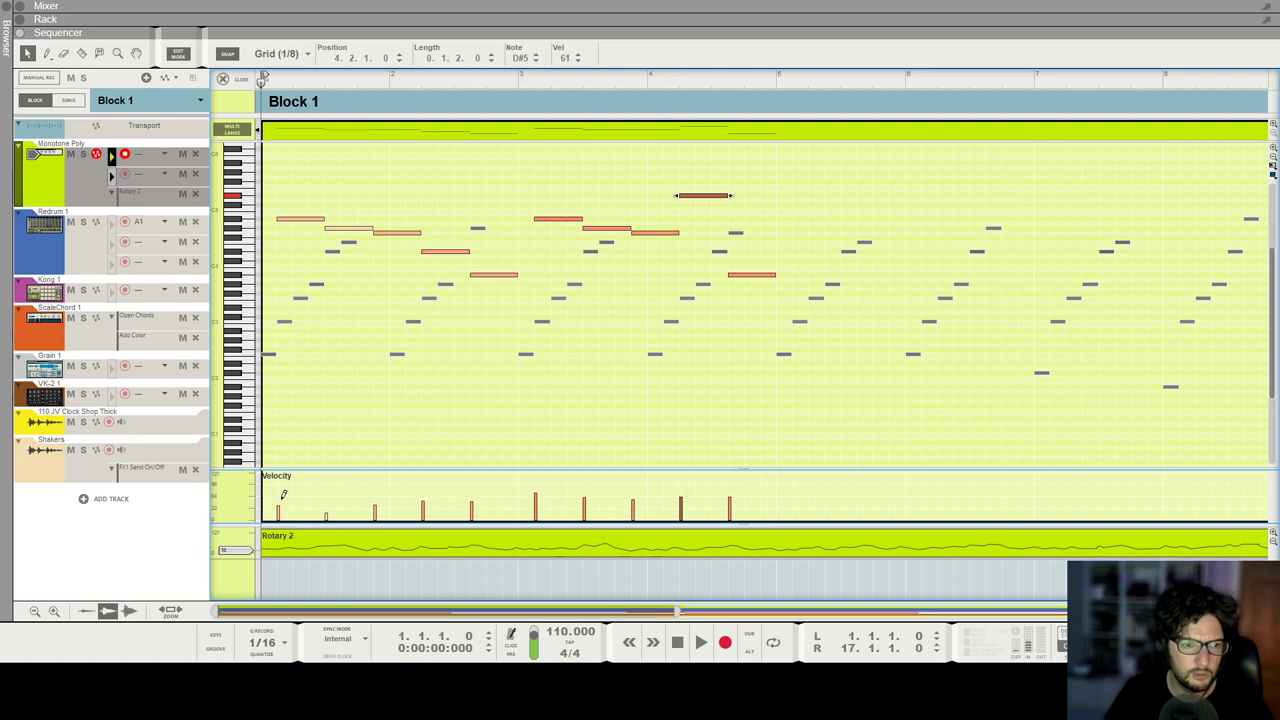
key("space")
scroll(431, 414, "down", 4)
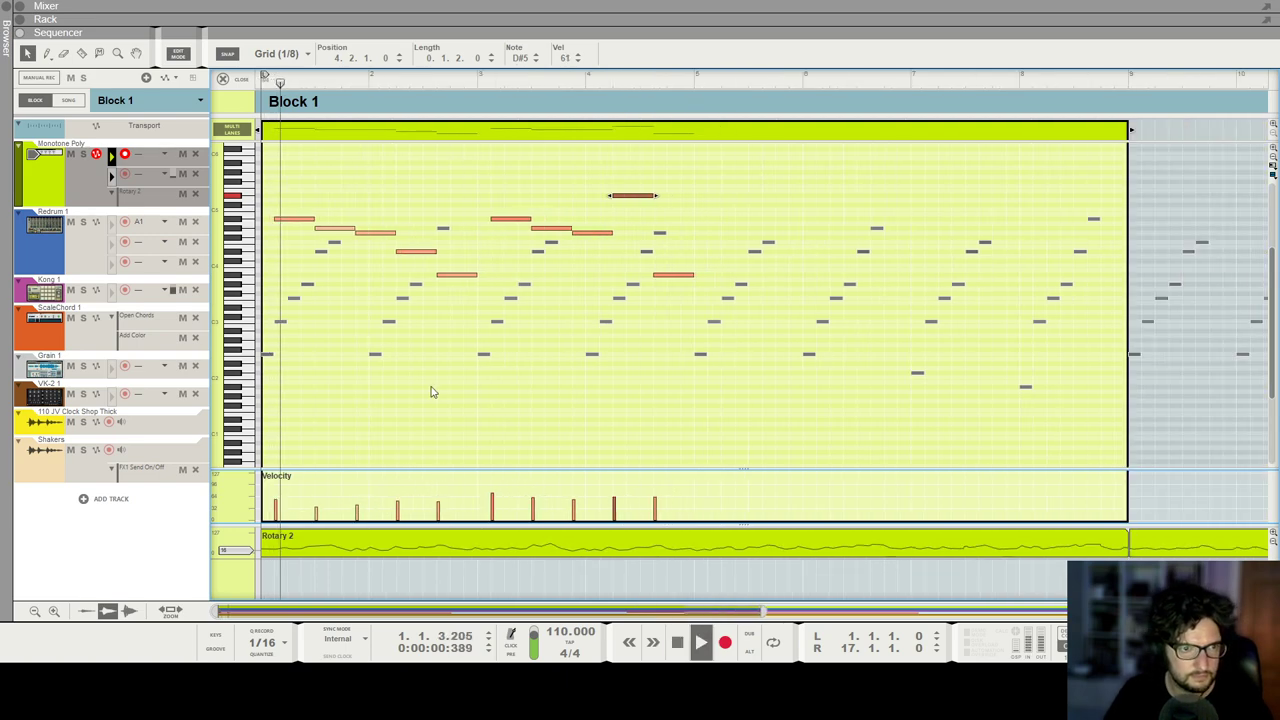
Step: Return to the block arrangement, shorten the melody clip to 4 bars and place a copy of it at bar 5
left_click(229, 79)
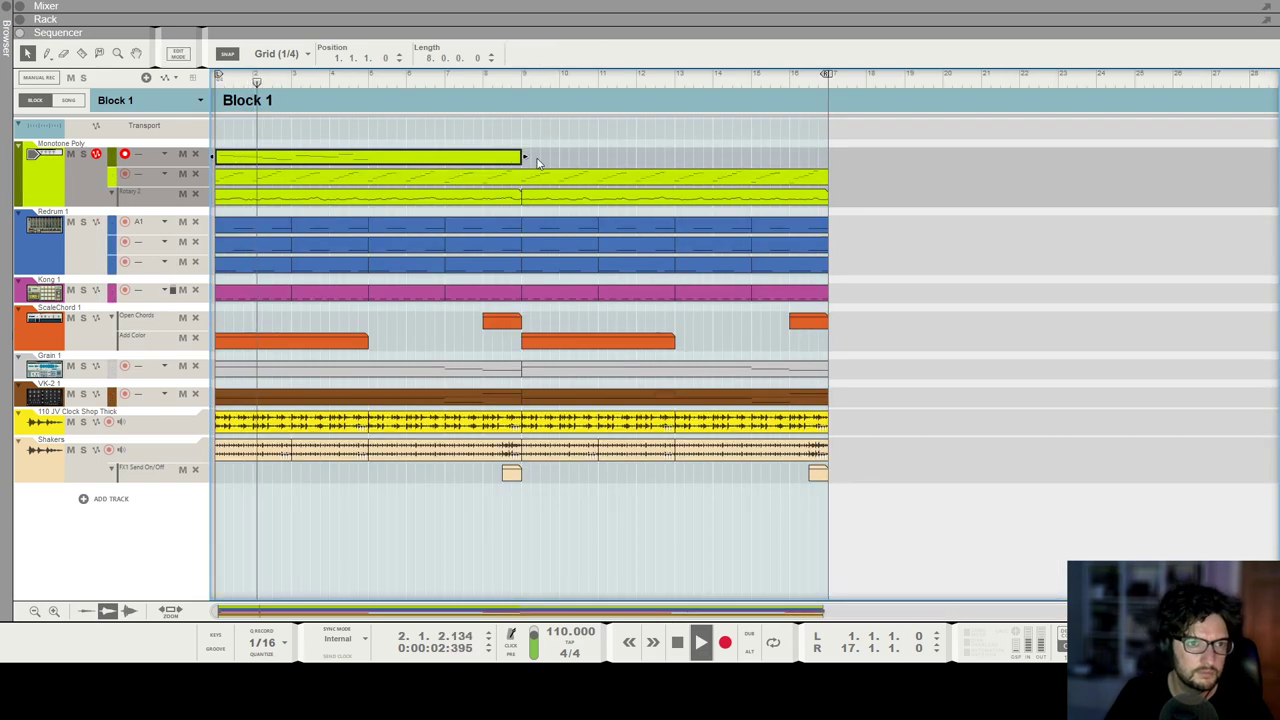
left_click_drag(518, 156, 368, 156)
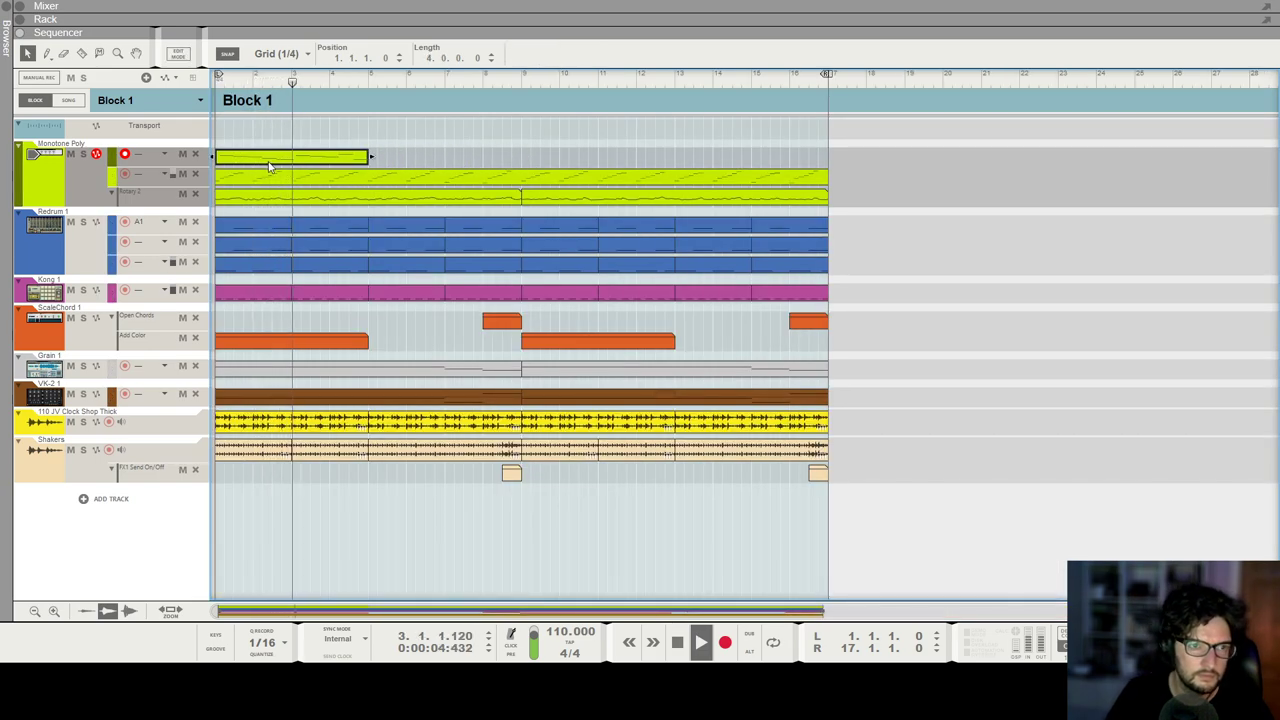
left_click_drag(257, 160, 403, 160)
left_click(621, 155)
Step: Randomize the note velocities of both melody clips by 20%
left_click_drag(536, 146, 229, 171)
key("F8")
left_click(1139, 462)
left_click(729, 166)
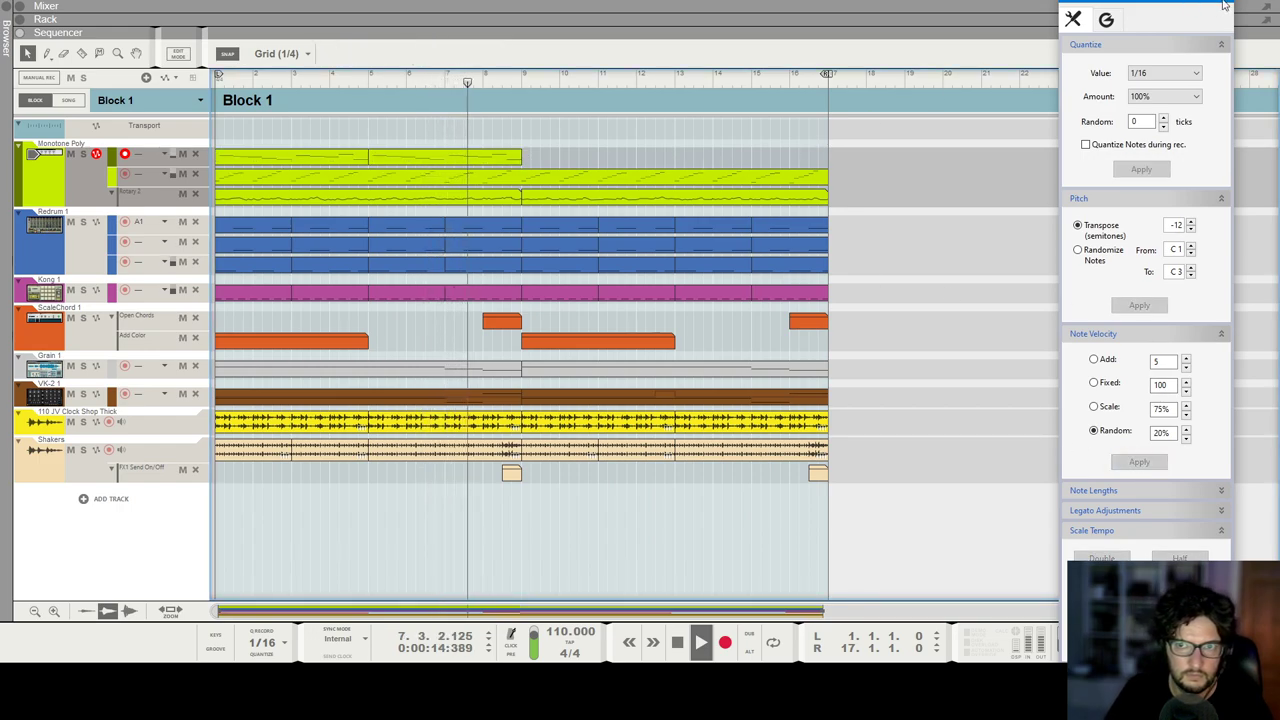
key("F8")
Step: In the second melody clip, transpose the last note, at 8.3.3.0, to D#4, lower its velocity to 38 and audition the ending
double_click(482, 158)
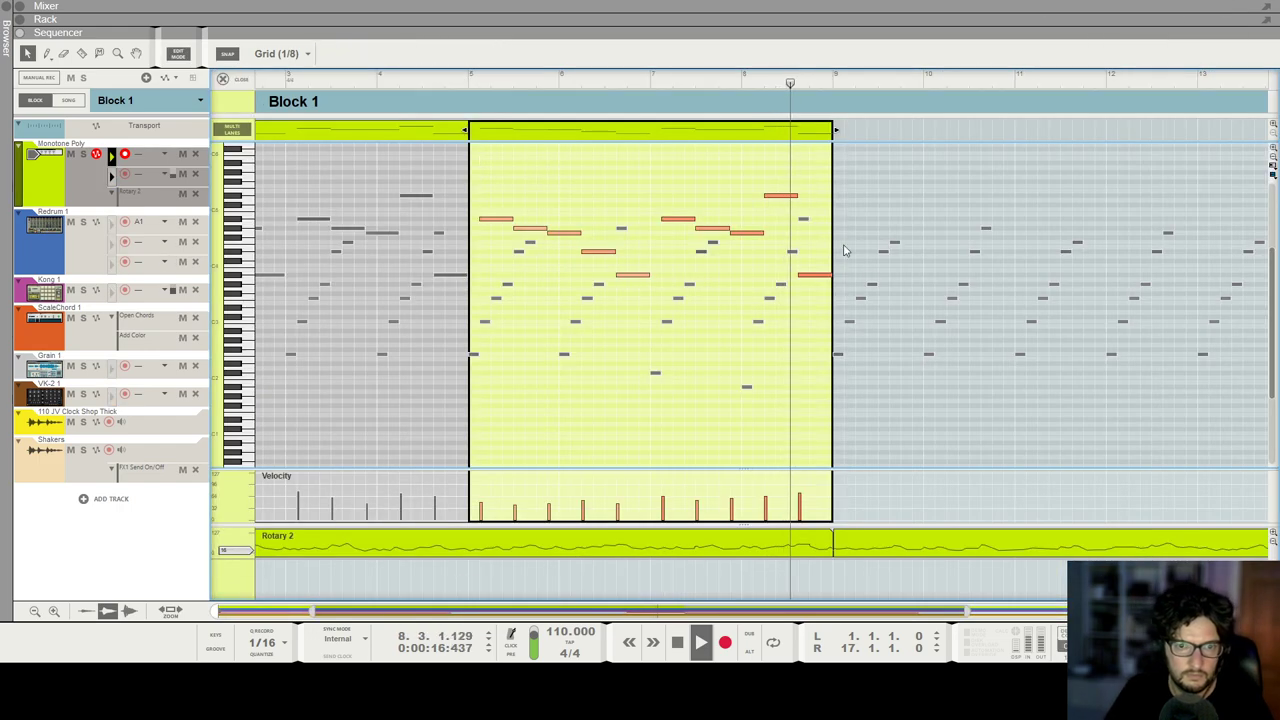
left_click(813, 276)
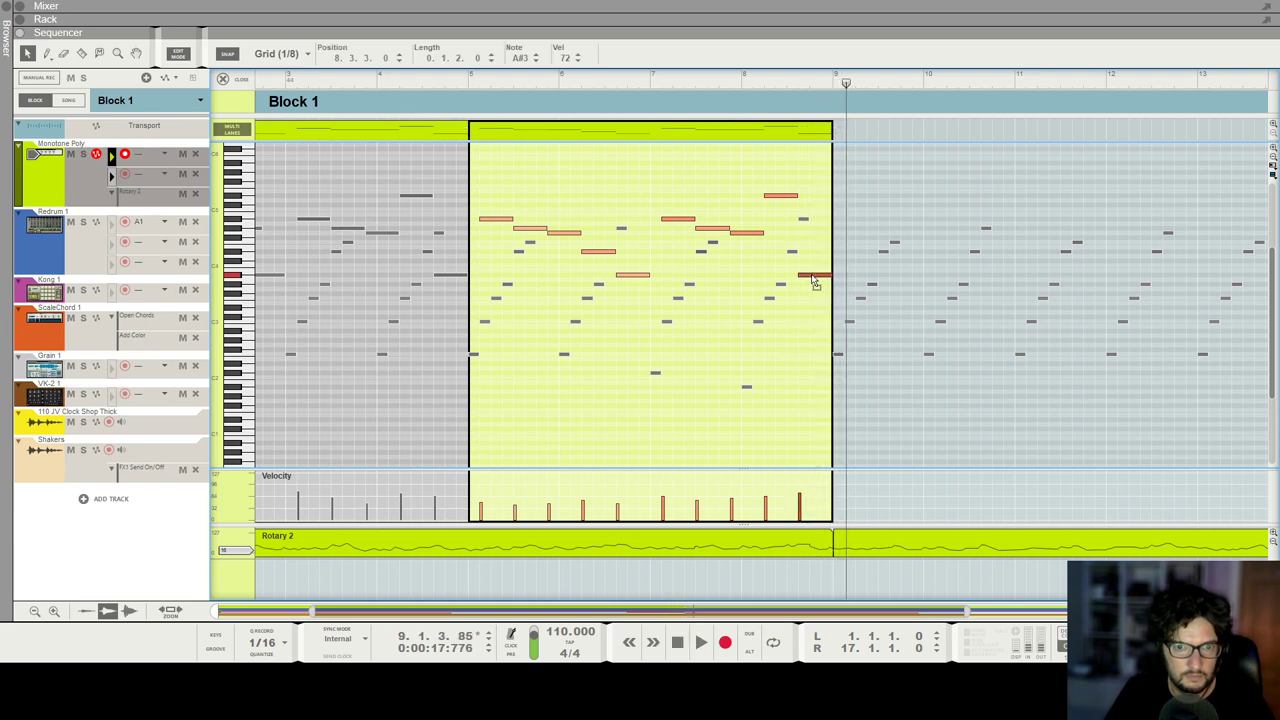
left_click(786, 81)
key("space")
key("space")
left_click(719, 81)
key("space")
left_click(800, 505)
key("space")
Step: In the first melody clip, transpose the last note, at 4.3.3.0, up to A#4 and audition it
left_click(376, 74)
scroll(402, 169, "up", 3)
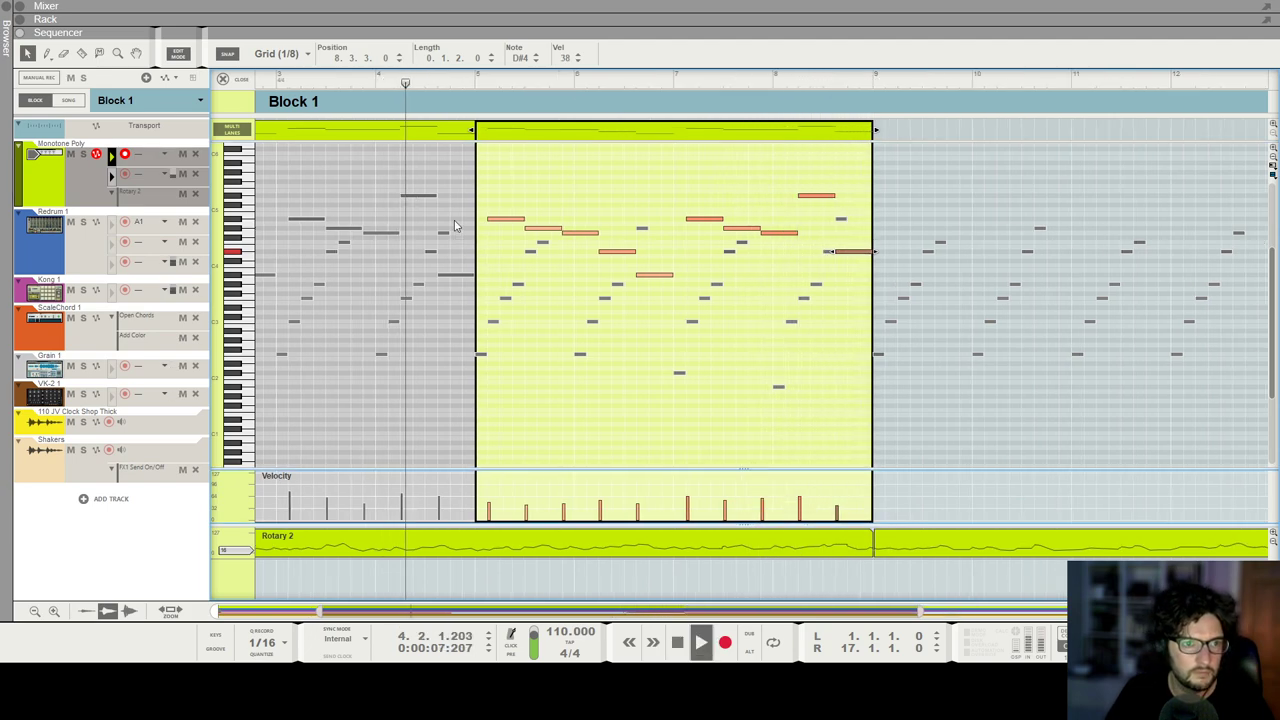
left_click(483, 281)
key("space")
left_click_drag(800, 279, 801, 234)
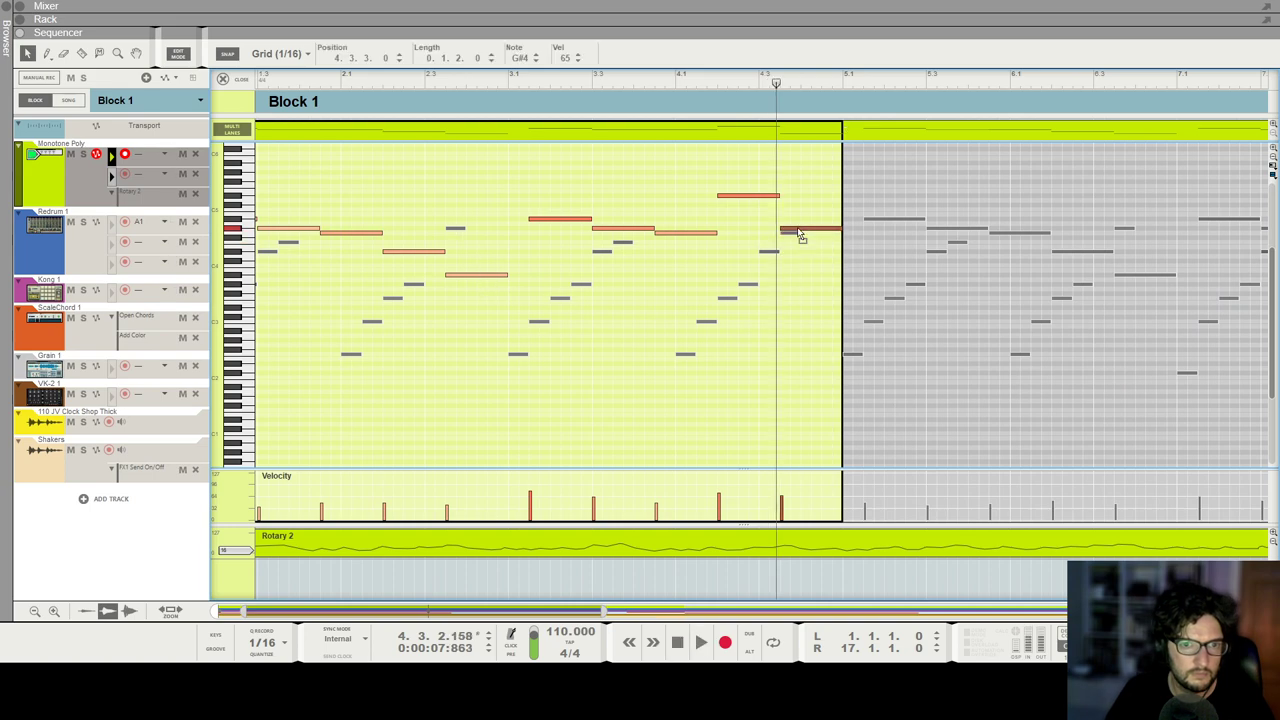
key("space")
scroll(796, 226, "down", 2)
key("space")
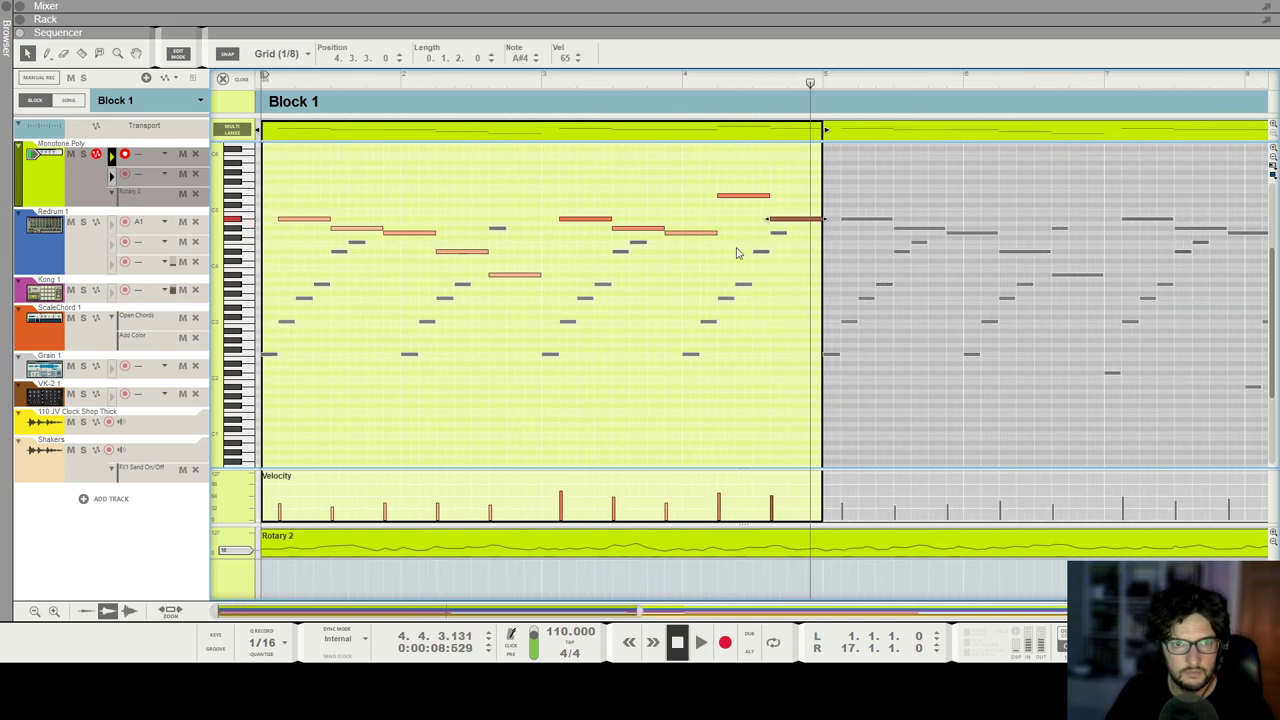
Step: Lower the velocities of the first clip's last note and its loudest notes at 3.1.3.0 and 4.2.1.0
left_click(775, 503)
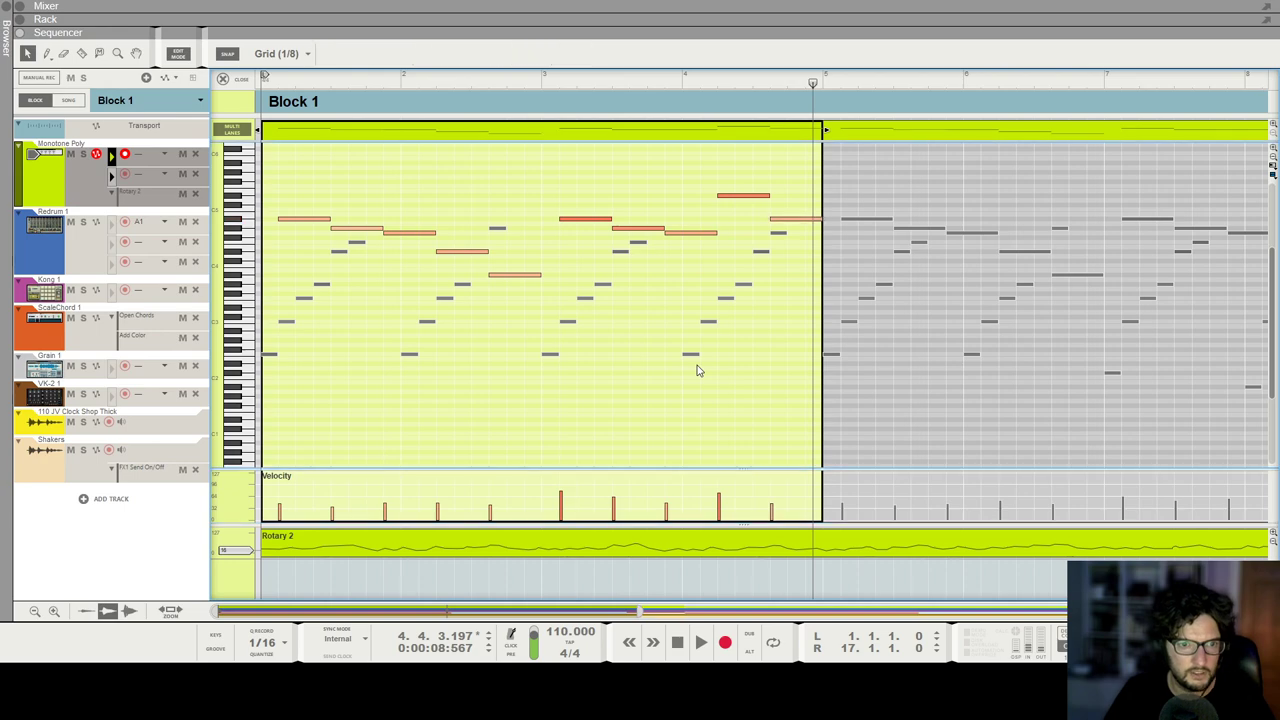
key("ctrl+a")
key("F8")
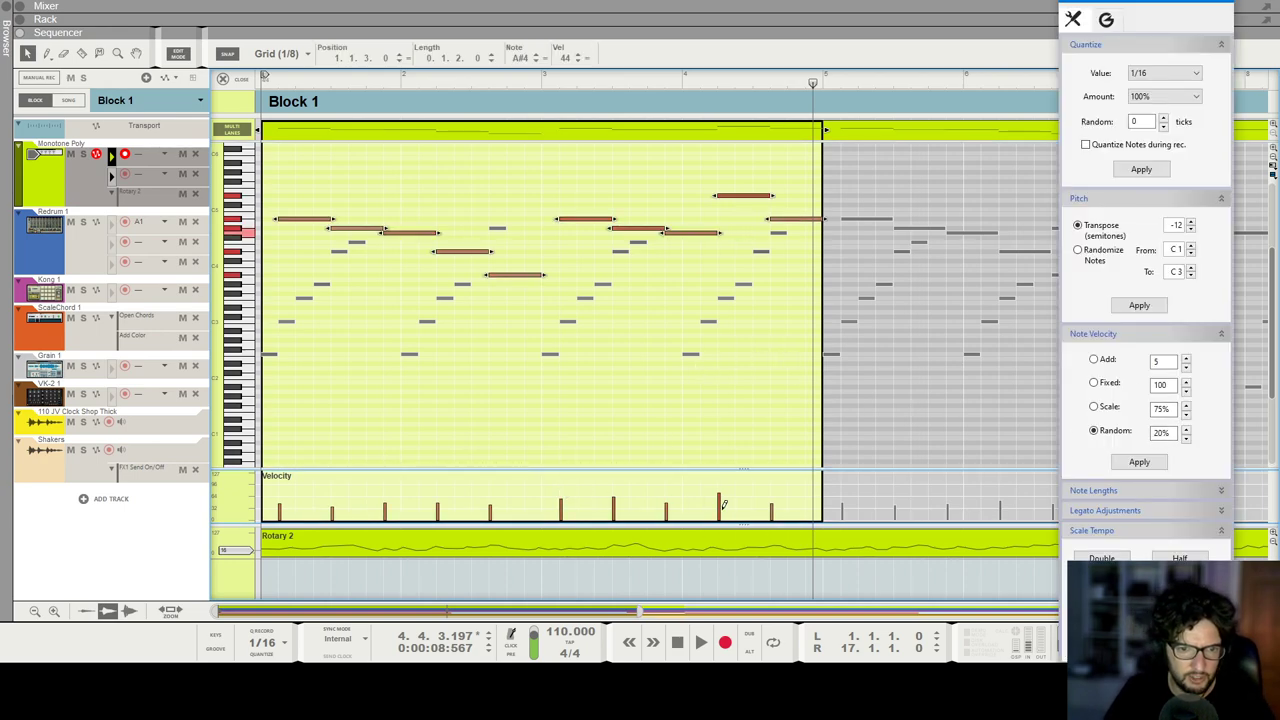
left_click(663, 371)
Step: Play the melody from the start of the block and close the velocity tools window
key("shift+Return")
key("shift+Return")
key("space")
scroll(663, 371, "down", 3)
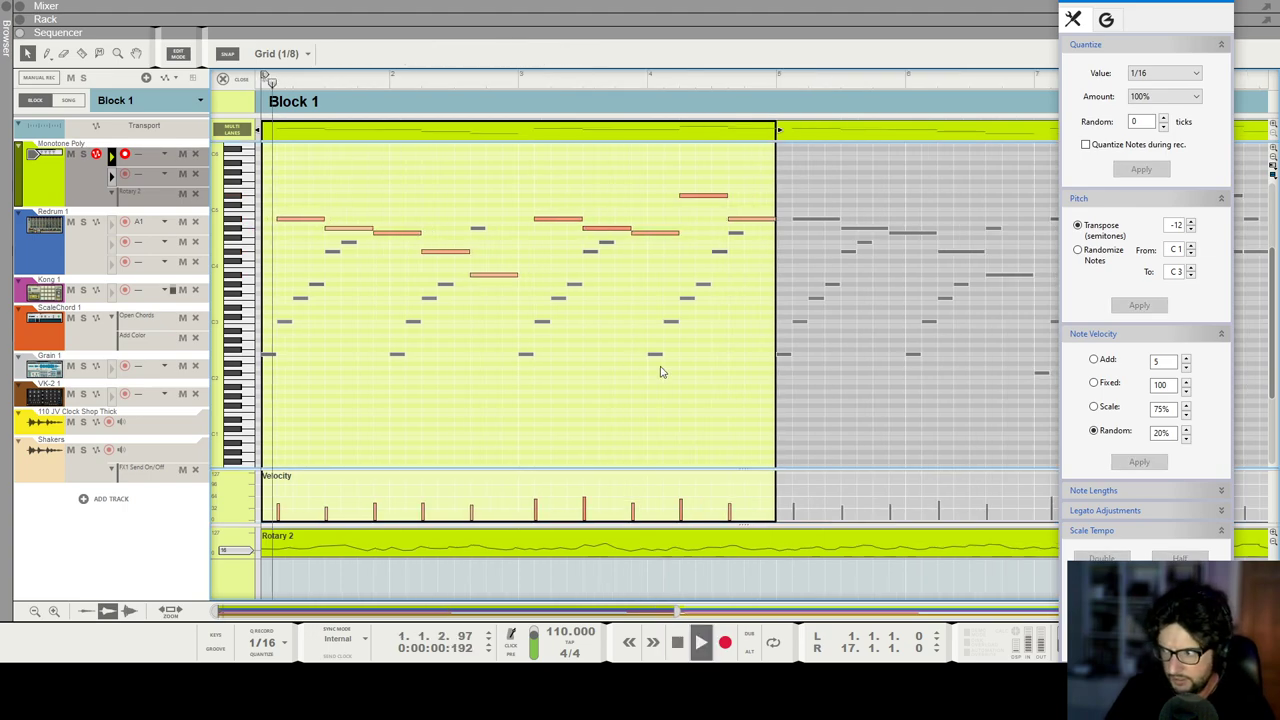
key("g")
key("g")
key("F8")
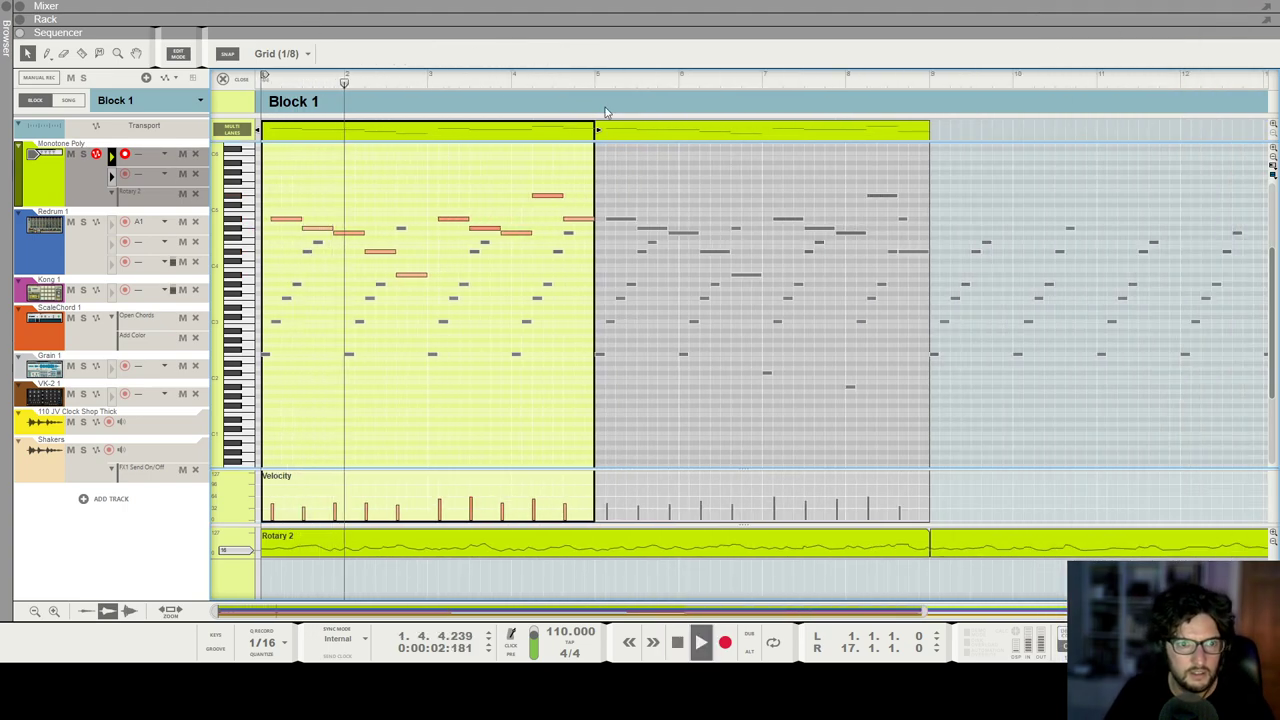
Step: Return to the block arrangement and open the Monotone Poly melody clip starting at bar 5 for note editing
key("ctrl+e")
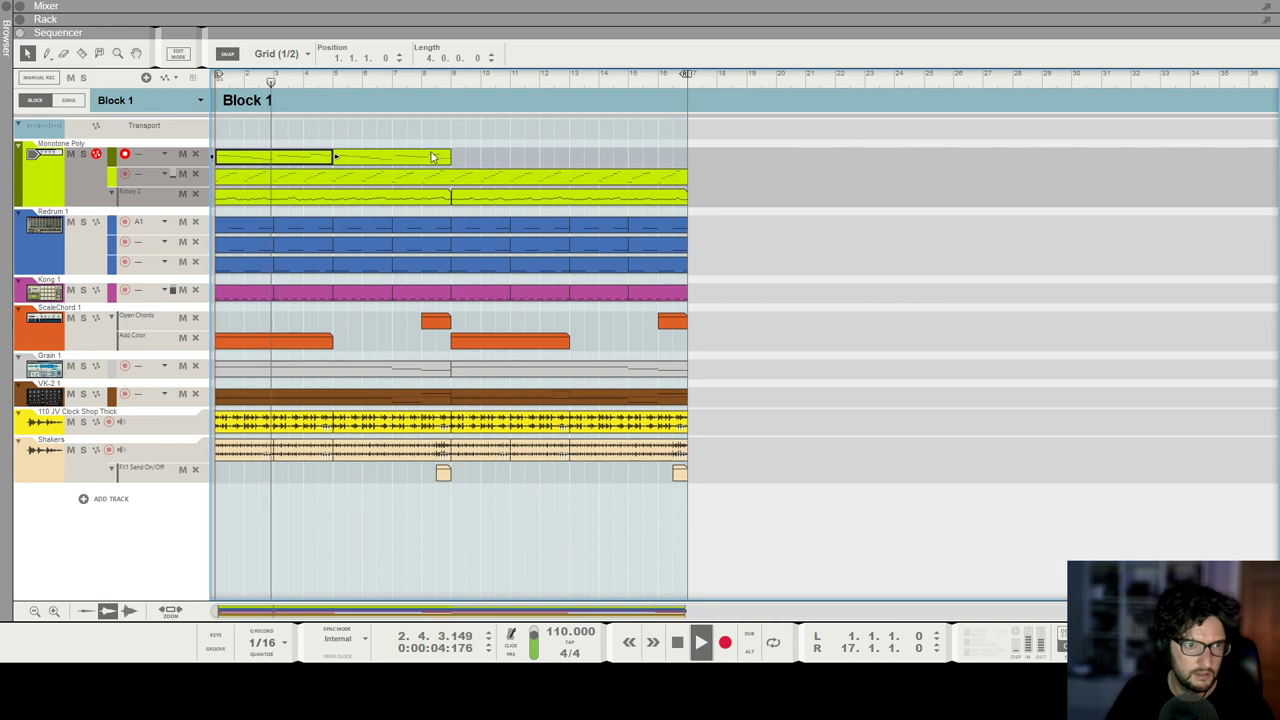
scroll(515, 158, "up", 2)
scroll(515, 158, "down", 3)
scroll(515, 158, "up", 4)
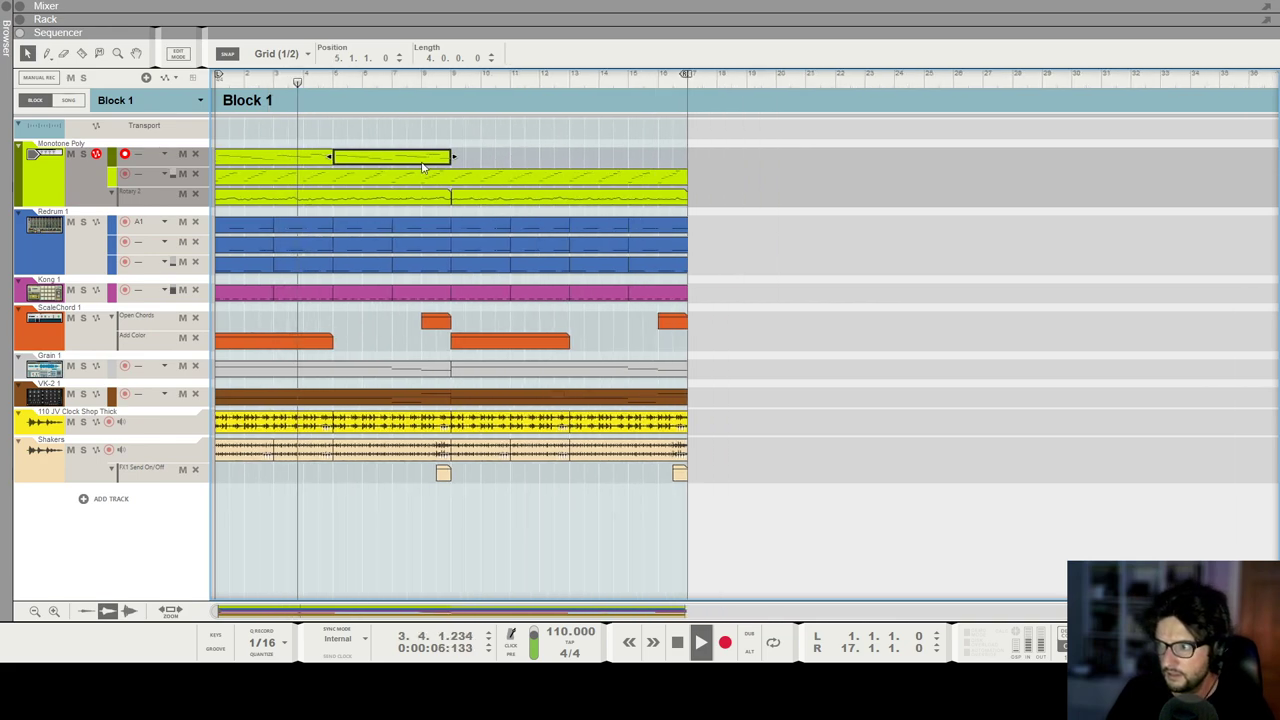
scroll(350, 160, "up", 1)
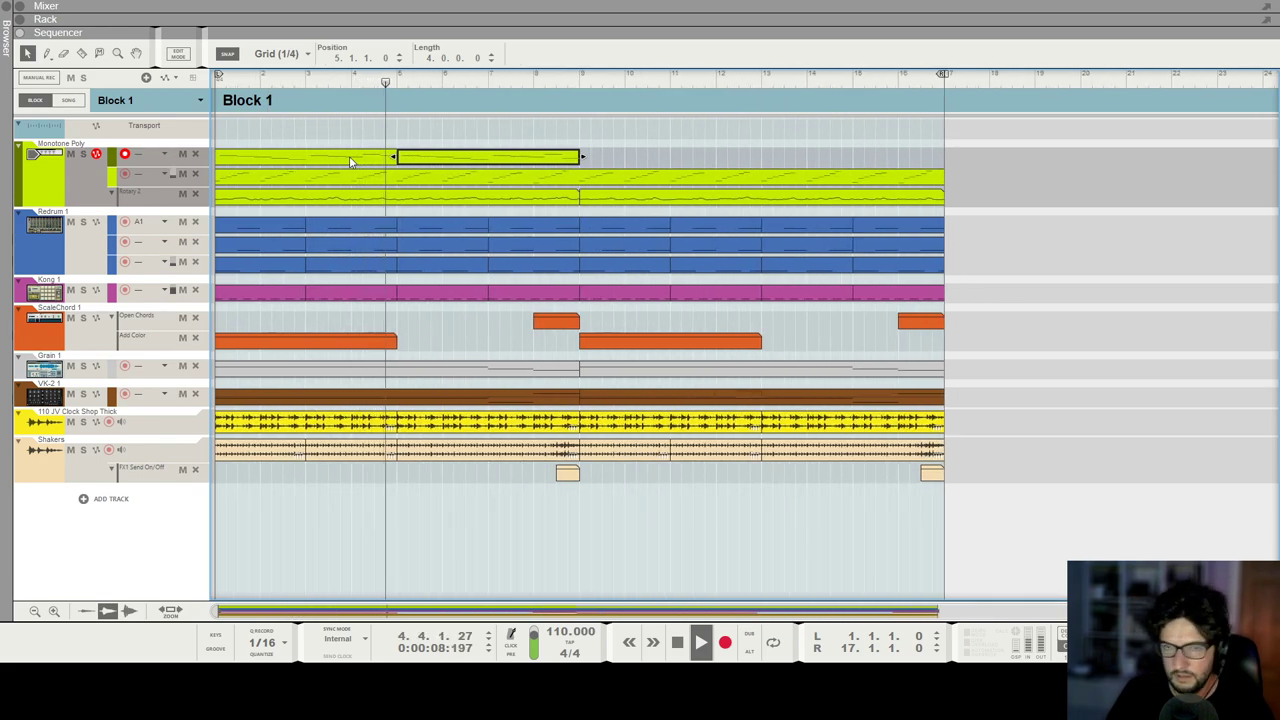
double_click(437, 155)
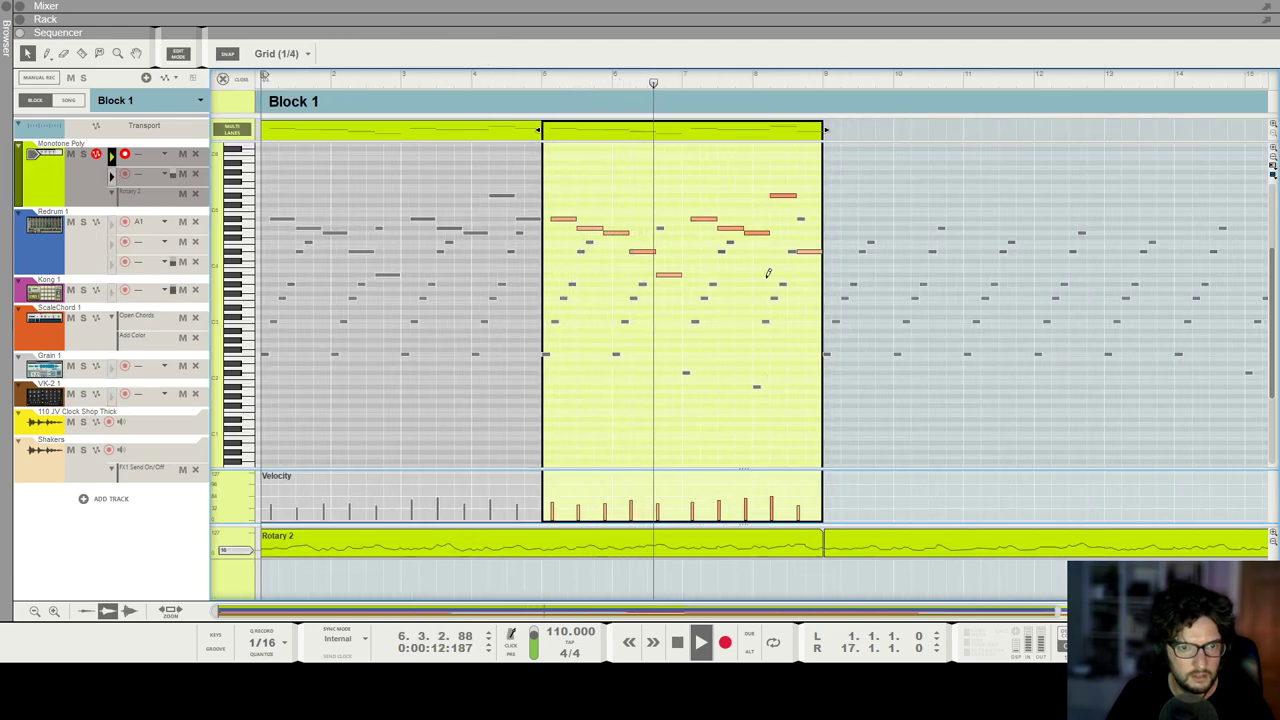
Step: Try the note at position 6.3.3 at F#4 and play back that passage
left_click_drag(667, 275, 668, 244)
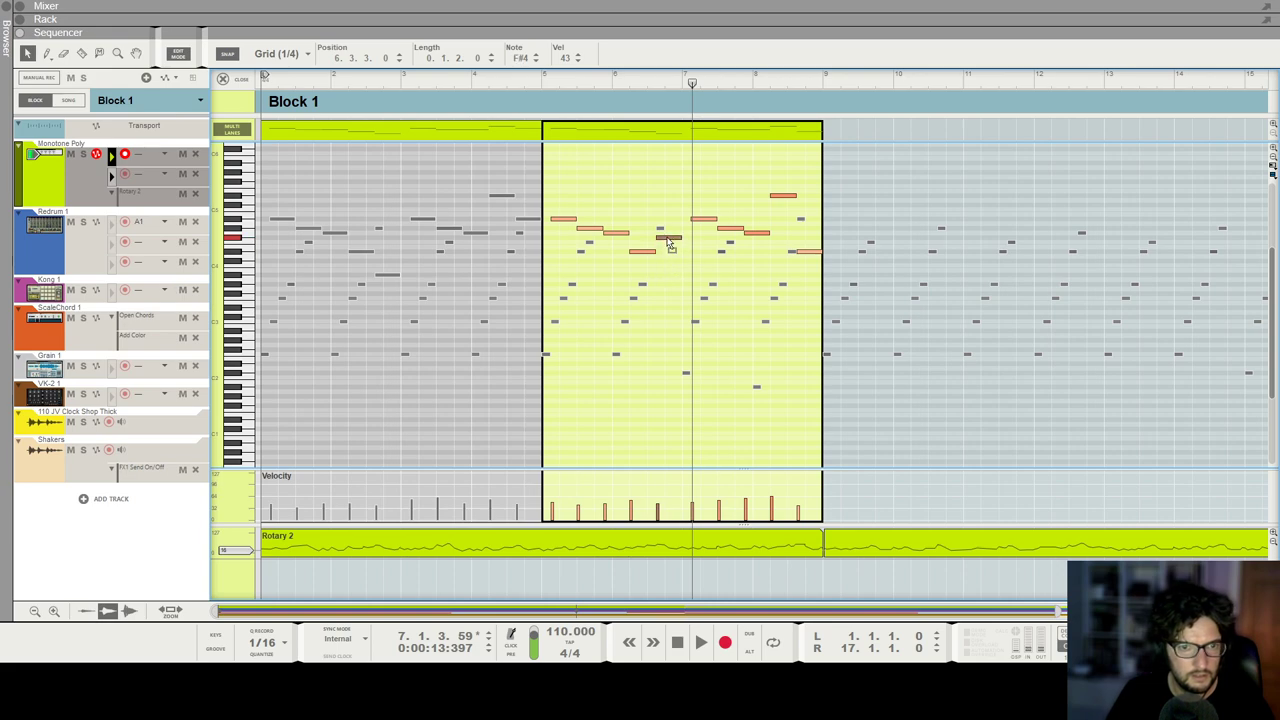
left_click(630, 82)
key("space")
key("h")
key("h")
key("h")
key("h")
key("h")
key("h")
key("h")
key("h")
key("h")
key("h")
key("h")
key("h")
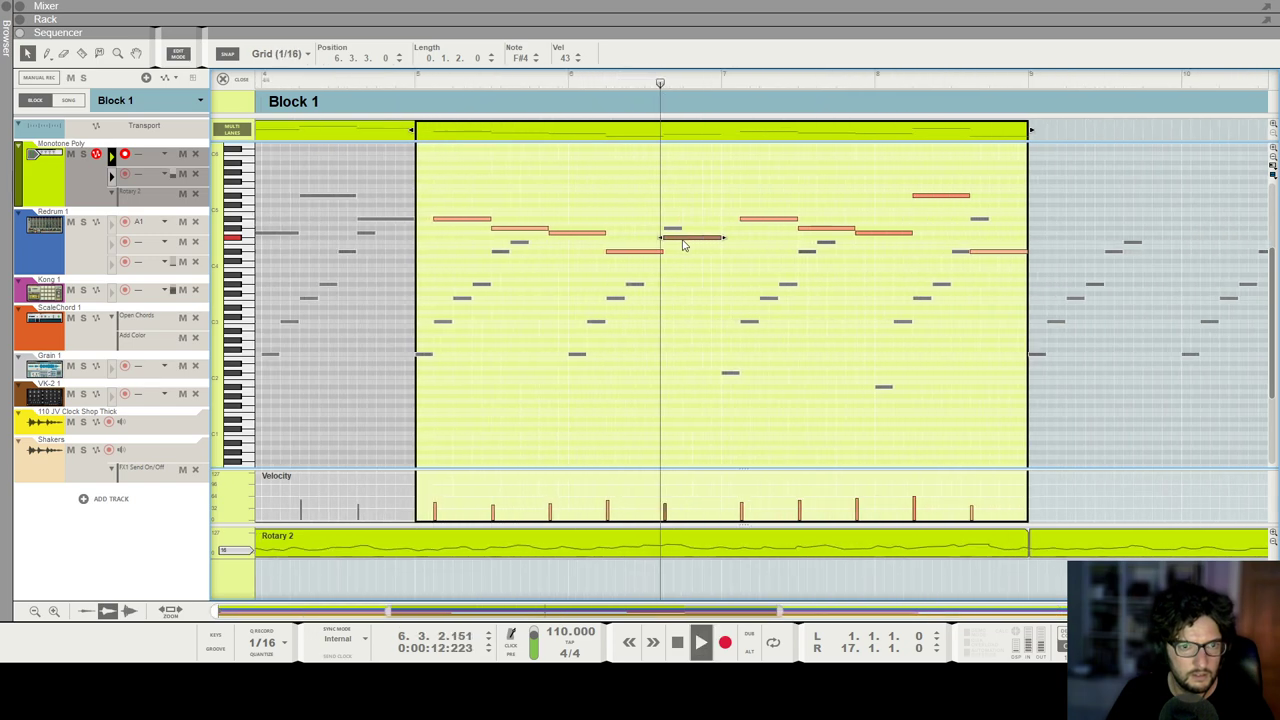
Step: Raise the note at position 6.3.3 to D#5 and play back the passage
key("space")
left_click_drag(676, 232, 677, 192)
key("space")
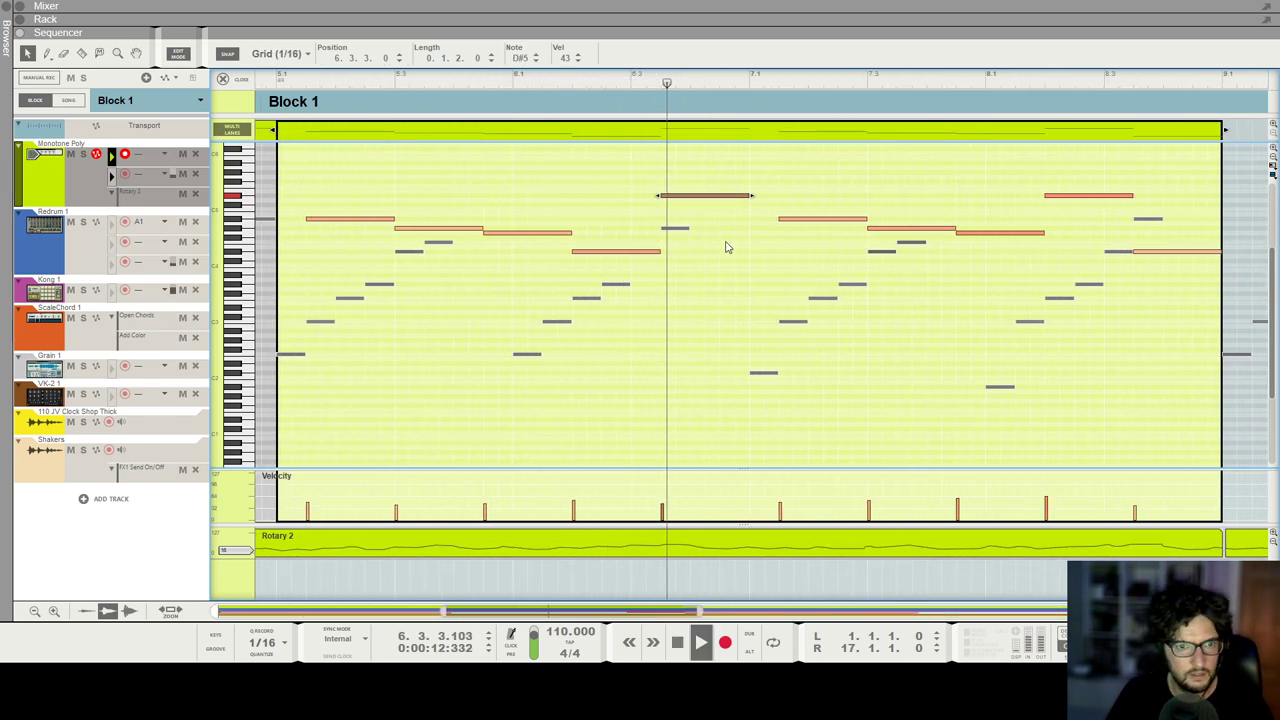
scroll(729, 249, "down", 1)
scroll(810, 201, "down", 3)
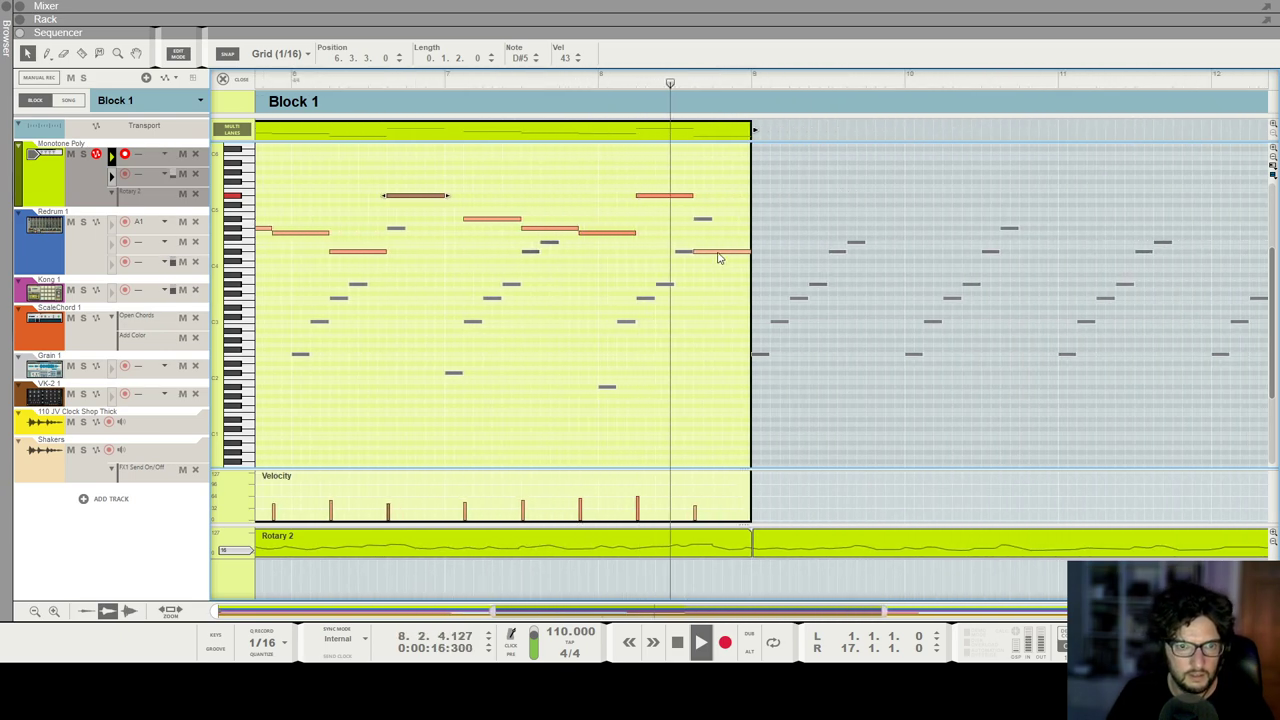
Step: Raise the clip's last note, at position 8.3.3, to G4 and replay the ending from bar 8.3
scroll(718, 256, "down", 1)
left_click_drag(722, 255, 722, 240)
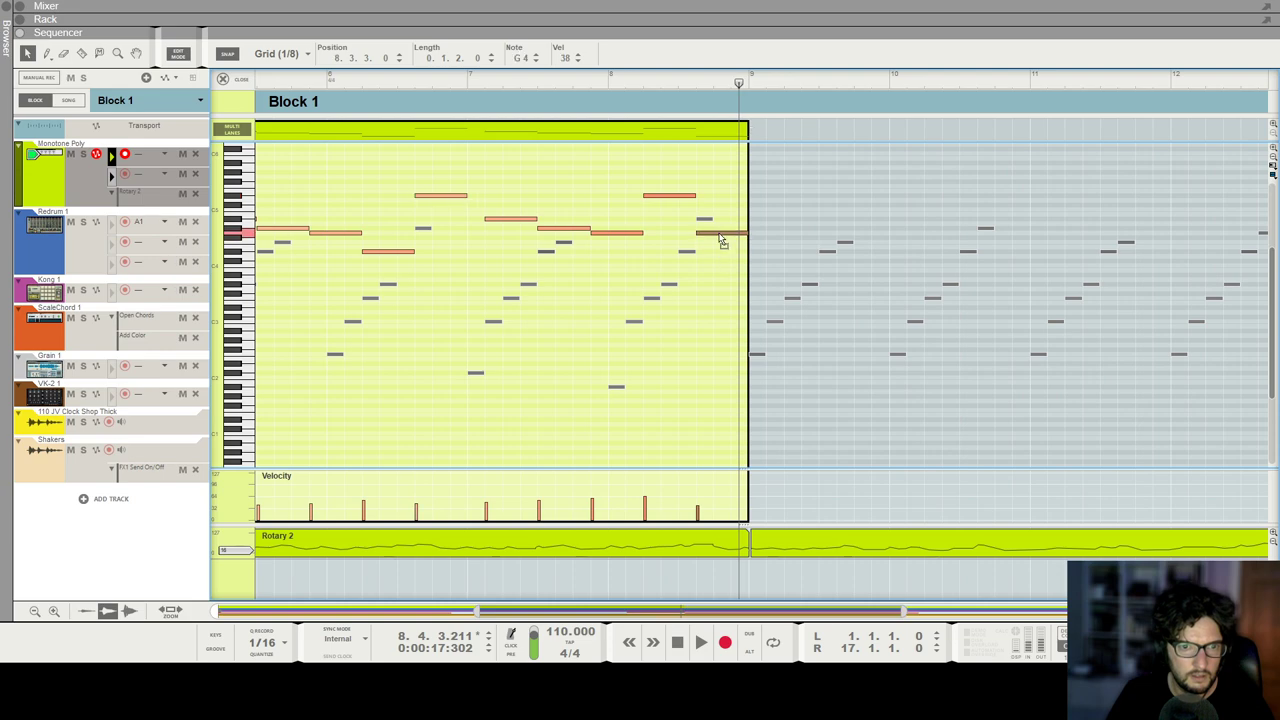
left_click(676, 82)
key("space")
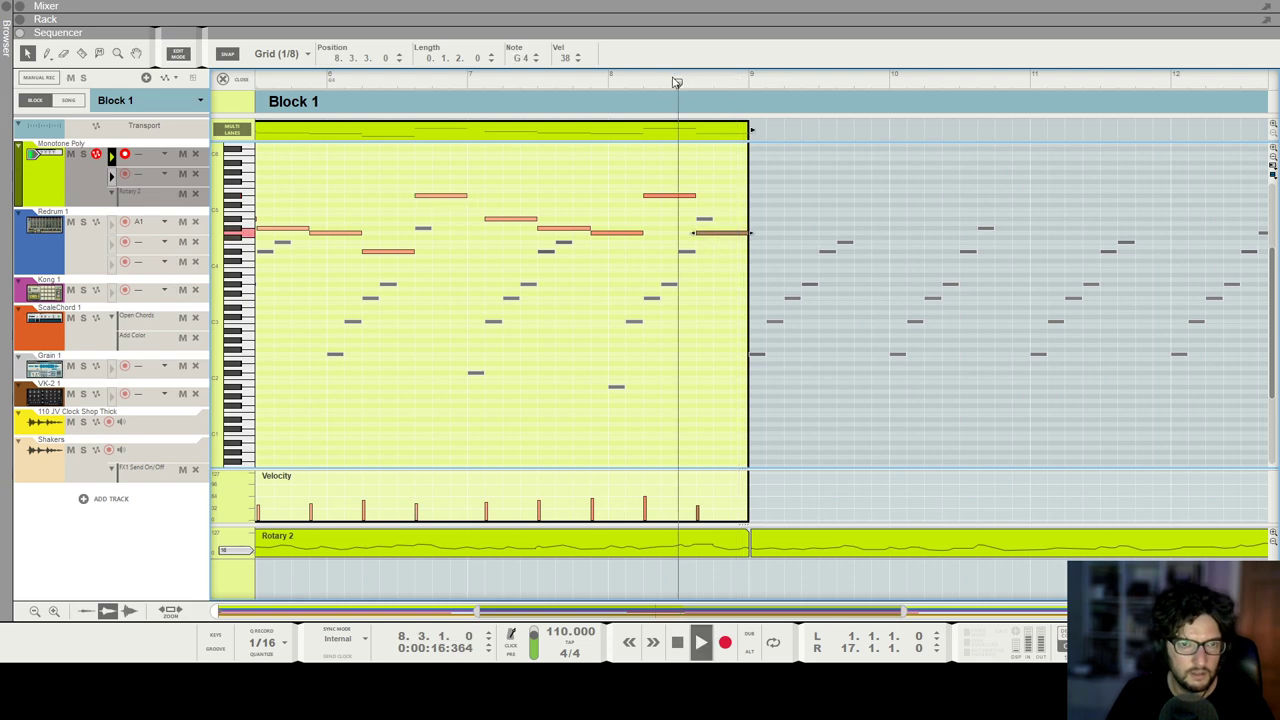
Step: Copy the two Monotone Poly melody clips, paste them at bar 9, and play the block from its start
scroll(678, 82, "down", 3)
key("space")
left_click(238, 80)
left_click_drag(688, 166, 263, 153)
key("ctrl+c")
key("ctrl+v")
key("shift+Return")
scroll(263, 153, "down", 1)
key("space")
scroll(926, 177, "down", 2)
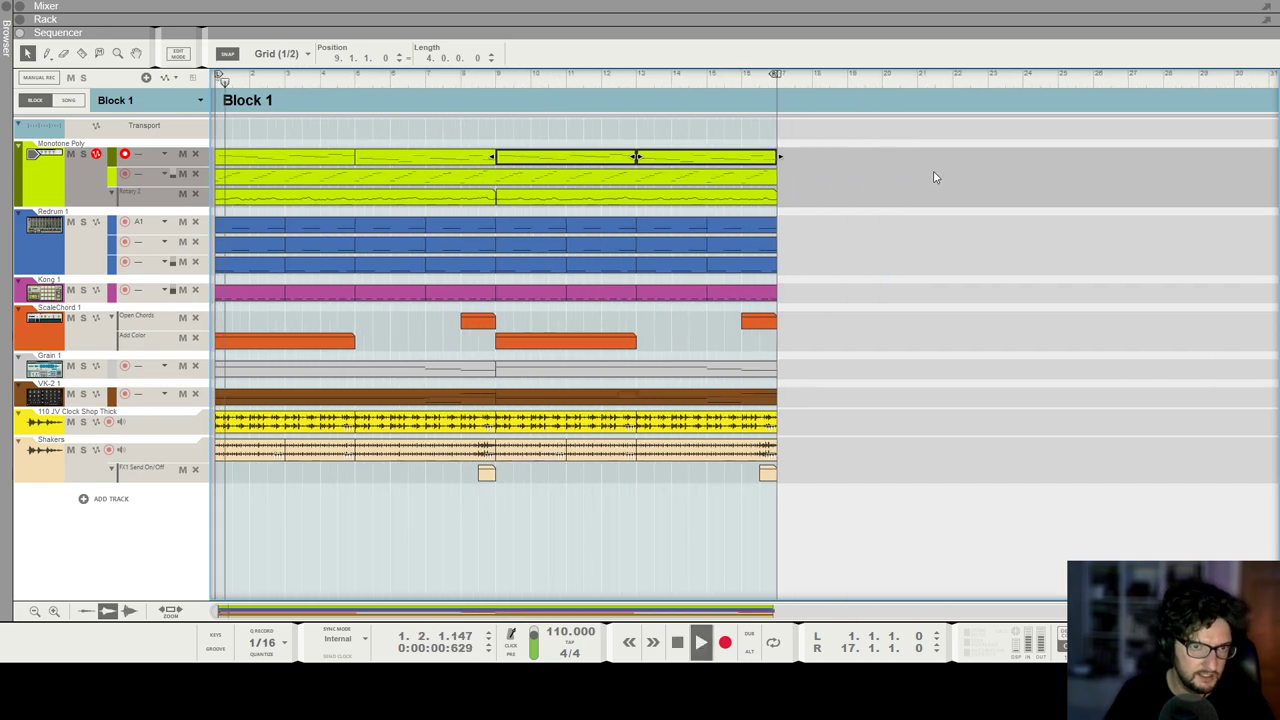
Step: Adjust the Res knob on the Monotone Poly combinator in the rack while the block plays
key("F8")
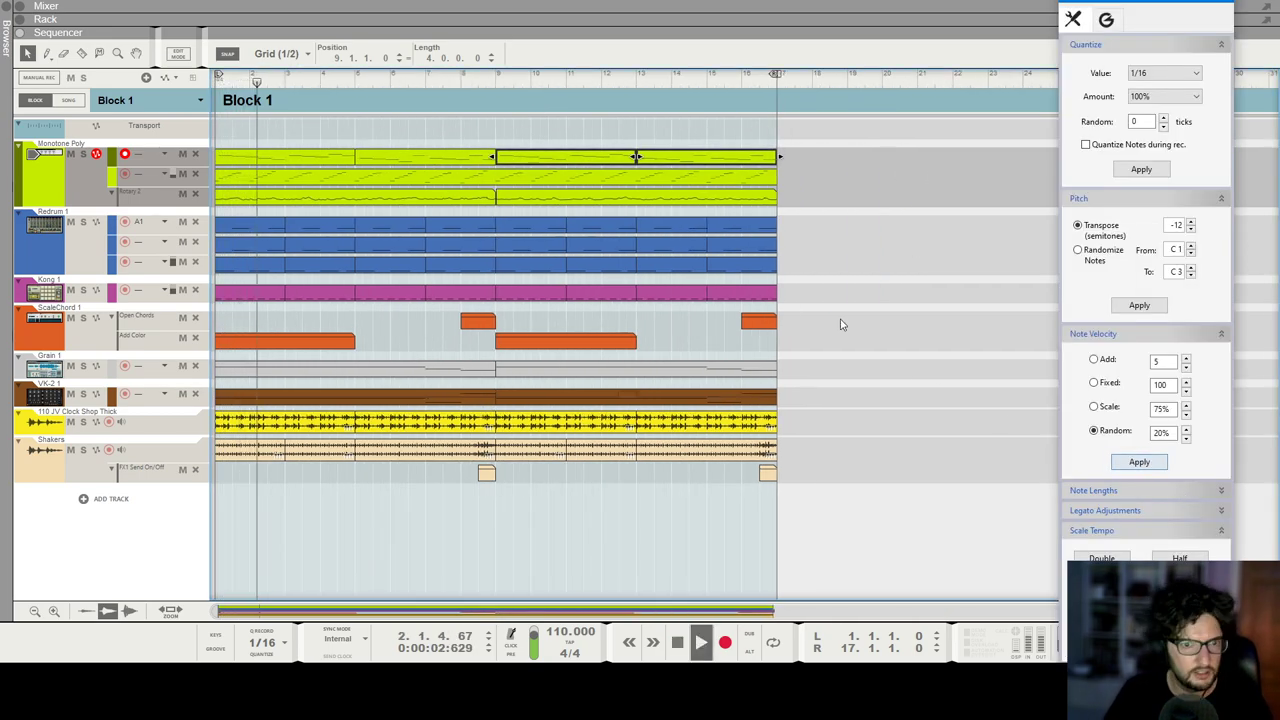
left_click(868, 336)
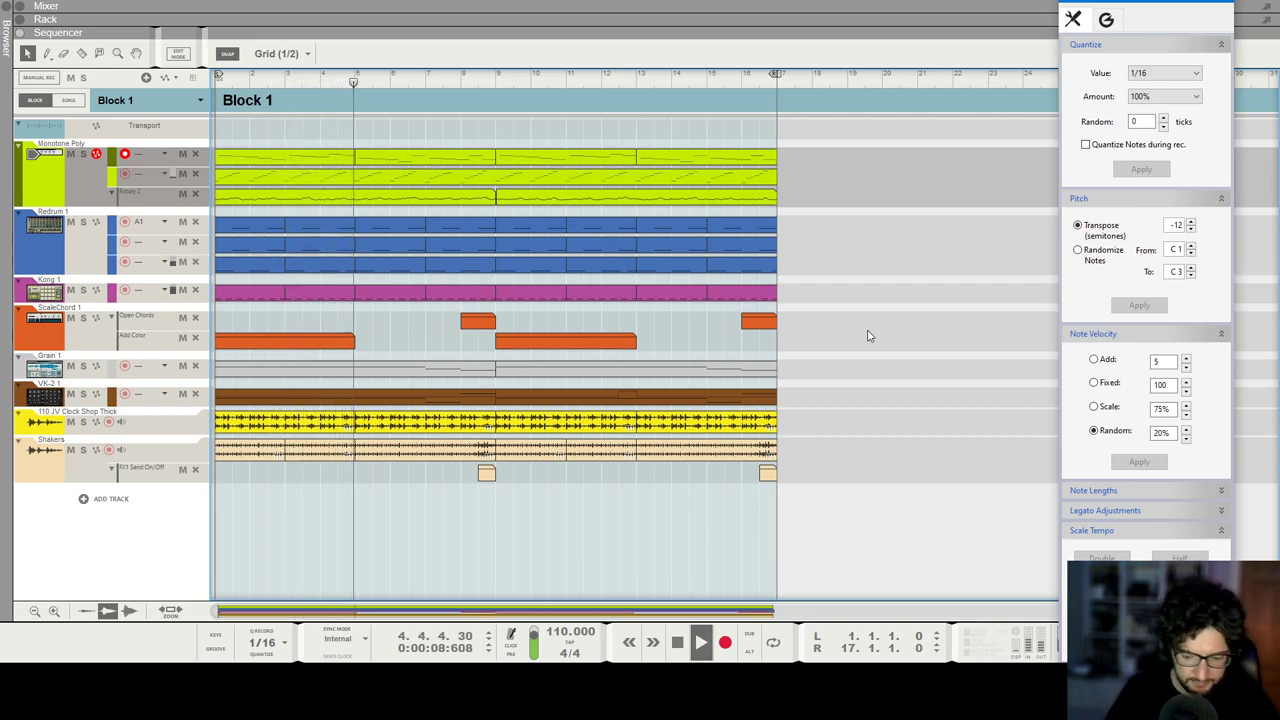
key("F6")
scroll(338, 175, "up", 15)
scroll(330, 178, "up", 2)
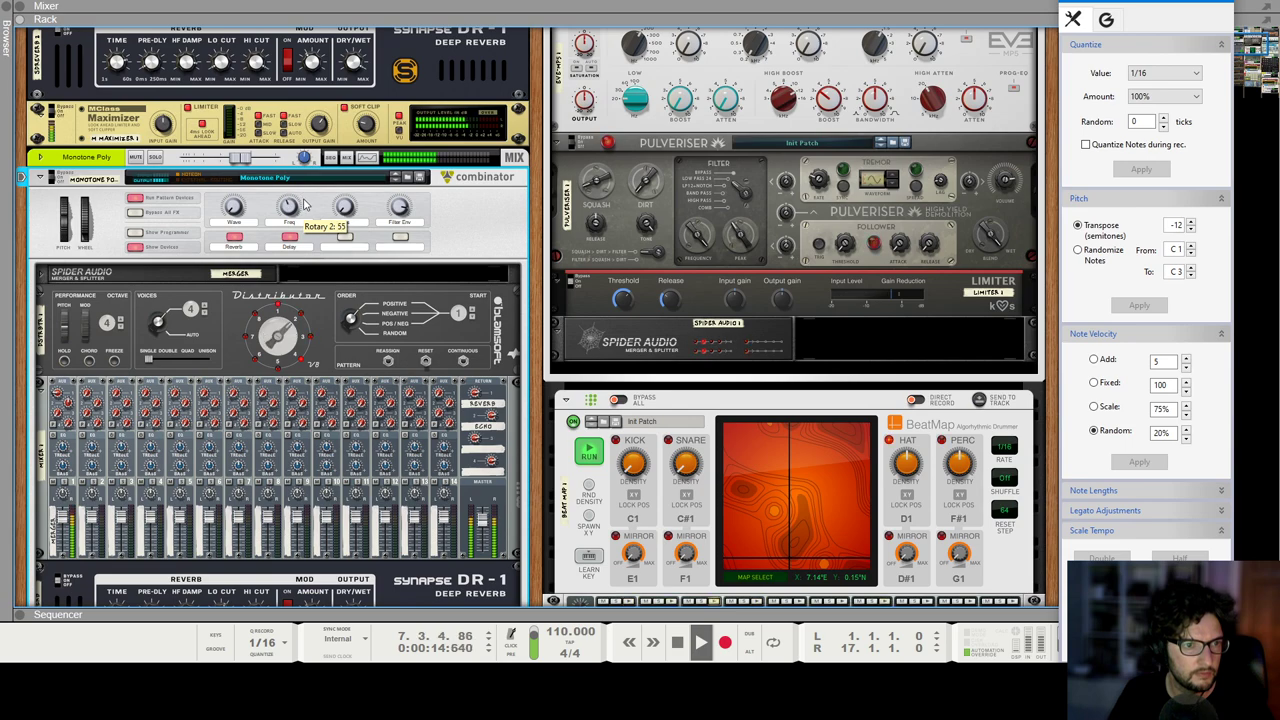
left_click_drag(347, 210, 350, 200)
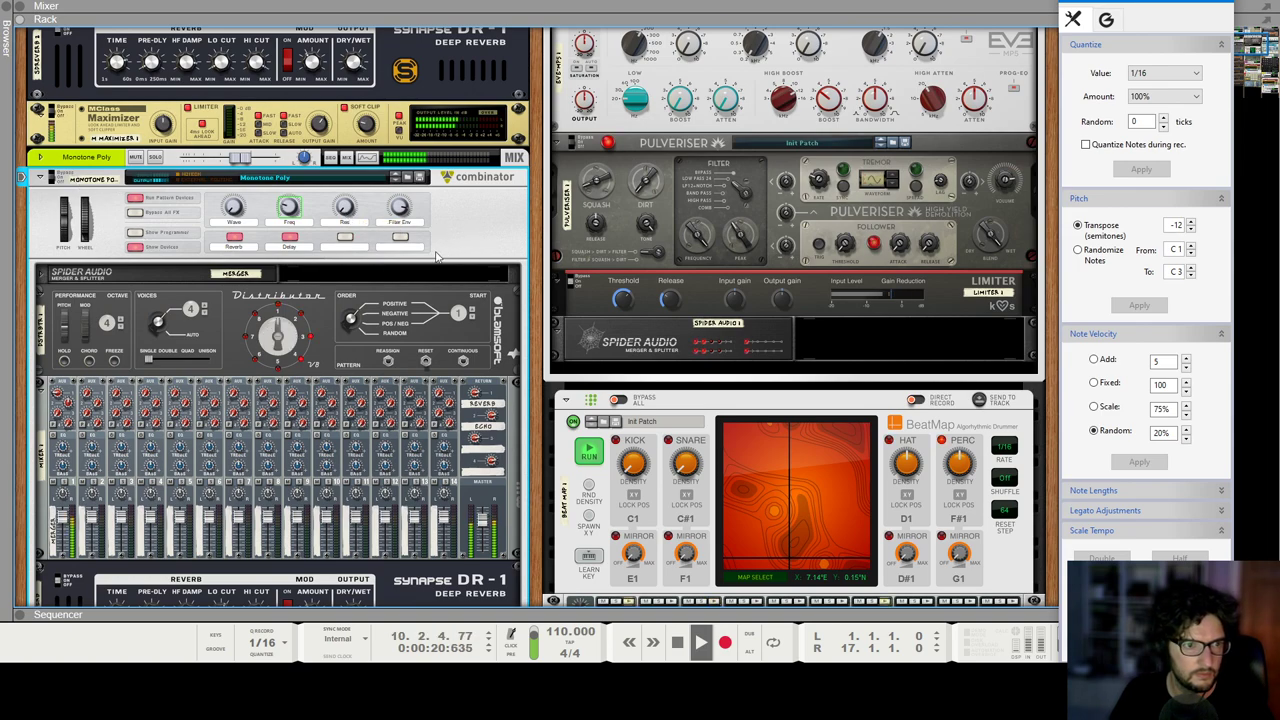
Step: Mute all melody clips on the first Monotone Poly lane and close the Tool window
key("F7")
left_click_drag(200, 148, 200, 148)
key("m")
left_click(829, 345)
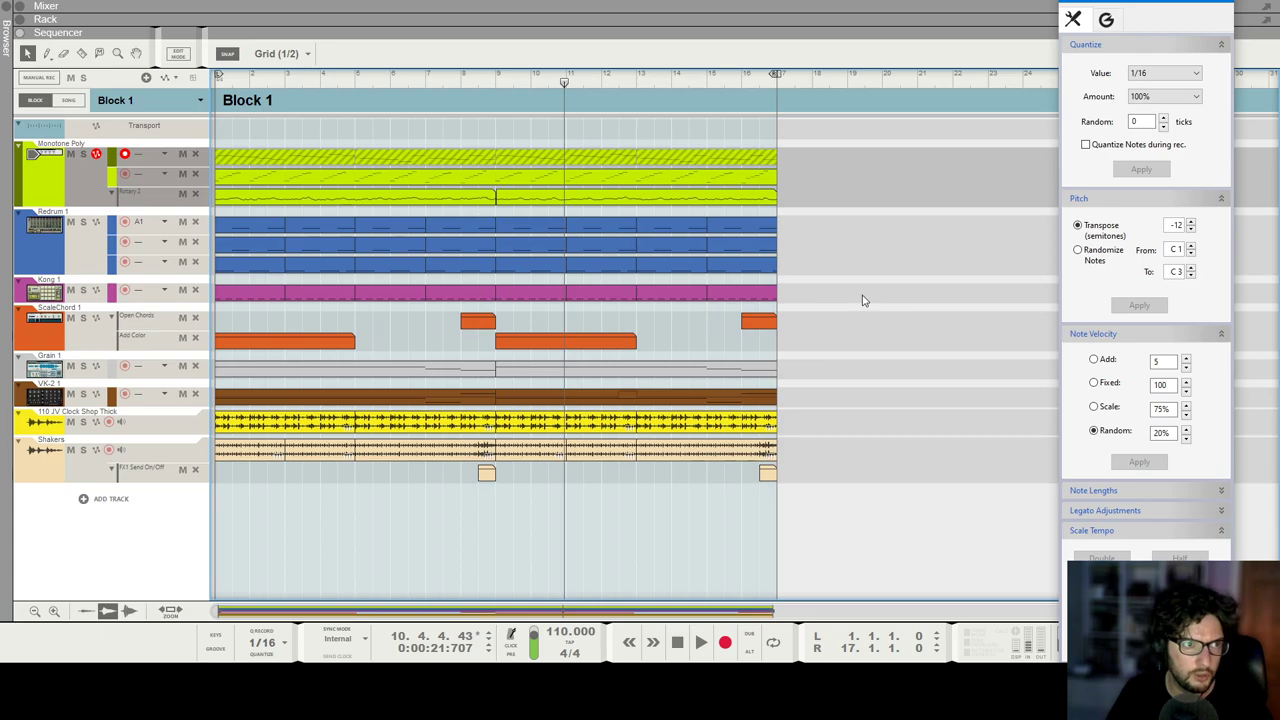
left_click(1228, 8)
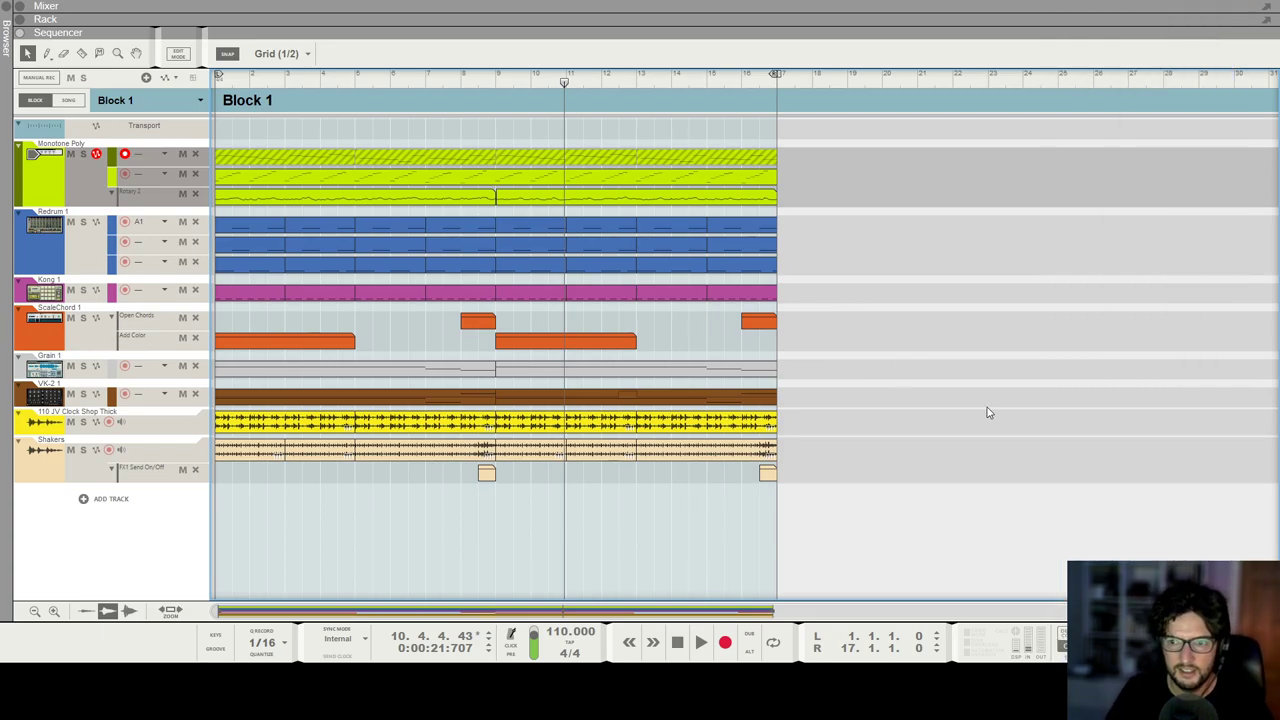
Step: Select the 110 JV Clock Shop and Shakers audio tracks with their devices and move them beneath Kong in the middle rack column
key("F6")
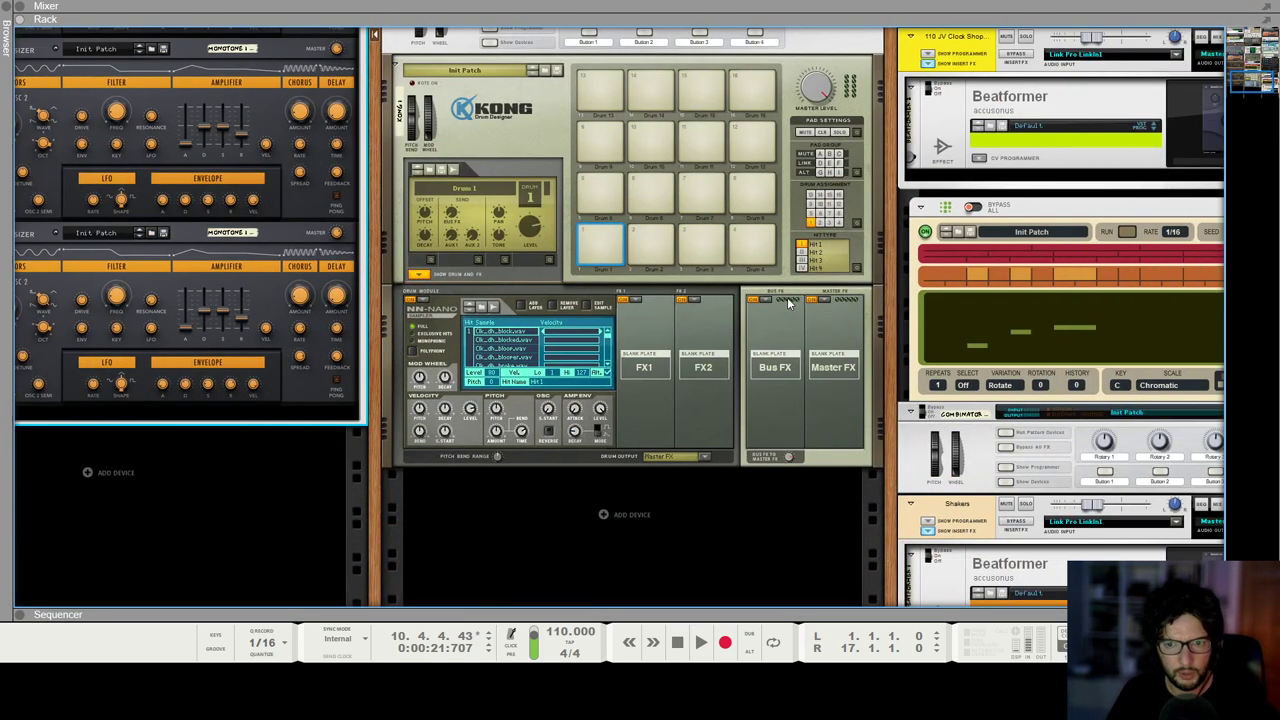
scroll(636, 410, "up", 10)
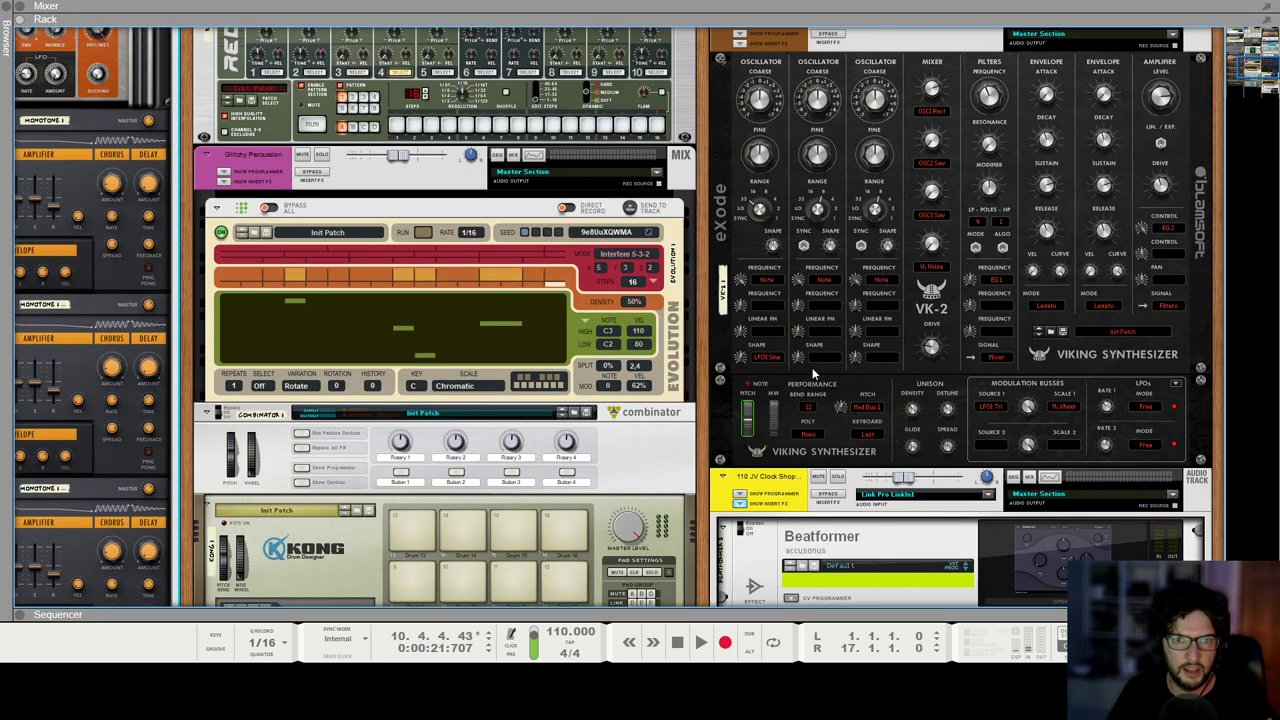
scroll(812, 393, "down", 5)
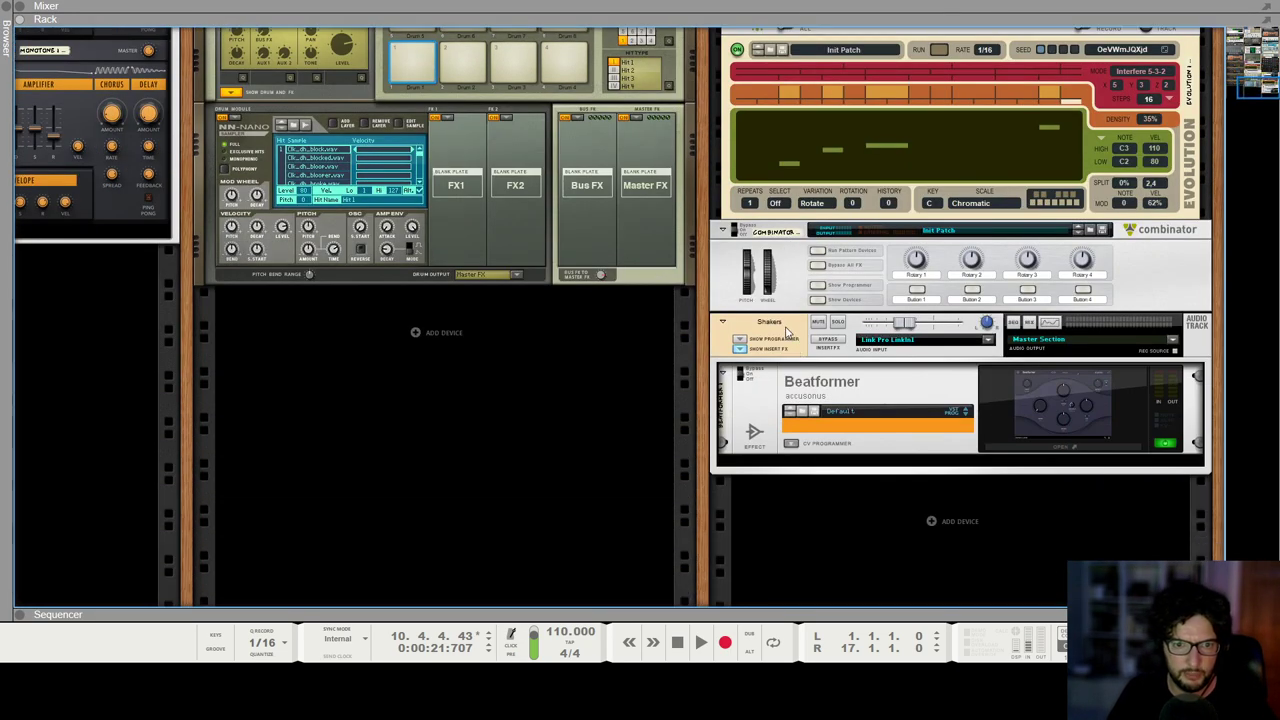
left_click(786, 330)
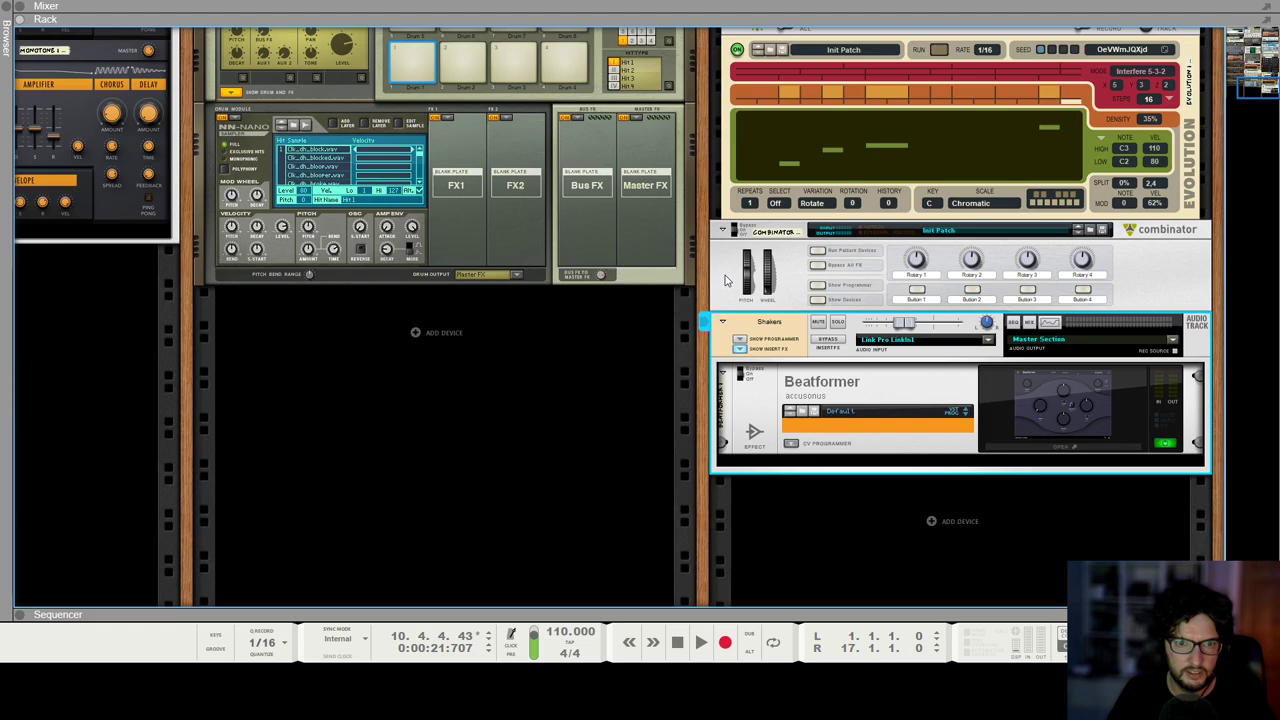
scroll(752, 291, "up", 3)
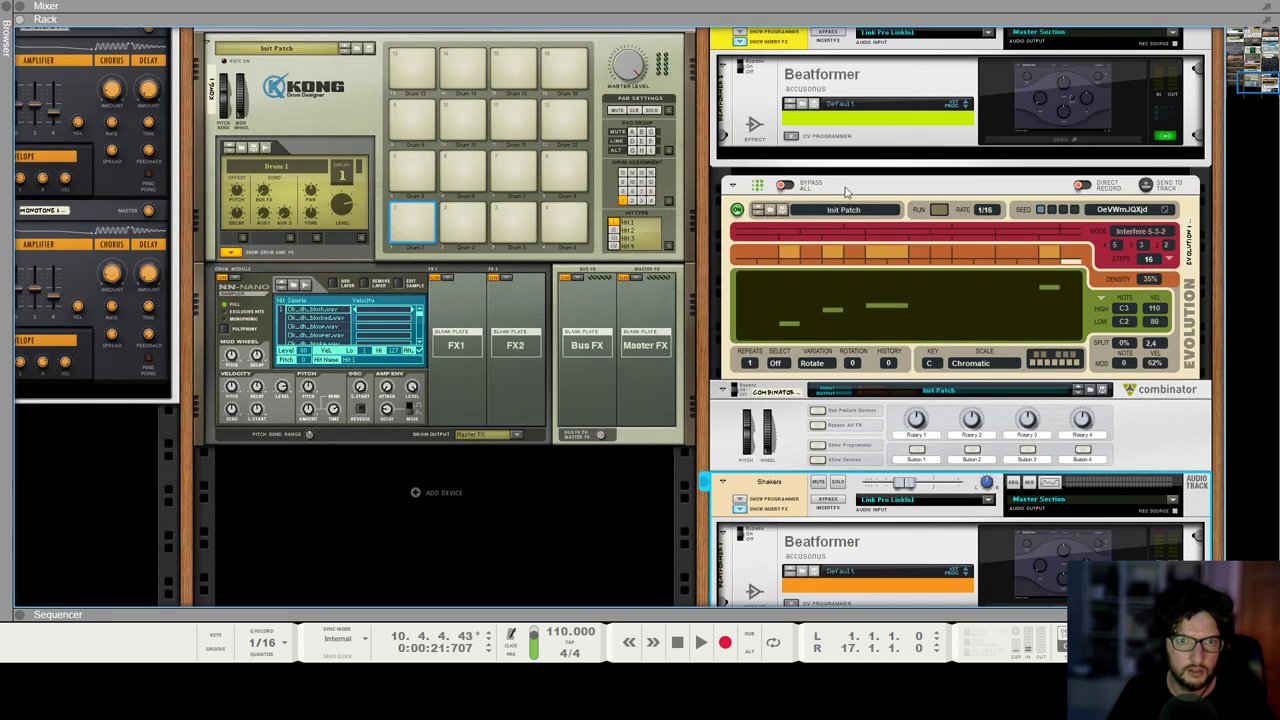
scroll(829, 188, "up", 5)
left_click(789, 290)
scroll(789, 295, "down", 5)
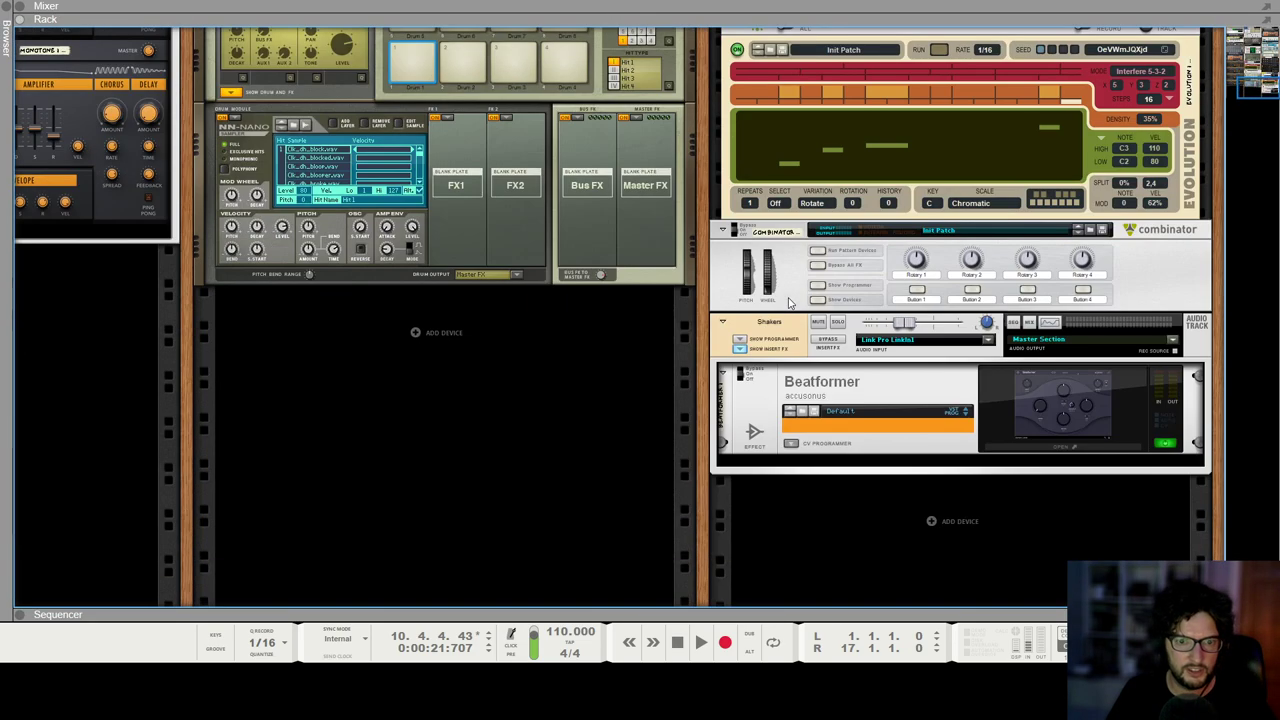
left_click(802, 338)
scroll(790, 330, "up", 5)
left_click(783, 257)
scroll(783, 257, "down", 3)
left_click(776, 485)
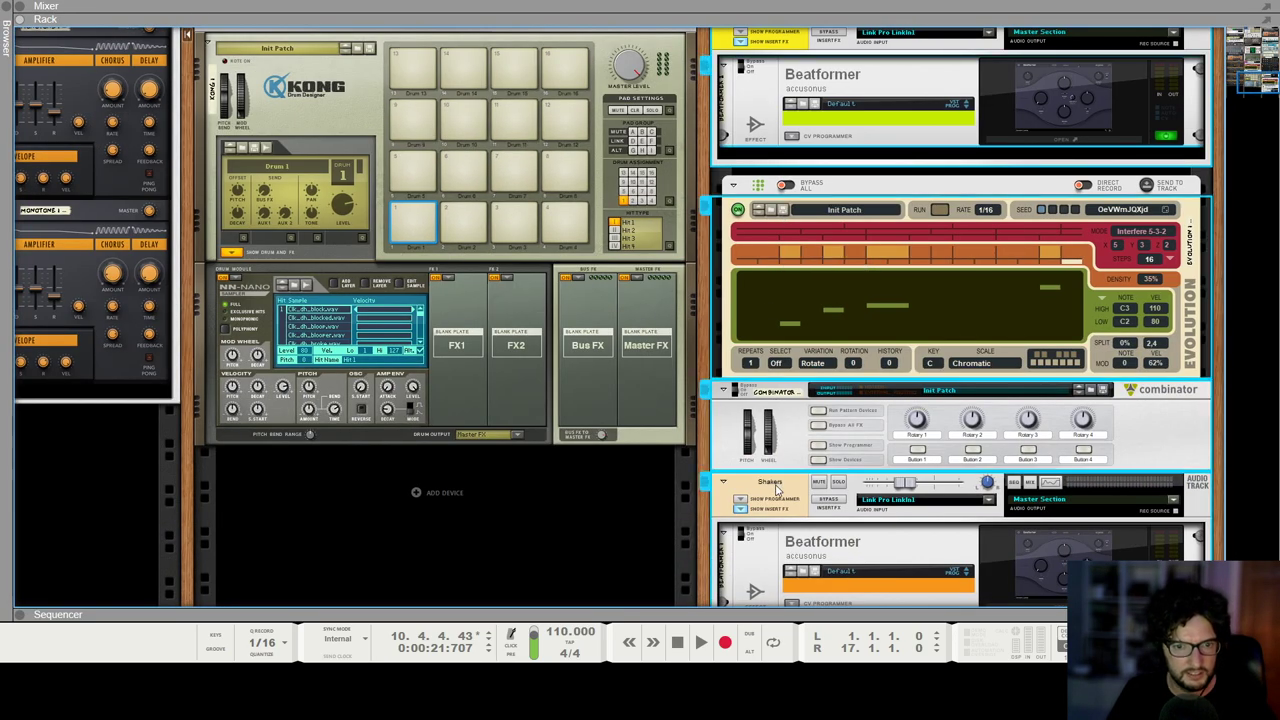
scroll(777, 466, "down", 2)
left_click_drag(770, 326, 646, 368)
Step: Create a Radical Piano instrument in the empty rack space beneath the VK-2 synthesizer
scroll(914, 304, "up", 4)
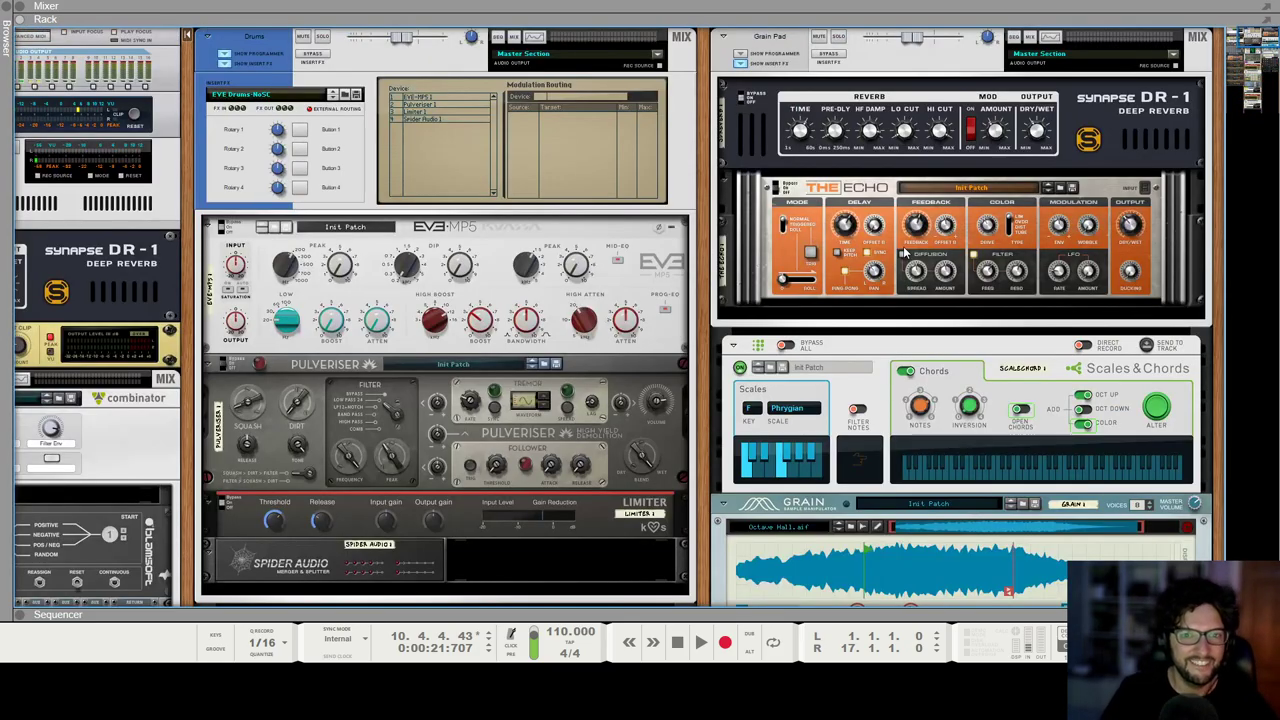
scroll(910, 258, "down", 2)
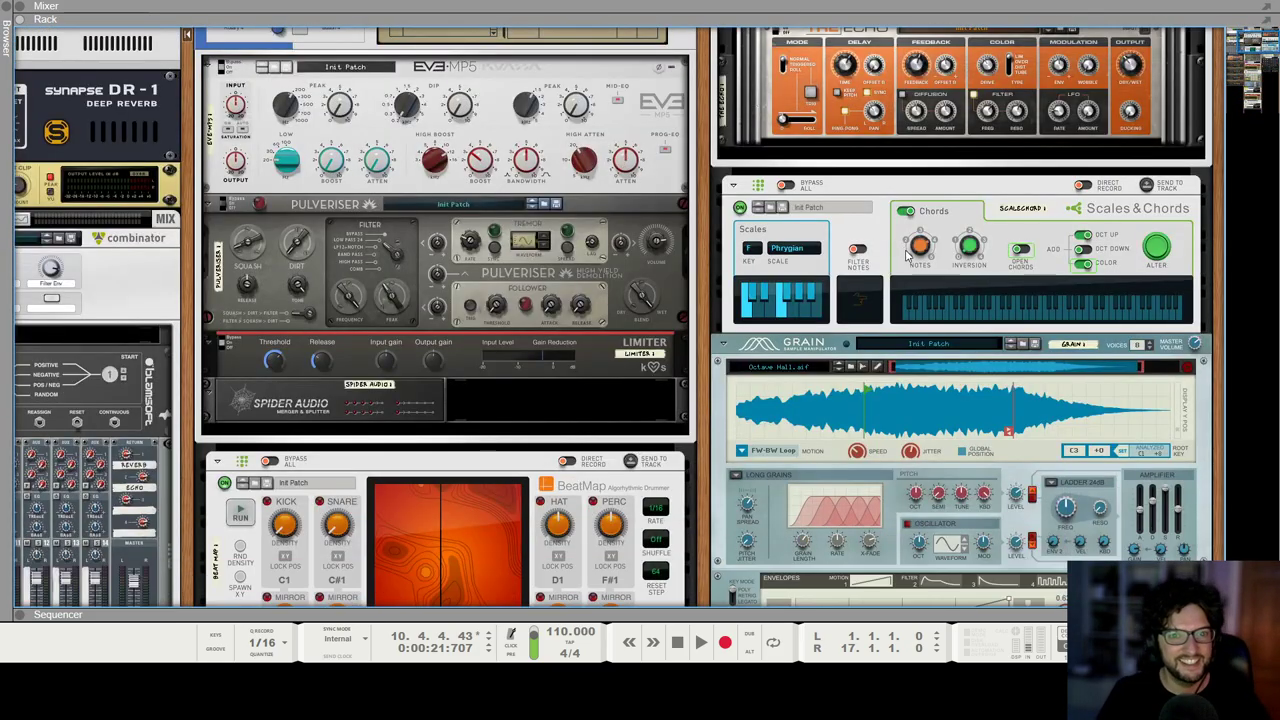
scroll(915, 272, "down", 3)
scroll(917, 272, "down", 8)
right_click(916, 370)
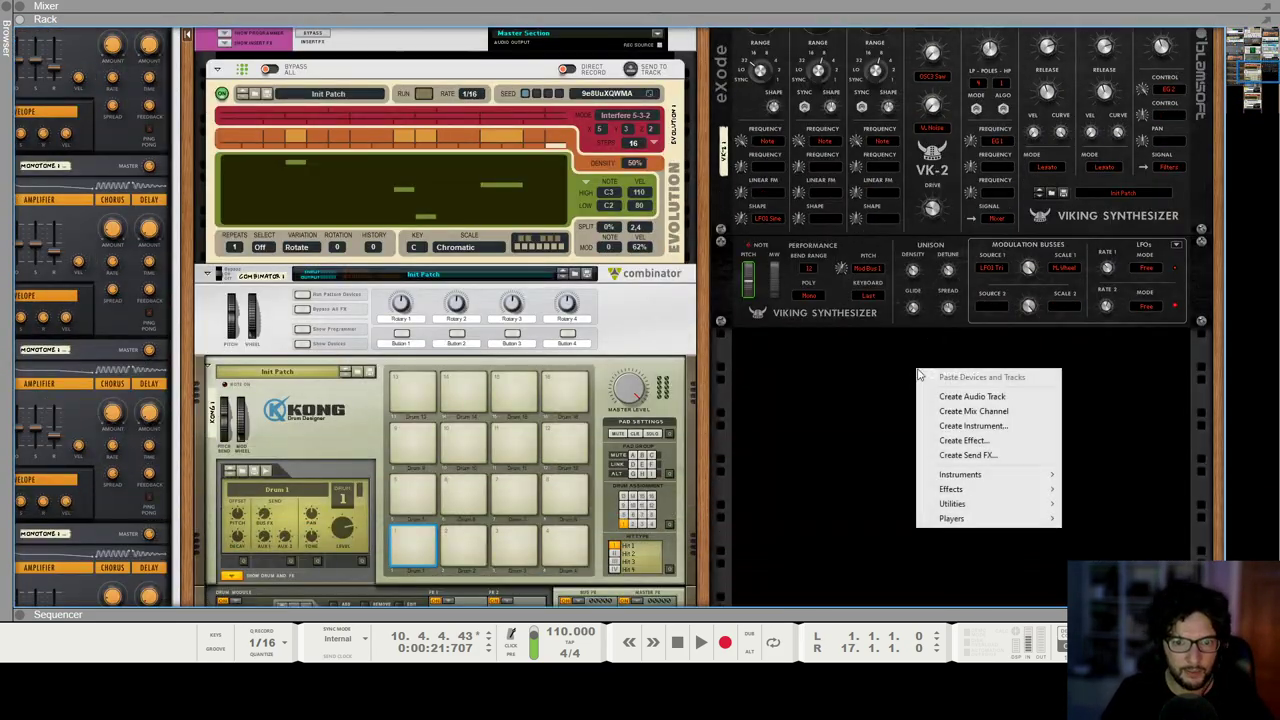
mouse_move(1015, 480)
mouse_move(1174, 212)
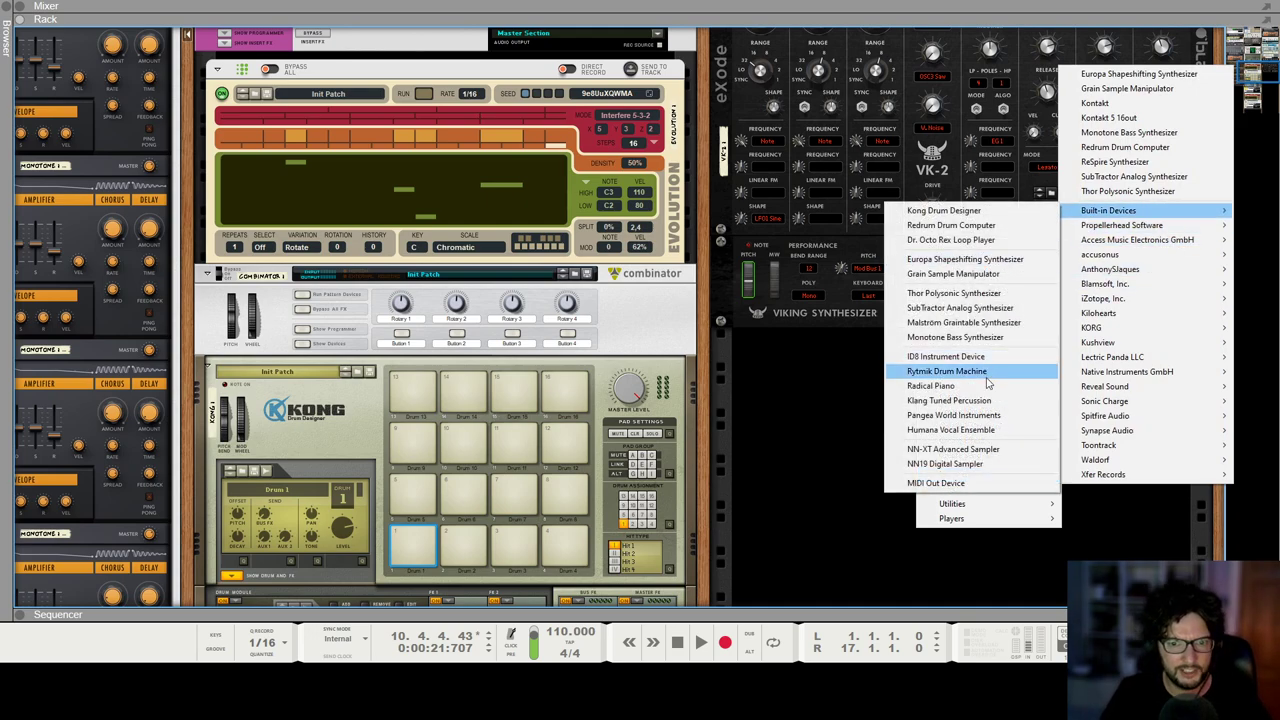
left_click(930, 385)
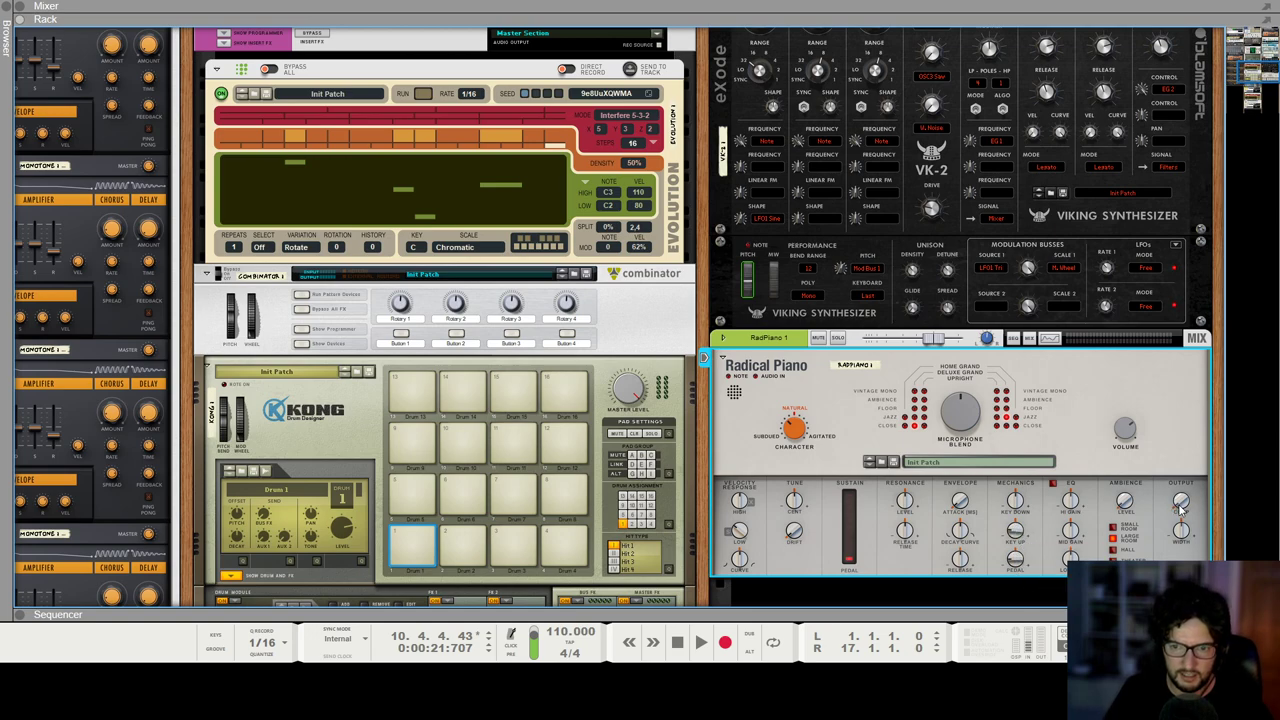
right_click(1131, 368)
left_click(1093, 410)
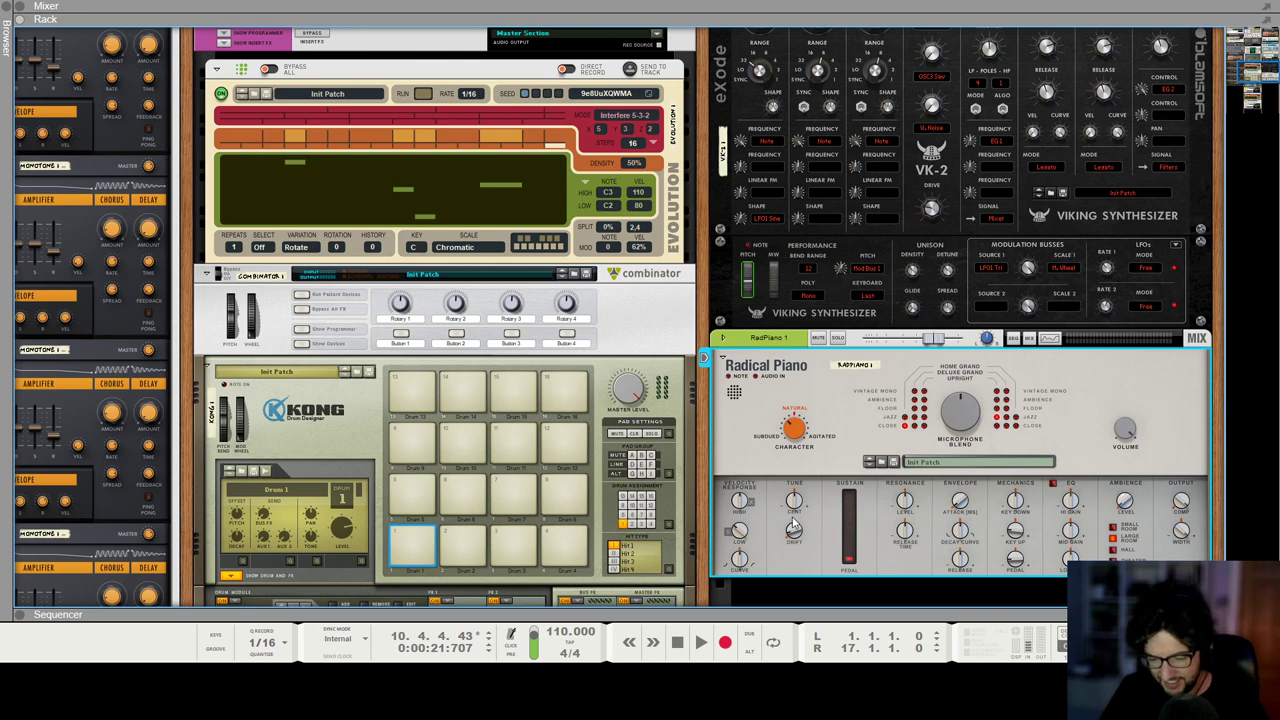
Step: Lower the RadPiano 1 mixer channel level to about -6.9 dB and return to the rack
key("F5")
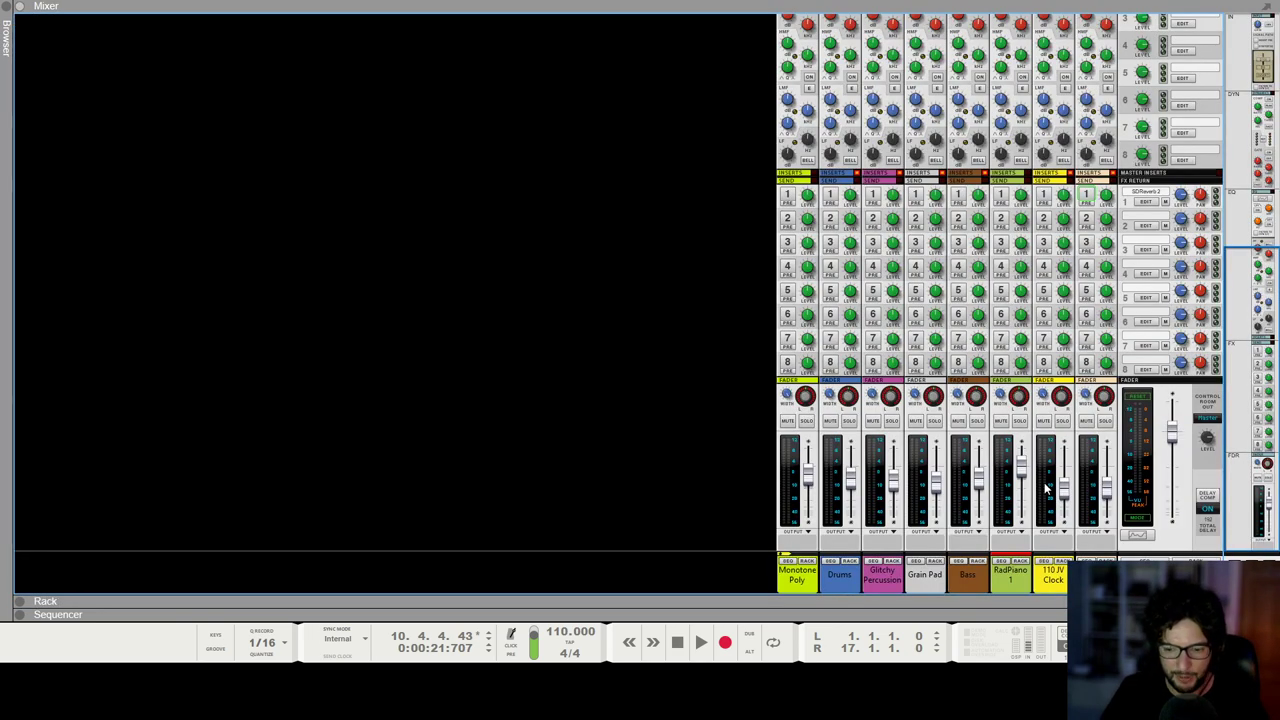
left_click_drag(1022, 467, 1034, 492)
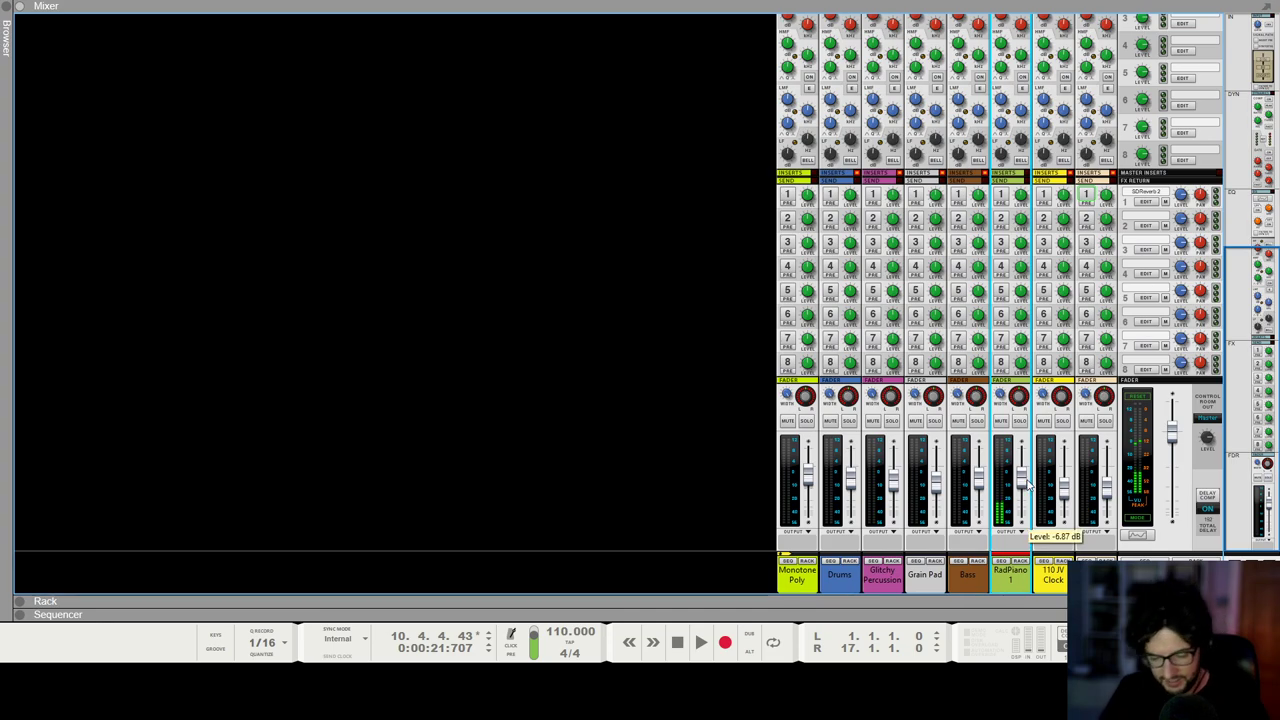
key("F6")
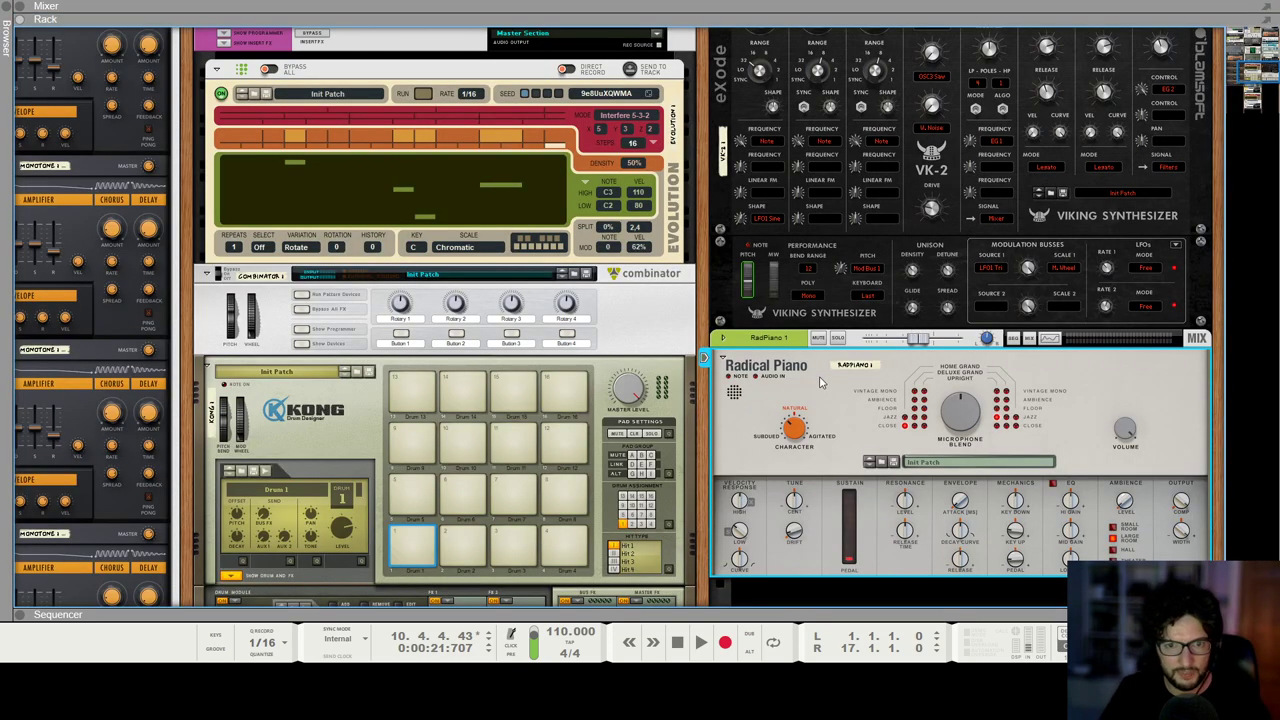
Step: Add a Synapse DR-1 Deep Reverb as an insert effect on the RadPiano 1 channel
left_click(724, 338)
left_click(740, 366)
right_click(809, 388)
mouse_move(875, 371)
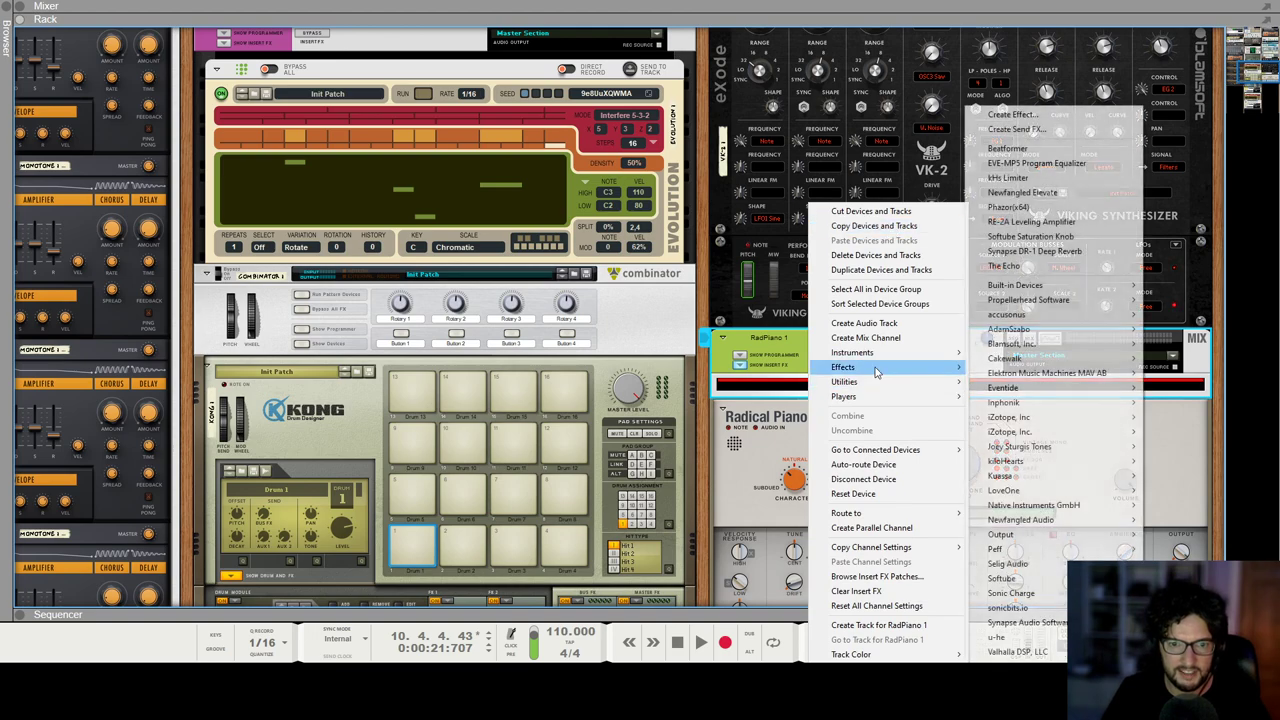
mouse_move(1025, 622)
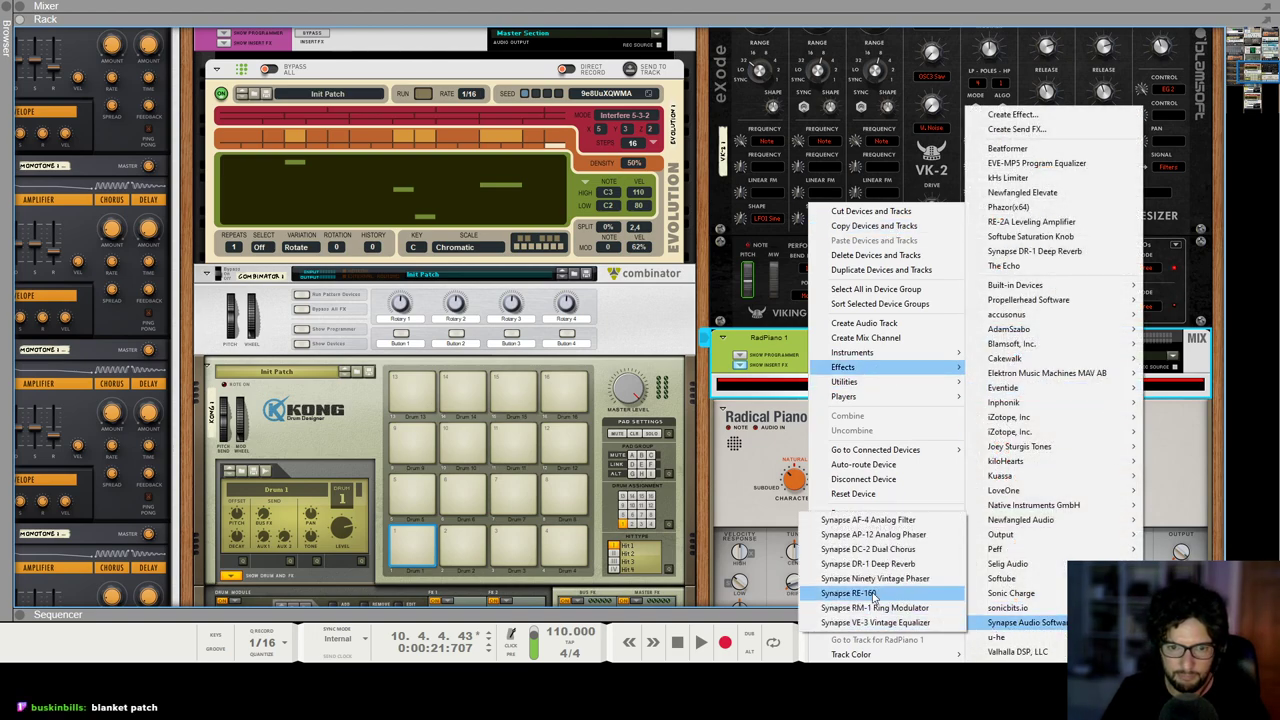
left_click(868, 563)
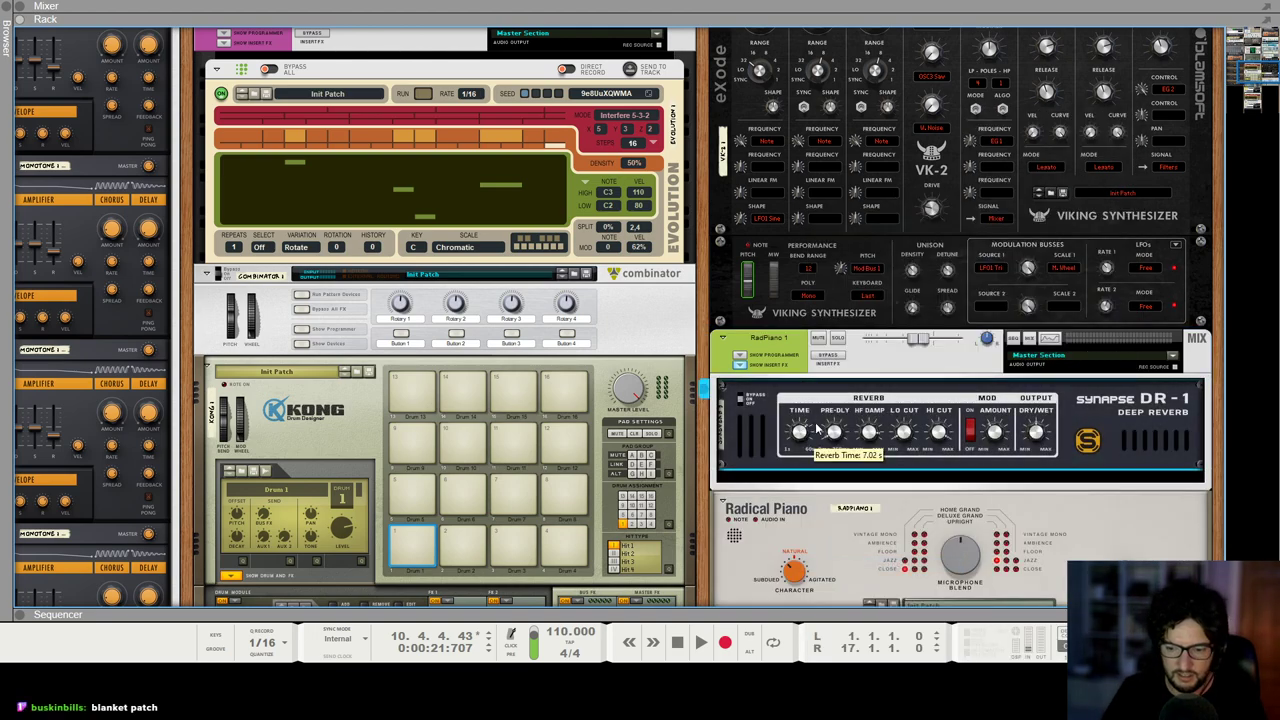
scroll(816, 428, "left", 1)
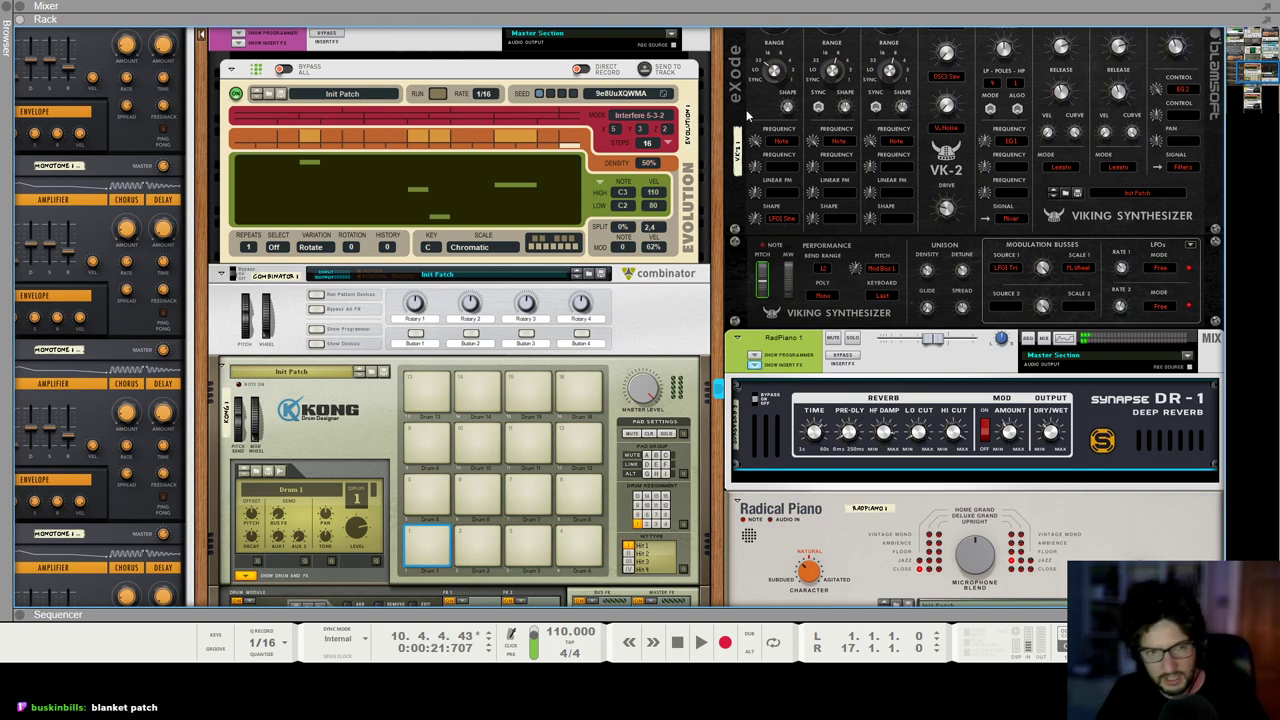
Step: Create an eight-bar clip at the start of the RadPiano 1 lane and open it for note editing
key("F7")
key("shift+Return")
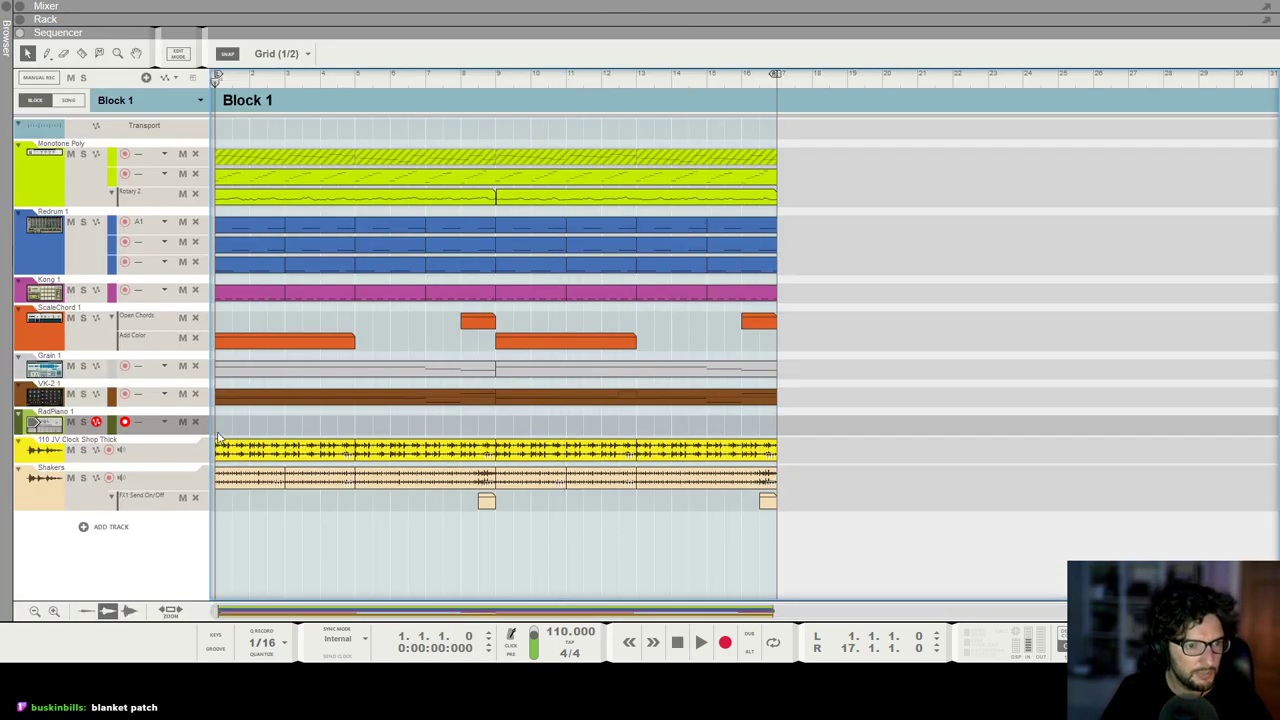
left_click_drag(227, 422, 492, 421)
key("h")
key("h")
key("h")
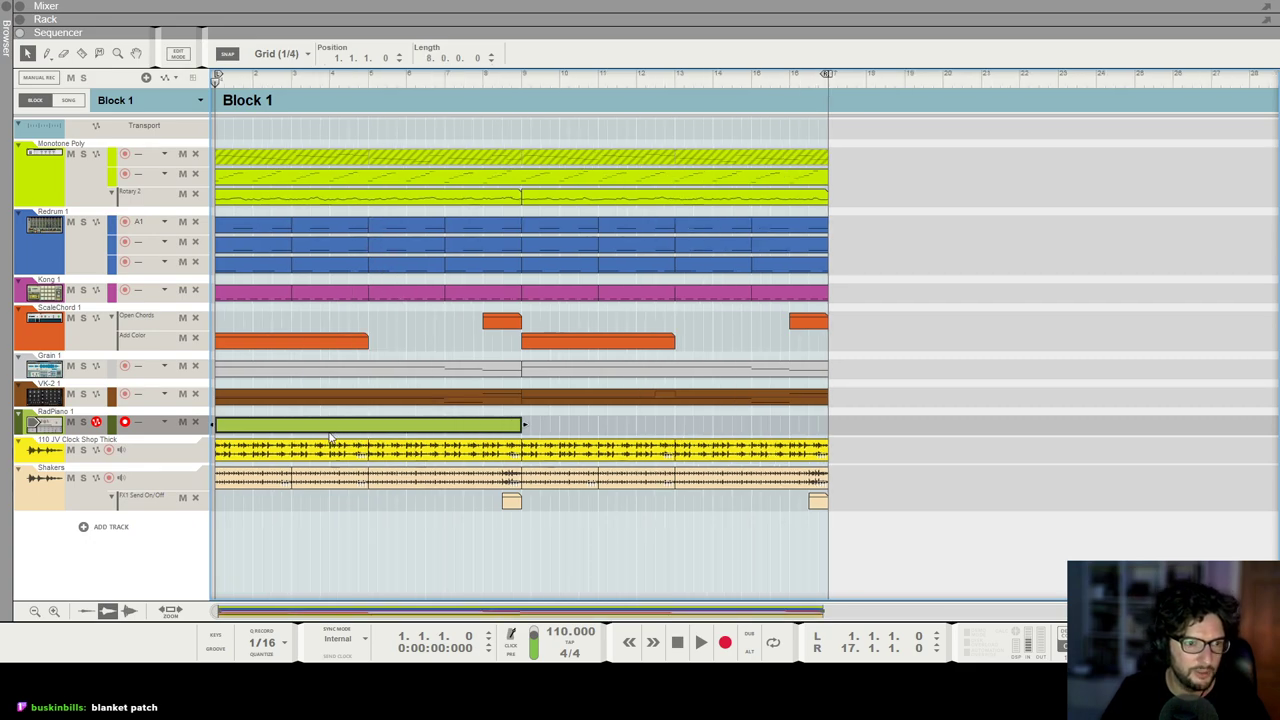
double_click(325, 425)
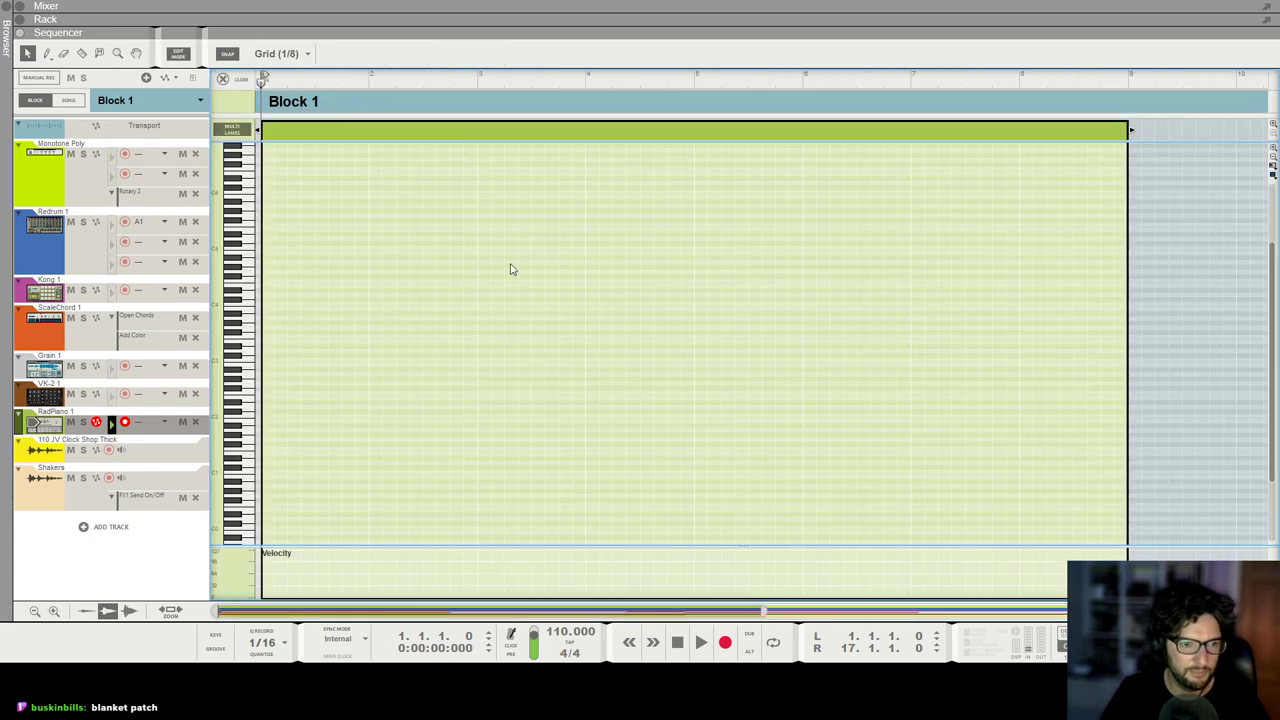
Step: Add a G#4 note at 1.1.3 in the piano clip and set its velocity to 77
left_click(291, 265)
left_click_drag(285, 573, 286, 581)
key("space")
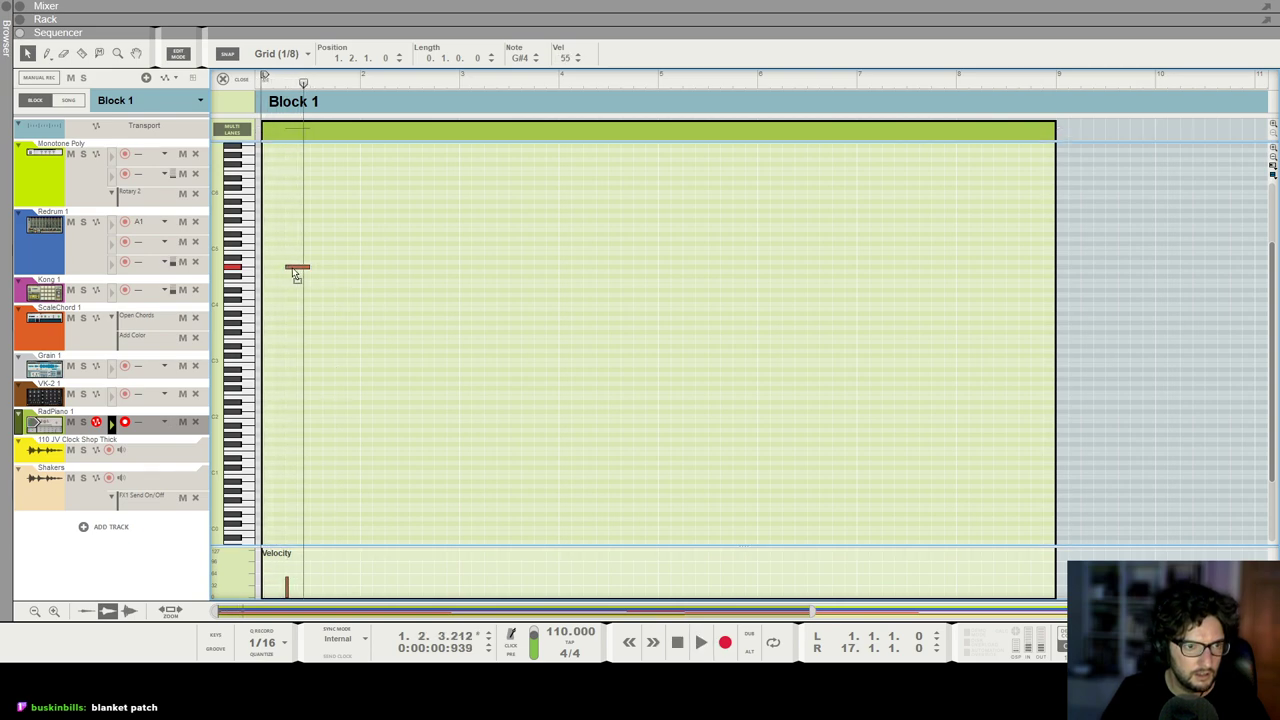
key("shift+Return")
key("space")
scroll(287, 273, "up", 4)
key("space")
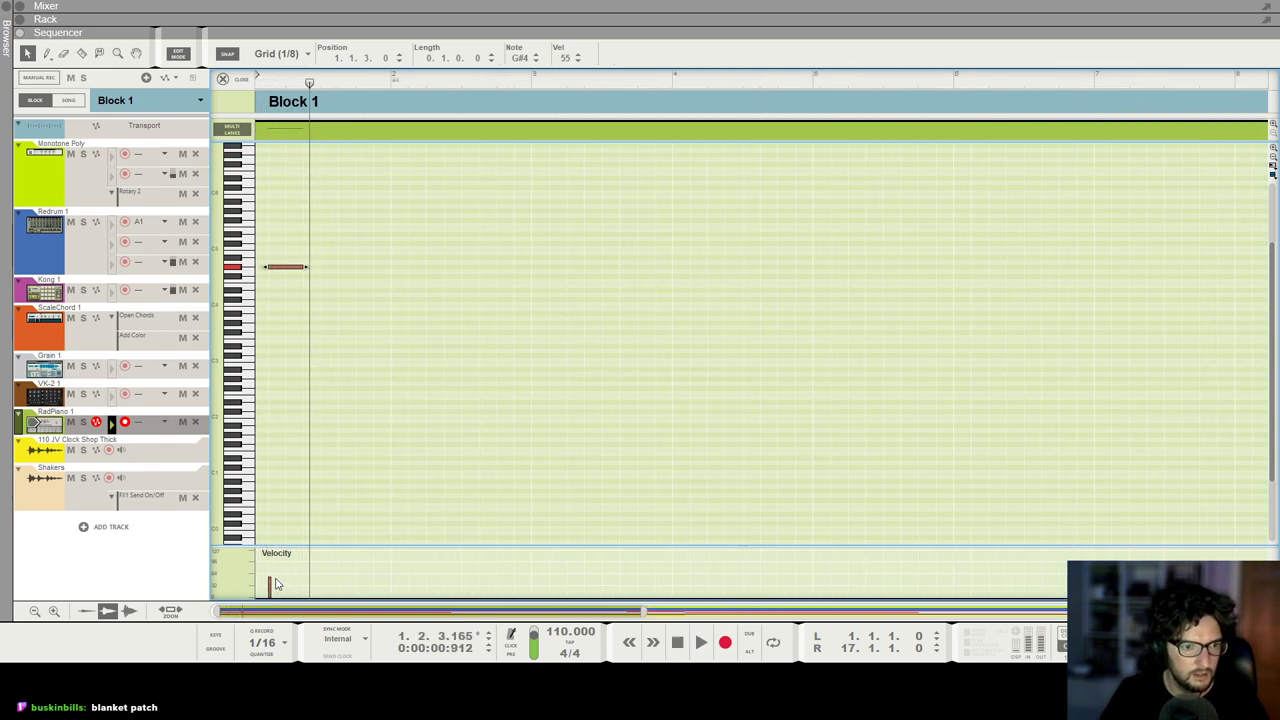
left_click_drag(270, 578, 270, 568)
key("space")
Step: Duplicate the note end to end into a descending phrase G#4, G4, D#4, C4, A#3, with copies 0.1.2 long
key("ctrl+c")
left_click_drag(311, 267, 334, 272)
key("ctrl+v")
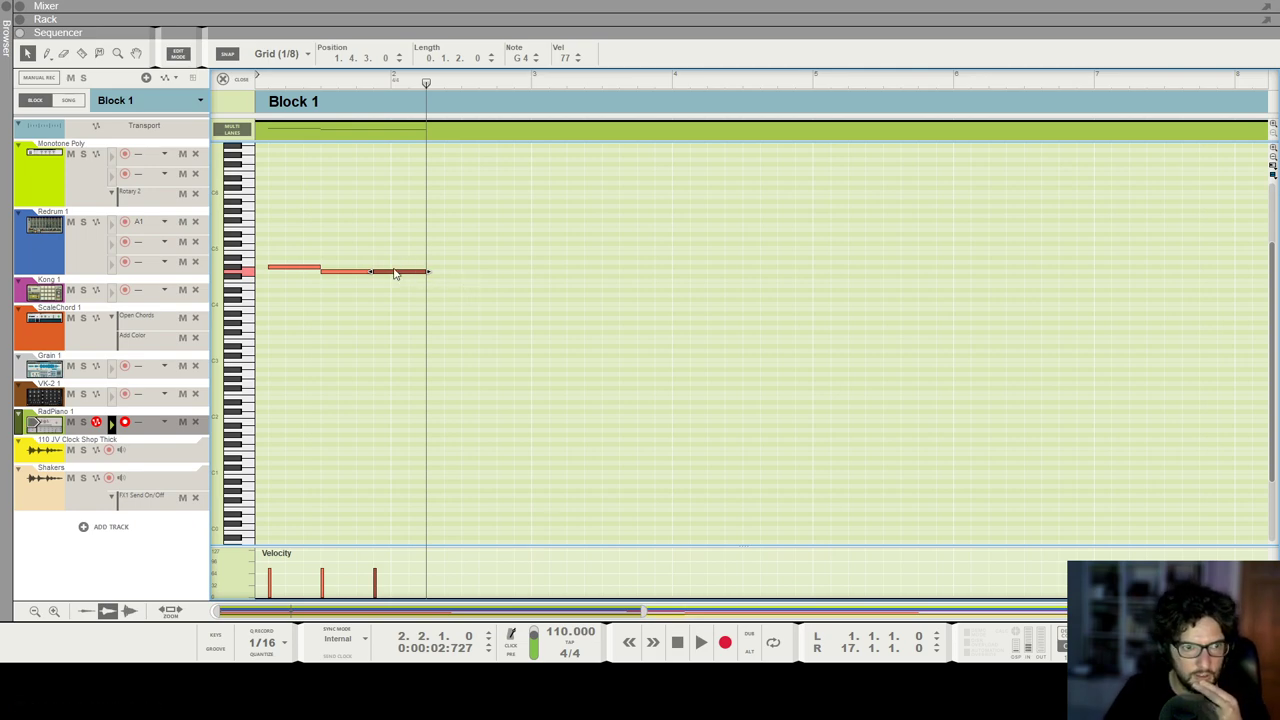
left_click_drag(387, 273, 501, 314)
key("ctrl+c")
key("ctrl+v")
key("ctrl+c")
key("ctrl+v")
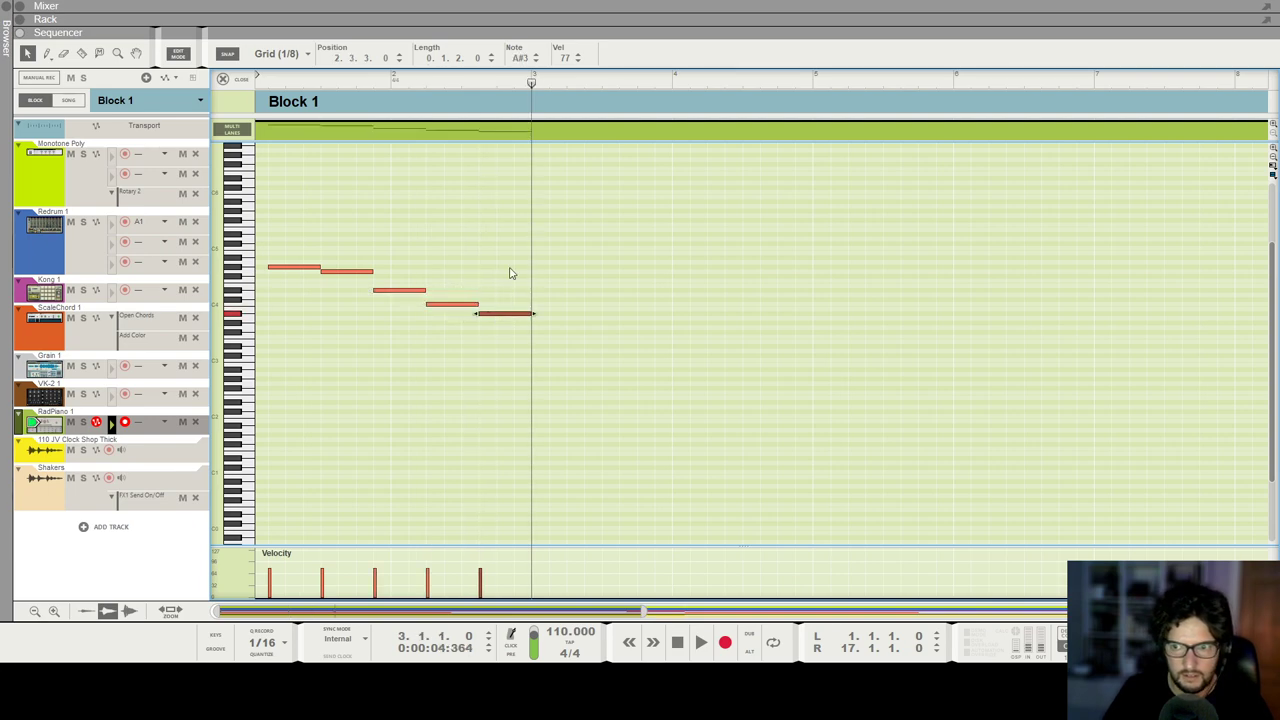
Step: Play the five-note piano phrase from the start of the block
left_click(518, 248)
key("shift+Return")
key("space")
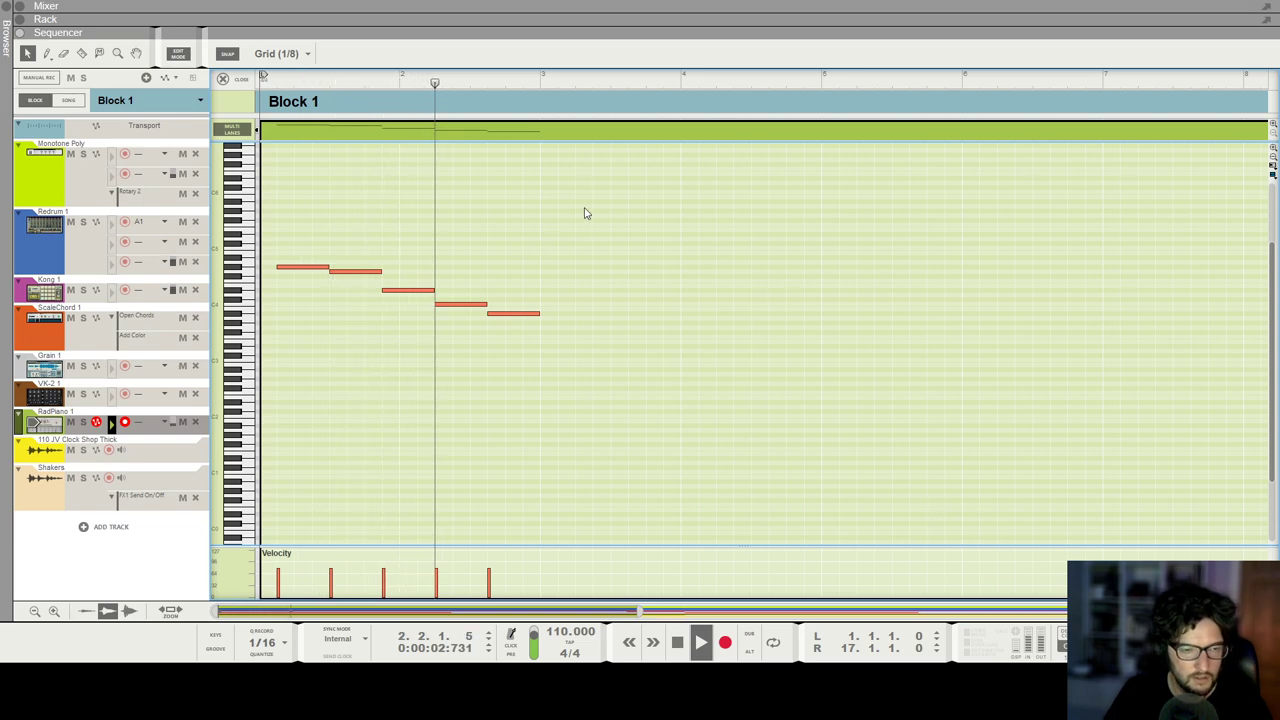
scroll(585, 213, "down", 1)
key("space")
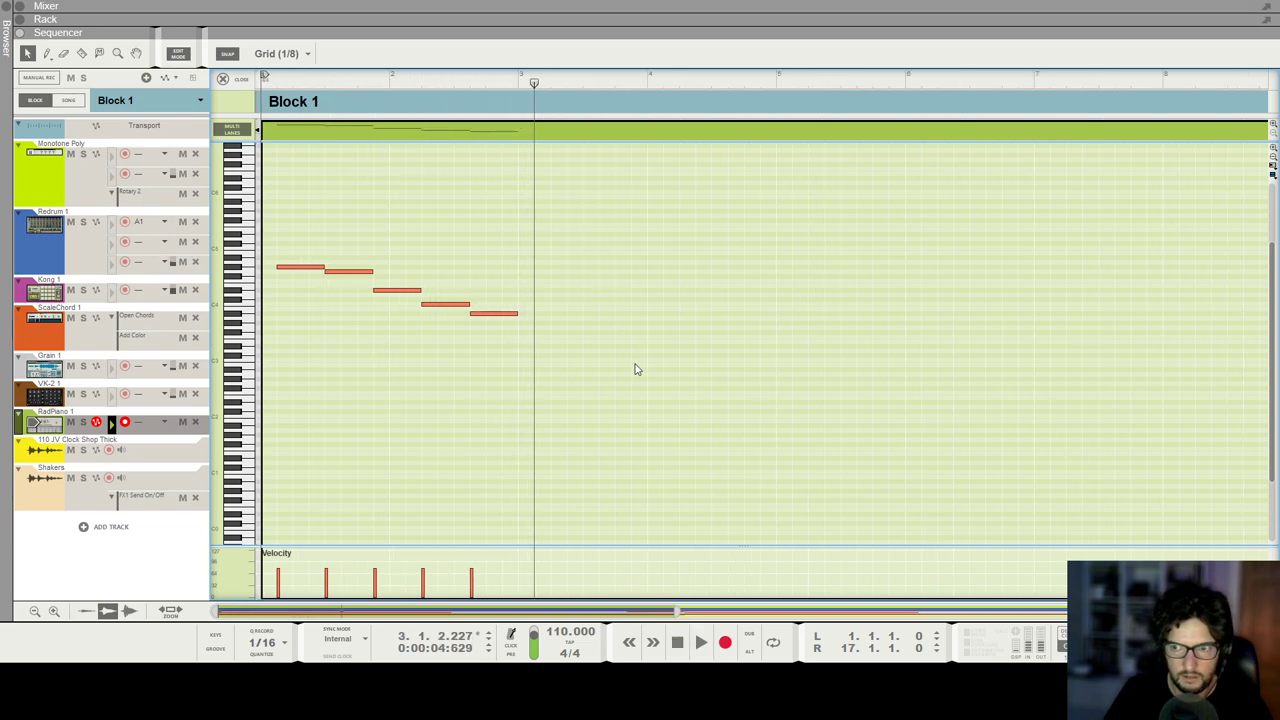
scroll(643, 387, "down", 1)
scroll(644, 388, "down", 1)
key("shift+Return")
key("space")
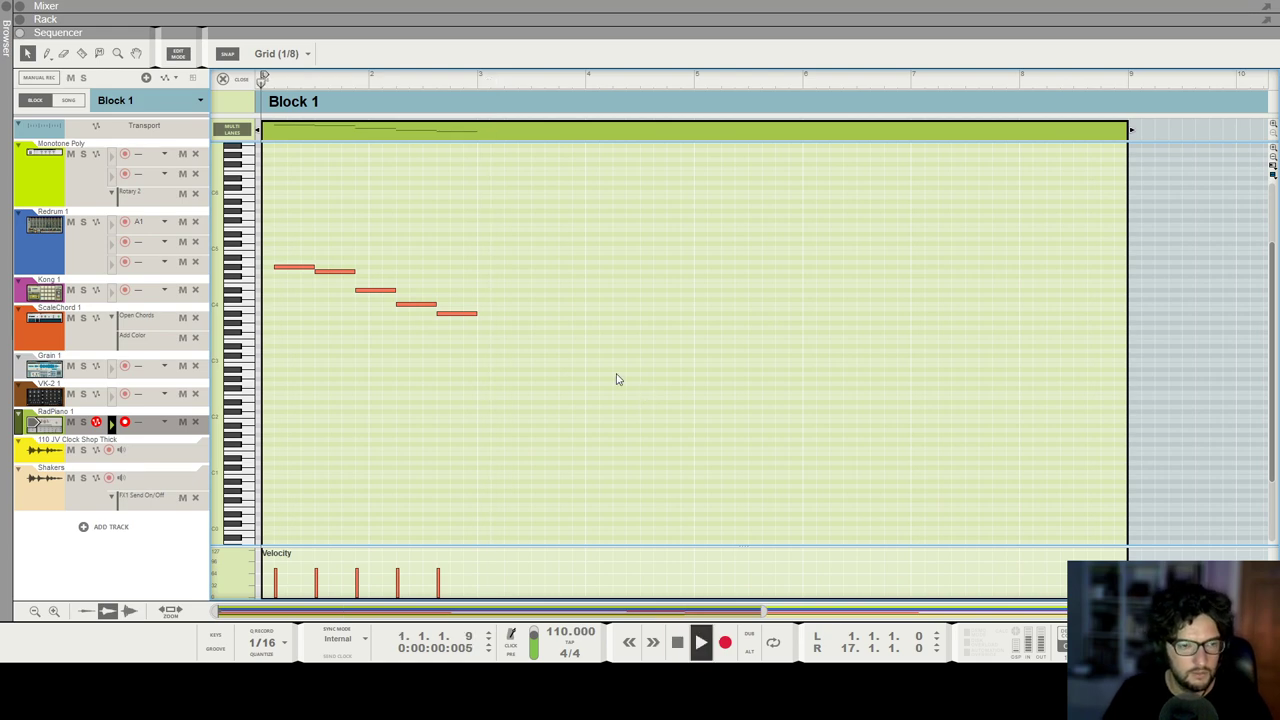
Step: Set the DR-1 reverb's dry/wet to about 34% while the phrase plays
key("F6")
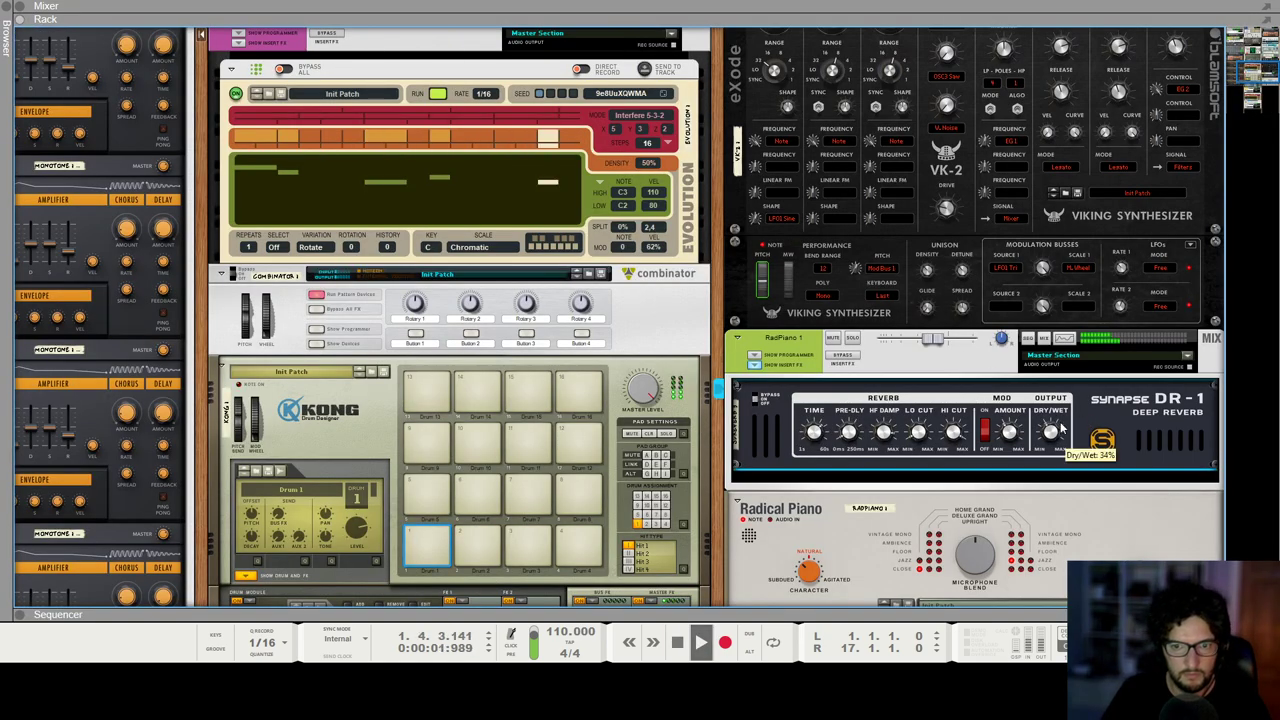
scroll(484, 307, "down", 1)
key("F7")
key("space")
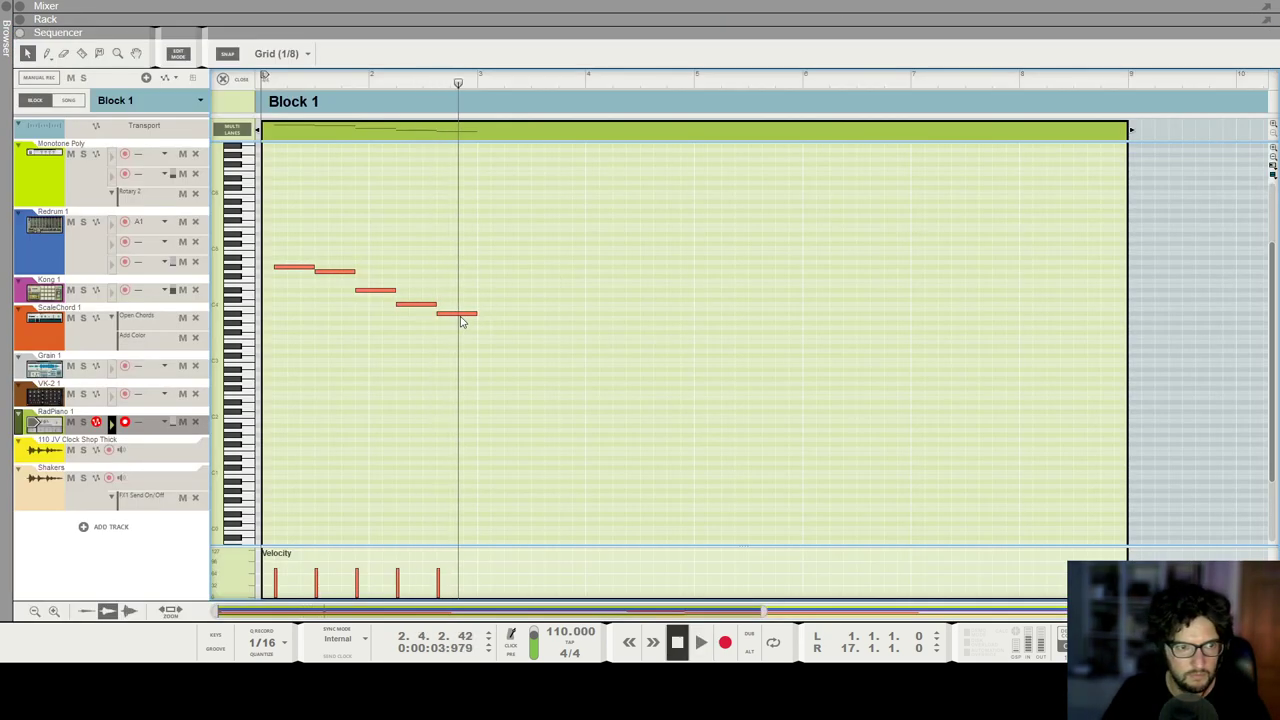
Step: Try moving the last note of the piano phrase to a lower pitch and undo the move
left_click_drag(457, 315, 452, 330)
key("ctrl+z")
left_click(519, 268)
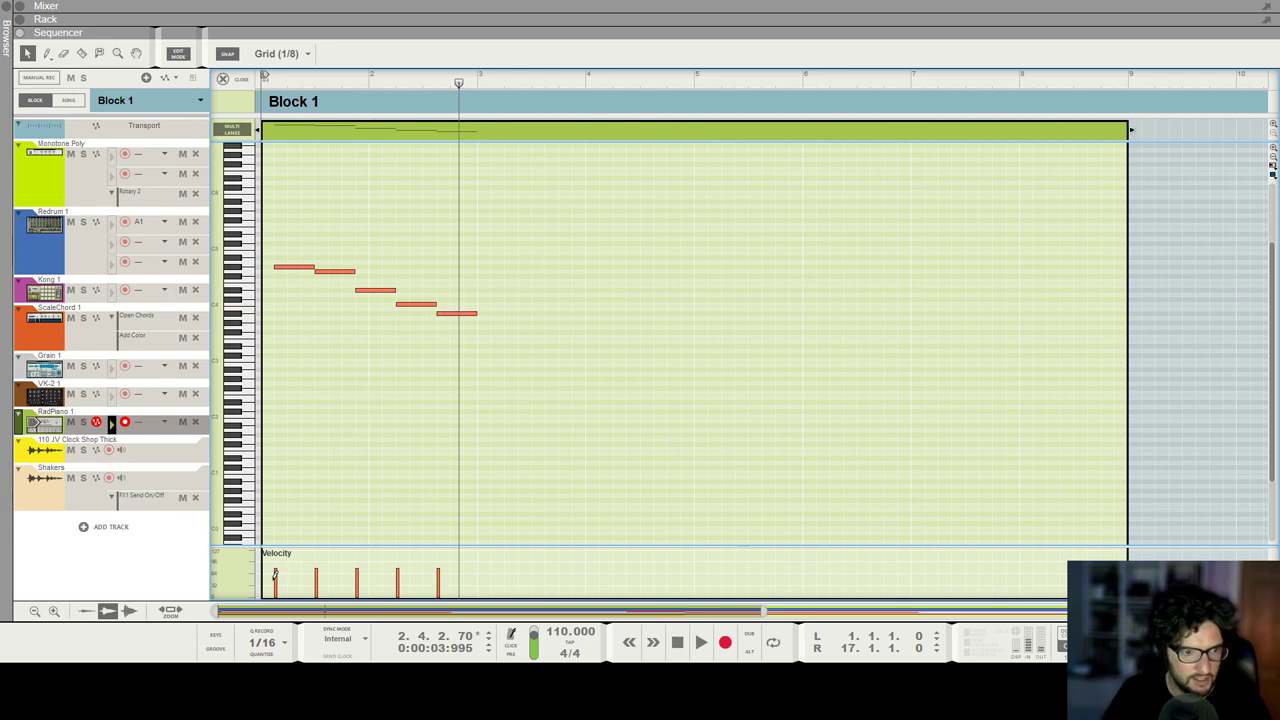
Step: Play the block from the start and raise the RadPiano 1 channel level to about -5.1 dB
key("KP_0")
key("F6")
left_click(838, 486)
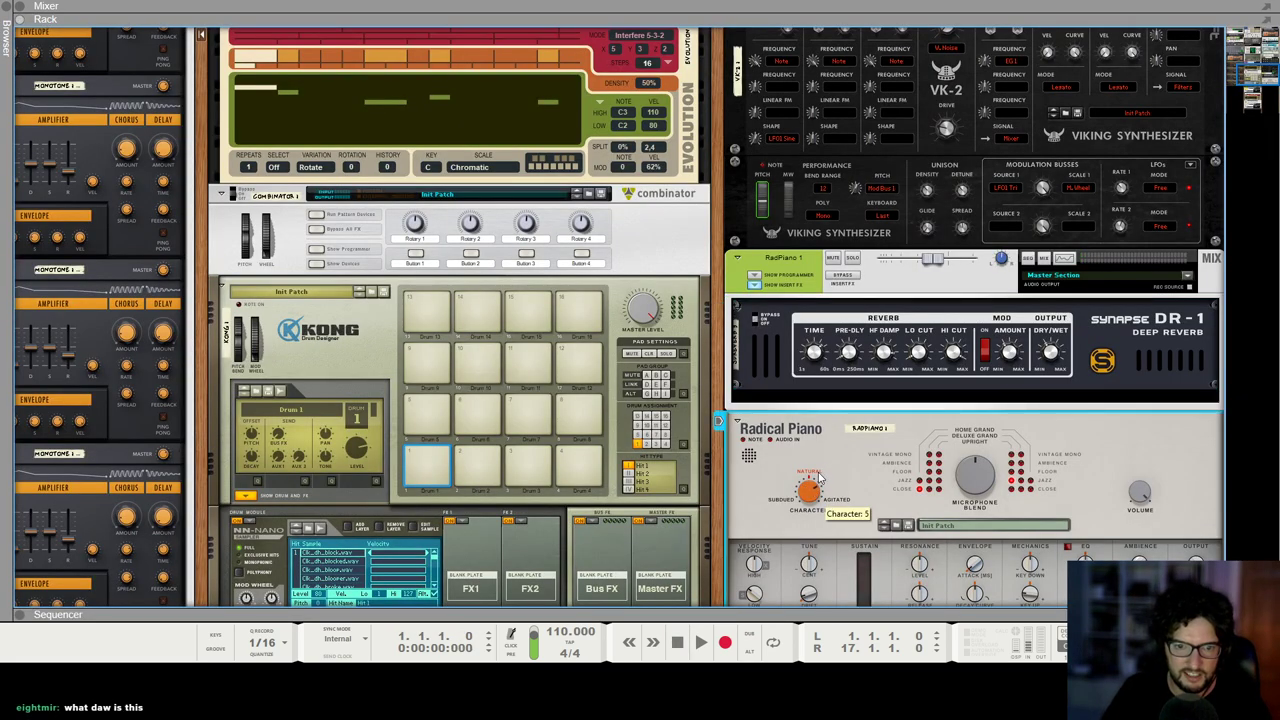
left_click(700, 642)
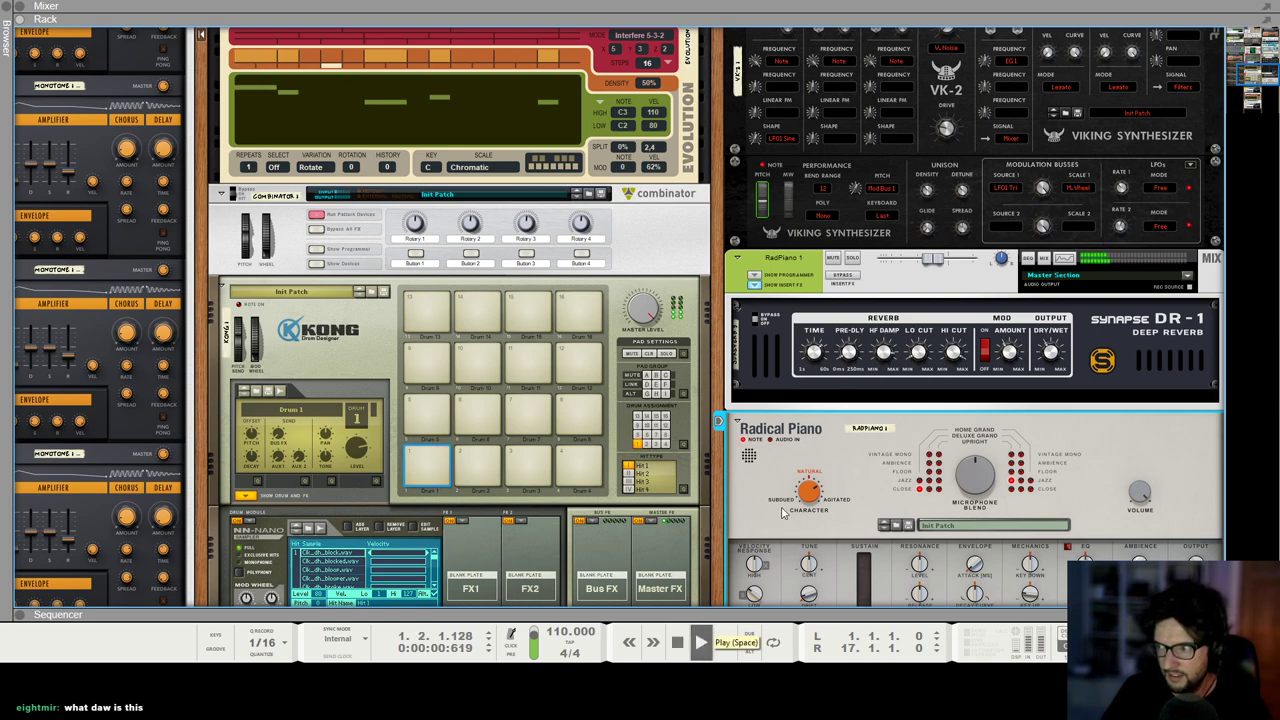
key("F5")
mouse_move(1022, 484)
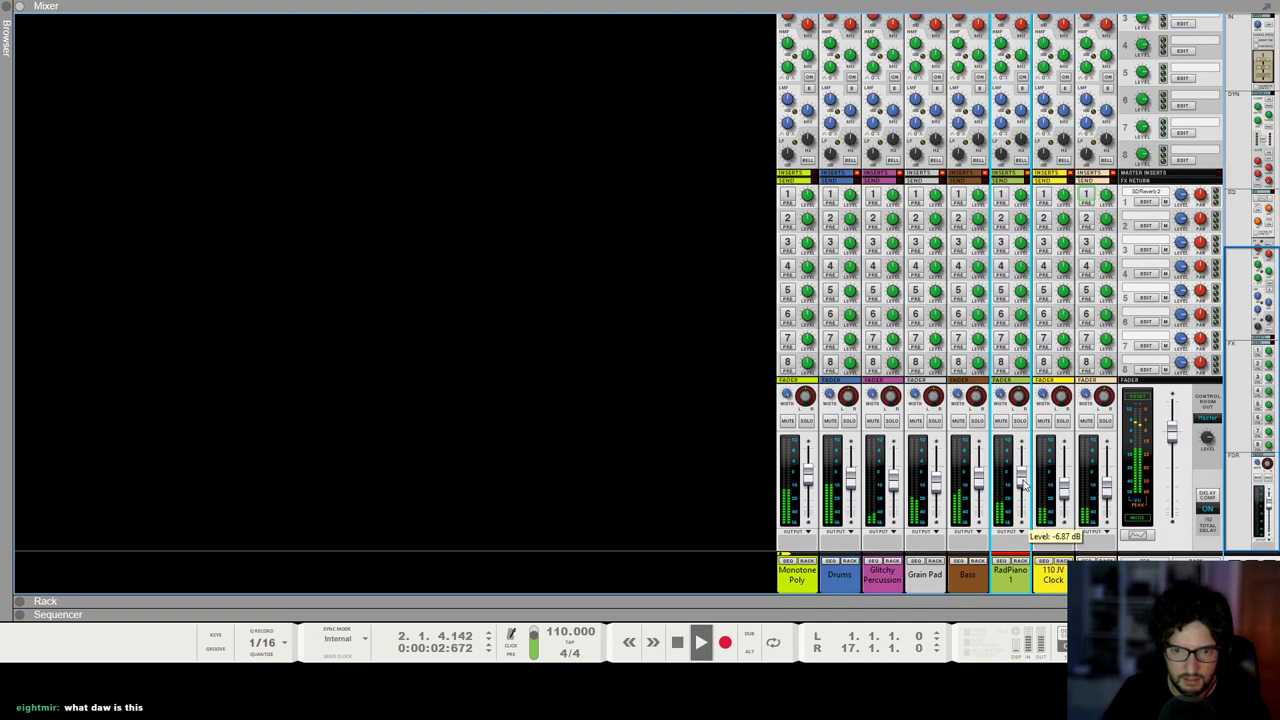
key("F6")
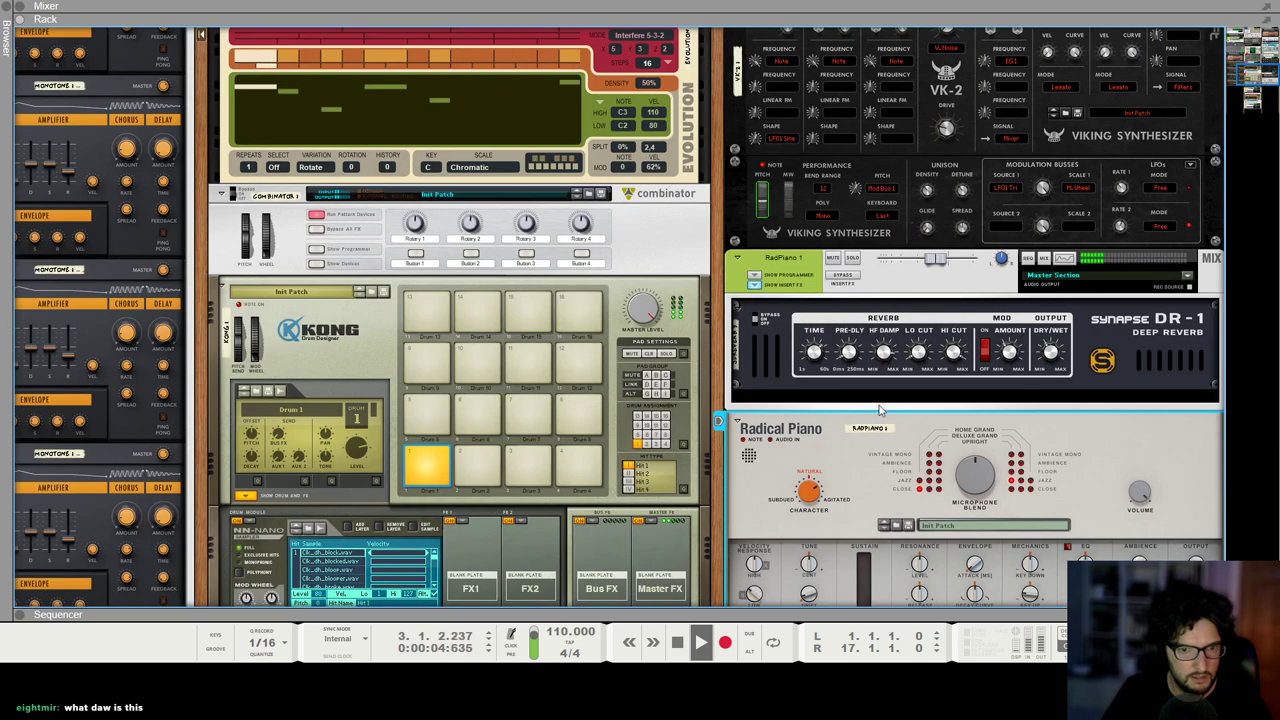
Step: Copy the five-note phrase and place the pasted copy so that it starts at 3.1.3
key("F7")
key("ctrl+a")
key("ctrl+c")
left_click(475, 80)
left_click(503, 81)
key("ctrl+v")
left_click_drag(503, 81, 485, 81)
key("space")
key("space")
left_click_drag(523, 268, 510, 268)
left_click(518, 232)
Step: Play the block from the start and insert The Echo after the DR-1 reverb on the RadPiano 1 channel
key("shift+Return")
key("space")
key("F5")
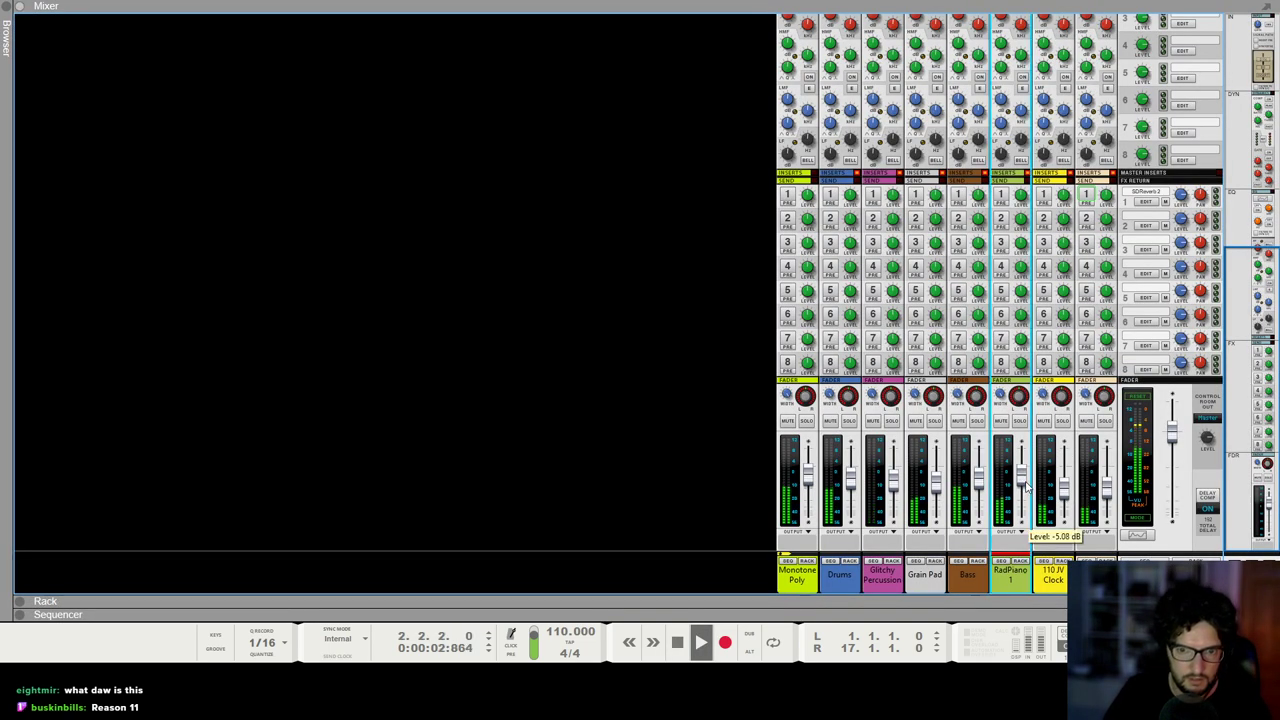
key("F6")
right_click(1097, 278)
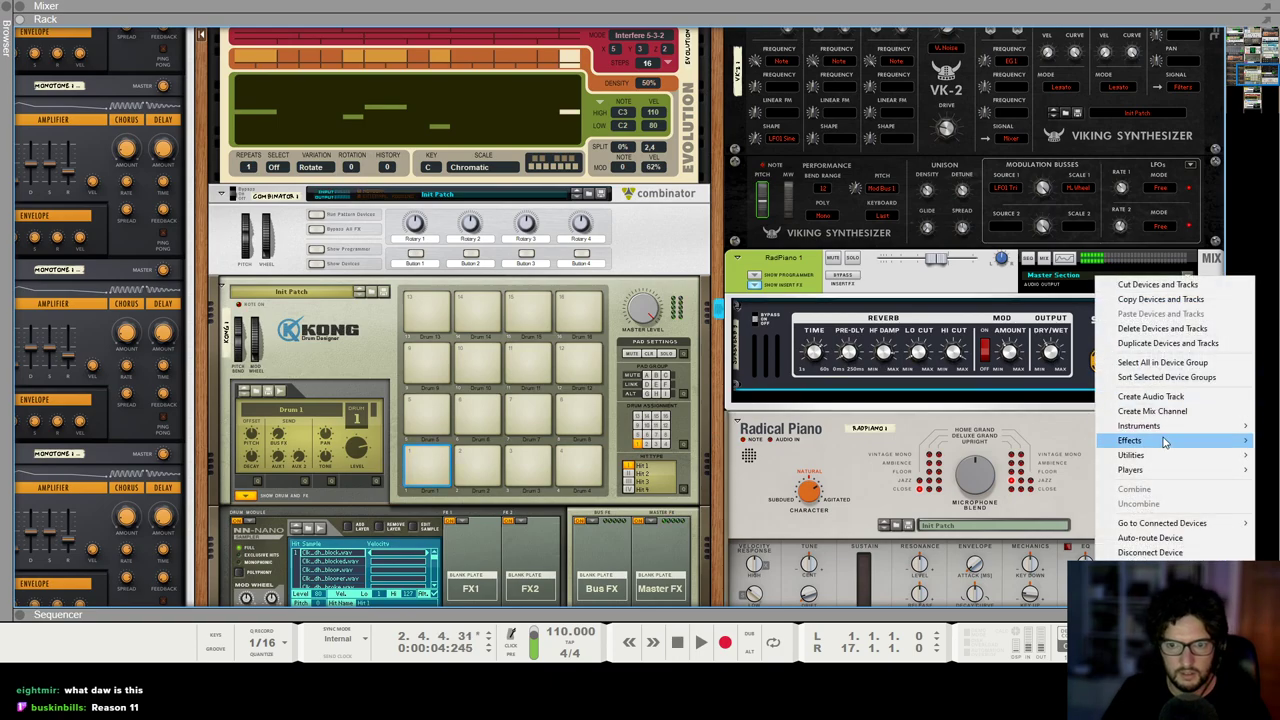
mouse_move(1130, 440)
left_click(995, 265)
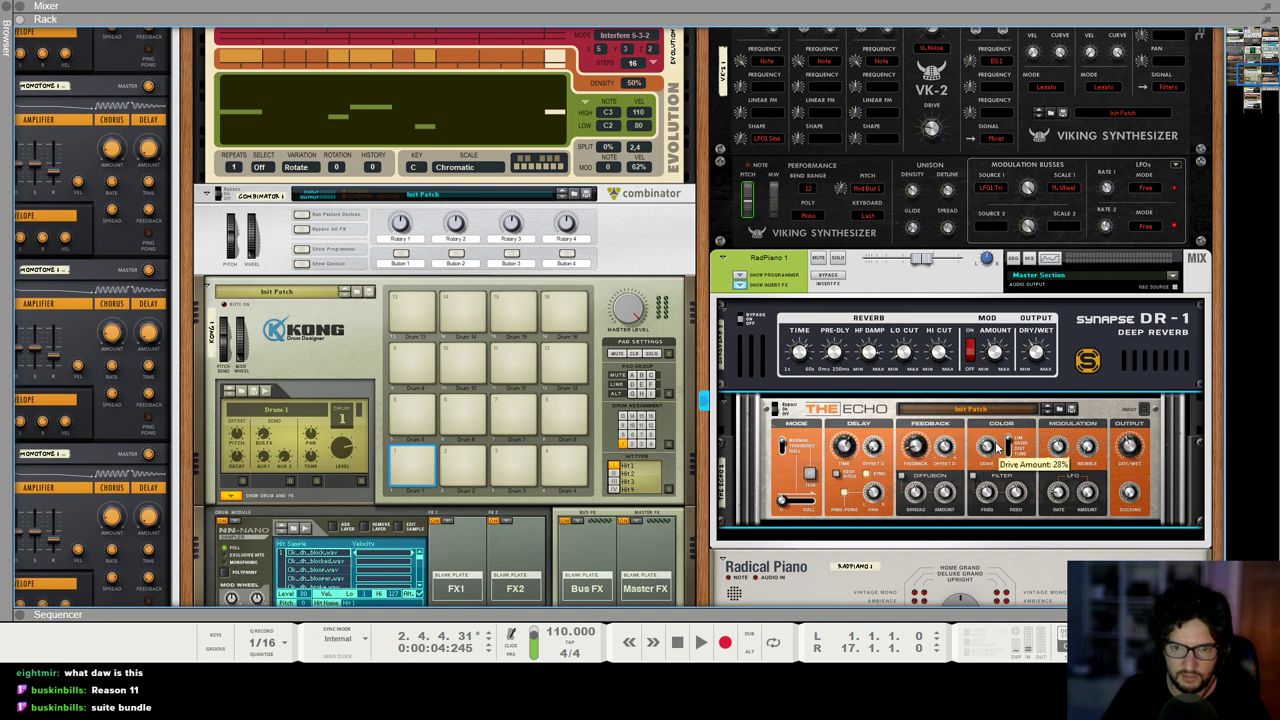
Step: Set The Echo's ping-pong pan to about -34 and start playback
key("space")
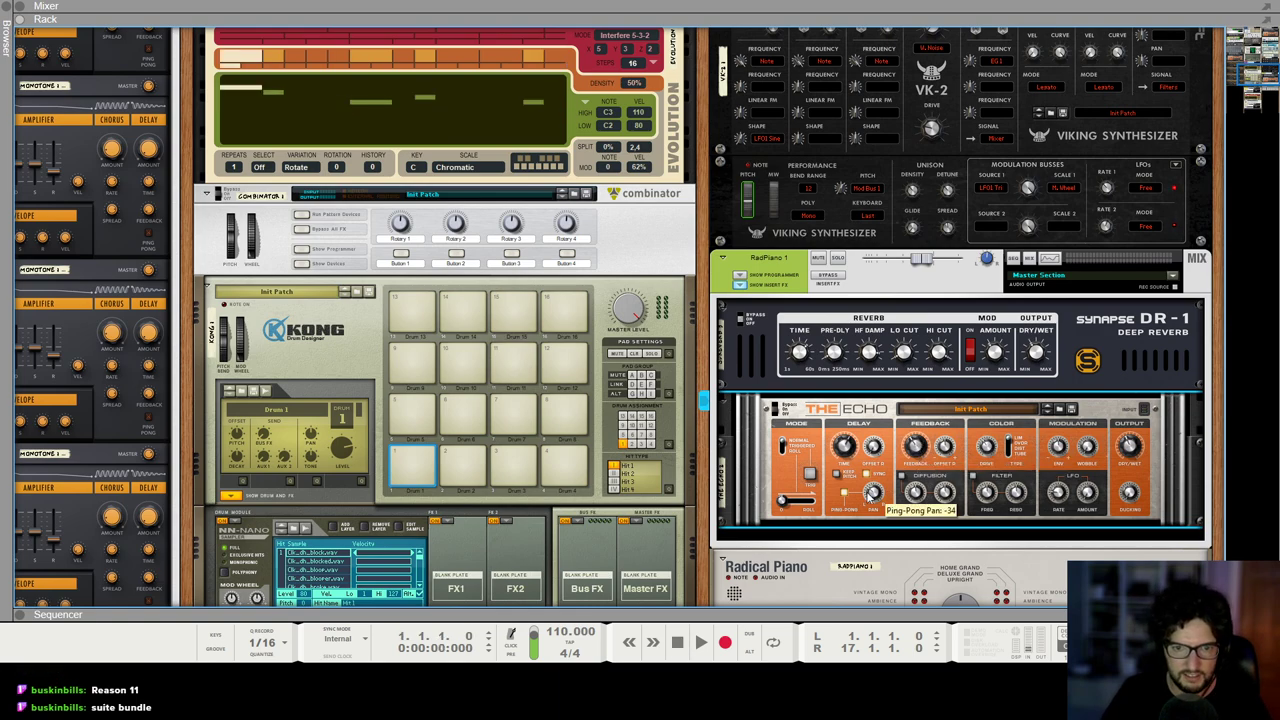
left_click_drag(869, 497, 871, 500)
key("space")
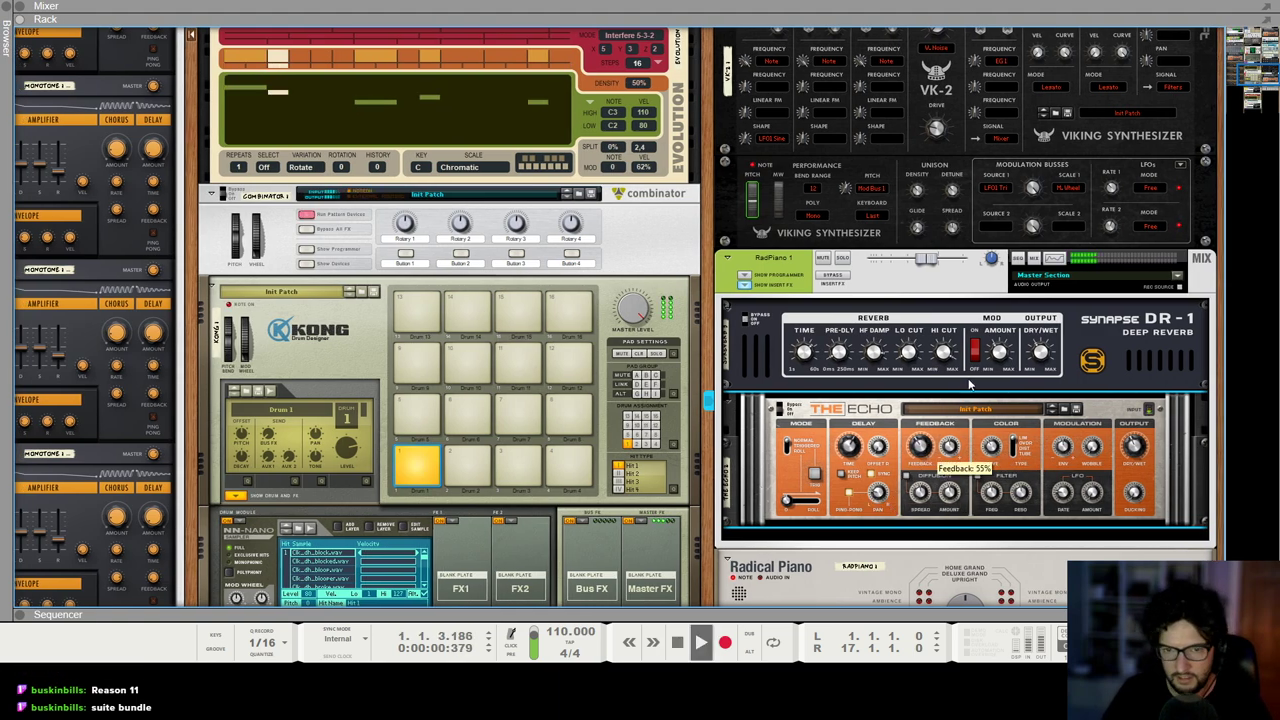
Step: Set The Echo's feedback to about 63% with RadPiano 1 soloed, and raise the unsoloed channel to about -2.6 dB
key("F5")
left_click(1019, 421)
key("F6")
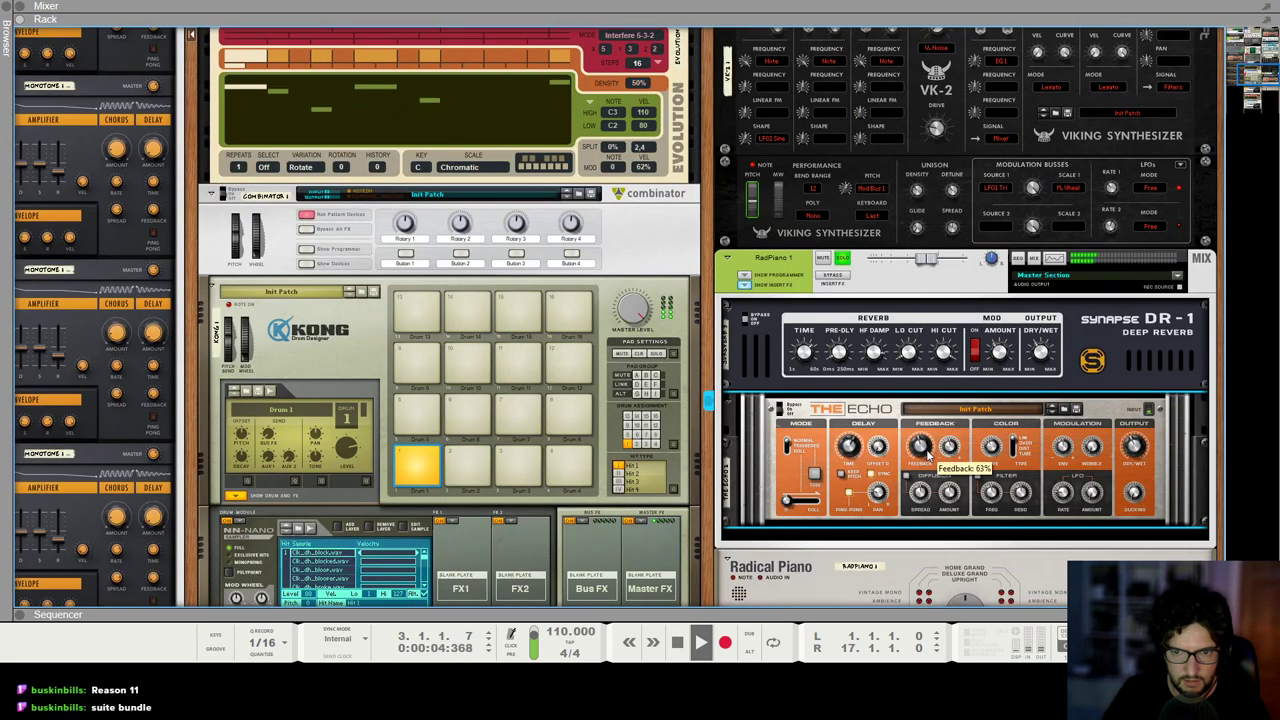
key("F5")
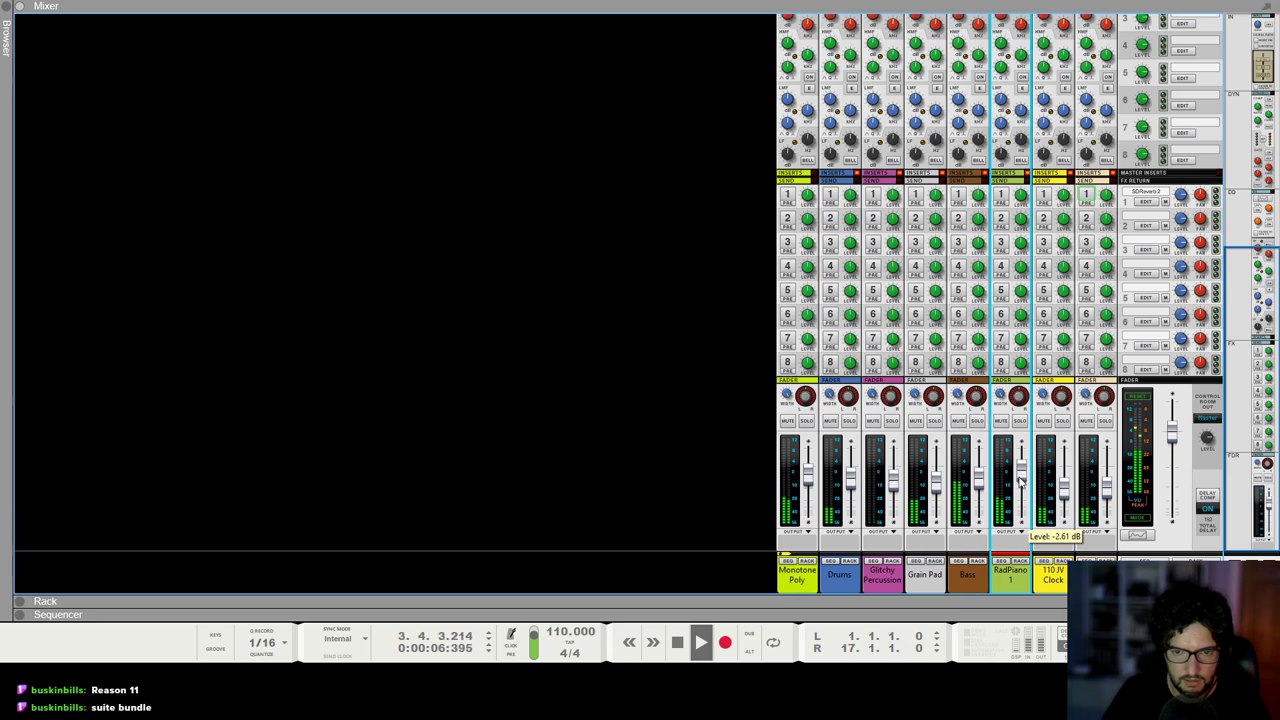
Step: Move the second phrase's fourth note to A#4 and its last note to D#4 with velocity 39
key("F7")
left_click_drag(636, 311, 632, 260)
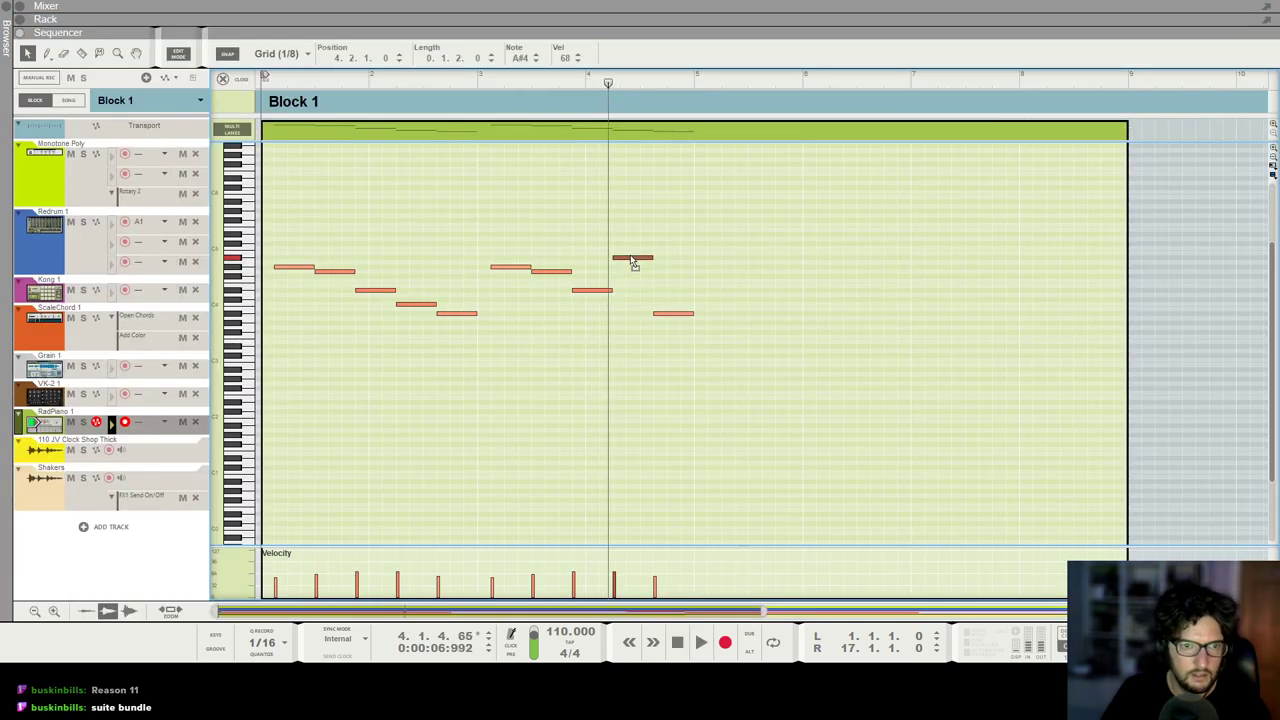
key("space")
left_click(678, 301)
key("space")
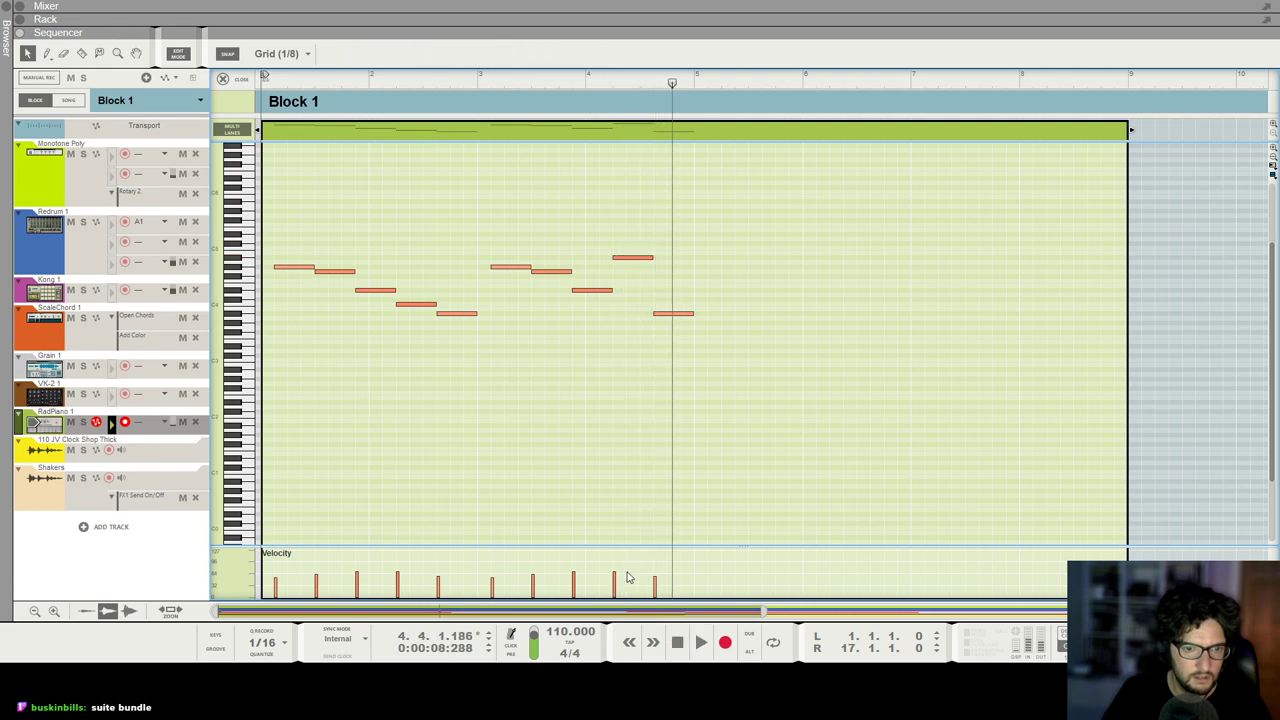
left_click(657, 584)
left_click_drag(677, 315, 681, 298)
key("shift+Return")
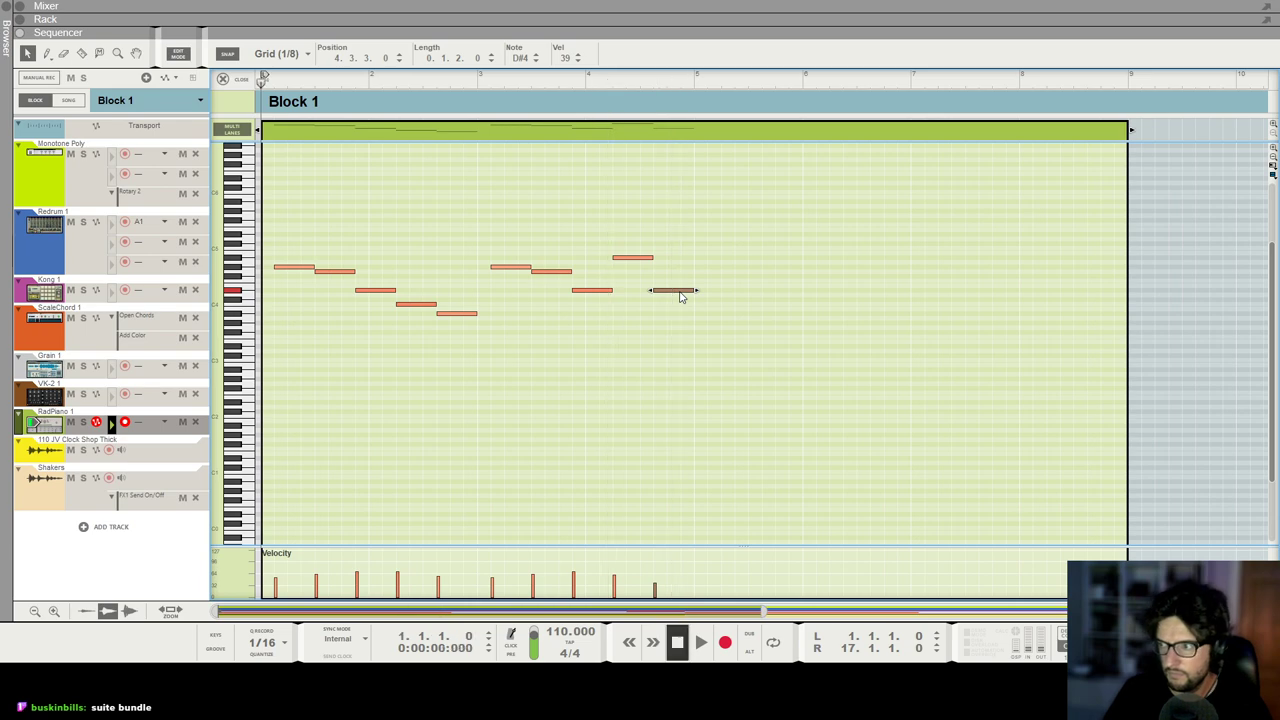
Step: Set the DR-1 reverb's dry/wet to about 38% and adjust The Echo's dry/wet while the block plays
key("space")
left_click(715, 405)
key("F6")
left_click(1046, 357)
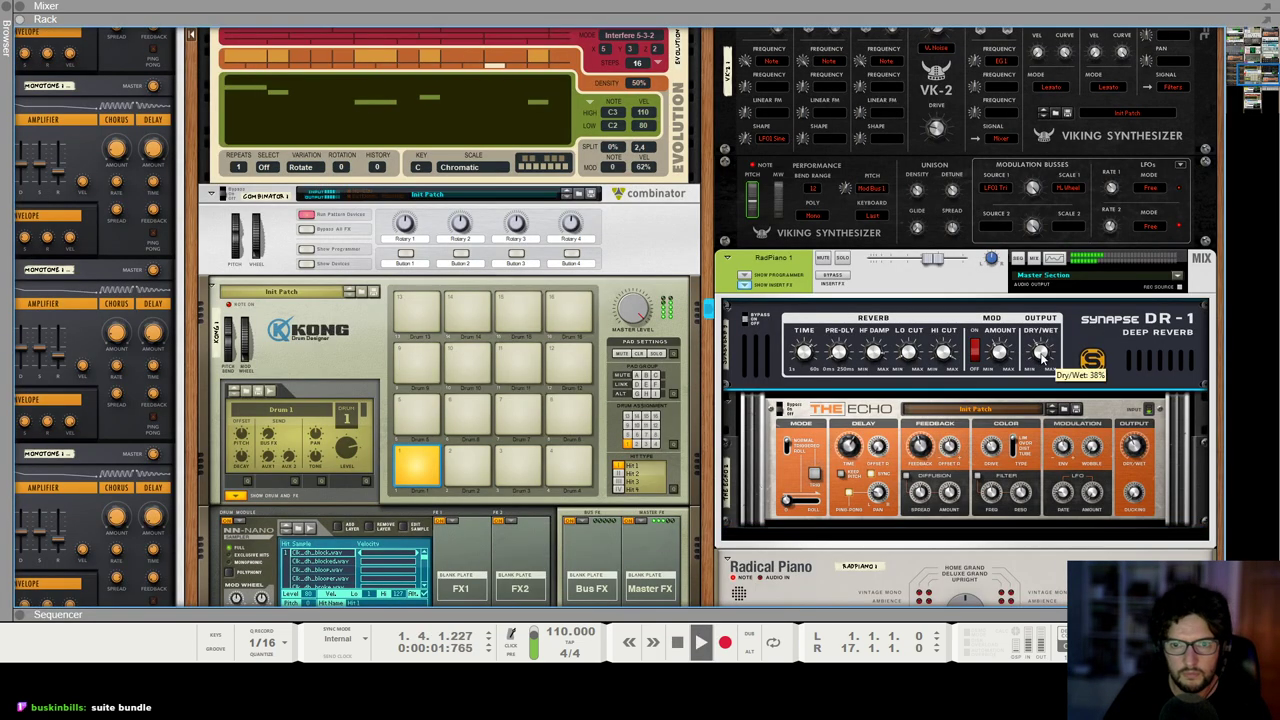
left_click(1129, 452)
key("F7")
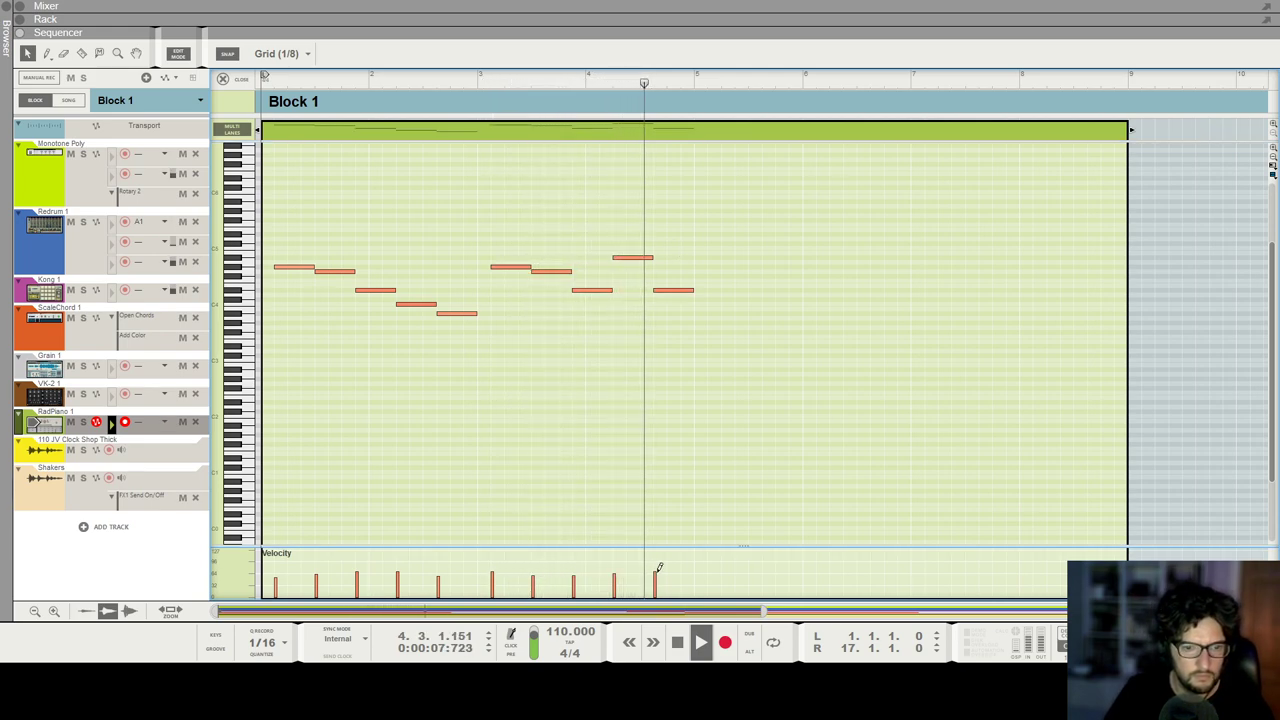
Step: Copy all ten piano notes, paste them starting at 5.2.1, and play the transition into the copy
key("space")
key("ctrl+a")
left_click(722, 80)
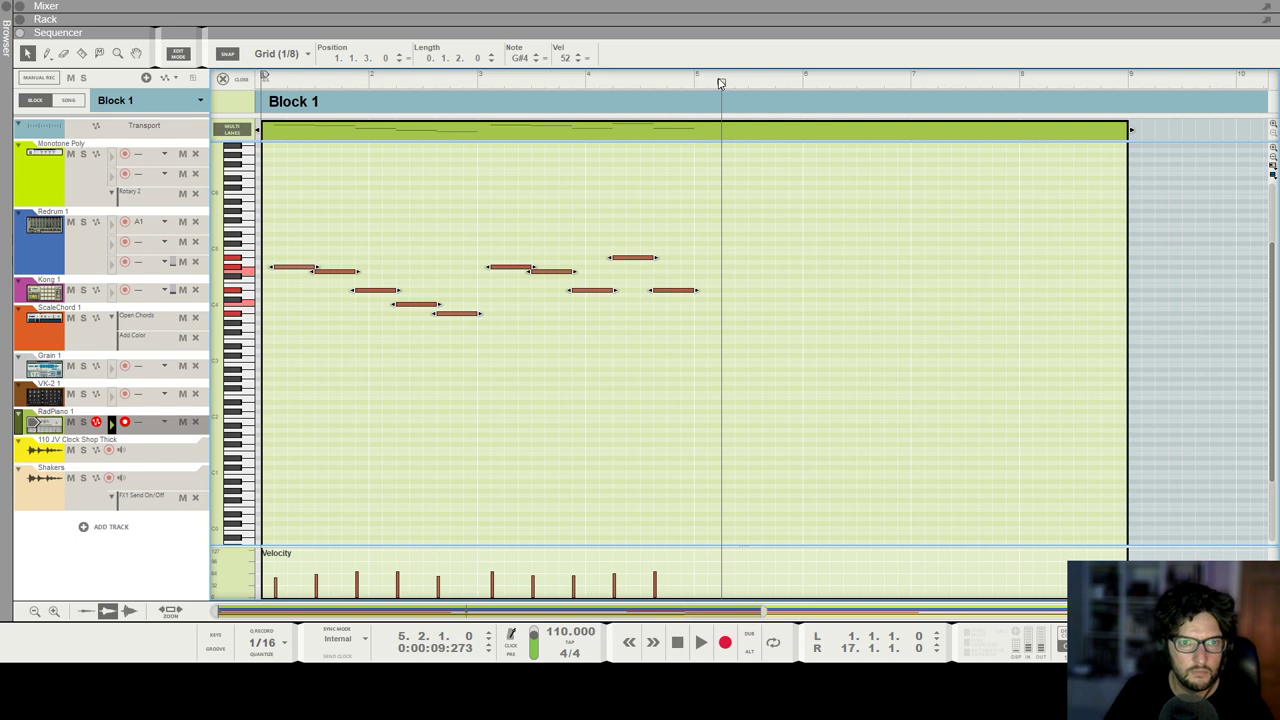
key("ctrl+v")
left_click(640, 80)
key("space")
scroll(867, 208, "down", 1)
scroll(868, 213, "down", 1)
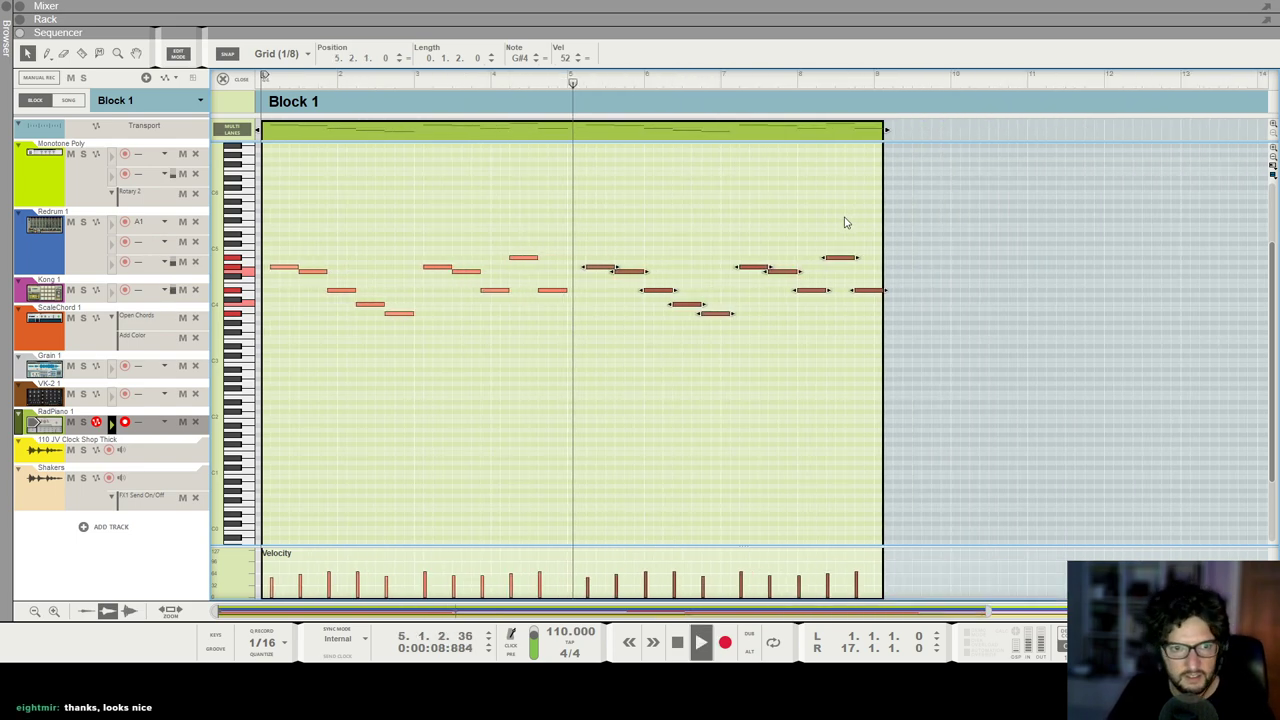
Step: Move the ten pasted piano notes together so they start at 5.1.3
key("F6")
key("F7")
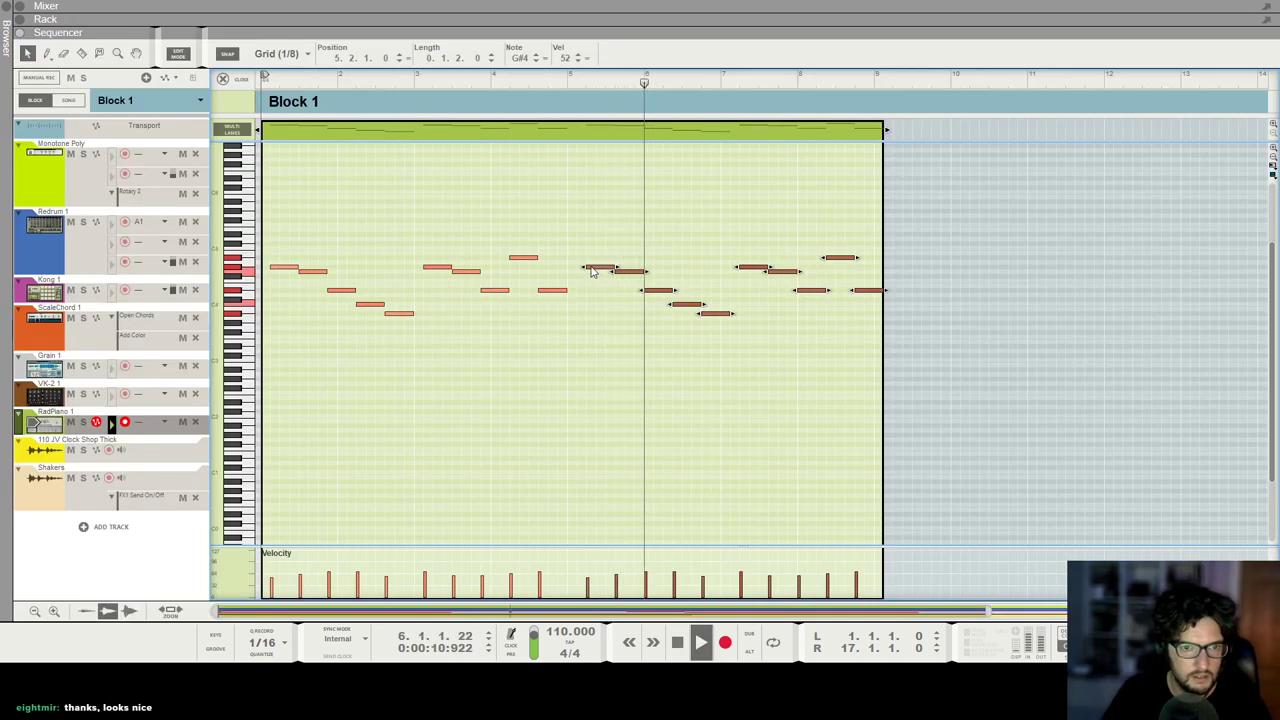
scroll(588, 271, "up", 1)
left_click_drag(585, 271, 574, 274)
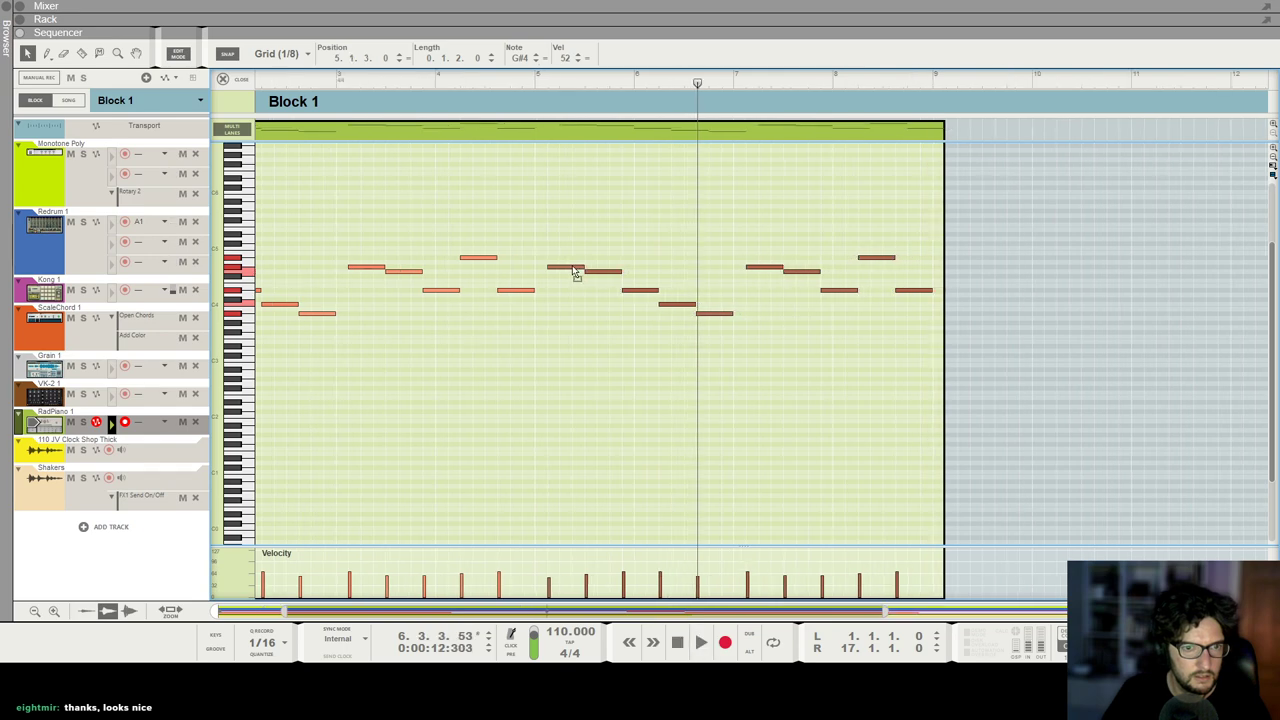
left_click(574, 221)
Step: Randomize the velocity of all the piano clip's notes by 20%
key("KP_0")
key("ctrl+a")
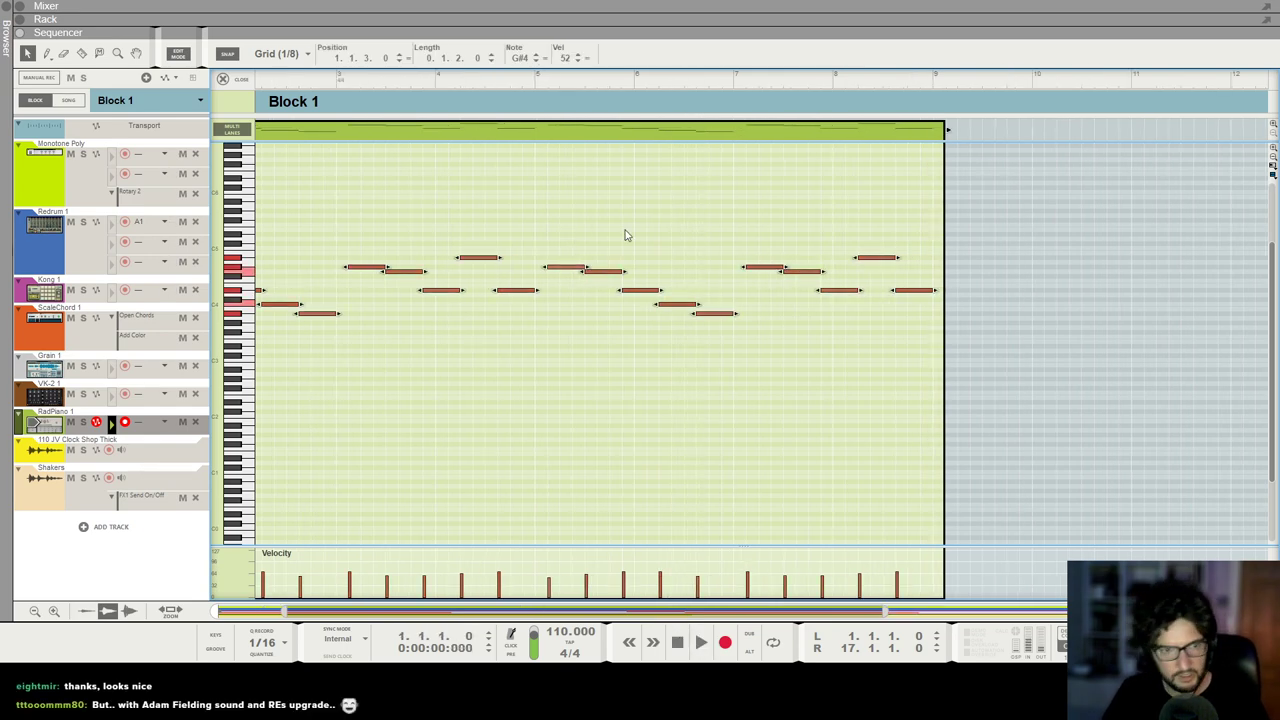
key("F8")
left_click(1139, 462)
left_click(651, 441)
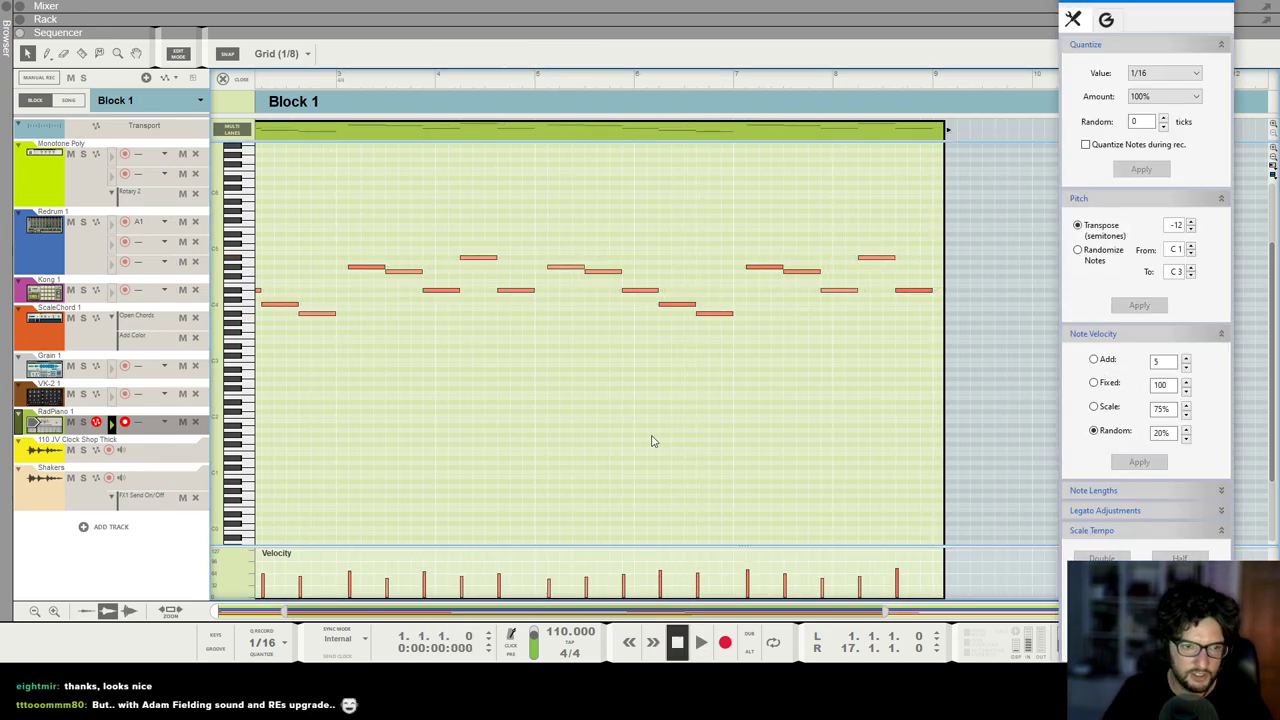
left_click(1232, 3)
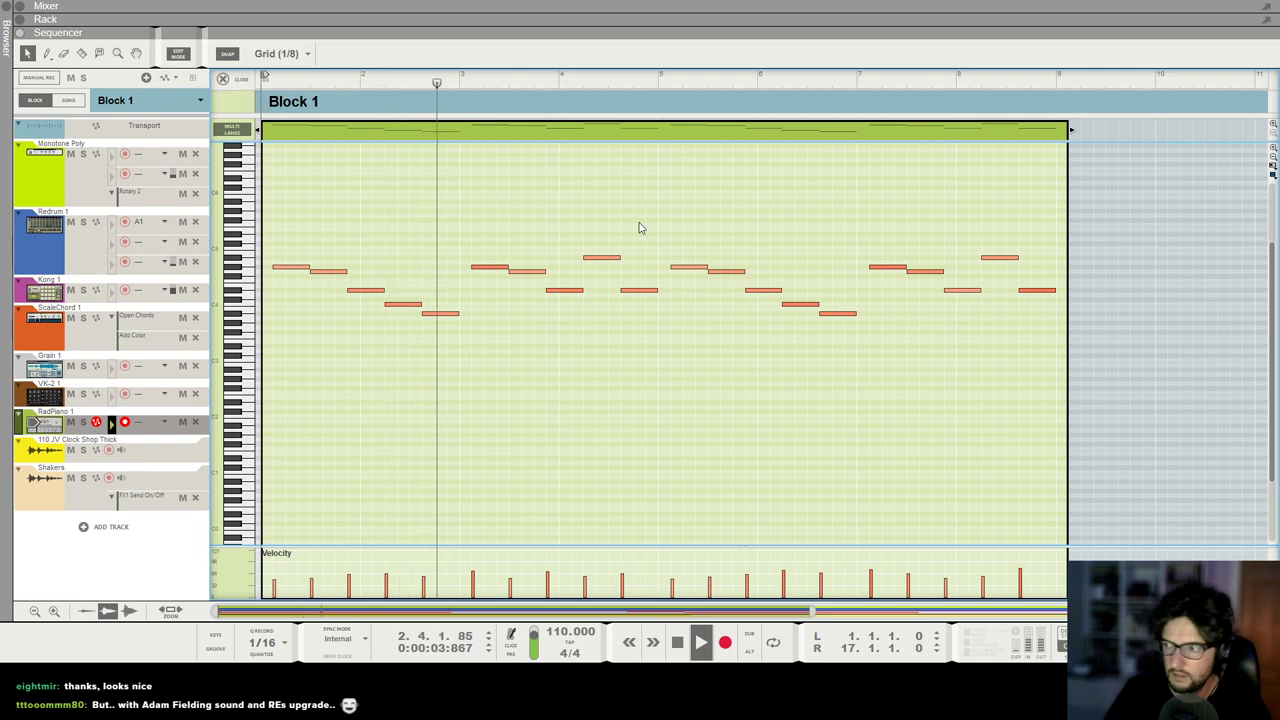
key("F6")
scroll(631, 265, "down", 8)
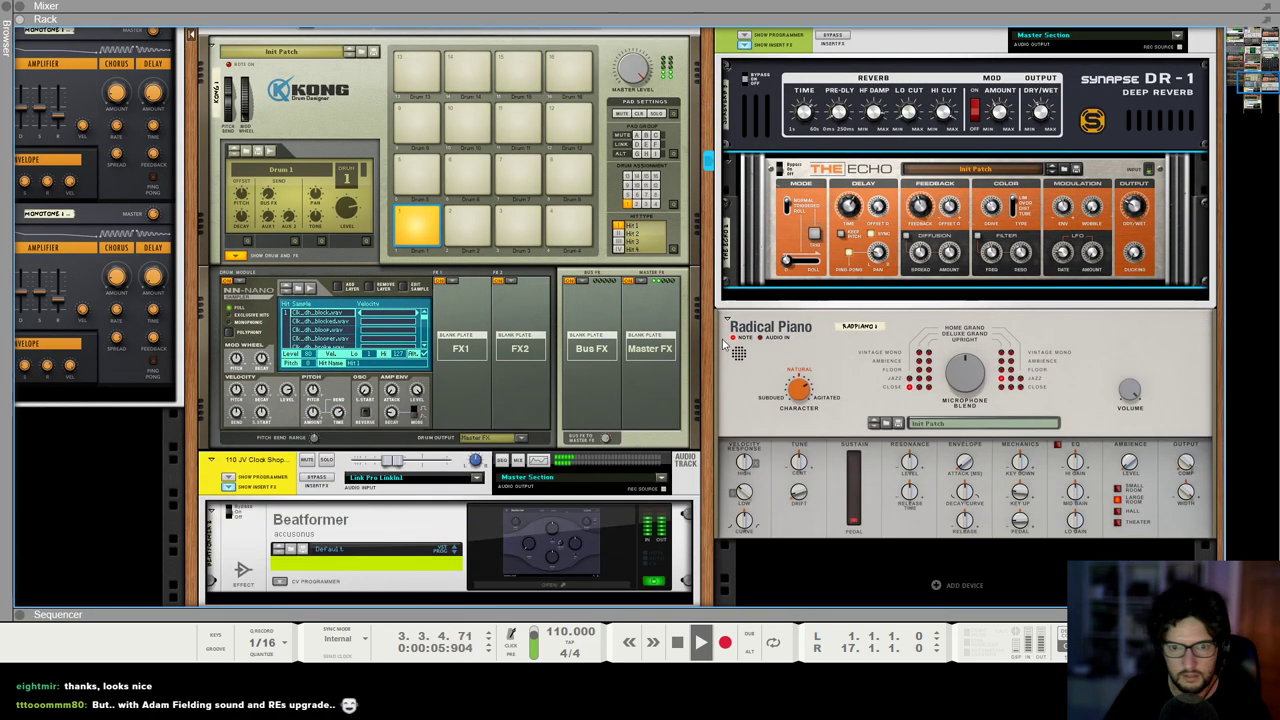
key("F5")
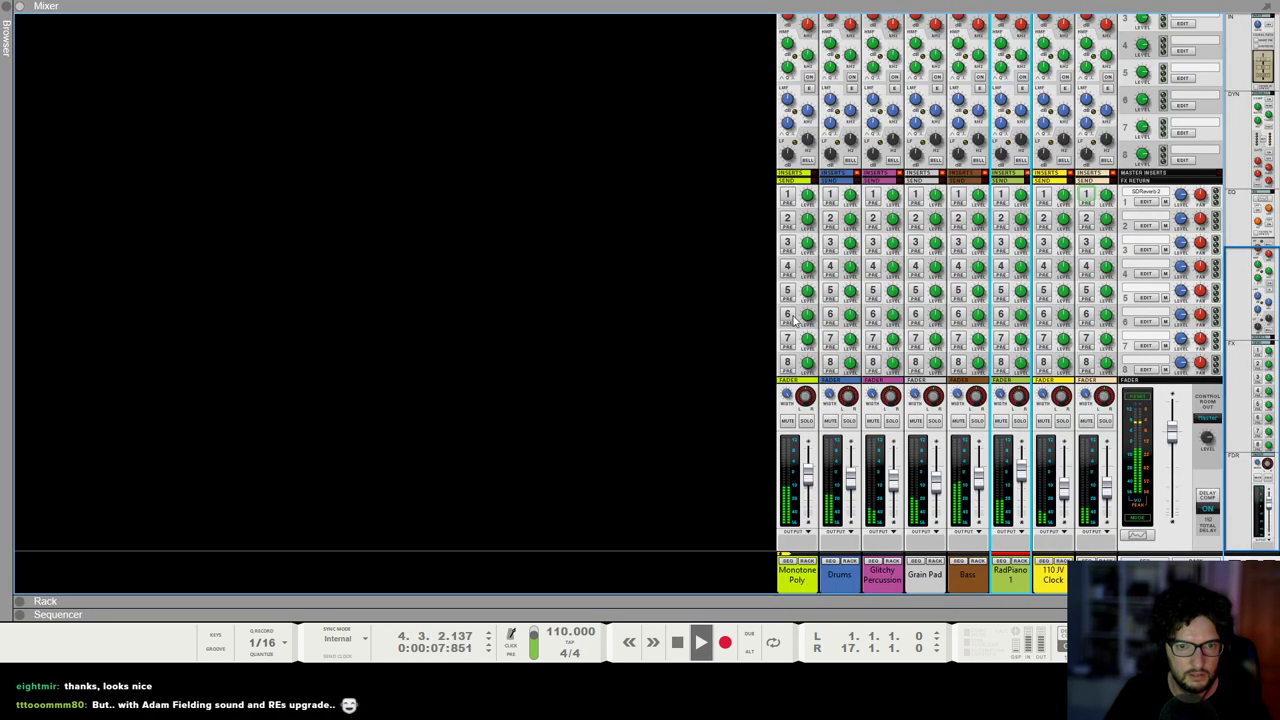
key("F7")
Step: Lower the last phrase's first note at 7.1.3 to G#3 and its second note at 7.3.1 to G3
scroll(811, 238, "down", 1)
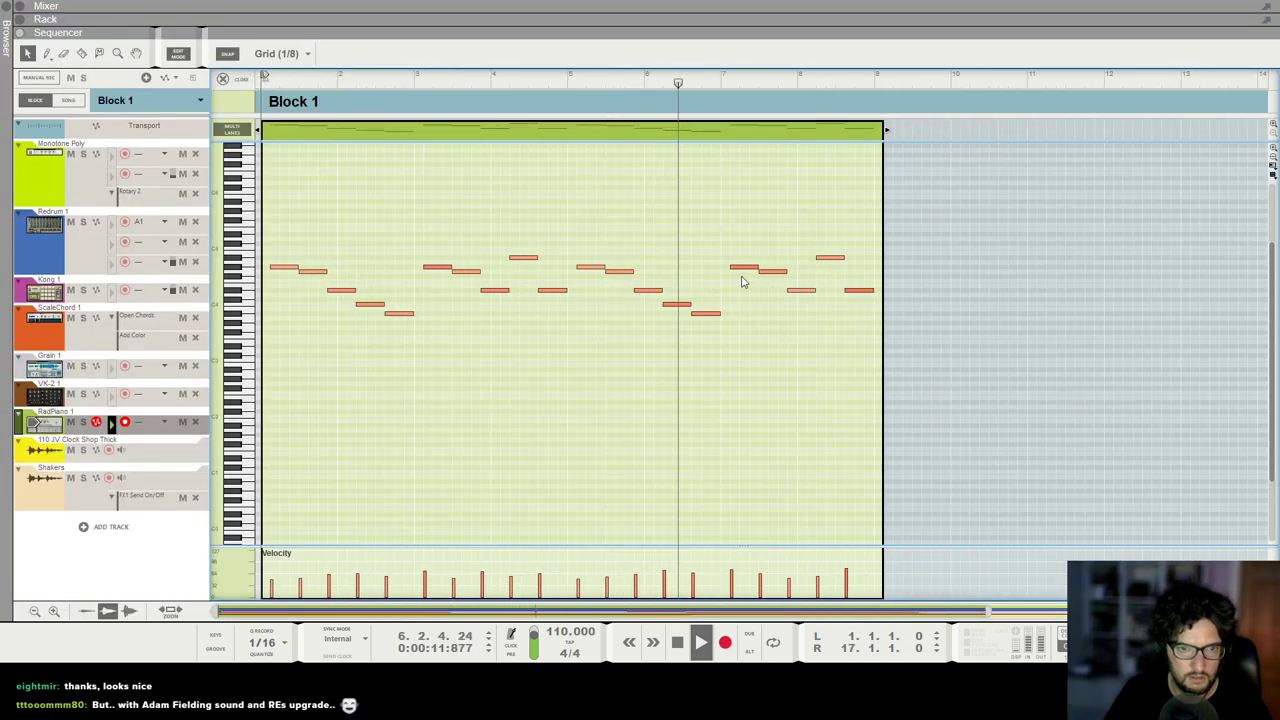
scroll(760, 272, "up", 2)
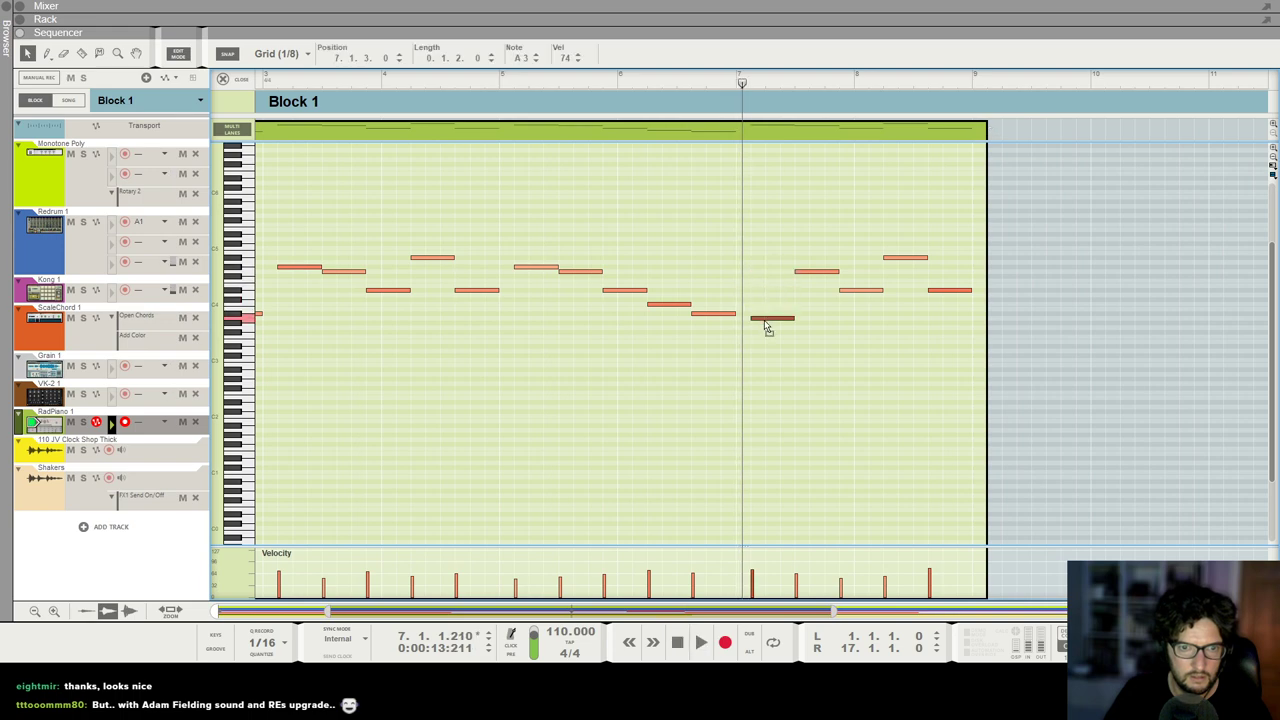
left_click_drag(805, 272, 811, 320)
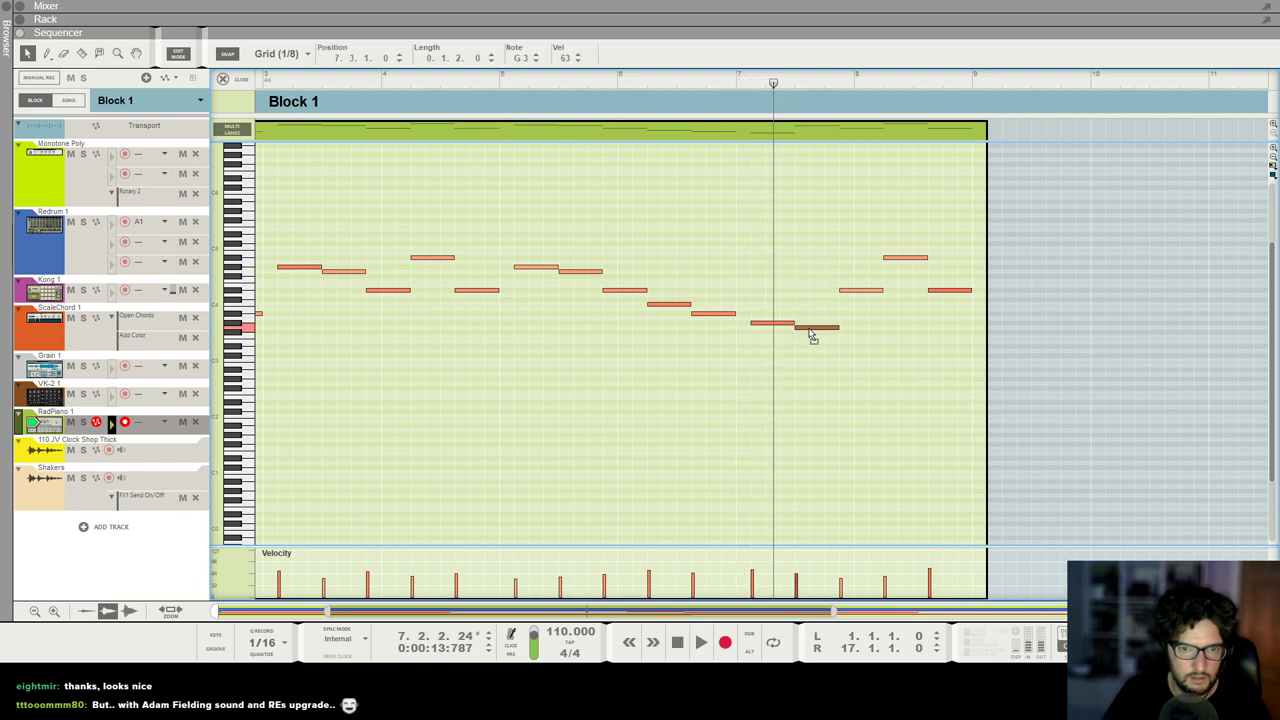
key("space")
scroll(928, 263, "down", 2)
left_click(823, 256)
key("space")
Step: Lower the last phrase's fourth note to A#3 and its final note at 8.3.3 to G#3, and play the ending
left_click_drag(882, 261, 880, 315)
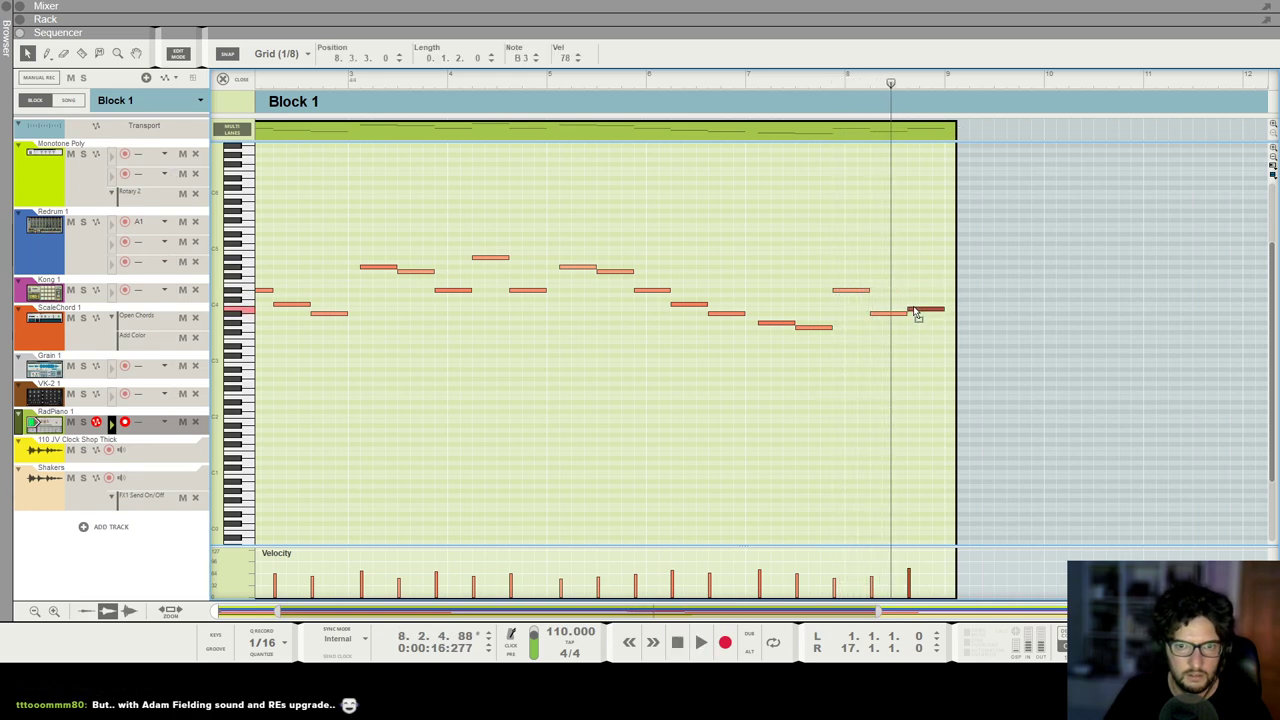
left_click_drag(917, 321, 916, 327)
key("space")
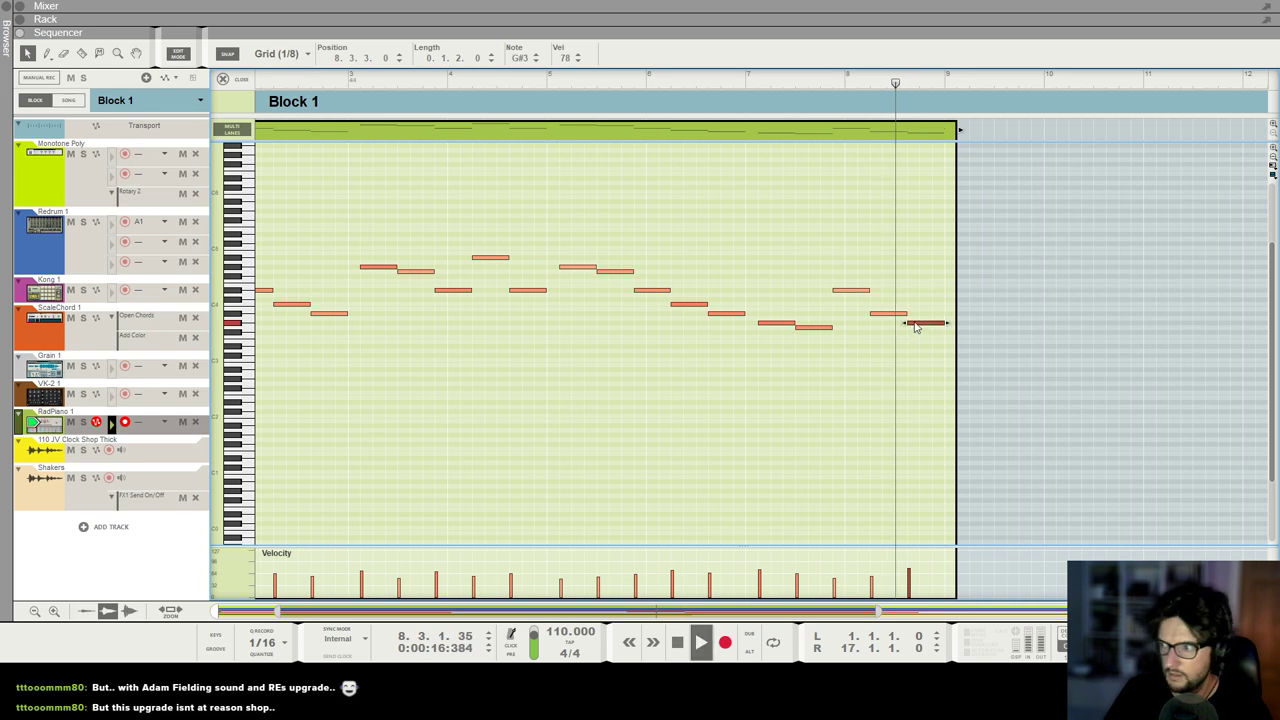
scroll(691, 234, "down", 3)
key("space")
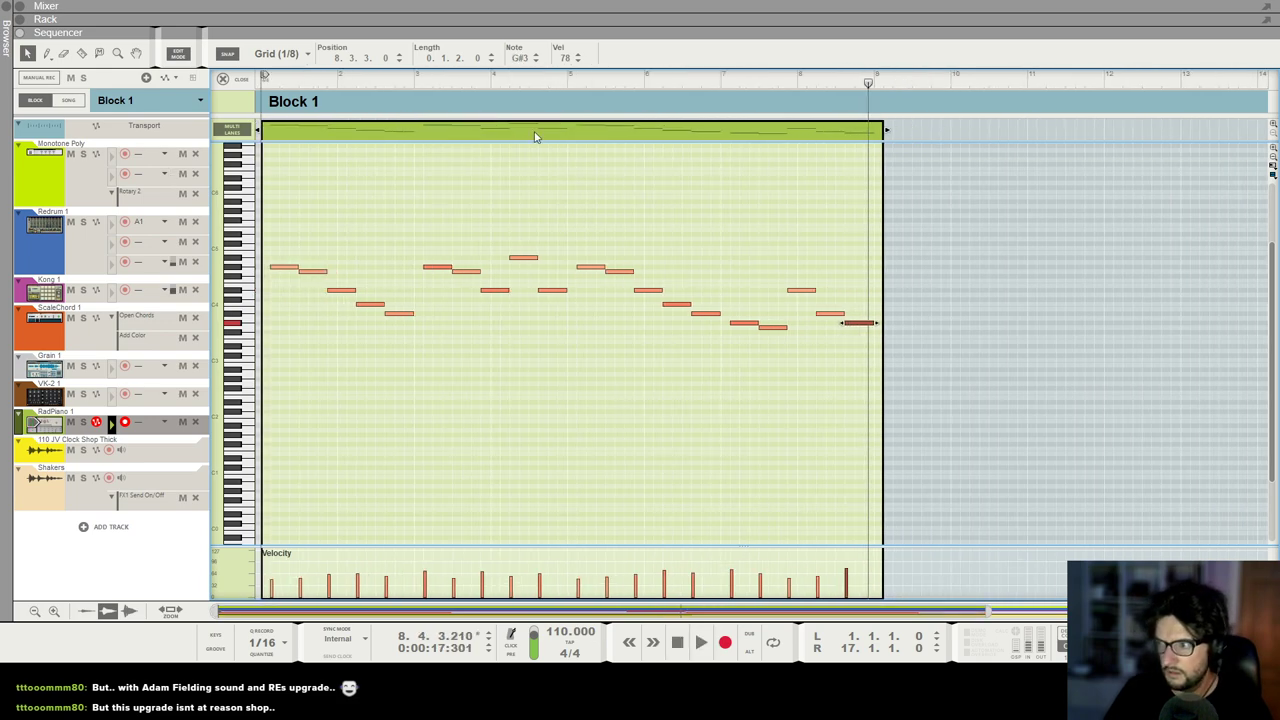
Step: Duplicate the eight-bar RadPiano 1 clip, start the copy at 9.1.1 and end it at bar 17
left_click(224, 79)
key("ctrl+d")
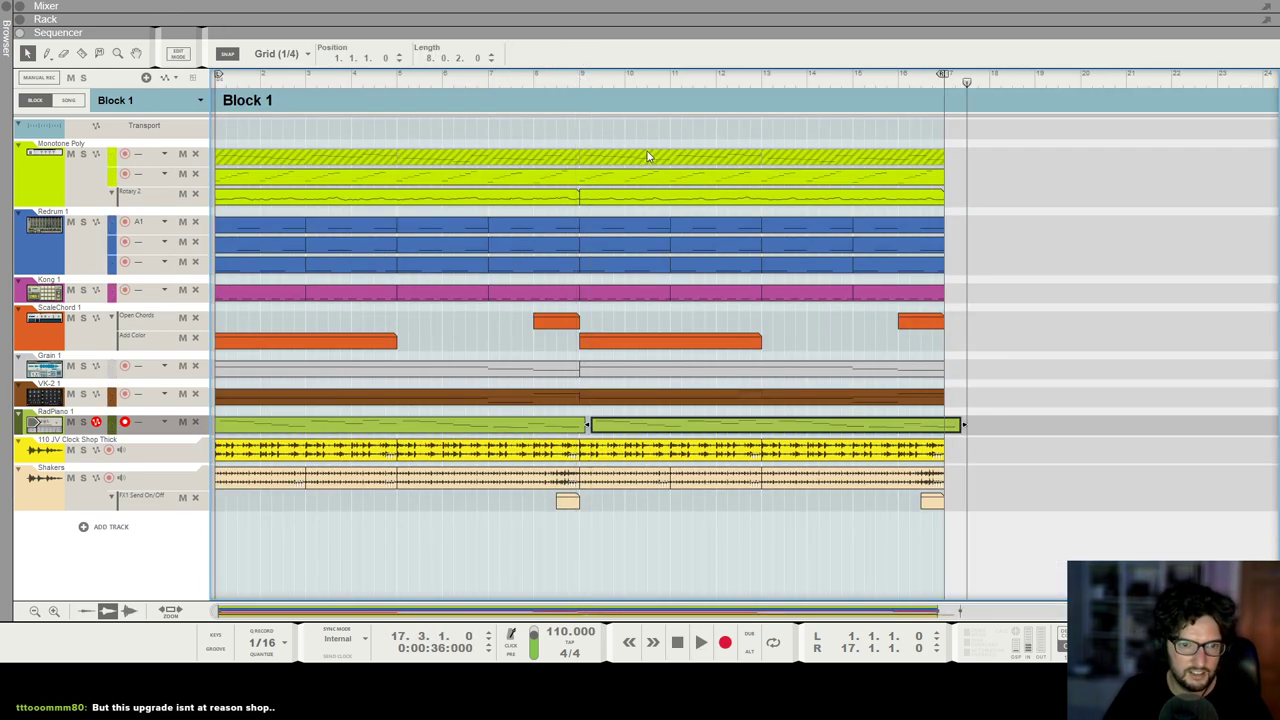
left_click(565, 427)
left_click_drag(616, 433, 606, 434)
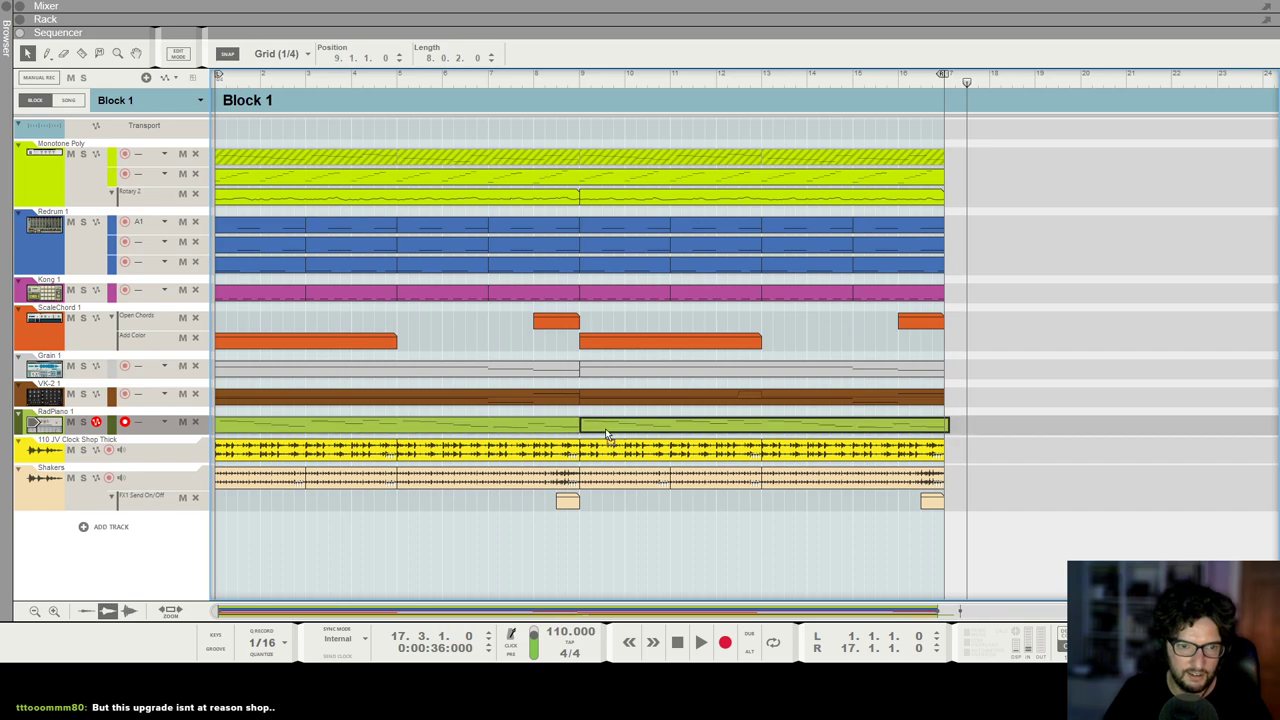
left_click(1043, 357)
Step: Play the block from the start and review the arrangement with the duplicated piano part
key("Home")
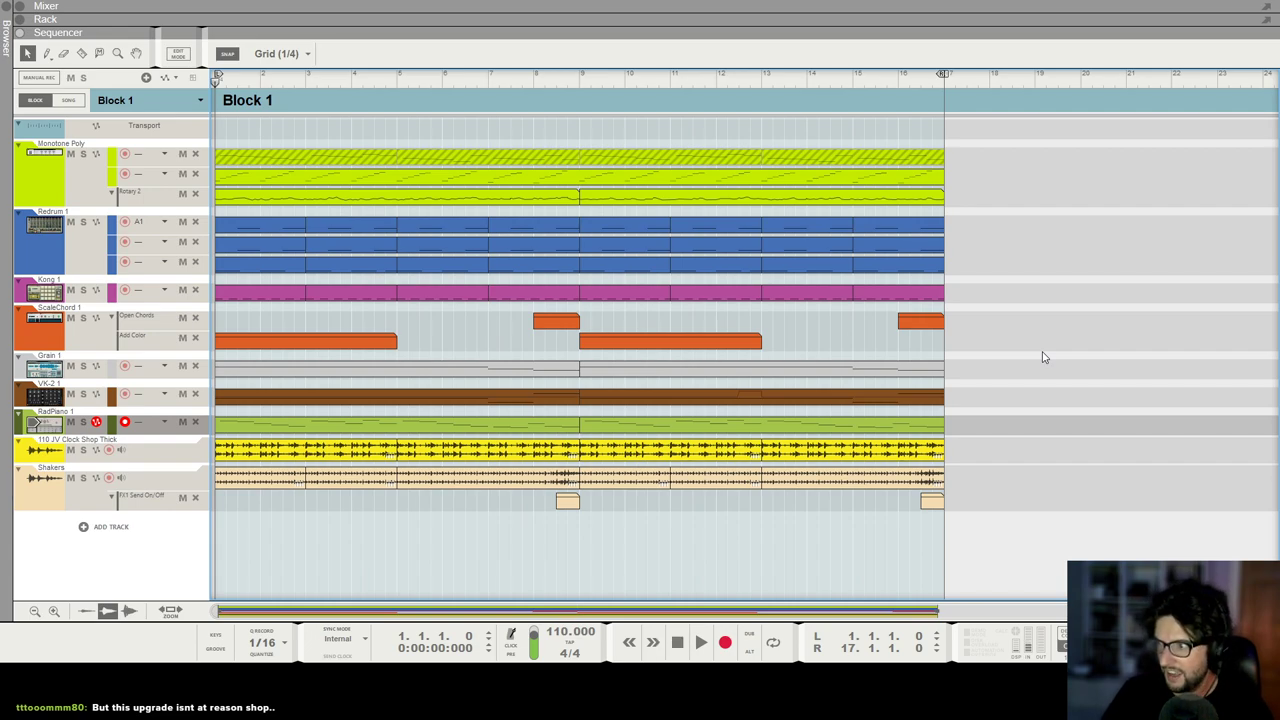
scroll(1043, 357, "down", 7)
scroll(1043, 357, "up", 1)
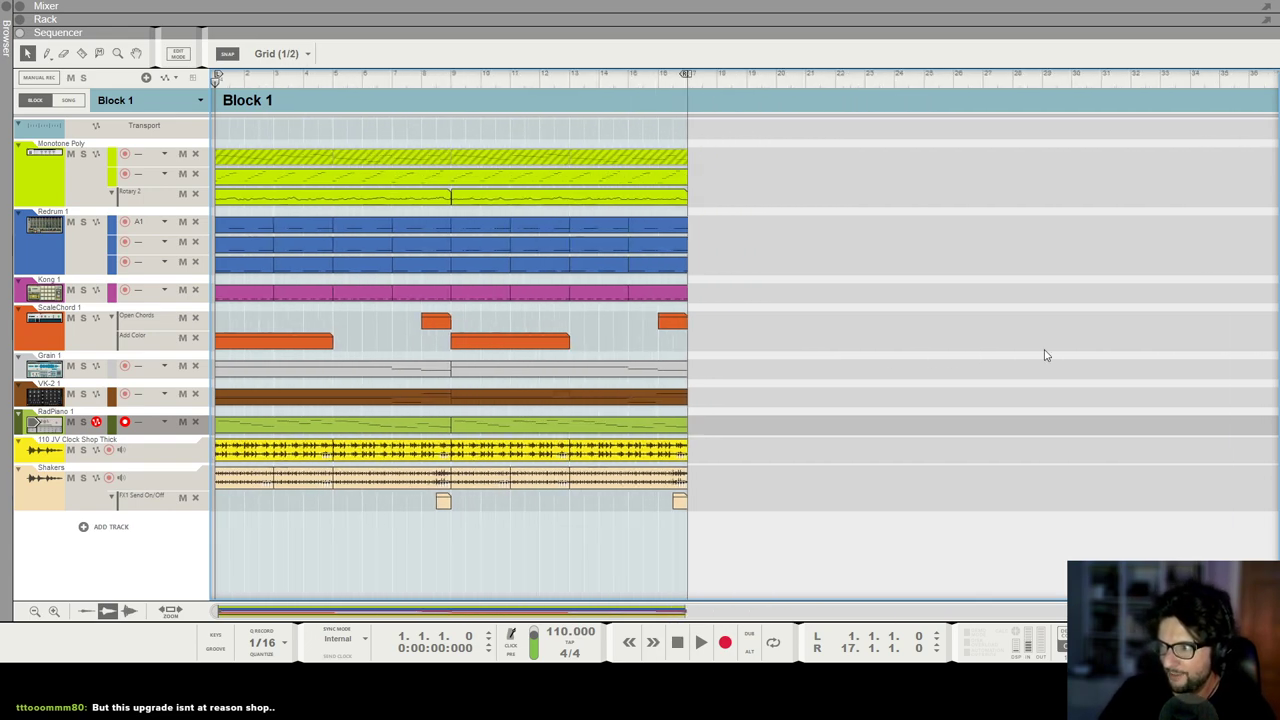
scroll(880, 376, "up", 4)
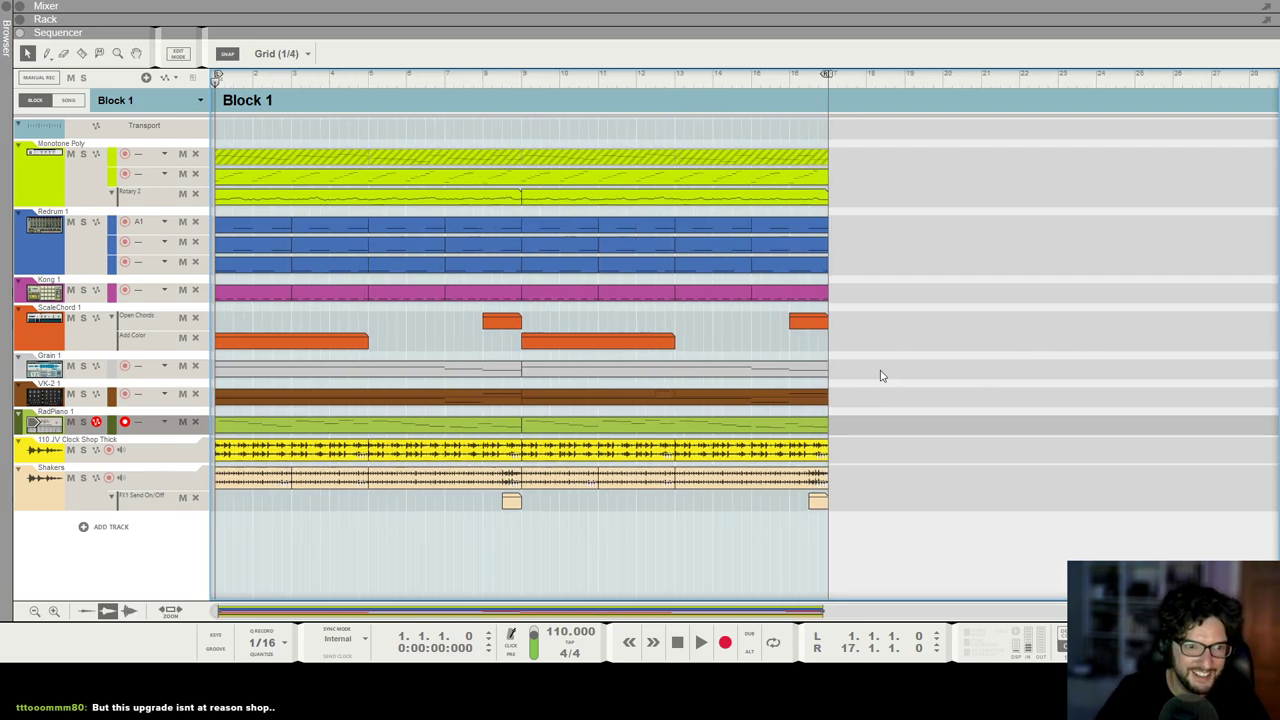
scroll(922, 345, "down", 1)
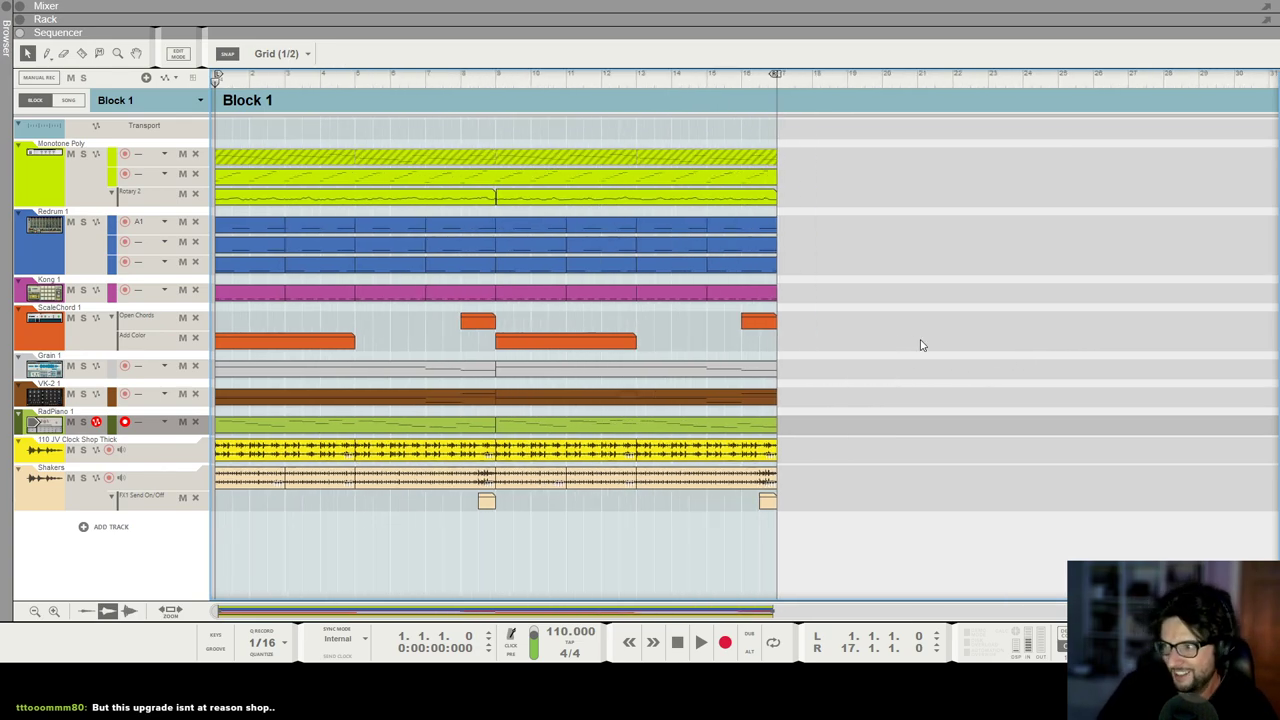
scroll(922, 345, "down", 1)
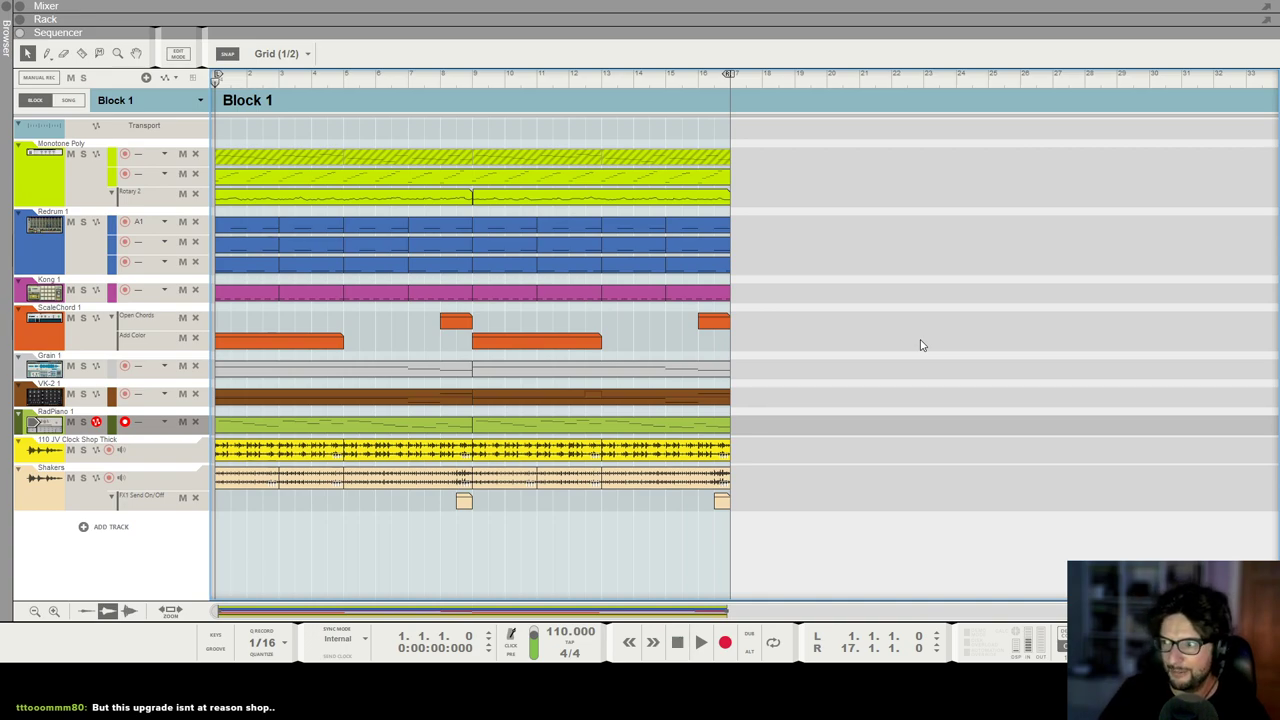
key("space")
scroll(843, 355, "up", 4)
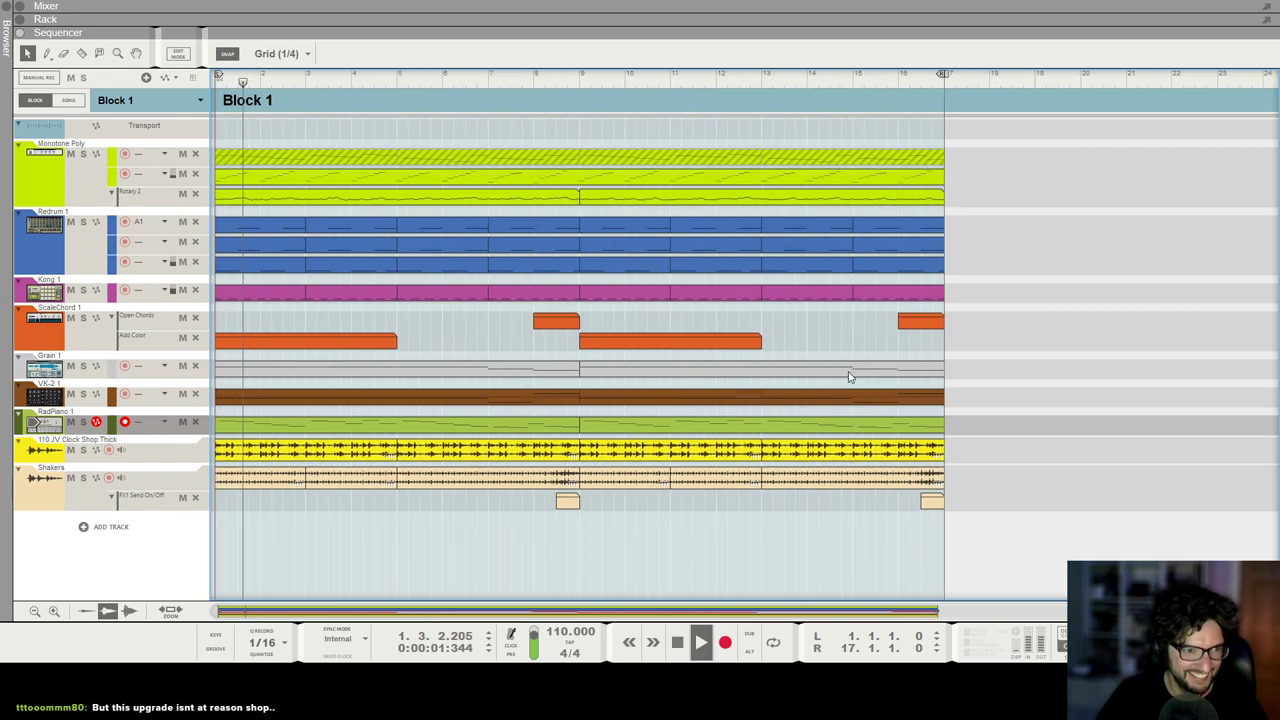
key("F6")
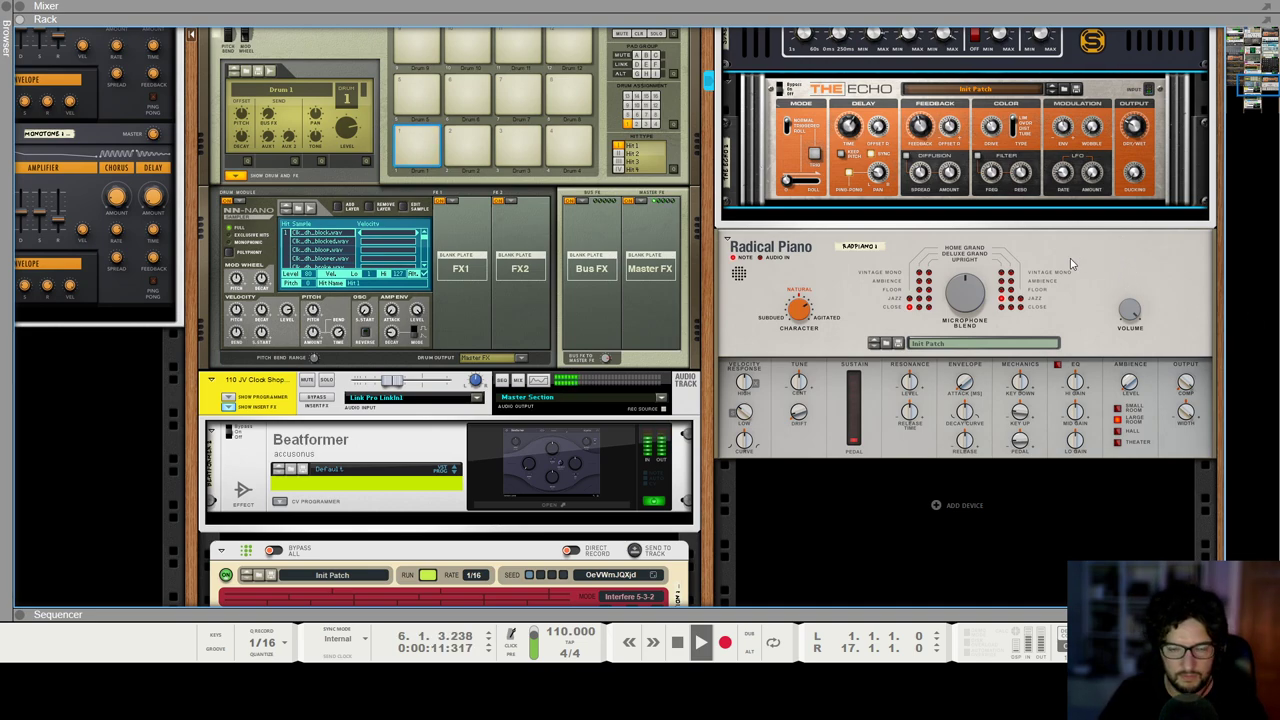
key("F7")
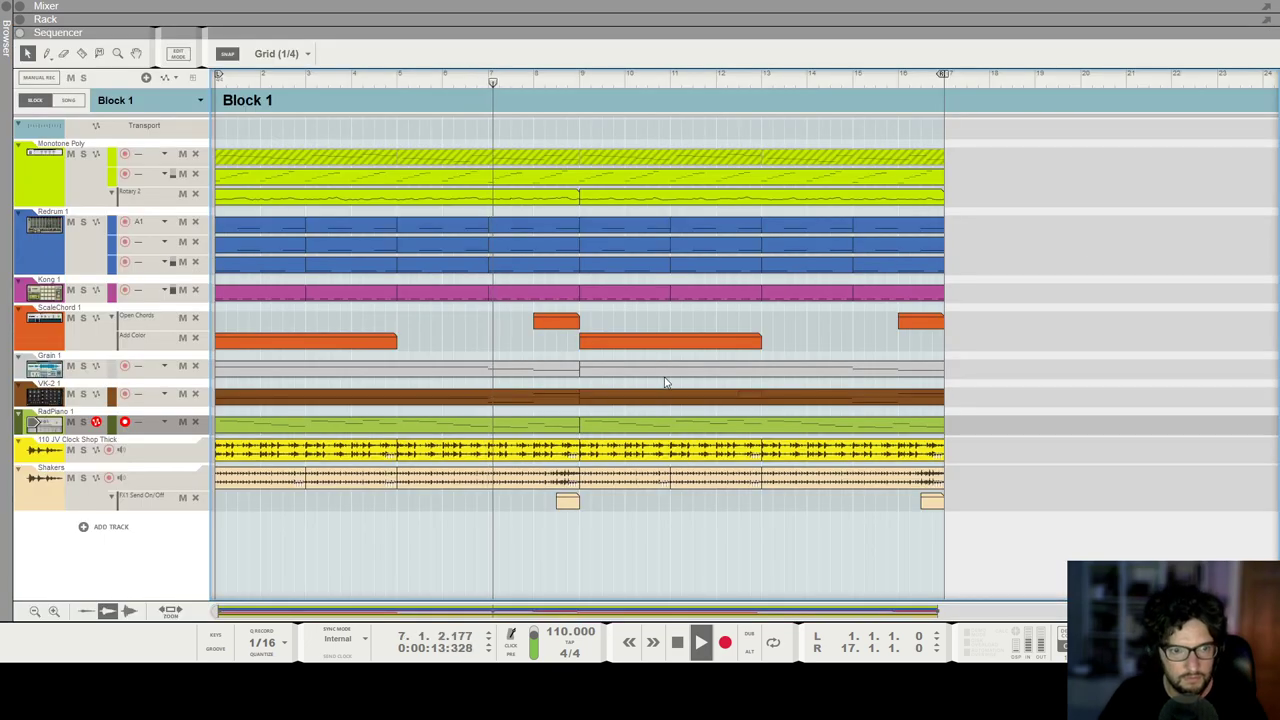
Step: Open the second RadPiano 1 clip for note editing and raise its note at 10.2.1 to A#4
double_click(622, 429)
scroll(808, 310, "up", 5)
key("space")
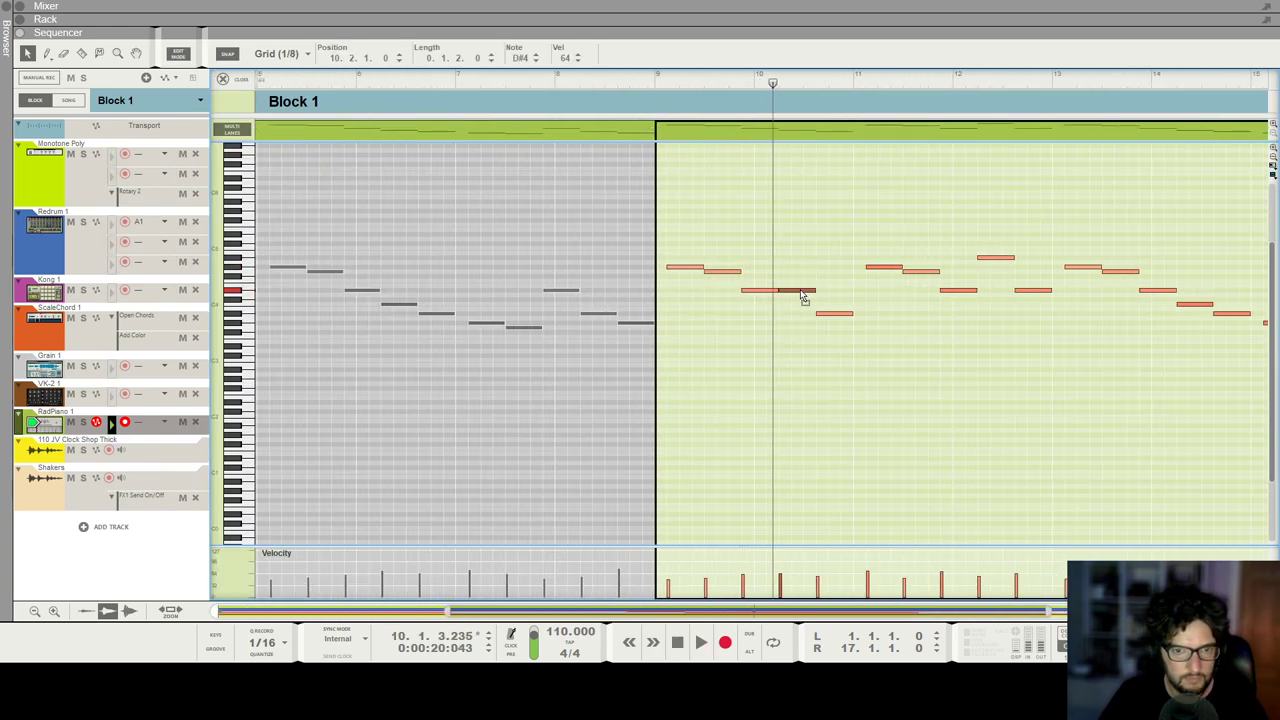
left_click(837, 291)
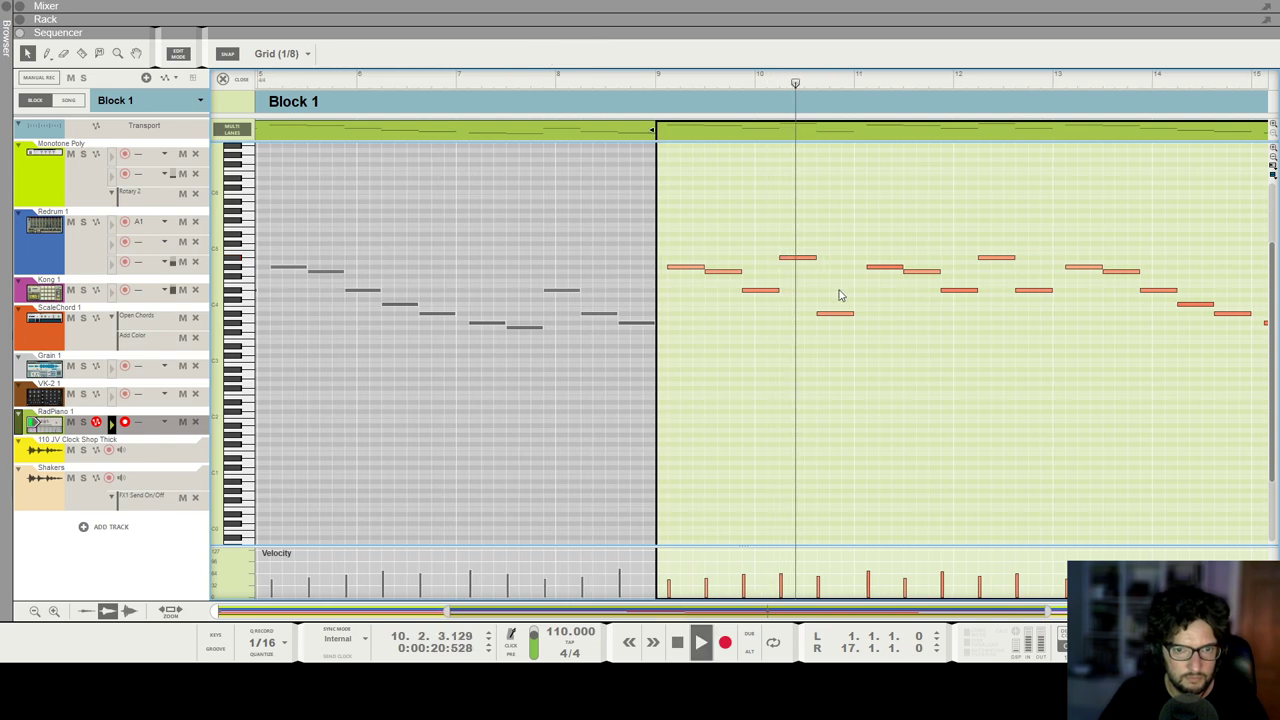
Step: Lower the second clip's note at 12.2.1 to C4 and play on from there
scroll(734, 294, "right", 2)
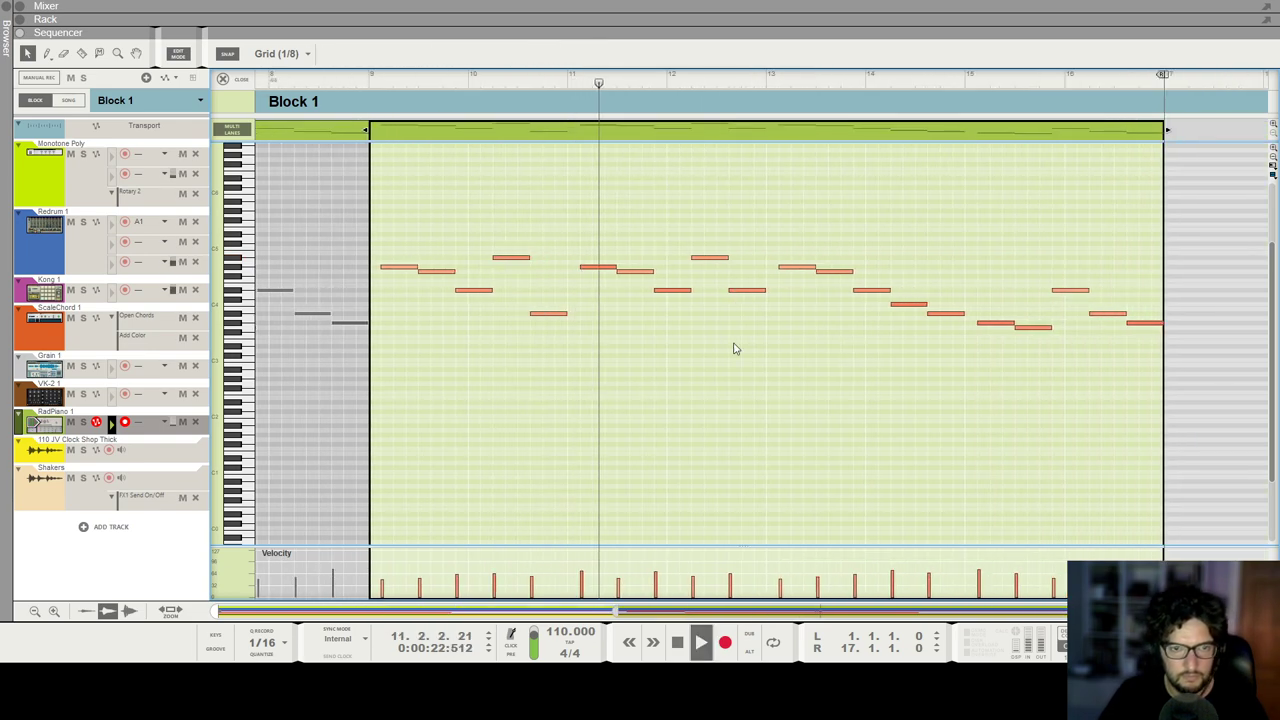
key("space")
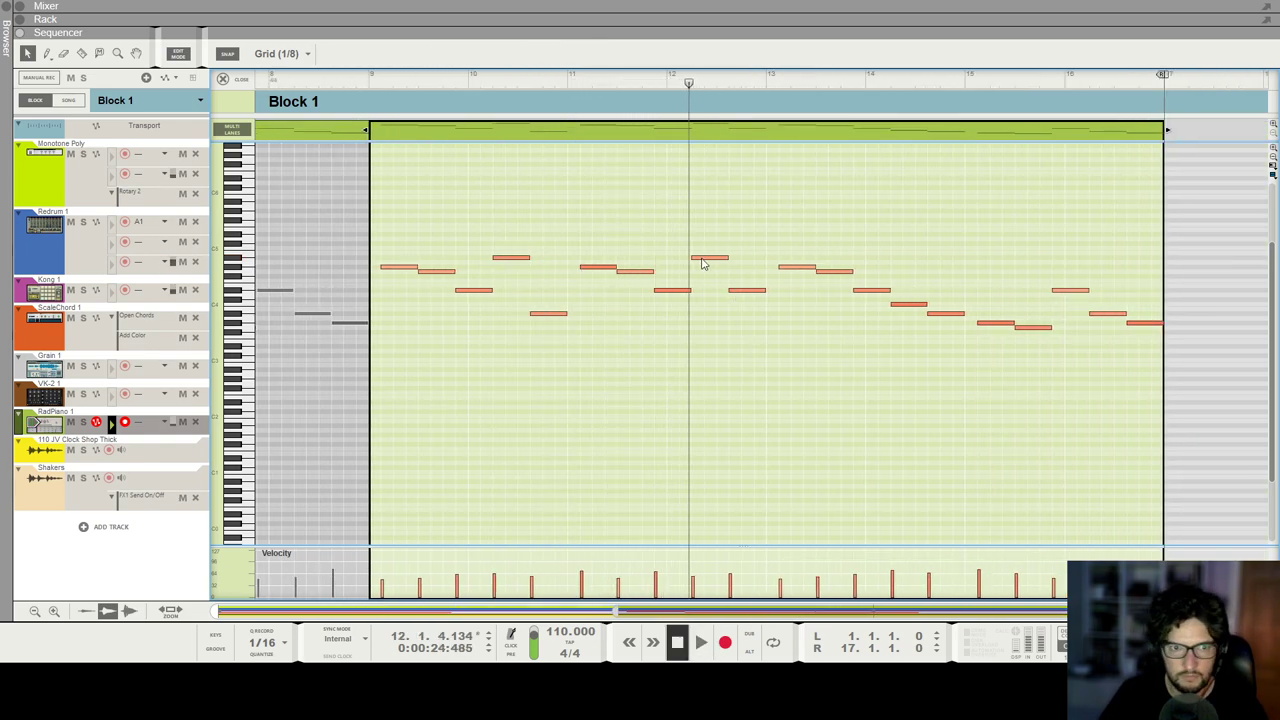
left_click_drag(703, 260, 707, 301)
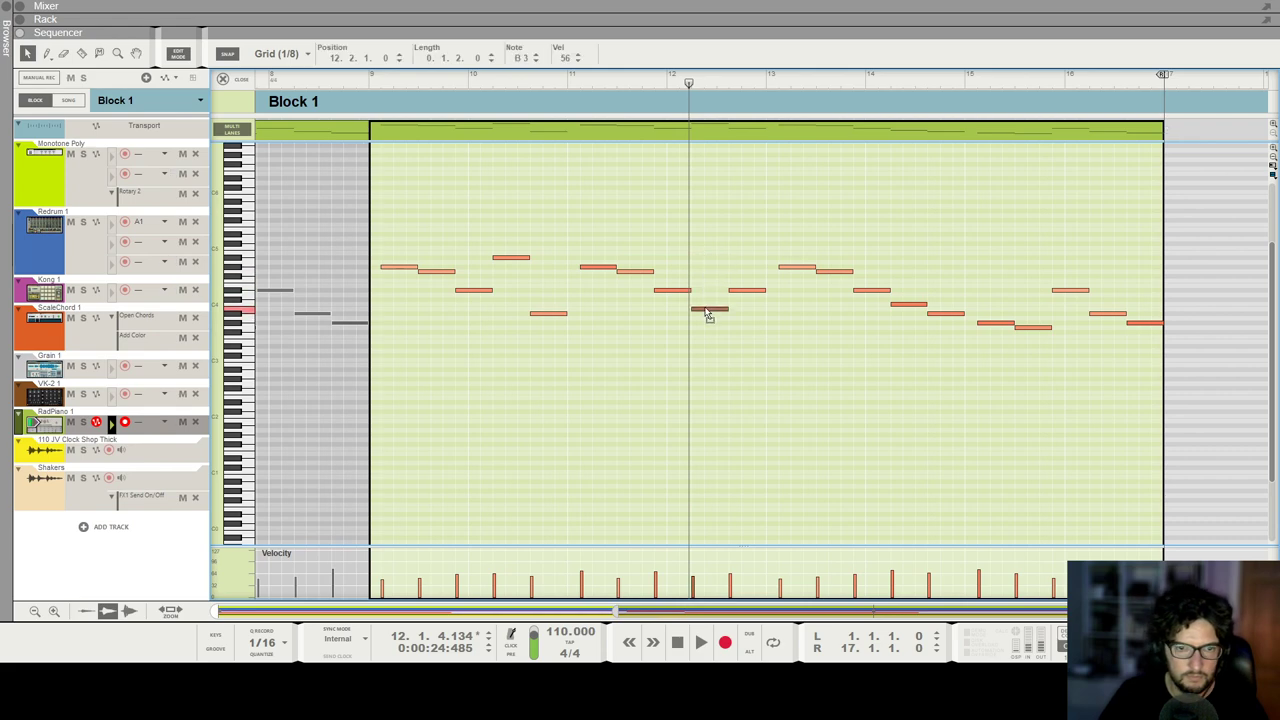
key("space")
scroll(734, 329, "down", 2)
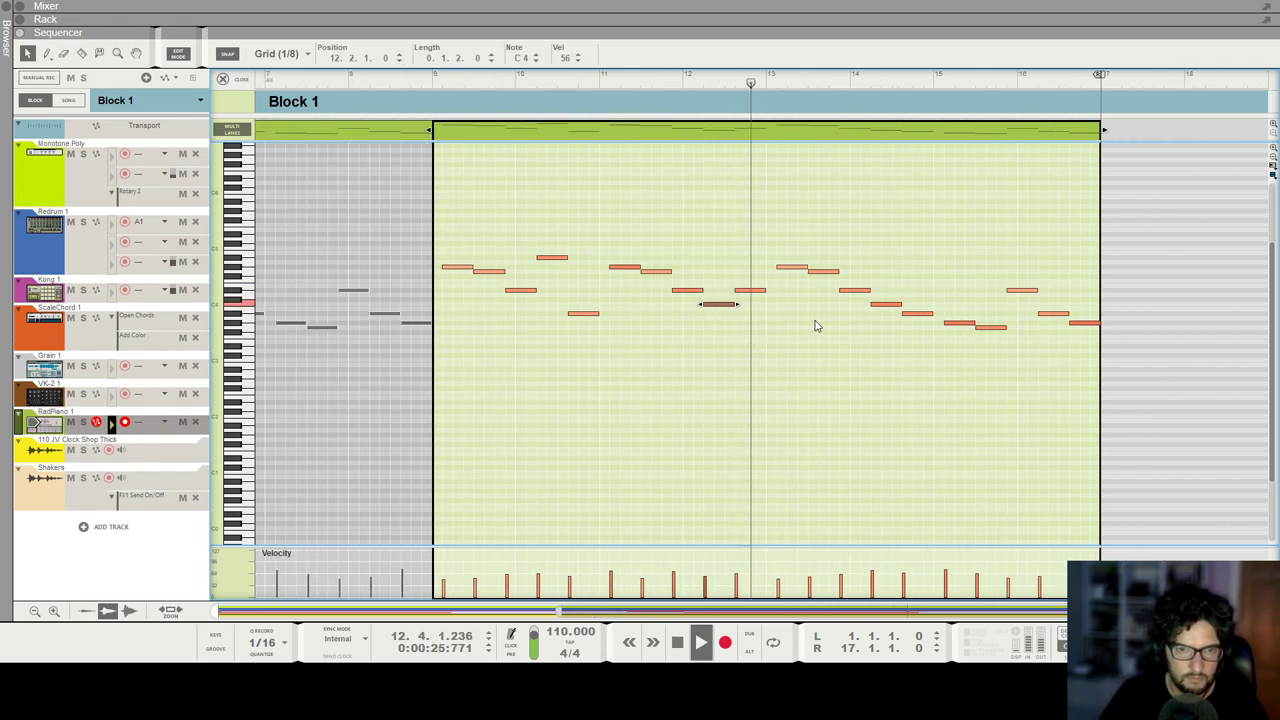
left_click(848, 188)
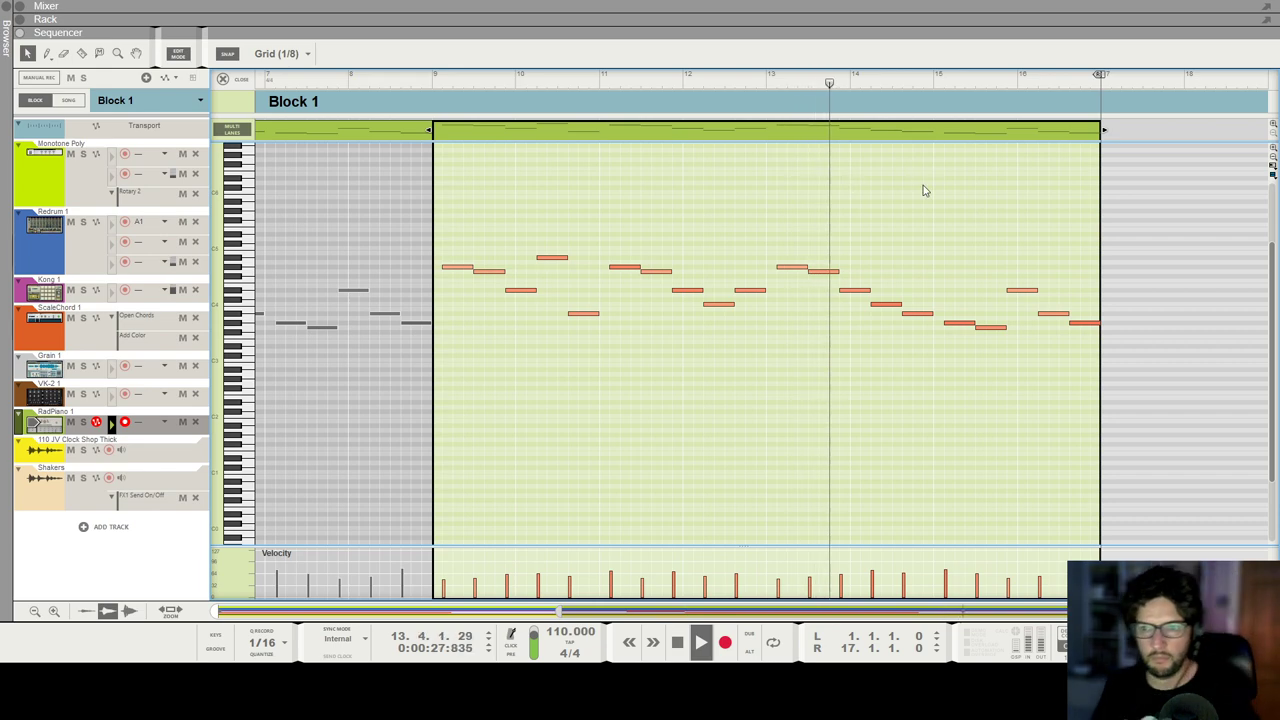
Step: Raise the note at 16.2.1 to F4 and lower the second clip's final note to G3
scroll(923, 185, "down", 2)
scroll(923, 185, "up", 2)
scroll(923, 185, "down", 1)
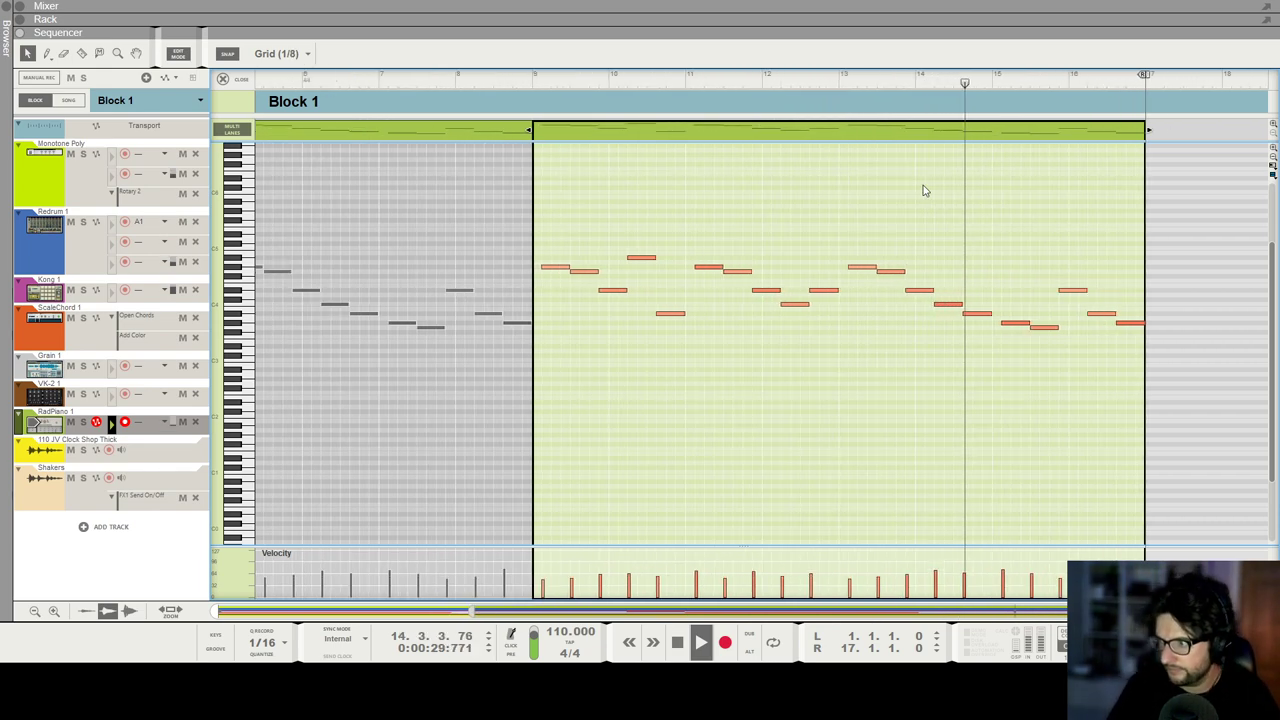
scroll(1020, 204, "up", 1)
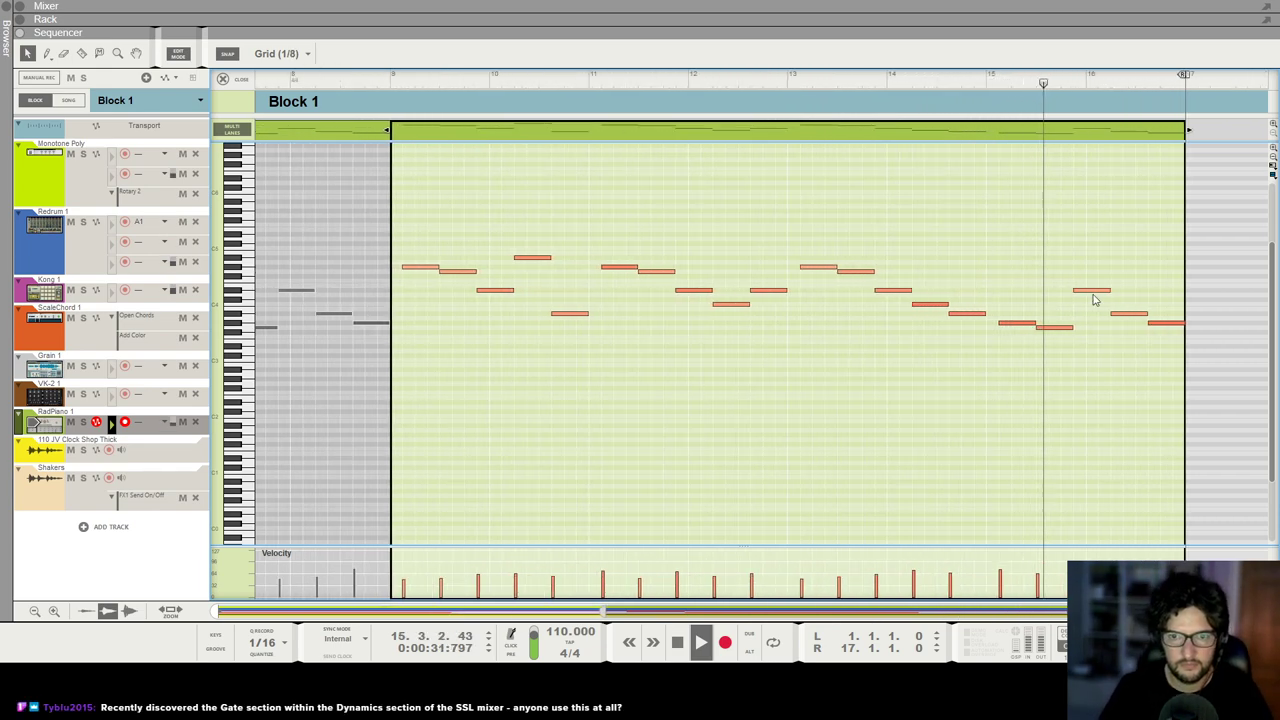
scroll(1100, 294, "up", 1)
left_click(1140, 305)
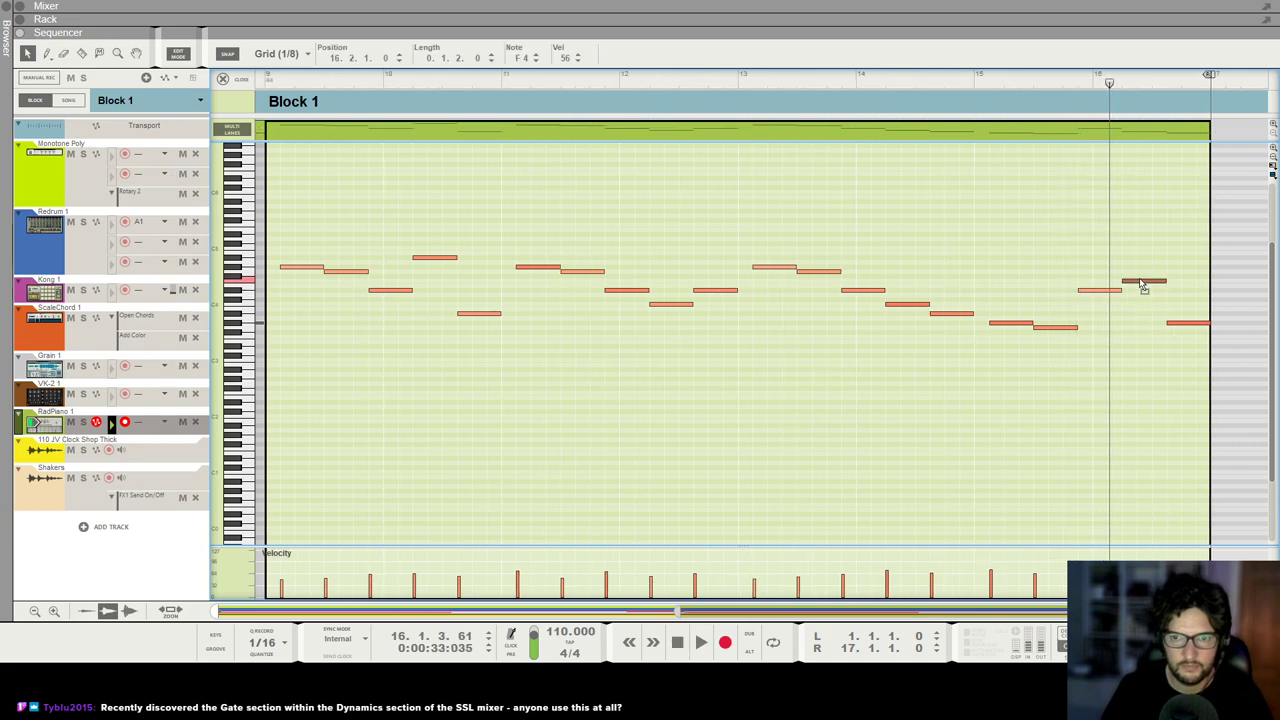
key("space")
left_click(1186, 324)
Step: Play the block from the start with the mixer and rack shown together
key("shift+Return")
key("shift+Return")
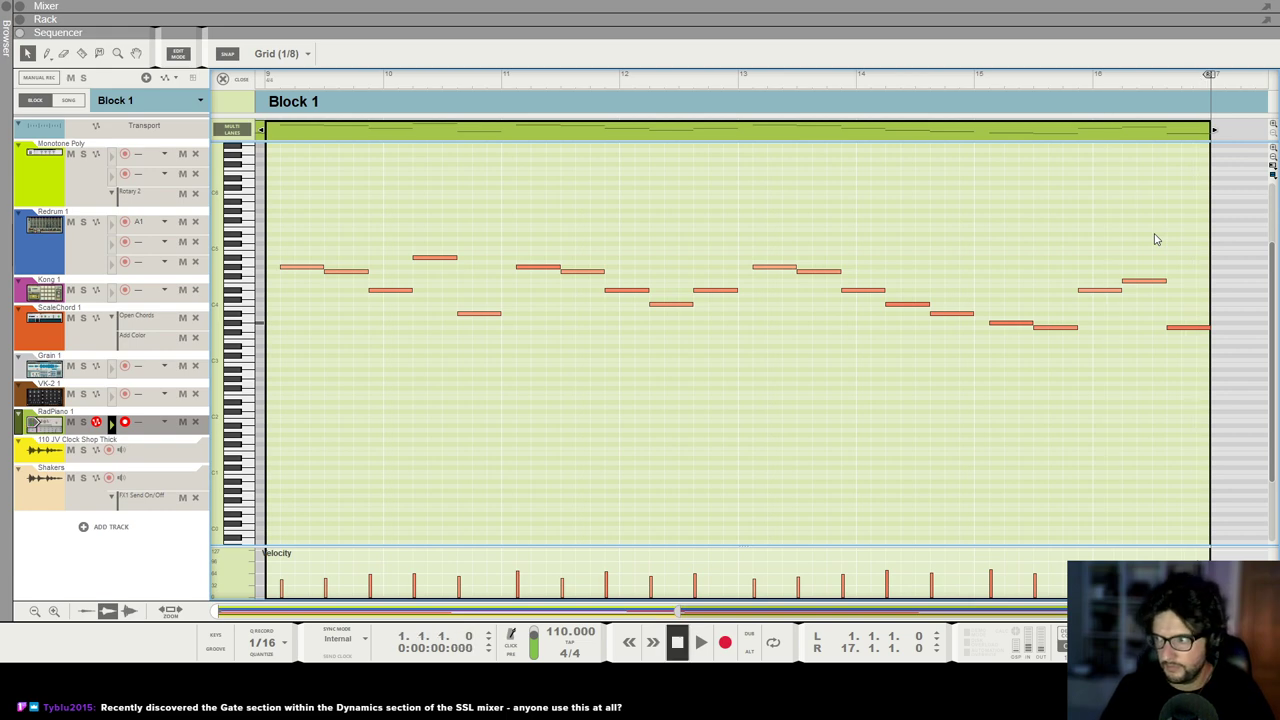
key("space")
key("F5+F6")
key("F8")
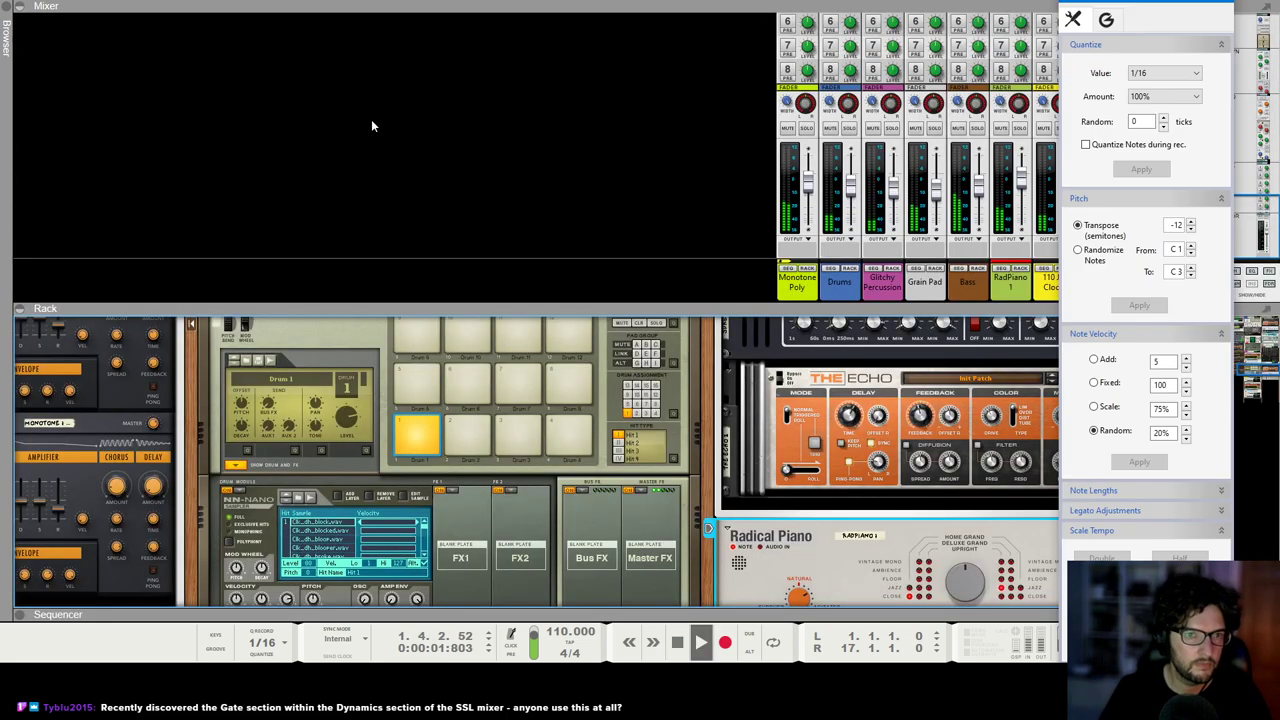
Step: Return to the full sequencer arrangement, leave note editing and keep listening to the 16-bar block
key("F8")
key("F7")
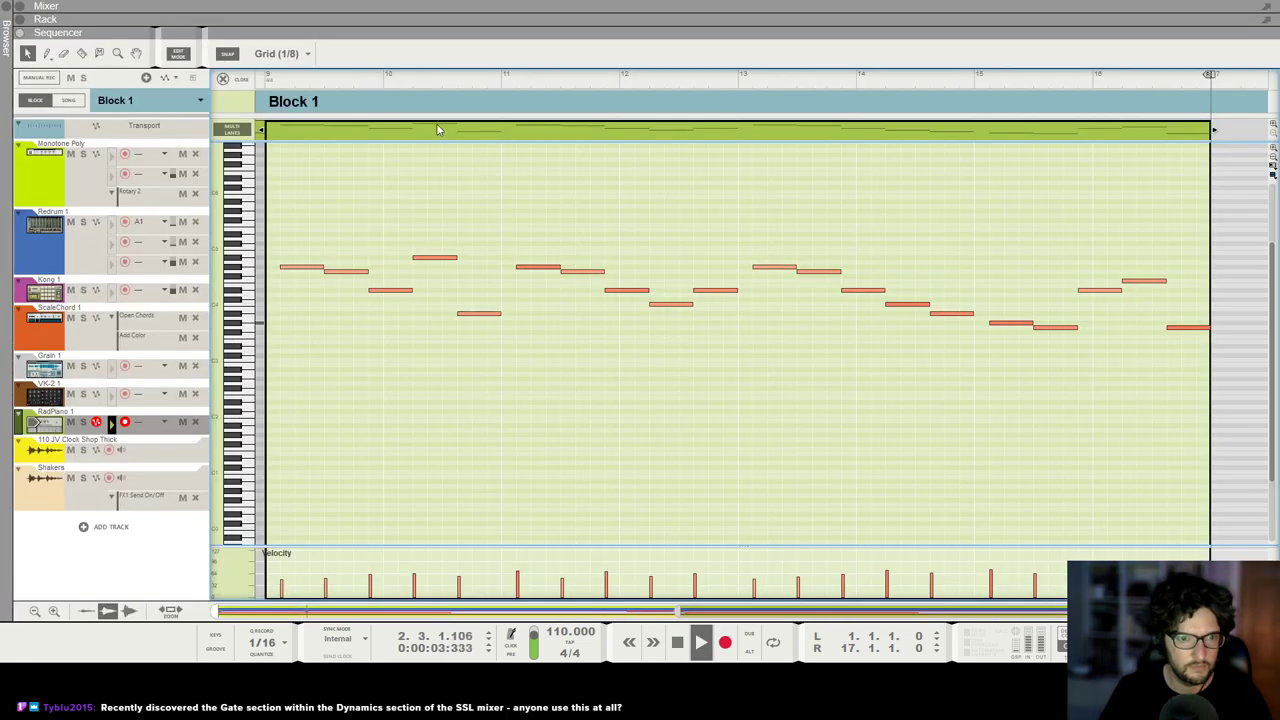
left_click(233, 80)
scroll(568, 294, "down", 4)
left_click(813, 362)
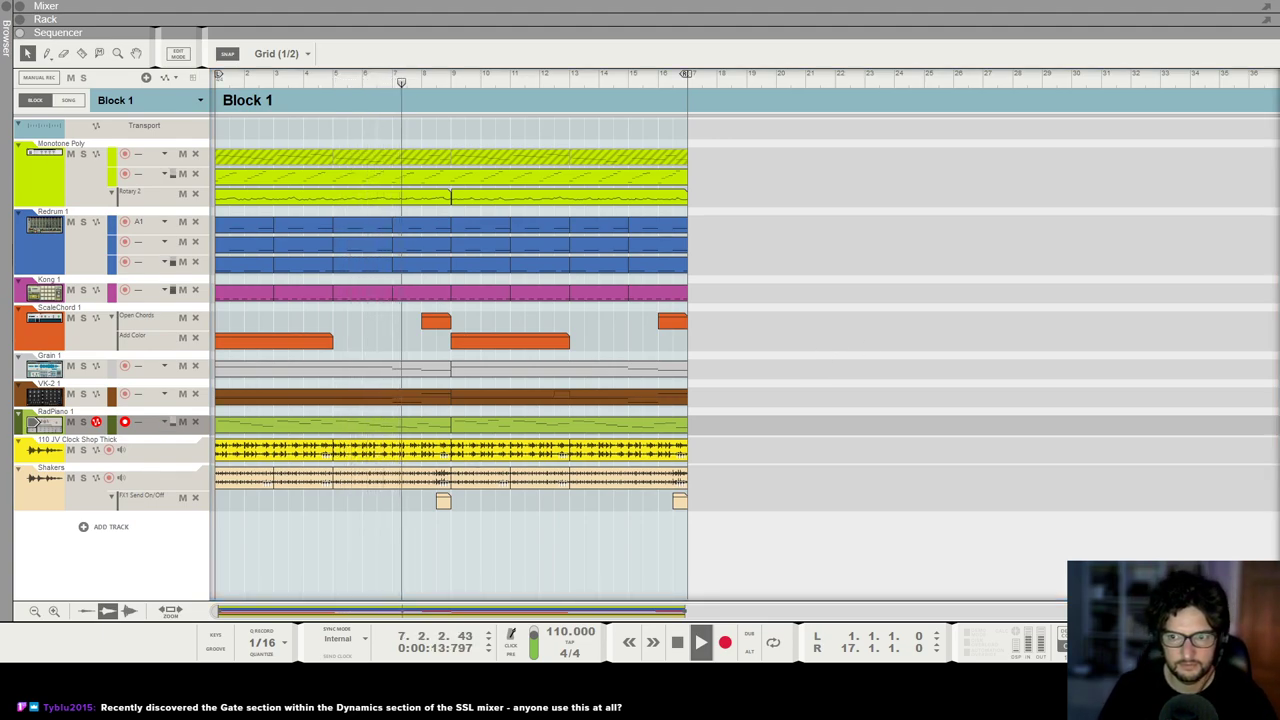
scroll(849, 298, "down", 1)
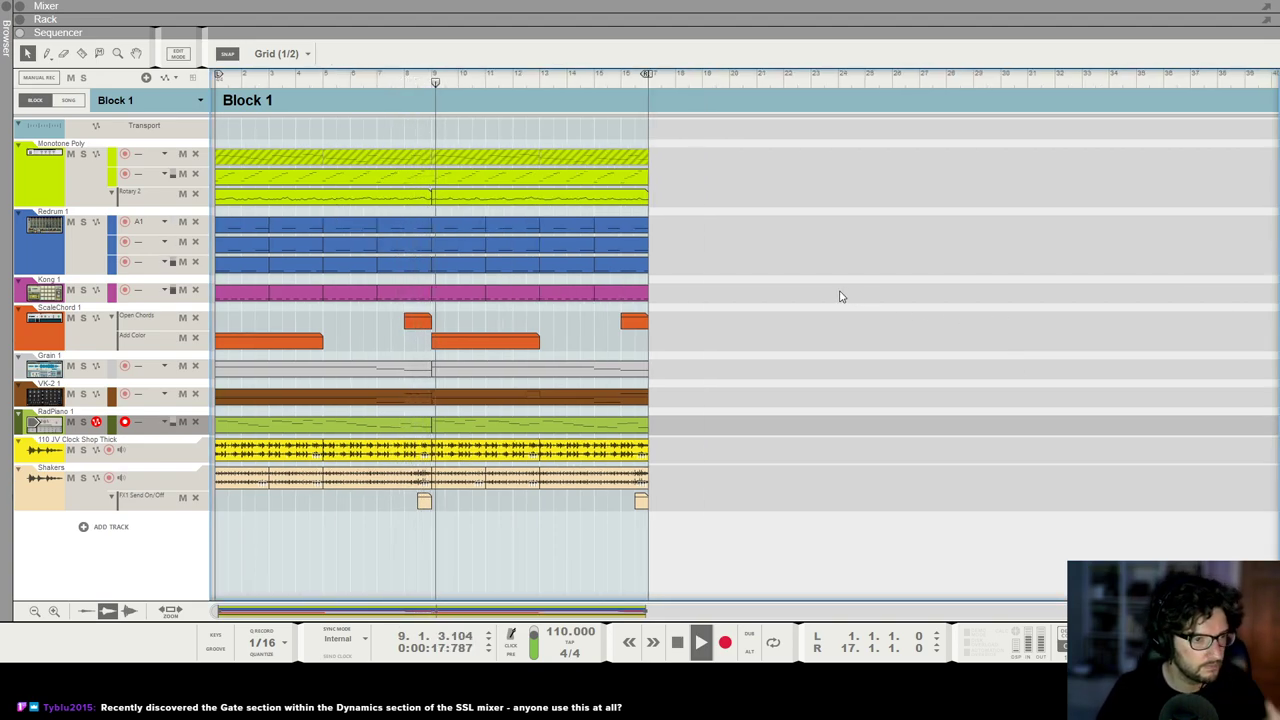
Step: Set the Dry/Wet of the DR-1 Deep Reverb on the RadPiano 1 channel to 41%
left_click(463, 346)
scroll(506, 319, "up", 1)
scroll(811, 285, "down", 1)
key("F6")
scroll(1091, 246, "up", 2)
left_click(1045, 228)
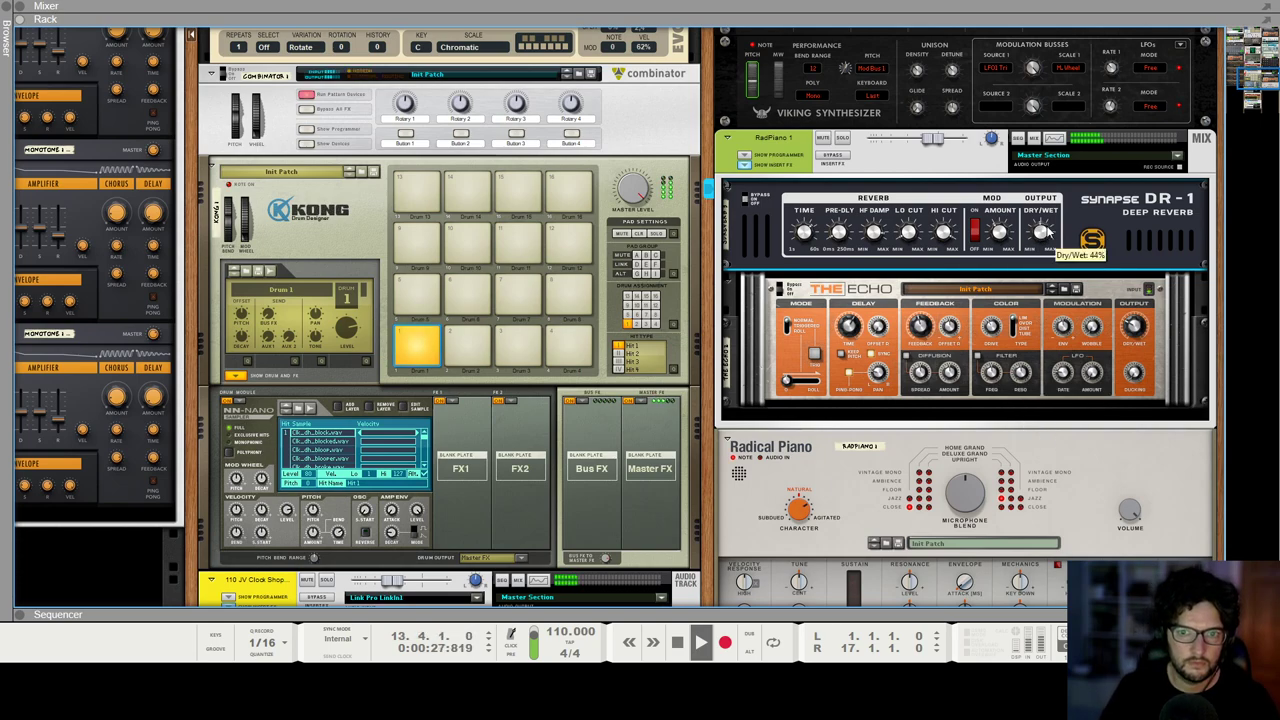
scroll(1100, 360, "down", 3)
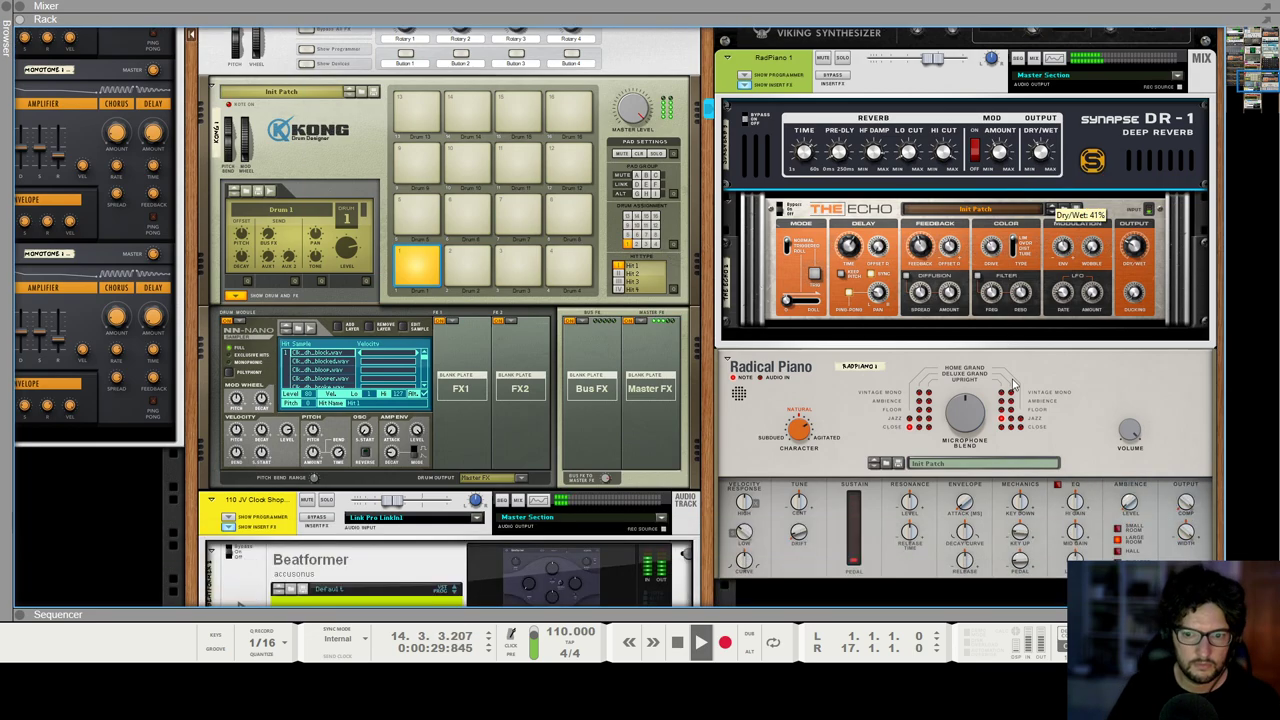
Step: Check the RadPiano 1 channel's fader and high-pass filter frequency in the mixer, then return to the arrangement
key("F7")
key("F5")
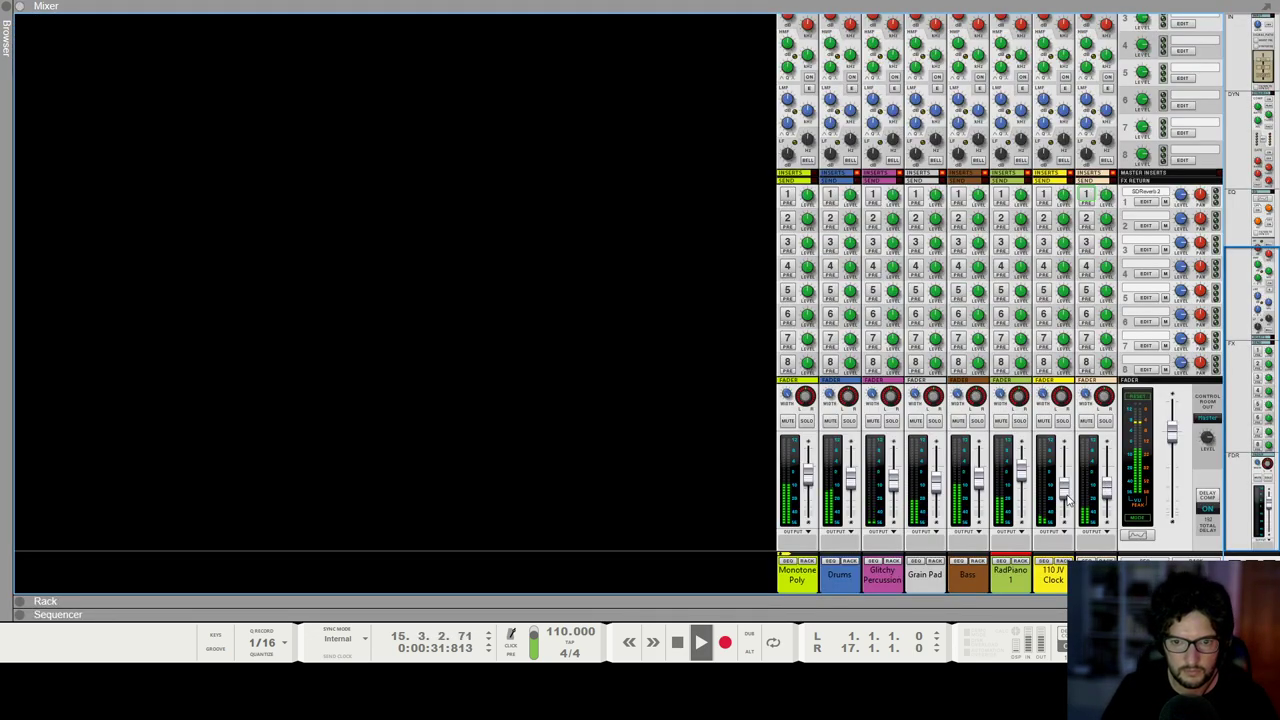
left_click(1020, 473)
scroll(1003, 150, "up", 10)
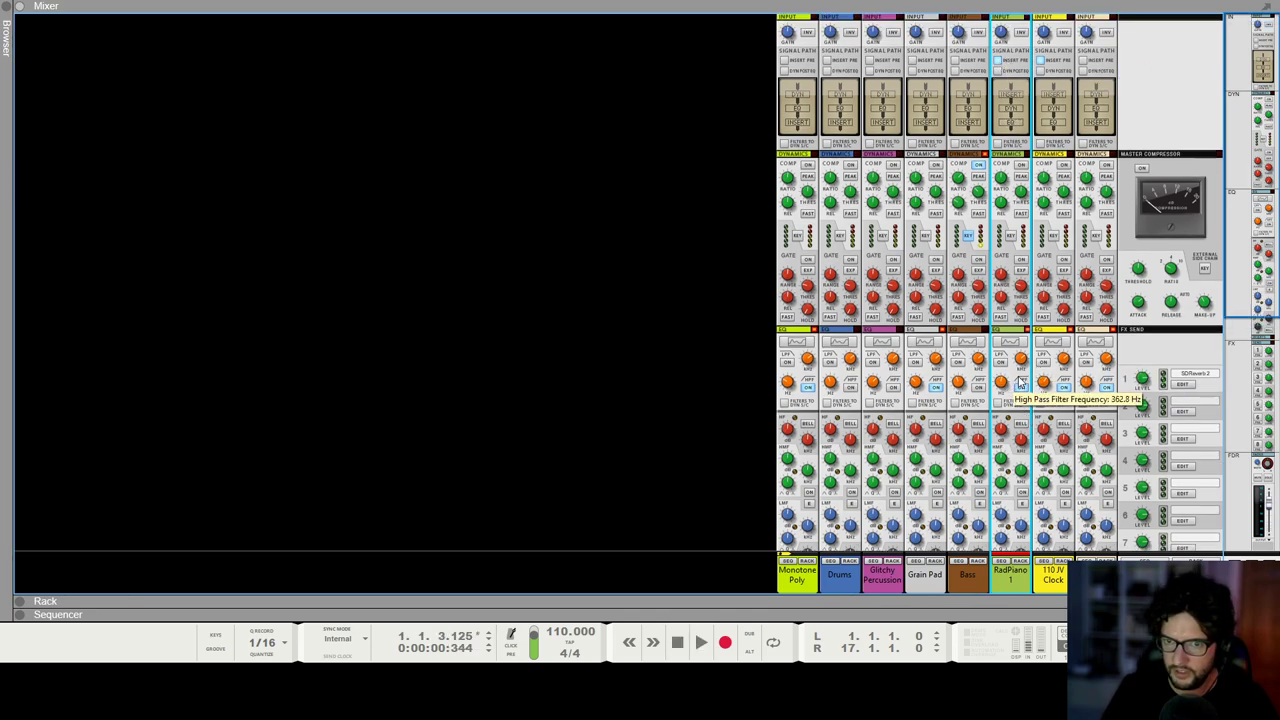
key("F7")
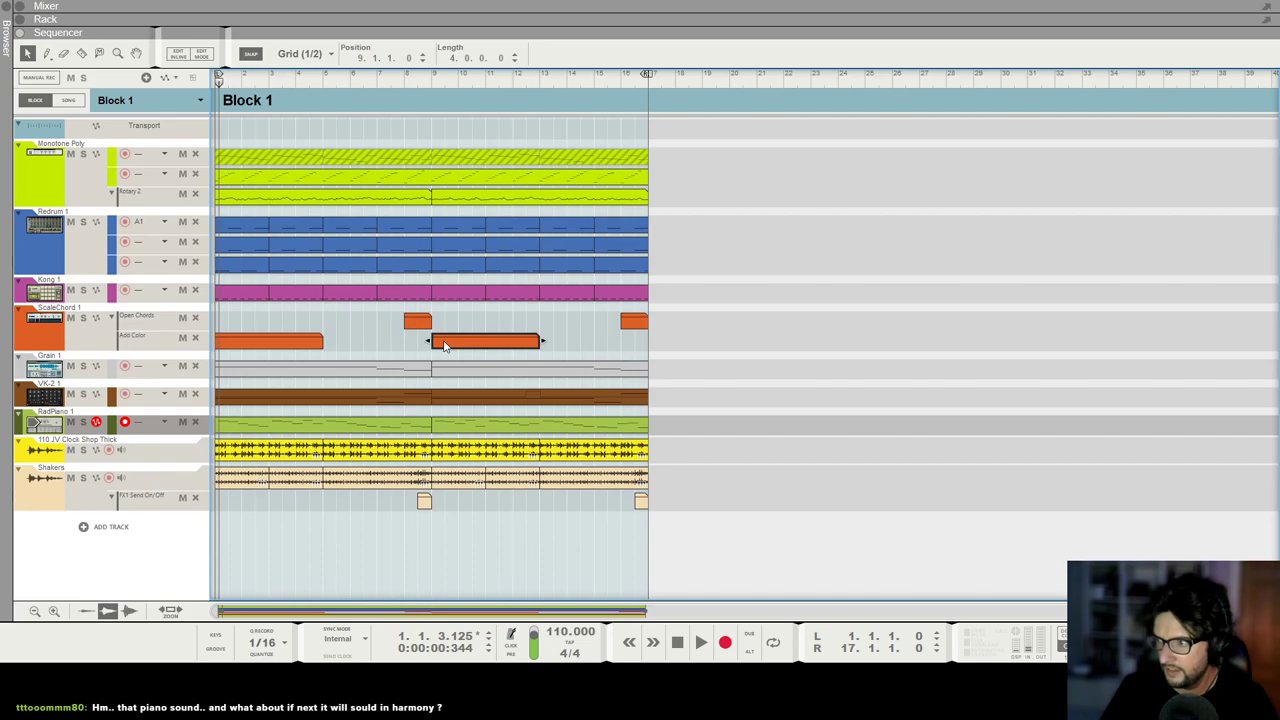
key("space")
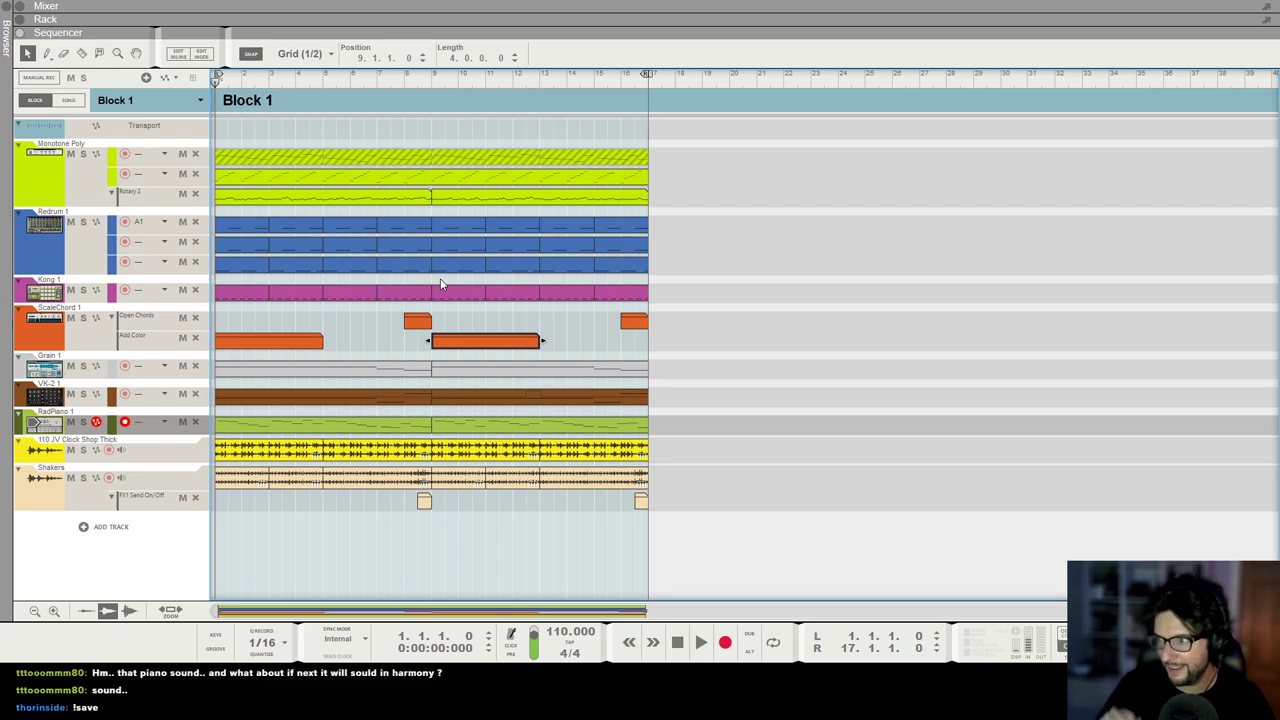
Step: Add a new note lane to the RadPiano 1 track and copy the first eight-bar piano clip onto it at bar 1
left_click(941, 334)
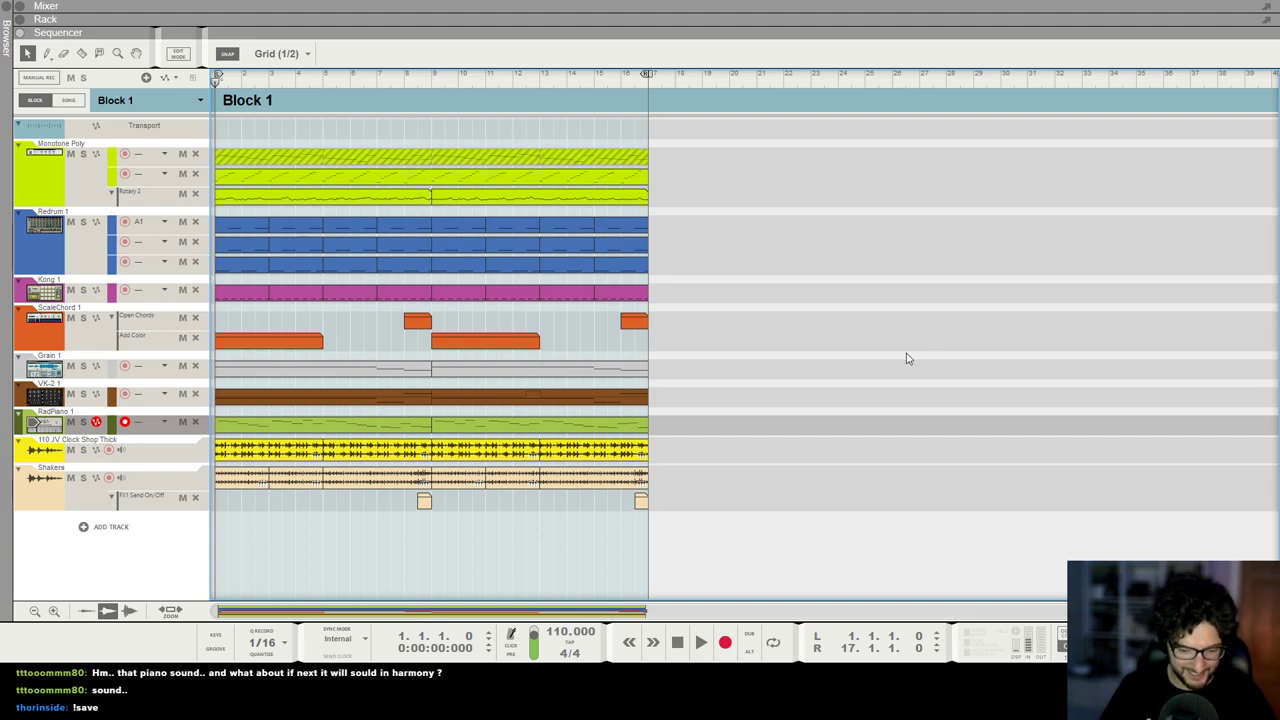
scroll(845, 380, "up", 5)
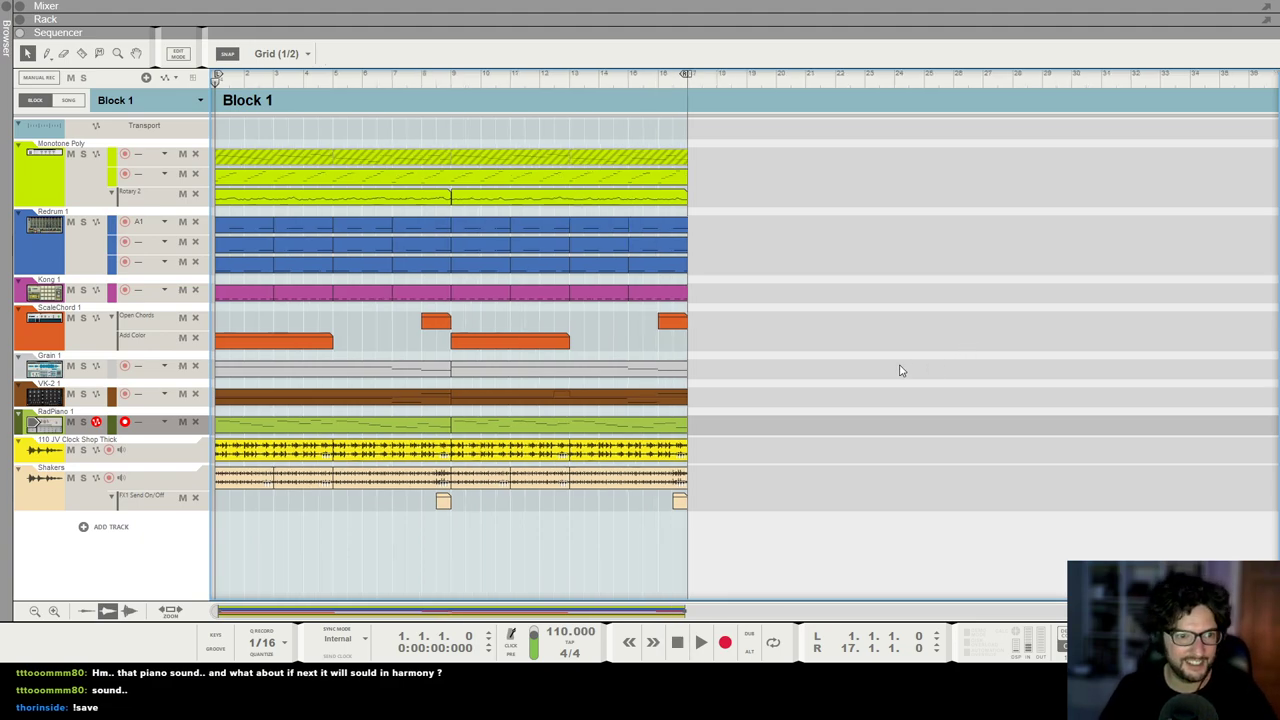
right_click(118, 413)
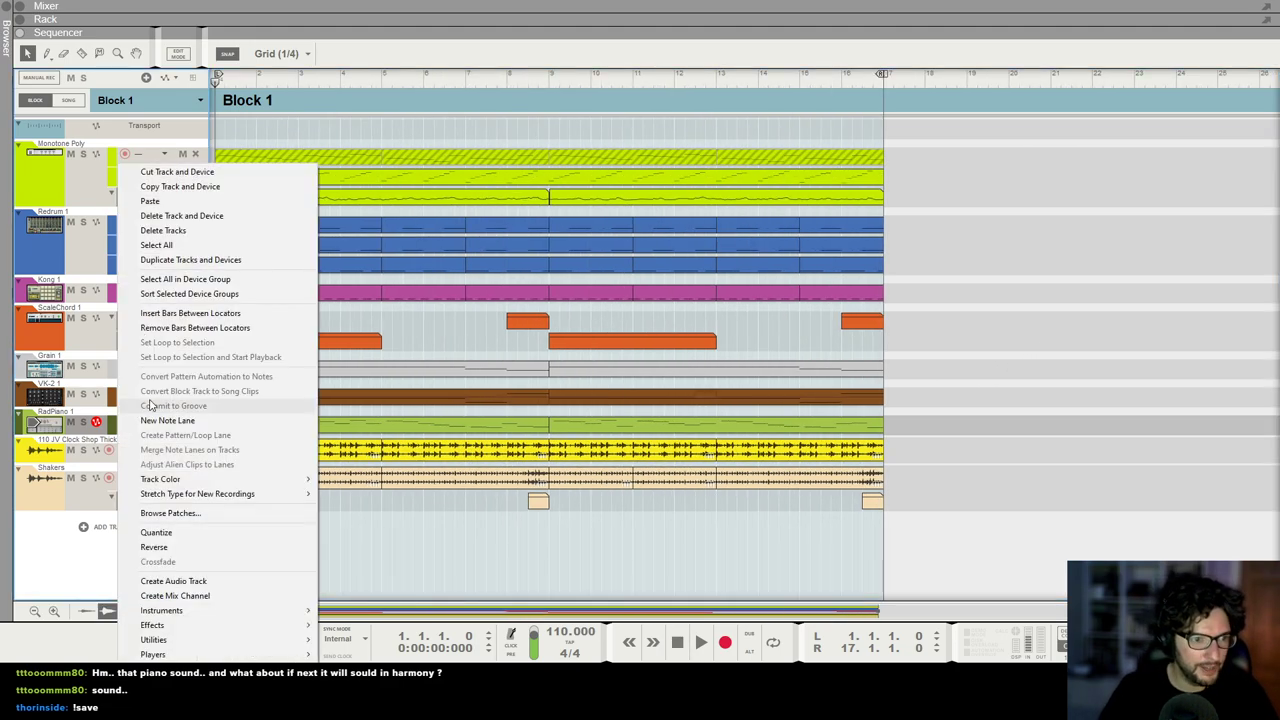
left_click(208, 421)
left_click(566, 444)
left_click_drag(337, 448, 334, 432)
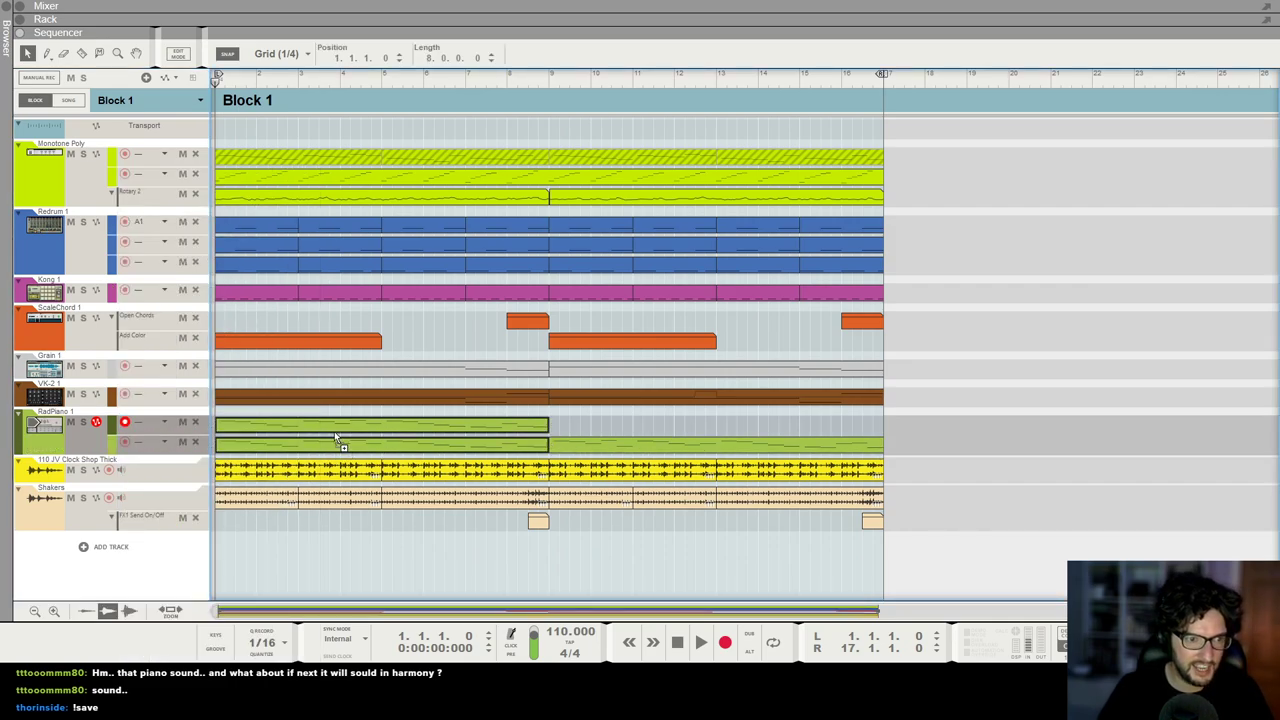
Step: Open the copied clip for note editing and raise its first note to C5 and its second to A#4
double_click(309, 428)
key("ctrl+Right")
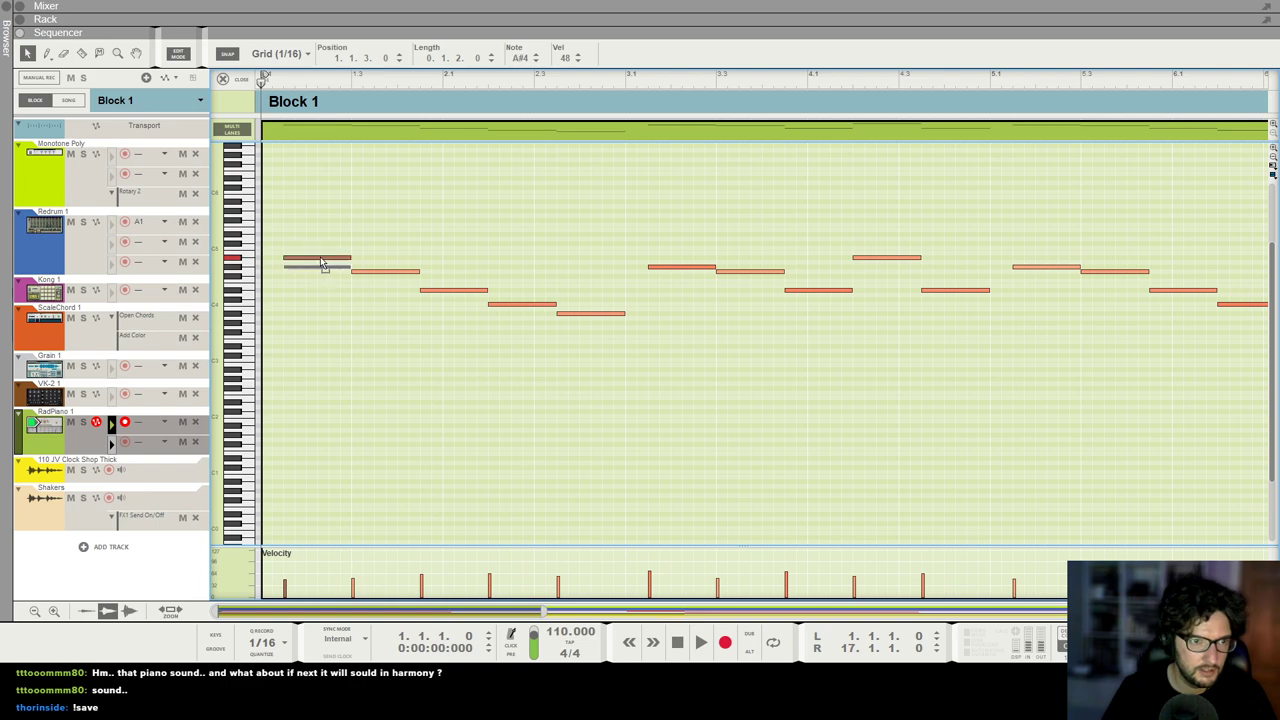
key("space")
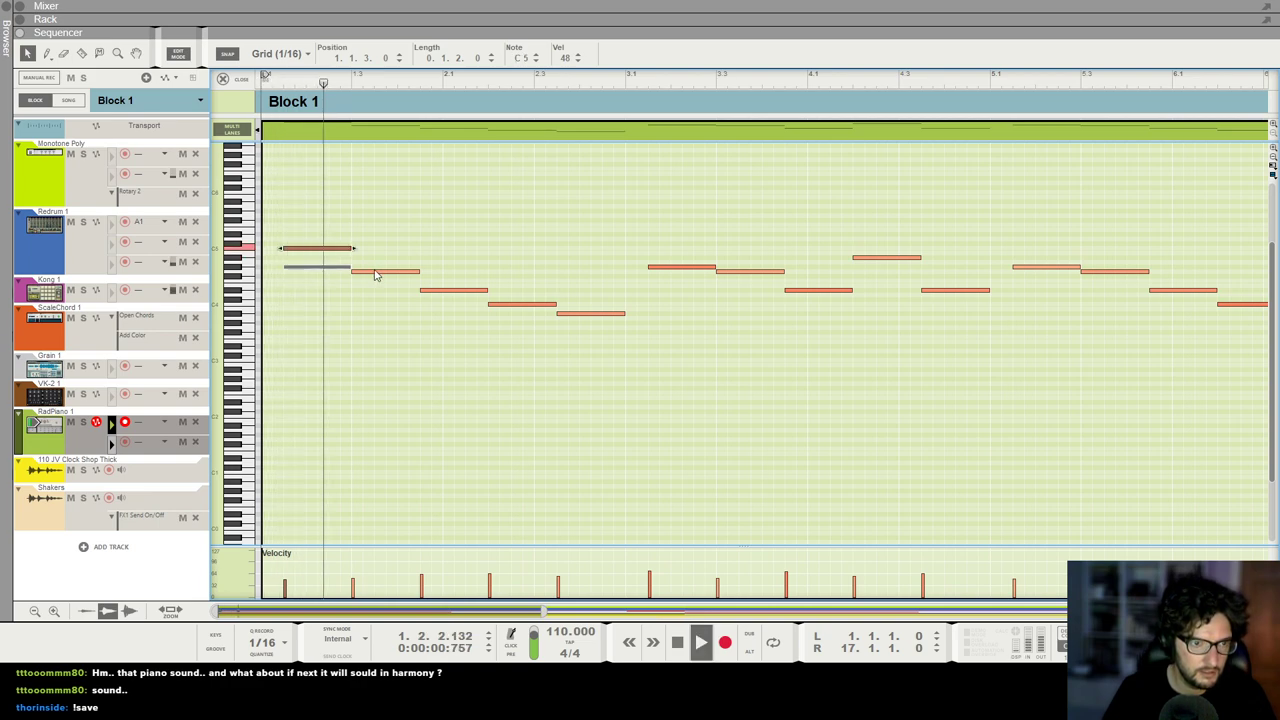
key("space")
left_click_drag(372, 271, 374, 264)
key("space")
key("space")
Step: Raise the copied clip's third, fourth and fifth notes to G#4, G4 and D#4, and play from the start
left_click_drag(455, 290, 509, 277)
key("space")
key("space")
left_click_drag(568, 313, 571, 299)
left_click(577, 230)
key("shift+Return")
key("shift+Return")
key("space")
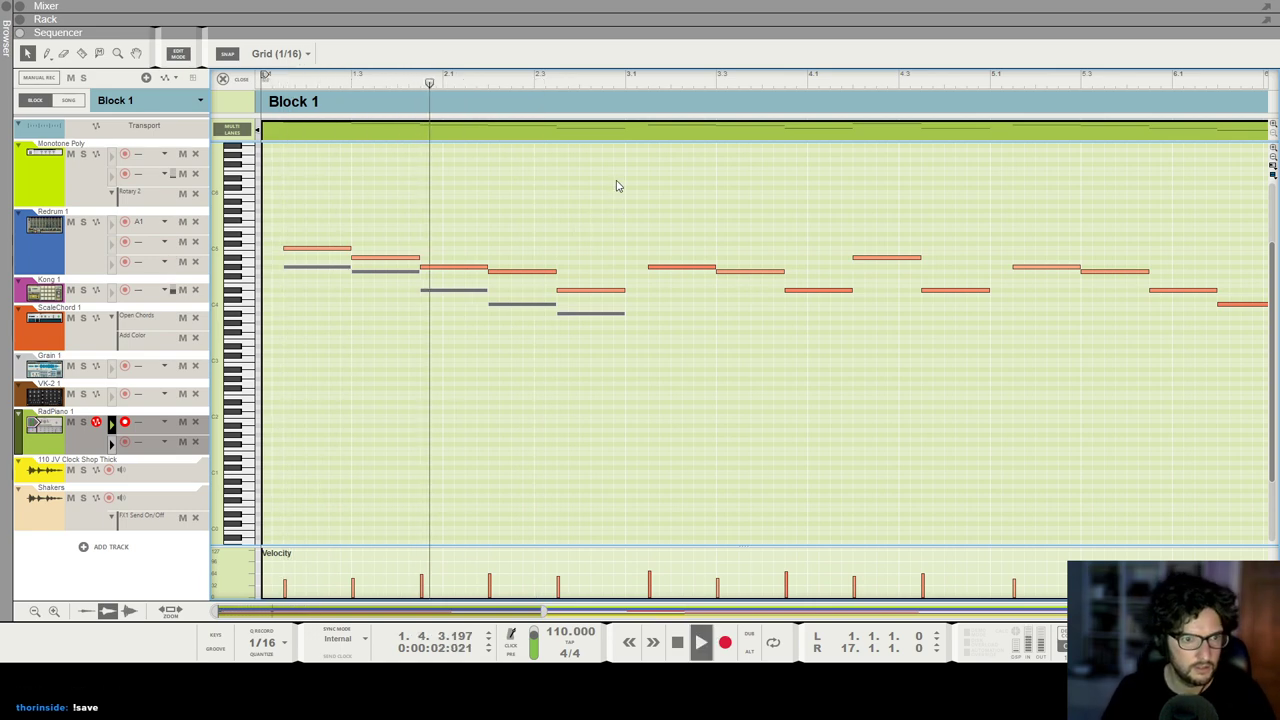
scroll(595, 180, "down", 1)
scroll(594, 180, "down", 1)
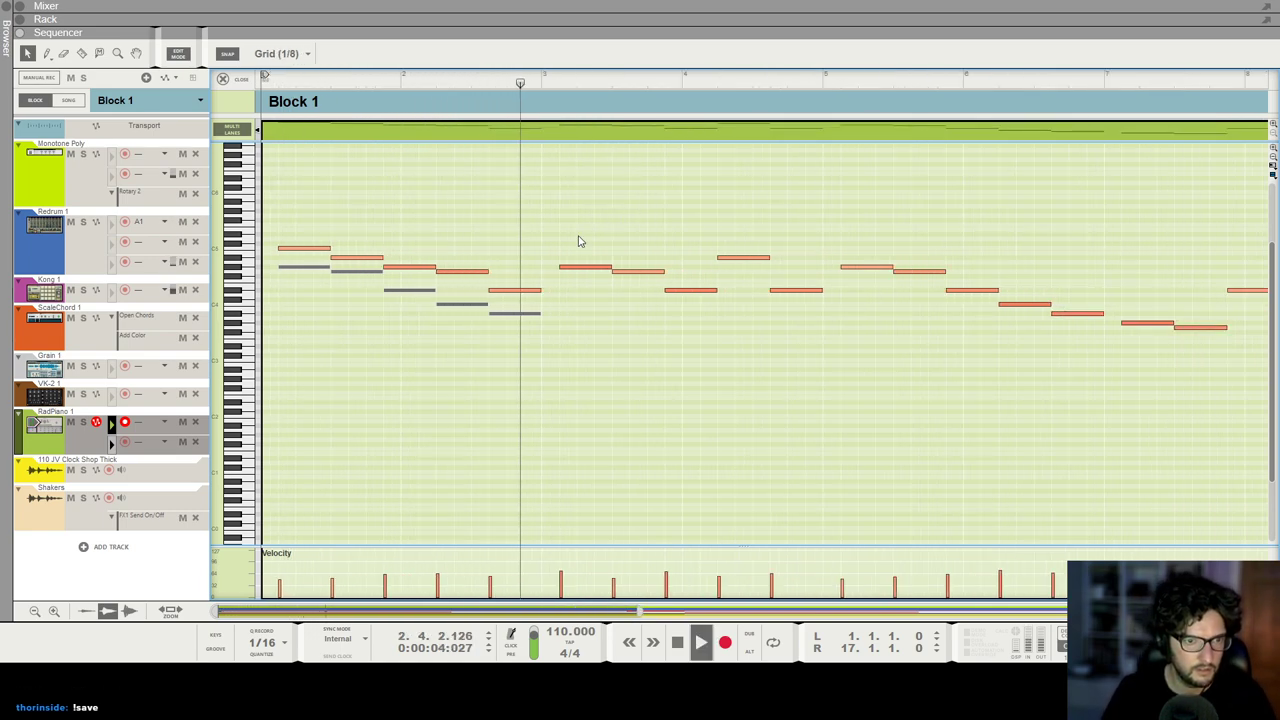
Step: Lower the copied clip's five-note phrase in bars 3 and 4 to D#4, C4, A#3, G#3 and G3, and play it back
key("space")
left_click_drag(575, 279, 675, 319)
key("space")
key("space")
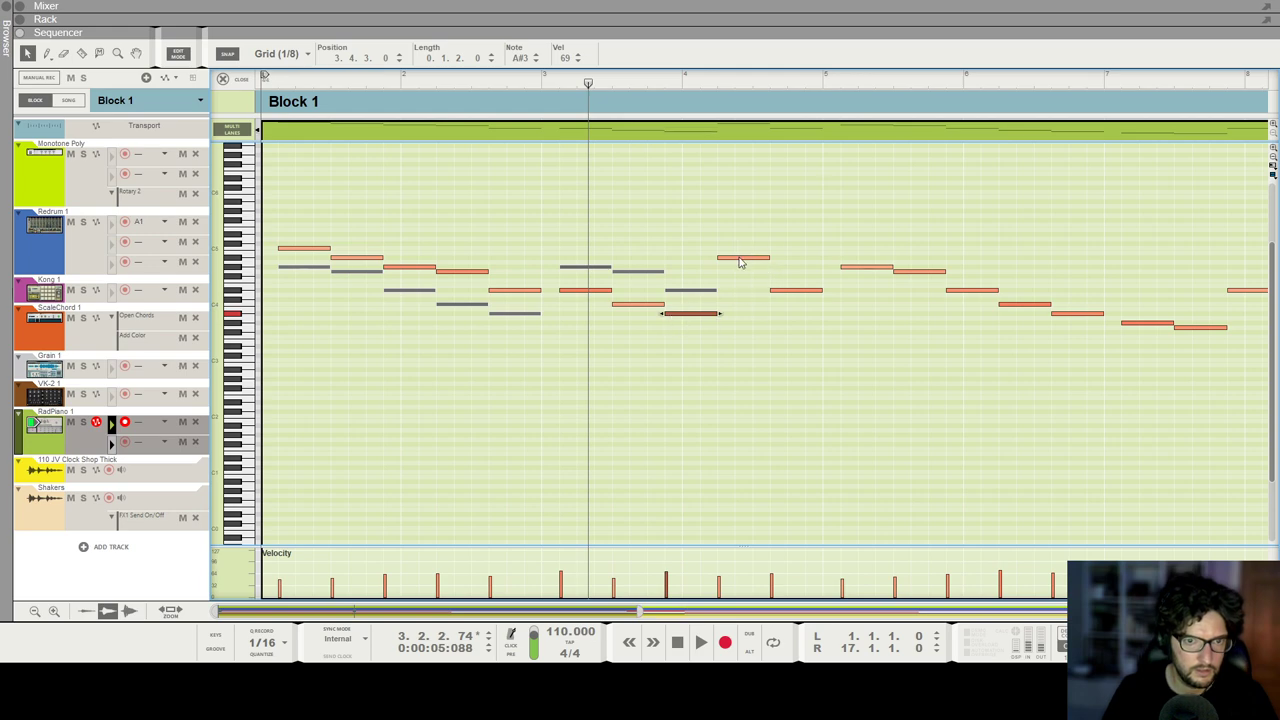
left_click_drag(782, 302, 782, 336)
key("shift+Return")
key("shift+Return")
key("space")
scroll(800, 234, "down", 5)
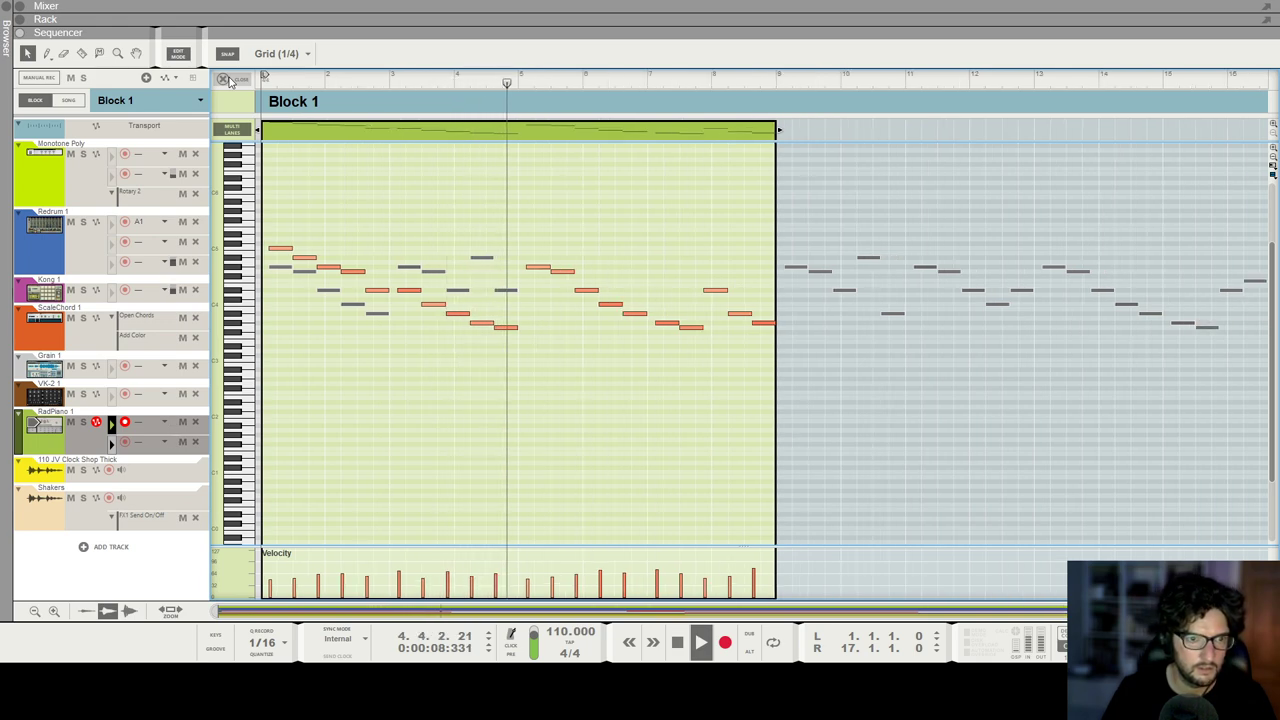
Step: Close note editing, shorten the harmony clip to four bars and duplicate it at bar 5
left_click(224, 79)
key("space")
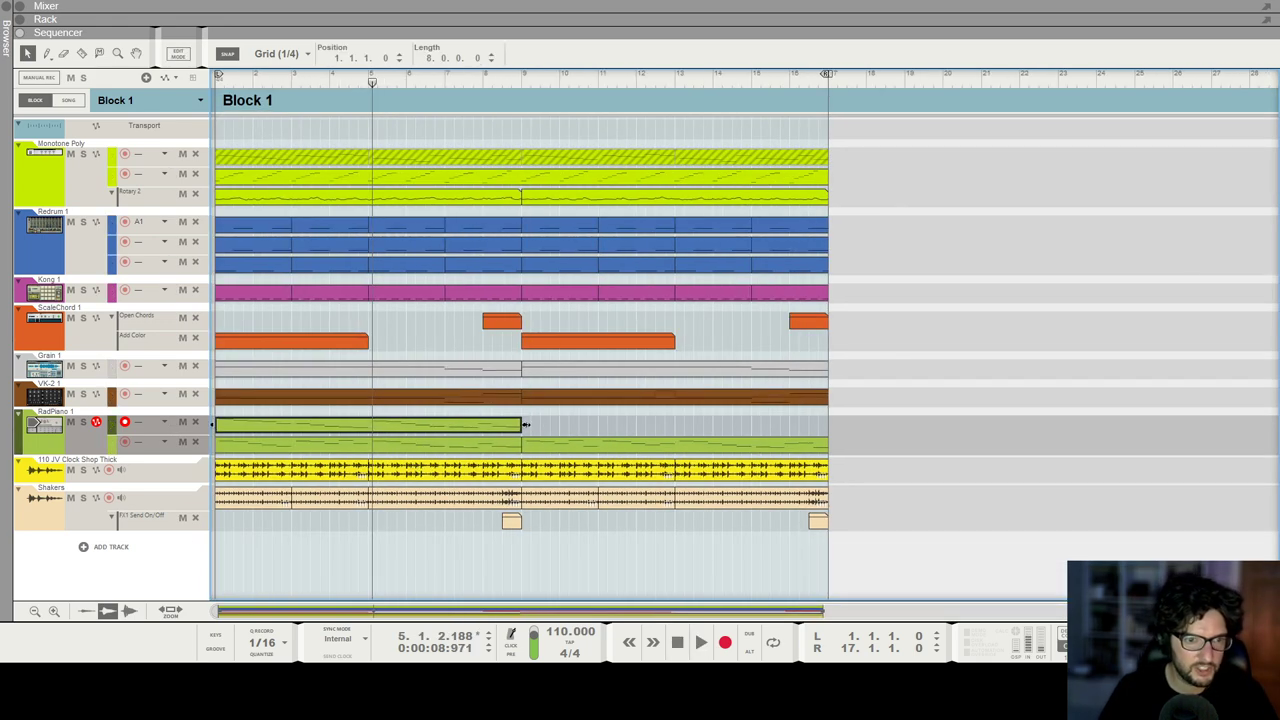
left_click_drag(525, 425, 362, 439)
key("ctrl+d")
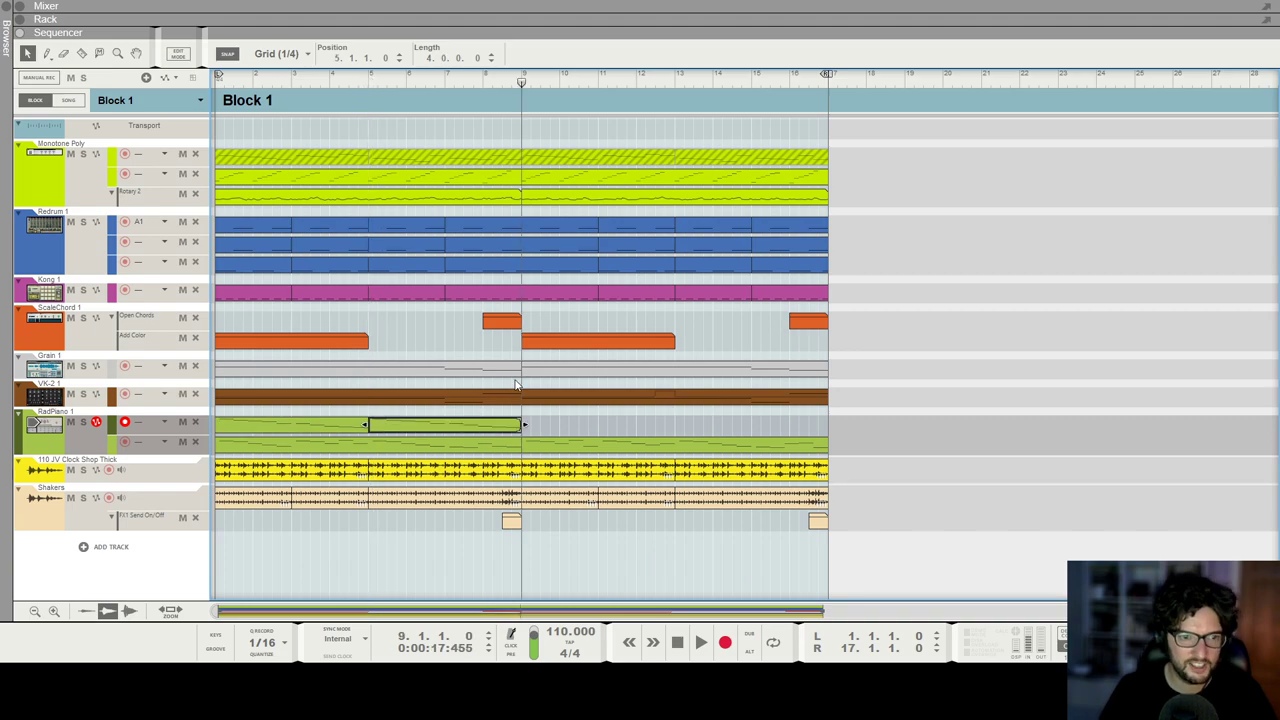
Step: Review the duplicated clip's notes against the original piano lane while playing from the start
left_click(595, 430)
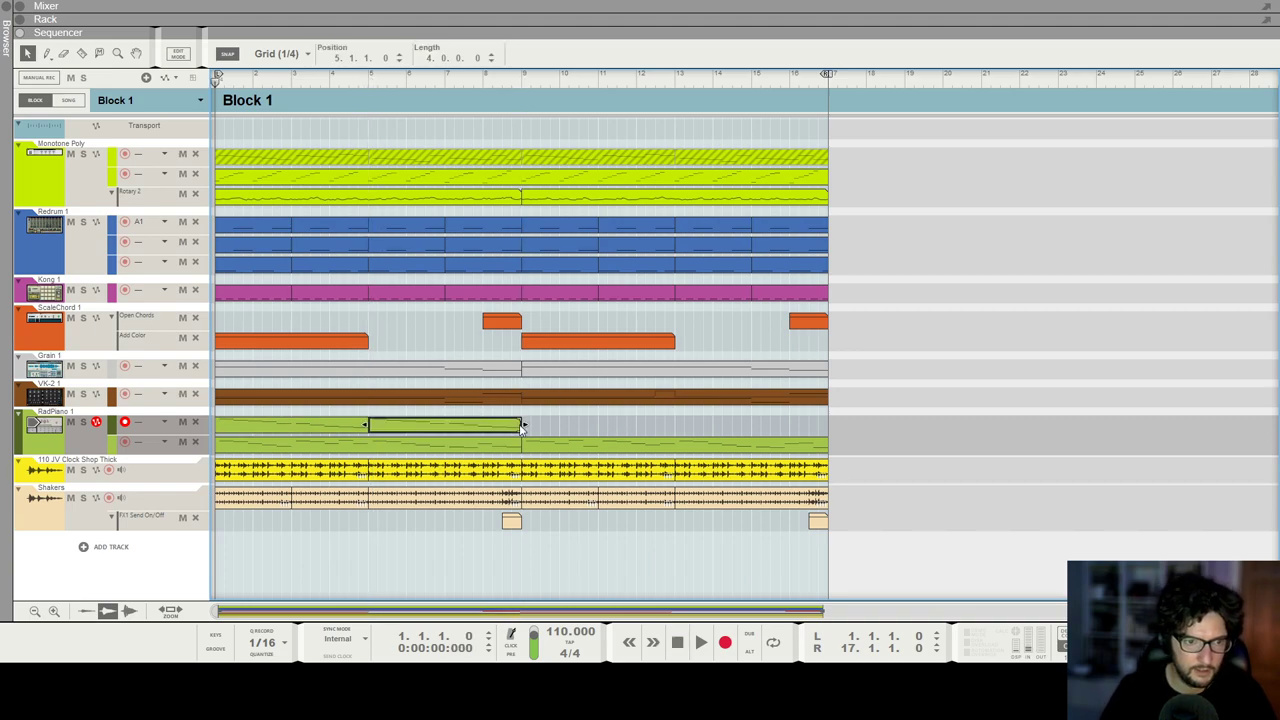
double_click(465, 425)
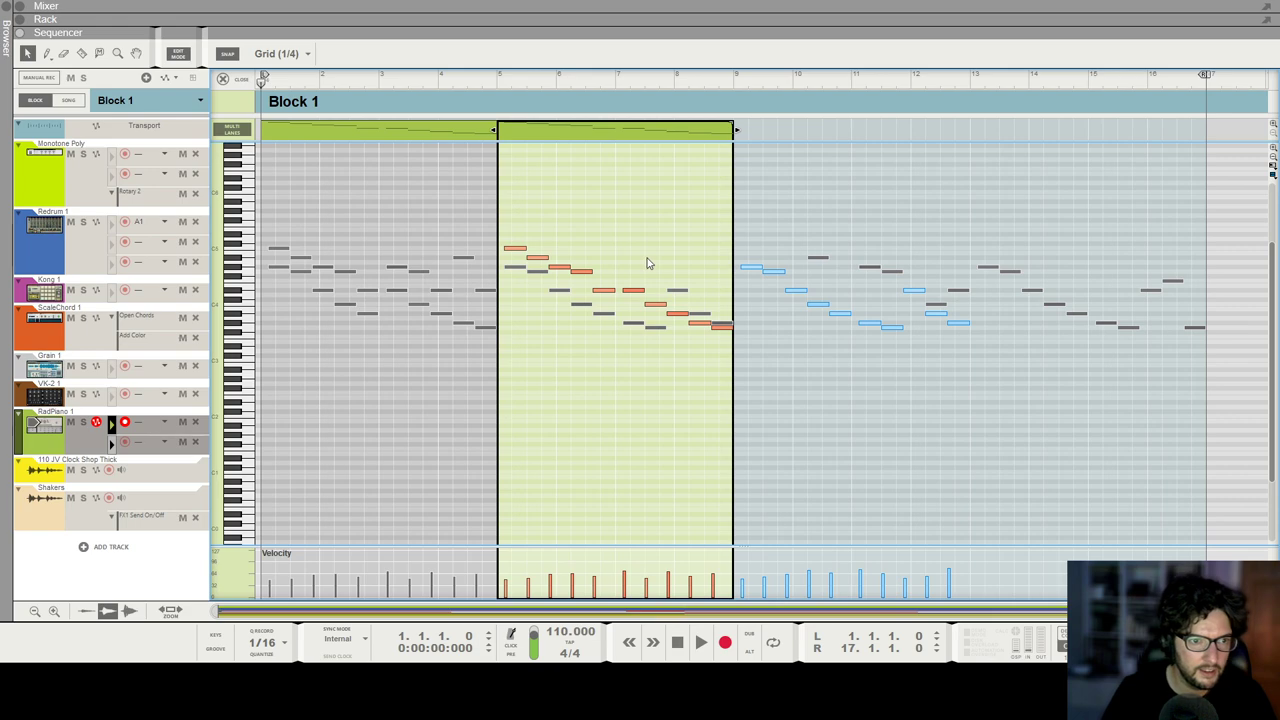
key("space")
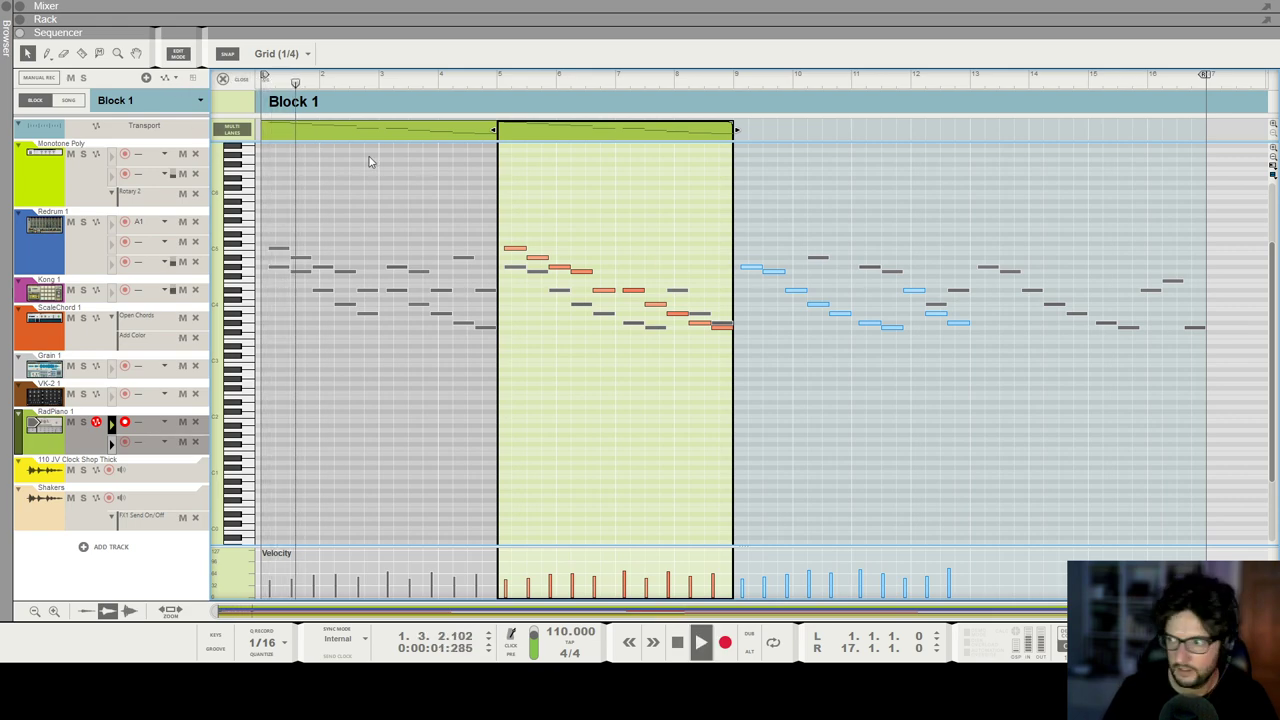
key("ctrl+e")
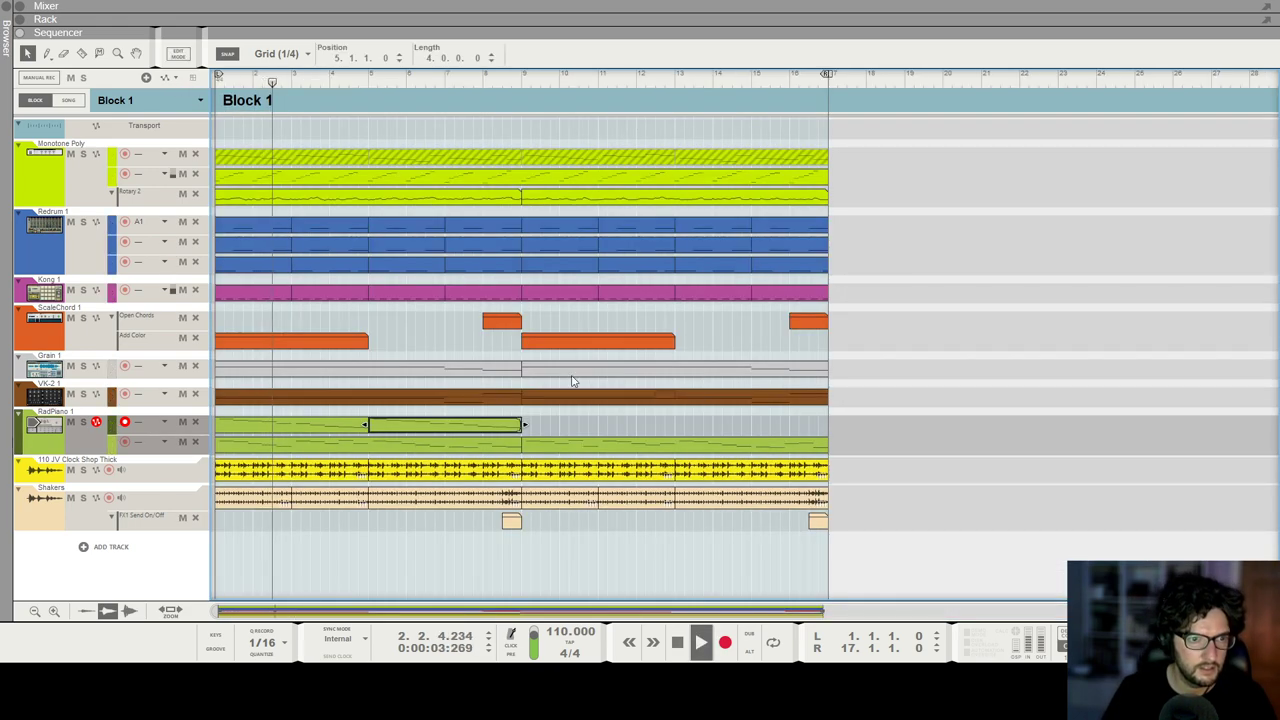
Step: Randomize the note velocities of both four-bar harmony clips by 20% and copy the pair to bar 9
left_click_drag(511, 431, 303, 419)
key("F8")
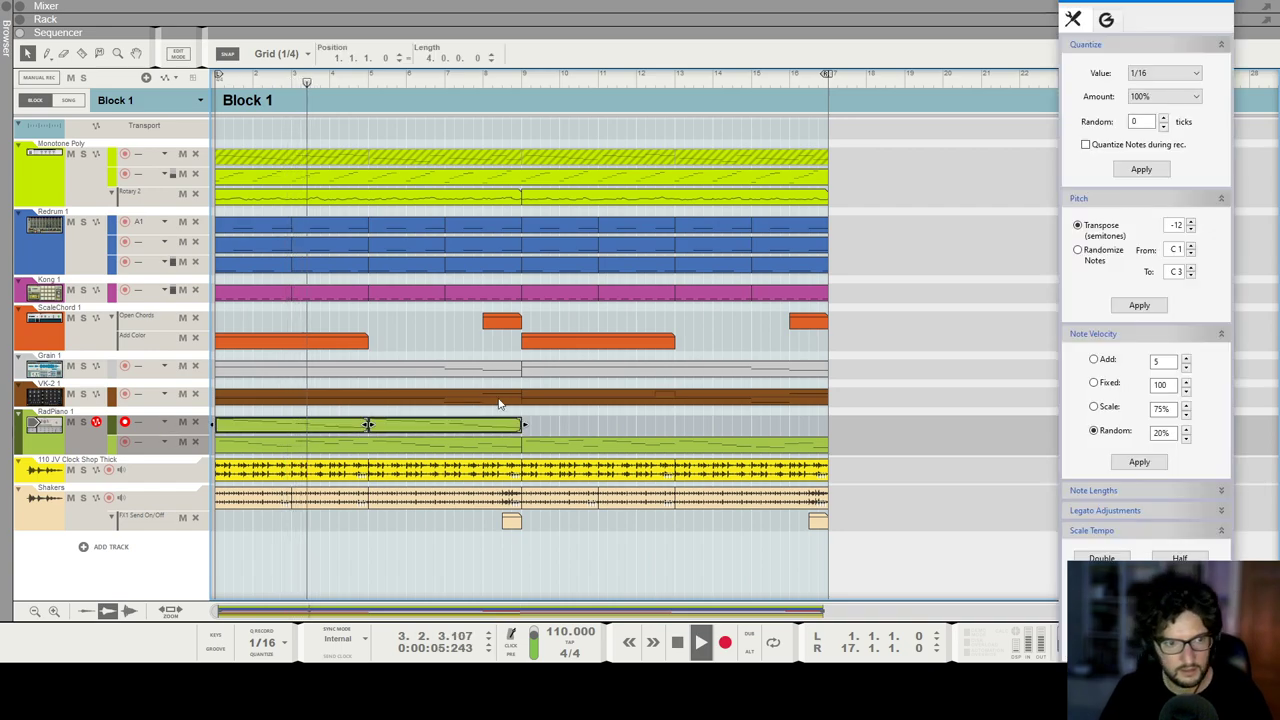
left_click(1137, 460)
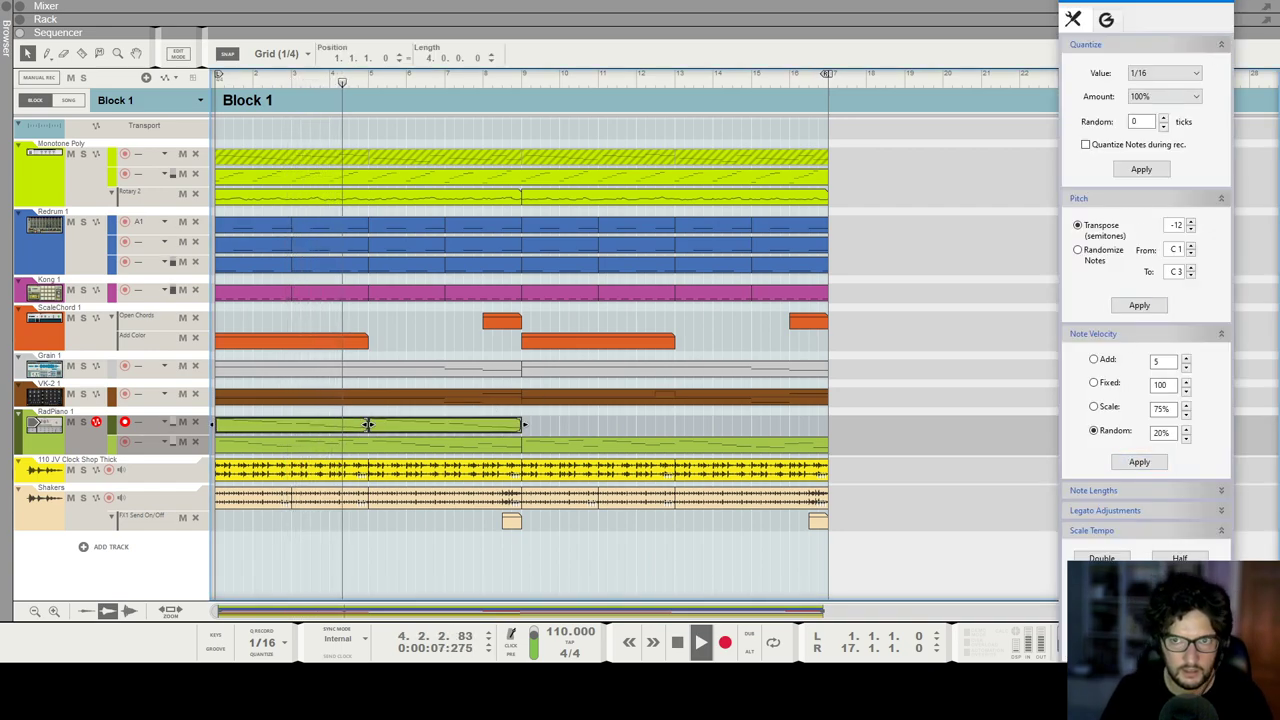
left_click(1229, 5)
left_click_drag(300, 425, 592, 428)
left_click(1003, 449)
Step: Open the harmony clip at bar 5 for note editing and raise its note at 6.3.3 to D#5
key("h")
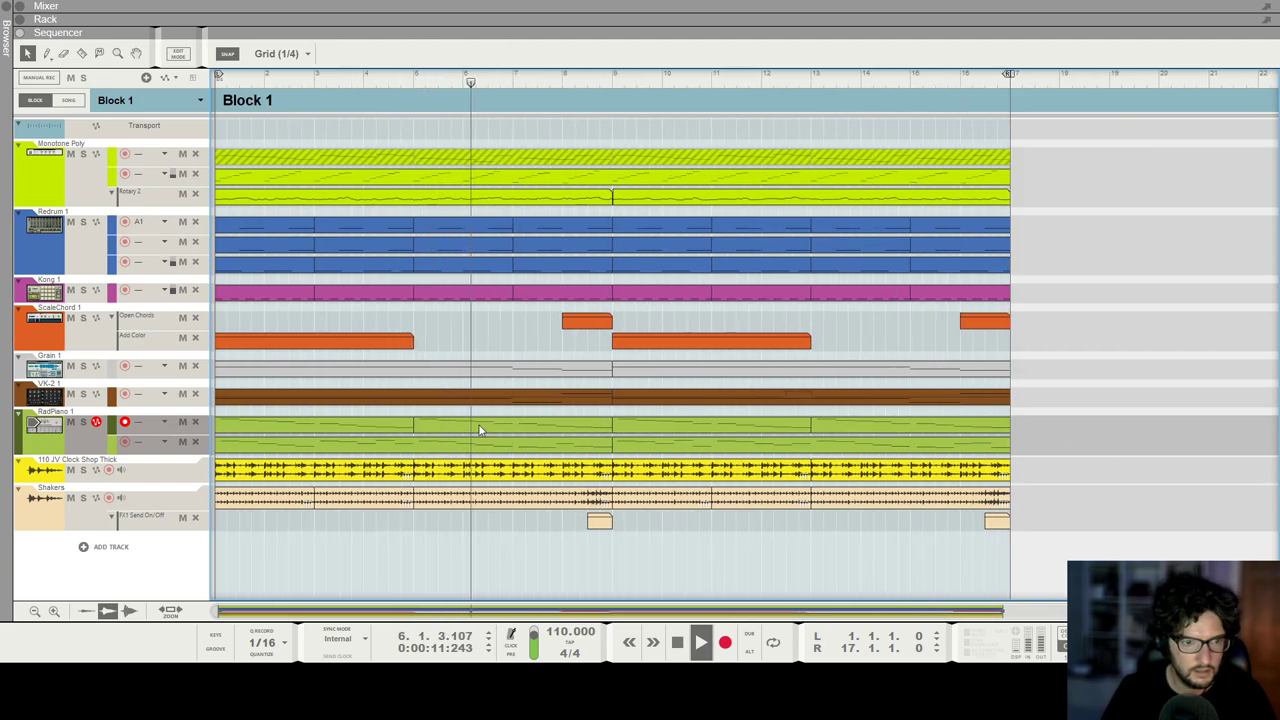
double_click(483, 430)
key("h")
key("space")
key("h")
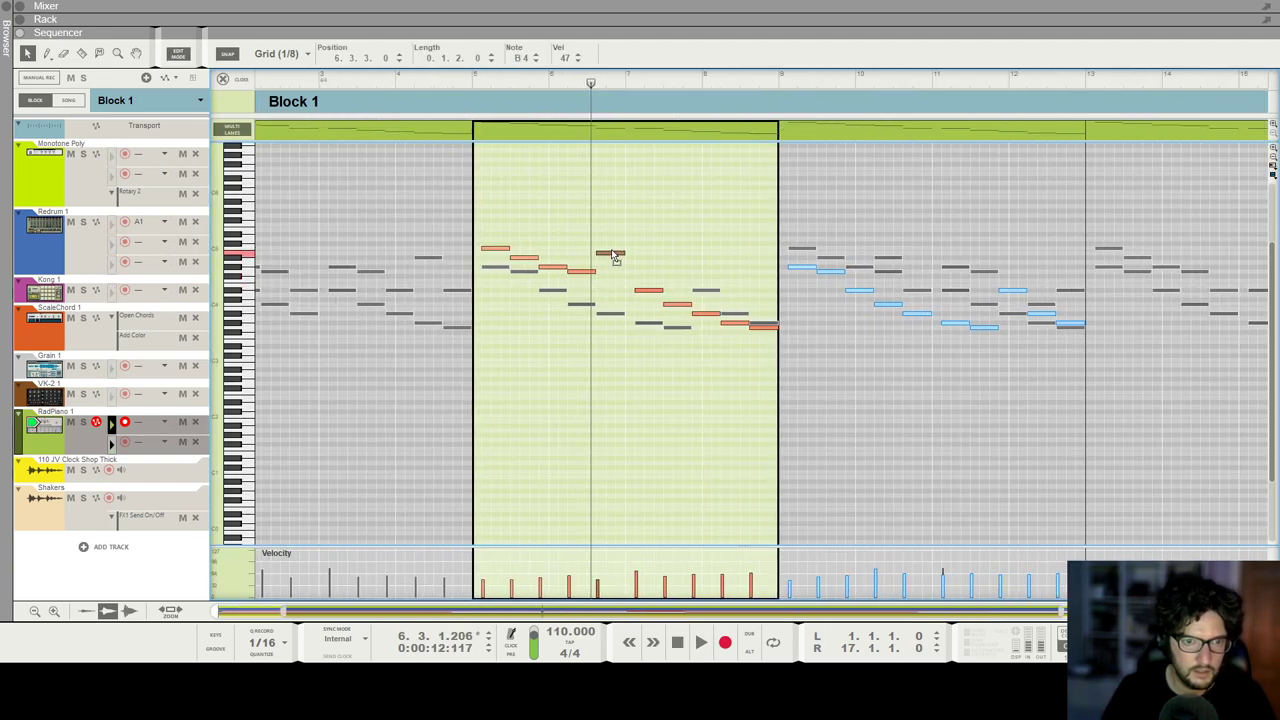
key("Up")
key("Up")
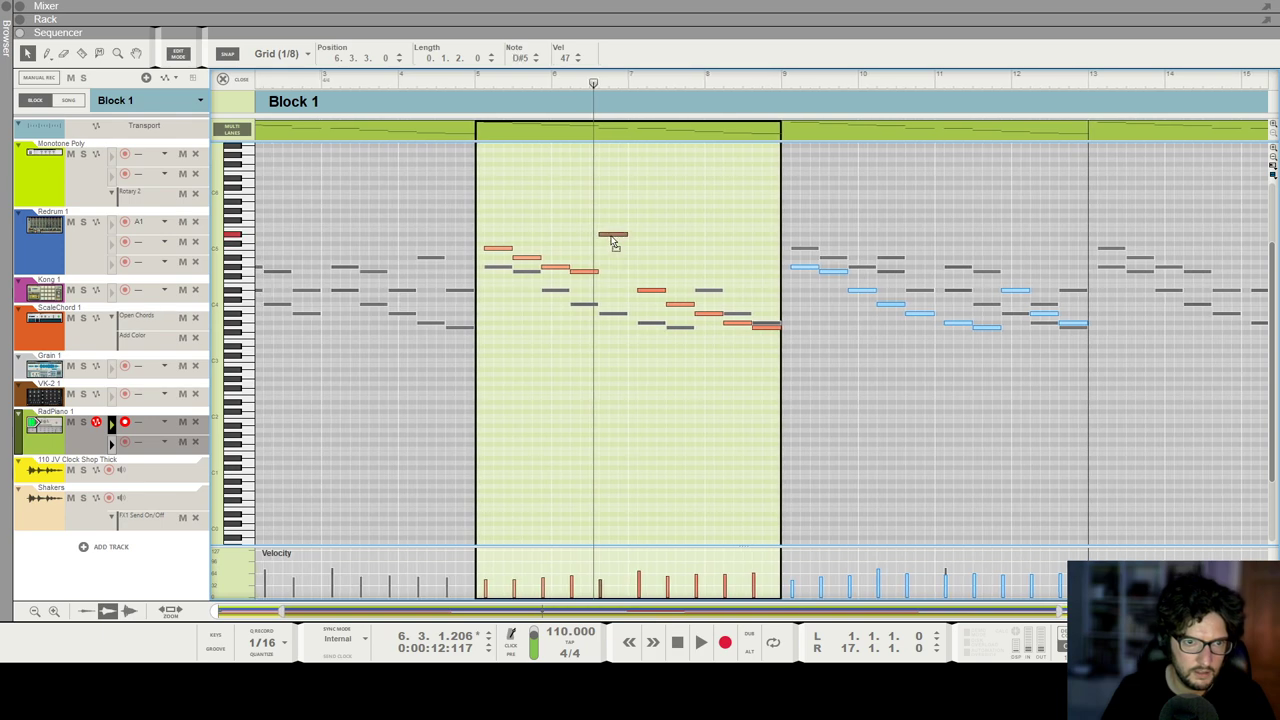
Step: Lower the clip's note at 8.2.1 to G3 and raise its last note at 8.3.3 to D#4
key("space")
key("g")
key("g")
key("h")
key("h")
key("h")
key("h")
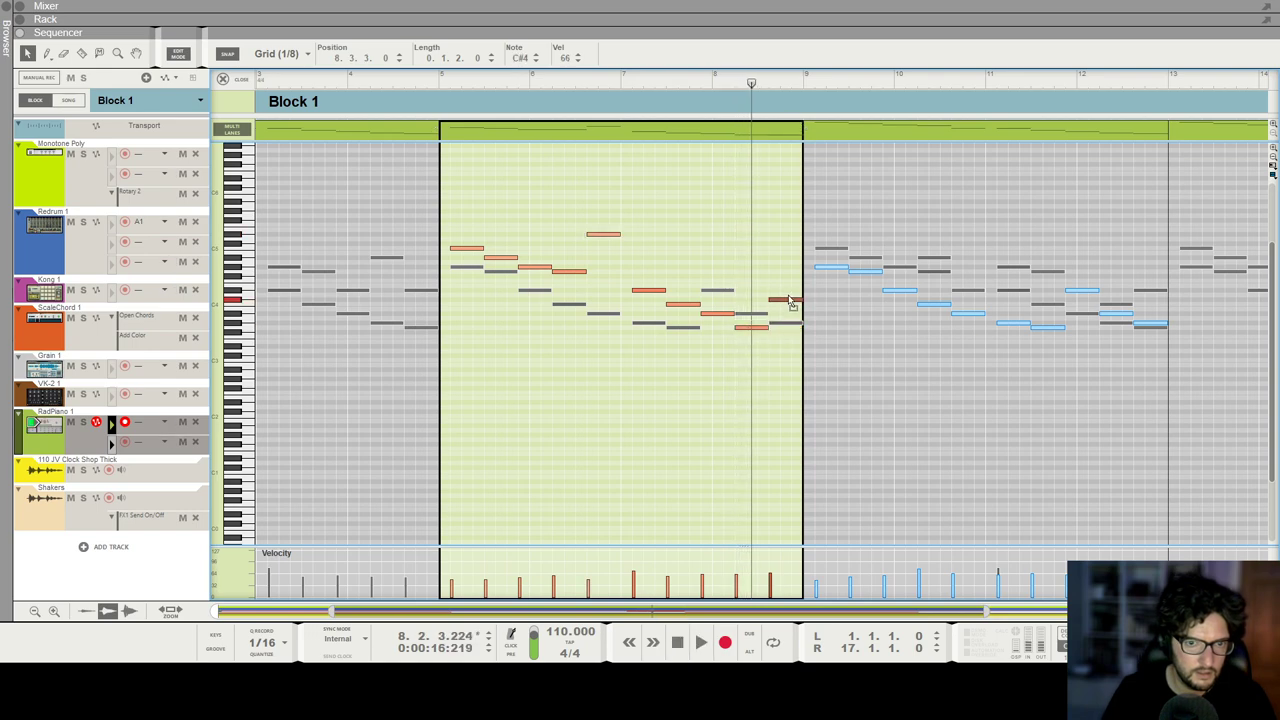
left_click_drag(788, 295, 787, 290)
key("space")
Step: Replay the edited clip from bar 8 and again from bar 6 to check the changed notes
left_click(723, 84)
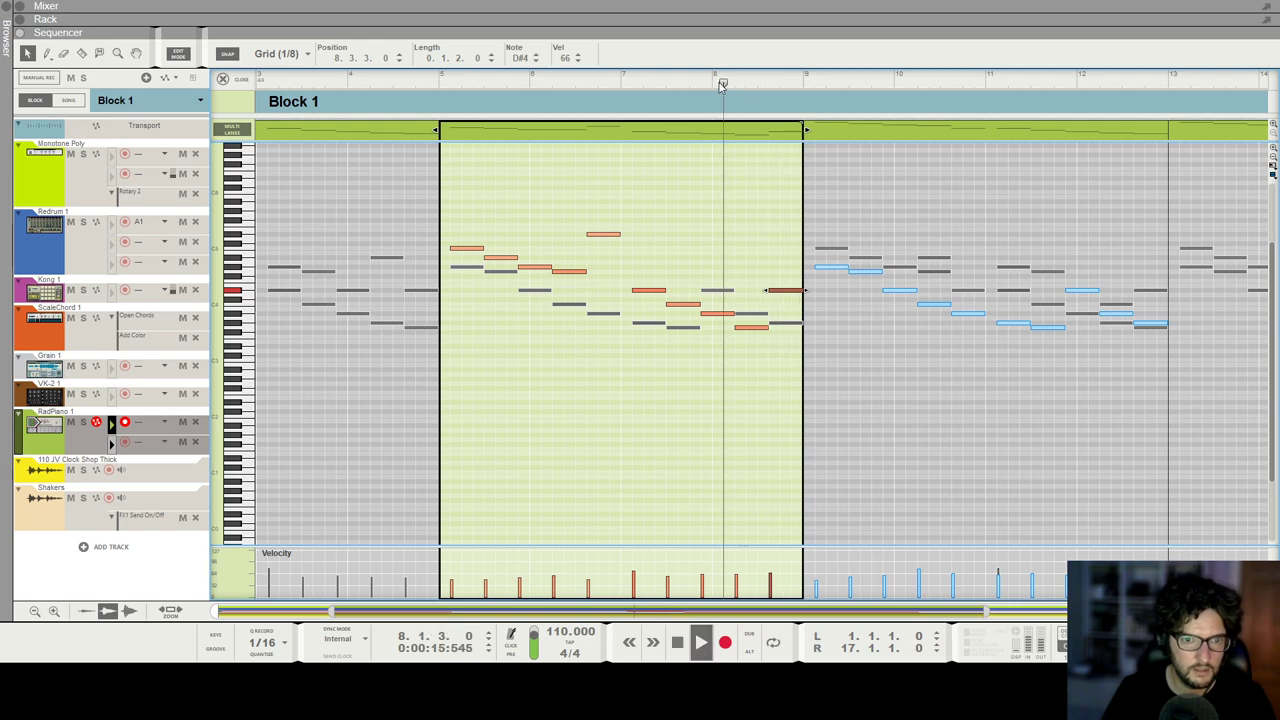
left_click(599, 82)
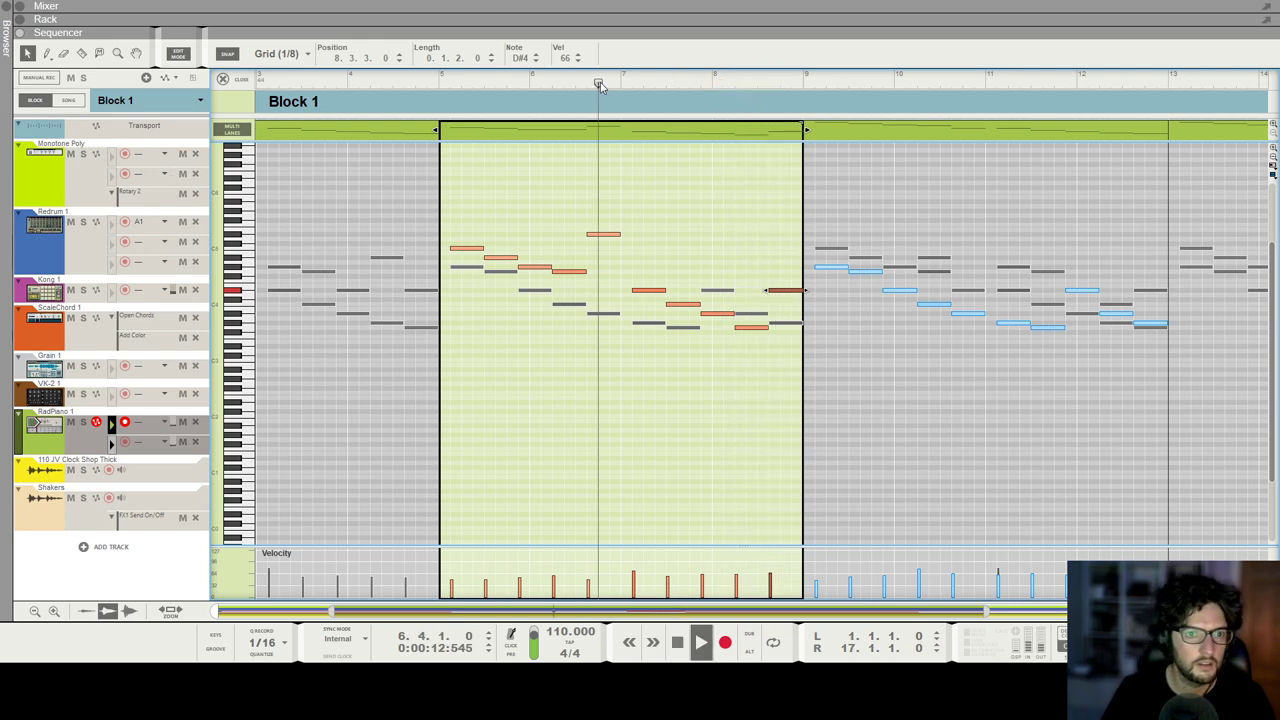
left_click(679, 205)
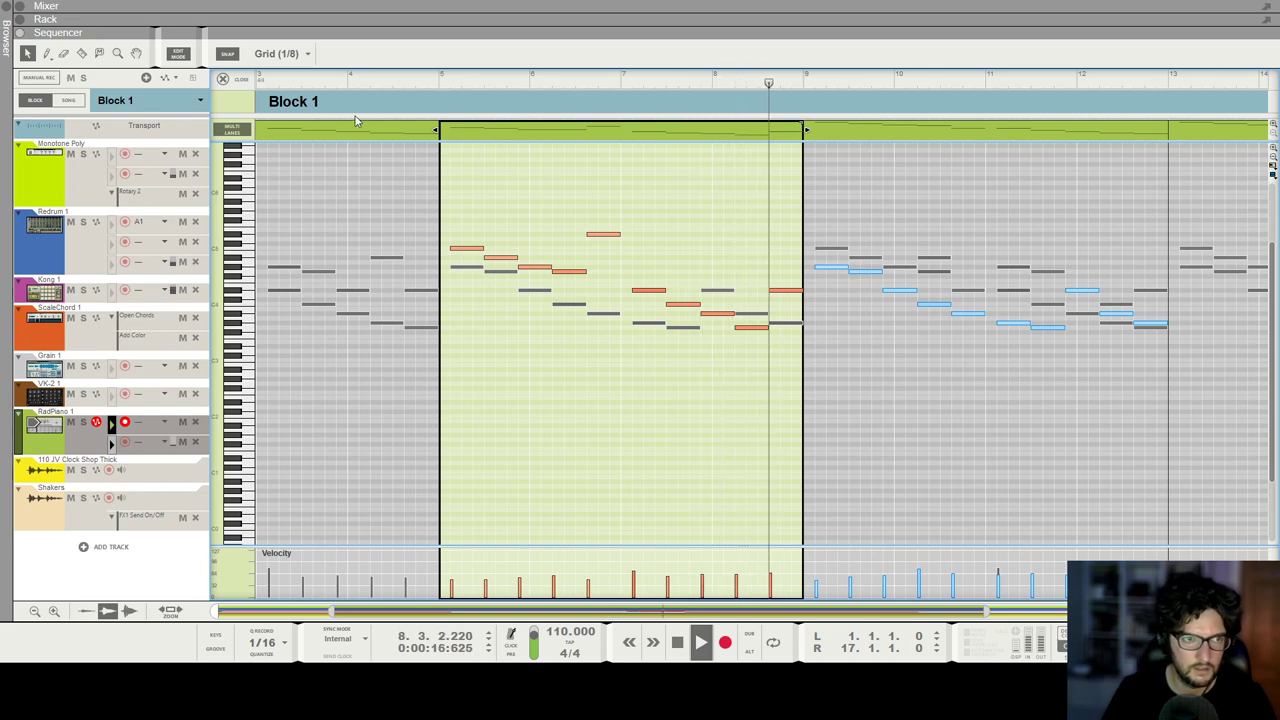
key("g")
key("g")
Step: Close note editing and play the block with the whole arrangement in view
left_click(243, 83)
left_click(791, 425)
left_click(910, 407)
key("space")
scroll(1023, 347, "down", 3)
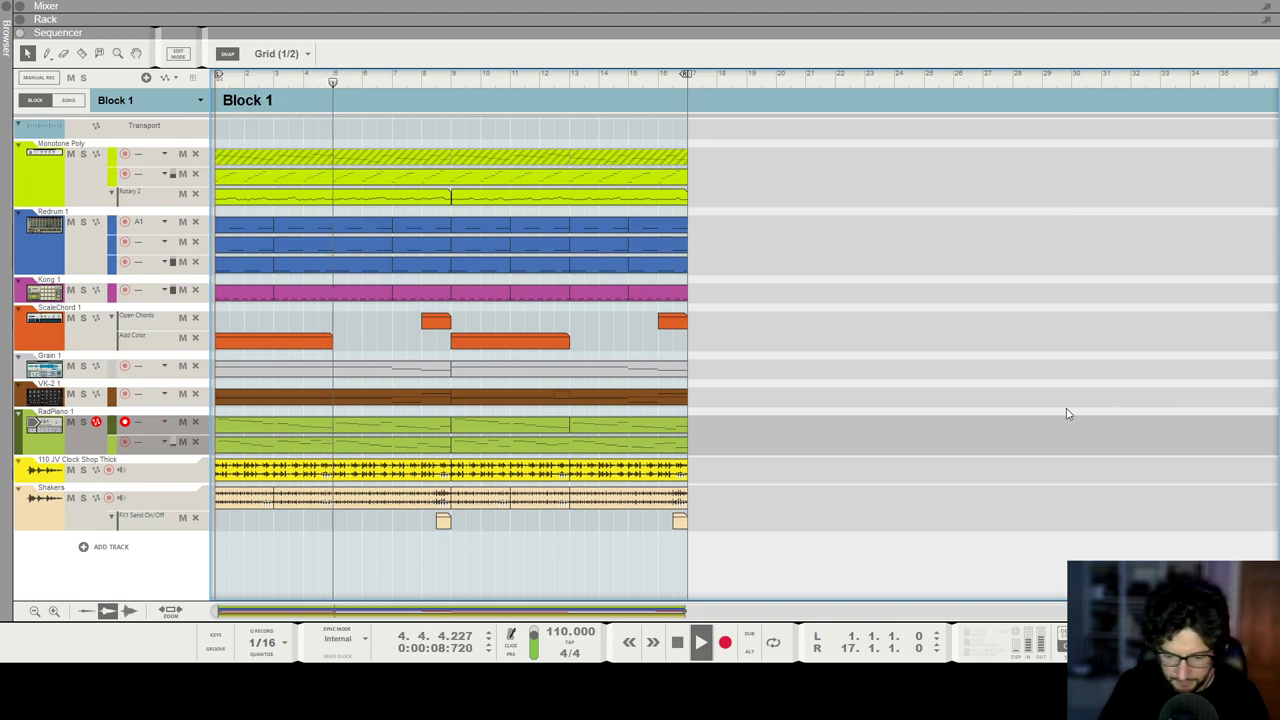
Step: Raise the note at 6.3.3 to G#4 in the harmony clip at bar 5 and close note editing
double_click(392, 420)
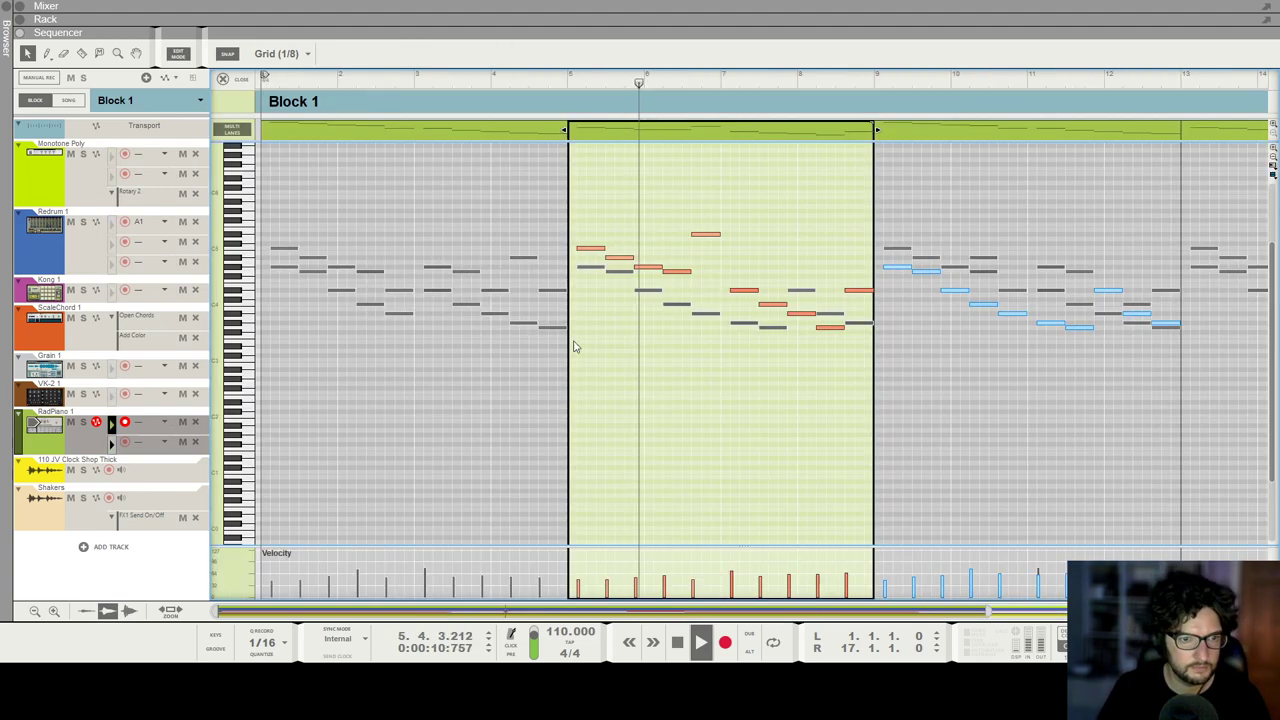
left_click_drag(679, 277, 713, 266)
key("space")
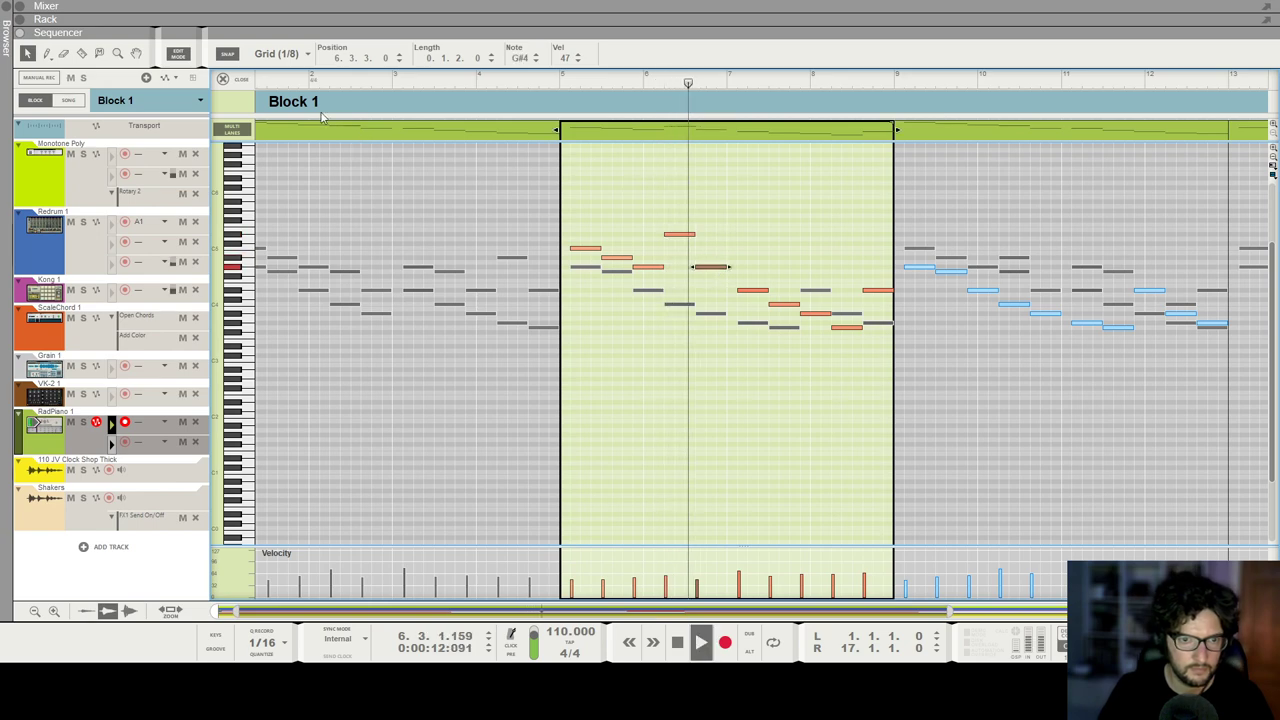
left_click(223, 79)
Step: Listen to the block with the whole arrangement in view and restart playback from bar 1
scroll(430, 330, "down", 3)
scroll(457, 414, "up", 5)
scroll(620, 443, "down", 2)
scroll(634, 430, "up", 1)
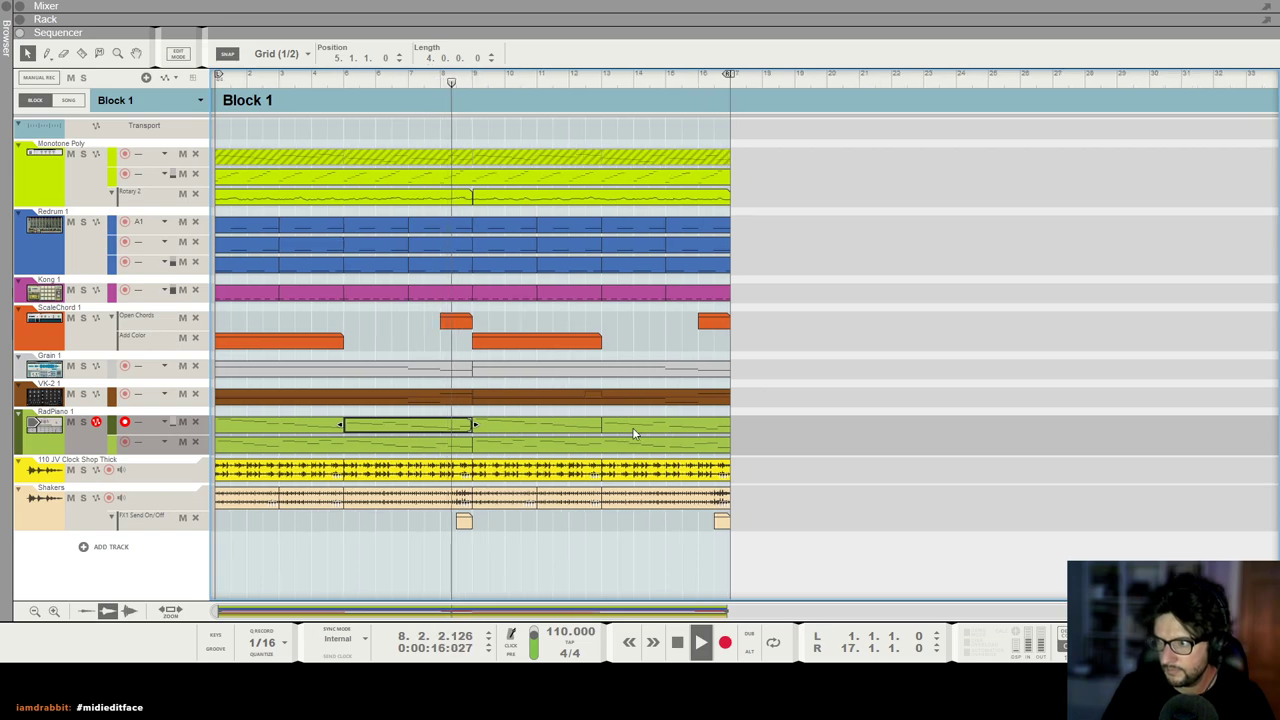
scroll(630, 430, "up", 1)
scroll(630, 433, "up", 1)
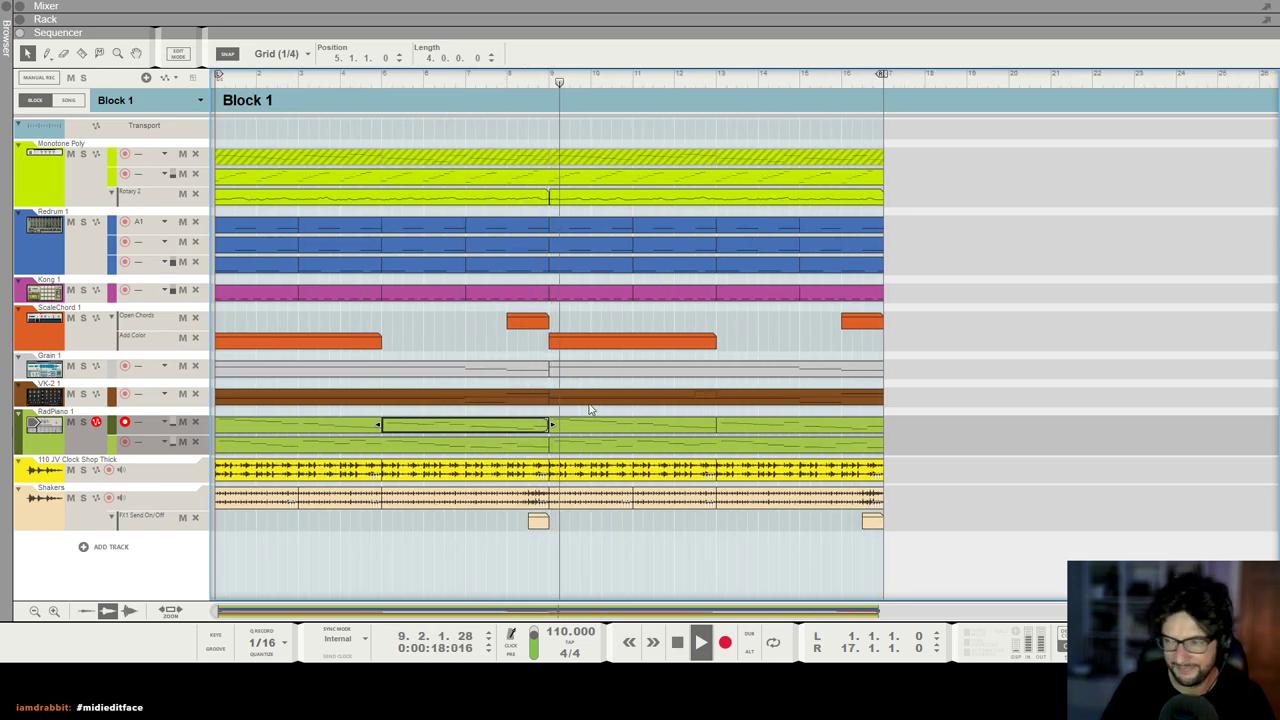
left_click(961, 417)
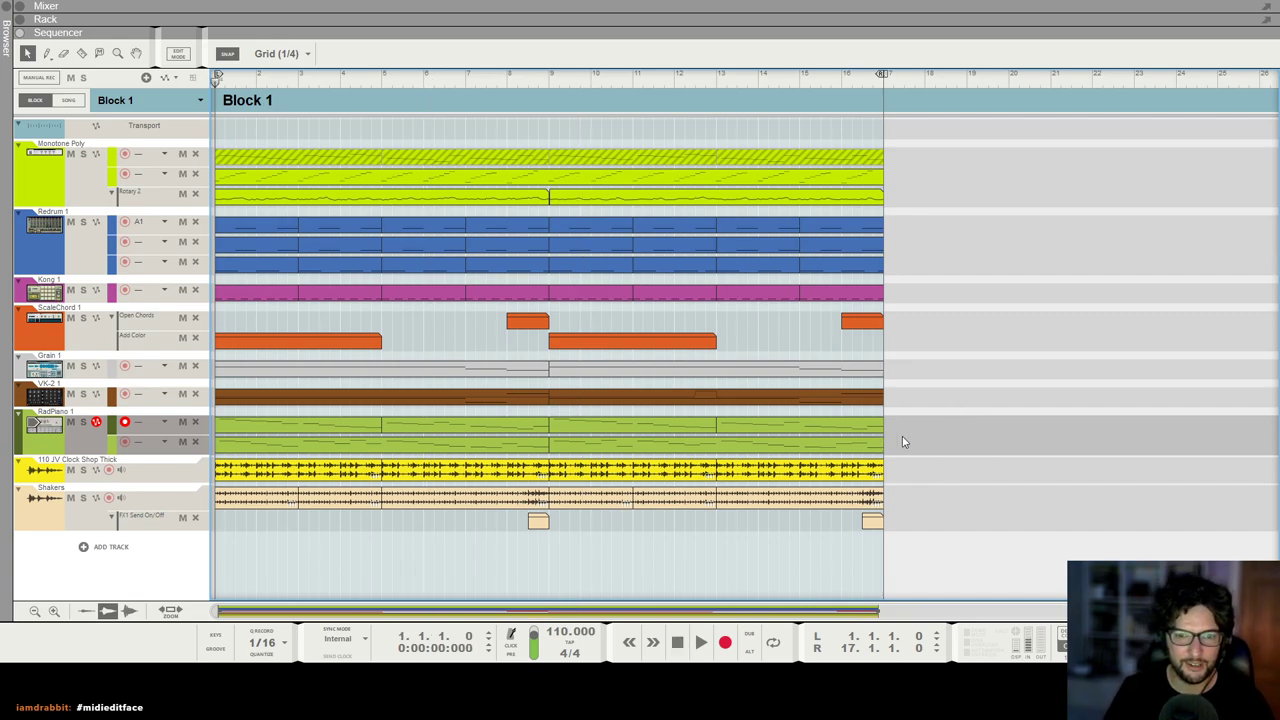
left_click(636, 341)
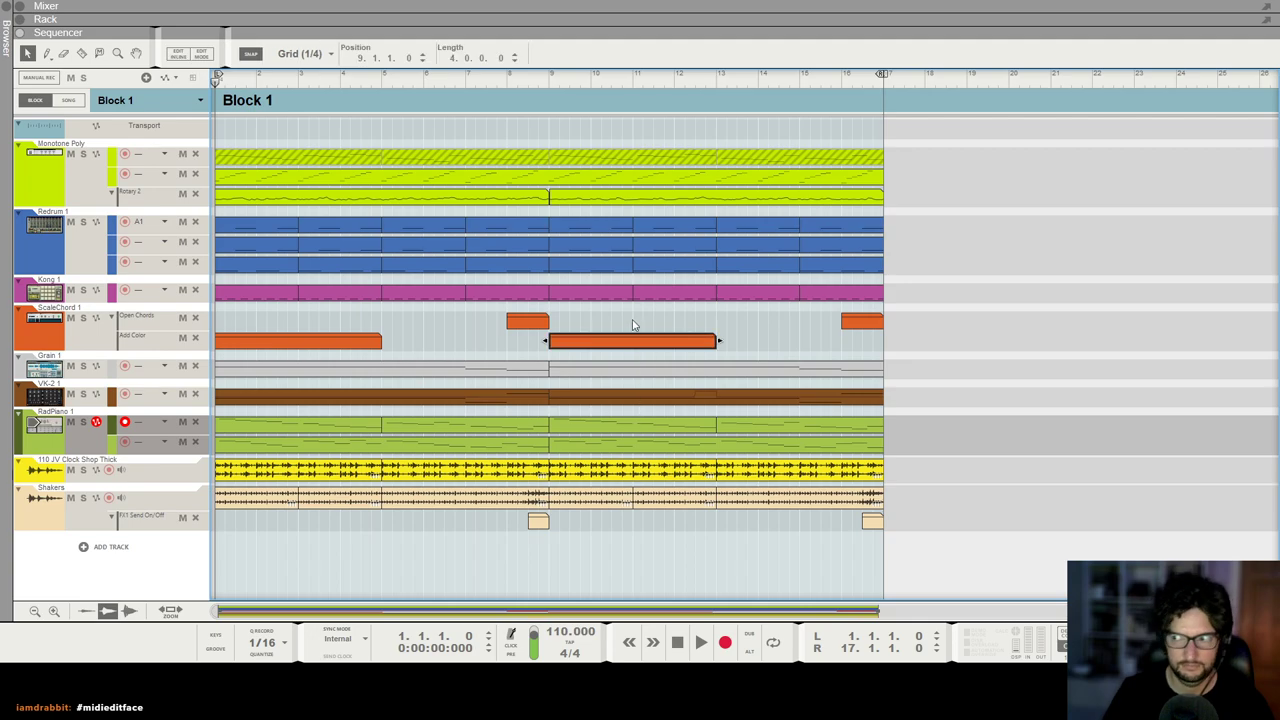
left_click(1121, 447)
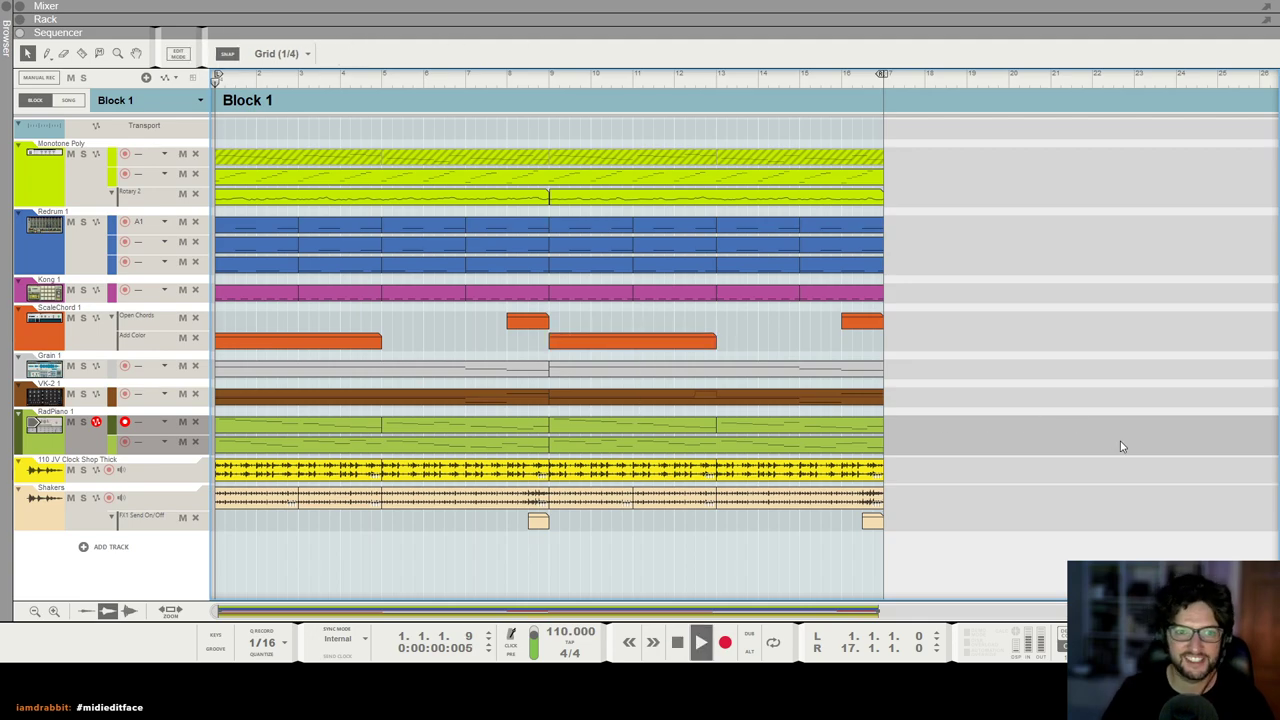
Step: Replace the RadPiano harmony clip at bar 13 with a copy of the edited clip at bar 5
scroll(1121, 447, "down", 1)
left_click(725, 426)
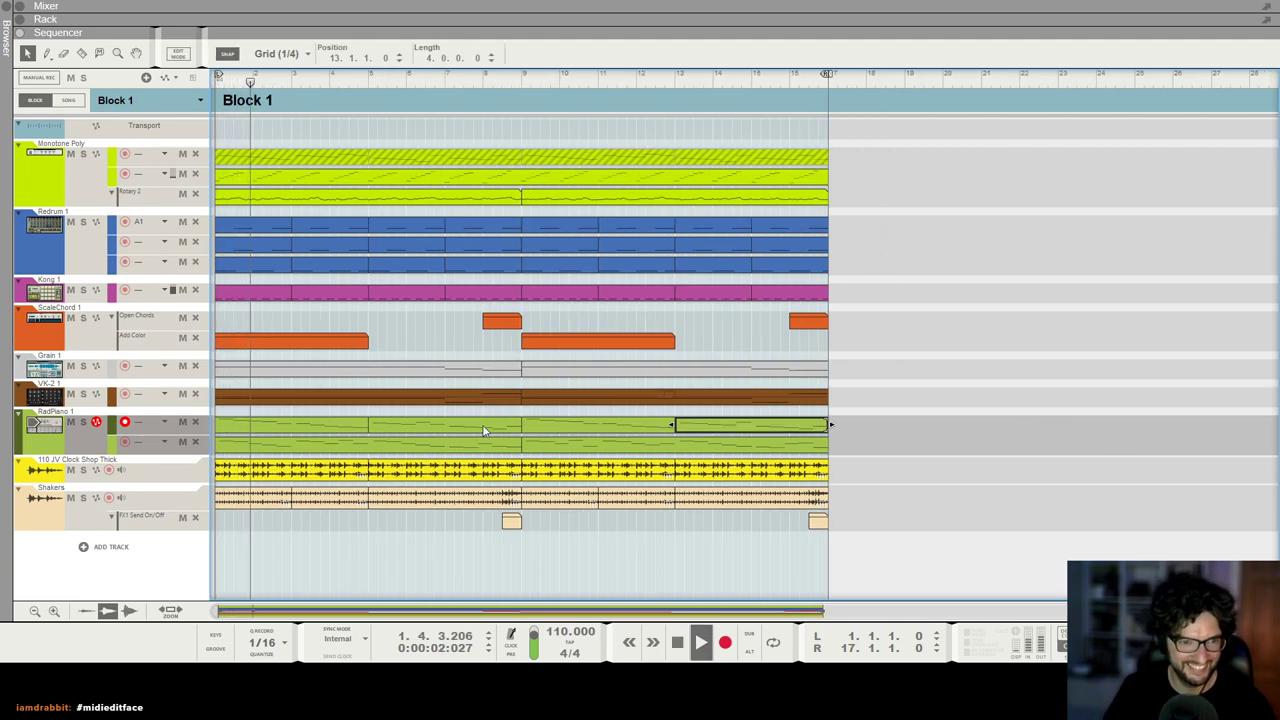
key("Delete")
left_click_drag(462, 422, 995, 418)
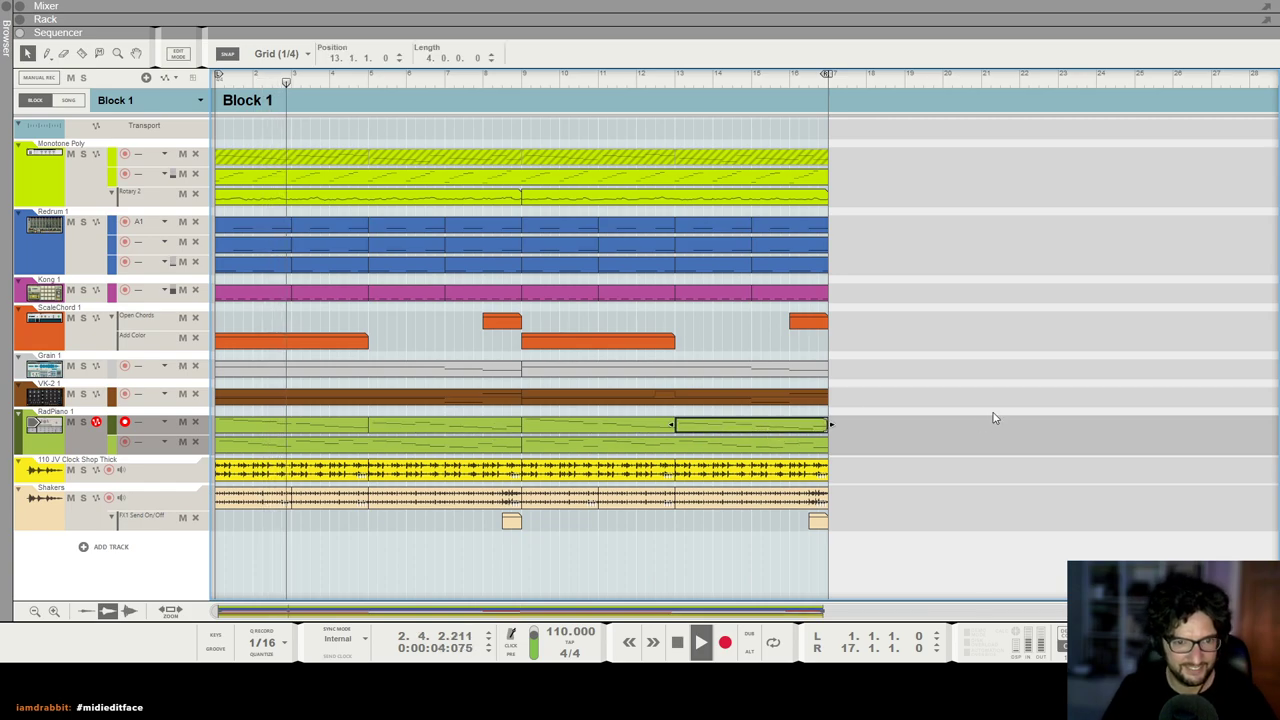
left_click(977, 418)
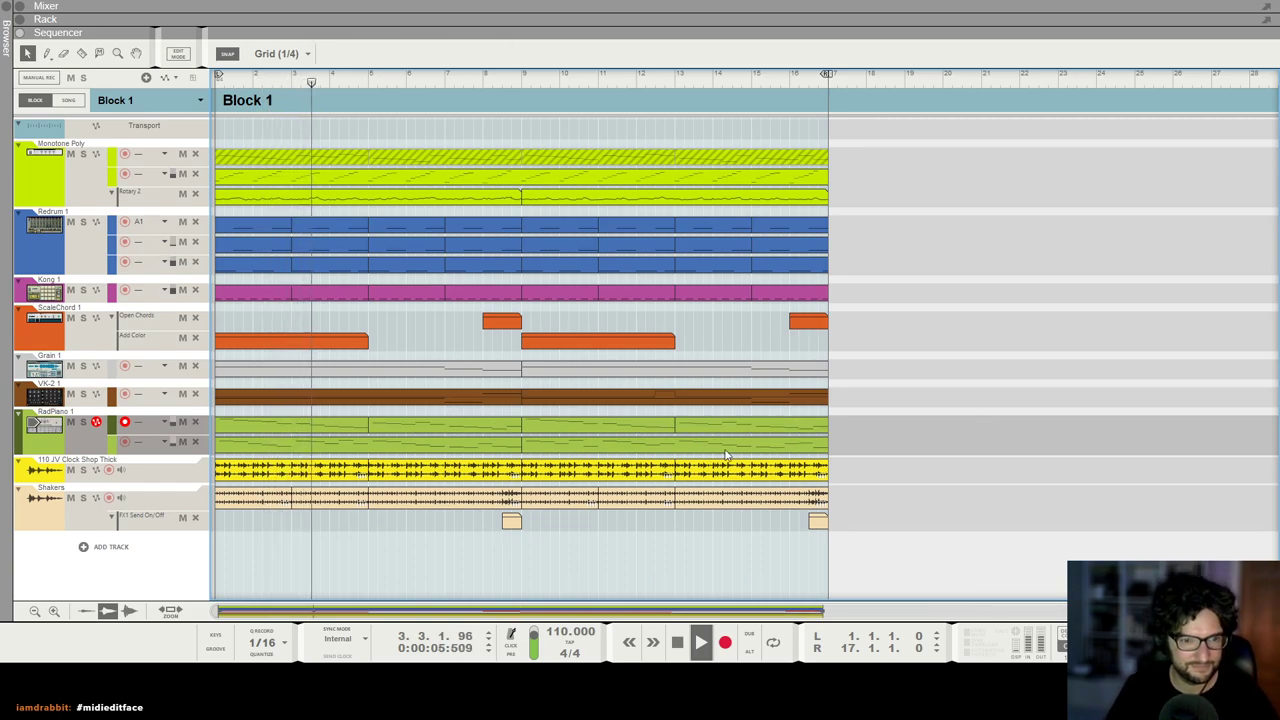
left_click(800, 432)
key("F8")
left_click(1141, 463)
key("F8")
left_click(911, 337)
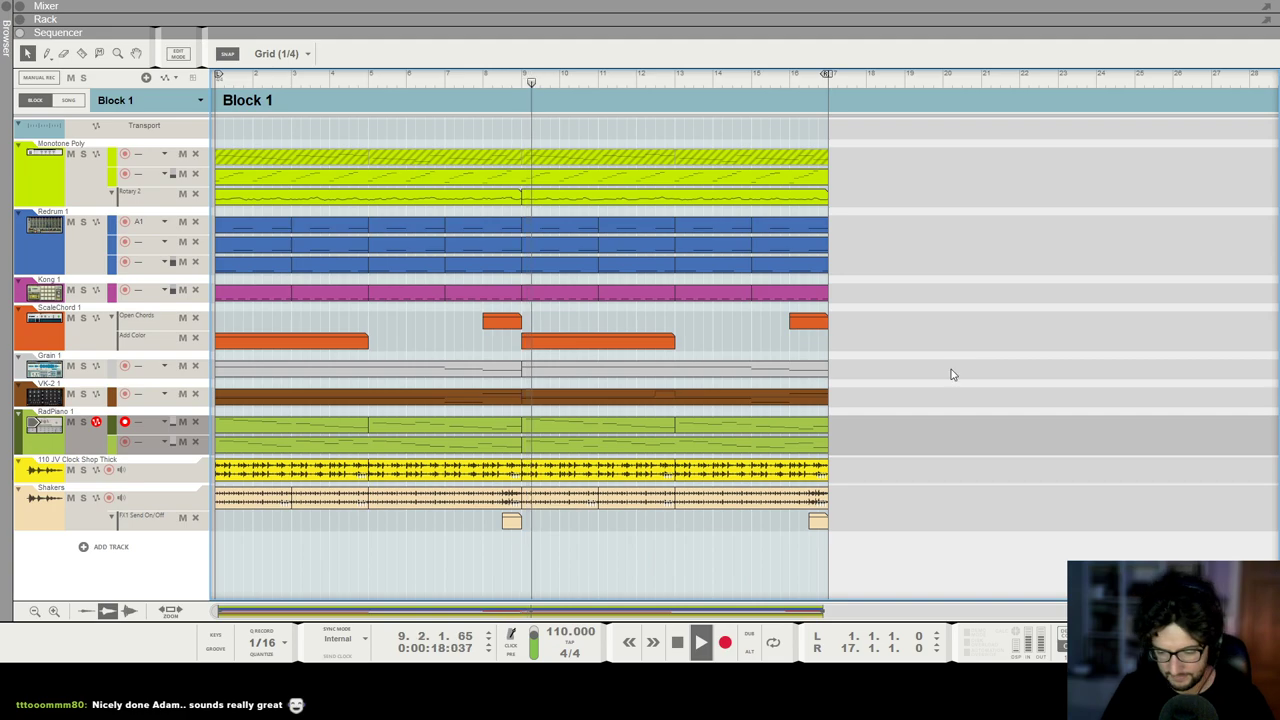
scroll(594, 431, "up", 2)
scroll(593, 431, "down", 1)
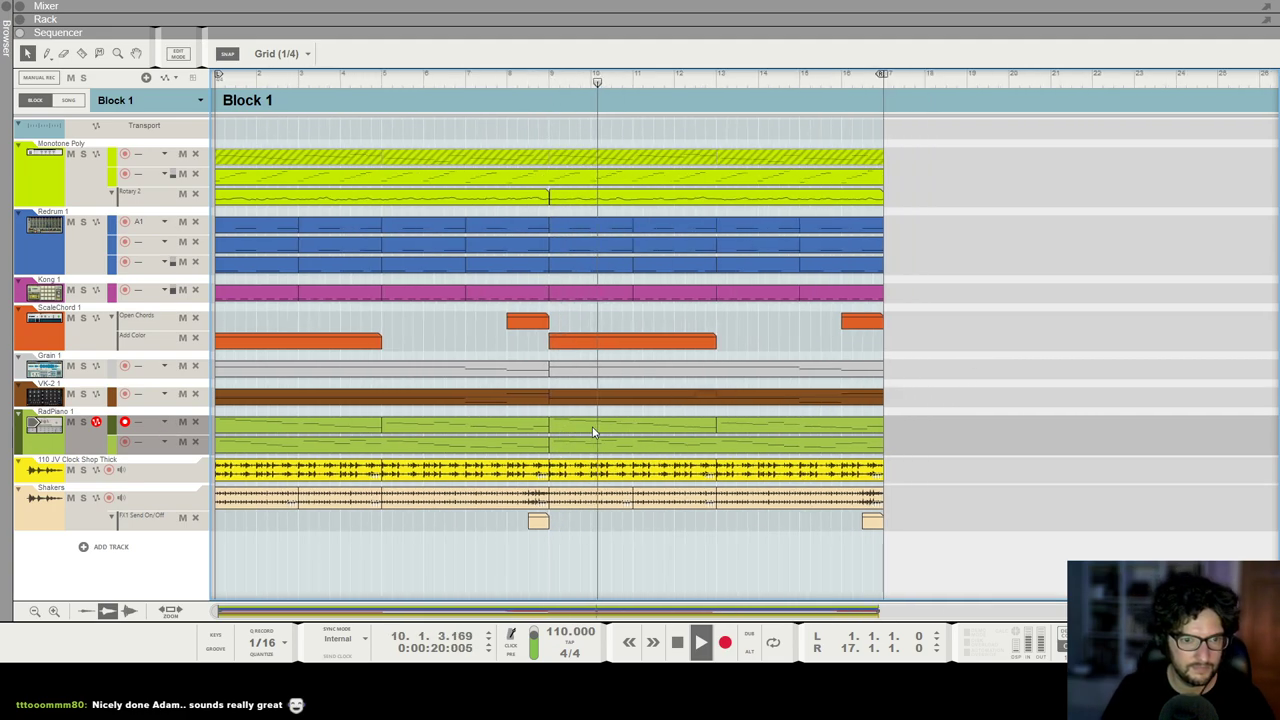
scroll(600, 420, "down", 2)
scroll(914, 346, "down", 2)
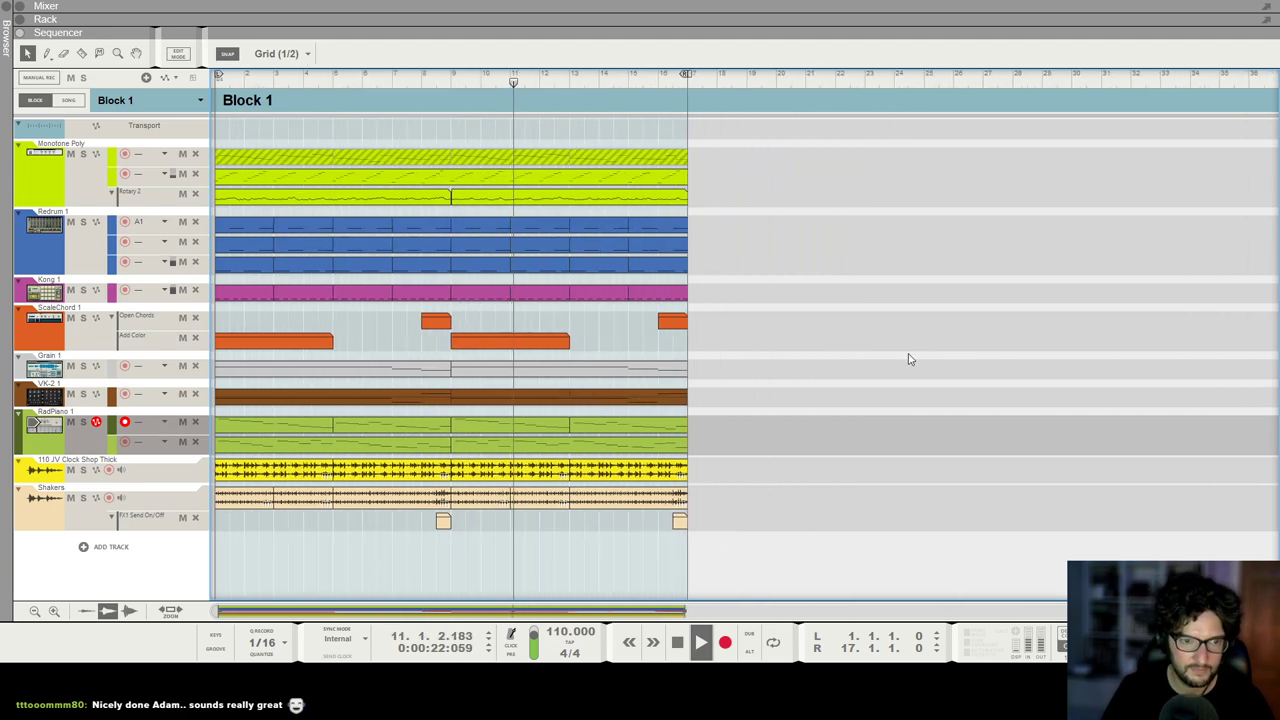
Step: Rename the RadPiano 1 mixer channel as Piano and the 110 JV Clock channel as Organic Percussion
key("F5+F6")
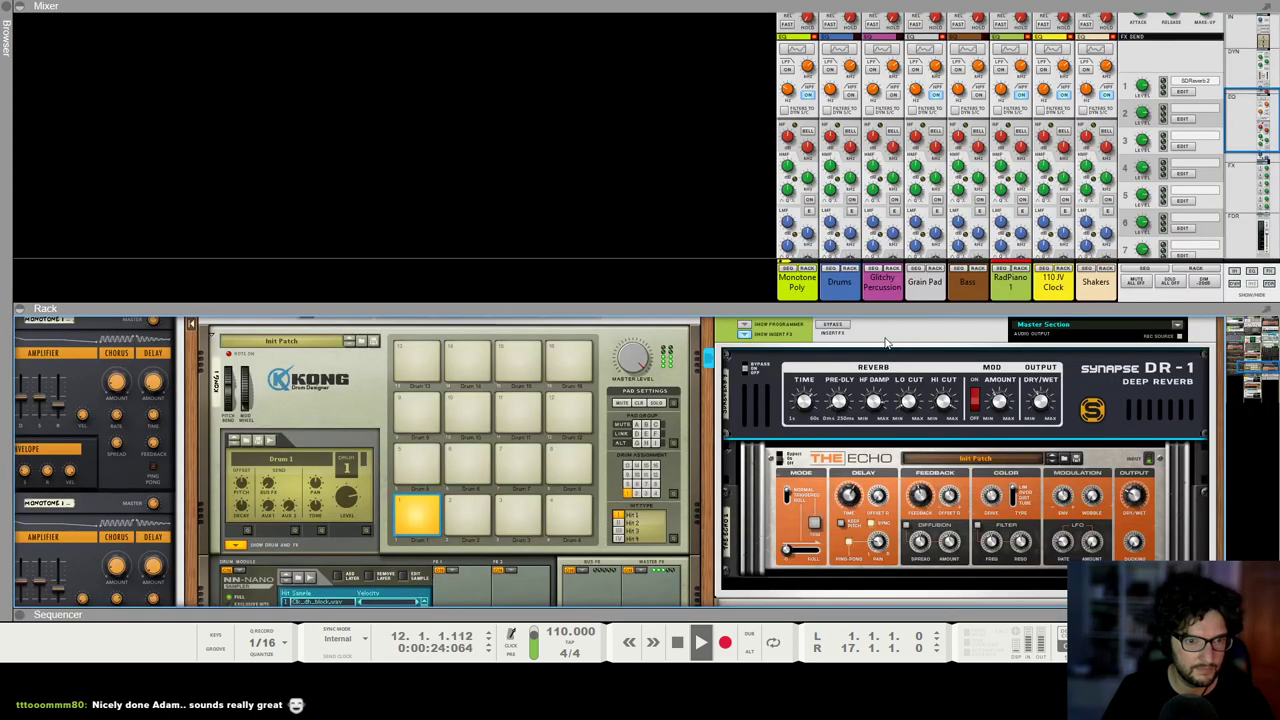
key("F8")
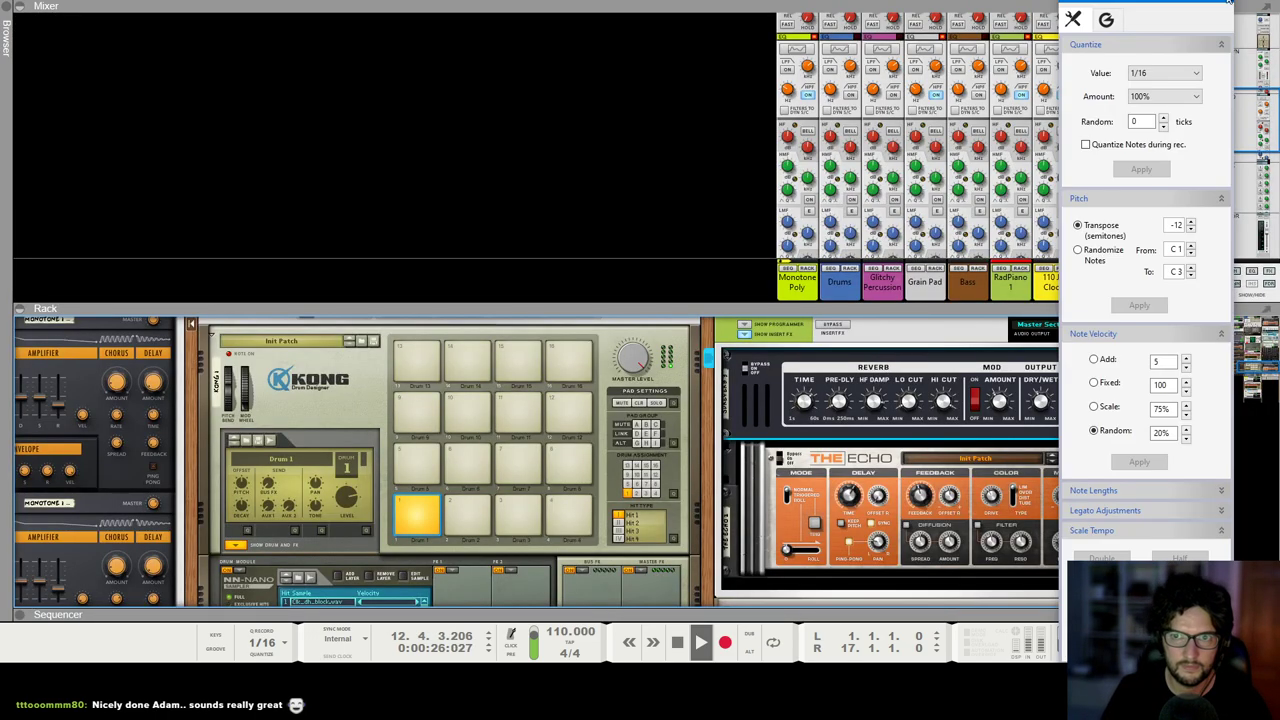
key("F8")
double_click(1013, 283)
type("Piano")
key("Return")
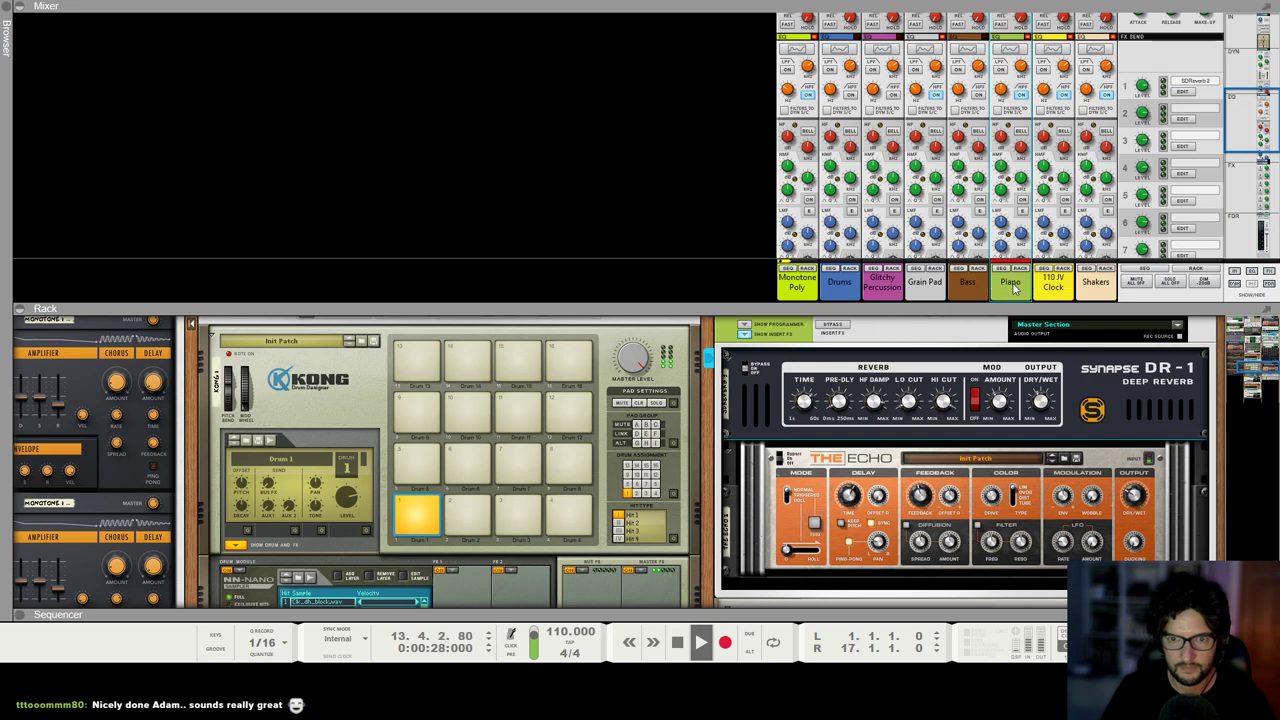
double_click(1066, 285)
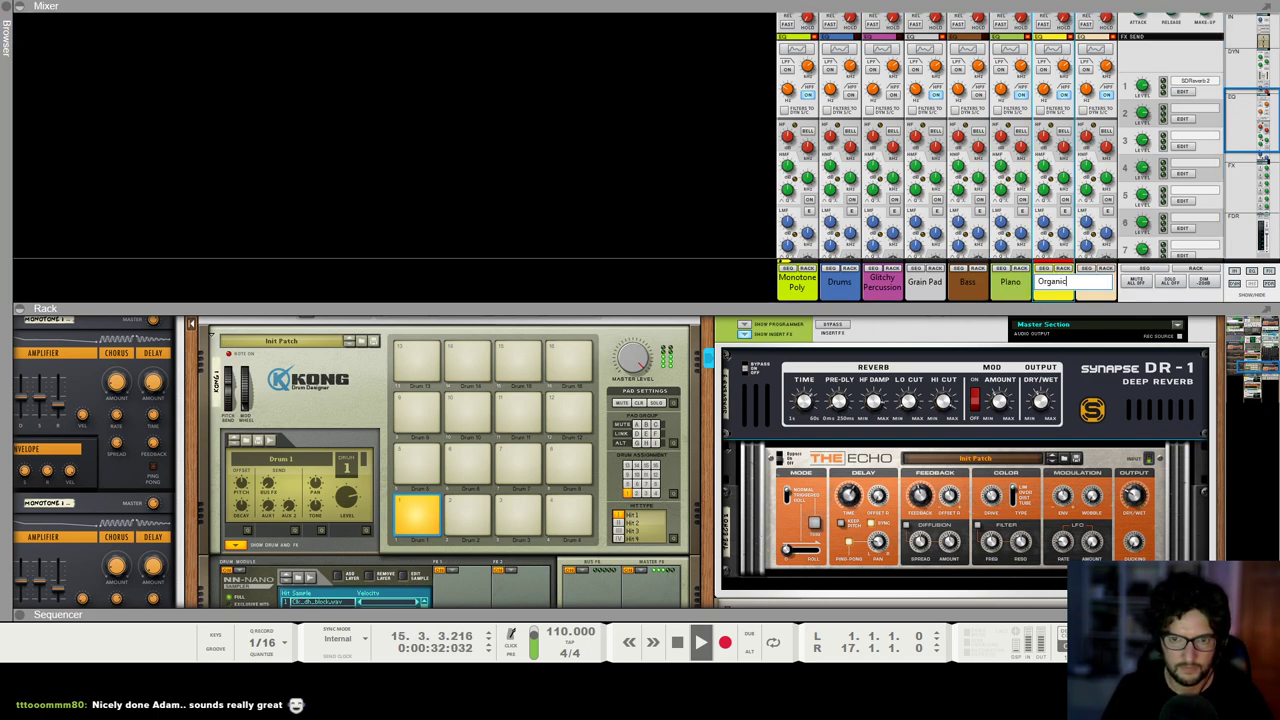
key("F7")
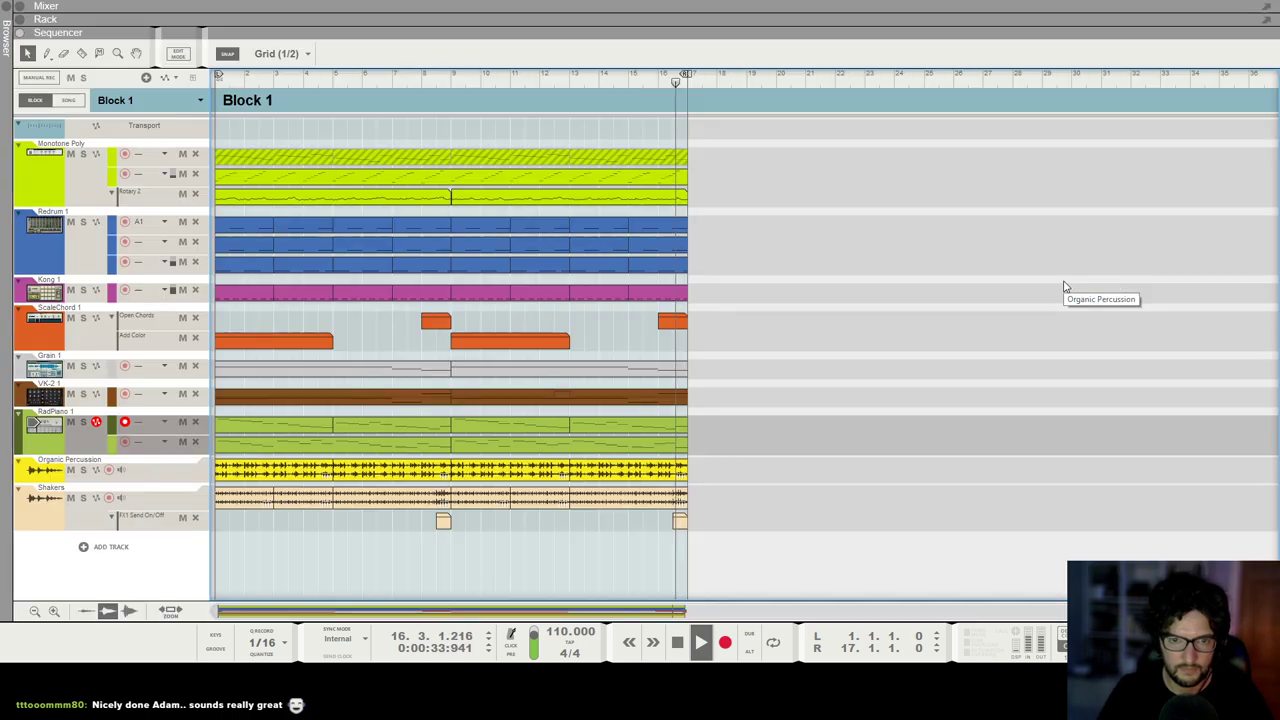
Step: Replay the end of the block from around bar 16 to check the copied harmony
key("space")
left_click(656, 78)
key("space")
scroll(742, 450, "up", 1)
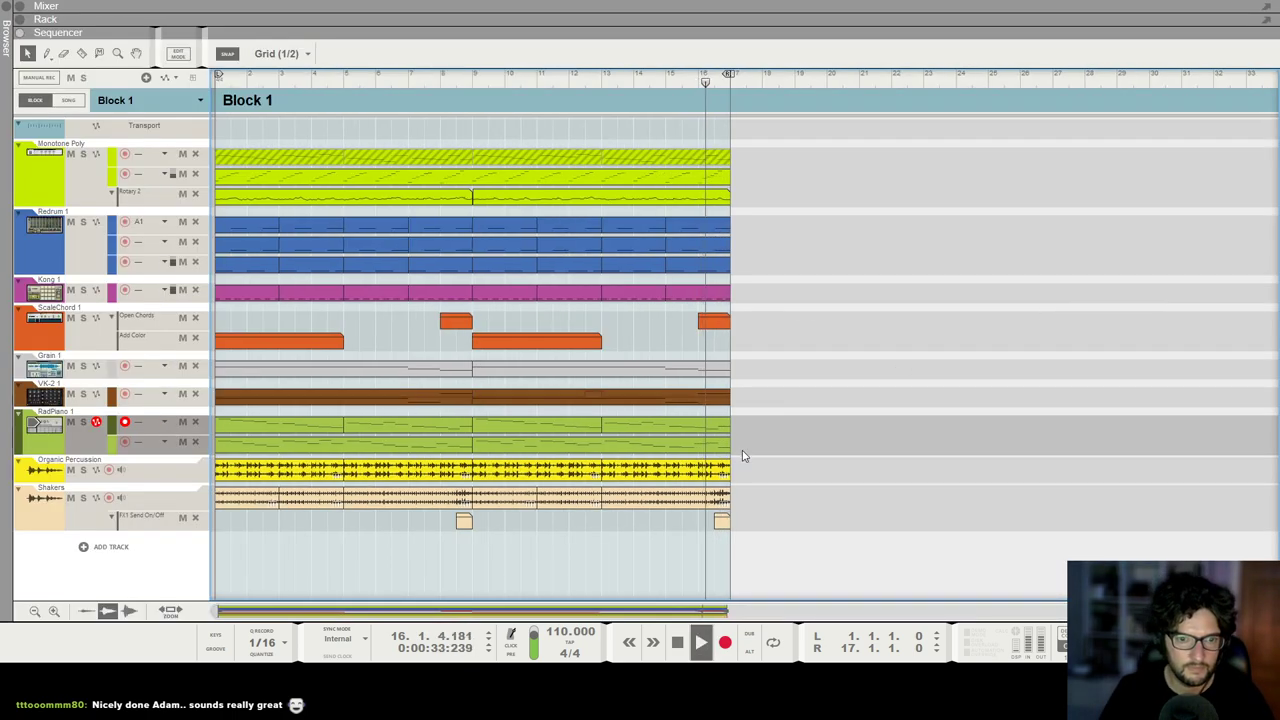
scroll(742, 450, "up", 7)
key("space")
Step: Open the harmony clip at bar 13 for note editing and raise its note at 16.2.1 to C#4
double_click(1154, 428)
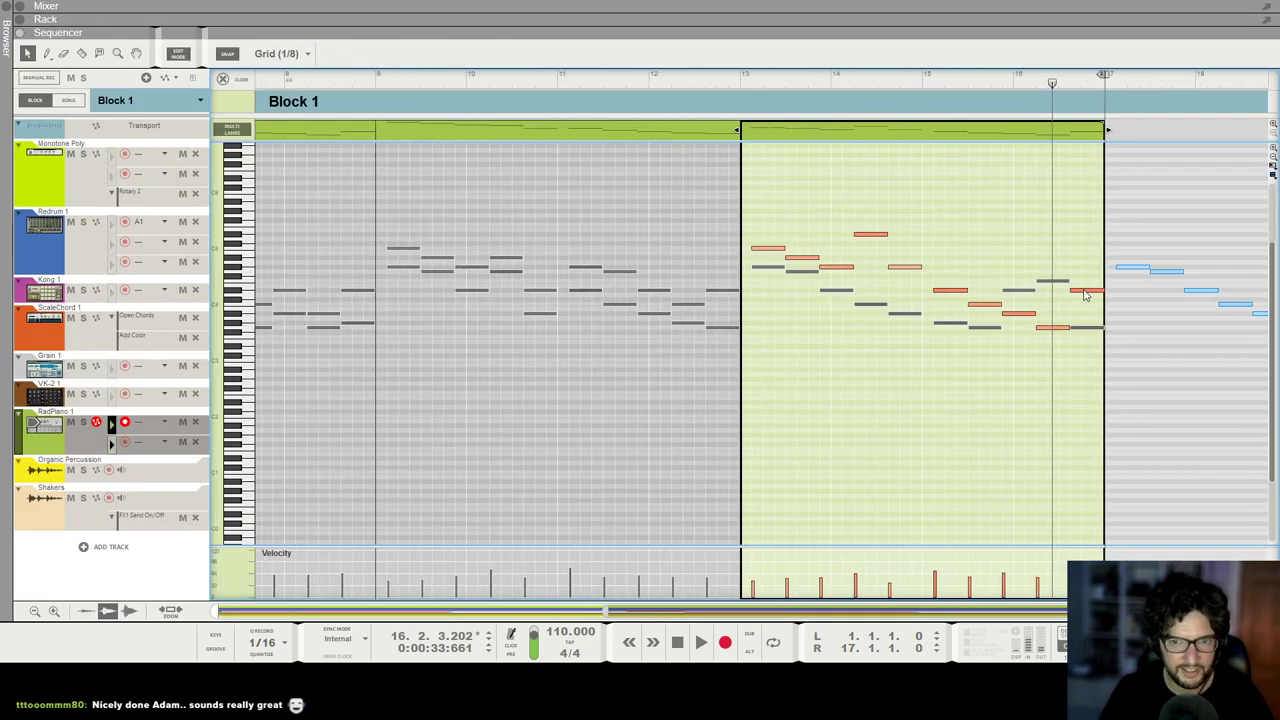
scroll(1050, 327, "up", 4)
left_click(1048, 326)
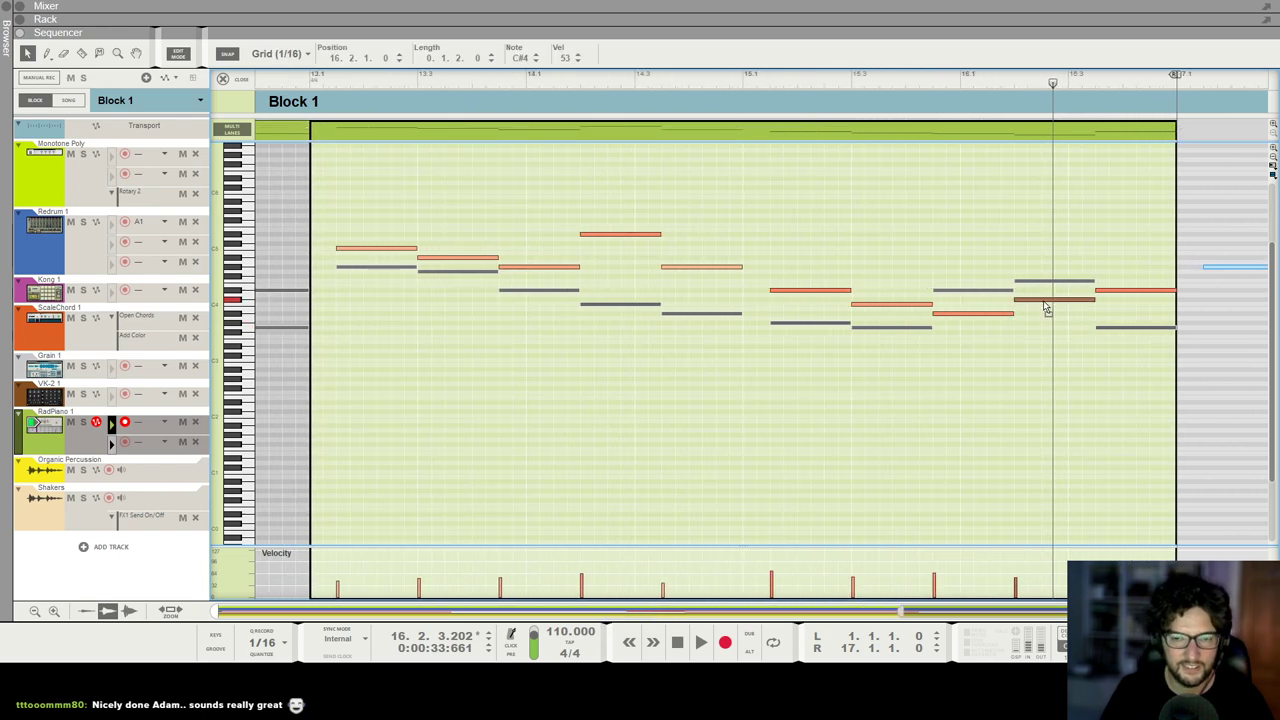
Step: Replay the end of the harmony clip around bar 16 to check the changed note
left_click(986, 80)
key("space")
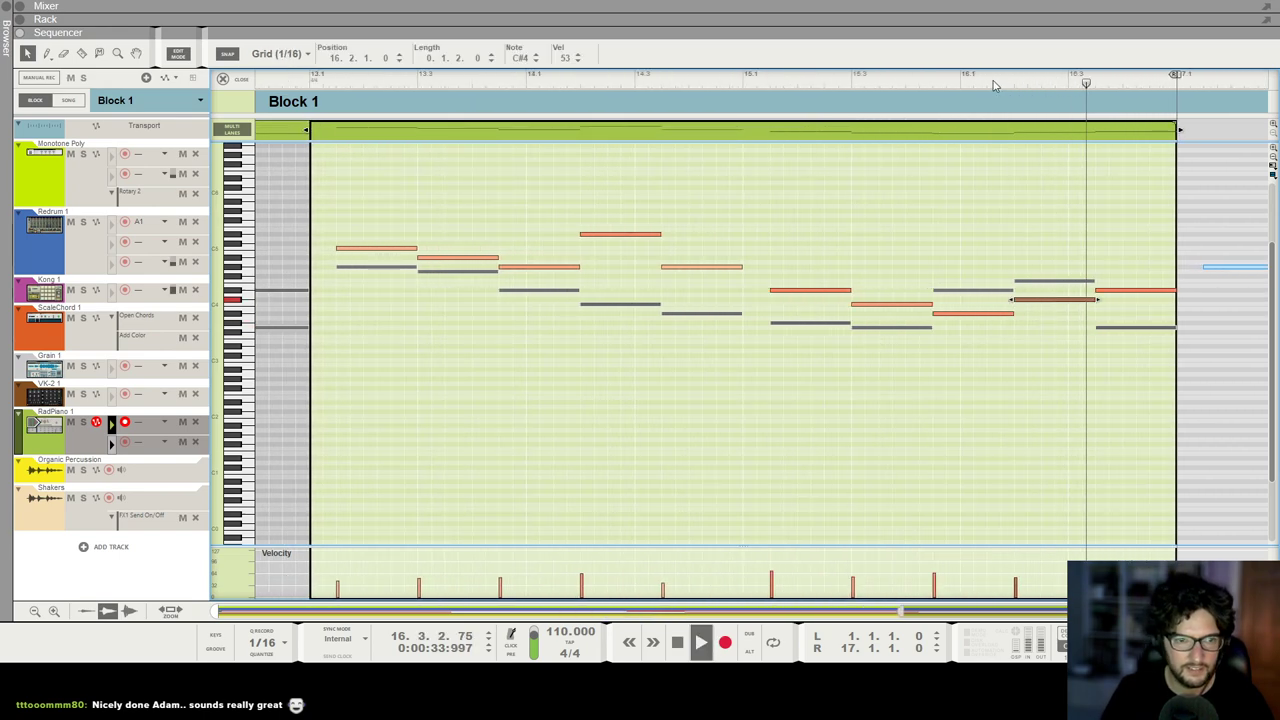
key("space")
left_click(920, 79)
key("space")
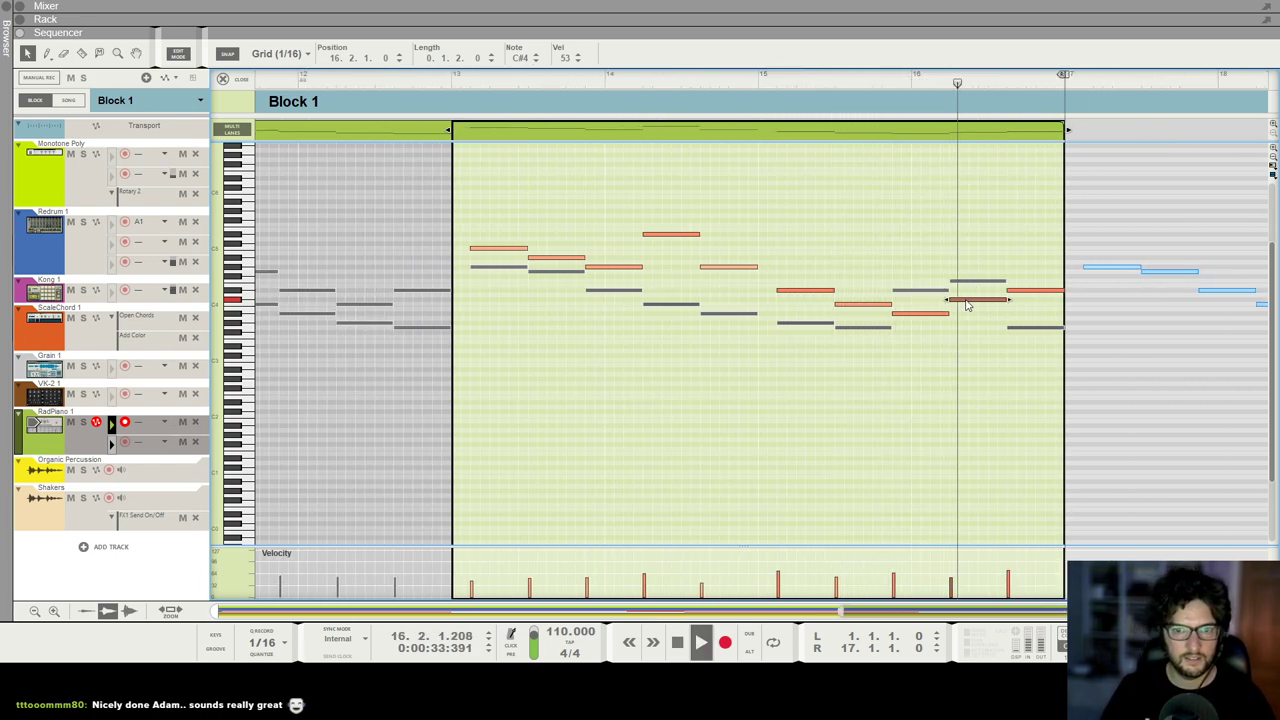
Step: Lower the harmony note at 16.2.1 to C4, replay the ending and close note editing
key("space")
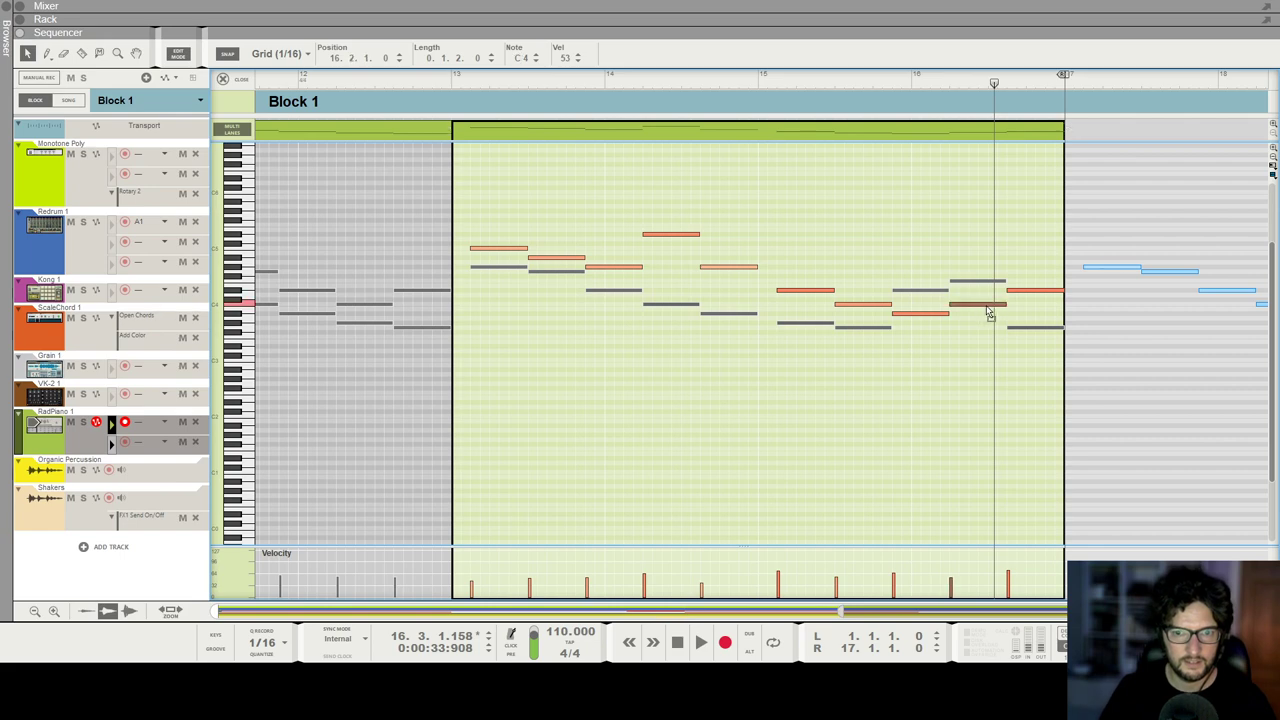
left_click(931, 85)
key("space")
key("g")
key("g")
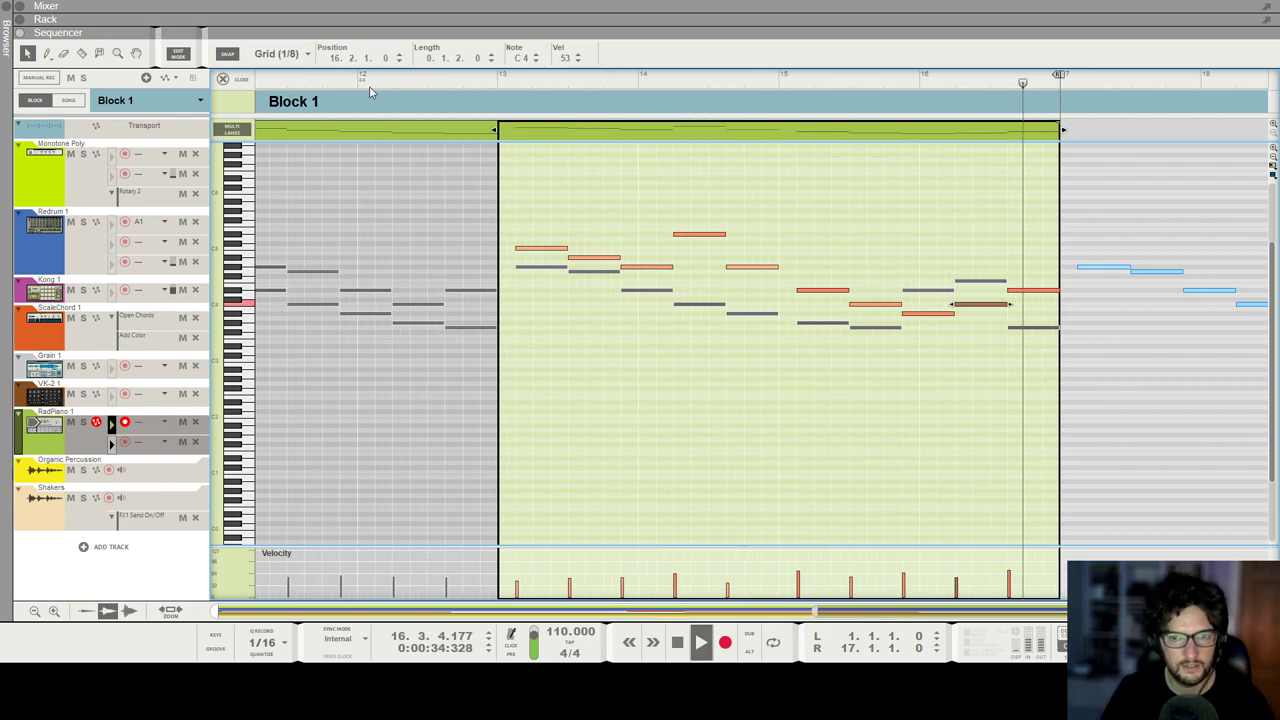
left_click(222, 80)
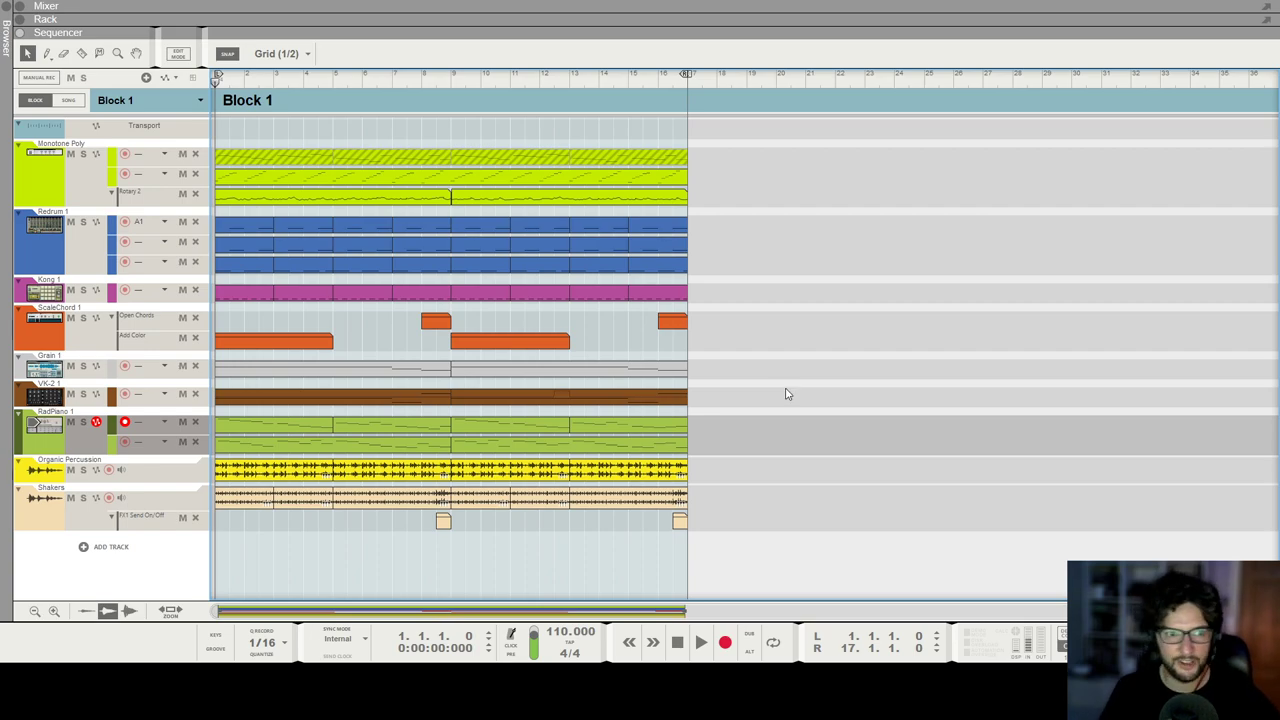
Step: In the song arrangement, place a four-bar Block 1 clip at bar 1 and duplicate it at bar 5
left_click(74, 102)
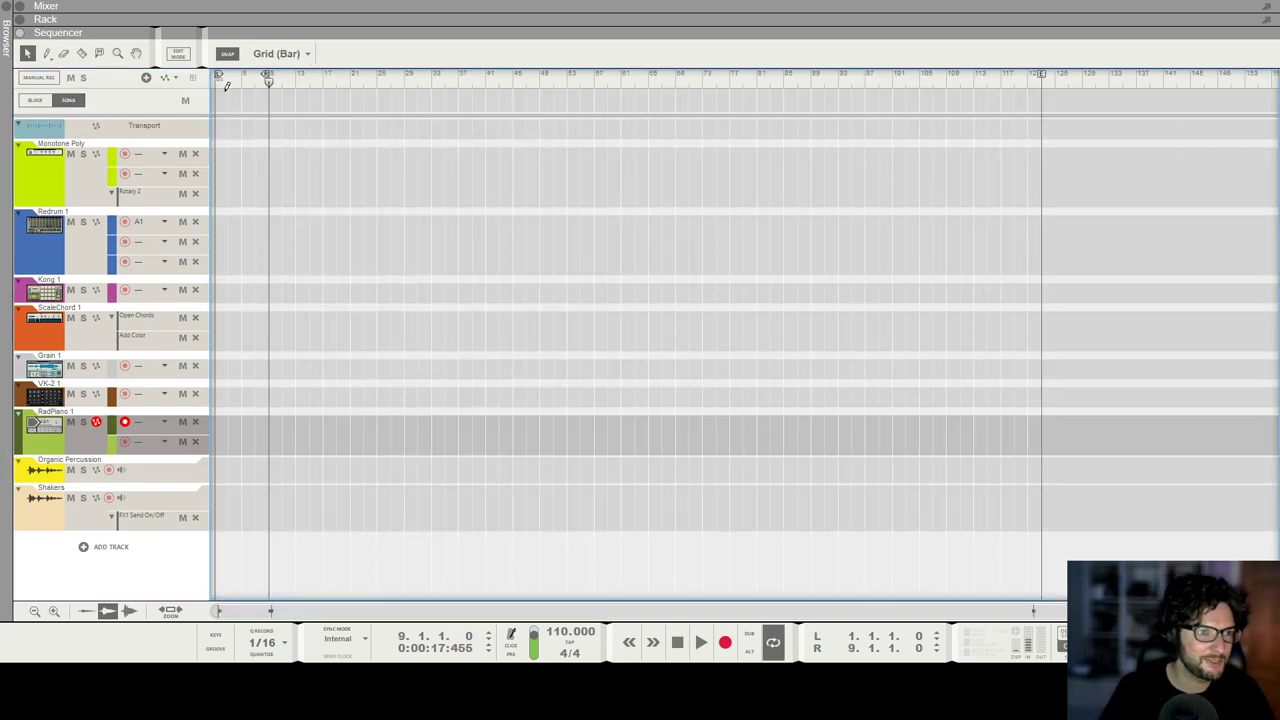
mouse_move(220, 99)
left_mouse_down()
mouse_move(486, 149)
mouse_move(269, 166)
left_mouse_up()
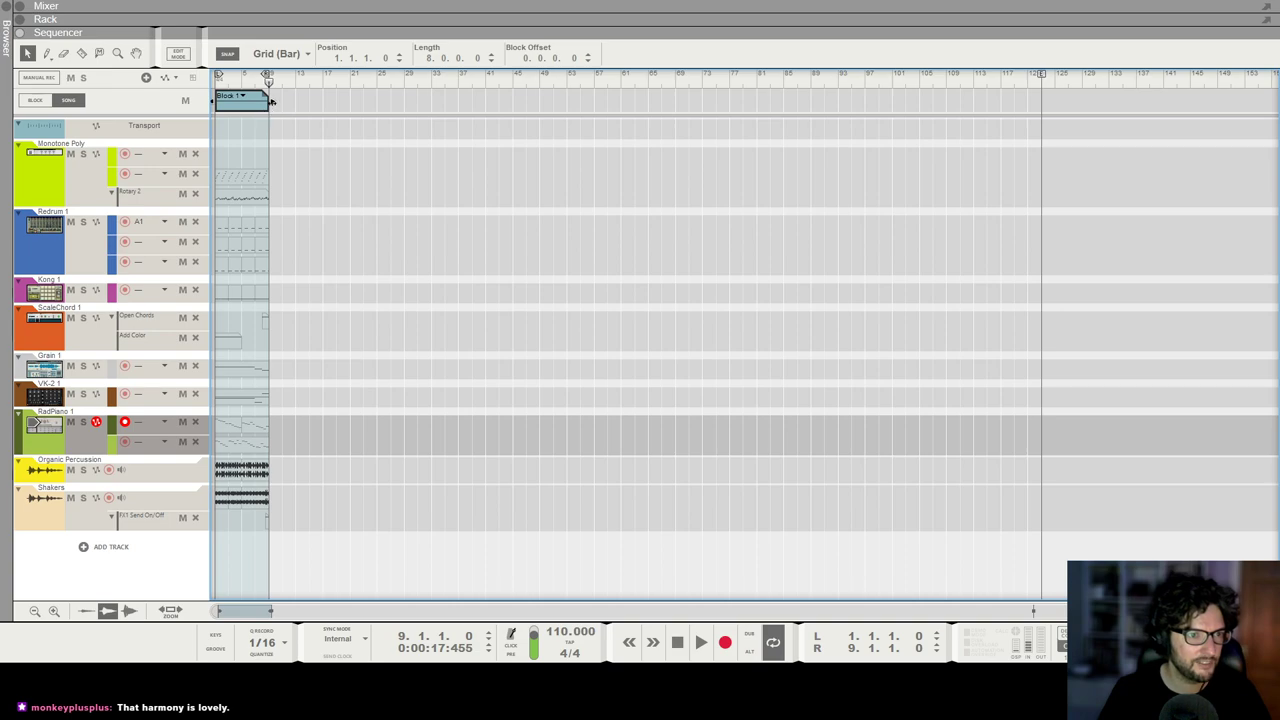
left_click_drag(271, 101, 240, 105)
key("ctrl+d")
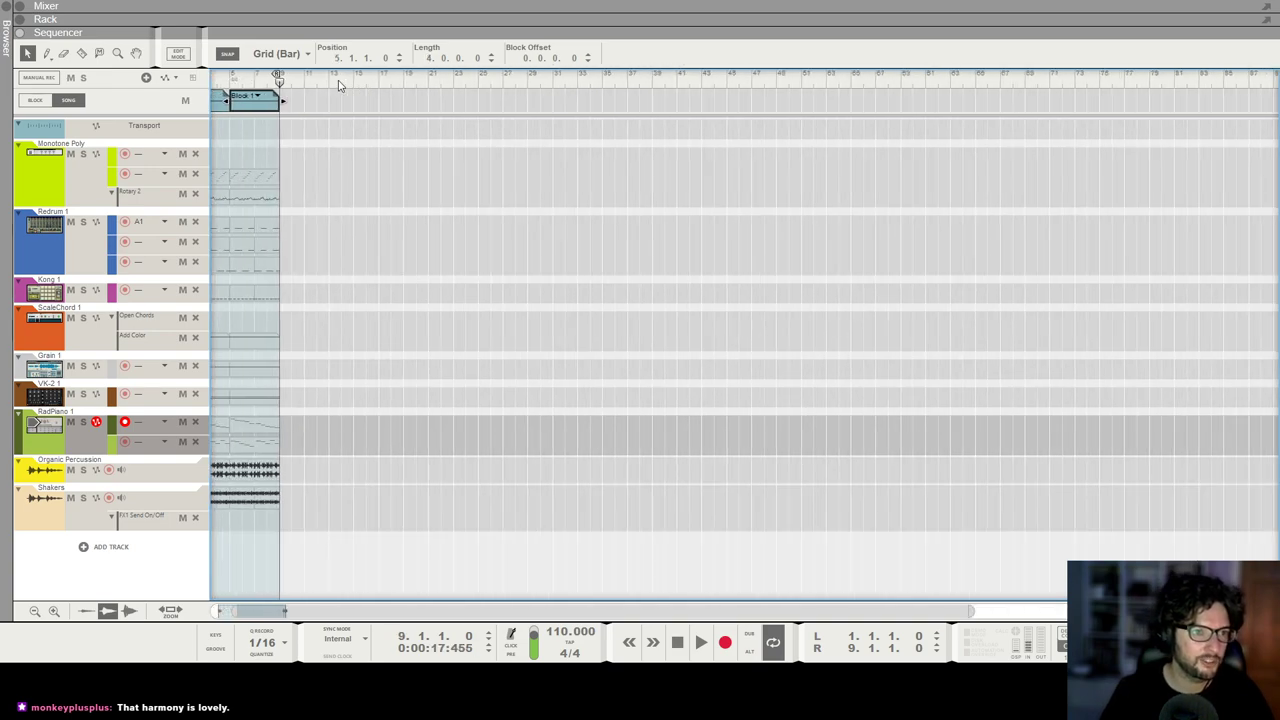
scroll(298, 77, "up", 2)
scroll(429, 334, "up", 3)
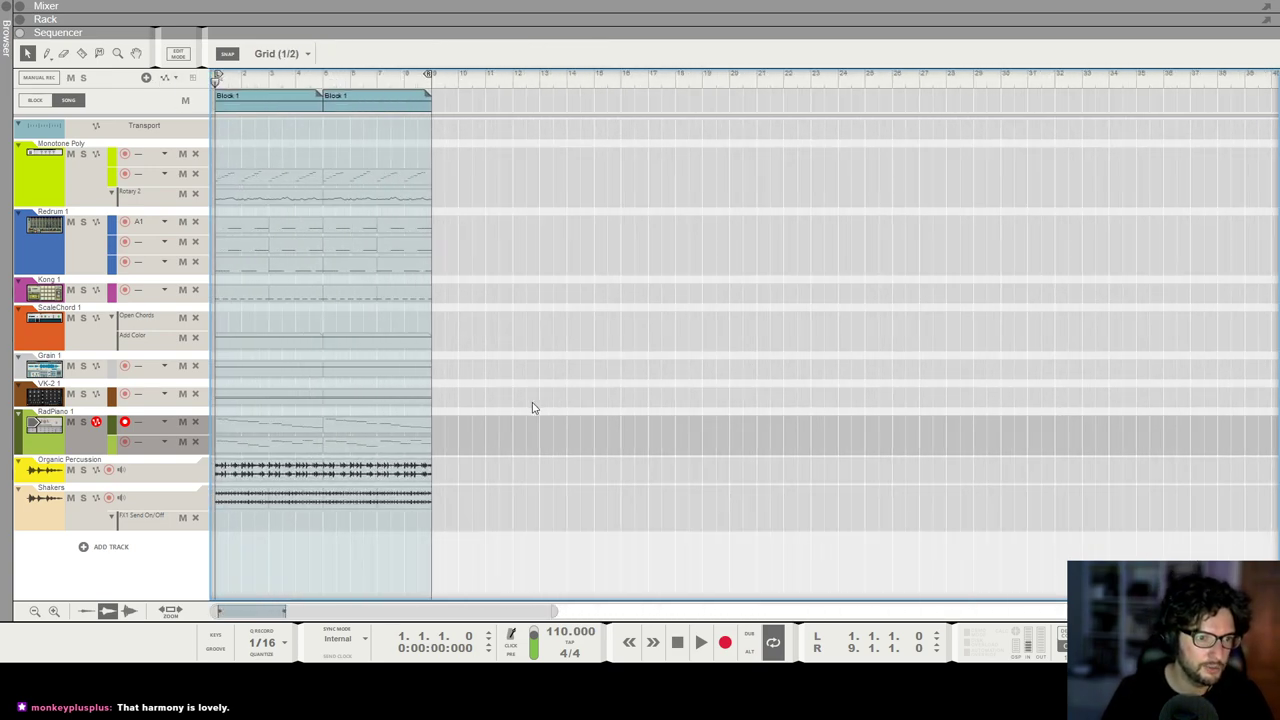
Step: Try muting the Monotone Poly note and Rotary 2 lanes inside the two Block 1 clips, and restore them
left_click(120, 362)
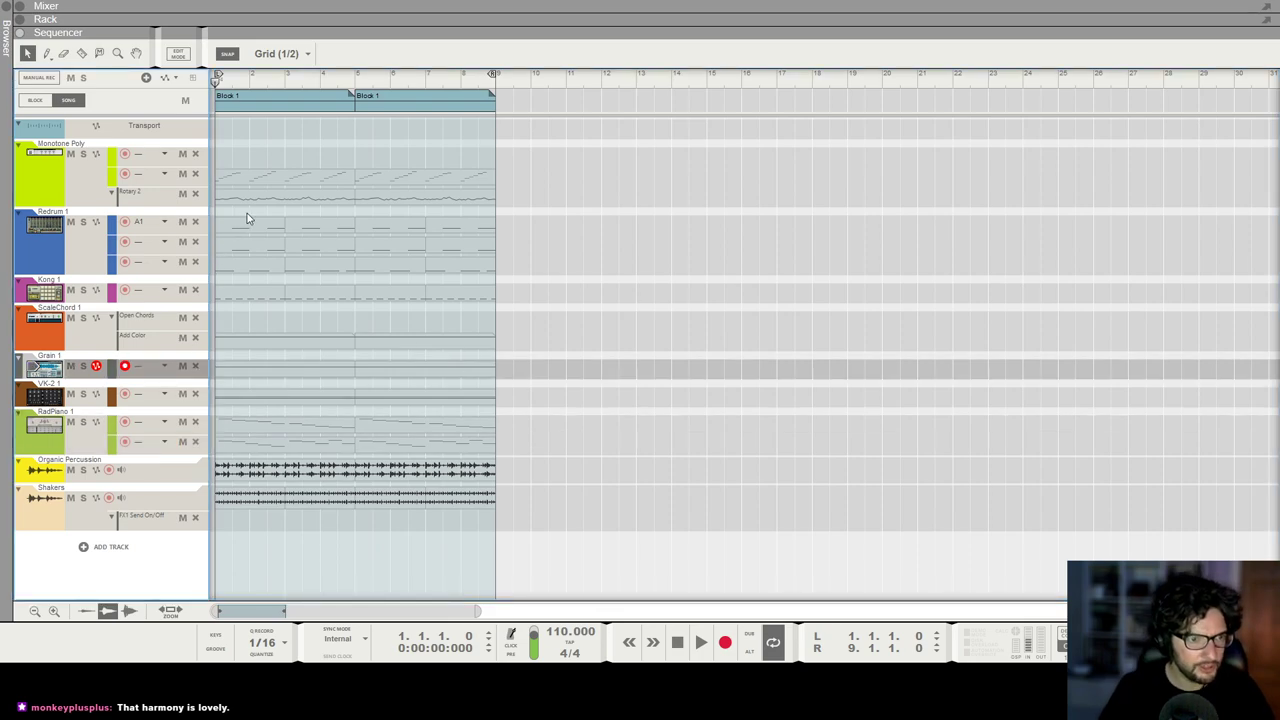
key("t")
left_click(346, 174)
left_click(344, 194)
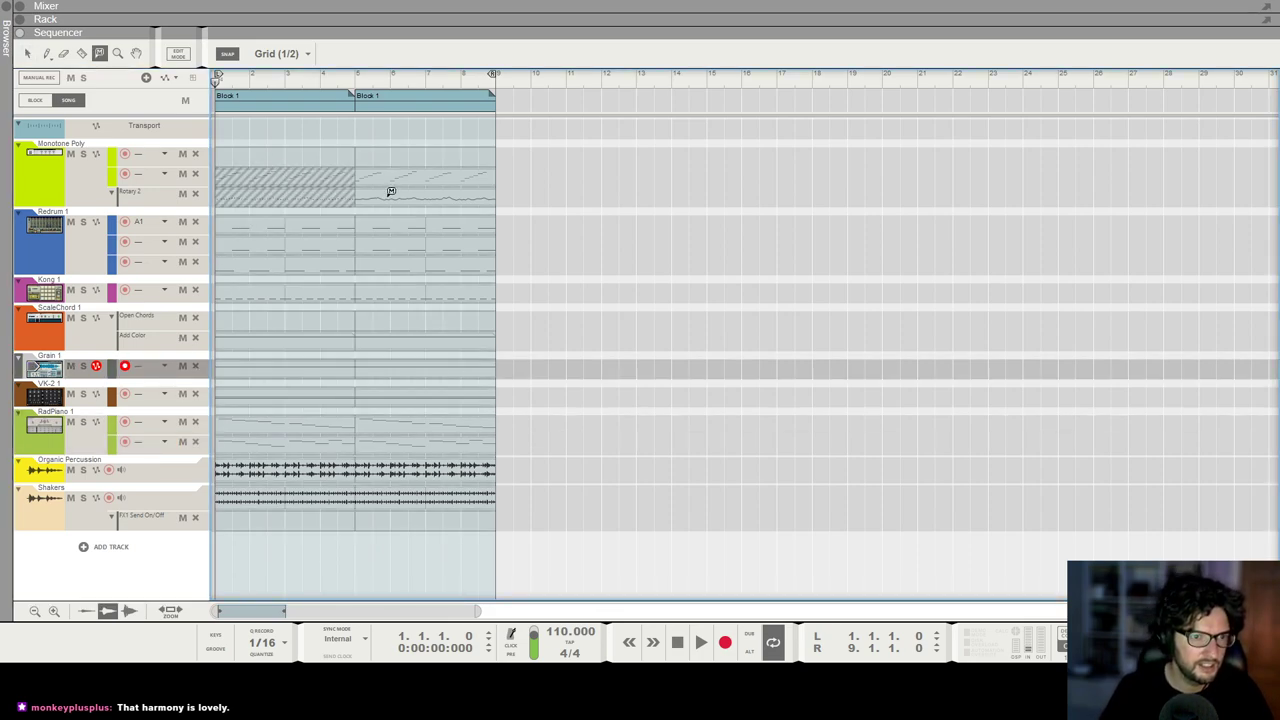
left_click(391, 191)
left_click(391, 172)
left_click_drag(316, 192, 237, 179)
left_click_drag(388, 174, 376, 186)
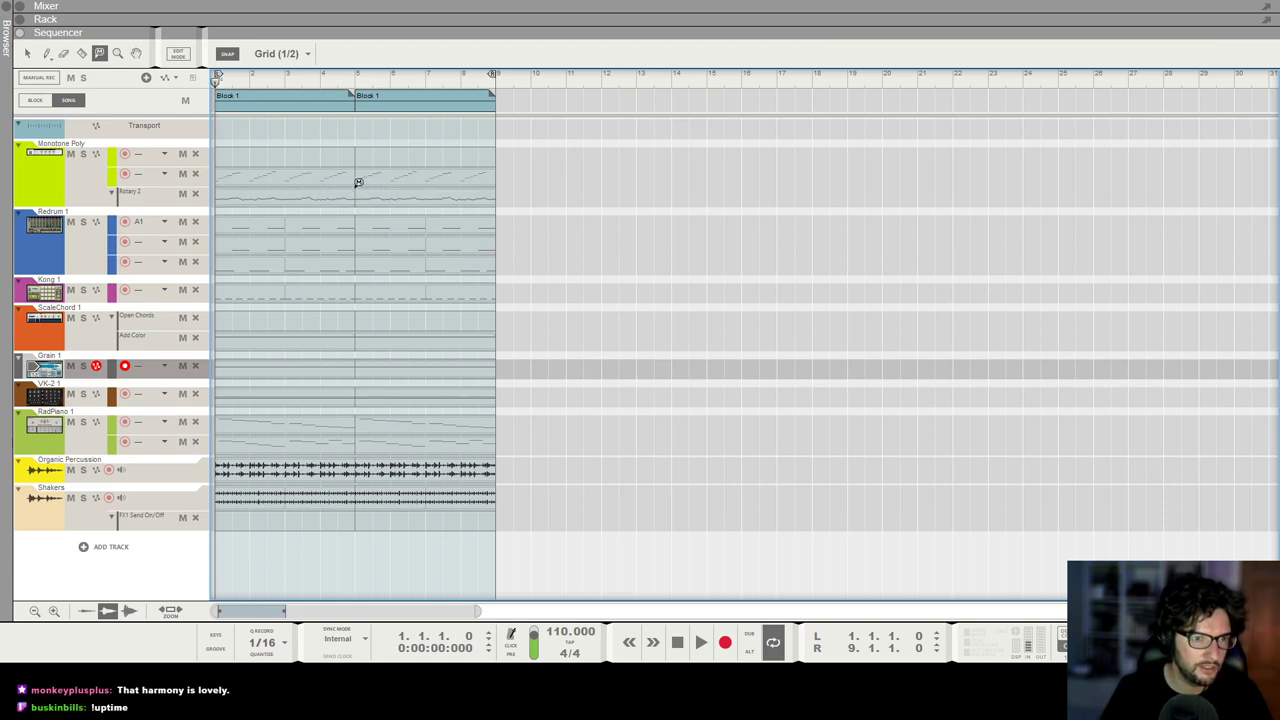
Step: Return to the Selection tool and open Block 1 for editing from its first clip in the song
left_click(29, 55)
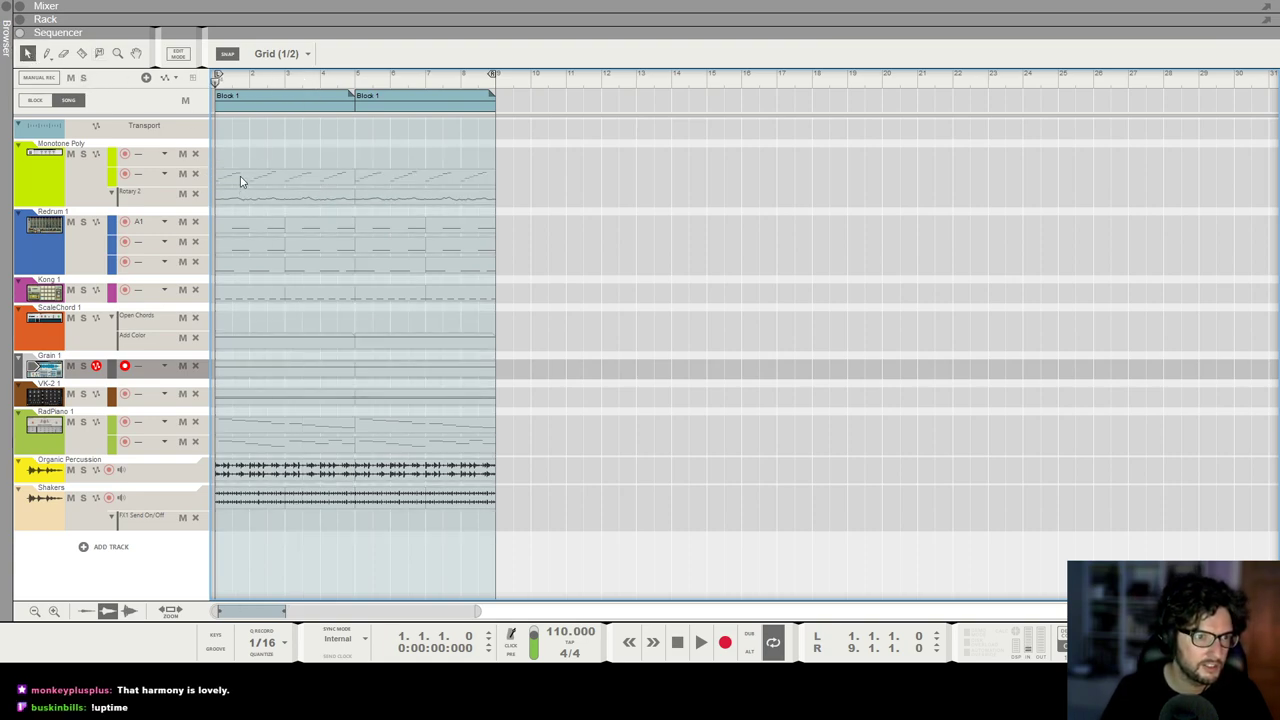
double_click(318, 107)
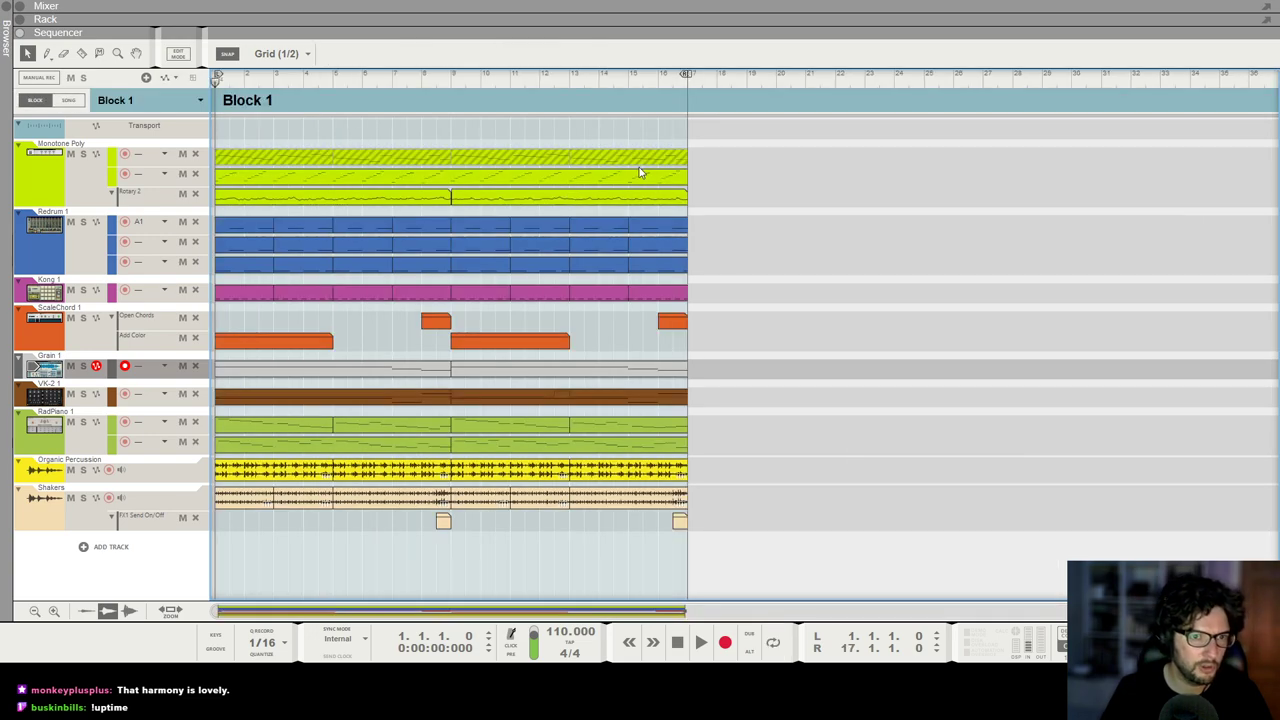
Step: Return from Block 1 to the song arrangement and mute the Monotone Poly's upper note lane in the Block 1 clips
left_click_drag(767, 167, 215, 142)
key("m")
left_click(70, 103)
key("t")
left_click(305, 149)
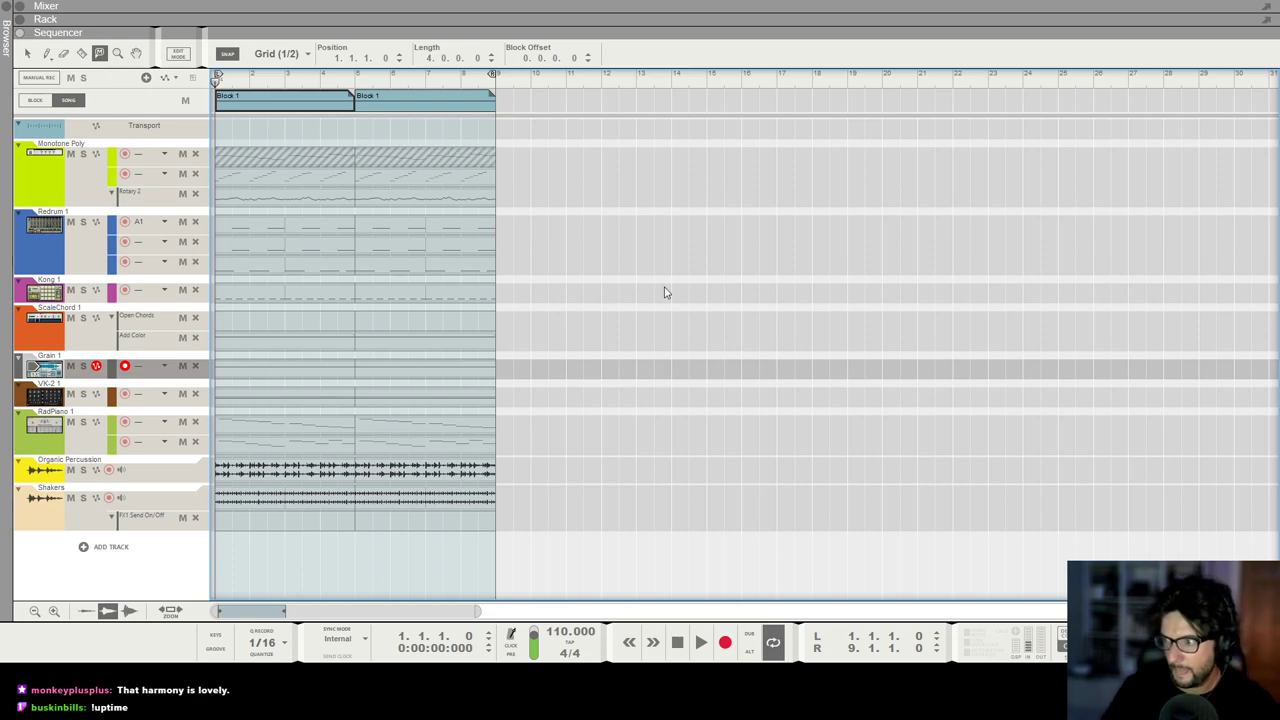
left_click(28, 54)
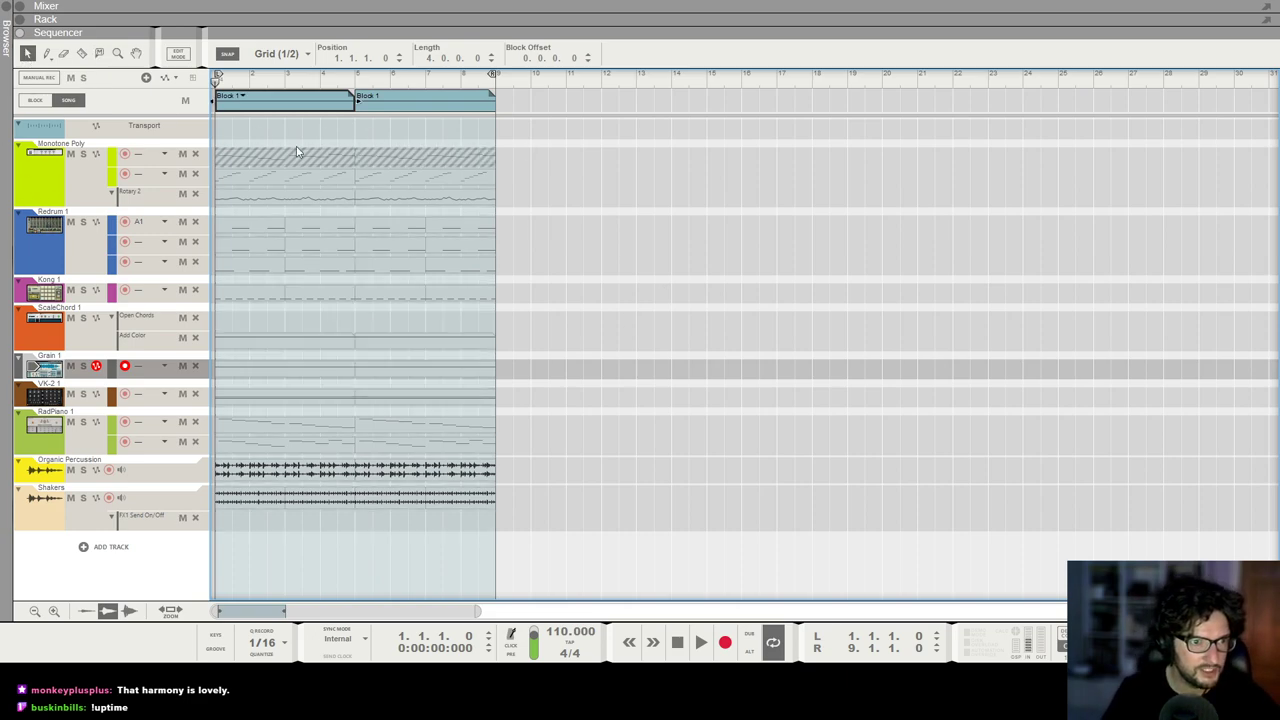
Step: Mute all three Redrum lanes in both Block 1 clips and restore the Kong lane in the first clip
key("t")
left_click(281, 262)
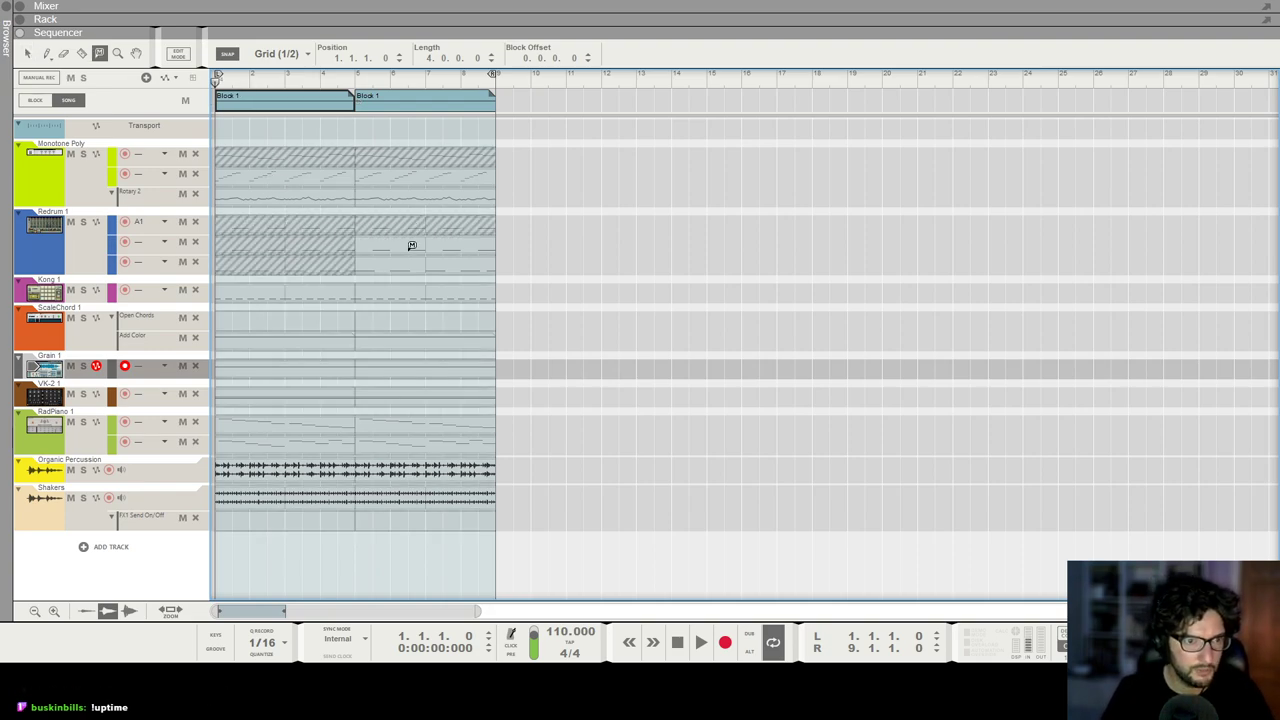
left_click_drag(407, 250, 401, 262)
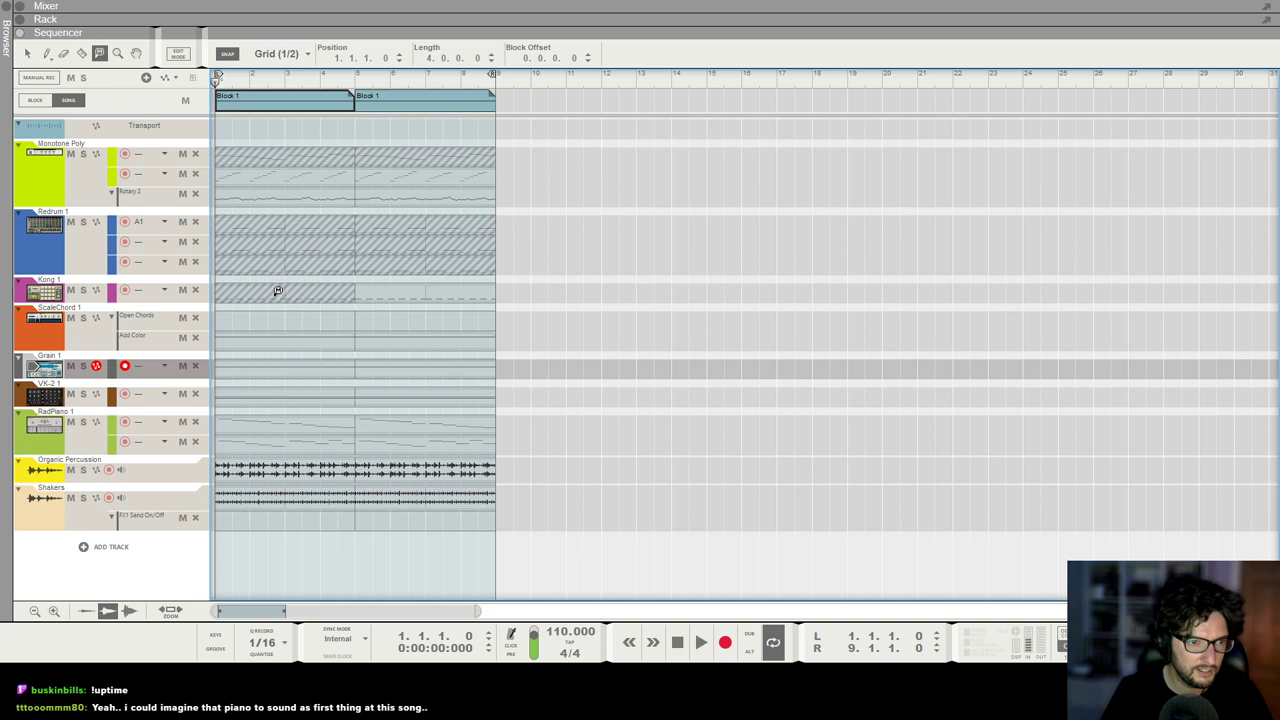
left_click(278, 291)
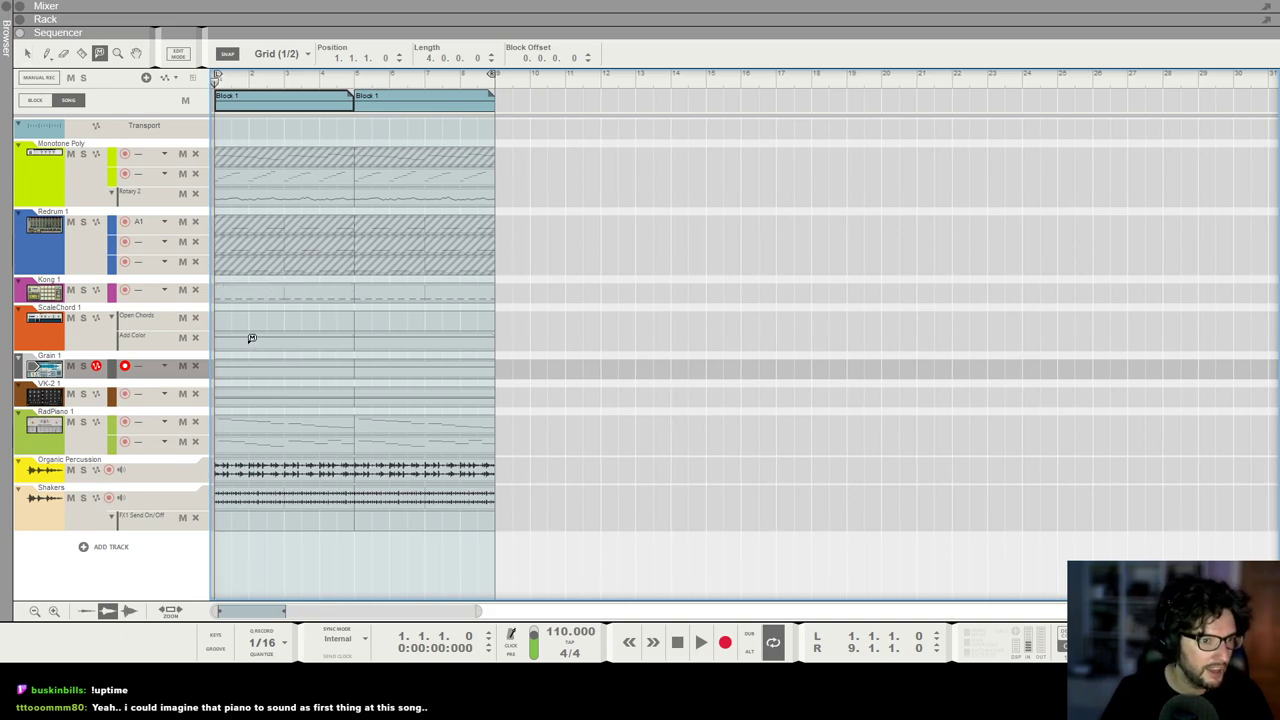
Step: Mute the ScaleChord Add Color and both RadPiano lanes in both Block 1 clips, plus the VK-2 lane in the first
left_click_drag(251, 338, 254, 414)
left_click(258, 364)
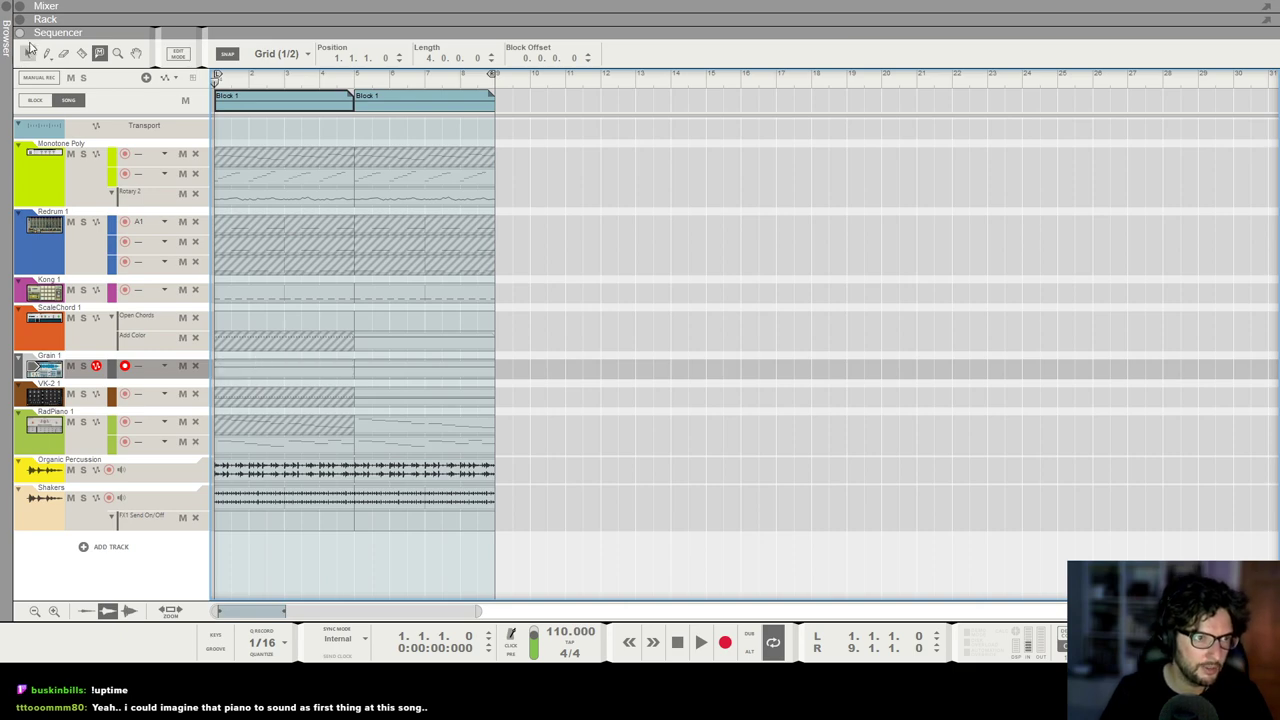
left_click(566, 366)
key("space")
left_click(390, 336)
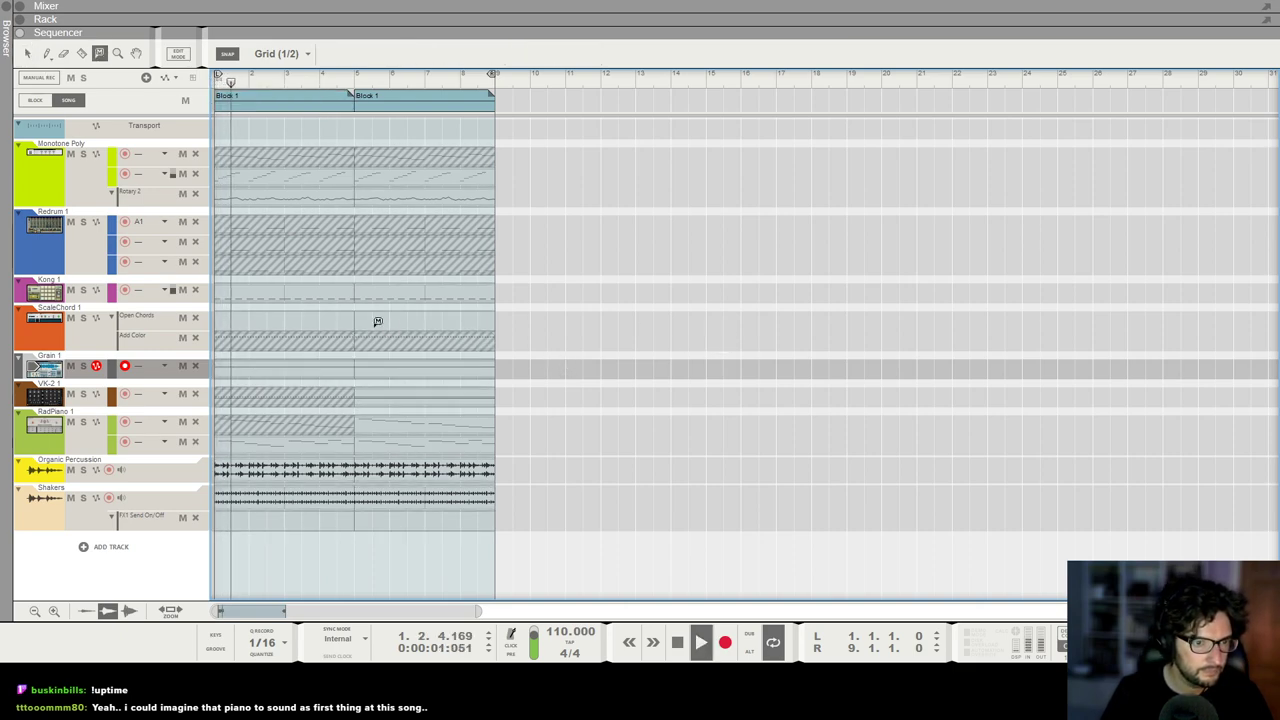
left_click(392, 445)
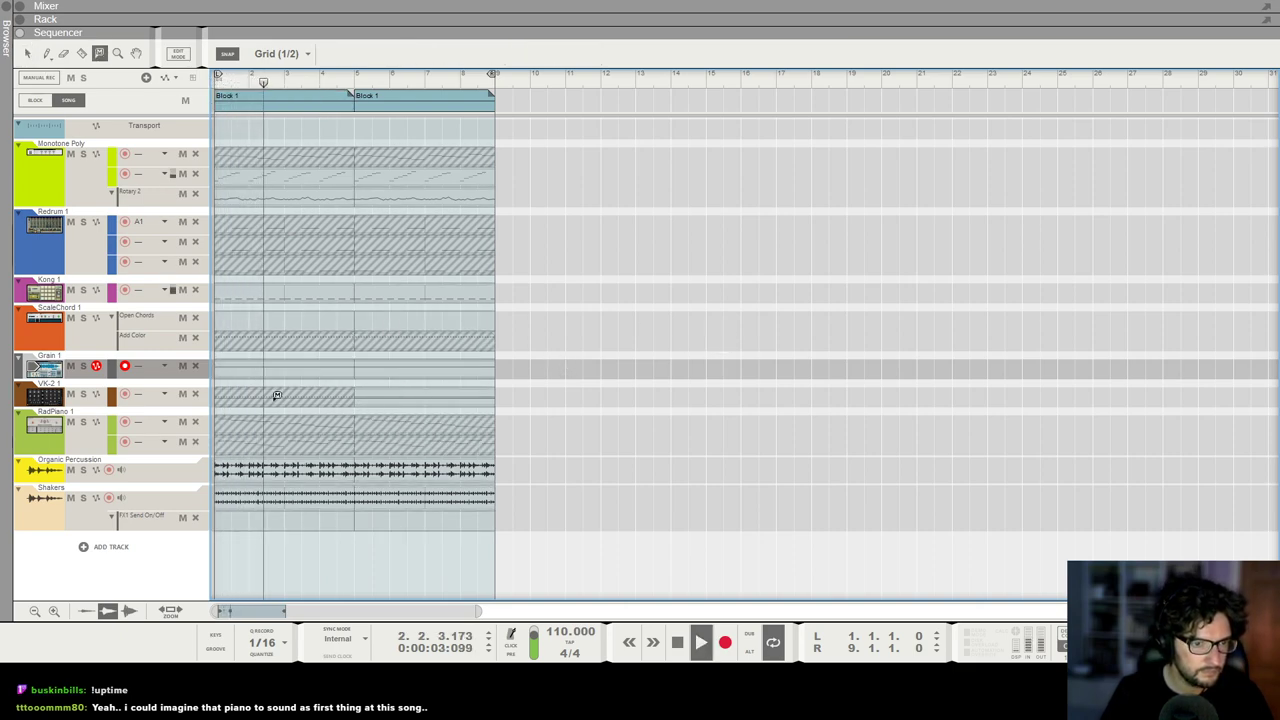
Step: Mute the Organic Percussion and Shakers audio lanes in both Block 1 clips and return to the Selection tool
left_click(308, 470)
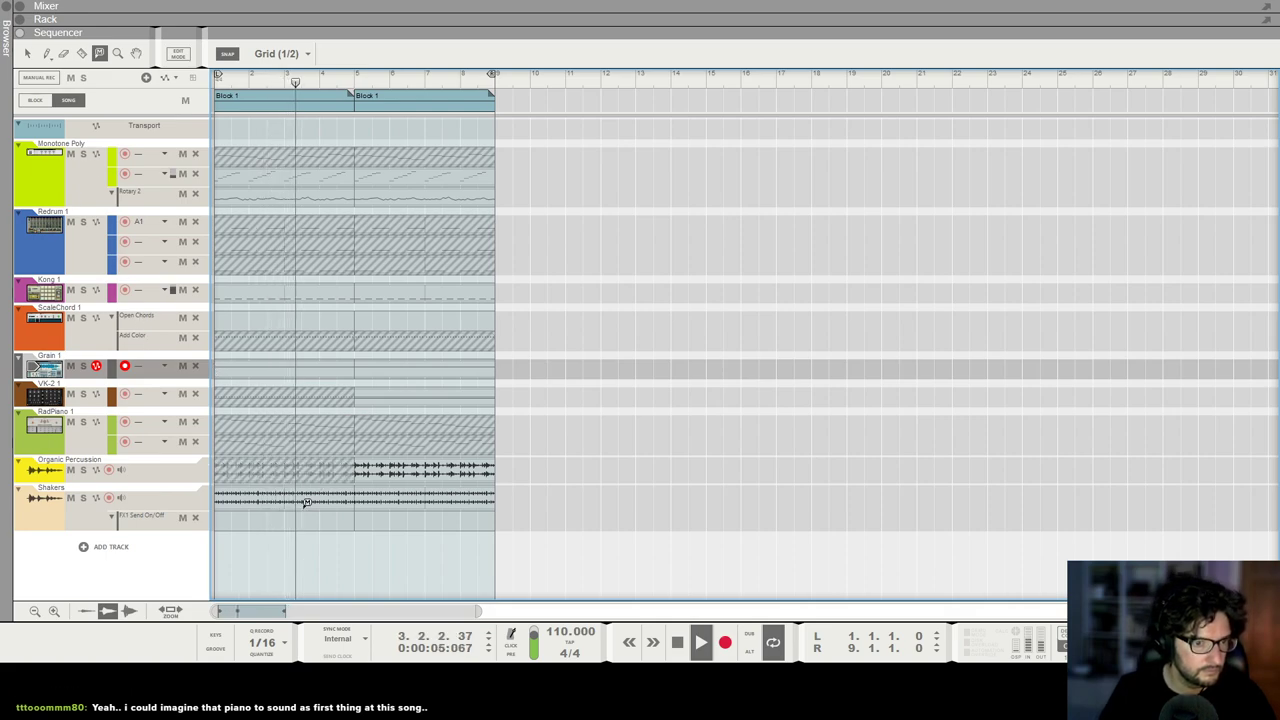
left_click(307, 503)
left_click(396, 494)
left_click(398, 472)
left_click(27, 53)
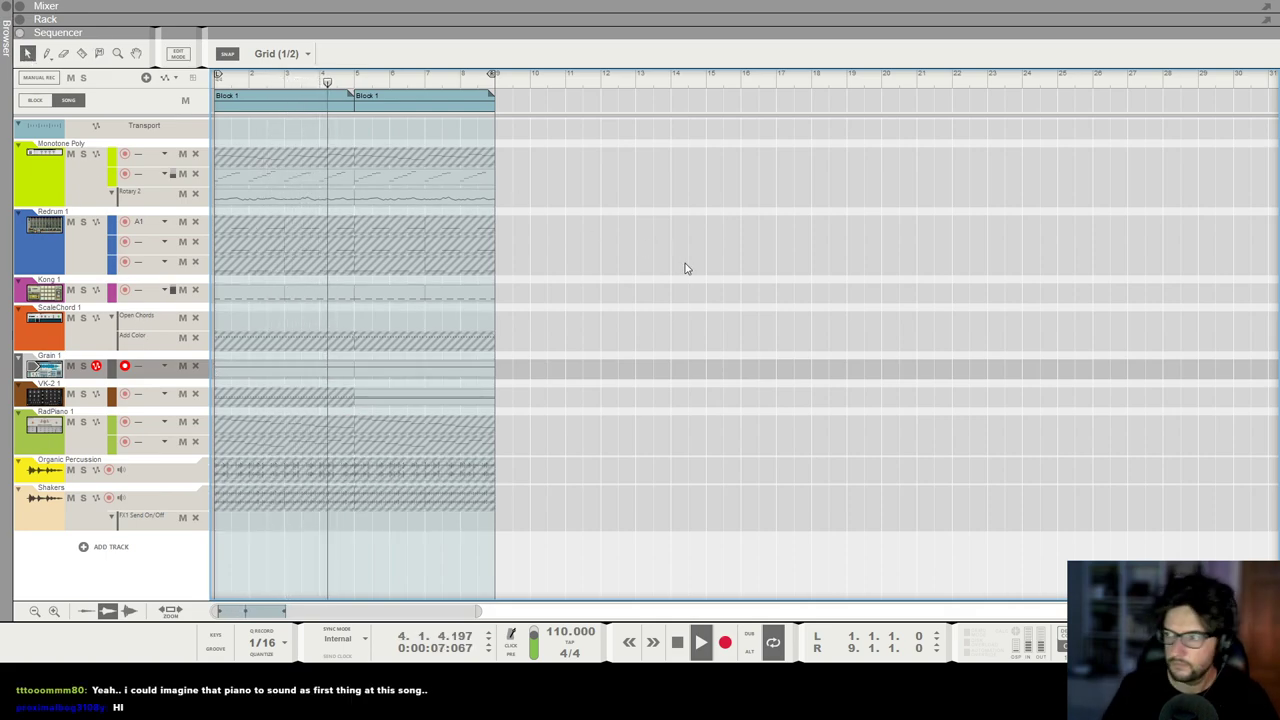
Step: Mute the VK-2 bass lane in the second Block 1 clip and stop playback
key("g")
key("g")
key("g")
key("g")
key("g")
key("h")
key("h")
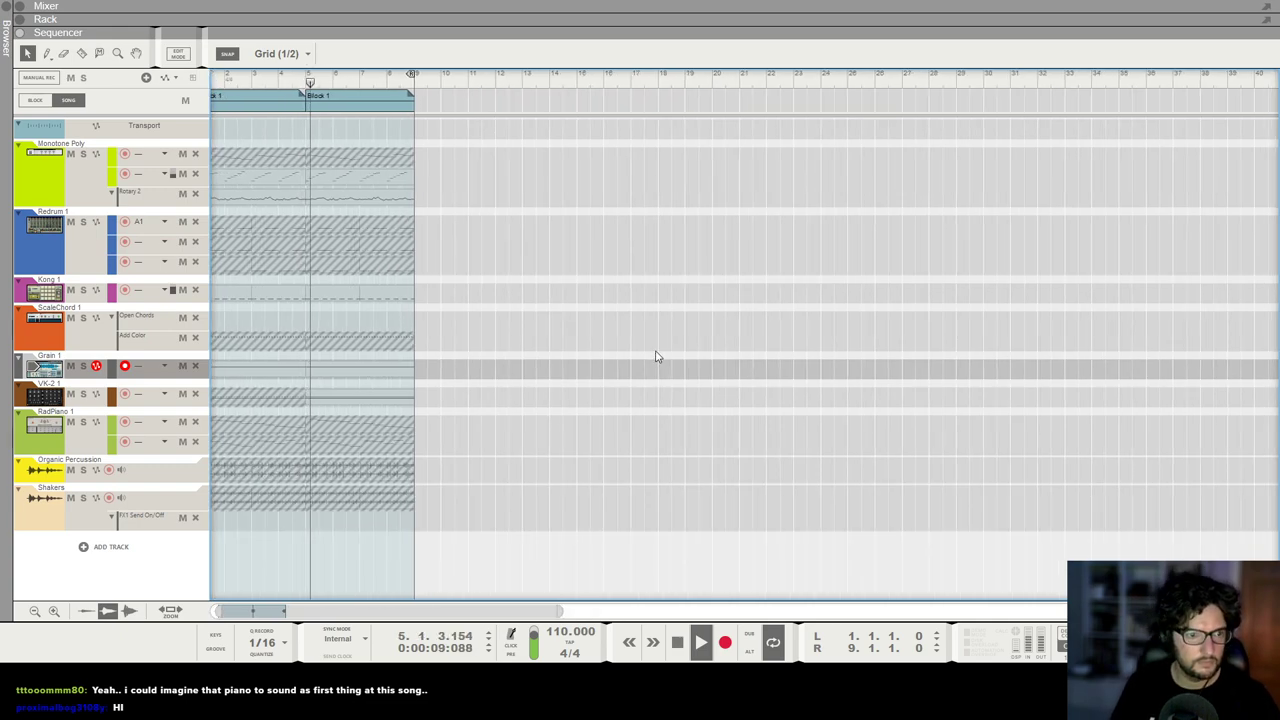
key("h")
key("h")
key("t")
left_click(346, 400)
key("g")
left_click(27, 53)
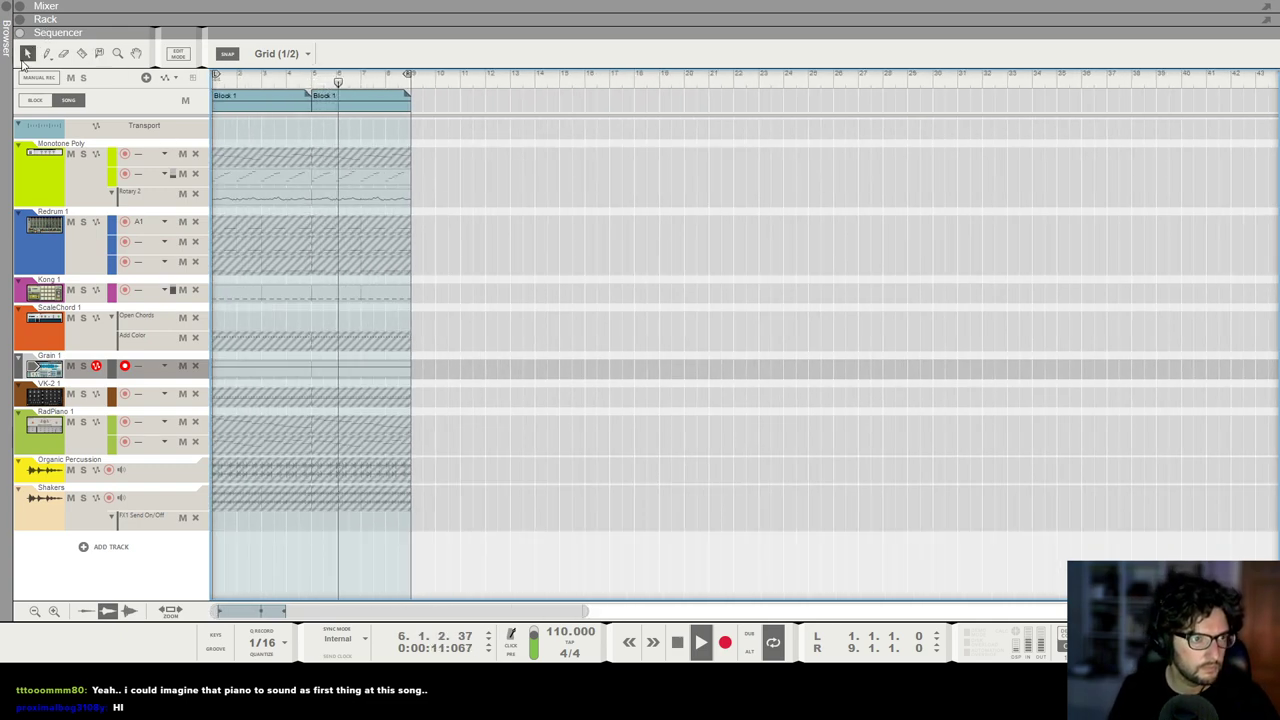
key("g")
key("g")
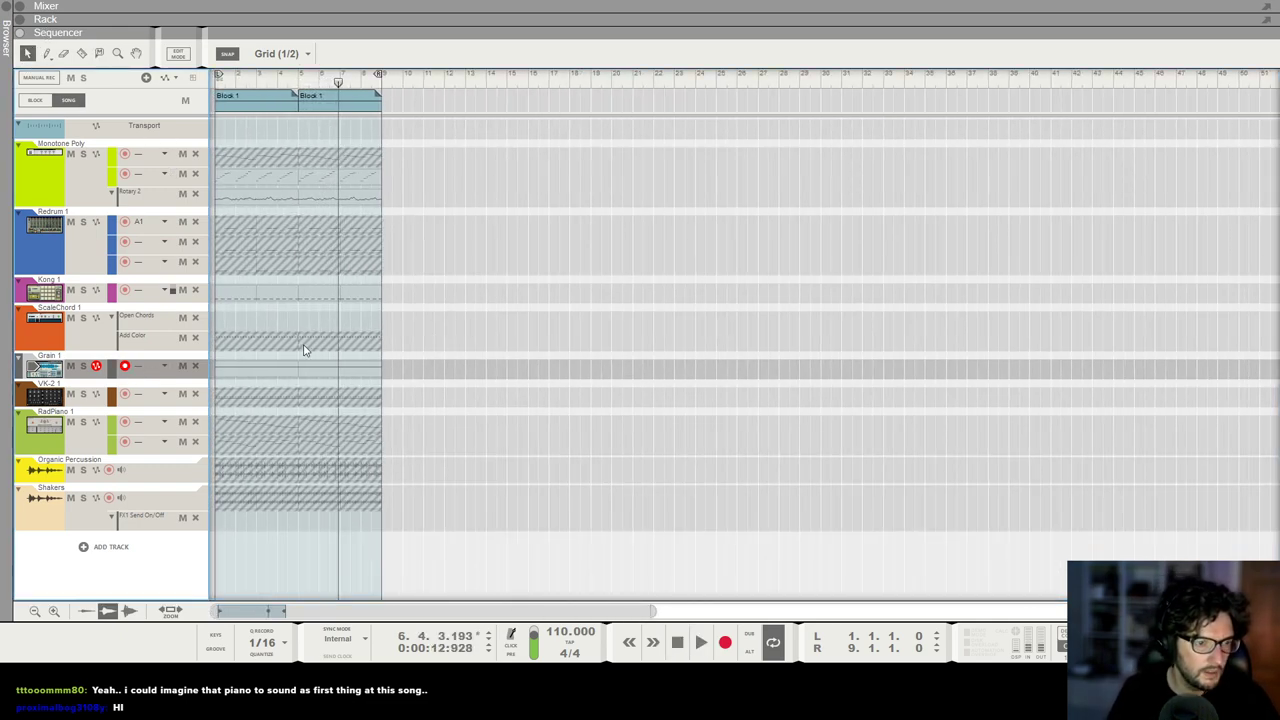
key("space")
Step: Create an automation lane for the Grain's Grain Length and draw a clip across both Block 1 clips, opened for editing
key("F6")
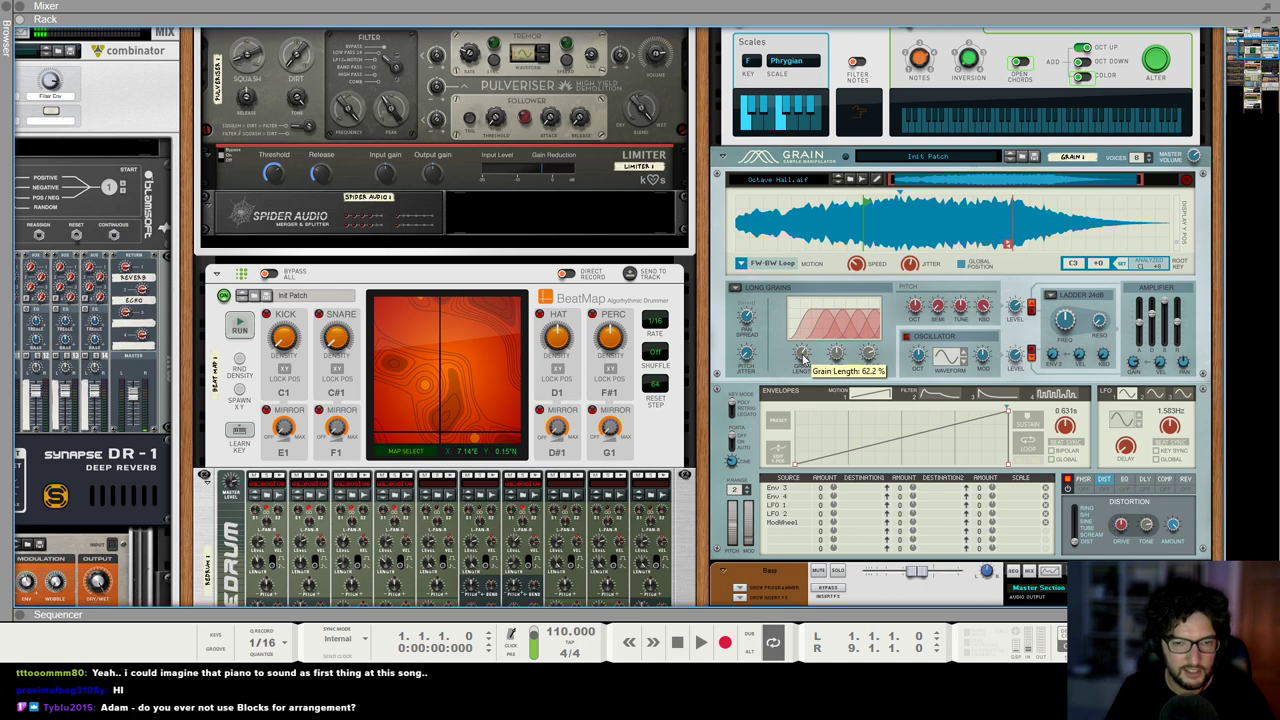
key("F7")
scroll(446, 485, "down", 1)
left_click_drag(386, 554, 188, 548)
double_click(275, 555)
Step: Draw a rising Grain Length ramp from 15.8 % at bar 1 to a higher point at bar 9, audition it and close the clip
left_click(216, 578, "alt")
key("space")
left_click(381, 562)
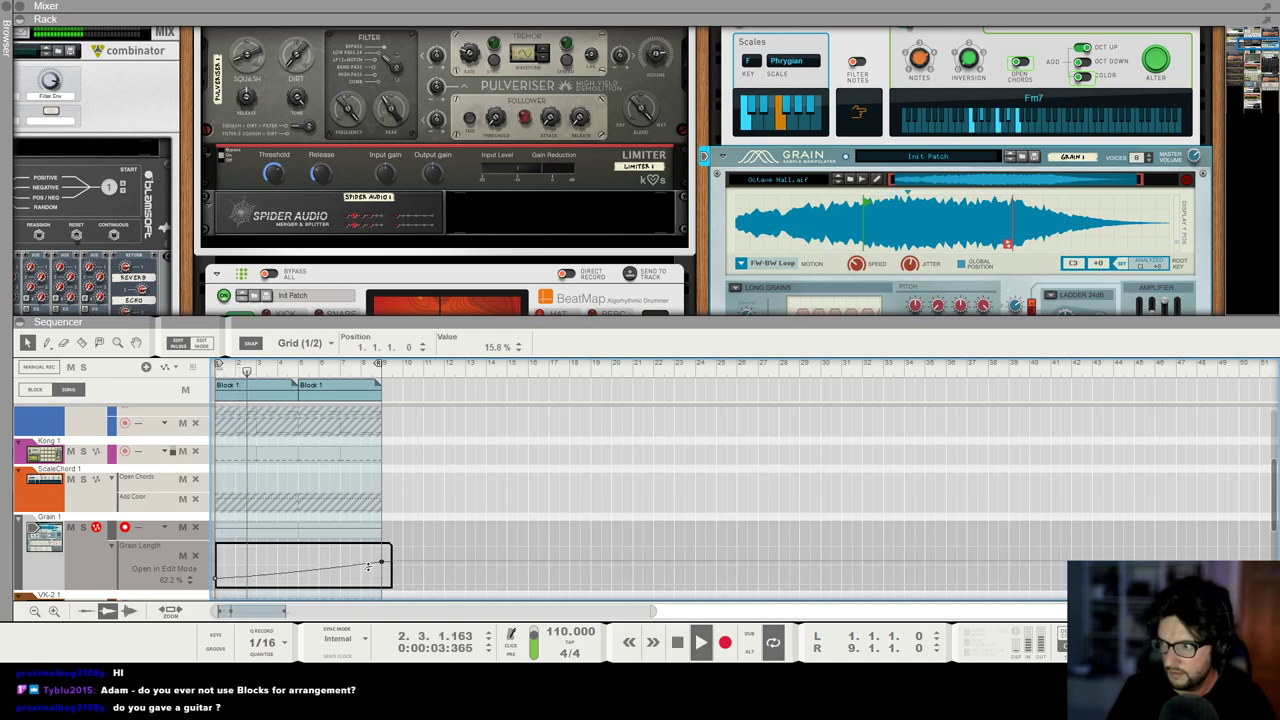
left_click(579, 530)
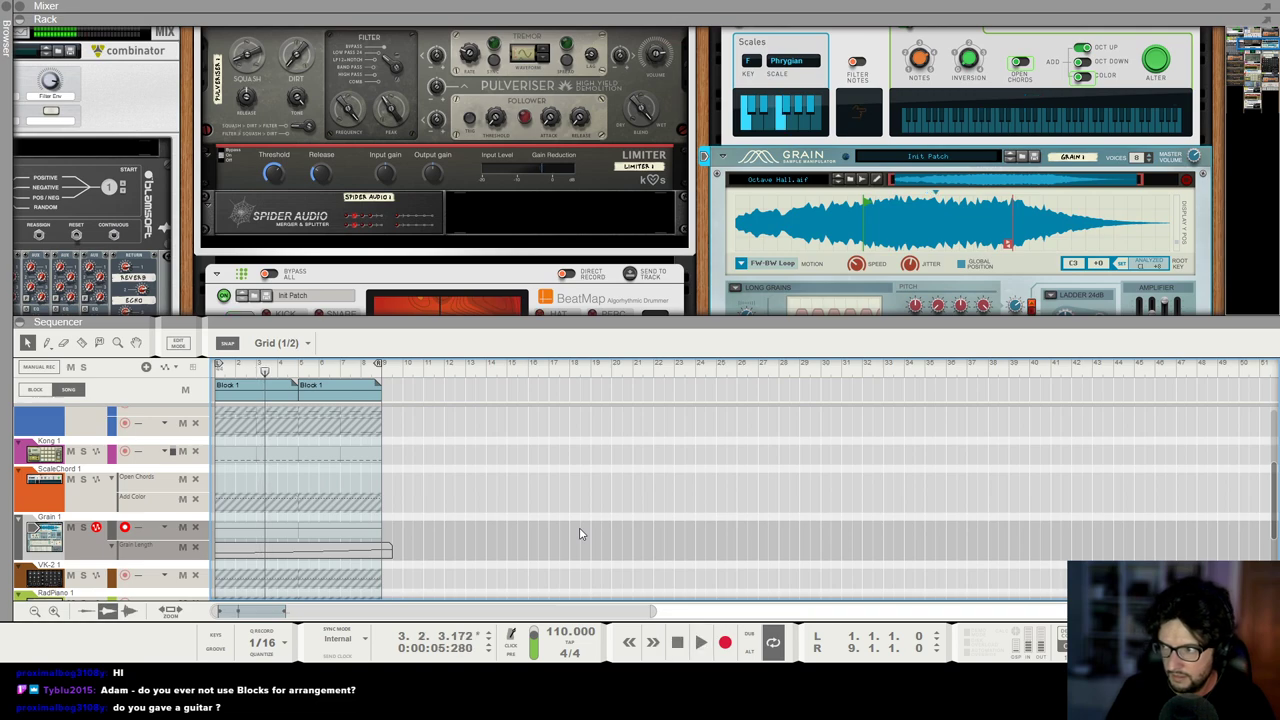
key("space")
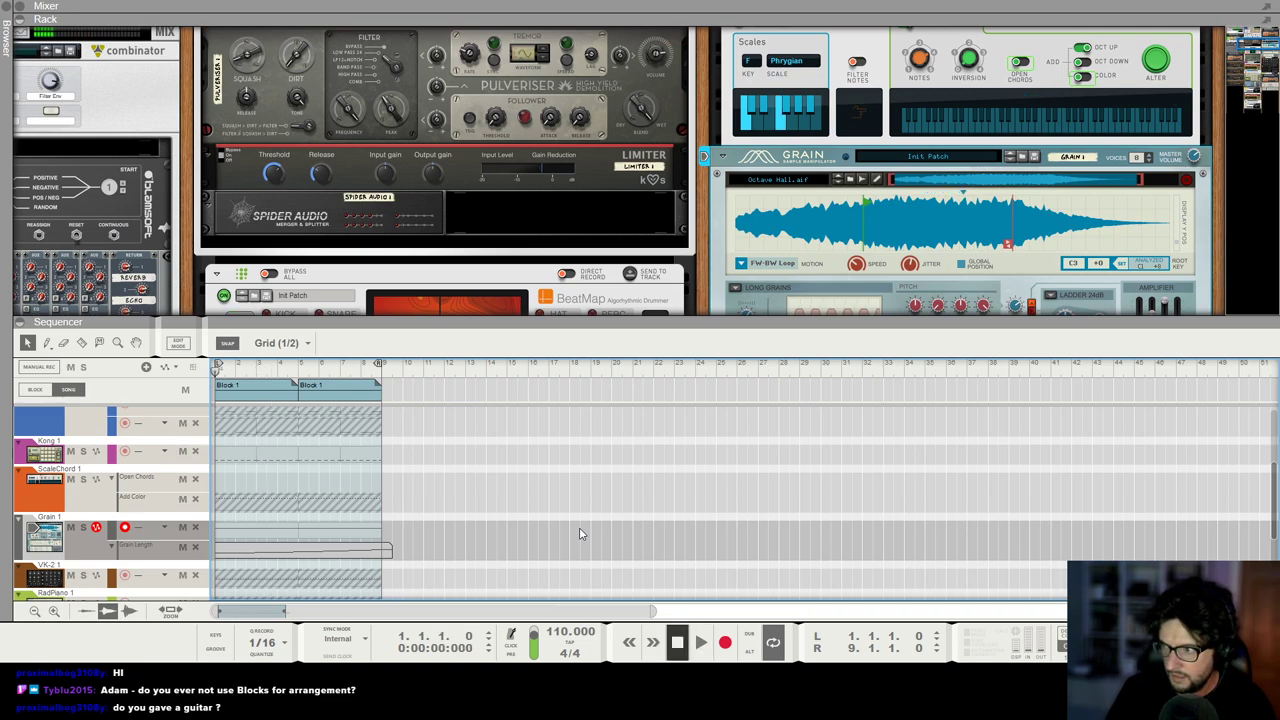
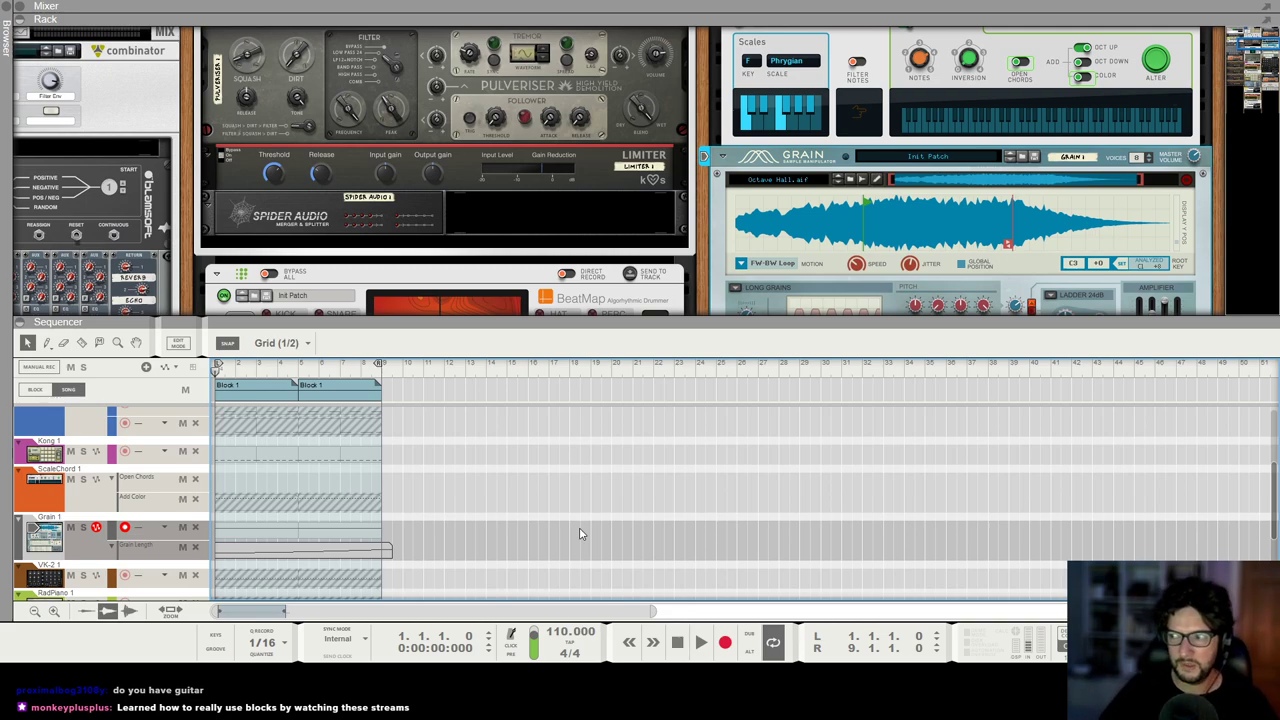
Step: Replay the opening, select the Monotone Poly track and create an automation lane for its Combinator's Filter Env knob
key("space")
key("F6")
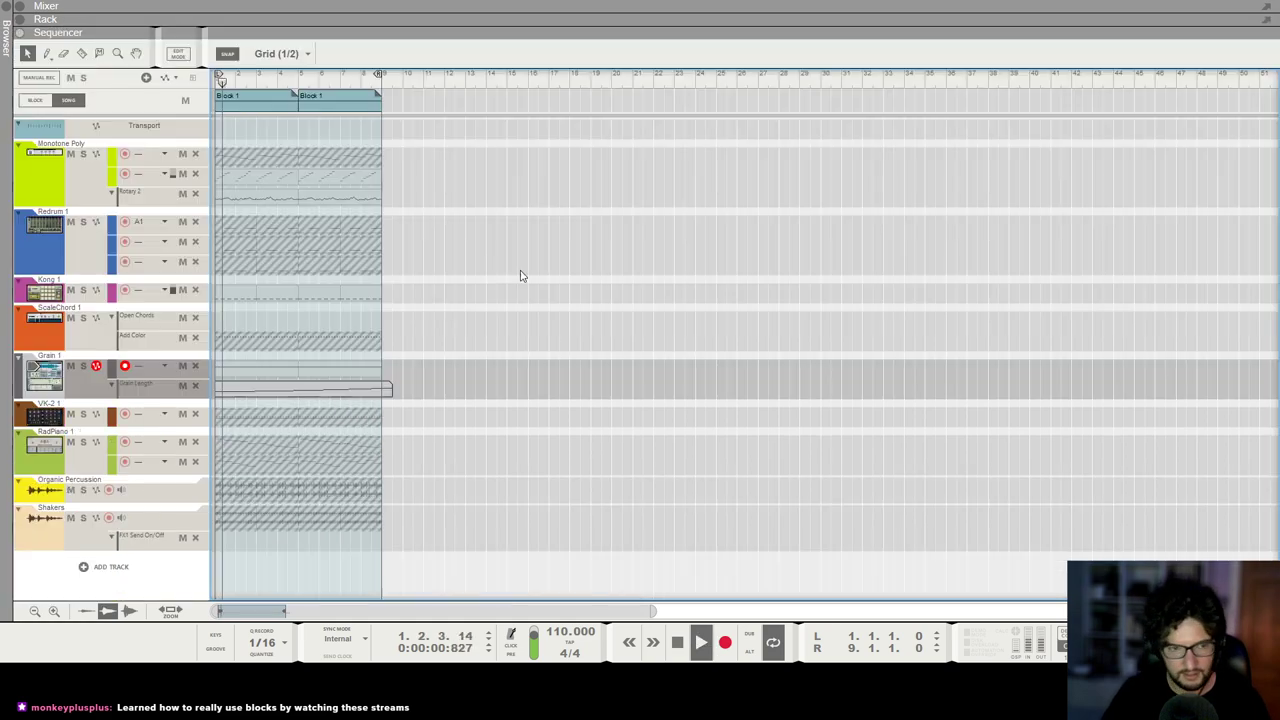
left_click(85, 192)
key("F6")
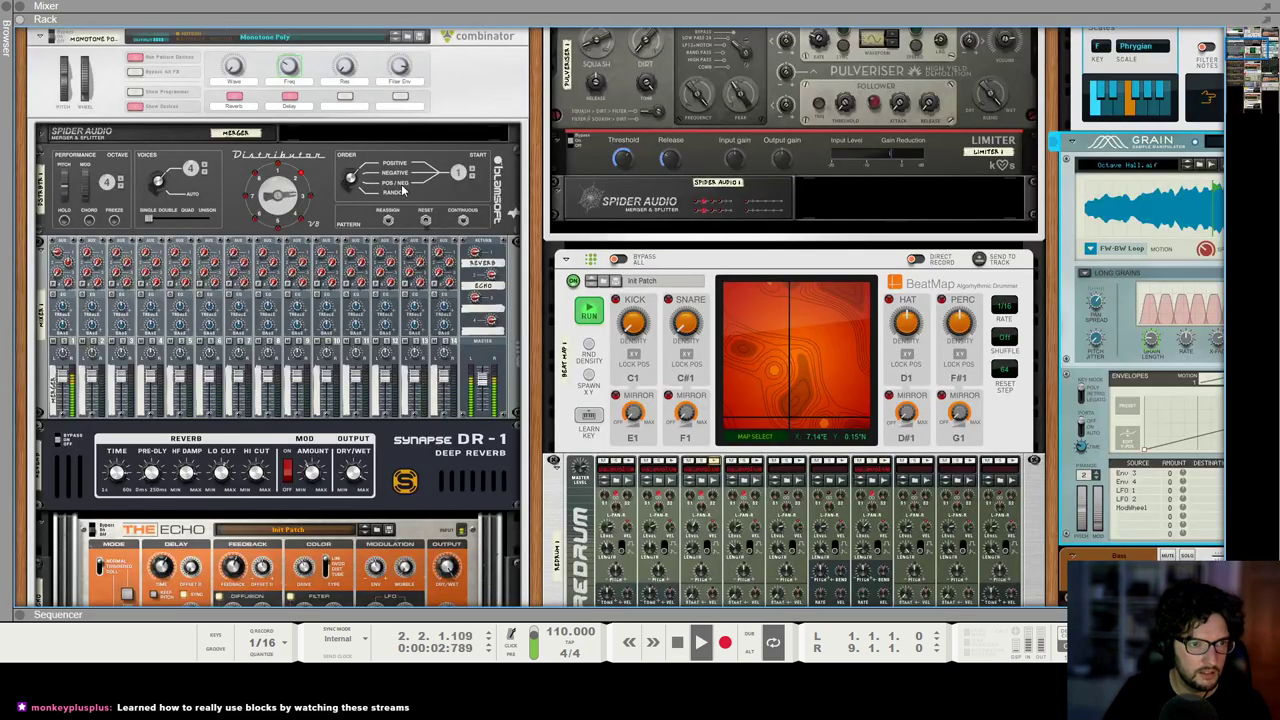
scroll(282, 270, "up", 2)
key("space")
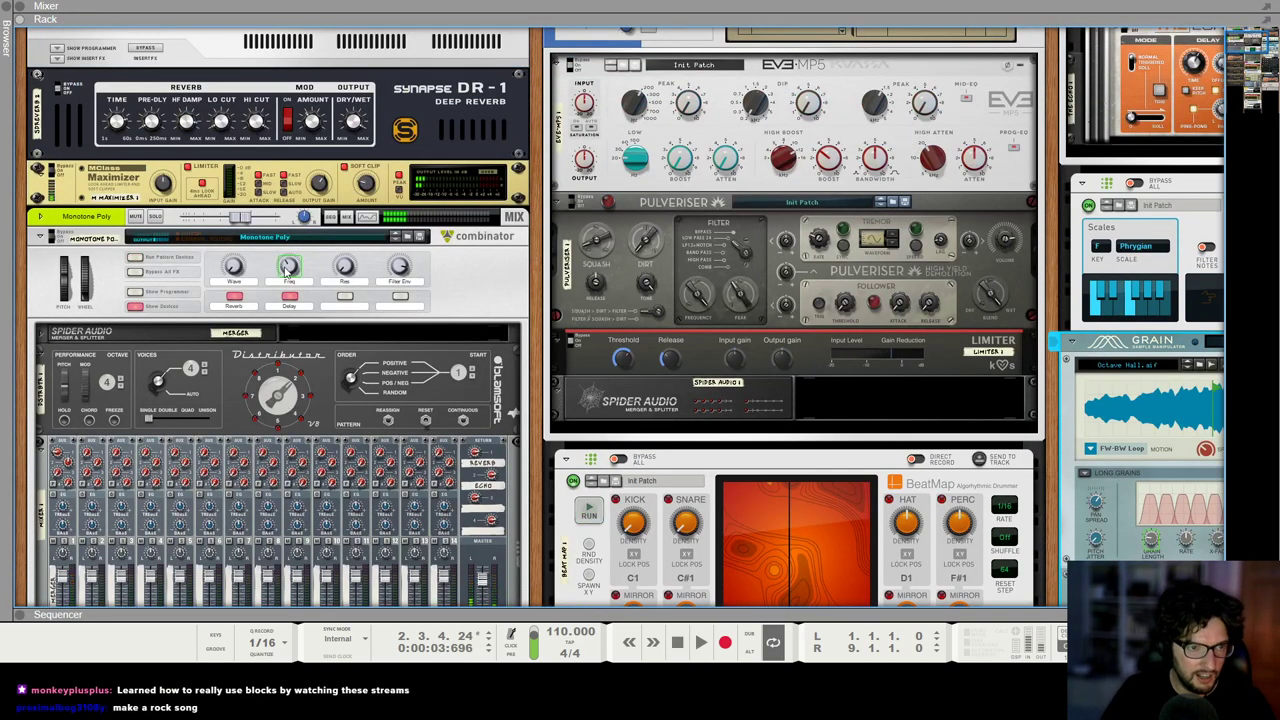
mouse_move(286, 271)
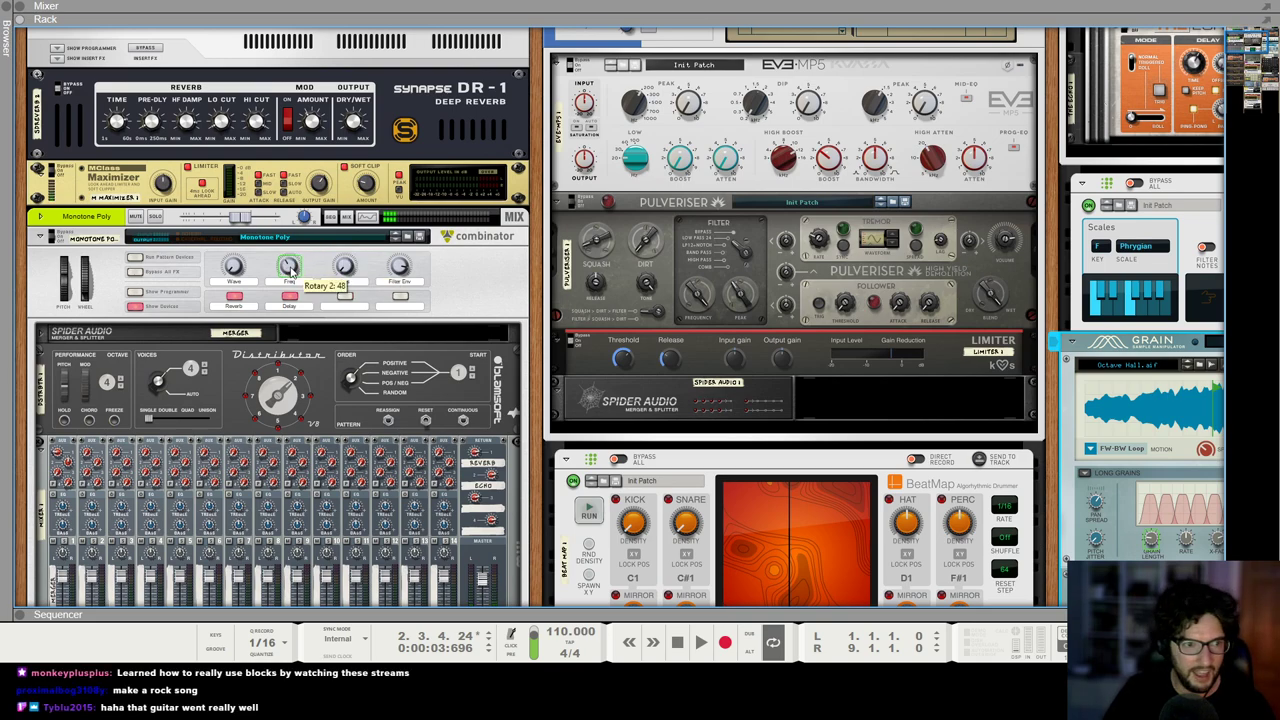
left_click(401, 268, "alt")
Step: Draw a Rotary 4 automation clip across both Block 1 clips and set its value at bar 1 to 47
scroll(357, 443, "down", 1)
left_click_drag(388, 466, 229, 467)
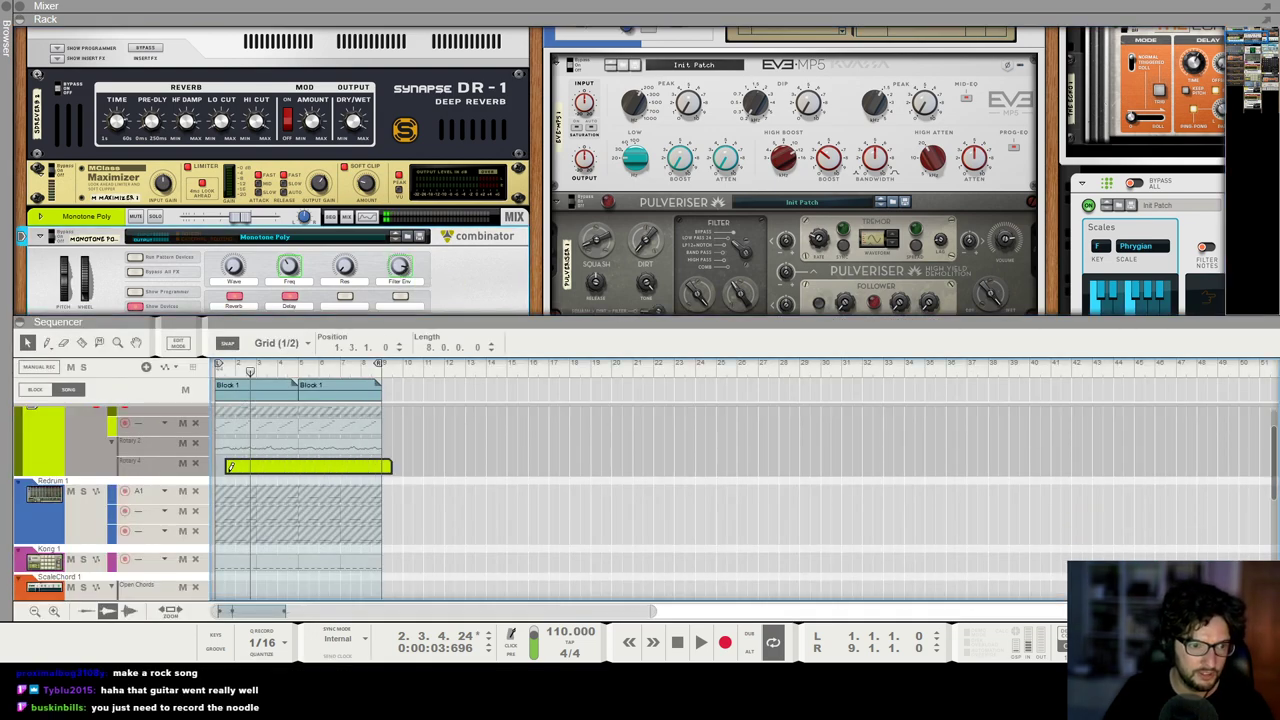
double_click(229, 466)
left_click(218, 484)
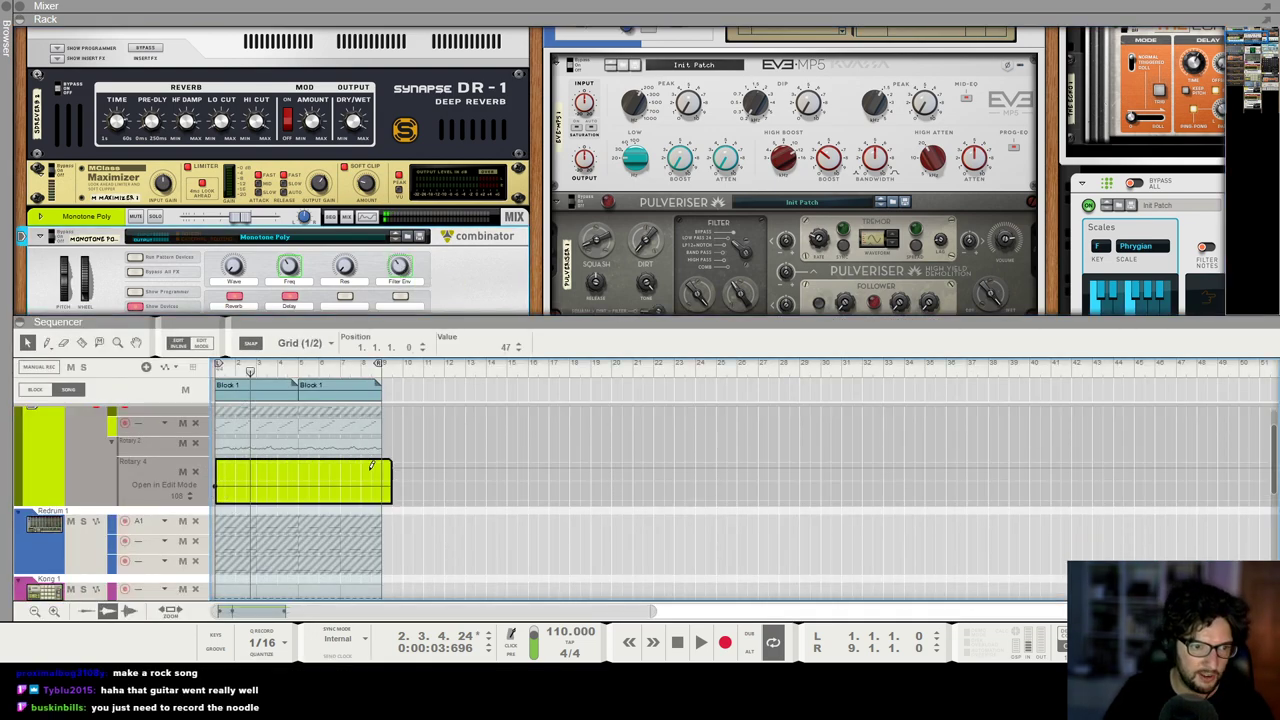
Step: Undo the last drawn Rotary 4 event and place an end point at bar 9 with a value of 107
double_click(511, 531)
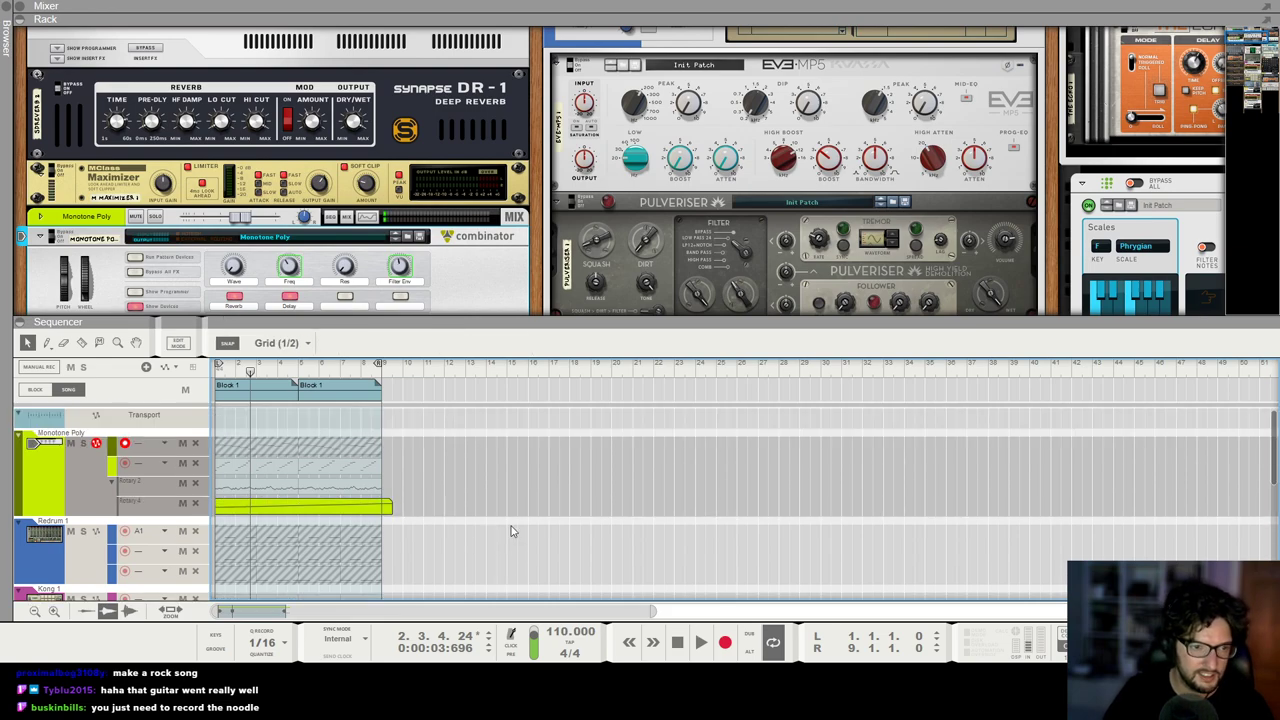
left_click(32, 1)
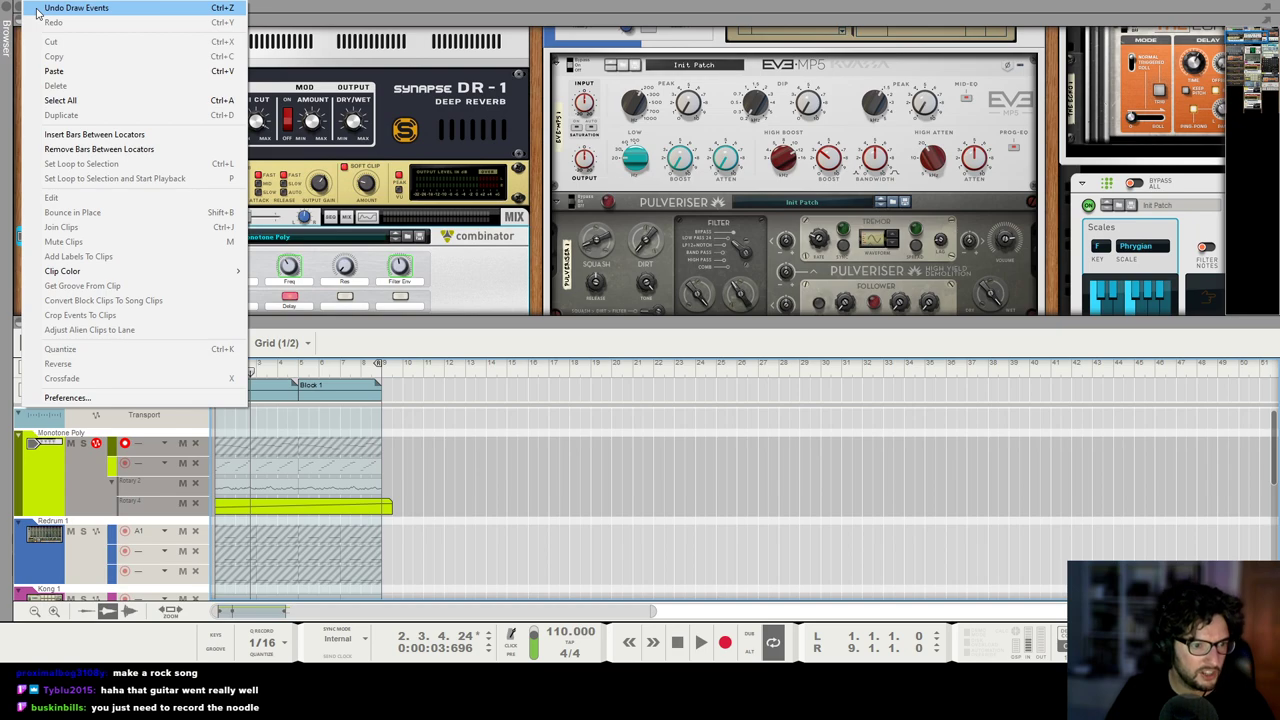
left_click(36, 9)
left_click(380, 463)
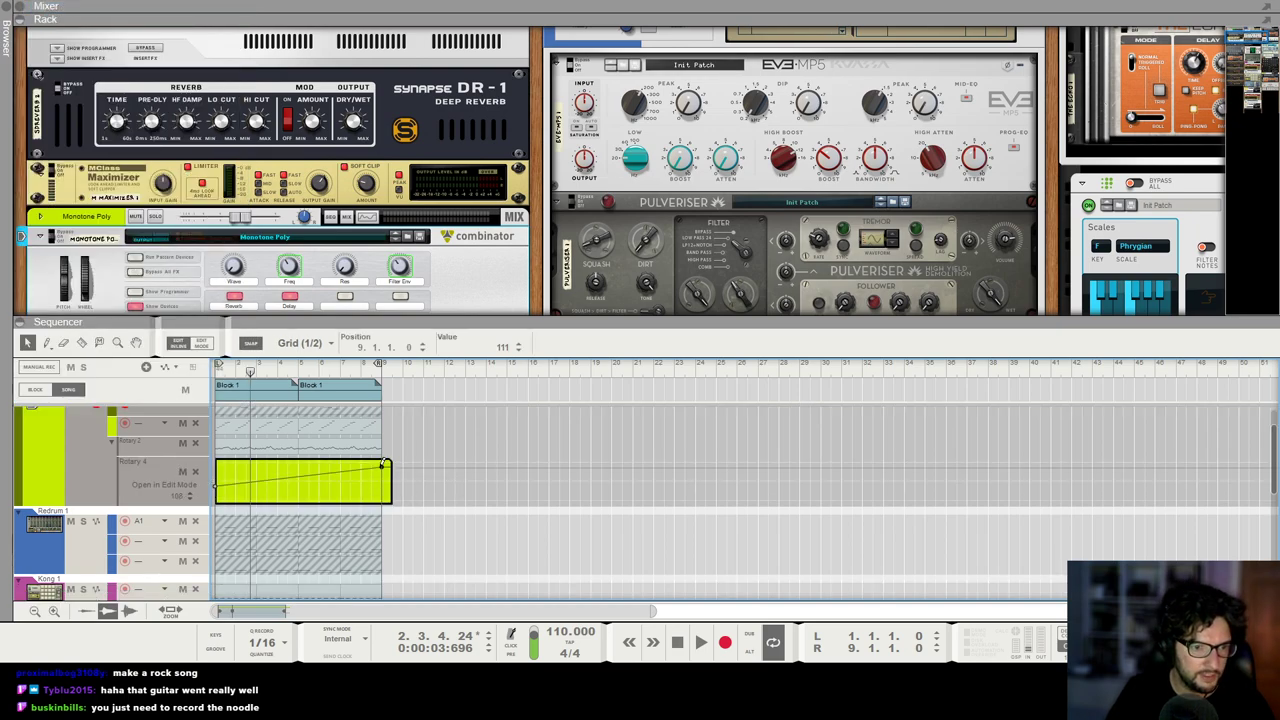
left_click_drag(381, 471, 381, 470)
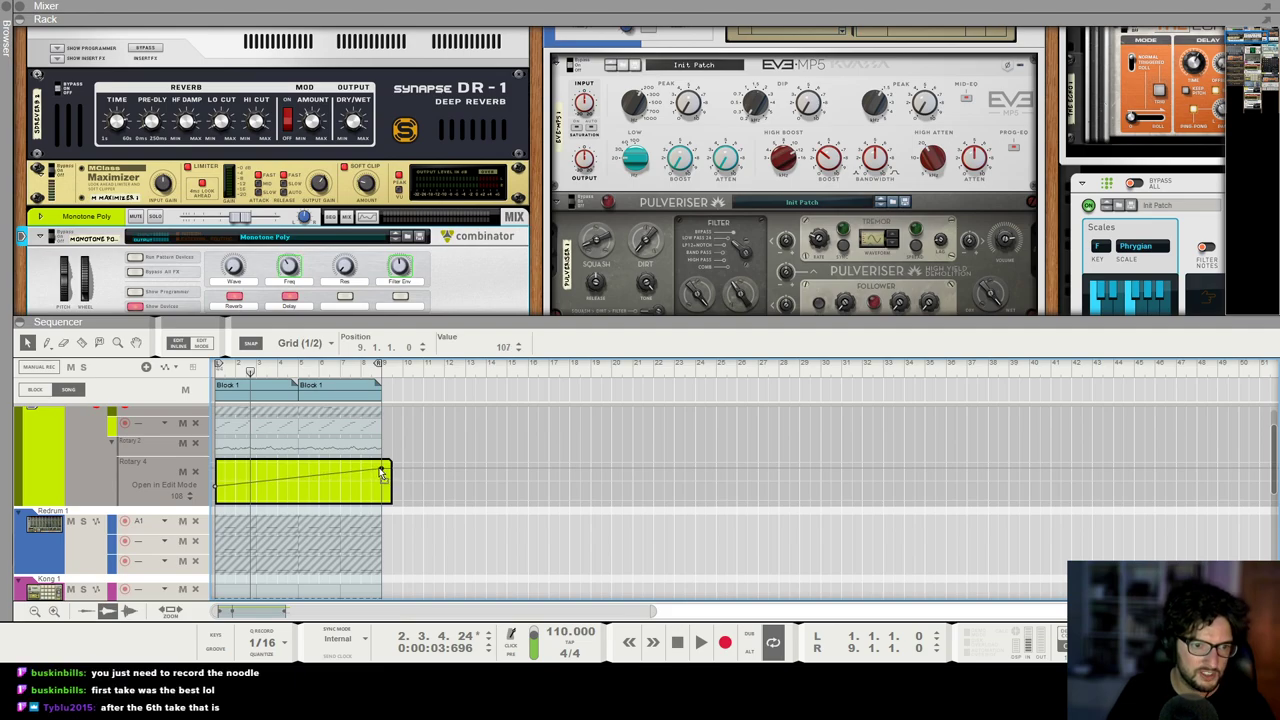
scroll(145, 165, "down", 8)
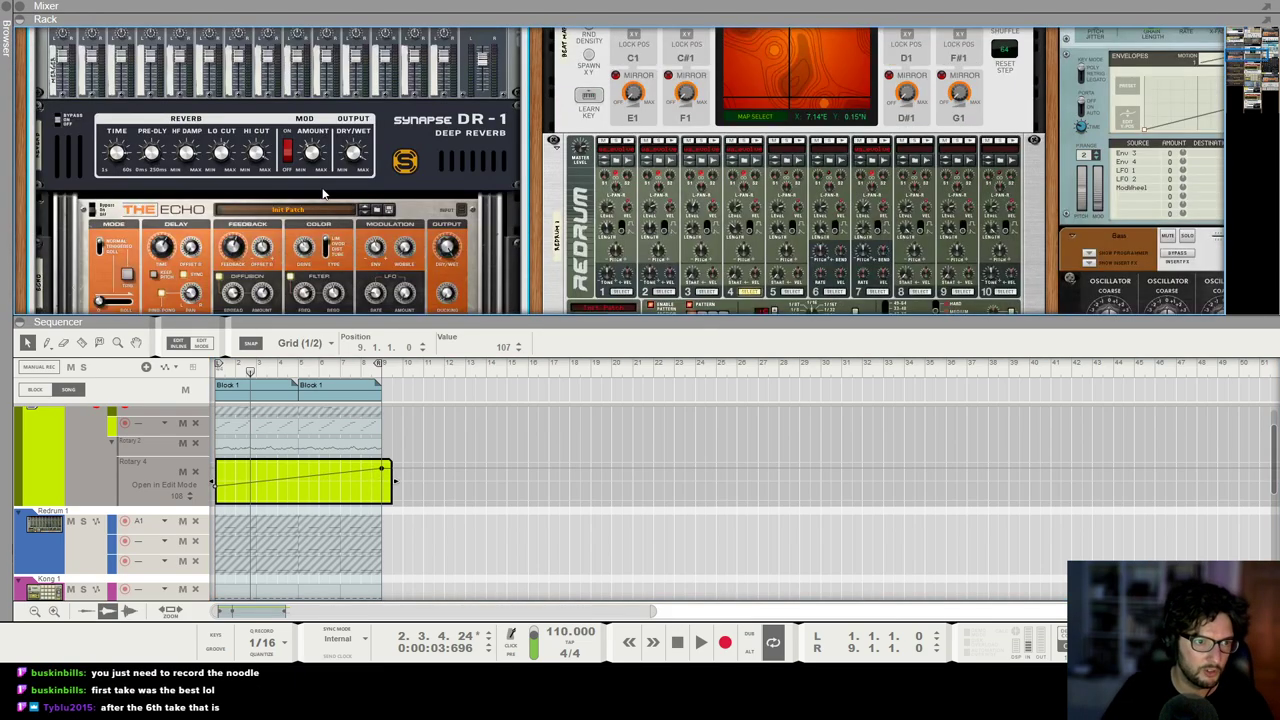
scroll(178, 140, "down", 5)
scroll(277, 162, "up", 8)
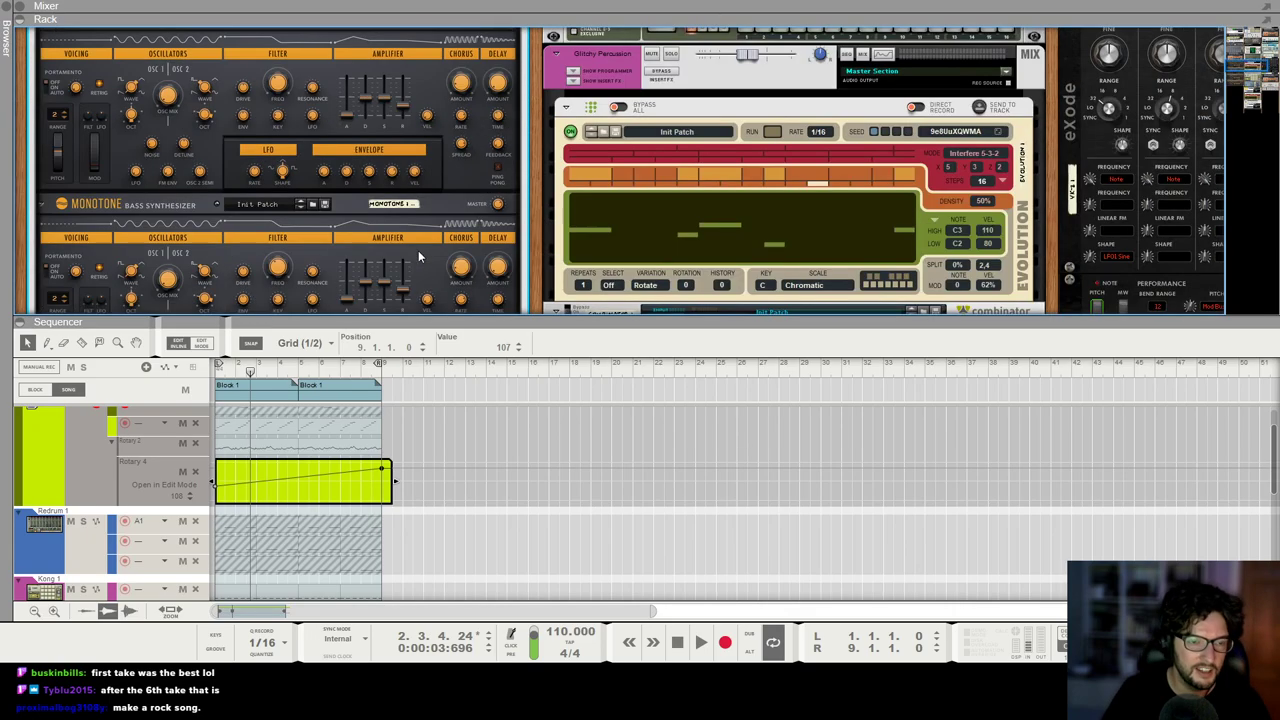
scroll(284, 172, "up", 8)
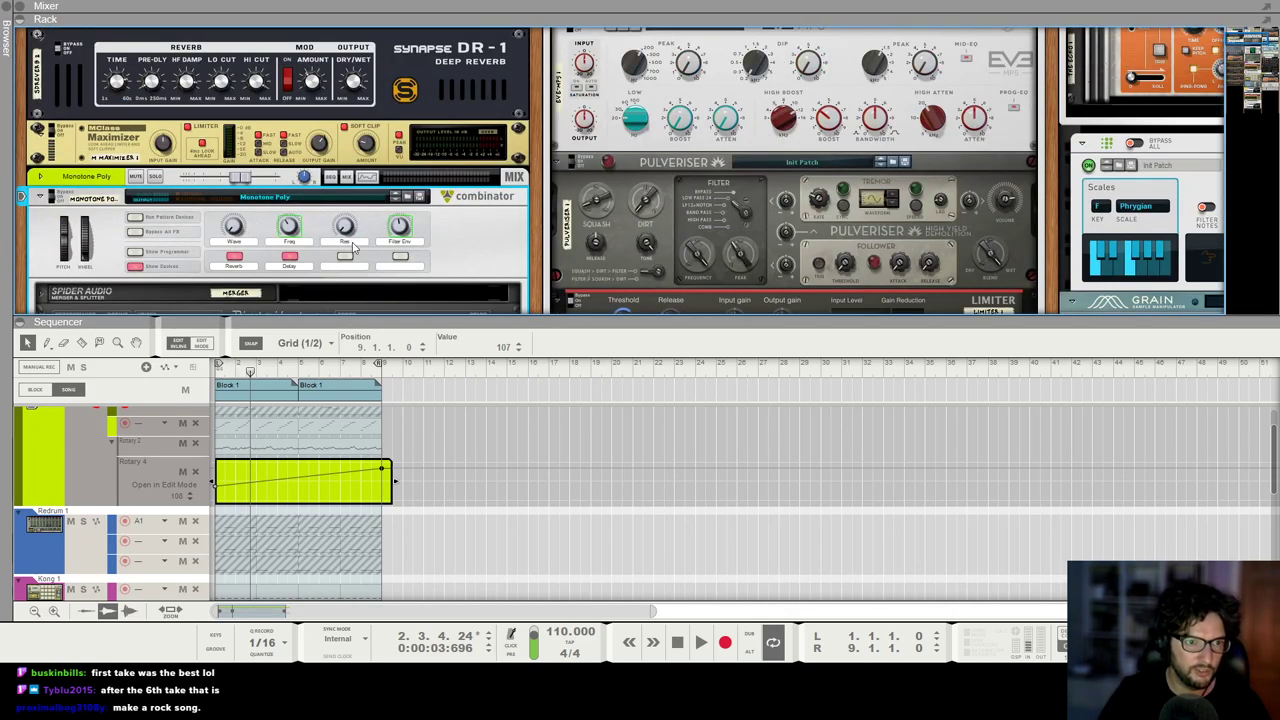
mouse_move(235, 232)
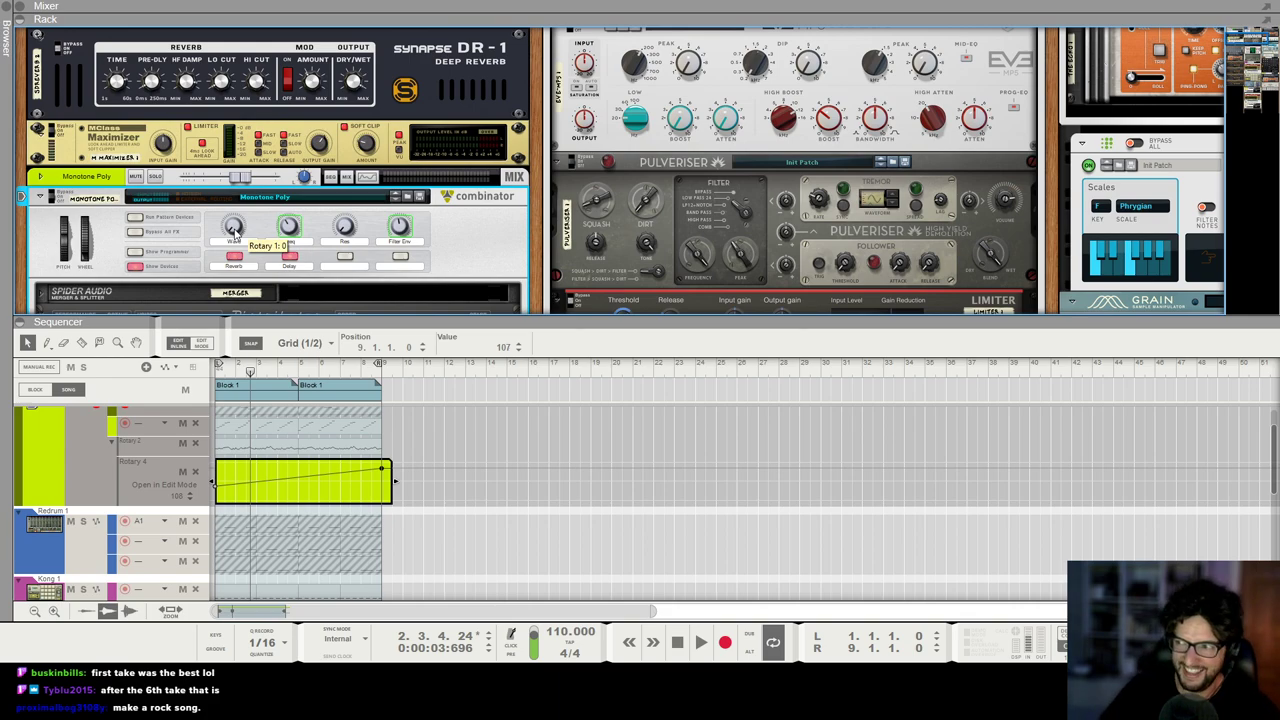
Step: Close the Rotary 4 automation clip, play the arrangement from bar 1 and show the mixer channels
left_click(700, 571)
key("shift+Return")
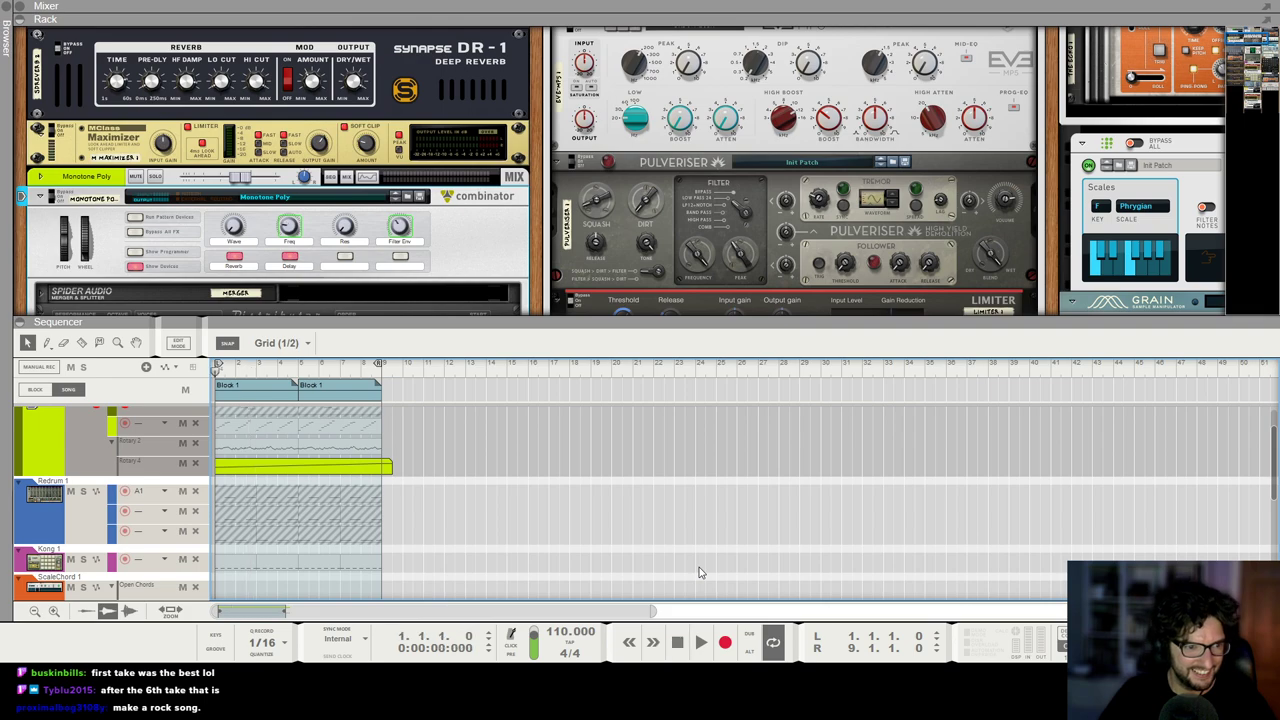
key("space")
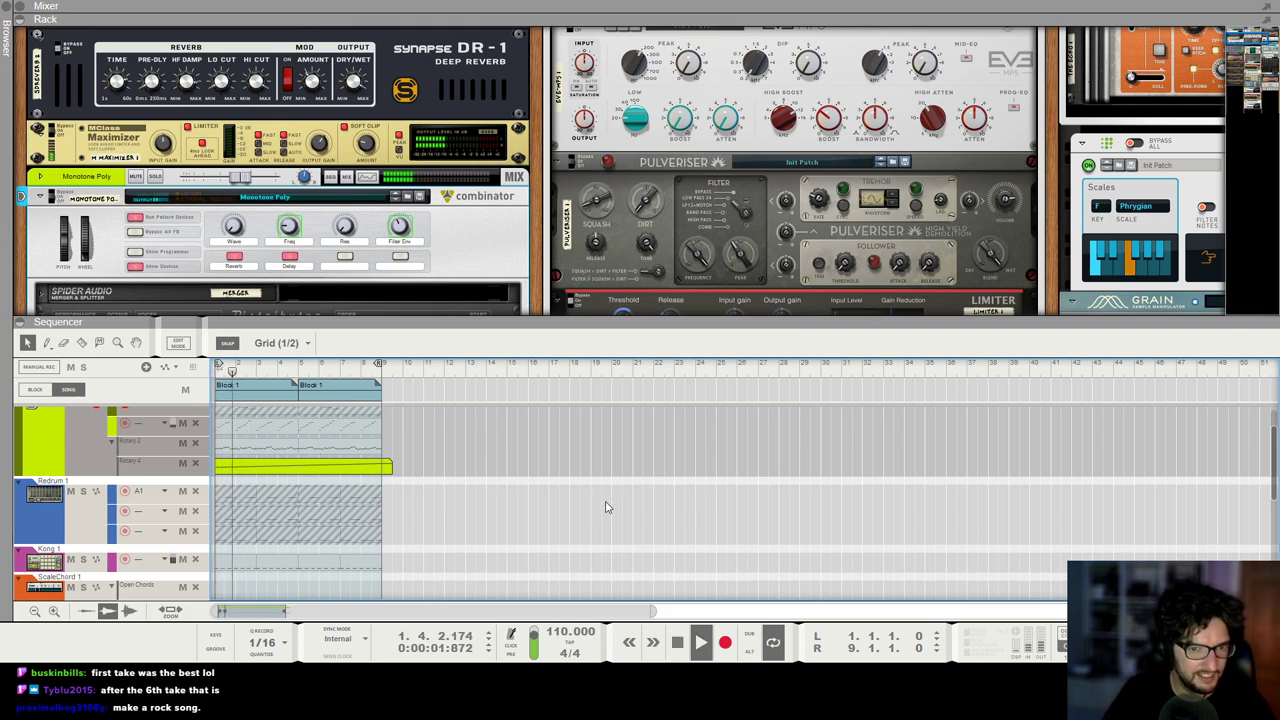
key("F5")
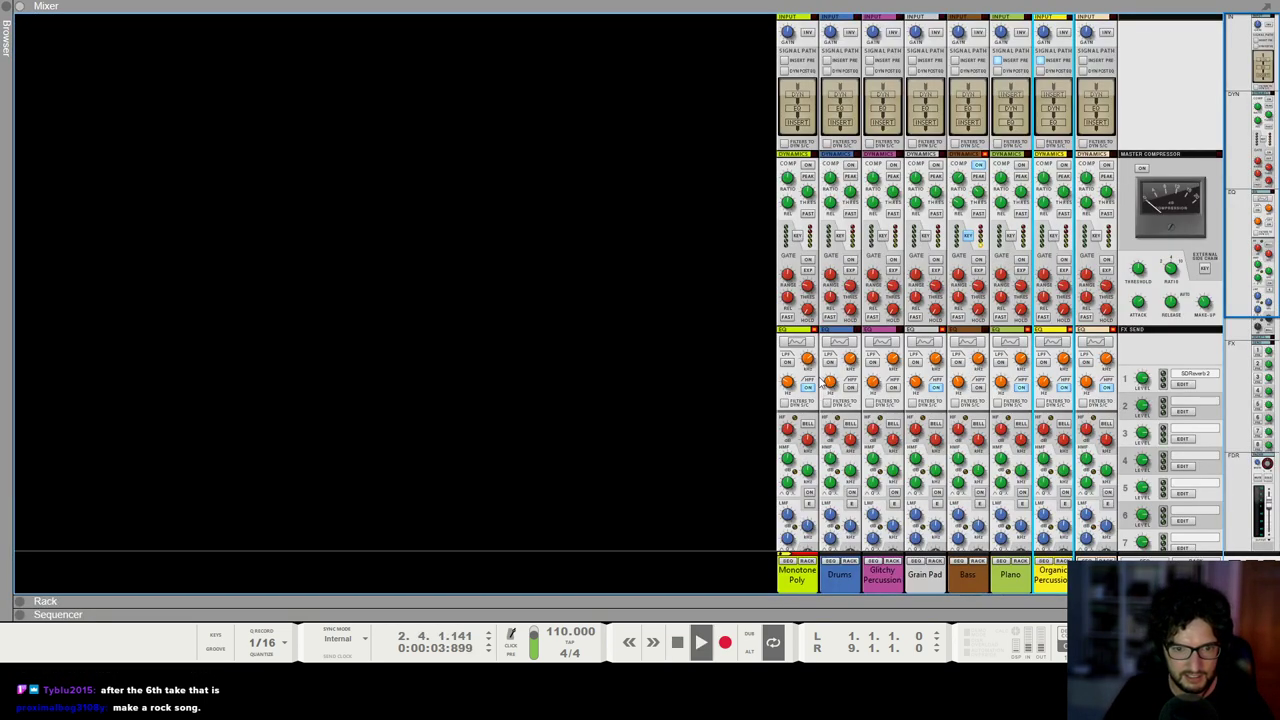
Step: Create HPF Frequency automation for the Grain Pad channel, falling from bar 1 to a value of 298 at bar 9
right_click(929, 390)
left_click(966, 395)
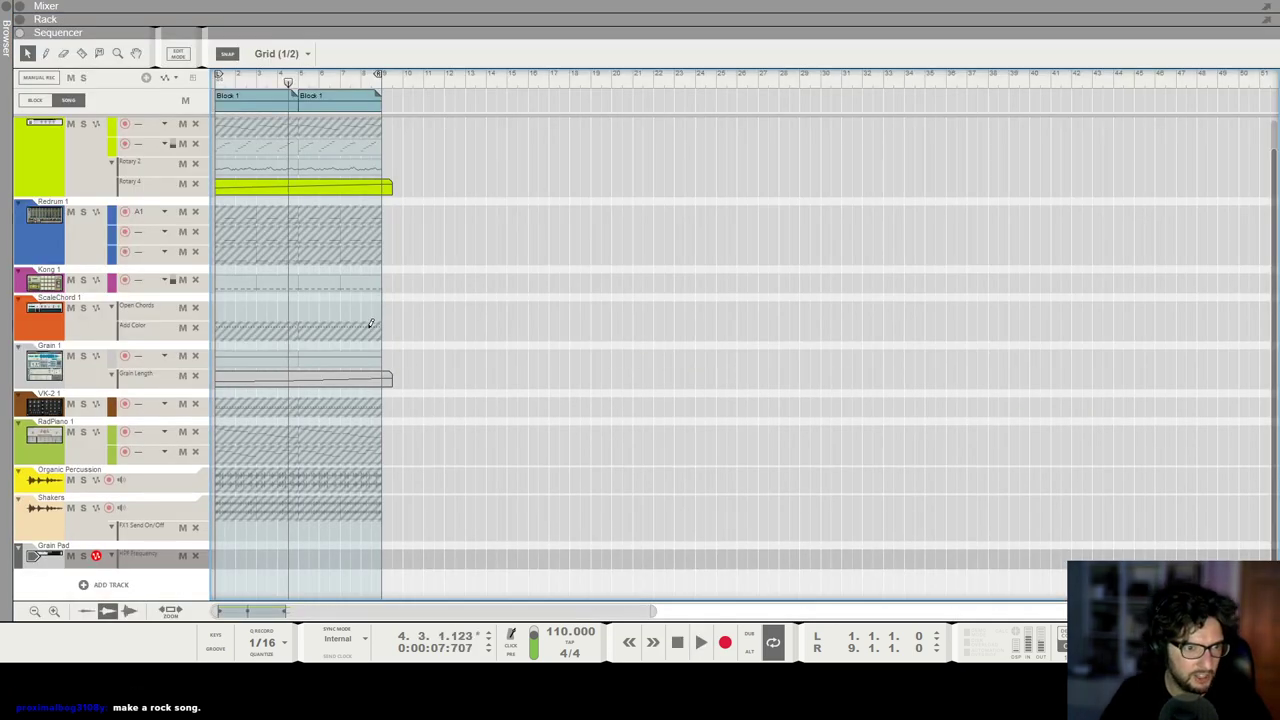
left_click(221, 527)
left_click(385, 550)
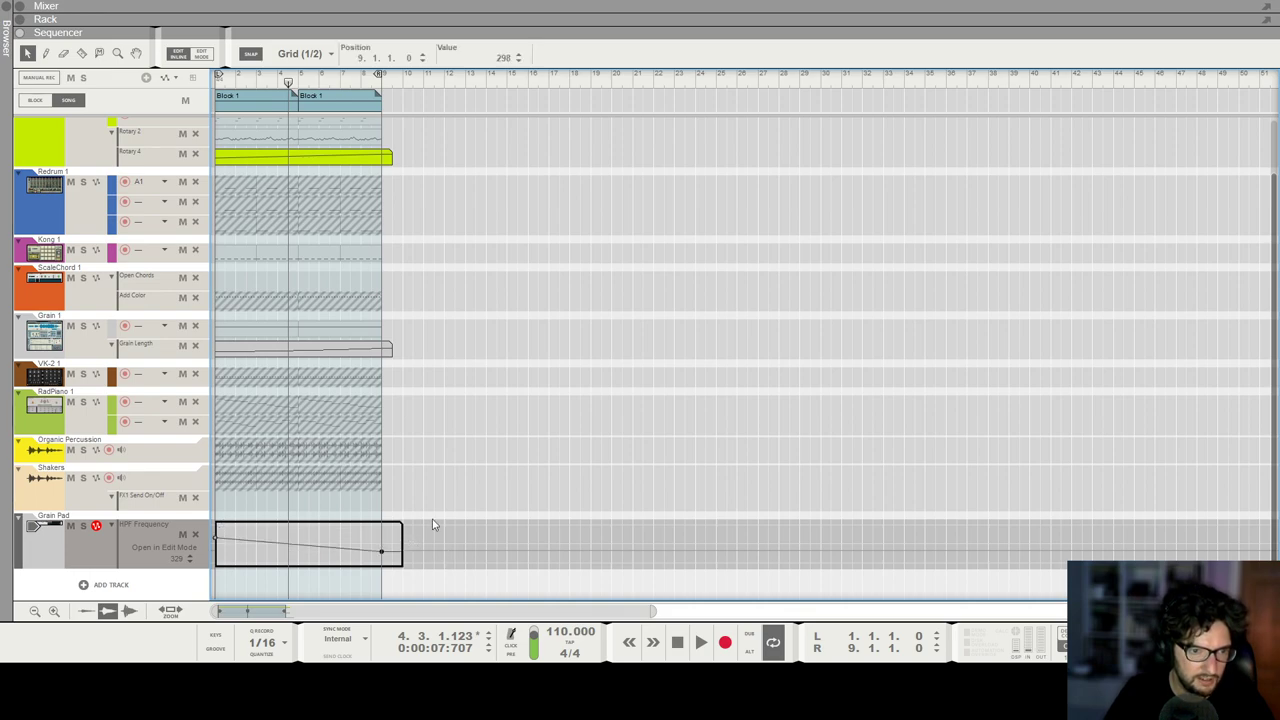
left_click(514, 434)
Step: Replay from bar 1 and set the Grain Pad HPF Frequency point at bar 9 to 350
key("shift+Return")
key("space")
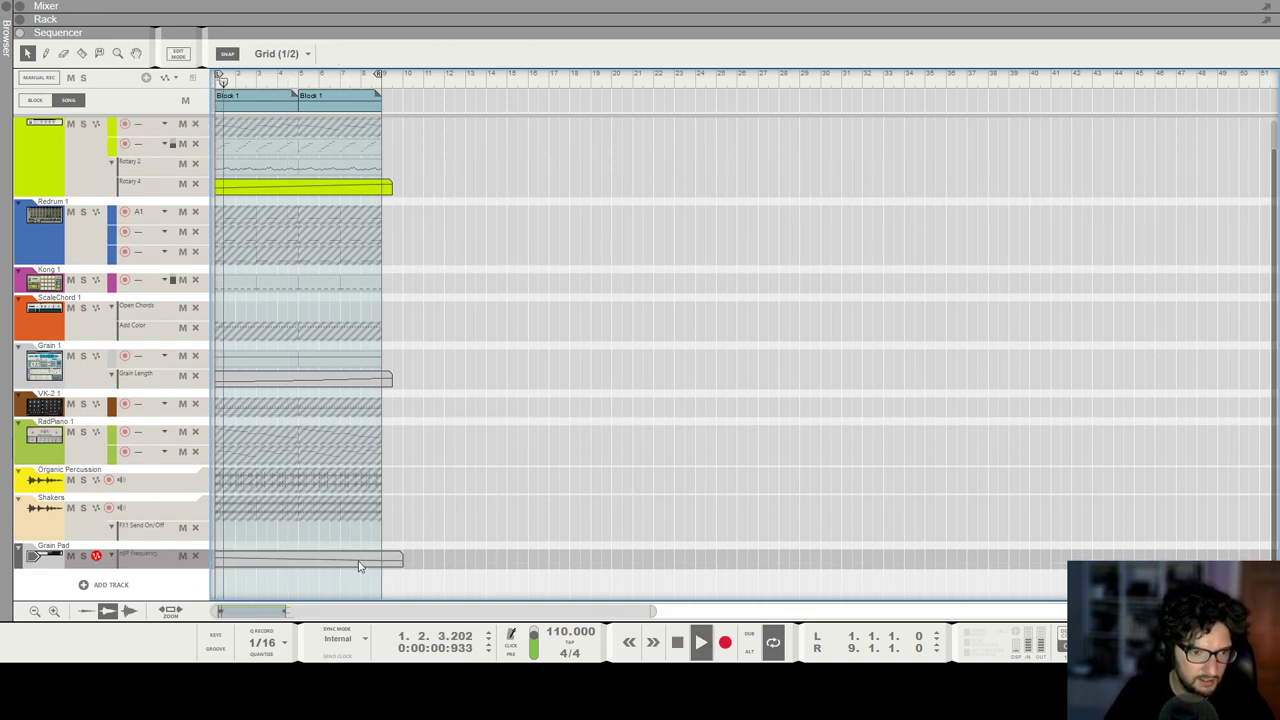
left_click(358, 560)
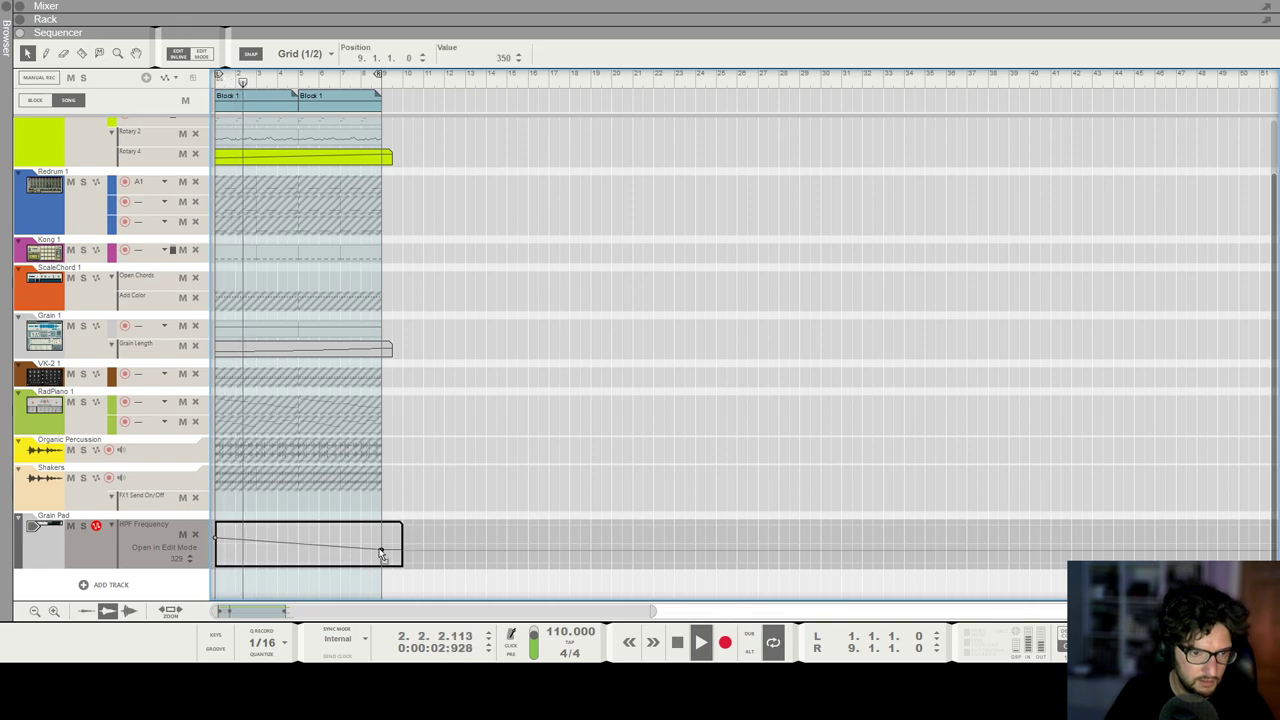
left_click(439, 447)
Step: Reshape the Grain Length automation with a raised point at bar 5 and a 29.8% point at bar 7
double_click(303, 385)
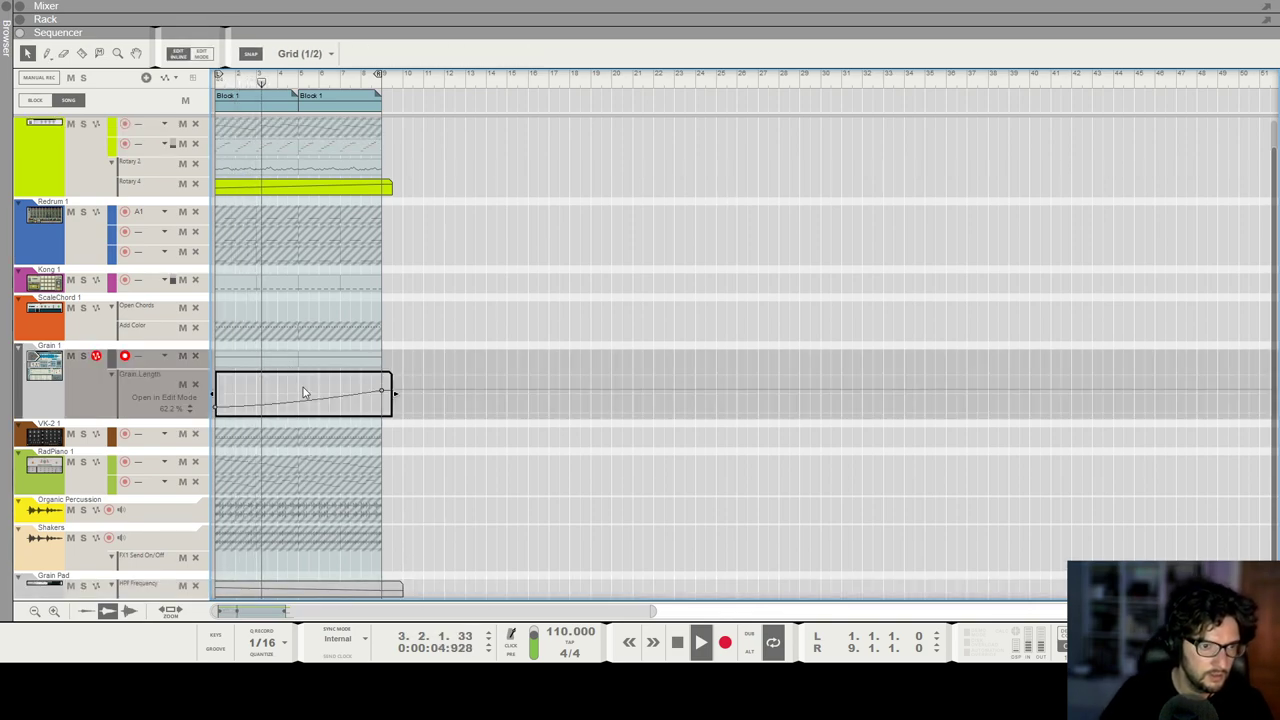
mouse_move(305, 402)
left_mouse_down()
mouse_move(305, 389)
mouse_move(303, 403)
mouse_move(342, 402)
left_mouse_up()
left_click(298, 392, "alt")
left_click(350, 400, "alt")
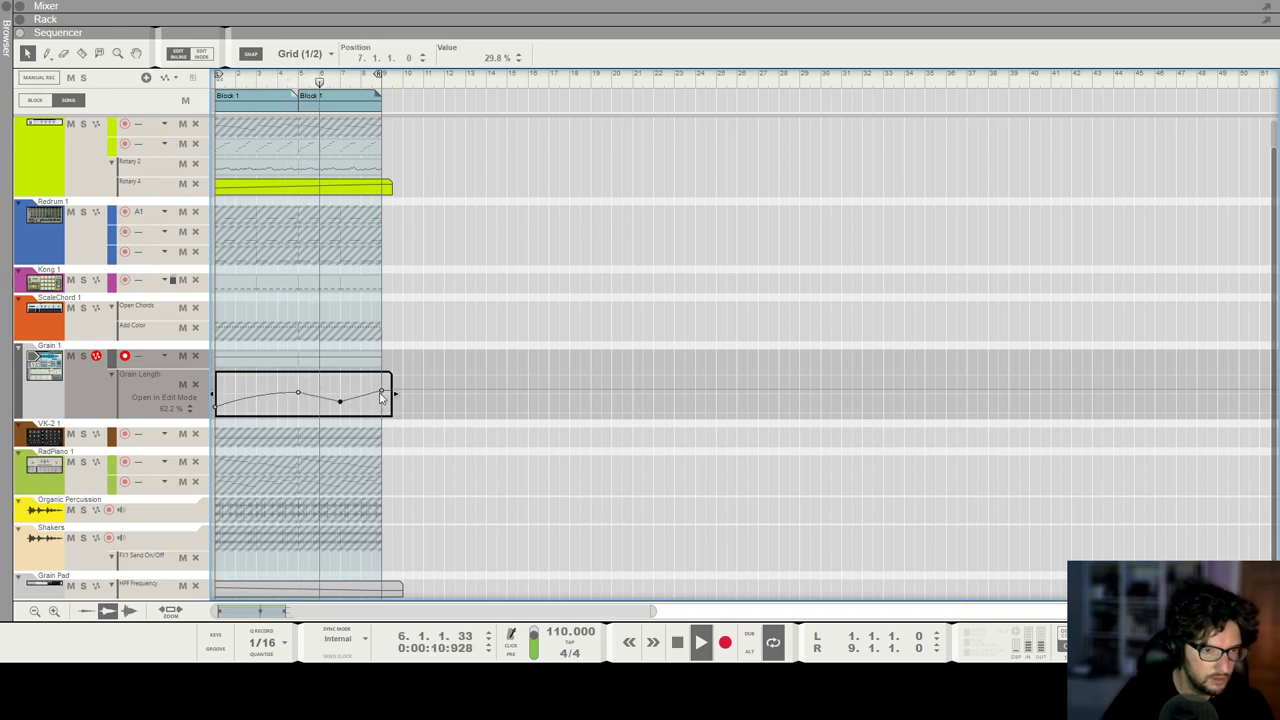
Step: Create a Rate-Spacing automation lane for Grain 1 and draw a clip across both Block 1 clips, opened for editing
key("F6")
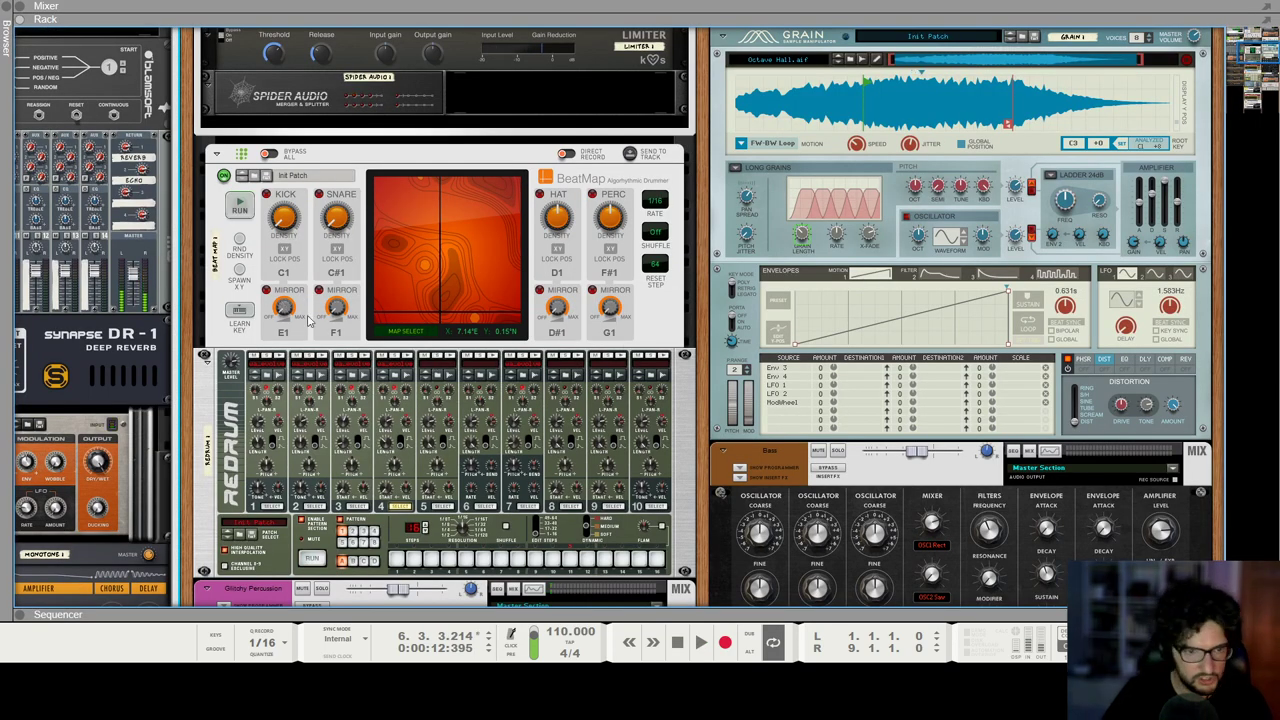
key("F7")
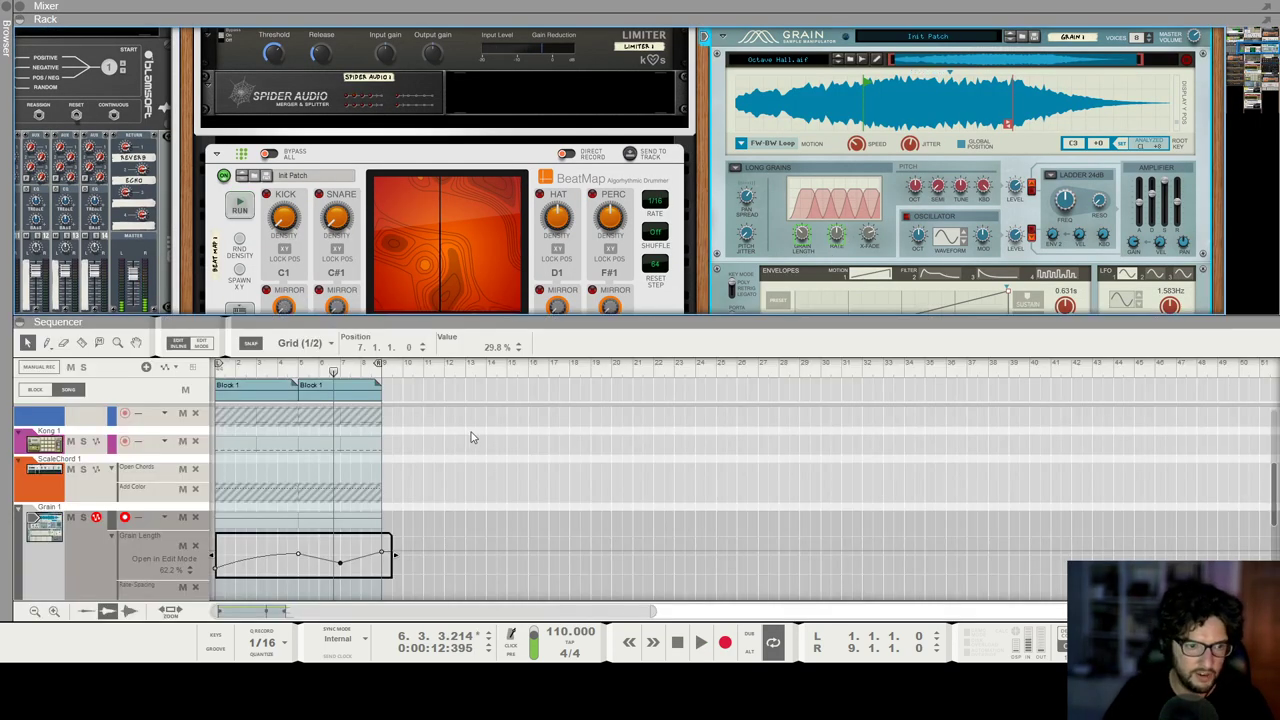
key("F7")
left_click_drag(390, 376, 215, 374)
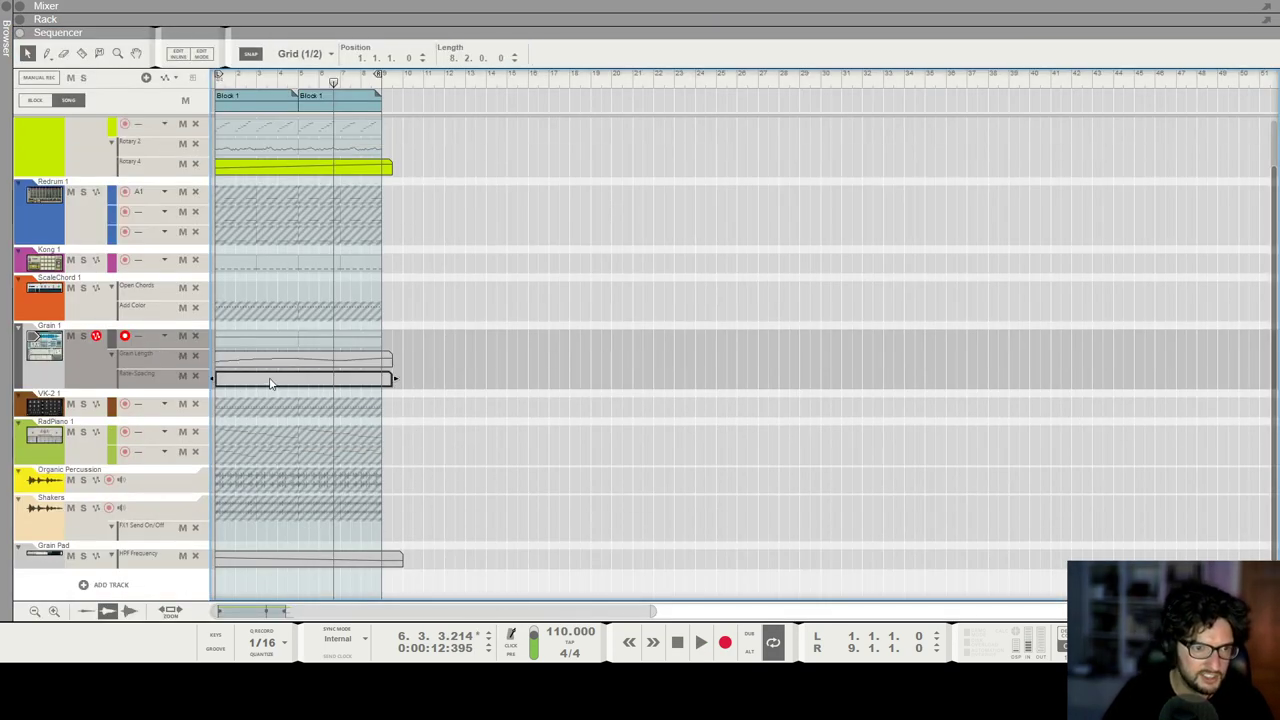
double_click(271, 381)
Step: Add Rate-Spacing automation points at bars 1, 5 and 9, dipping at bar 5, and replay from bar 1
left_click(219, 351)
left_click(298, 365)
left_click(384, 359)
left_click(648, 259)
key("shift+Return")
key("space")
Step: Rework the Rate-Spacing curve with a raised point at bar 3 and the bar 5 dip moved to bar 7
left_click(220, 377)
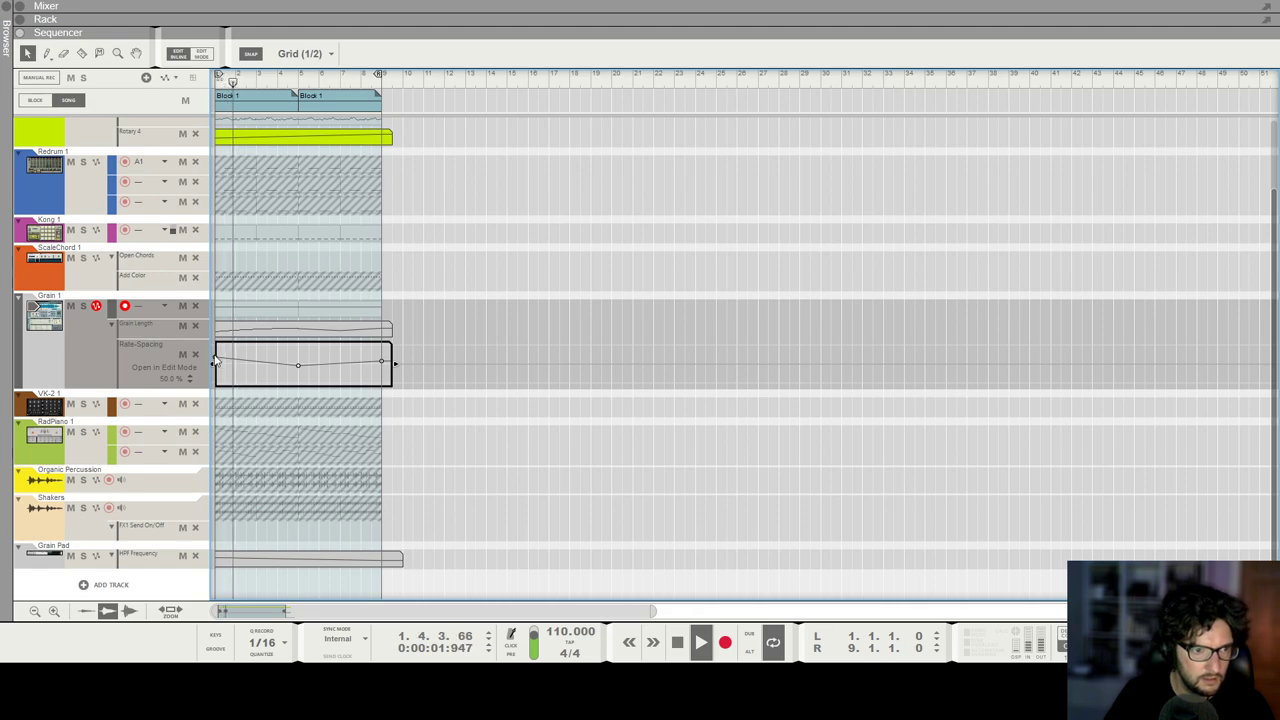
left_click(256, 357)
key("shift+Return")
key("space")
left_click_drag(299, 367, 340, 373)
left_click(606, 487)
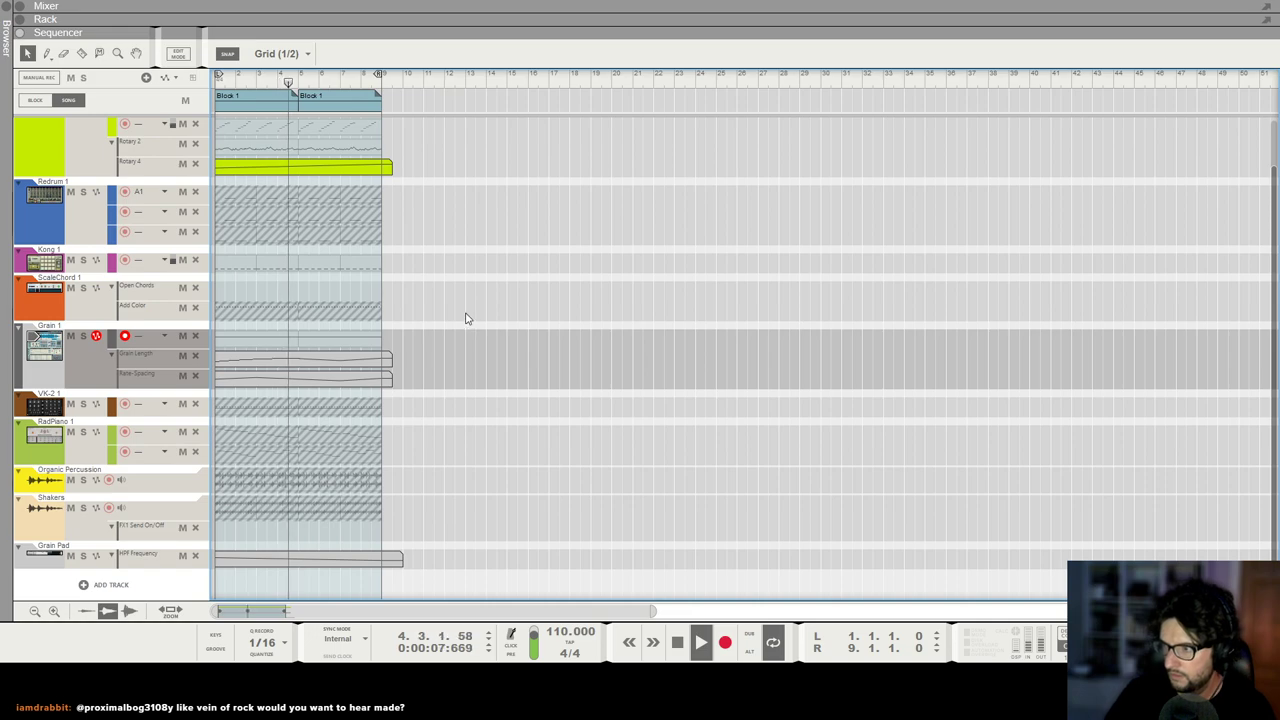
Step: Set the Rate-Spacing point at bar 9 to 50.9% and return the stopped playback to bar 1
left_click(324, 362)
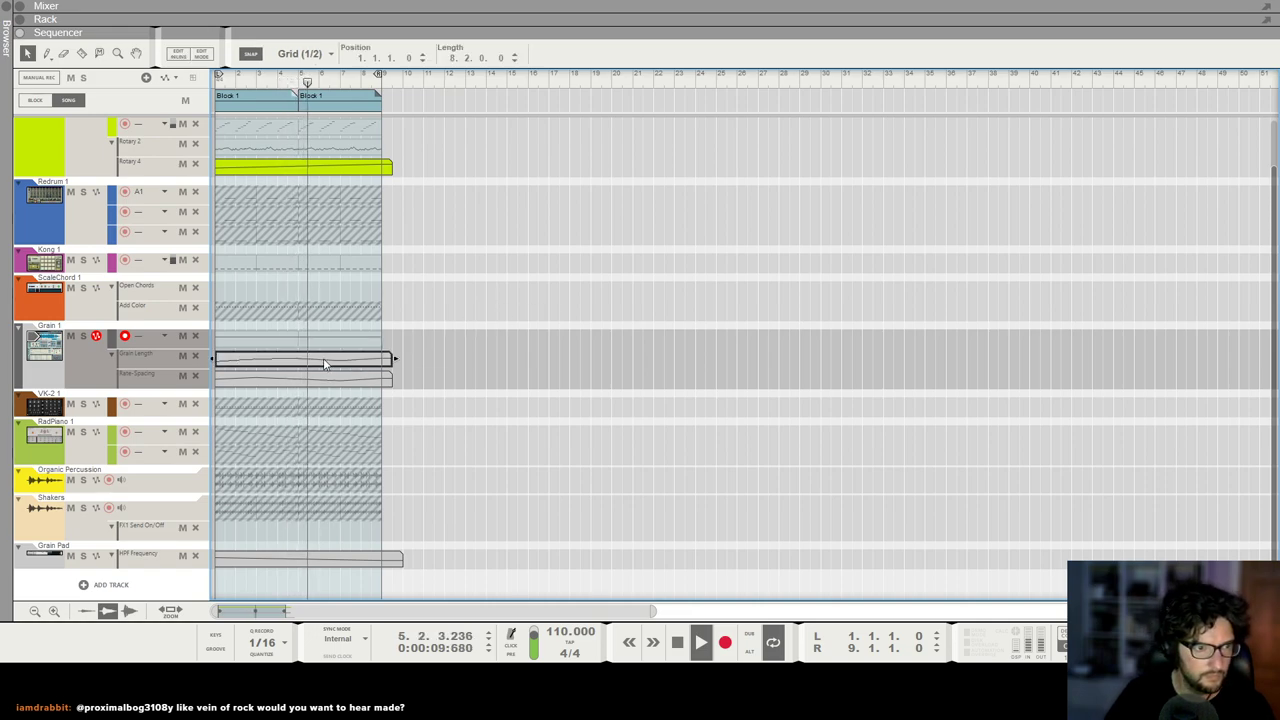
left_click(349, 377)
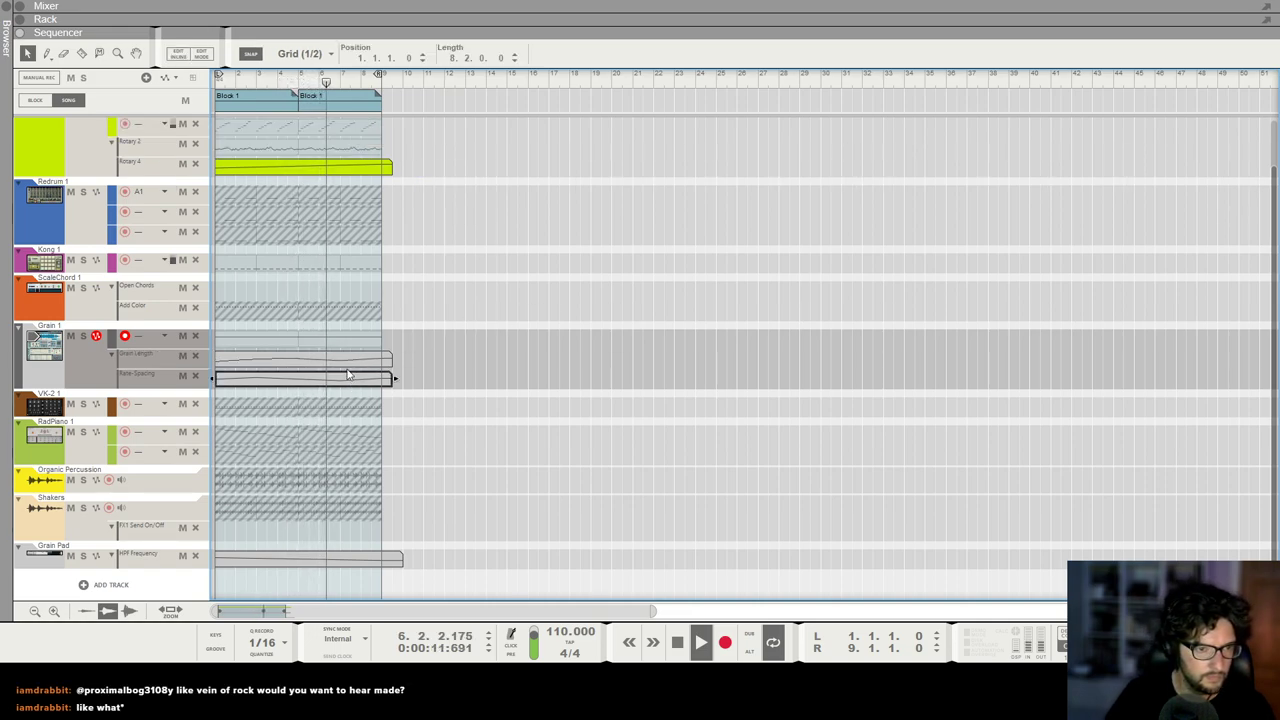
double_click(349, 377)
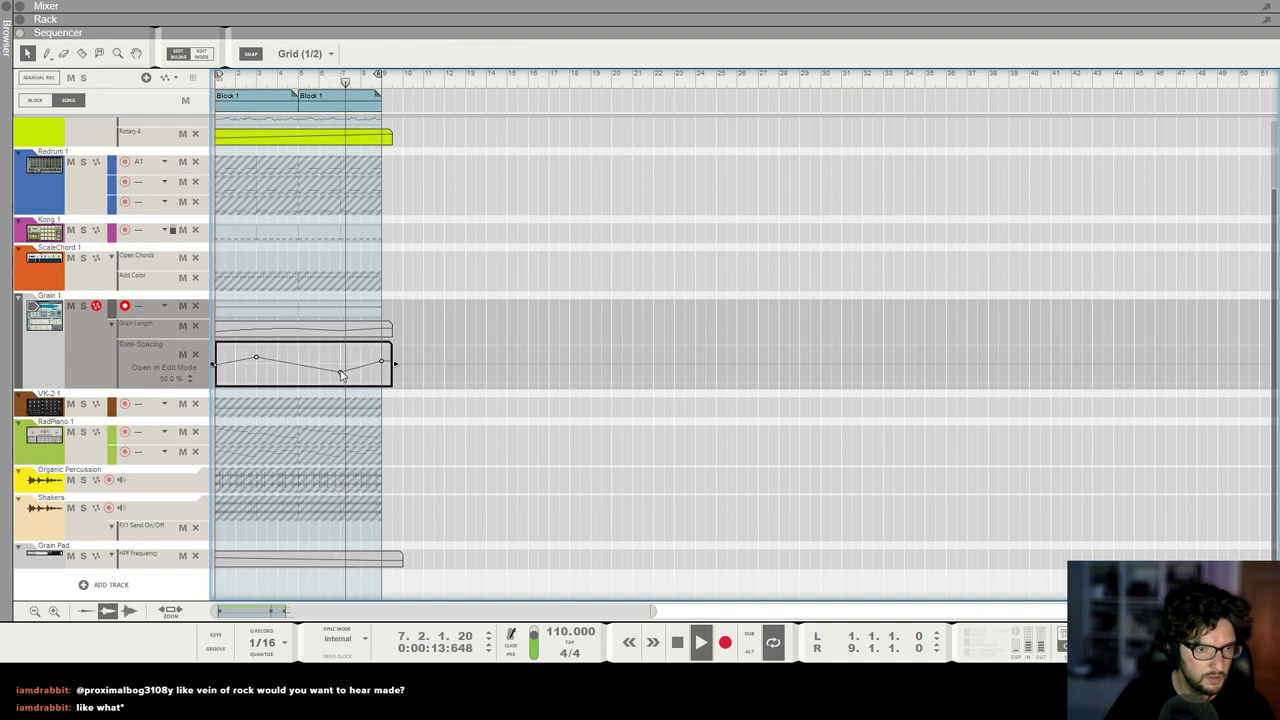
left_click_drag(381, 360, 382, 366)
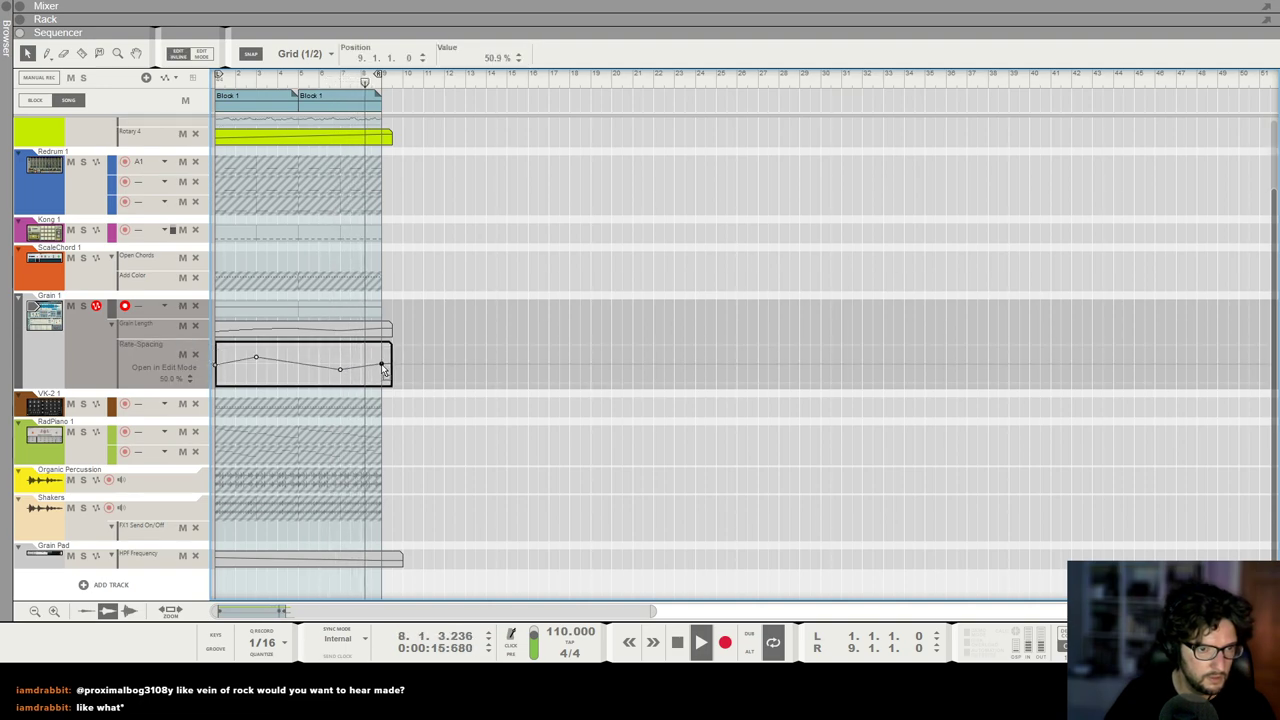
left_click(570, 338)
key("space")
key("shift+Return")
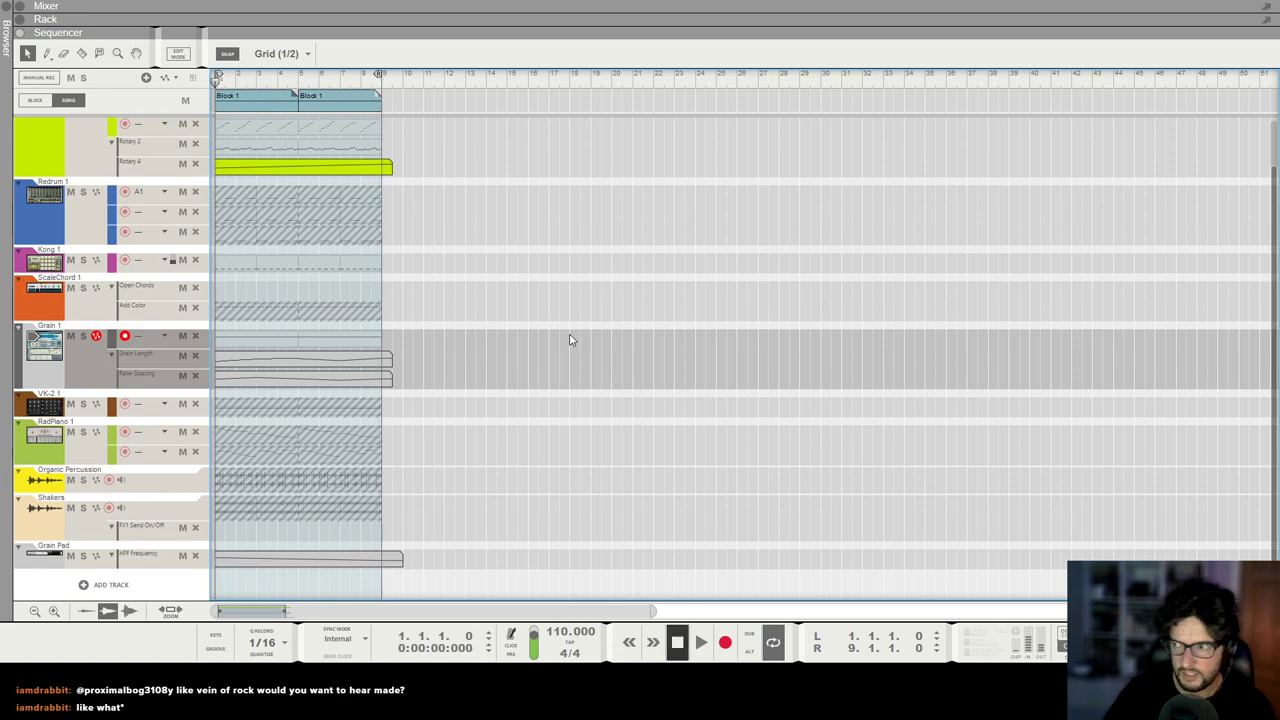
Step: Play the intro and open the Grain Pad channel's HPF Frequency automation clip from its mixer control
scroll(570, 340, "up", 2)
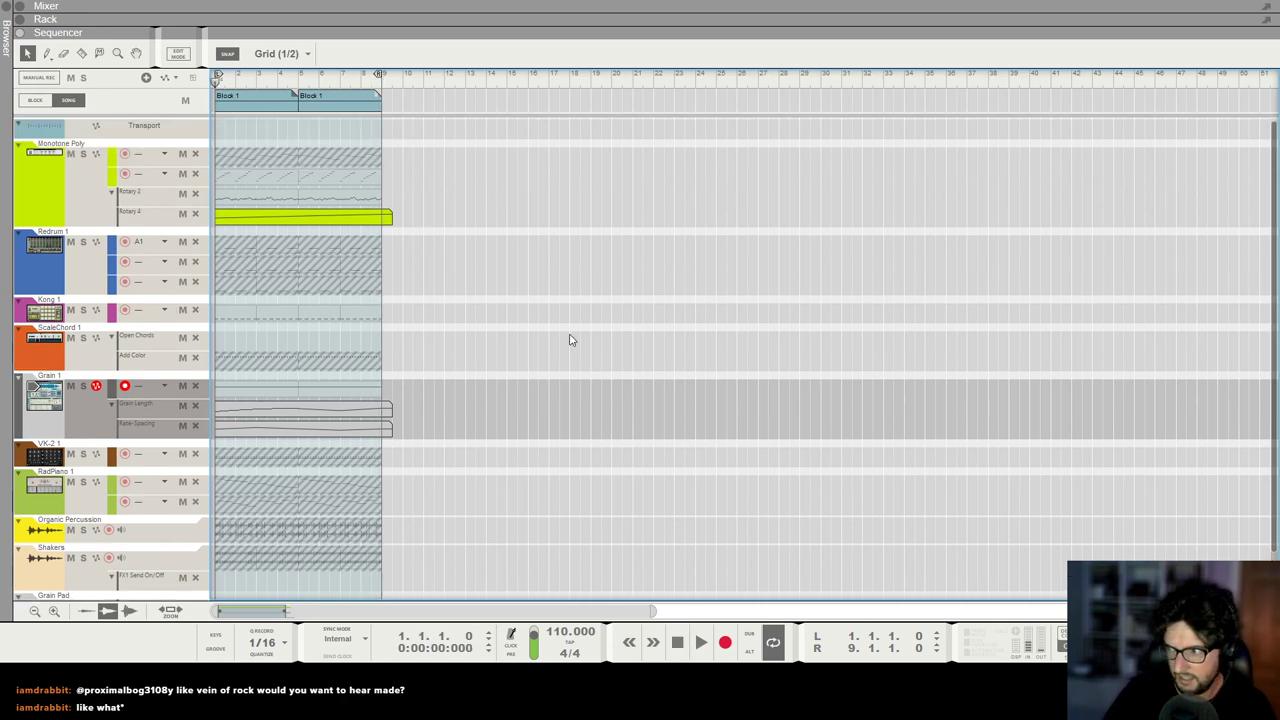
key("space")
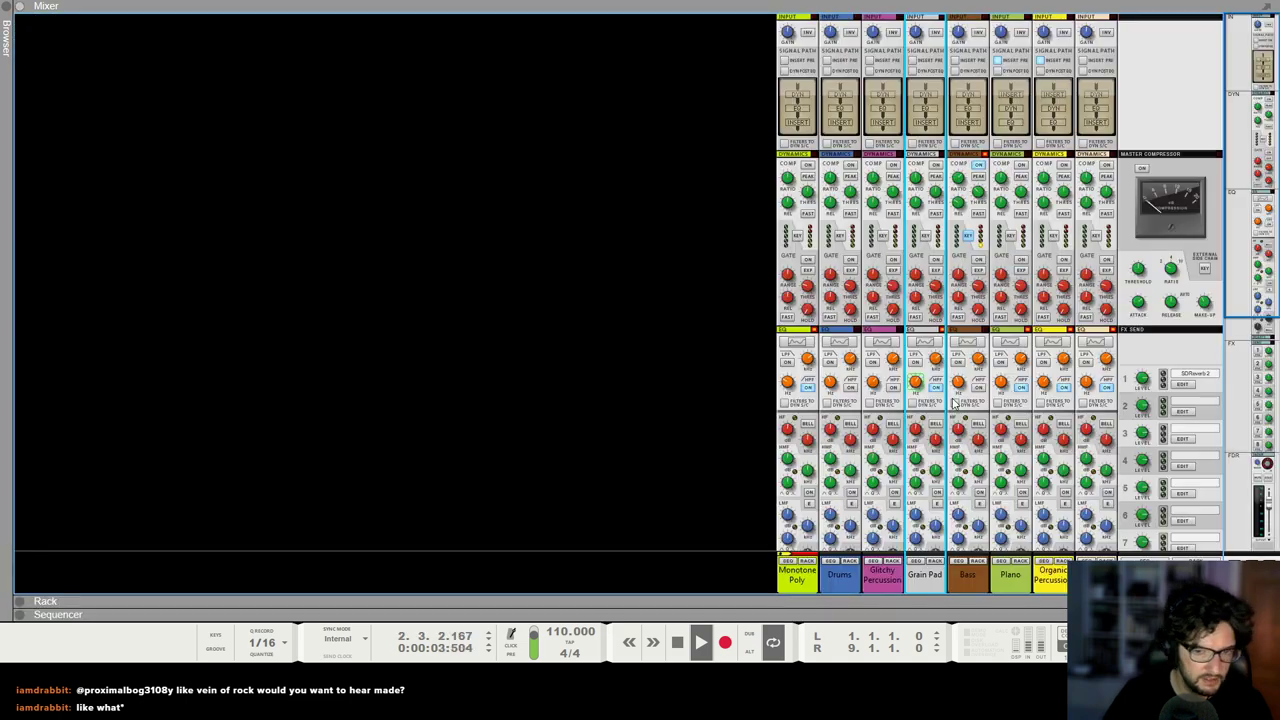
key("F5")
left_click(916, 384, "alt")
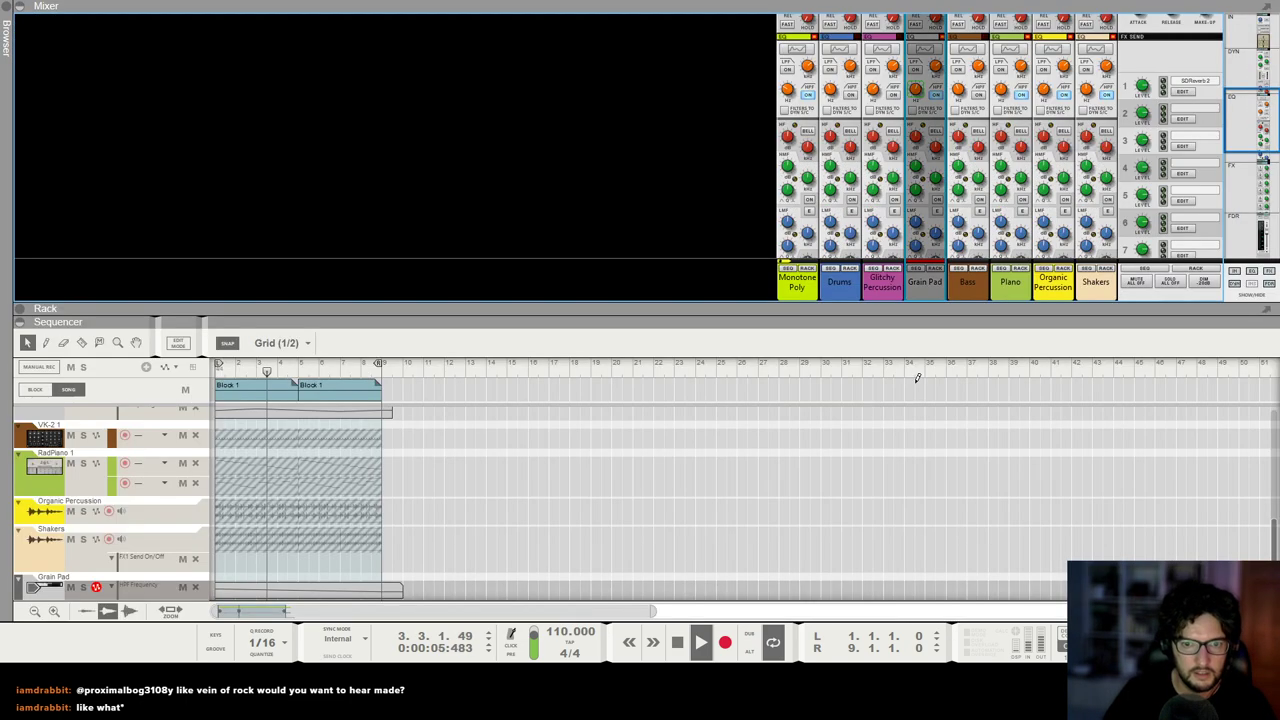
scroll(340, 500, "down", 1)
key("space")
left_click(228, 567)
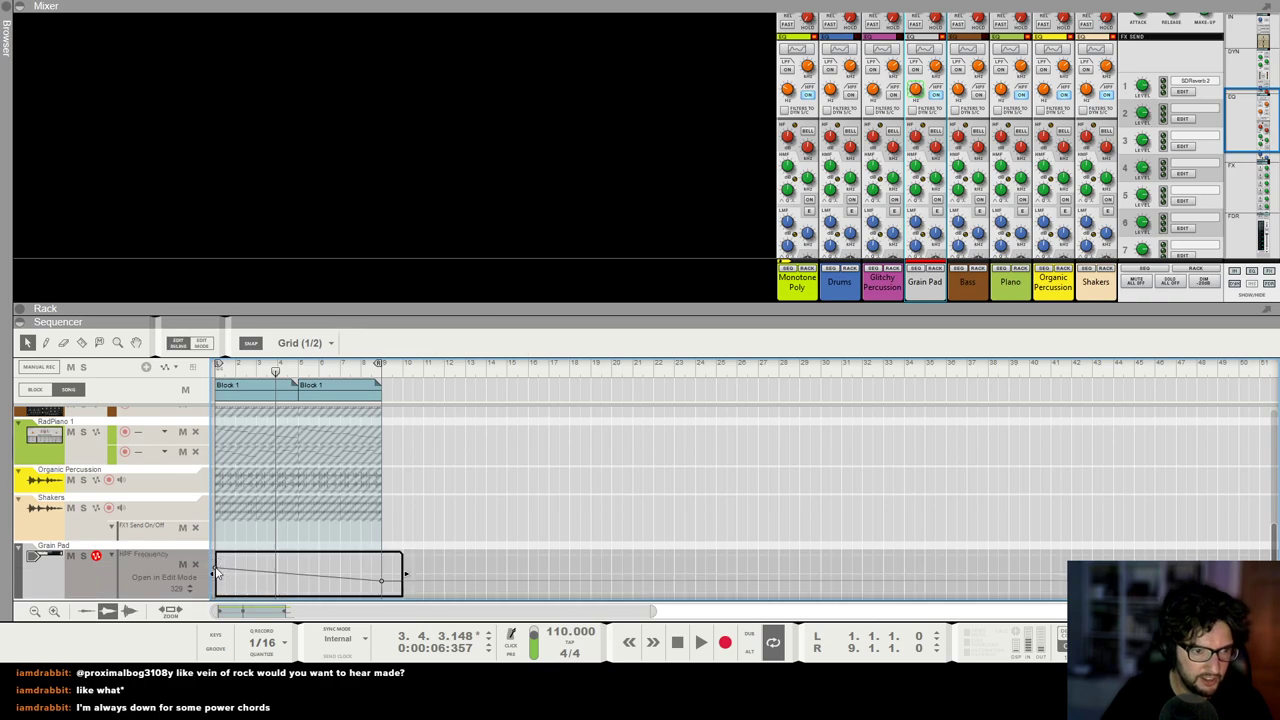
Step: Close the HPF Frequency clip and replay from bar 1 with the full sequencer shown
key("shift+Return")
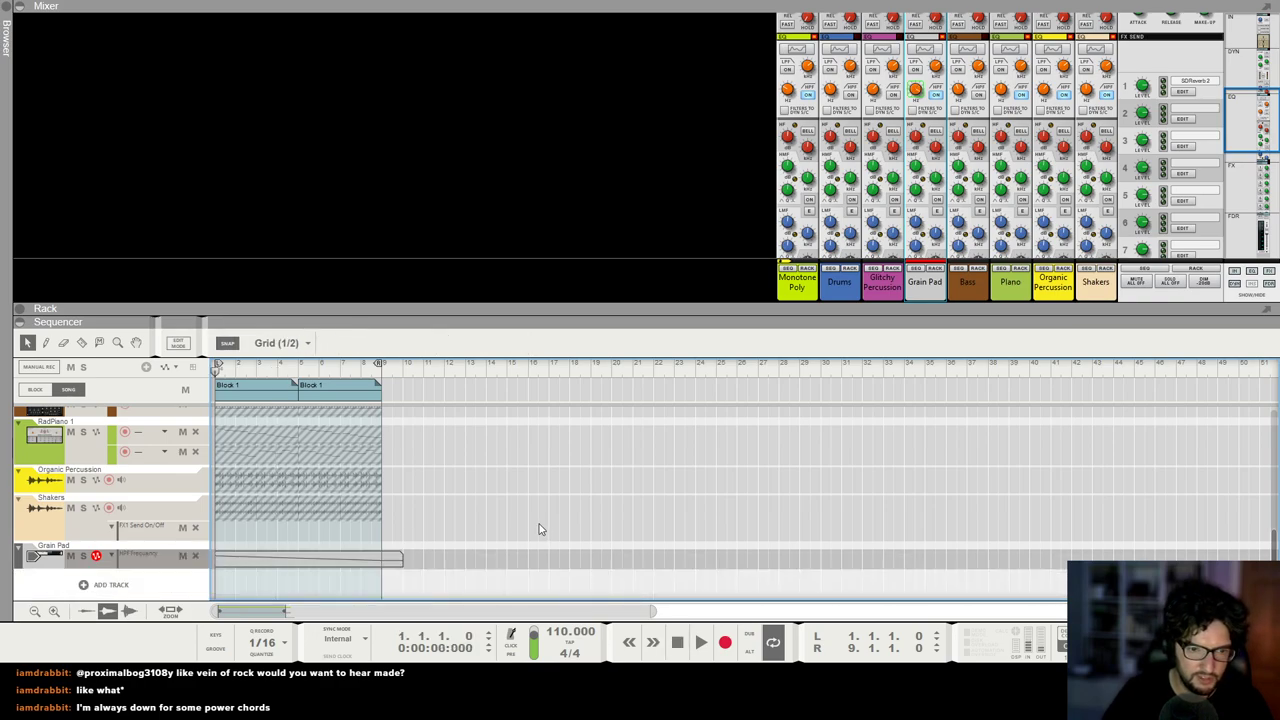
key("space")
scroll(539, 529, "down", 4)
key("F5")
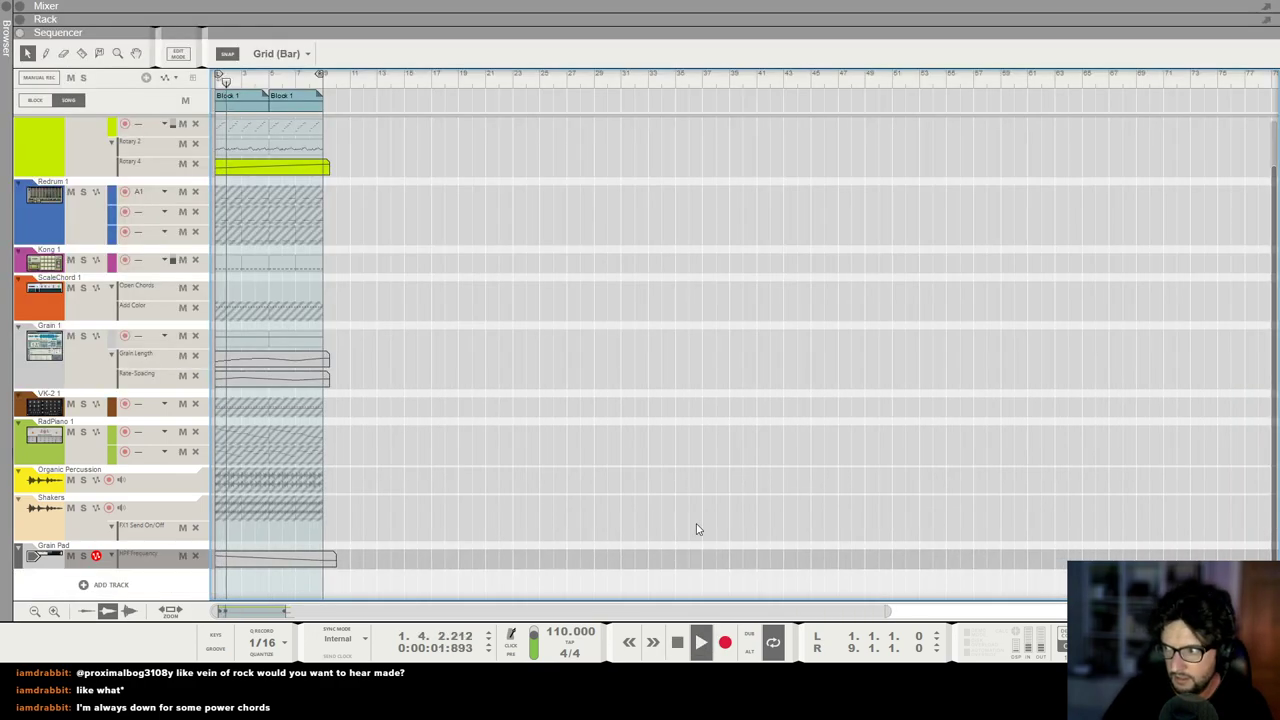
Step: Duplicate the two Block 1 clips so the copies fill bars 9 to 17
scroll(355, 383, "up", 2)
scroll(355, 383, "down", 1)
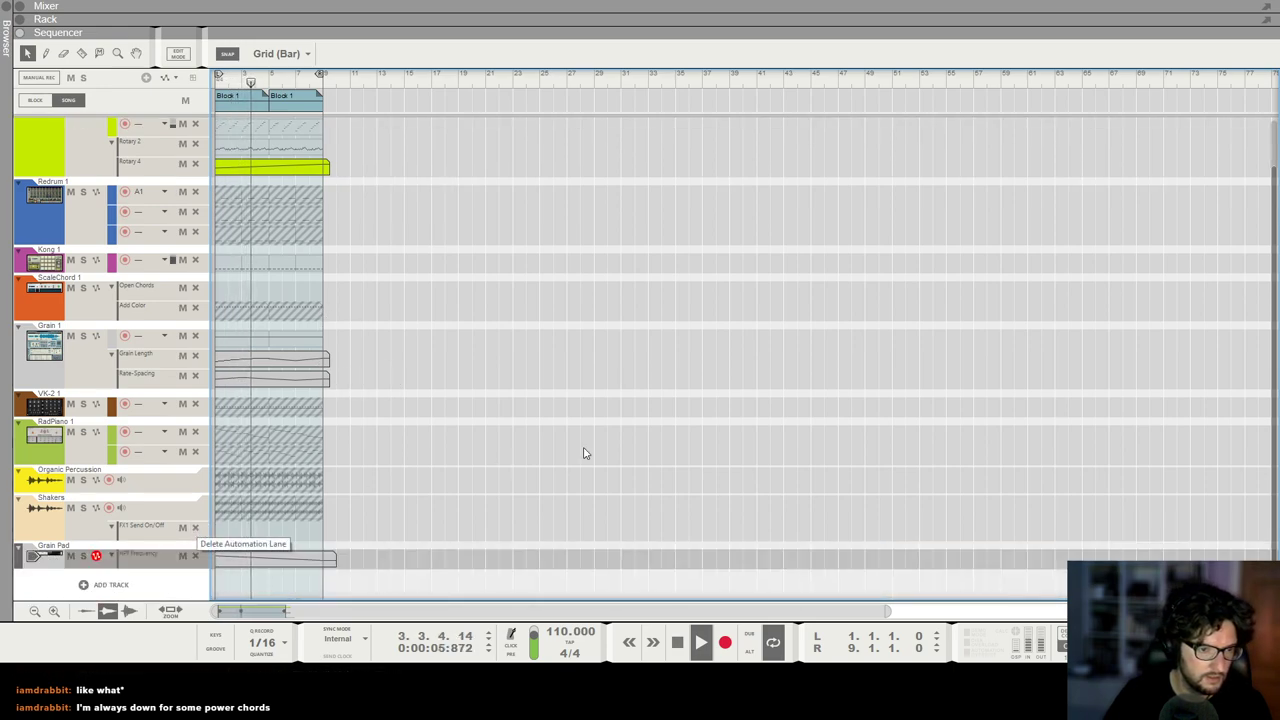
scroll(557, 458, "up", 1)
mouse_move(343, 100)
left_mouse_down()
mouse_move(214, 88)
mouse_move(349, 102)
mouse_move(335, 102)
left_mouse_up()
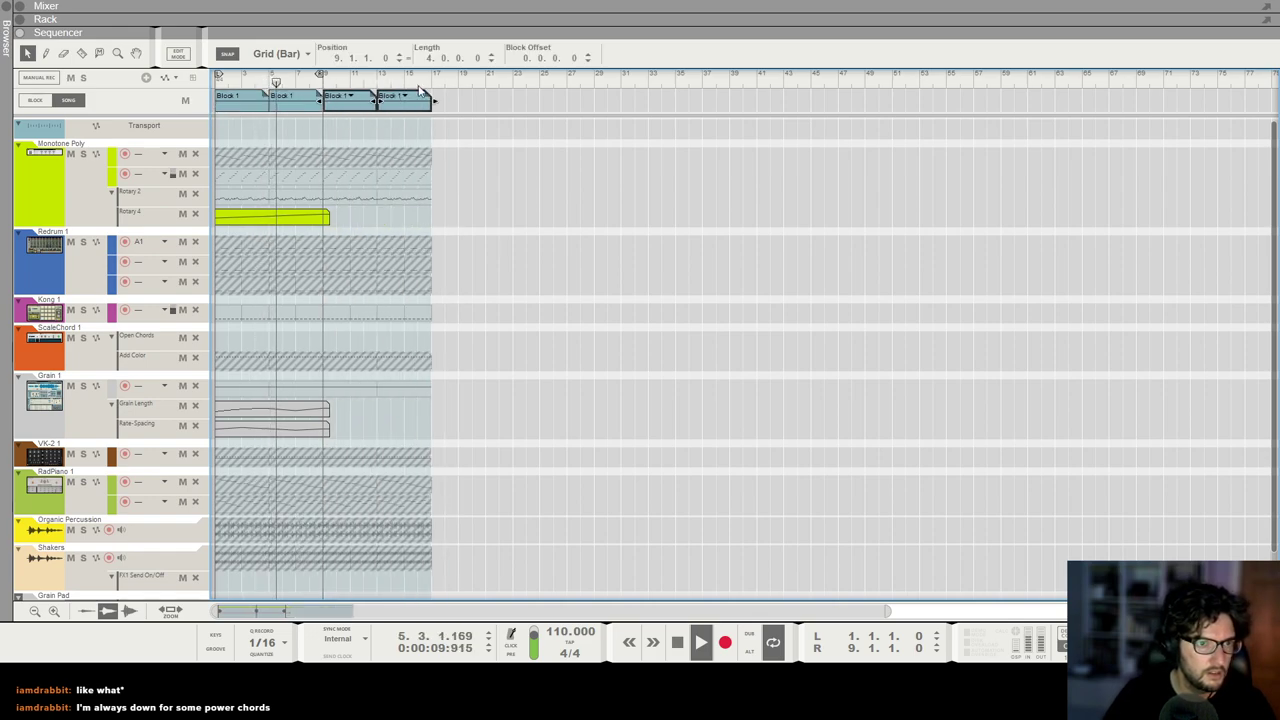
Step: Extend the loop and the stretched Rotary 4 automation ramp to bar 17, and set the ramp's bar 1 value to 18
left_click(326, 217)
left_click_drag(335, 217, 443, 218)
key("space")
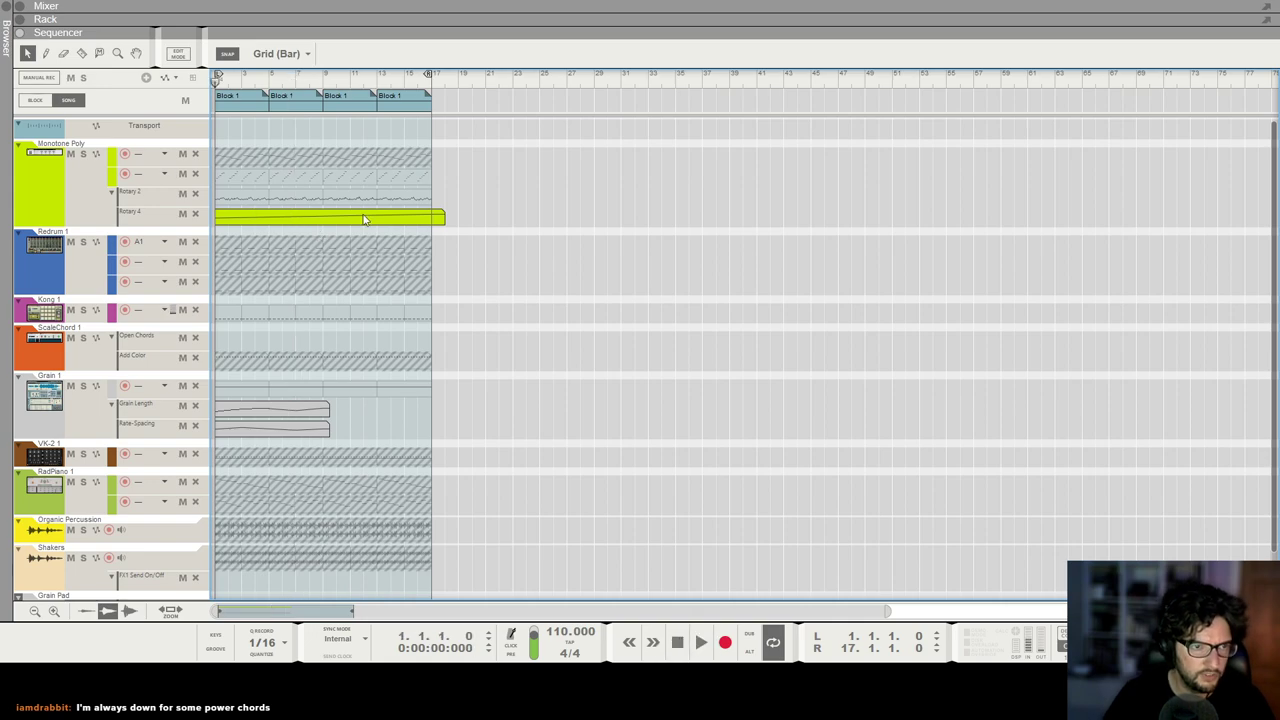
left_click(365, 219)
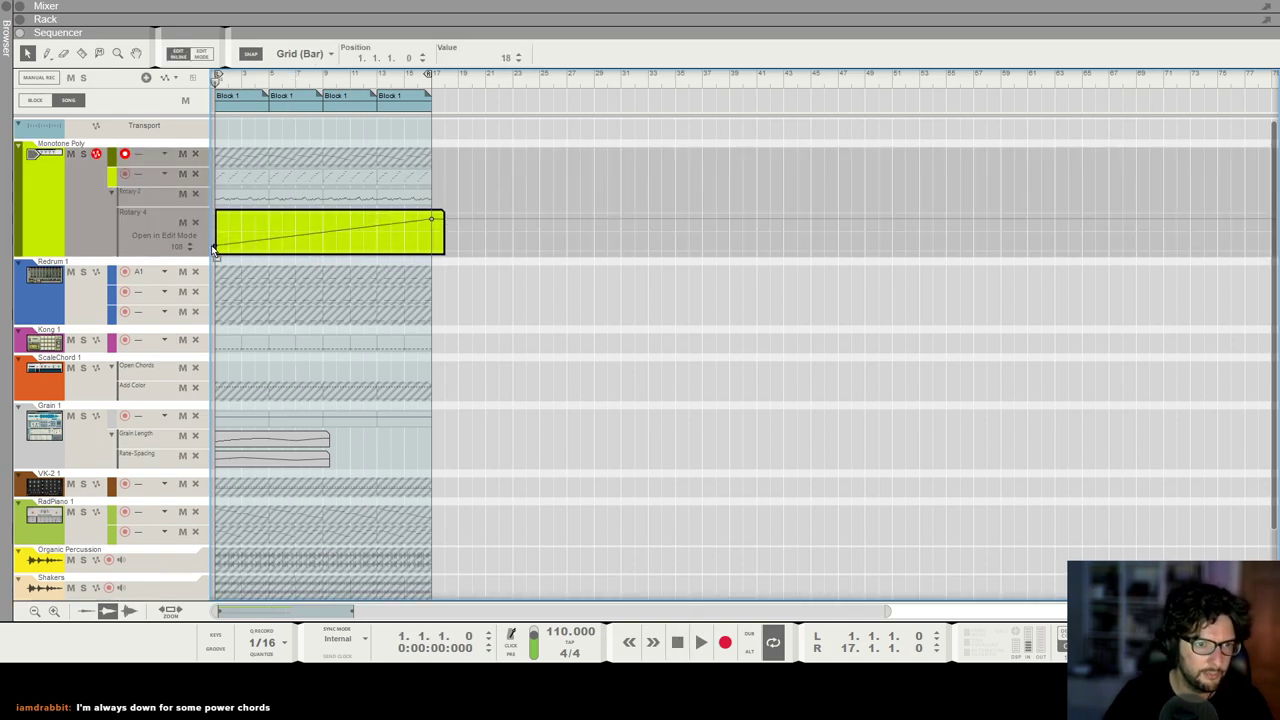
left_click(680, 379)
Step: Create an automation lane for the Monotone Poly Combinator's Res knob and draw a clip across all four Block 1 clips
key("F6")
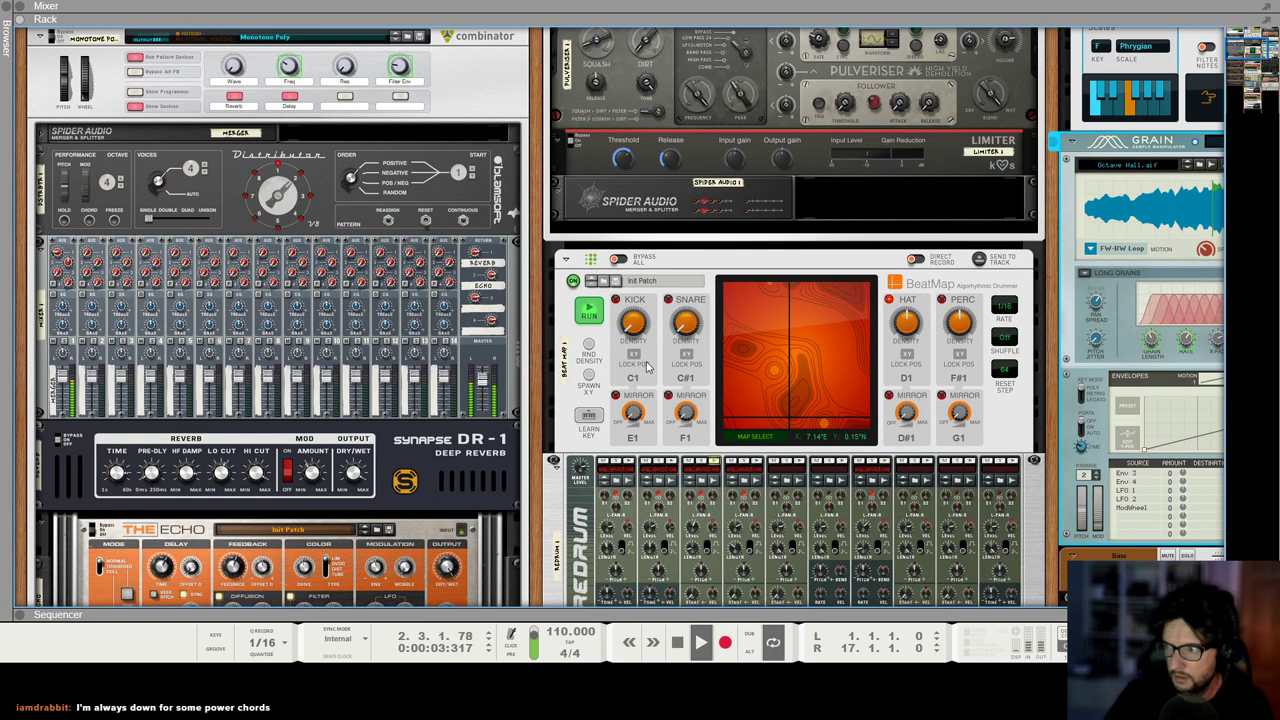
left_click(564, 334)
scroll(563, 333, "up", 5)
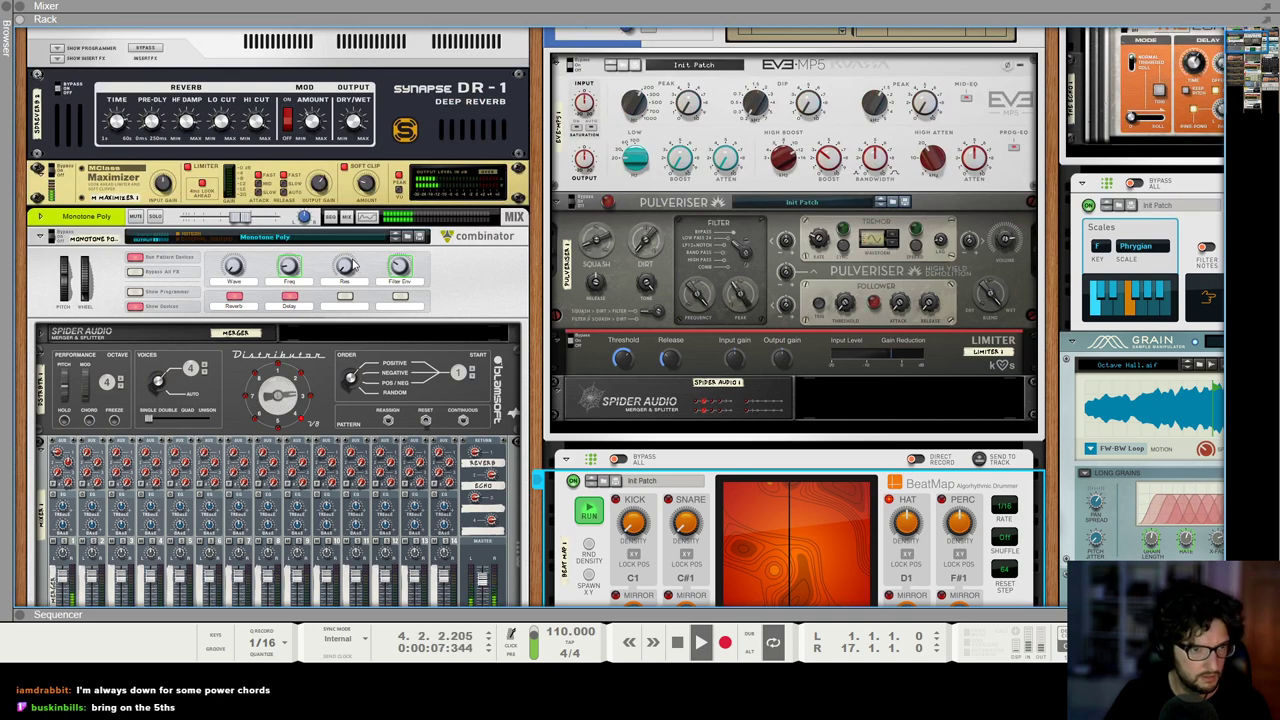
key("F7")
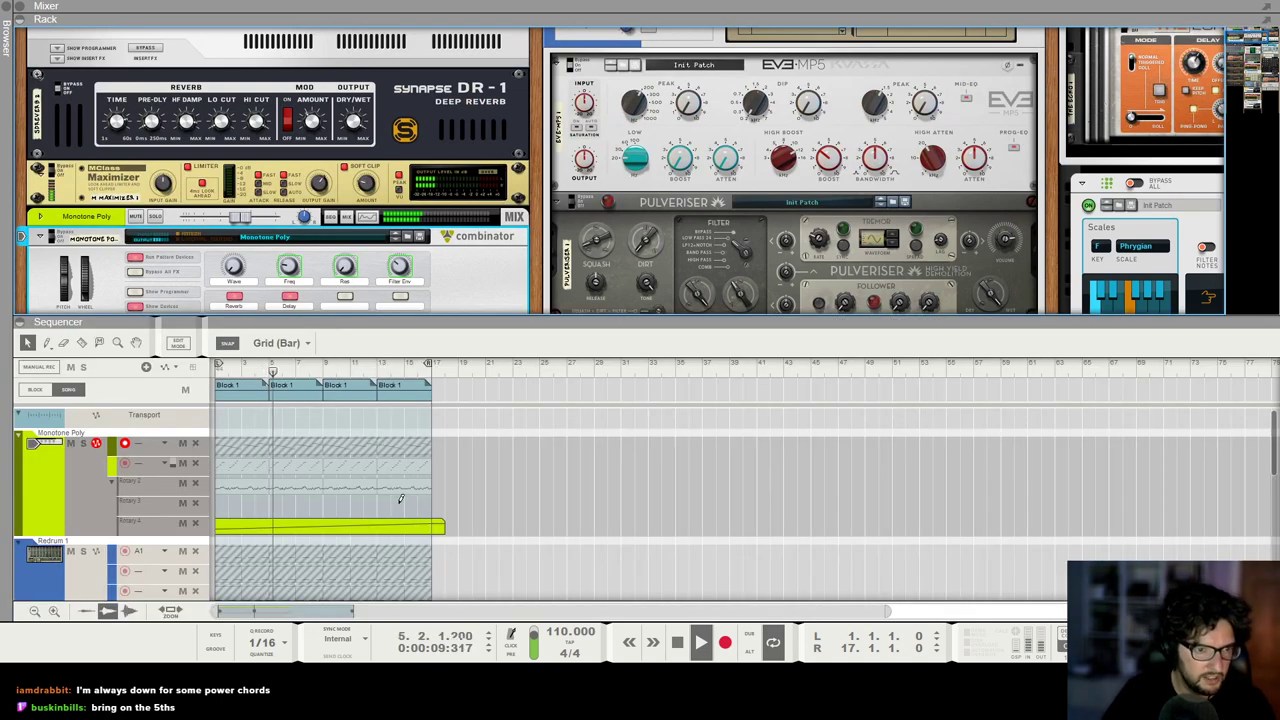
left_click_drag(437, 501, 222, 506)
double_click(228, 508)
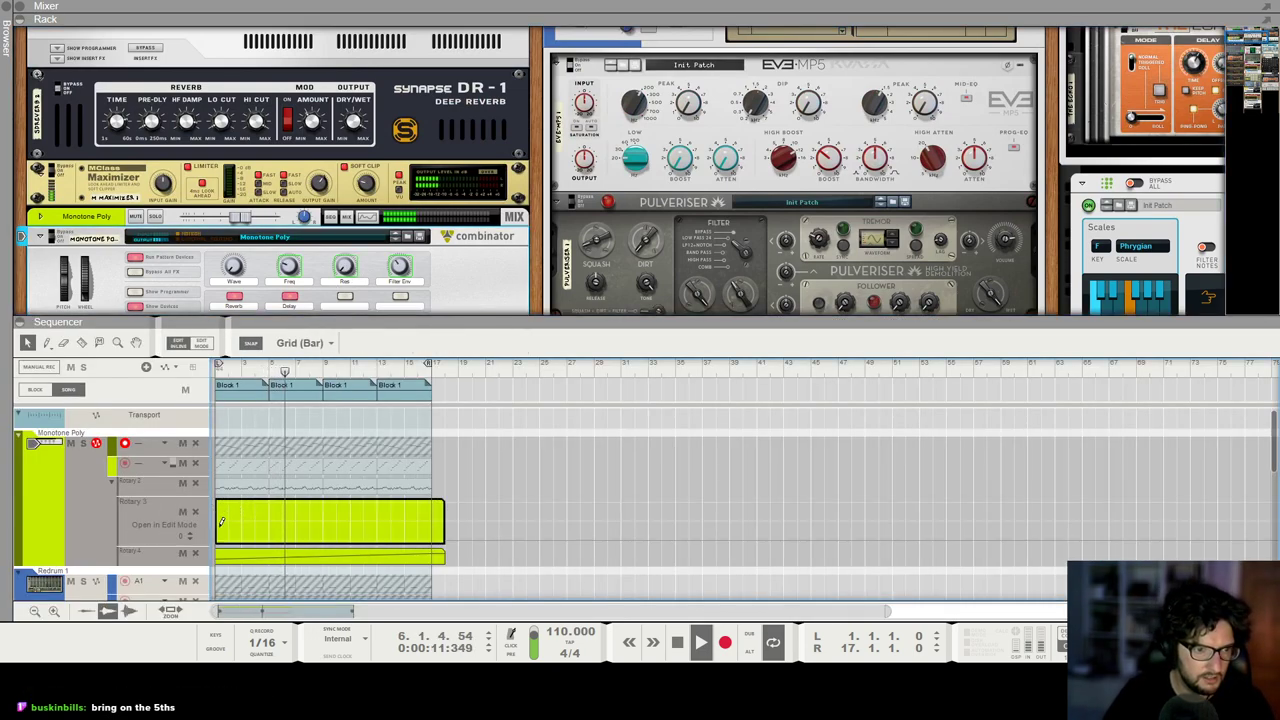
Step: Shape the Rotary 3 automation to peak at bar 9 and fall by bar 17, with a value of 11 at bar 6
left_click(321, 522)
left_click(430, 538)
left_click_drag(323, 531, 323, 537)
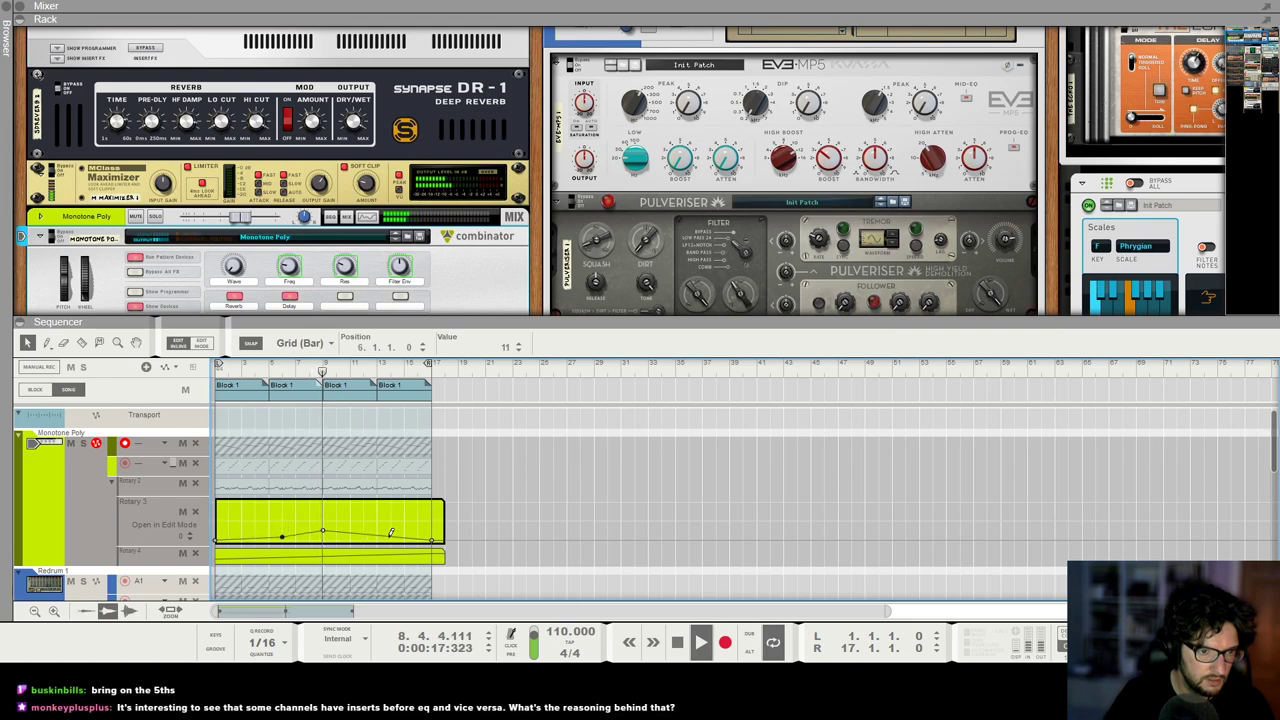
left_click(597, 543)
Step: Unmute the third Redrum note lane in the two Block 1 clips spanning bars 9 to 17
key("F7")
key("t")
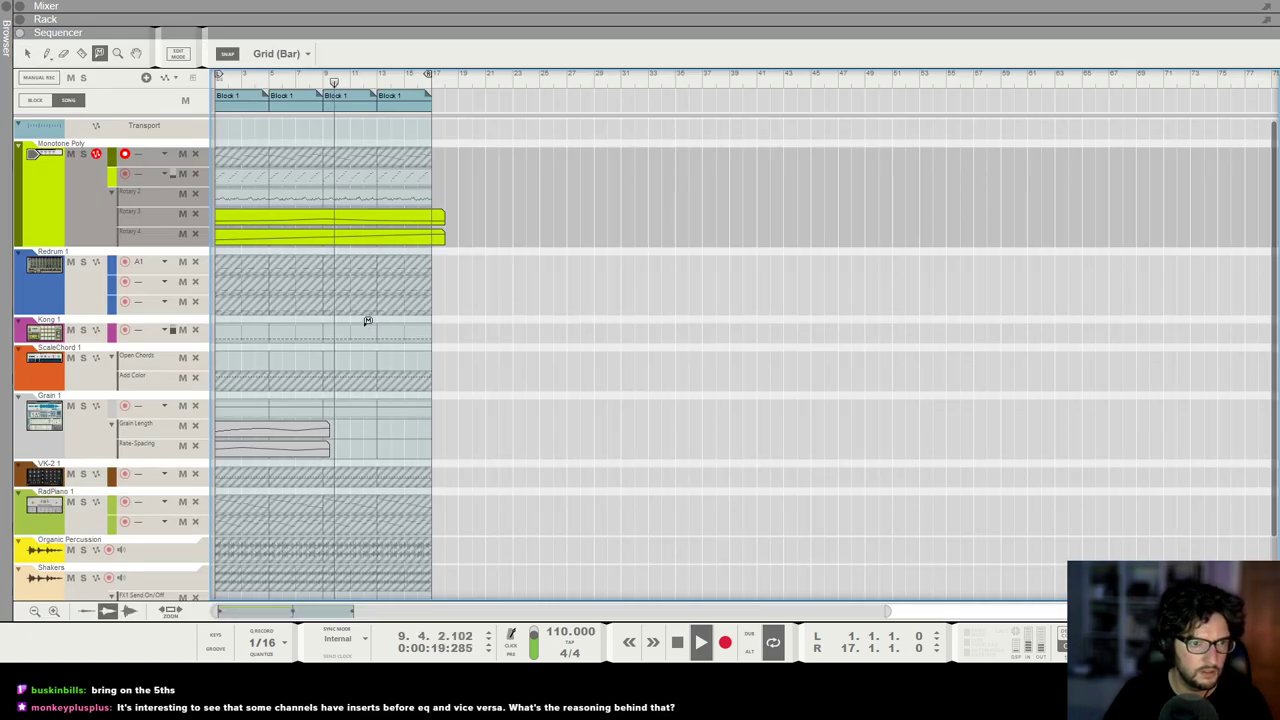
key("q")
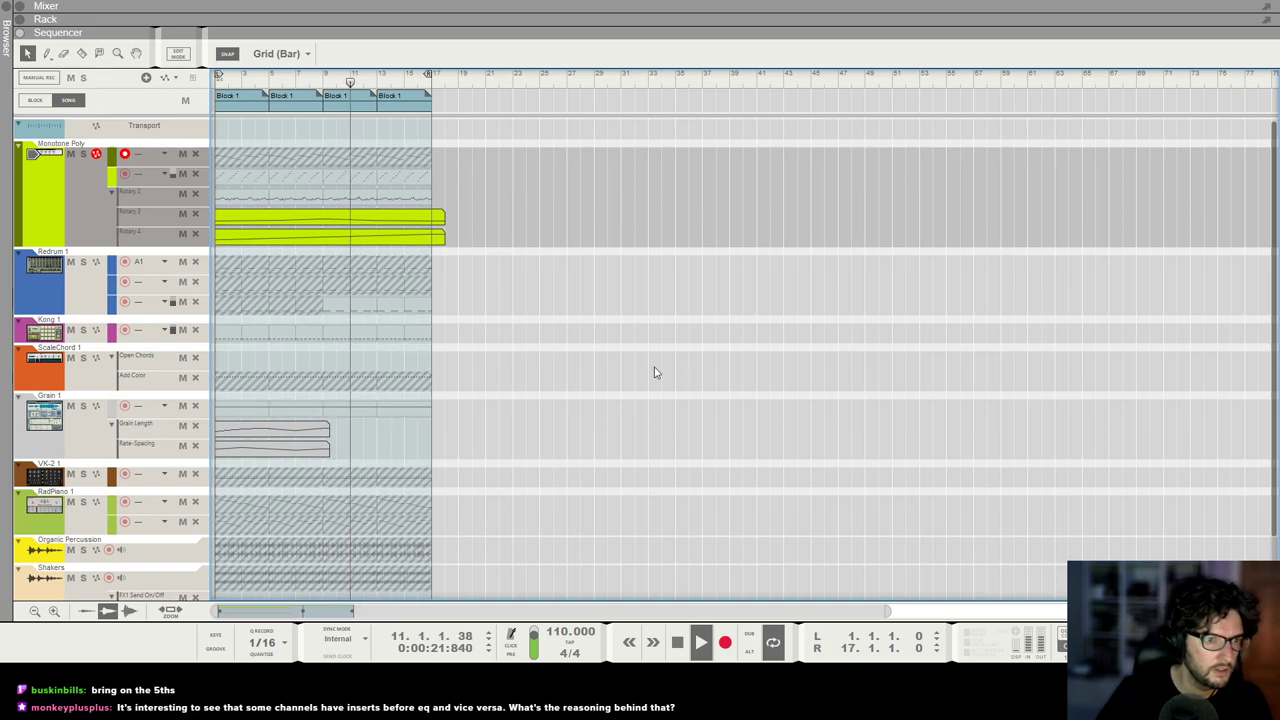
Step: Automate the Beat Map's Perc Density with a 17-bar clip from bar 1, staying flat until bar 9 and rising to 51% at bar 17
left_click(115, 325)
key("F6")
scroll(779, 342, "up", 3)
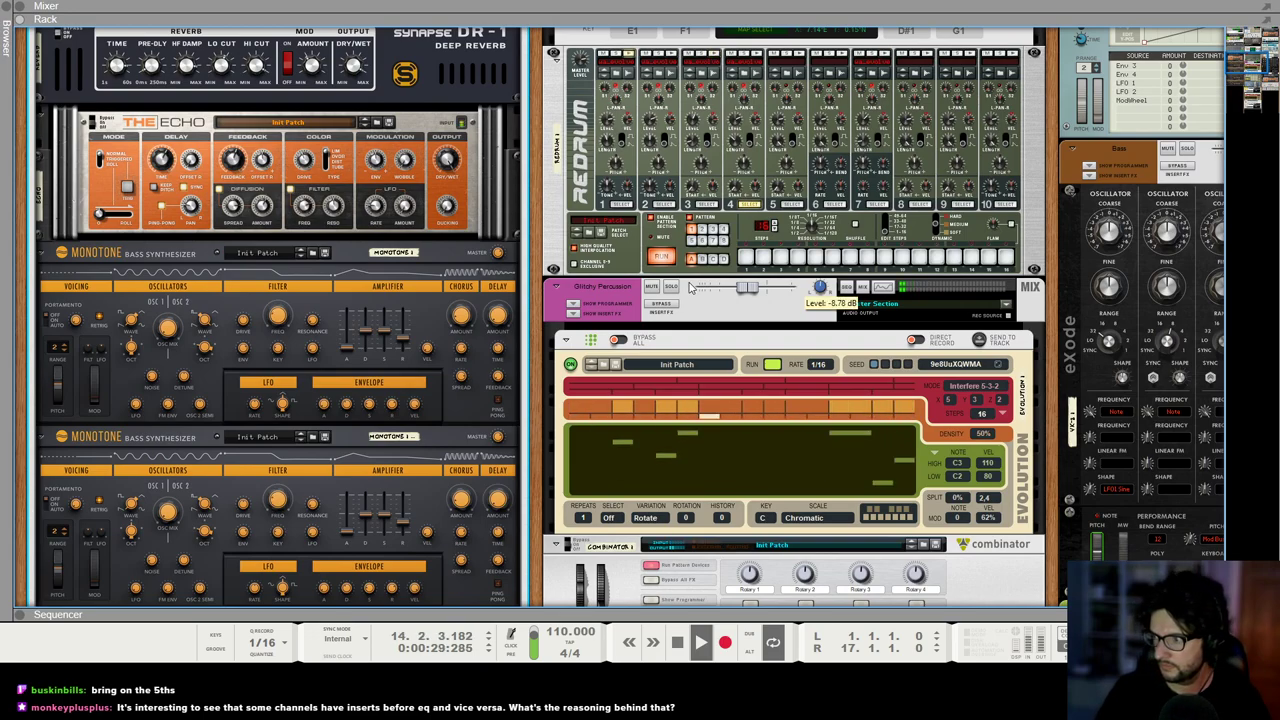
scroll(708, 318, "up", 6)
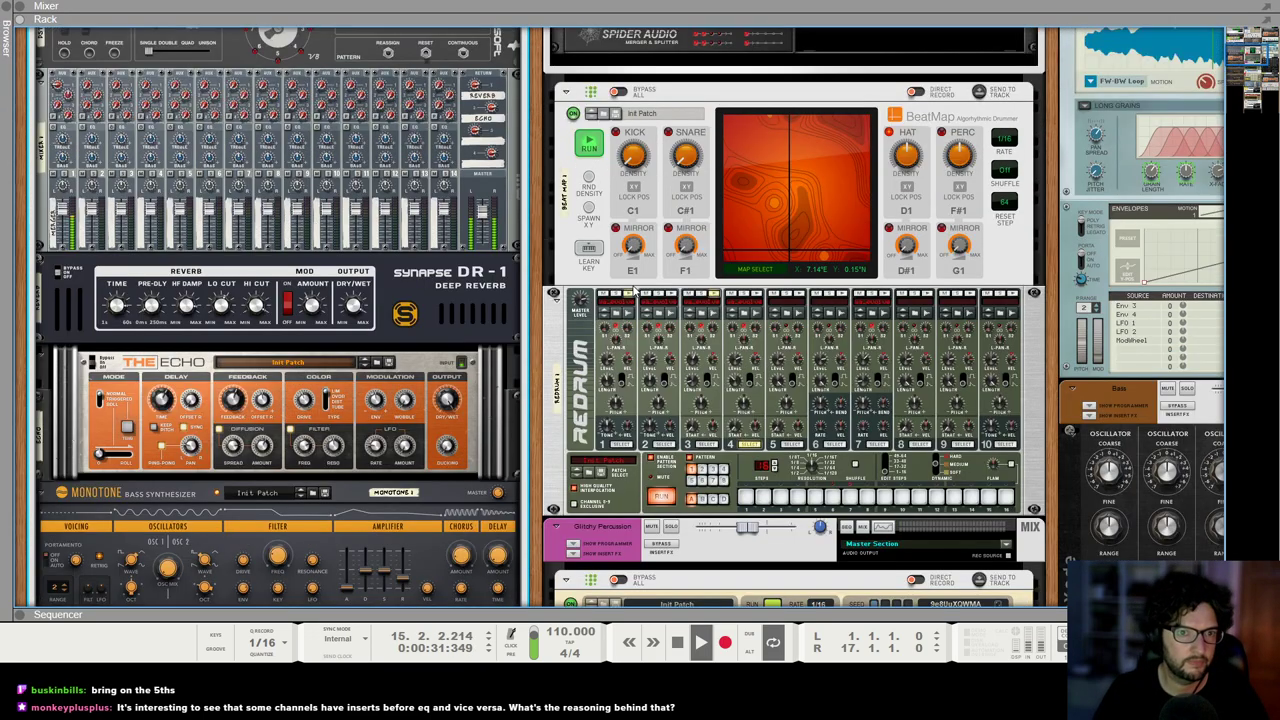
scroll(705, 321, "up", 2)
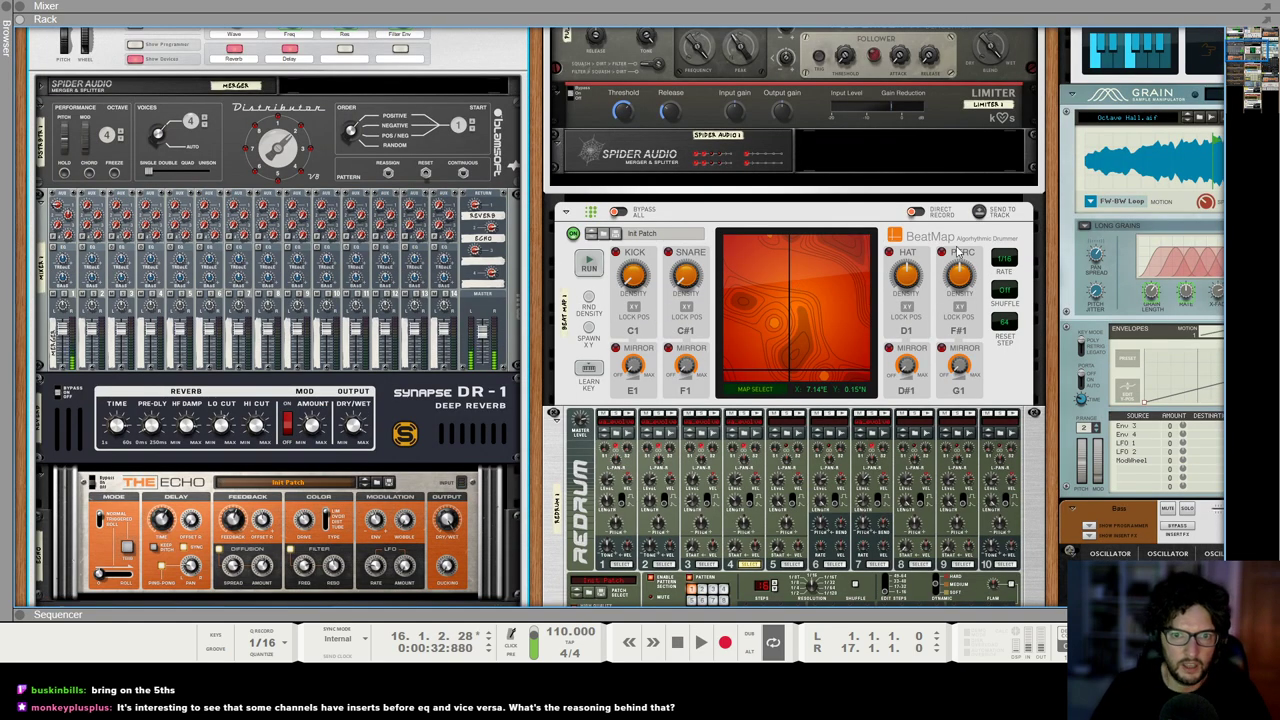
key("F7")
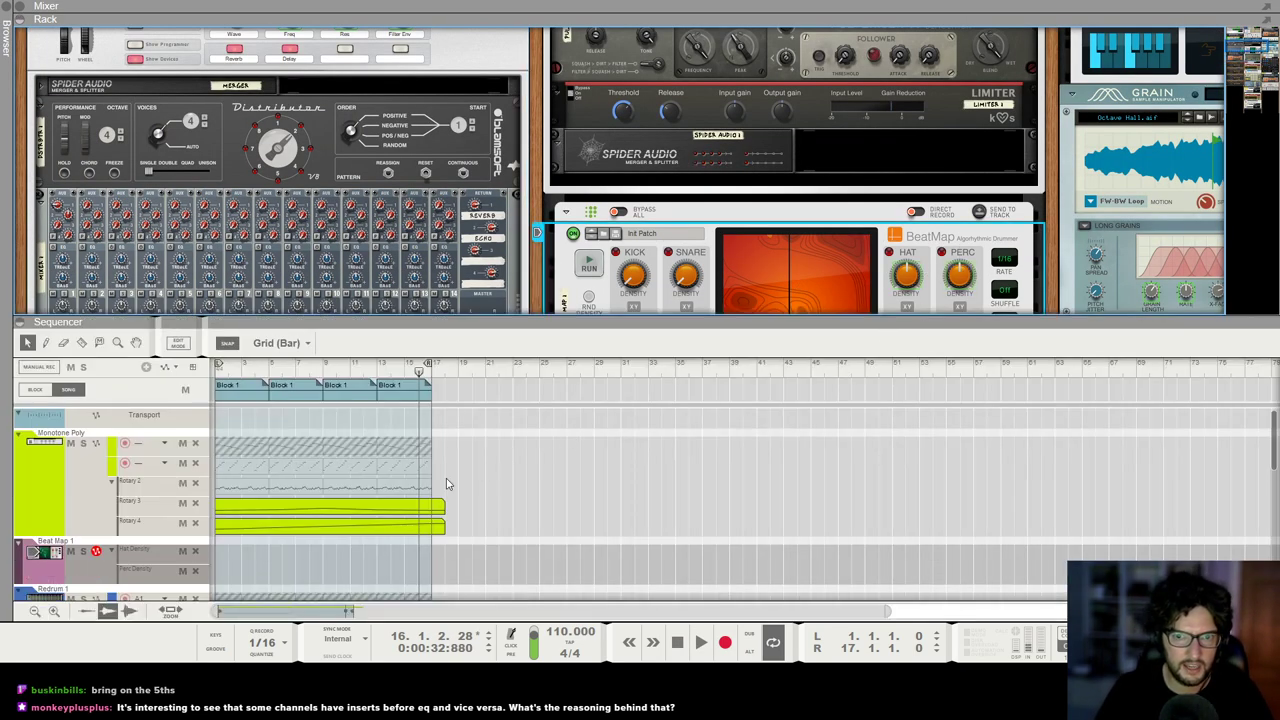
scroll(446, 484, "down", 2)
left_click_drag(440, 532, 218, 535)
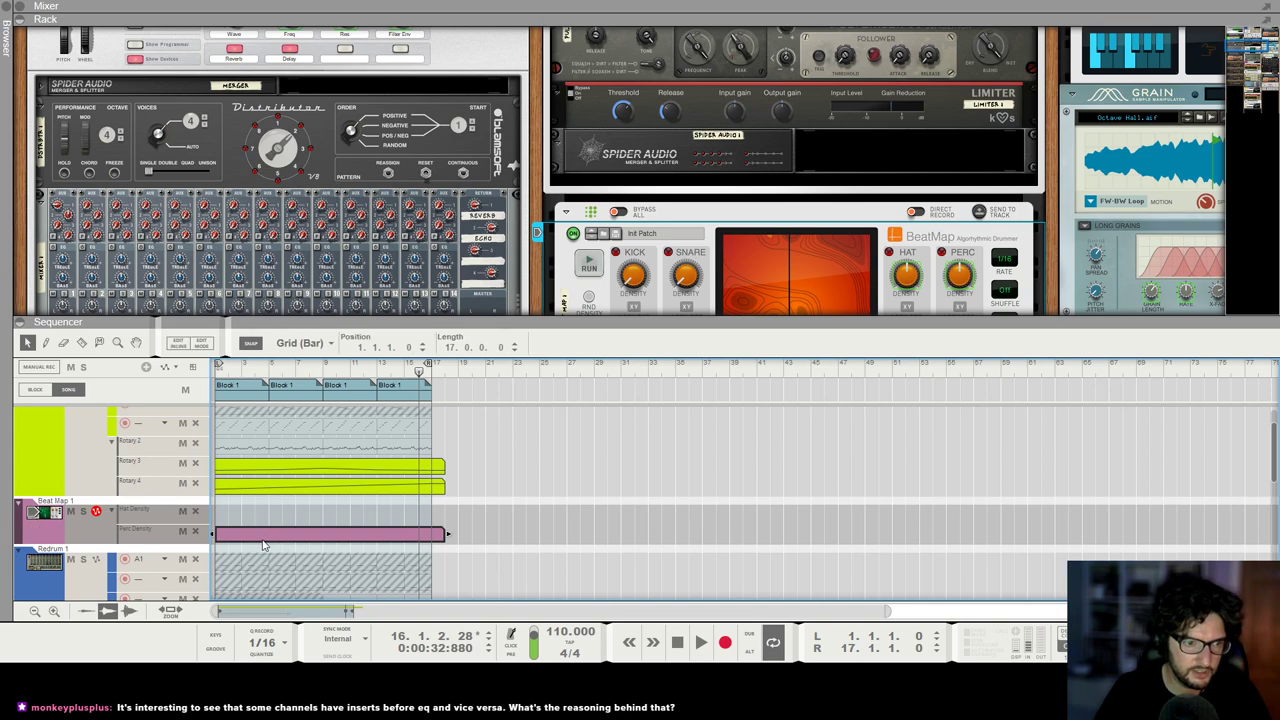
double_click(263, 540)
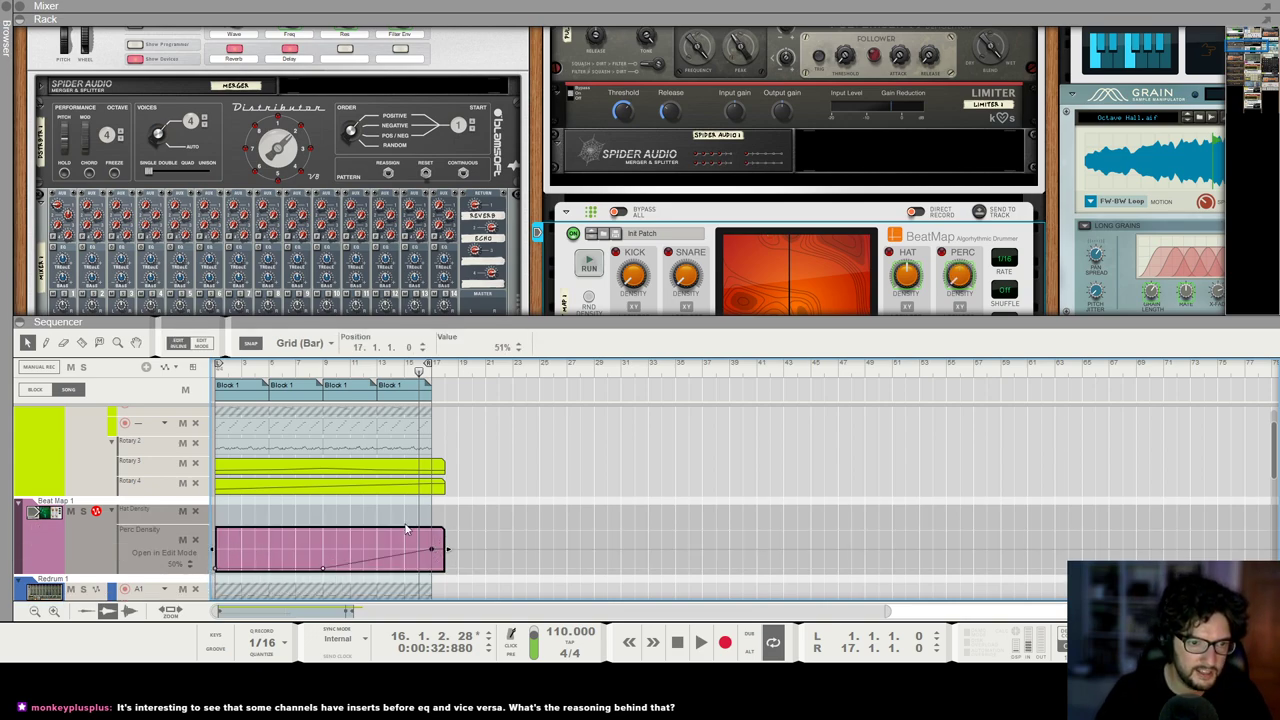
Step: Automate the Beat Map's Hat Density from 23% at bar 1 through bar 17, and play the song from the start
left_click(337, 513)
left_click_drag(337, 513, 216, 513)
double_click(243, 518)
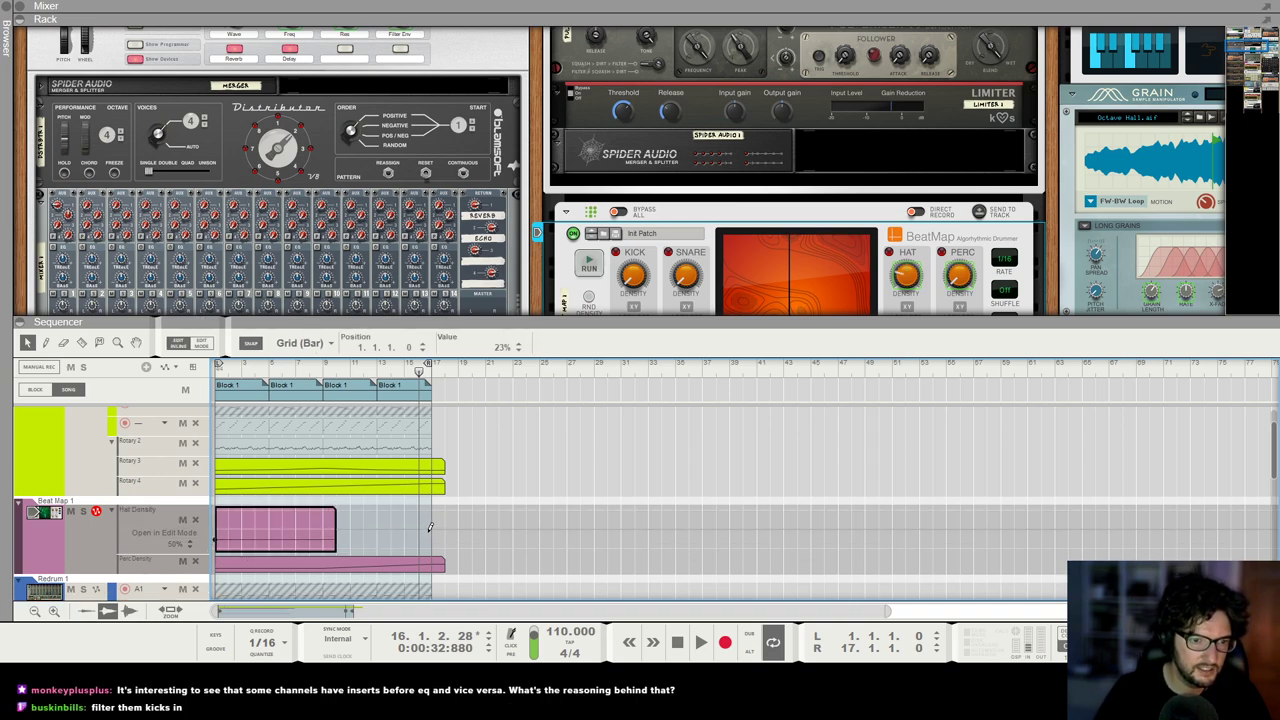
left_click(434, 524)
left_click(705, 587)
key("shift+Return")
key("space")
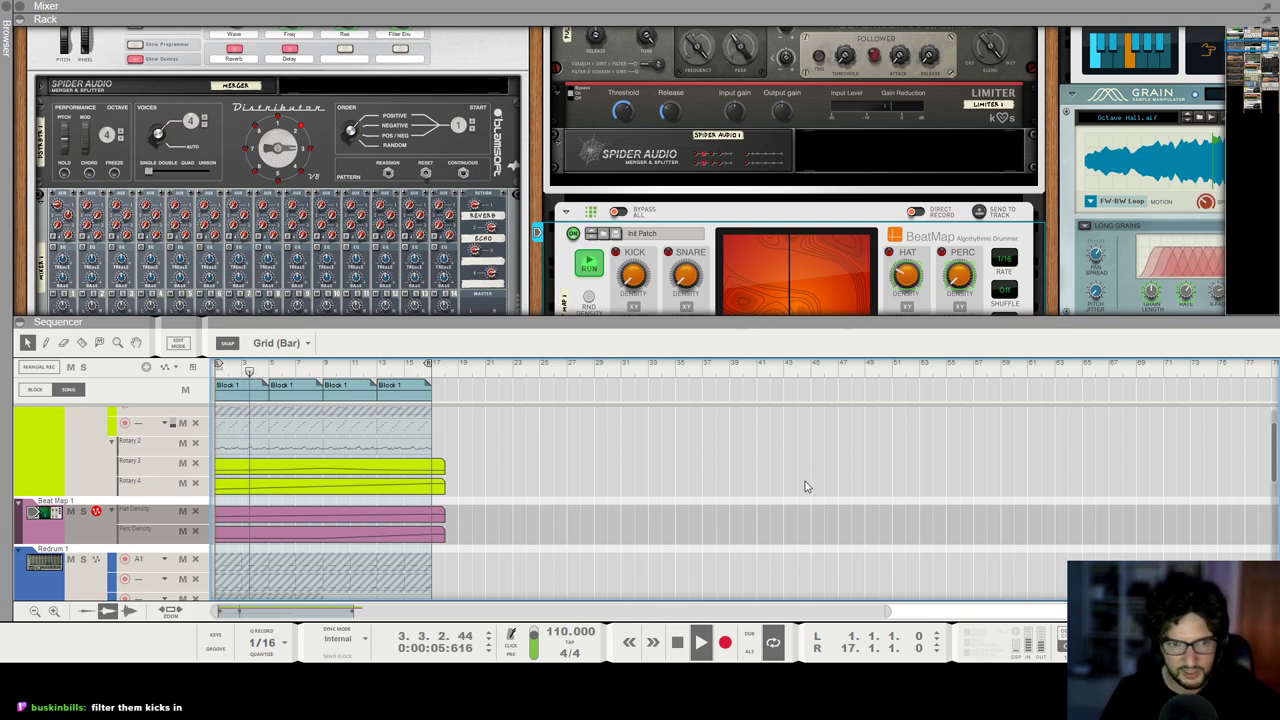
Step: Add a Channel EQ directly below the Spider Audio 1 splitter and the limiter in the Redrum device chain
scroll(405, 180, "down", 10)
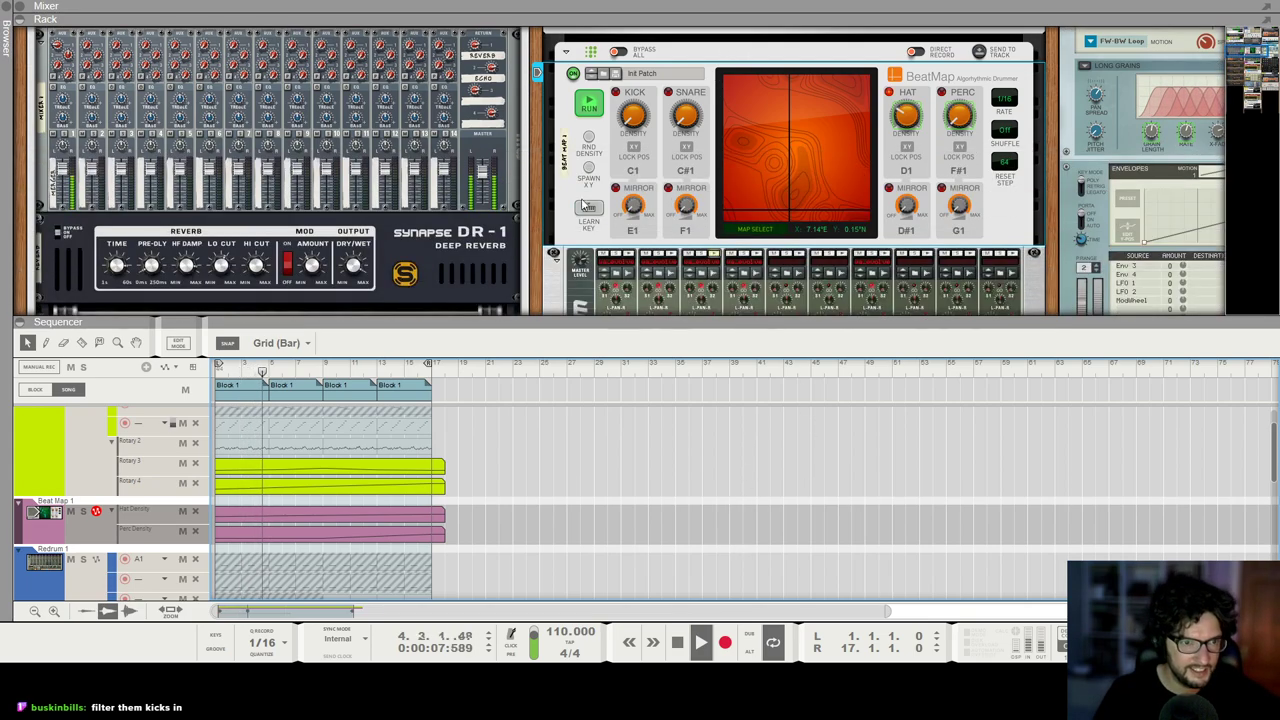
scroll(412, 135, "down", 3)
scroll(412, 135, "up", 12)
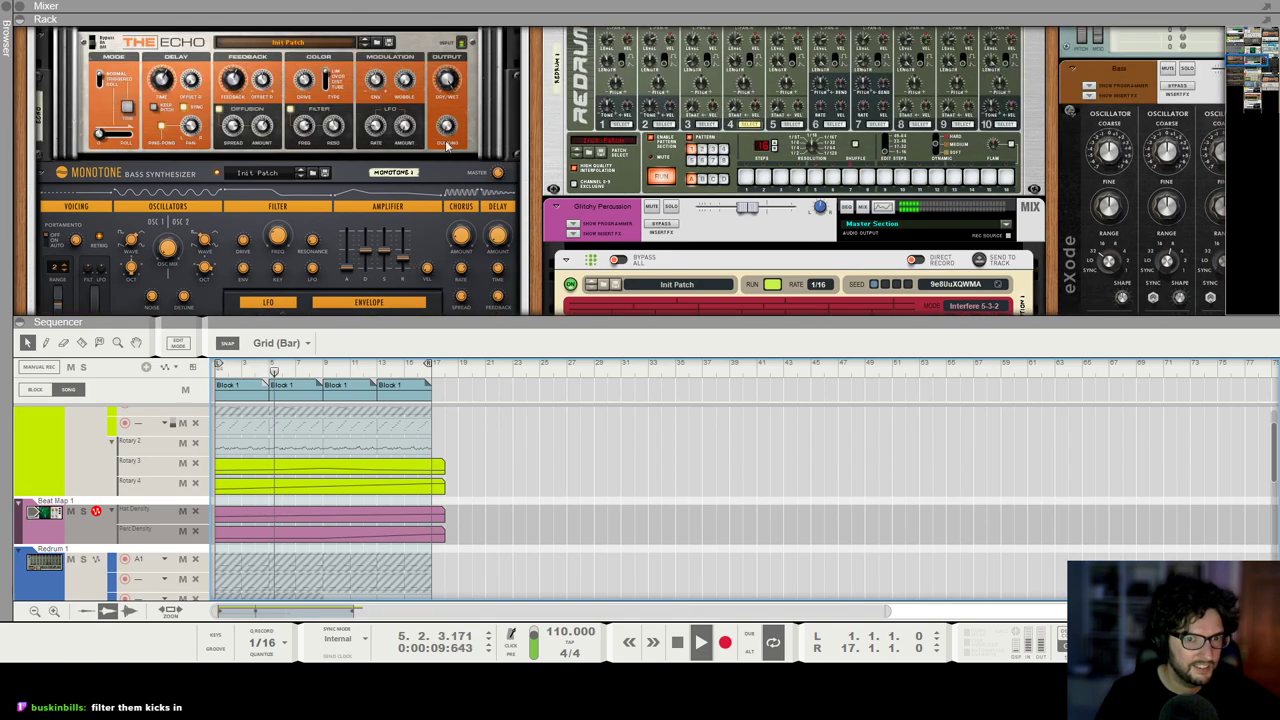
scroll(796, 176, "up", 5)
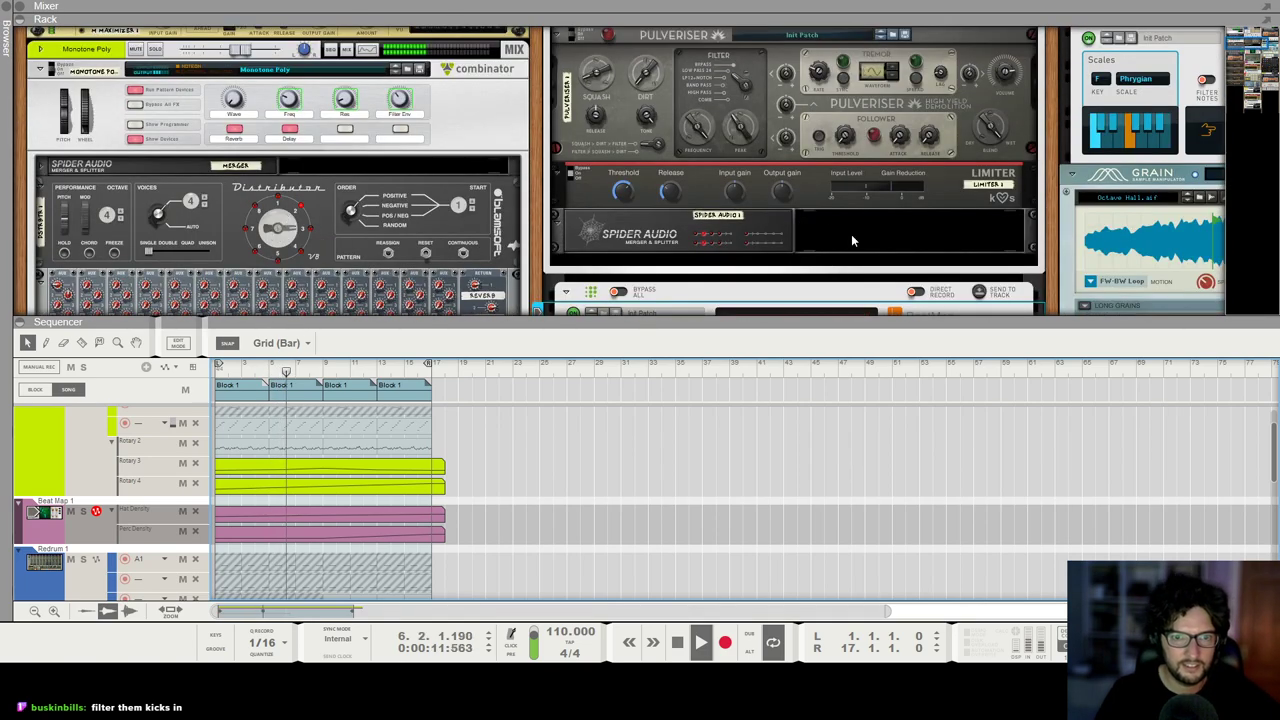
right_click(852, 236)
mouse_move(926, 362)
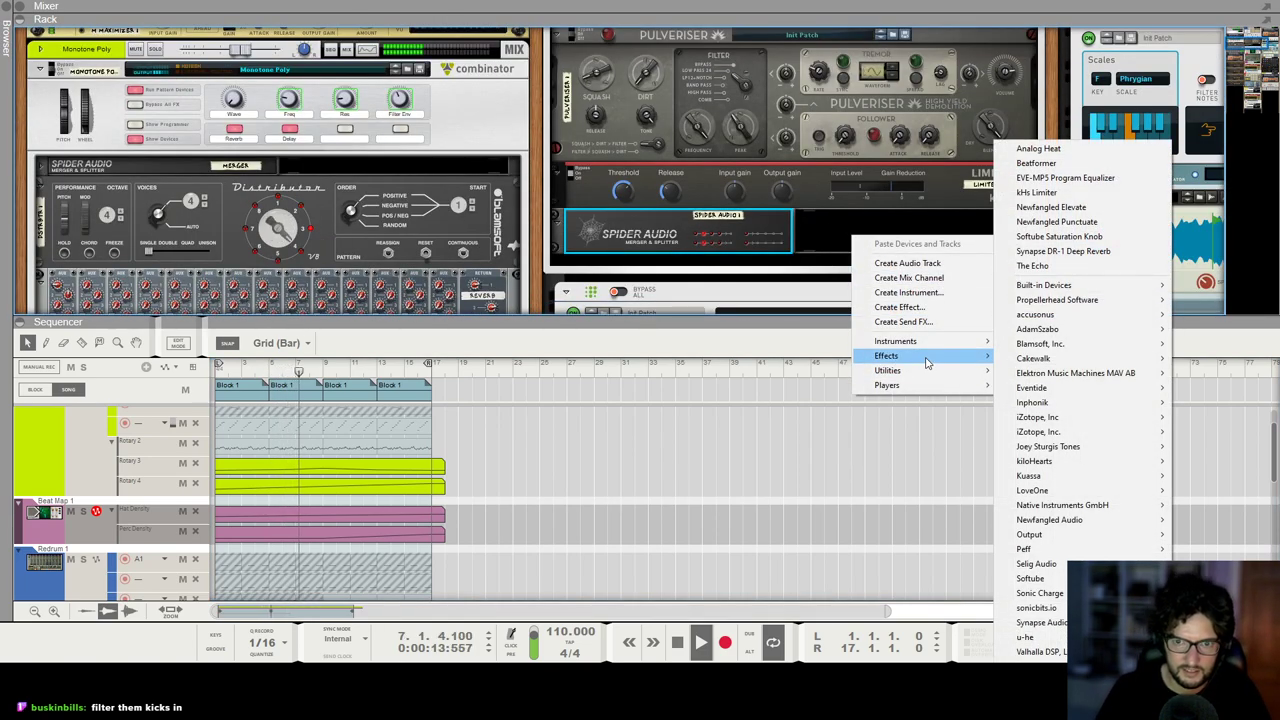
mouse_move(1035, 285)
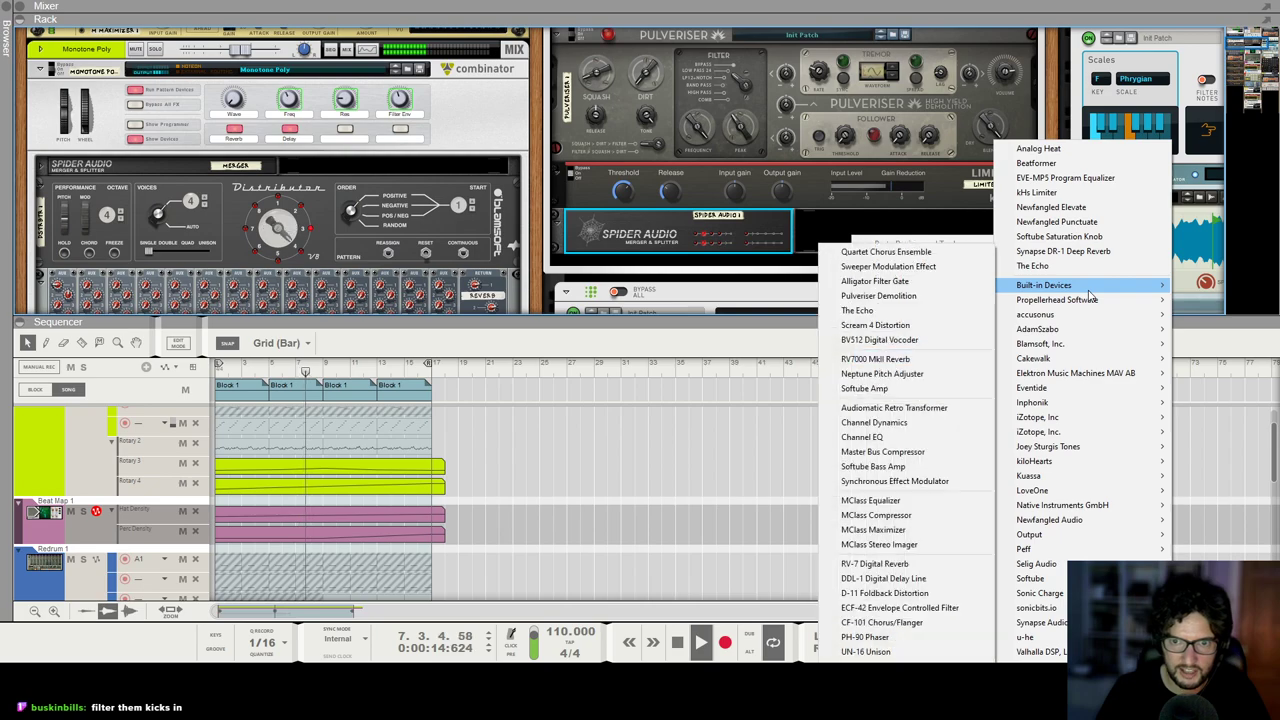
left_click(932, 437)
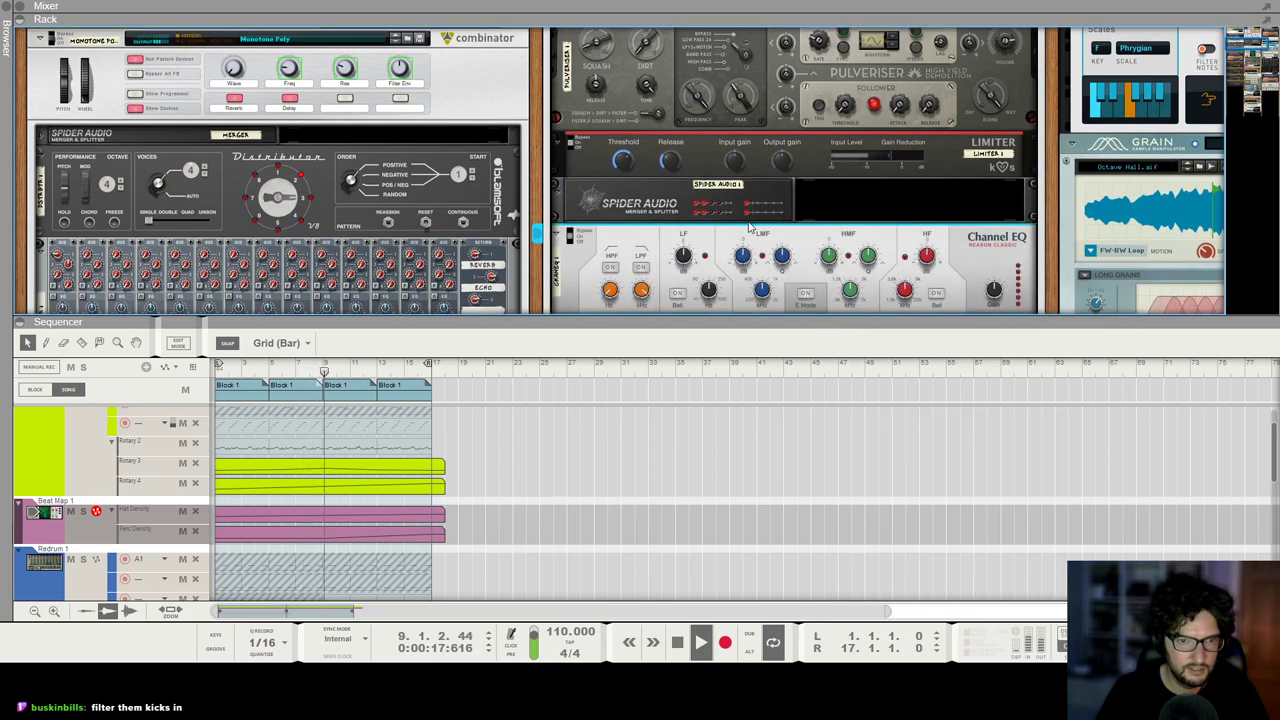
Step: Patch the new Channel EQ's audio cable on the back of the rack
key("Tab")
left_click(719, 160)
left_click_drag(719, 160, 600, 158)
key("Tab")
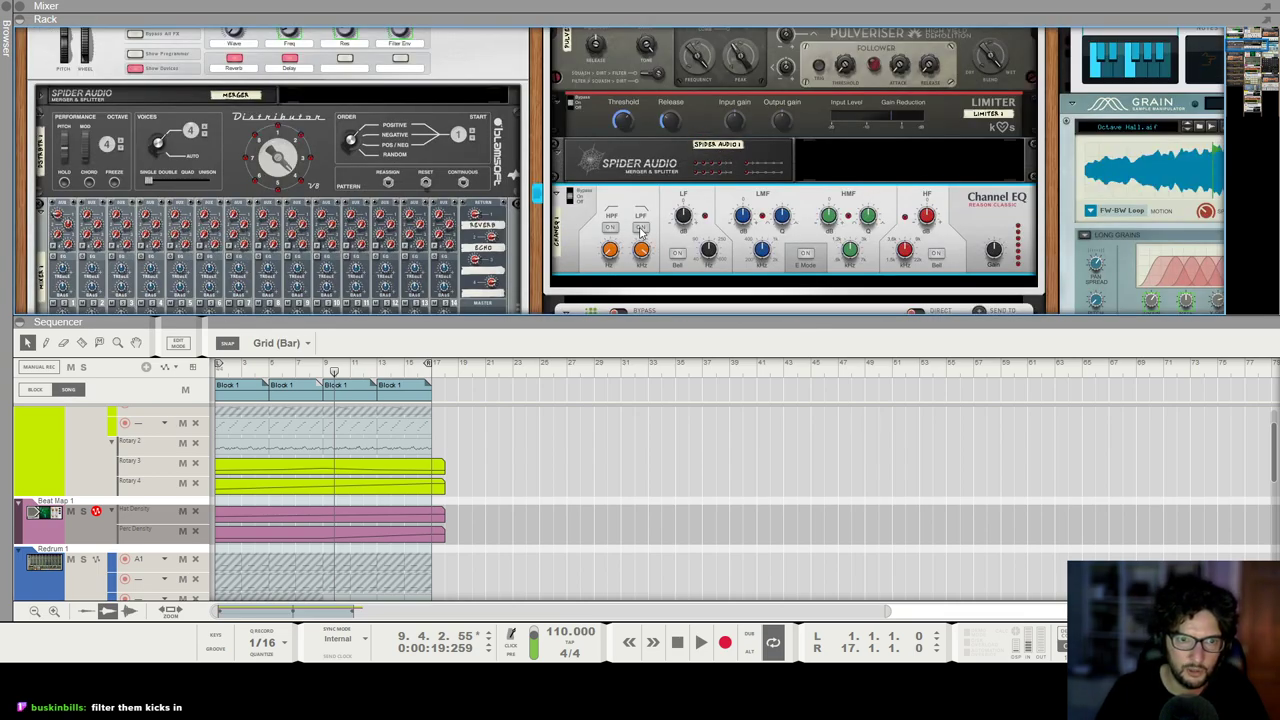
Step: Automate the Channel EQ's LPF Frequency from 367.4 Hz at bar 9 to 20 kHz at bar 17, and replay the song from the start
left_click(643, 252, "alt")
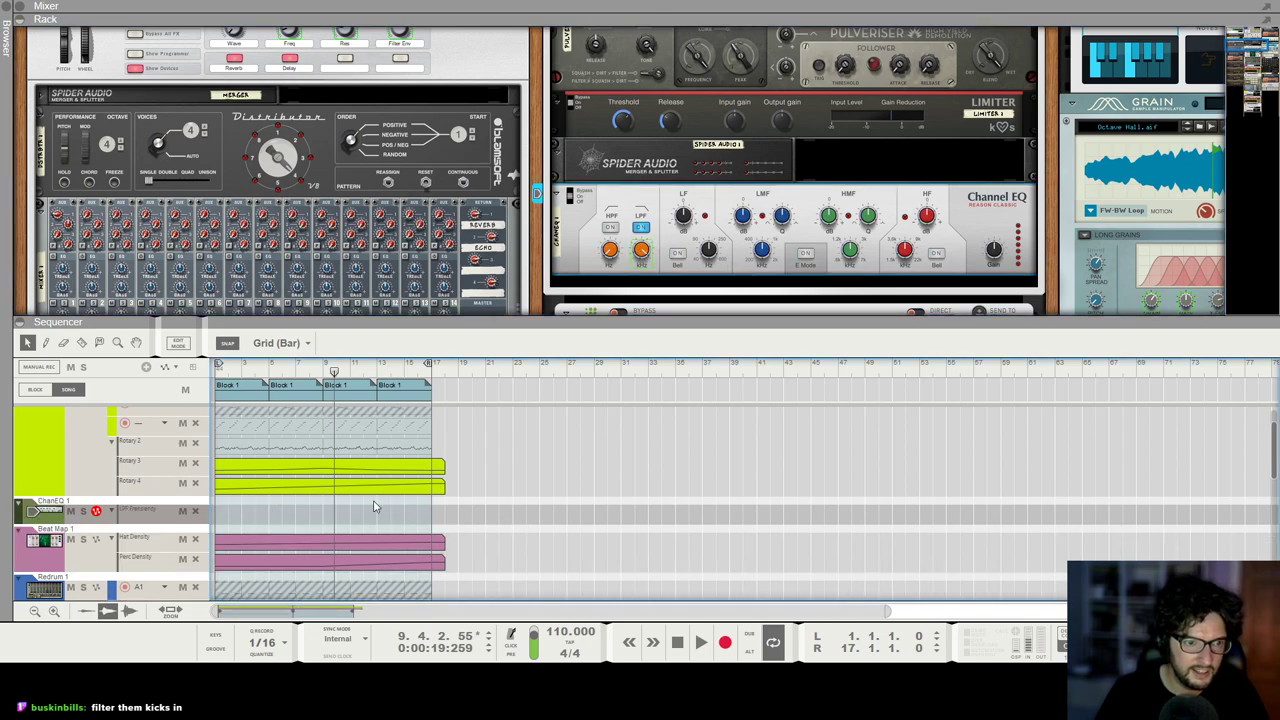
left_click_drag(463, 514, 310, 515)
left_click(311, 531)
left_click(317, 368)
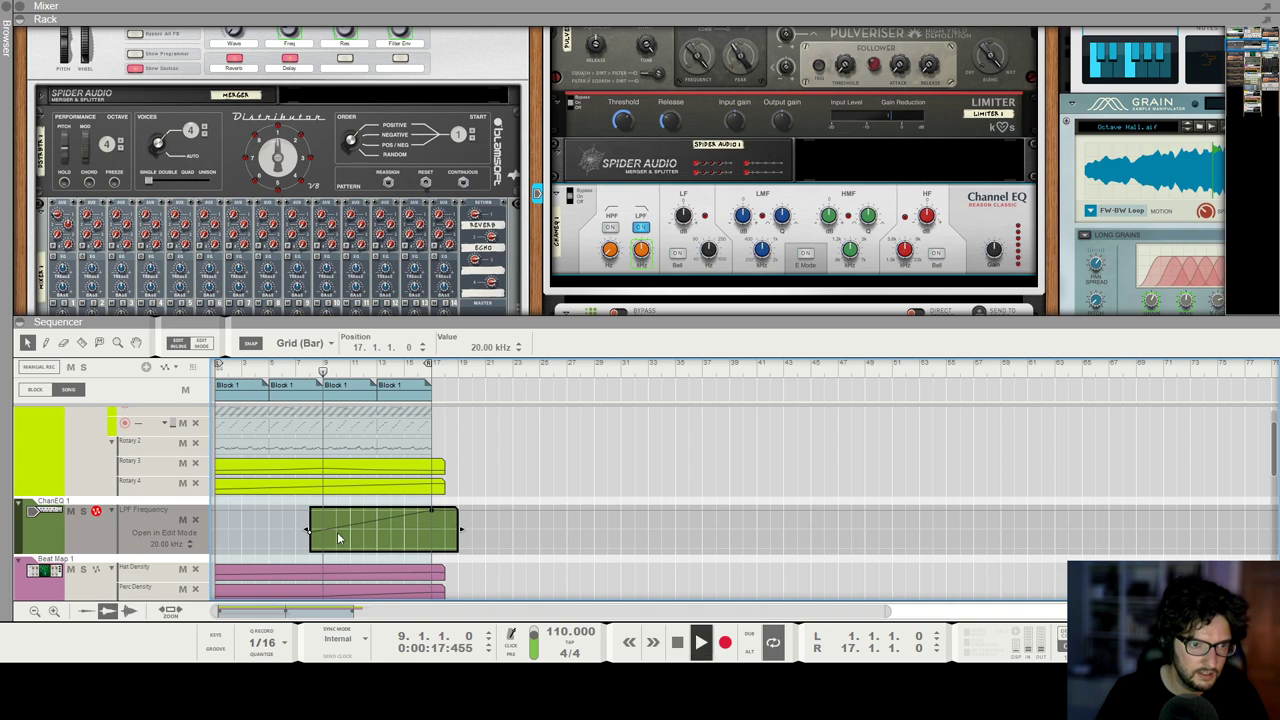
left_click_drag(309, 533, 319, 539)
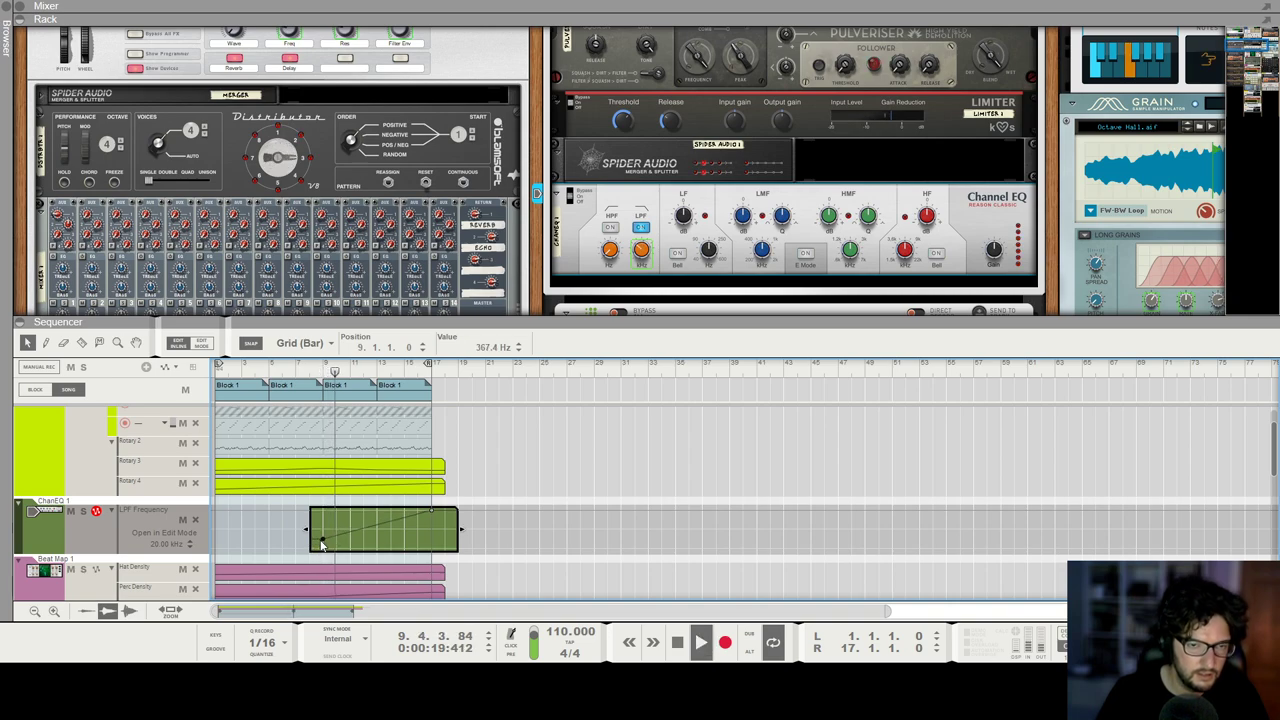
left_click(798, 510)
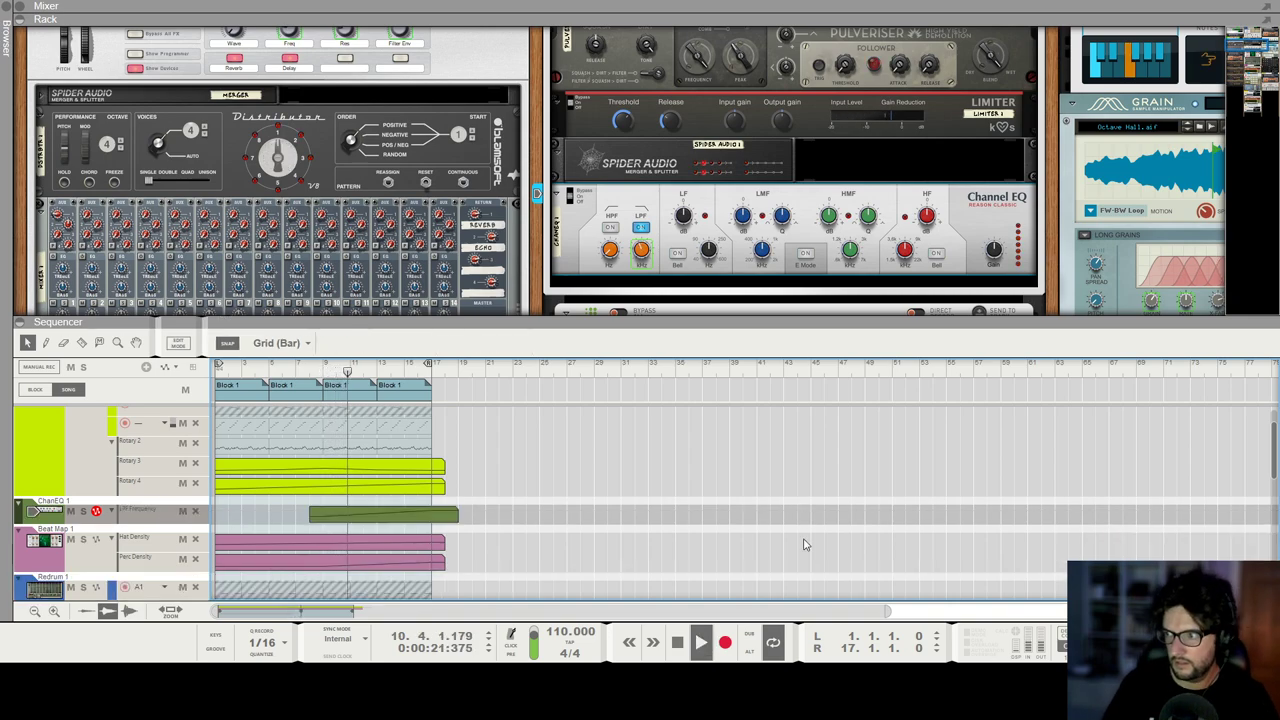
scroll(806, 543, "down", 3)
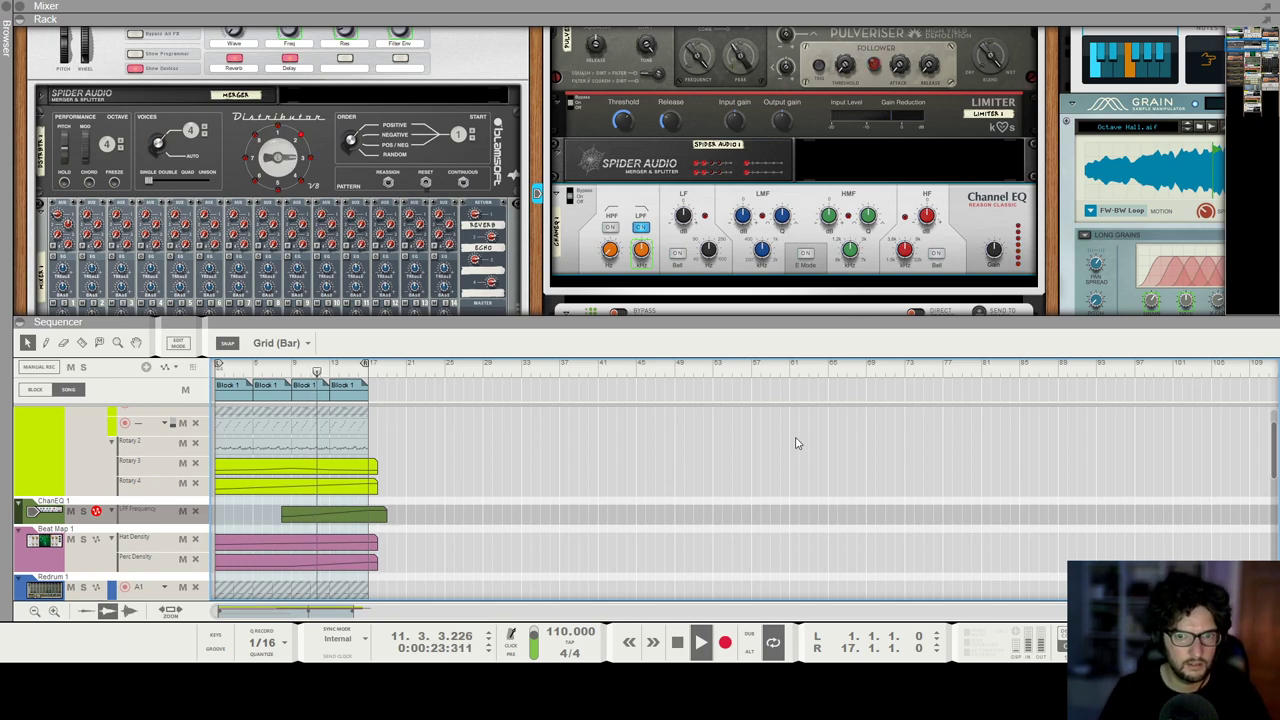
key("space")
key("shift+Return")
key("space")
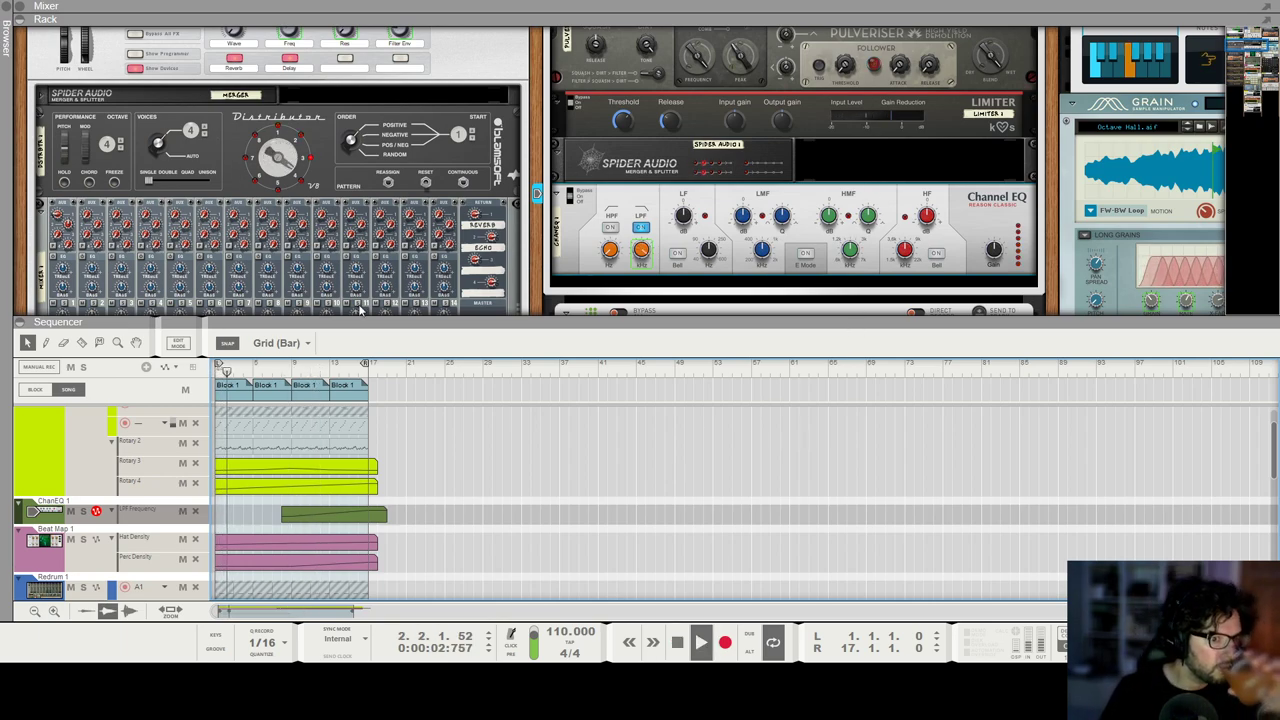
Step: Hide the Monotone Poly Combinator's devices and add a Synapse DR-1 Deep Reverb as an insert effect on its mix channel
scroll(270, 215, "up", 5)
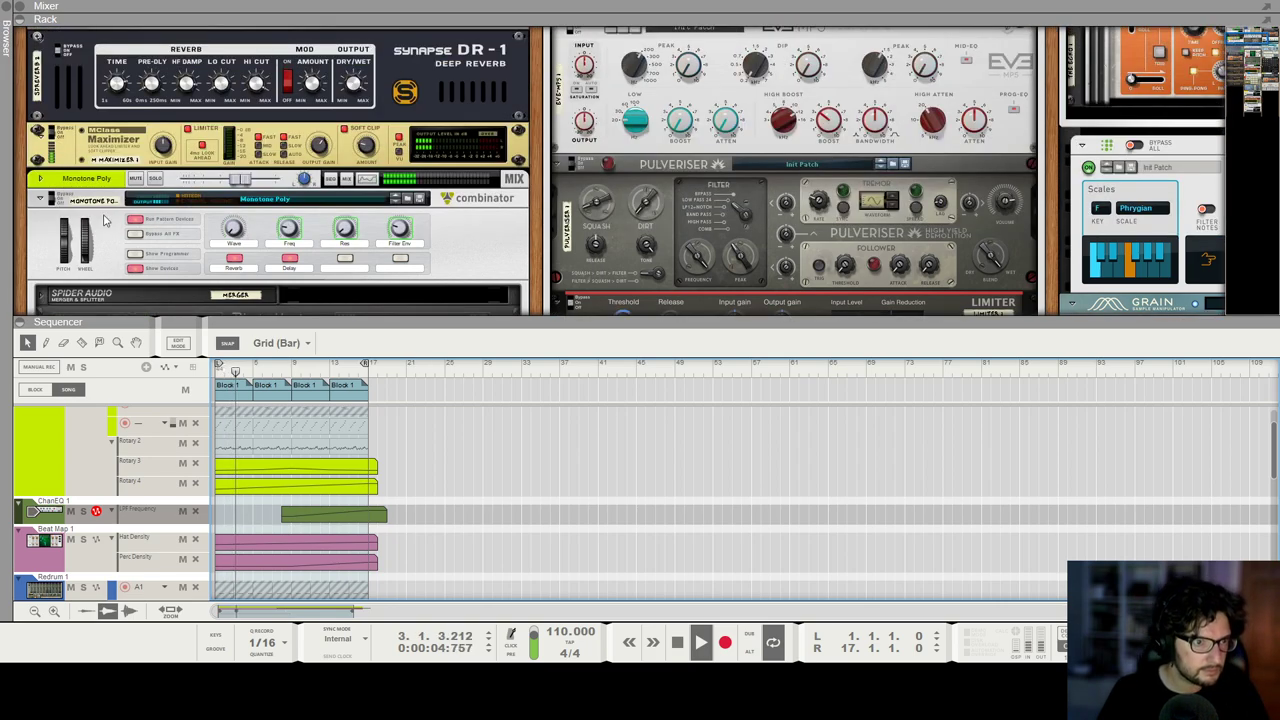
left_click(134, 268)
key("space")
left_click(40, 178)
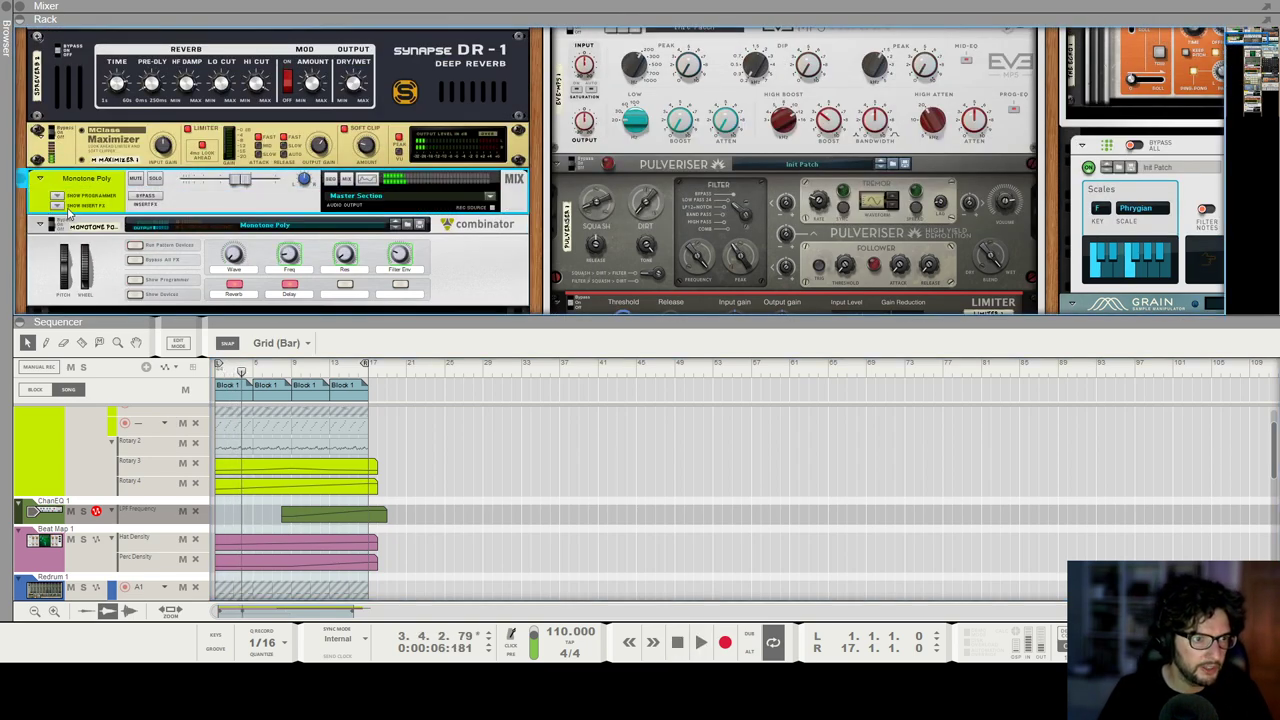
left_click(57, 205)
right_click(91, 235)
mouse_move(166, 367)
mouse_move(373, 622)
left_click(498, 563)
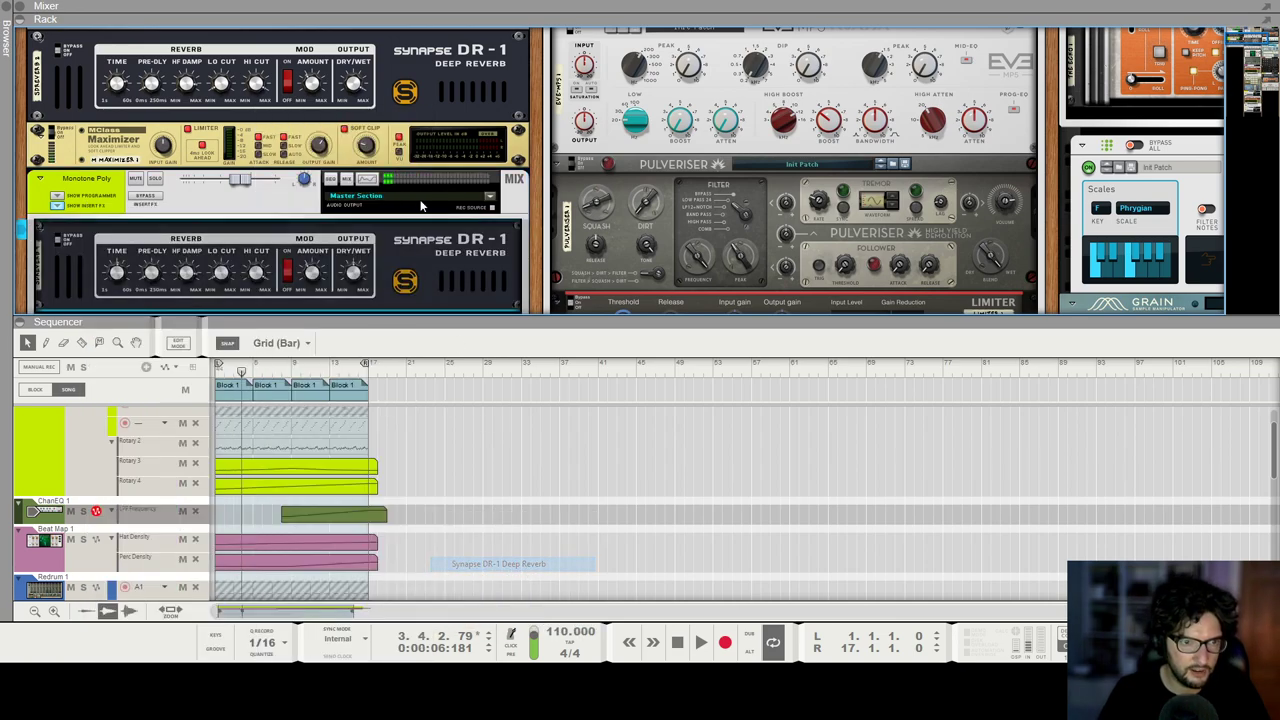
Step: Automate the new reverb's Dry/Wet from 100% at bar 1 to 0% at bar 9, and set its Reverb Time to 13.67 s
left_click(355, 281, "alt")
left_click_drag(322, 447, 216, 448)
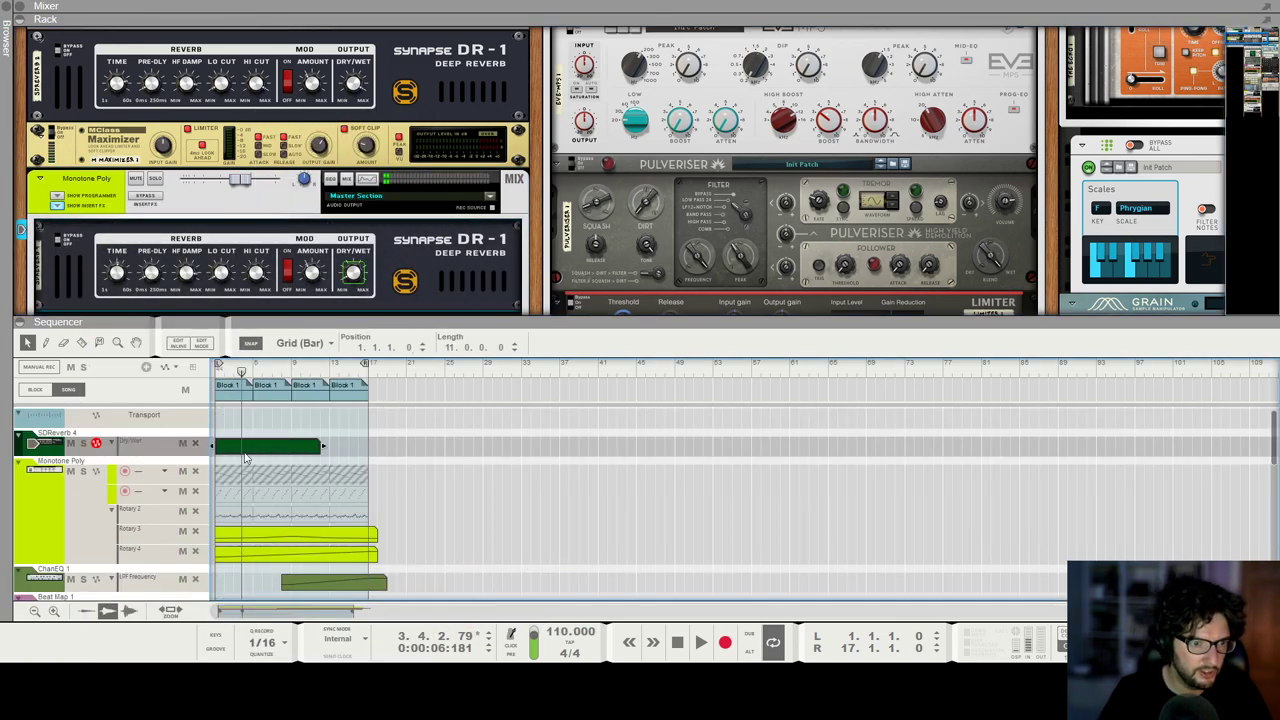
double_click(242, 450)
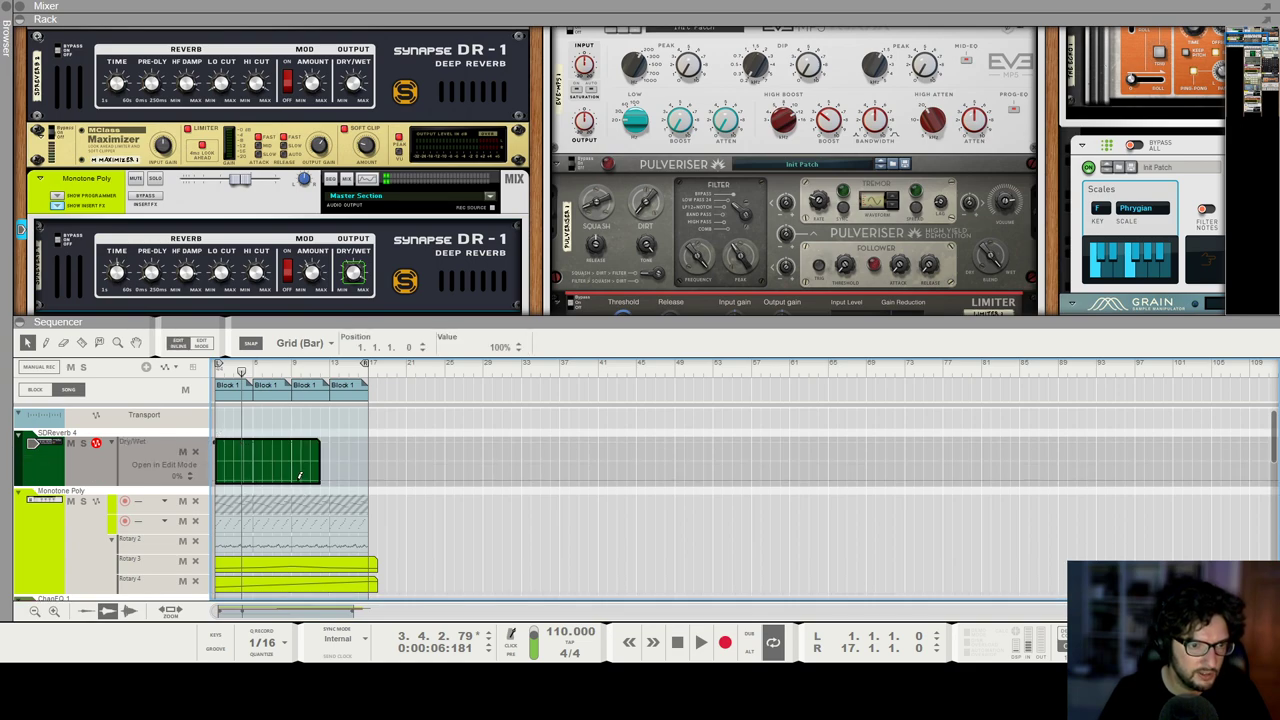
left_click(384, 284)
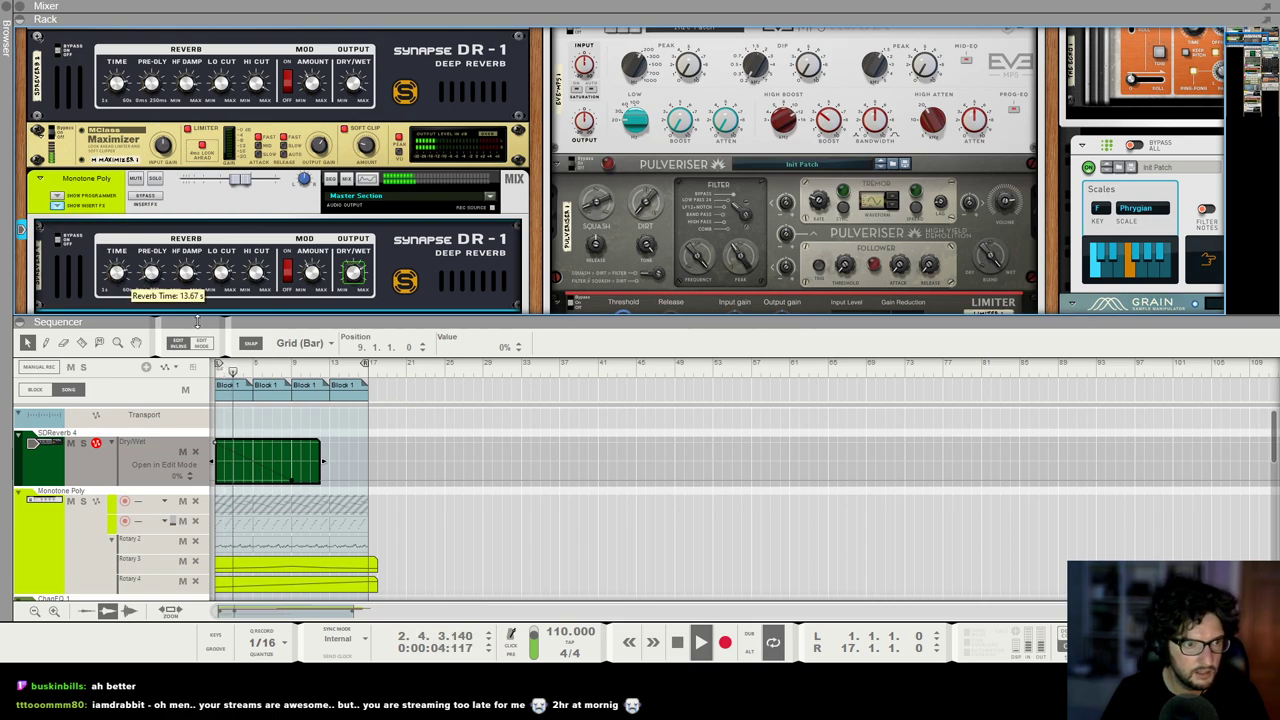
left_click(370, 479)
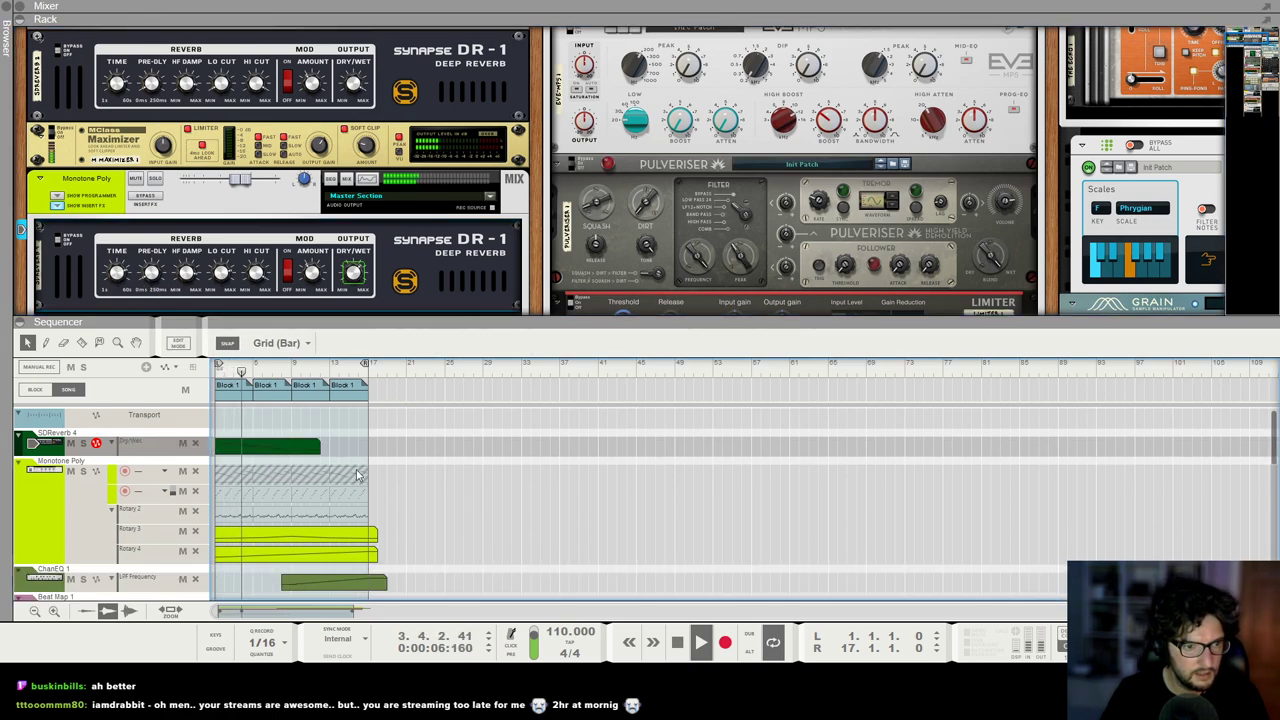
Step: Lengthen the Dry/Wet automation clip to 18 bars with 0% at bar 17, and set the reverb's Low Cut to 648.93 Hz
left_click(322, 452)
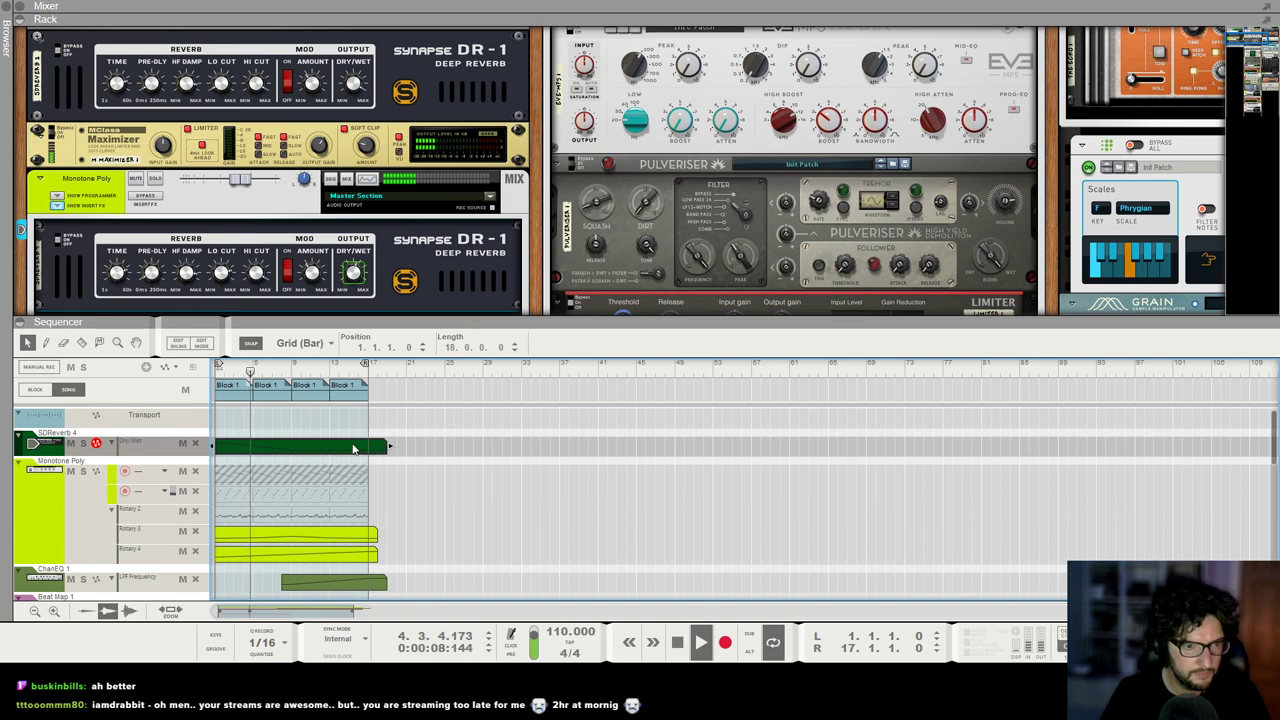
double_click(352, 449)
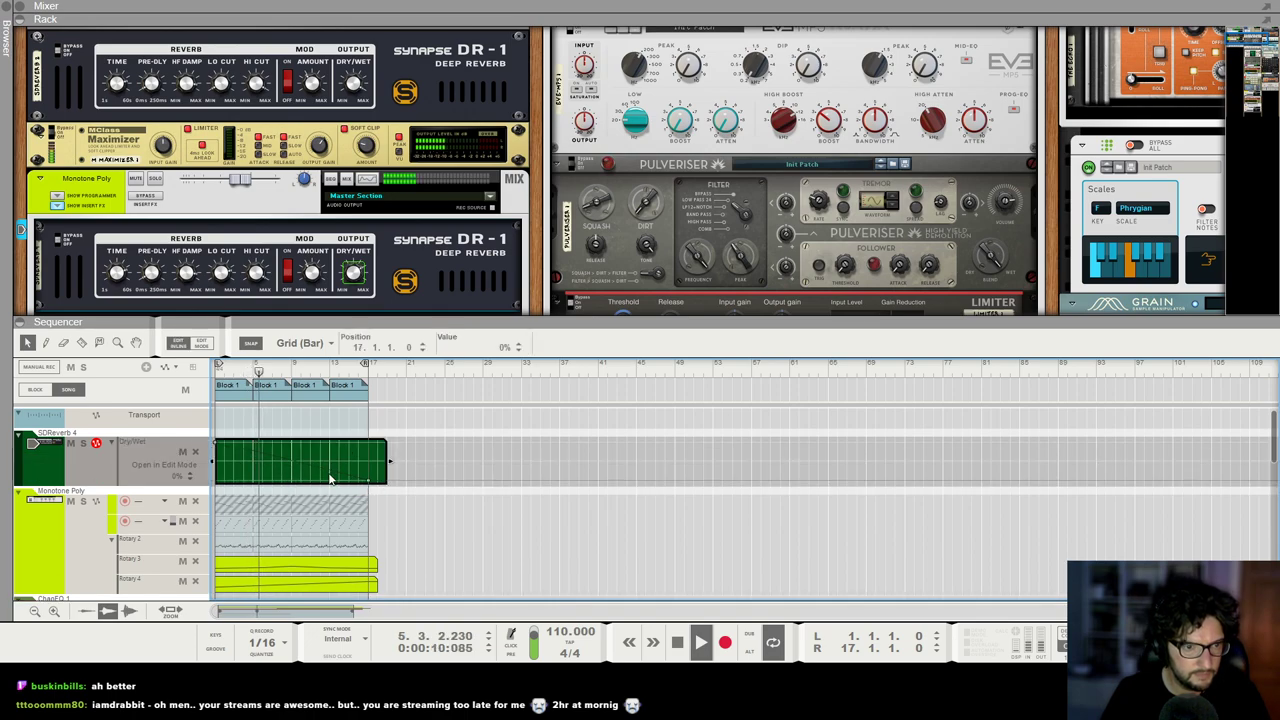
double_click(396, 457)
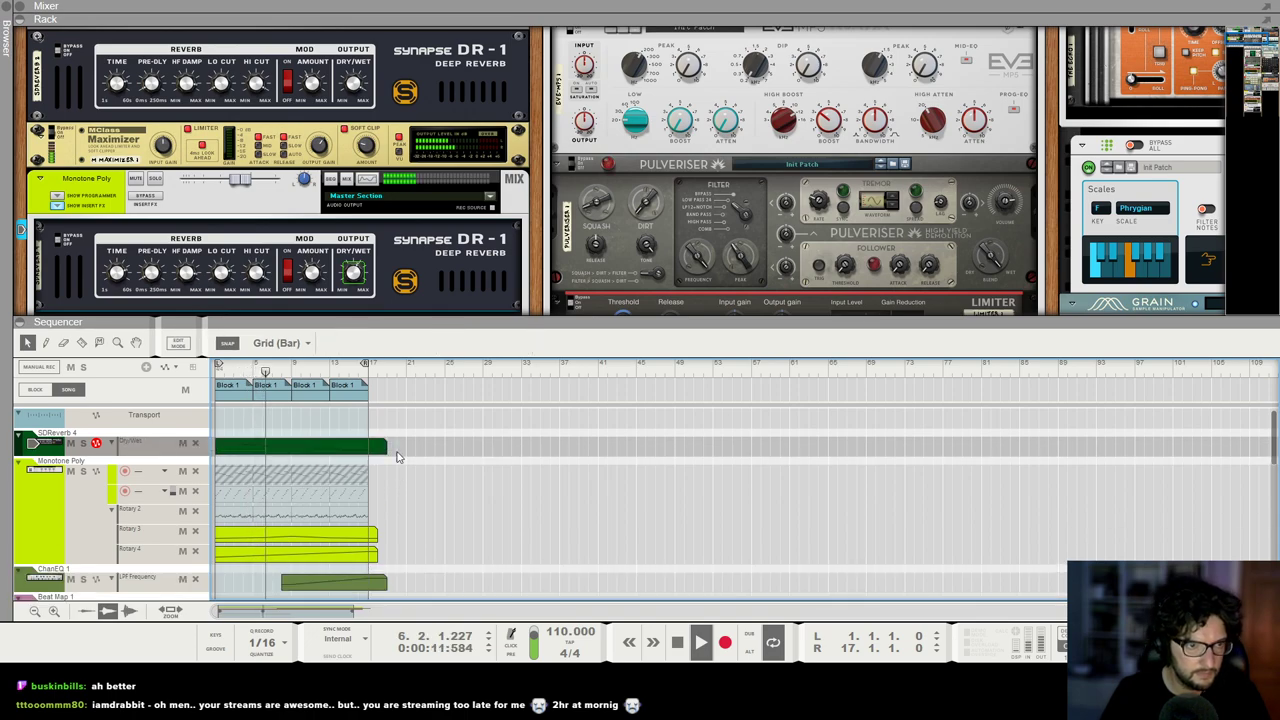
left_click(228, 281)
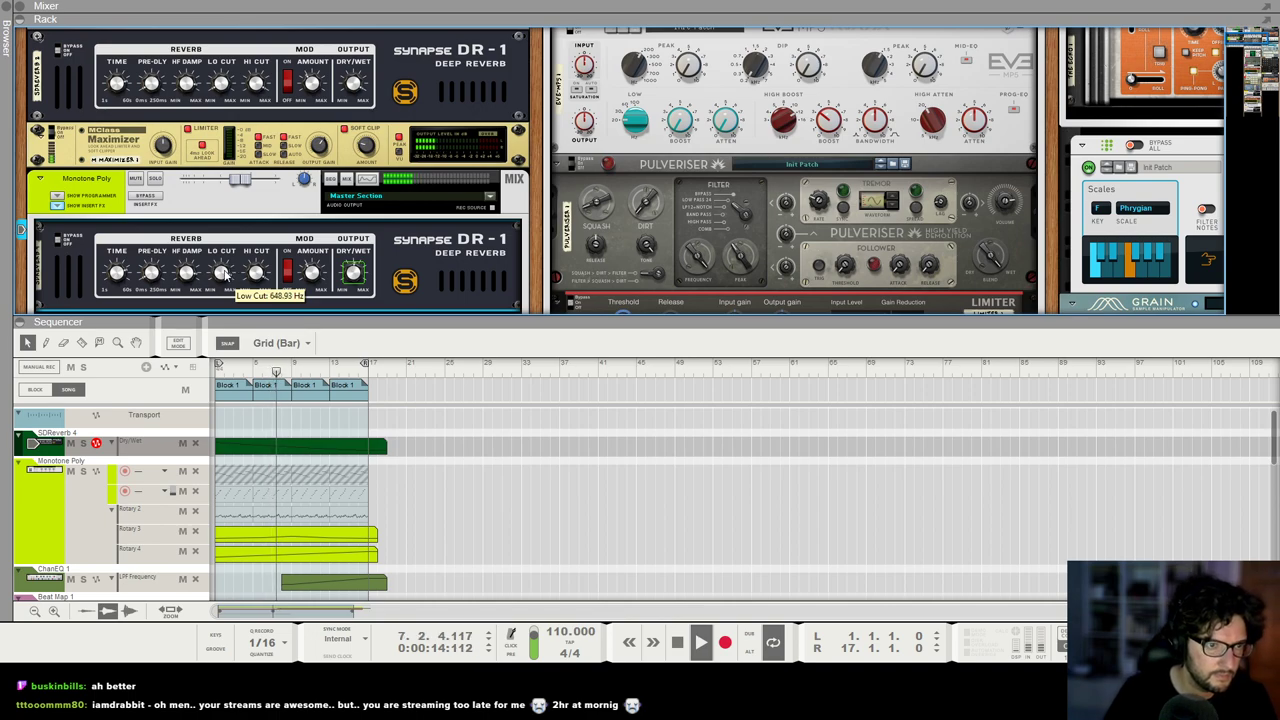
left_click(586, 486)
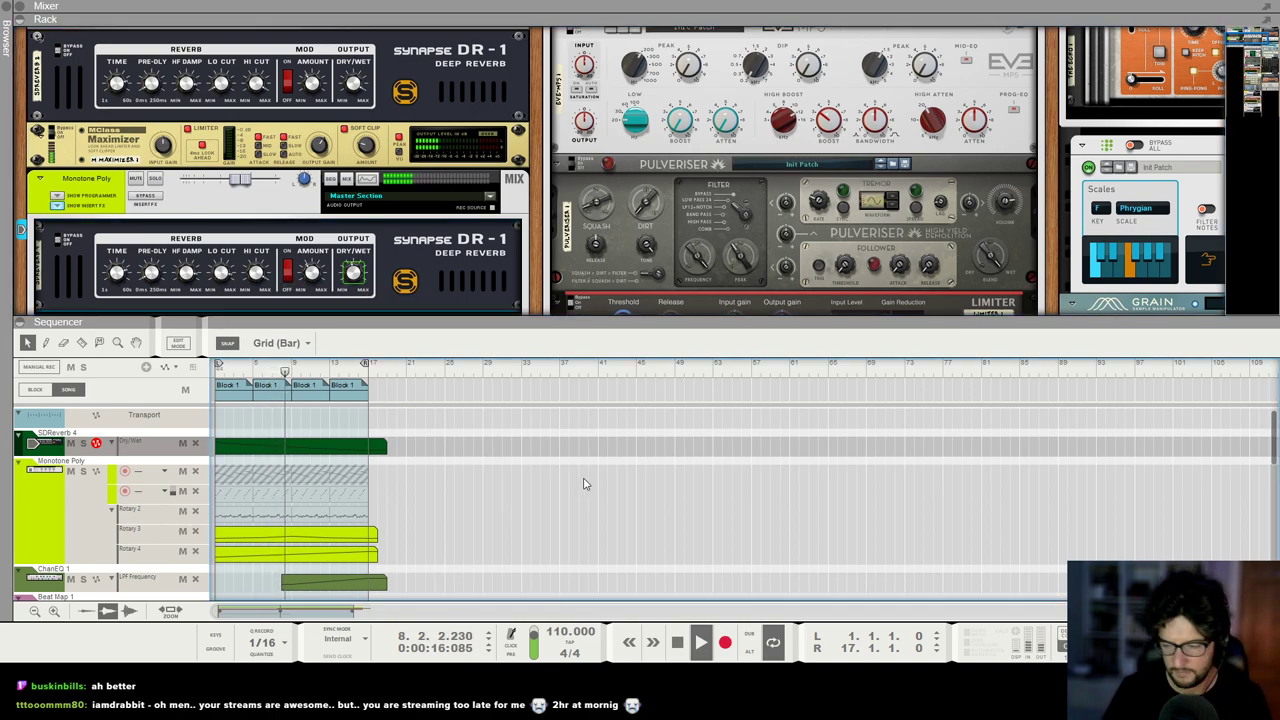
Step: Enlarge the sequencer to full view and examine the 16-bar intro arrangement during playback
key("F7")
scroll(569, 391, "down", 3)
scroll(506, 305, "up", 5)
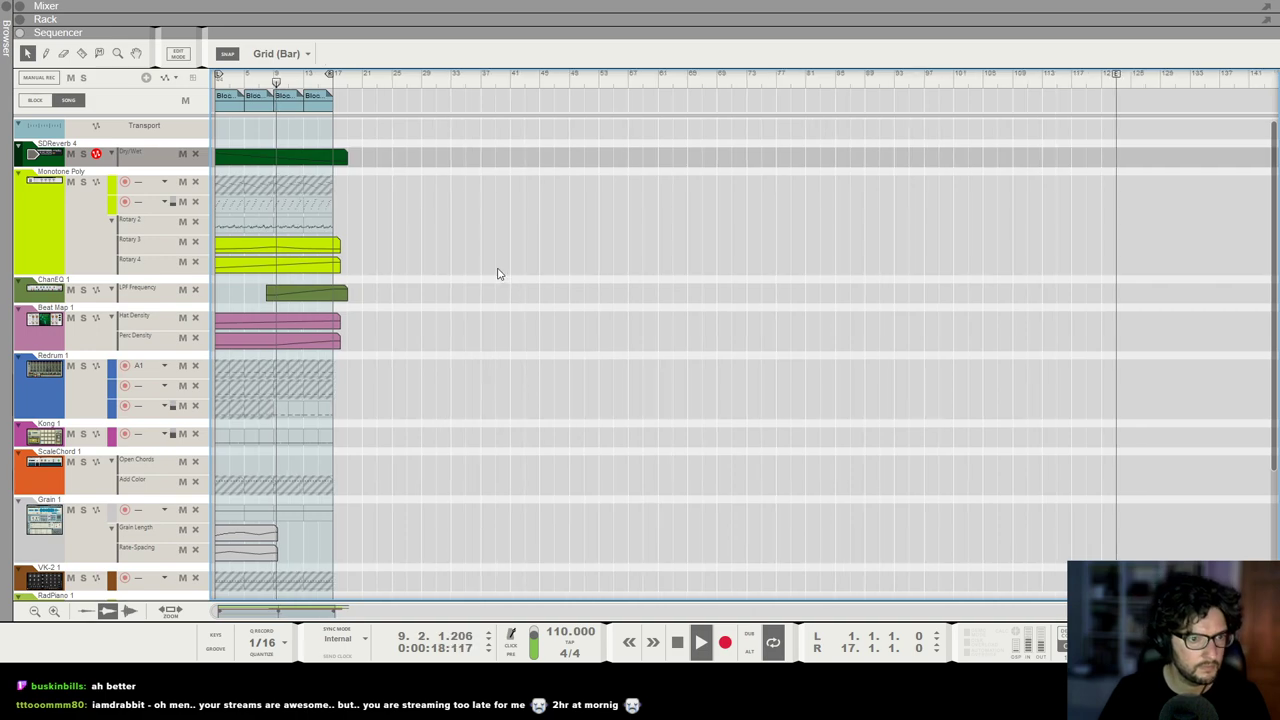
scroll(467, 138, "up", 3)
scroll(445, 88, "down", 7)
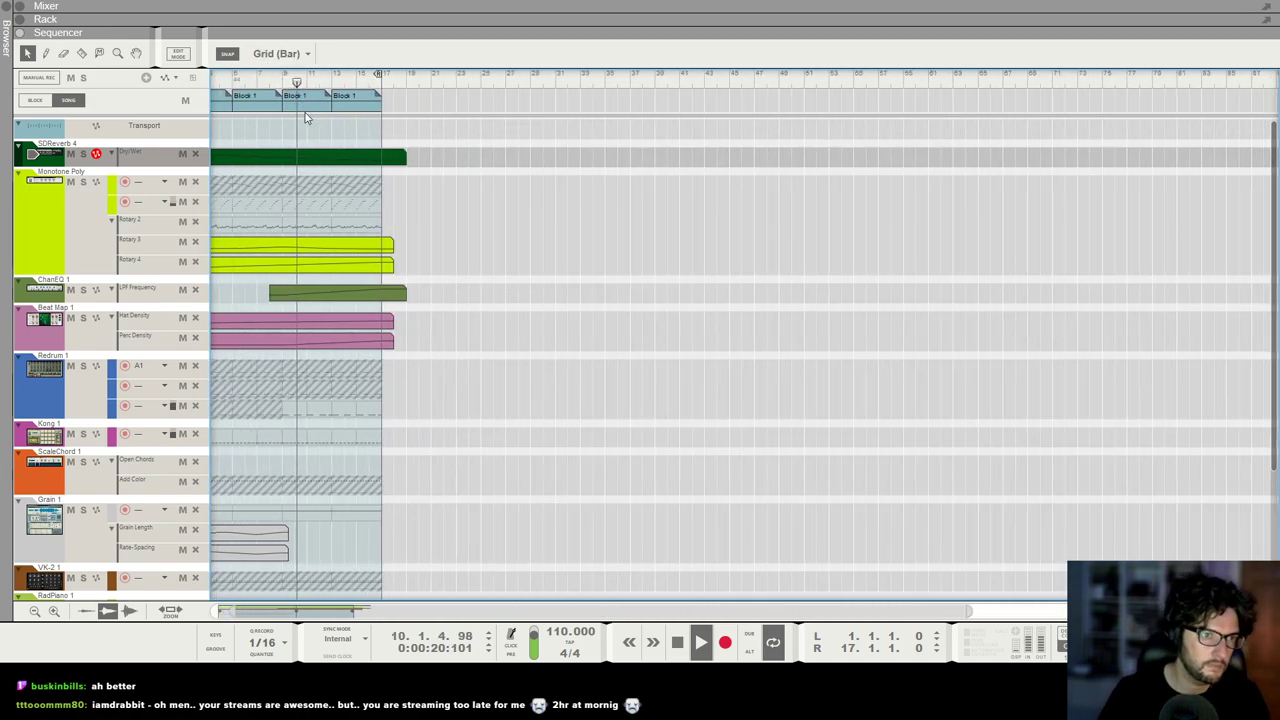
Step: Add an 8-bar Block 1 clip at bar 17 after the intro and loop the song from bar 17 to bar 25
scroll(283, 323, "down", 3)
scroll(360, 391, "up", 2)
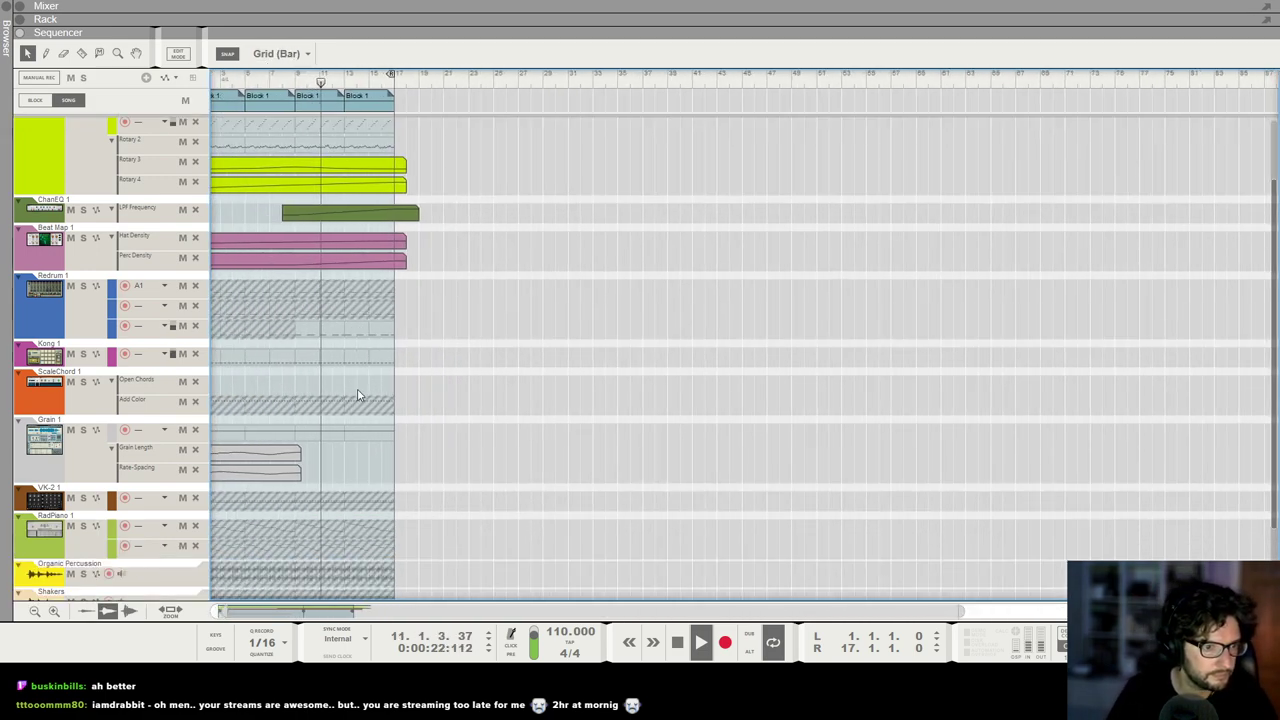
scroll(322, 412, "up", 2)
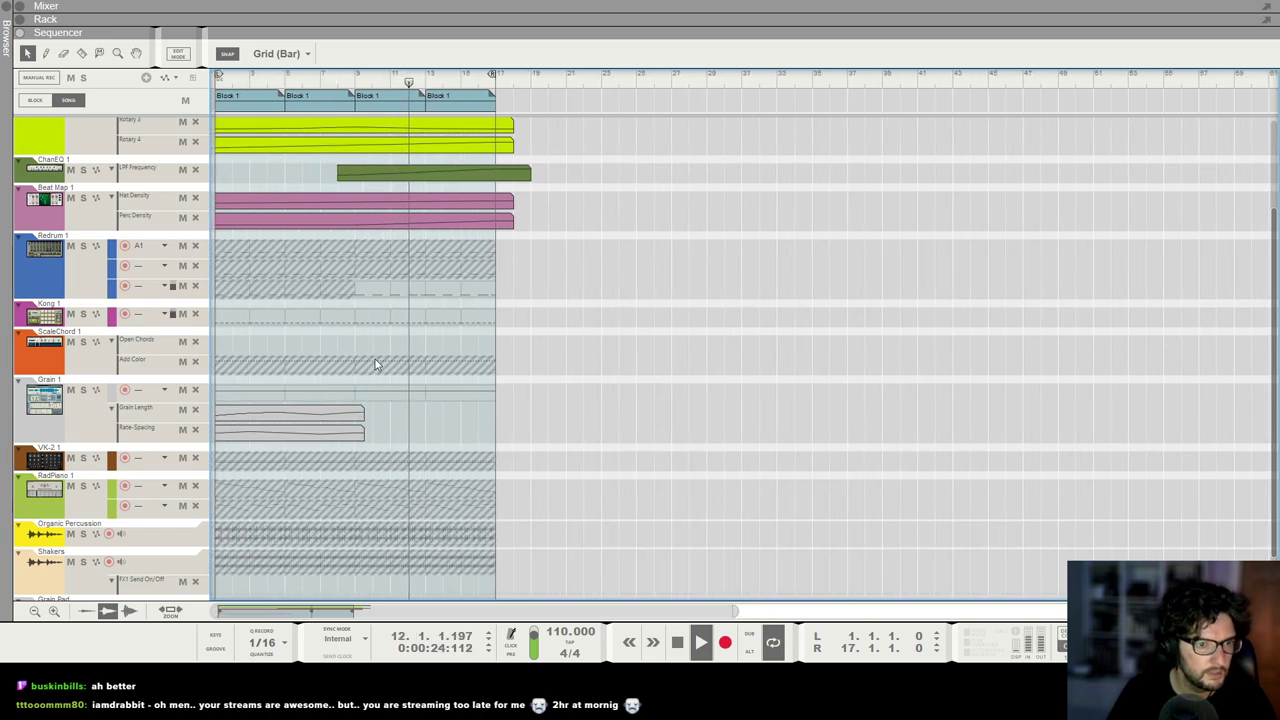
key("t")
key("q")
scroll(330, 130, "up", 2)
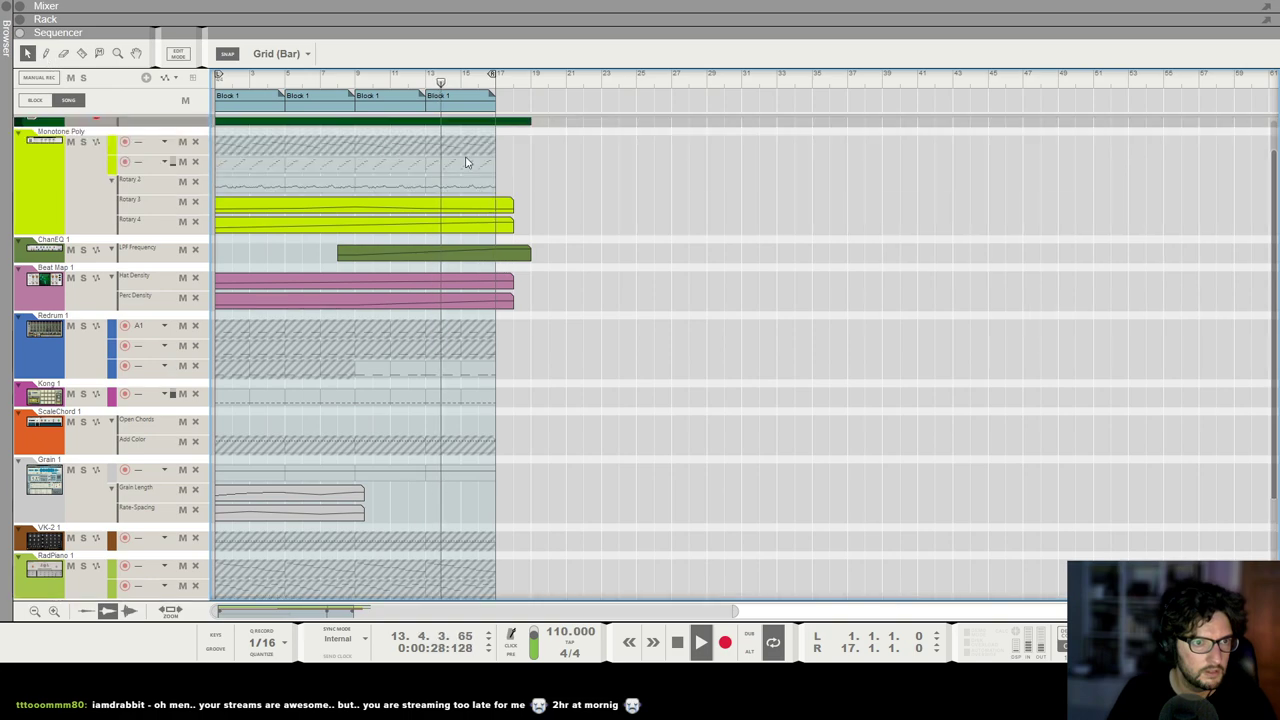
scroll(330, 130, "down", 1)
left_click_drag(461, 98, 636, 124)
key("p")
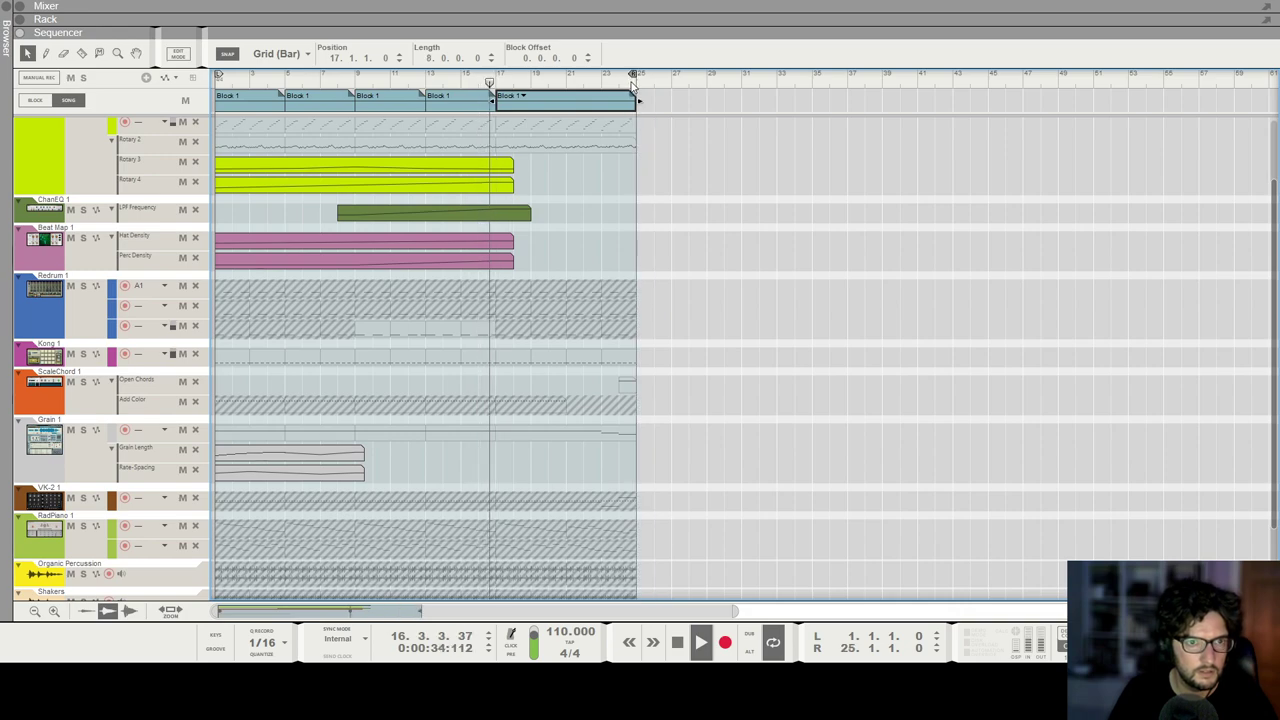
scroll(501, 80, "up", 2)
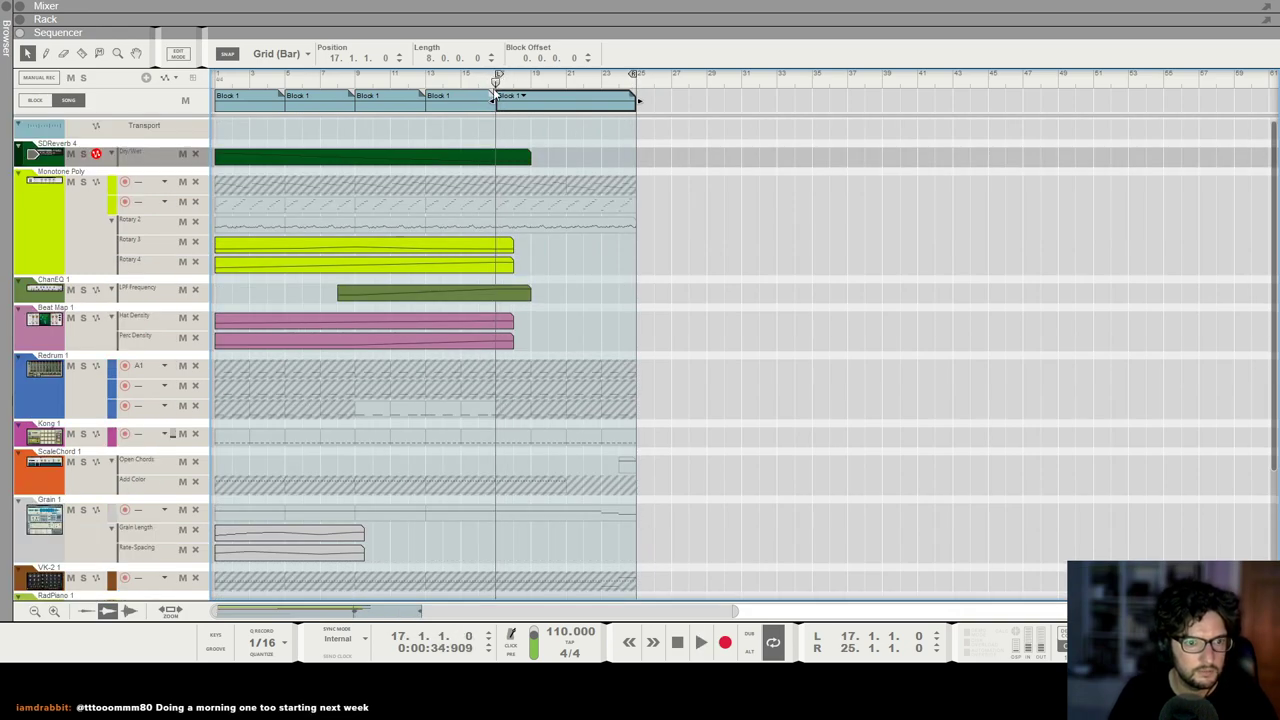
Step: Unmute the VK-2 note lane and the third Redrum lane within the block clip at bar 17
scroll(572, 390, "down", 4)
key("t")
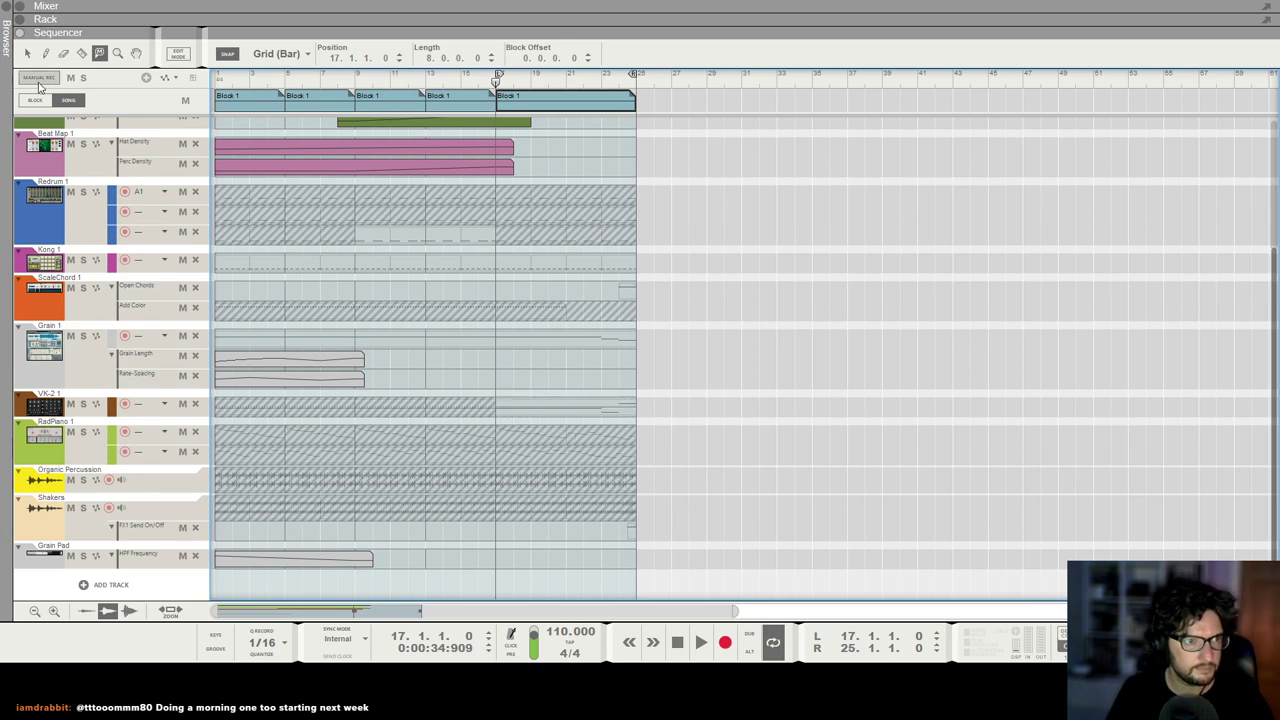
key("space")
scroll(606, 317, "up", 4)
key("space")
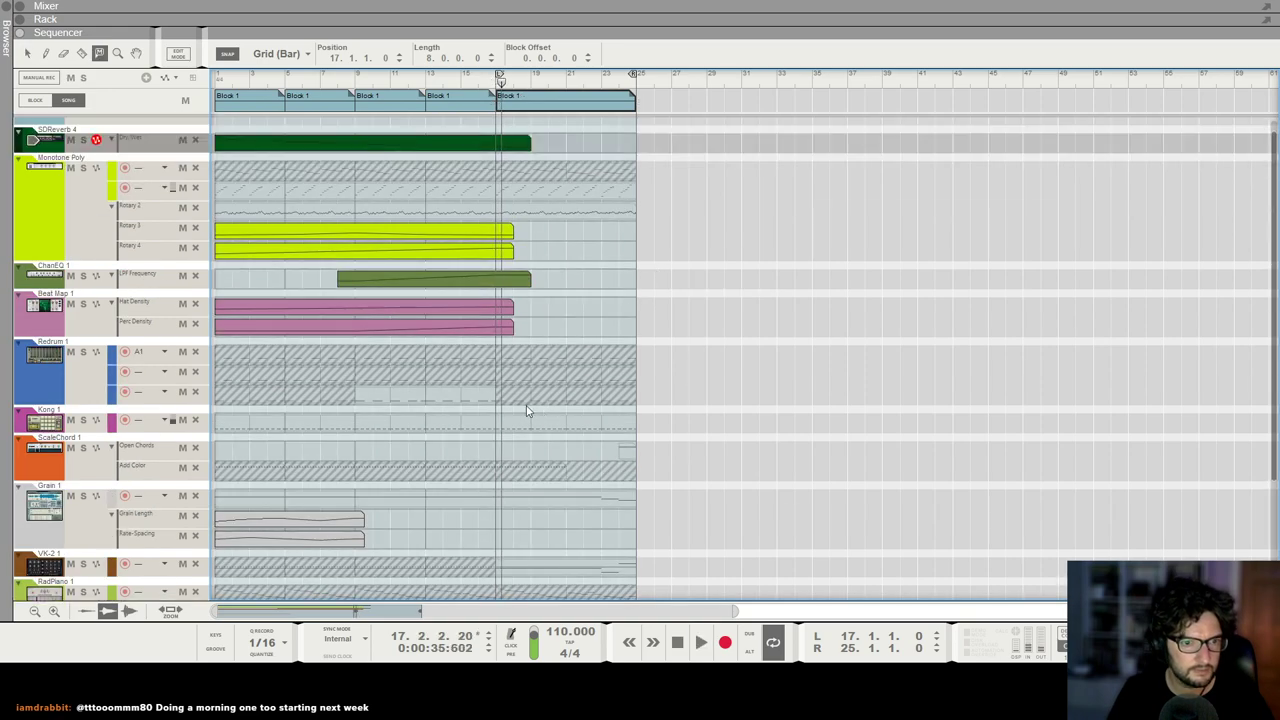
left_click(28, 54)
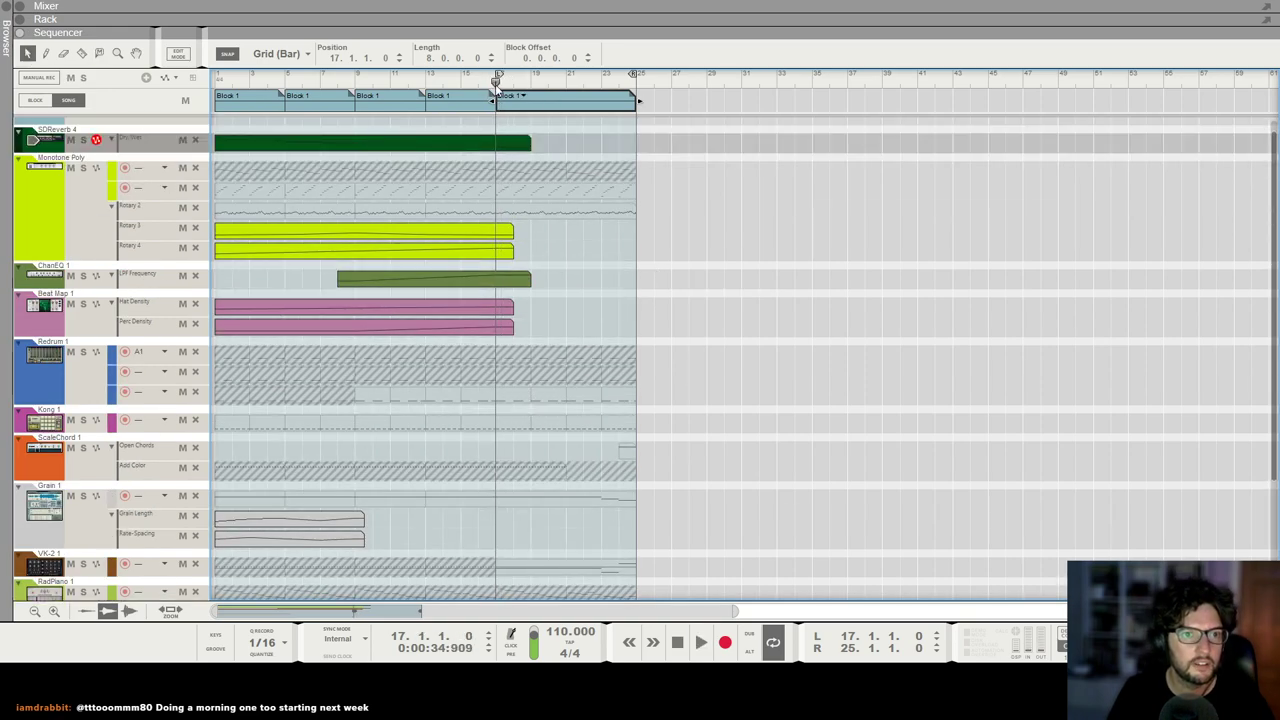
Step: Unmute the first Redrum lane within the bar 17 block clip during playback and return to the Selection tool
key("space")
left_click(643, 346)
key("t")
key("h")
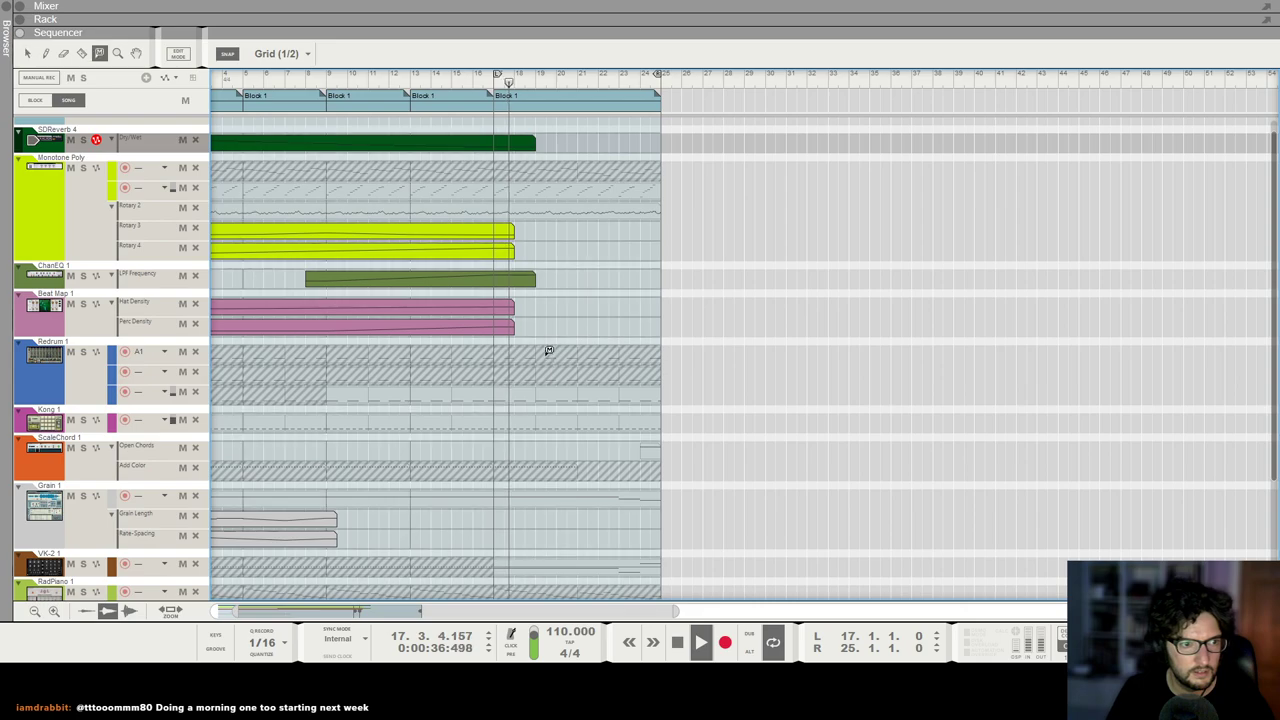
key("h")
left_click(27, 54)
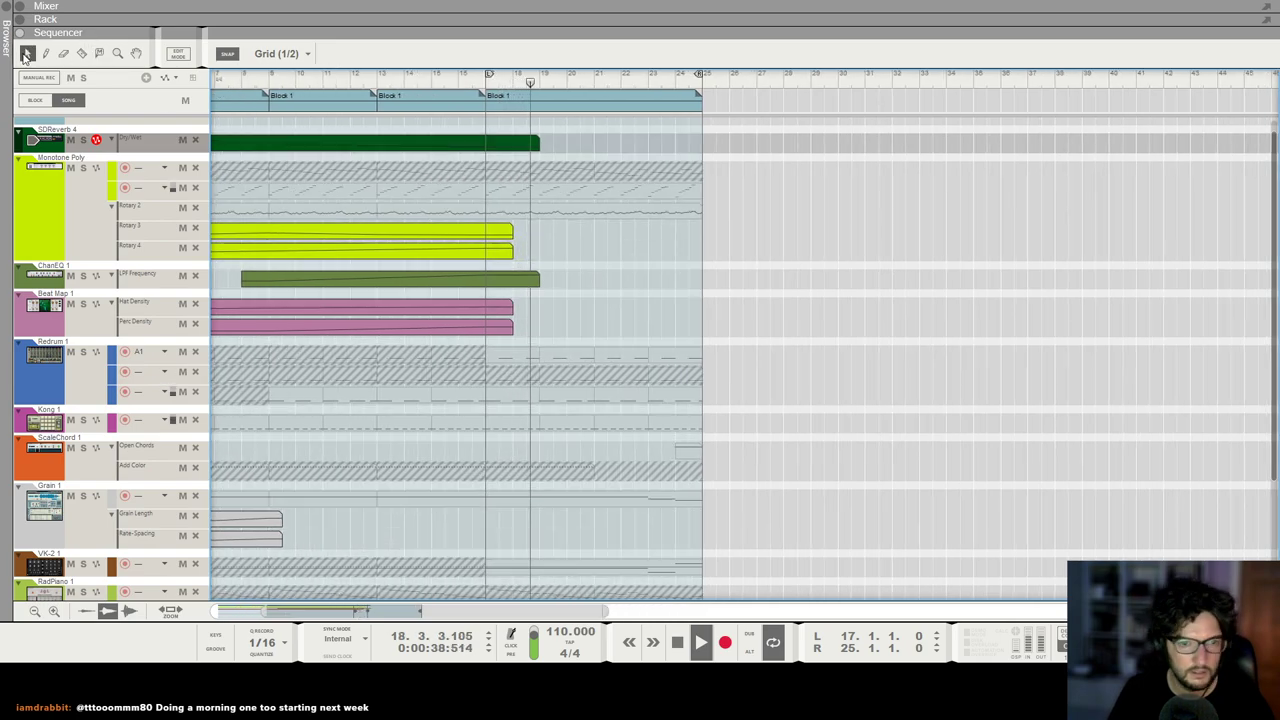
key("g")
key("g")
key("g")
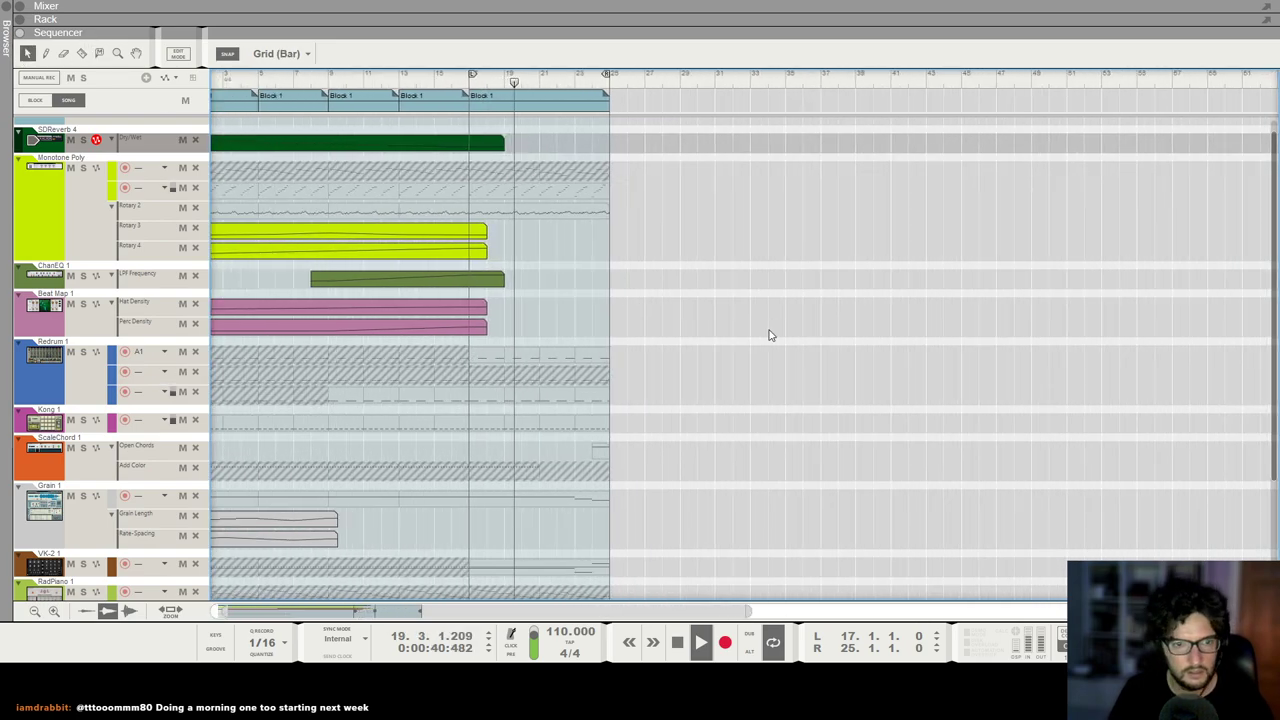
Step: Play through the new section and unmute the ScaleChord Add Color lane in the block clip at bar 17
key("h")
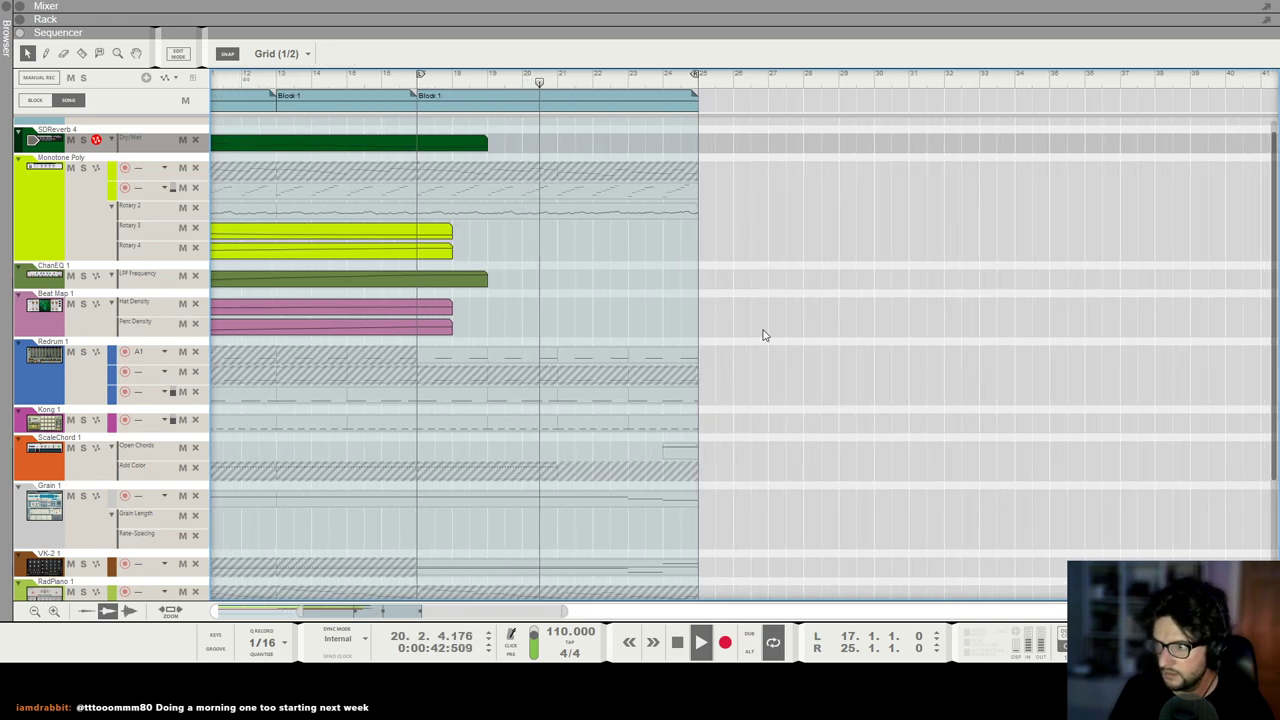
scroll(763, 335, "down", 3)
key("g")
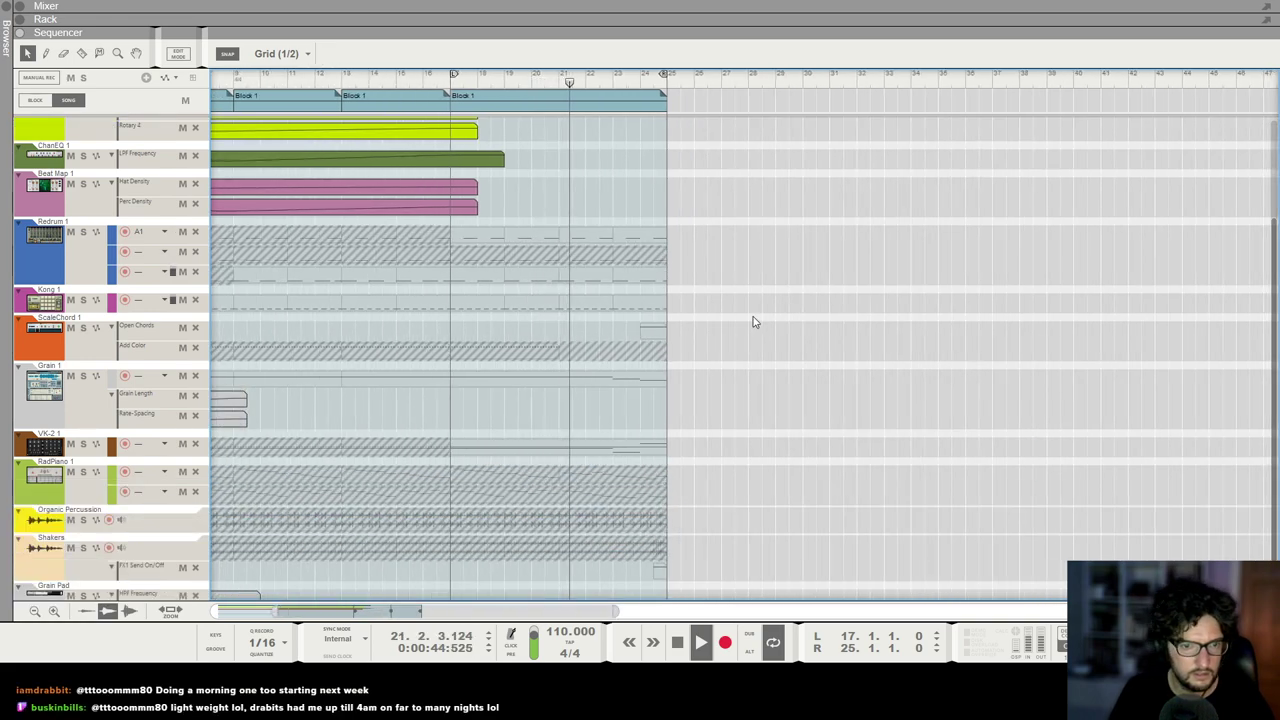
key("g")
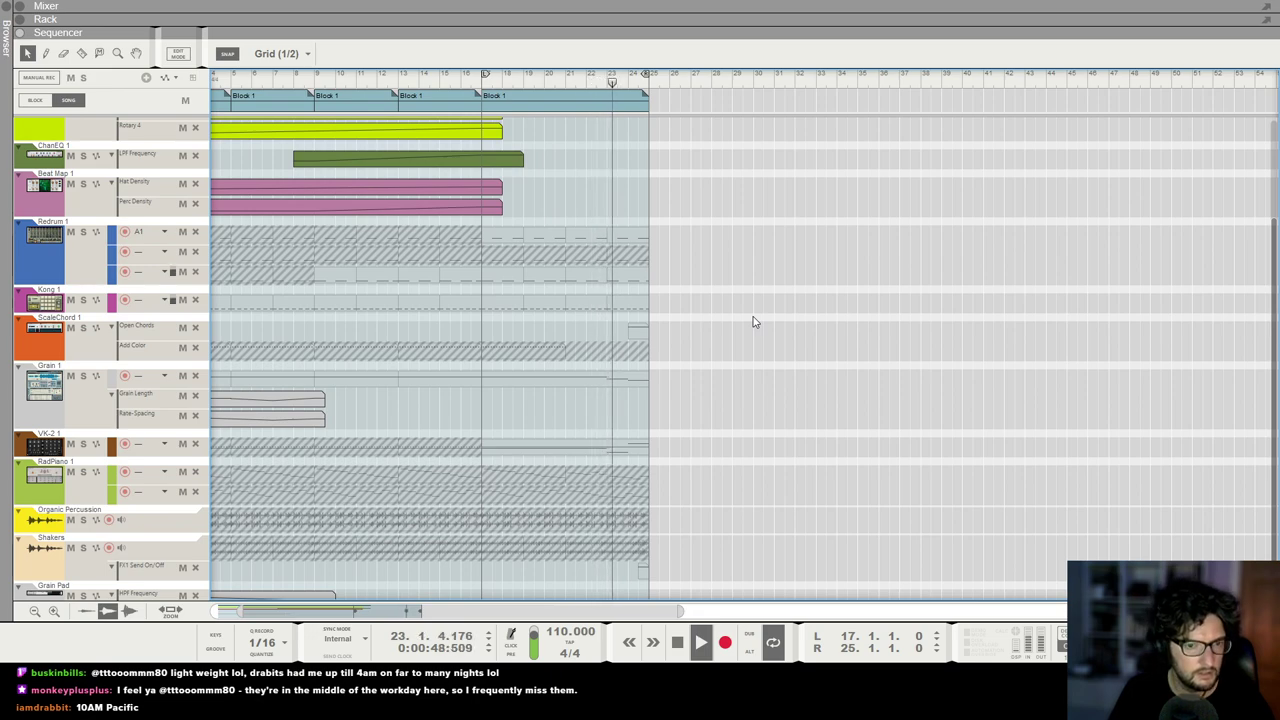
scroll(755, 322, "up", 2)
key("space")
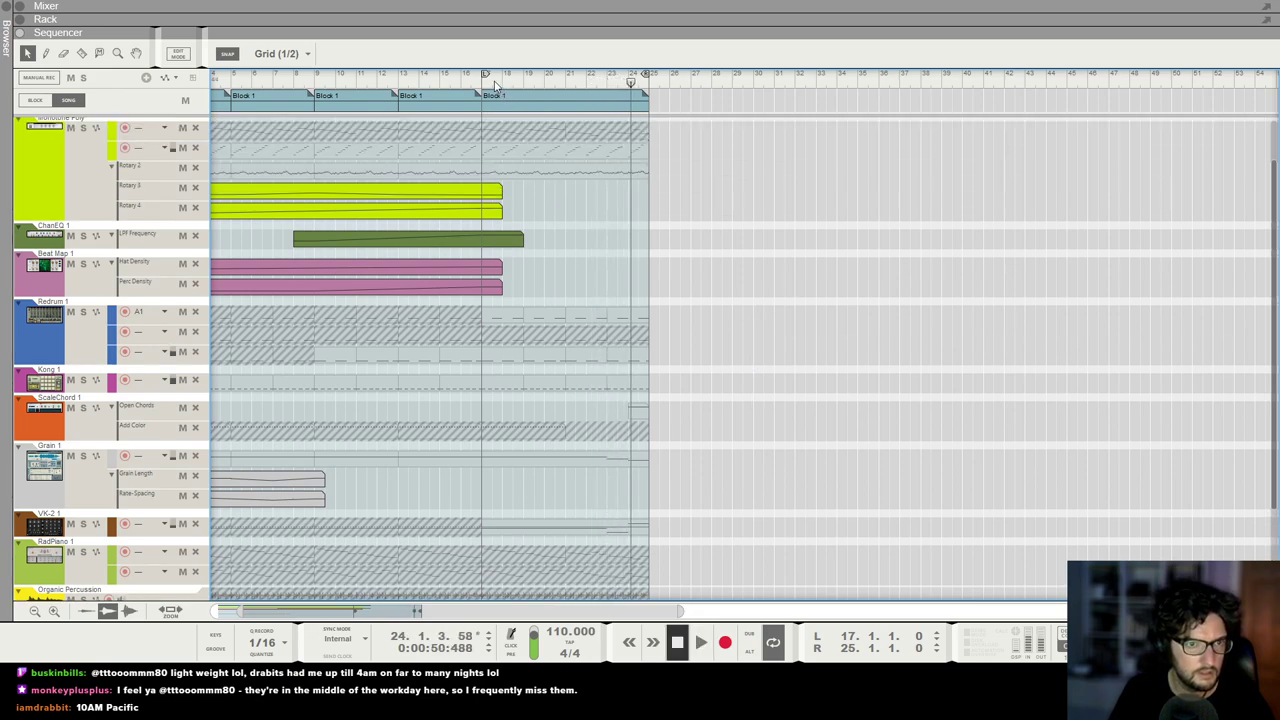
key("t")
key("space")
key("q")
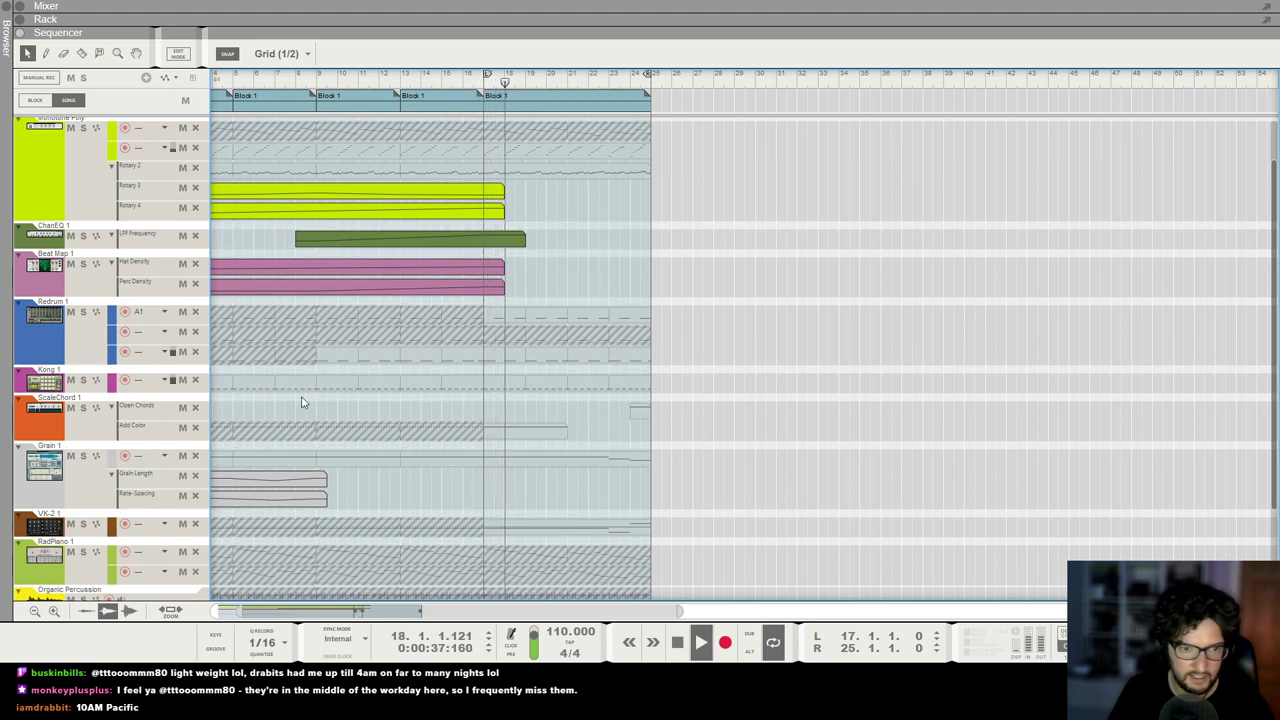
Step: Shorten the Block 1 clip at bar 17 to 4 bars, duplicate it to bar 21, and replay the section from bar 17
key("g")
key("g")
key("g")
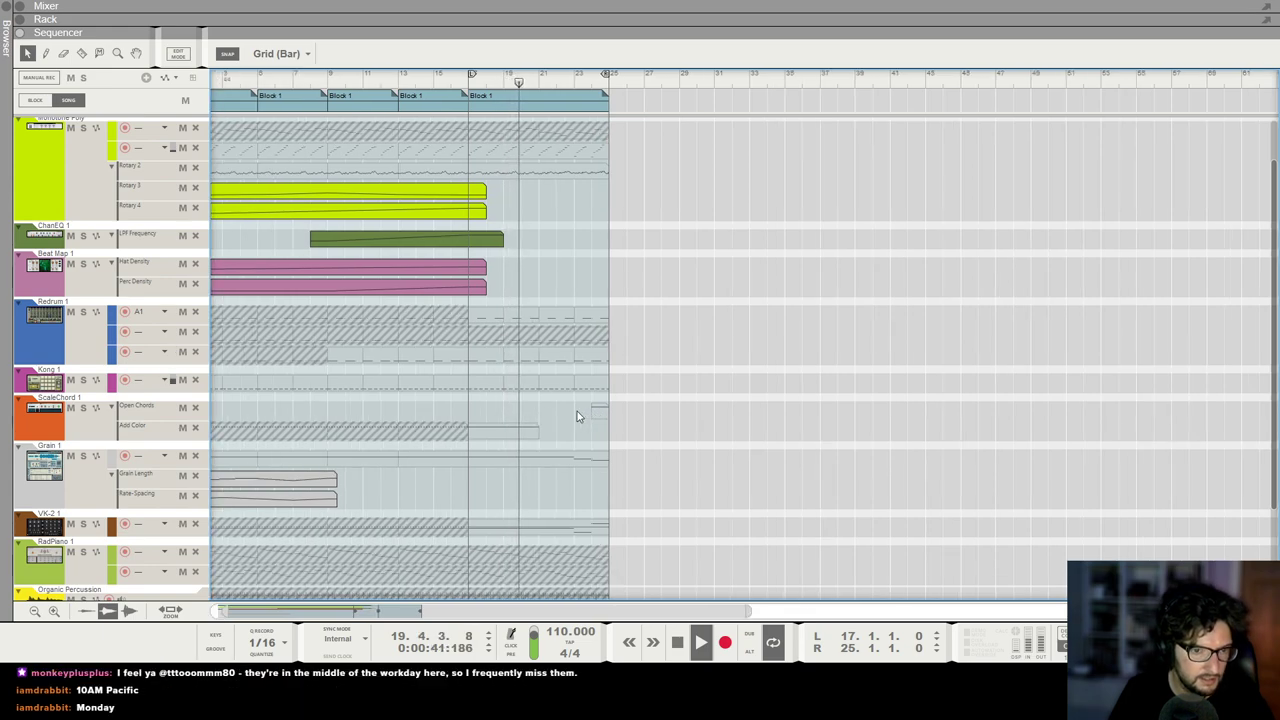
key("g")
left_click(589, 101)
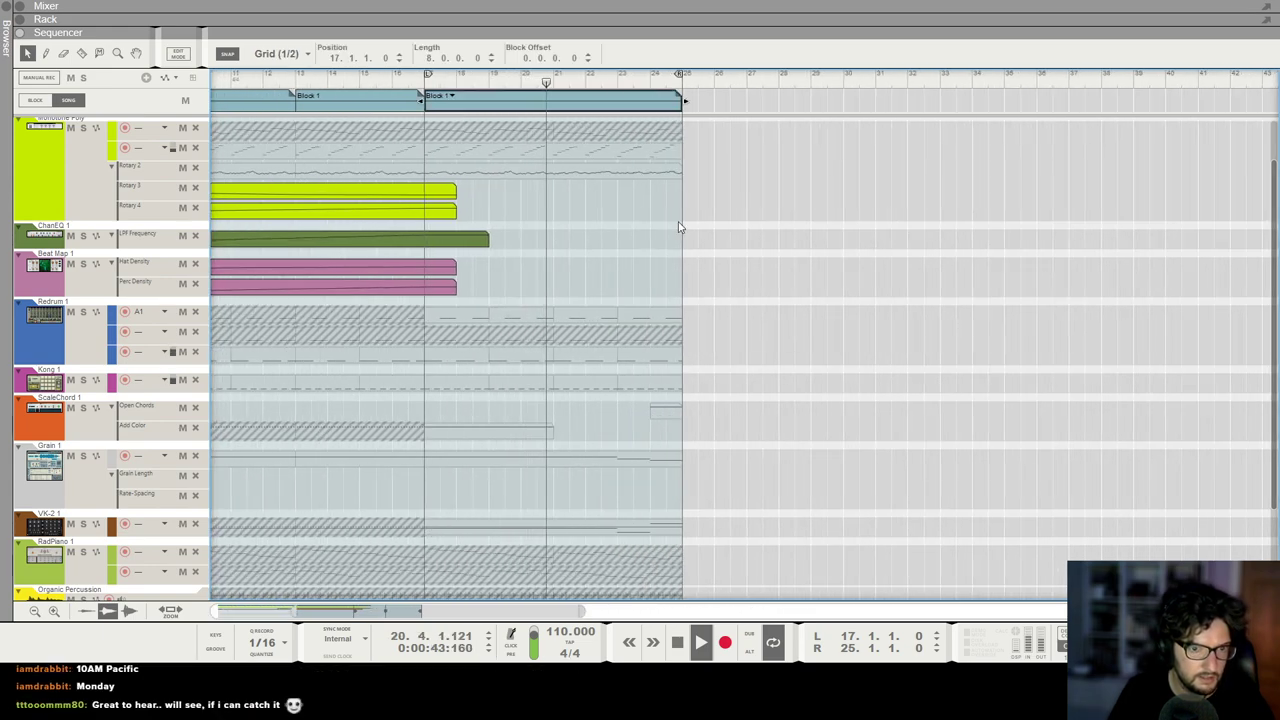
left_click_drag(682, 100, 553, 100)
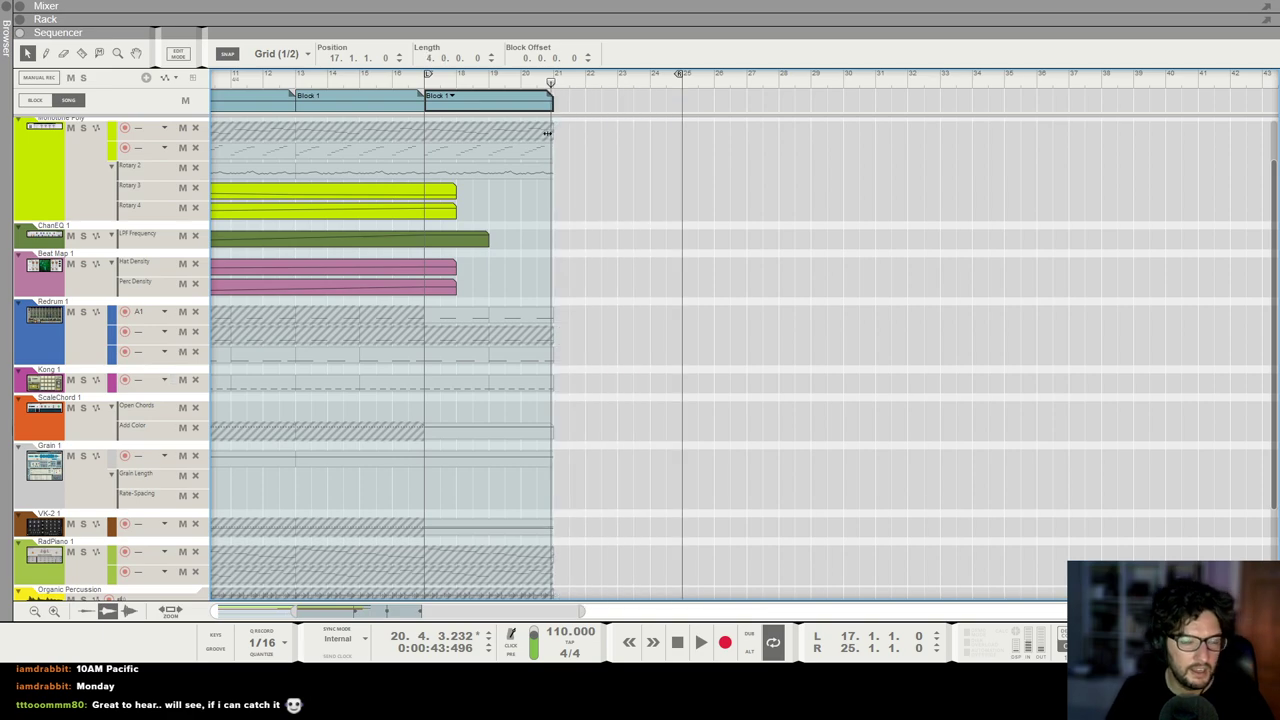
key("ctrl+d")
key("space")
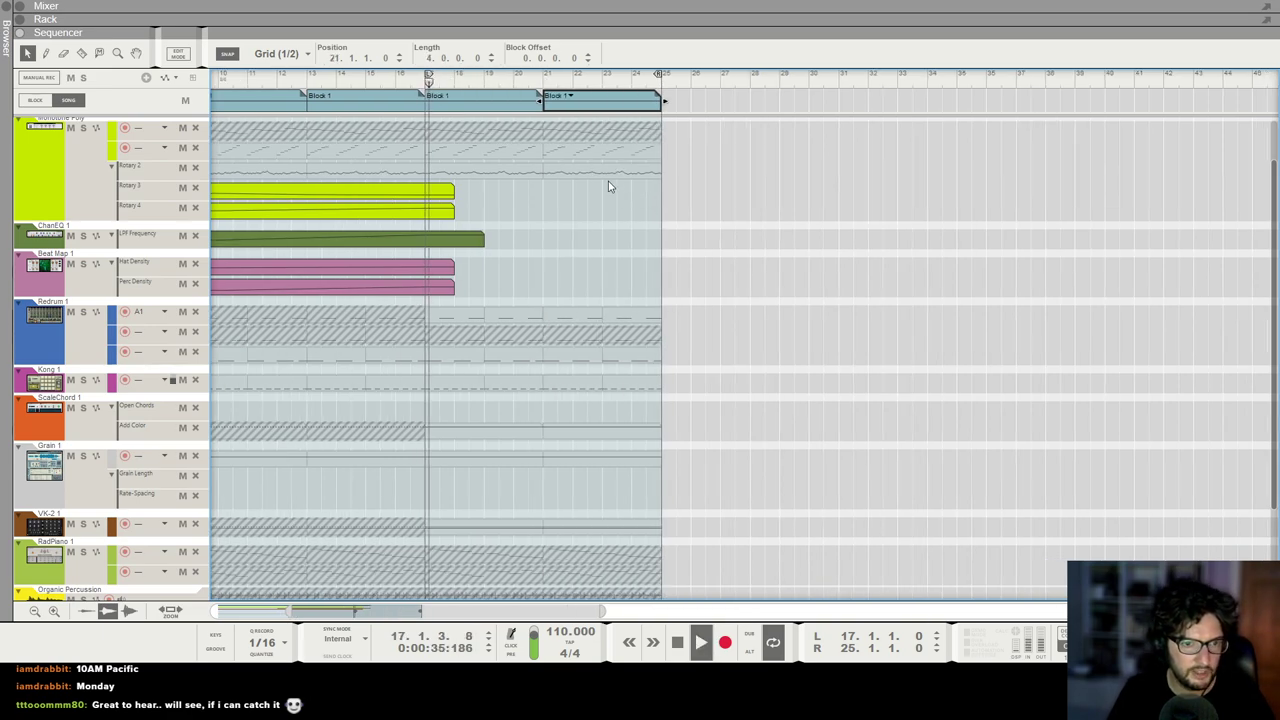
Step: Select the VK-2 track and create an automation lane for the synthesizer's amplifier level
key("h")
key("h")
scroll(490, 414, "down", 3)
key("g")
key("g")
key("g")
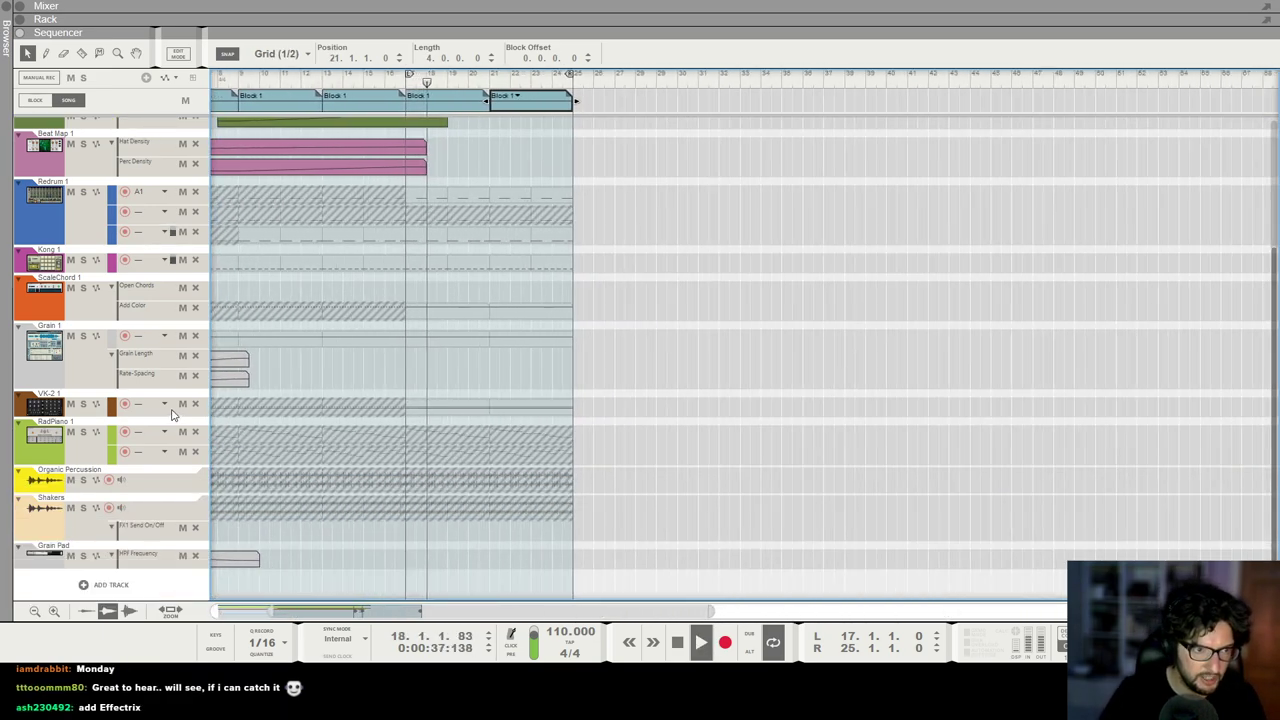
left_click(133, 400)
key("F6")
scroll(903, 350, "up", 2)
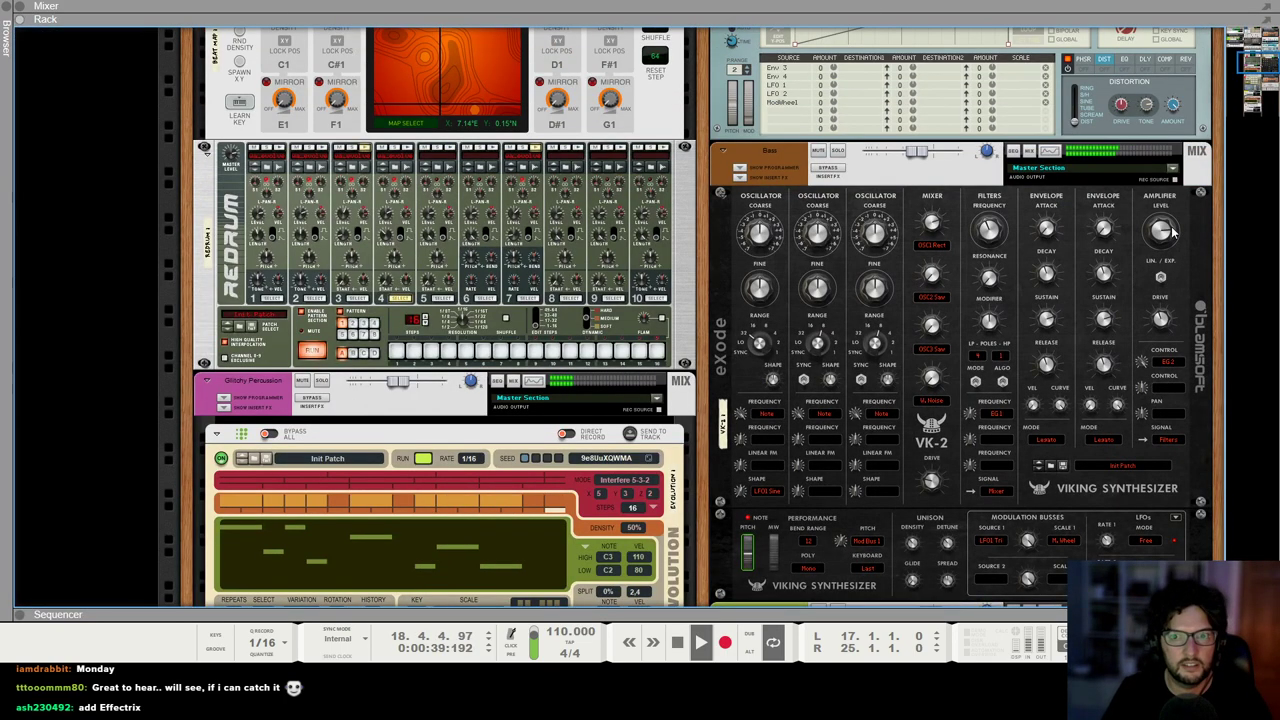
left_click(1160, 231, "alt")
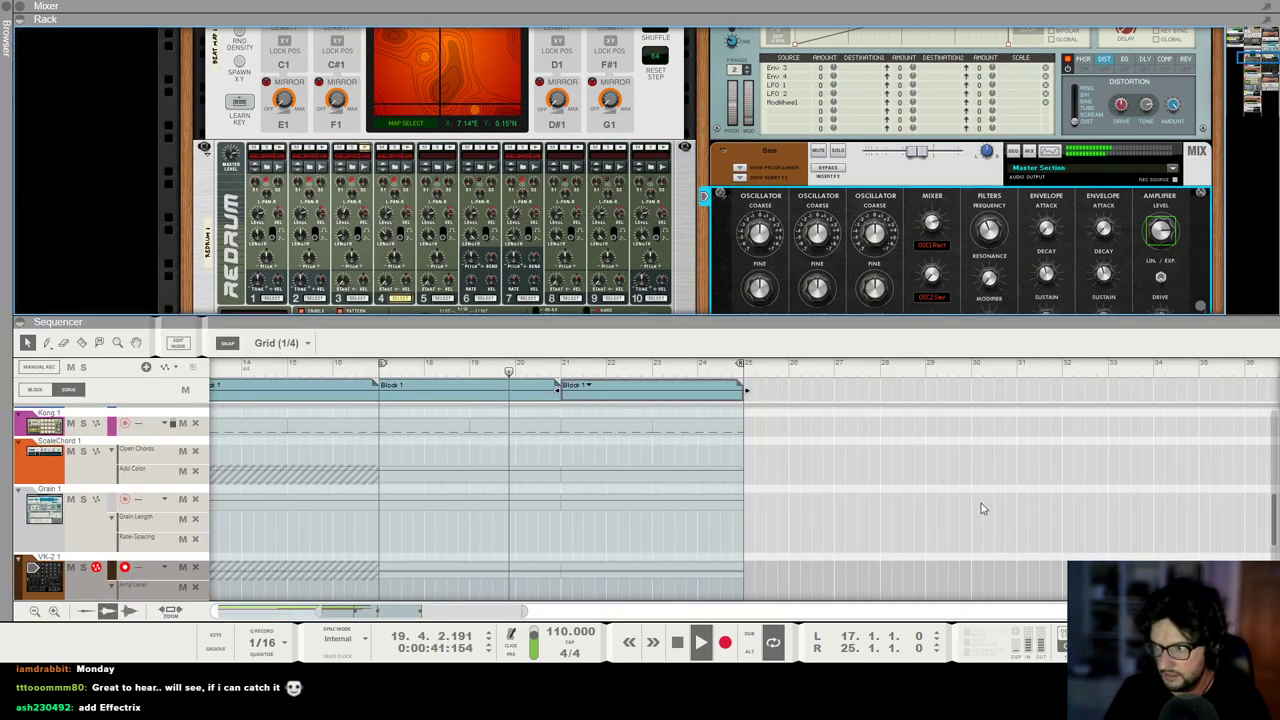
Step: Draw a two-beat Amp Level automation clip on the VK-2 track from 24.3.1 to bar 25
key("F6")
key("g")
key("g")
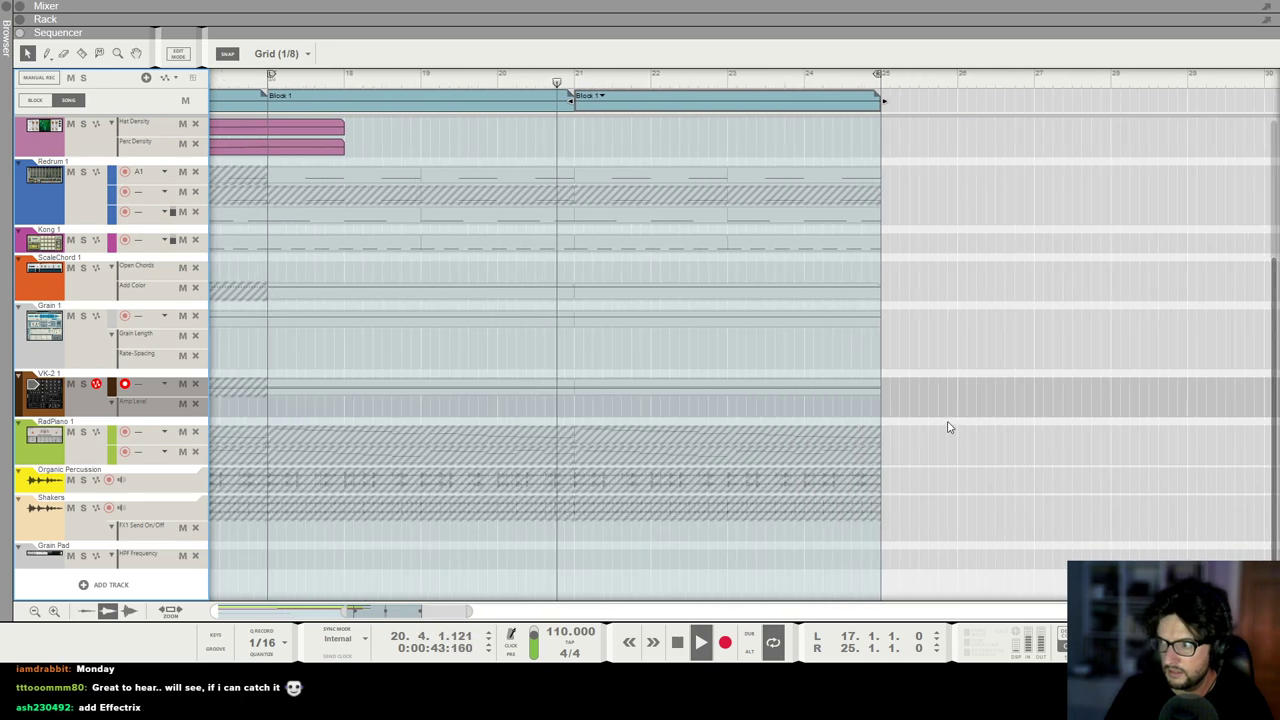
key("g")
key("g")
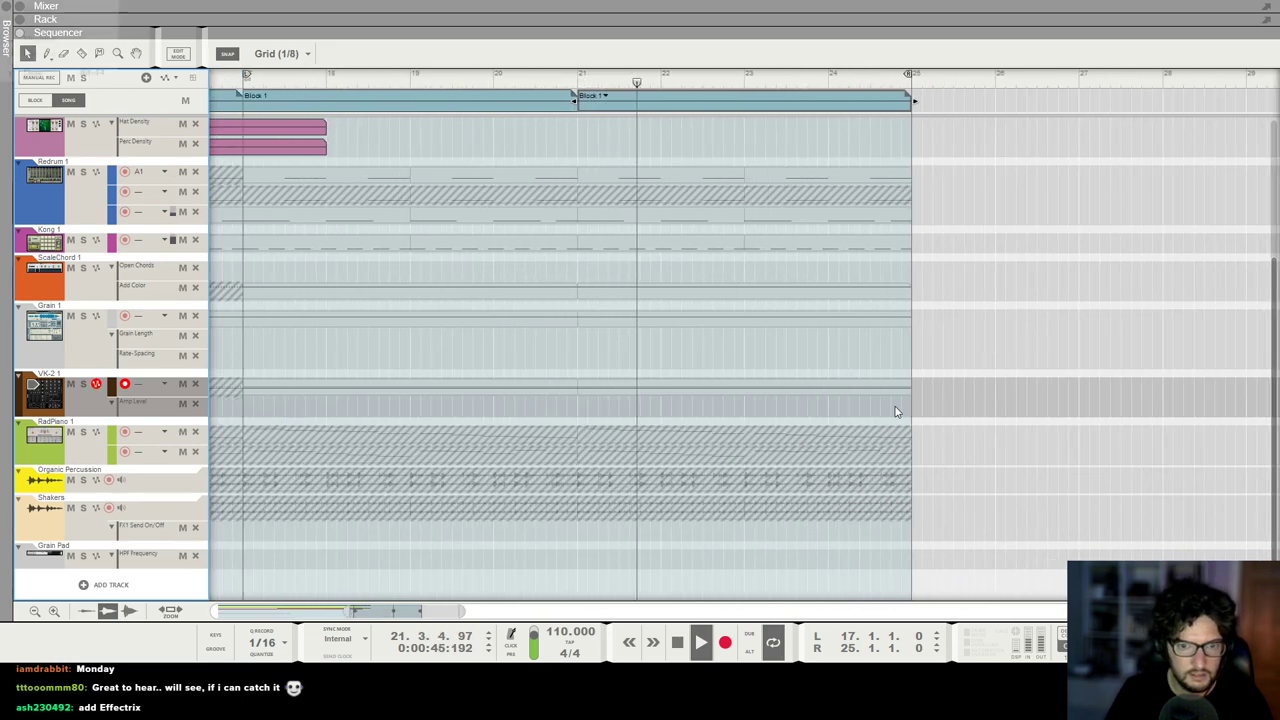
left_click_drag(875, 404, 910, 405)
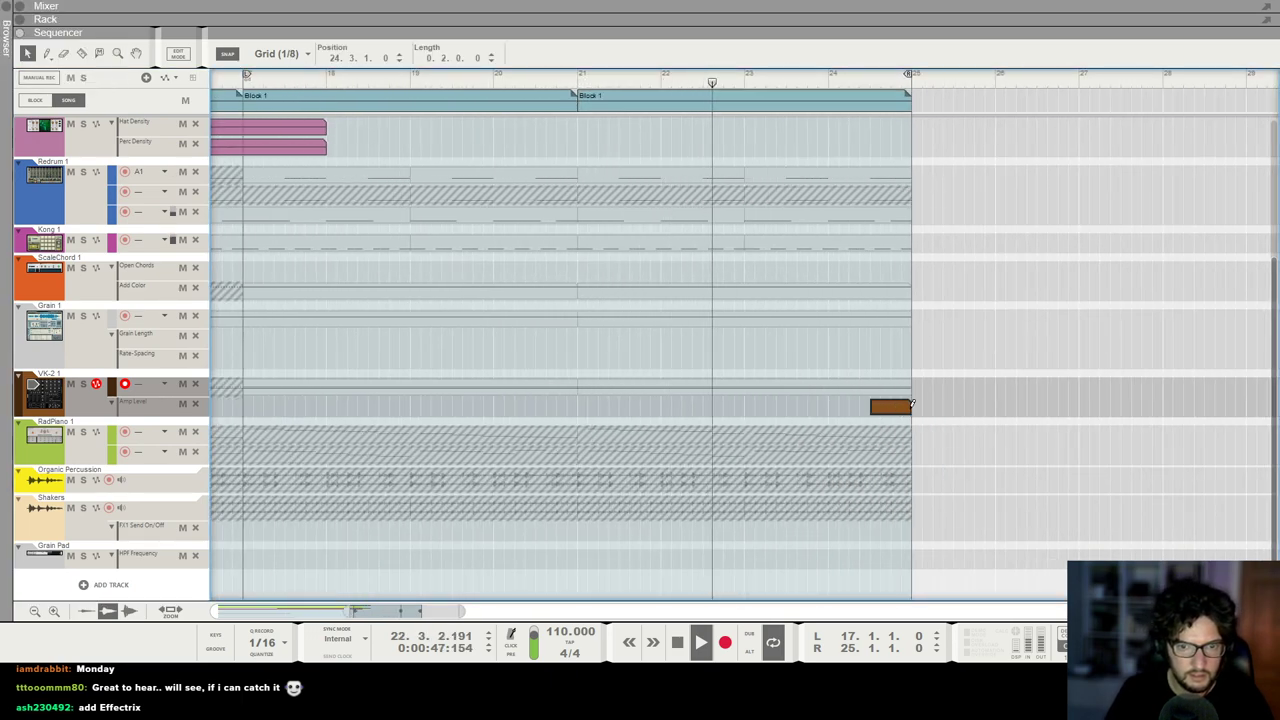
left_click(987, 319)
key("g")
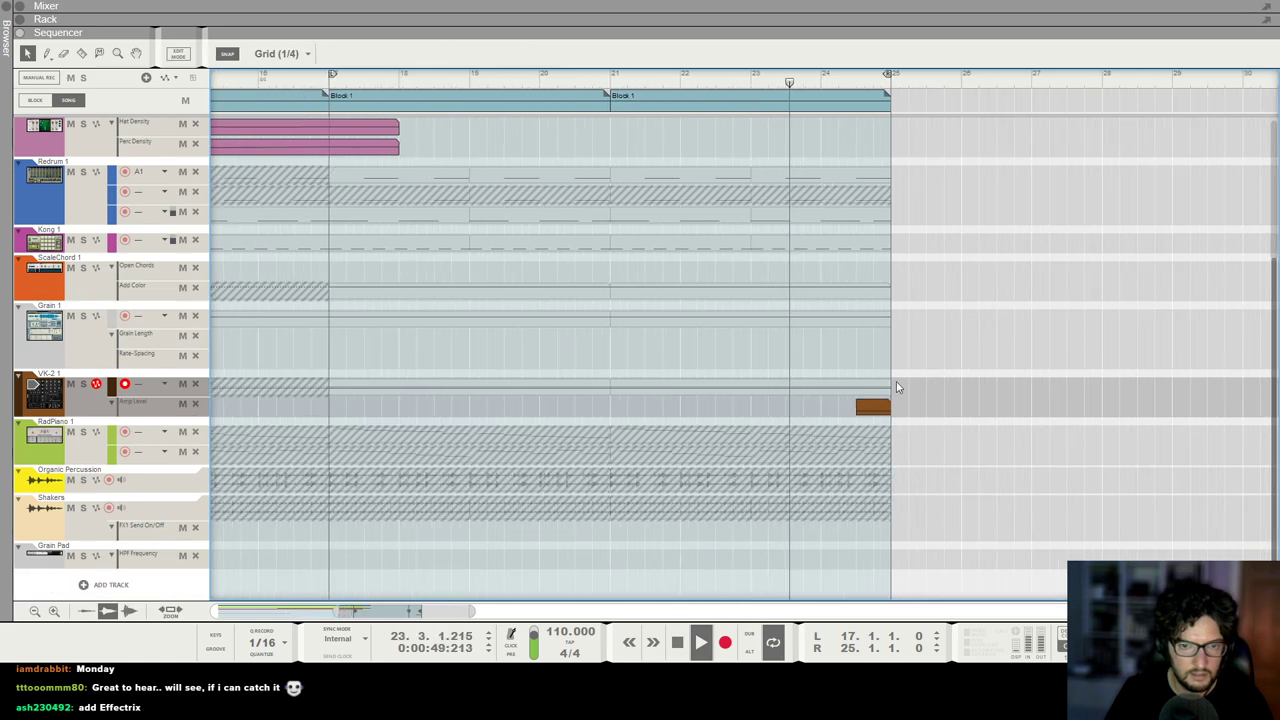
left_click(869, 409)
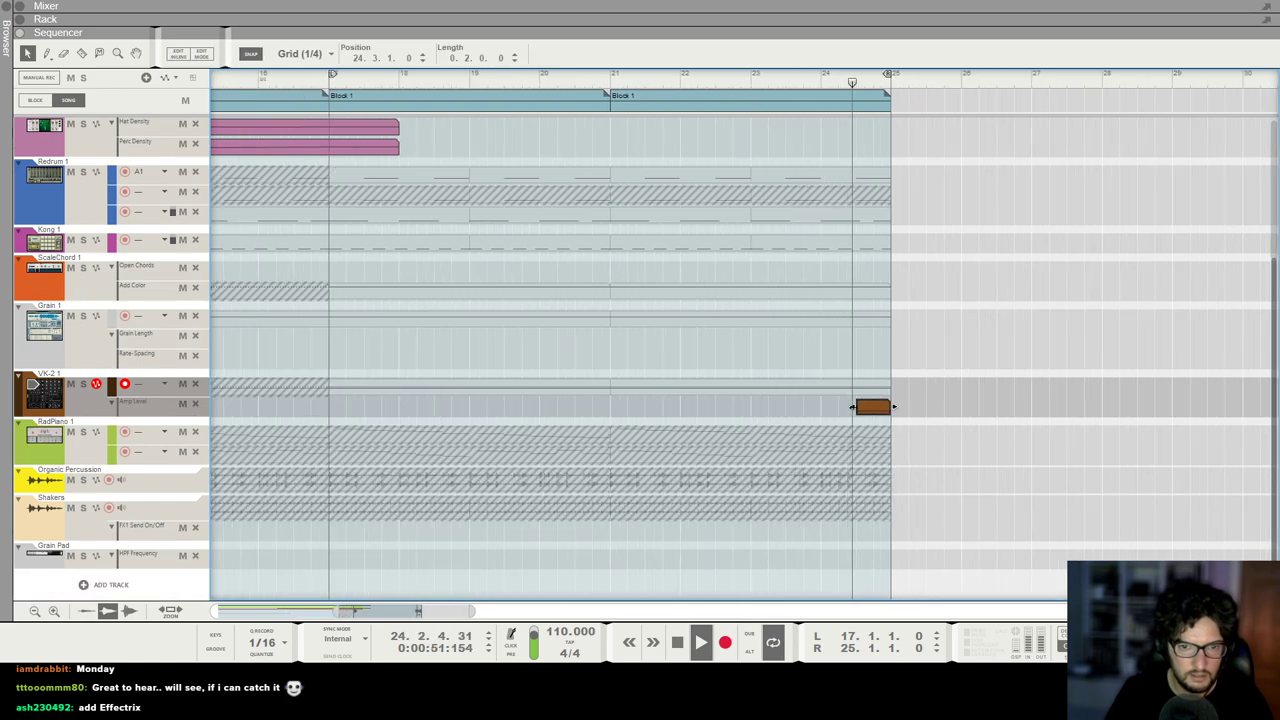
Step: Stop playback, return to bar 17, and create an automation lane for the VK-2's filter frequency
key("space")
left_click(856, 87)
left_click(332, 85)
key("F6")
key("F6")
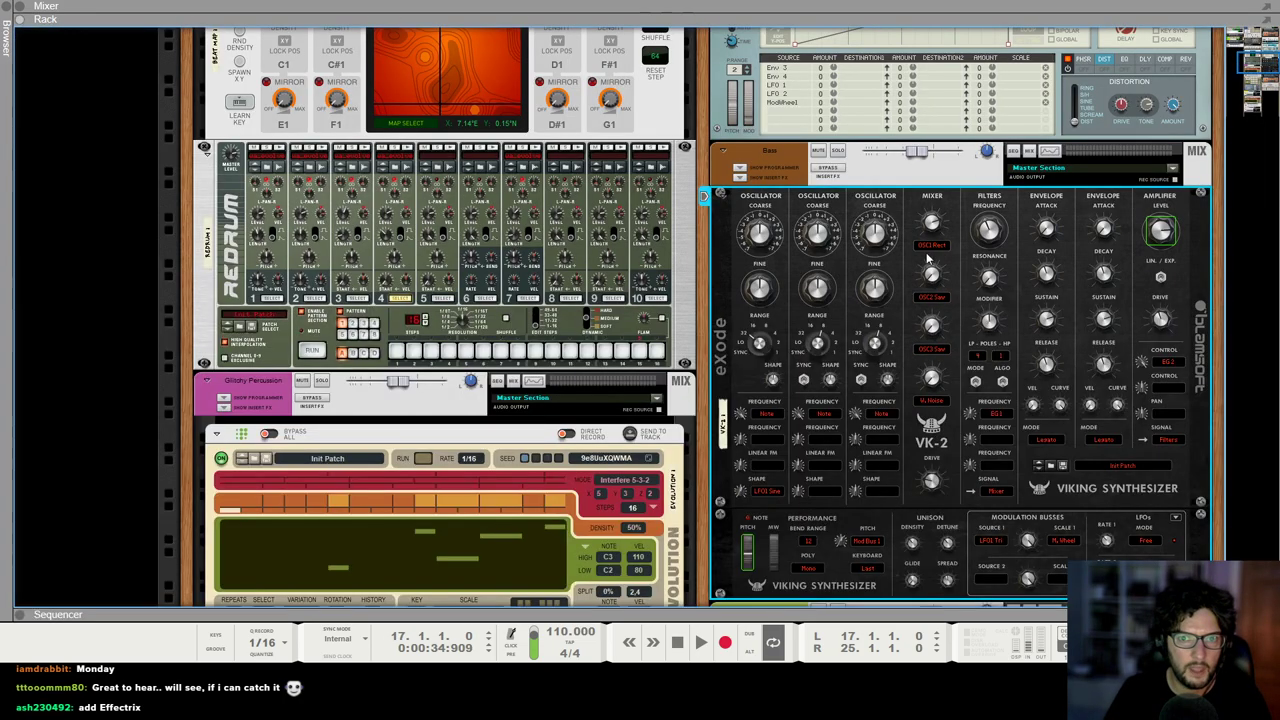
key("F7")
key("F6")
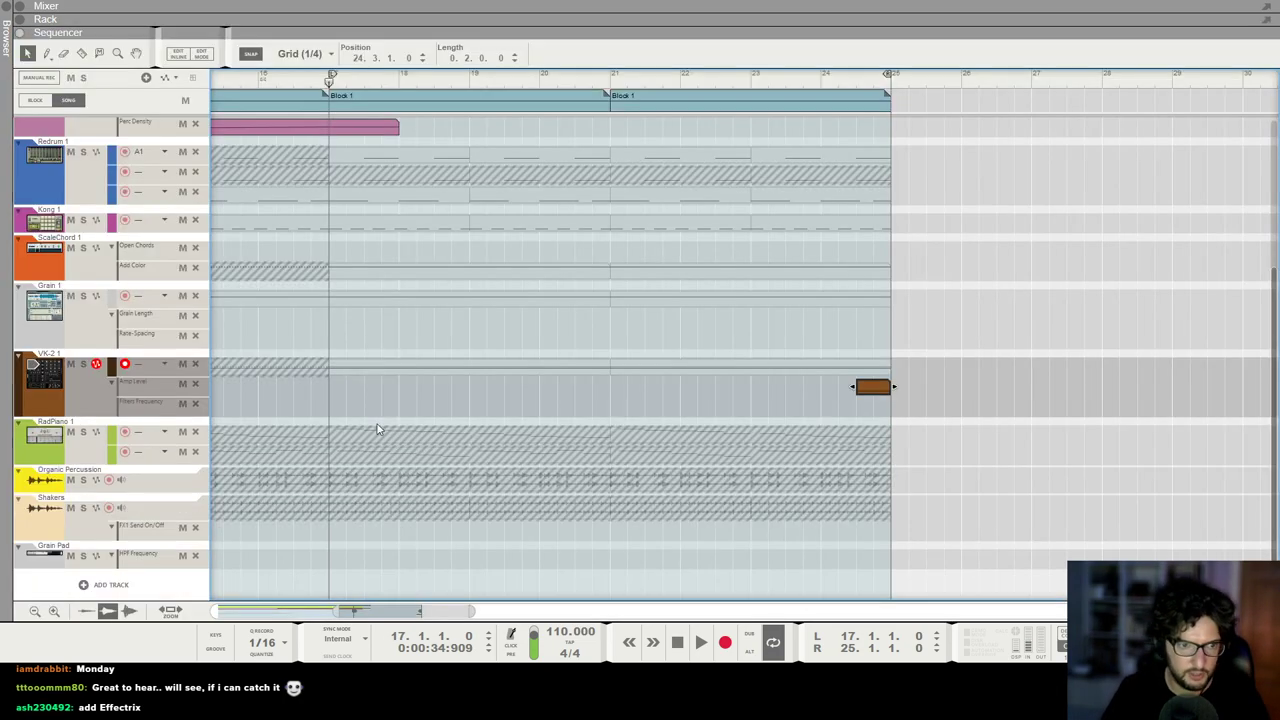
Step: Draw a Filters Frequency automation clip from 16.4.1 to bar 25, with points at bar 17 (149 Hz) and around bar 25
mouse_move(325, 402)
left_mouse_down()
mouse_move(926, 396)
mouse_move(888, 398)
left_mouse_up()
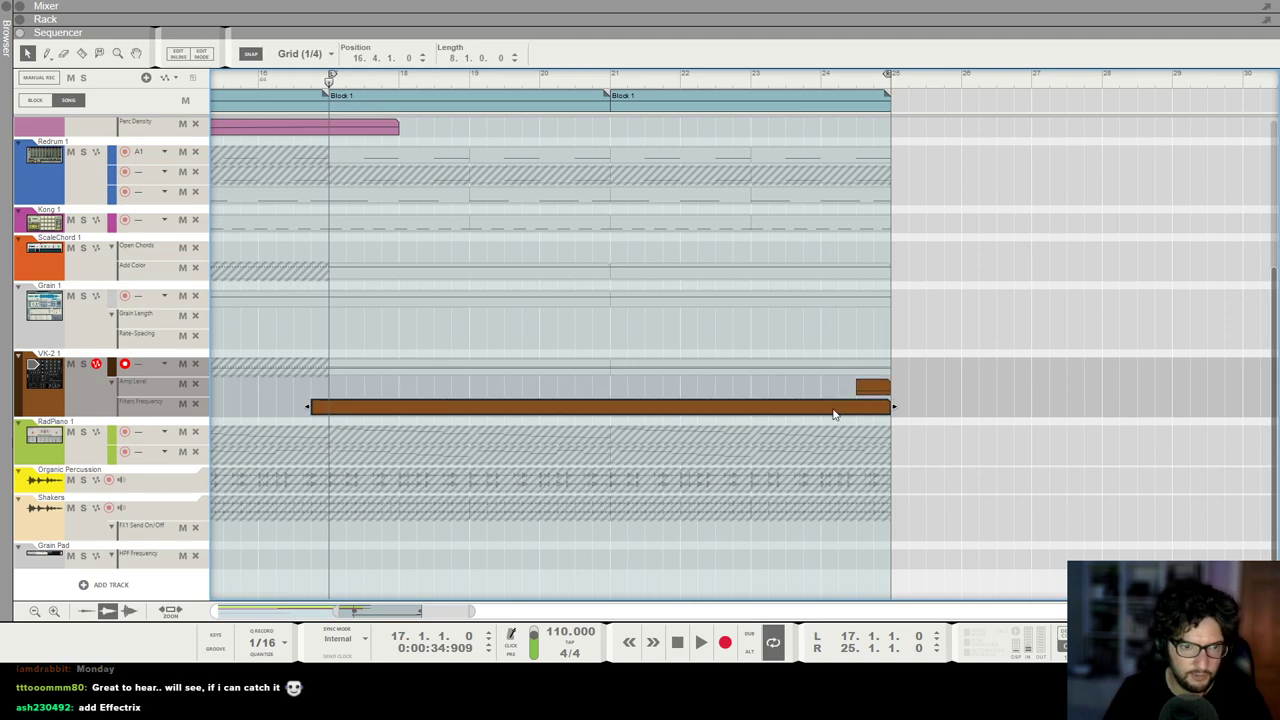
double_click(834, 408)
left_click(326, 394, "alt")
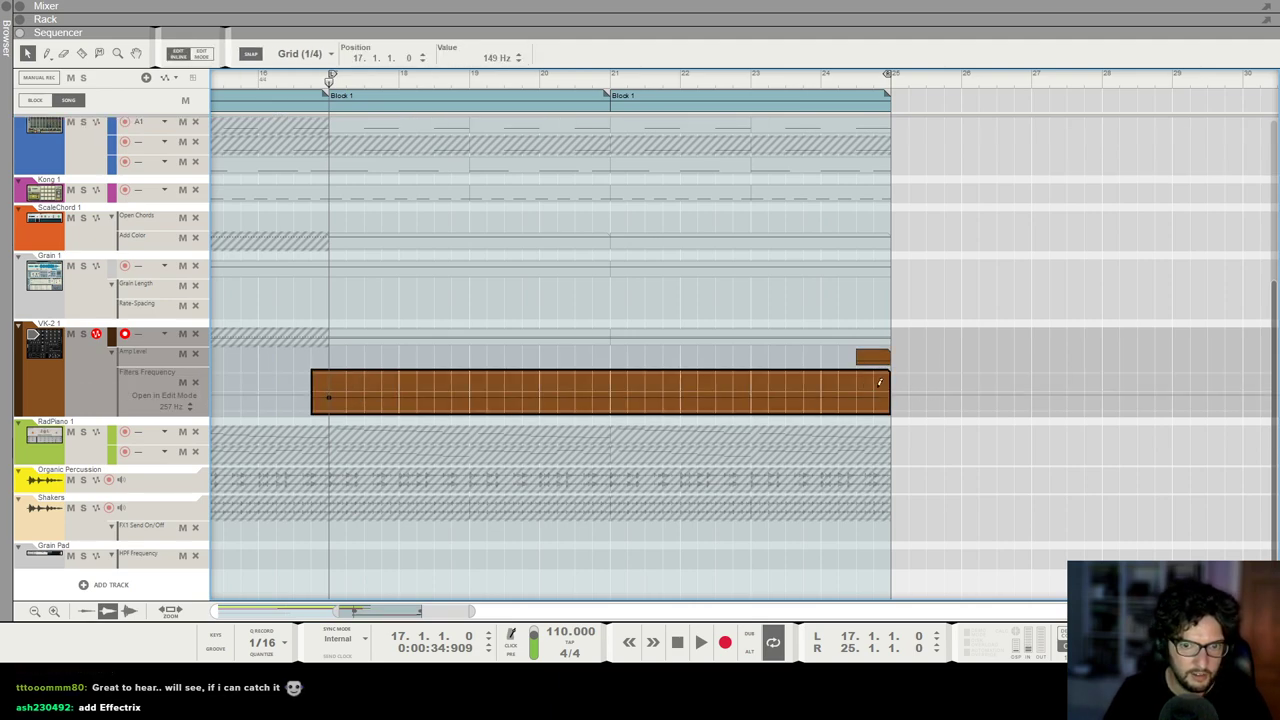
left_click(889, 390, "alt")
left_click(817, 257)
Step: Play the section from bar 17 to listen to the VK-2 filter automation in the arrangement
left_click_drag(540, 84, 330, 94)
key("space")
key("h")
scroll(868, 240, "down", 4)
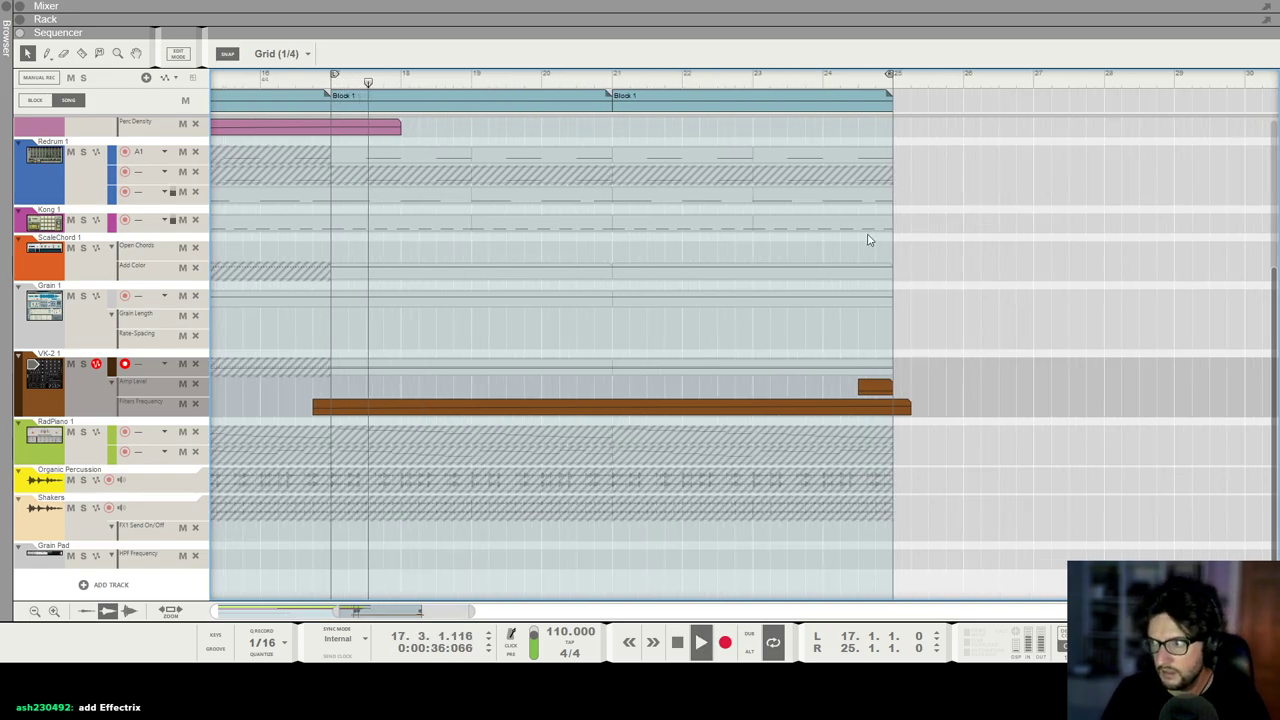
scroll(473, 282, "up", 3)
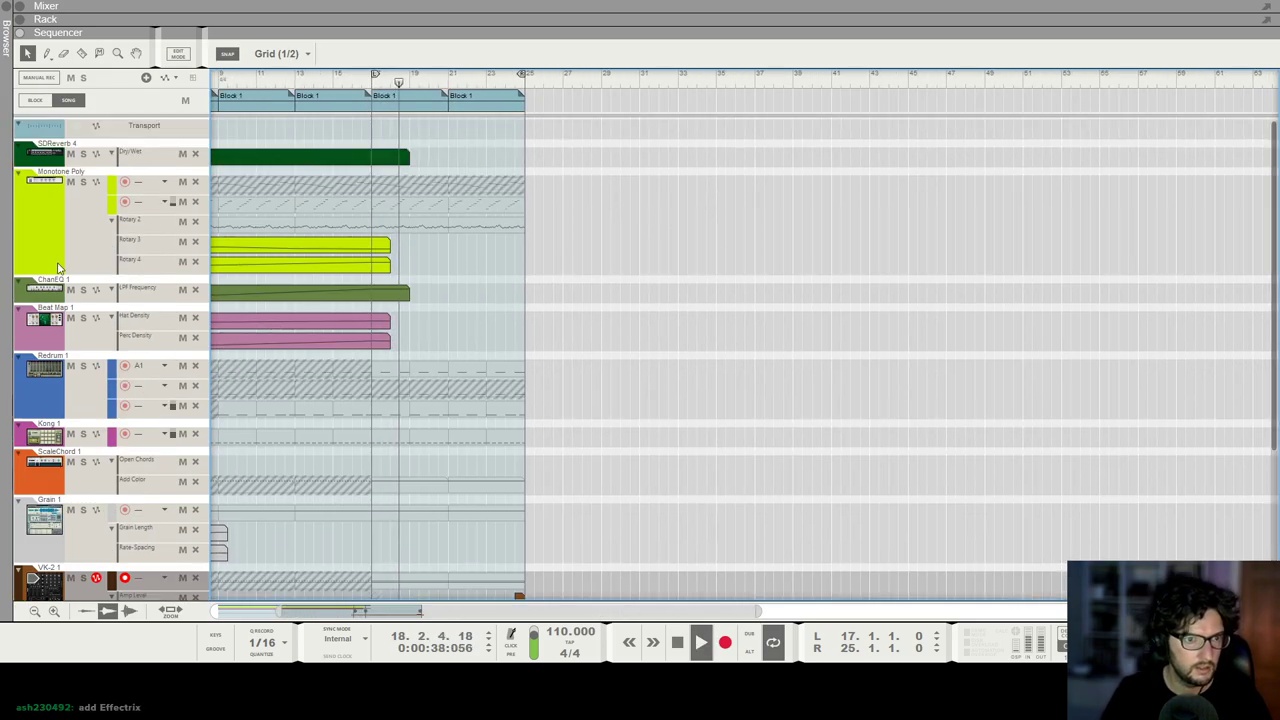
Step: Stop playback and create an automation lane for the Feedback of The Echo inside the Monotone Poly instrument
left_click(86, 244)
key("F6")
scroll(419, 288, "up", 3)
scroll(365, 207, "up", 3)
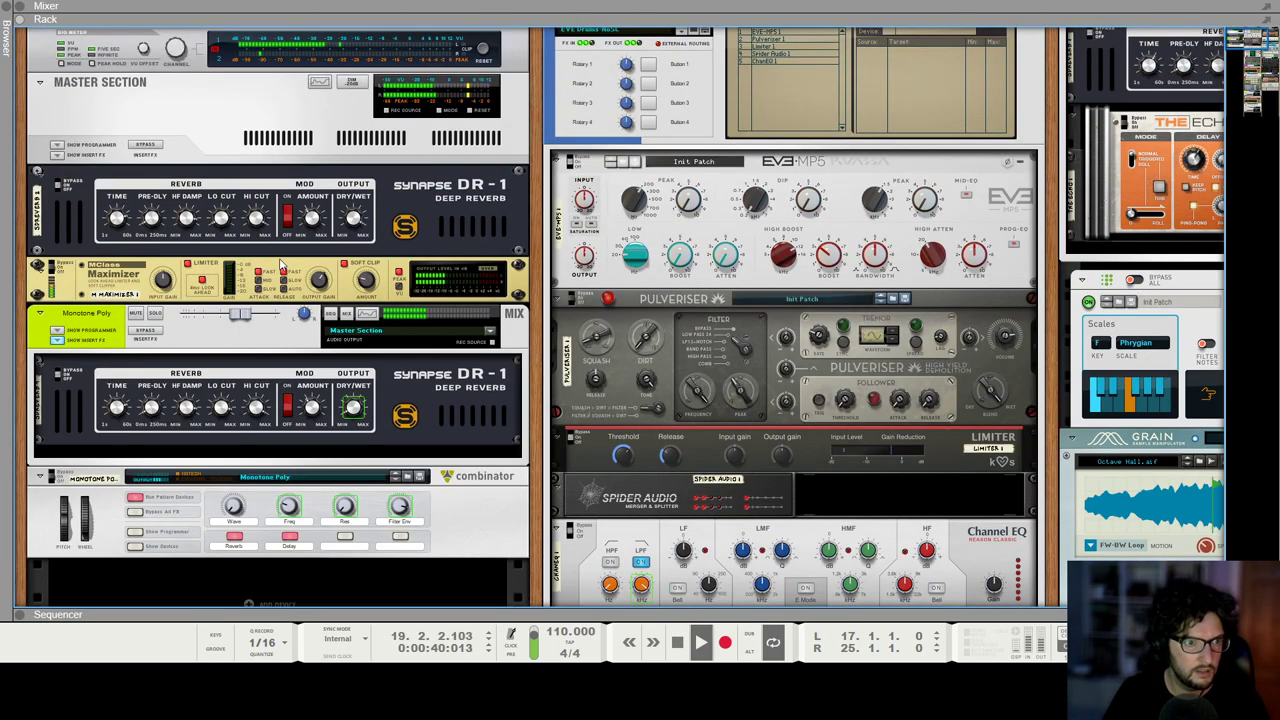
scroll(277, 375, "down", 10)
key("space")
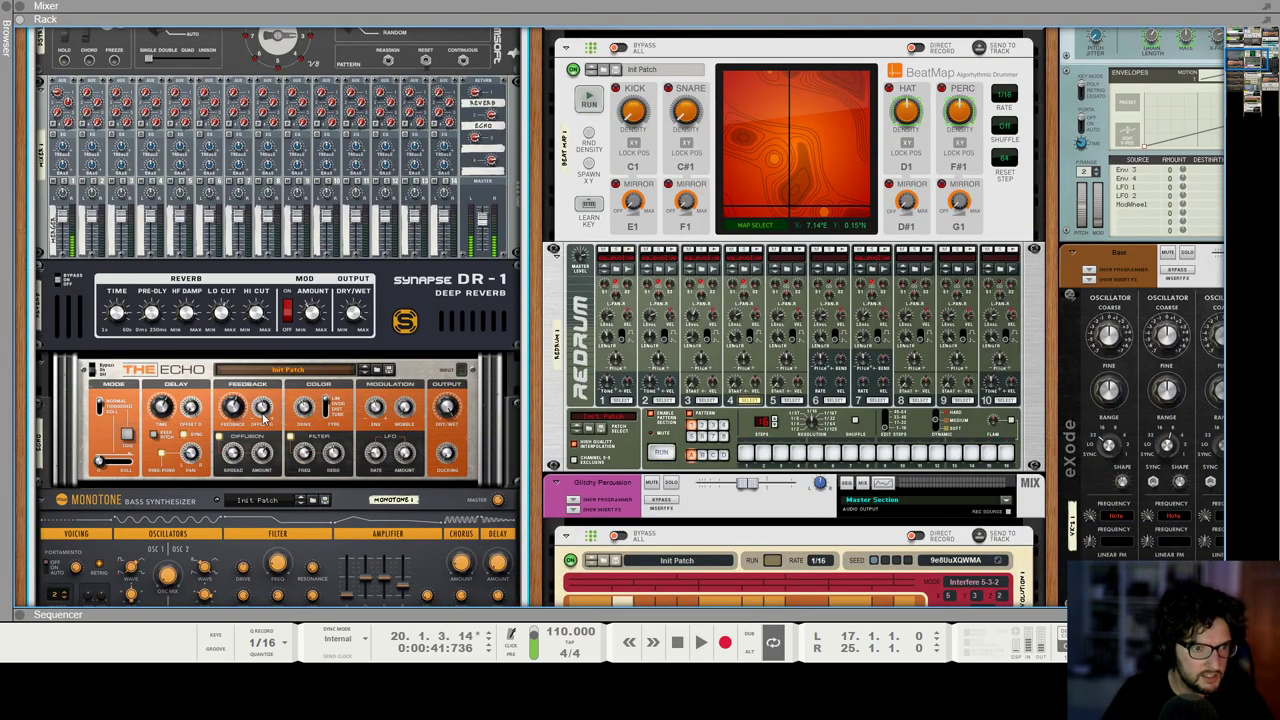
key("F7")
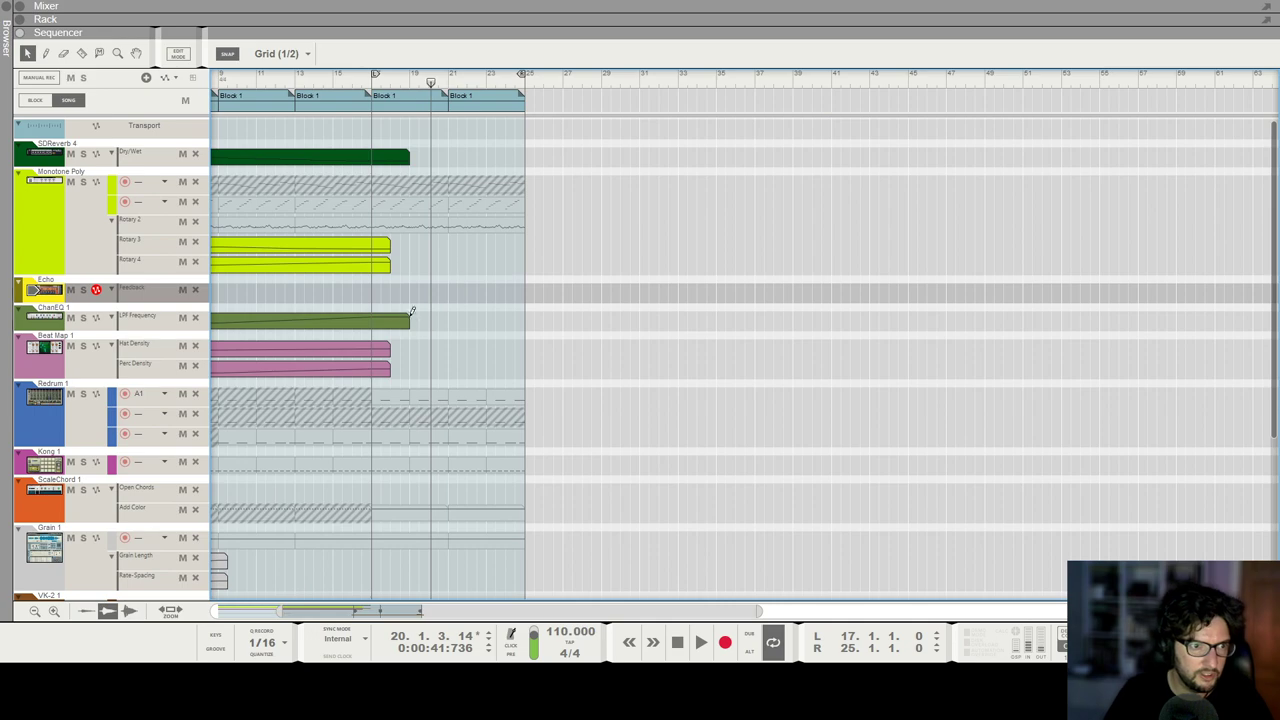
Step: Draw an Echo Feedback automation clip from bar 16 to about bar 27, with points at bar 16, bar 20 (103%) and around bar 24
left_click_drag(355, 288, 514, 291)
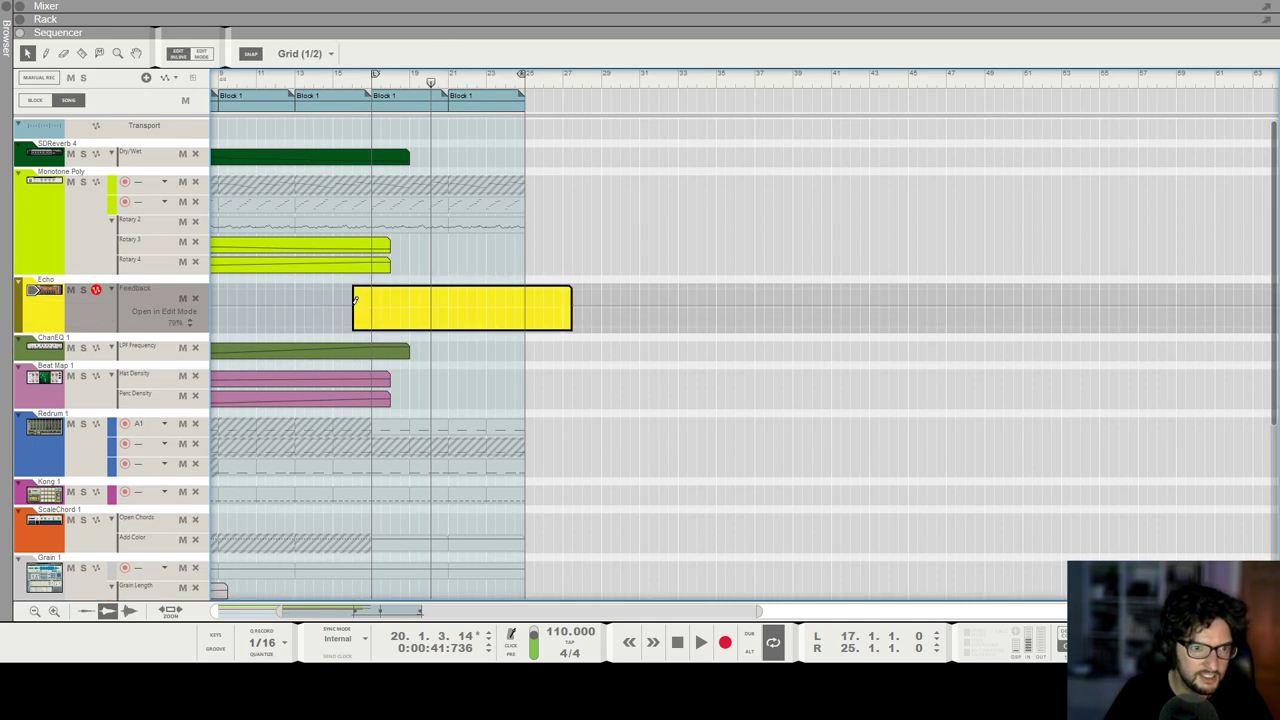
left_click(356, 300)
left_click(429, 299)
left_click_drag(382, 82, 372, 82)
key("space")
double_click(498, 60)
type("103")
key("Return")
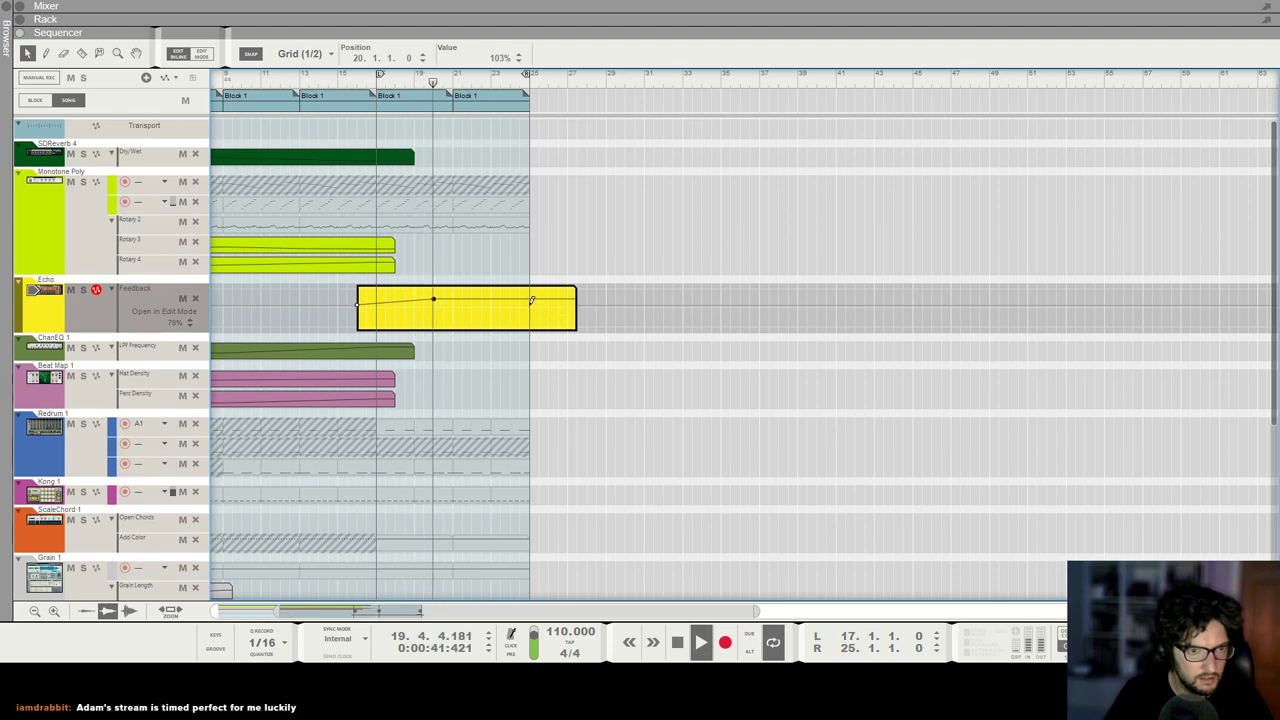
mouse_move(531, 300)
left_mouse_down()
mouse_move(532, 312)
mouse_move(508, 302)
left_mouse_up()
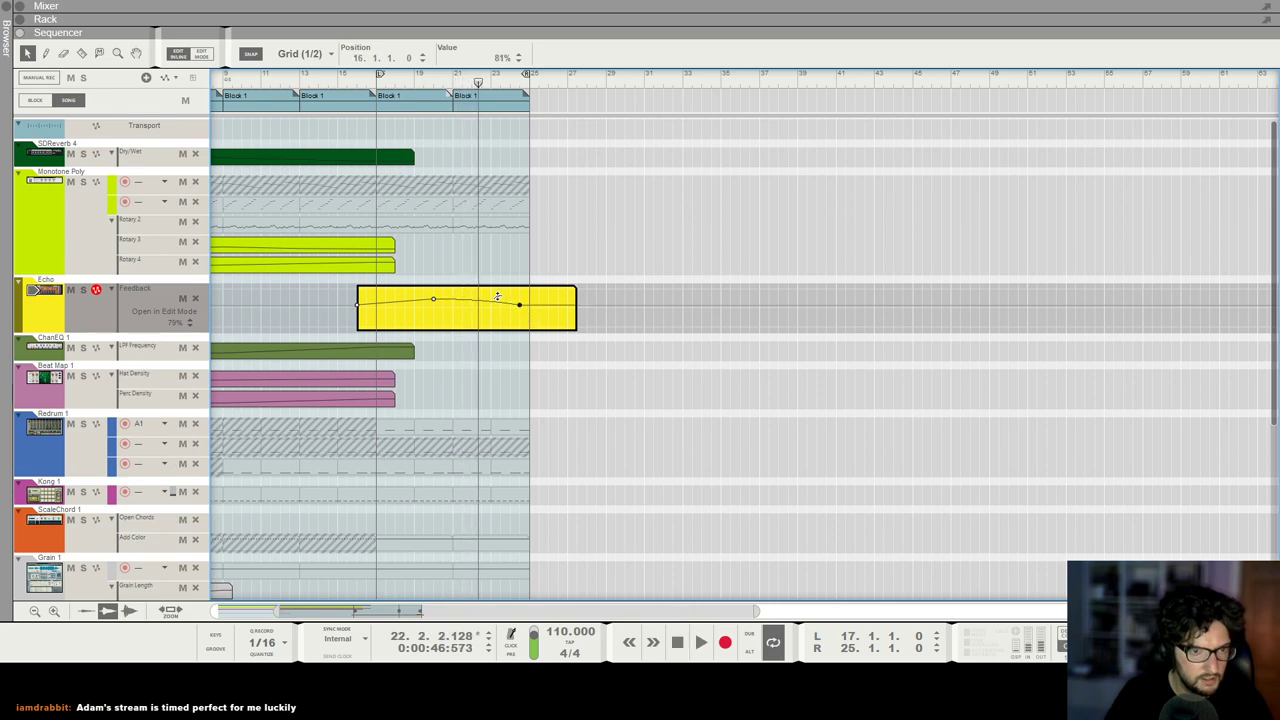
Step: Play the section from bar 17 to hear the Echo feedback automation, and return to the song start
left_click(381, 84)
key("space")
left_click(790, 246)
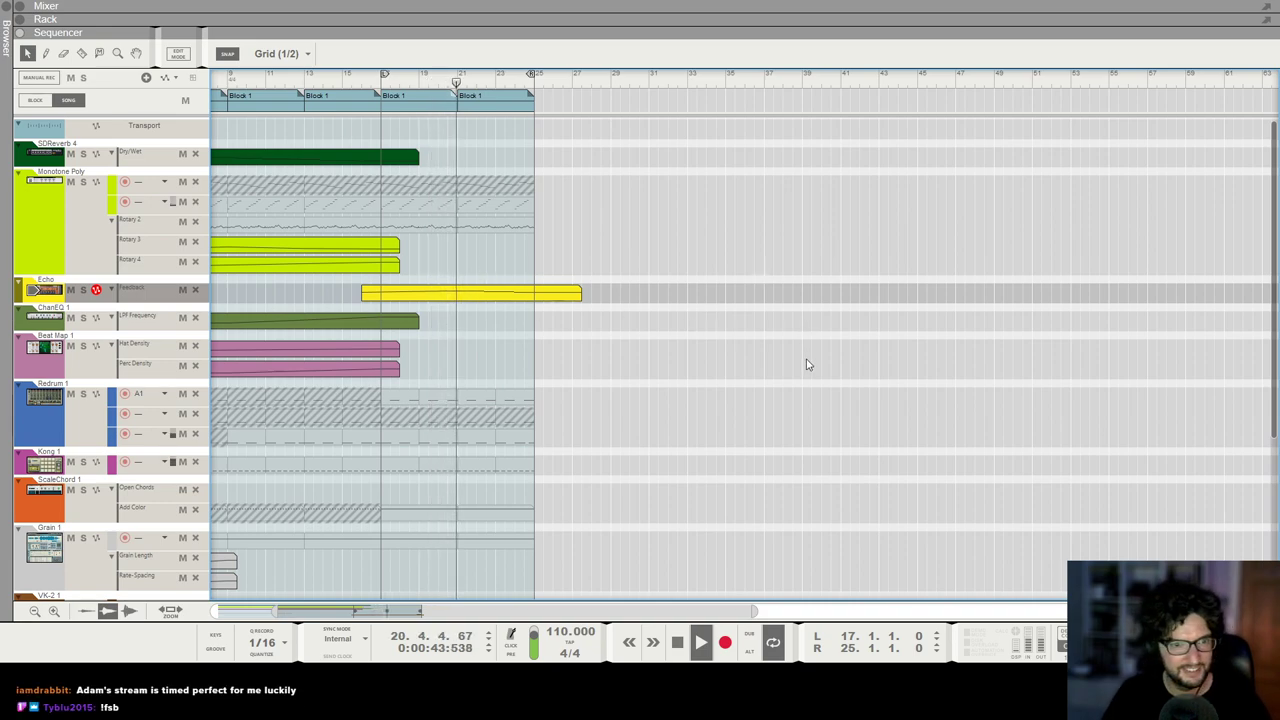
key("space")
key("shift+Return")
key("shift+Return")
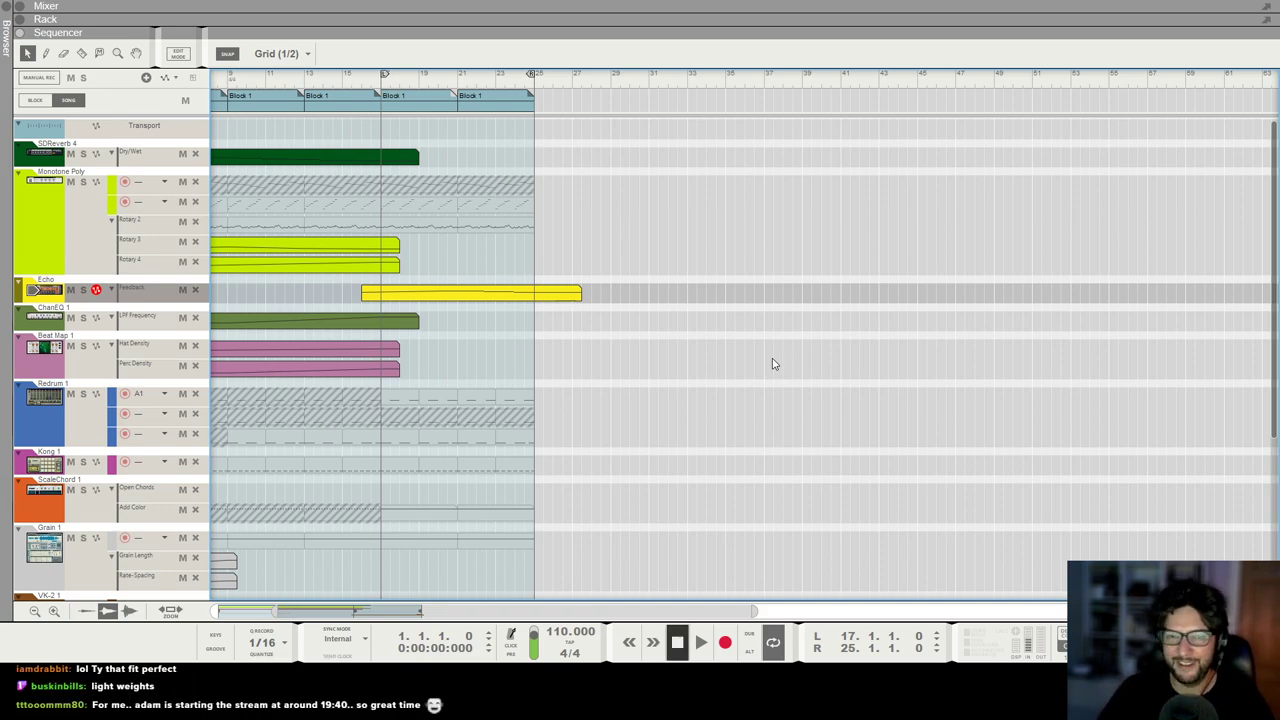
Step: Move the loop's left locator to bar 1 and play the song from the start
scroll(557, 280, "down", 3)
scroll(566, 326, "left", 3)
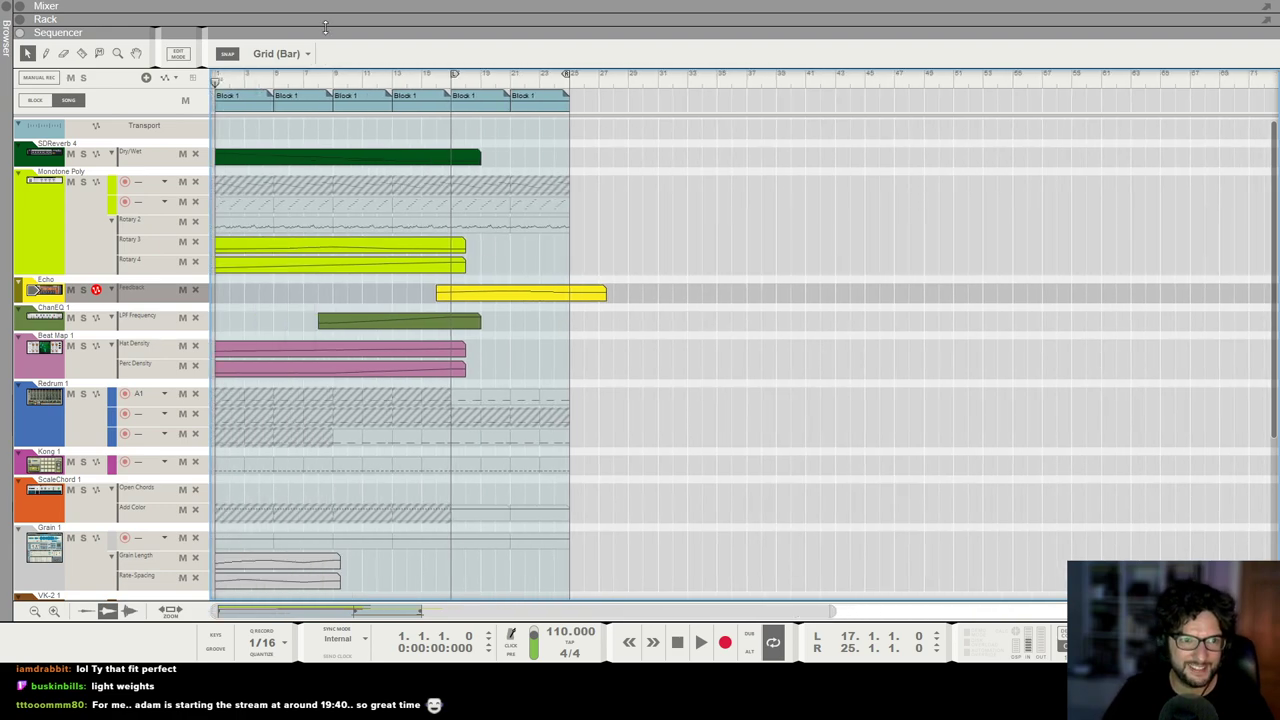
left_click_drag(358, 78, 120, 100)
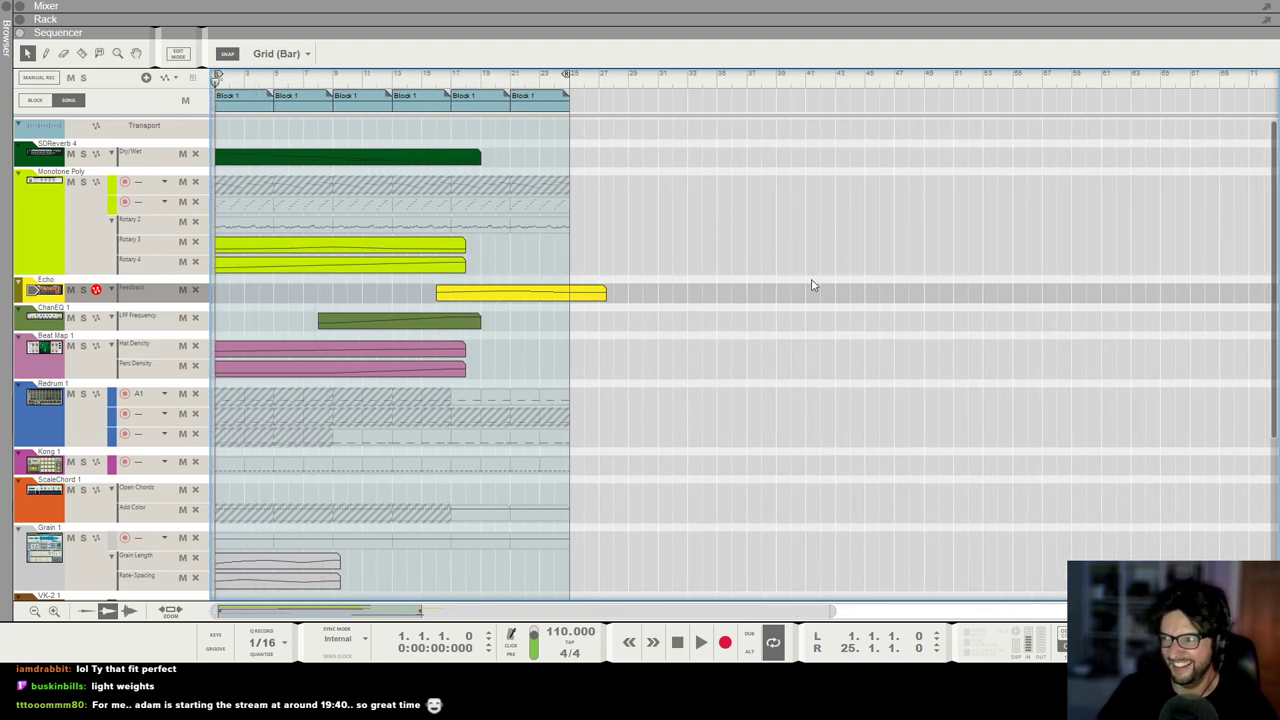
key("space")
scroll(730, 300, "down", 3)
scroll(651, 317, "up", 4)
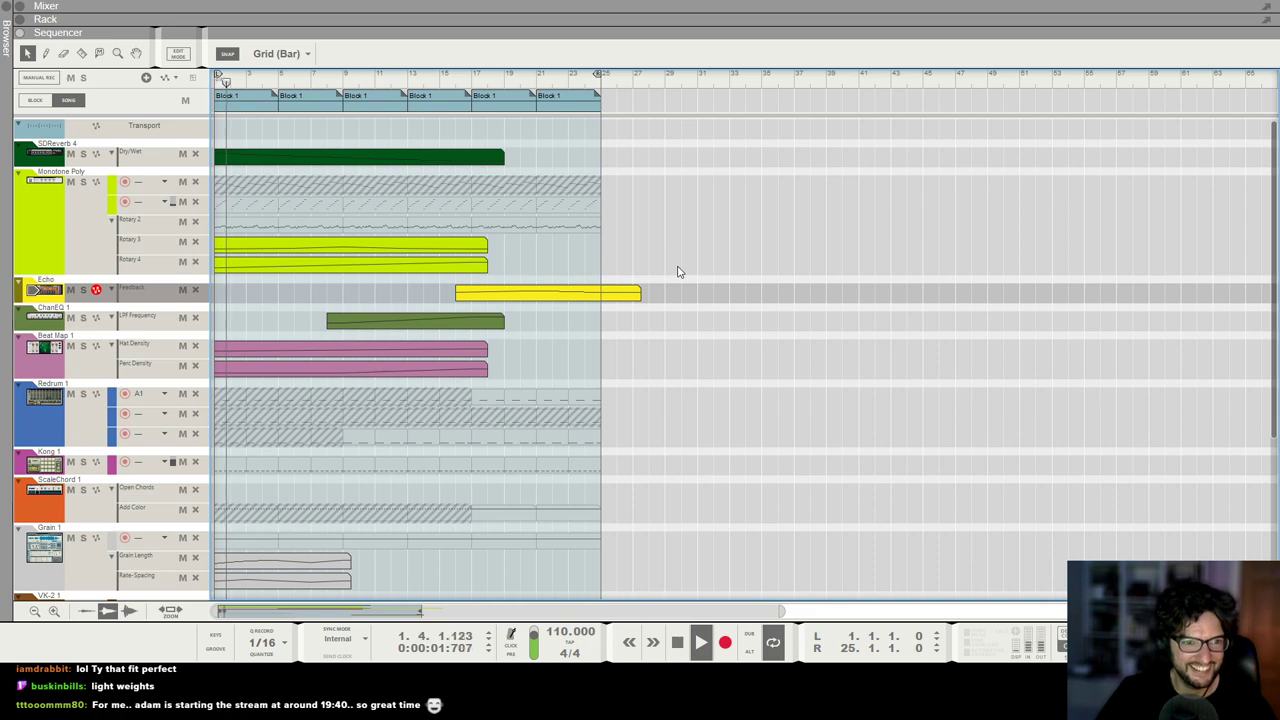
scroll(326, 160, "up", 2)
Step: Create an HPF Frequency automation lane for the Monotone Poly mixer channel and draw a clip from bar 1 to about bar 18
key("F5")
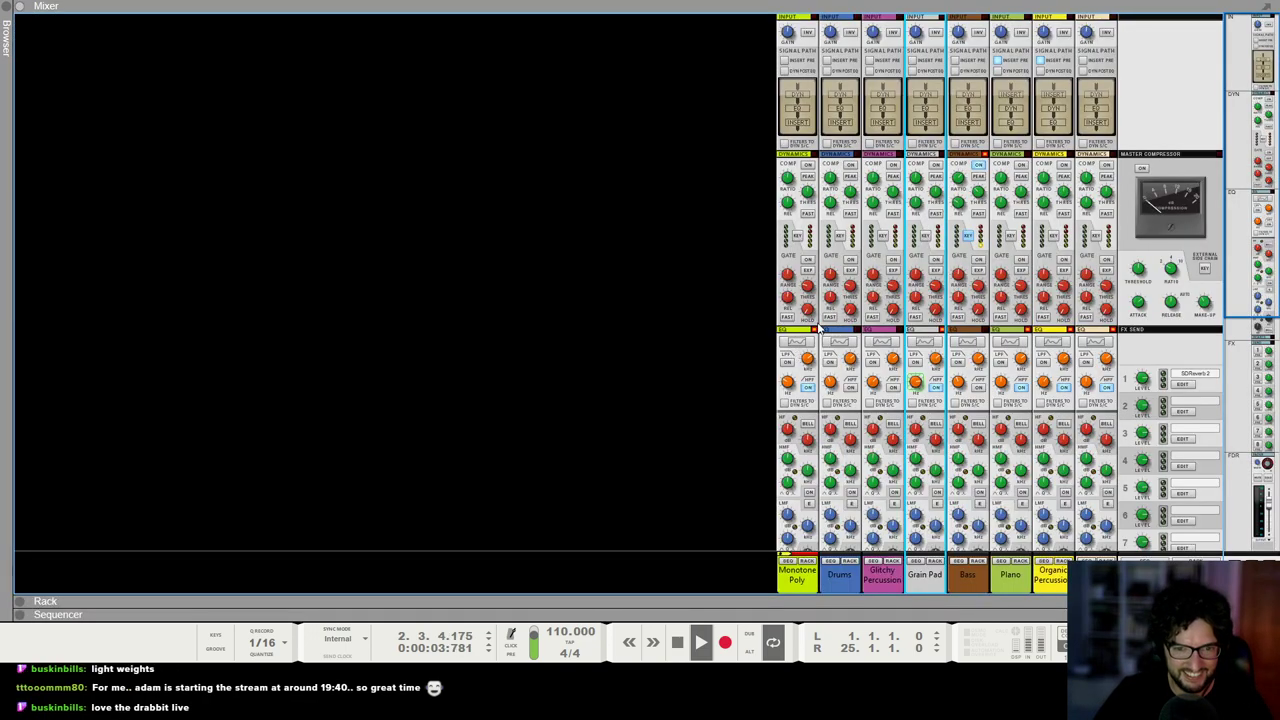
left_click(787, 383, "alt")
scroll(486, 426, "down", 1)
scroll(486, 426, "up", 1)
left_click_drag(573, 446, 212, 440)
Step: Shape the Monotone Poly HPF Frequency clip as a falling line from 614 at bar 1 to 298 at bar 17
double_click(304, 451)
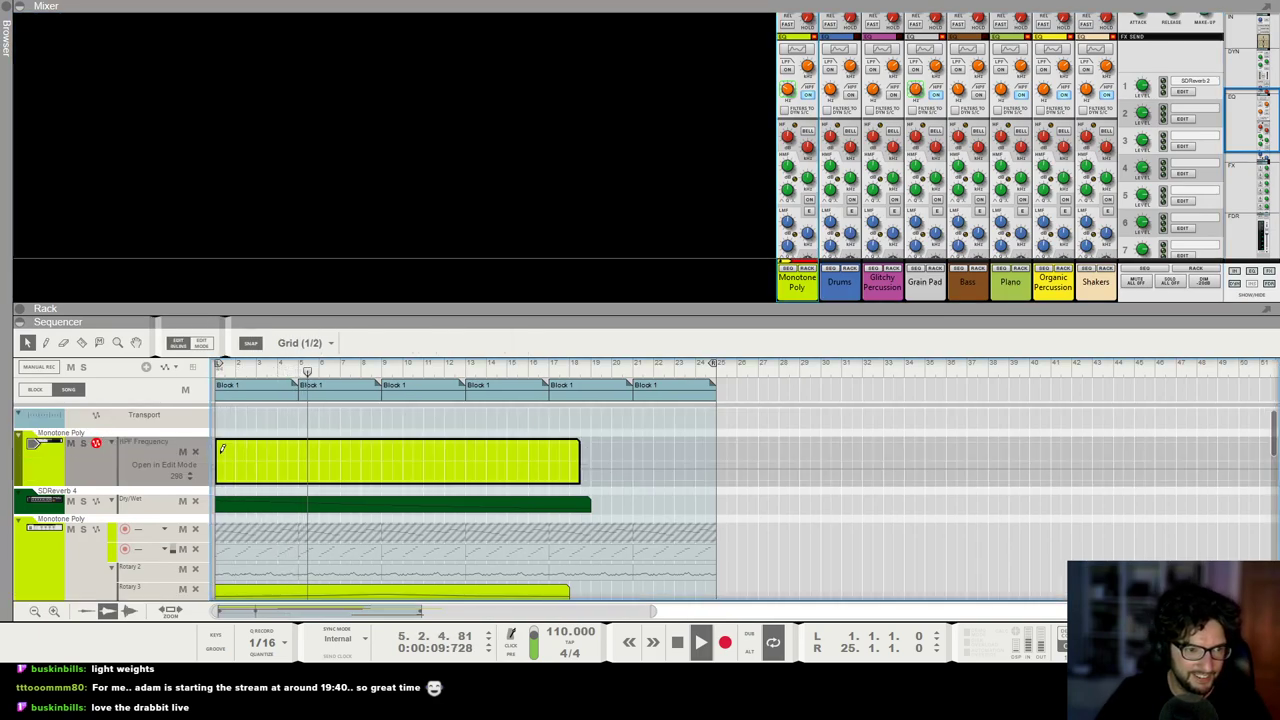
left_click(217, 451, "alt")
left_click(561, 469, "alt")
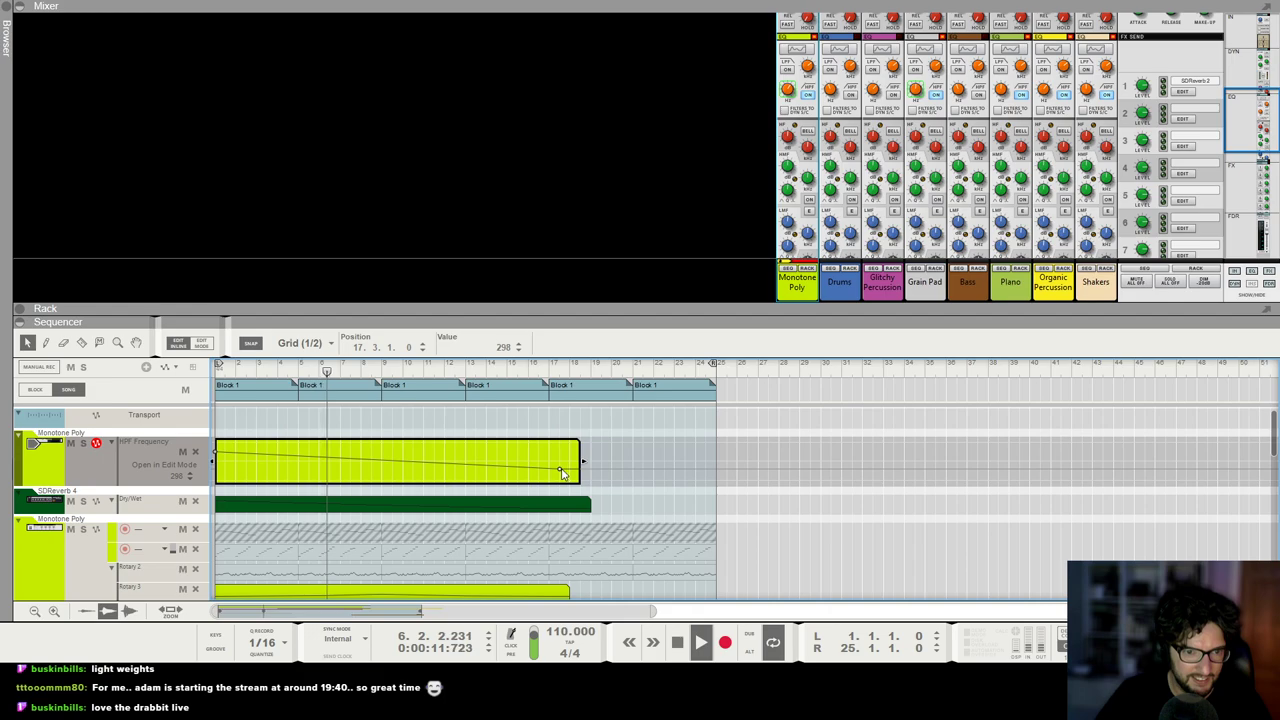
left_click_drag(559, 469, 549, 469)
left_click_drag(215, 452, 209, 457)
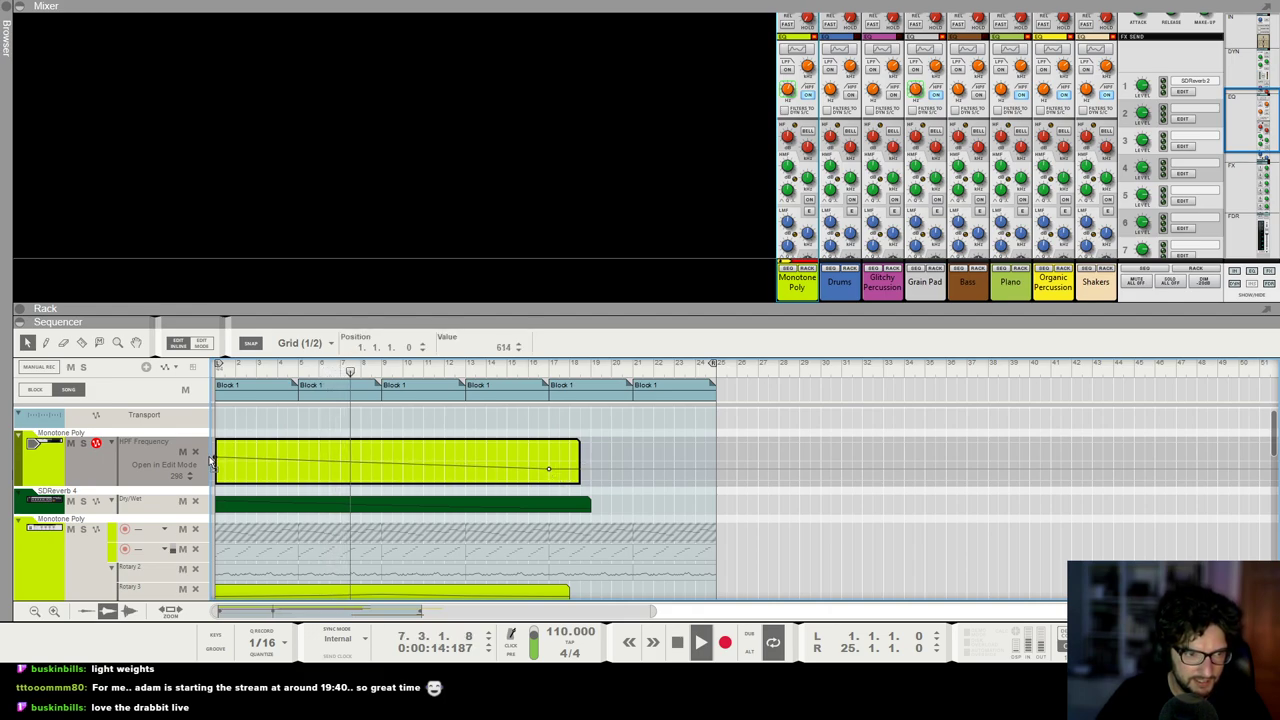
left_click(749, 530)
Step: Create an automation lane for the Grain synth's Pan Spread
scroll(752, 526, "down", 3)
scroll(452, 448, "down", 1)
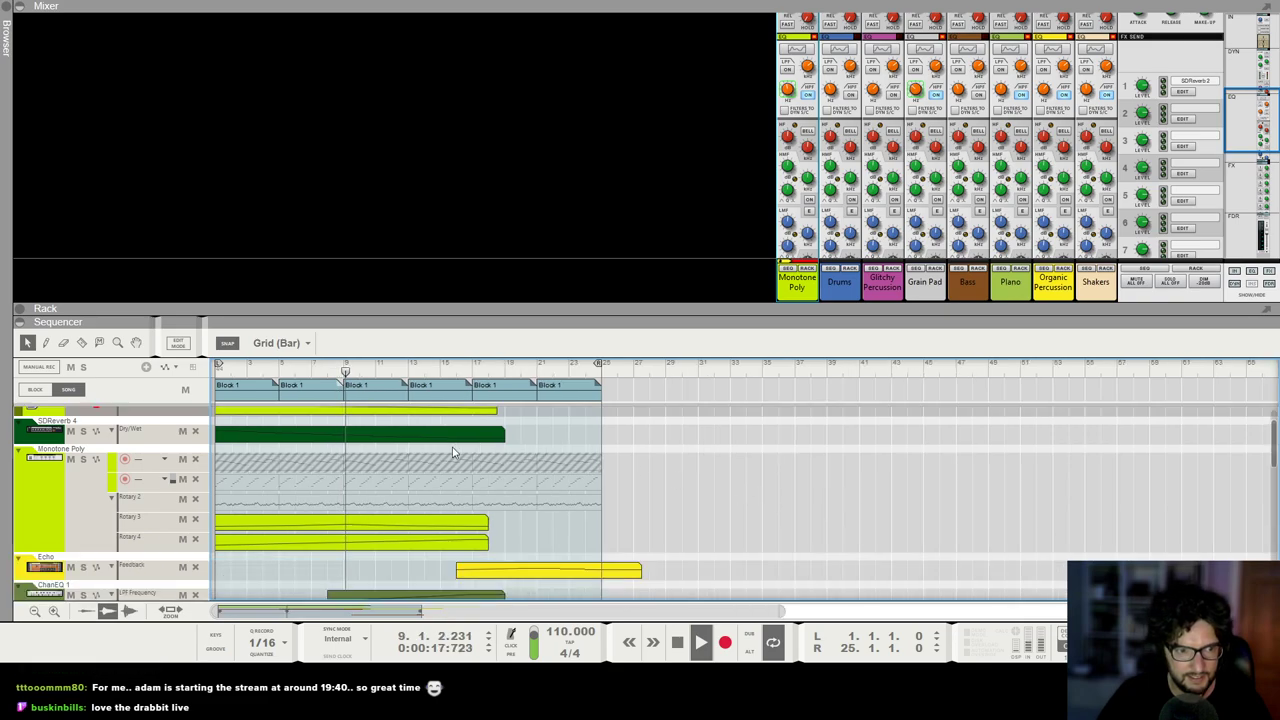
scroll(452, 448, "down", 2)
key("F7")
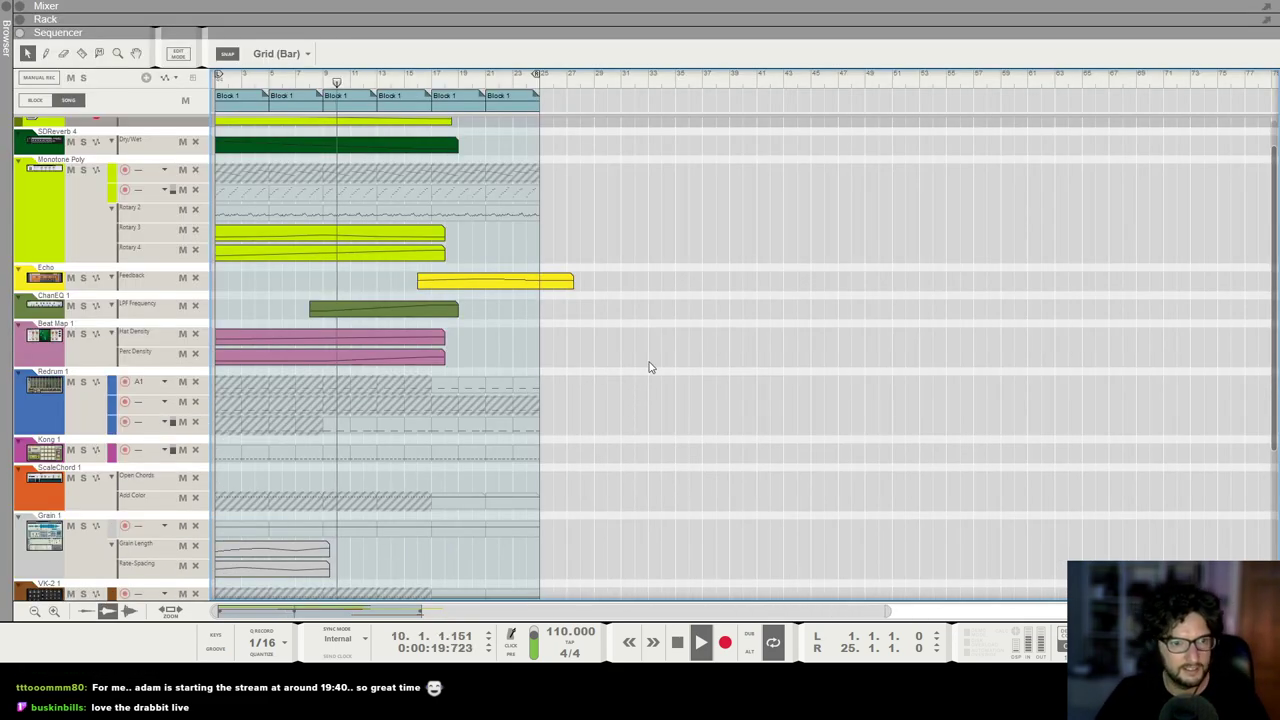
scroll(650, 366, "down", 1)
scroll(649, 367, "up", 3)
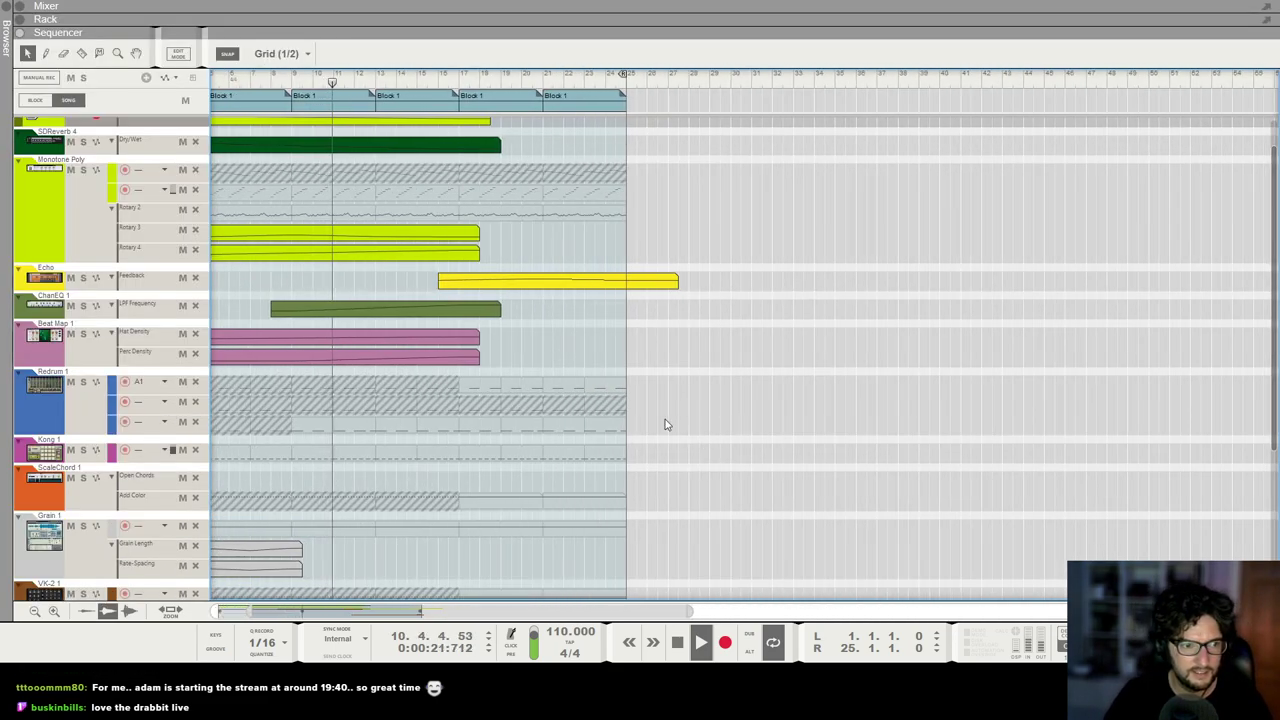
key("F6")
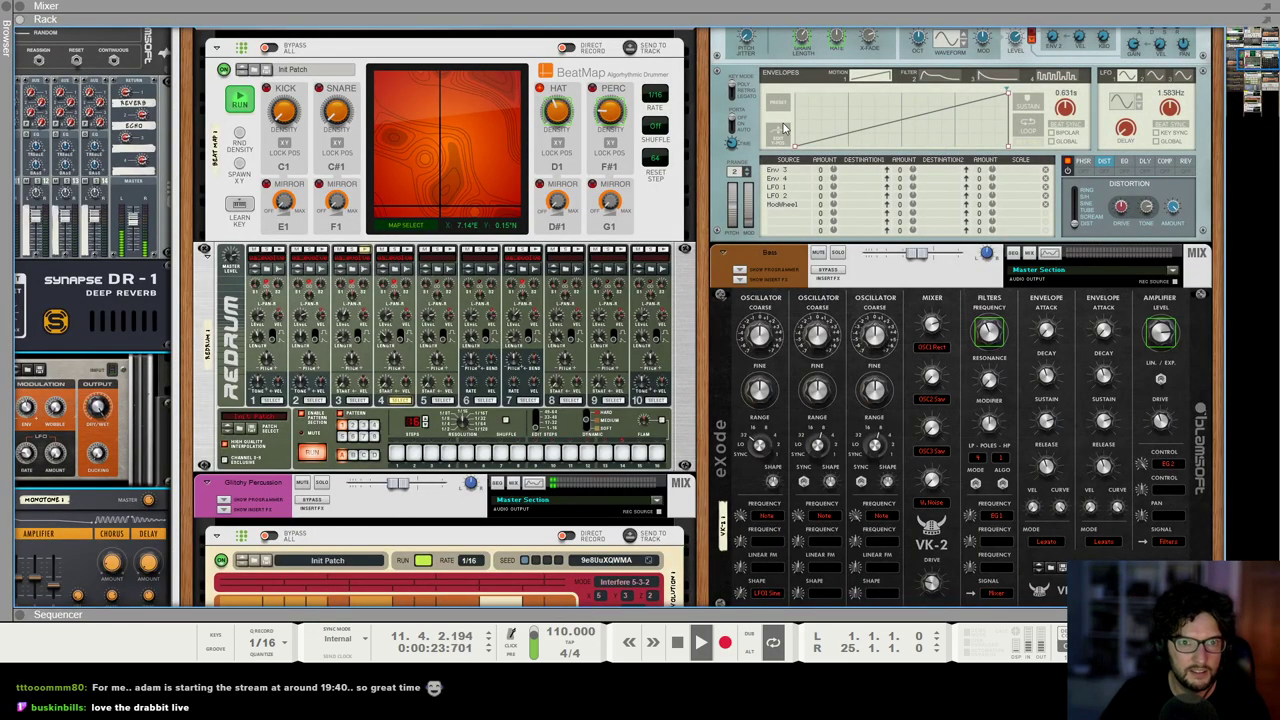
scroll(769, 139, "up", 2)
scroll(769, 139, "up", 2)
key("F7")
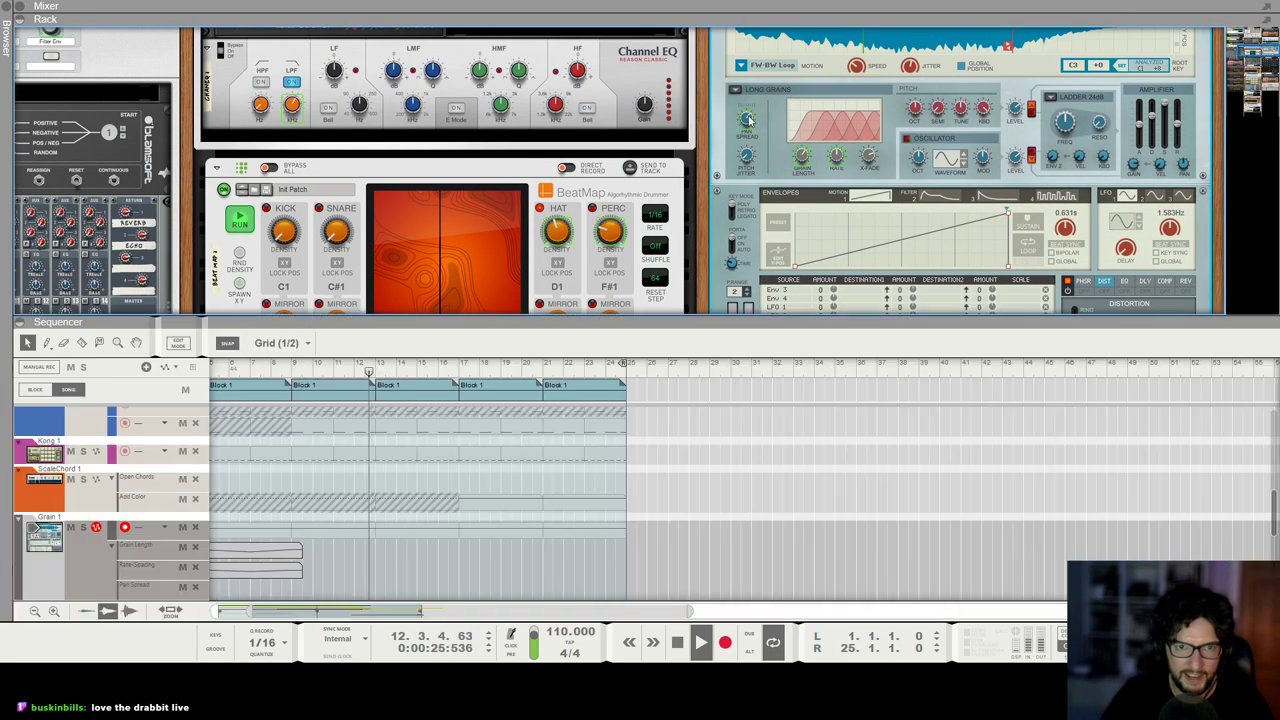
key("F7")
Step: Draw a Pan Spread automation clip from bar 1 to bar 17 with a raised point at bar 9, and return to the song start
left_click_drag(440, 338, 119, 343)
key("space")
scroll(316, 343, "left", 2)
double_click(309, 343)
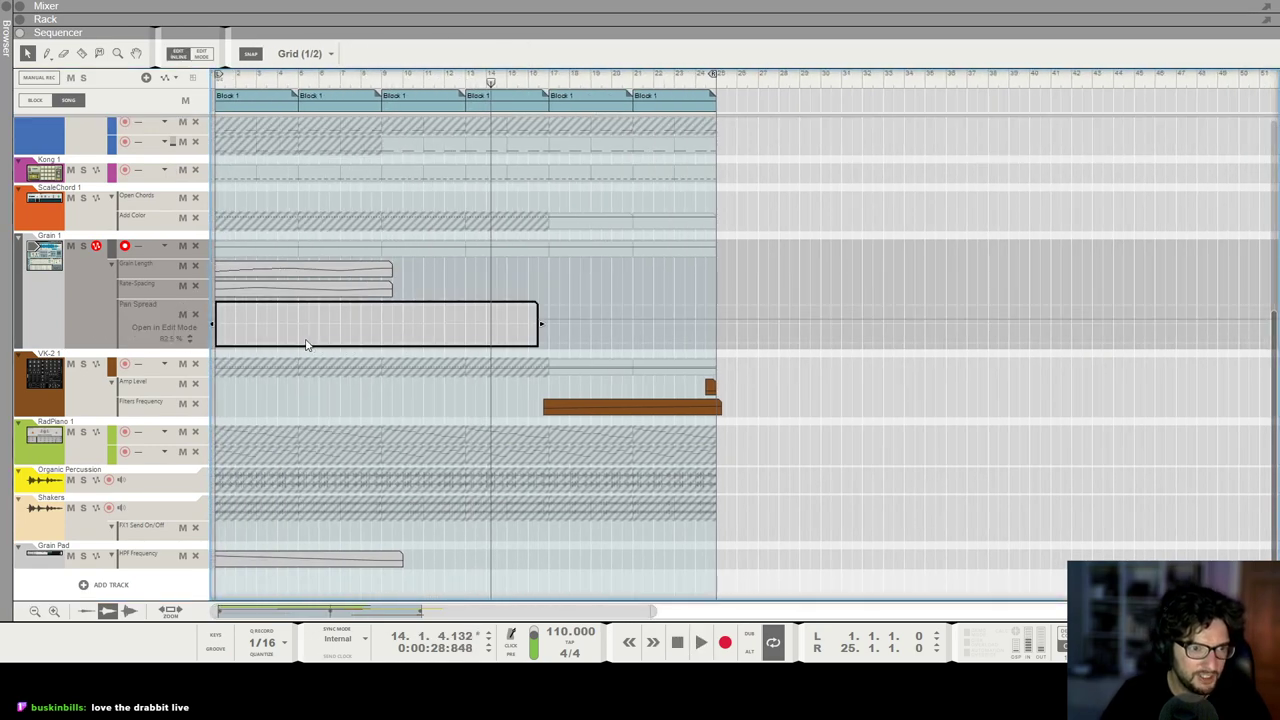
left_click(383, 307)
left_click(537, 316)
left_click(960, 431)
key("shift+Return")
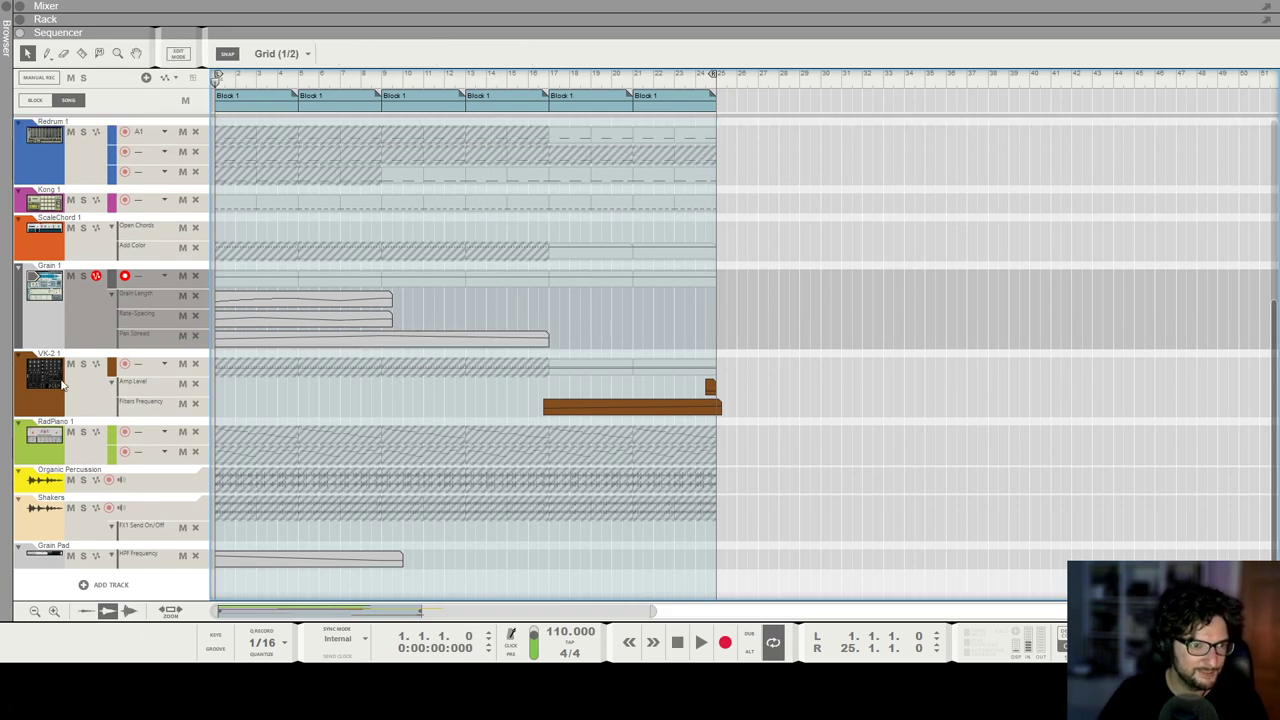
Step: Create an automation lane for the number of notes in the Scales & Chords player
key("F6")
scroll(812, 294, "up", 2)
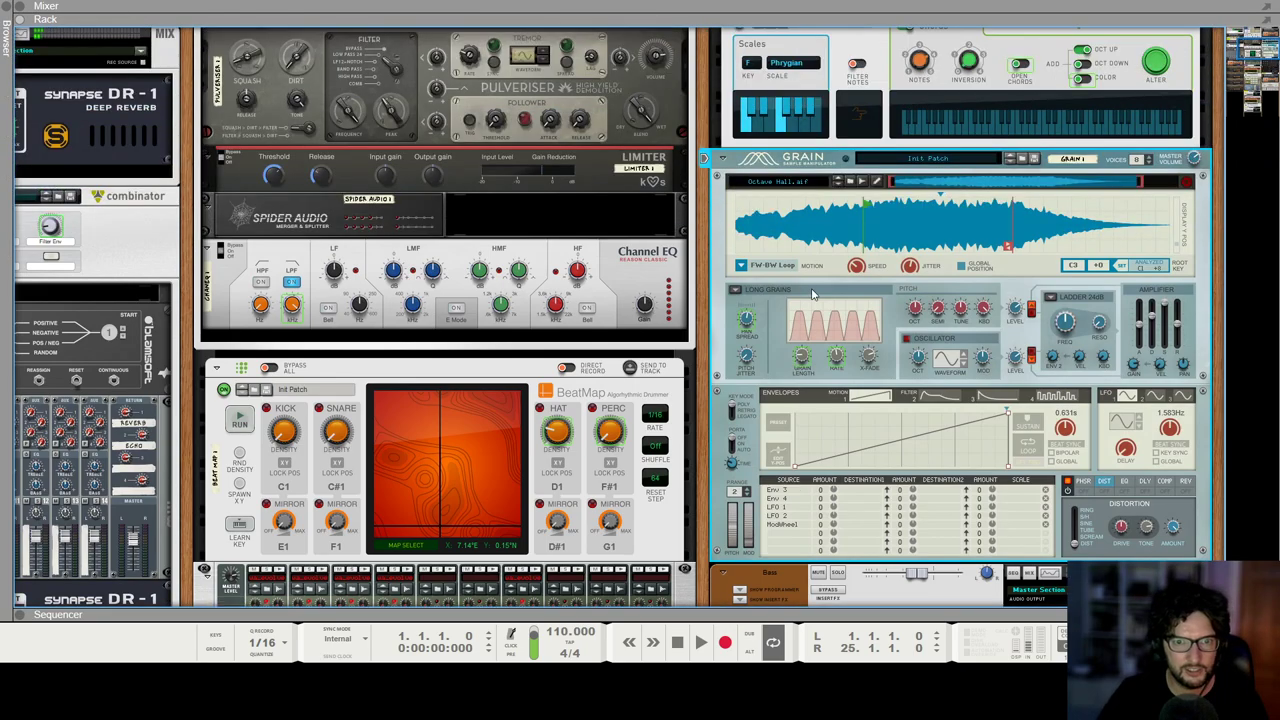
scroll(812, 294, "up", 4)
left_click(920, 262, "alt")
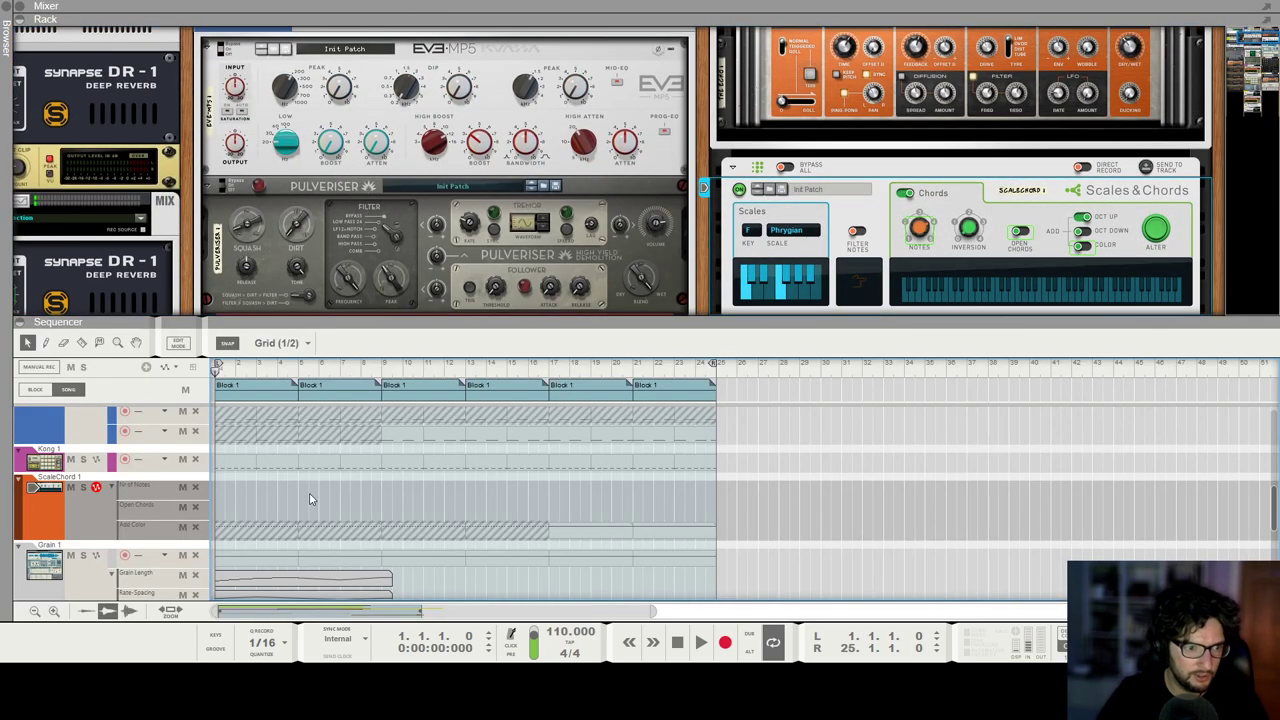
Step: Draw a note-count automation clip at bar 1, add a point near its start, and extend the clip to 8 bars during playback
left_click_drag(228, 486, 296, 488)
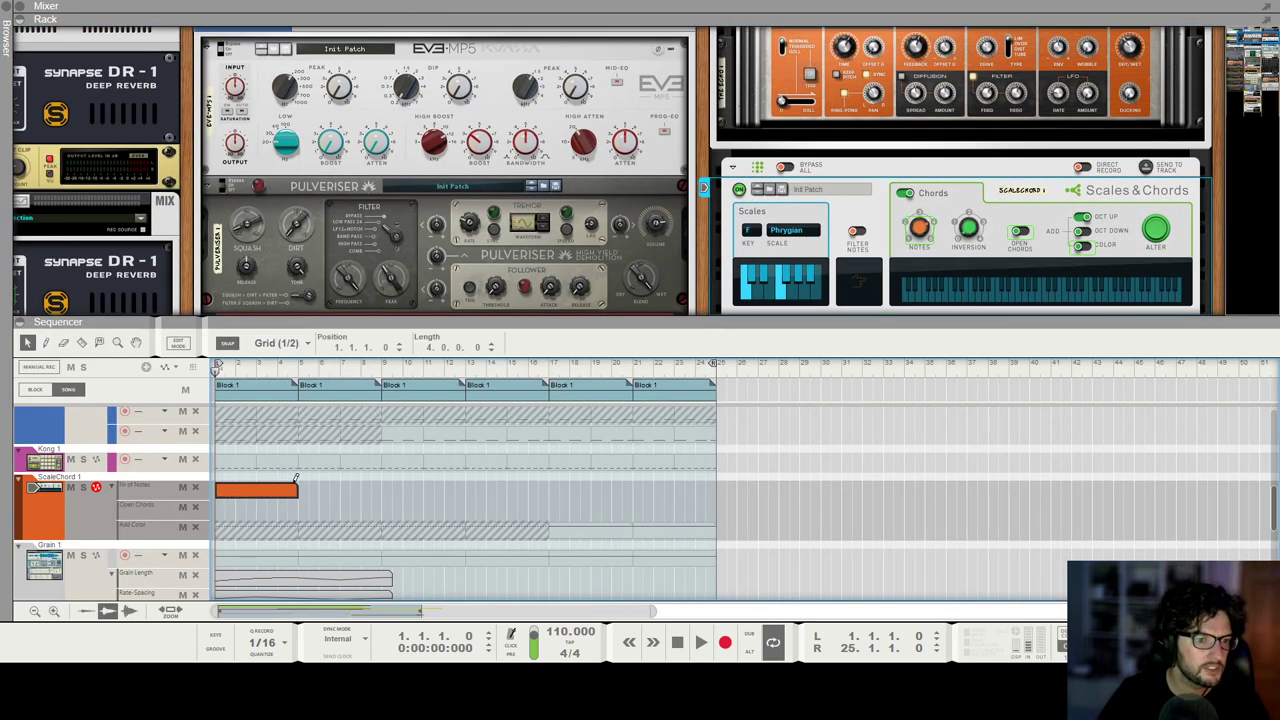
left_click(226, 500)
key("shift+Return")
key("space")
left_click(438, 528)
scroll(364, 563, "down", 2)
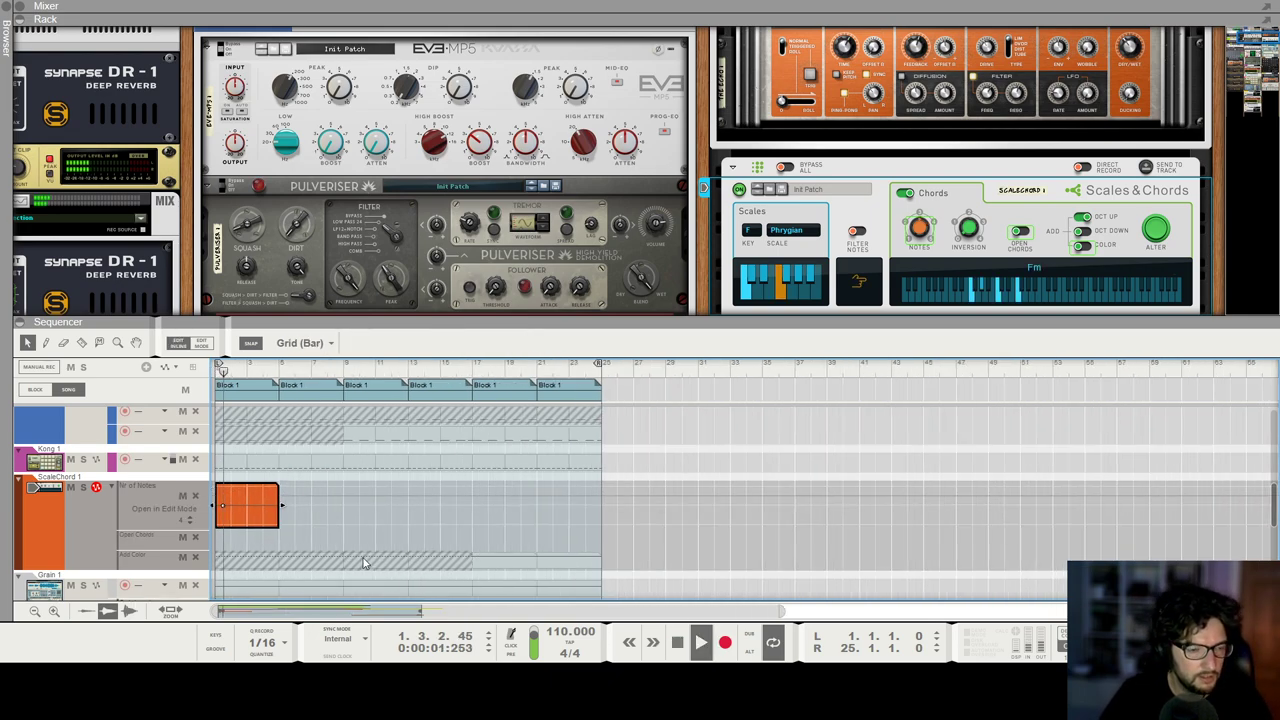
left_click_drag(278, 490, 345, 490)
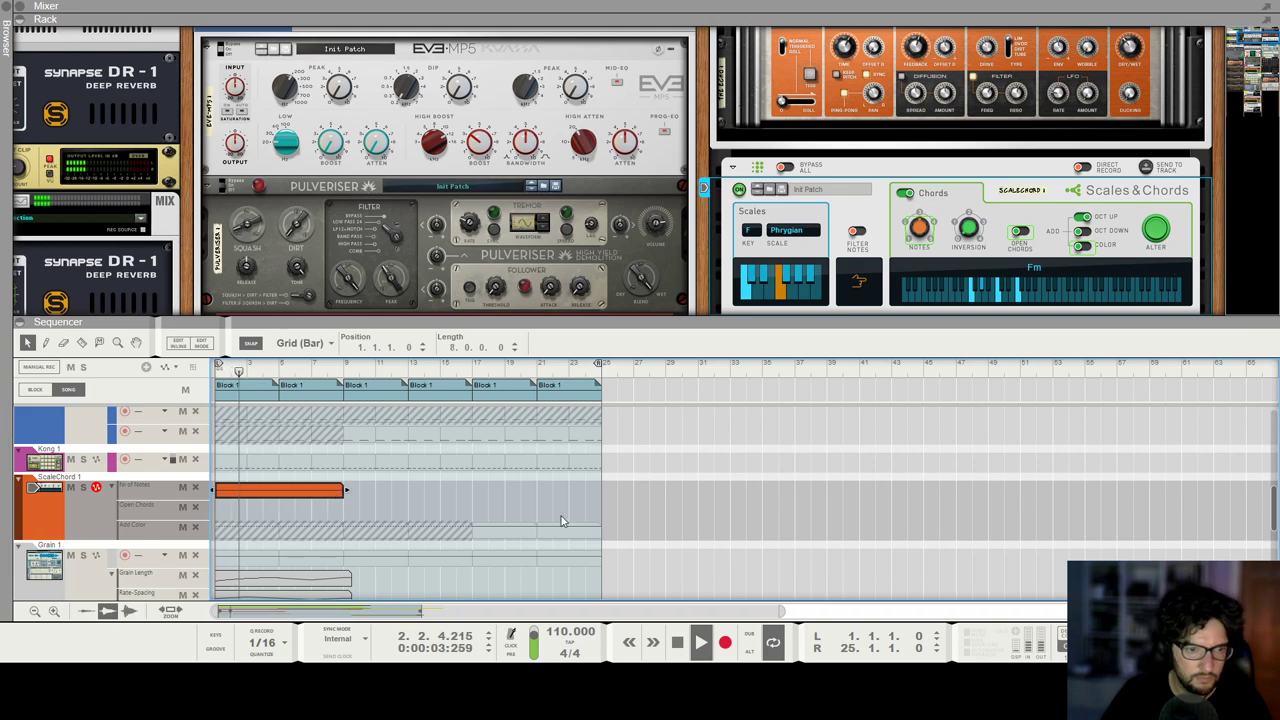
left_click(597, 513)
Step: Listen to the intro while reviewing all automation lanes, and return to the song start
scroll(597, 513, "down", 3)
key("F7")
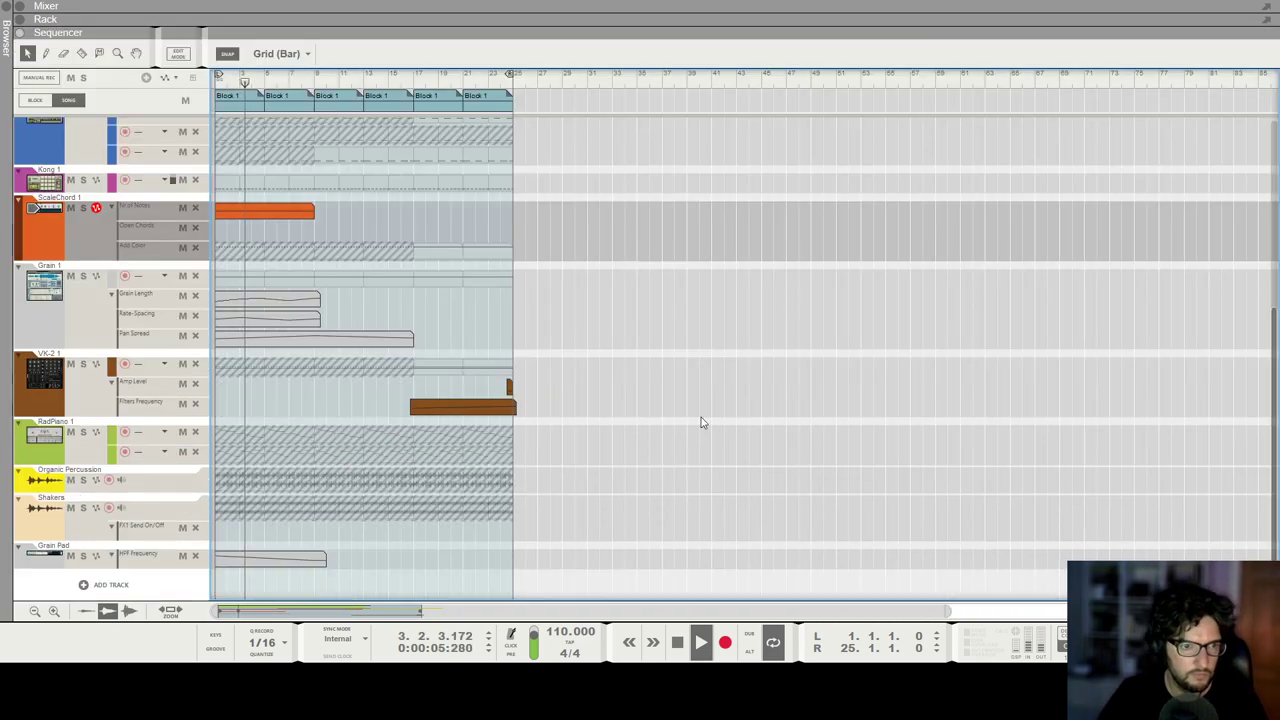
scroll(700, 420, "up", 3)
scroll(700, 371, "down", 1)
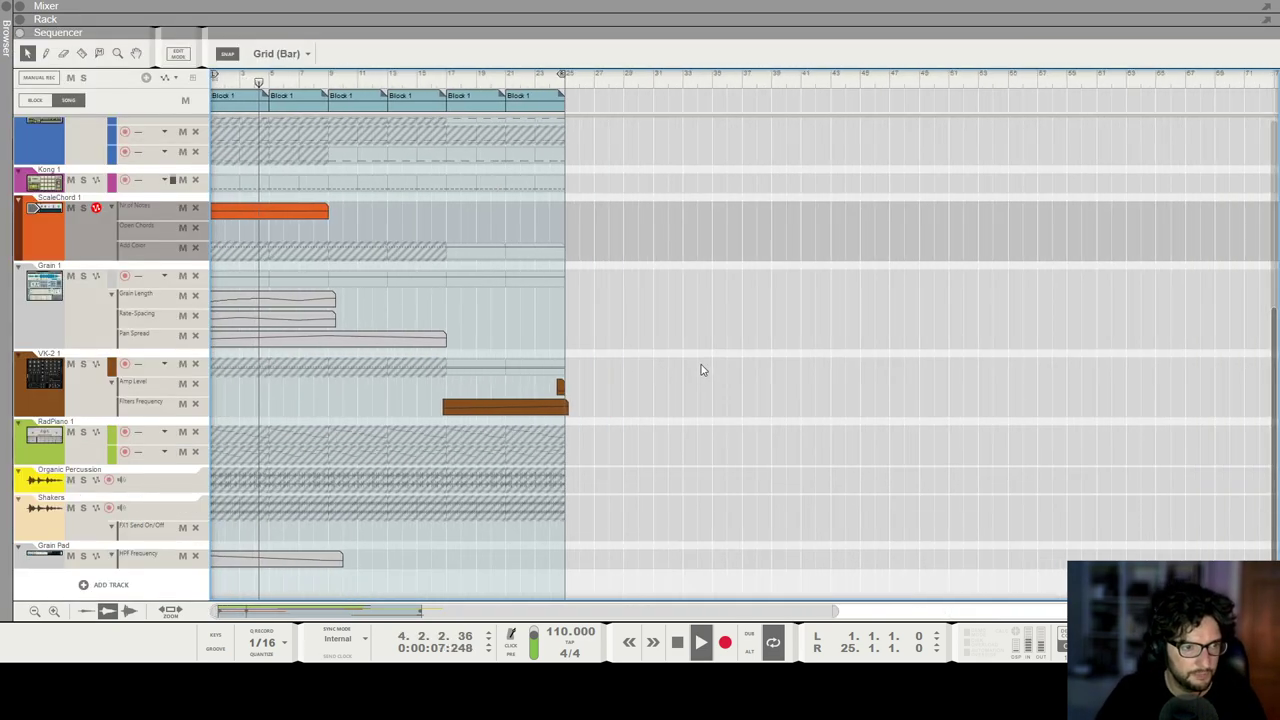
scroll(701, 370, "up", 1)
scroll(700, 366, "up", 3)
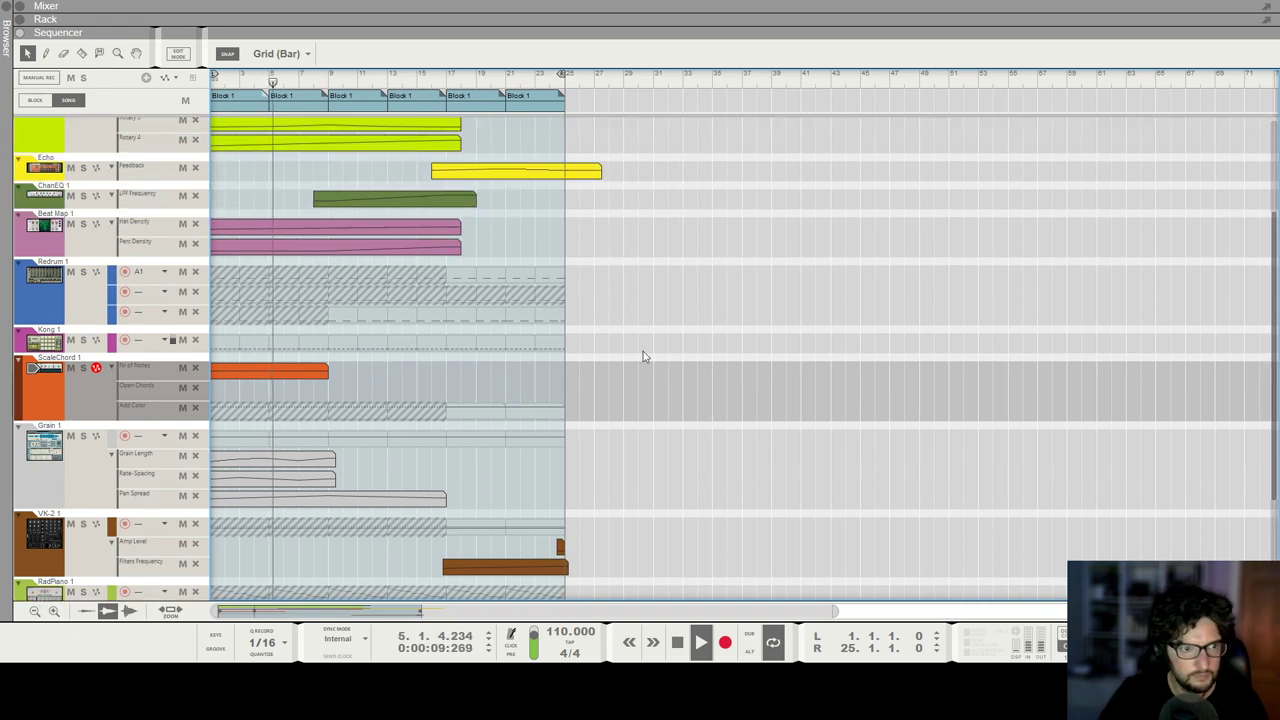
scroll(635, 352, "up", 5)
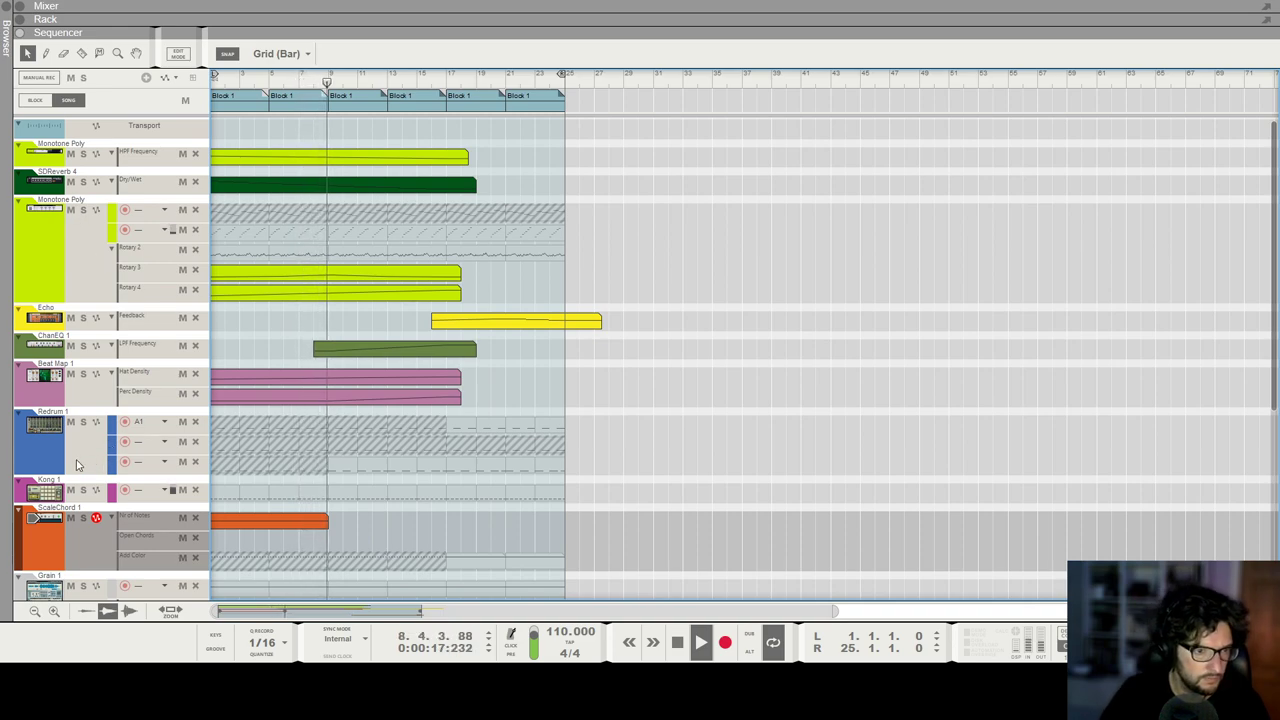
key("space")
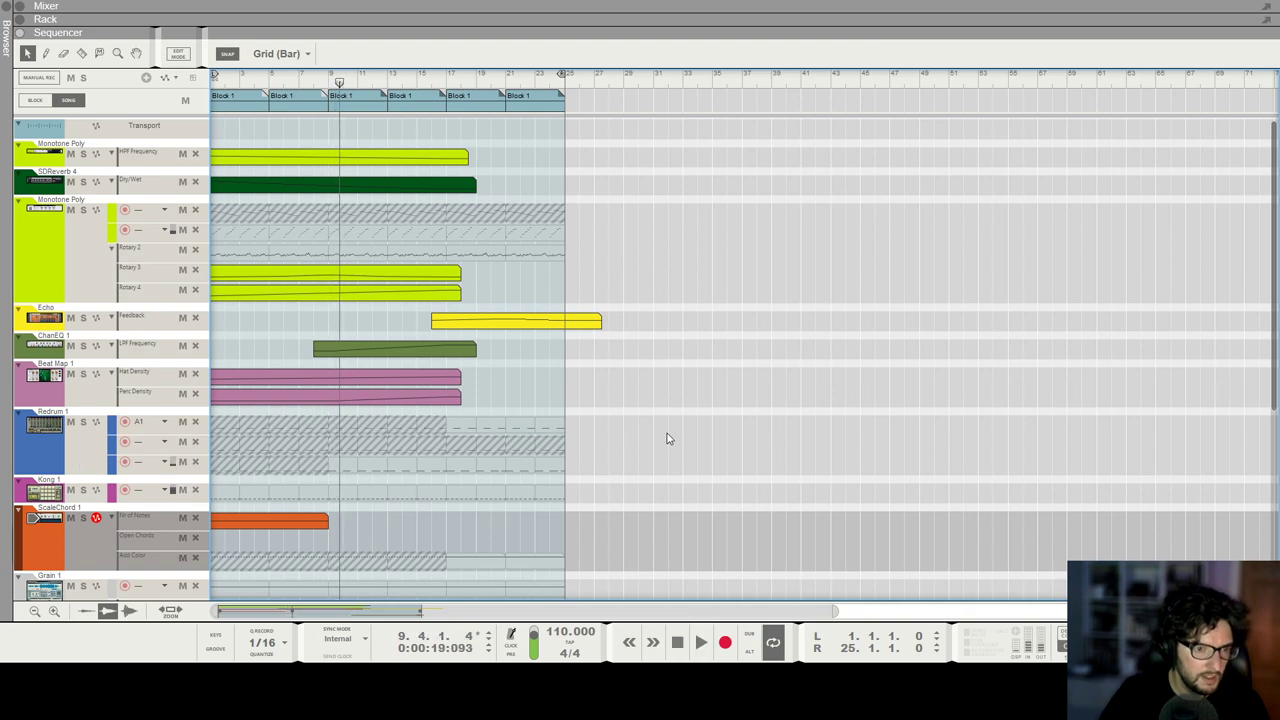
key("KP_0")
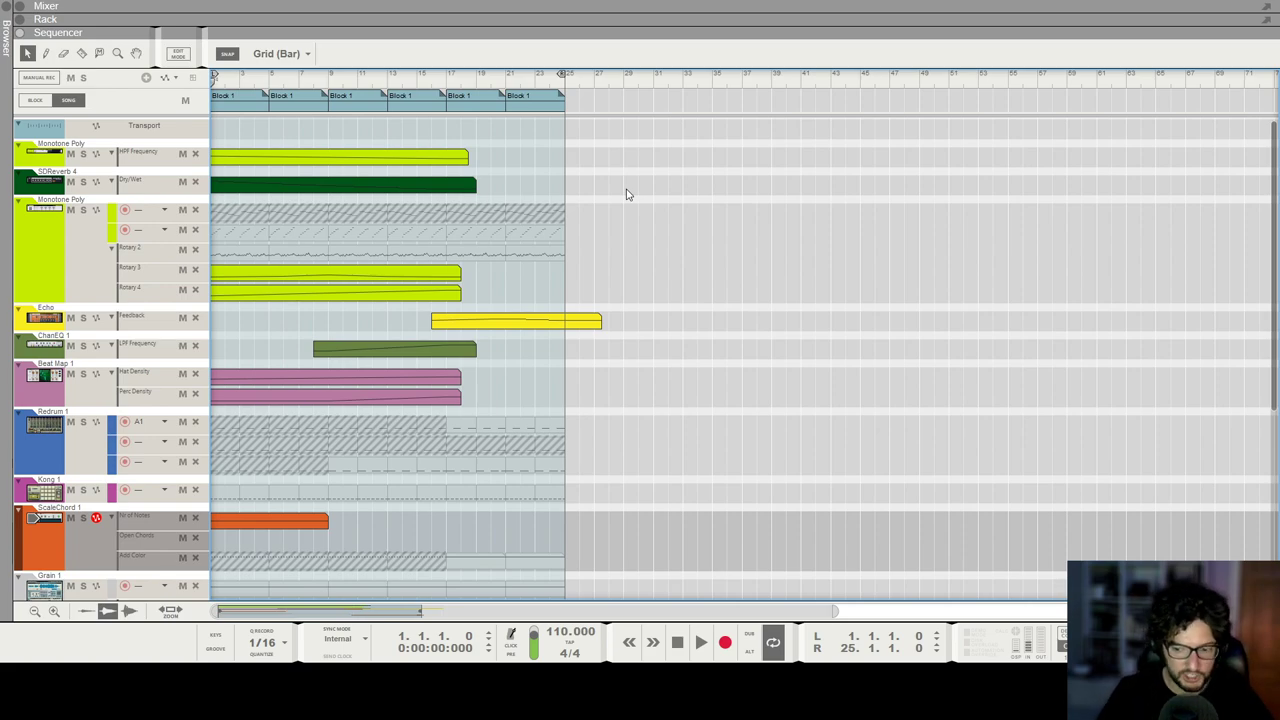
left_click(520, 77, "ctrl")
left_click(508, 78, "ctrl")
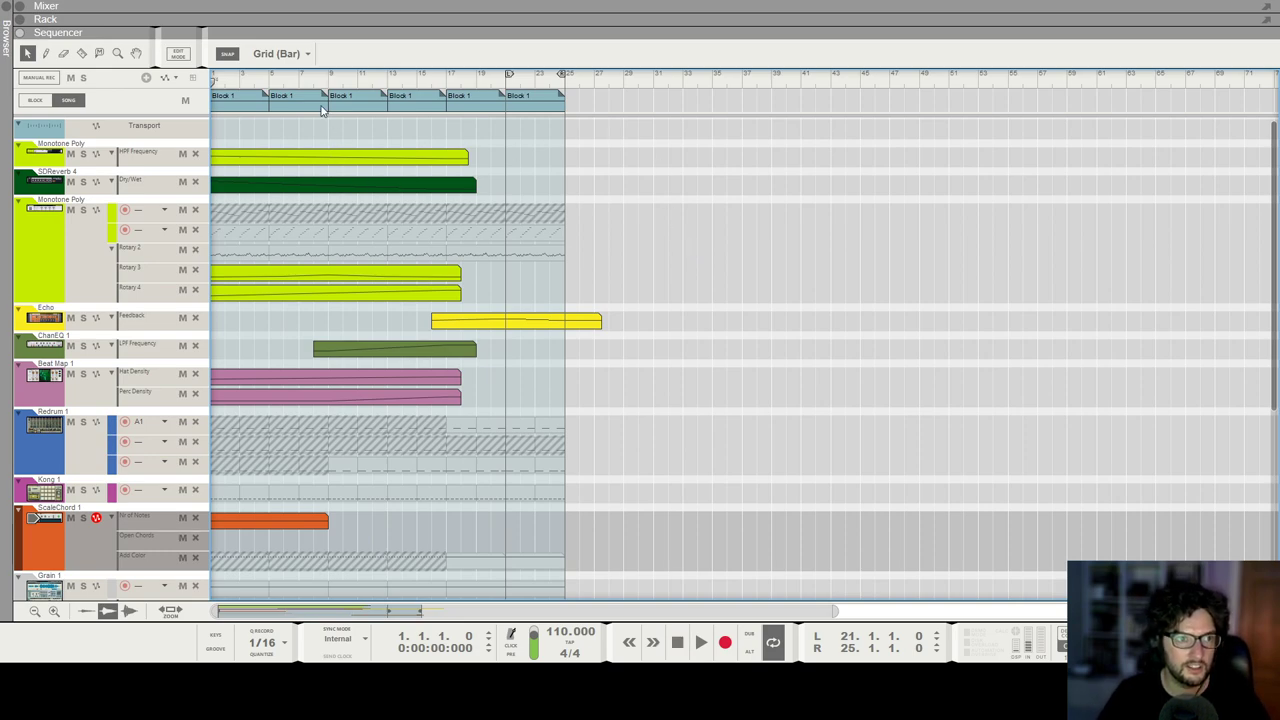
key("space")
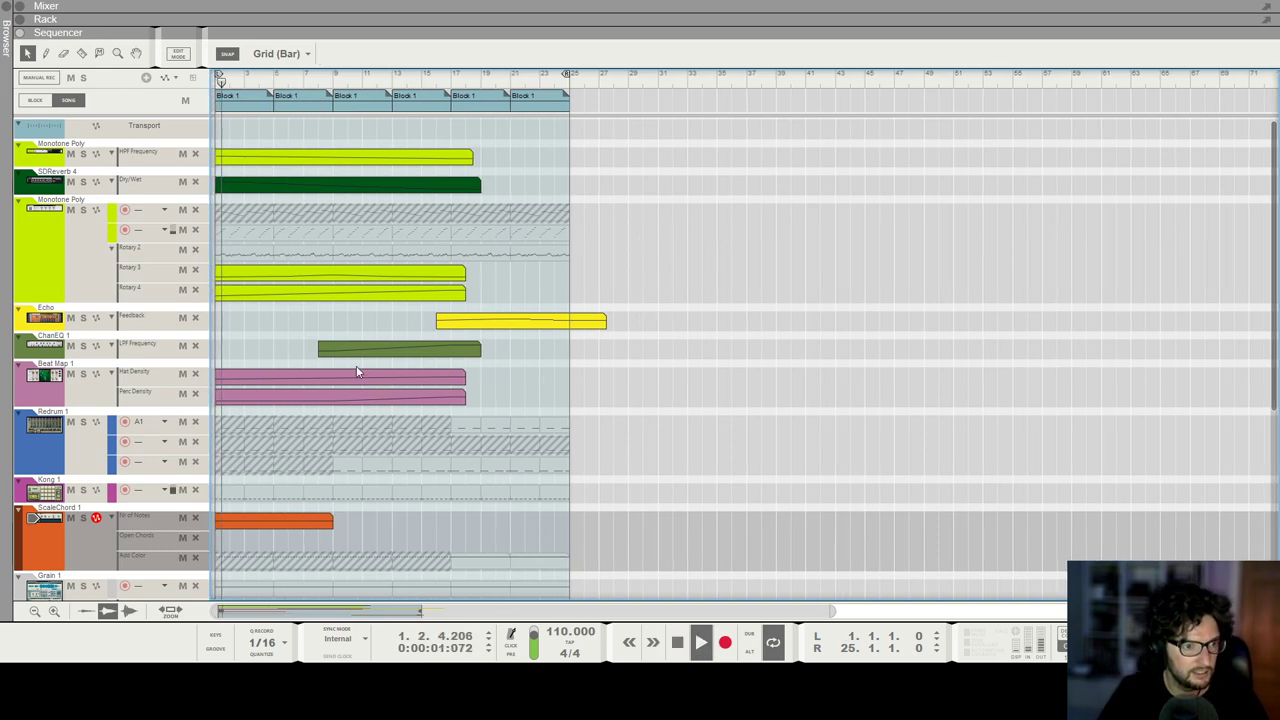
key("space")
Step: Play the song from the start while looking over the mixer channels' sends, EQ and faders
key("F5")
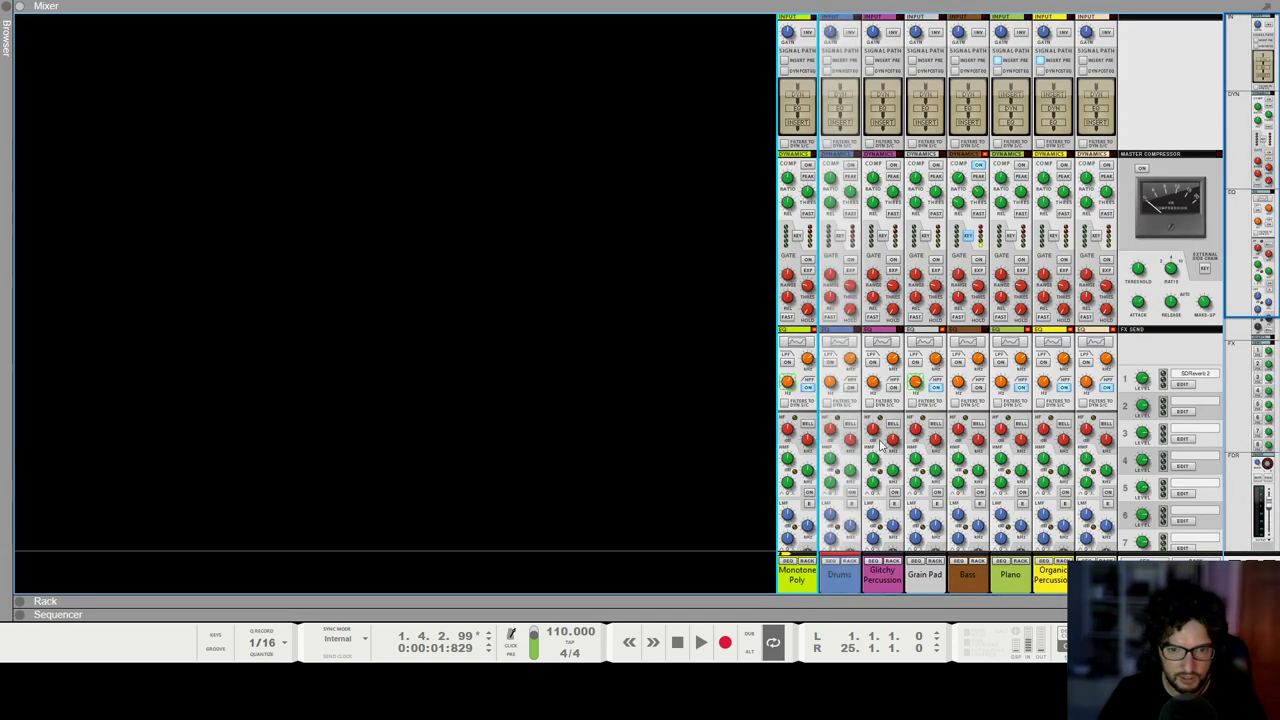
scroll(552, 401, "down", 2)
key("shift+Return")
key("space")
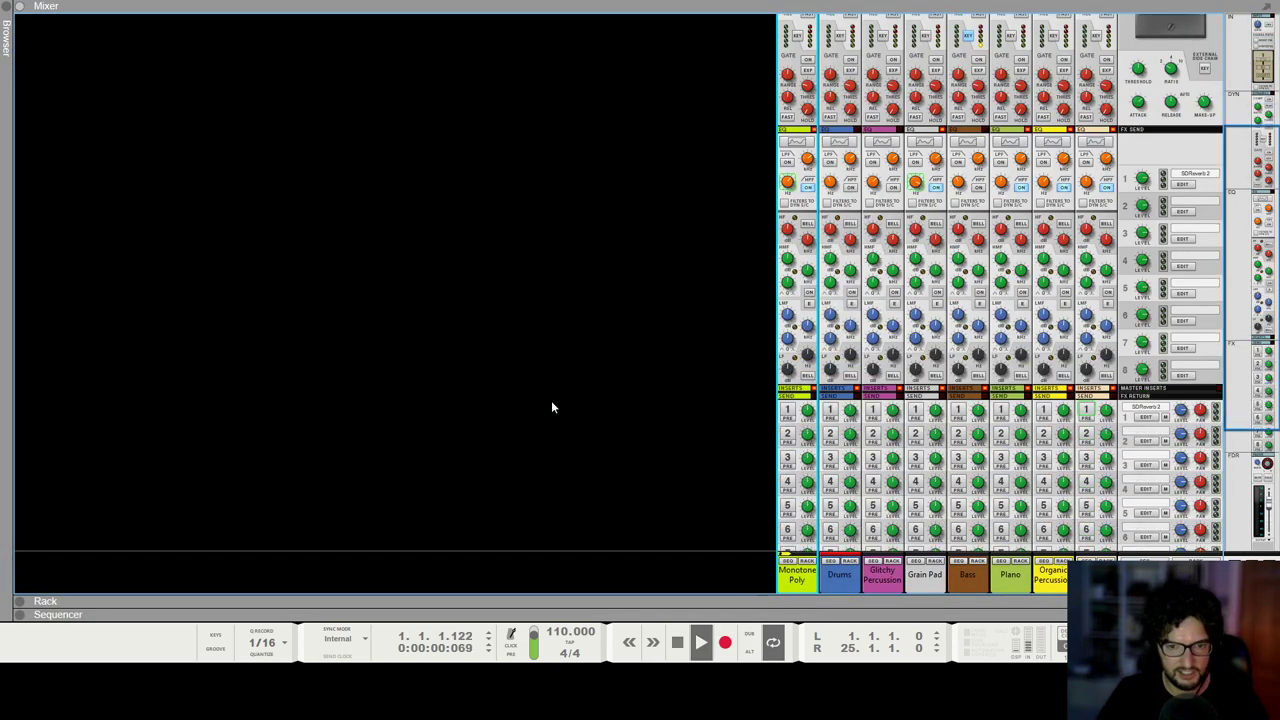
scroll(551, 400, "down", 3)
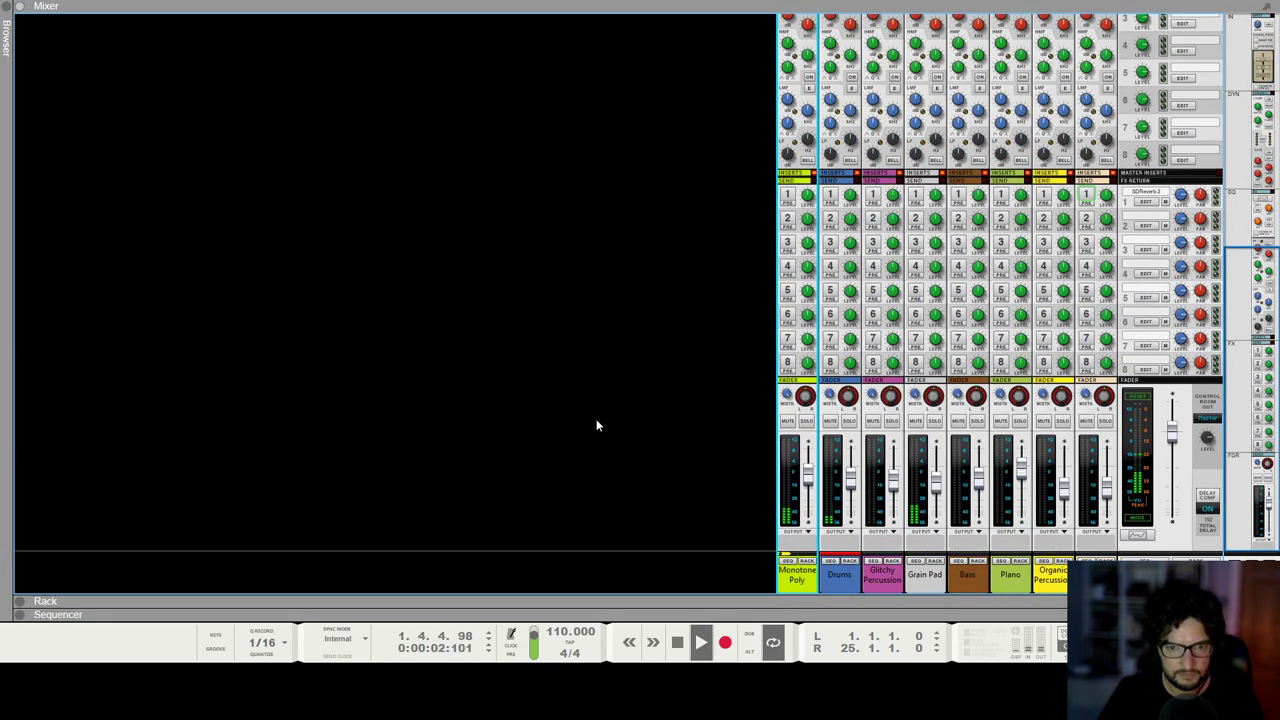
scroll(590, 422, "up", 5)
scroll(607, 406, "down", 4)
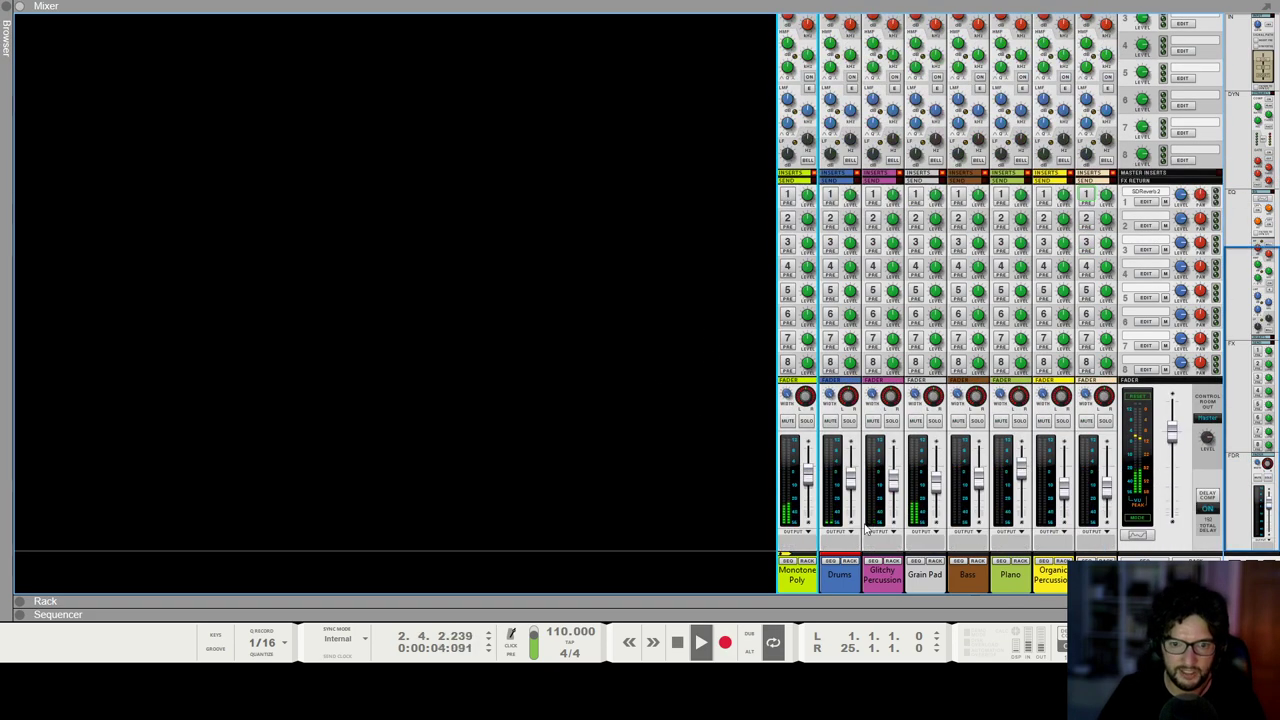
Step: Locate the Glitchy Percussion channel in the rack and add a Synapse DR-1 Deep Reverb as its insert effect
left_click(891, 562)
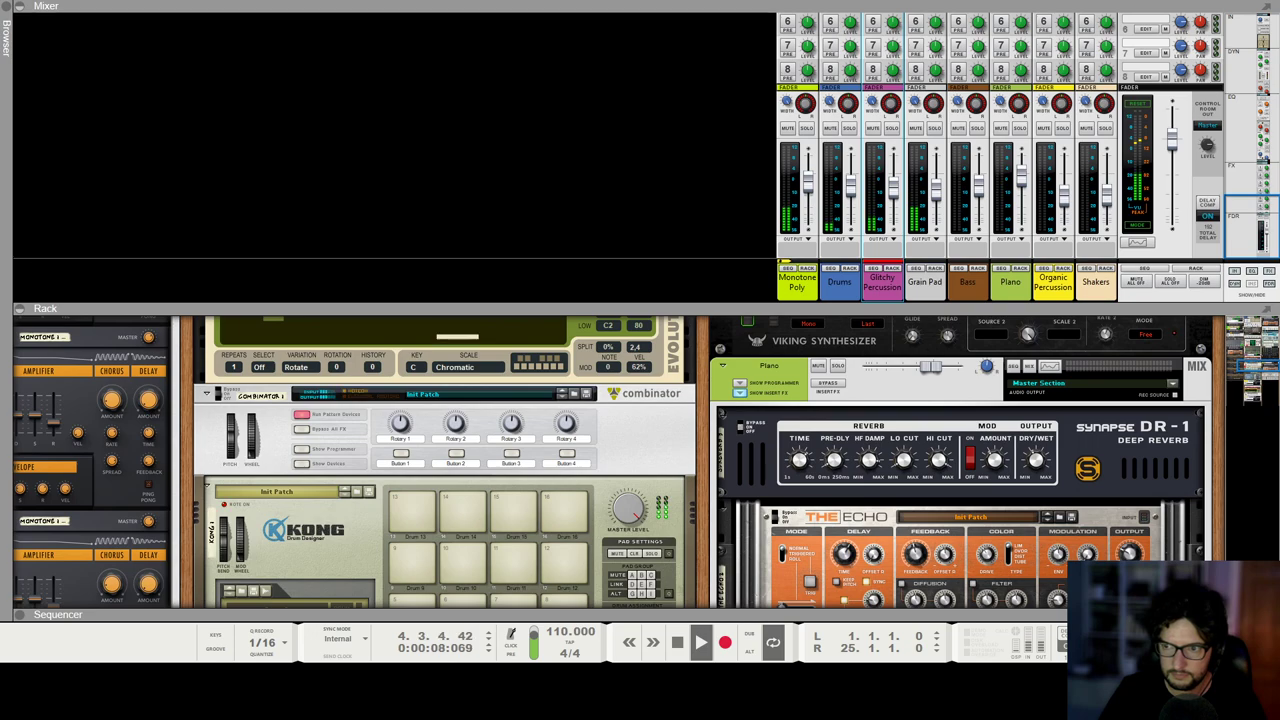
left_click(647, 446)
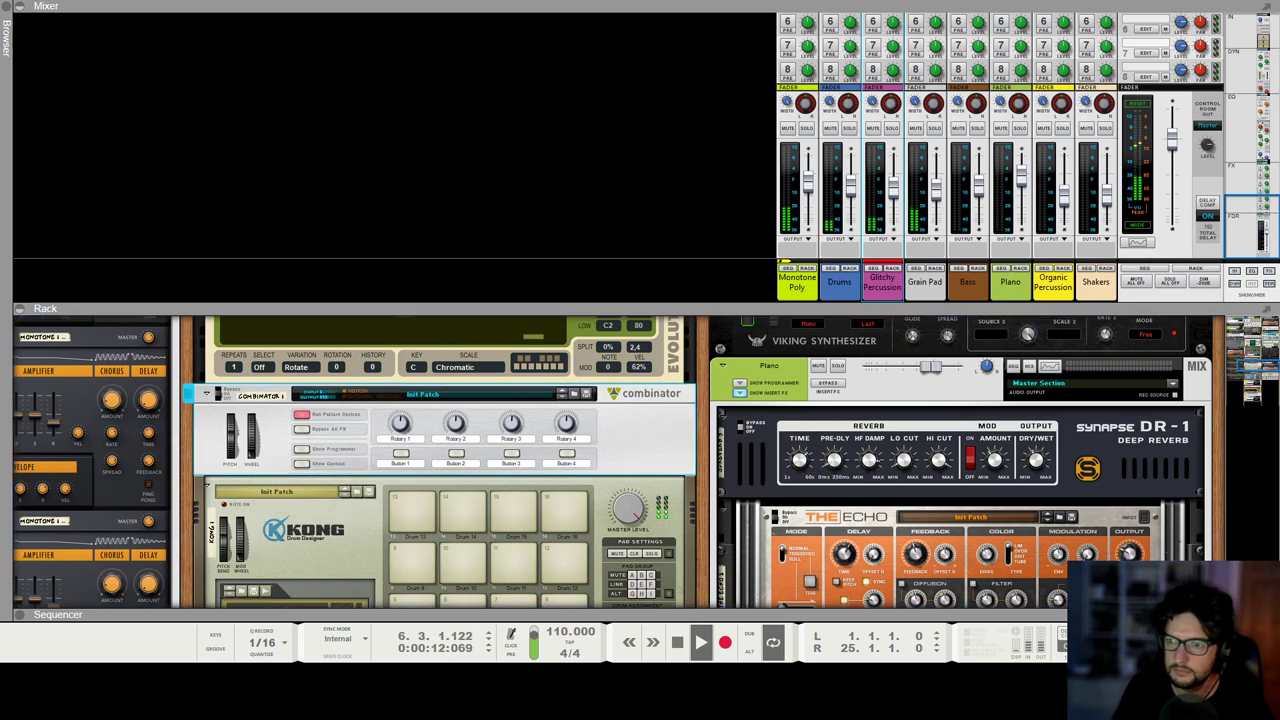
scroll(607, 443, "down", 2)
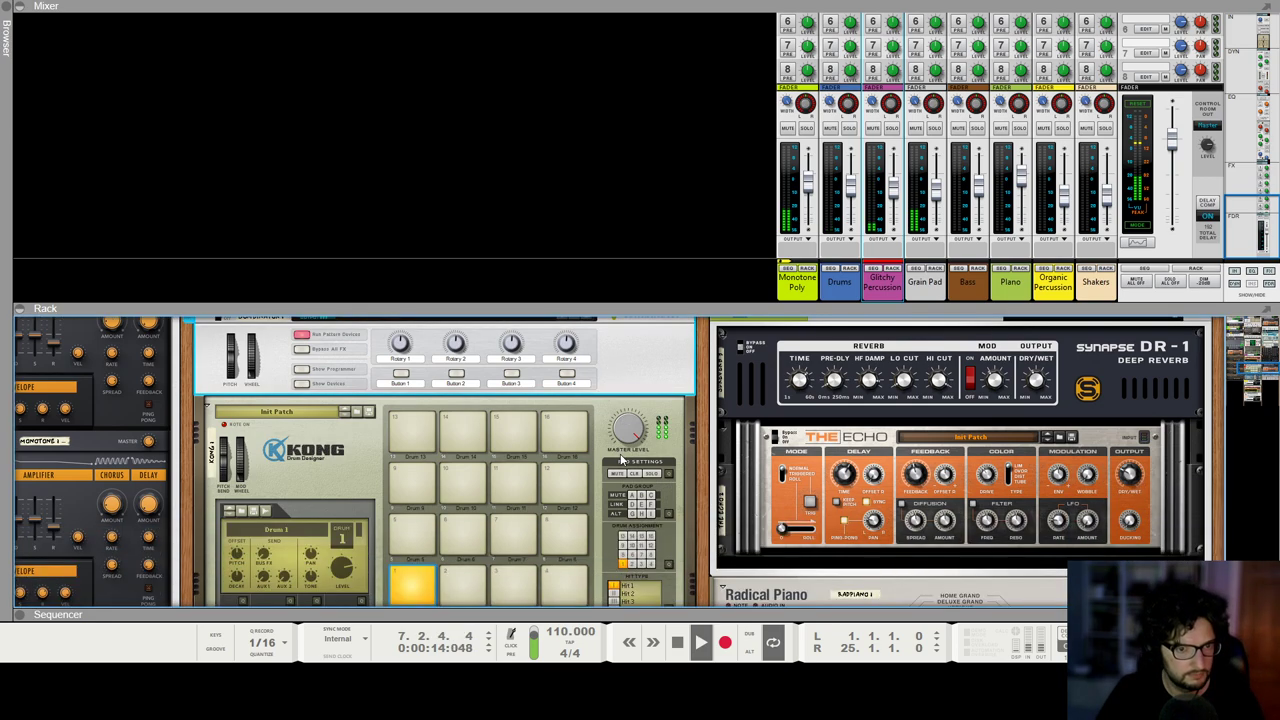
scroll(621, 458, "up", 2)
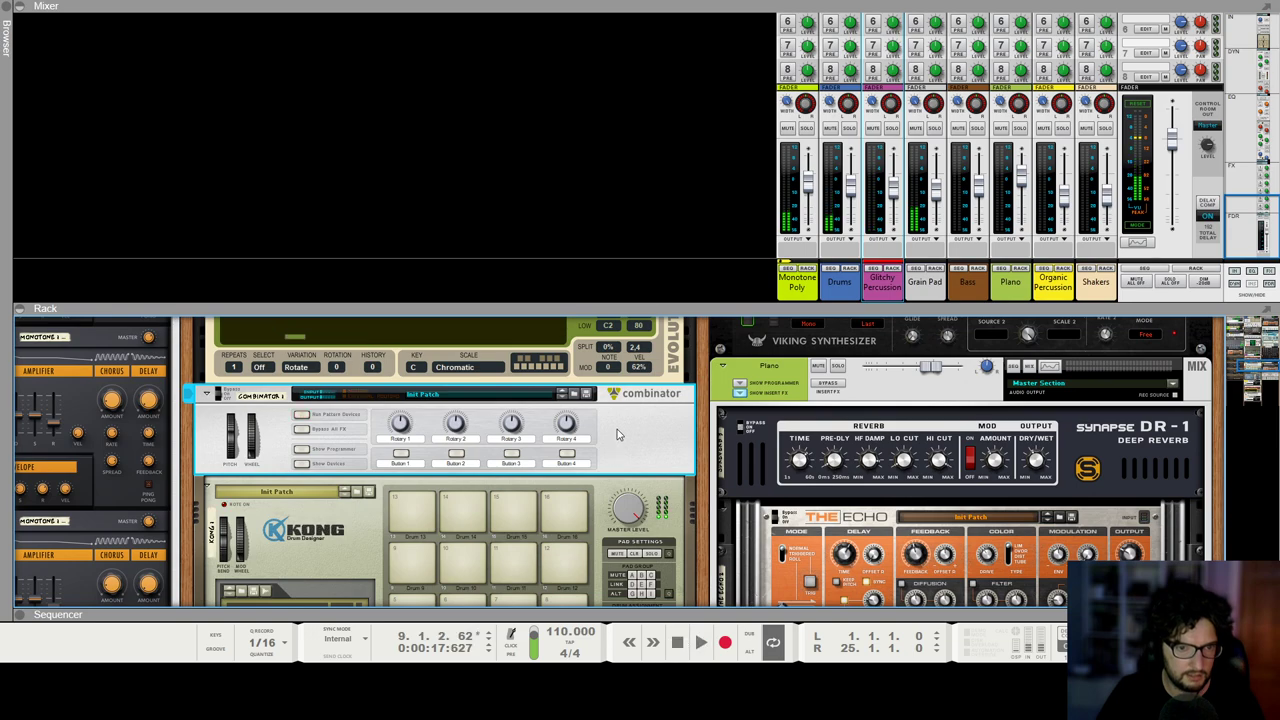
scroll(617, 434, "up", 3)
right_click(242, 425)
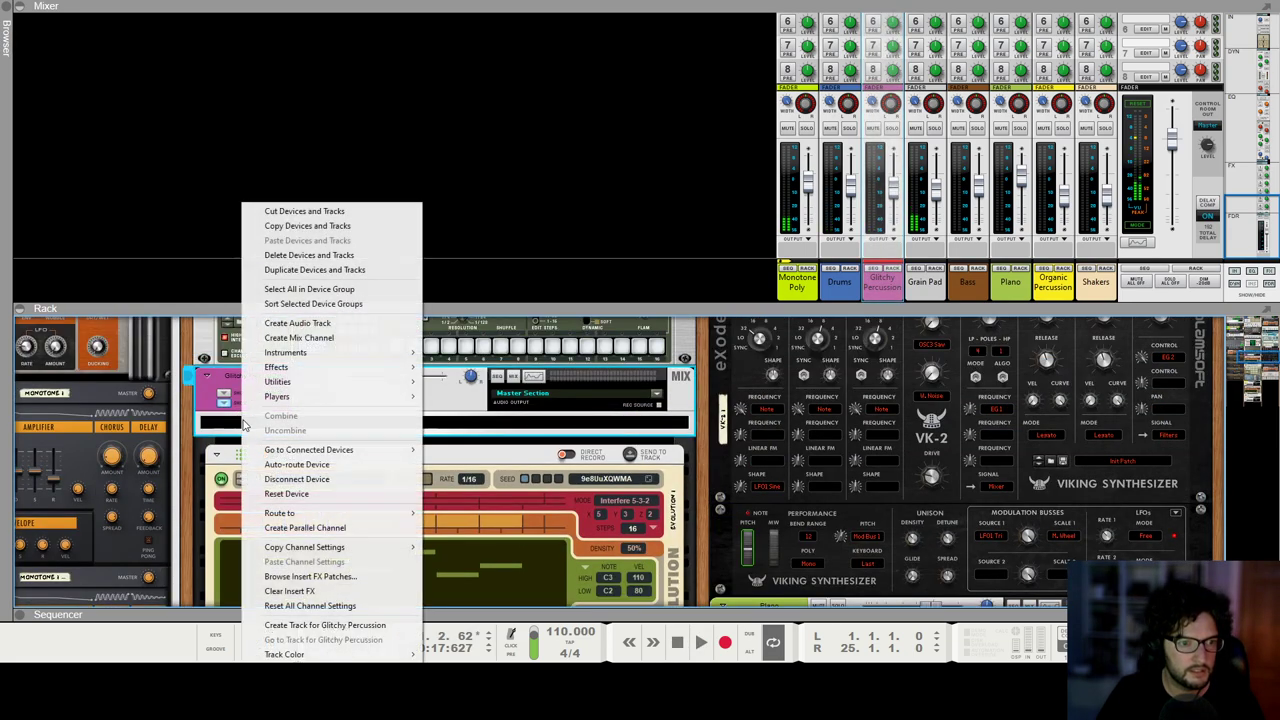
mouse_move(300, 367)
mouse_move(537, 630)
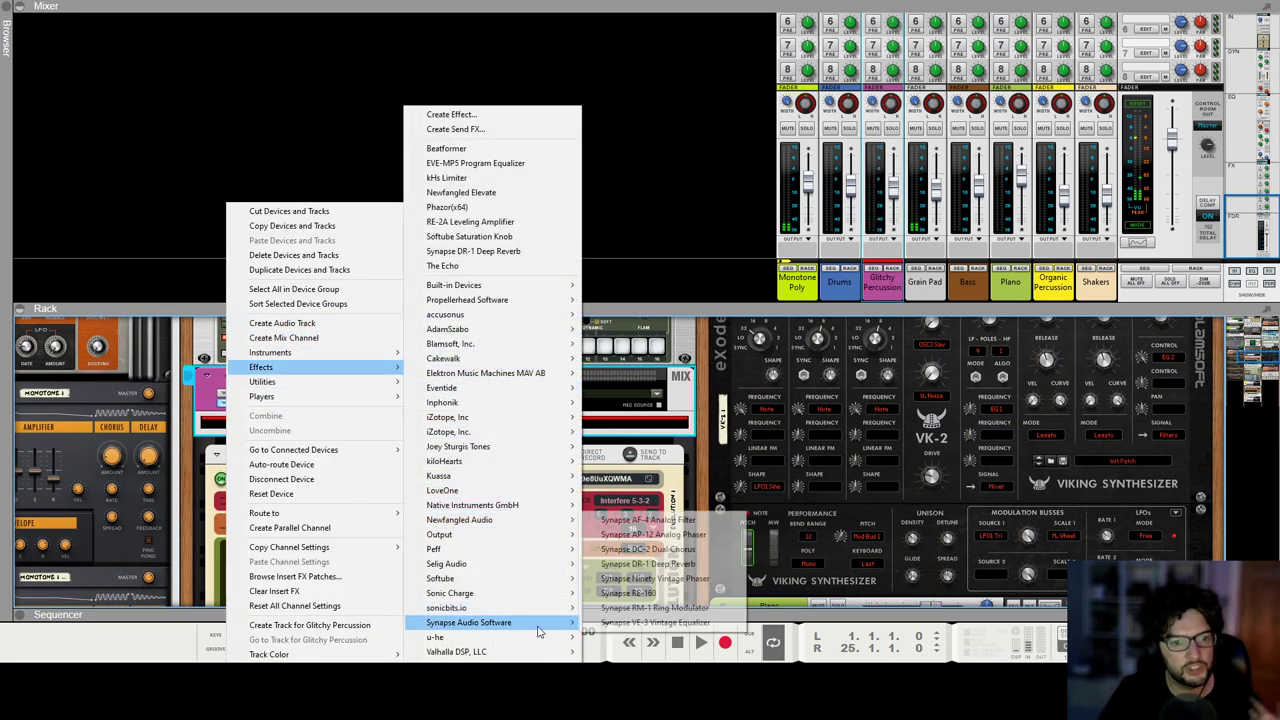
left_click(655, 564)
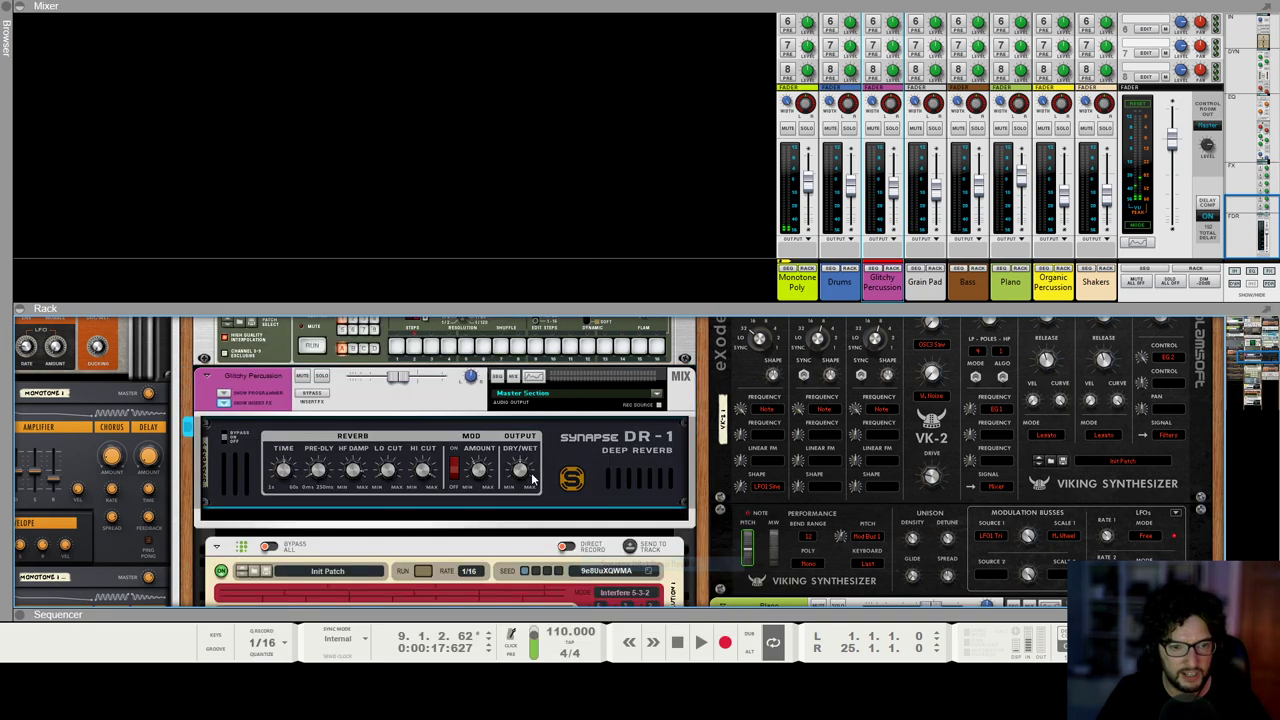
Step: Automate the new reverb's Dry/Wet with a nine-bar clip from bar 1 that falls to 0% at bar 9, and play it
left_click(521, 470, "alt")
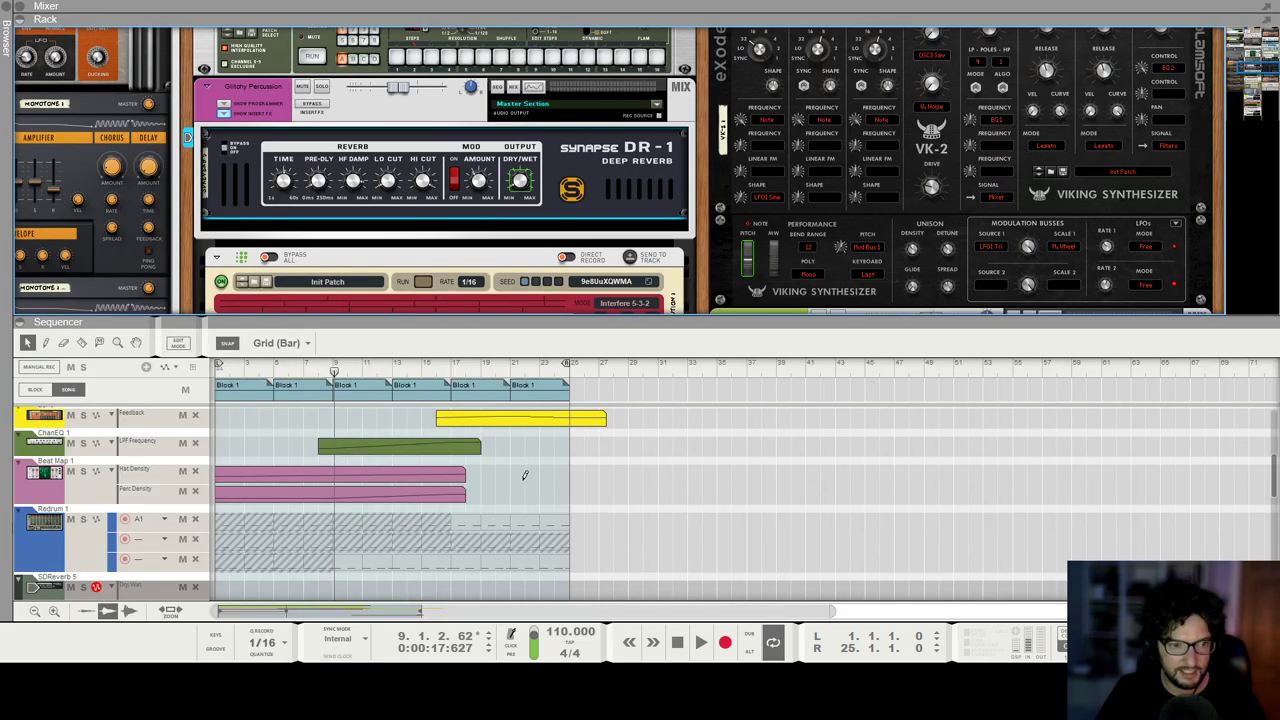
scroll(320, 528, "down", 3)
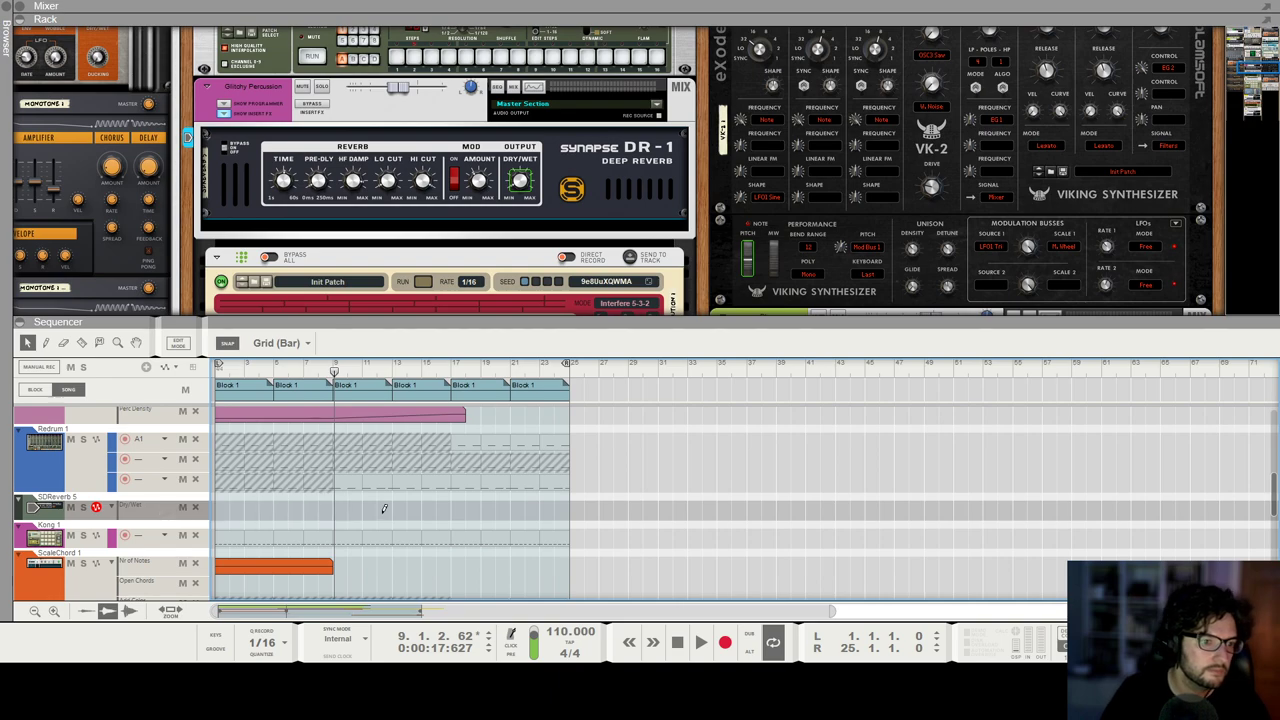
key("alt+space")
key("Escape")
left_click_drag(351, 508, 103, 497)
double_click(276, 512)
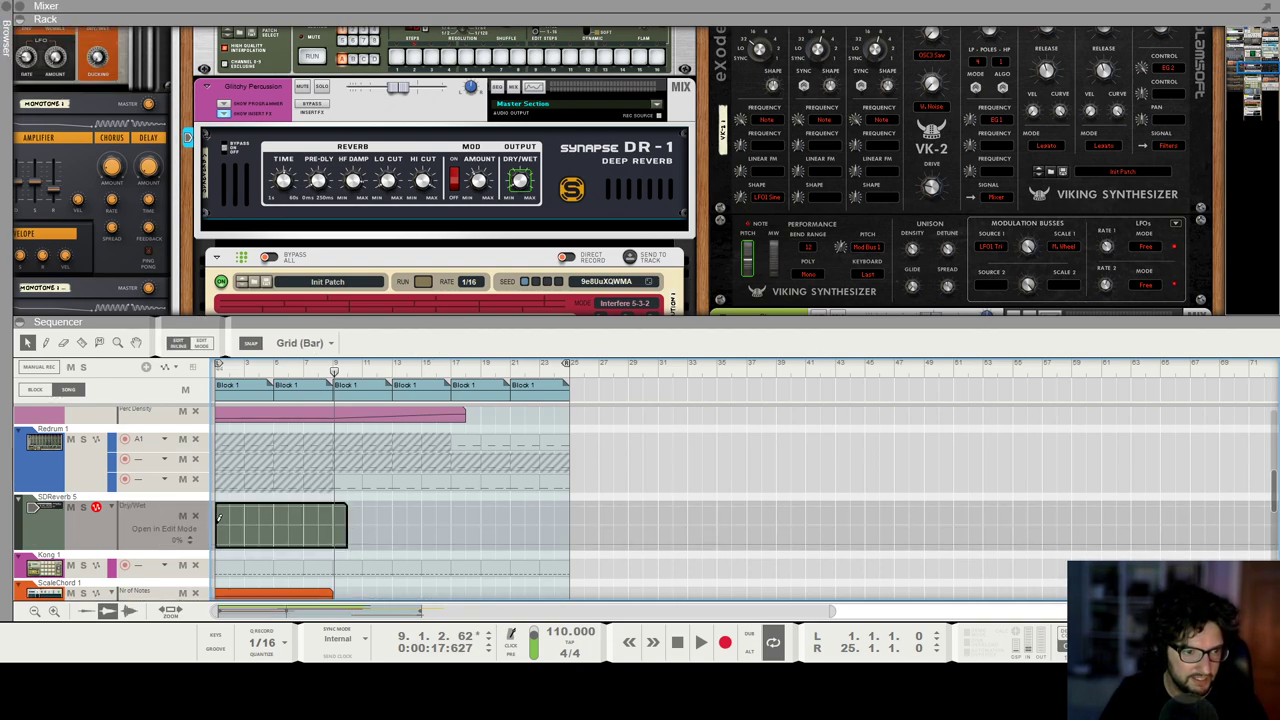
key("space")
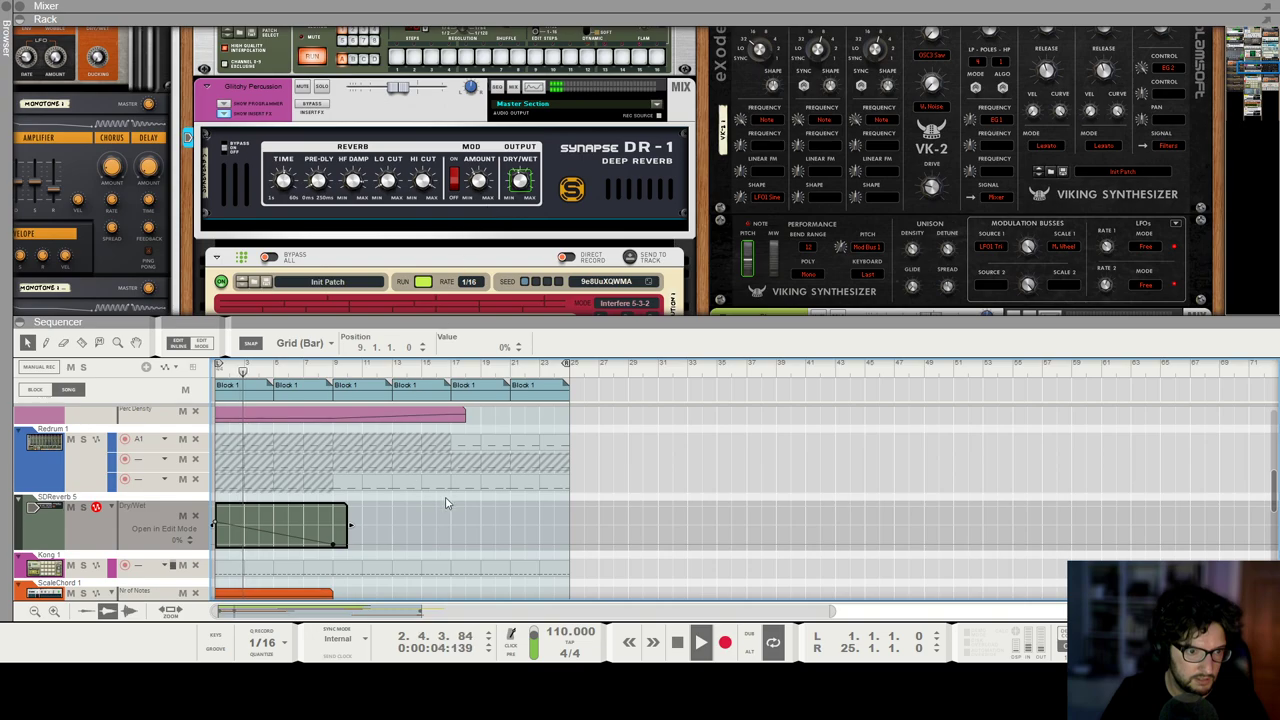
Step: Check the Glitchy Percussion channel in the mixer and its reverb controls in the rack during playback
key("F5")
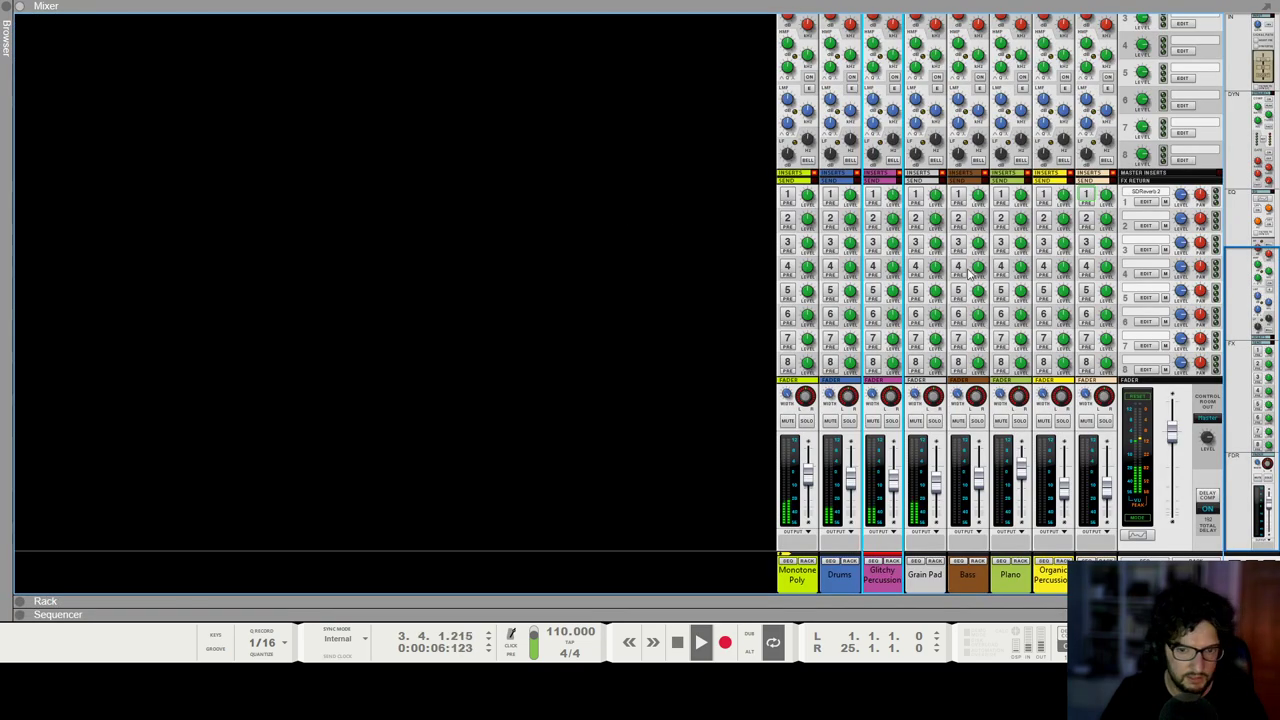
key("F6")
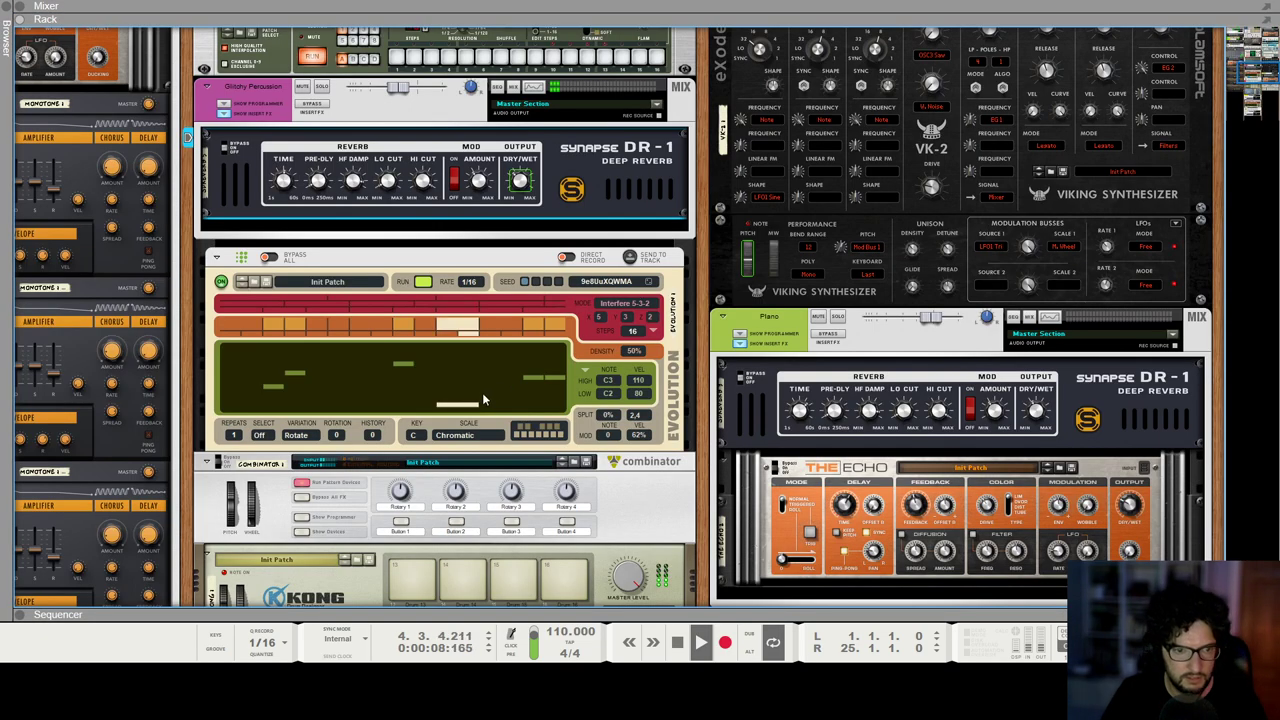
left_click(562, 312)
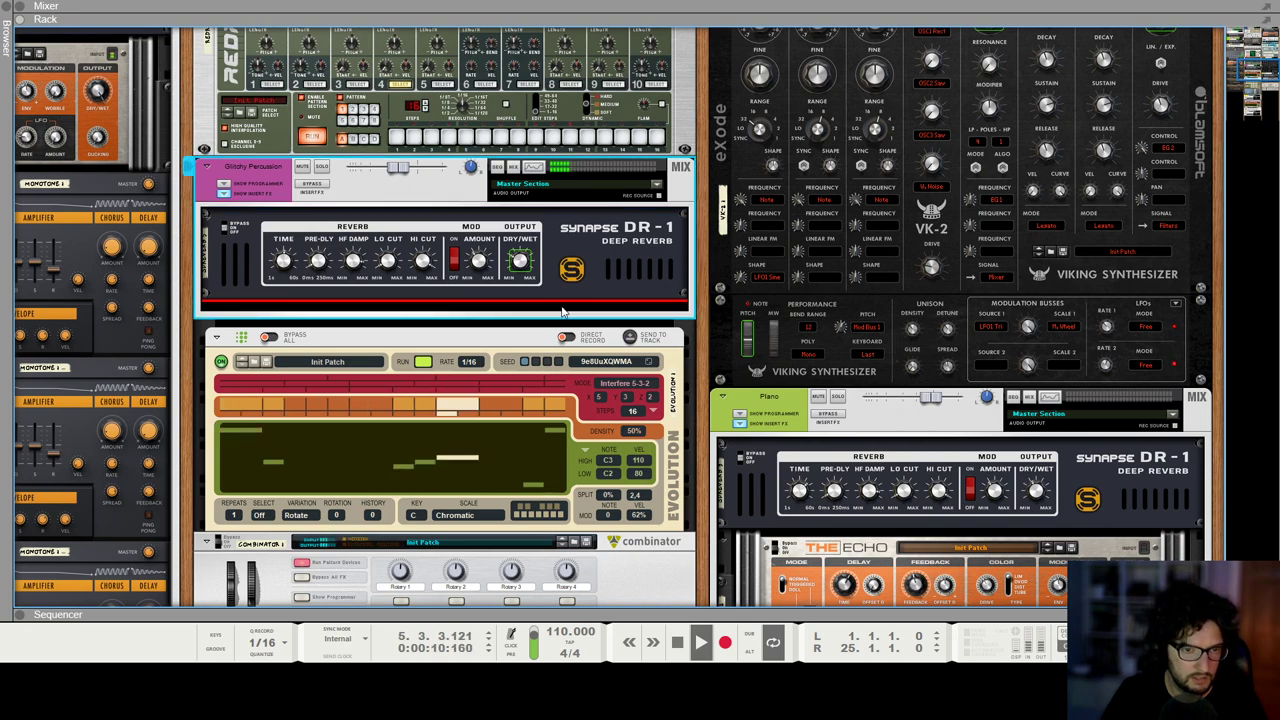
left_click(579, 282)
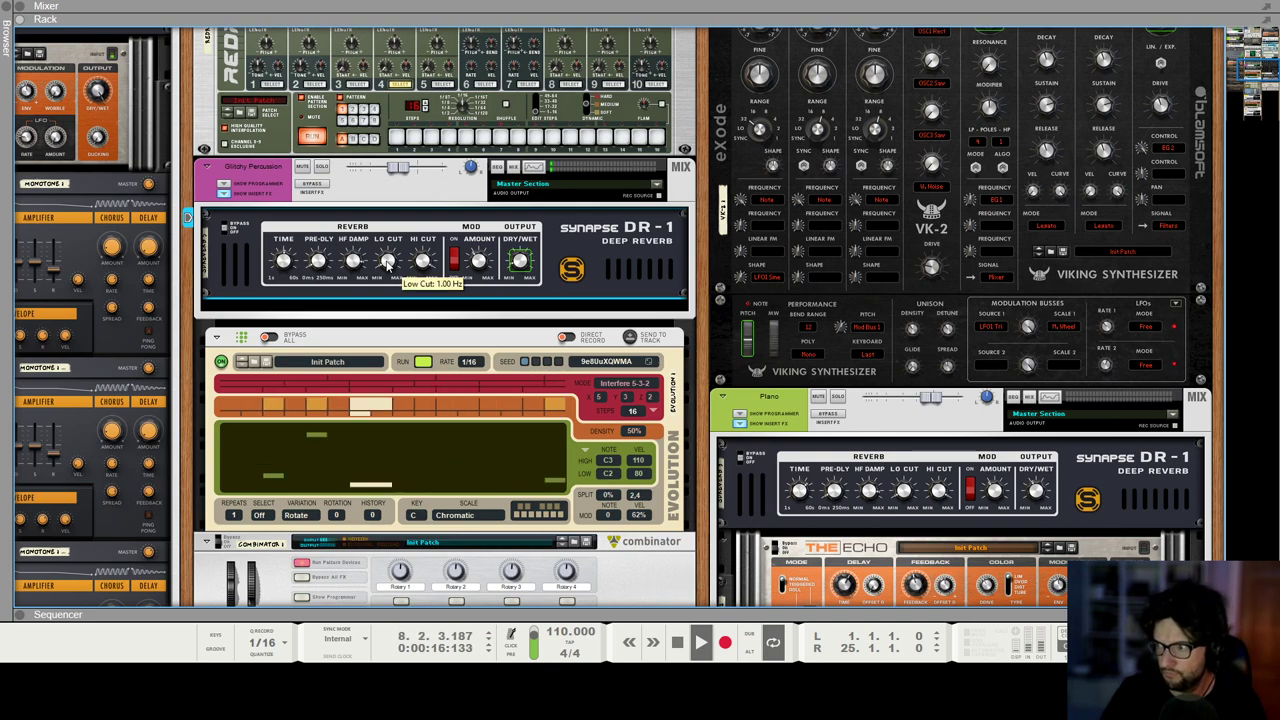
Step: Extend the percussion reverb's Dry/Wet clip to bar 17 and move its end point to about bar 15
key("F7")
scroll(346, 248, "down", 1)
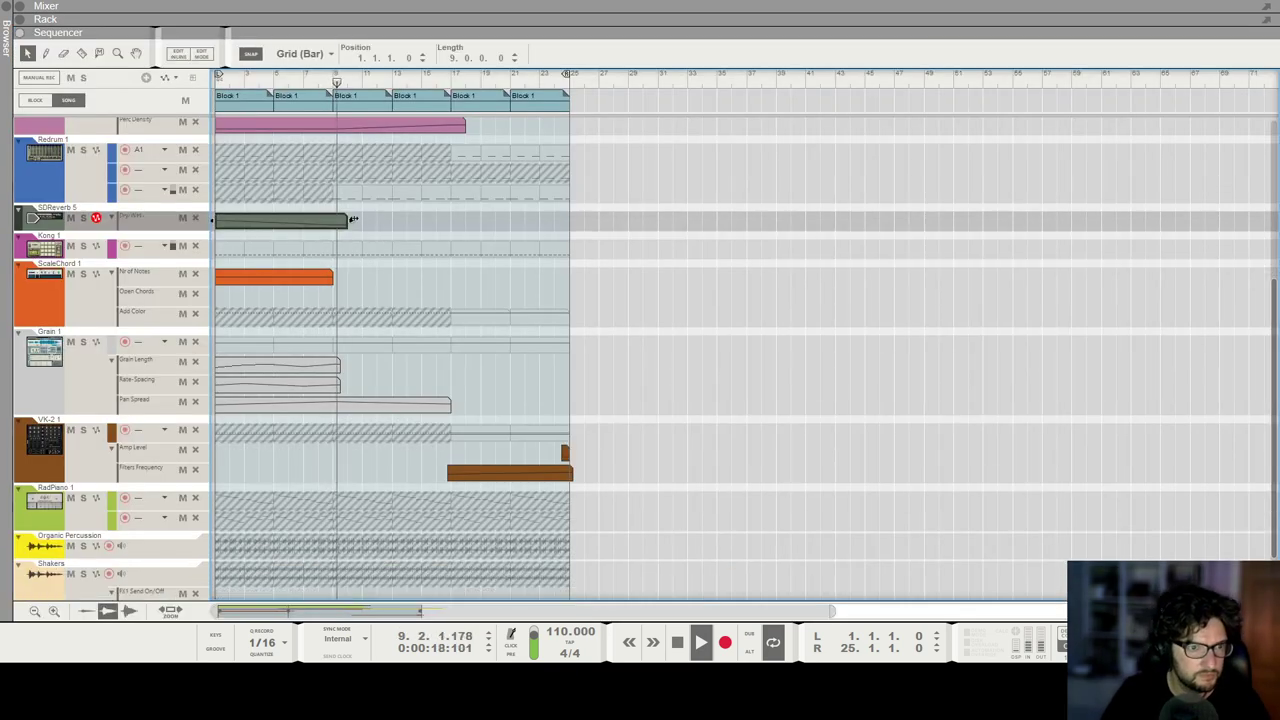
left_click_drag(353, 219, 454, 219)
double_click(388, 226)
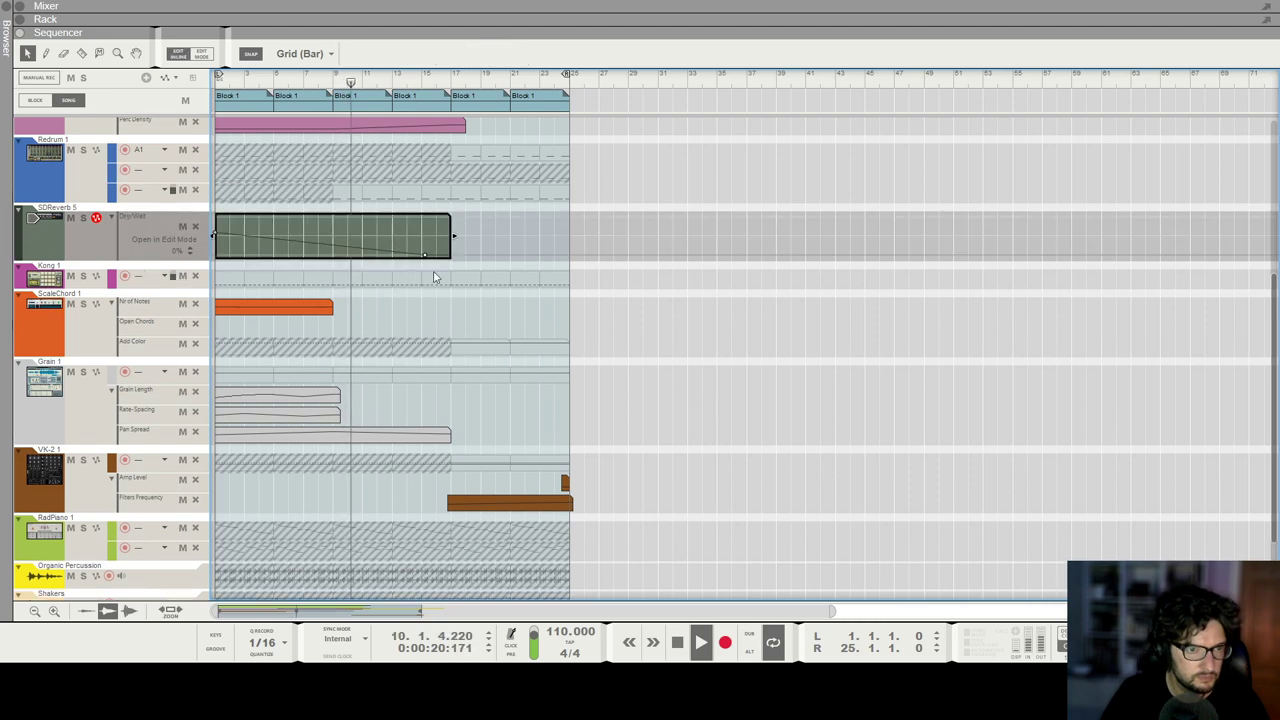
left_click(482, 307)
Step: Listen to the second half of the intro while examining the automation lanes, and stop just before bar 17
scroll(482, 307, "down", 3)
scroll(465, 310, "down", 1)
scroll(465, 309, "up", 4)
scroll(465, 309, "down", 2)
scroll(399, 207, "up", 1)
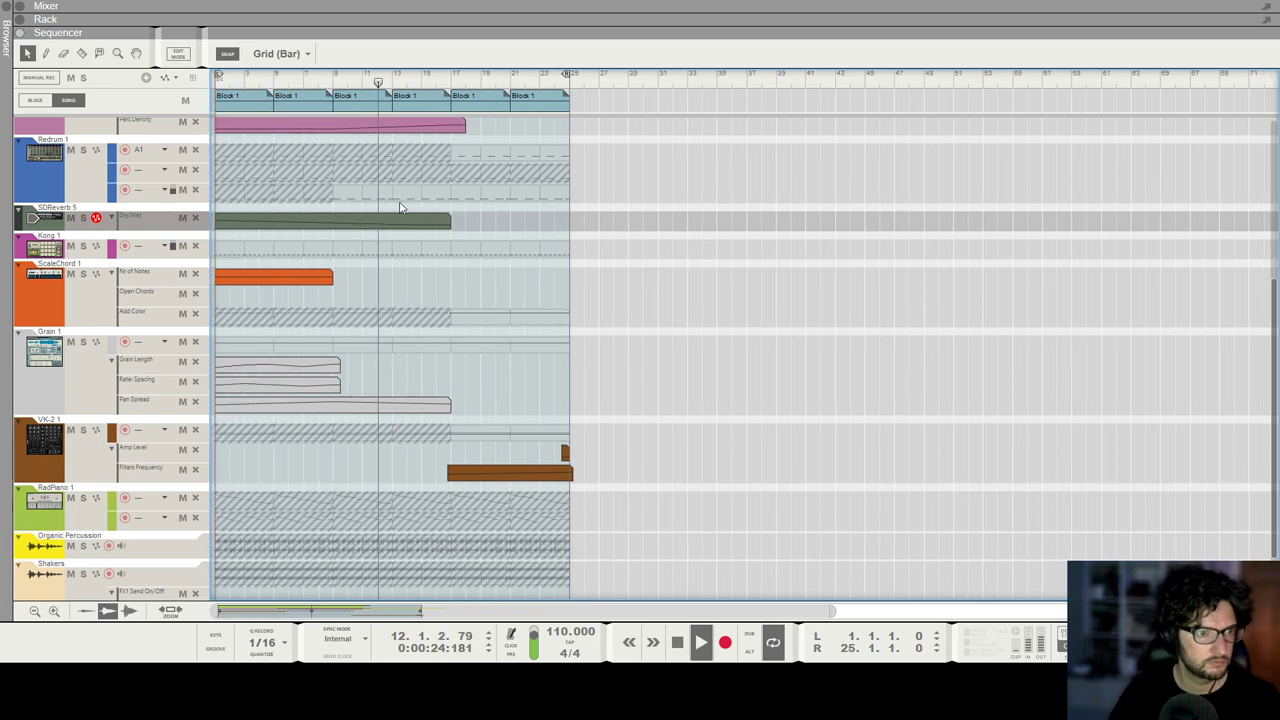
scroll(401, 208, "down", 2)
scroll(402, 209, "up", 1)
scroll(403, 211, "up", 2)
scroll(405, 213, "down", 1)
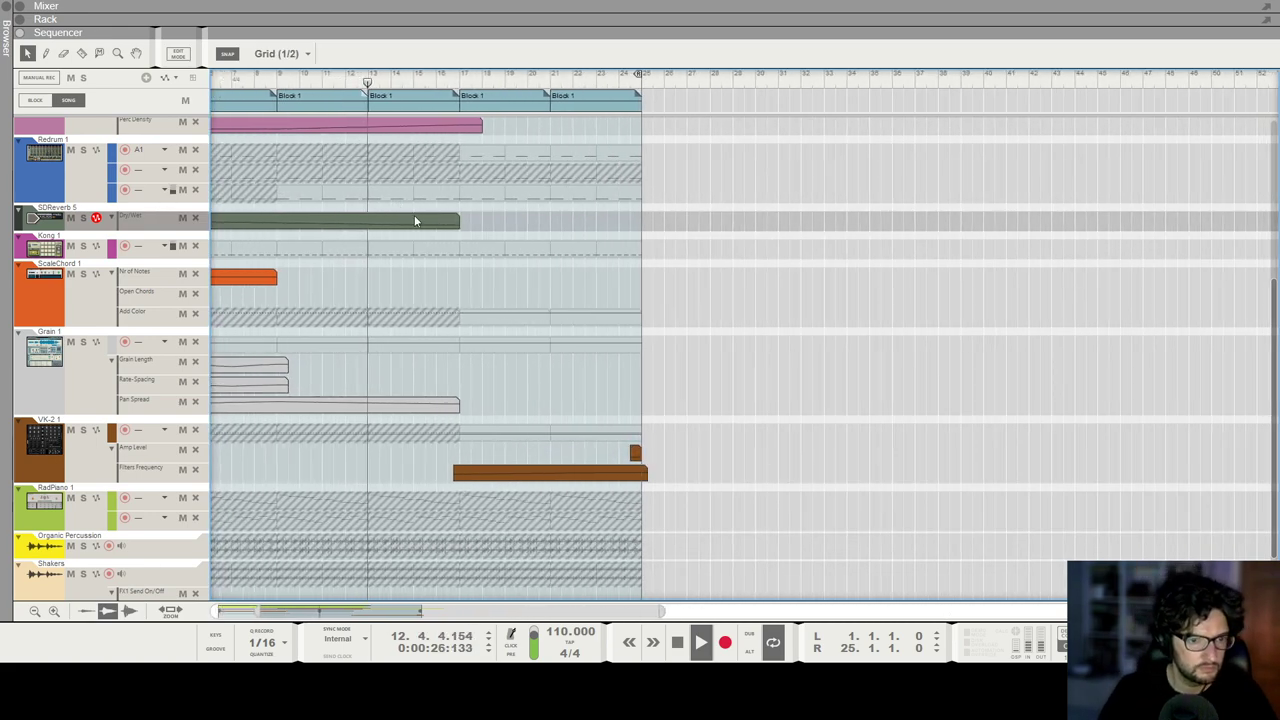
scroll(466, 257, "down", 2)
scroll(466, 257, "up", 3)
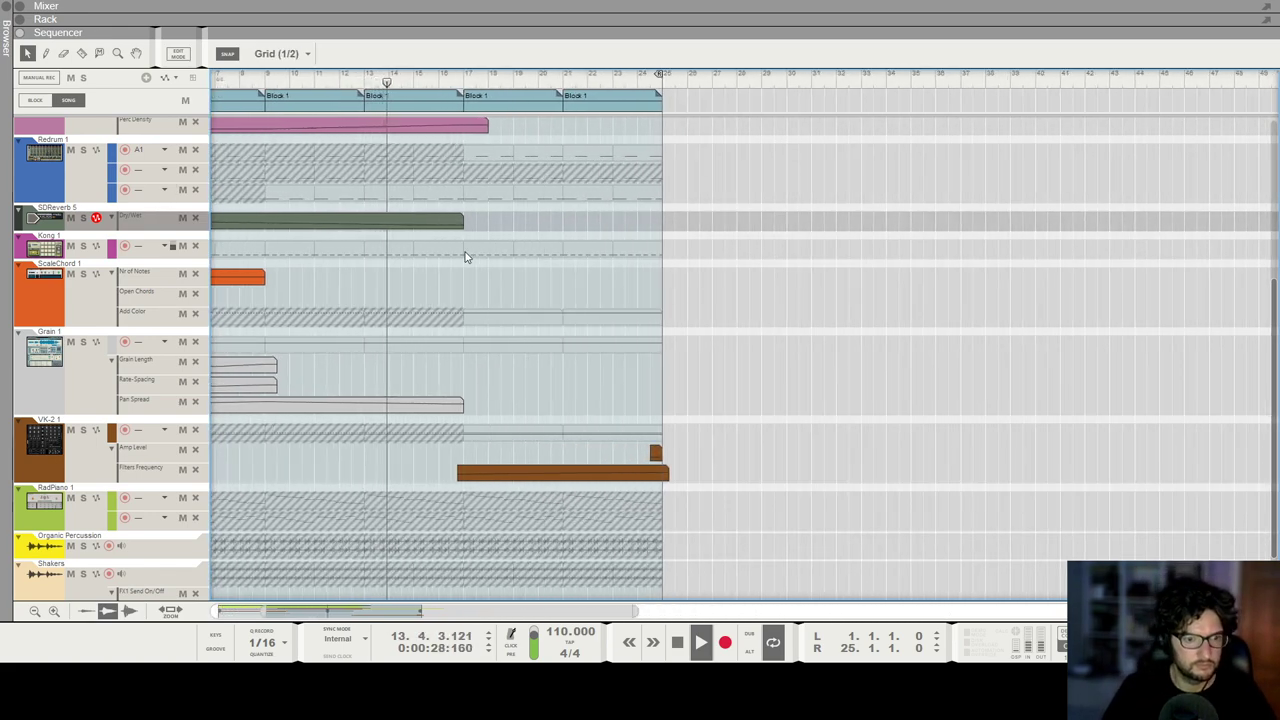
scroll(465, 257, "down", 1)
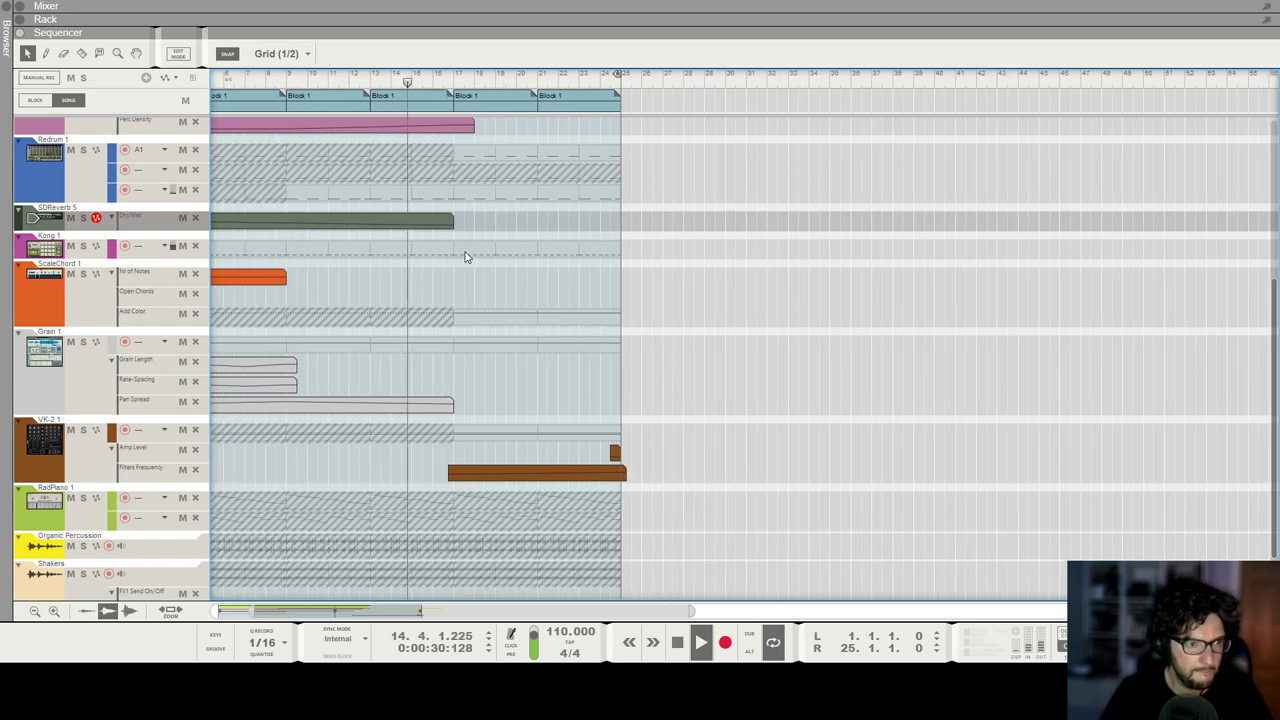
scroll(465, 257, "up", 1)
scroll(537, 300, "up", 1)
scroll(537, 304, "up", 4)
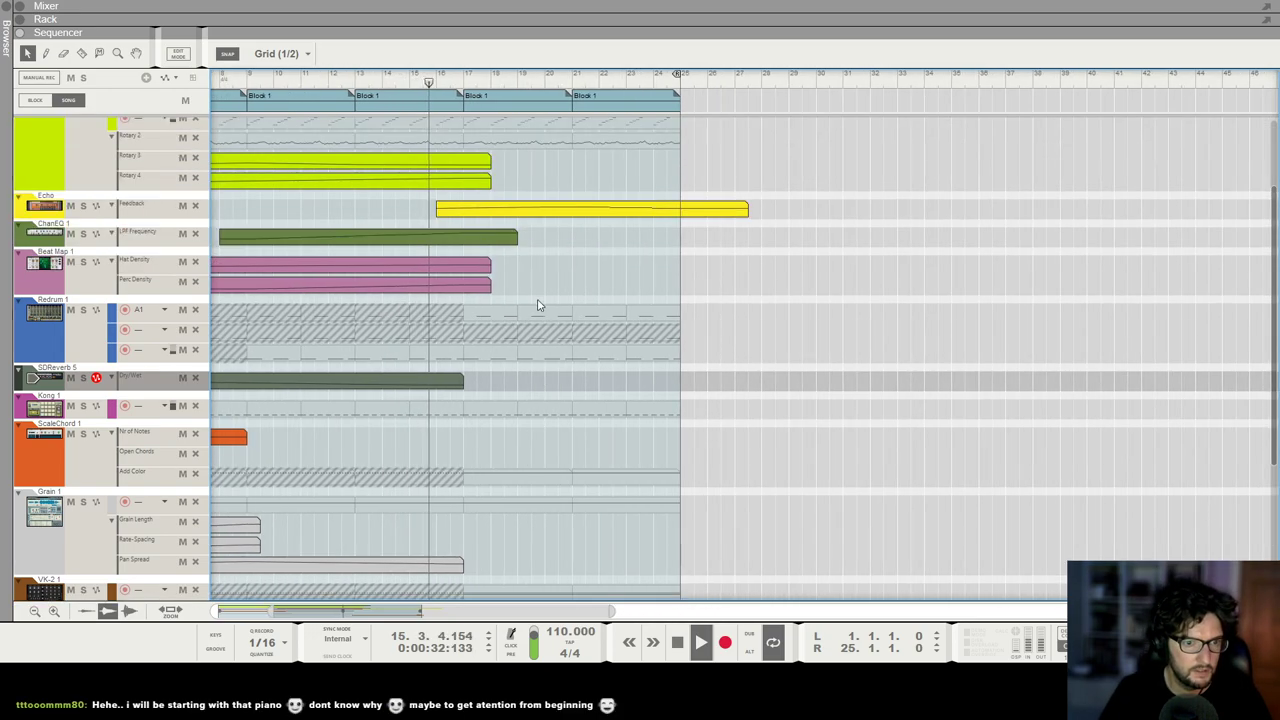
scroll(532, 291, "up", 2)
scroll(463, 170, "up", 3)
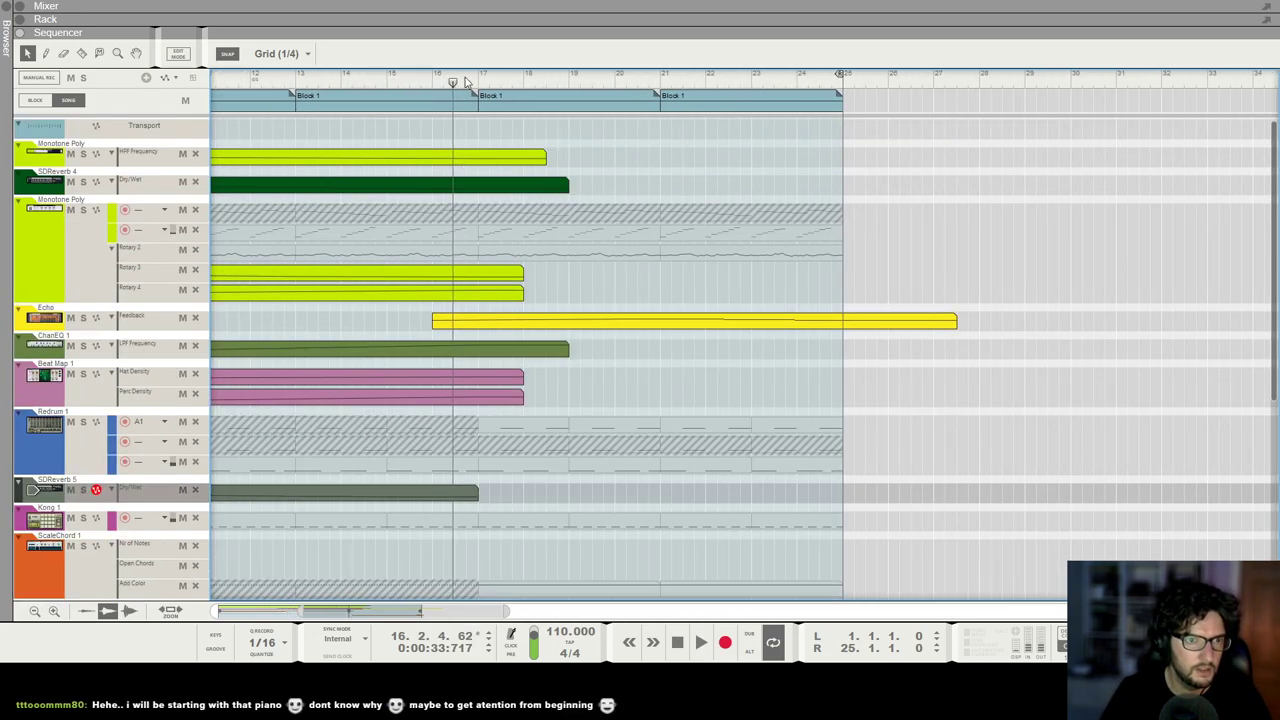
Step: Draw a Rotary 2 automation clip at bar 16 for Monotone Poly, peaking at 86 on beat 3 and dropping back at bar 17, and play the transition
double_click(445, 297)
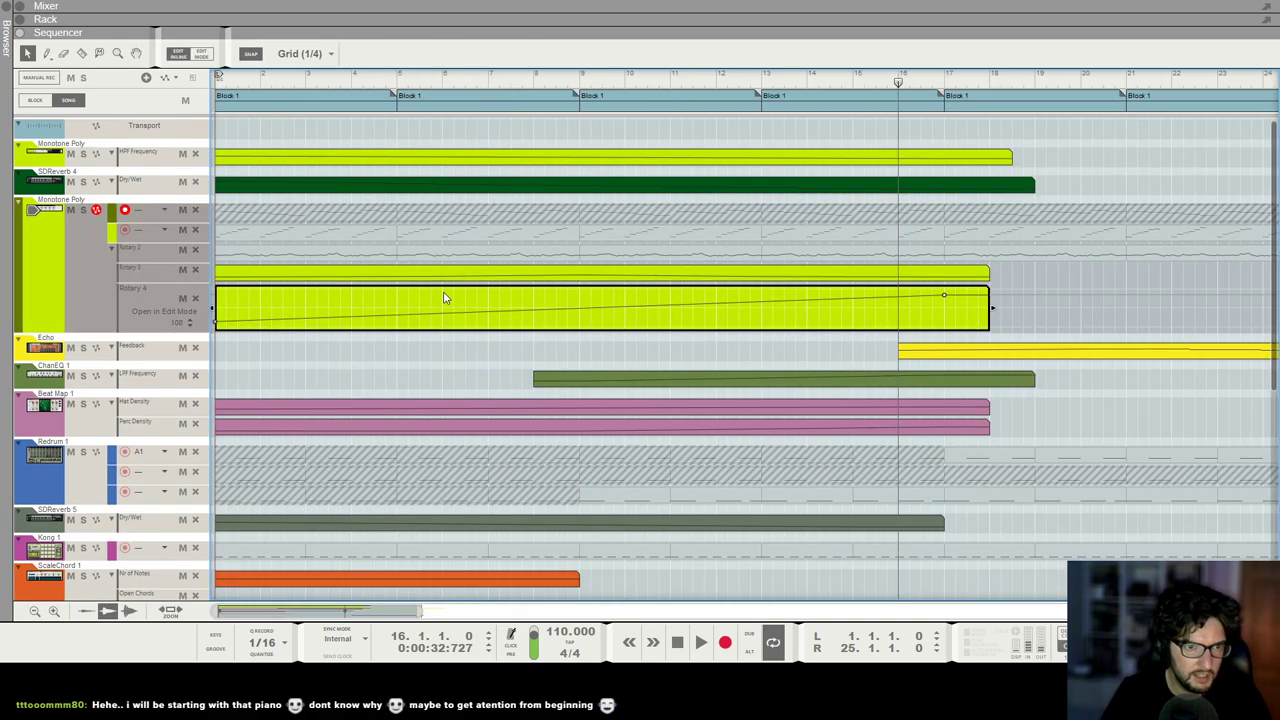
left_click(738, 256)
double_click(926, 252)
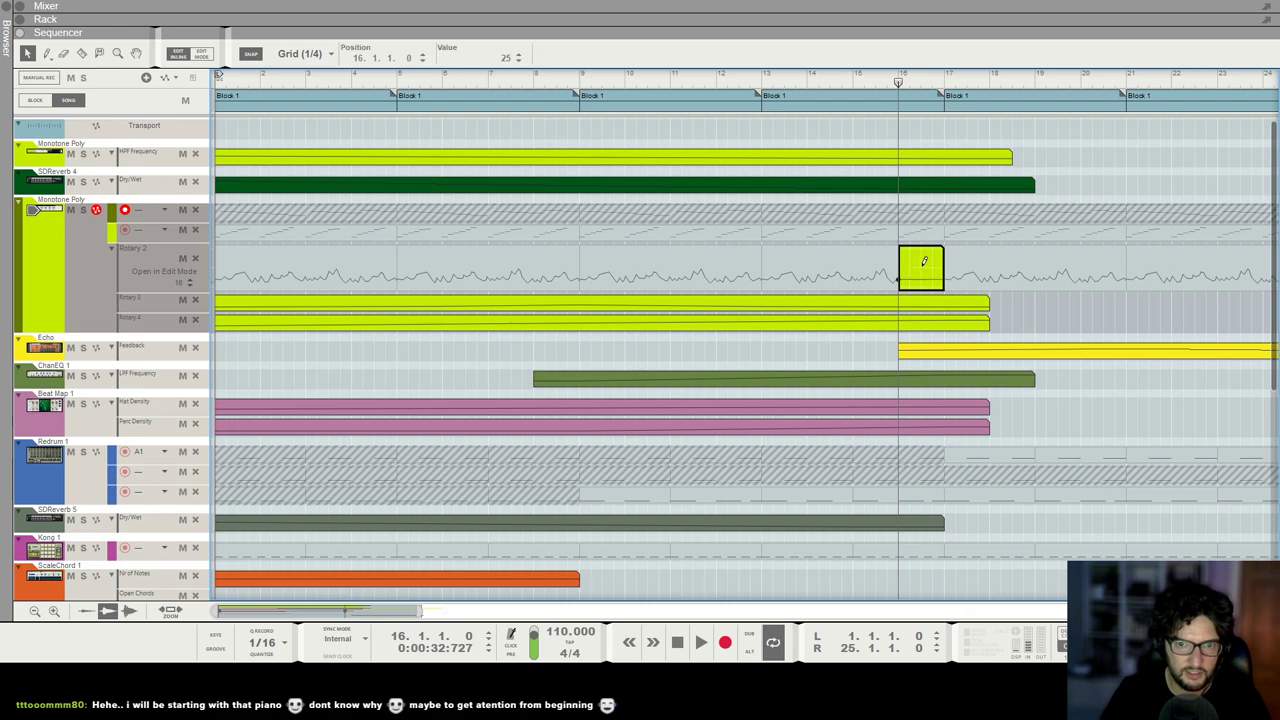
key("space")
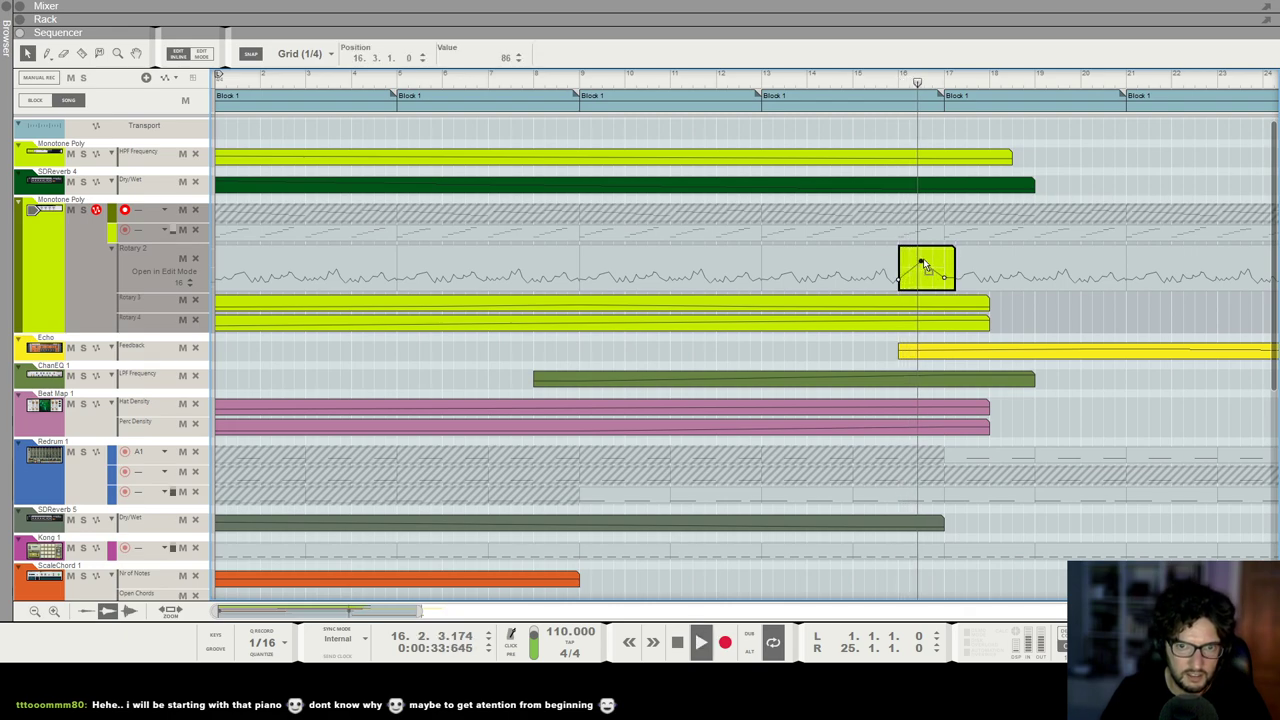
left_click(1066, 406)
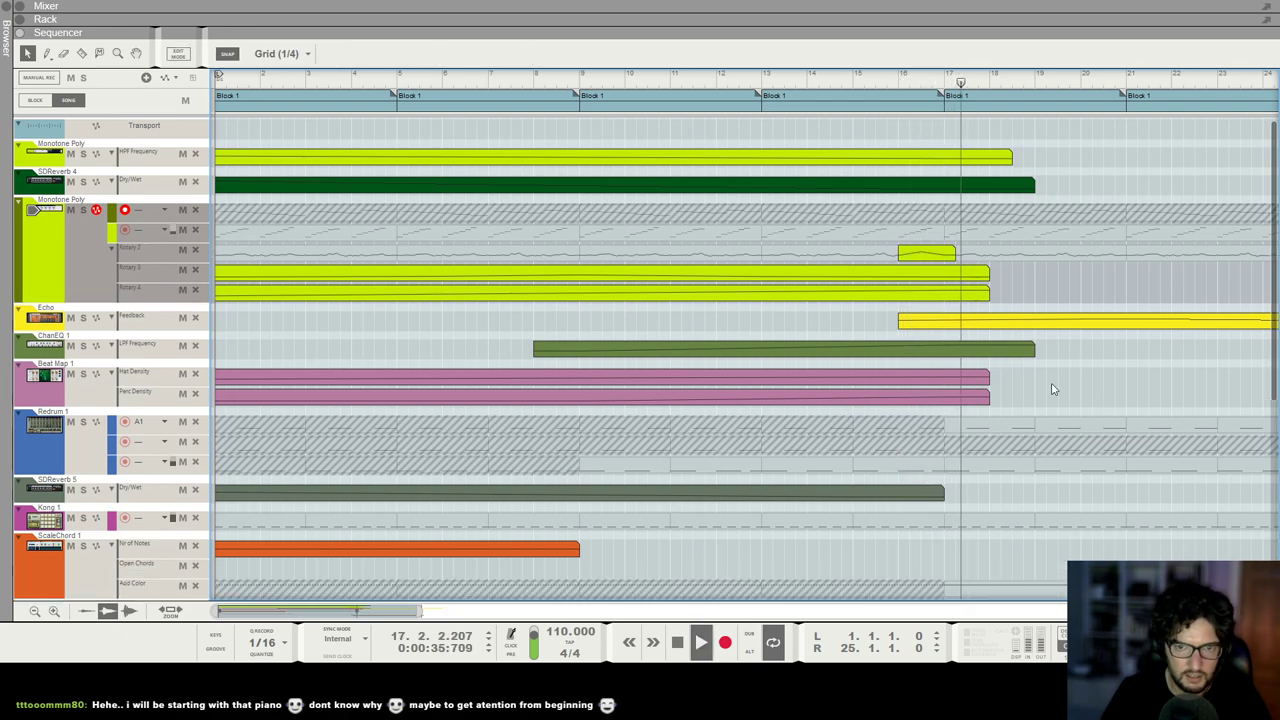
scroll(903, 252, "down", 3)
scroll(845, 275, "down", 2)
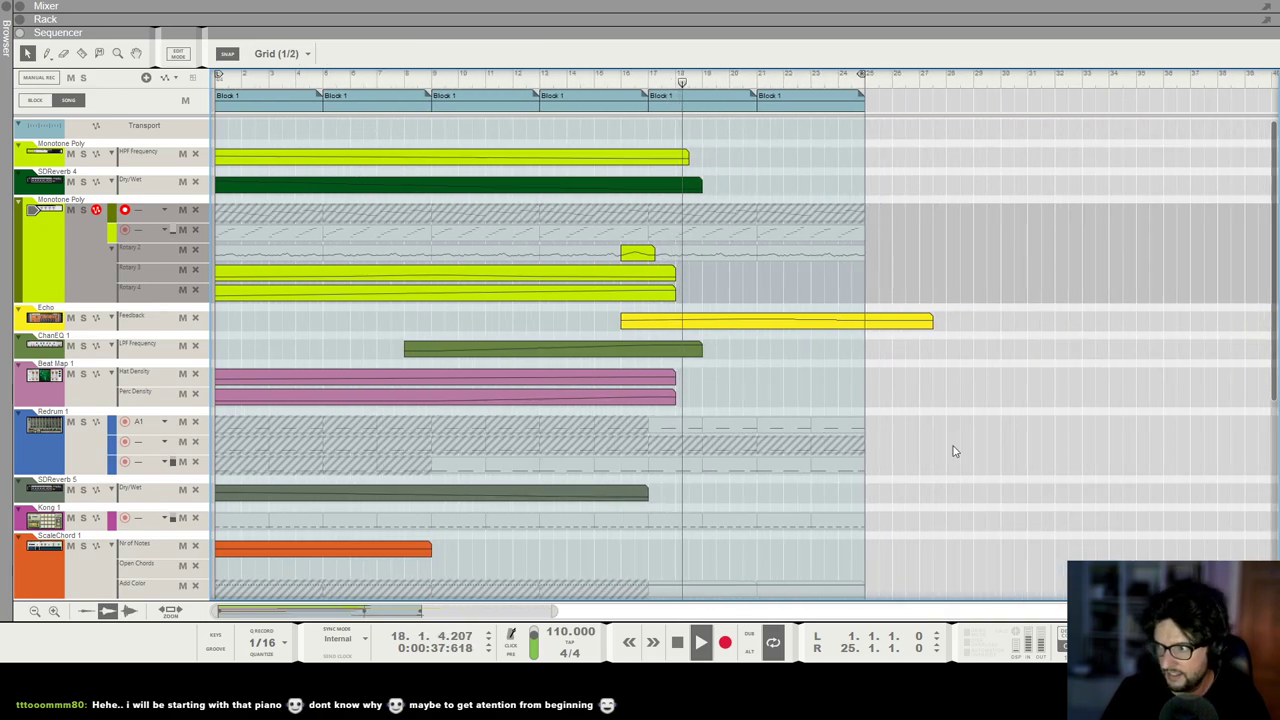
scroll(954, 449, "down", 2)
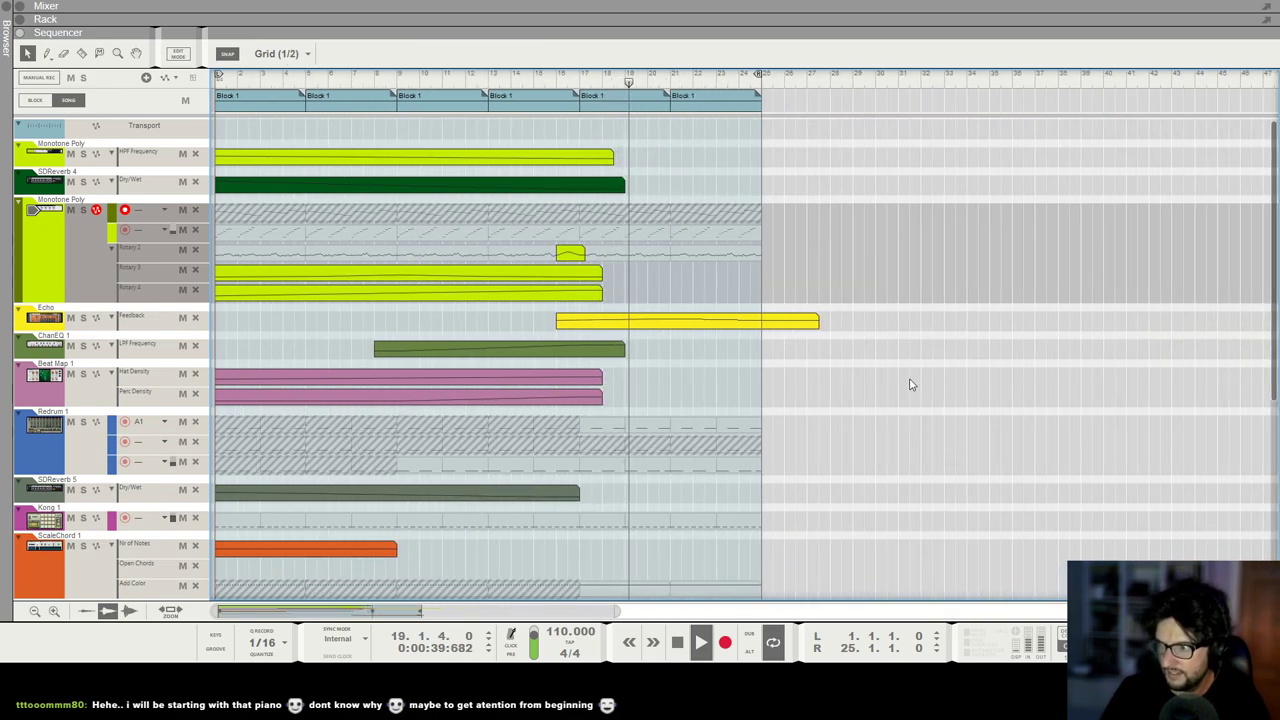
Step: Add a 16-bar Block 1 section from bar 25 to bar 41 and set the loop to span it
scroll(883, 365, "up", 1)
scroll(848, 380, "down", 3)
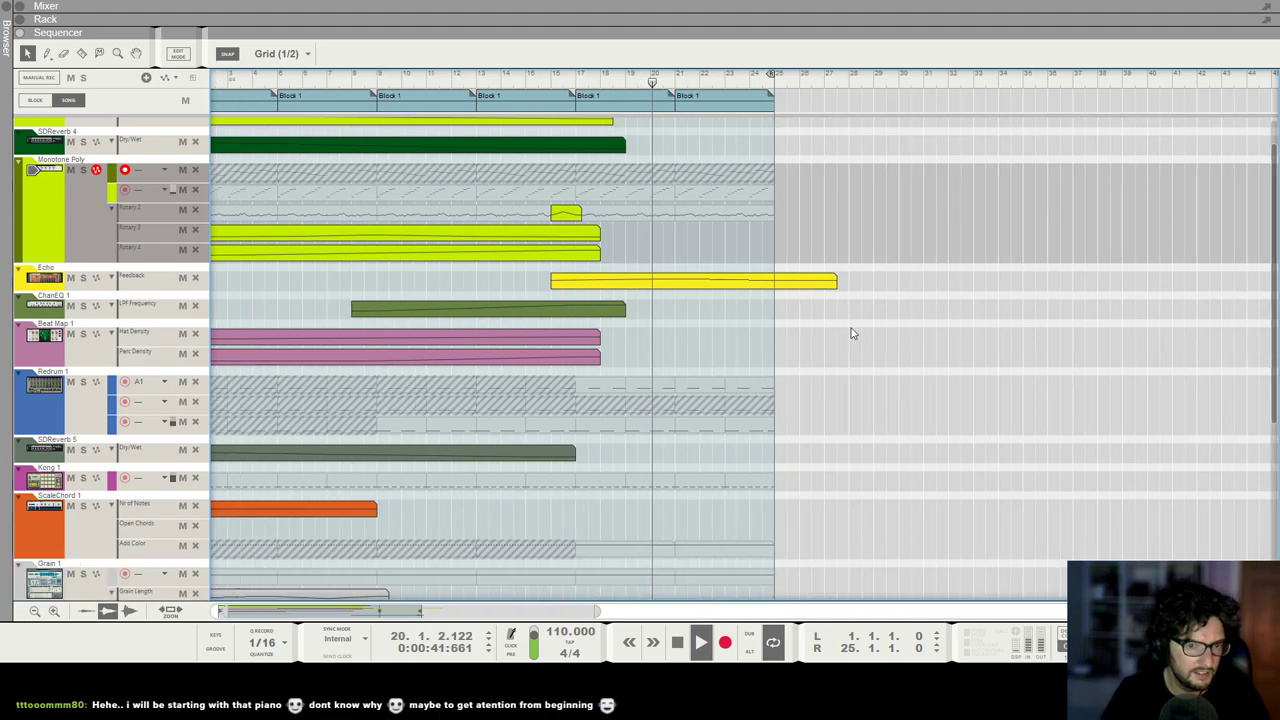
scroll(912, 289, "down", 1)
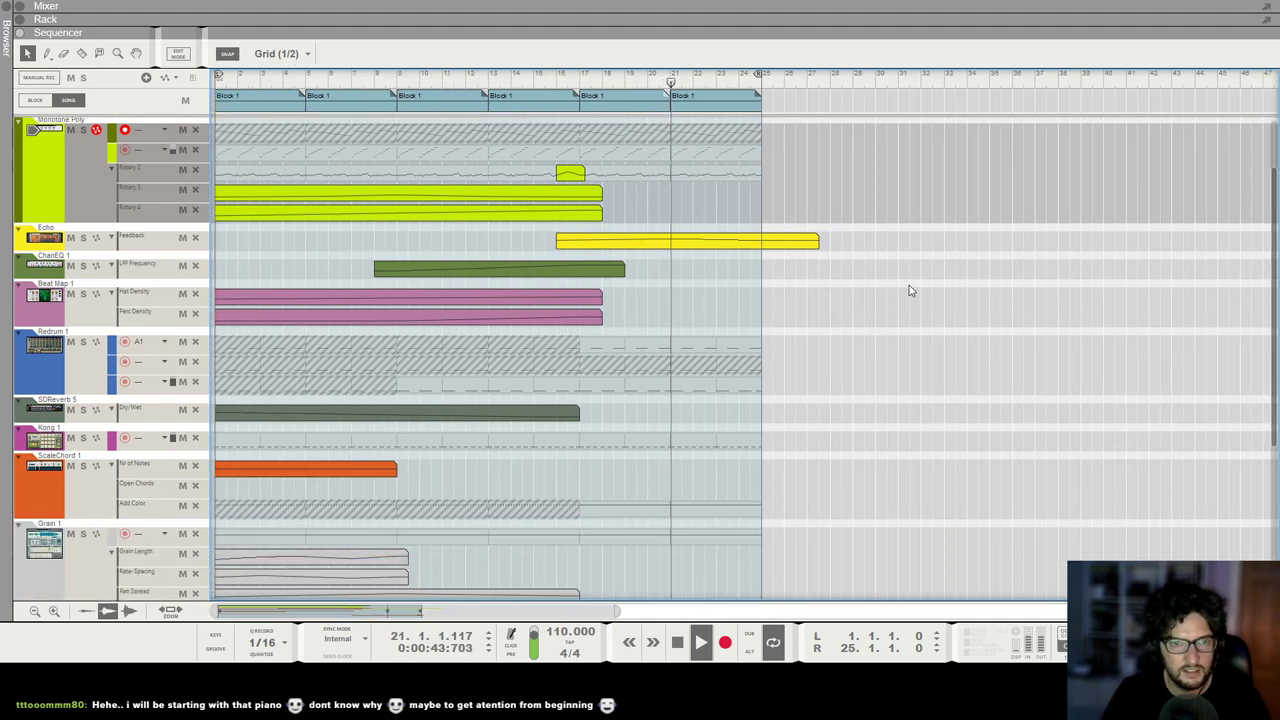
scroll(911, 288, "up", 2)
scroll(766, 126, "down", 2)
left_click(530, 104)
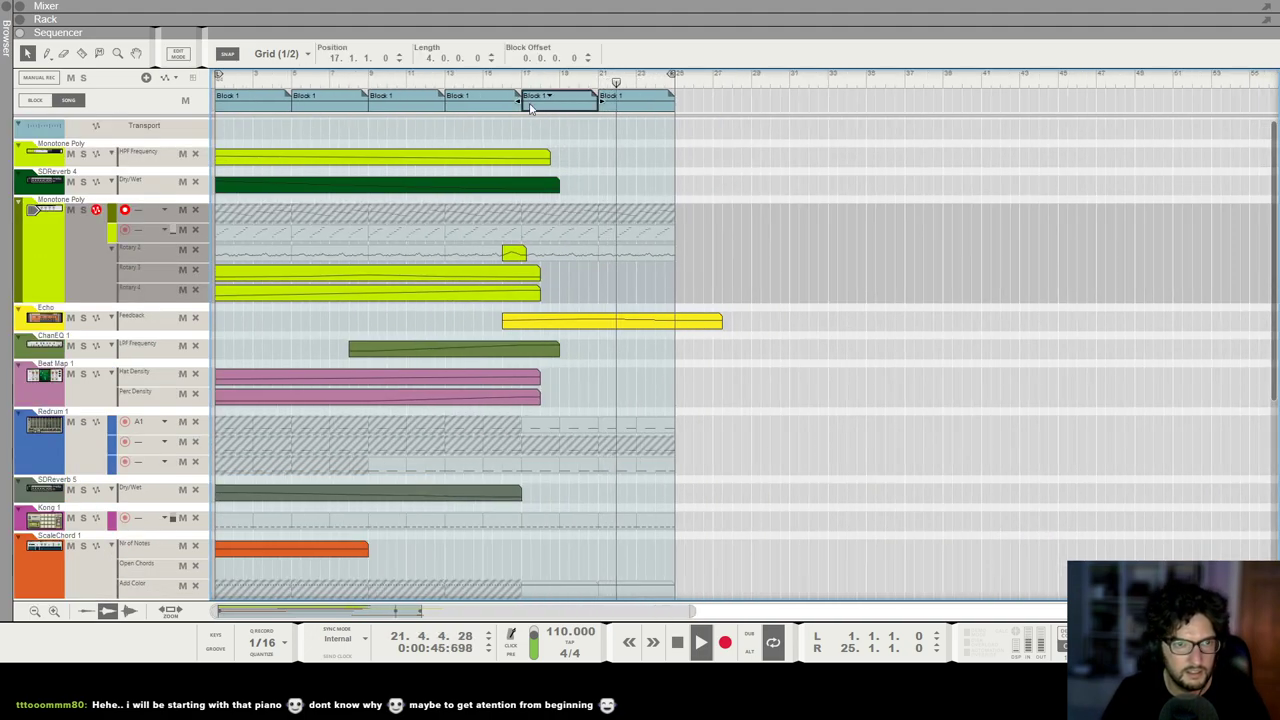
left_click_drag(546, 108, 981, 135, "ctrl")
key("ctrl+l")
Step: Unmute the Organic Percussion part in the new 16-bar block starting at bar 25
scroll(800, 260, "down", 2)
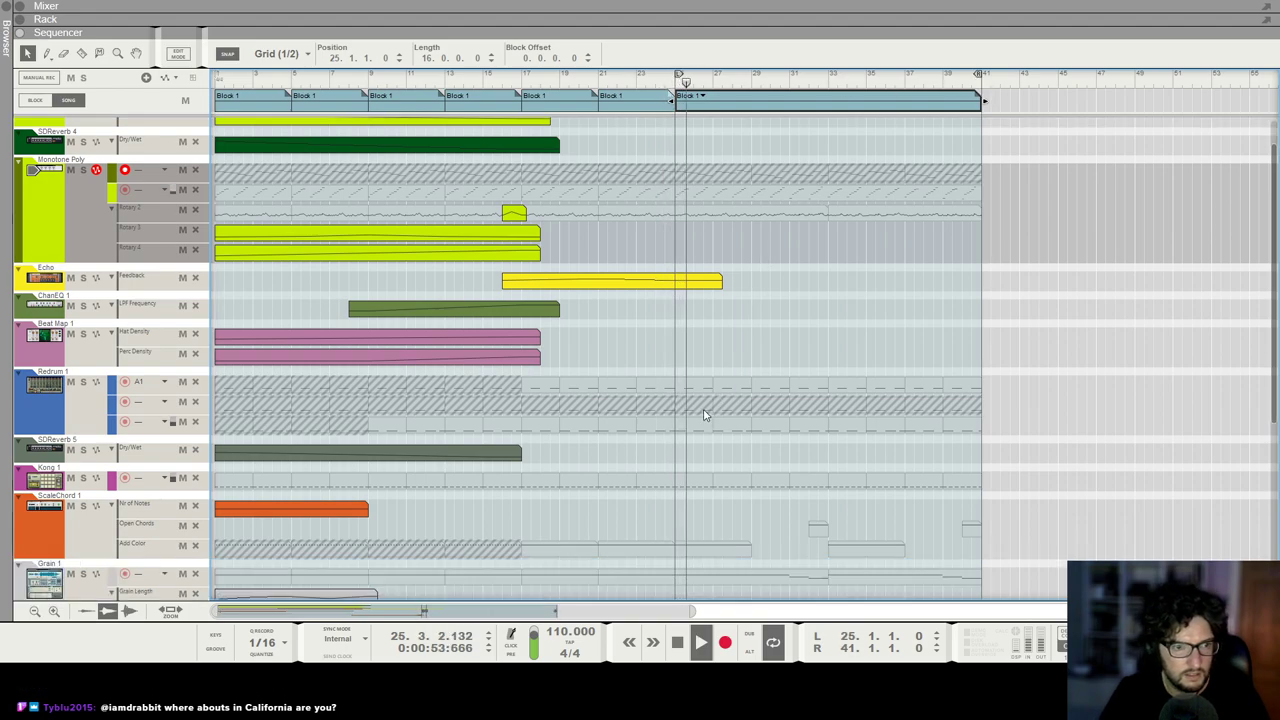
key("t")
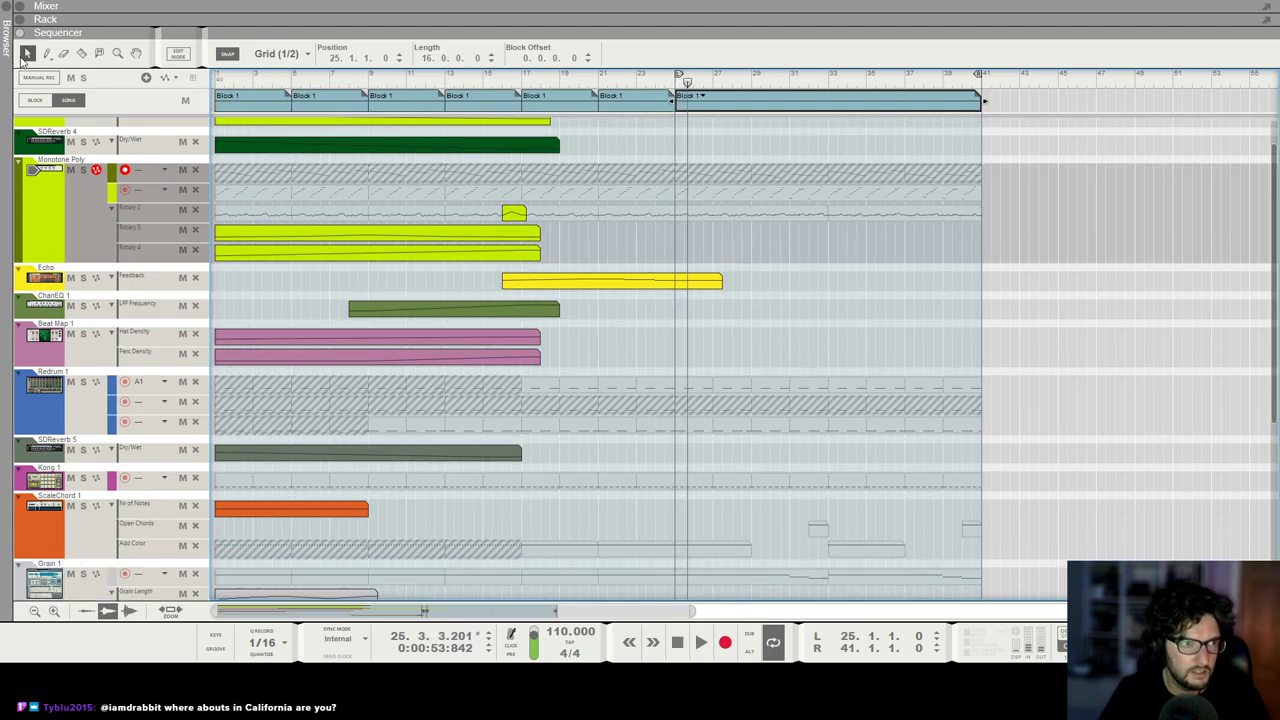
scroll(826, 369, "down", 7)
left_click(722, 506)
key("q")
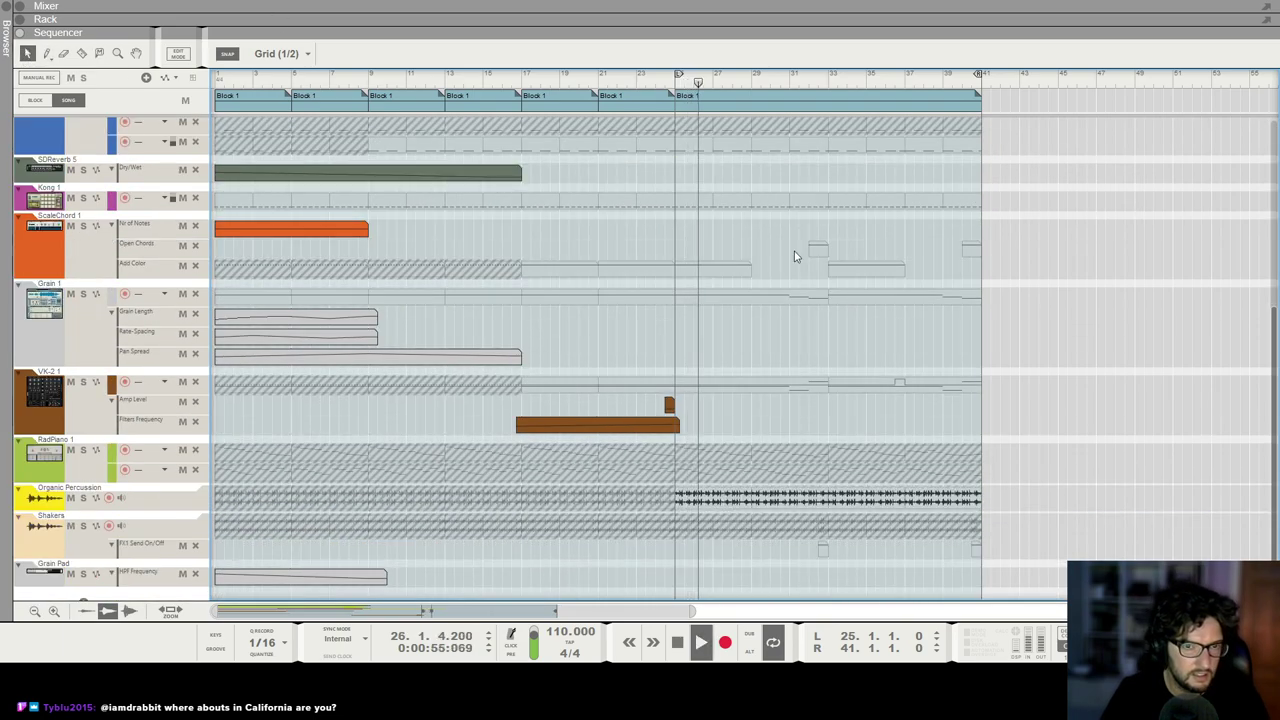
Step: Play from bar 23 into the new section and examine the automation and block lanes across the transition
left_click(637, 82)
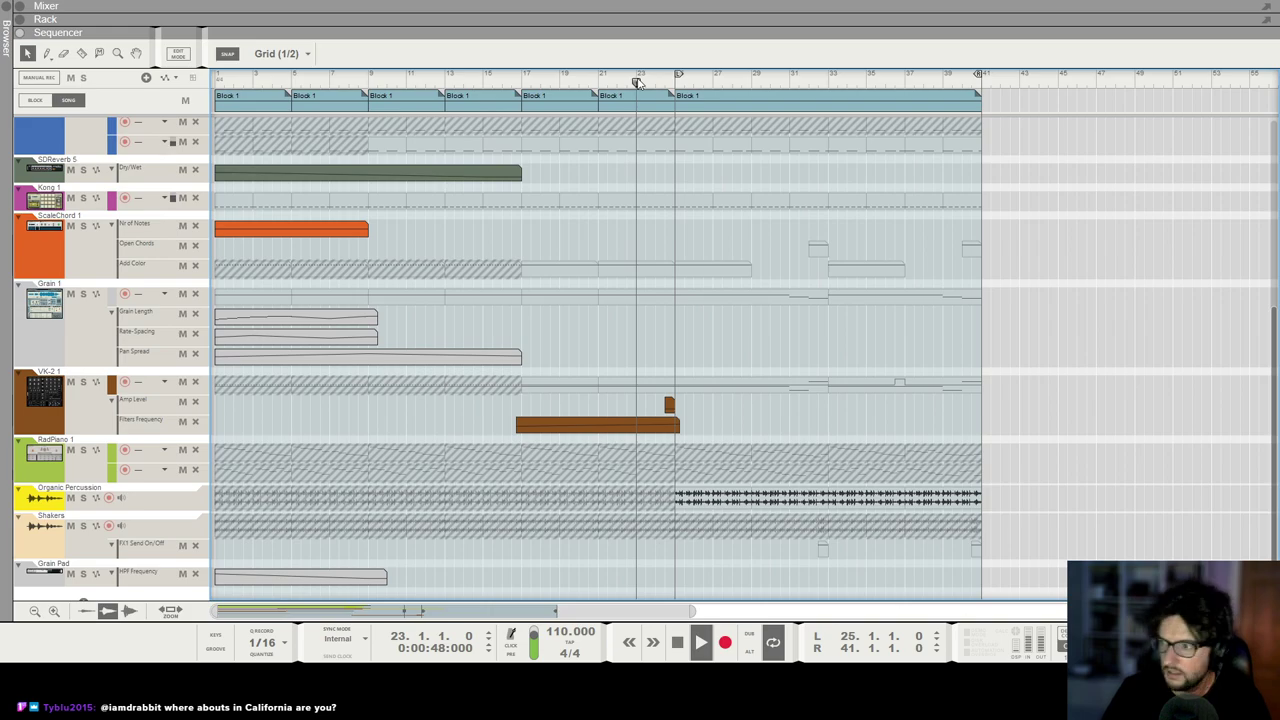
scroll(848, 340, "up", 1)
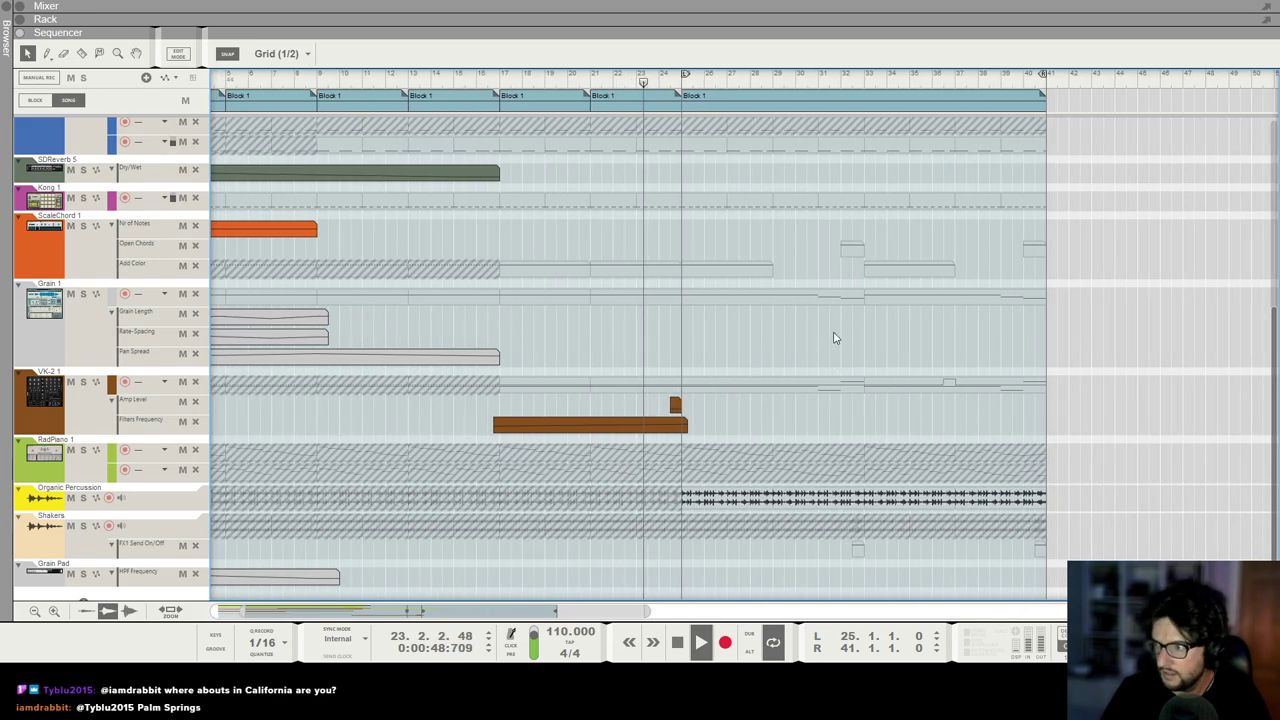
scroll(842, 338, "down", 2)
key("space")
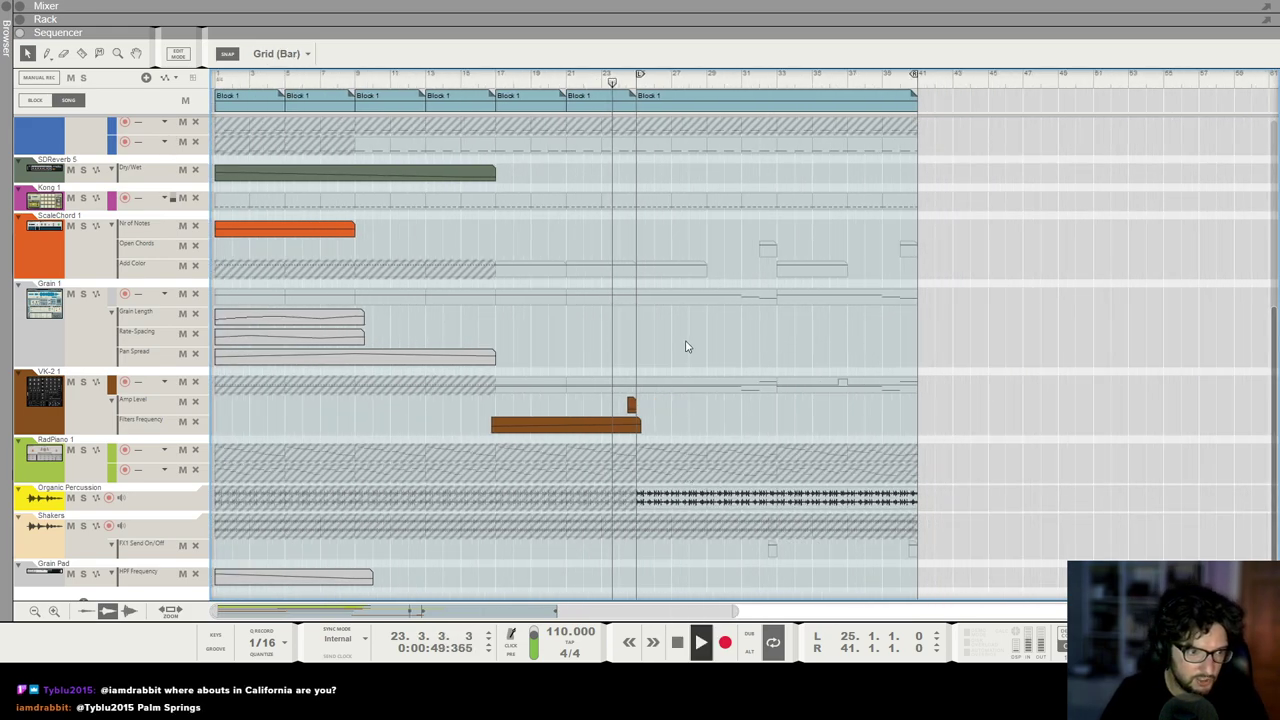
scroll(687, 345, "up", 7)
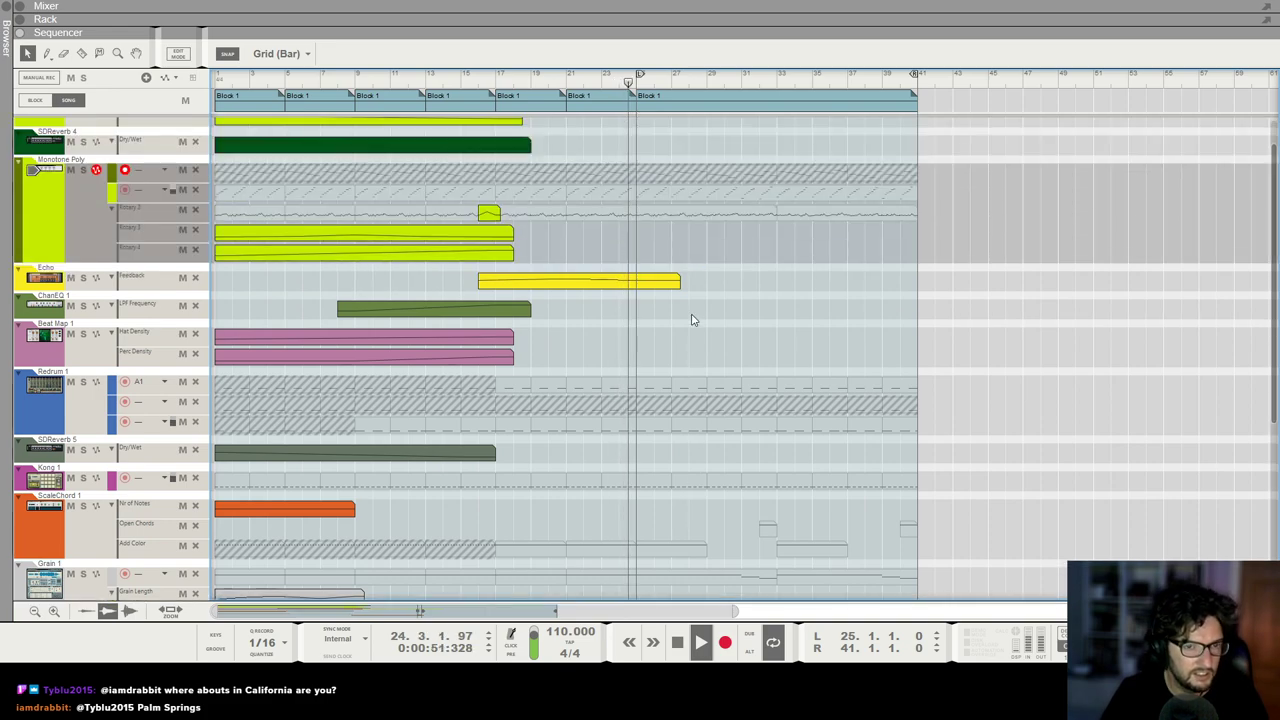
scroll(700, 241, "up", 1)
scroll(678, 233, "up", 1)
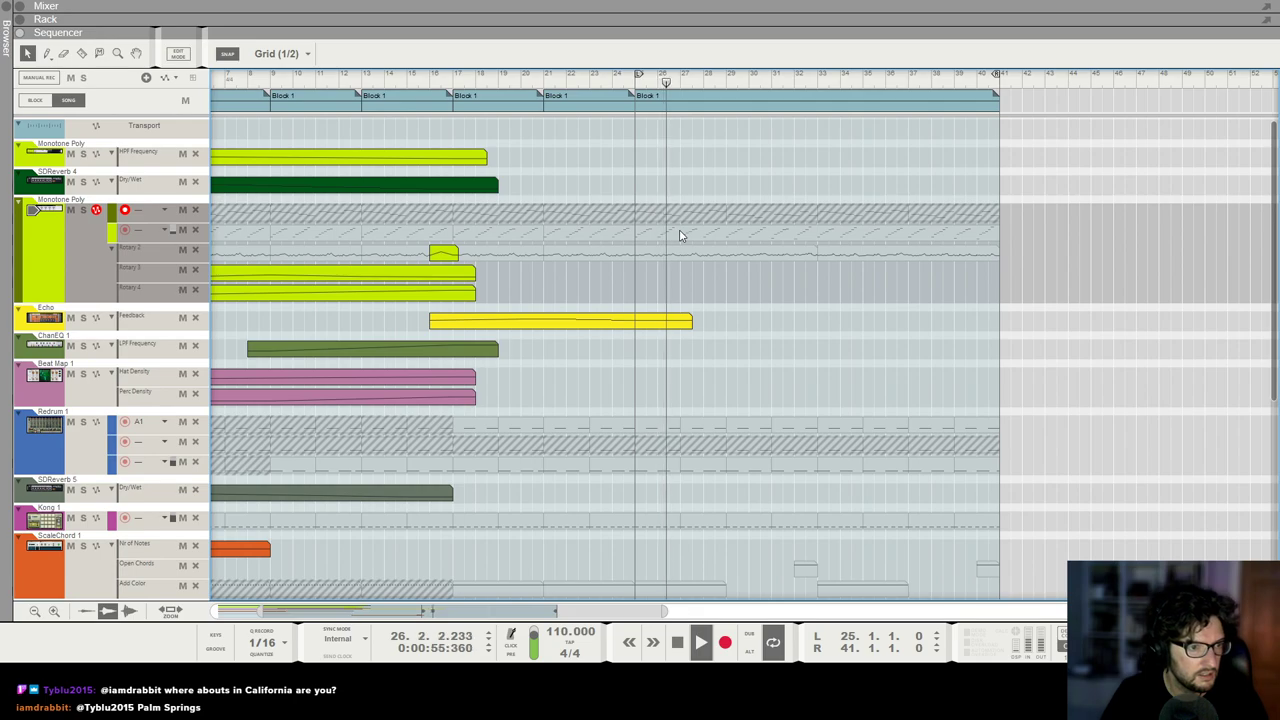
scroll(684, 276, "left", 1)
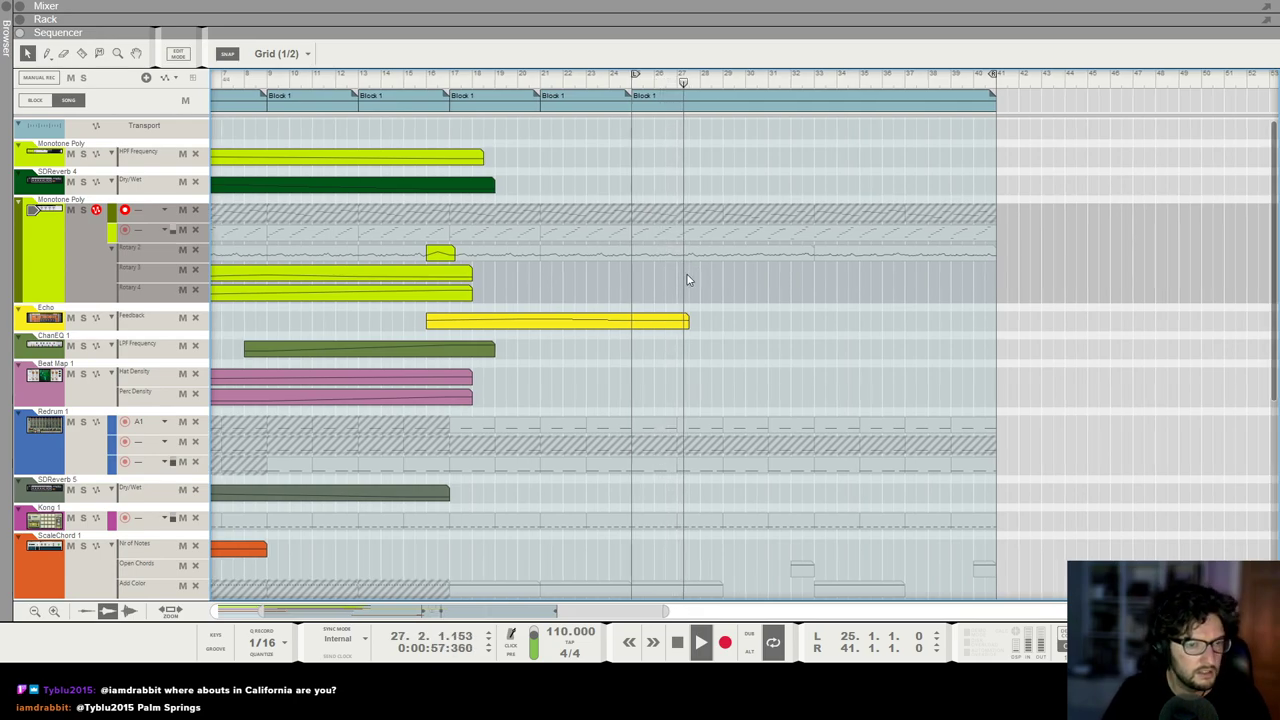
scroll(688, 280, "down", 5)
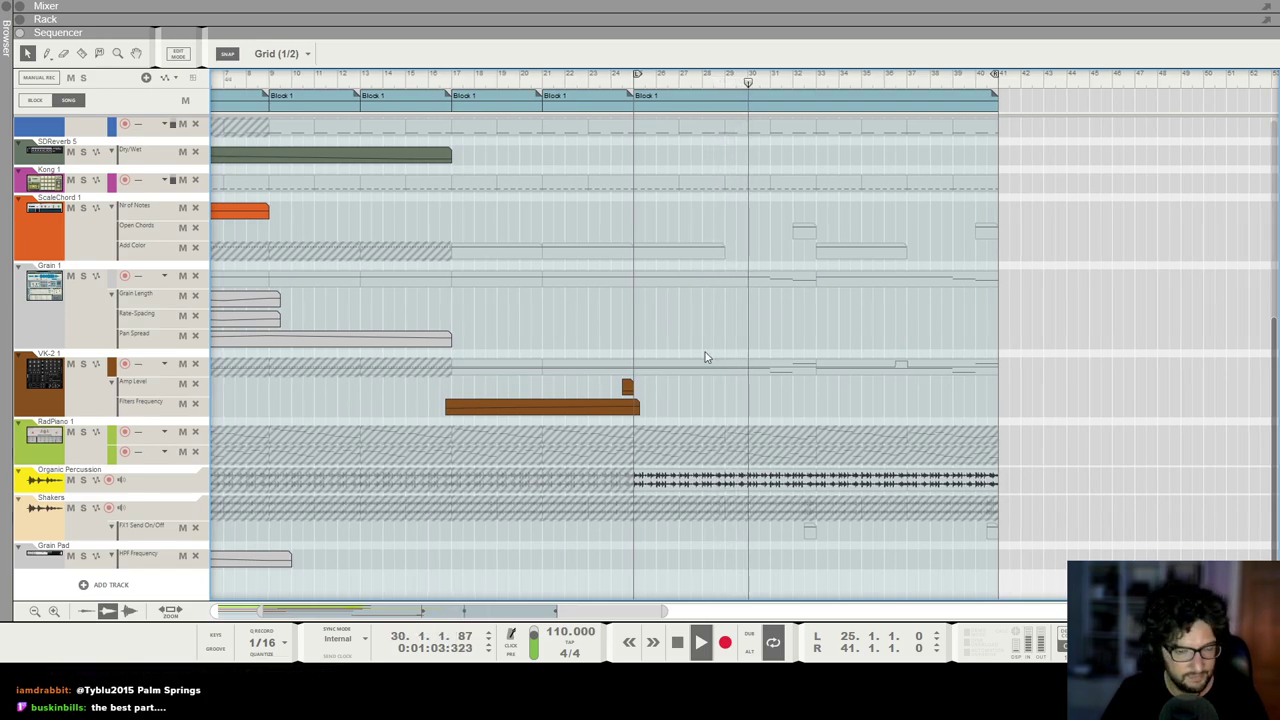
Step: Unmute the Shakers part in the block from bar 25 and add an eight-bar Shakers clip over bars 25 to 33
key("t")
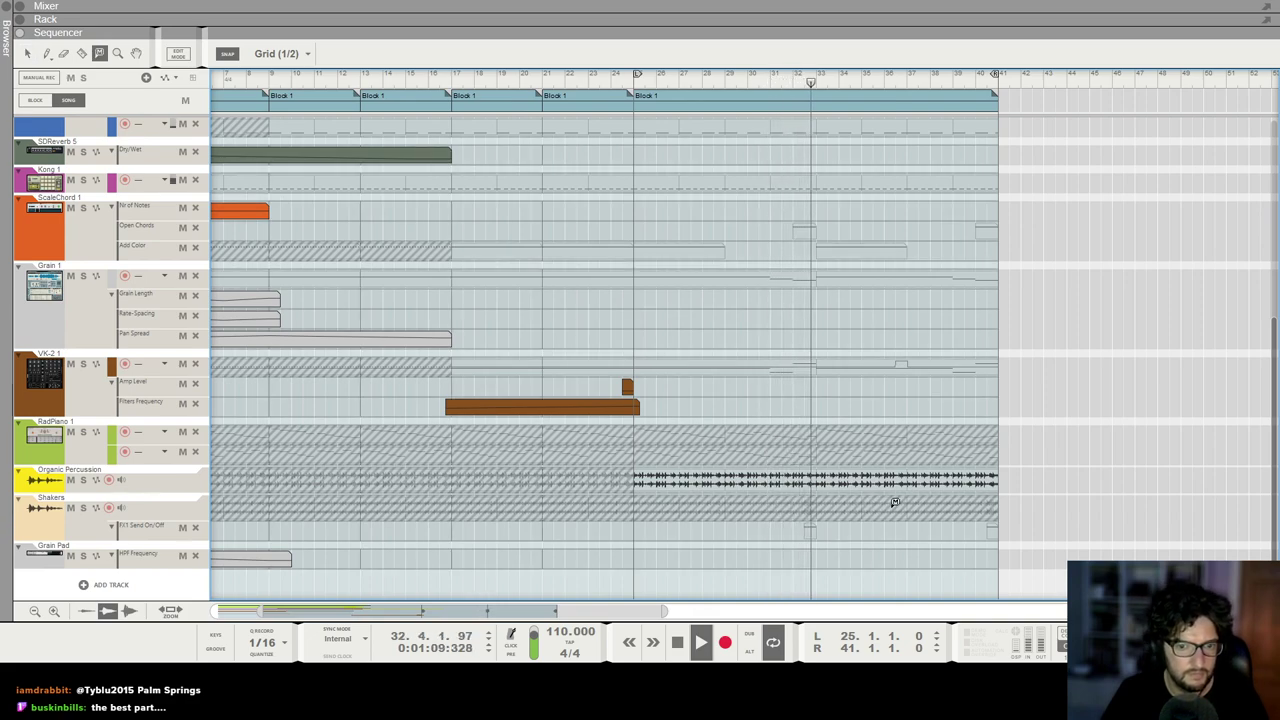
left_click(894, 502)
left_click(28, 53)
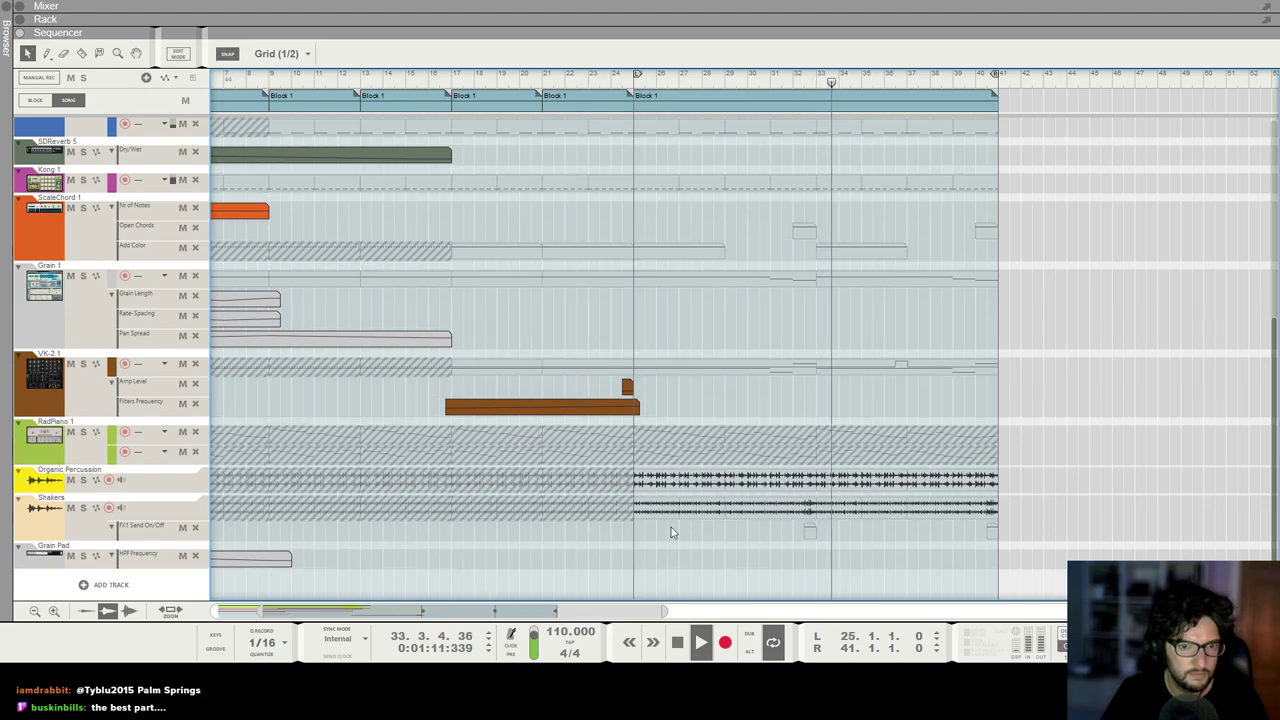
left_click(805, 507)
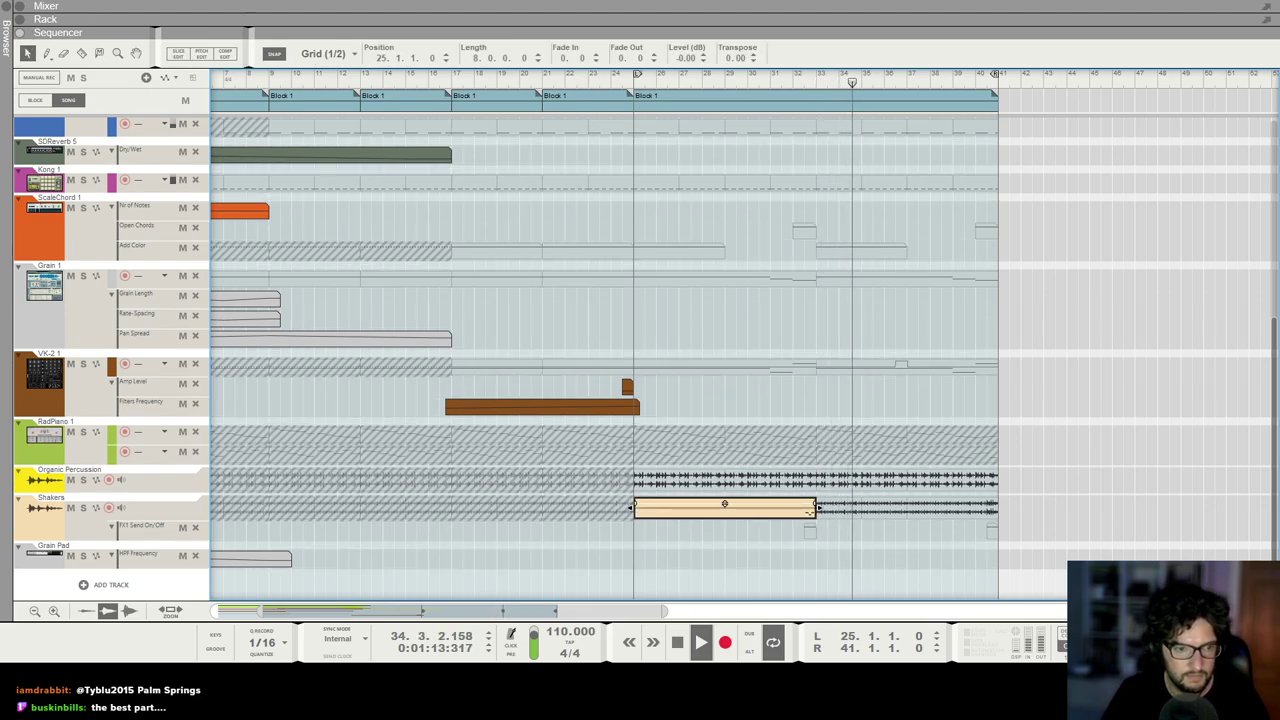
left_click(985, 397)
Step: Stop playback, return to bar 25, and enable the low-pass filter on the Shakers channel in the mixer
key("space")
left_click(633, 82)
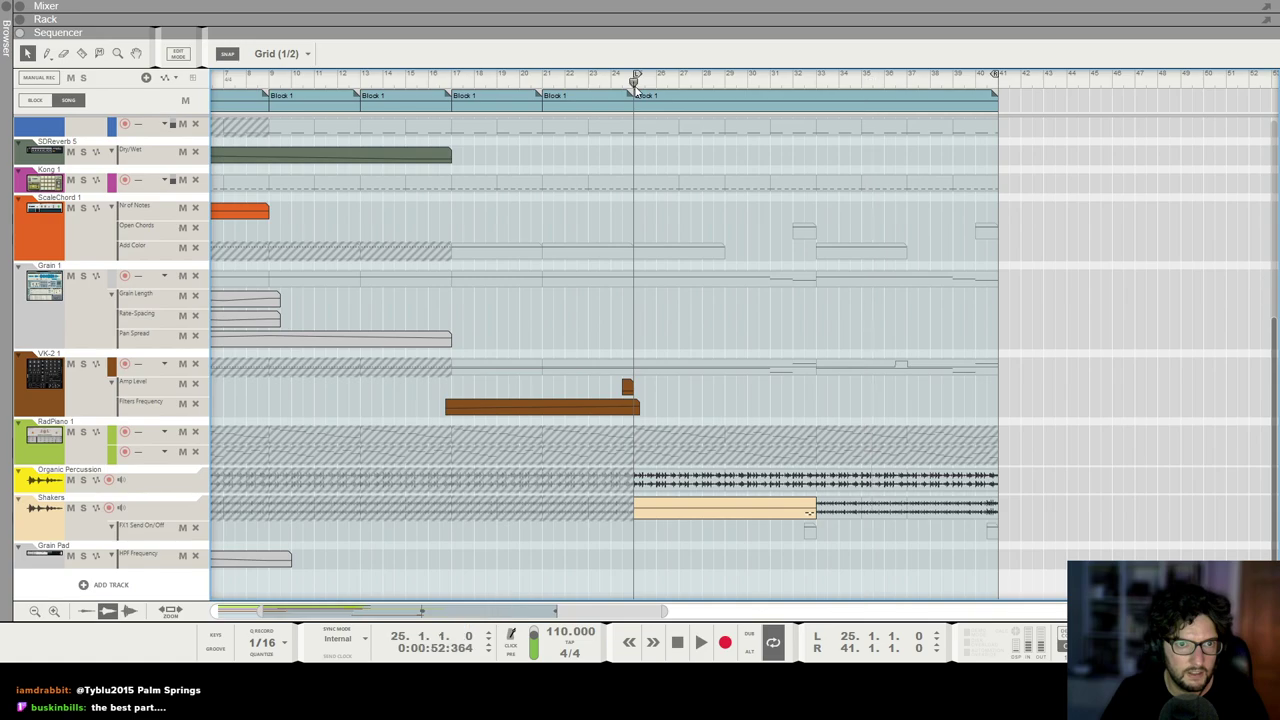
key("F5")
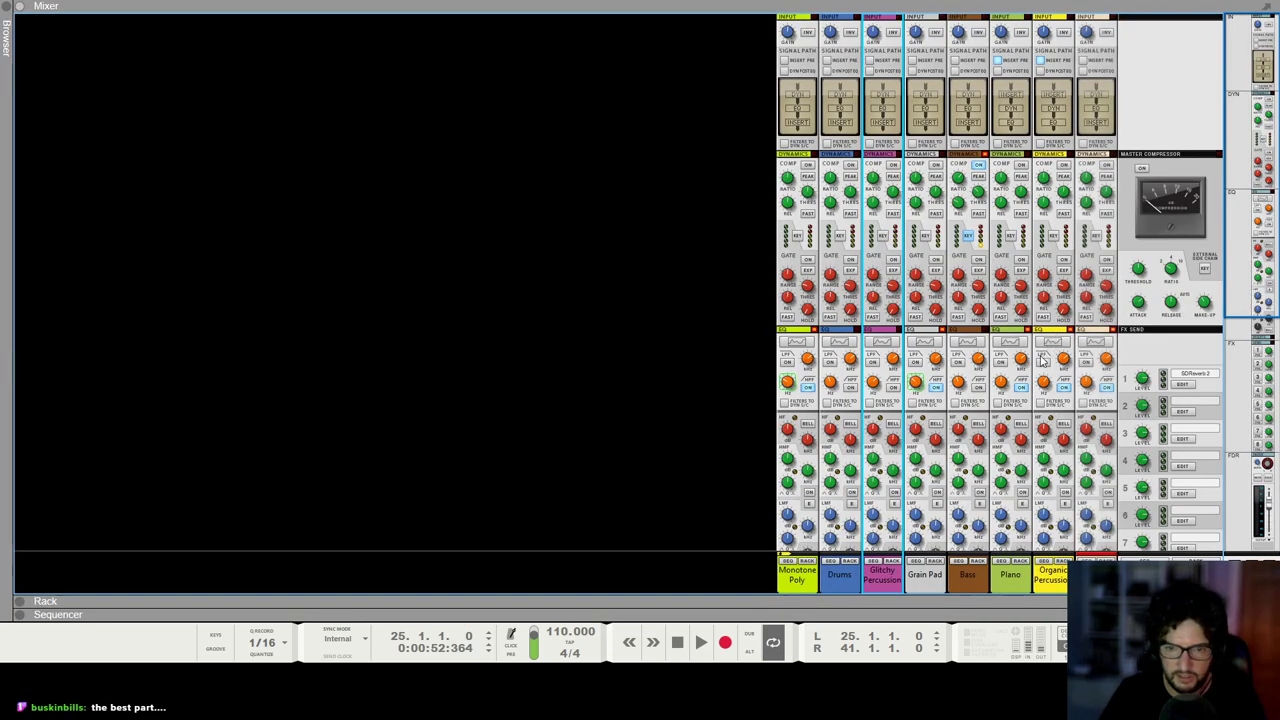
left_click(1085, 364)
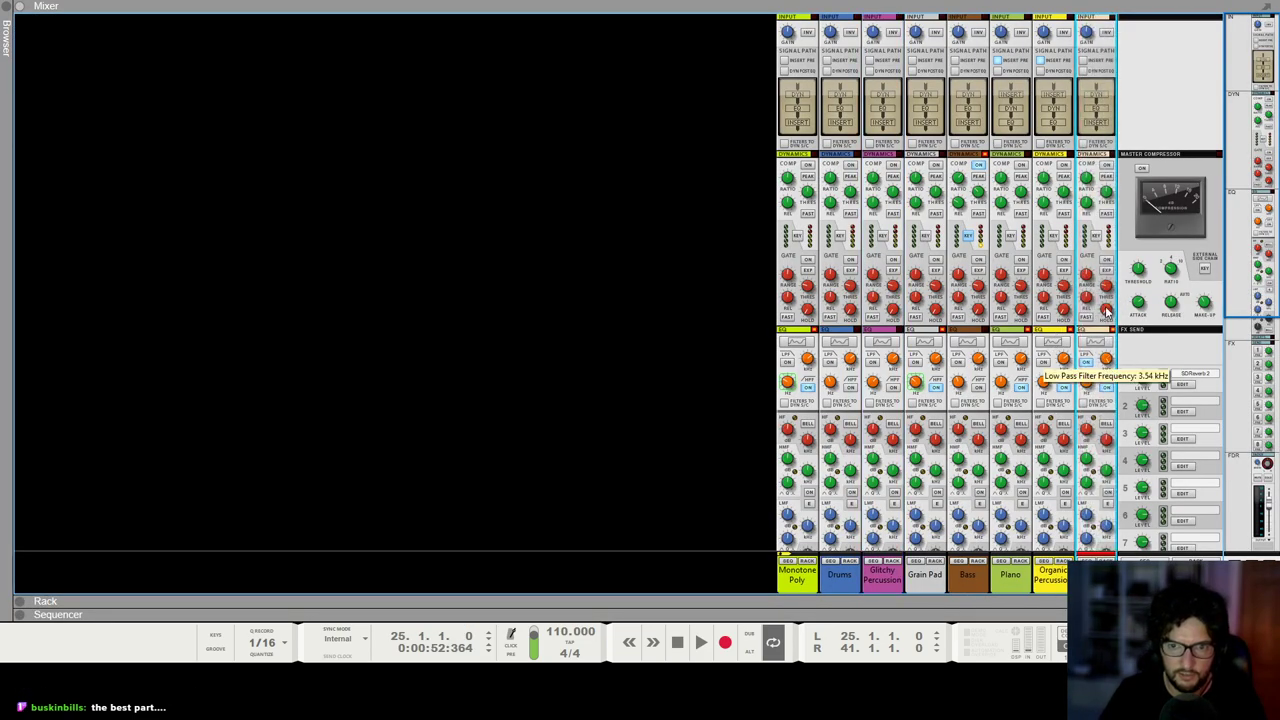
Step: Draw an LPF Frequency automation clip on the Shakers track in the sequencer, with a point at bar 32 of value 333
key("F7")
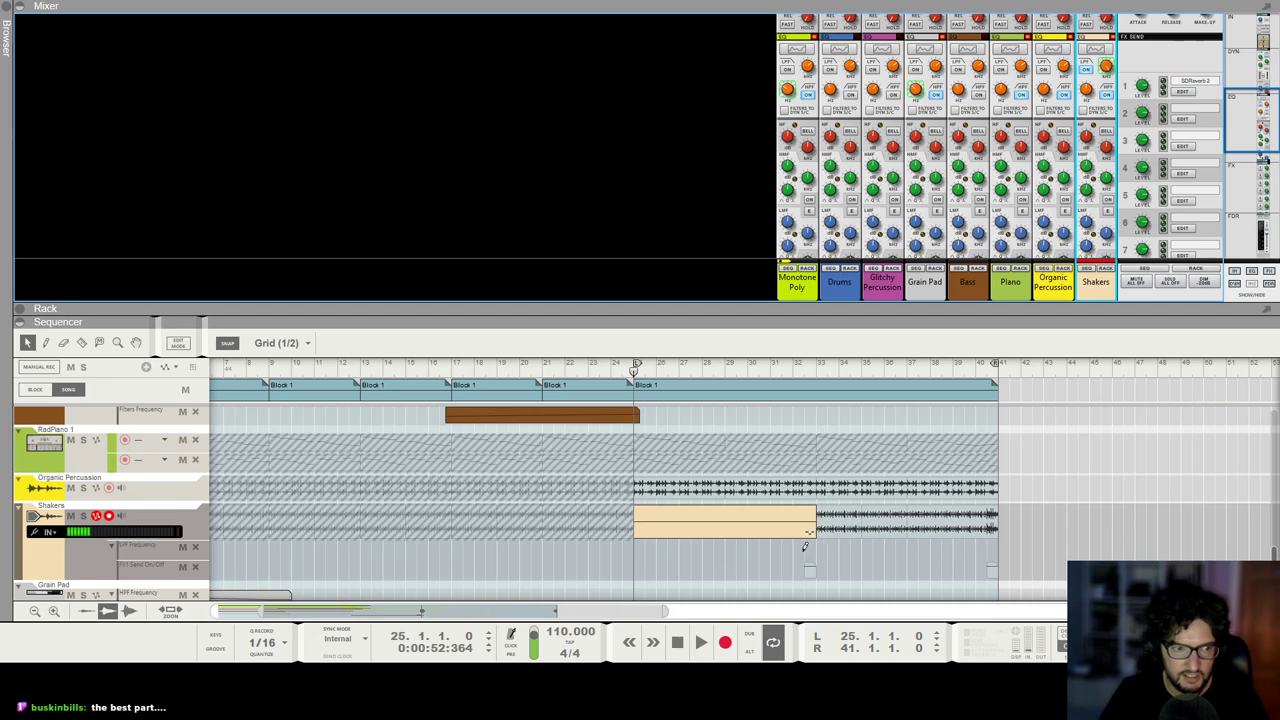
left_click(805, 546)
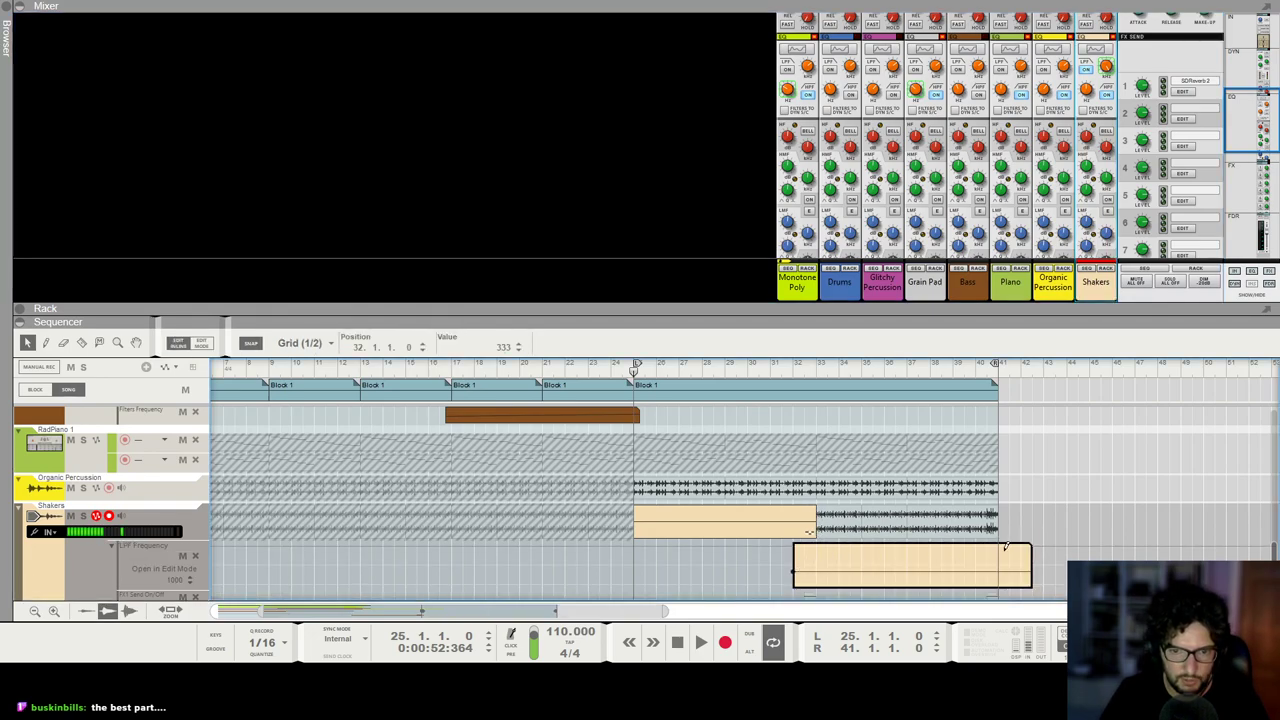
left_click(1048, 420)
Step: Extend the VK-2 Filters Frequency automation clip to about bar 42, with points at bars 33 and 41
key("F6")
scroll(853, 420, "up", 3)
key("F7")
scroll(740, 306, "up", 10)
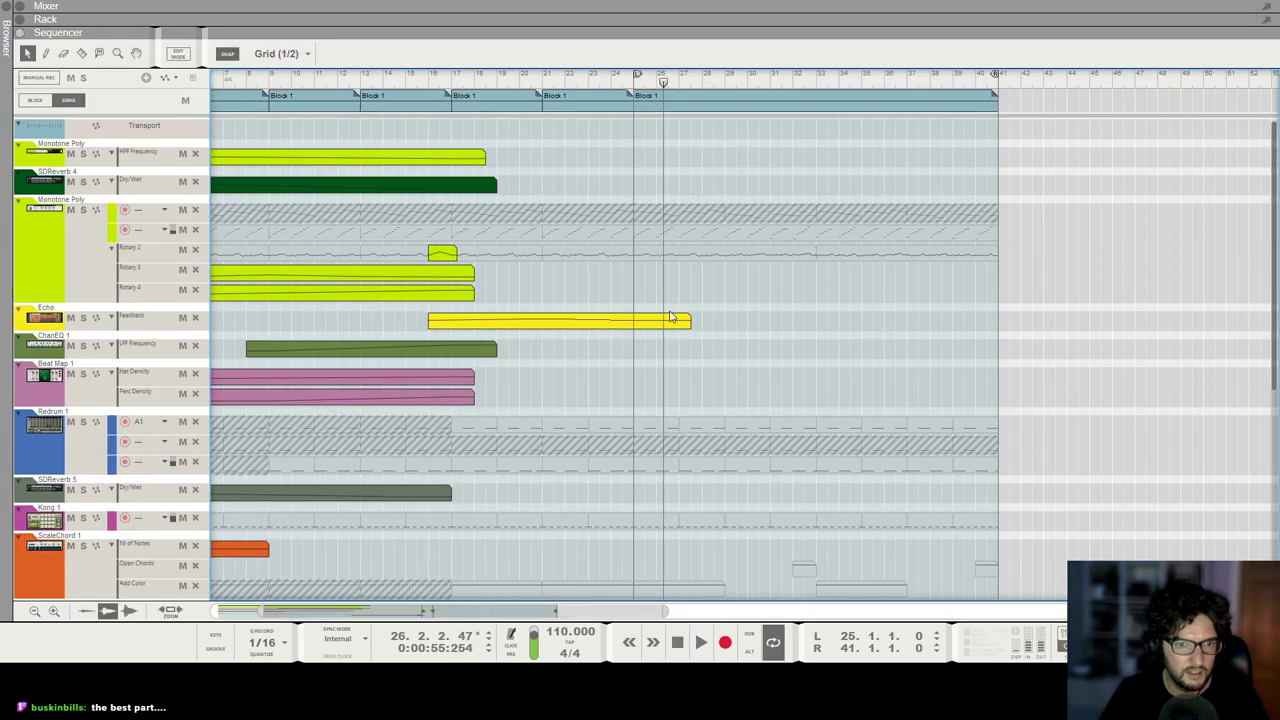
left_click(694, 321)
left_click(710, 305)
scroll(708, 315, "down", 8)
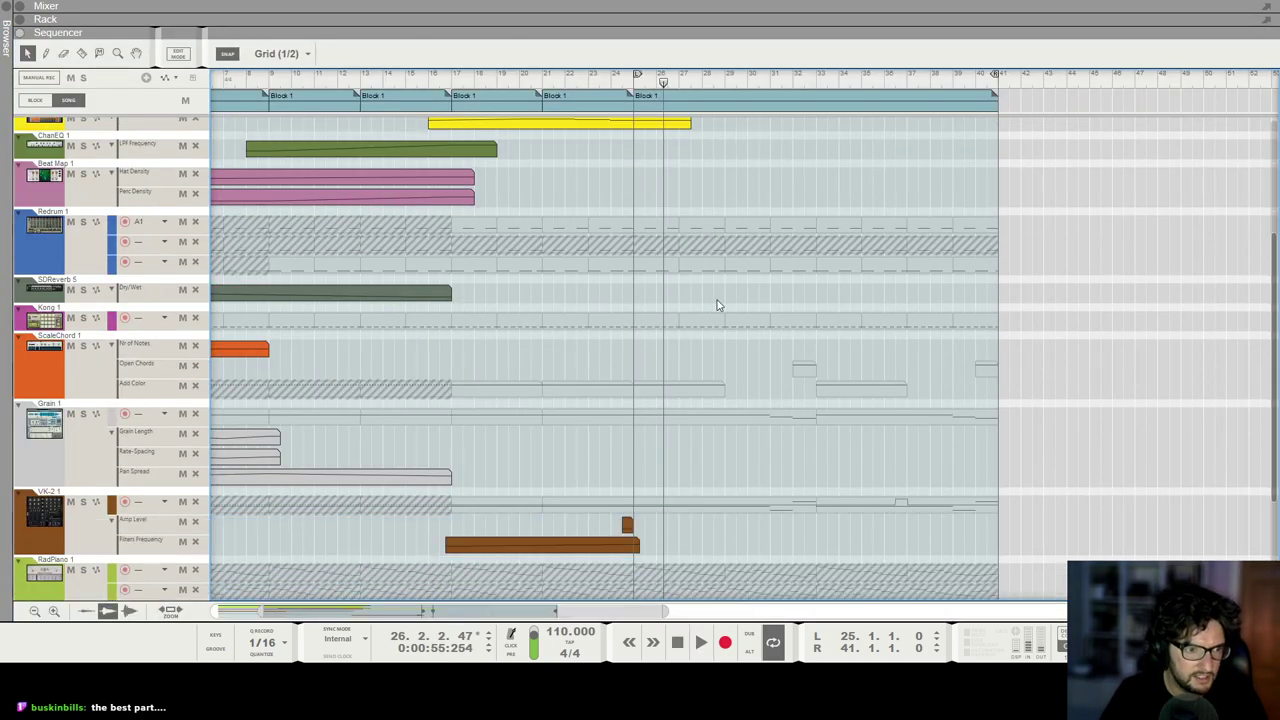
left_click(637, 506)
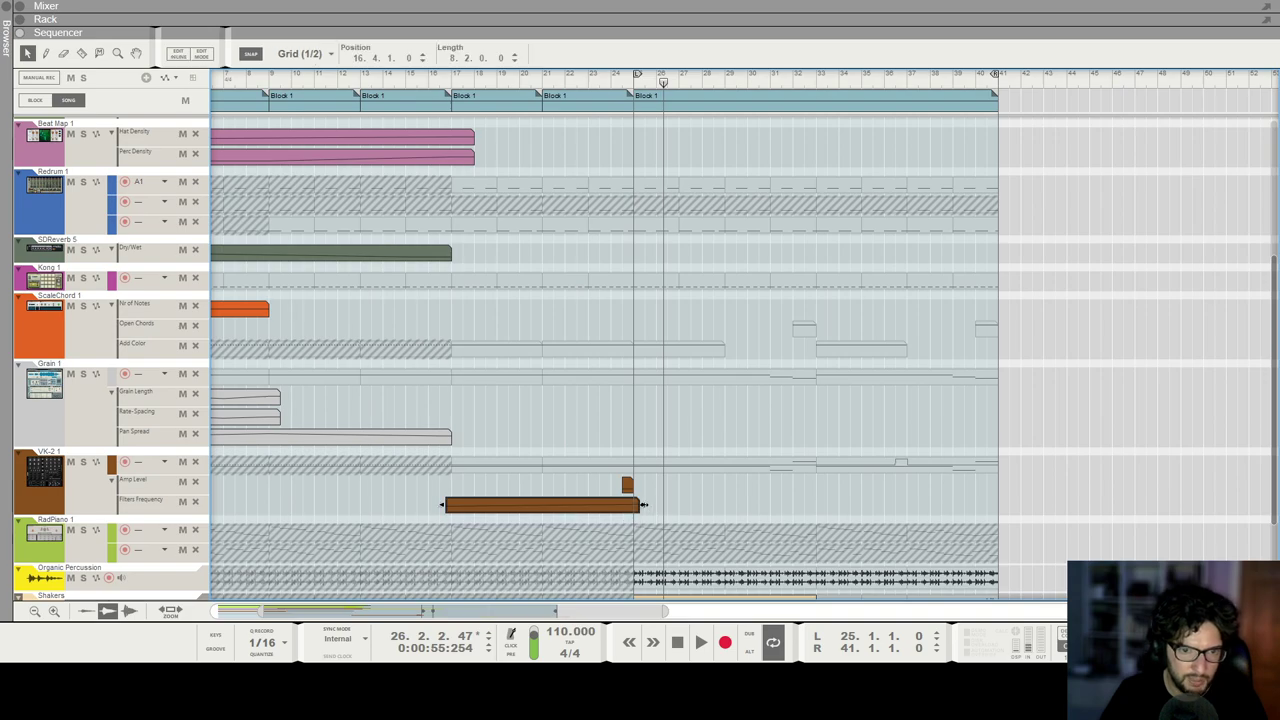
left_click_drag(643, 505, 999, 511)
double_click(826, 507)
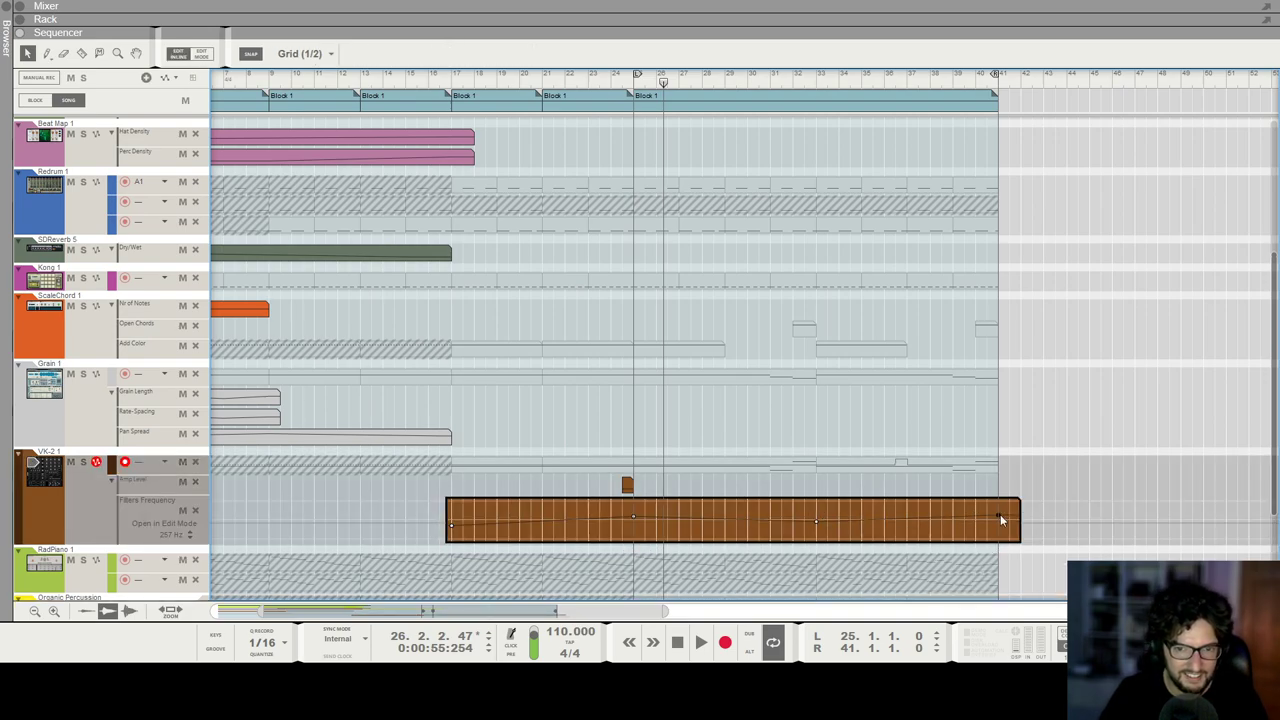
Step: Play the section with the extended VK-2 filter automation and close the clip's inline editing
key("space")
key("g")
key("g")
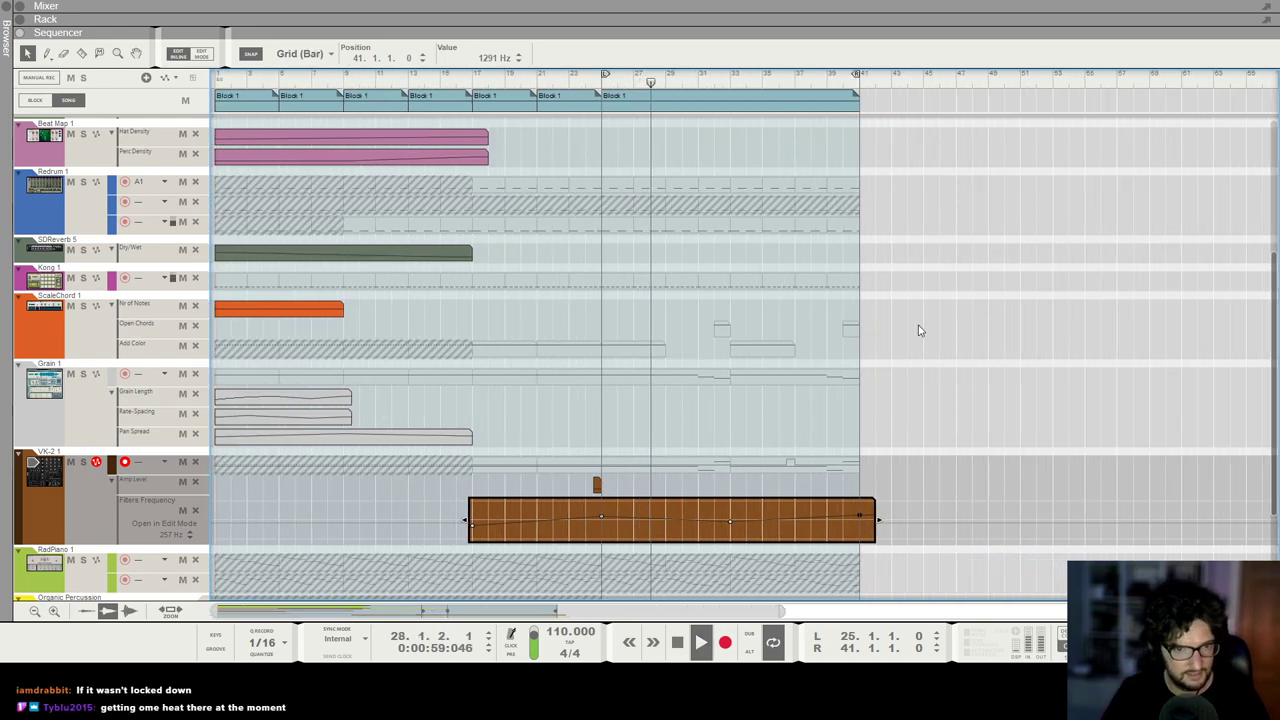
key("ctrl+e")
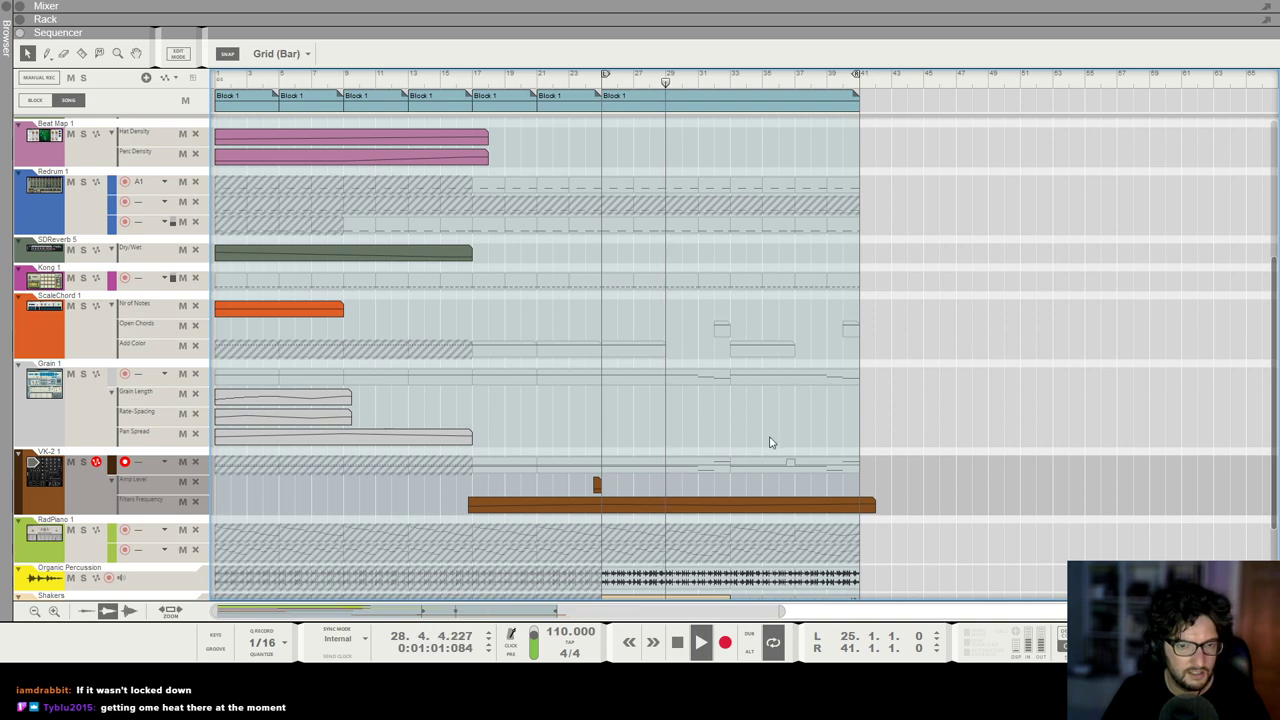
Step: Try to stretch the block starting at bar 21 to 12 bars and start the last block at bar 33, and undo it
left_click(568, 99)
left_click(630, 105)
left_click_drag(606, 98, 740, 97)
left_click_drag(606, 101, 752, 130)
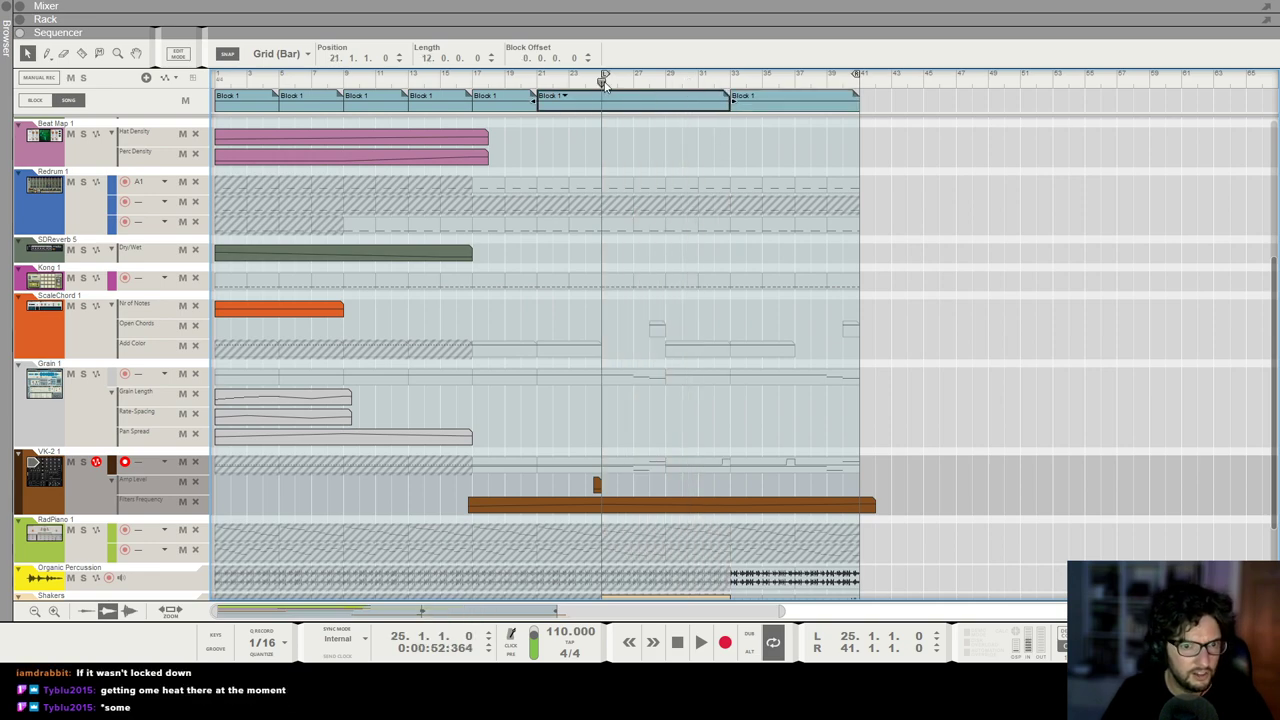
scroll(660, 126, "up", 2)
key("space")
key("ctrl+z")
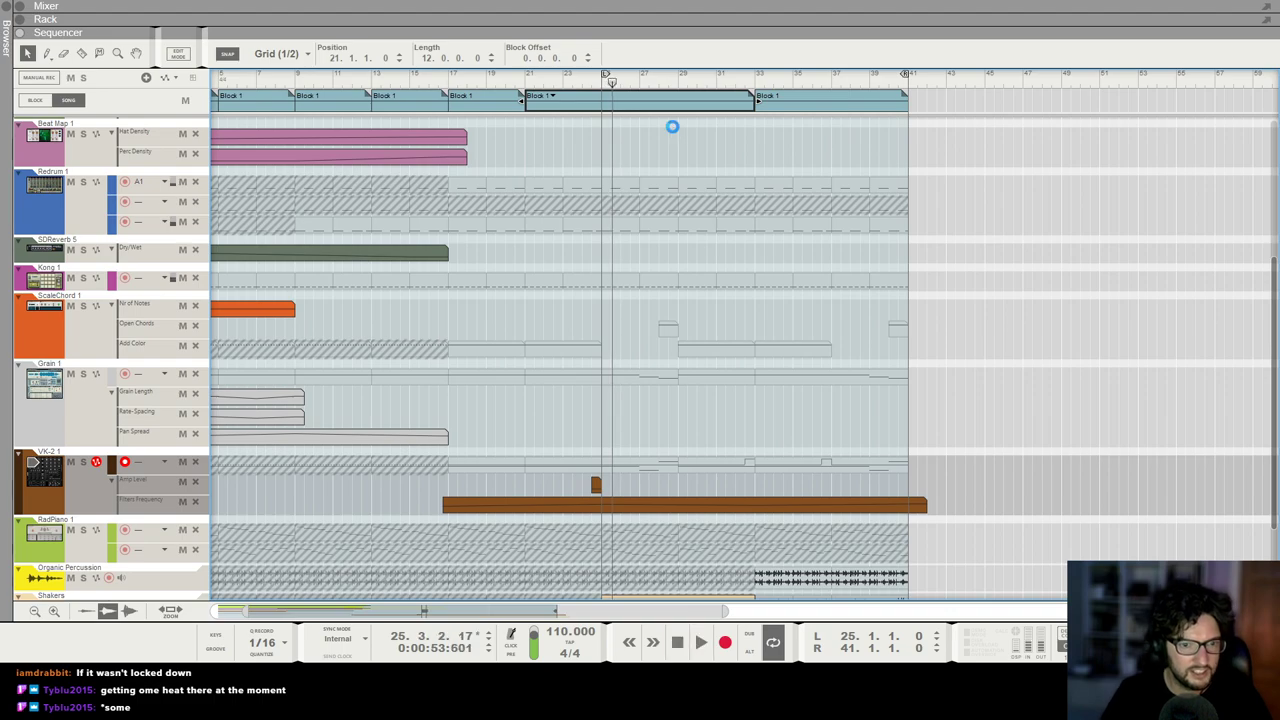
key("ctrl+z")
Step: Trim the last block to 8 bars with a block offset of -8 bars, keeping its start at bar 25
left_click(727, 142)
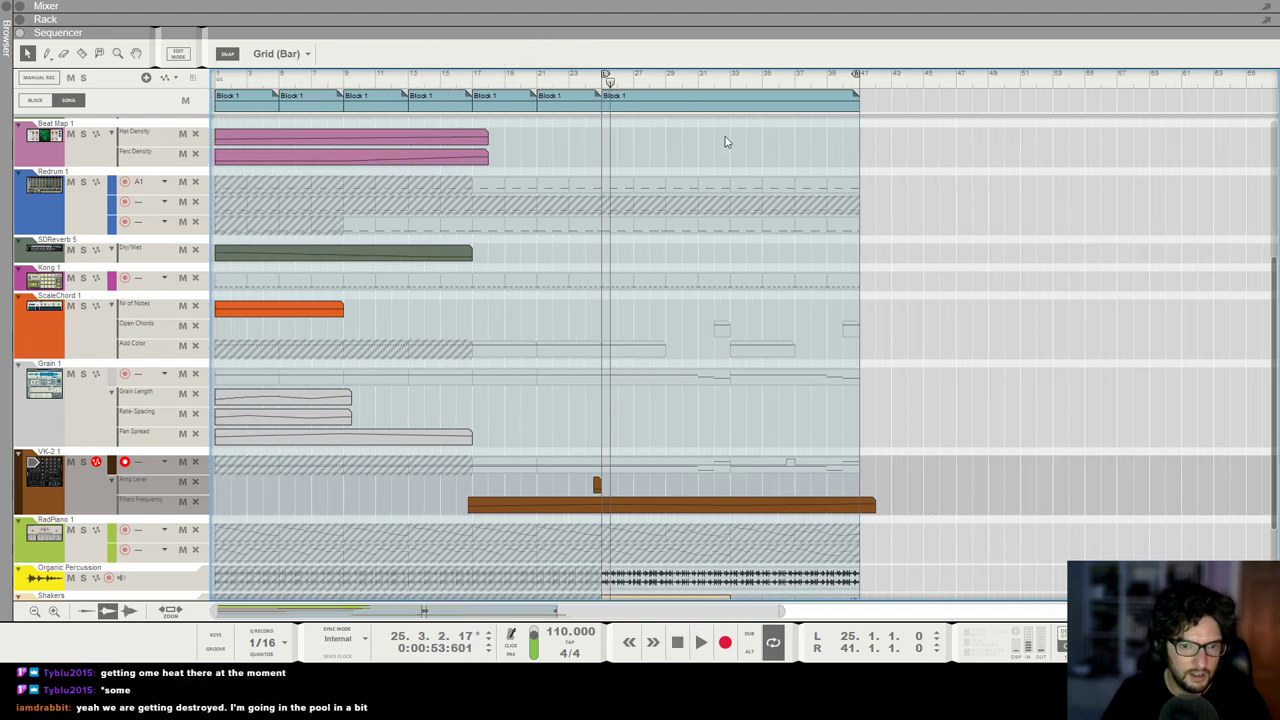
left_click(650, 104)
left_click_drag(602, 101, 631, 113)
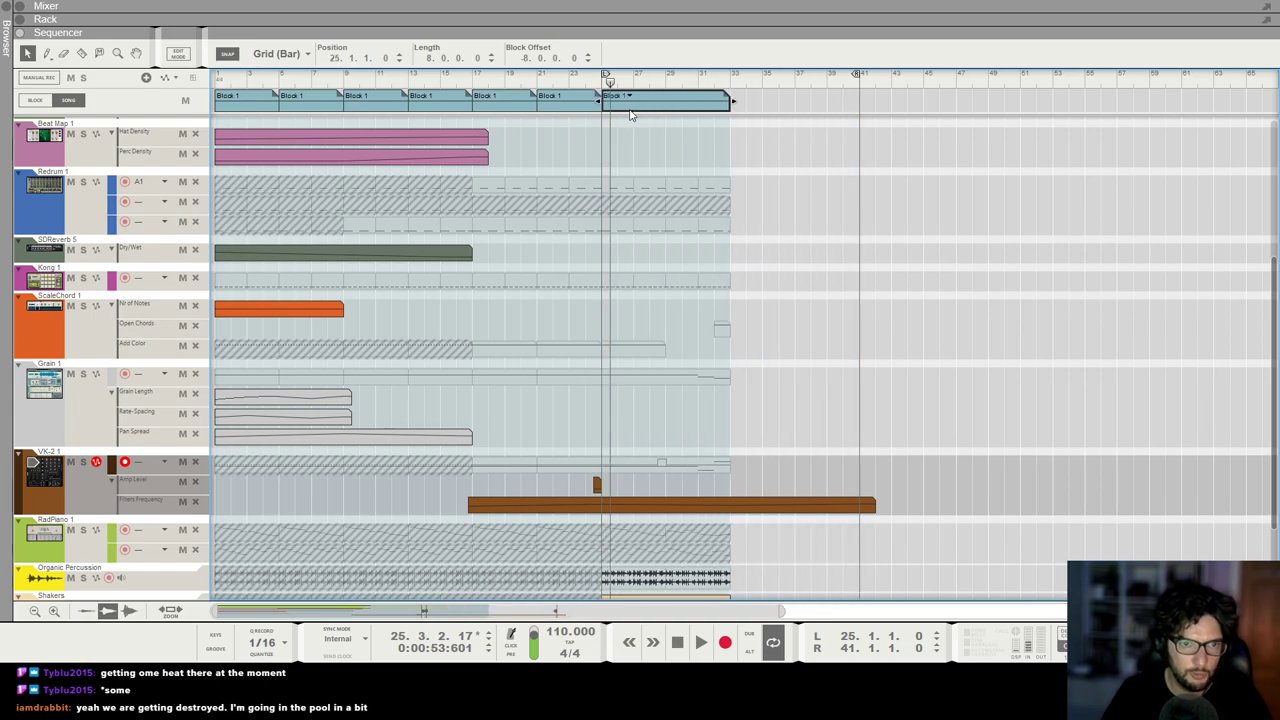
Step: Play the trimmed block from bar 25 and inspect the VK-2 Filters Frequency automation across it
key("space")
scroll(856, 346, "down", 2)
scroll(857, 351, "up", 8)
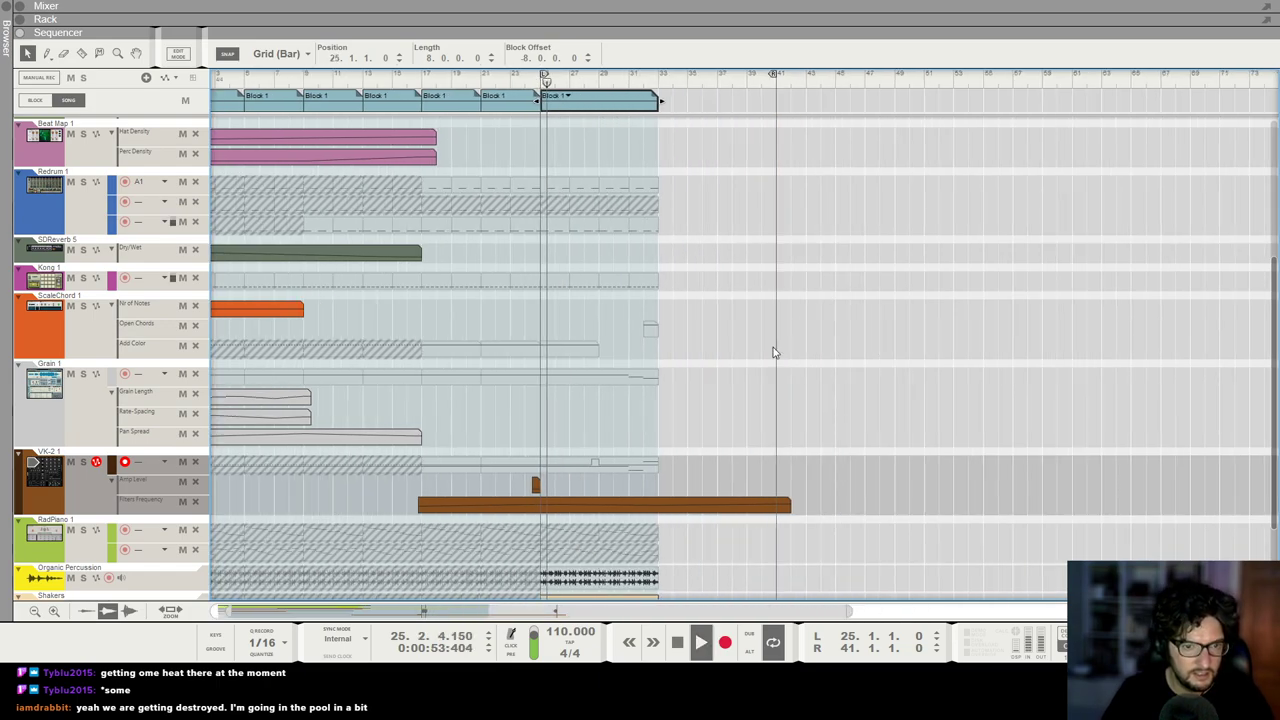
left_click(634, 505)
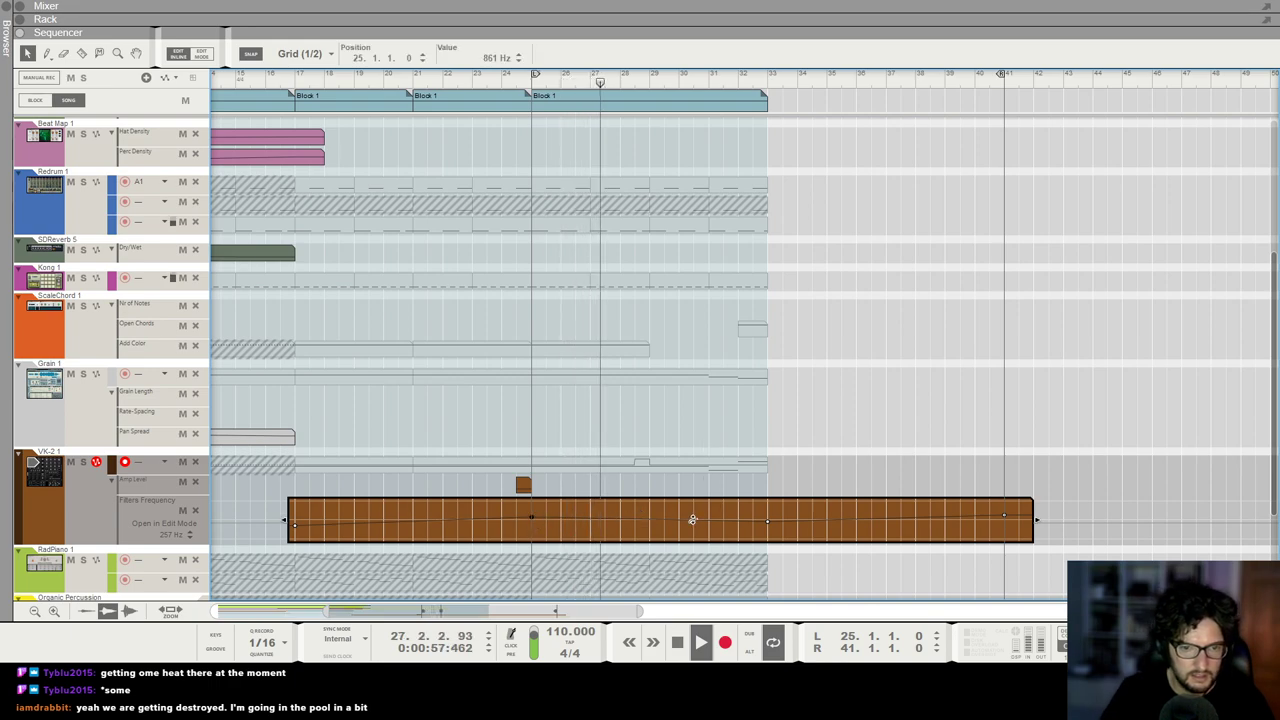
left_click(810, 383)
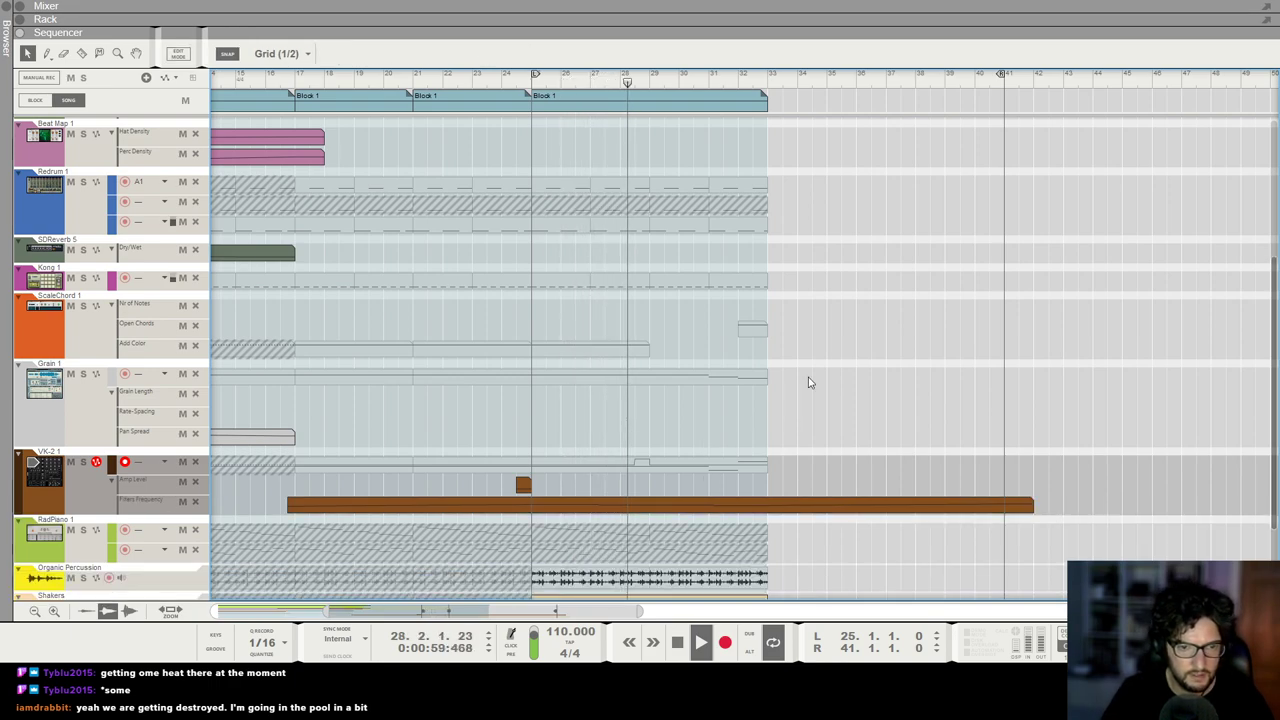
scroll(604, 270, "up", 4)
scroll(648, 316, "down", 8)
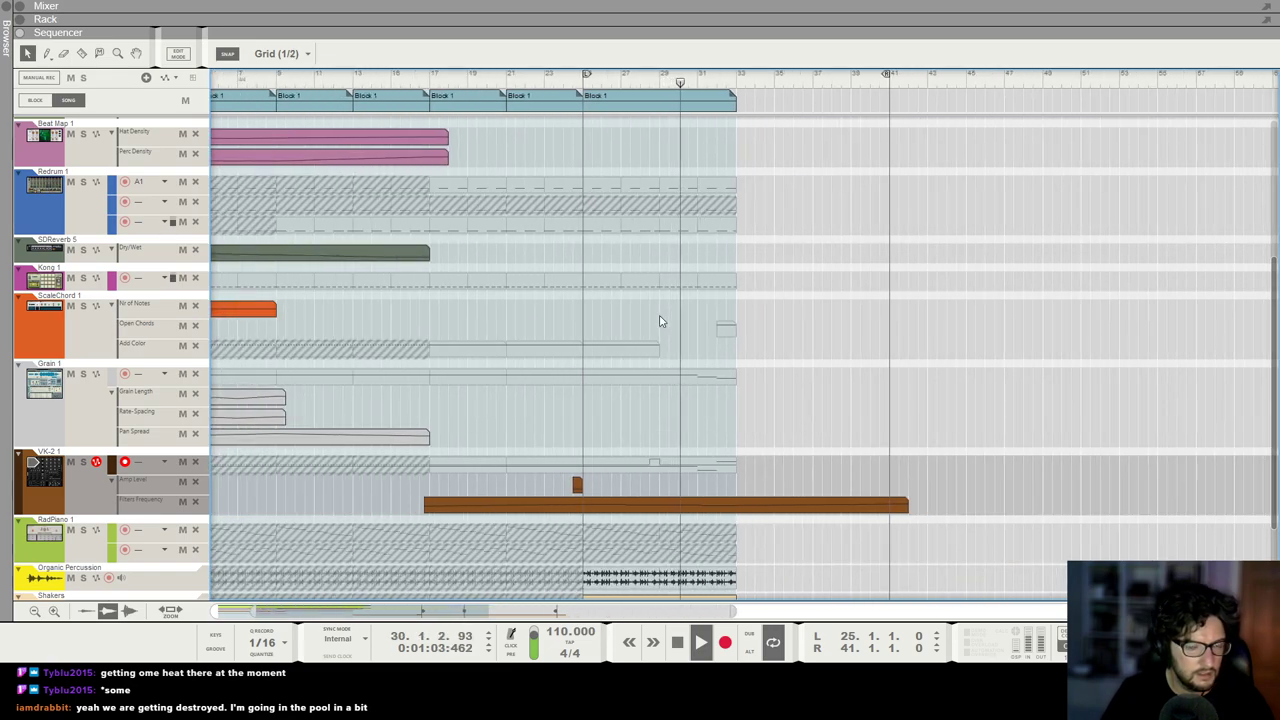
scroll(659, 321, "down", 2)
scroll(688, 328, "up", 4)
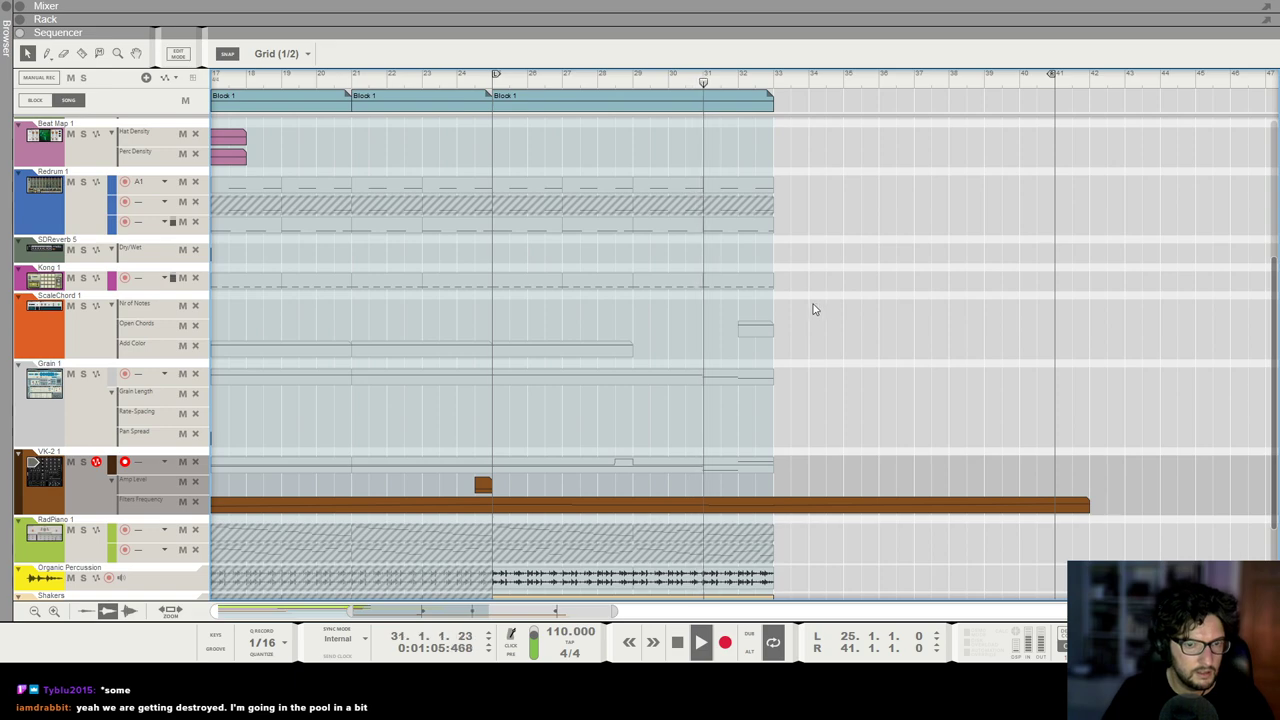
Step: Move the left loop locator to bar 1
scroll(786, 292, "down", 5)
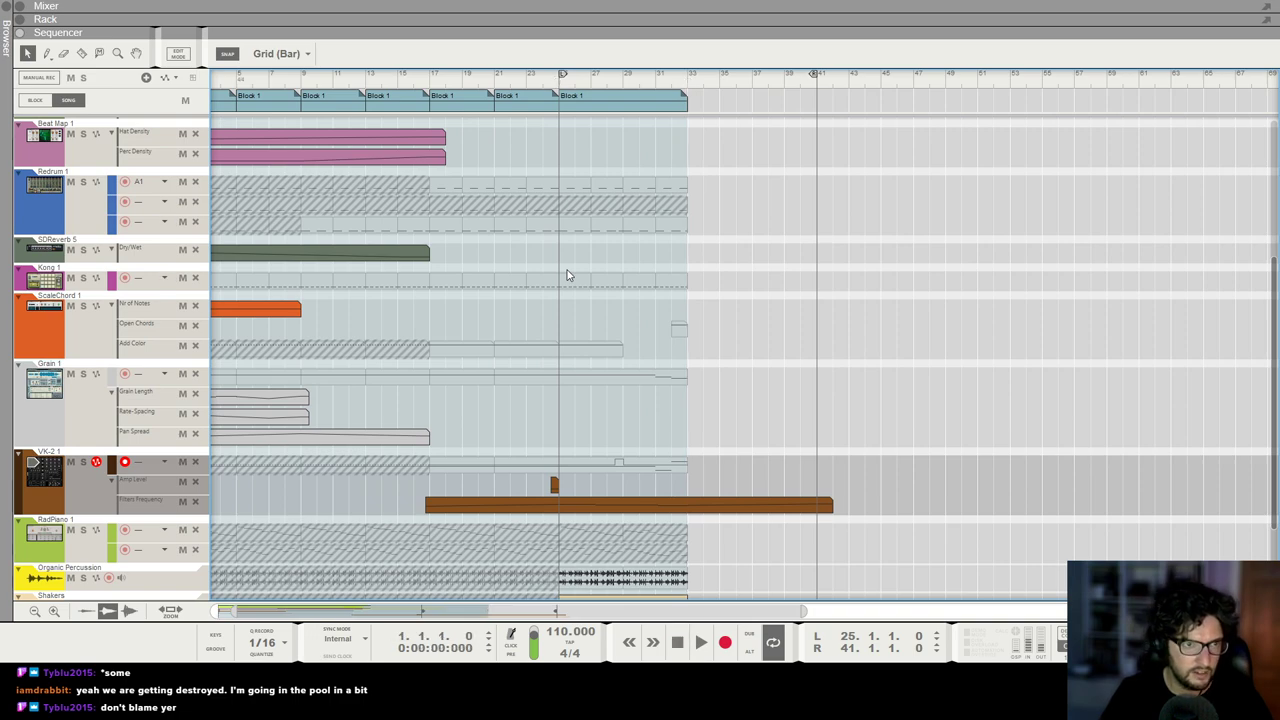
key("g")
left_click_drag(382, 80, 210, 80)
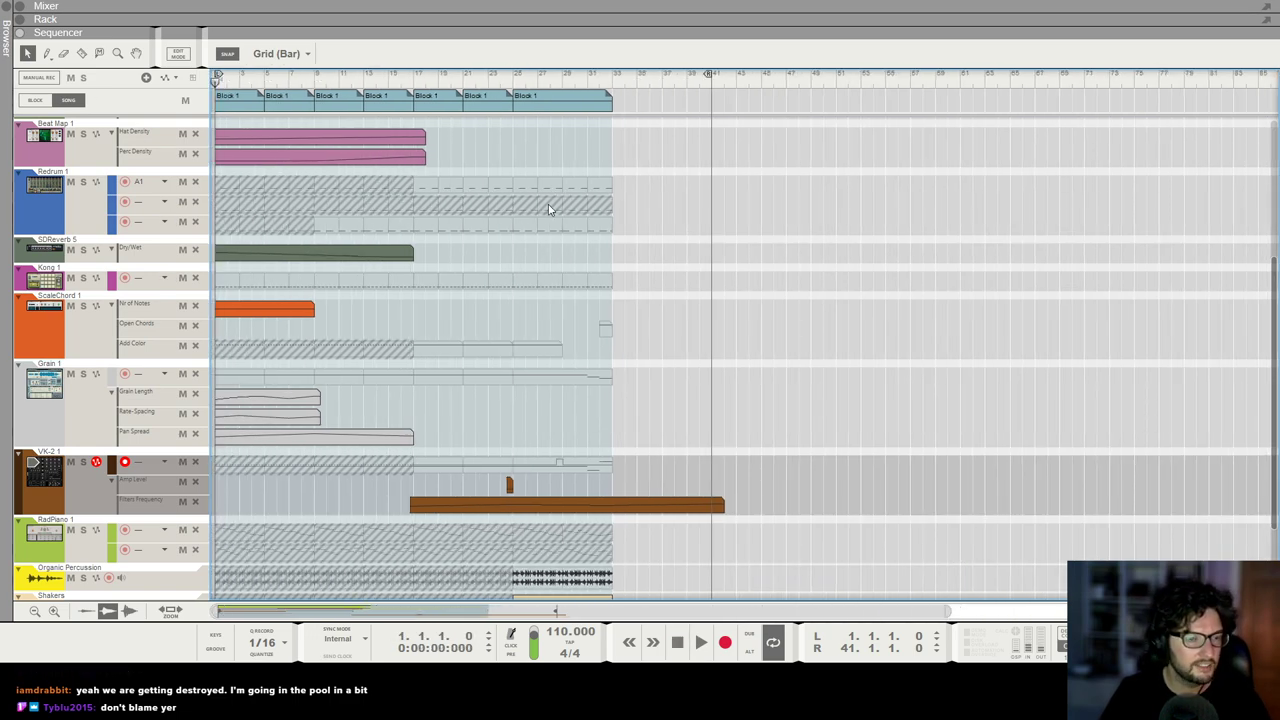
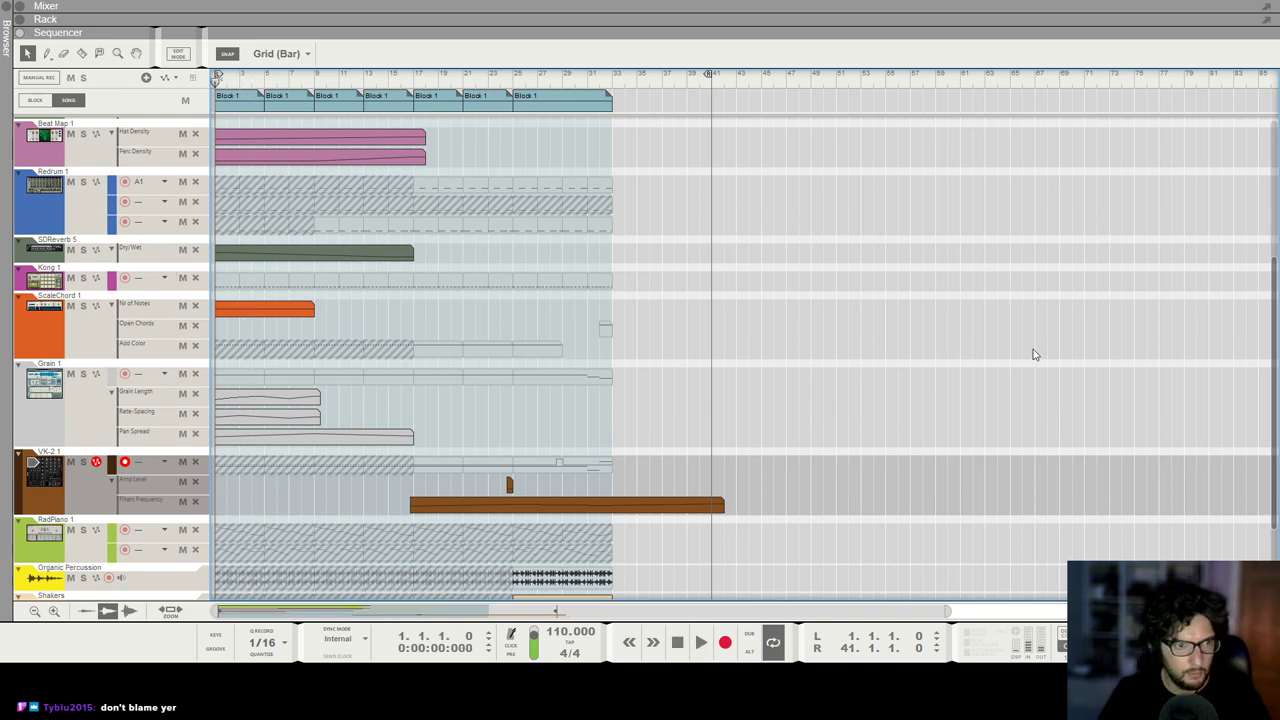
Step: Solo the Glitchy Percussion channel in the mixer and play it from the start of the song
key("F5")
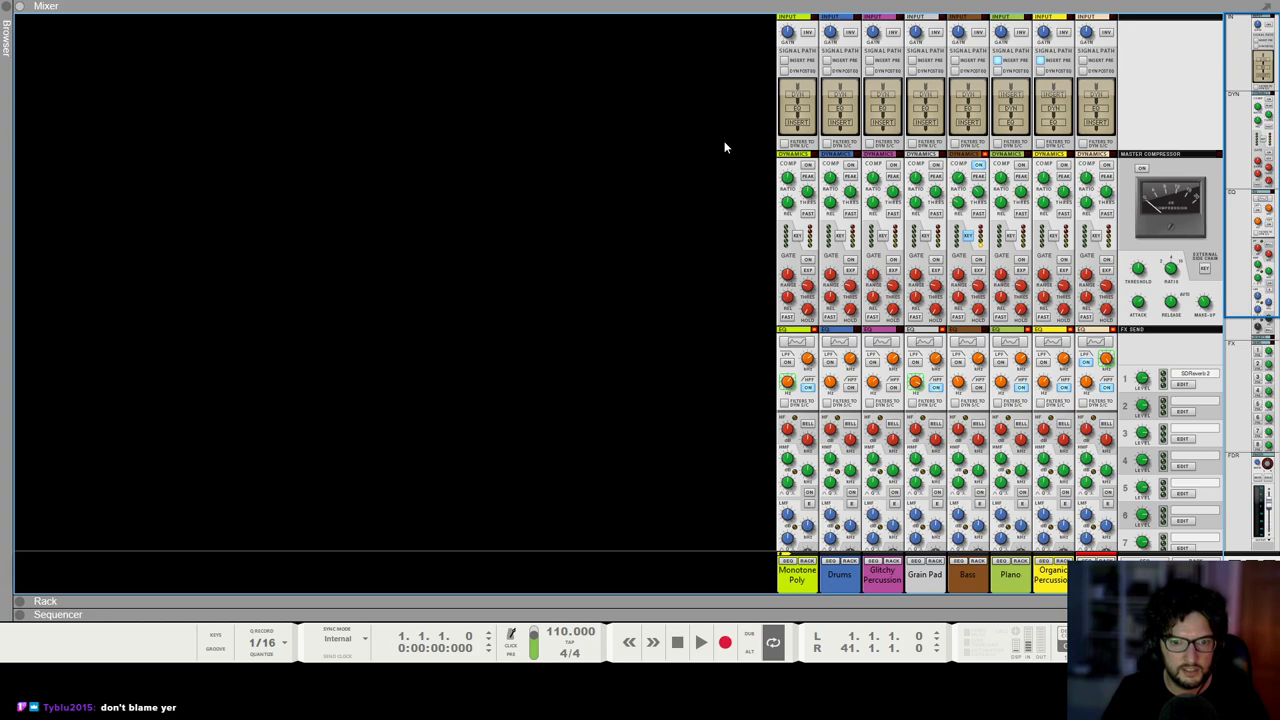
scroll(728, 224, "down", 3)
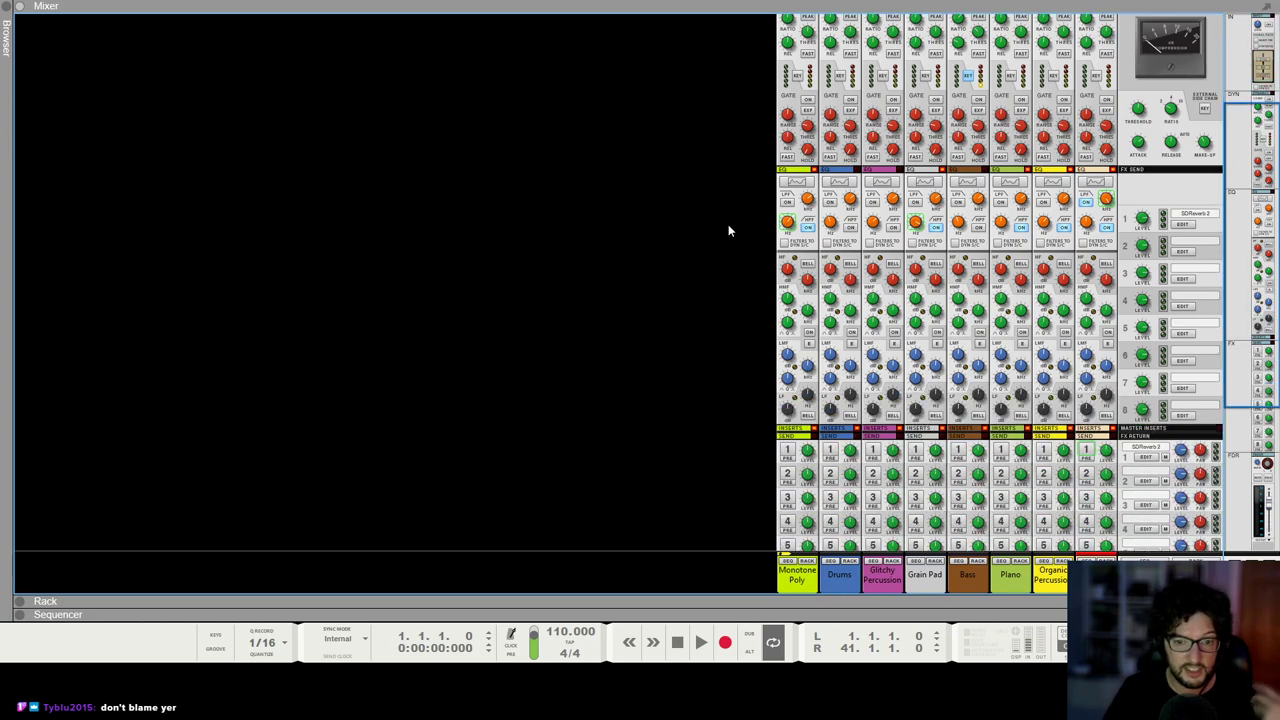
scroll(747, 215, "up", 3)
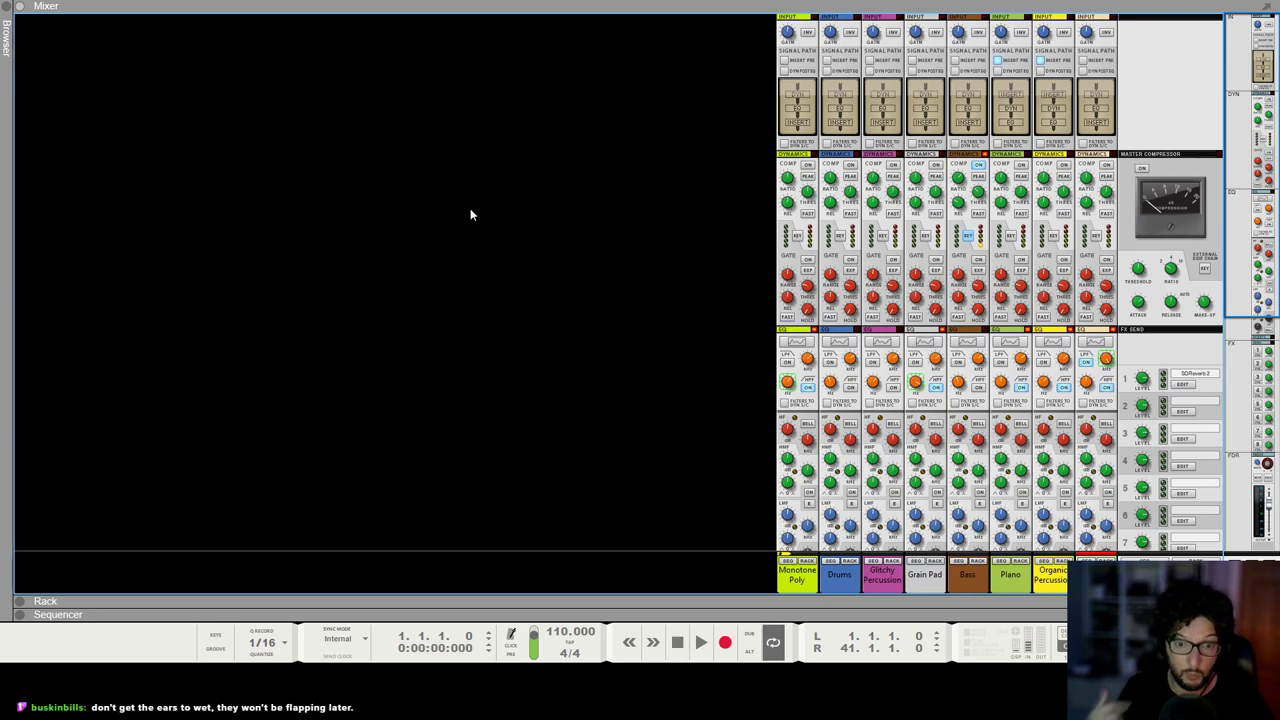
scroll(533, 237, "down", 5)
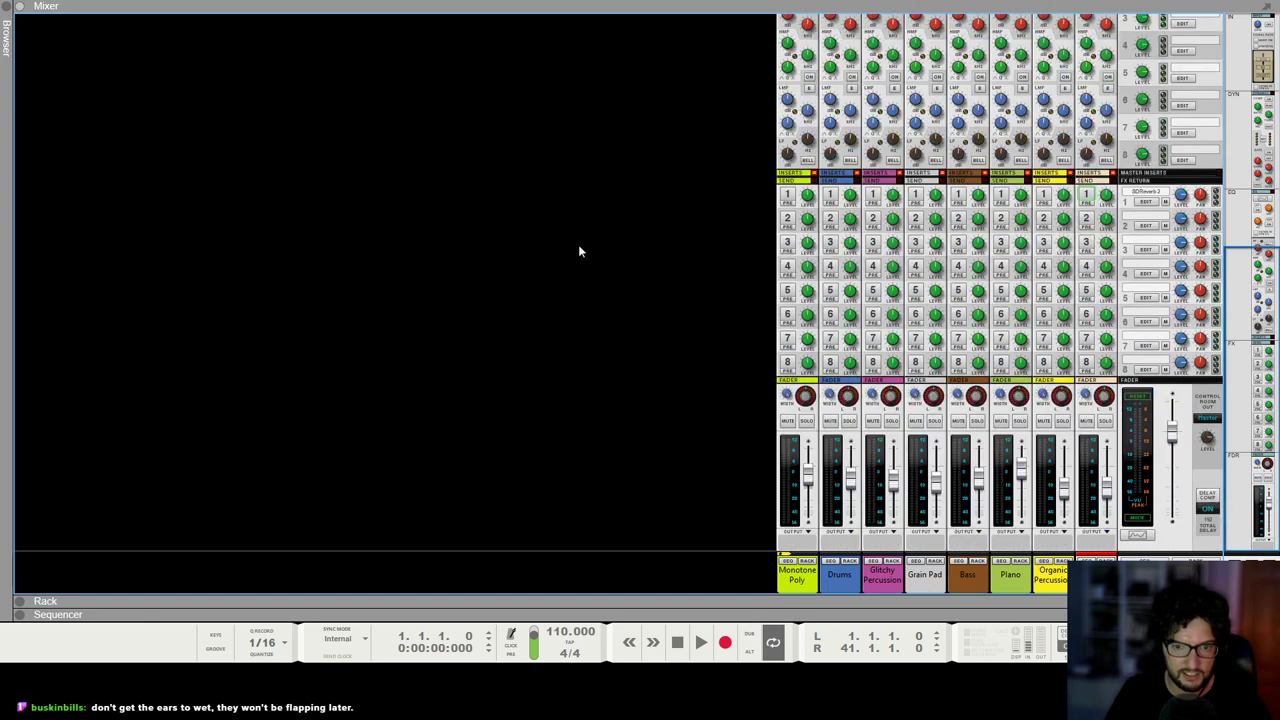
left_click(886, 424)
key("space")
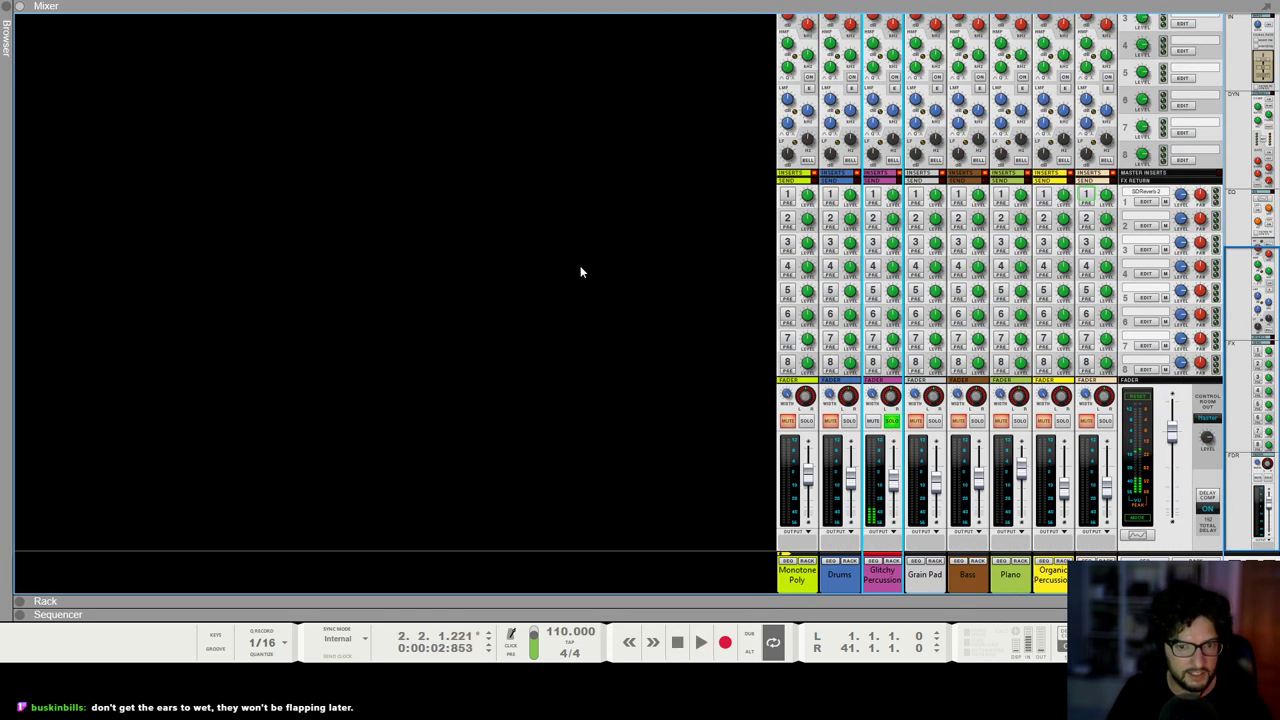
Step: Turn on Insert Pre in the signal path of the Glitchy Percussion channel
scroll(580, 272, "up", 6)
left_click(868, 61)
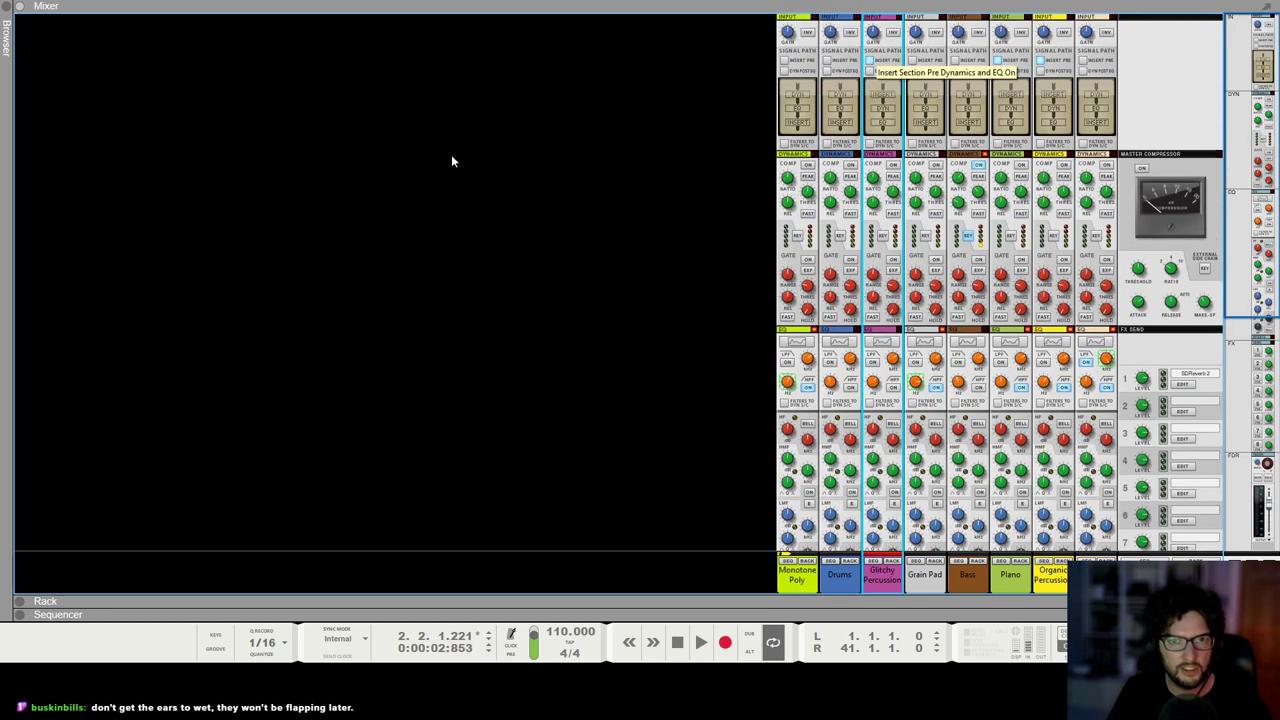
scroll(557, 266, "down", 6)
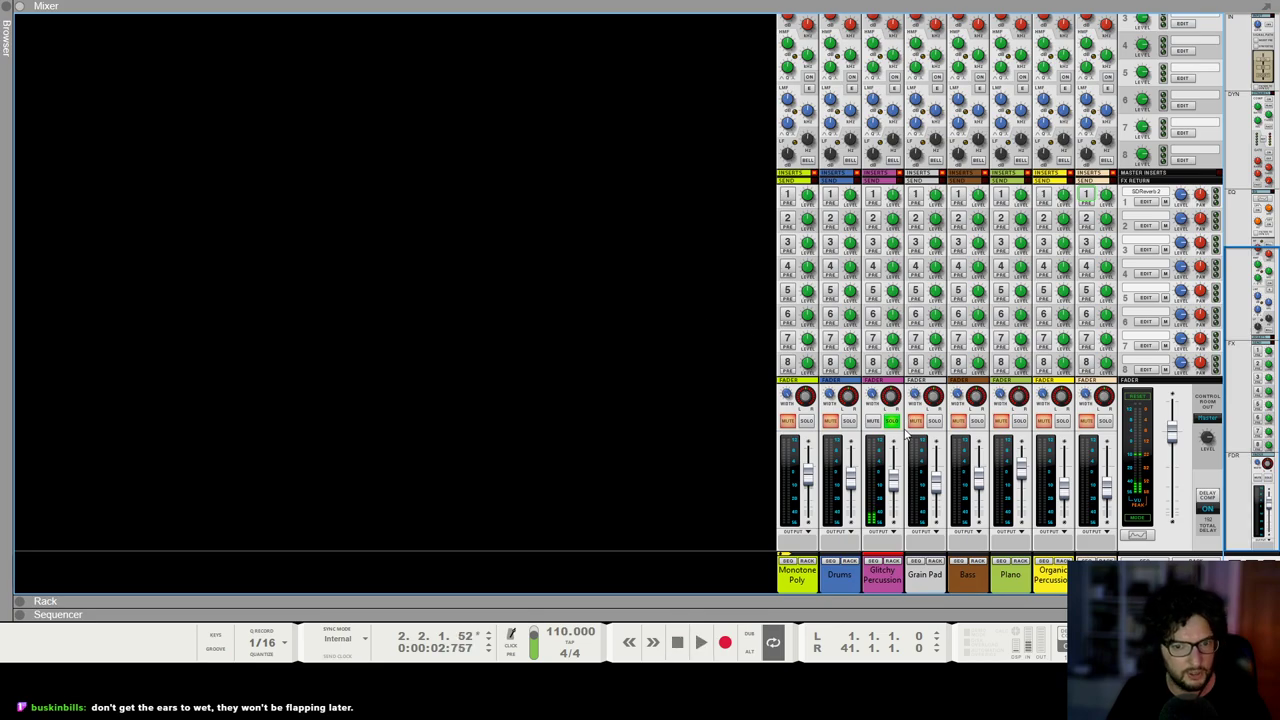
Step: Show the rear of the rack at the DR-1 reverb on the Glitchy Percussion channel
key("F6")
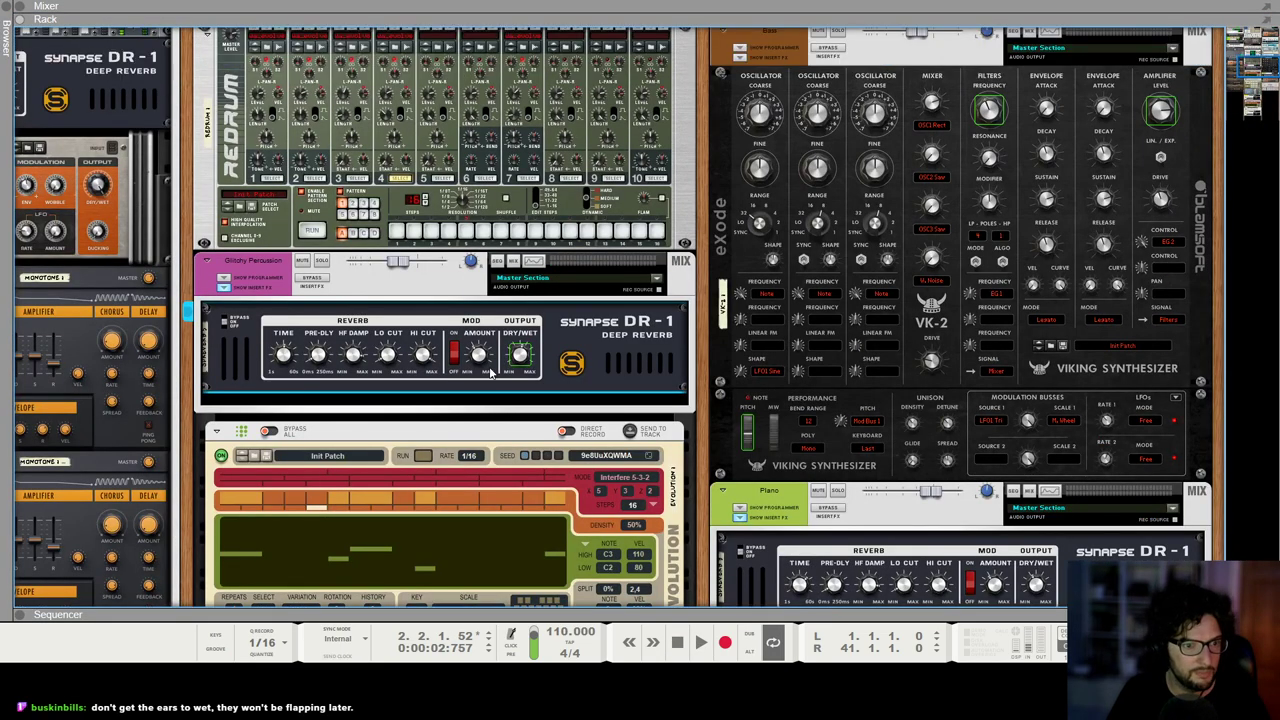
key("Tab")
key("Tab")
right_click(481, 341)
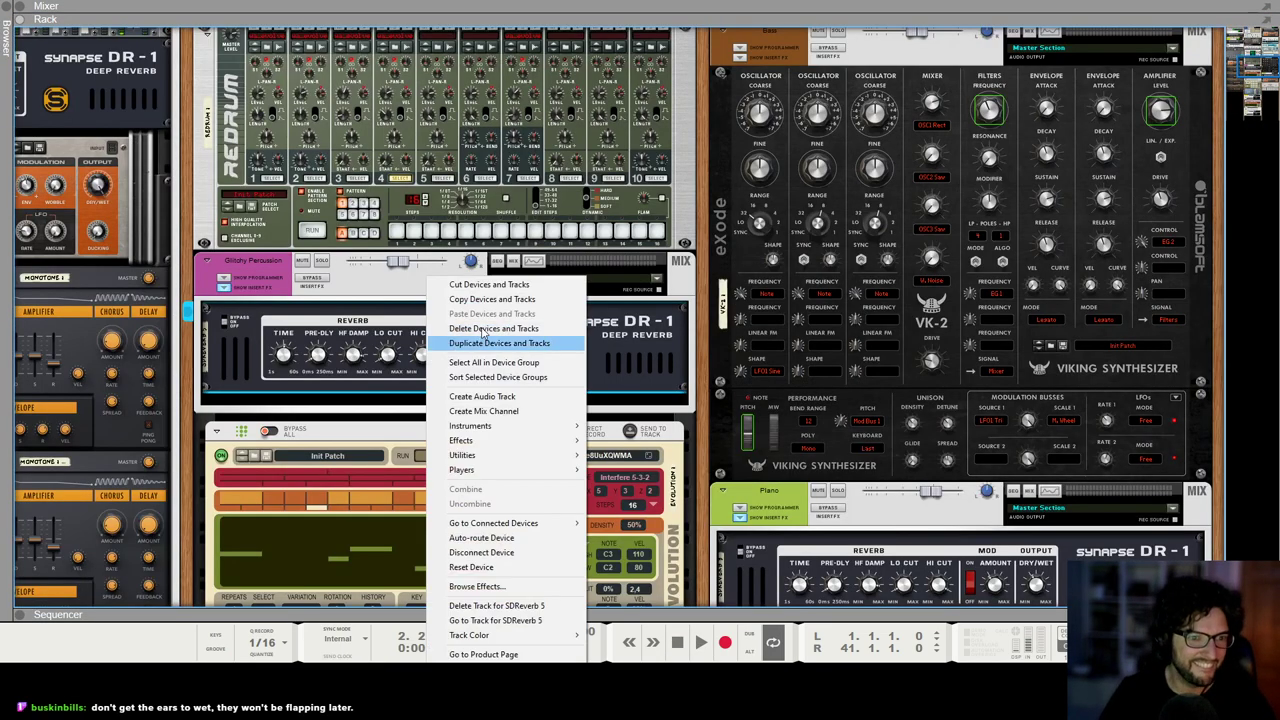
left_click(603, 349)
scroll(573, 355, "down", 2)
key("Tab")
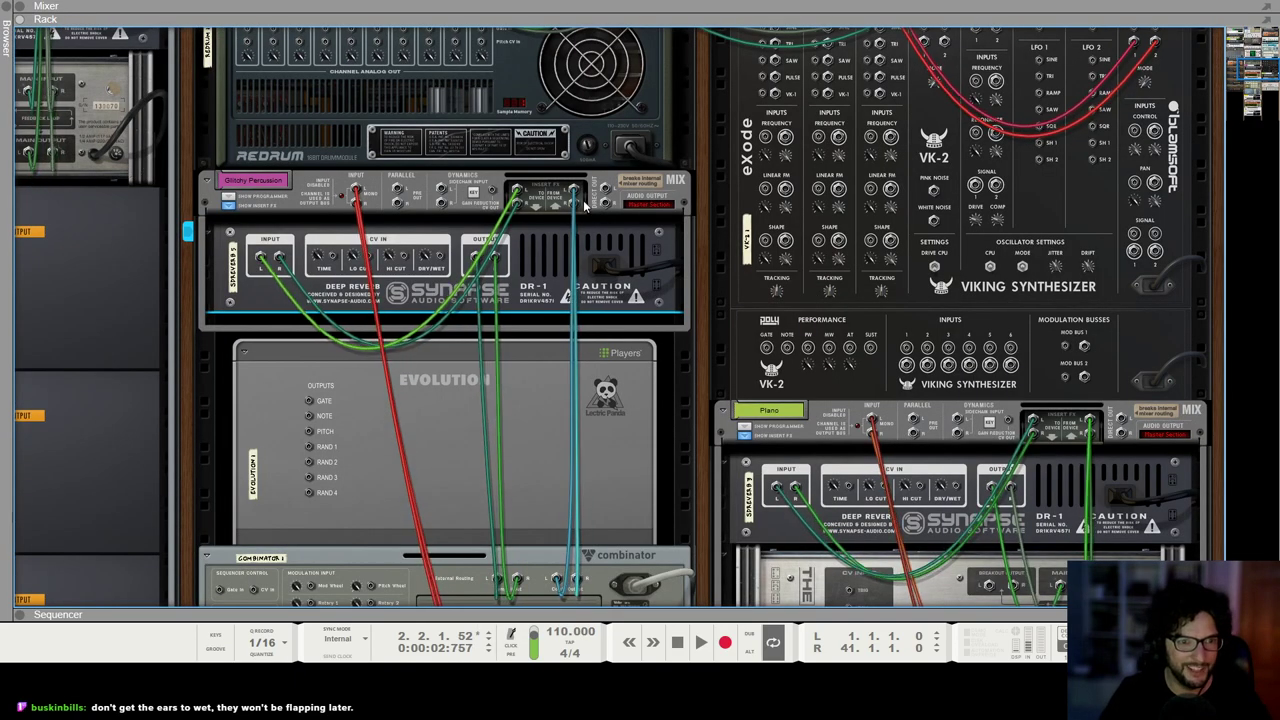
Step: Try disconnecting the cables between the Glitchy Percussion channel's insert output and the DR-1 reverb input, and undo it
left_click_drag(548, 254, 546, 256)
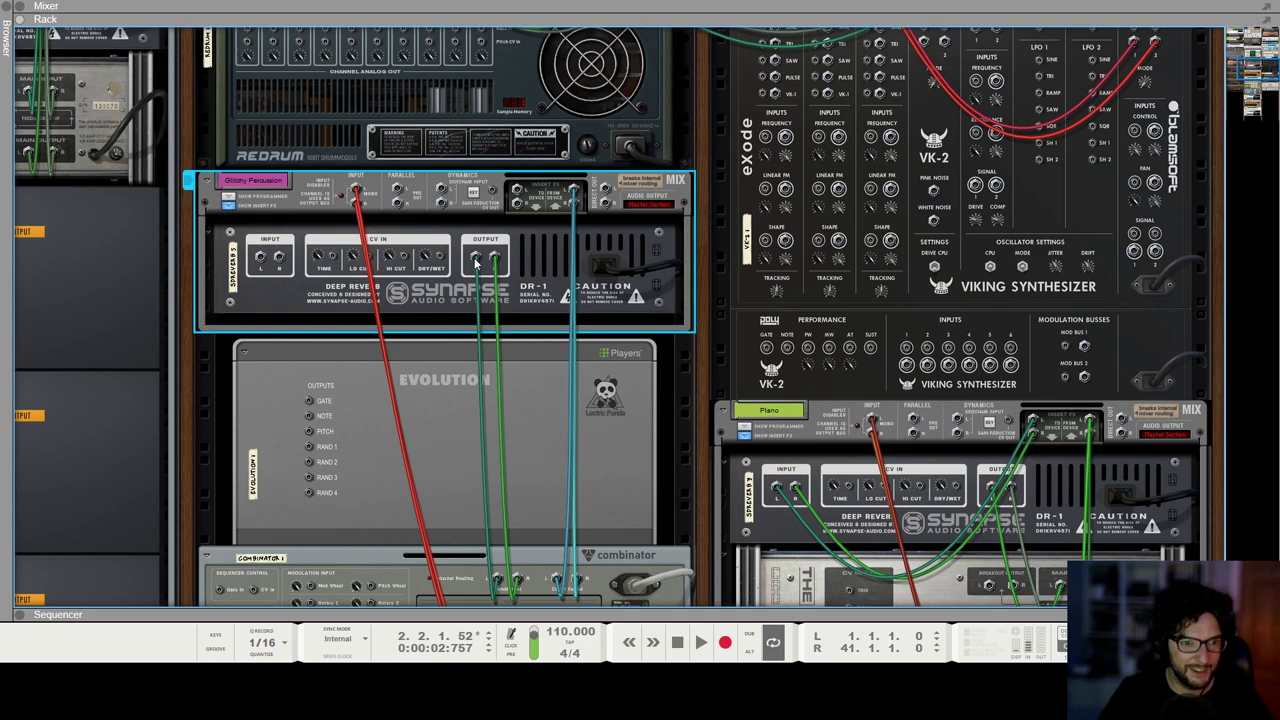
scroll(492, 254, "down", 4)
scroll(505, 265, "down", 3)
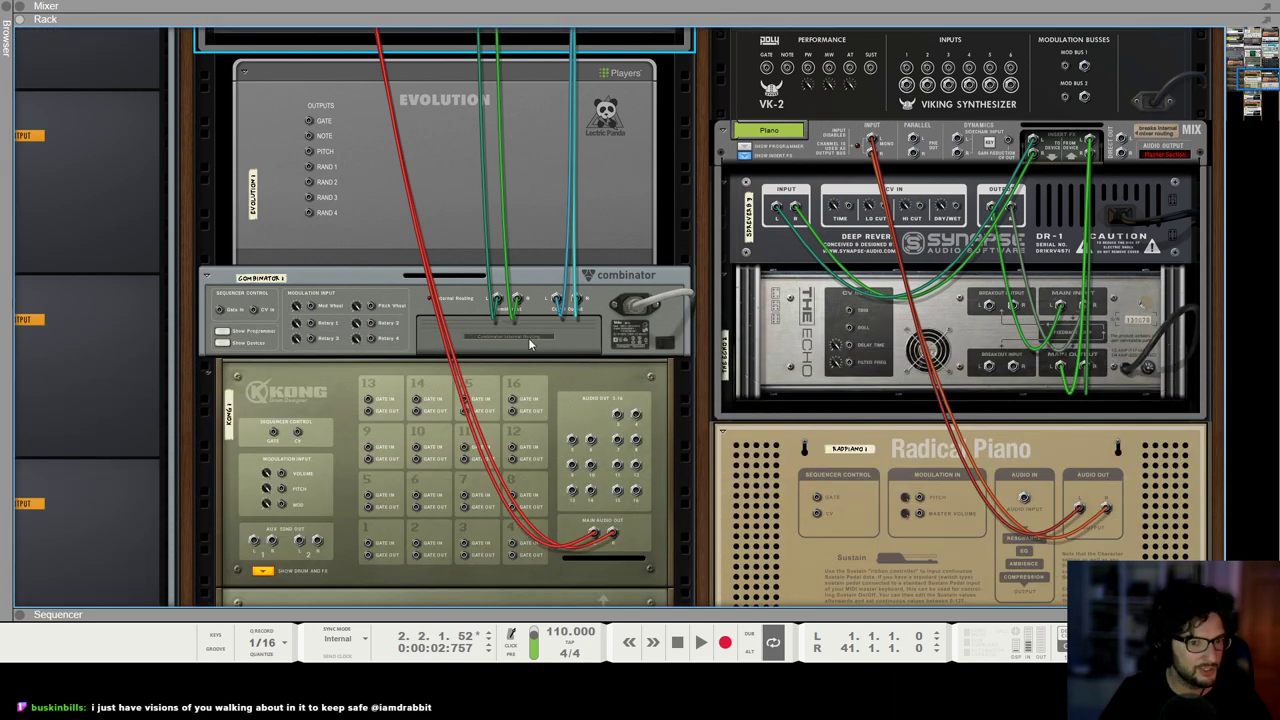
scroll(604, 161, "up", 6)
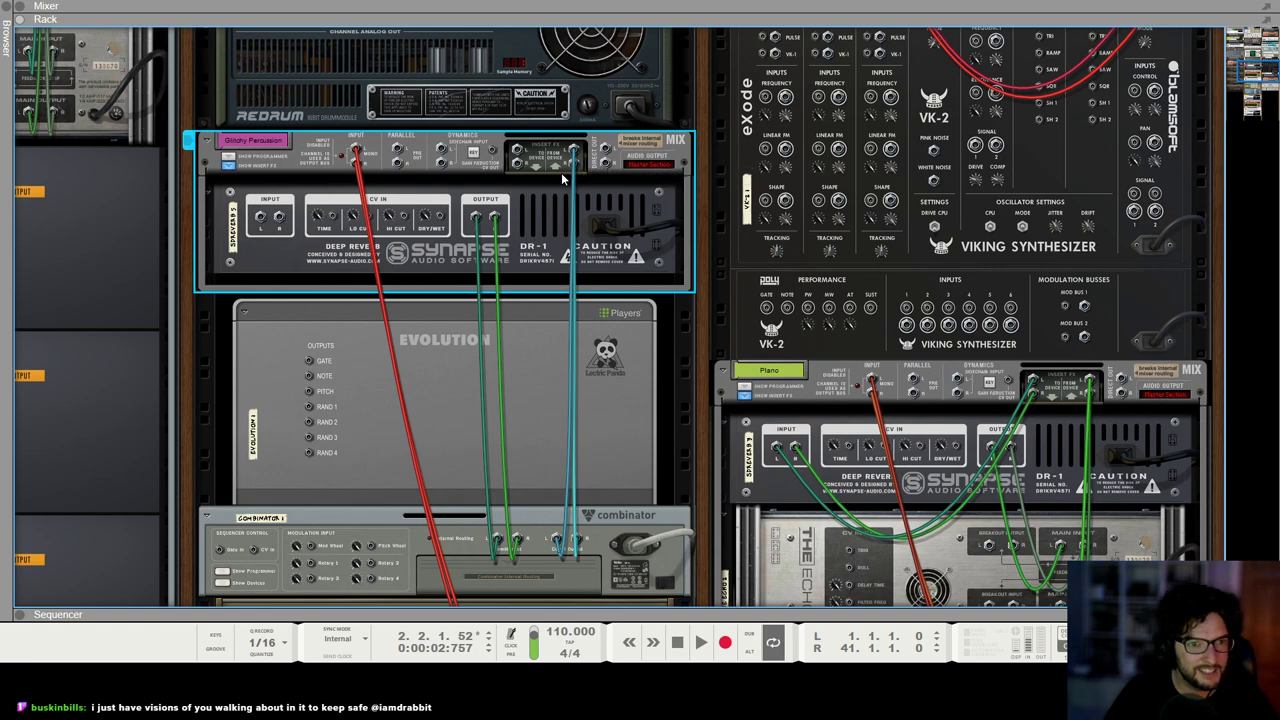
key("ctrl+z")
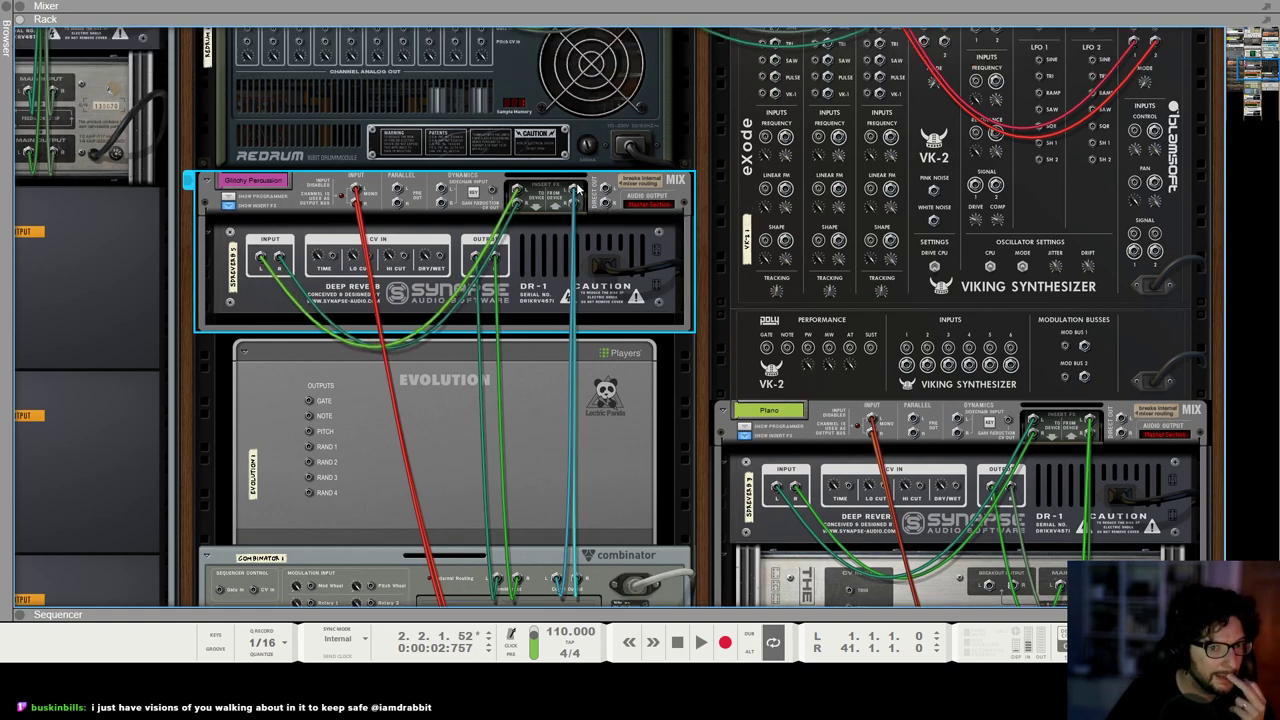
scroll(575, 190, "down", 2)
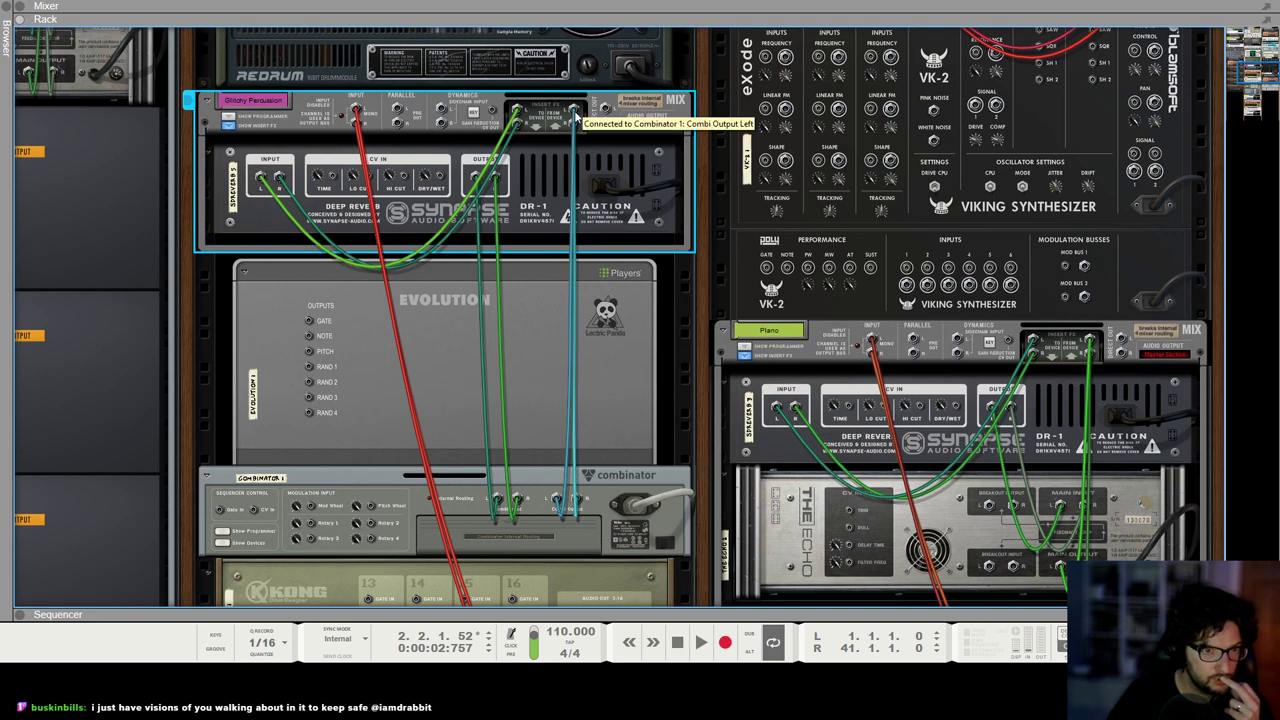
Step: Cable the Combinator's output to the Glitchy Percussion channel's input and the DR-1 reverb's output to its insert return
scroll(355, 112, "down", 2)
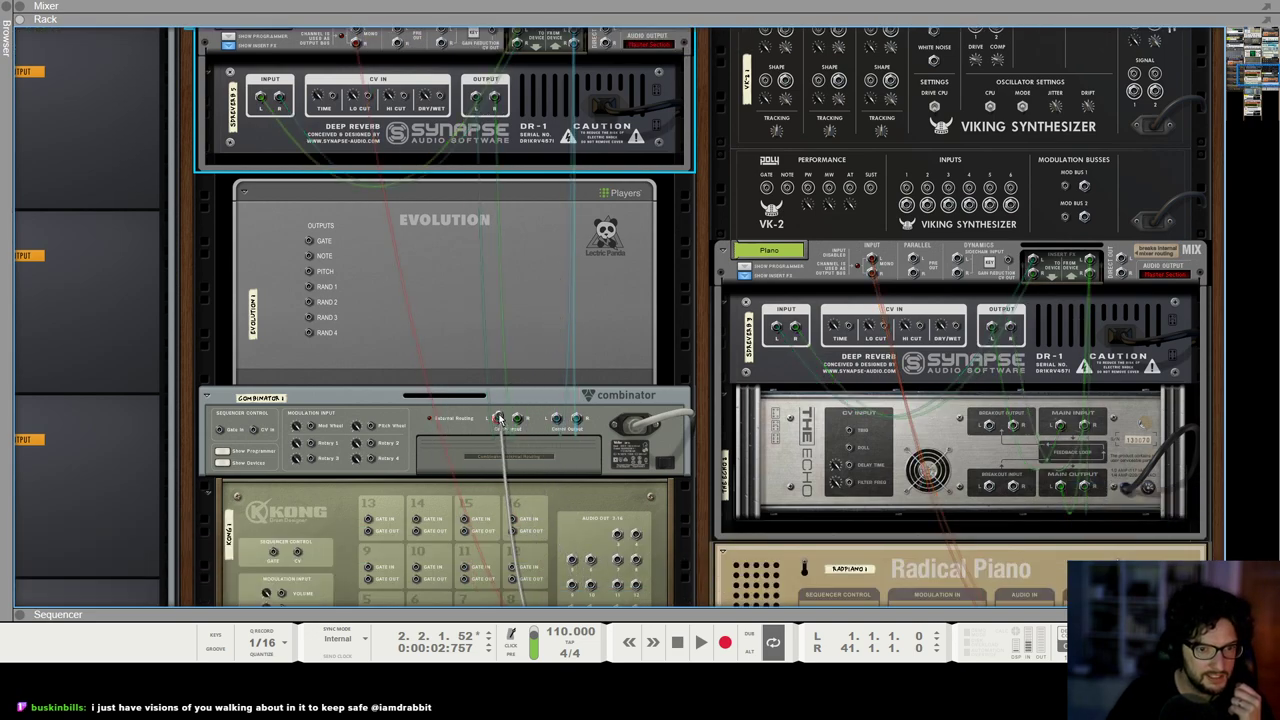
scroll(356, 88, "up", 1)
left_click_drag(355, 88, 518, 460)
scroll(356, 100, "up", 1)
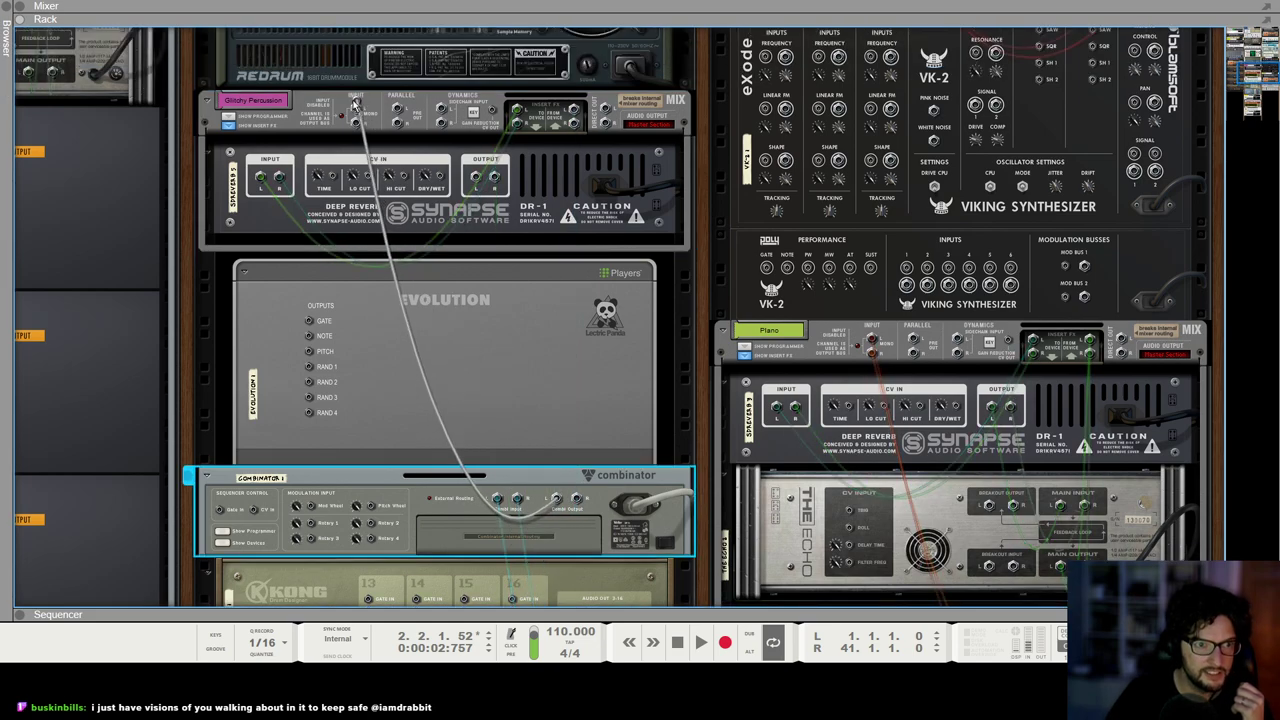
scroll(605, 240, "up", 2)
left_click_drag(474, 262, 576, 190)
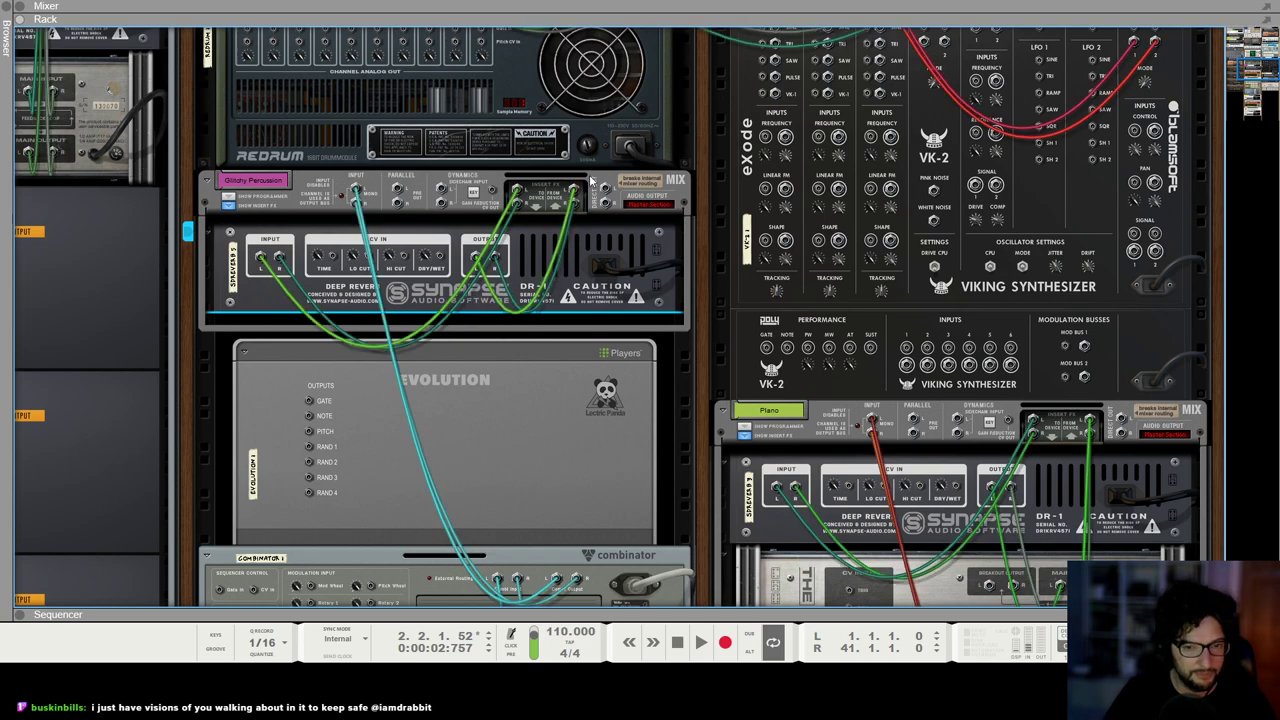
Step: Play the song and check the Glitchy Percussion channel's signal path settings in the mixer
key("F5")
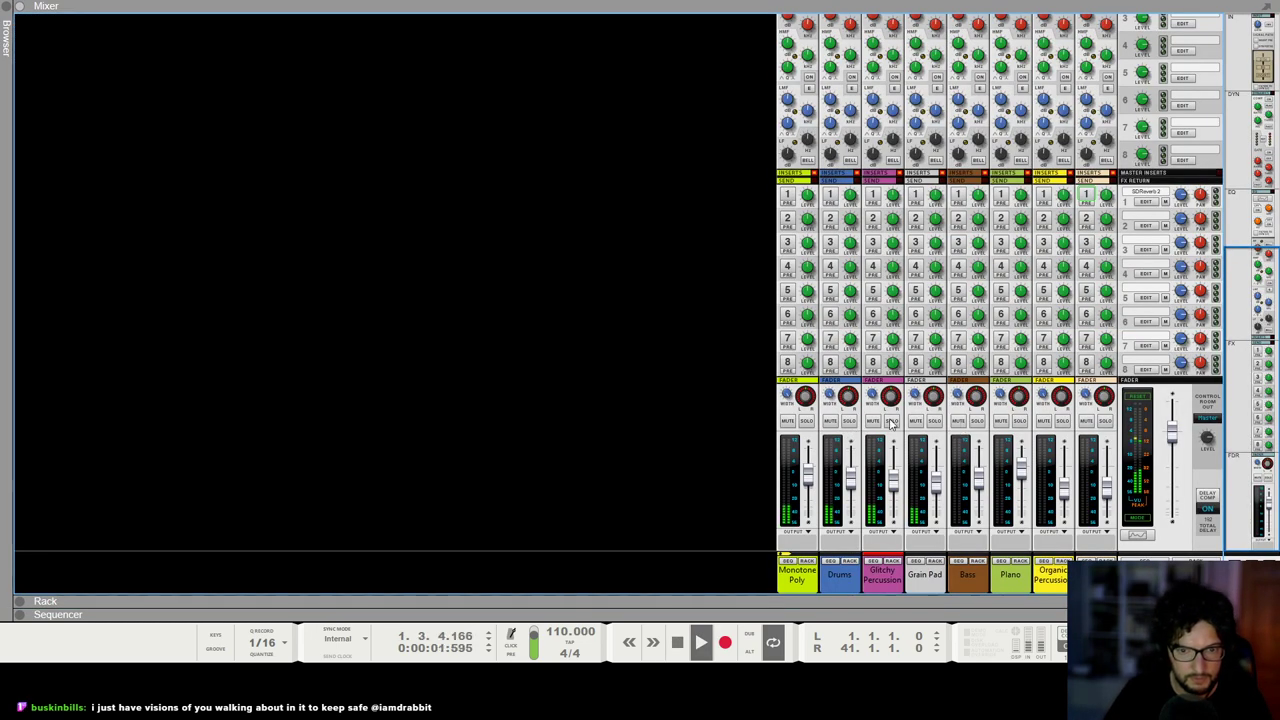
scroll(706, 400, "up", 8)
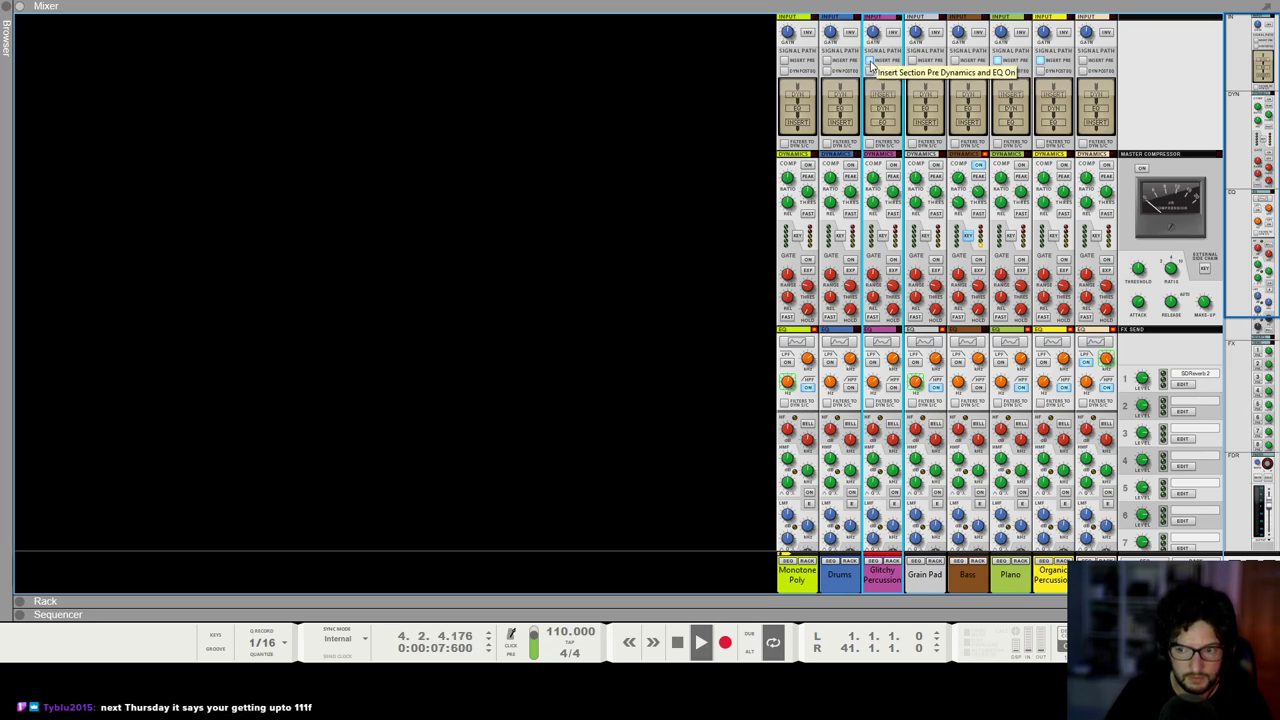
scroll(550, 195, "down", 2)
Step: Show the front of the rack, select the Glitchy Percussion mix channel and play the song from the start
key("F6")
left_click(469, 363)
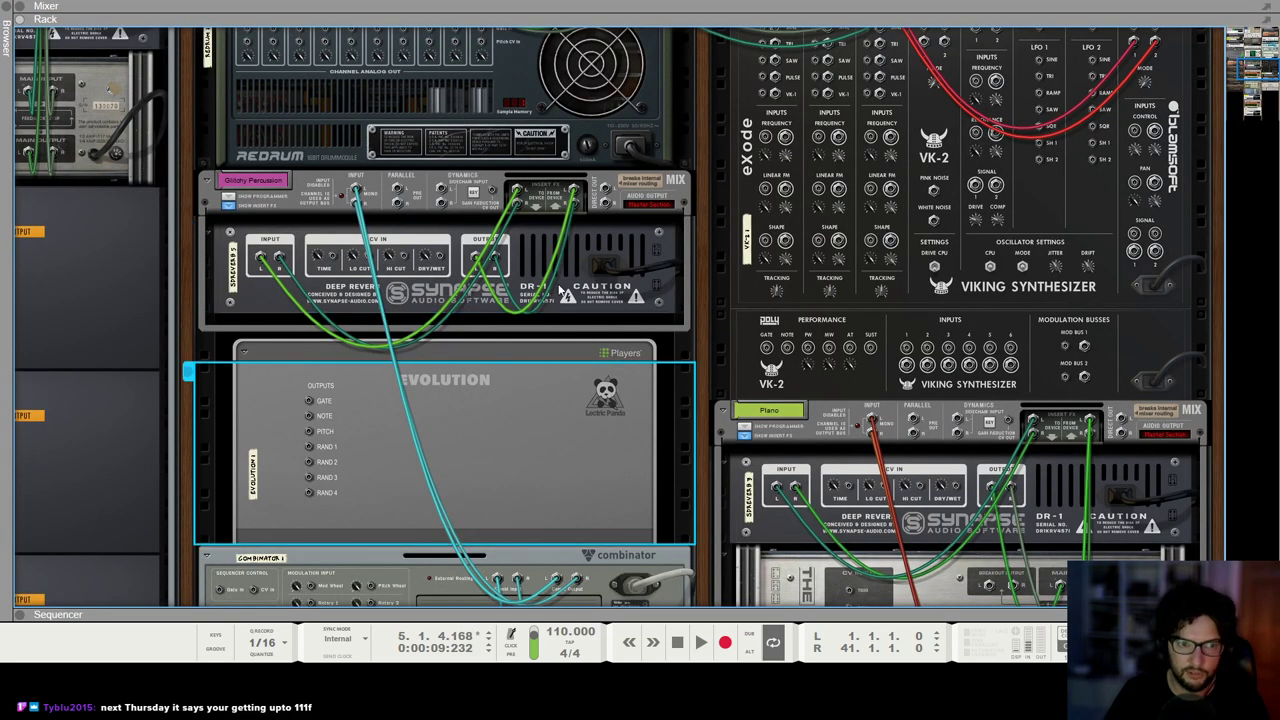
key("Tab")
left_click(334, 184)
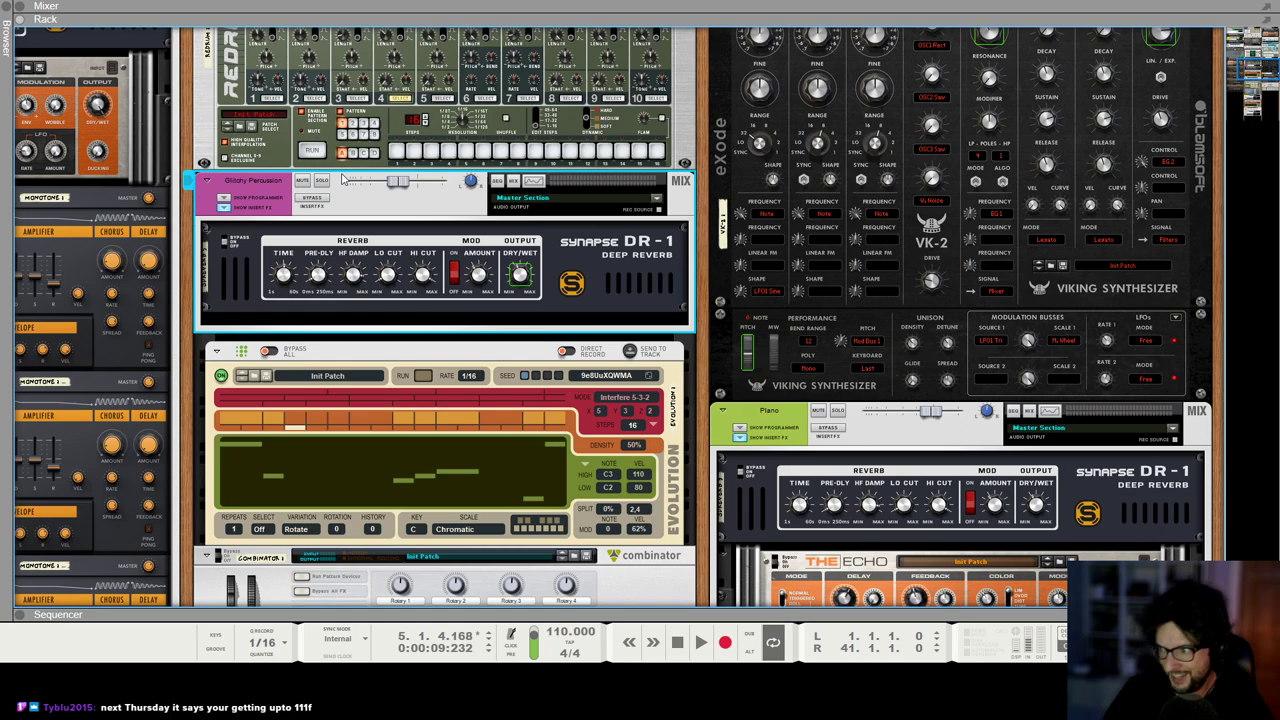
key("space")
key("space")
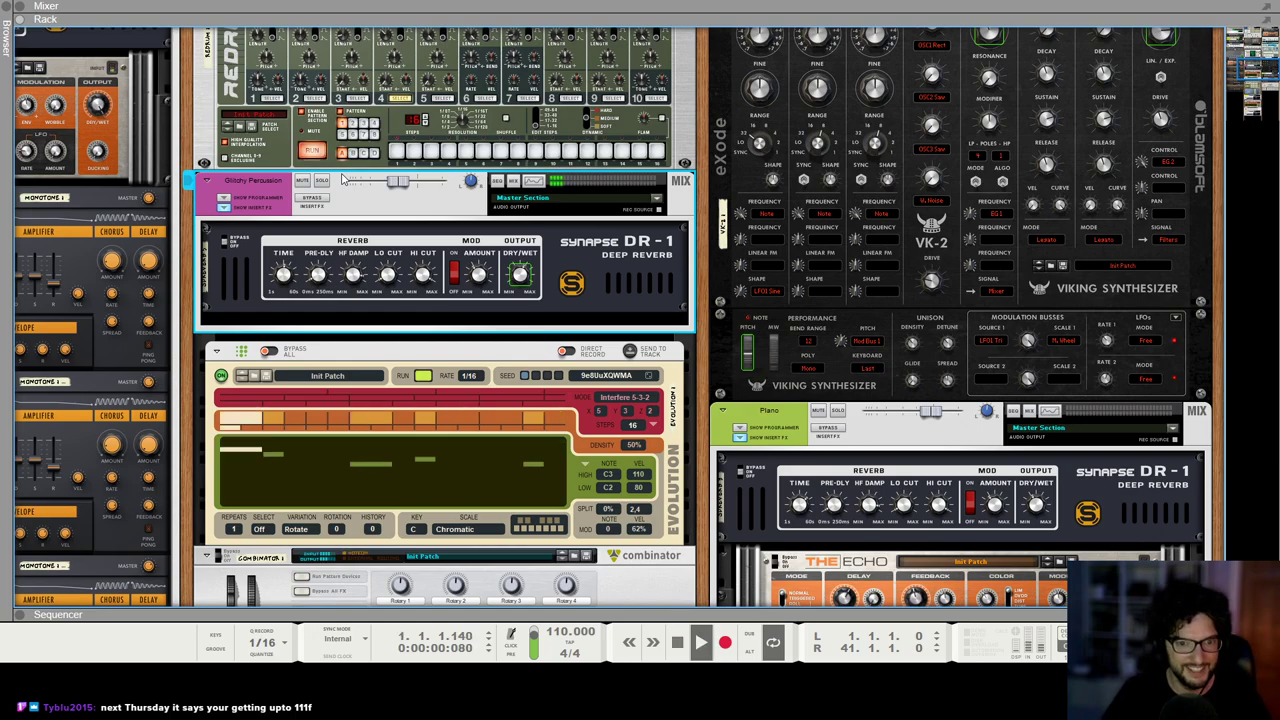
Step: Enable Insert Pre in the mixer's signal path section for the Glitchy Percussion channel
key("F5")
left_click(895, 488)
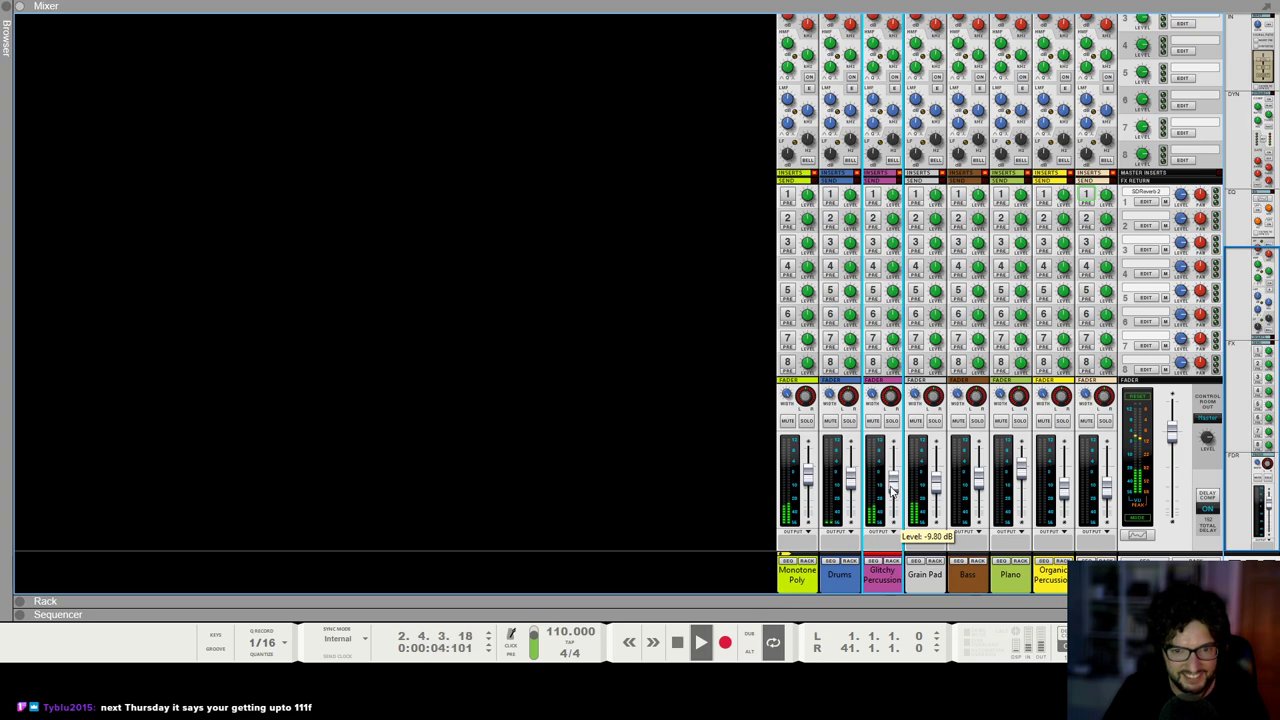
scroll(893, 490, "up", 5)
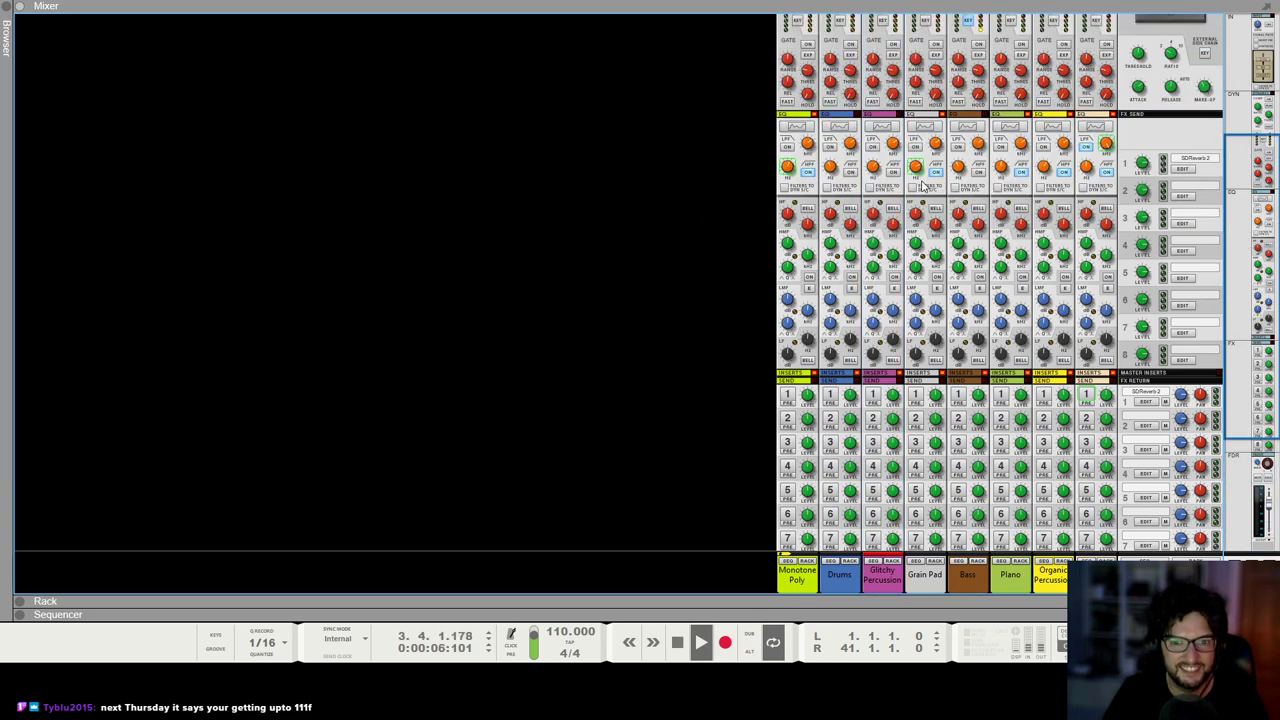
scroll(856, 66, "up", 5)
left_click(872, 52)
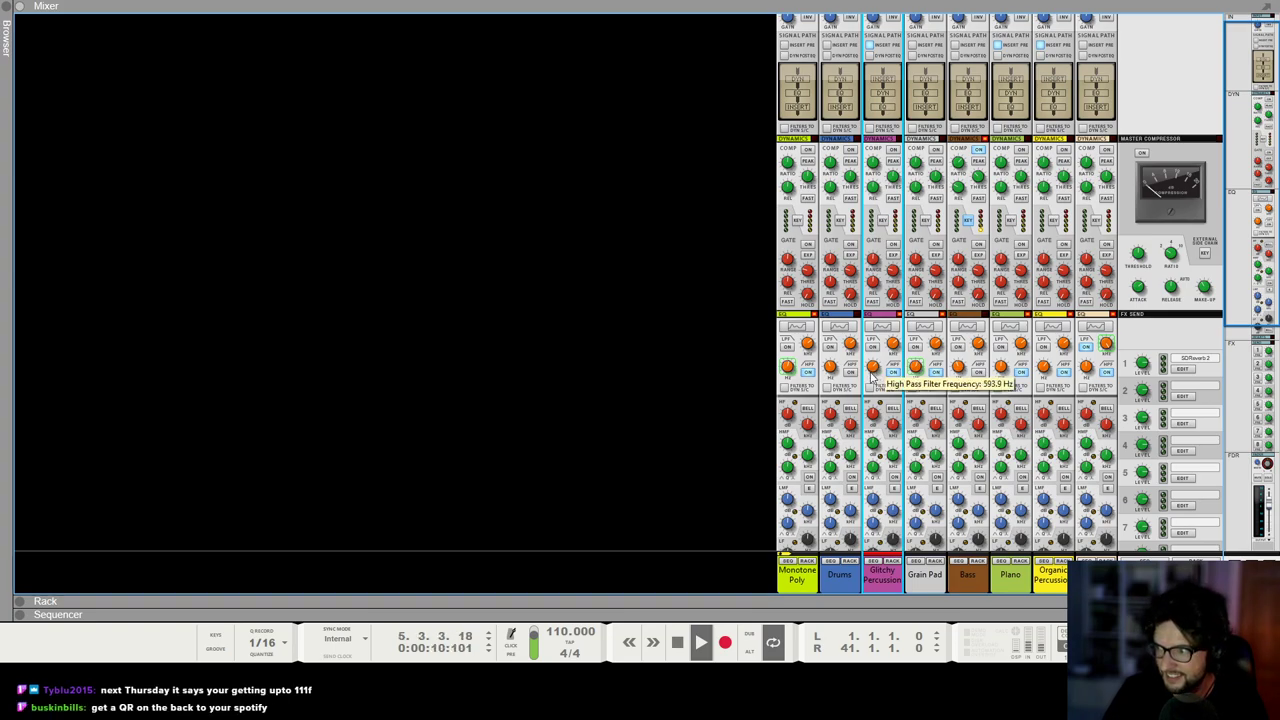
left_click(491, 347)
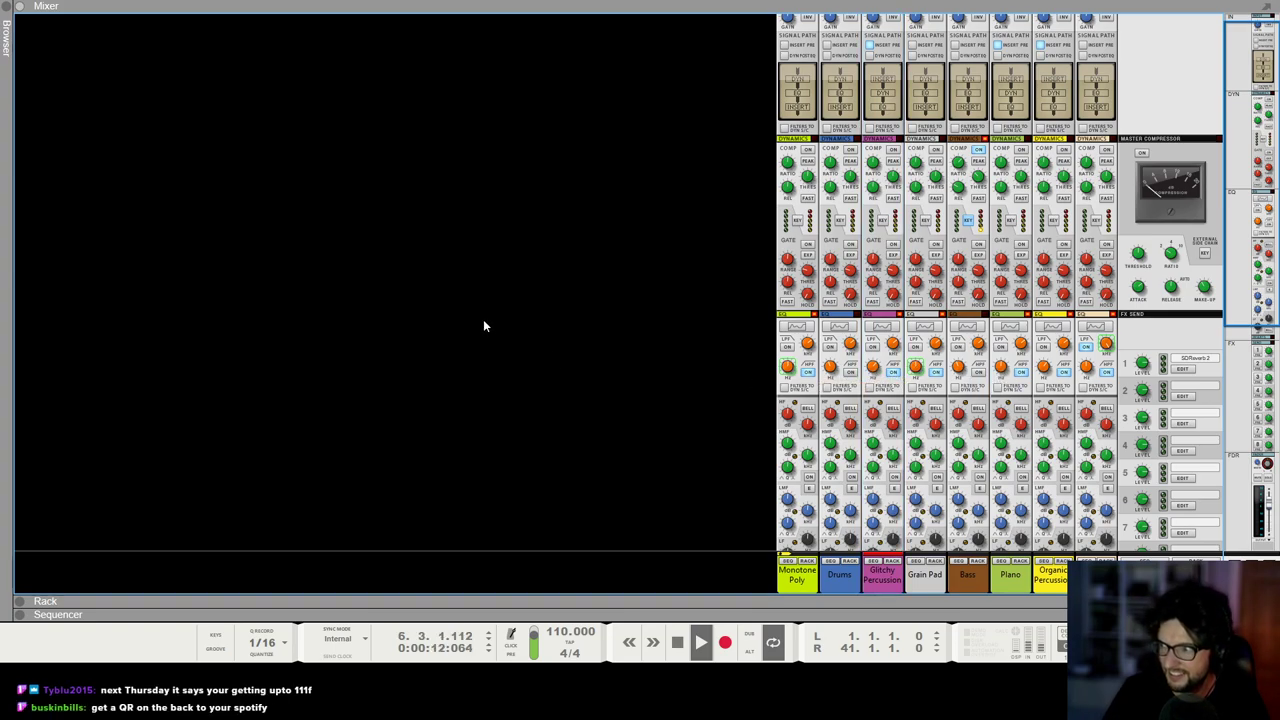
Step: Review the Redrum device in the rack and the sequencer's tracks and automation lanes while the song plays
key("F6")
left_click(786, 418)
scroll(264, 210, "up", 4)
left_click(206, 237)
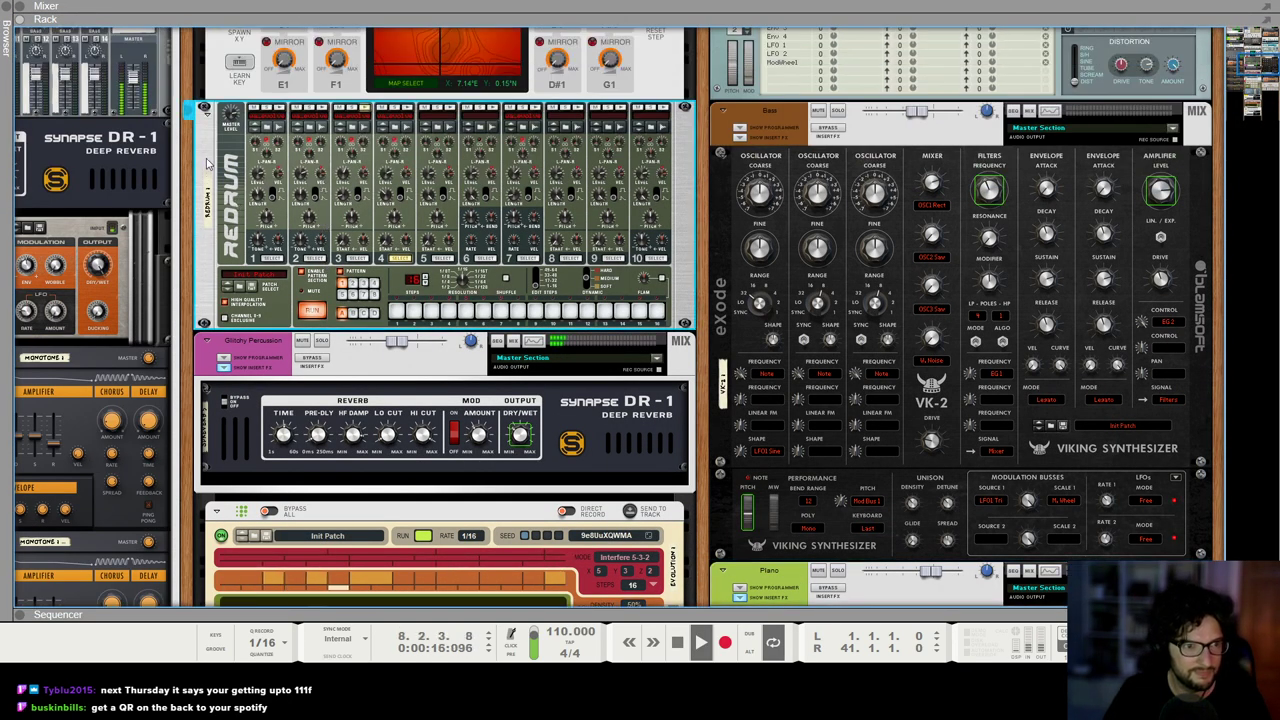
scroll(206, 237, "up", 4)
key("F7")
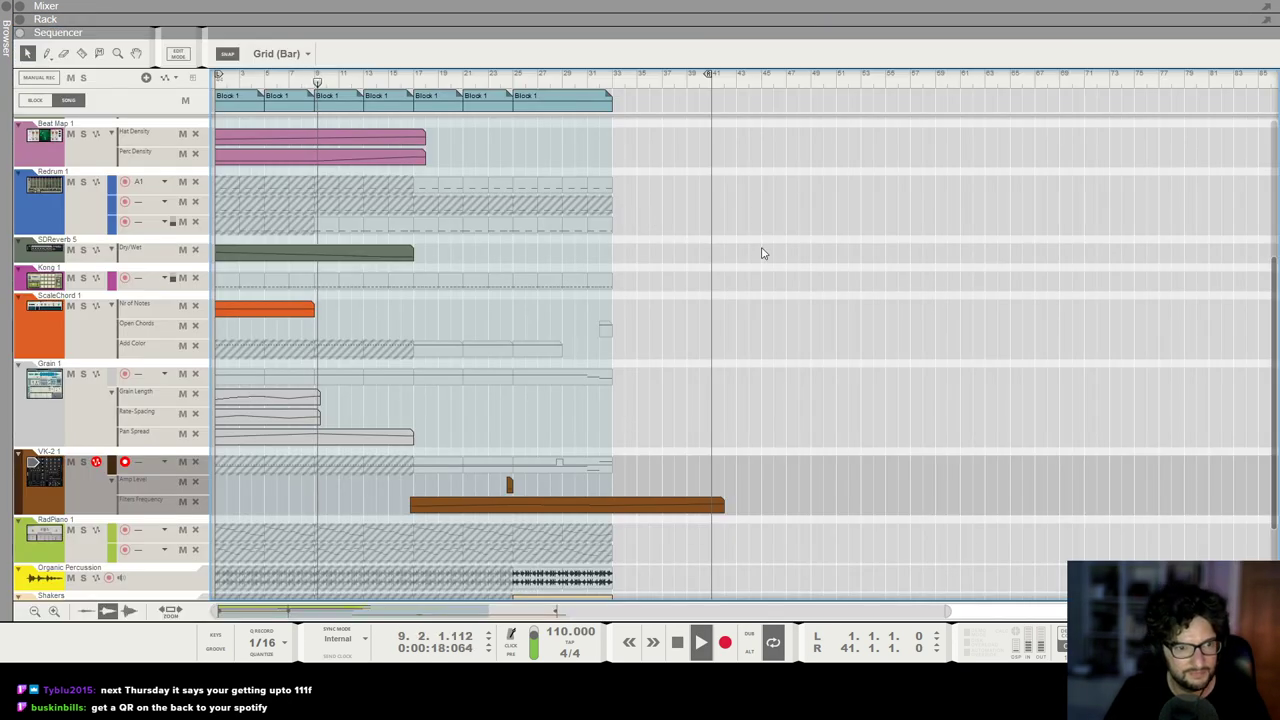
scroll(760, 255, "down", 3)
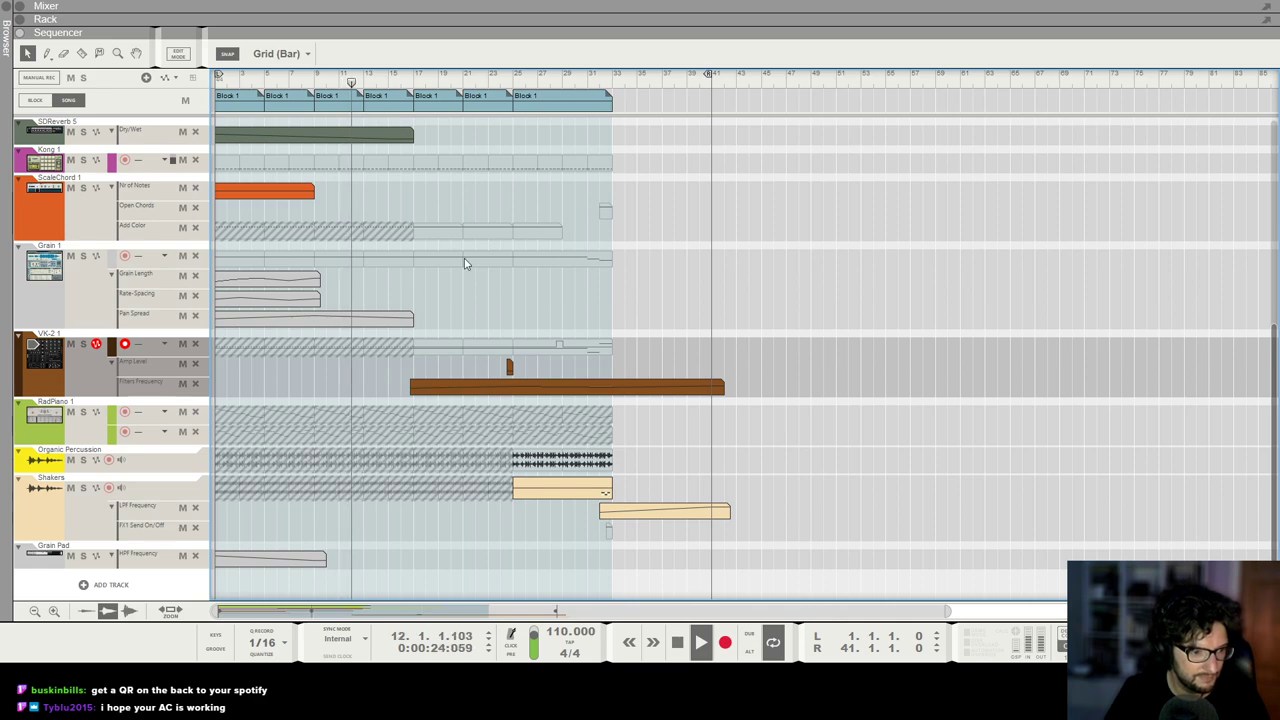
scroll(540, 236, "up", 3)
scroll(589, 236, "up", 4)
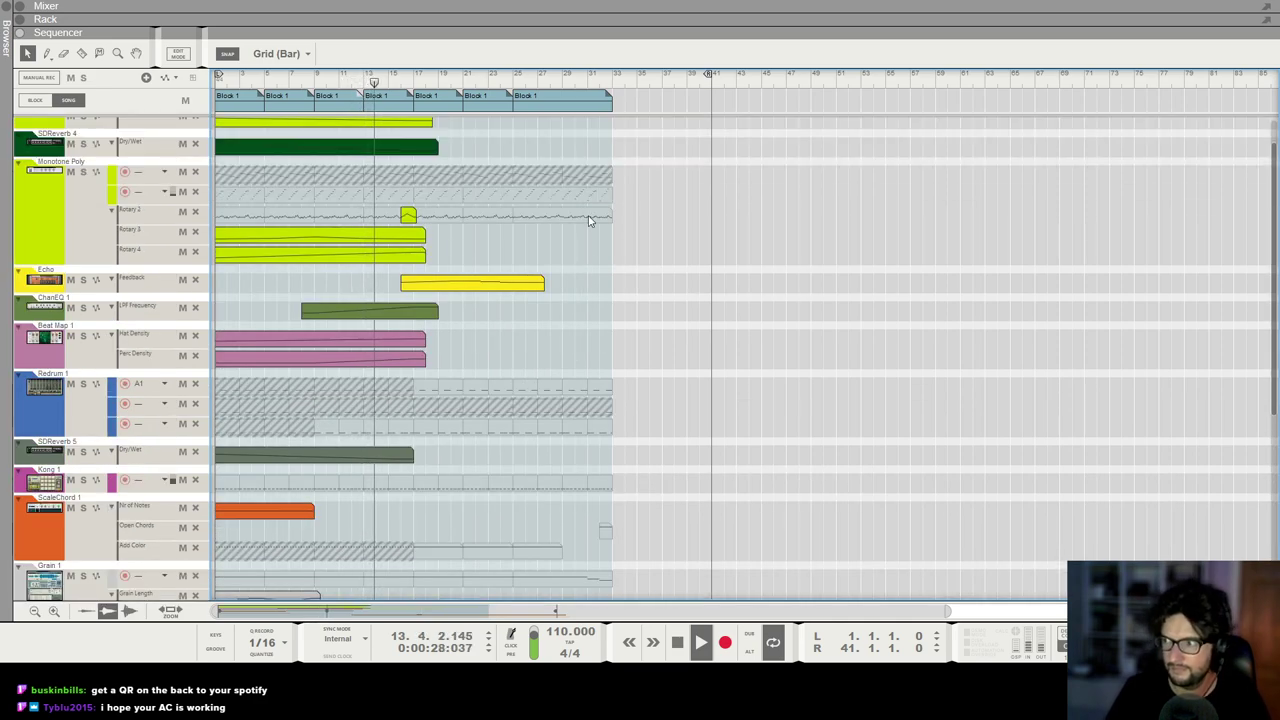
scroll(589, 221, "up", 1)
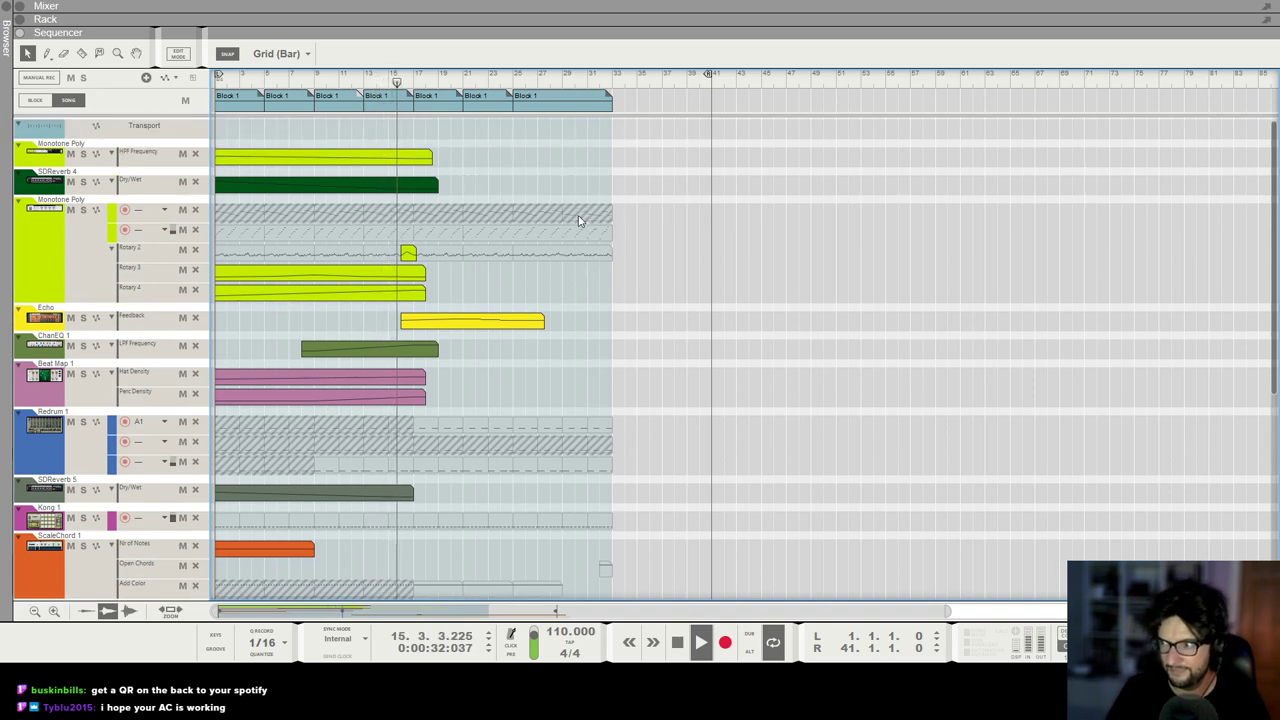
Step: Extend the start of Monotone Poly's Rotary 2 automation clip back to bar 15 and move its first point to 15.3.1.0
scroll(578, 220, "up", 3)
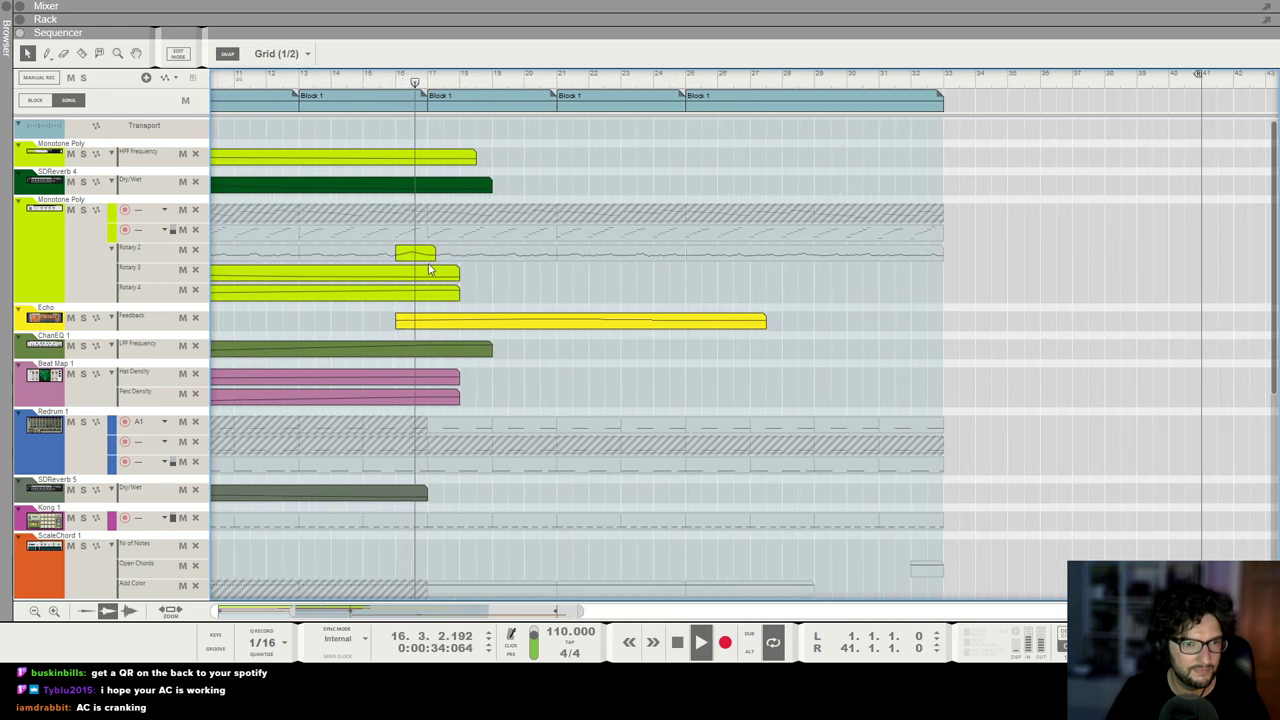
scroll(420, 258, "down", 2)
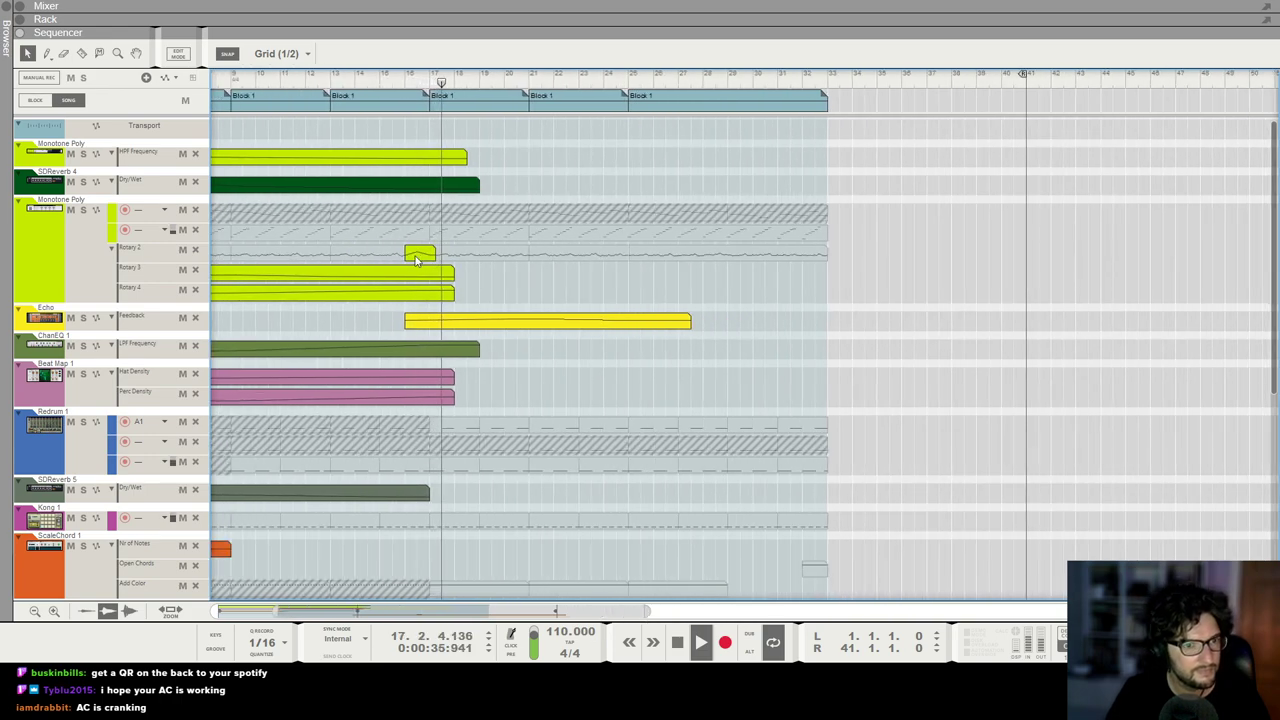
left_click(420, 255)
double_click(418, 254)
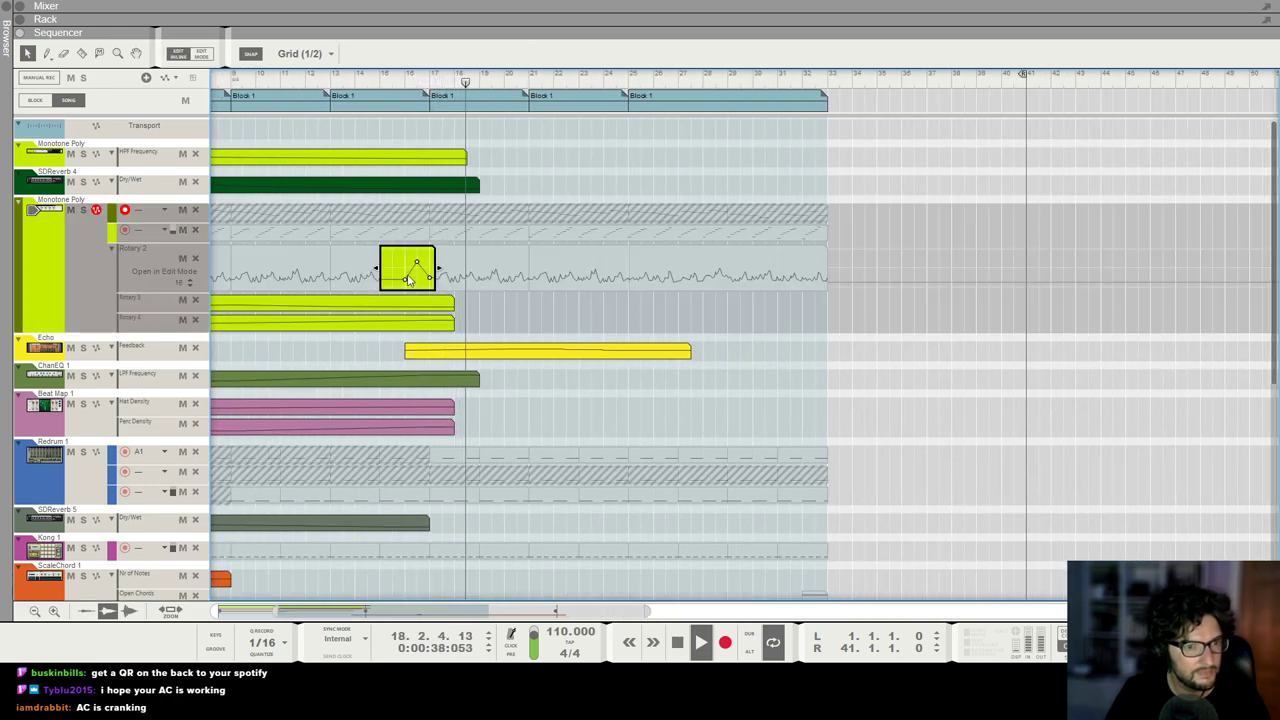
left_click_drag(405, 280, 392, 280)
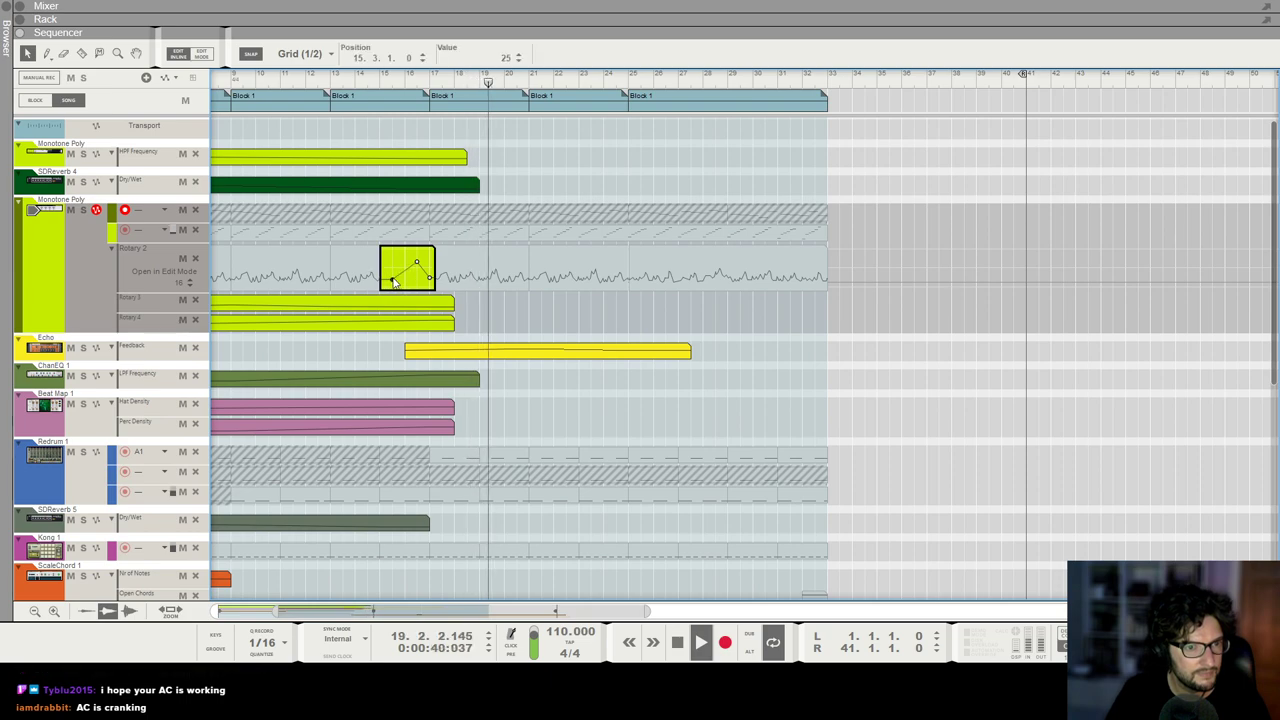
left_click(600, 411)
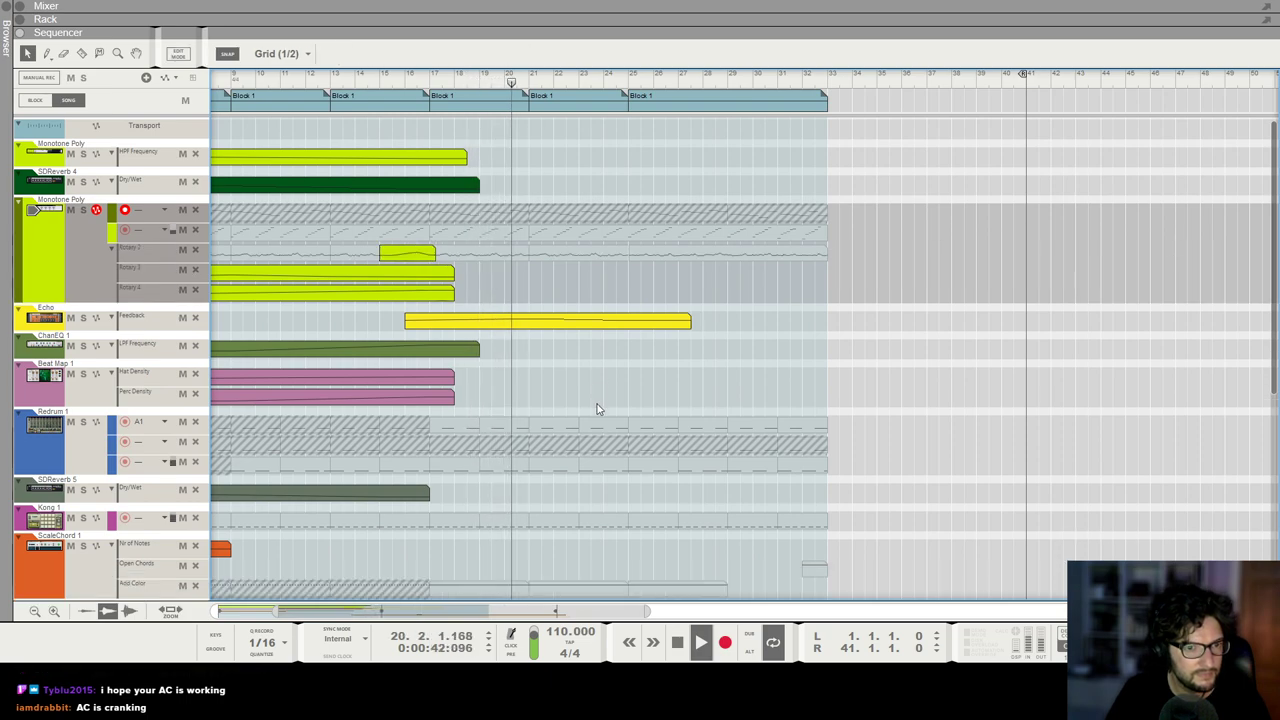
Step: Examine the sequencer's tracks and automation clips around bar 25 during playback
scroll(621, 350, "down", 3)
scroll(620, 350, "down", 3)
scroll(586, 334, "down", 3)
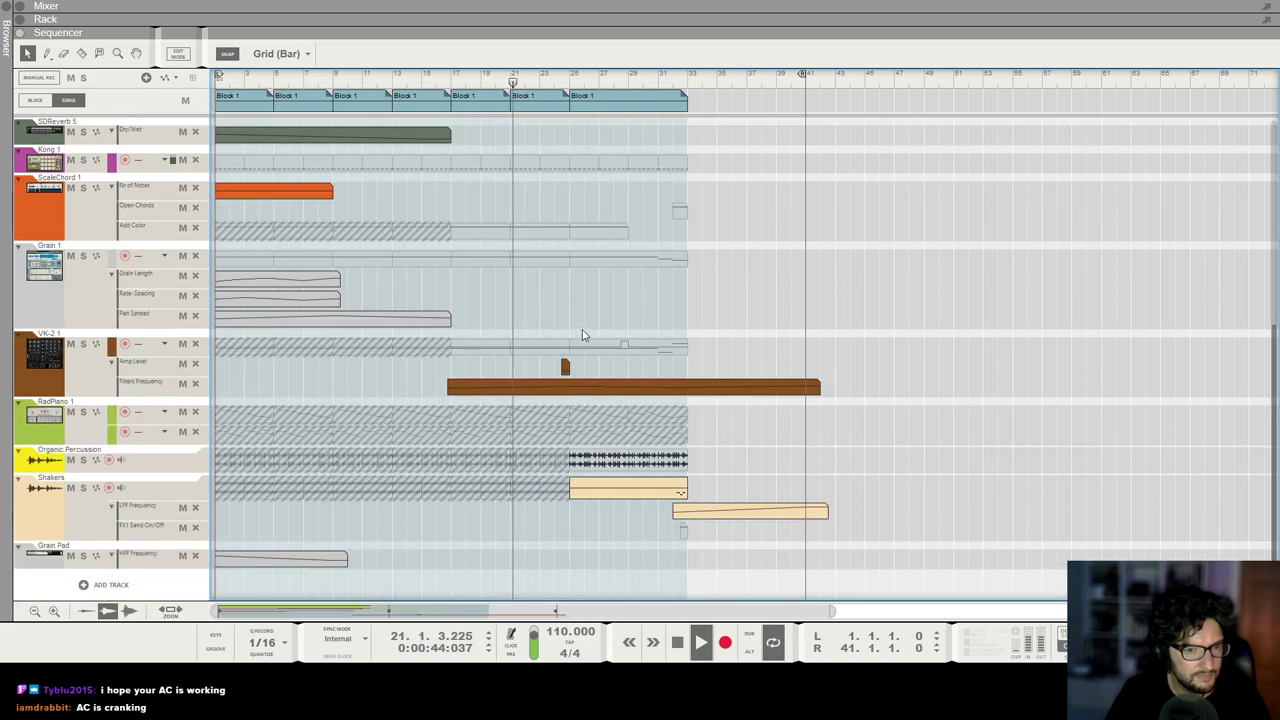
scroll(584, 334, "up", 1)
scroll(588, 295, "up", 5)
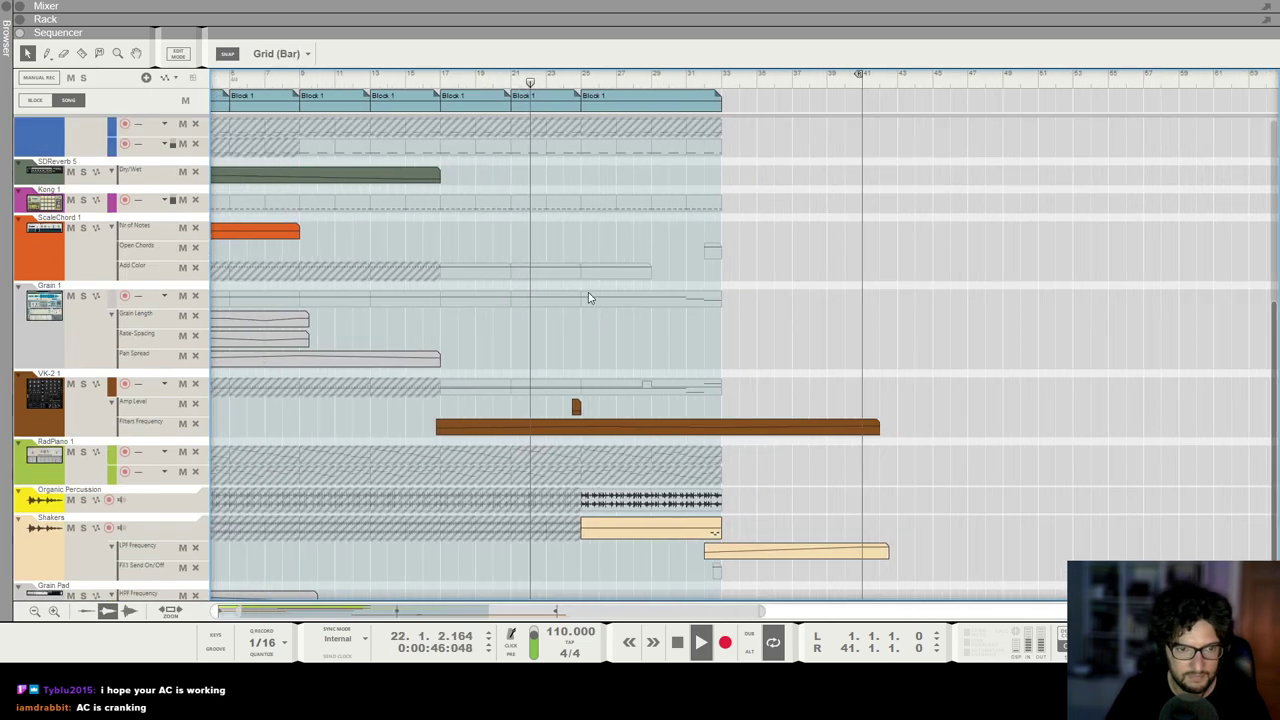
scroll(606, 280, "down", 5)
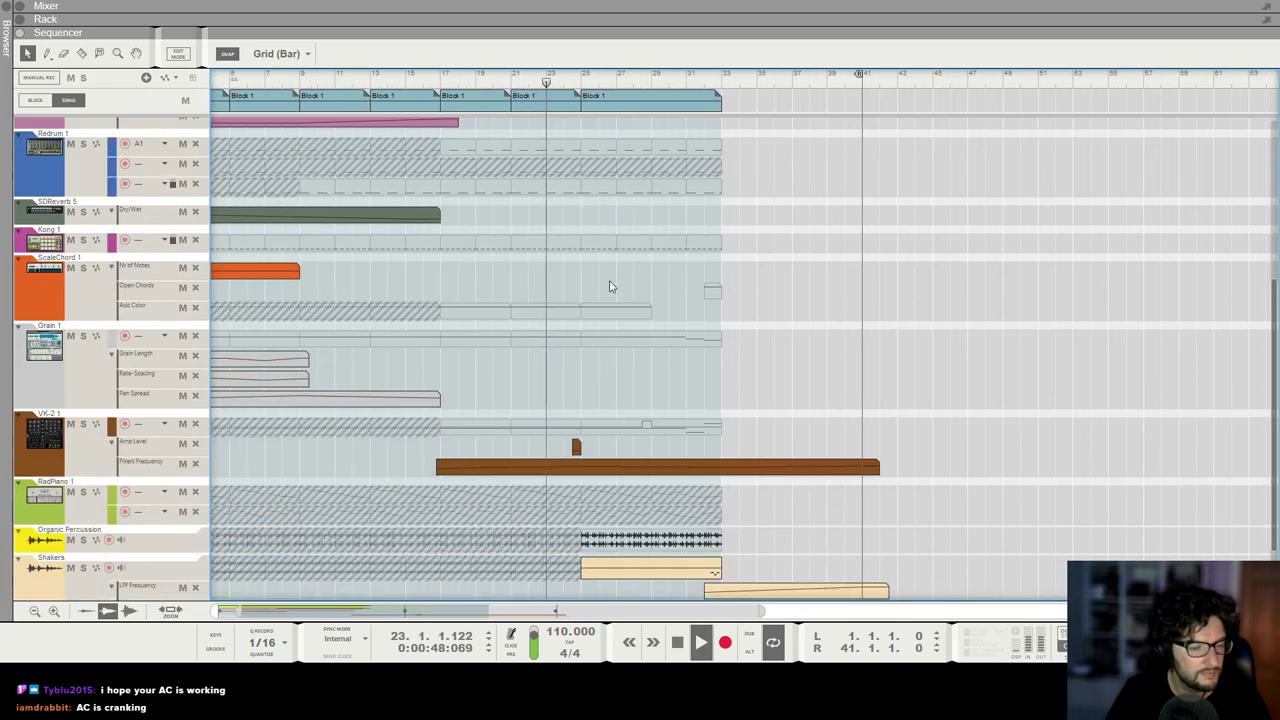
scroll(610, 287, "up", 2)
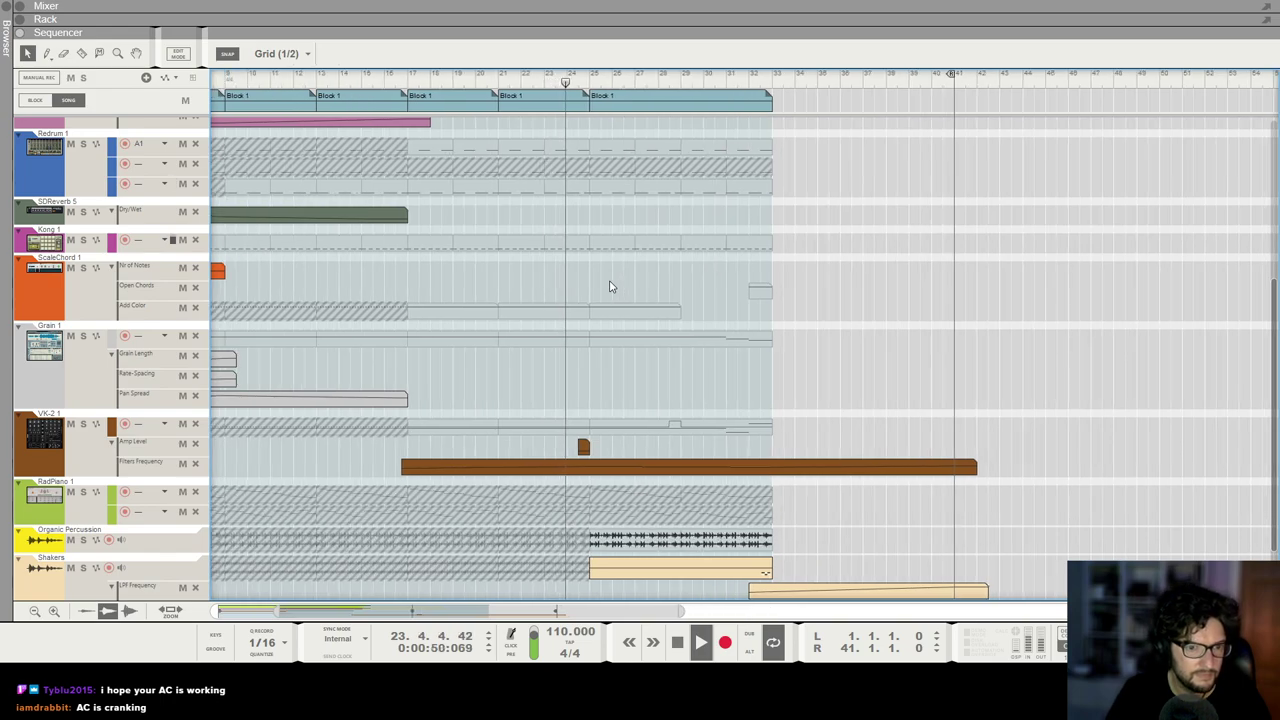
scroll(610, 287, "down", 1)
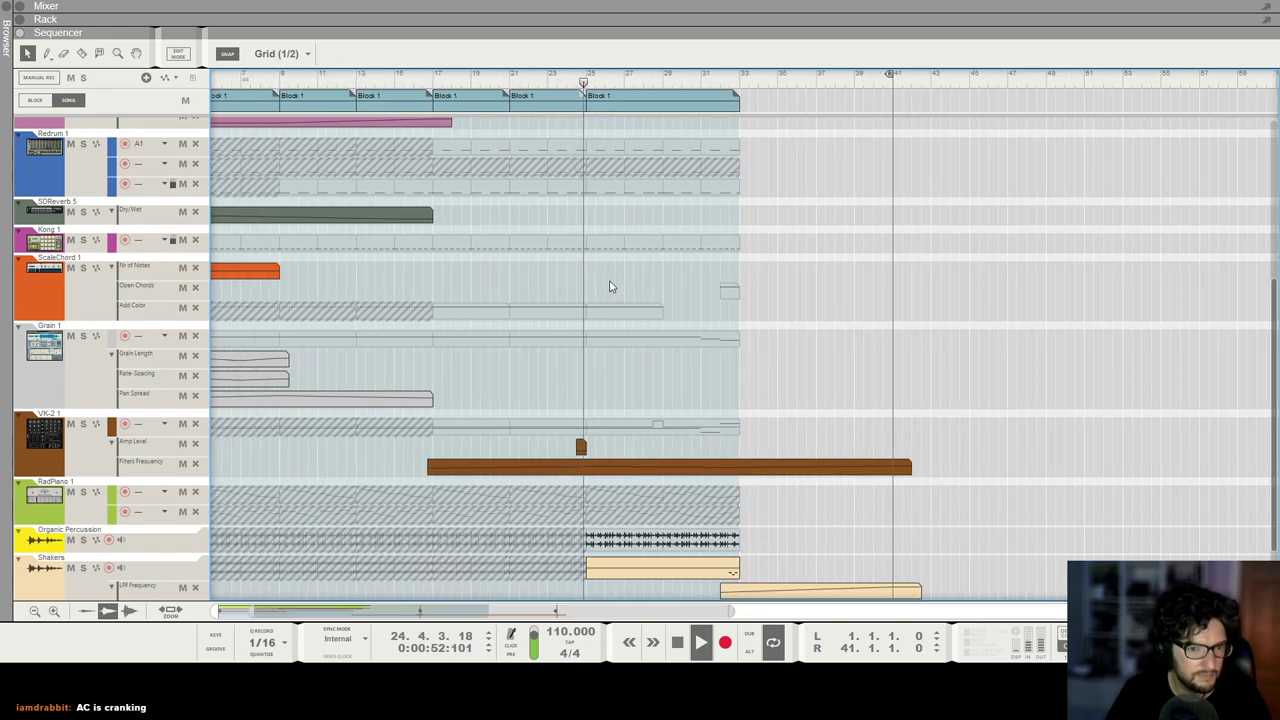
Step: Draw a one-beat clip at 24.4.1.0 on the third lane of the Redrum track
scroll(610, 287, "up", 1)
scroll(569, 209, "up", 3)
scroll(569, 229, "up", 2)
left_click(568, 325, "alt")
scroll(571, 300, "down", 1)
key("Delete")
left_click(570, 266)
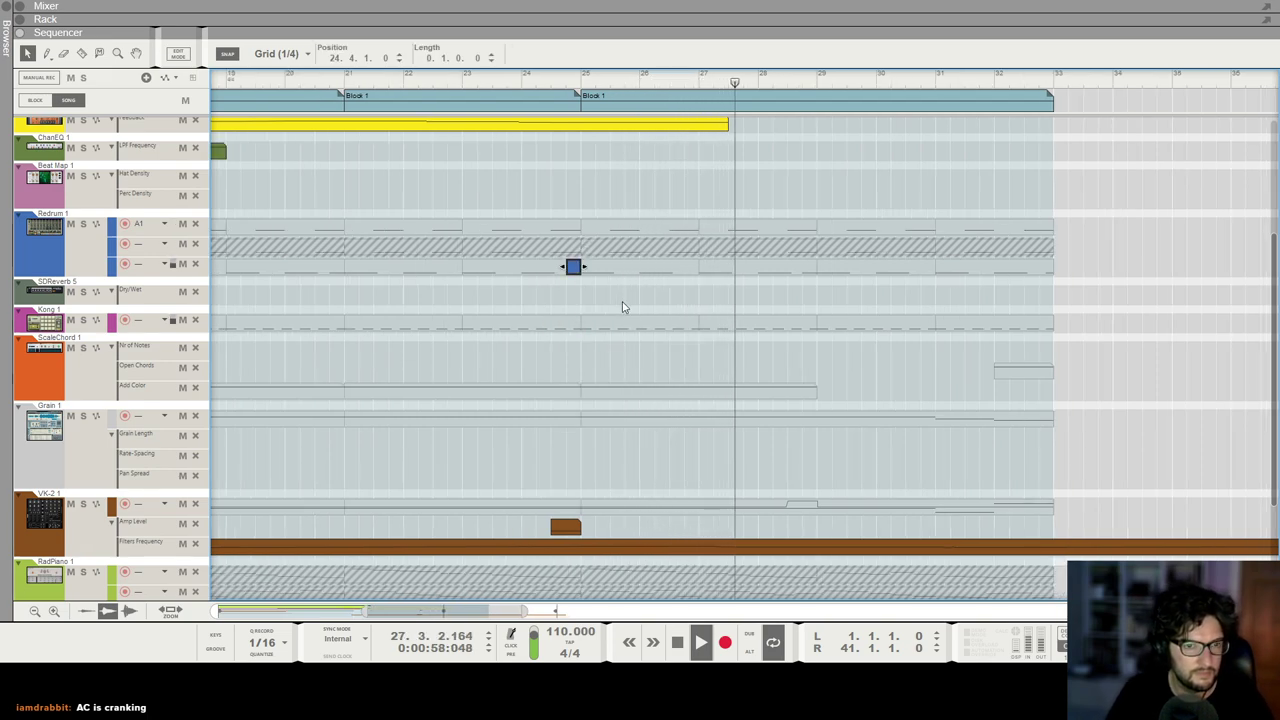
Step: Set the loop's left locator to bar 25 and its right locator to 48.3.1.0
scroll(760, 318, "down", 2)
scroll(800, 323, "down", 1)
scroll(800, 325, "down", 1)
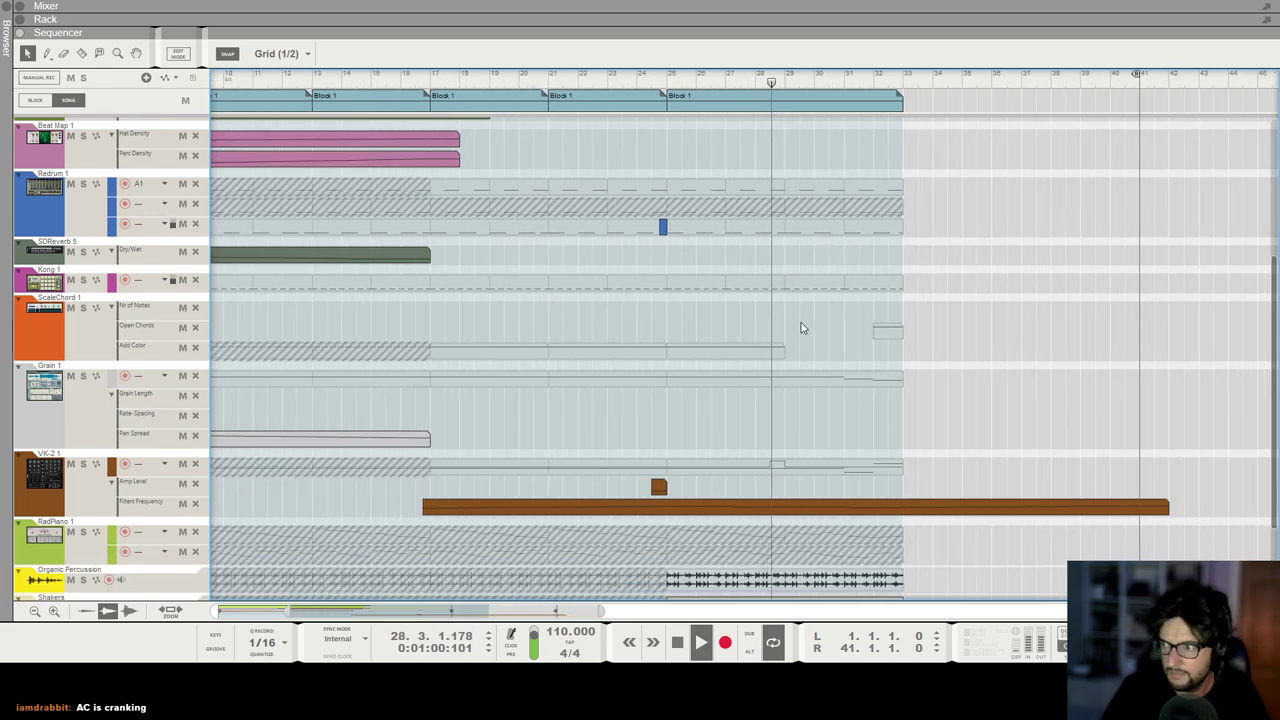
left_click(666, 74, "ctrl")
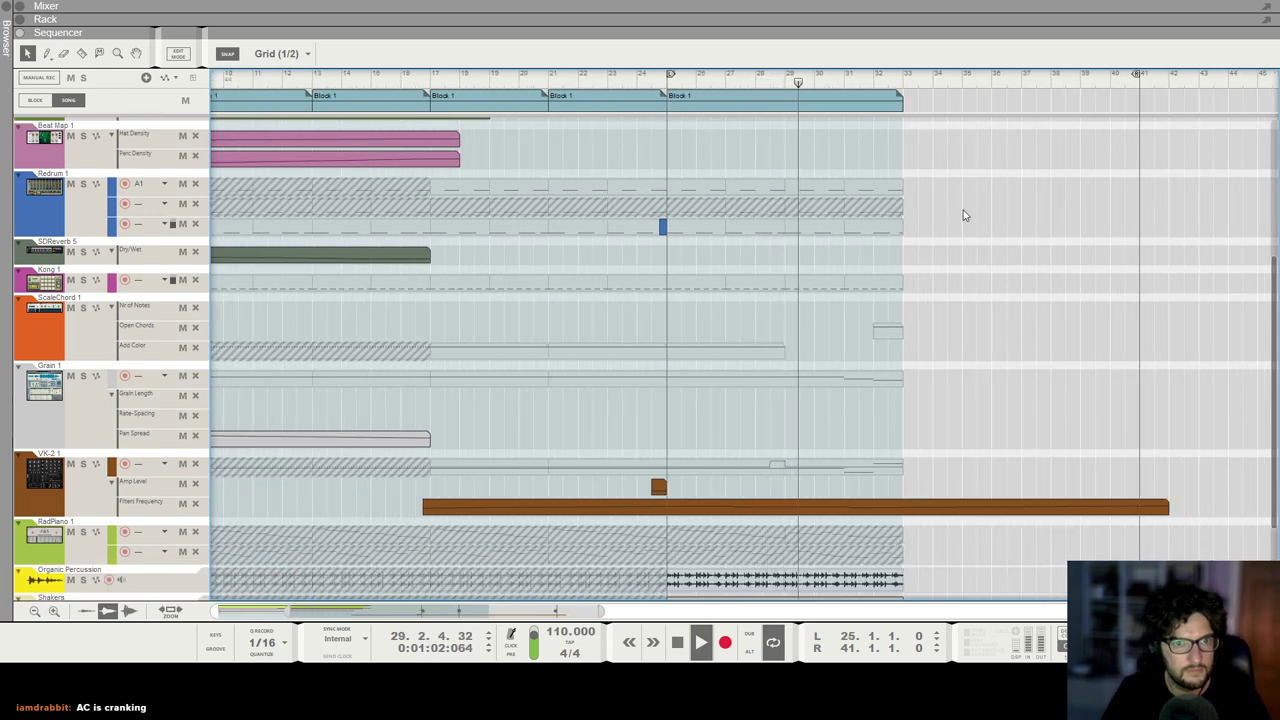
scroll(940, 225, "right", 1)
scroll(938, 228, "down", 1)
scroll(954, 320, "up", 3)
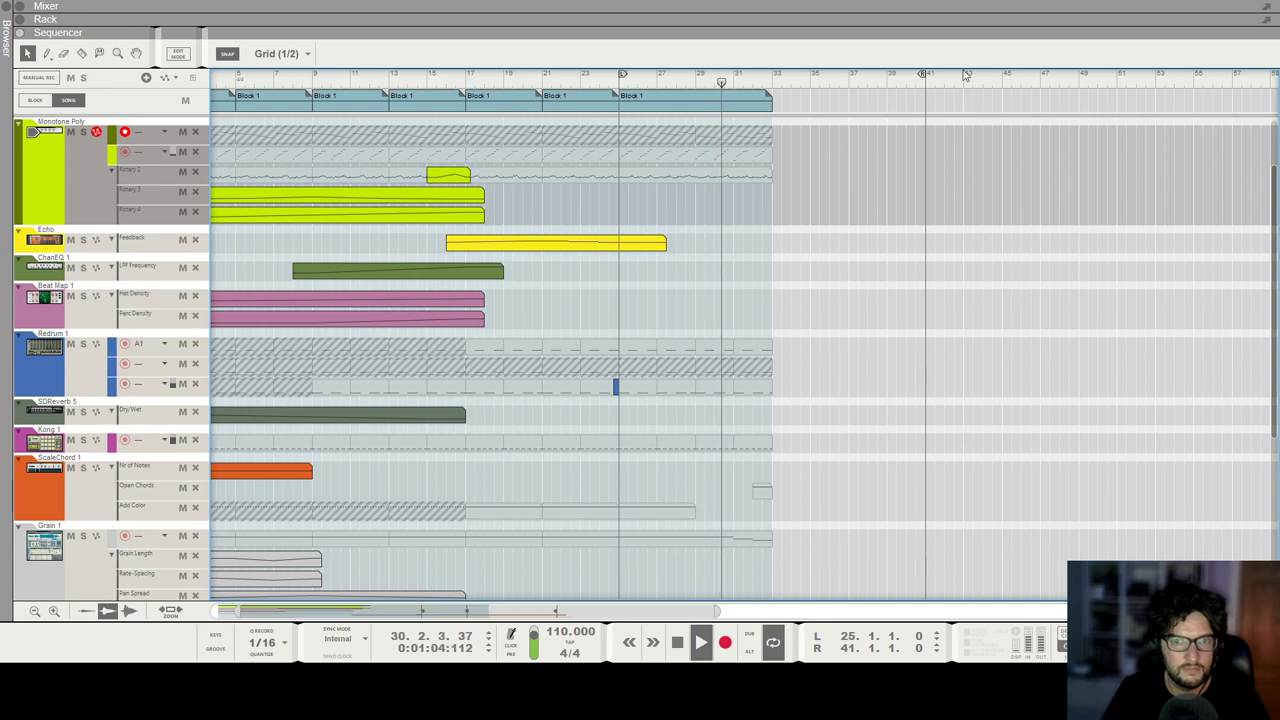
left_click(1066, 84, "alt")
Step: Duplicate the last Block 1 clip to bar 33 and extend the copy to bar 49
scroll(933, 200, "up", 2)
left_click(640, 100)
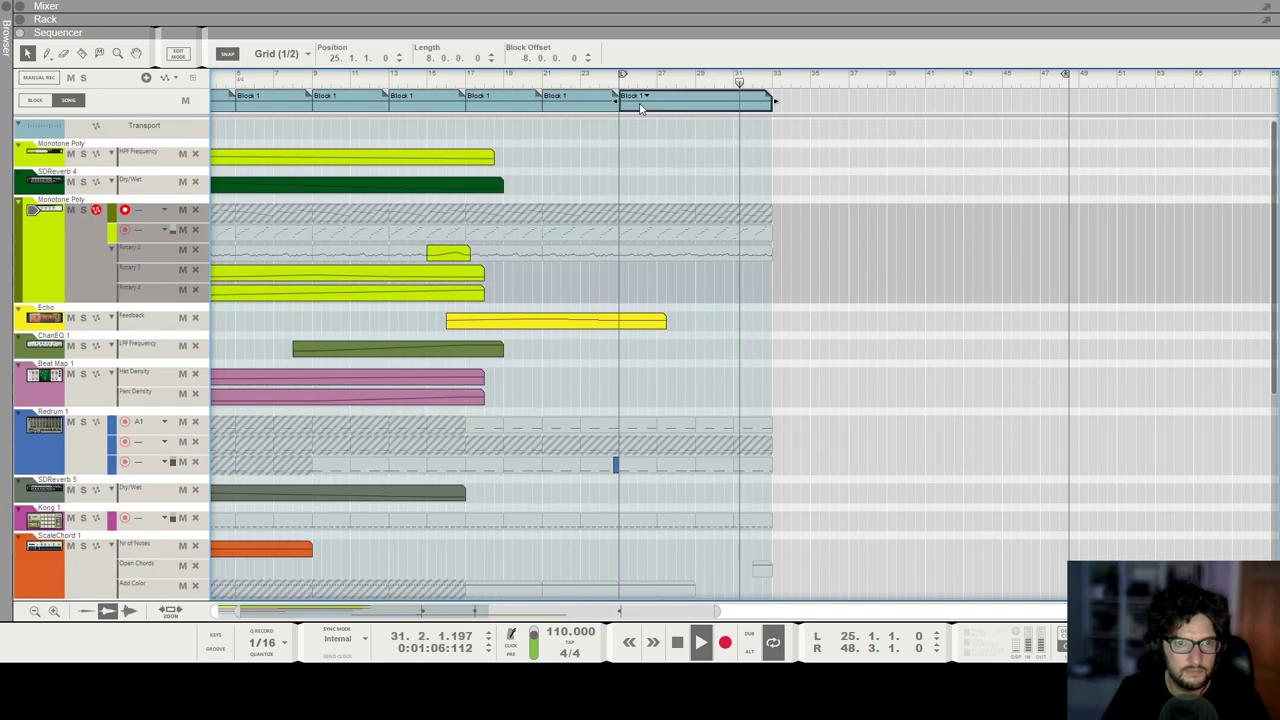
mouse_move(774, 101)
left_mouse_down()
mouse_move(960, 106)
mouse_move(921, 121)
mouse_move(768, 125)
left_mouse_up()
key("ctrl+d")
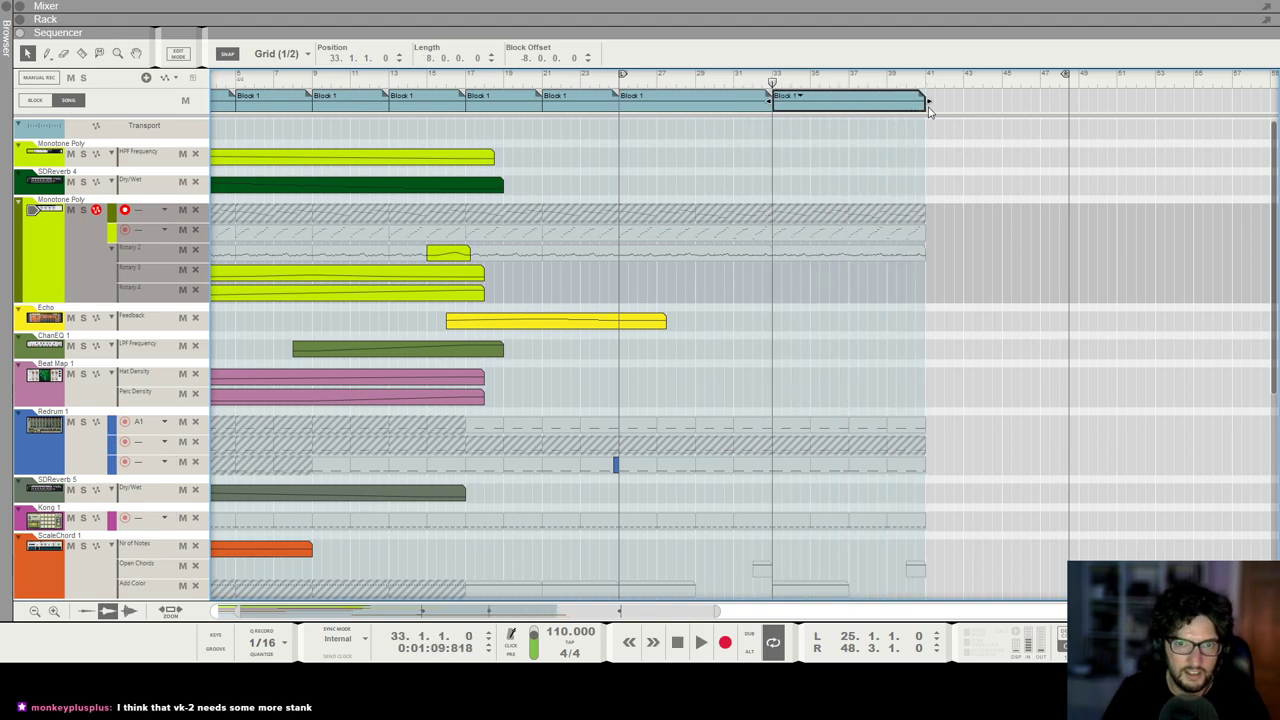
left_click_drag(930, 108, 927, 145)
left_click_drag(812, 102, 771, 118)
Step: Start playback from bar 33 and move the right loop locator to 49.1.1.0
key("space")
left_click(868, 203)
scroll(866, 208, "down", 2)
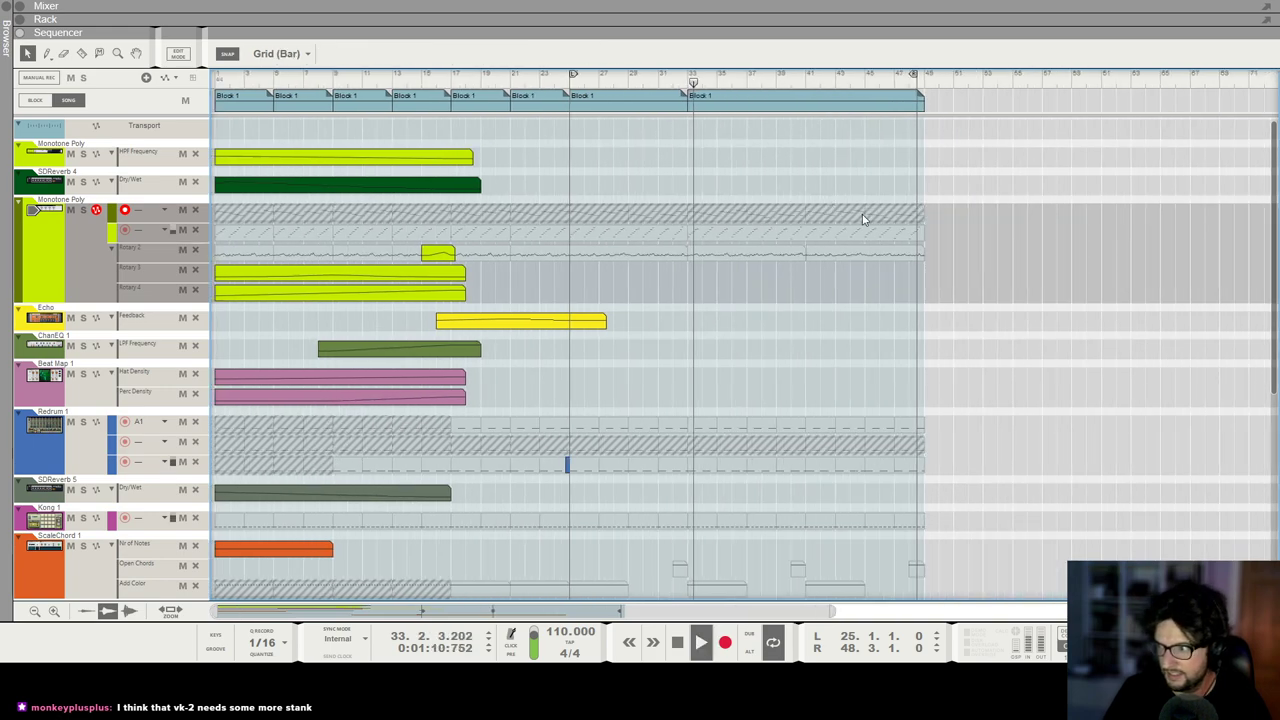
left_click_drag(914, 75, 925, 76)
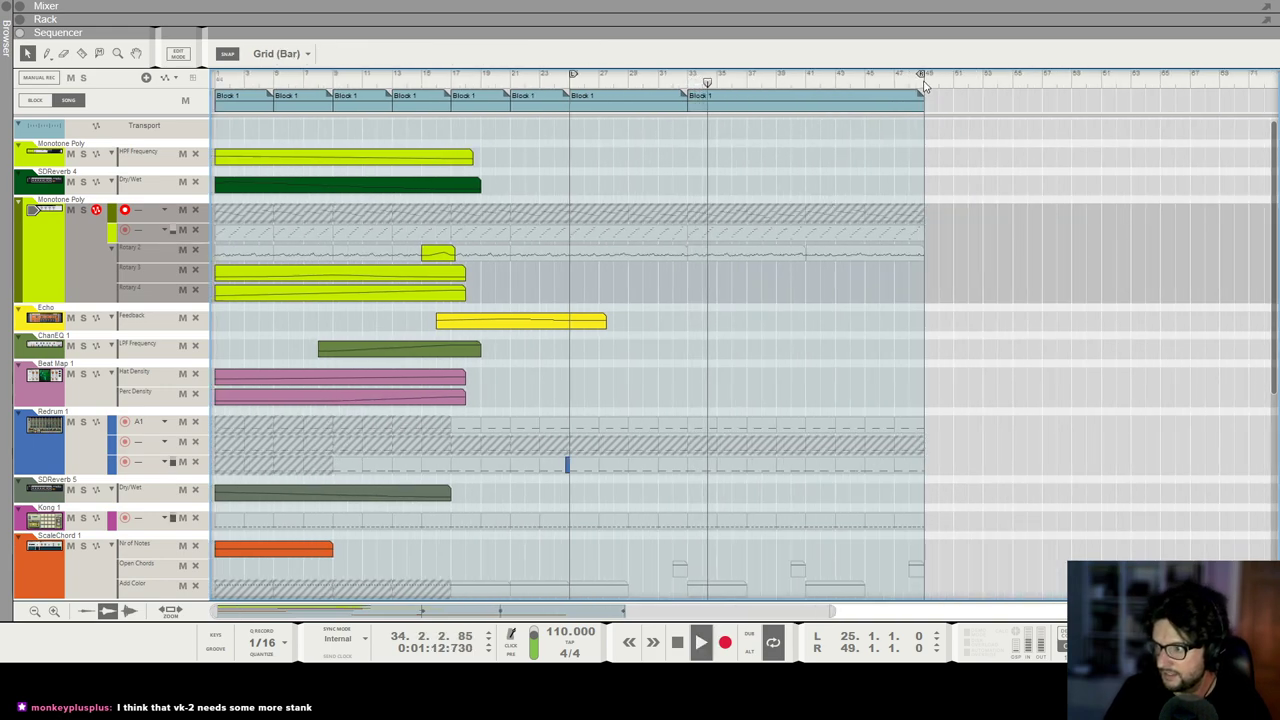
Step: Extend the end of the VK-2 Filters Frequency automation clip to bar 51
left_click(588, 321)
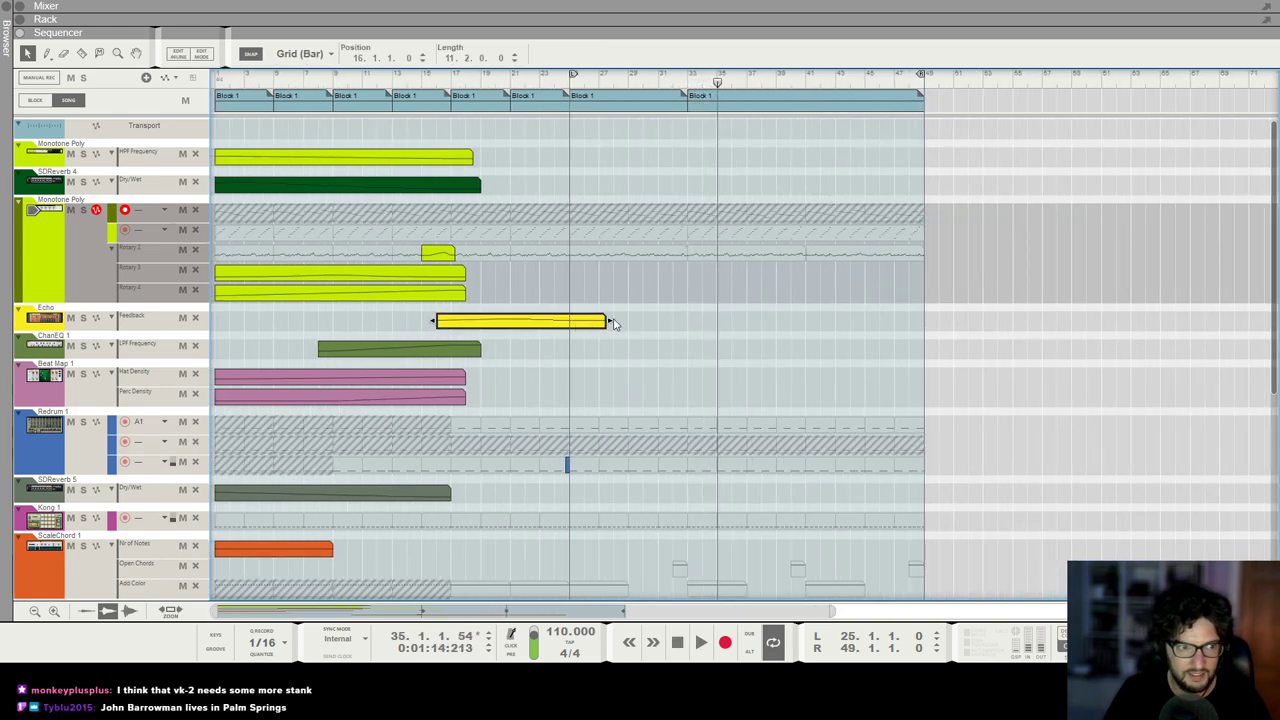
scroll(617, 323, "down", 4)
double_click(688, 507)
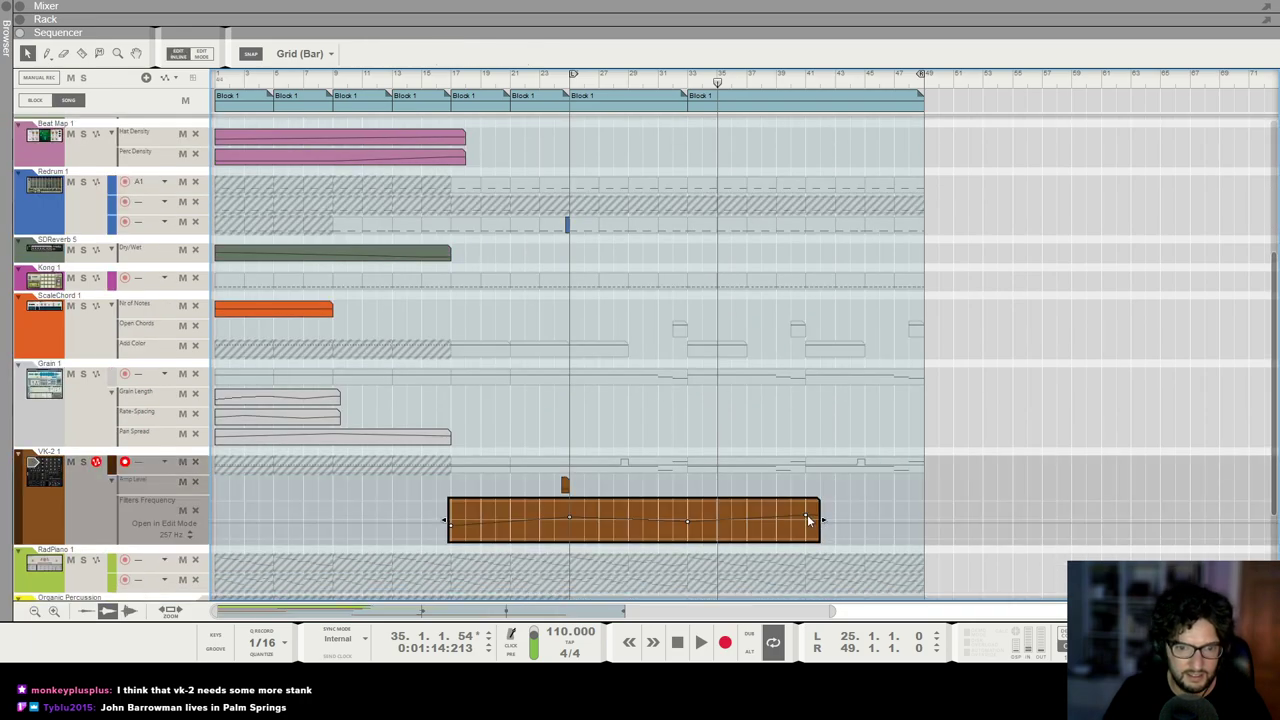
left_click_drag(820, 520, 964, 521)
Step: Play from bar 41, move the last Filters Frequency automation point to bar 42 at 1936 Hz, and add a point at bar 49
key("space")
left_click(810, 79)
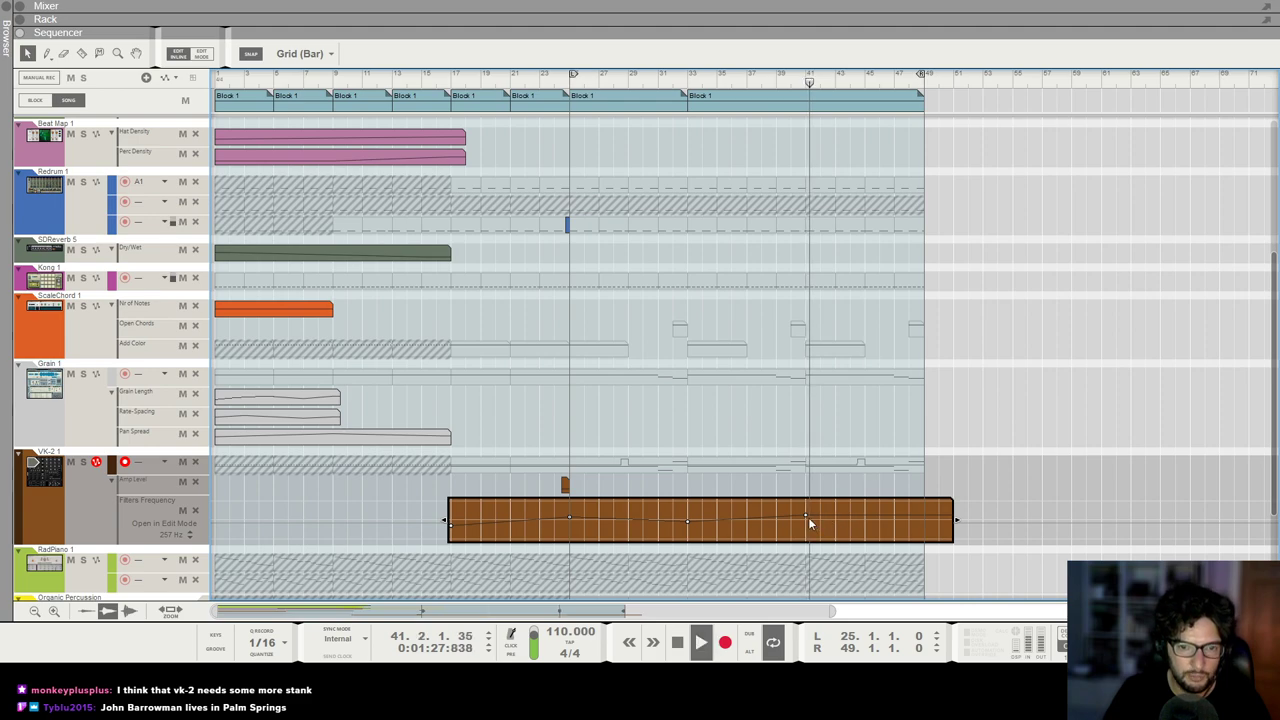
left_click_drag(806, 514, 821, 513)
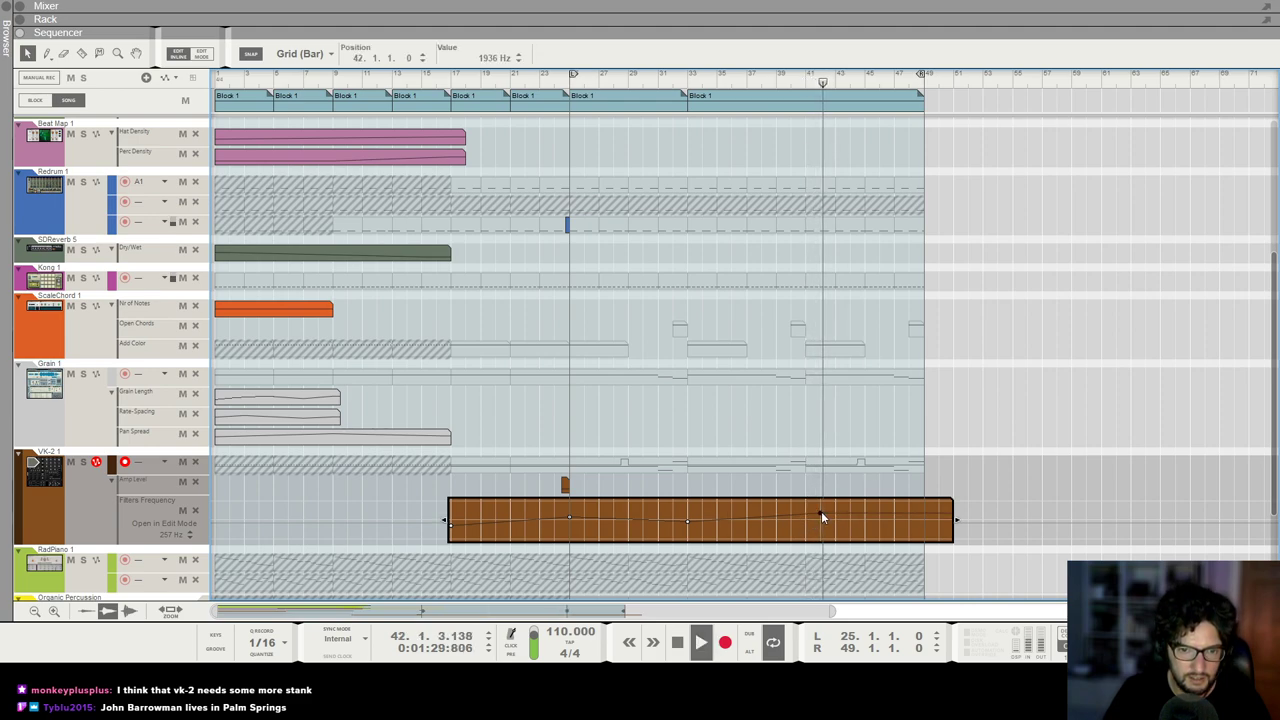
left_click(924, 511)
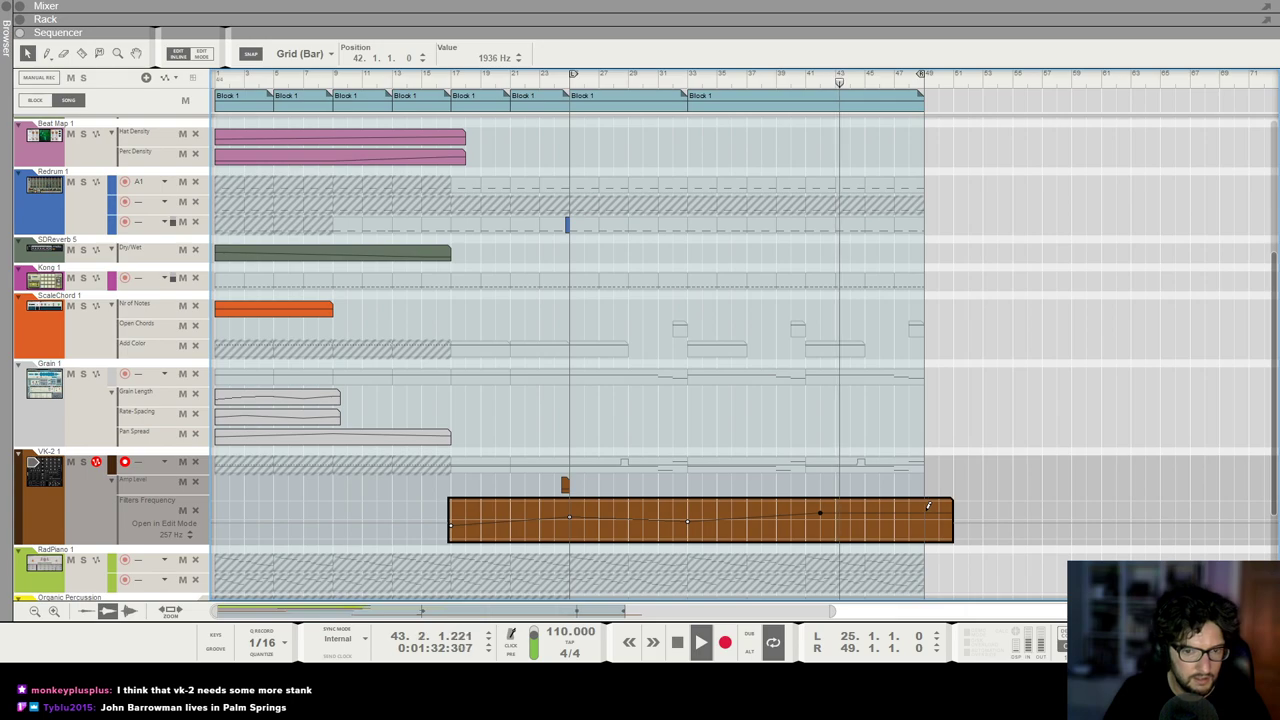
left_click(1043, 375)
Step: Stop playback, place the playhead at bar 33, and audition the last block of the arrangement from bar 41
key("h")
key("h")
key("h")
key("h")
key("g")
key("g")
key("space")
left_click(657, 82)
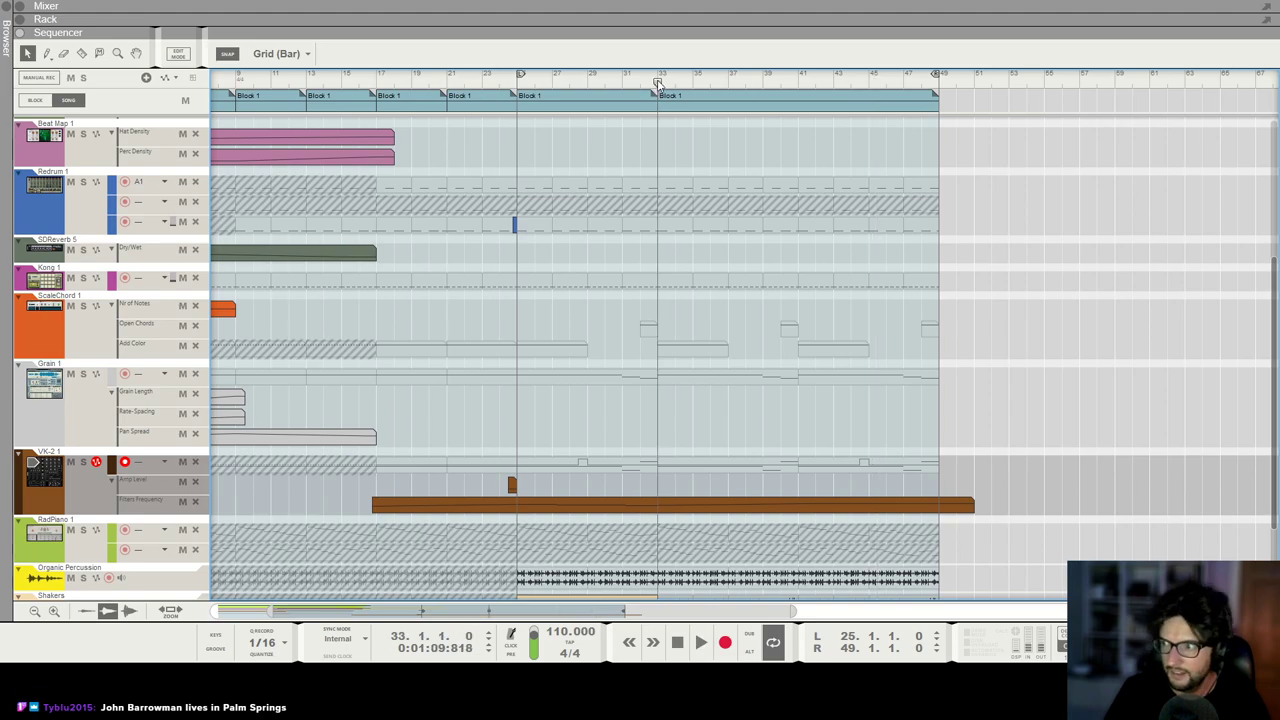
key("g")
key("g")
key("h")
key("h")
key("h")
key("h")
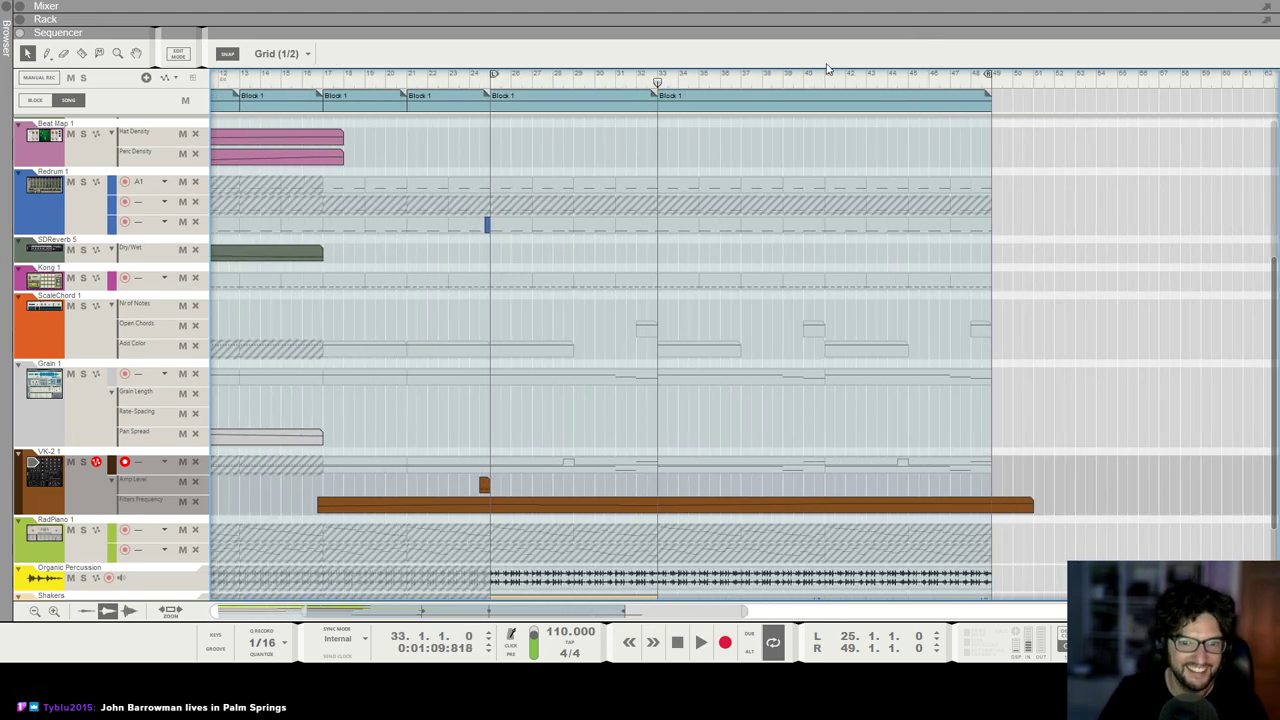
left_click(815, 88)
key("space")
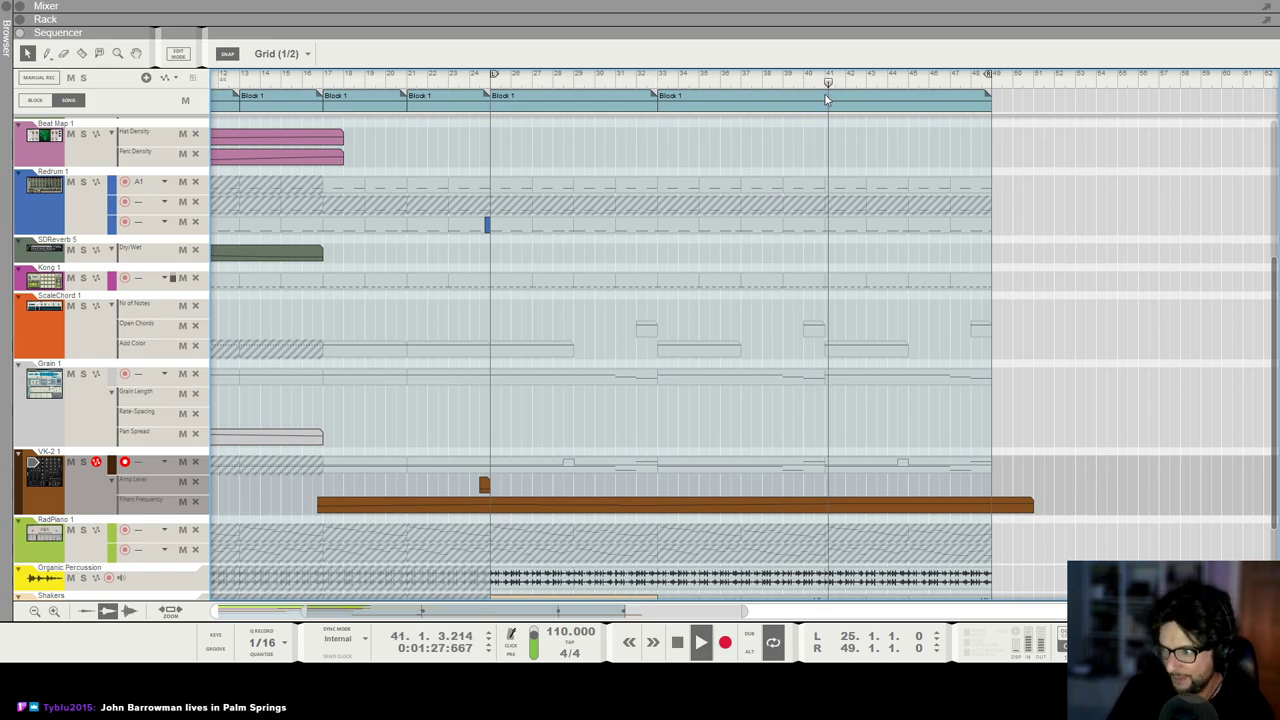
scroll(836, 139, "down", 3)
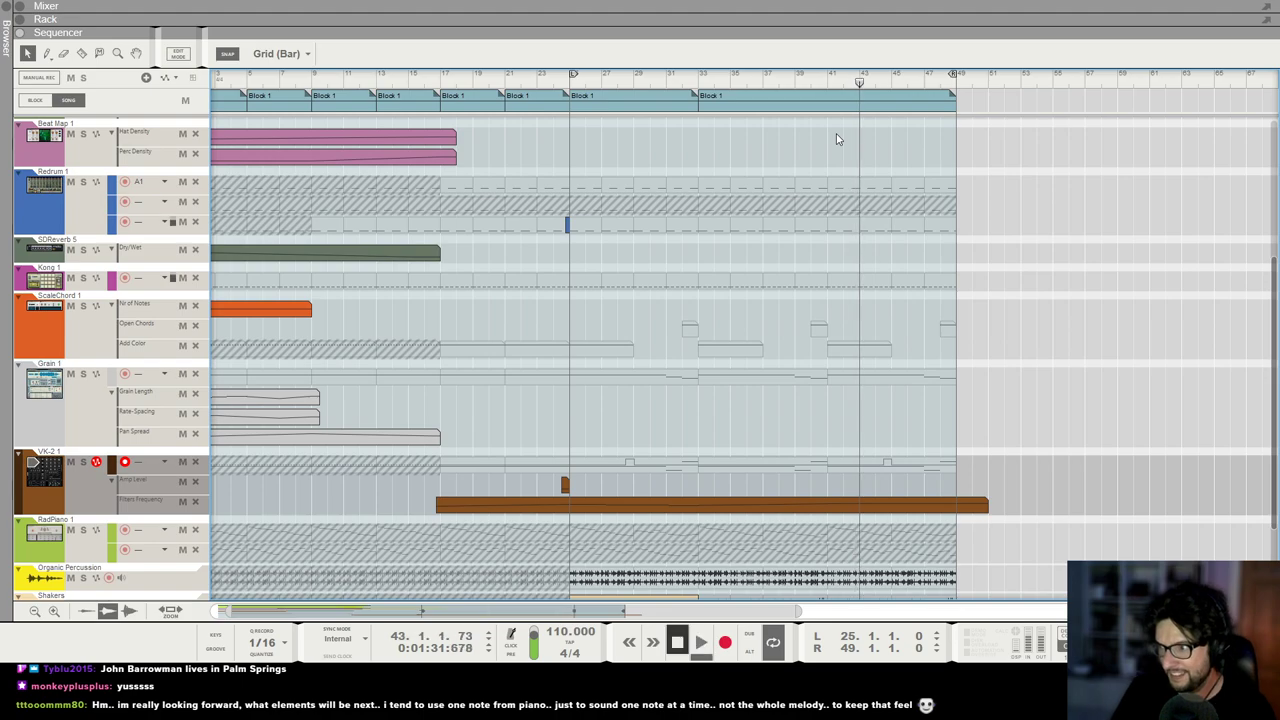
Step: Return the playhead to the start of the song and listen to the opening bars
key("shift+Return")
key("shift+Return")
key("shift+Return")
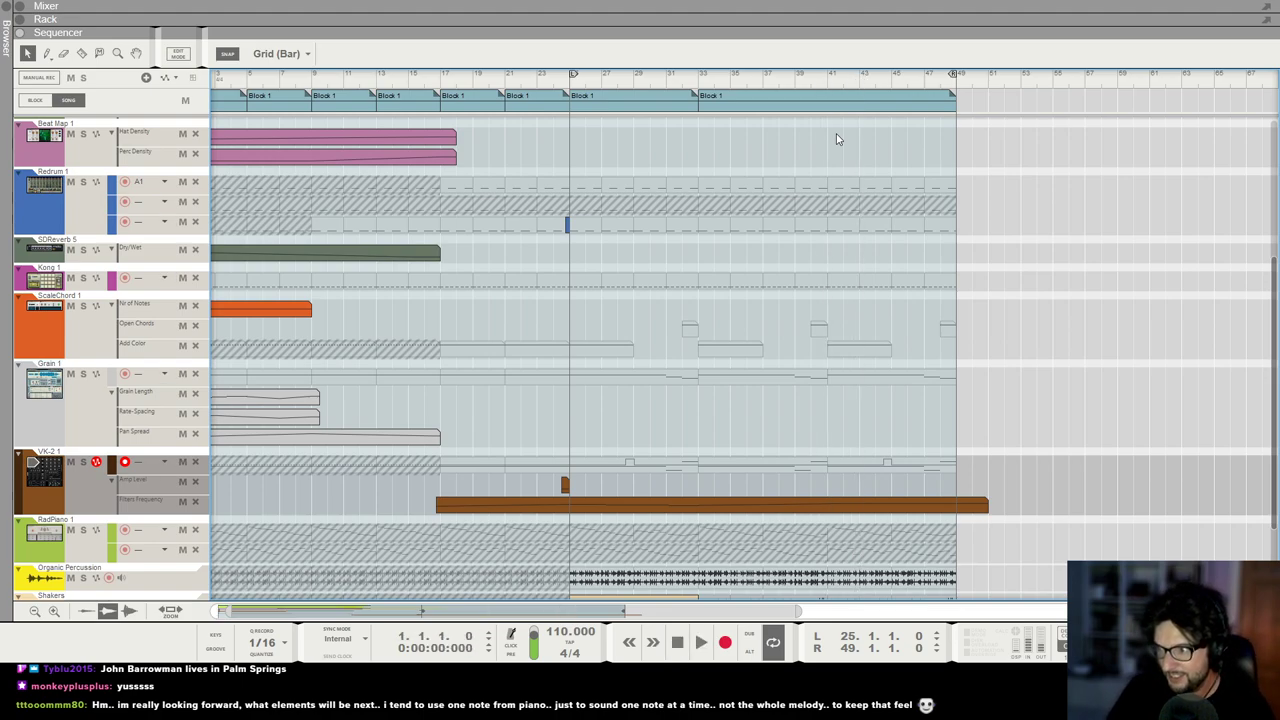
key("space")
scroll(837, 139, "down", 3)
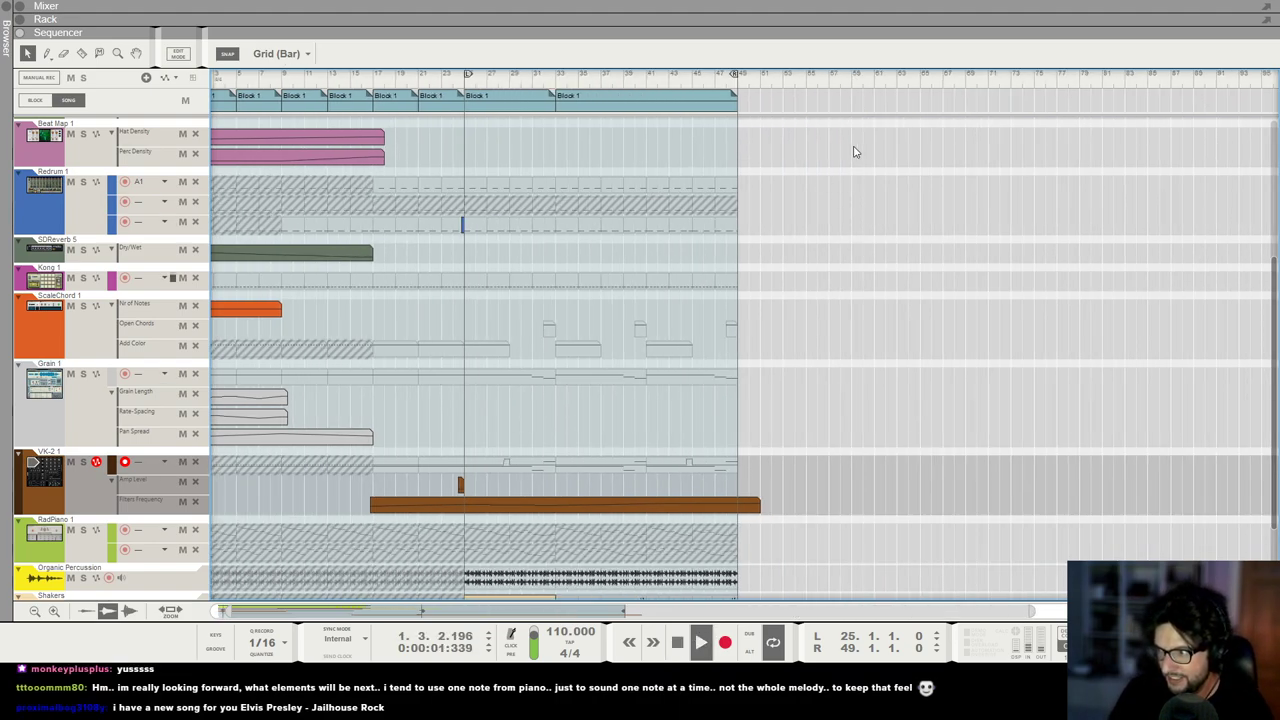
scroll(788, 275, "up", 2)
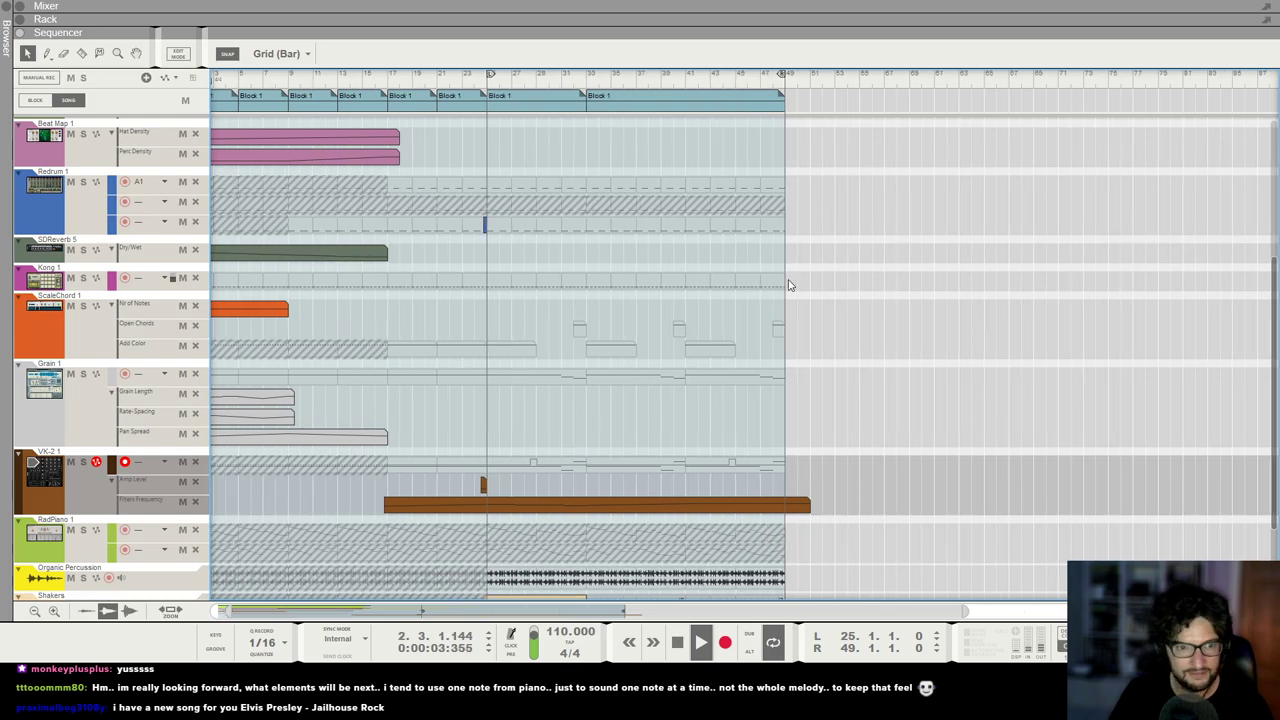
scroll(790, 266, "left", 1)
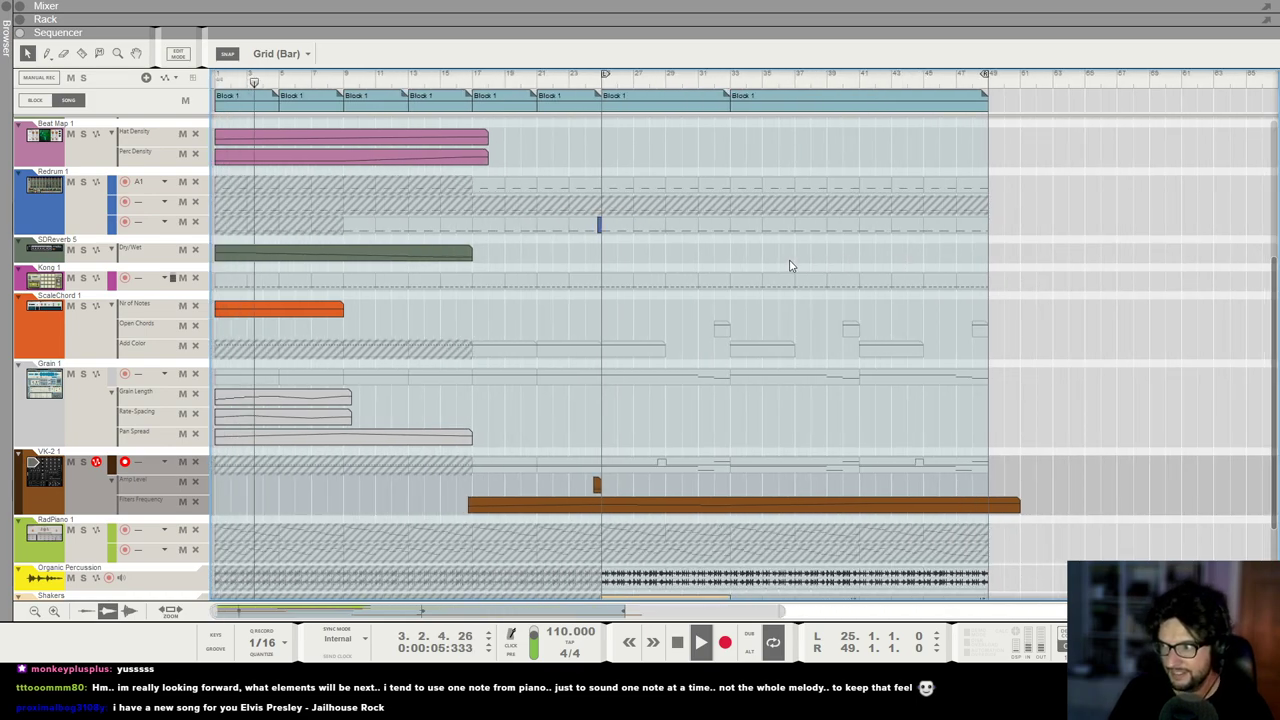
scroll(790, 266, "down", 2)
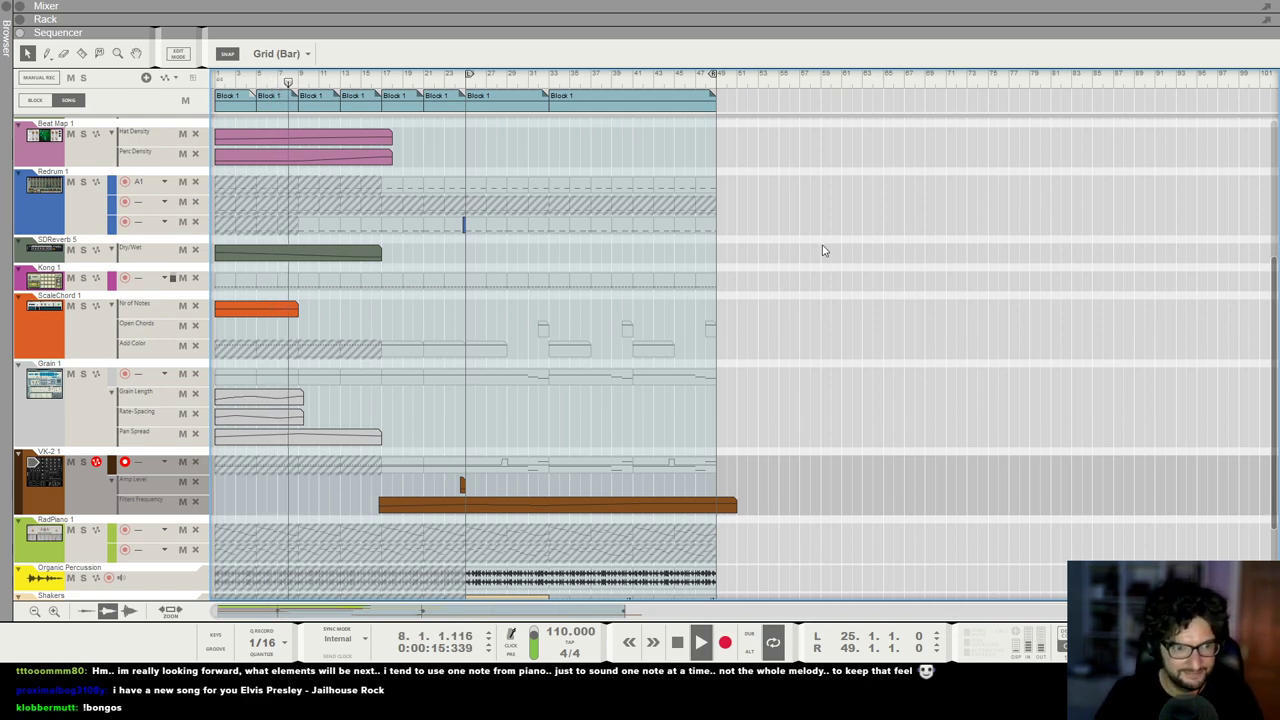
scroll(785, 224, "down", 2)
scroll(785, 224, "up", 1)
scroll(784, 224, "up", 1)
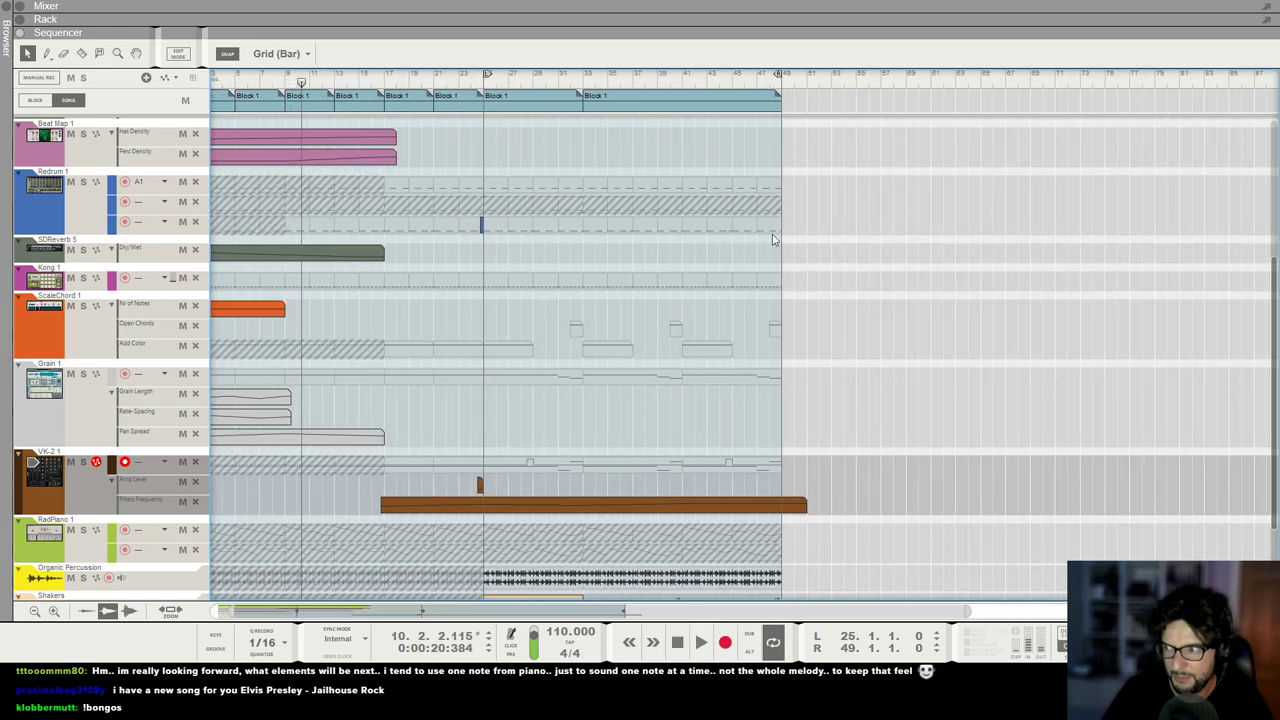
scroll(772, 238, "down", 1)
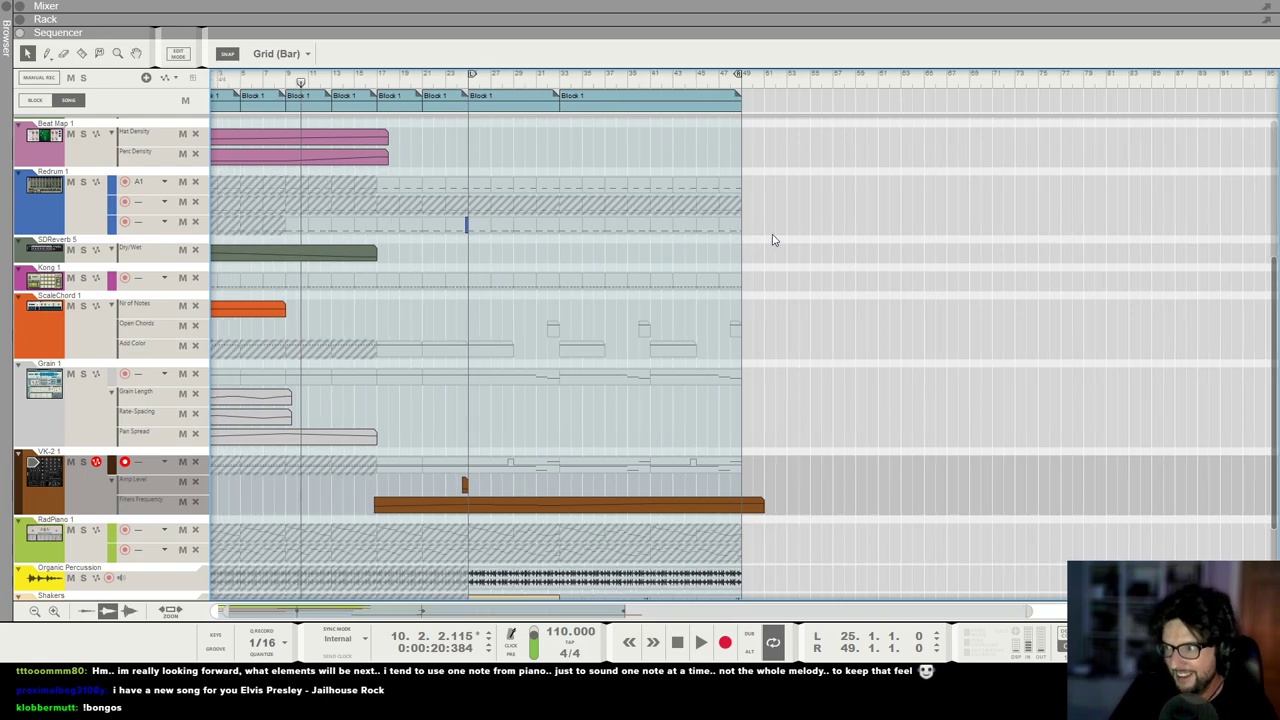
scroll(772, 239, "down", 2)
scroll(772, 239, "up", 3)
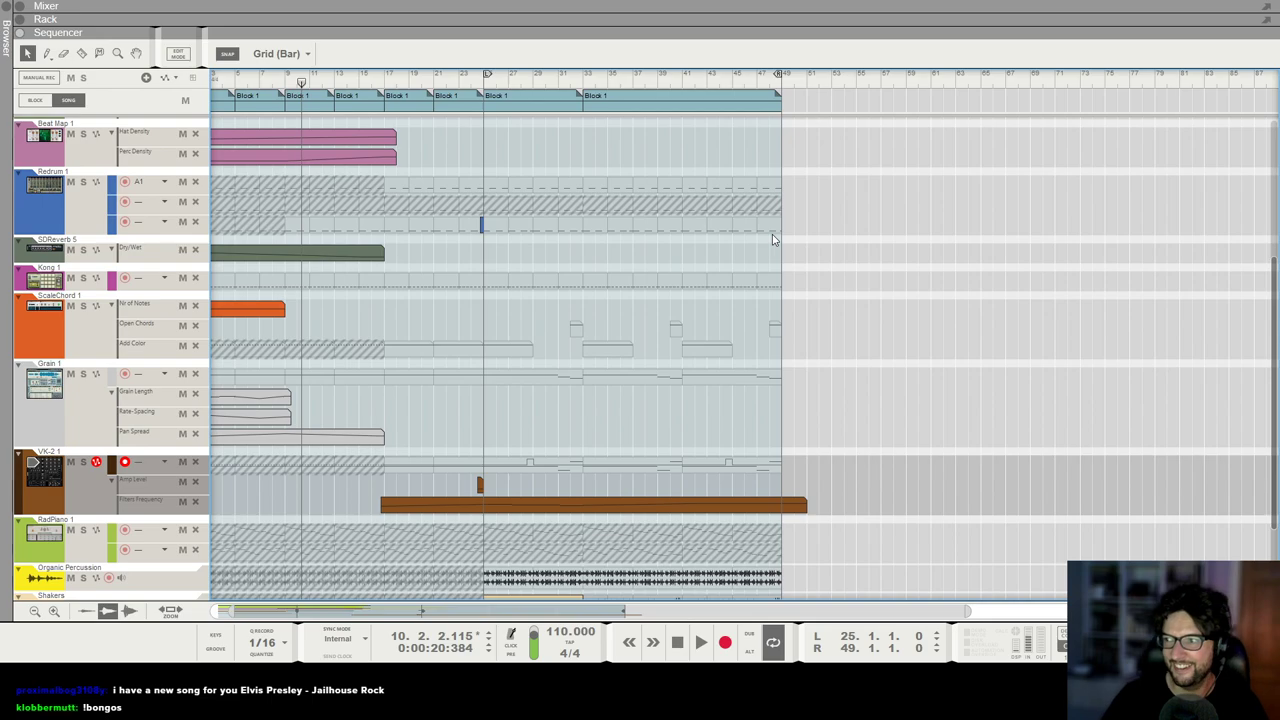
scroll(772, 238, "down", 2)
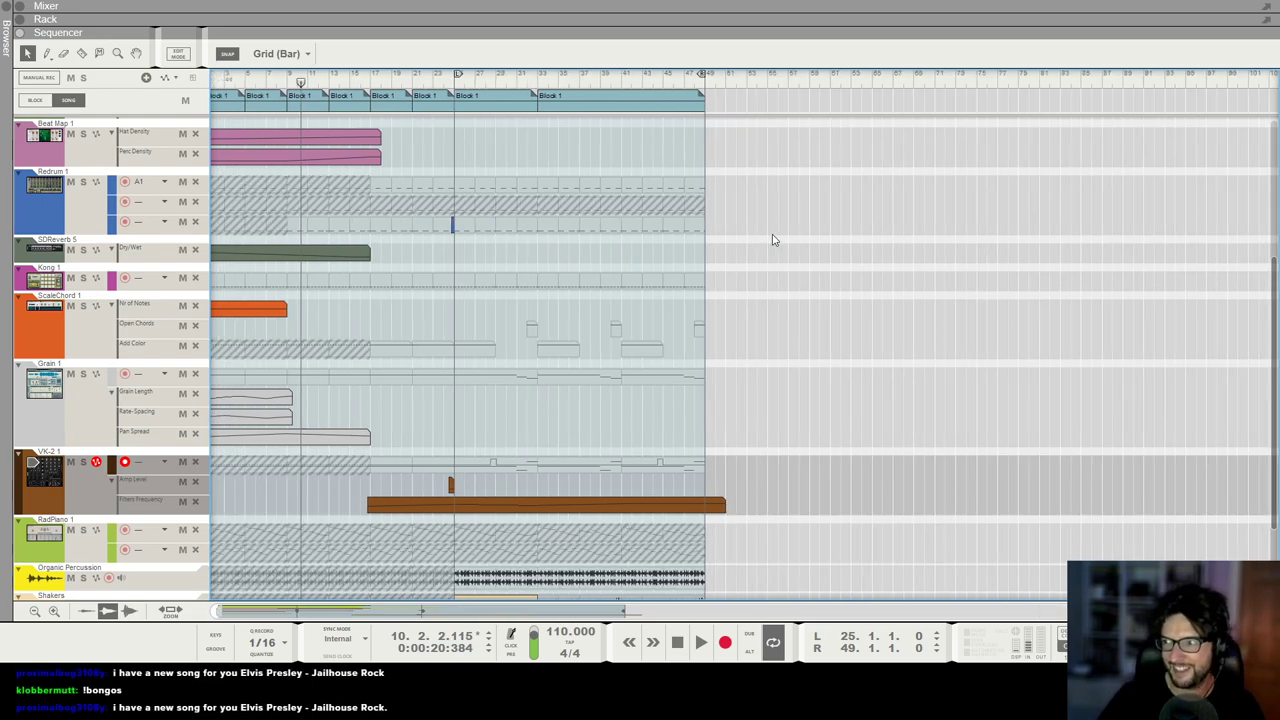
Step: Replay the song from bar 1 and examine how clips and automation are spread across all tracks
key("space")
scroll(772, 240, "down", 1)
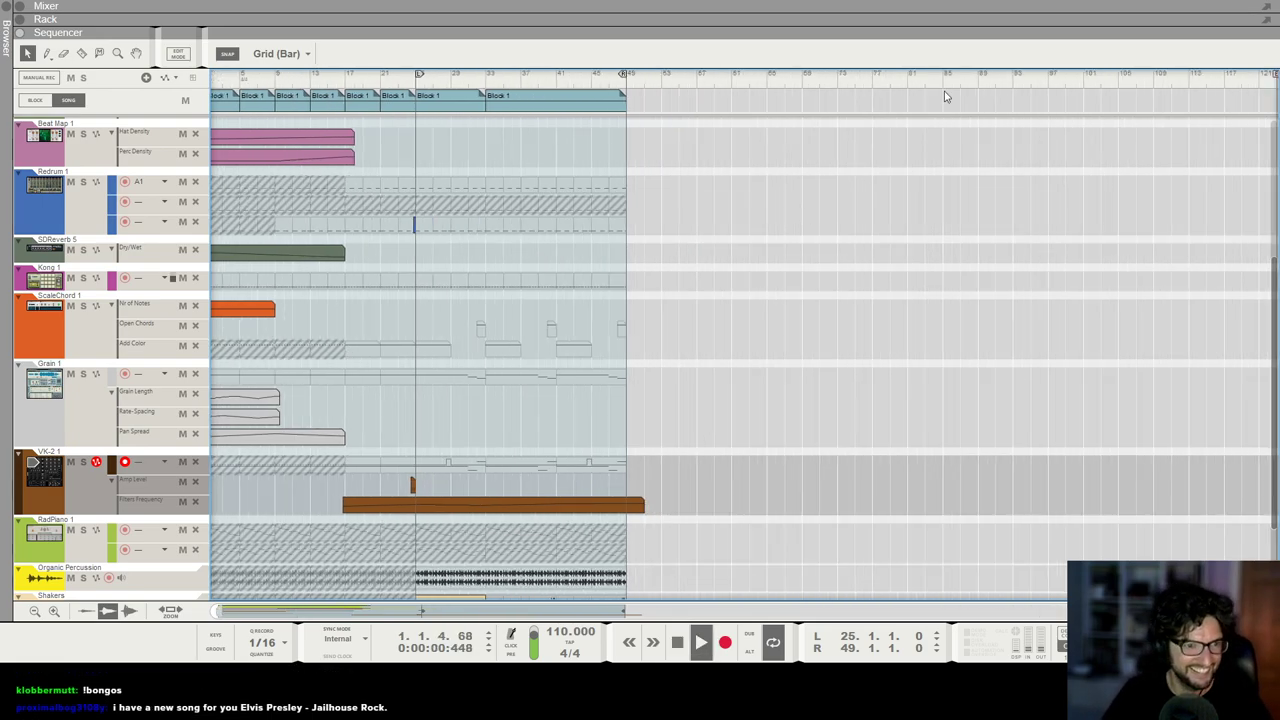
scroll(554, 171, "up", 3)
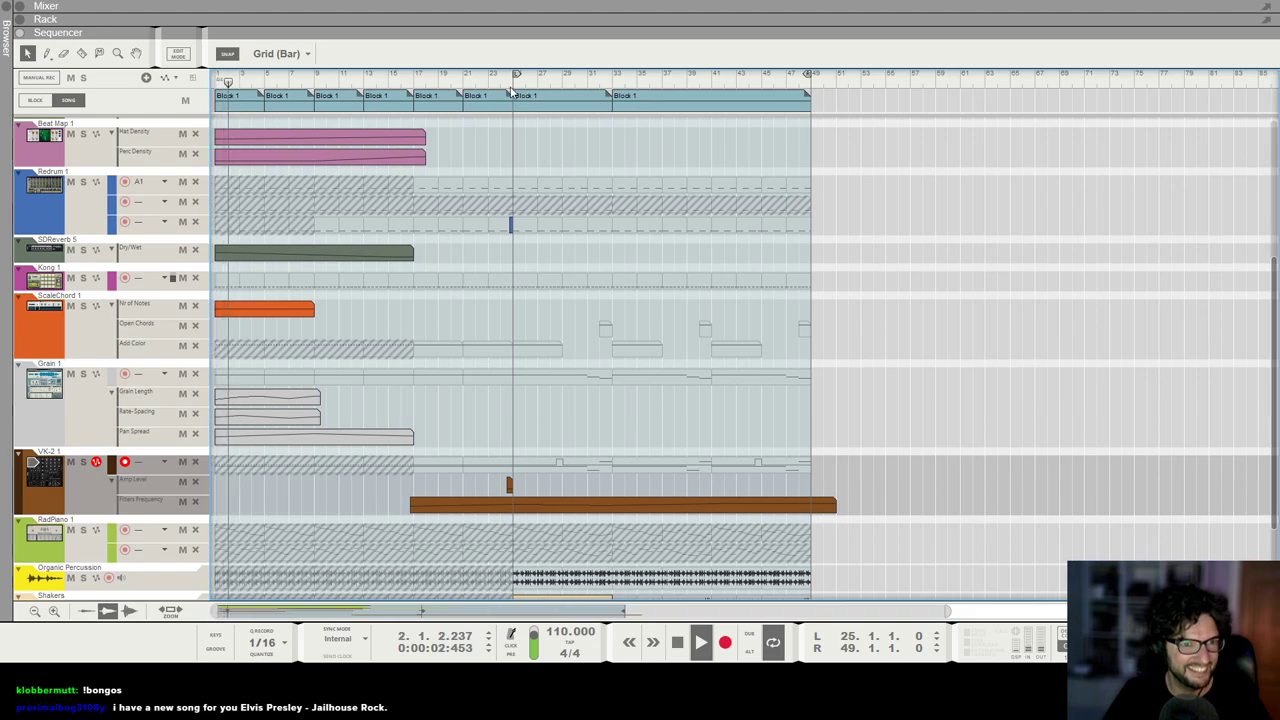
scroll(541, 189, "up", 6)
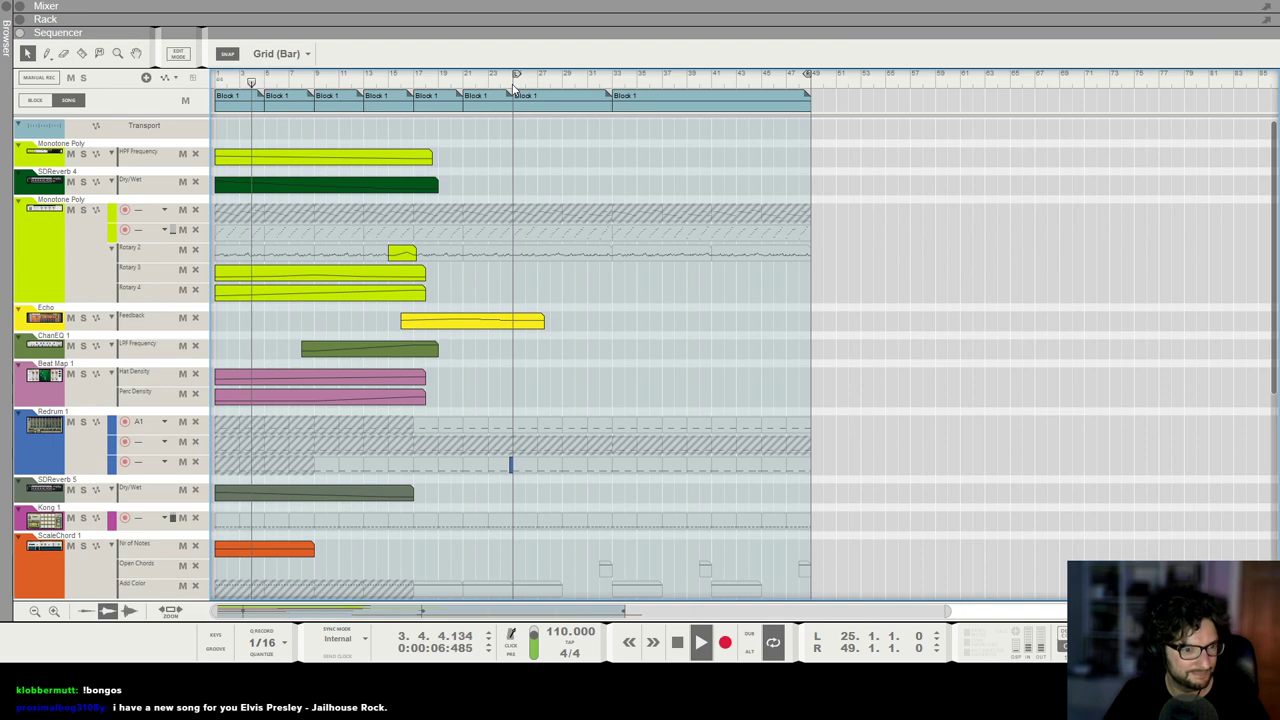
scroll(526, 240, "down", 4)
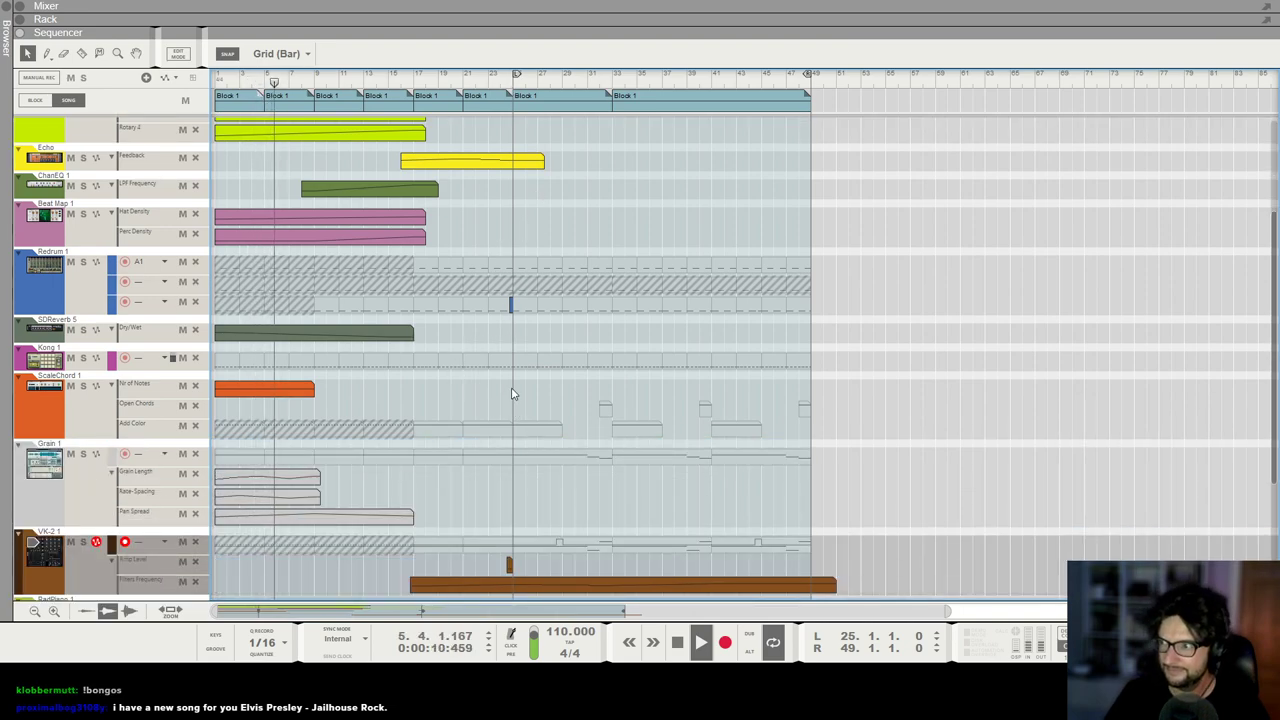
key("h")
key("h")
key("h")
left_click(559, 96)
left_click(705, 233)
scroll(631, 229, "down", 2)
scroll(617, 223, "up", 4)
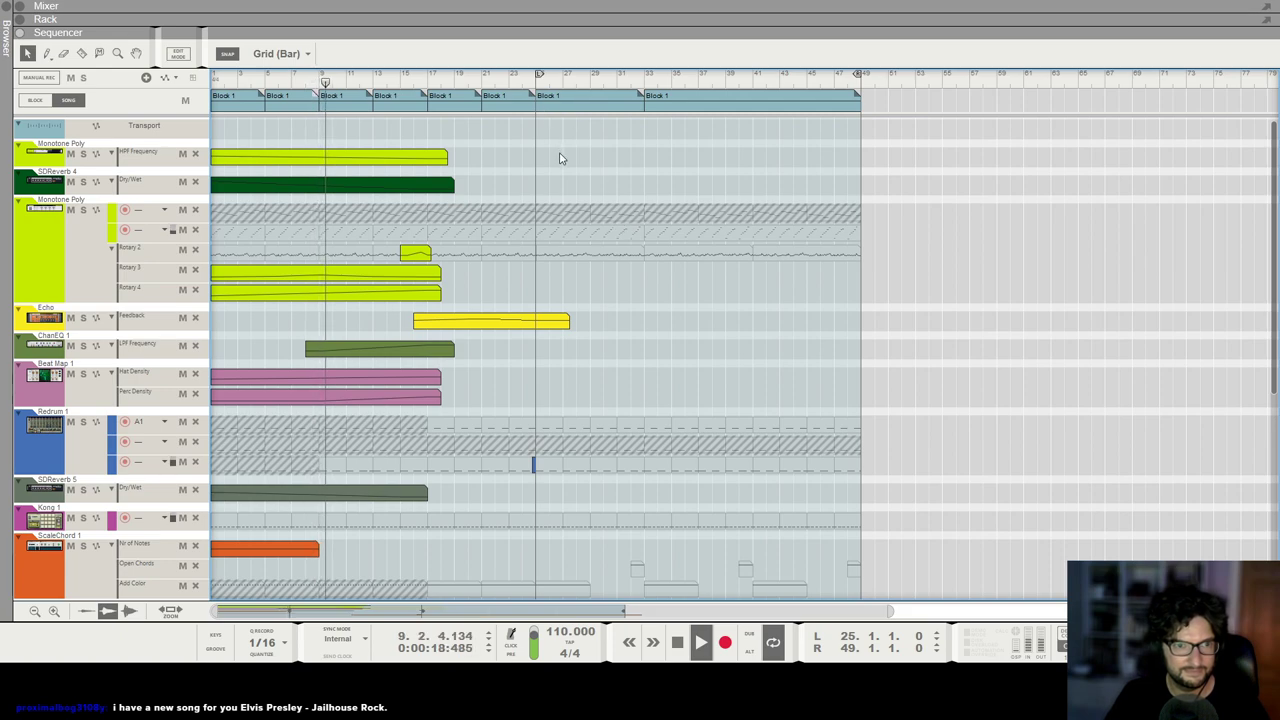
scroll(560, 158, "down", 3)
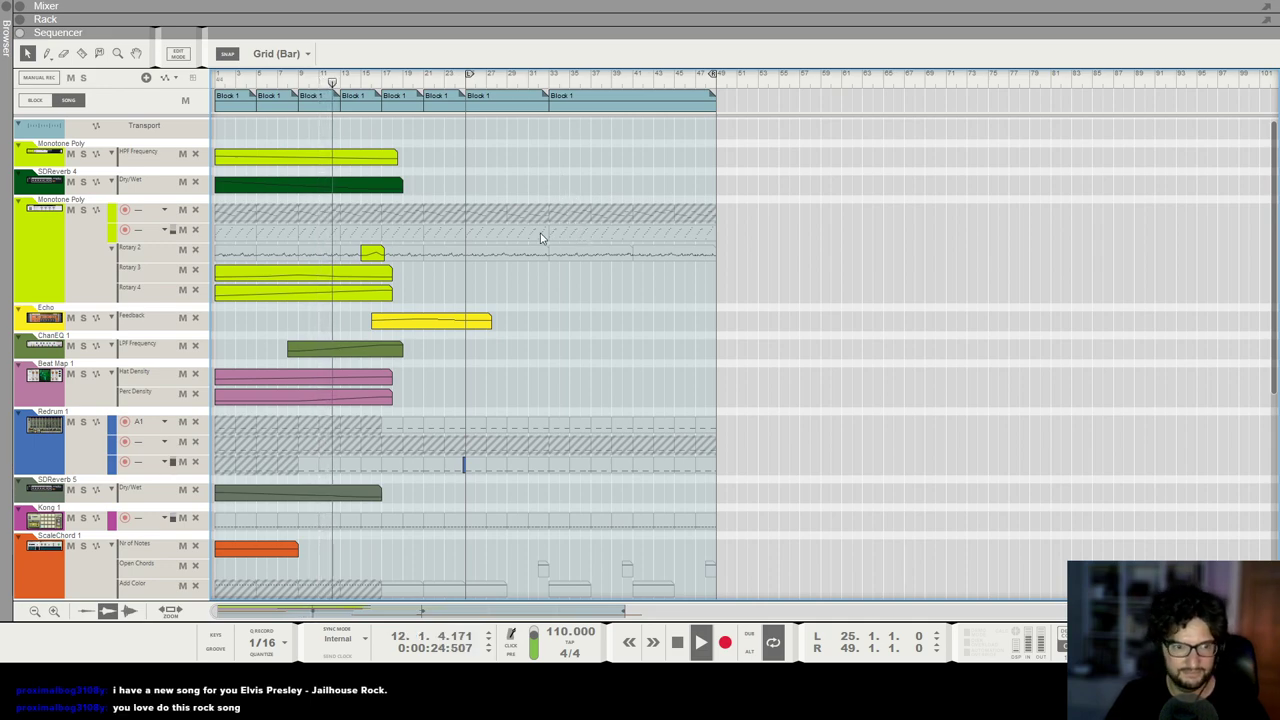
scroll(540, 237, "up", 3)
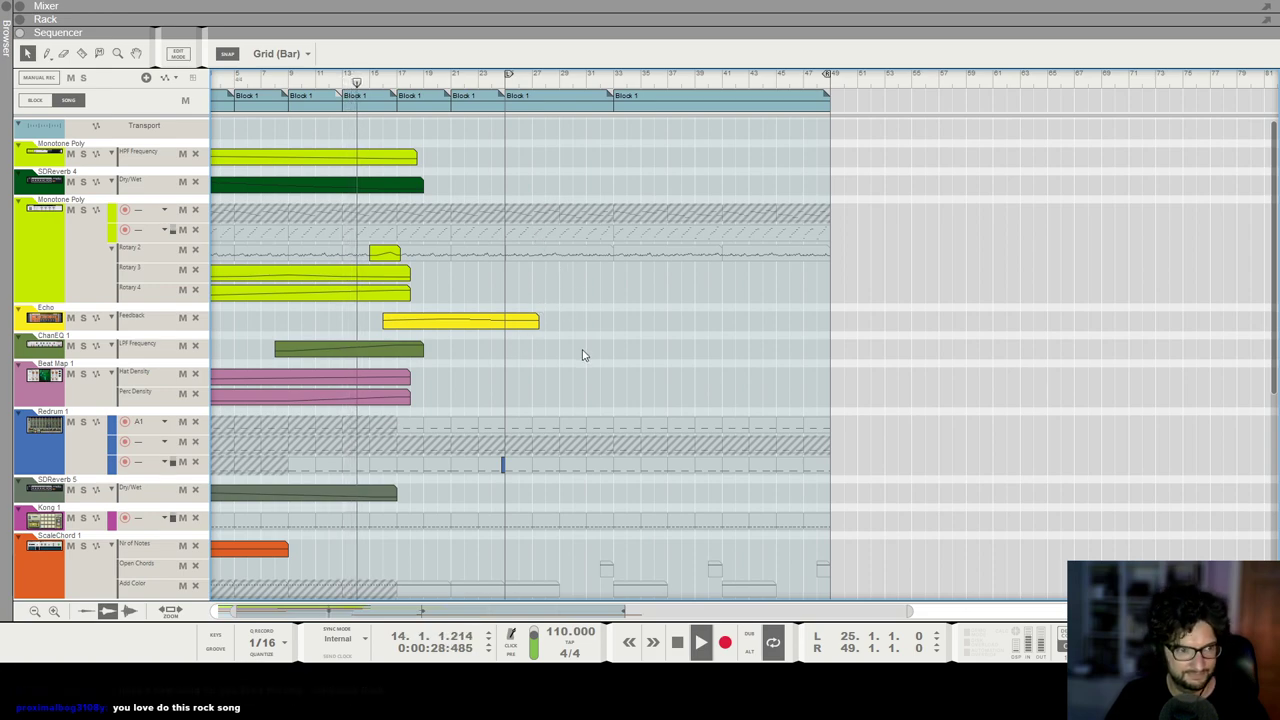
scroll(580, 356, "down", 2)
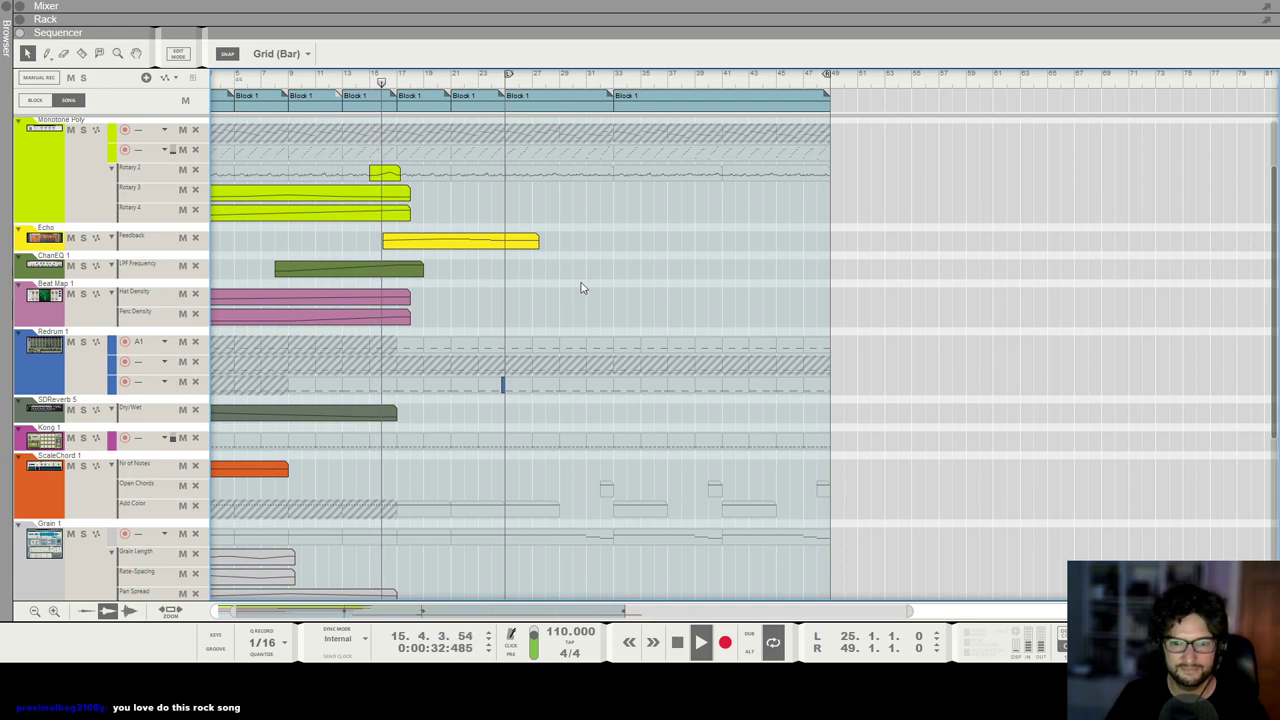
scroll(581, 288, "up", 2)
scroll(583, 288, "down", 2)
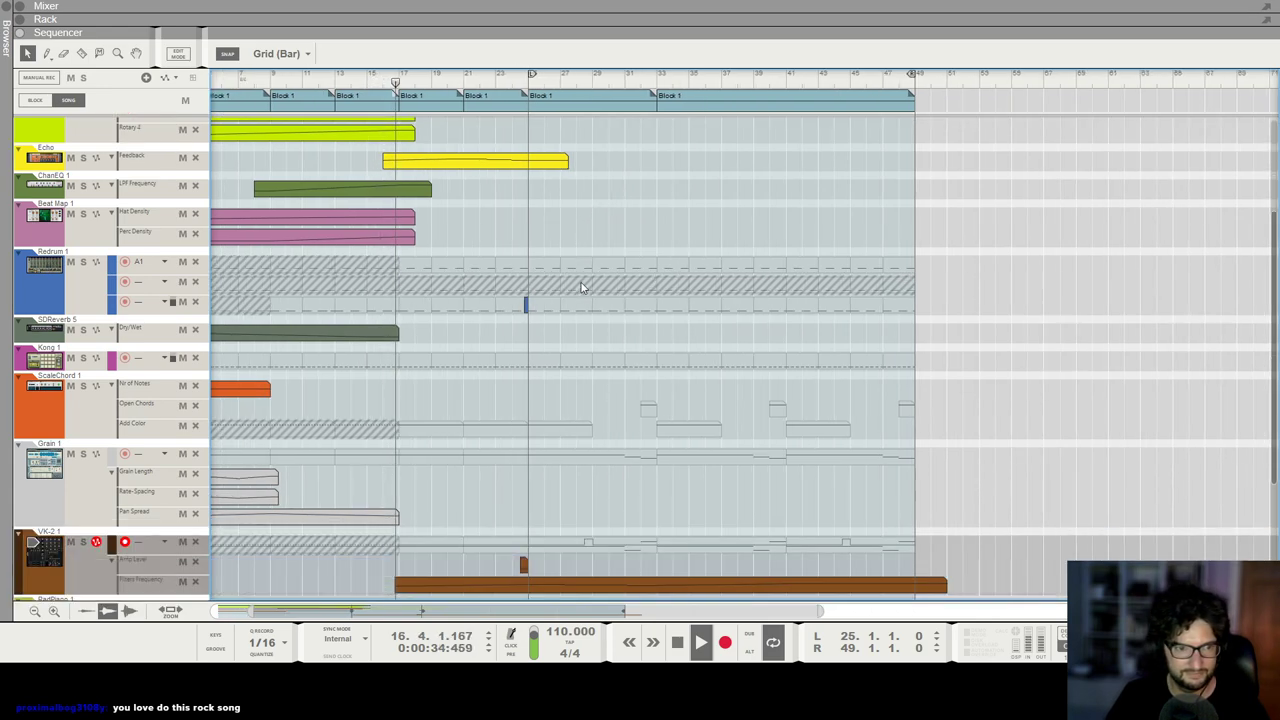
scroll(583, 288, "up", 4)
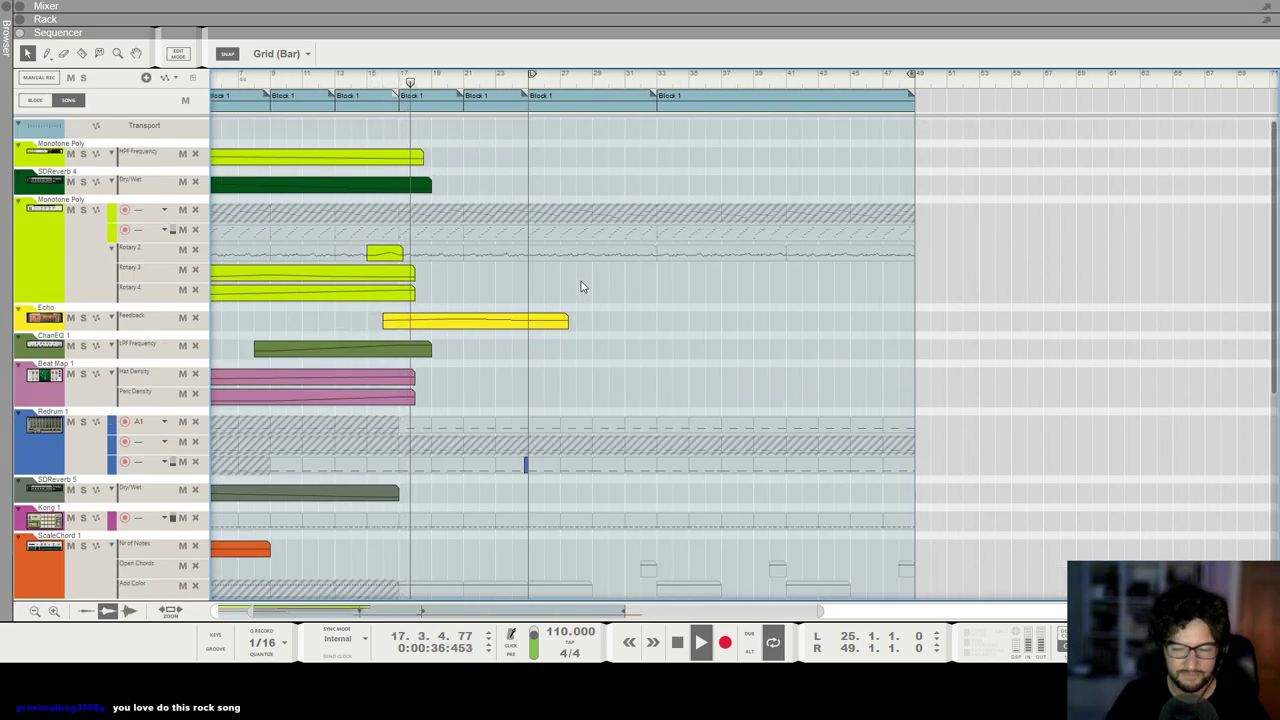
scroll(581, 283, "down", 5)
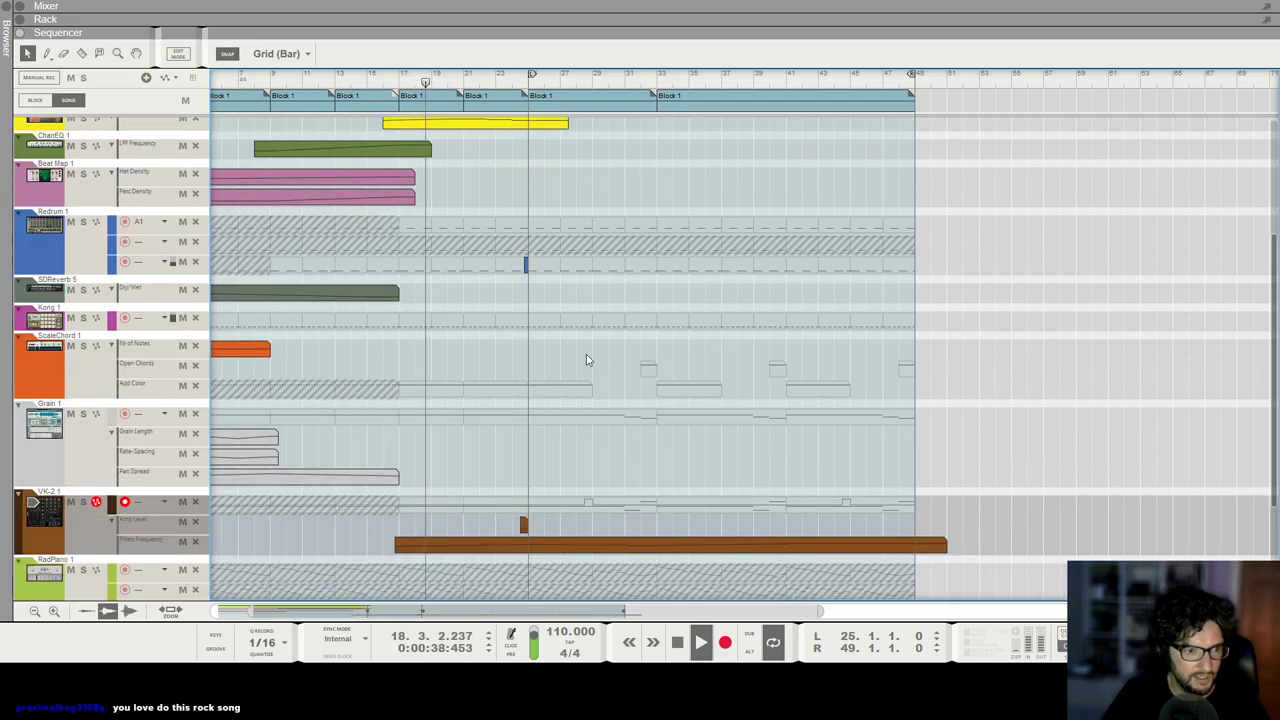
Step: Remove the LPF On/Off automation lane from the Grain Pad mixer channel and switch its low-pass filter on
key("F5")
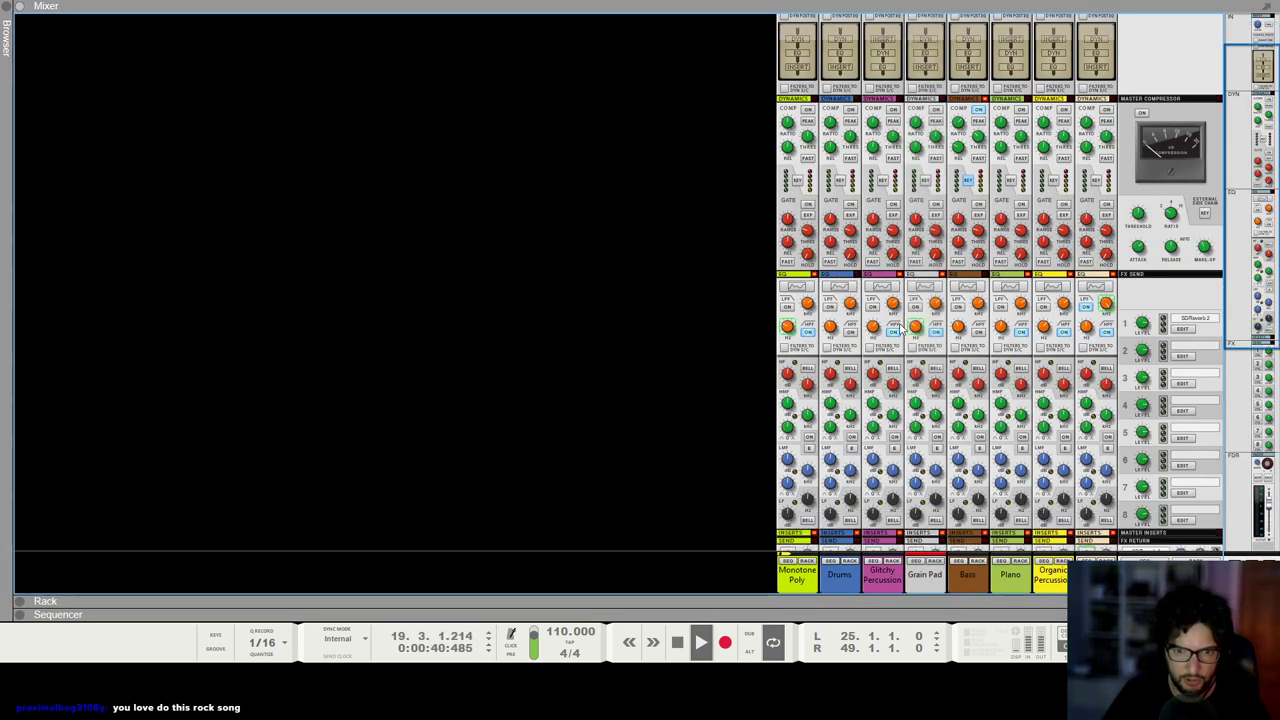
key("F7")
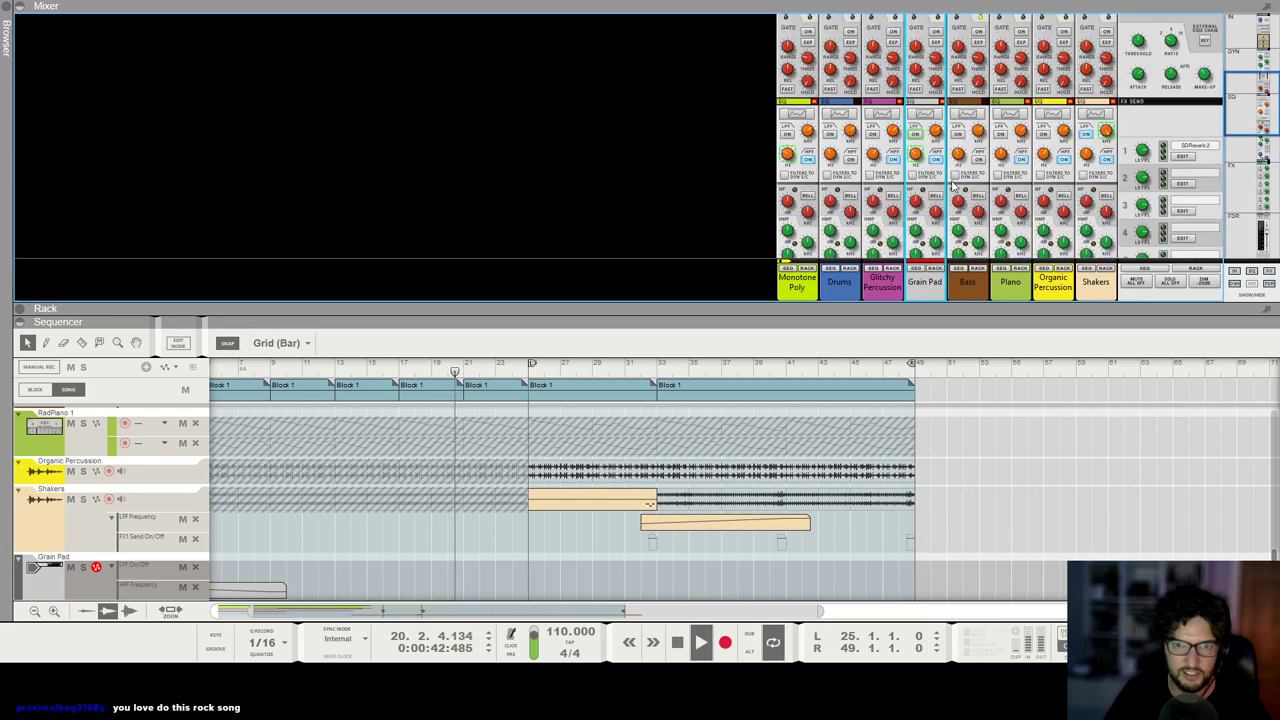
right_click(918, 134)
left_click(943, 157)
left_click(915, 134)
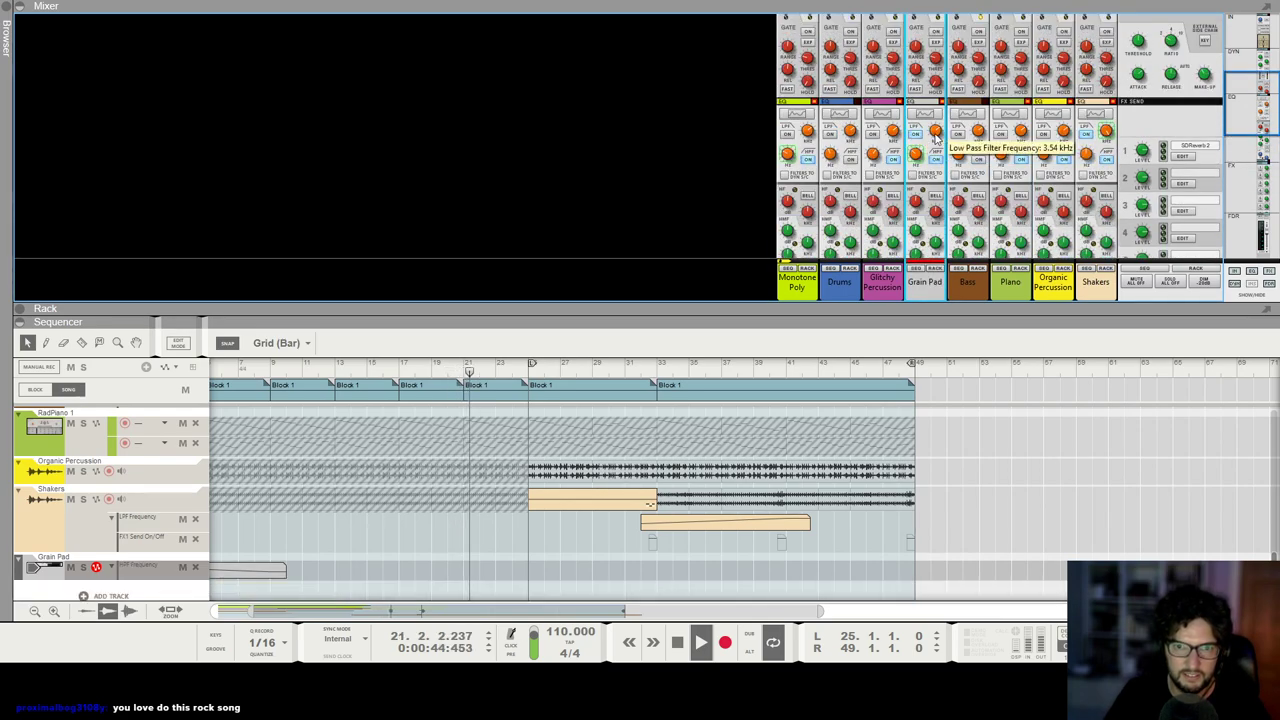
Step: Draw a Grain Pad LPF Frequency clip from bar 18 to bar 51 with points at bars 19, 33 and 49, lowering the bar 33 point to 386
scroll(459, 539, "down", 1)
left_click_drag(418, 538, 946, 545)
left_click(431, 535)
left_click(658, 546)
left_click(908, 534)
left_click_drag(657, 549, 658, 561)
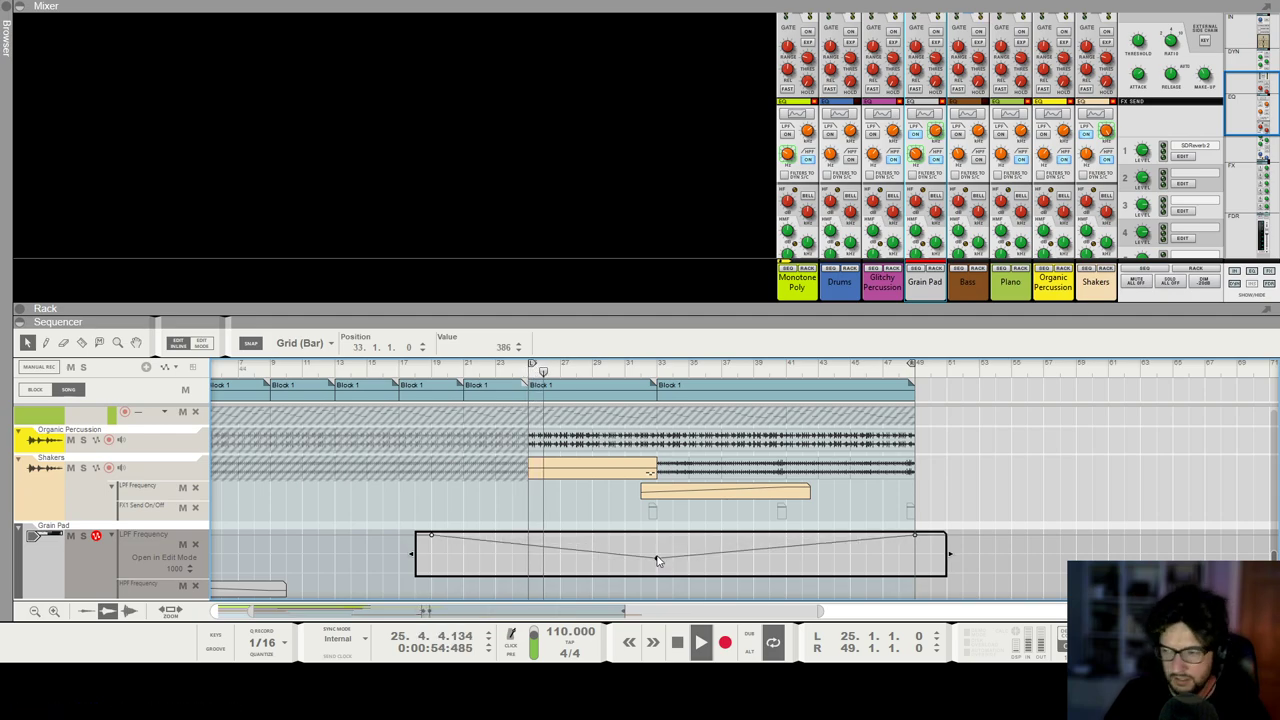
left_click(958, 514)
Step: Hide the mixer to enlarge the sequencer and select the Grain Pad LPF Frequency clip
key("g")
key("g")
key("g")
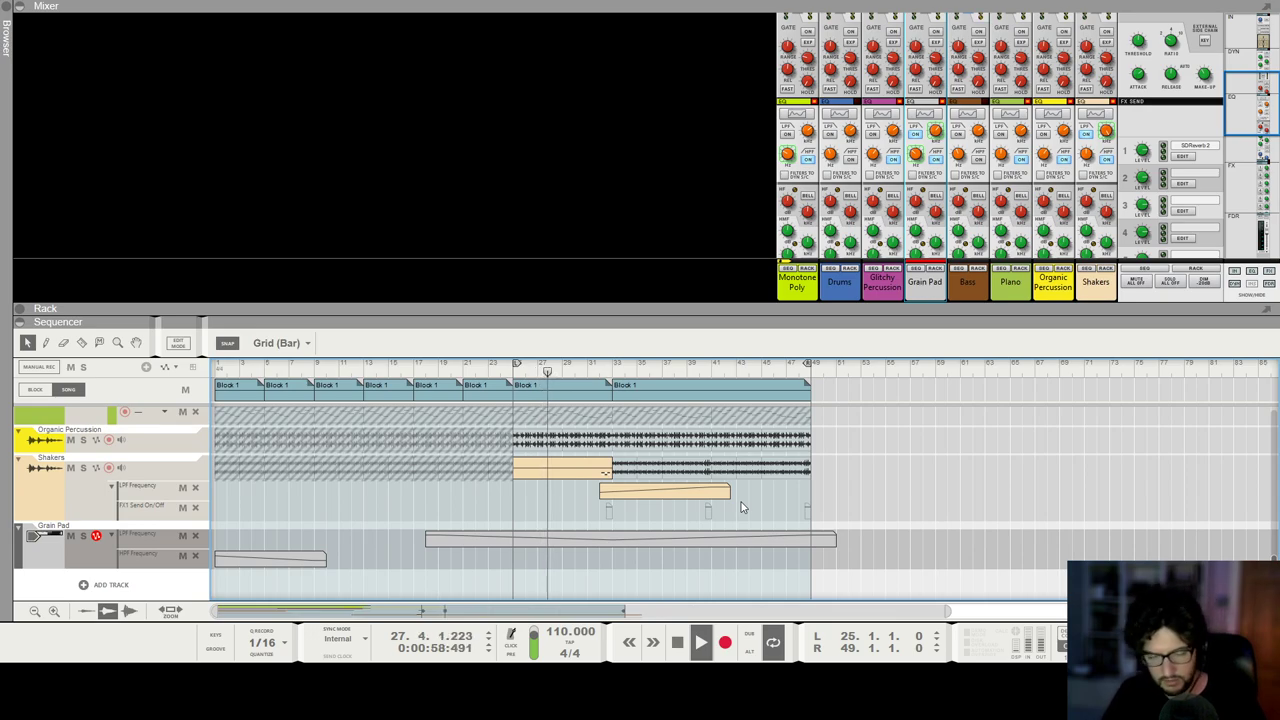
key("F7")
left_click(677, 537)
scroll(676, 537, "right", 1)
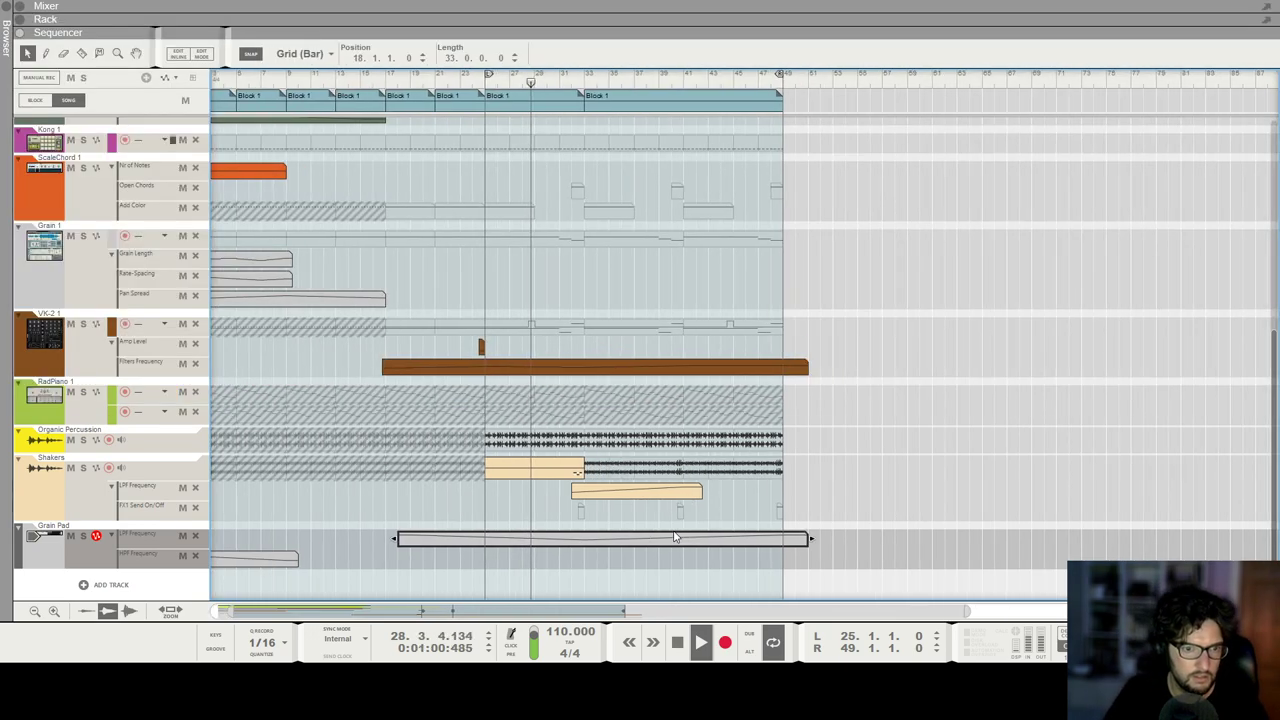
Step: Set the bar 33 point of the Grain Pad LPF Frequency automation clip to 457
key("h")
key("h")
key("h")
key("h")
key("g")
key("g")
key("g")
left_click(655, 275)
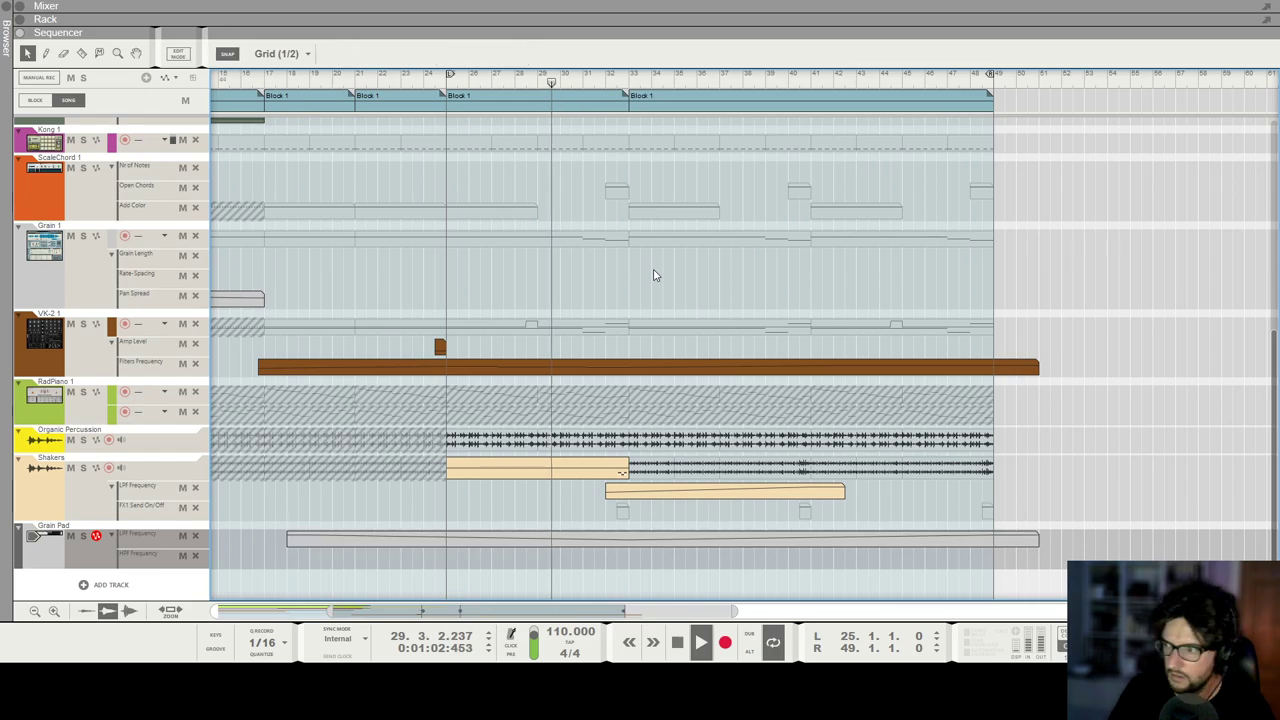
double_click(652, 538)
left_click(628, 525)
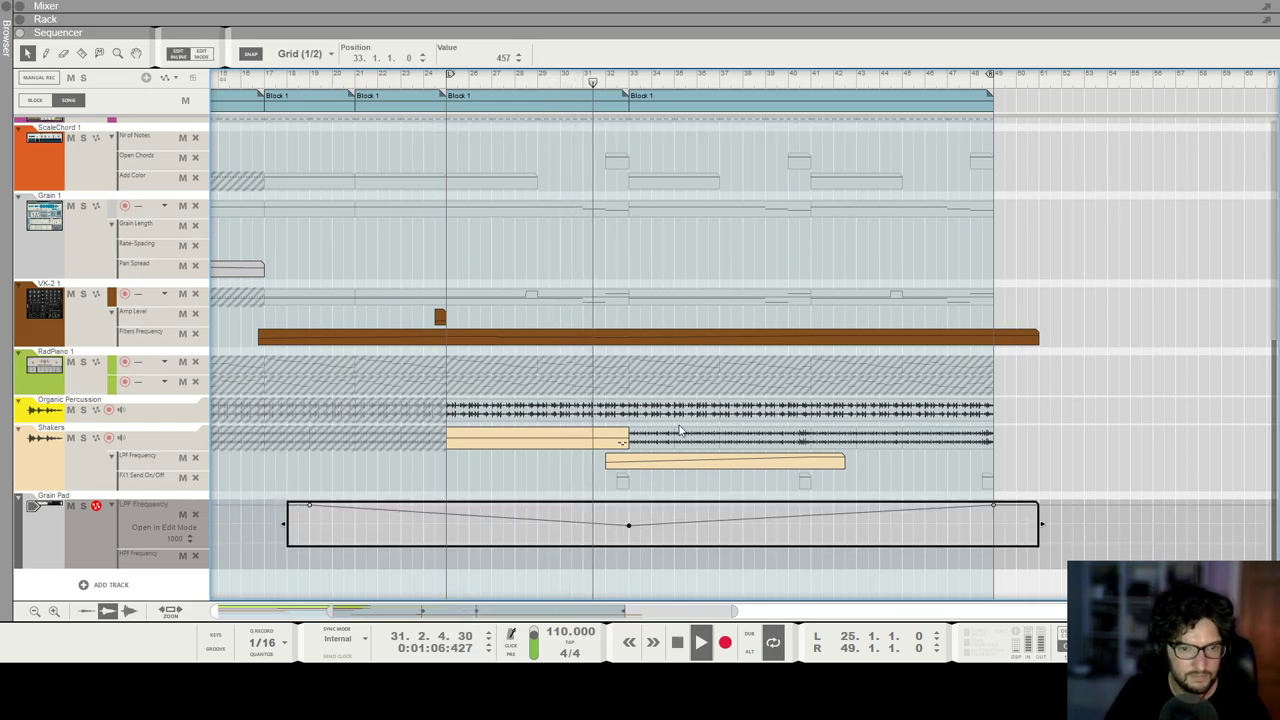
left_click(679, 430)
Step: Open the Shakers LPF Frequency clip and move its starting point to bar 33 with a value of 596
key("h")
key("h")
key("h")
key("h")
scroll(679, 430, "up", 3)
key("g")
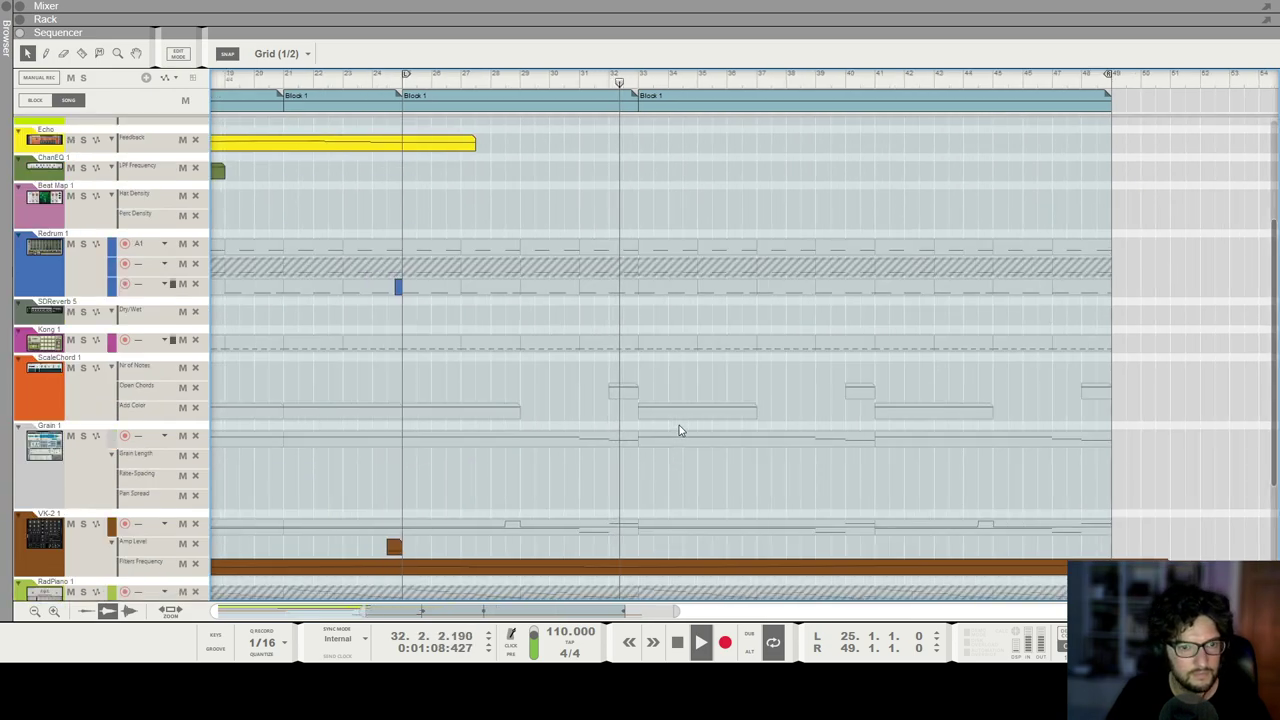
scroll(679, 425, "down", 3)
scroll(688, 418, "up", 3)
scroll(692, 416, "up", 7)
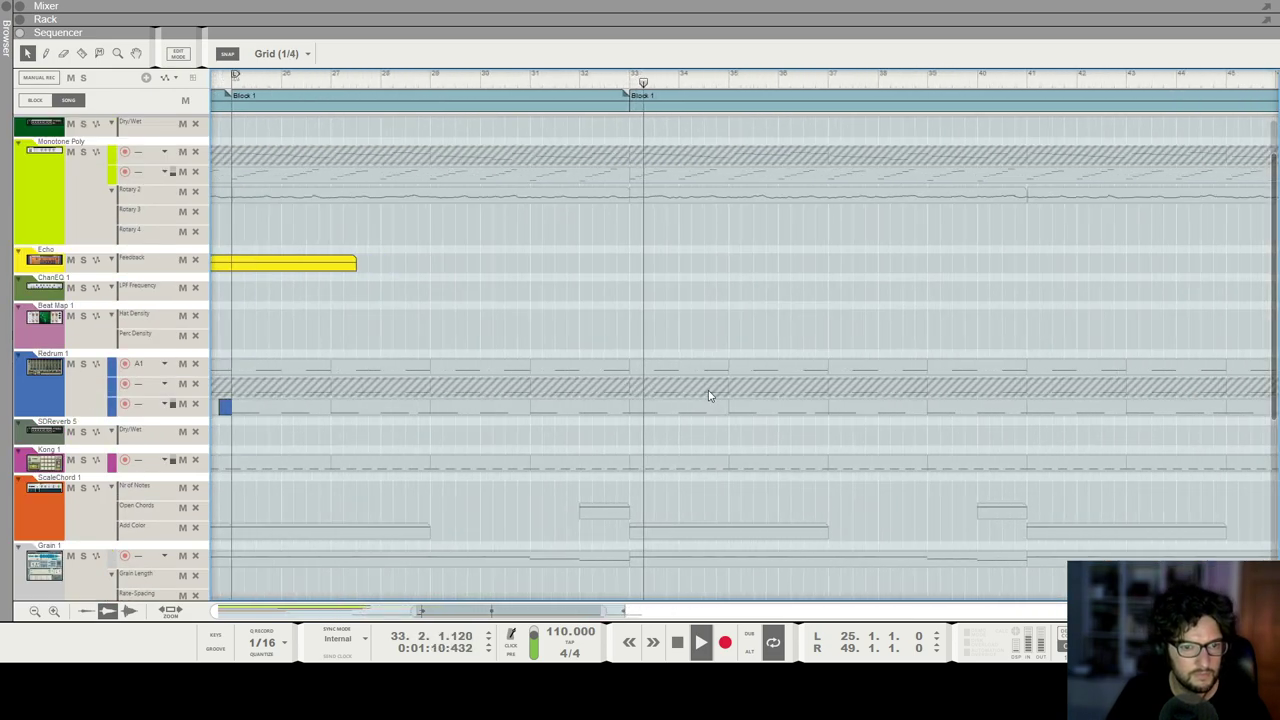
scroll(708, 395, "down", 7)
scroll(670, 470, "down", 3)
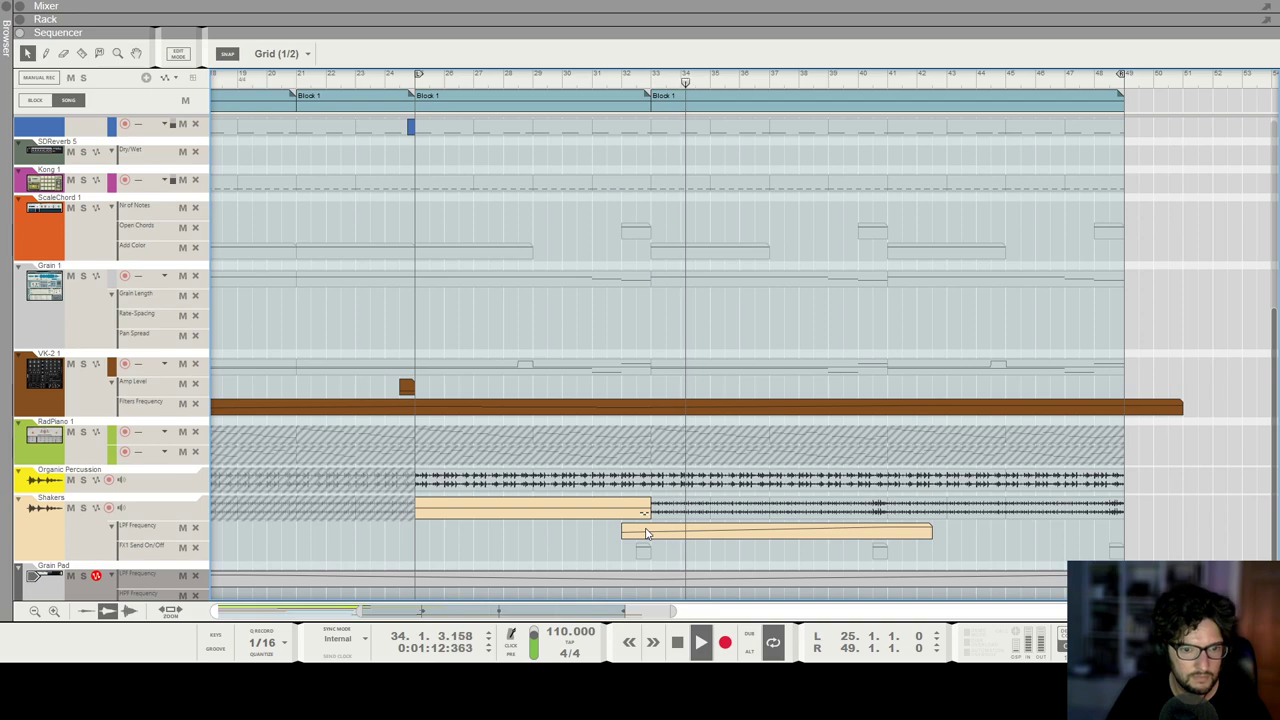
double_click(645, 534)
left_click_drag(624, 568, 650, 558)
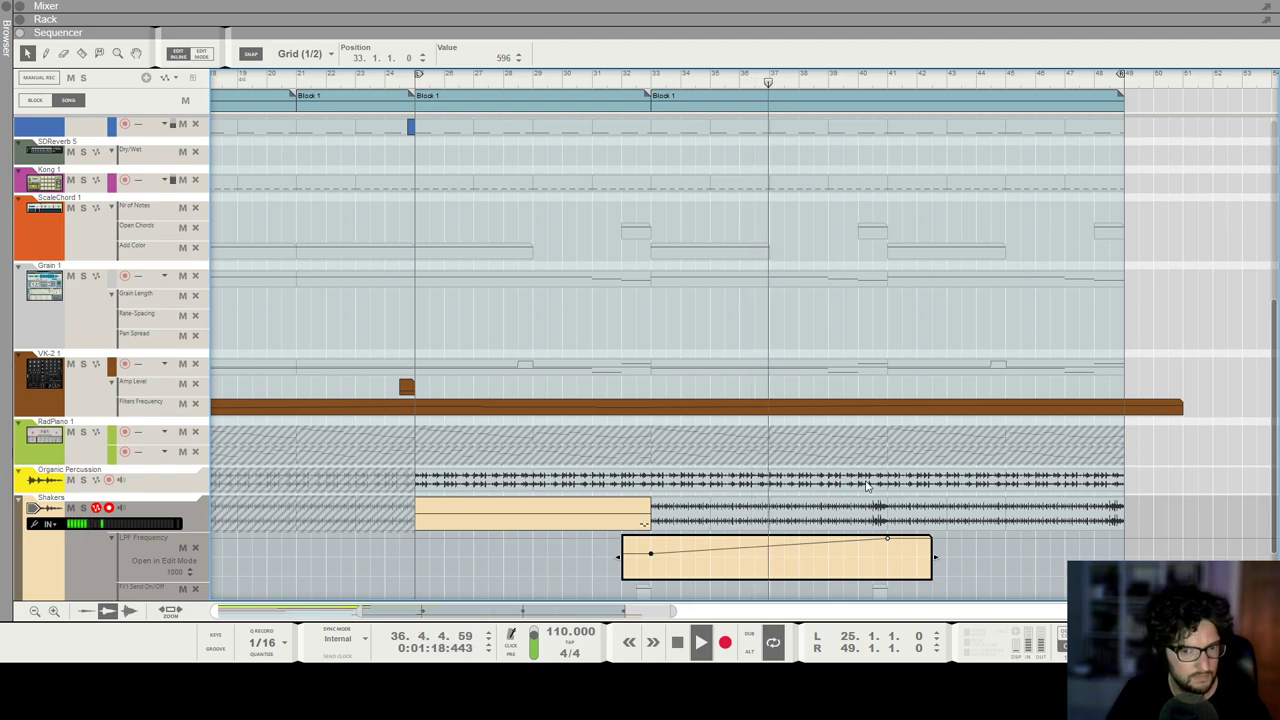
left_click(1005, 534)
Step: Examine the mixer and the clips and automation of all tracks while the song plays towards bar 49
key("F6")
key("F5")
scroll(1093, 540, "down", 5)
left_click(533, 369)
key("F7")
scroll(837, 389, "down", 4)
scroll(921, 466, "up", 2)
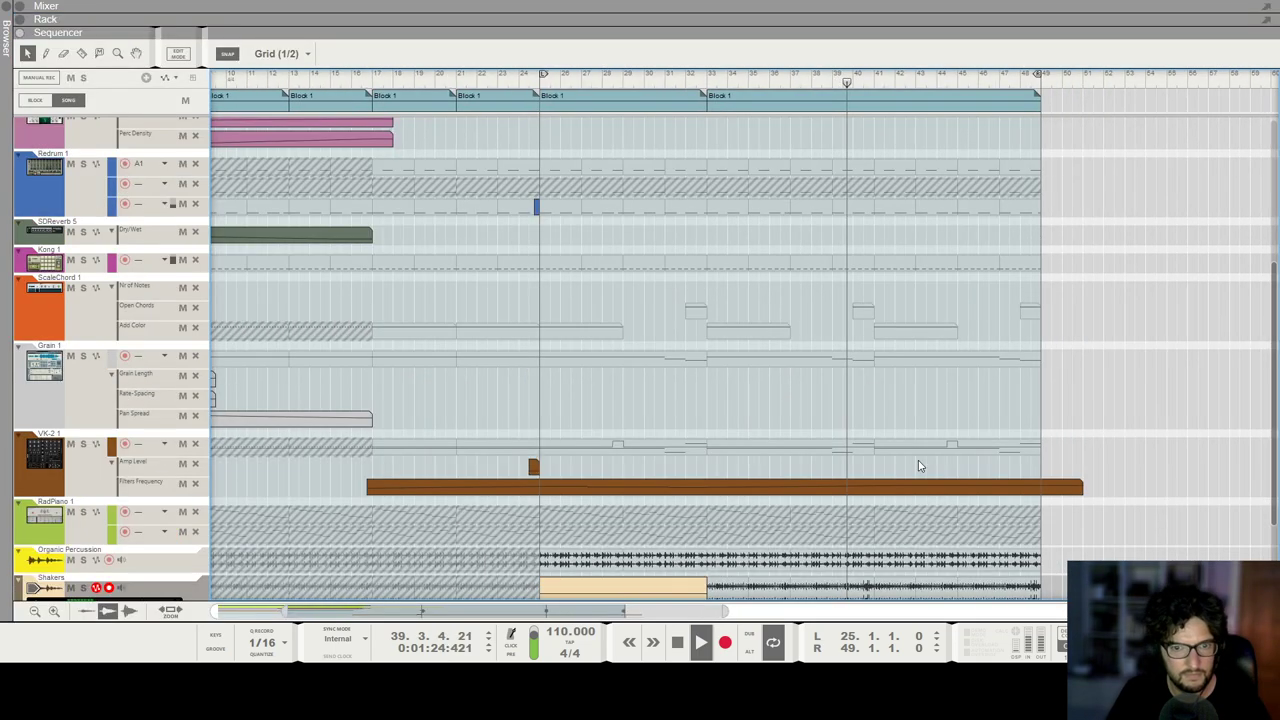
scroll(921, 466, "up", 1)
scroll(923, 457, "up", 3)
scroll(917, 404, "down", 1)
scroll(916, 405, "right", 1)
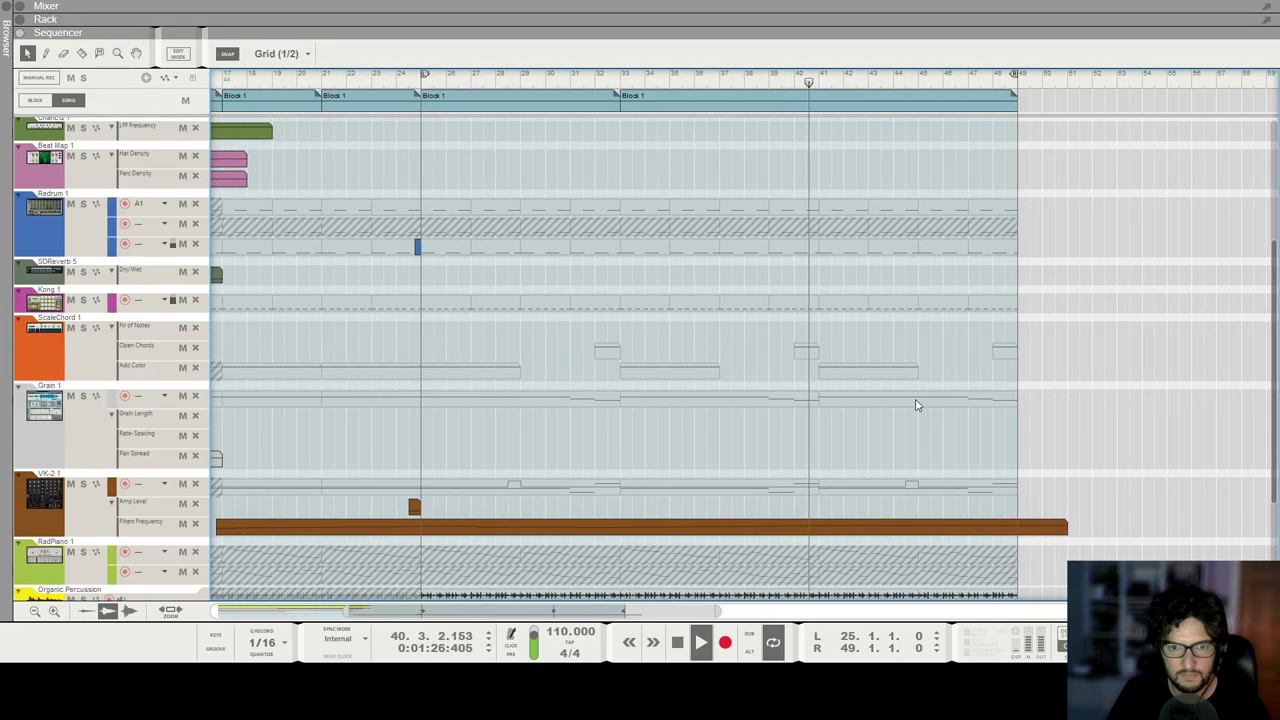
scroll(917, 405, "up", 6)
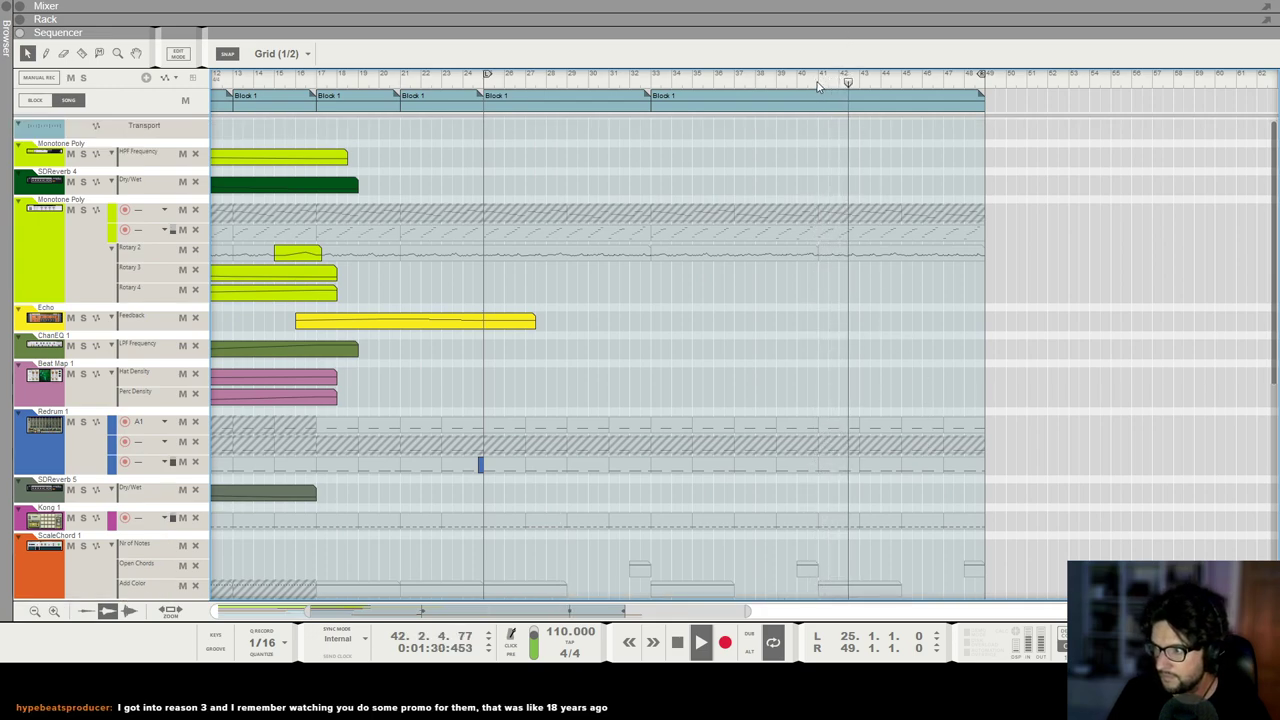
scroll(937, 300, "down", 6)
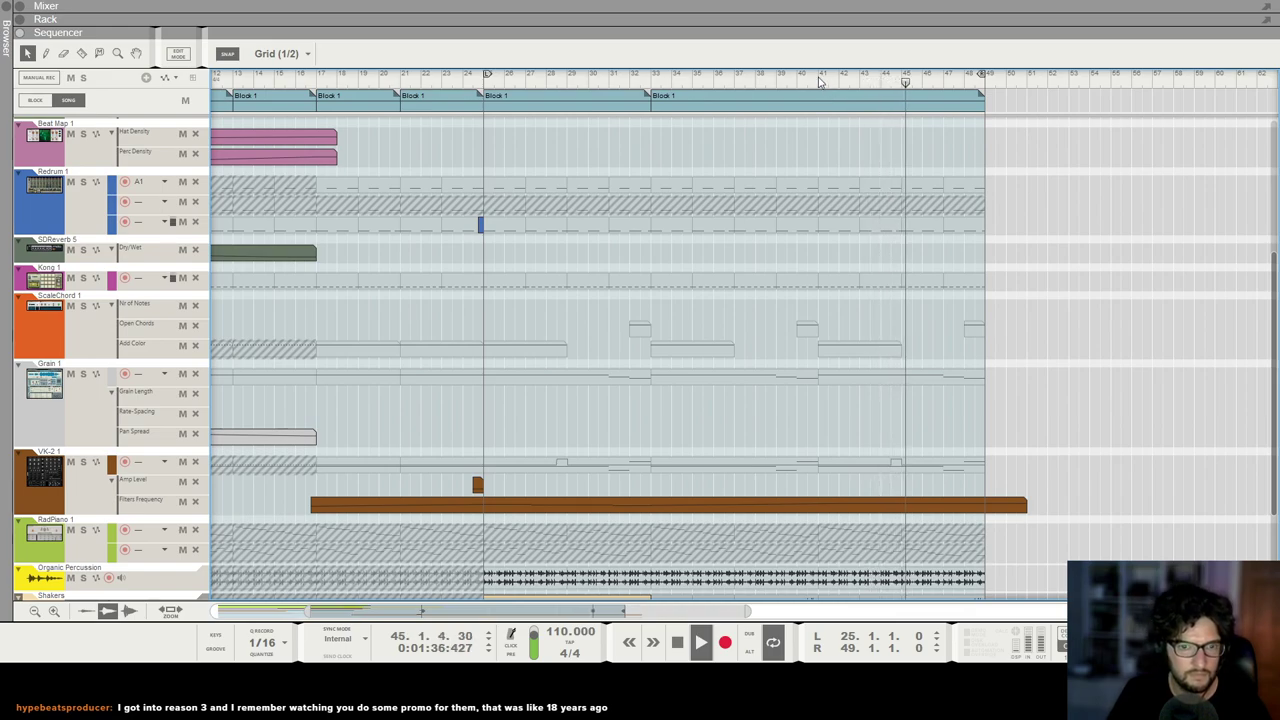
scroll(819, 82, "down", 4)
scroll(868, 233, "up", 5)
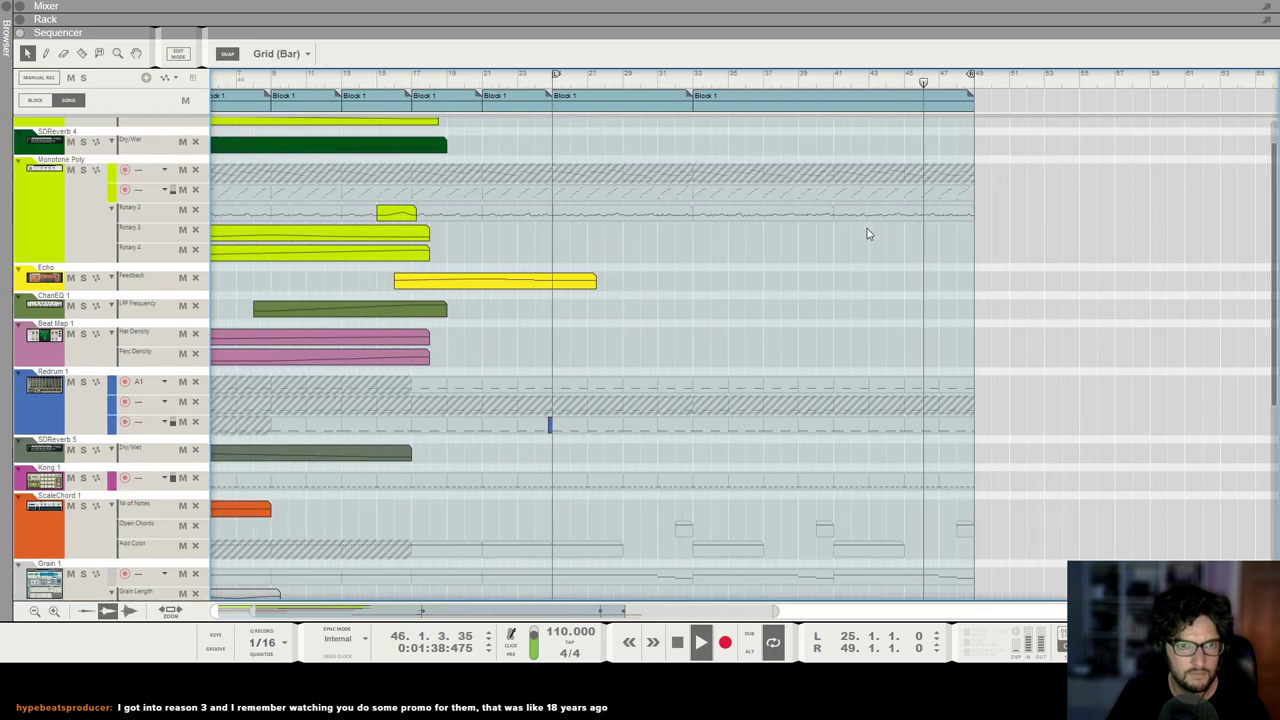
Step: Unmute the second Redrum lane from bar 33 to bar 49, replay the transition, and start the loop at bar 33
scroll(868, 233, "down", 2)
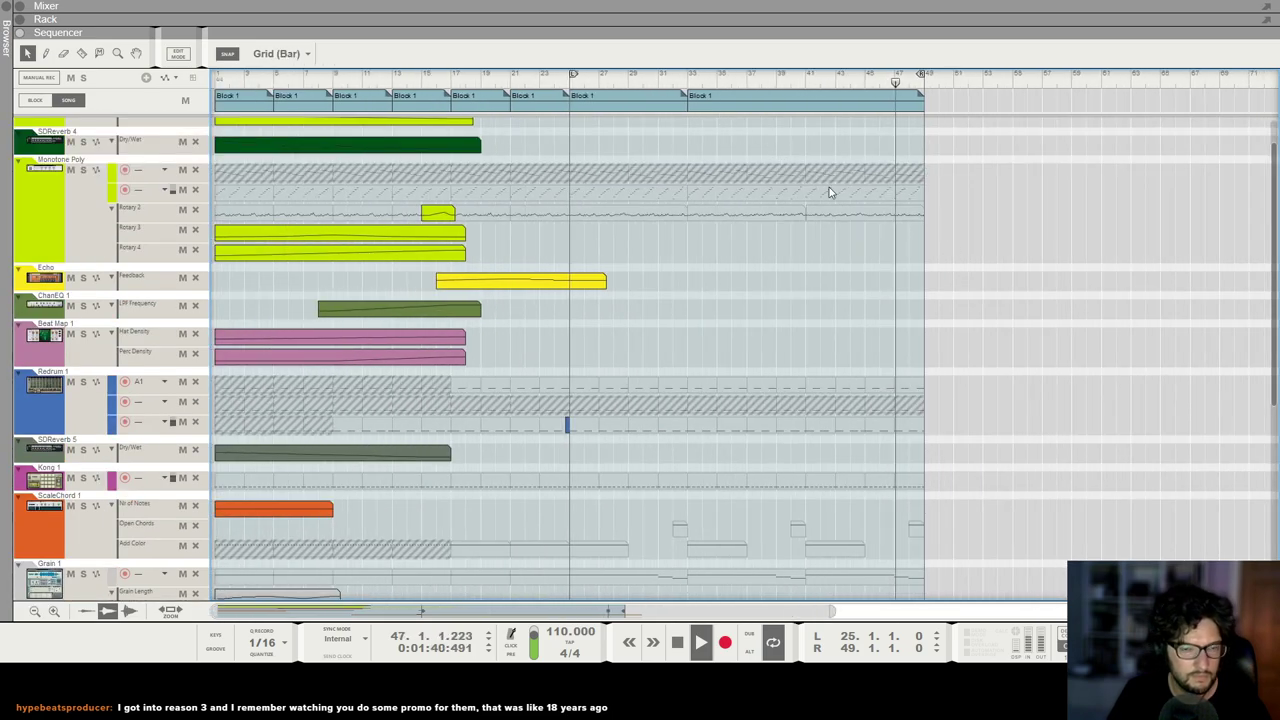
scroll(860, 300, "down", 1)
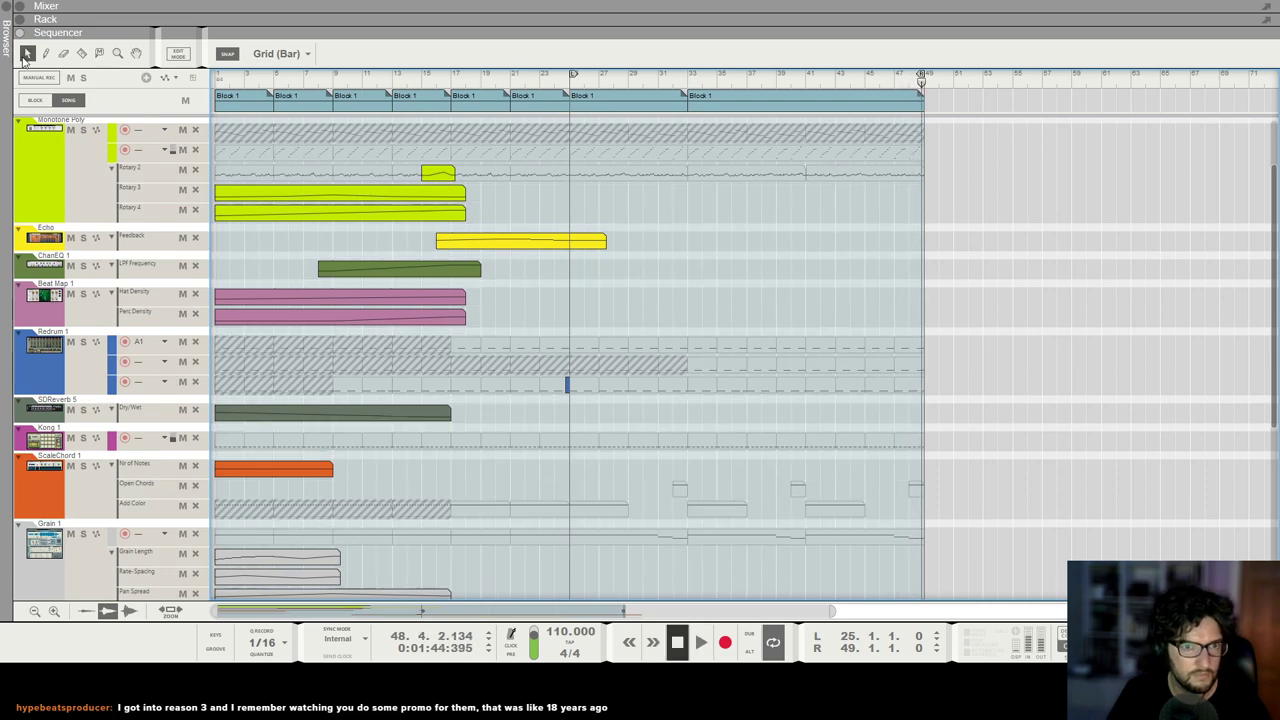
left_click(672, 80)
key("space")
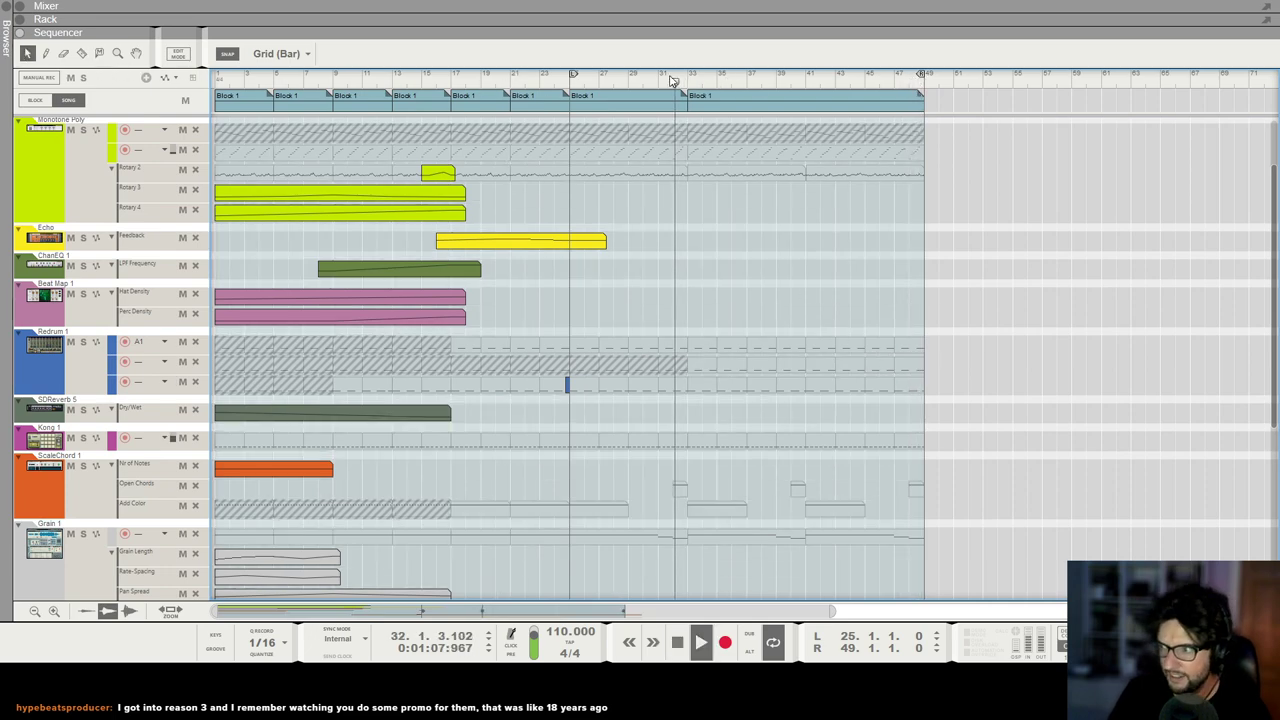
left_click(690, 80, "ctrl")
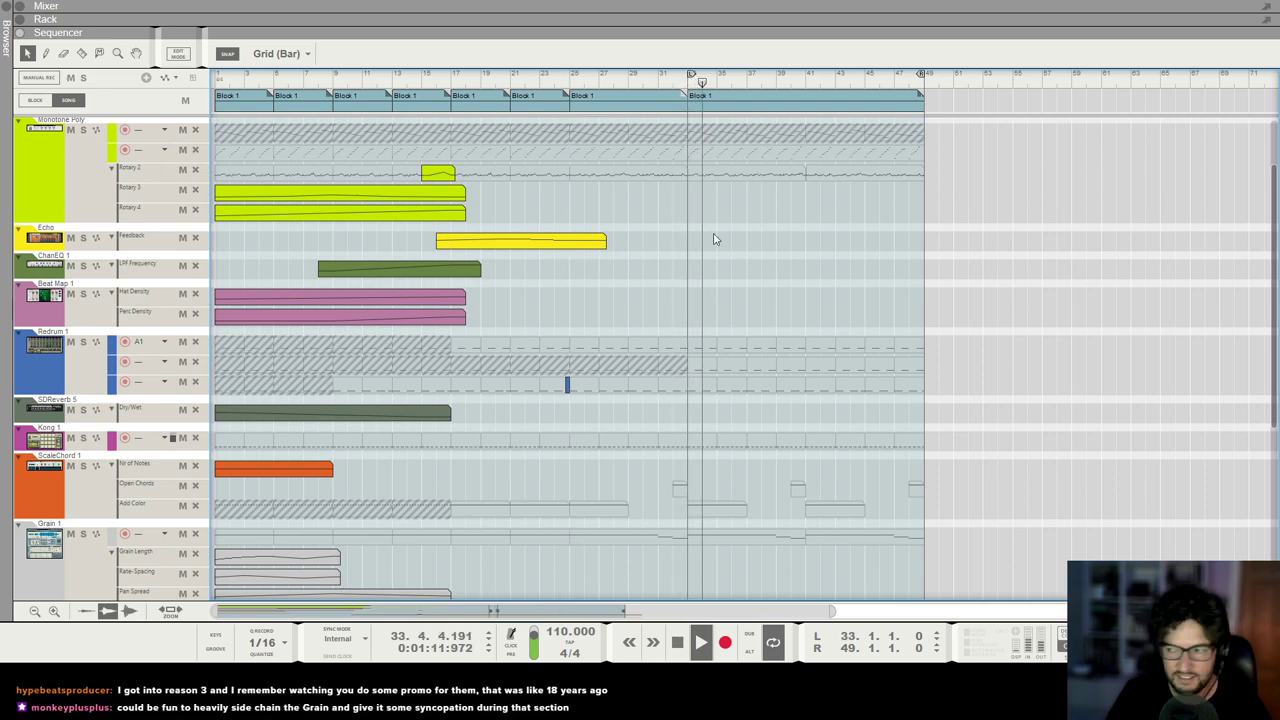
scroll(714, 240, "down", 2)
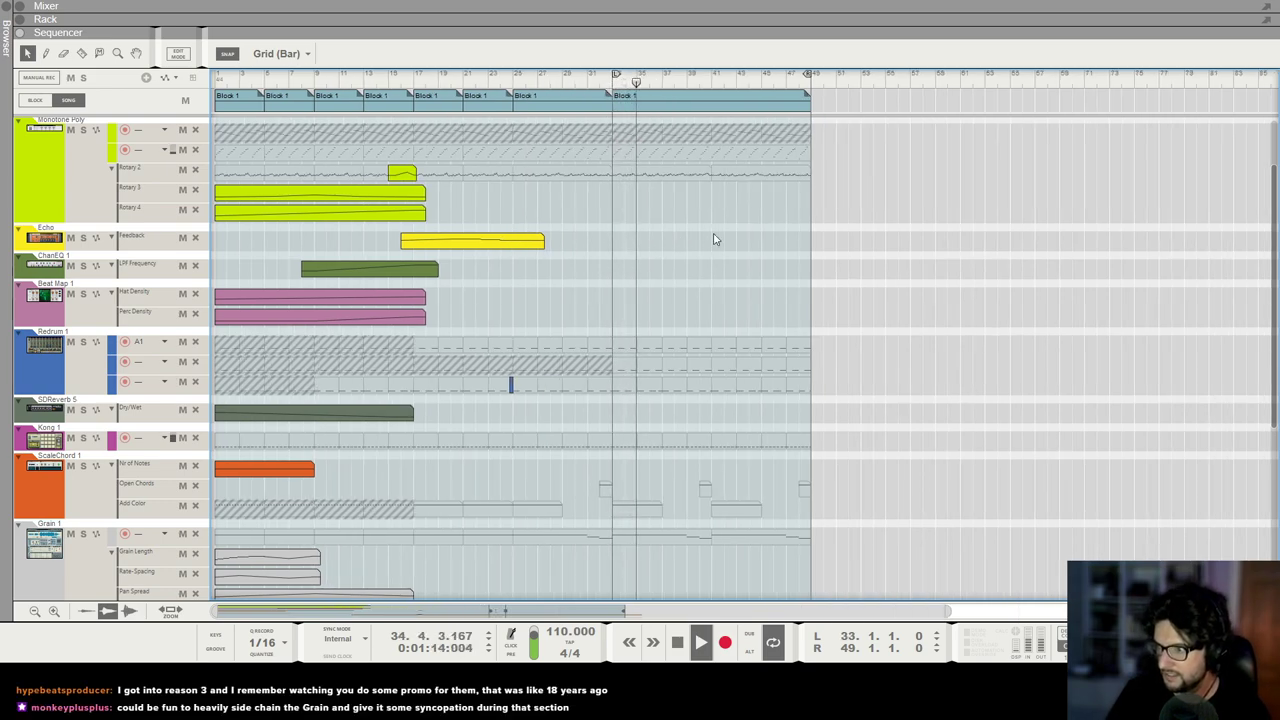
scroll(704, 238, "down", 1)
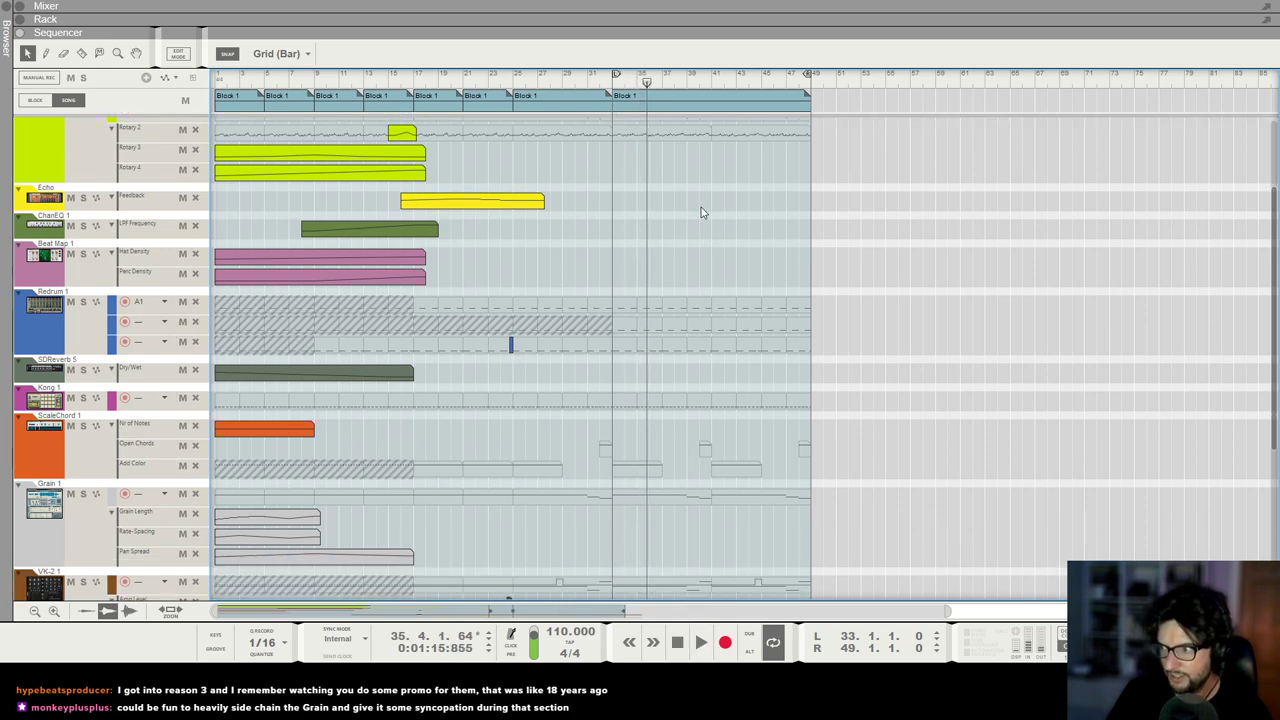
left_click(87, 550)
key("F6")
scroll(694, 297, "up", 4)
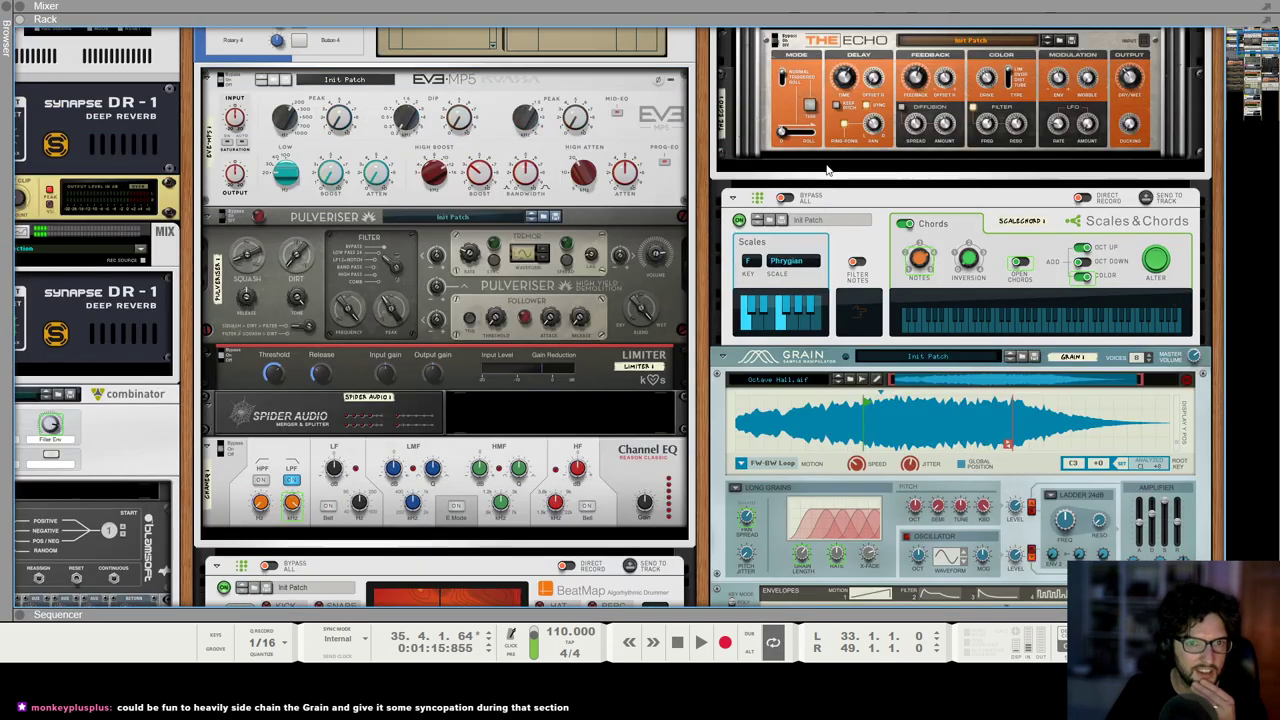
scroll(828, 170, "up", 3)
right_click(787, 265)
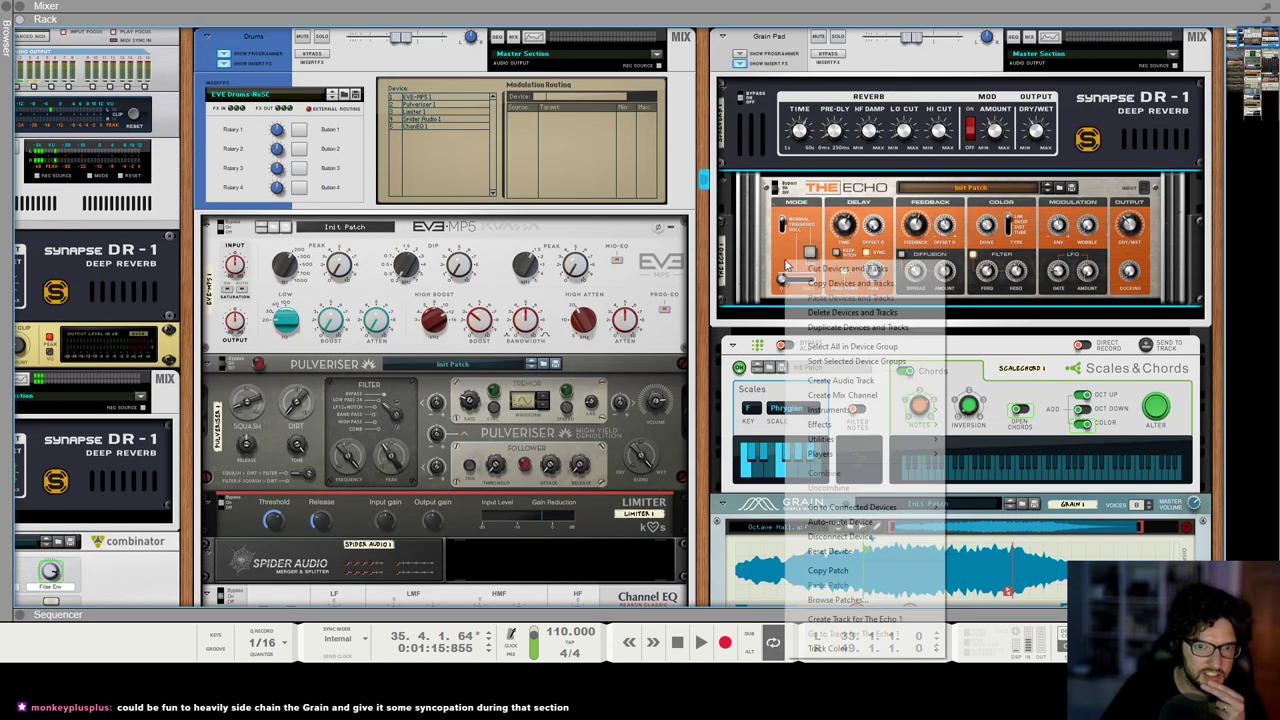
mouse_move(858, 428)
mouse_move(985, 607)
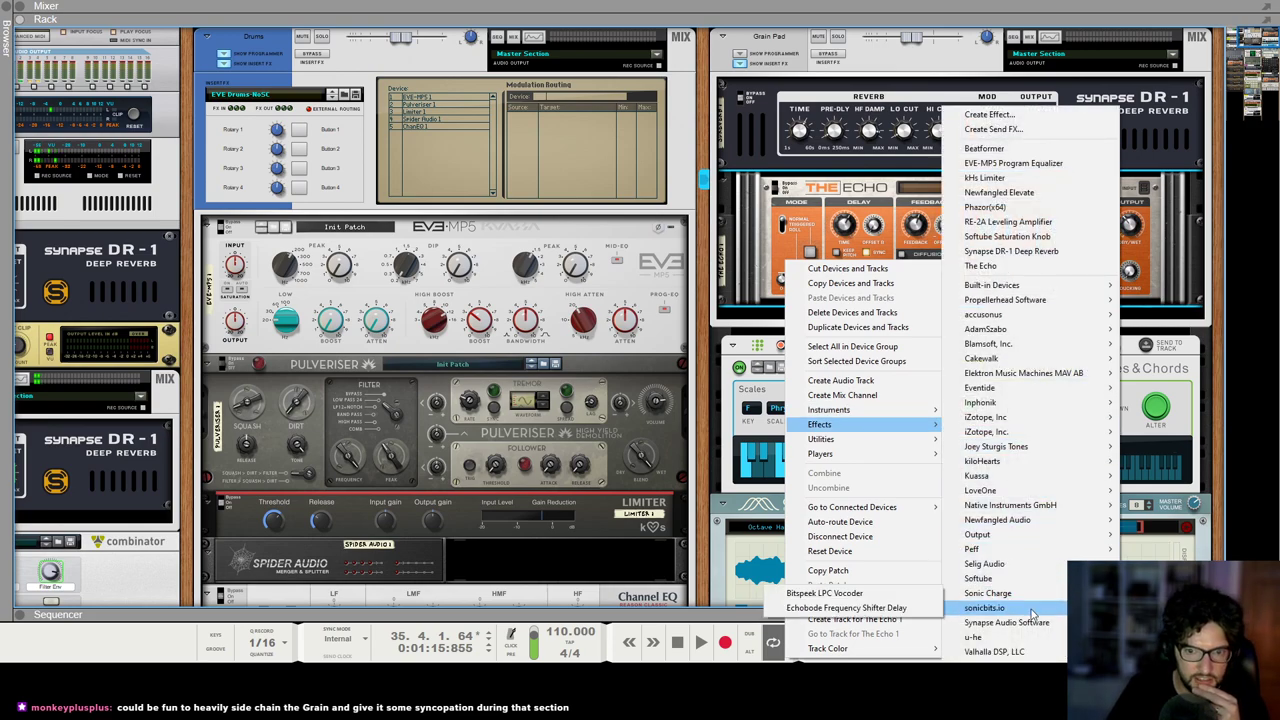
left_click(850, 600)
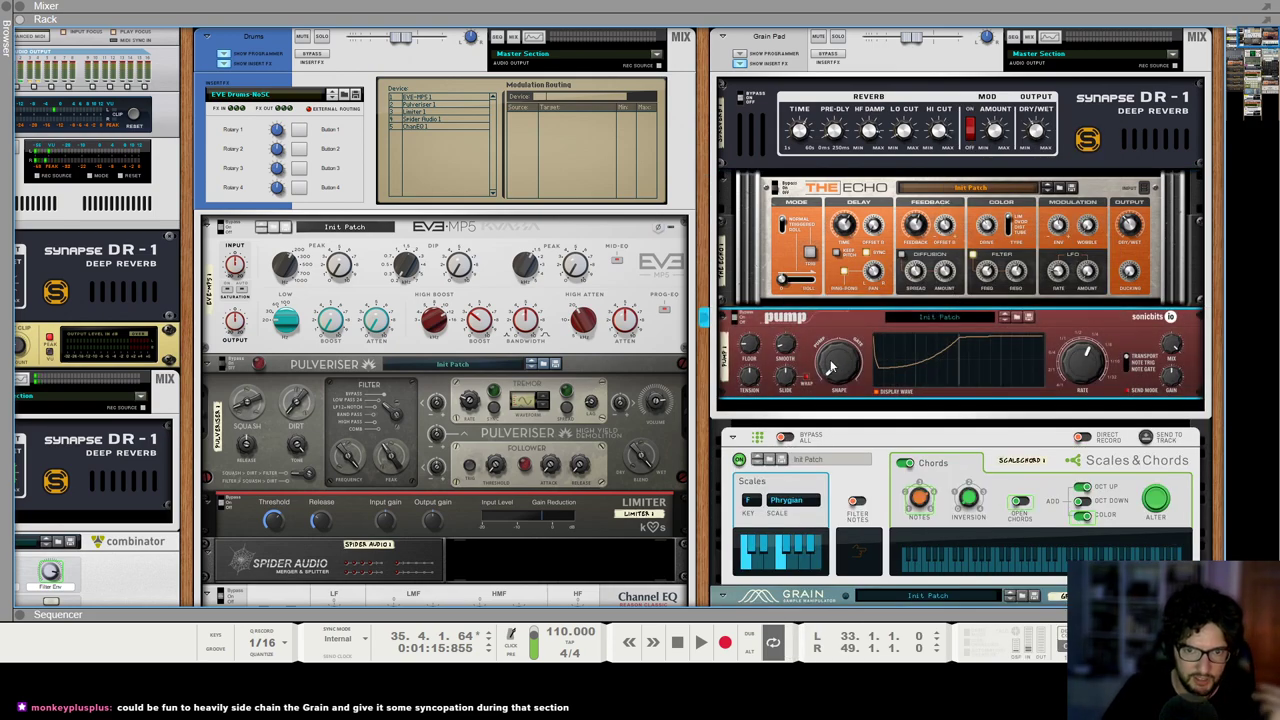
Step: Play the section from bar 33 and lower the Pump effect's Mix to 0
key("F7")
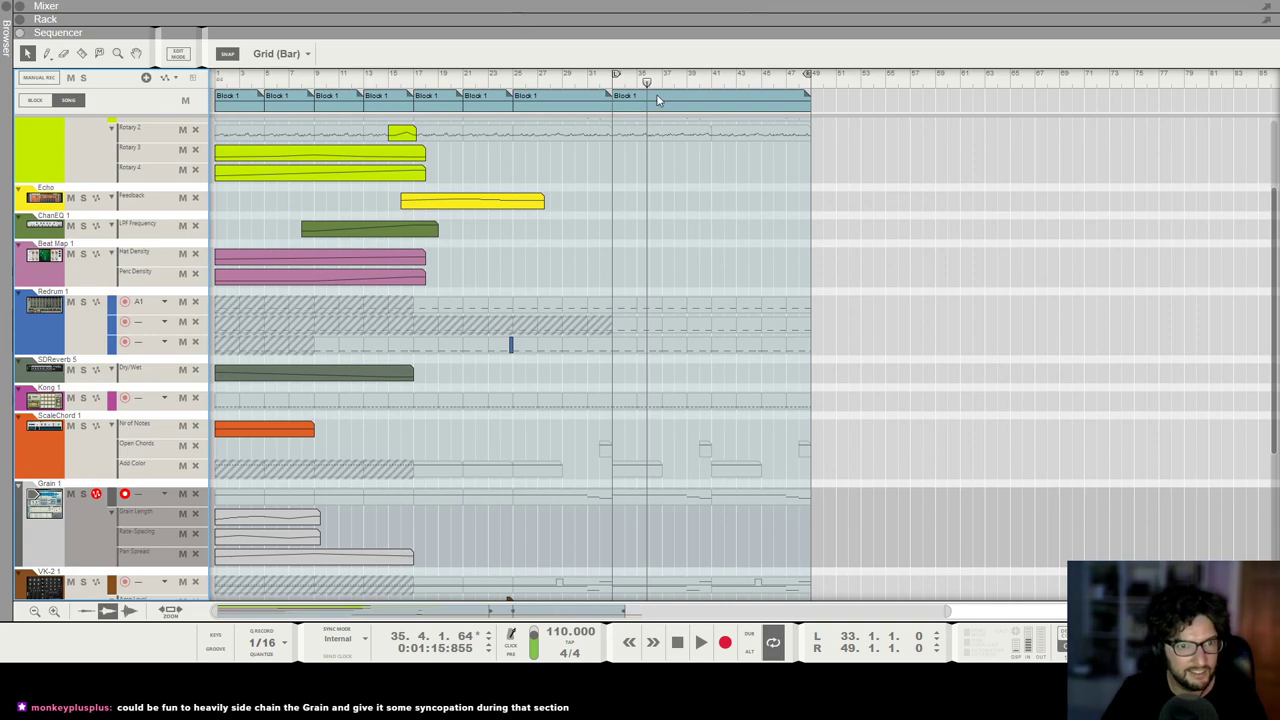
left_click(612, 82)
key("space")
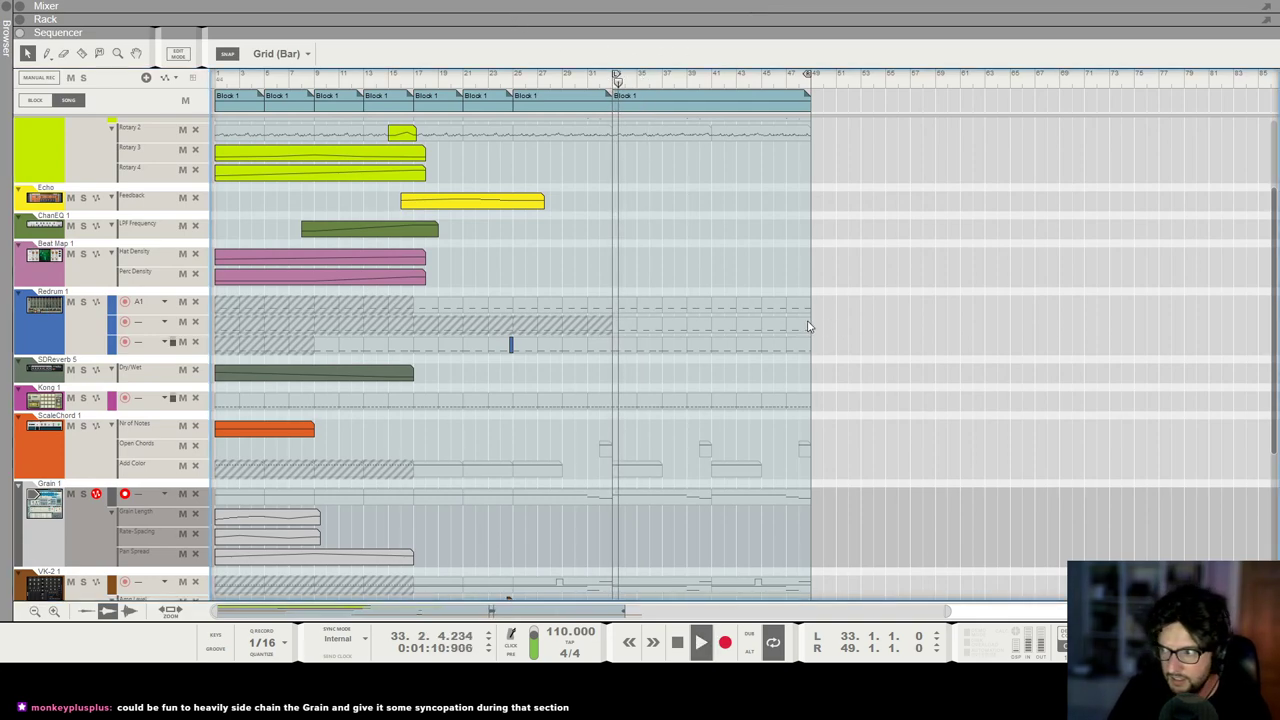
key("F6")
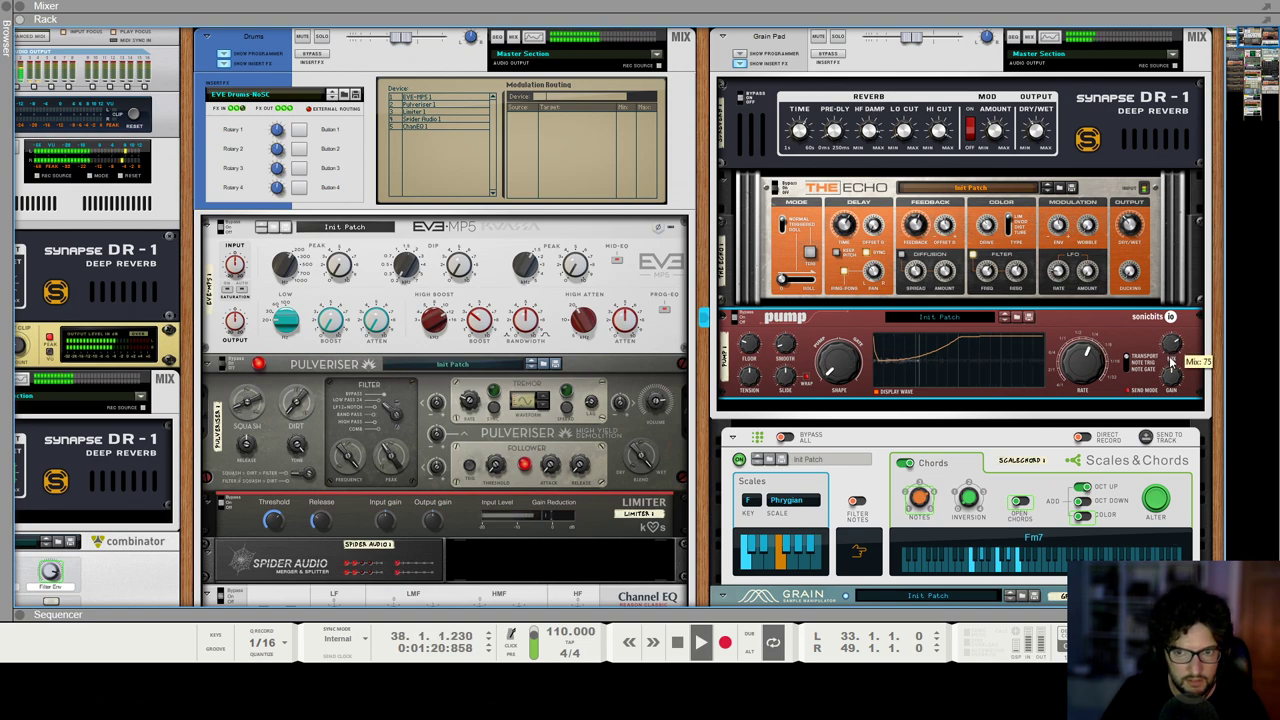
key("space")
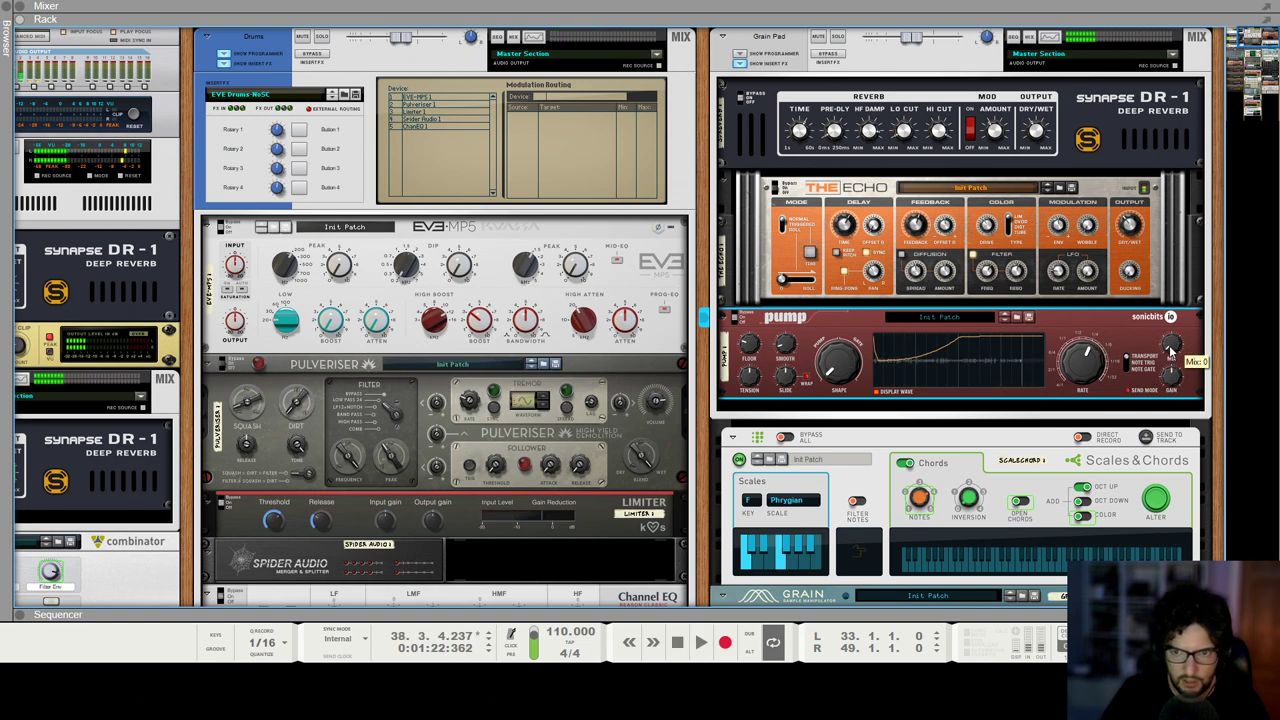
Step: Create an automation lane for the Pump's Mix and start playback shortly before bar 25
left_click(1169, 346, "alt")
key("F7")
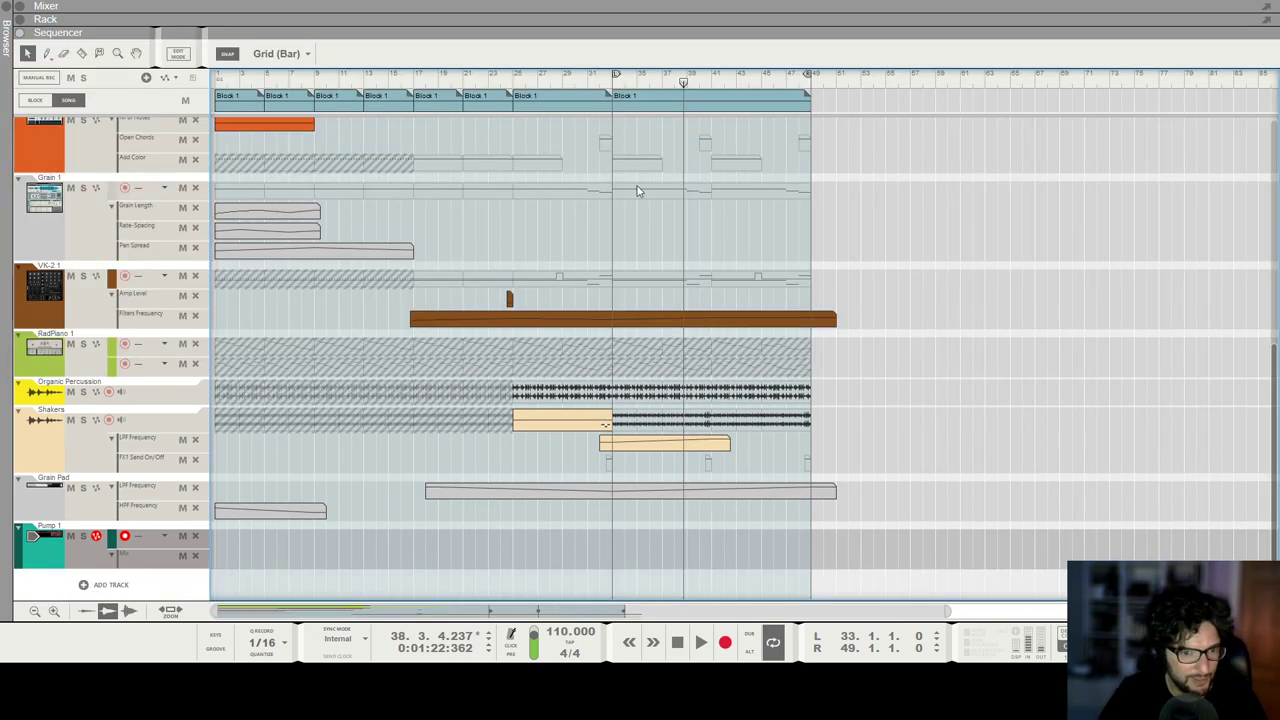
left_click(502, 82)
key("space")
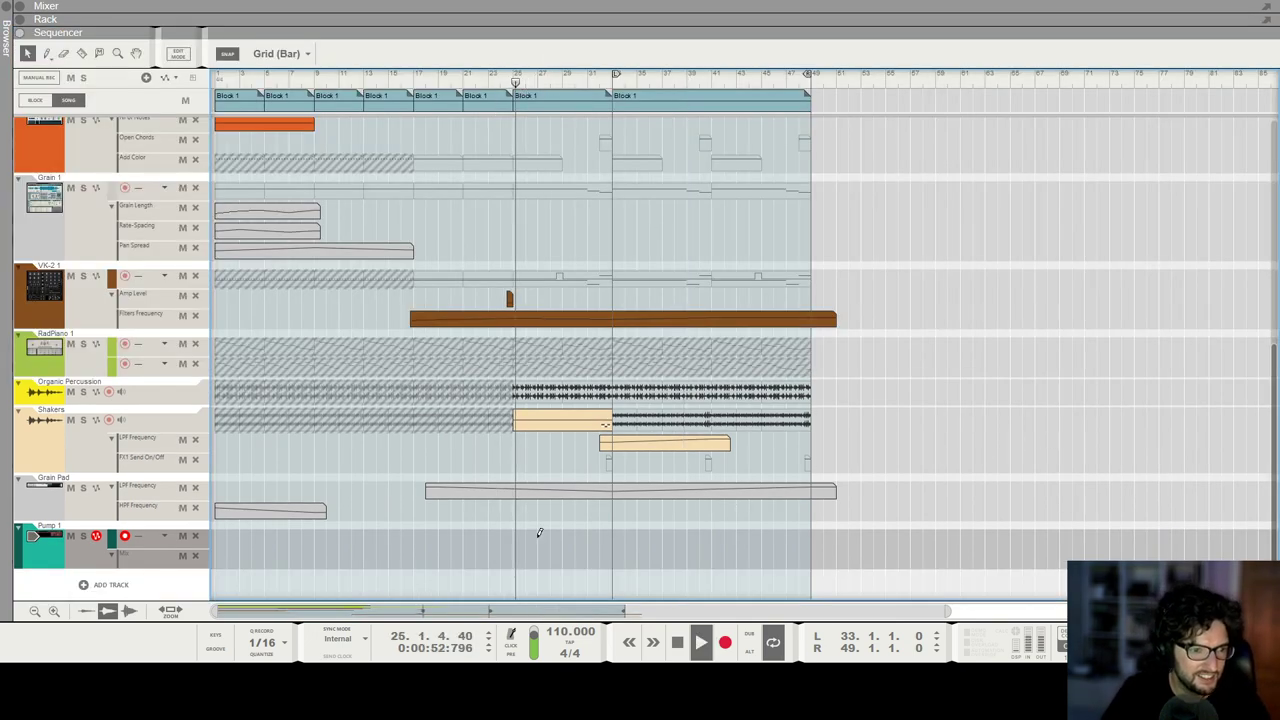
Step: Draw a Pump Mix automation clip from bar 22 to bar 54, ramping up from its start to a high point at bar 33
left_click_drag(476, 557, 871, 557)
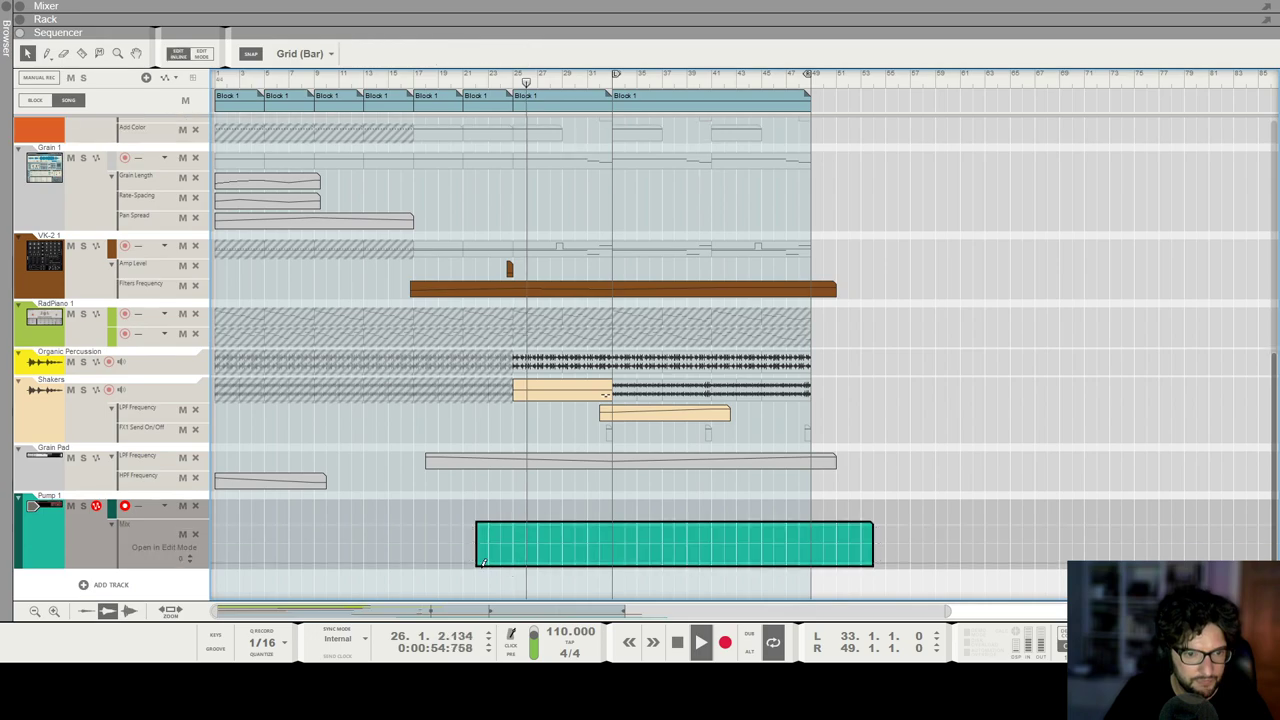
left_click(480, 560, "alt")
left_click(614, 524, "alt")
key("Escape")
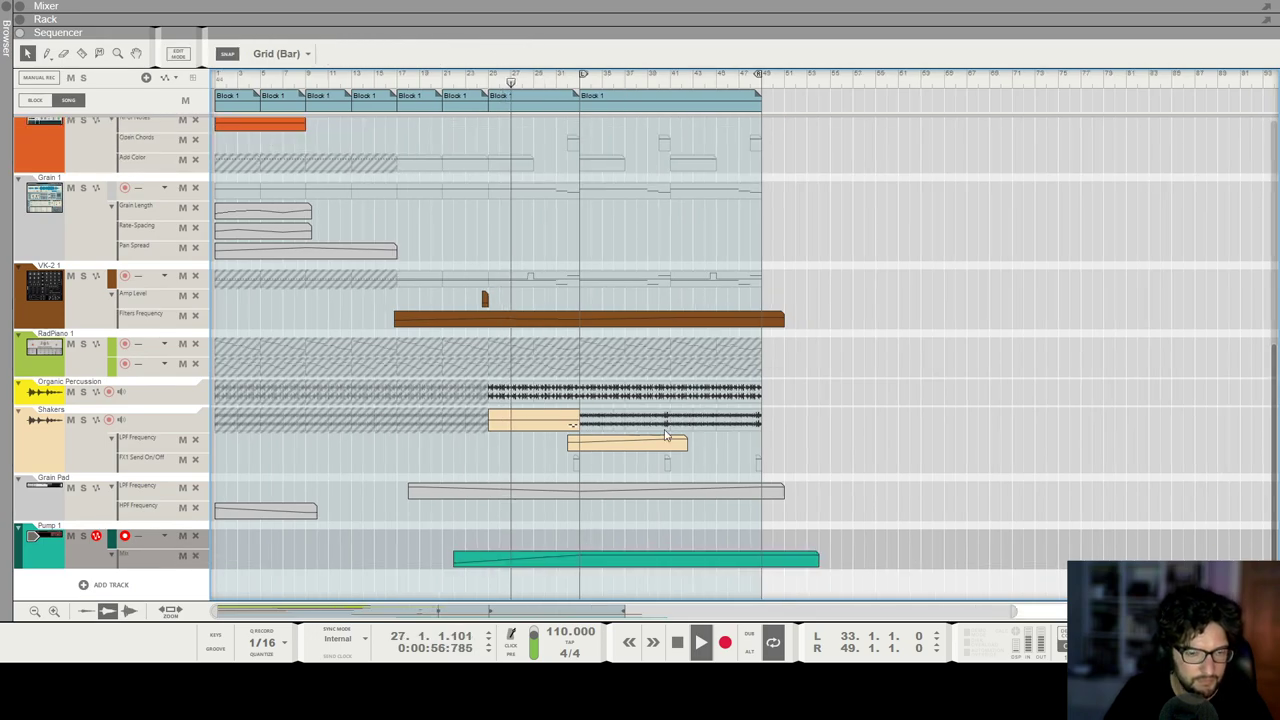
Step: Move the Pump Mix peak point to position 39.3.1 with a value of 100 and bend the ramp into a curve
scroll(712, 379, "up", 3)
scroll(713, 379, "up", 3)
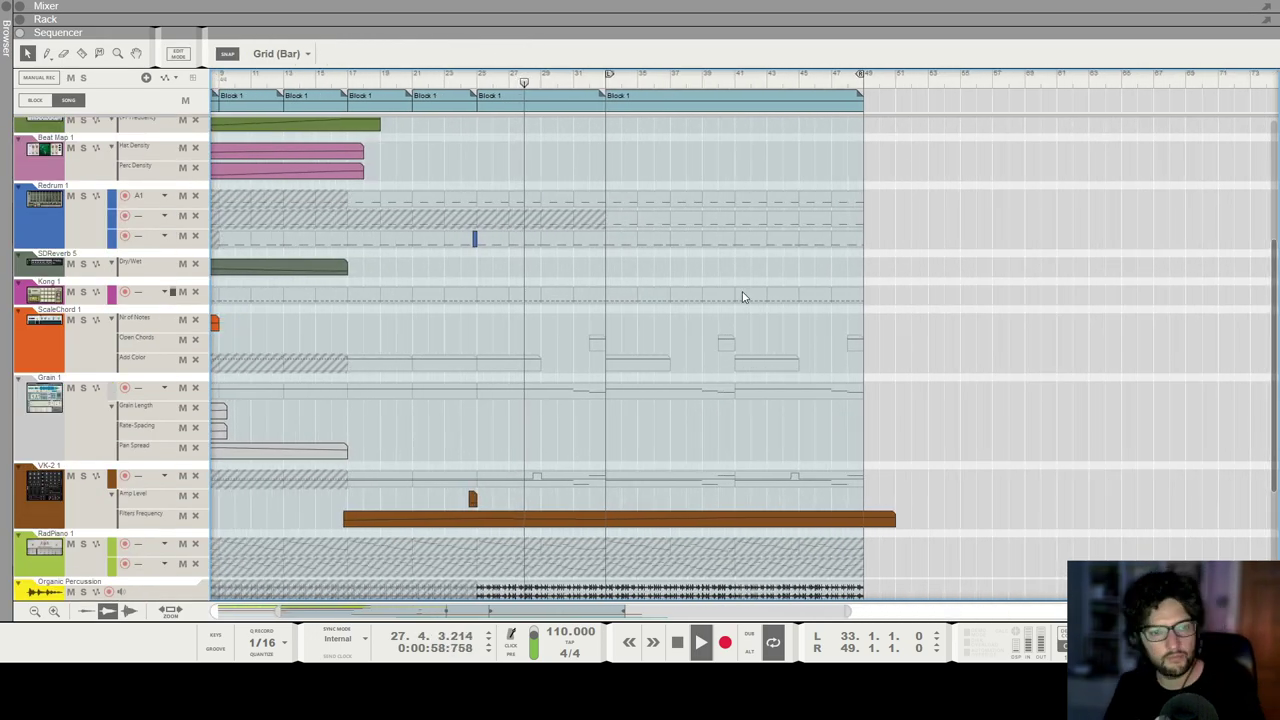
scroll(740, 294, "down", 5)
left_click(621, 557)
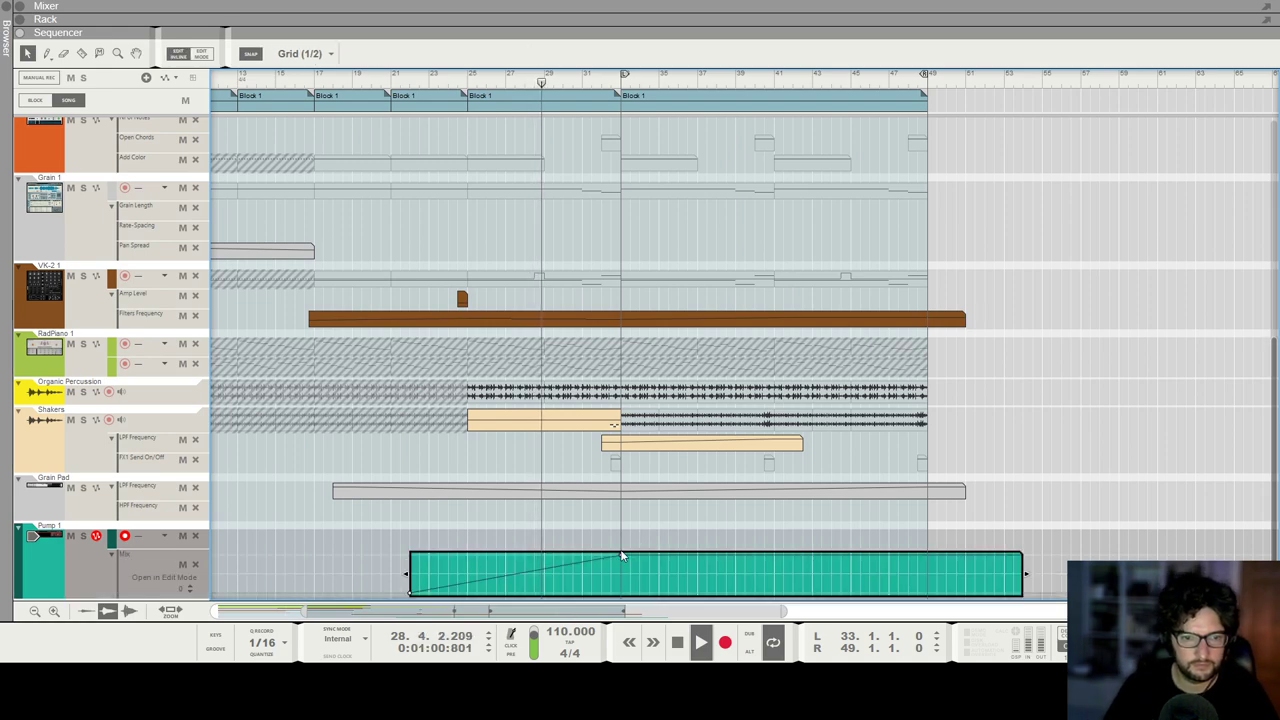
left_click_drag(622, 557, 744, 540)
left_click_drag(655, 577, 633, 576)
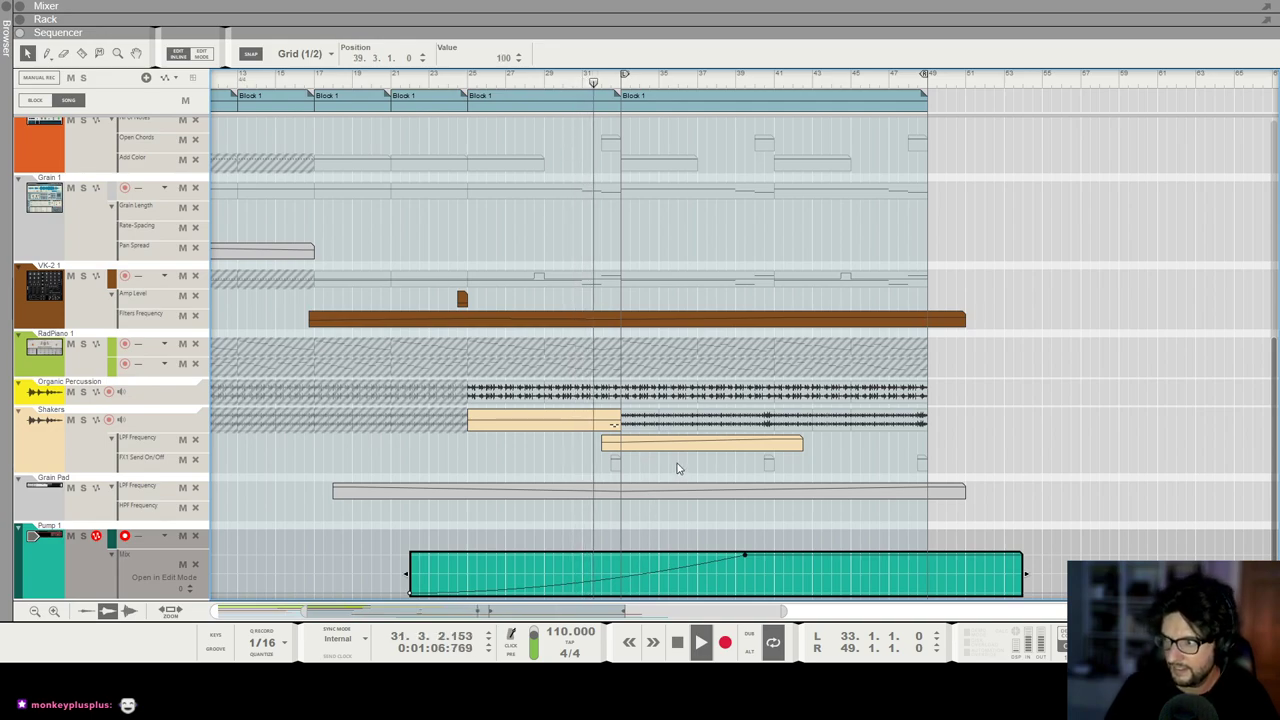
Step: Examine how the tracks and the Pump Mix automation play through the transition into bar 33
key("h")
key("h")
key("h")
key("g")
key("g")
key("g")
left_click(709, 514)
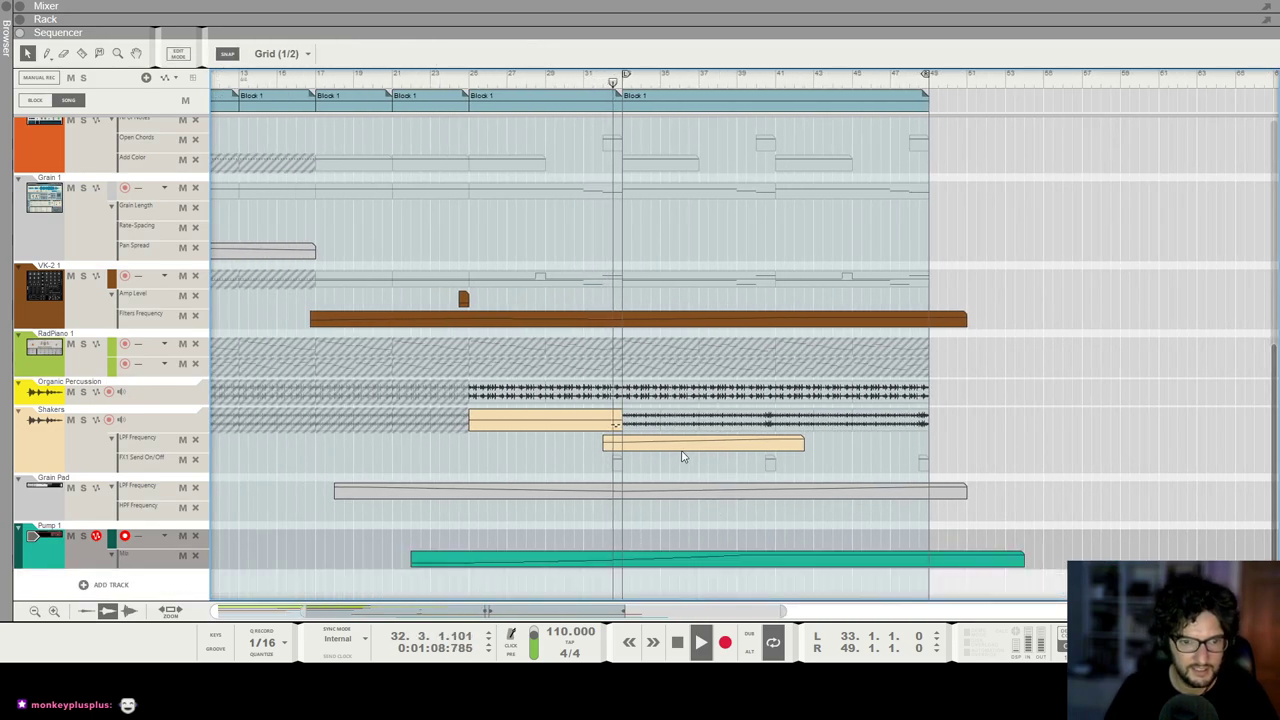
scroll(684, 460, "up", 5)
scroll(684, 460, "down", 5)
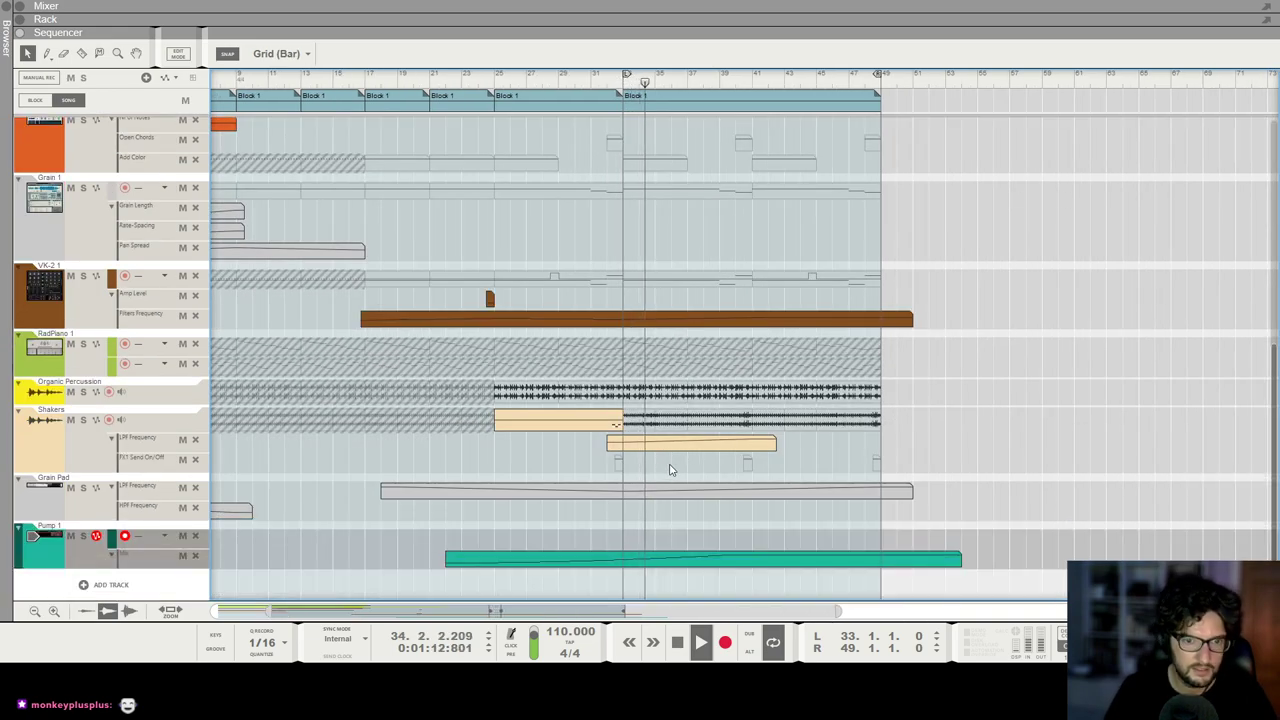
scroll(671, 470, "up", 10)
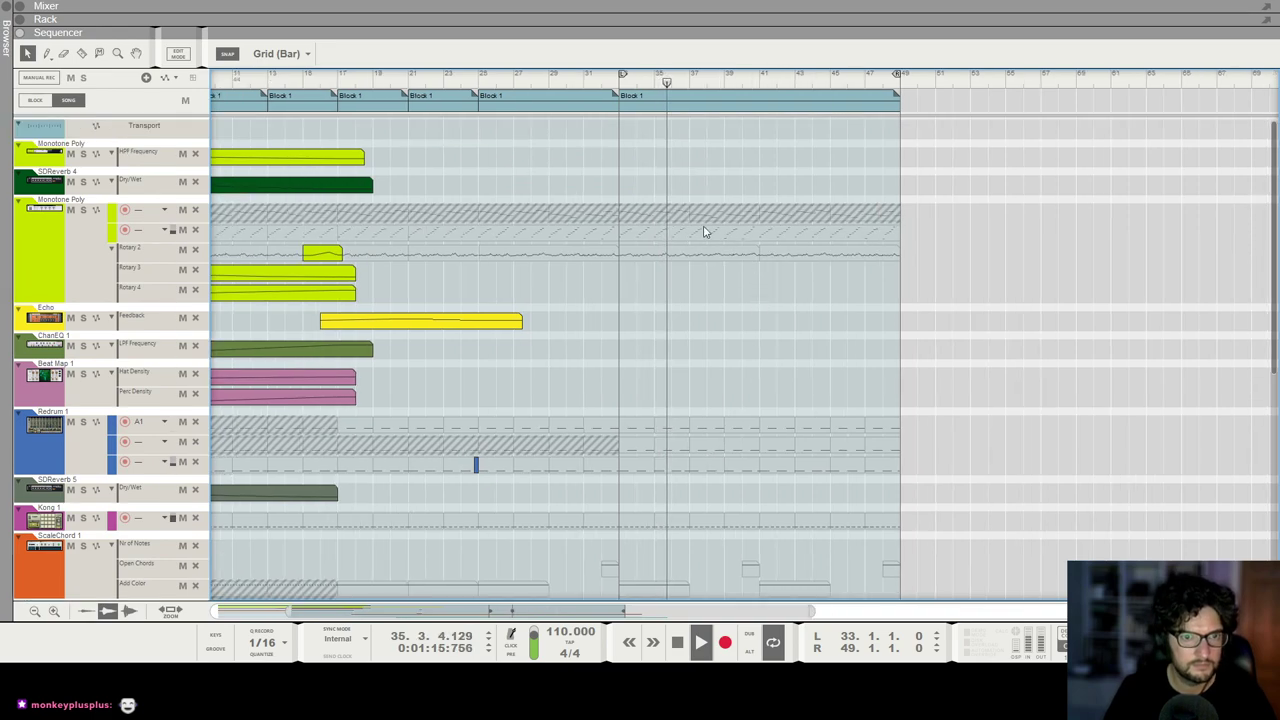
Step: Unmute the section from bar 33 to bar 49 on Monotone Poly's upper note lane
key("t")
left_click(672, 208)
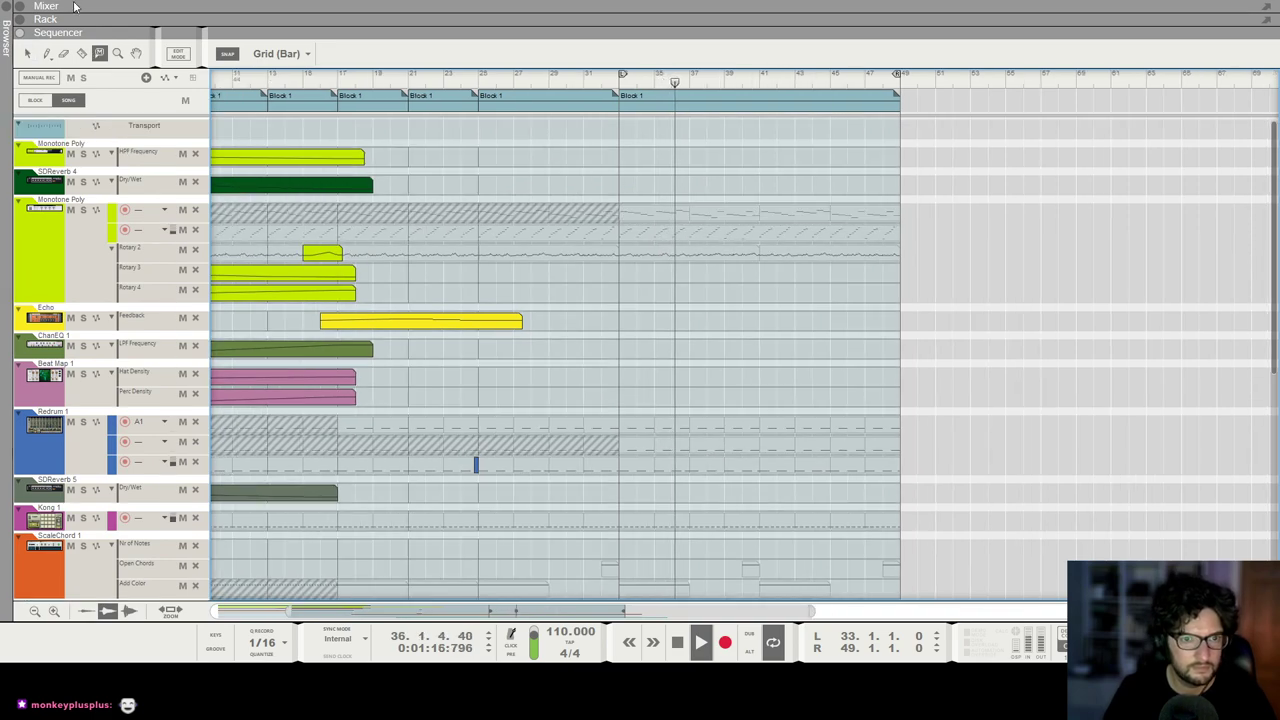
left_click(28, 53)
Step: Draw two empty clips on Monotone Poly's upper note lane, from bar 35 to 37 and from 38.3.1 to bar 41
scroll(658, 257, "up", 4)
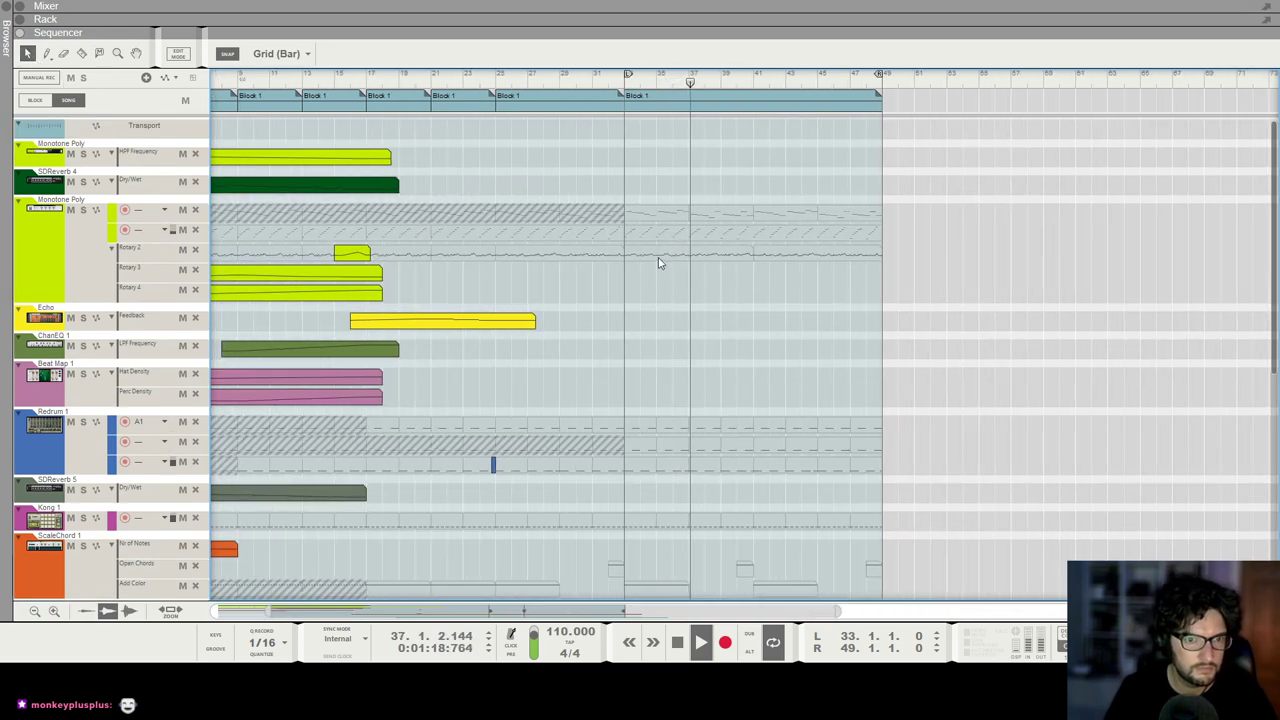
scroll(593, 203, "up", 3)
key("p")
left_click_drag(584, 212, 674, 212)
left_click_drag(770, 212, 854, 212)
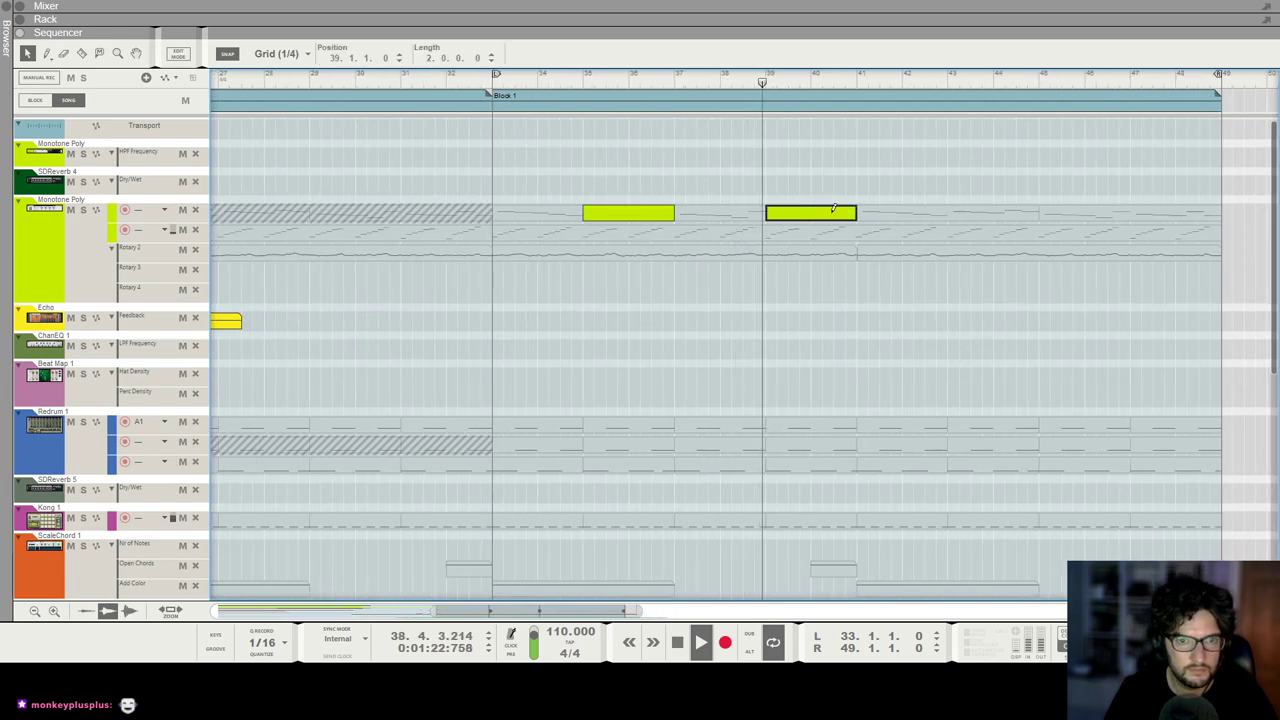
left_click_drag(766, 213, 743, 213)
key("space")
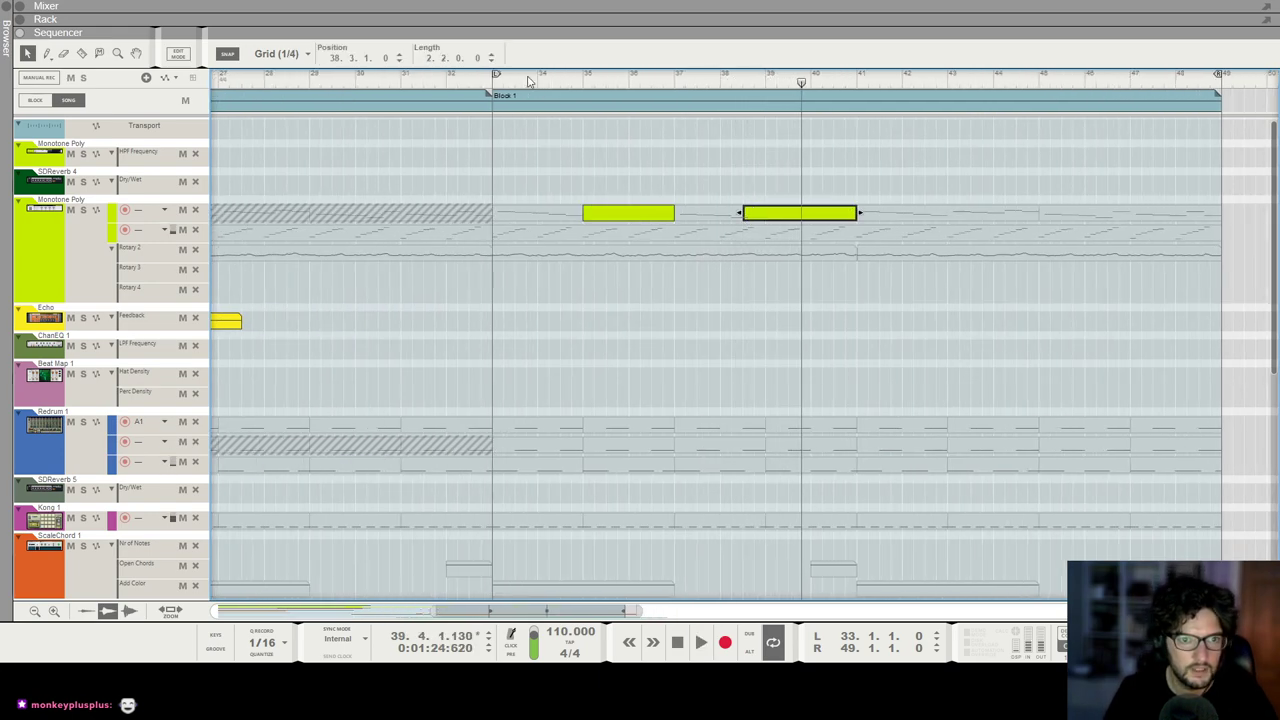
Step: Play from bar 33 while resizing the first clip to 2.2.0.0 starting at 34.3.1 and the second clip to 0.2.0.0
left_click(483, 82)
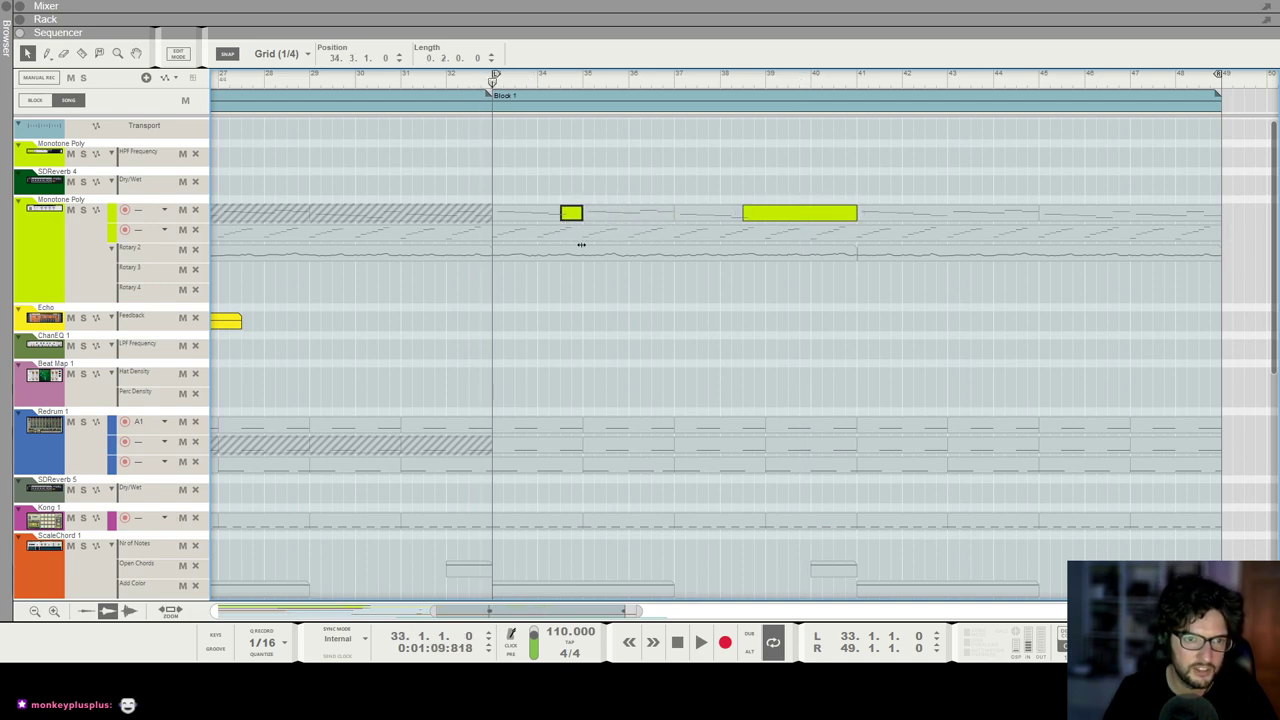
key("space")
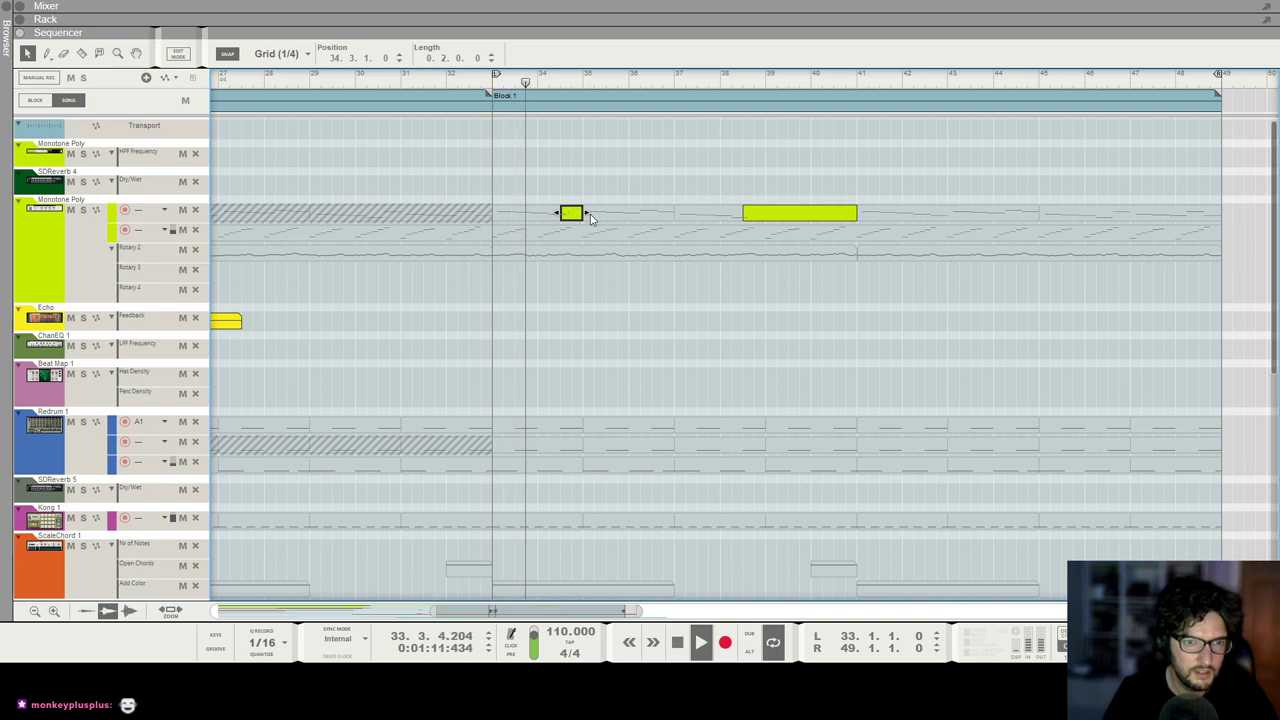
left_click_drag(585, 213, 674, 213)
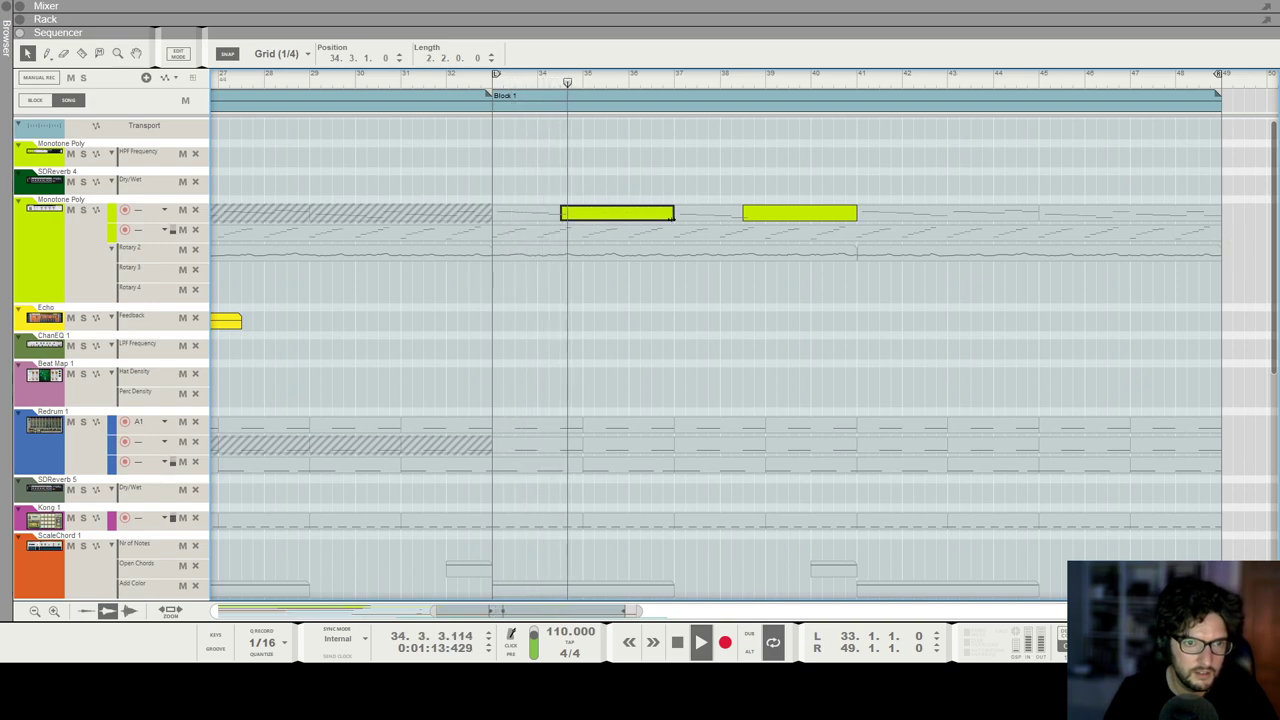
left_click(757, 214)
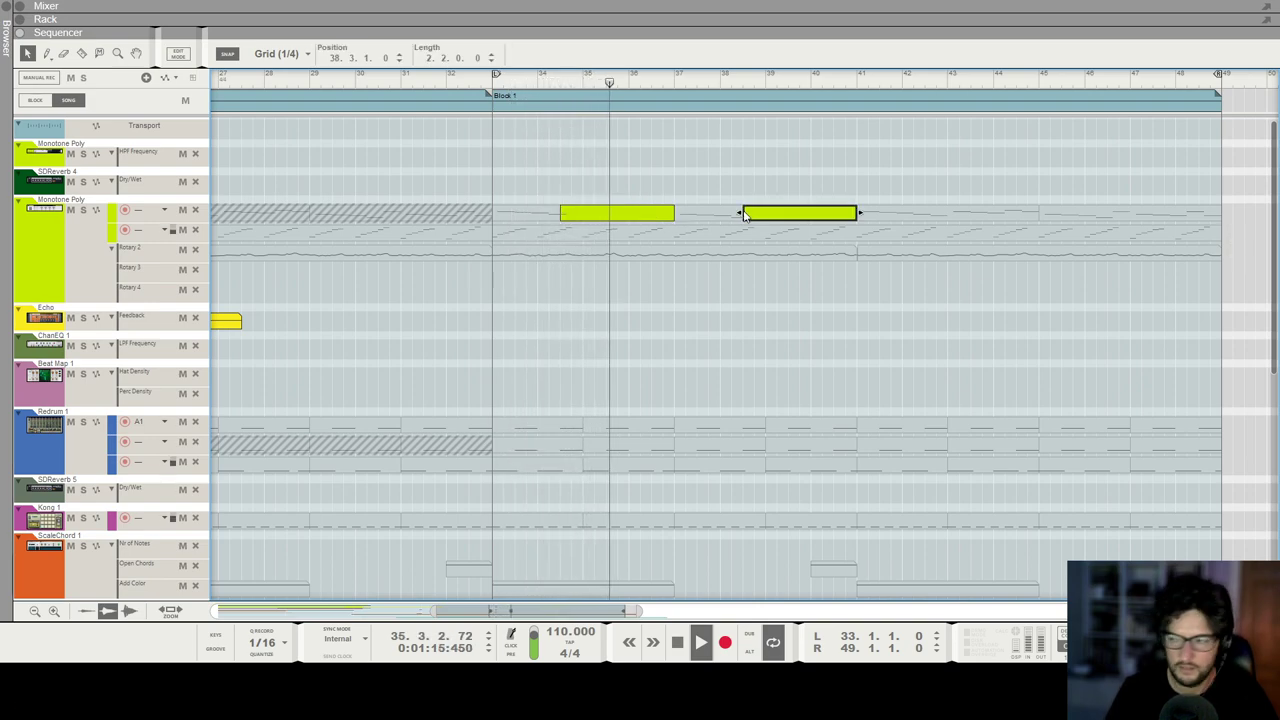
left_click_drag(857, 214, 763, 254)
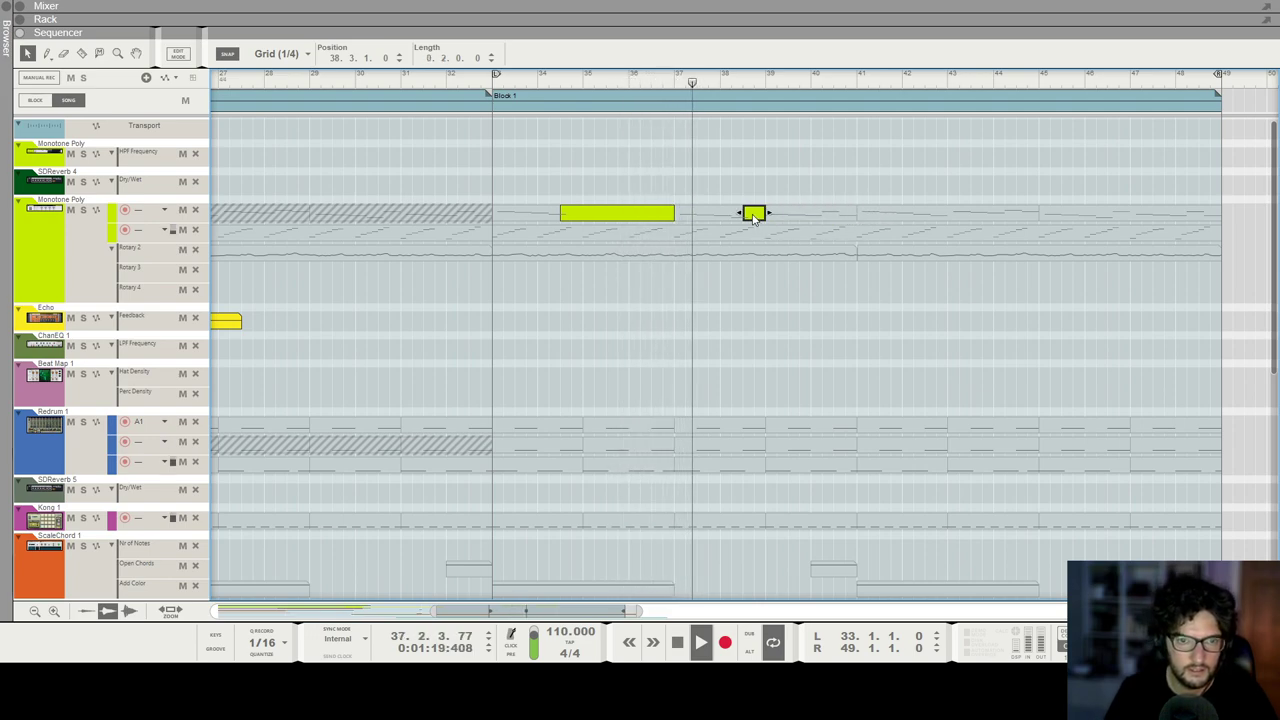
Step: Copy the short clip to 40.3.1 and repeat the three-clip pattern from 42.3.1 up to bar 49
scroll(754, 218, "down", 3)
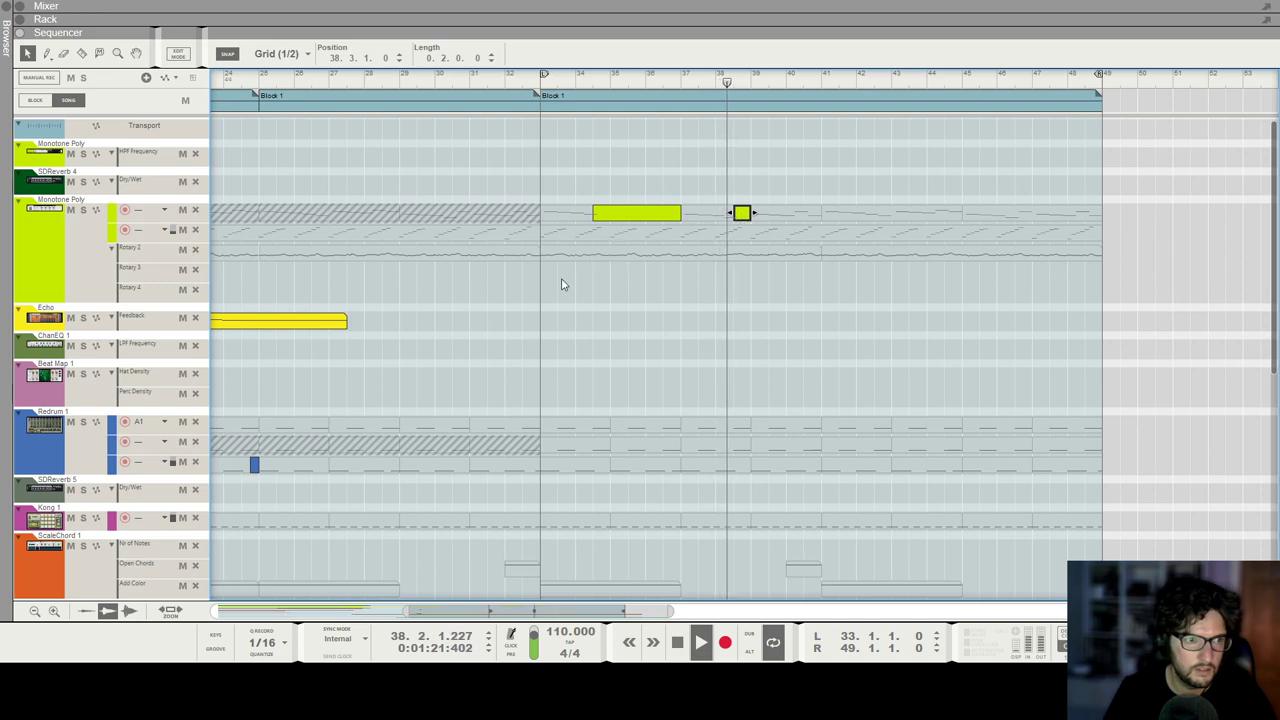
left_click_drag(741, 218, 863, 218)
scroll(826, 214, "down", 2)
left_click(883, 172)
Step: Examine how the tracks play together with the new Monotone Poly clips up to bar 49
key("g")
key("g")
key("g")
scroll(898, 281, "down", 4)
key("g")
key("g")
key("g")
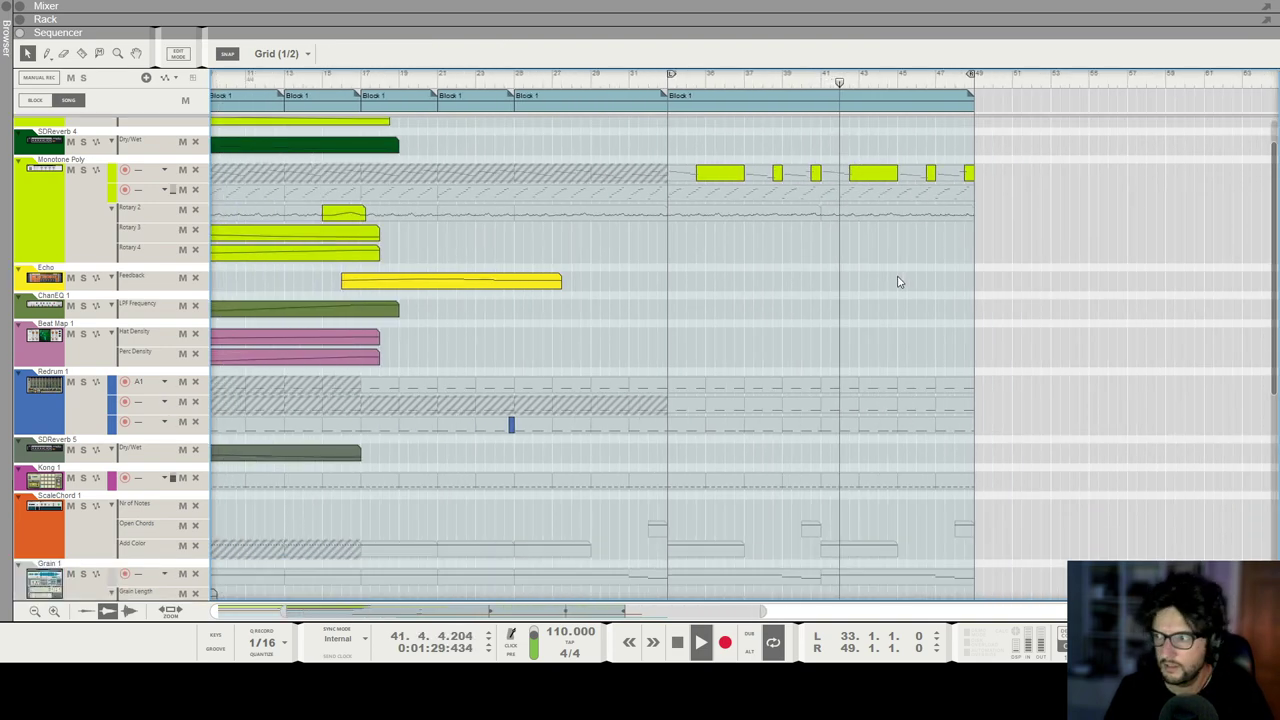
key("g")
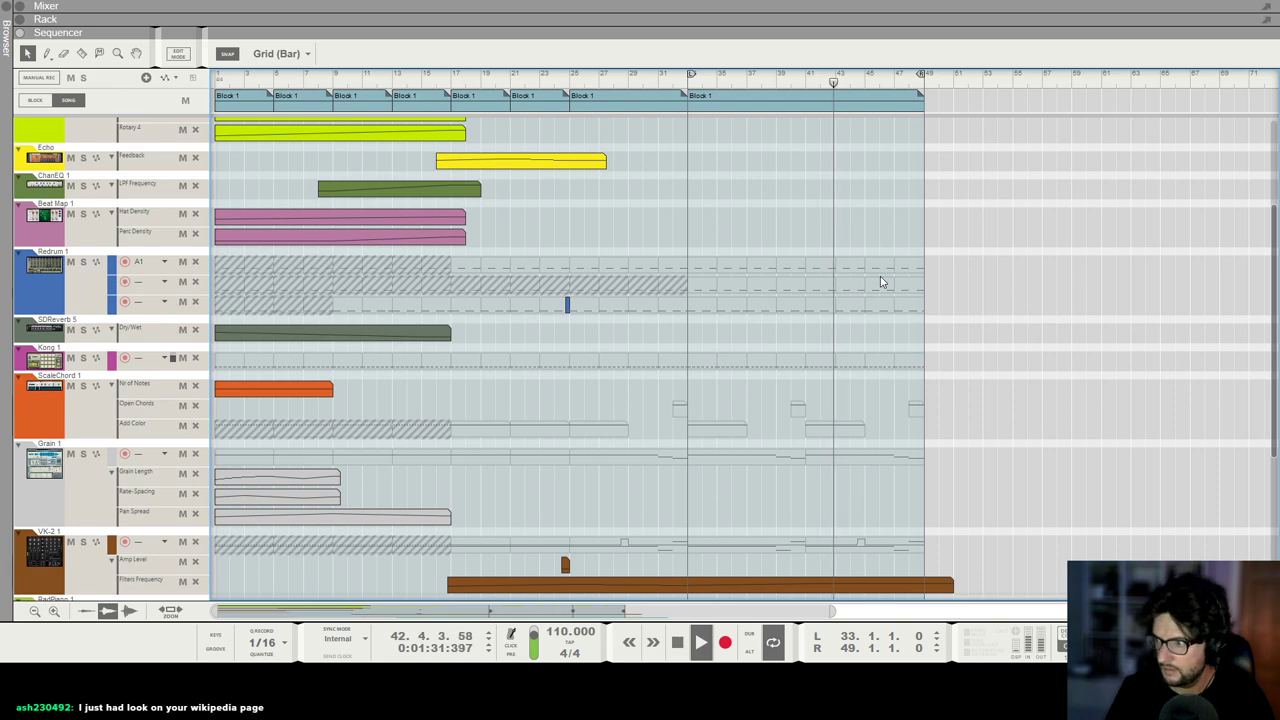
scroll(968, 335, "down", 1)
scroll(985, 310, "up", 2)
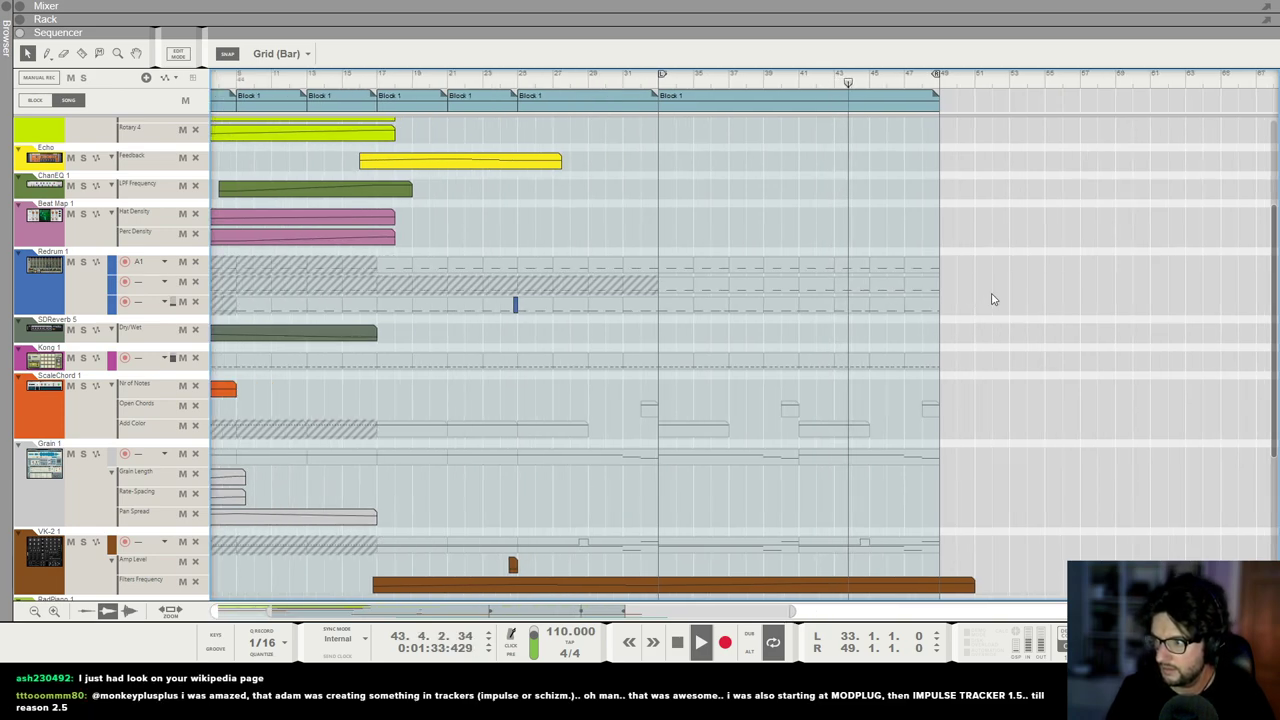
scroll(1000, 315, "up", 1)
scroll(955, 318, "up", 3)
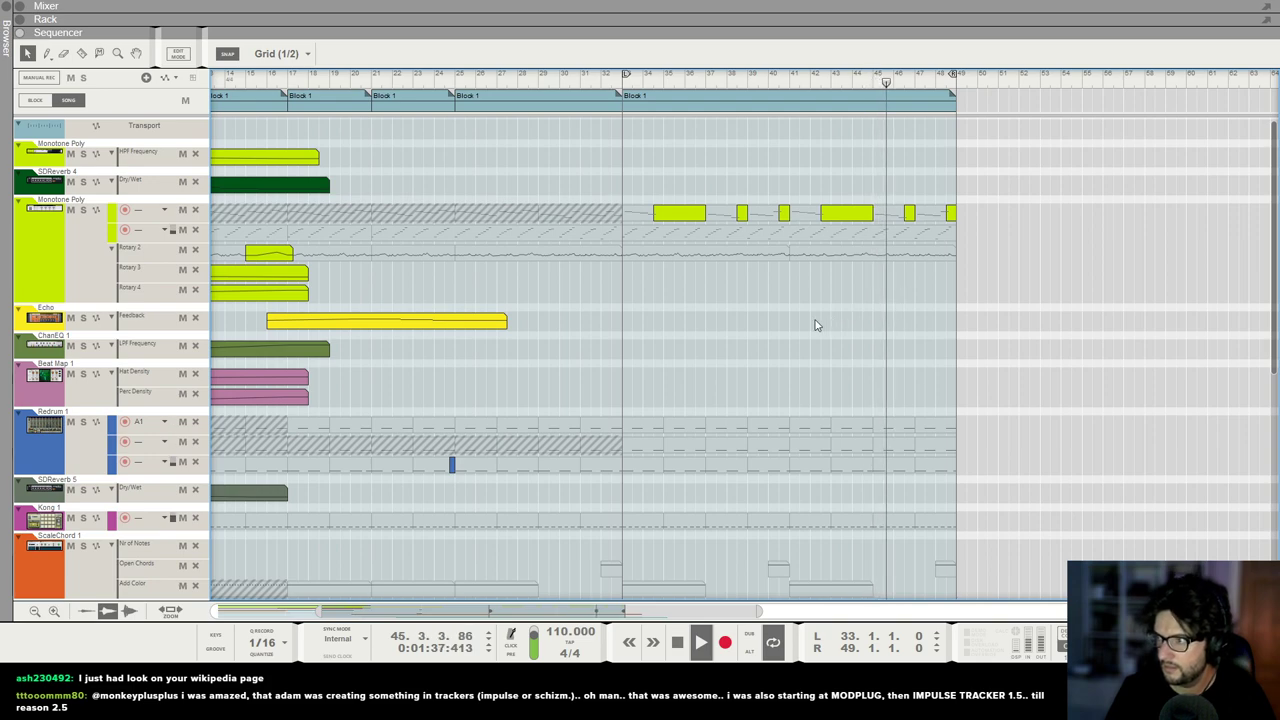
scroll(808, 311, "up", 2)
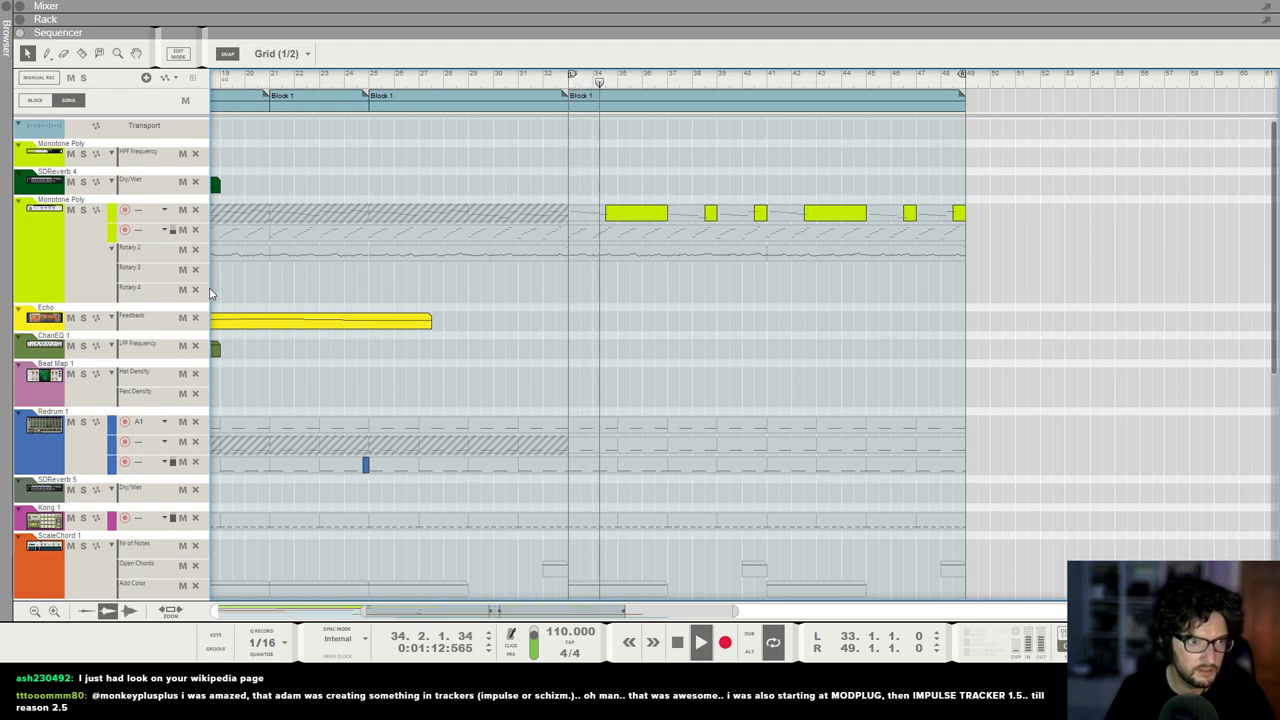
Step: Draw a Rotary 2 automation clip on Monotone Poly from bar 33, rising to bar 41 and falling again by bar 49
key("F6")
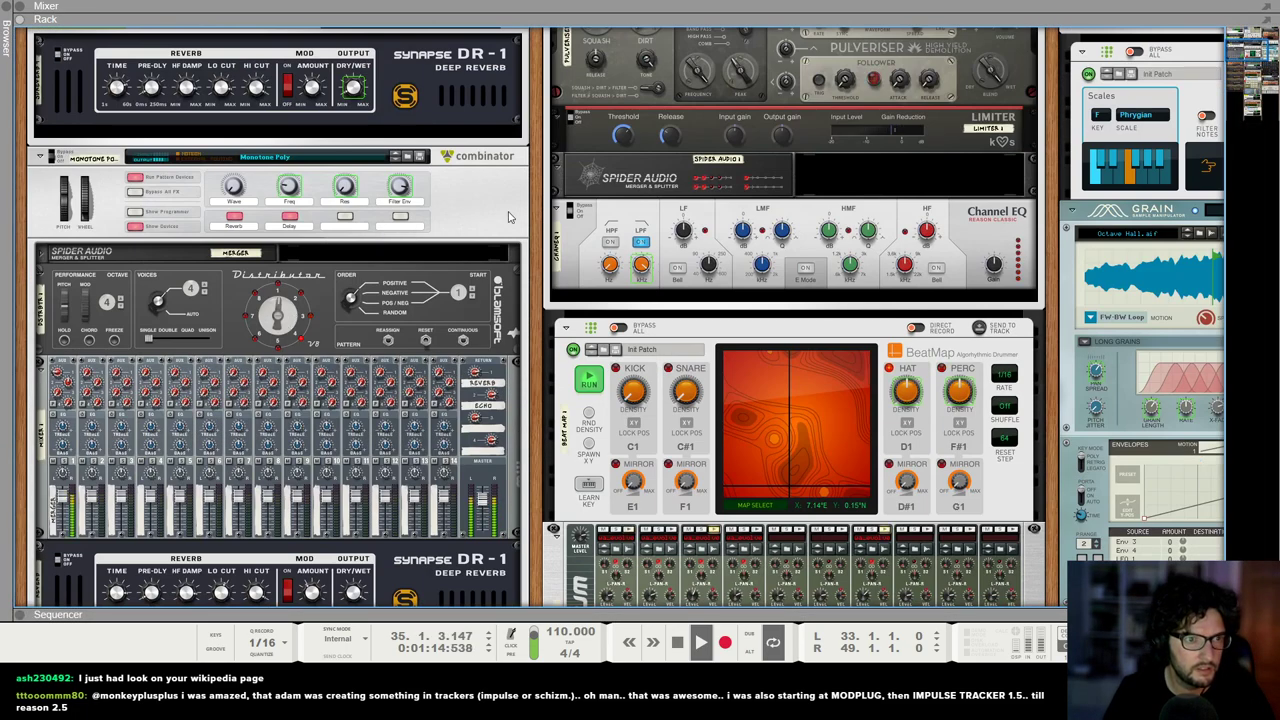
key("F7")
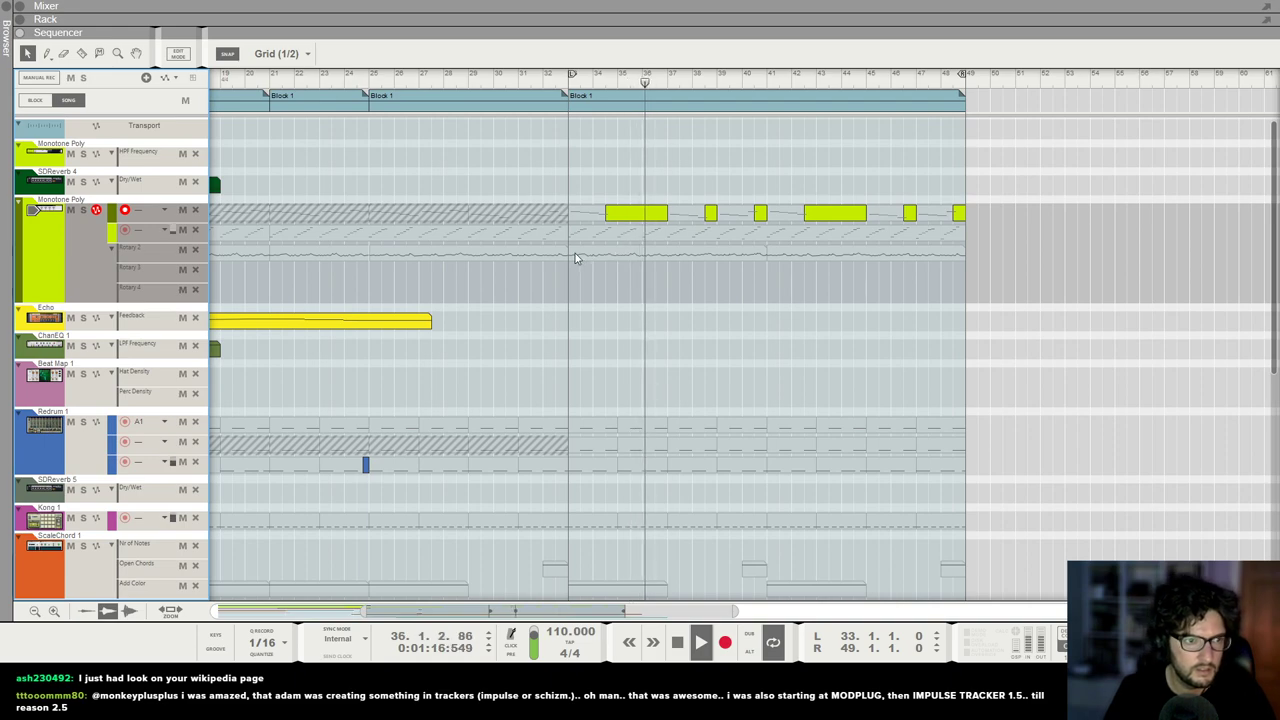
left_click_drag(577, 251, 965, 251)
left_click(570, 279, "alt")
left_click(767, 264, "alt")
left_click_drag(768, 268, 767, 271)
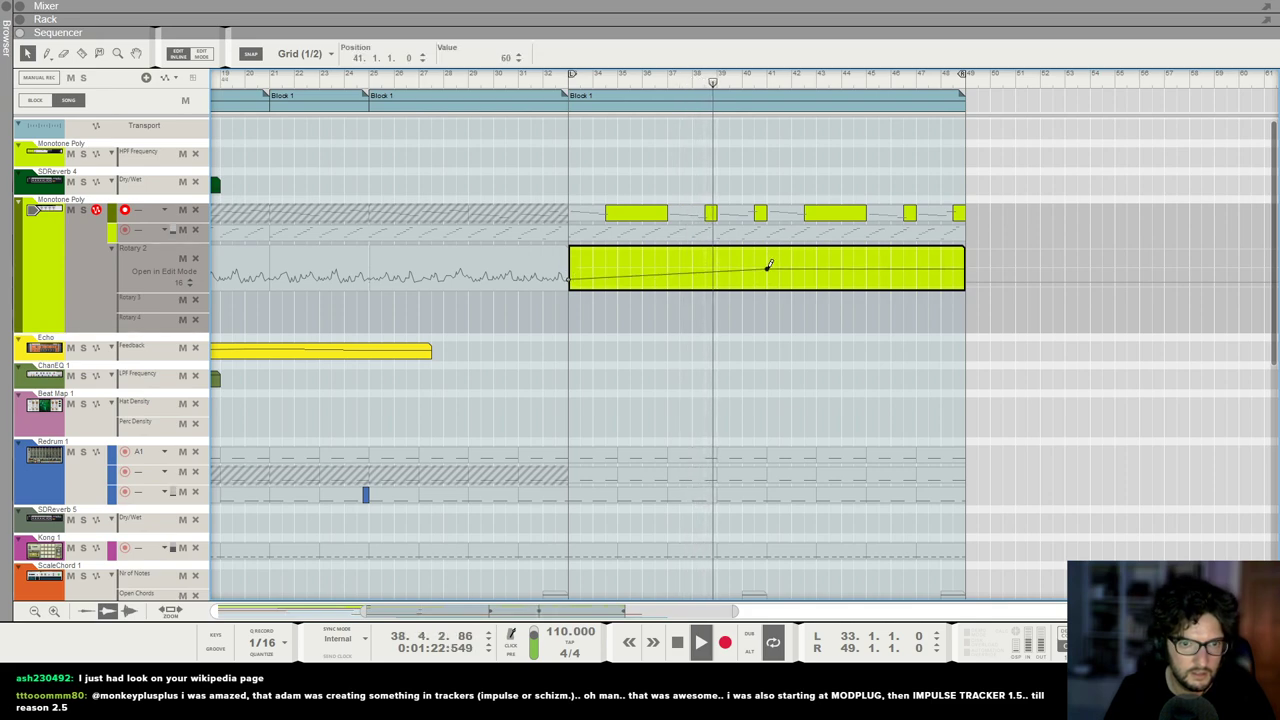
left_click(966, 281)
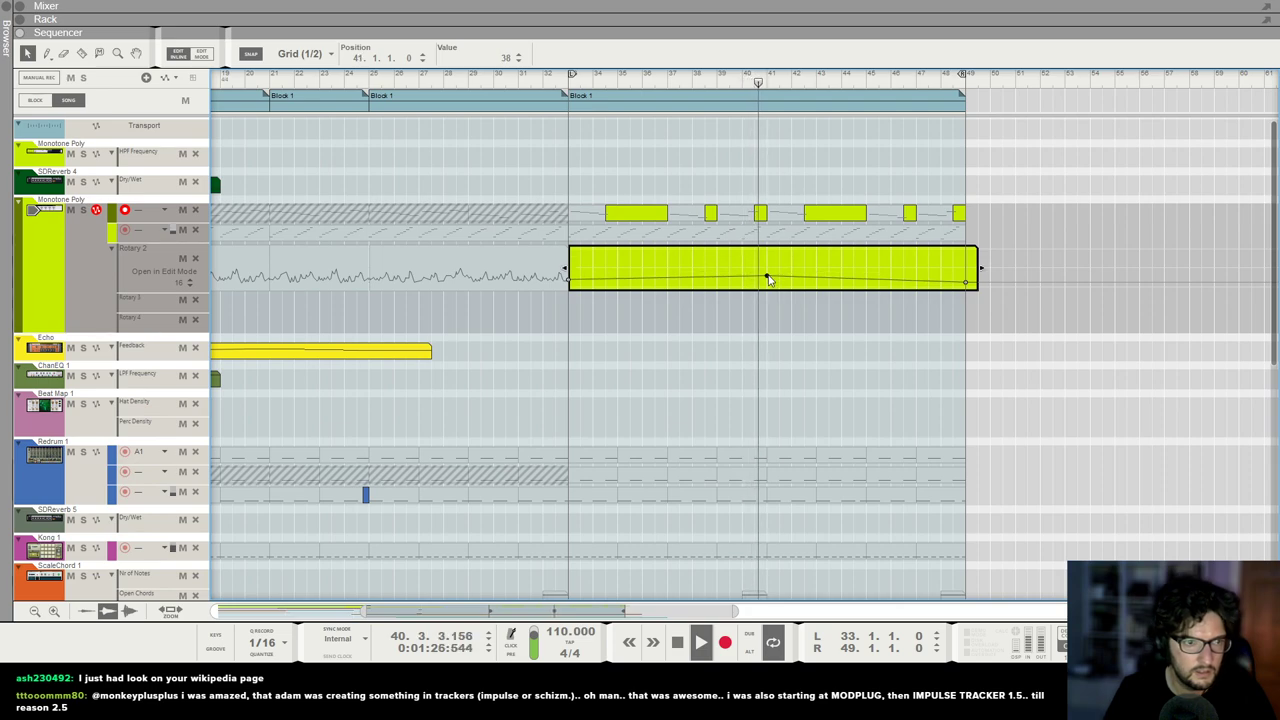
Step: Delete the new Rotary 2 automation clip that starts at bar 33
left_click(772, 354)
scroll(774, 354, "down", 1)
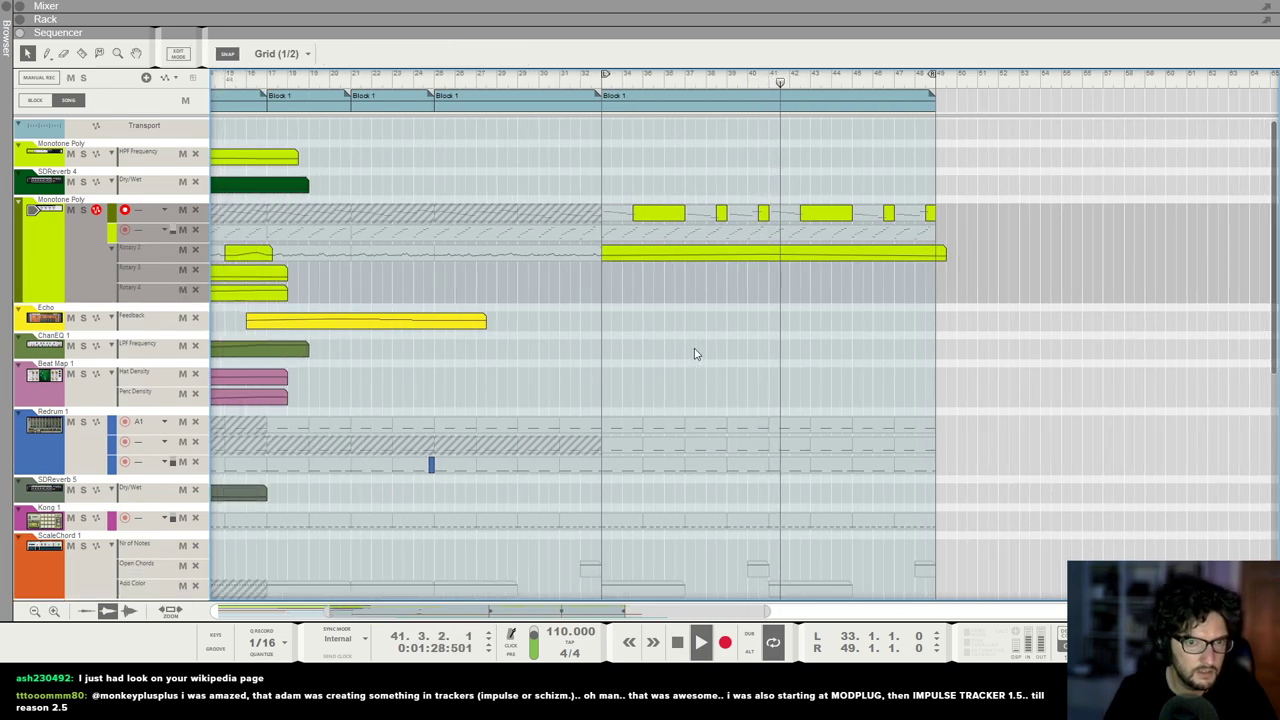
scroll(694, 355, "down", 2)
left_click(737, 258)
key("Delete")
Step: Play the arrangement from bar 1 and review its clips and automation lanes across the tracks
key("space")
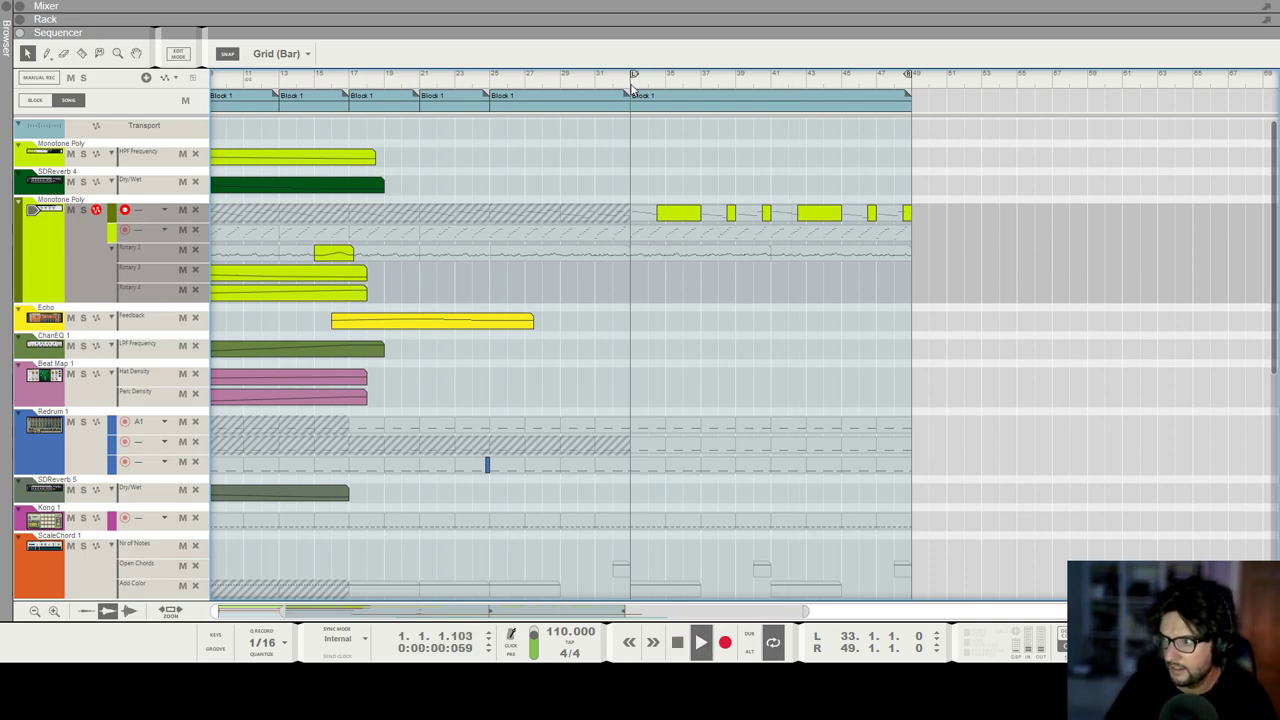
key("g")
key("g")
key("g")
key("g")
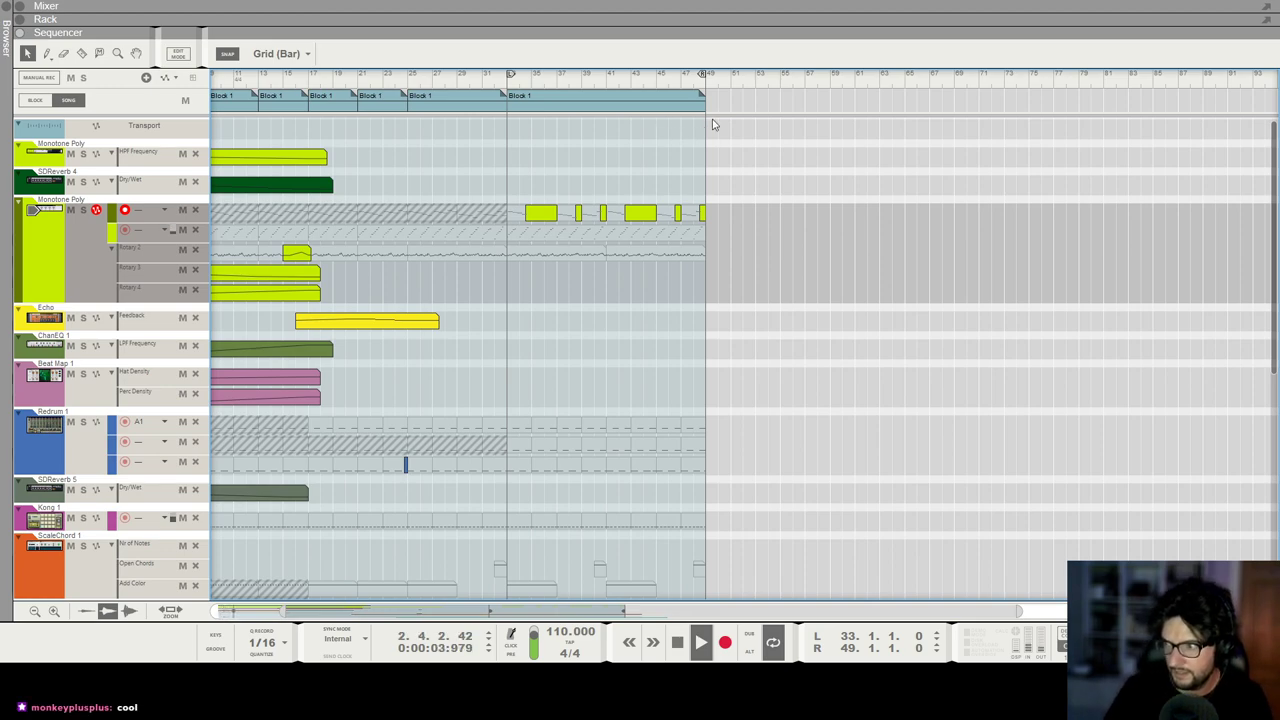
scroll(684, 182, "down", 3)
key("g")
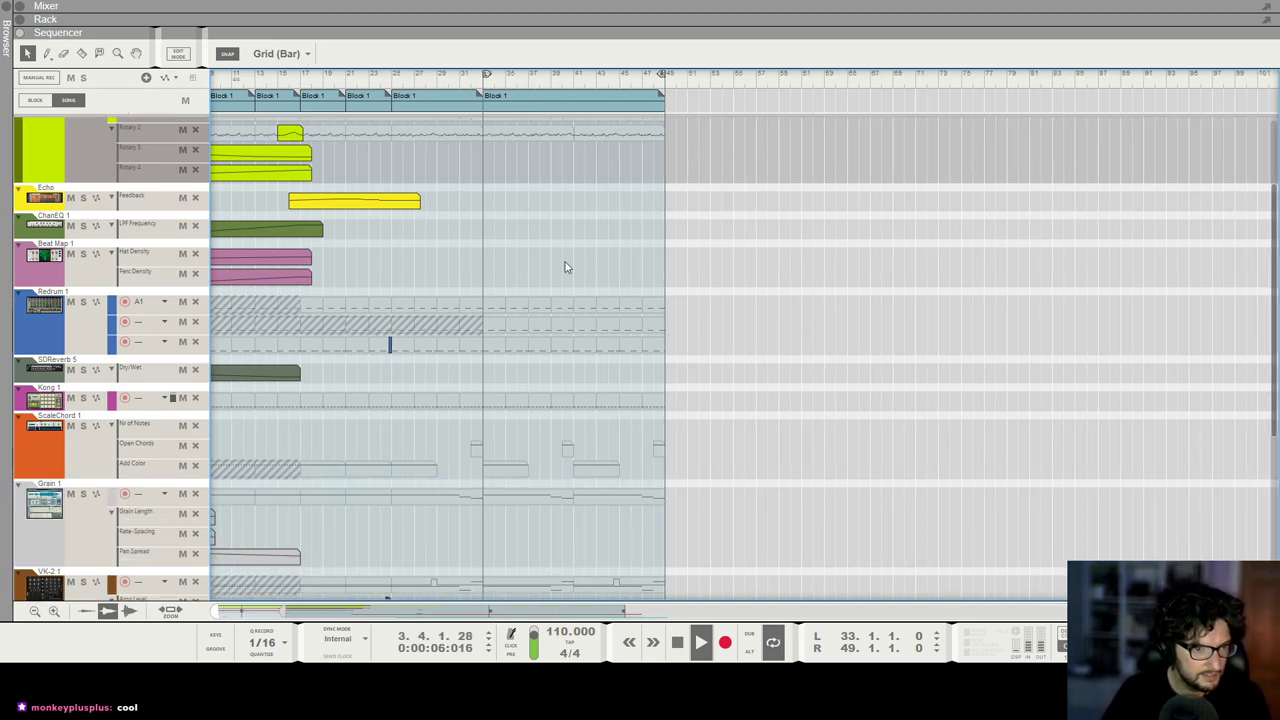
scroll(574, 263, "left", 3)
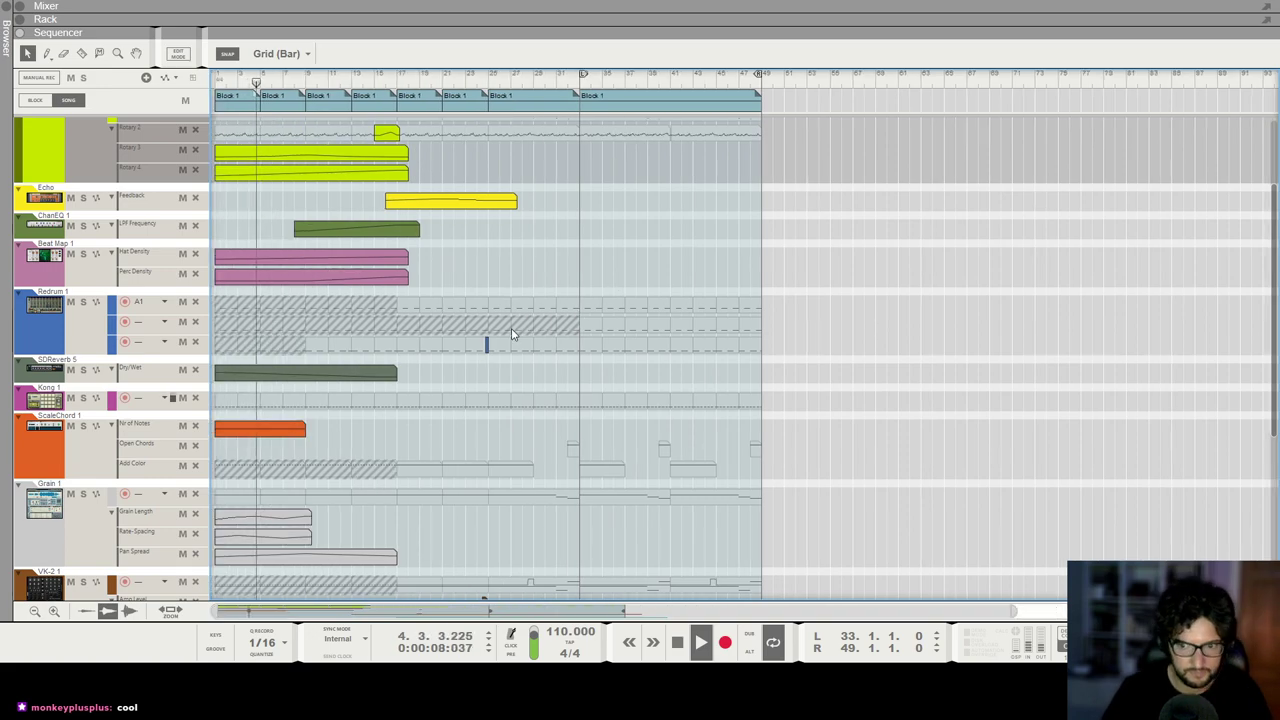
scroll(515, 340, "up", 3)
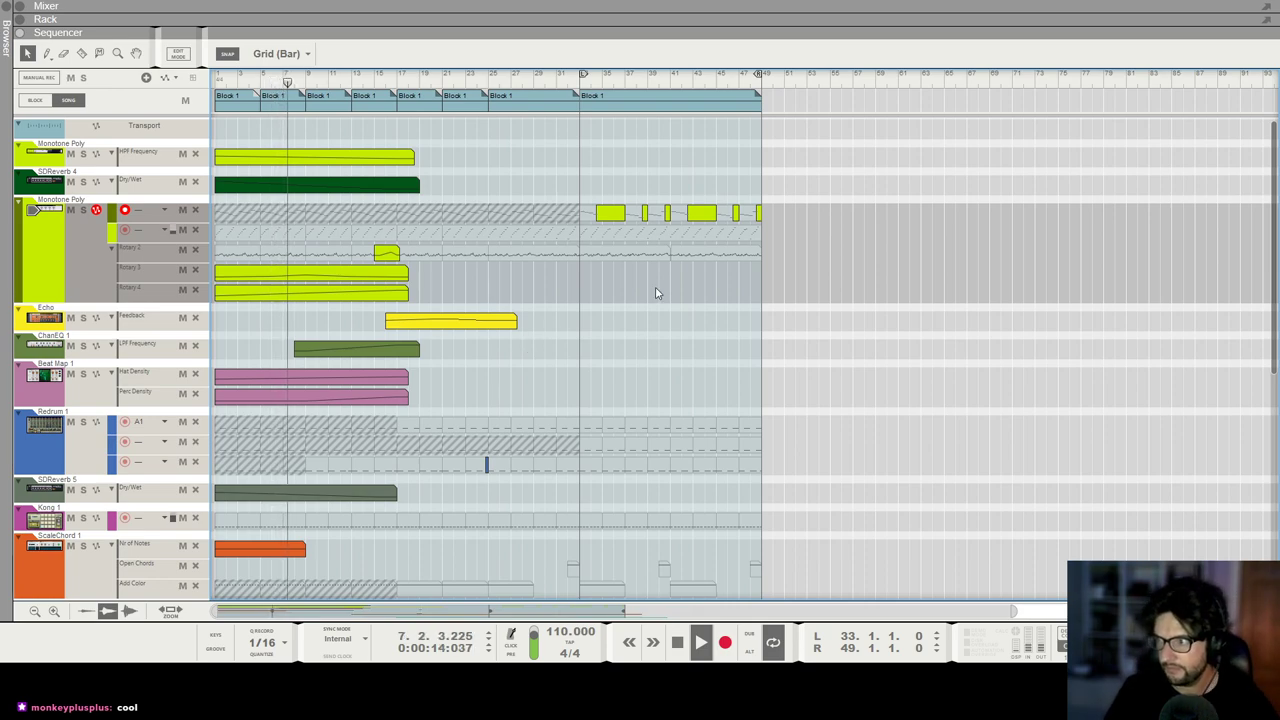
scroll(655, 309, "down", 2)
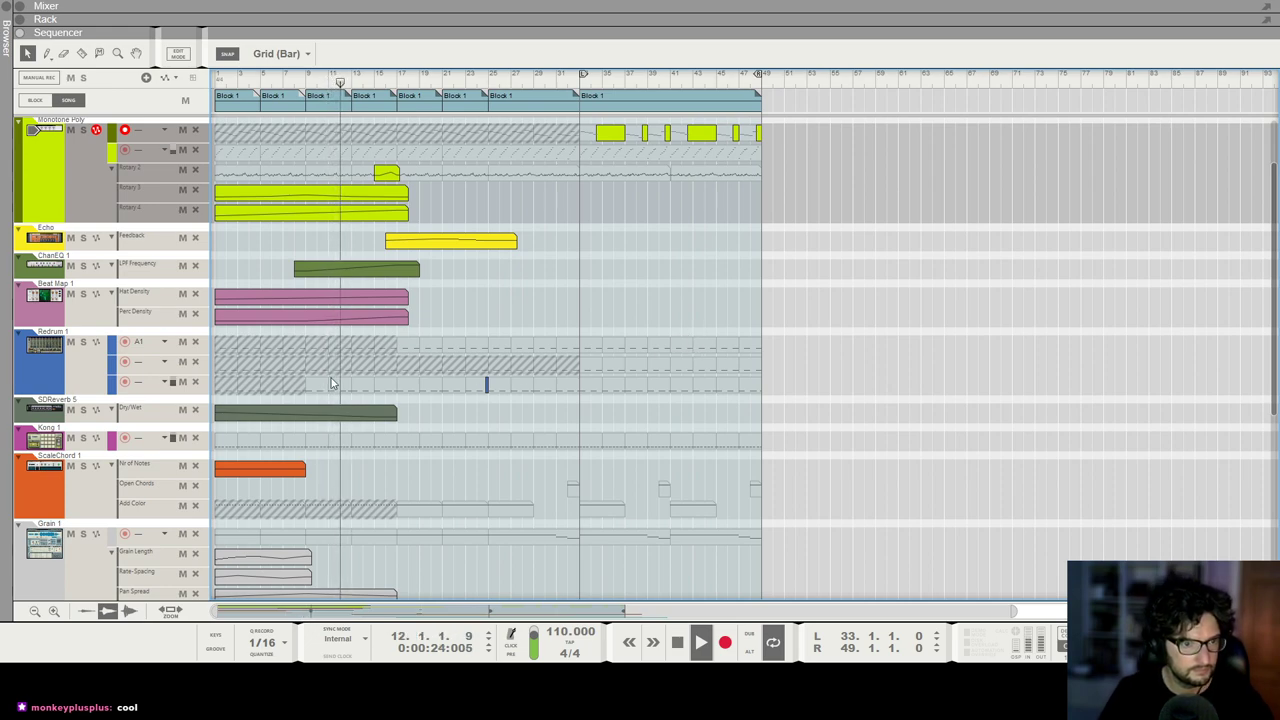
Step: Select the Redrum track, inspect the Redrum device in the rack, and return to the sequencer
left_click(104, 377)
key("F6")
scroll(805, 328, "up", 4)
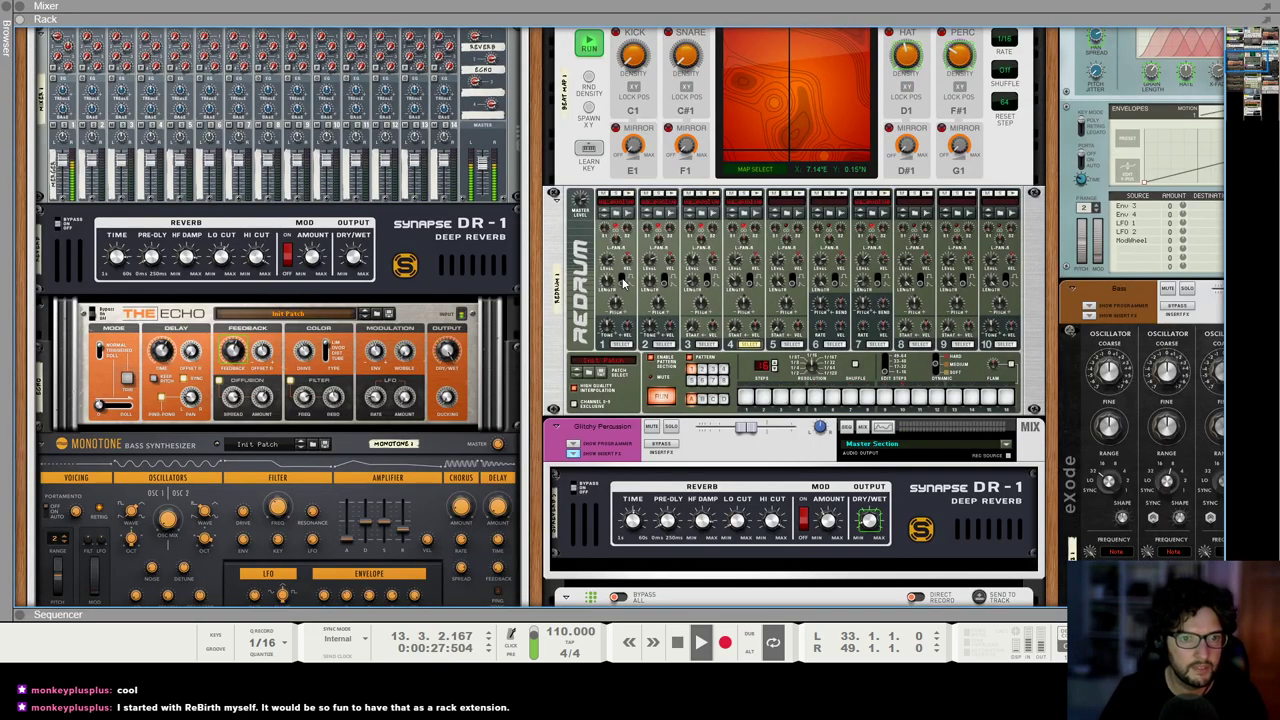
left_click(698, 272)
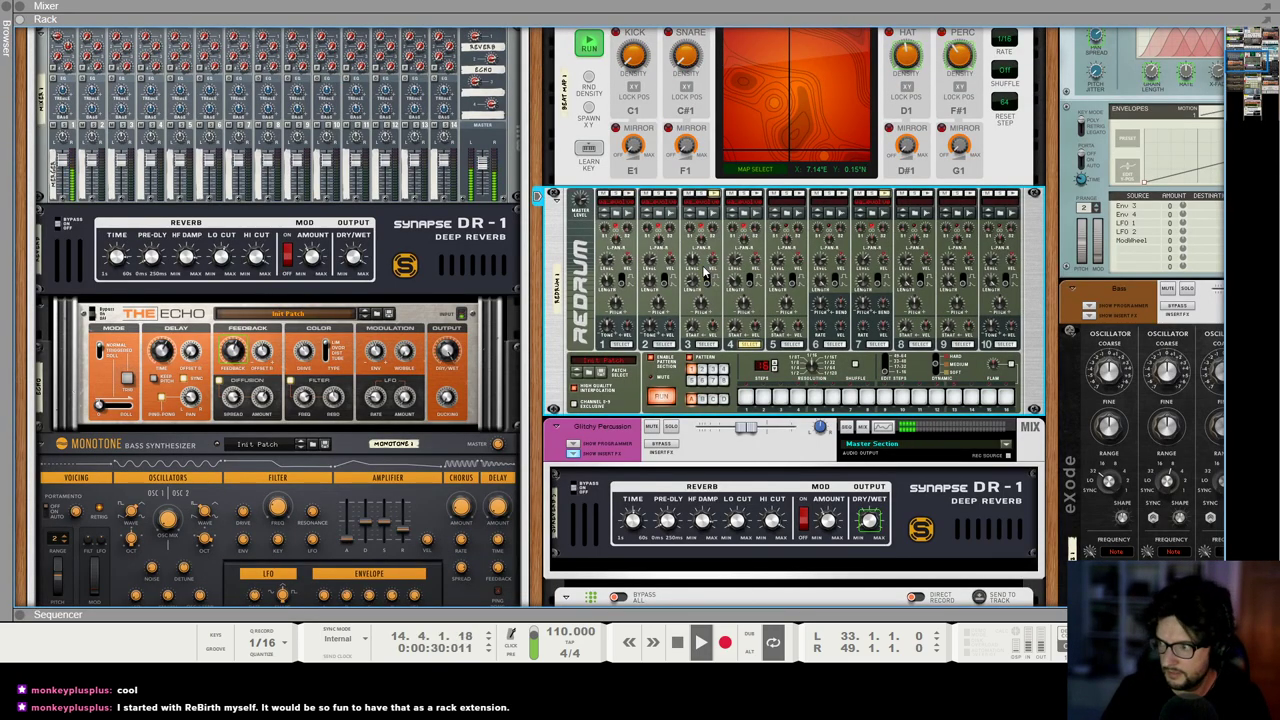
key("F7")
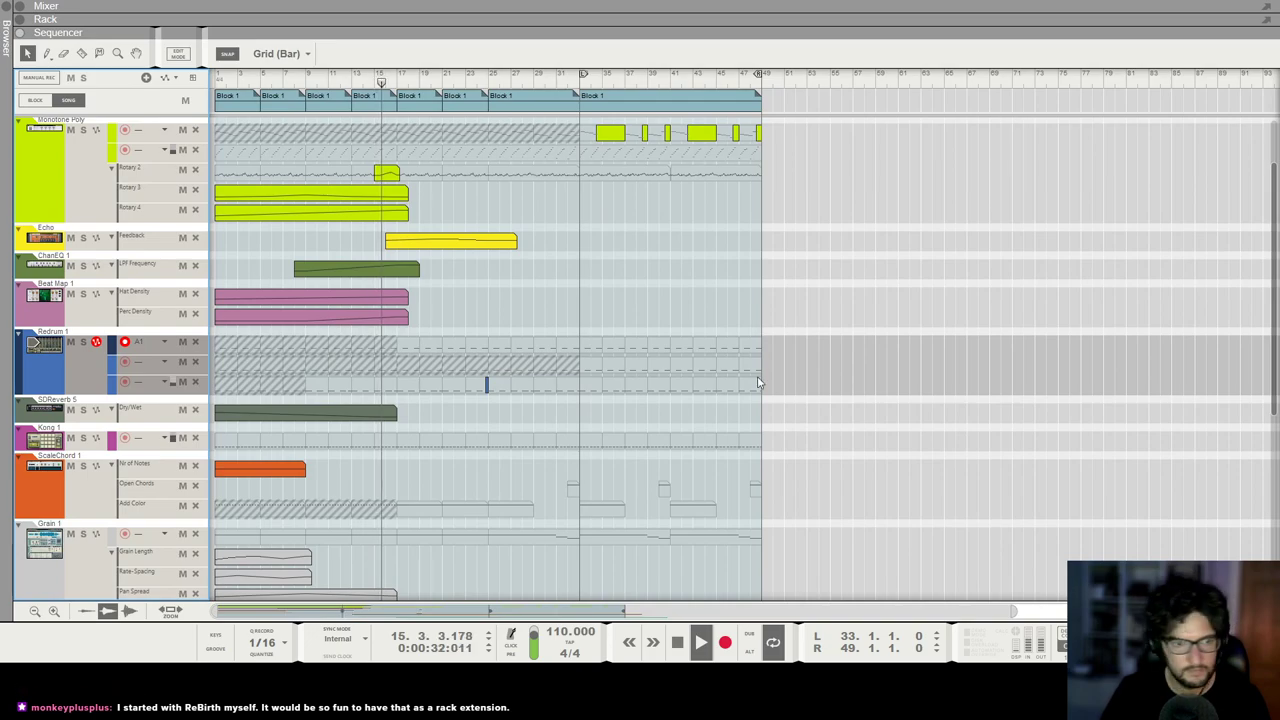
Step: Review the clips and automation from Monotone Poly down to Shakers while playback runs from bar 16 to bar 22
scroll(704, 361, "up", 9)
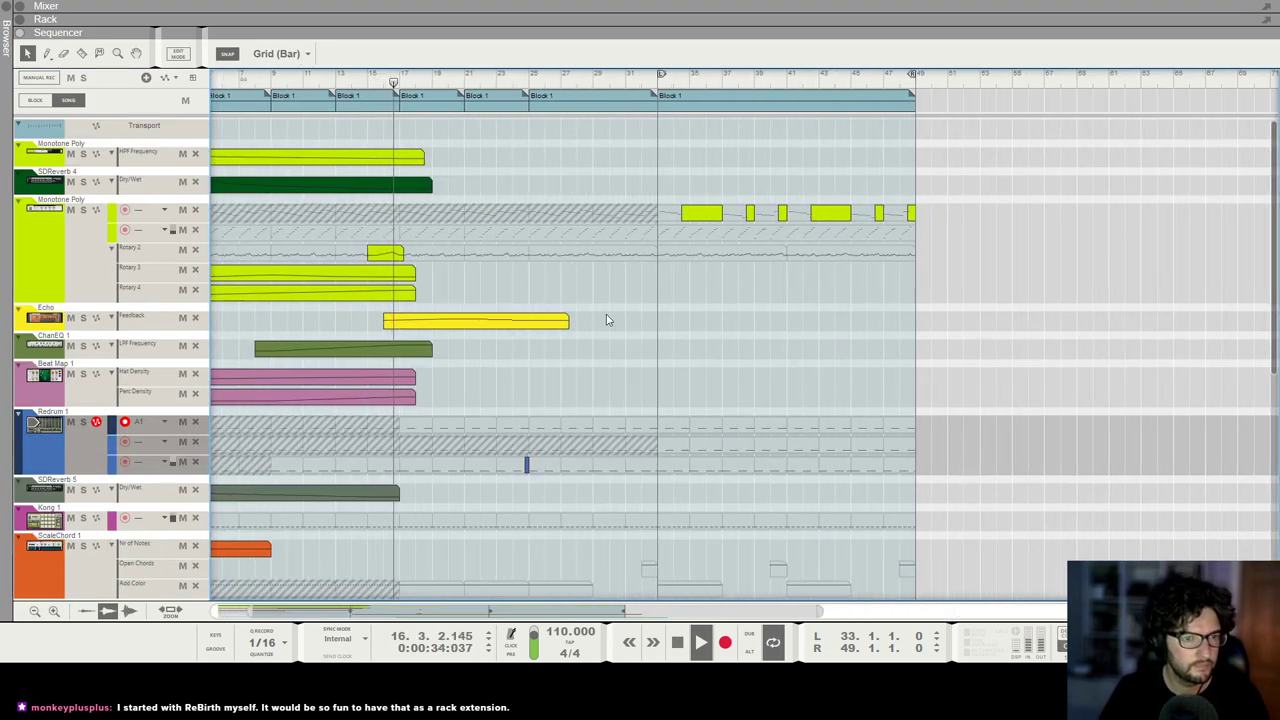
scroll(566, 290, "up", 3)
scroll(566, 288, "down", 2)
scroll(567, 287, "down", 4)
scroll(567, 288, "down", 3)
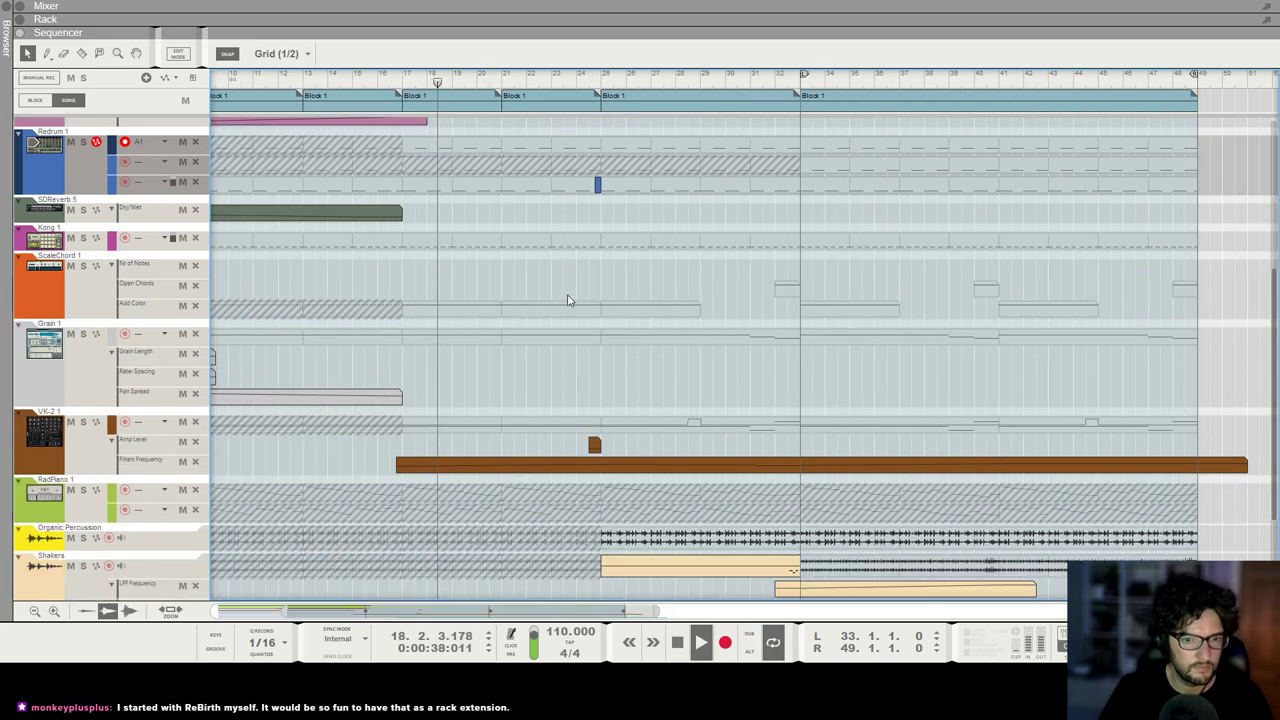
scroll(567, 290, "up", 2)
scroll(567, 300, "up", 1)
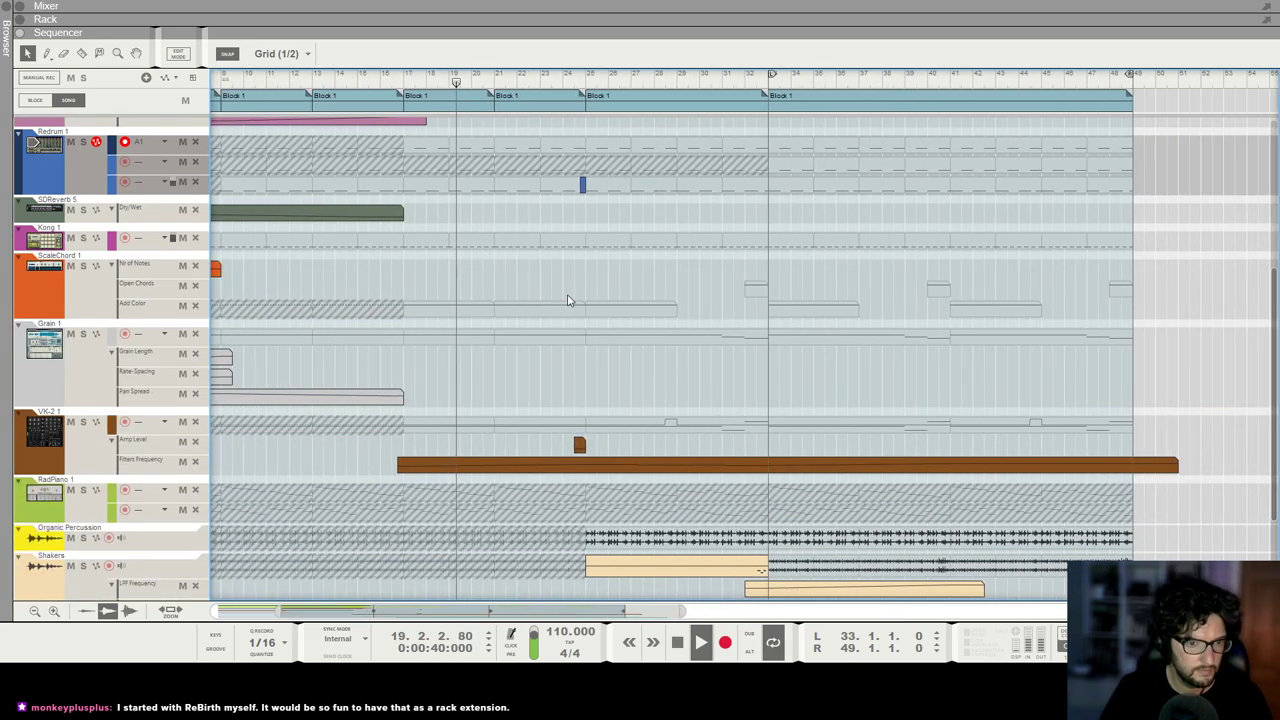
scroll(567, 300, "down", 1)
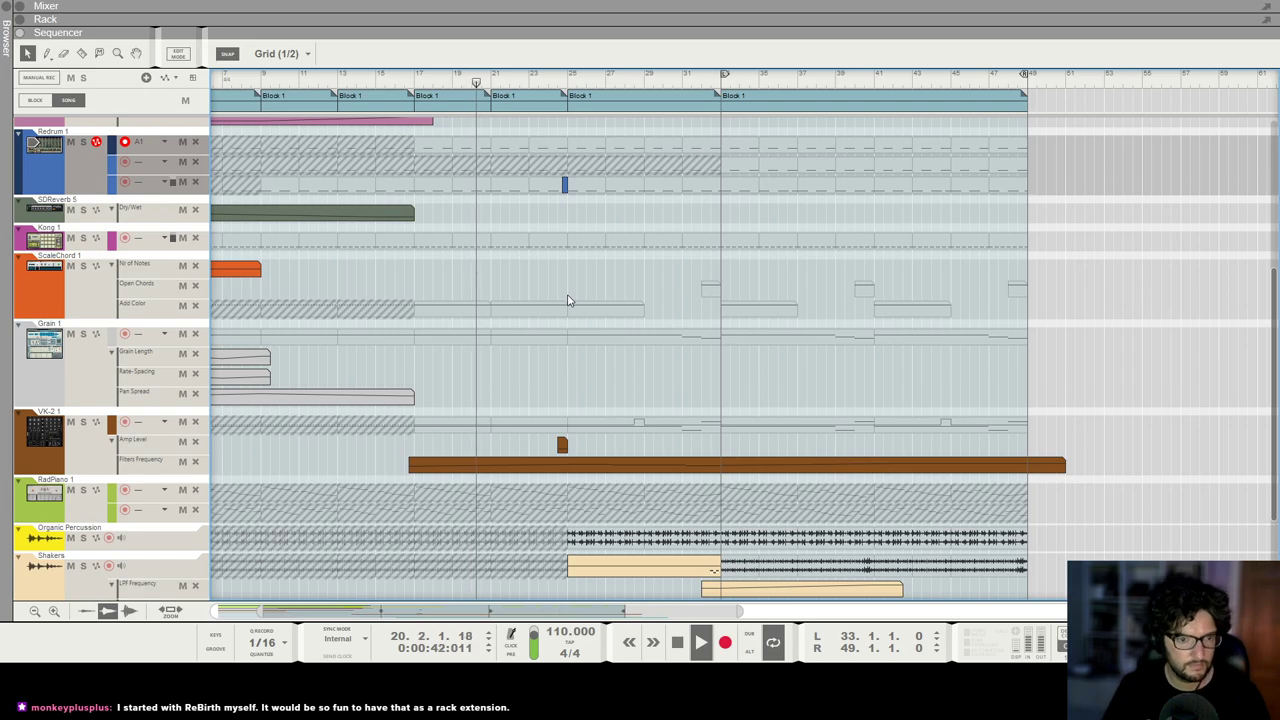
scroll(567, 300, "down", 1)
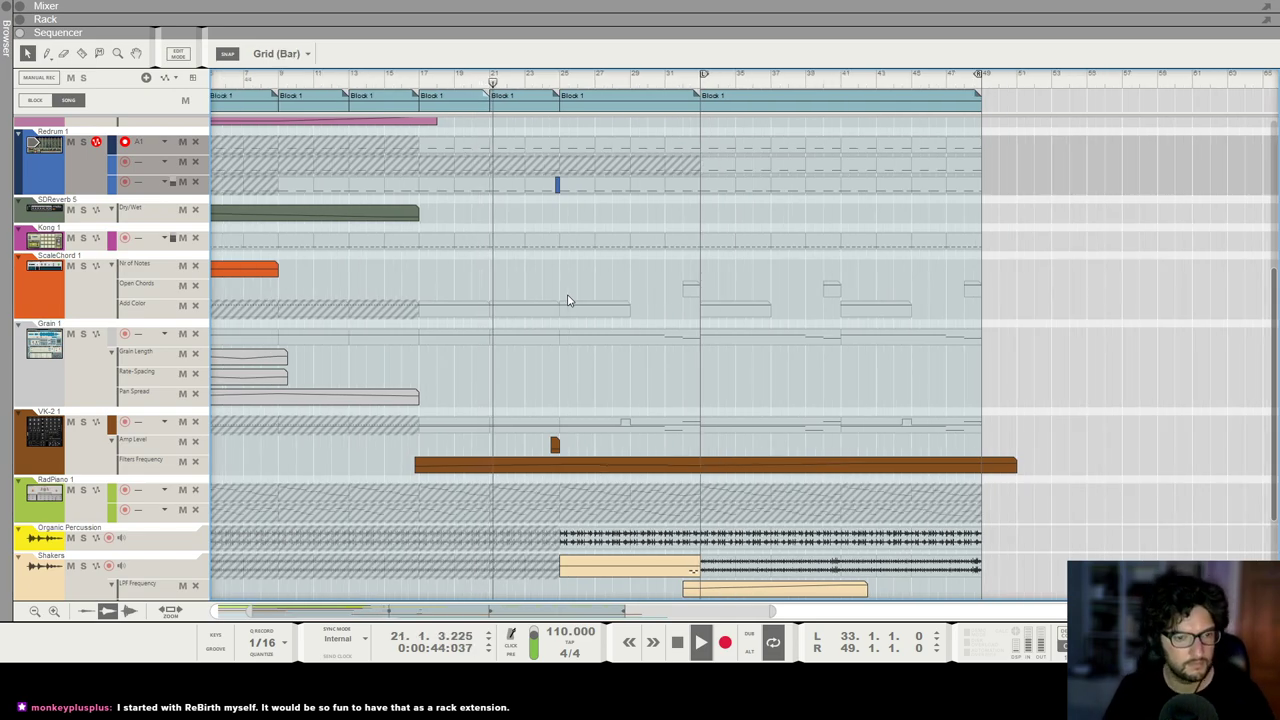
scroll(580, 293, "up", 5)
scroll(586, 290, "up", 2)
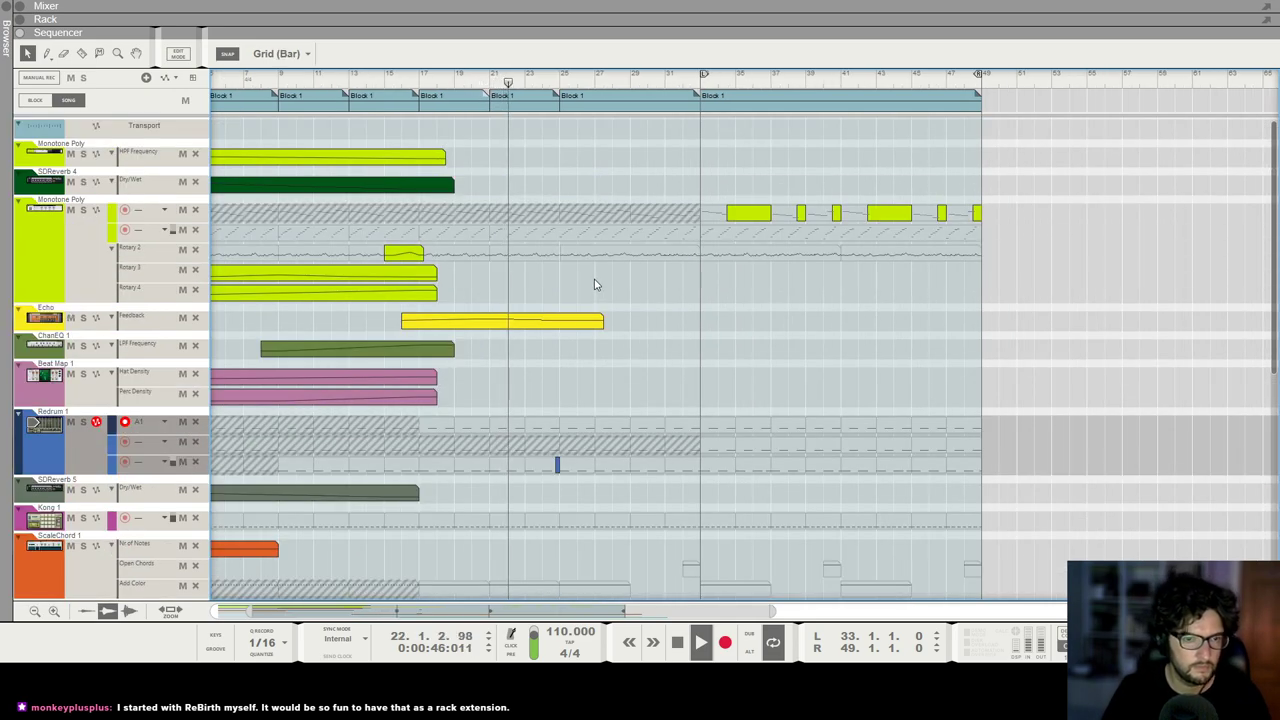
Step: Examine the Echo Feedback and Pump Mix automation, and review the remaining tracks' clips while playback runs past bar 33
left_click(553, 326)
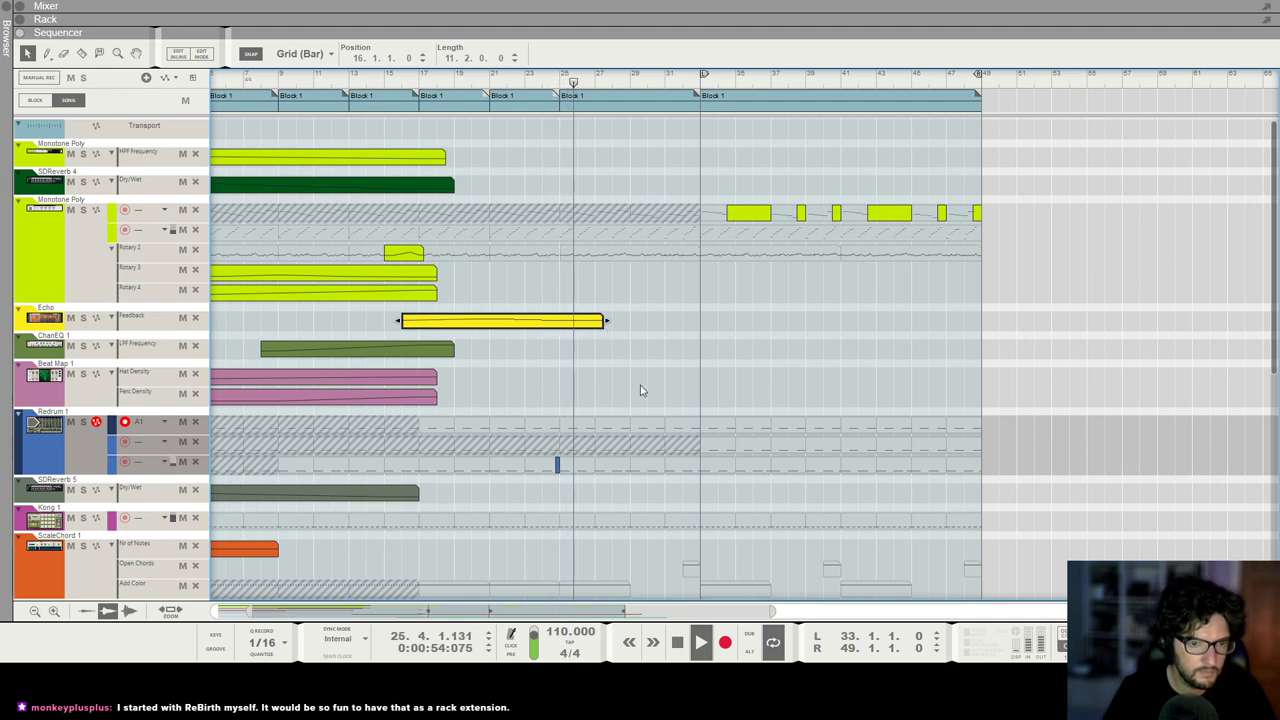
scroll(623, 386, "down", 6)
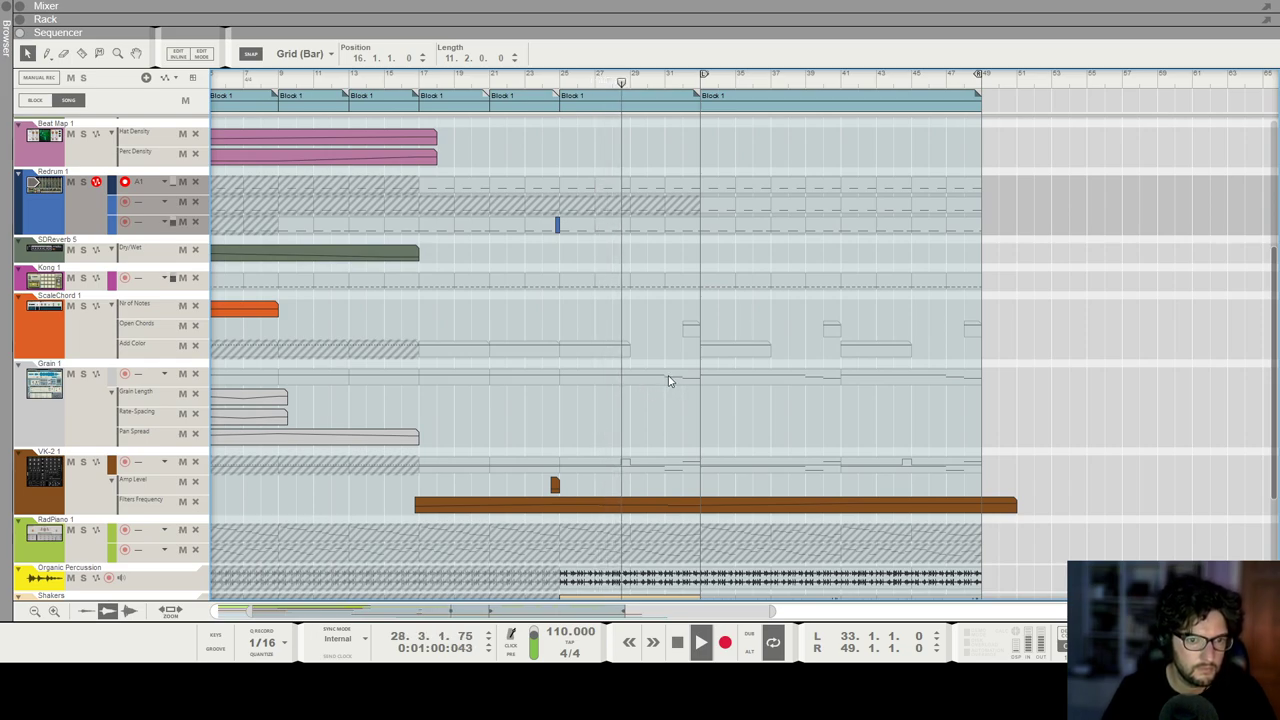
scroll(665, 367, "down", 4)
left_click(660, 571)
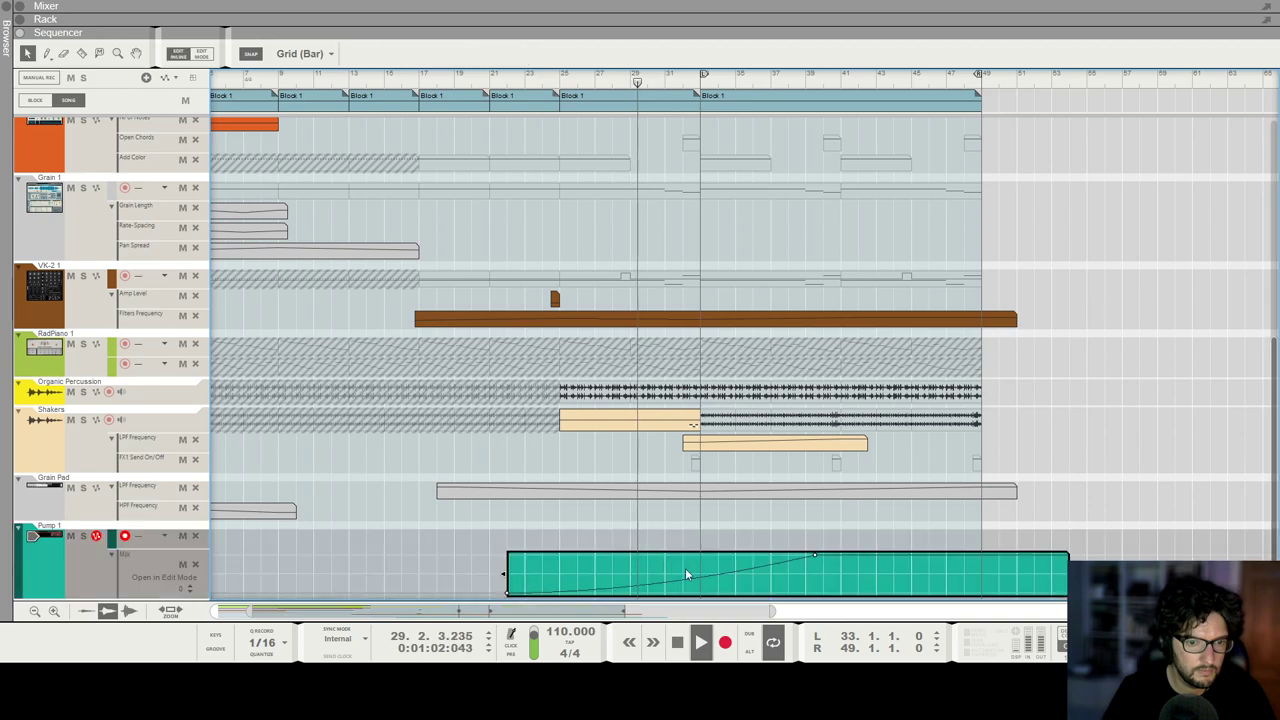
left_click(704, 578)
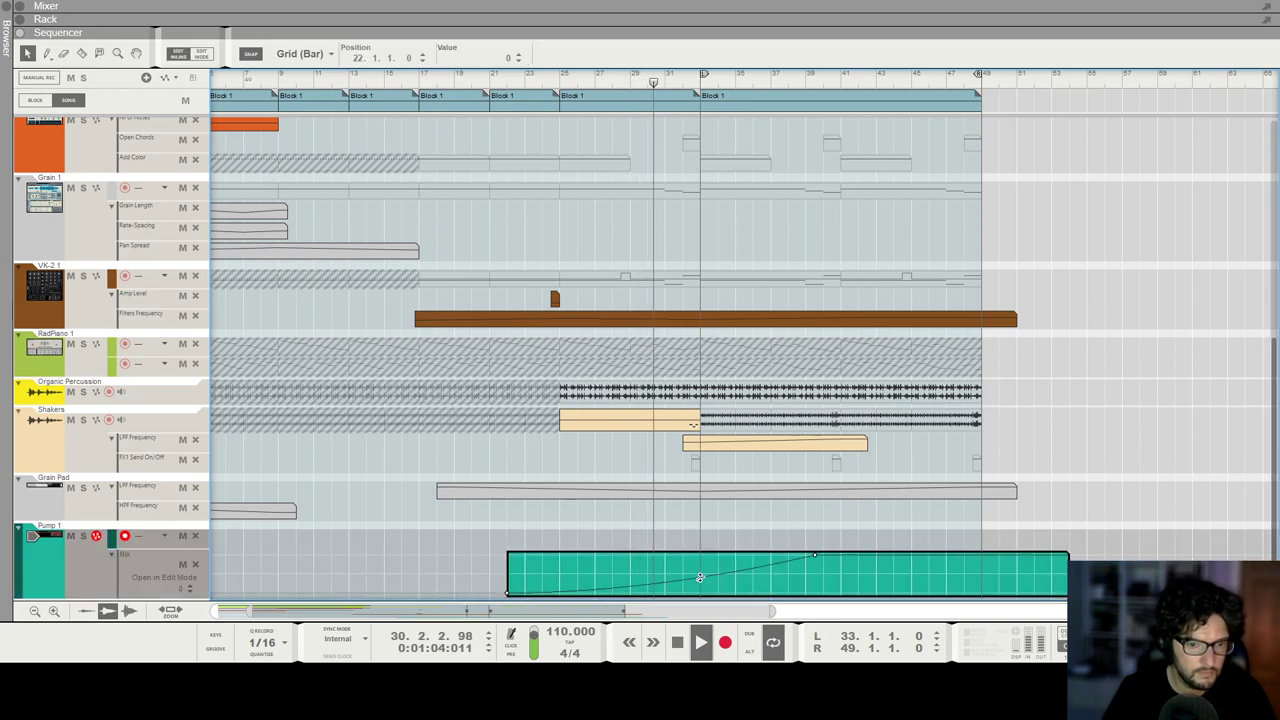
left_click(987, 305)
scroll(1000, 260, "down", 1)
scroll(1001, 259, "right", 2)
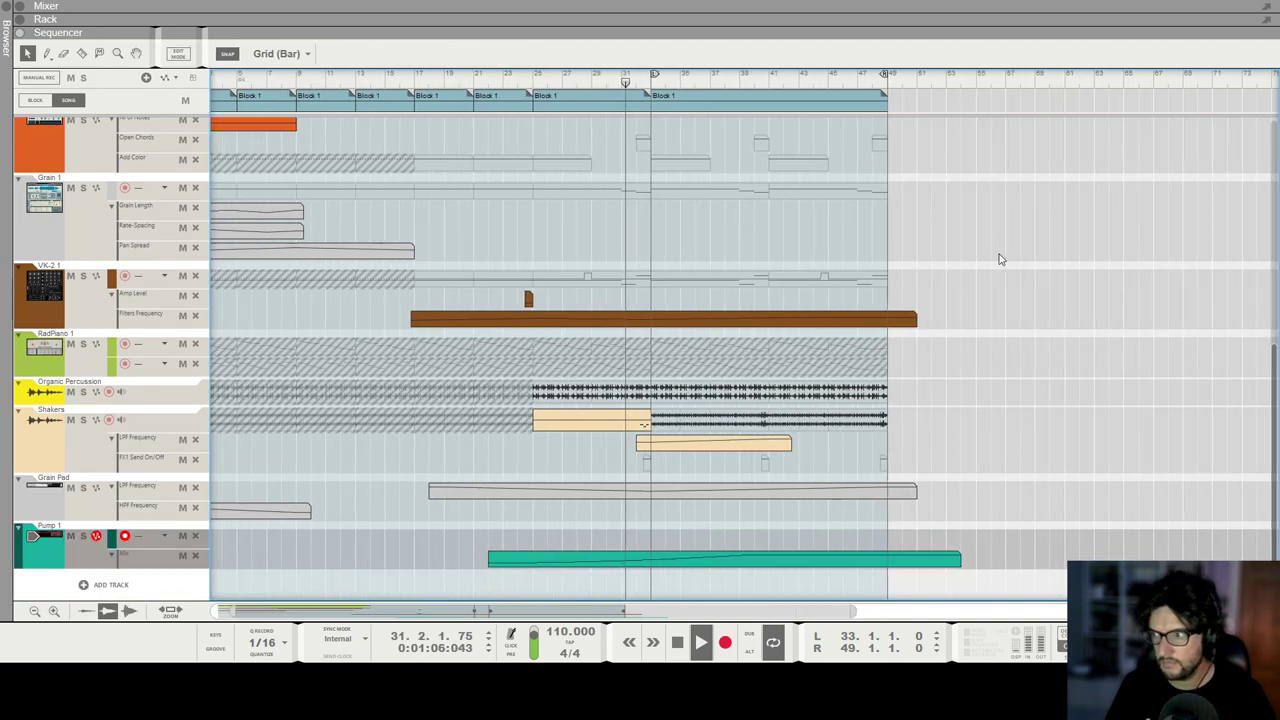
scroll(834, 263, "up", 4)
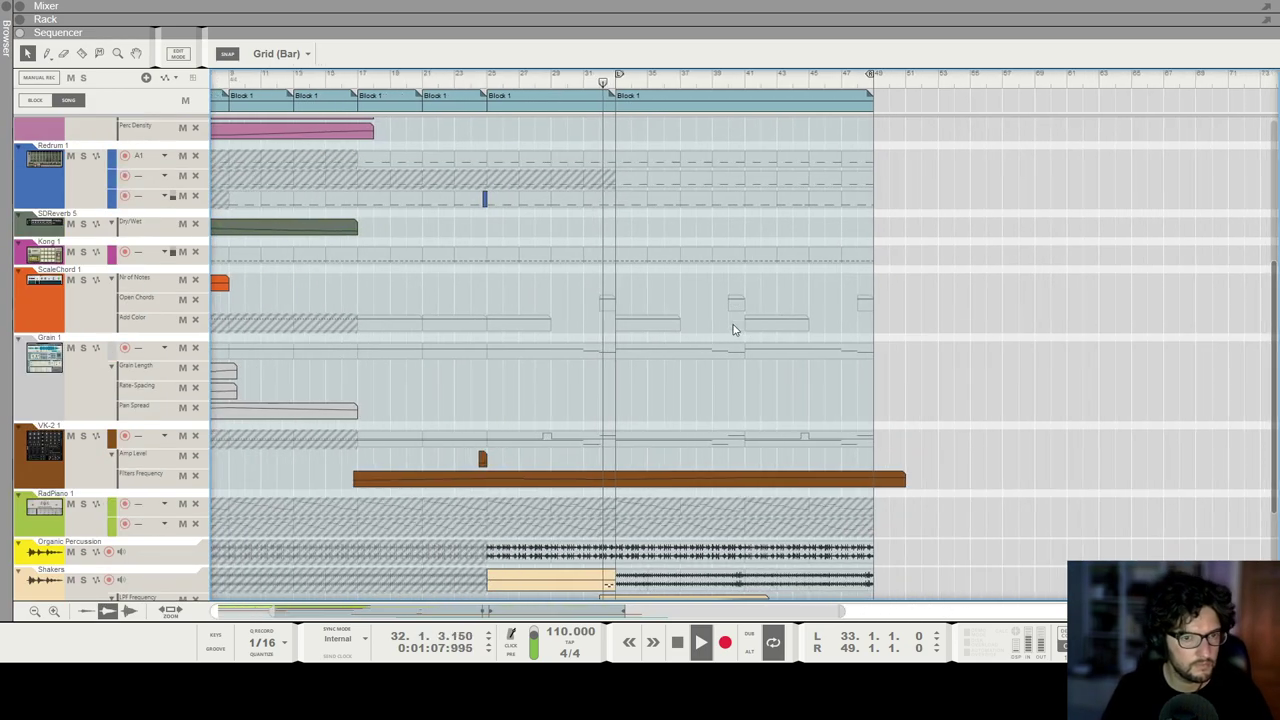
key("h")
scroll(729, 326, "up", 3)
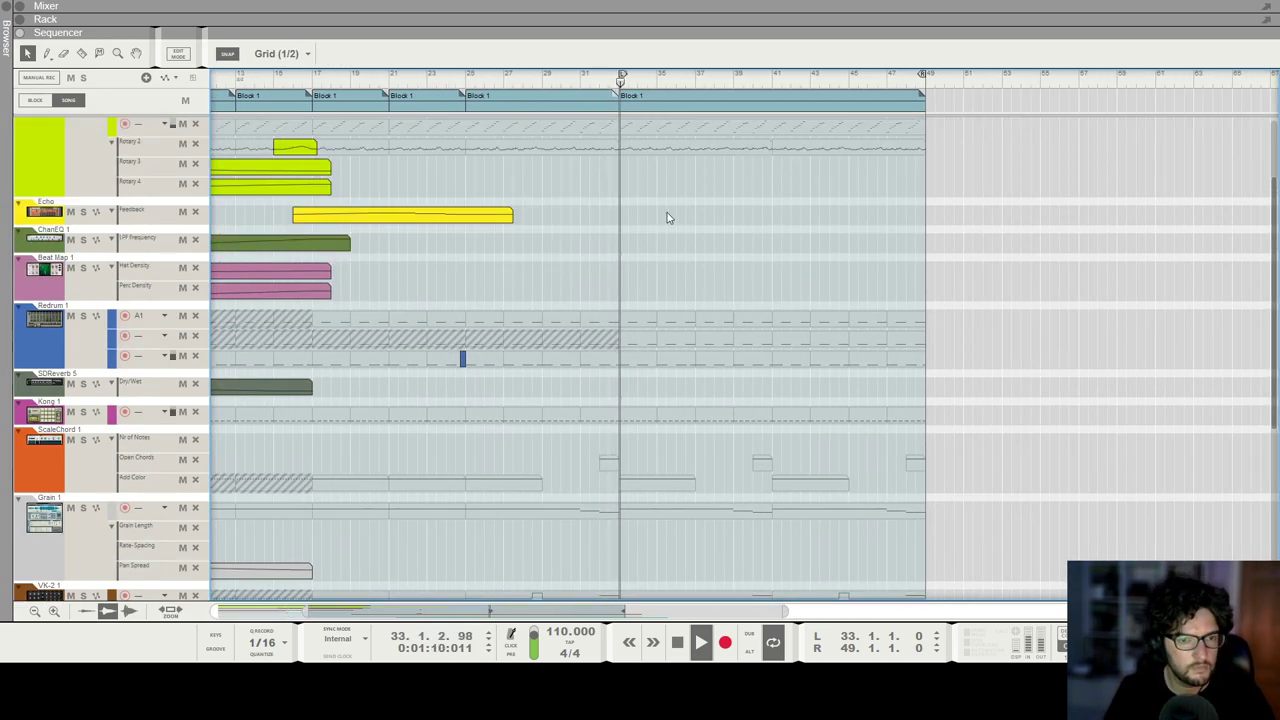
scroll(690, 259, "down", 4)
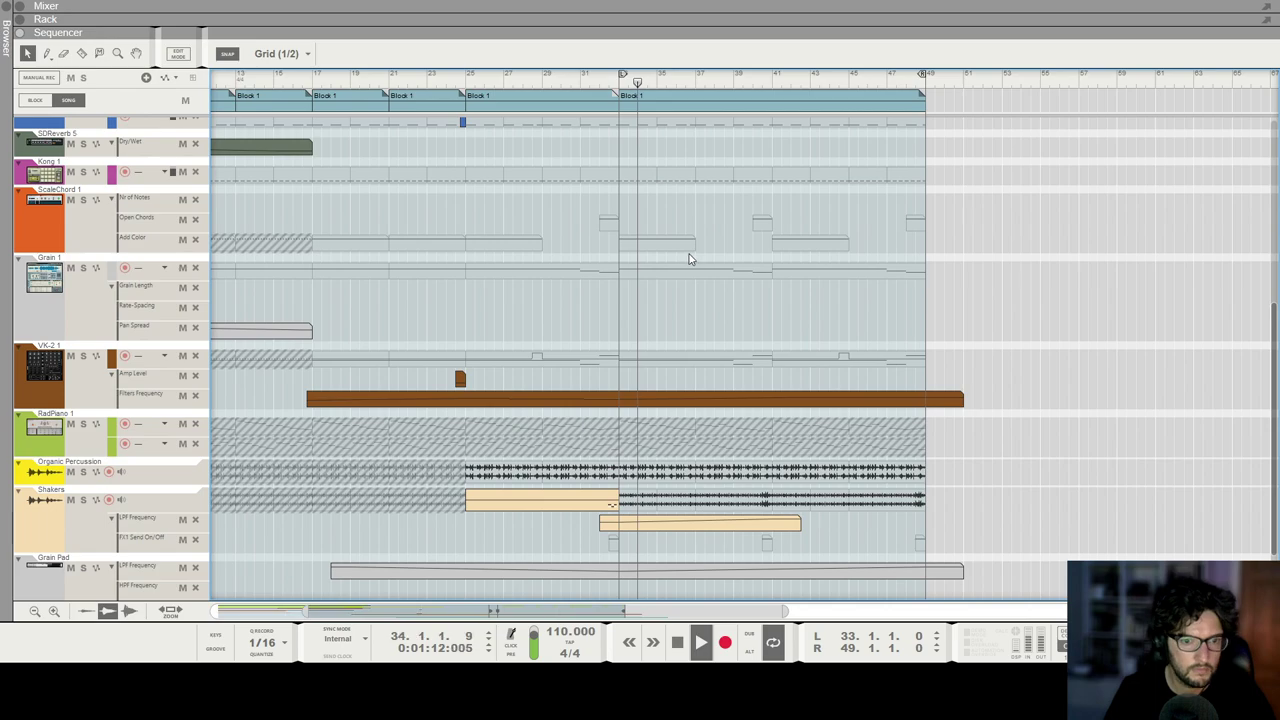
scroll(688, 258, "down", 2)
scroll(723, 262, "up", 5)
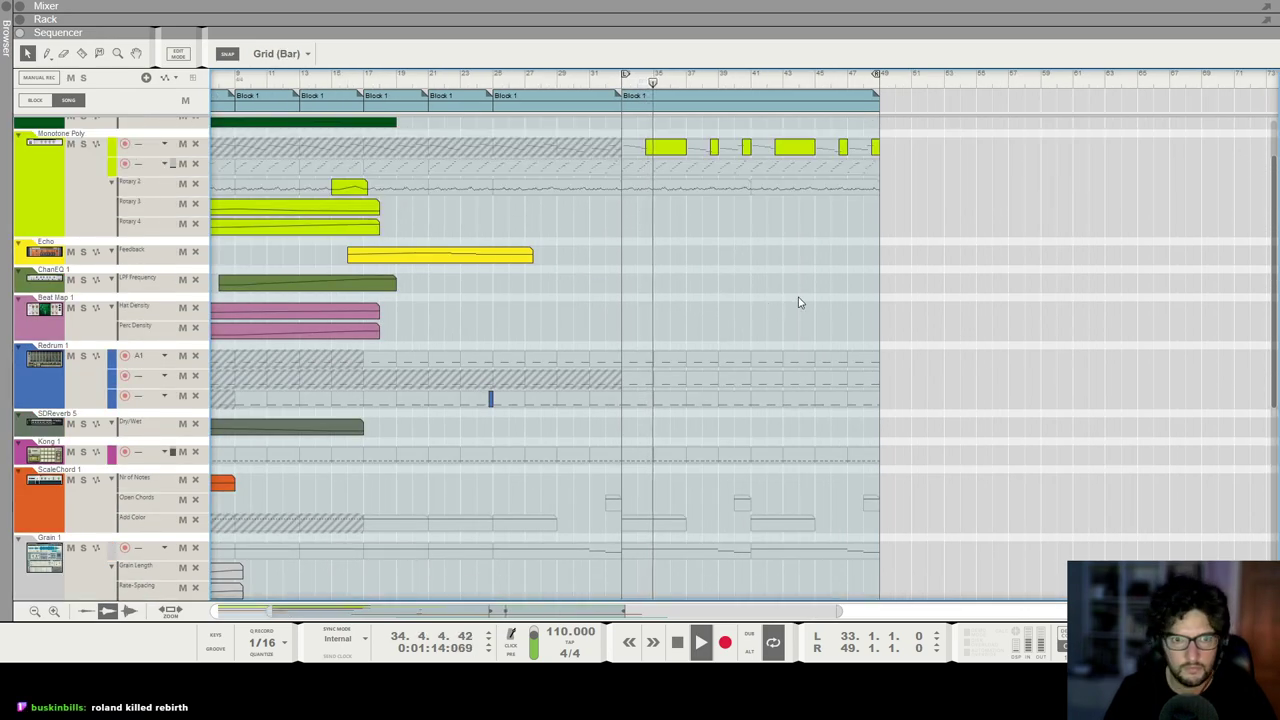
scroll(723, 286, "up", 2)
scroll(643, 286, "up", 3)
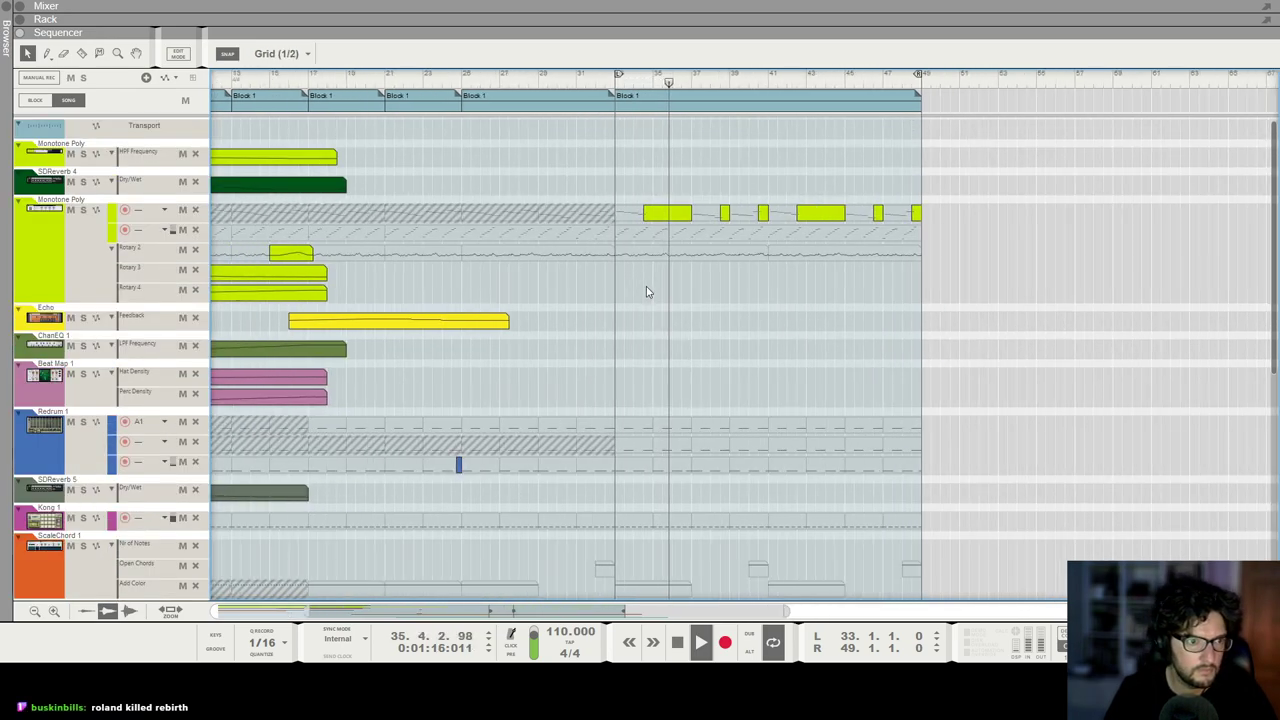
Step: Draw a 19-bar Rotary 4 automation clip on Monotone Poly at bar 32, with points of 127 at bar 39 and 105 at bar 49
scroll(645, 291, "down", 2)
left_click_drag(605, 292, 899, 307)
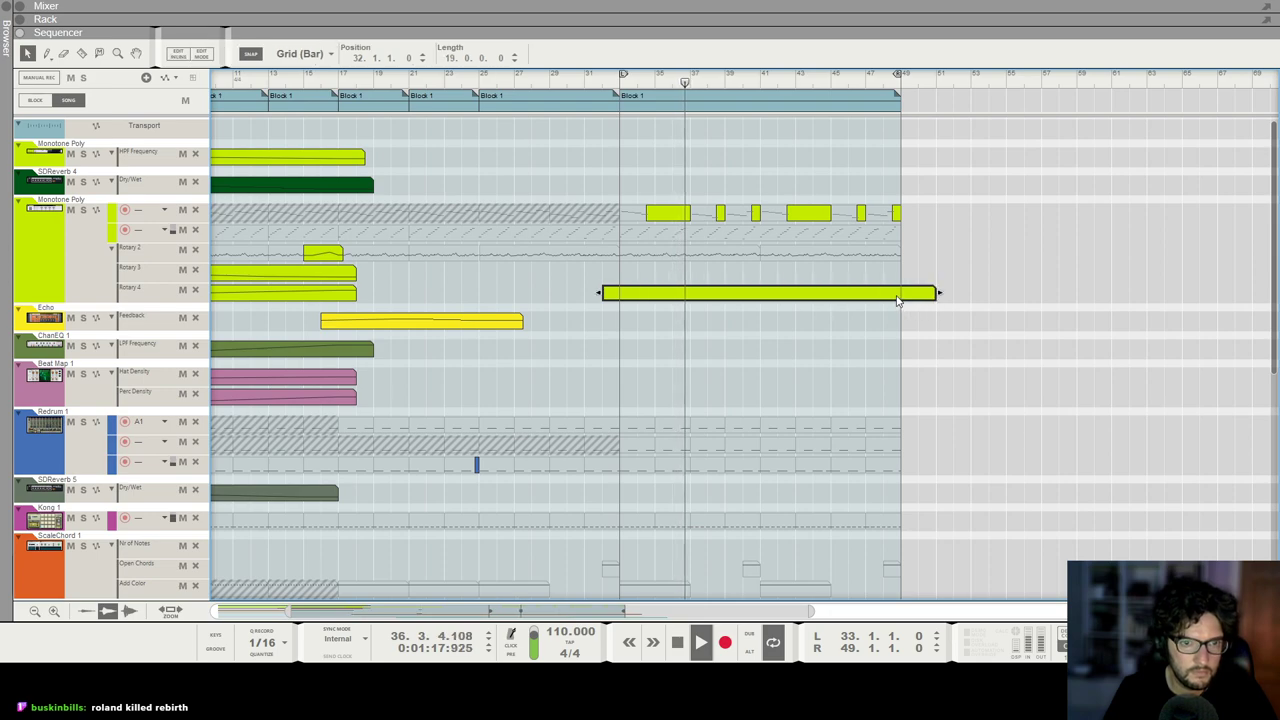
double_click(897, 297)
left_click(726, 289)
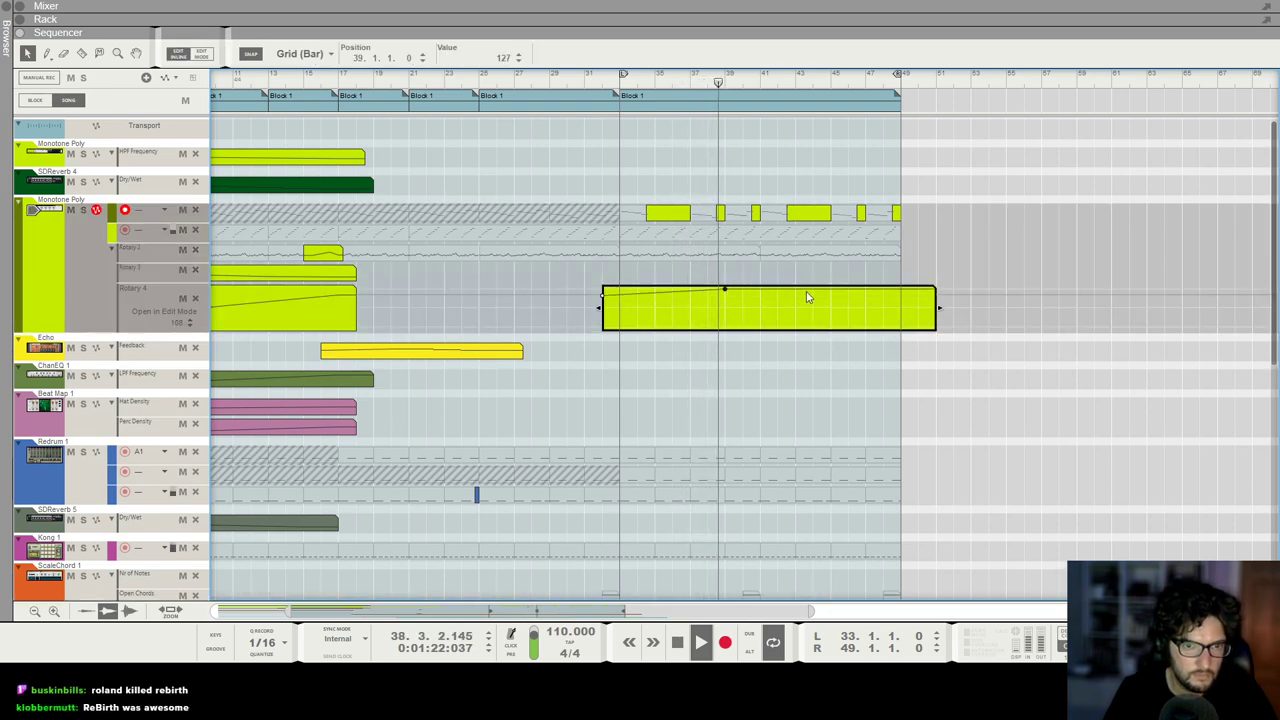
left_click(901, 298)
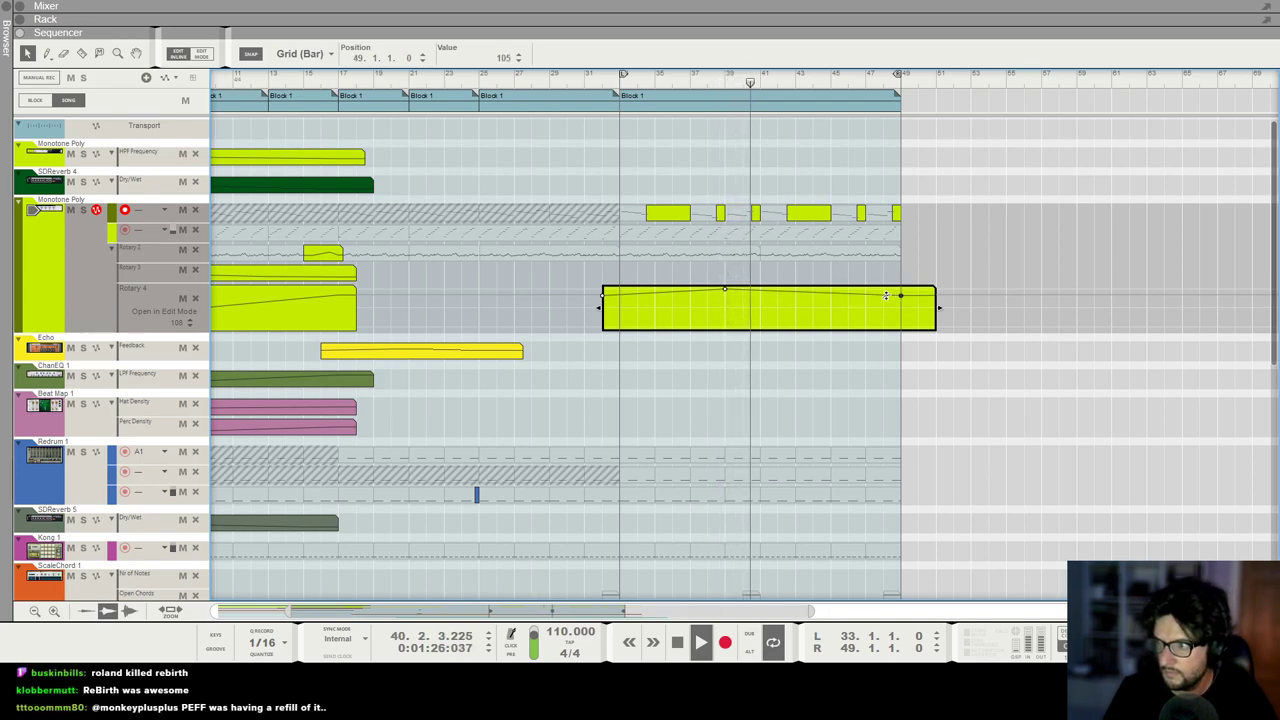
left_click(871, 419)
Step: Review the lanes from Monotone Poly down to Pump 1 during playback and inspect the Pump Mix curve around bar 49
scroll(853, 383, "down", 4)
scroll(853, 376, "up", 4)
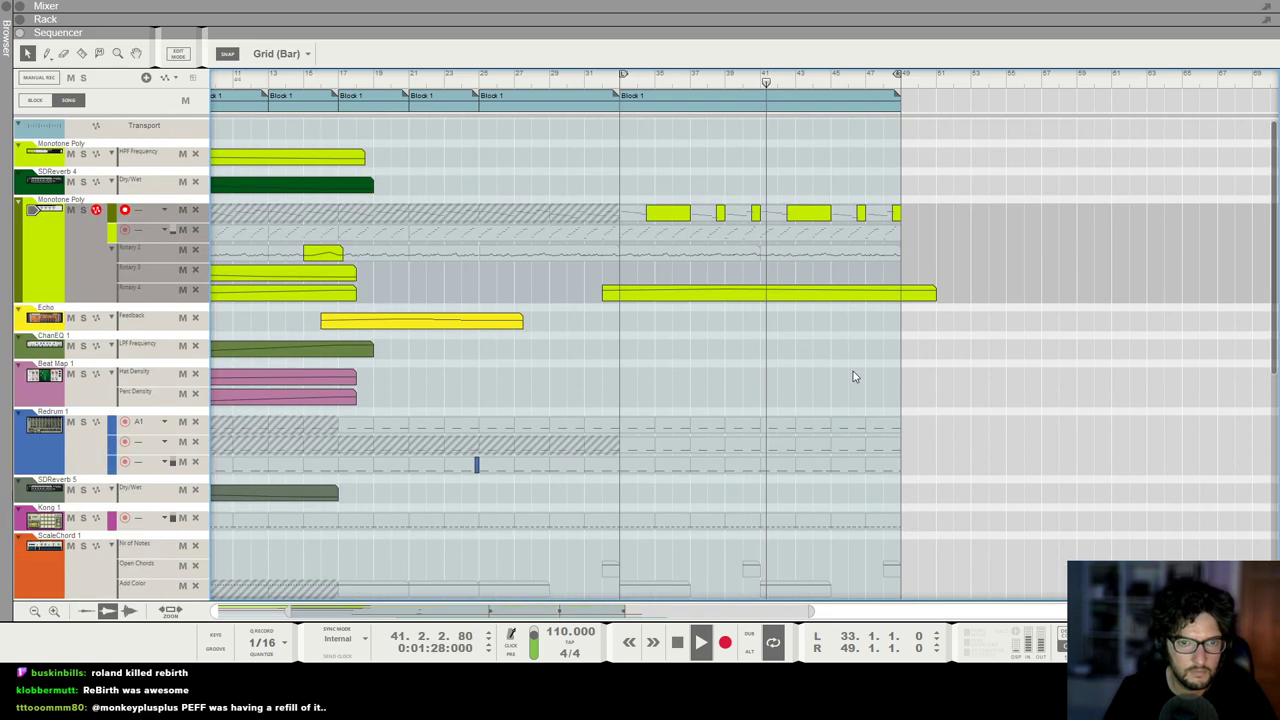
key("g")
scroll(853, 376, "down", 3)
scroll(853, 372, "up", 5)
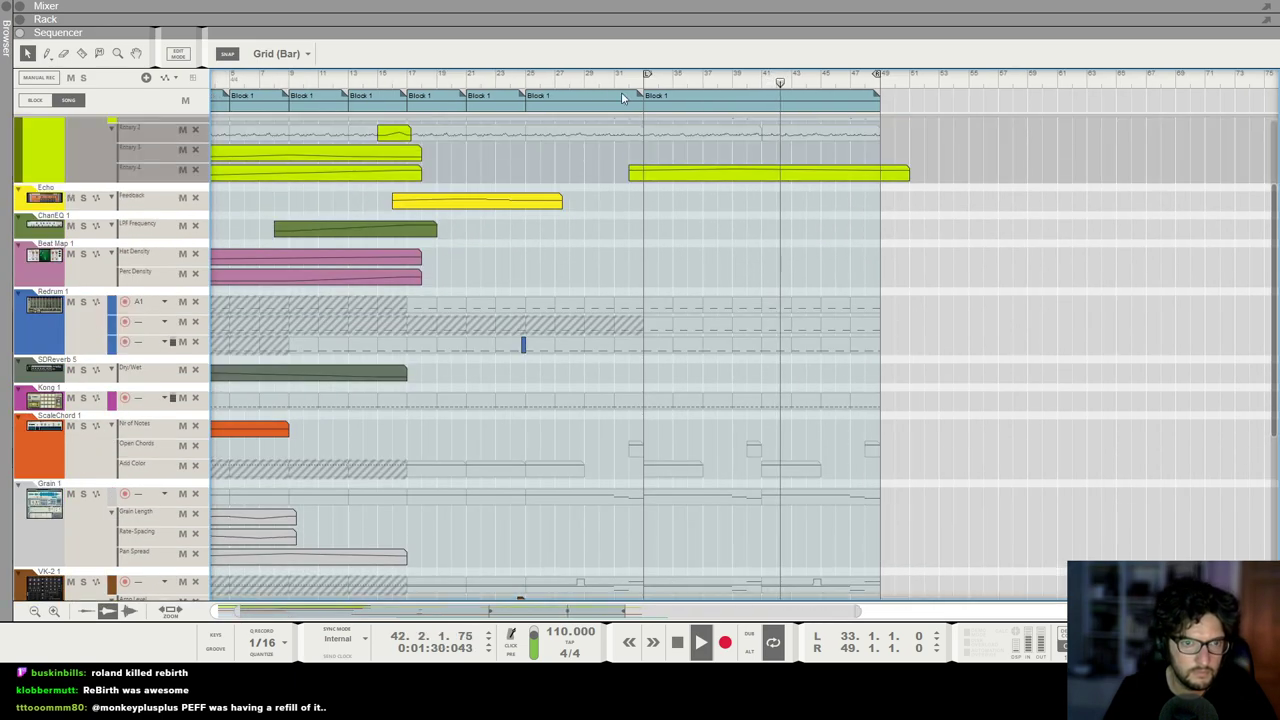
scroll(846, 292, "down", 7)
scroll(846, 292, "down", 3)
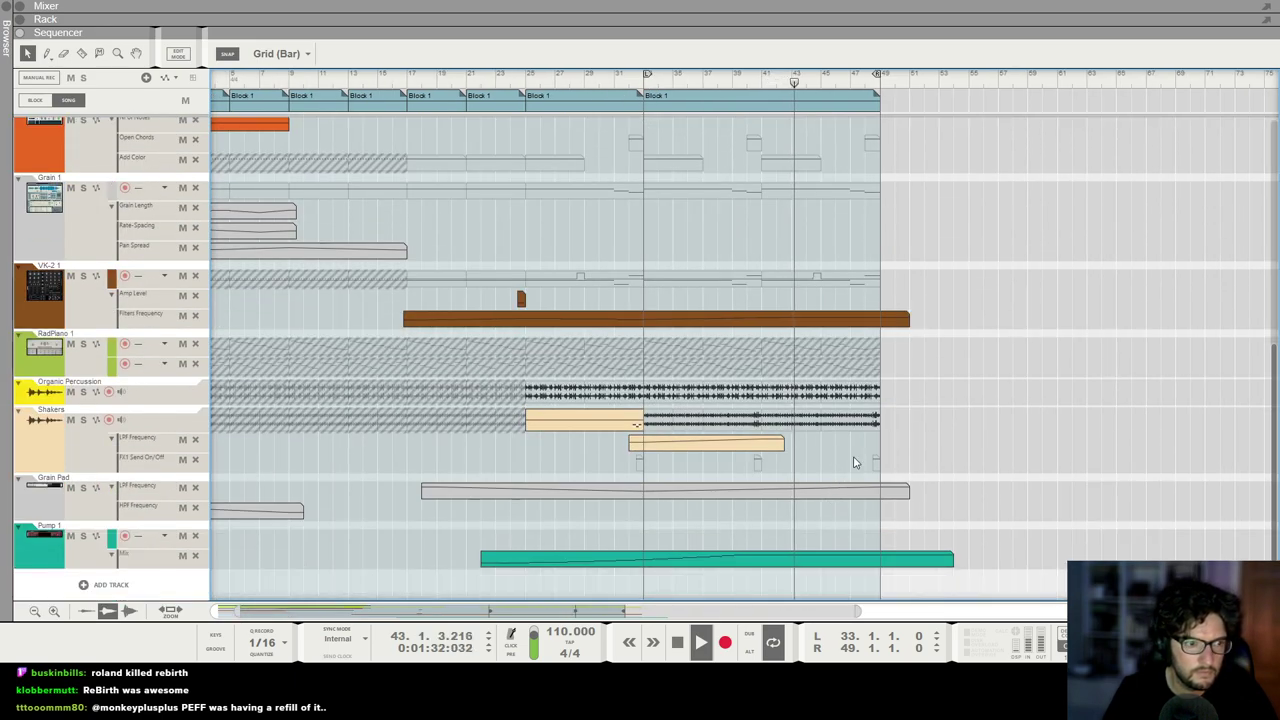
double_click(843, 558)
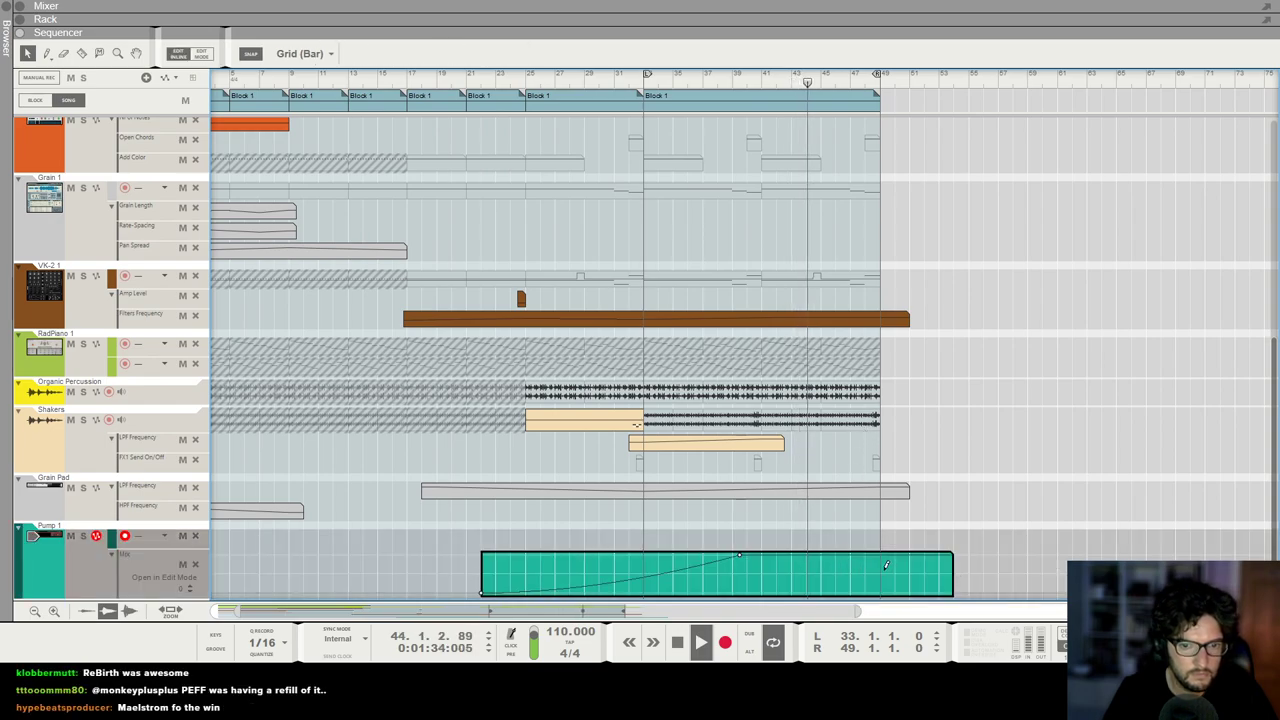
left_click(903, 523)
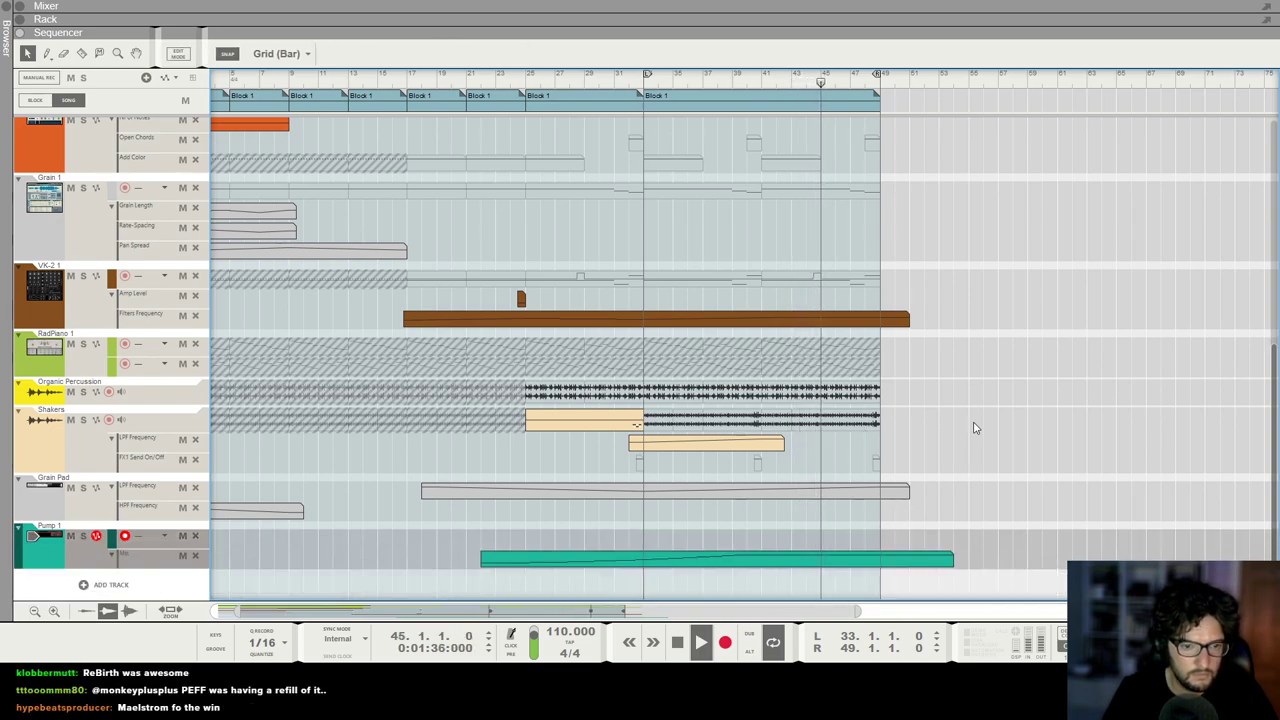
scroll(962, 400, "up", 9)
scroll(900, 240, "up", 10)
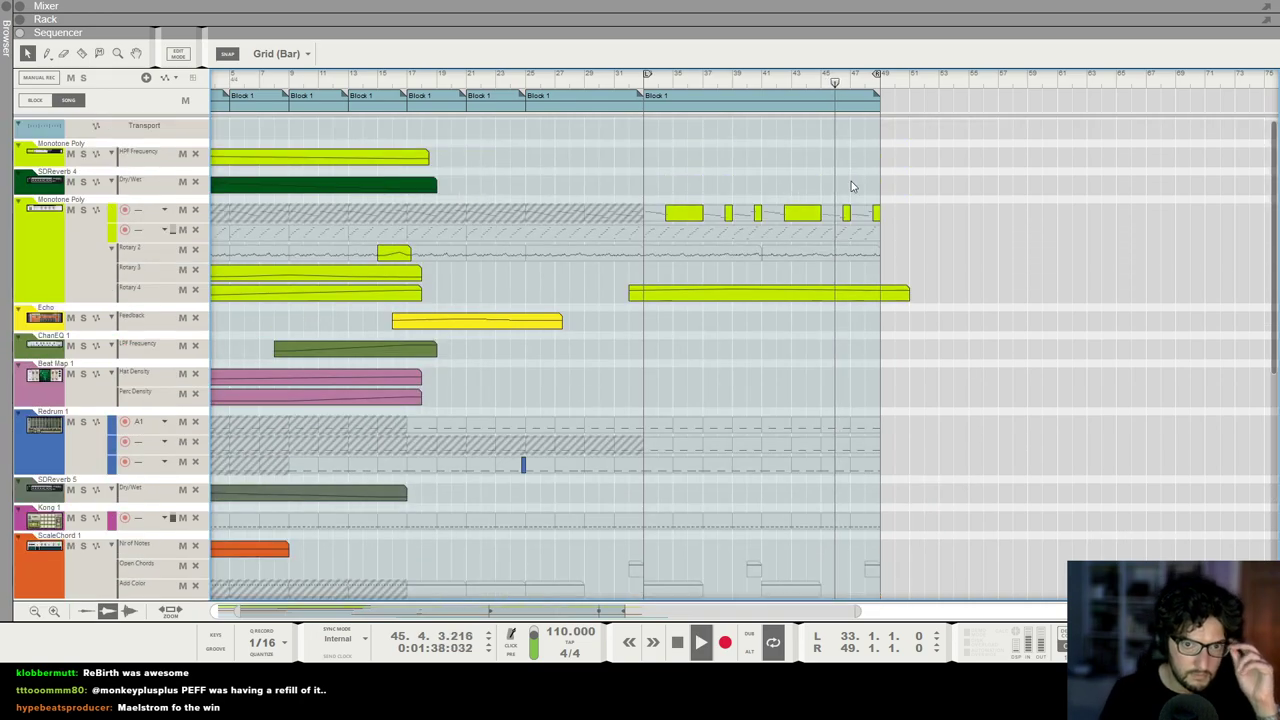
Step: Draw a 16-bar Block 1 clip at bar 49 and set the loop range to bars 49 to 65
left_click_drag(669, 104, 905, 108)
left_click(1114, 84, "alt")
left_click(882, 84, "ctrl")
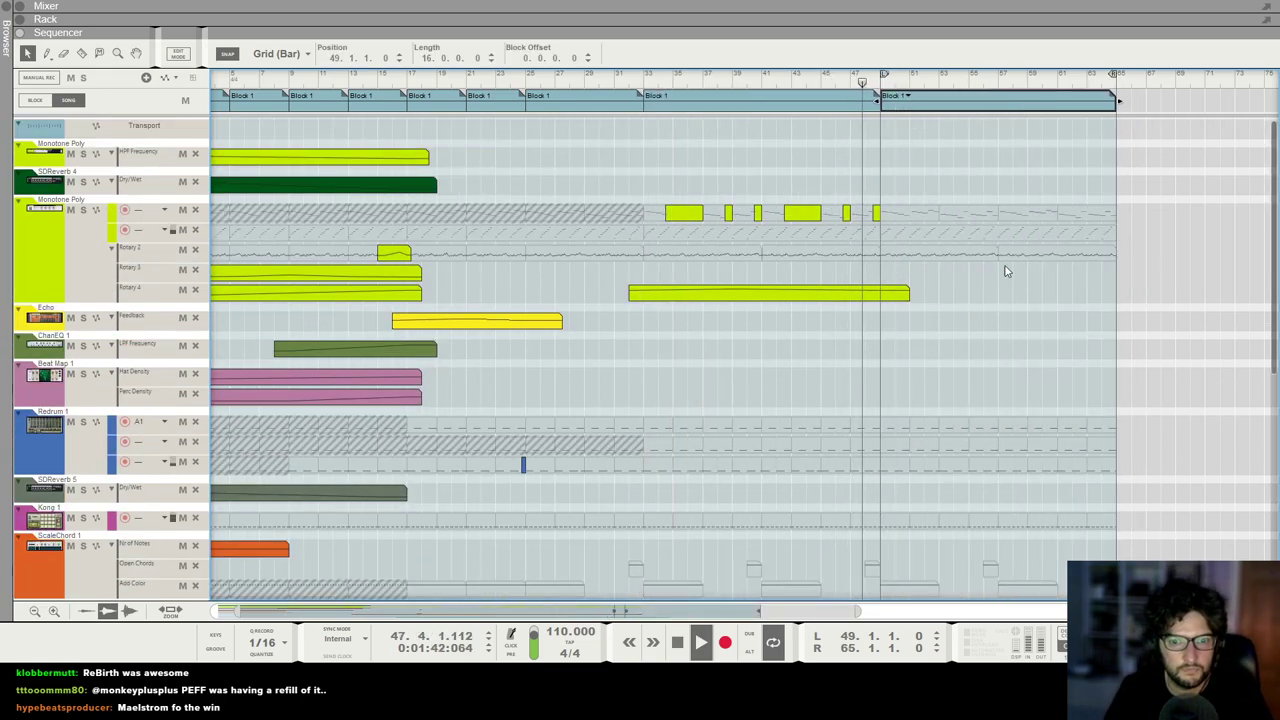
Step: Unmute the second RadPiano lane from bar 49 and draw an empty two-bar clip on it at bar 51
scroll(995, 253, "down", 10)
key("t")
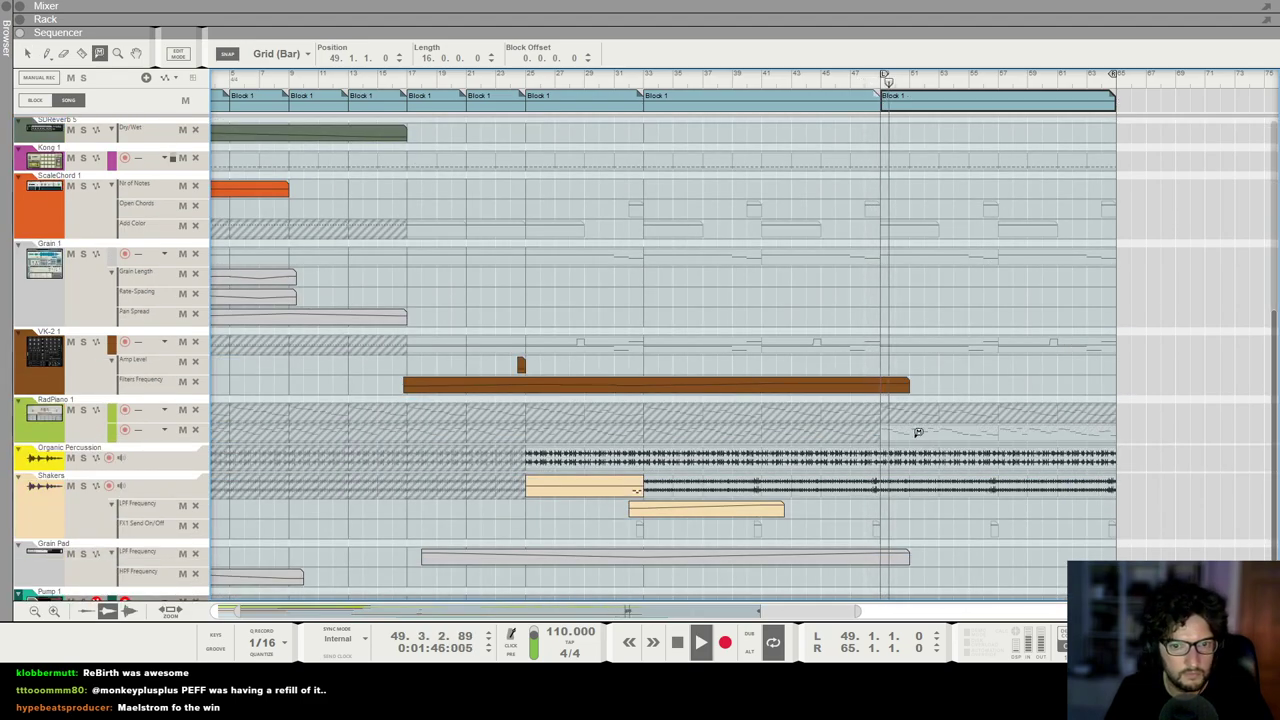
scroll(901, 325, "up", 3)
key("q")
scroll(860, 325, "up", 1)
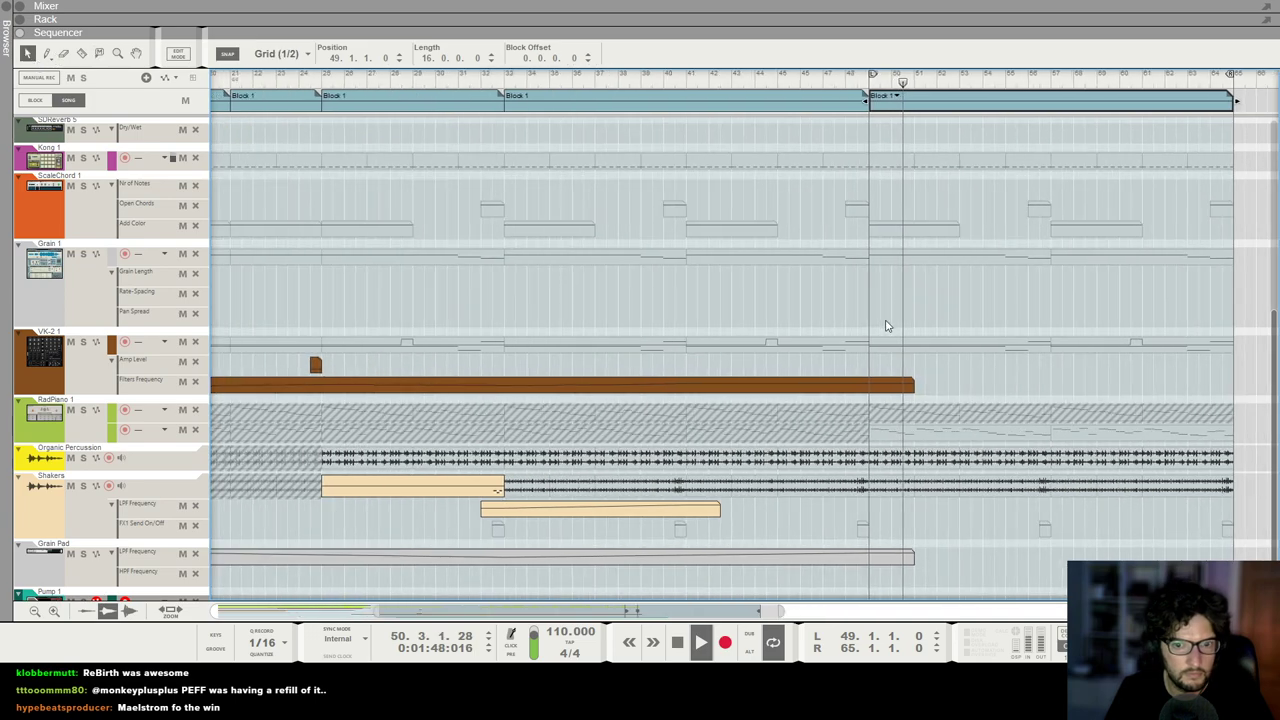
mouse_move(914, 432)
left_mouse_down()
mouse_move(990, 435)
mouse_move(960, 433)
left_mouse_up()
key("space")
scroll(937, 408, "down", 2)
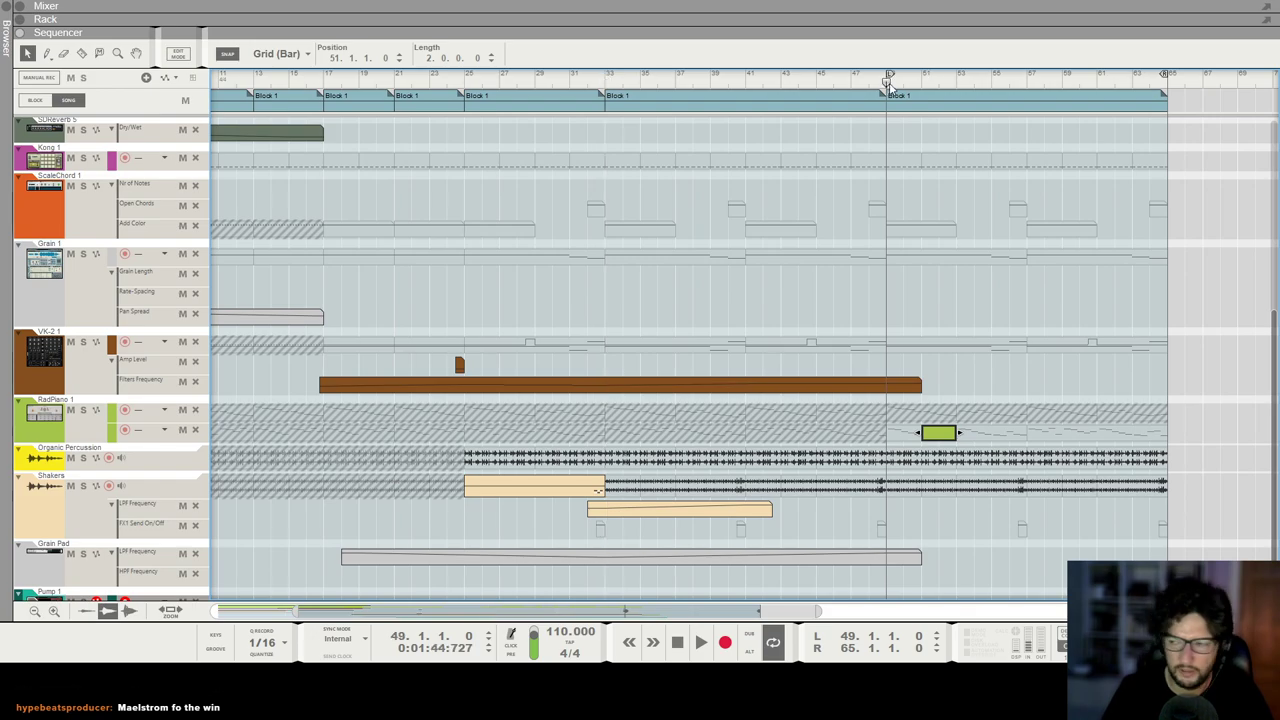
Step: Extend the loop range to bars 1 to 65 and deselect the RadPiano clip
scroll(888, 85, "down", 4)
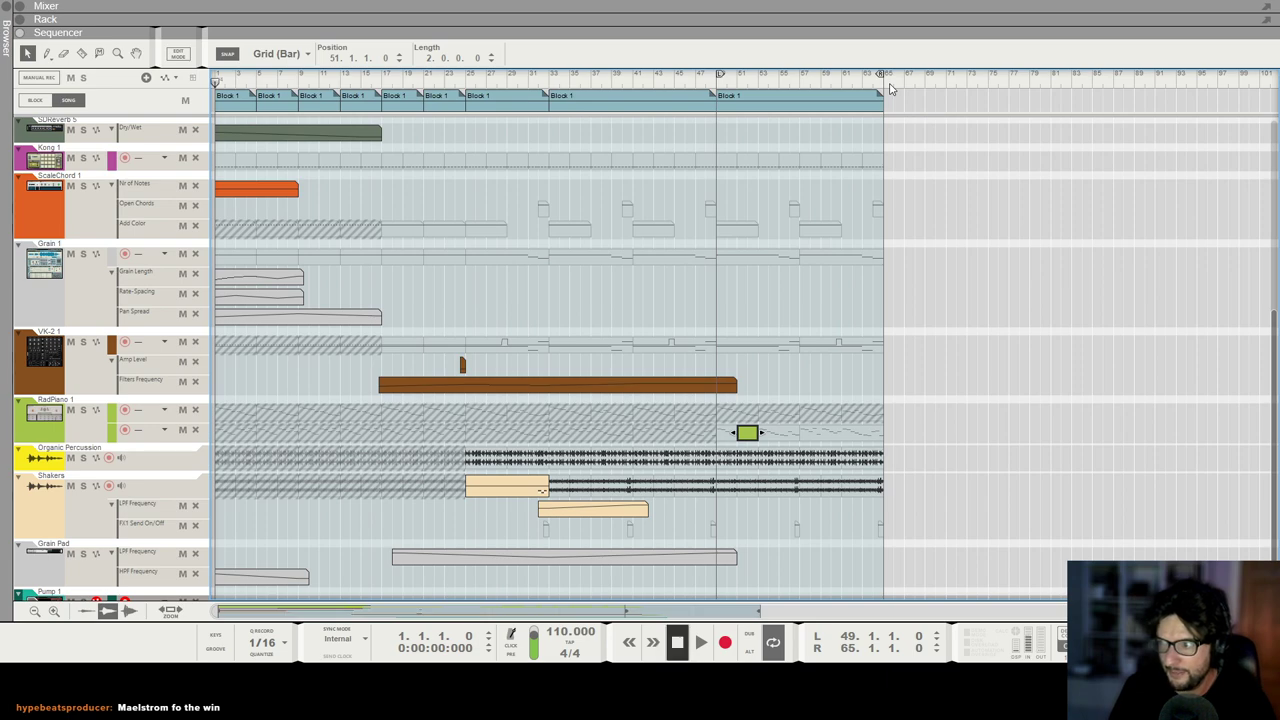
scroll(890, 88, "down", 2)
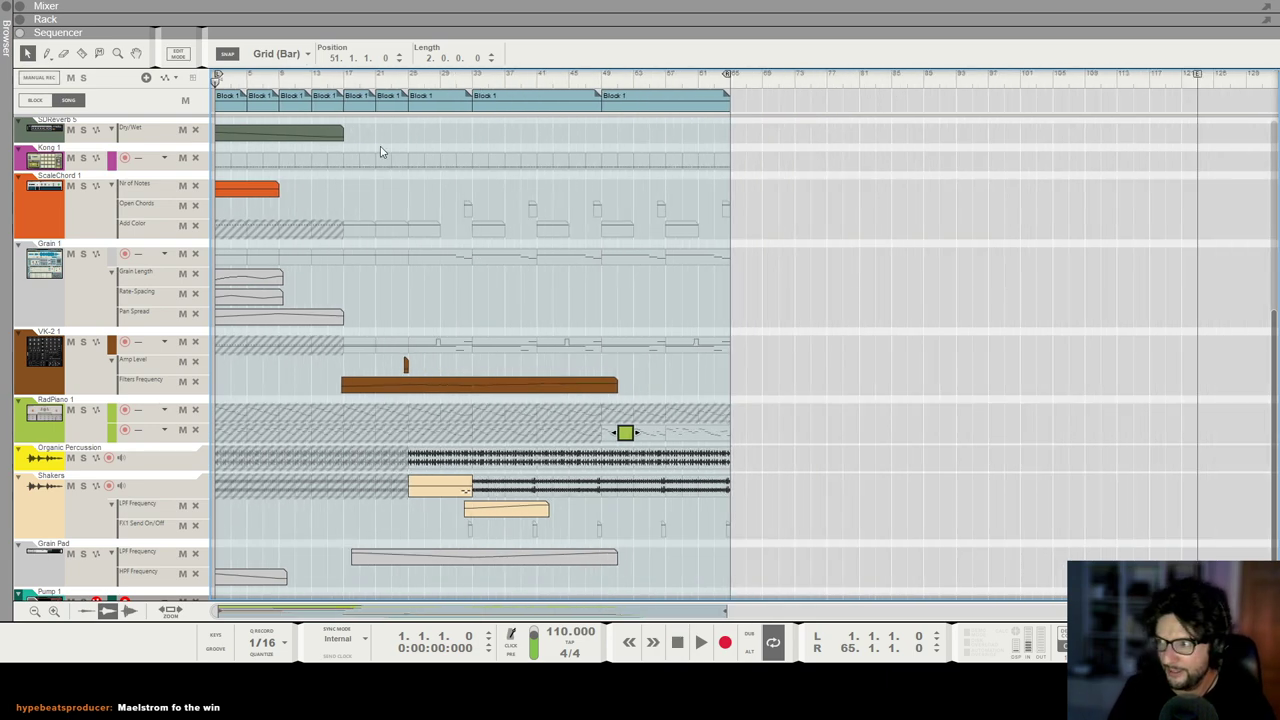
left_click(631, 338)
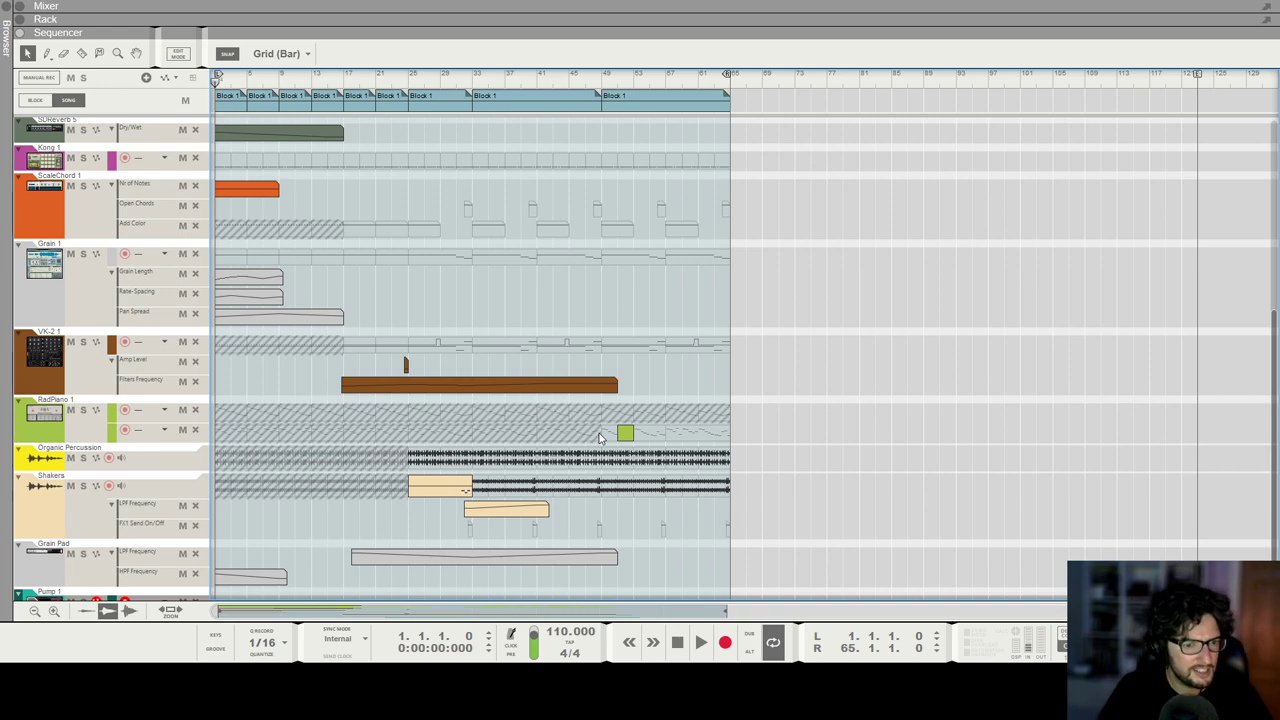
Step: Unmute the second RadPiano lane from bar 33 and move its empty two-bar clip to bar 35
key("t")
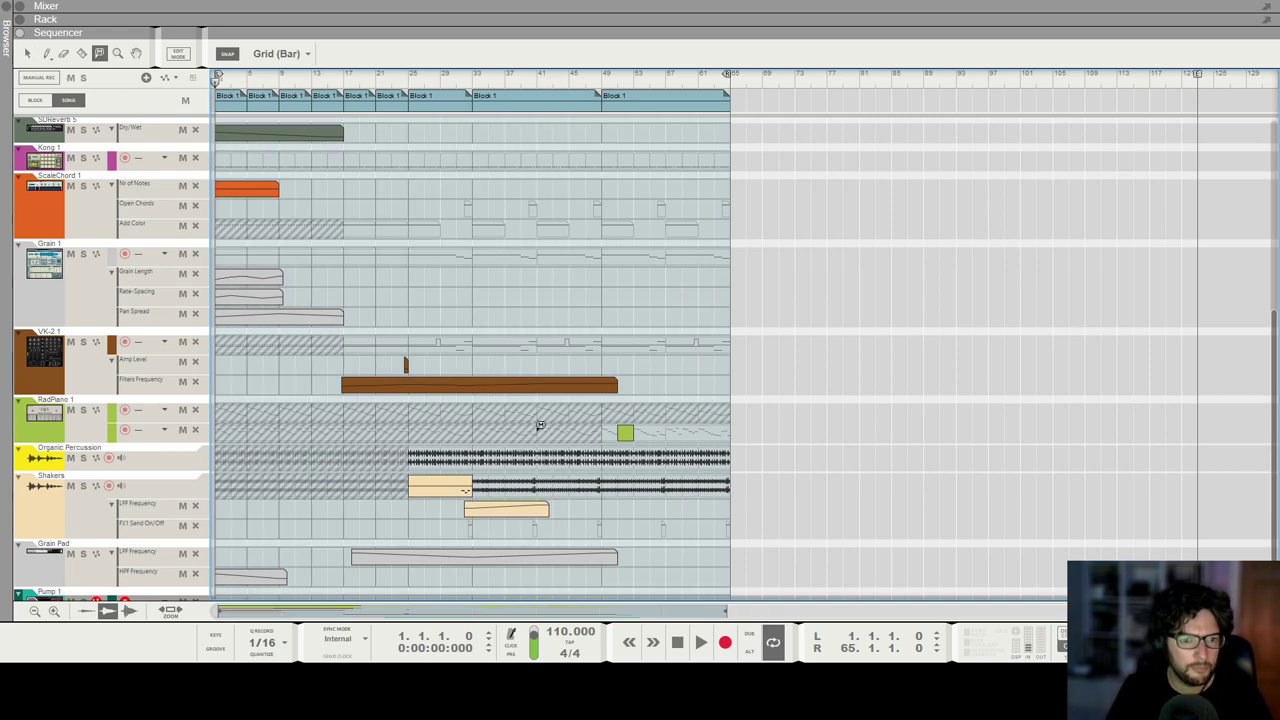
key("h")
key("h")
key("h")
key("h")
left_click(25, 55)
left_click_drag(902, 433, 686, 433)
Step: Play the arrangement from just before bar 33 to audition the unmuted piano part
left_click(632, 77)
key("space")
key("h")
key("g")
key("g")
left_click(788, 326)
Step: Enable the Piano channel's low-pass filter, adjust its frequency to about 3.54 kHz, and create an LPF Frequency automation lane for it
key("F5")
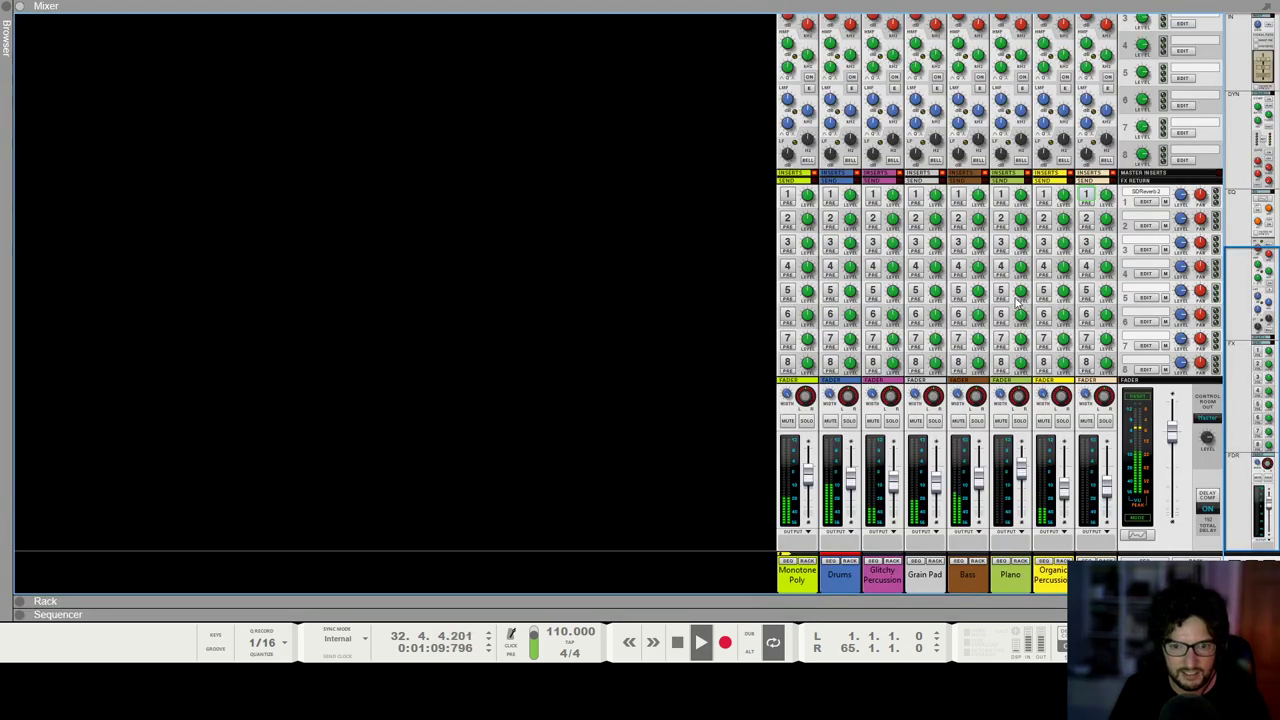
scroll(999, 228, "up", 5)
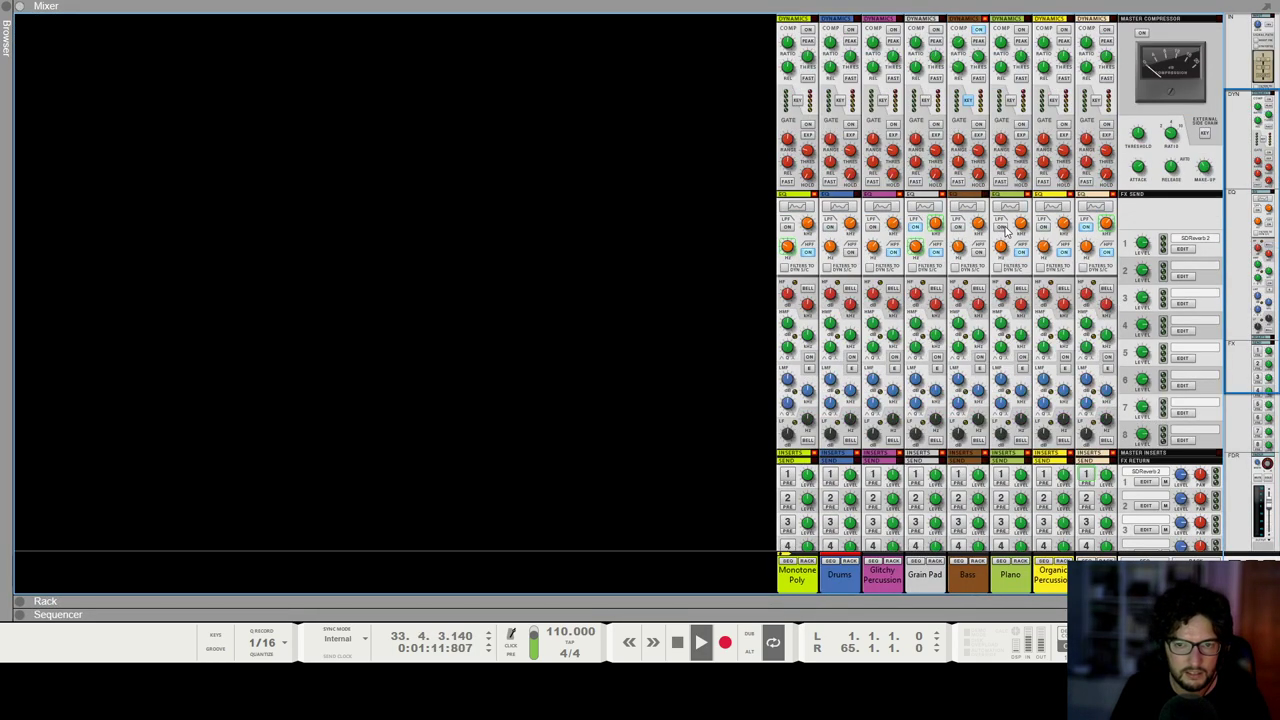
left_click(1018, 229)
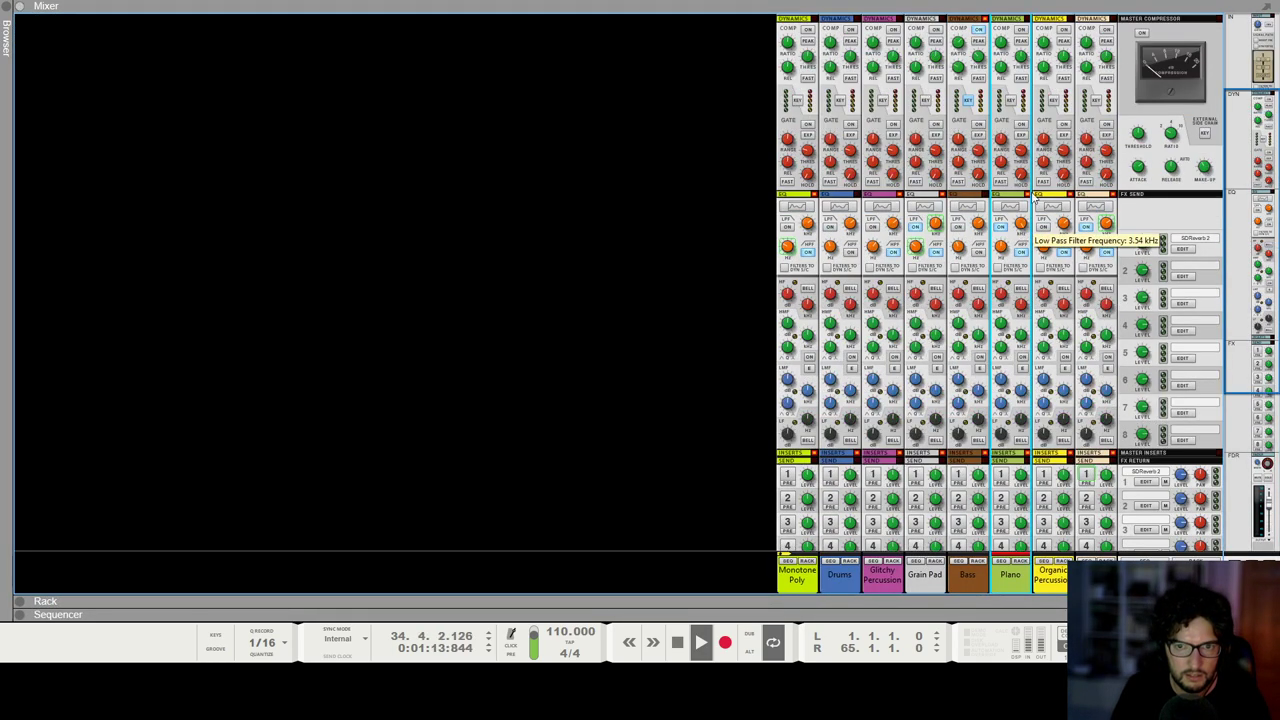
key("space")
left_click(1021, 226, "alt")
scroll(802, 488, "down", 2)
key("F7")
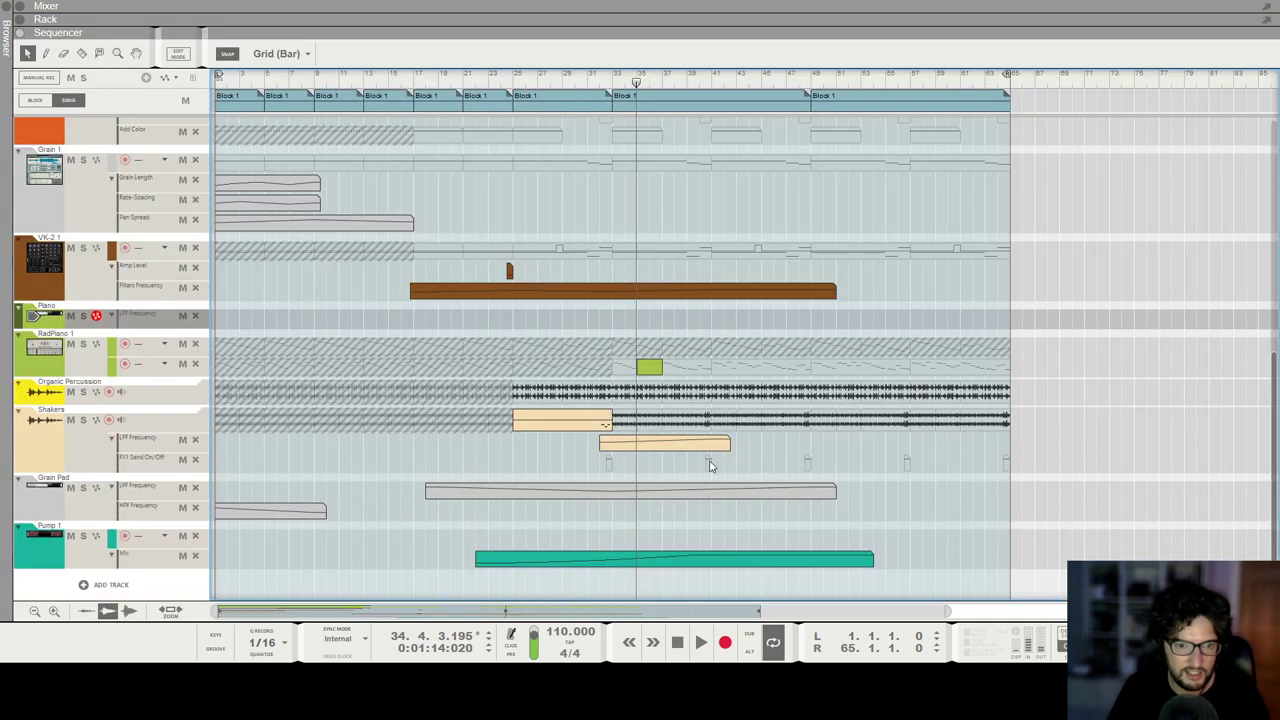
Step: Draw a 17-bar LPF Frequency automation clip on the Piano track at bar 32 and place points near its start and end
left_click_drag(607, 314, 809, 317)
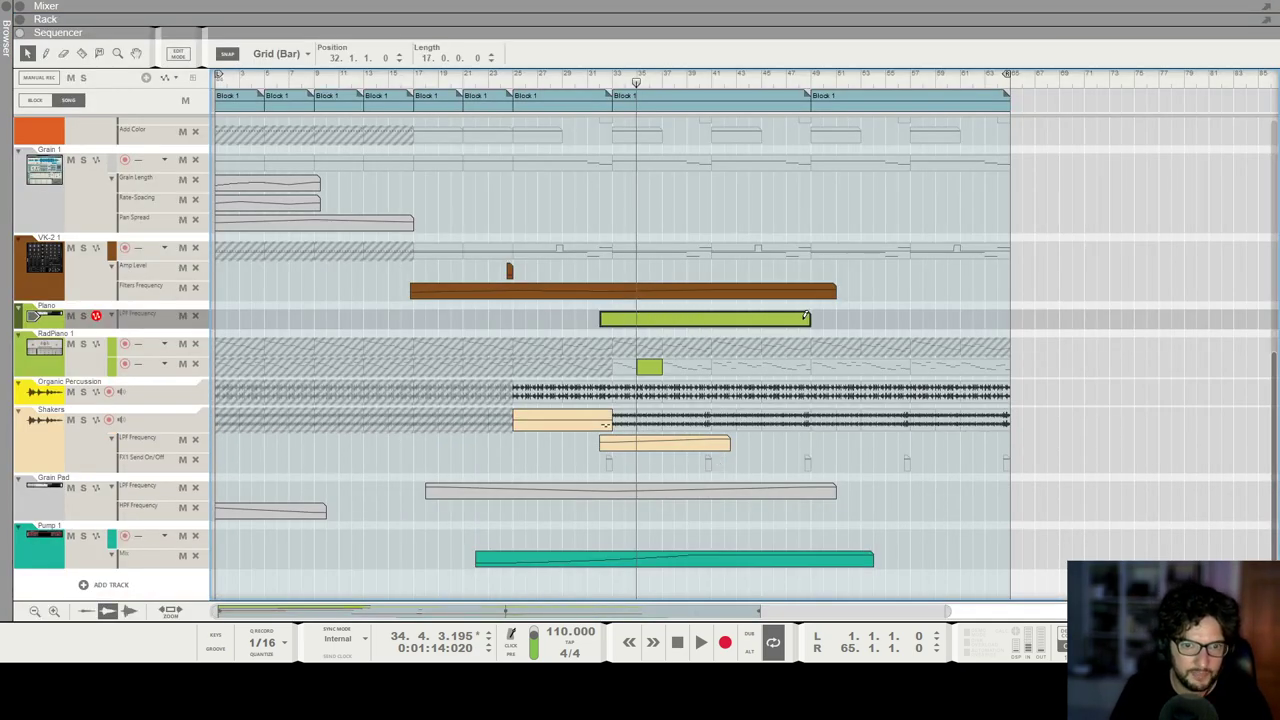
double_click(606, 312)
left_click(606, 300)
left_click(809, 279)
left_click(691, 393)
Step: Start playback from about bar 33 and copy the empty RadPiano clip at bar 35 to about bar 43
left_click(613, 83)
key("space")
left_click_drag(654, 370, 754, 373, "ctrl")
left_click(891, 326)
Step: Create an automation lane for the Radical Piano's Character parameter and return to the arrangement
key("F6")
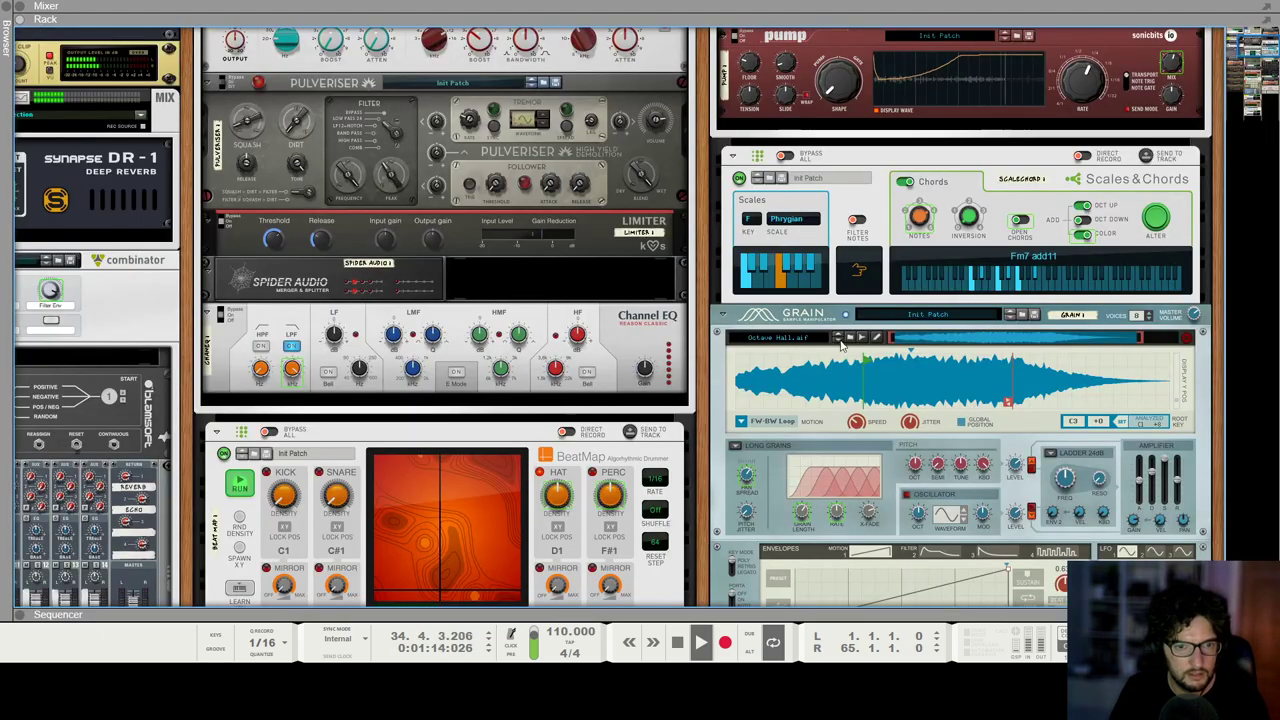
scroll(841, 345, "up", 5)
scroll(797, 326, "down", 20)
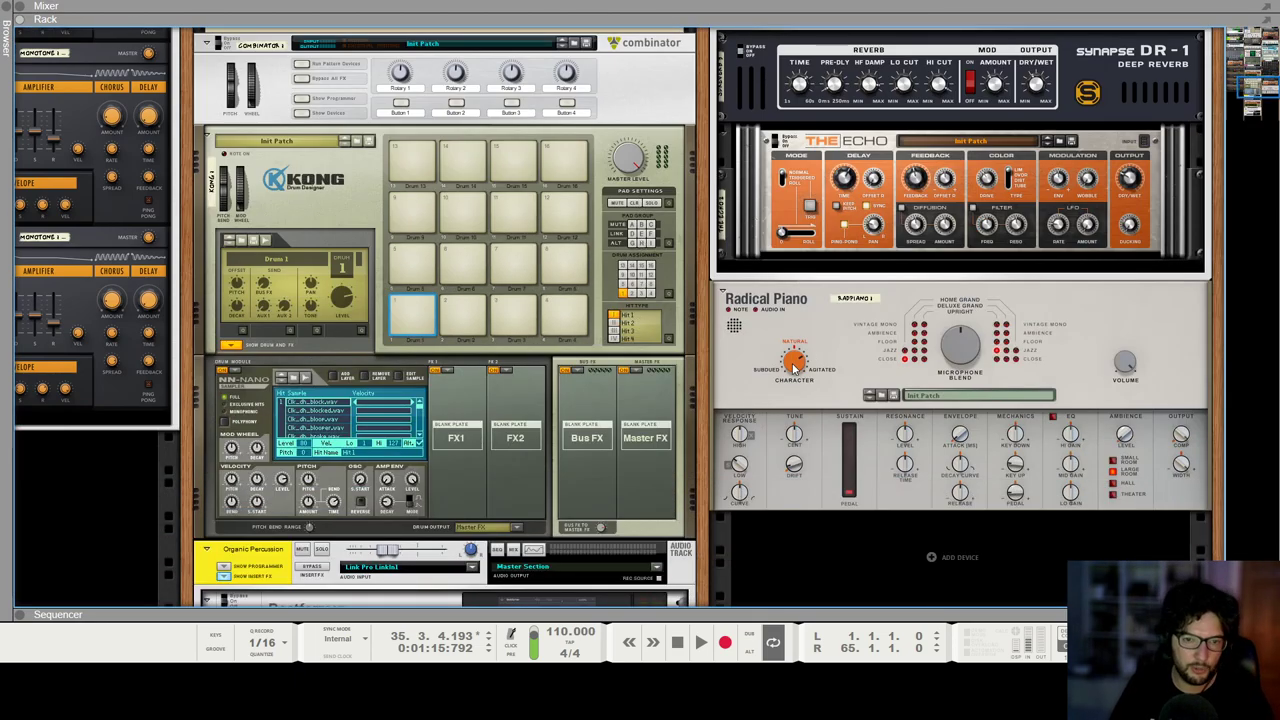
mouse_move(794, 367)
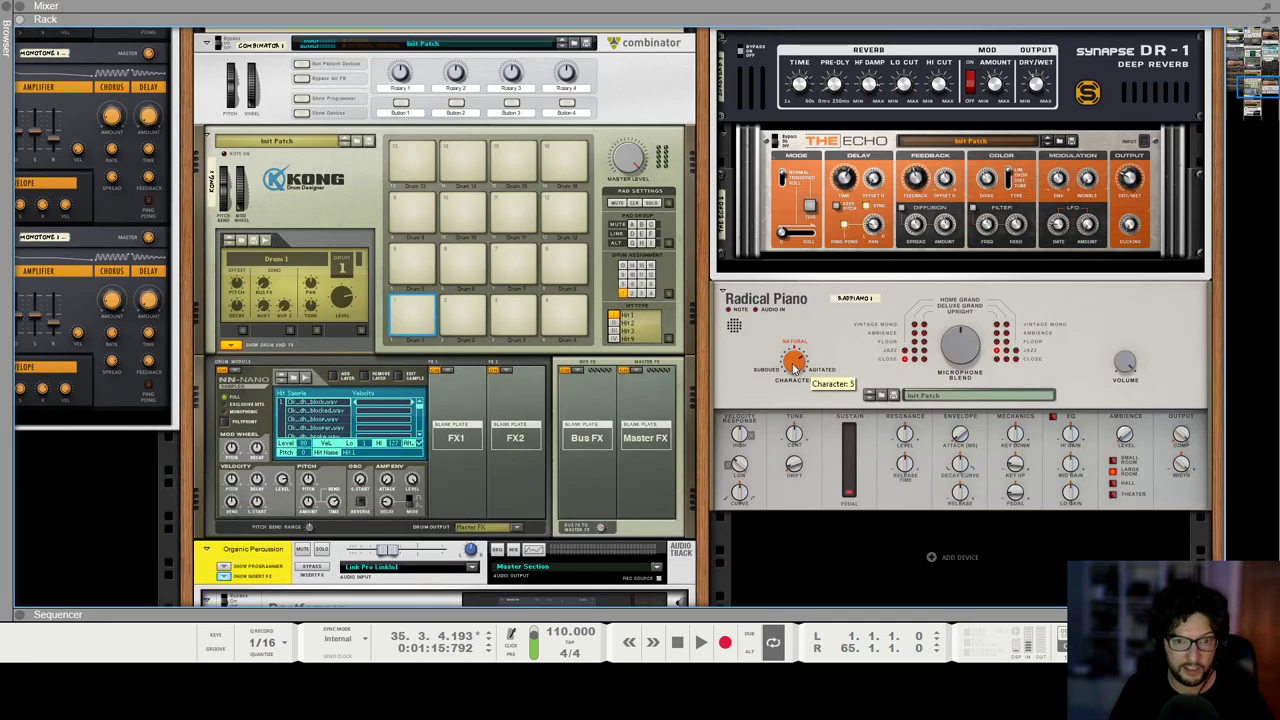
left_click(794, 367, "alt")
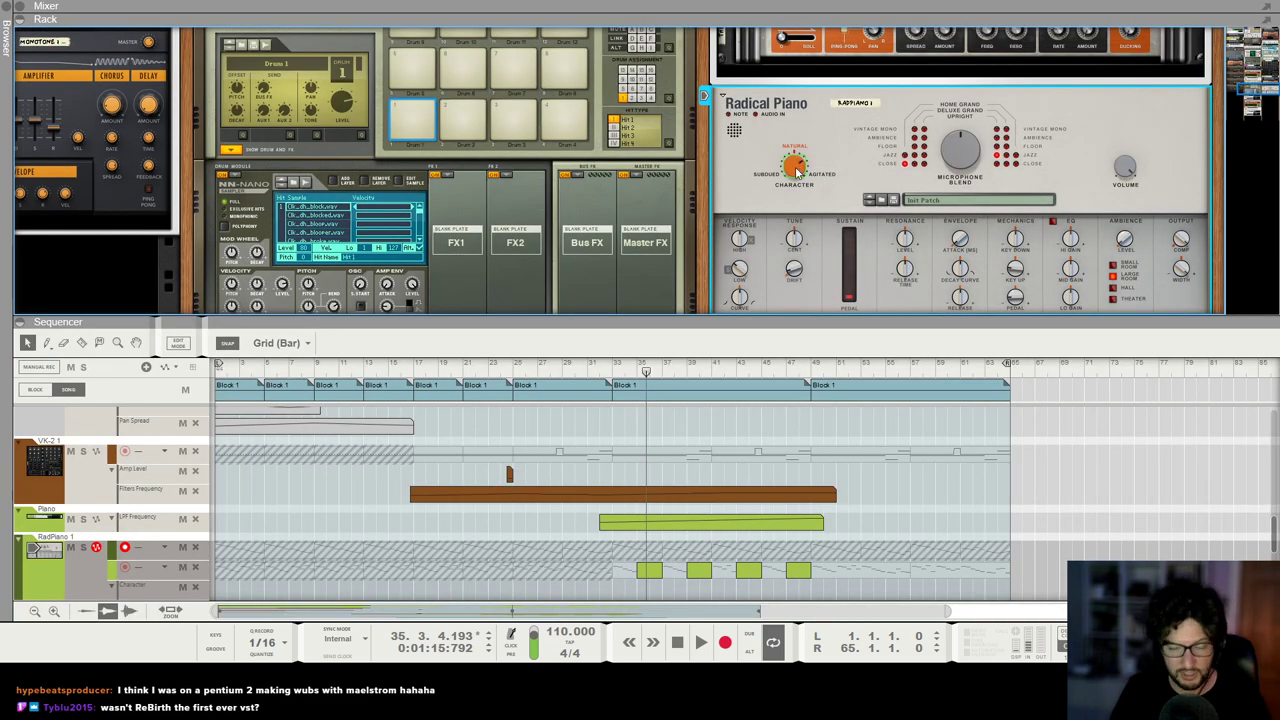
key("F6")
Step: Draw a 17-bar Character automation clip at bar 32 with rising points, including -4 at bar 35, -2 at bar 39 and 5 at bar 48
left_click(600, 82)
left_click_drag(604, 366, 804, 358)
double_click(803, 362)
left_click(601, 362)
left_click(803, 344)
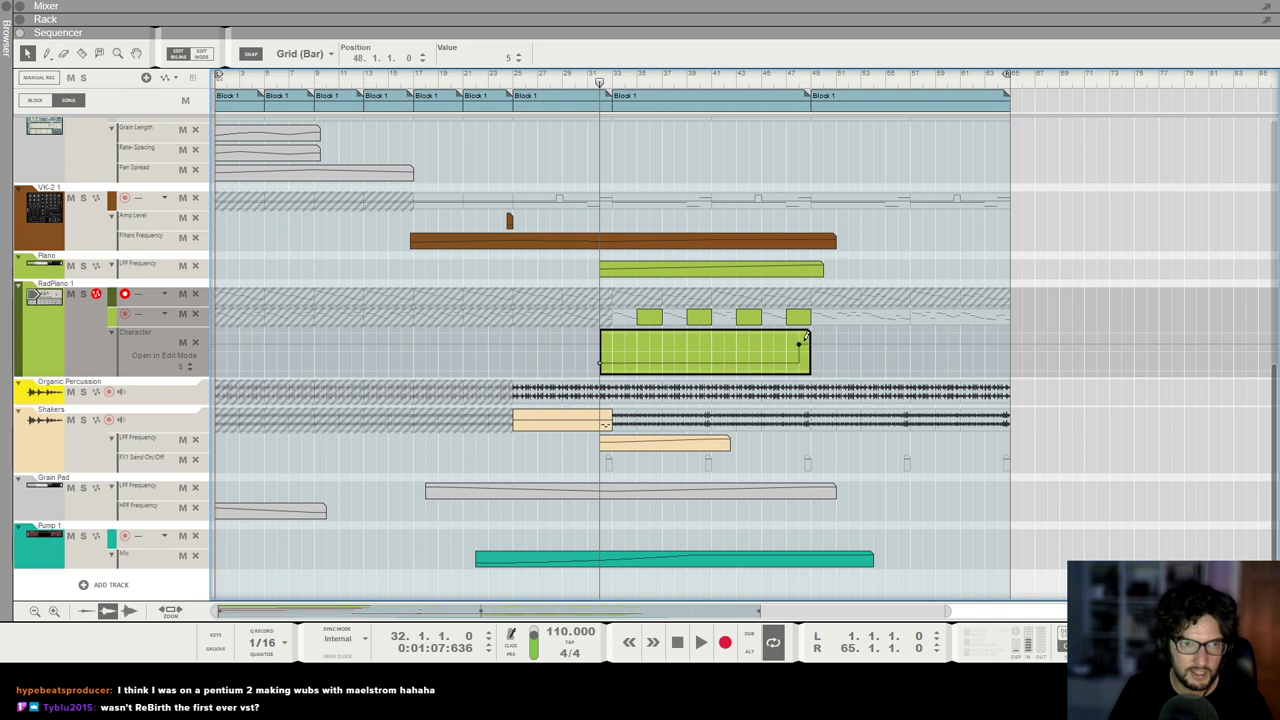
left_click(637, 358)
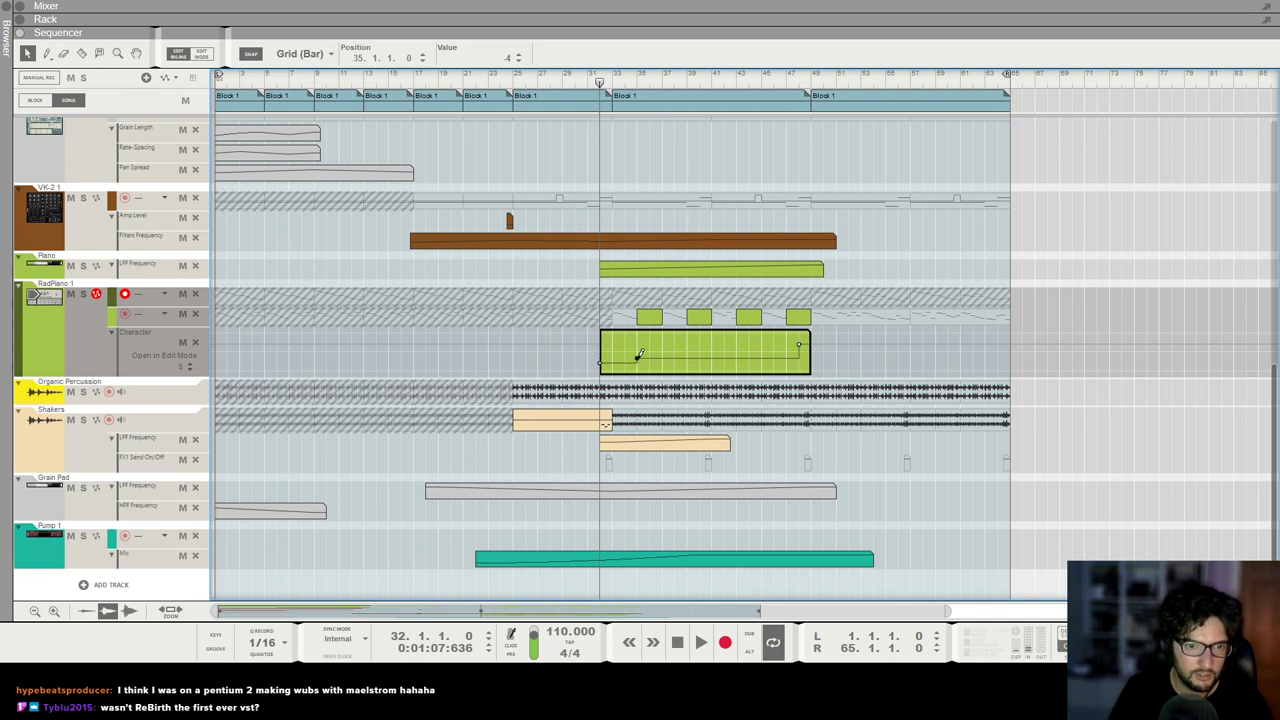
left_click(688, 354)
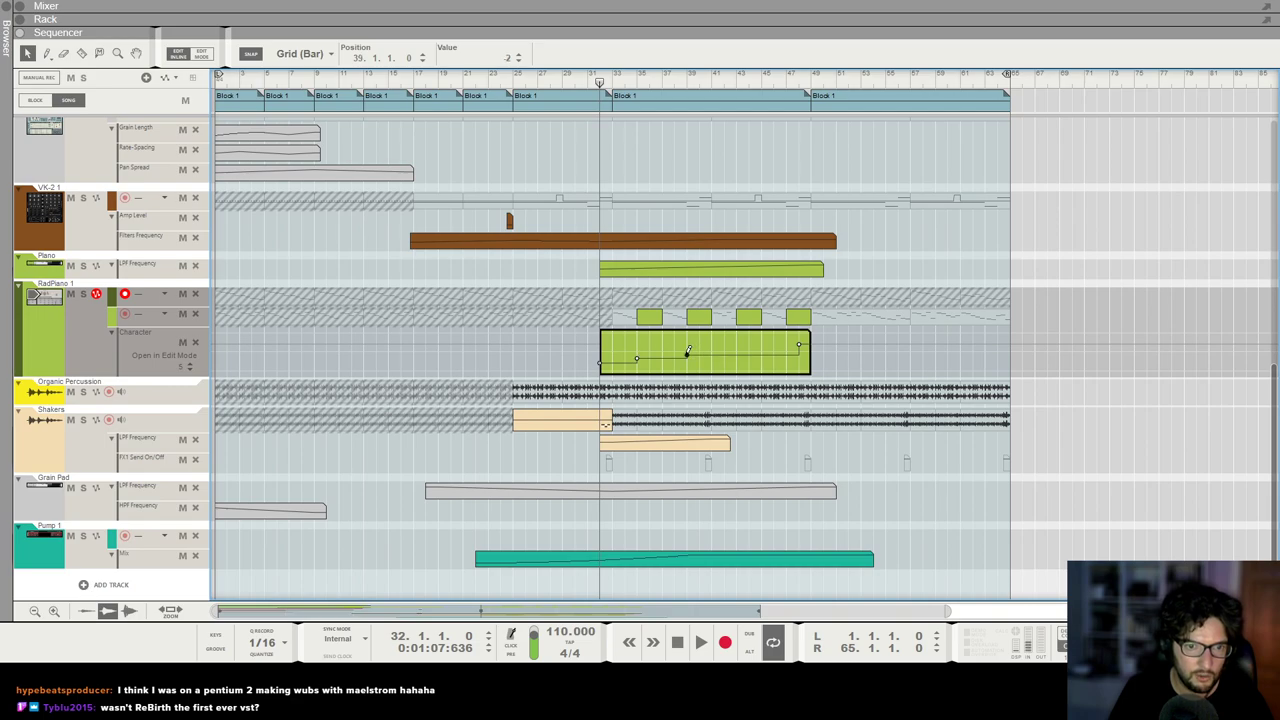
left_click(736, 354)
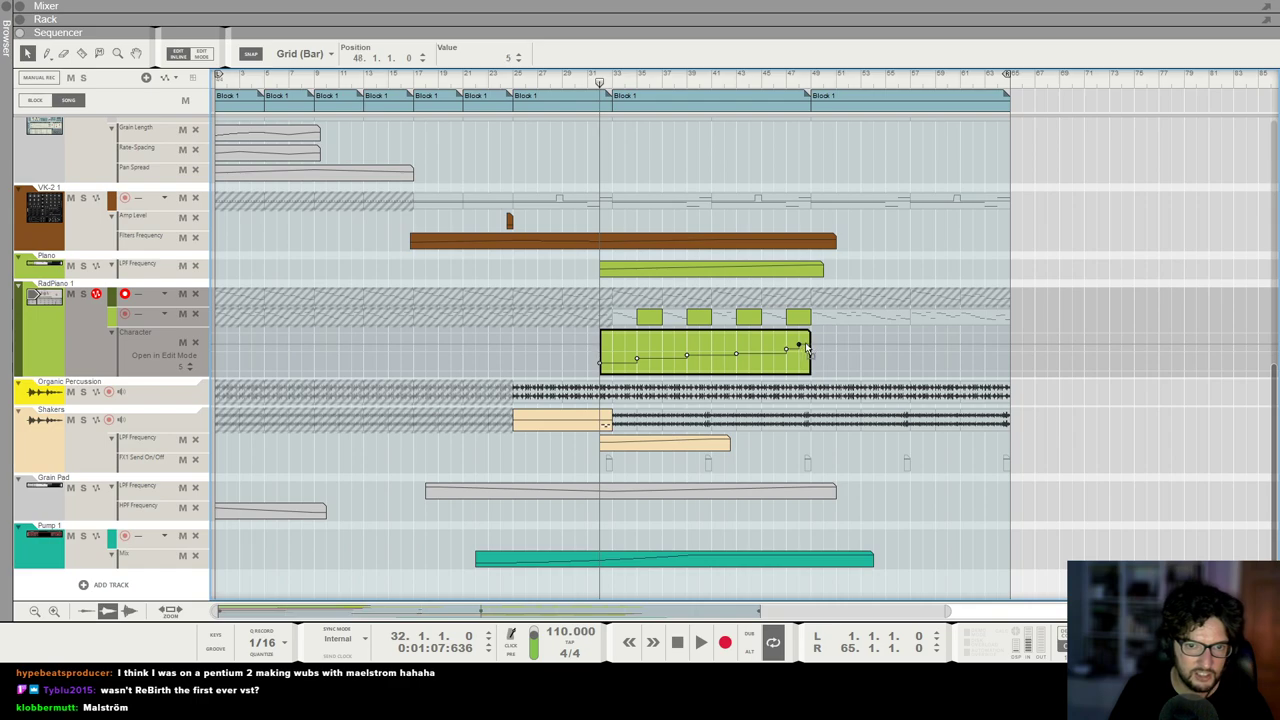
Step: Stretch the RadPiano Character automation clip together with its points so it ends at bar 65
left_click(926, 273)
left_click(784, 367)
left_click_drag(815, 367, 1010, 376)
double_click(953, 364)
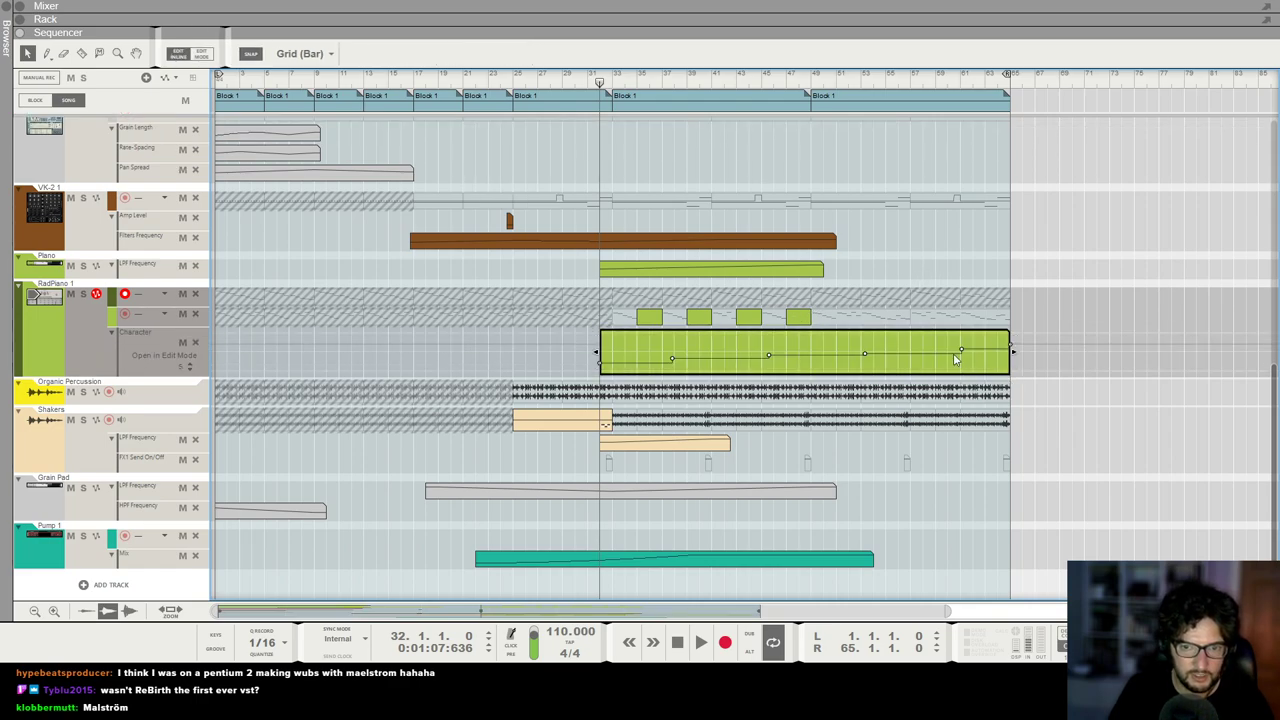
left_click(770, 357)
left_click(1018, 294)
Step: Copy the four empty RadPiano clips so the copies start at bar 51, and play the arrangement from bar 32
left_click_drag(902, 356, 868, 342)
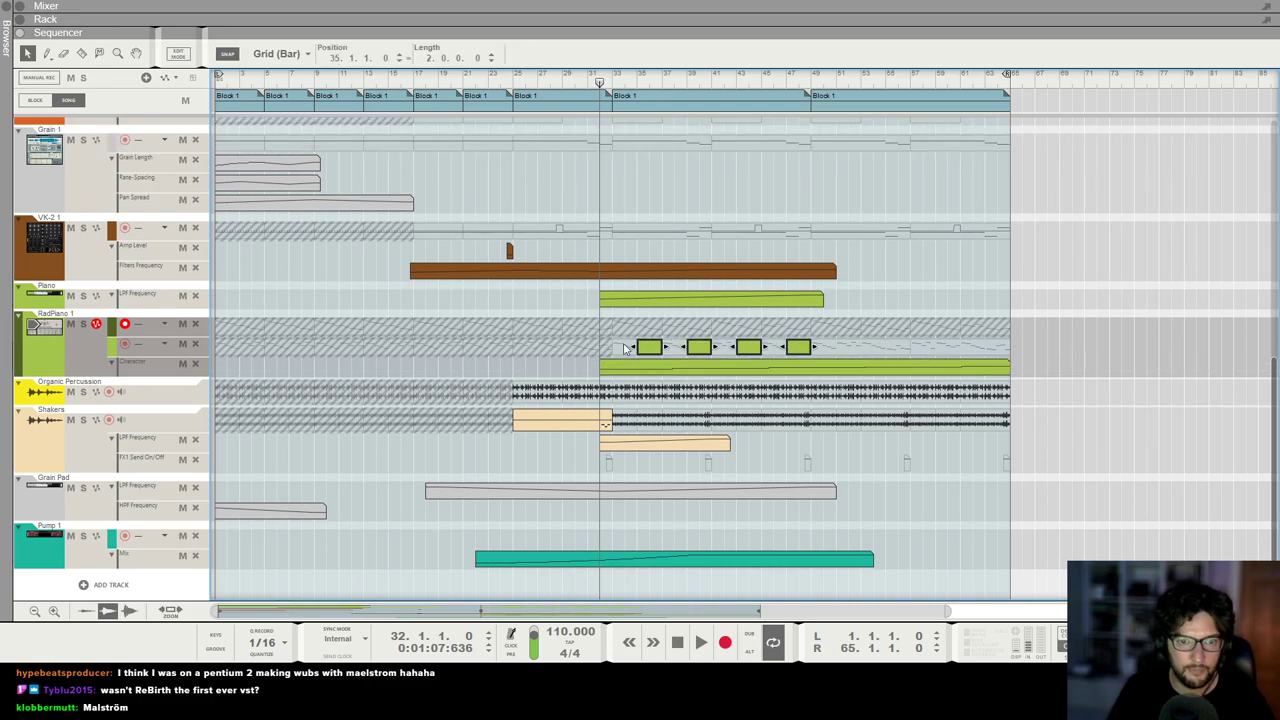
left_click_drag(644, 349, 849, 350)
key("space")
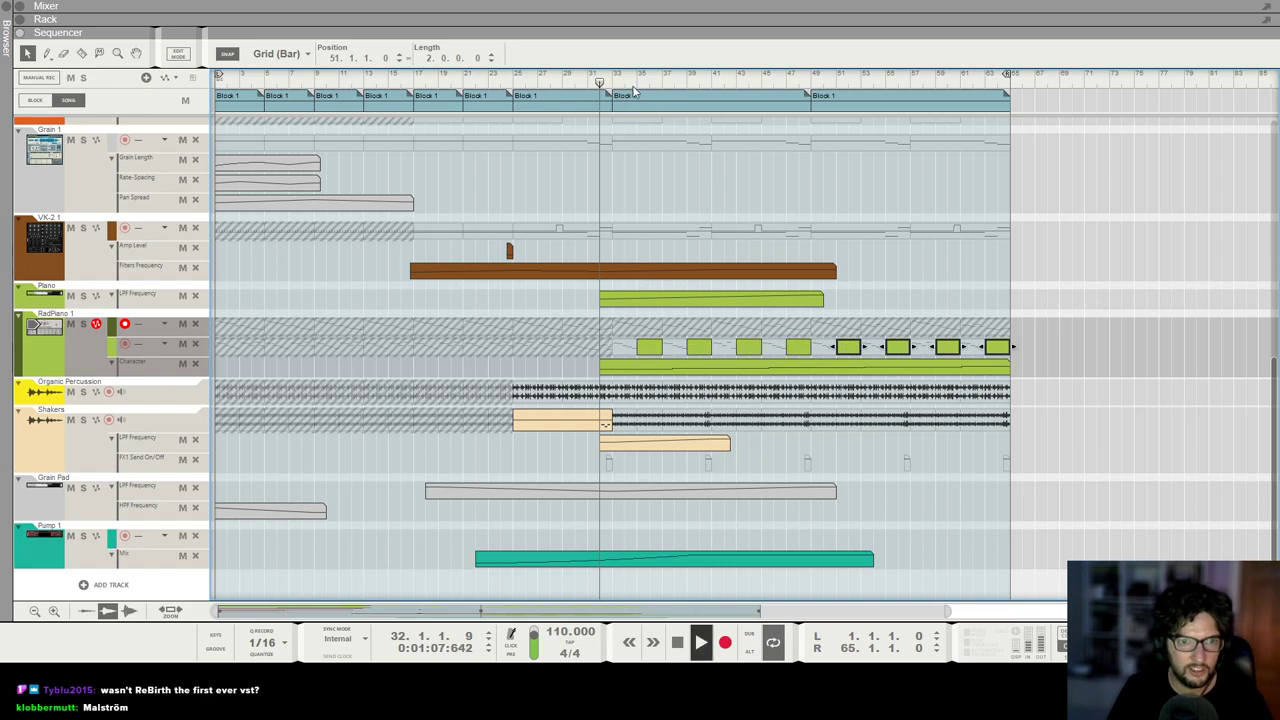
scroll(871, 211, "down", 2)
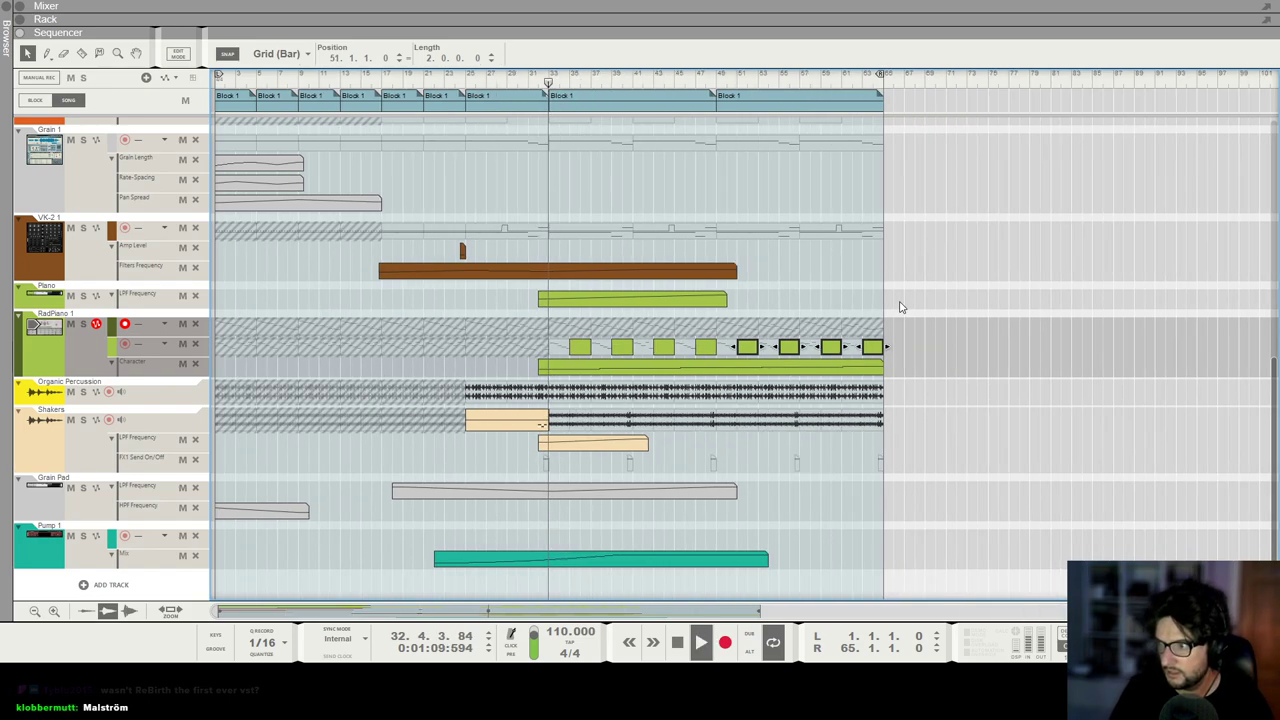
scroll(891, 283, "up", 6)
scroll(907, 338, "down", 3)
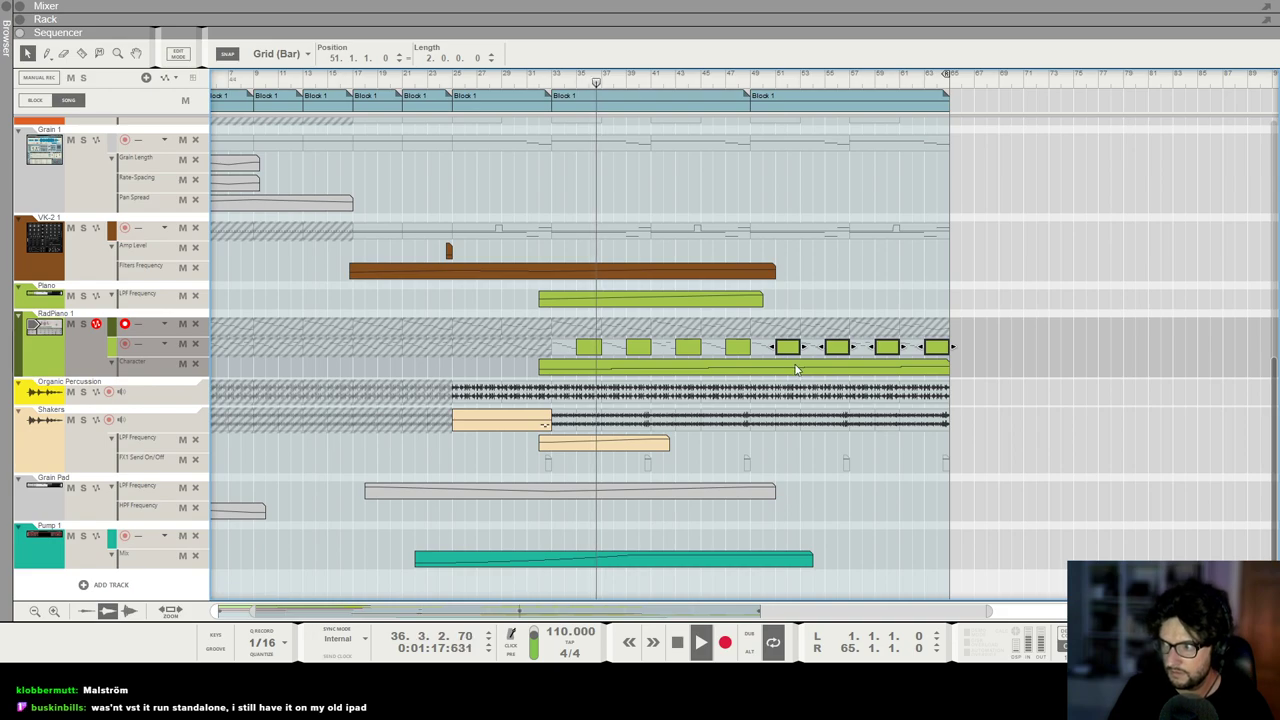
Step: Add a point with value -3 at bar 41 in the RadPiano Character automation clip
left_click(893, 304)
scroll(610, 370, "up", 3)
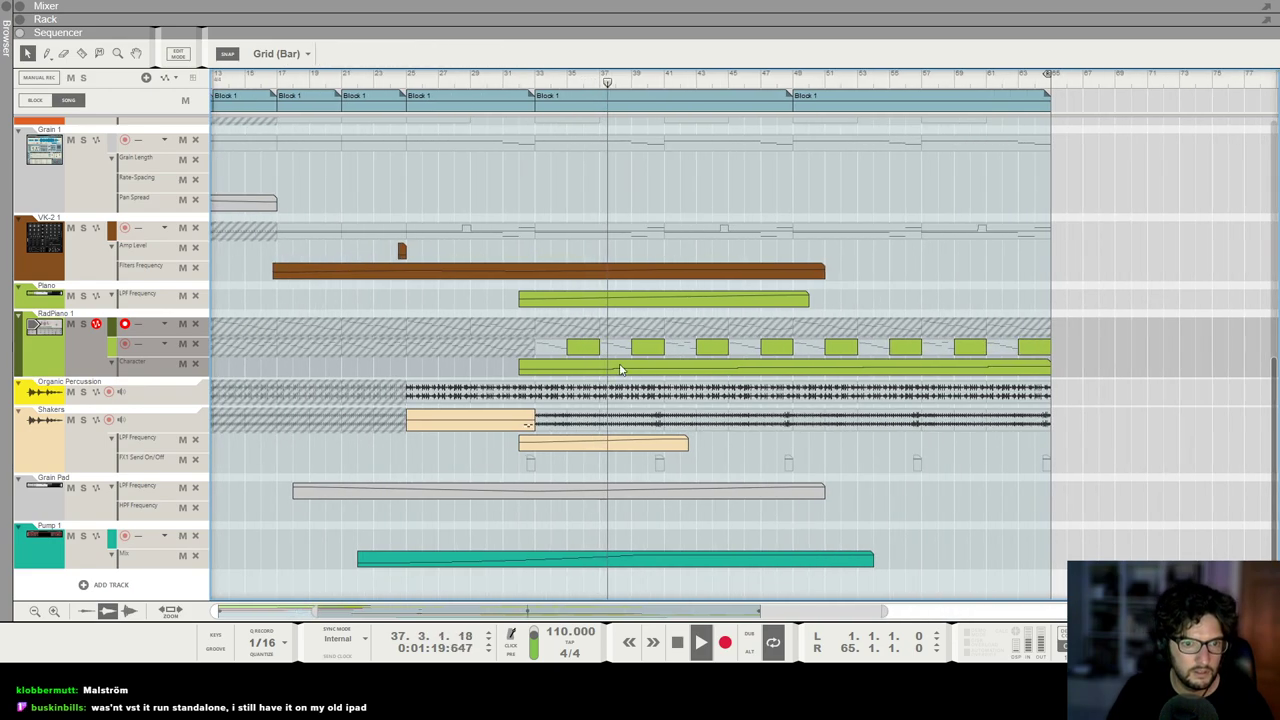
double_click(621, 368)
scroll(614, 380, "up", 1)
scroll(614, 362, "up", 2)
left_click(590, 358)
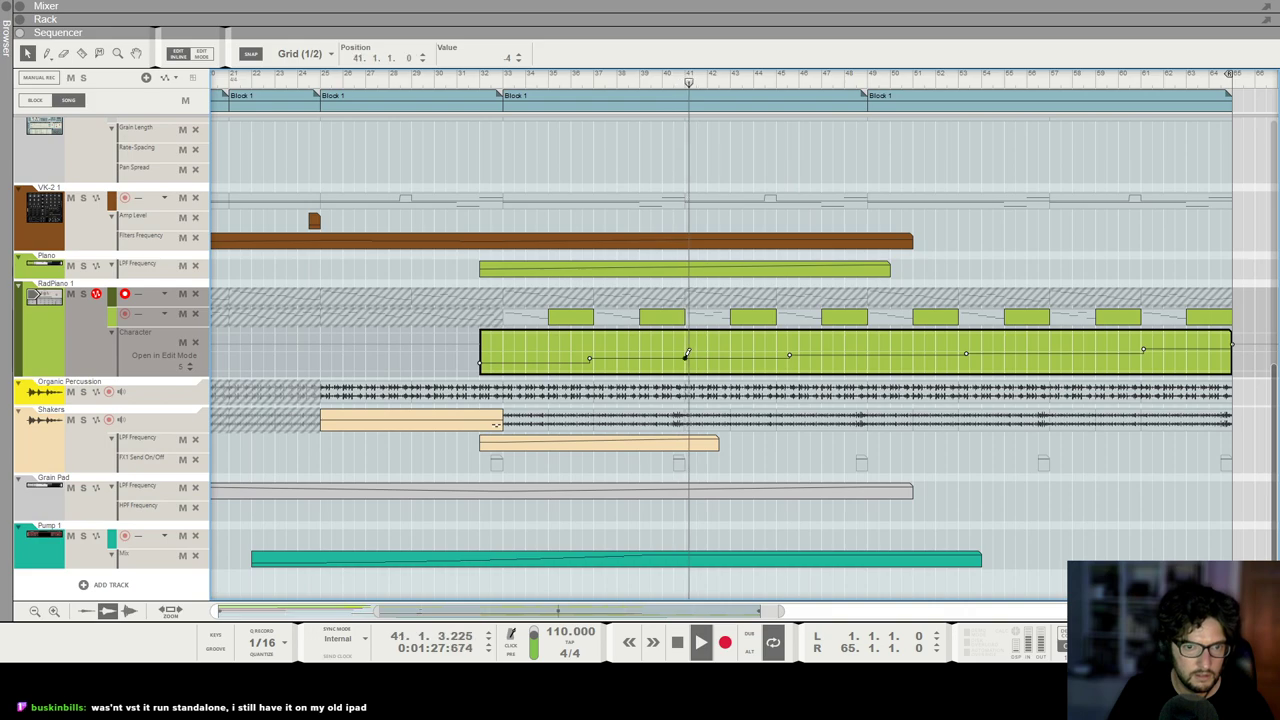
left_click(684, 360)
left_click_drag(684, 358, 684, 356)
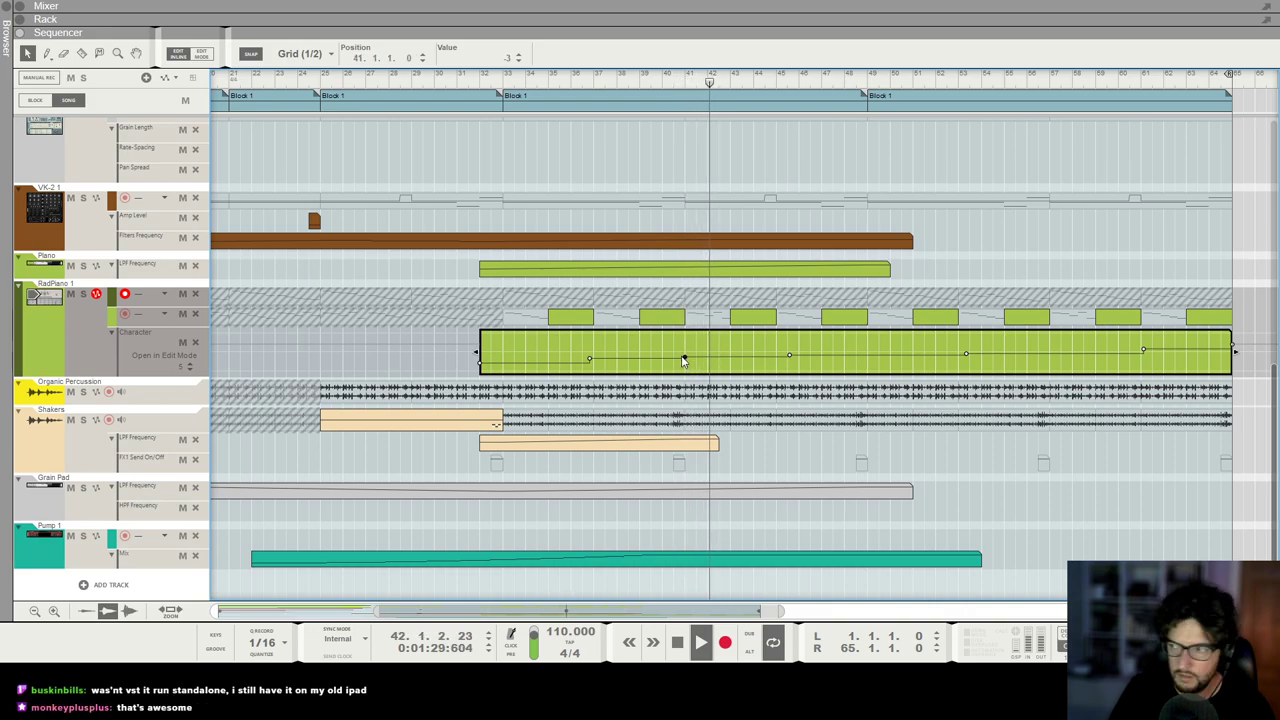
Step: Extend the VK-2 Filters Frequency clip to about bar 67 and add a 1478 Hz point at bar 65
scroll(683, 357, "up", 3)
scroll(820, 366, "up", 1)
scroll(820, 366, "down", 7)
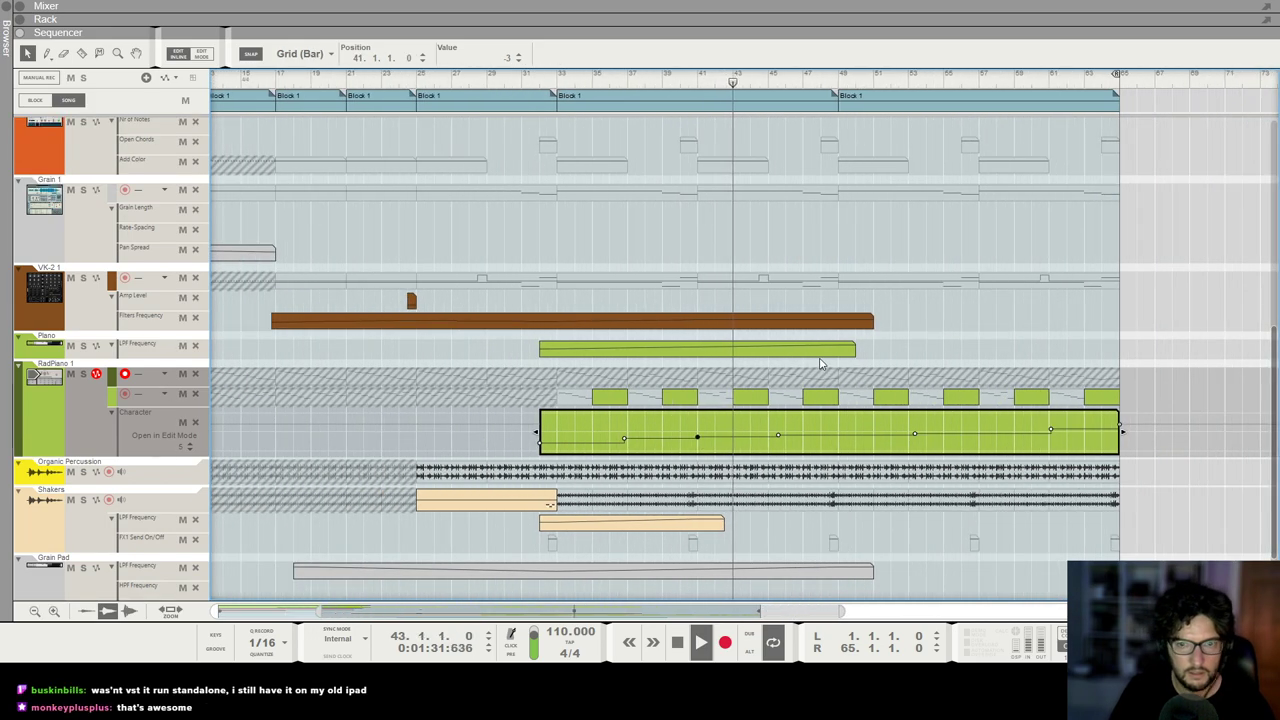
scroll(821, 354, "up", 1)
scroll(820, 352, "up", 1)
scroll(803, 251, "down", 2)
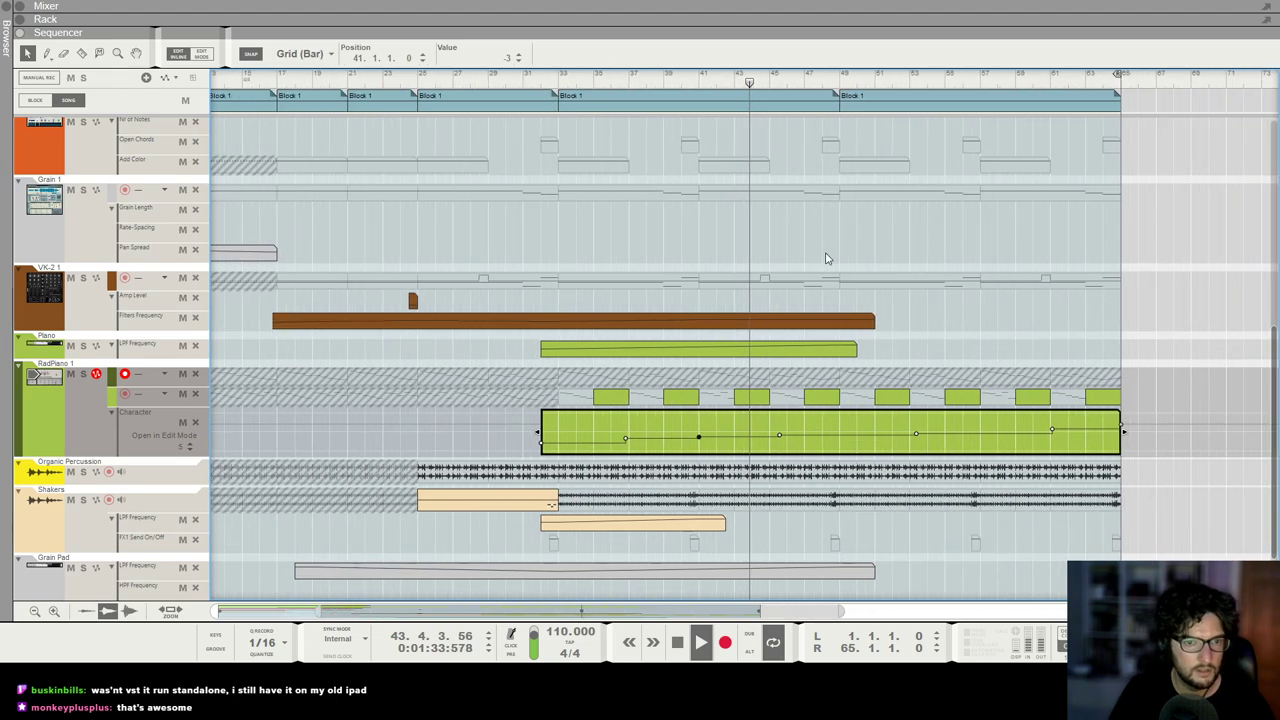
scroll(760, 408, "up", 2)
left_click(762, 405)
left_click_drag(856, 402, 1091, 405)
double_click(888, 408)
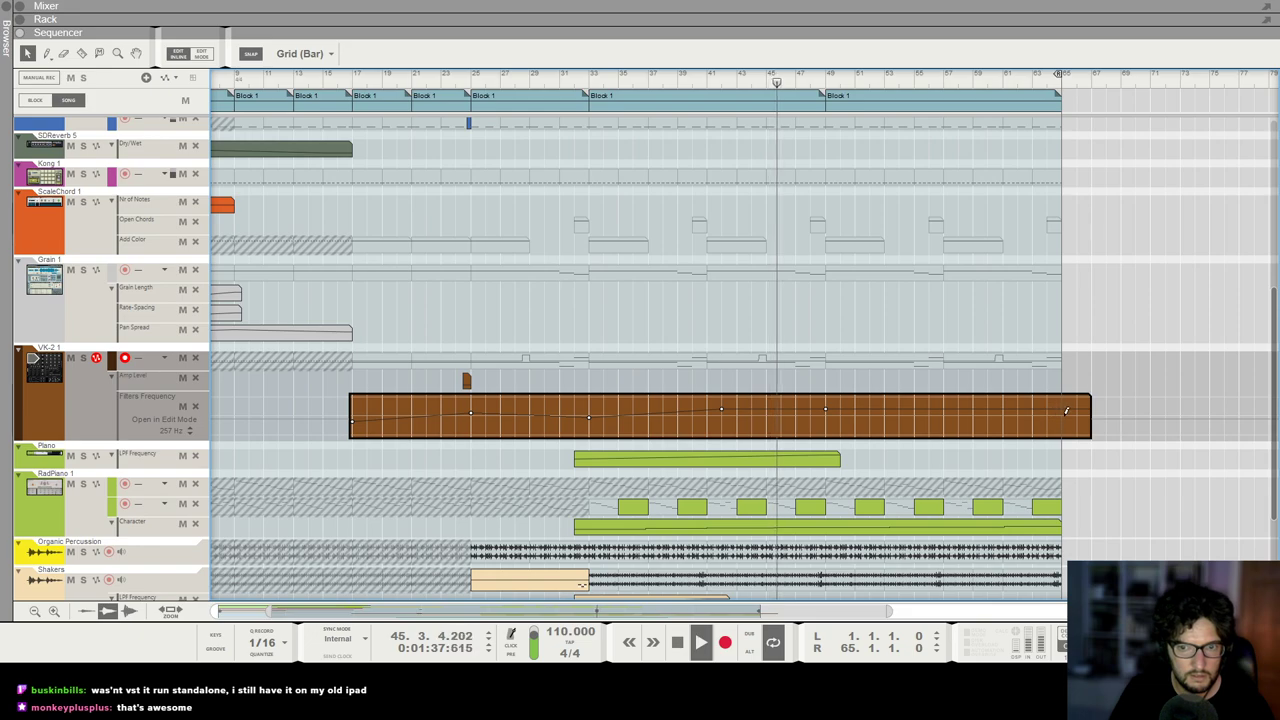
left_click(1063, 406, "alt")
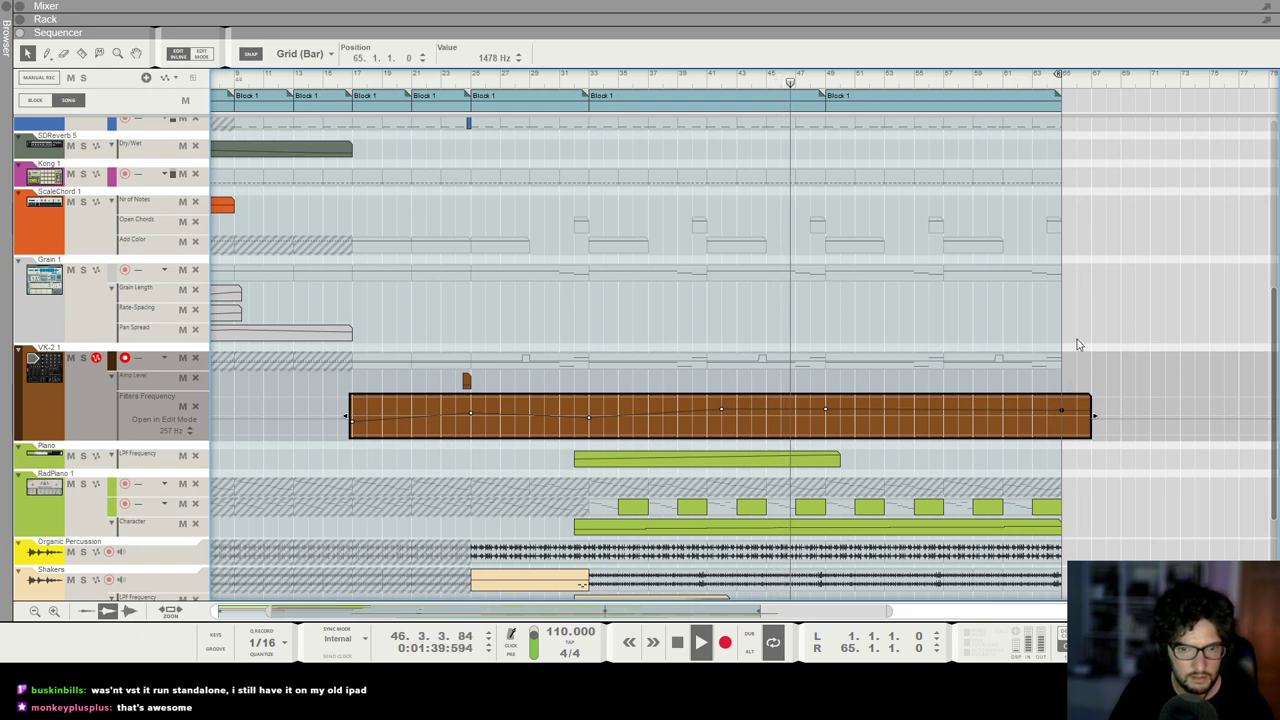
left_click(1077, 342)
Step: Try a Character value of 5 at bar 49 on RadPiano during playback, and delete the added point
scroll(1077, 342, "down", 2)
scroll(797, 326, "down", 2)
scroll(814, 323, "up", 4)
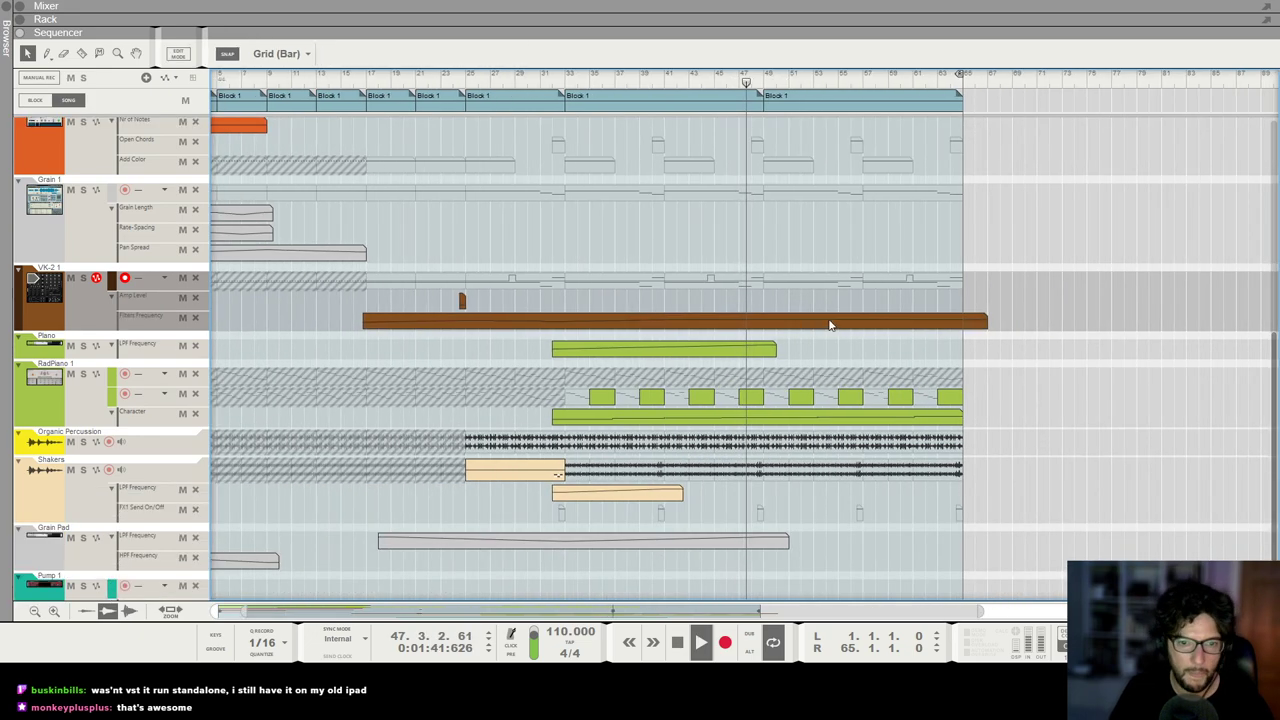
scroll(840, 400, "up", 2)
double_click(797, 418)
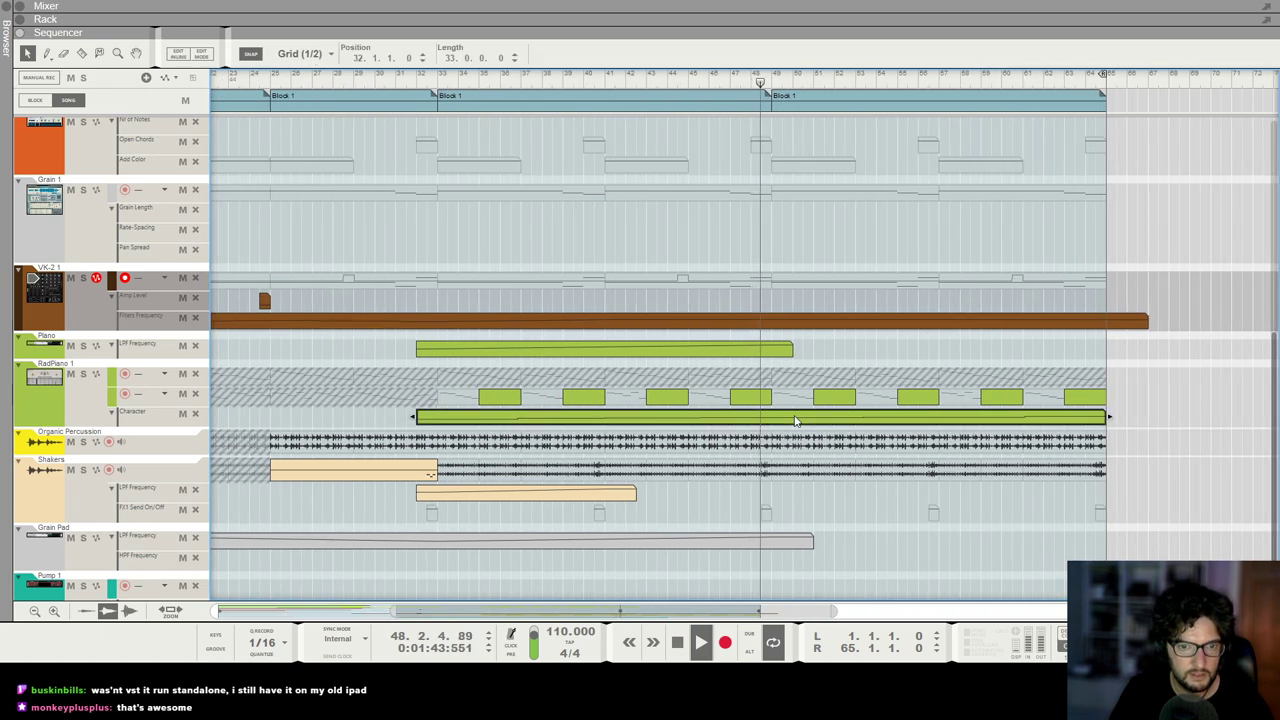
left_click(770, 426, "alt")
left_click_drag(771, 429, 771, 424)
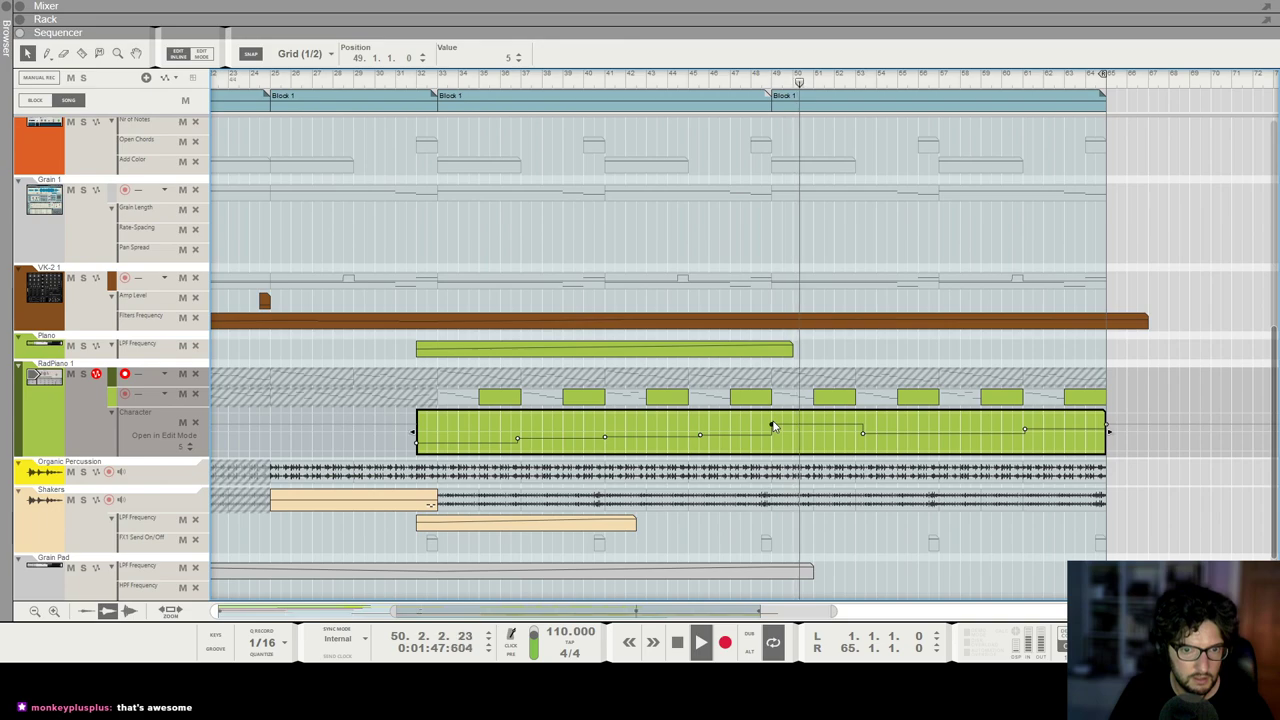
key("space")
left_click(786, 362)
double_click(777, 423)
left_click(771, 424)
key("Delete")
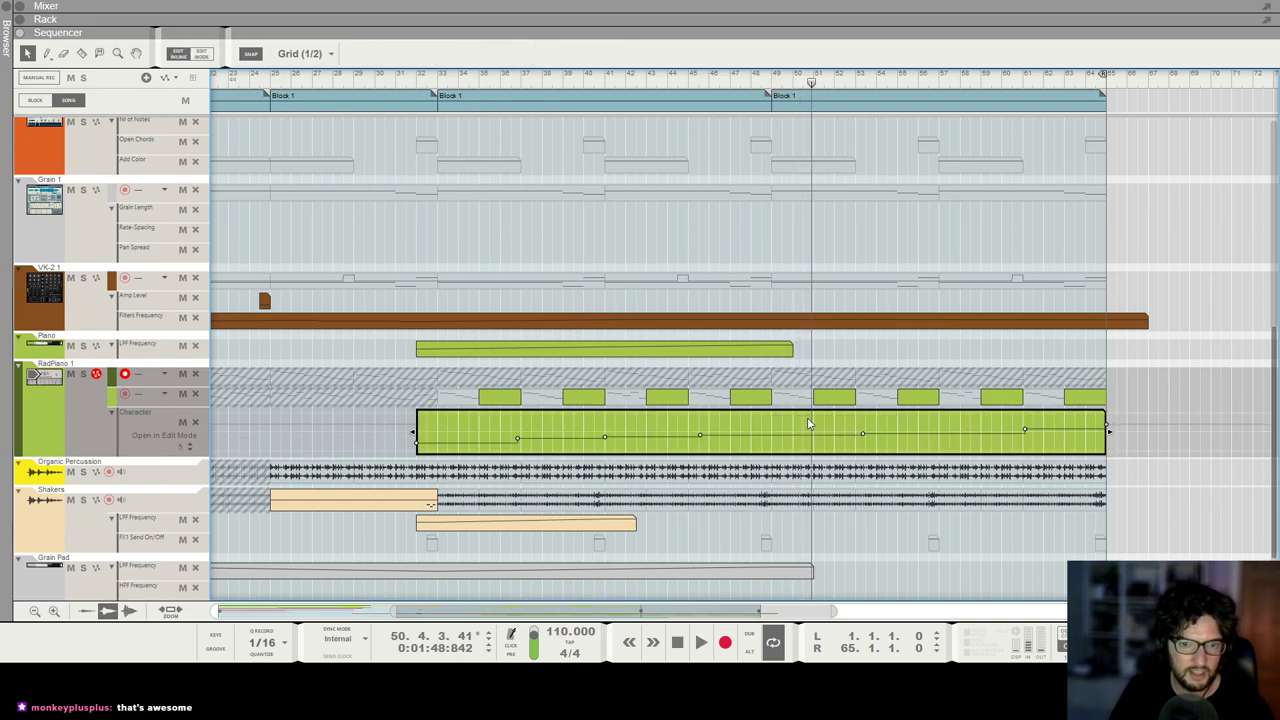
left_click(798, 393)
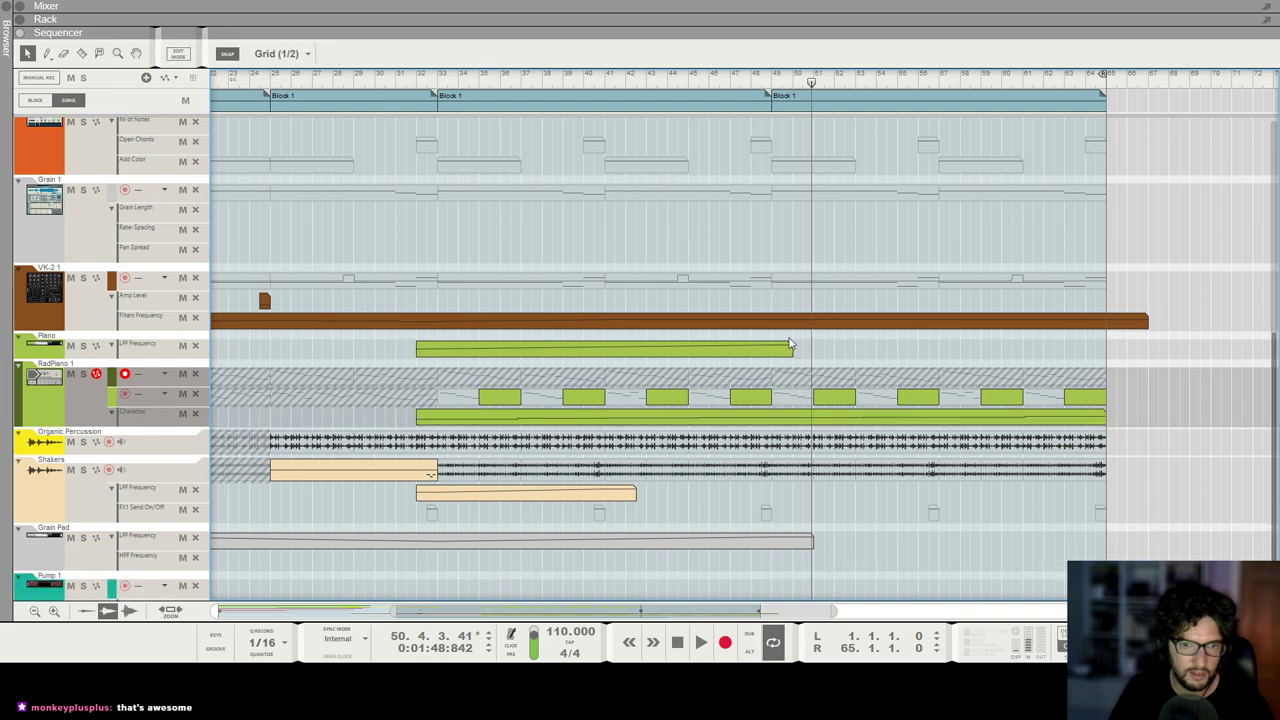
Step: Open Block 1 from bar 49, select all its RadPiano clips and add 10 to their note velocities
left_click(786, 82)
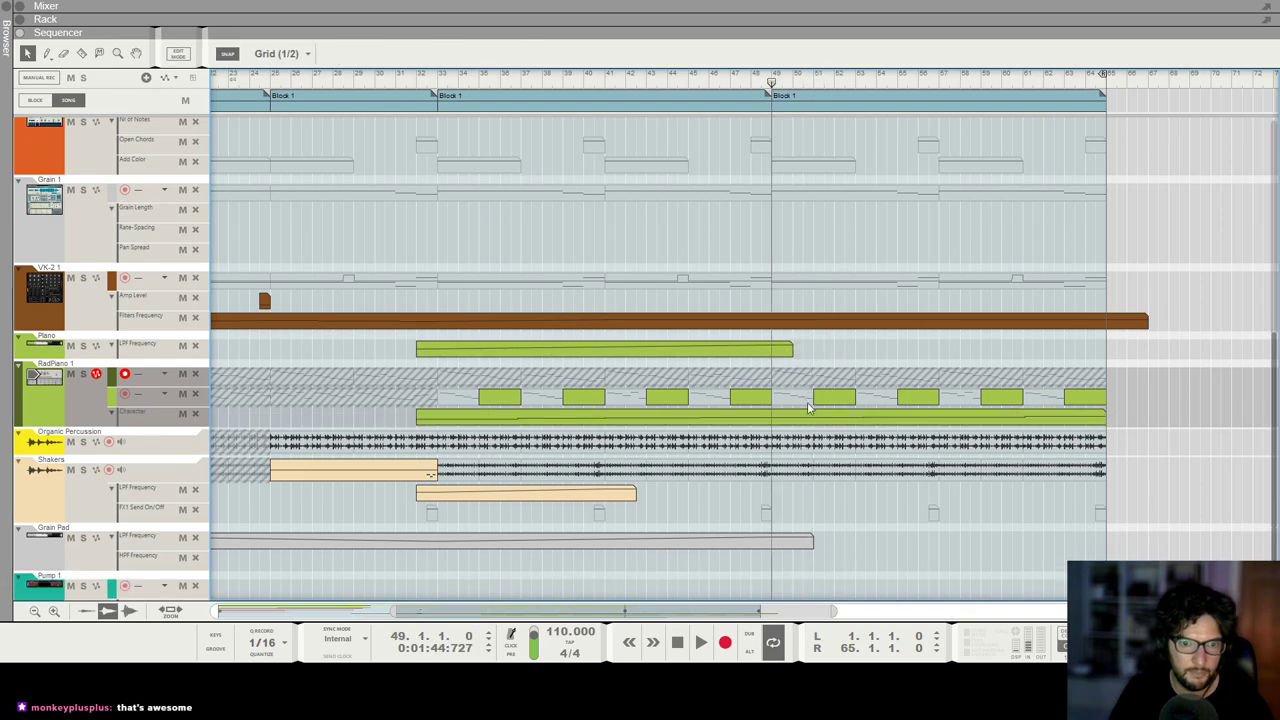
double_click(826, 106)
left_click(279, 390)
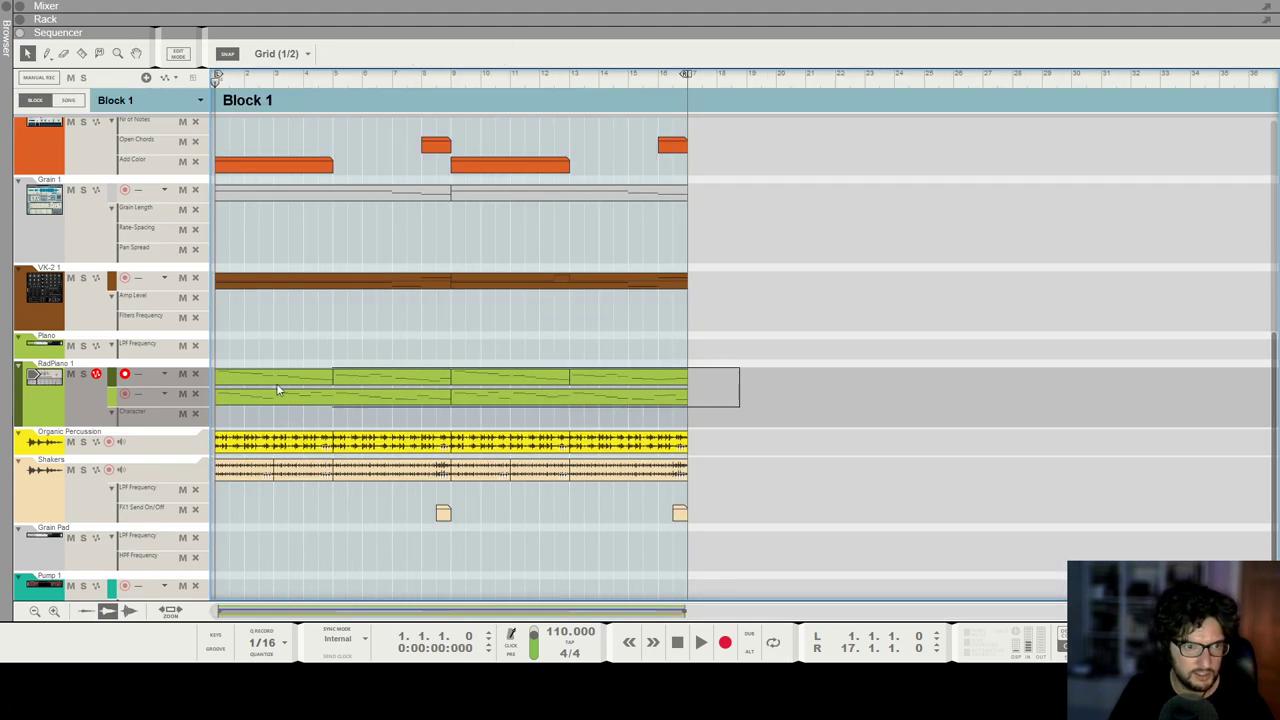
left_click(215, 390)
key("F8")
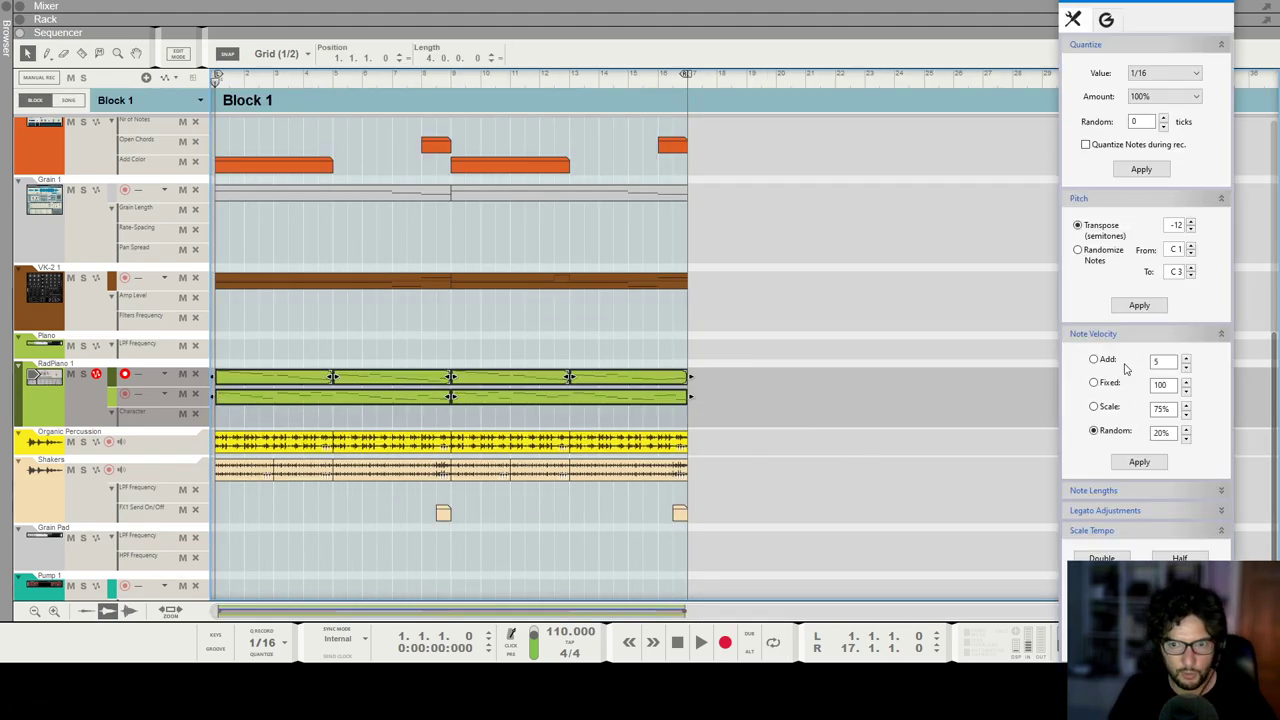
left_click(1130, 368)
type("10")
left_click(1139, 462)
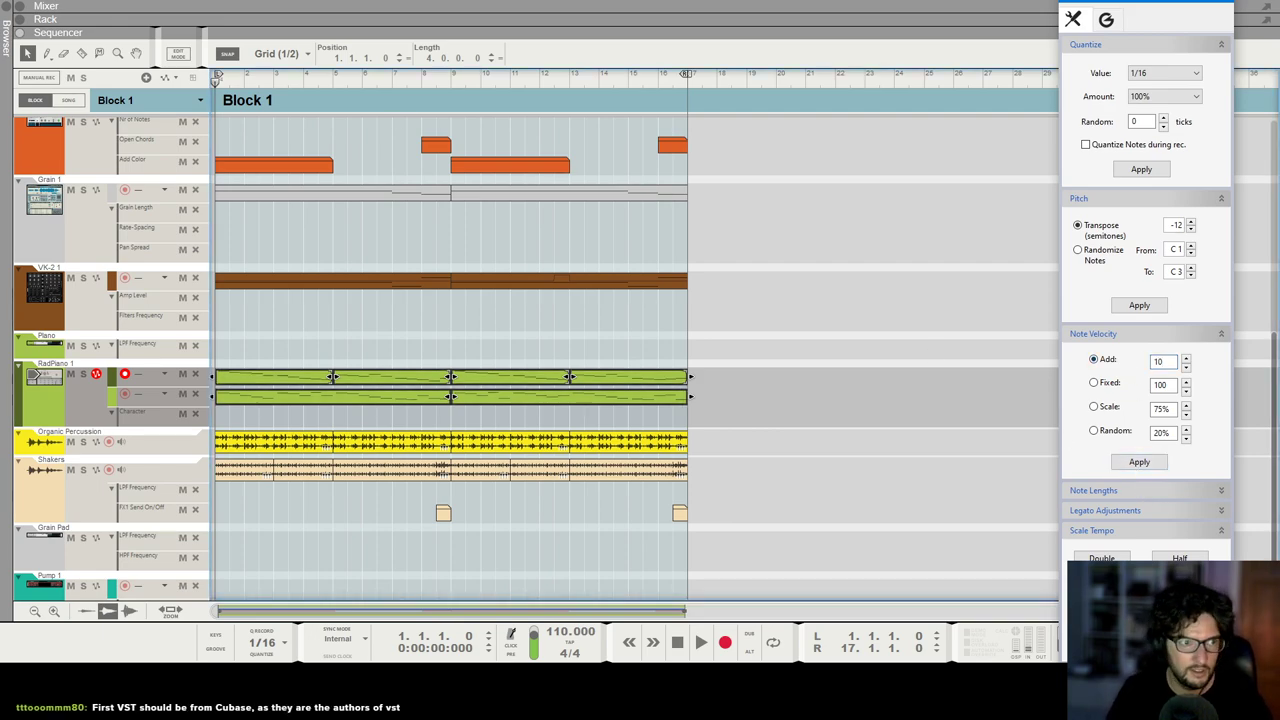
Step: Return to the song arrangement and audition the soloed RadPiano track from bar 49 and from bar 61
left_click(68, 100)
key("space")
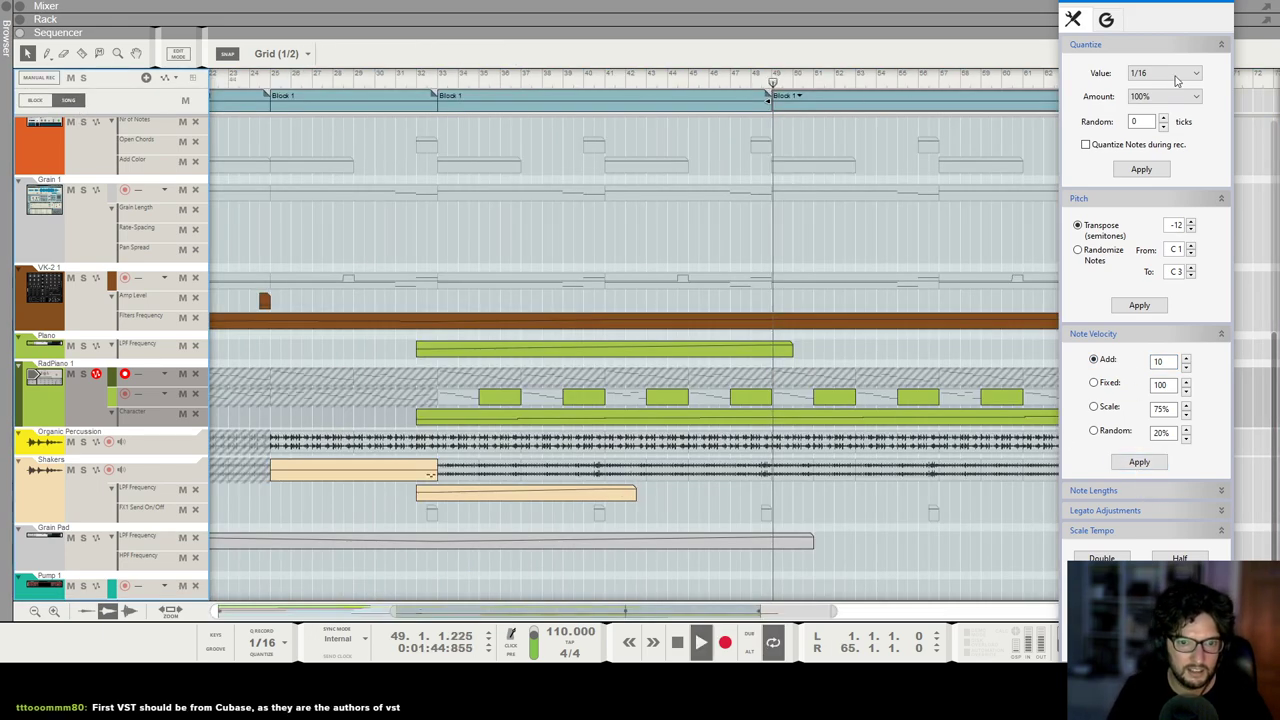
left_click(1221, 6)
left_click(84, 375)
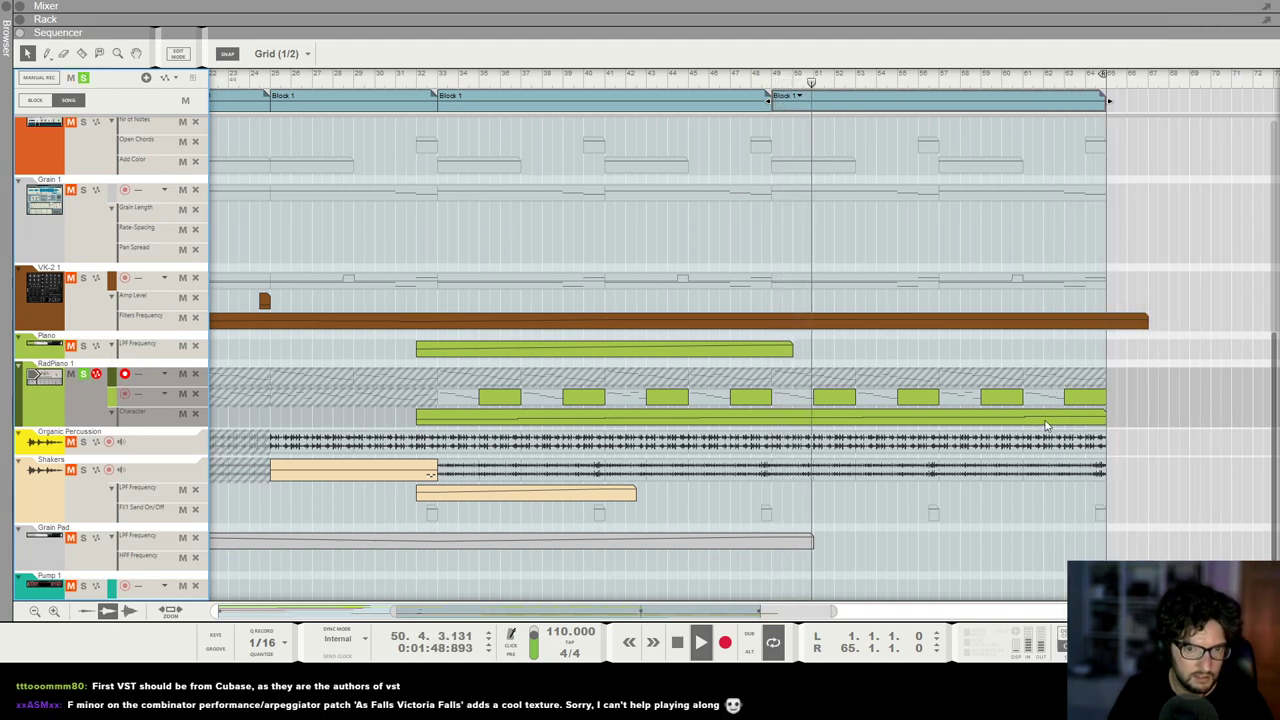
left_click(1025, 90)
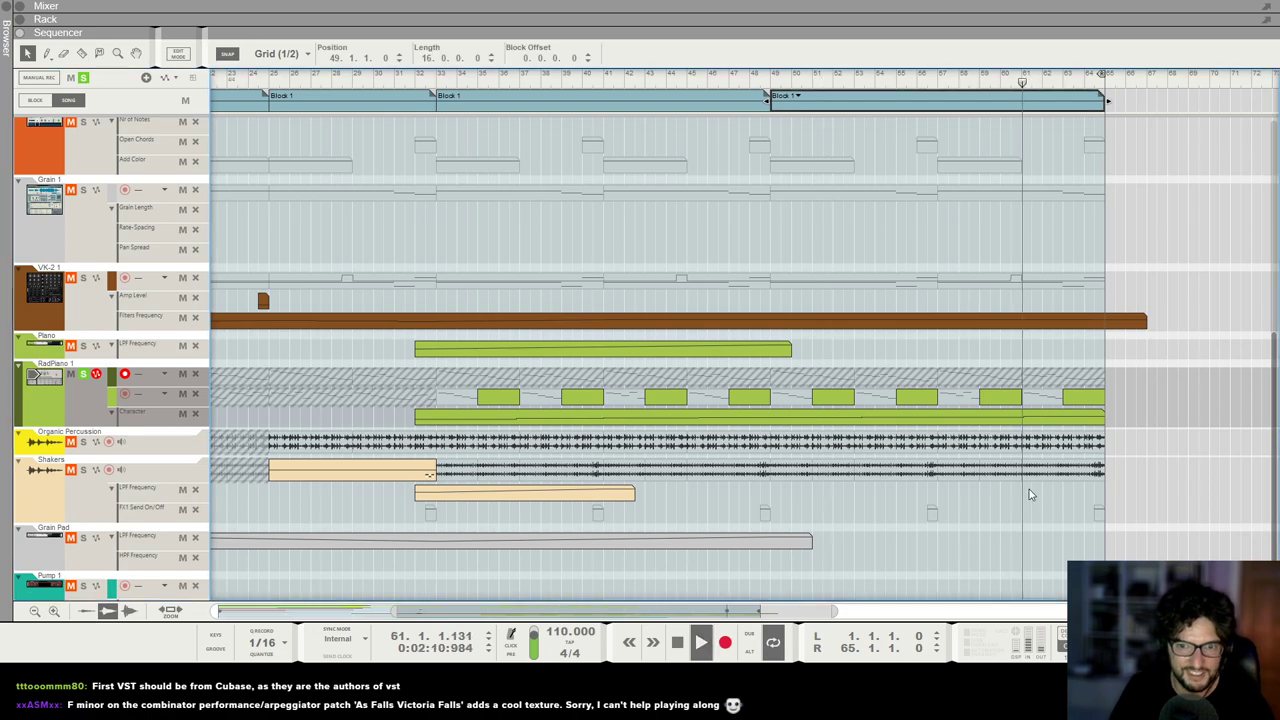
Step: Raise the RadPiano Character point at bar 61 to 10 and add a point with value 7 at bar 57
left_click(1040, 420)
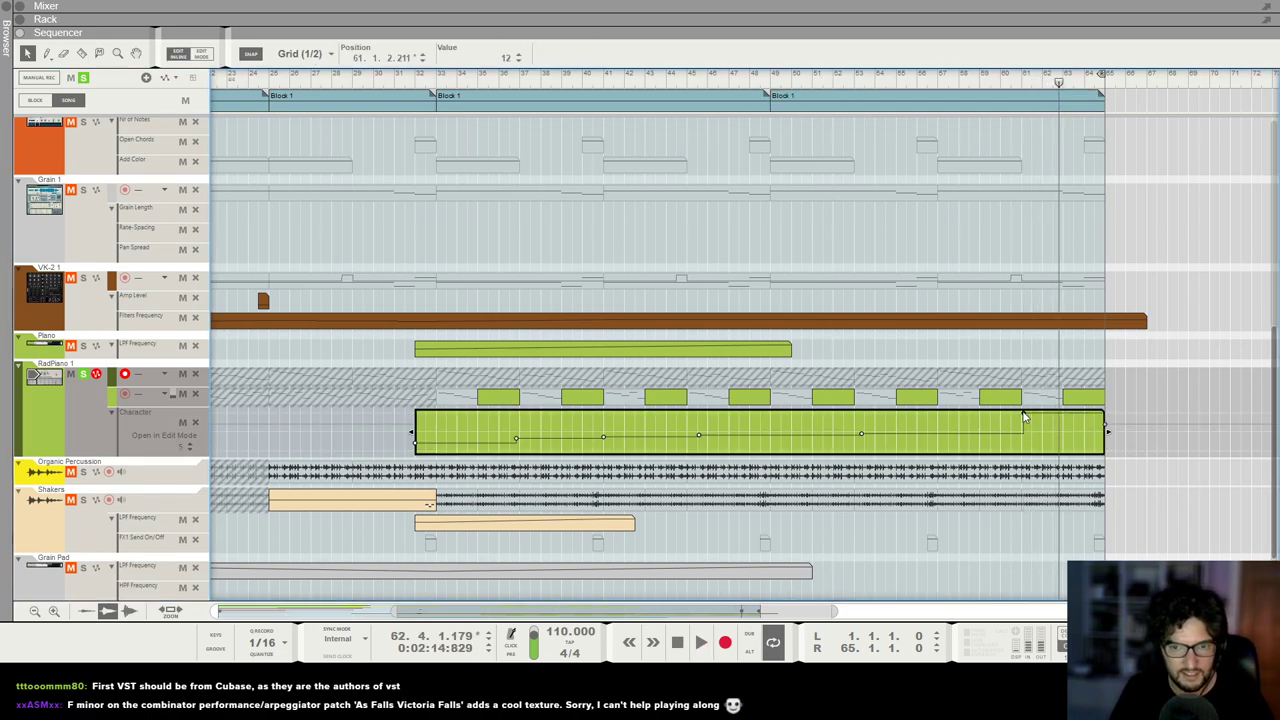
left_click(1023, 430)
left_click(1024, 429)
left_click_drag(1022, 421, 1023, 418)
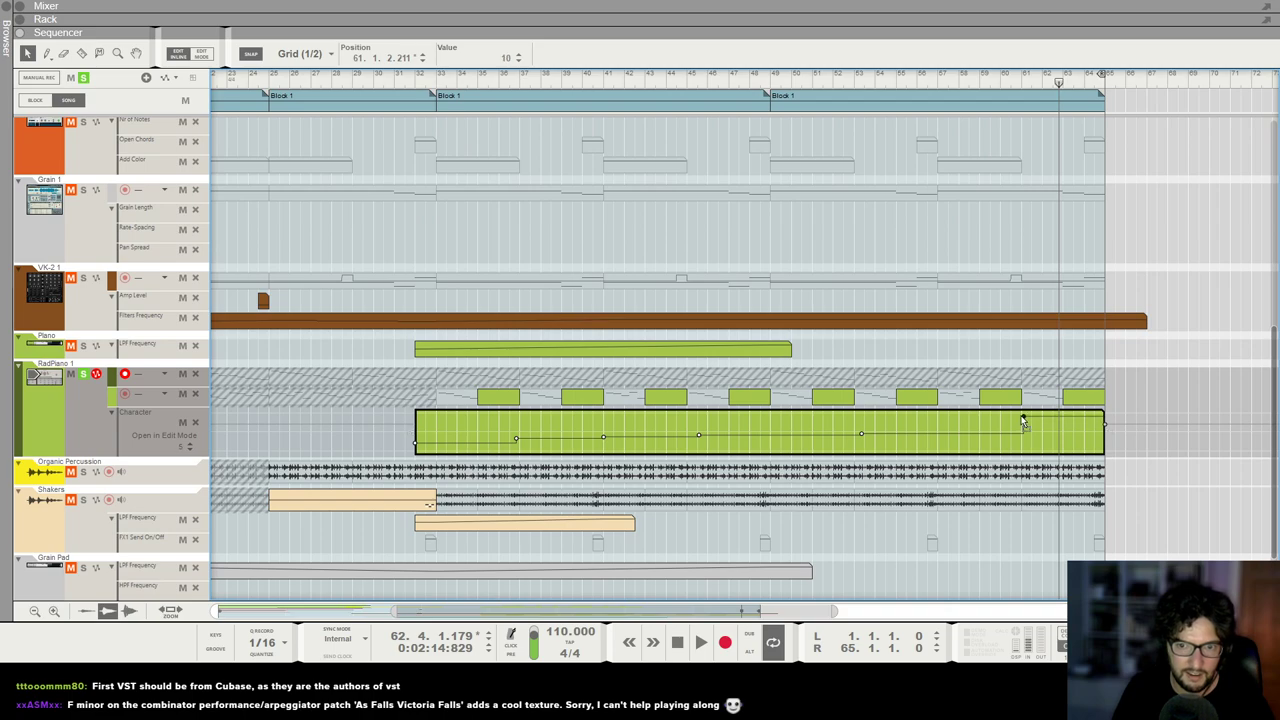
left_click(938, 420)
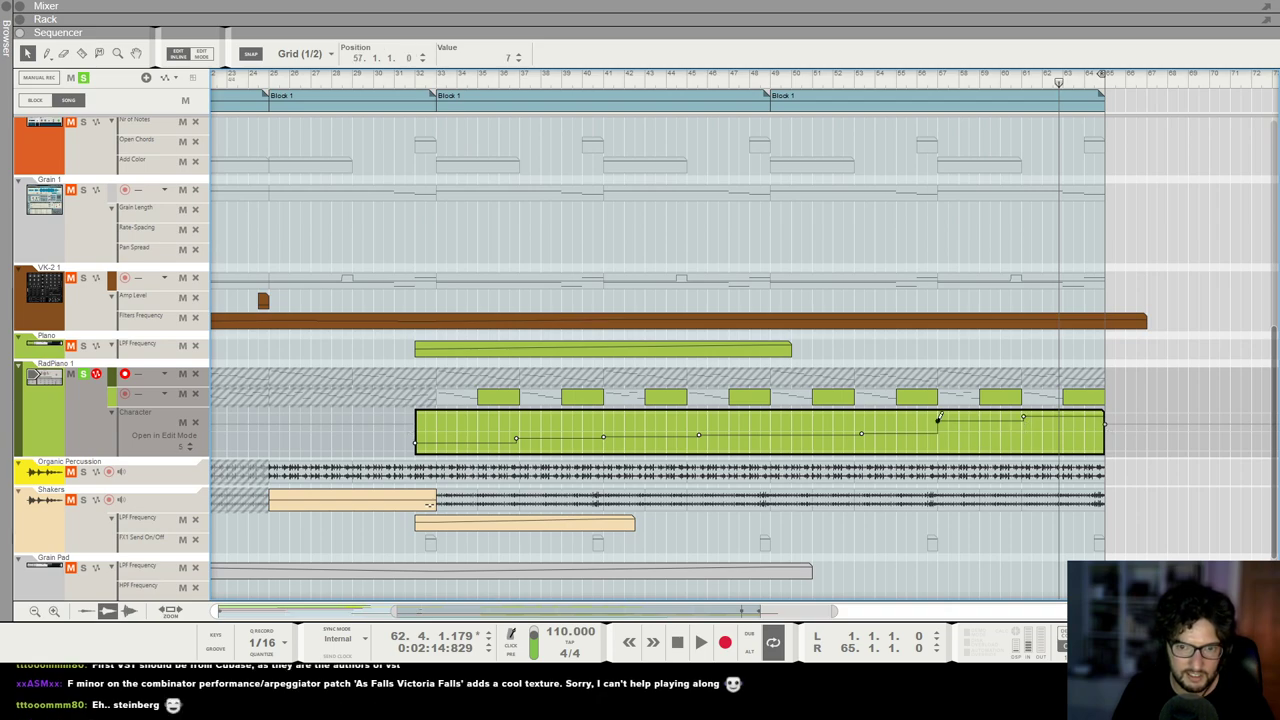
Step: Add RadPiano Character points at bars 53 and 49, set the bar 49 point to 2 and the bar 45 point to 0
left_click_drag(857, 418, 887, 418)
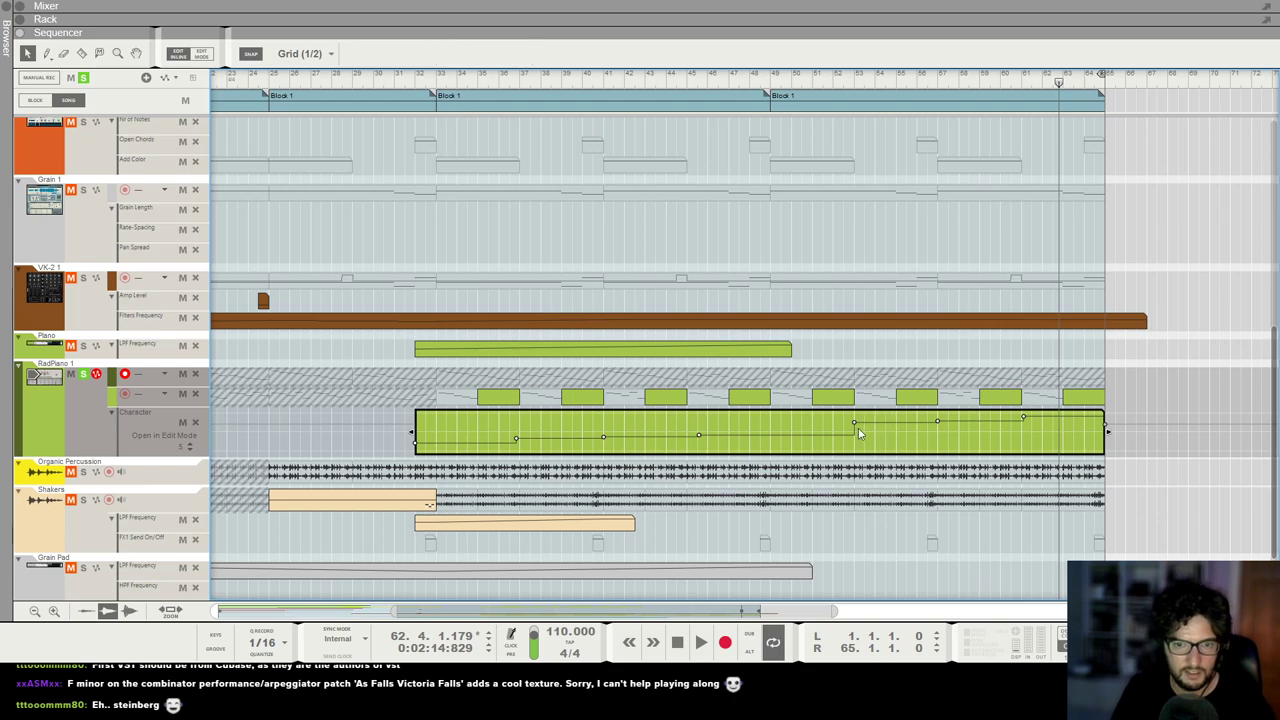
left_click(770, 423)
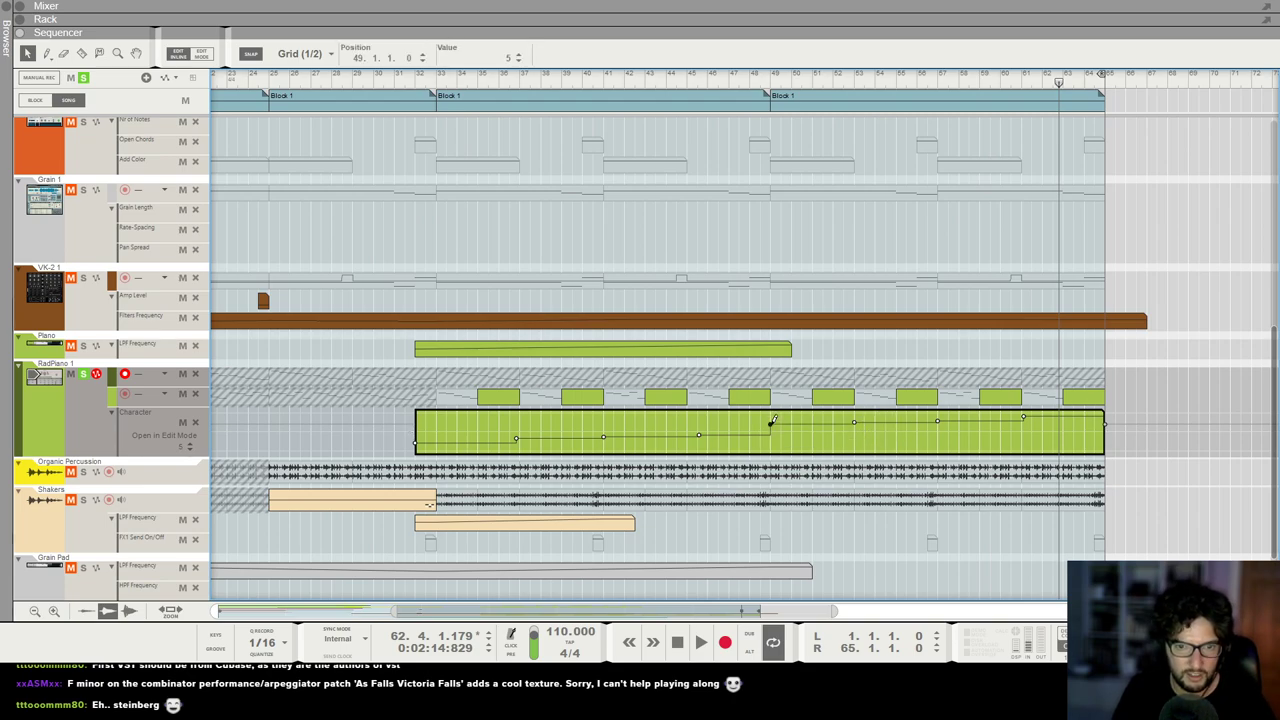
left_click_drag(771, 426, 772, 431)
left_click(778, 82)
key("space")
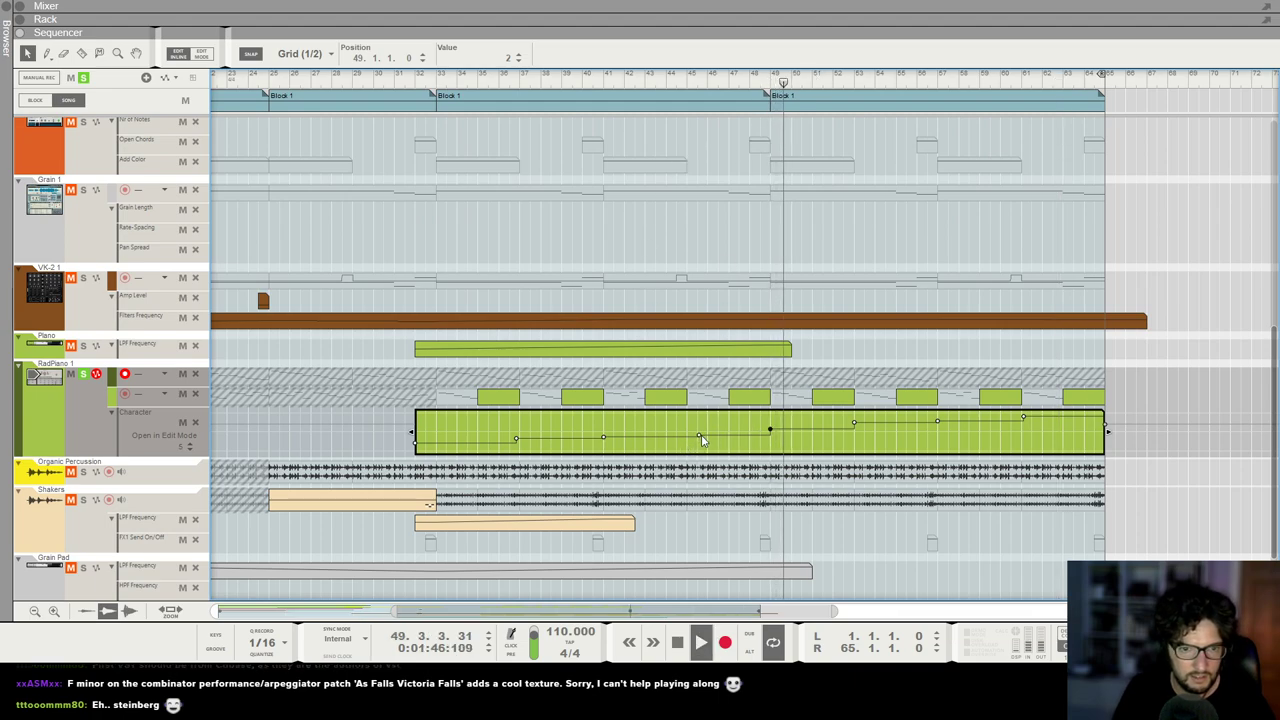
left_click(700, 436)
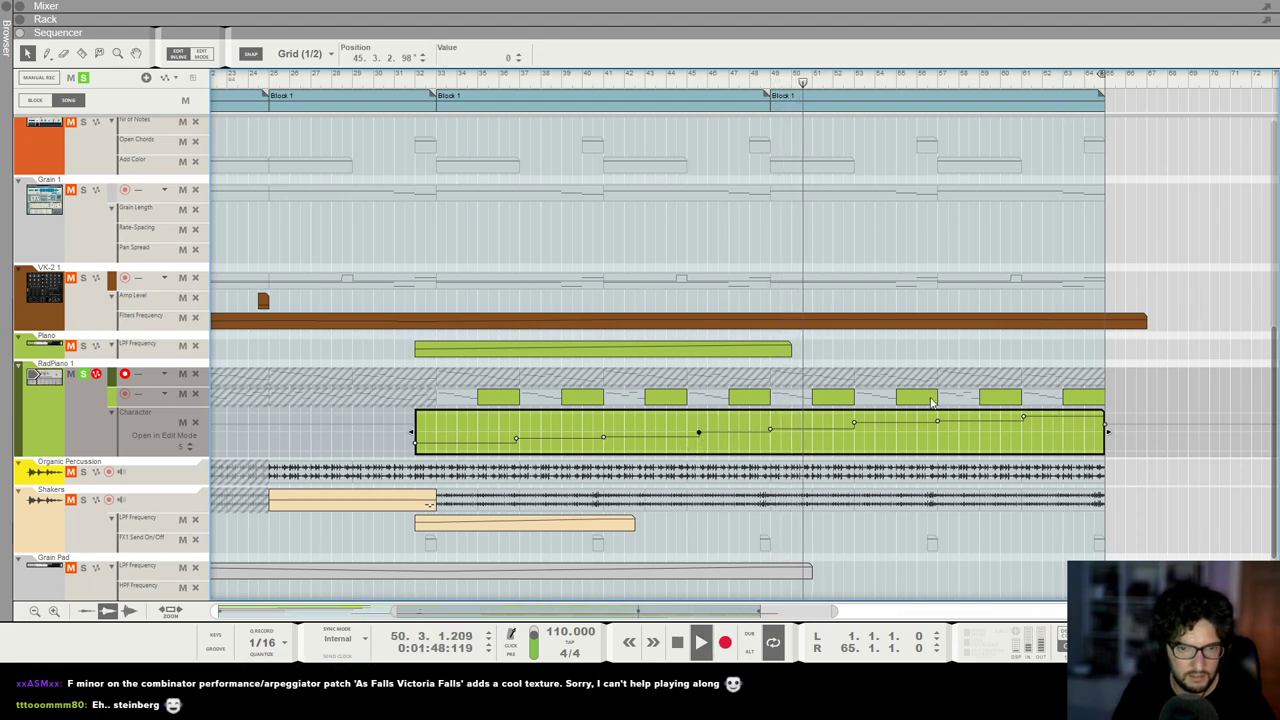
Step: Check the Piano channel's mixer level and device during playback, turn off RadPiano's solo and move the loop start to bar 33
key("F5")
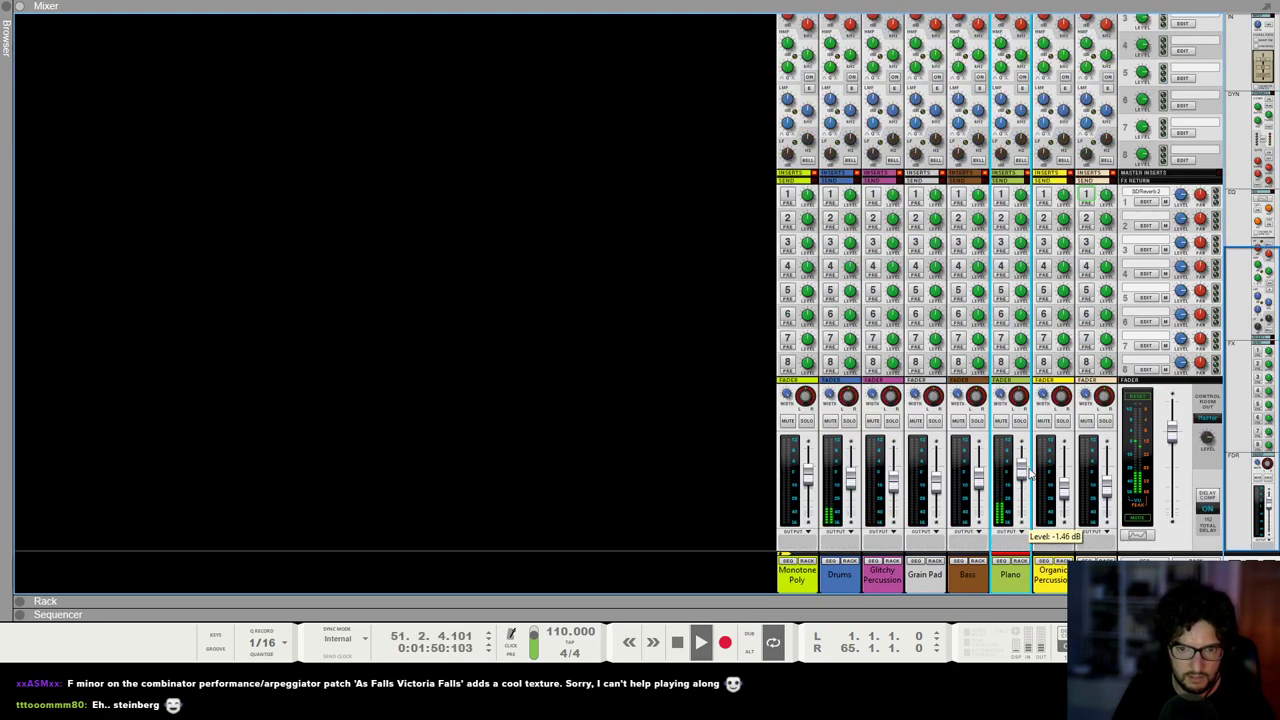
key("F5")
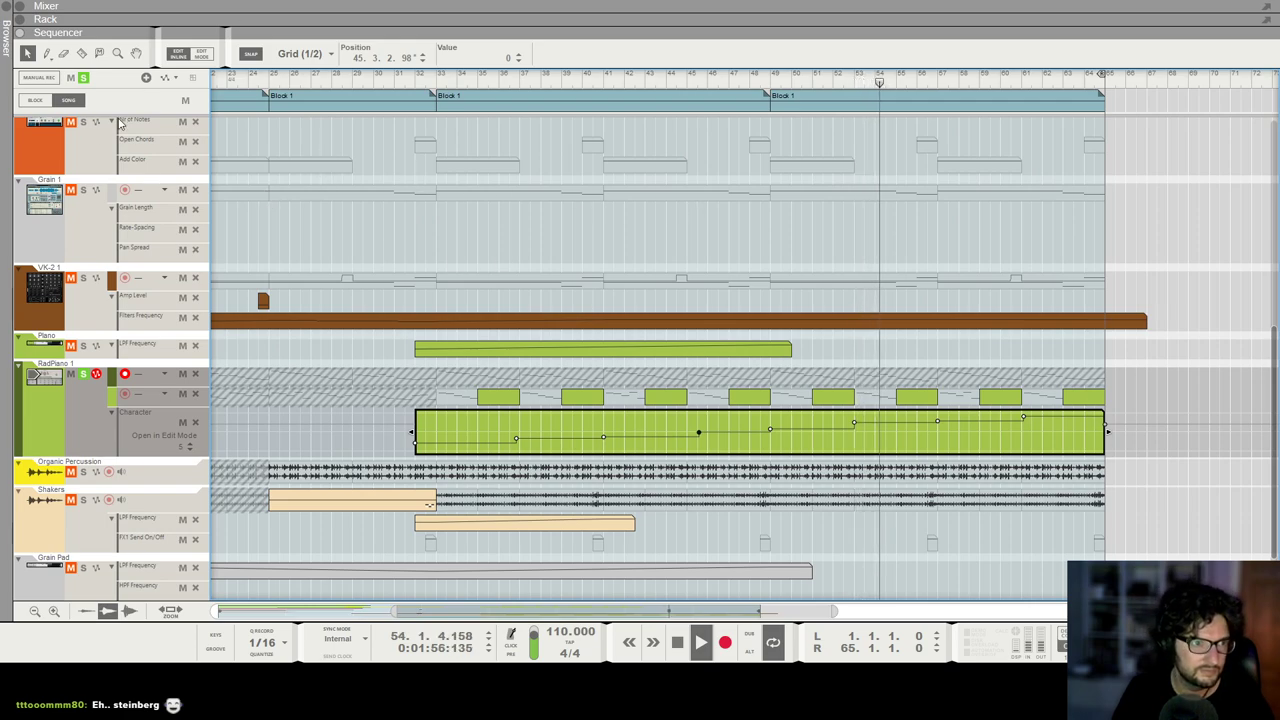
key("F5")
mouse_move(1024, 481)
key("F6")
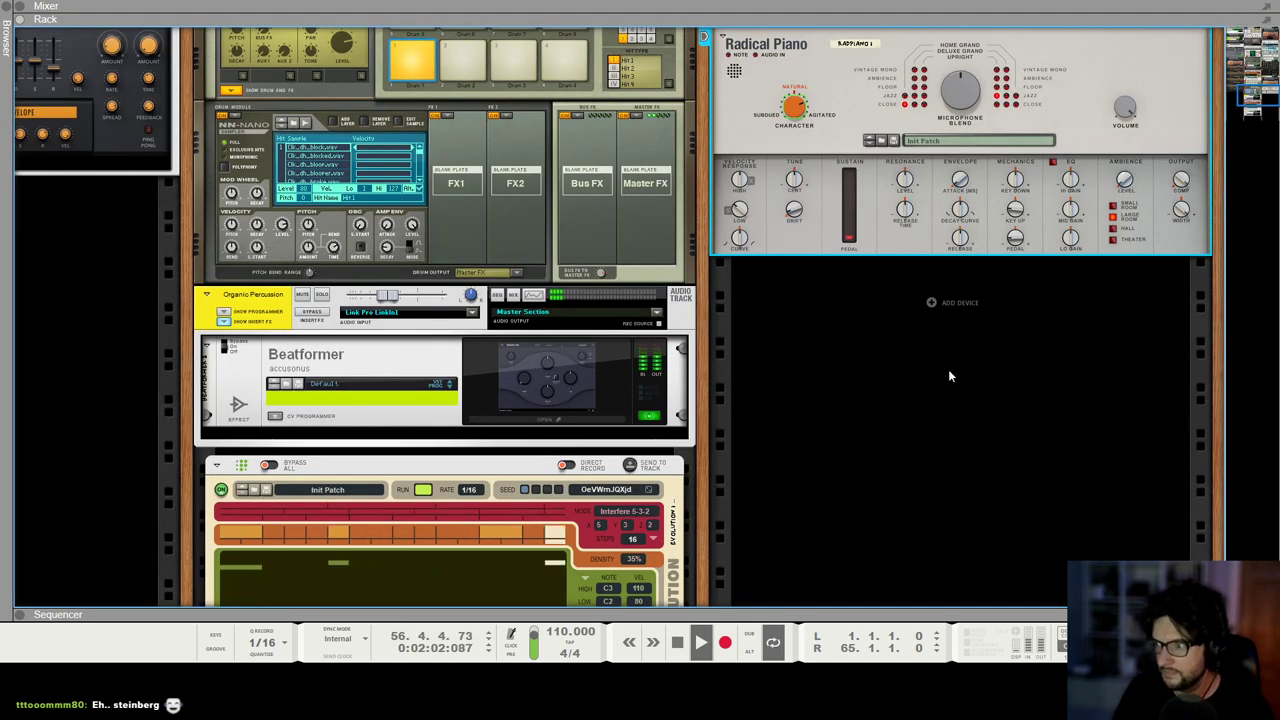
key("F7")
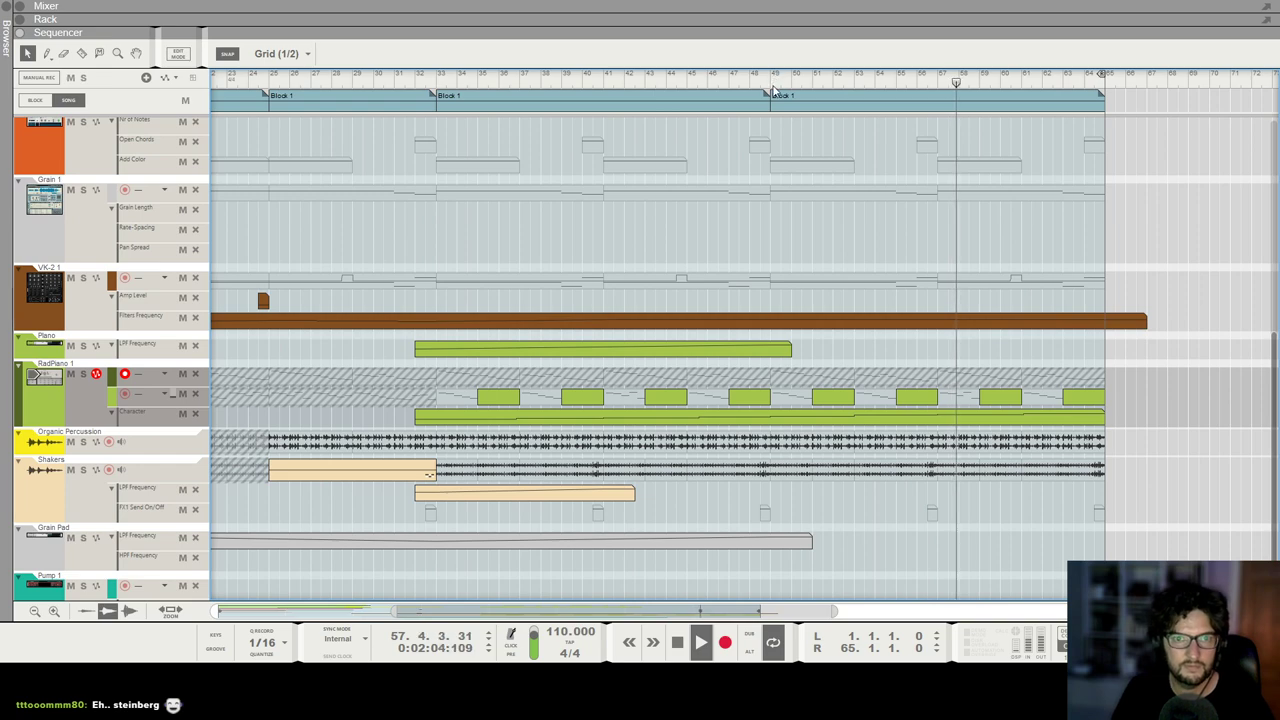
left_click(440, 78, "ctrl")
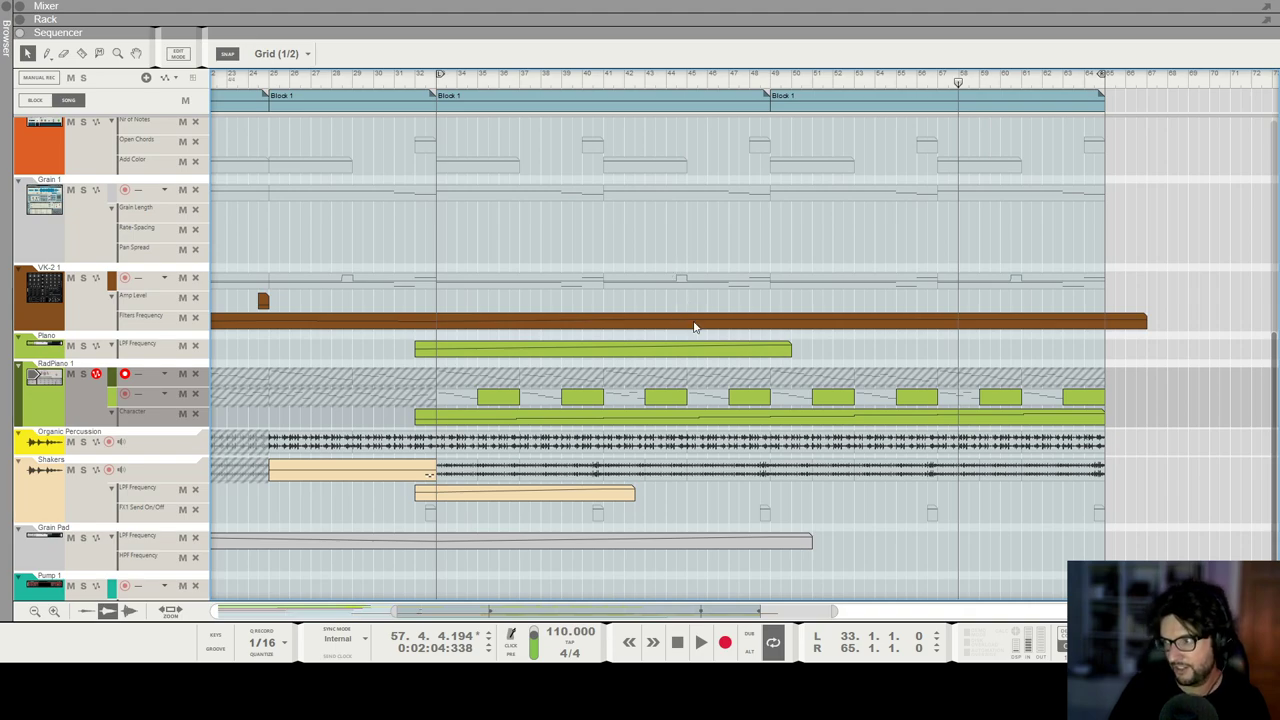
Step: Find As Falls Victoria Falls among the factory Combinator patches' arpeggiated performance sounds and add it to the rack below Radical Piano
key("F6")
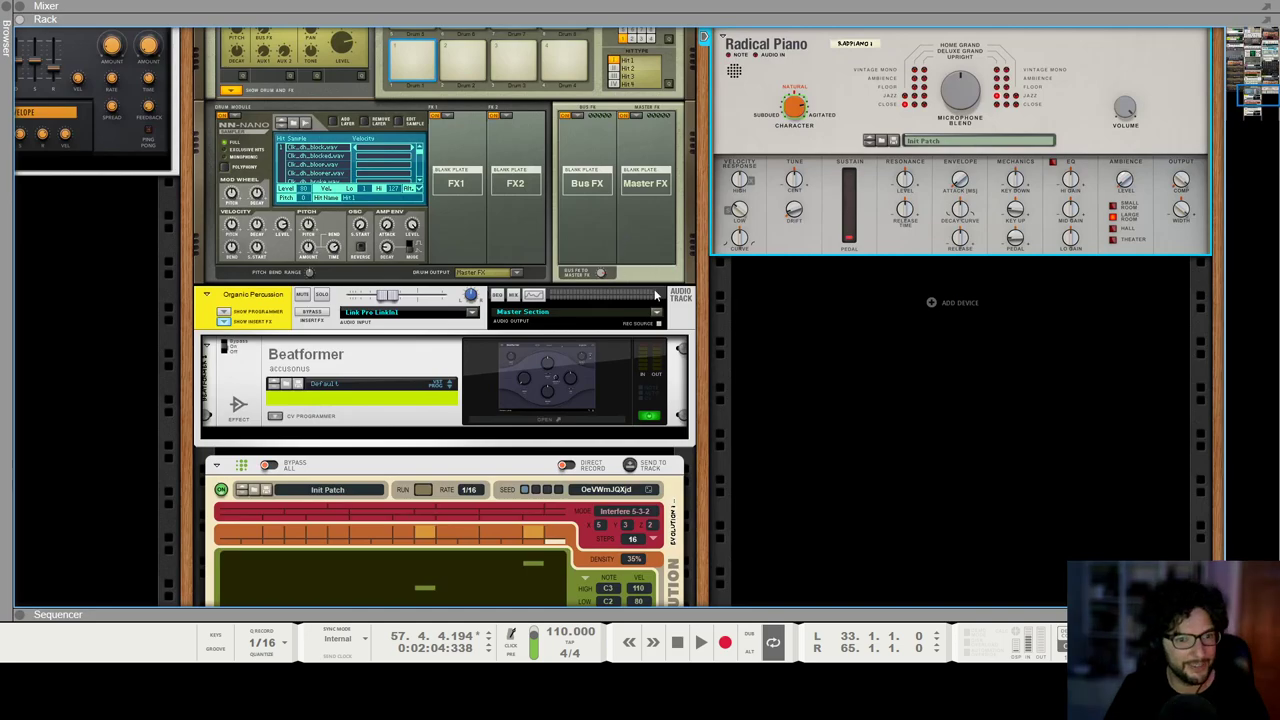
key("F3")
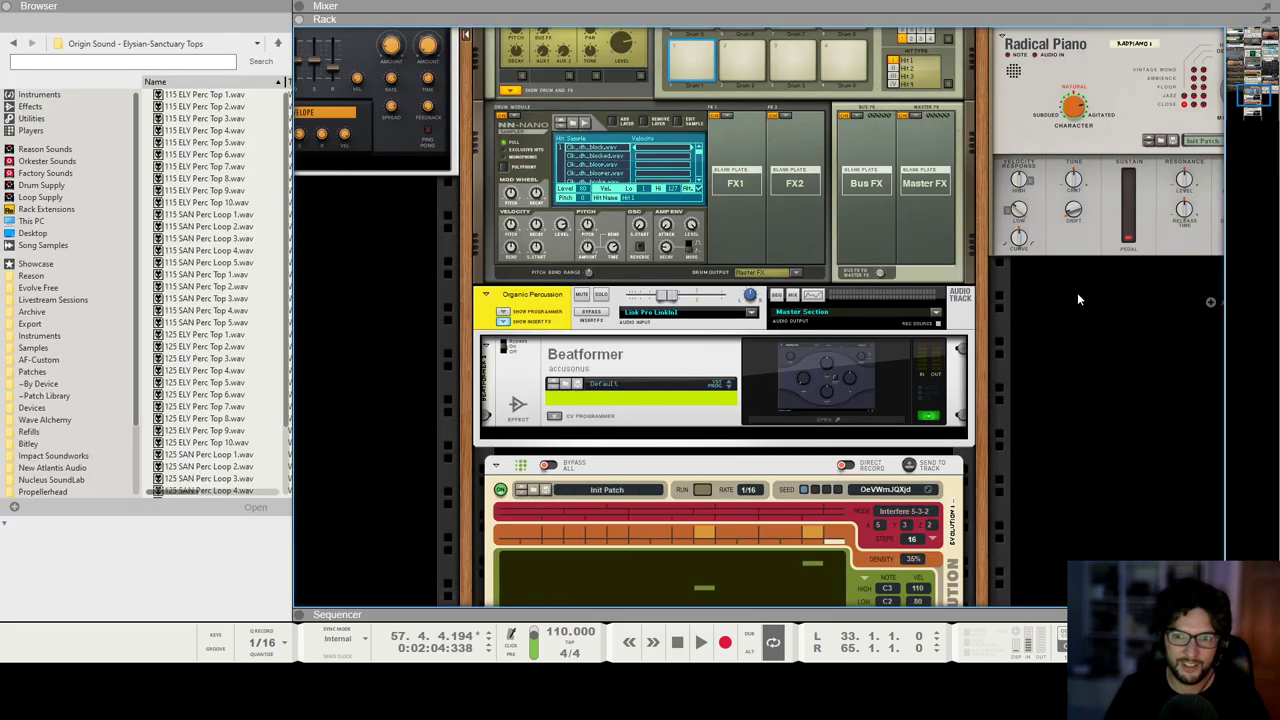
scroll(1091, 297, "right", 5)
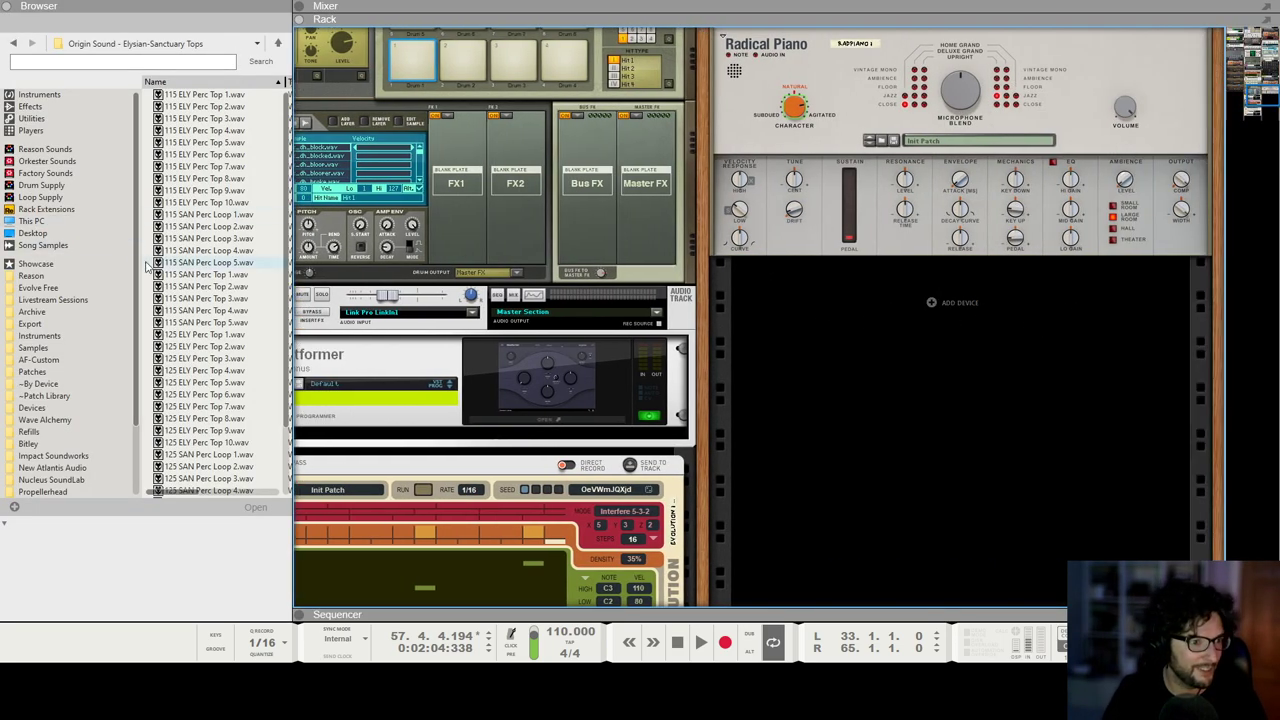
left_click(80, 175)
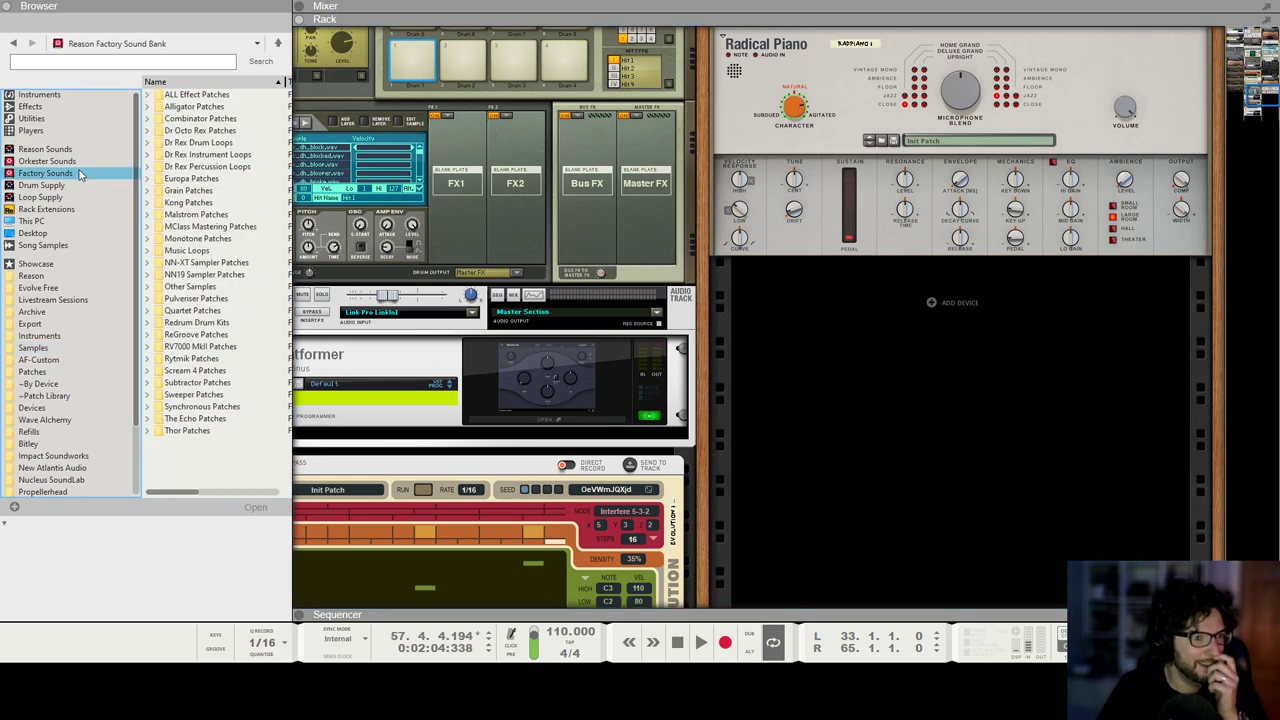
left_click(228, 120)
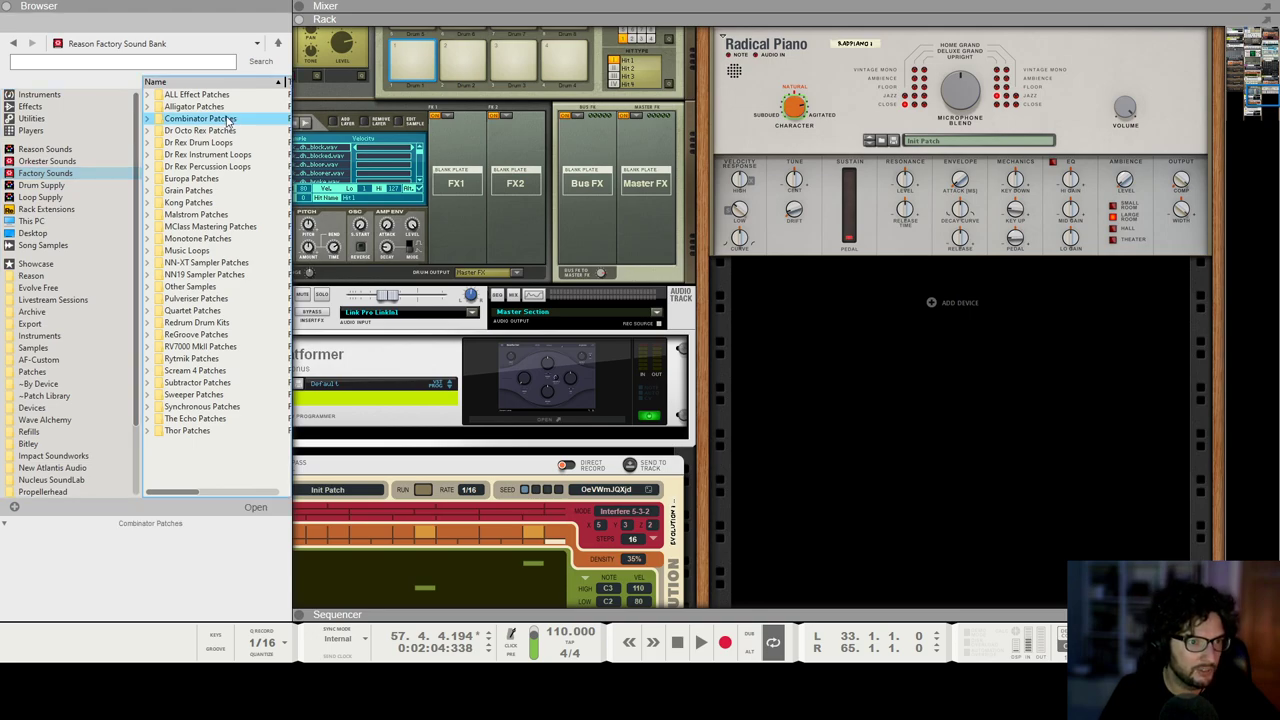
double_click(228, 120)
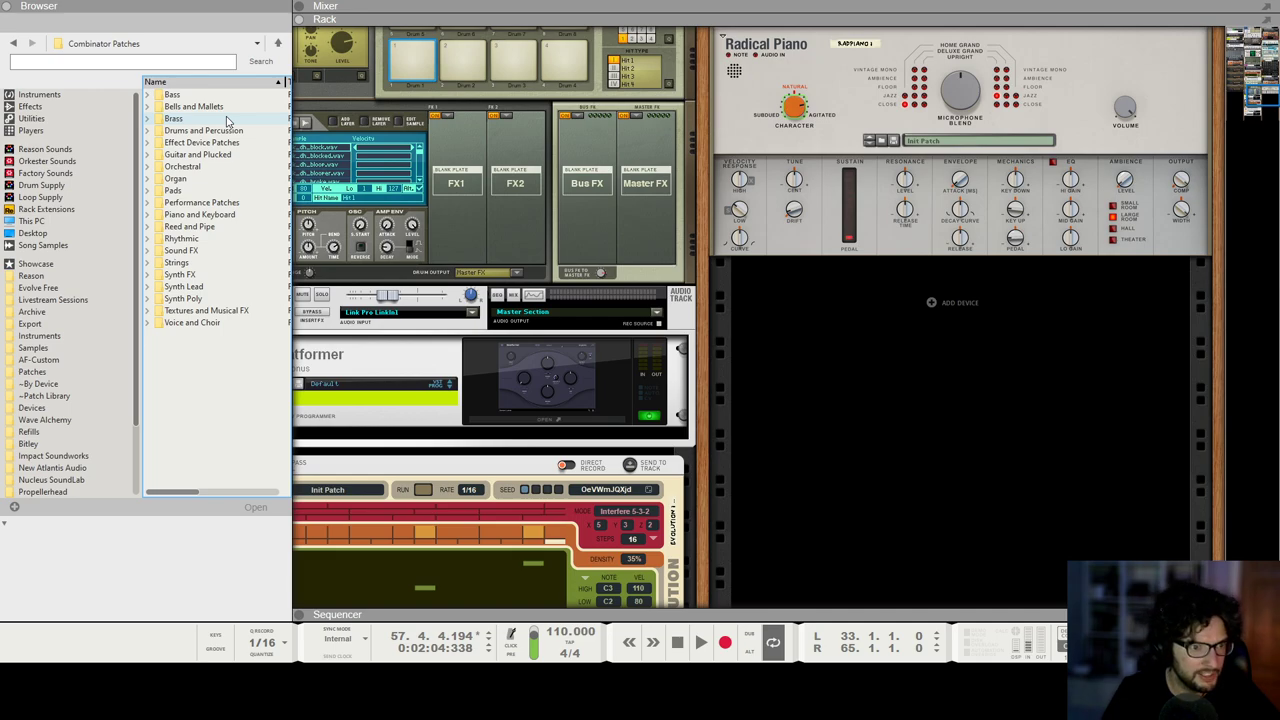
double_click(200, 202)
double_click(193, 95)
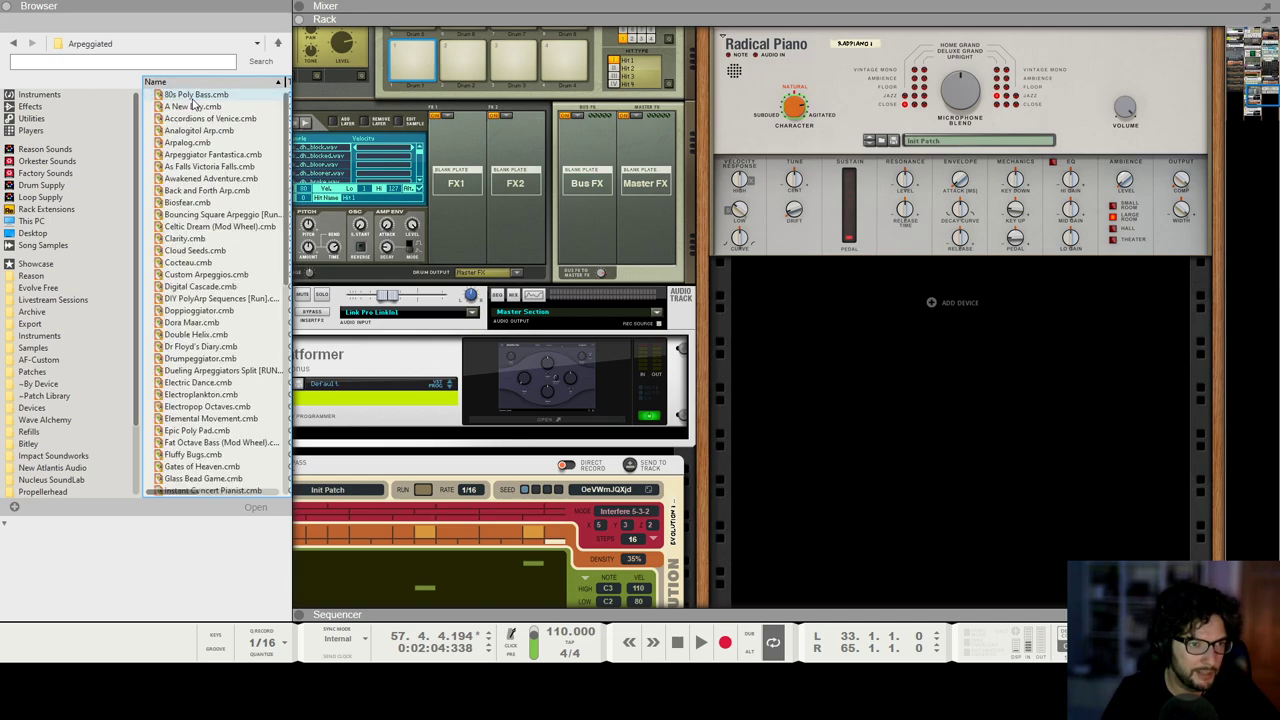
left_click_drag(209, 168, 1010, 501)
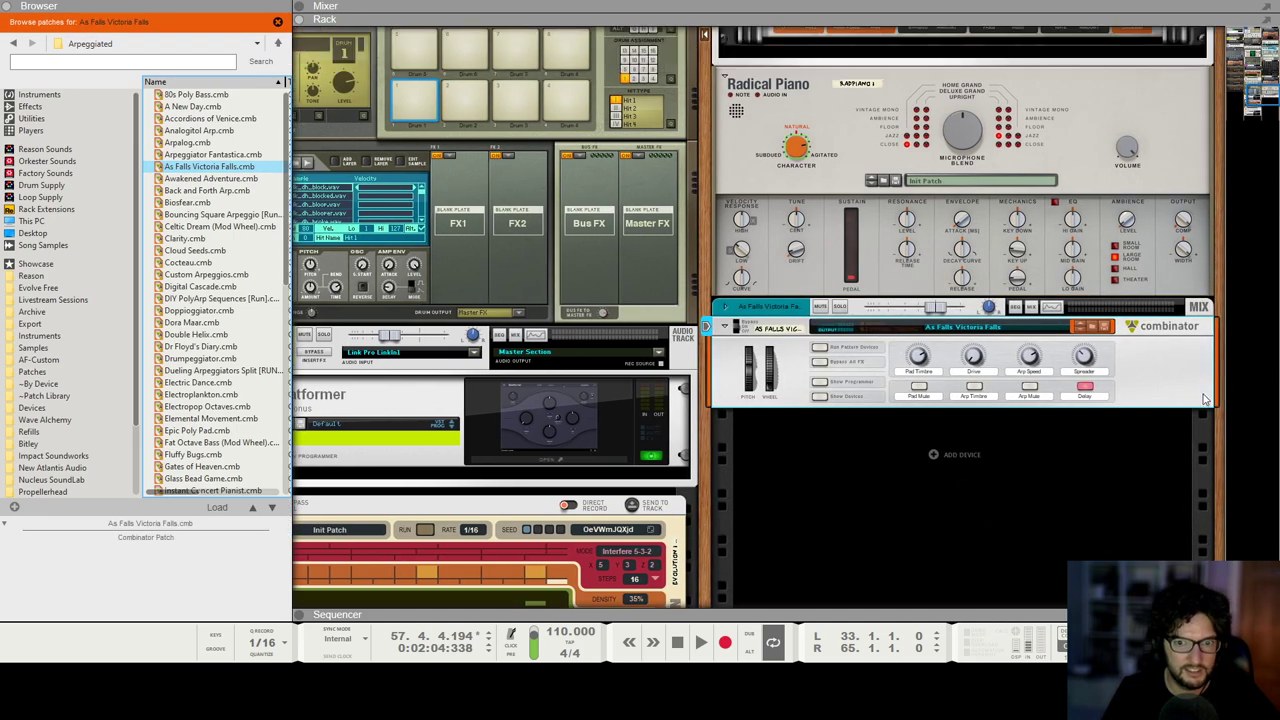
Step: Add a Scales & Chords player to the As Falls Victoria Falls Combinator and set its scale to F Phrygian
right_click(1163, 365)
mouse_move(1160, 426)
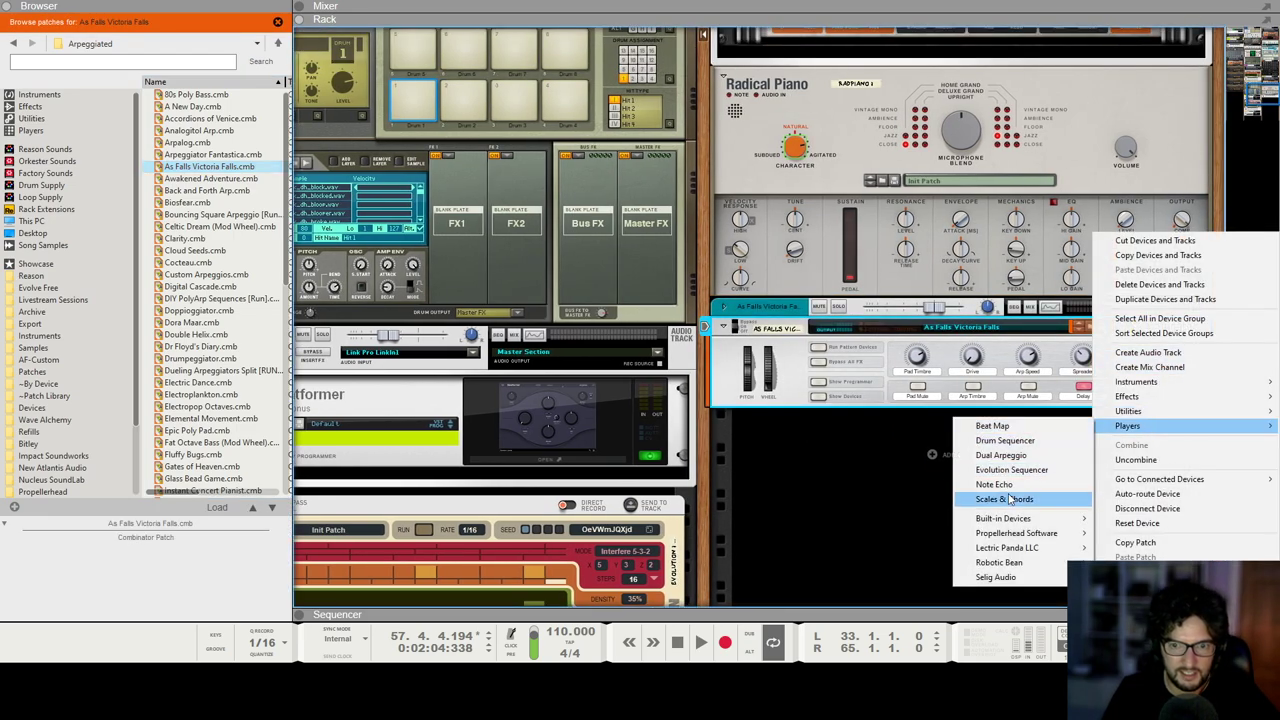
left_click(1012, 502)
left_click(795, 397)
left_click(797, 417)
left_click(796, 399)
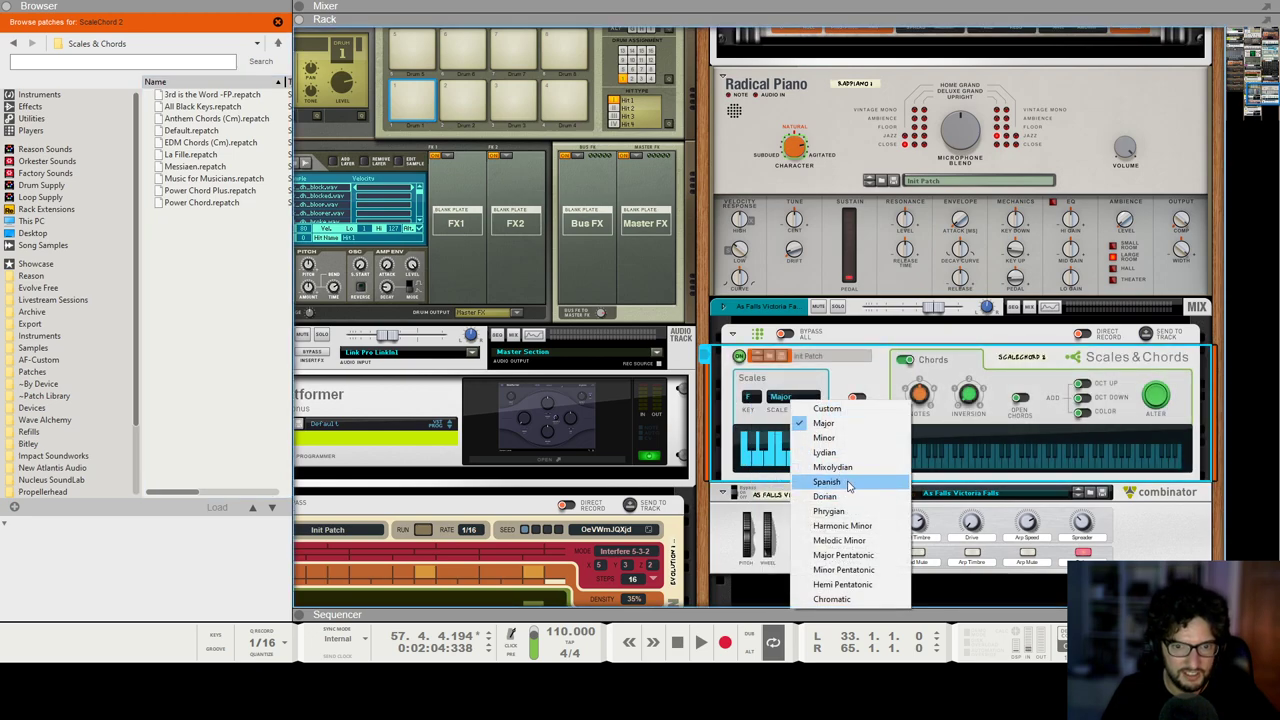
left_click(849, 511)
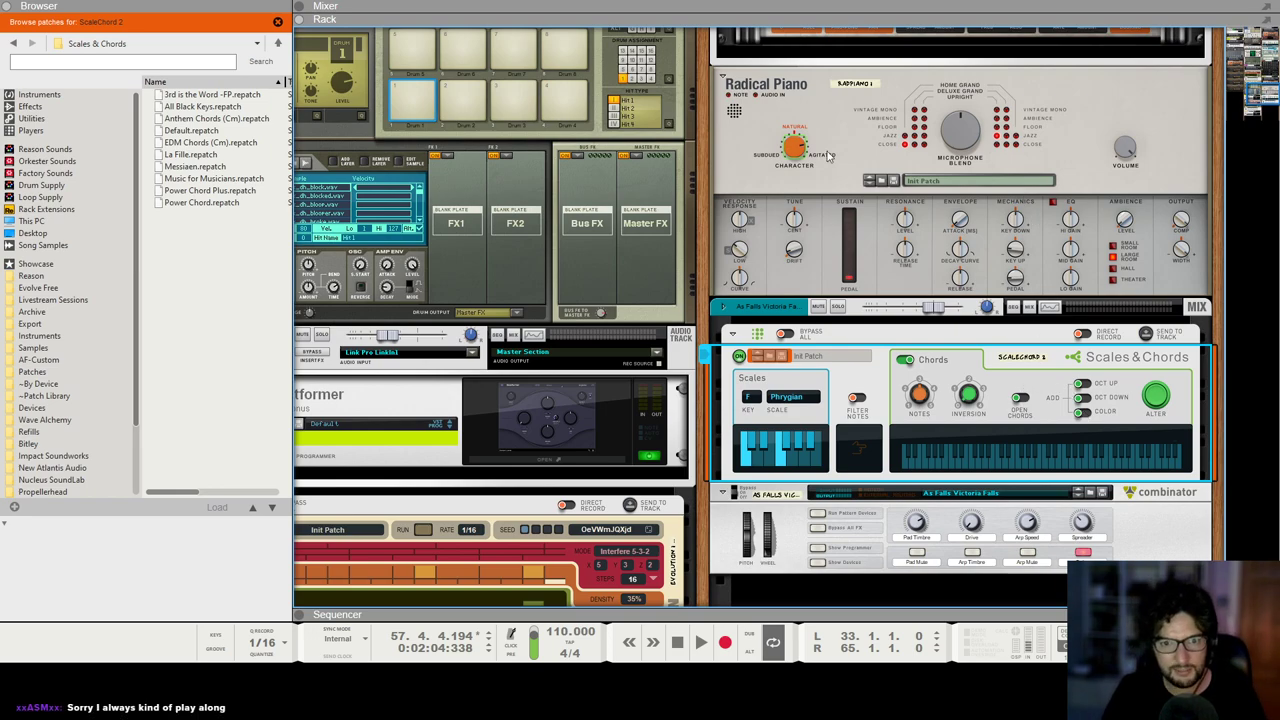
Step: Create an 8-bar clip at bar 49 on the As Falls Victoria Falls track and draw a 3-bar F3 note at its start
key("F7")
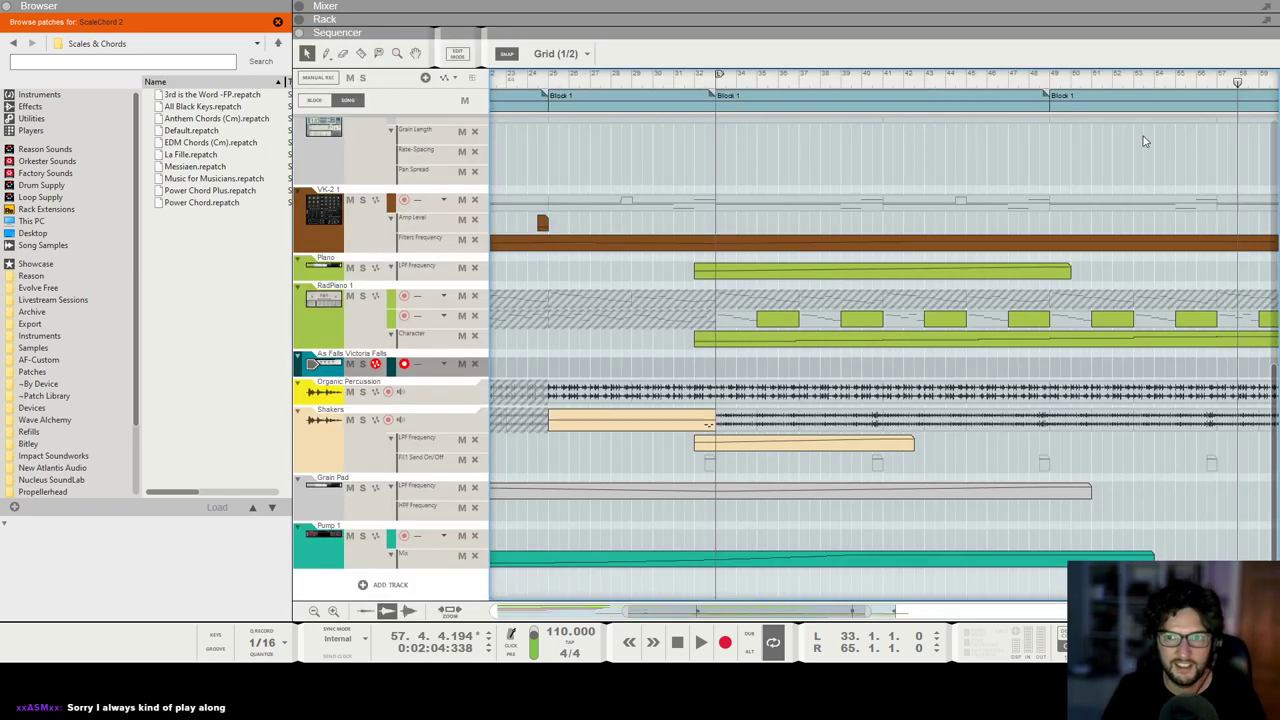
scroll(1143, 141, "right", 3)
left_click(689, 82)
left_click_drag(689, 363, 842, 367)
double_click(834, 369)
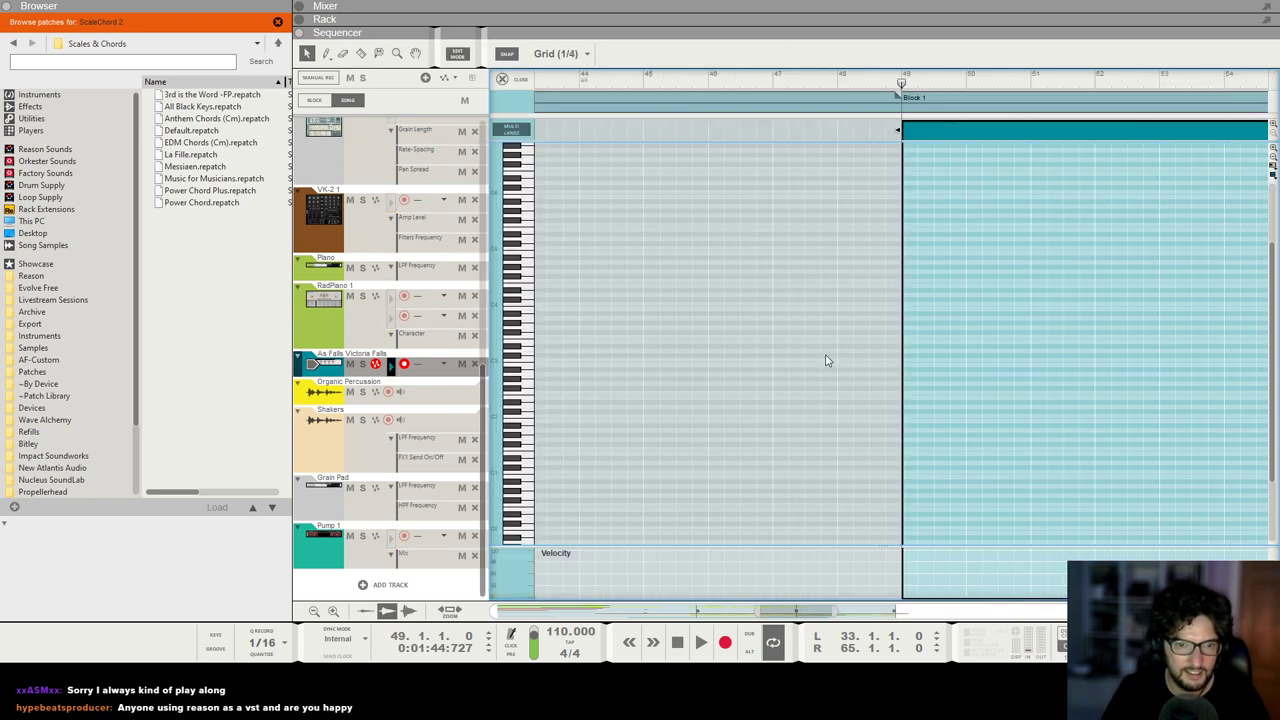
left_click_drag(907, 336, 1049, 337)
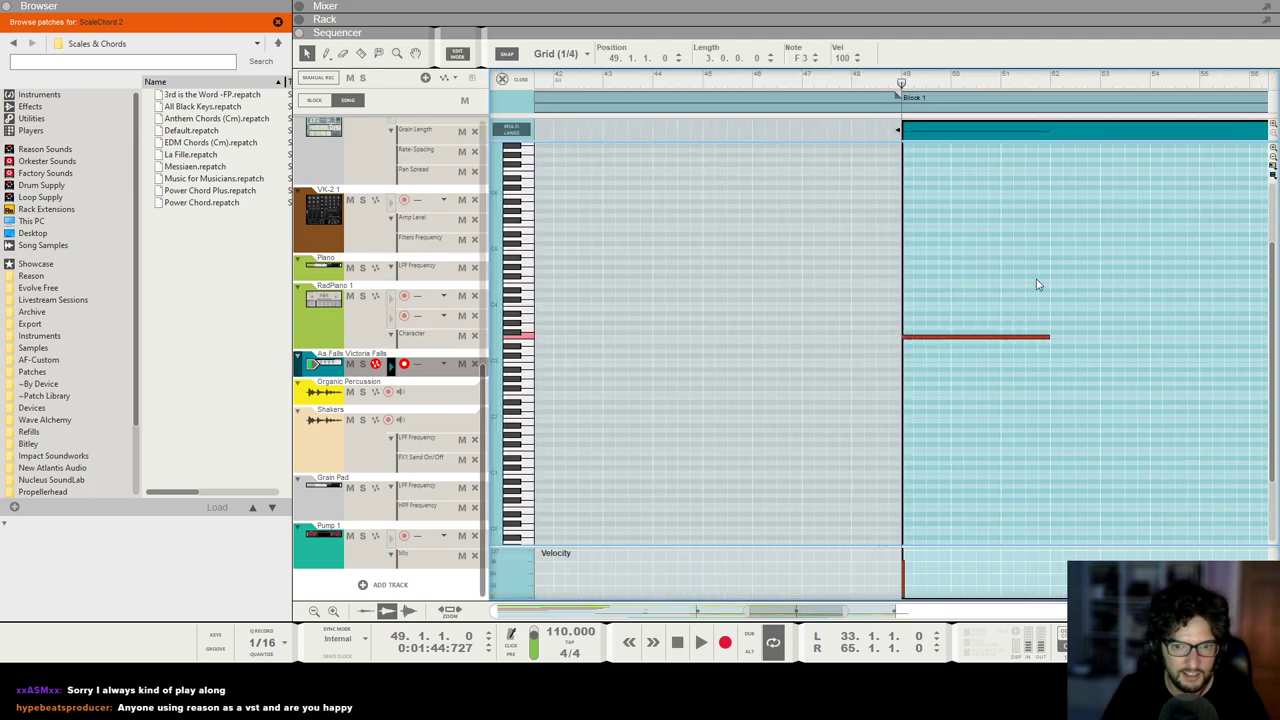
Step: Lower the As Falls Victoria Falls channel's level in the mixer while auditioning the song from bar 49
key("F5")
left_click(1020, 478)
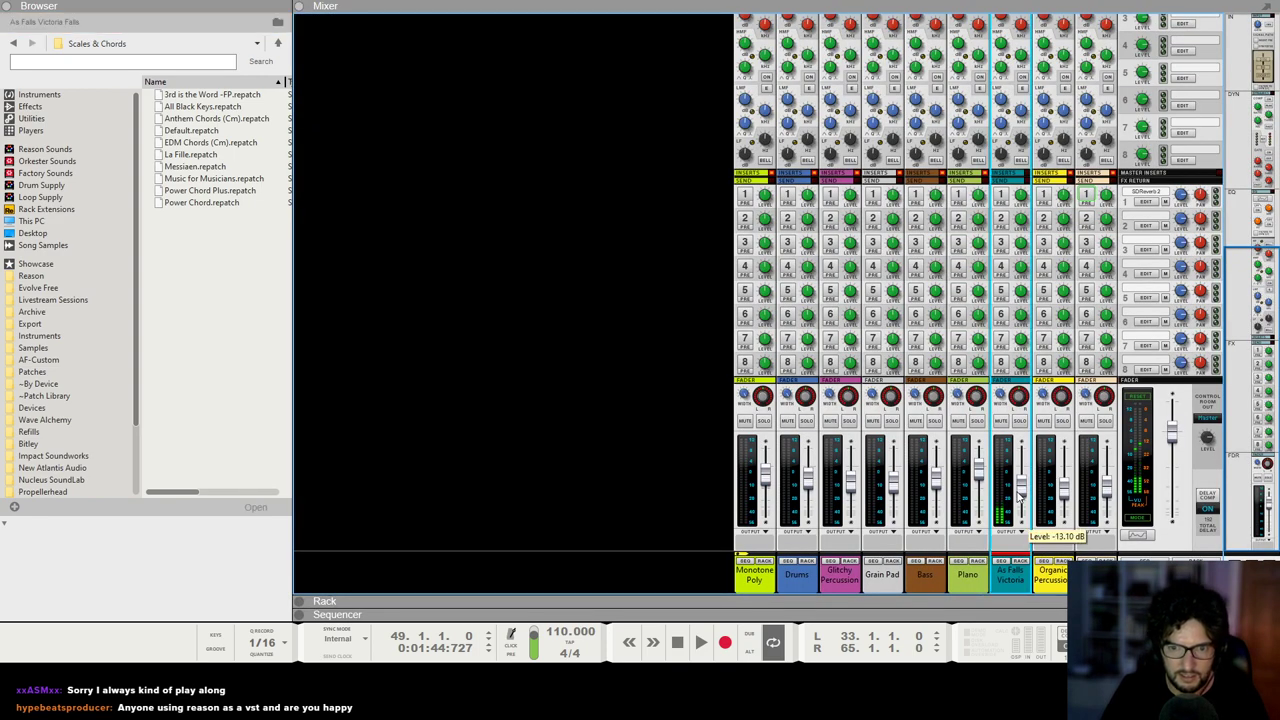
key("space")
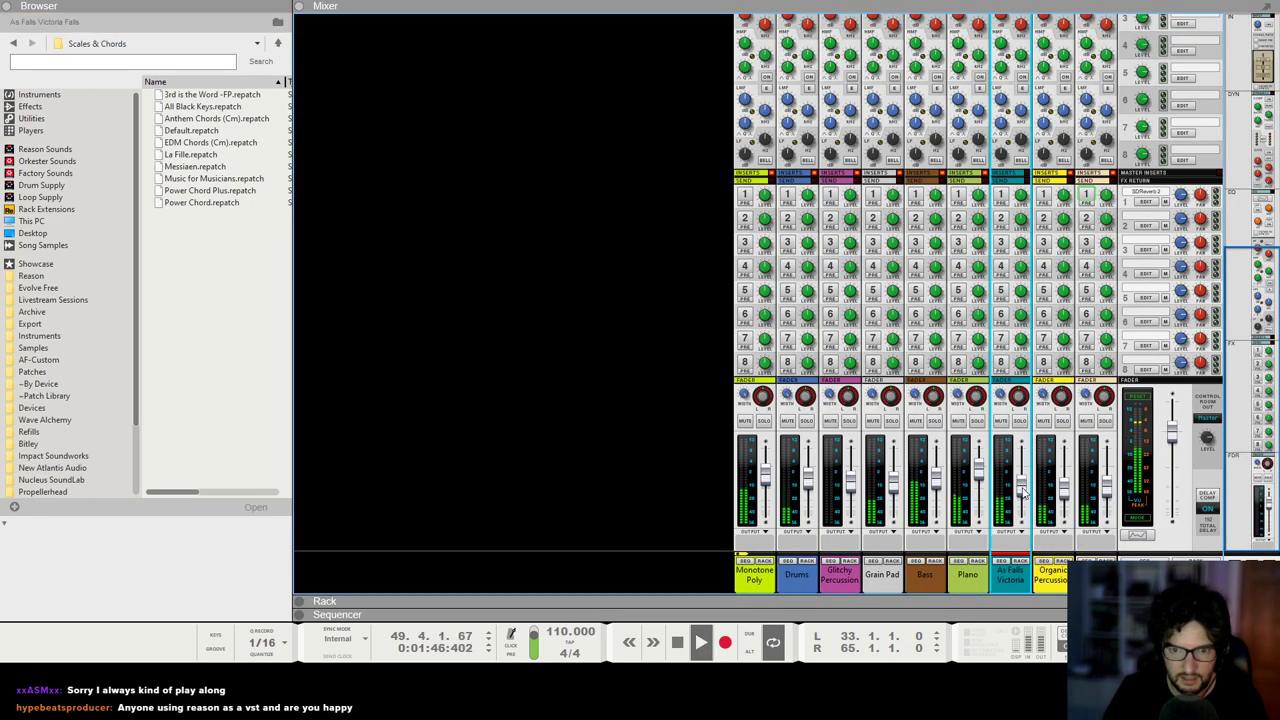
scroll(1021, 234, "up", 1)
scroll(1021, 234, "up", 3)
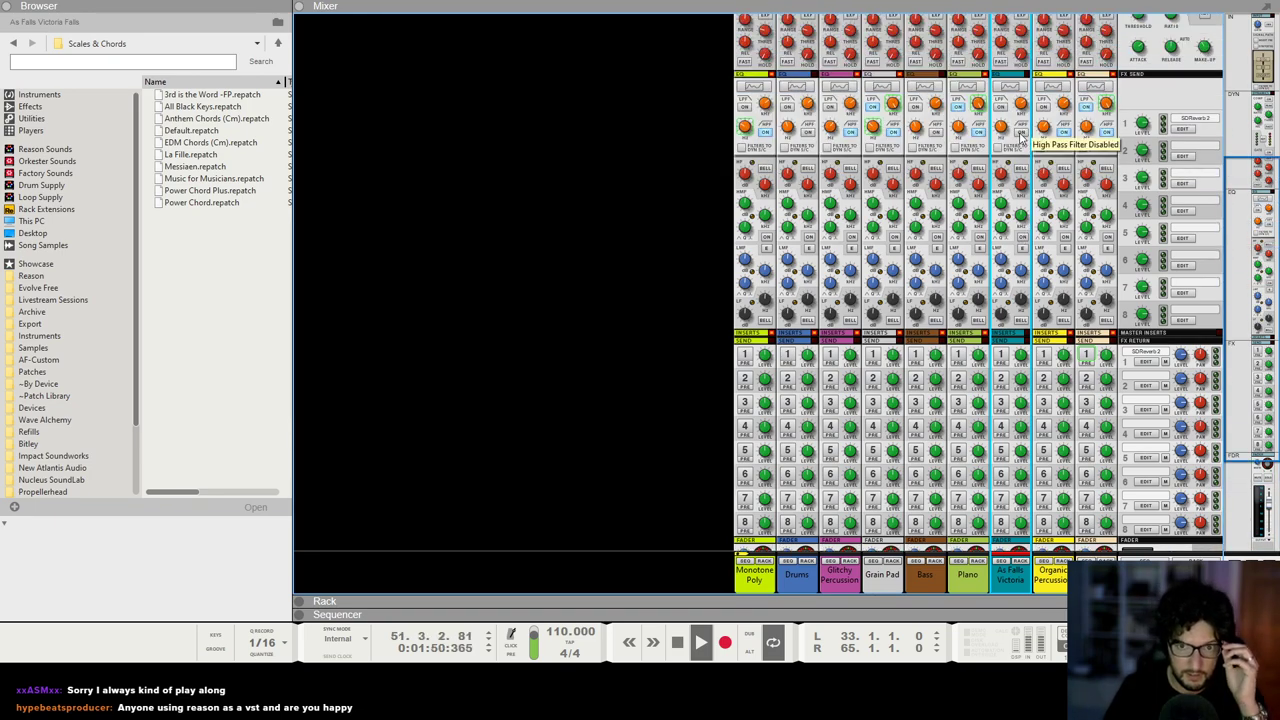
scroll(1015, 135, "down", 4)
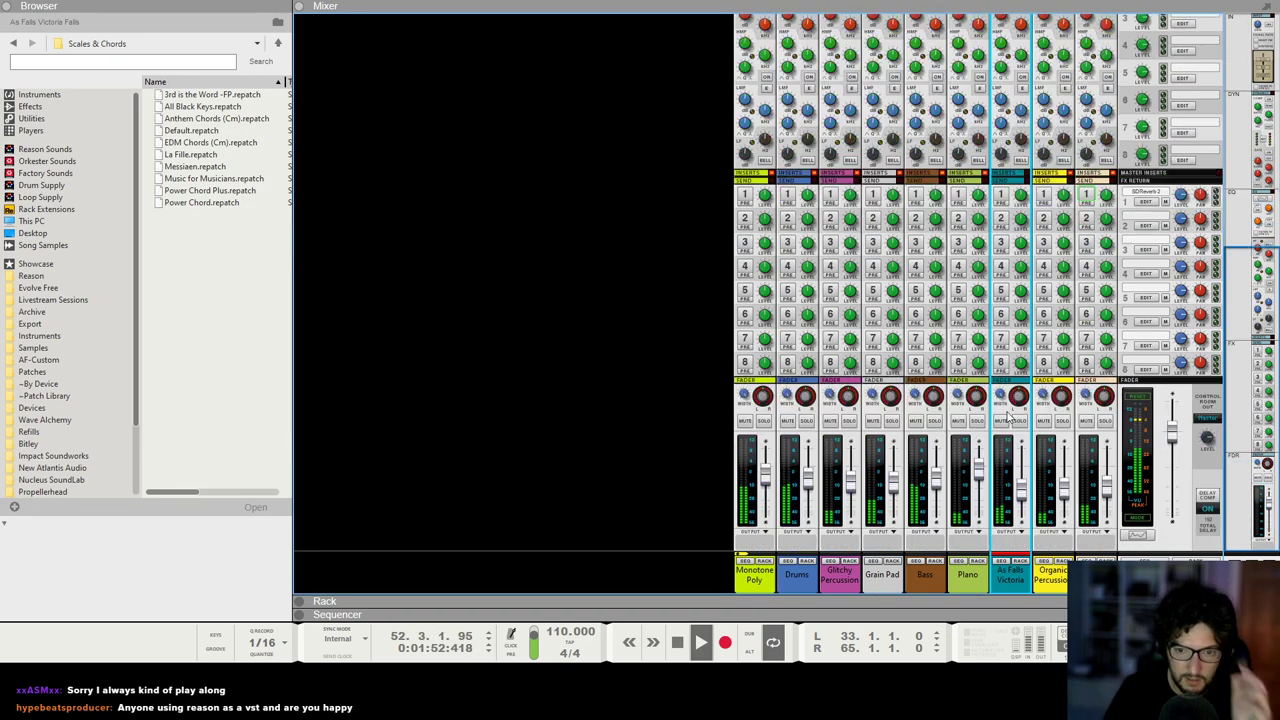
Step: Lengthen the F3 note in the As Falls Victoria Falls clip to 8 bars
key("F7")
scroll(978, 287, "down", 8)
left_click_drag(1011, 297, 1066, 352)
scroll(1127, 332, "down", 1)
scroll(1127, 330, "right", 2)
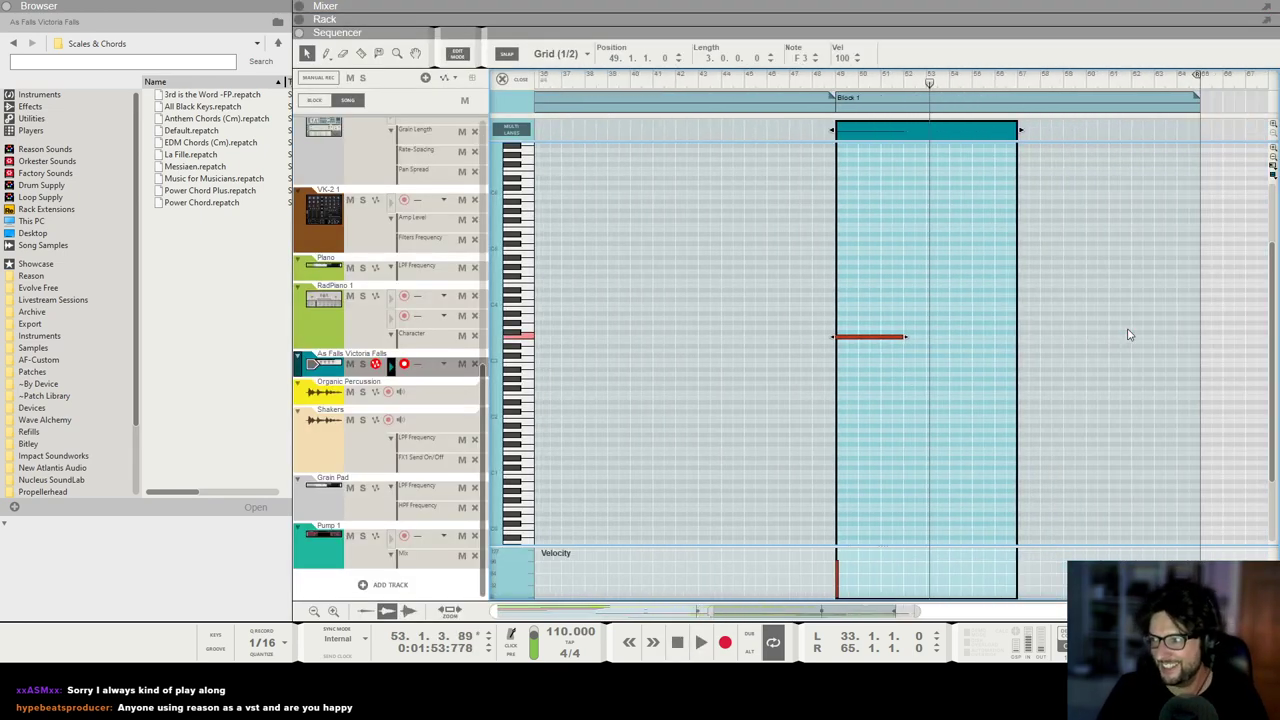
scroll(1128, 334, "right", 4)
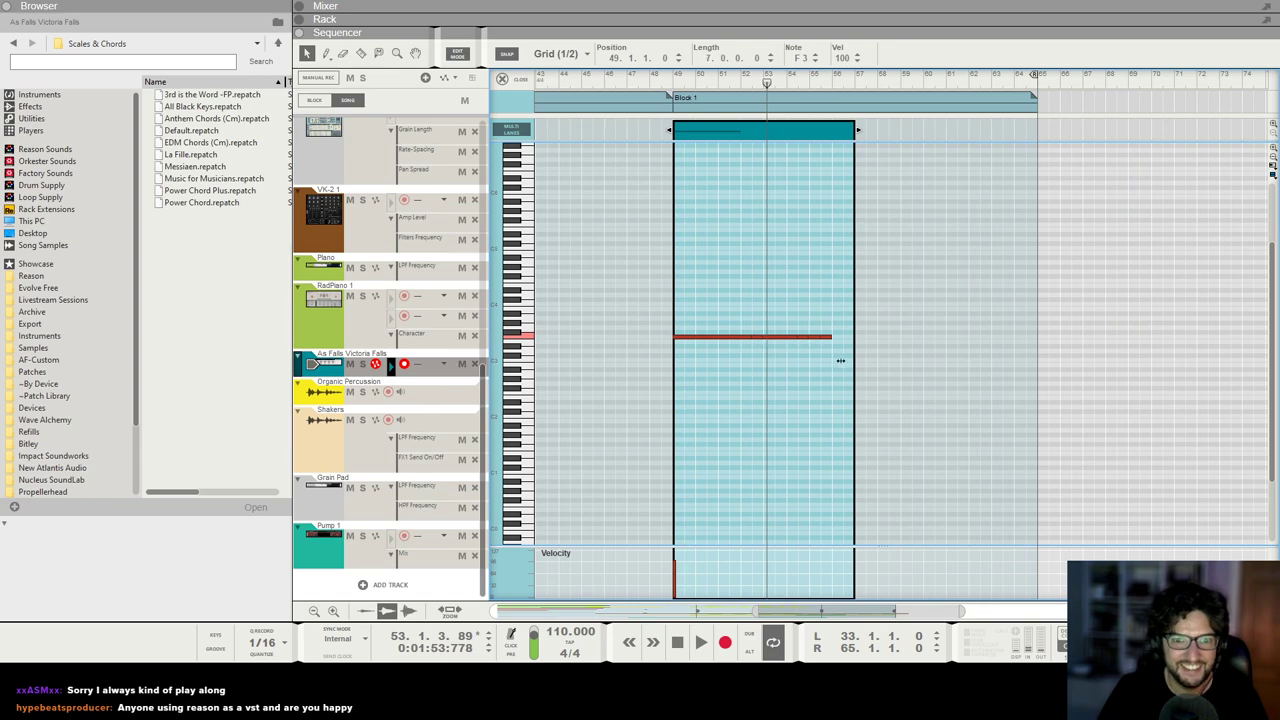
Step: Audition the lengthened note from bar 49 while checking the Scales & Chords player and the channel mix
left_click(675, 82)
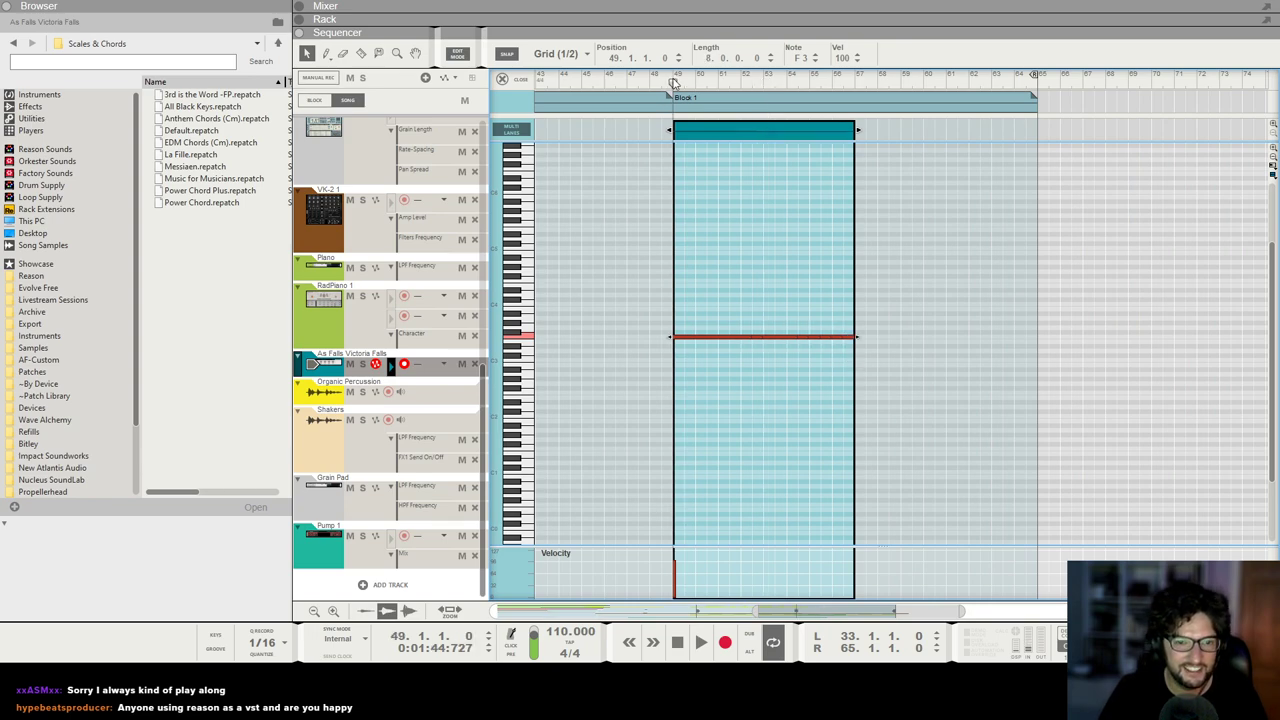
key("space")
key("F6")
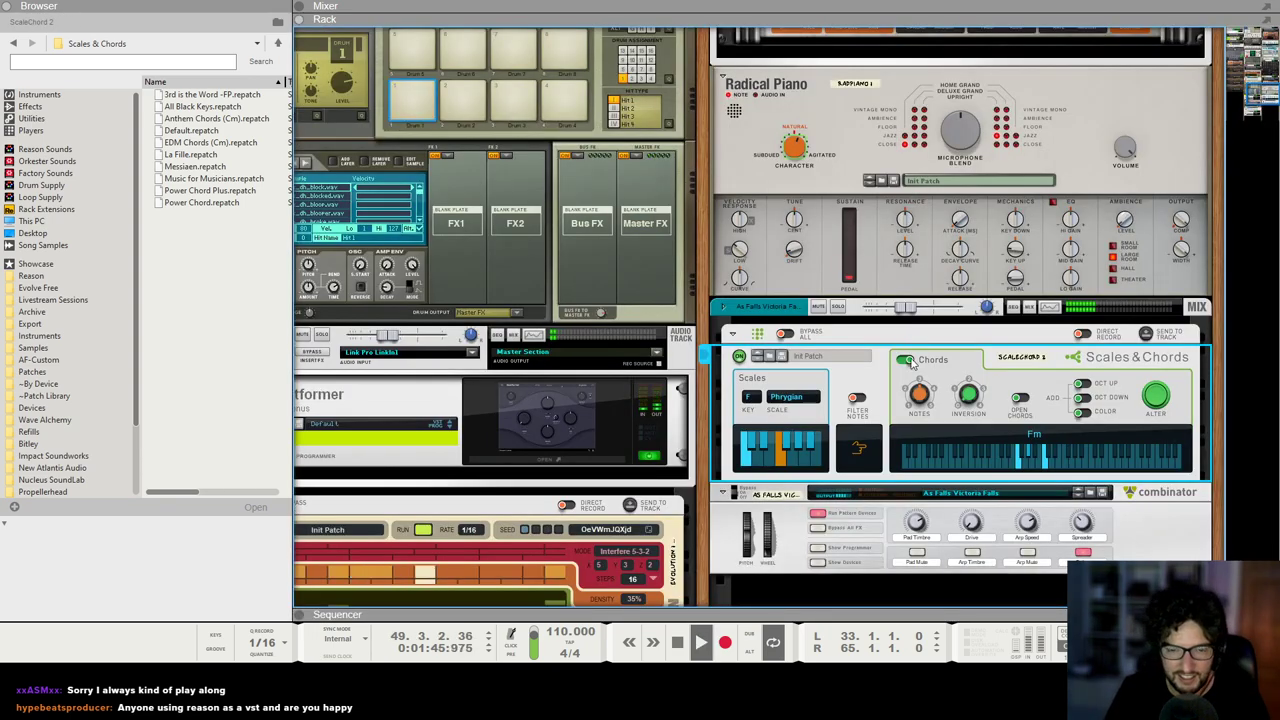
key("F5")
key("F6")
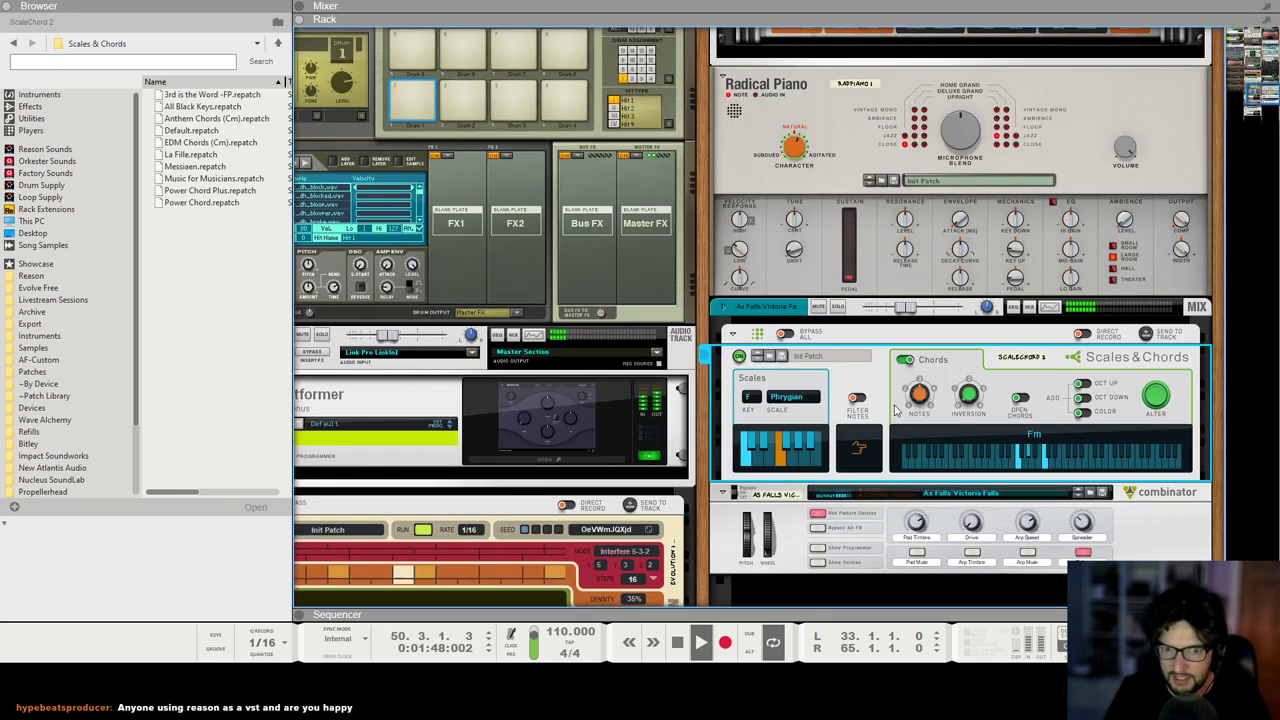
Step: Unfold the As Falls Victoria Falls mix channel, show its insert effects section and add The Echo there
left_click(723, 307)
left_click(739, 333)
key("space")
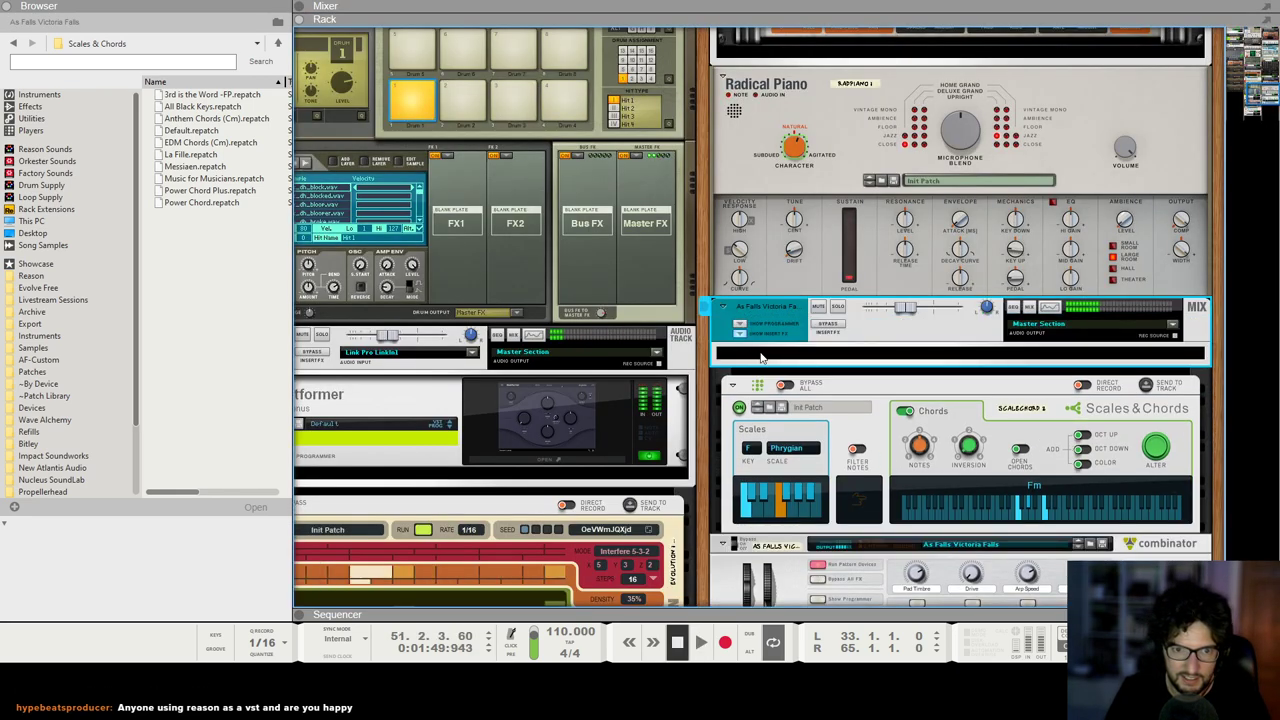
right_click(761, 349)
mouse_move(795, 367)
left_click(1000, 266)
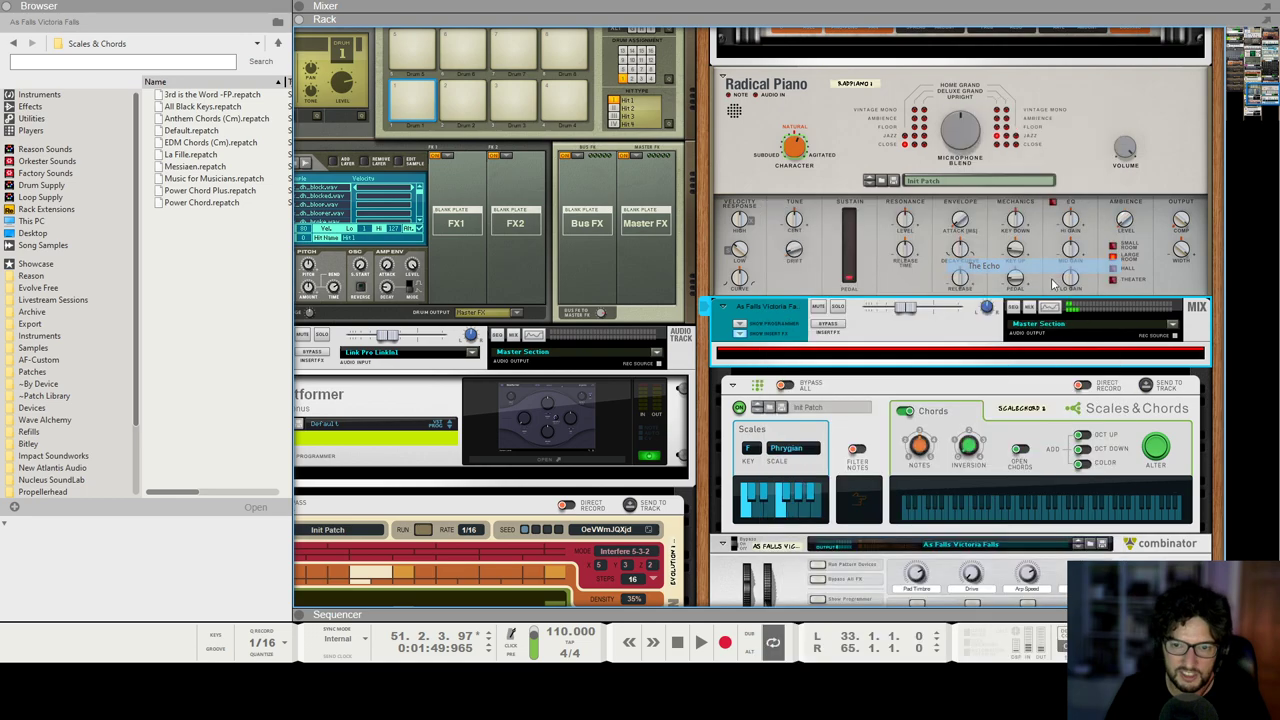
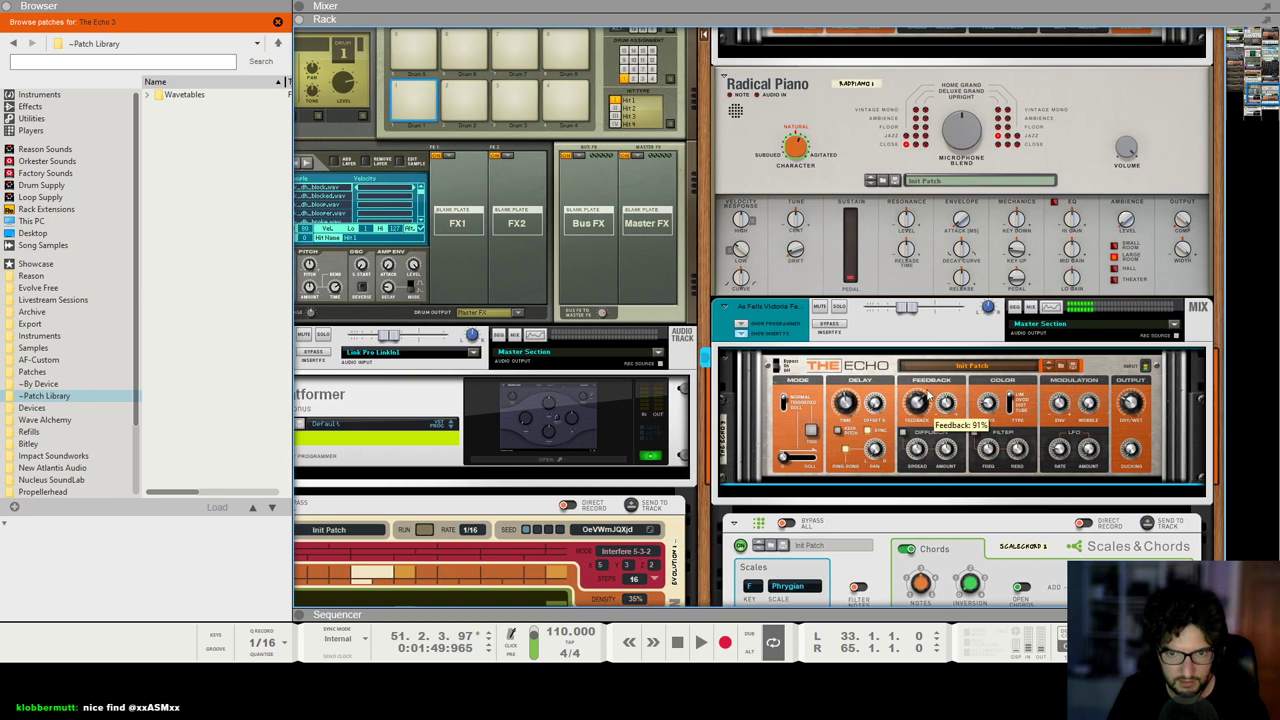
Step: Play the song from bar 49 and set the As Falls Victoria Falls channel's level to about -11.95 dB
scroll(978, 433, "left", 1)
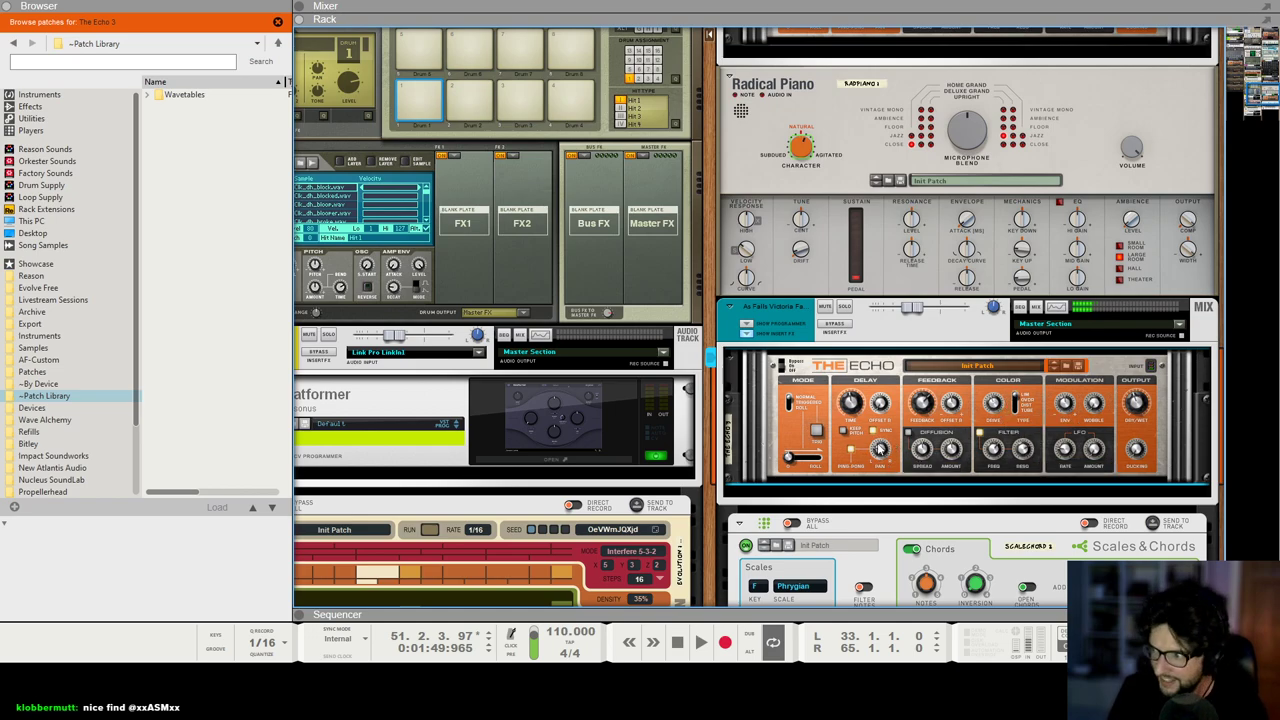
key("F7")
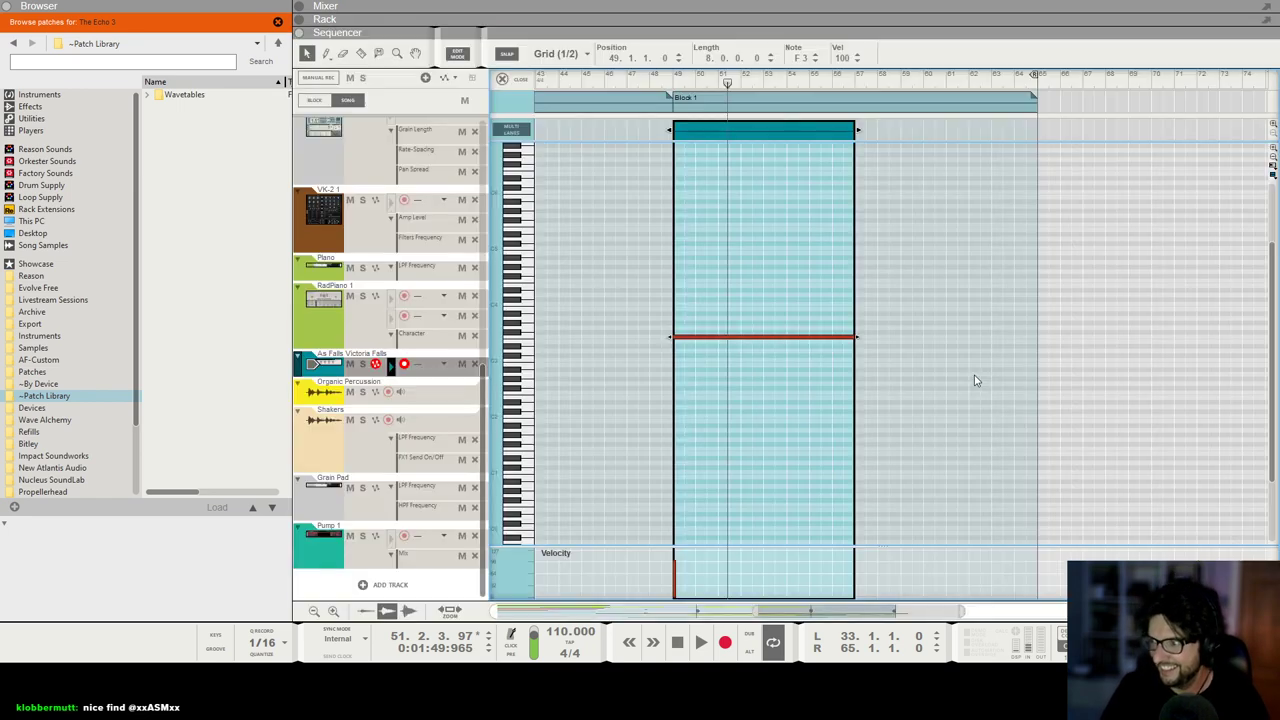
left_click(671, 81)
key("space")
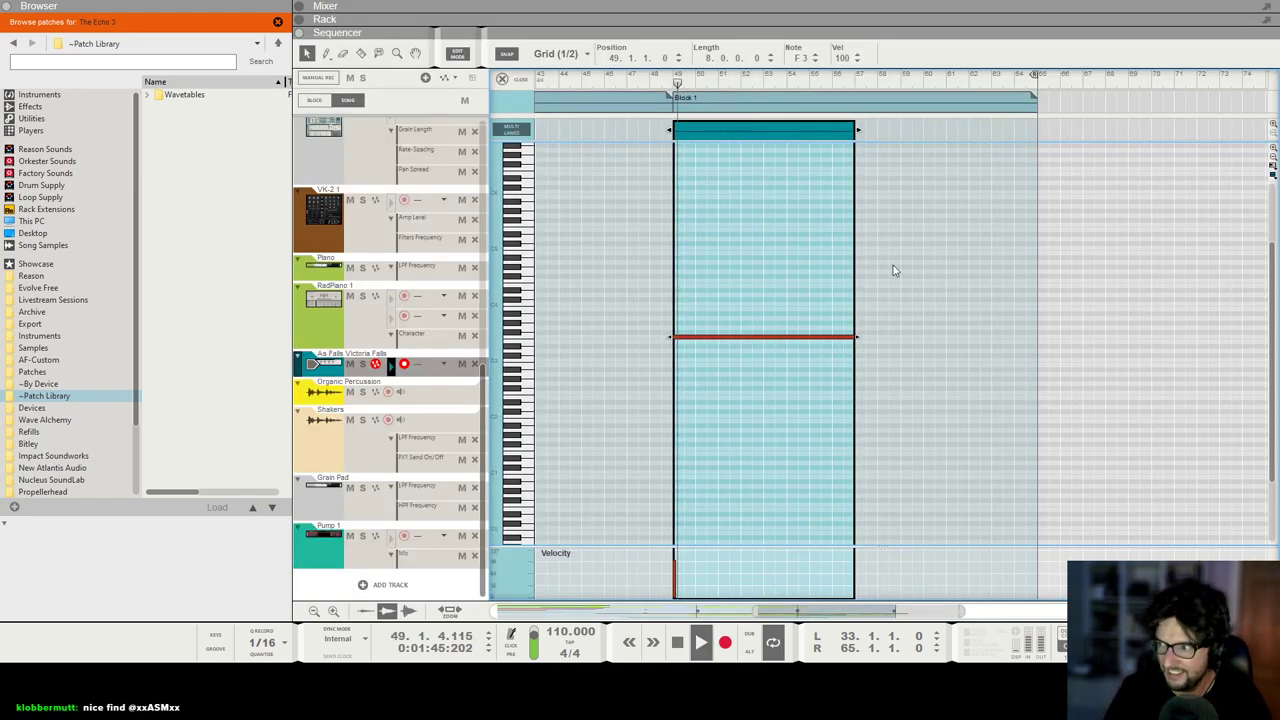
key("F6")
key("F5")
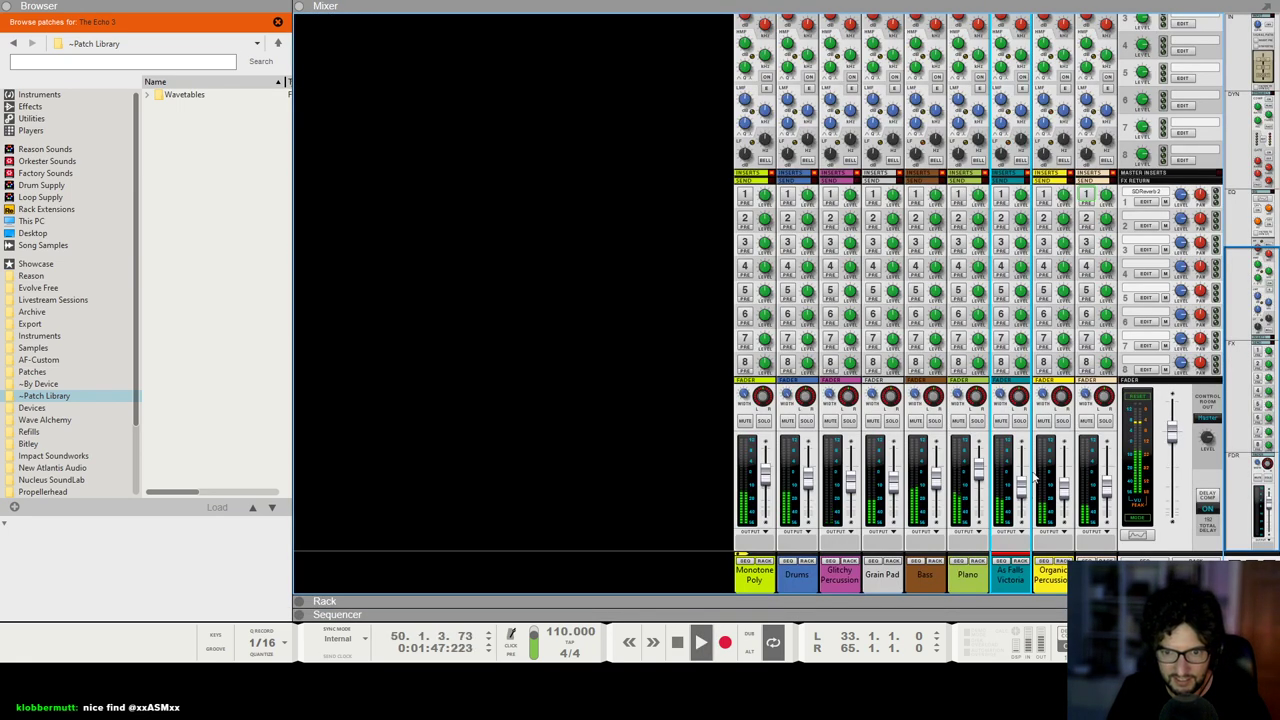
mouse_move(1022, 488)
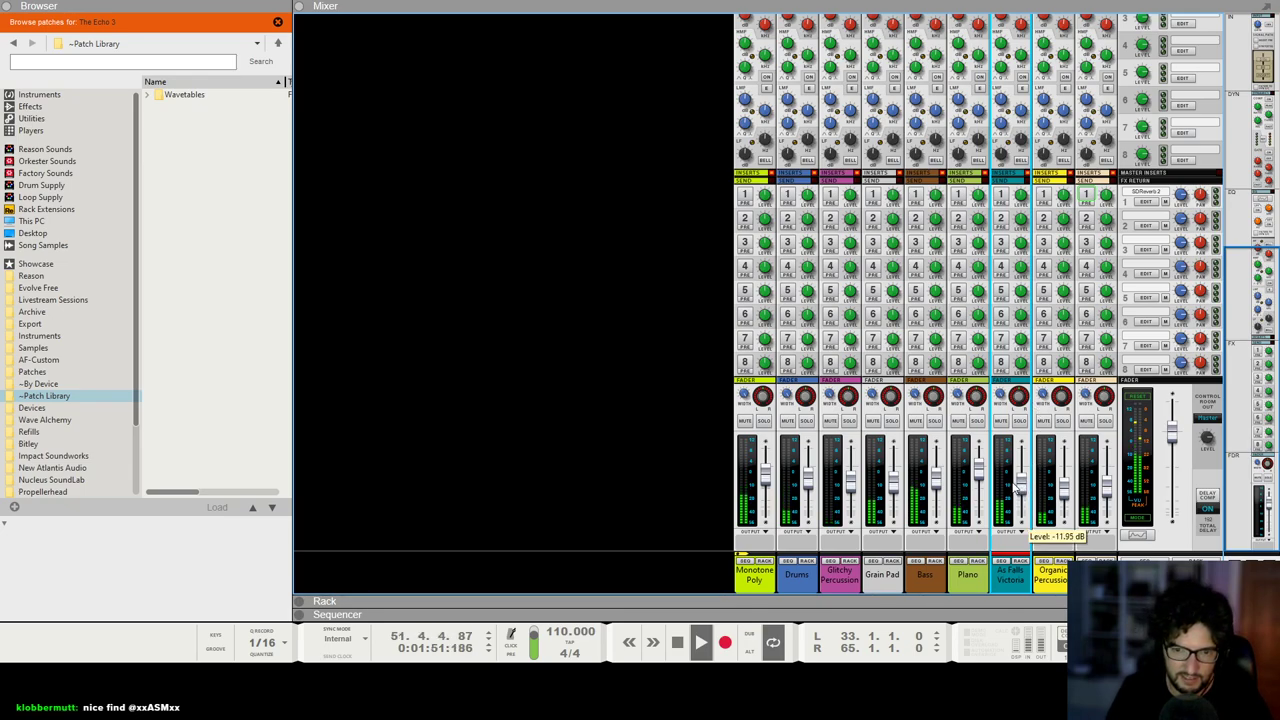
Step: Check The Echo's dry/wet mix during playback, then close the clip and return to the full song arrangement
key("F7")
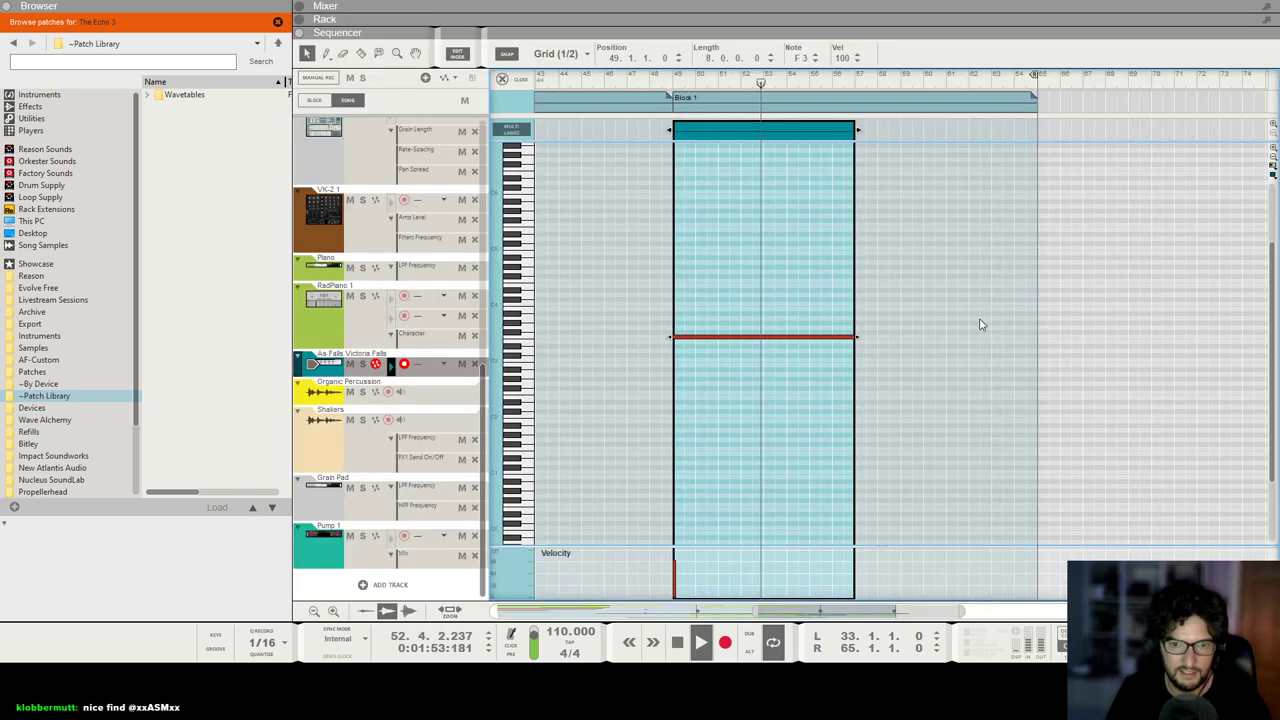
key("F6")
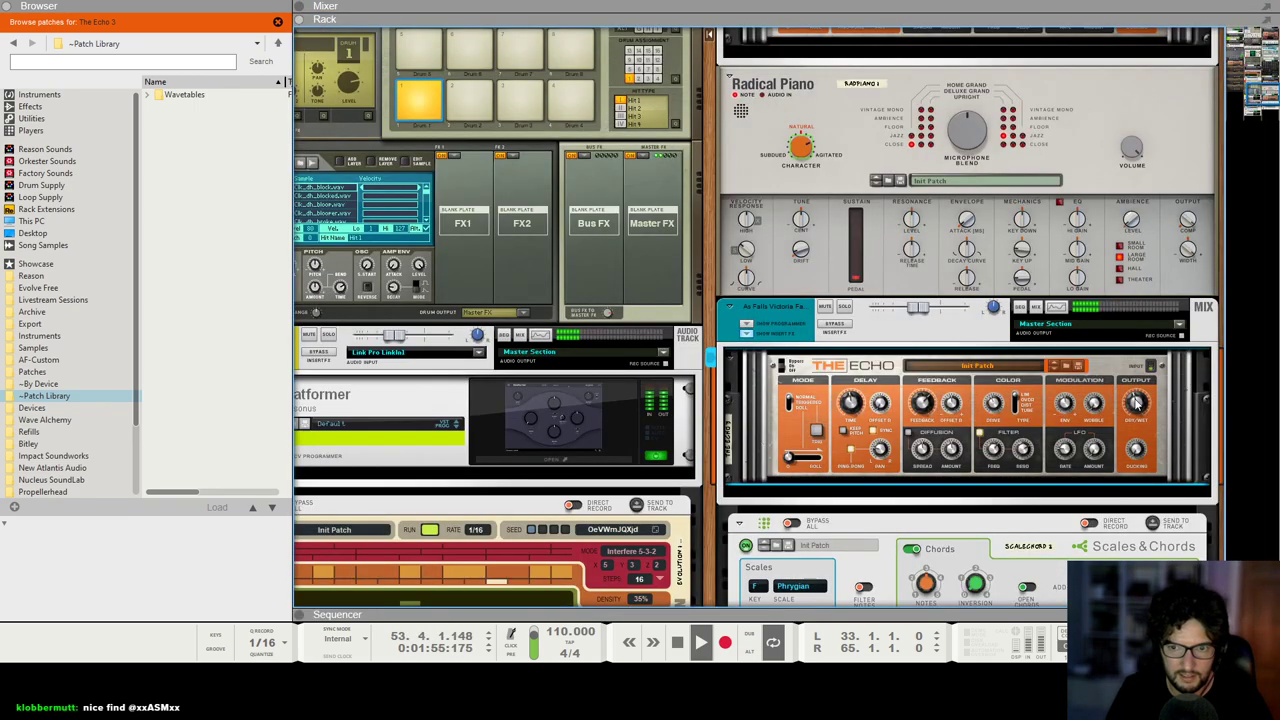
mouse_move(1140, 404)
key("F7")
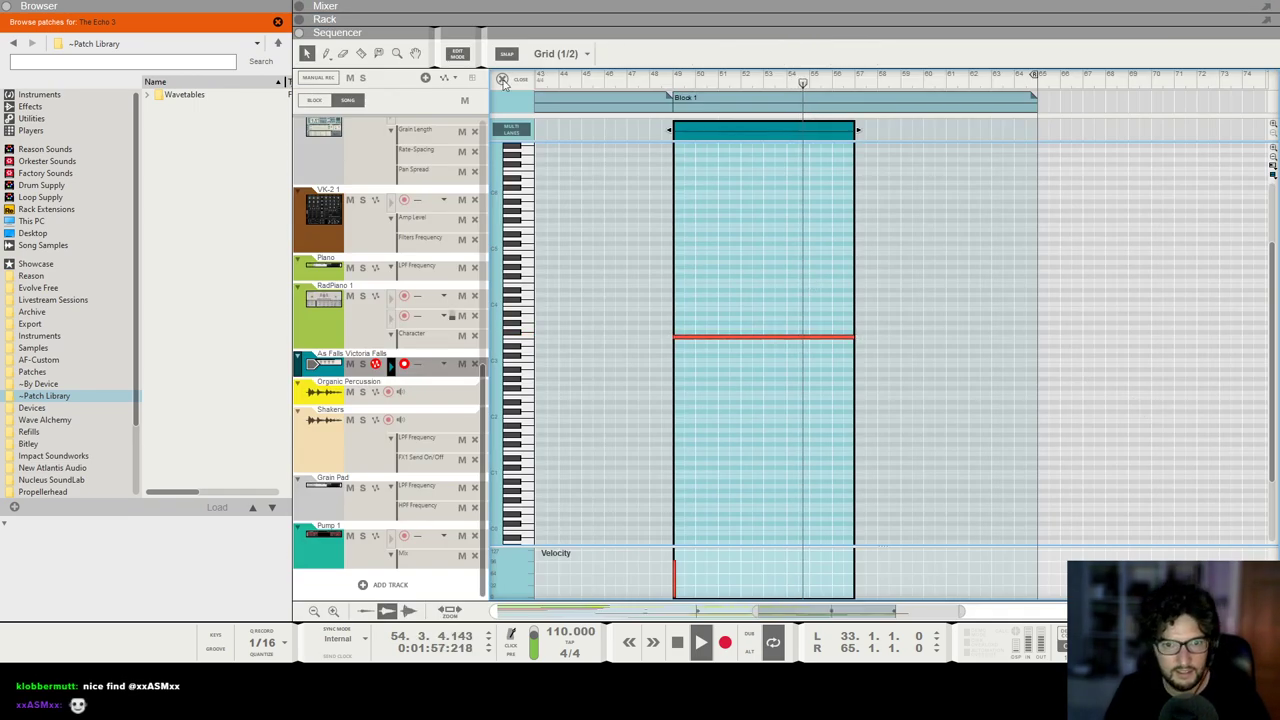
left_click(328, 102)
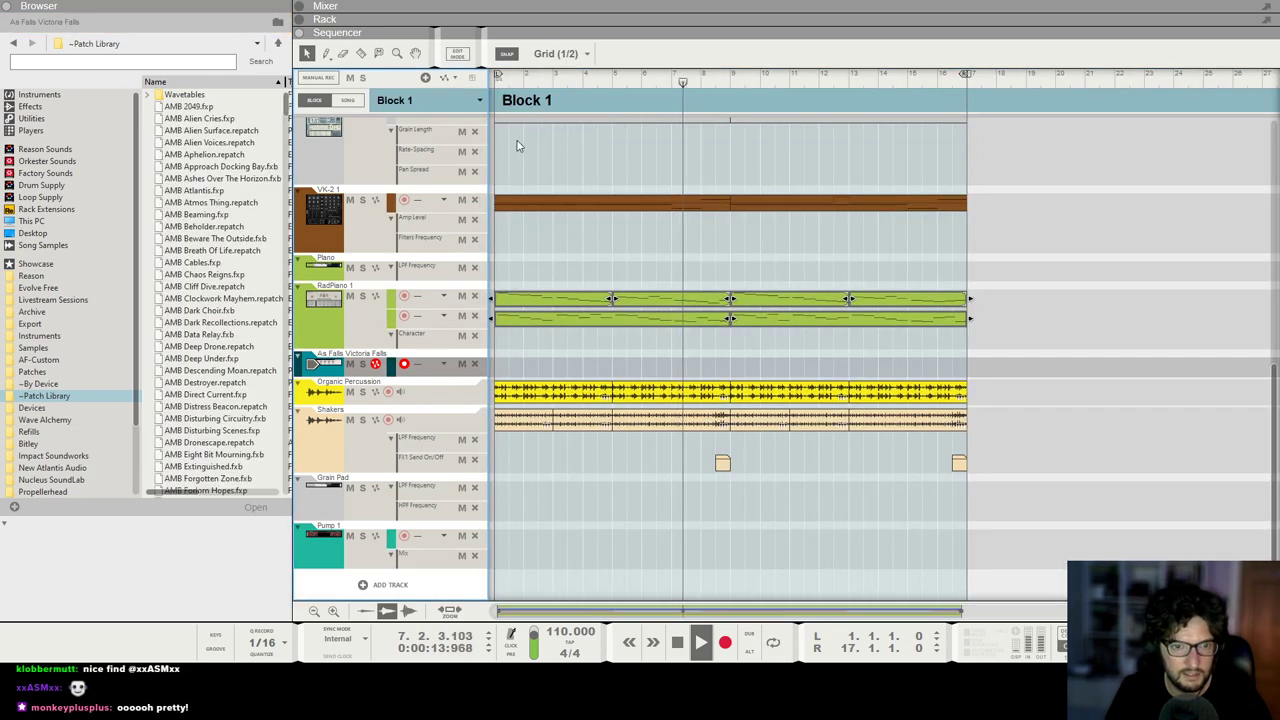
left_click(347, 100)
scroll(1080, 166, "down", 2)
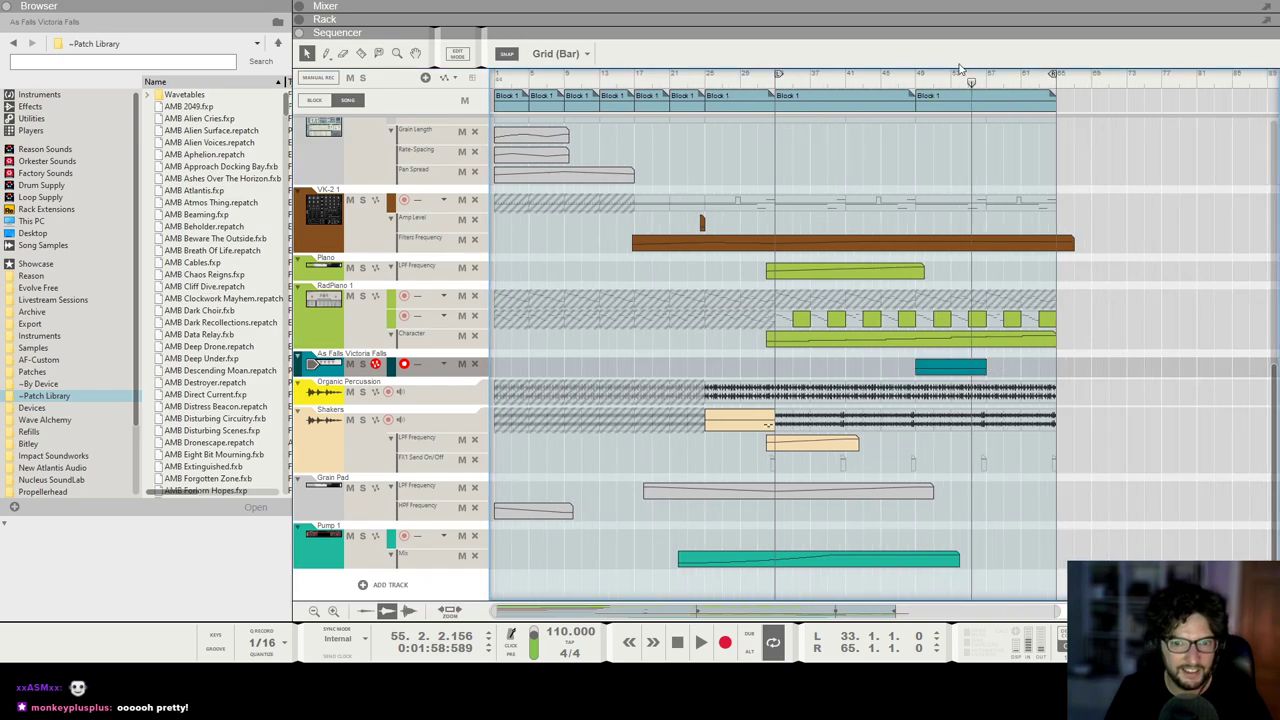
Step: Copy the 8-bar As Falls Victoria Falls clip from bar 49 to bar 33 and return the playhead to bar 33
left_click_drag(912, 76, 778, 80)
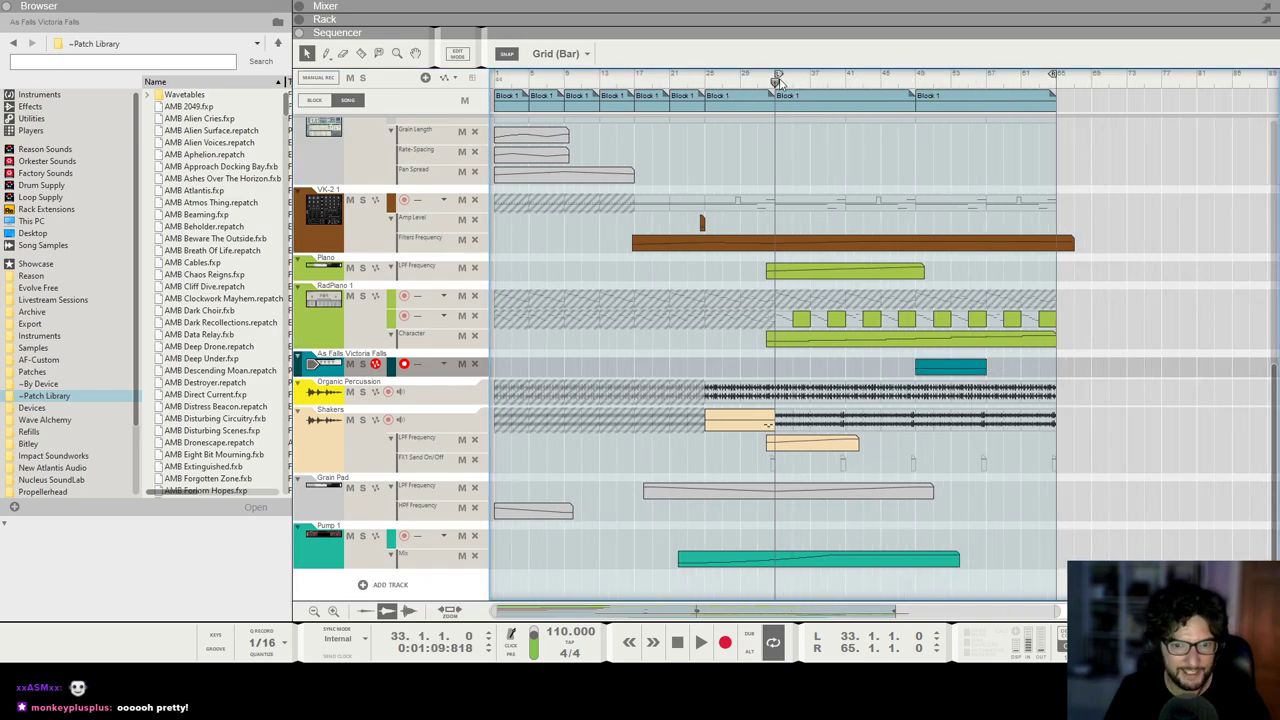
key("space")
scroll(974, 281, "up", 1)
key("space")
left_click(928, 80)
left_click_drag(981, 368, 828, 371)
left_click(789, 79)
Step: Create an LPF Frequency automation lane for the As Falls Victoria Falls mixer channel
key("F5")
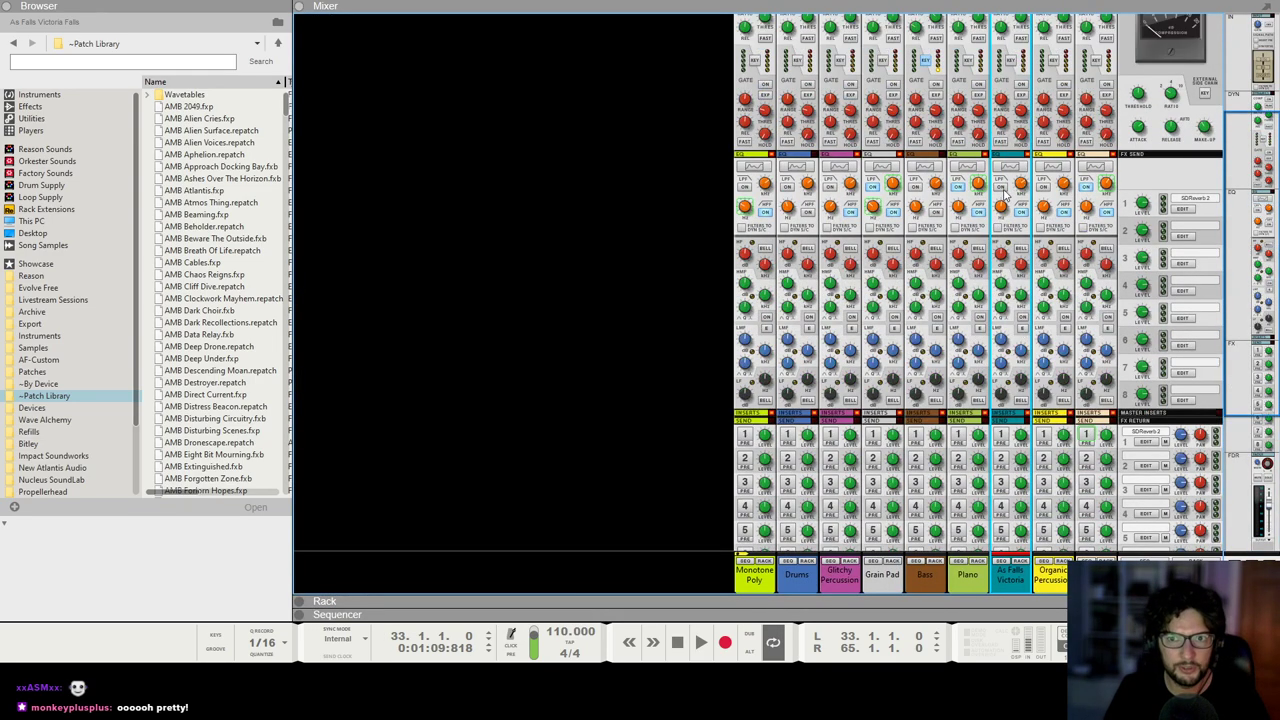
left_click(1021, 186, "alt")
scroll(775, 520, "down", 1)
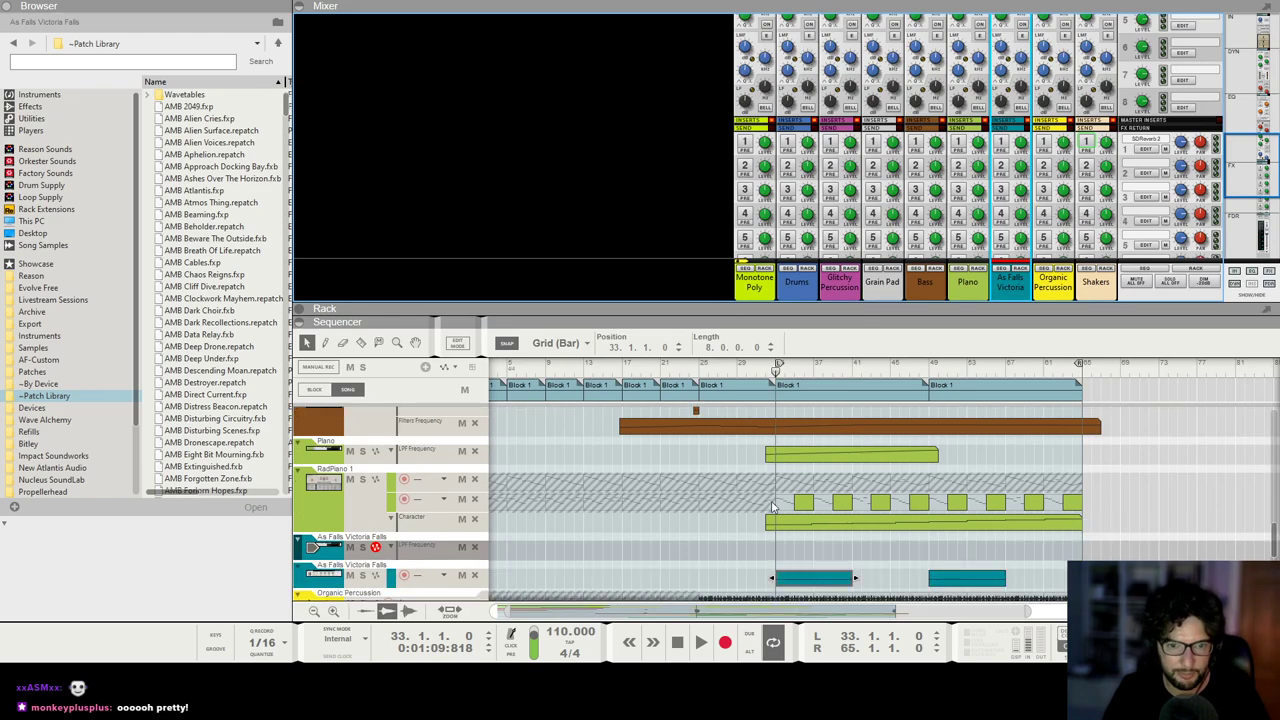
Step: Draw an LPF Frequency automation clip from bar 31 to bar 48, rising to 1000 at bar 47
left_click_drag(761, 547, 881, 542)
double_click(840, 555)
left_click(758, 572, "alt")
left_click(910, 545, "alt")
Step: Play from bar 33 and bend the As Falls Victoria Falls LPF Frequency ramp into a more gradual curve
key("space")
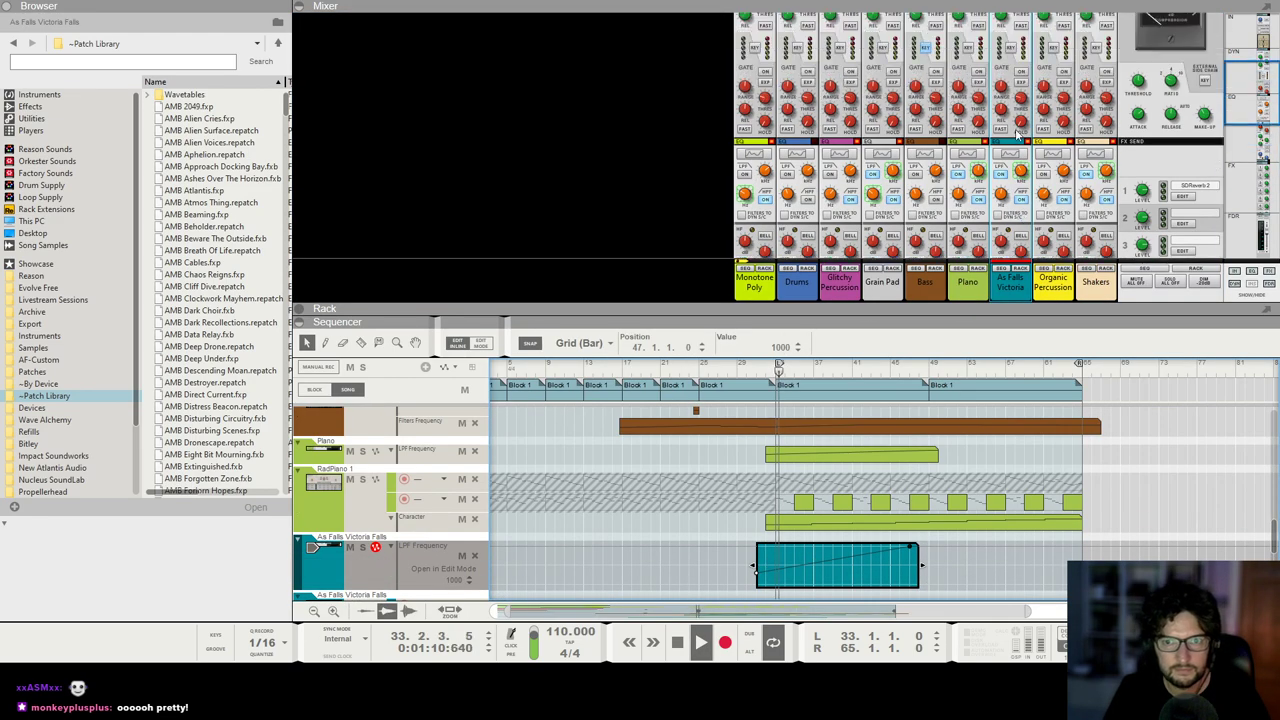
key("F5")
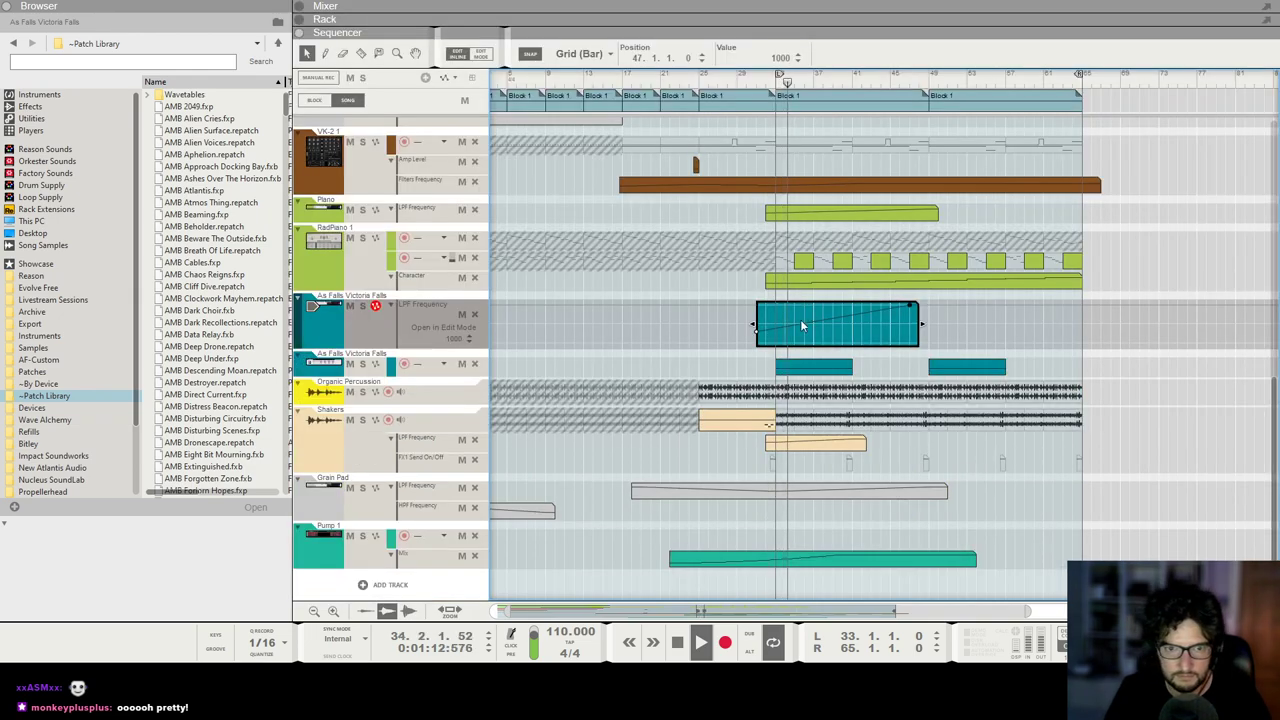
left_click_drag(809, 322, 763, 337)
left_click(896, 440)
Step: Shorten the As Falls Victoria Falls clips at bars 33 and 49 to 4 bars and place matching clips at bars 41 and 57
left_click(840, 369)
mouse_move(857, 366)
left_mouse_down()
mouse_move(818, 367)
mouse_move(882, 369)
left_mouse_up()
left_click(985, 367)
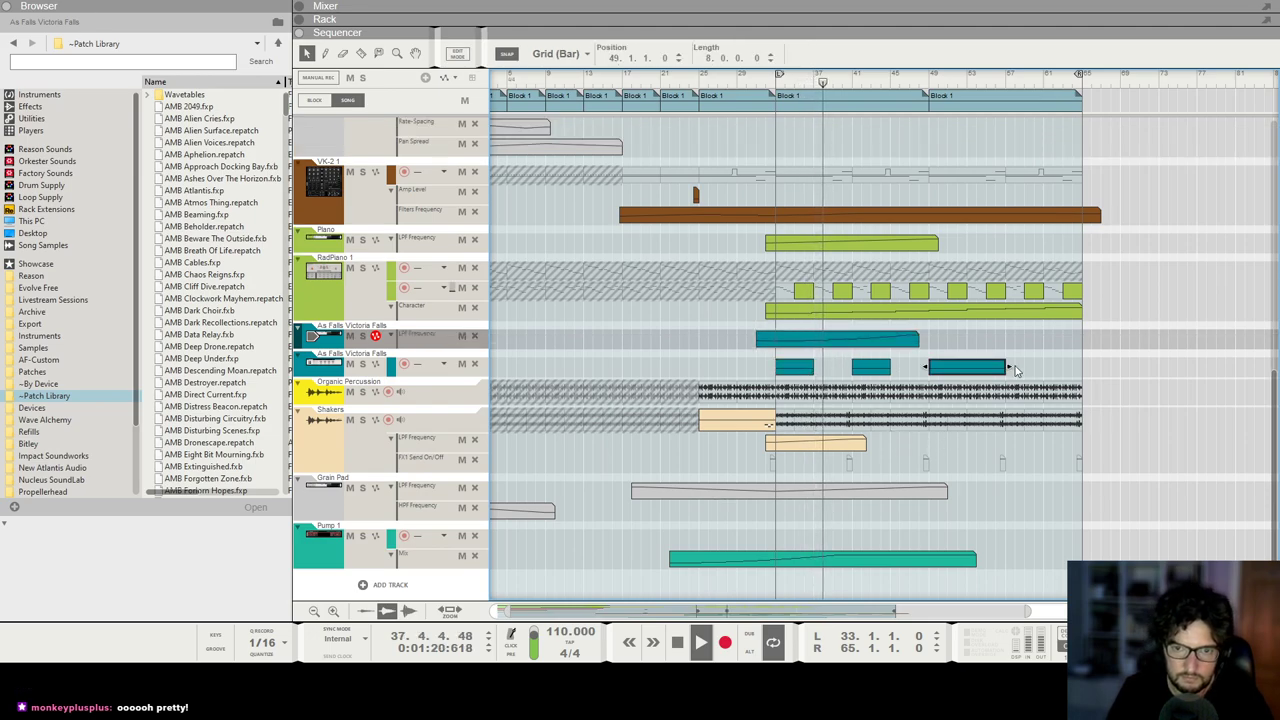
mouse_move(1004, 367)
left_mouse_down()
mouse_move(966, 380)
mouse_move(1032, 370)
mouse_move(1021, 368)
left_mouse_up()
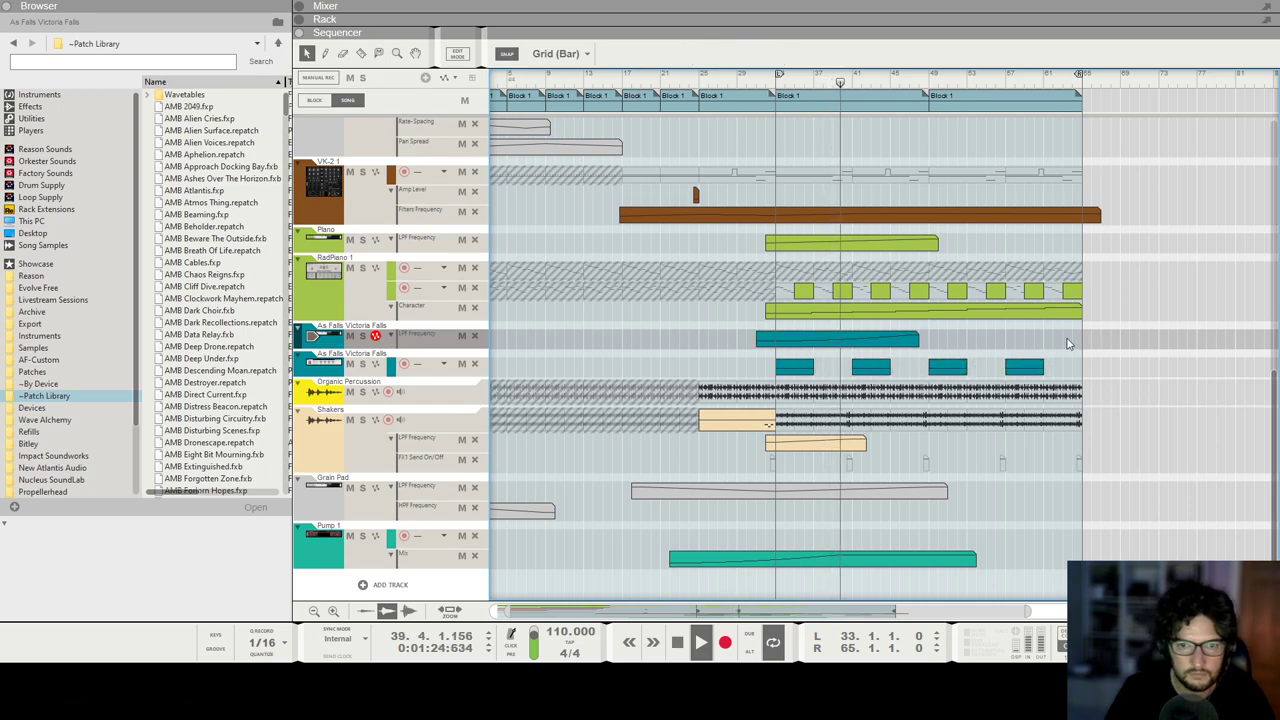
left_click(1065, 350)
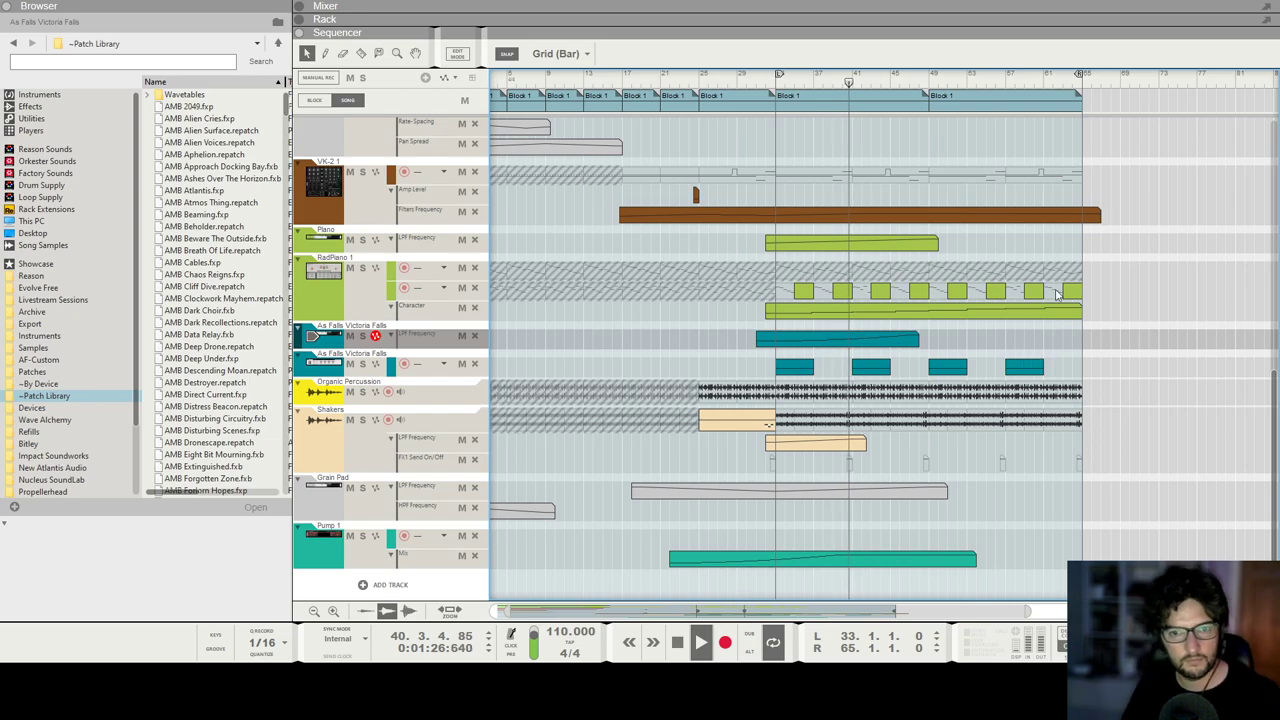
Step: Extend the As Falls Victoria Falls LPF Frequency automation clip to 33 bars and check the channel's level in the mixer
scroll(1057, 294, "up", 4)
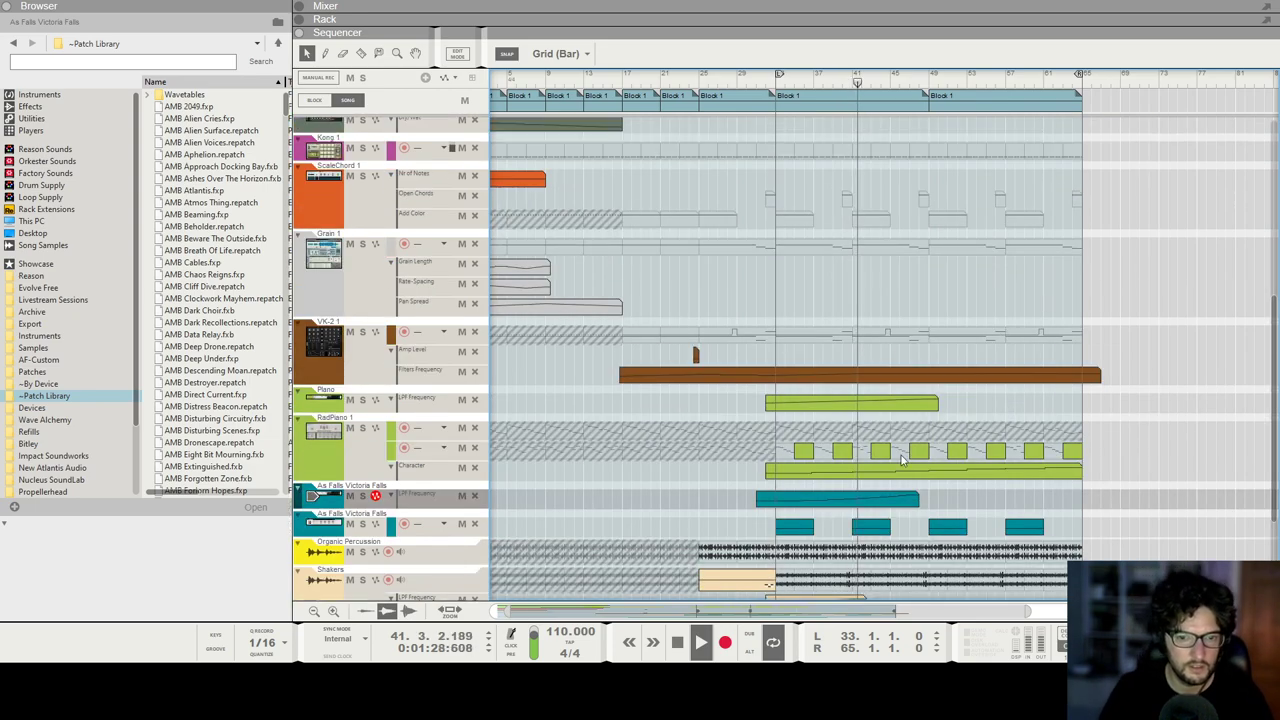
left_click(900, 499)
left_click_drag(921, 499, 1078, 499)
key("F5")
scroll(1070, 491, "down", 5)
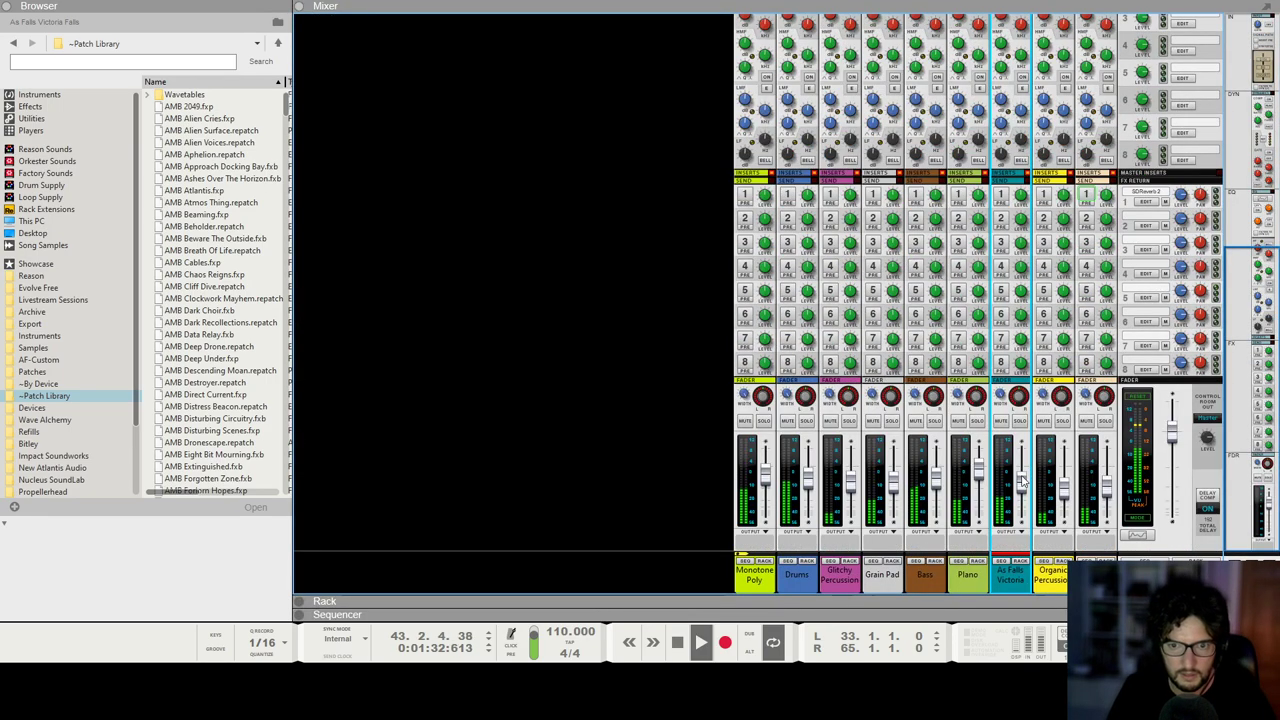
key("F7")
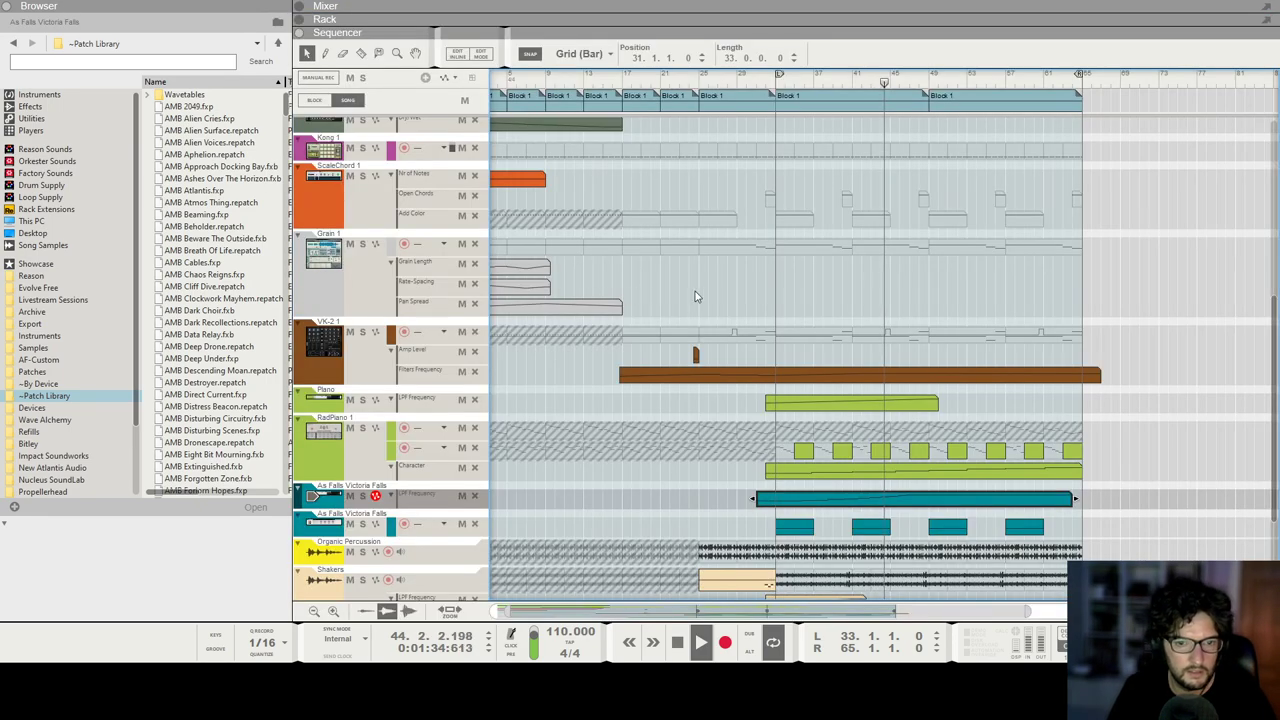
Step: Show the devices inside the As Falls Victoria Falls Combinator to examine its synths and effects, then hide them again
scroll(700, 296, "down", 2)
key("F6")
scroll(979, 324, "down", 4)
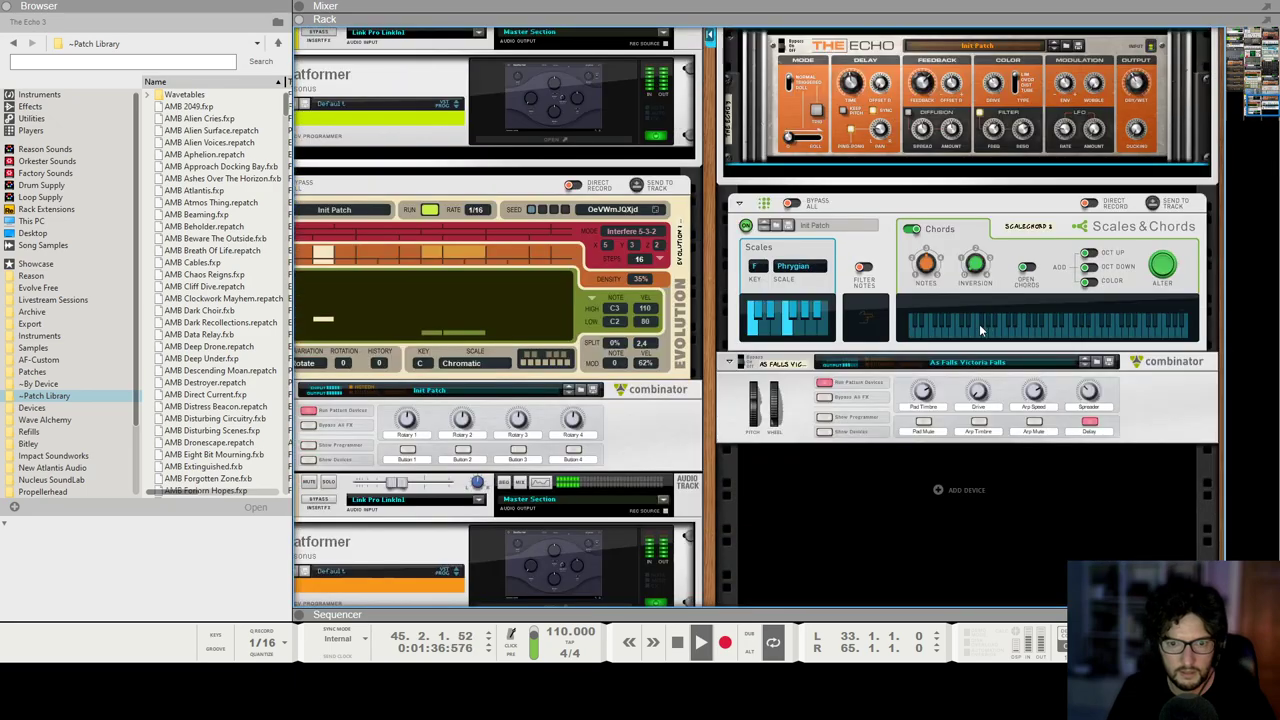
left_click(824, 433)
scroll(866, 357, "down", 6)
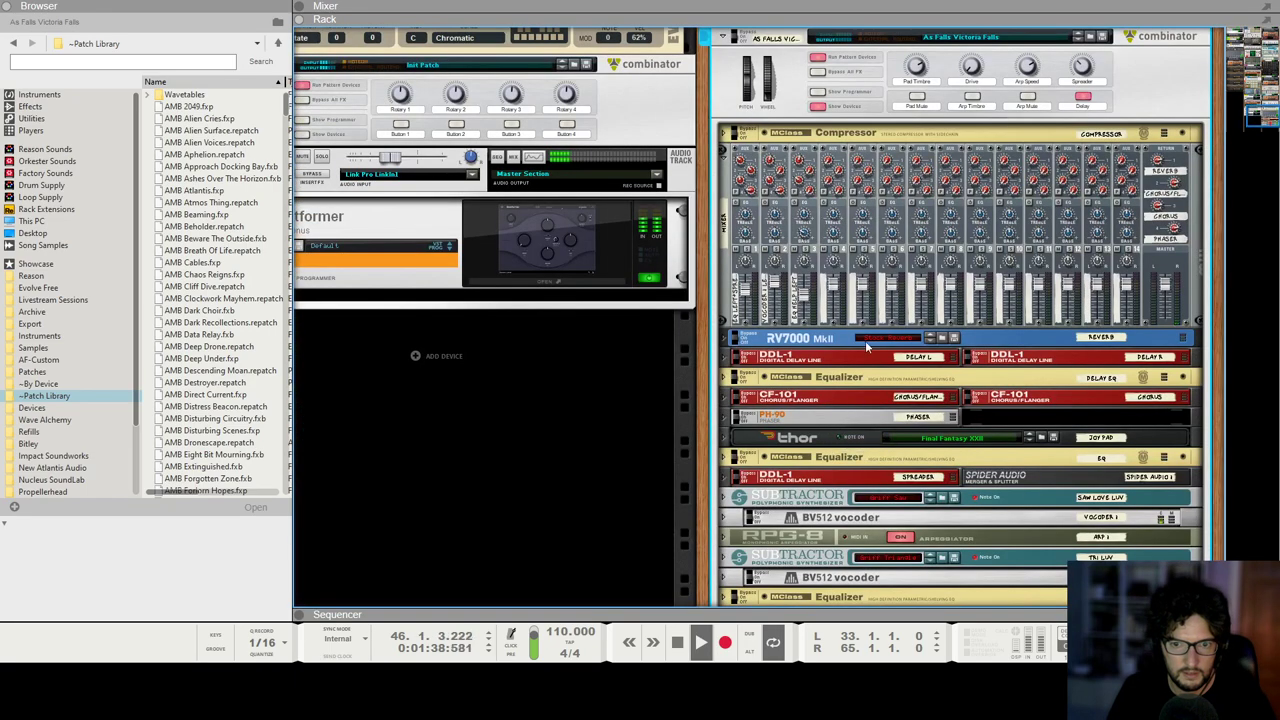
scroll(812, 343, "down", 3)
scroll(859, 246, "up", 3)
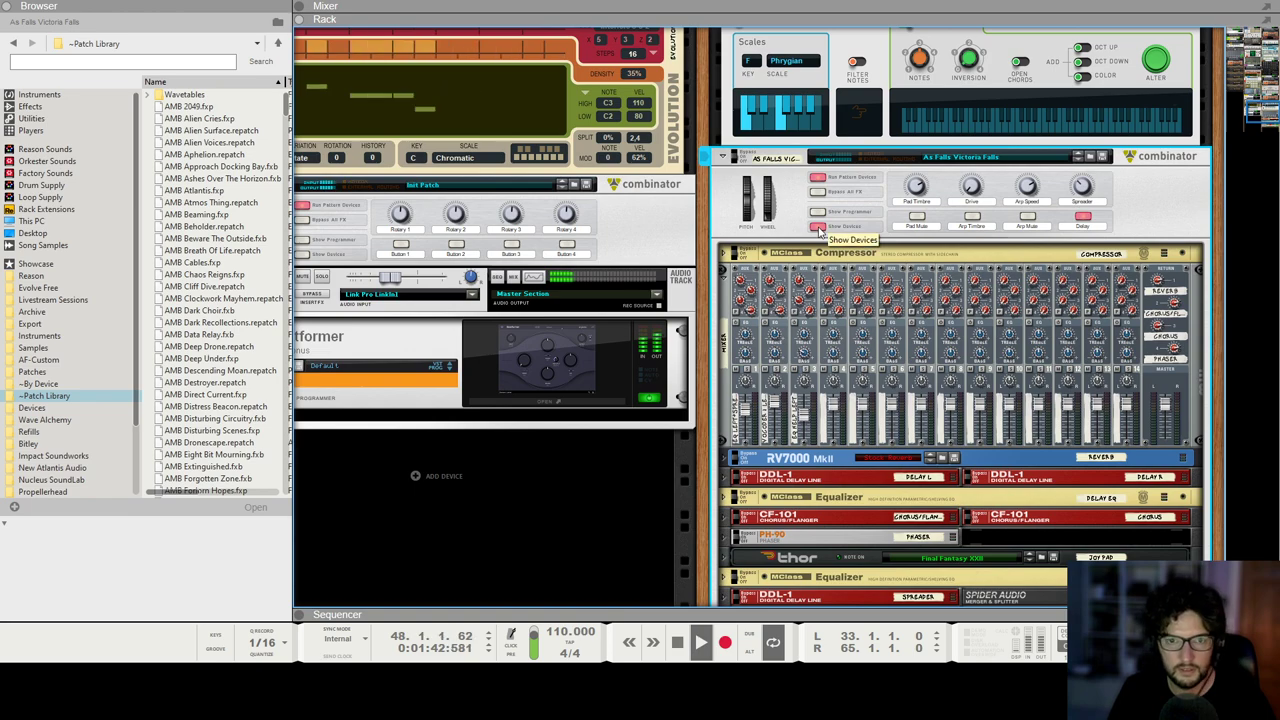
left_click(818, 228)
Step: Move the loop start to bar 49 and set the As Falls Victoria Falls channel's level to about -9.80 dB
key("F7")
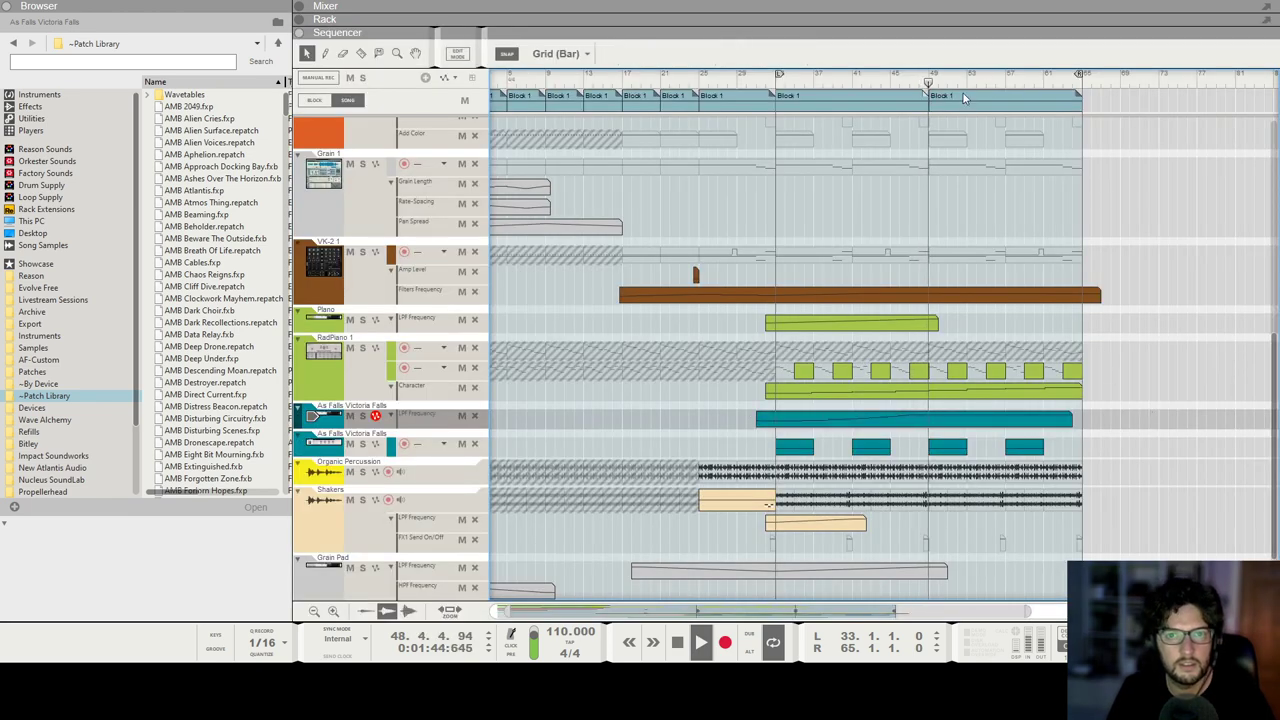
scroll(1134, 286, "down", 2)
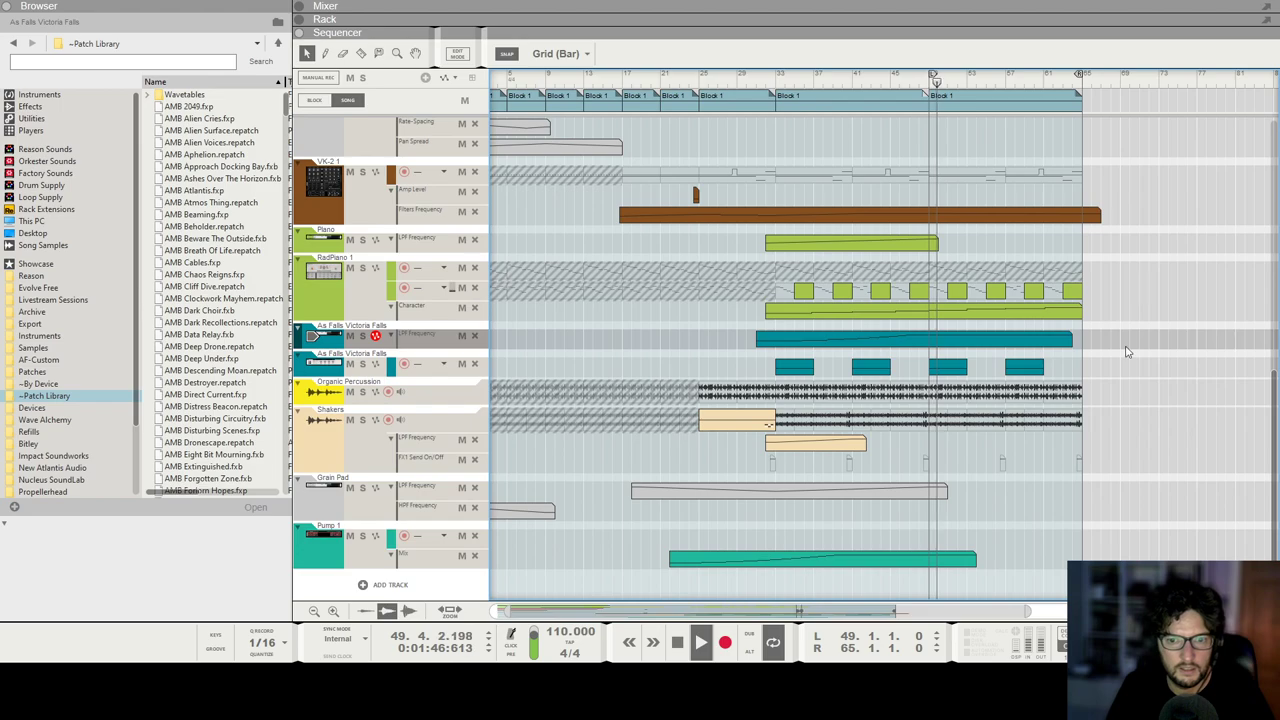
key("F5")
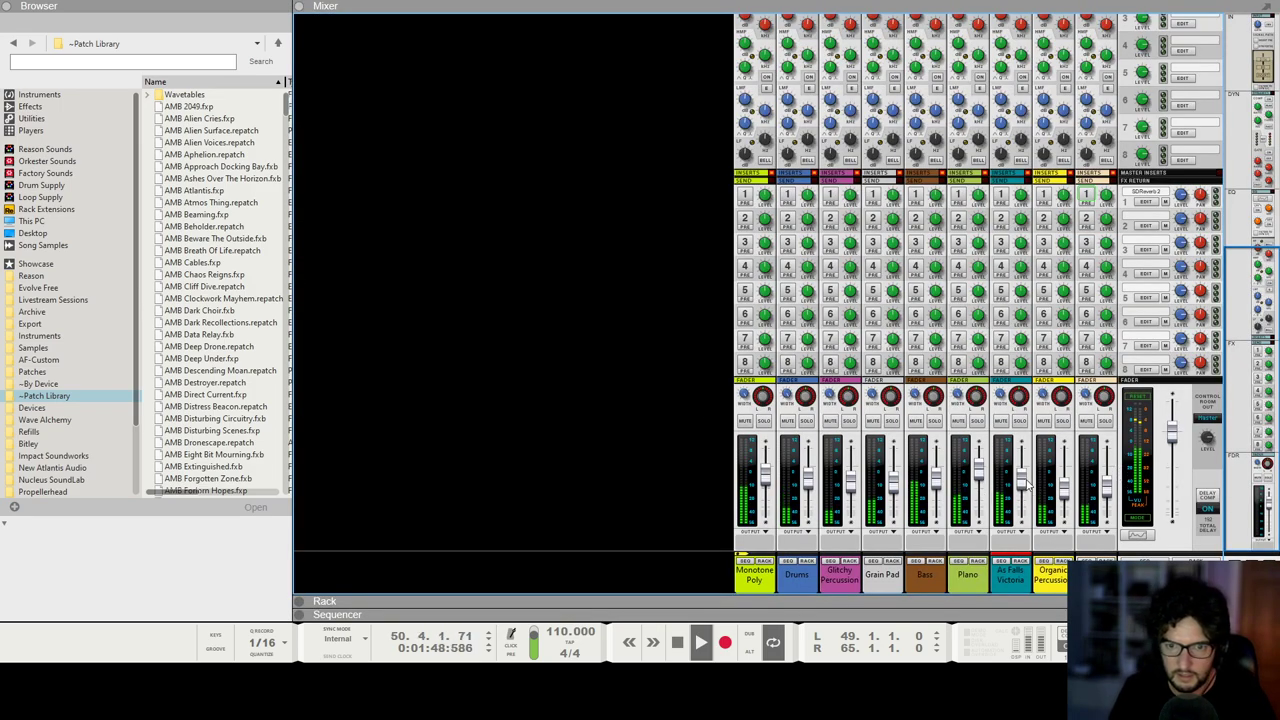
scroll(1020, 145, "up", 4)
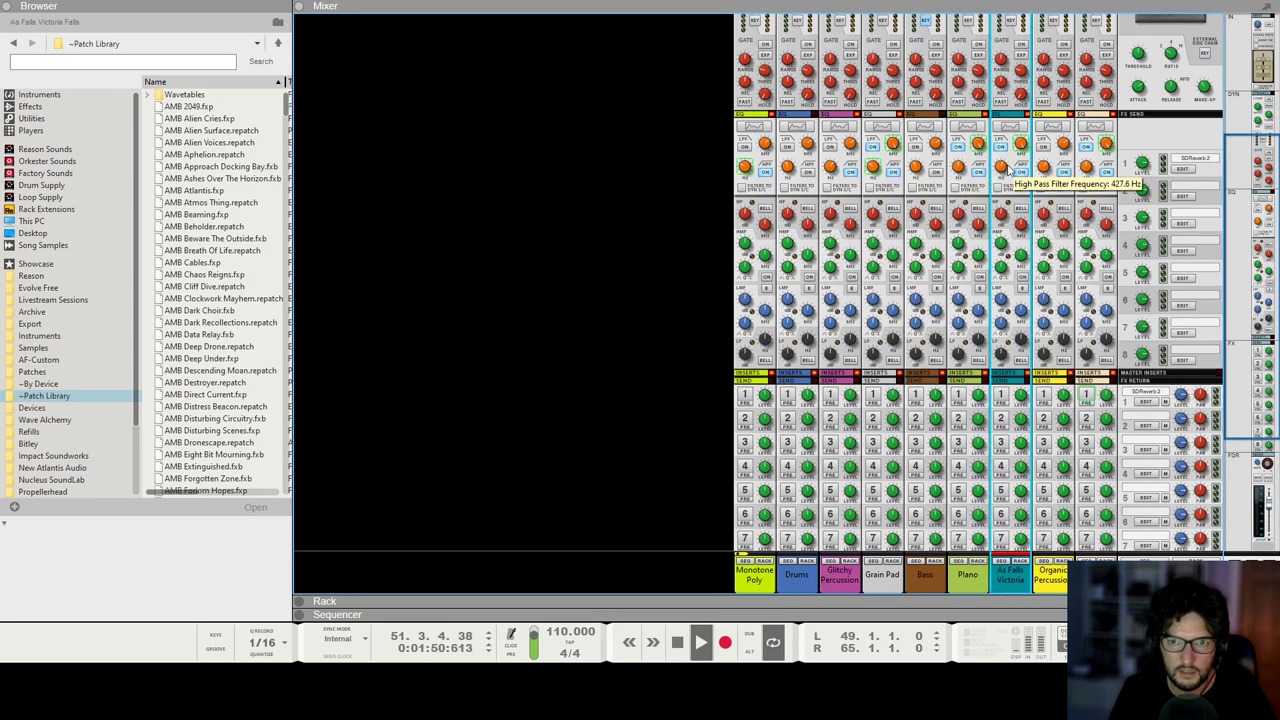
scroll(1004, 170, "down", 4)
left_click(683, 432)
left_click(1021, 486)
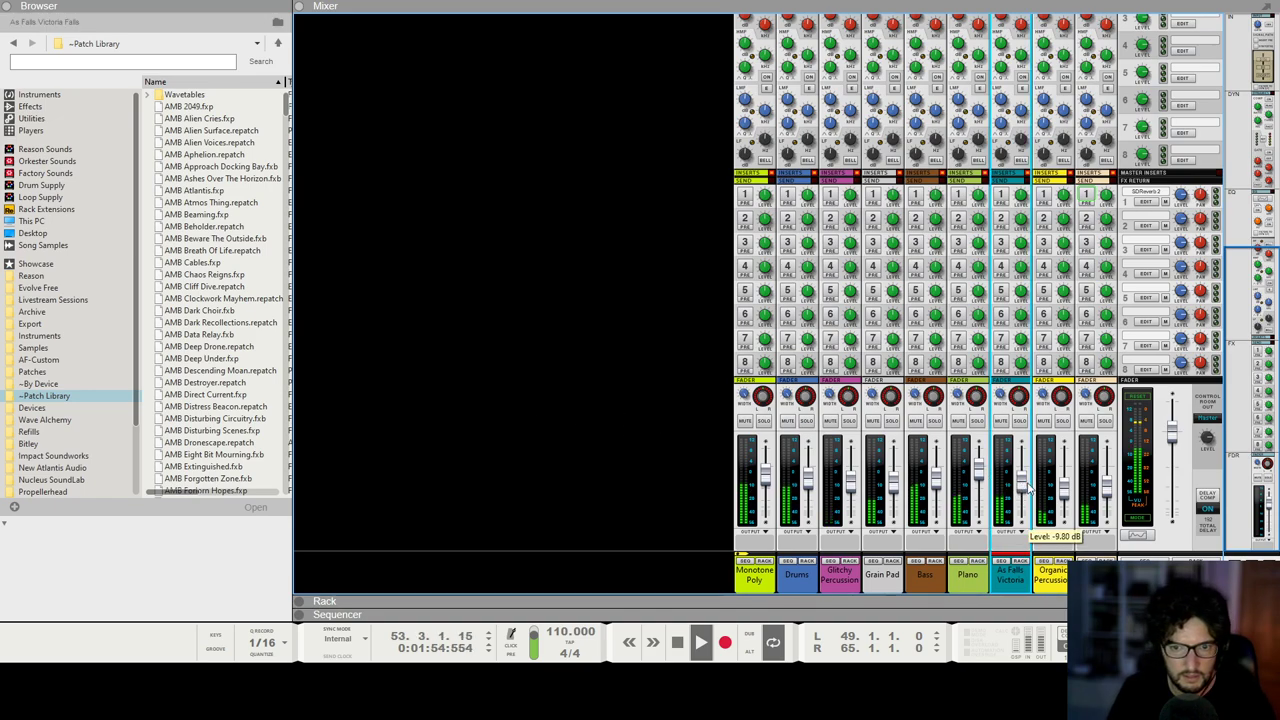
key("F7")
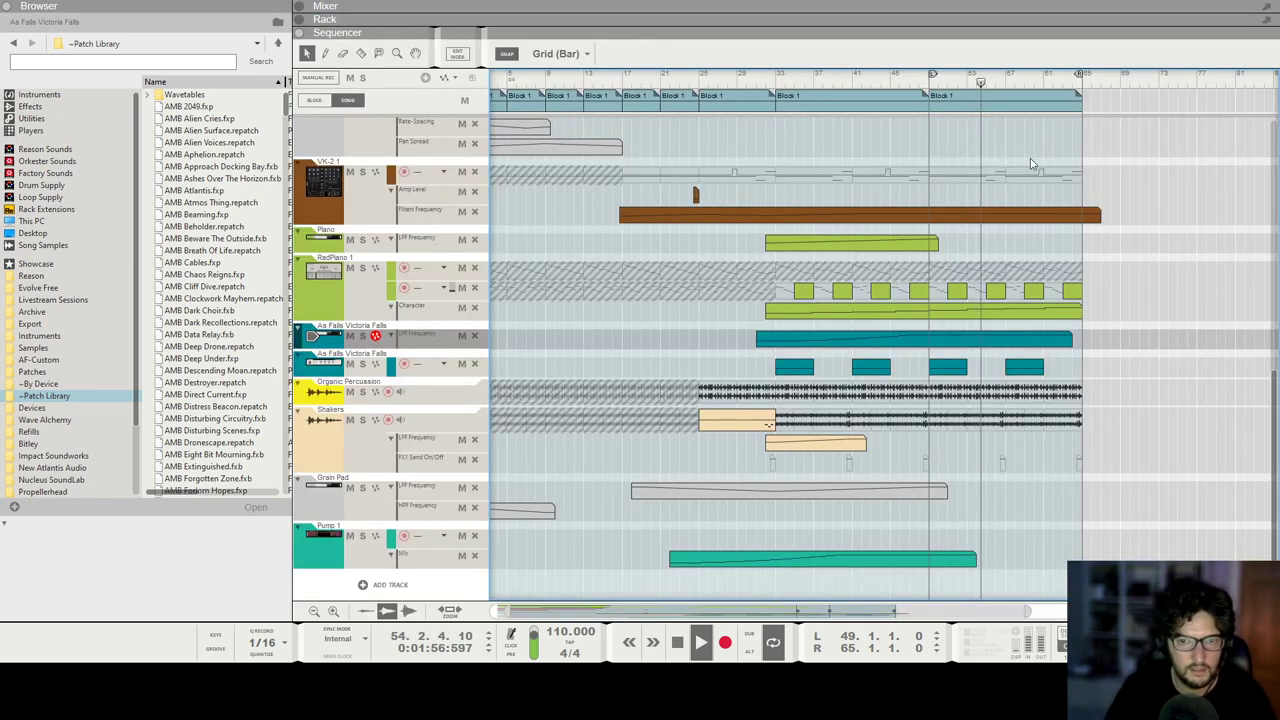
Step: Review the clips and automation on all tracks of the arrangement while the section from bar 49 plays
scroll(1040, 206, "right", 1)
scroll(1042, 210, "up", 3)
scroll(1043, 211, "down", 1)
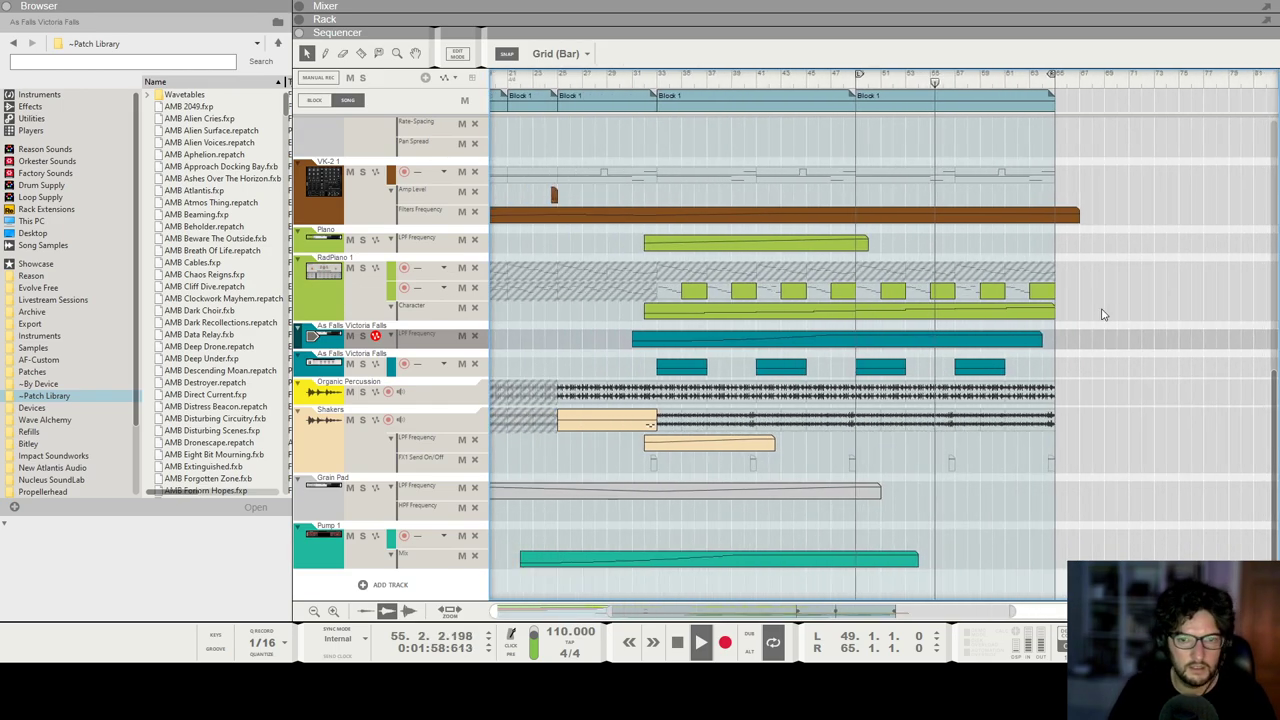
scroll(1102, 314, "up", 3)
scroll(1091, 314, "up", 3)
scroll(1071, 346, "up", 3)
scroll(1071, 346, "down", 4)
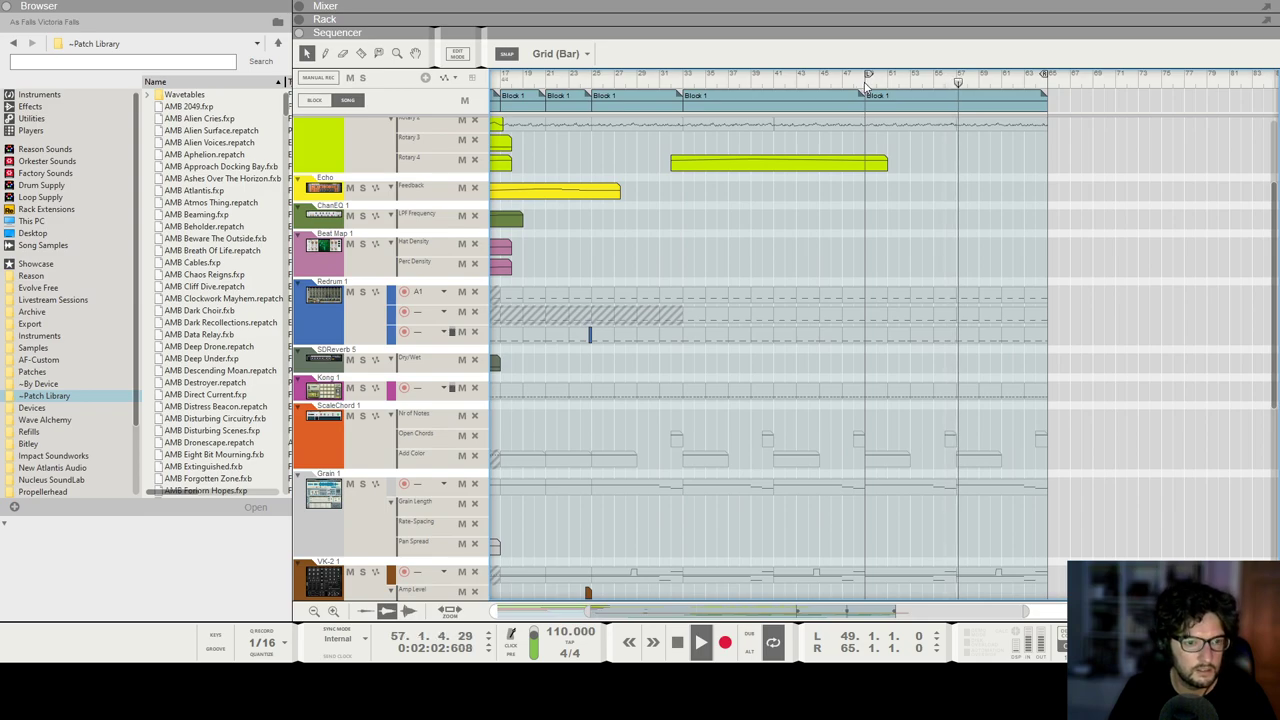
scroll(966, 229, "down", 4)
scroll(965, 235, "up", 1)
scroll(963, 255, "down", 3)
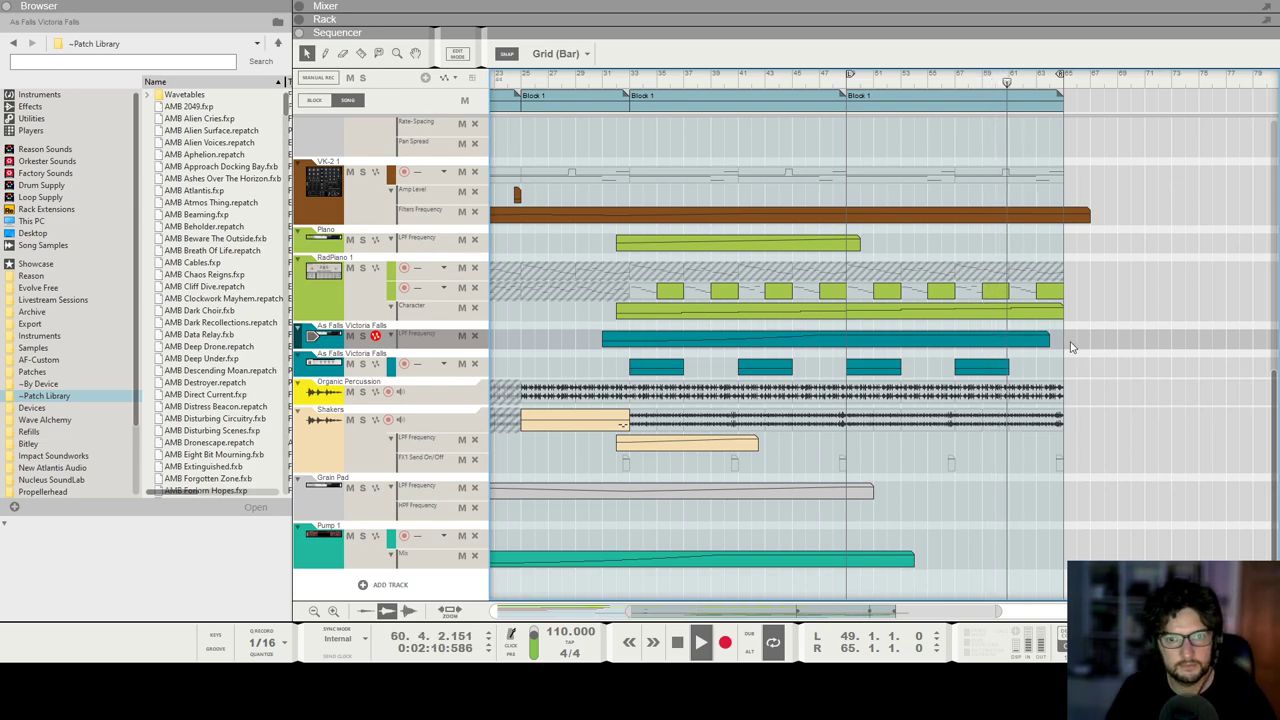
scroll(1070, 346, "down", 2)
scroll(1070, 346, "up", 10)
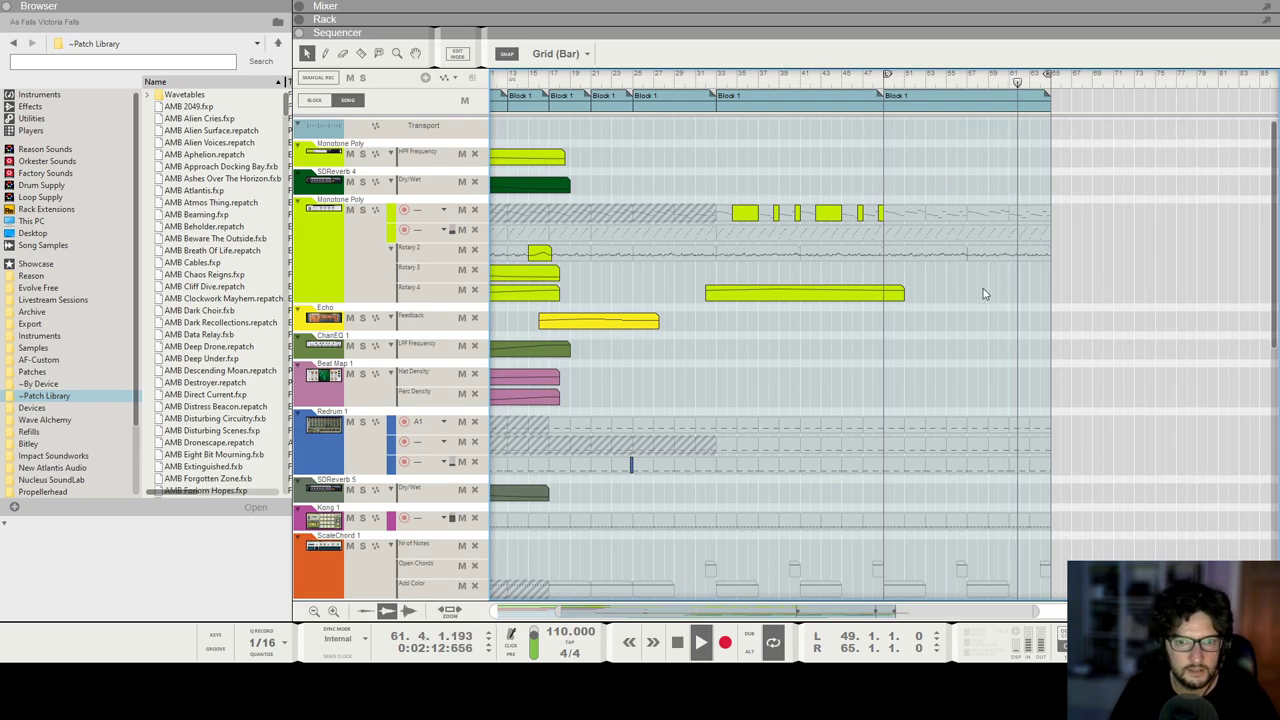
scroll(966, 326, "down", 8)
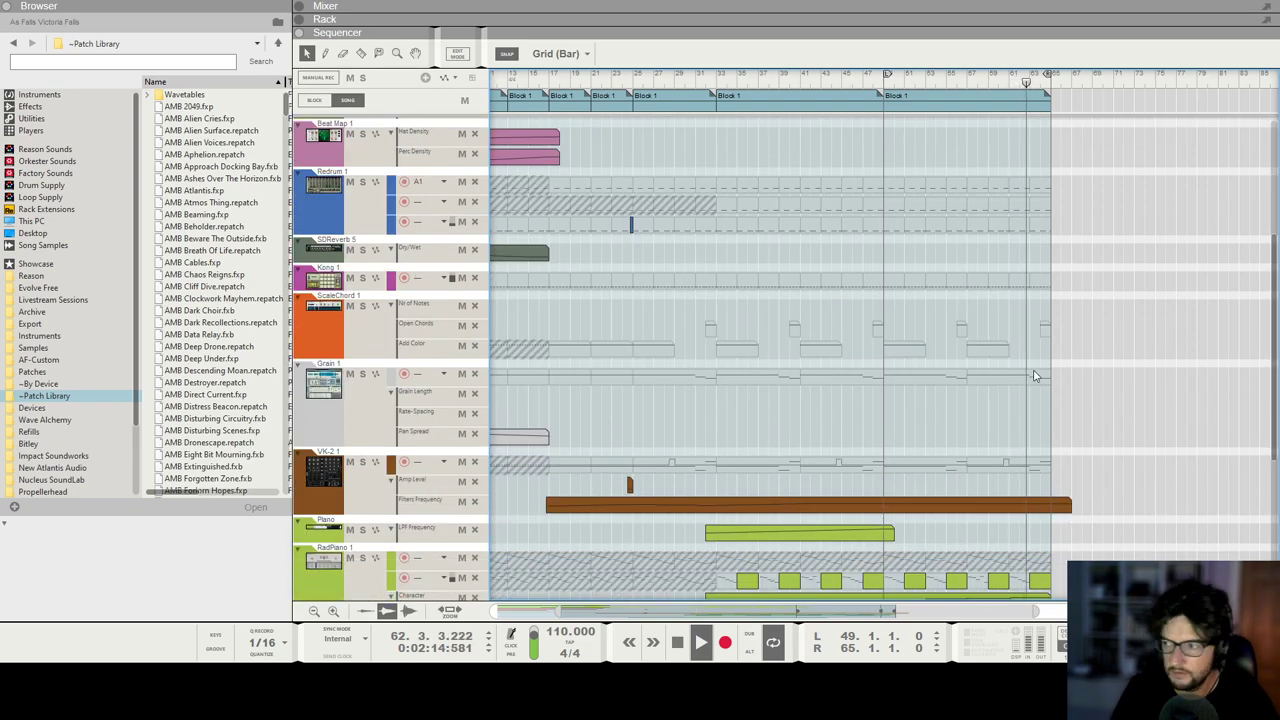
Step: Move the loop start to bar 1 and return the playback position to the beginning of the song
scroll(1036, 376, "down", 1)
scroll(980, 360, "down", 3)
scroll(923, 326, "down", 1)
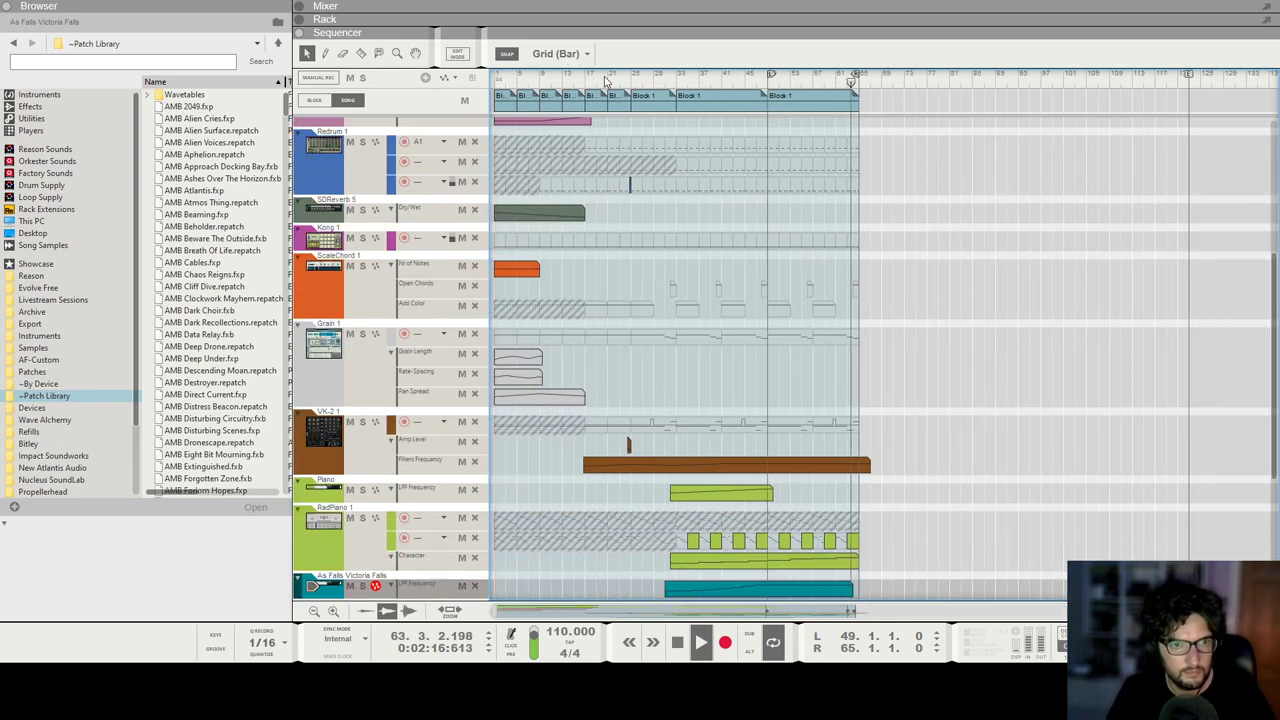
scroll(1005, 304, "down", 1)
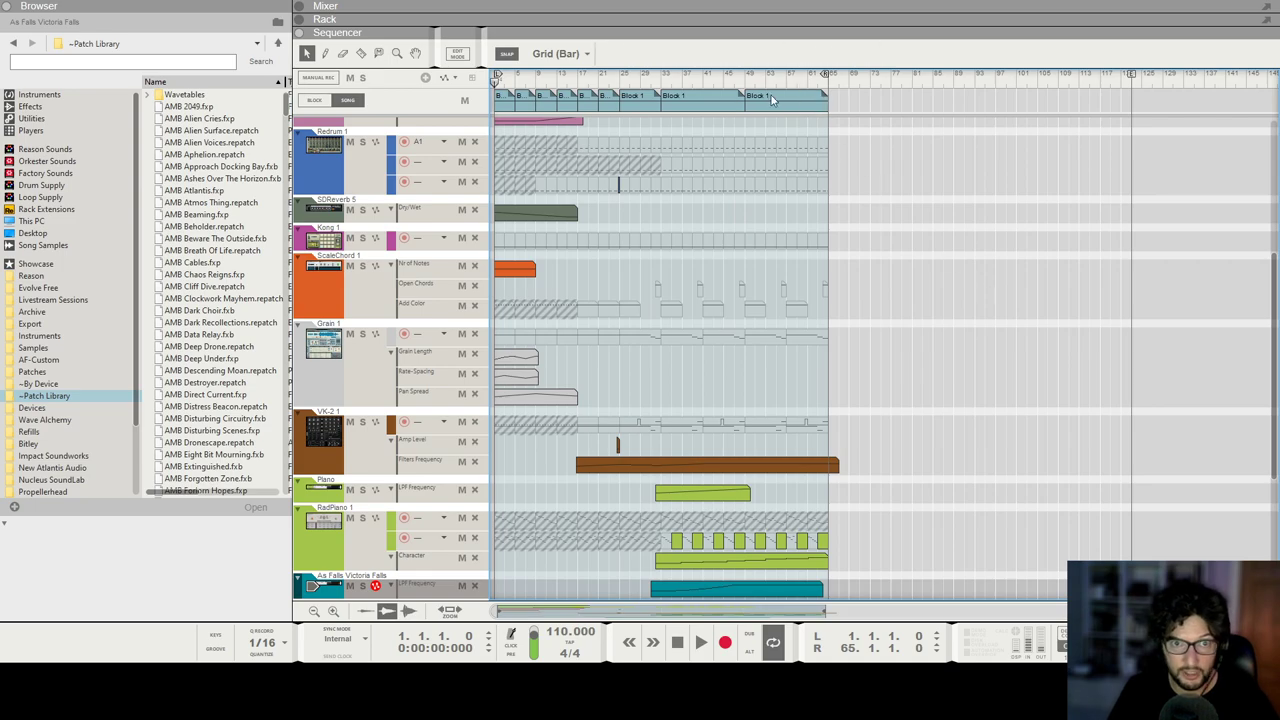
left_click_drag(838, 83, 825, 86)
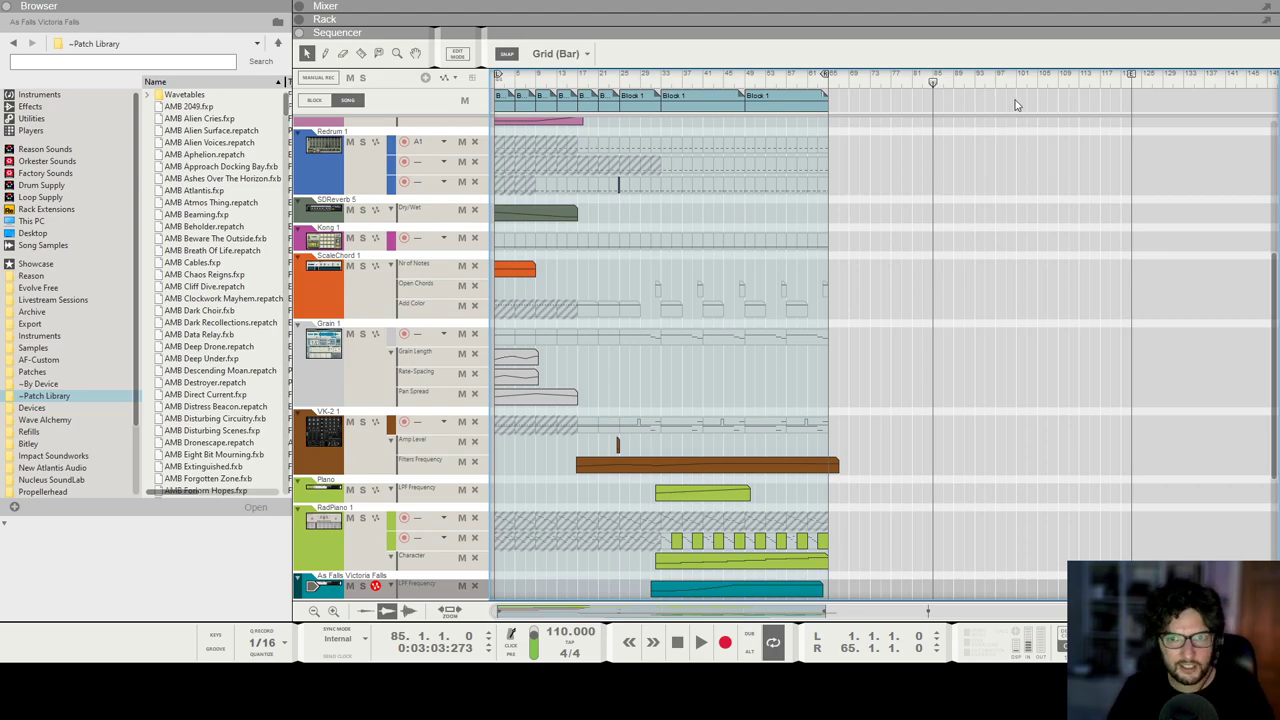
key("shift+Return")
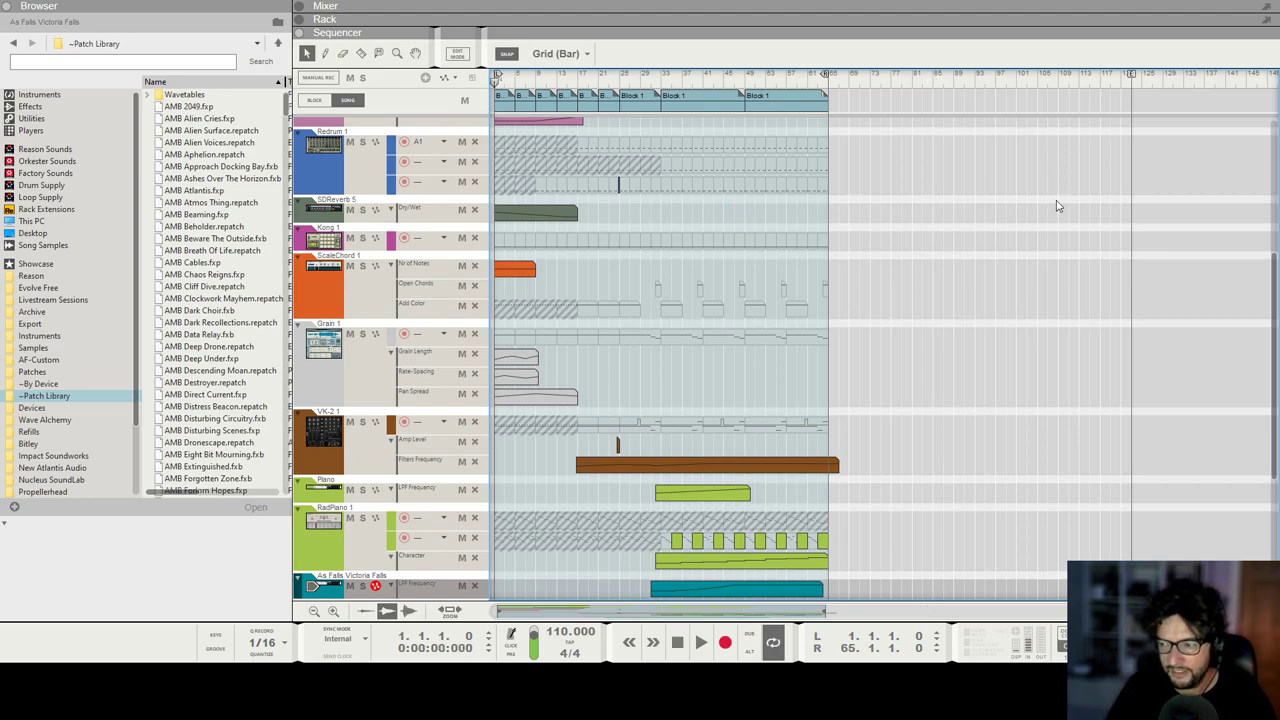
Step: Look over the tracks of the whole arrangement and examine the automation points in the RadPiano Character clip
scroll(1057, 205, "up", 6)
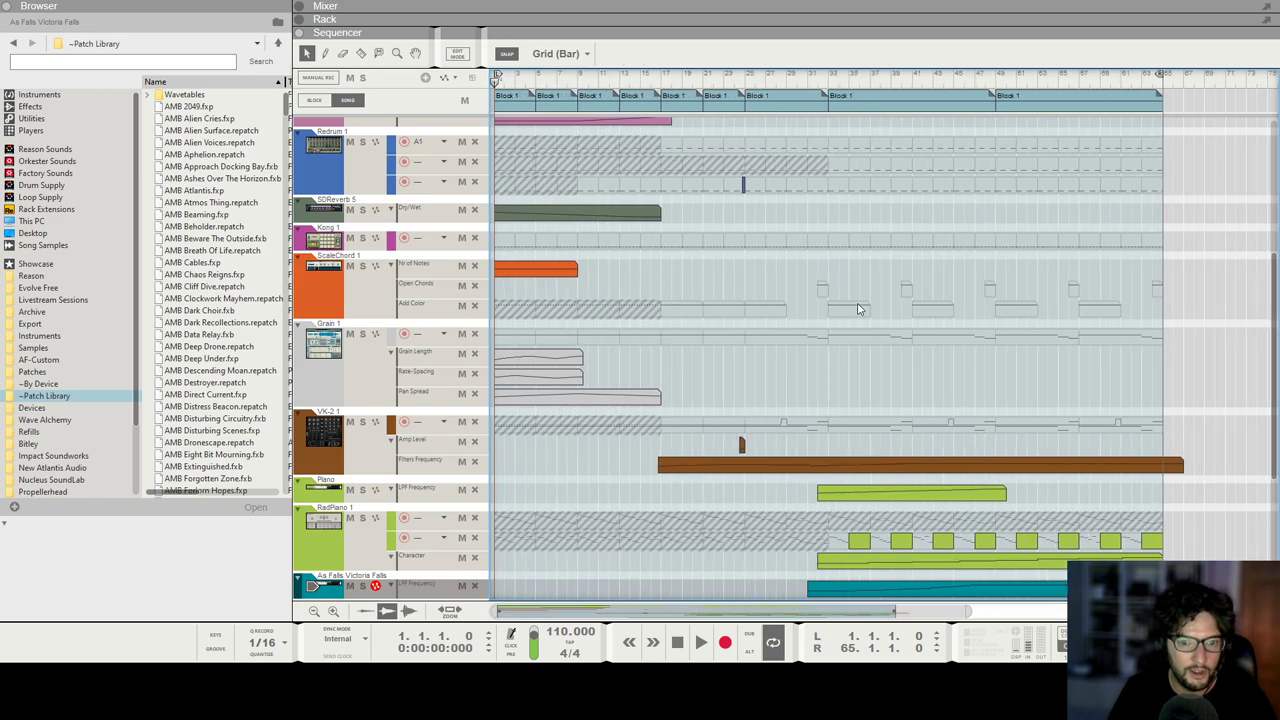
scroll(858, 308, "up", 1)
scroll(858, 308, "down", 2)
scroll(858, 308, "down", 2)
scroll(858, 308, "up", 2)
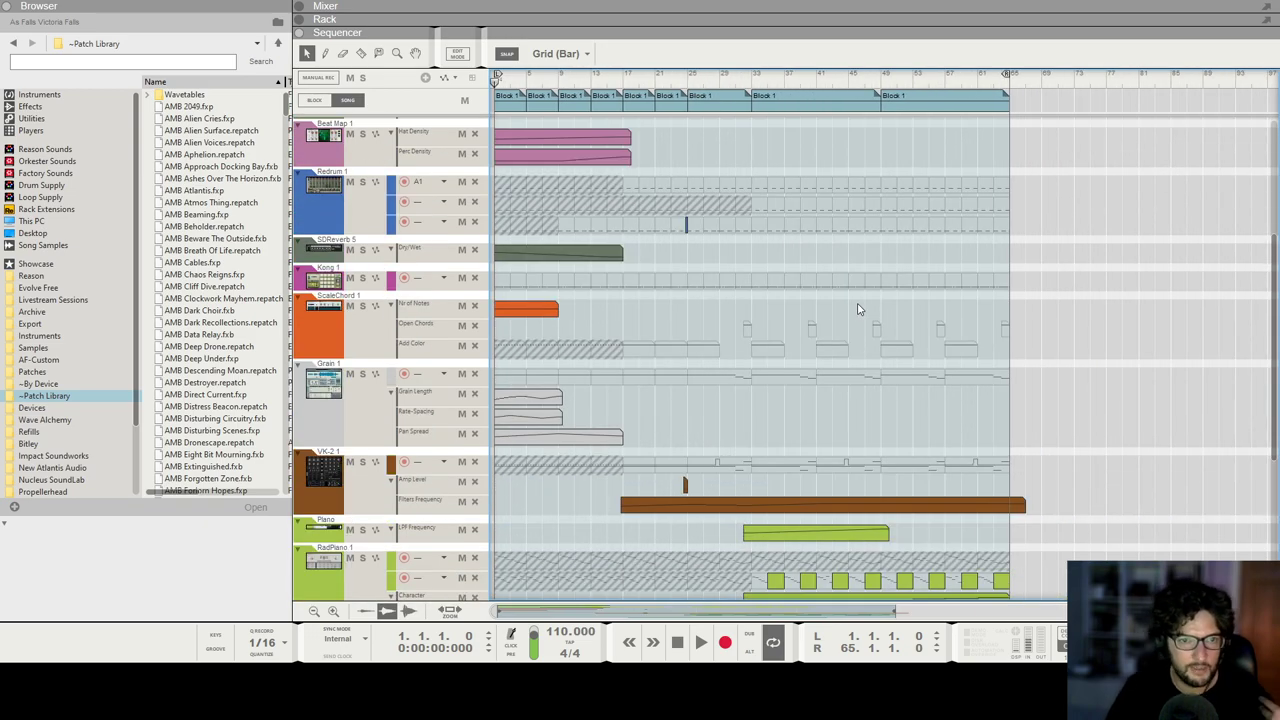
scroll(857, 309, "up", 2)
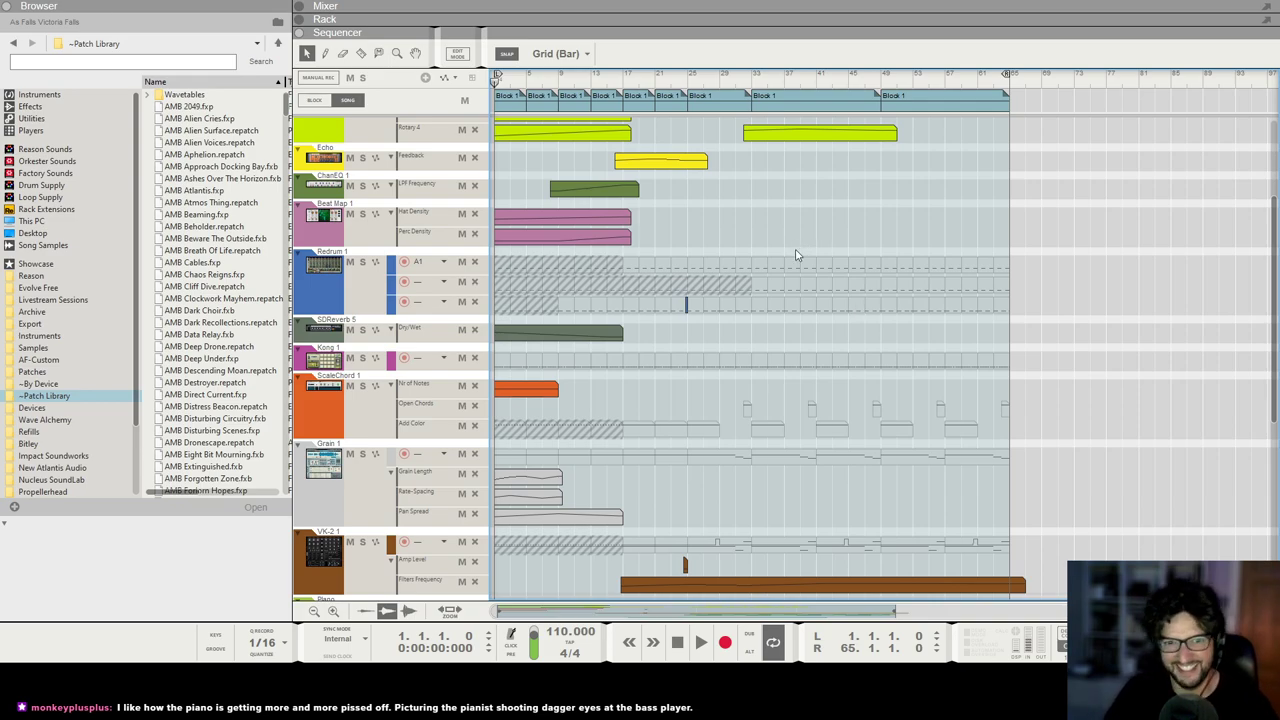
scroll(839, 283, "down", 5)
scroll(852, 288, "down", 2)
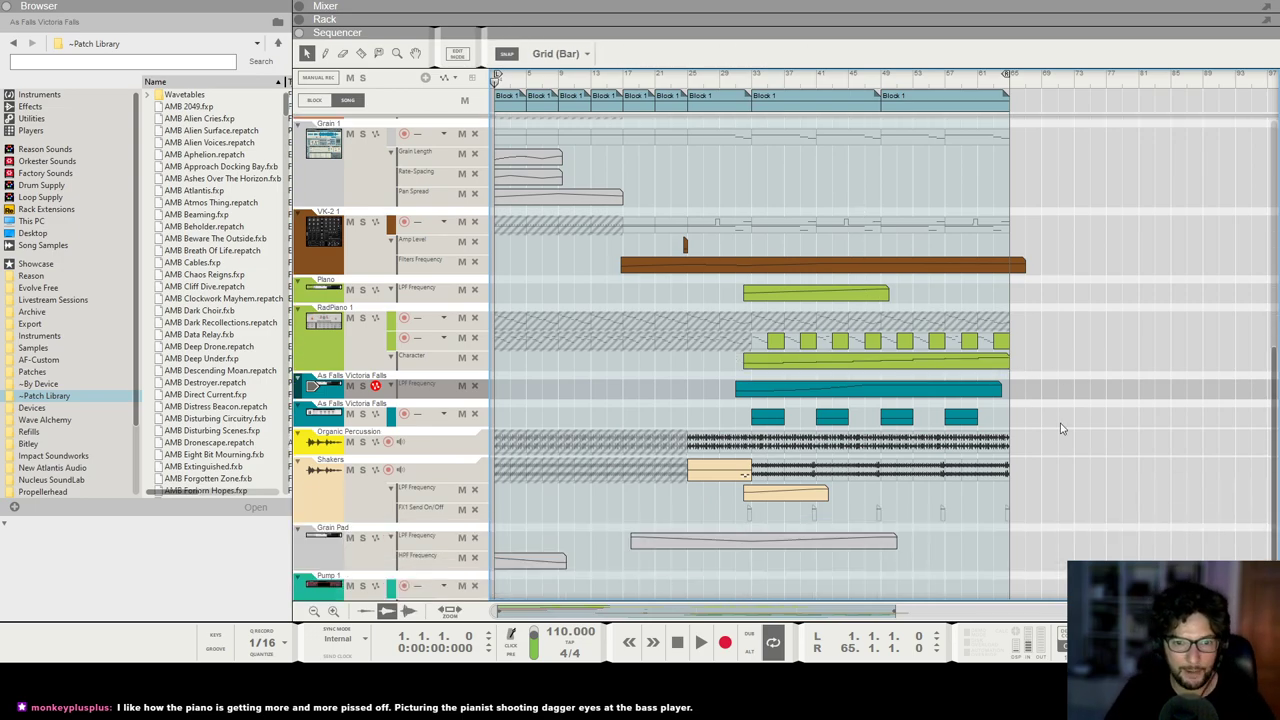
double_click(815, 364)
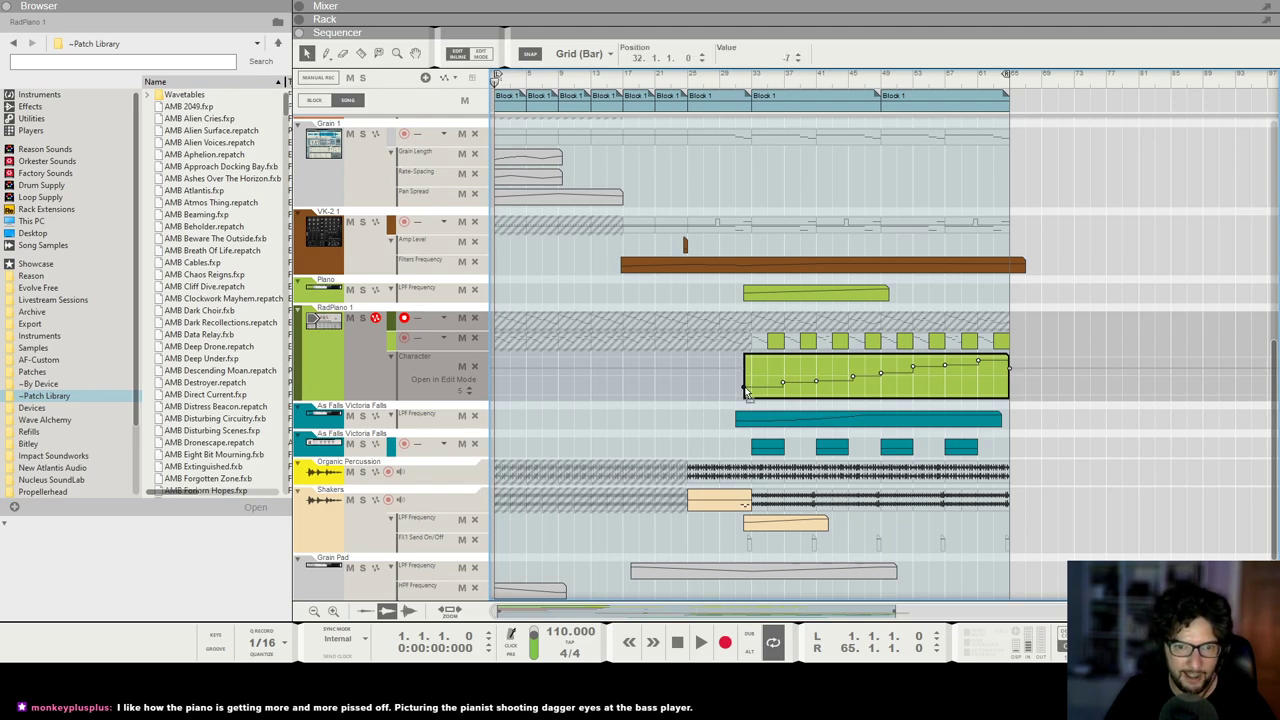
double_click(1062, 539)
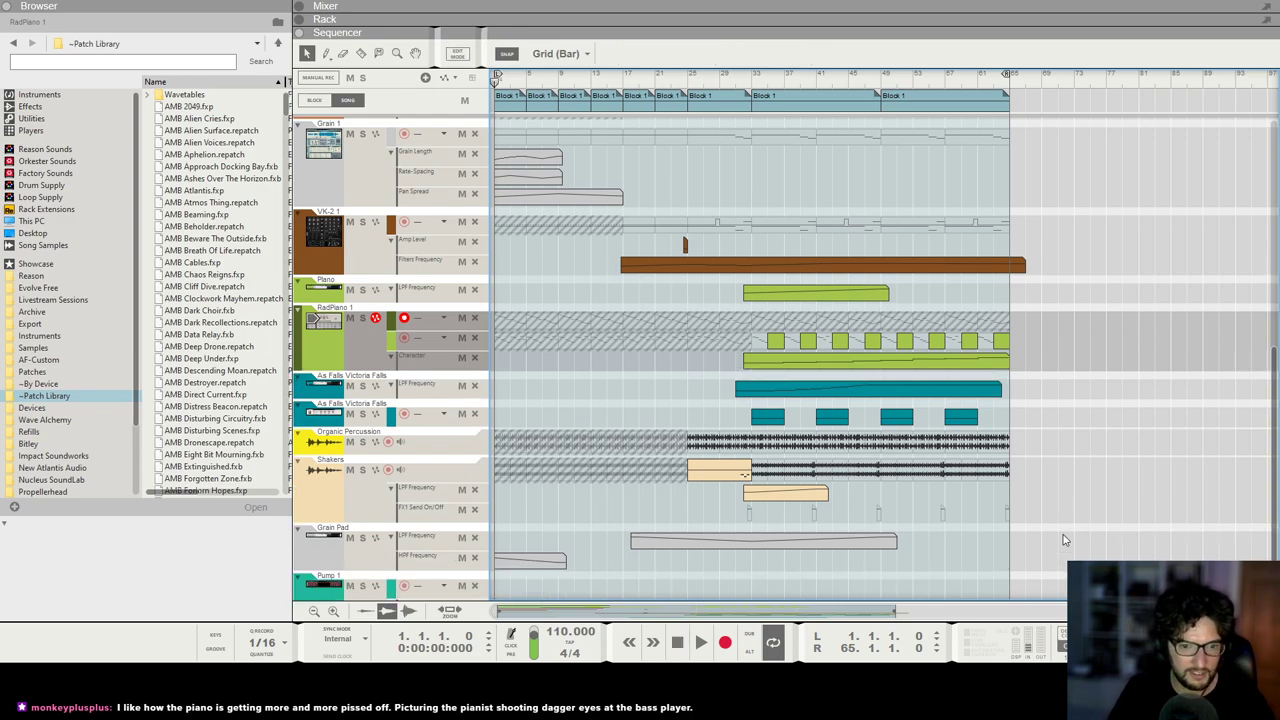
Step: Play the song from bar 1 with looping off and collapse the browser to widen the arrangement view
key("space")
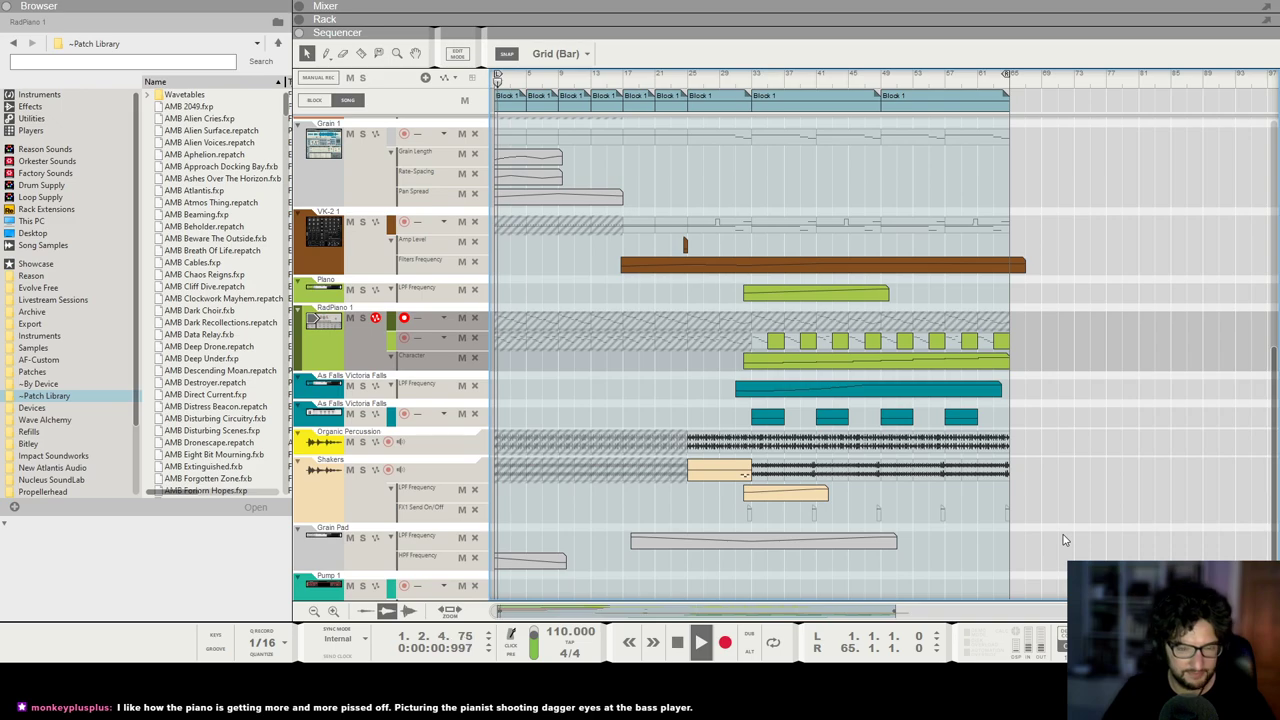
scroll(797, 358, "up", 3)
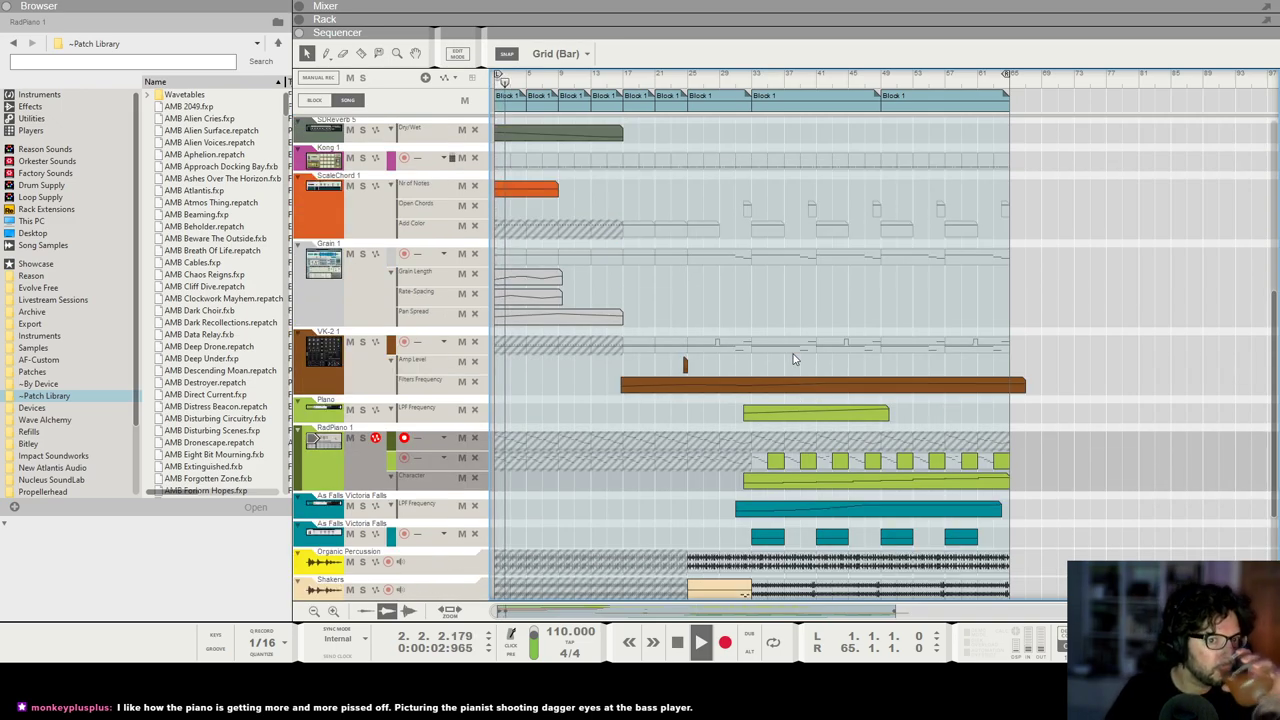
left_click(7, 7)
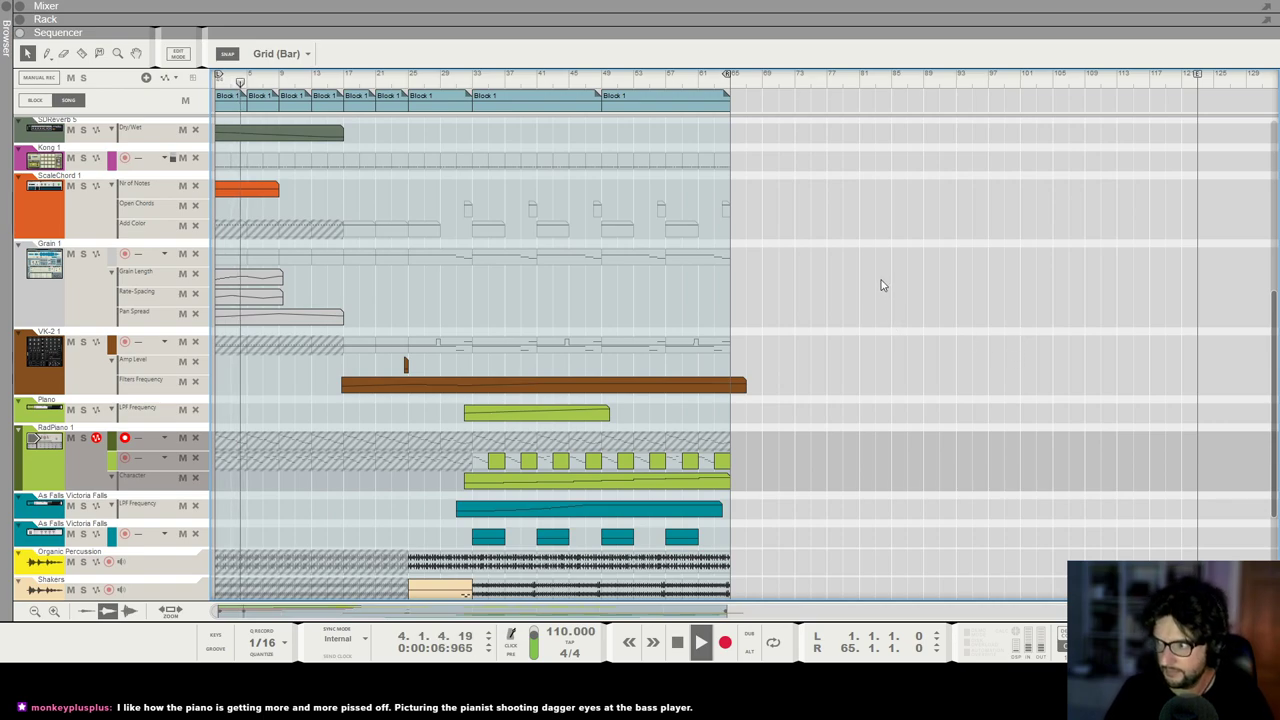
Step: Examine the clips and automation of the Monotone Poly, Echo, Redrum and neighbouring tracks while the first 16 bars play
scroll(620, 300, "up", 1)
scroll(523, 260, "up", 2)
scroll(531, 267, "up", 4)
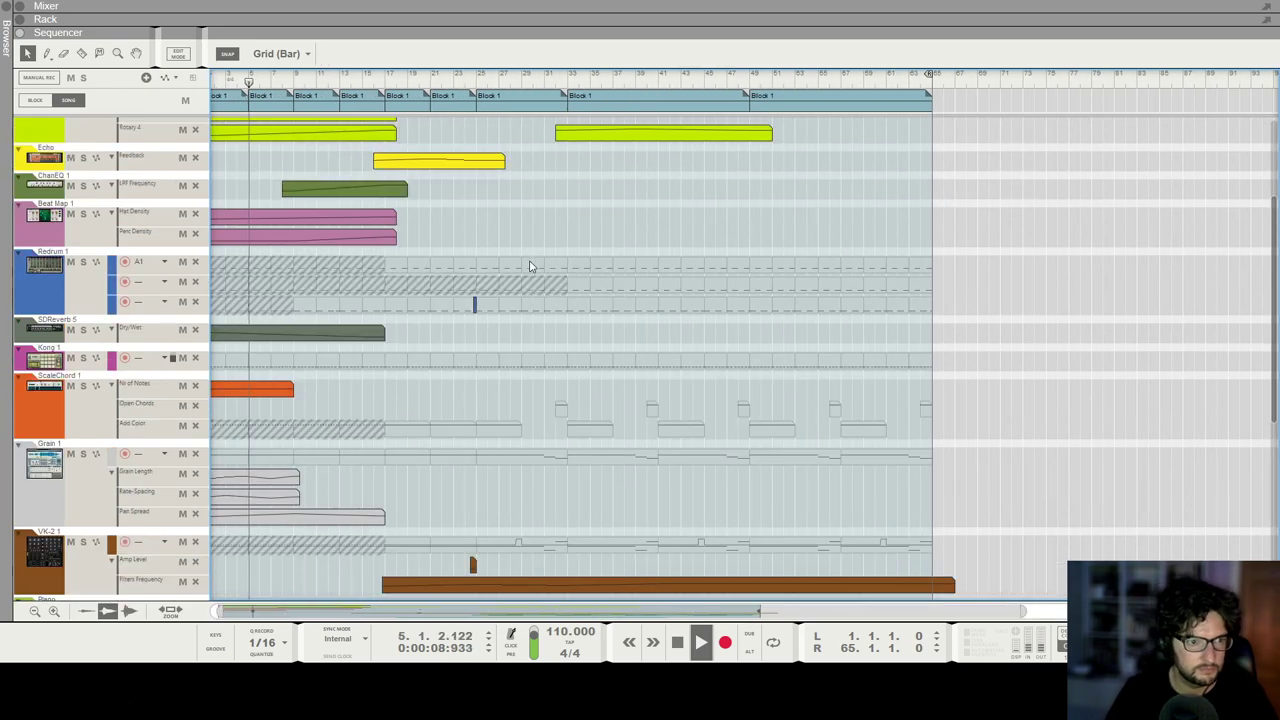
scroll(491, 265, "down", 2)
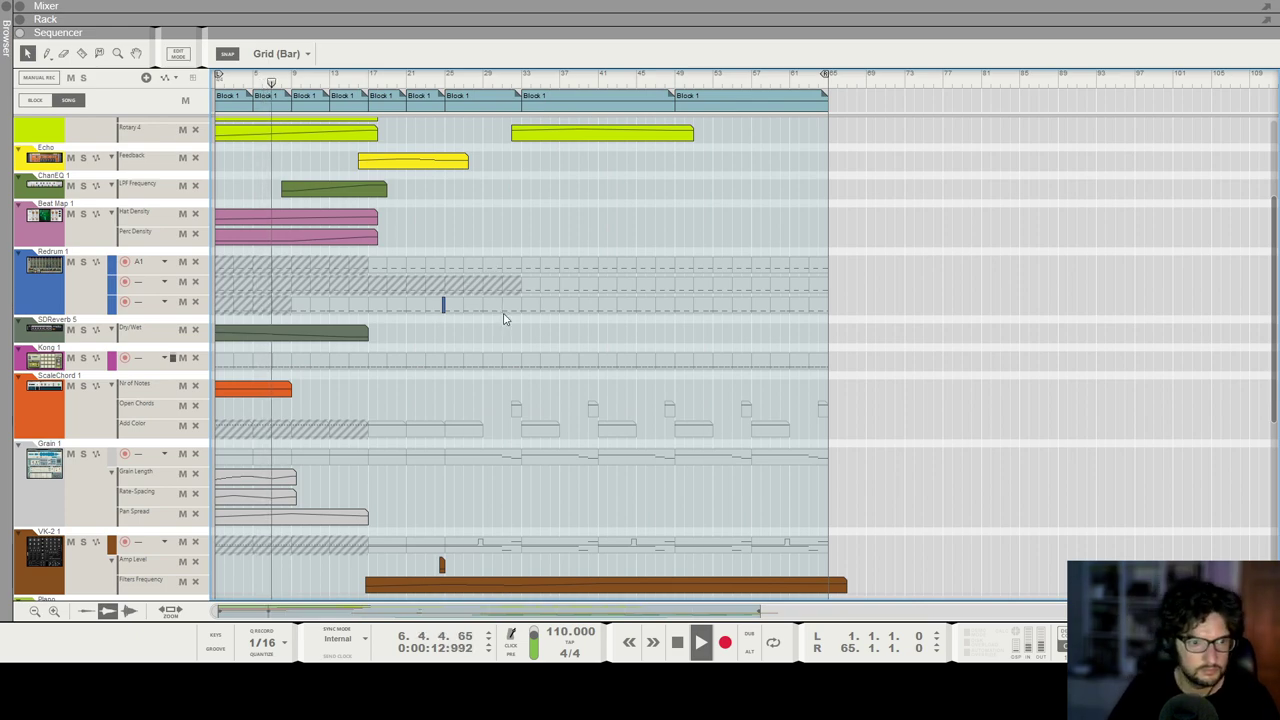
scroll(503, 317, "up", 3)
scroll(540, 300, "up", 1)
scroll(434, 250, "down", 4)
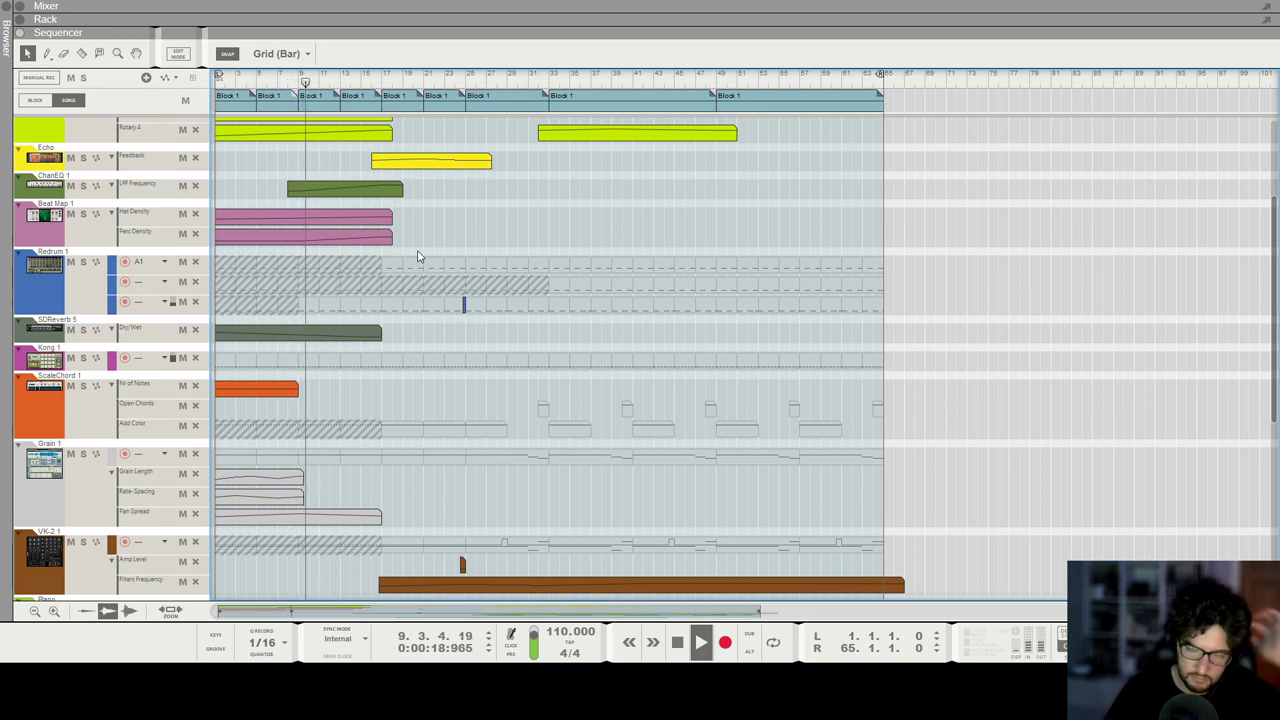
scroll(418, 257, "up", 3)
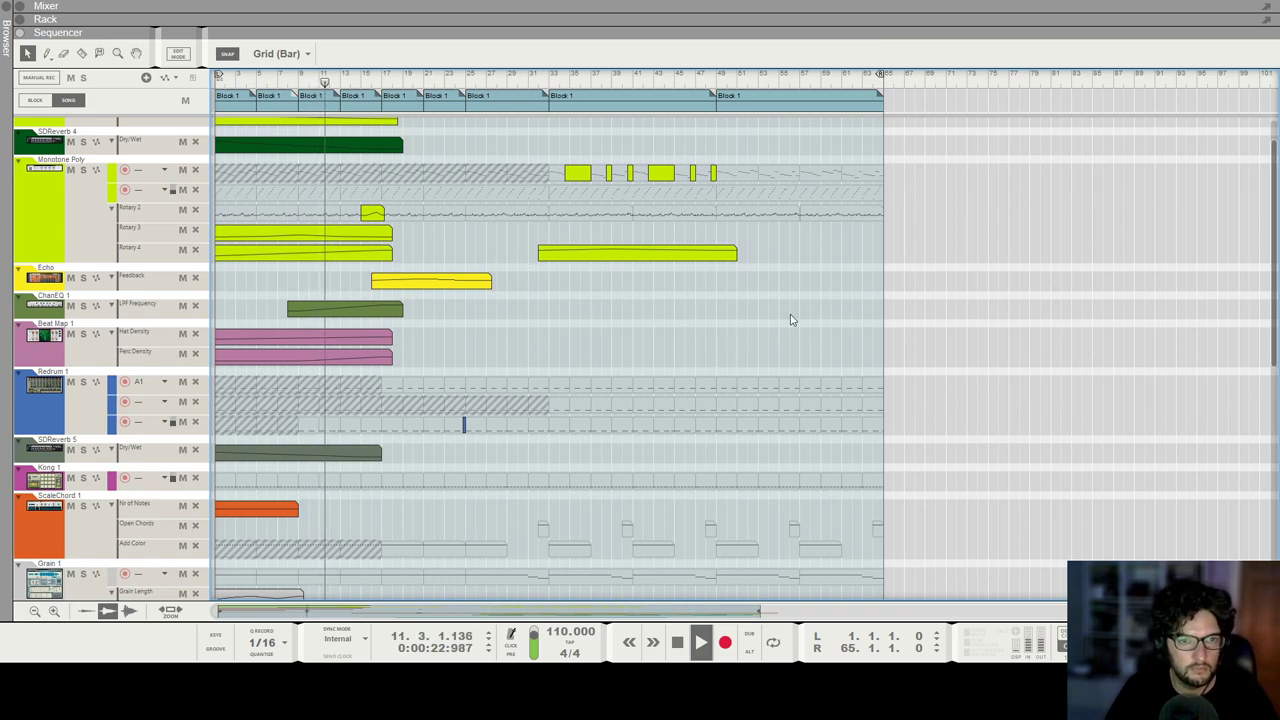
scroll(812, 320, "up", 2)
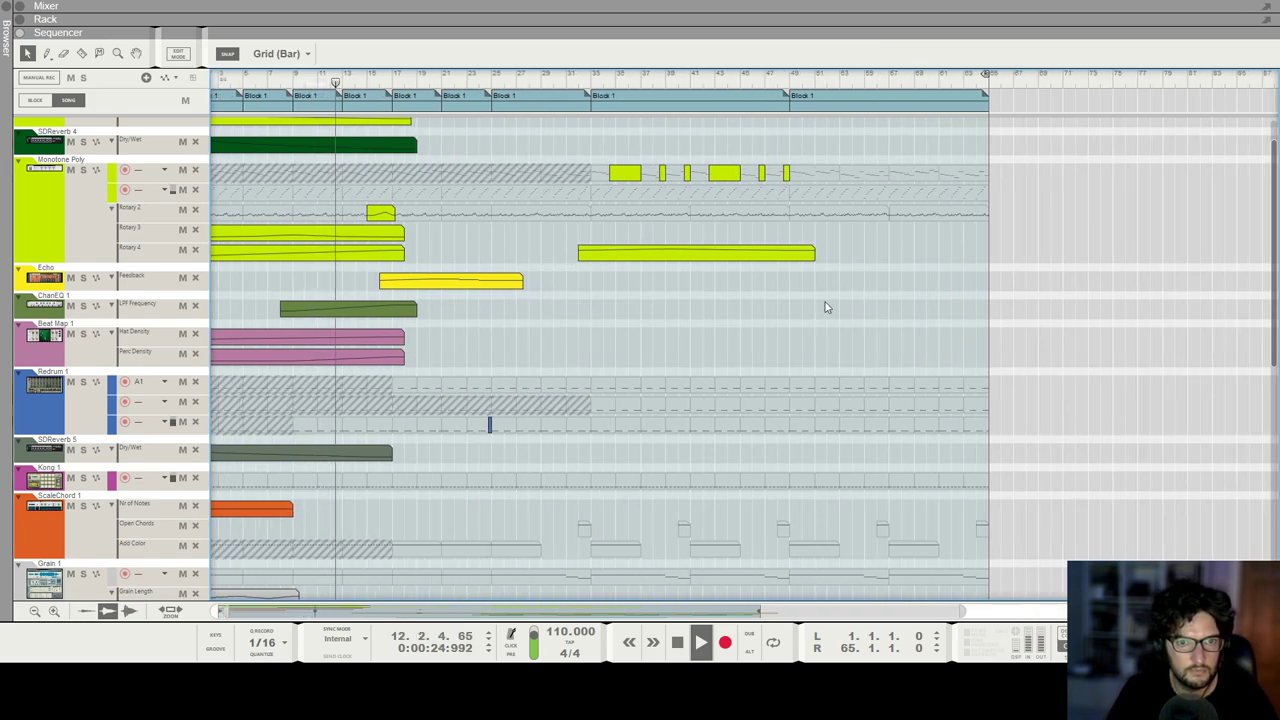
left_click_drag(940, 204, 606, 165)
left_click(968, 301)
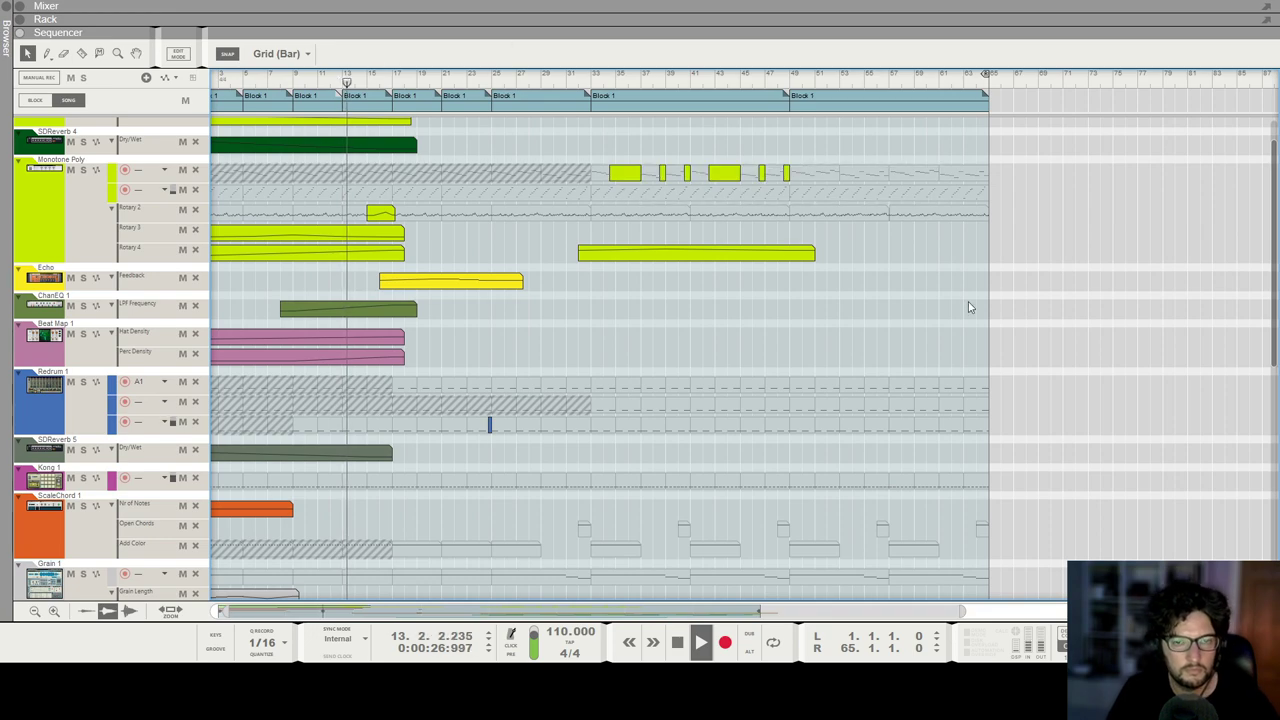
scroll(968, 301, "down", 2)
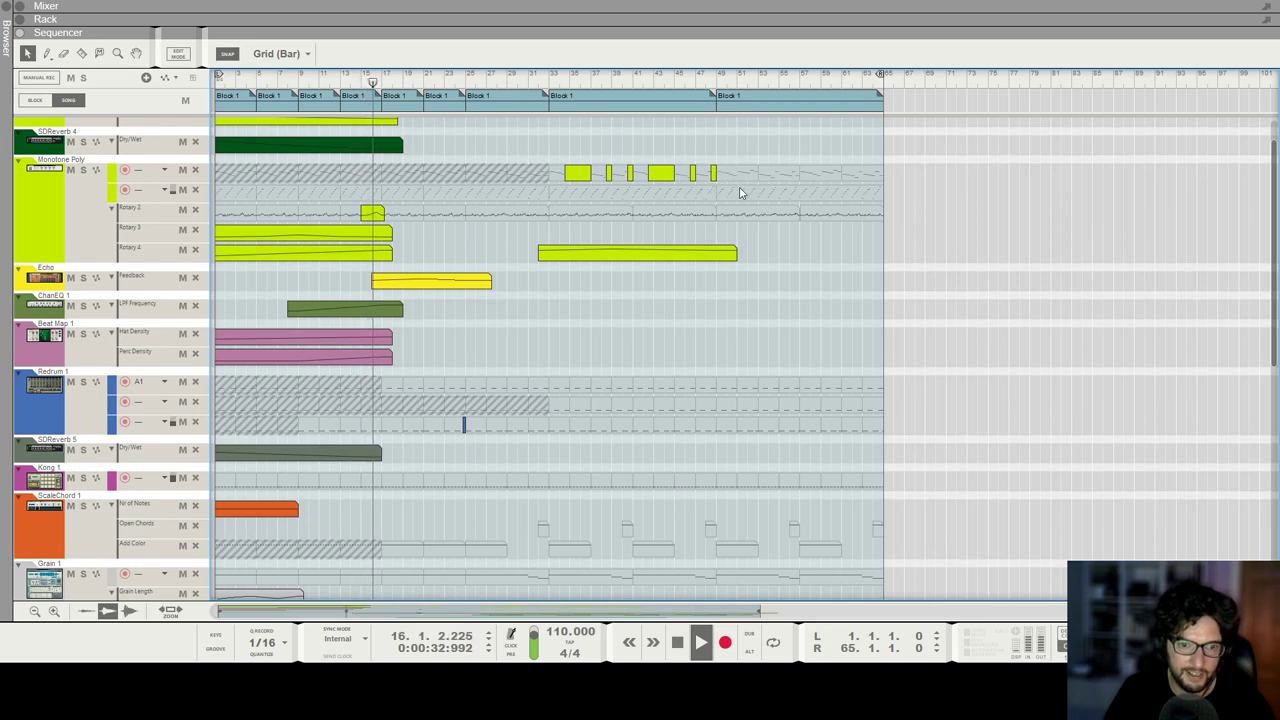
Step: Follow playback from bar 17 past bar 33 and compare the clips and automation from Monotone Poly down to RadPiano
scroll(774, 370, "down", 4)
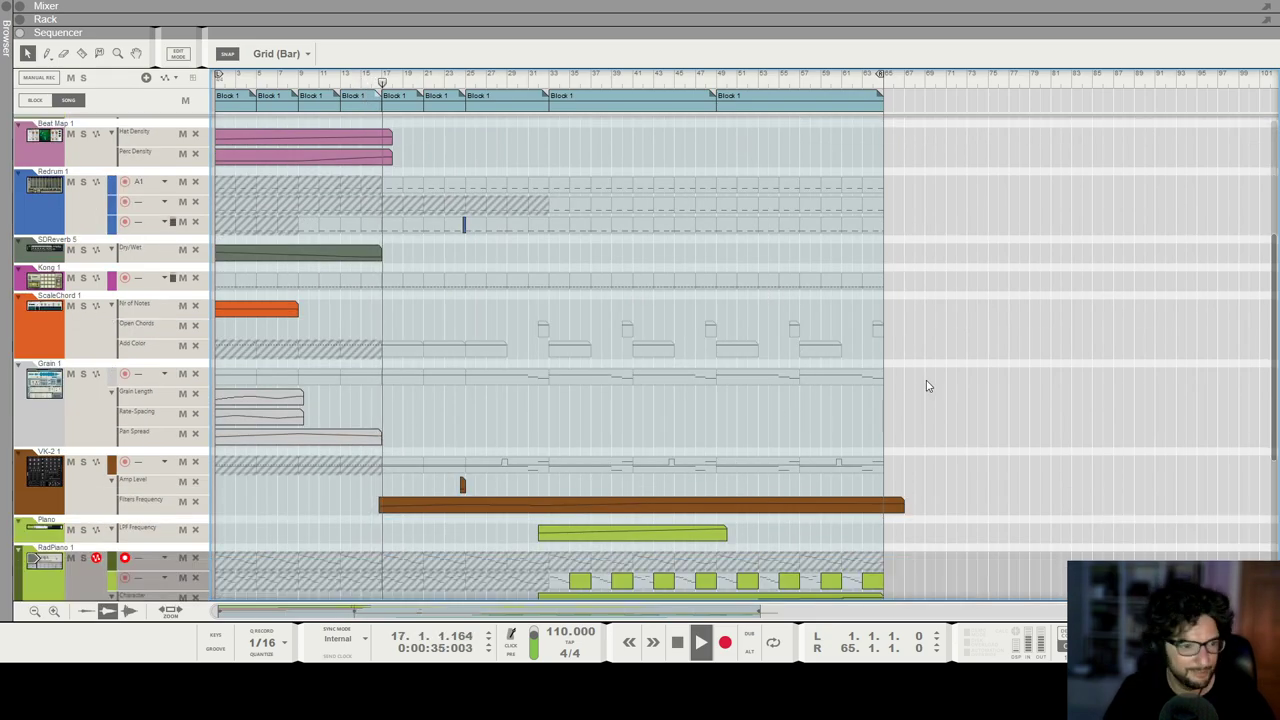
scroll(917, 323, "up", 5)
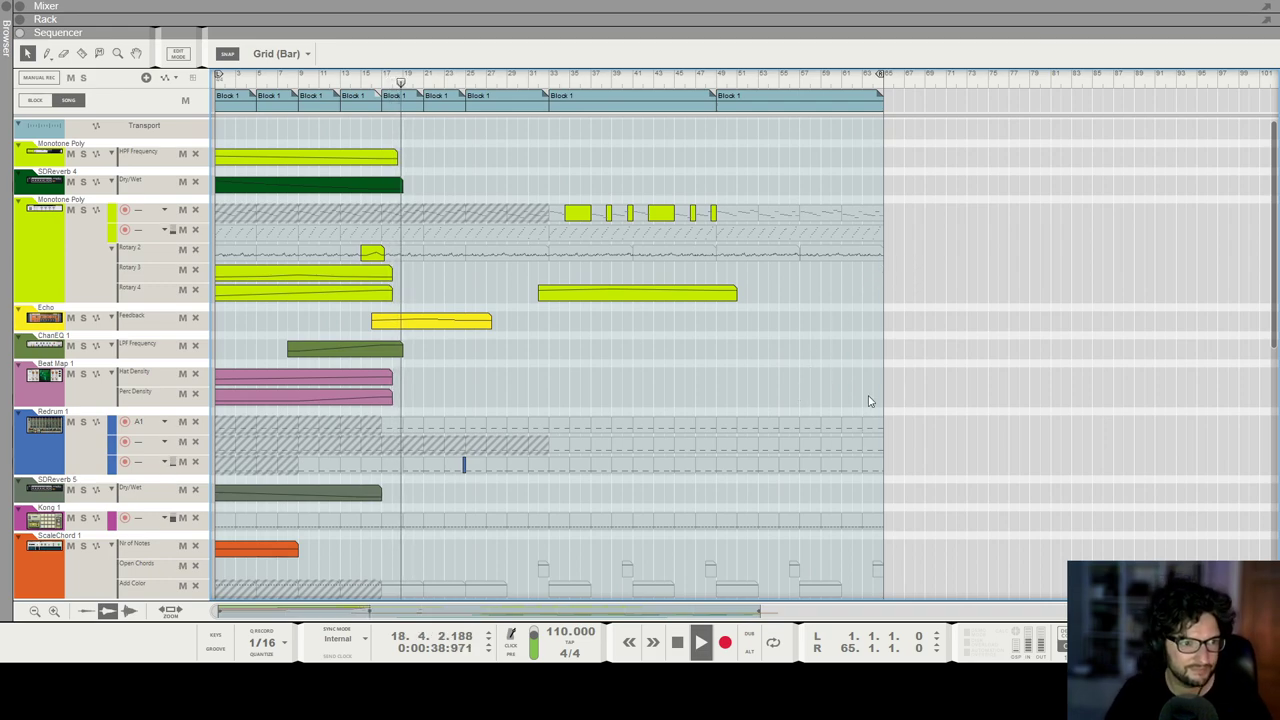
scroll(788, 388, "down", 2)
scroll(627, 400, "up", 3)
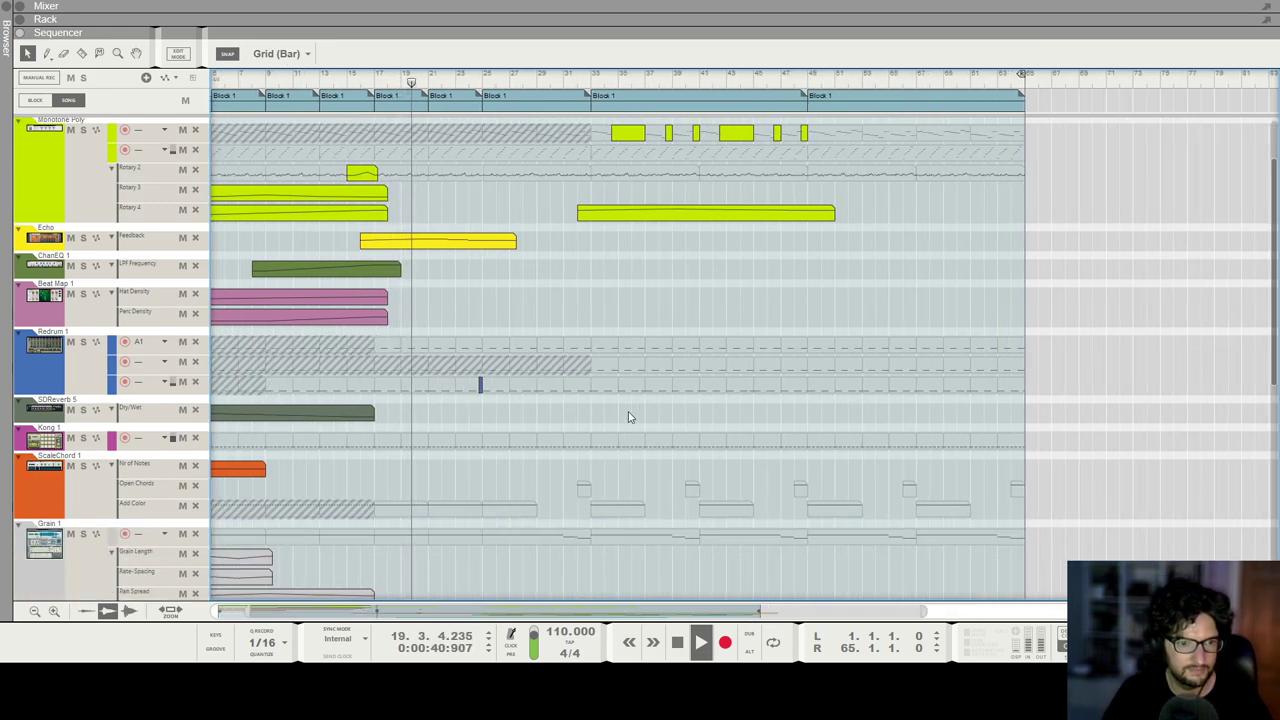
scroll(625, 400, "down", 2)
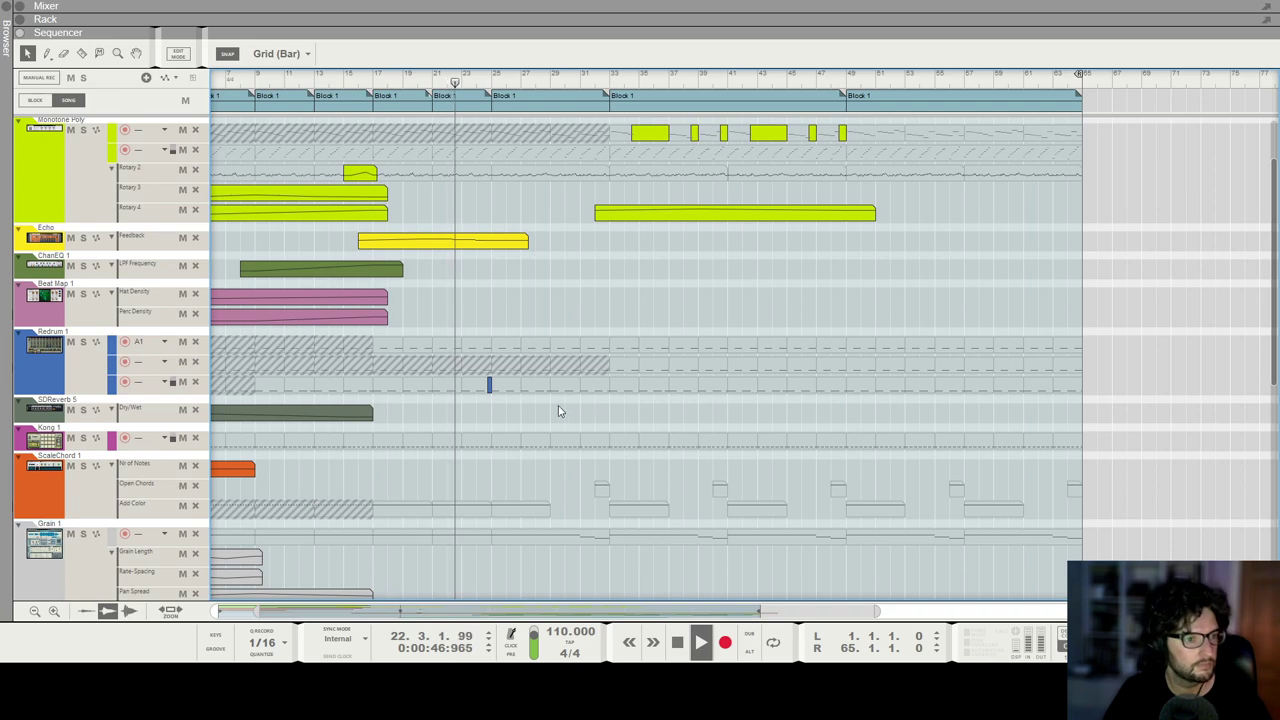
scroll(560, 406, "down", 3)
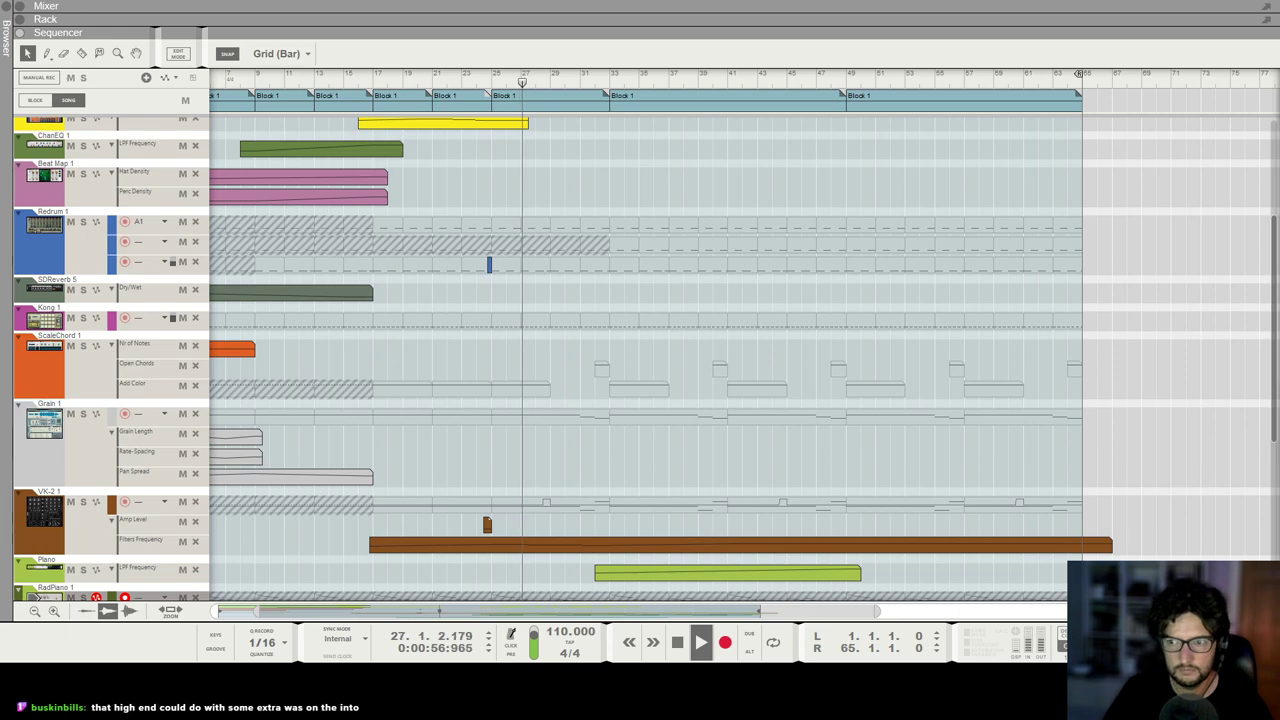
scroll(663, 320, "up", 2)
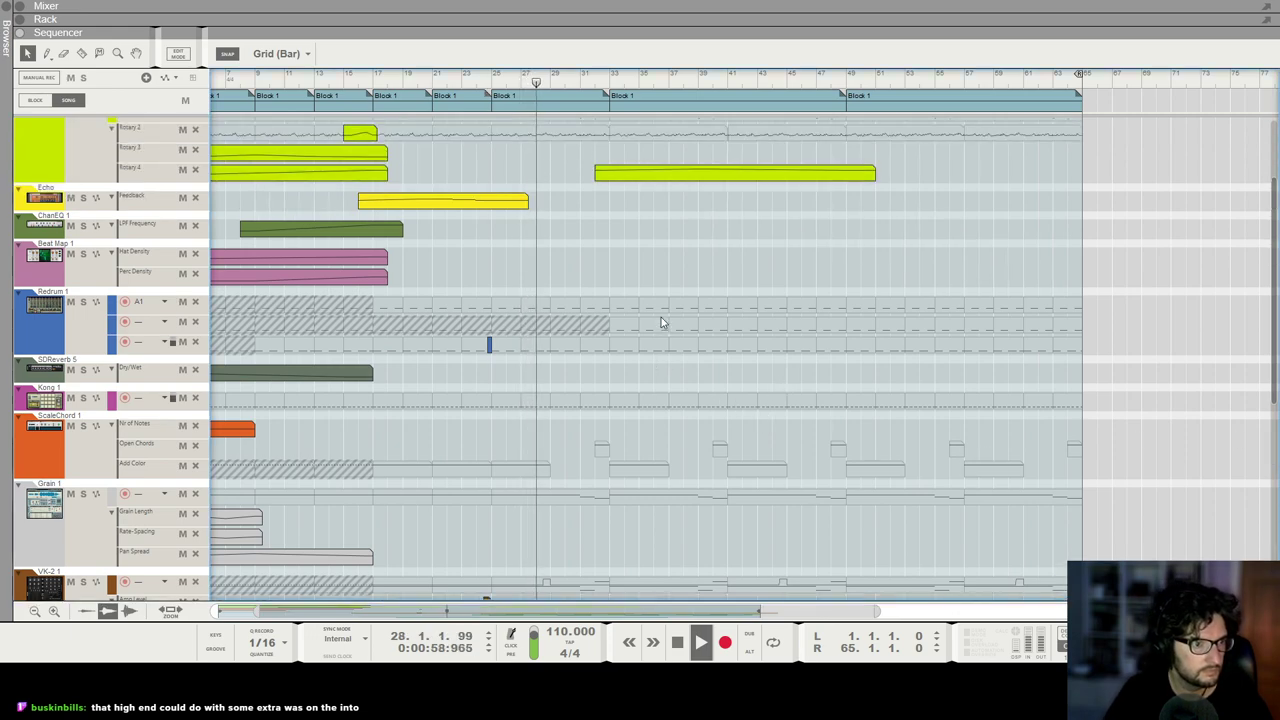
scroll(636, 360, "up", 2)
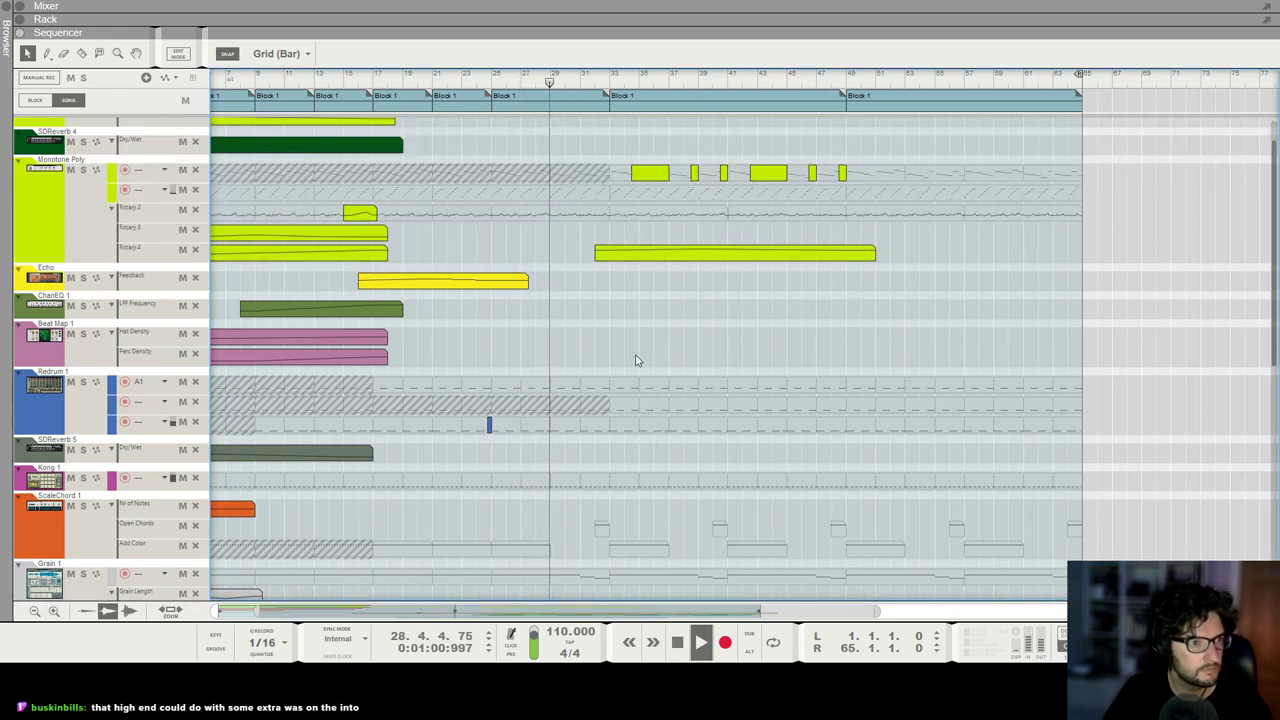
scroll(636, 360, "up", 2)
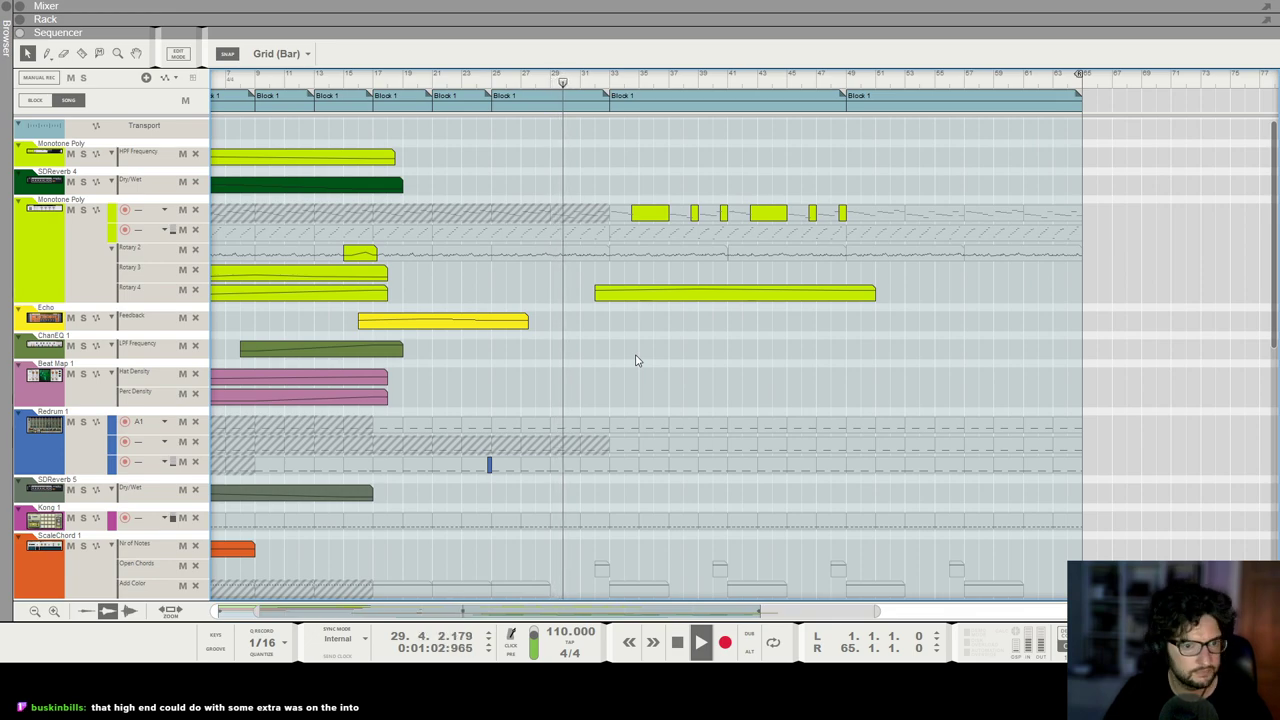
scroll(636, 360, "down", 3)
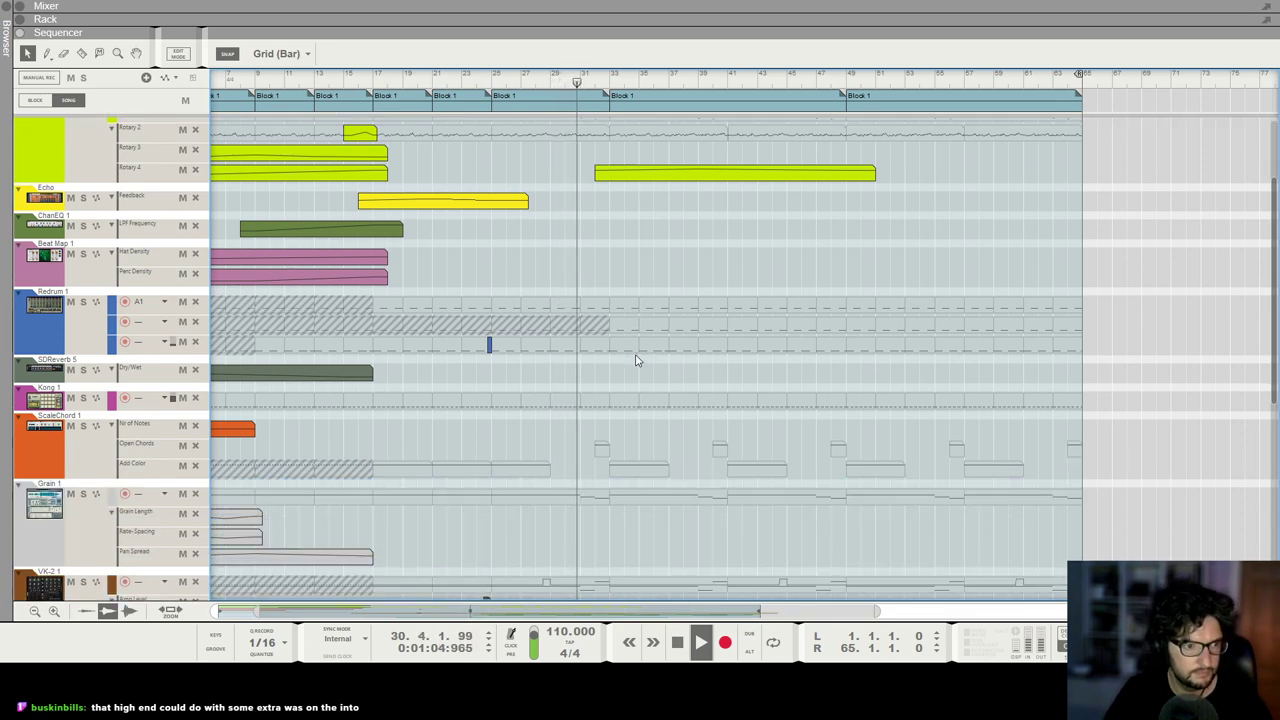
scroll(636, 360, "down", 2)
scroll(636, 360, "down", 2)
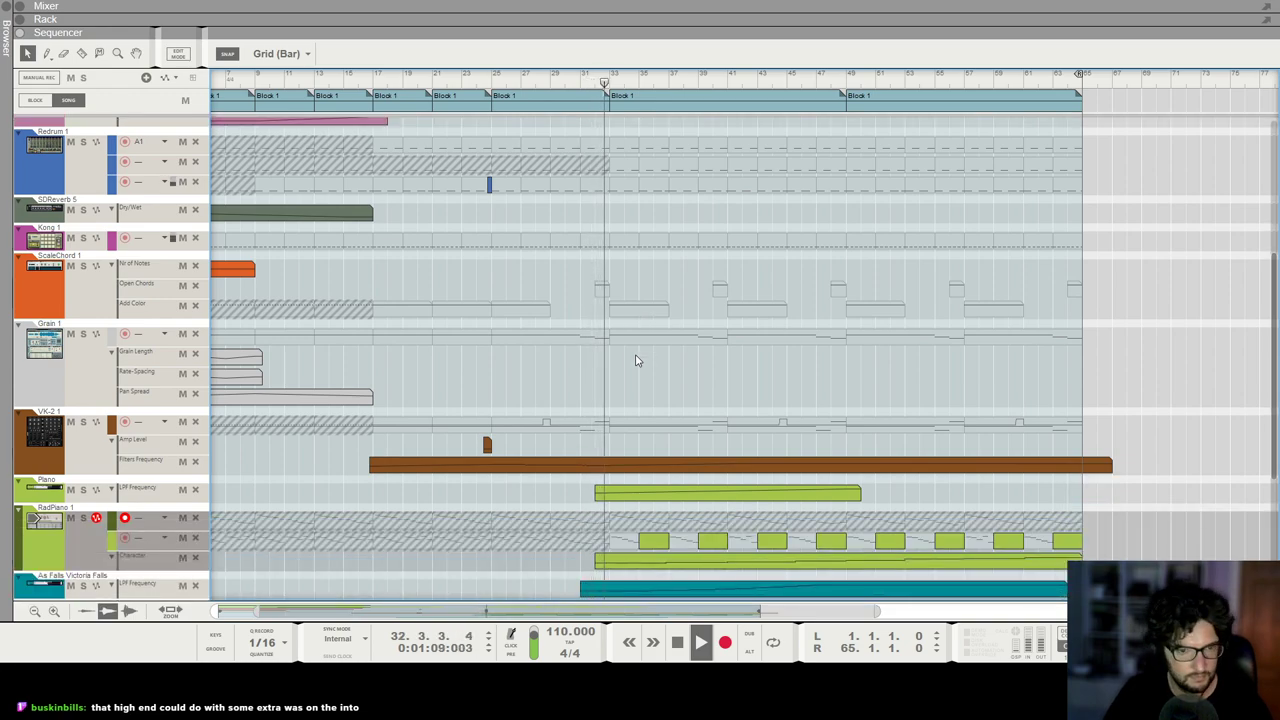
scroll(636, 360, "up", 3)
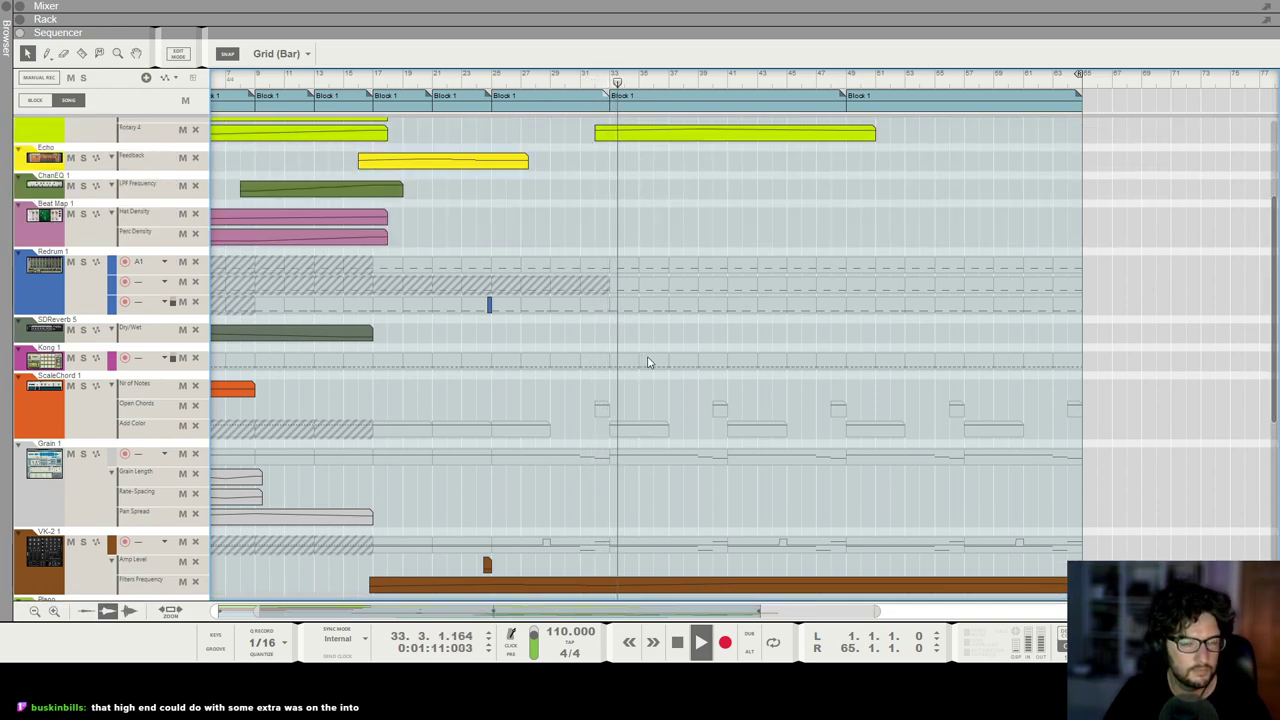
scroll(646, 360, "up", 3)
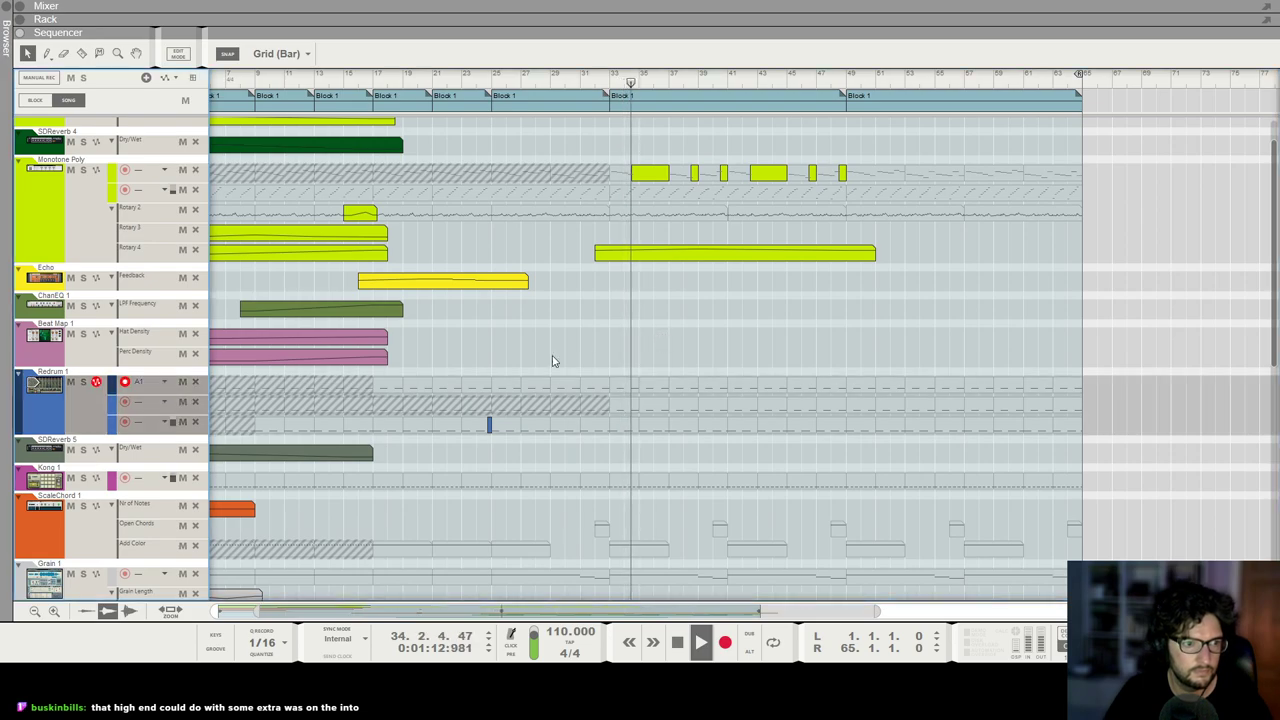
Step: Add a Line Mixer 6:2 below the Channel EQ in the drums' insert chain in the rack
key("F6")
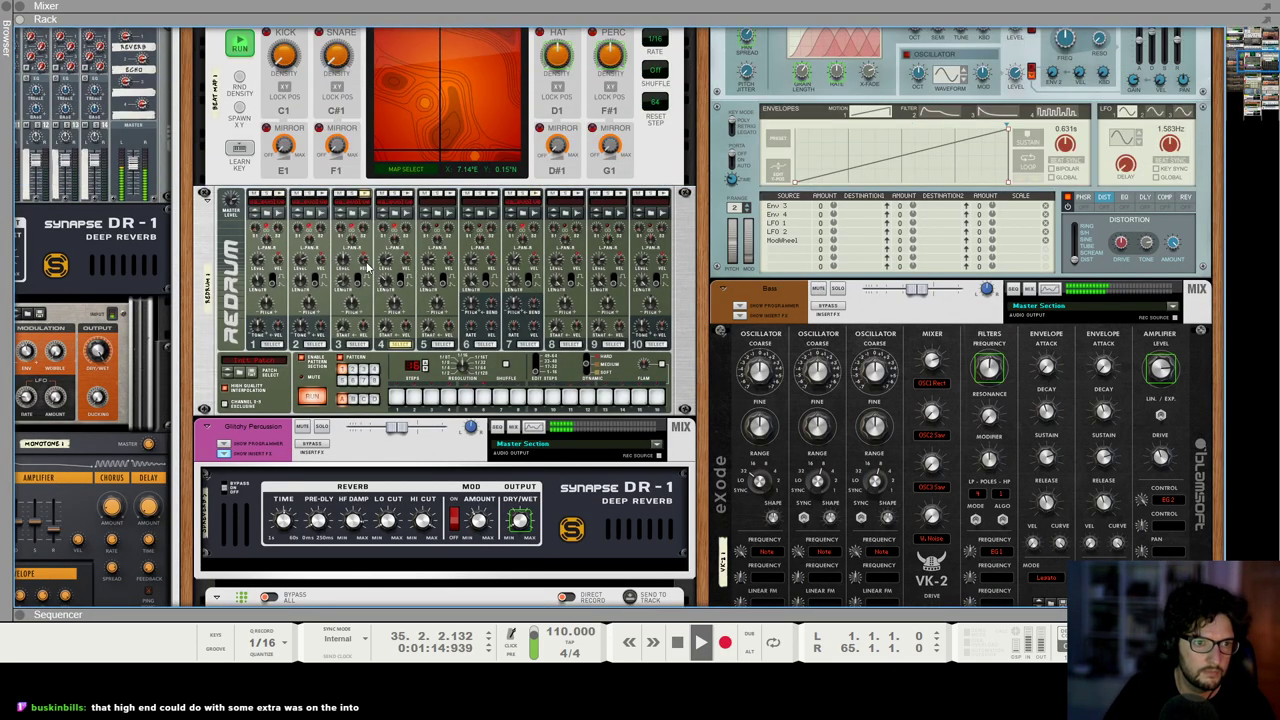
left_click(300, 262)
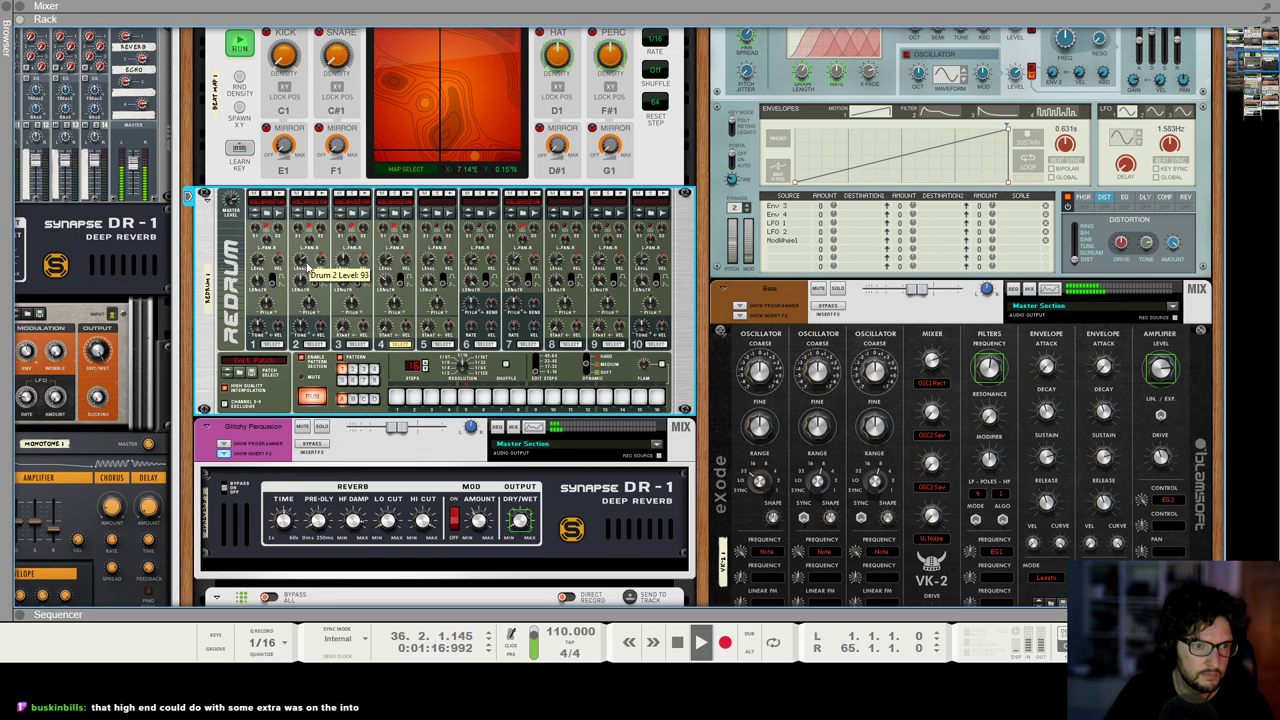
scroll(313, 262, "up", 5)
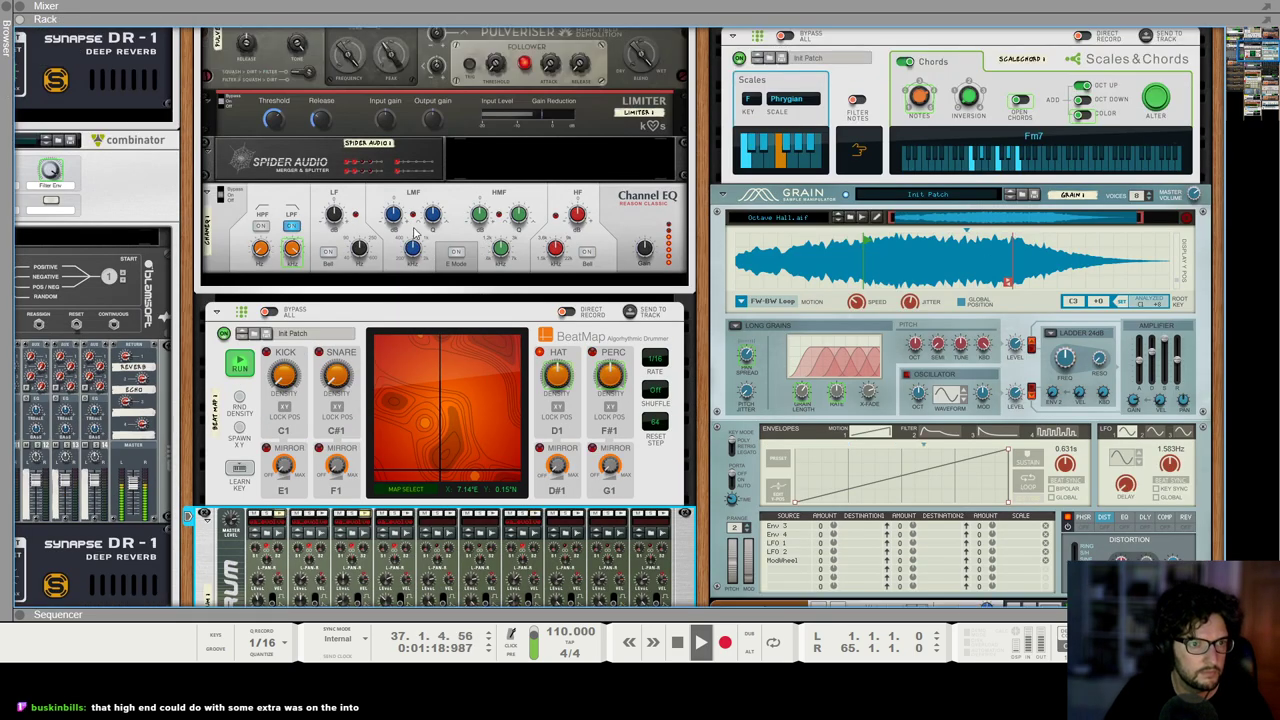
left_click(332, 281)
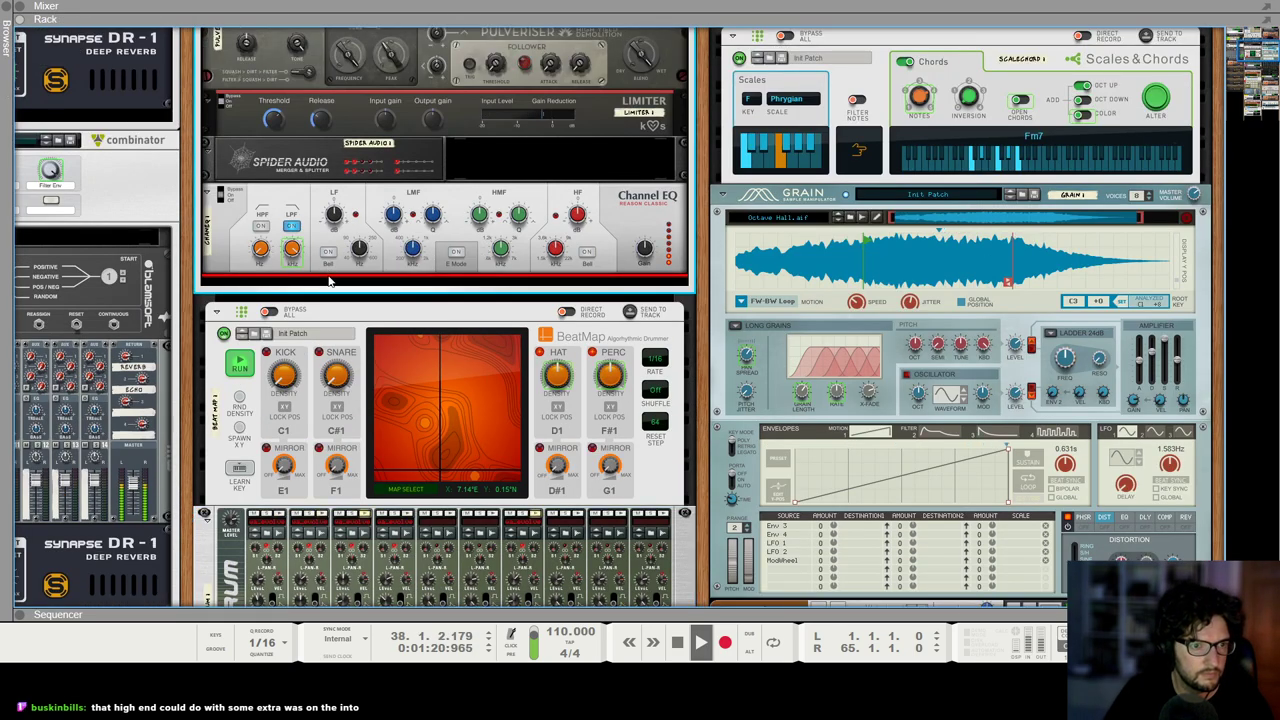
right_click(329, 281)
mouse_move(430, 382)
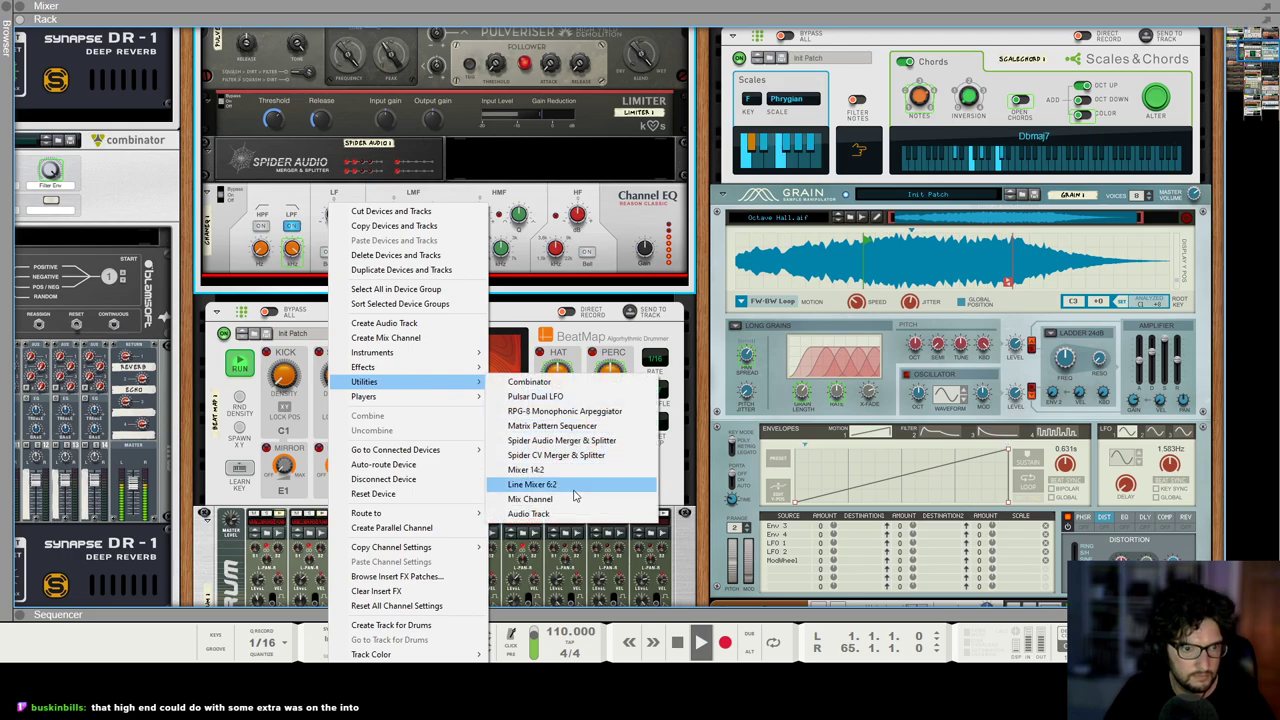
left_click(574, 490)
Step: Cable a separate Redrum drum output into the Line Mixer's first channel and its master output into the Spider Audio merger
key("Tab")
left_click_drag(296, 396, 231, 173)
scroll(614, 196, "up", 3)
scroll(614, 196, "down", 1)
left_click_drag(636, 269, 350, 117)
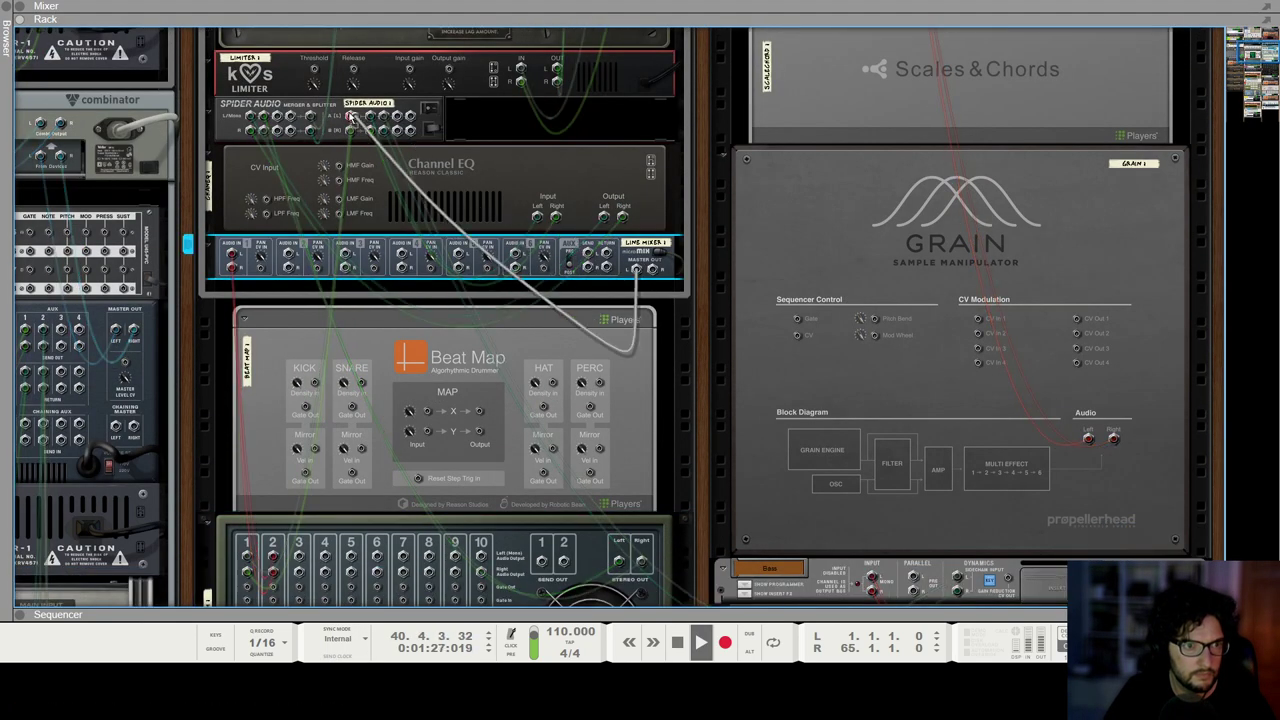
key("Tab")
Step: Add a Synapse DR-1 Deep Reverb after the Line Mixer in the drums' insert chain
right_click(207, 268)
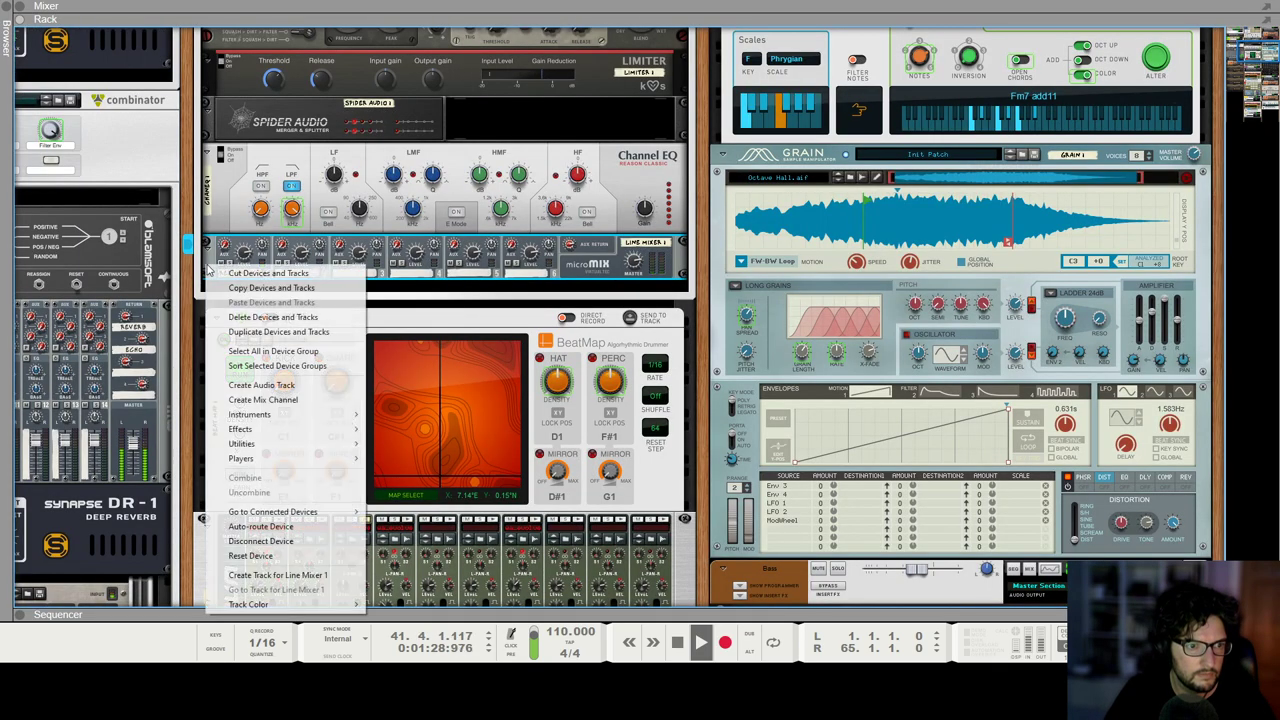
mouse_move(300, 429)
mouse_move(500, 622)
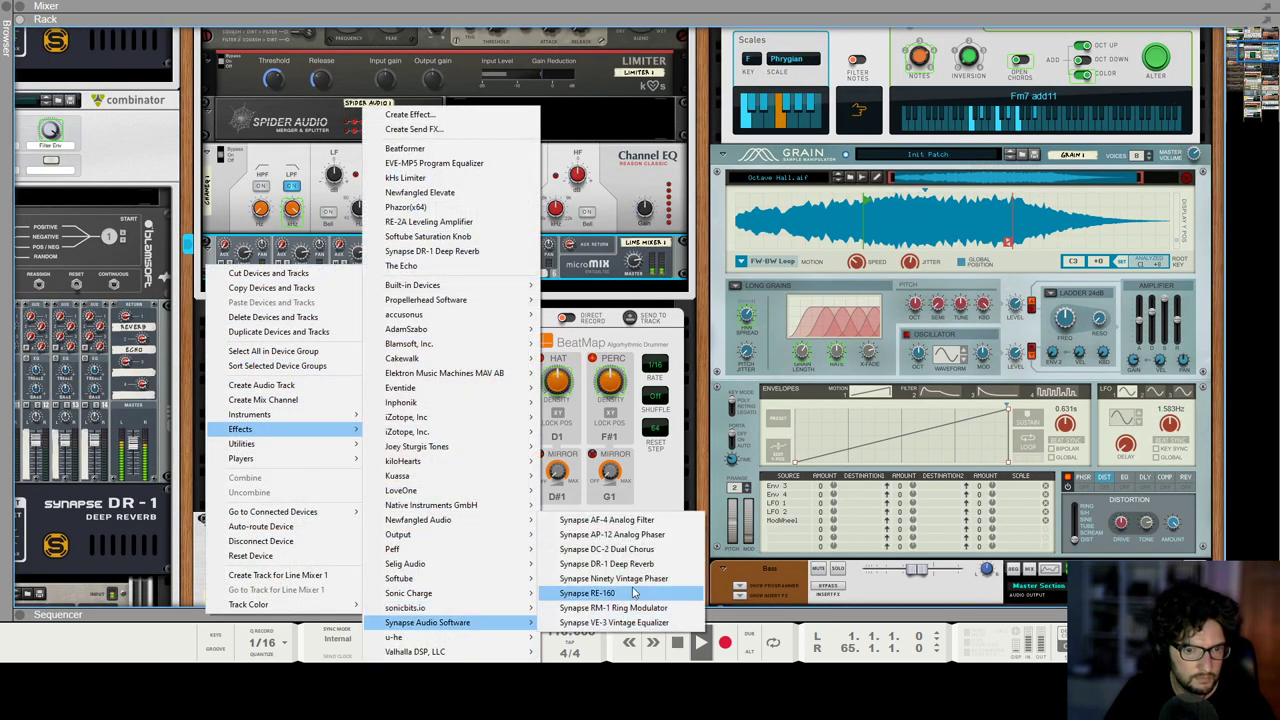
left_click(606, 563)
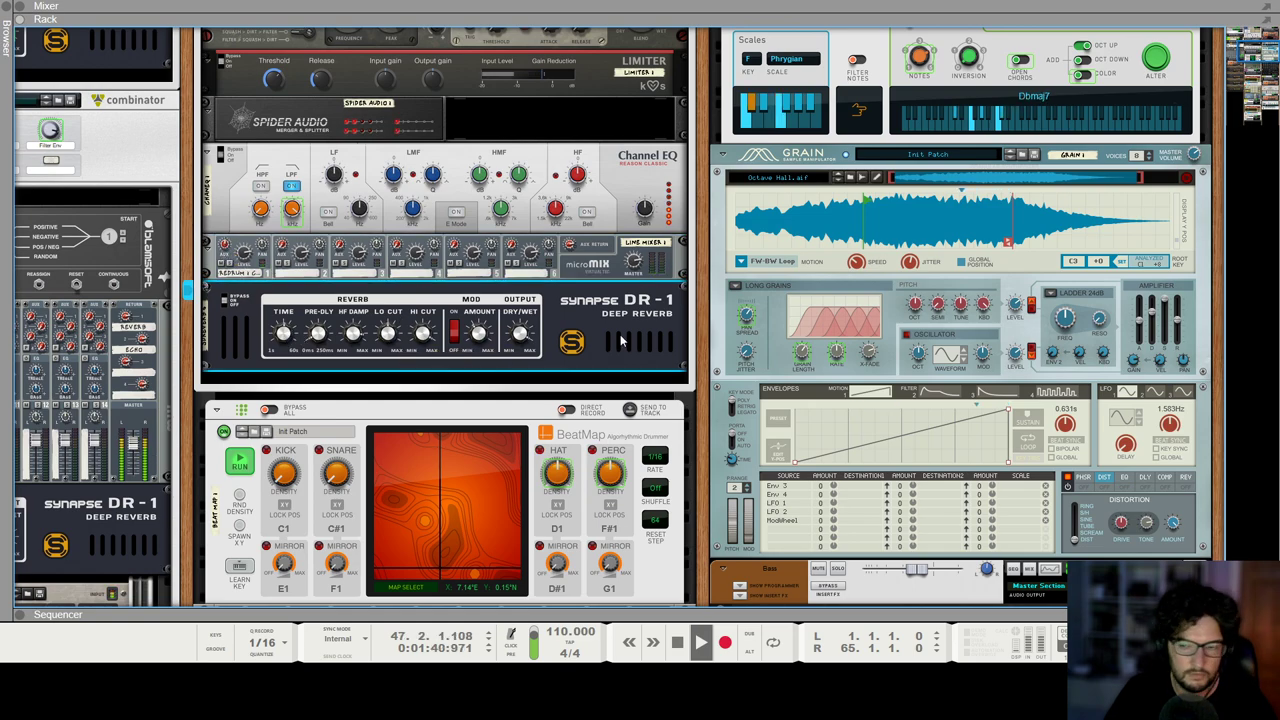
Step: Set the left loop locator to bar 49 in the sequencer
key("F7")
scroll(686, 429, "down", 10)
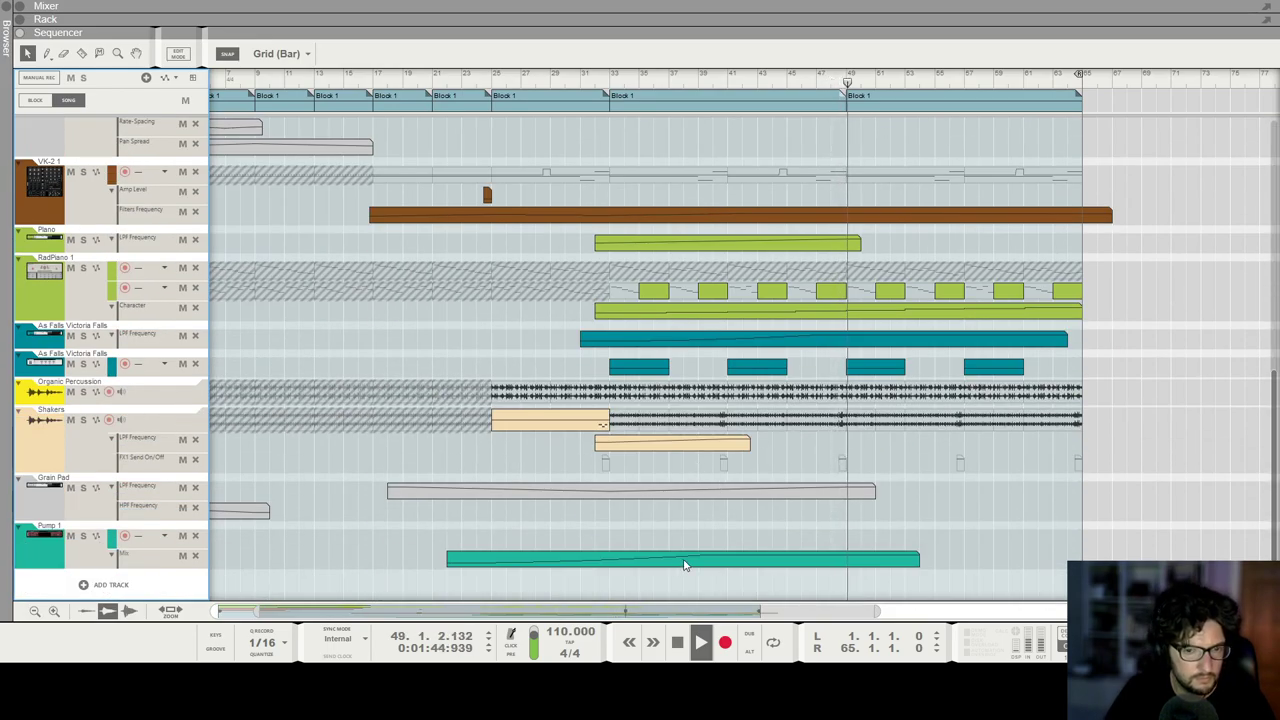
scroll(700, 565, "down", 1)
left_click(815, 80, "alt")
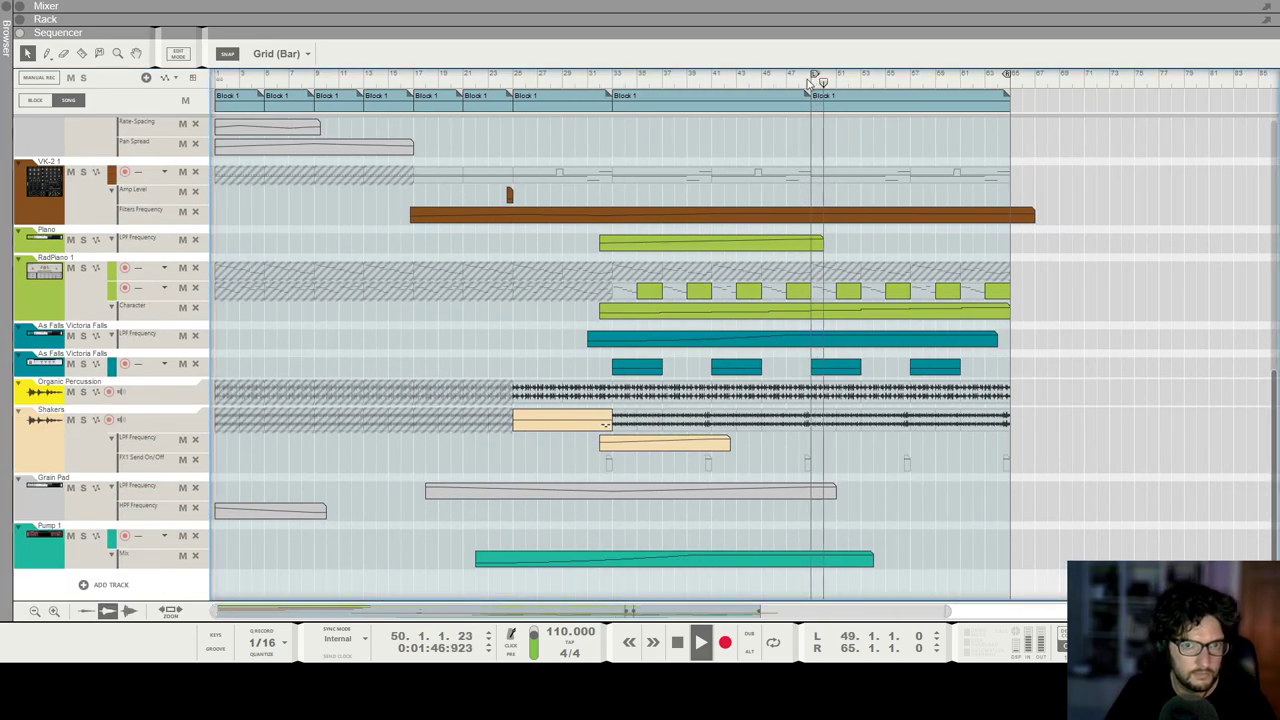
Step: In the As Falls Victoria Falls LPF Frequency clip, lower the bar 32 point to 140 and move the last point to about bar 63
double_click(775, 338)
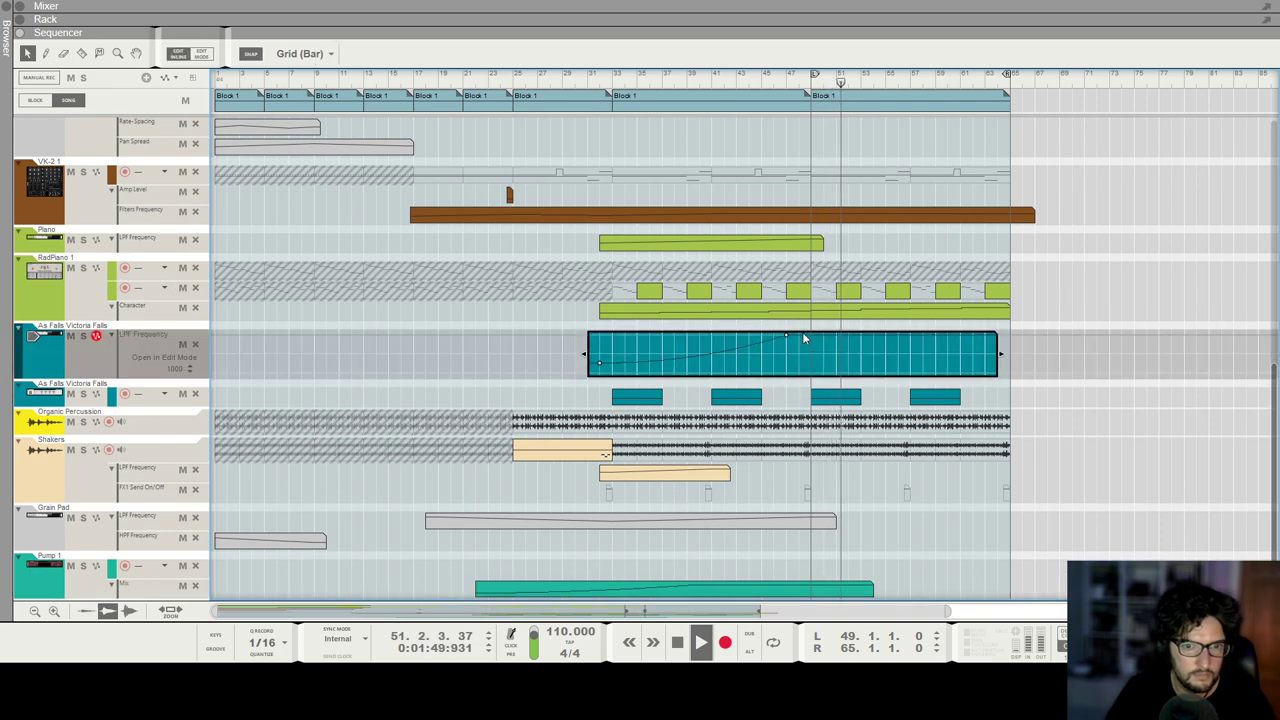
left_click(601, 367)
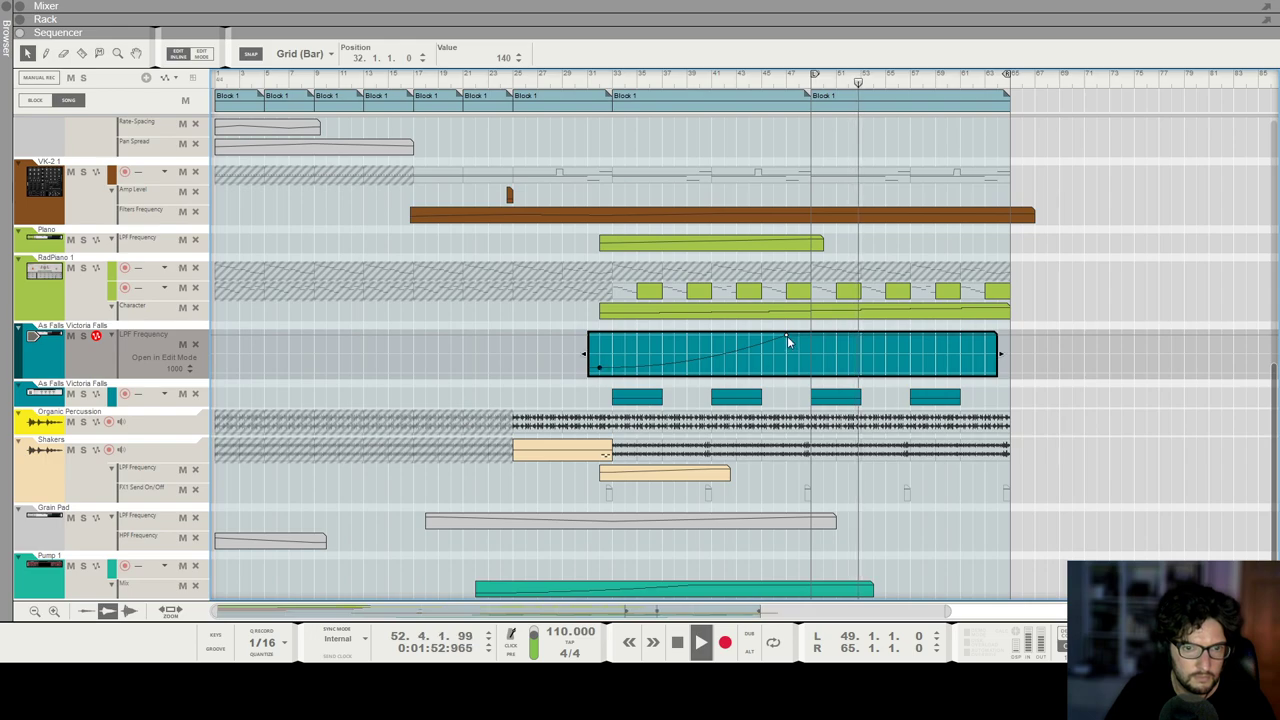
left_click_drag(787, 336, 986, 336)
left_click(1085, 431)
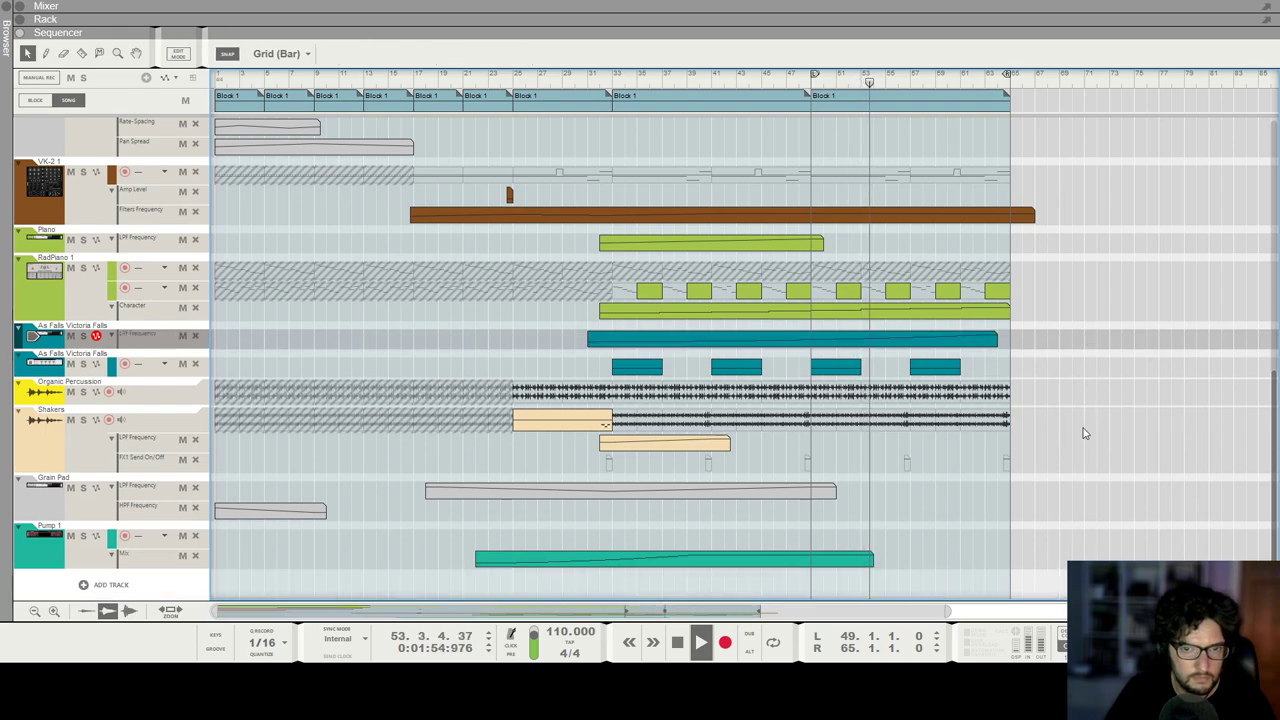
Step: Follow playback past bar 53 while comparing the tracks from ScaleChord to Pump, and check the channel levels in the mixer
scroll(1082, 431, "up", 2)
scroll(1026, 337, "up", 3)
scroll(1008, 389, "down", 2)
scroll(980, 388, "down", 1)
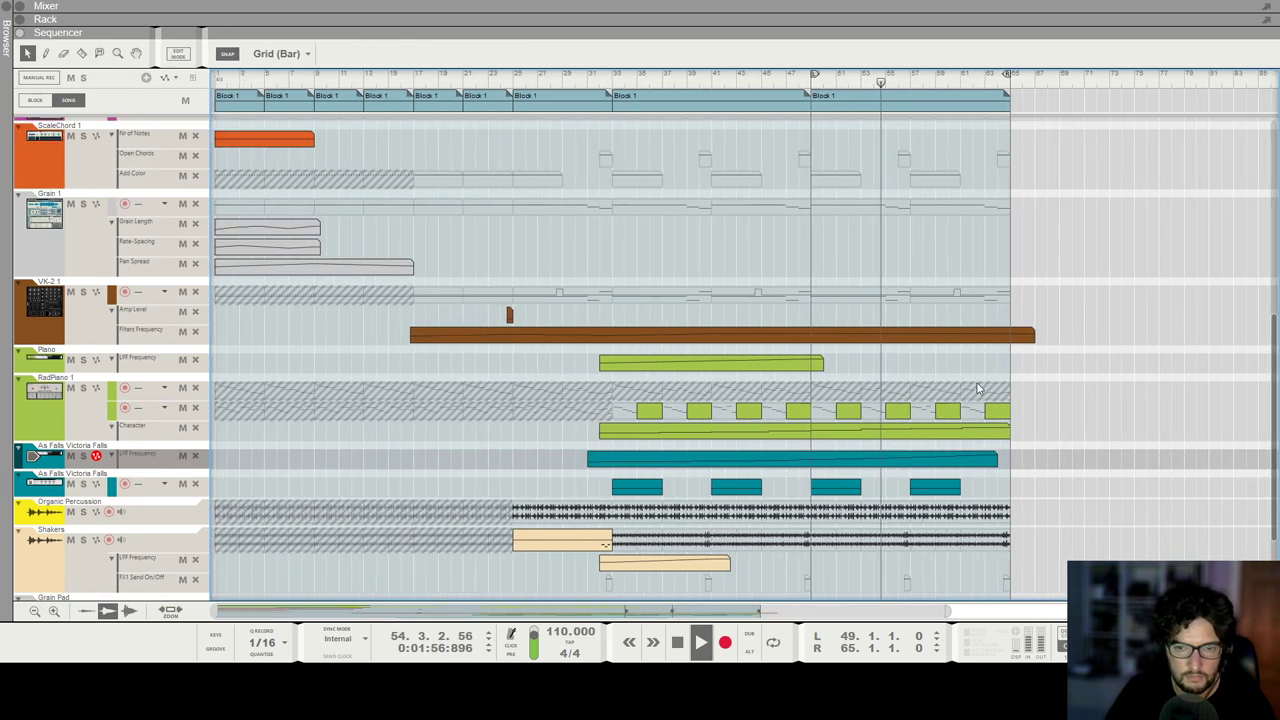
scroll(963, 405, "down", 1)
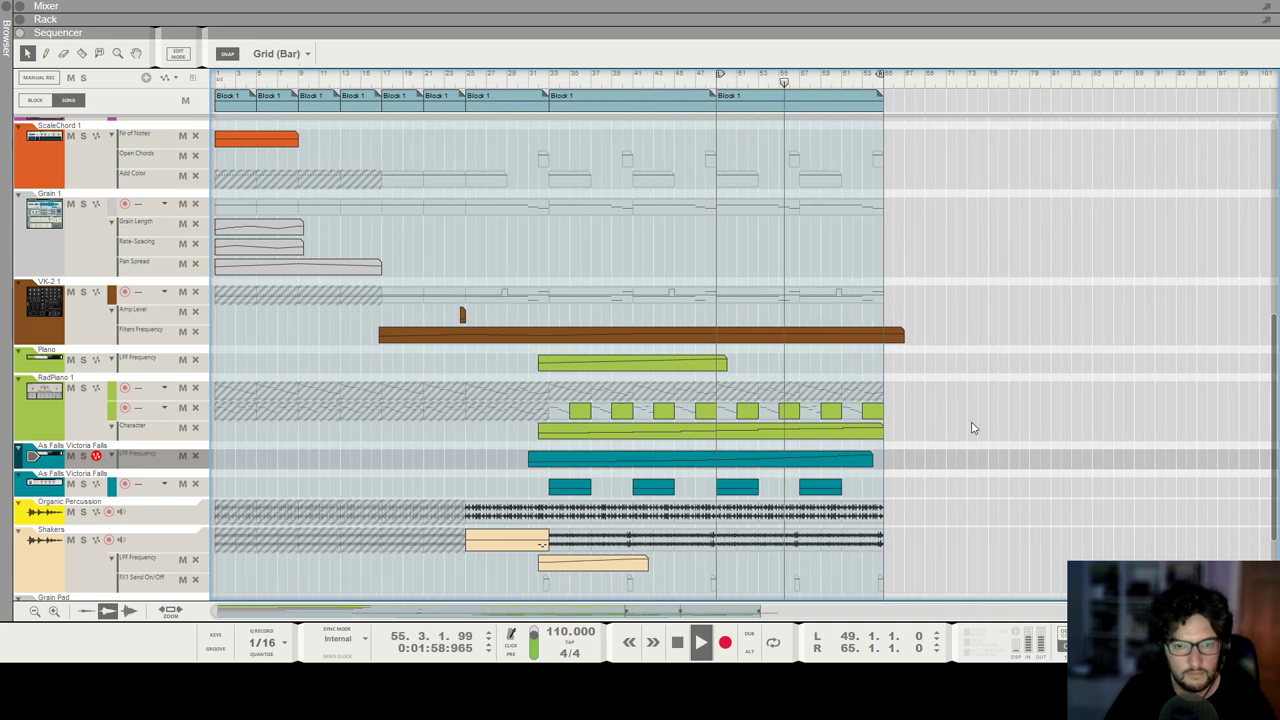
scroll(960, 420, "down", 3)
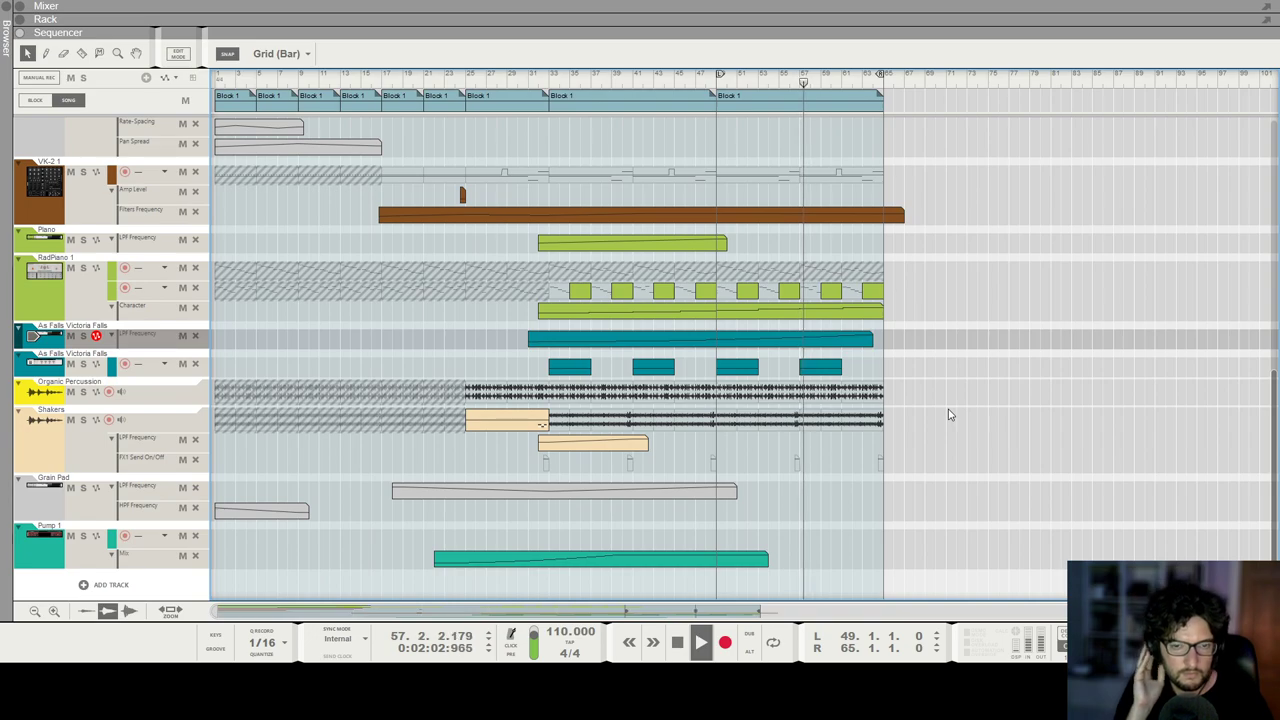
scroll(950, 415, "up", 2, "ctrl")
scroll(950, 415, "up", 3)
key("F5")
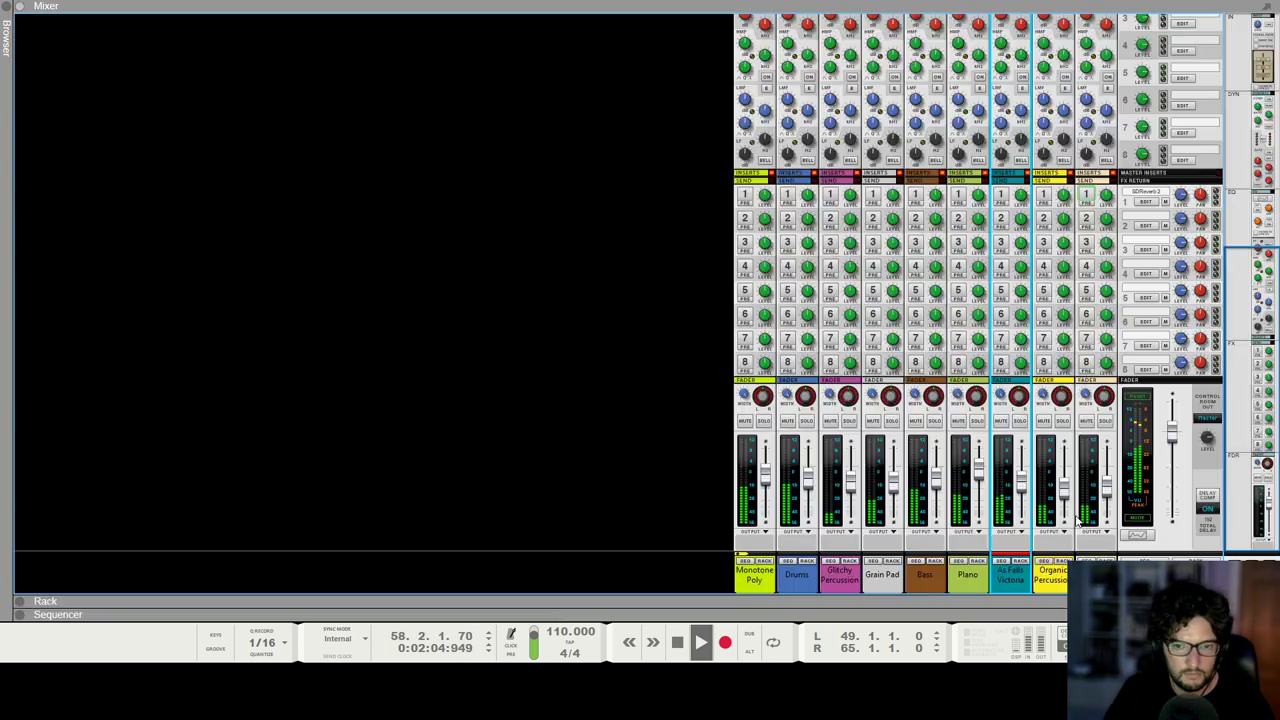
mouse_move(1020, 487)
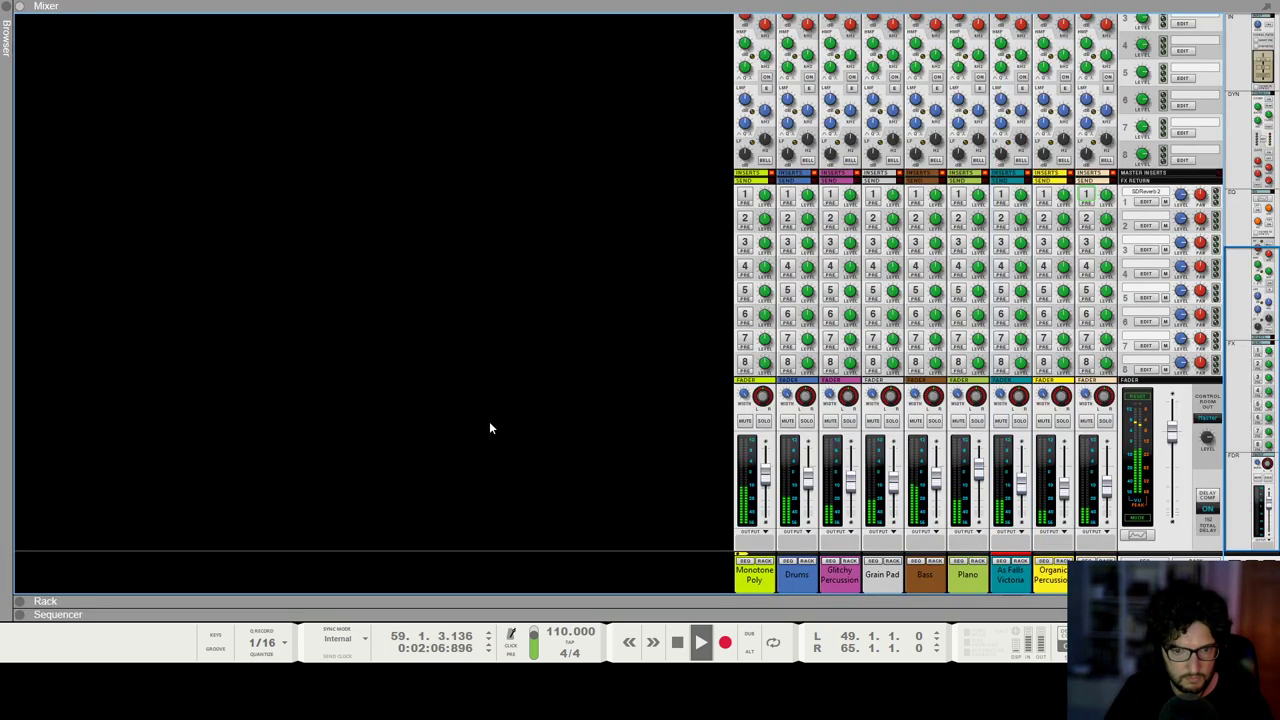
Step: Compare the sequencer clips and automation from Redrum to Grain Pad while playing up to bar 62
key("F7")
scroll(1037, 446, "down", 1)
scroll(1000, 440, "up", 3)
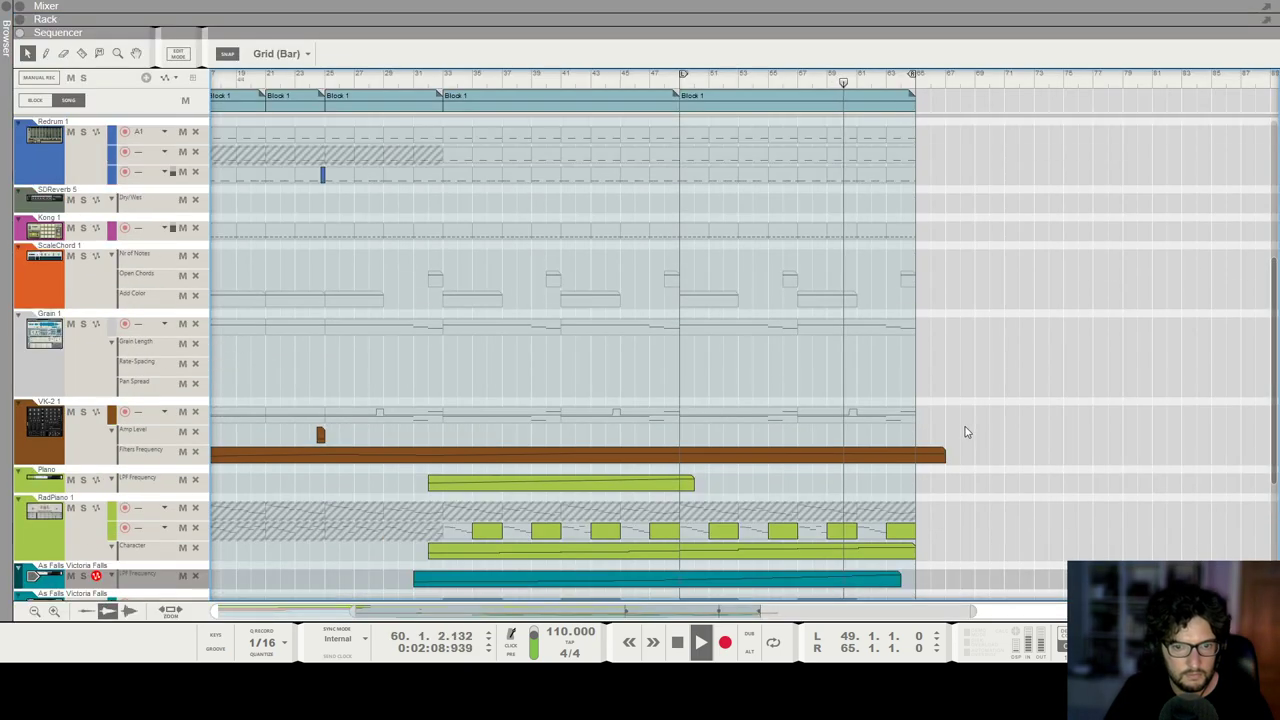
scroll(962, 381, "down", 4)
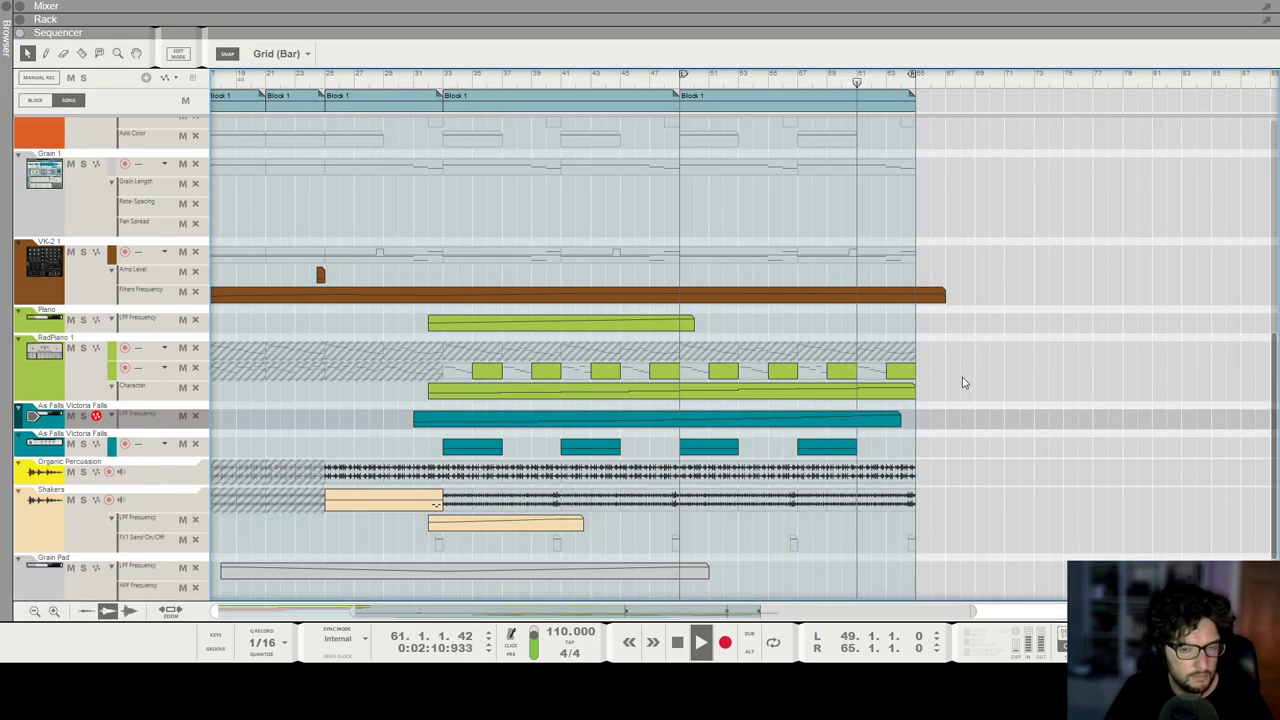
scroll(963, 383, "up", 4)
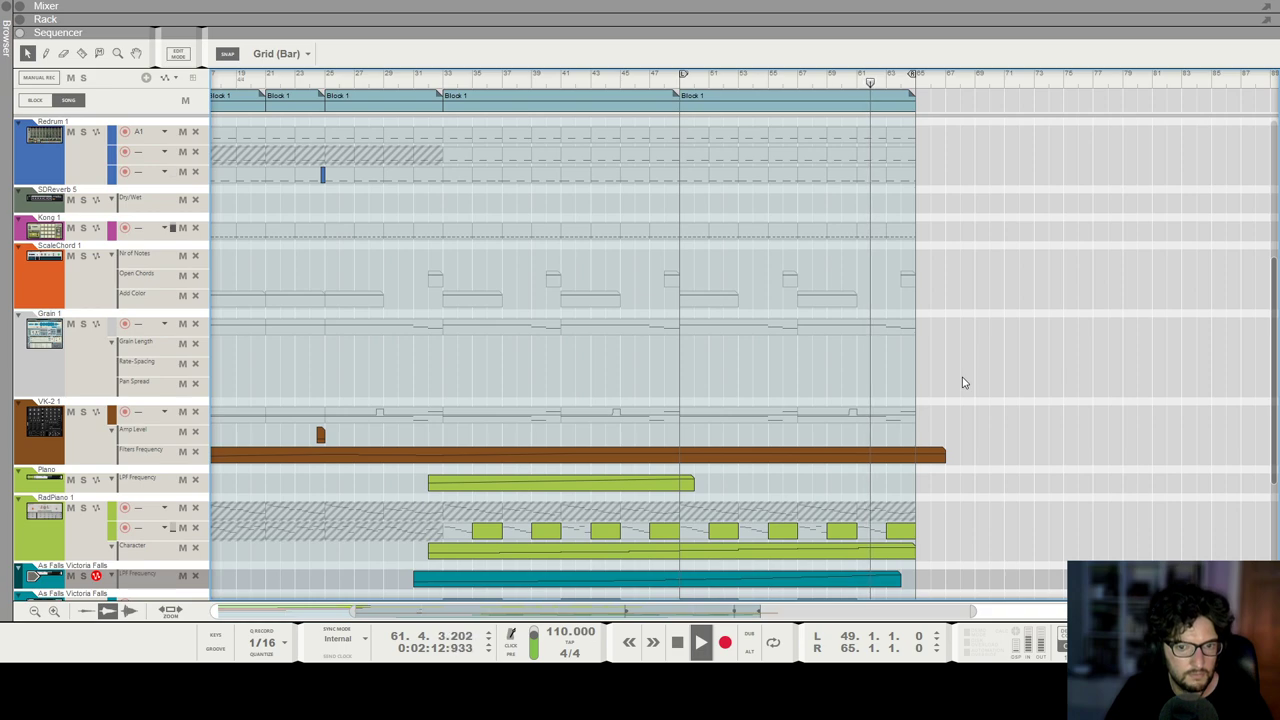
scroll(962, 382, "down", 4)
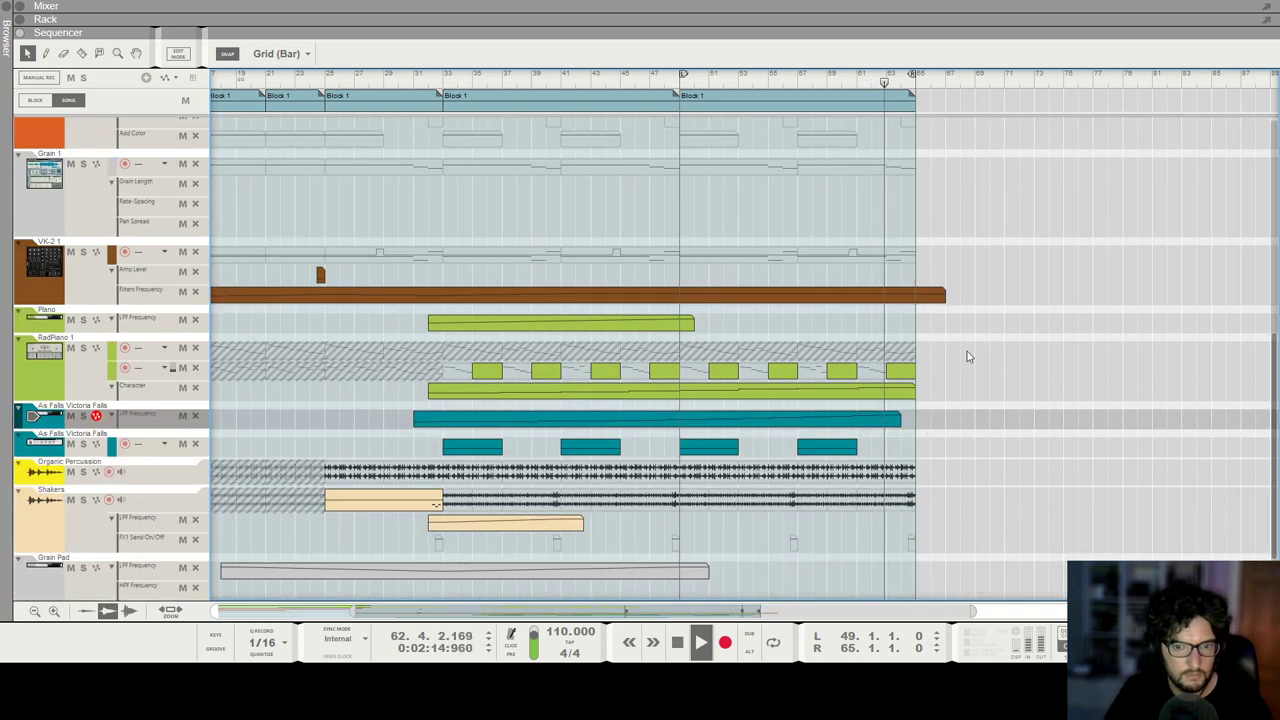
scroll(948, 291, "up", 6)
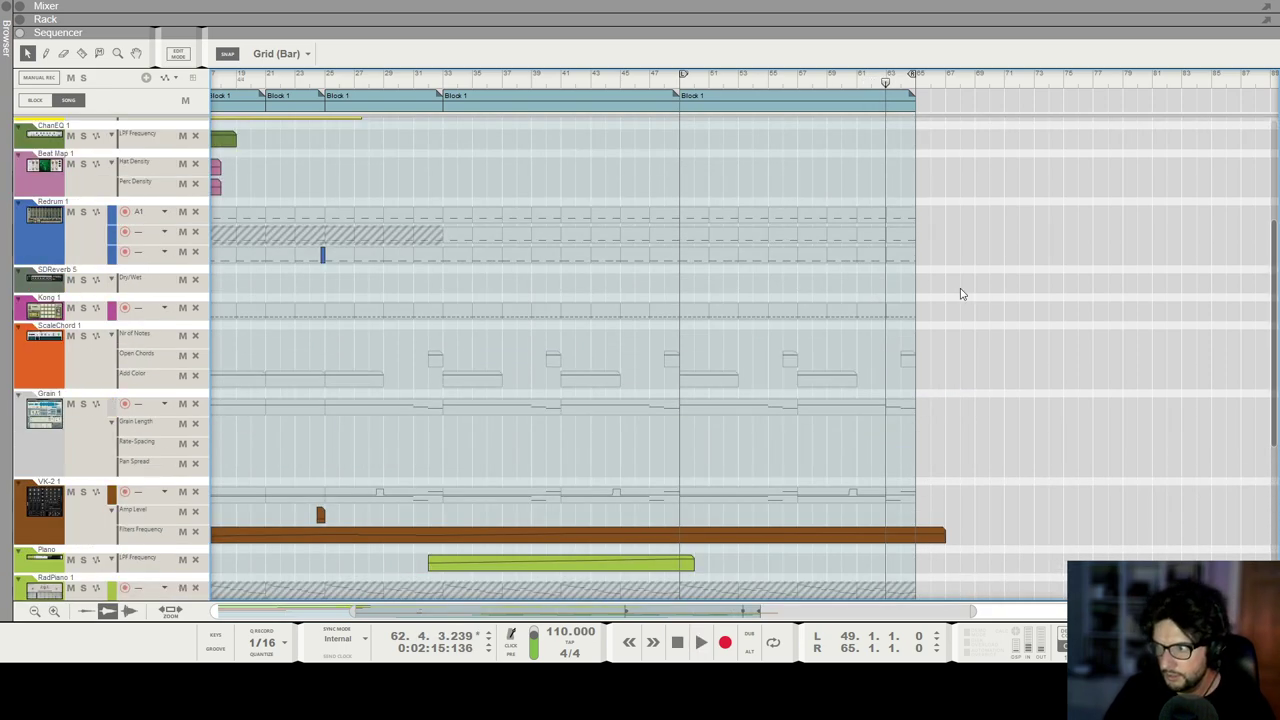
Step: Draw empty two-bar clips at bar 63 on all three Redrum note lanes
key("h")
key("h")
key("h")
key("h")
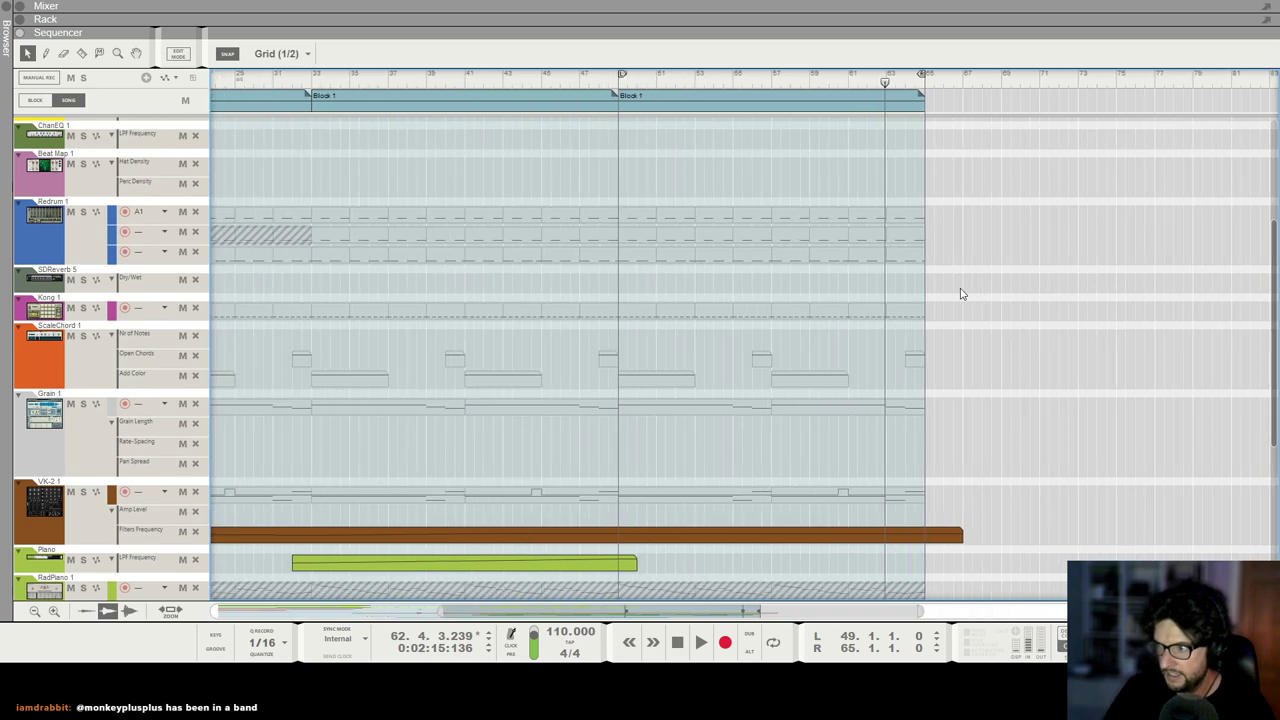
scroll(961, 293, "up", 2)
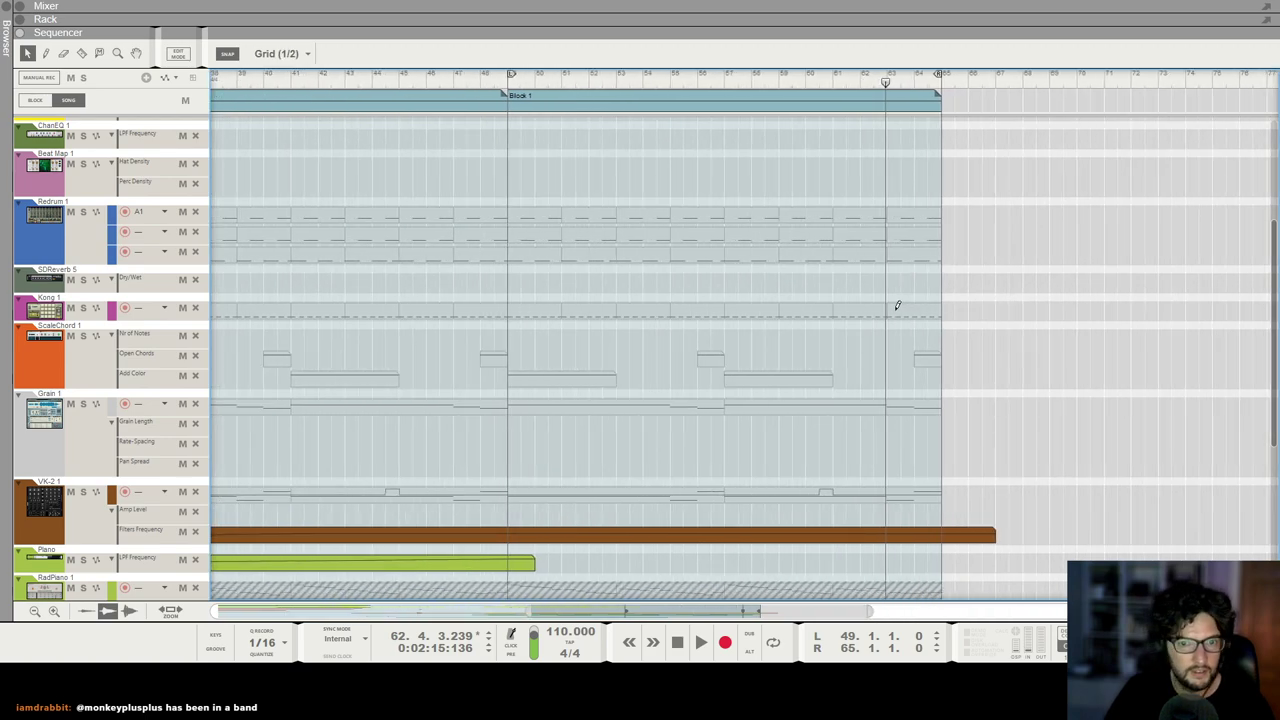
left_click(908, 236)
left_click(899, 213)
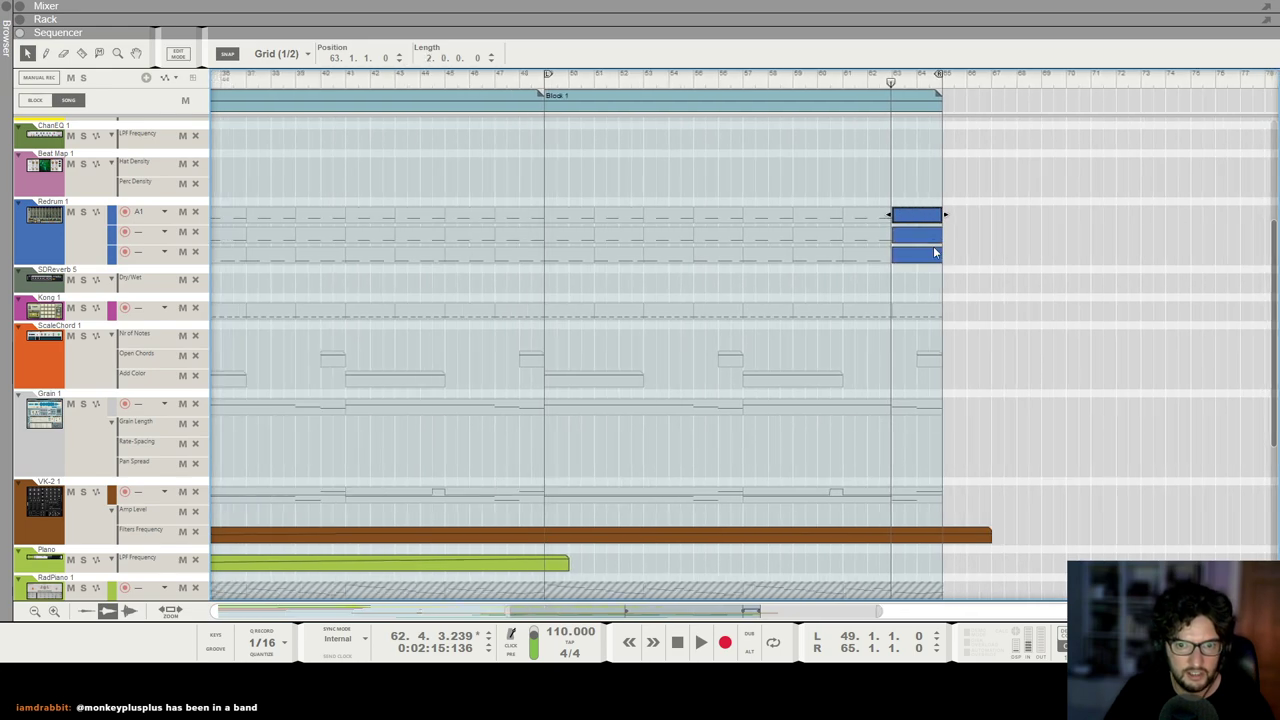
Step: Return the song position to bar 49 with the Block 1 sections in view
key("g")
key("g")
key("g")
key("g")
key("g")
key("g")
scroll(914, 317, "down", 1)
left_click(703, 85)
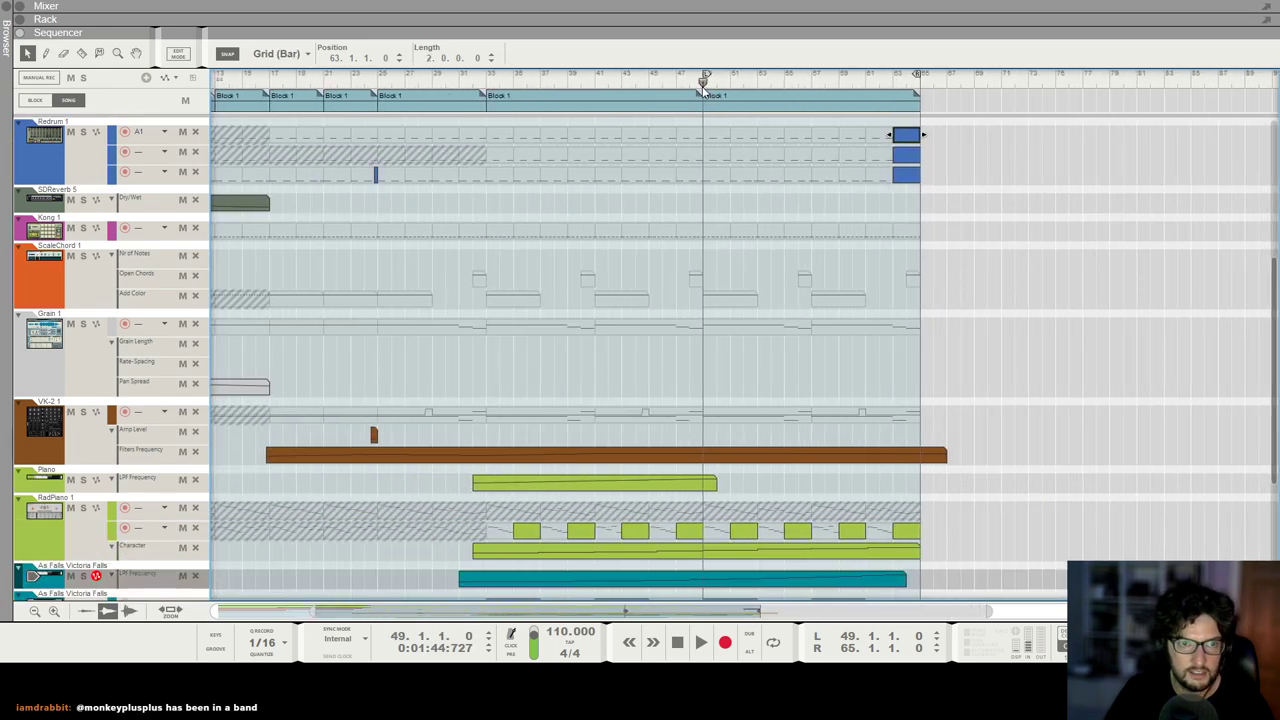
Step: Browse samples for Redrum's drum channel 10 and open the hi-hats folder of Evolve Free
key("F6")
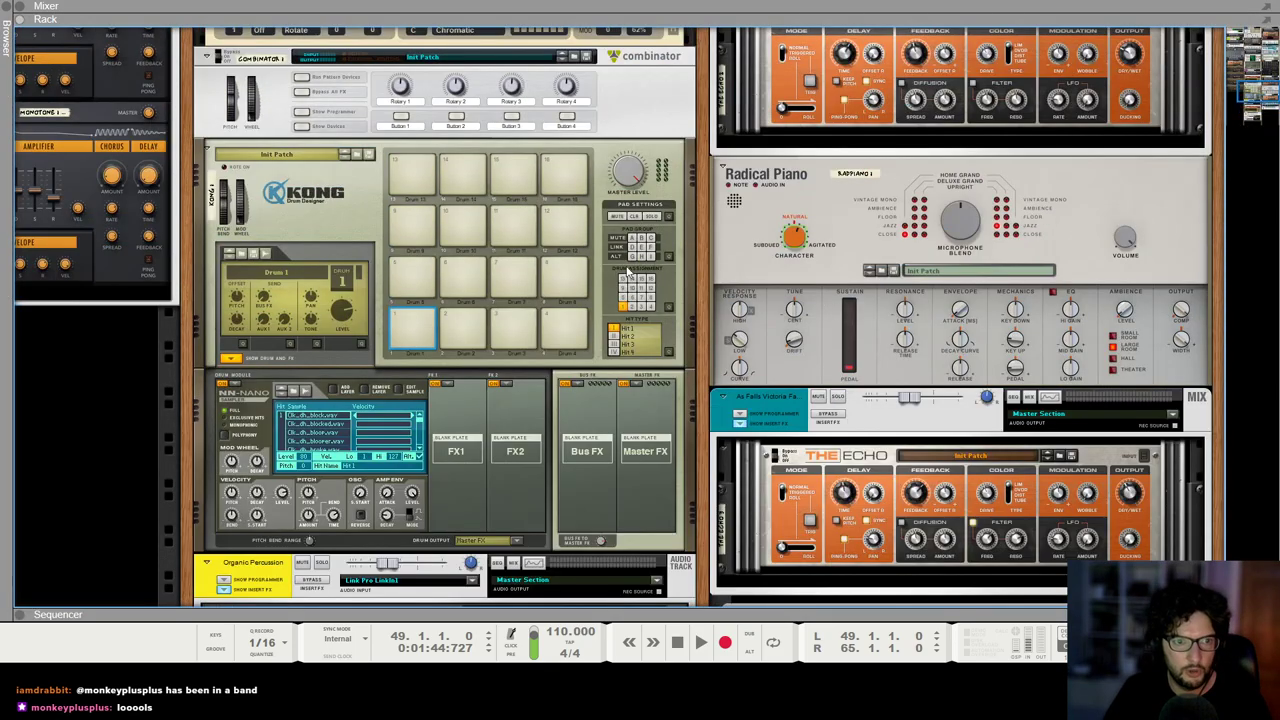
scroll(655, 278, "up", 10)
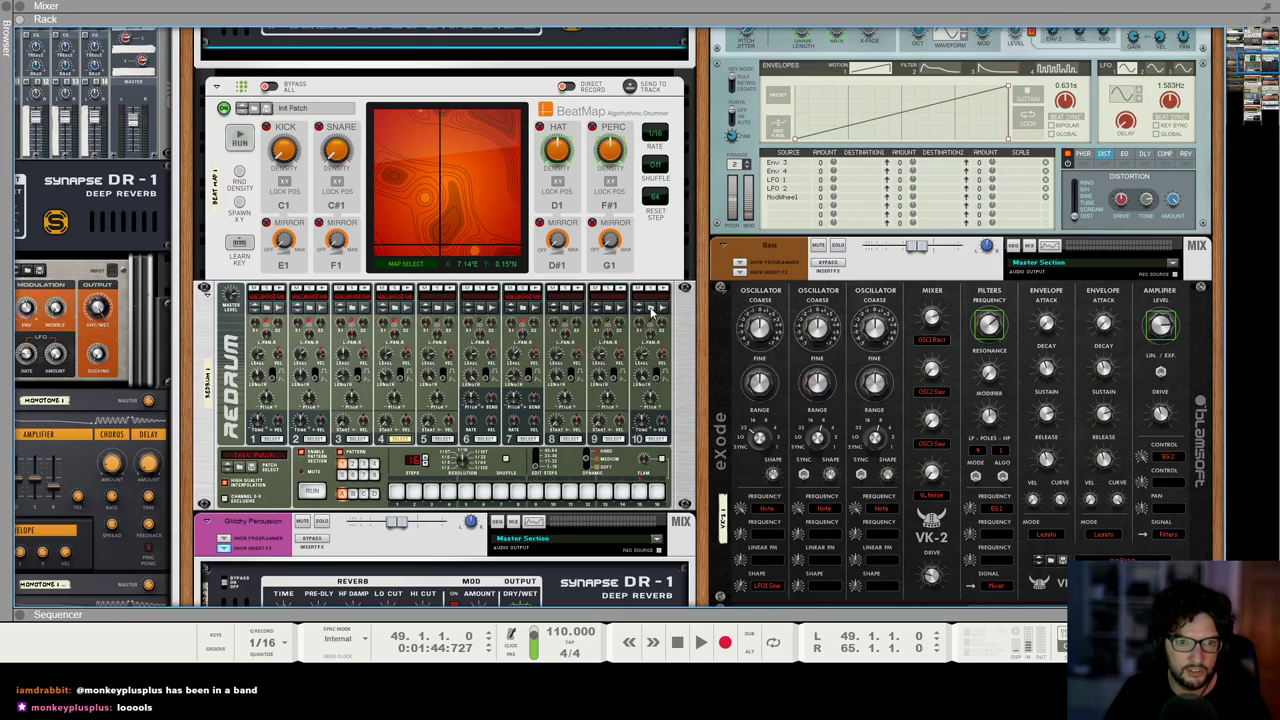
left_click(650, 310)
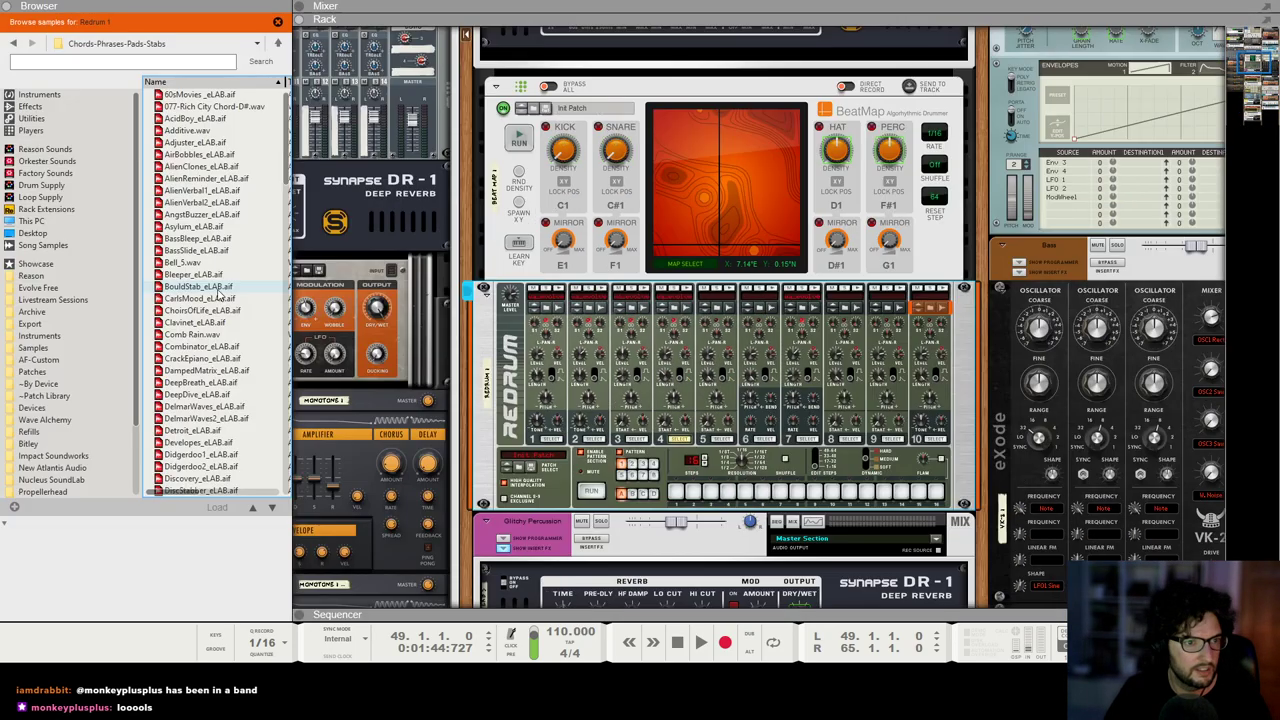
left_click(60, 290)
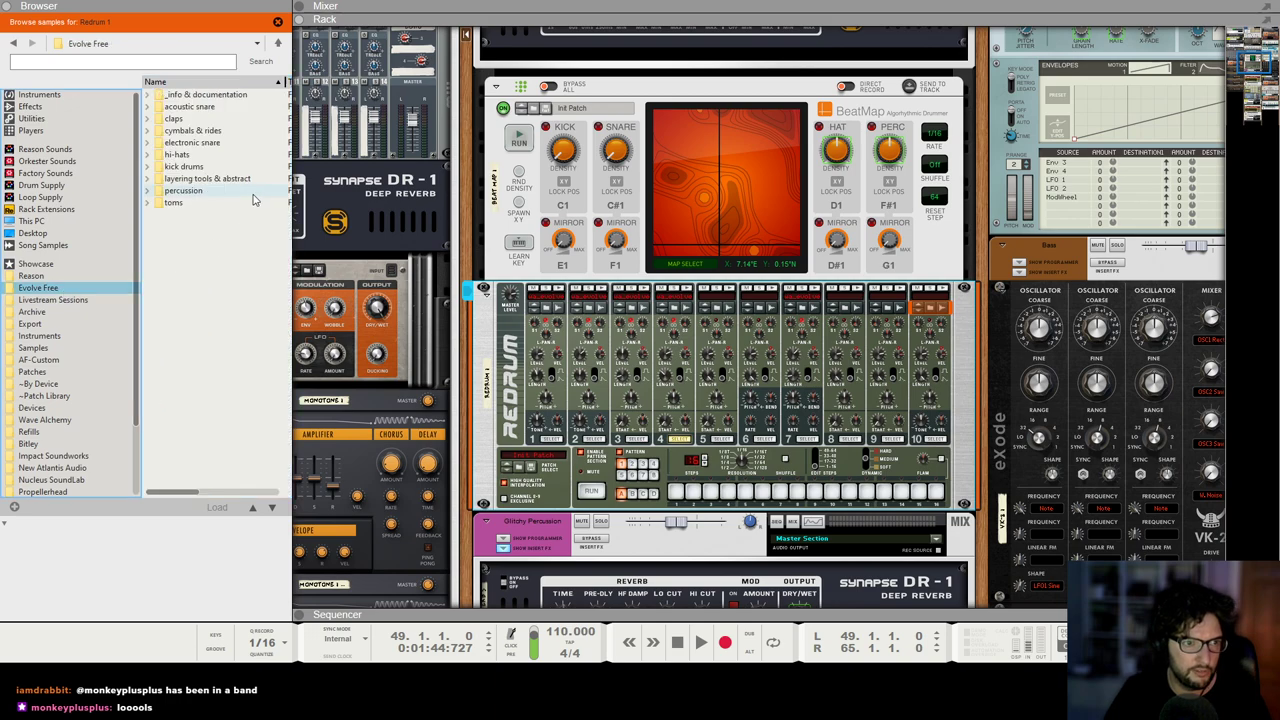
double_click(203, 157)
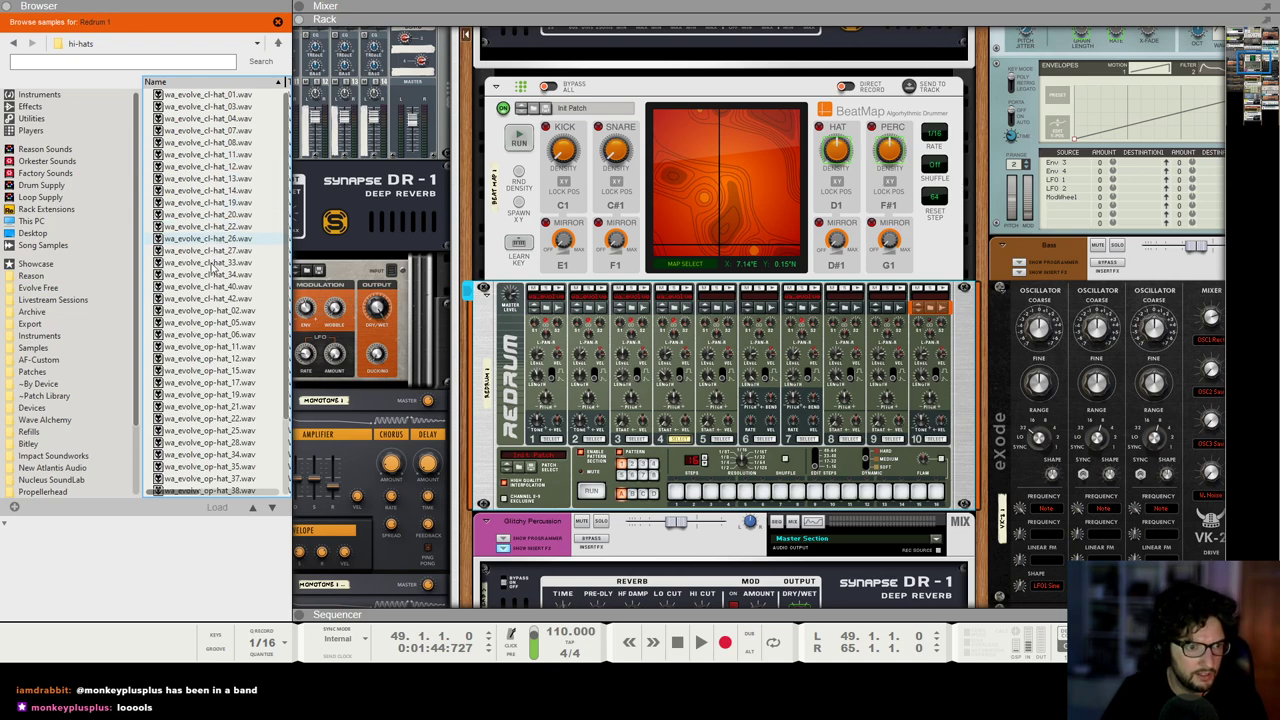
Step: Load wa_evolve_op-hat_06.wav into Redrum's drum channel 10, play briefly from bar 49 and return to the sequencer
left_click(222, 335)
left_click_drag(222, 335, 932, 368)
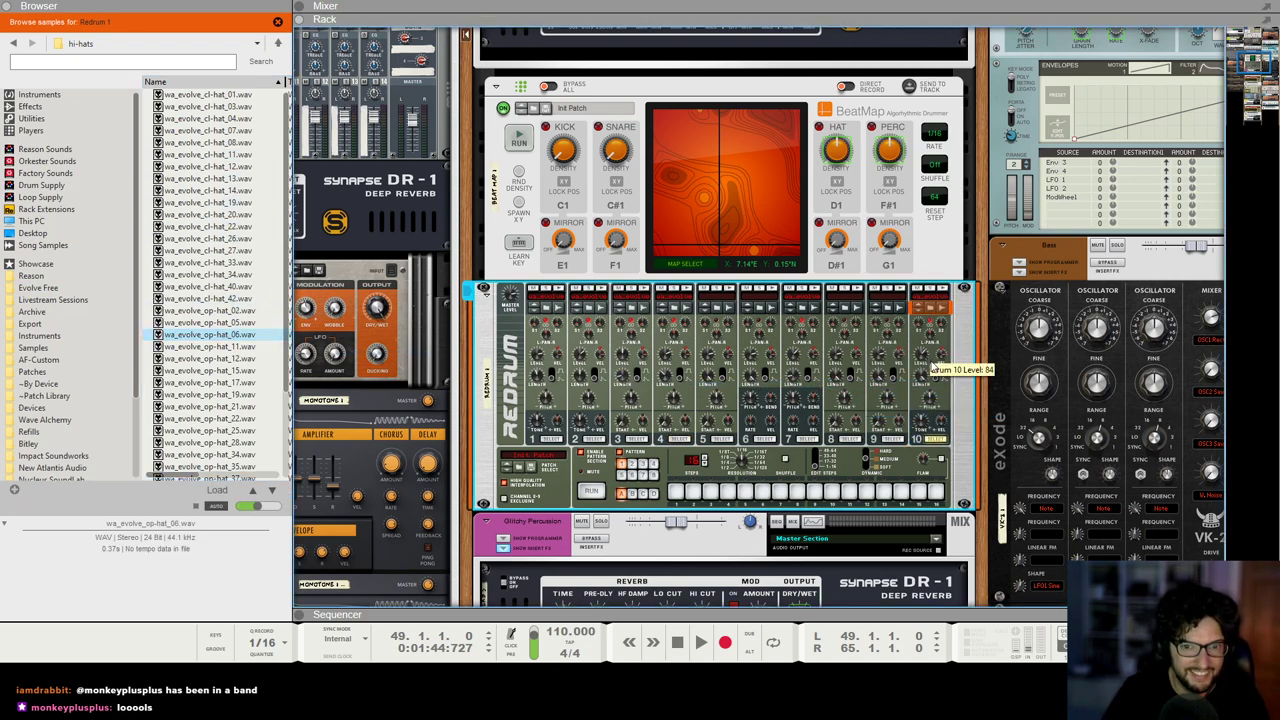
key("space")
key("space")
key("F7")
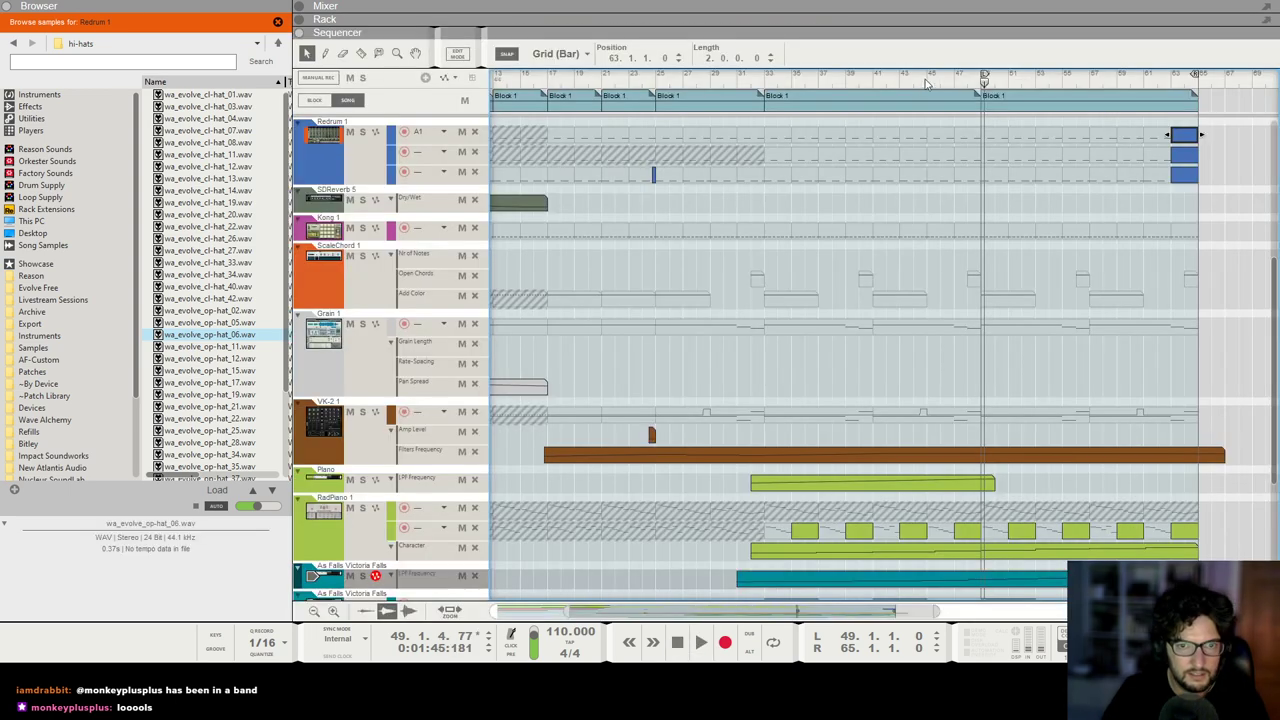
Step: Play from bar 49 and lower the open hi-hat on Redrum's drum channel 10 to a level of 66
key("shift+Return")
key("F6")
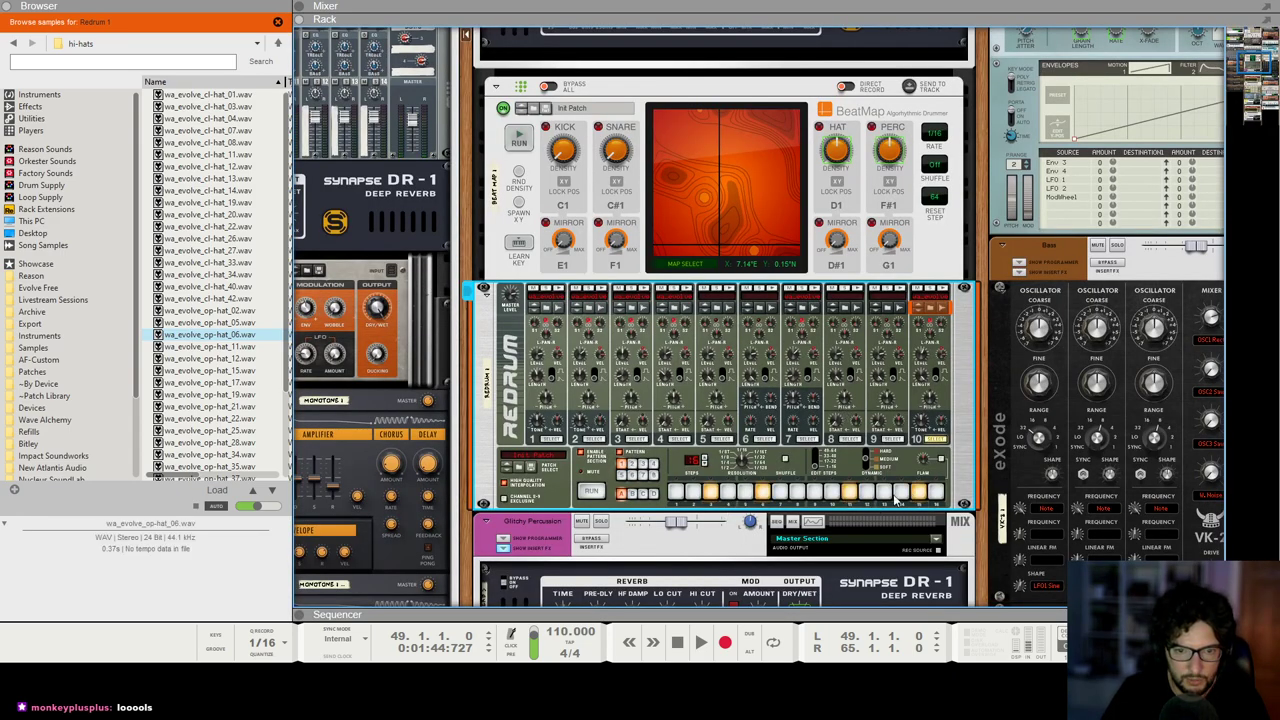
key("space")
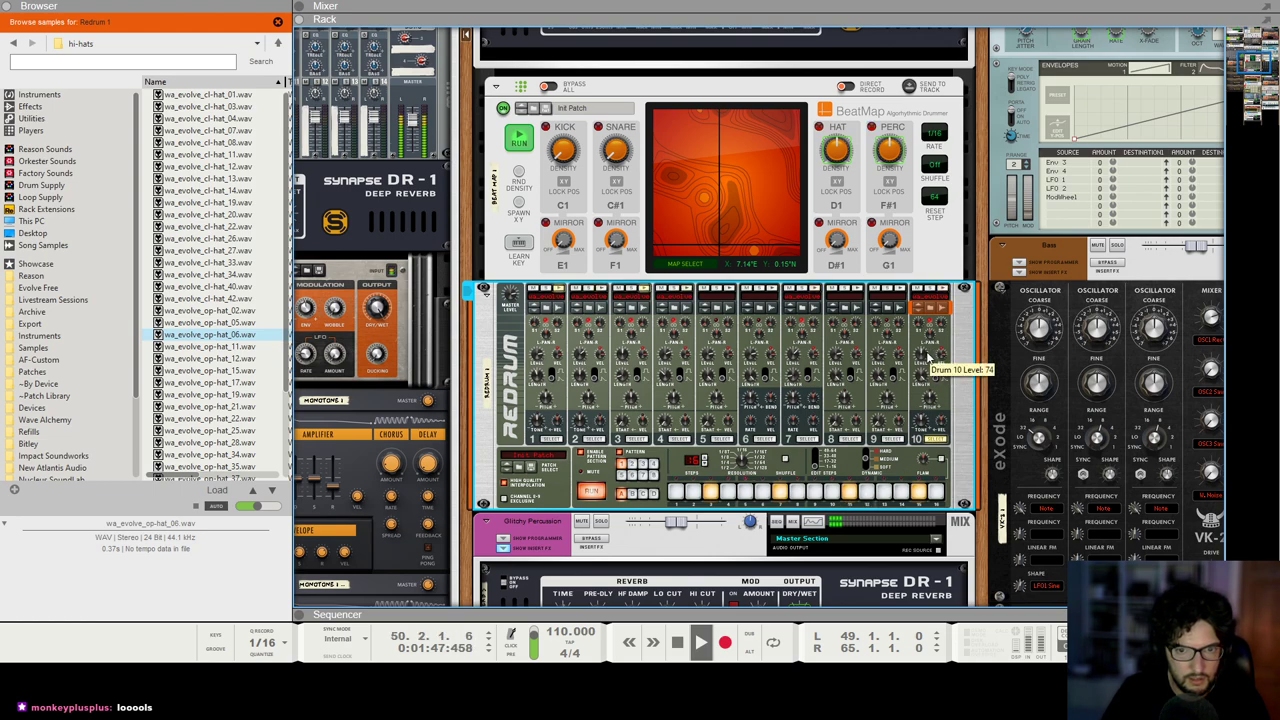
left_click_drag(929, 400, 929, 398)
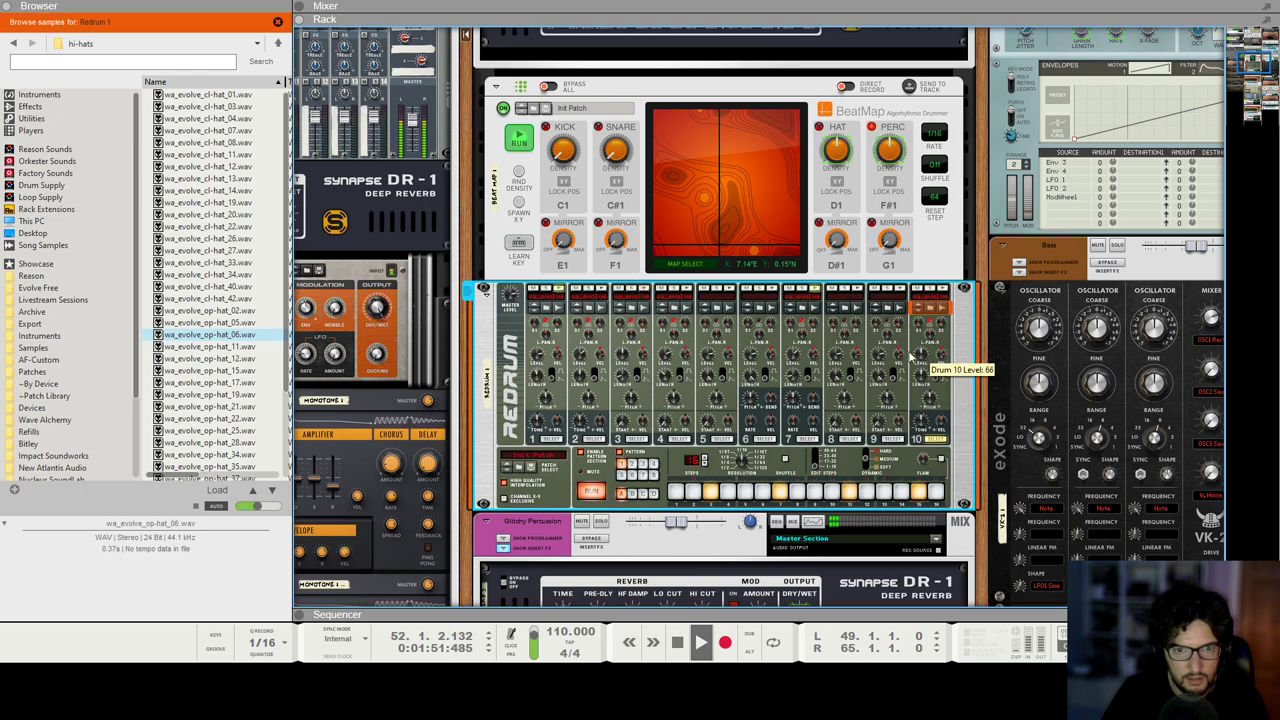
Step: Stop playback, check channel 1's aux send on the drum line mixer and inspect Redrum's rear cabling to the mixer and reverb
scroll(683, 206, "up", 4)
scroll(685, 207, "up", 3)
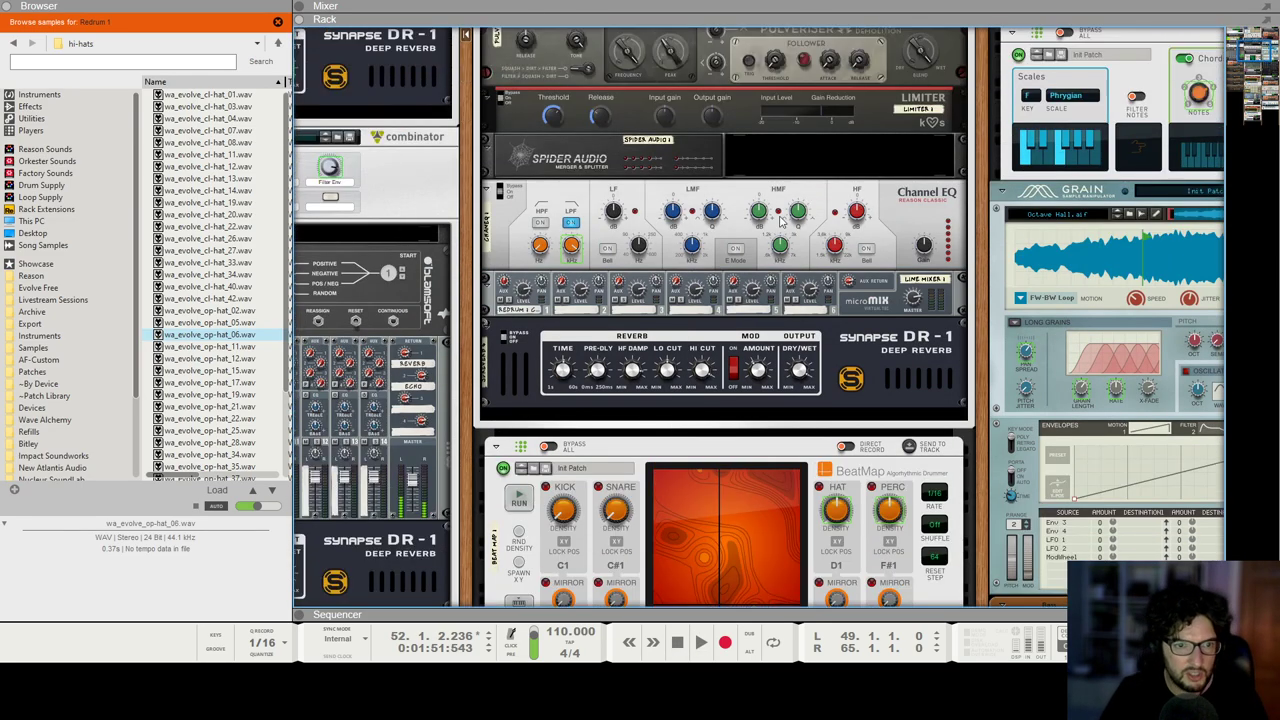
left_click(561, 349)
left_click(499, 285)
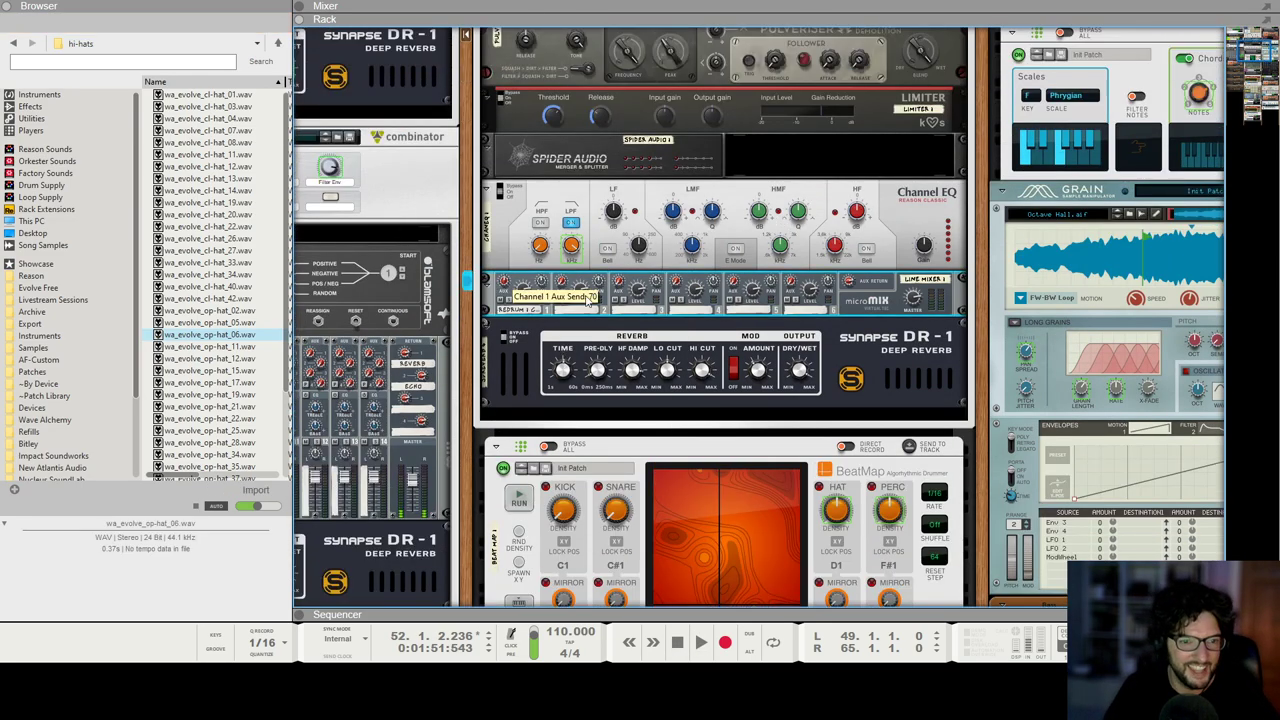
scroll(556, 301, "down", 4)
key("Tab")
key("Tab")
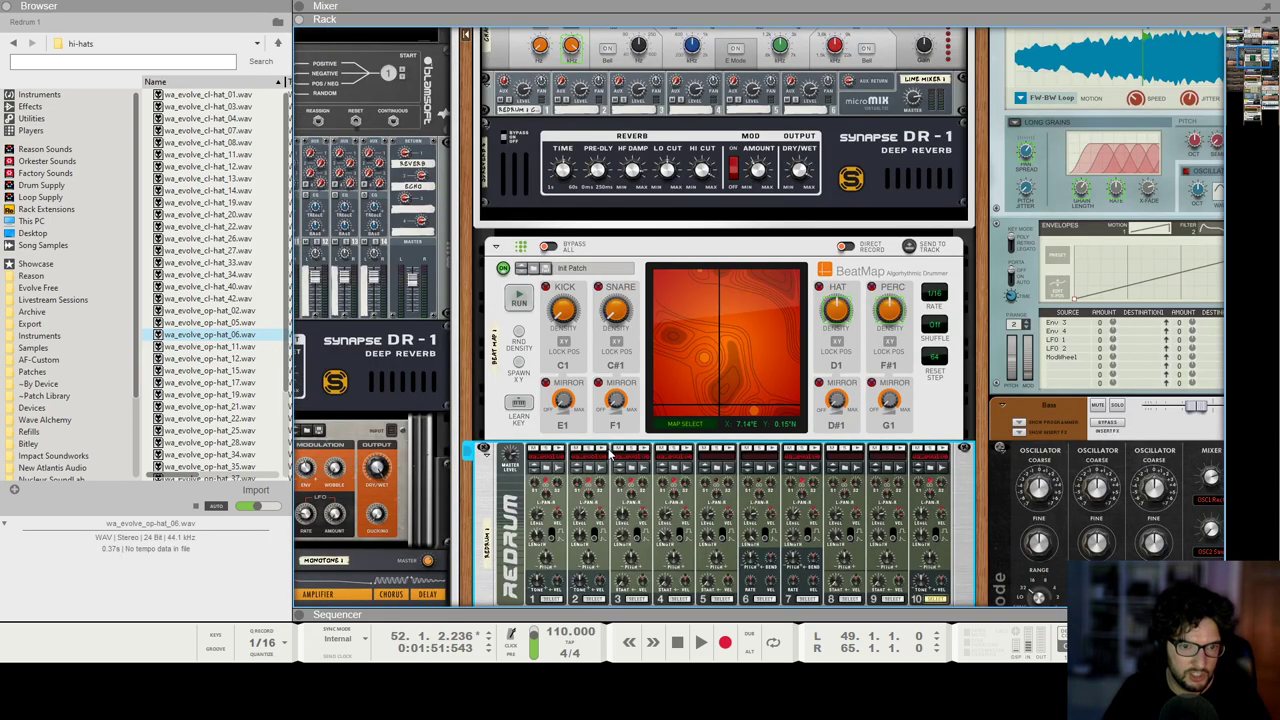
key("Tab")
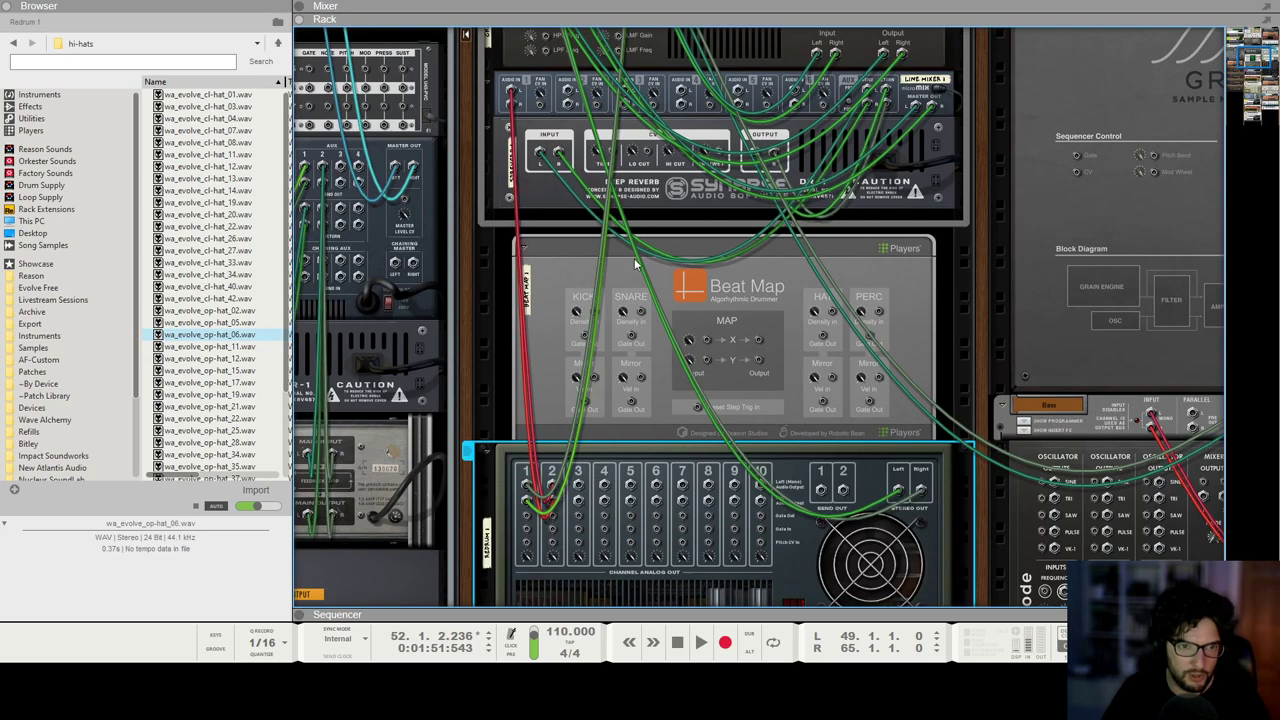
scroll(634, 256, "up", 2)
key("Tab")
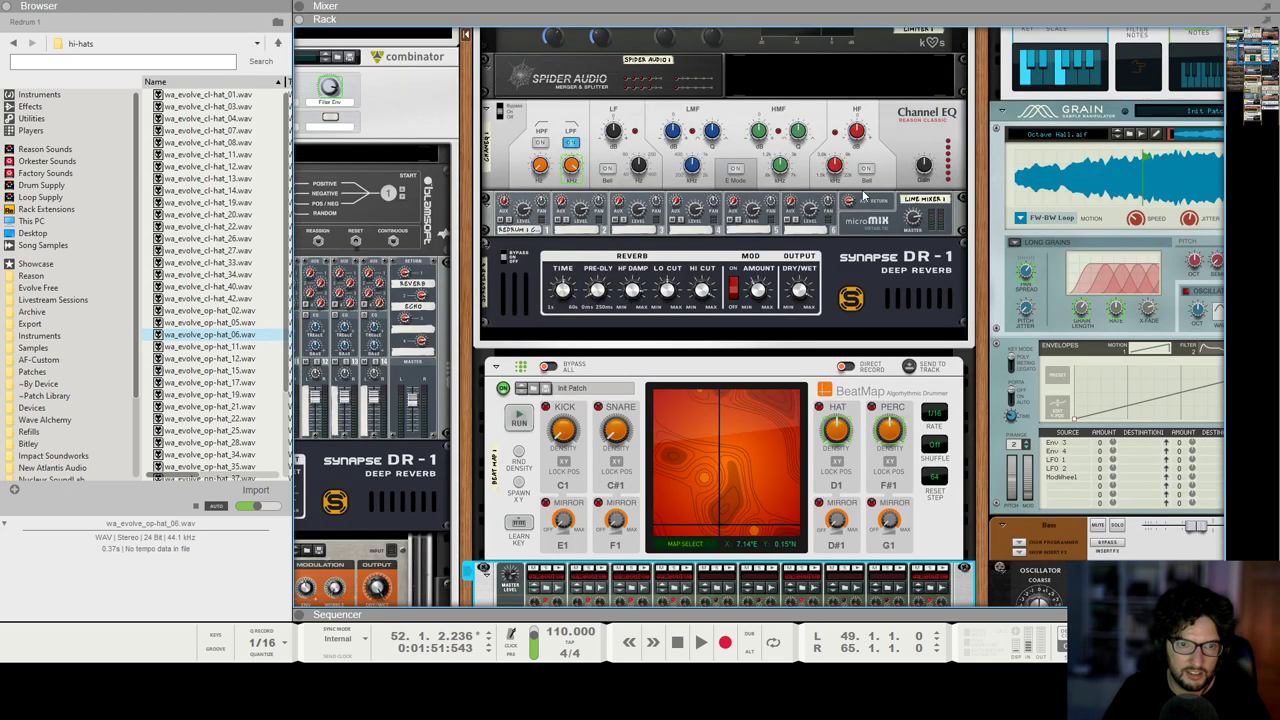
Step: Set channel 1's aux send on the drum line mixer to 66 and reselect Redrum
scroll(805, 288, "up", 2)
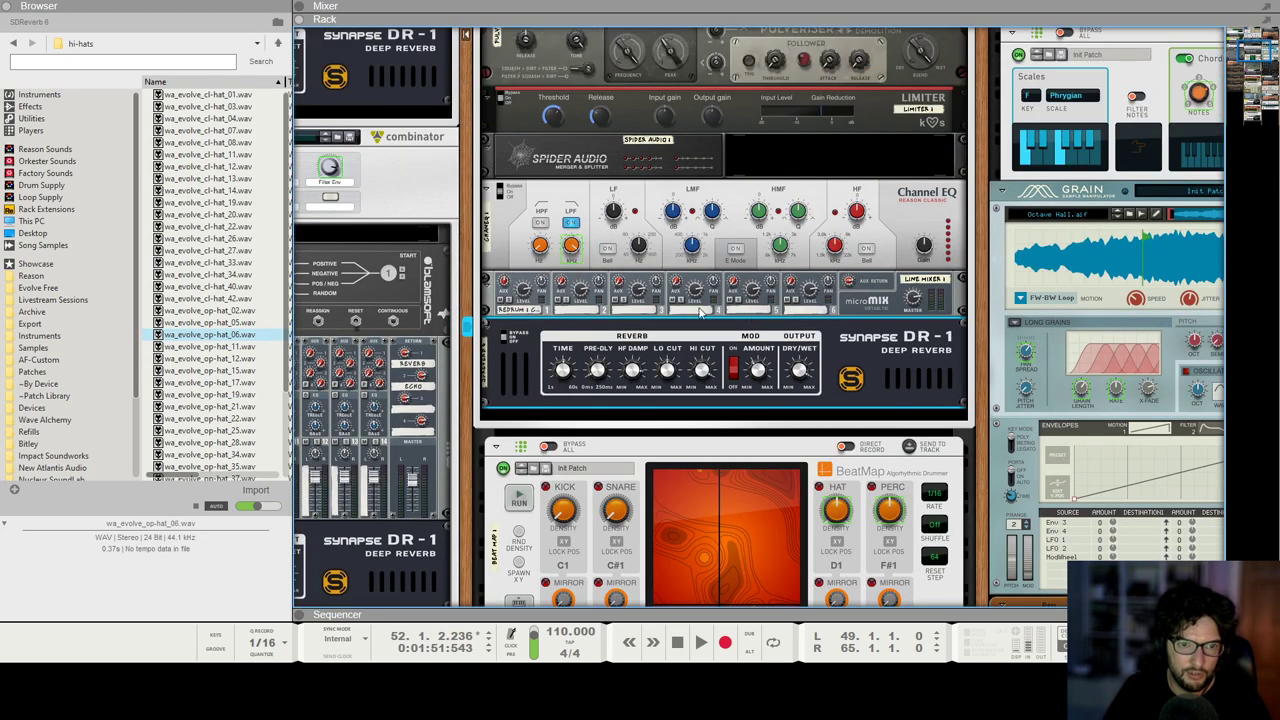
left_click(507, 288)
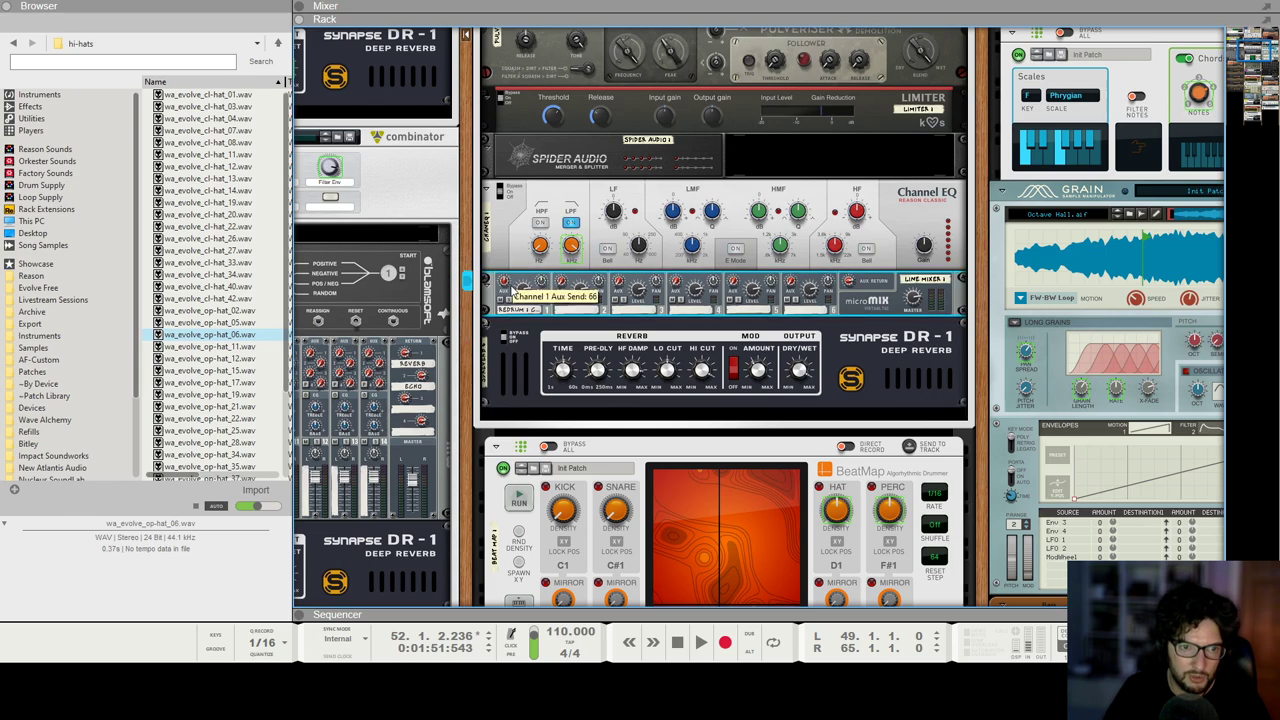
scroll(588, 446, "down", 5)
left_click(601, 451)
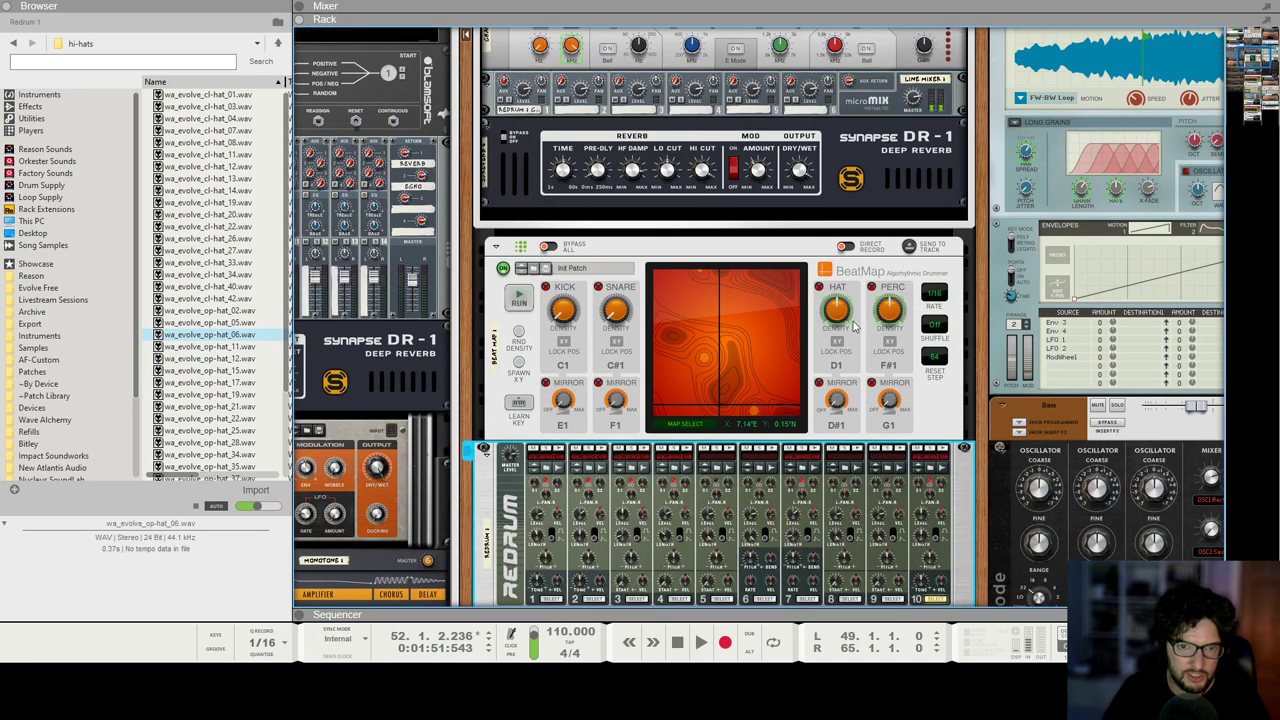
scroll(854, 326, "up", 4)
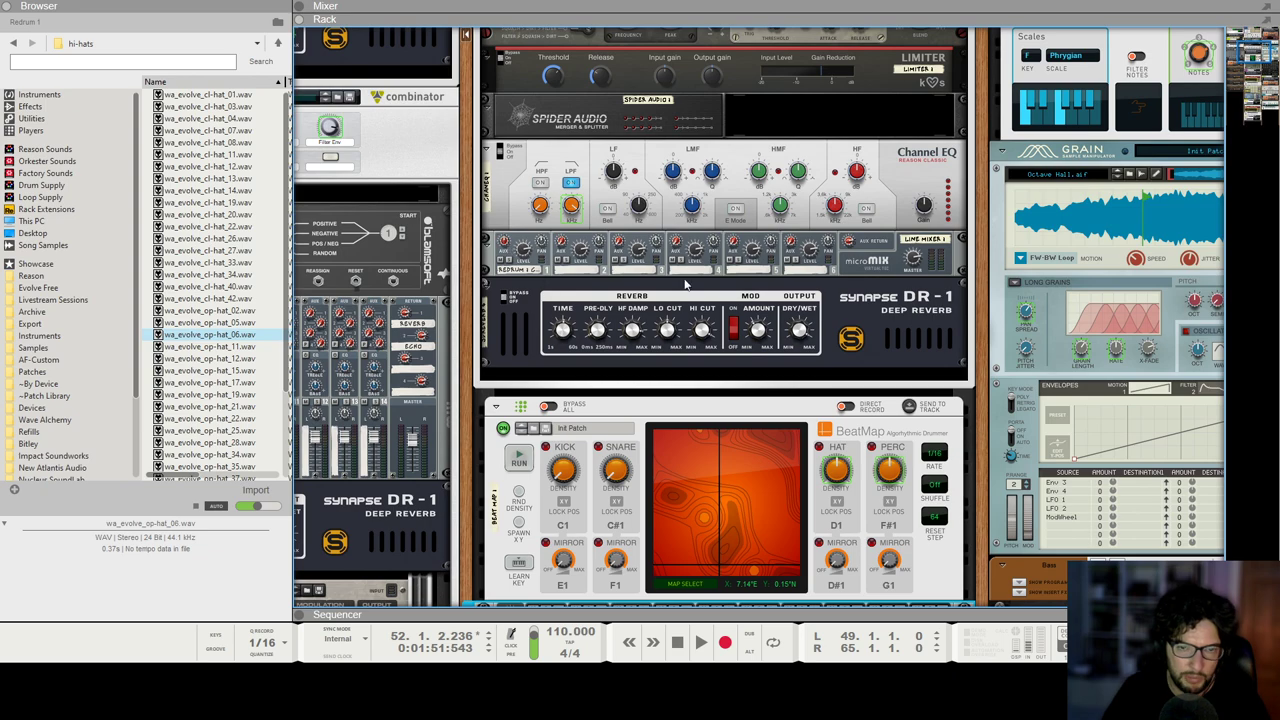
scroll(712, 396, "down", 5)
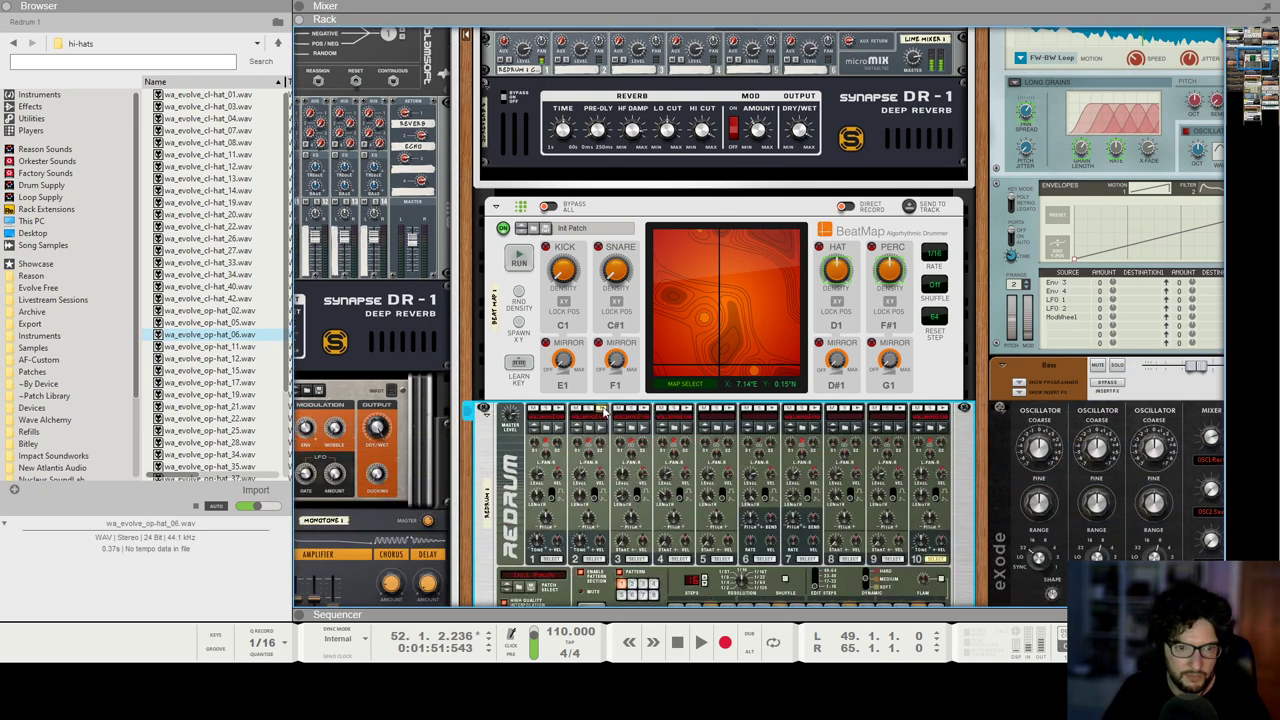
Step: Restart playback from bar 49 and lower Redrum's drum 10 level to 54
key("F5")
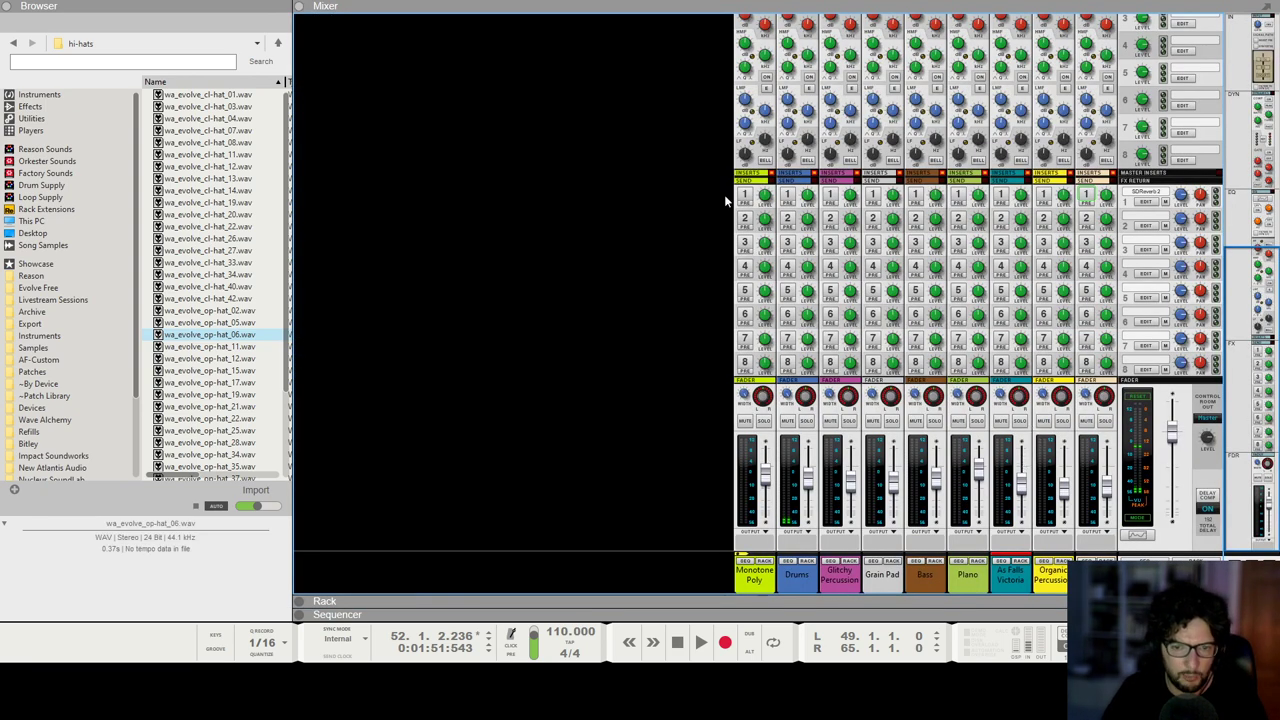
key("F7")
left_click(986, 82)
key("space")
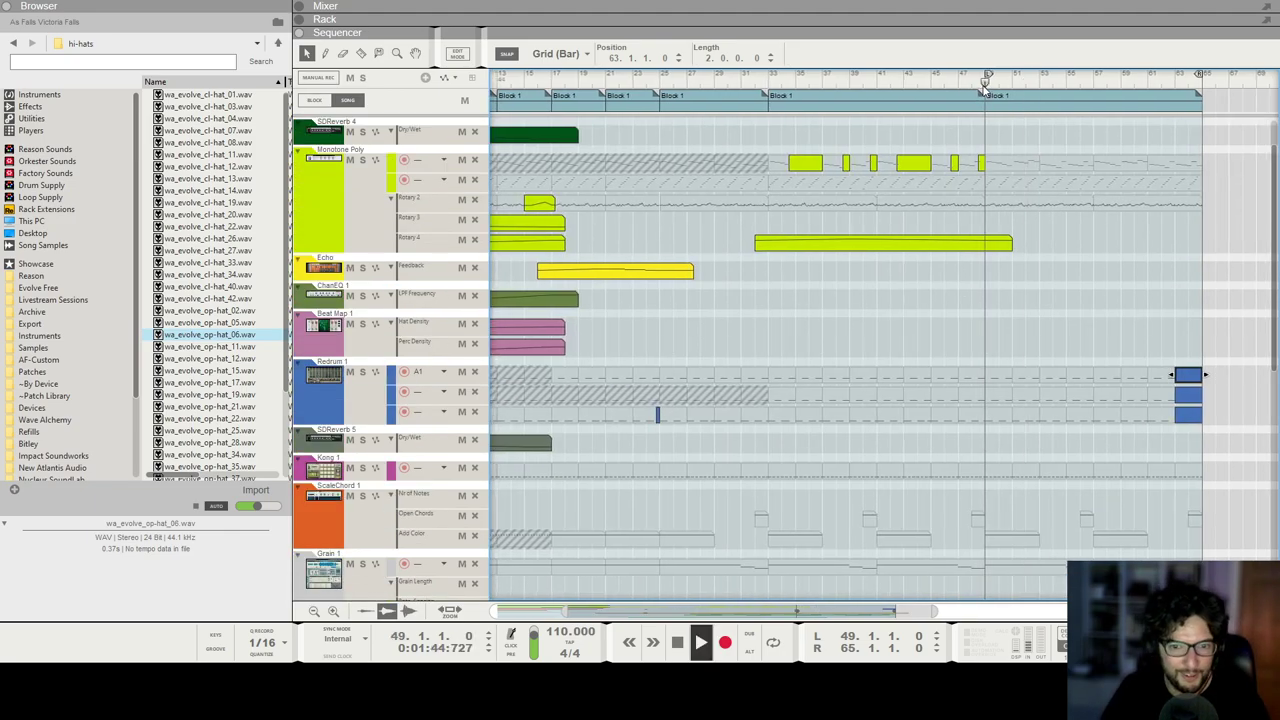
key("F6")
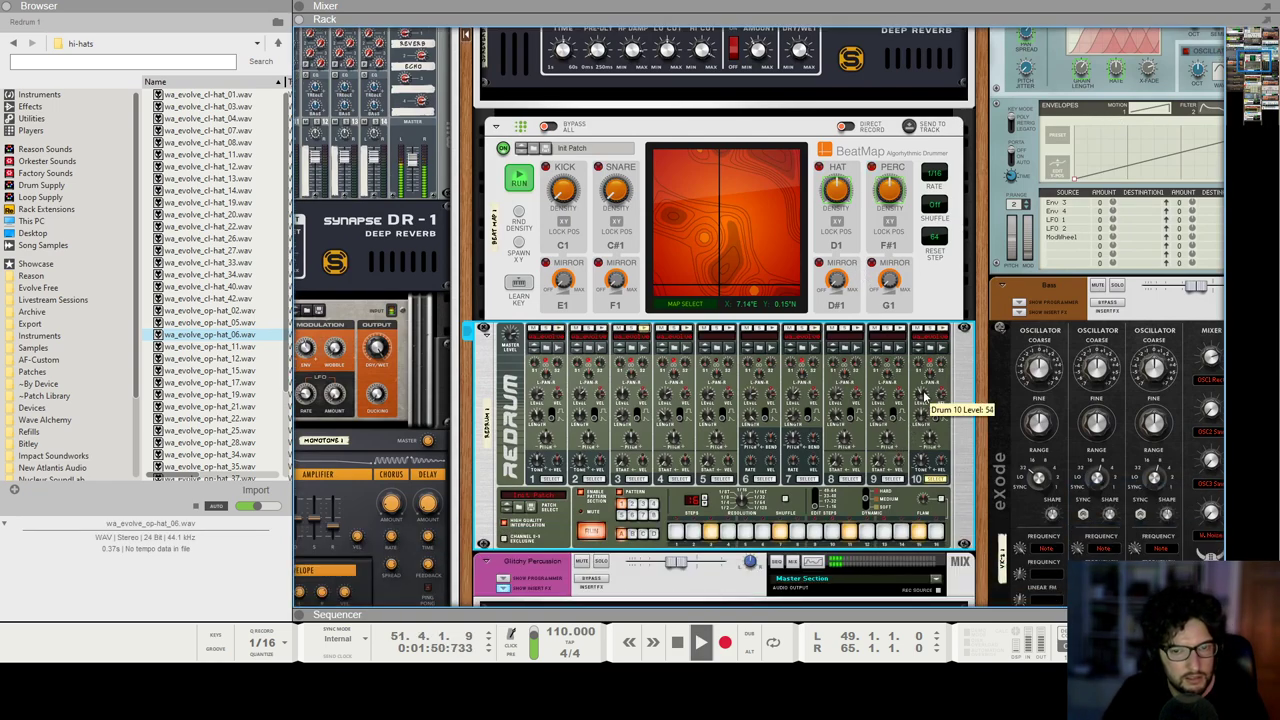
Step: Return to the sequencer and review the clips and automation on the lower tracks while the section plays
key("F7")
scroll(900, 350, "down", 3)
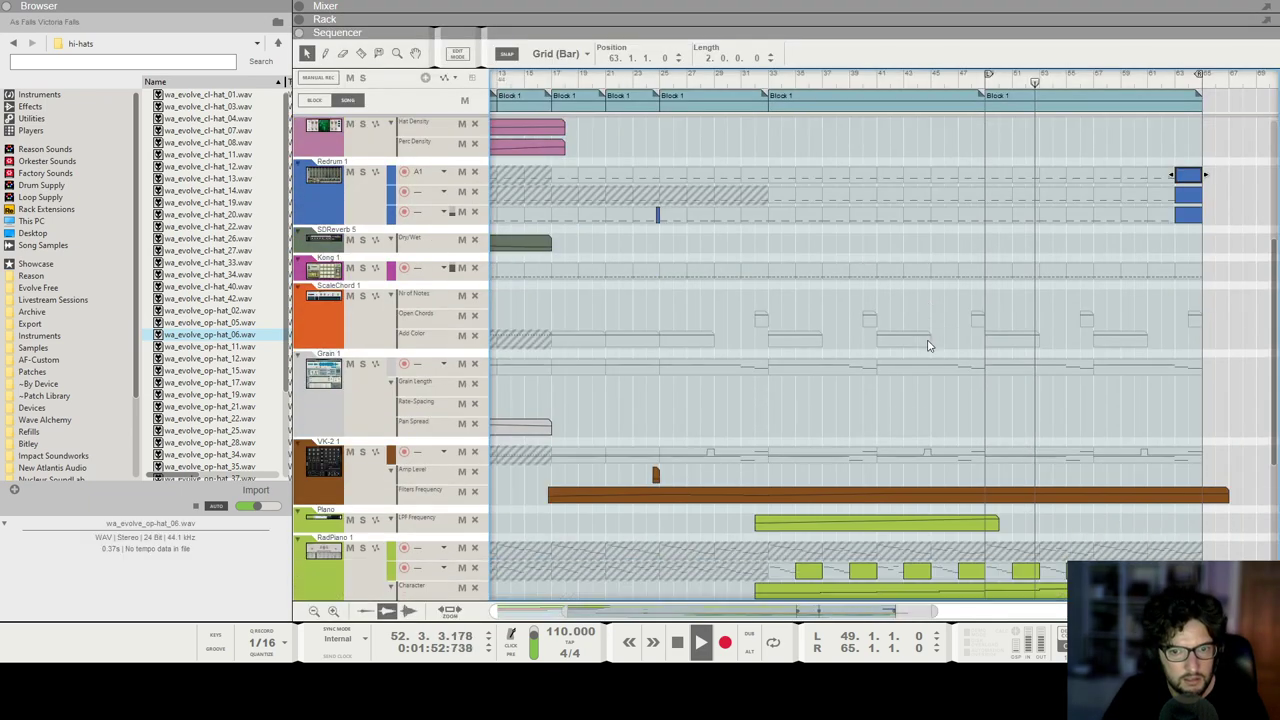
scroll(1027, 350, "down", 6)
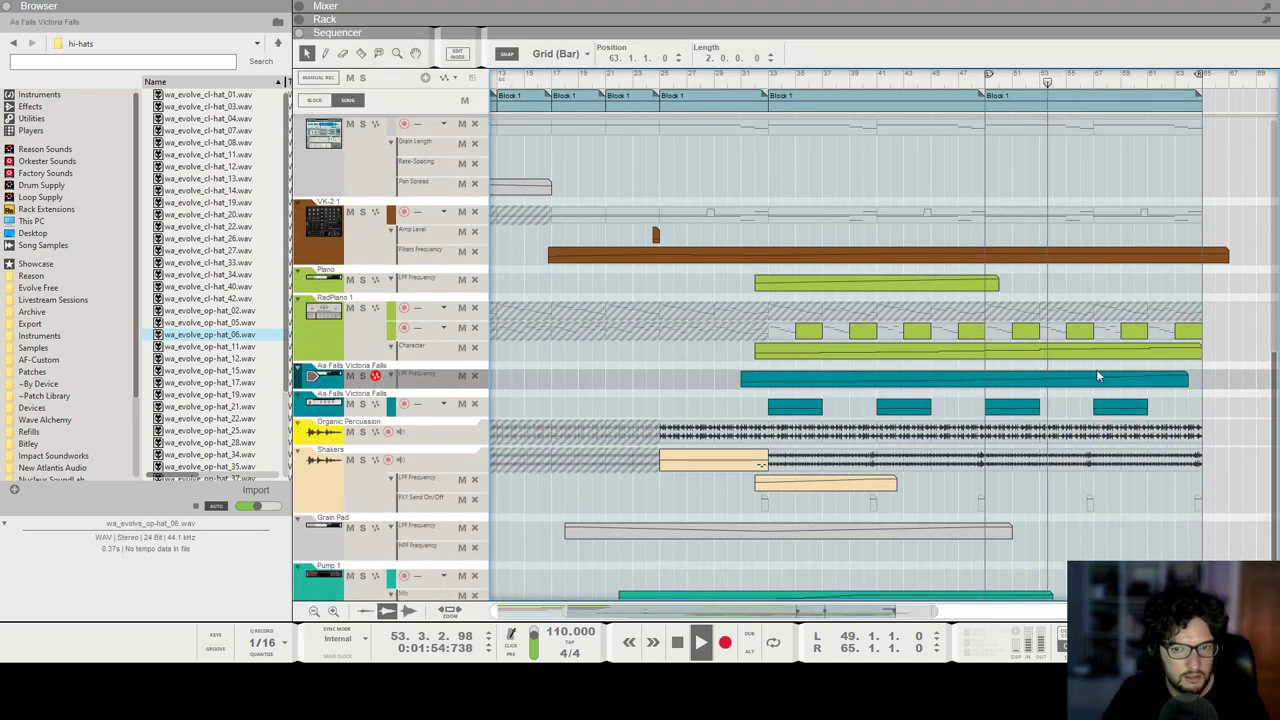
Step: Unmute the block notes in RadPiano 1's first lane for the last Block 1 section, starting at bar 49
scroll(1110, 362, "up", 1)
key("t")
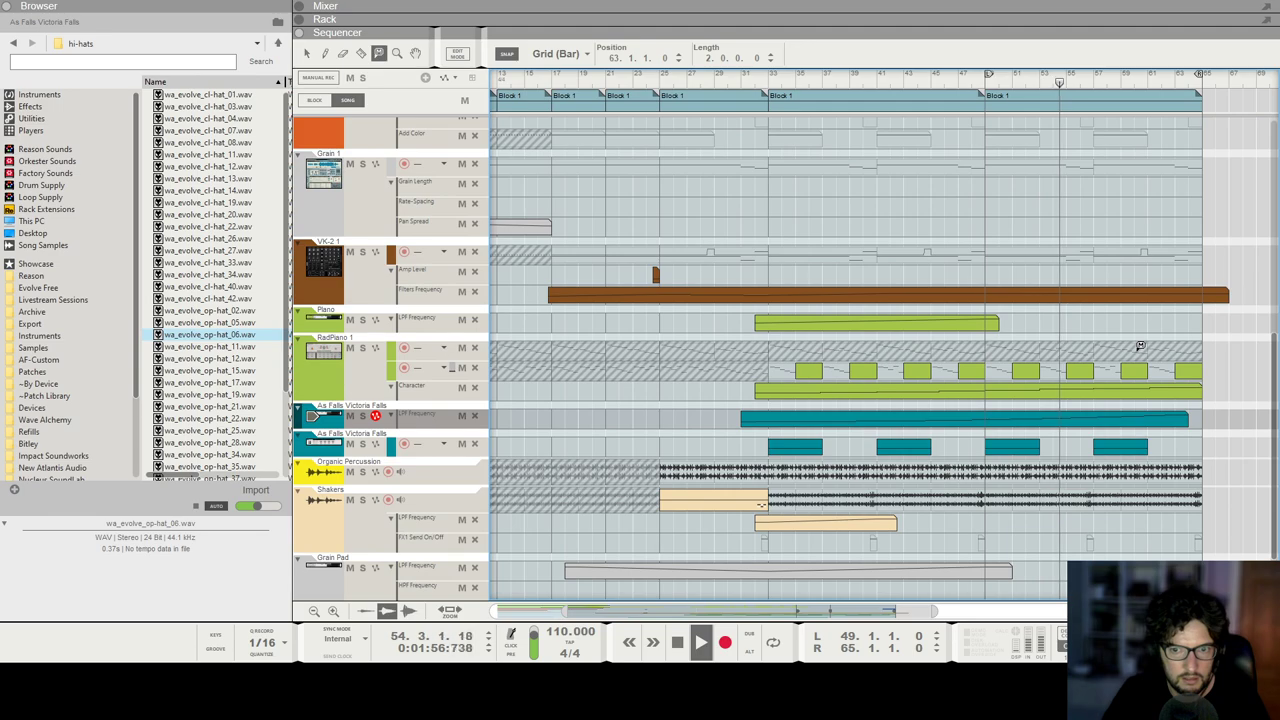
left_click(1122, 346)
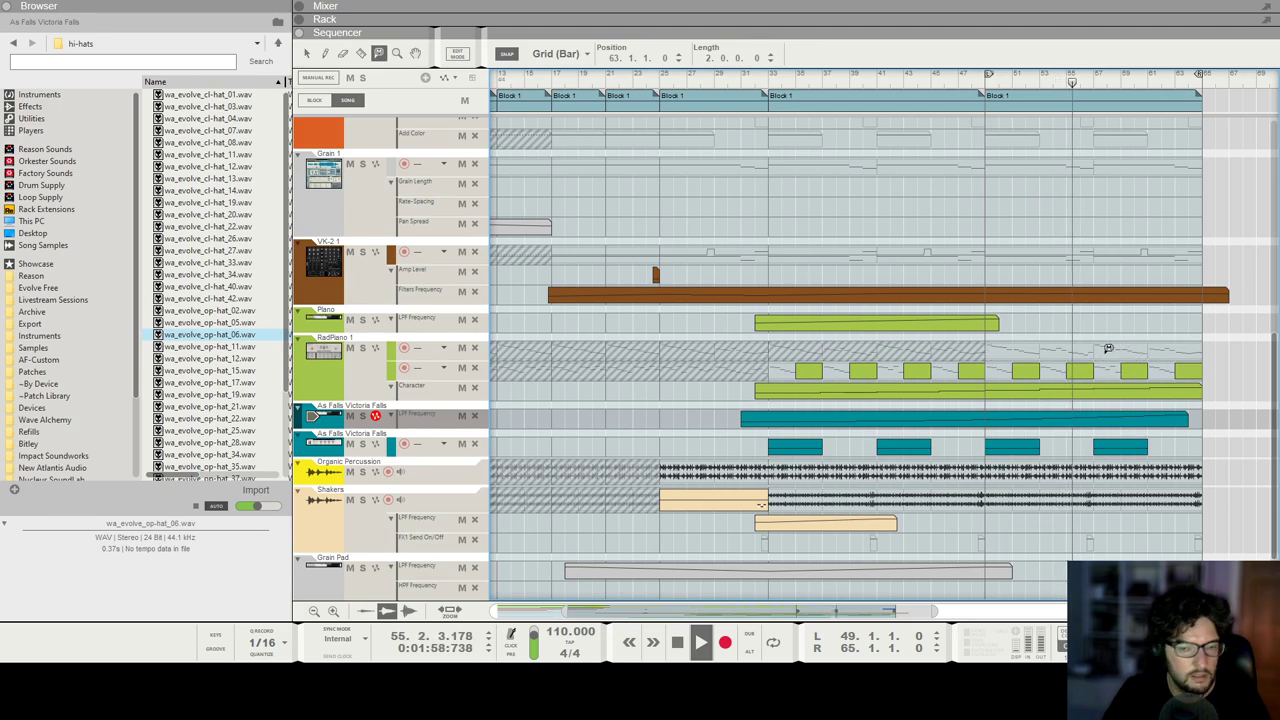
key("q")
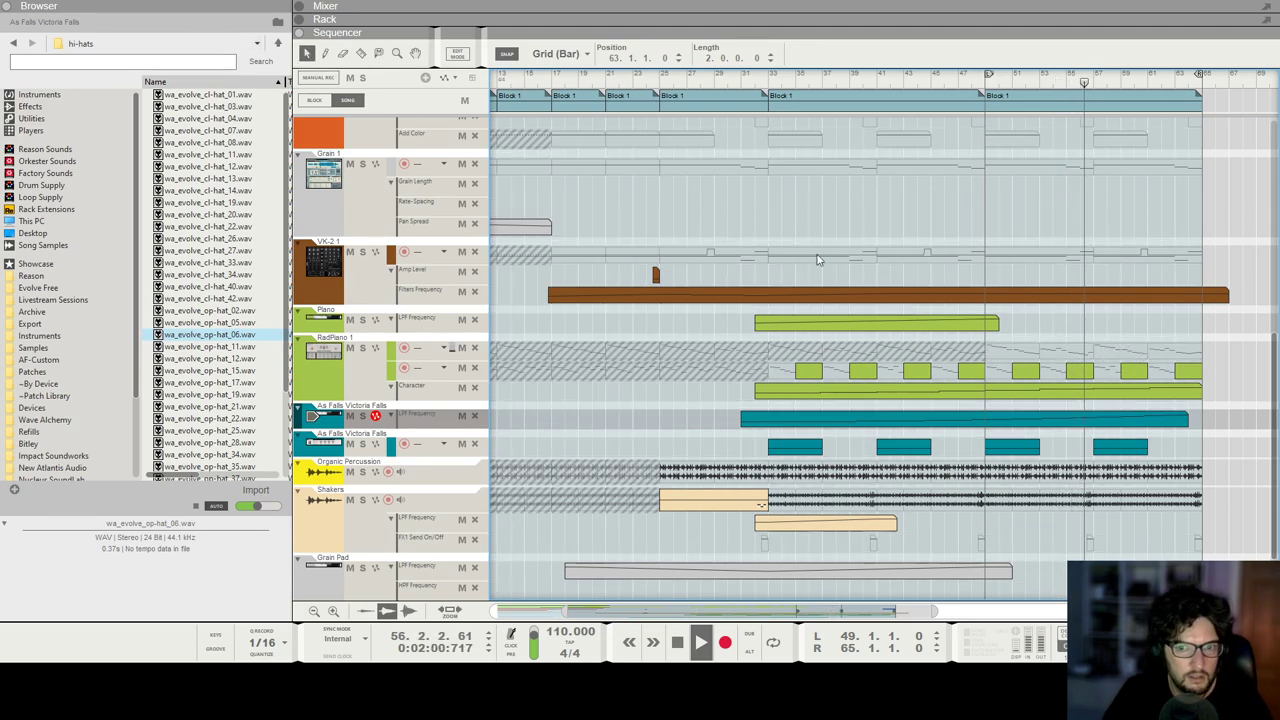
Step: Draw two blank clips in RadPiano 1's first lane: 6 bars long at bar 49 and 2 bars long at bar 59
left_click_drag(997, 349, 1066, 349)
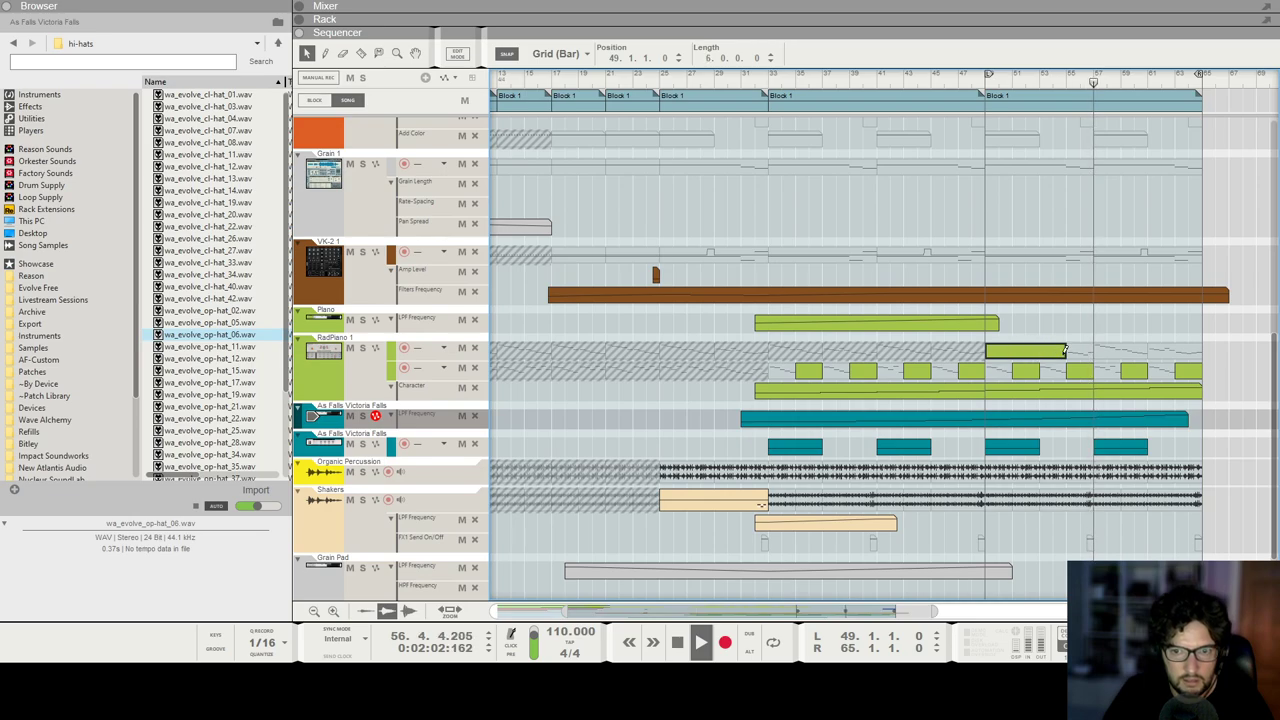
left_click(1124, 349)
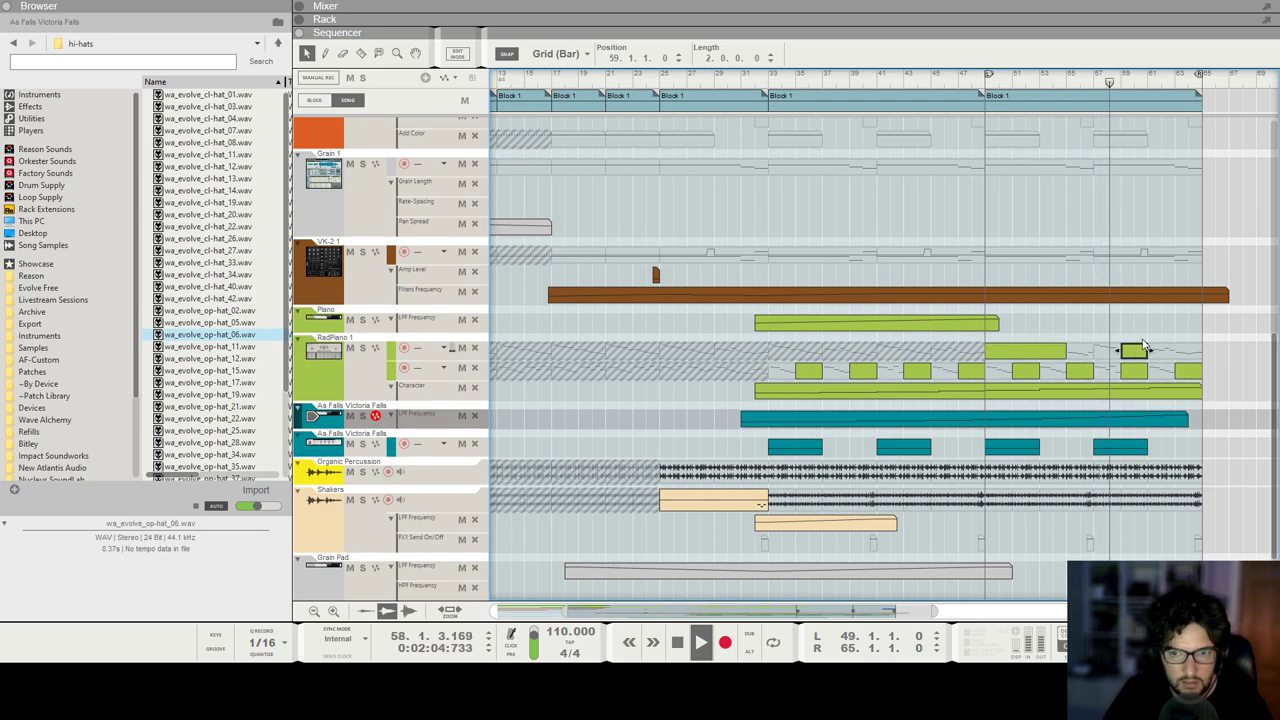
scroll(1136, 349, "up", 4)
left_click(1134, 351)
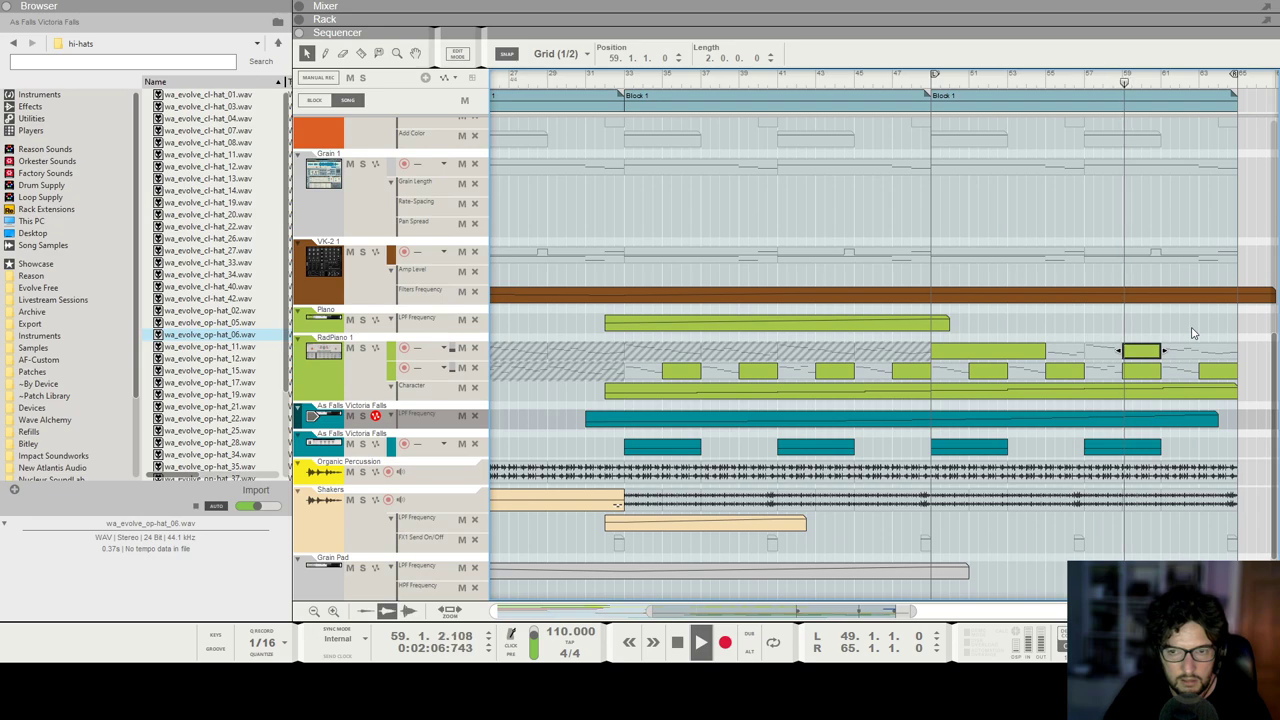
scroll(1180, 342, "down", 3)
scroll(1133, 351, "up", 2)
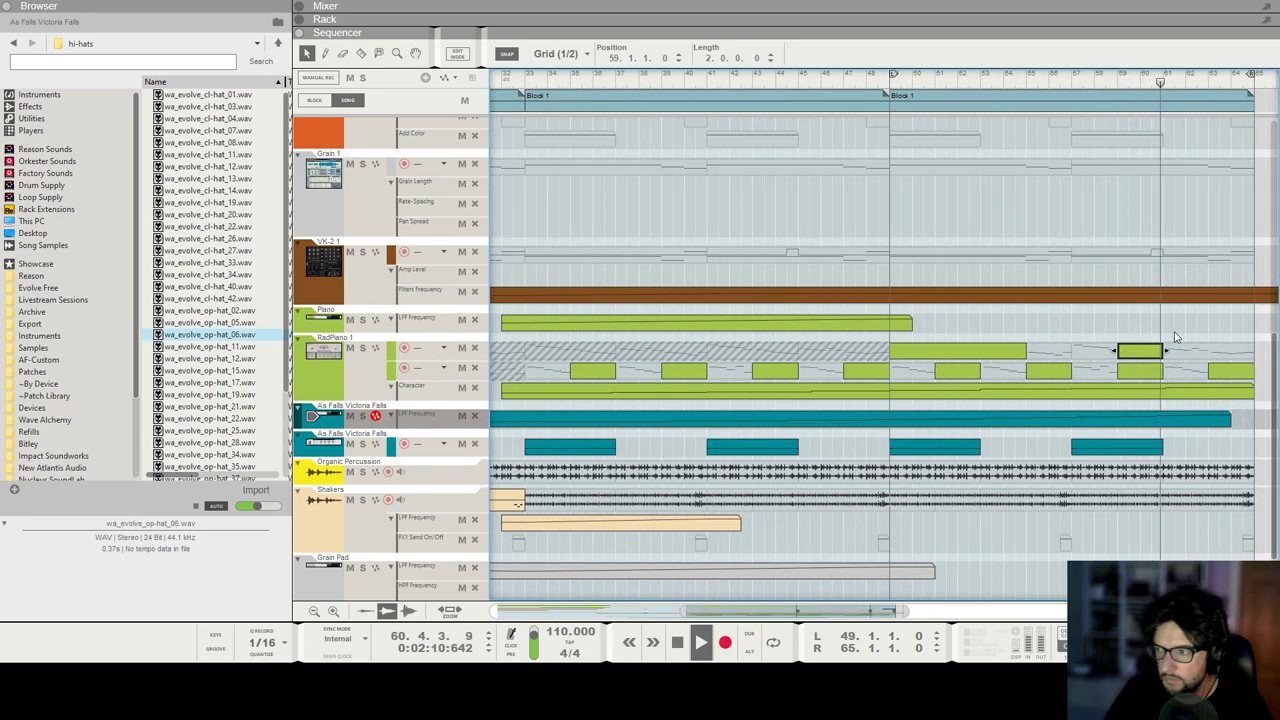
scroll(1166, 338, "down", 2)
left_click(1175, 337)
scroll(1176, 338, "down", 3)
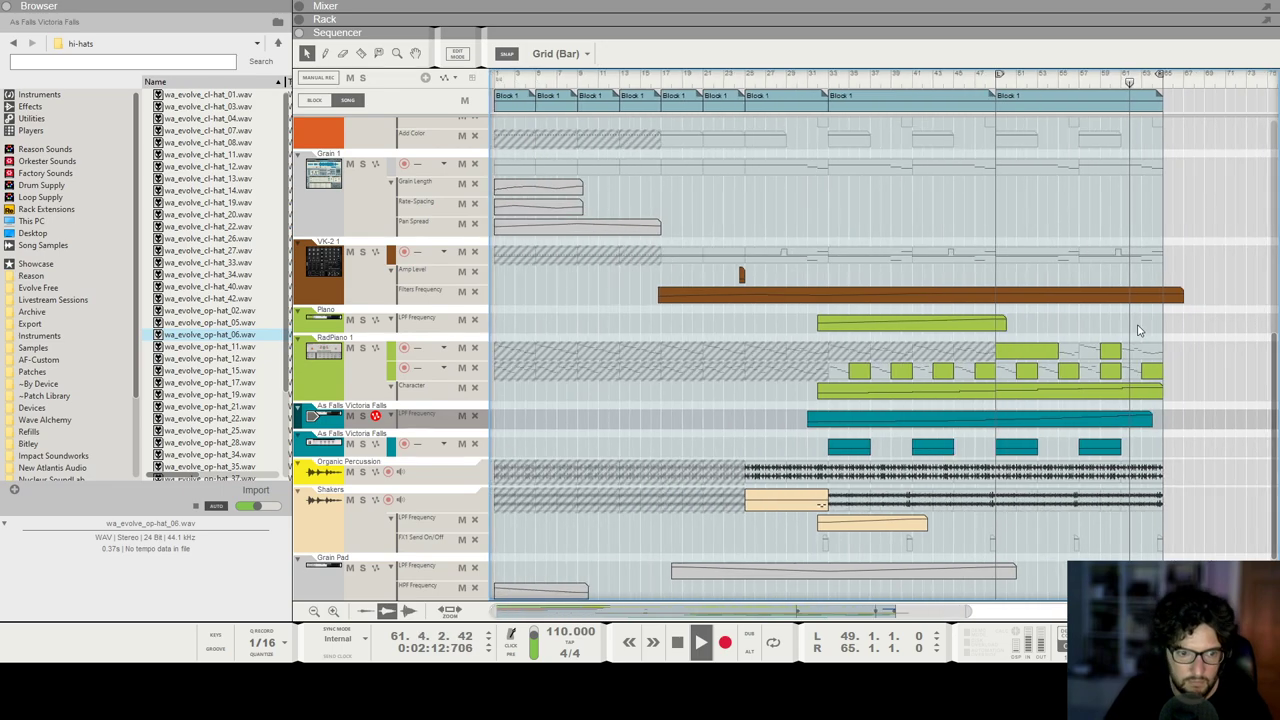
scroll(1187, 320, "up", 4)
scroll(1157, 349, "down", 2)
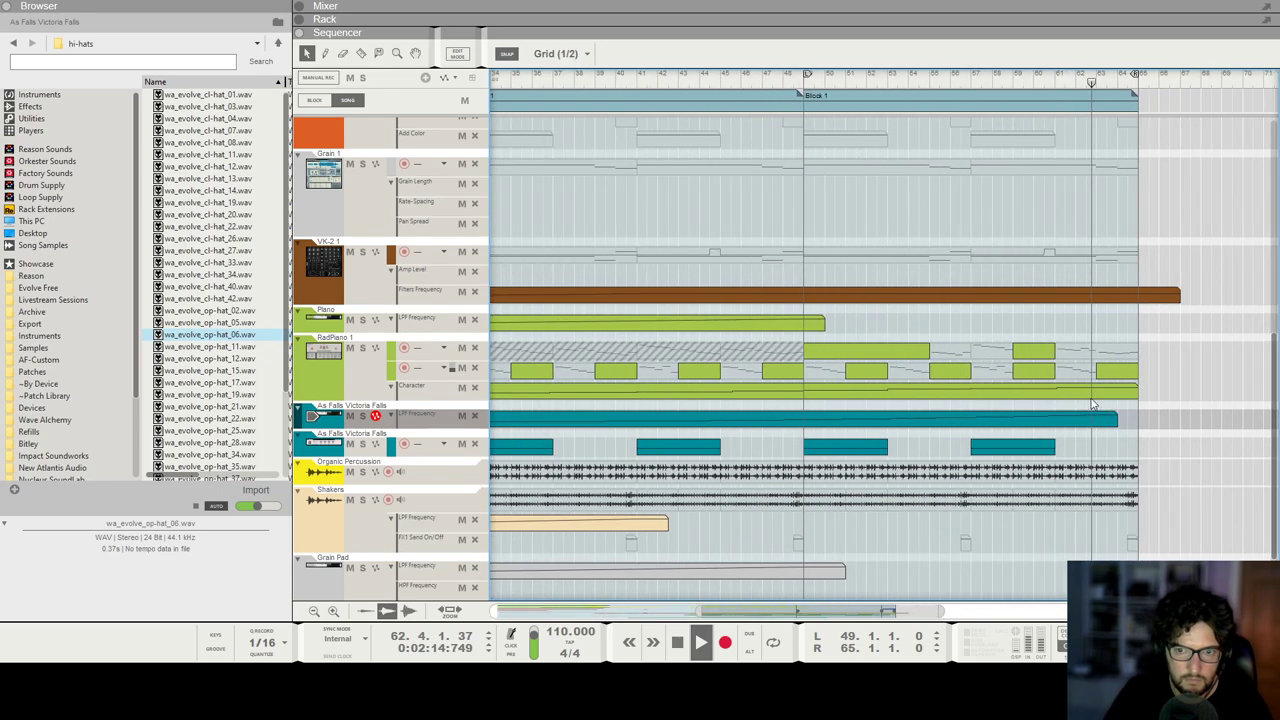
key("F5")
left_click(976, 482)
key("F7")
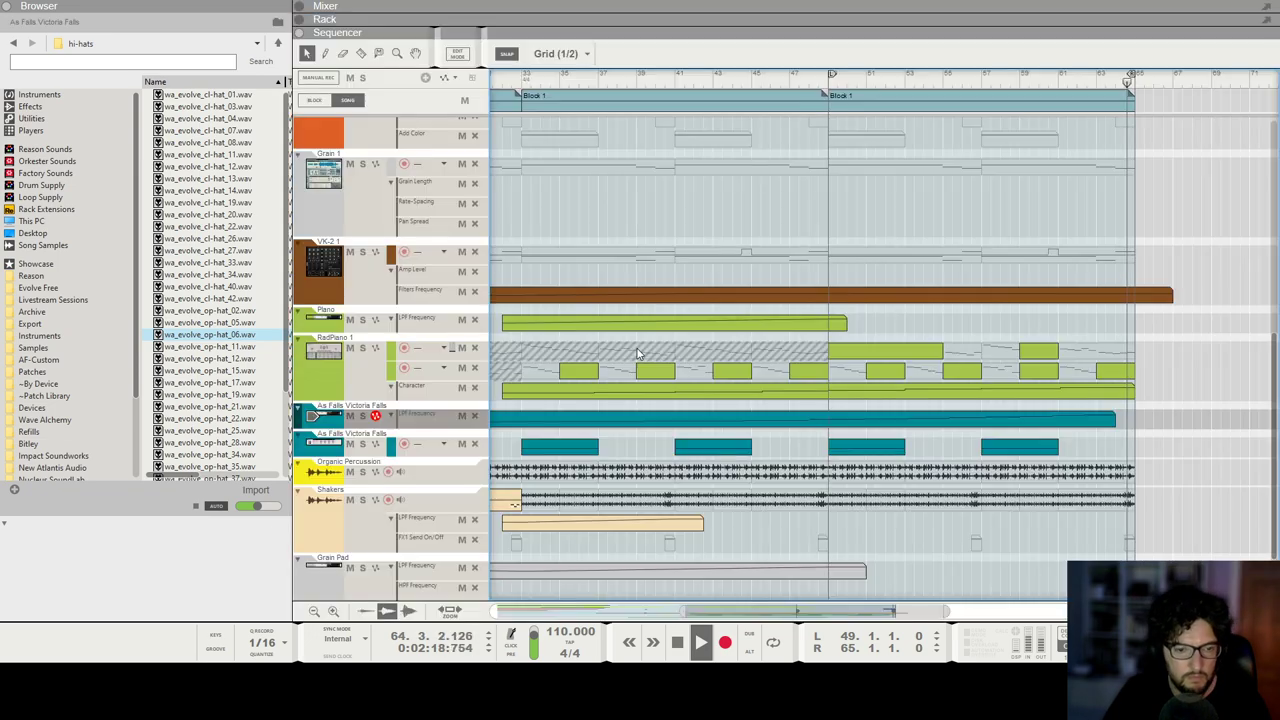
Step: Stop playback and restart the song from bar 1
key("space")
key("shift+Return")
scroll(637, 353, "down", 3)
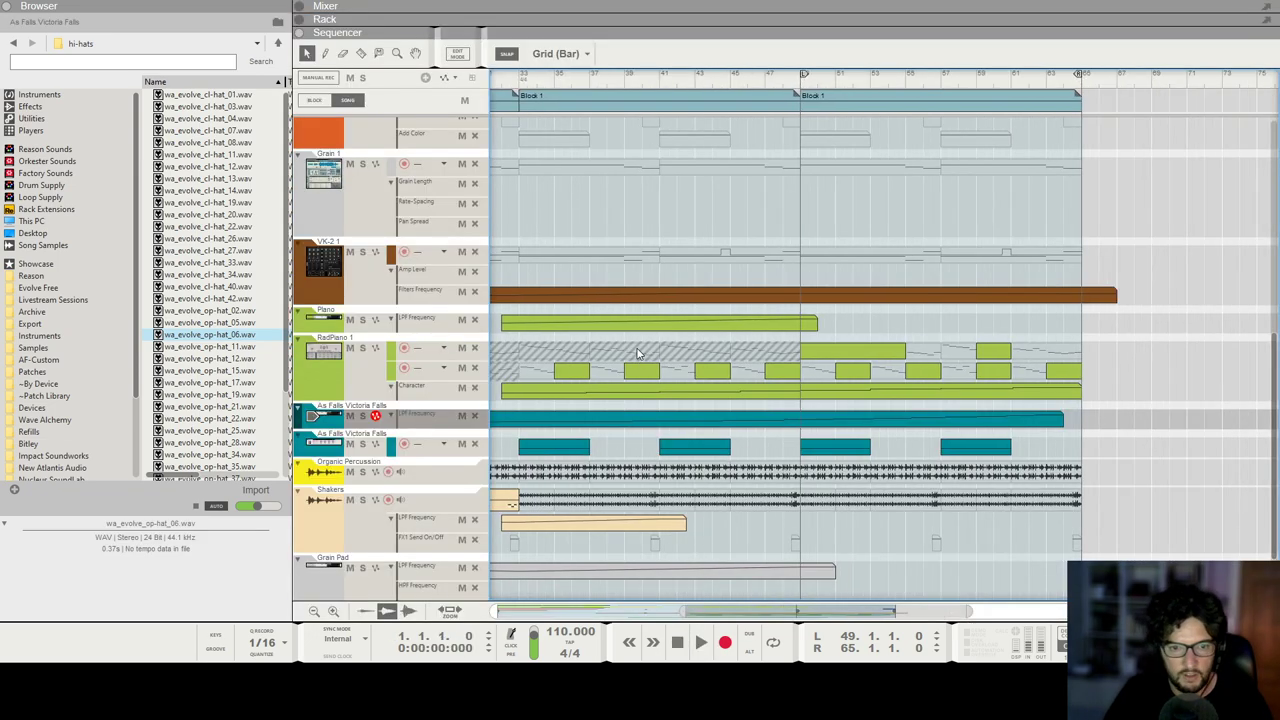
scroll(676, 356, "left", 3)
key("space")
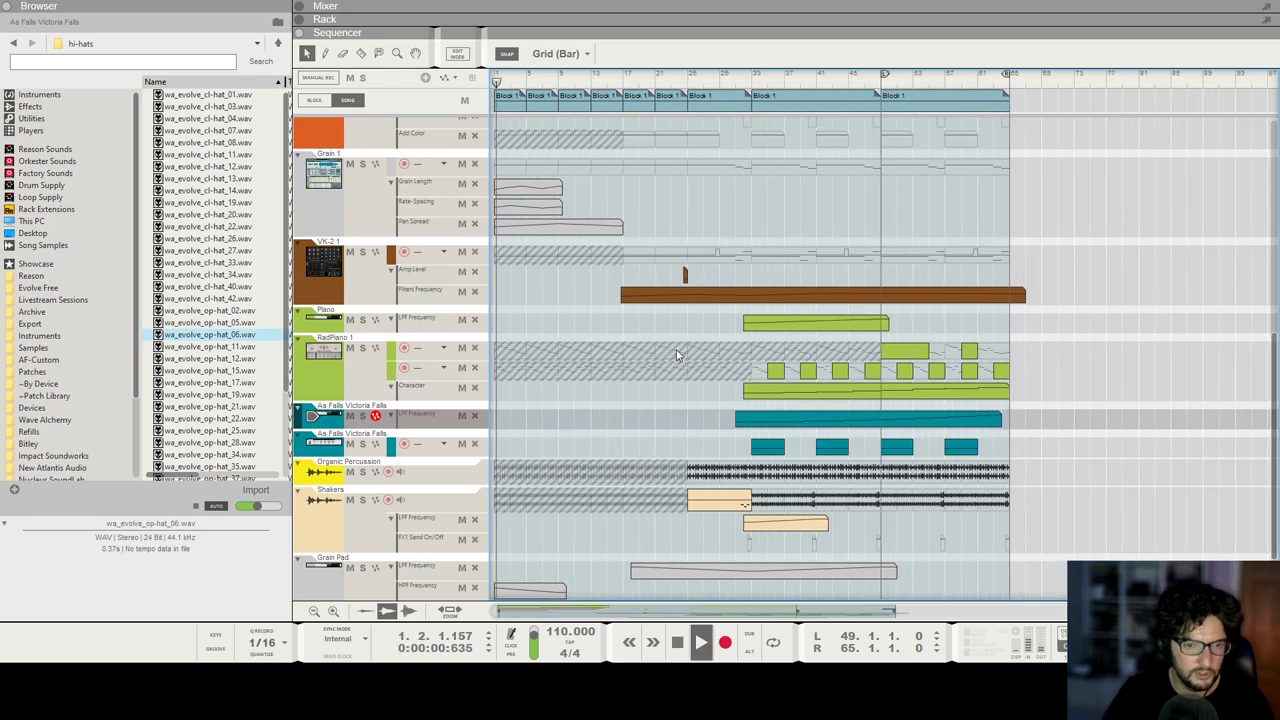
Step: Mute drum 10 on Redrum 1 in the rack and create an automation lane for its mute
scroll(676, 350, "down", 2)
key("F6")
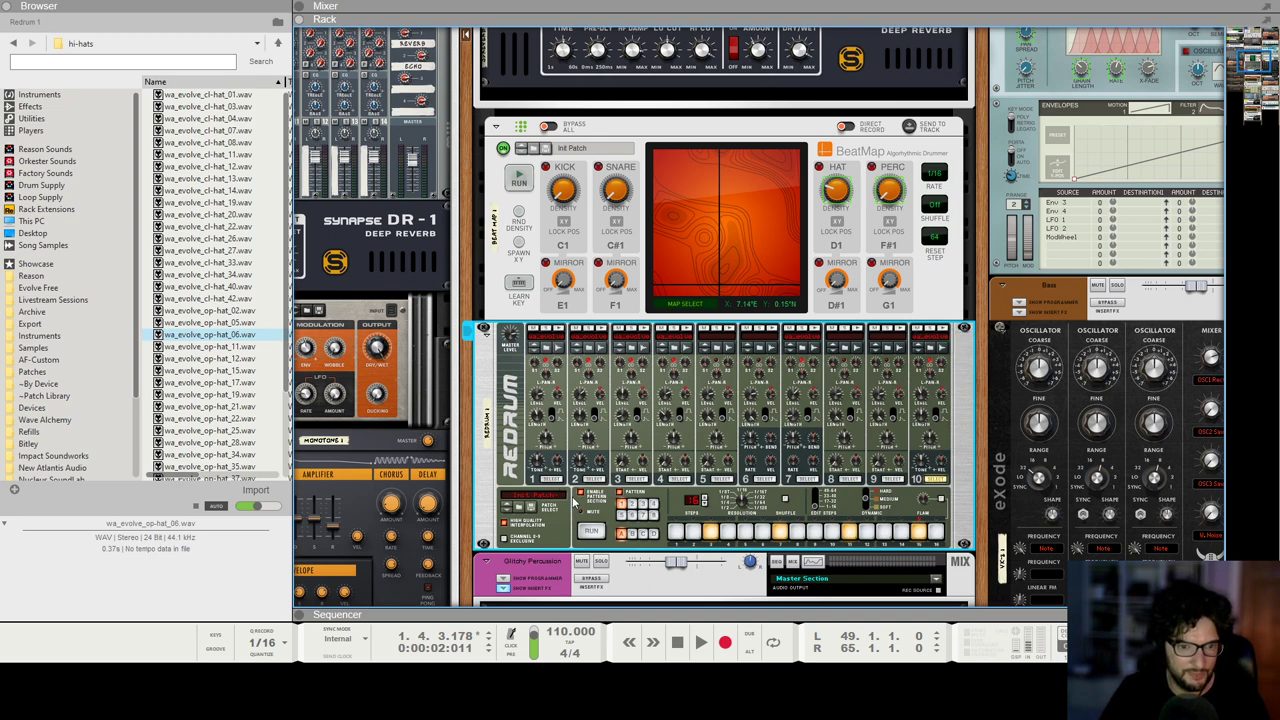
left_click(917, 331)
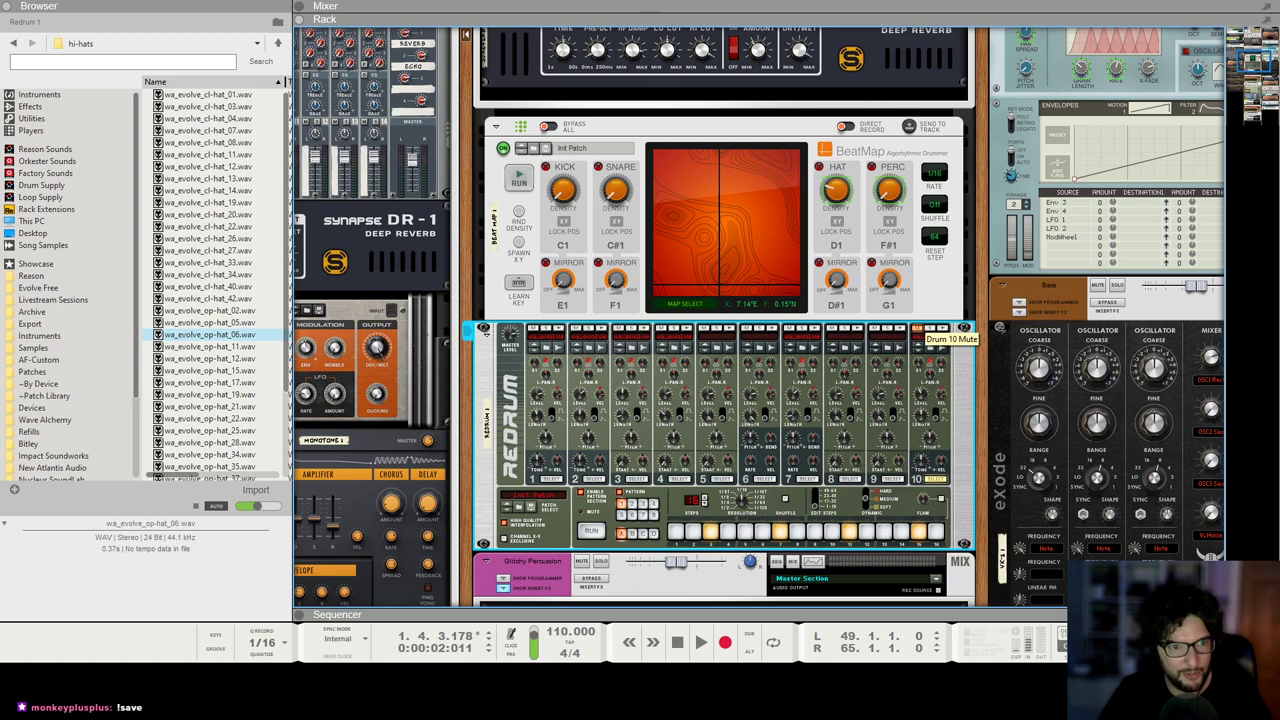
right_click(917, 331)
left_click(945, 335)
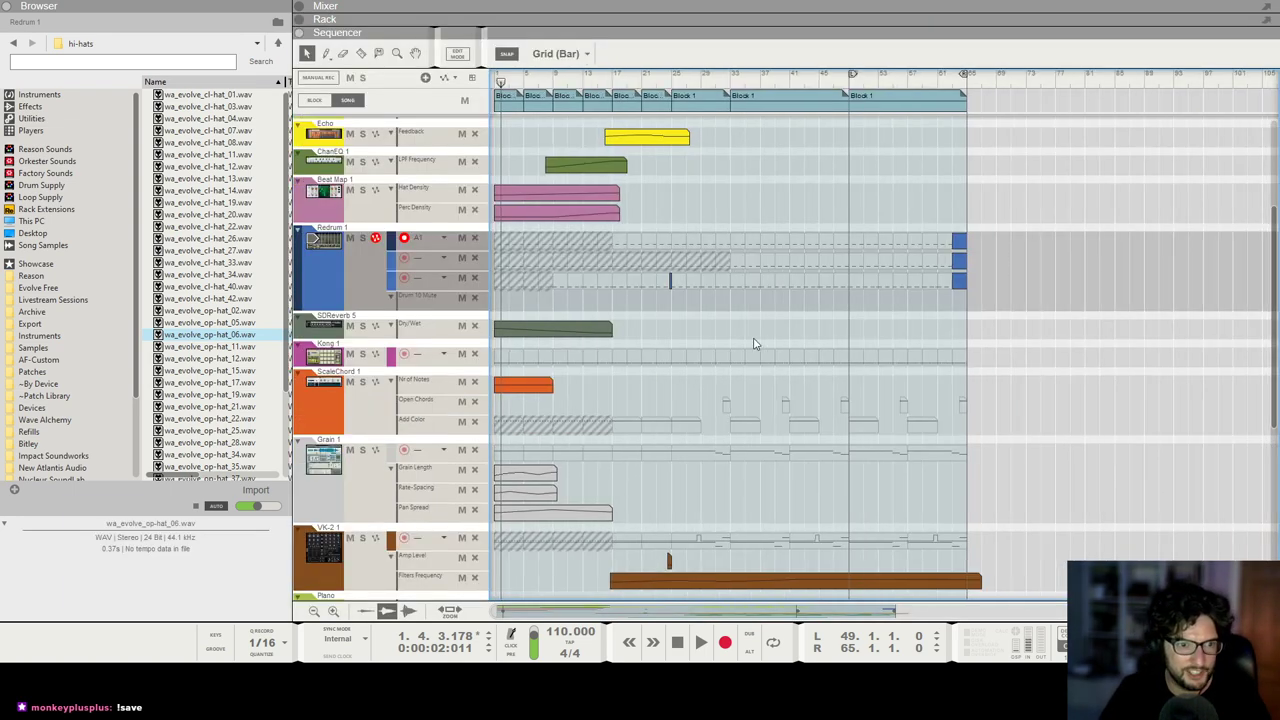
Step: Draw a 16-bar automation clip at bar 49 in Redrum 1's Drum 10 Mute lane
key("h")
left_click_drag(919, 300, 1054, 300)
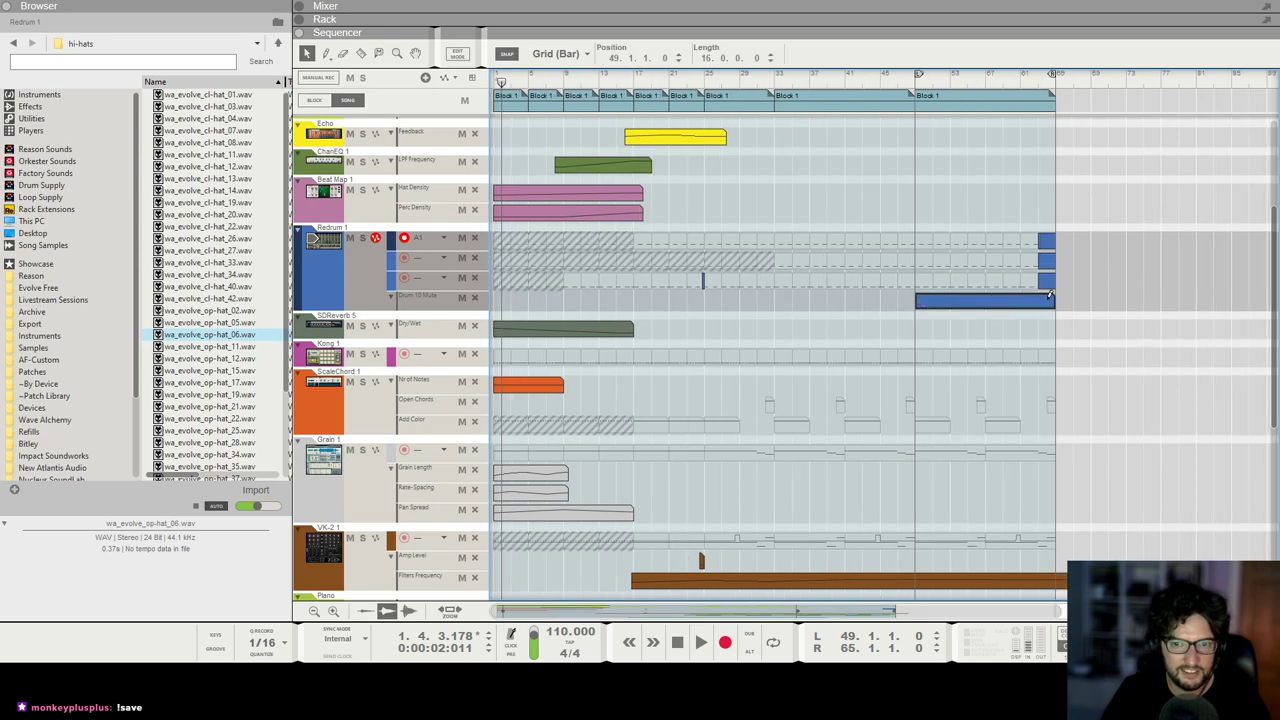
left_click(1007, 164)
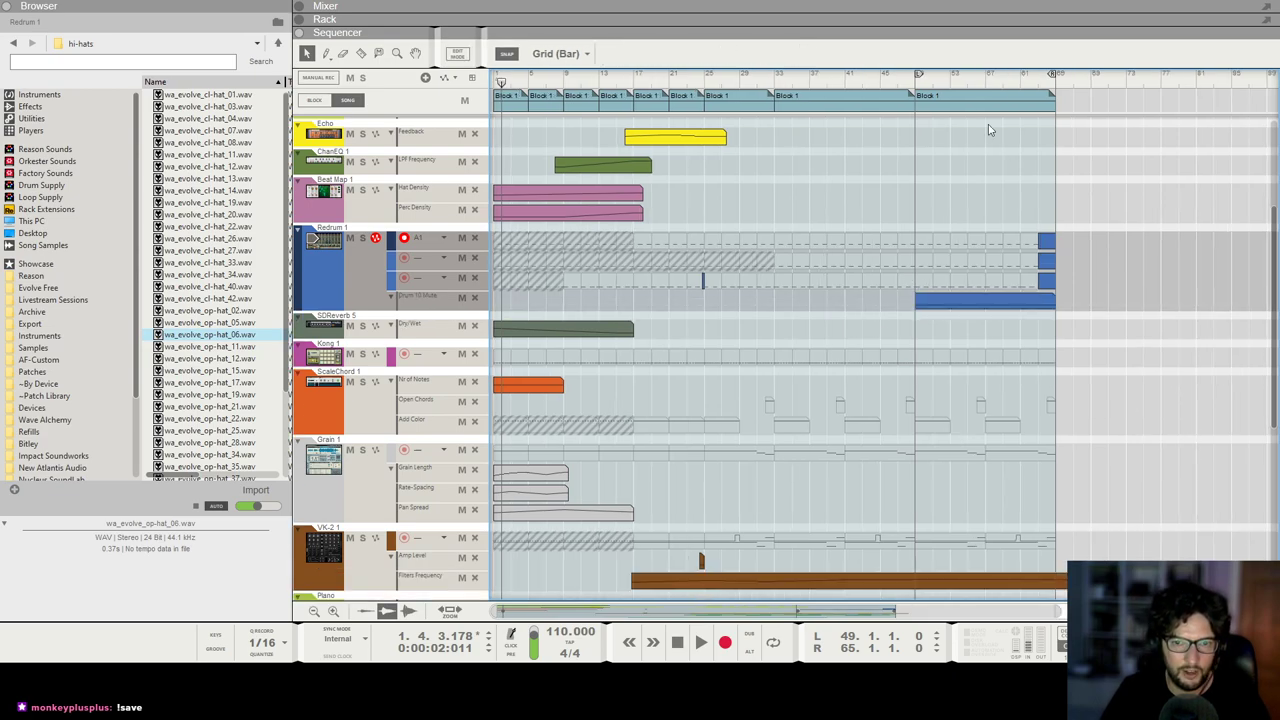
Step: Play the section from bar 49, check the Redrum and nearby rack devices, and stop playback
left_click(914, 80)
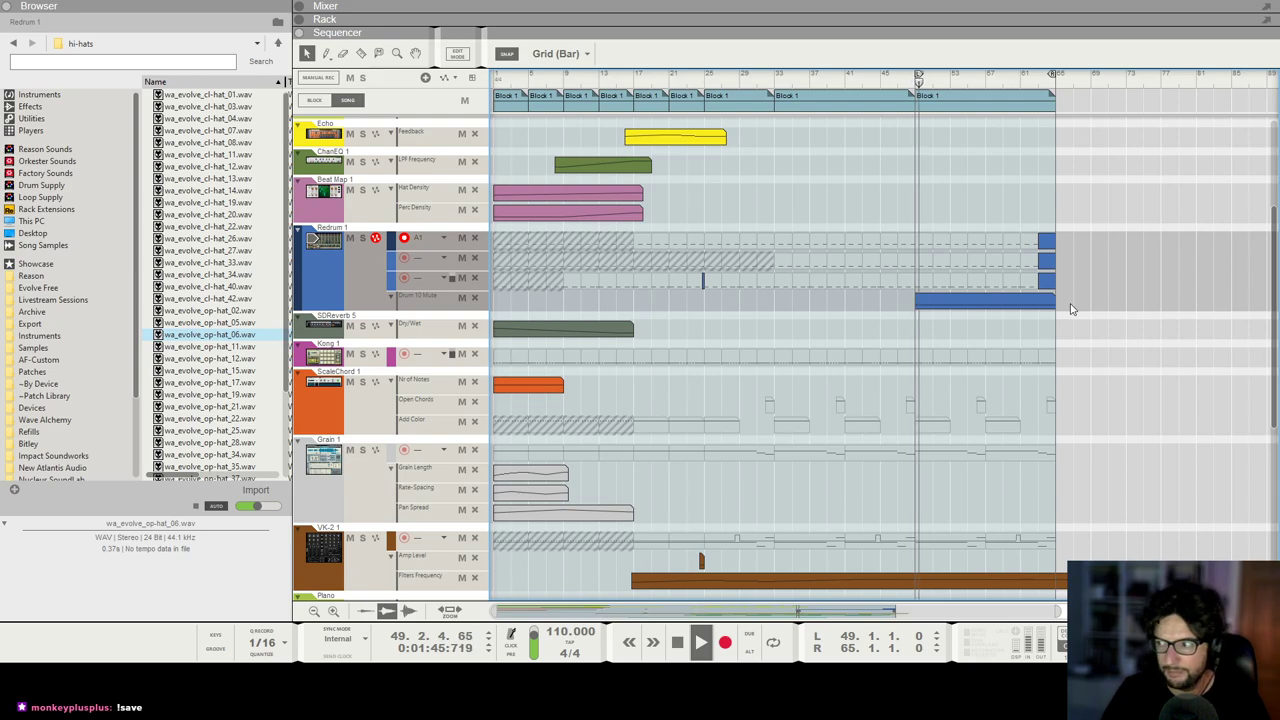
key("F6")
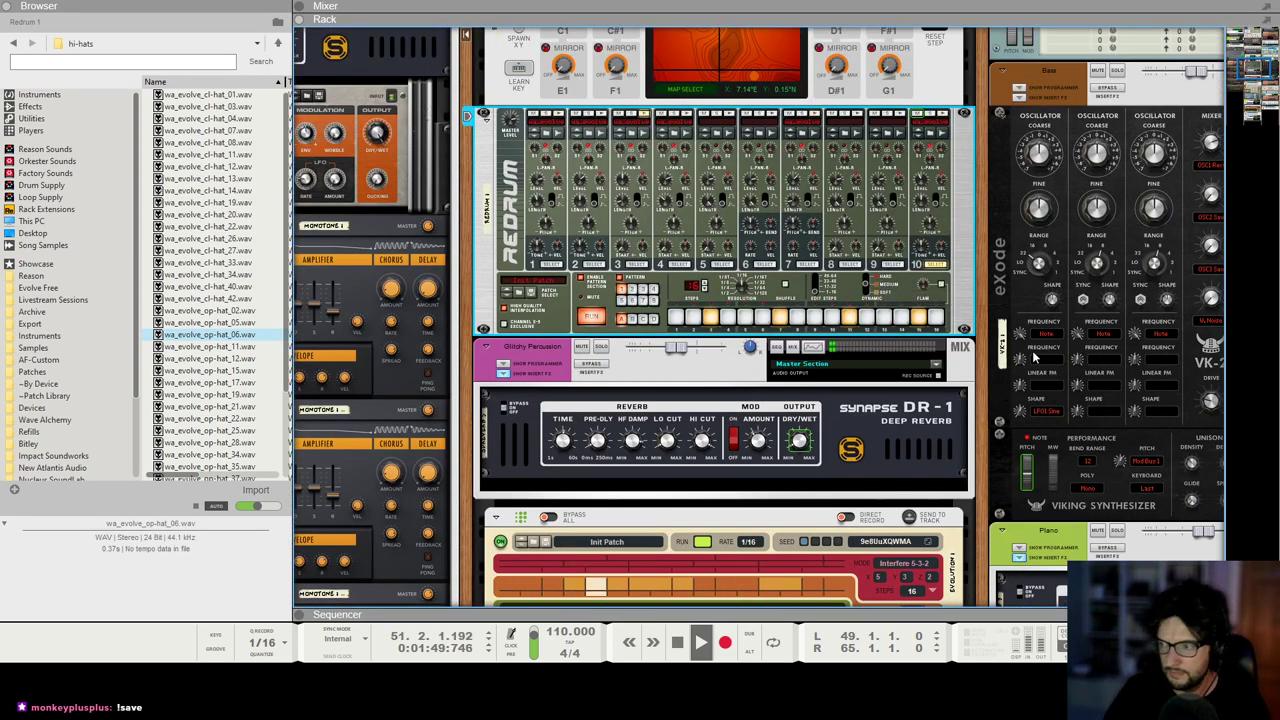
key("F7")
scroll(987, 308, "down", 3)
key("F6")
scroll(993, 318, "down", 1)
scroll(1000, 310, "down", 1)
scroll(985, 305, "right", 3)
key("space")
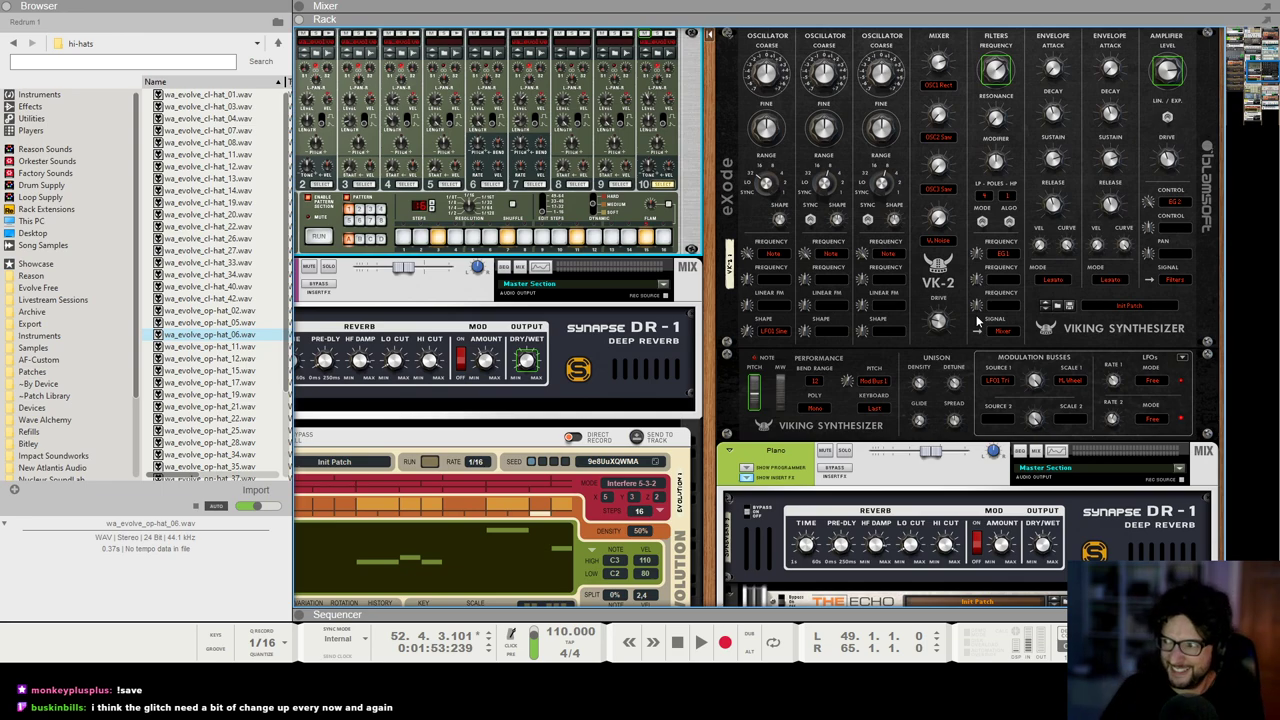
Step: Create a Density automation lane for the Evolution 1 player in the rack
scroll(960, 325, "down", 3)
scroll(568, 371, "left", 2)
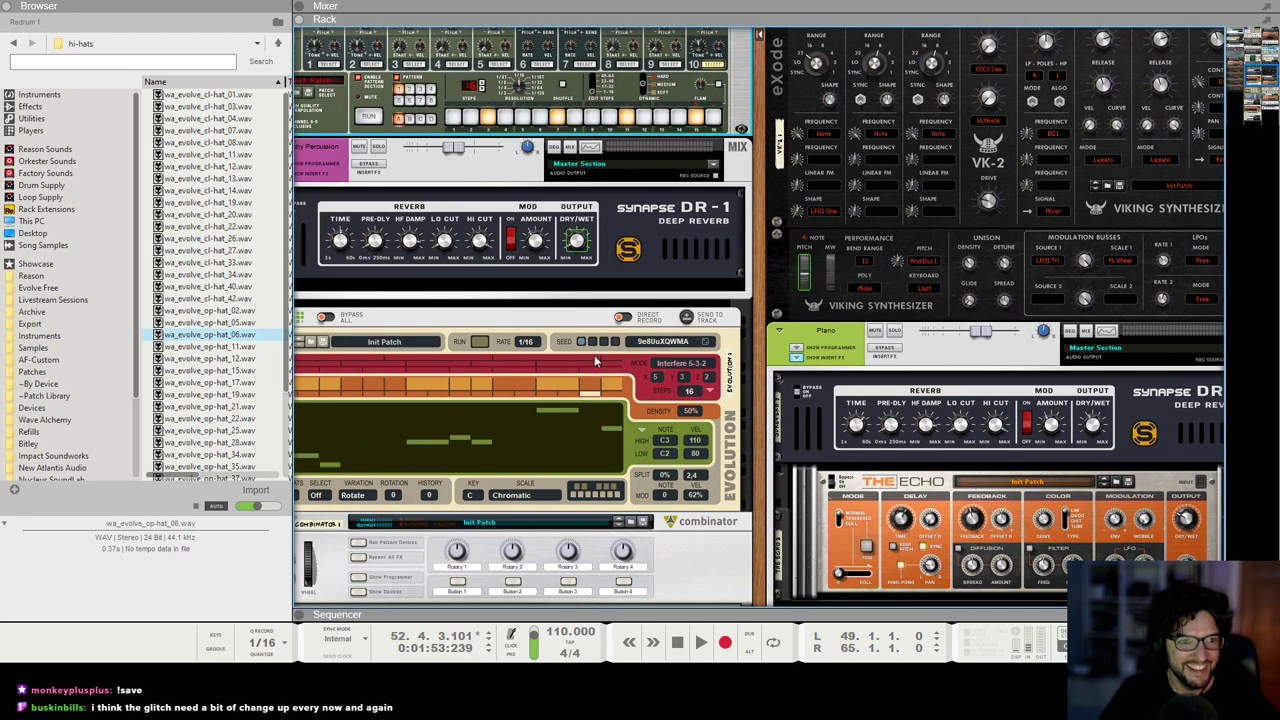
scroll(598, 359, "down", 1)
scroll(650, 368, "left", 1)
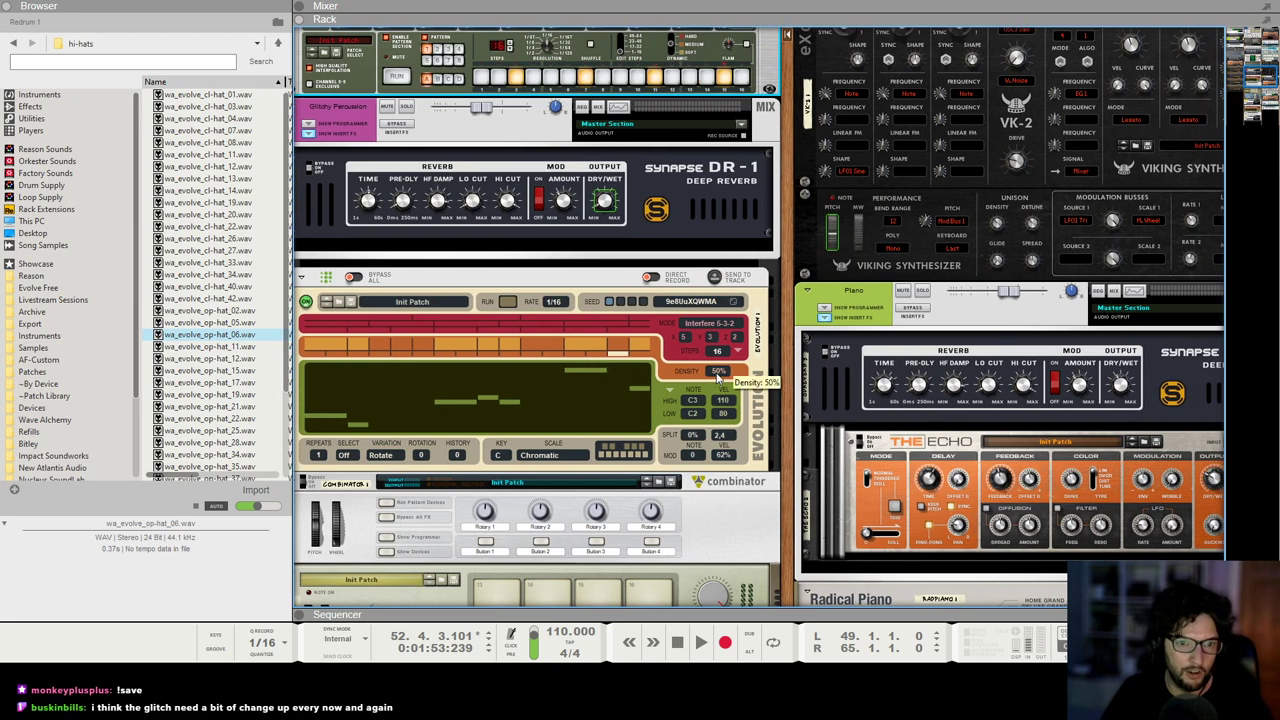
left_click(717, 374, "alt")
Step: Create a Density automation lane for the Evolution 1 copy player below the Organic Percussion devices
scroll(926, 229, "down", 5)
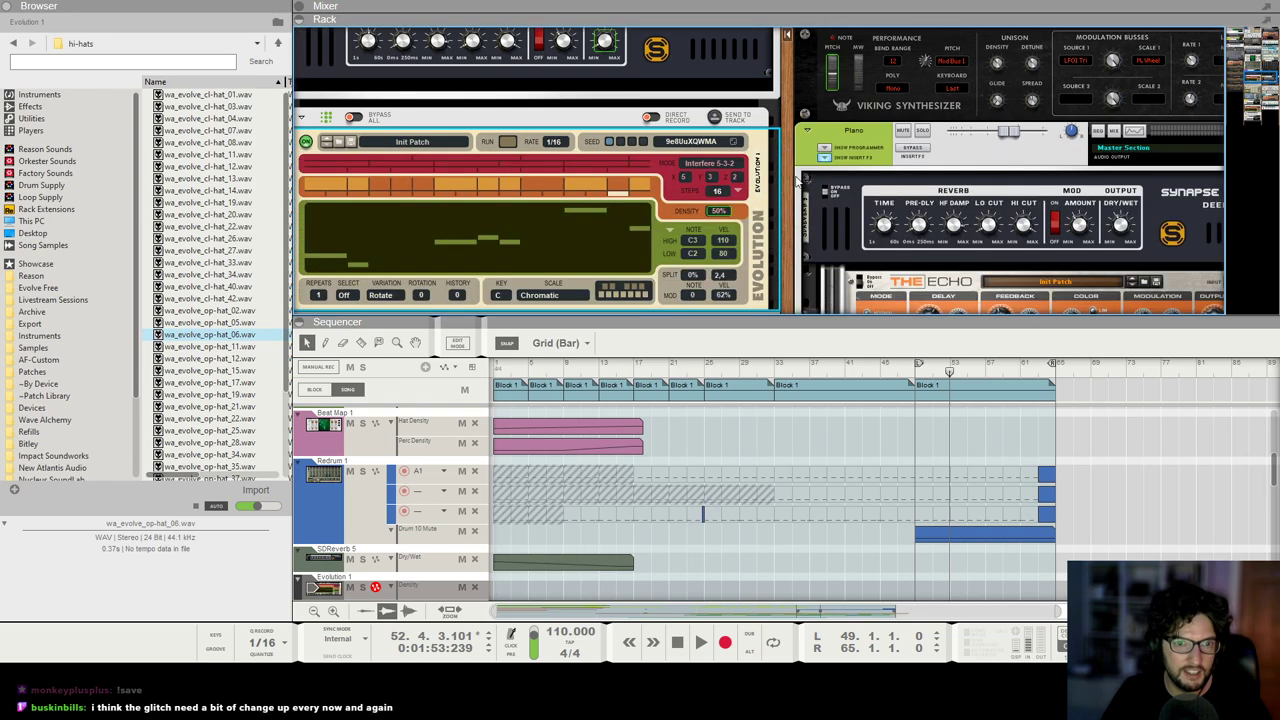
scroll(1056, 181, "right", 1)
scroll(1060, 178, "up", 3)
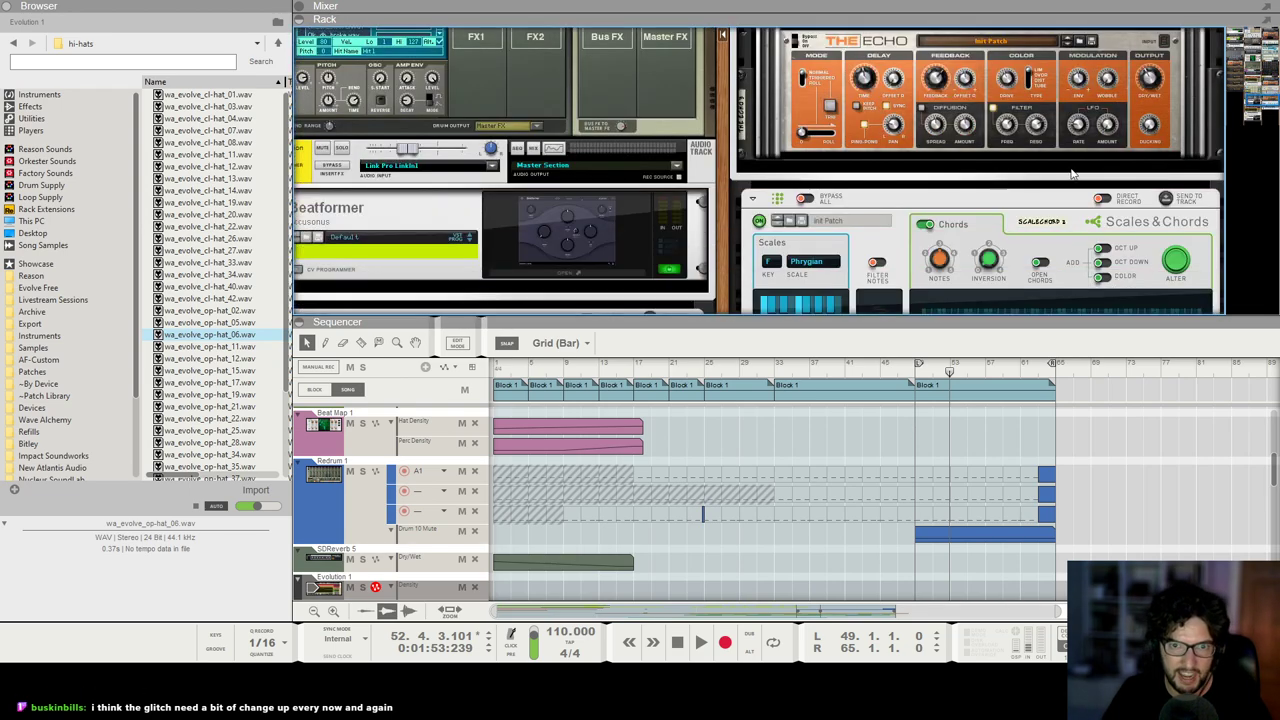
scroll(697, 148, "up", 4)
scroll(697, 148, "left", 2)
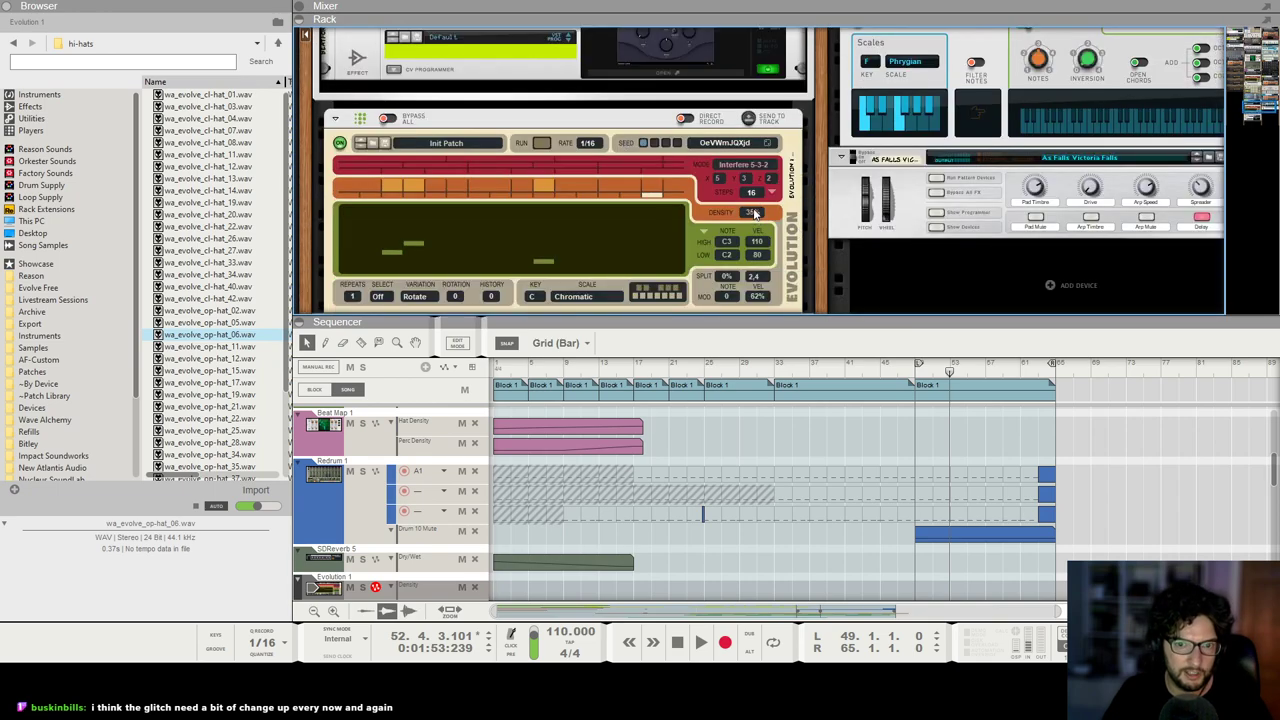
left_click(754, 213, "alt")
Step: Set the song position to bar 33 and draw an Evolution 1 copy Density automation clip from bar 32 to bar 65
key("F7")
left_click(772, 79)
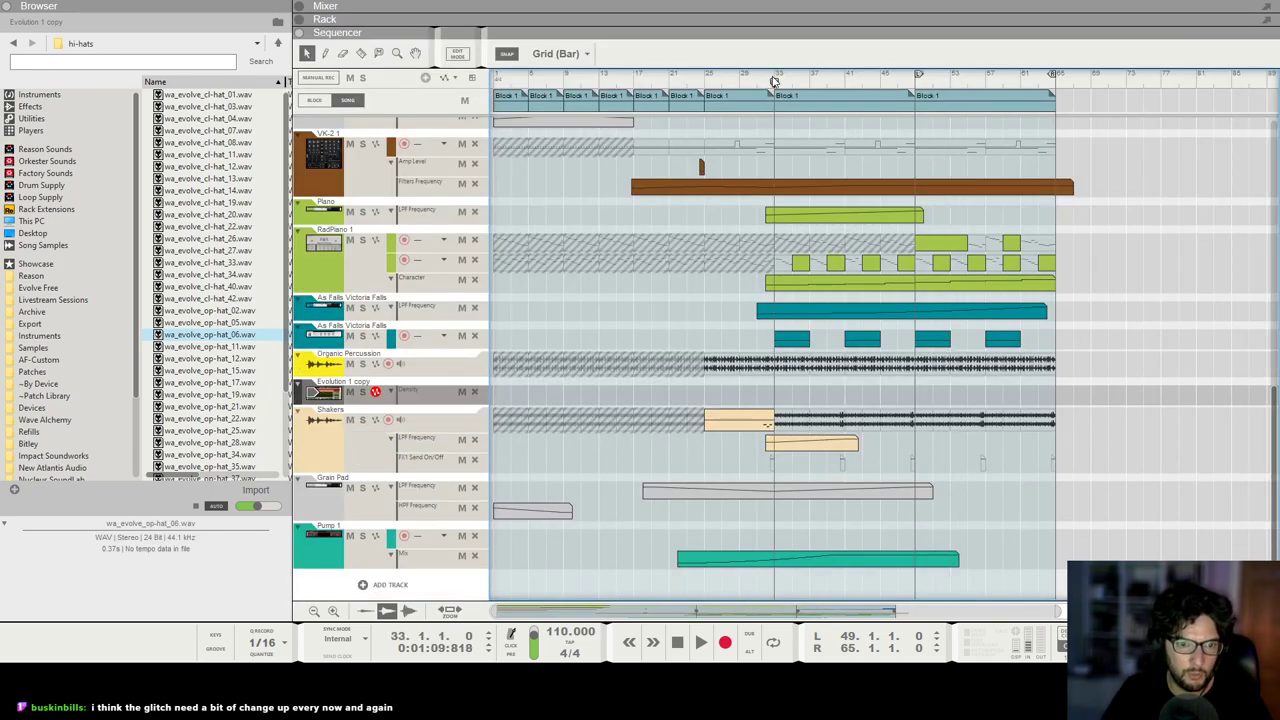
left_click_drag(803, 387, 1055, 392)
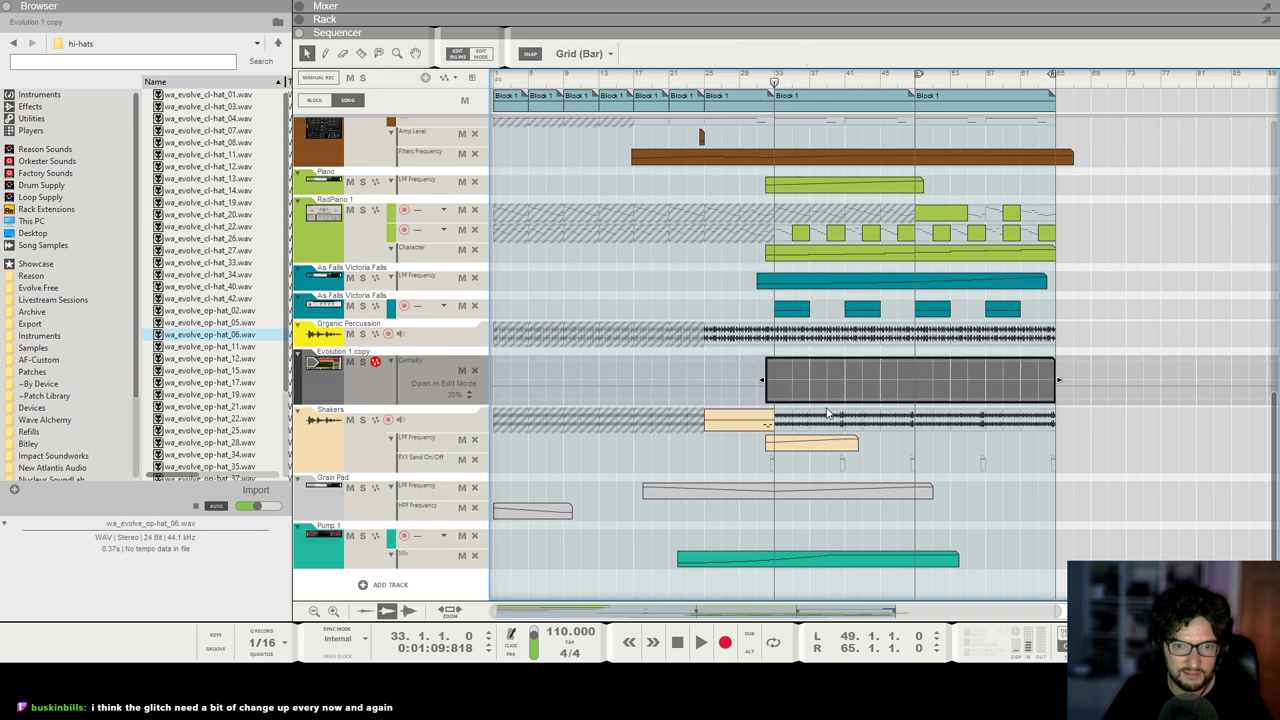
Step: Add Density automation points of 34% at bar 32 and 69% at bar 65 in the Evolution 1 copy clip
left_click(769, 381)
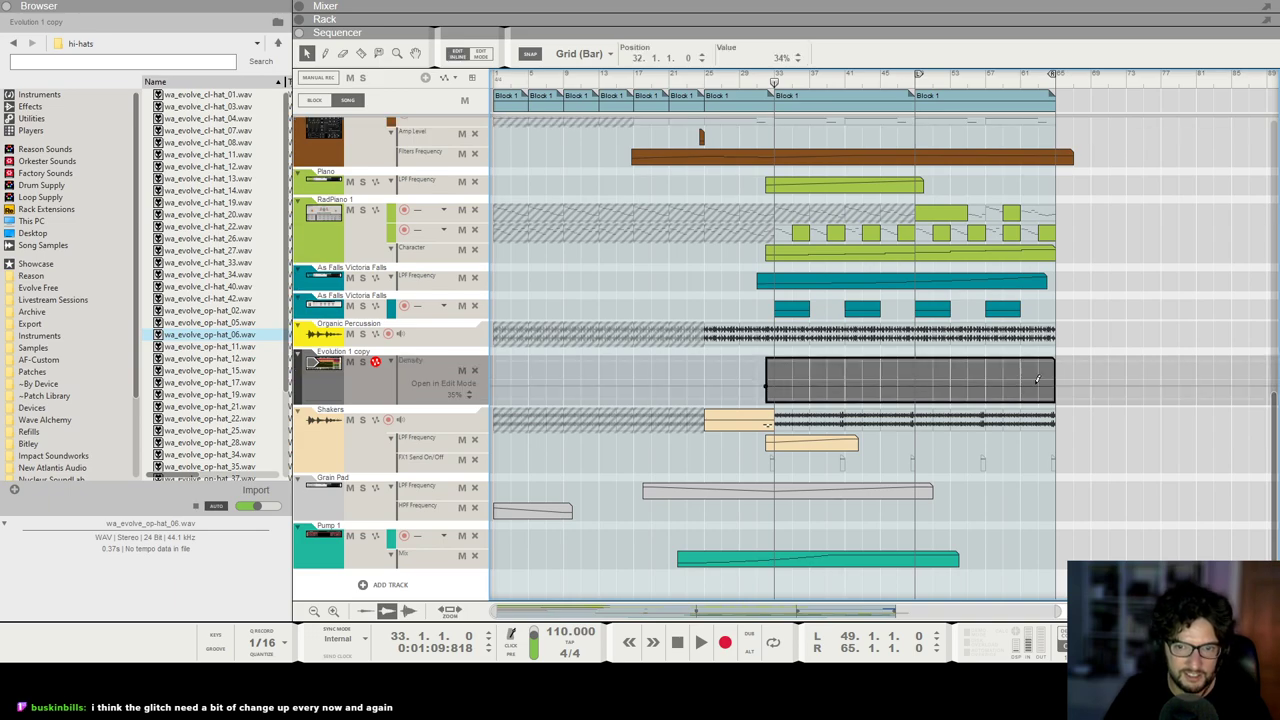
left_click(1054, 372)
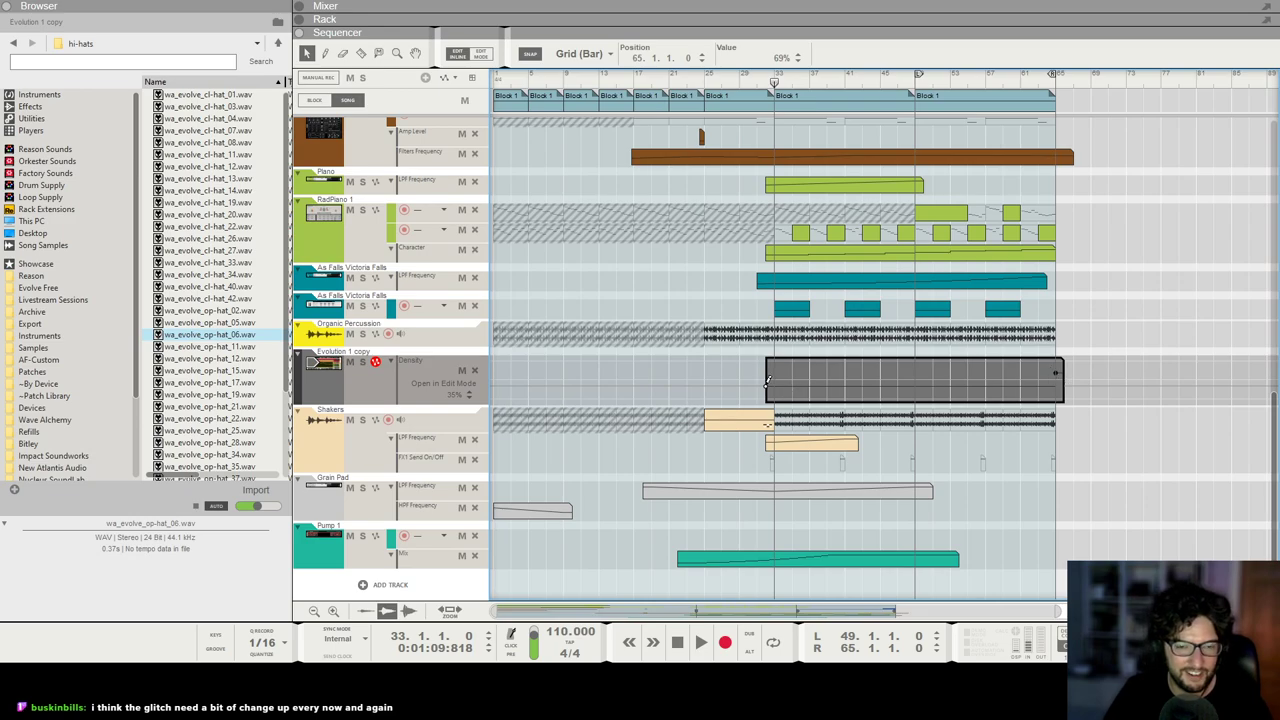
left_click(768, 381)
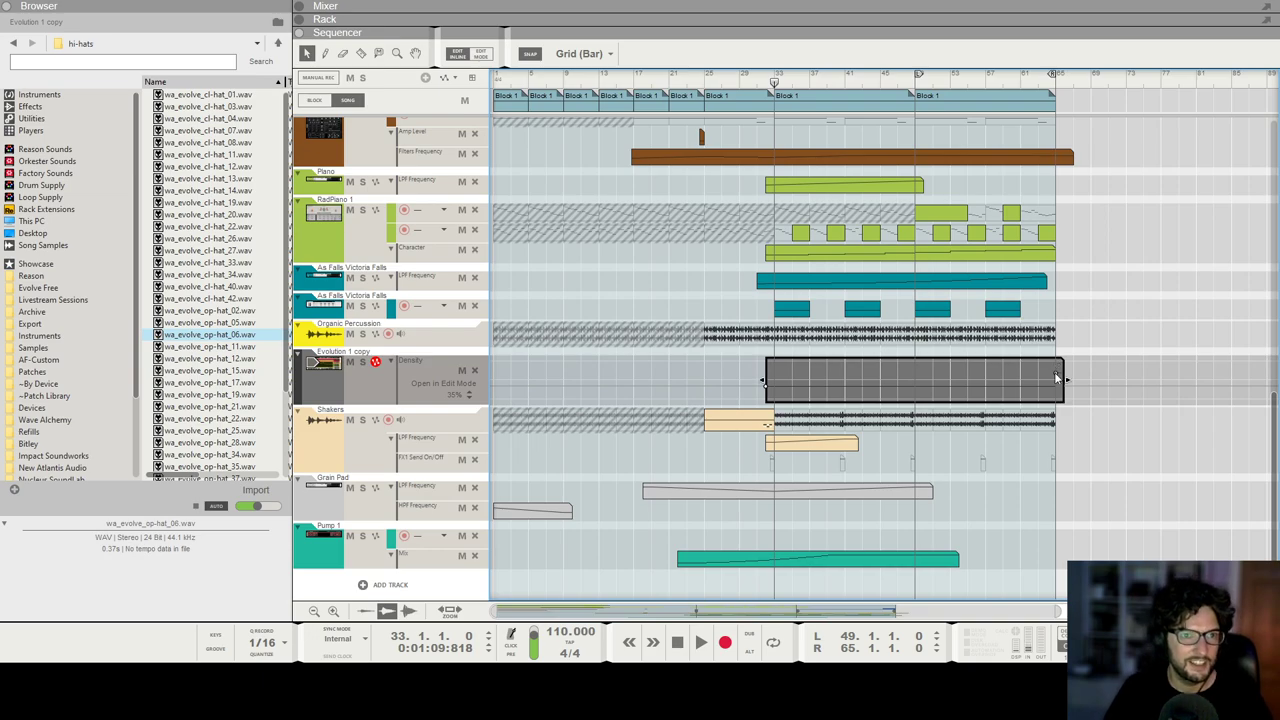
left_click(1105, 467)
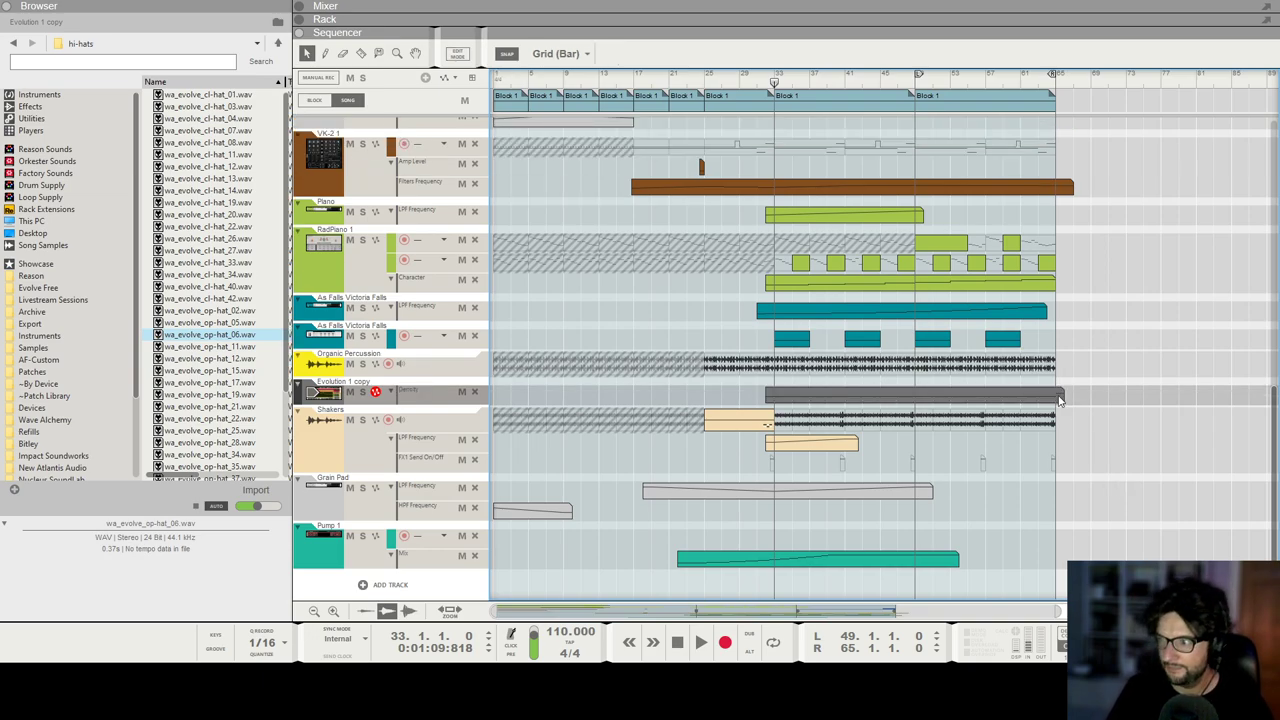
left_click(1060, 399)
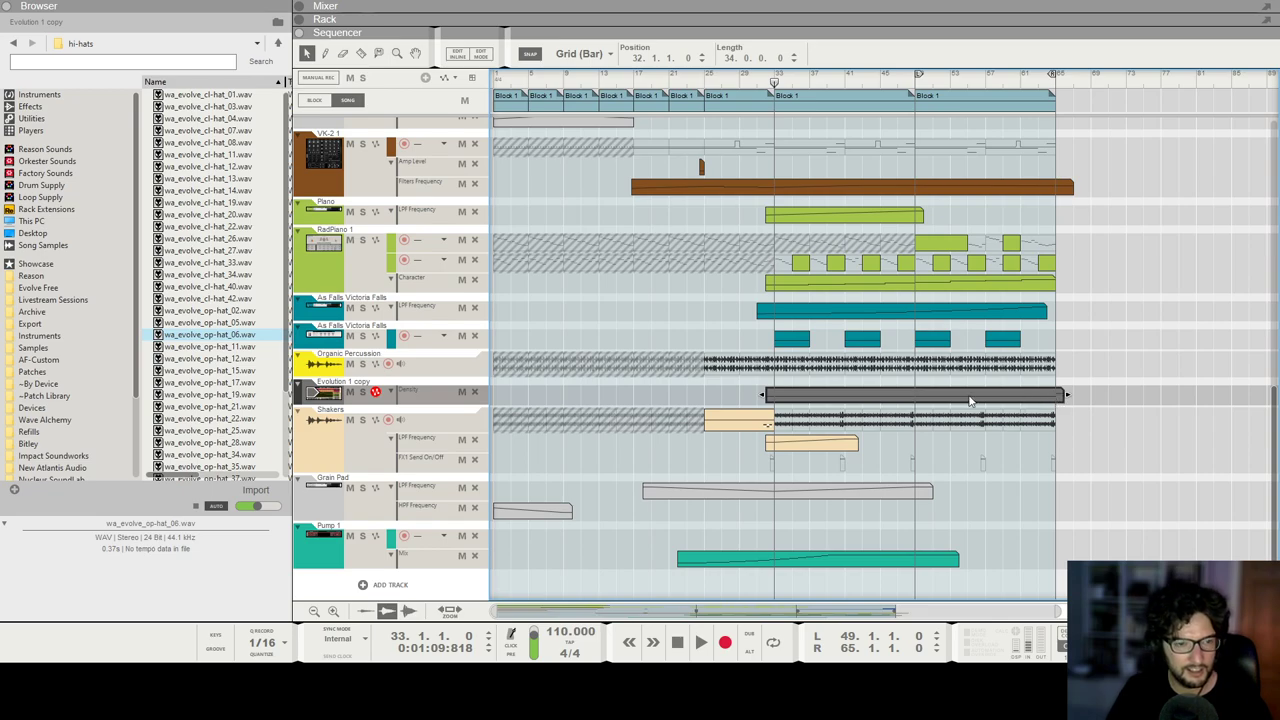
key("F6")
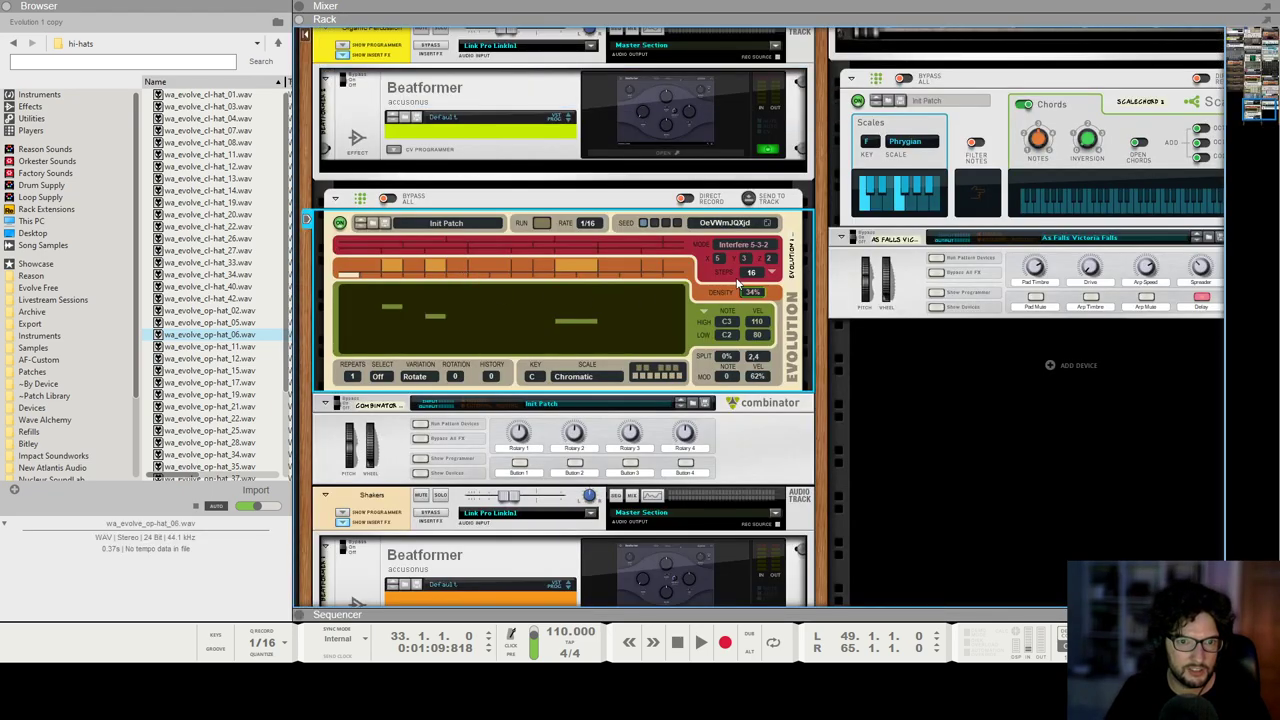
right_click(754, 292)
key("Escape")
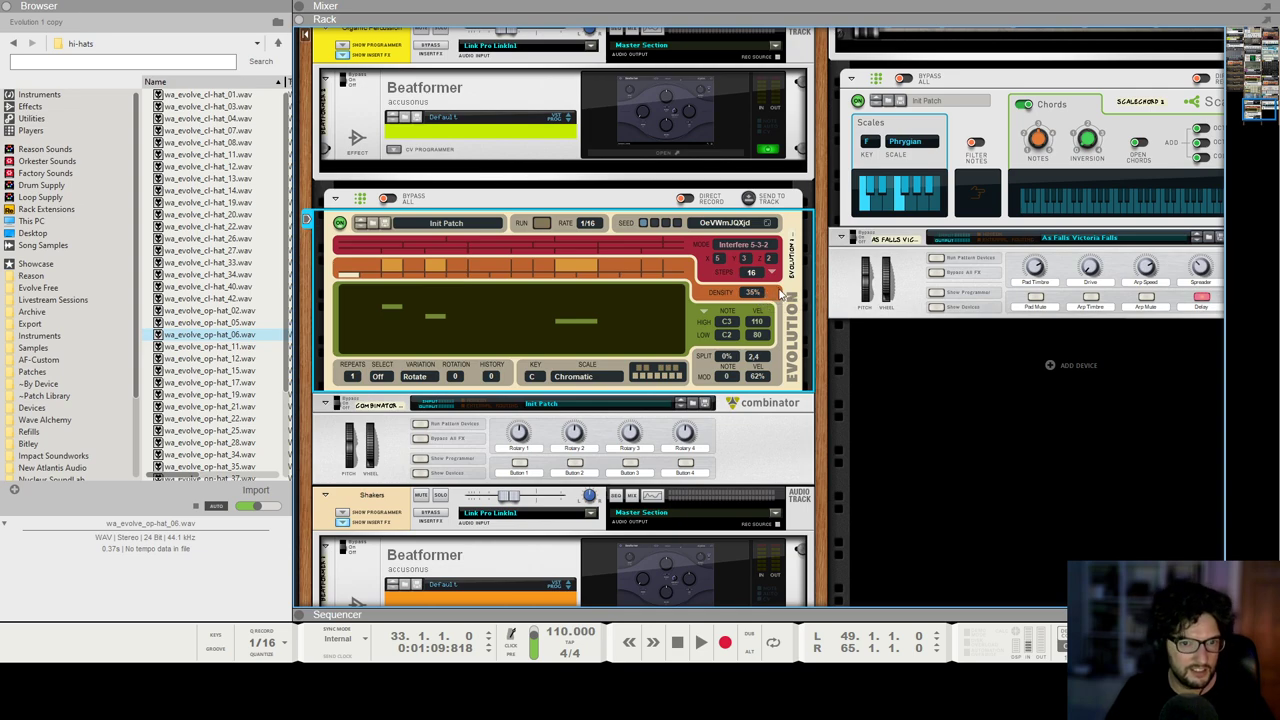
right_click(781, 292)
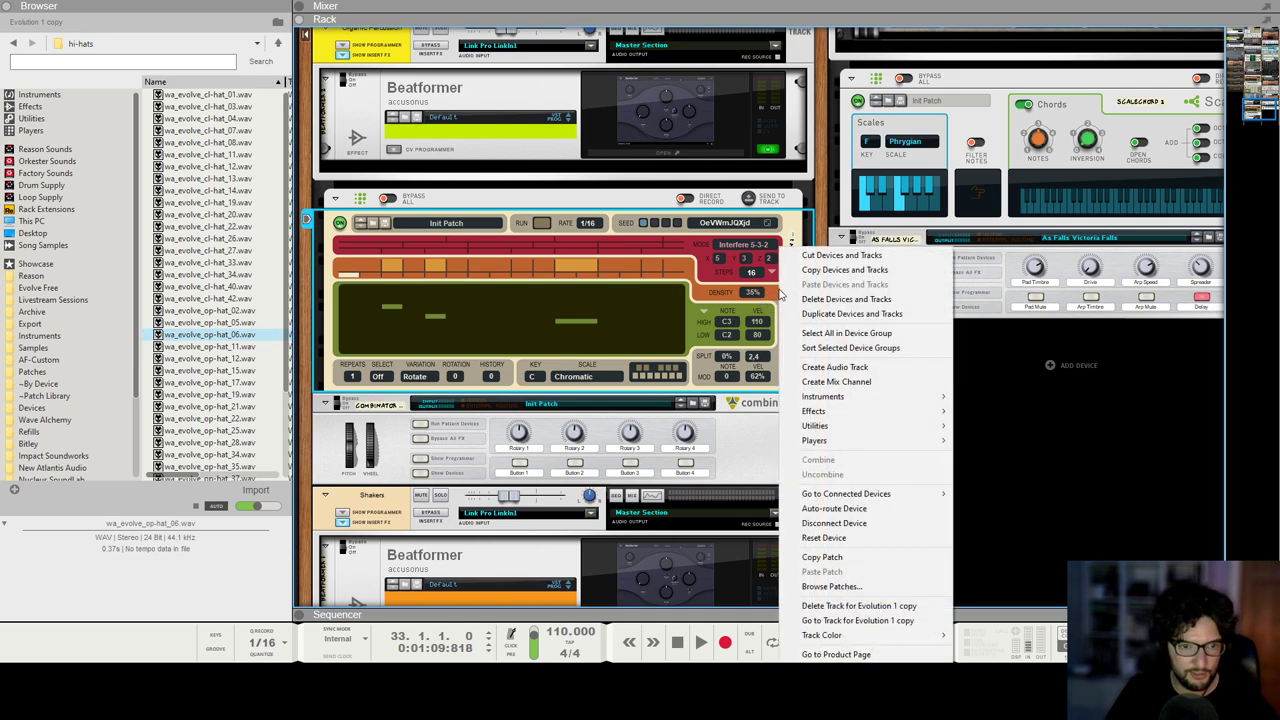
left_click(764, 349)
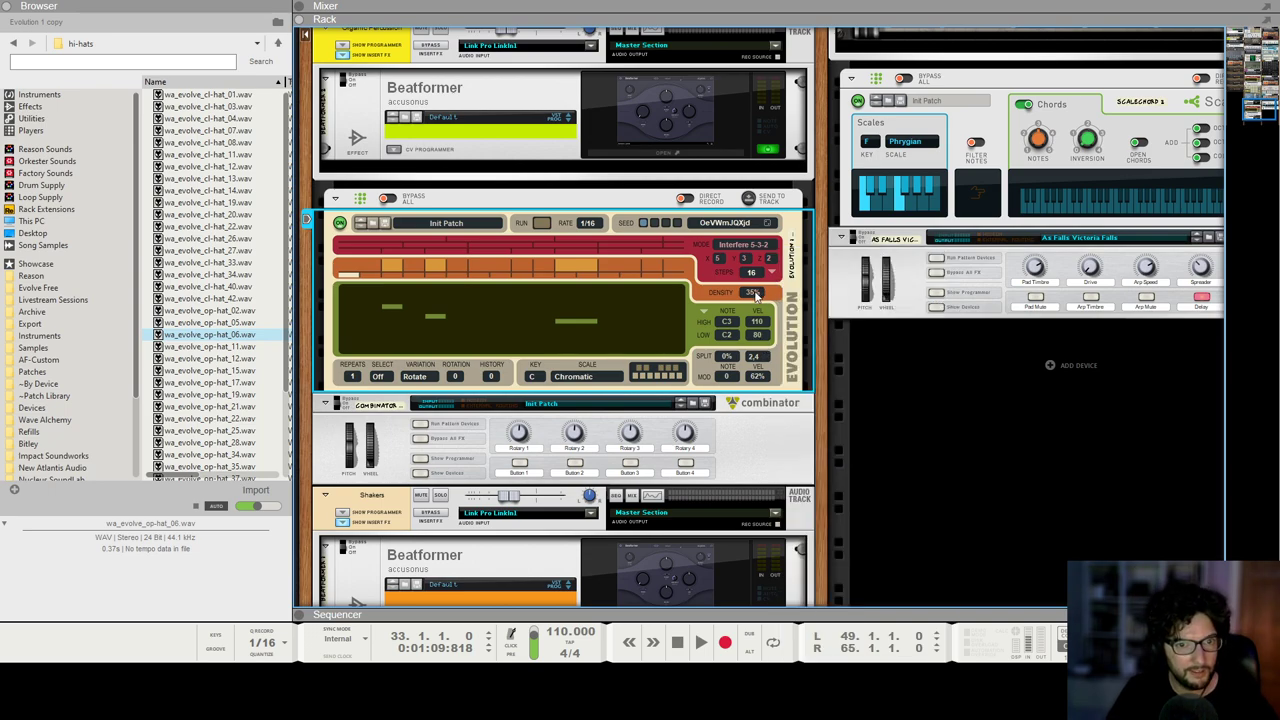
Step: Draw a new Density automation clip for the Evolution 1 copy player from bar 33 to bar 49
key("F7")
scroll(988, 446, "down", 1)
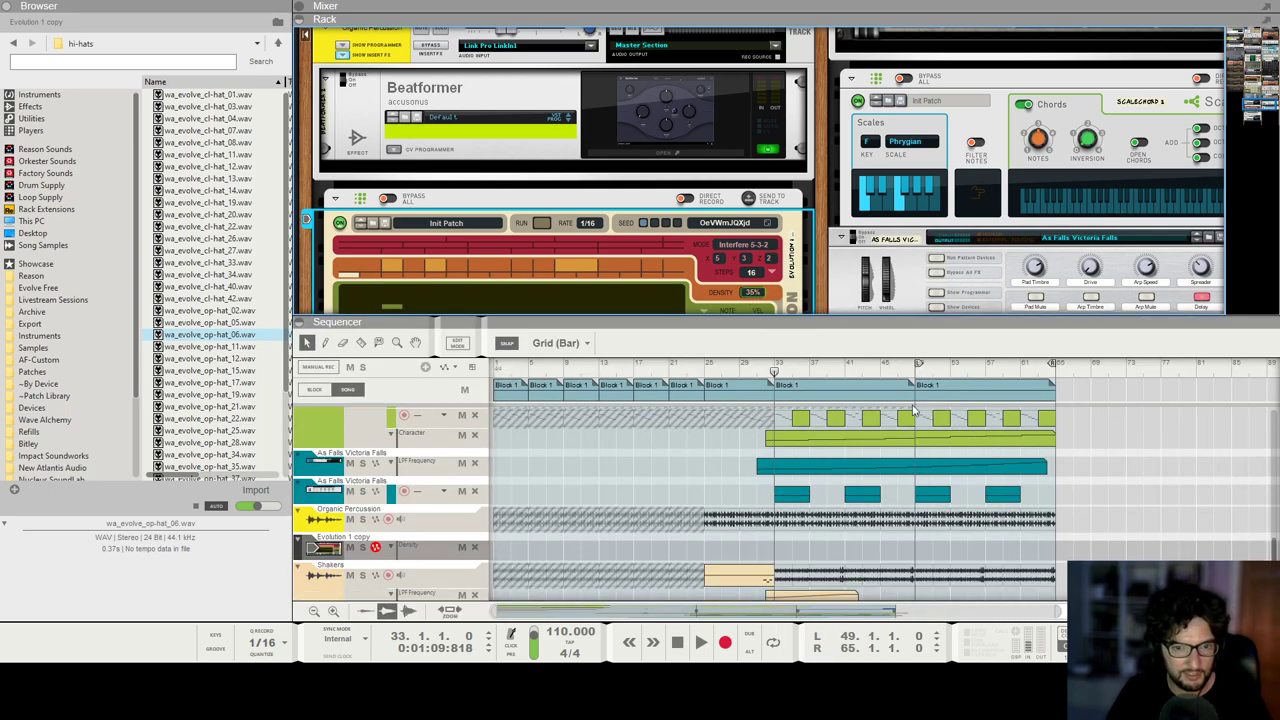
scroll(788, 487, "down", 1)
left_click_drag(784, 508, 907, 506)
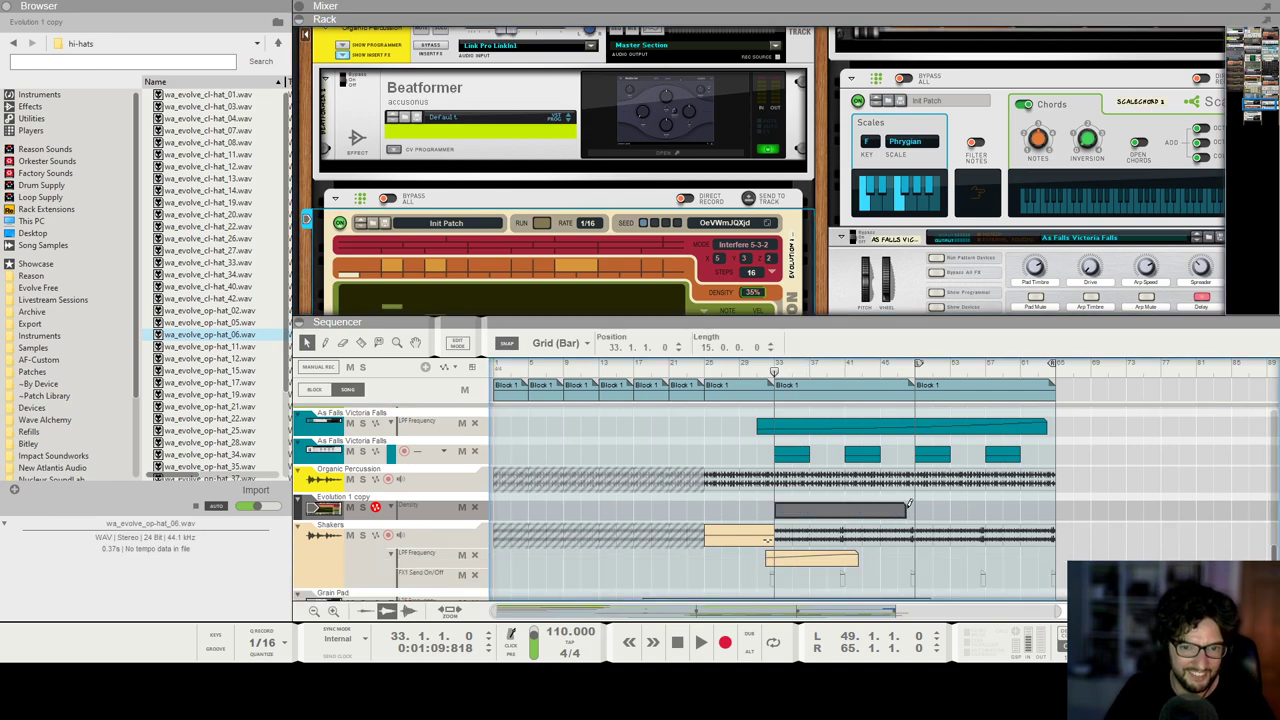
Step: Open the Evolution 1 copy Density clip for editing and draw points starting at 37% at bar 33 and rising gradually
left_click(482, 343)
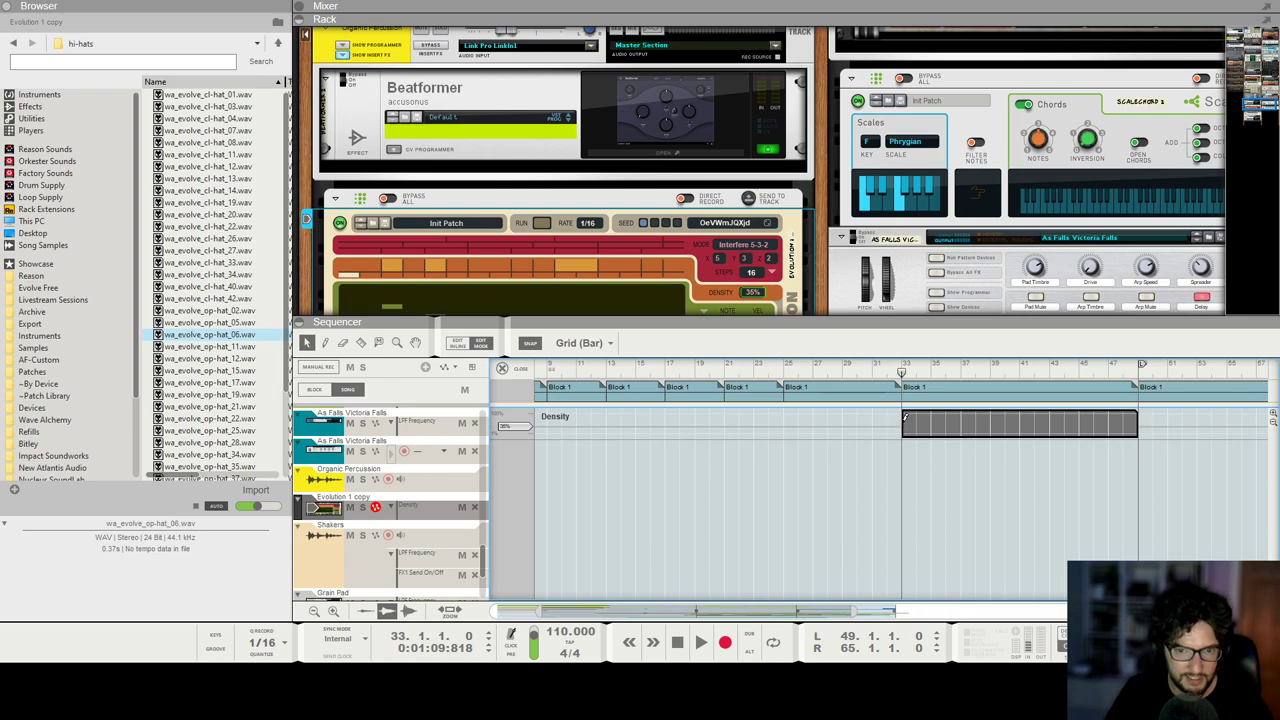
left_click(904, 421)
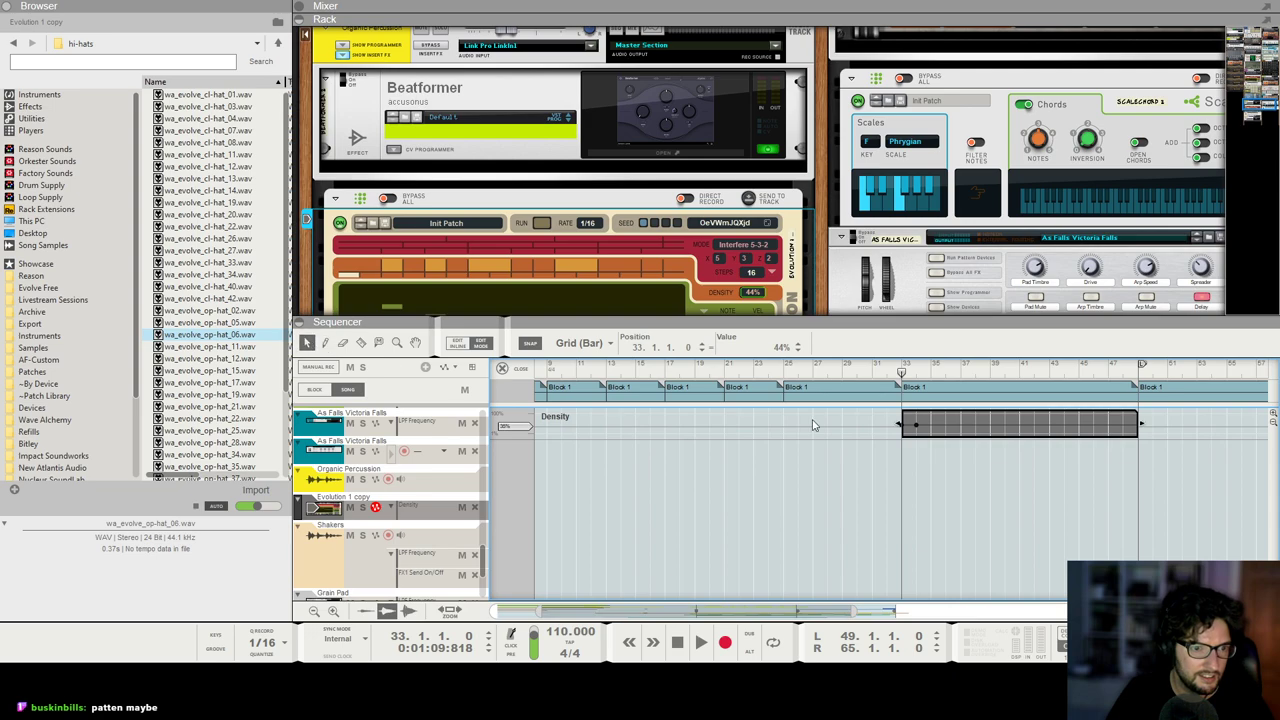
left_click(916, 424)
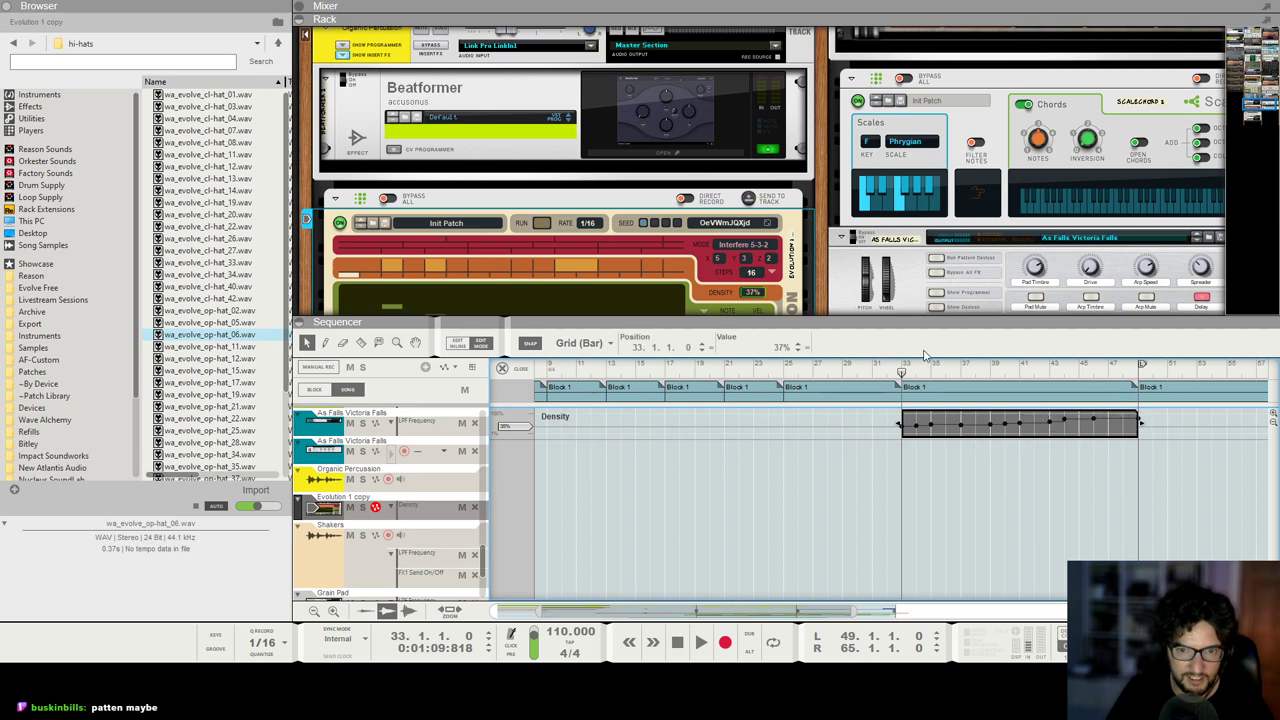
Step: Start playback, extend the Evolution 1 copy Density clip just past bar 65 and draw a gradual rise across it
key("space")
scroll(924, 355, "down", 2)
key("Escape")
scroll(865, 520, "down", 2)
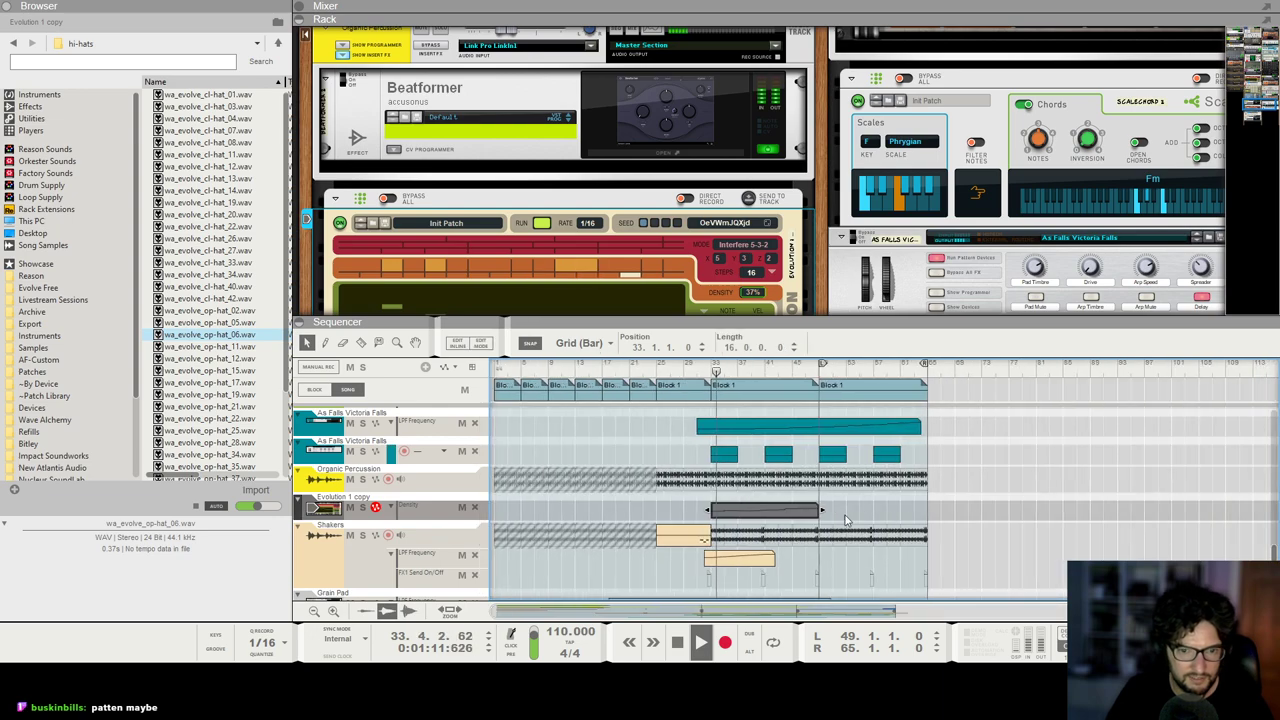
left_click_drag(822, 510, 935, 510)
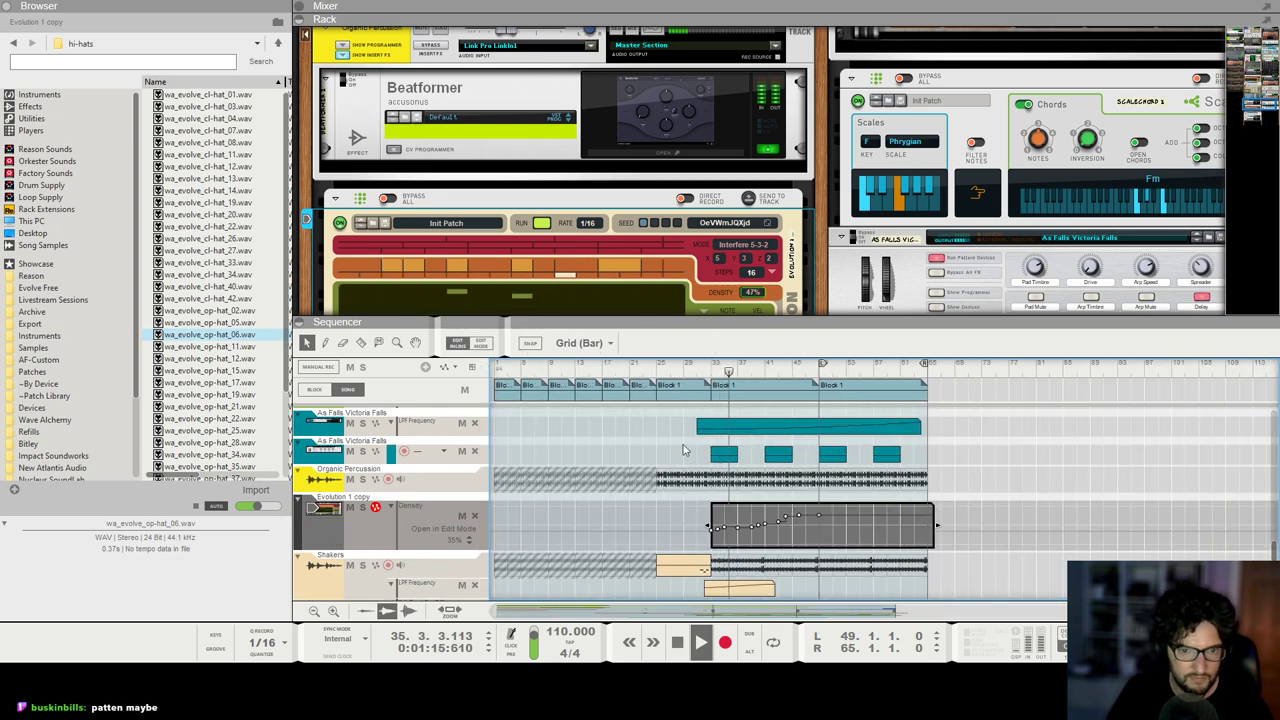
left_click_drag(708, 530, 934, 512)
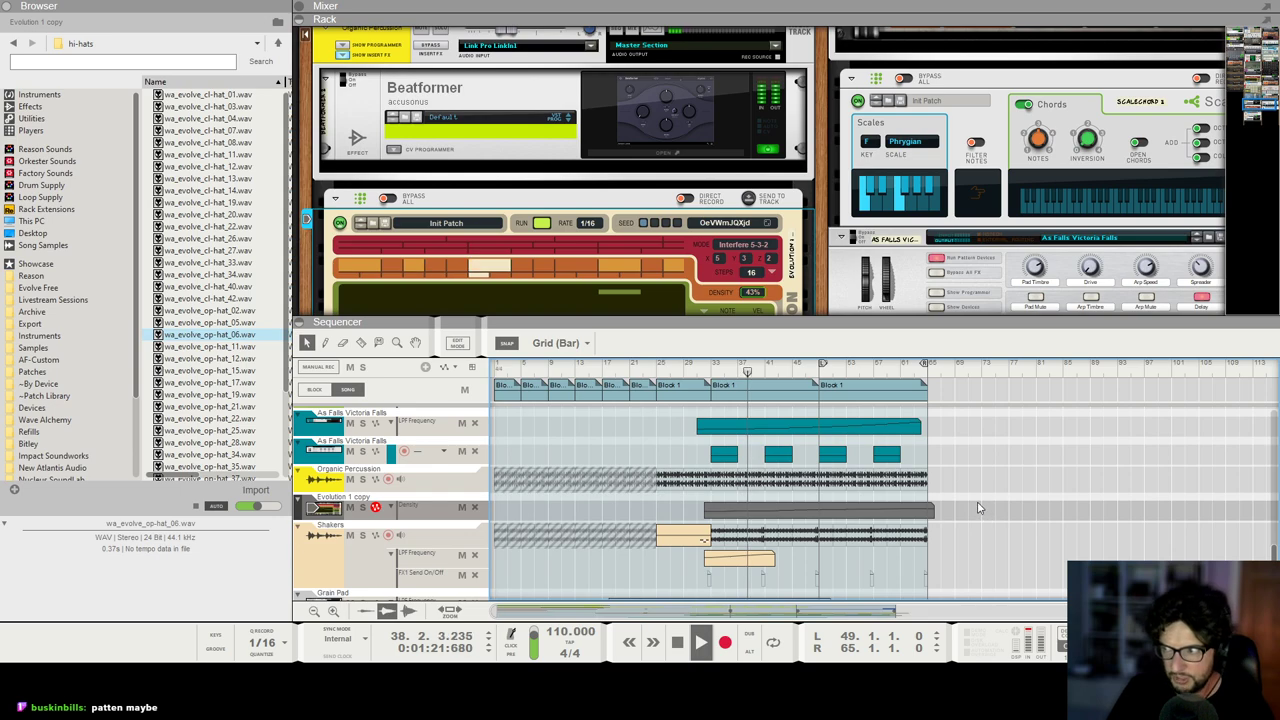
Step: Locate the original Evolution 1 player in the rack and select it
scroll(905, 490, "down", 3)
scroll(795, 510, "up", 2)
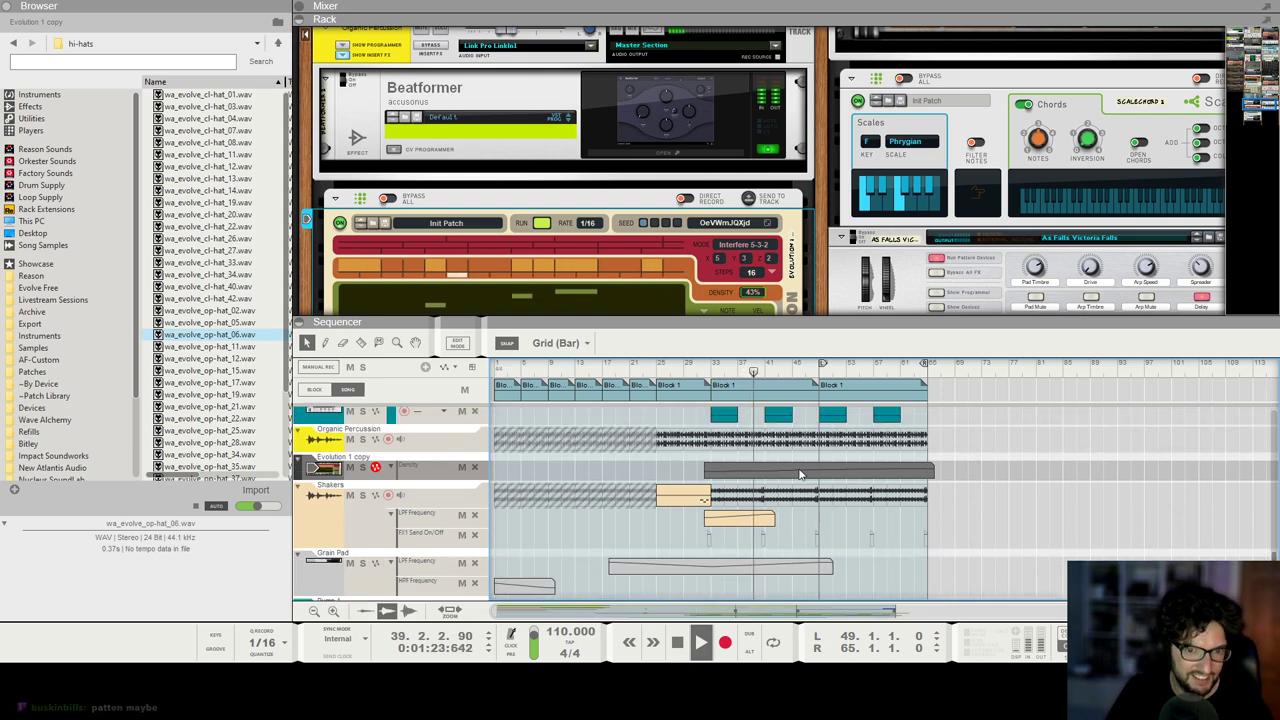
scroll(968, 227, "down", 1)
scroll(988, 206, "up", 2)
scroll(1009, 185, "right", 2)
scroll(1009, 185, "down", 15)
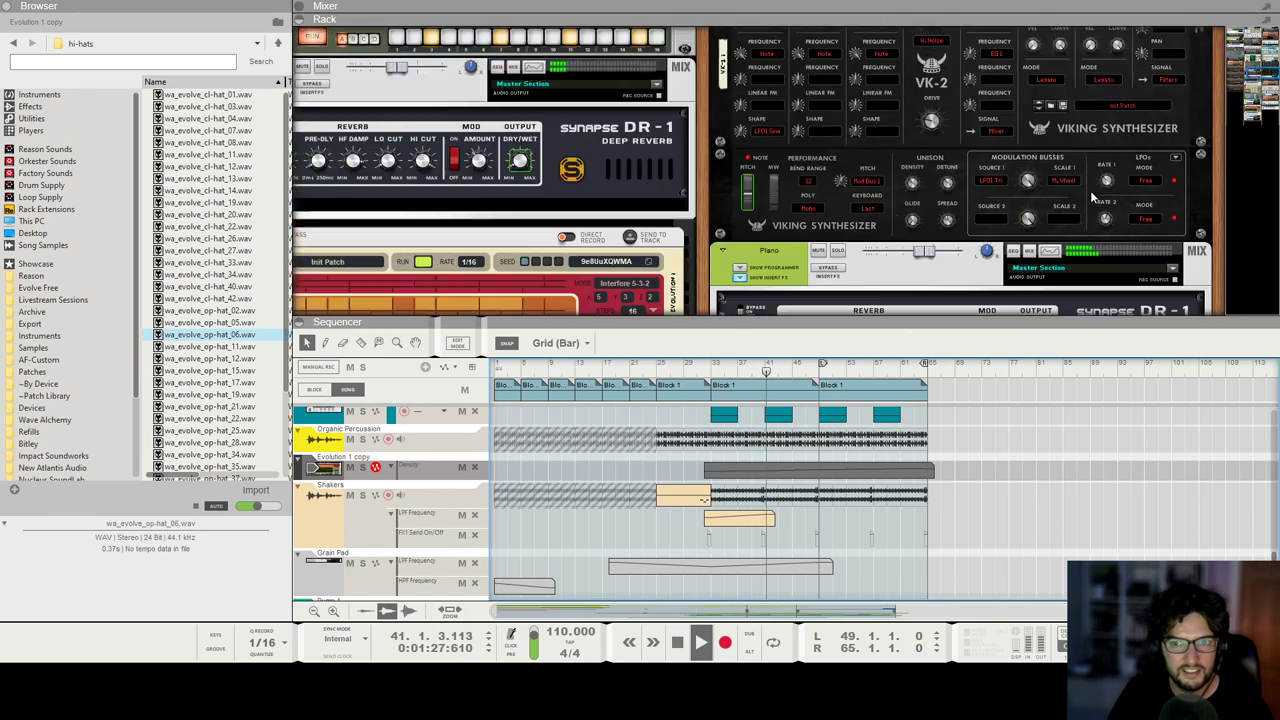
scroll(1093, 197, "down", 15)
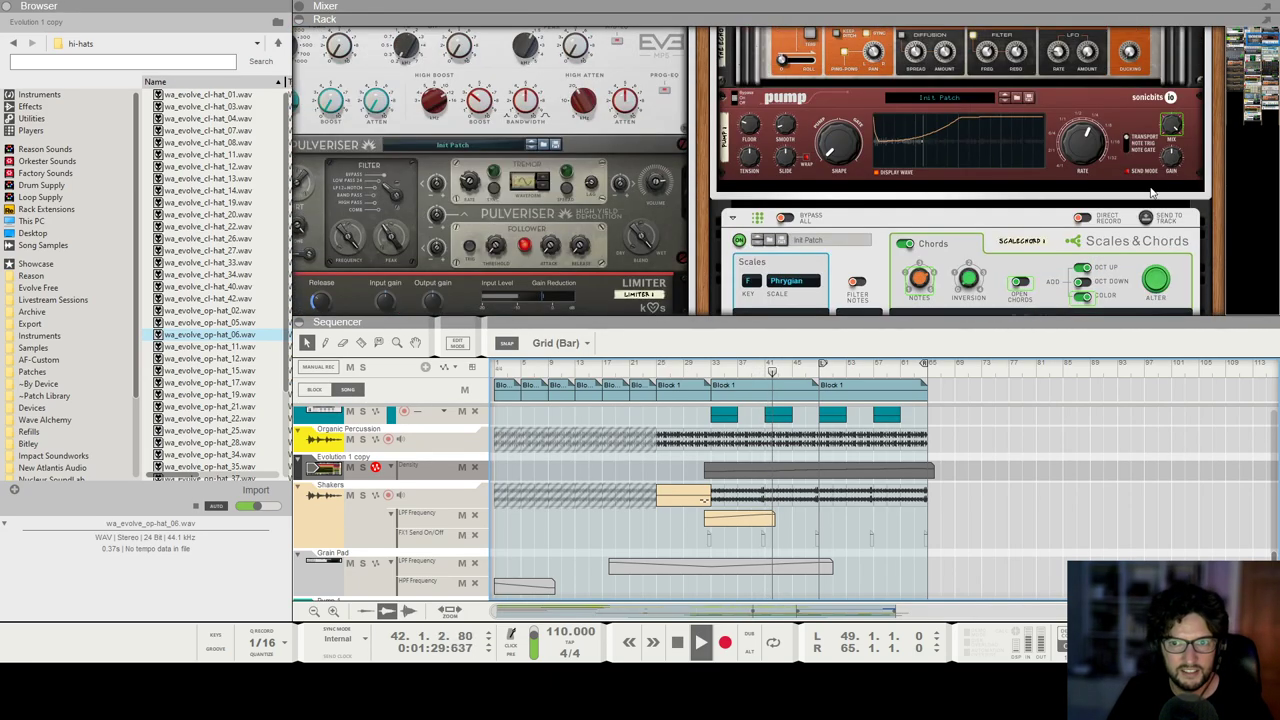
scroll(1172, 142, "down", 15)
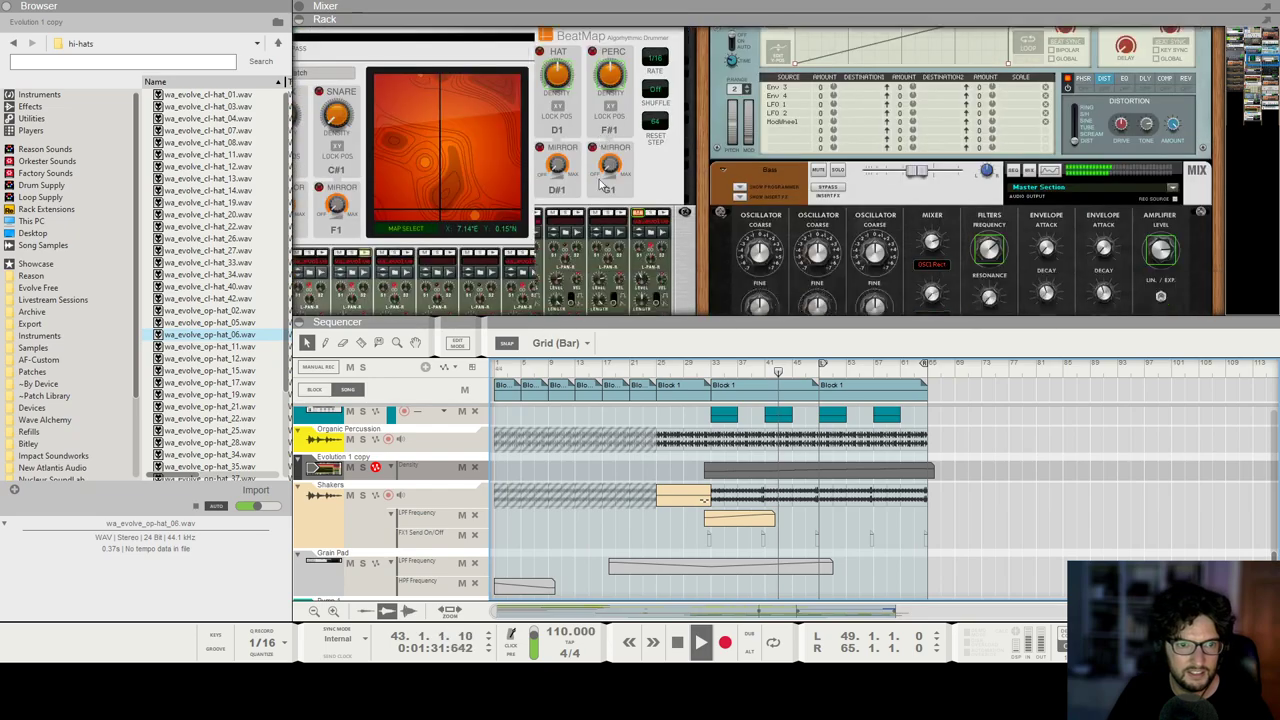
scroll(573, 218, "down", 15)
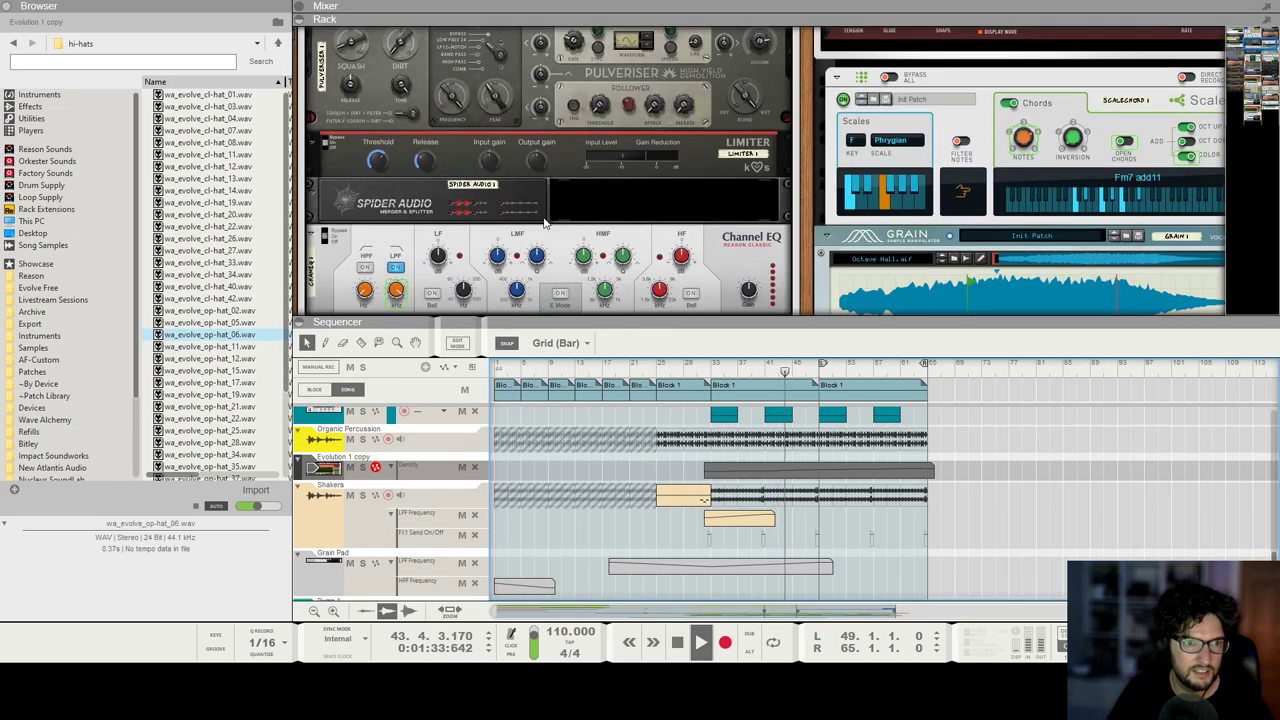
scroll(545, 222, "down", 15)
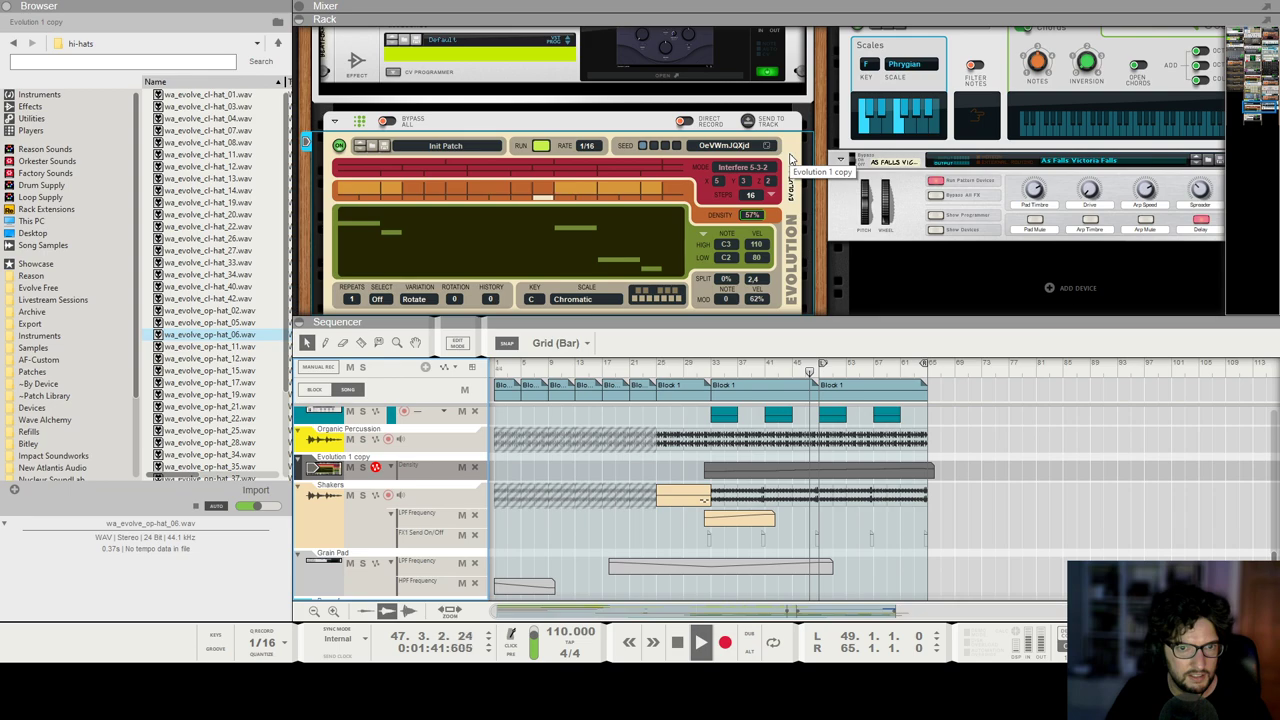
scroll(790, 160, "down", 10)
scroll(886, 193, "right", 2)
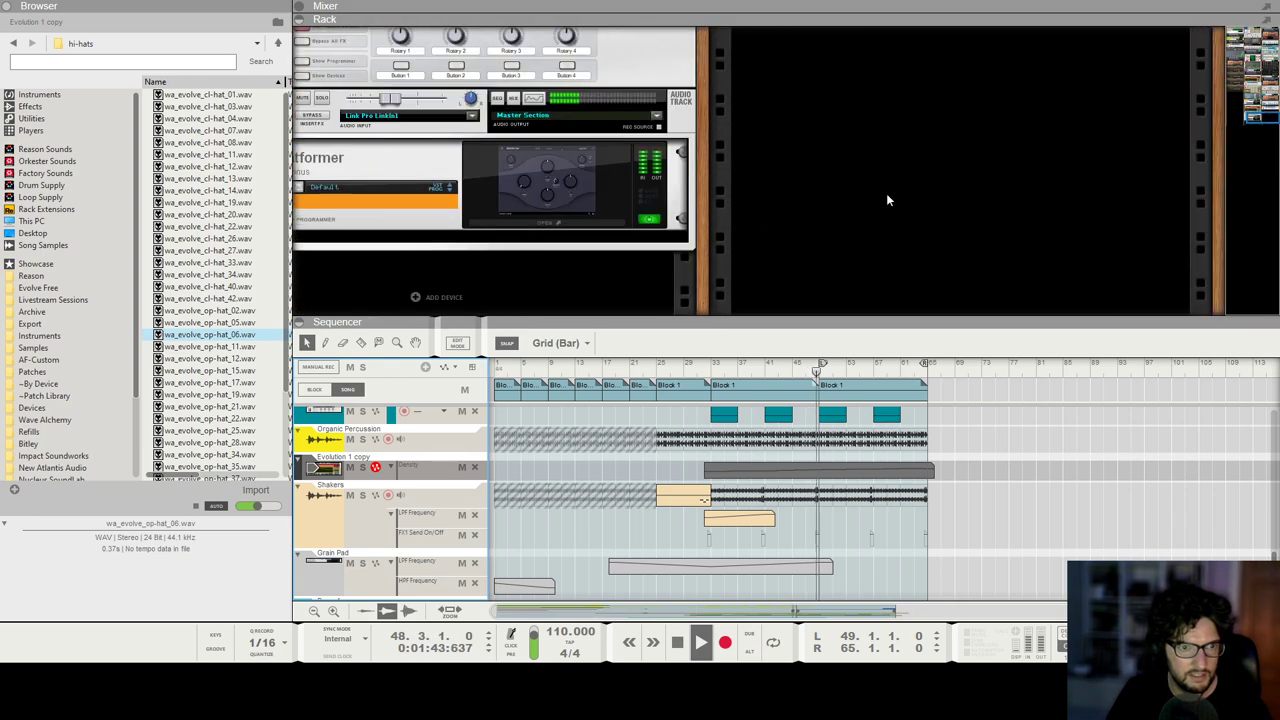
scroll(886, 193, "up", 10)
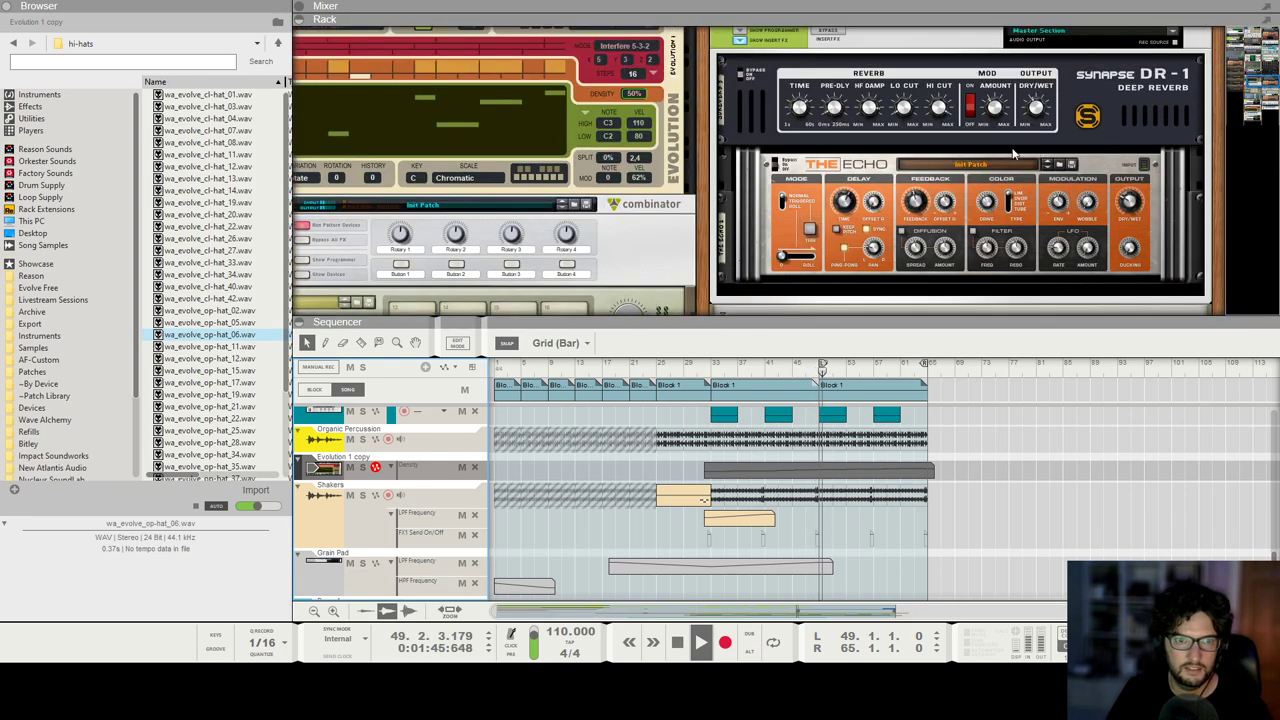
scroll(1034, 152, "up", 1)
left_click(636, 136)
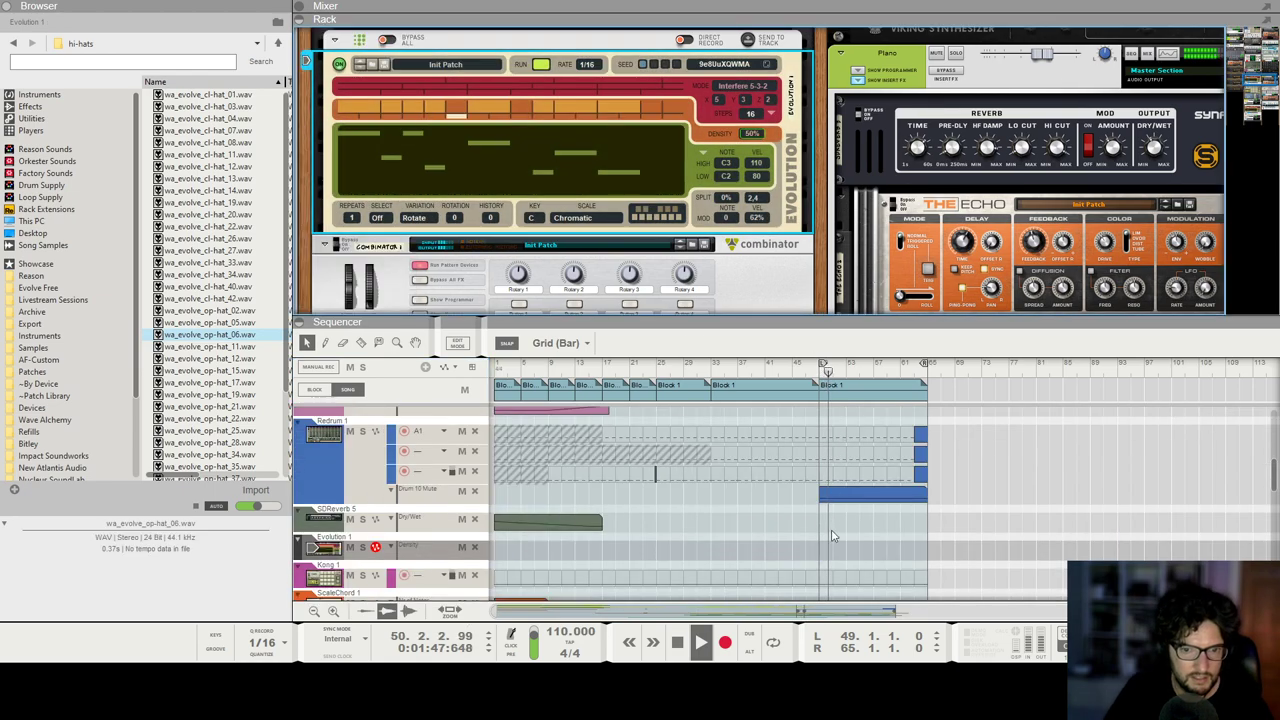
Step: Draw an Evolution 1 Density automation clip from about bar 47 to bar 67 and shape a gradual rise reaching 76% near bar 65
left_click_drag(808, 548, 938, 550)
double_click(889, 552)
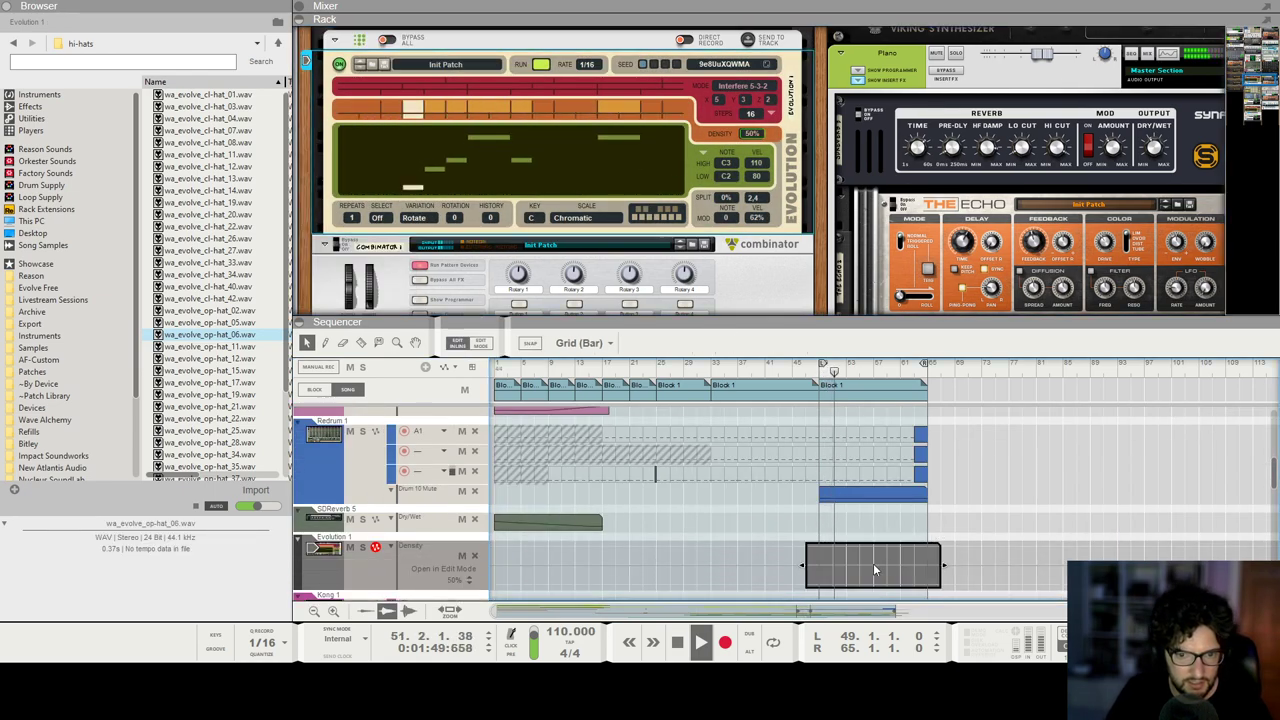
left_click_drag(806, 565, 930, 548)
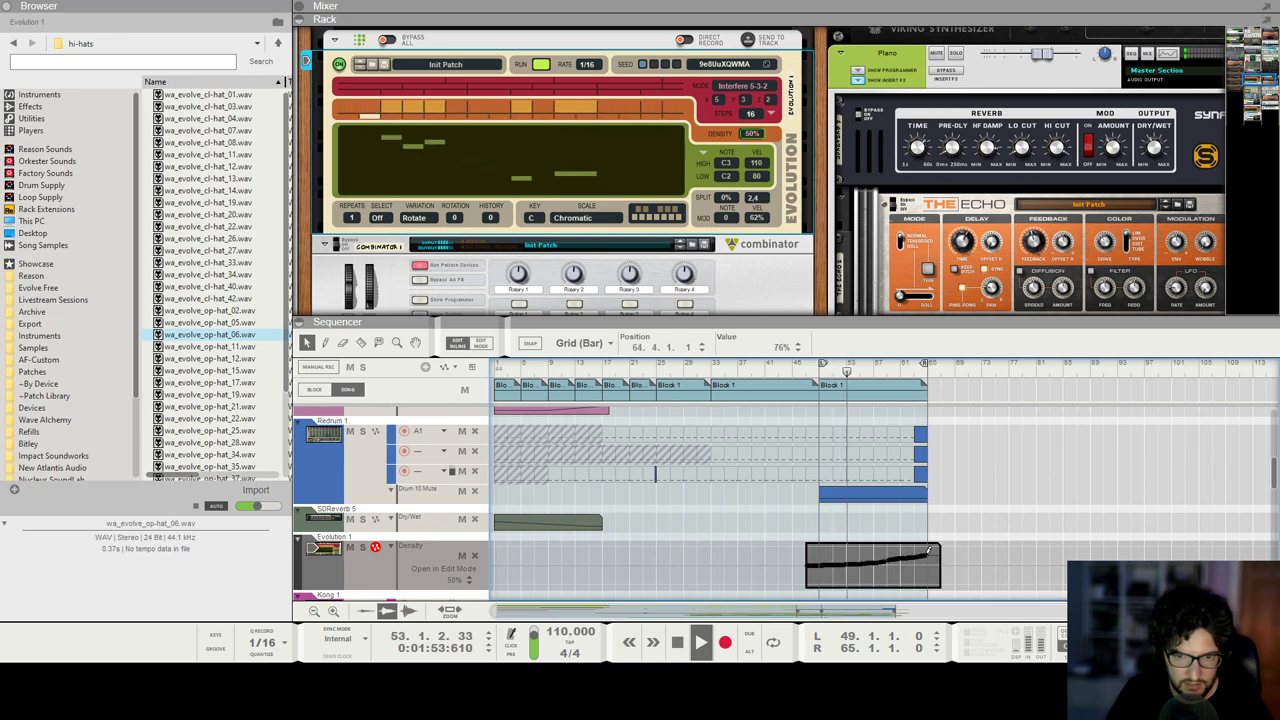
left_click(1060, 486)
scroll(1060, 486, "down", 2)
scroll(1060, 486, "down", 2)
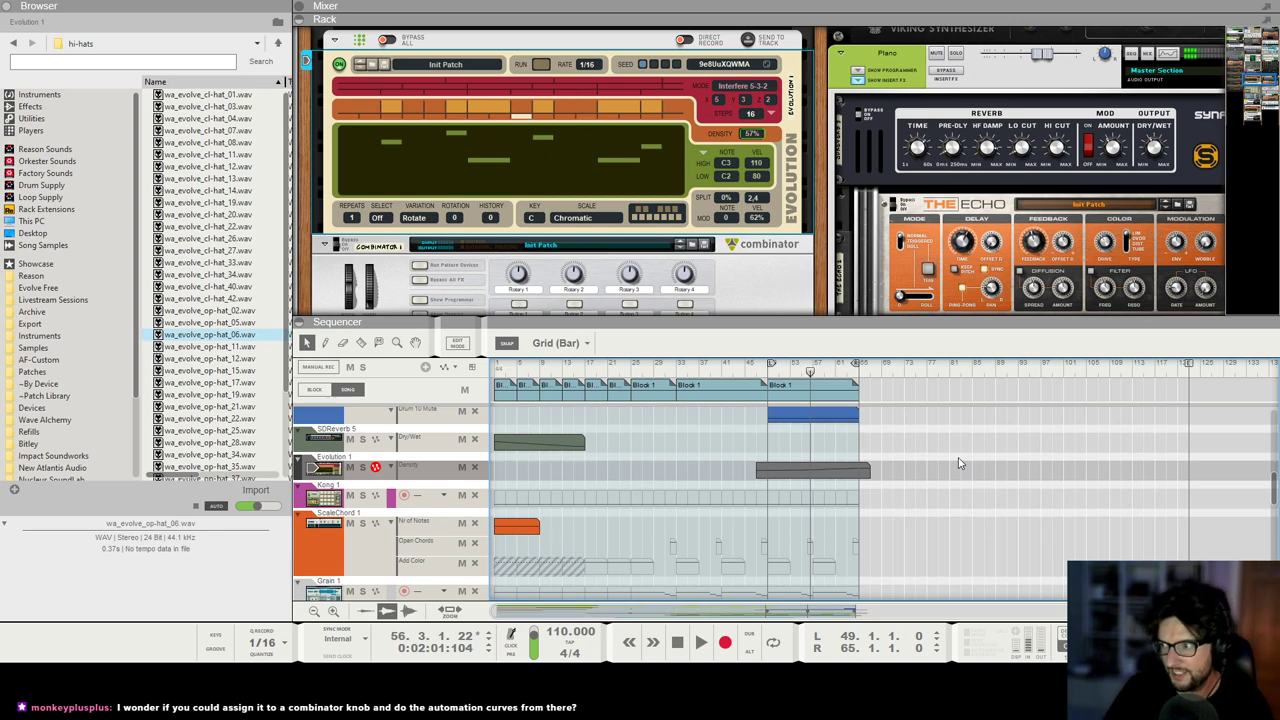
scroll(883, 254, "down", 1)
scroll(883, 254, "up", 3)
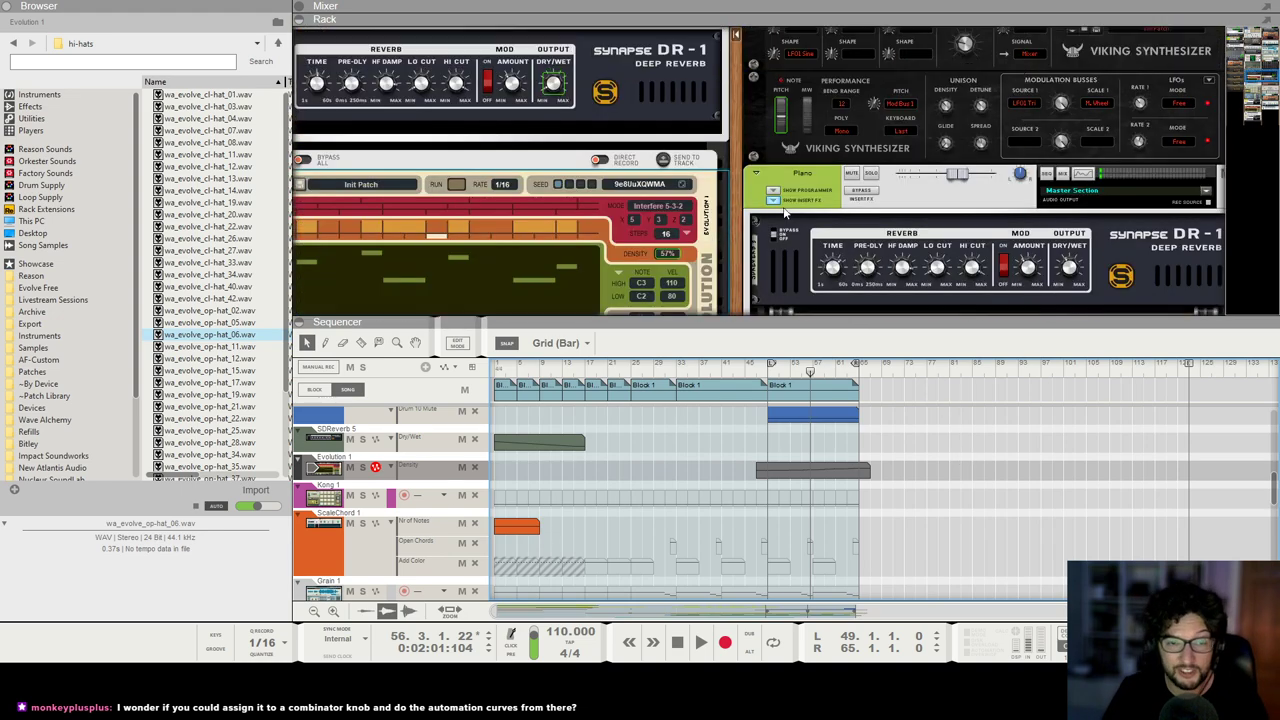
scroll(681, 212, "right", 1)
right_click(677, 245)
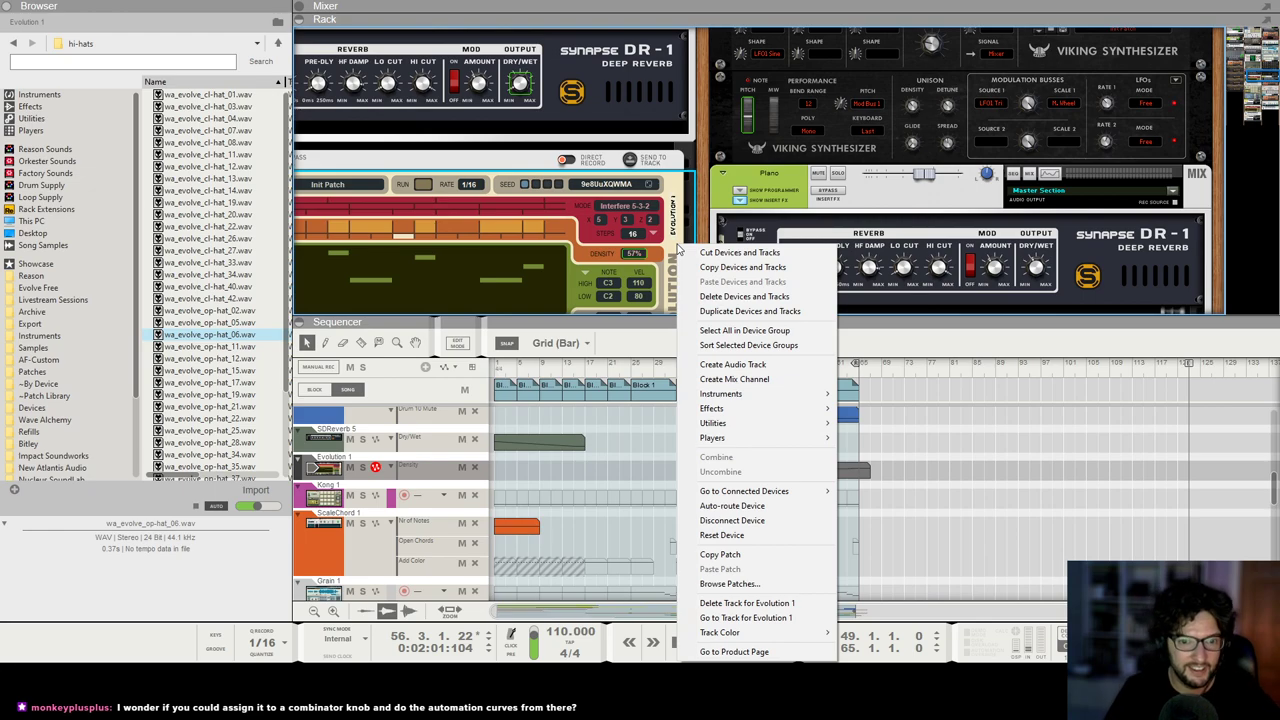
left_click(668, 256)
right_click(663, 257)
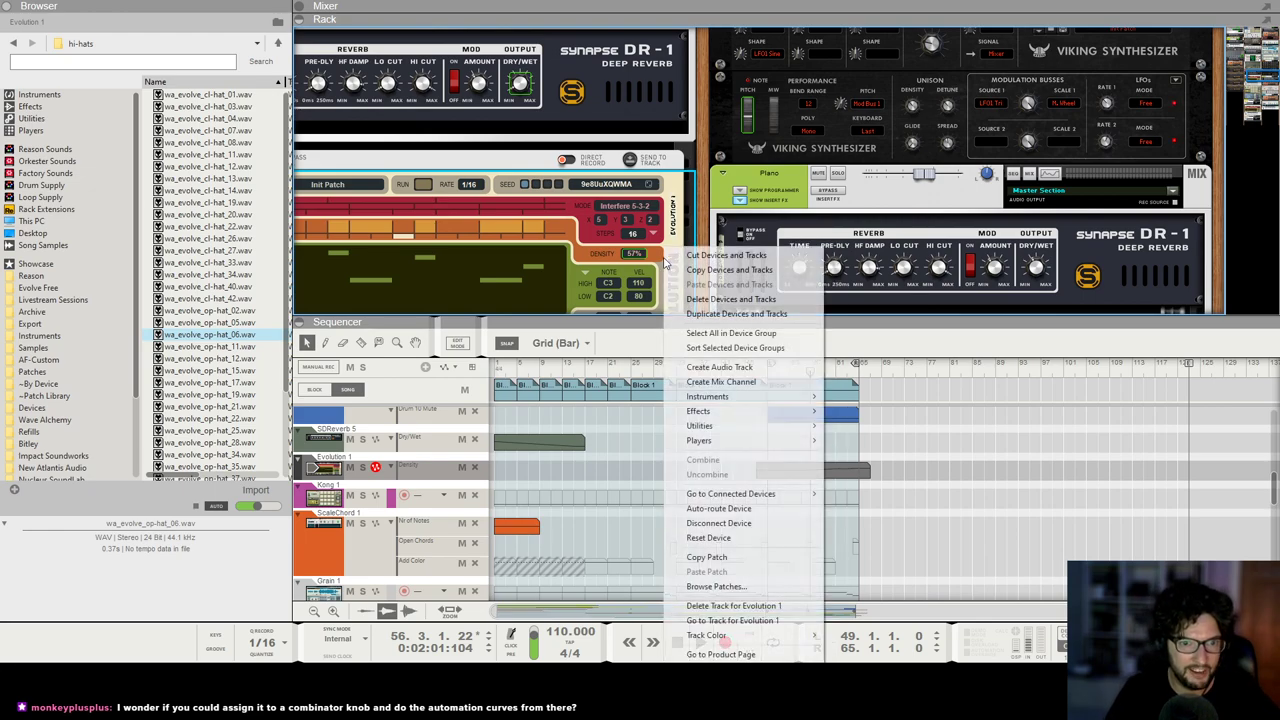
left_click(666, 241)
Step: Show the devices inside Combinator 1 below the Evolution 1 player
scroll(666, 246, "down", 4)
scroll(666, 250, "left", 4)
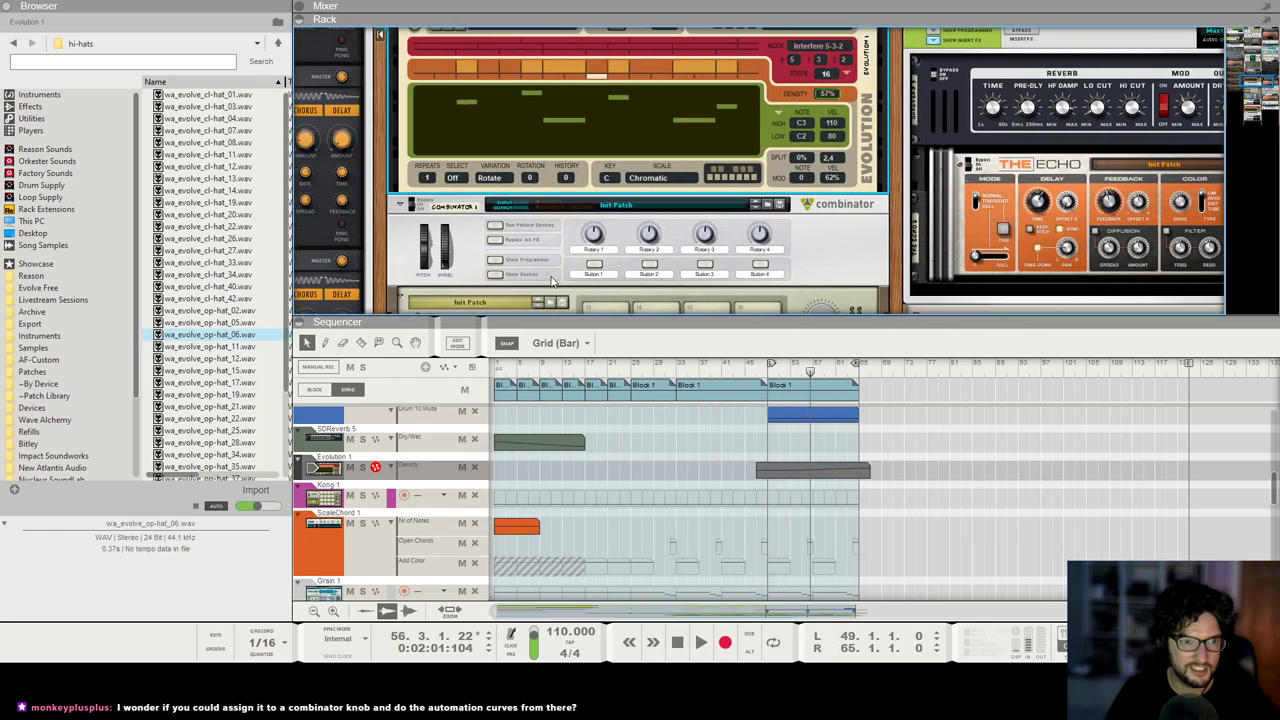
scroll(504, 198, "down", 1)
left_click(506, 234)
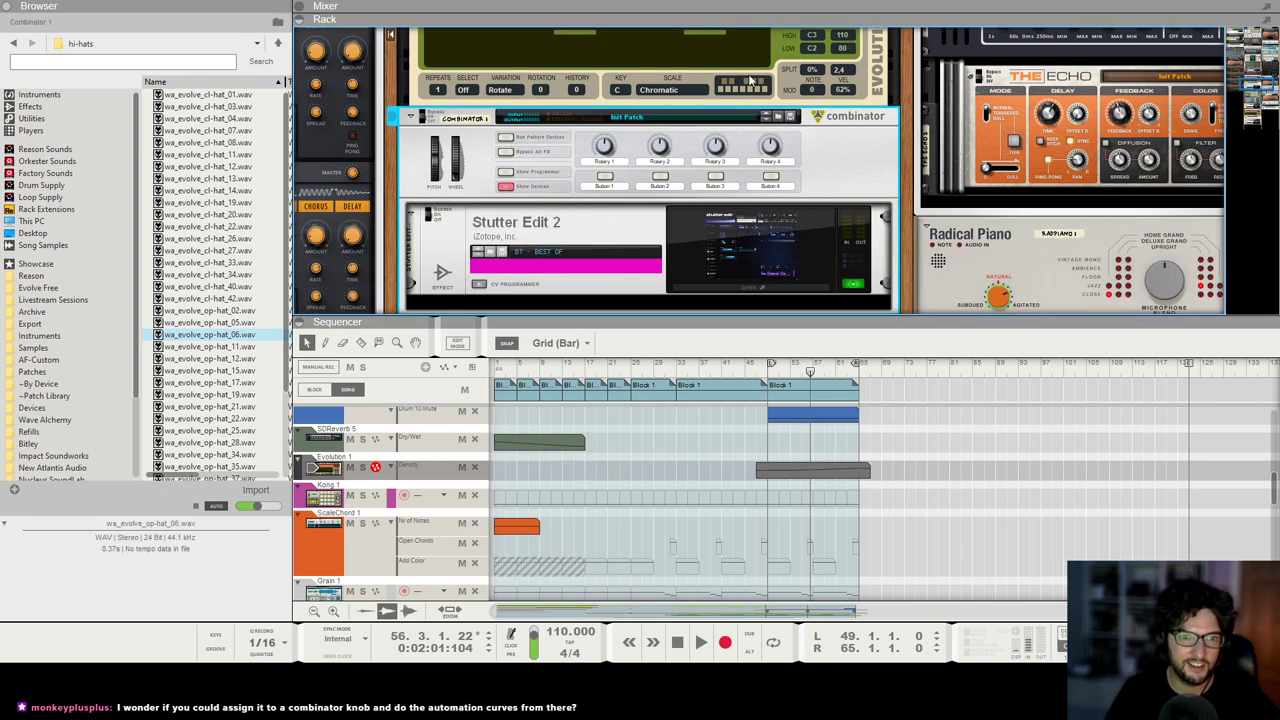
Step: Select the Evolution 1 player and the Stutter Edit 2 effect to check how each relates to Combinator 1
scroll(413, 184, "up", 3)
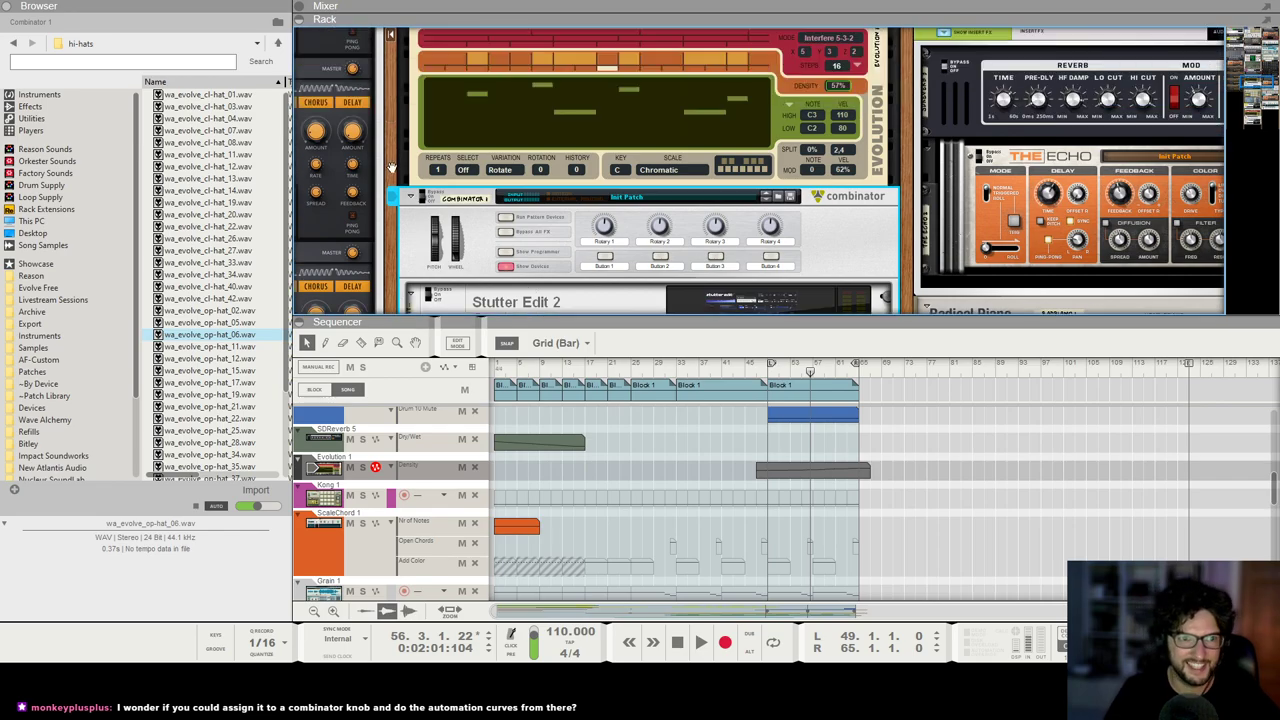
left_click_drag(406, 134, 510, 130)
scroll(839, 131, "up", 2)
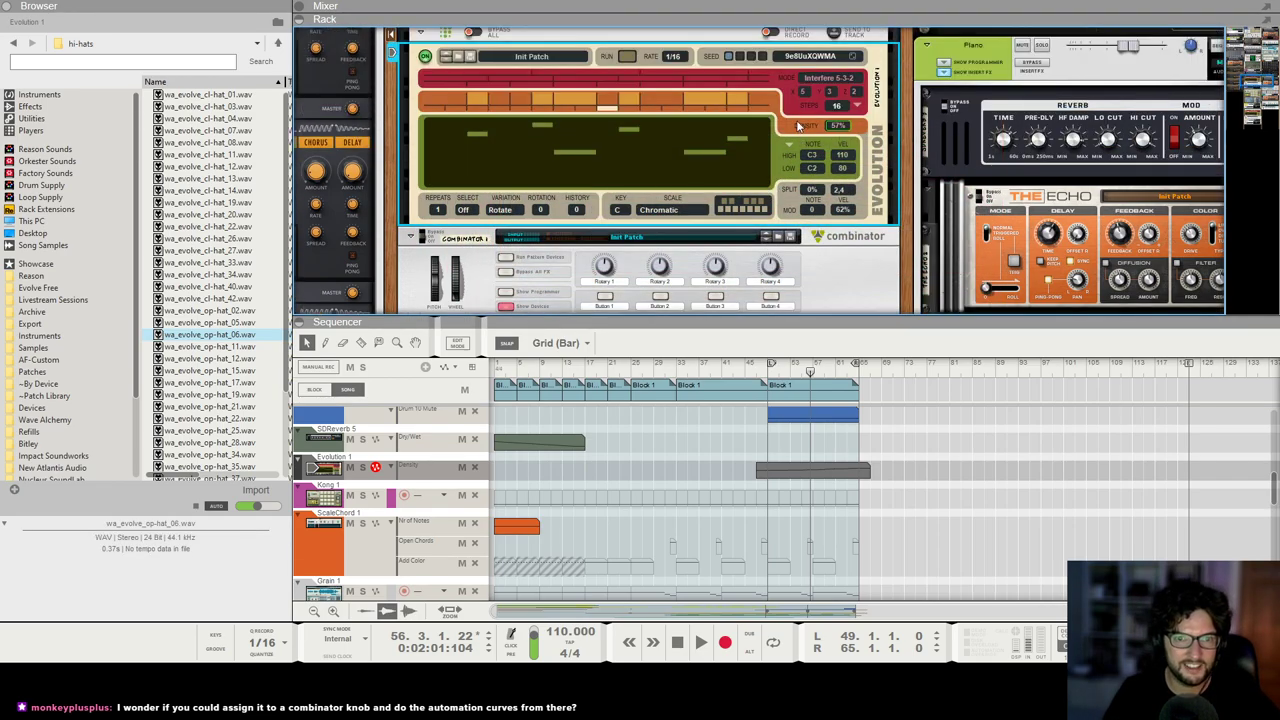
scroll(797, 125, "down", 2)
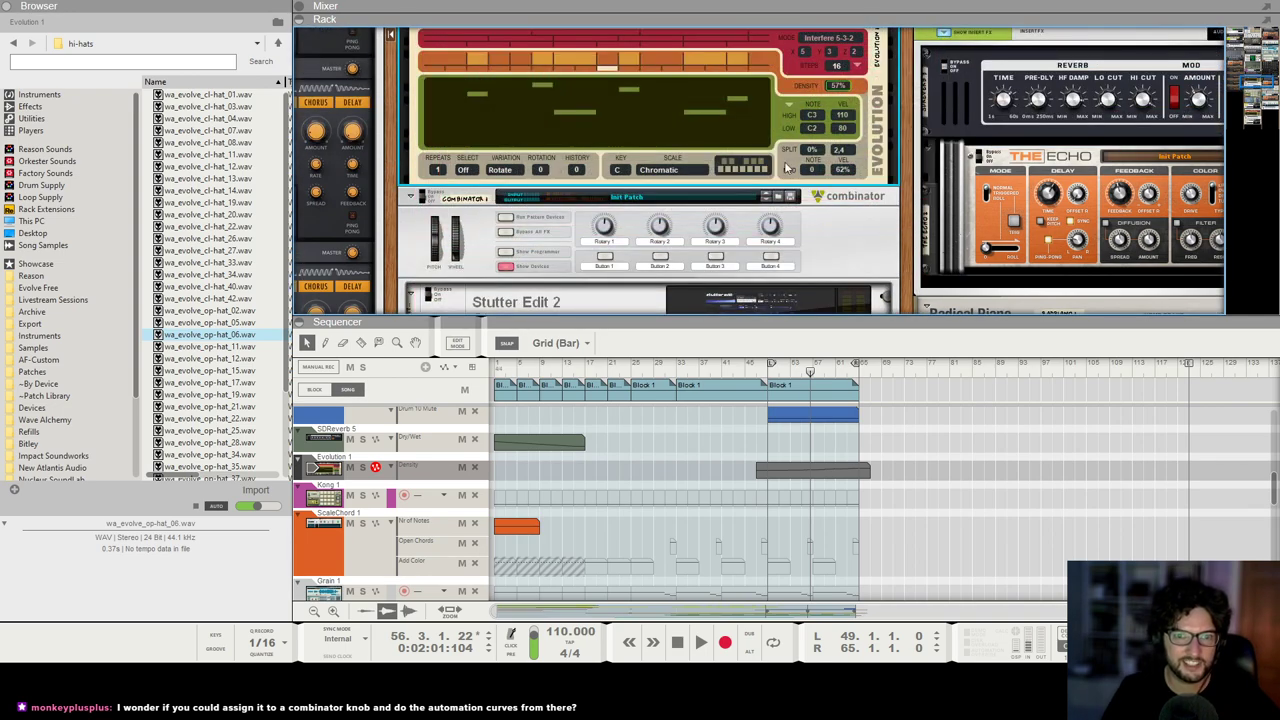
scroll(600, 100, "down", 3)
left_click(563, 197)
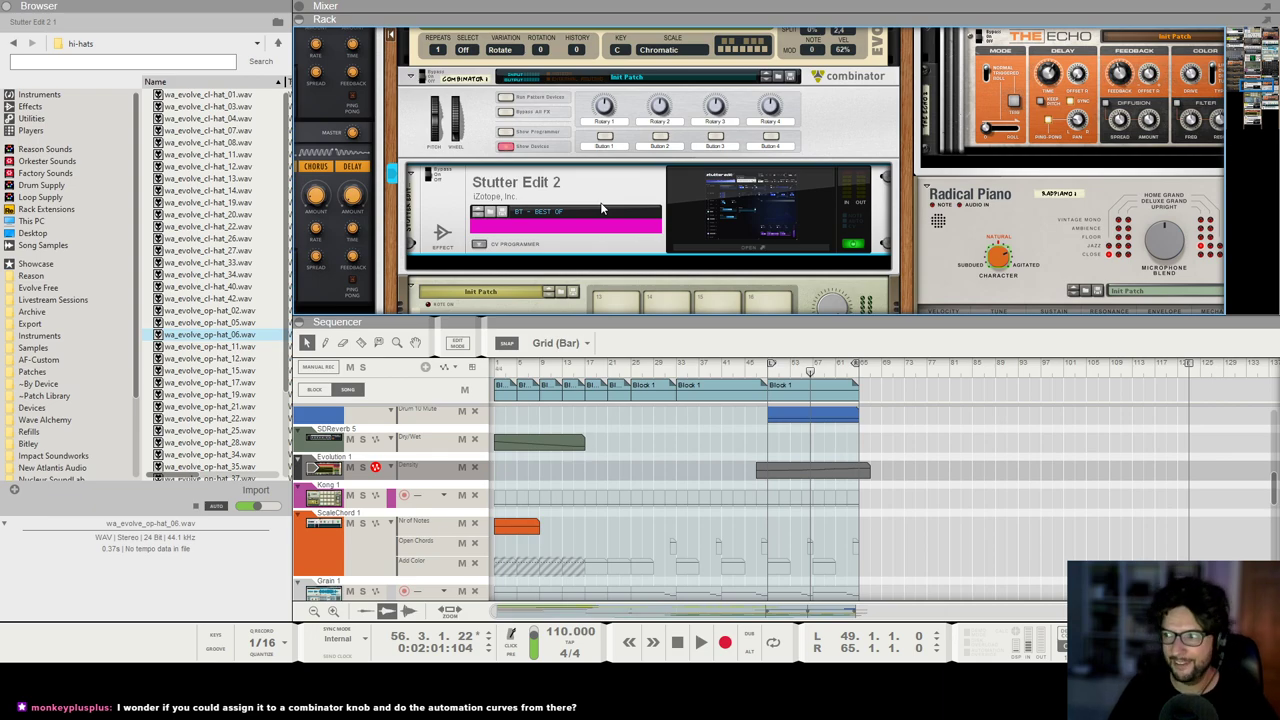
Step: Set the song position to bar 49
scroll(601, 205, "right", 1)
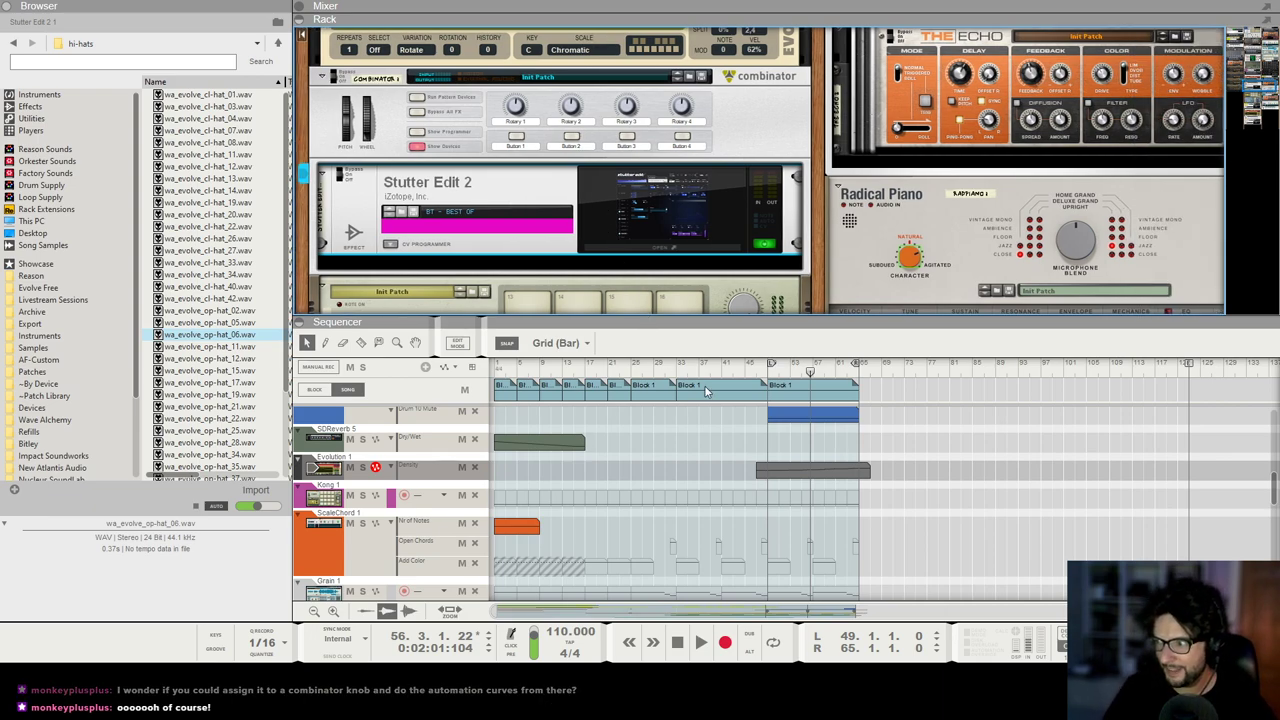
left_click(951, 460)
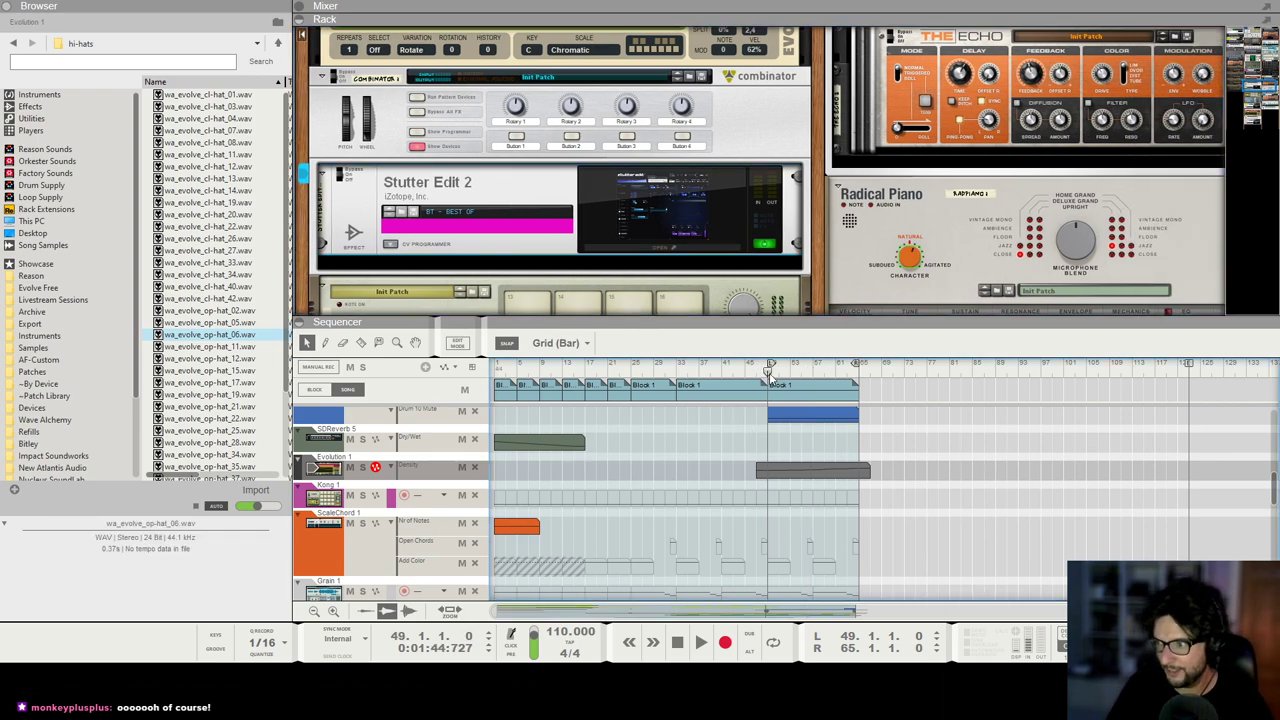
Step: Play the song from bar 49 with only the sequencer shown and the browser hidden
key("space")
key("F6")
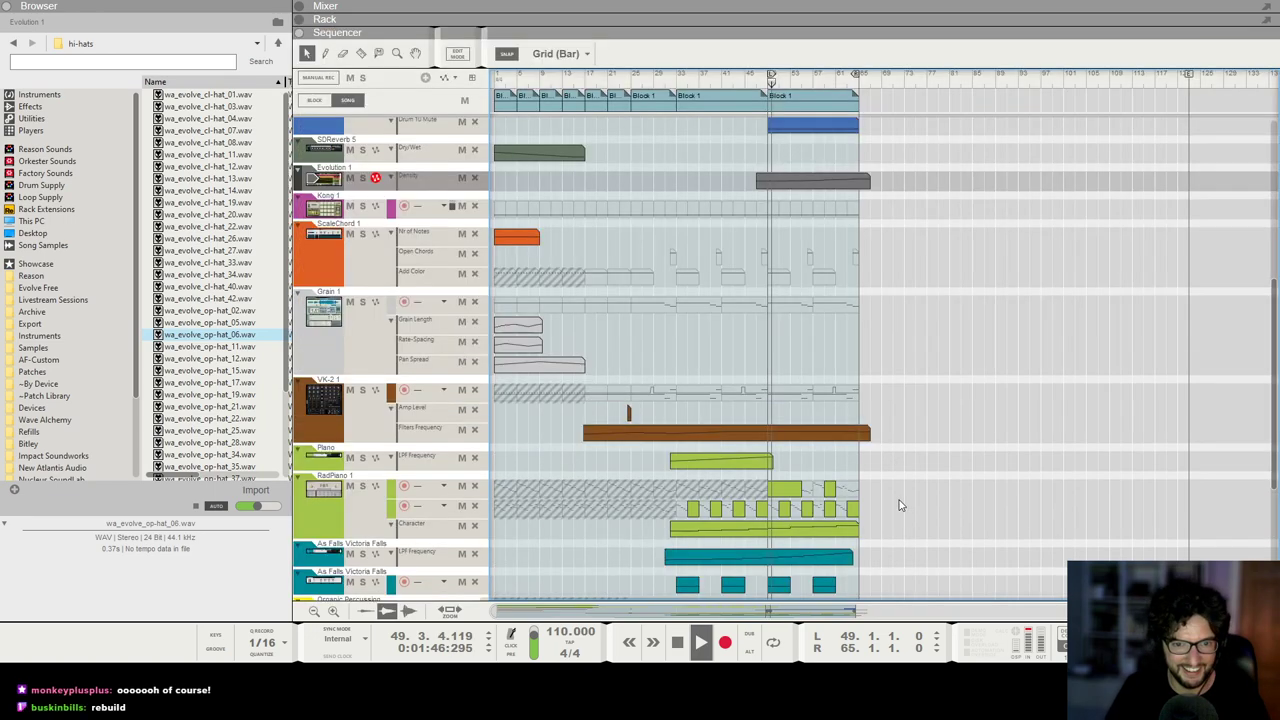
key("space")
key("h")
key("h")
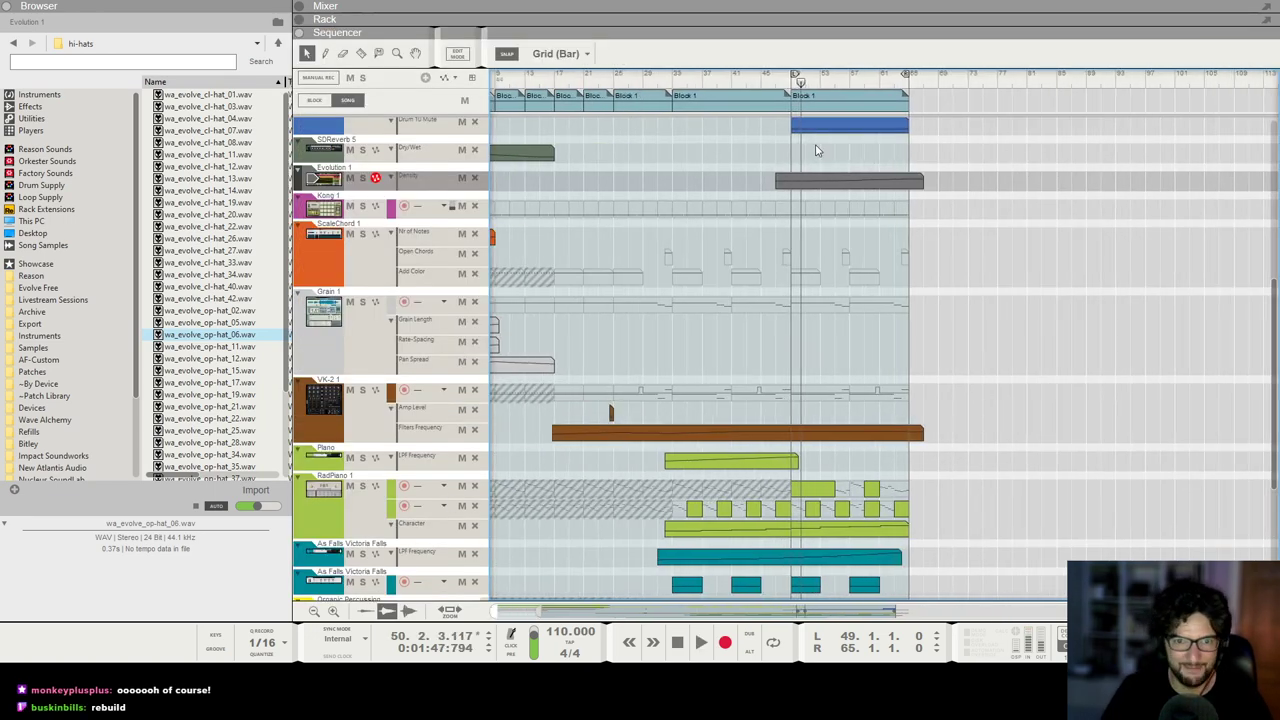
scroll(815, 150, "down", 1)
left_click(795, 80)
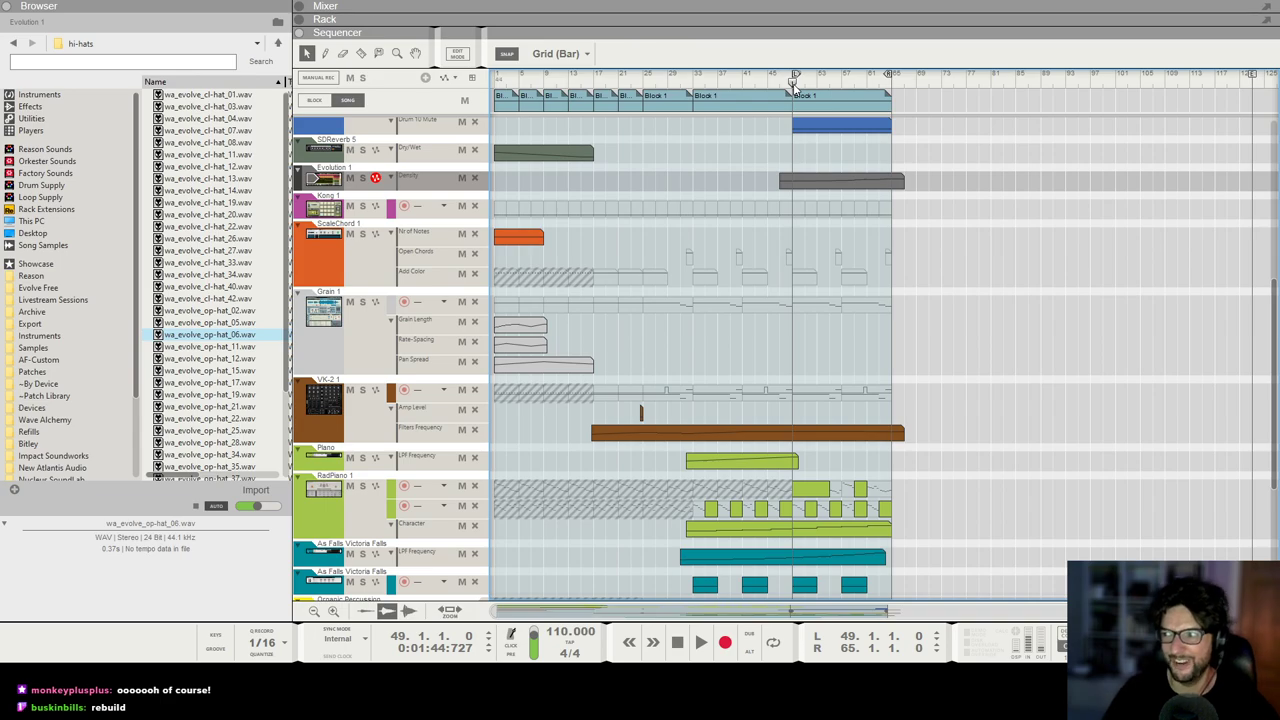
key("space")
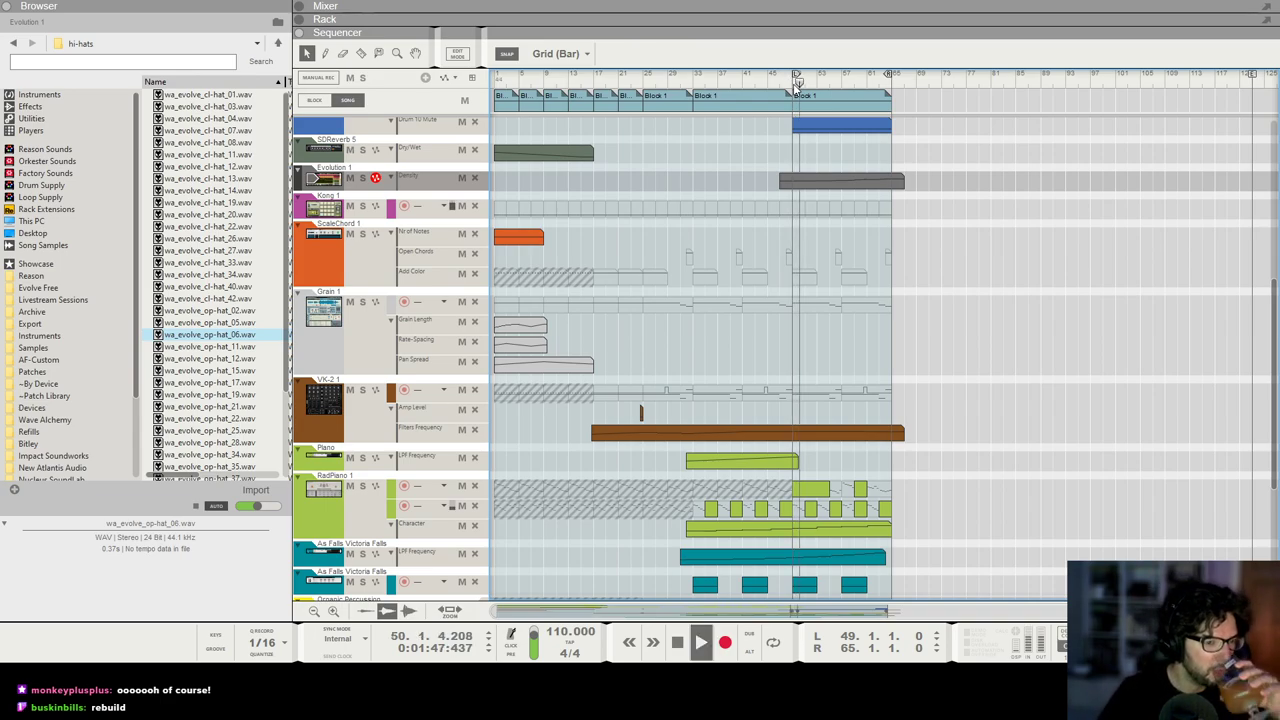
key("F3")
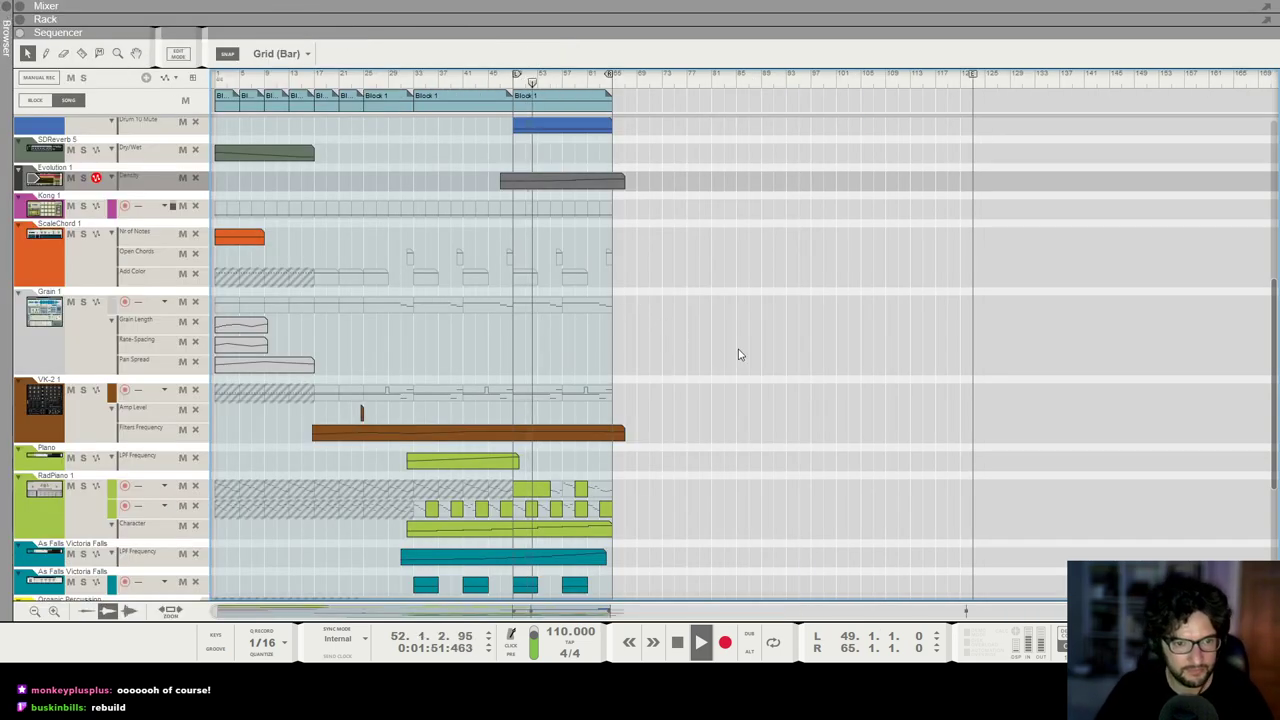
Step: Extend the end of the As Falls Victoria Falls LPF Frequency automation clip to about bar 67
scroll(739, 354, "down", 3)
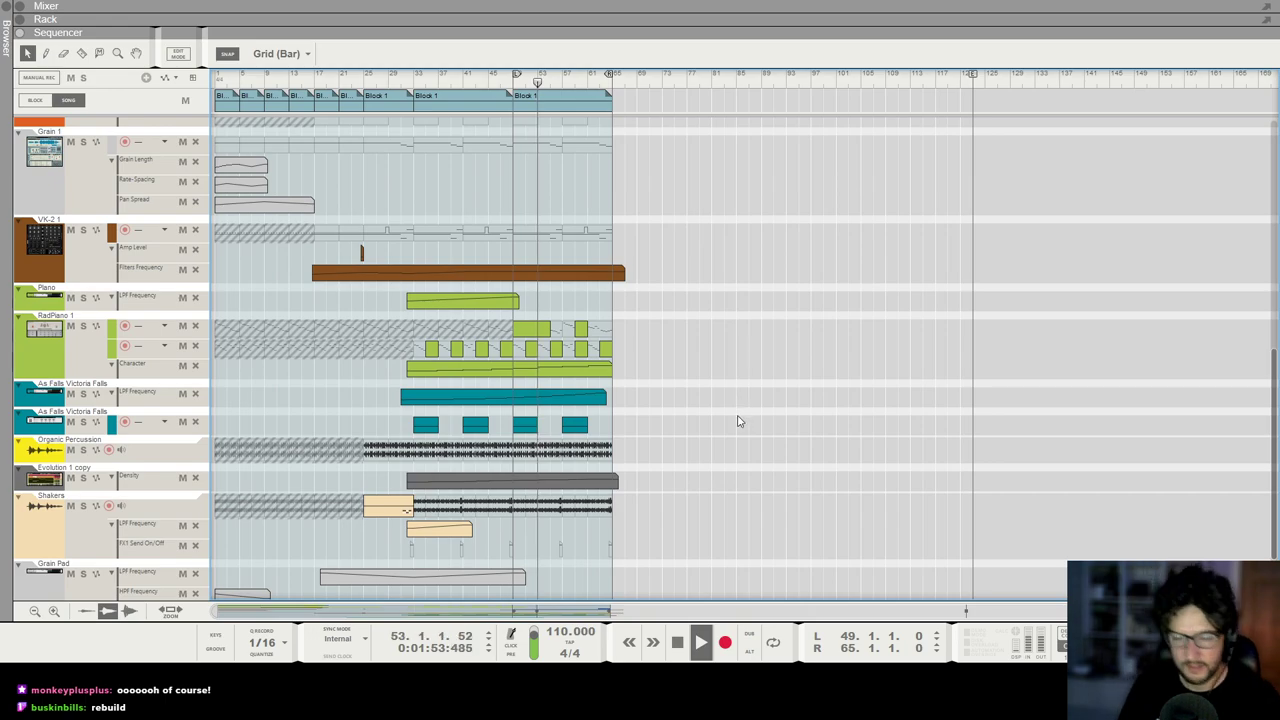
scroll(738, 421, "up", 2)
key("h")
left_click(735, 398)
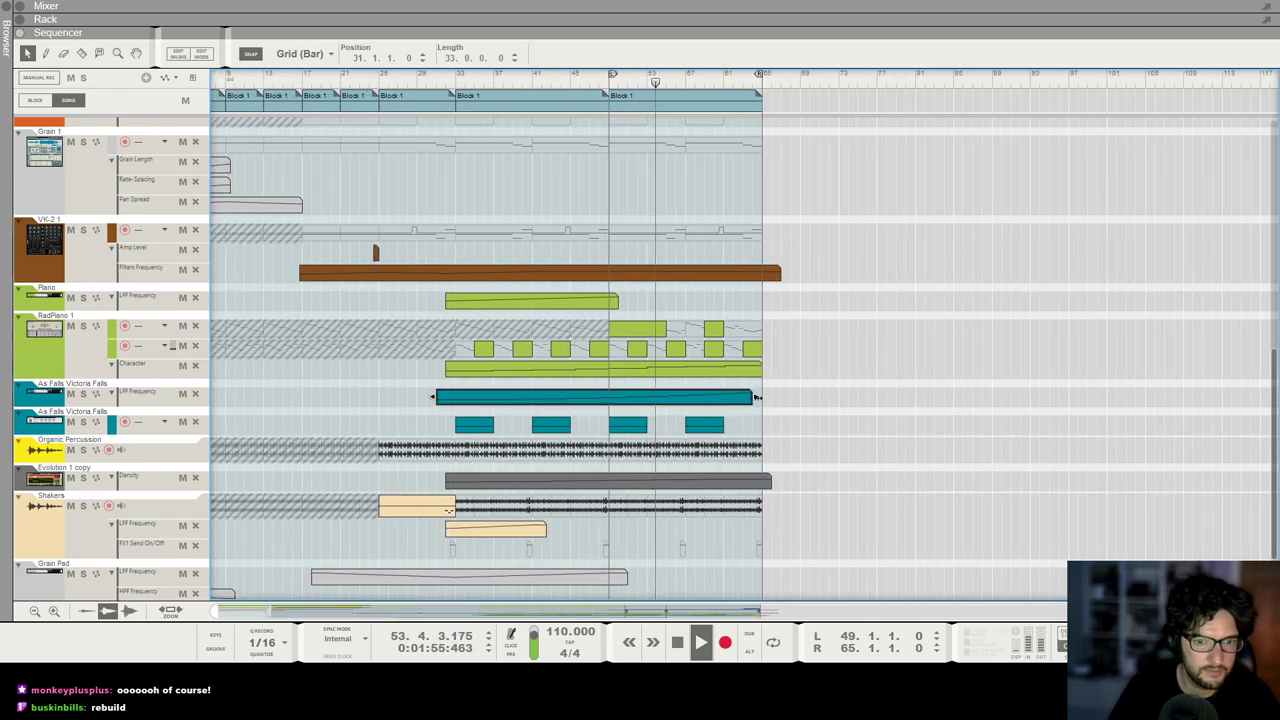
left_click(852, 346)
key("g")
key("h")
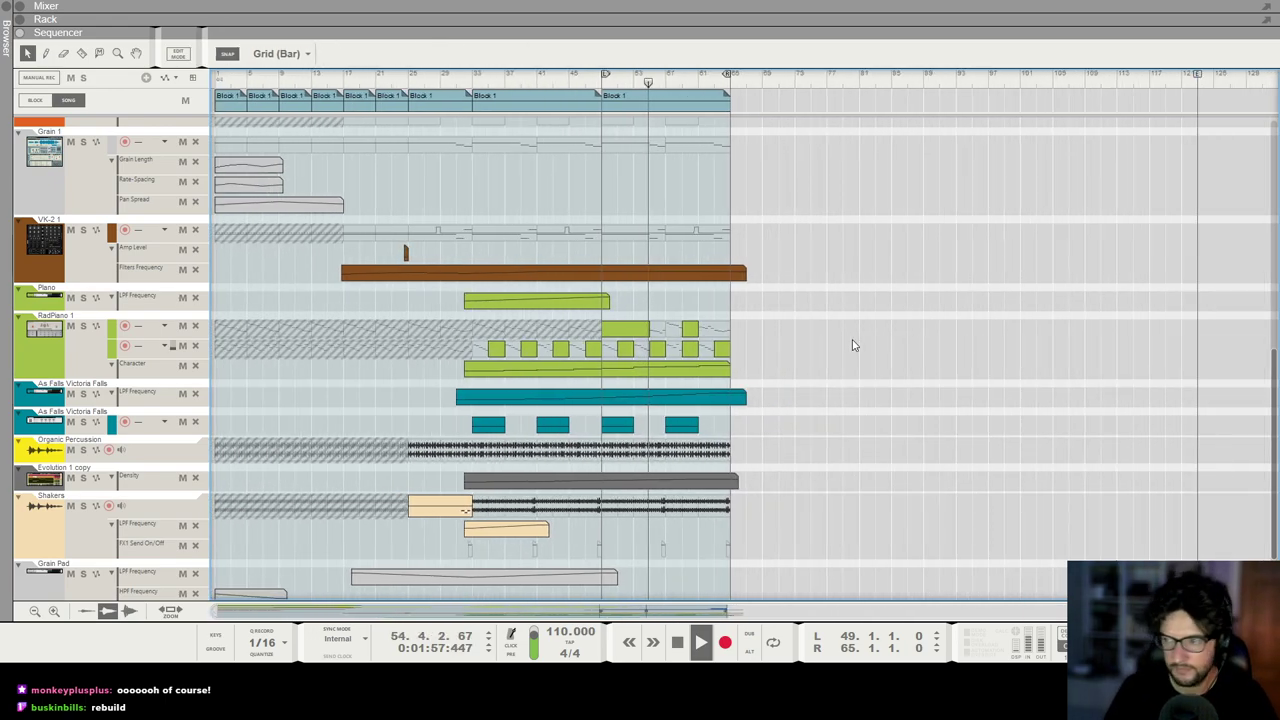
Step: Review the clips and automation lanes across the tracks between bars 33 and 65 during playback
key("h")
key("h")
key("h")
key("h")
key("h")
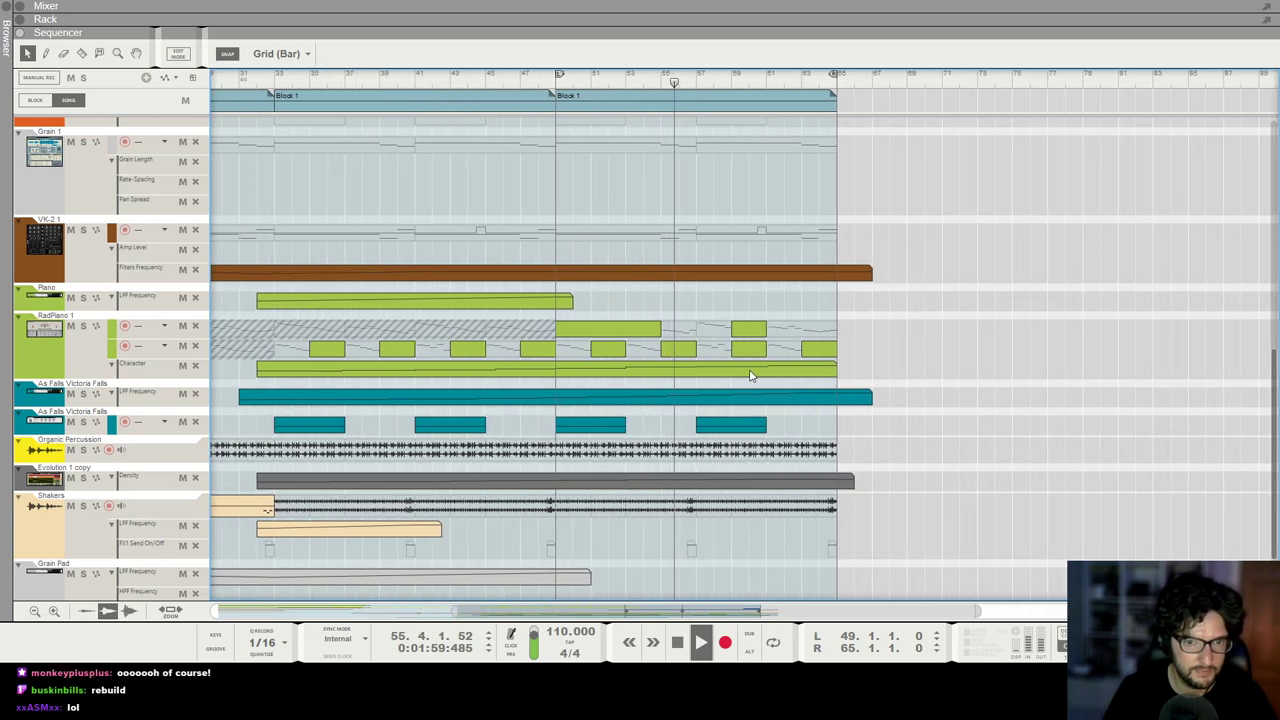
key("g")
key("g")
key("g")
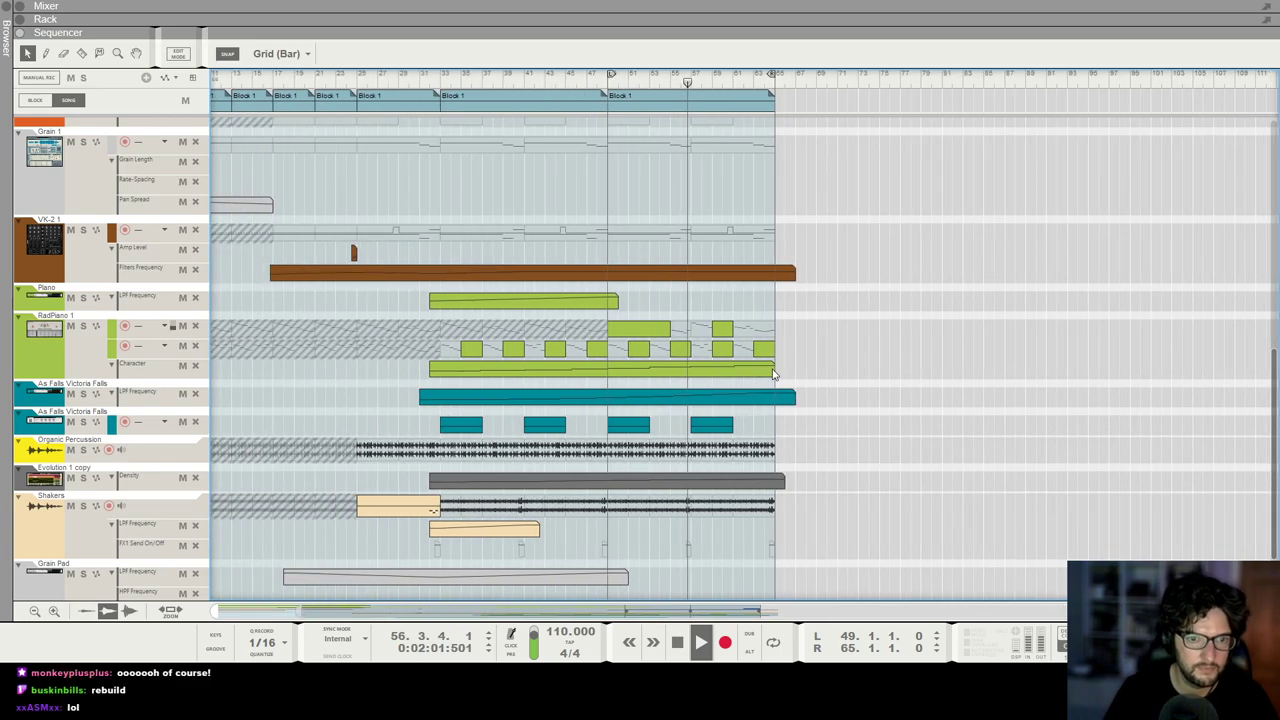
scroll(772, 375, "up", 4)
key("h")
key("h")
key("h")
scroll(772, 374, "up", 4)
key("g")
key("g")
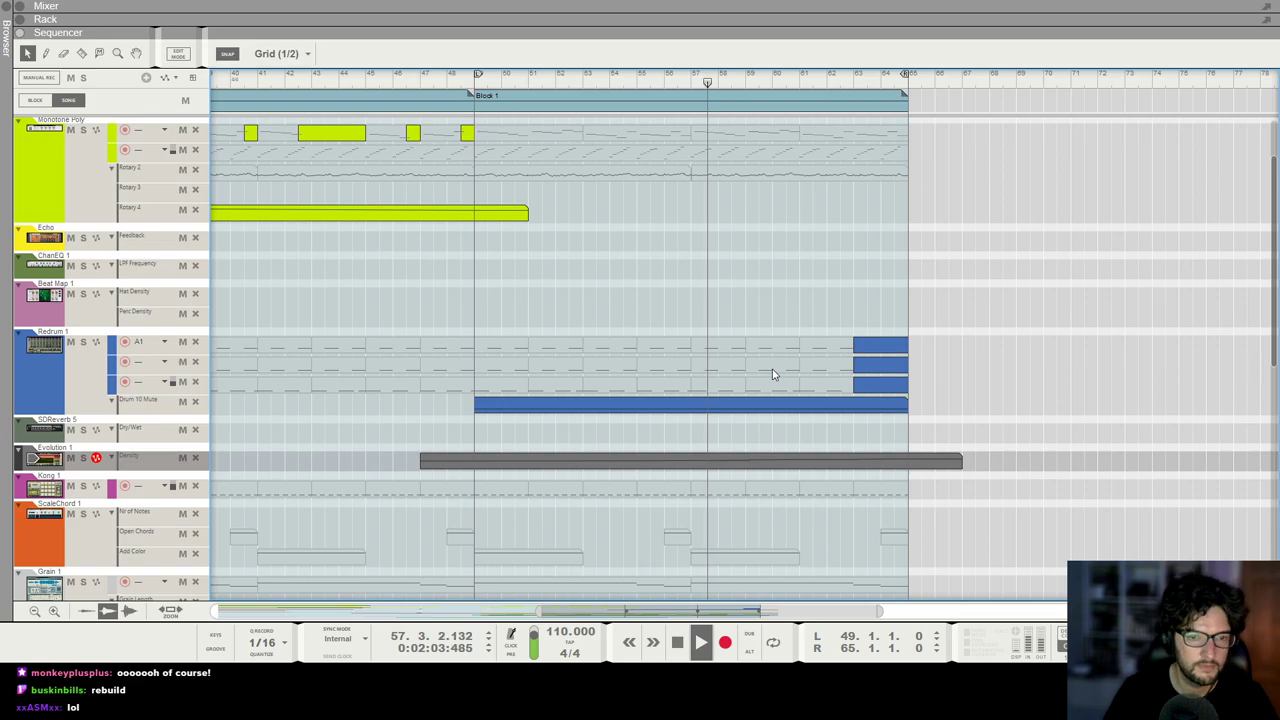
key("g")
scroll(772, 375, "down", 5)
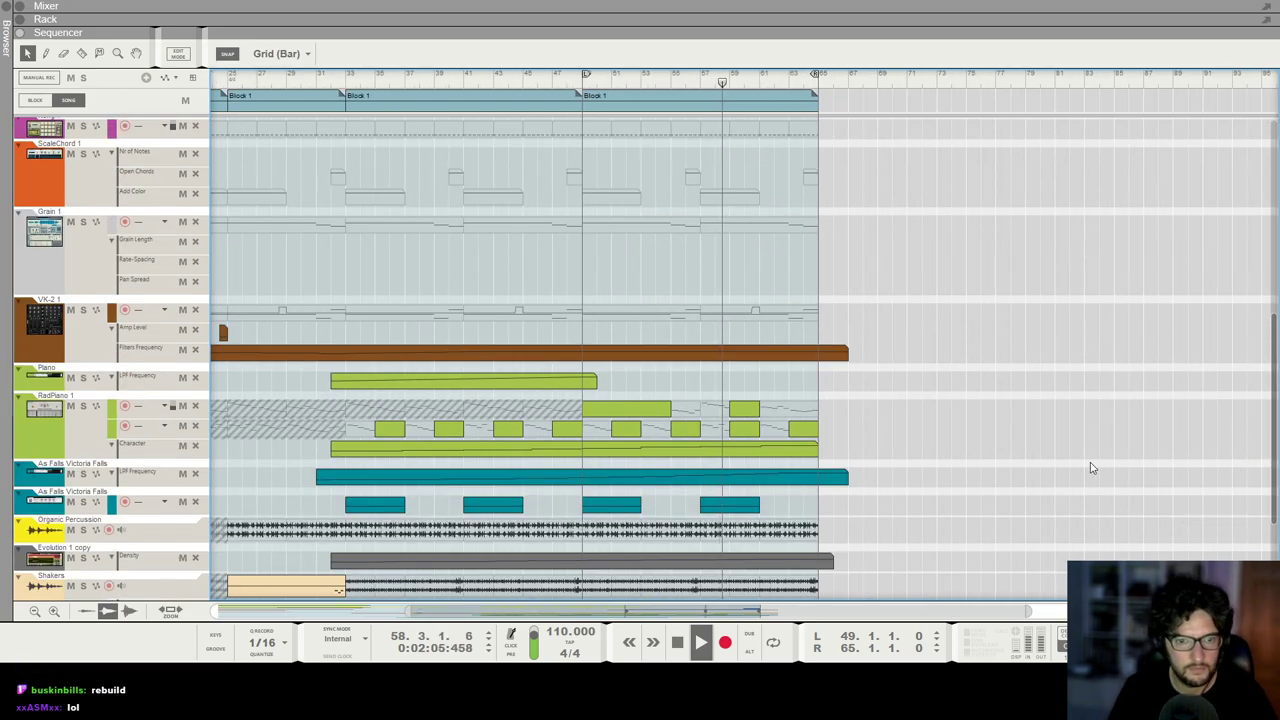
scroll(960, 440, "up", 6)
Step: Copy the four-bar As Falls Victoria Falls note clip from bar 57 to bar 61
scroll(966, 451, "down", 7)
scroll(966, 455, "down", 3)
left_click(720, 343)
left_click_drag(729, 343, 783, 344)
left_click(834, 368)
left_click(808, 348)
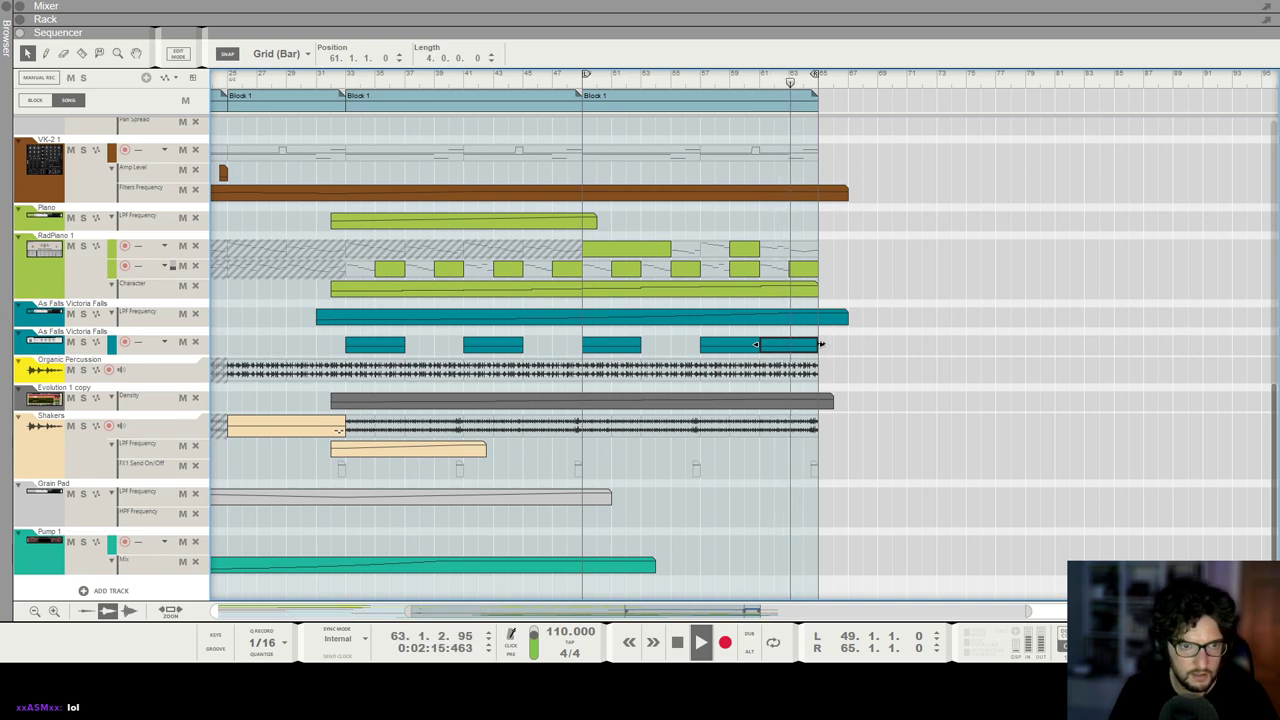
Step: Set the left locator to bar 65 and the right locator to bar 83, and select the block starting at bar 49
left_click(1084, 84, "alt")
left_click(816, 85, "ctrl")
scroll(633, 96, "up", 5)
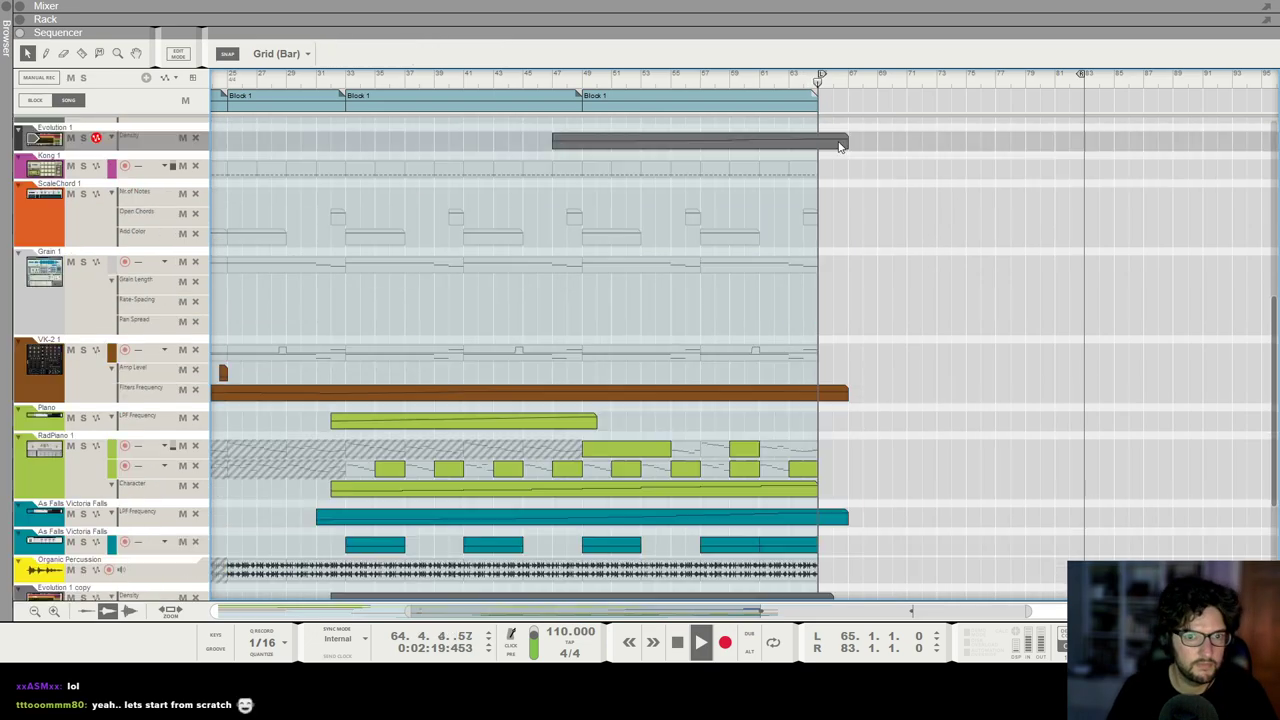
left_click(633, 96)
scroll(773, 277, "down", 4)
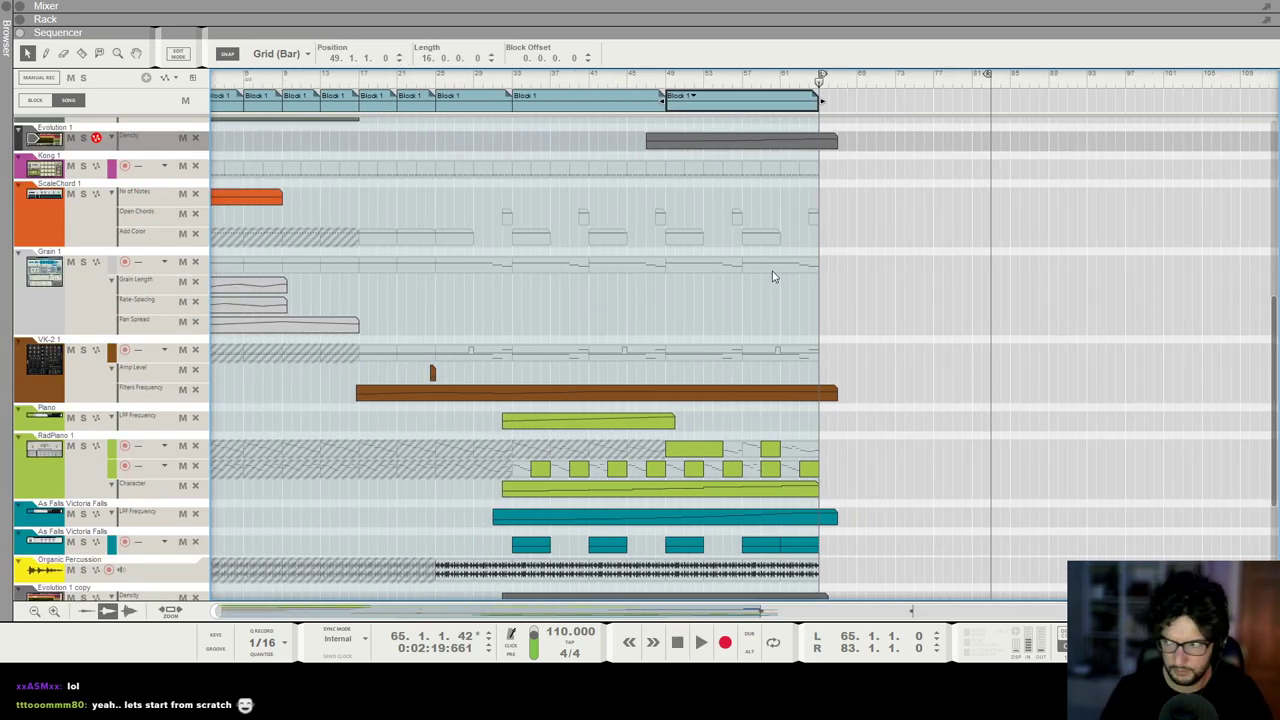
Step: Play the song from bar 33 while viewing the lower tracks of the arrangement
left_click(513, 82)
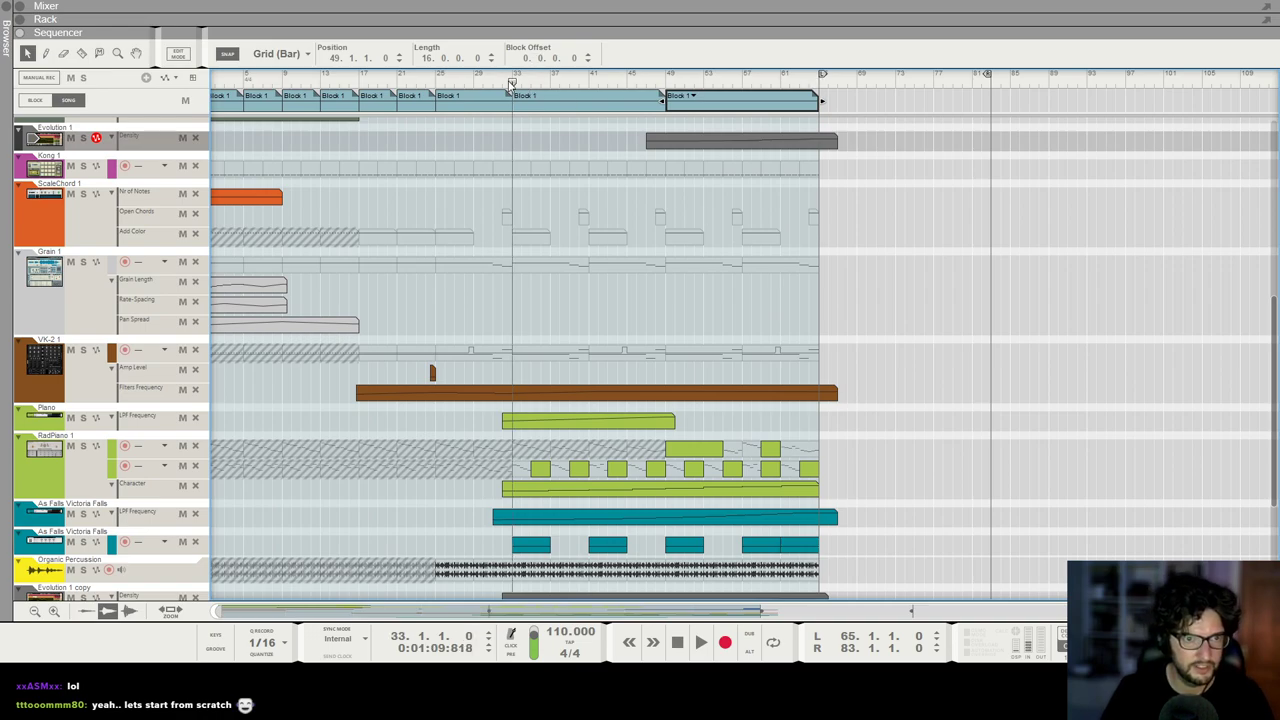
key("space")
scroll(574, 180, "down", 2)
scroll(595, 314, "down", 4)
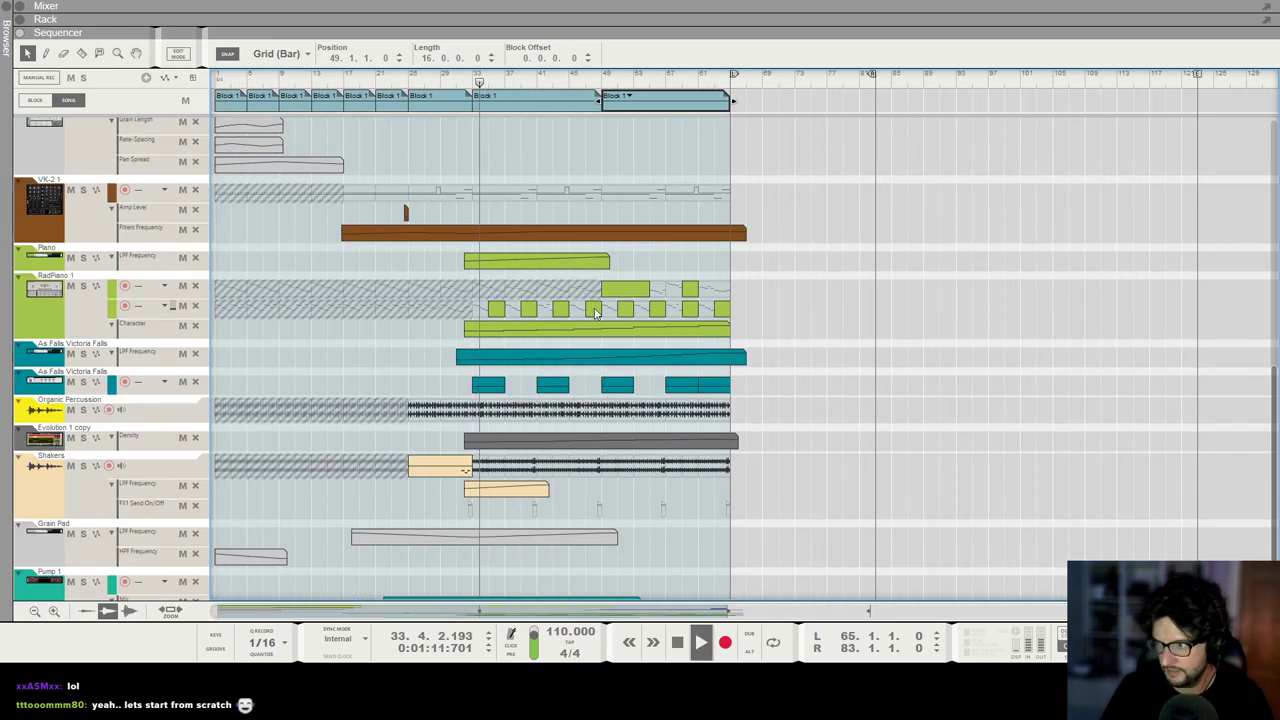
Step: Show the devices inside the As Falls Victoria Falls Combinator and select its mixer to check the aux sends
key("F6")
scroll(857, 358, "up", 3)
scroll(857, 358, "down", 3)
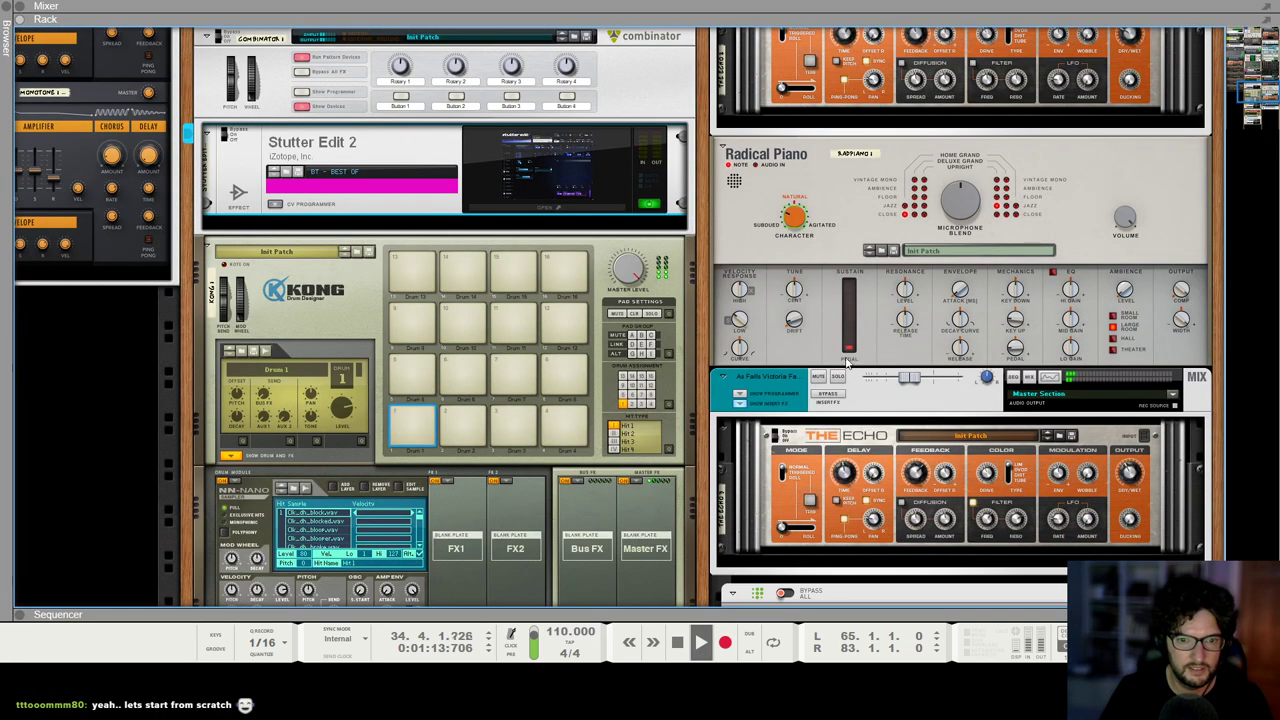
scroll(773, 388, "down", 2)
key("space")
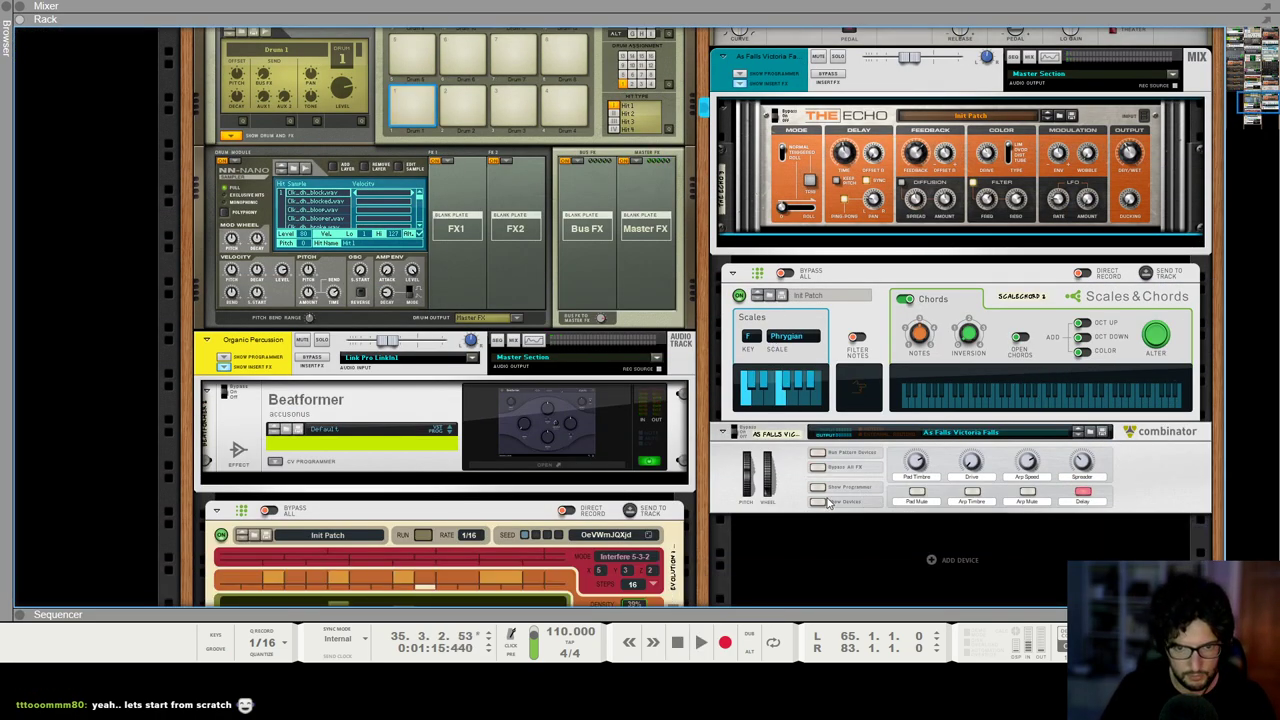
scroll(830, 500, "down", 5)
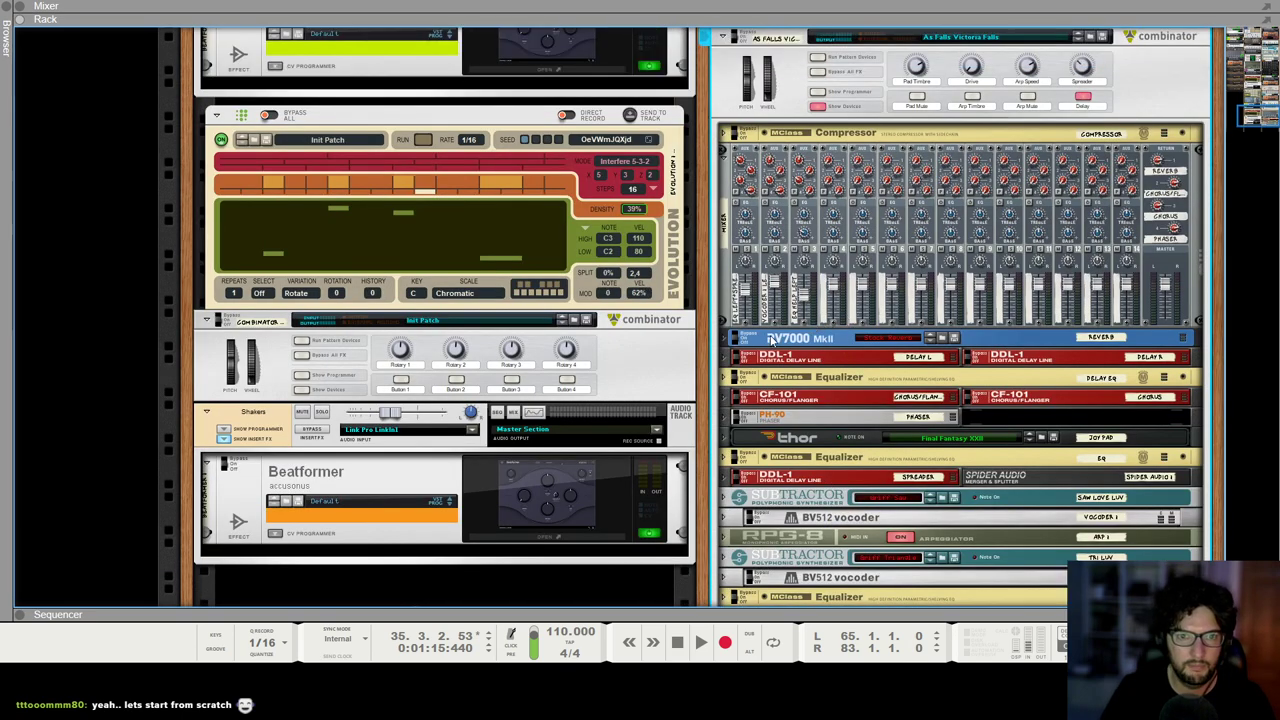
left_click(768, 160)
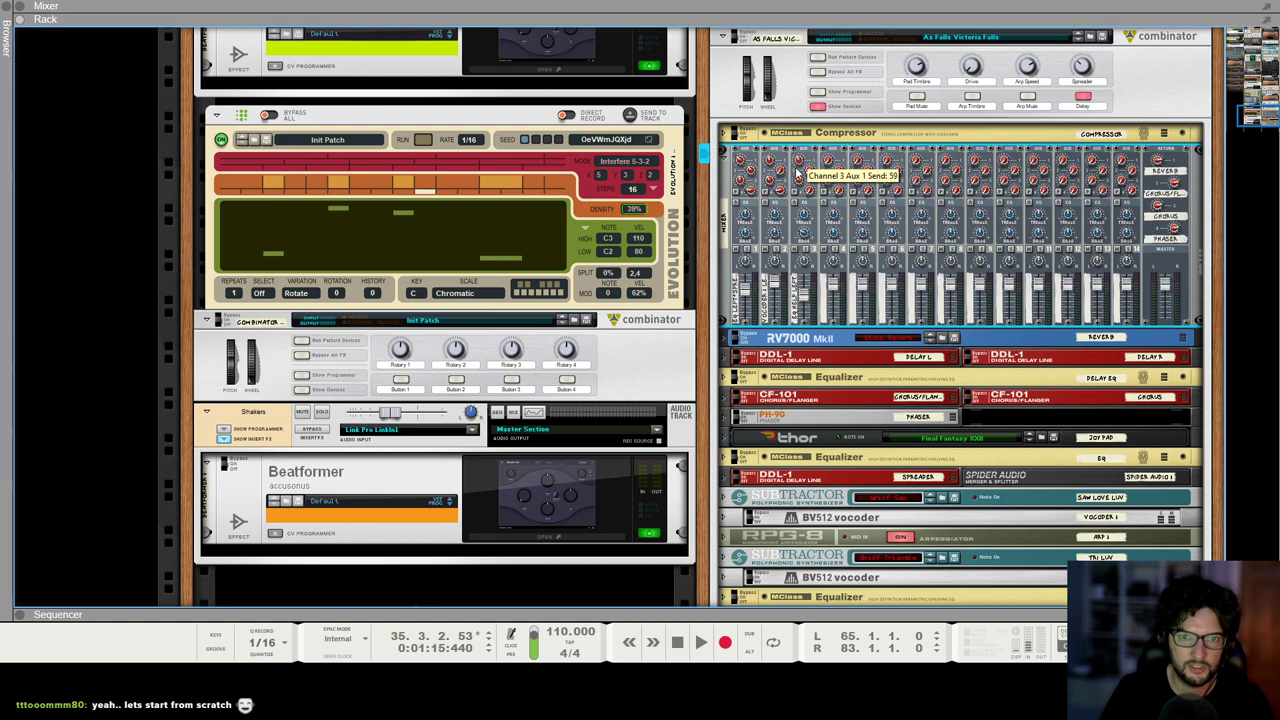
Step: Play the song from bar 49 and check the dry/wet balance and filter settings of The Echo on the As Falls Victoria Falls channel
scroll(797, 175, "up", 10)
key("space")
key("F7")
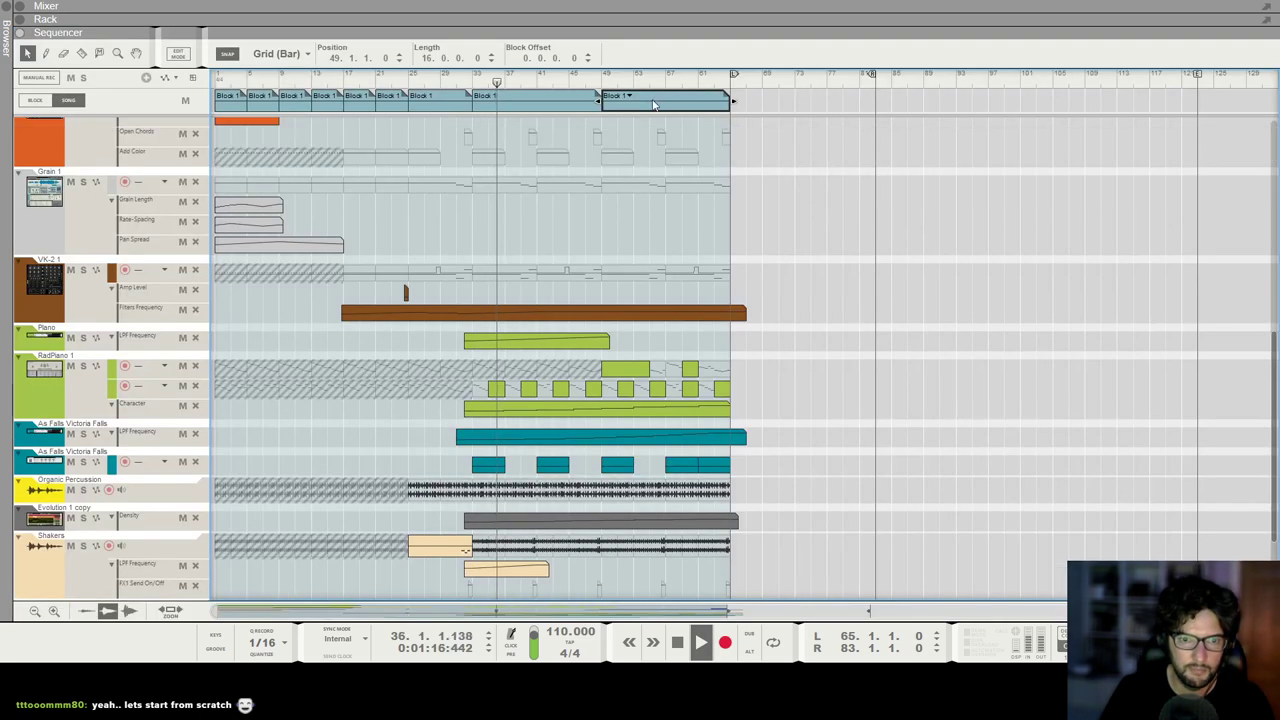
left_click(602, 96)
key("F6")
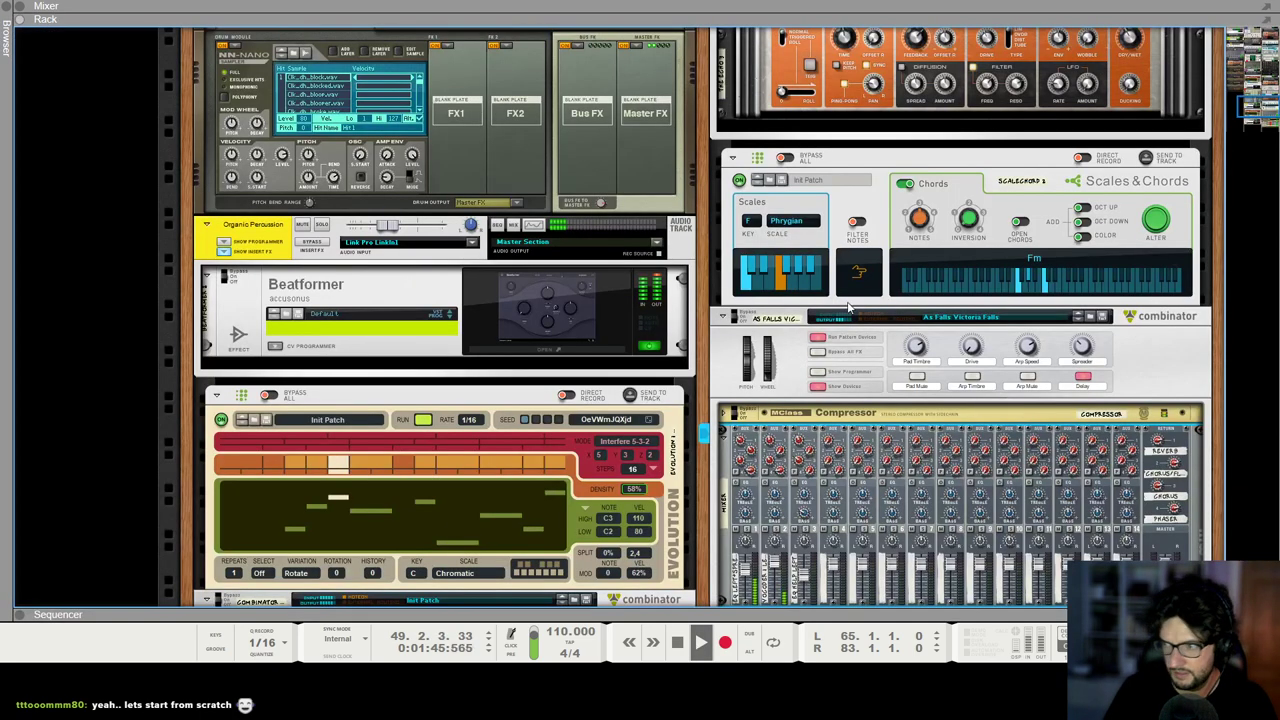
scroll(826, 293, "up", 7)
scroll(1133, 318, "down", 2)
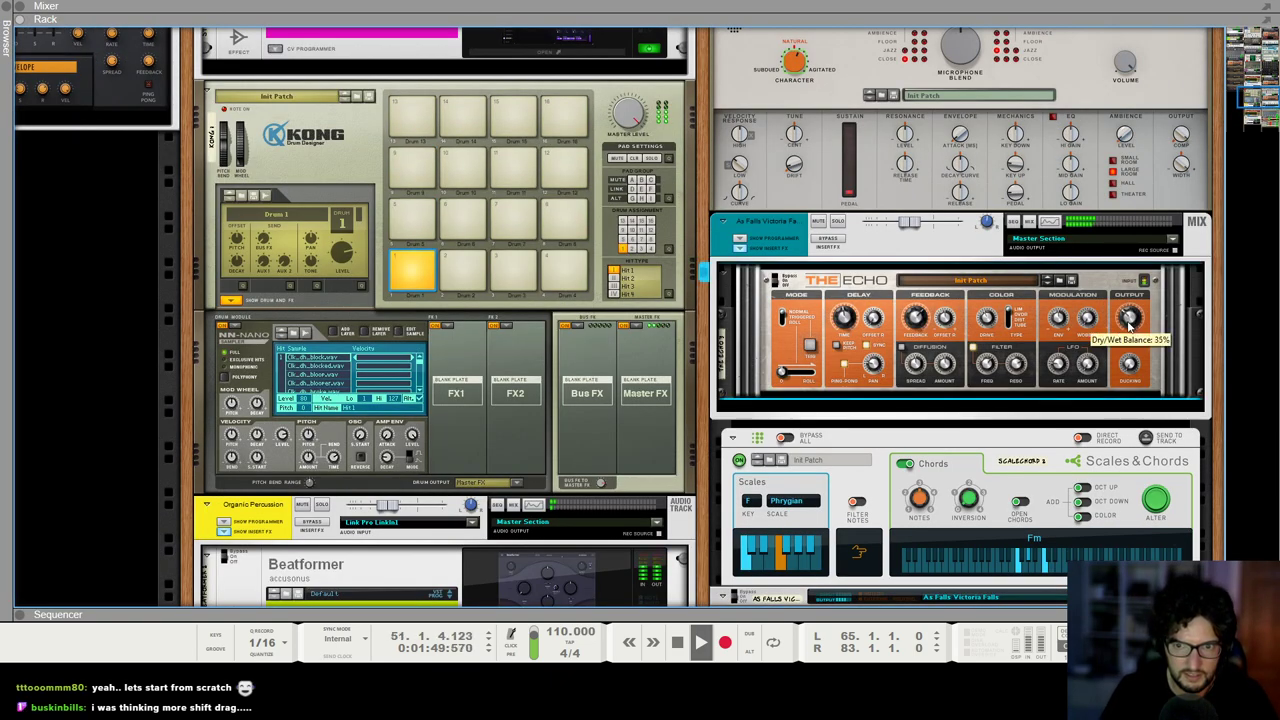
key("space")
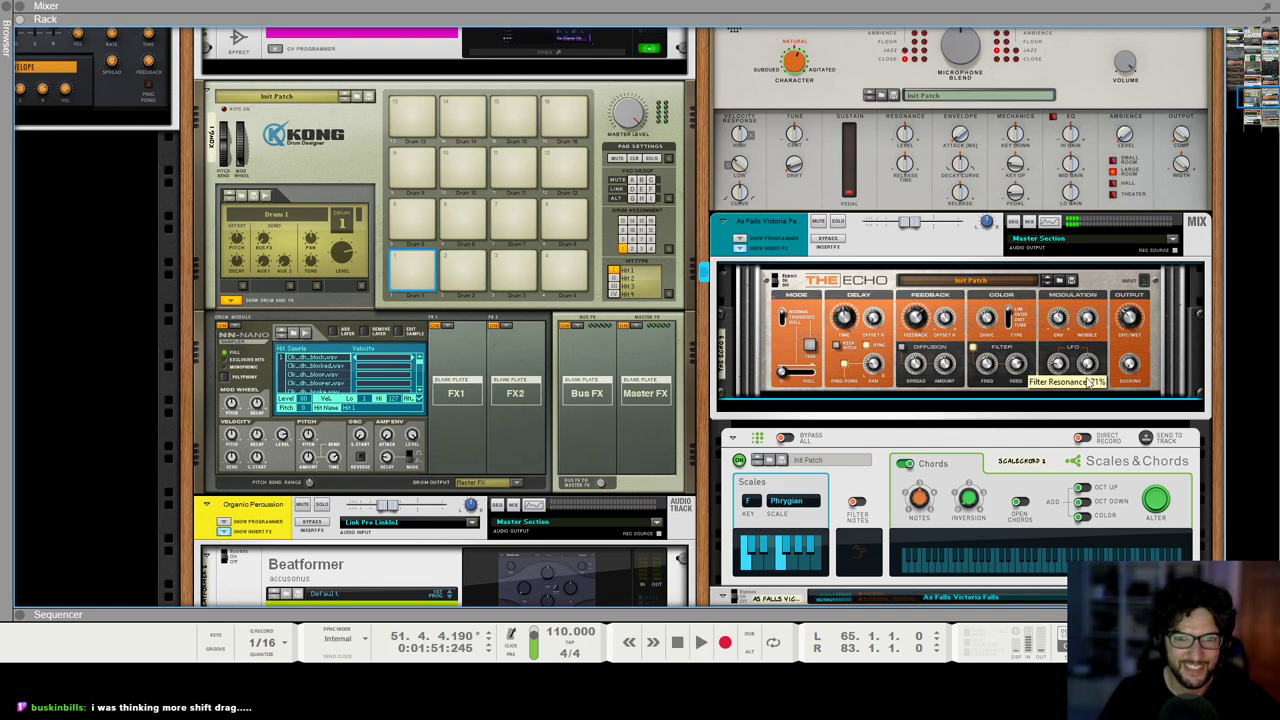
Step: Select Combinator 1 and the Evolution 1 player in turn and examine Evolution 1's device options
scroll(703, 378, "up", 5)
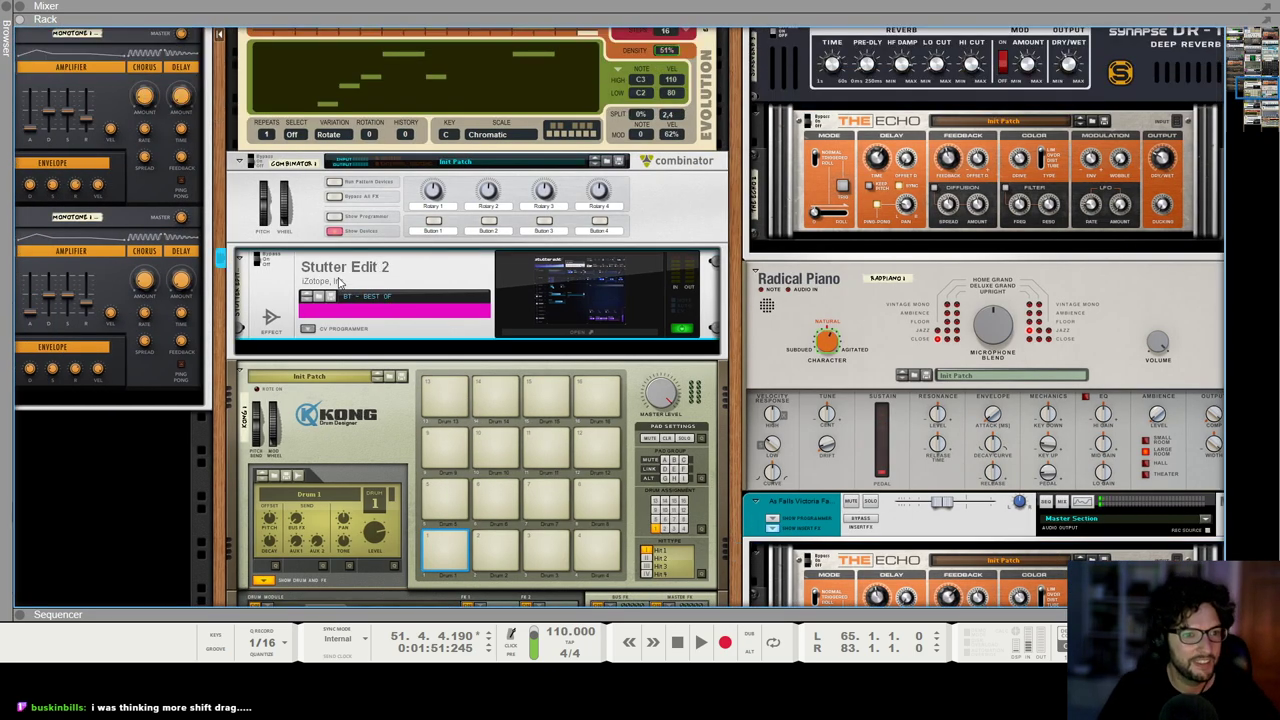
scroll(340, 282, "up", 2)
left_click_drag(248, 210, 298, 212)
scroll(446, 280, "up", 2)
left_click(655, 416)
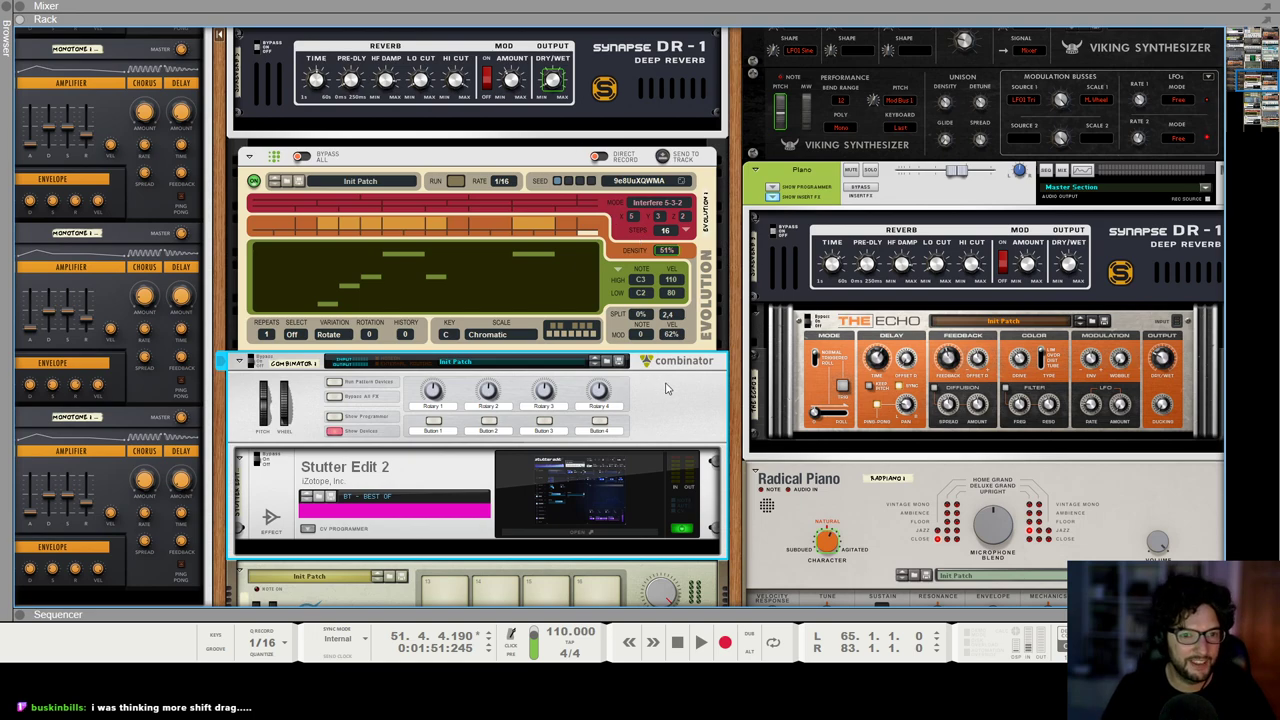
right_click(351, 214)
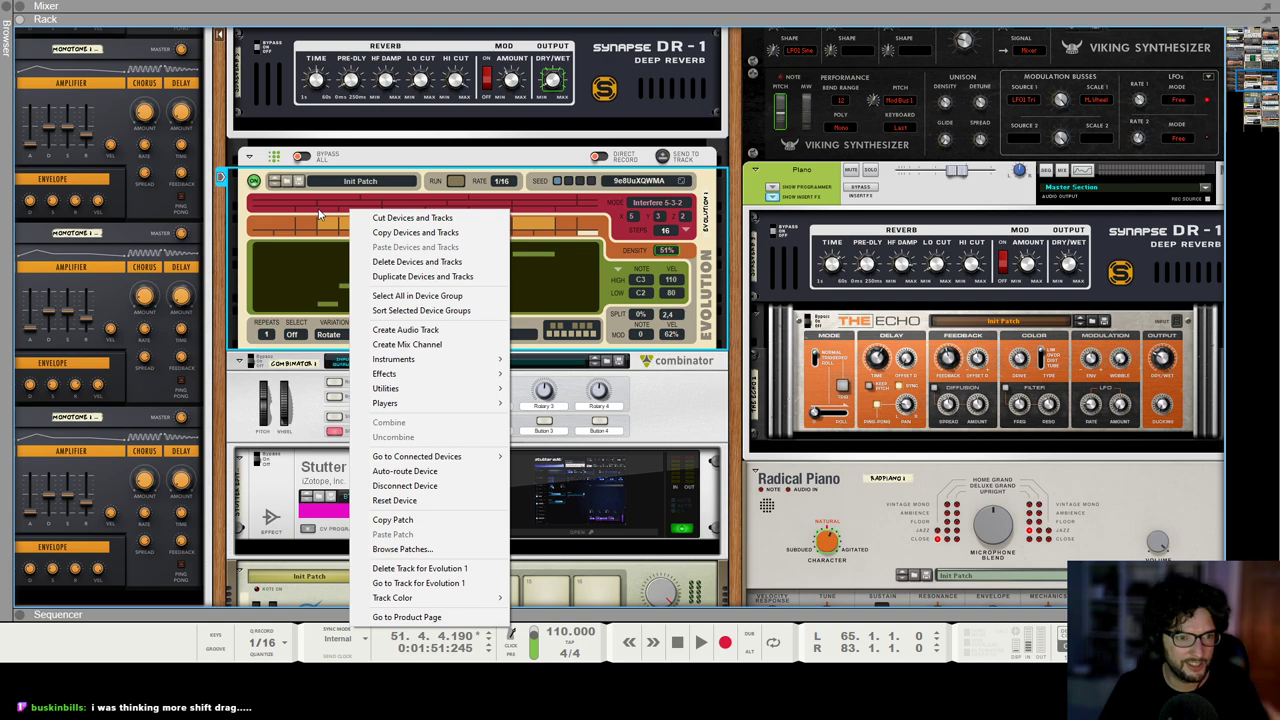
left_click(319, 214)
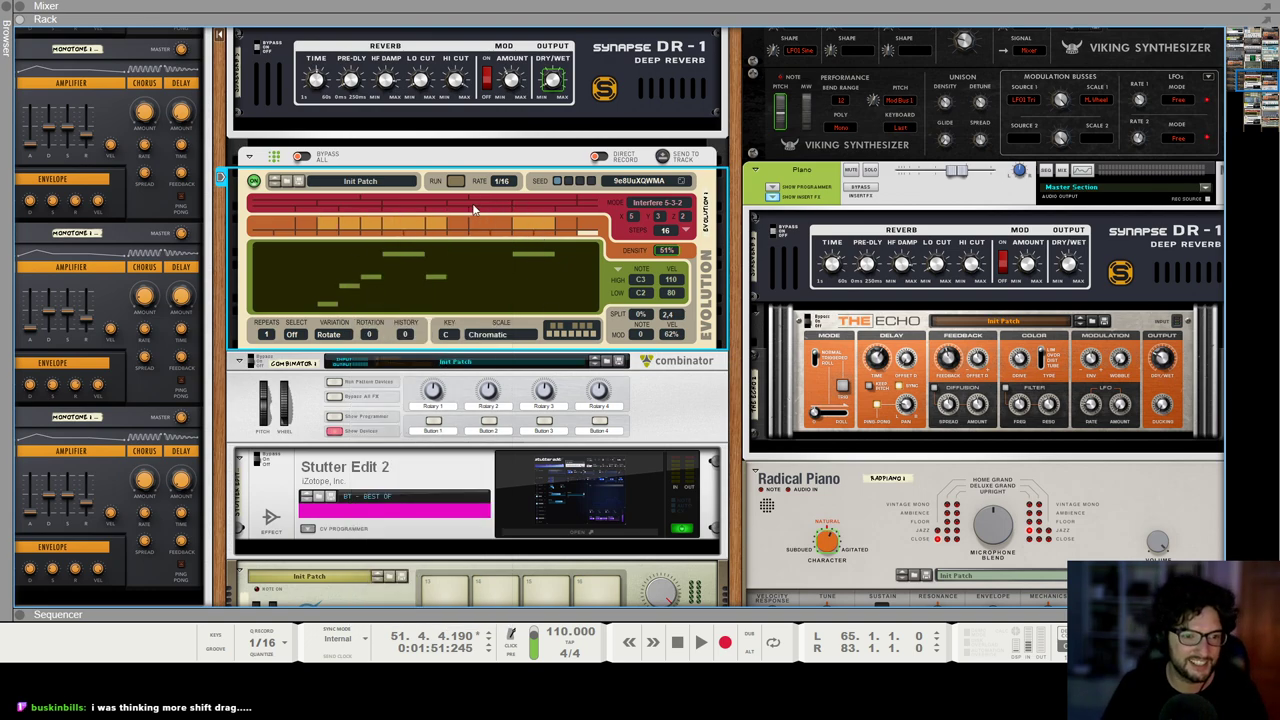
left_click(398, 472)
left_click(668, 395)
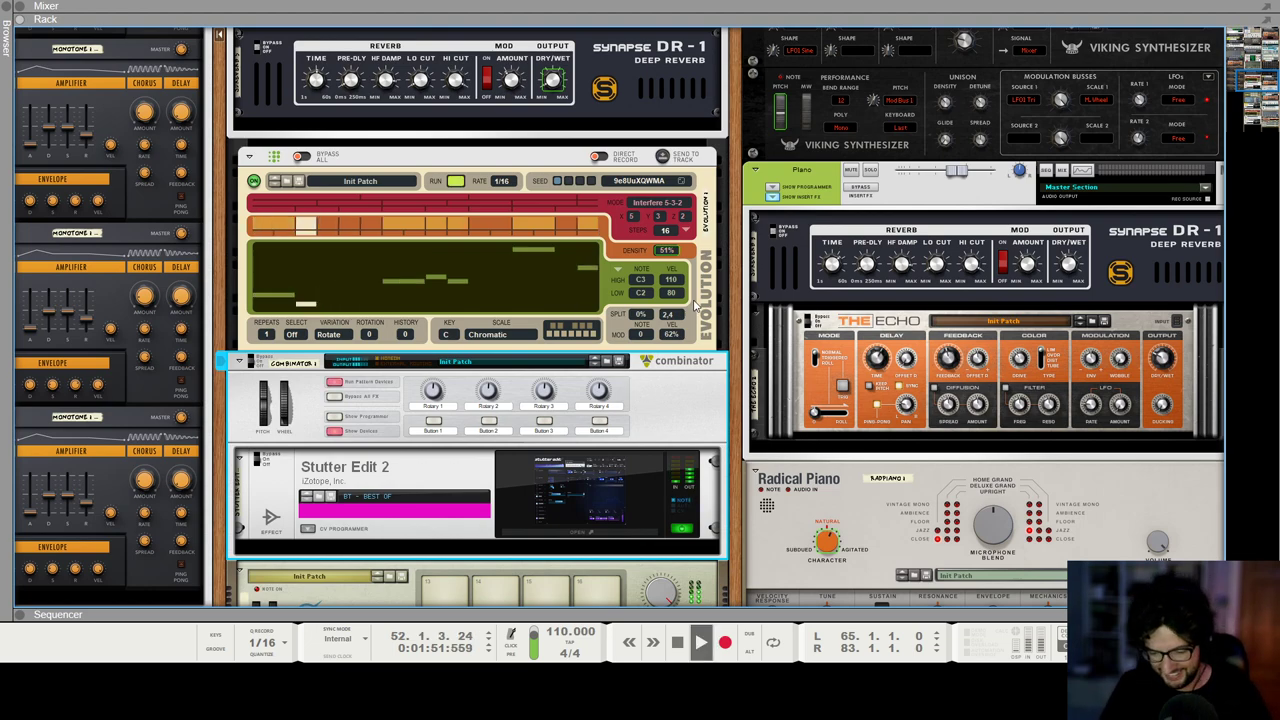
Step: Review all tracks of the arrangement in the sequencer while the last block plays
key("F7")
scroll(794, 329, "down", 4)
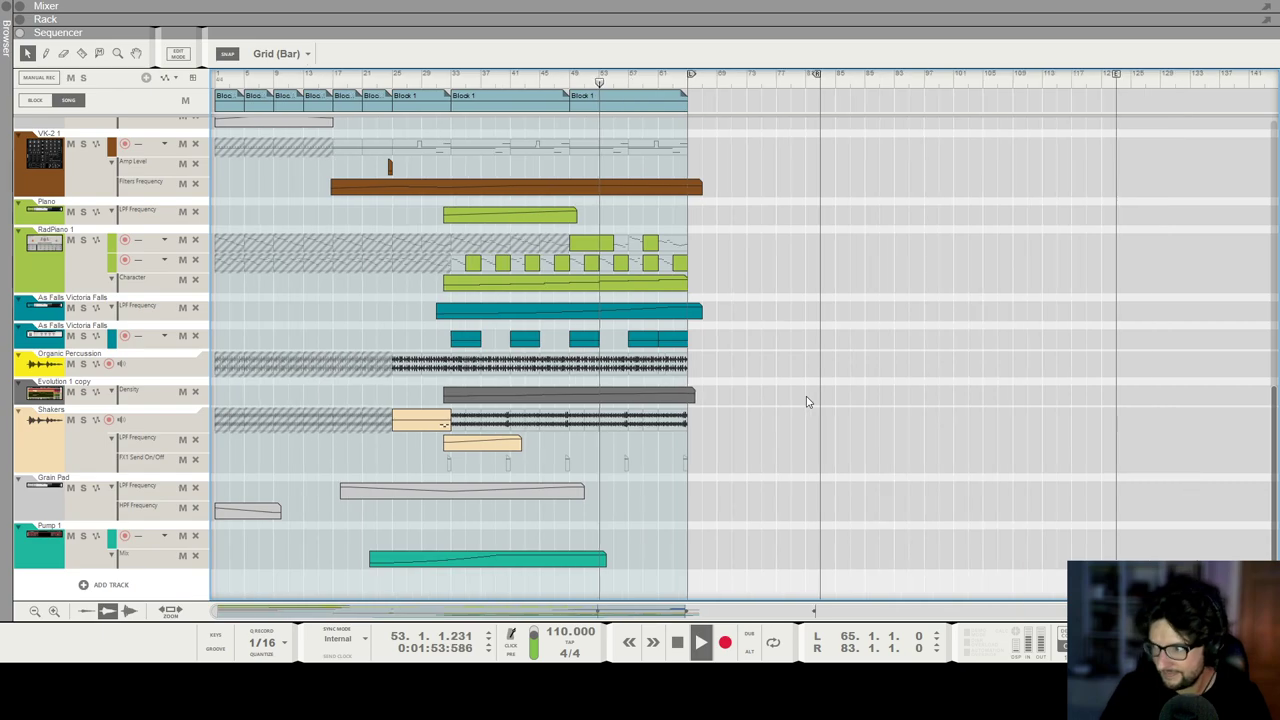
scroll(826, 326, "up", 4)
scroll(778, 276, "up", 5)
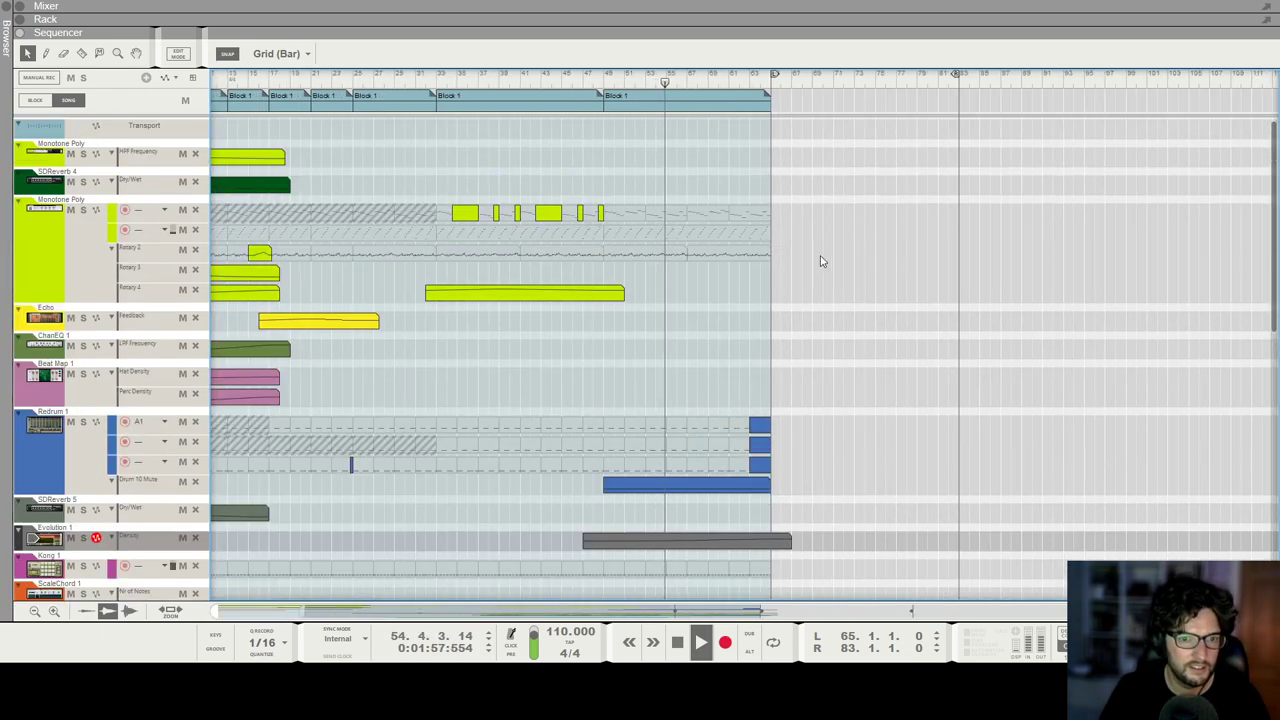
scroll(820, 260, "down", 4)
scroll(815, 206, "up", 3)
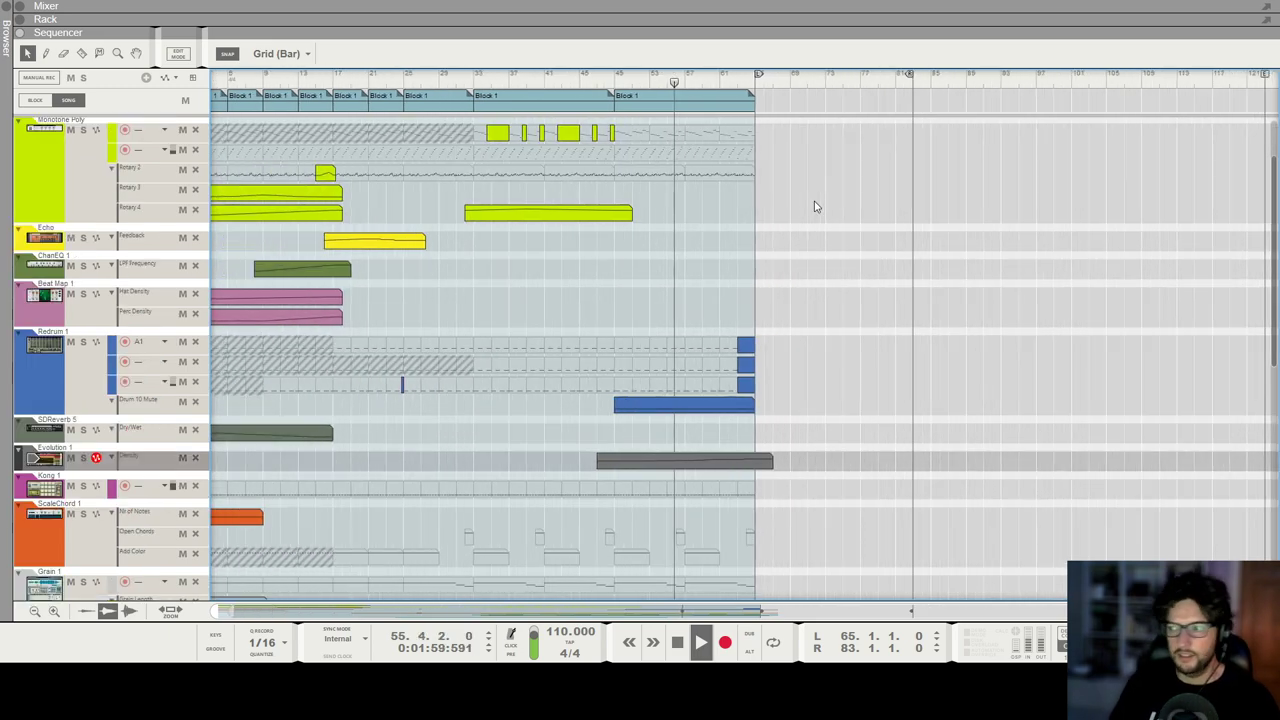
Step: Show the mixer during playback and check the Piano and Monotone Poly channel levels
key("F5")
key("F7")
key("F5")
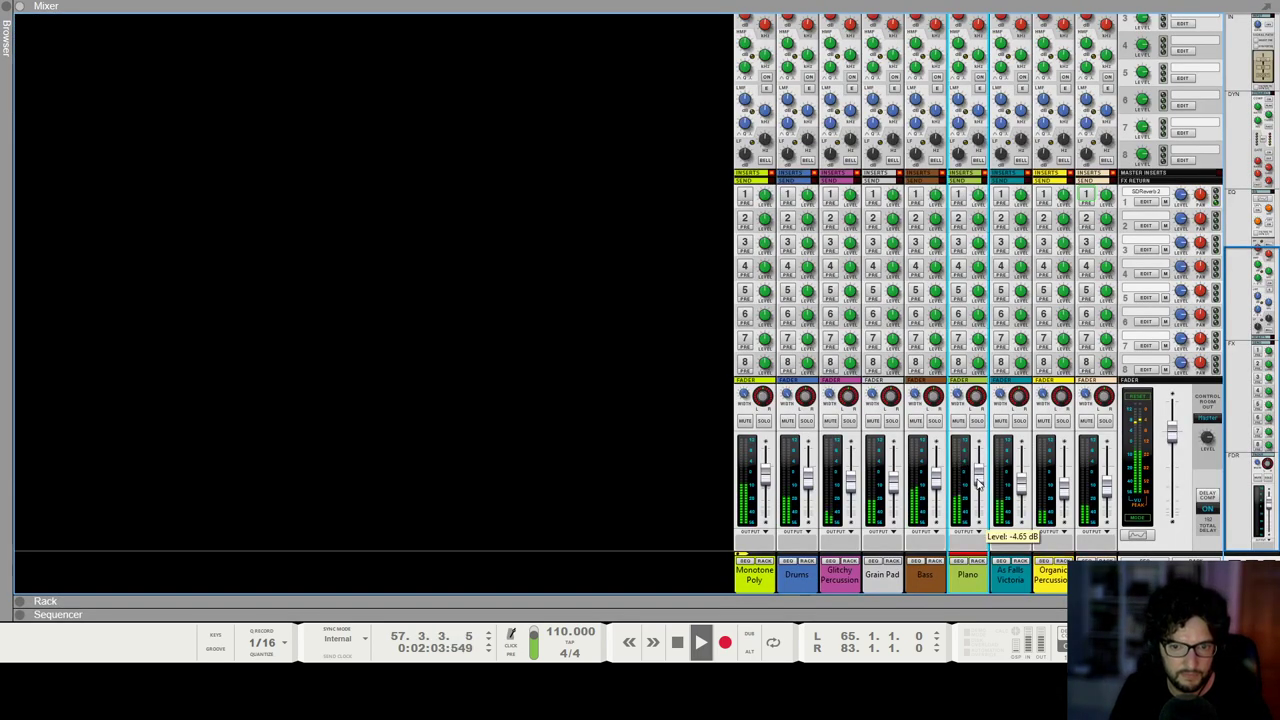
key("F7")
key("F5")
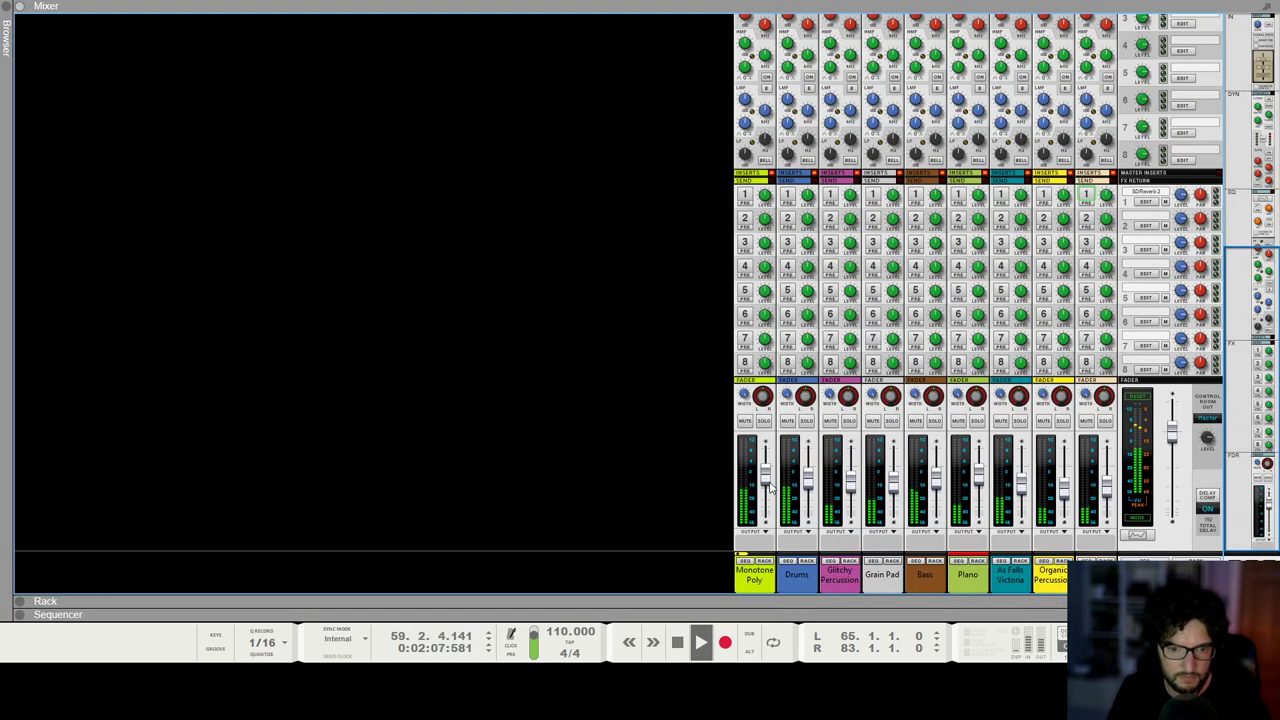
Step: Return from the mixer to the sequencer and examine the end of the arrangement up to bar 65 during playback
left_click(1027, 487)
key("F7")
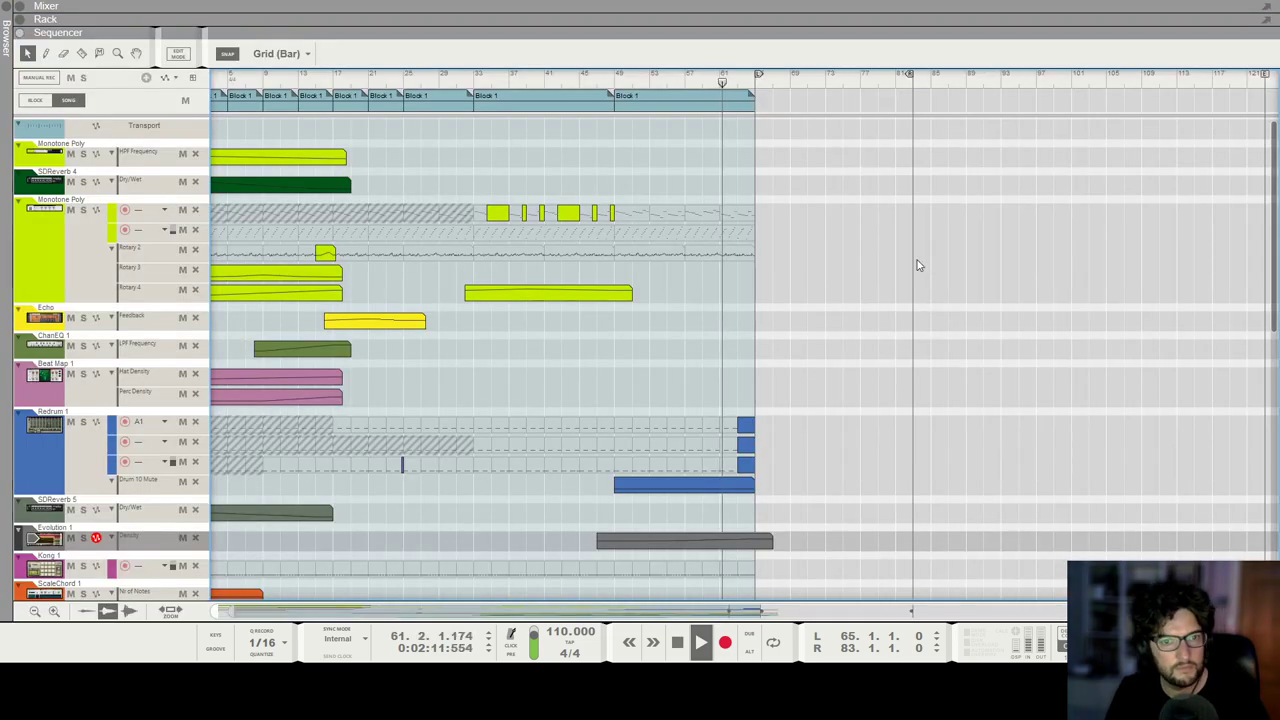
key("h")
key("h")
key("h")
key("h")
key("g")
key("g")
key("g")
key("g")
key("h")
key("h")
key("h")
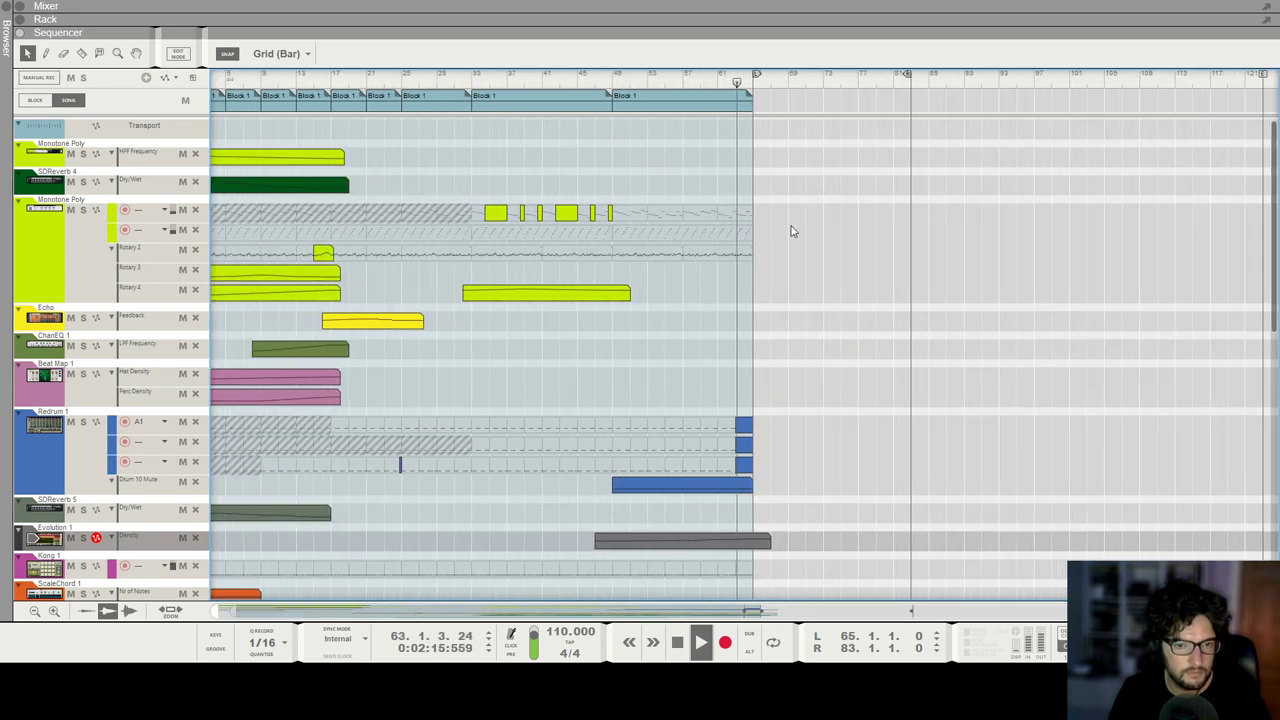
scroll(888, 243, "down", 5)
scroll(886, 246, "up", 5)
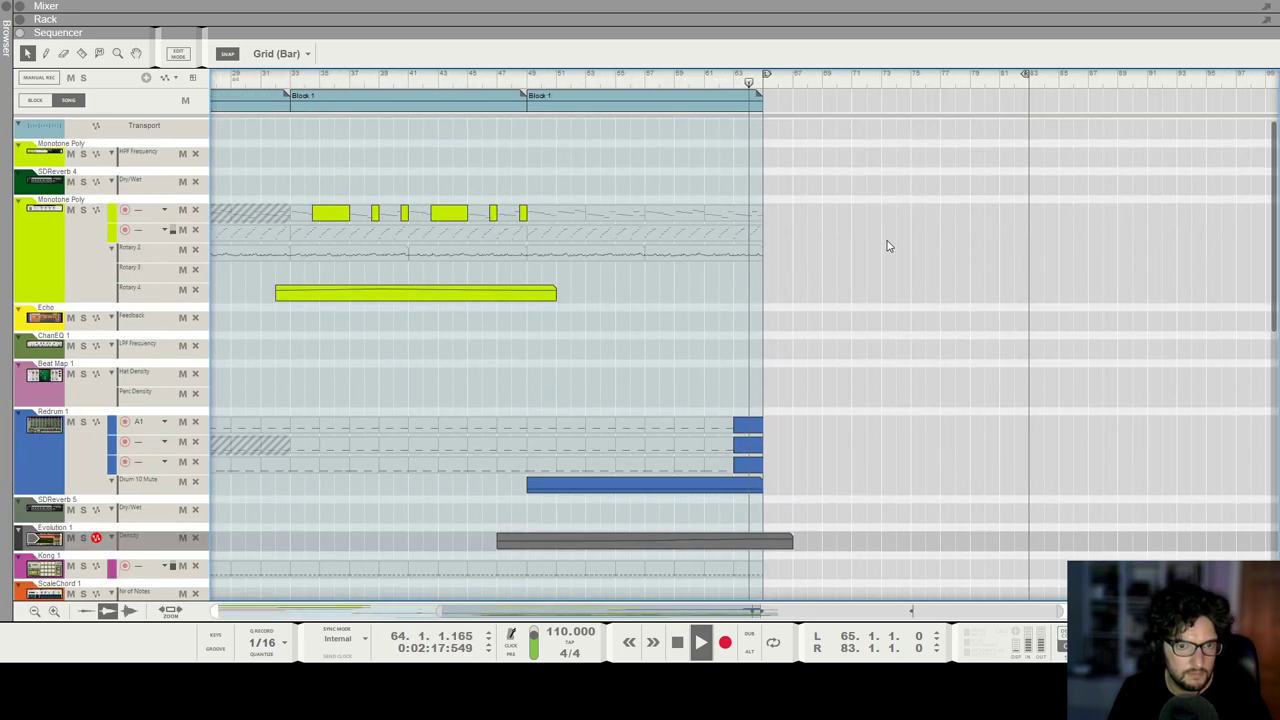
scroll(886, 246, "down", 3)
key("space")
Step: Copy all clips of Block 1 into the empty Block 2 and extend Block 2's end to bar 17
double_click(579, 108)
key("ctrl+a")
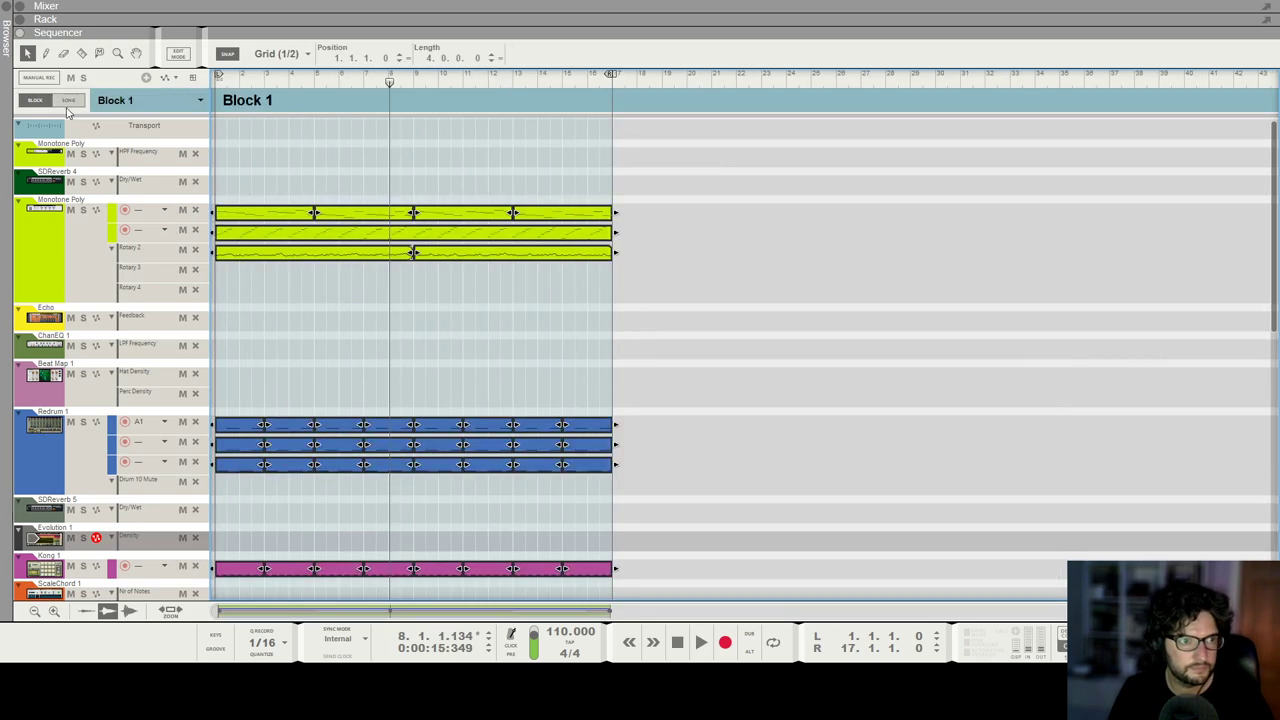
left_click(105, 108)
left_click(118, 130)
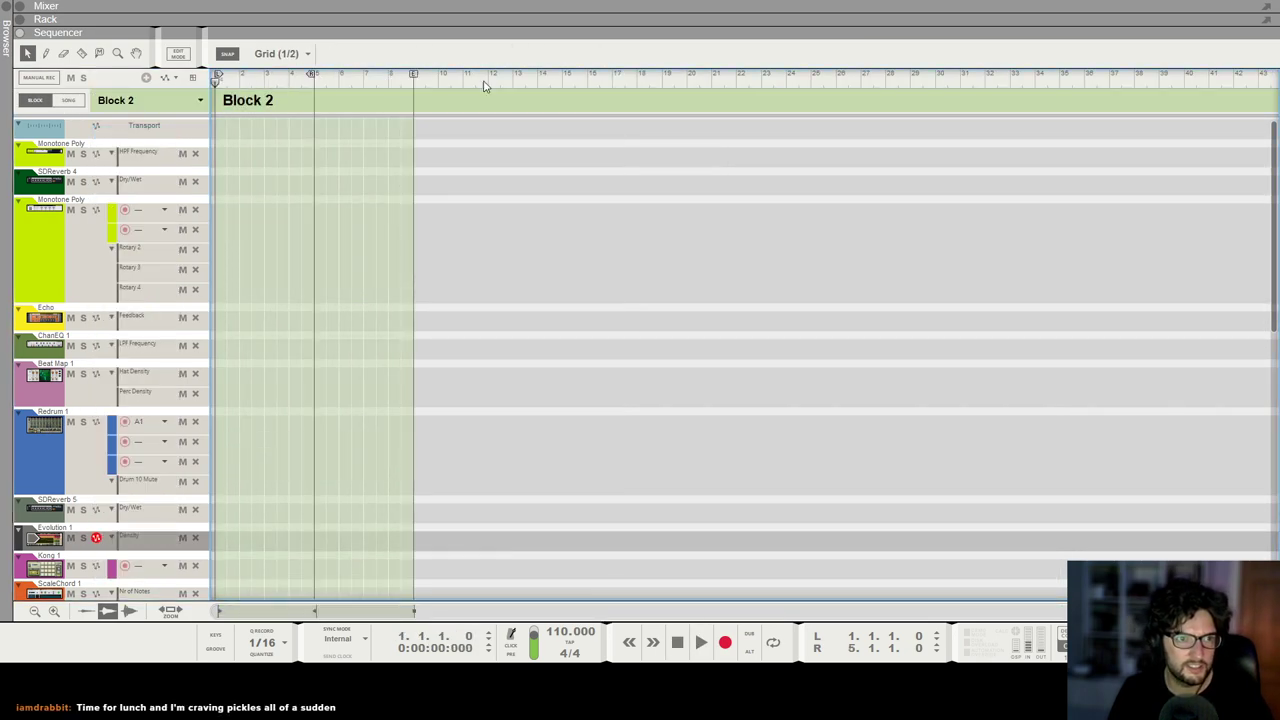
left_click_drag(415, 83, 611, 83)
left_click(742, 331)
scroll(365, 430, "down", 5)
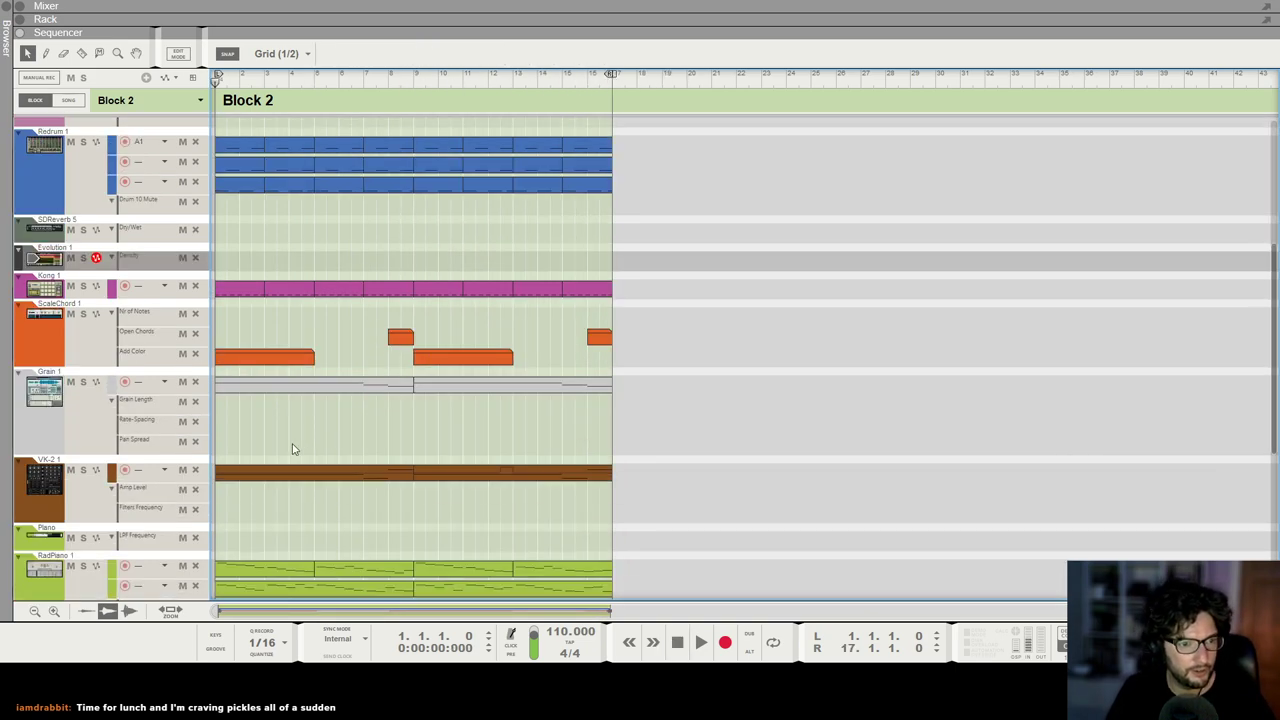
Step: Rework the first VK-2 1 clip in Block 2, lowering its first two notes and filling bars 7 and 8 with one note
double_click(280, 389)
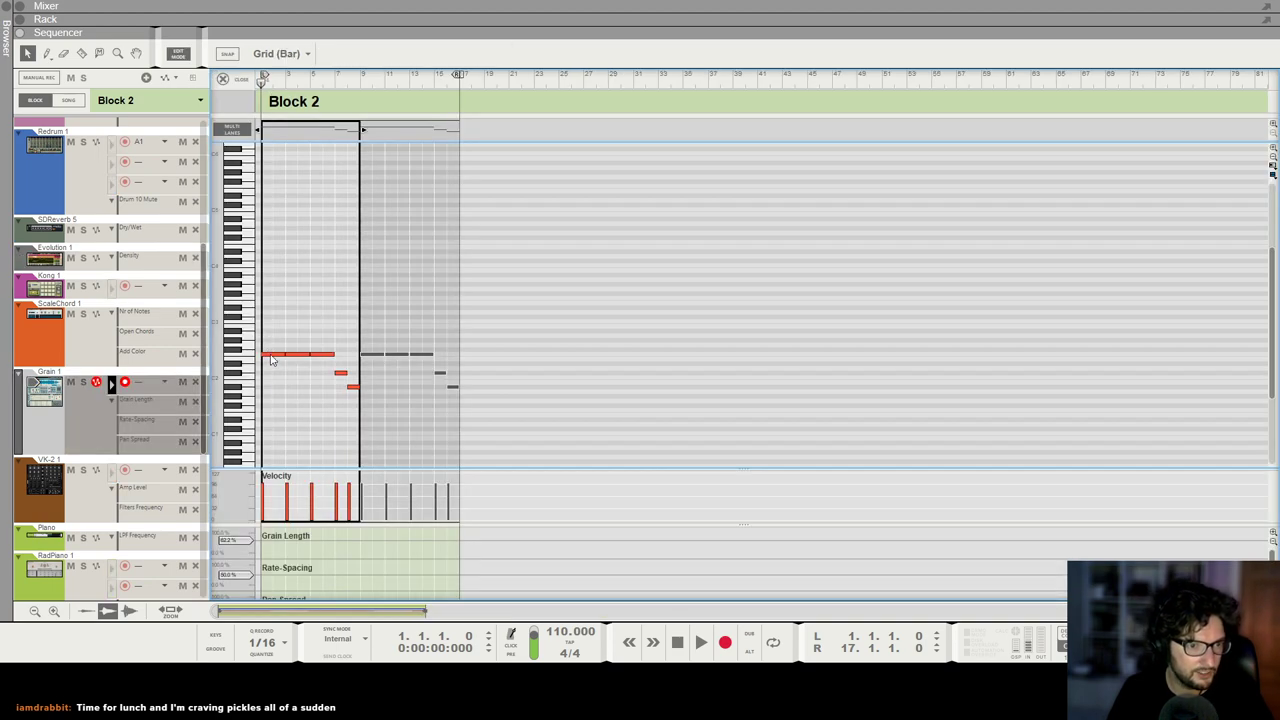
left_click(224, 79)
double_click(333, 471)
left_click_drag(271, 317, 316, 338)
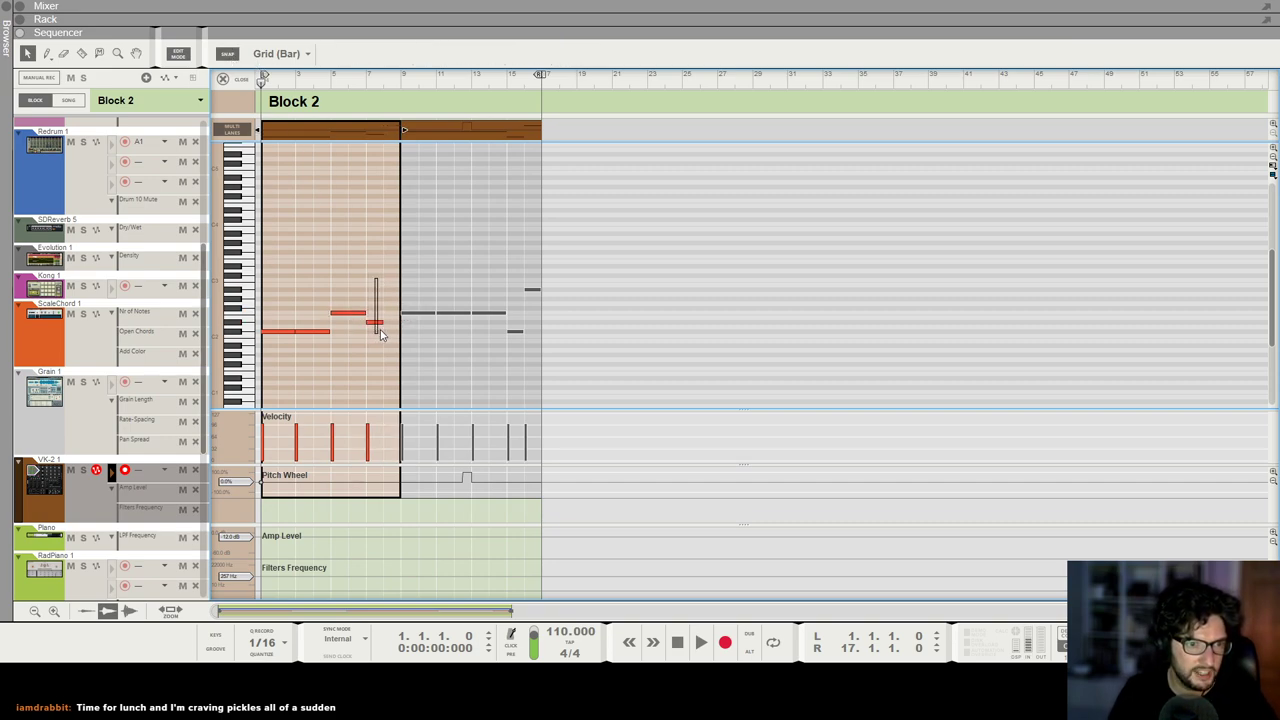
left_click(238, 82)
Step: Replace the second VK-2 1 clip at bar 9 with a copy of the first one
left_click(497, 469)
key("Delete")
left_click_drag(345, 473, 531, 468, "ctrl")
Step: Replace both Grain 1 clips in Block 2 with copies of the two VK-2 1 clips
left_click_drag(647, 374, 249, 407)
key("Delete")
mouse_move(701, 435)
left_mouse_down()
mouse_move(273, 485)
mouse_move(266, 397)
left_mouse_up()
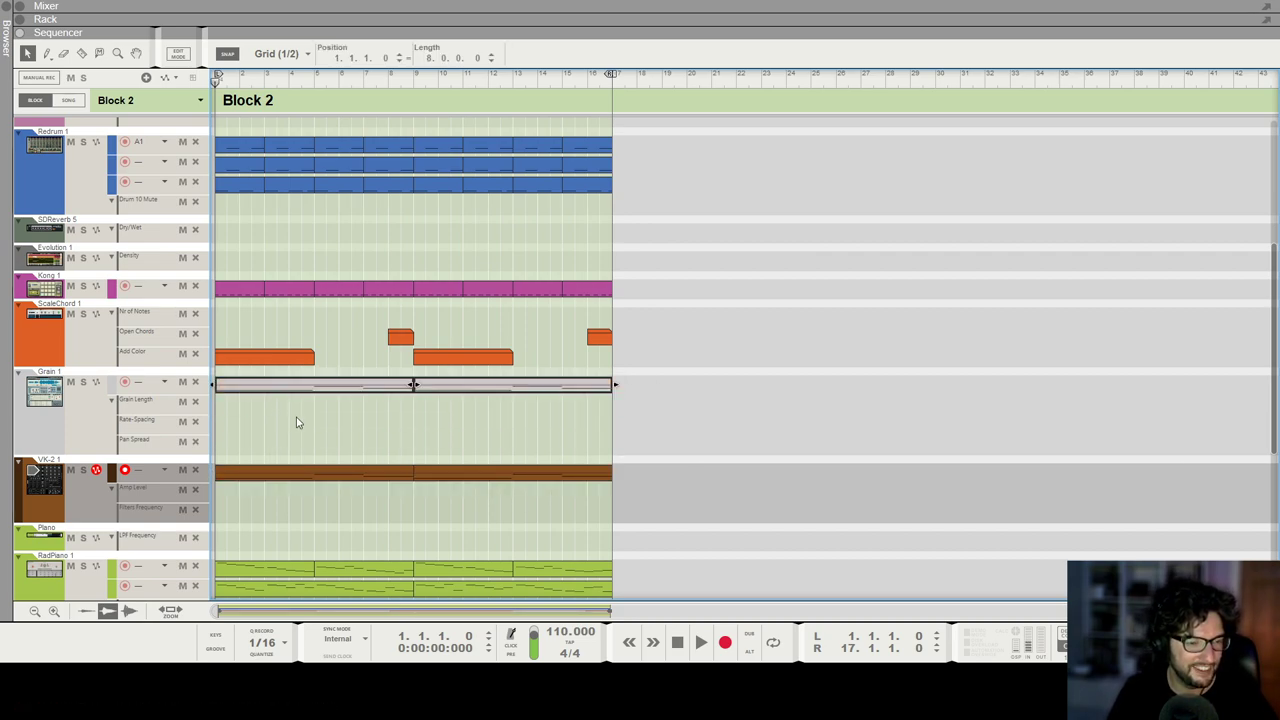
left_click(297, 422)
Step: Delete ScaleChord 1's Add Color automation clip at bar 1 and play Block 2 from its start
key("space")
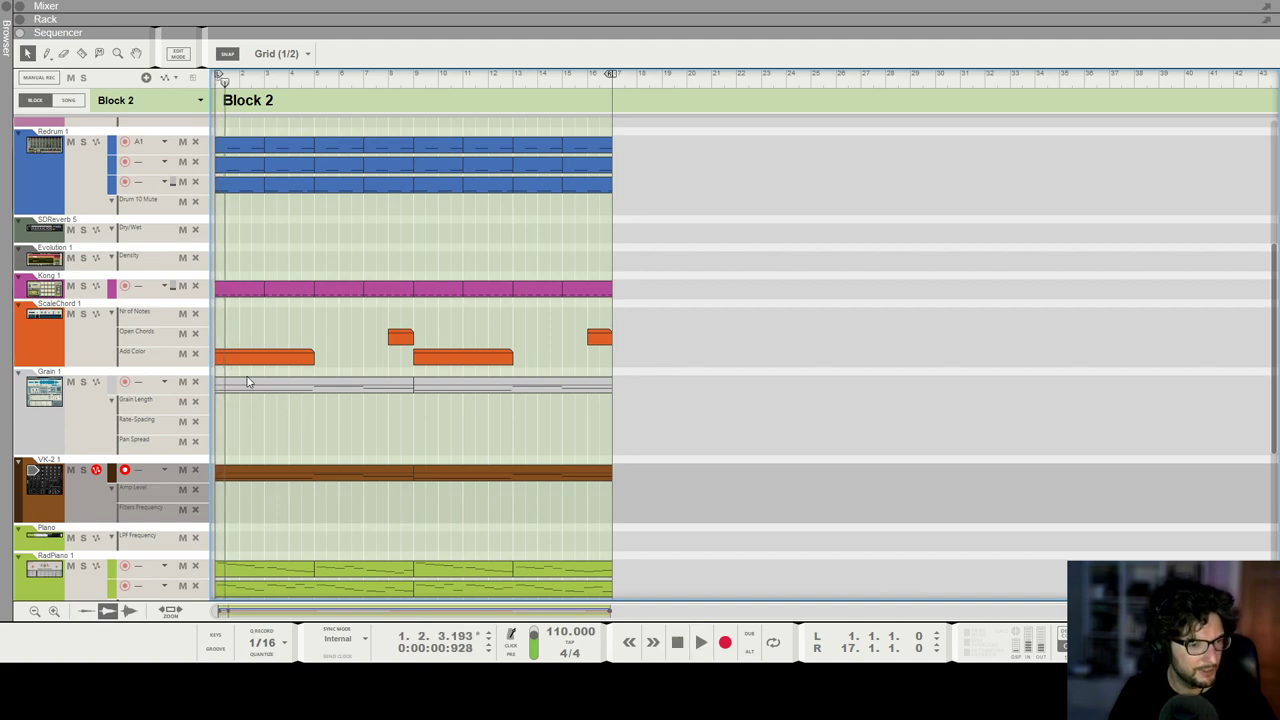
left_click(242, 360)
key("Delete")
key("space")
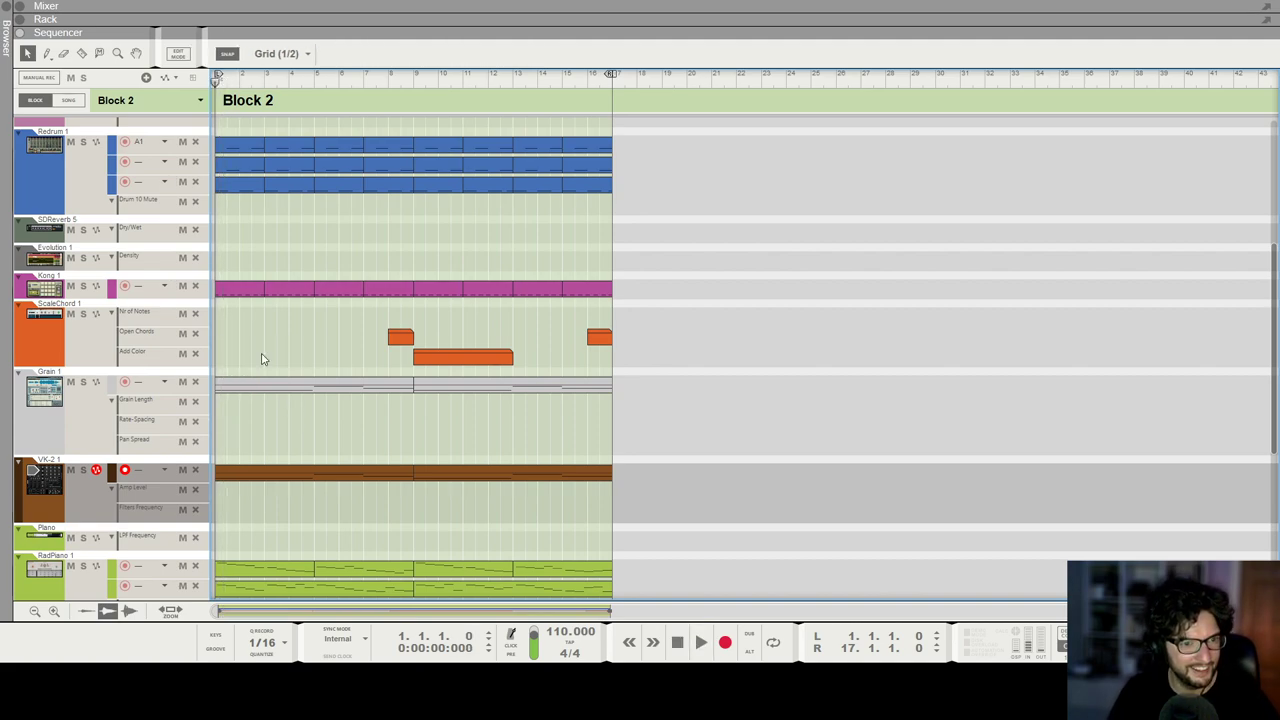
key("space")
scroll(340, 357, "down", 2)
scroll(338, 356, "up", 7)
scroll(345, 352, "down", 1)
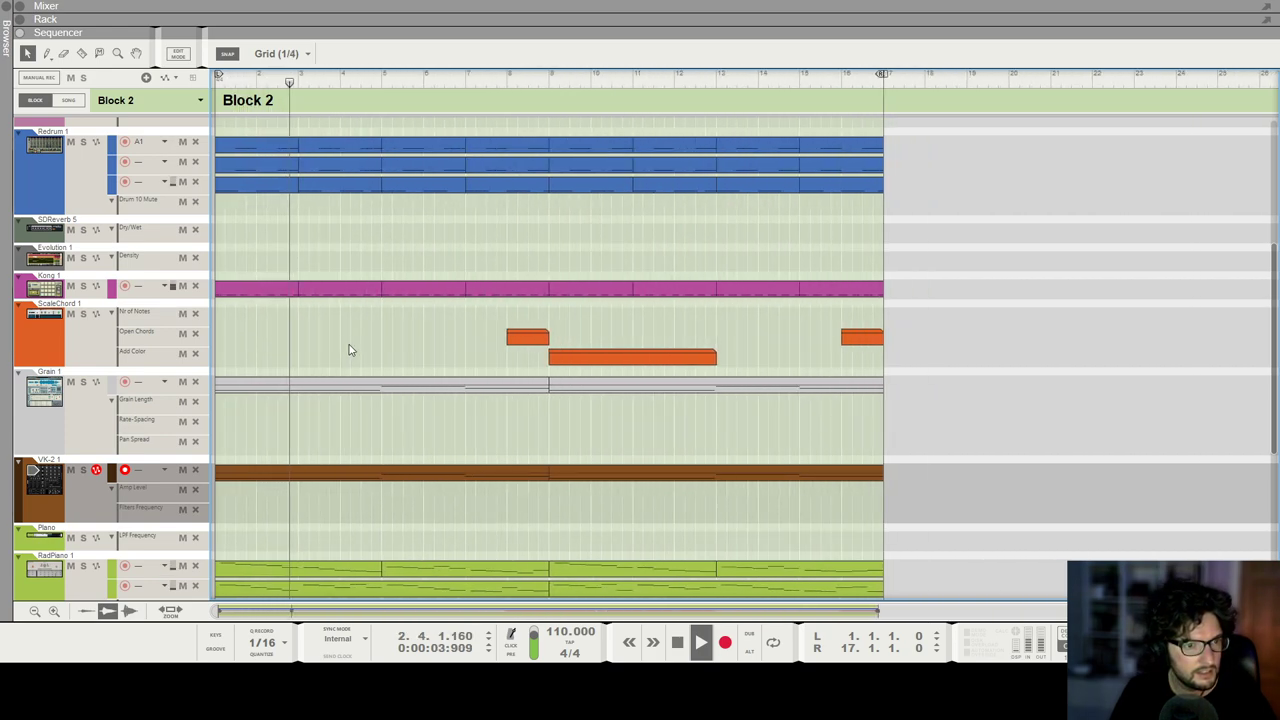
scroll(377, 360, "down", 1)
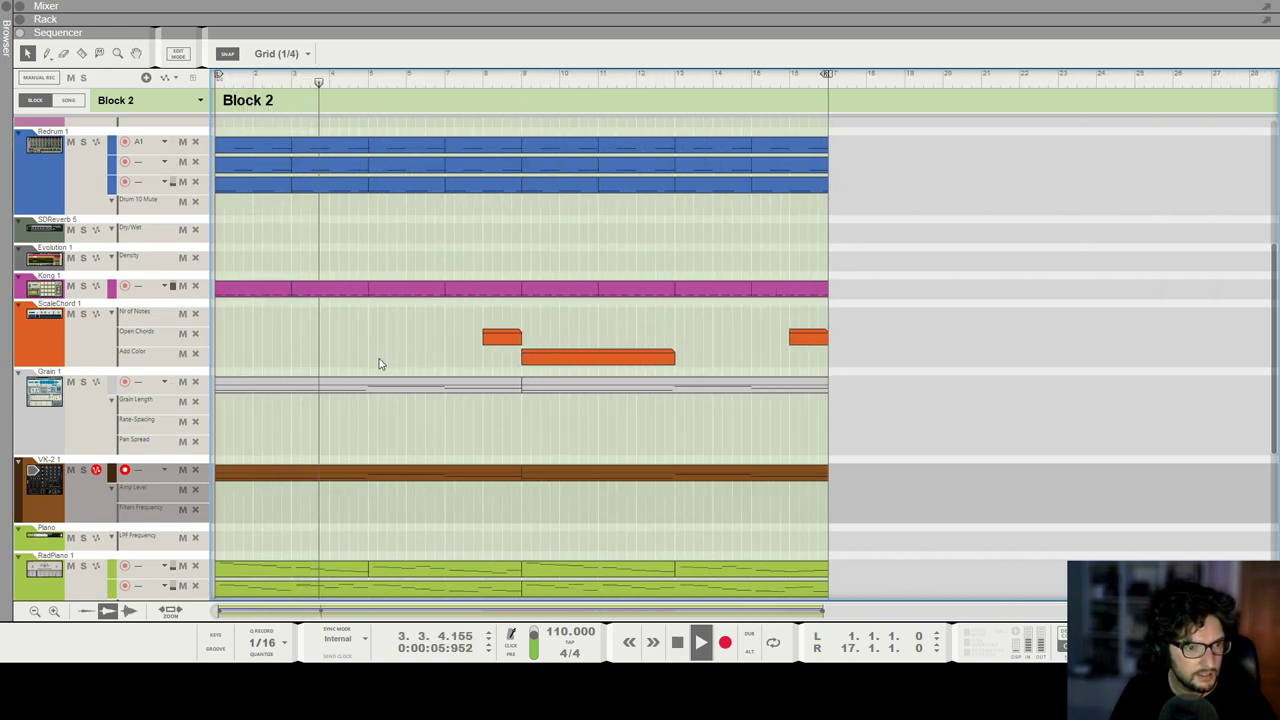
Step: In the first Grain 1 clip, delete the second note and lengthen the opening C#2 note to four bars
double_click(351, 388)
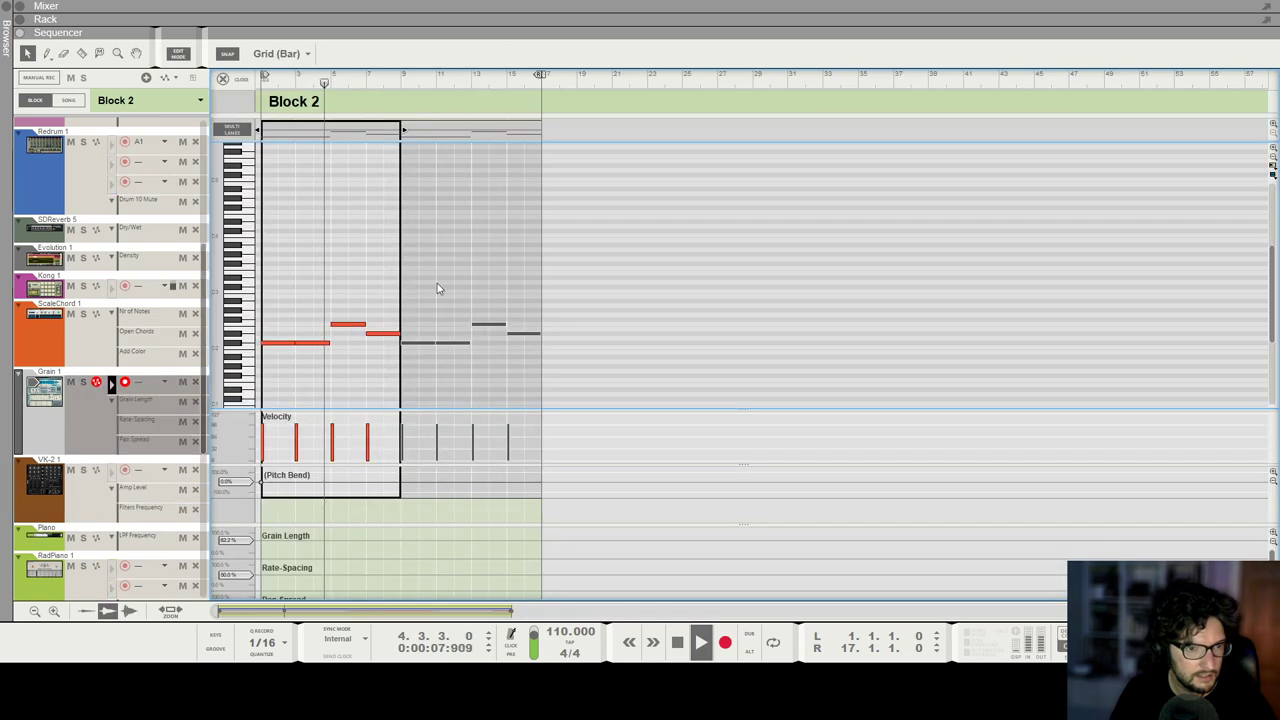
key("space")
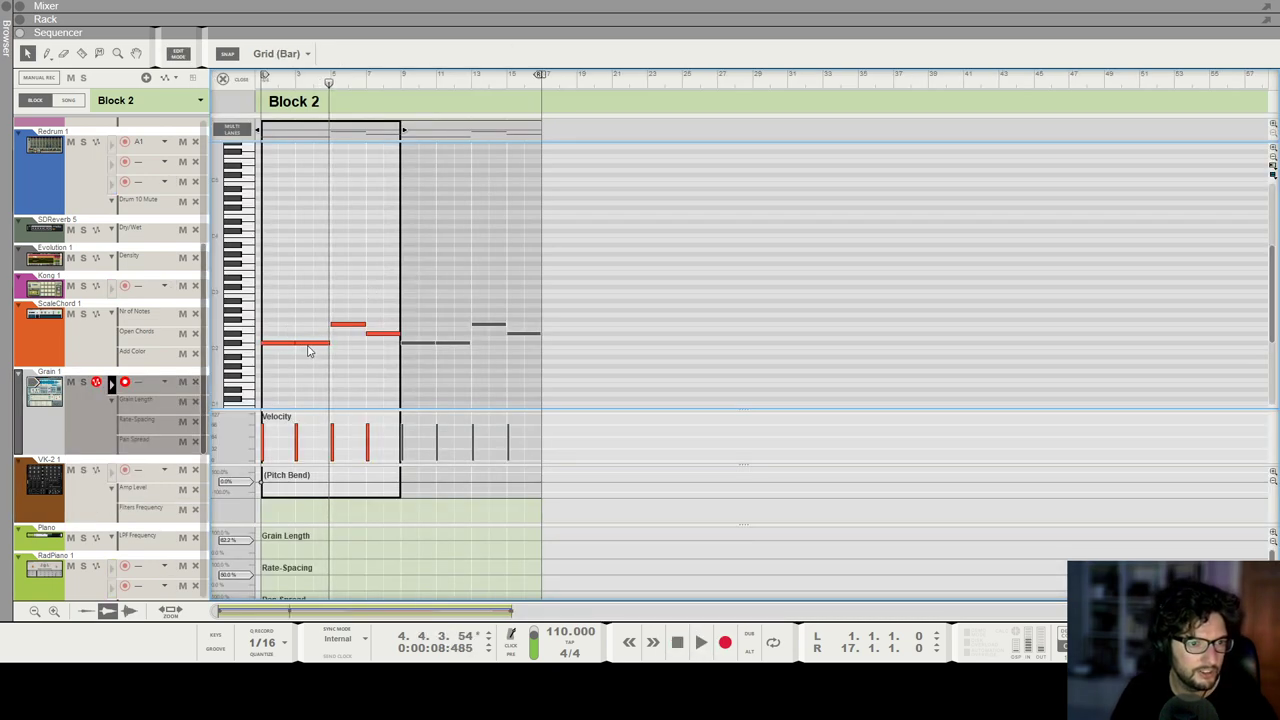
key("Delete")
key("KP_0")
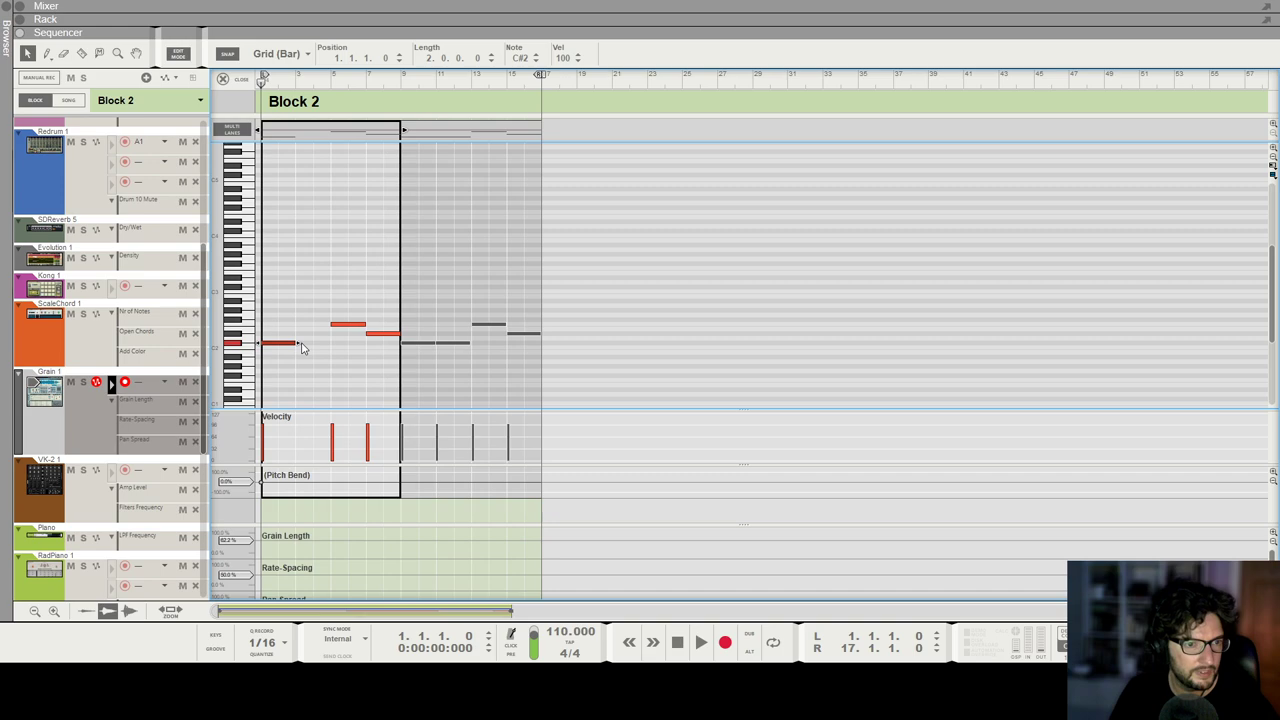
left_click(340, 229)
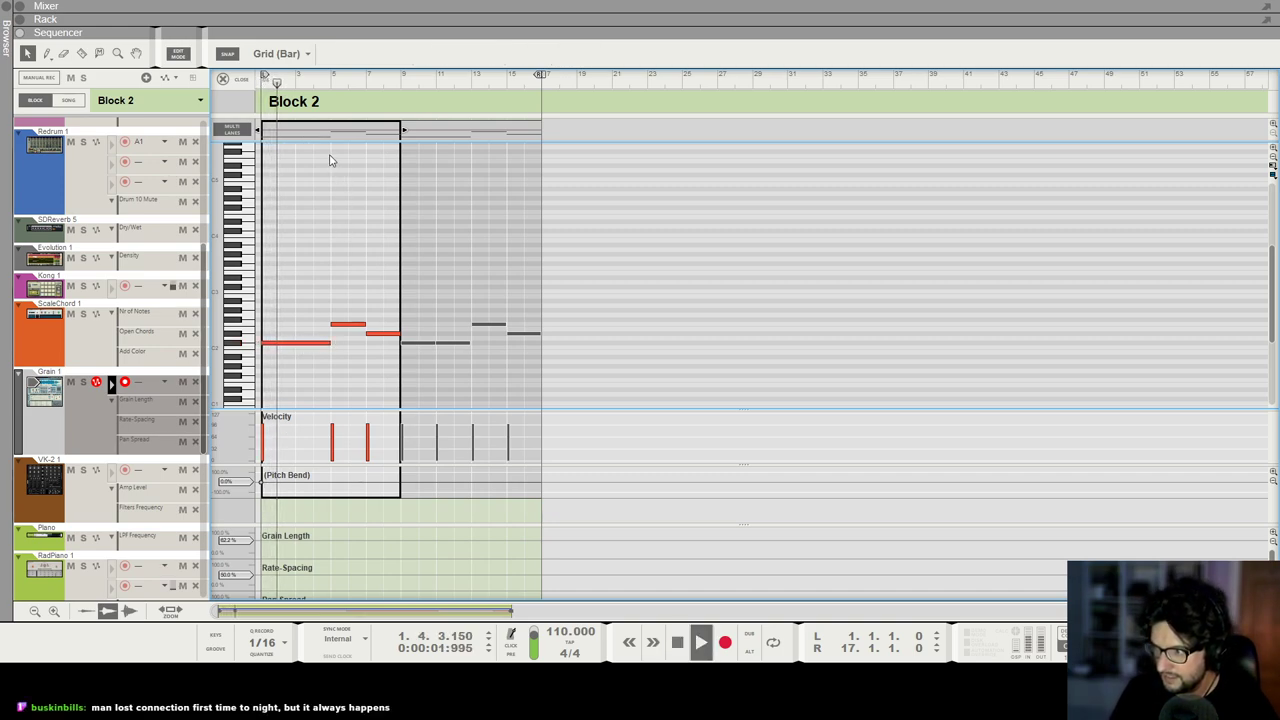
left_click(222, 78)
Step: Draw a four-bar Nr of Notes automation clip for ScaleChord 1 at bar 1 with the value 3
left_click(403, 353)
key("space")
left_click_drag(220, 316, 375, 315)
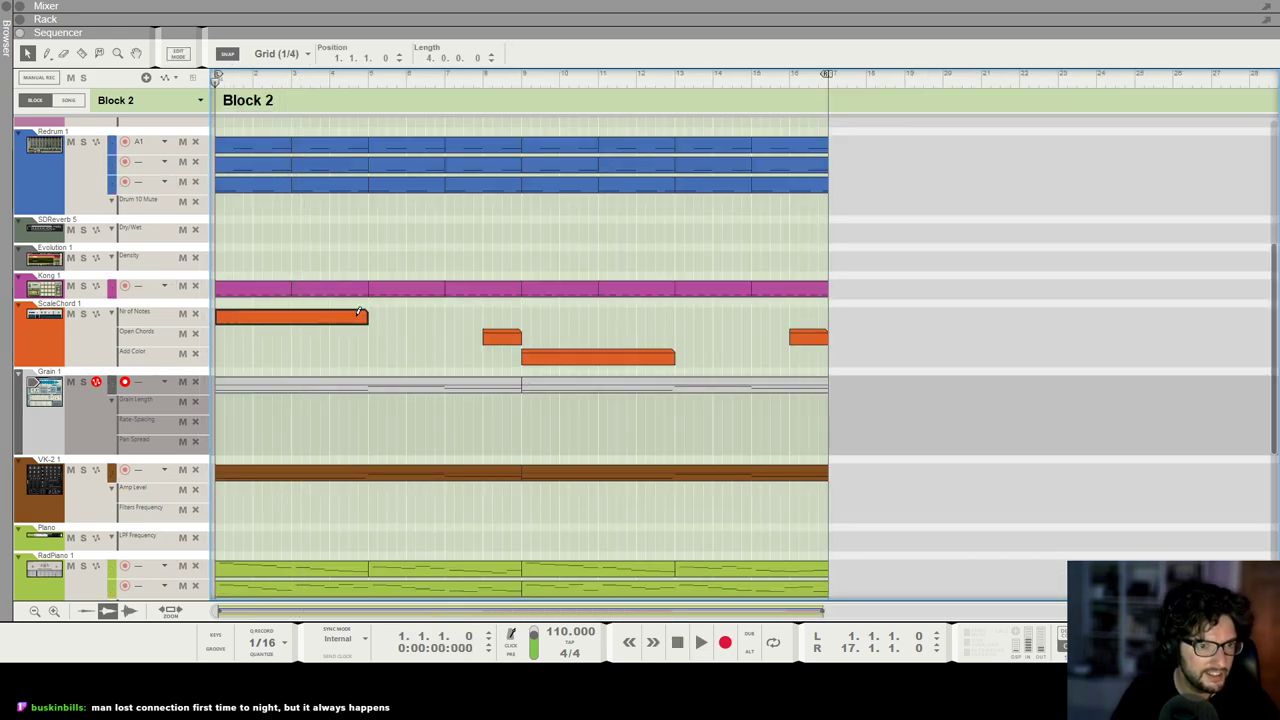
left_click(233, 327)
key("space")
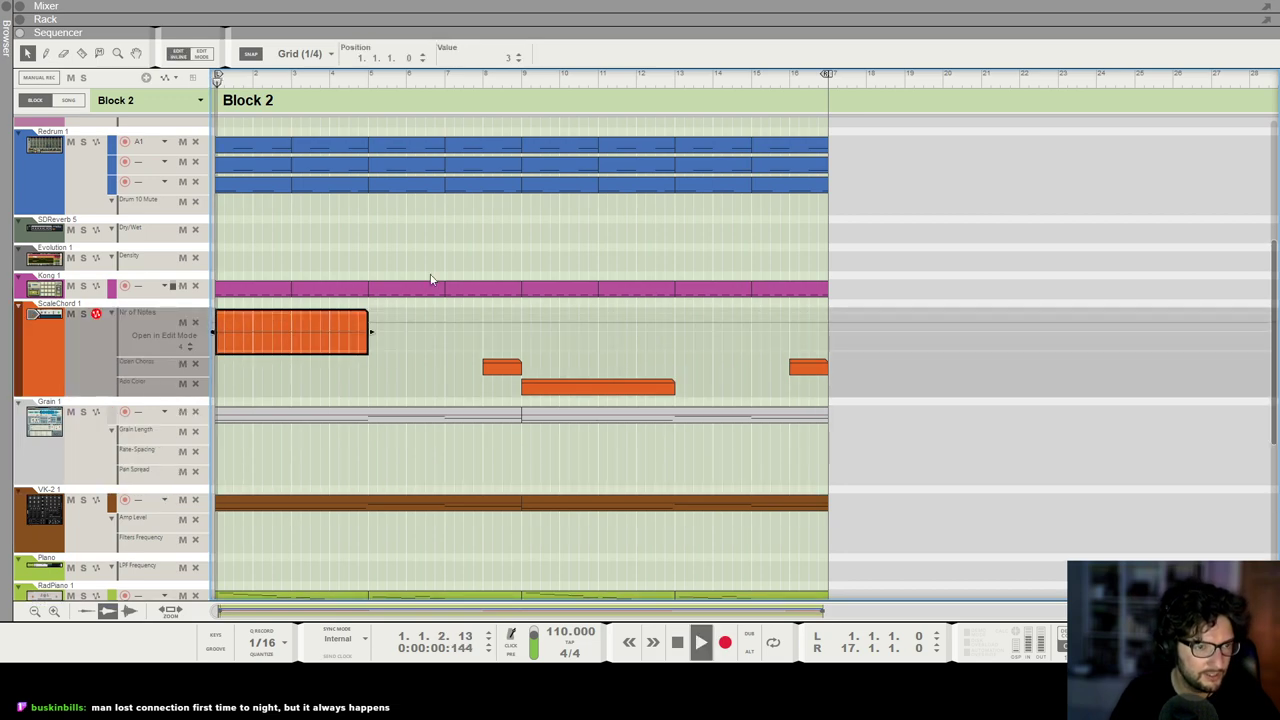
left_click(354, 434)
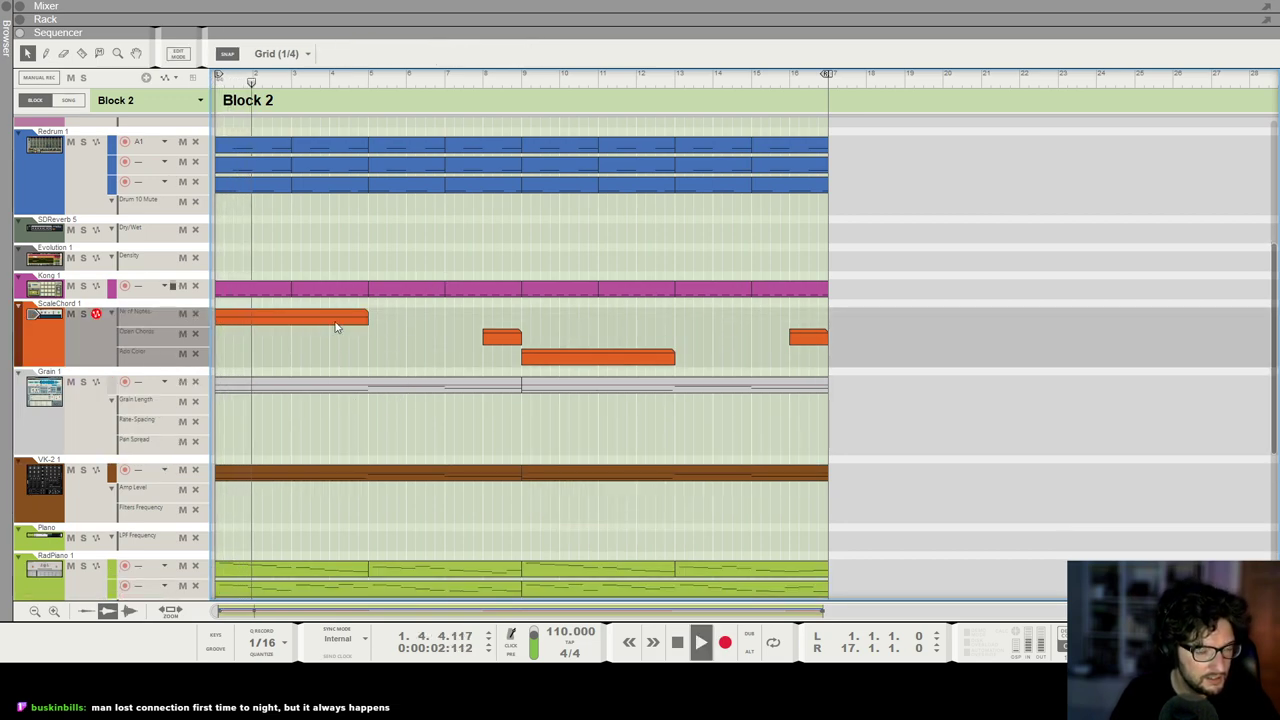
Step: In the first VK-2 1 clip, remove the second note and lengthen the opening note to four bars, checking it in playback
scroll(394, 407, "up", 2)
scroll(393, 405, "down", 11)
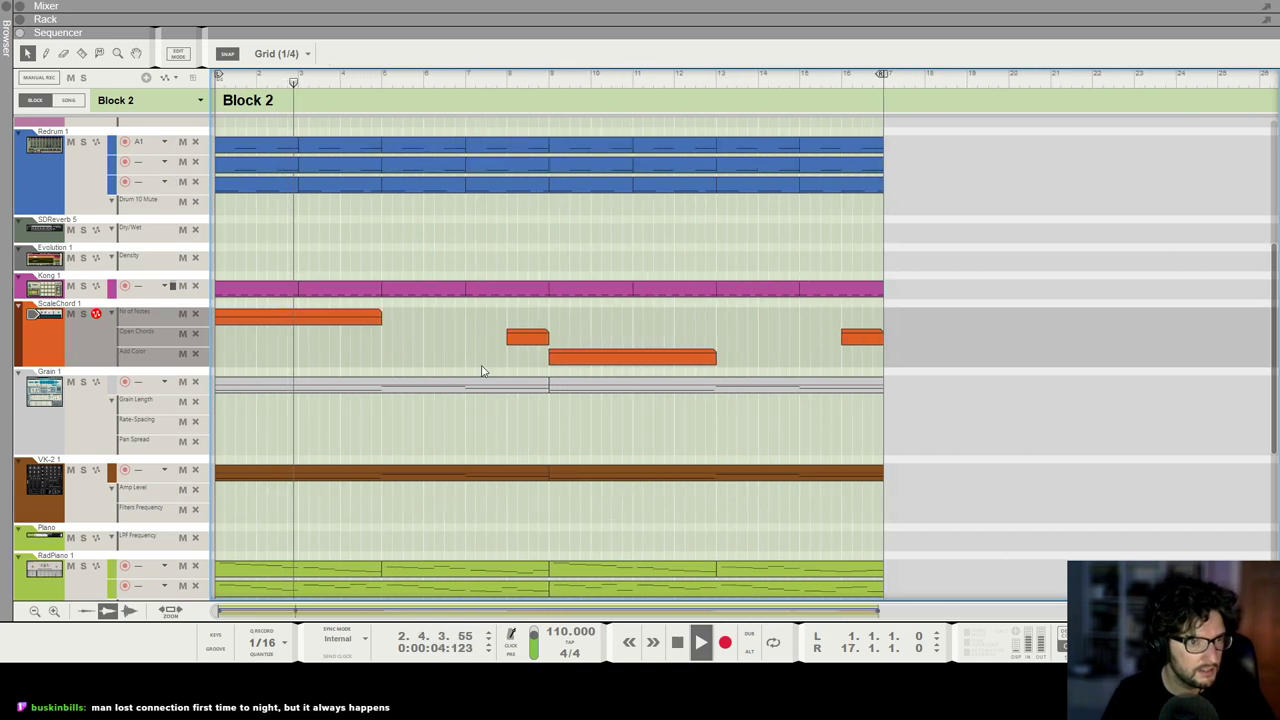
scroll(324, 378, "up", 3)
scroll(324, 376, "up", 3)
scroll(323, 363, "down", 3)
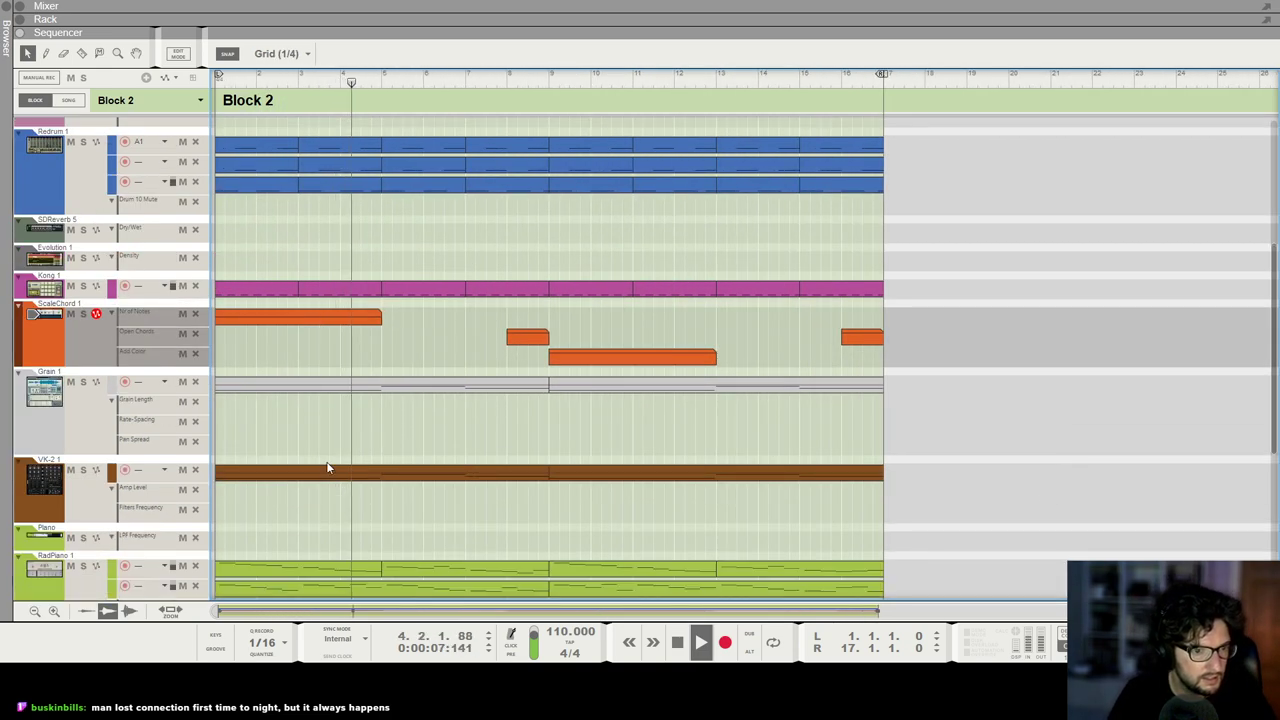
key("space")
double_click(327, 470)
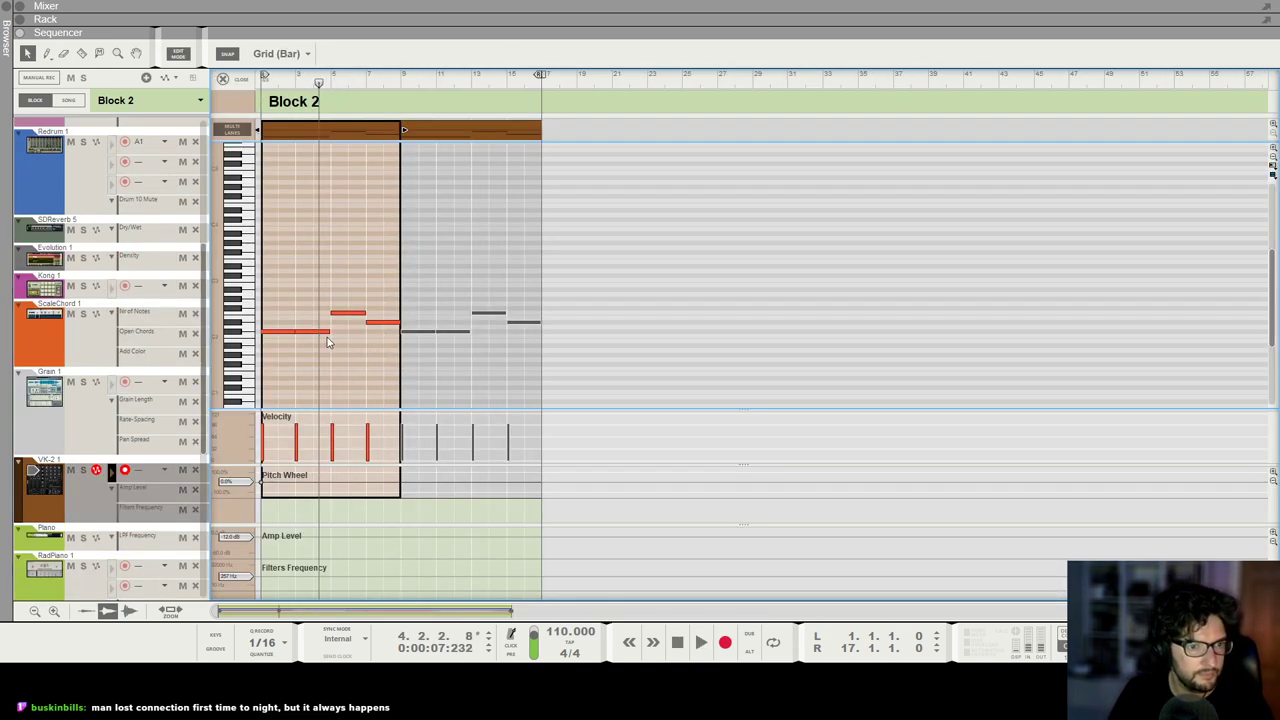
key("space")
left_click_drag(294, 331, 330, 331)
left_click(330, 238)
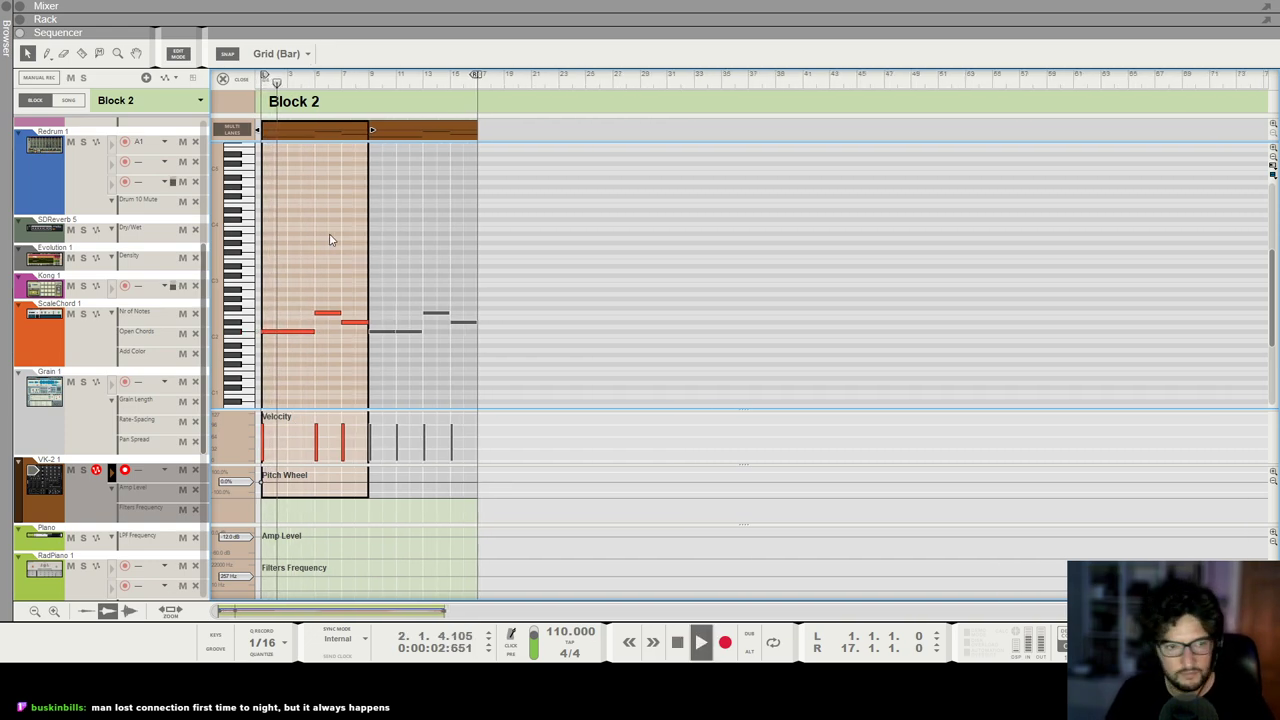
scroll(397, 183, "down", 3)
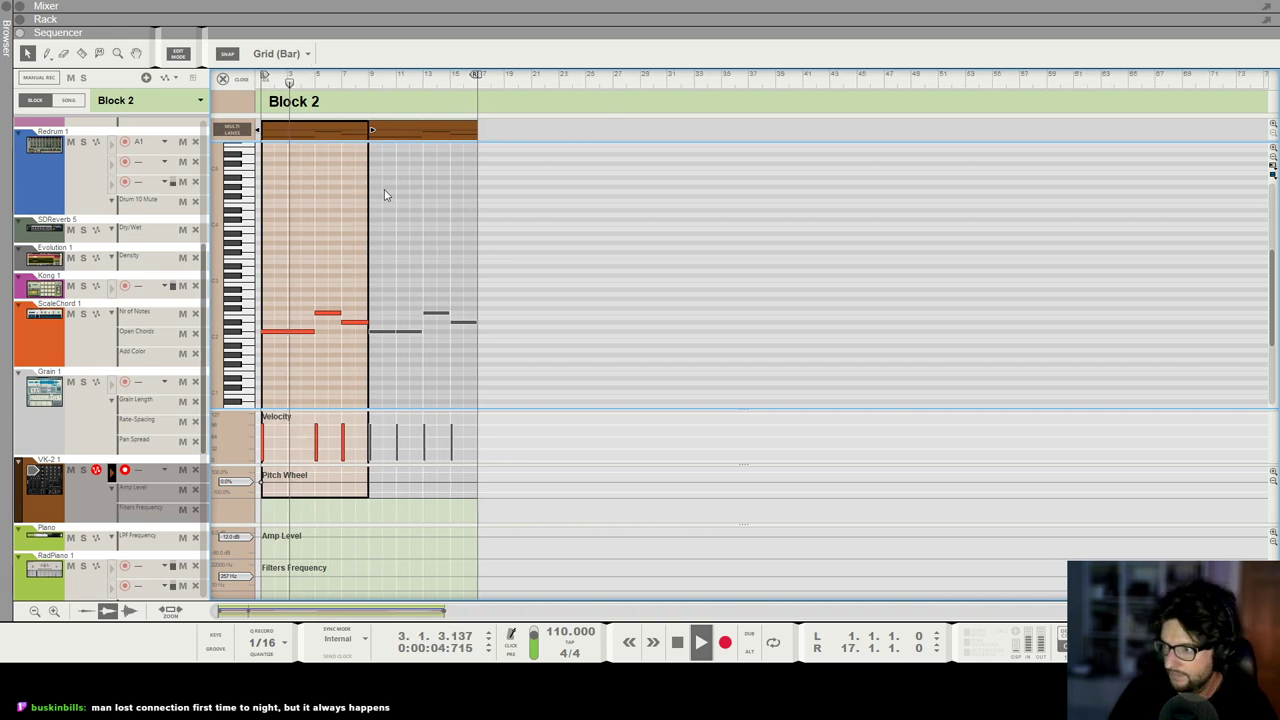
scroll(286, 48, "down", 1)
scroll(243, 82, "up", 10)
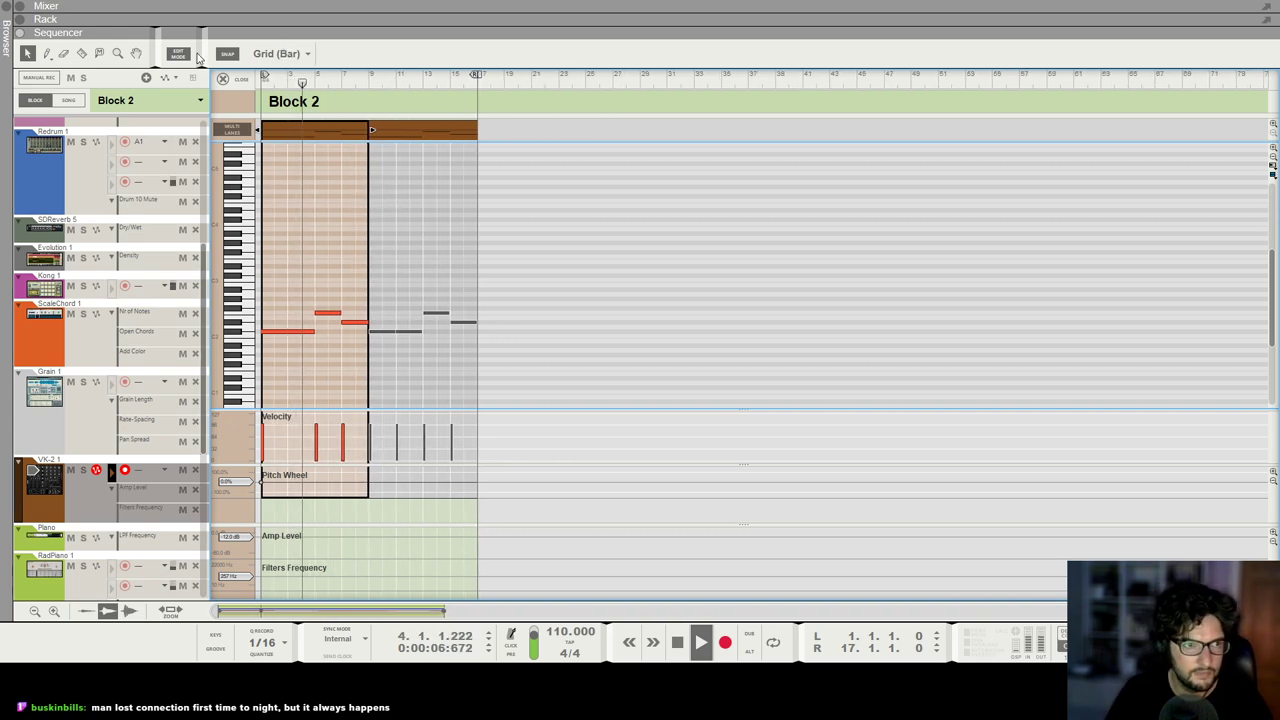
left_click(241, 82)
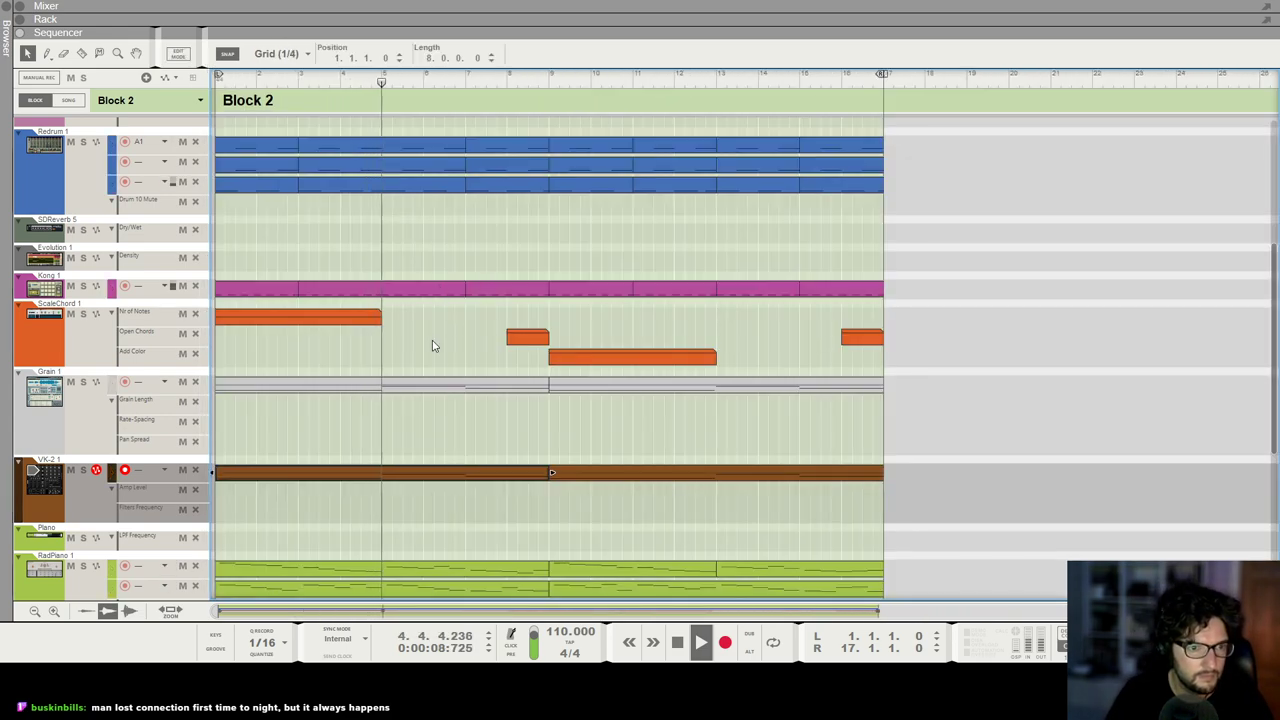
Step: Delete ScaleChord 1's Open Chords automation clip just before bar 9
scroll(369, 331, "down", 2)
scroll(380, 336, "down", 1)
scroll(443, 337, "up", 1)
scroll(534, 340, "up", 2)
left_click(534, 340)
left_click_drag(533, 336, 493, 336)
key("Delete")
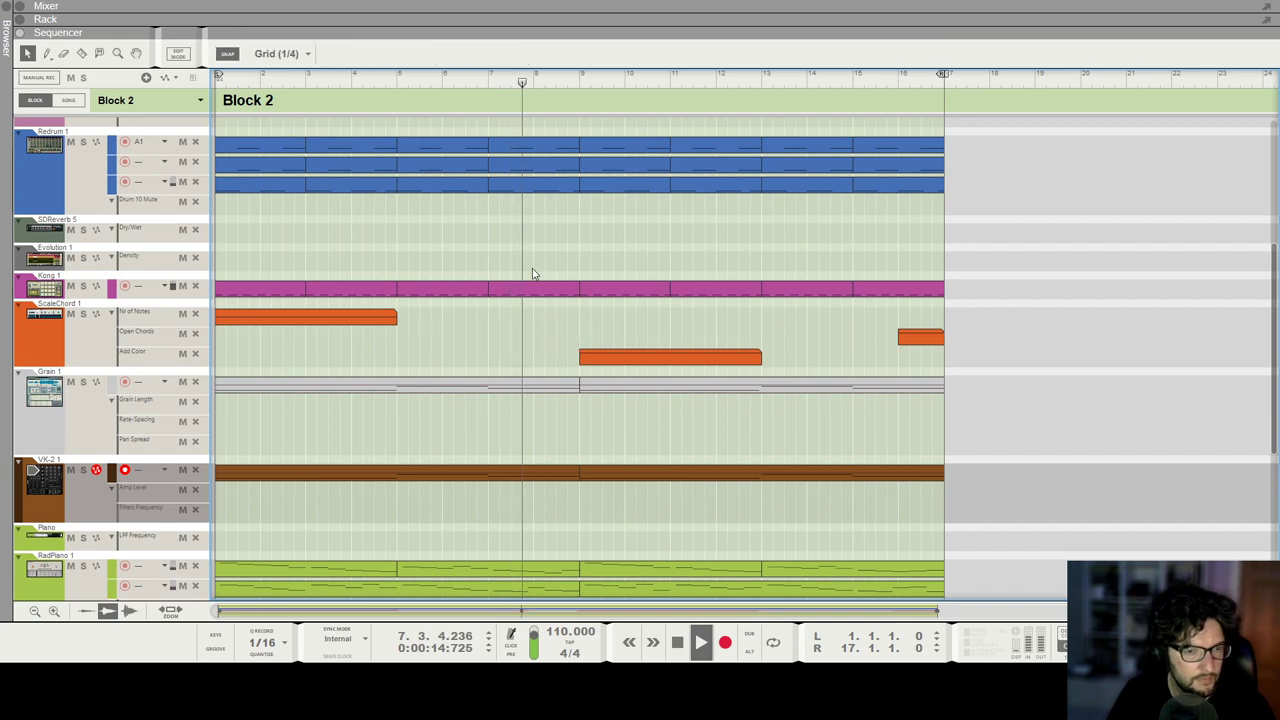
Step: Try a two-bar Open Chords automation clip on ScaleChord 1 from bar 7, switched On at 7.2.1, and listen to it
key("space")
left_click(490, 85)
key("space")
key("space")
left_click_drag(490, 337, 577, 336)
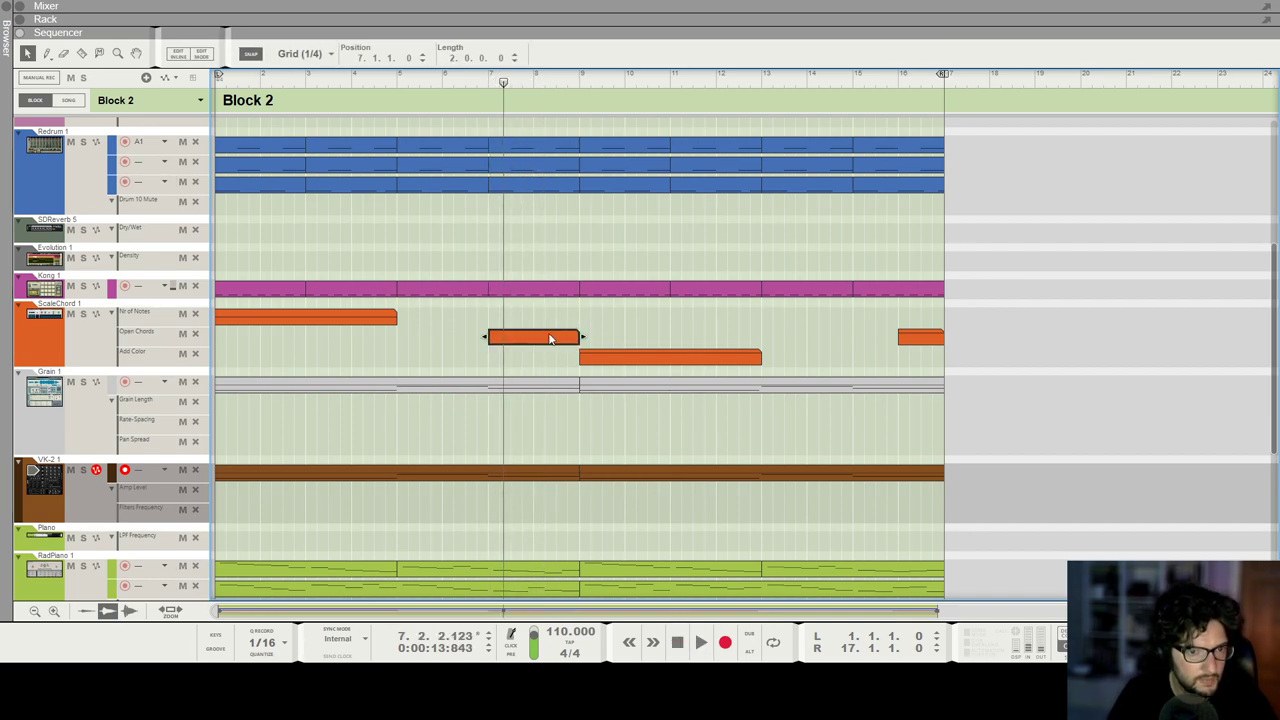
double_click(549, 339)
left_click(489, 81)
key("space")
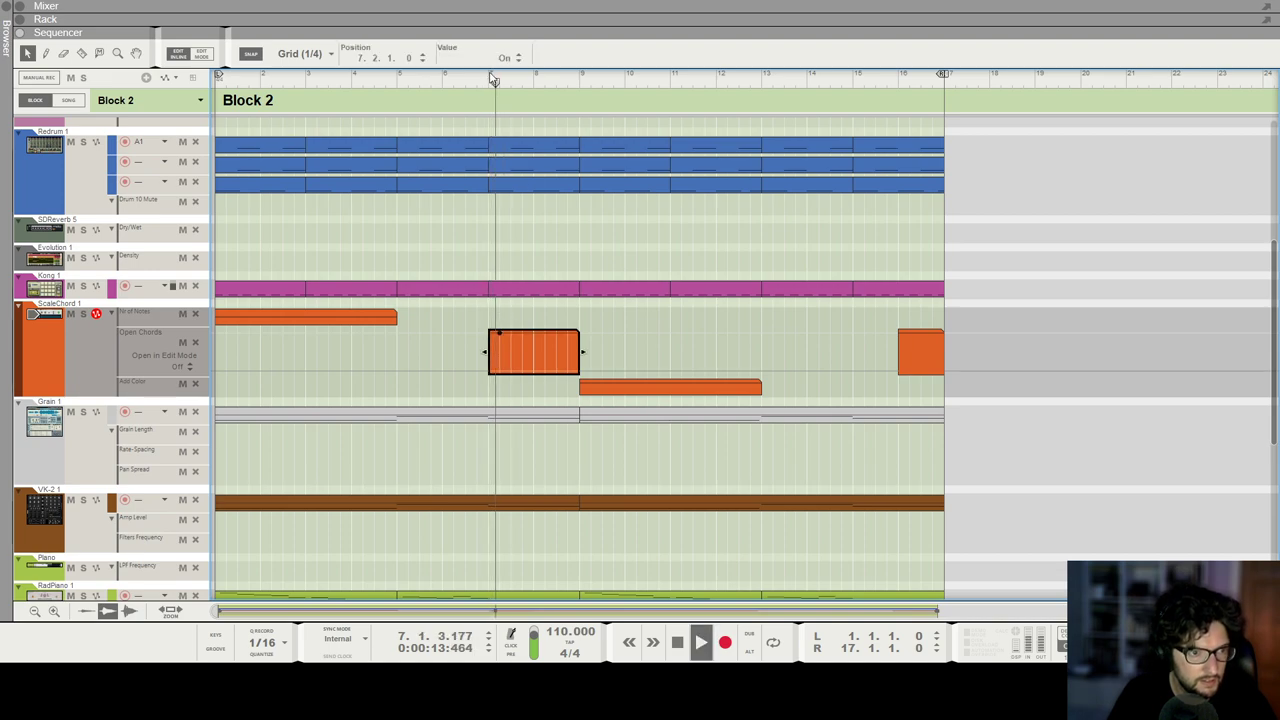
key("space")
left_click(490, 80)
key("Delete")
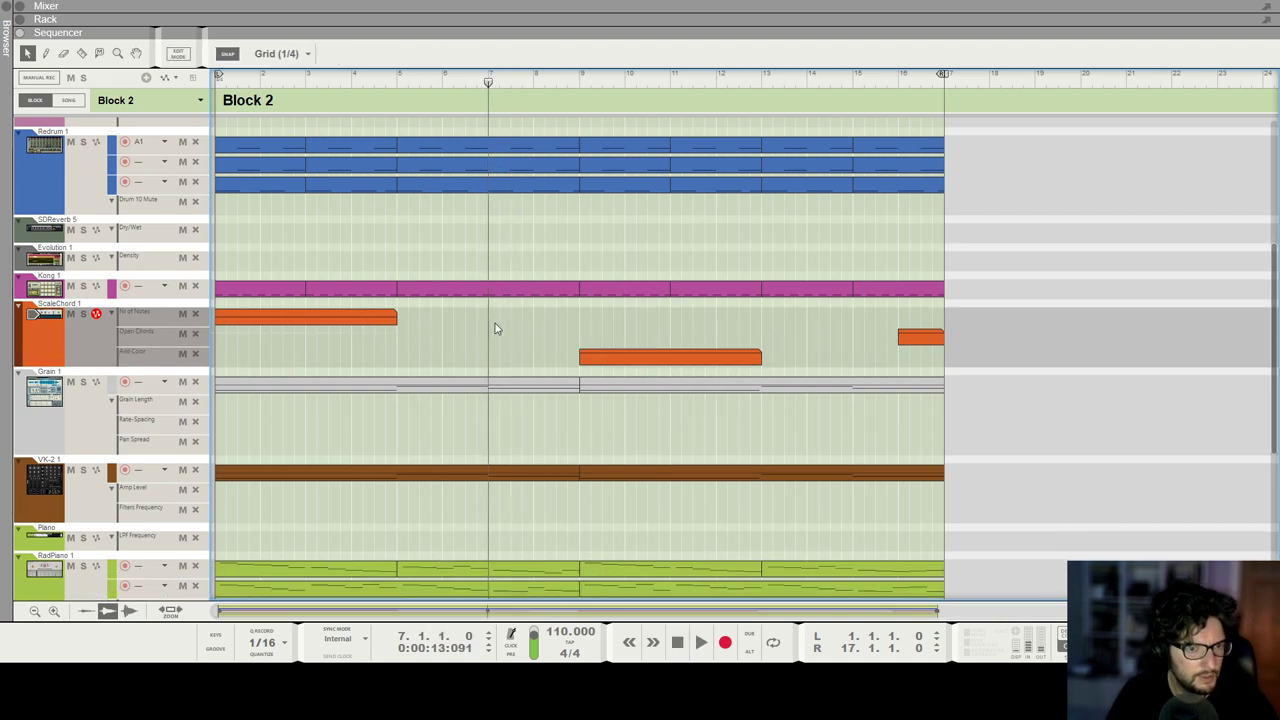
Step: Copy ScaleChord 1's Nr of Notes automation clip to bar 7 and shorten the copy to two bars
left_click_drag(288, 320, 514, 330)
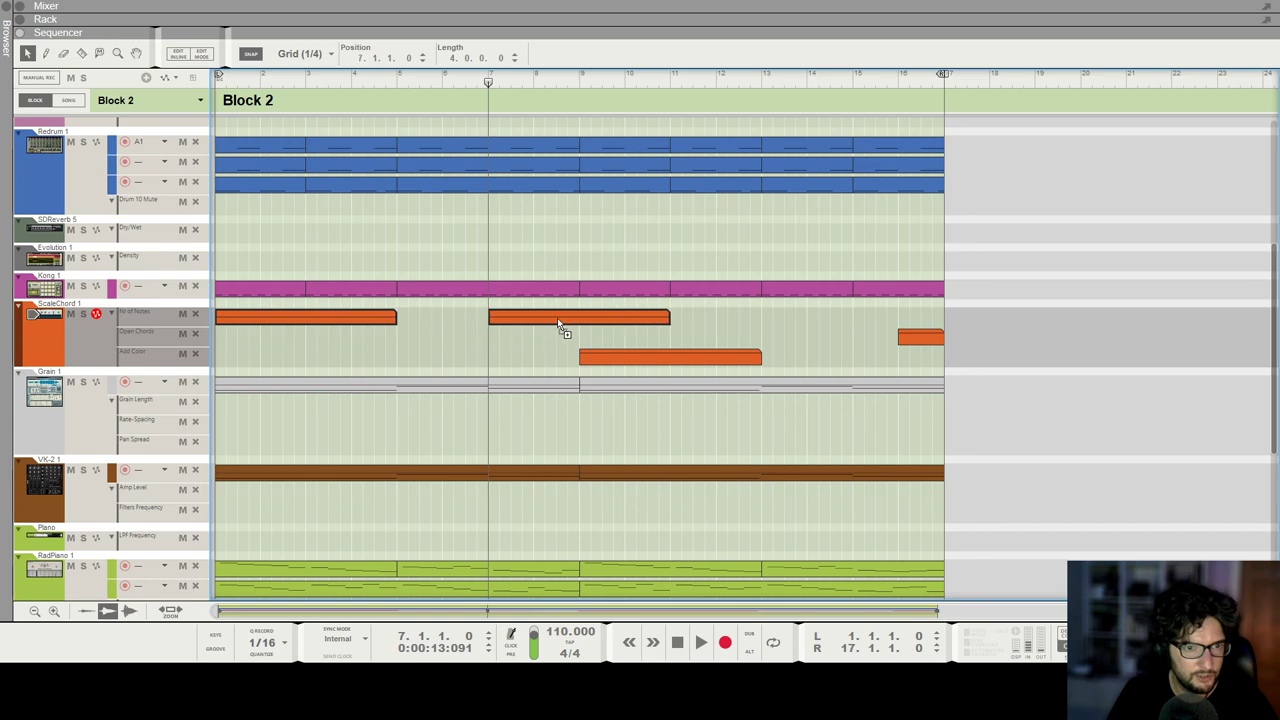
key("space")
left_click_drag(669, 320, 577, 340)
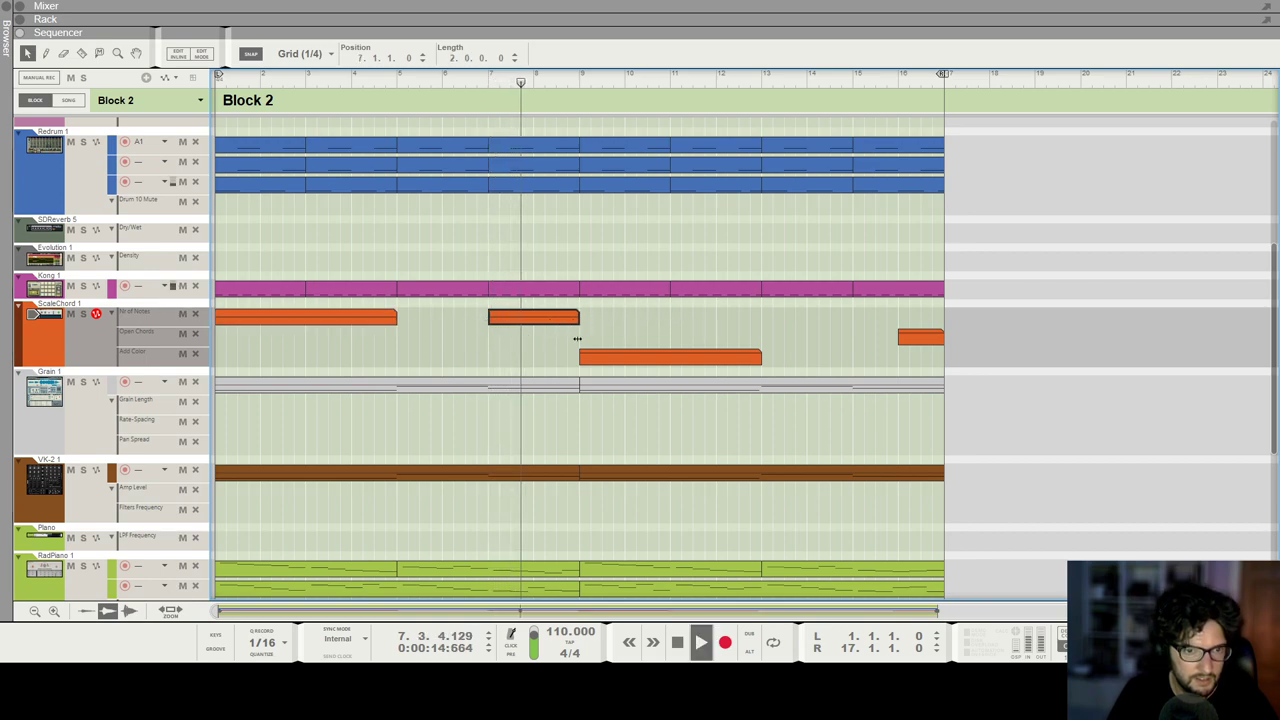
left_click(620, 329)
Step: Solo the ScaleChord 1, Grain 1 and VK-2 1 tracks and play Block 2 from its start
key("shift+Return")
left_click(84, 315)
key("space")
left_click(83, 383)
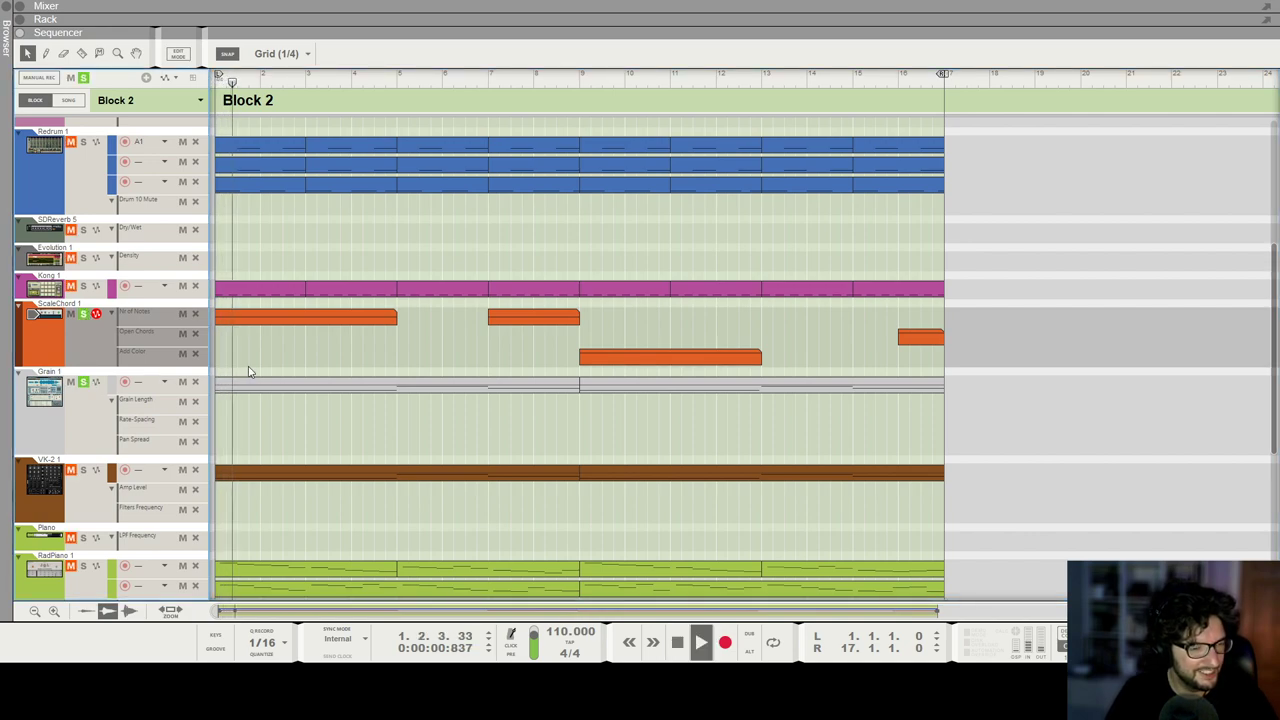
key("space")
left_click(84, 470)
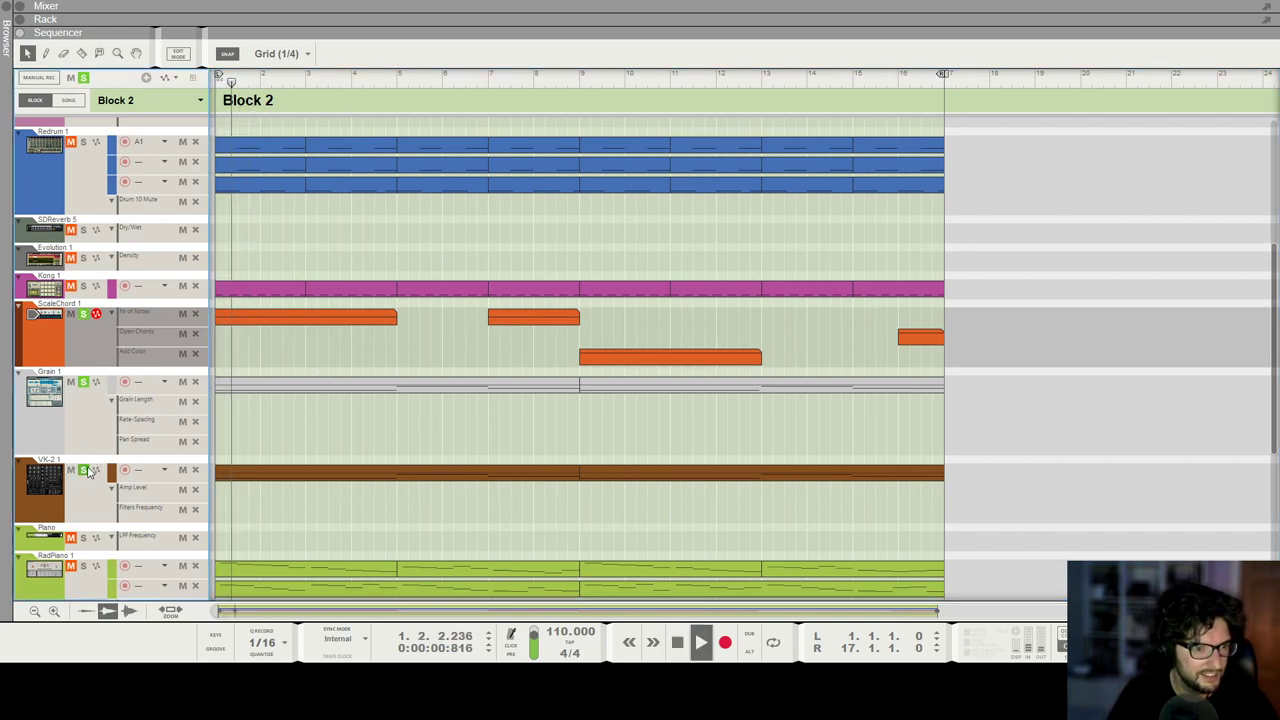
Step: Play Block 2 from bar 5, listen to ScaleChord 1's Nr of Notes clip at bar 7, and return to the start
scroll(259, 134, "up", 2)
key("space")
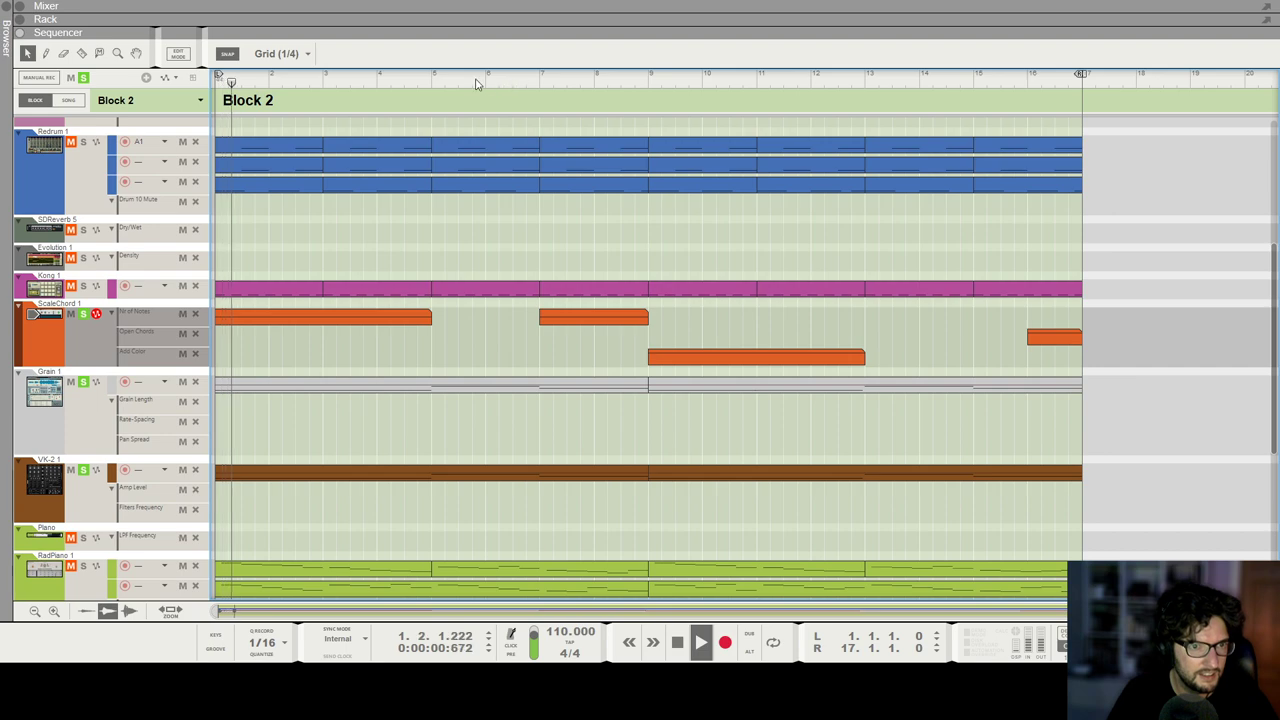
left_click(432, 80)
scroll(540, 307, "up", 1)
scroll(557, 340, "up", 3)
left_click(605, 325)
left_click(620, 352)
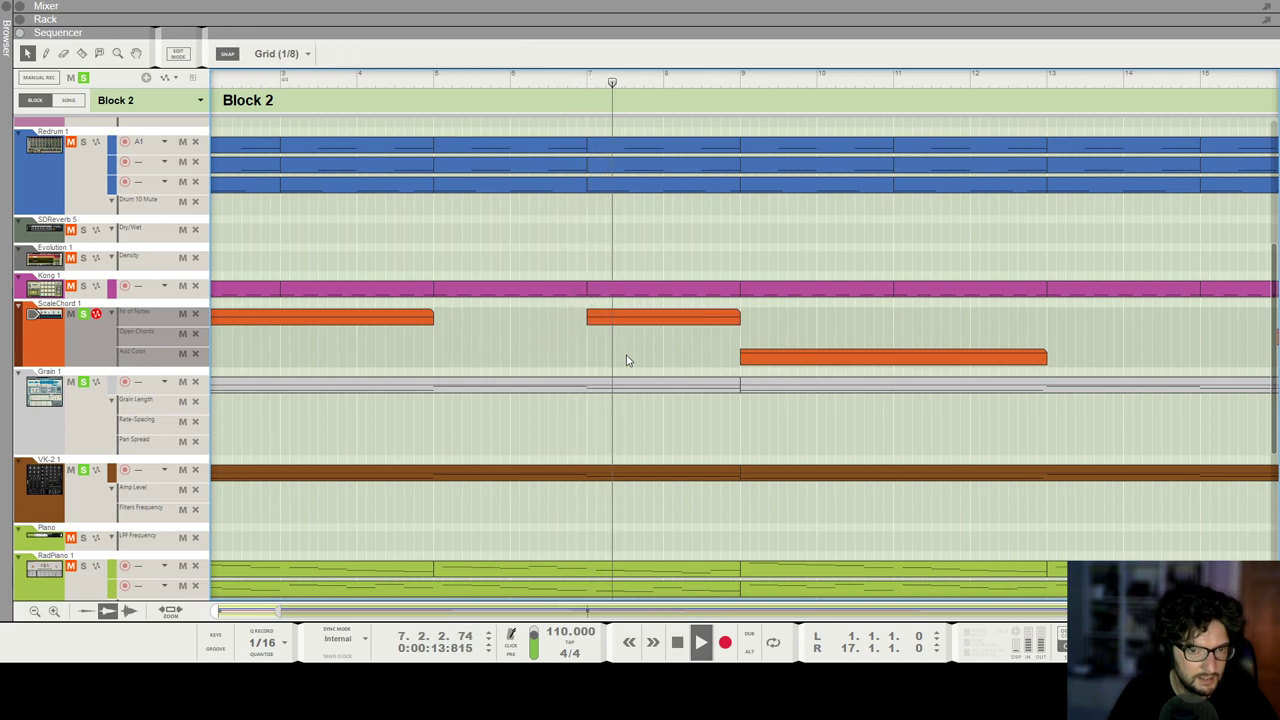
key("space")
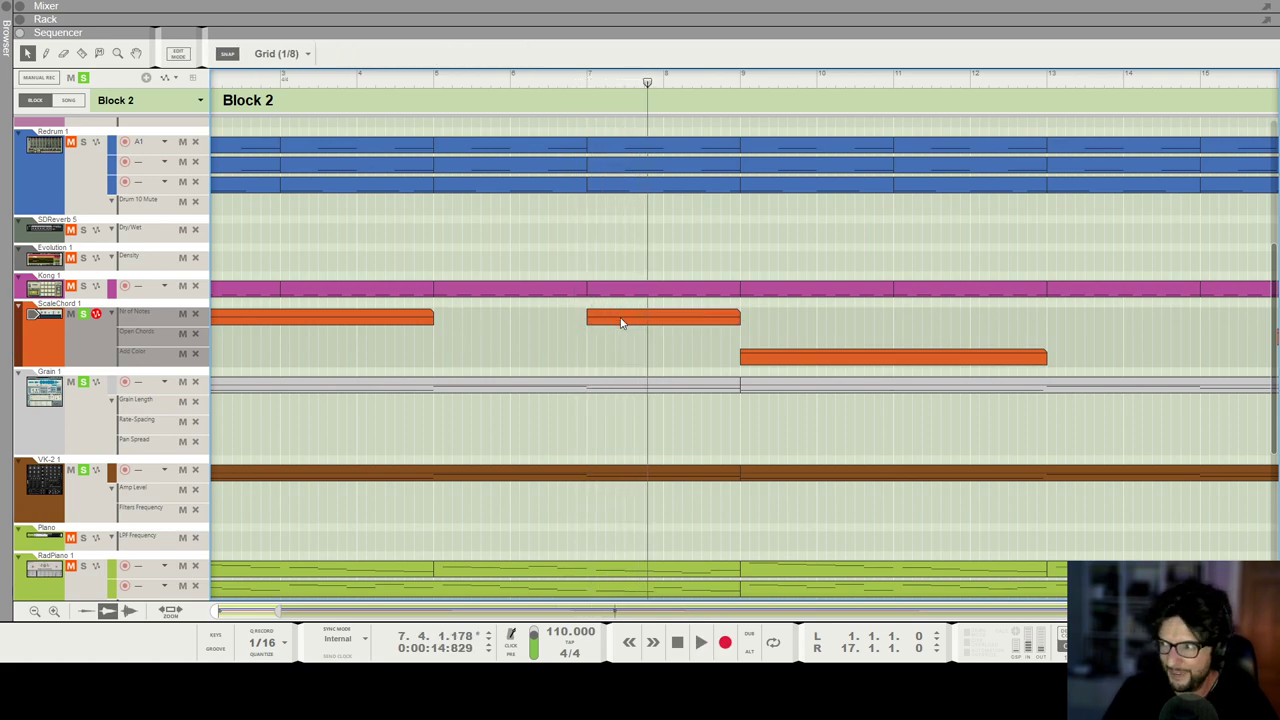
left_click(77, 338)
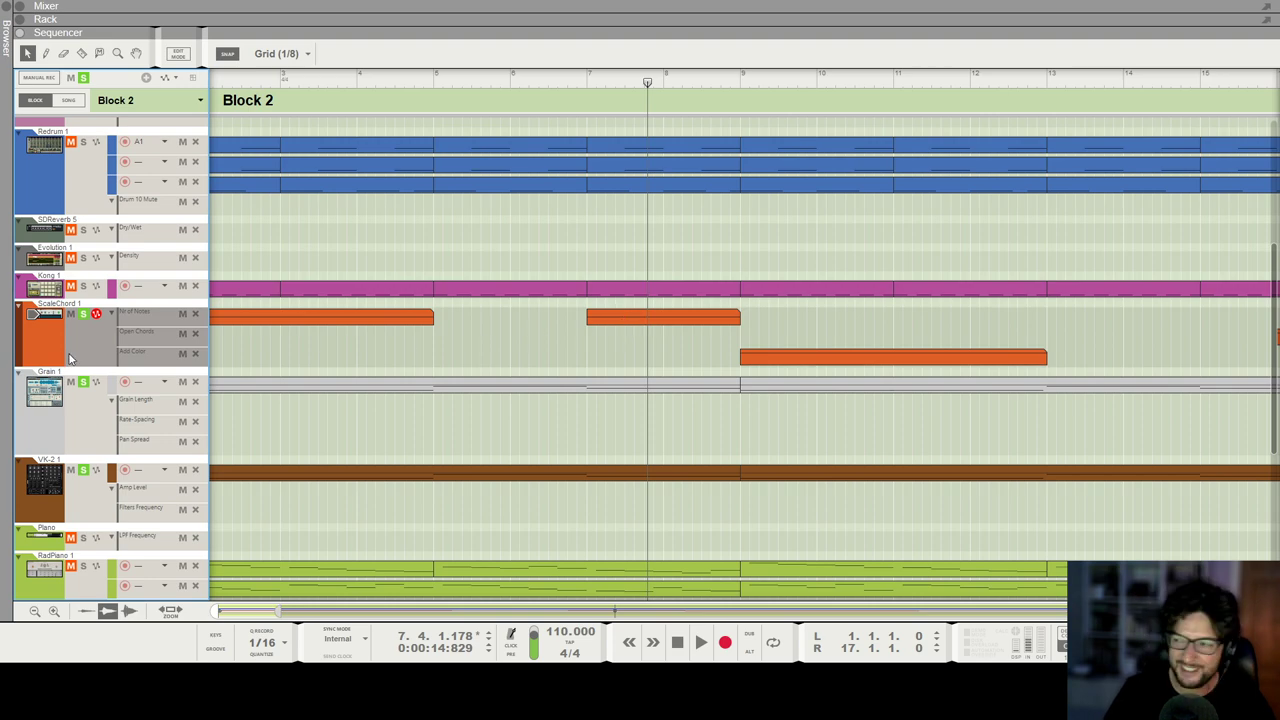
key("KP_0")
scroll(519, 321, "down", 4)
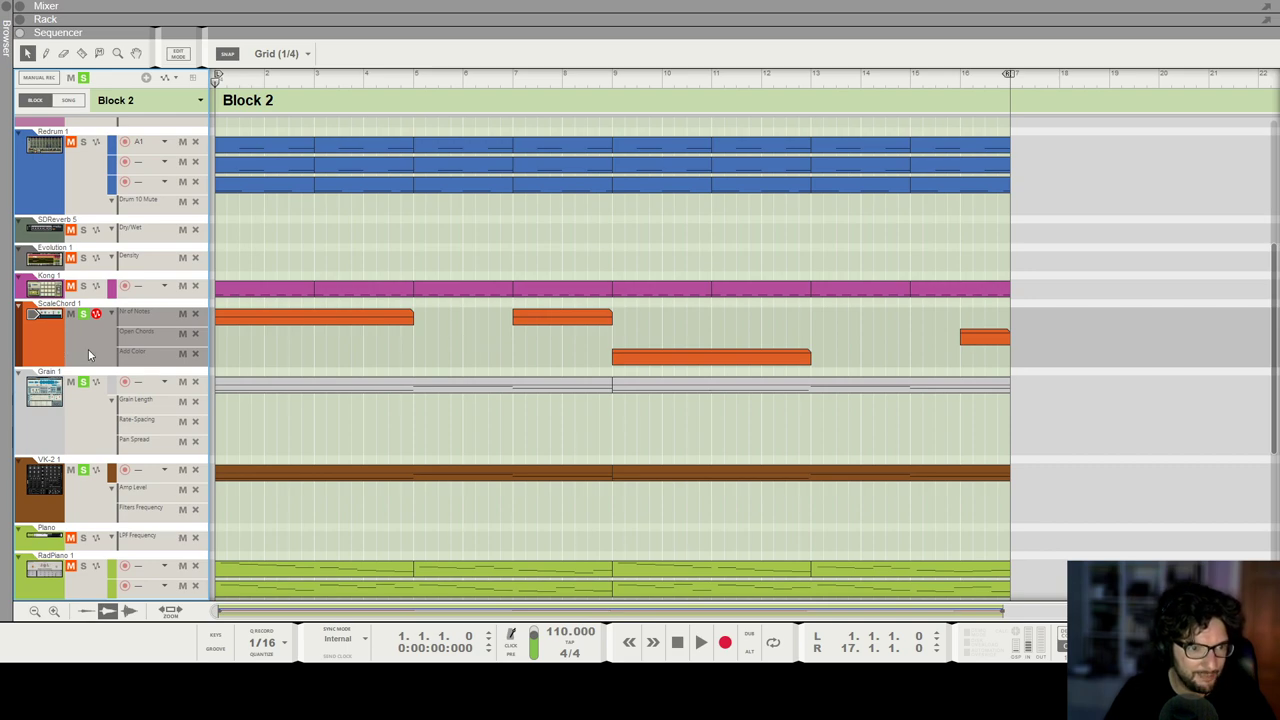
Step: Set the value in ScaleChord 1's Nr of Notes clip at bar 7 to 2 and listen to it
left_click(552, 320)
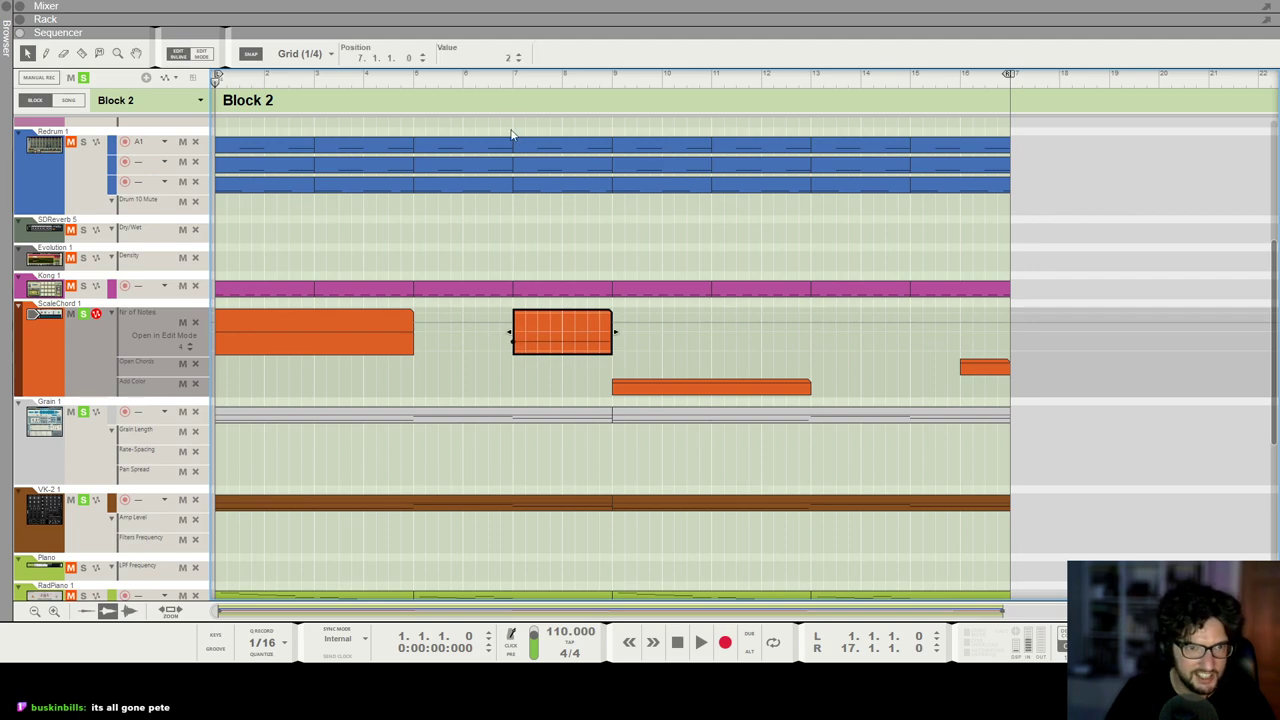
key("space")
scroll(565, 418, "up", 2)
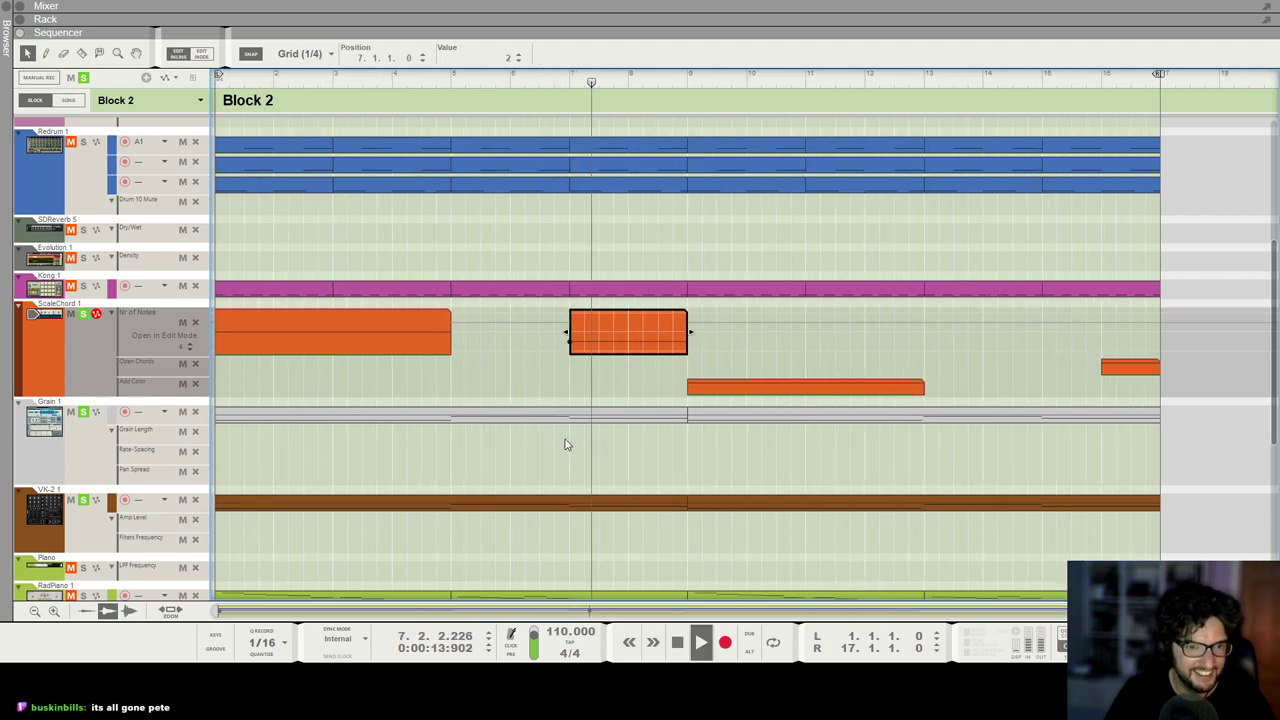
left_click(565, 439)
key("space")
Step: Try a two-bar Open Chords automation clip on ScaleChord 1 at bar 7, delete it, and listen from bar 7
left_click_drag(600, 322, 599, 344)
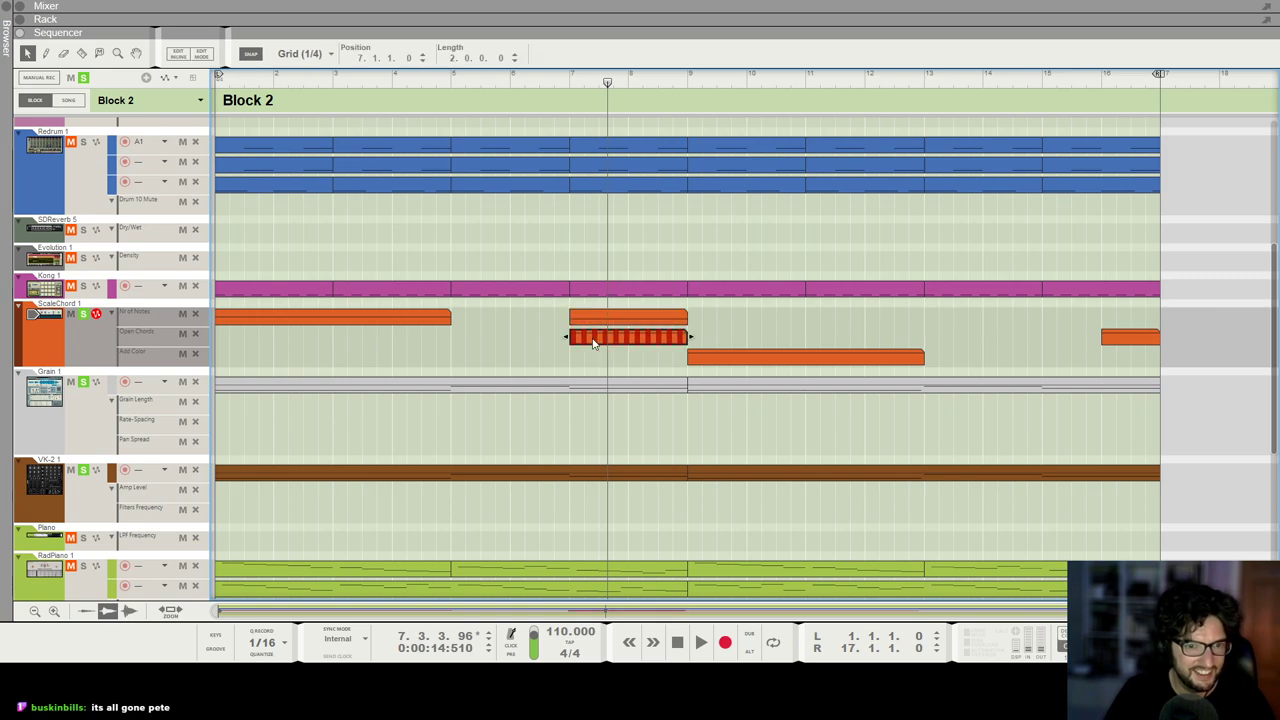
key("Delete")
left_click_drag(1107, 337, 724, 338)
key("h")
left_click(559, 82)
key("space")
key("Delete")
key("shift+Return")
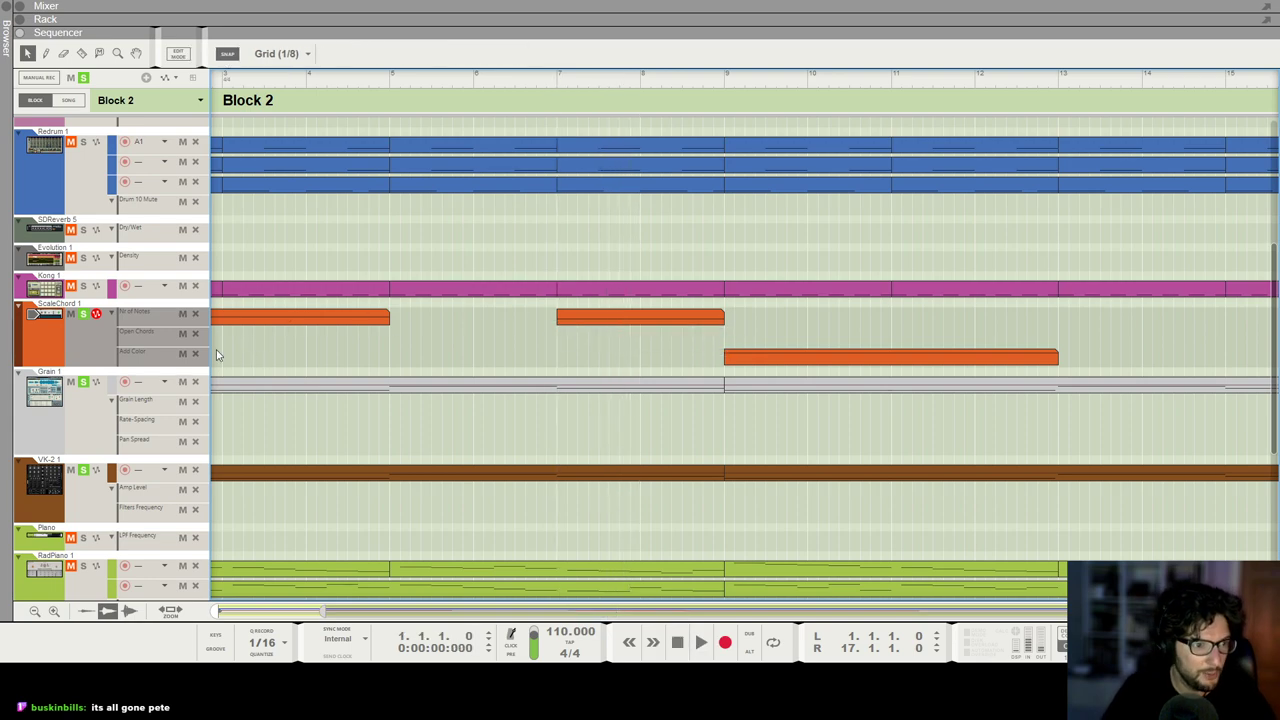
Step: Delete the bar 7 note in Grain 1's first clip and lengthen its F2 note at bar 5 to four bars
left_click(85, 418)
double_click(456, 389)
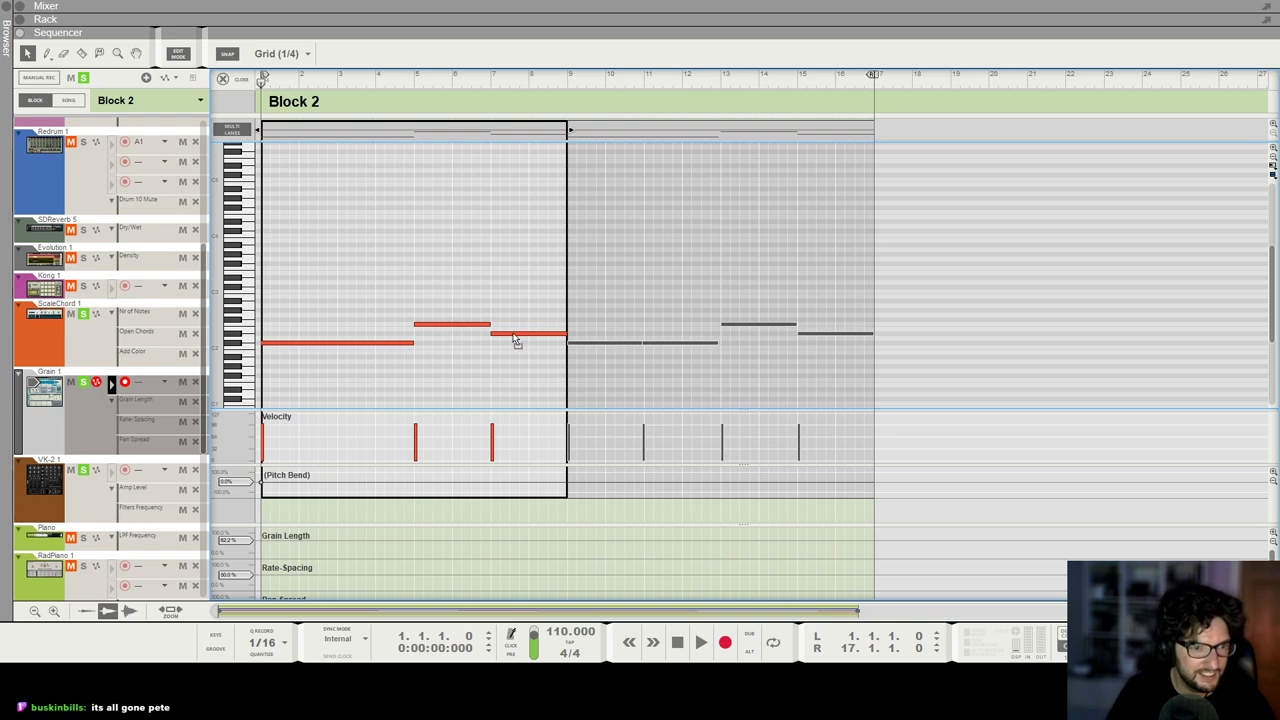
key("F6")
scroll(731, 313, "up", 5)
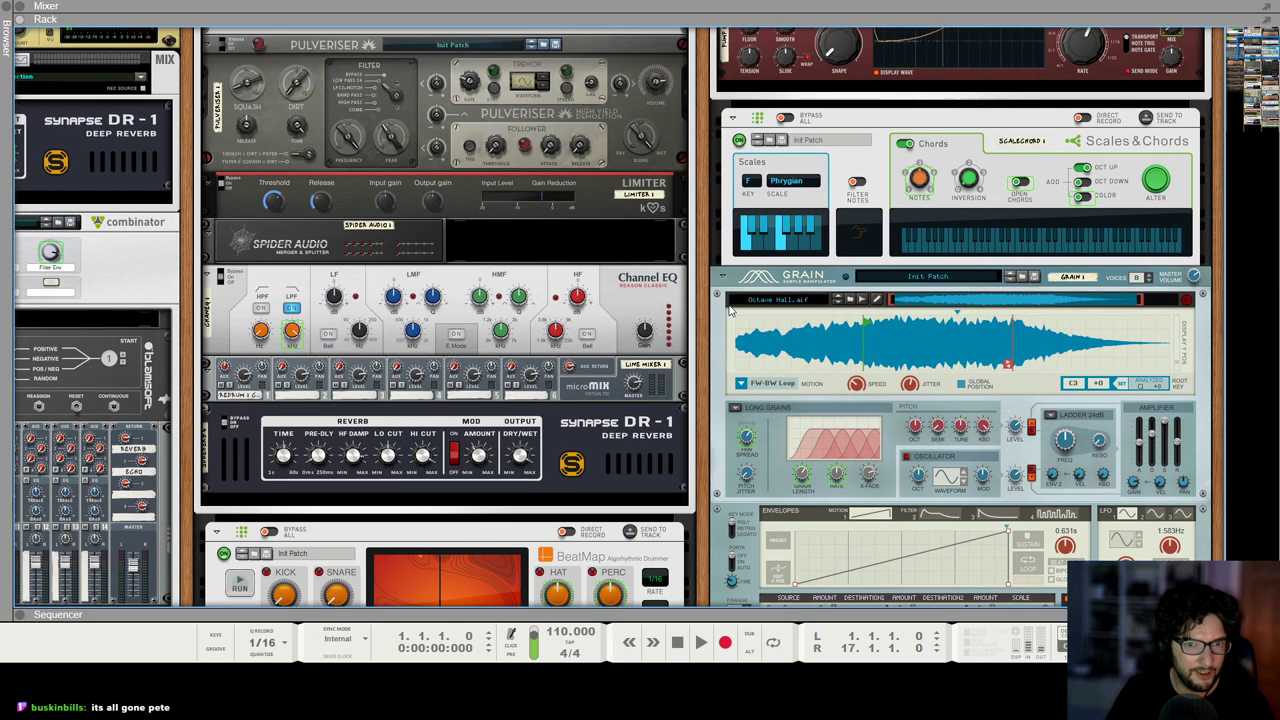
key("F7")
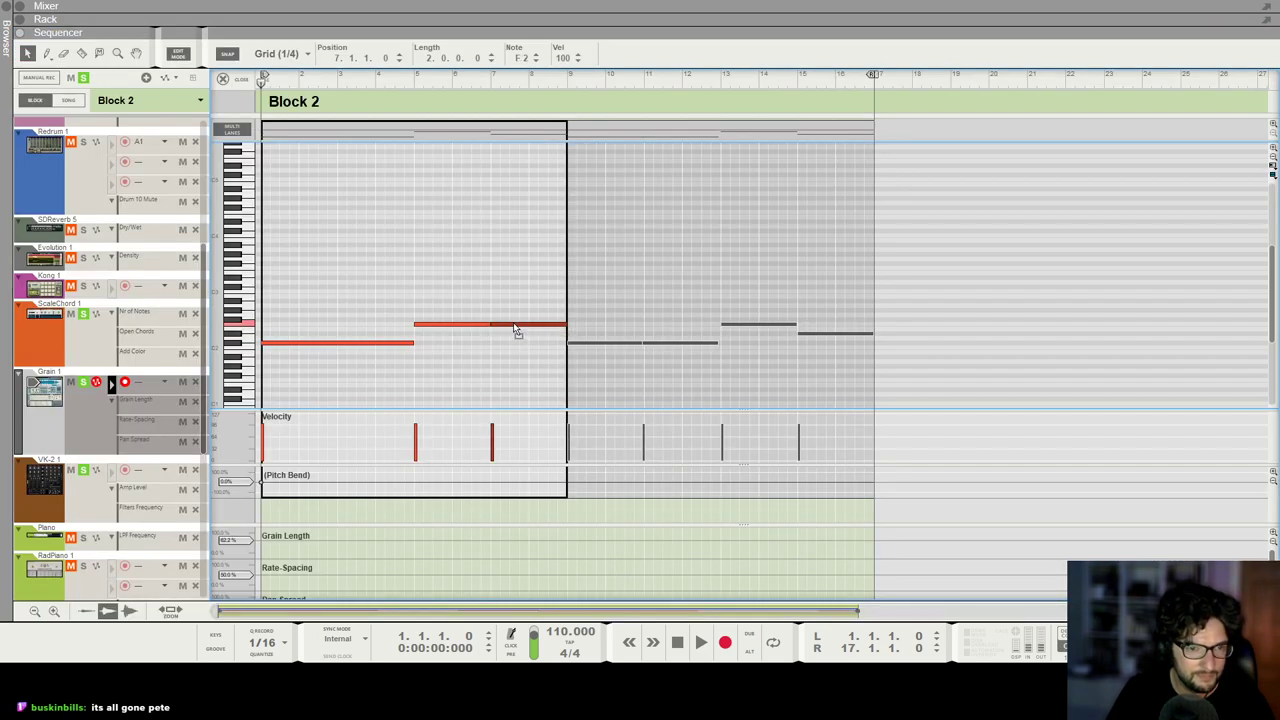
key("Delete")
left_click(484, 324)
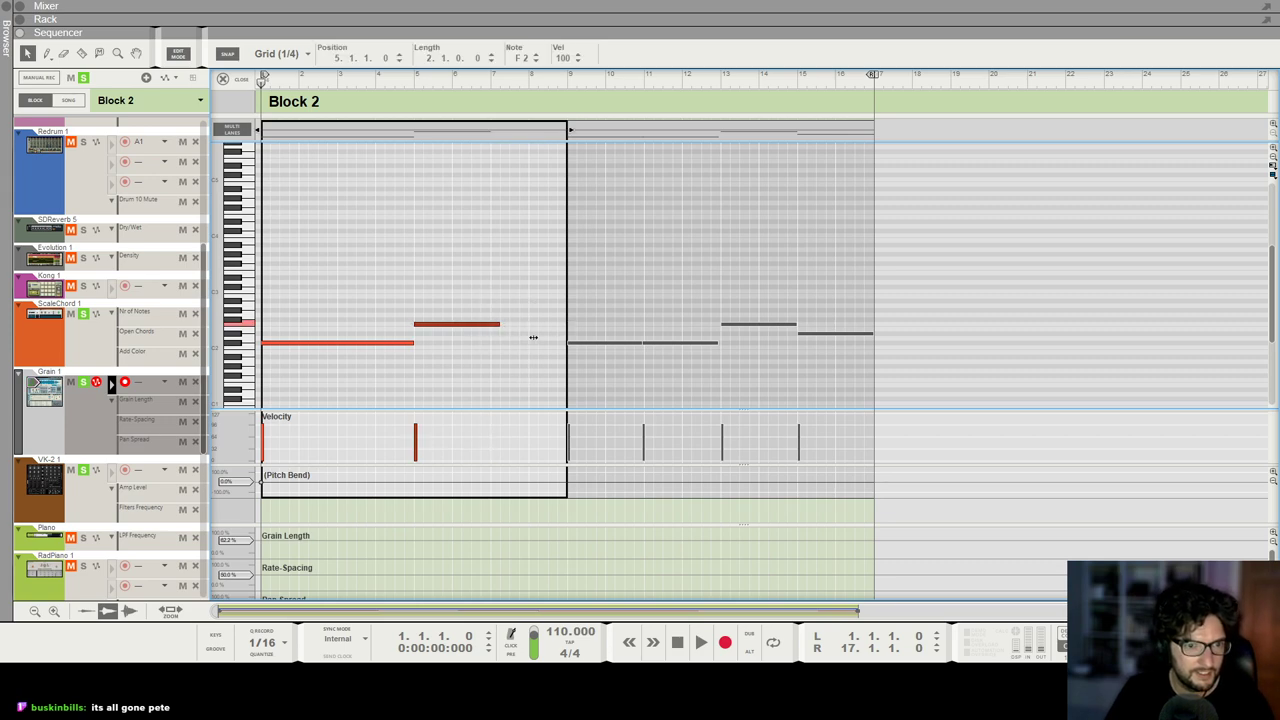
key("space")
left_click(226, 80)
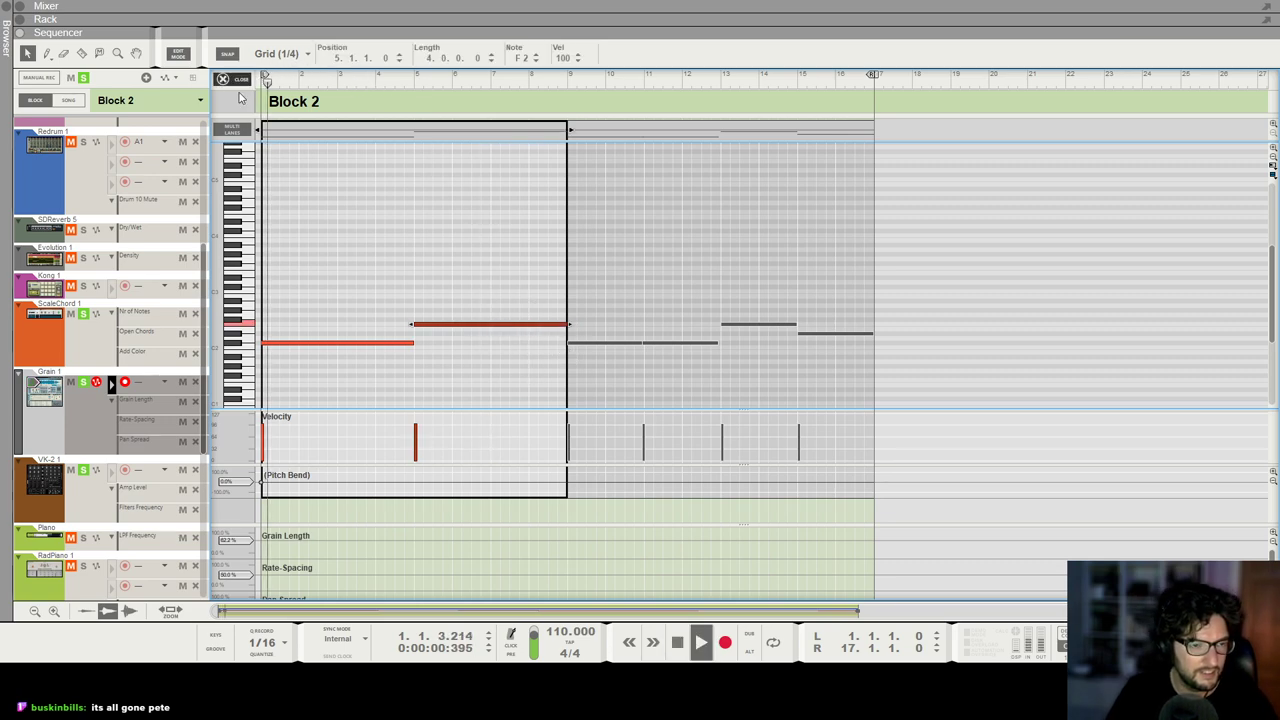
Step: Play Block 2 from bar 5 and listen to Grain 1's extended note through bar 7
key("g")
key("g")
key("g")
key("g")
left_click(452, 82)
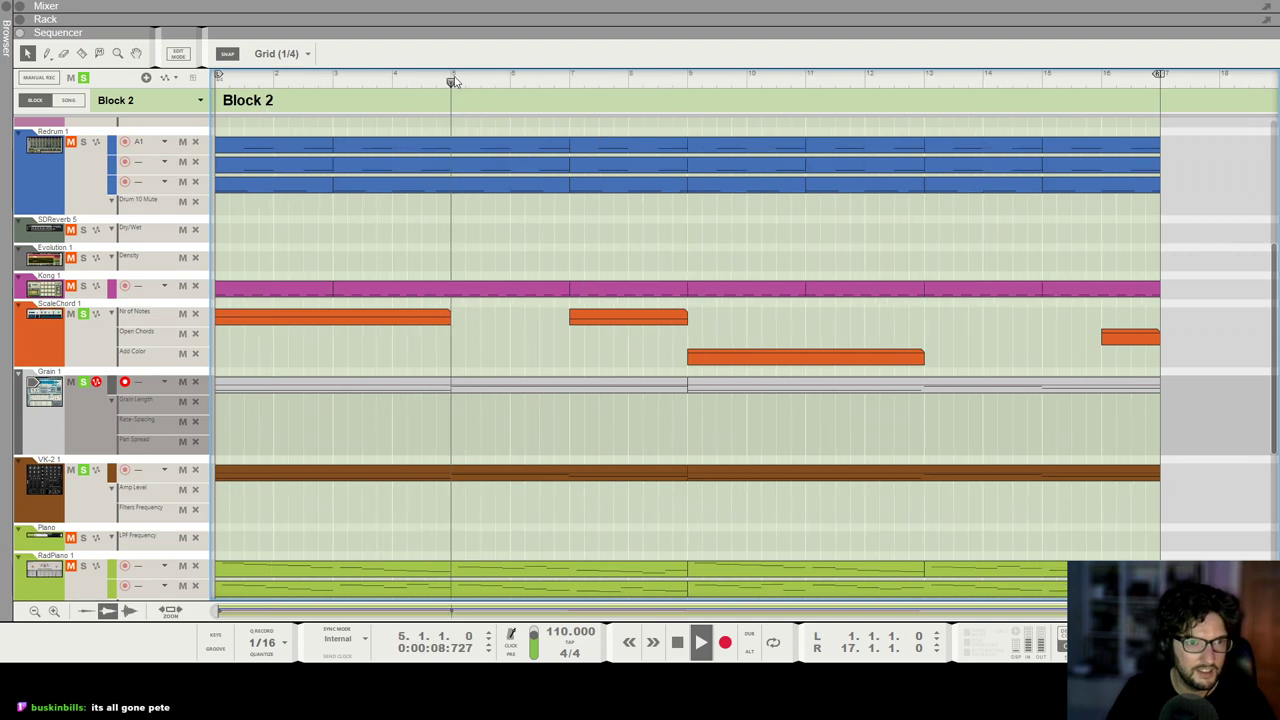
key("g")
key("g")
key("g")
key("h")
key("g")
scroll(514, 349, "down", 2)
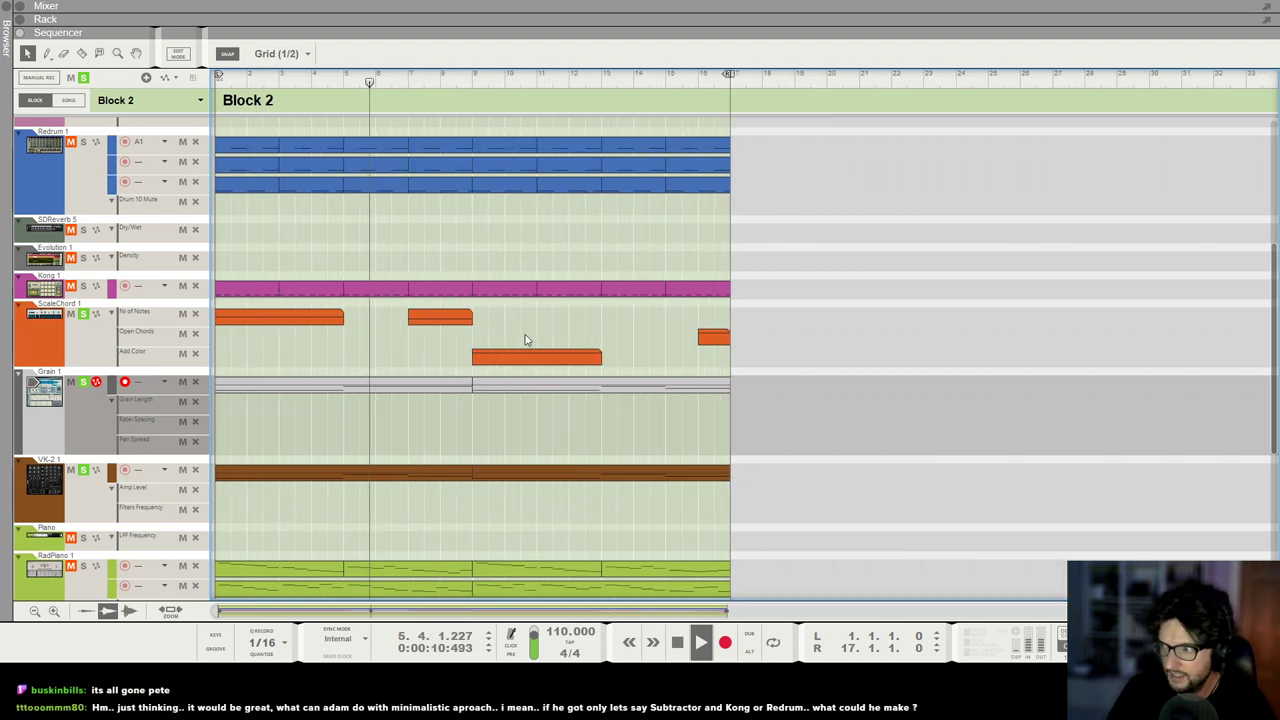
scroll(522, 340, "down", 1)
scroll(519, 337, "up", 1)
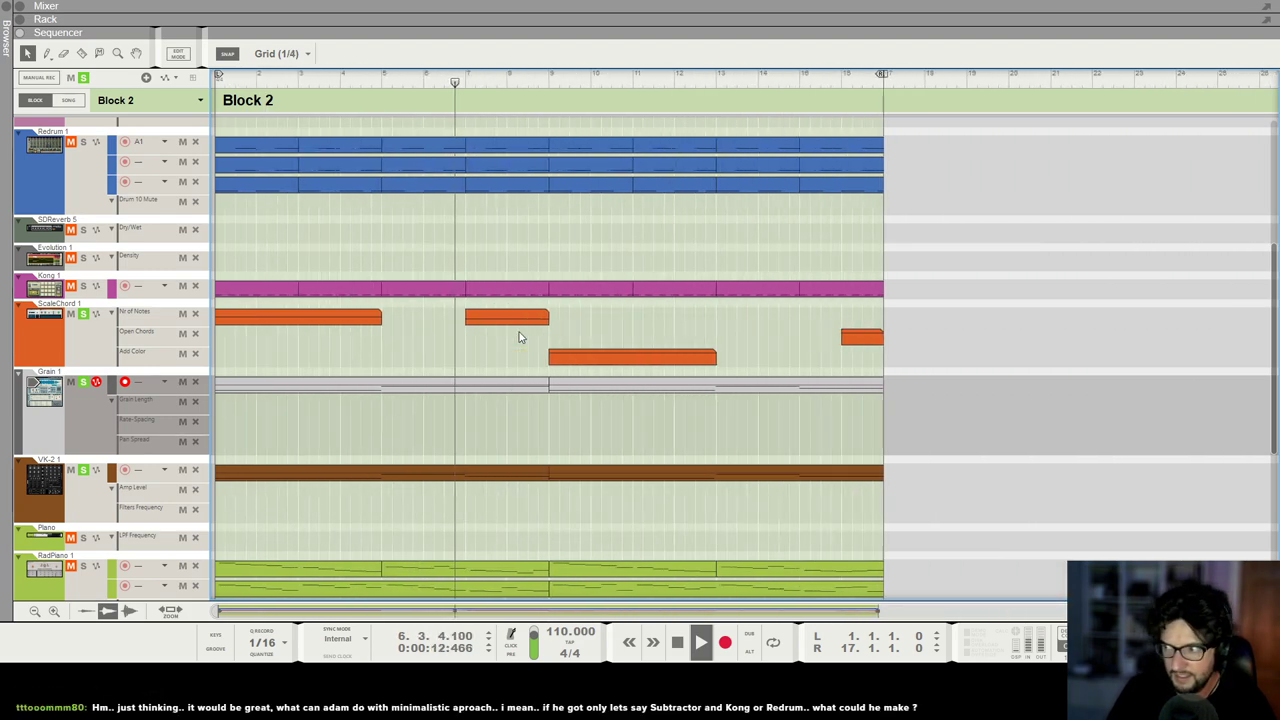
scroll(491, 374, "down", 2)
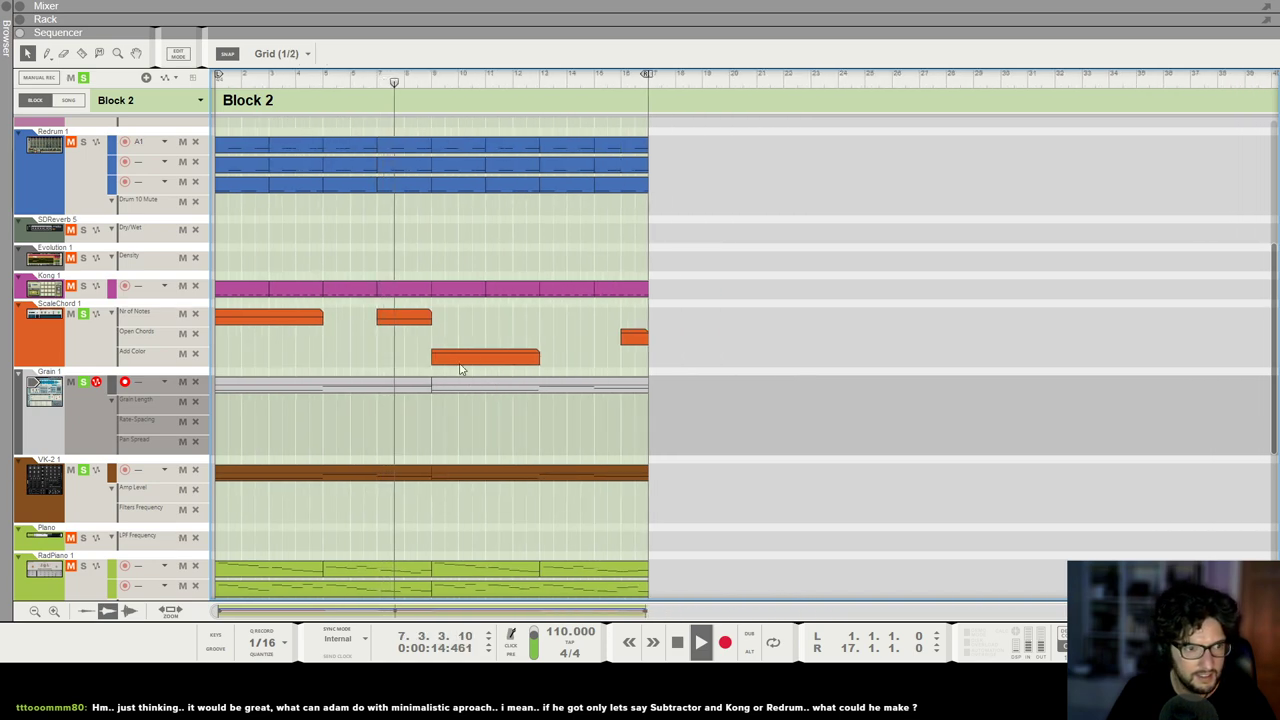
Step: Delete ScaleChord 1's Nr of Notes clip at bar 7, its Add Color clip at bar 9 and its Open Chords clip at bar 16
left_click(408, 318)
key("Delete")
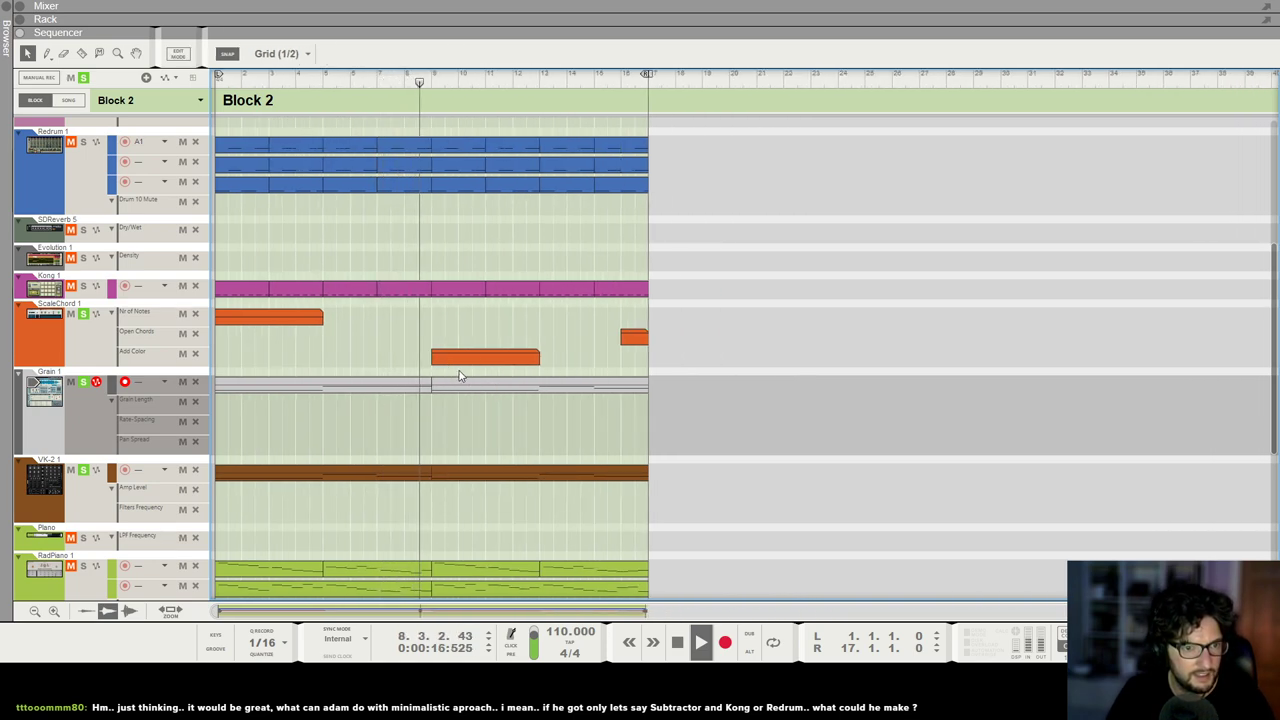
key("space")
left_click(457, 390)
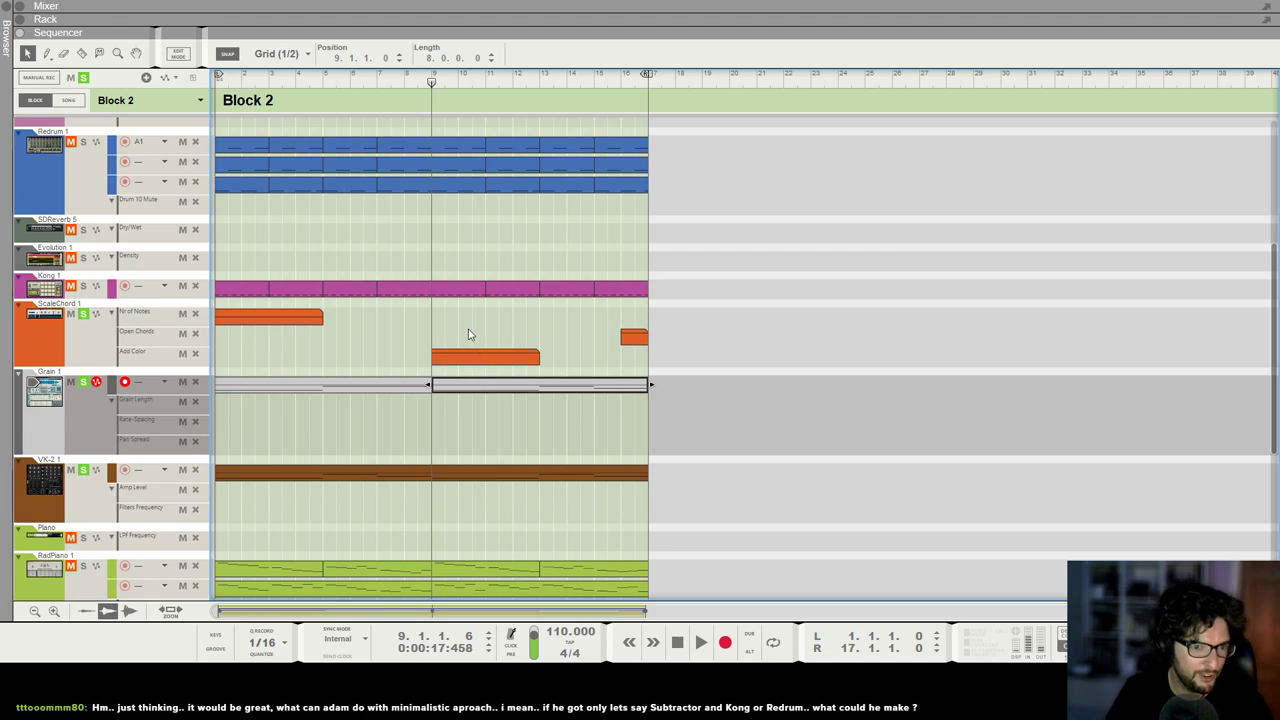
left_click_drag(468, 337, 637, 363)
key("Delete")
Step: Copy ScaleChord 1's opening Nr of Notes automation clip to bar 9
left_click(318, 318)
key("ctrl+c")
left_click(432, 80)
key("ctrl+v")
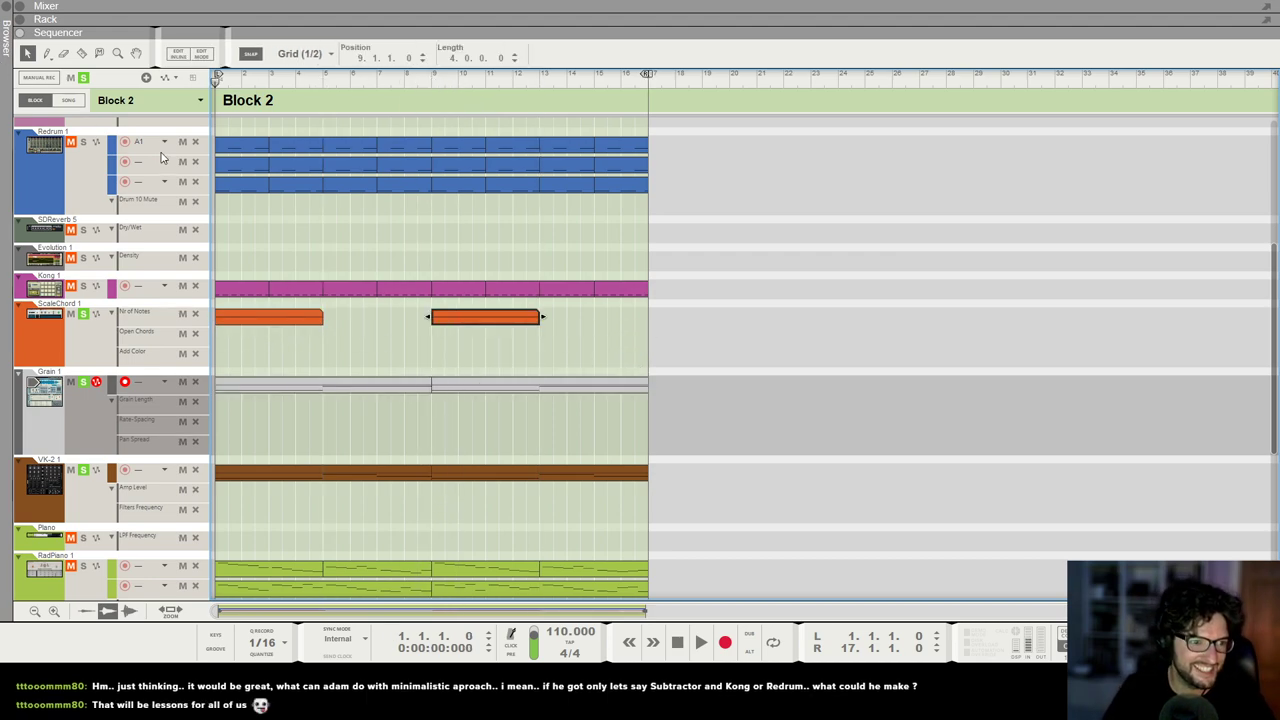
Step: Clear all track solos and play Block 2 from its start with every track sounding
left_click(84, 78)
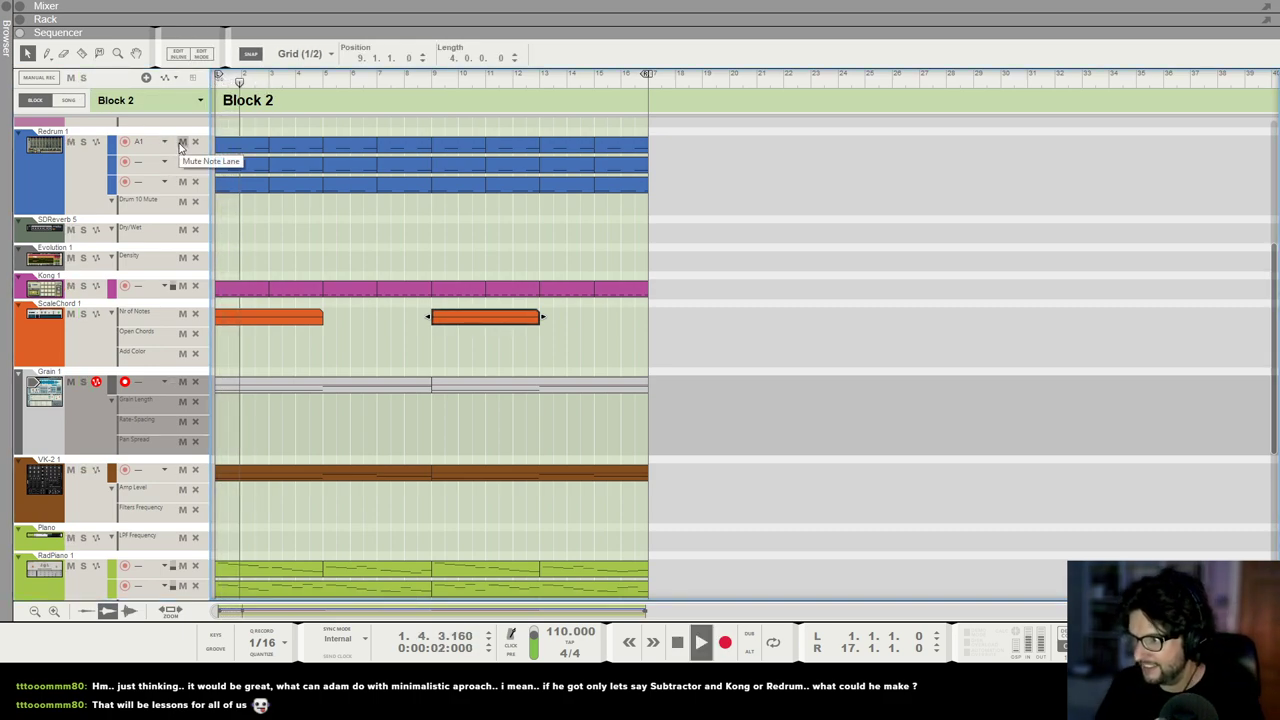
scroll(429, 103, "up", 4)
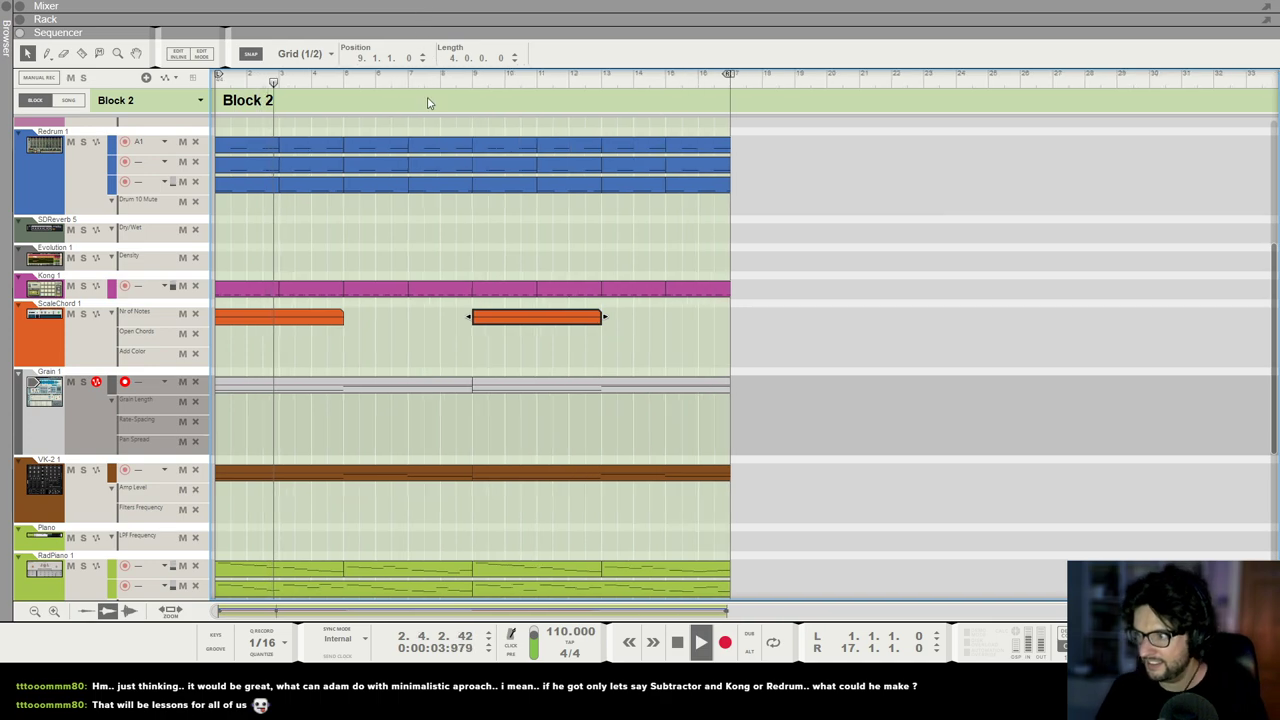
scroll(340, 290, "up", 4)
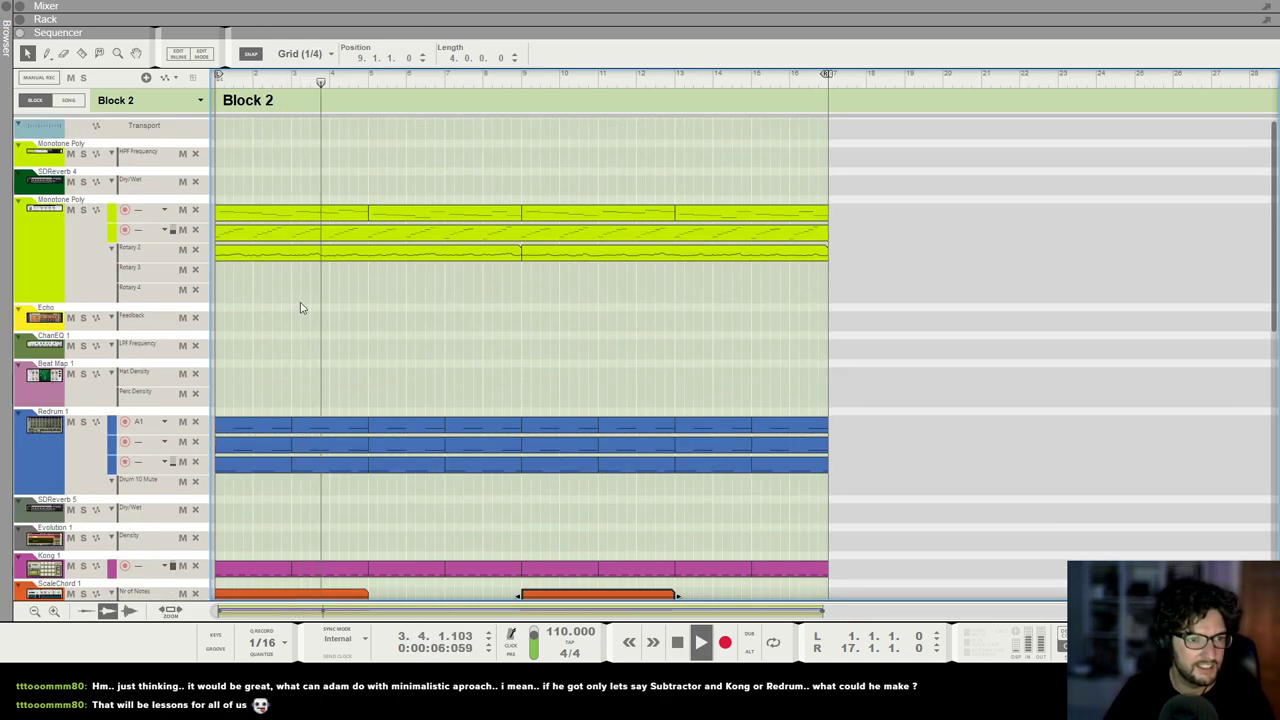
scroll(300, 310, "down", 3, "ctrl")
key("space")
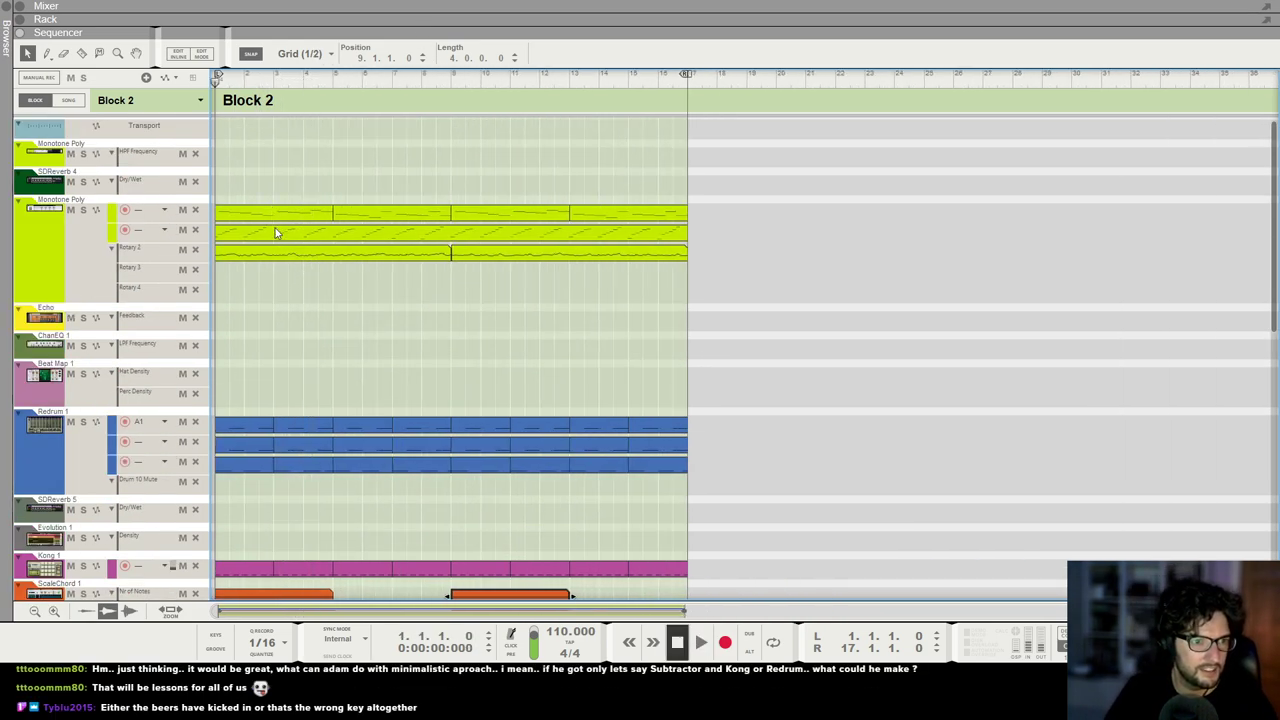
Step: Move the low notes opening bars 1 to 4 of Monotone Poly's second-lane clip to C#2 and listen to them
double_click(277, 233)
left_click_drag(348, 365, 428, 357)
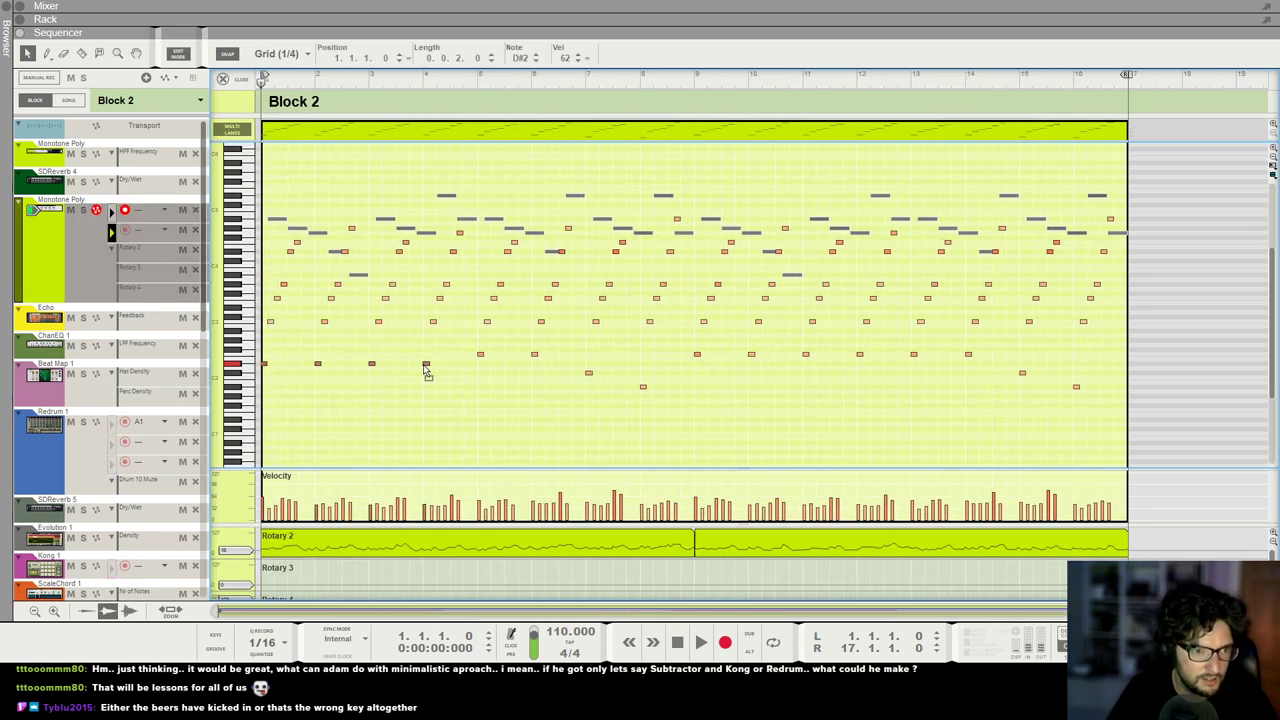
key("space")
scroll(428, 357, "up", 2, "ctrl")
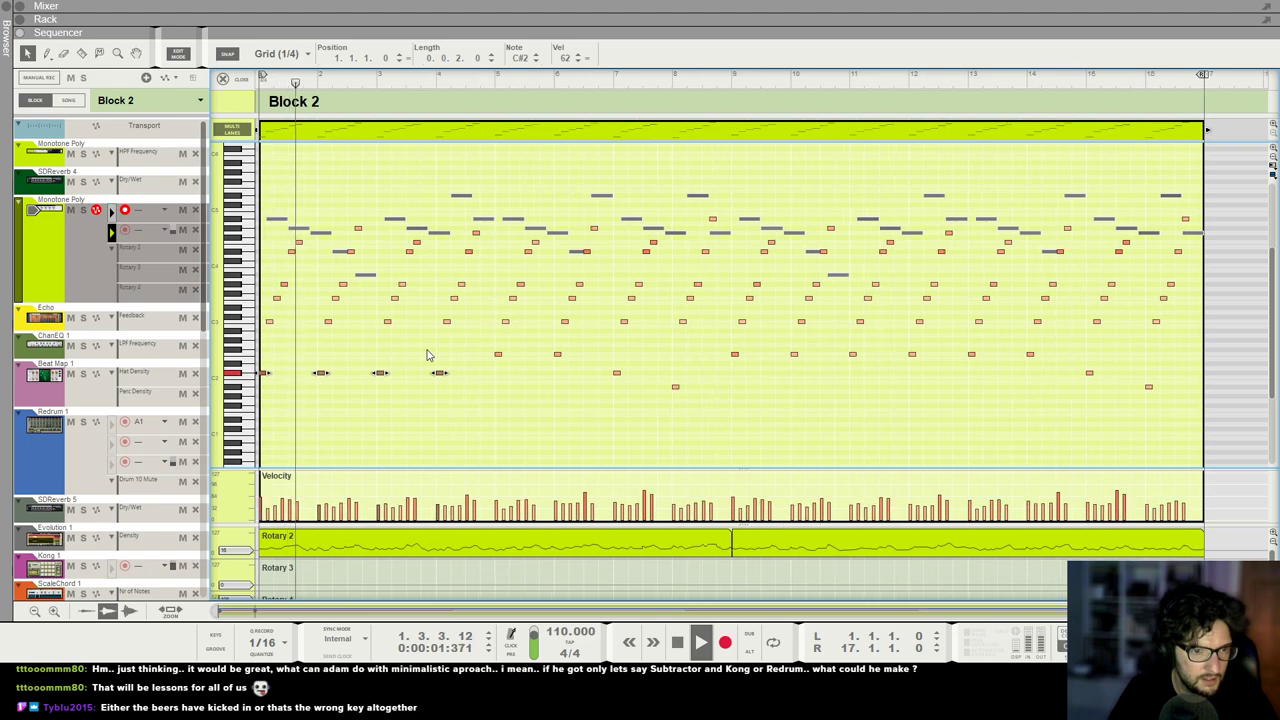
scroll(460, 353, "down", 1, "ctrl+shift")
scroll(462, 356, "up", 2, "ctrl+shift")
scroll(467, 360, "down", 2, "ctrl+shift")
scroll(466, 360, "down", 1, "ctrl")
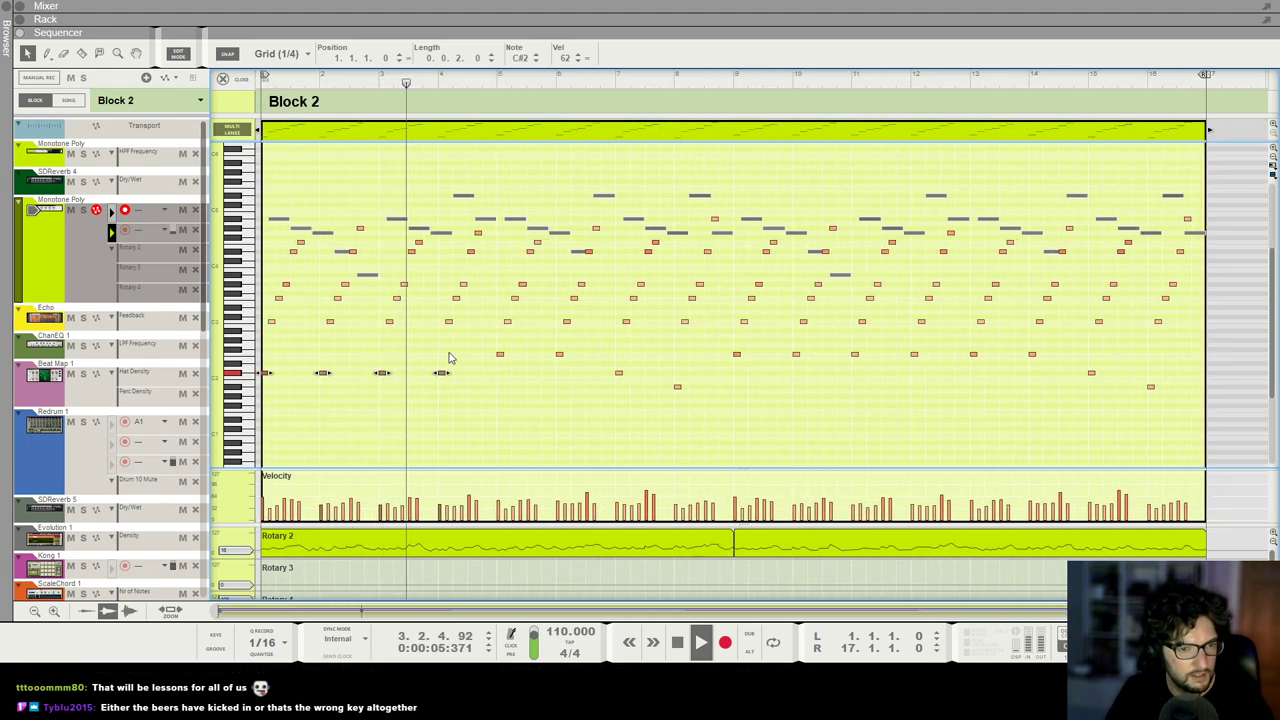
Step: Listen to Monotone Poly's low notes in bars 5 and 6 against the rest of Block 2
left_click_drag(483, 337, 572, 372)
key("space")
key("space")
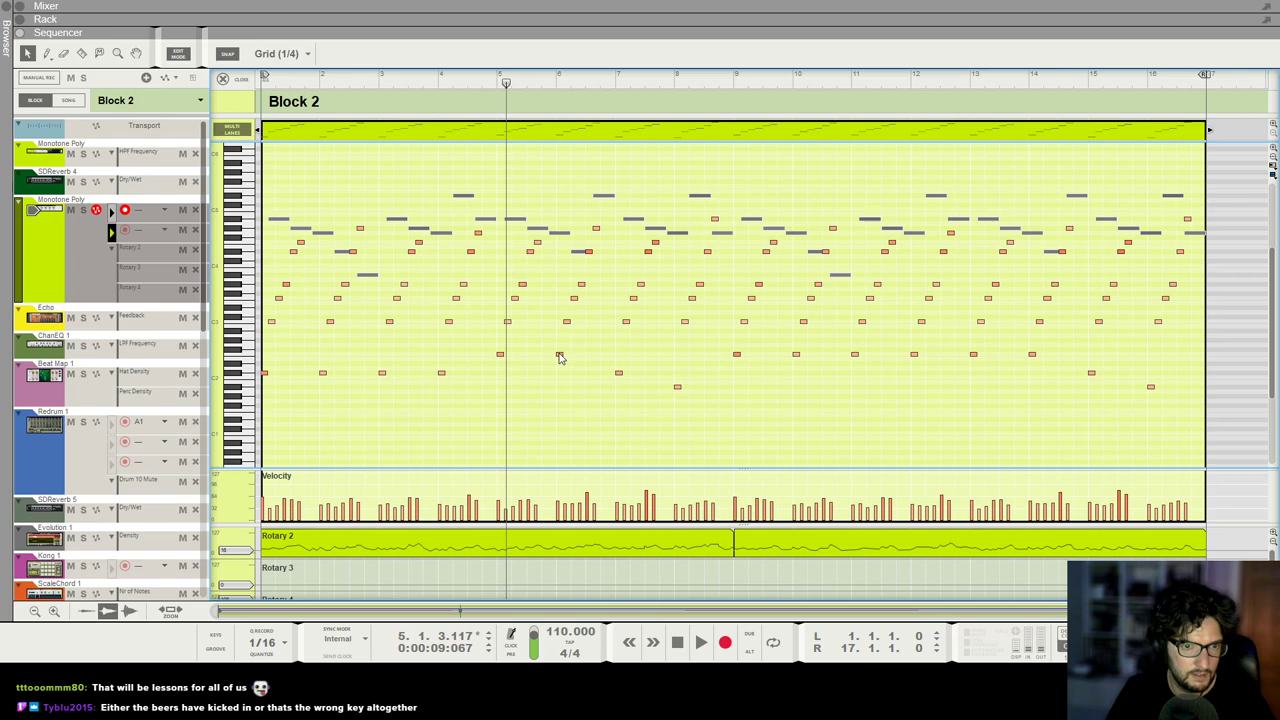
key("space")
scroll(558, 363, "down", 2)
left_click(224, 79)
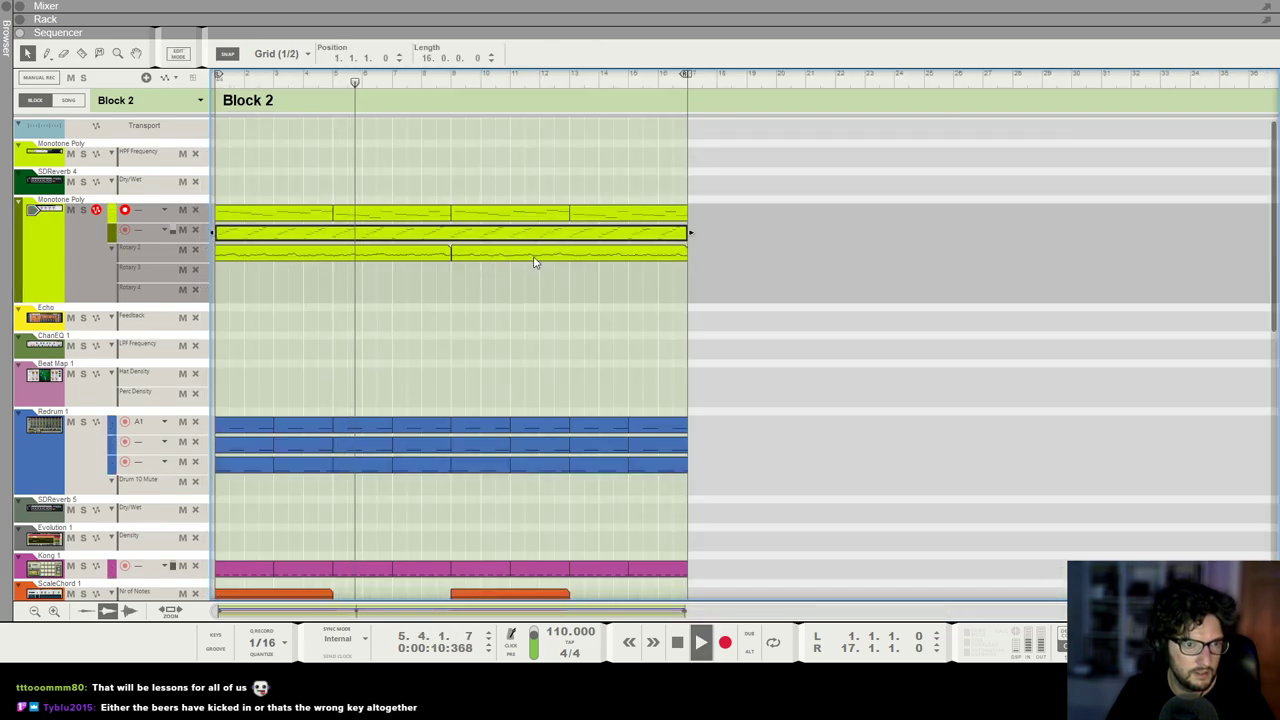
left_click(466, 234)
key("space")
Step: Move the low notes opening bars 7 and 8 of Monotone Poly's second-lane clip to D#2 and start playback
double_click(393, 233)
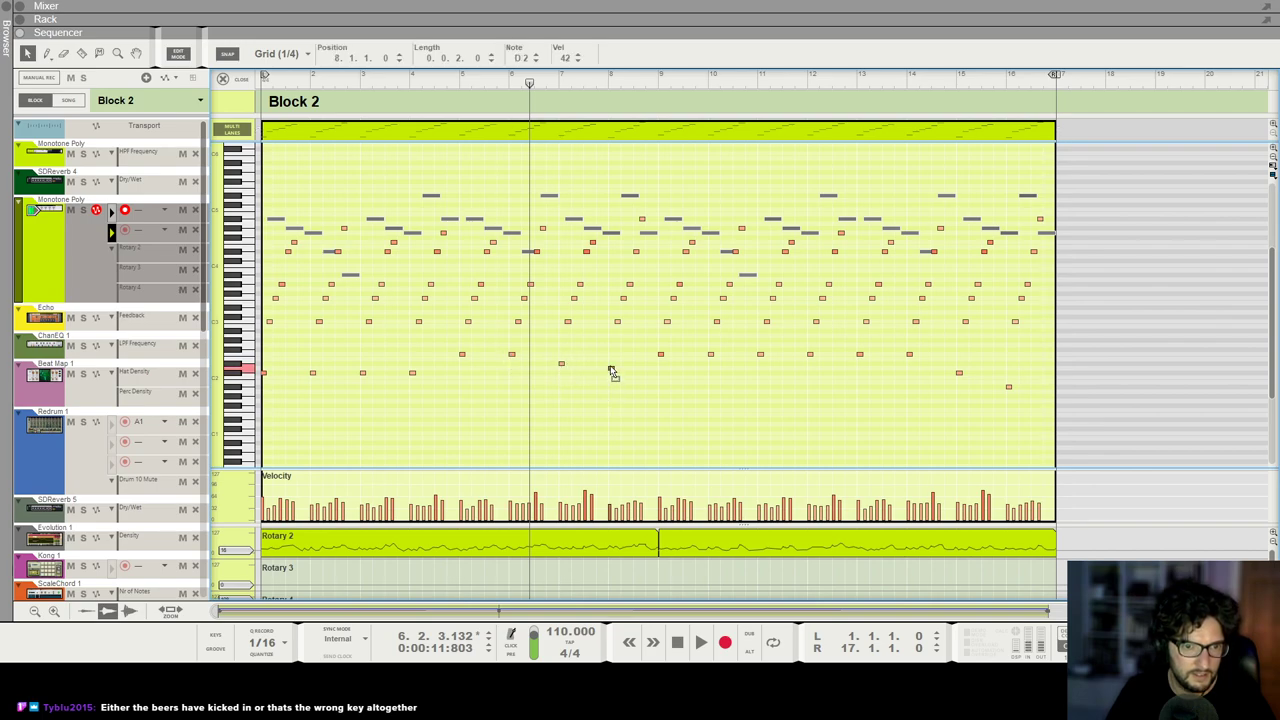
key("space")
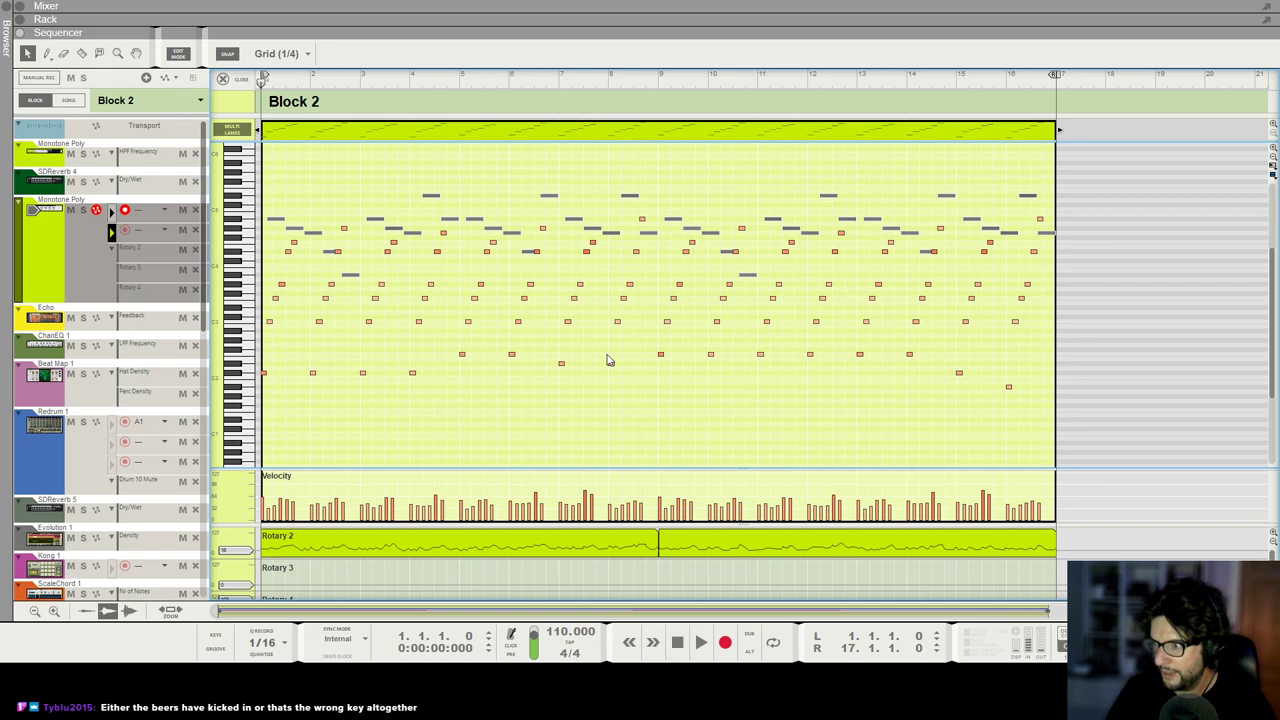
key("space")
scroll(606, 360, "down", 3)
scroll(449, 189, "up", 4)
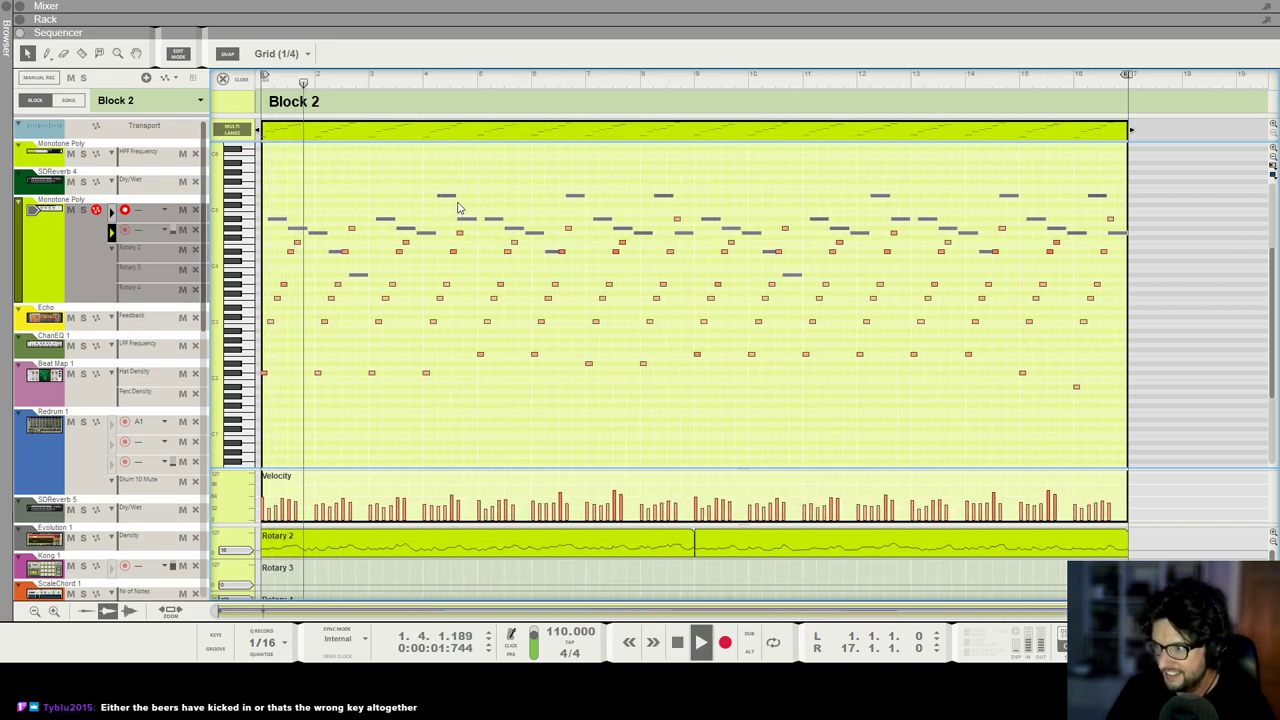
Step: Close the Monotone Poly note editor and play Block 2 from its start to review the full arrangement
key("space")
key("g")
key("g")
key("h")
key("h")
key("h")
left_click(236, 81)
key("space")
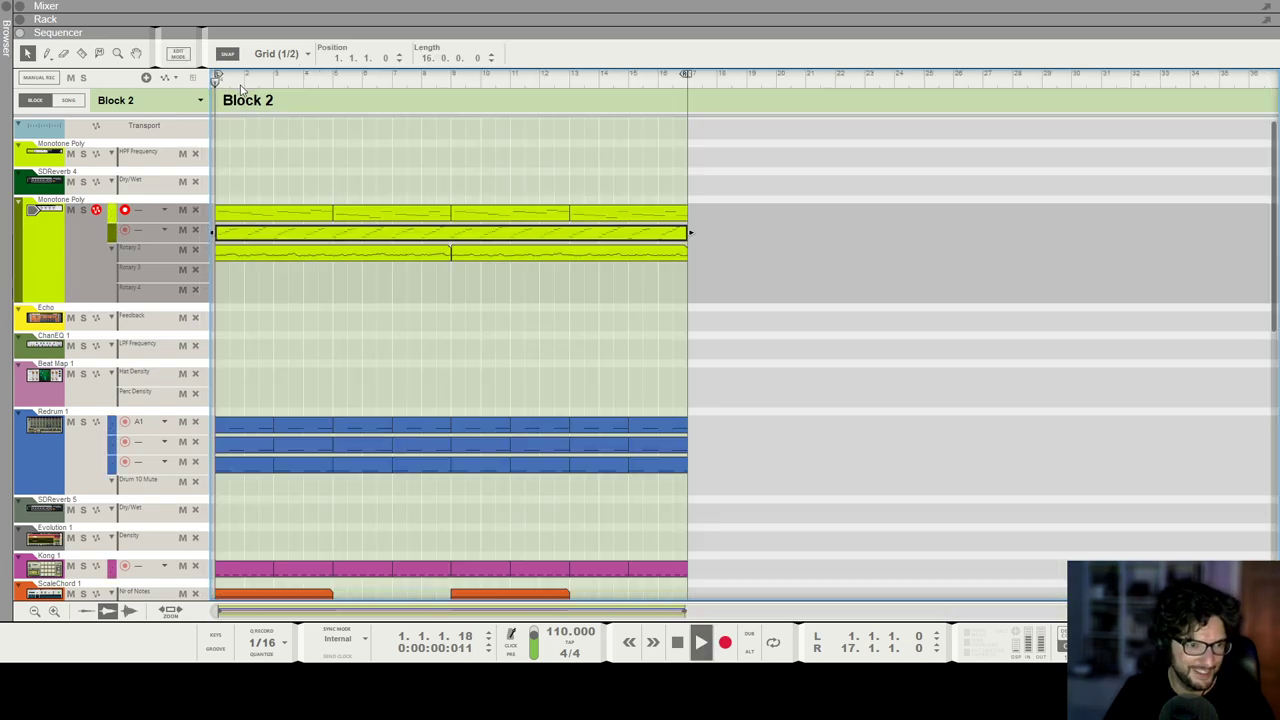
scroll(246, 330, "down", 6)
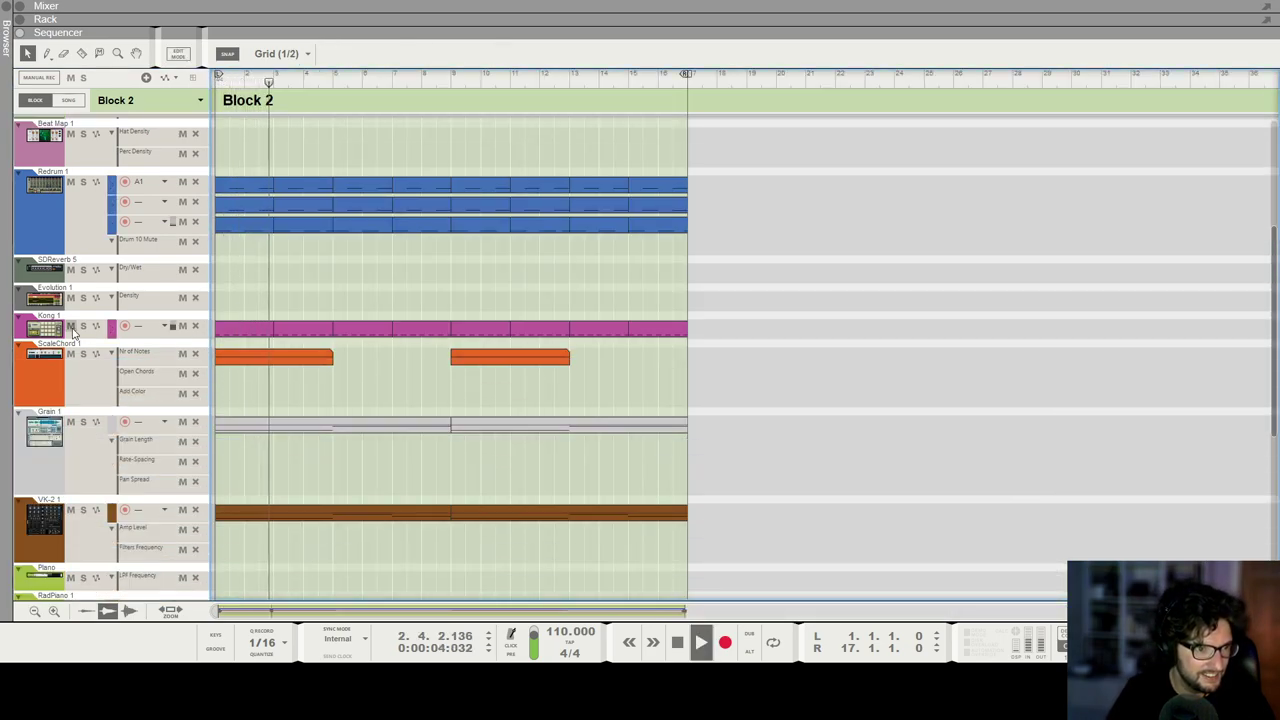
Step: Mute the RadPiano 1 track and play Block 2 again from its start
scroll(300, 402, "down", 1)
scroll(287, 374, "down", 3)
left_click(71, 446)
scroll(358, 381, "down", 3)
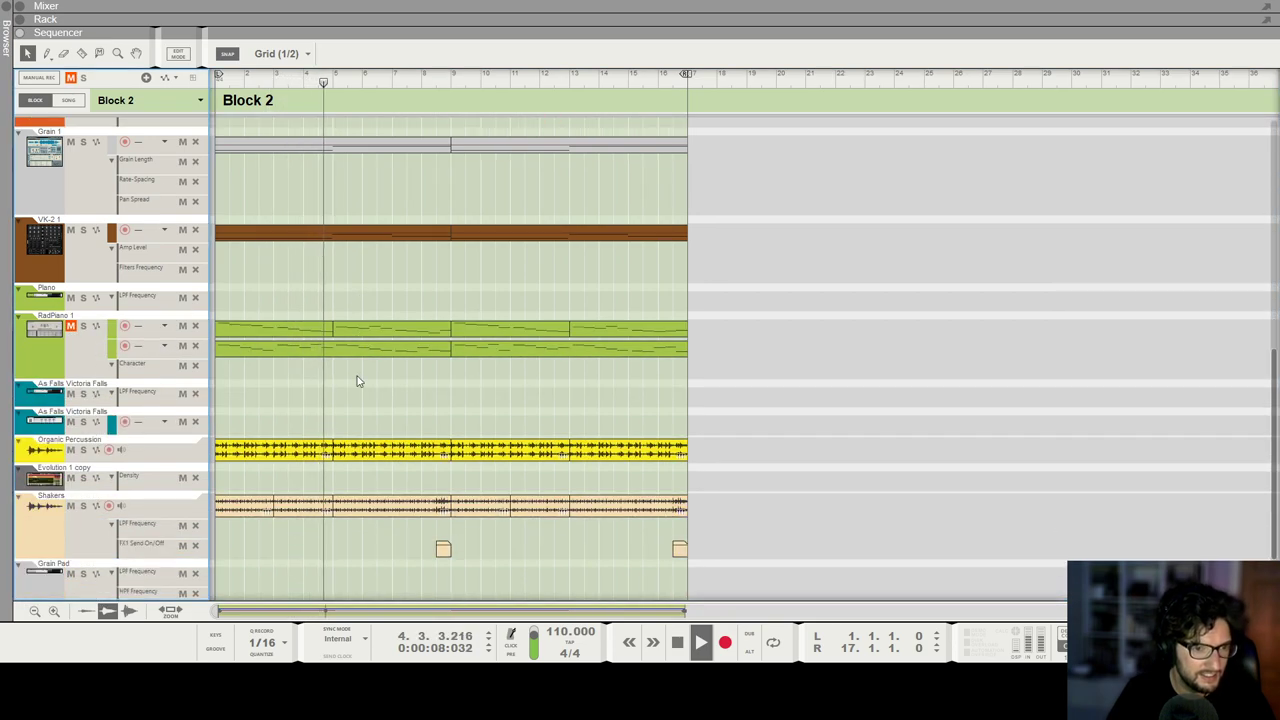
scroll(358, 380, "up", 8)
left_click(459, 313)
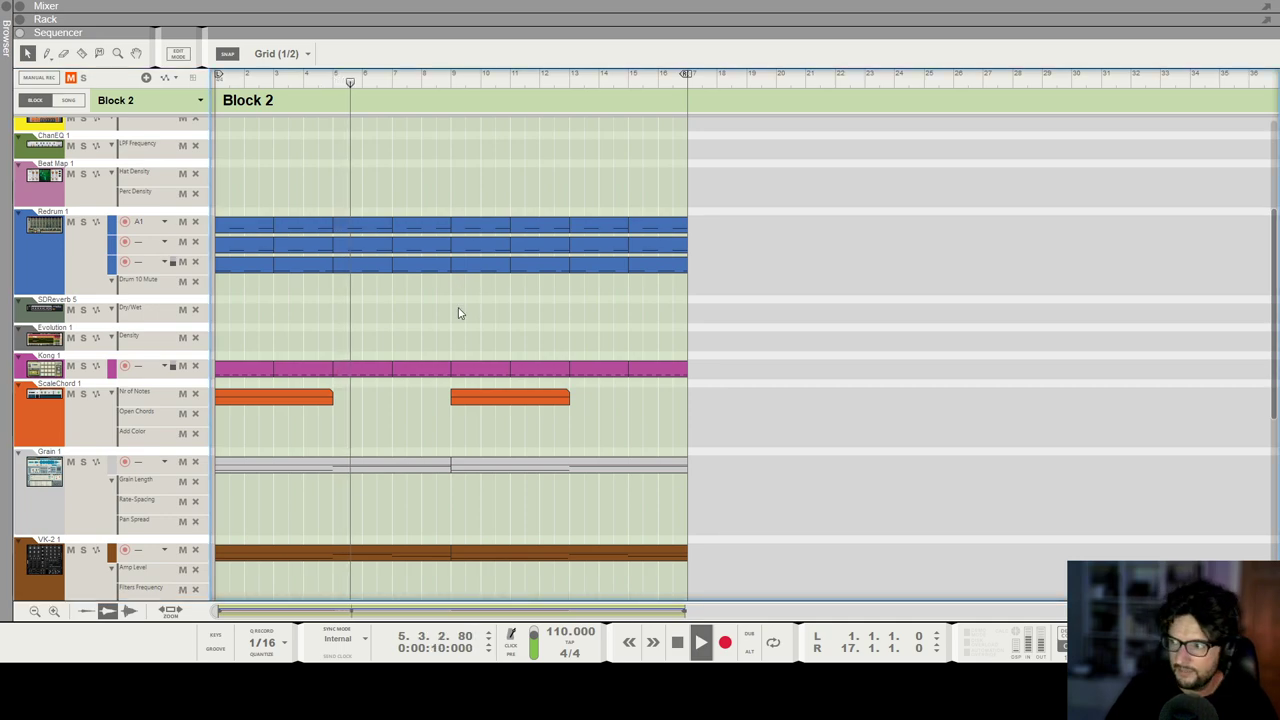
key("space")
key("shift+Return")
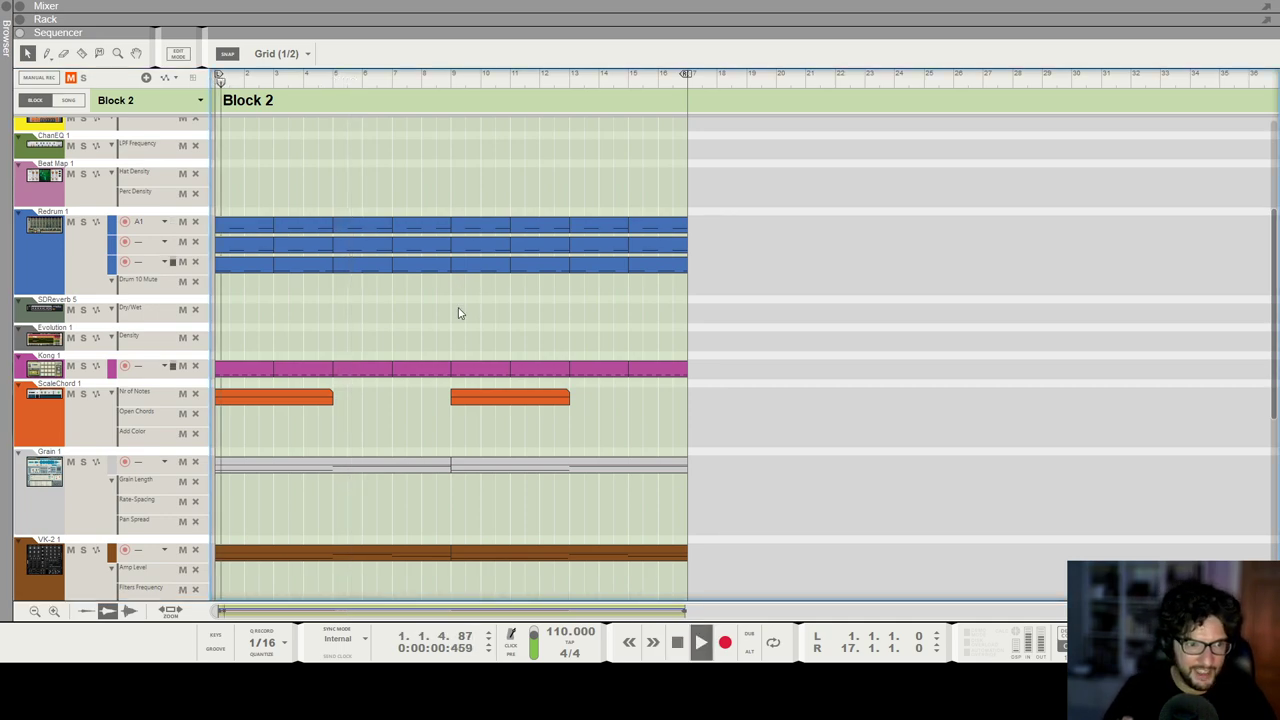
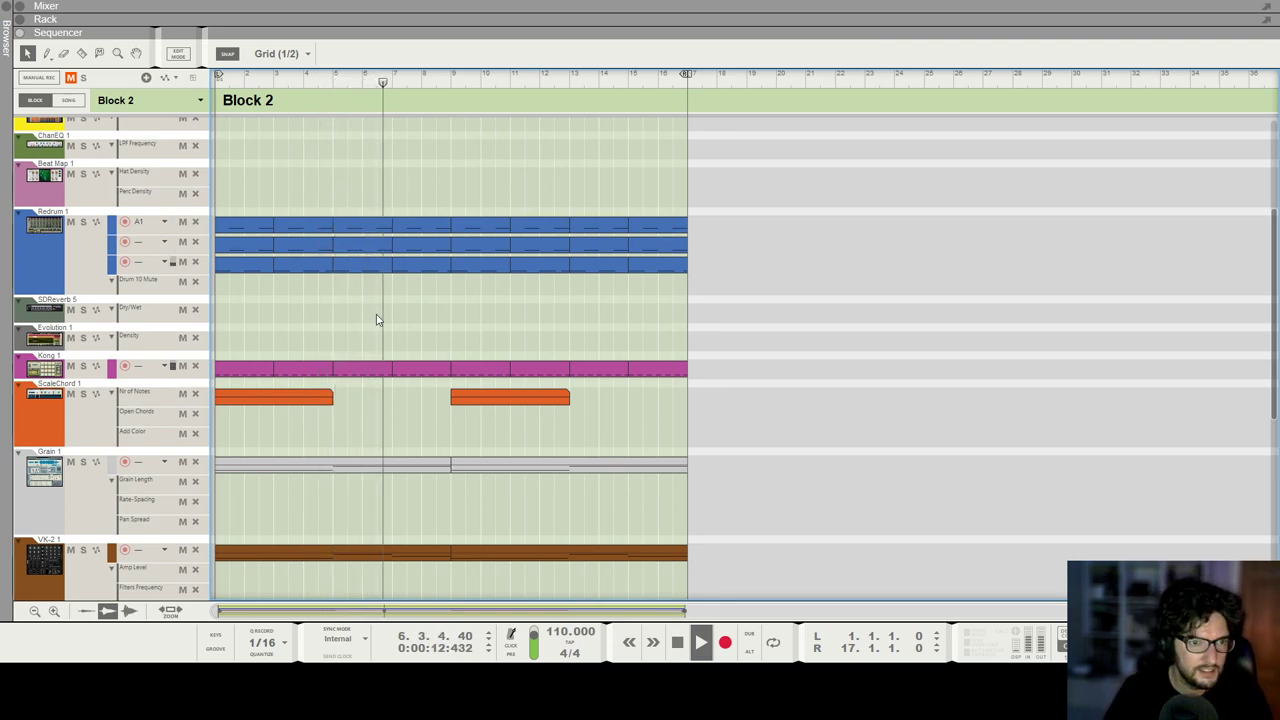
scroll(377, 318, "down", 1)
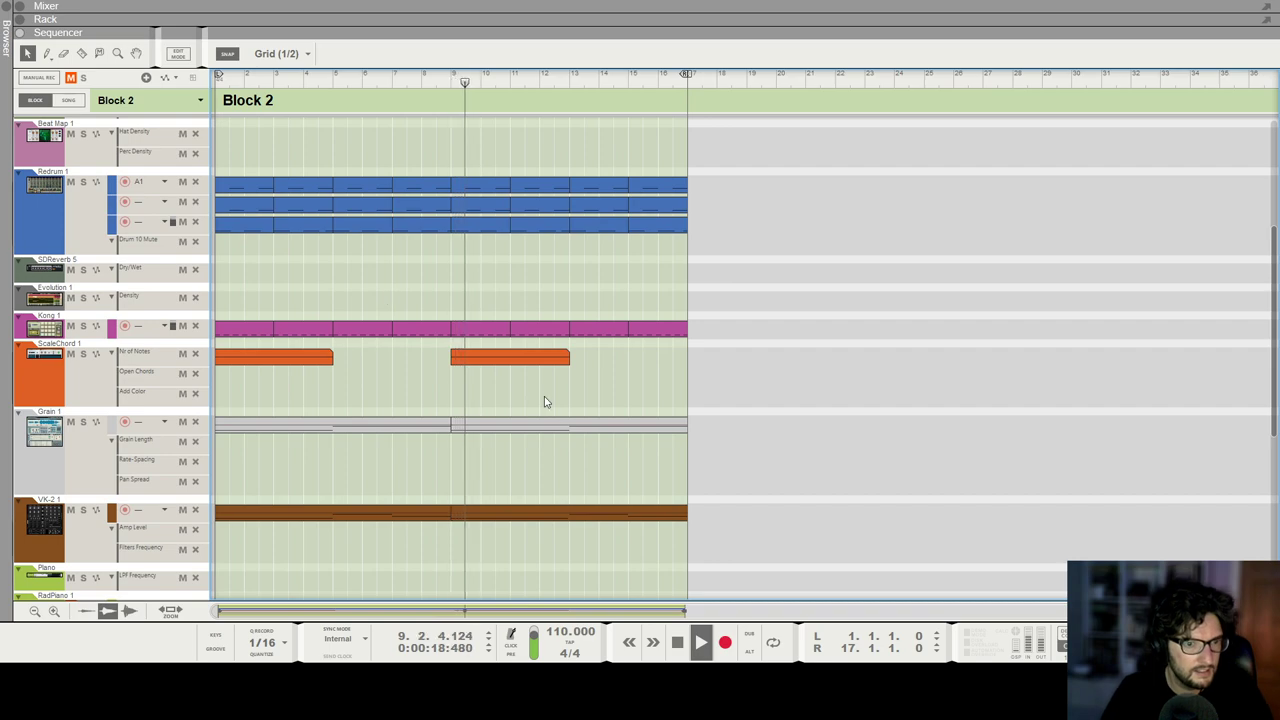
Step: Try to replace Monotone Poly's second-lane clip in bars 9 to 16 with a copy of the bars 1 to 8 clip
left_click(553, 430)
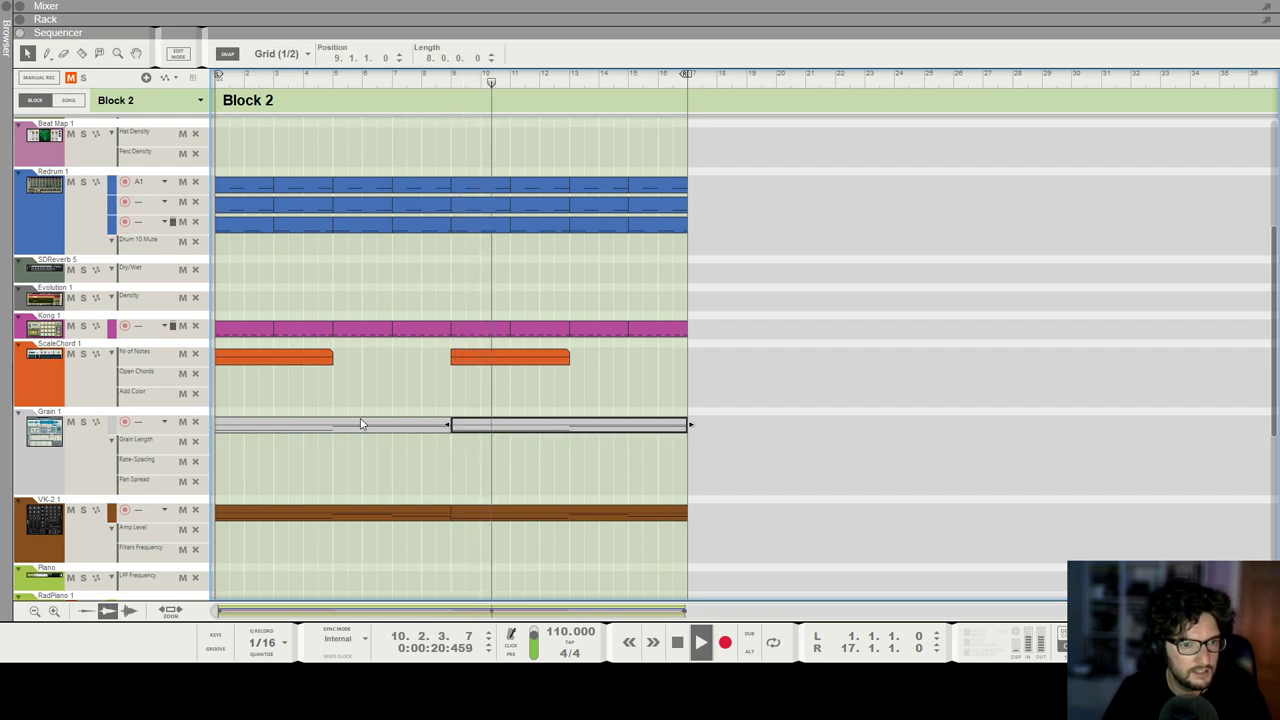
scroll(544, 241, "up", 3)
left_click(528, 234)
left_click_drag(692, 232, 451, 243)
key("ctrl+c")
key("ctrl+v")
key("shift+Return")
scroll(662, 304, "down", 2)
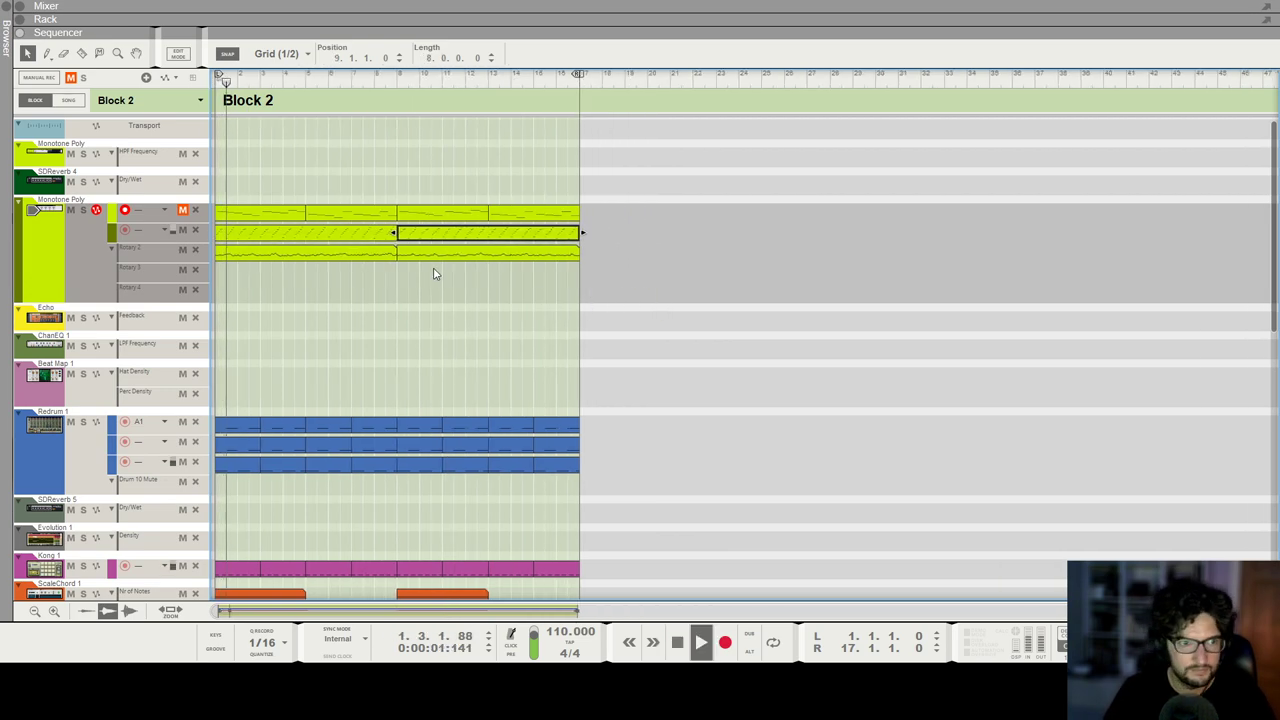
Step: Undo the last paste and copy Monotone Poly's second-lane clip from bars 1 to 8 into bars 9 to 16 again
key("space")
key("ctrl+z")
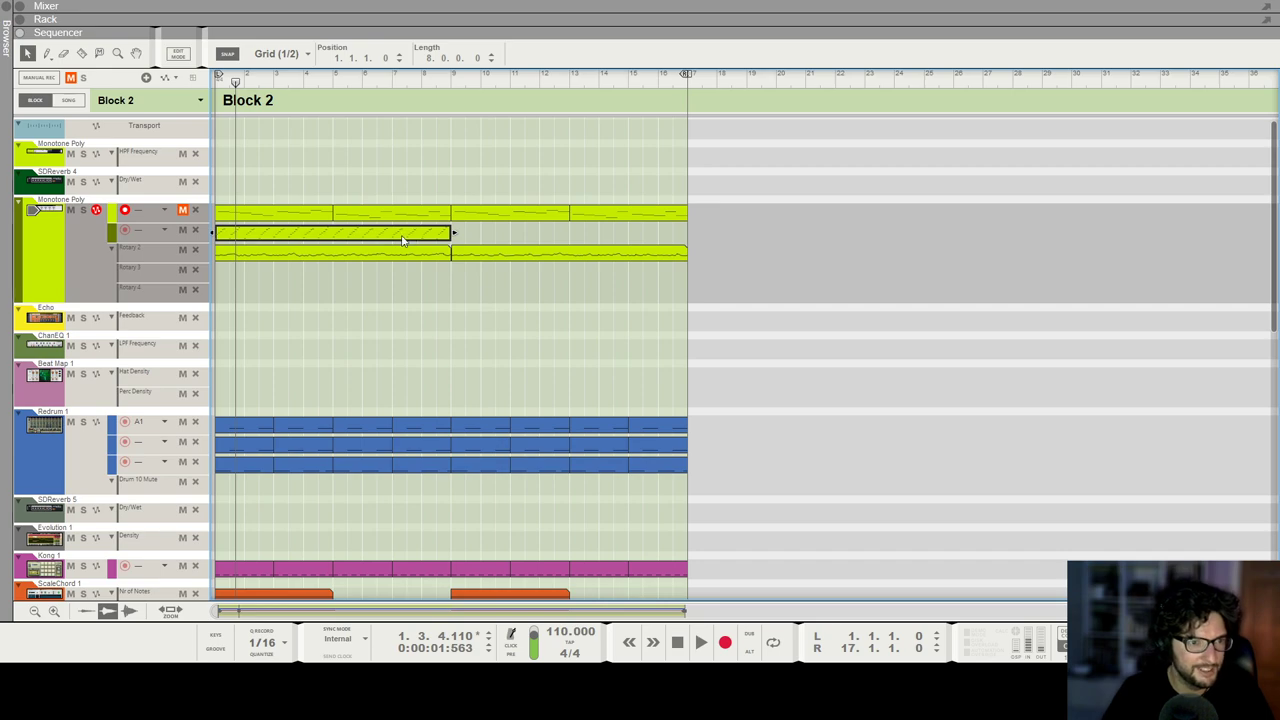
left_click_drag(452, 233, 680, 241)
key("ctrl+z")
key("ctrl+c")
key("ctrl+v")
key("space")
scroll(601, 252, "down", 3)
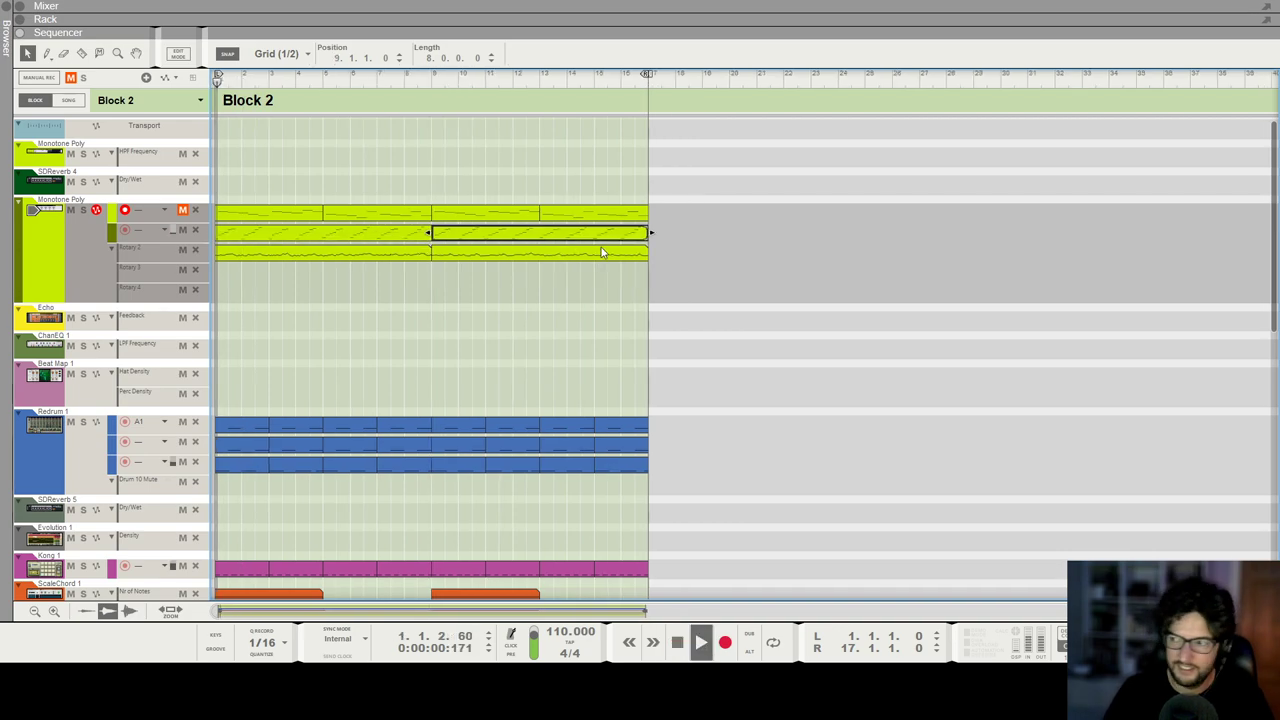
Step: Move the second notes of bars 1 to 4 in Monotone Poly's second-lane clip to C#3 and listen to them
double_click(277, 234)
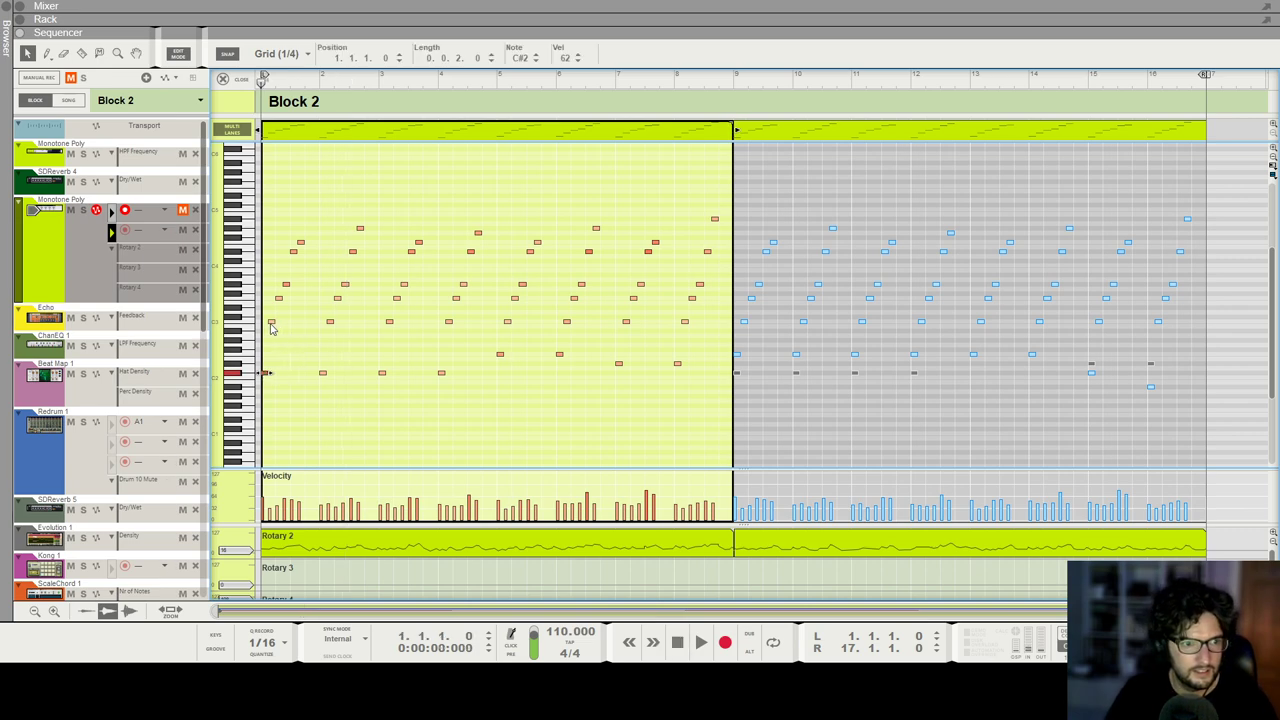
left_click_drag(265, 309, 450, 322)
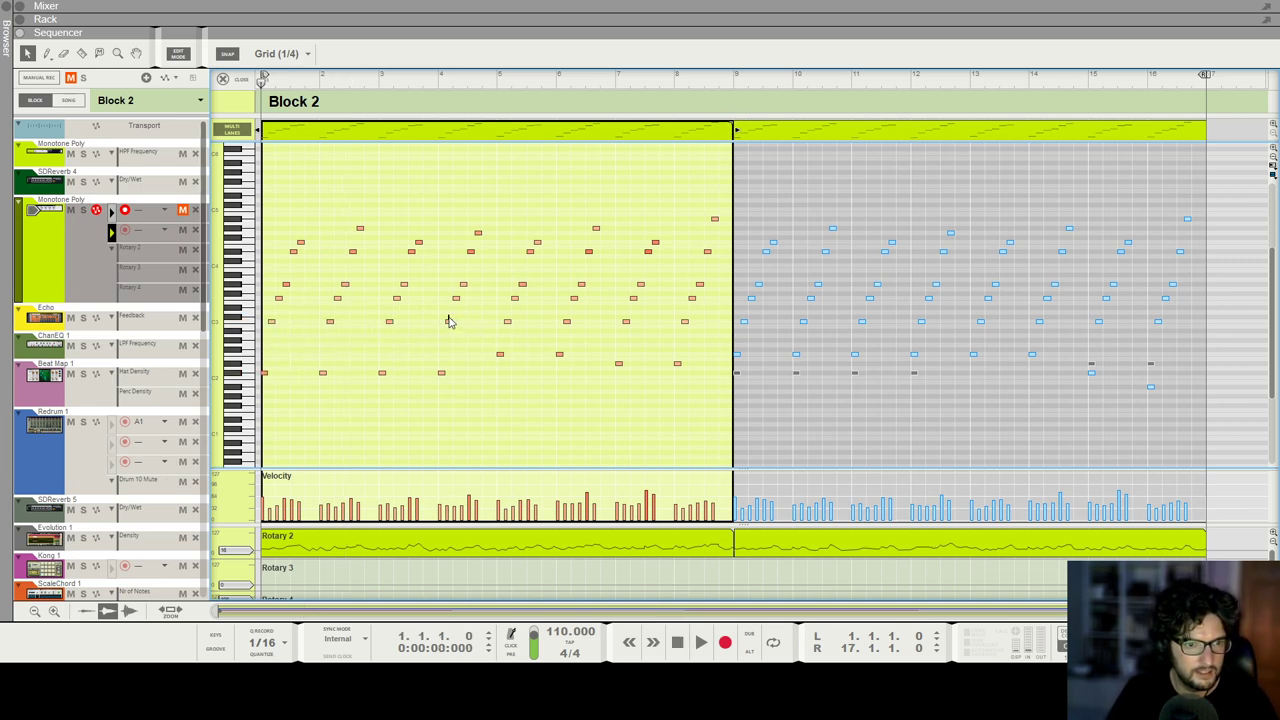
left_click_drag(279, 331, 273, 324)
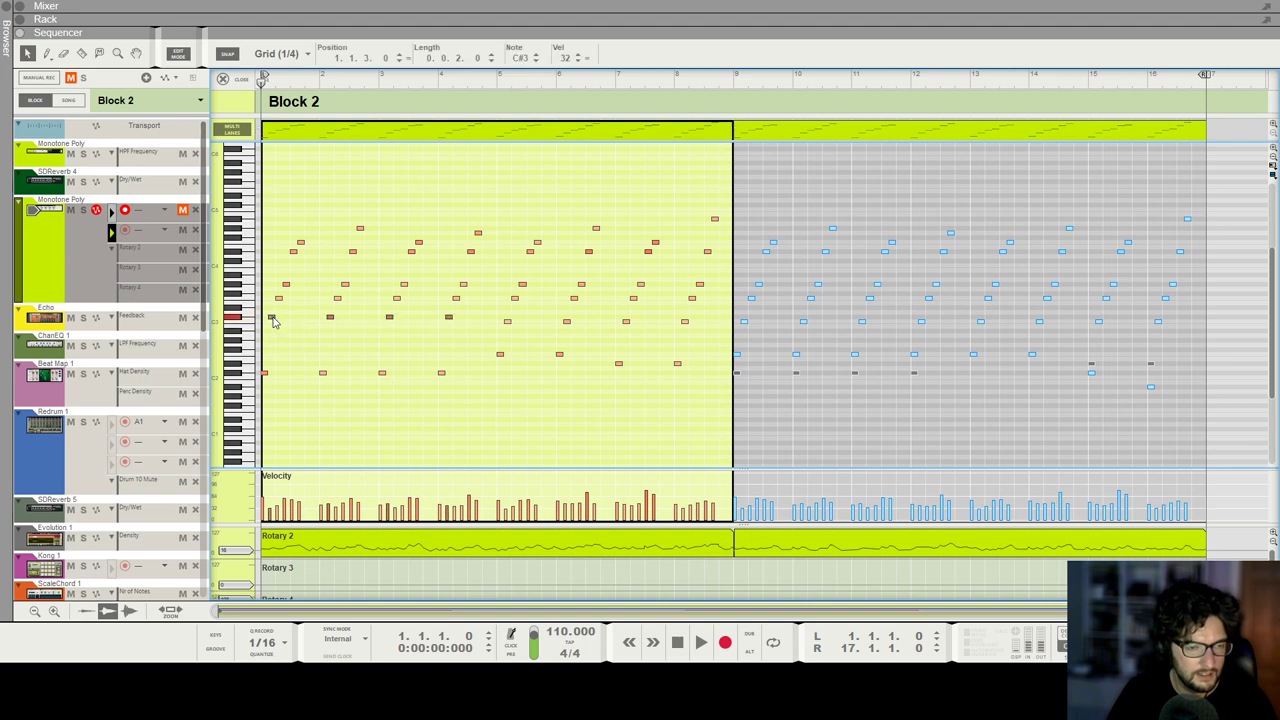
key("space")
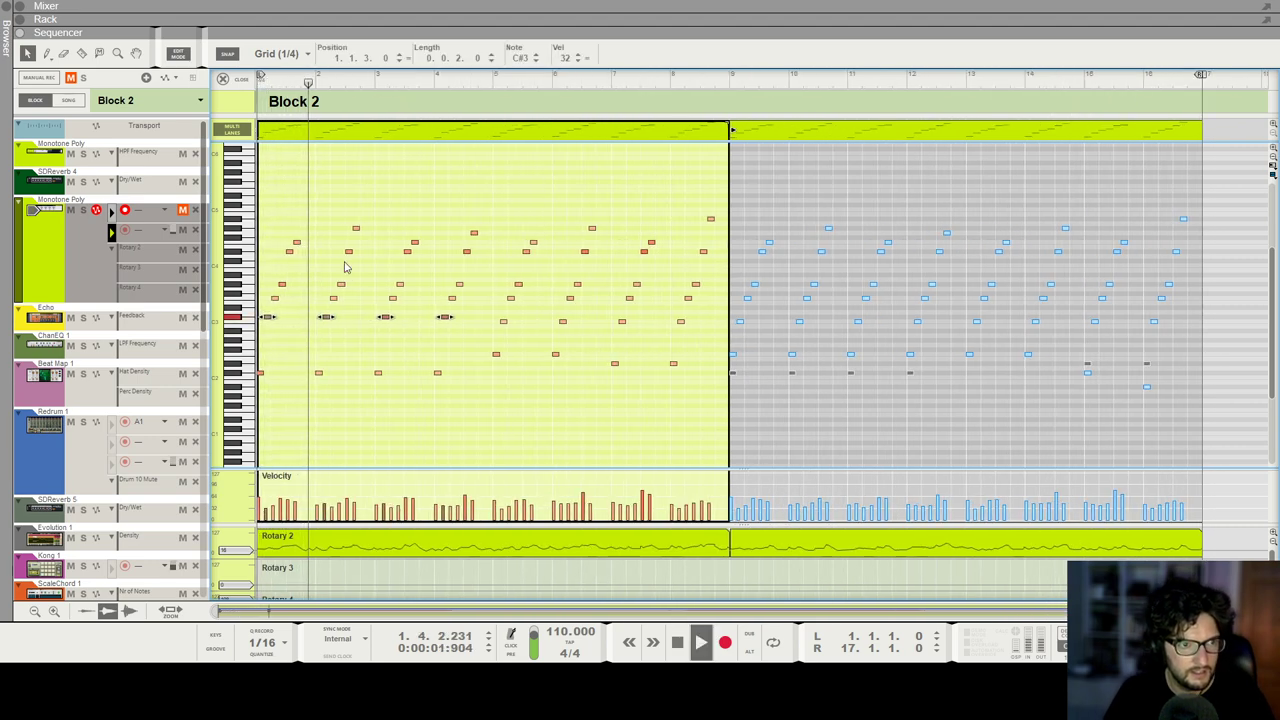
scroll(460, 314, "down", 2)
scroll(471, 326, "up", 1)
scroll(523, 303, "up", 5)
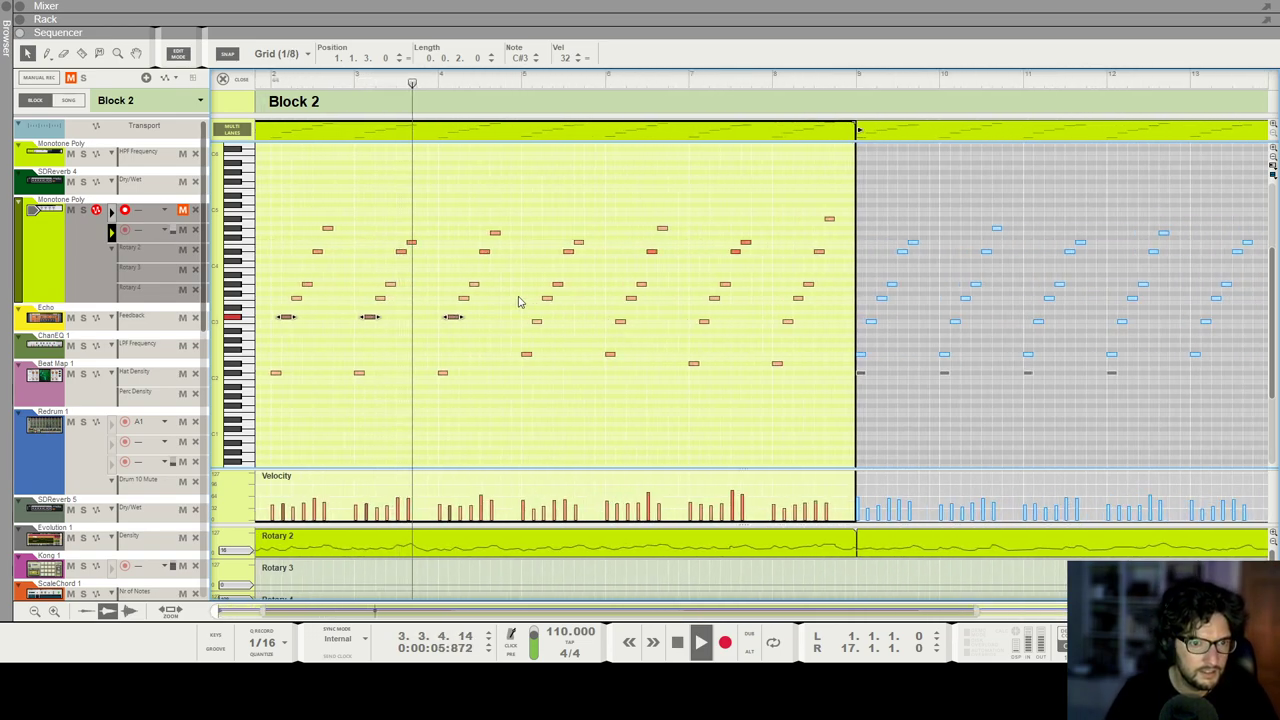
scroll(527, 300, "down", 1)
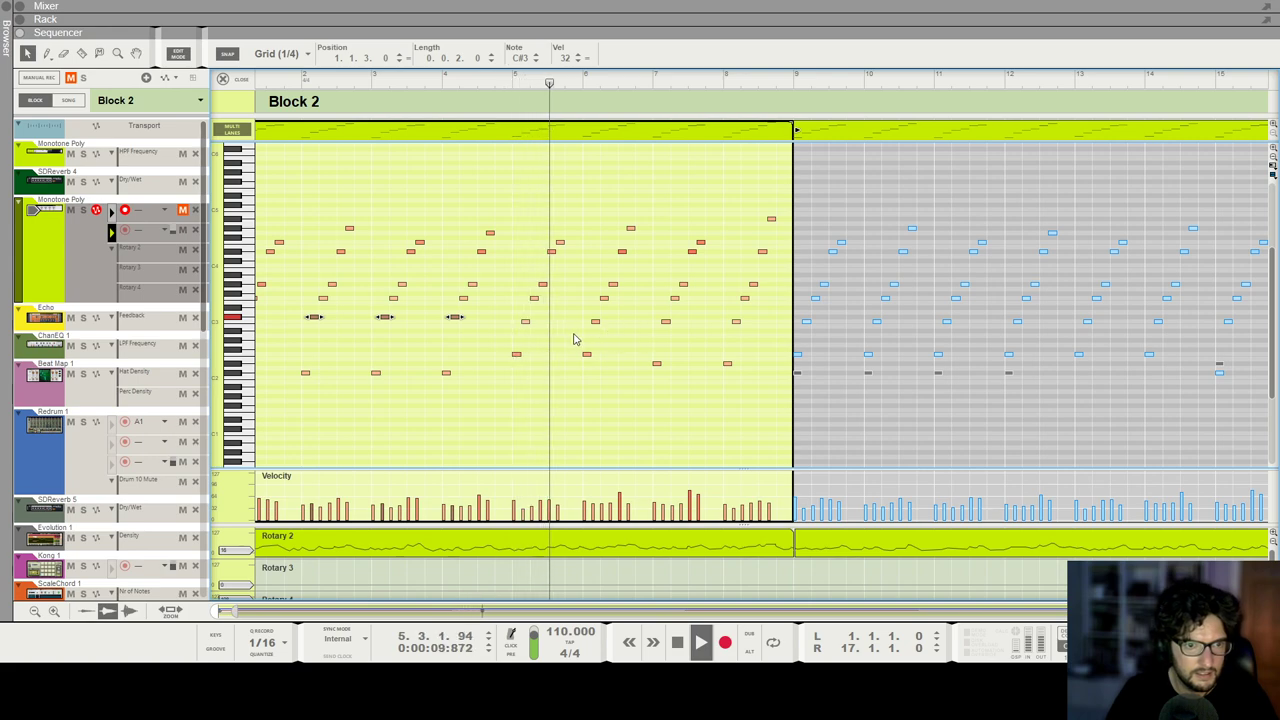
Step: Move the second notes of bars 7 and 8 in the same clip to A#2 and play from bar 7
left_click(635, 301)
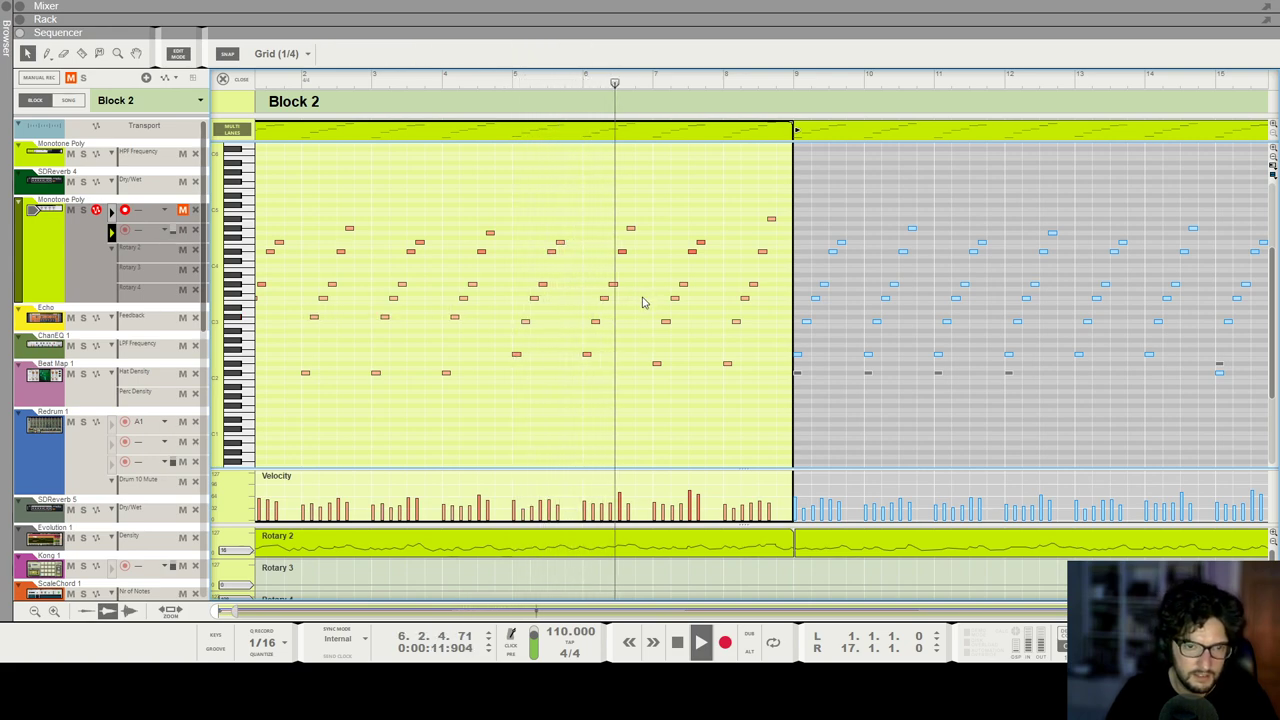
scroll(645, 305, "up", 1)
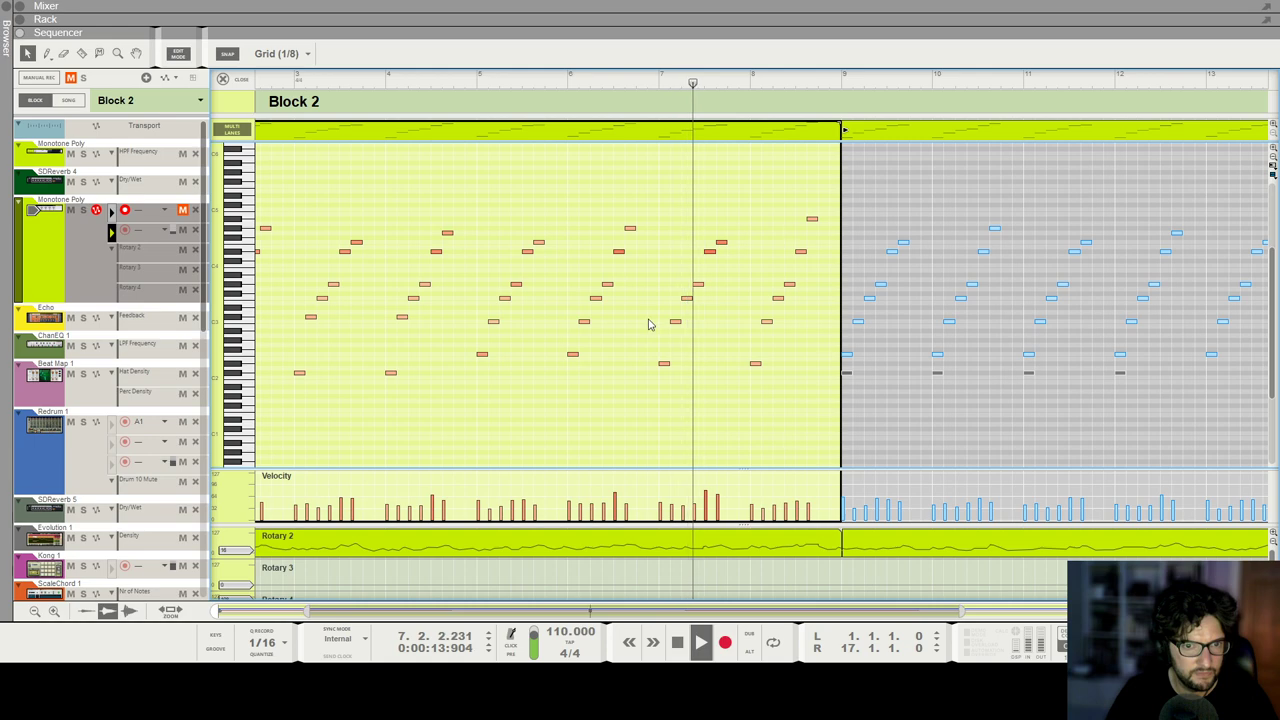
left_click_drag(649, 318, 784, 325)
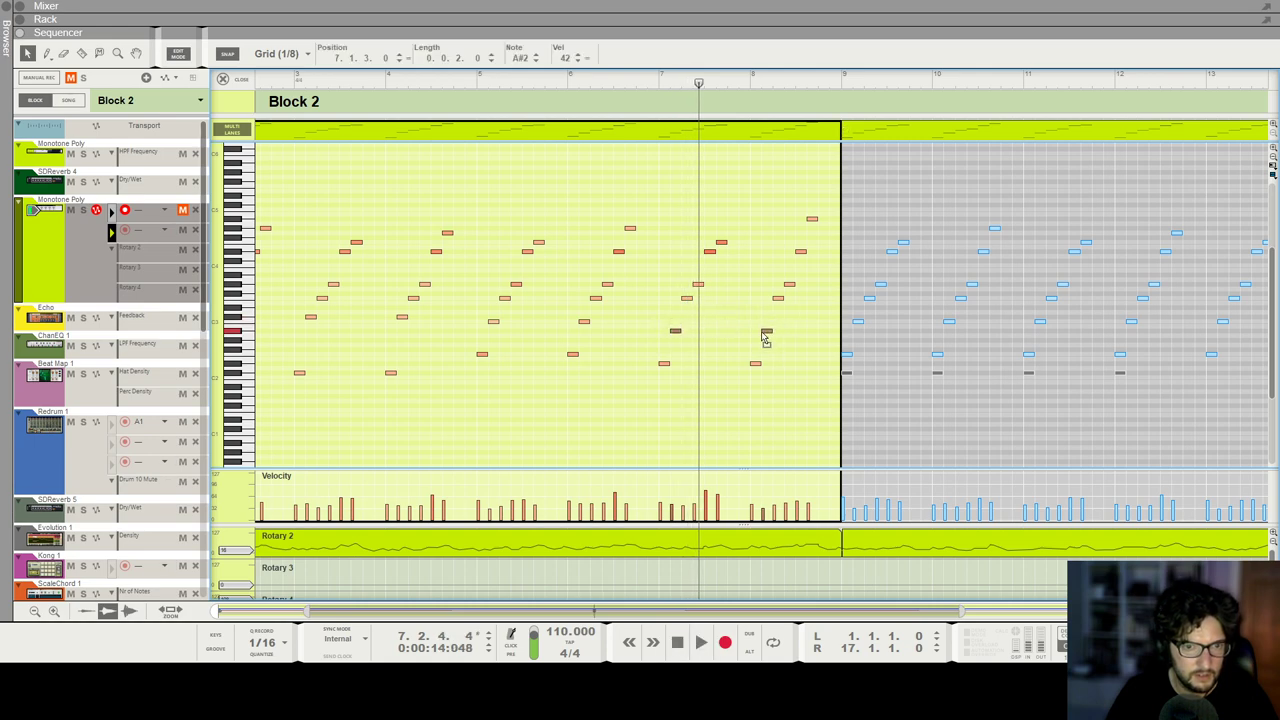
left_click(639, 80)
key("space")
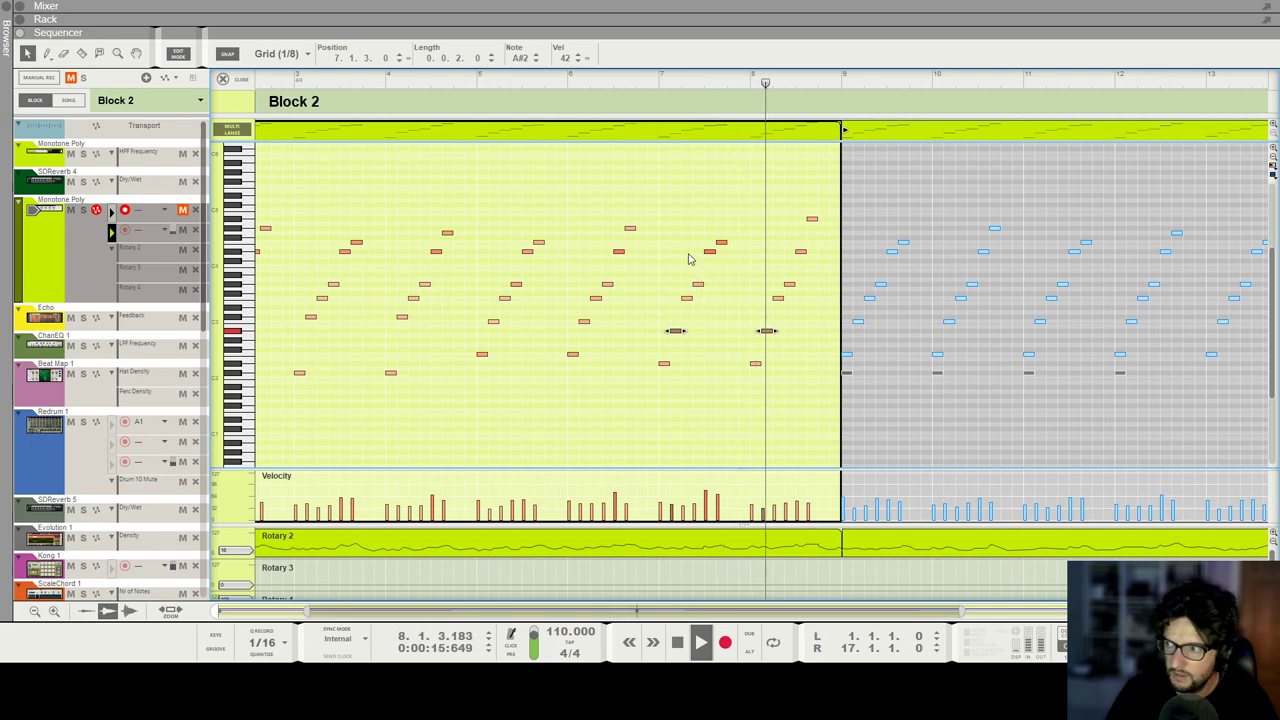
Step: Close the note editor, replace the second-lane clip in bars 9 to 16 with a duplicate of the edited first clip, and start playback
scroll(509, 311, "down", 3)
key("Escape")
key("space")
left_click(426, 238)
key("Delete")
key("ctrl+d")
key("space")
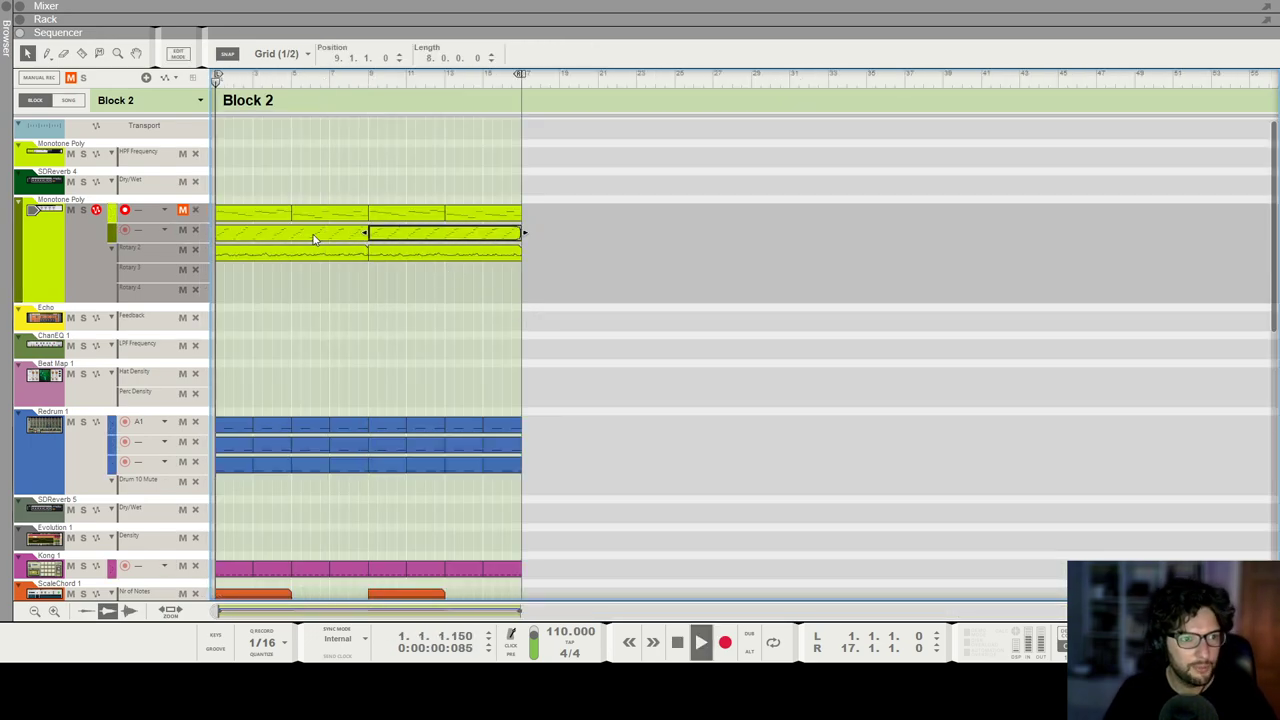
Step: Randomize the note velocities of Monotone Poly's duplicated clip in bars 9 to 16 by 20%
key("F8")
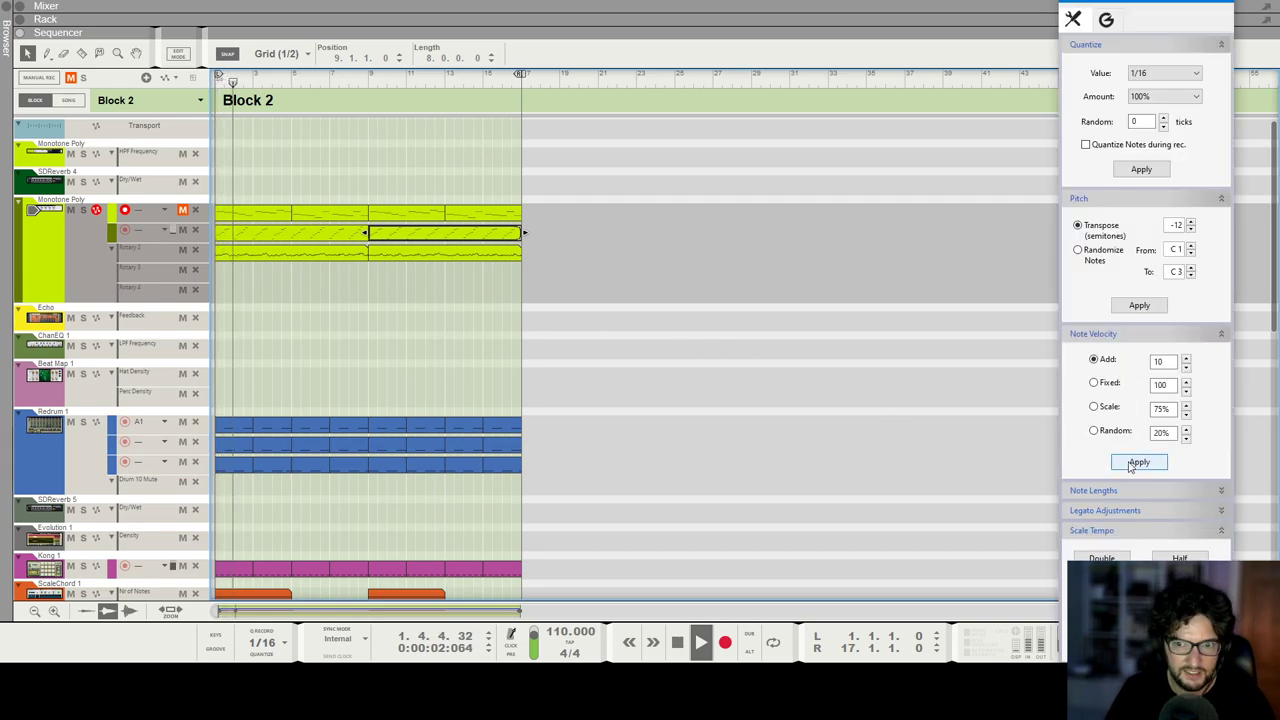
left_click(1106, 435)
left_click(1137, 464)
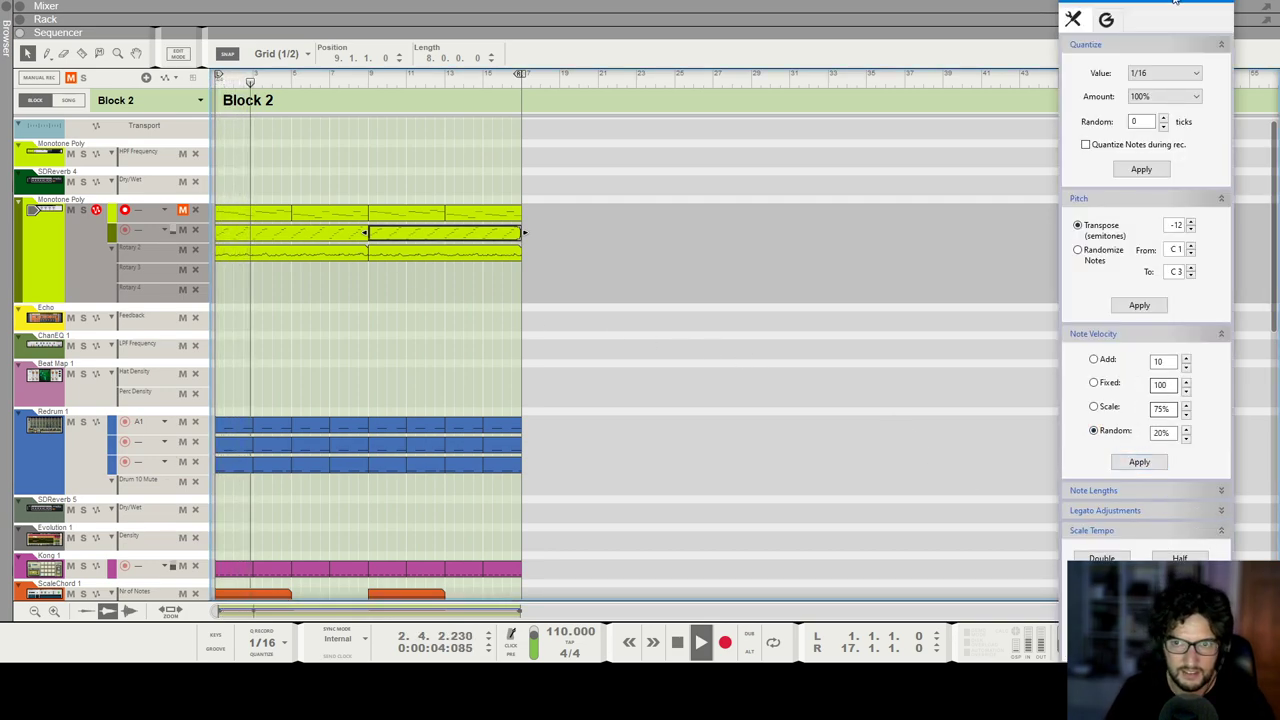
key("F8")
left_click(727, 304)
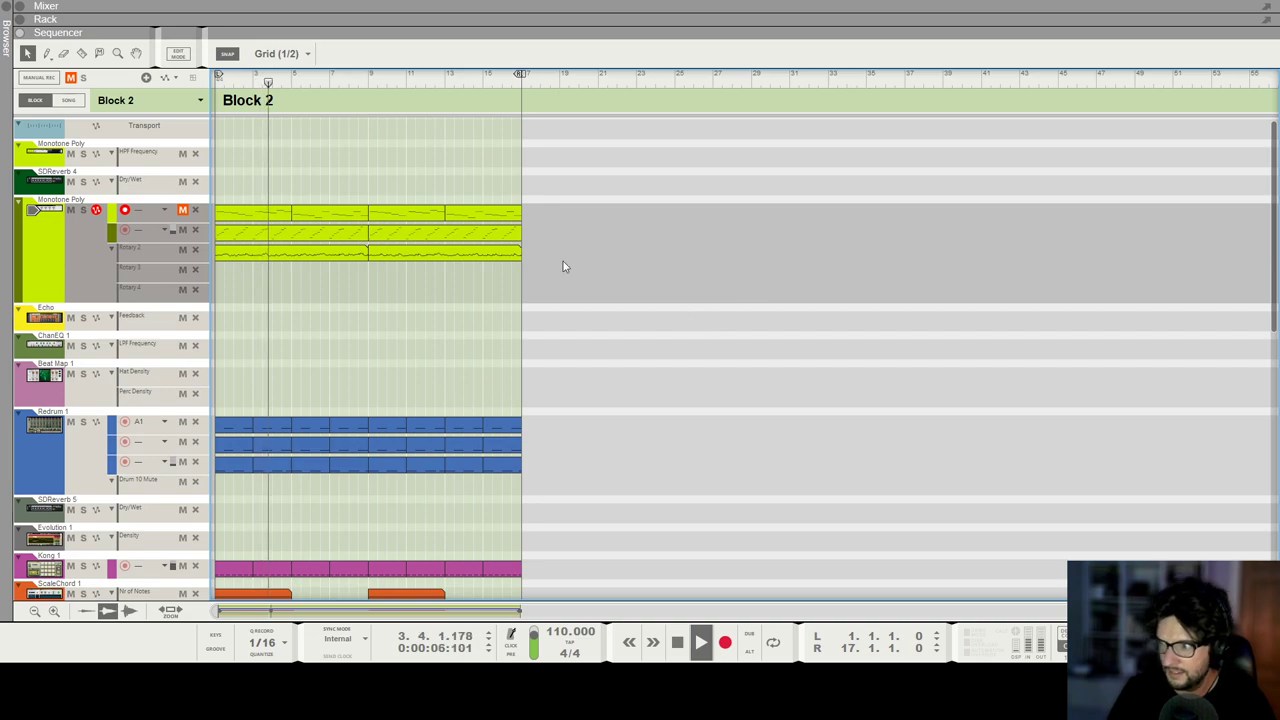
Step: Look through Block 2's tracks during playback to check how the parts fit together
scroll(567, 268, "down", 2)
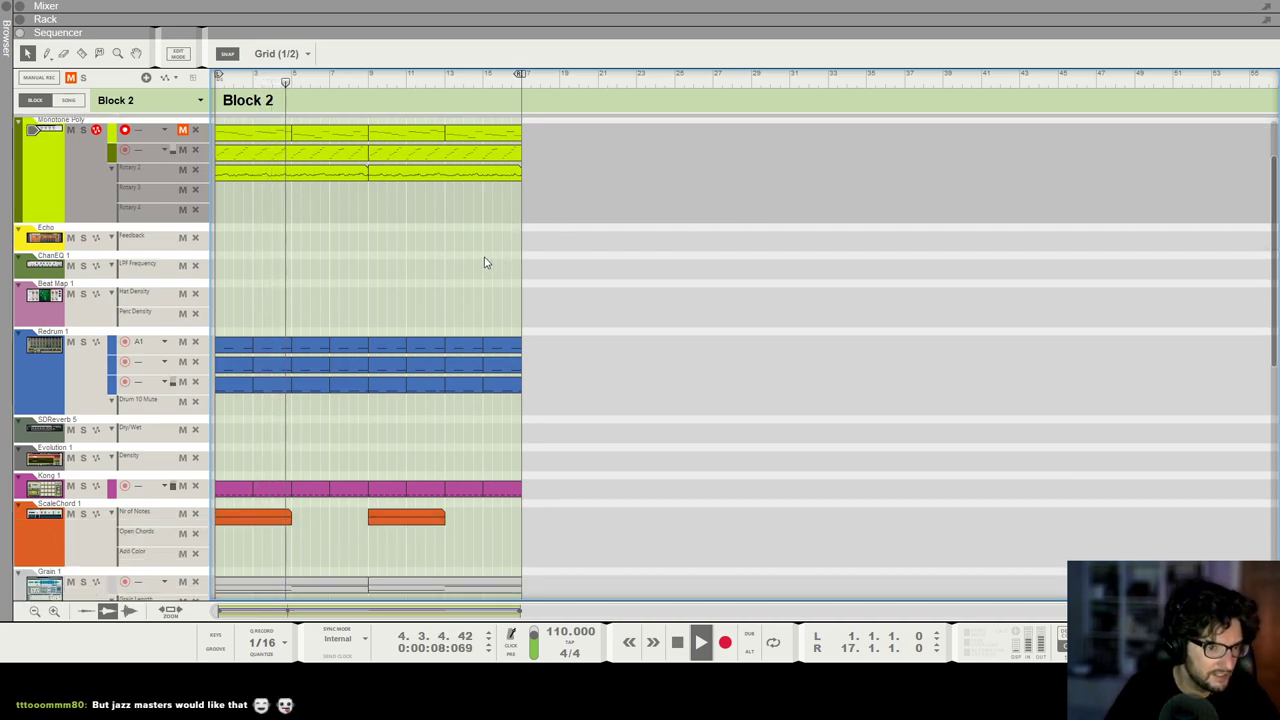
scroll(486, 262, "down", 2)
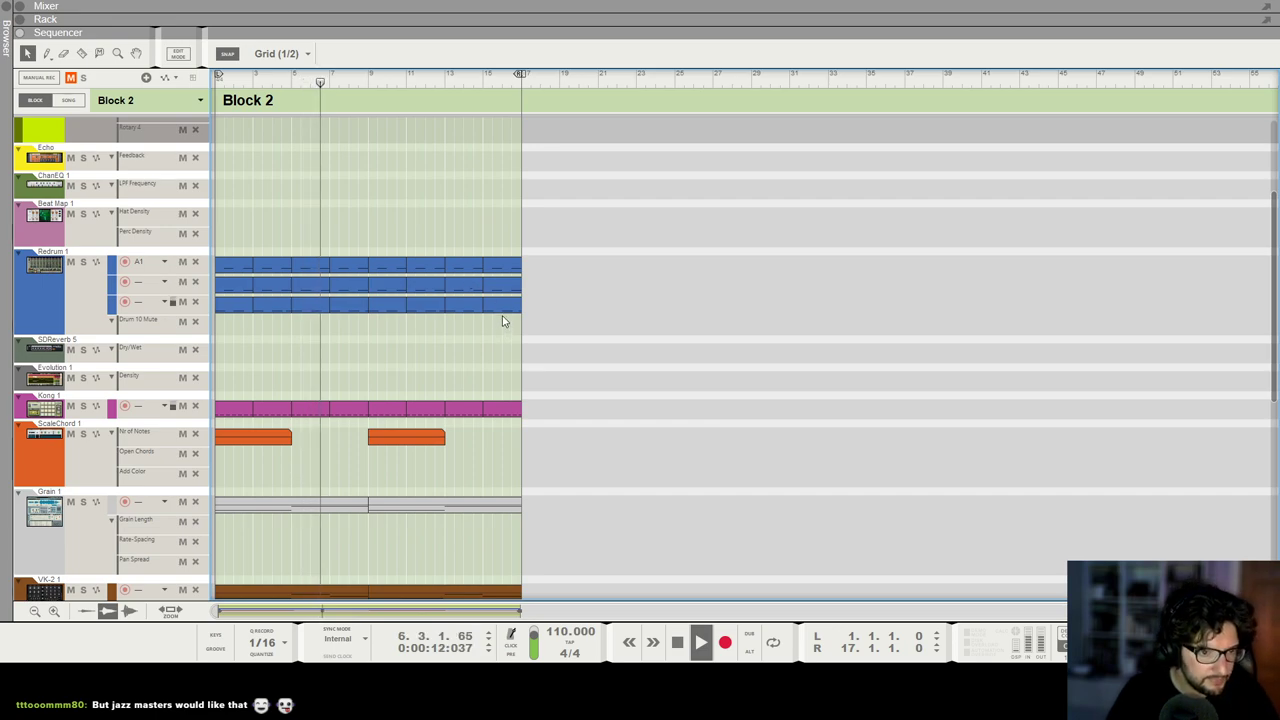
scroll(502, 316, "down", 2)
scroll(397, 301, "up", 6)
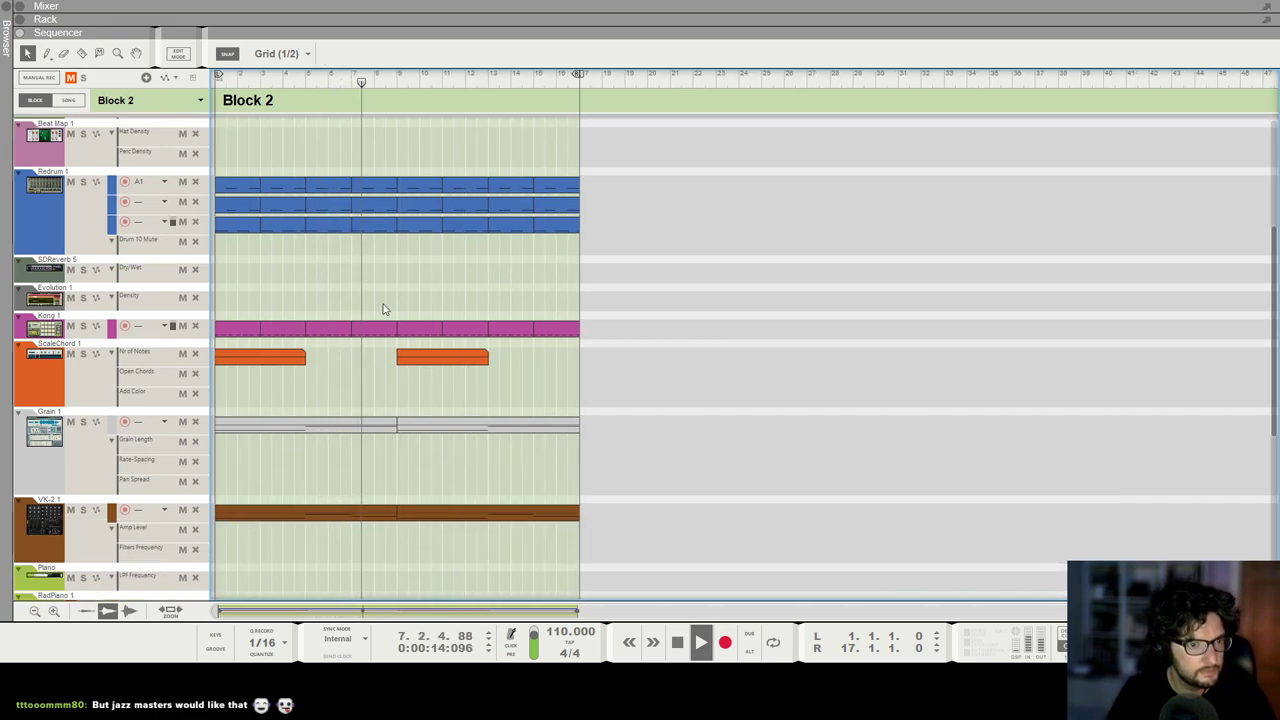
scroll(353, 283, "down", 3)
scroll(351, 286, "down", 6)
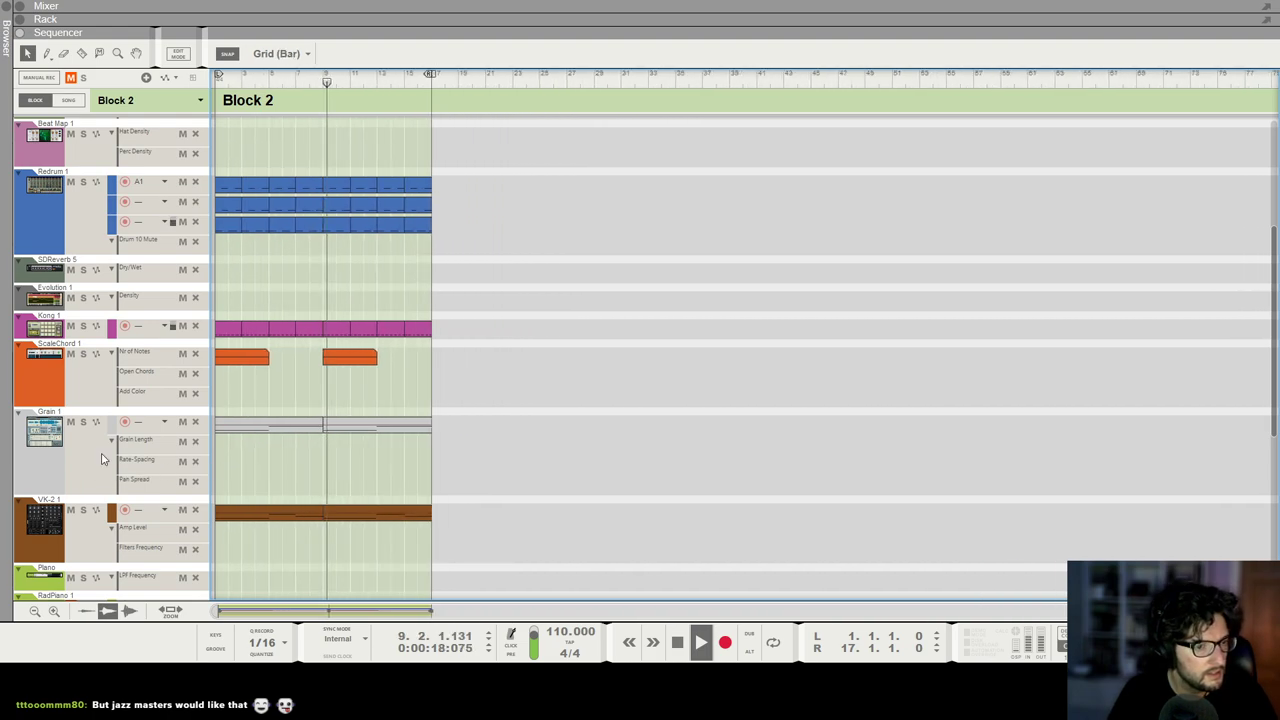
scroll(101, 458, "down", 7)
scroll(261, 359, "up", 4)
scroll(354, 297, "up", 2)
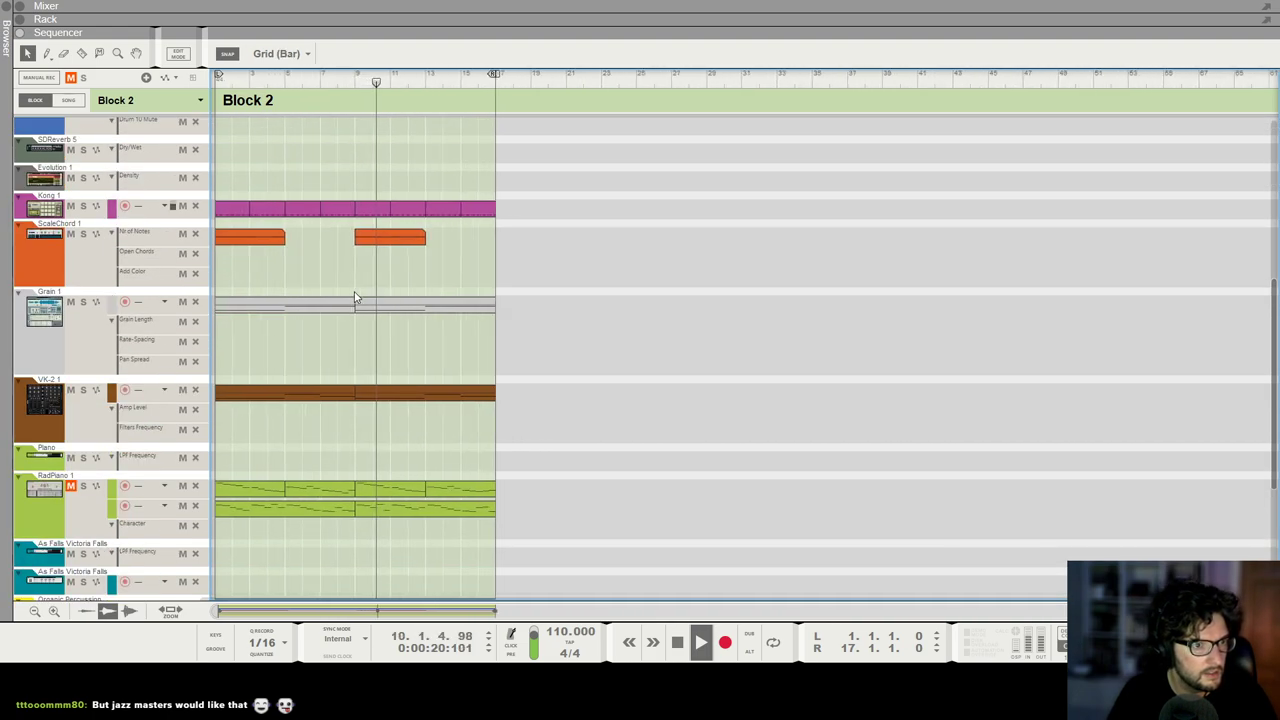
Step: Open Grain 1's clip in bars 9 to 16 and try different pitches for its two long notes, undoing each attempt
left_click(324, 306)
double_click(372, 306)
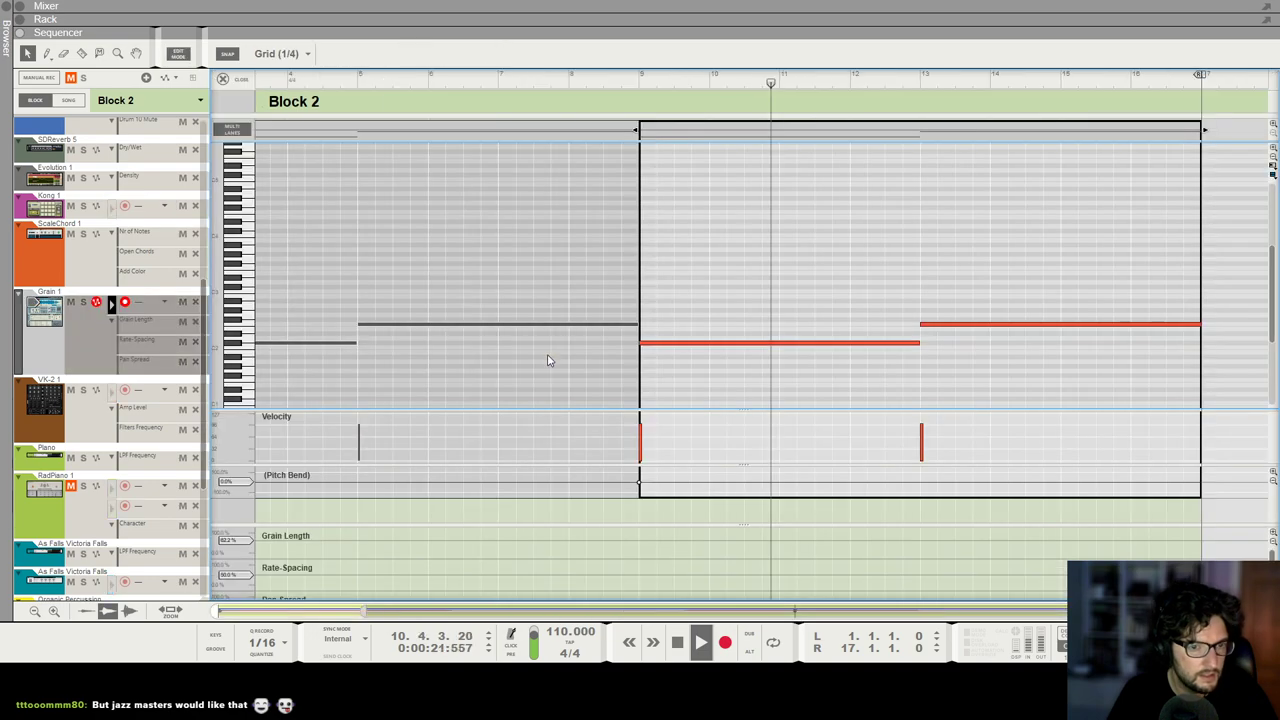
left_click(730, 346)
left_click_drag(732, 344, 731, 285)
key("ctrl+z")
left_click(940, 326)
left_click_drag(940, 347, 938, 378)
key("ctrl+z")
left_click(800, 263)
Step: Play Block 2 from its start and inspect the Grain and Scales & Chords devices in the rack
key("space")
key("KP_0")
key("KP_0")
key("KP_0")
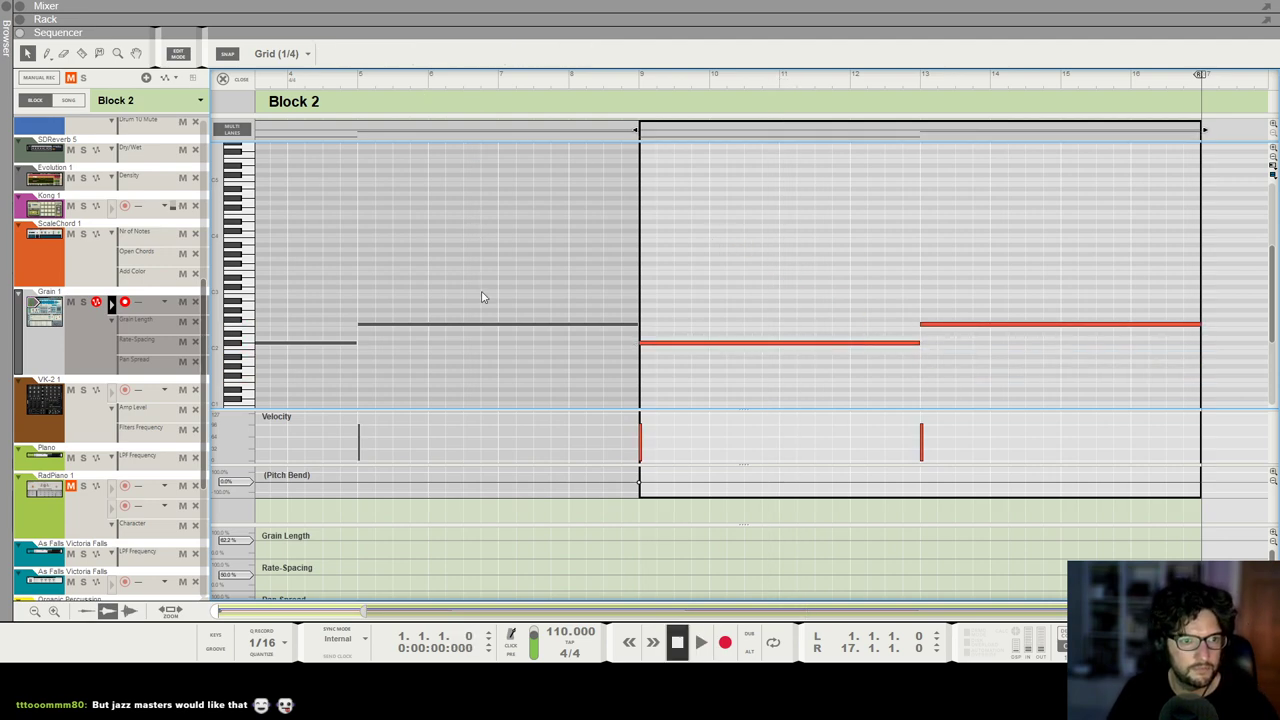
scroll(458, 289, "down", 4)
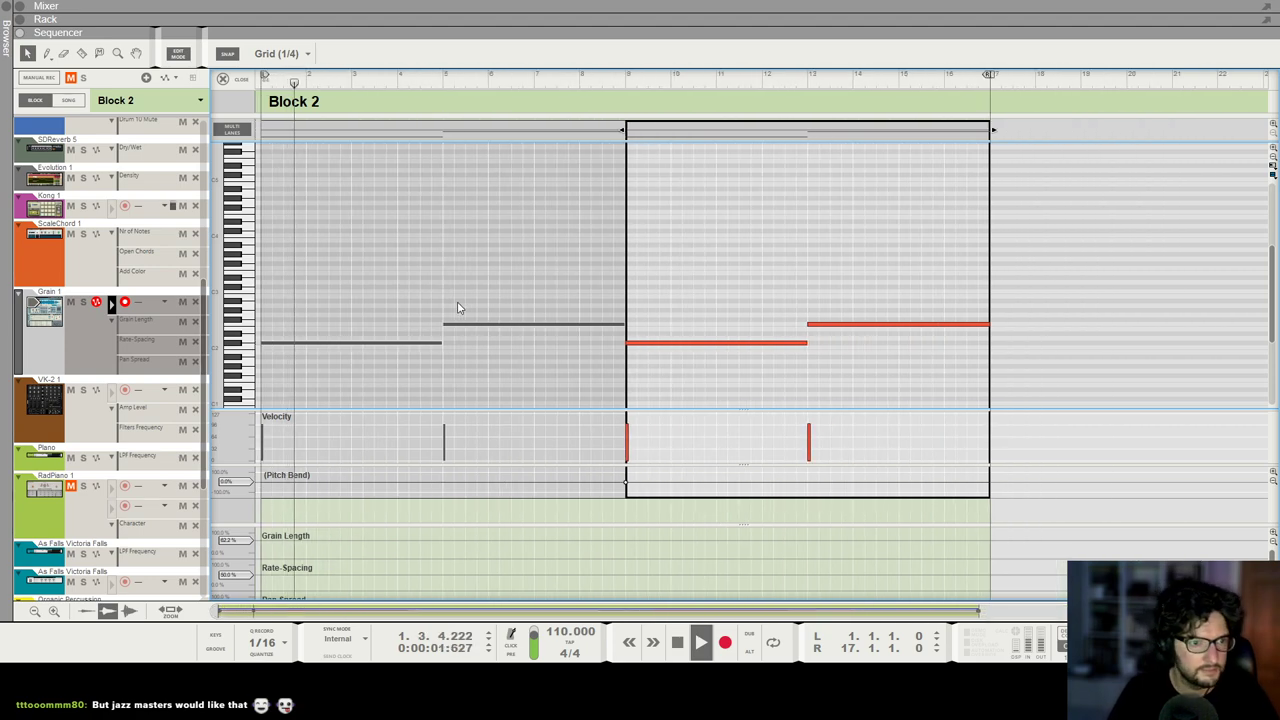
key("F6")
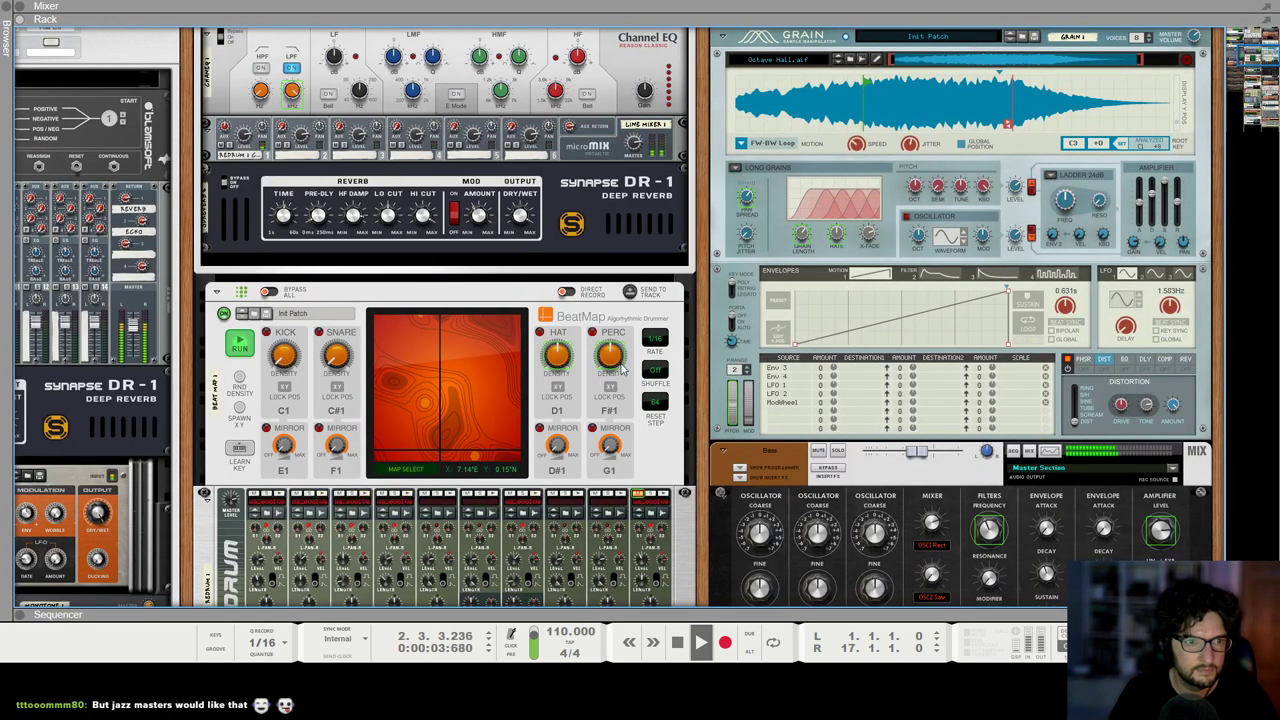
scroll(623, 371, "up", 3)
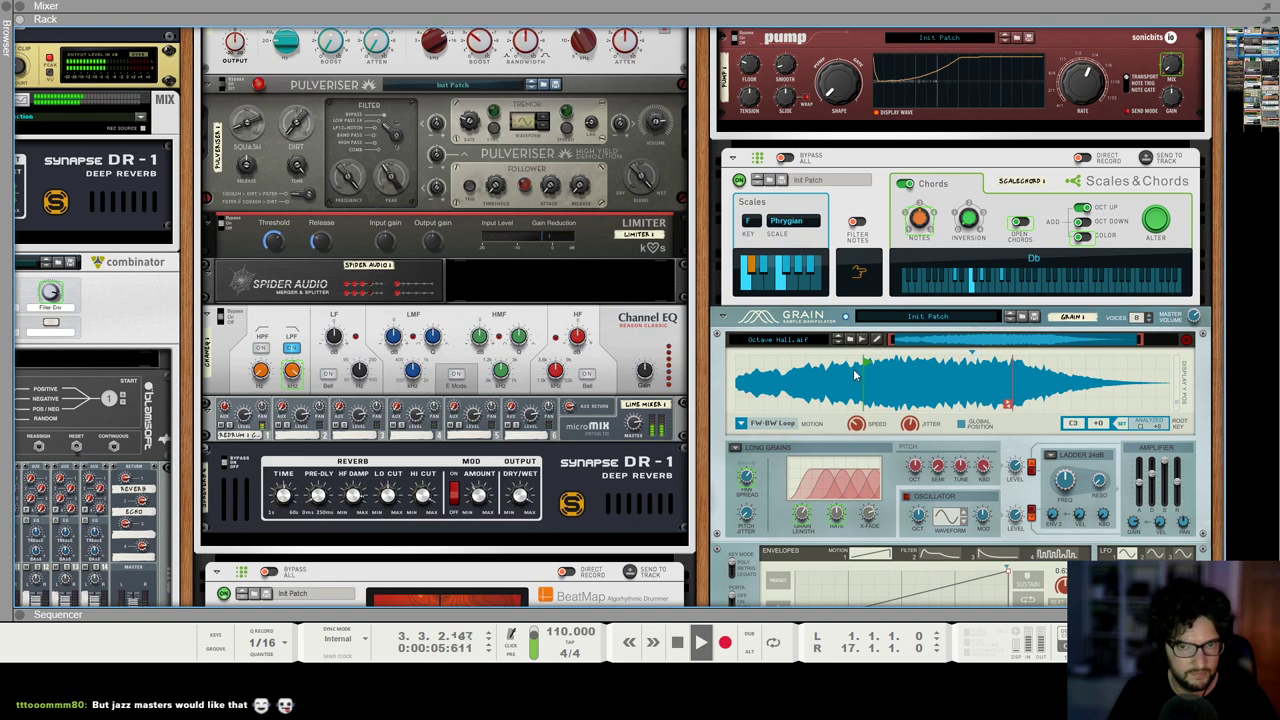
key("F7")
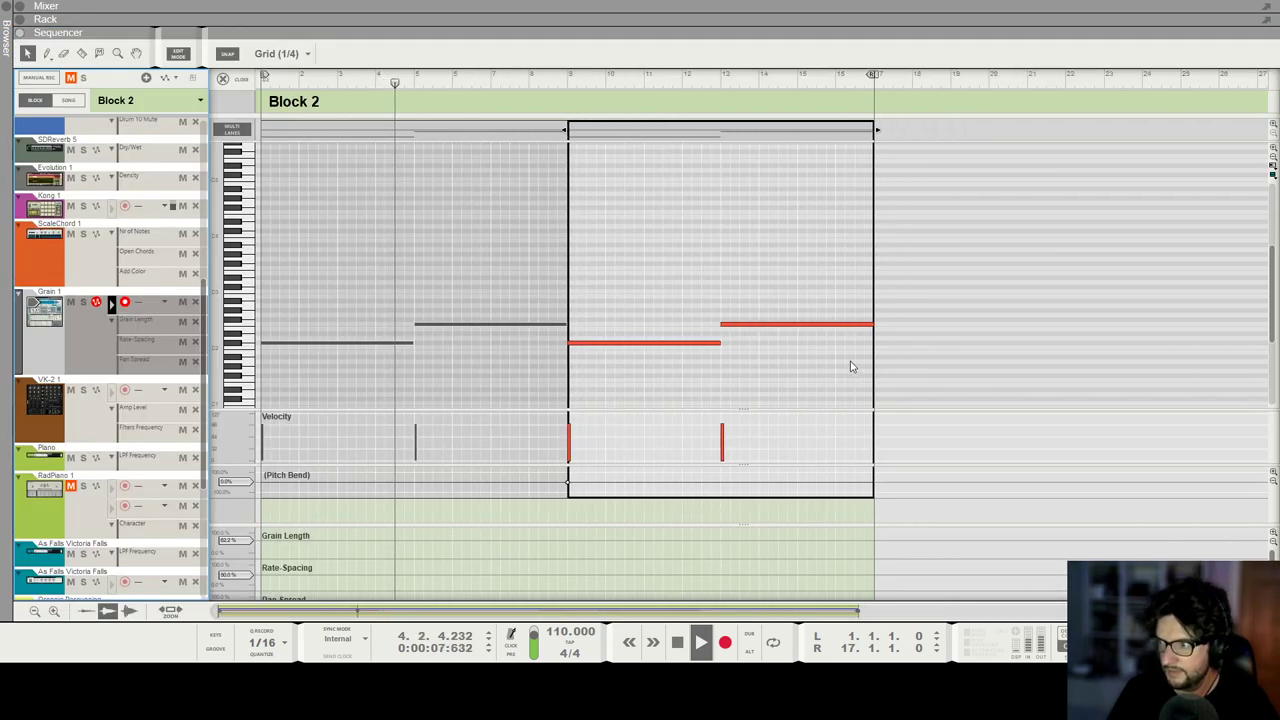
Step: Close the Grain 1 note editor and look over the lower tracks of Block 2 during playback
scroll(700, 326, "up", 3)
key("Escape")
scroll(404, 222, "down", 1)
scroll(486, 317, "down", 2)
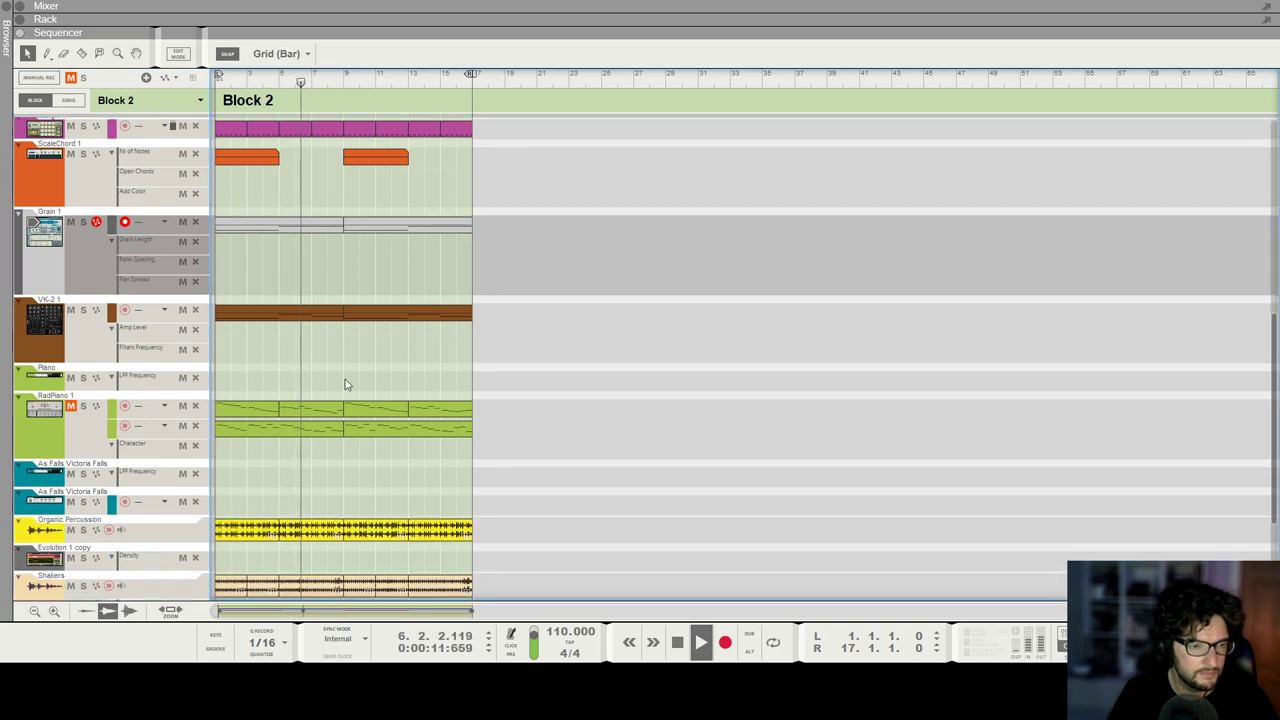
Step: Unmute the RadPiano 1 track and stop Block 2's playback
scroll(400, 306, "down", 4)
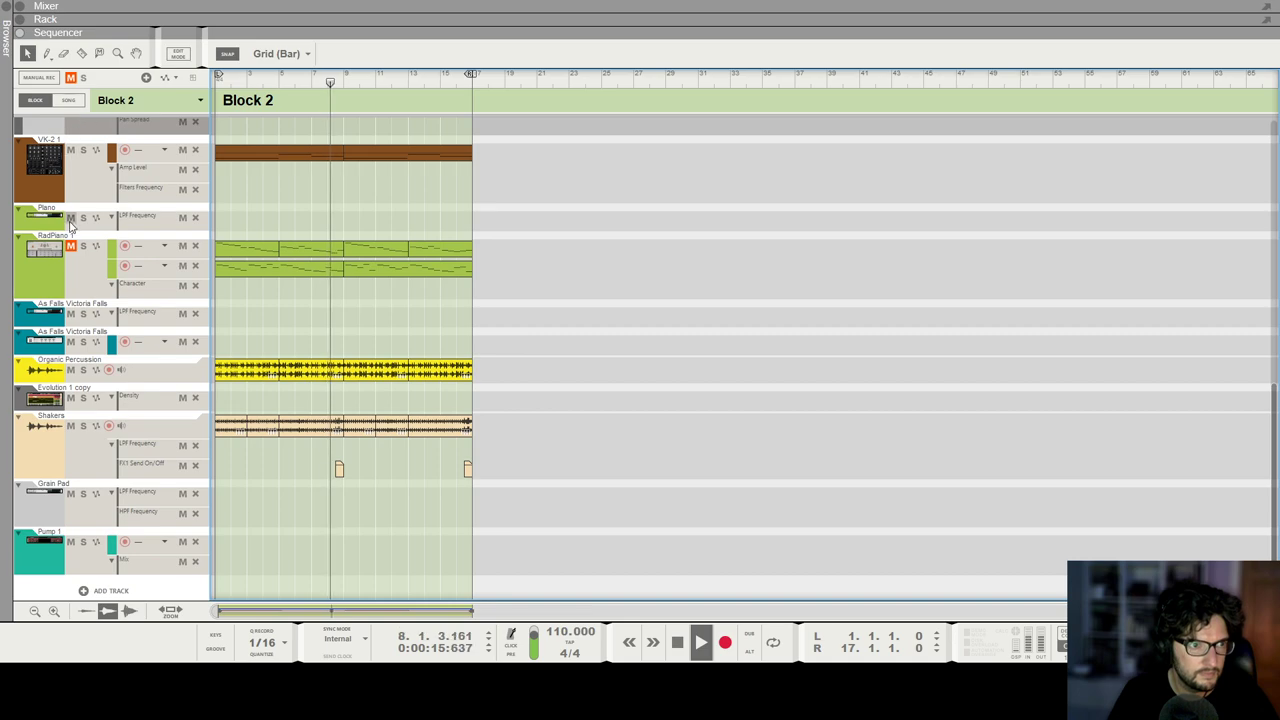
key("space")
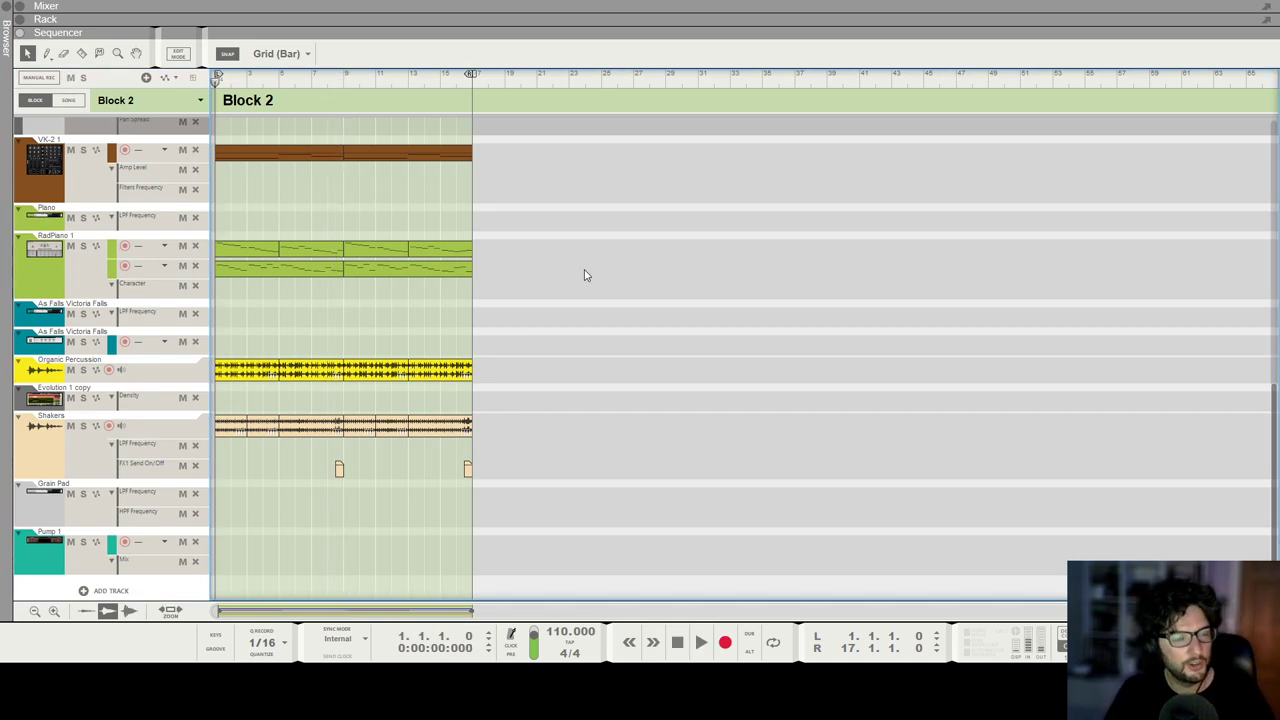
scroll(586, 275, "up", 4)
left_click(313, 263)
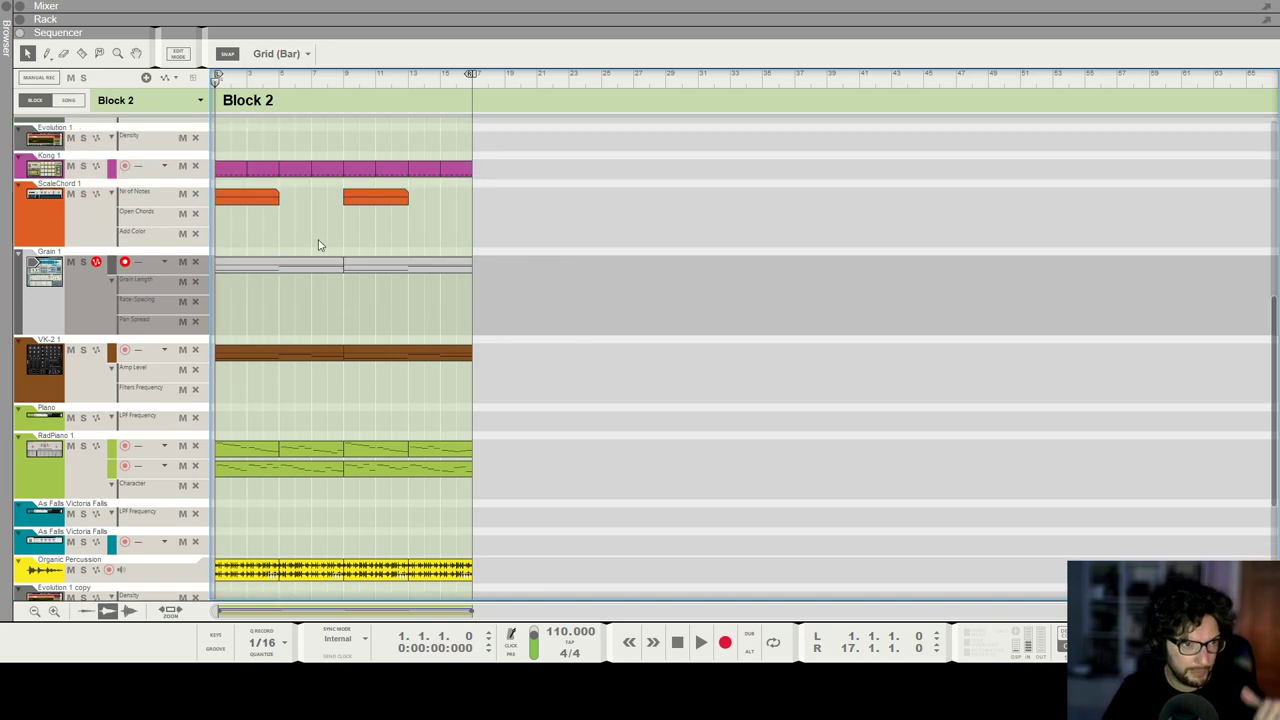
Step: Switch to Block 1, review where it is used in the song arrangement, and reopen Block 1
left_click(122, 102)
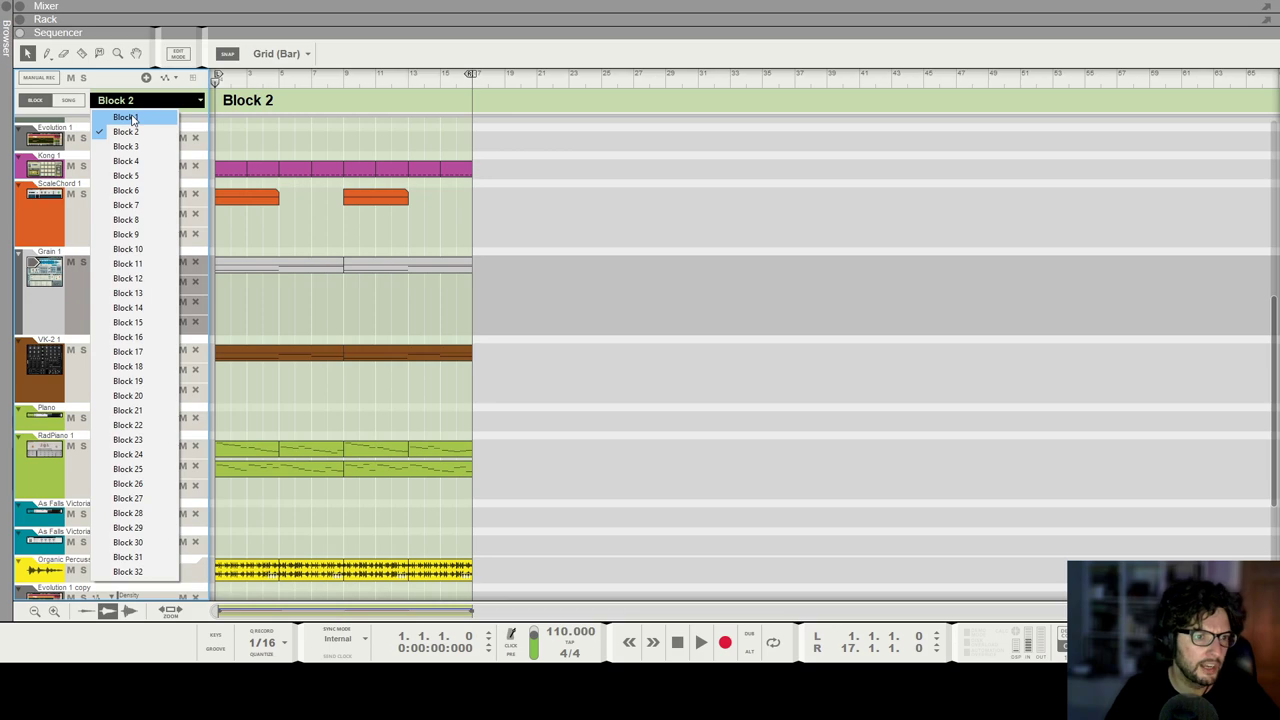
left_click(128, 117)
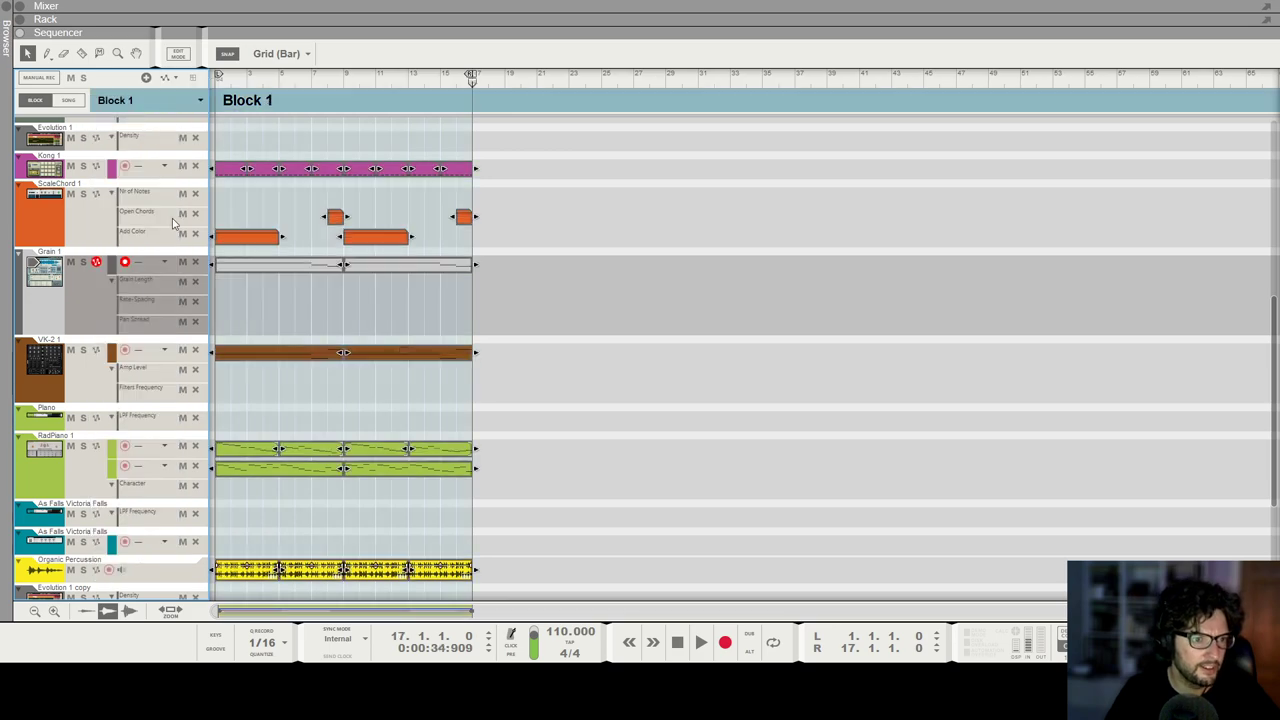
left_click(632, 357)
left_click(69, 100)
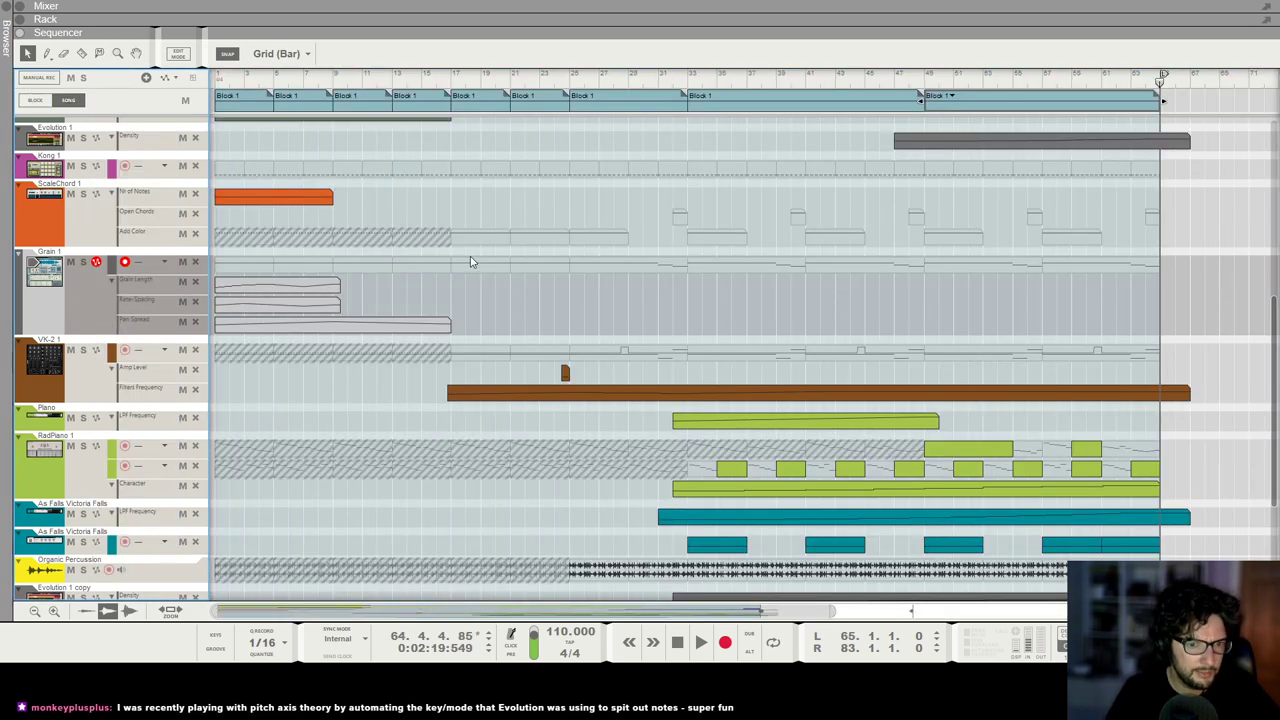
scroll(353, 283, "up", 2)
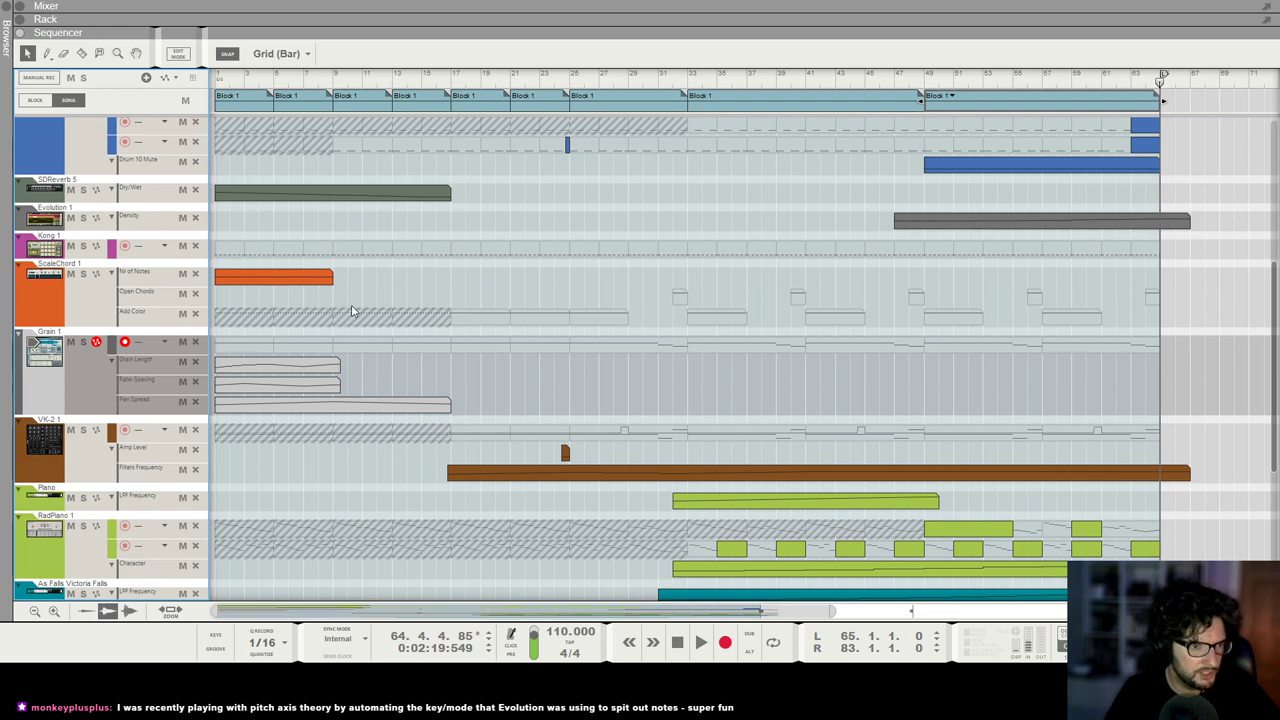
double_click(778, 101)
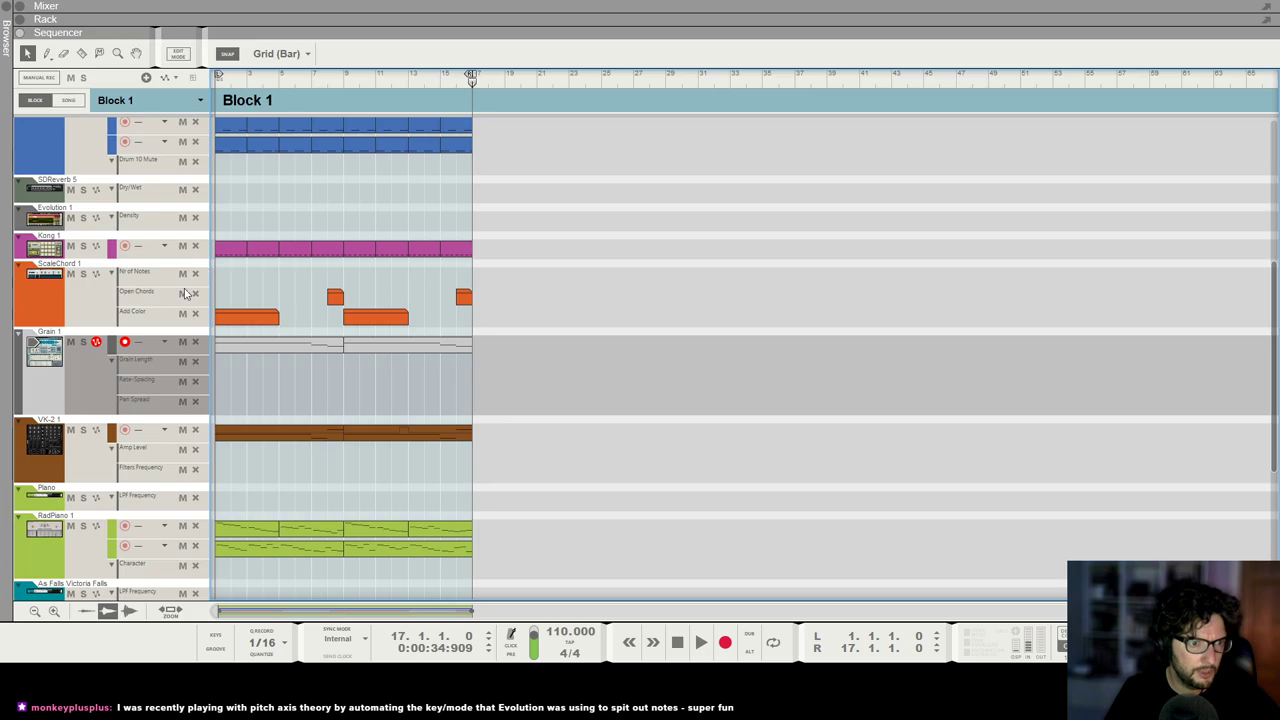
Step: Find the Scales & Chords player above Grain in the rack and try sending its notes to the track
key("F6")
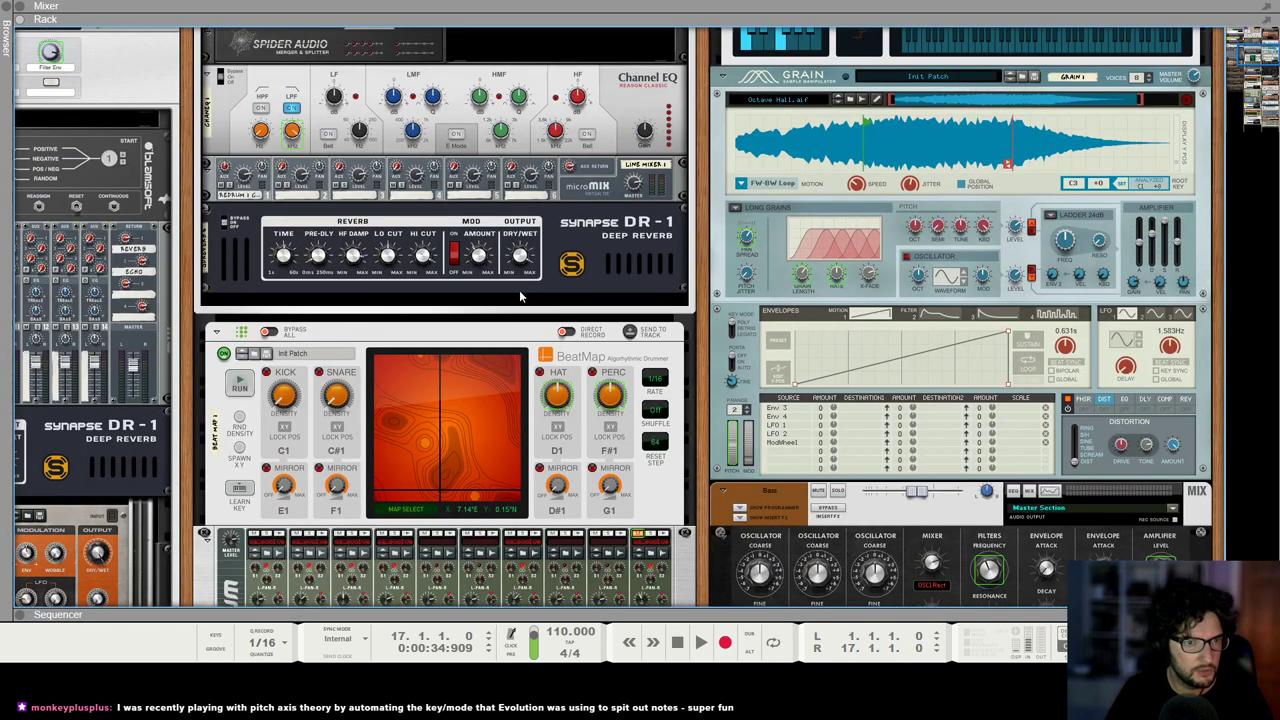
scroll(539, 286, "up", 5)
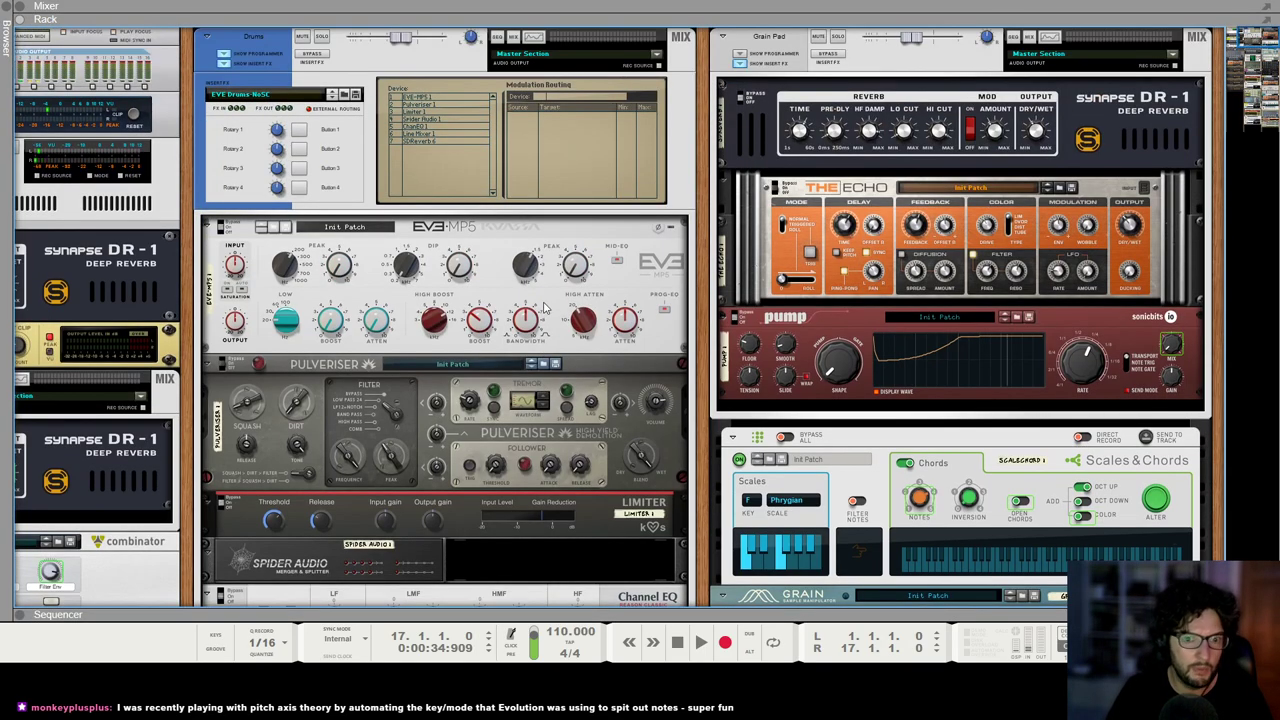
scroll(545, 308, "down", 9)
scroll(1152, 165, "up", 2)
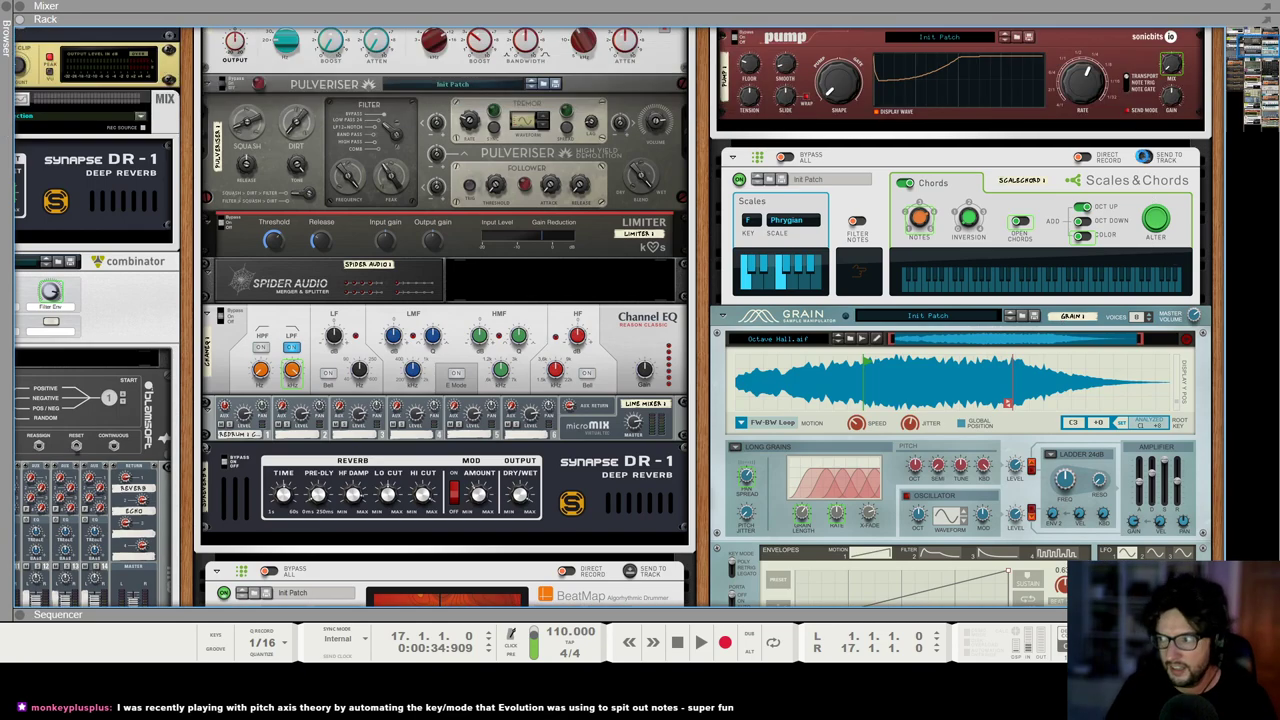
left_click(1145, 157)
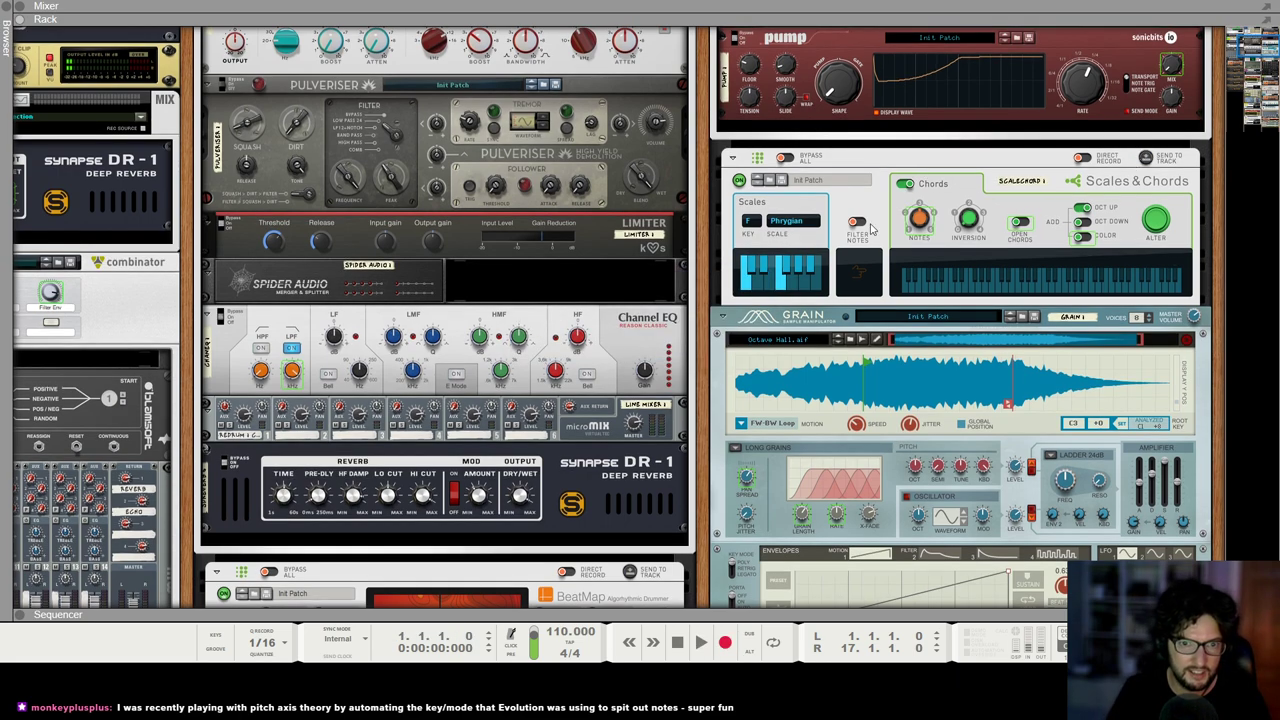
Step: Play Block 2 from its start and select Grain 1's clip in bars 1 to 8
key("F7")
scroll(433, 294, "up", 3)
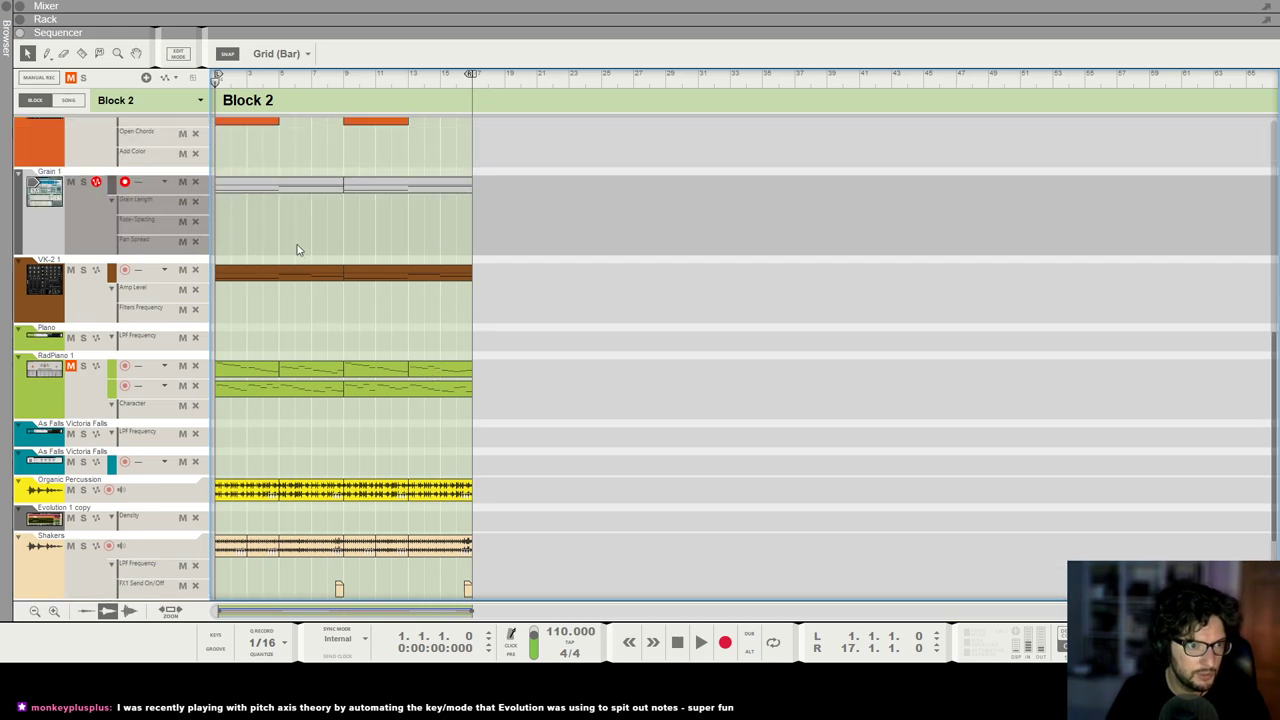
scroll(278, 251, "up", 3)
scroll(270, 288, "up", 1)
key("space")
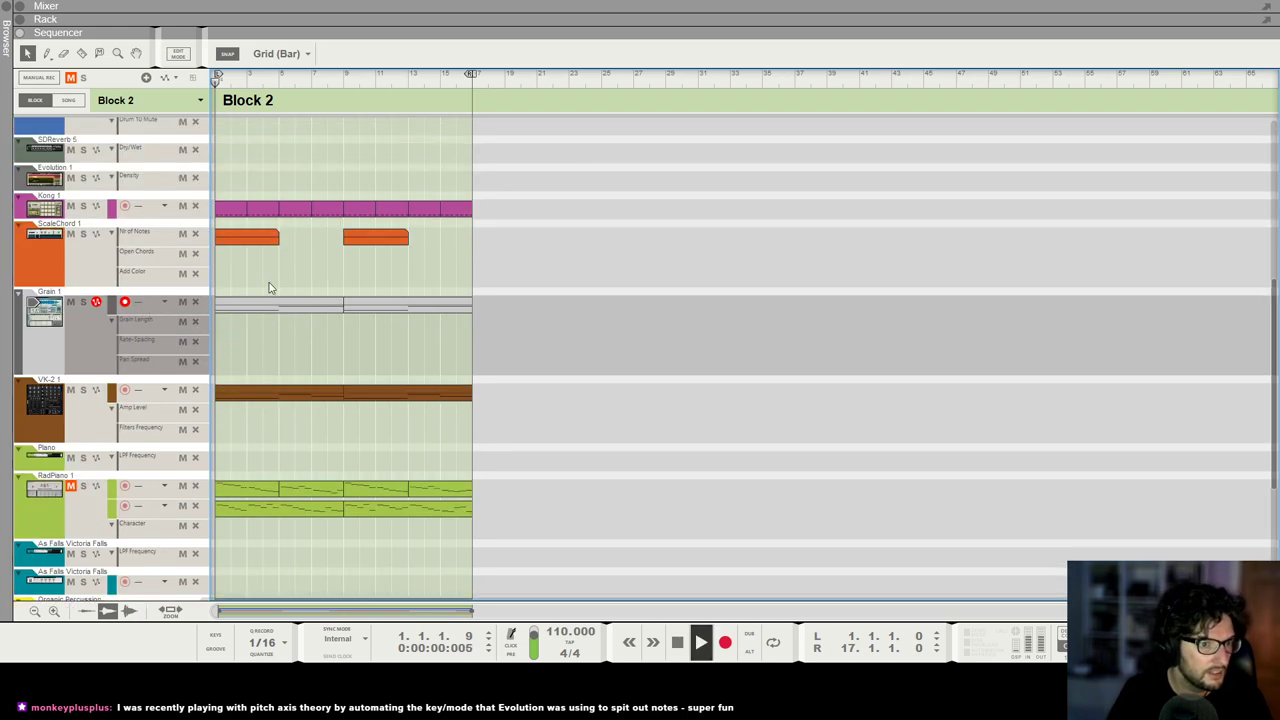
left_click(63, 275)
left_click(115, 357)
double_click(345, 306)
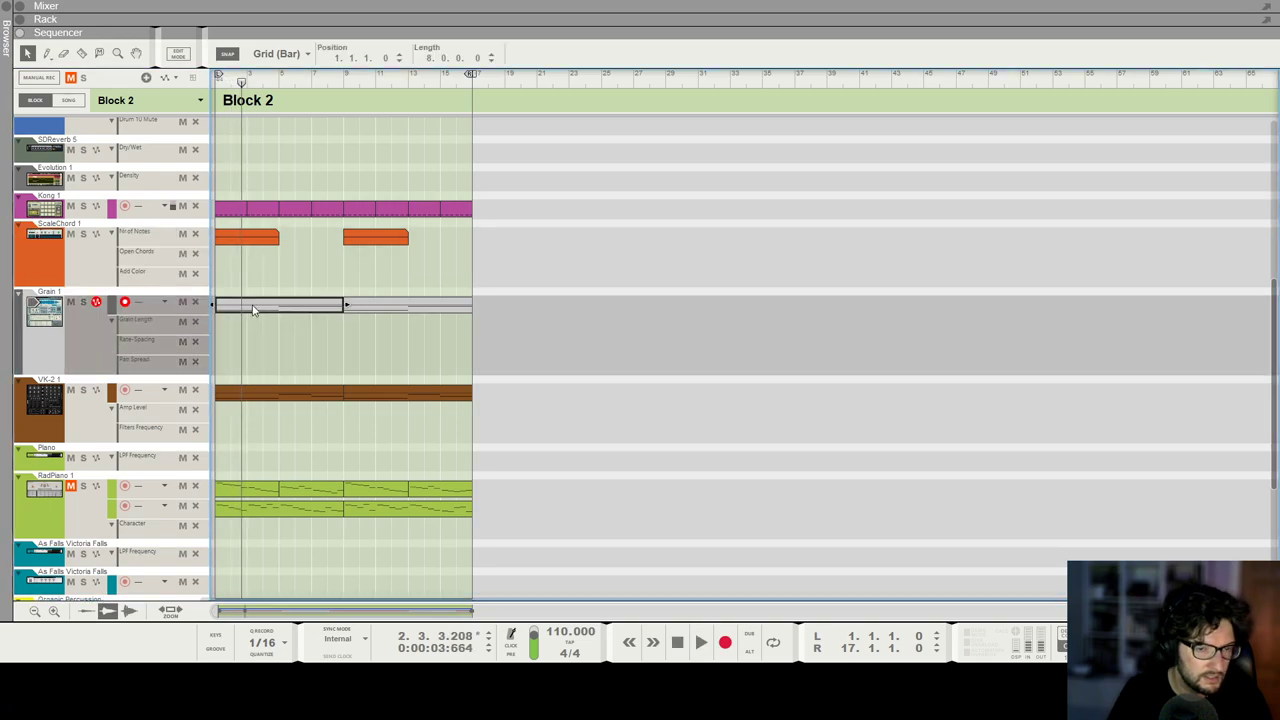
Step: Inspect Scales & Chords in the rack and compare Grain 1's notes in Block 2 with those in Block 1
key("F6")
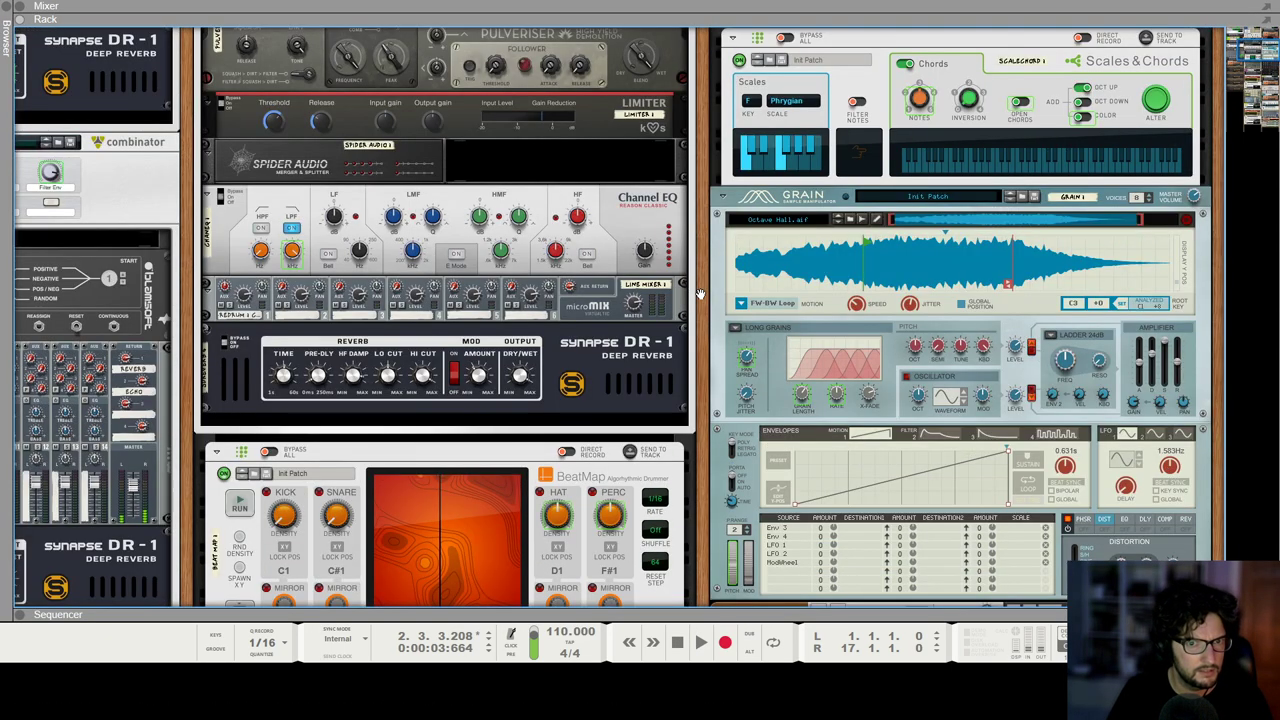
scroll(1210, 178, "up", 2)
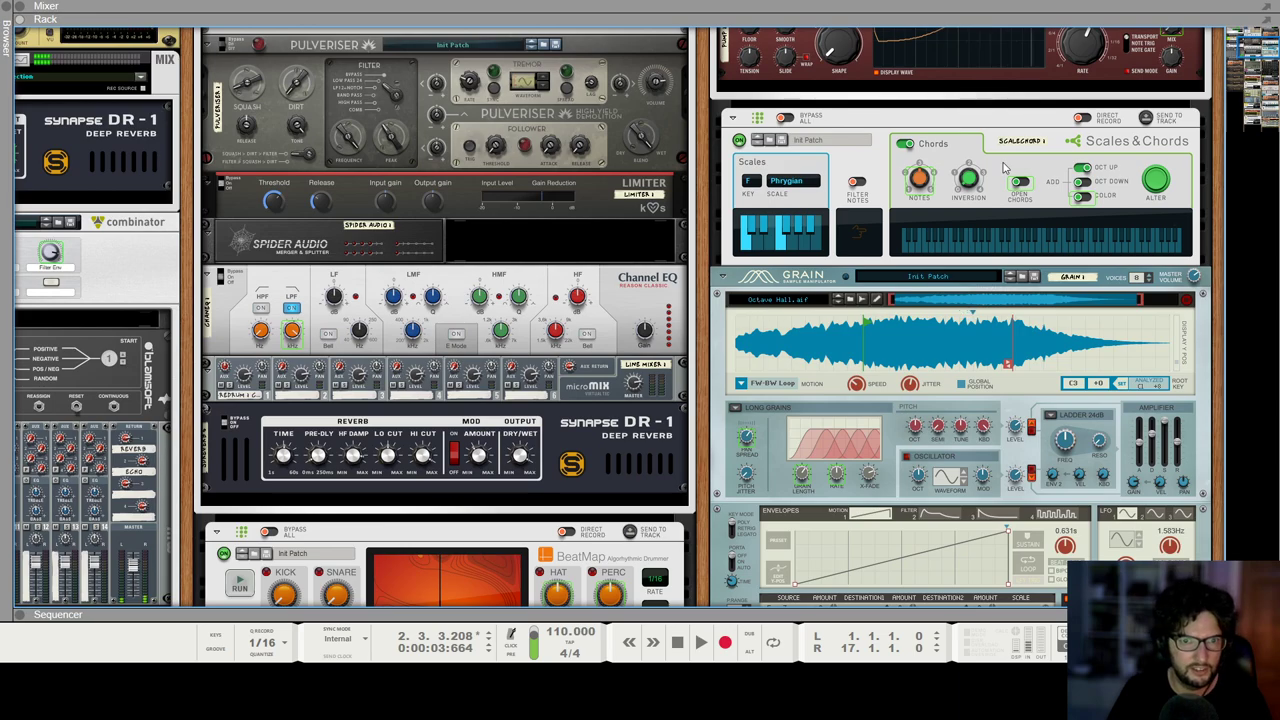
scroll(1005, 168, "up", 3)
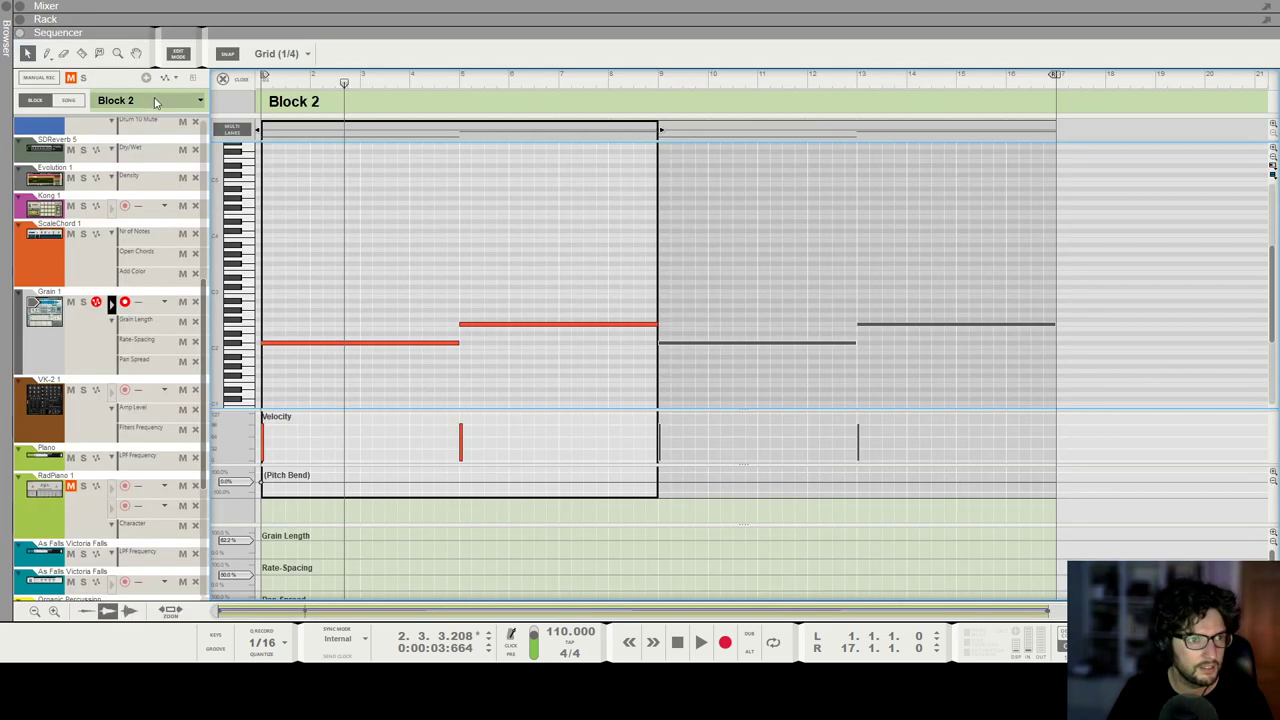
left_click(150, 100)
left_click(120, 117)
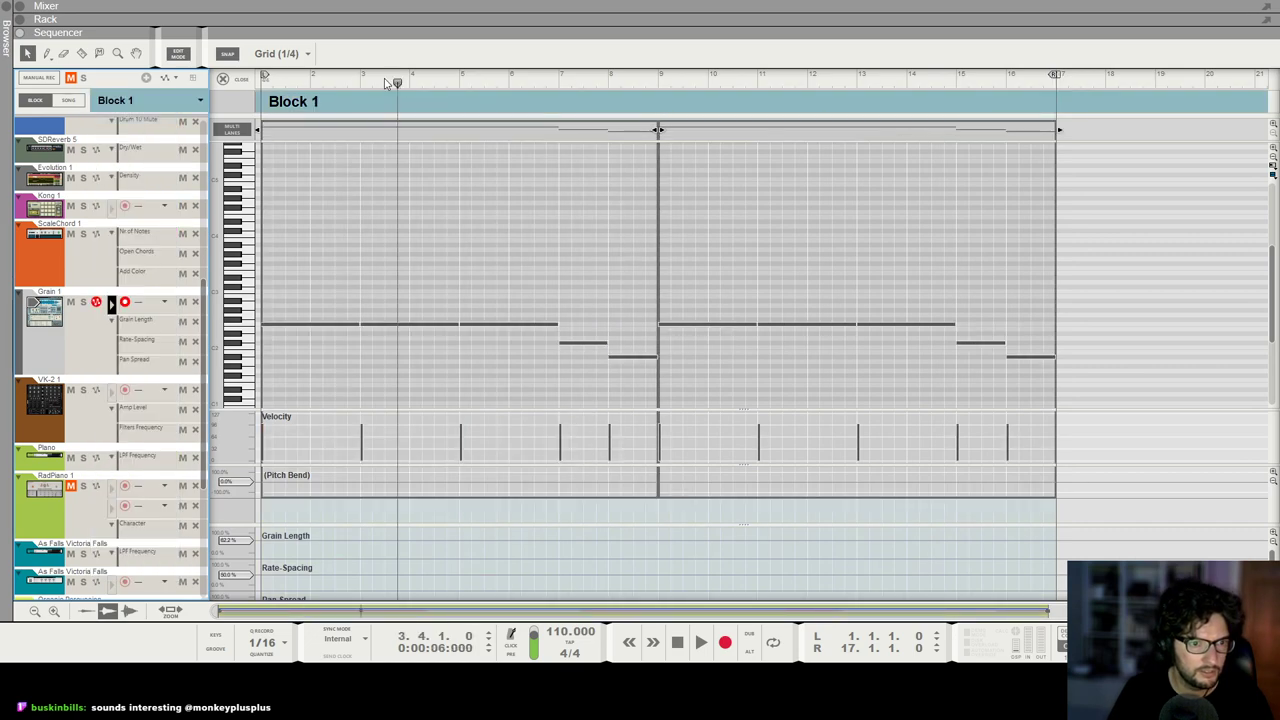
left_click(241, 80)
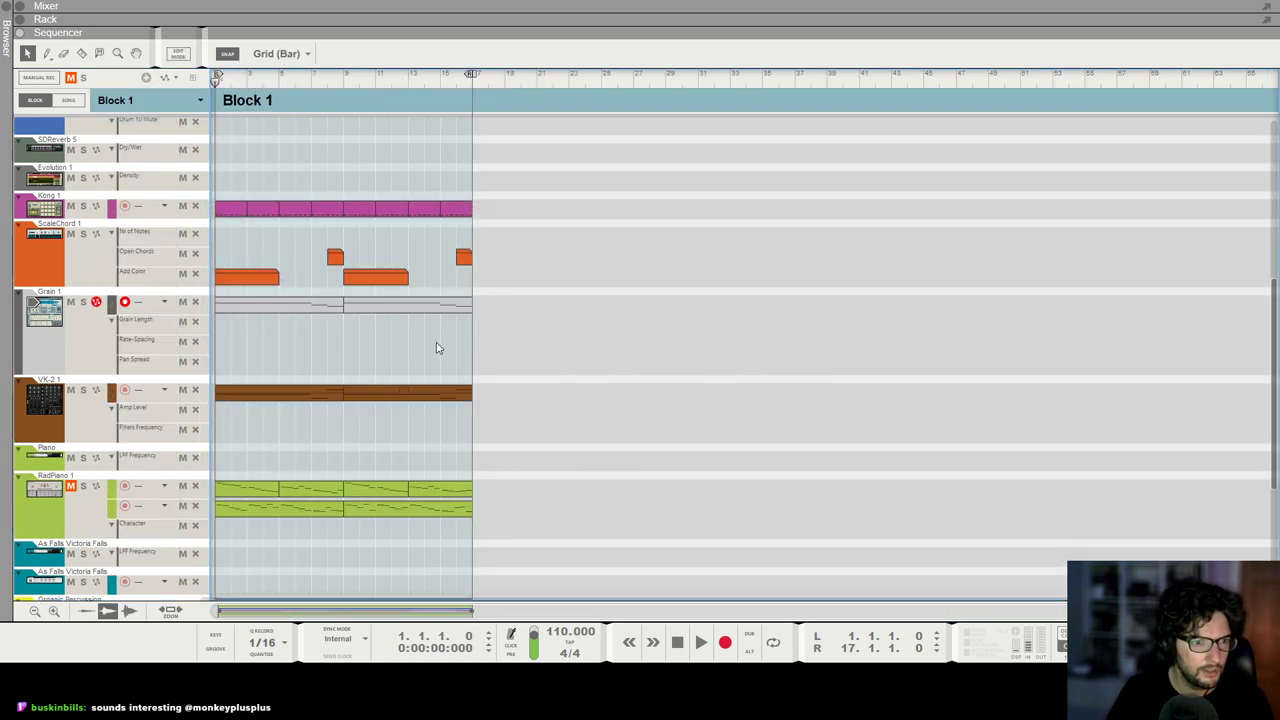
Step: With Block 1 active, try again to send the Scales & Chords notes to the track
key("F6")
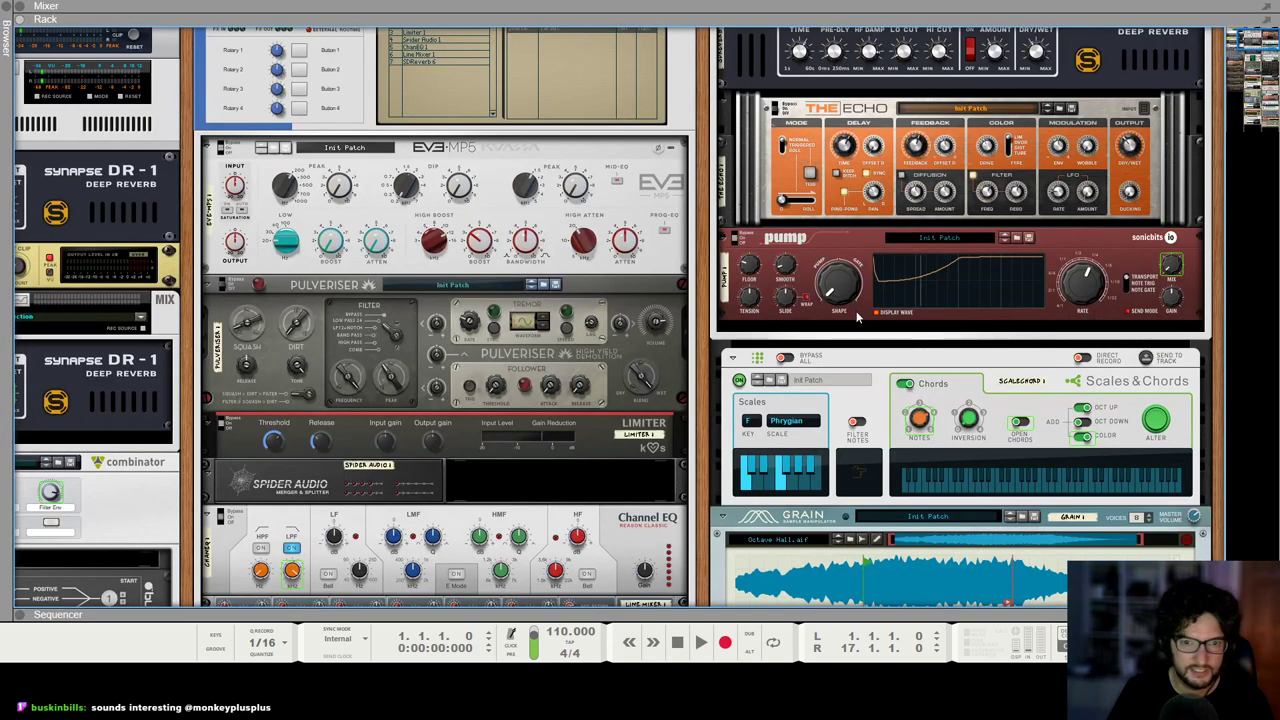
key("F7")
key("F6")
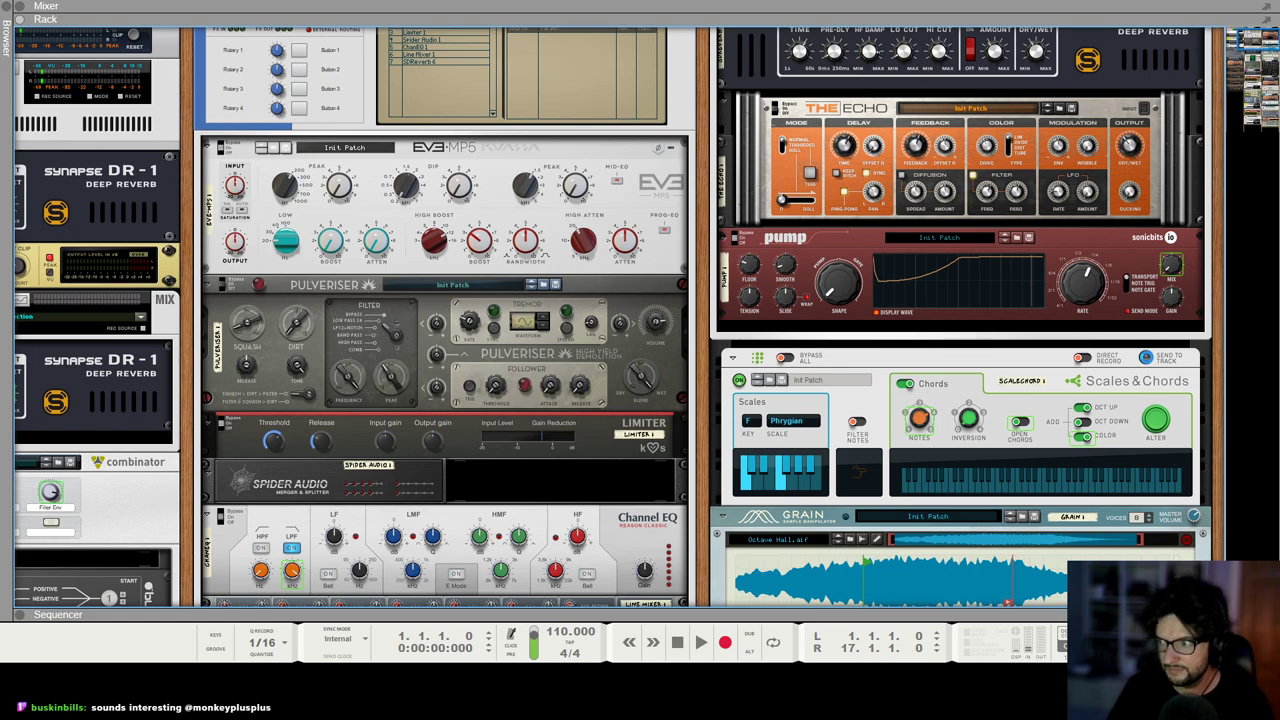
left_click(1146, 357)
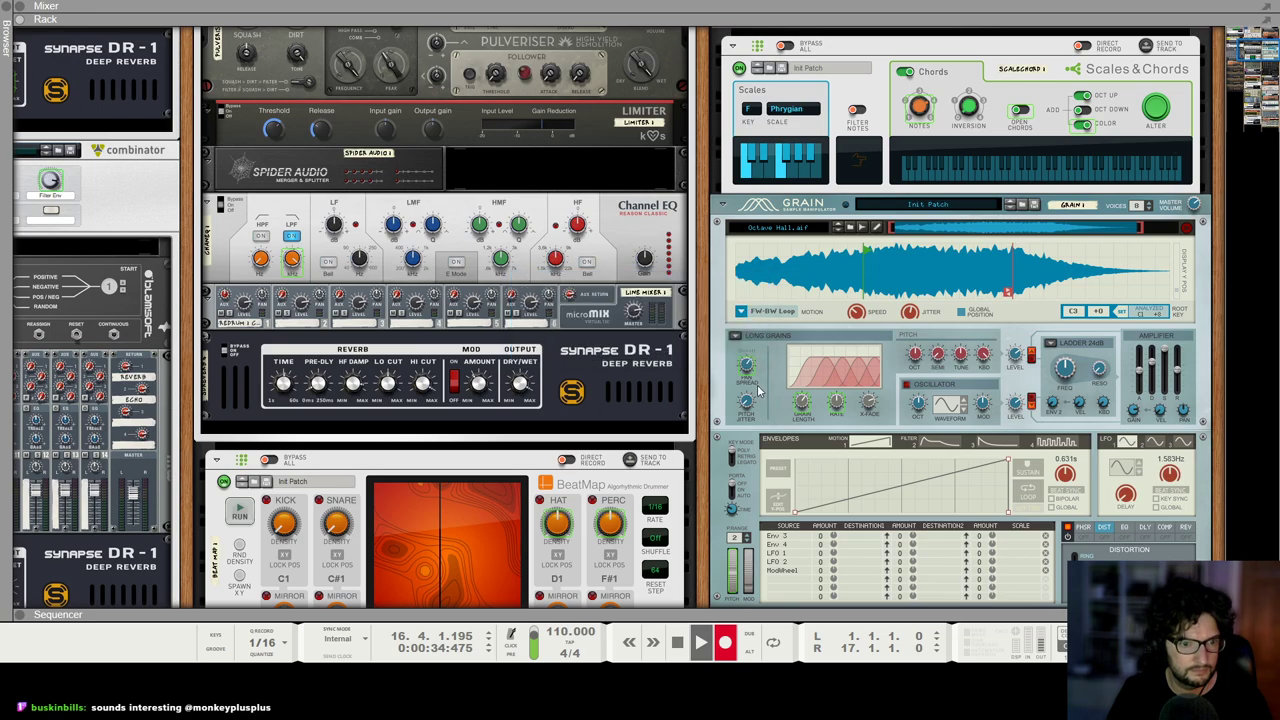
Step: Return to Block 2 in the sequencer and select the Monotone Poly instrument track
key("F7")
left_click(523, 371)
scroll(521, 355, "down", 4)
left_click(108, 413)
scroll(137, 393, "up", 4)
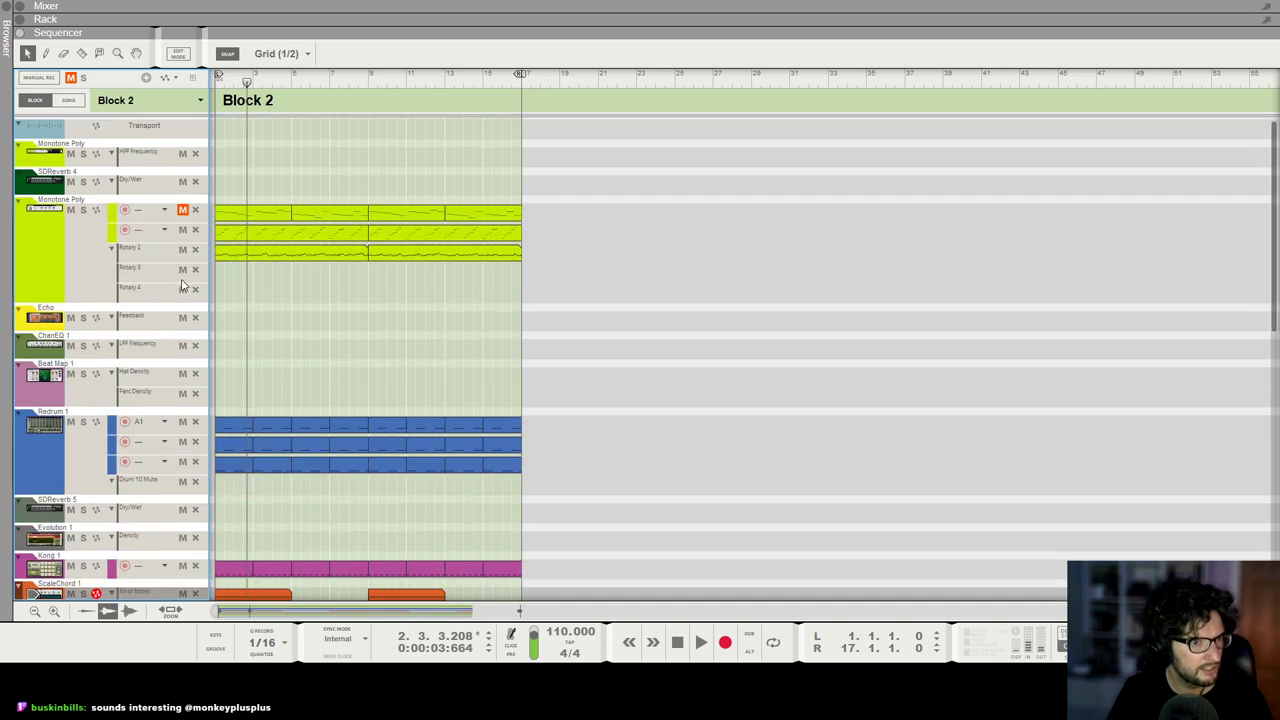
left_click(126, 293)
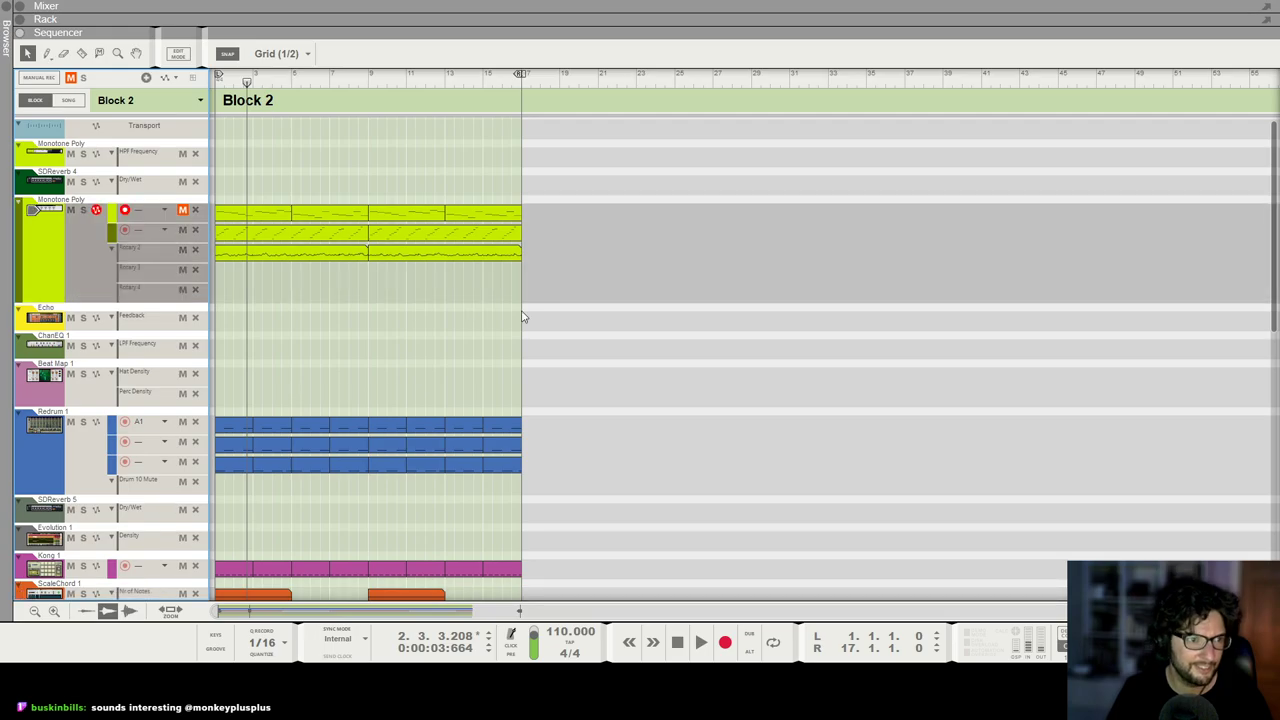
Step: Play Block 2 and examine the Scales & Chords, Grain and Grain Pad effect devices in the rack
key("F6")
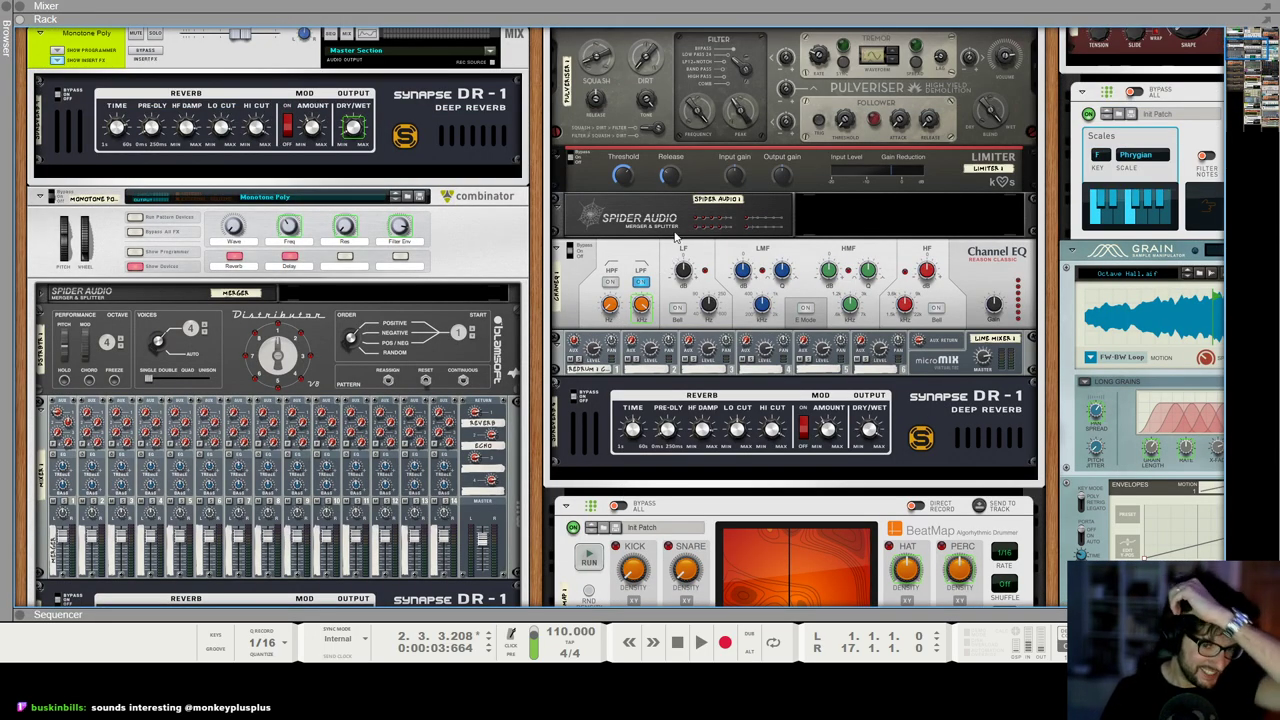
scroll(668, 258, "down", 9)
scroll(865, 329, "right", 8)
scroll(867, 333, "up", 8)
scroll(957, 425, "left", 1)
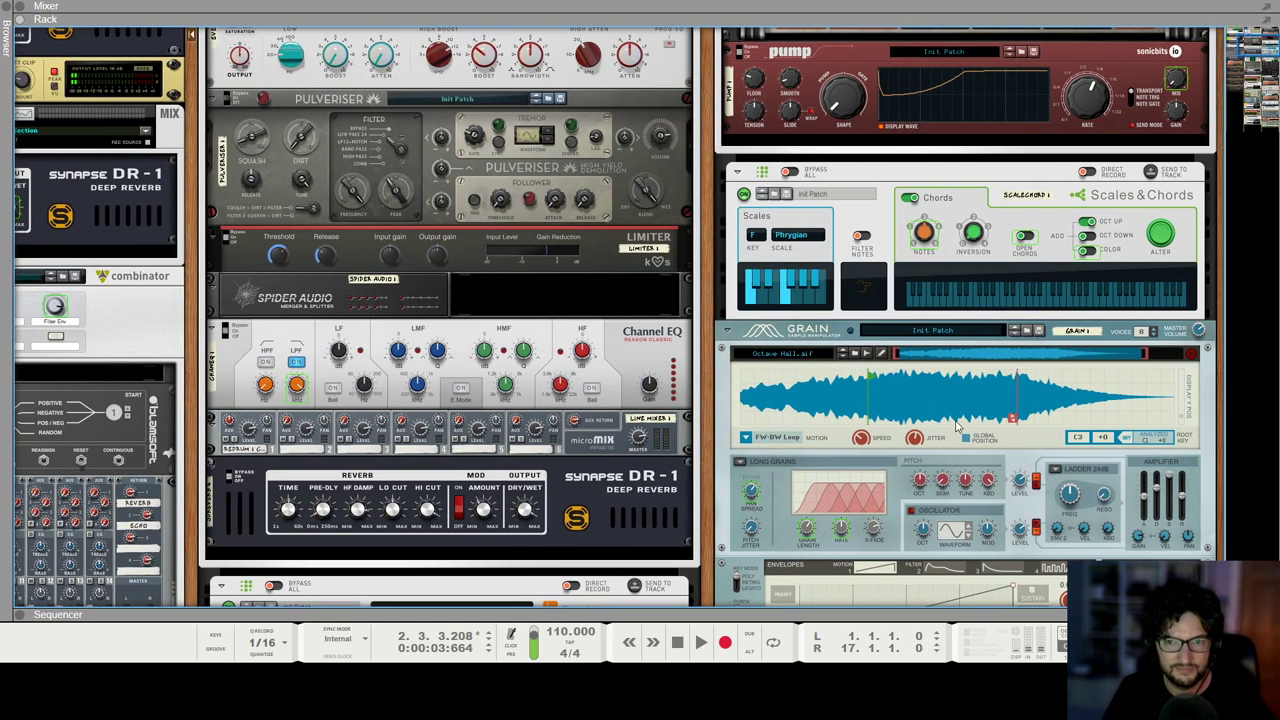
key("space")
key("F7")
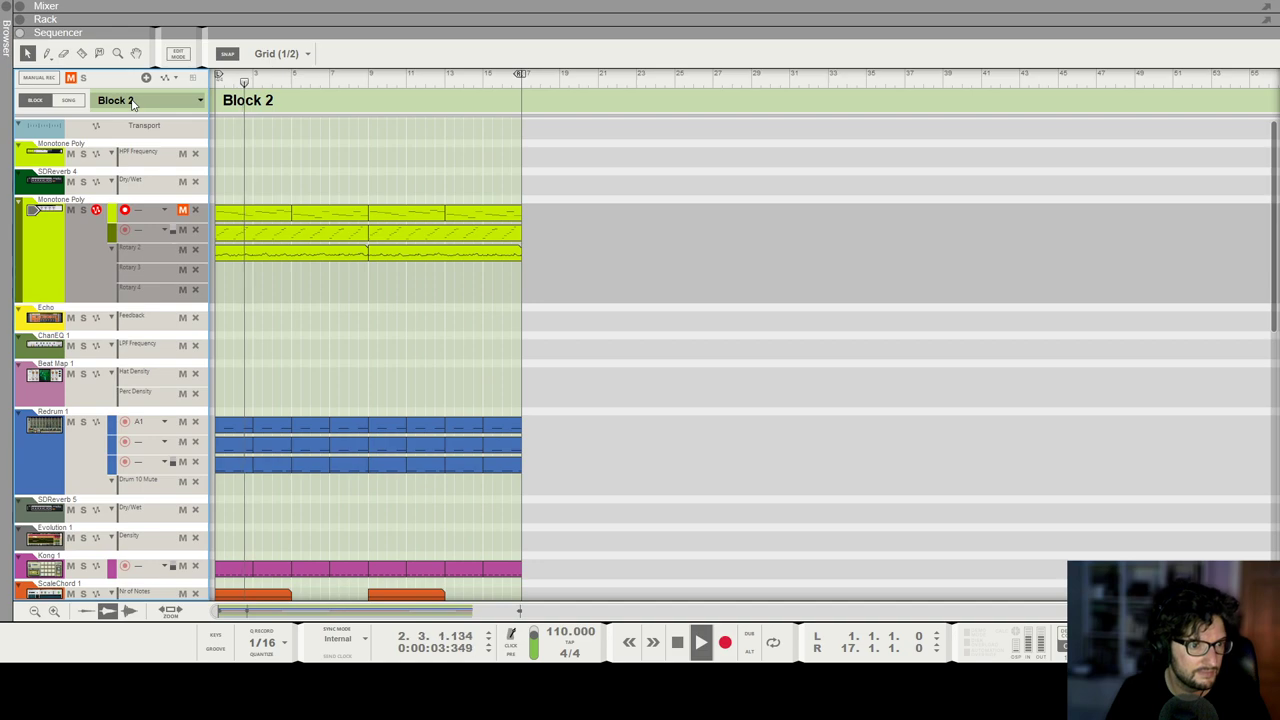
scroll(360, 217, "down", 4)
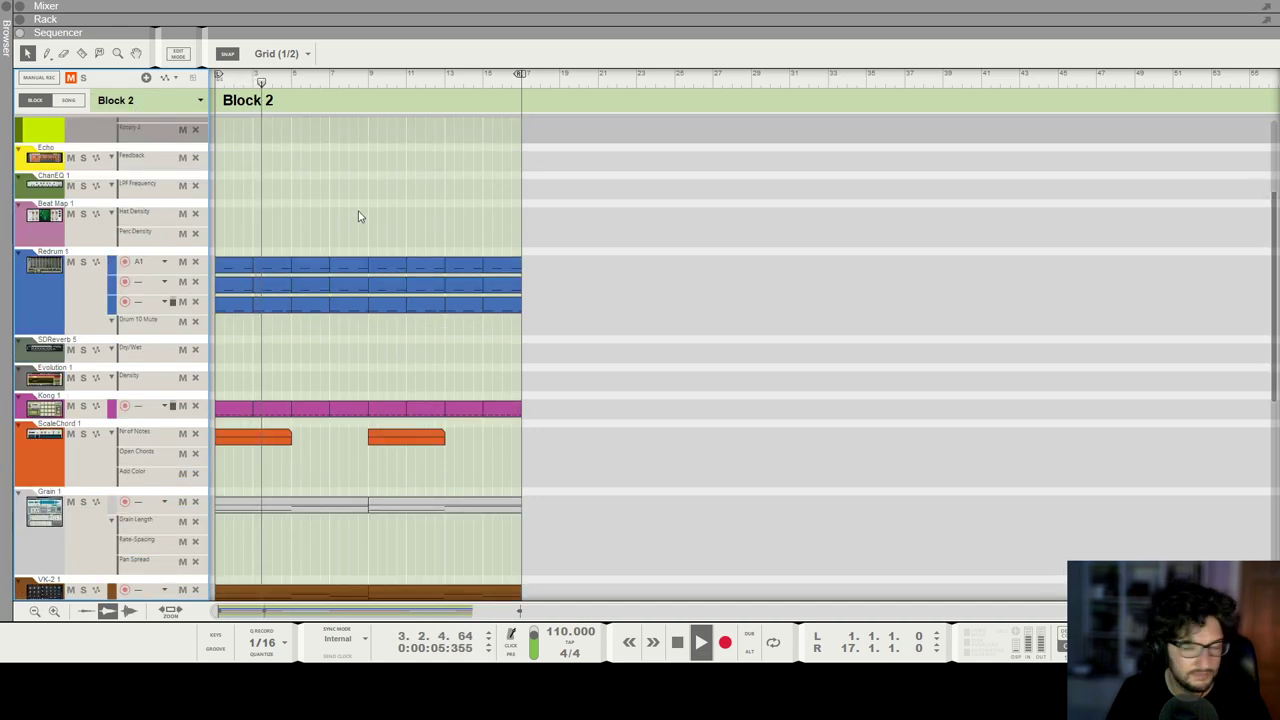
key("F6")
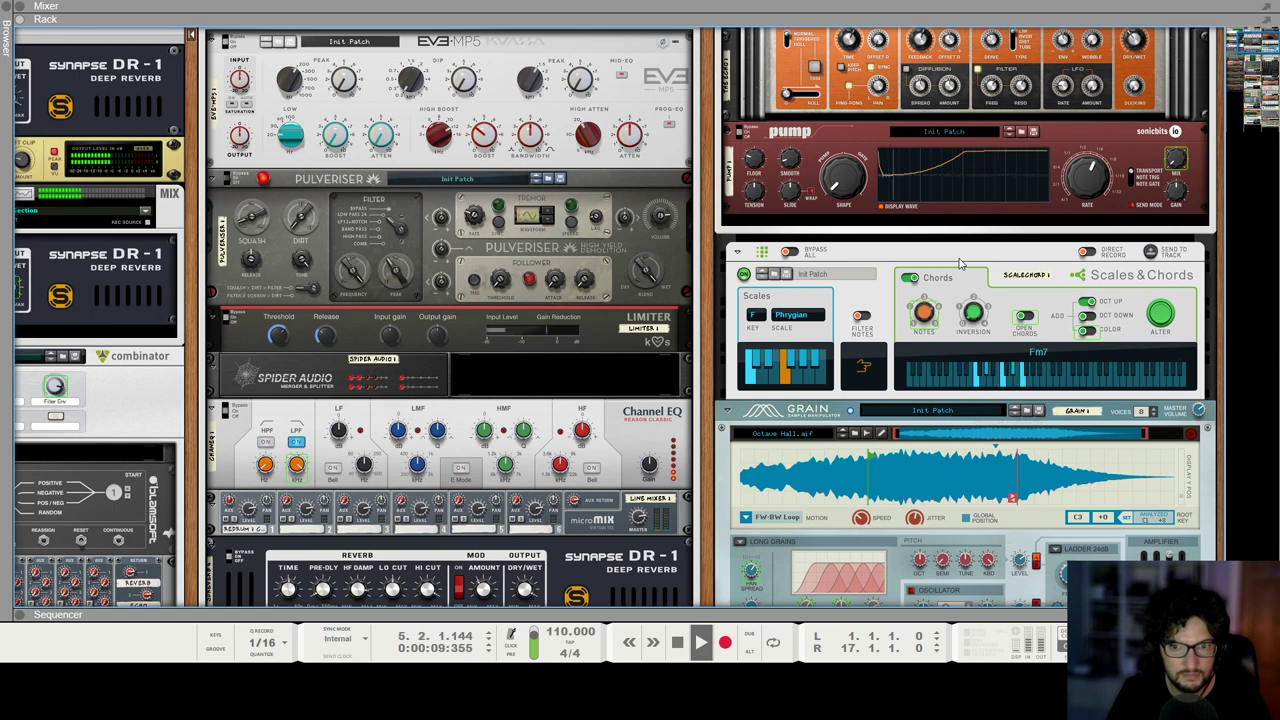
scroll(960, 263, "up", 3)
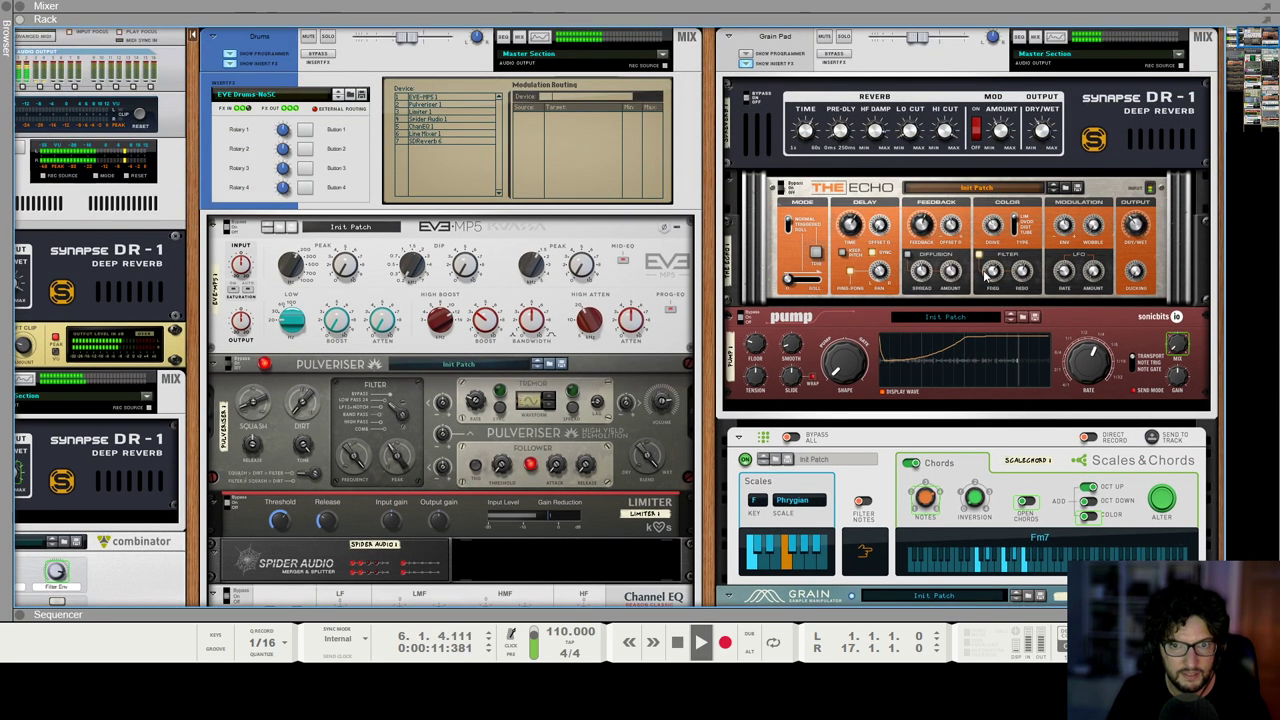
key("F7")
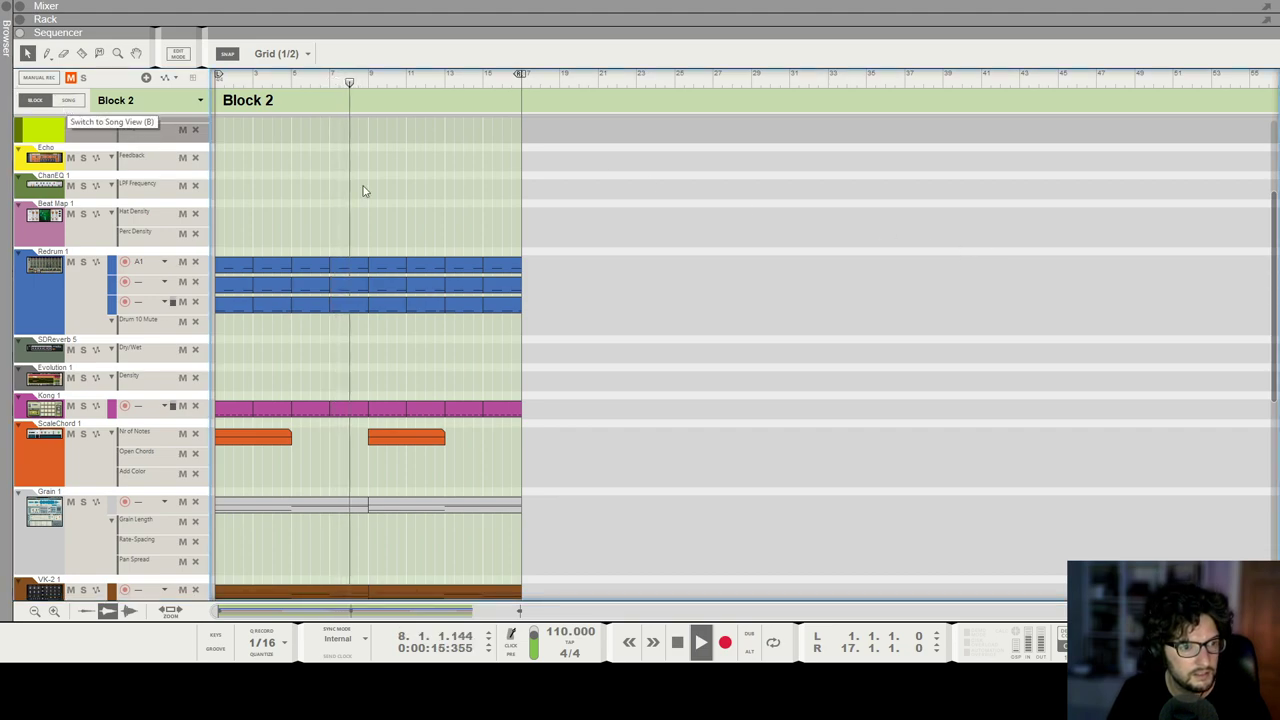
Step: Unmute RadPiano 1 and play Block 2 again from its start
scroll(535, 272, "down", 5)
scroll(535, 271, "down", 2)
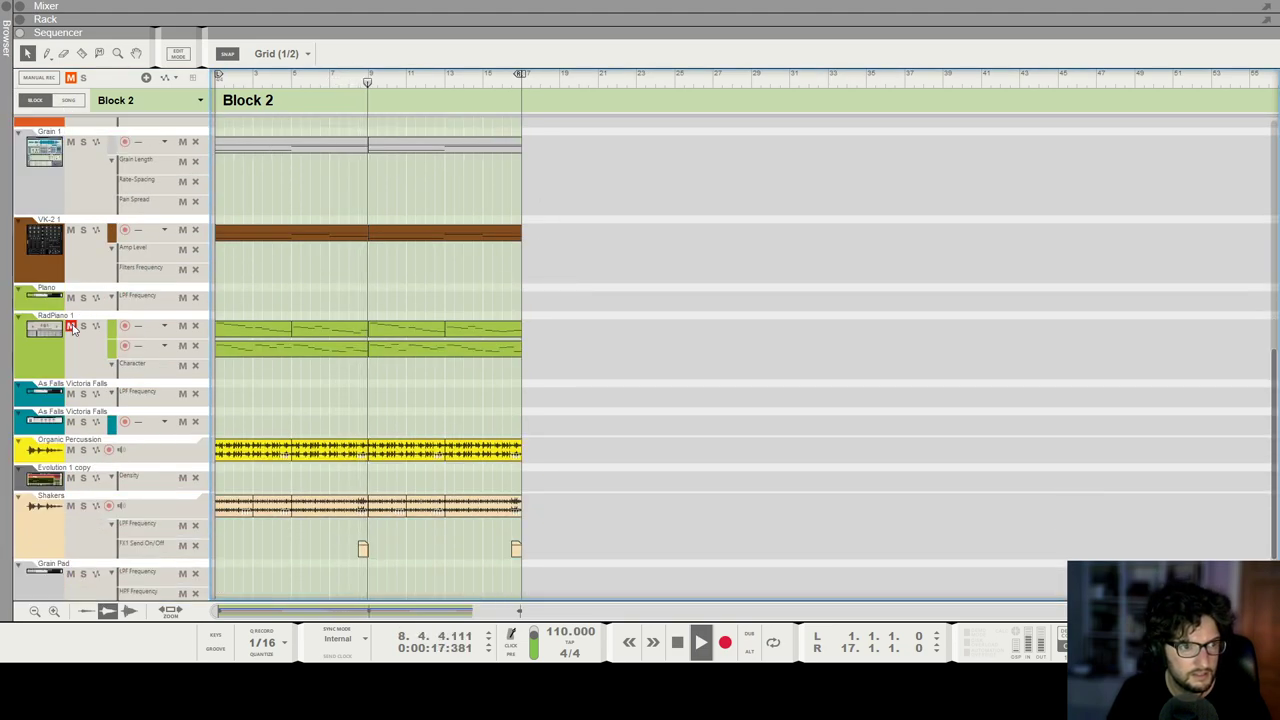
scroll(467, 367, "down", 2)
scroll(467, 367, "up", 2)
key("space")
left_click(71, 360)
key("shift+Return")
key("space")
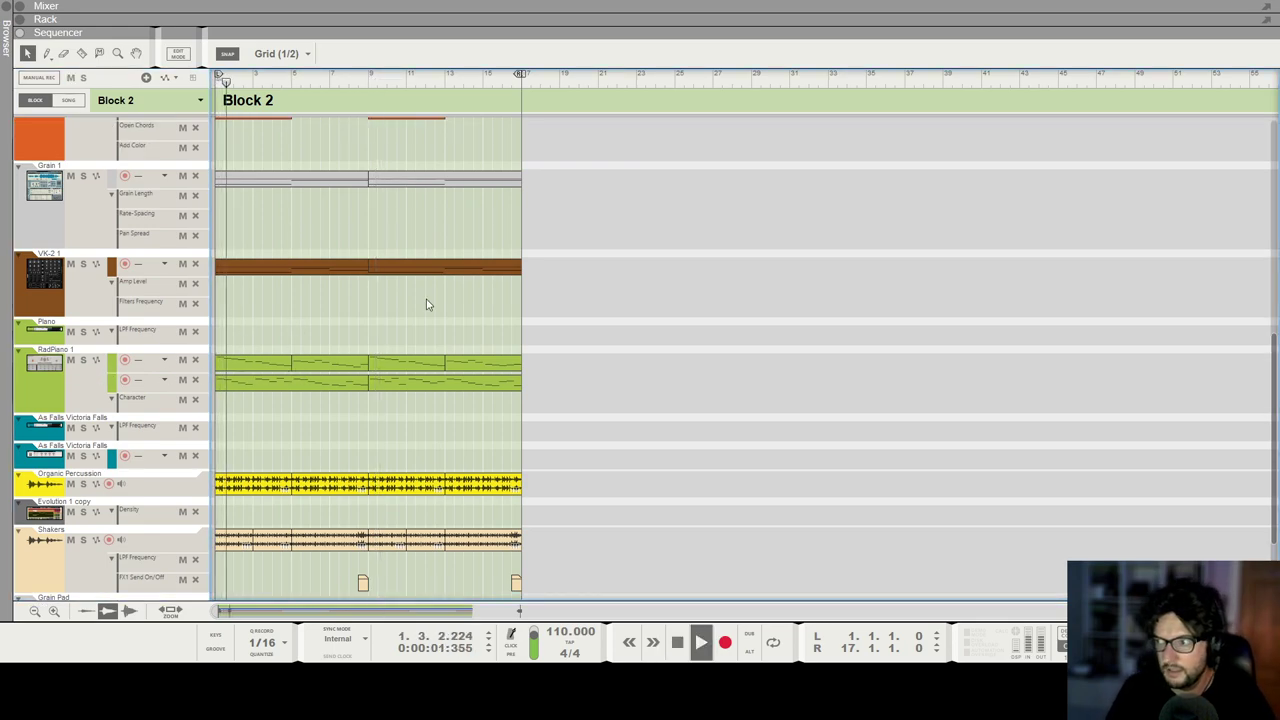
scroll(454, 271, "up", 2)
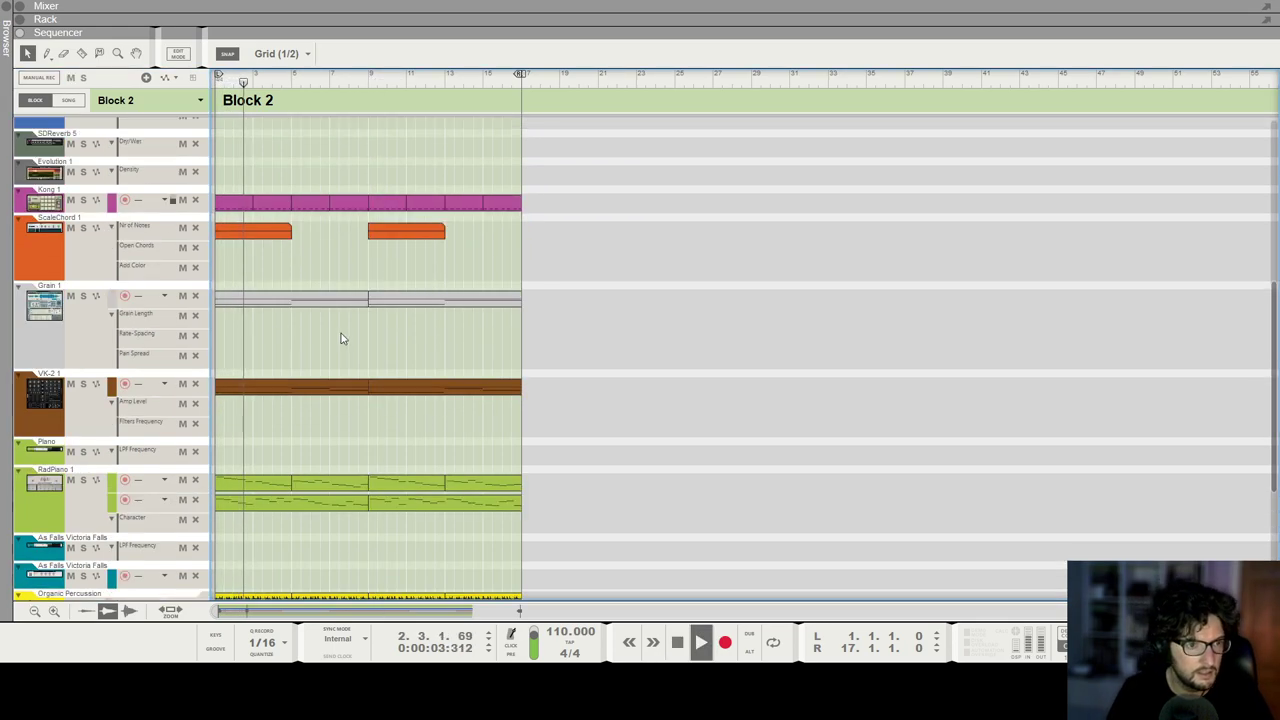
Step: Listen to Block 2 while reviewing its tracks from Monotone Poly down to Grain in the sequencer
scroll(334, 320, "up", 3)
scroll(350, 330, "up", 3)
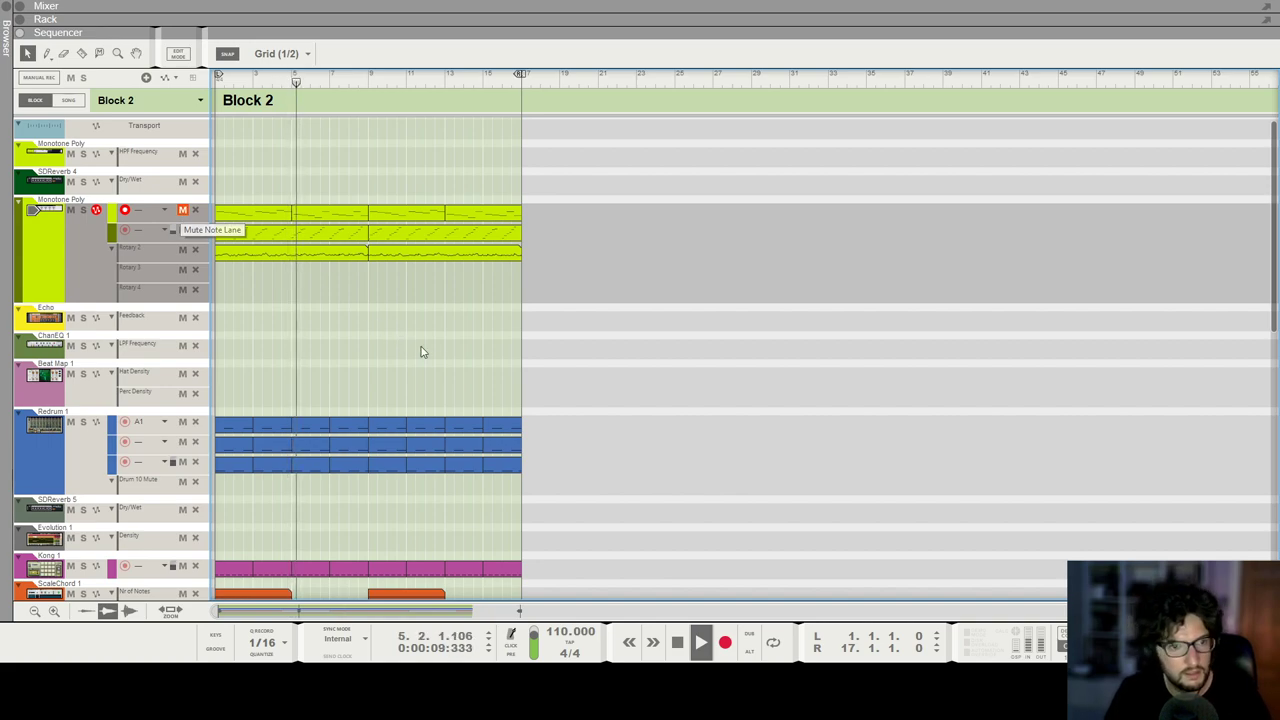
scroll(588, 363, "down", 3)
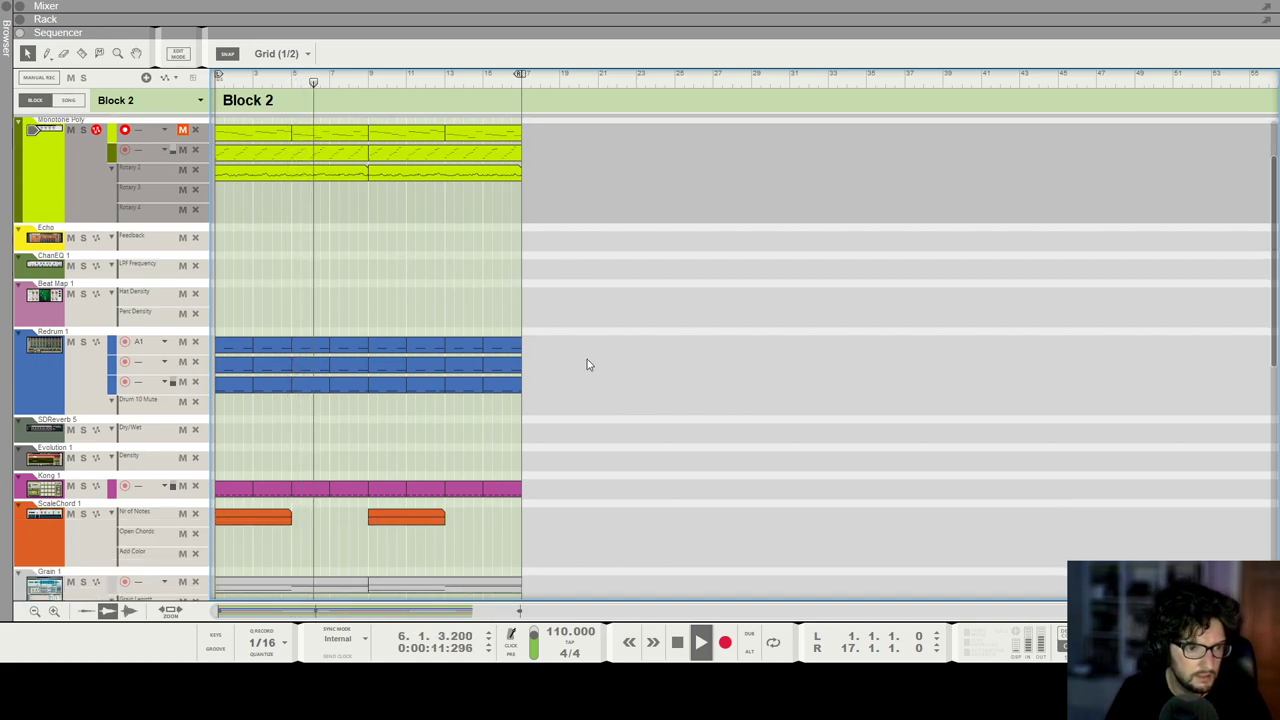
scroll(643, 357, "down", 3)
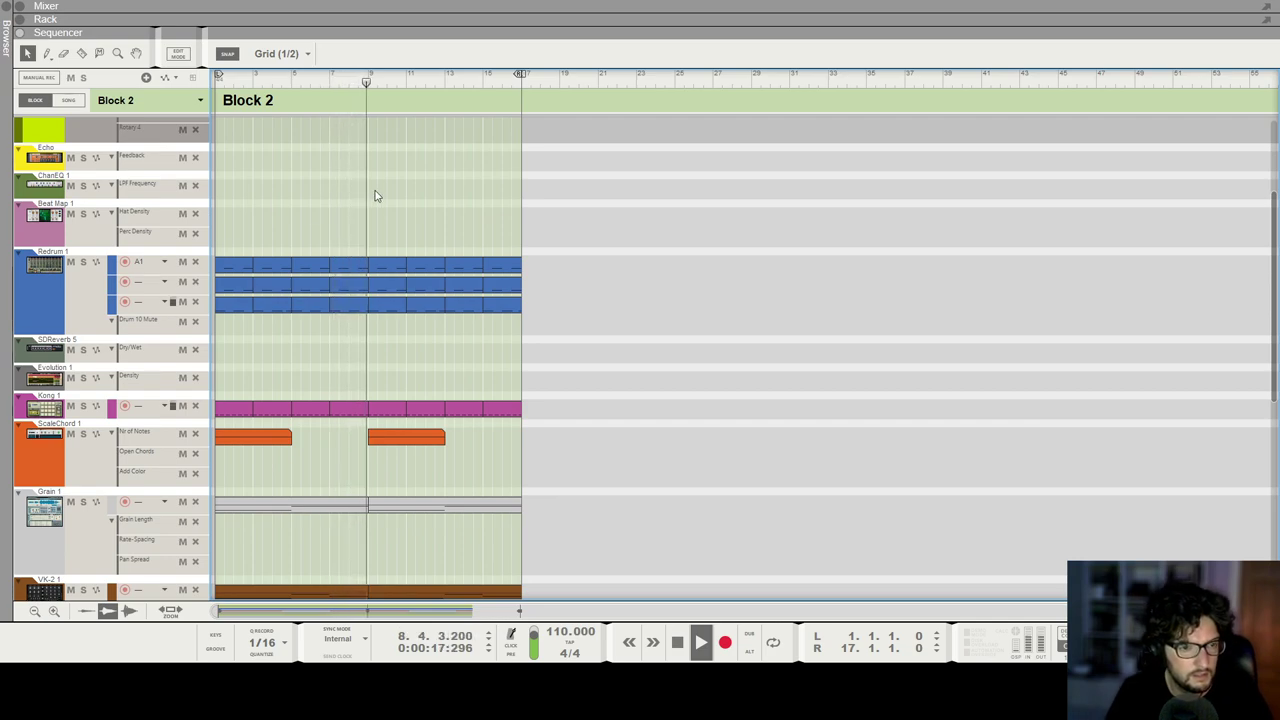
Step: Open Block 1 from the song arrangement, select the Grain 1 instrument, and try sending the Scales & Chords notes to the track
left_click(72, 101)
scroll(1017, 274, "down", 3)
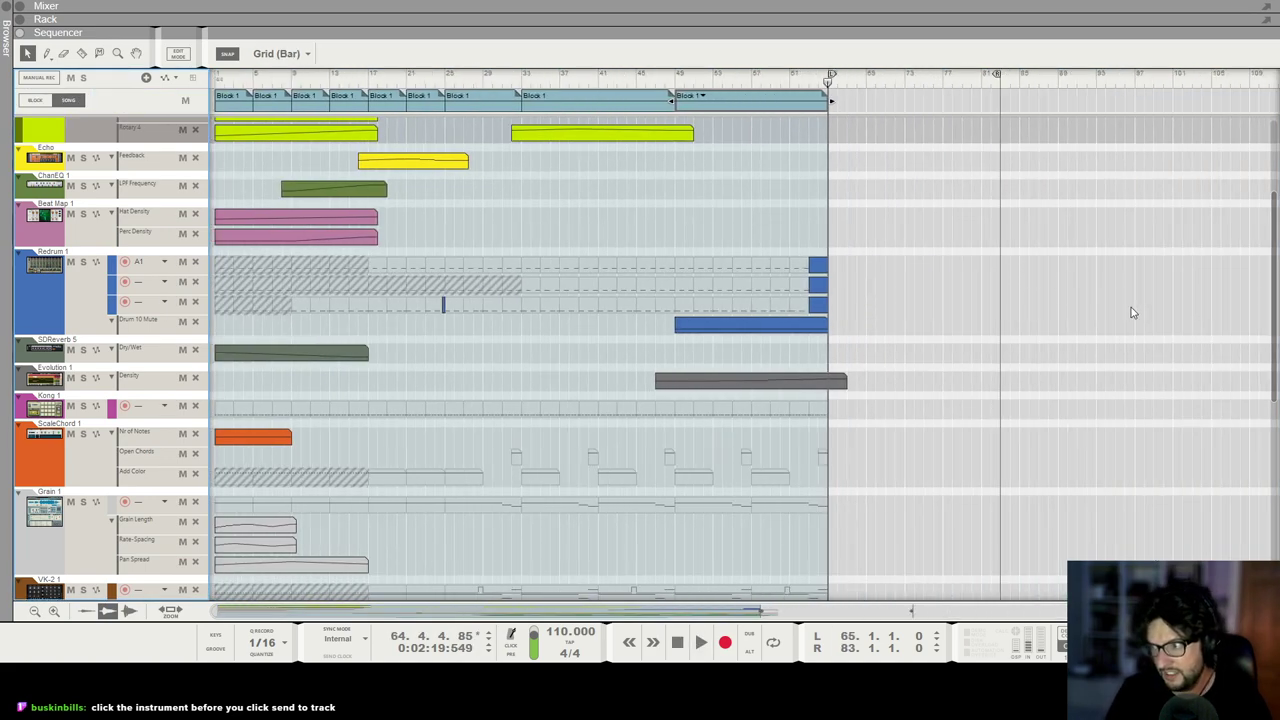
double_click(627, 111)
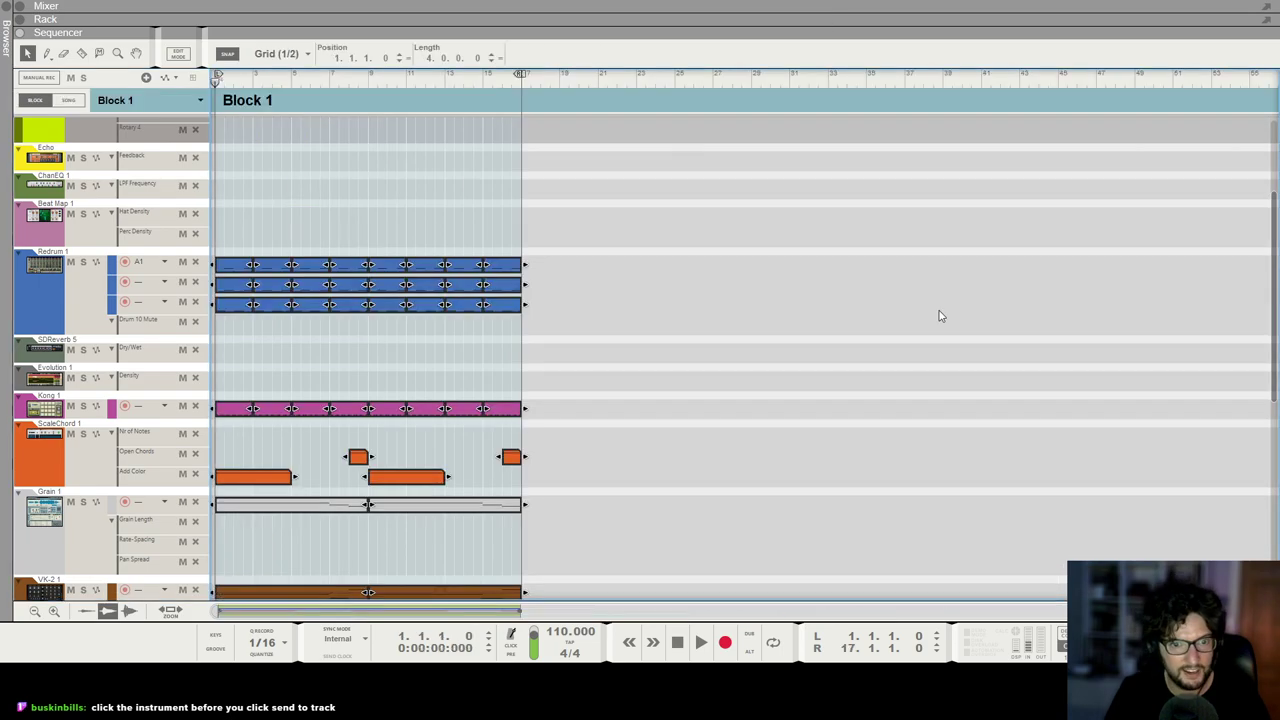
left_click(727, 433)
left_click(62, 552)
key("F6")
scroll(1005, 303, "up", 1)
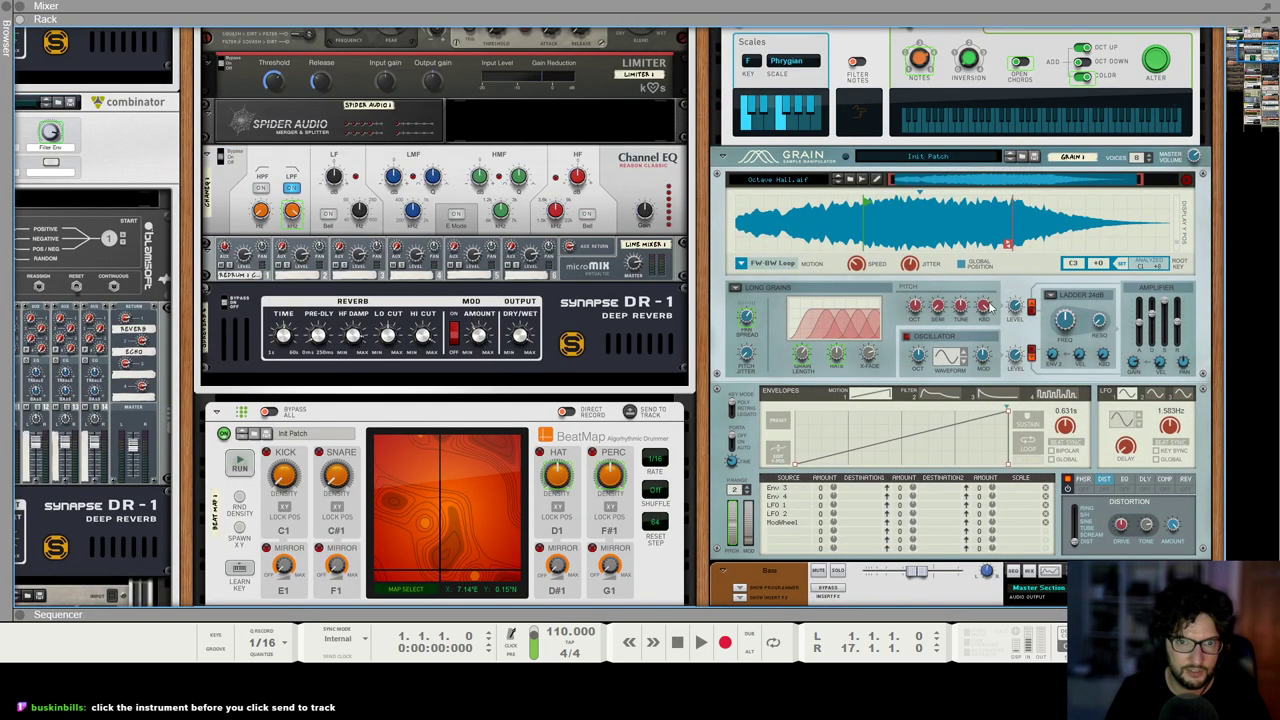
left_click(1106, 272)
scroll(1168, 278, "up", 3)
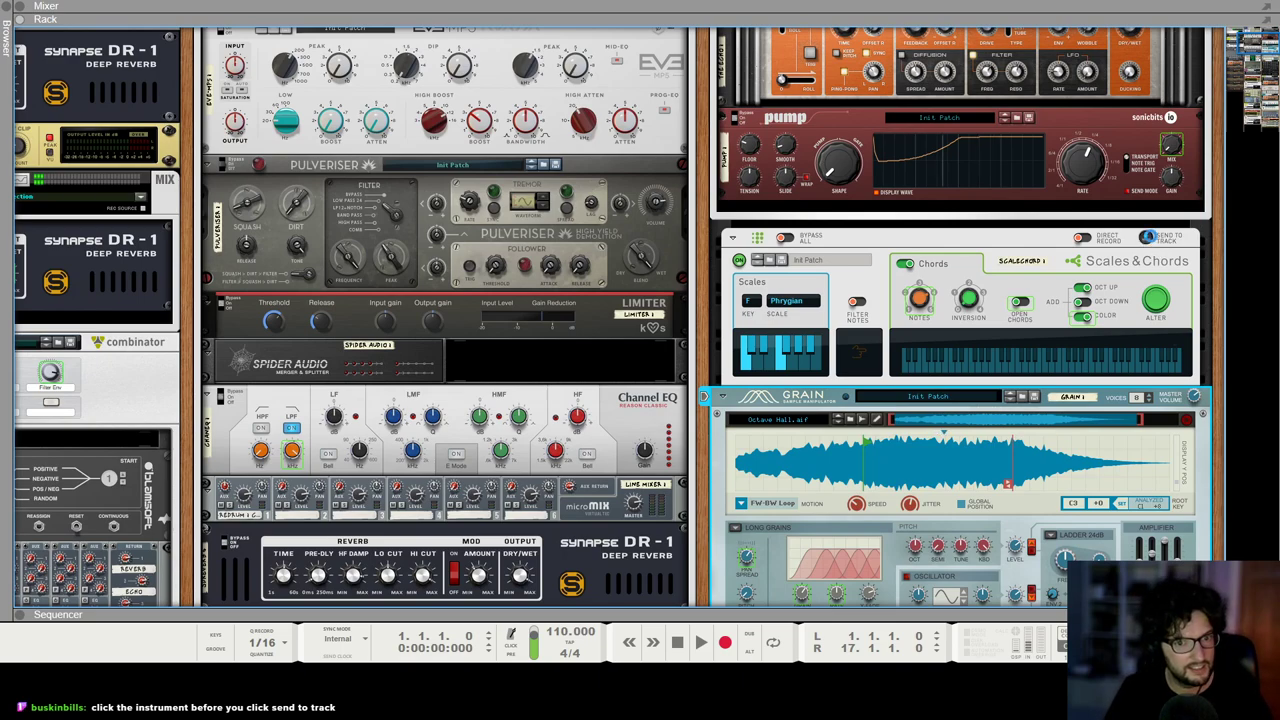
left_click(1150, 237)
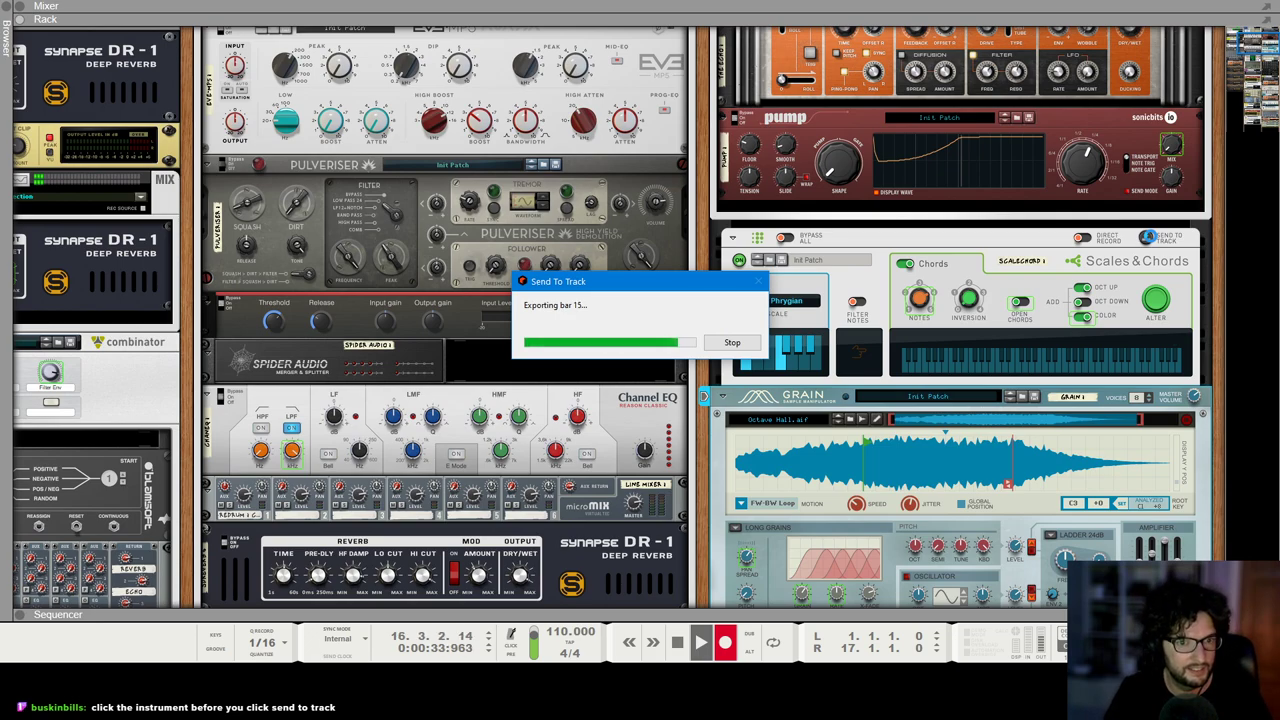
key("F7")
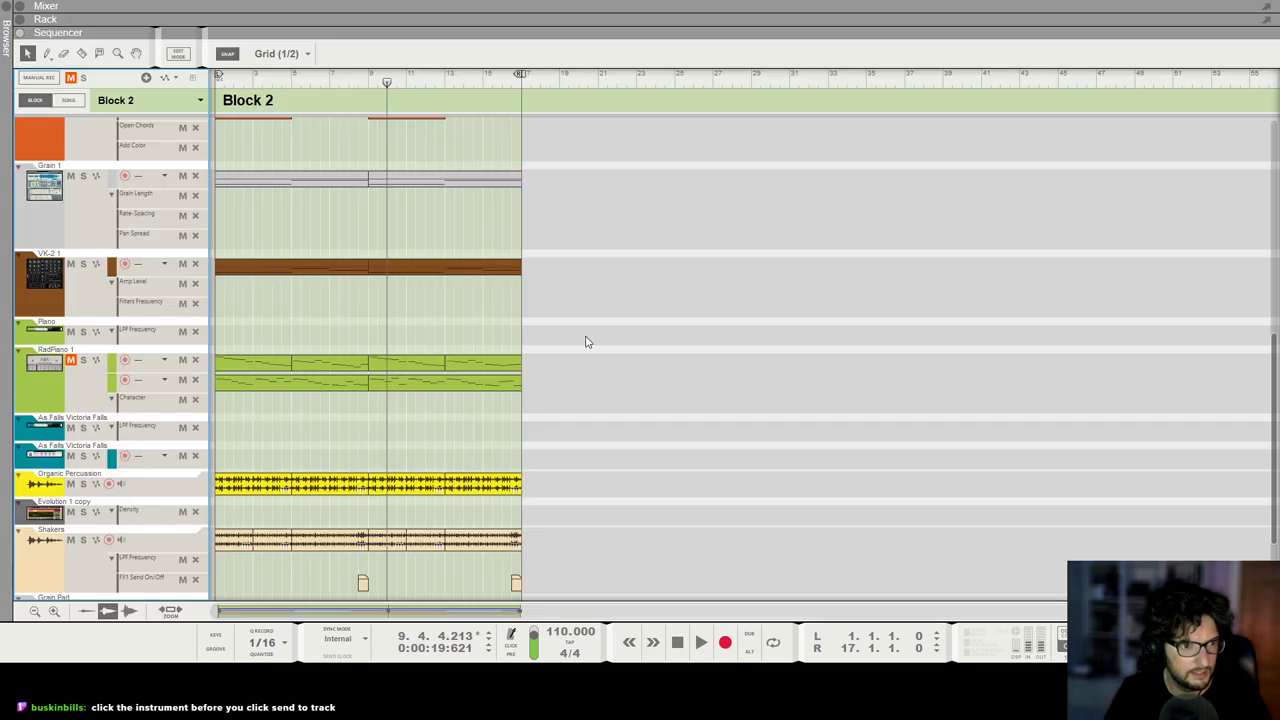
Step: Unmute the first note lane of the Monotone Poly track in Block 2 and return the playhead to bar 1
scroll(587, 341, "up", 2)
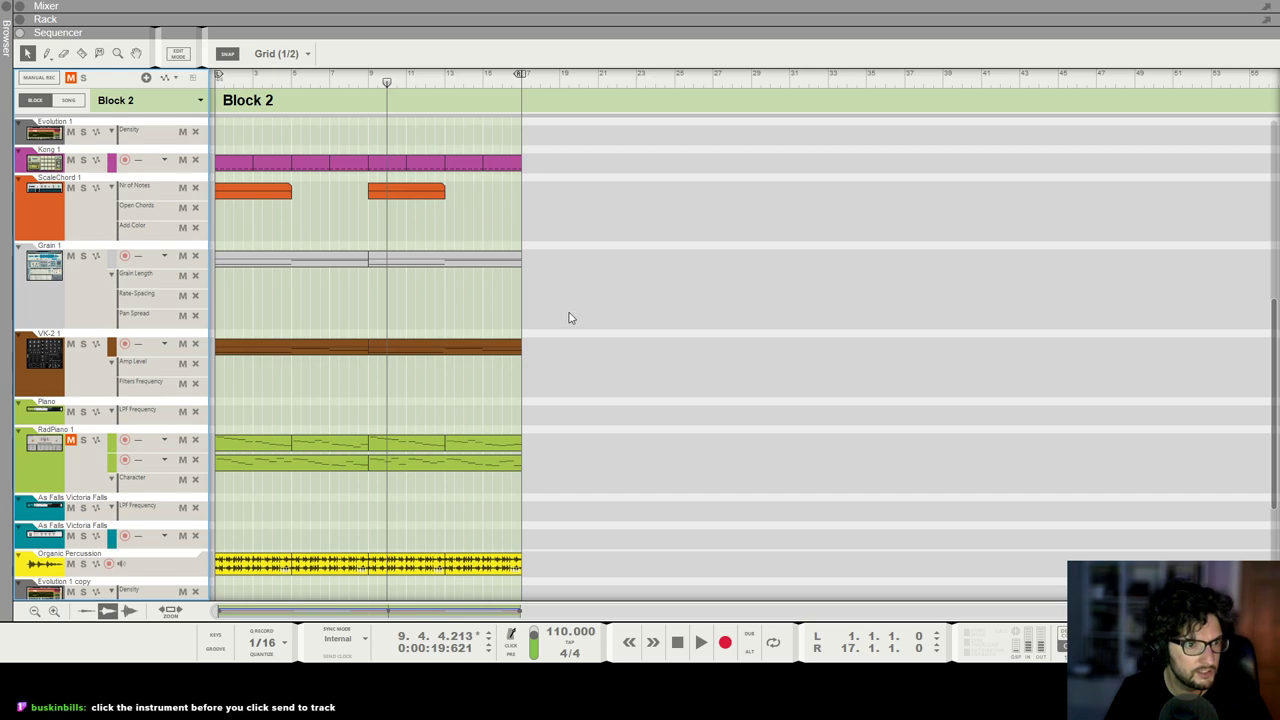
left_click(282, 259)
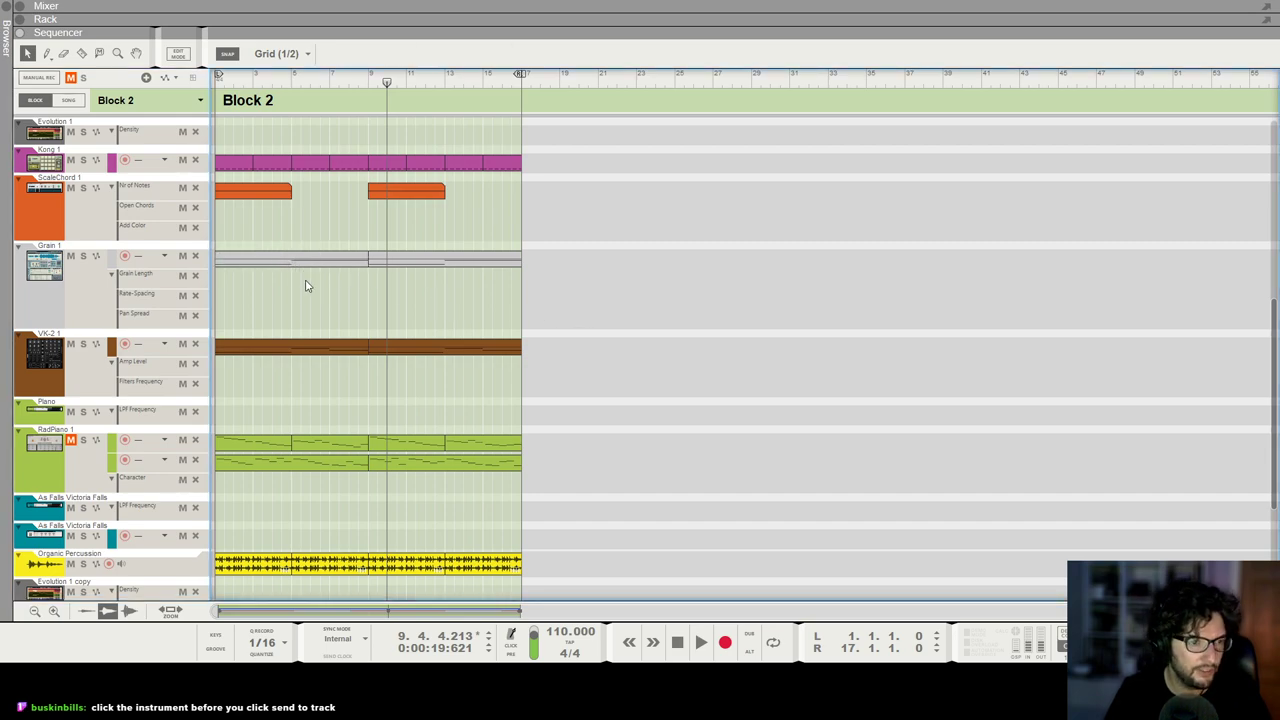
scroll(727, 334, "up", 3)
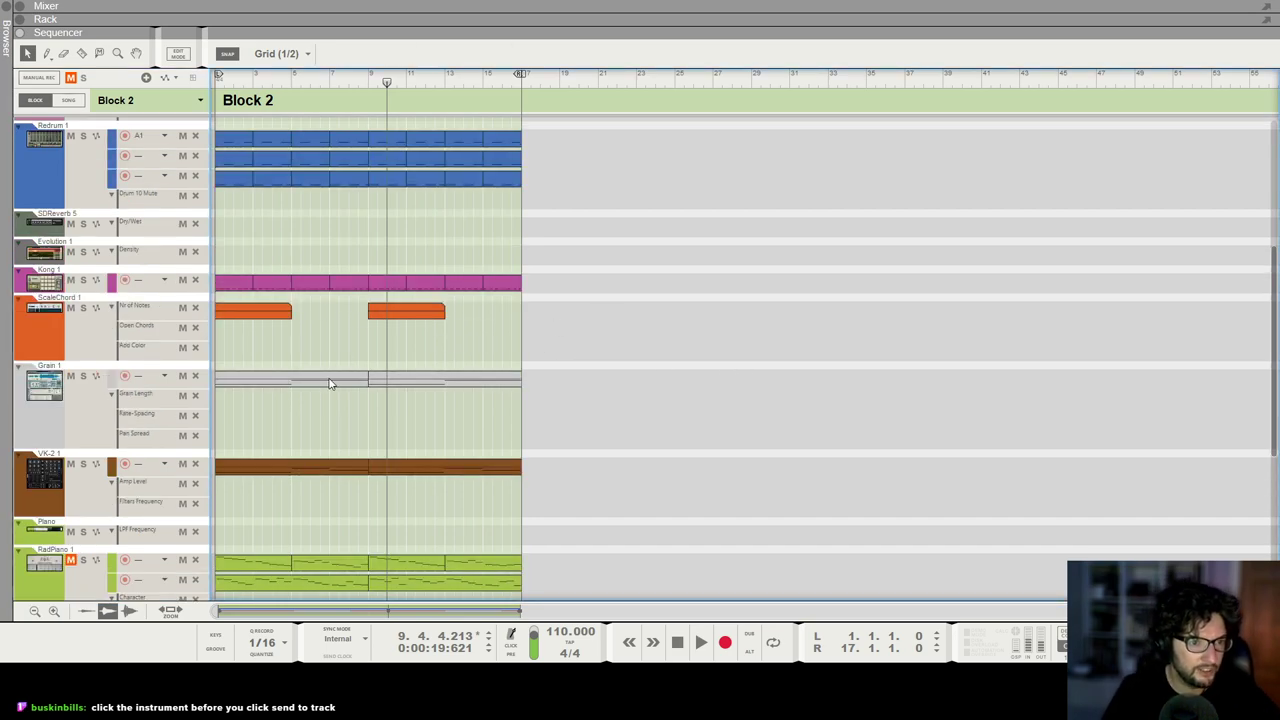
scroll(597, 389, "up", 7)
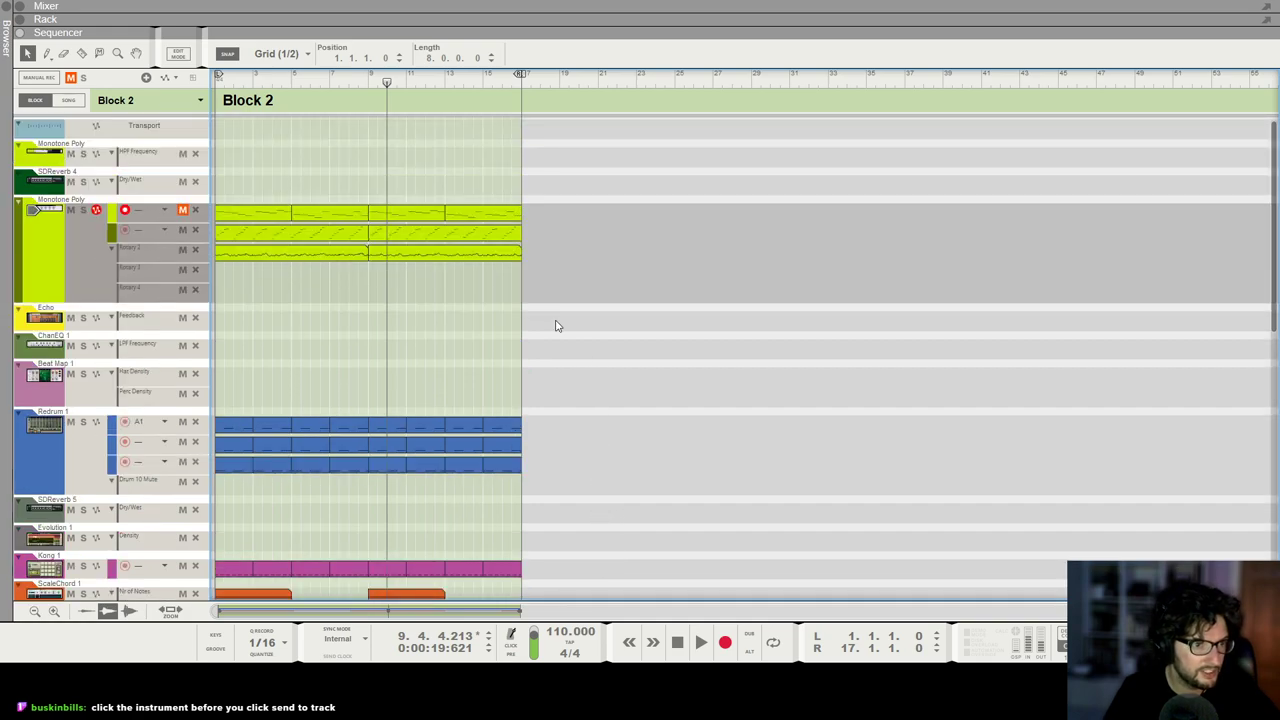
left_click(182, 210)
left_click(216, 80)
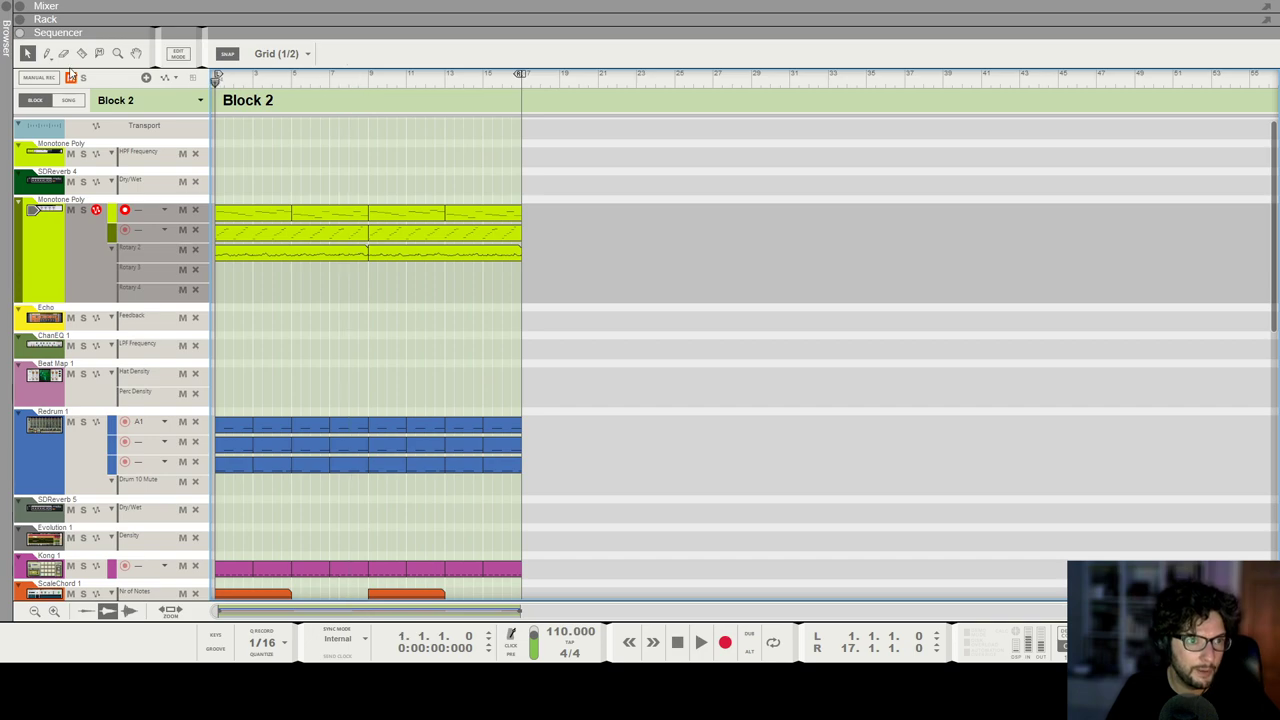
Step: Switch to the song arrangement and play it from bar 49, where the last Block 1 section begins
left_click(68, 100)
scroll(1155, 211, "down", 3)
scroll(1155, 211, "up", 3)
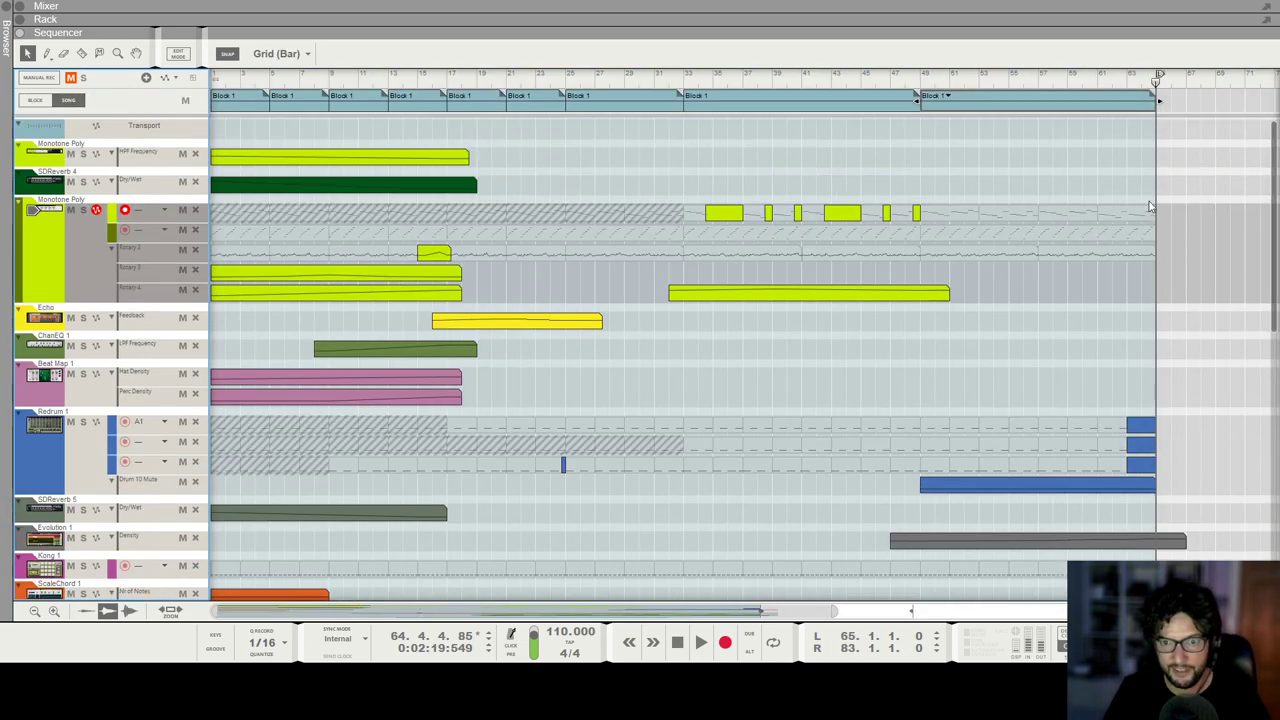
left_click(921, 79)
scroll(1078, 245, "down", 5)
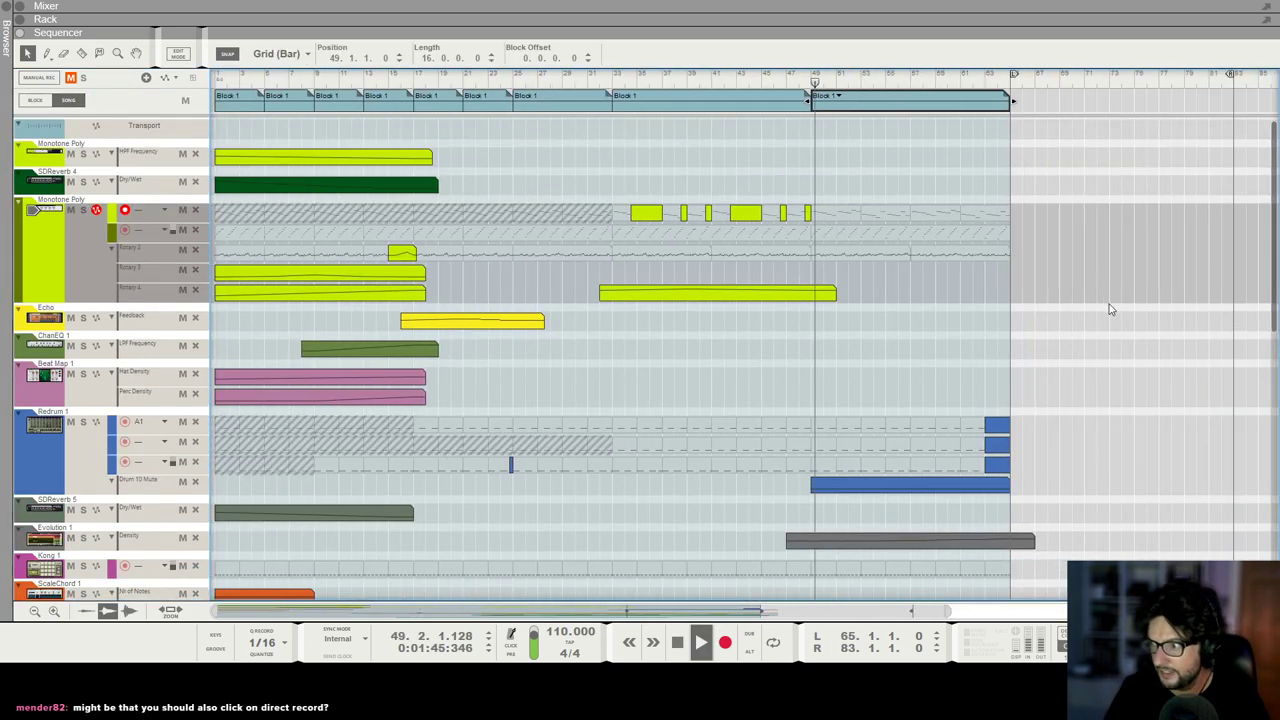
scroll(1059, 335, "up", 5)
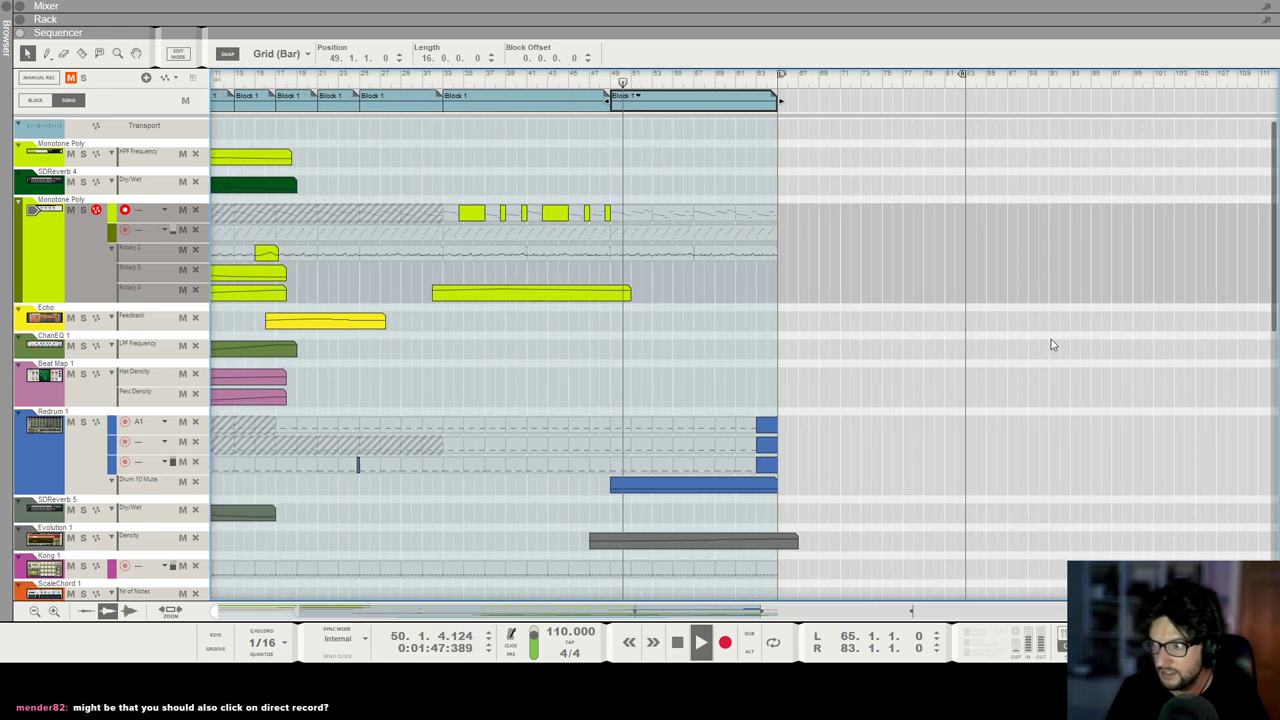
scroll(640, 229, "up", 3)
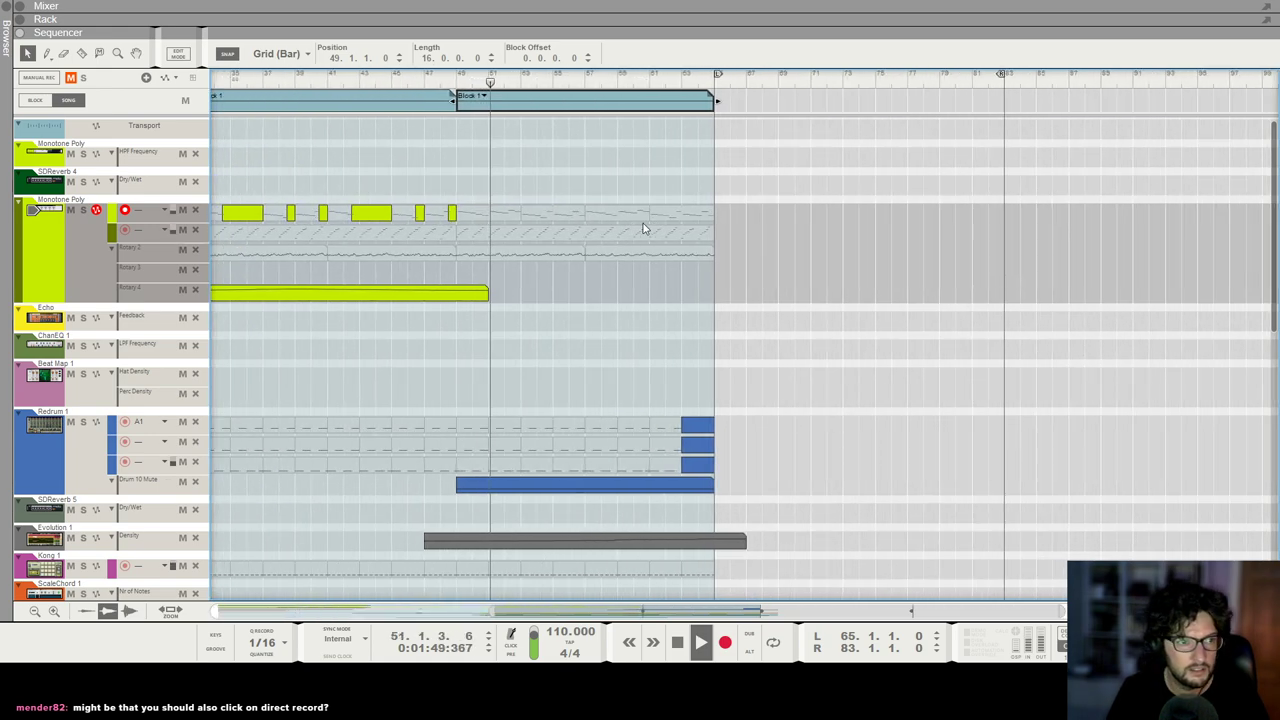
Step: Copy the last Block 1 section to bar 65, assign the copy to Block 2, and set the right locator to bar 81
scroll(654, 224, "down", 2)
left_click_drag(549, 113, 749, 104, "ctrl")
left_click(686, 97)
left_click(703, 120)
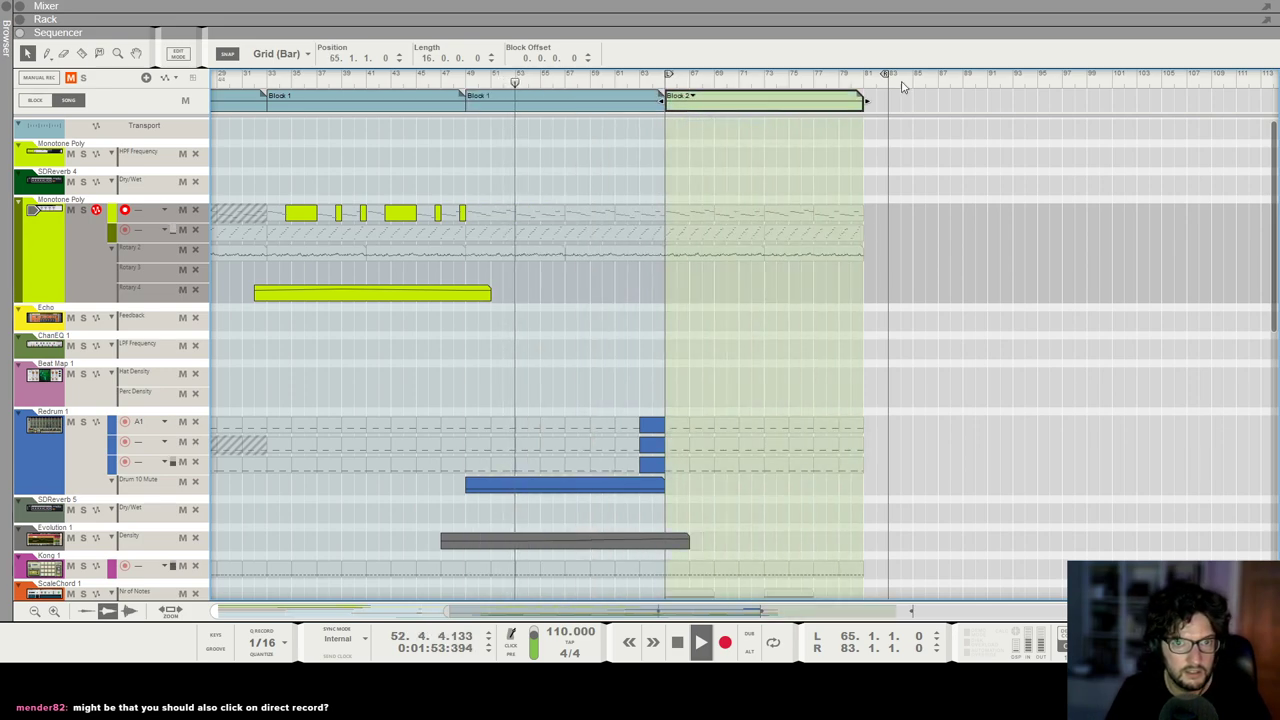
scroll(757, 323, "down", 2)
scroll(760, 322, "down", 10)
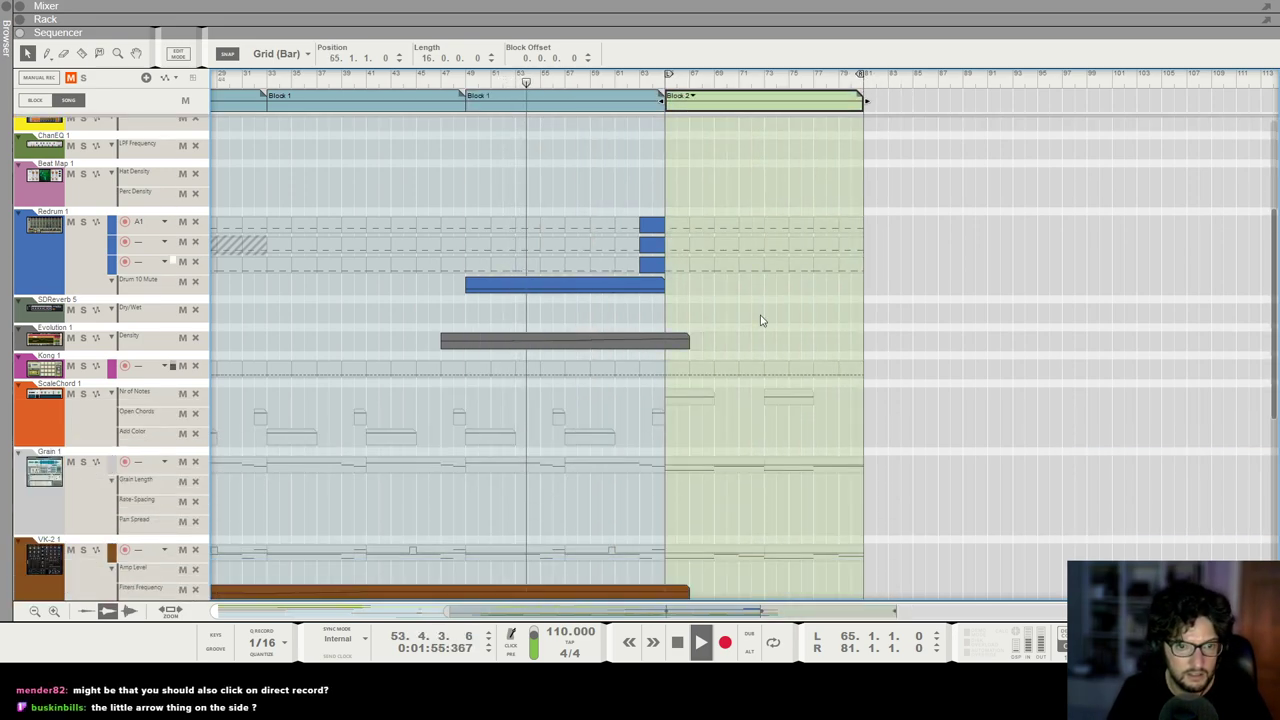
Step: Unmute the RadPiano 1 track and select it
scroll(757, 431, "down", 1)
scroll(731, 432, "down", 3)
scroll(737, 354, "up", 1)
scroll(737, 354, "down", 1)
scroll(657, 351, "down", 1)
scroll(657, 351, "up", 2)
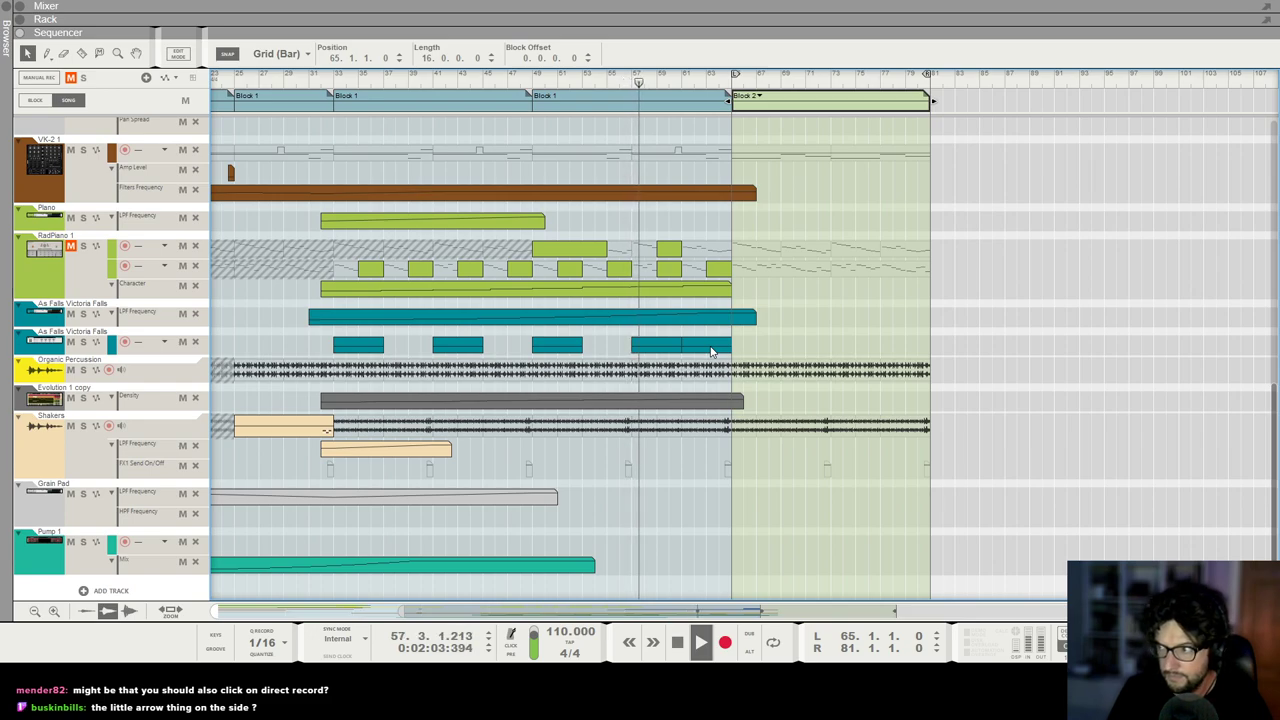
scroll(845, 299, "up", 3)
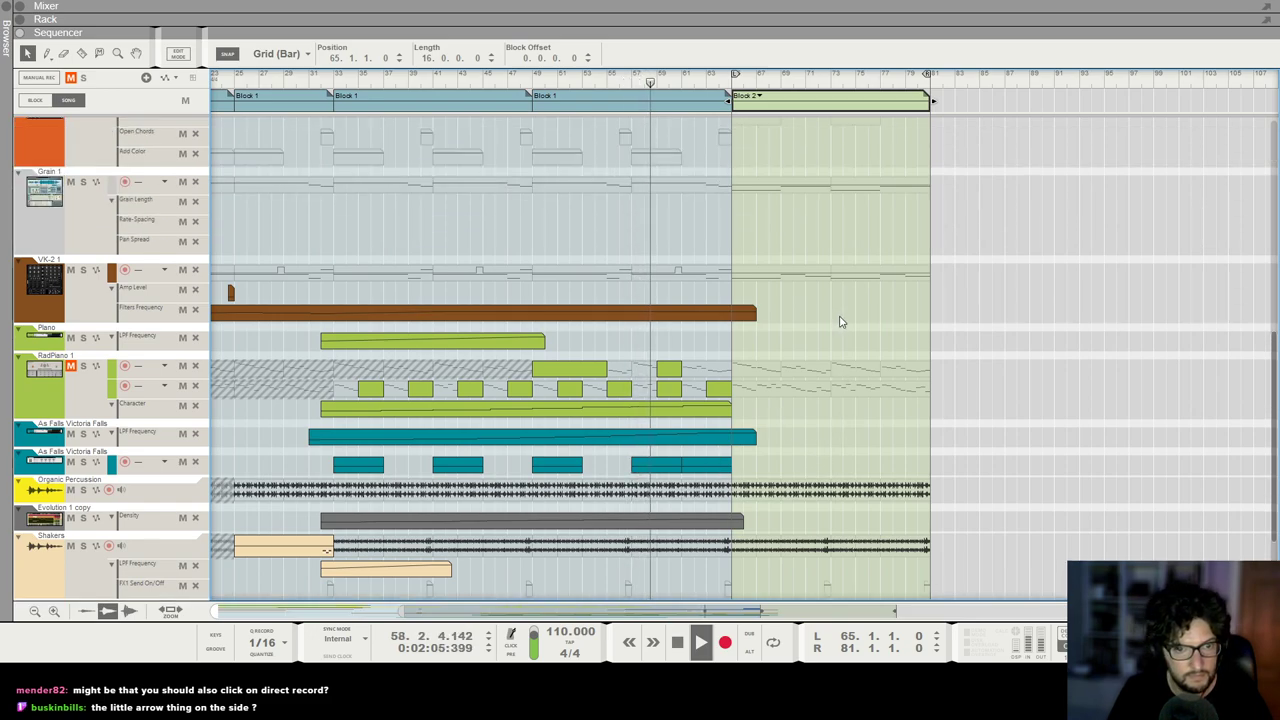
left_click(71, 366)
left_click(69, 386)
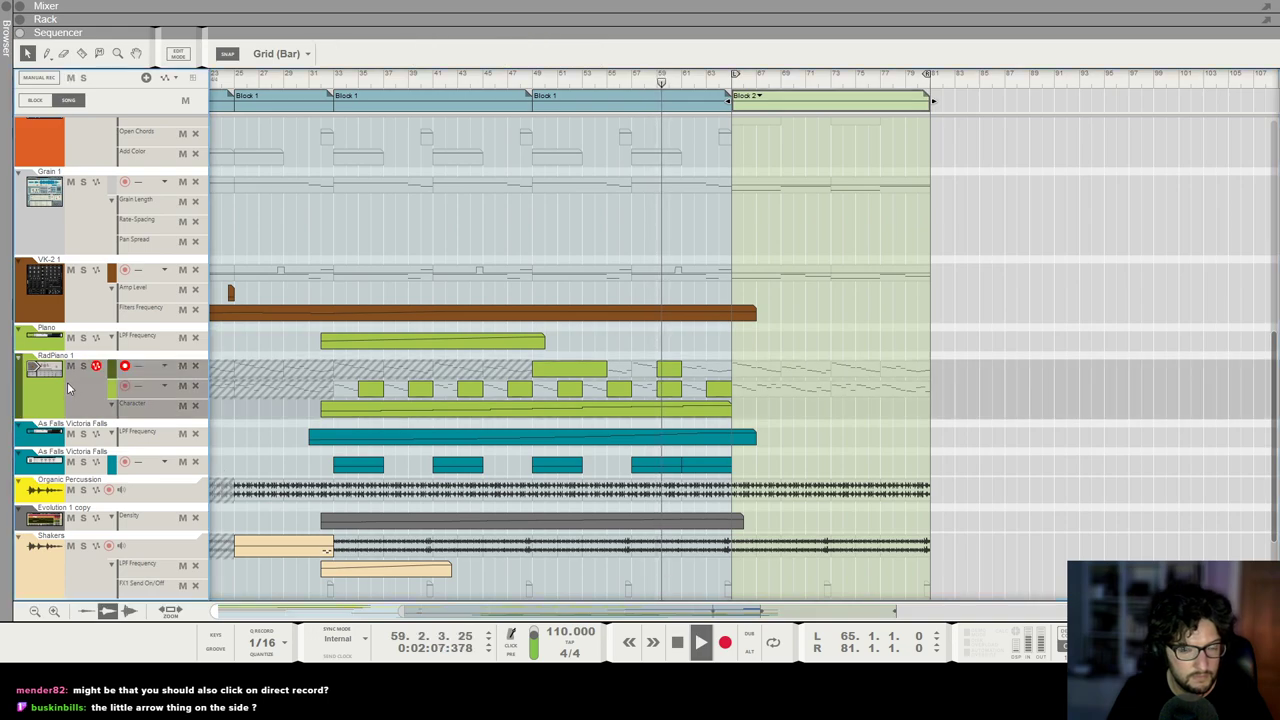
Step: Listen to the transition from Block 1 into Block 2 and examine which clips and automation lanes stop around bar 65
scroll(726, 271, "up", 2)
scroll(726, 270, "up", 1)
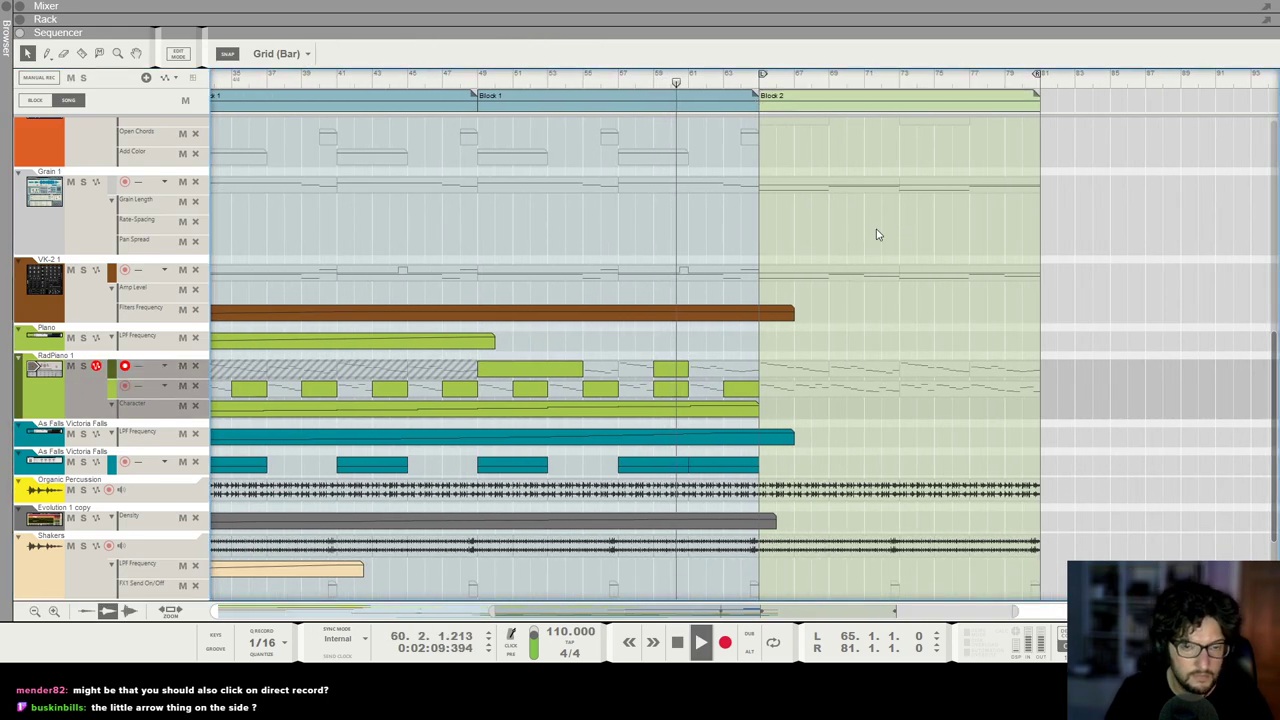
scroll(874, 234, "up", 3)
scroll(885, 233, "down", 1)
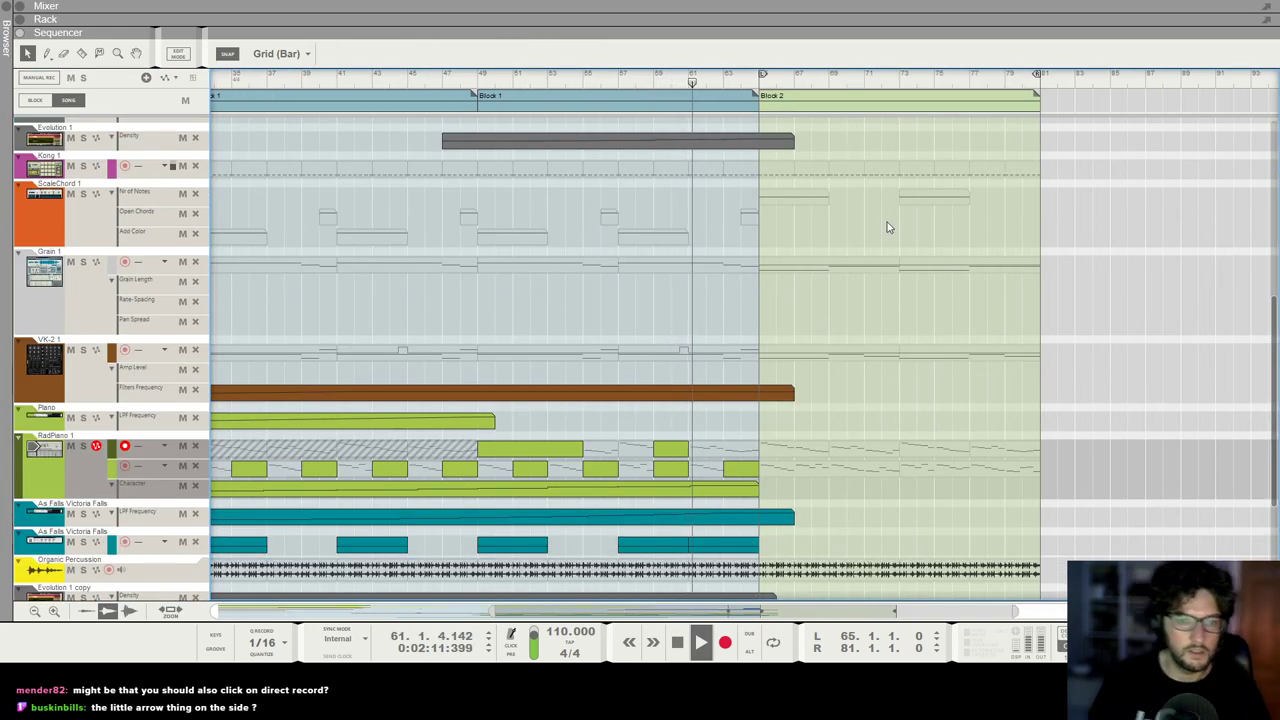
scroll(878, 230, "down", 1)
scroll(860, 220, "up", 3)
scroll(852, 210, "up", 5)
scroll(874, 263, "down", 11)
scroll(820, 318, "down", 2)
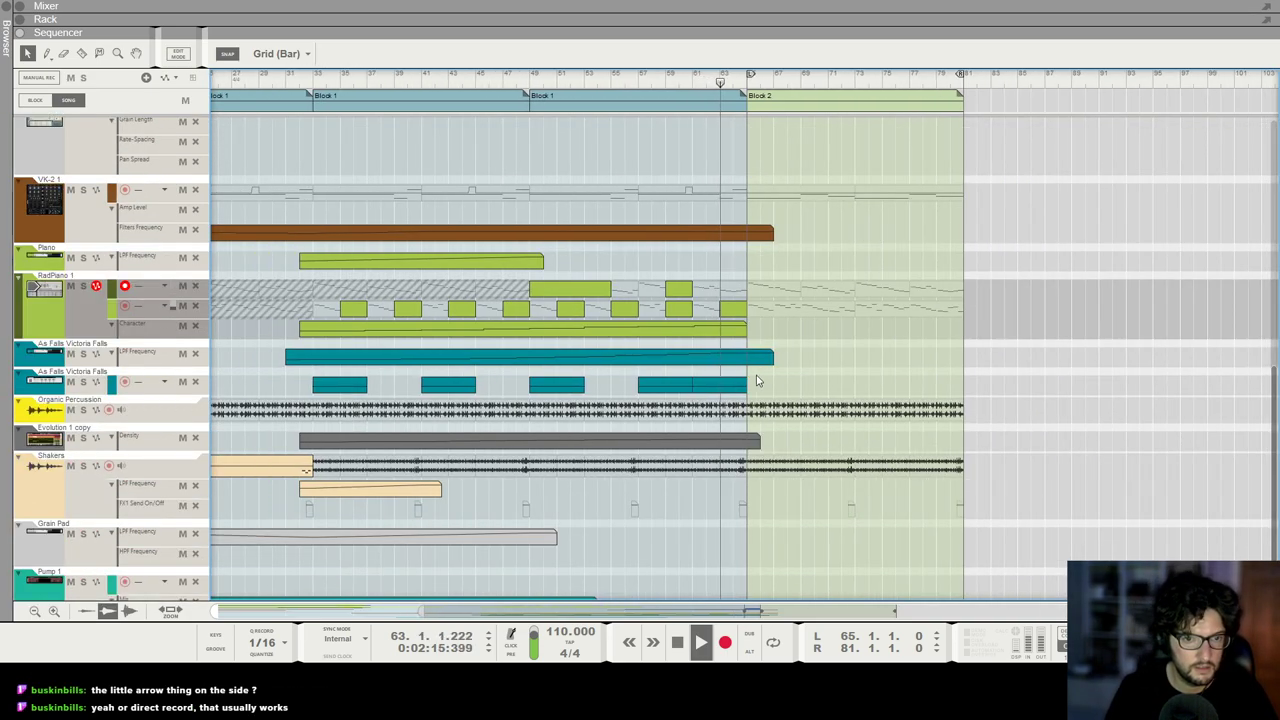
scroll(669, 346, "down", 1)
scroll(339, 393, "up", 2)
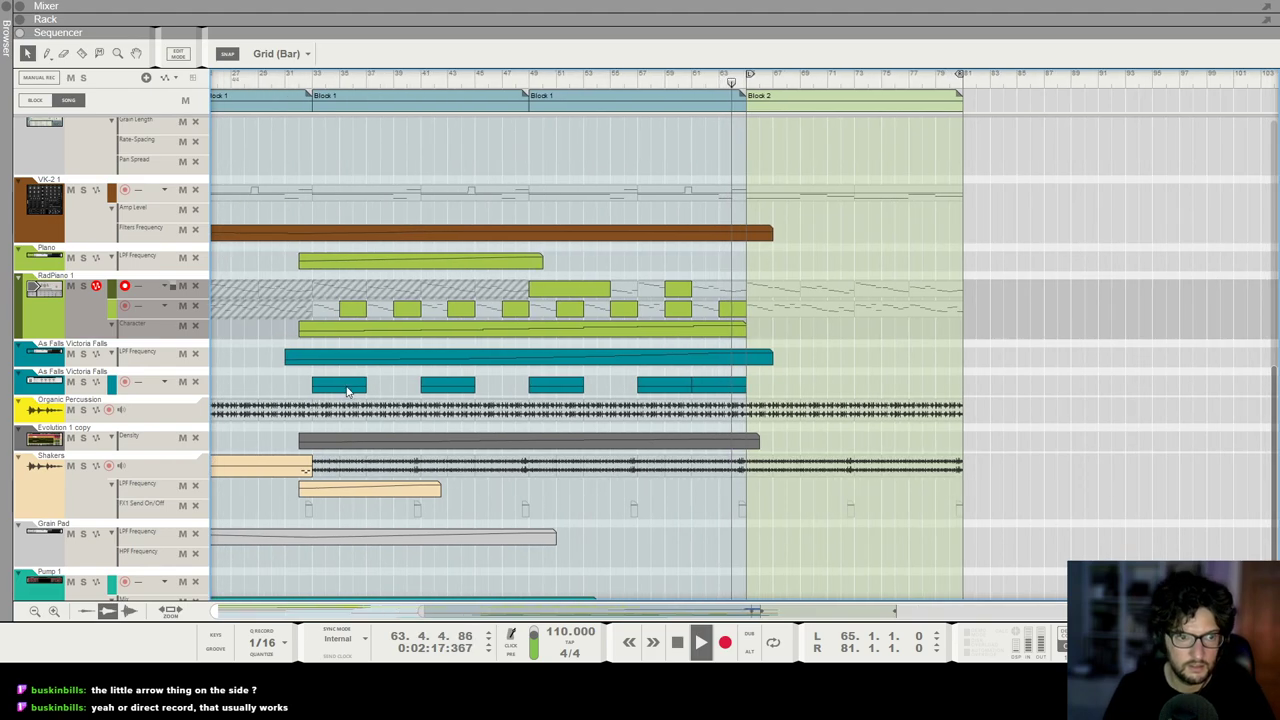
scroll(994, 337, "up", 9)
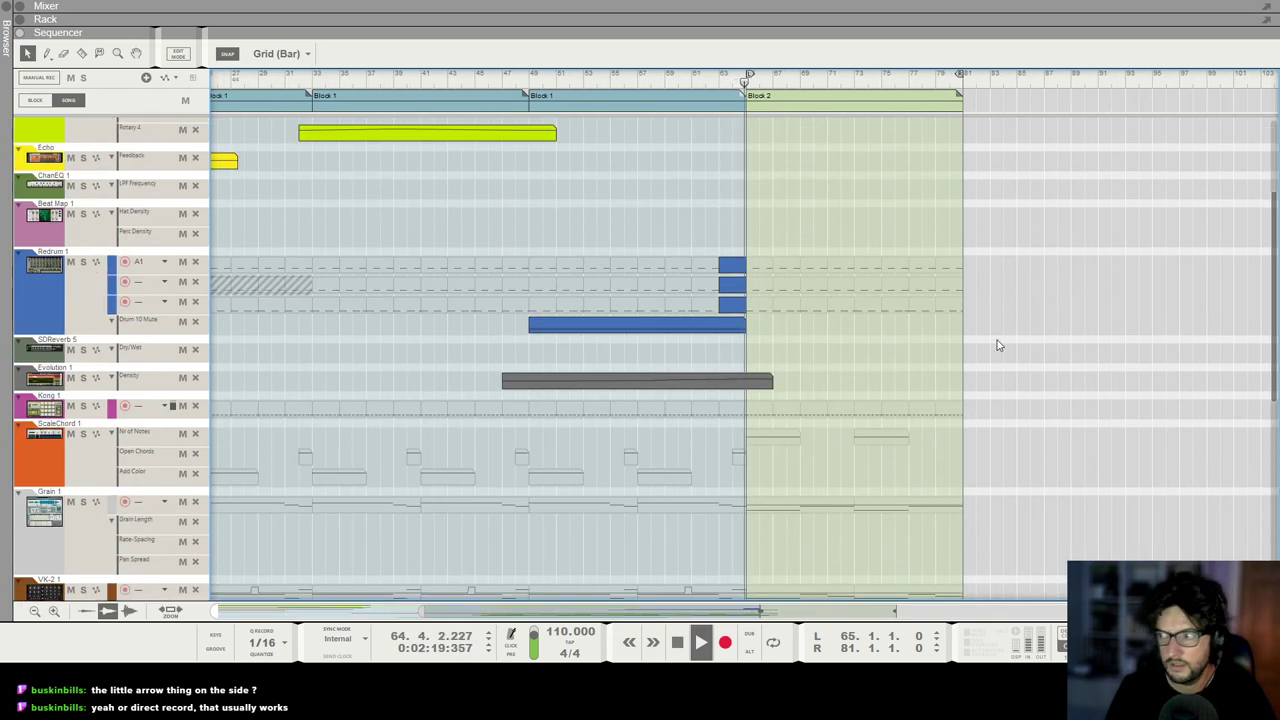
scroll(880, 280, "up", 4)
scroll(818, 240, "down", 6)
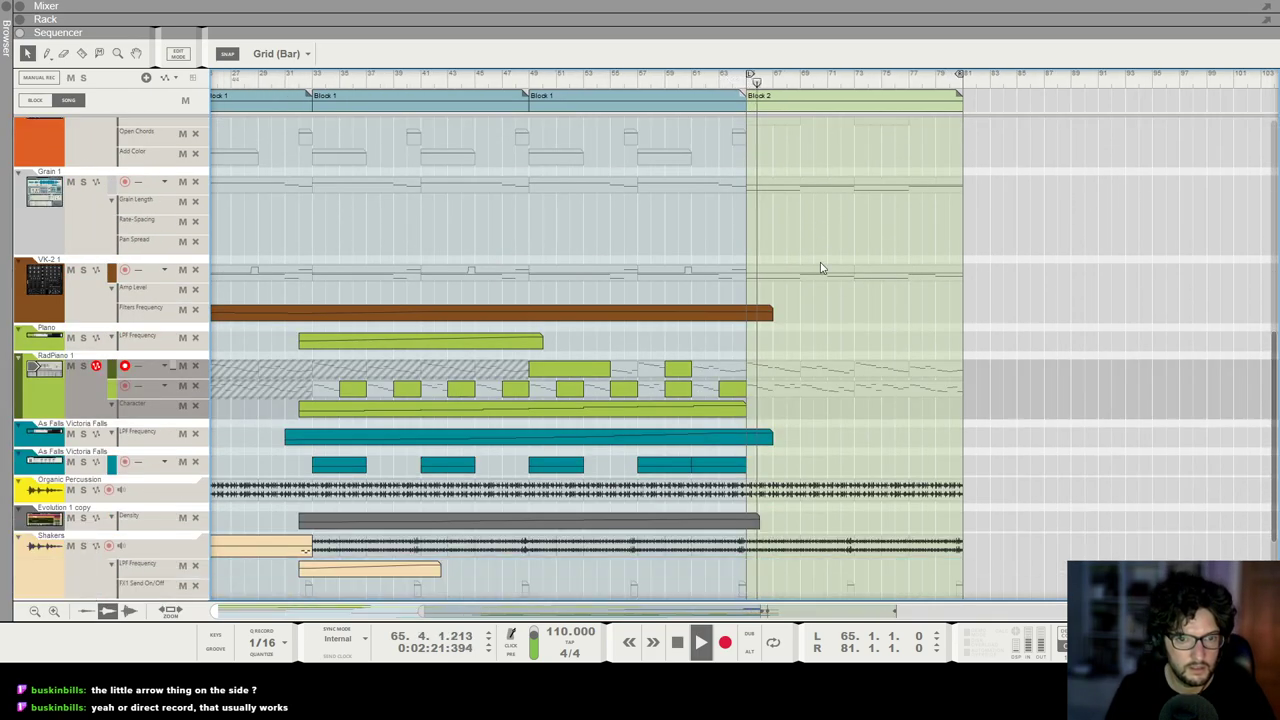
scroll(830, 330, "down", 3)
scroll(818, 330, "up", 10)
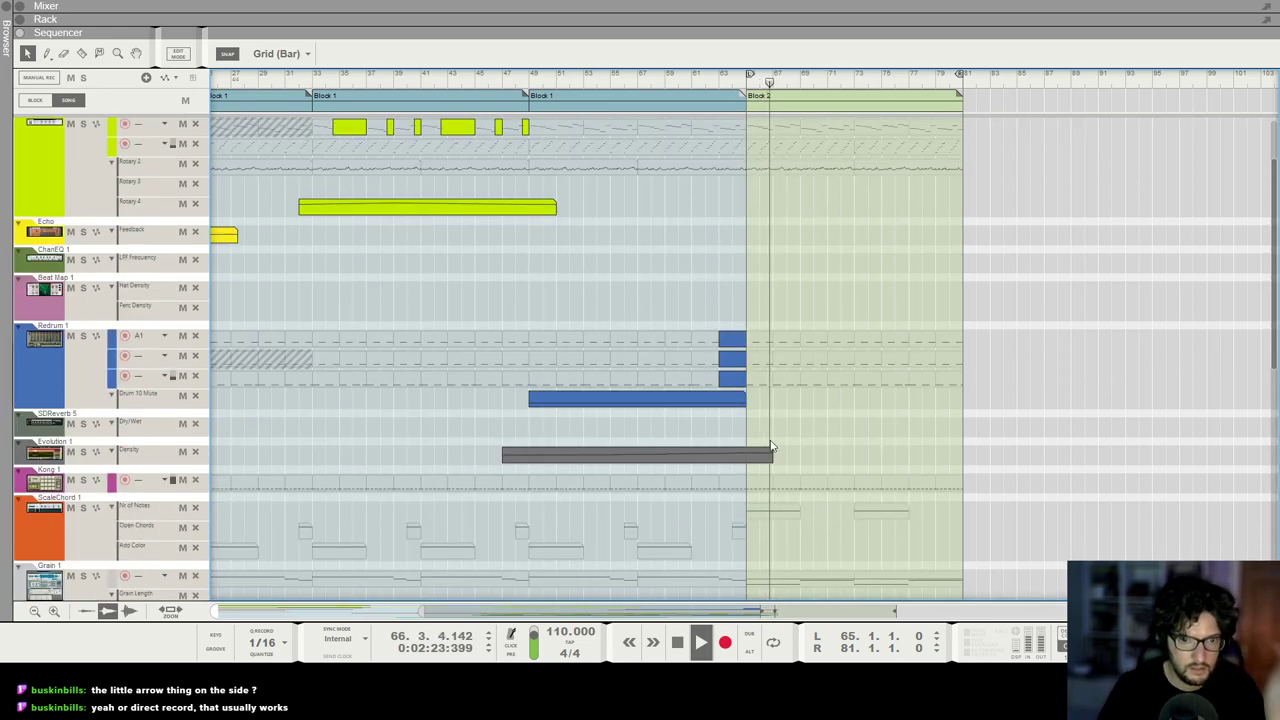
scroll(828, 300, "up", 2)
scroll(806, 329, "down", 5)
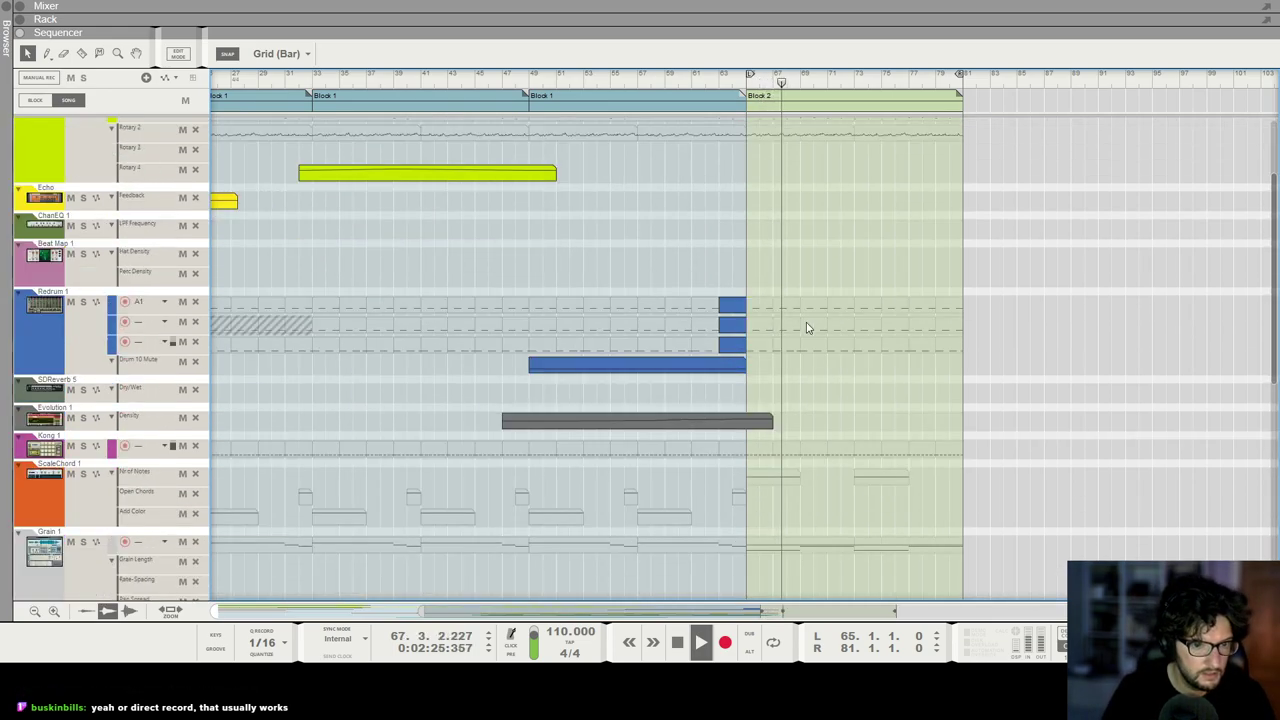
Step: Copy the 16-bar Redrum Drum 10 Mute automation clip to bar 65 so it spans the Block 2 section
scroll(823, 271, "down", 1)
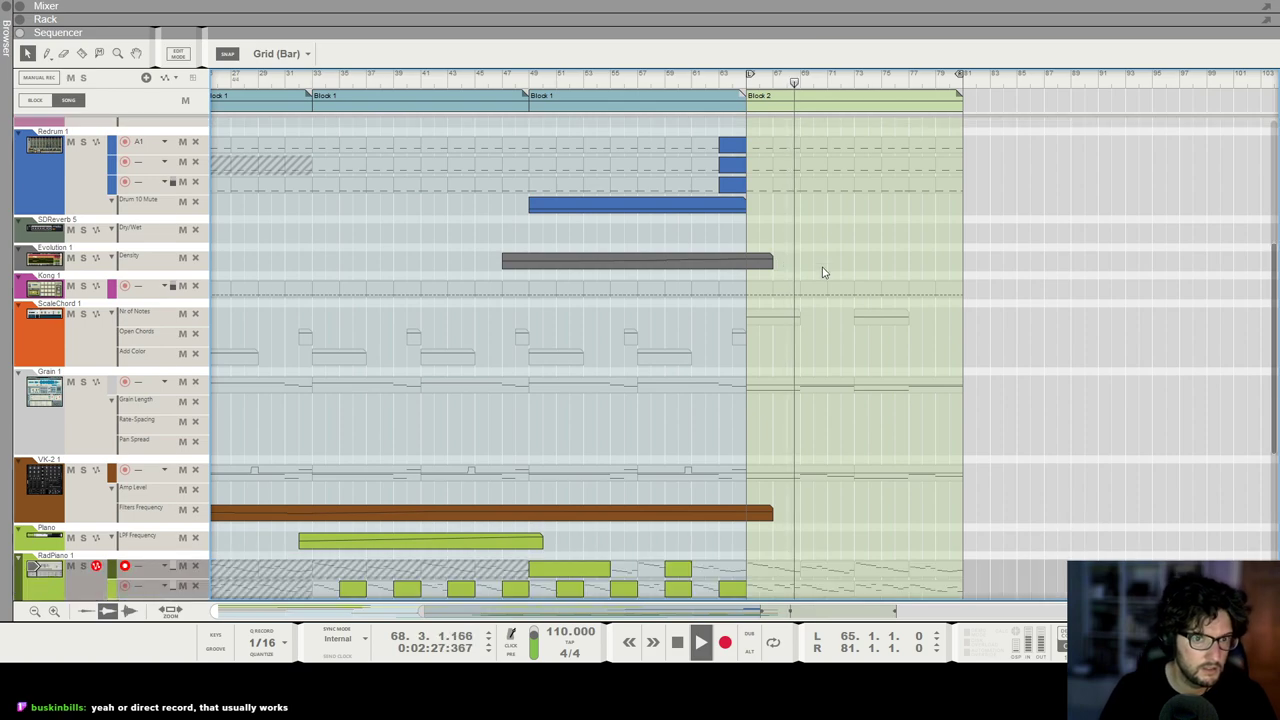
left_click(591, 206)
left_click_drag(591, 206, 806, 206)
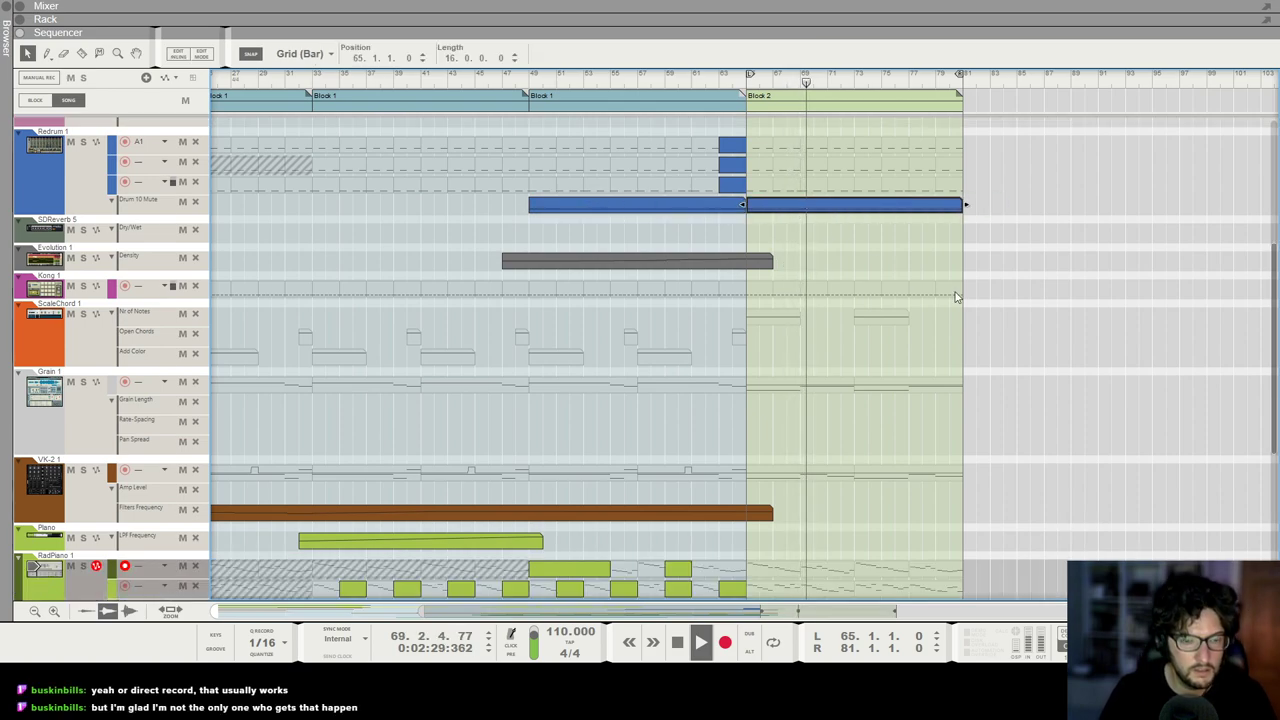
scroll(955, 297, "up", 4)
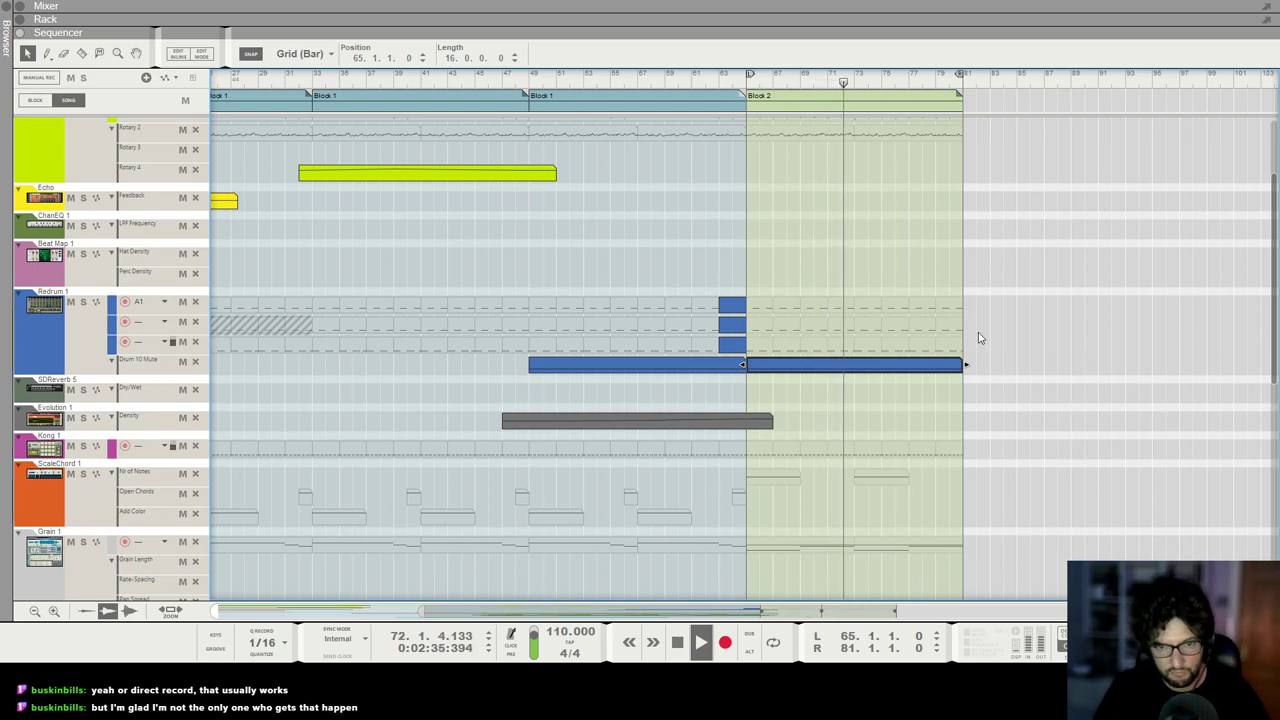
scroll(979, 338, "down", 5)
scroll(979, 338, "down", 7)
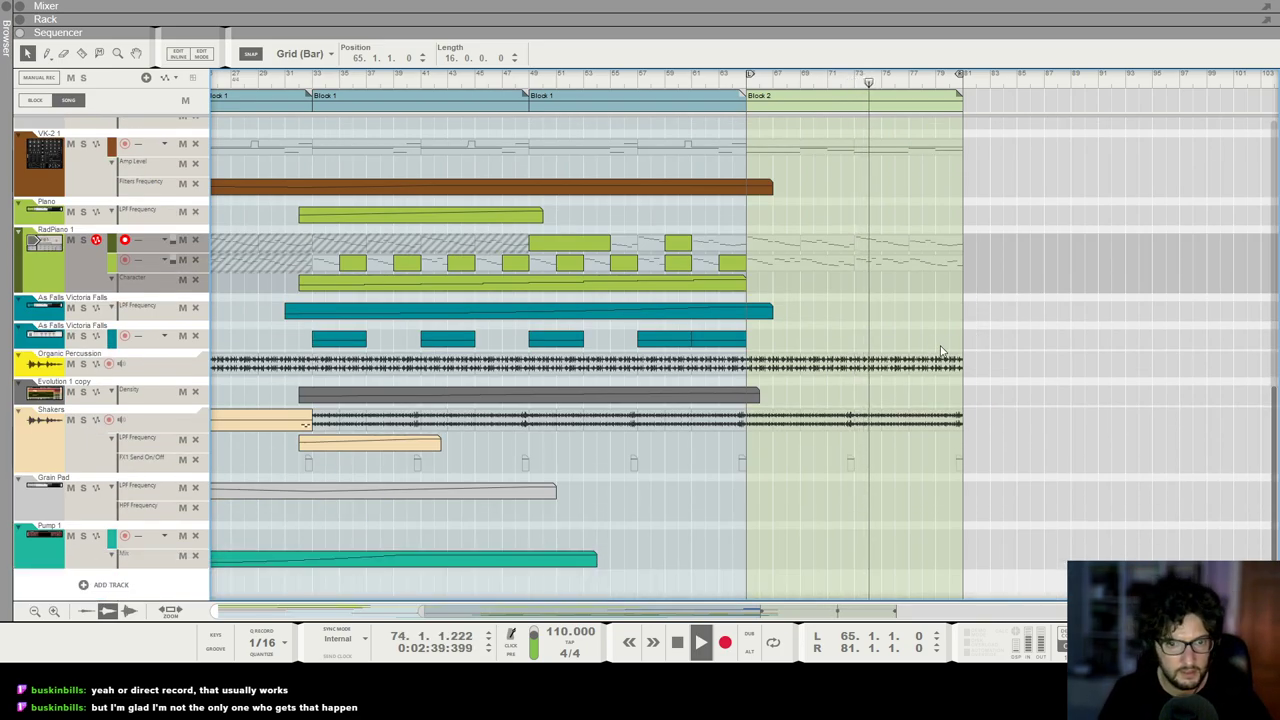
Step: Play Block 2 and review which clips and automation lanes extend past bar 65 across all the tracks
scroll(948, 350, "up", 7)
left_click(944, 348)
scroll(944, 348, "down", 3)
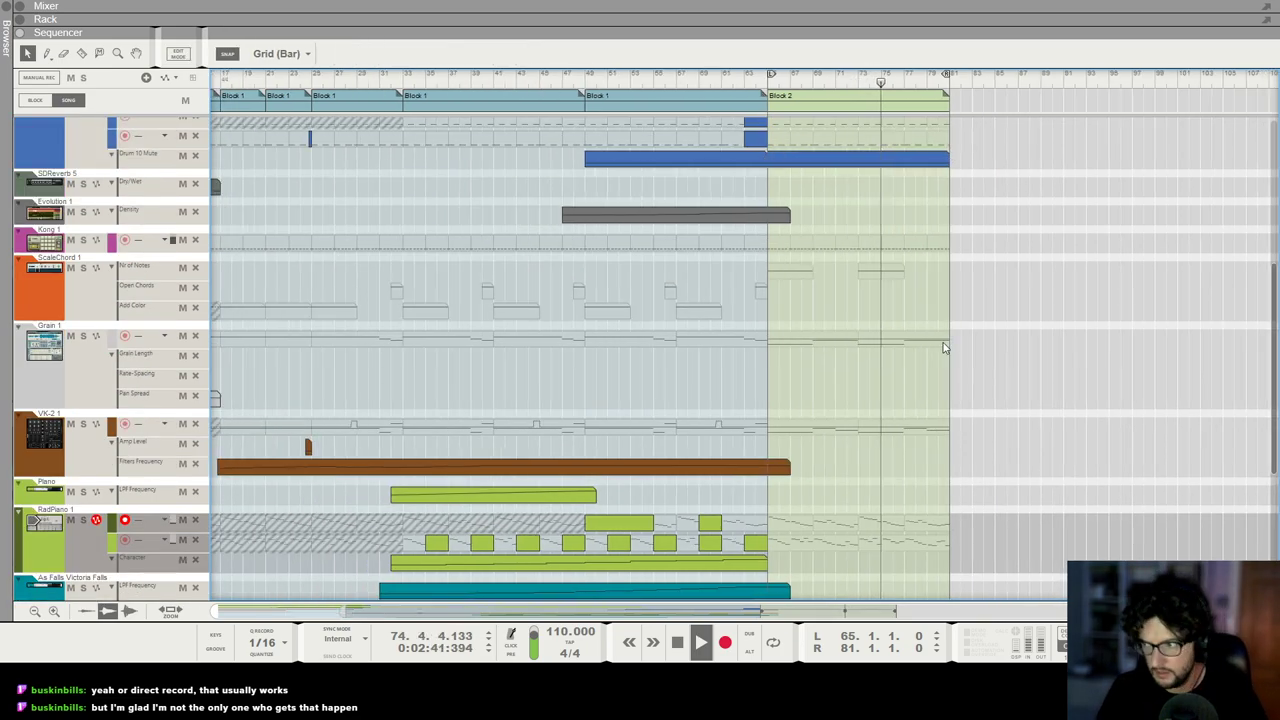
scroll(944, 348, "up", 6)
key("space")
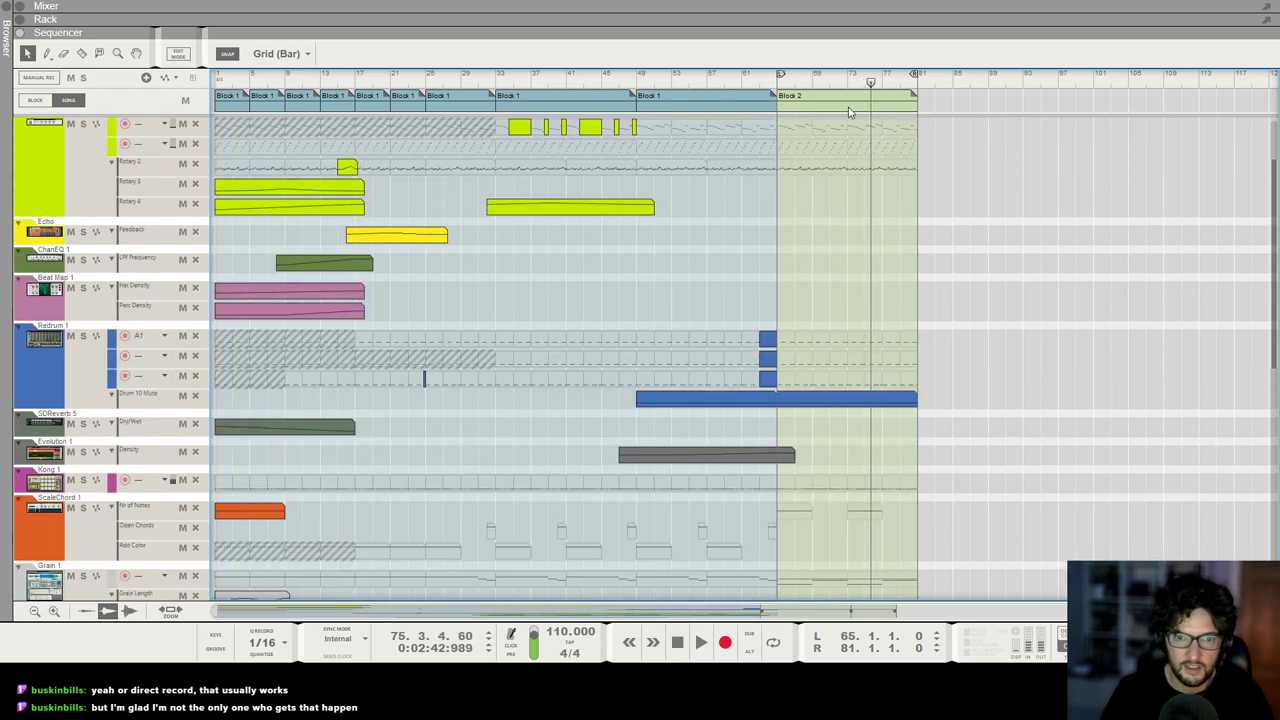
scroll(886, 242, "down", 6)
scroll(886, 242, "down", 2)
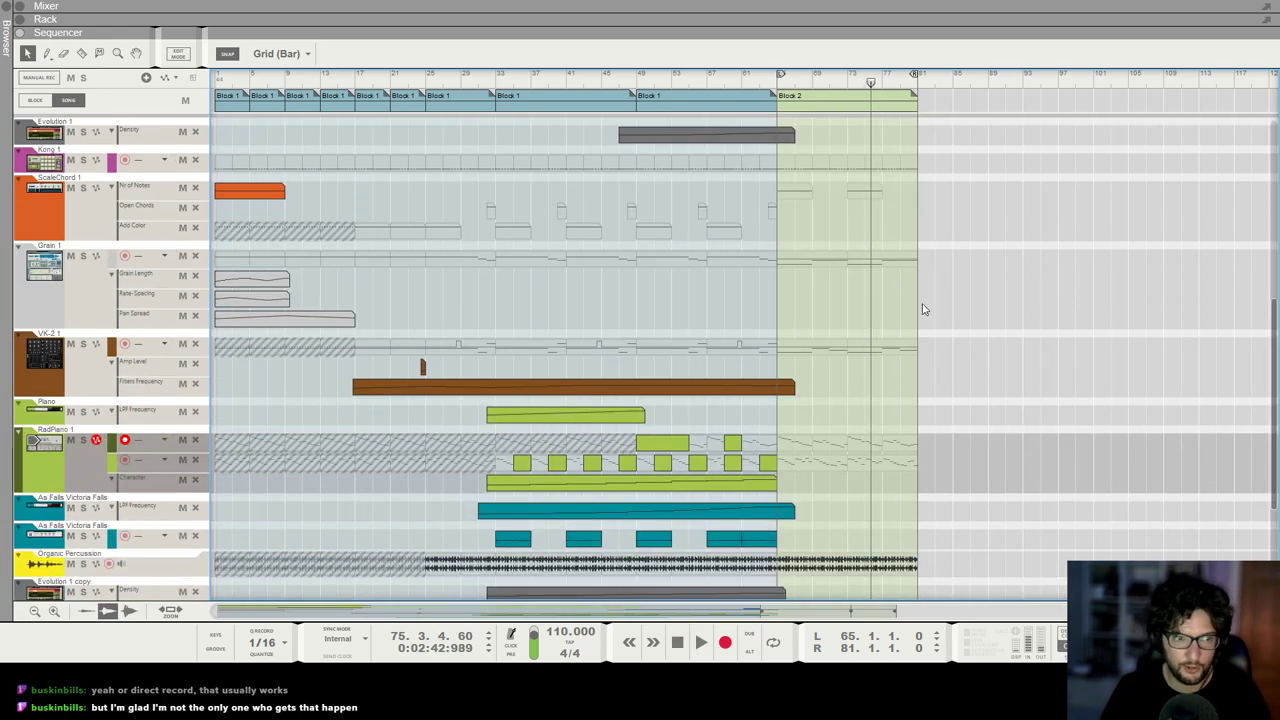
scroll(903, 297, "up", 5)
Step: Open Block 2 for editing and examine the Grain 1 device with its Scales & Chords player's direct-record options in the rack
double_click(838, 104)
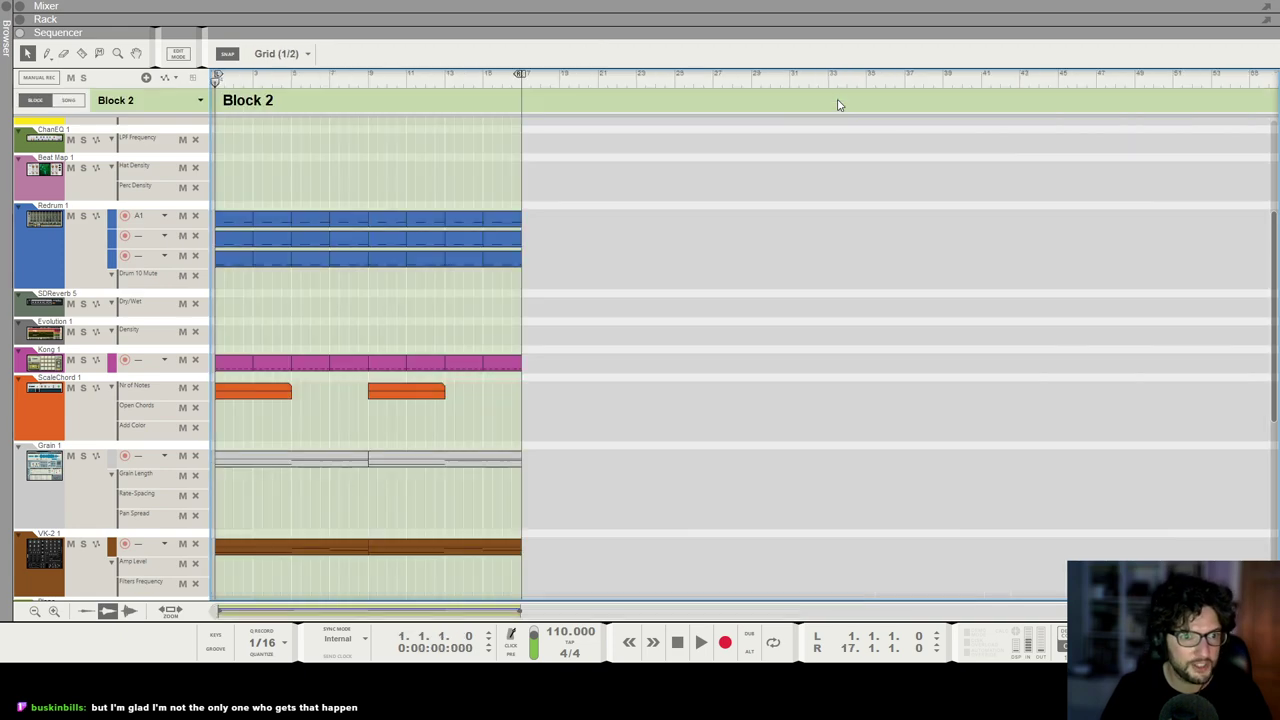
left_click(57, 515)
key("F6")
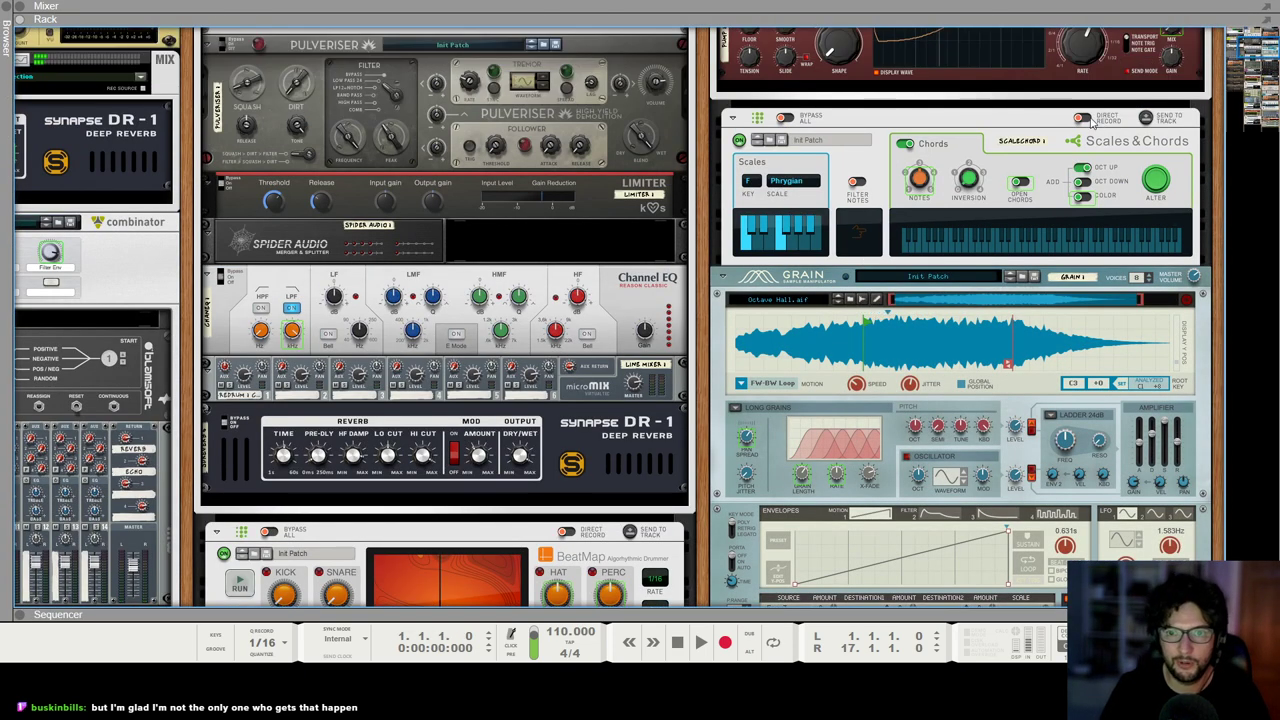
scroll(1061, 240, "up", 1)
left_click(714, 348)
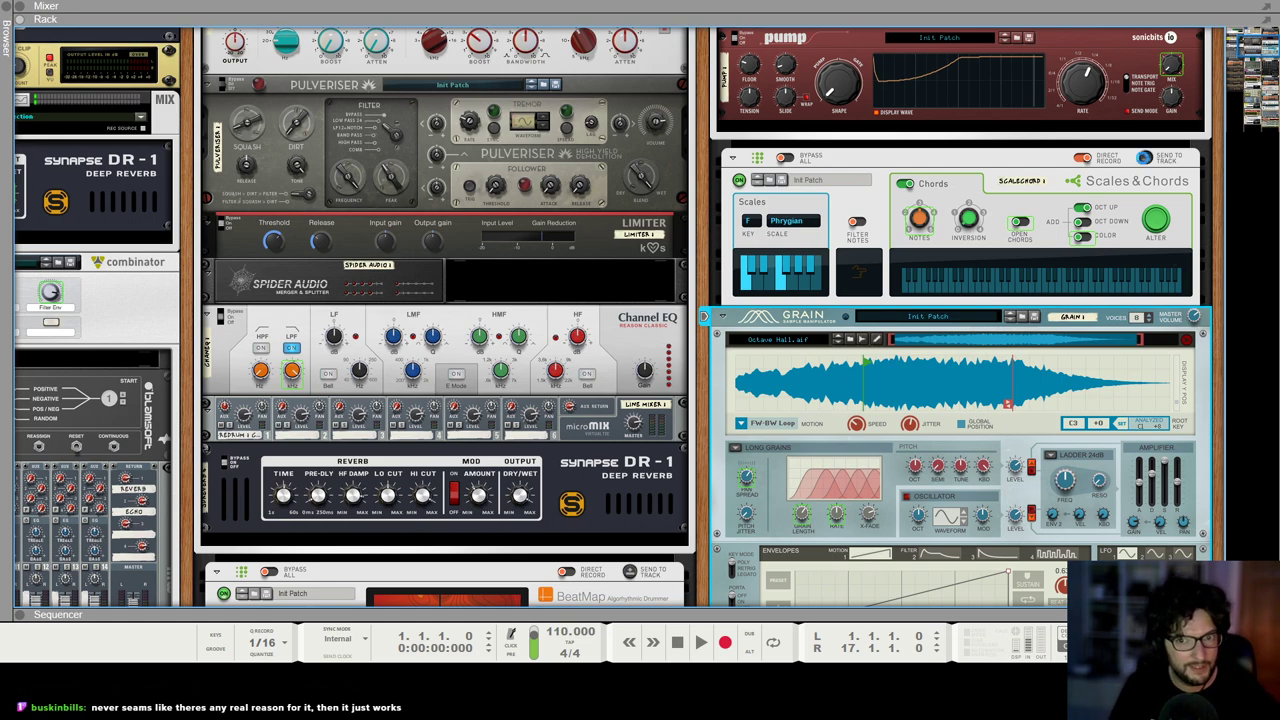
left_click(1144, 157)
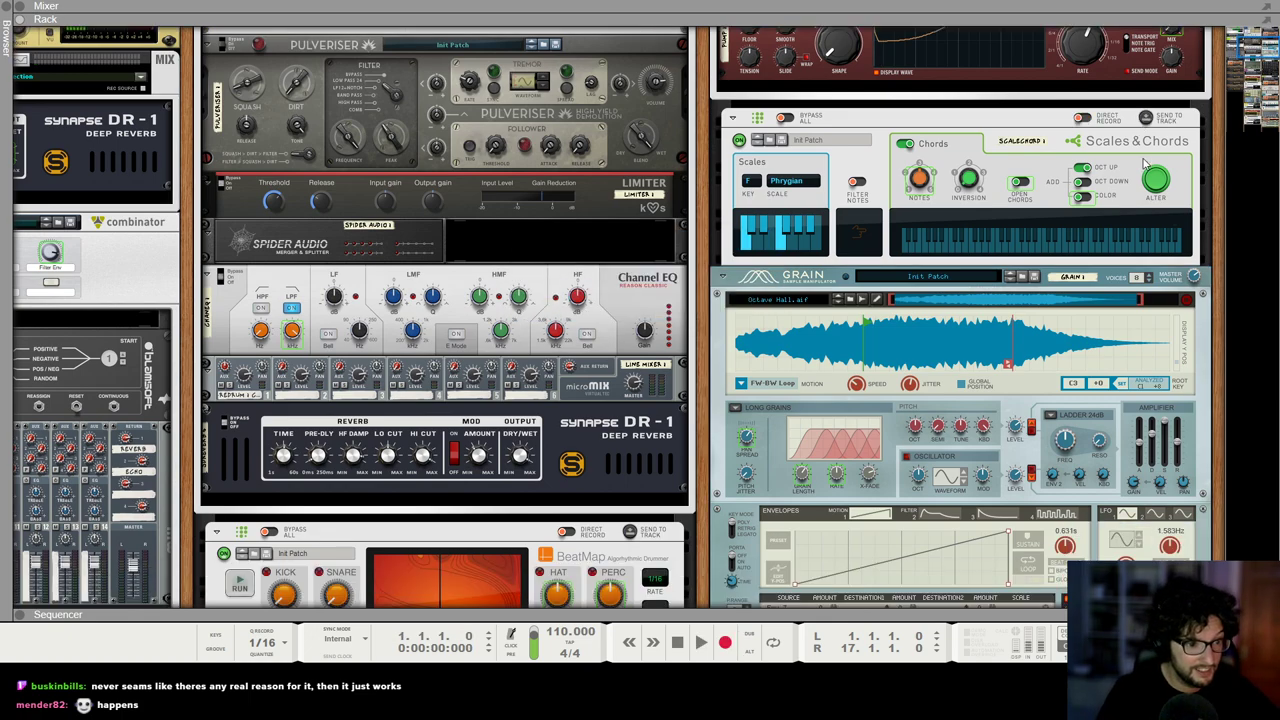
key("F7")
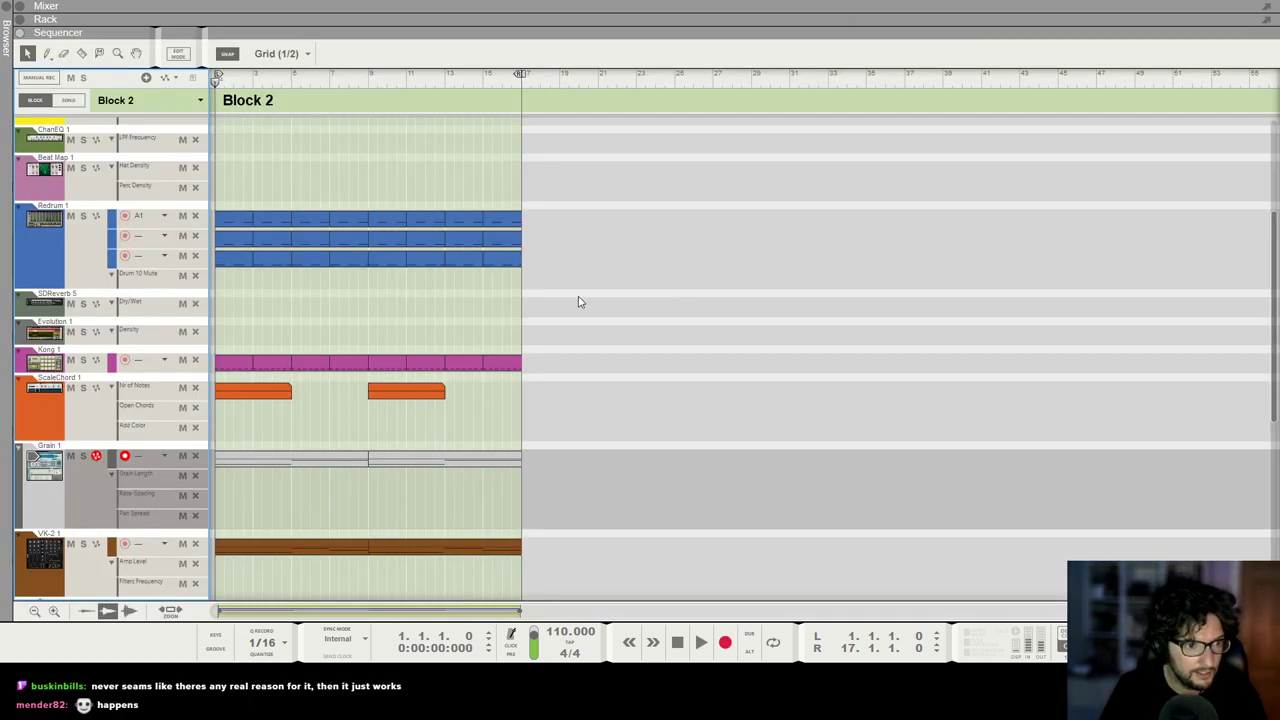
Step: Examine the notes in Block 2's first Grain 1 clip and recheck the Scales & Chords player in the rack
double_click(322, 456)
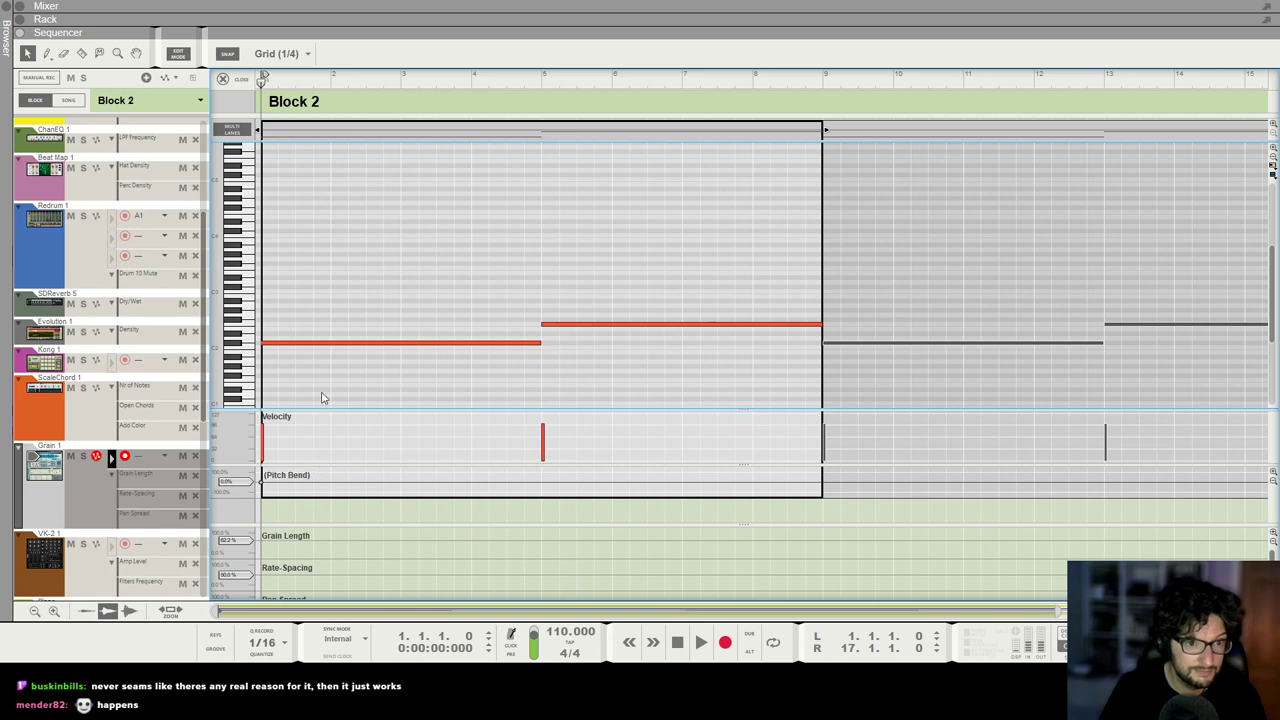
left_click(223, 79)
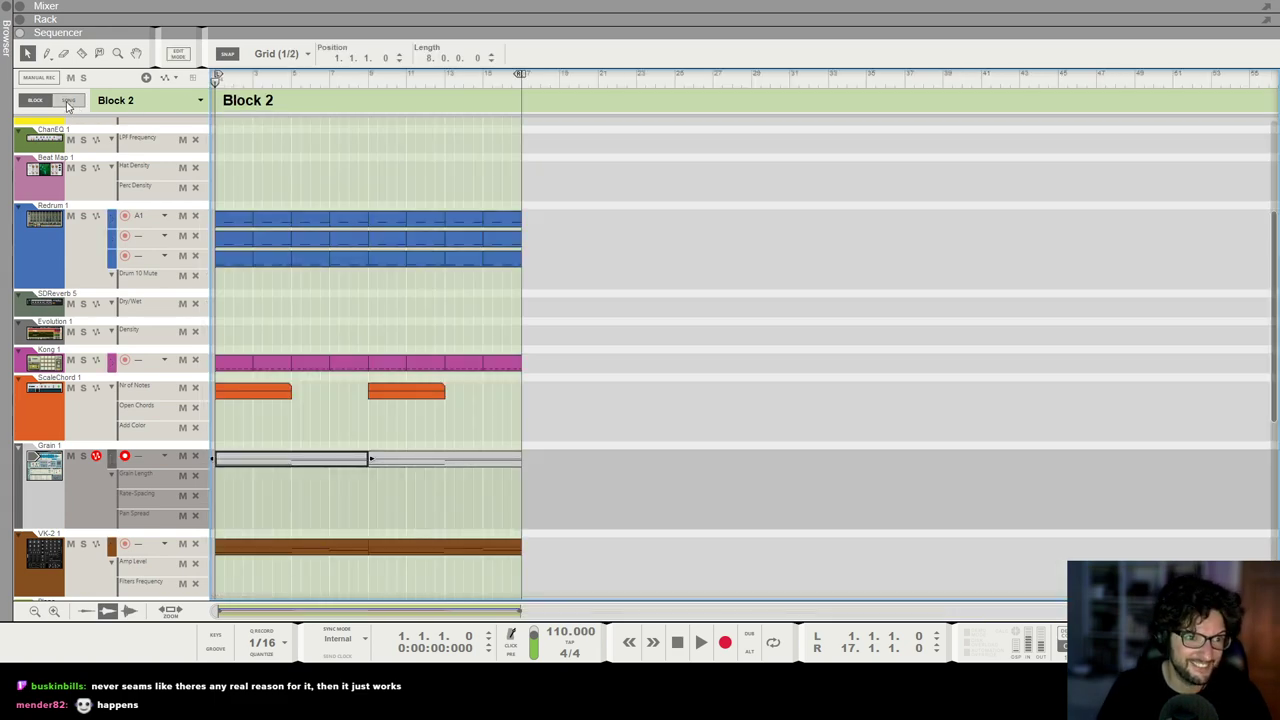
key("F6")
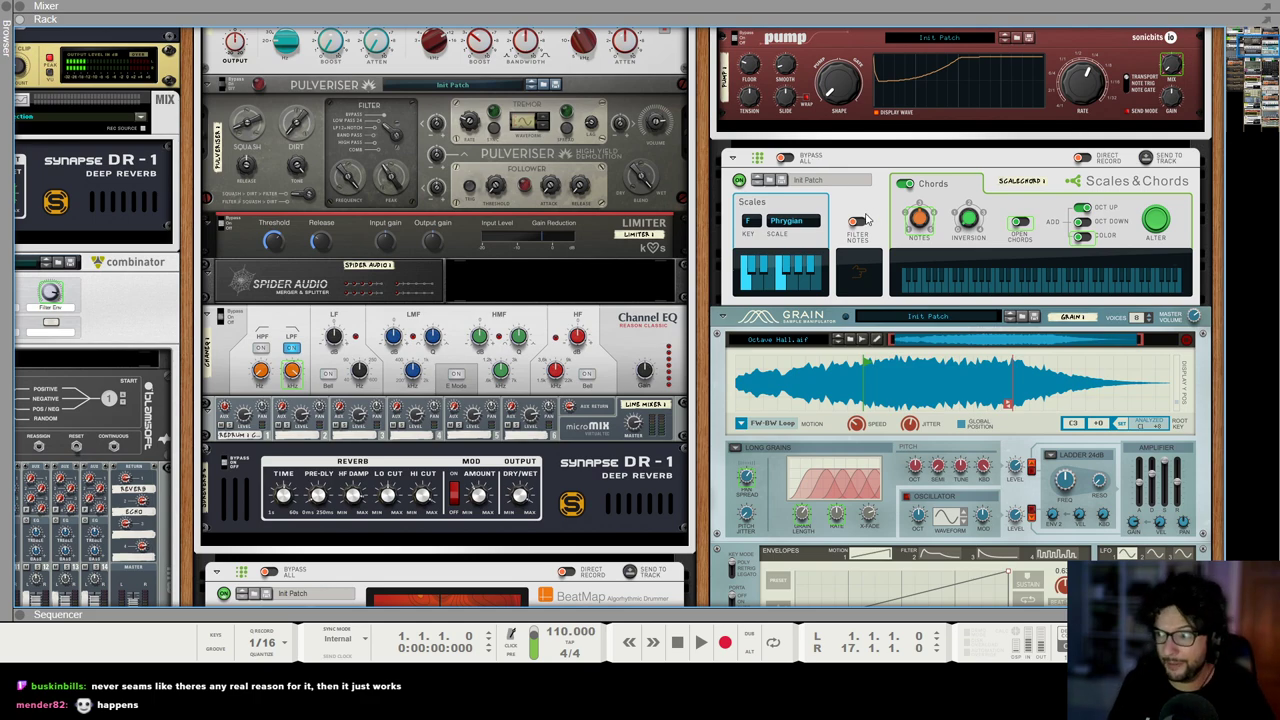
key("F7")
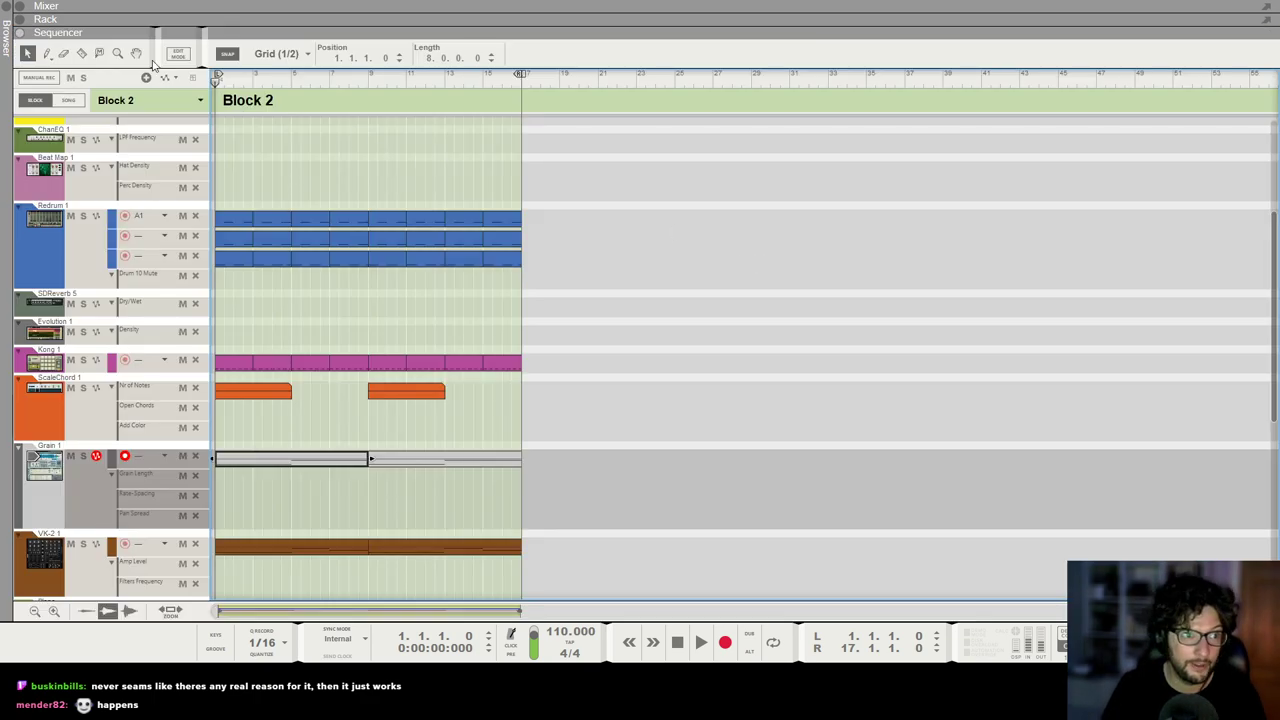
Step: Return to the song arrangement and place the playhead at bar 65, the start of Block 2
left_click(69, 100)
scroll(857, 249, "down", 2)
scroll(857, 249, "right", 3)
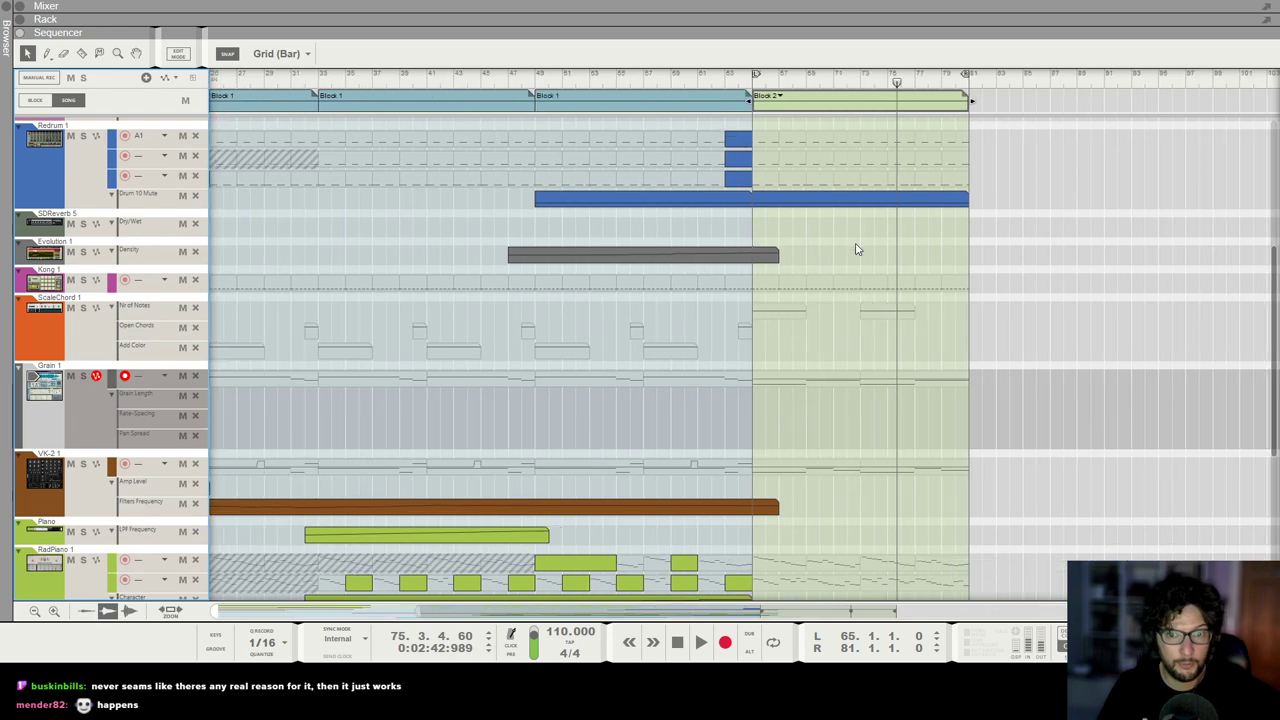
left_click(981, 289)
scroll(762, 108, "left", 1)
left_click(745, 81)
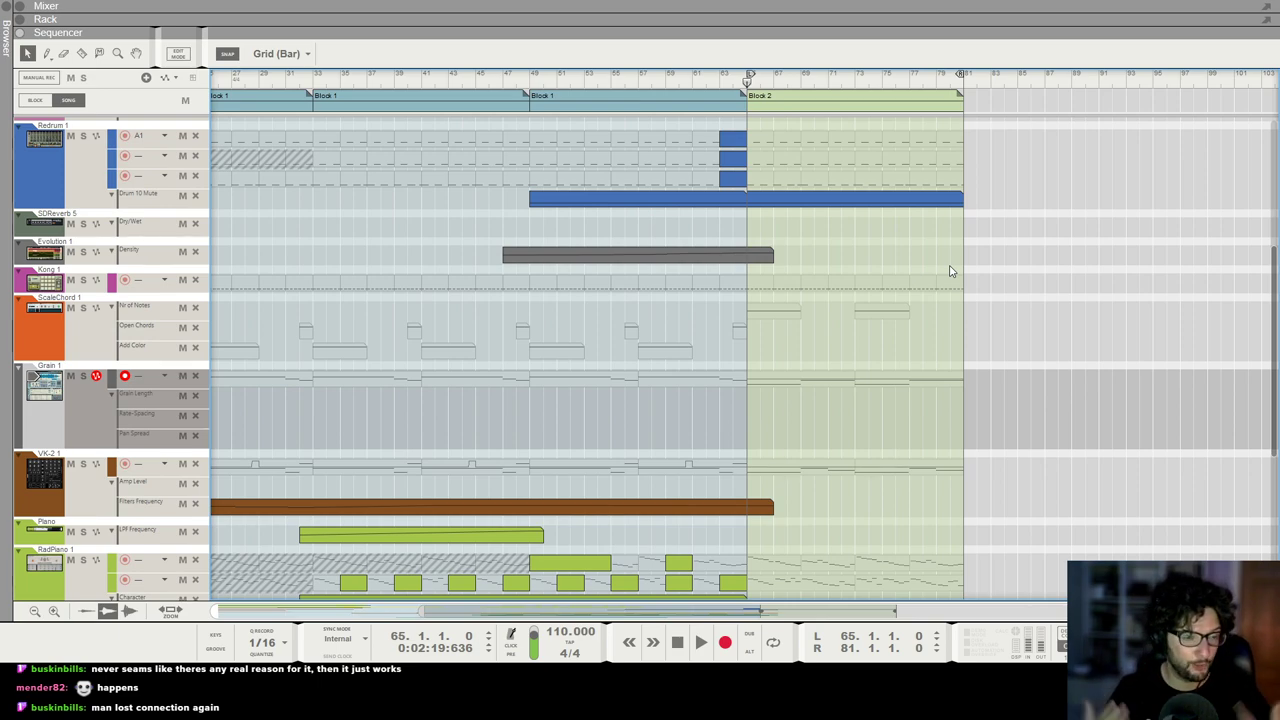
Step: Select the ScaleChord 1 track and review the track lanes around the start of Block 2 for automation to extend
left_click(110, 309)
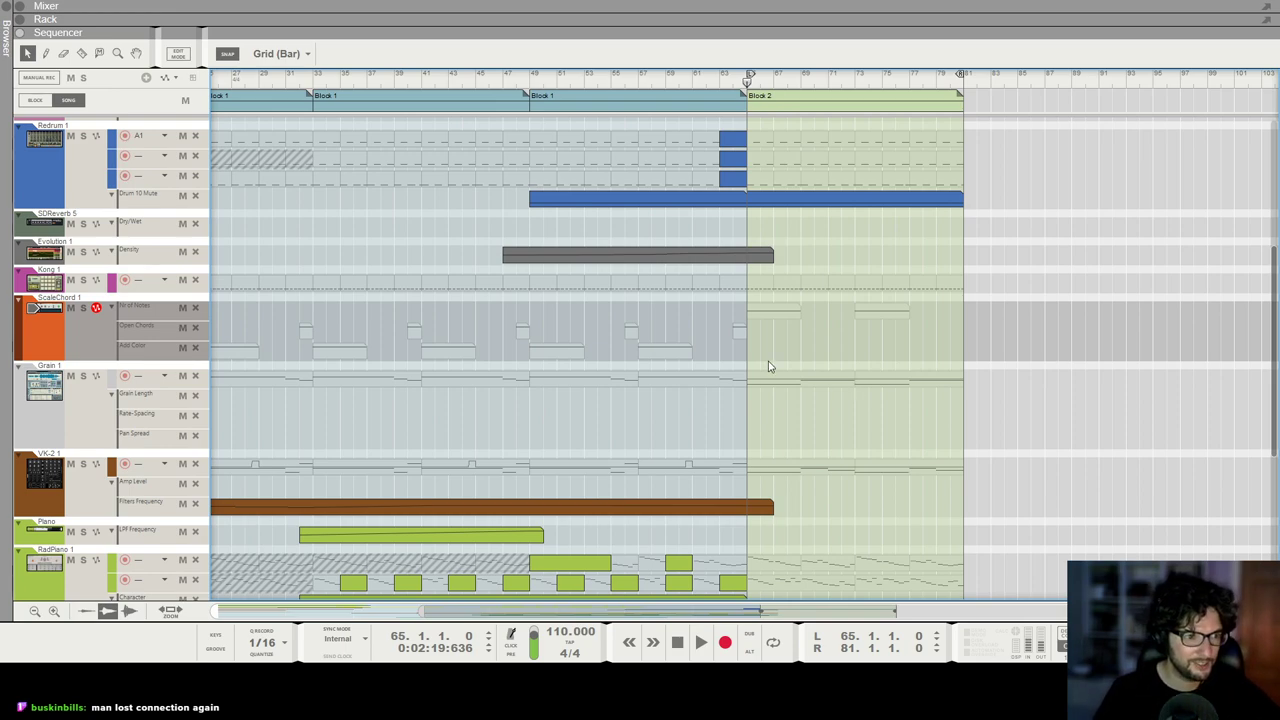
scroll(876, 386, "down", 2)
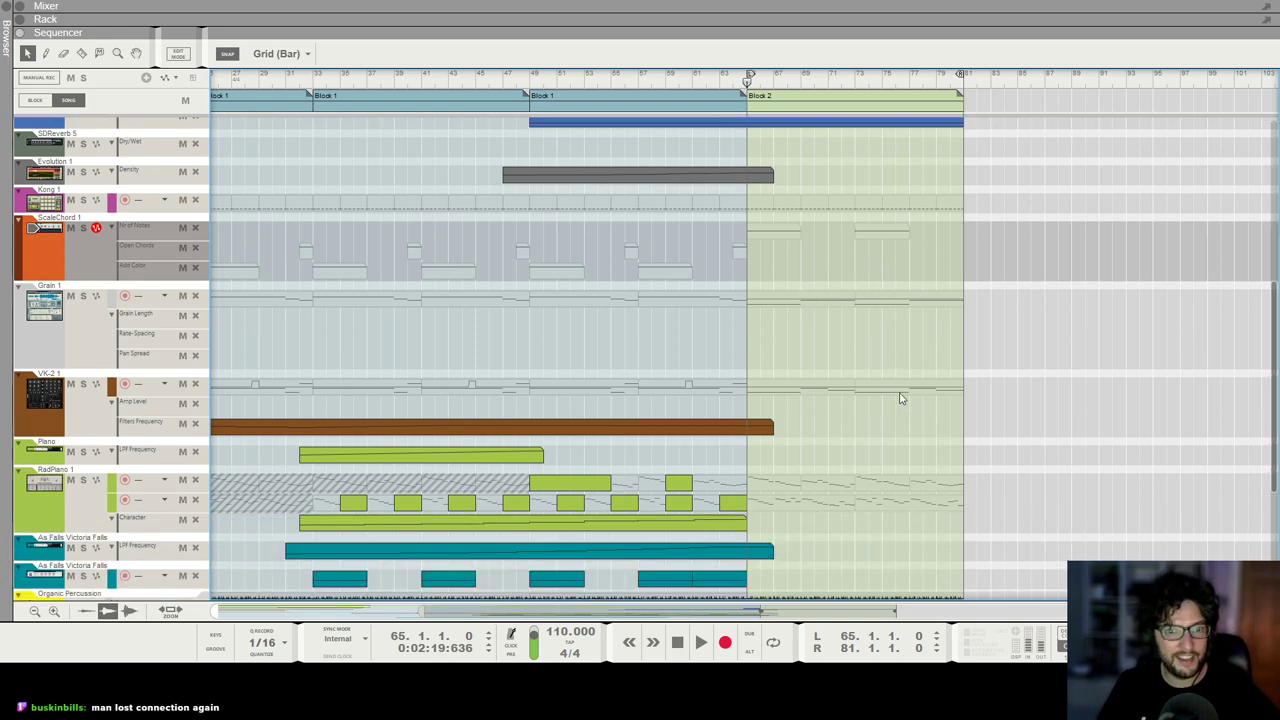
scroll(770, 330, "up", 1)
scroll(958, 291, "left", 1)
scroll(958, 294, "up", 4)
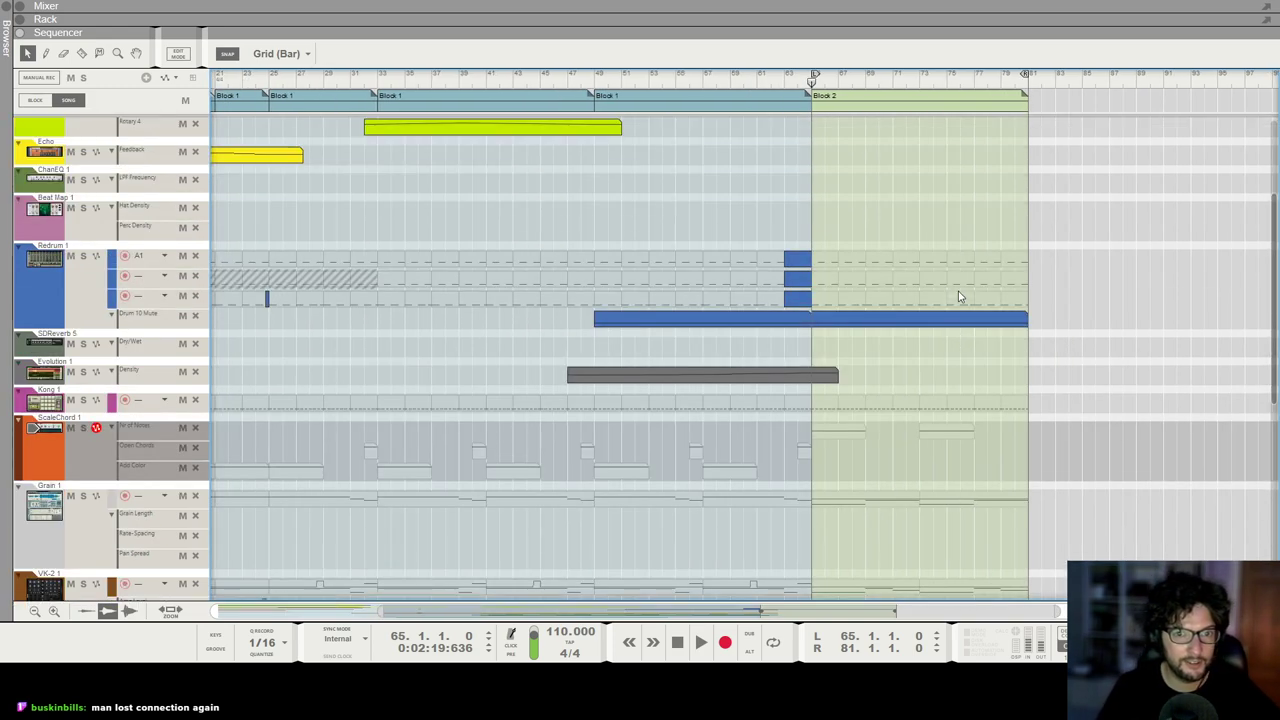
scroll(958, 294, "up", 4)
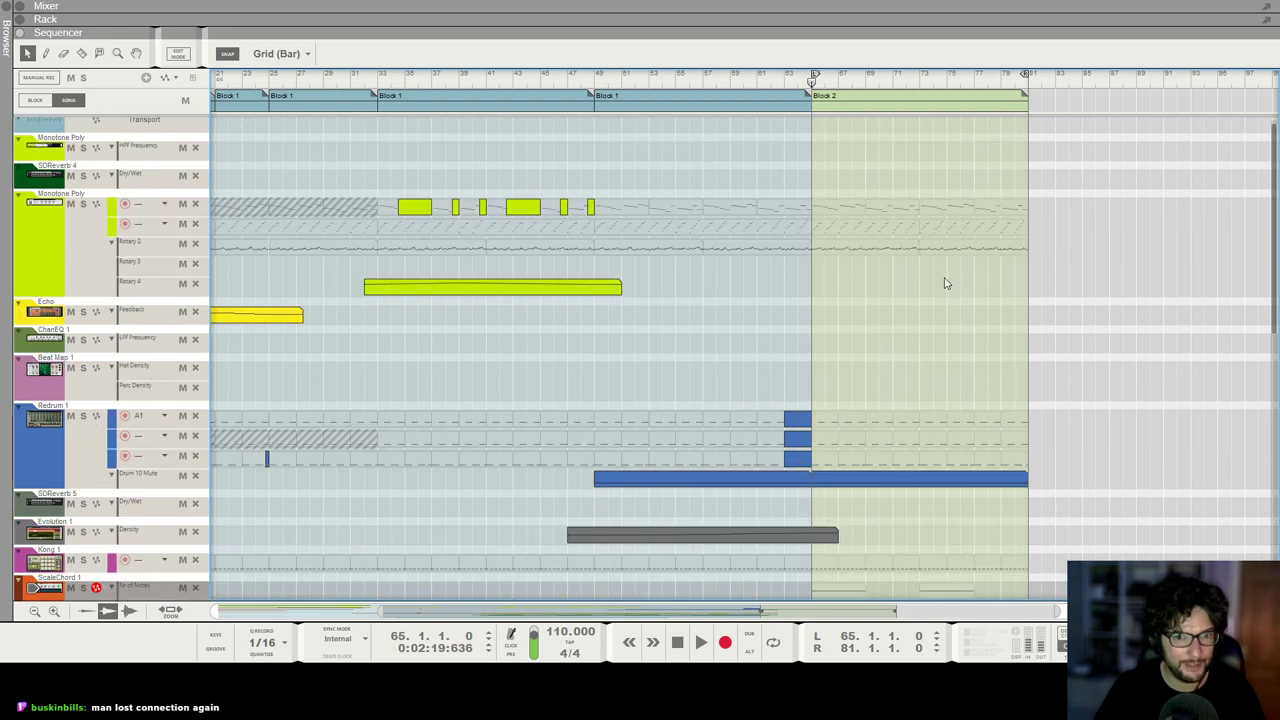
scroll(934, 183, "down", 2)
scroll(927, 215, "down", 6)
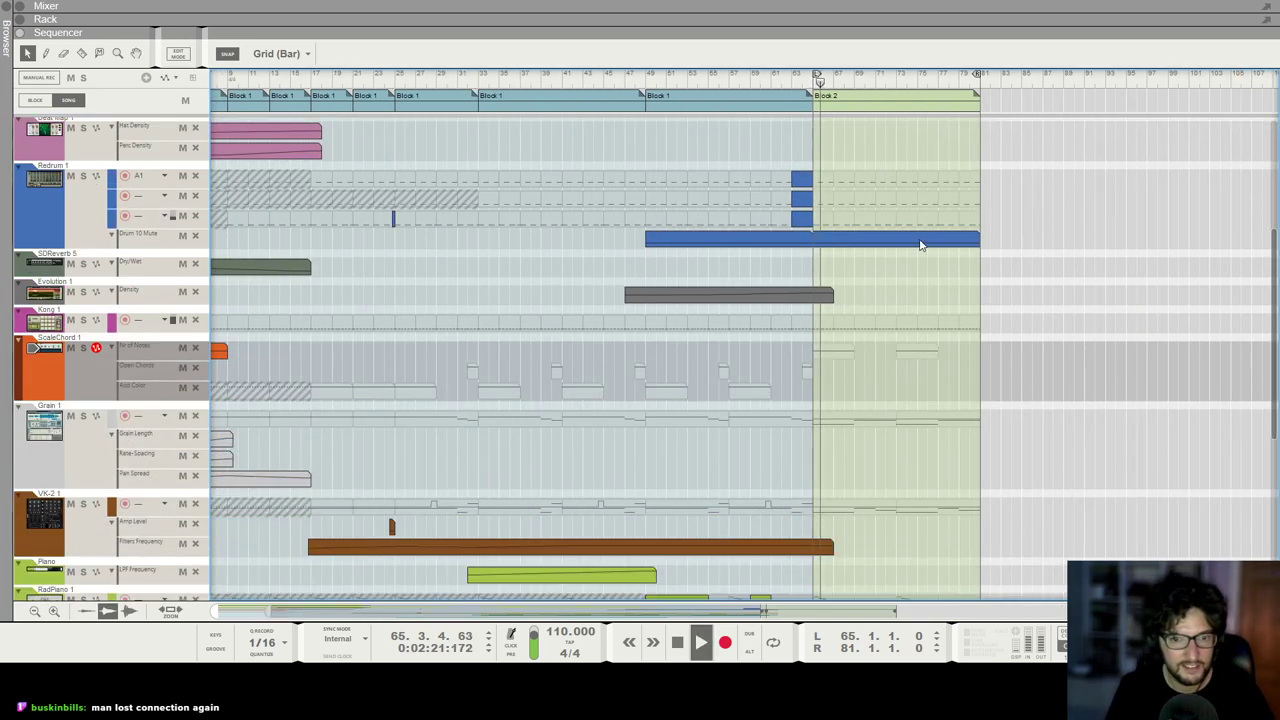
Step: Extend the Evolution 1 Density automation clip to 37 bars and continue its curve through Block 2
left_click(806, 300)
left_click_drag(830, 297, 1012, 297)
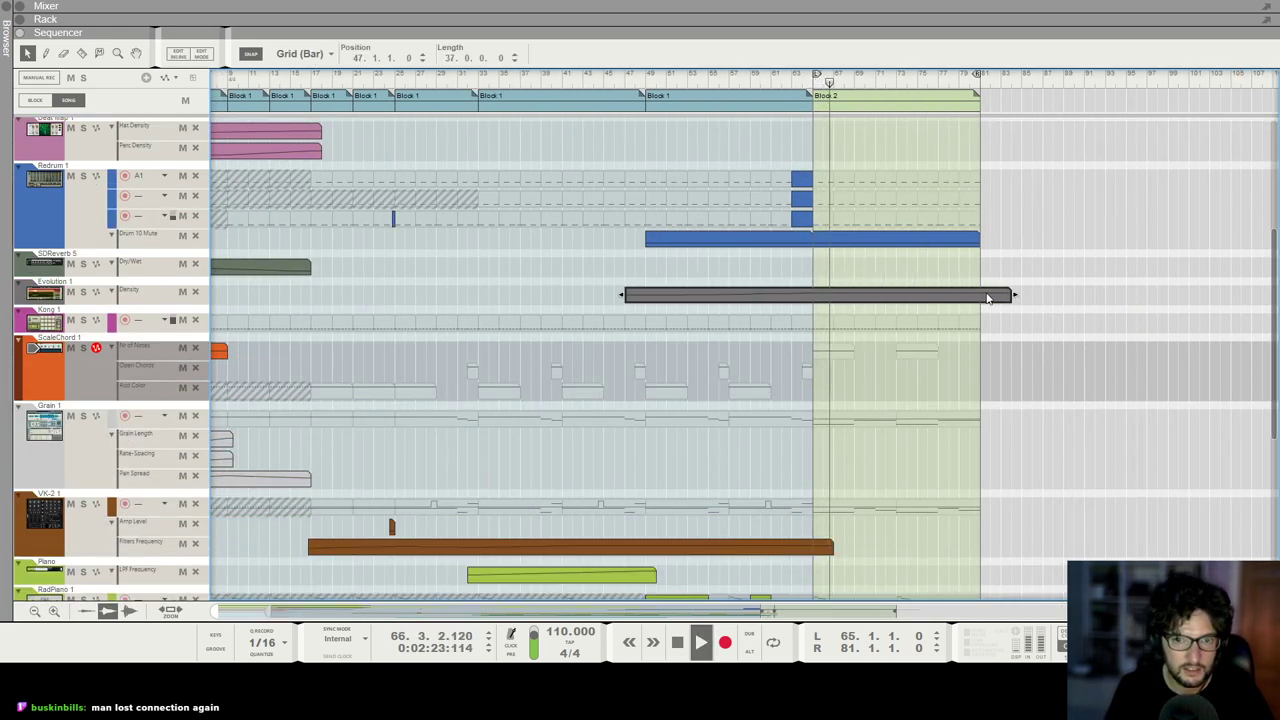
double_click(893, 297)
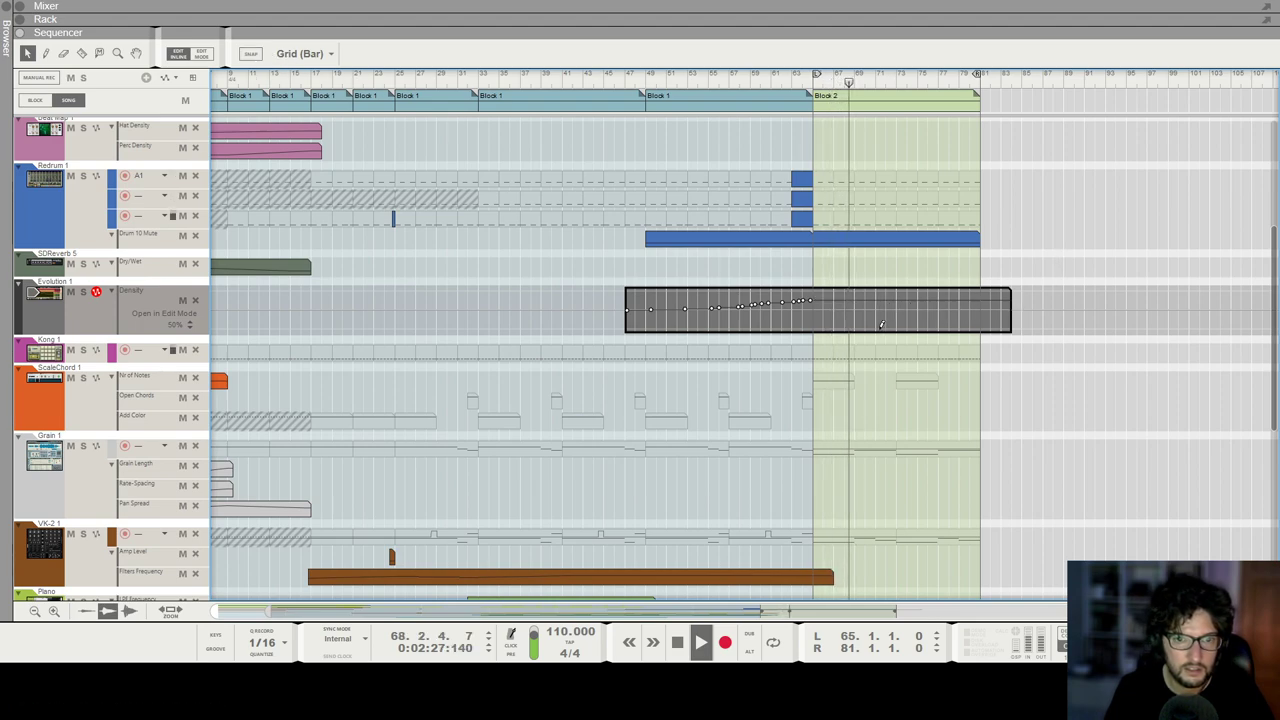
left_click_drag(817, 296, 984, 302)
Step: Listen to Block 2 and examine the lower tracks, from Grain 1 down to Pump 1, for clips and automation ending near bar 65
scroll(1031, 303, "down", 5)
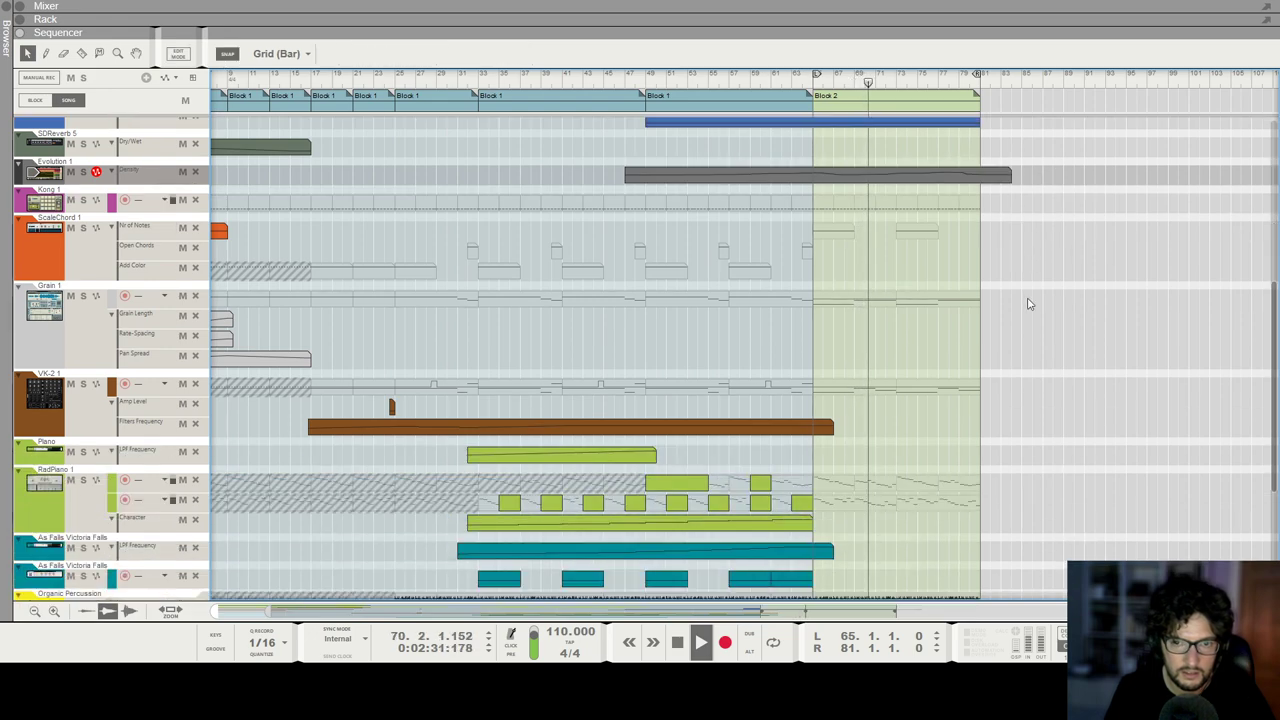
scroll(835, 425, "down", 2)
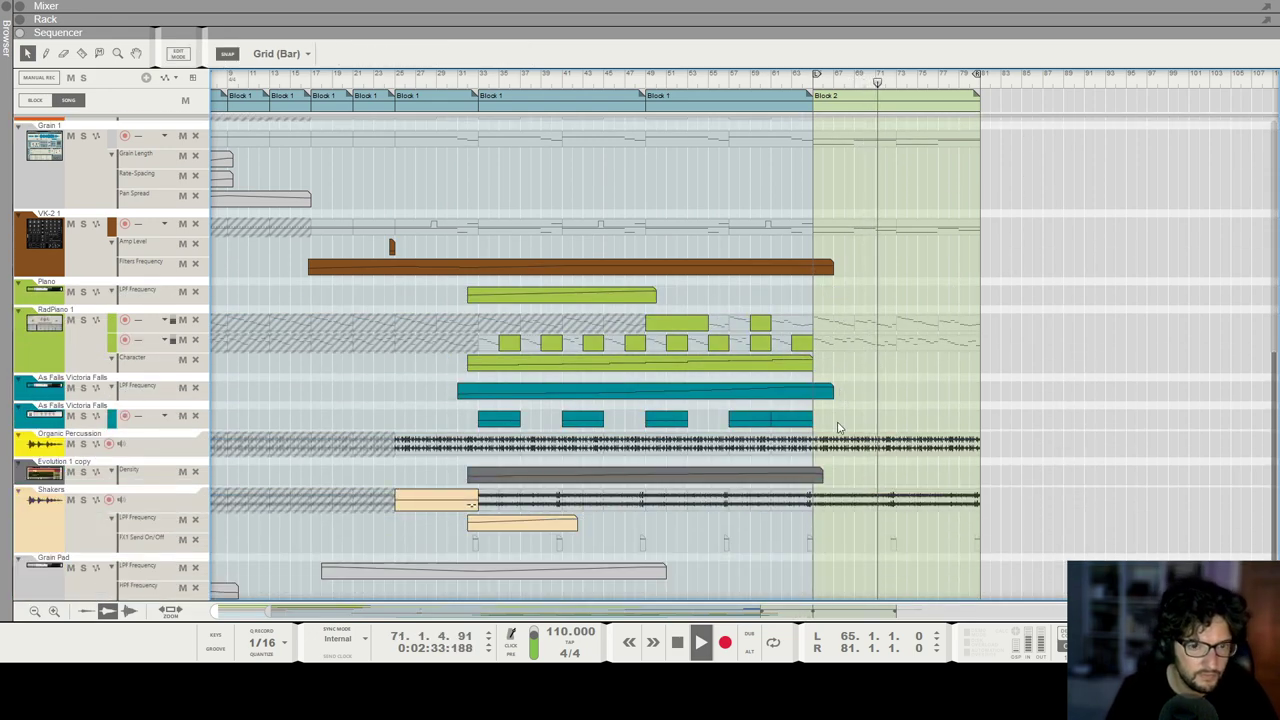
scroll(880, 390, "down", 2)
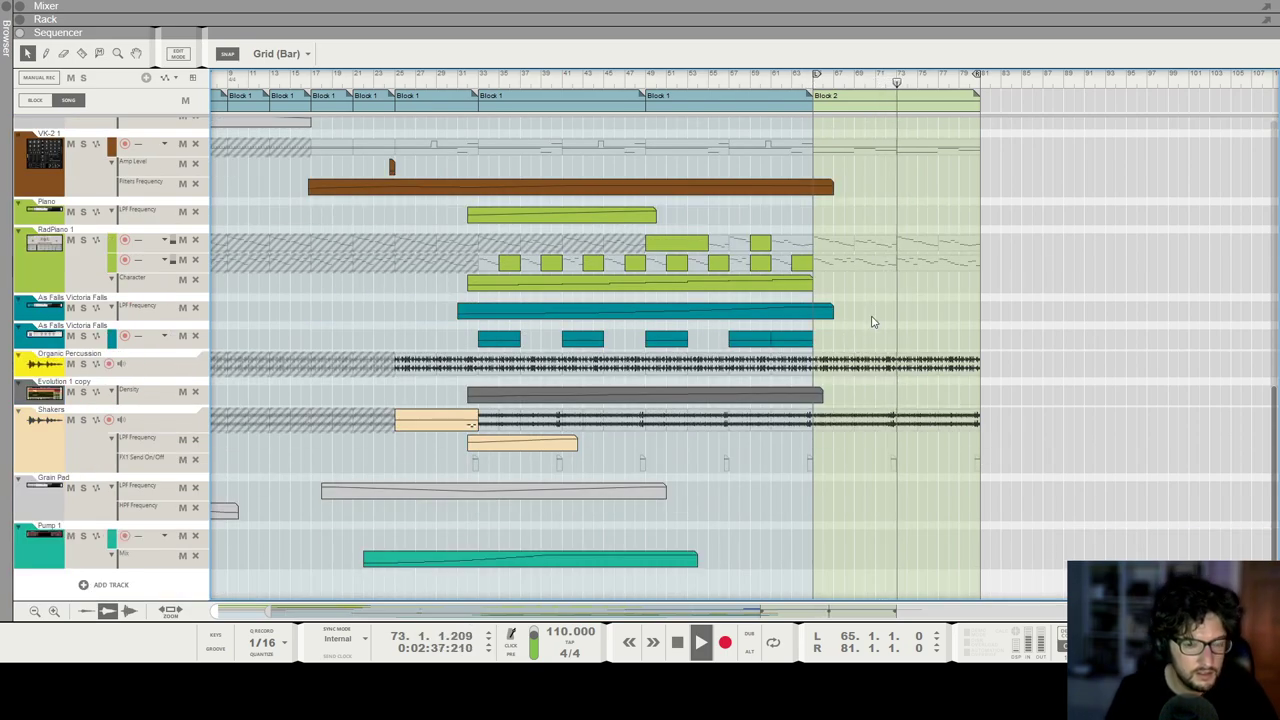
scroll(840, 455, "up", 3)
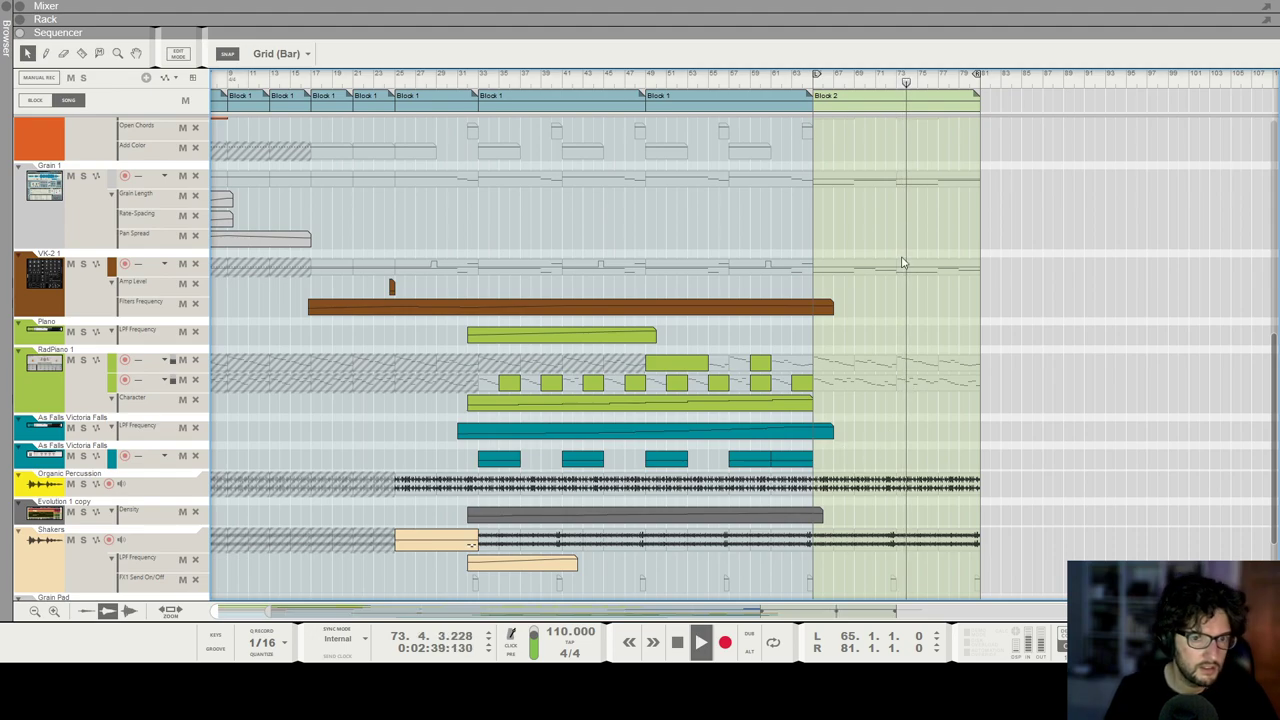
key("space")
scroll(865, 323, "up", 2)
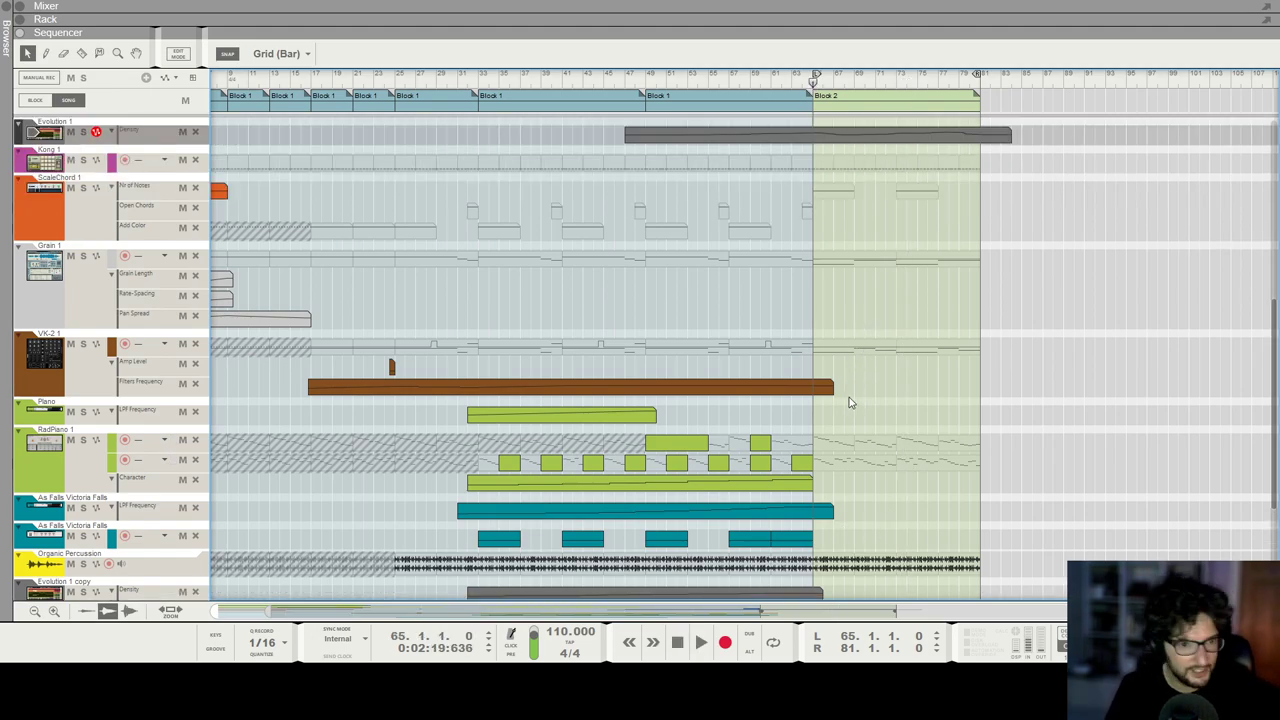
scroll(860, 413, "down", 2)
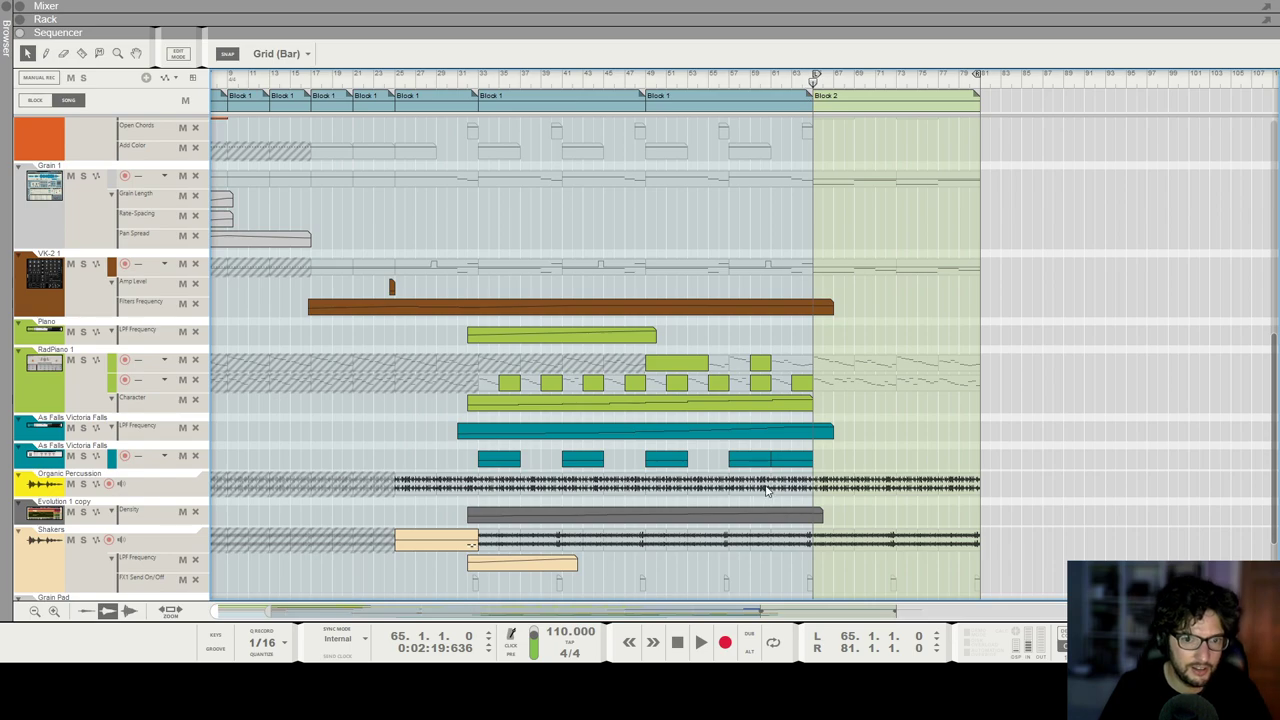
Step: Paste the 4-bar As Falls Victoria Falls clip into Block 2 and move it to bar 73
key("ctrl+v")
left_click(813, 80)
key("space")
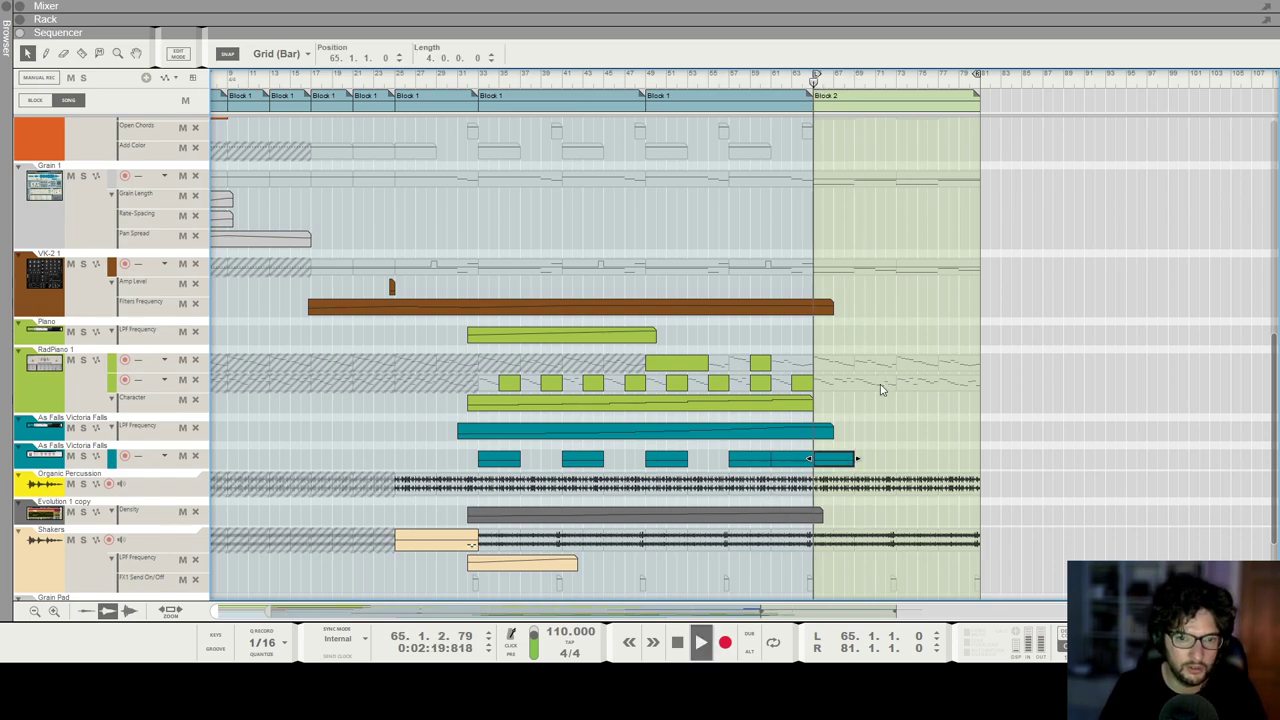
key("h")
scroll(843, 467, "down", 4)
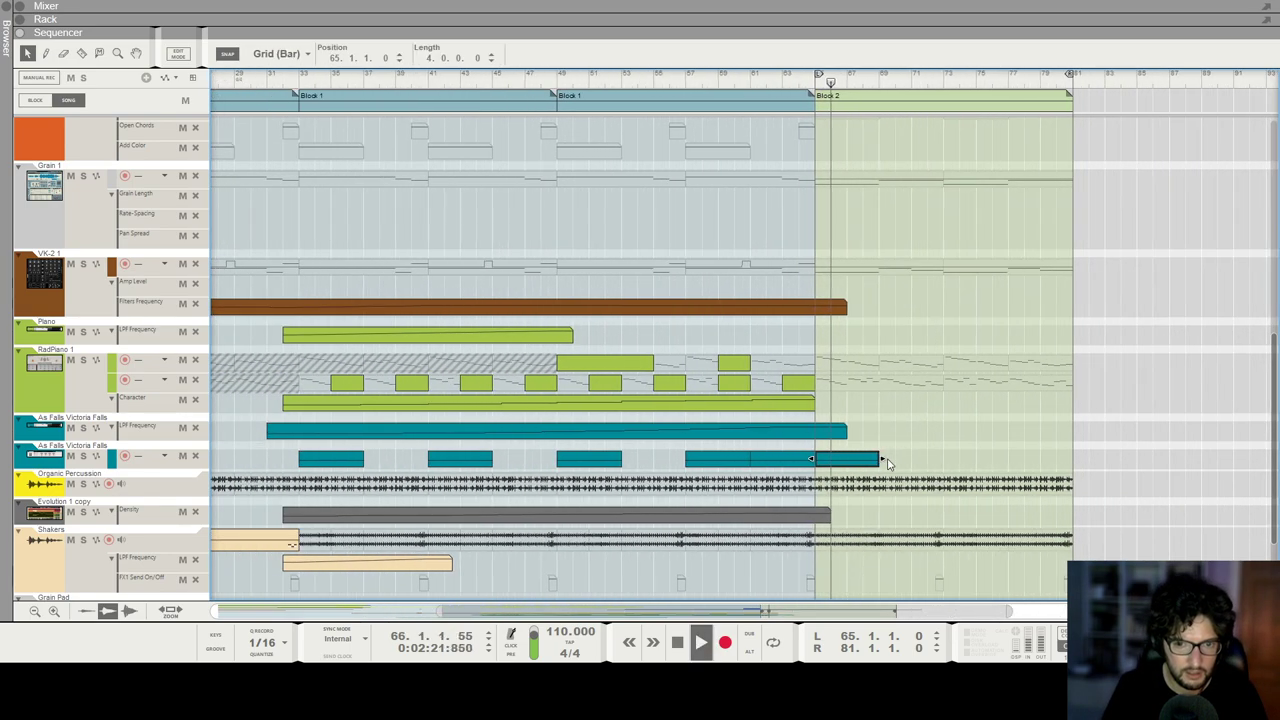
left_click_drag(850, 465, 970, 459)
left_click(910, 440)
left_click(305, 397)
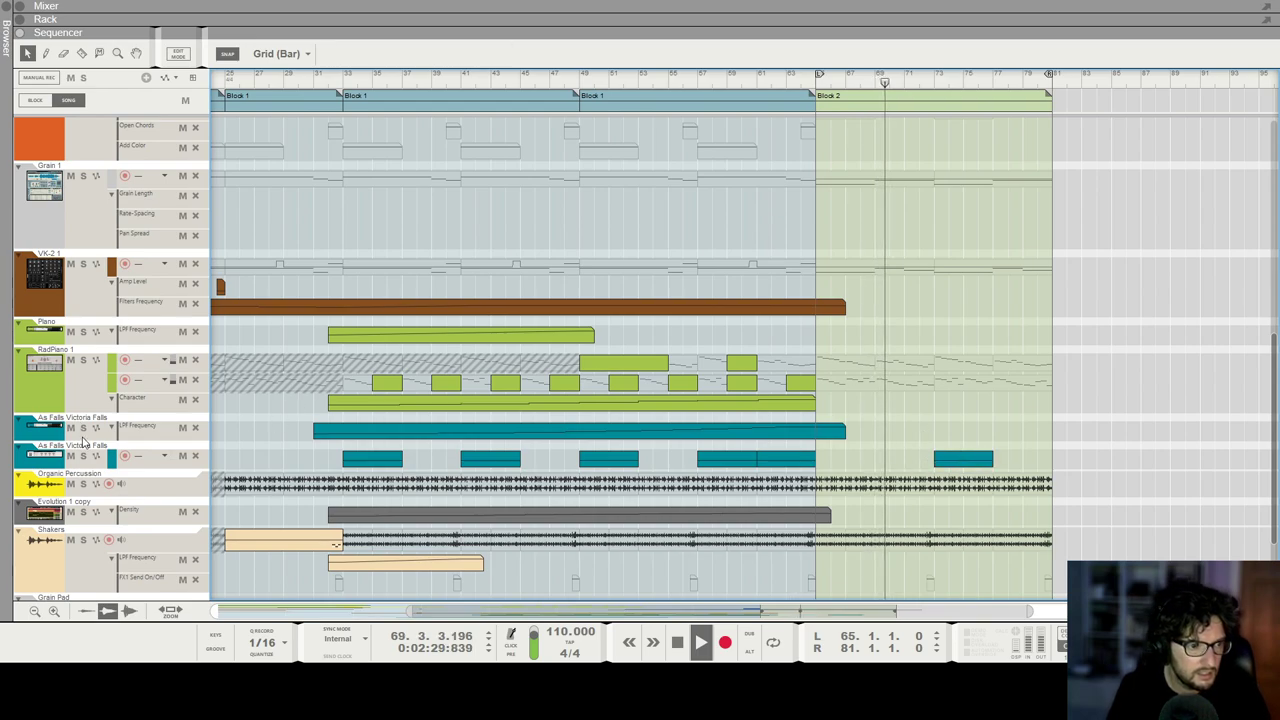
Step: Automate The Echo 3's Feedback for As Falls Victoria Falls with an 8-bar clip from bar 63, peaking at bar 65
key("F6")
scroll(980, 228, "up", 10)
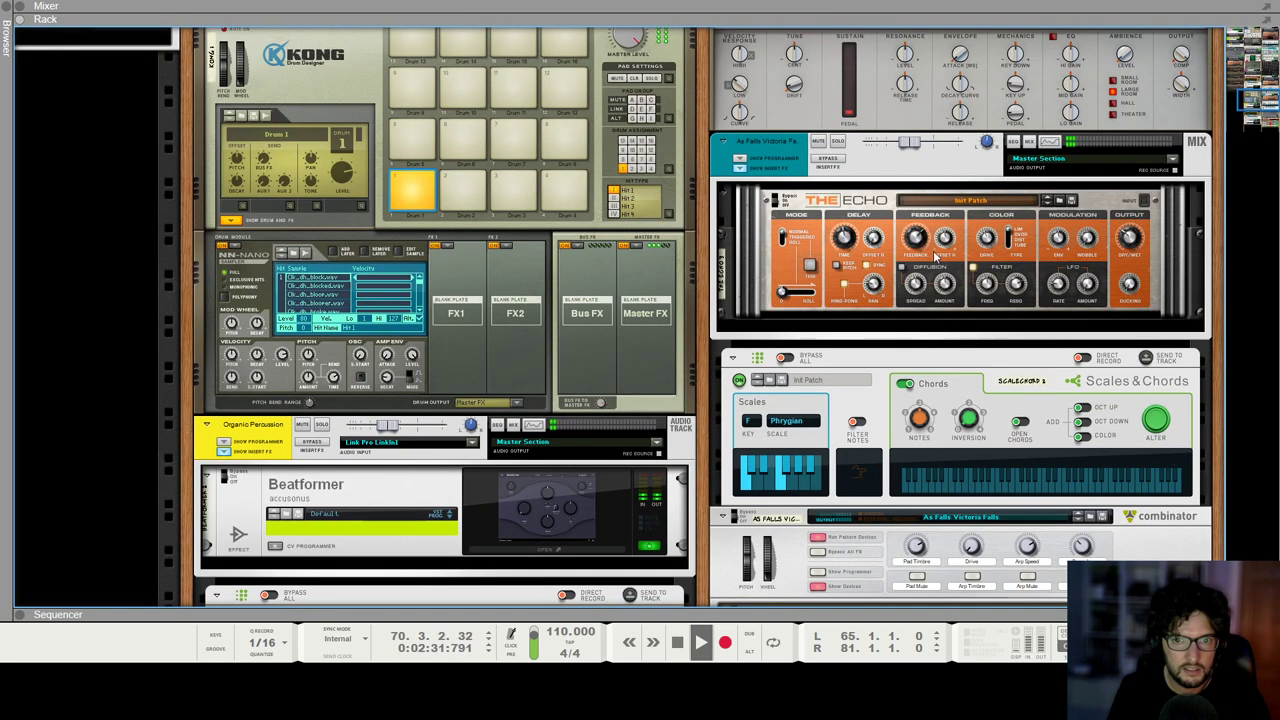
key("space")
key("F7")
left_click(756, 76)
key("space")
left_click_drag(790, 314, 880, 309)
double_click(856, 312)
key("space")
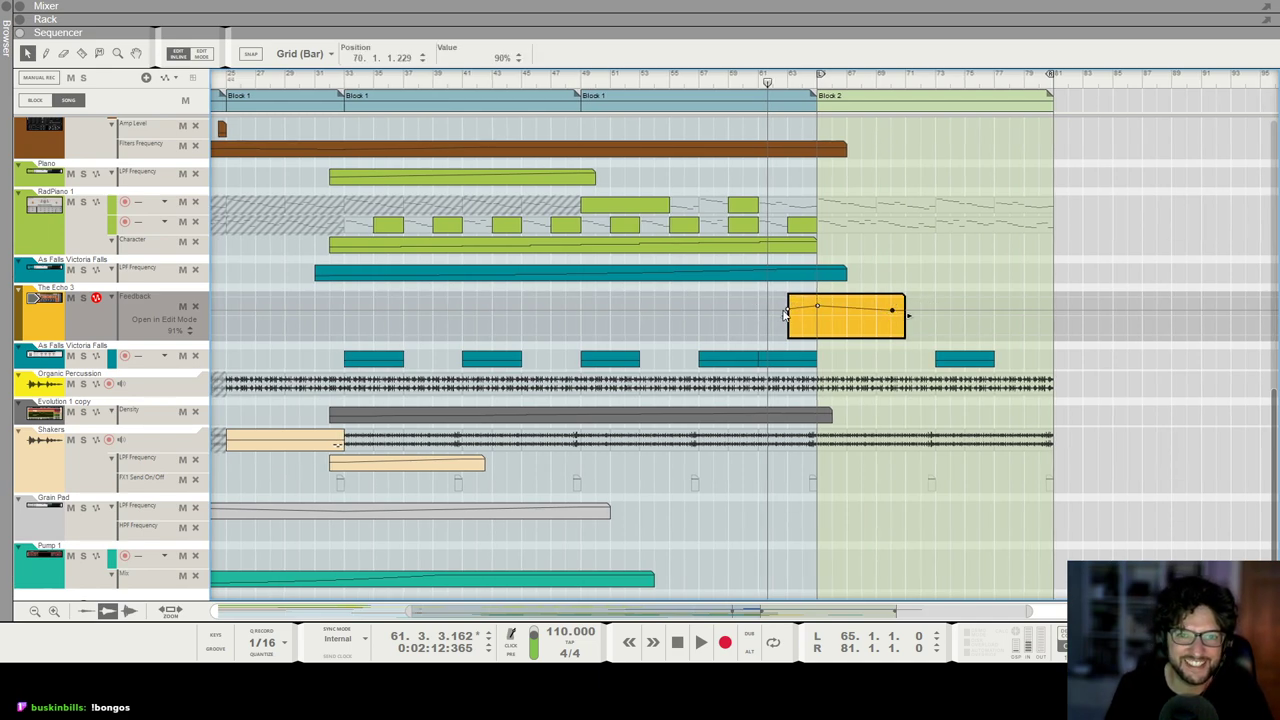
Step: Listen to the lead-in to Block 2 from about bar 61 with the echo feedback automation
left_click(817, 305)
key("space")
left_click(783, 86)
left_click_drag(783, 87, 752, 85)
key("Escape")
key("space")
left_click(758, 82)
key("space")
Step: Extend the start of The Echo 3 Feedback automation clip back to position 62.3, making it 8.2 bars long
key("h")
key("h")
key("h")
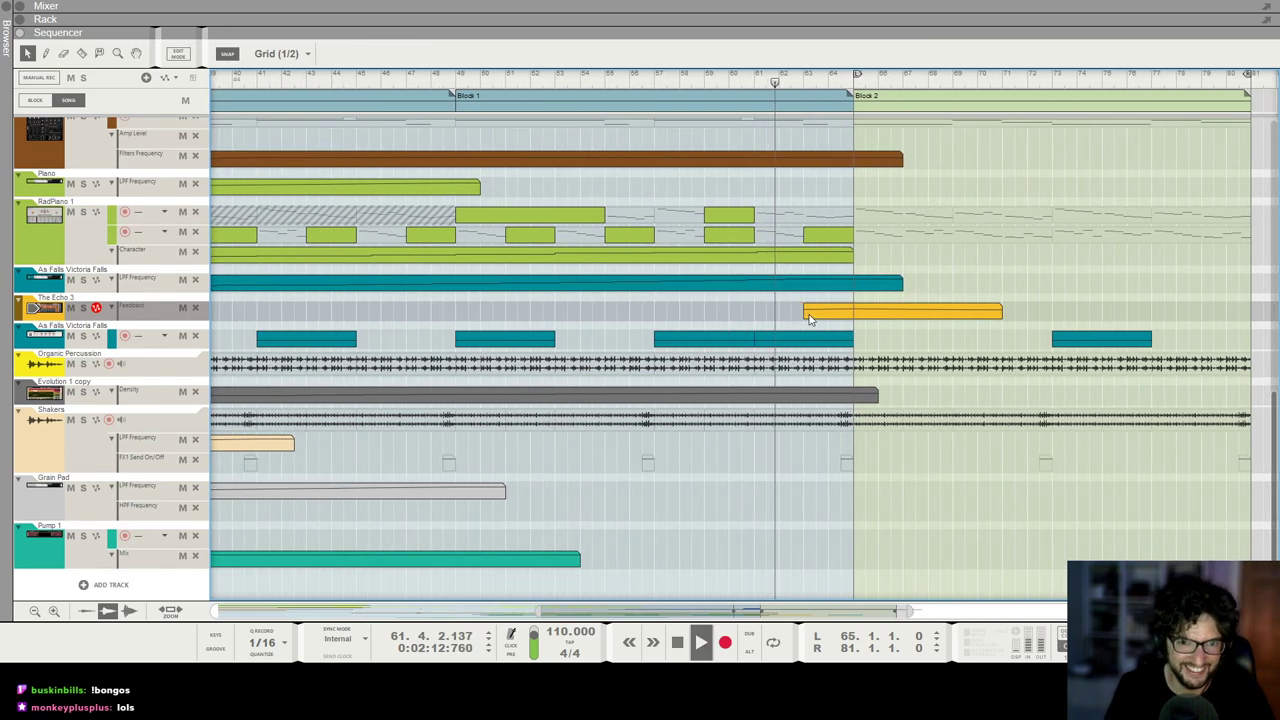
left_click(810, 318)
left_click_drag(789, 311, 776, 311)
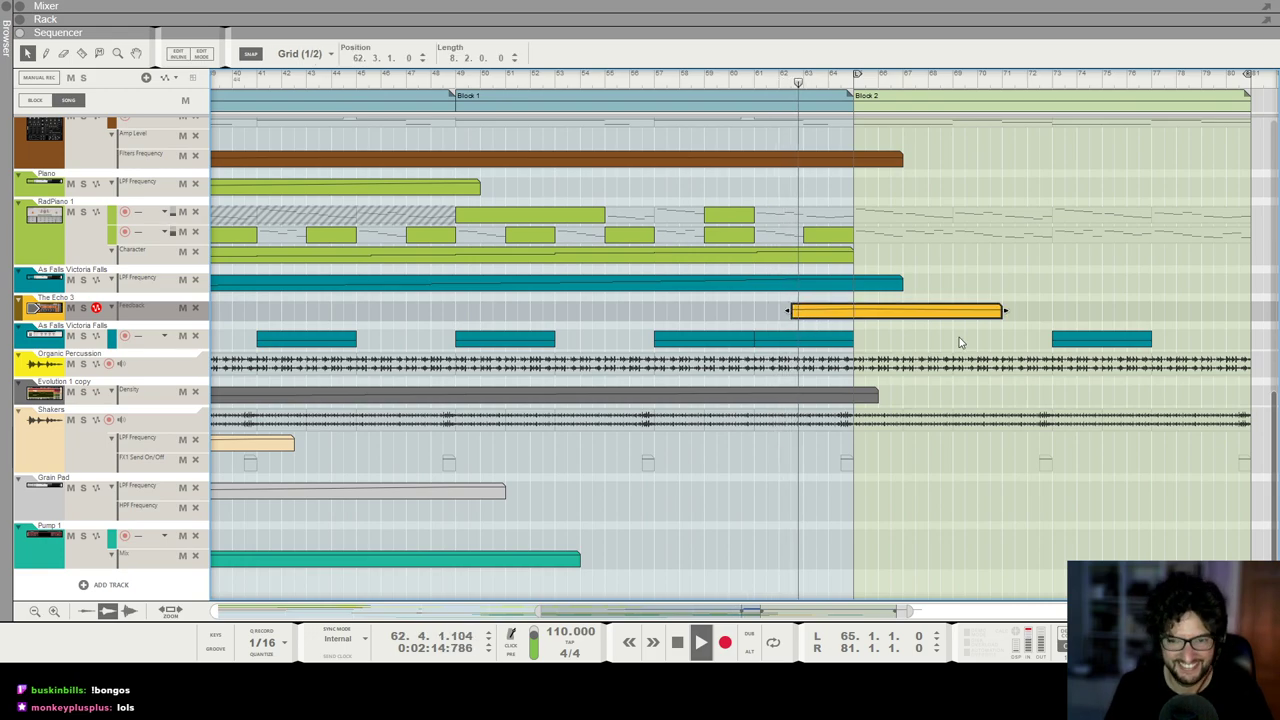
Step: Open The Echo 3 Feedback automation clip and inspect its peak point at bar 65
key("g")
key("h")
key("h")
key("h")
double_click(871, 315)
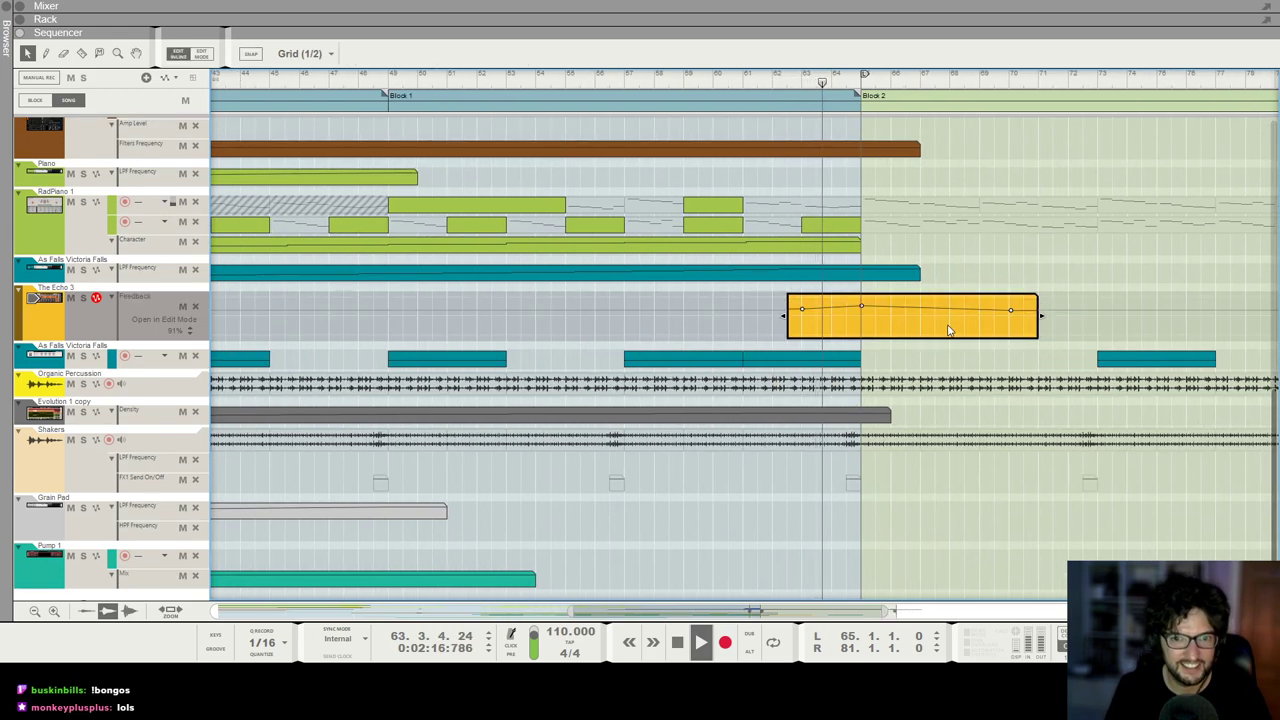
left_click(861, 305)
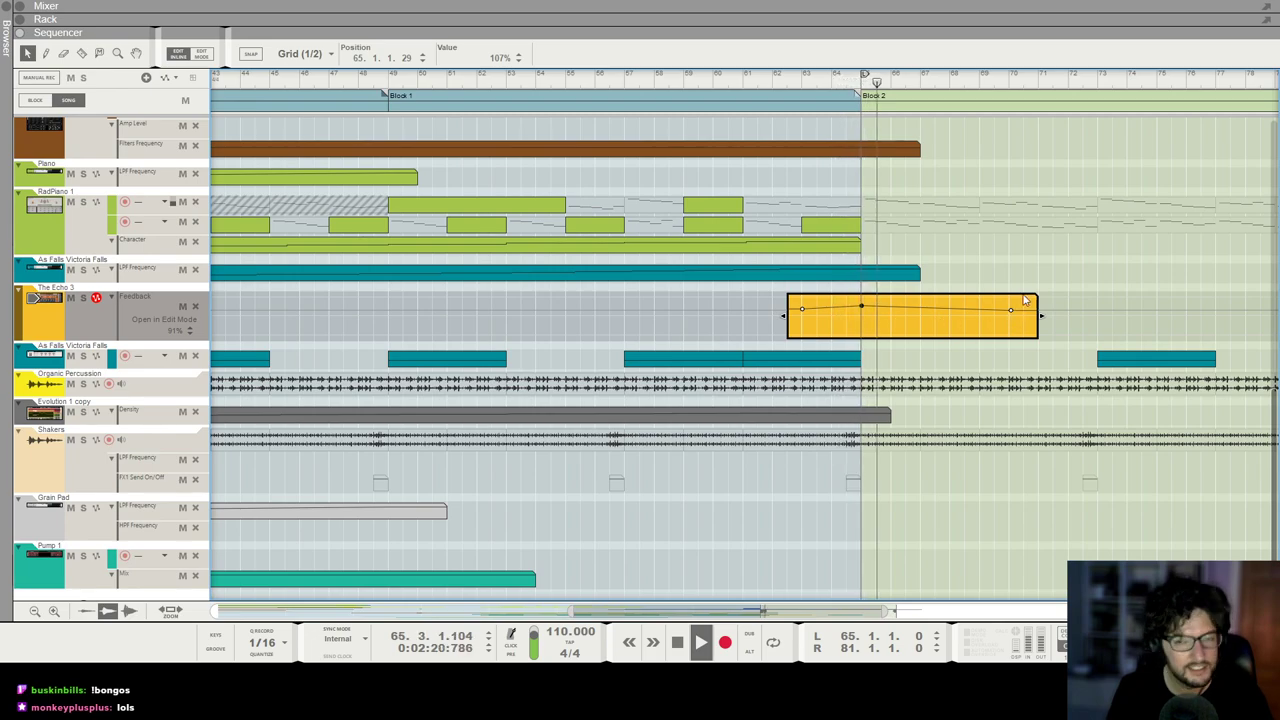
left_click(1063, 280)
Step: Listen to the opening bars of Block 2 while reviewing the arrangement across the tracks
key("g")
key("g")
key("g")
key("g")
key("g")
key("g")
scroll(913, 286, "right", 1)
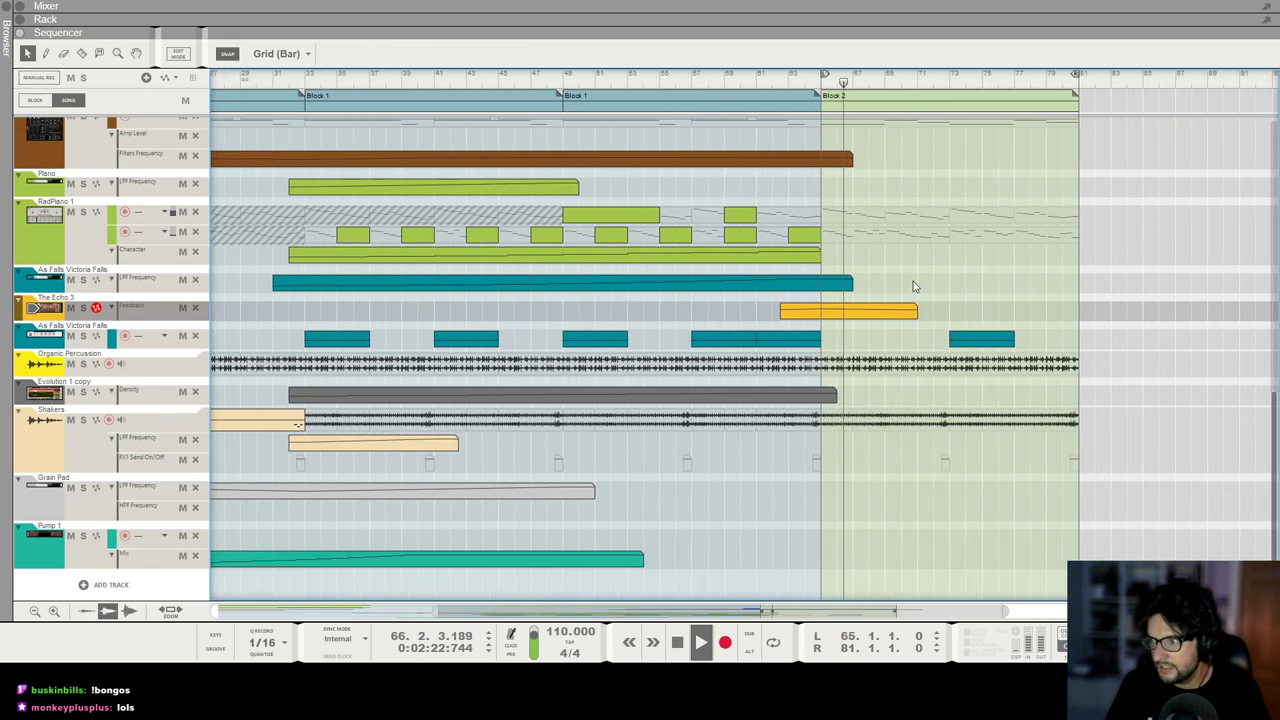
key("g")
key("g")
key("h")
key("h")
key("h")
key("h")
key("h")
key("h")
key("g")
key("g")
key("g")
key("g")
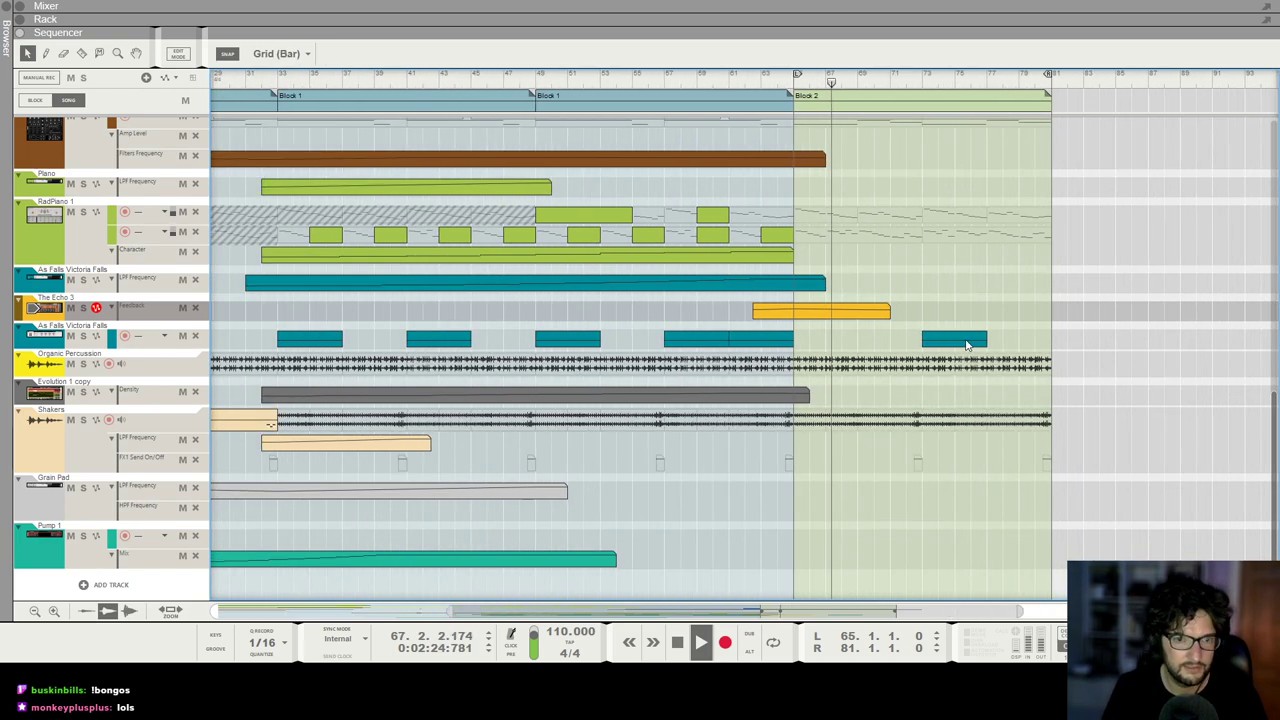
scroll(966, 286, "up", 2)
scroll(967, 286, "down", 2)
scroll(1000, 340, "up", 10)
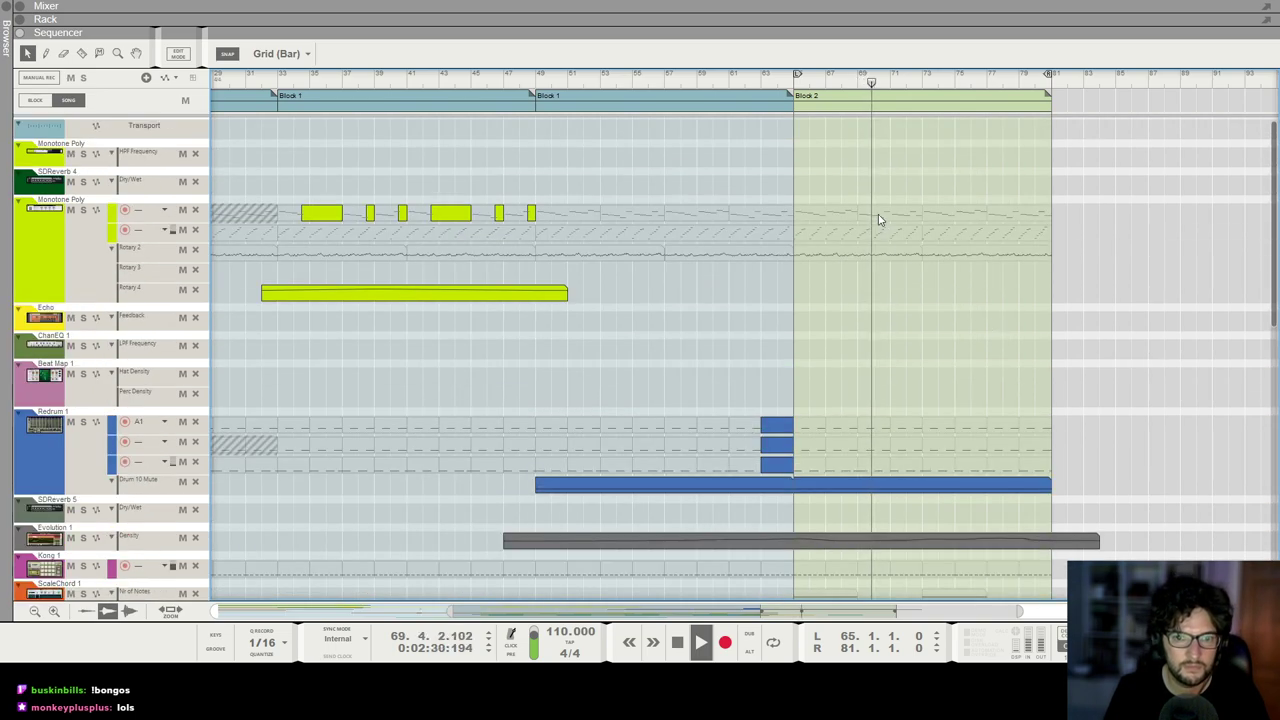
Step: Try muting Monotone Poly's first note lane throughout Block 2
key("t")
left_click(917, 212)
key("g")
key("h")
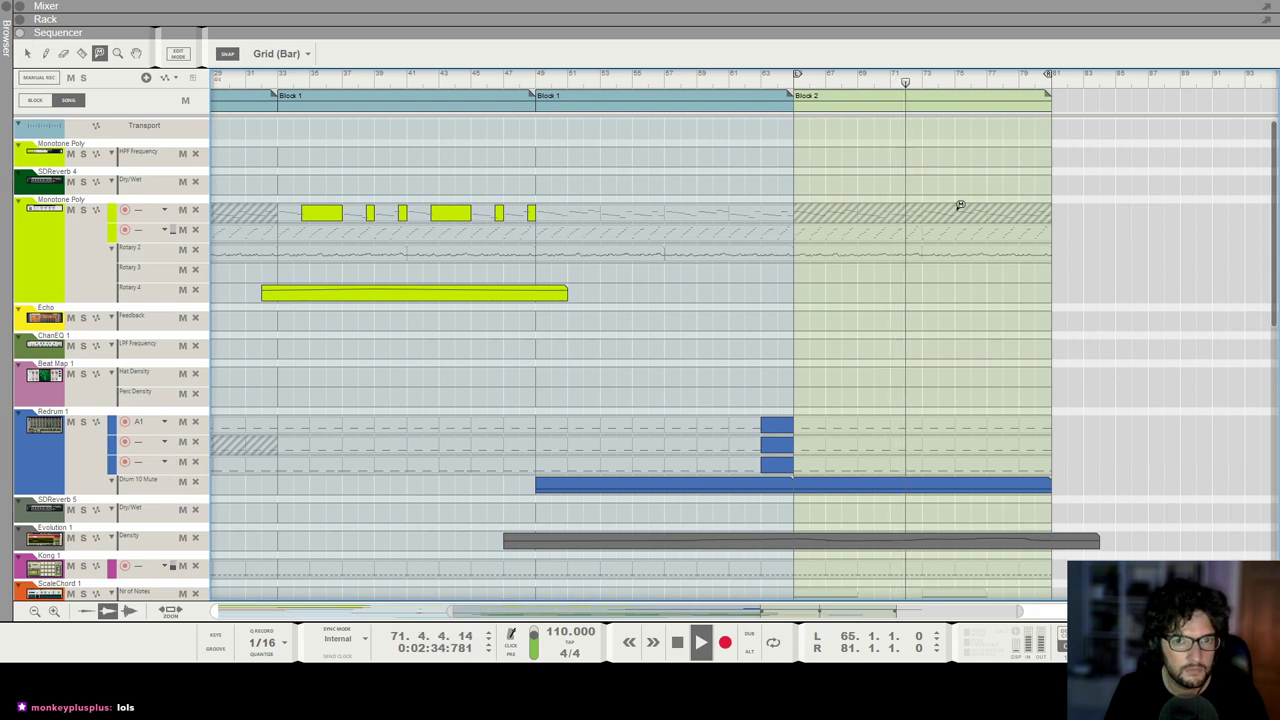
left_click(957, 210)
key("q")
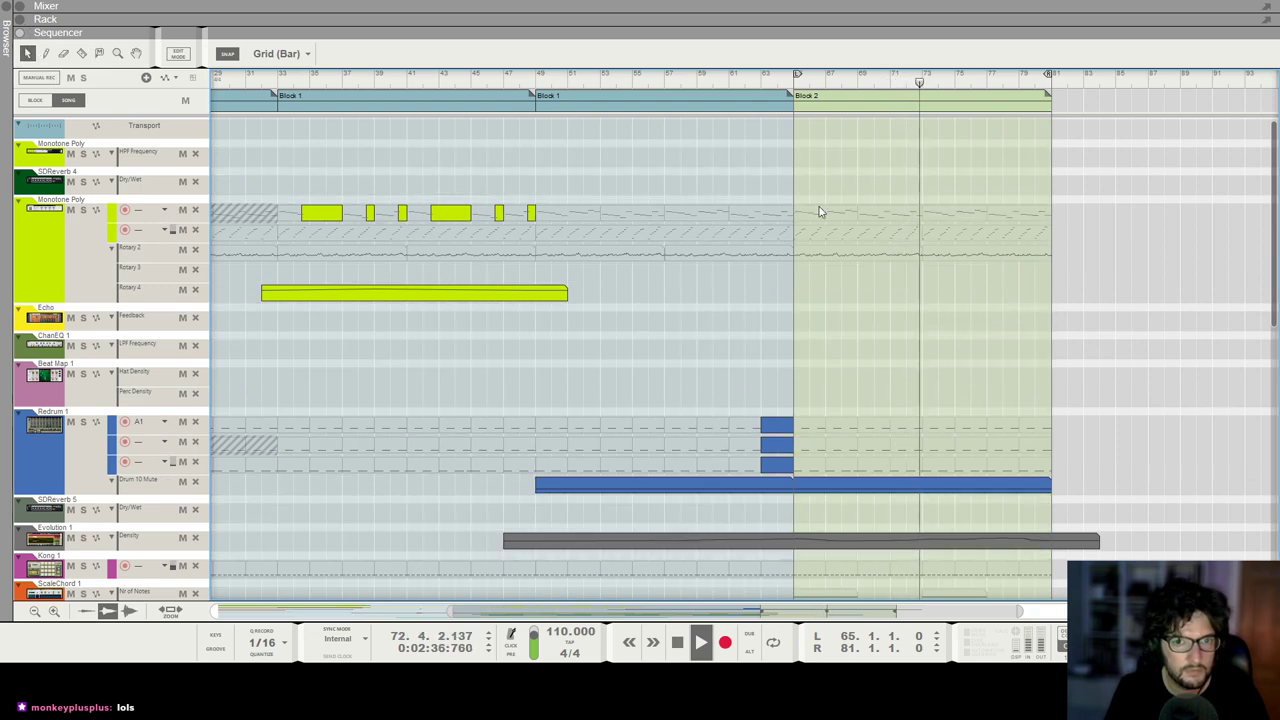
Step: Draw an empty 8-bar clip from bar 65 on Monotone Poly's first note lane
left_click_drag(797, 212, 920, 213)
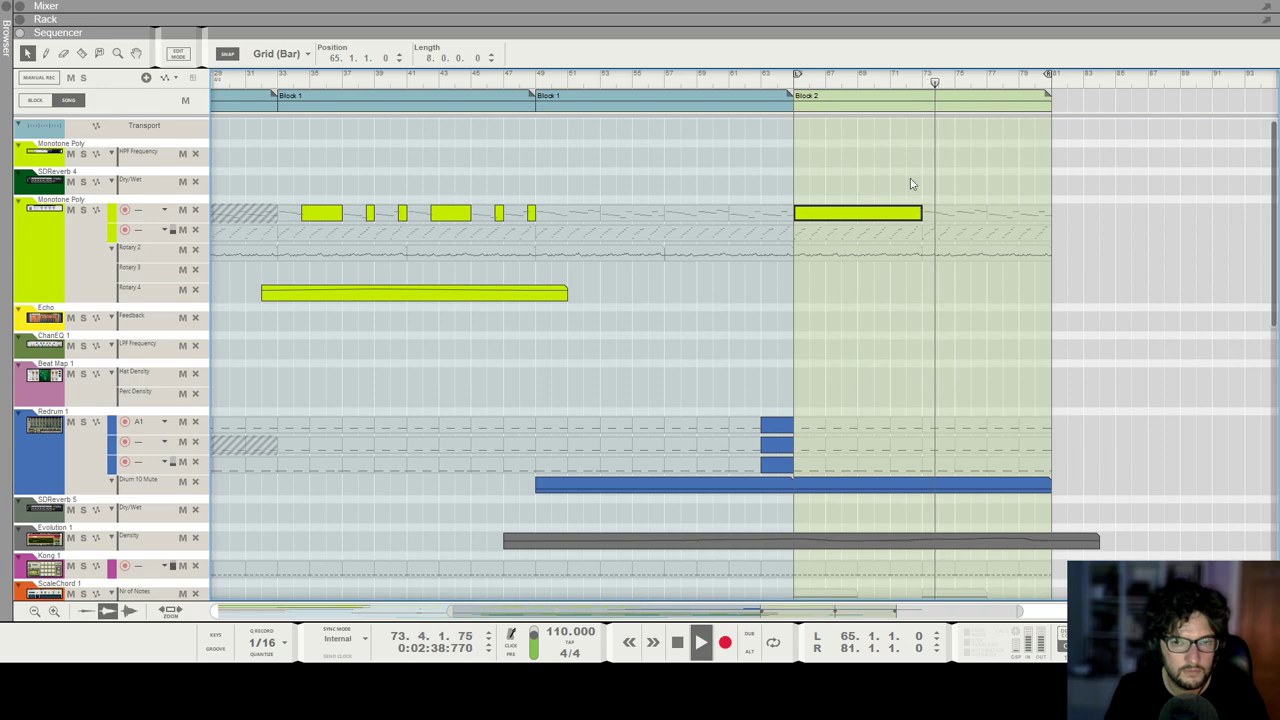
left_click(917, 194)
Step: Open Block 2 for editing, replace a clip with a copy of the earlier clip in its lane, and return to the song arrangement
scroll(920, 194, "down", 4)
scroll(920, 194, "down", 6)
scroll(960, 321, "up", 2)
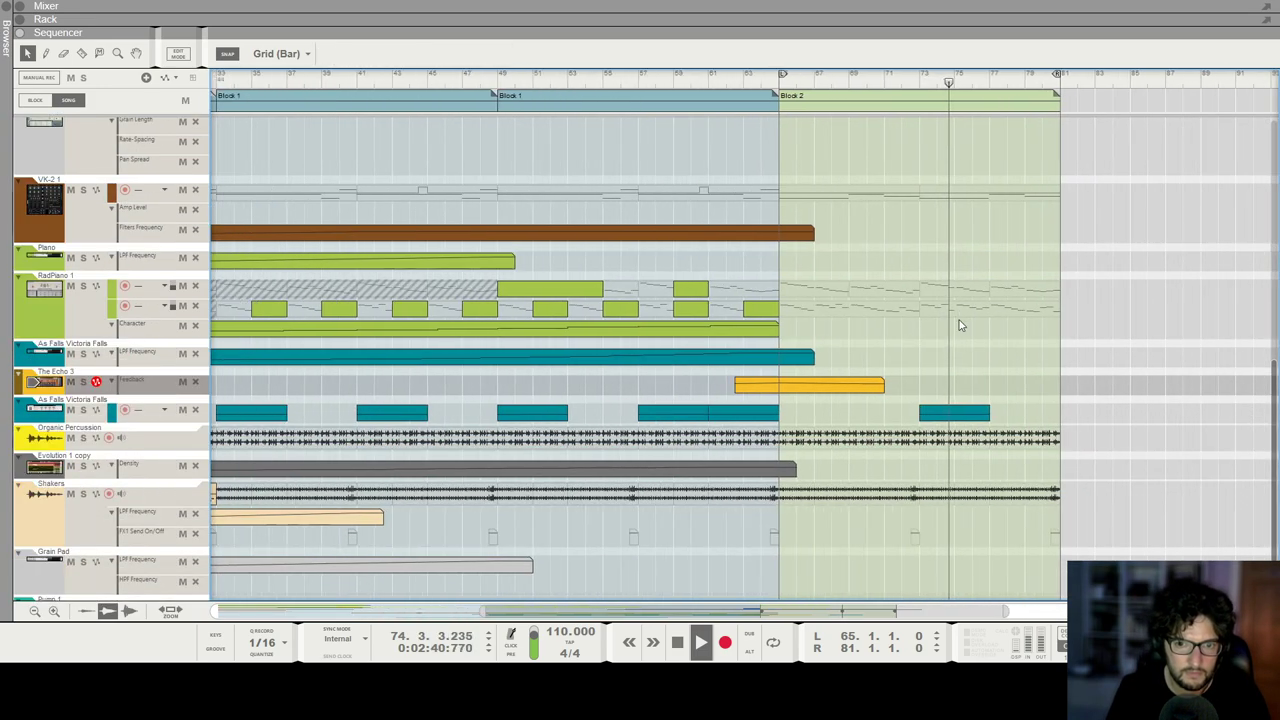
scroll(964, 326, "down", 3)
scroll(986, 349, "up", 4)
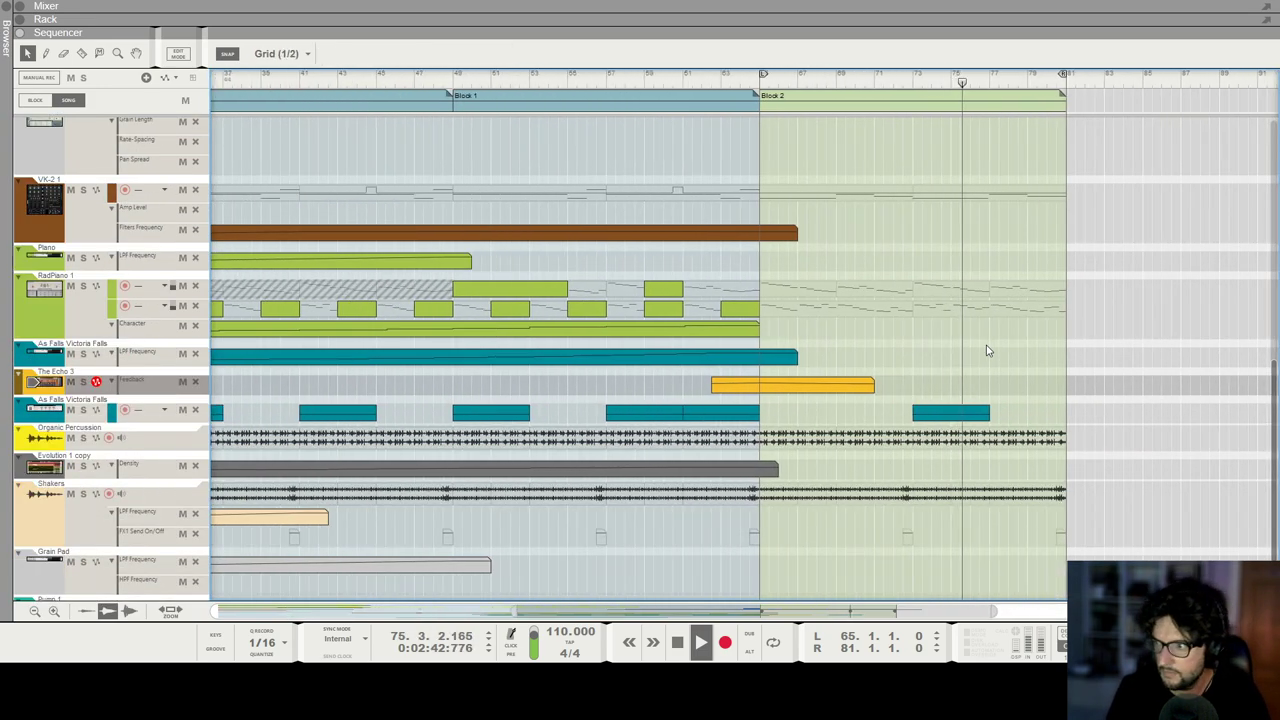
scroll(986, 349, "up", 3)
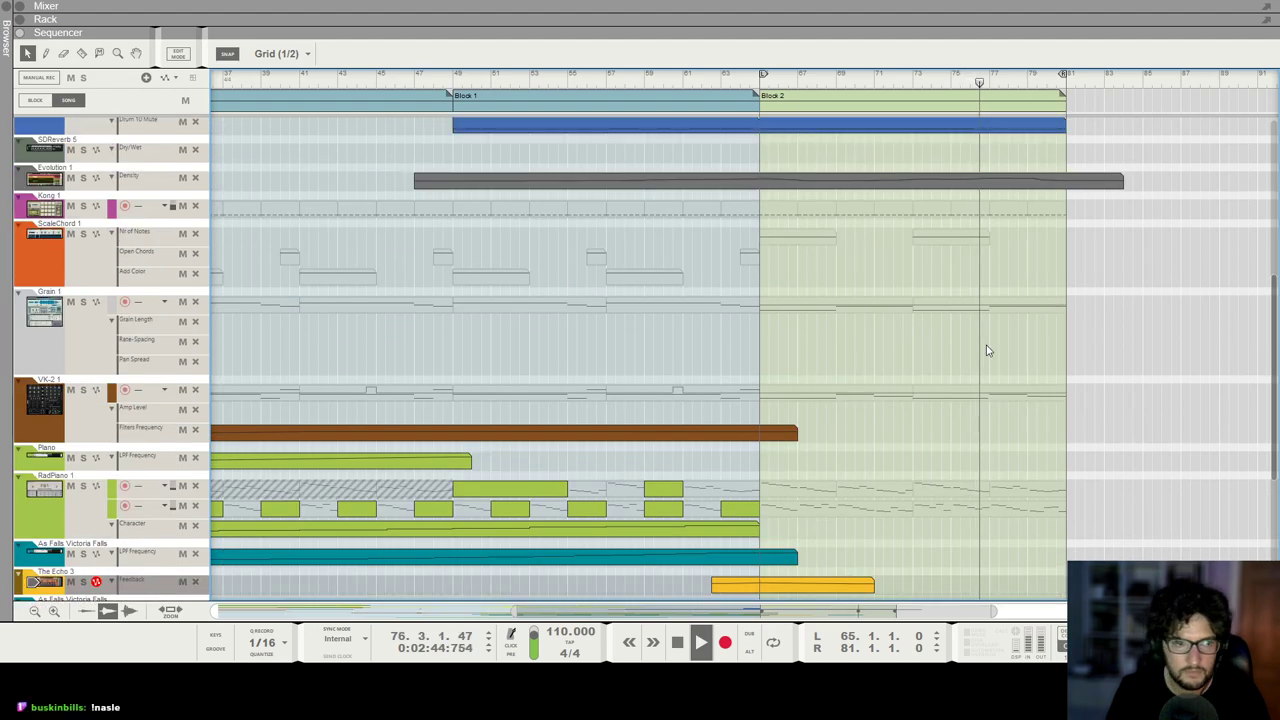
scroll(986, 348, "up", 4)
double_click(1022, 105)
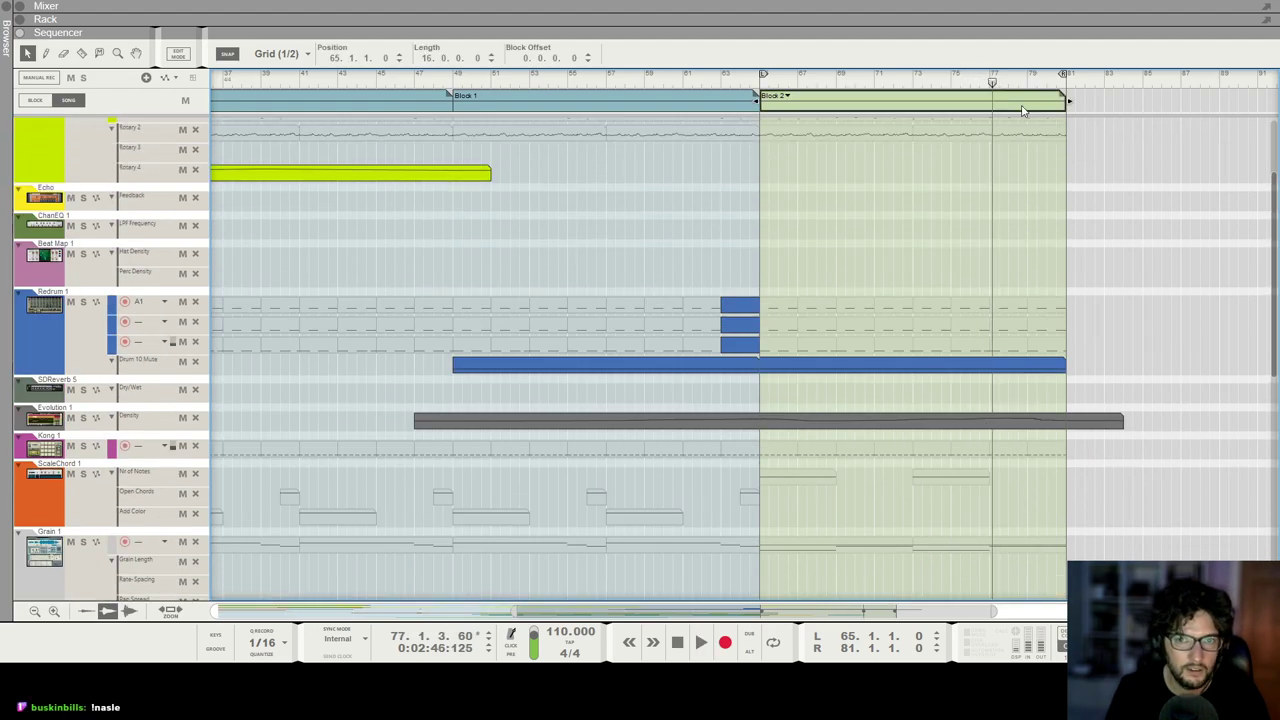
scroll(548, 497, "down", 1)
left_click(471, 506)
scroll(457, 512, "down", 2)
left_click(443, 515)
key("Delete")
left_click(313, 516)
key("ctrl+c")
key("ctrl+v")
key("space")
key("space")
left_click(68, 100)
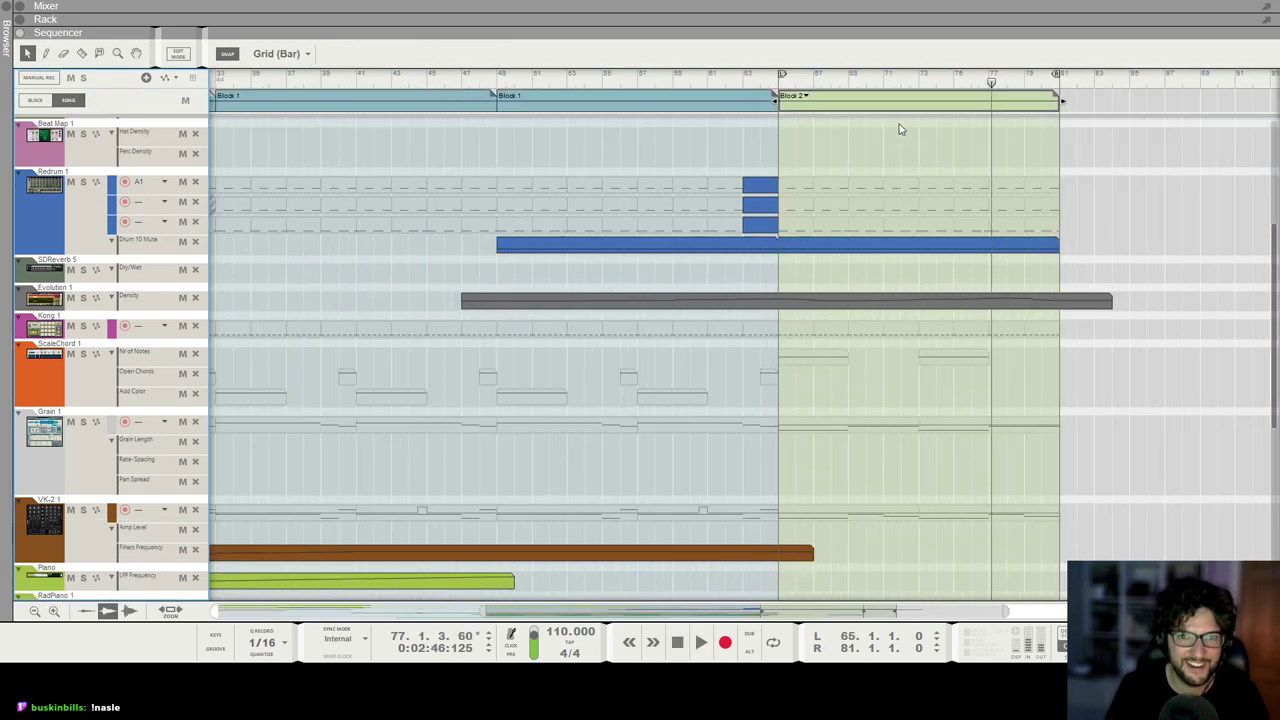
Step: Play the start of Block 2, then stop with the song position at bar 63
scroll(906, 136, "down", 1)
left_click(792, 87)
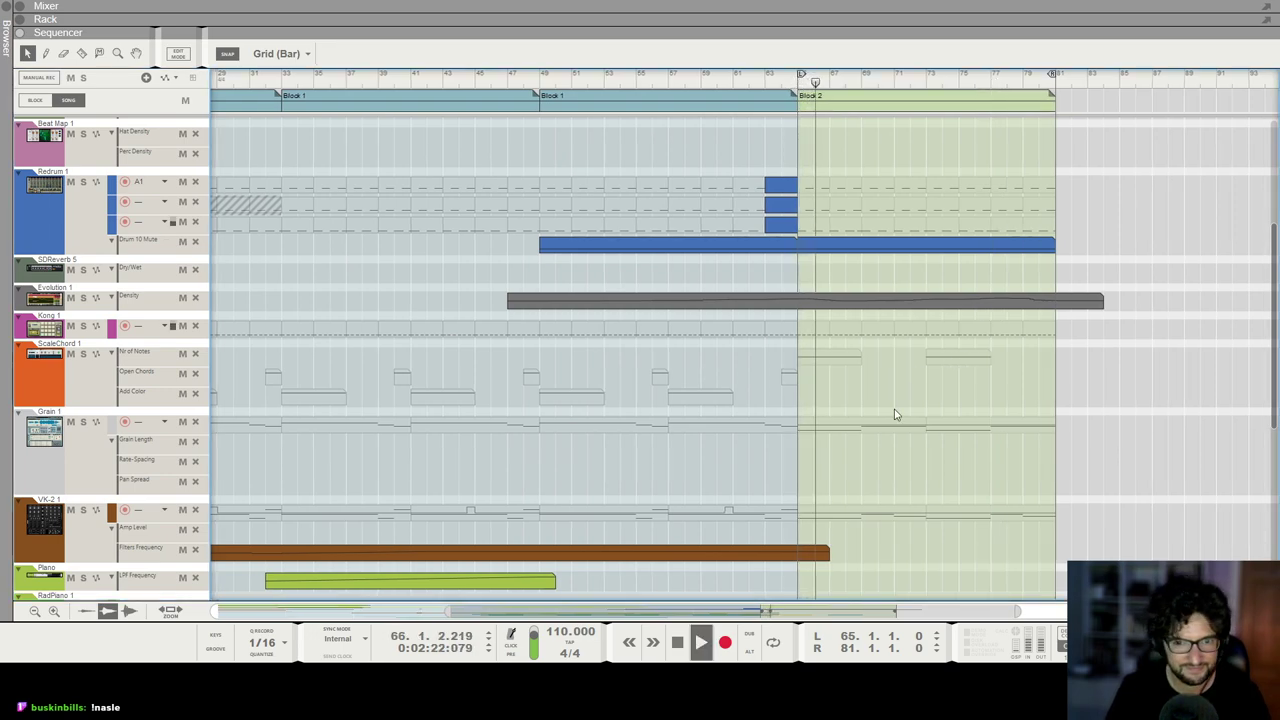
left_click(765, 84)
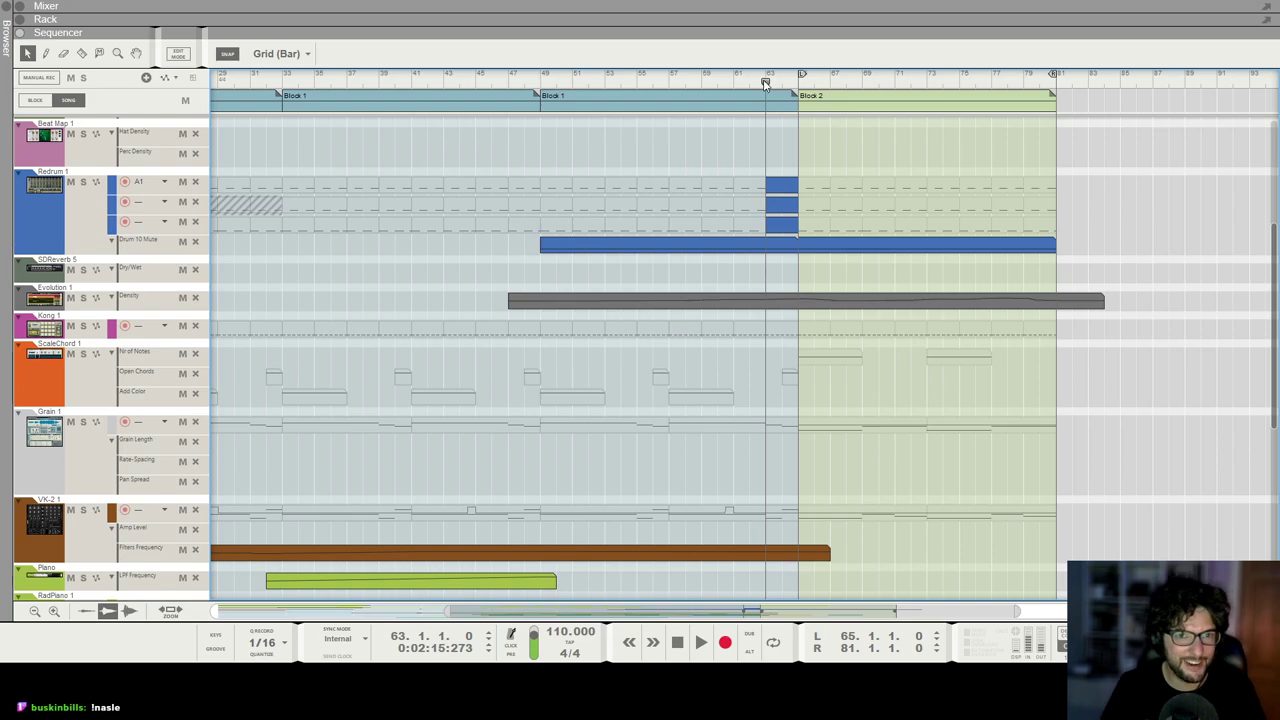
Step: Create a new audio track from the rack, following the As Falls Victoria Falls track
scroll(394, 438, "down", 5)
key("F6")
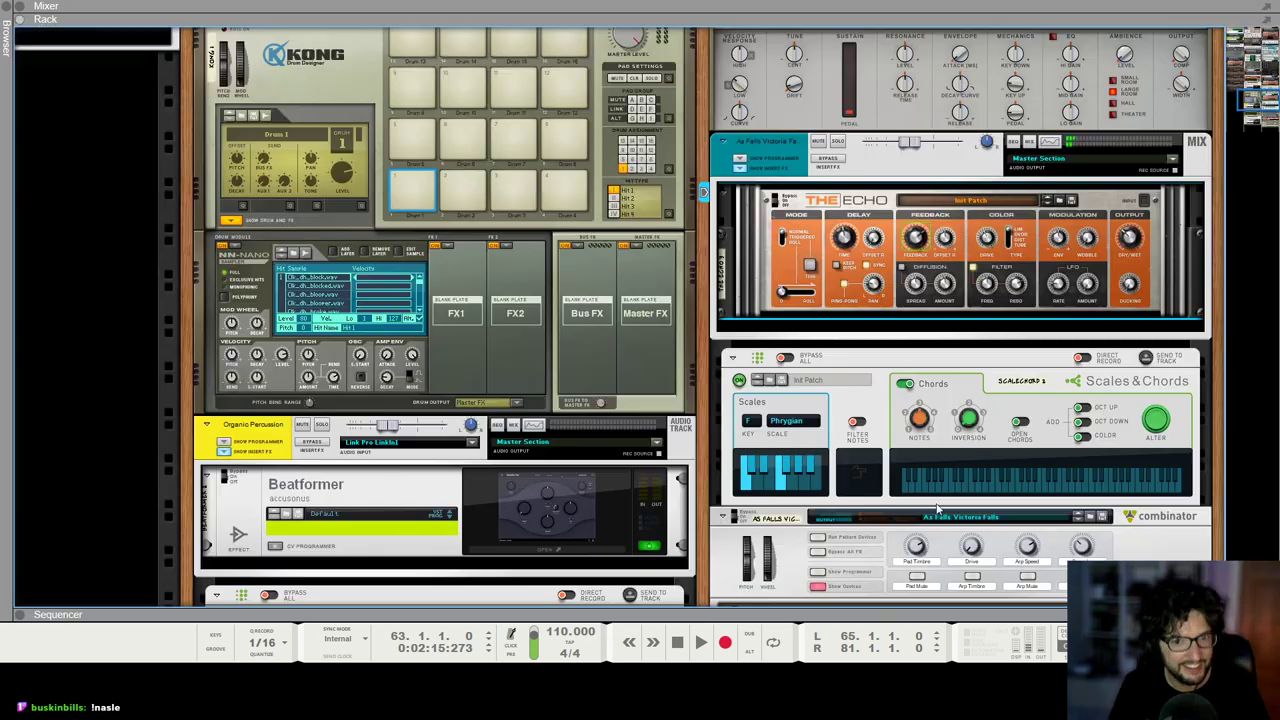
scroll(880, 490, "down", 10)
right_click(941, 518)
left_click(996, 386)
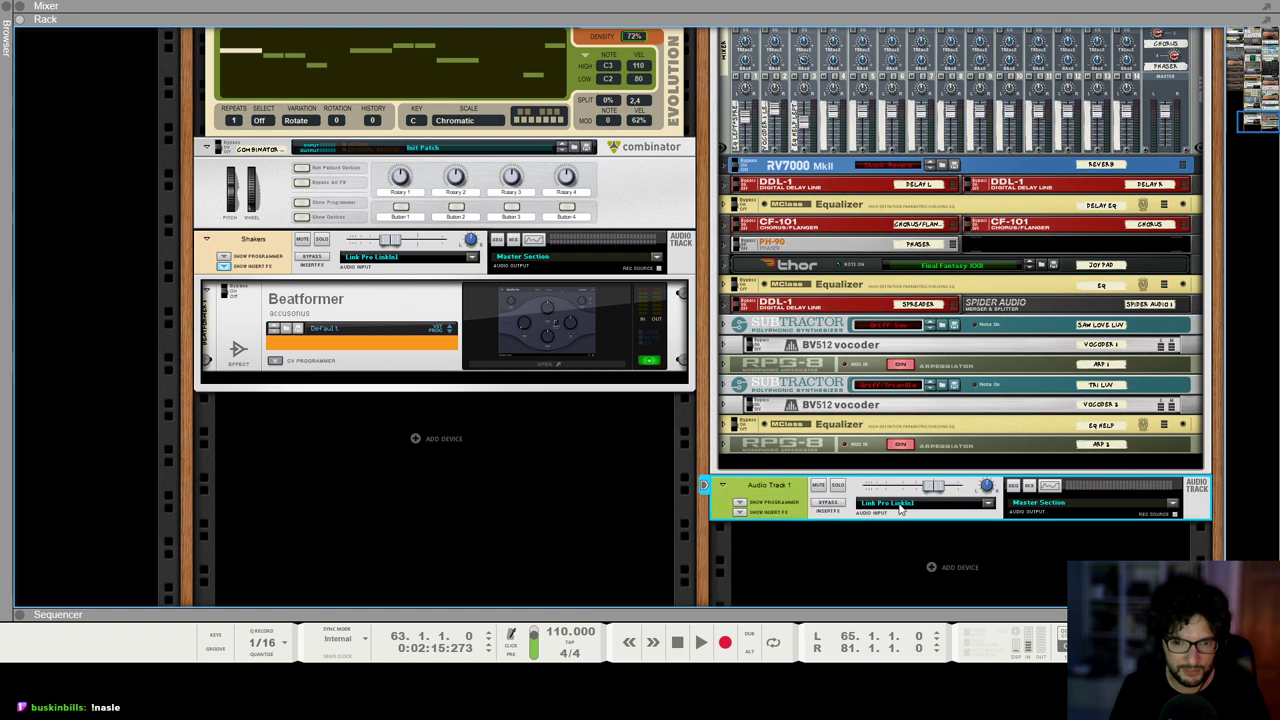
key("F7")
key("F6")
Step: Add a Synapse DR-1 Deep Reverb as an insert effect on Audio Track 1
left_click(740, 512)
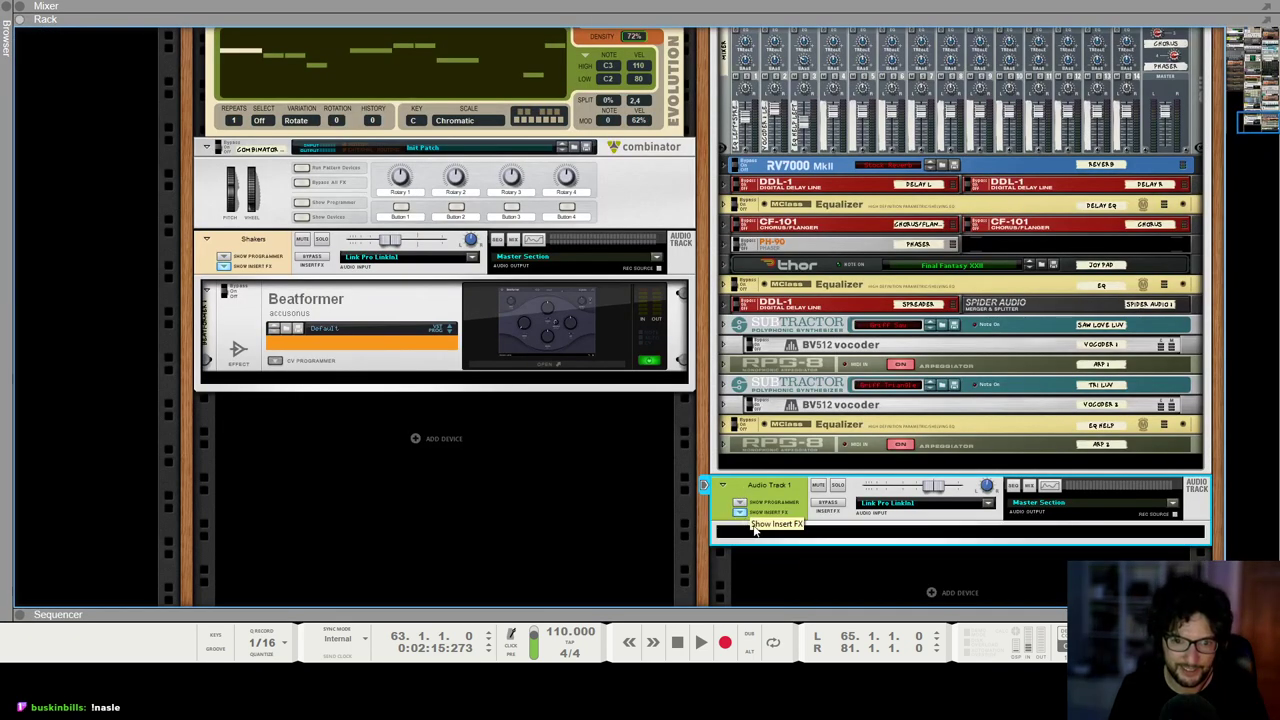
right_click(768, 522)
mouse_move(800, 230)
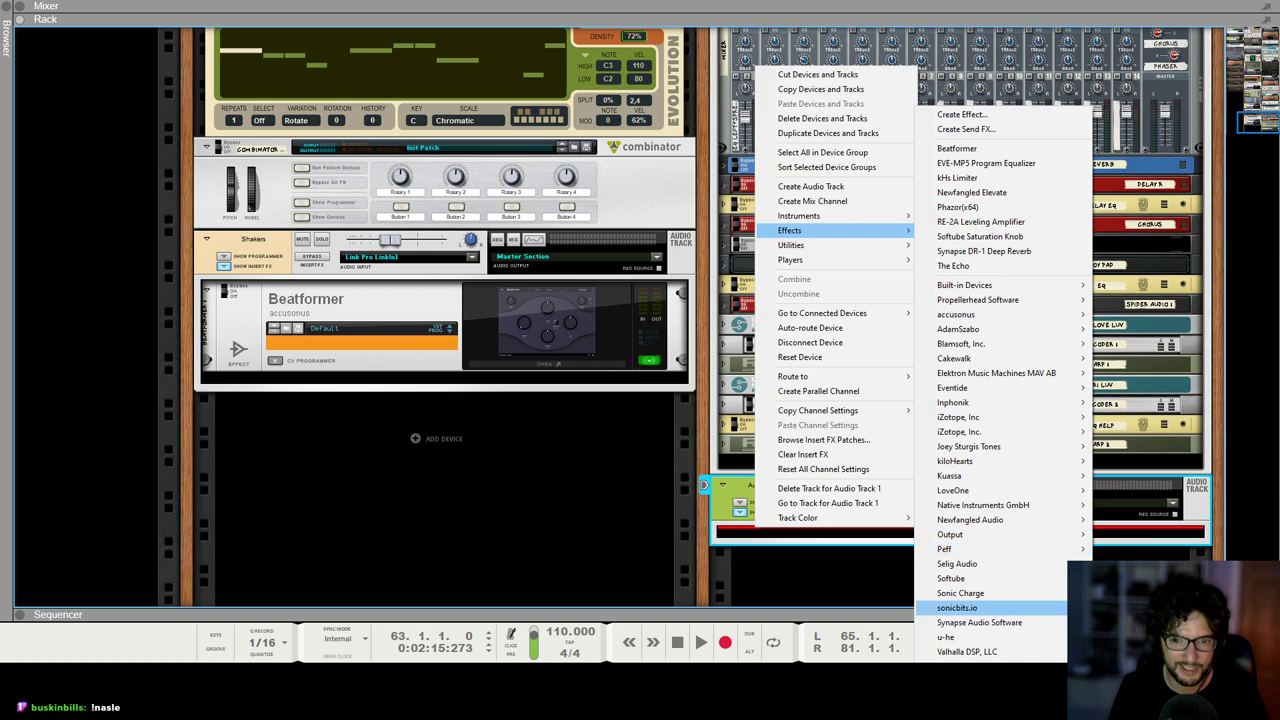
mouse_move(979, 622)
left_click(1158, 549)
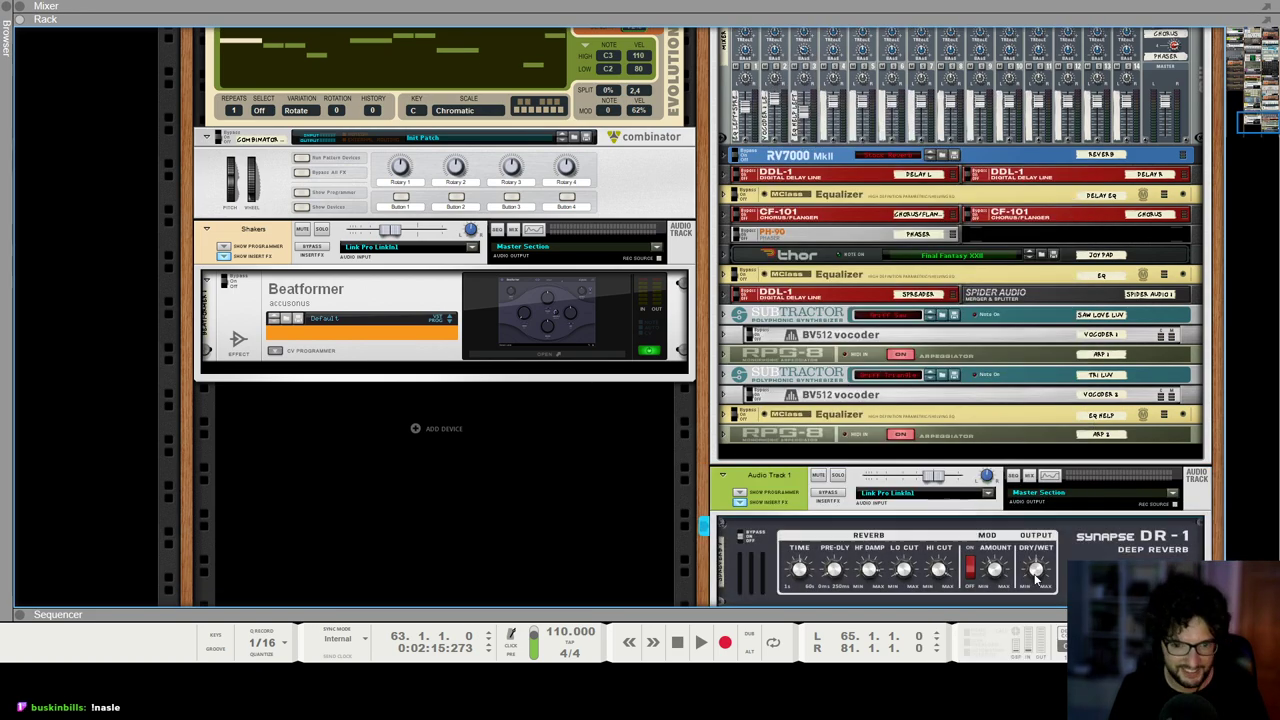
key("F7")
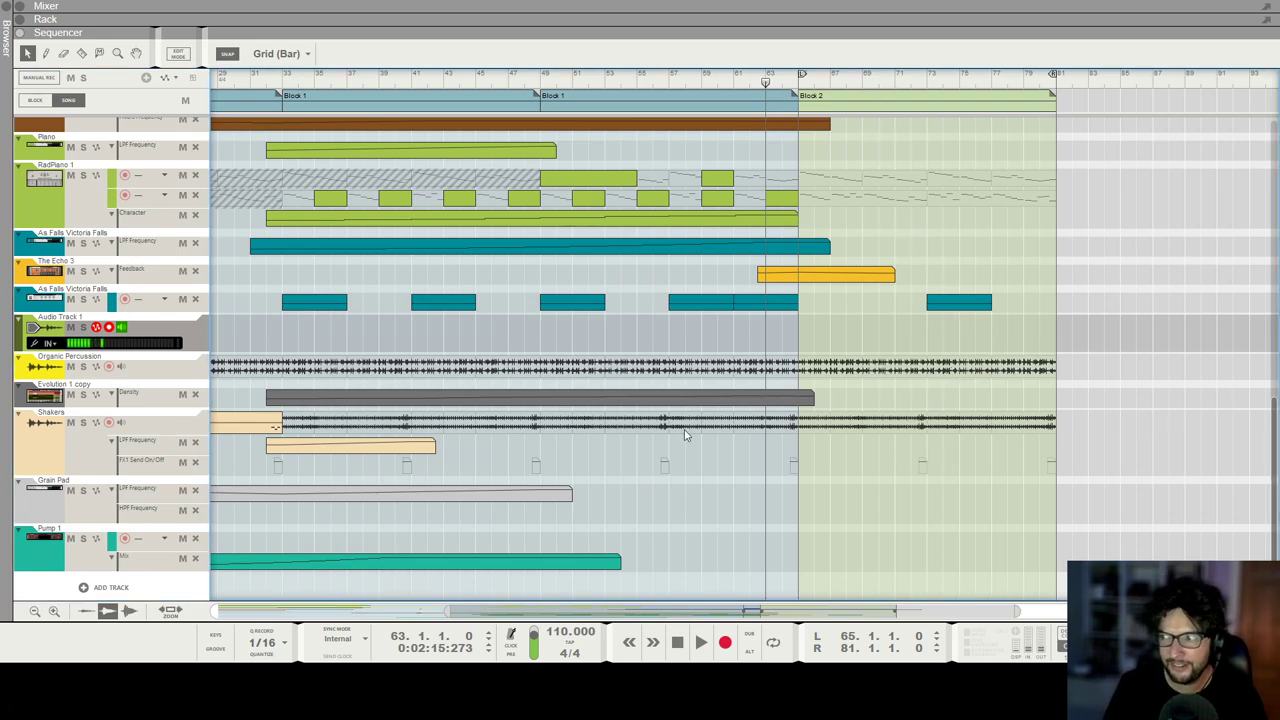
key("F6")
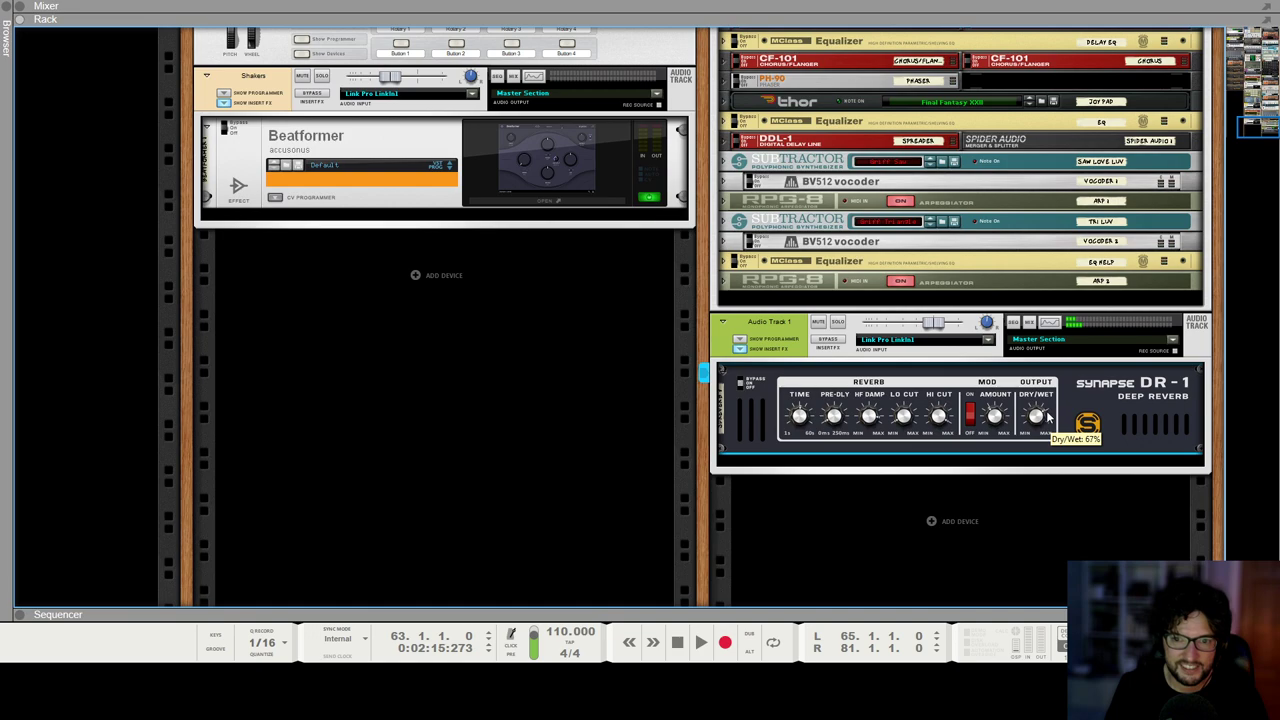
Step: Inspect Audio Track 1's mixer channel, including its level, signal path and sends
key("F7")
key("F5")
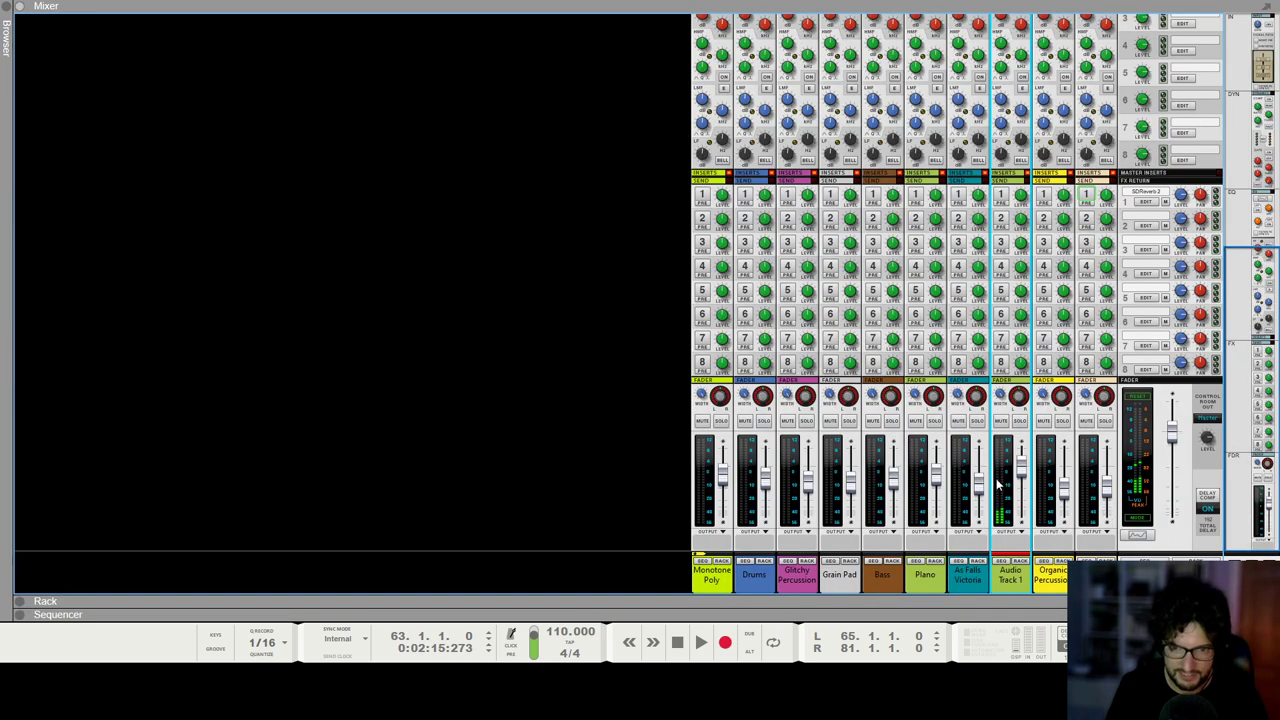
scroll(1030, 420, "up", 5)
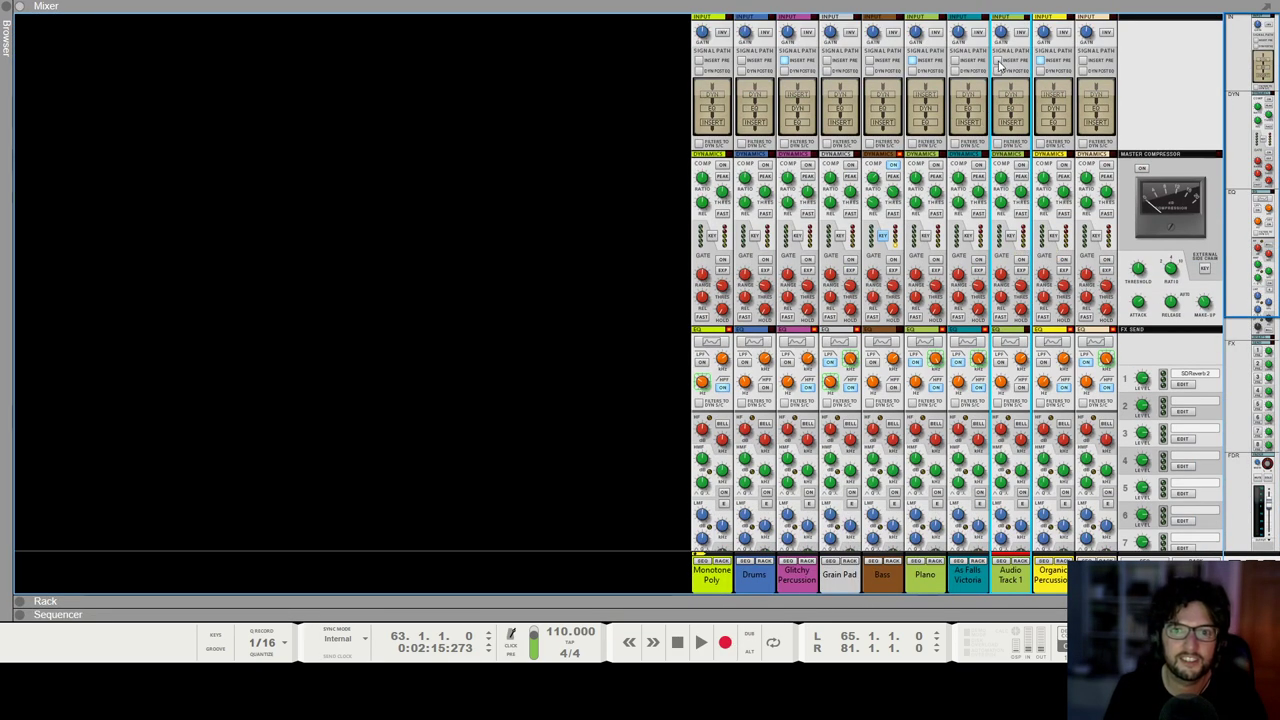
scroll(970, 468, "down", 6)
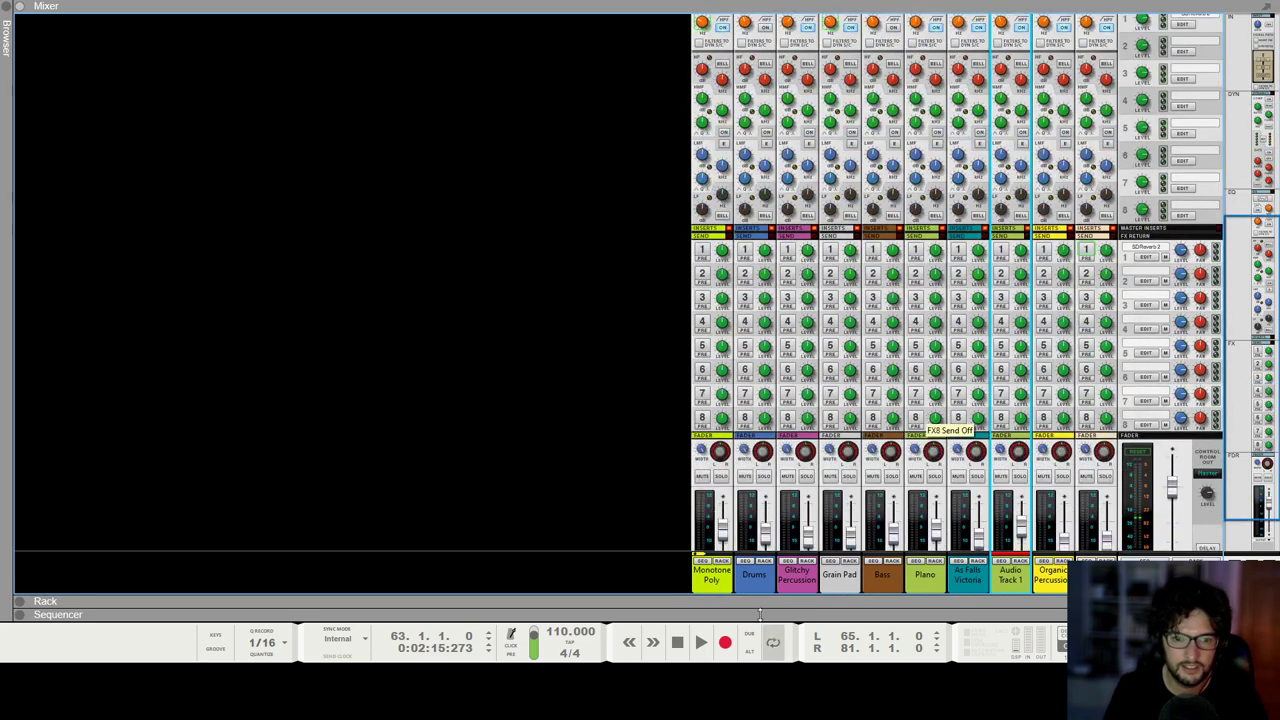
Step: Try recording a take on Audio Track 1 from bar 63
key("ctrl+Return")
key("F7")
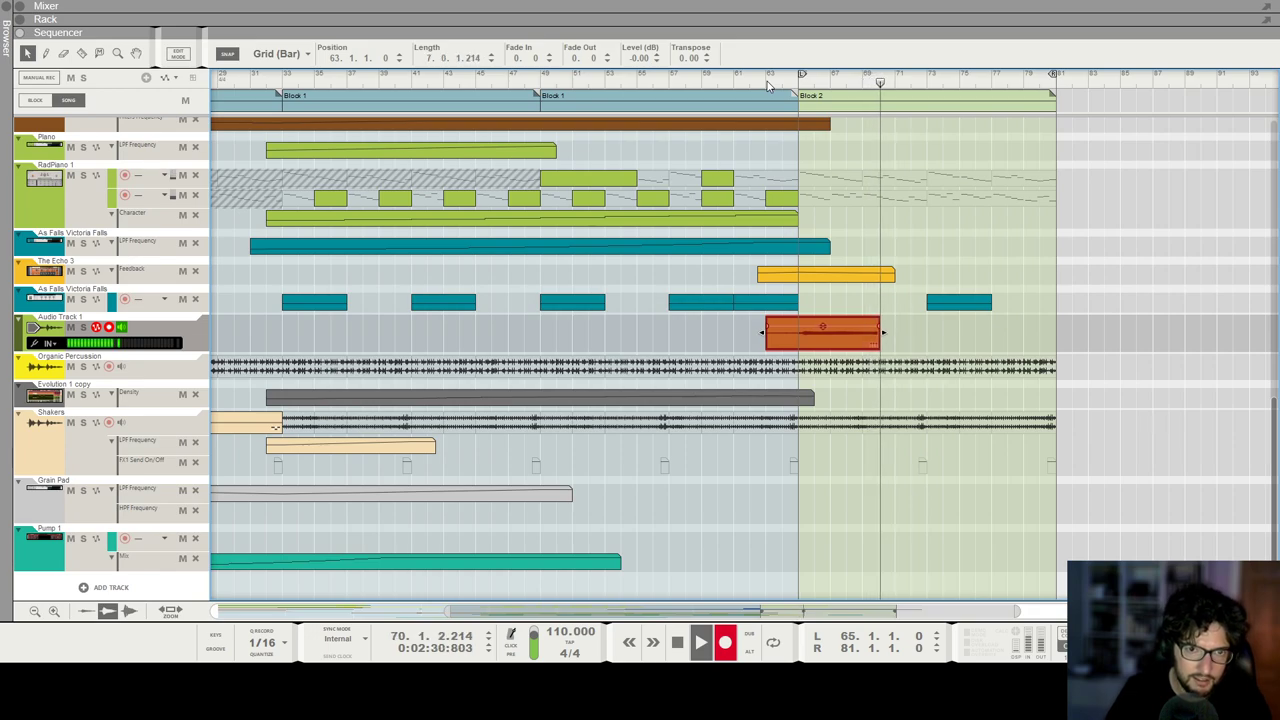
key("space")
key("ctrl+z")
Step: Record a take about 10 bars long on Audio Track 1, starting at bar 63
left_click(727, 642)
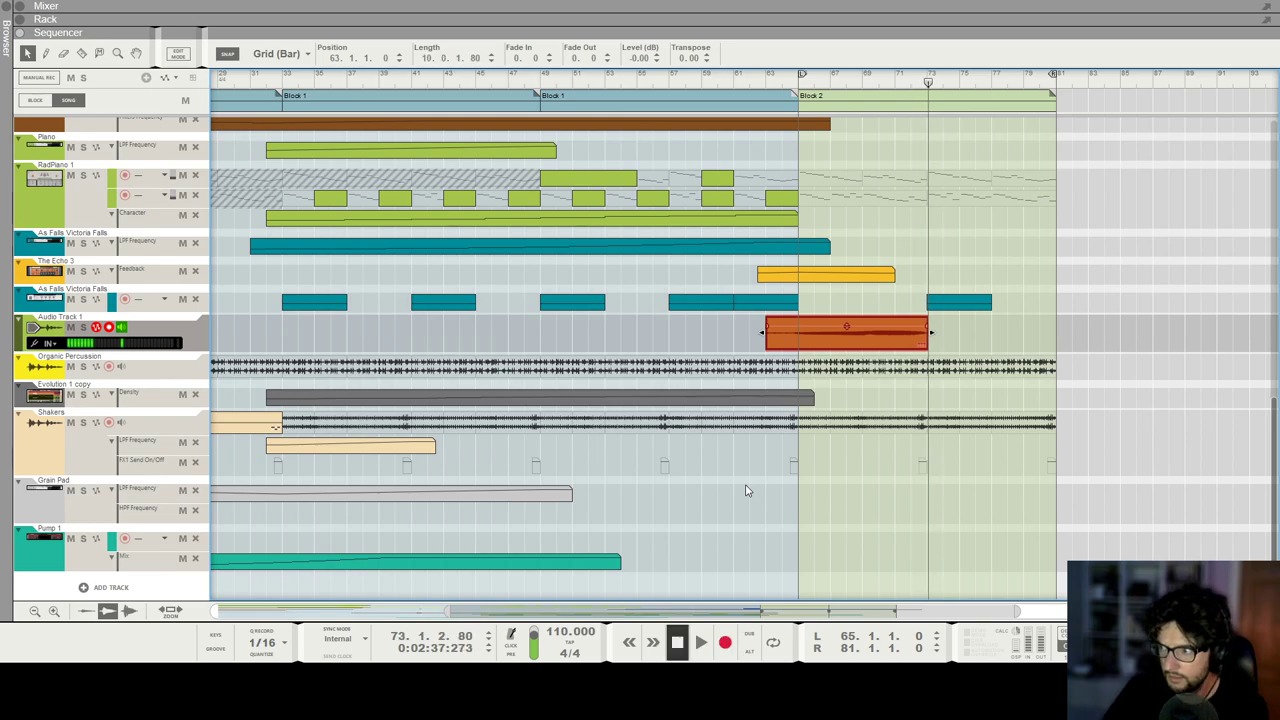
key("space")
left_click(255, 355)
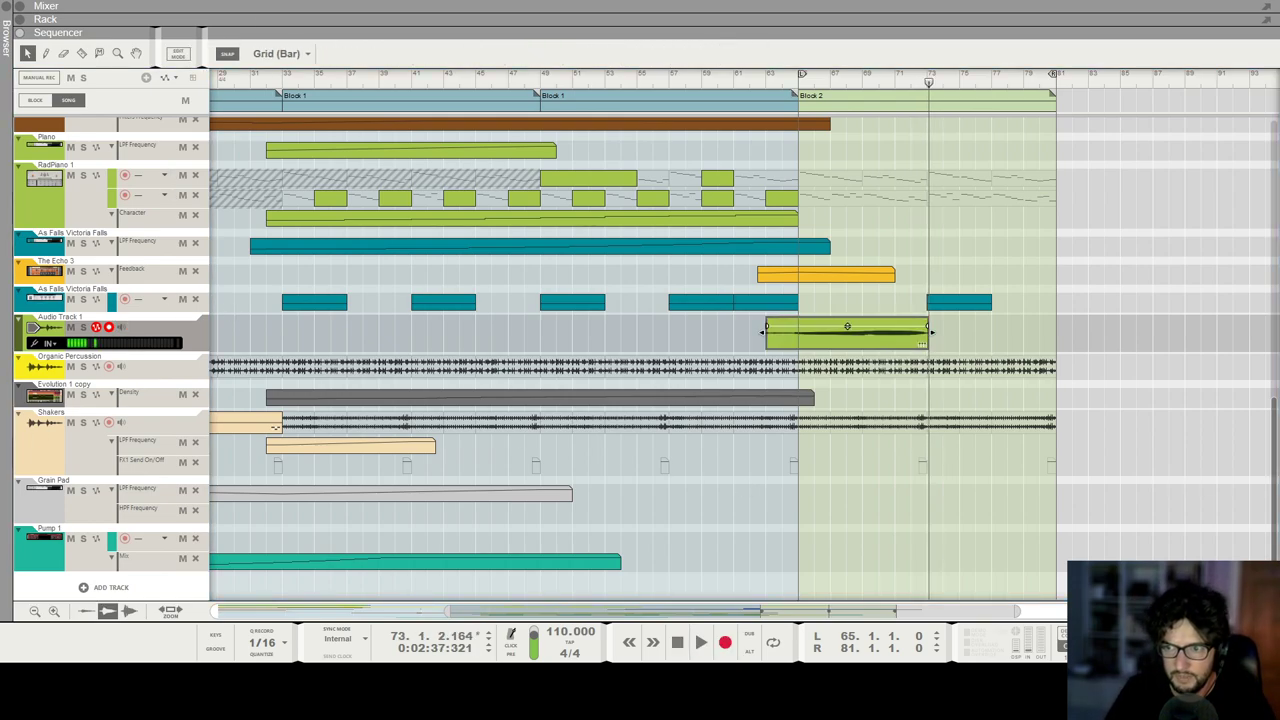
Step: Open the recorded Audio Track 1 clip in Pitch Edit and correct its pitch
left_click(767, 330)
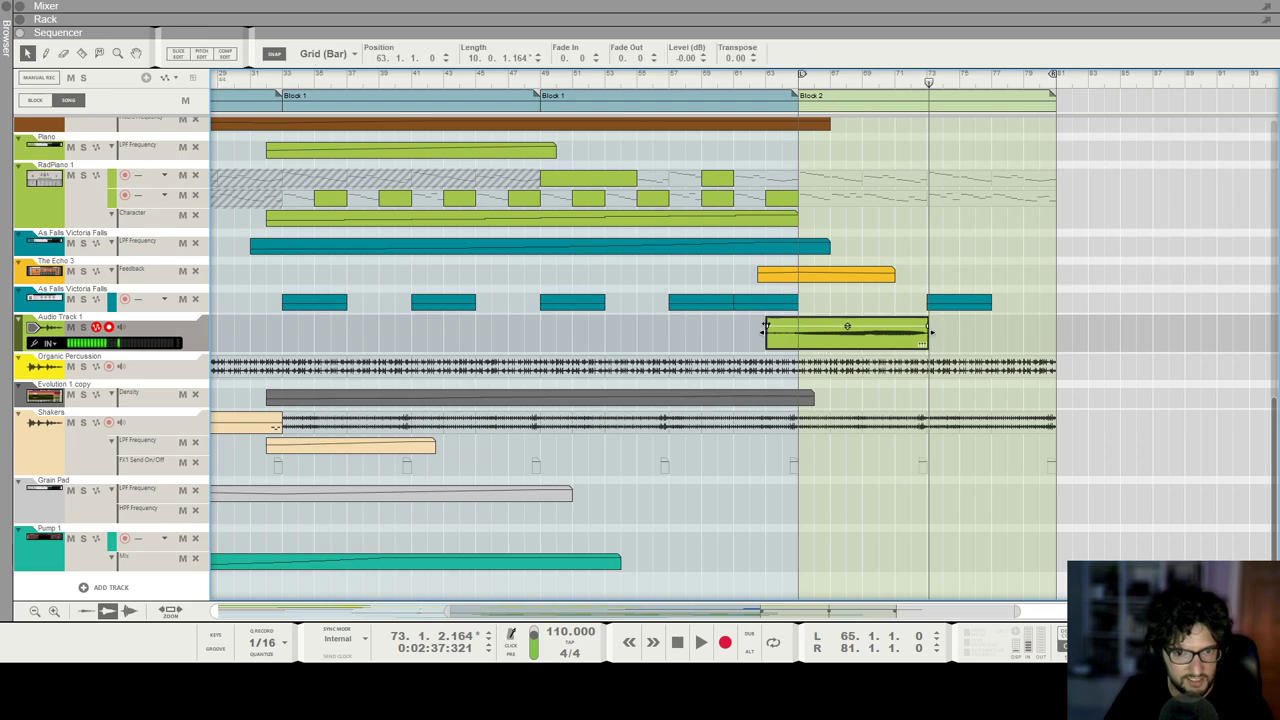
left_click(202, 54)
left_click(229, 188)
left_click(527, 242)
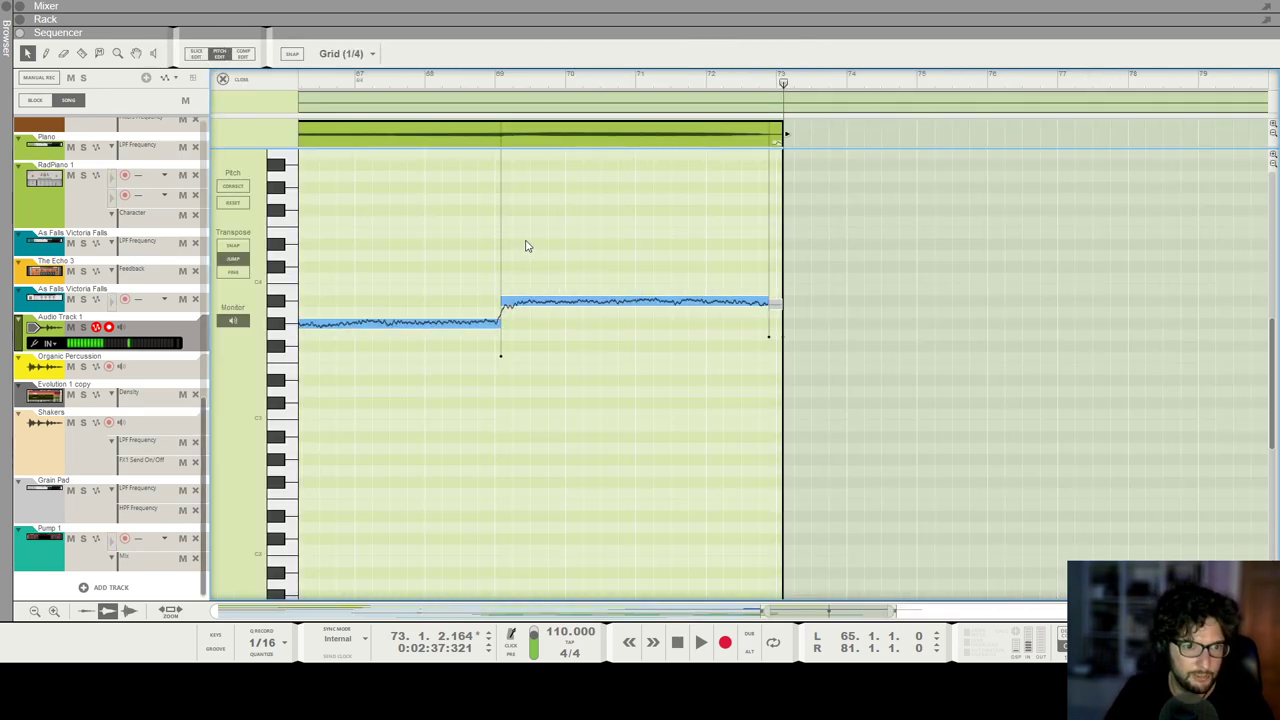
Step: Move the start of the A#3 note to about bar 69 and reduce the drift of both long notes to 61%
scroll(536, 238, "left", 2)
left_click(583, 80)
left_click(652, 301)
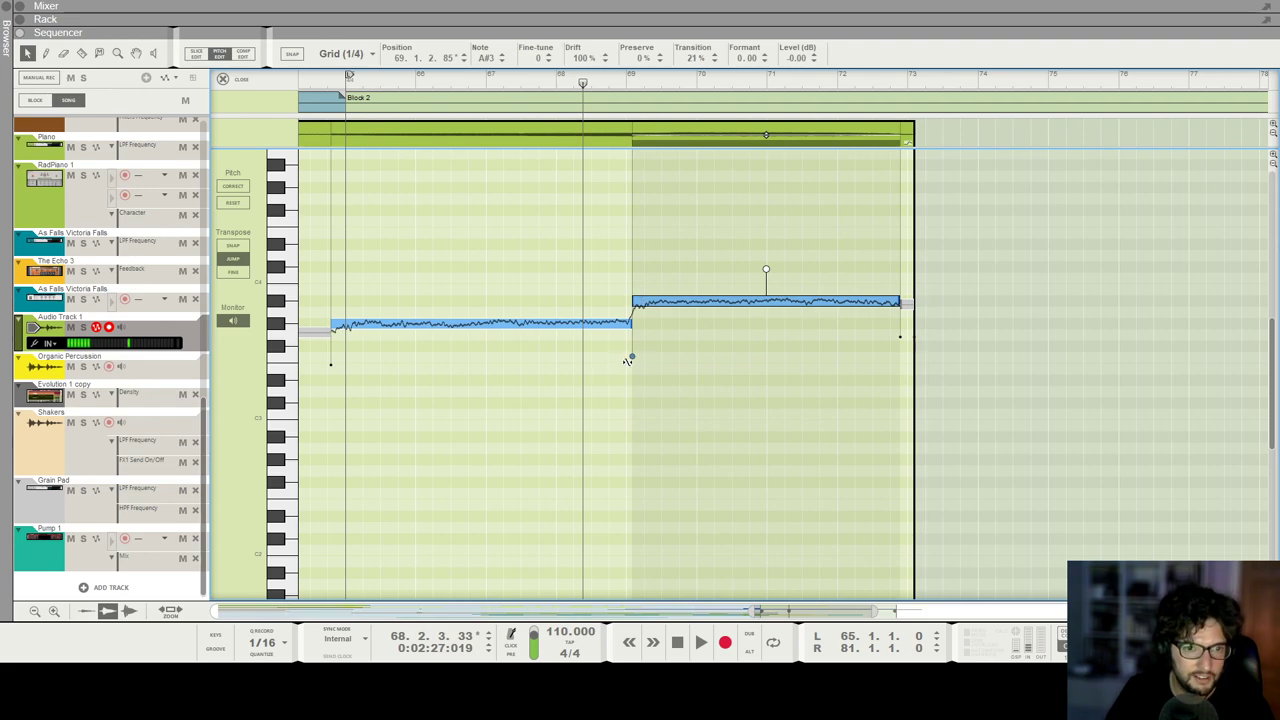
left_click(628, 234)
left_click_drag(629, 229, 800, 418)
left_click_drag(763, 278, 763, 286)
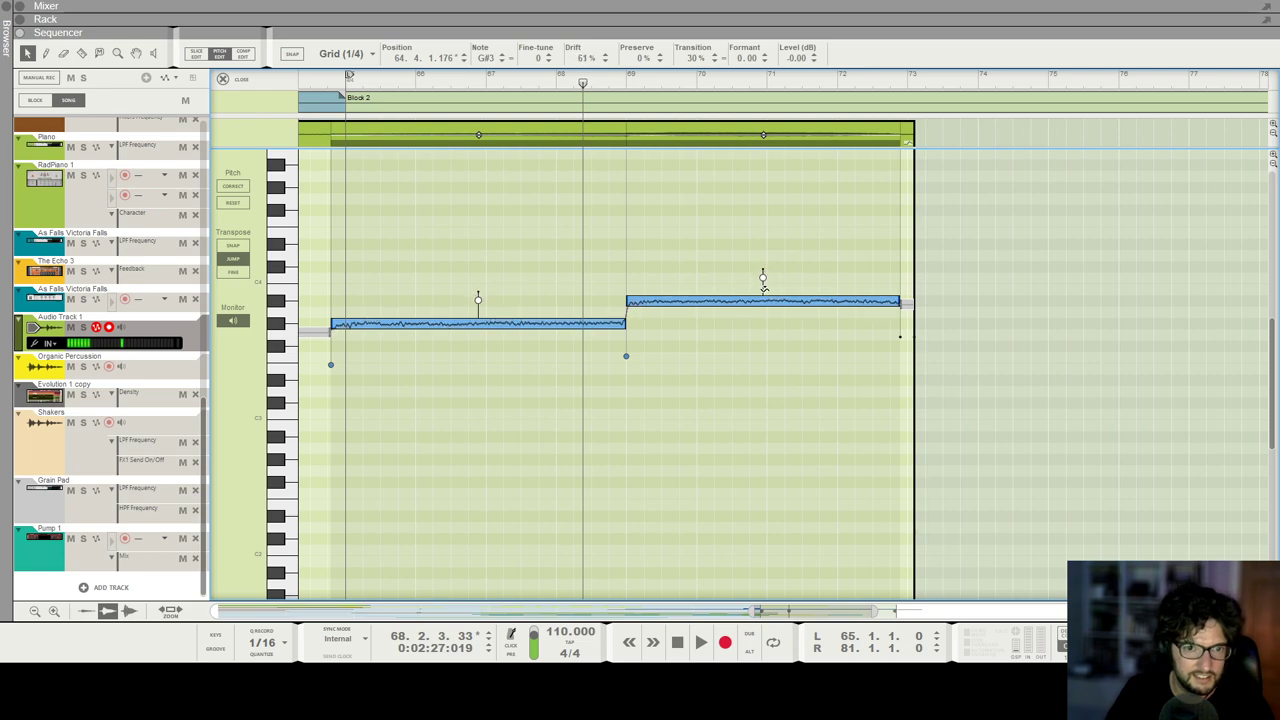
left_click(613, 232)
Step: Play back the pitch-corrected Audio Track 1 clip from just before bar 65 and check its reverb device and mixer channel
left_click(323, 86)
key("space")
scroll(417, 149, "down", 5)
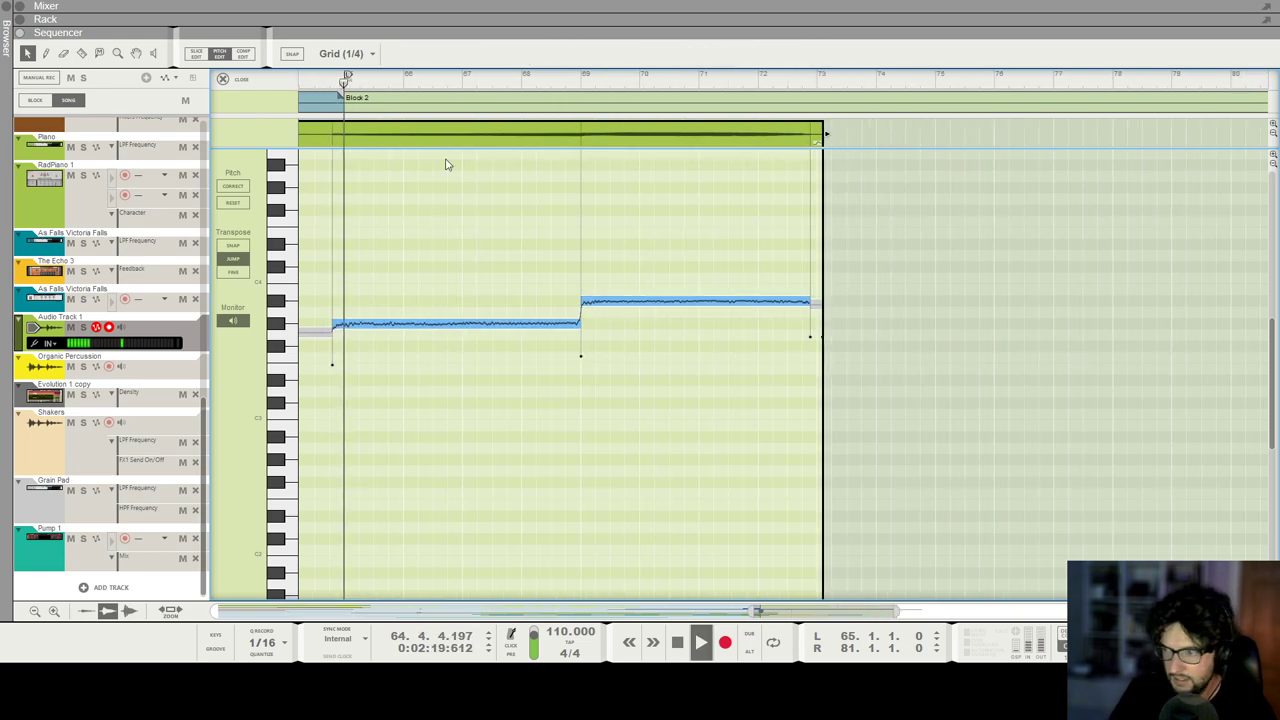
scroll(449, 211, "up", 2)
key("F6")
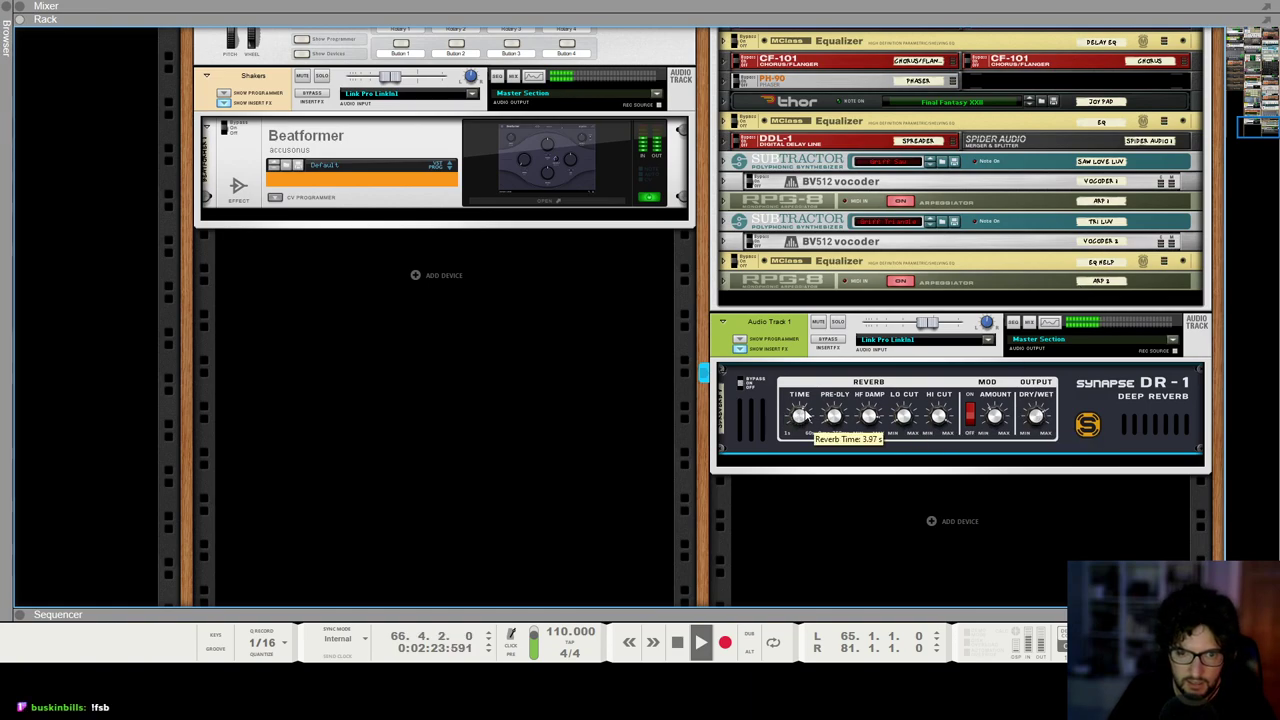
key("F5")
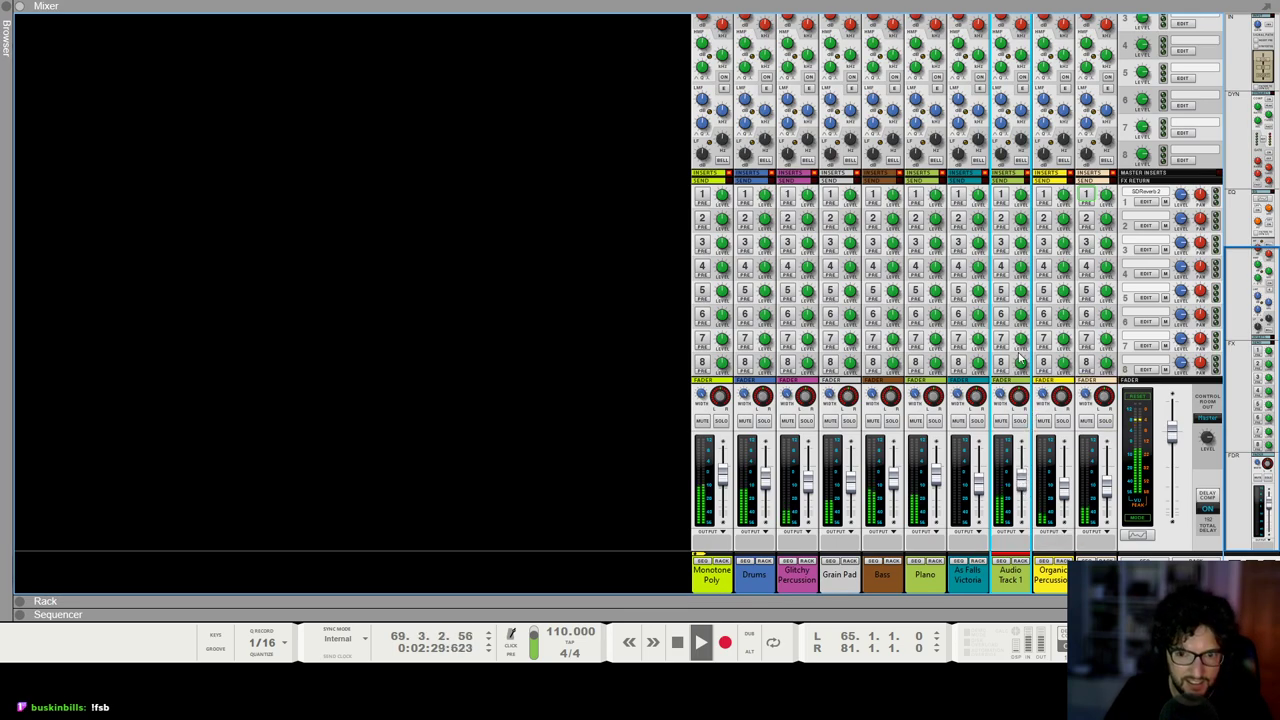
scroll(1035, 334, "up", 6)
scroll(1035, 334, "down", 6)
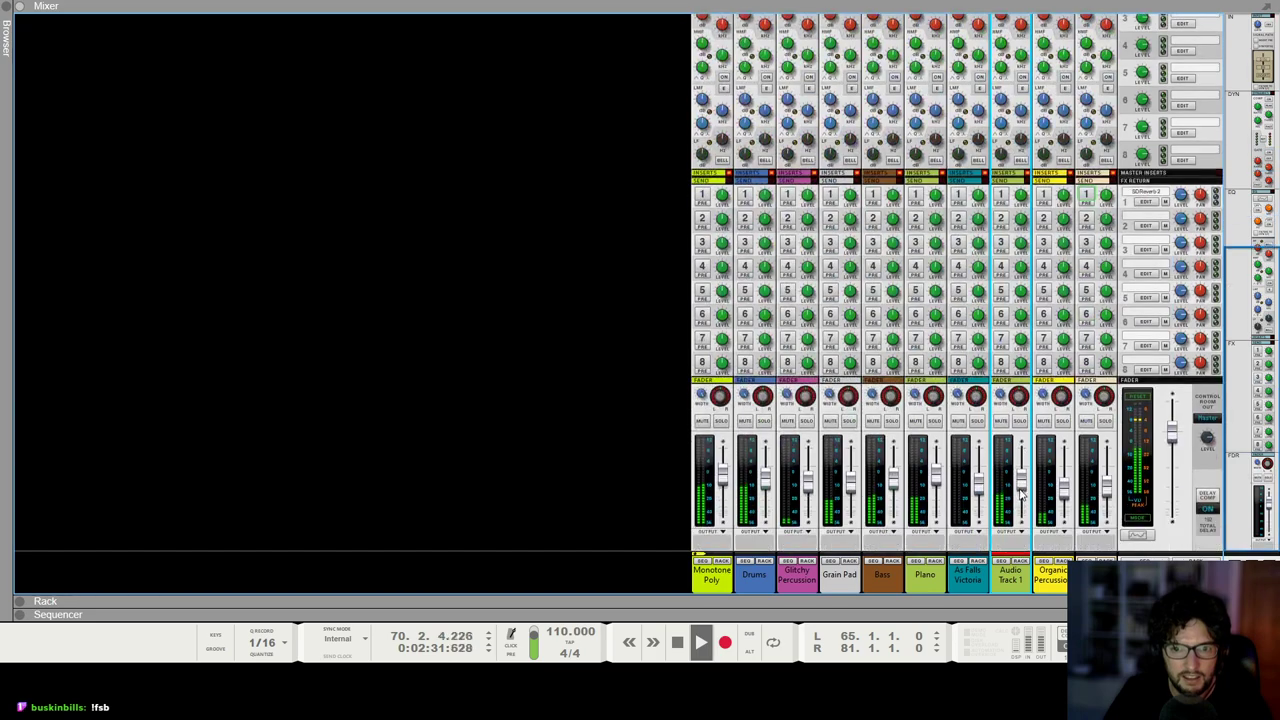
key("F7")
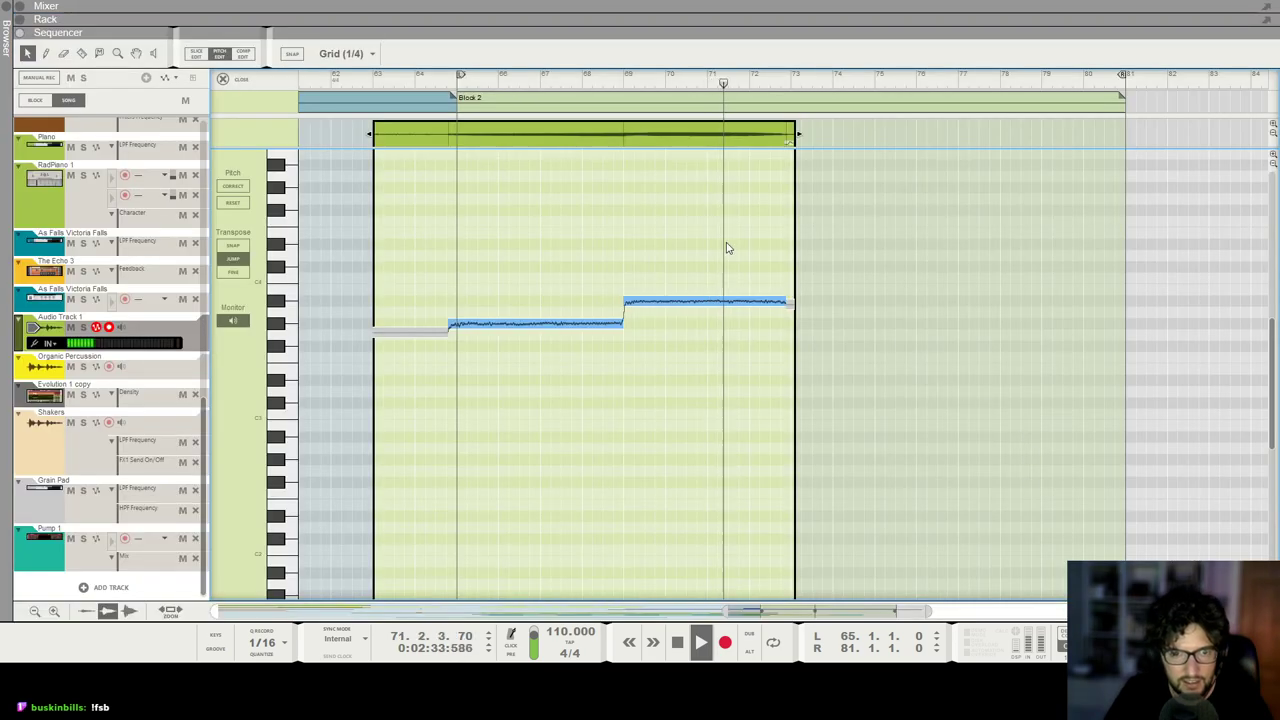
Step: Close Pitch Edit, trim the Audio Track 1 clip to run from bar 64 to bar 69, and fade it in over one bar
left_click(223, 79)
left_click(763, 371)
left_click(386, 338)
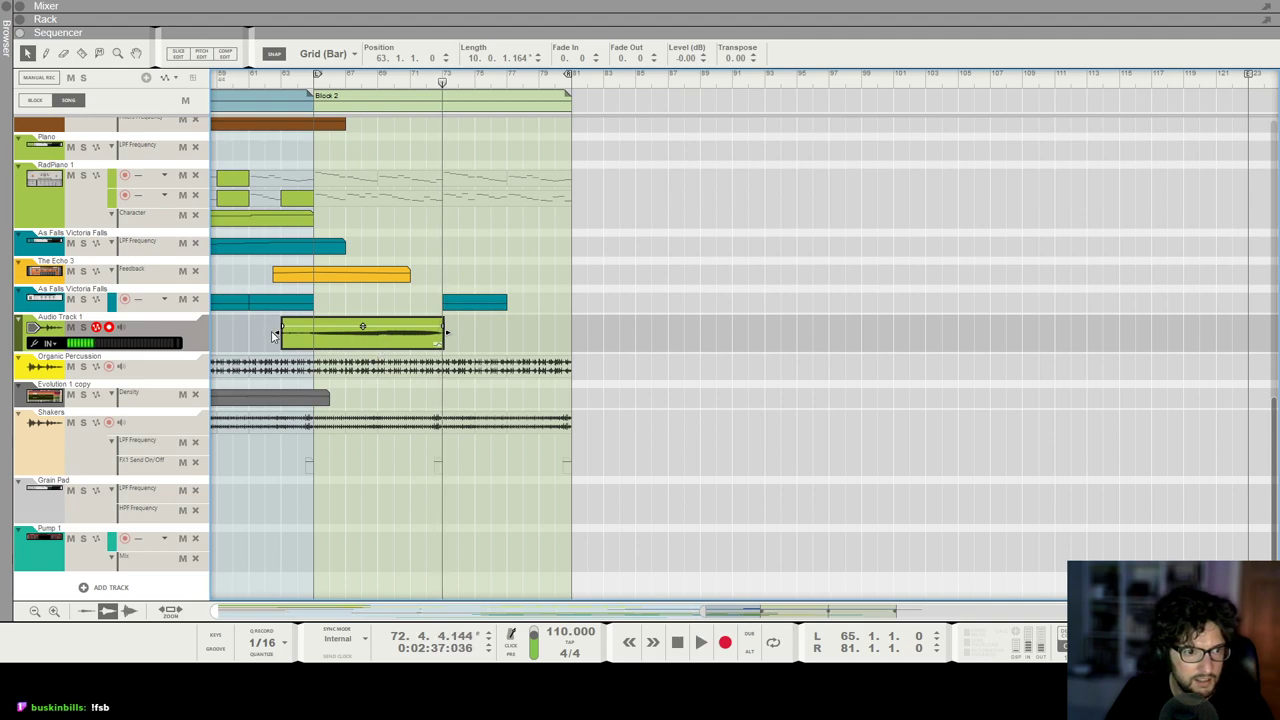
left_click_drag(297, 328, 313, 327)
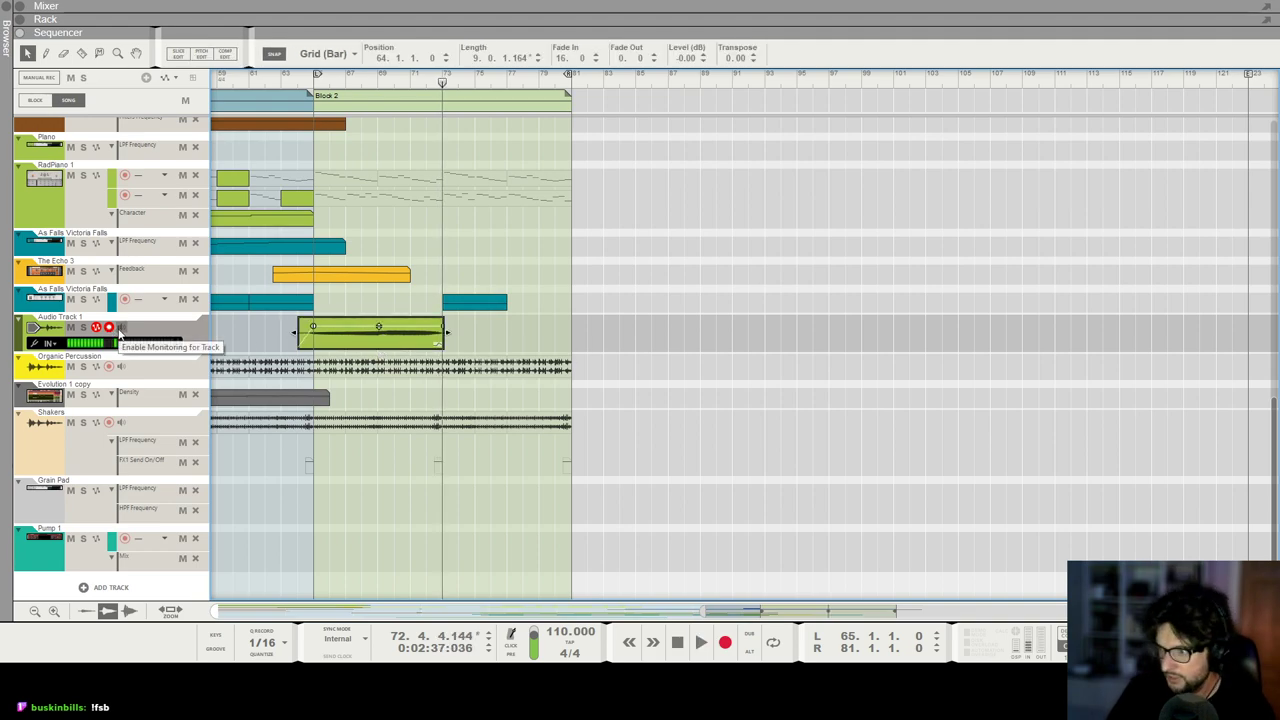
left_click_drag(446, 332, 355, 345)
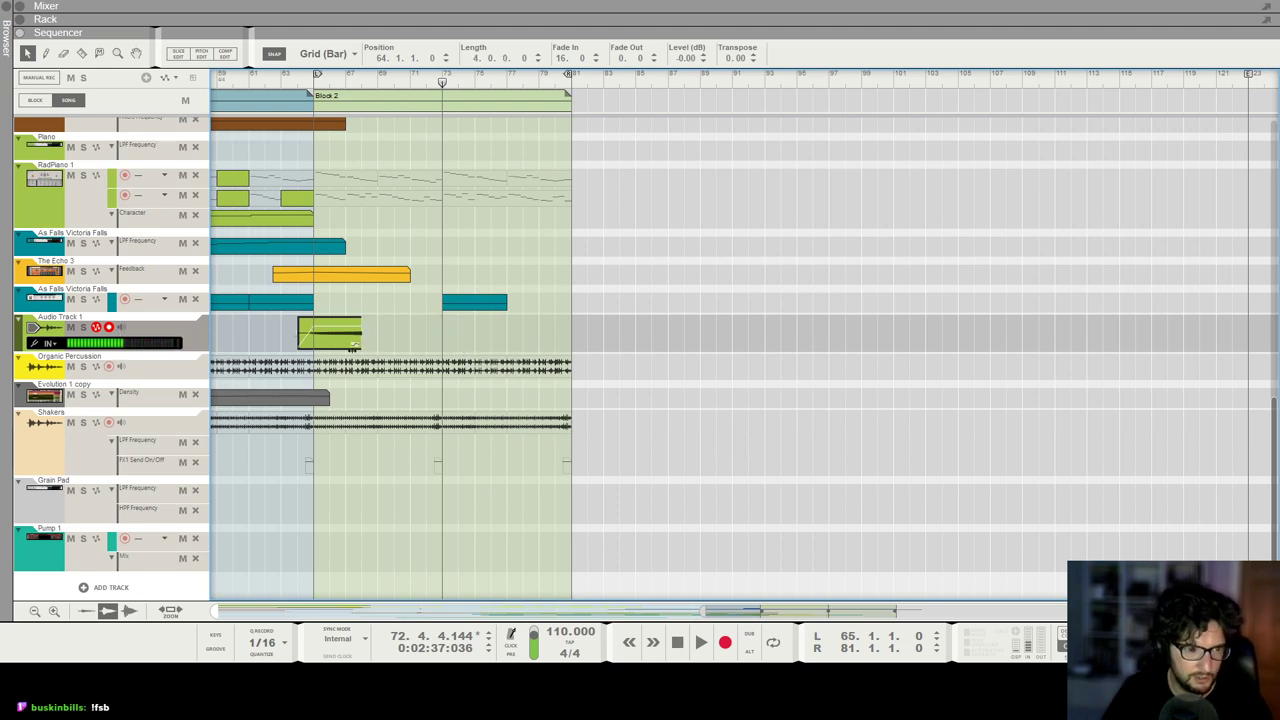
left_click(396, 332)
Step: Record a monitored take about 11 bars long on Audio Track 1 from bar 70, switching input monitoring off when done
left_click(405, 95)
left_click(396, 81)
left_click(601, 370)
left_click(121, 328)
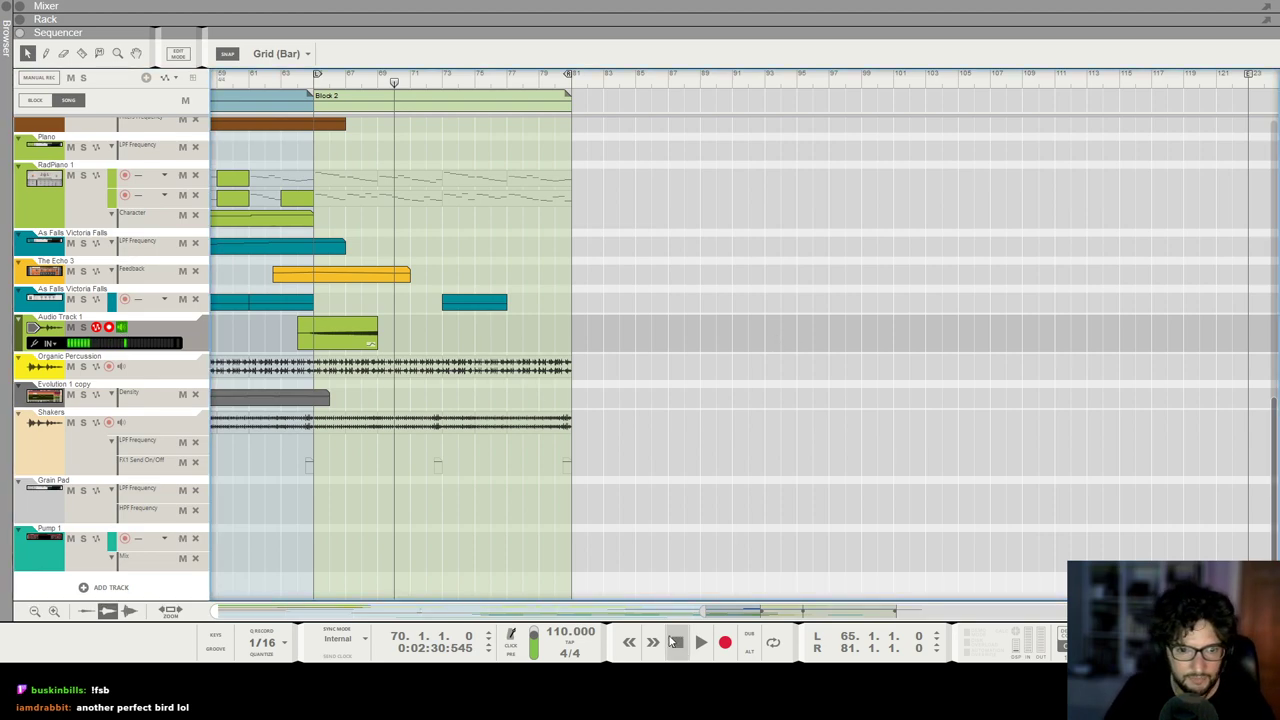
left_click(726, 641)
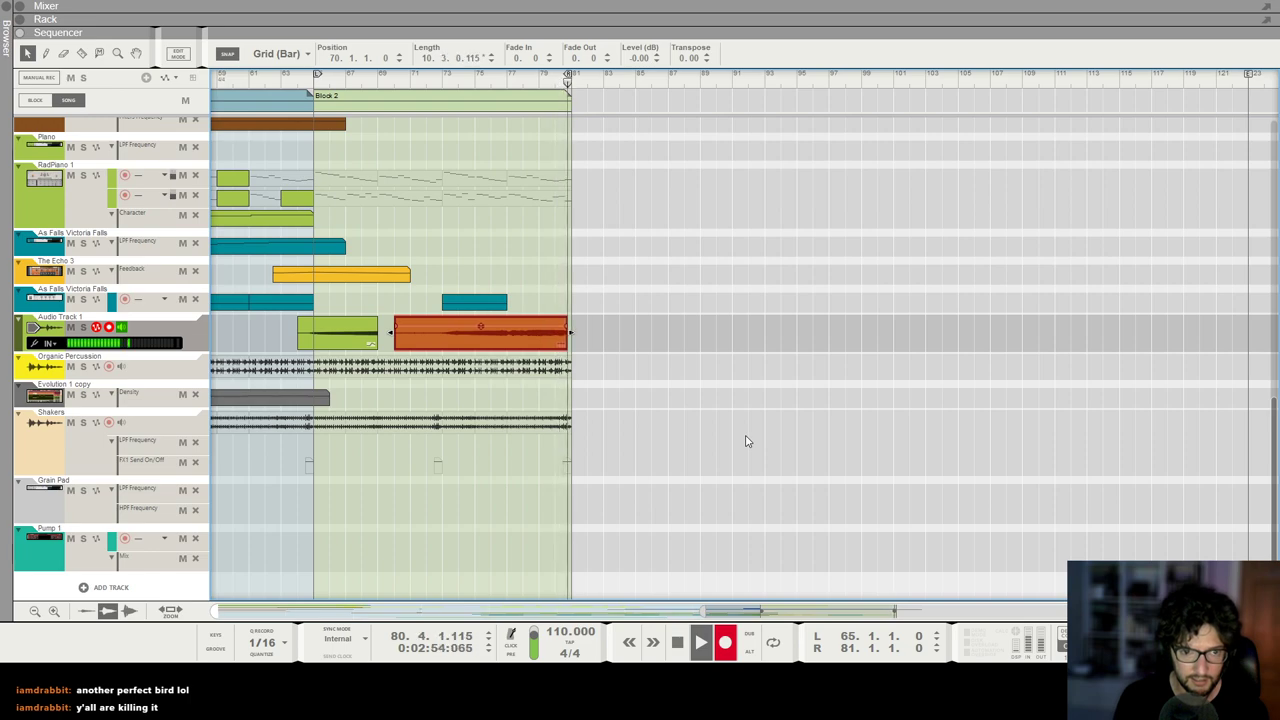
key("space")
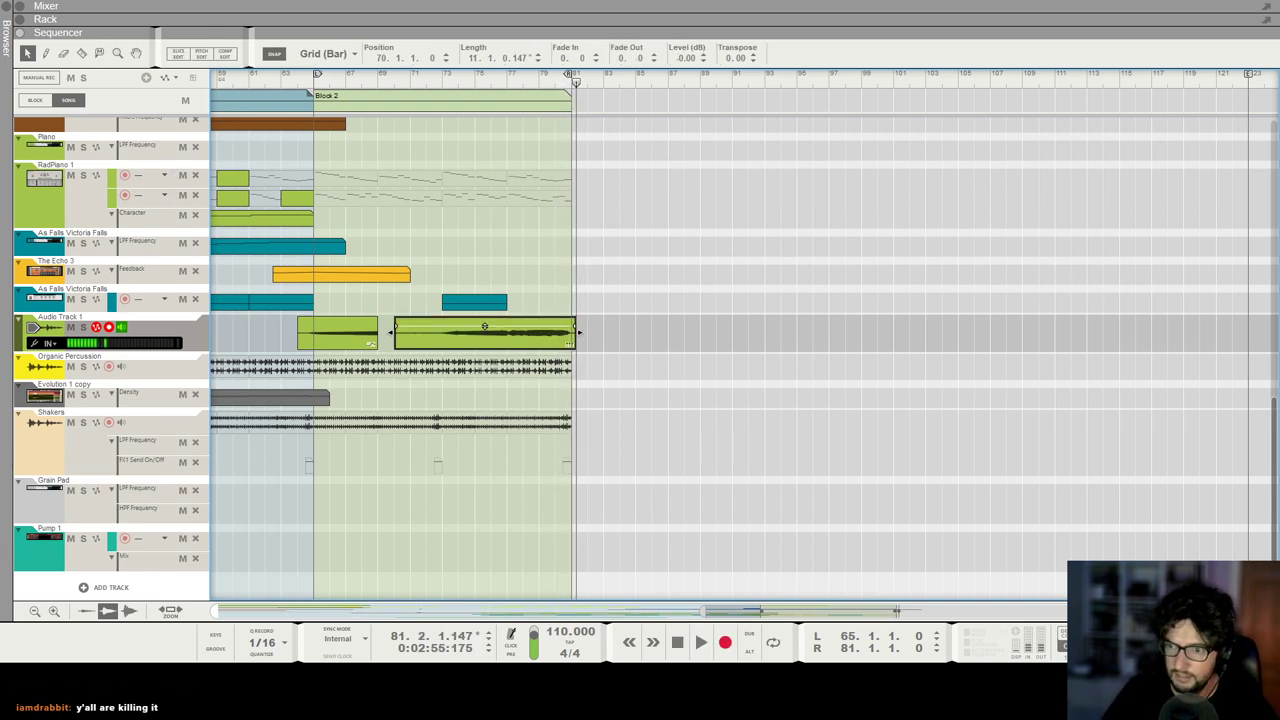
left_click(440, 300)
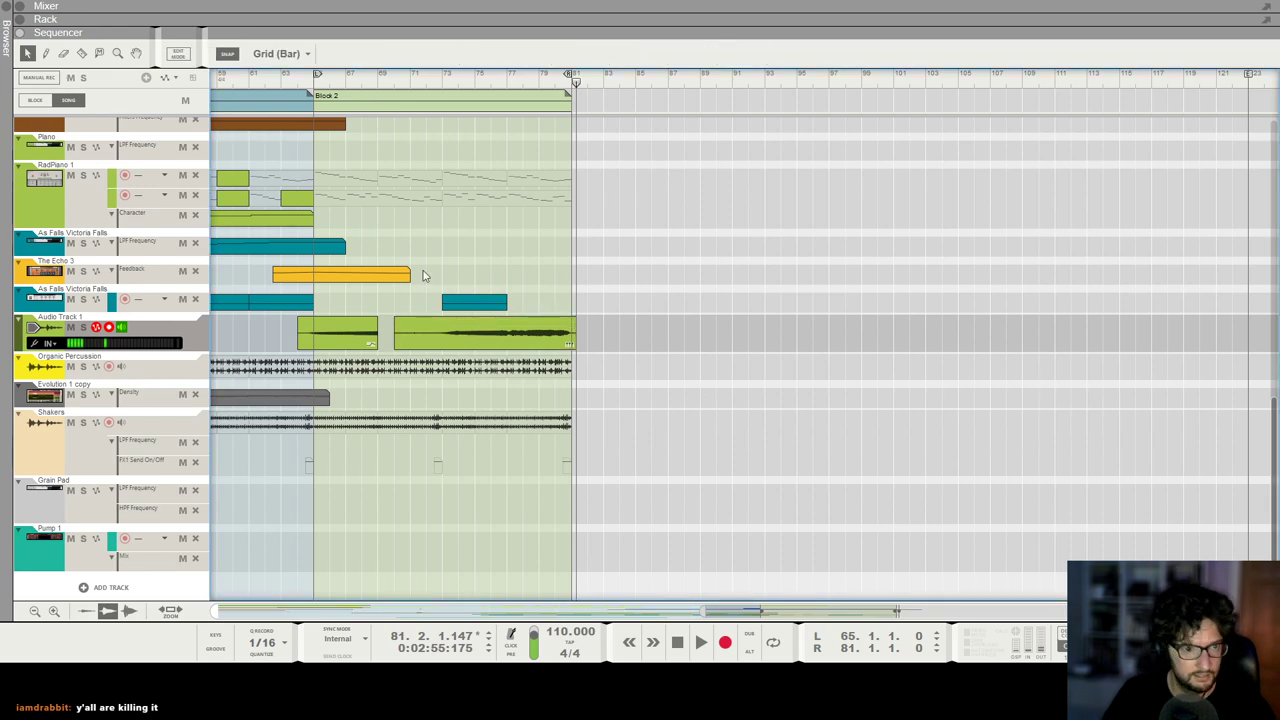
left_click(121, 327)
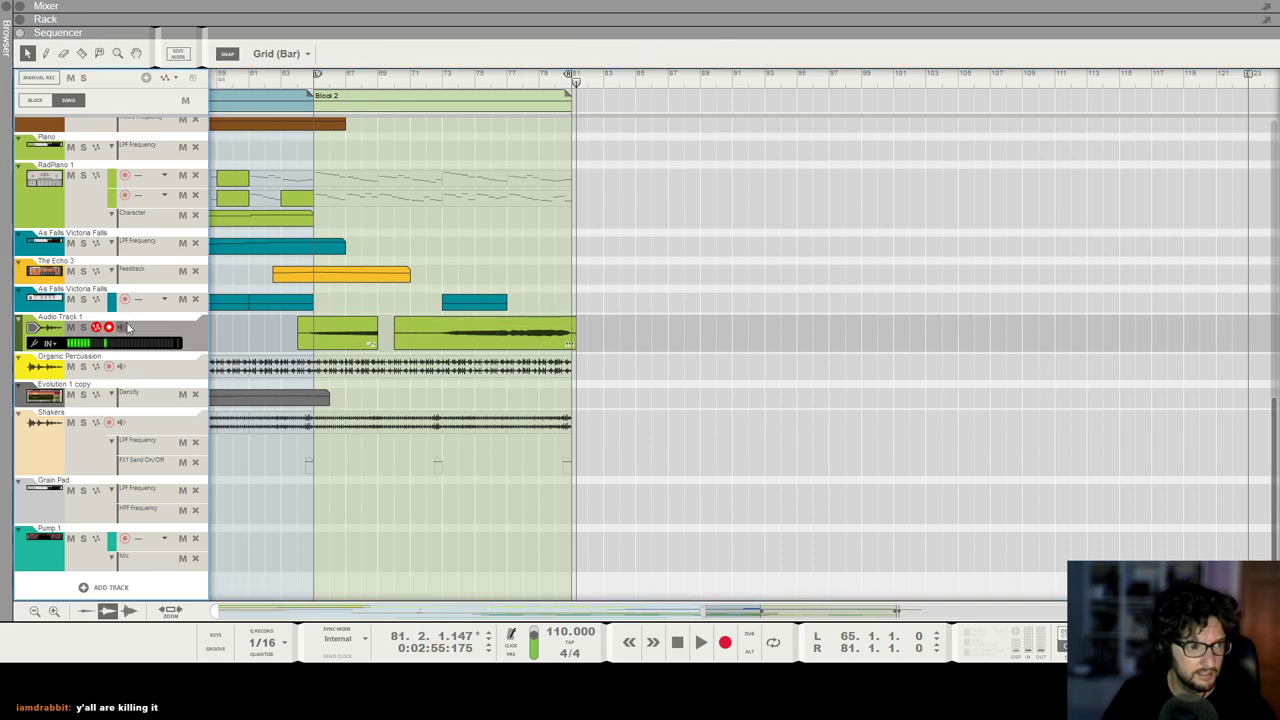
Step: Open the new Audio Track 1 clip in Pitch Edit and reduce the drift of its sung notes to 8%
left_click(416, 331)
key("Return")
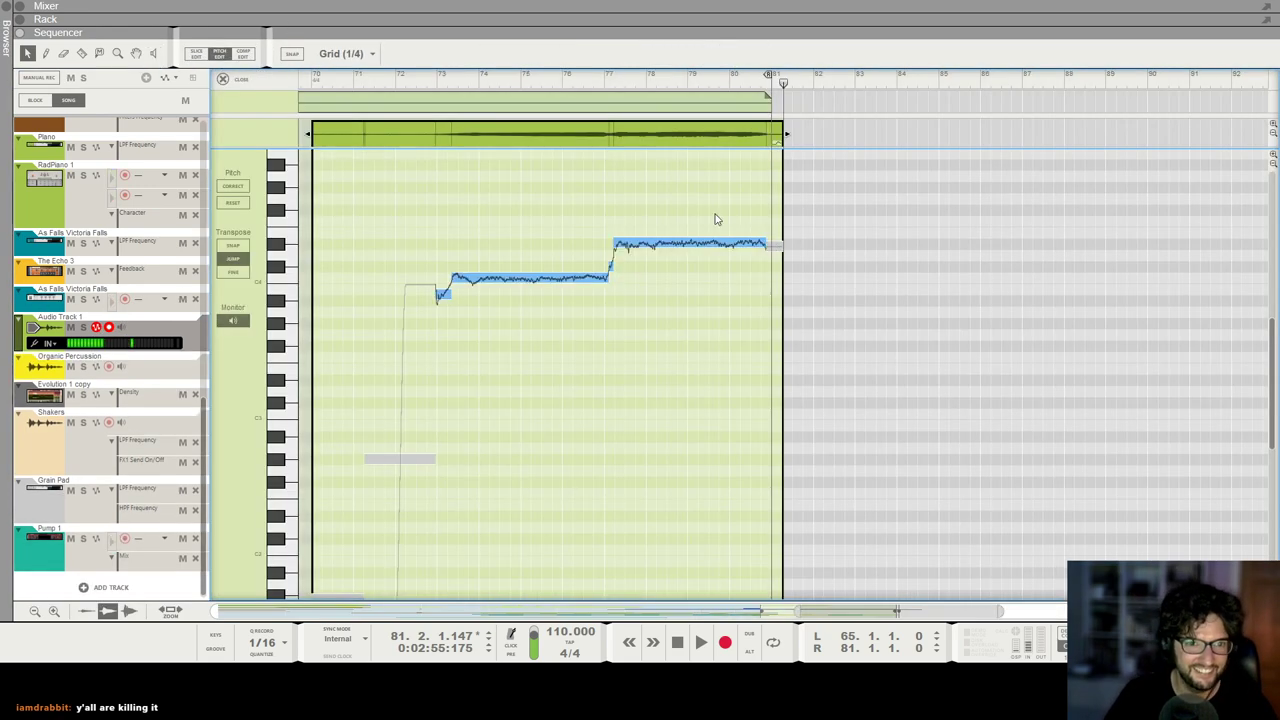
left_click_drag(528, 246, 529, 257)
key("Escape")
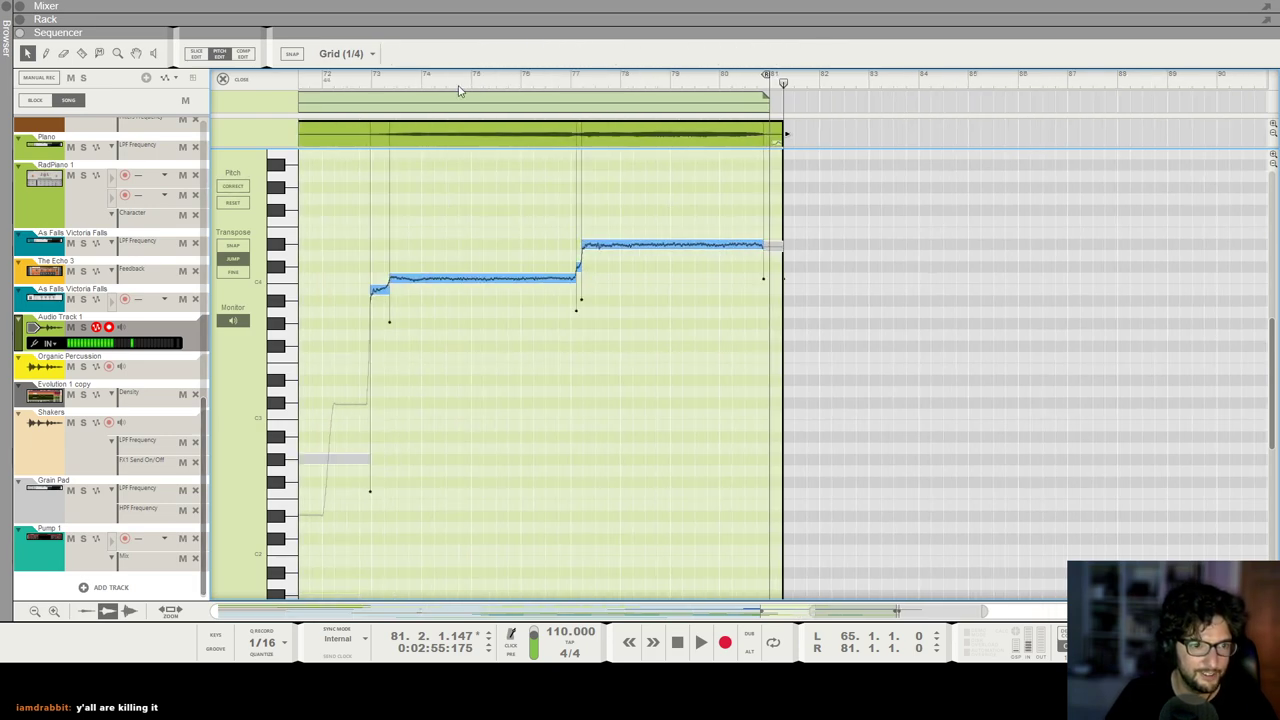
Step: Move the short note at bar 73 up to C4 to match the long note after it
left_click(362, 82)
key("h")
key("h")
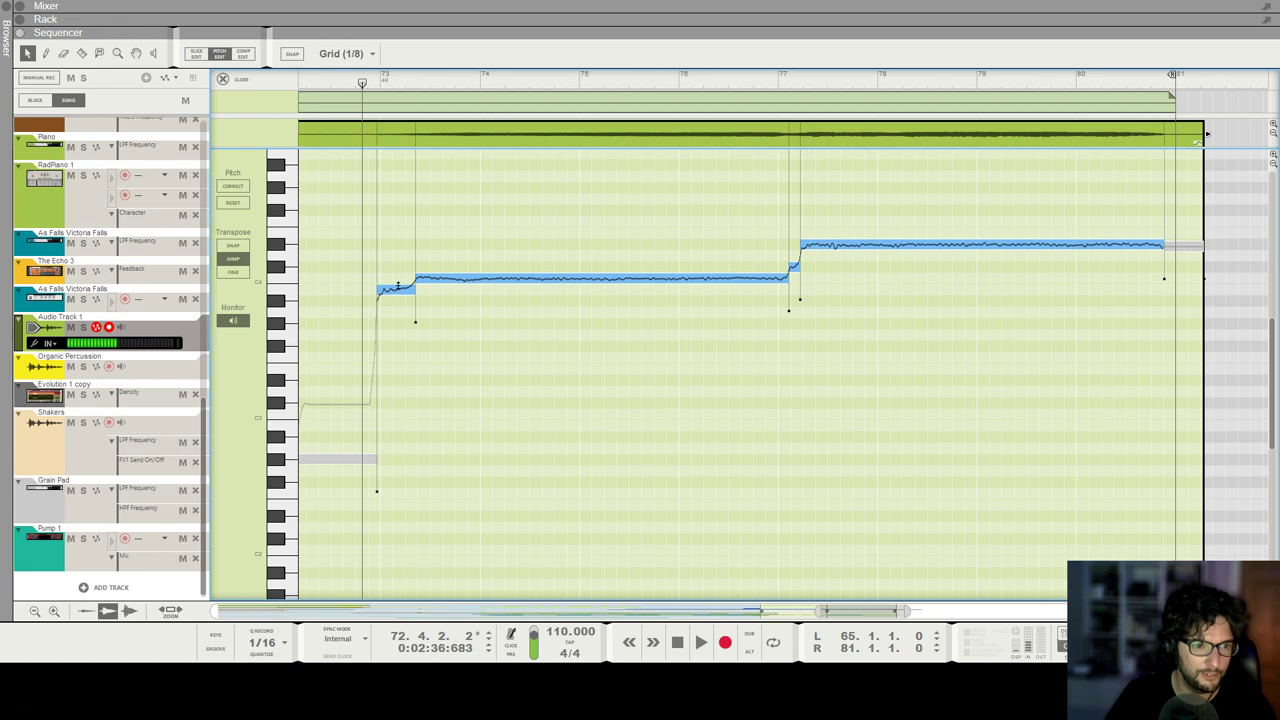
left_click_drag(397, 289, 397, 278)
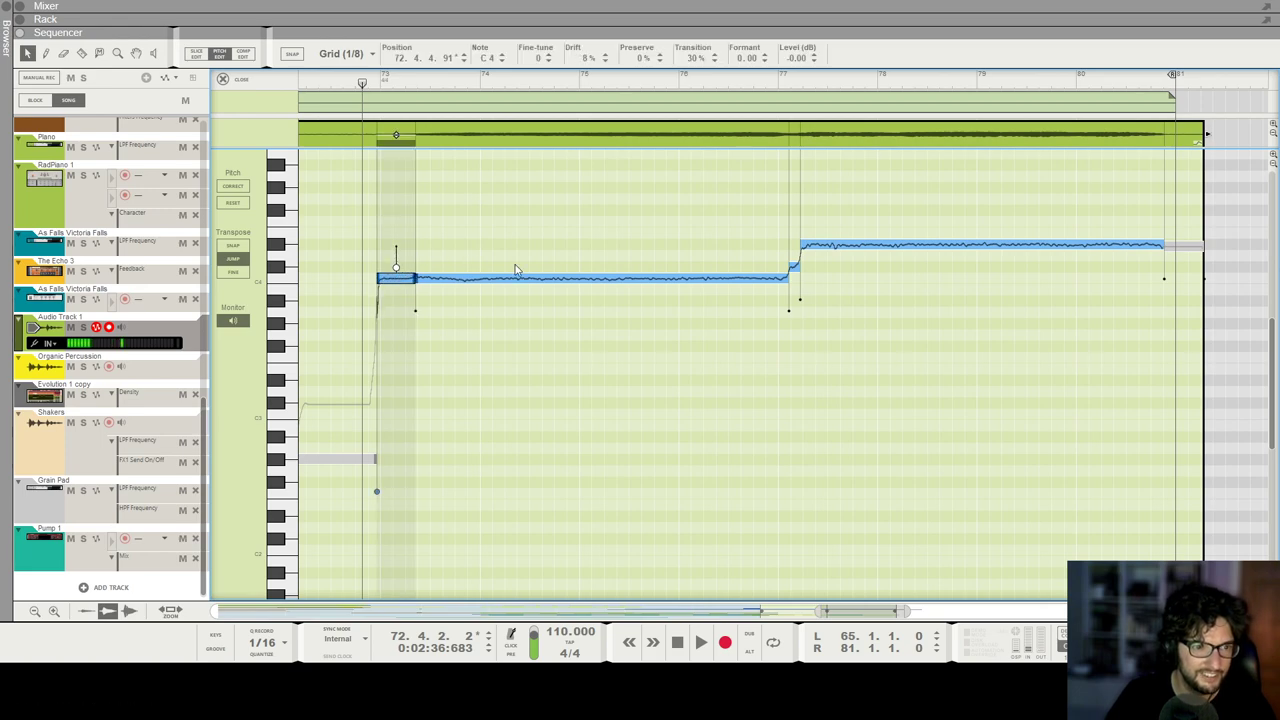
Step: Play the clip from just before bar 73 and move the short transition note at bar 77 down to C4
key("space")
key("g")
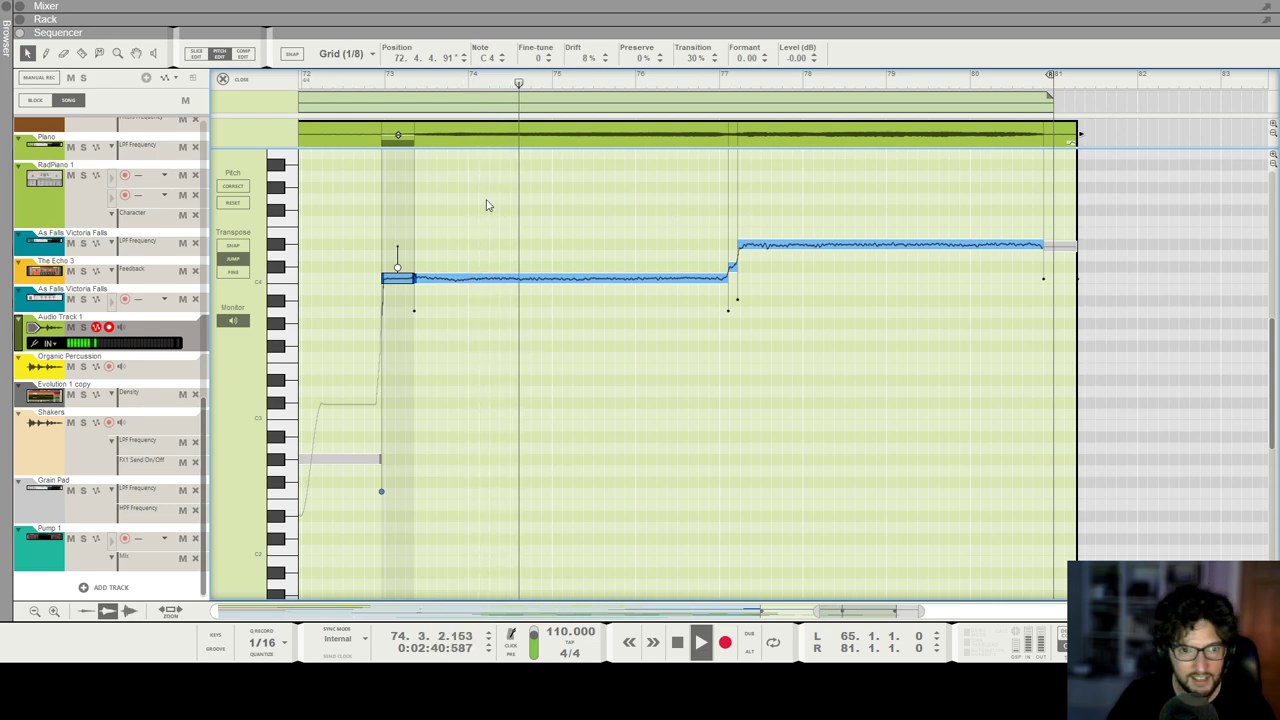
left_click_drag(487, 205, 851, 282)
left_click(888, 222)
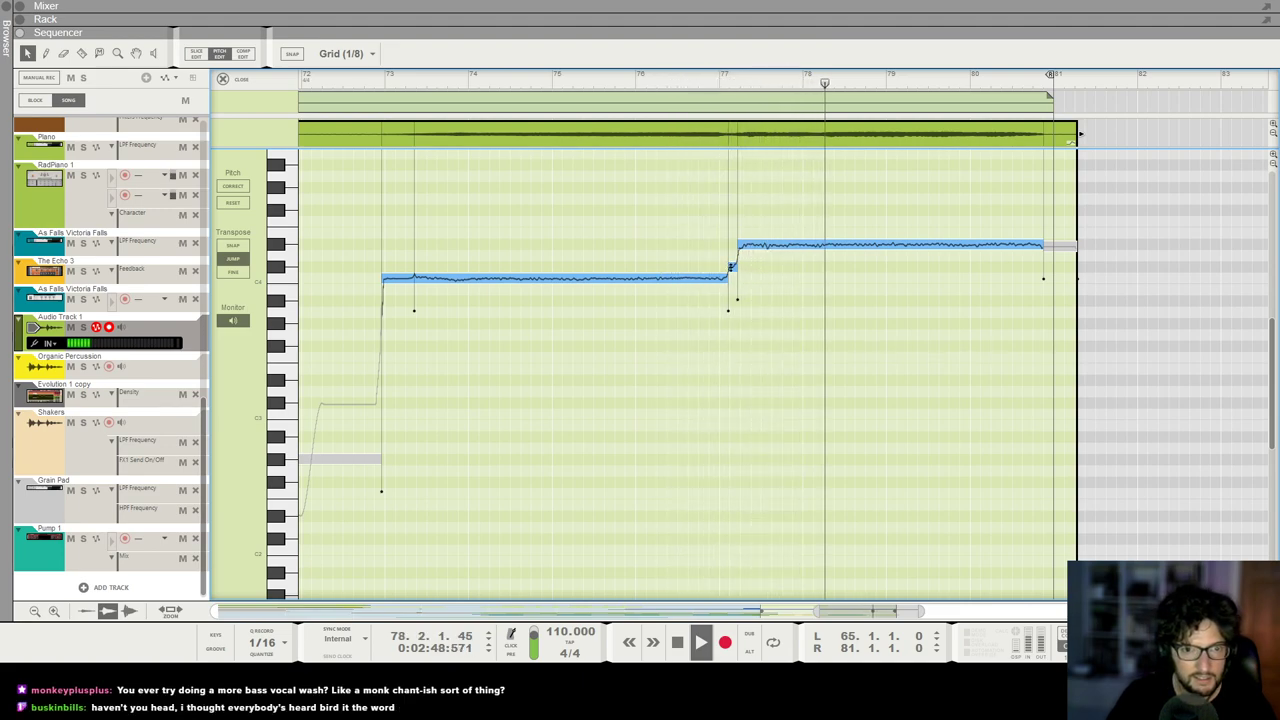
left_click(731, 272)
left_click(820, 342)
key("g")
key("g")
key("g")
key("g")
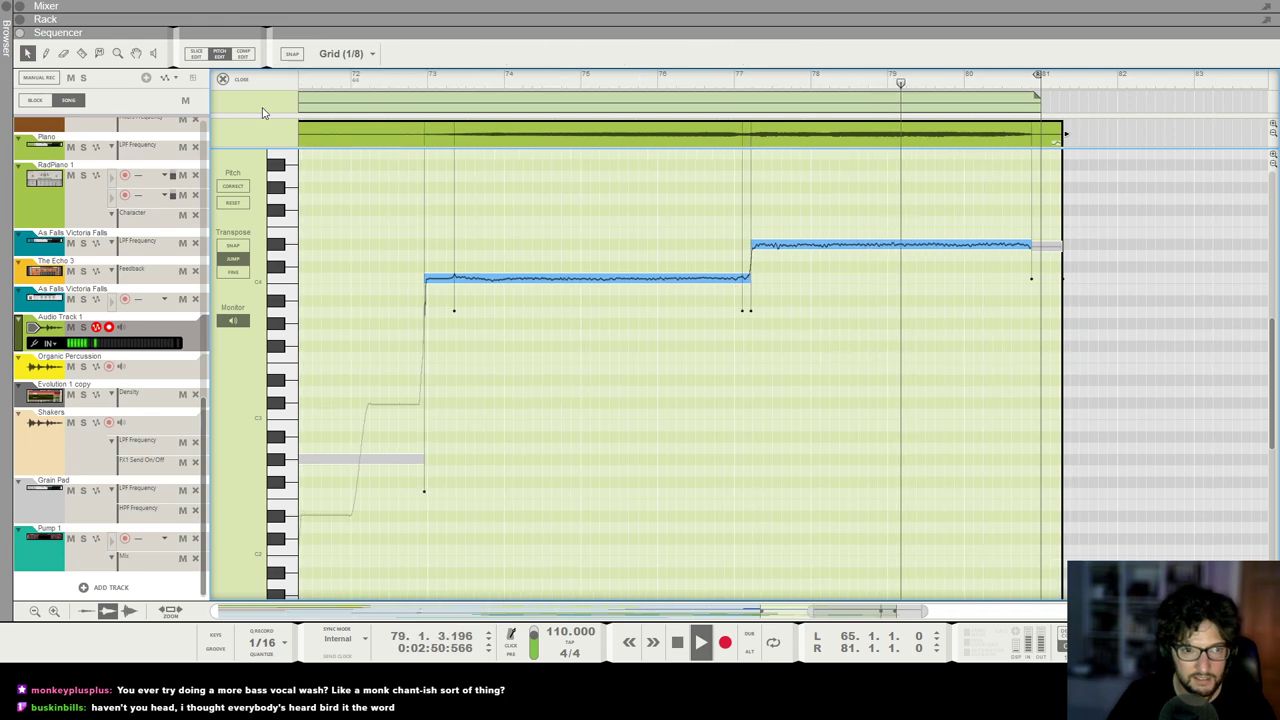
Step: Close Pitch Edit, stop playback, and trim the start of the second Audio Track 1 clip to bar 72.3
left_click(224, 79)
key("g")
key("g")
key("g")
key("space")
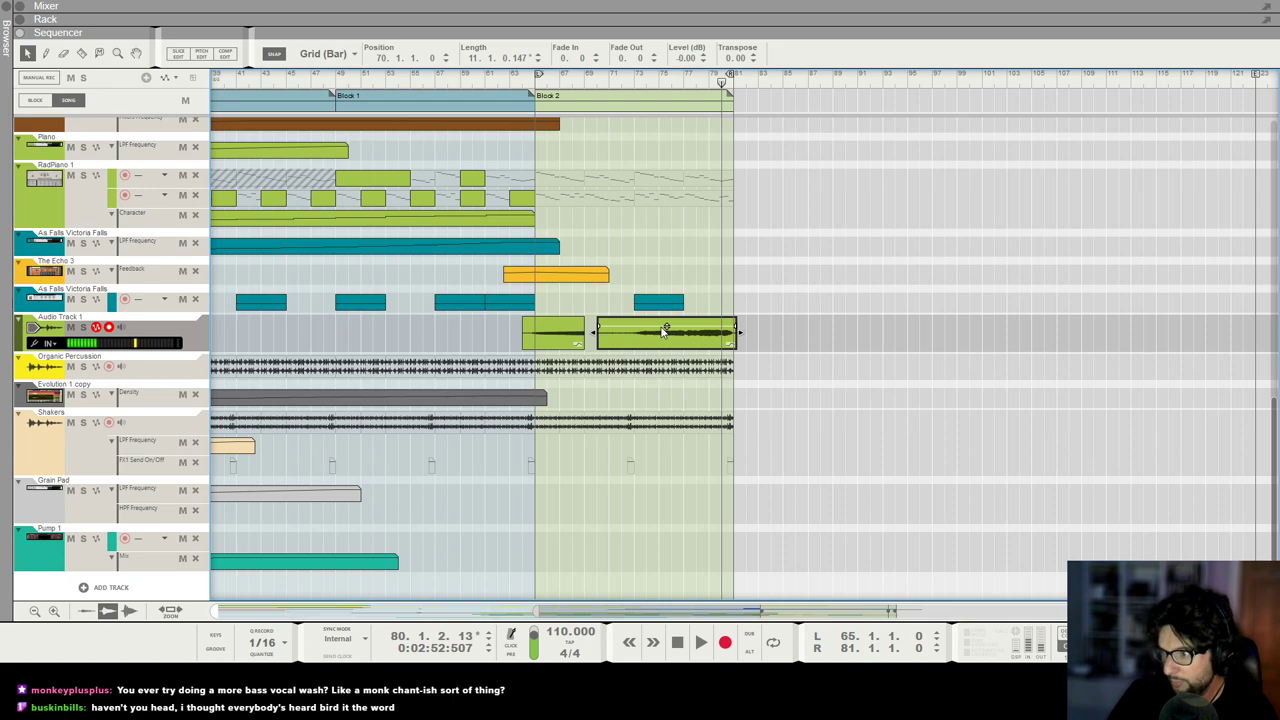
key("h")
key("h")
key("h")
key("h")
scroll(651, 361, "left", 2)
key("h")
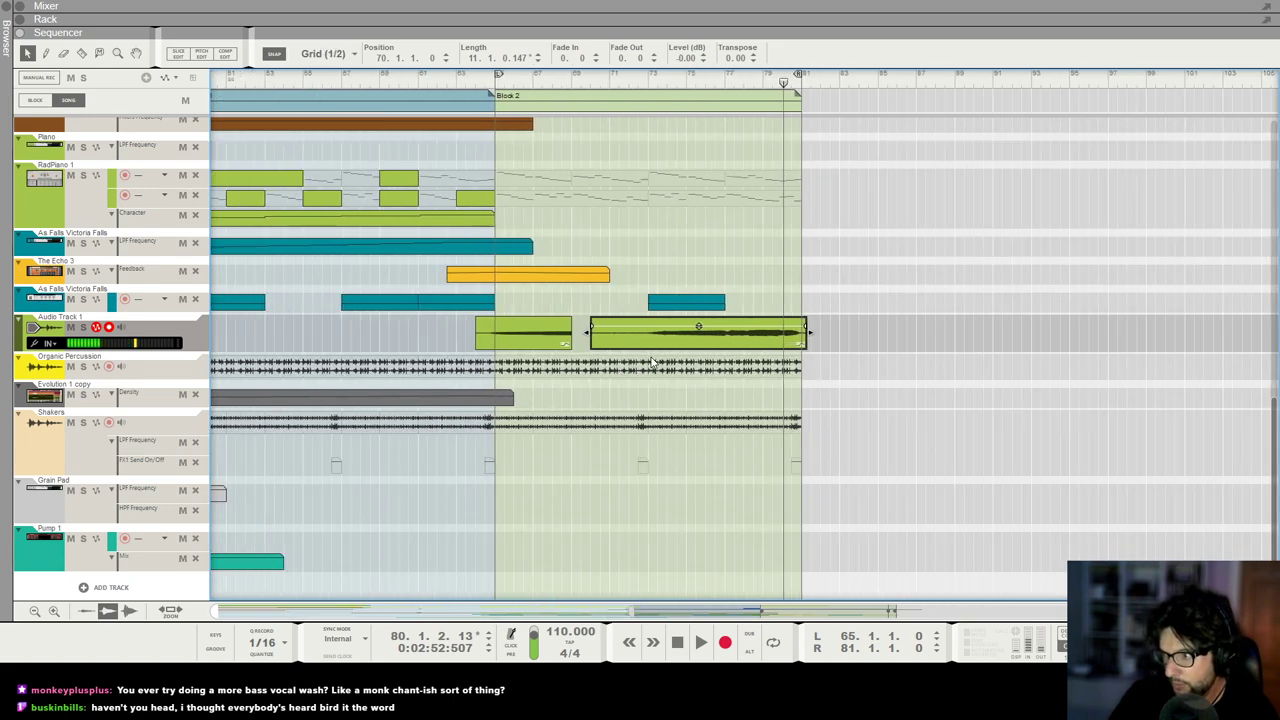
scroll(652, 362, "up", 3)
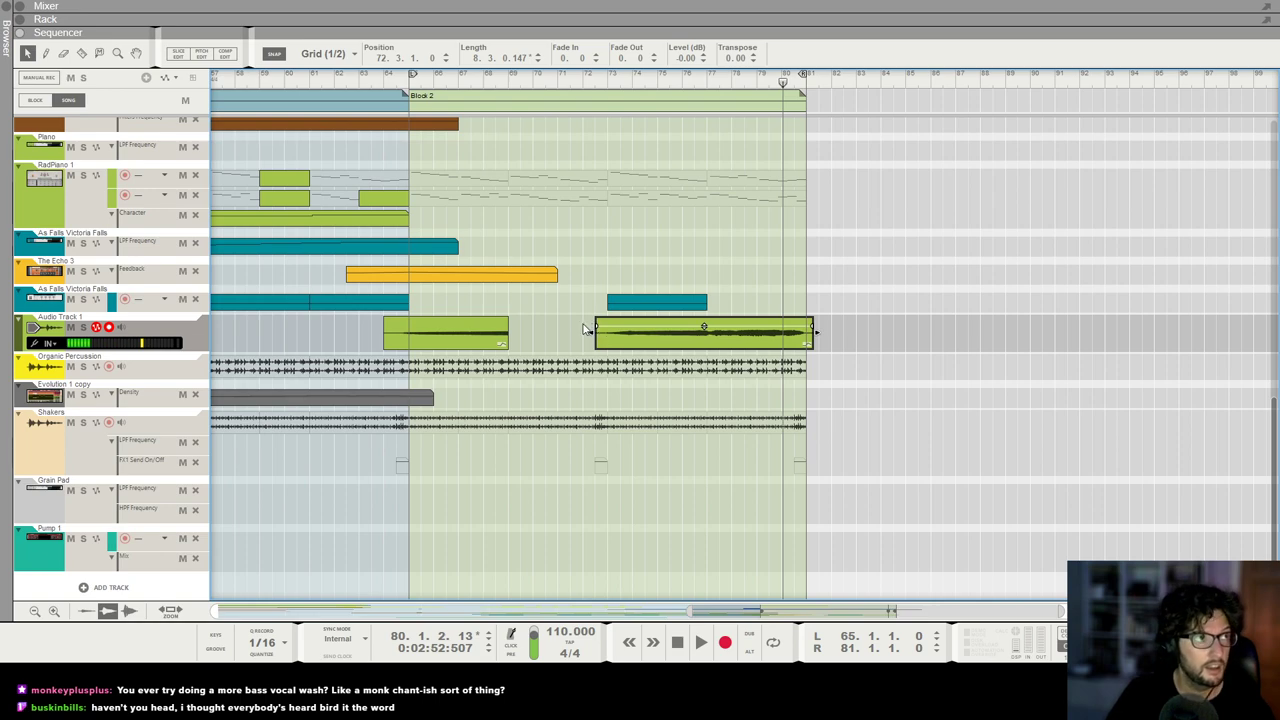
Step: Extend the first Audio Track 1 clip to meet the second and move their shared edge to bar 73
left_click(499, 339)
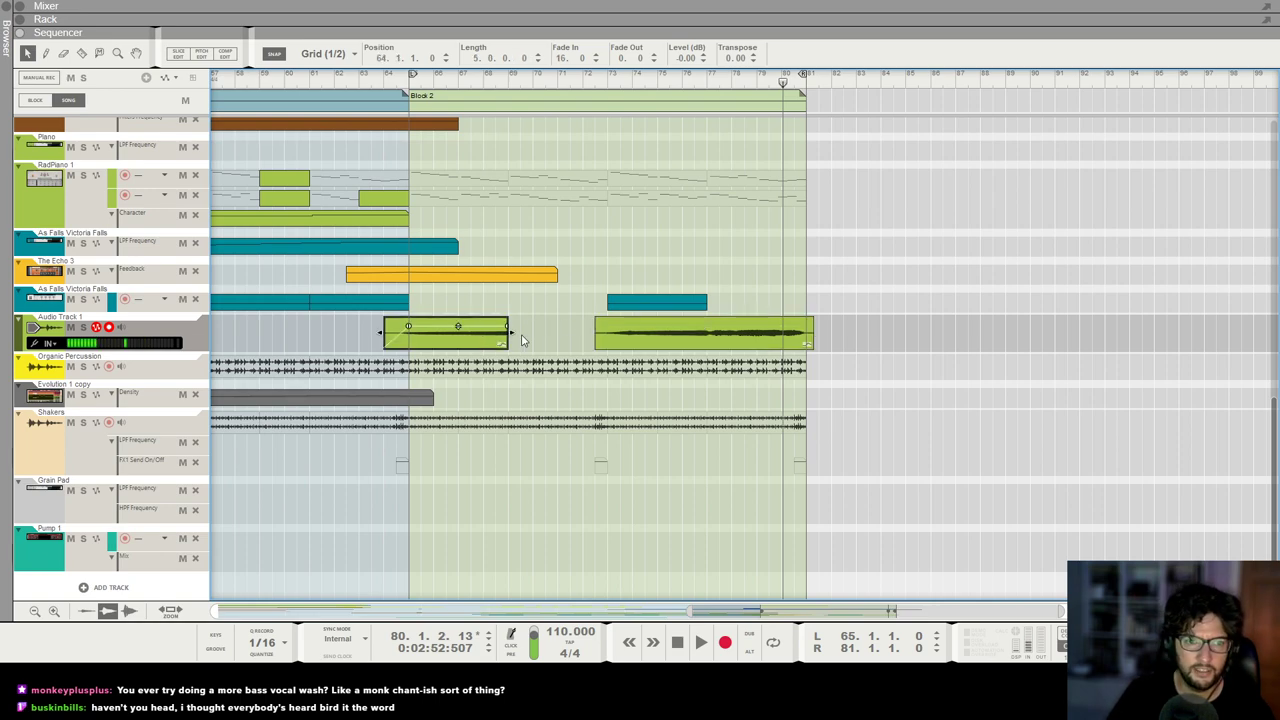
left_click_drag(521, 334, 597, 334)
left_click(618, 342)
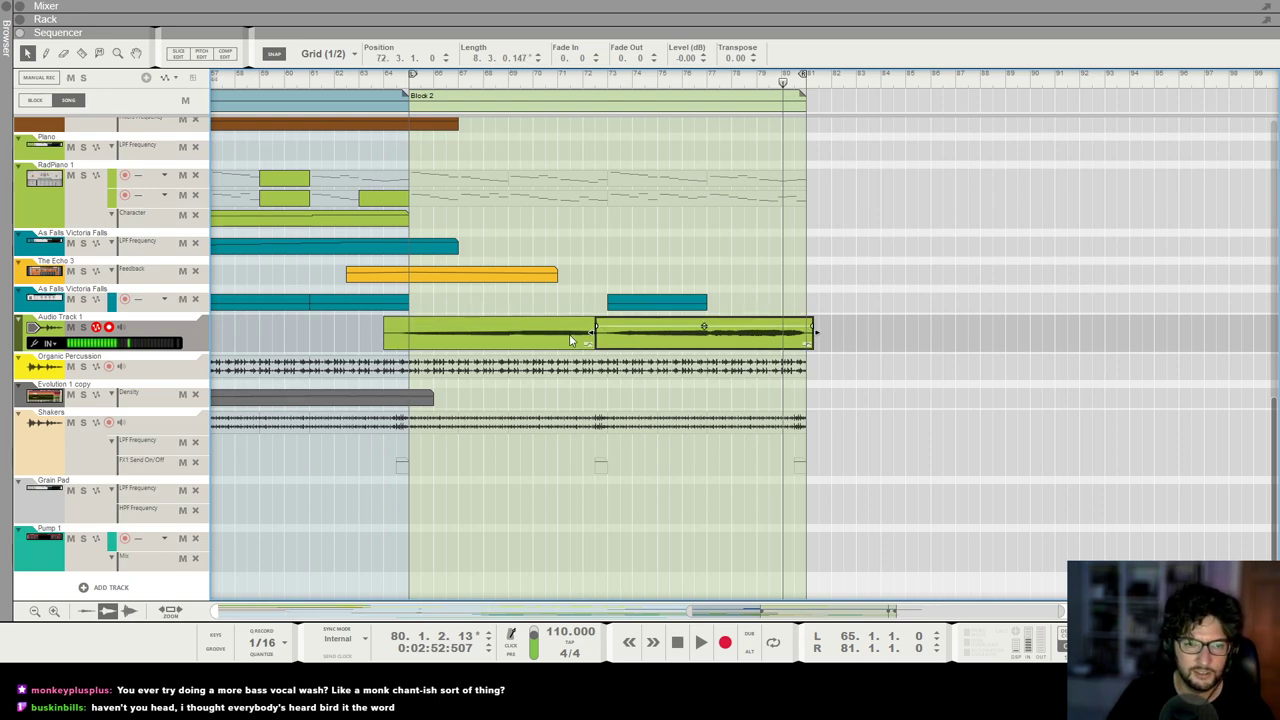
left_click(597, 333)
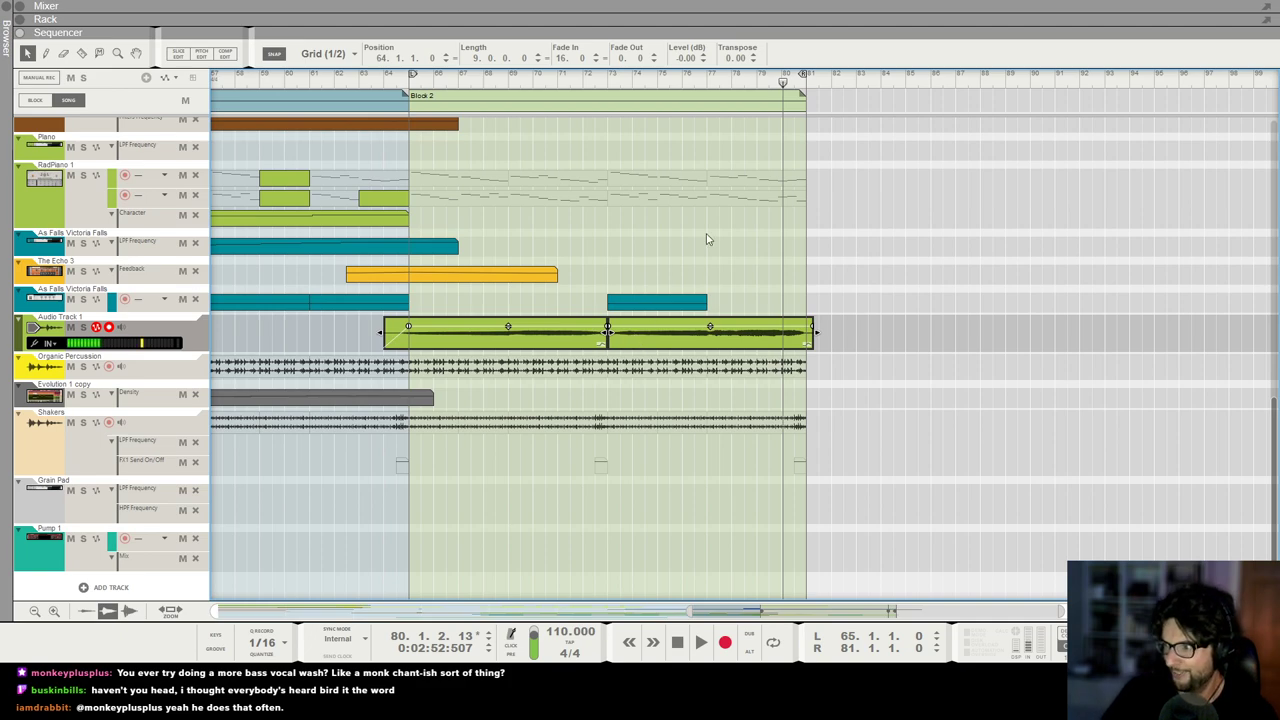
Step: Crossfade the two Audio Track 1 clips over half a bar starting at bar 73
left_click(740, 274)
left_click(685, 328)
left_click_drag(835, 343, 500, 330)
left_click(589, 338)
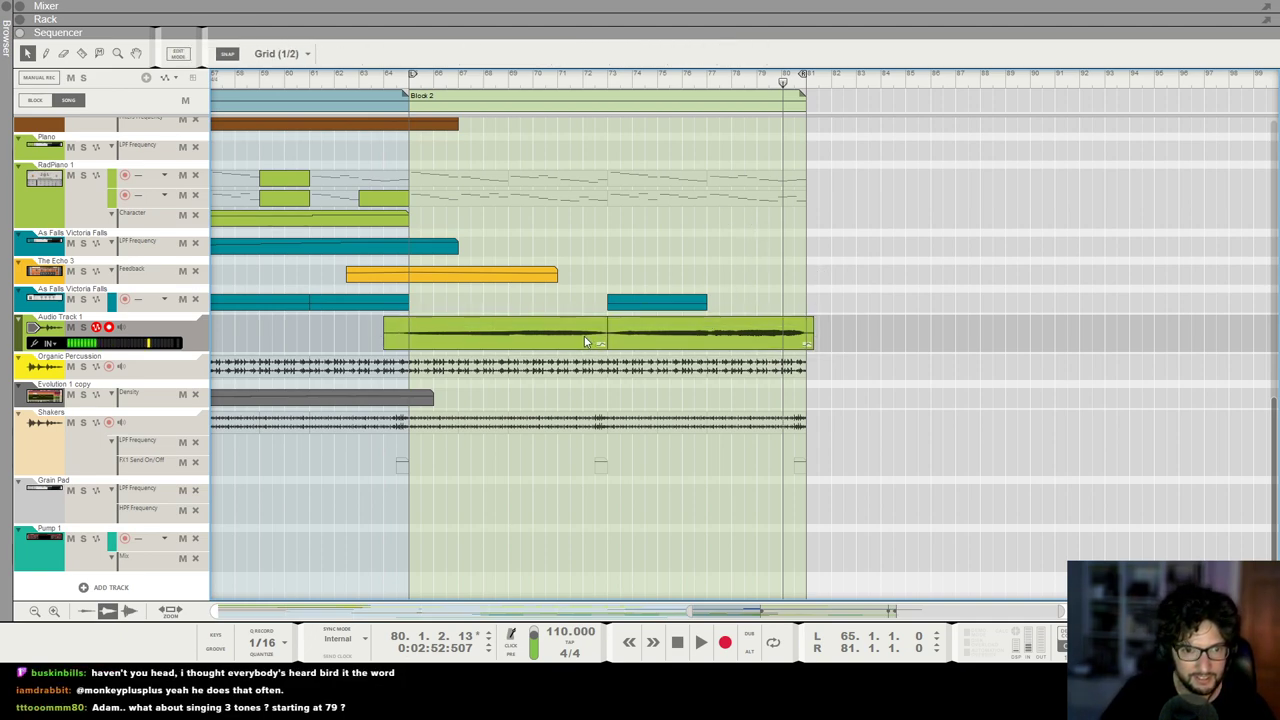
key("x")
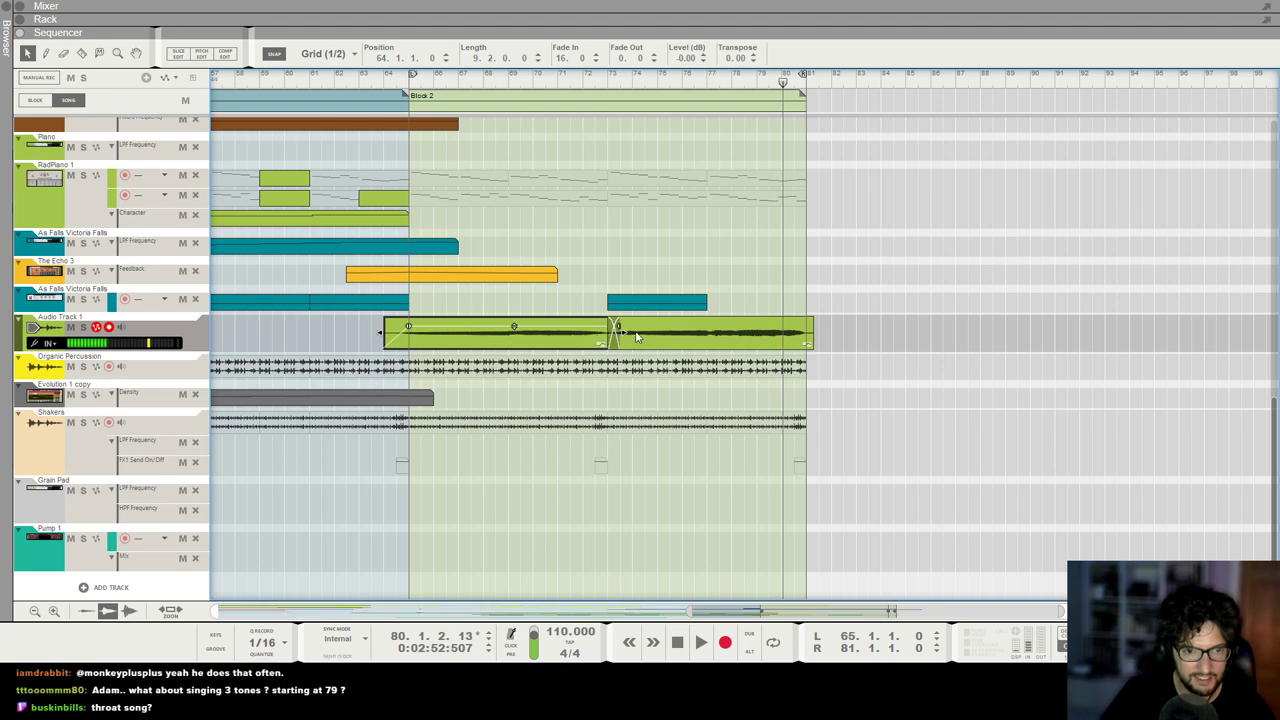
double_click(645, 346)
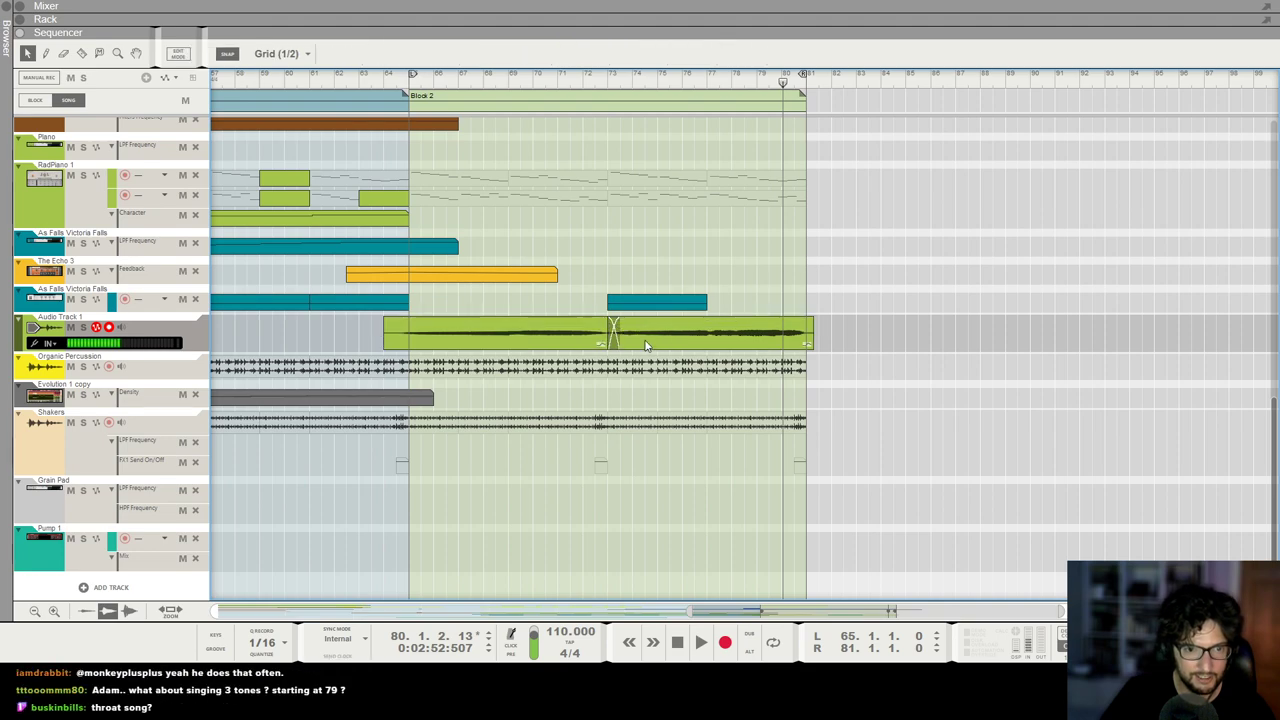
Step: Play the song from just after bar 72 to check the crossfade and the level of the second Audio Track 1 clip
left_click(593, 80)
key("space")
scroll(617, 171, "up", 3)
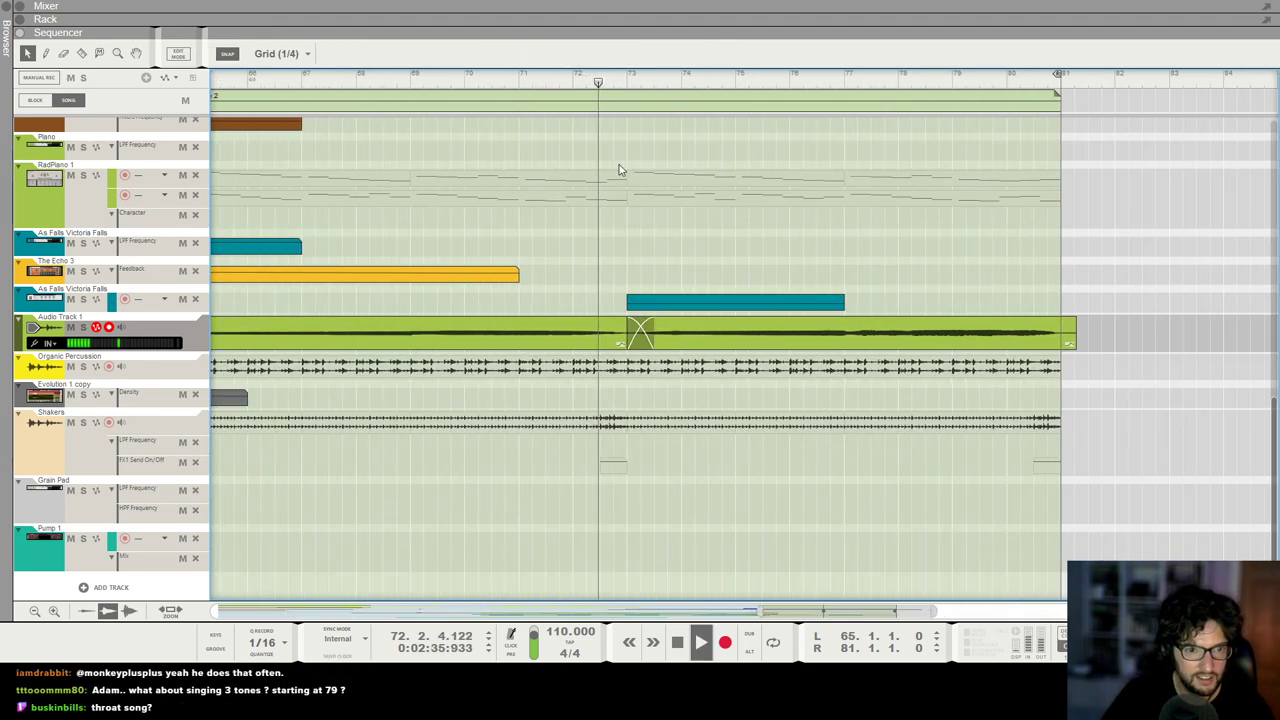
scroll(617, 210, "down", 3)
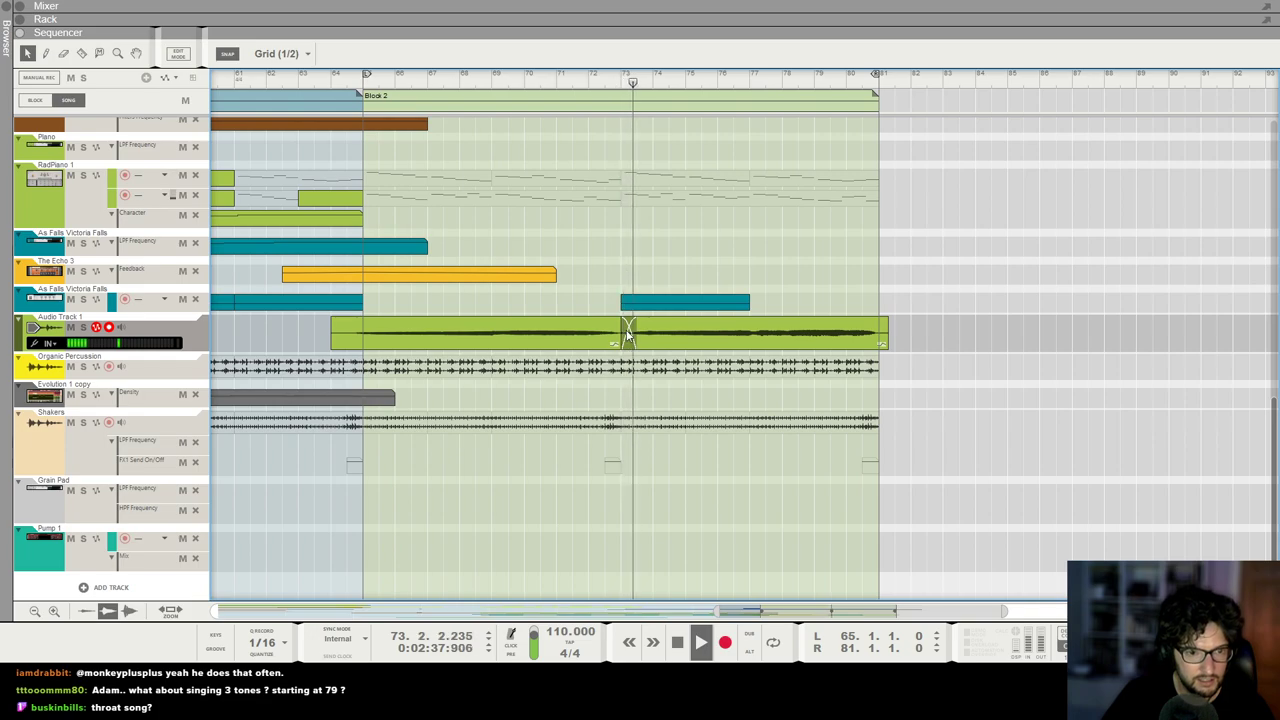
scroll(651, 344, "down", 1)
scroll(652, 344, "down", 1)
left_click(665, 320)
key("F5")
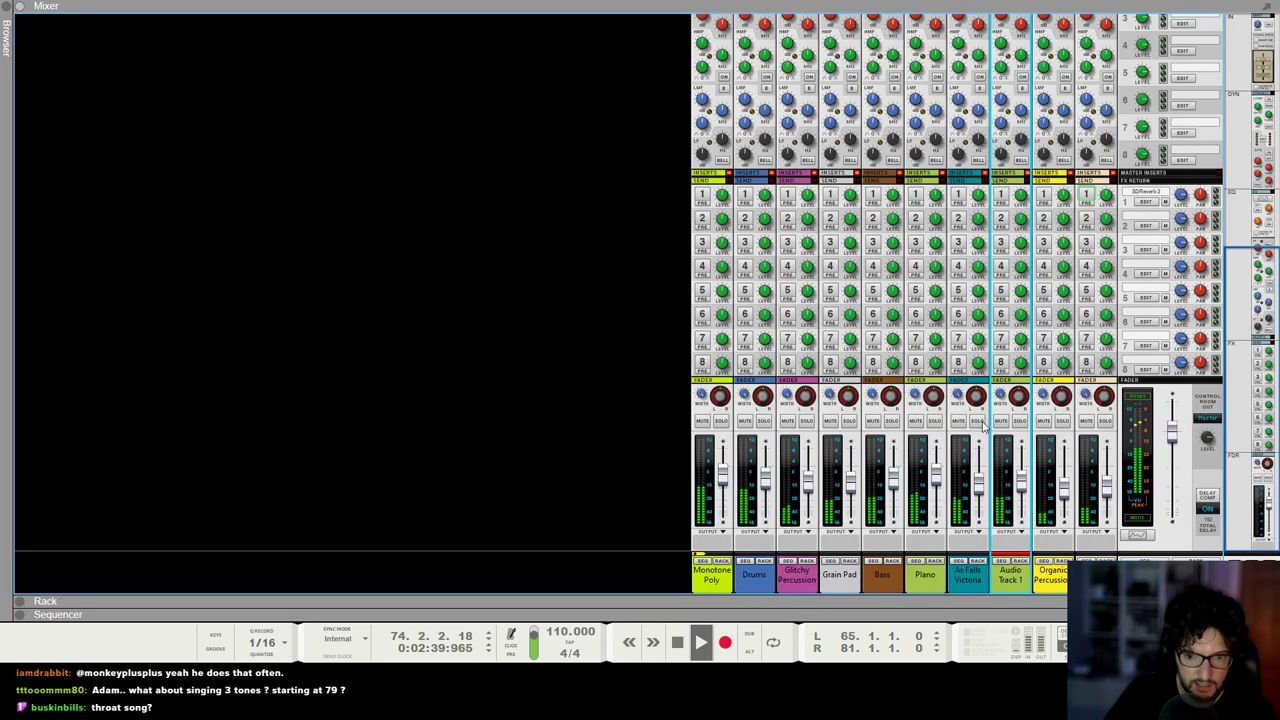
key("F7")
scroll(908, 297, "down", 4)
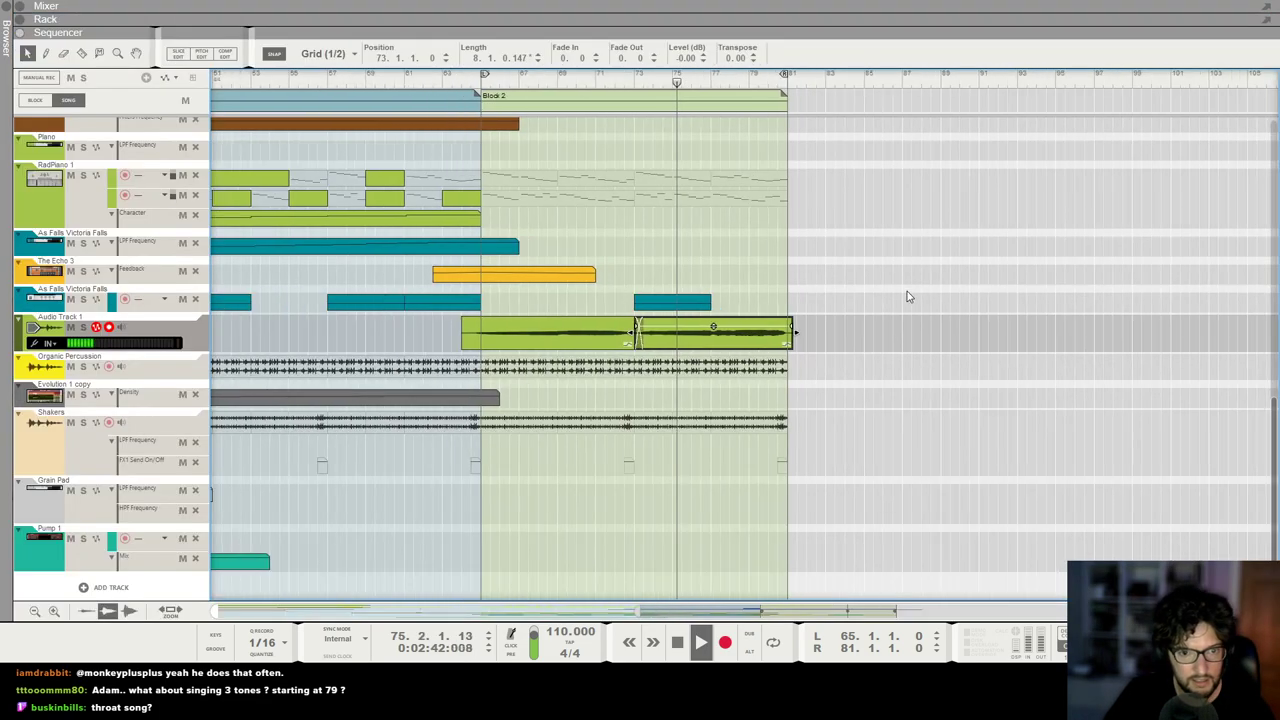
scroll(906, 296, "up", 4)
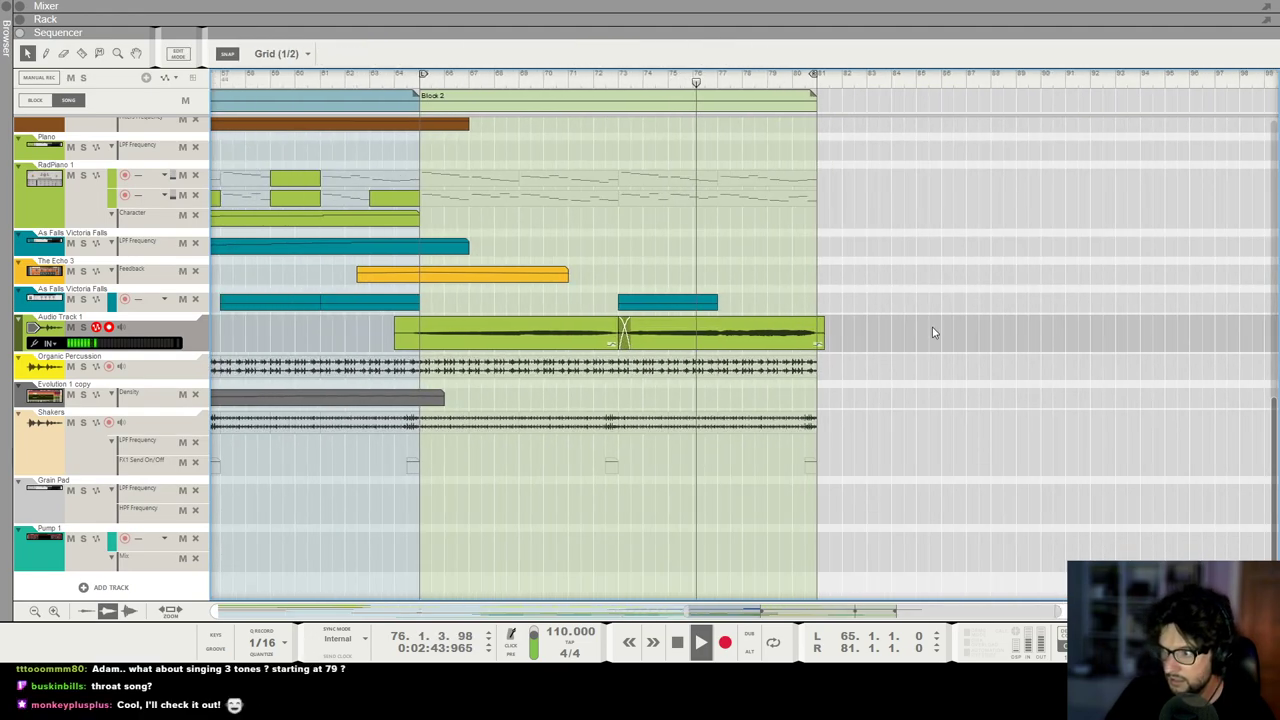
Step: Rename the vocal audio channel as Vox and return to the sequencer
key("F5")
double_click(1010, 575)
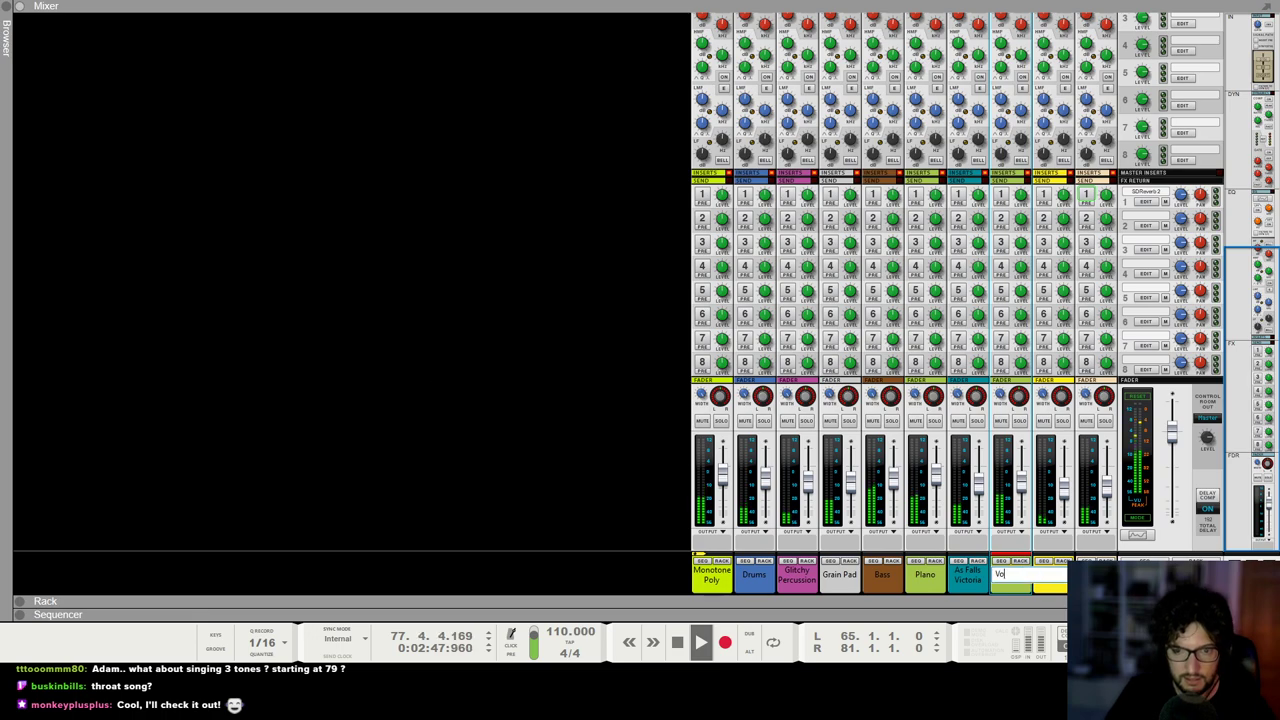
key("F7")
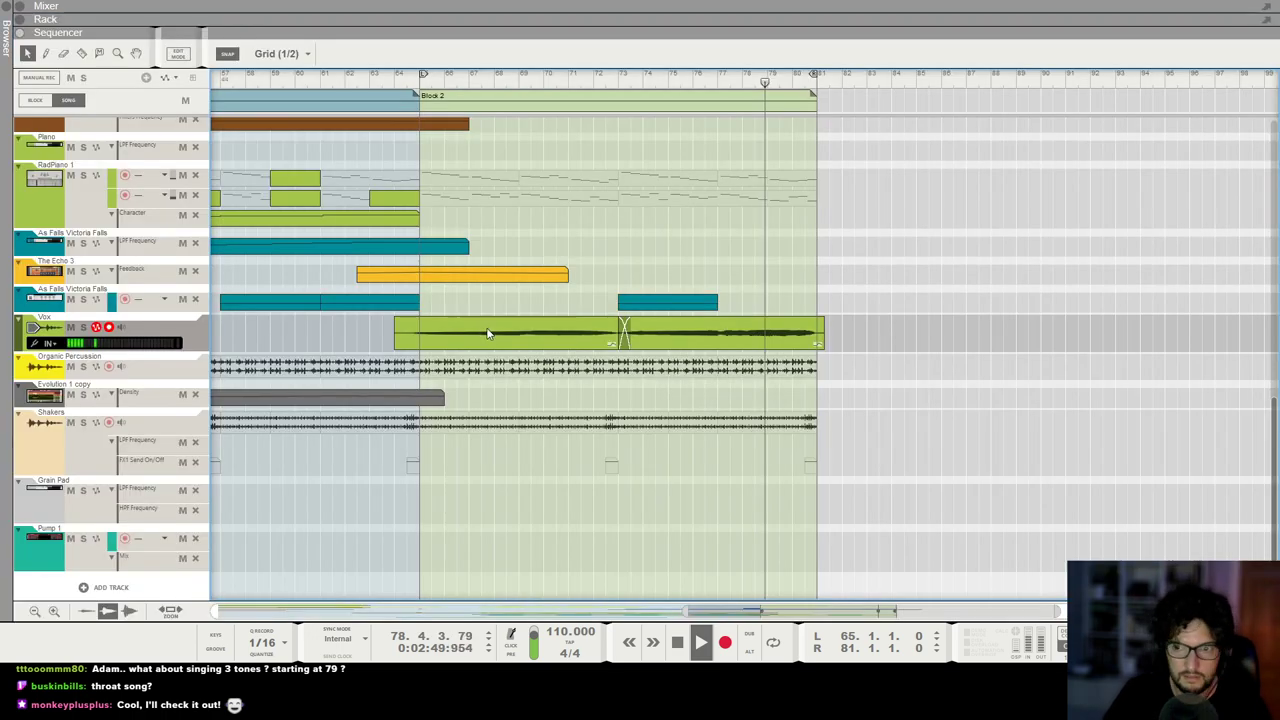
Step: Play the song from shortly before Block 2 to hear the Vox clips within the arrangement
left_click(796, 342)
key("g")
key("g")
key("g")
key("g")
key("g")
key("g")
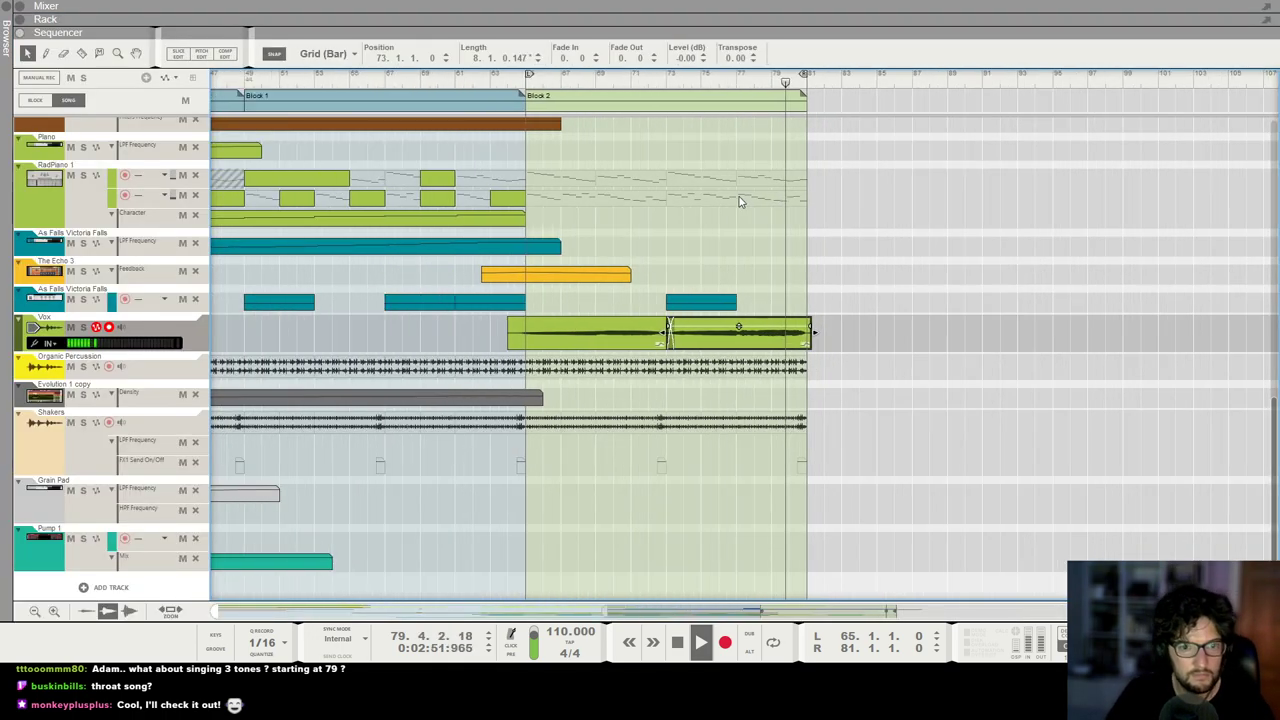
left_click(723, 225)
scroll(716, 223, "up", 2)
key("space")
left_click(536, 81)
key("space")
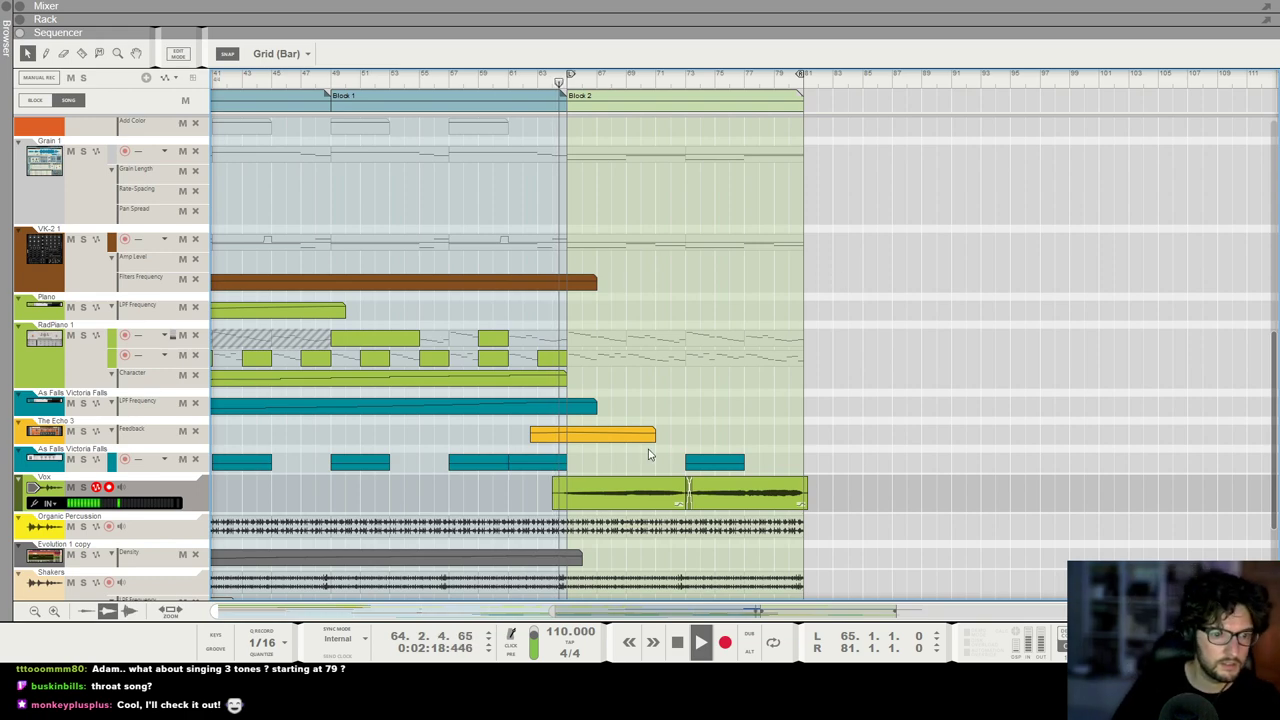
left_click(612, 494)
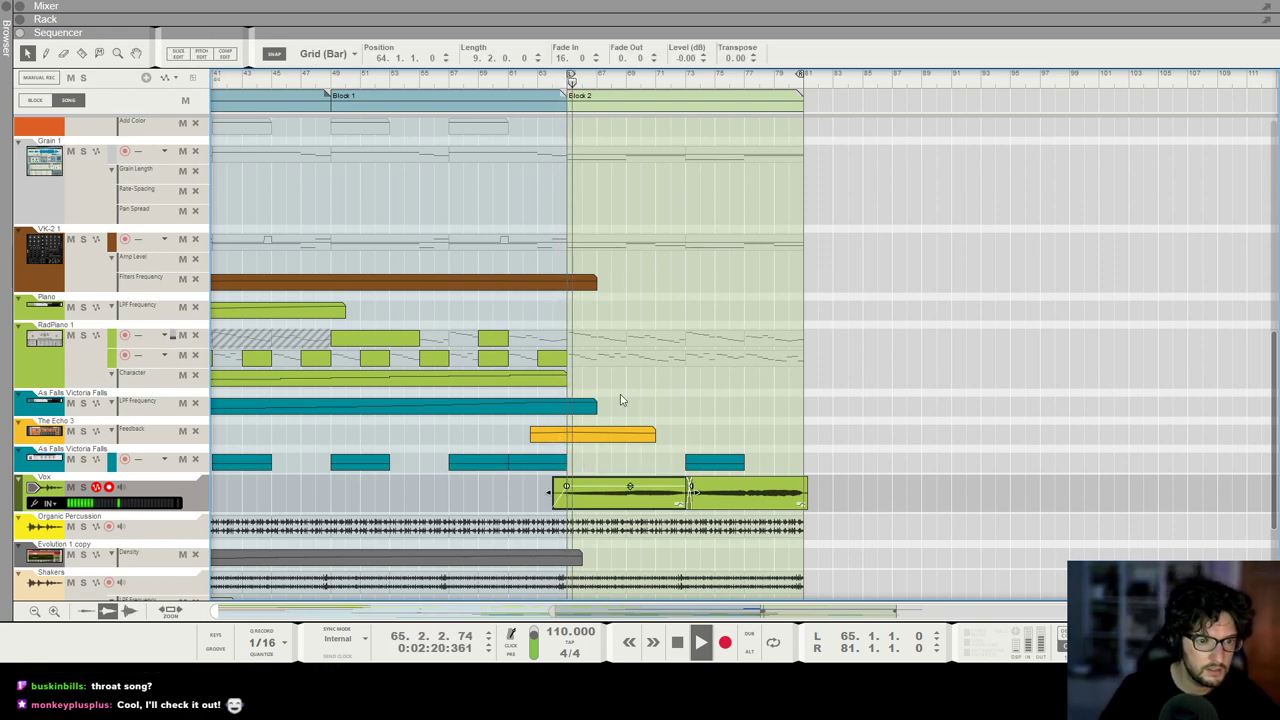
left_click(620, 400)
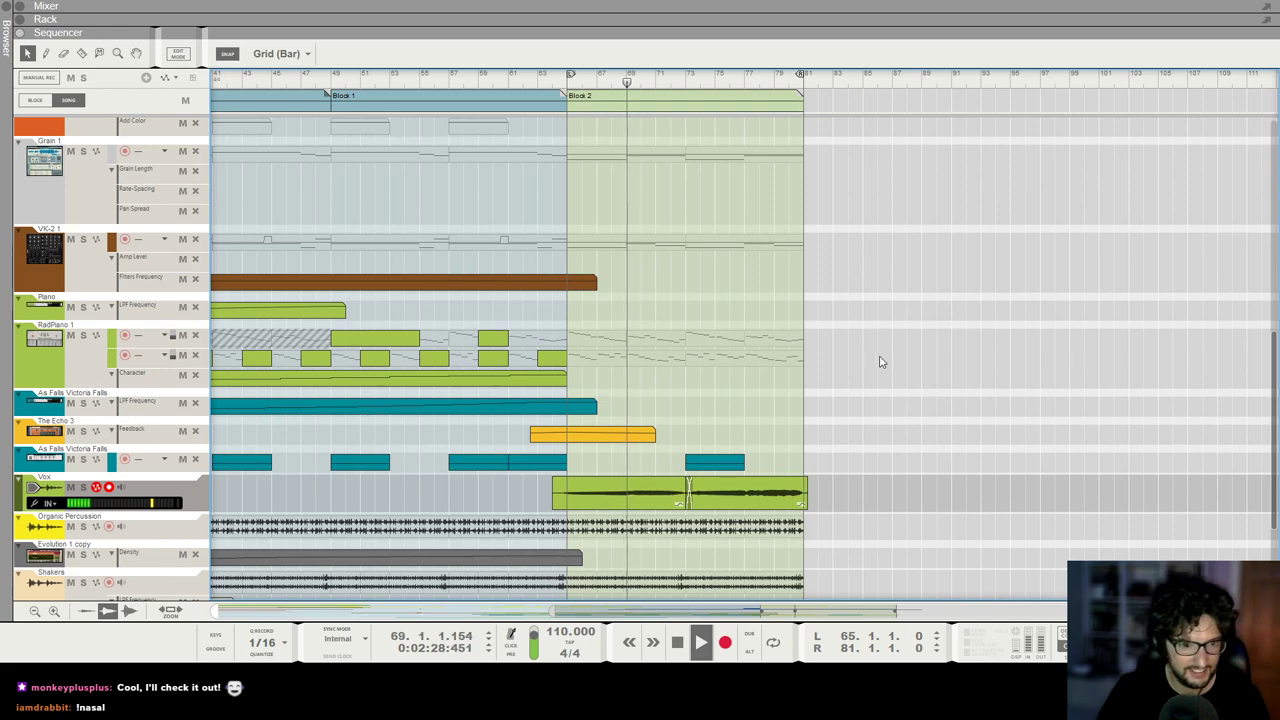
Step: Look over all the tracks' clips and automation in Block 2 while the song plays
scroll(841, 367, "down", 4)
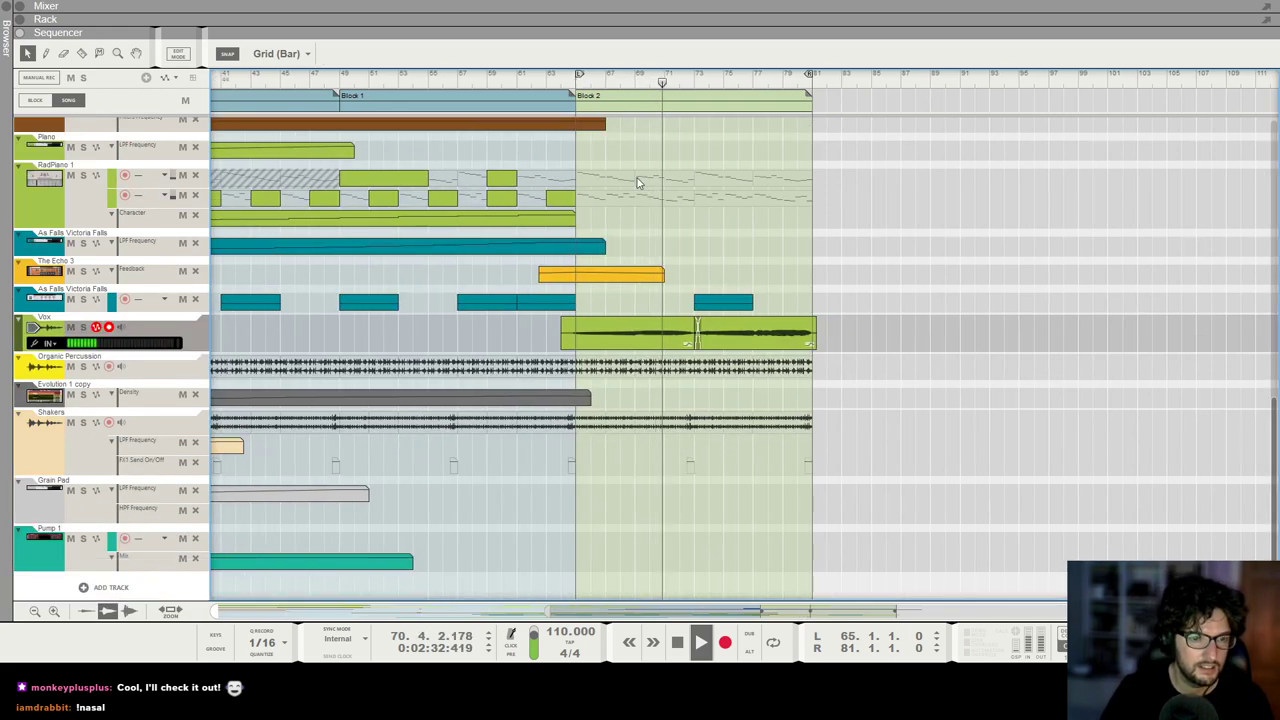
scroll(634, 177, "up", 2)
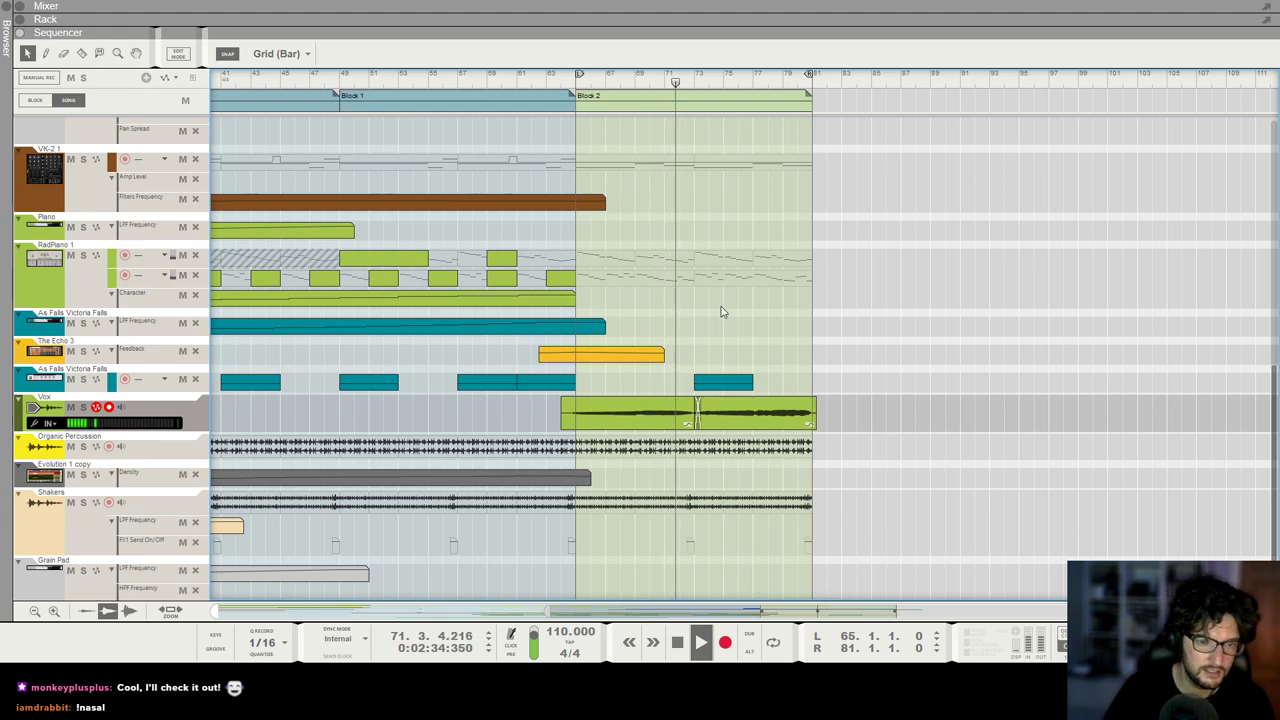
scroll(740, 309, "up", 3)
scroll(771, 277, "up", 10)
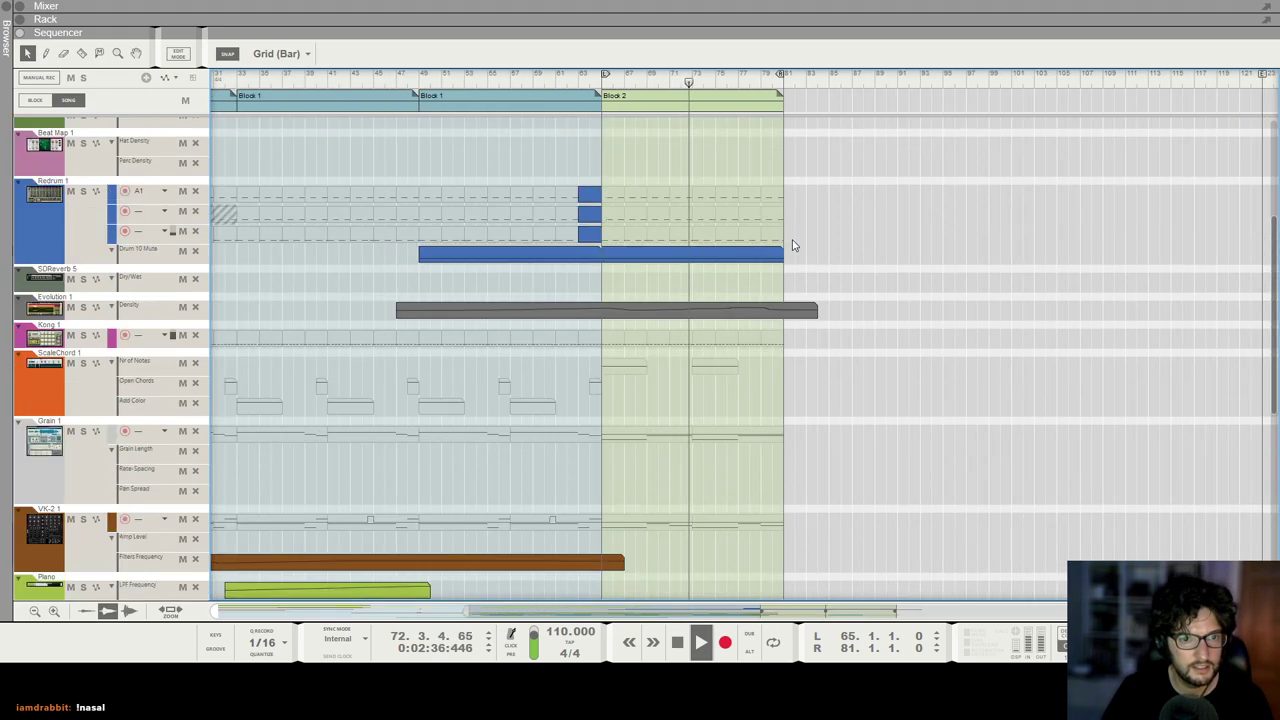
scroll(674, 271, "up", 4)
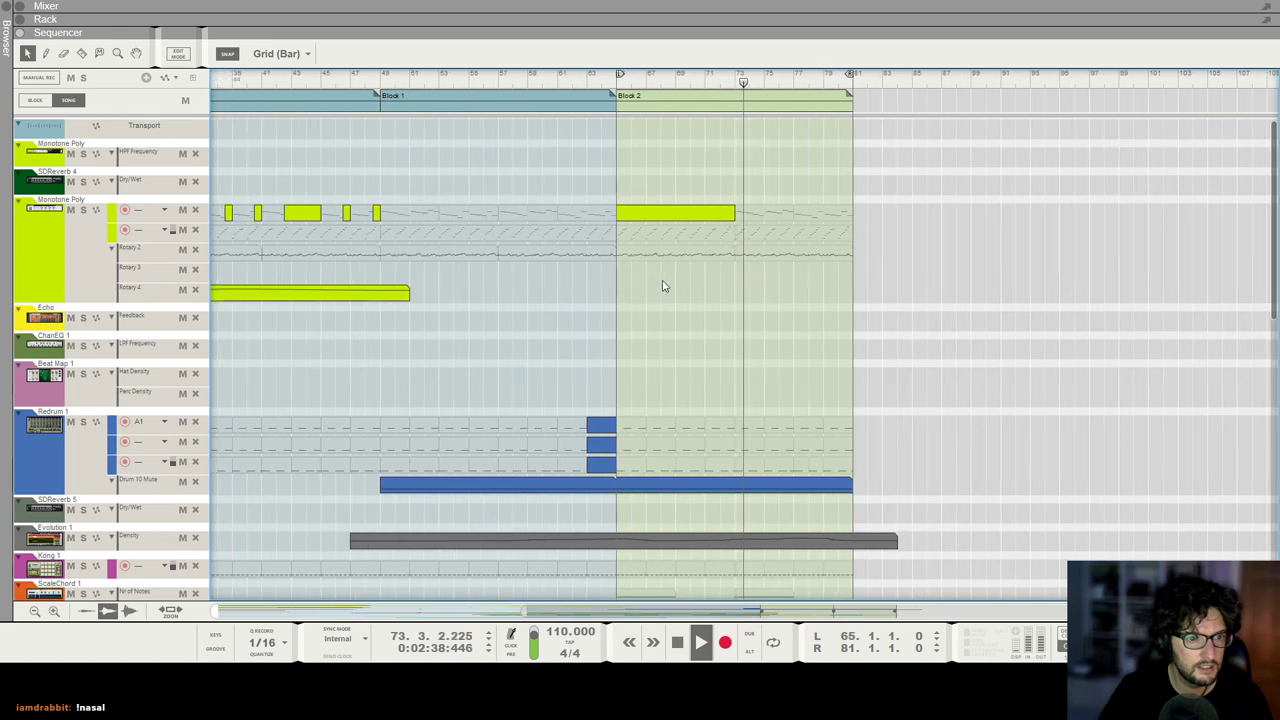
scroll(726, 305, "down", 11)
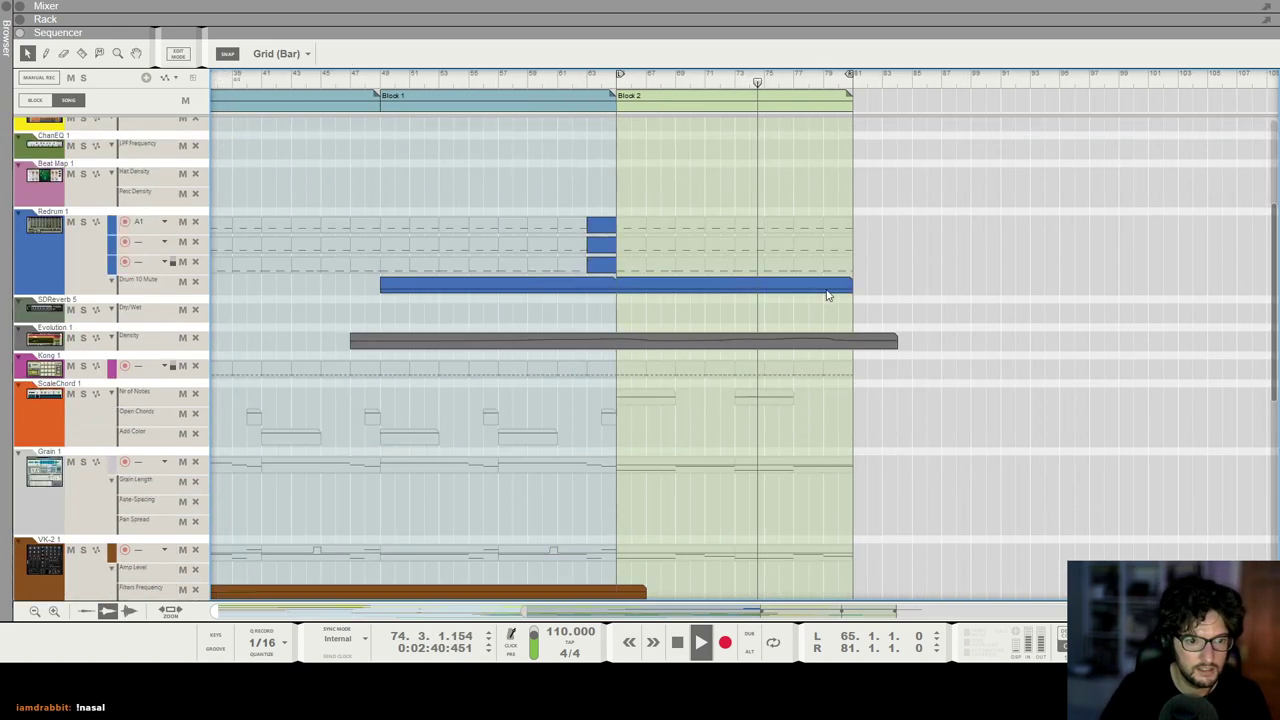
scroll(835, 270, "up", 8)
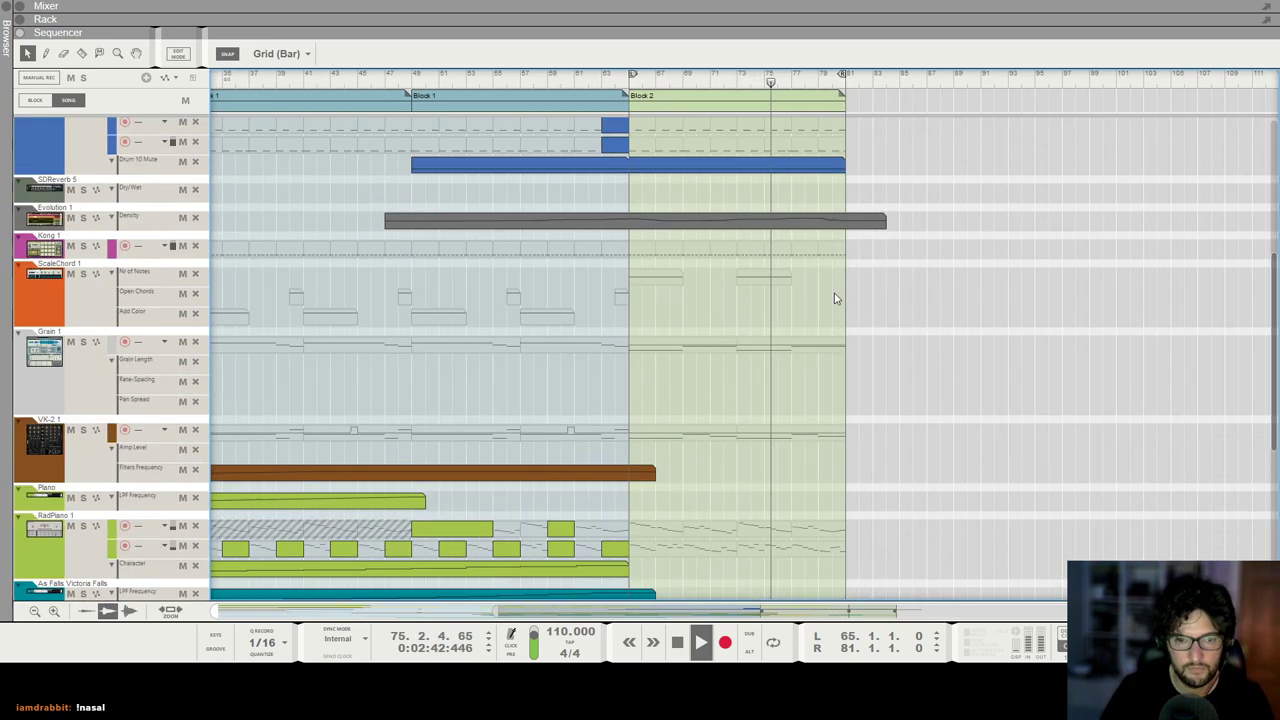
scroll(837, 245, "down", 1)
scroll(837, 245, "down", 12)
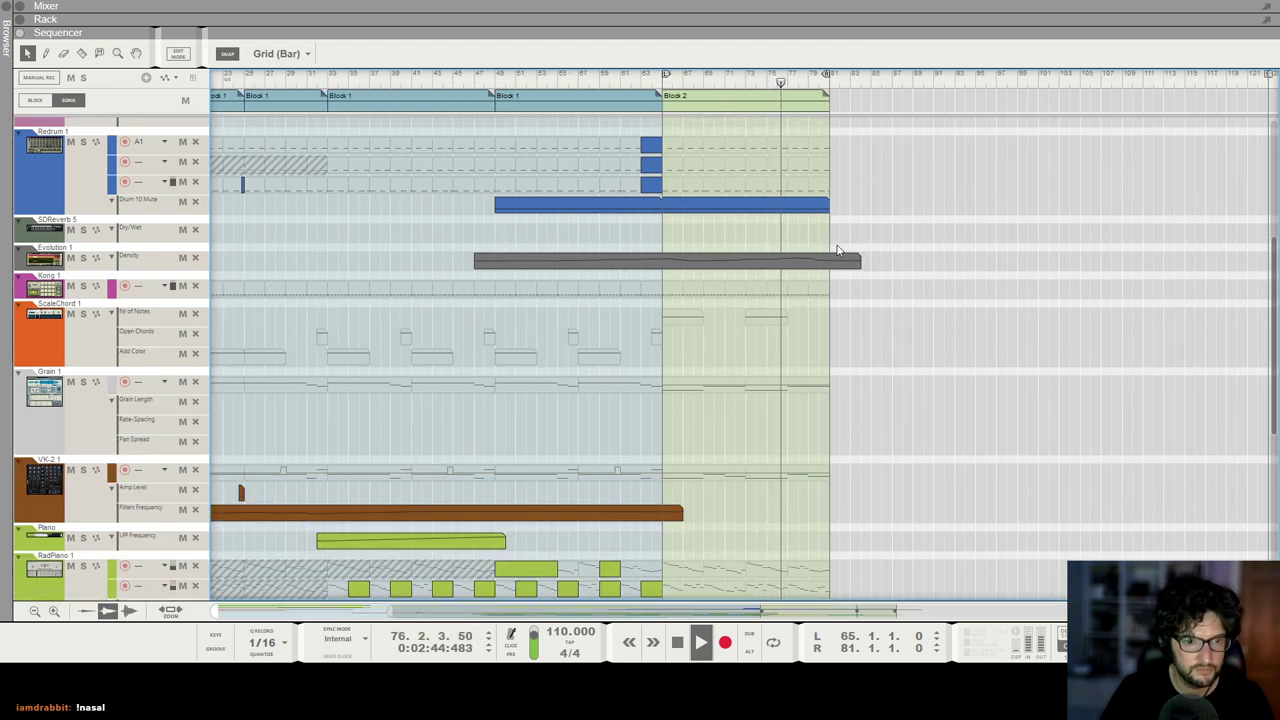
scroll(837, 250, "down", 1)
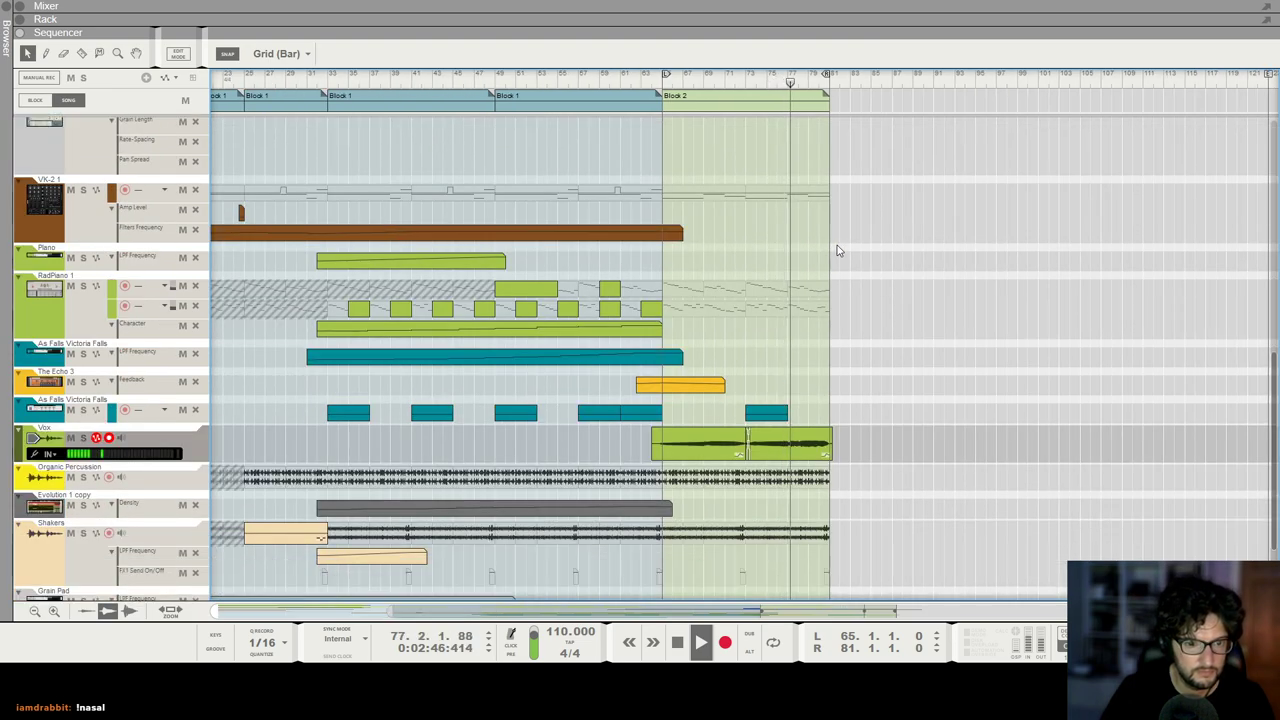
scroll(837, 250, "up", 4)
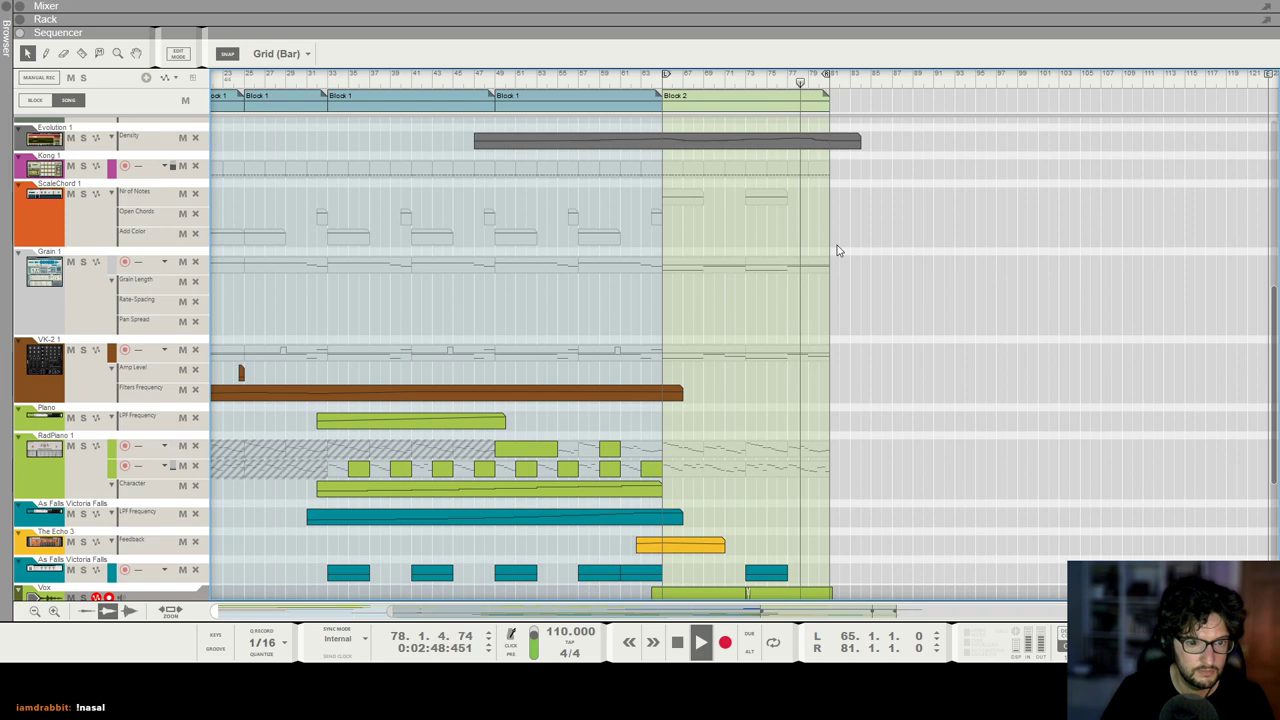
scroll(840, 245, "right", 5)
scroll(588, 248, "up", 1)
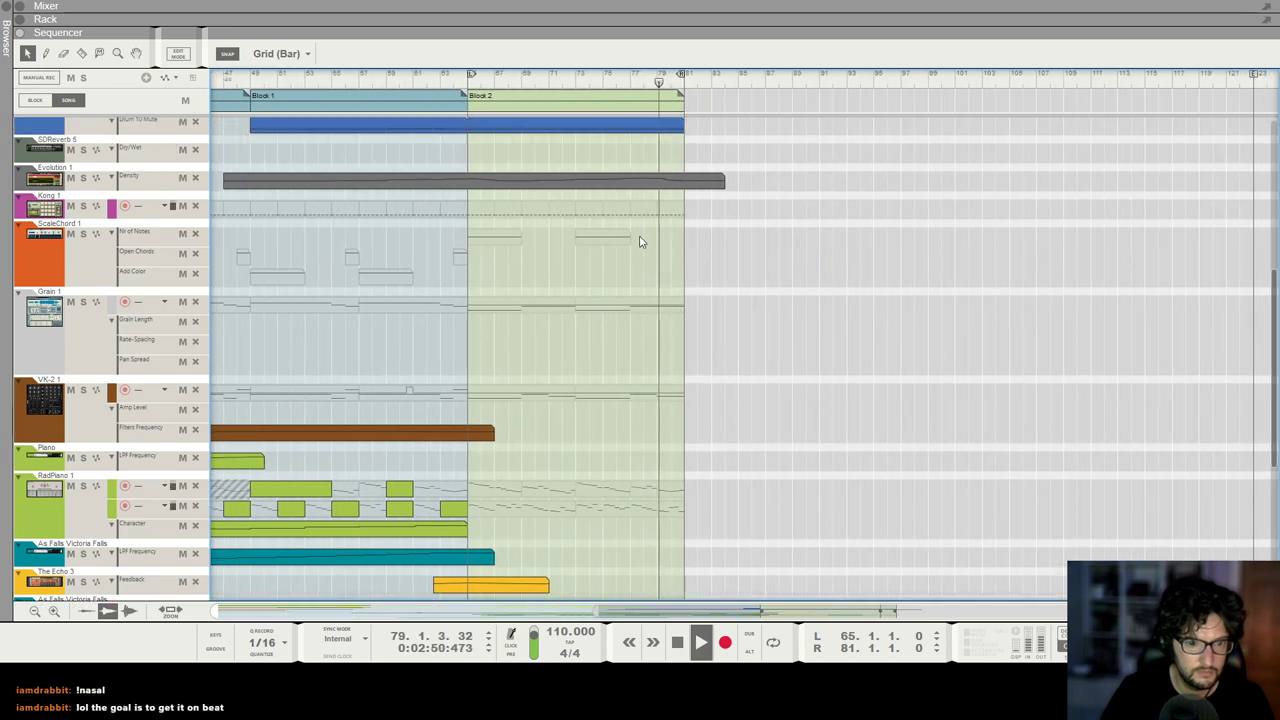
scroll(642, 241, "down", 5)
scroll(642, 241, "up", 7)
scroll(662, 218, "up", 1)
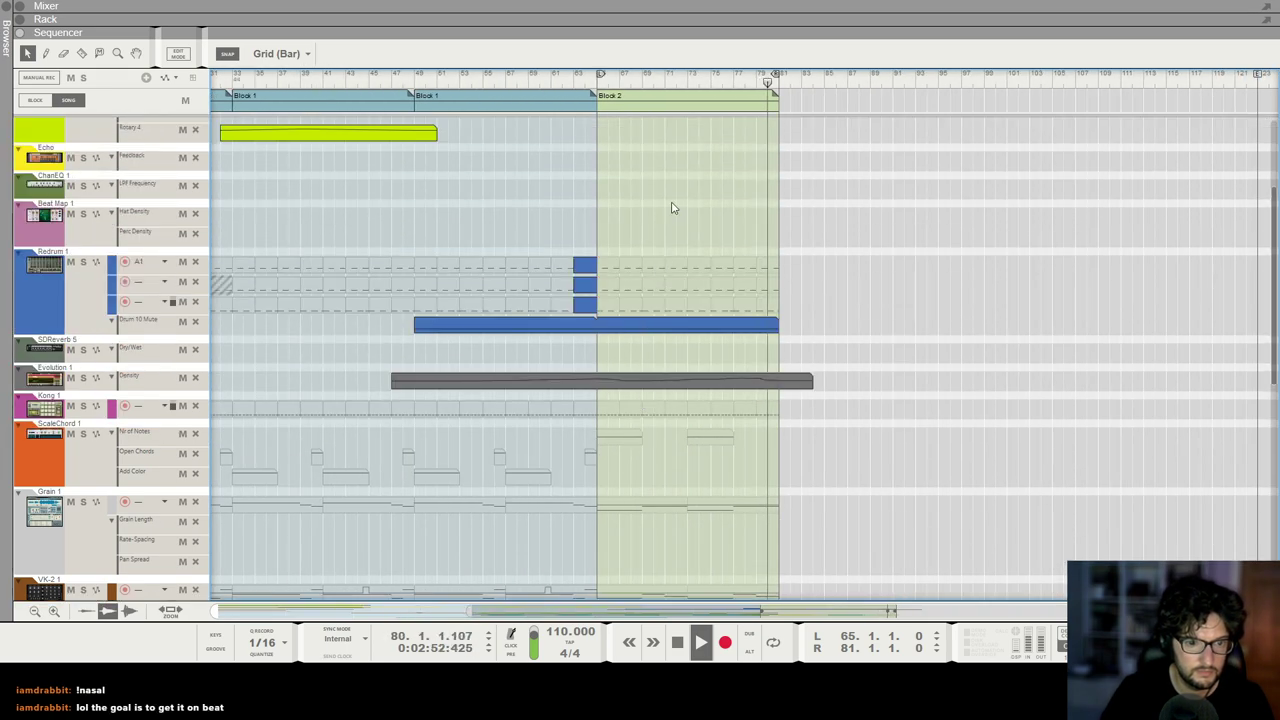
Step: Stop playback and move the song position to bar 62
key("space")
left_click(598, 80)
scroll(692, 177, "down", 7)
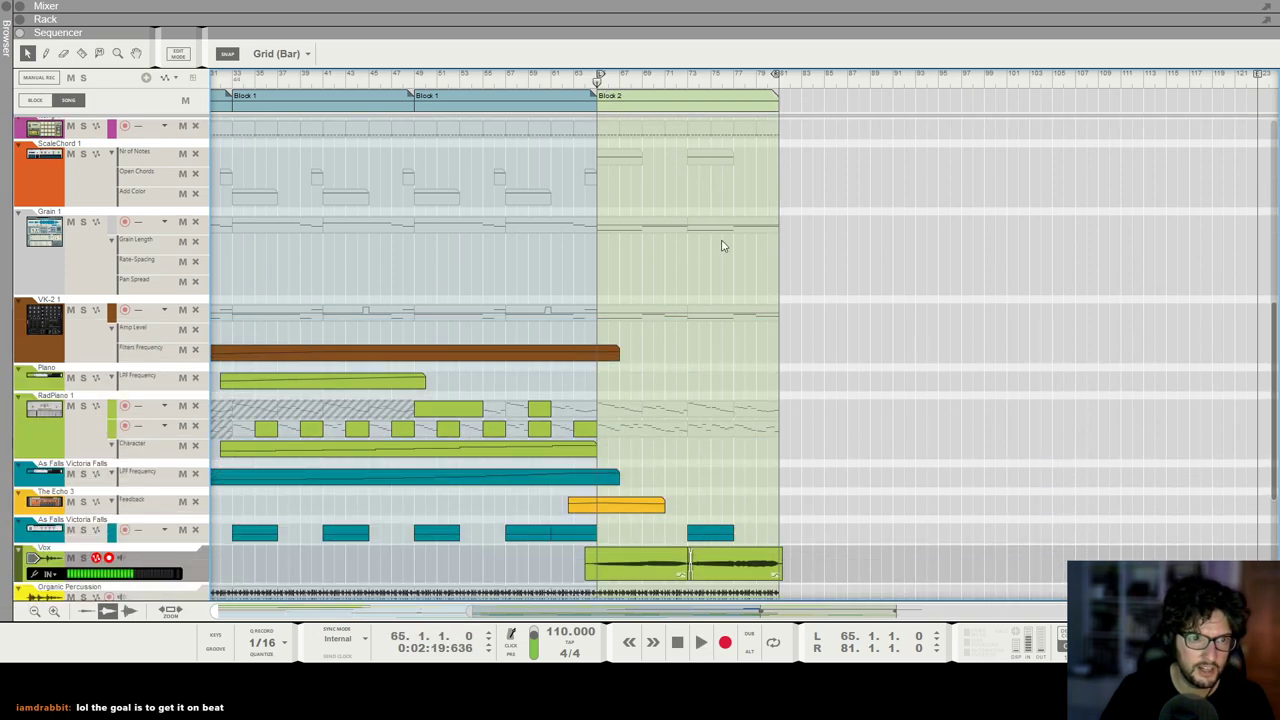
left_click(561, 83)
Step: Open the list of built-in instruments for a new device in the empty rack space below Beatformer
key("F6")
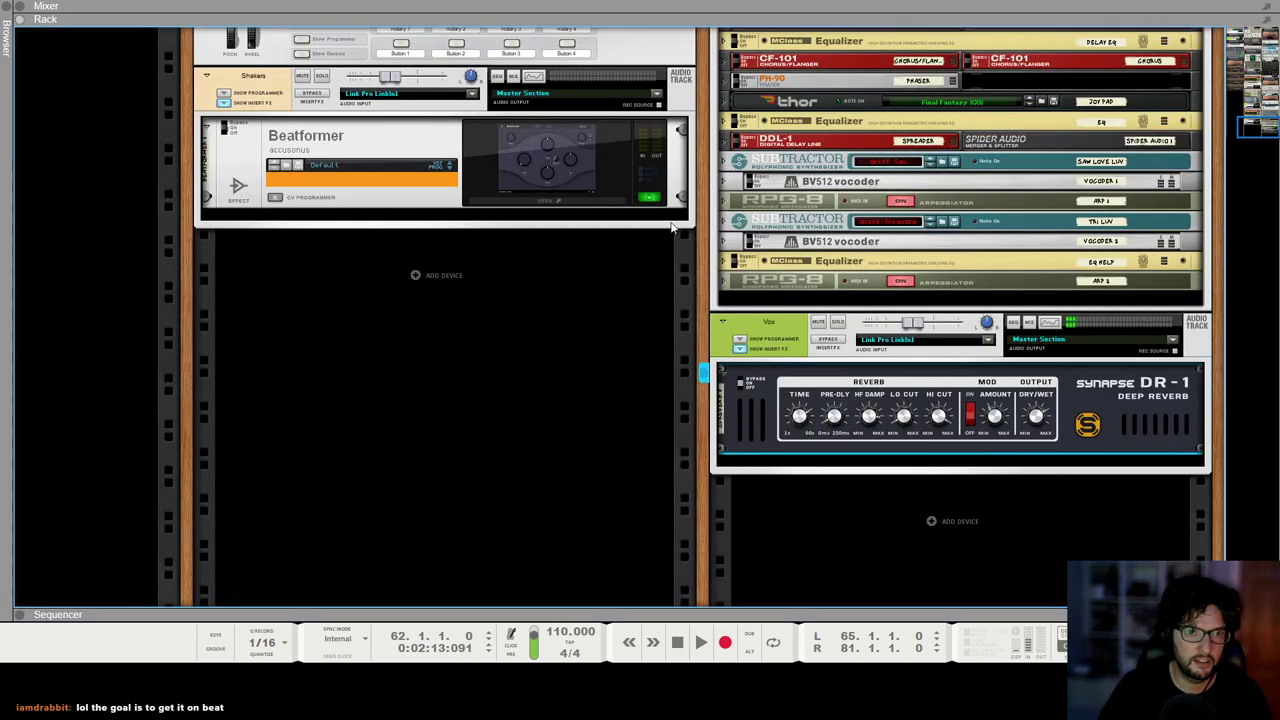
right_click(461, 286)
mouse_move(547, 396)
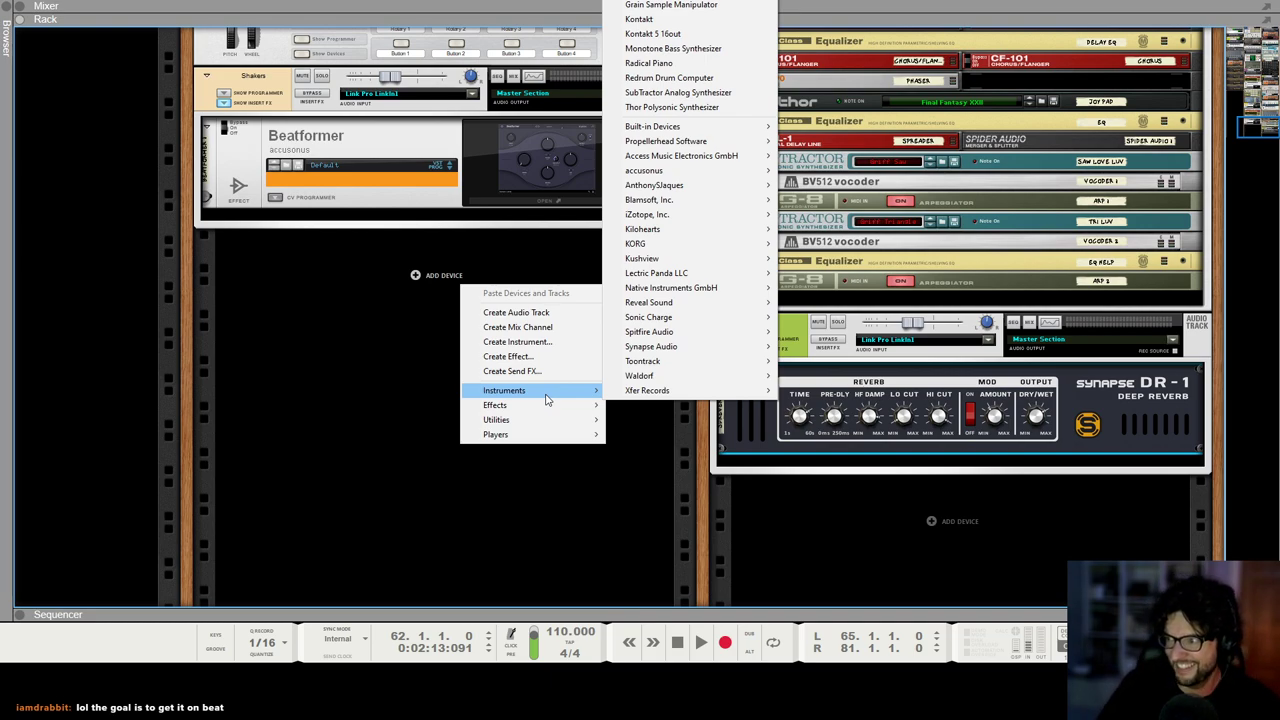
mouse_move(690, 131)
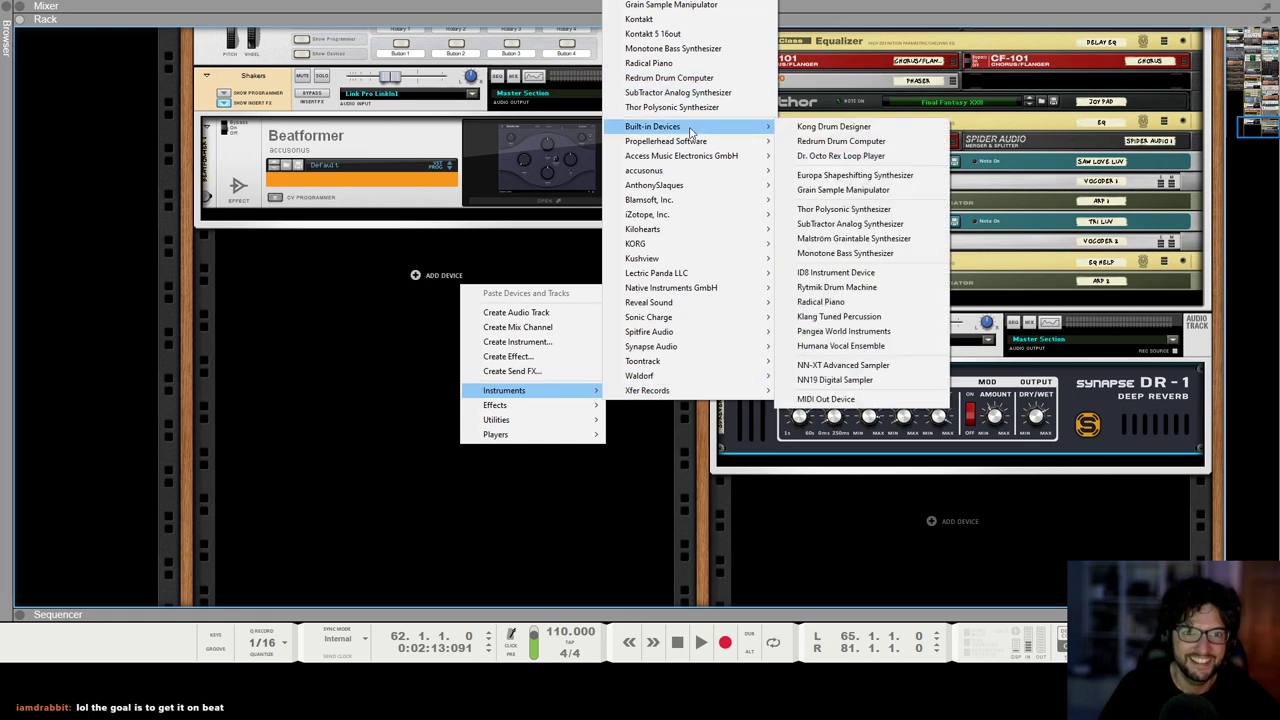
left_click(833, 126)
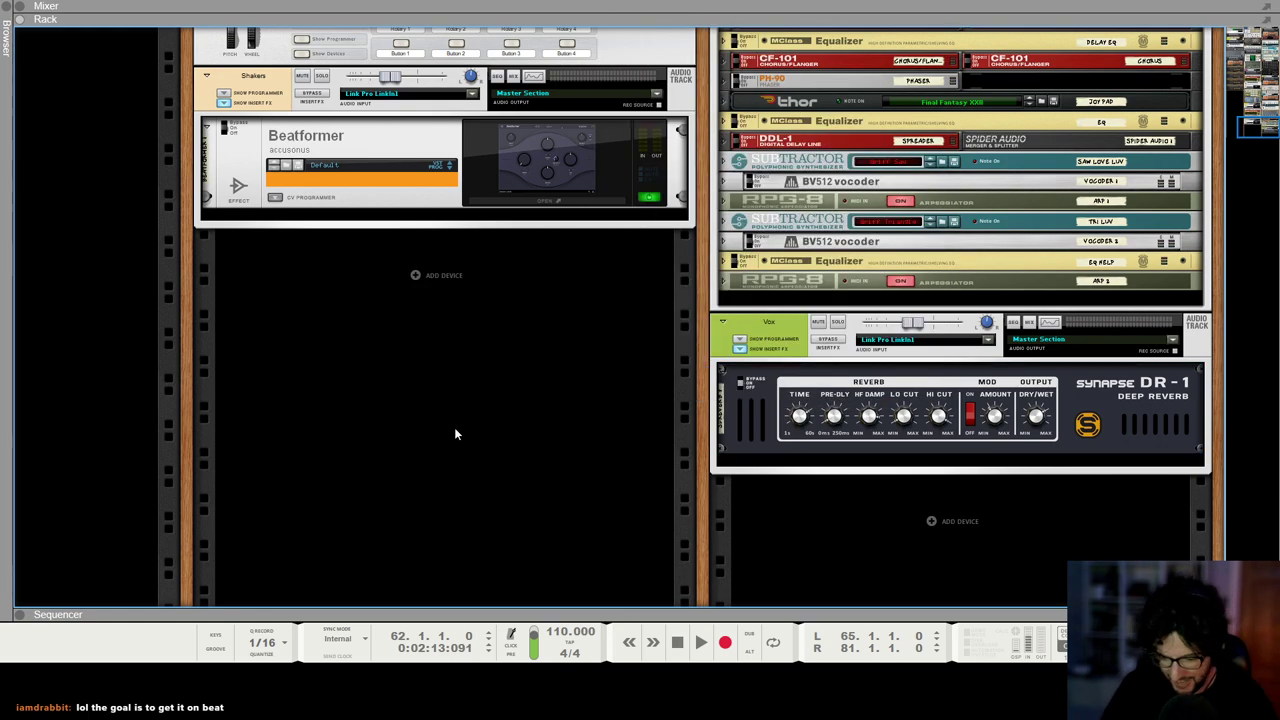
key("F7")
scroll(654, 309, "down", 3)
scroll(700, 300, "down", 3)
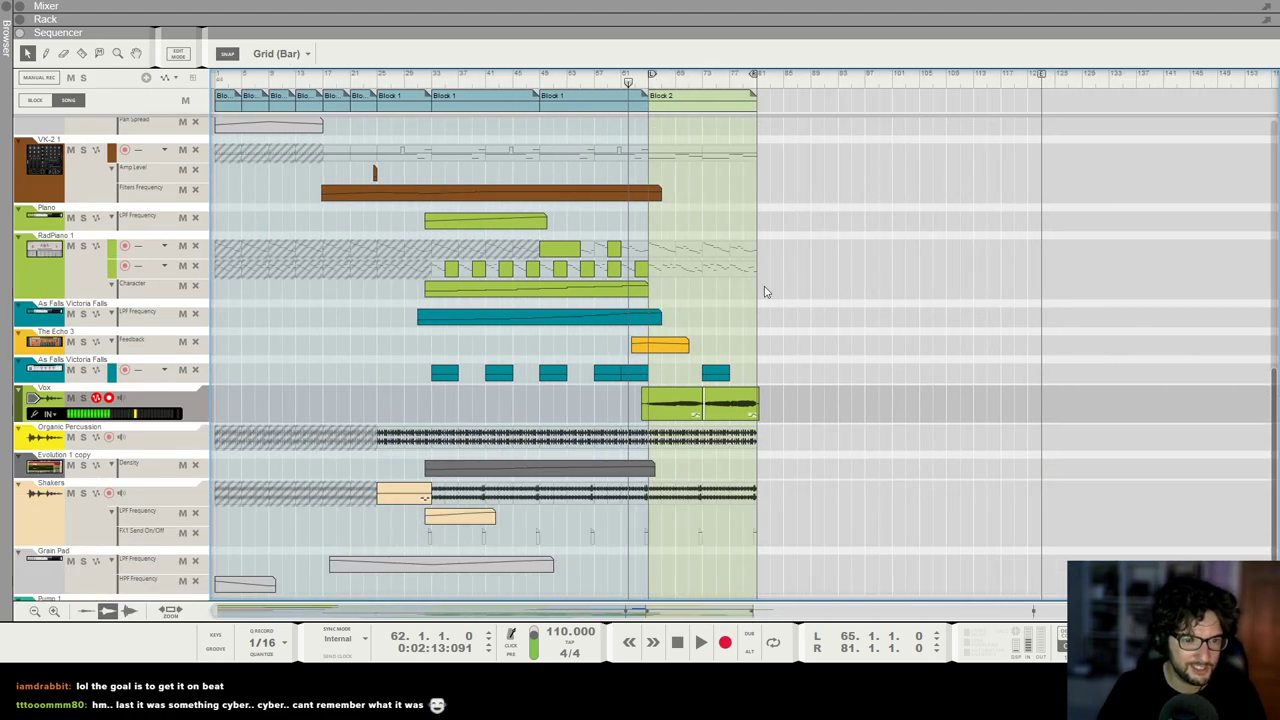
scroll(747, 294, "down", 1)
scroll(776, 289, "up", 2)
scroll(775, 289, "down", 2)
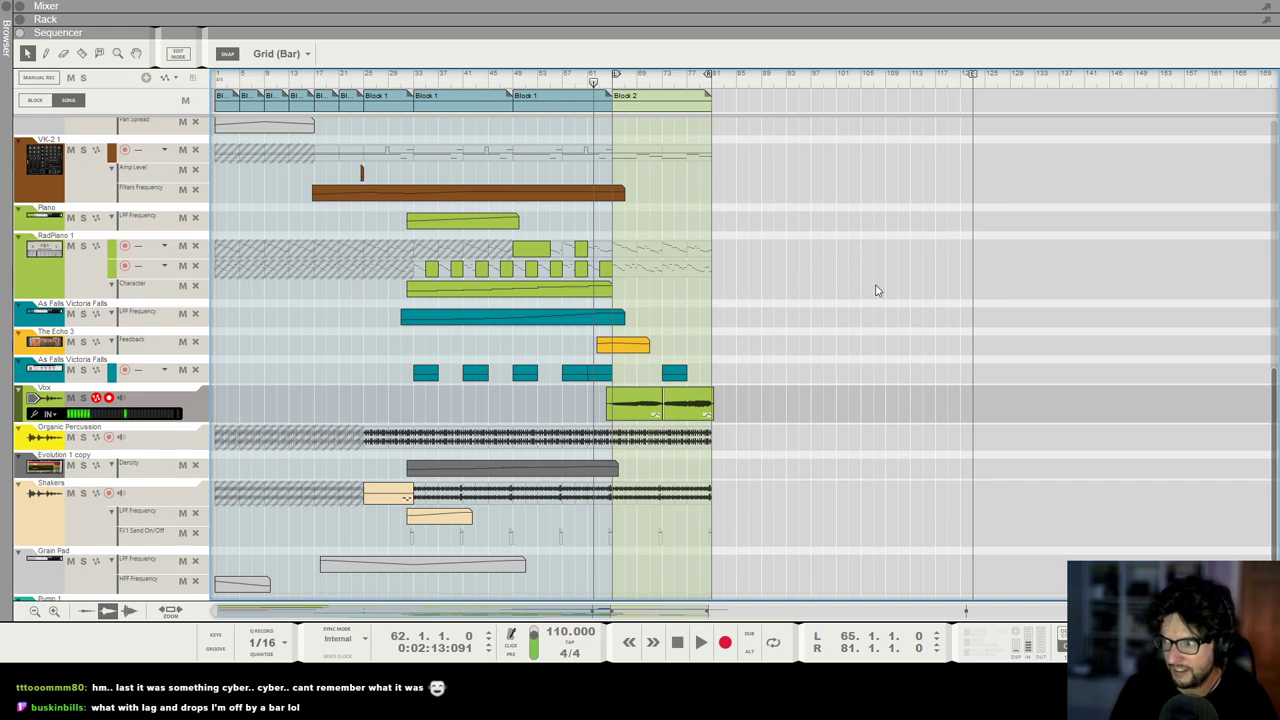
key("F6")
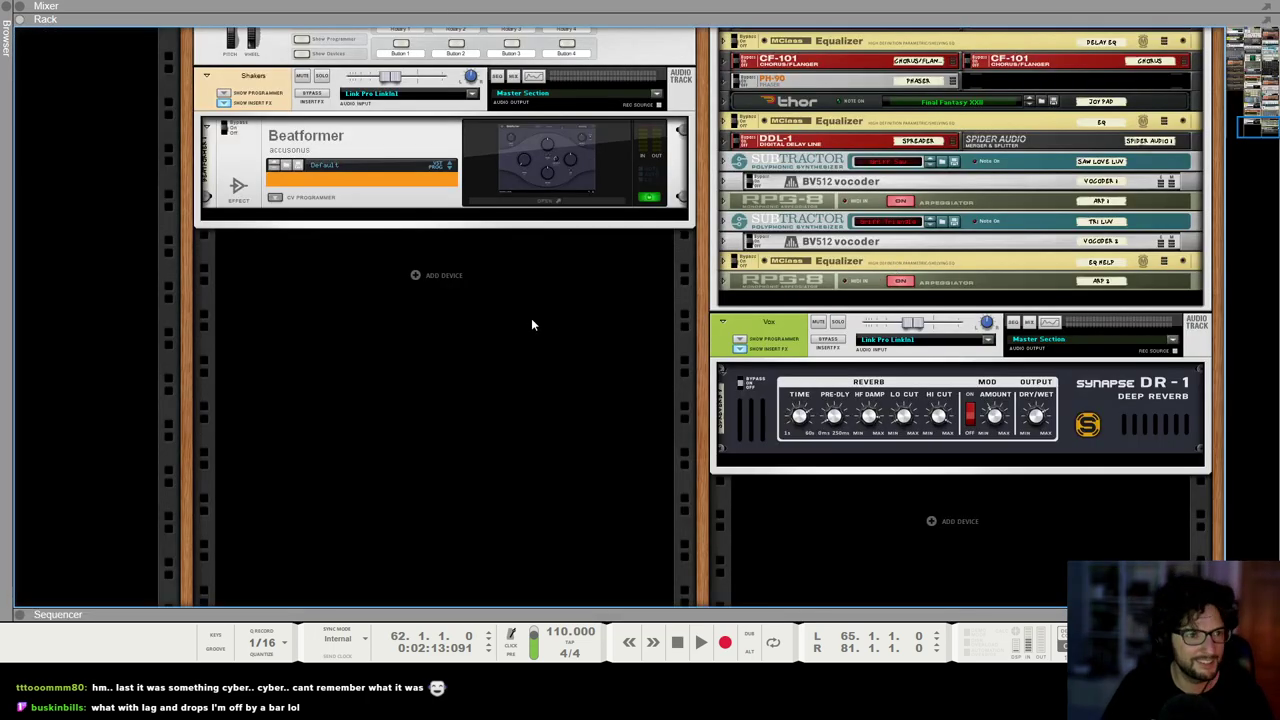
right_click(467, 288)
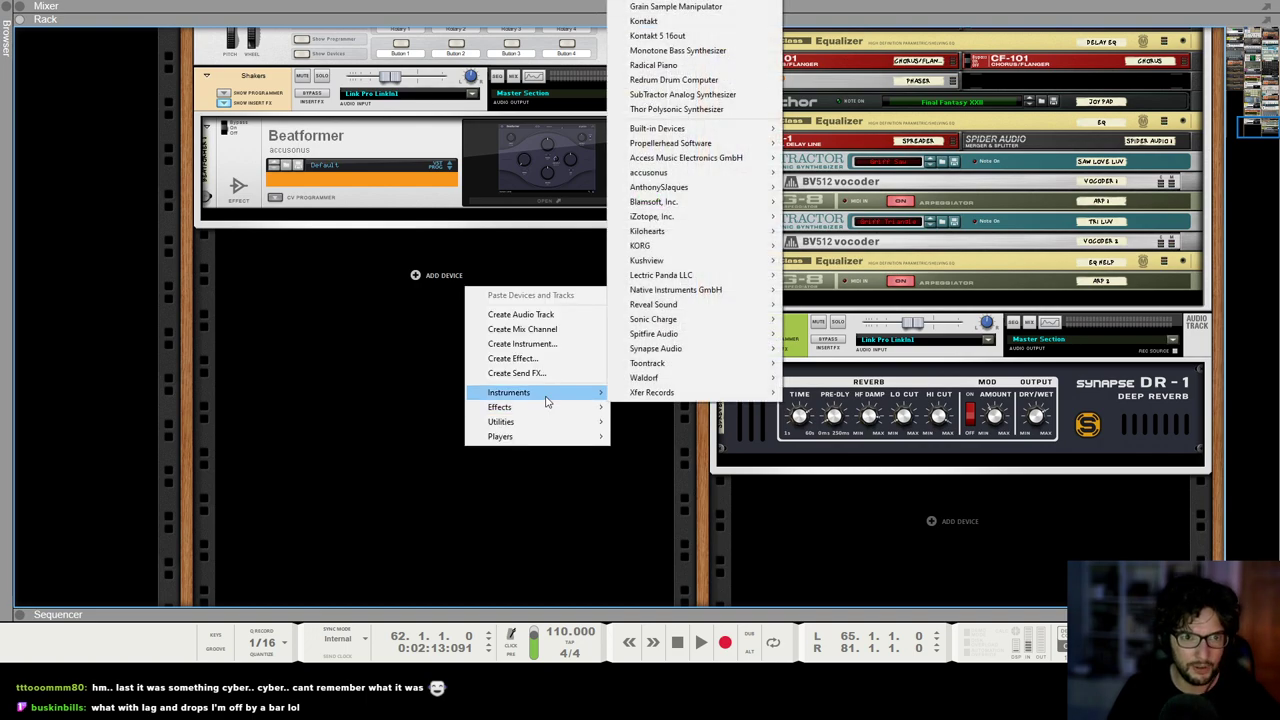
left_click(304, 390)
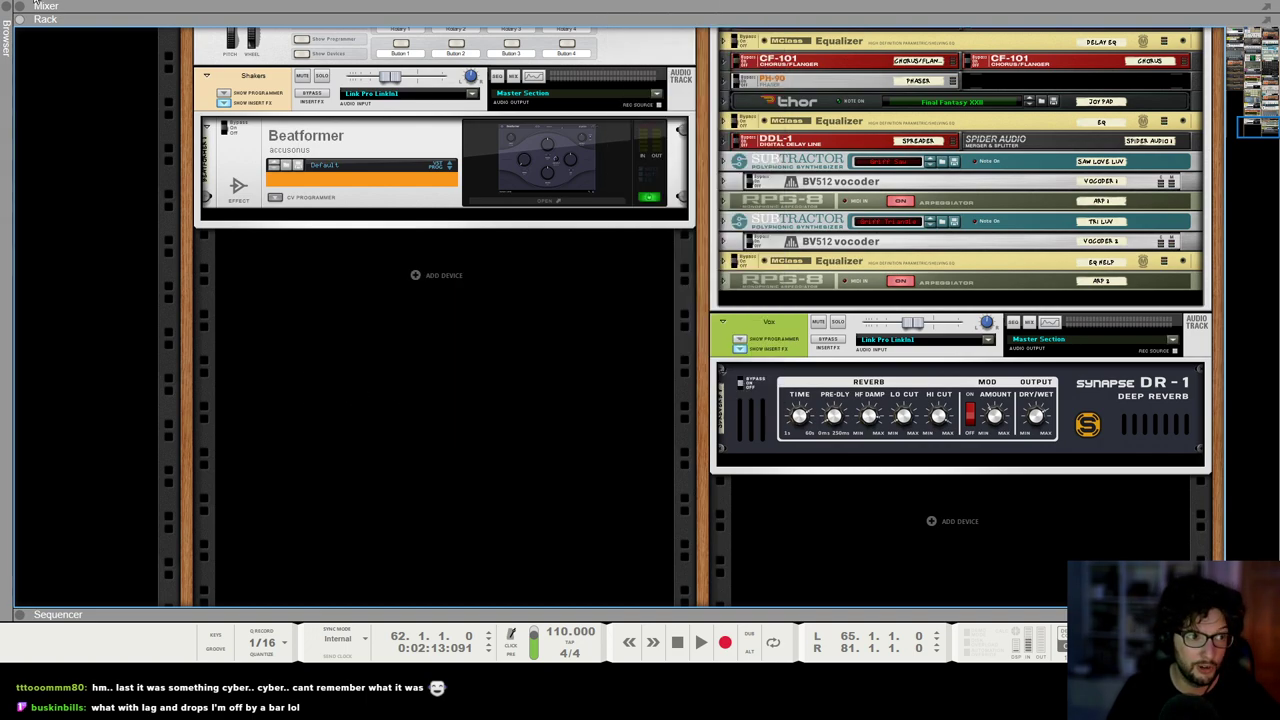
Step: Browse the patch collection to the Europa folder under ~By Device
left_click(7, 8)
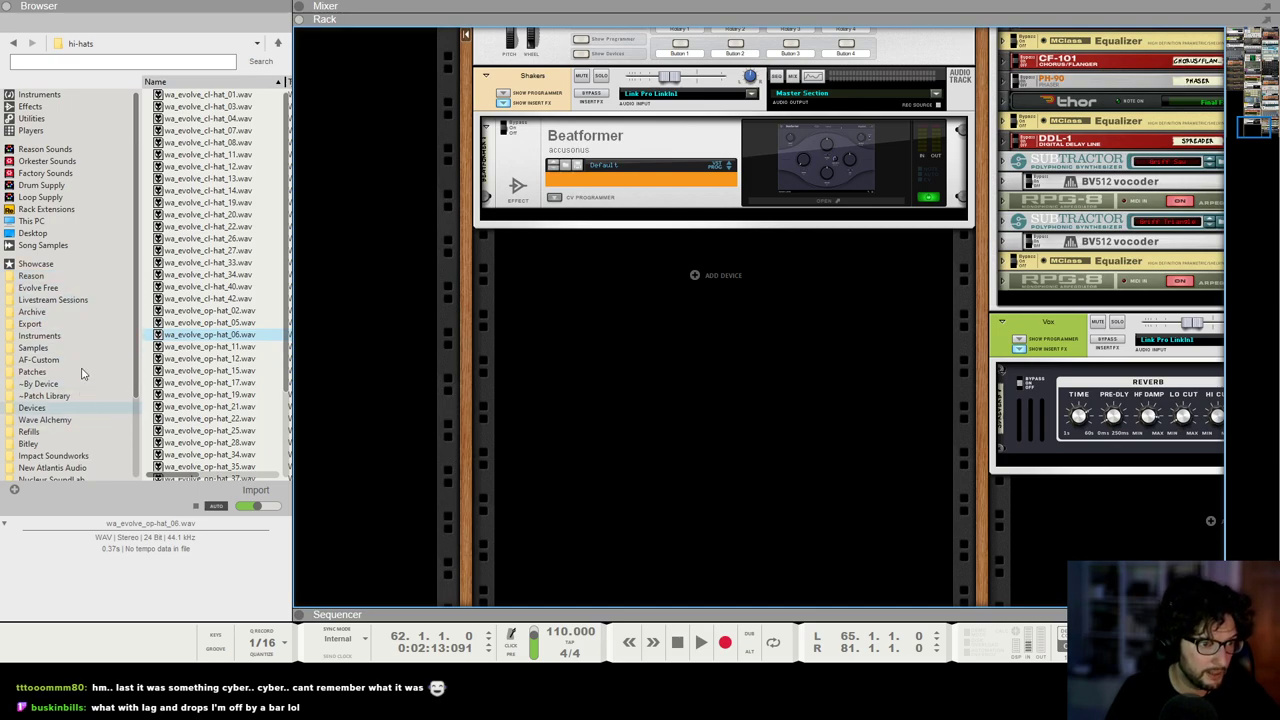
left_click(58, 364)
double_click(204, 98)
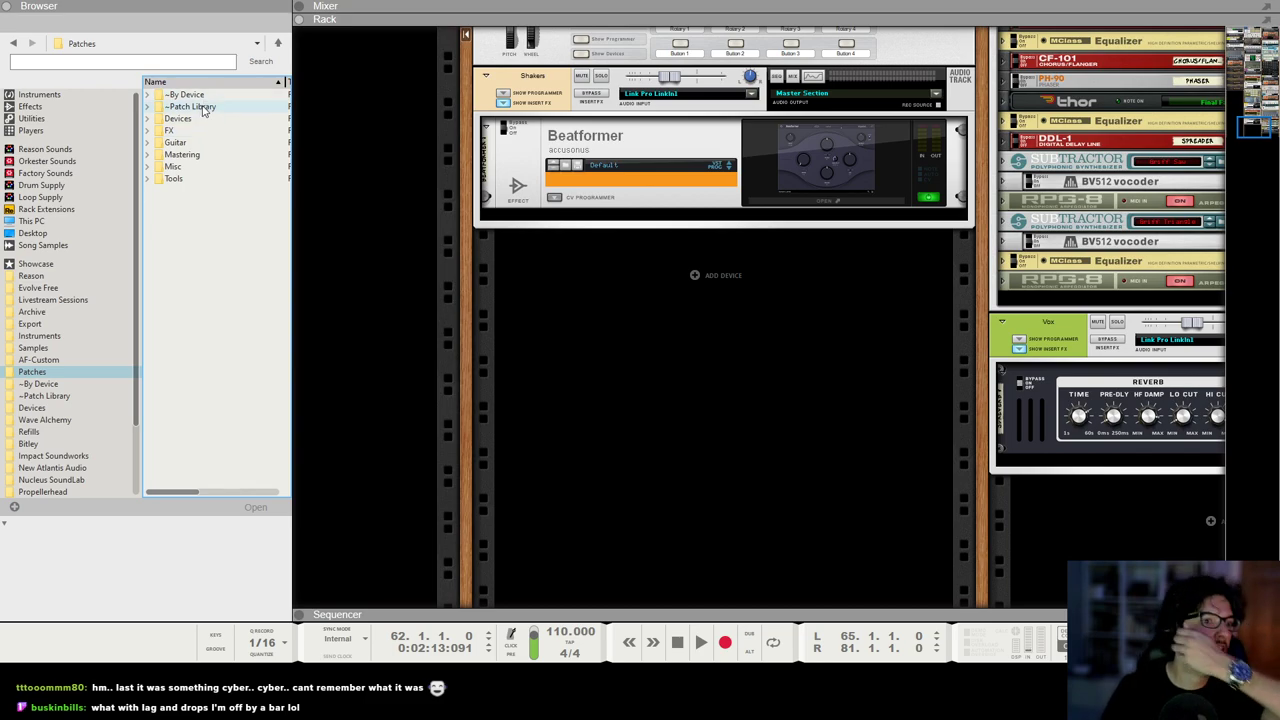
left_click(198, 84)
left_click(198, 84)
double_click(199, 94)
left_click(205, 108)
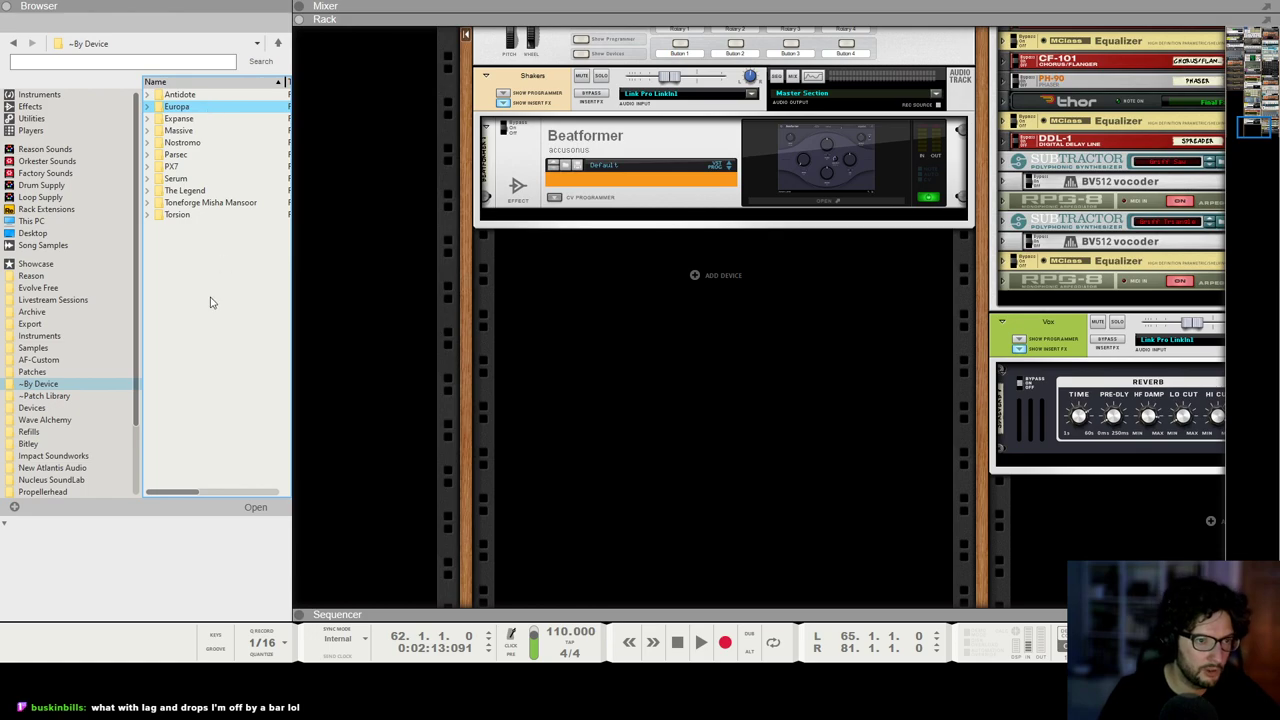
key("Return")
Step: Create a Europa synth from PD Clearscape.repatch in the empty rack space below the Beatformer
scroll(211, 258, "down", 20)
scroll(211, 258, "down", 3)
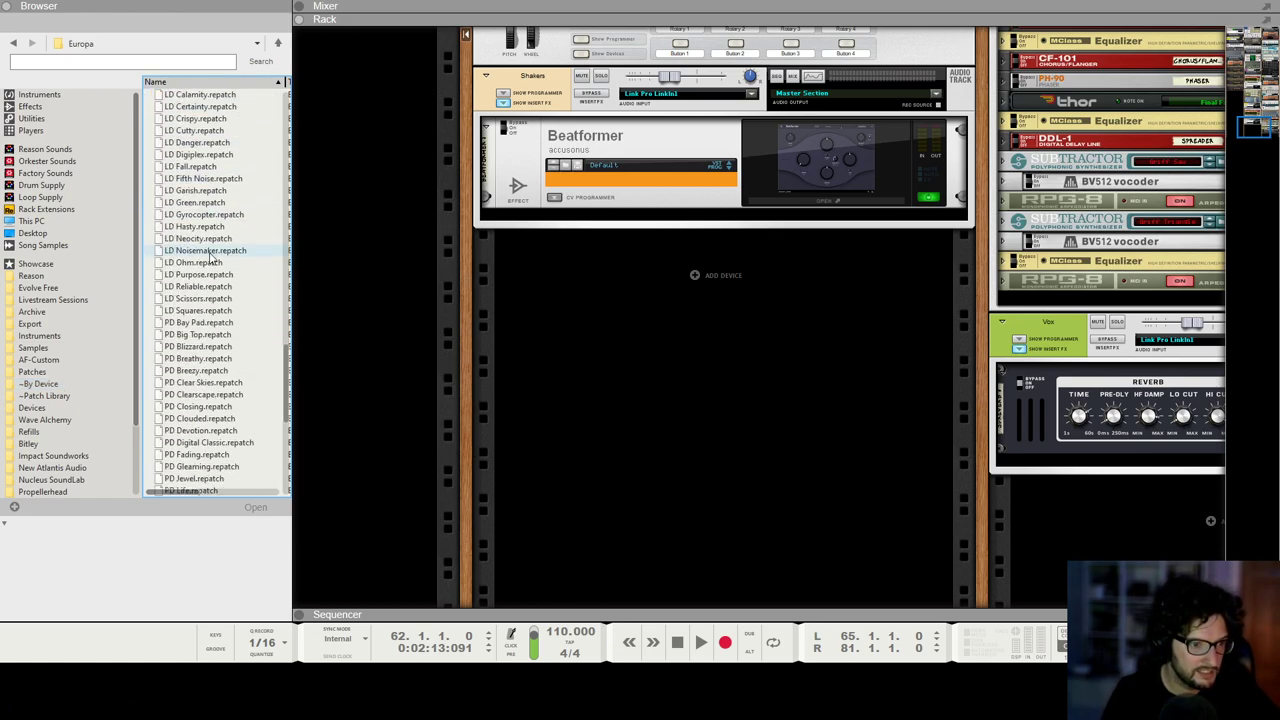
left_click_drag(221, 397, 590, 403)
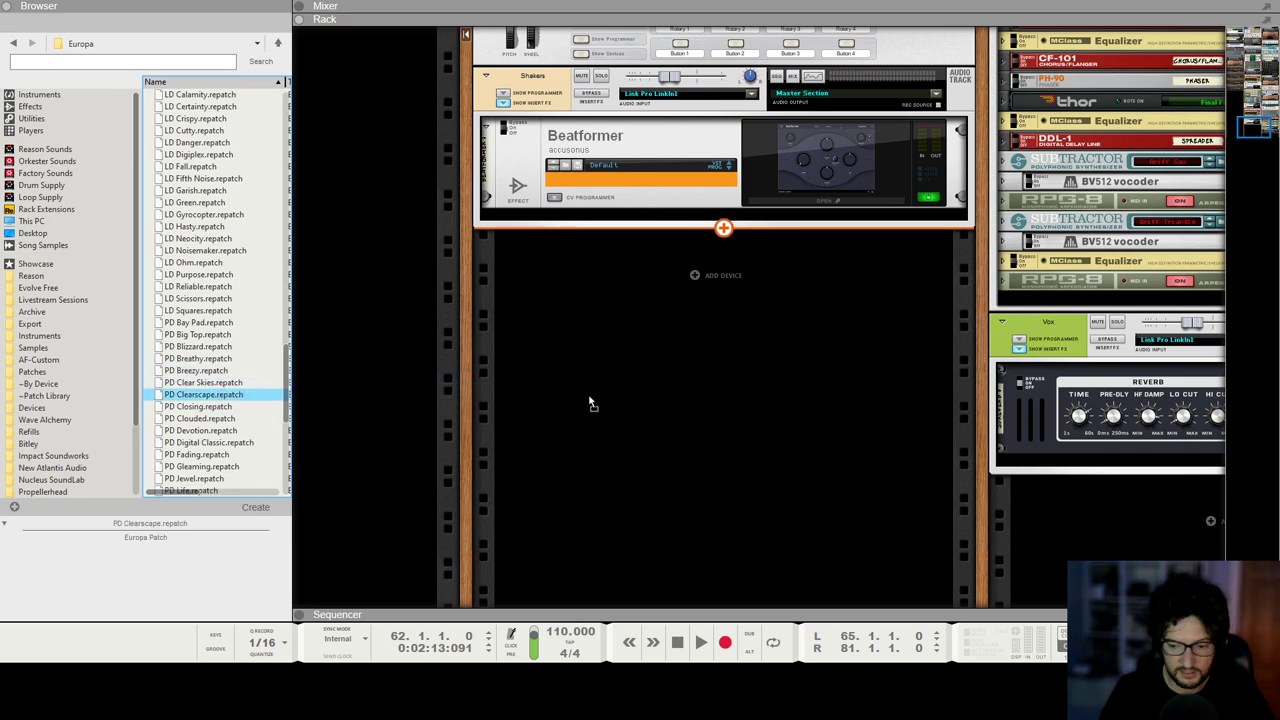
left_click_drag(593, 345, 594, 345)
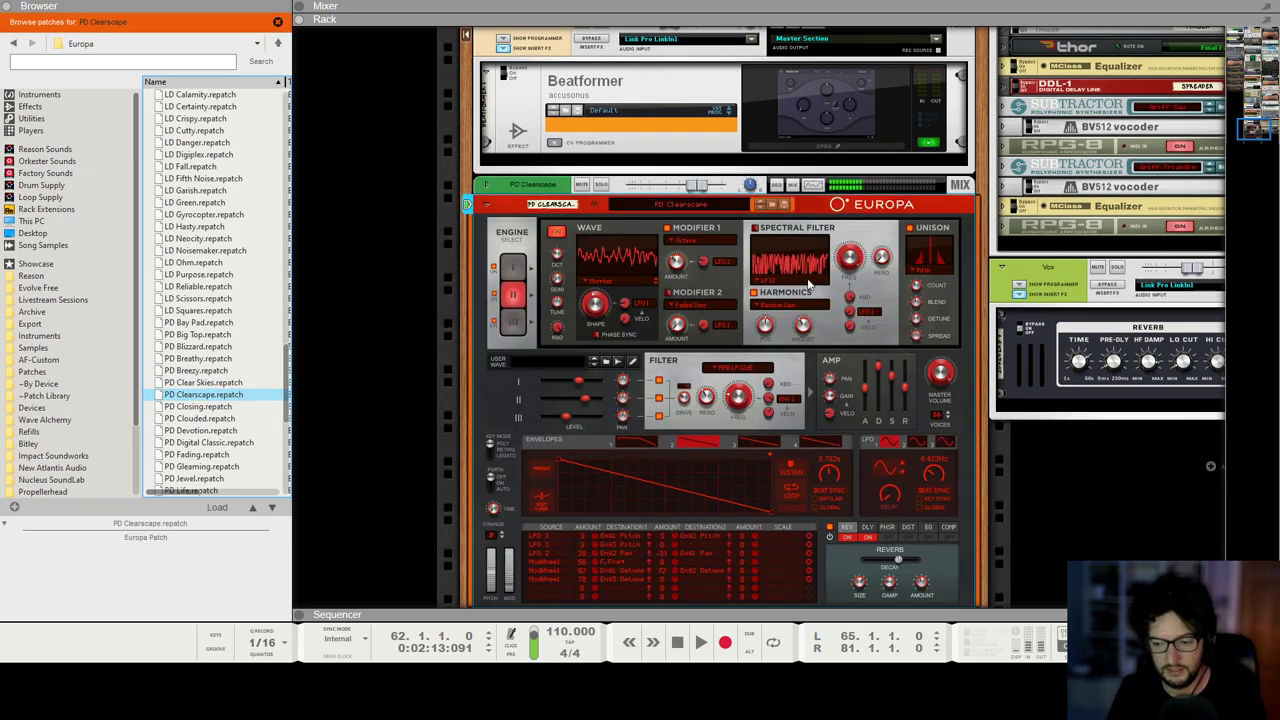
Step: Unfold the PD Clearscape mix channel and add a Synapse DR-1 Deep Reverb as its insert effect
left_click(488, 186)
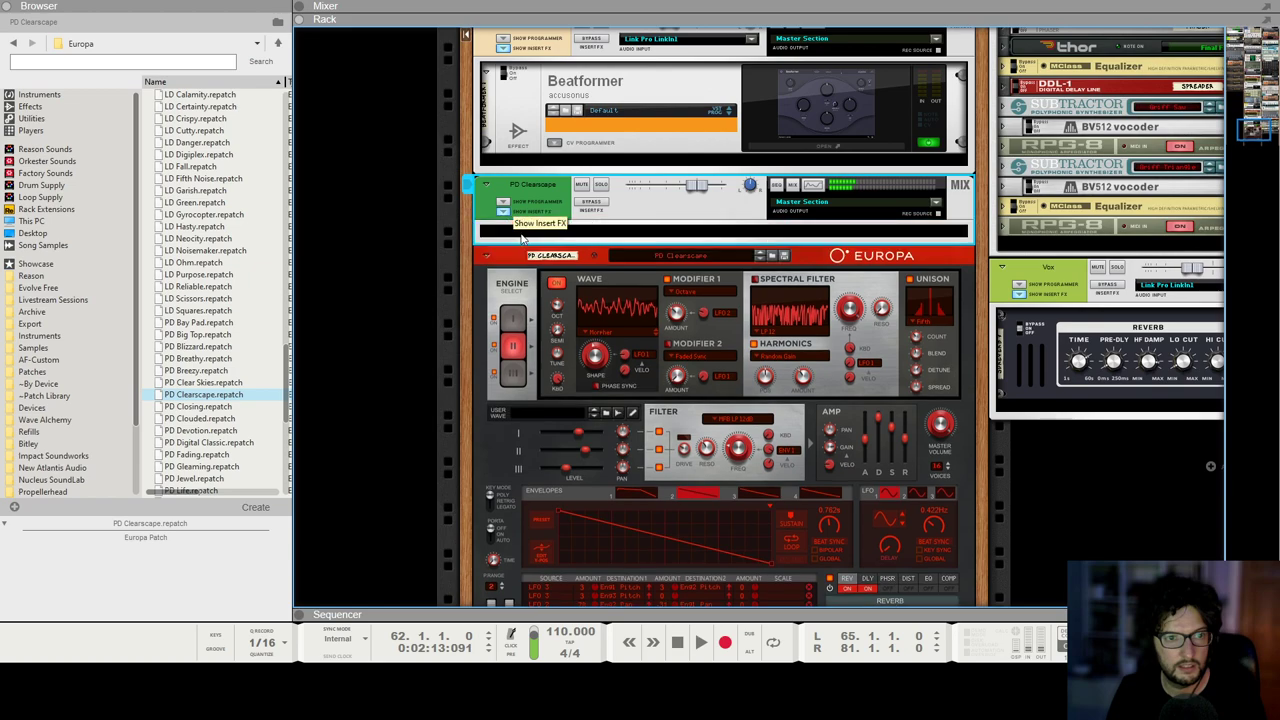
right_click(520, 214)
mouse_move(631, 373)
mouse_move(820, 625)
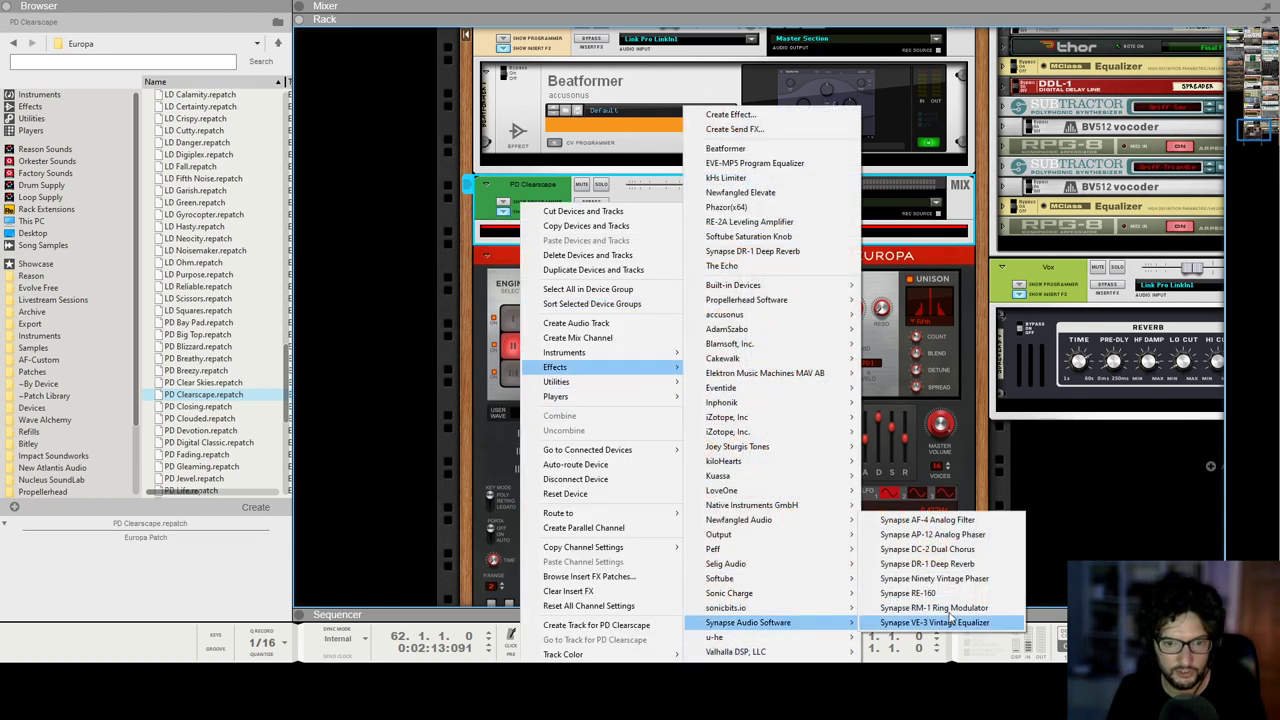
left_click(910, 564)
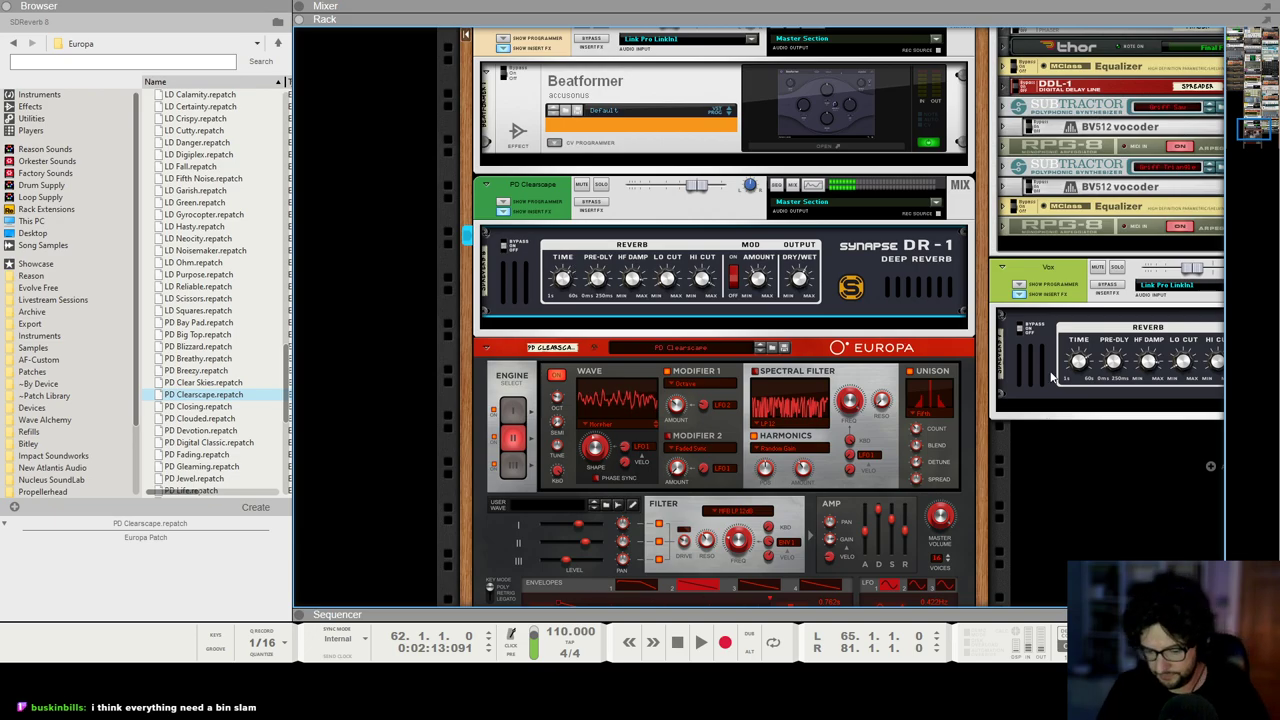
Step: Switch on Insert Pre for the PD Clearscape channel in the mixer and lower its fader
key("F7")
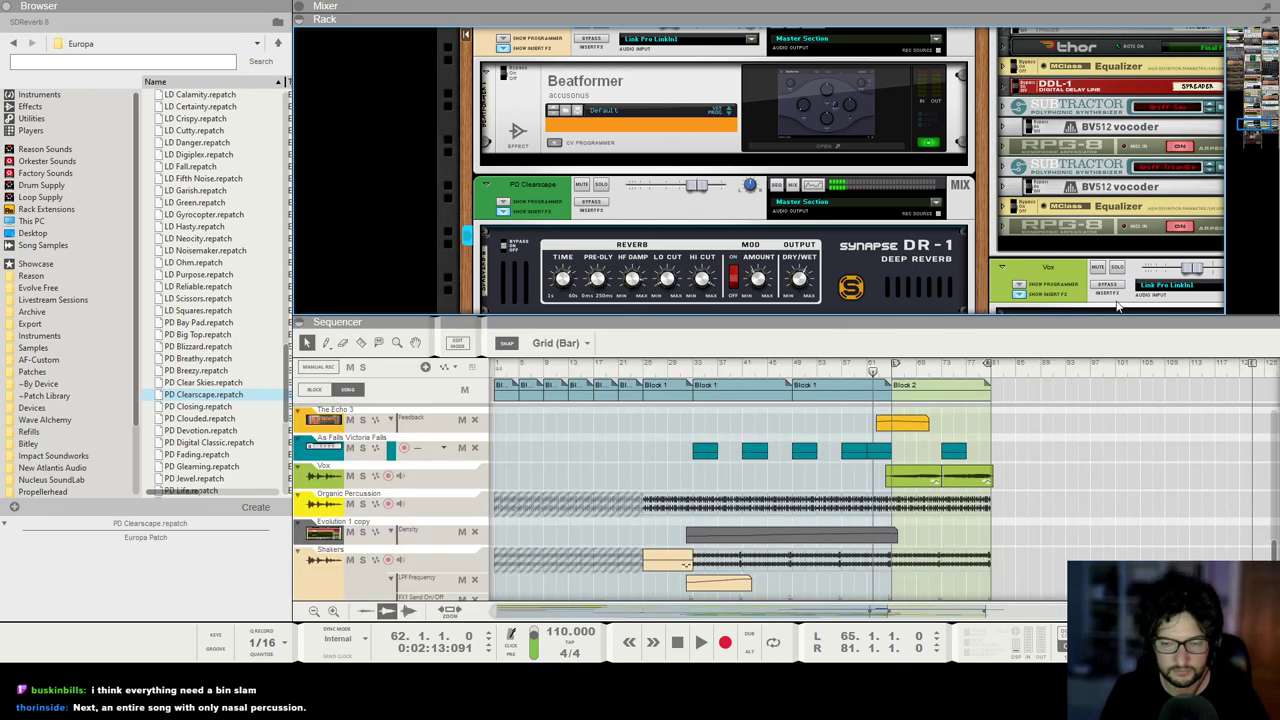
key("F5")
scroll(1110, 332, "up", 5)
left_click(1082, 62)
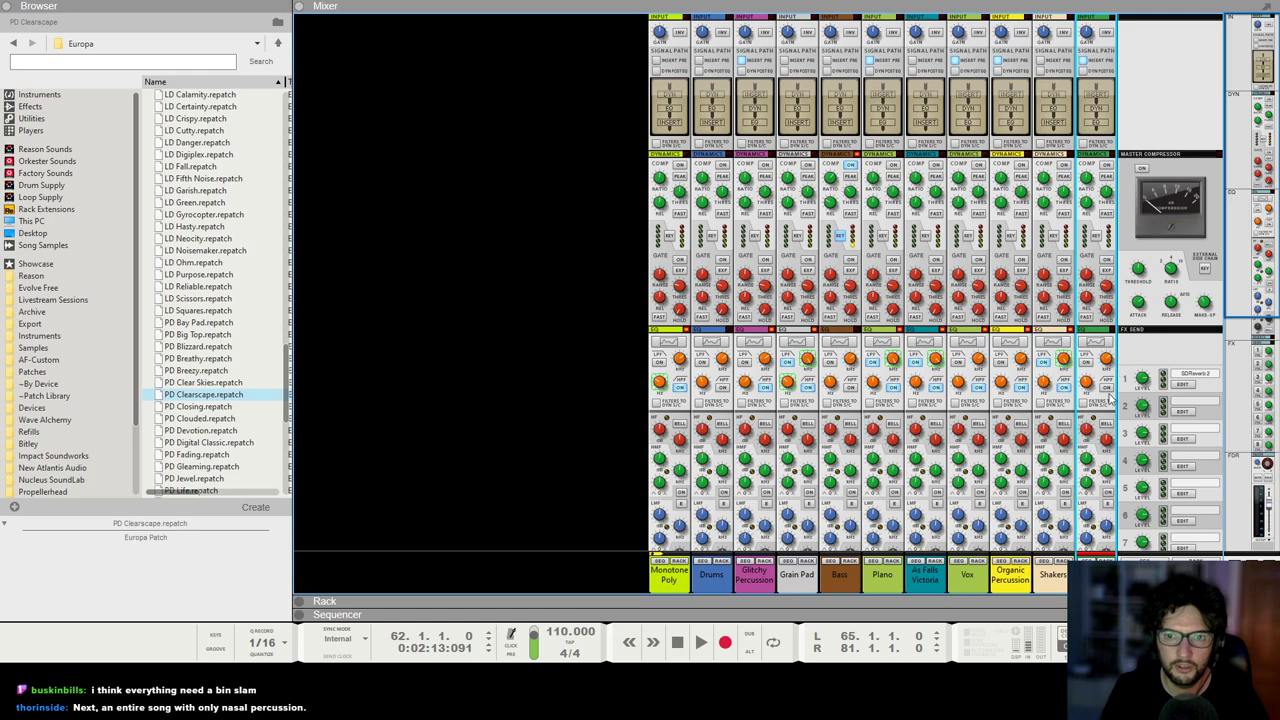
scroll(1108, 432, "down", 5)
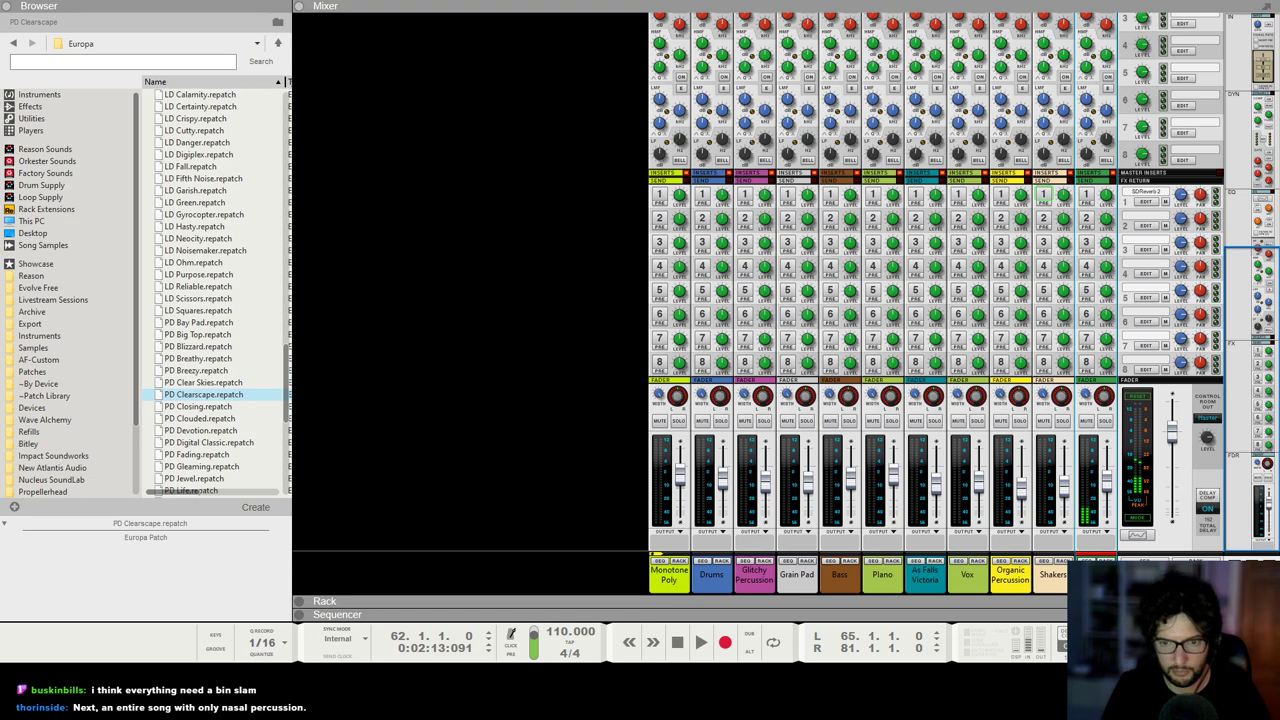
Step: Move the song position to bar 64 in the sequencer and play the arrangement into Block 2
key("F7")
key("h")
left_click(886, 80)
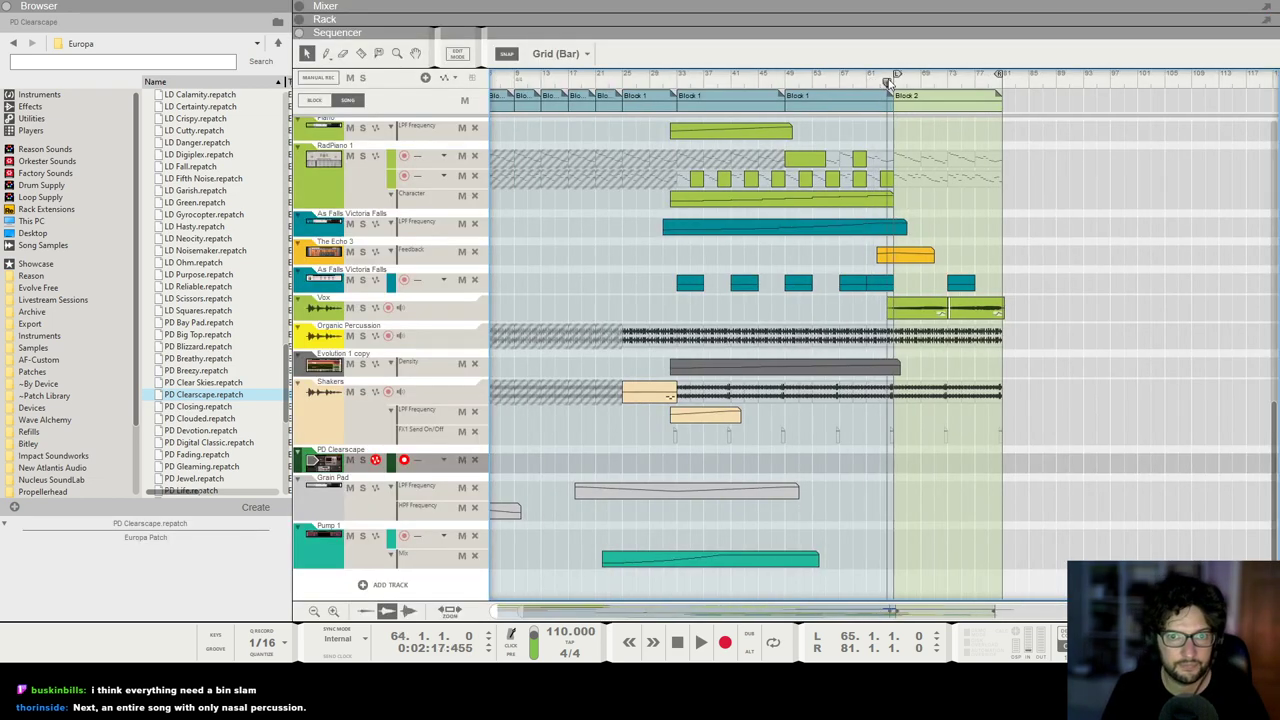
key("space")
key("h")
key("h")
key("h")
key("h")
key("h")
key("h")
key("h")
key("h")
key("h")
key("h")
key("h")
key("h")
key("h")
key("h")
key("h")
key("h")
key("h")
key("h")
Step: Draw a nine-bar clip from bar 65 on the PD Clearscape track and open it for note editing
left_click_drag(913, 467, 1257, 465)
key("space")
double_click(1086, 467)
key("h")
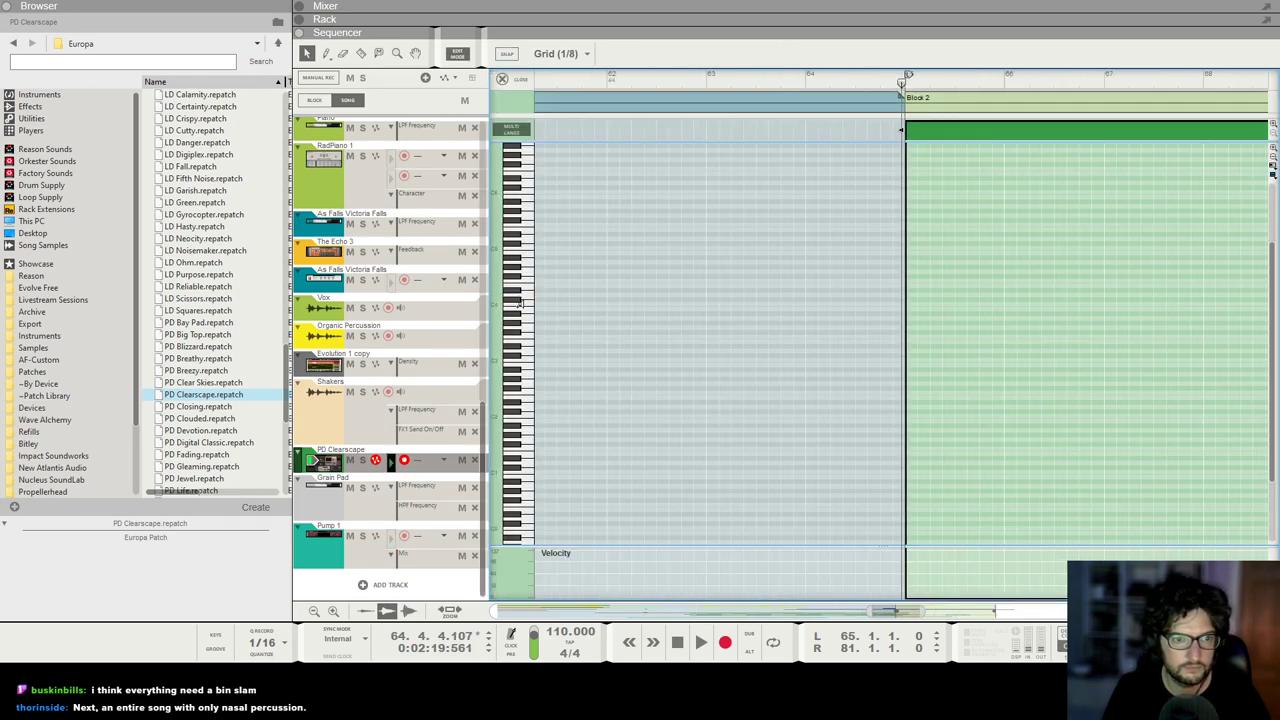
Step: Draw a D#4 note about three and a quarter bars long from bar 65 and turn grid snapping on
scroll(730, 293, "down", 1)
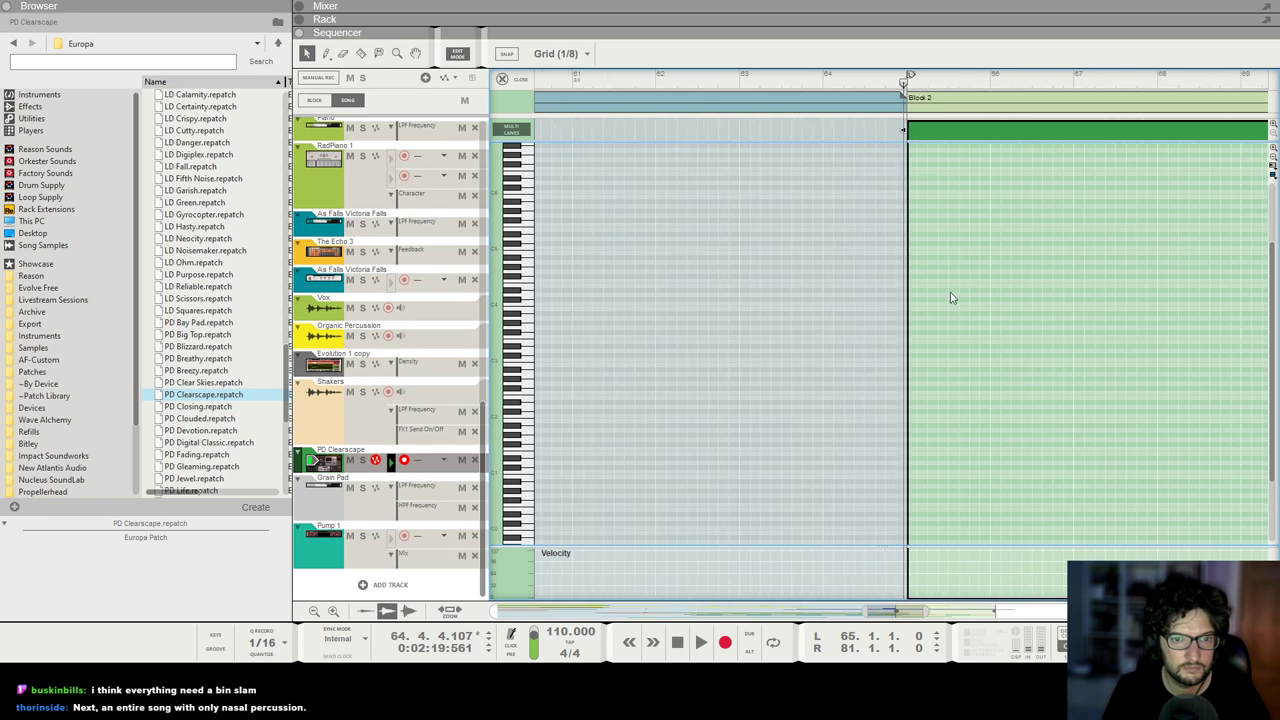
left_click_drag(913, 290, 1162, 300)
key("g")
left_click(515, 55)
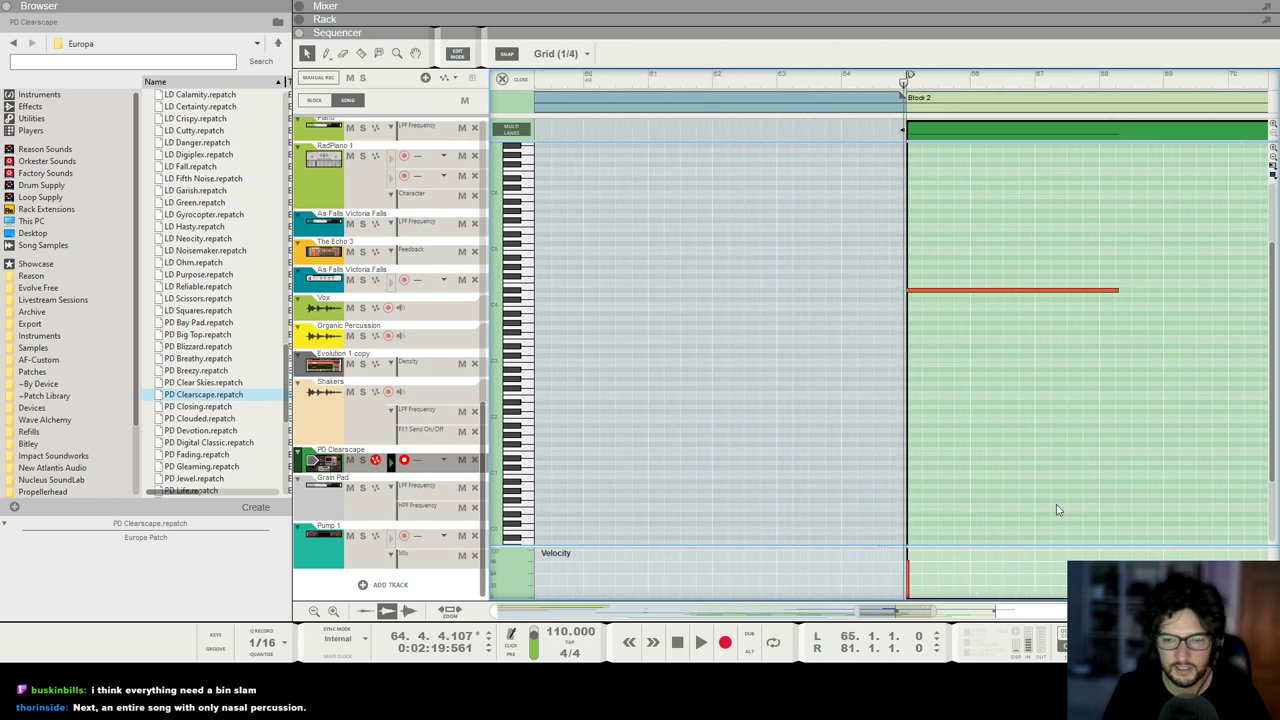
Step: Name the new pad channel Reverb Pad and set its mixer level to about -13.1 dB during playback
key("F5")
scroll(1110, 492, "down", 2)
key("space")
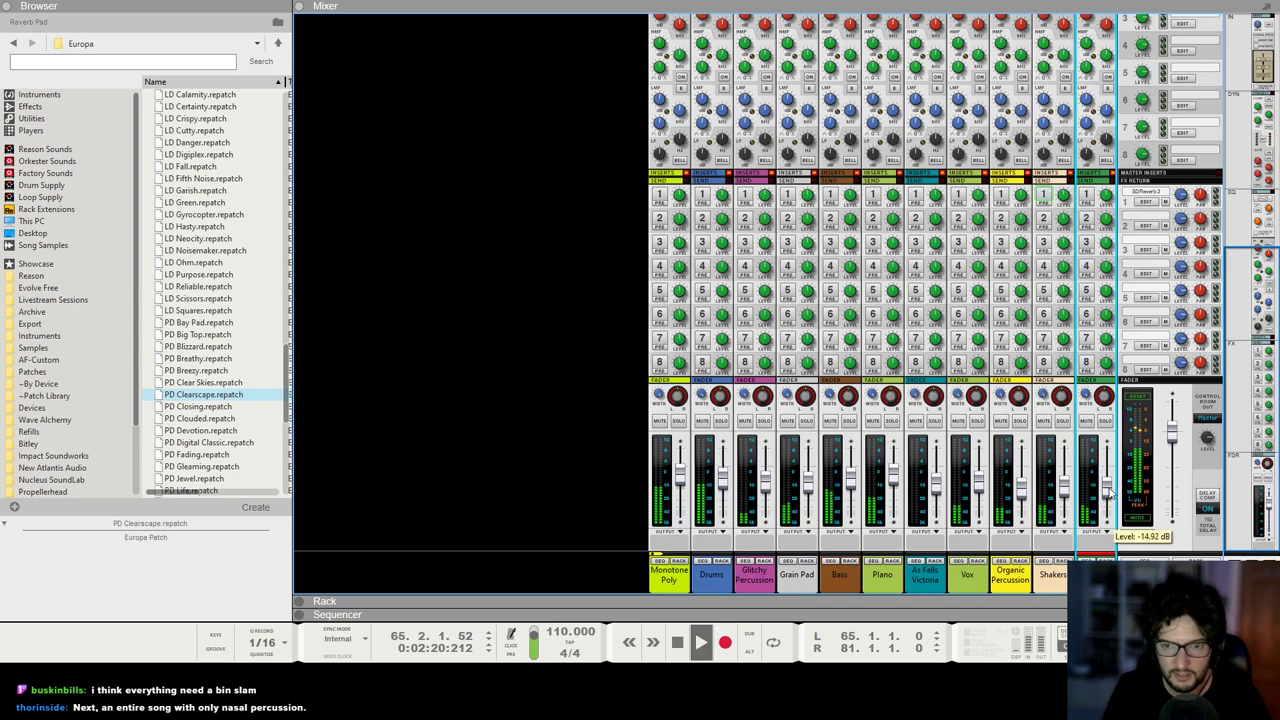
scroll(1108, 492, "up", 1)
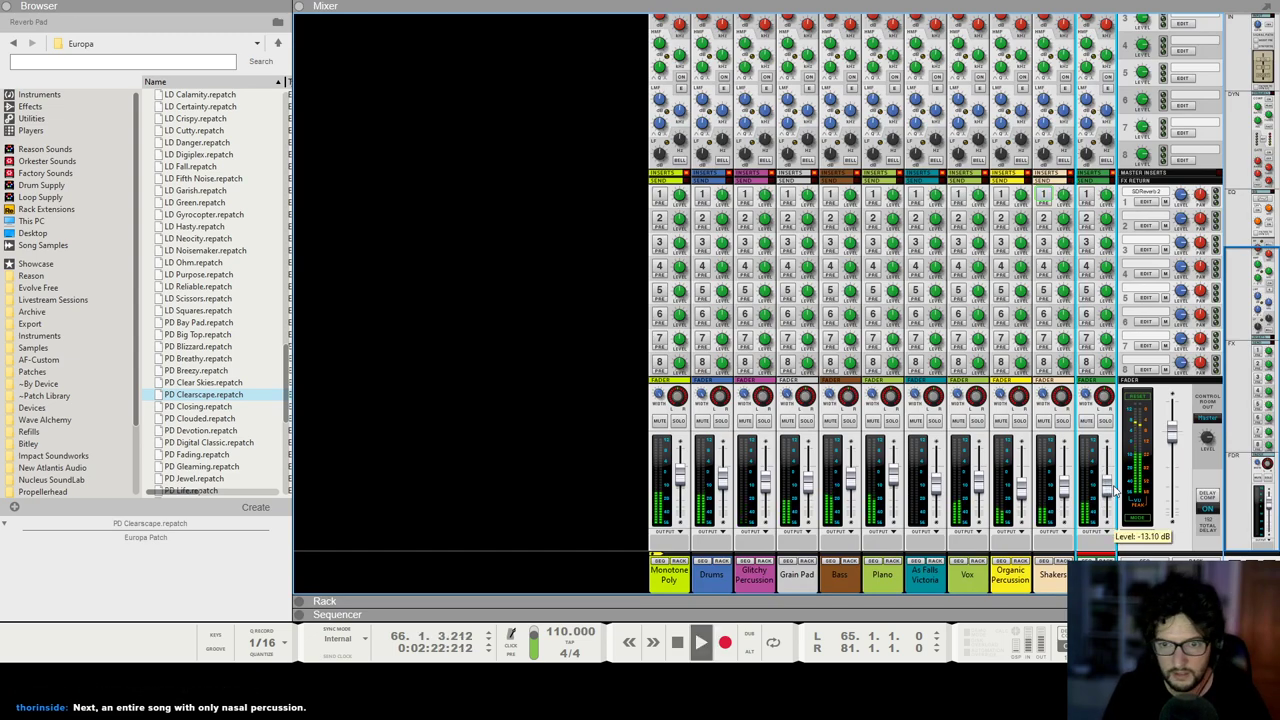
Step: Trim the D#4 note to three bars and add a one-bar C4 note at bar 68
key("F7")
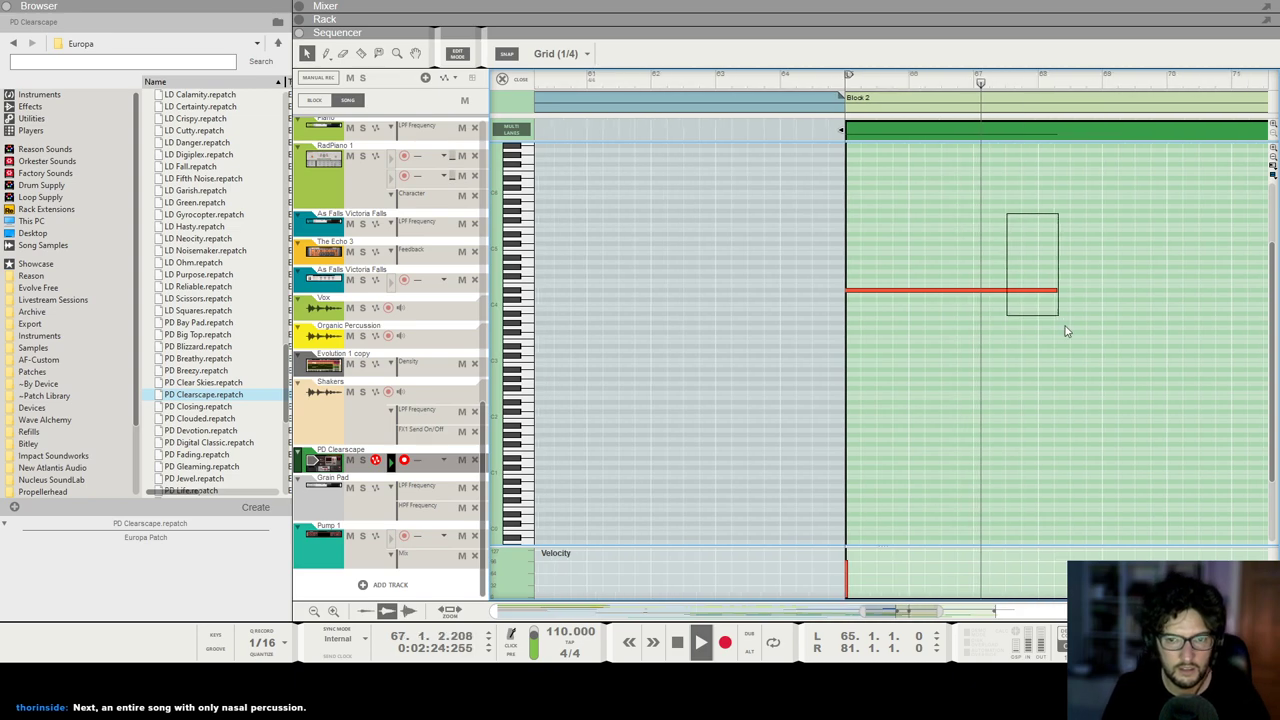
left_click_drag(972, 291, 962, 292)
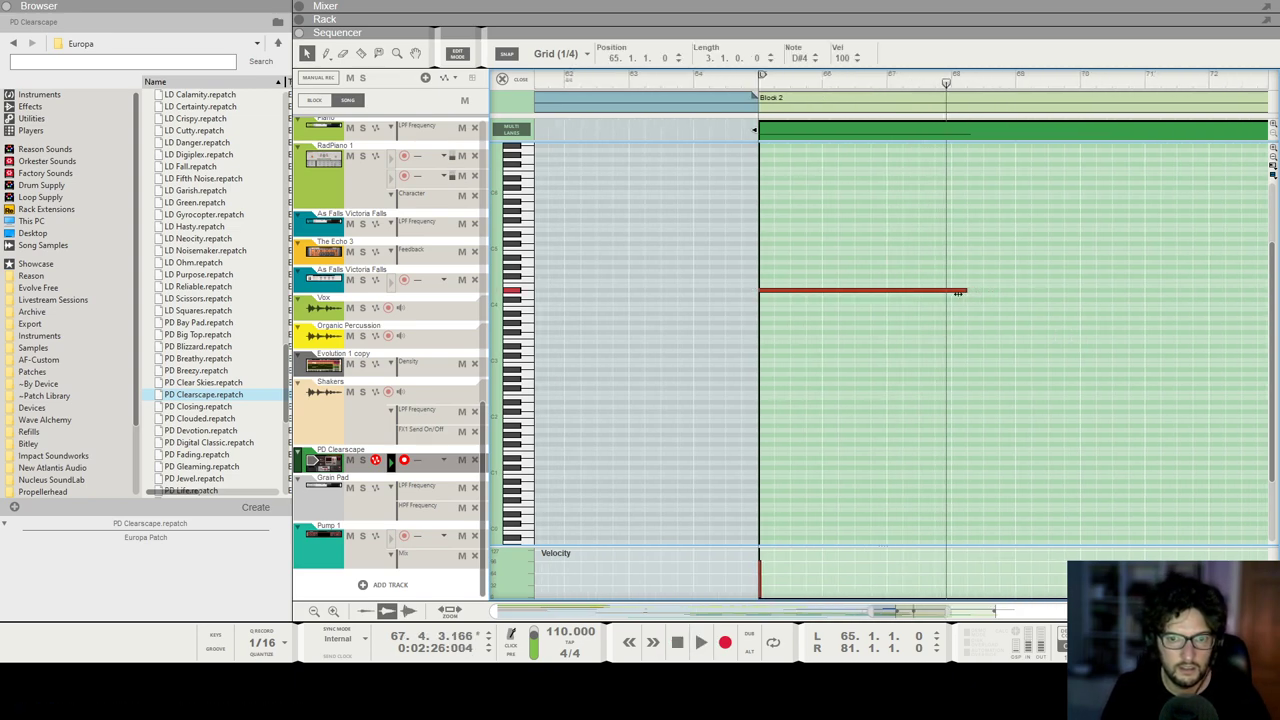
left_click(959, 306)
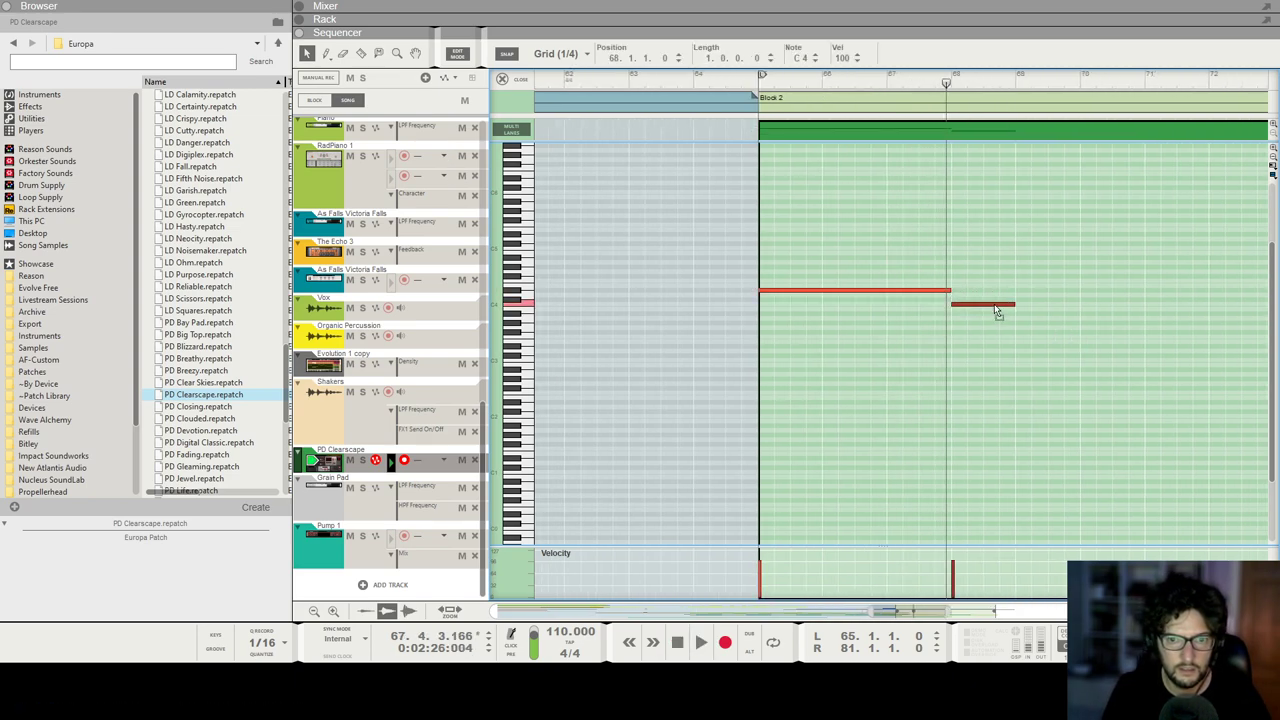
left_click(906, 264)
Step: Duplicate the three-bar D#4 note up to F4 at bar 65
scroll(802, 280, "up", 1)
left_click_drag(802, 290, 803, 282)
scroll(803, 283, "up", 3)
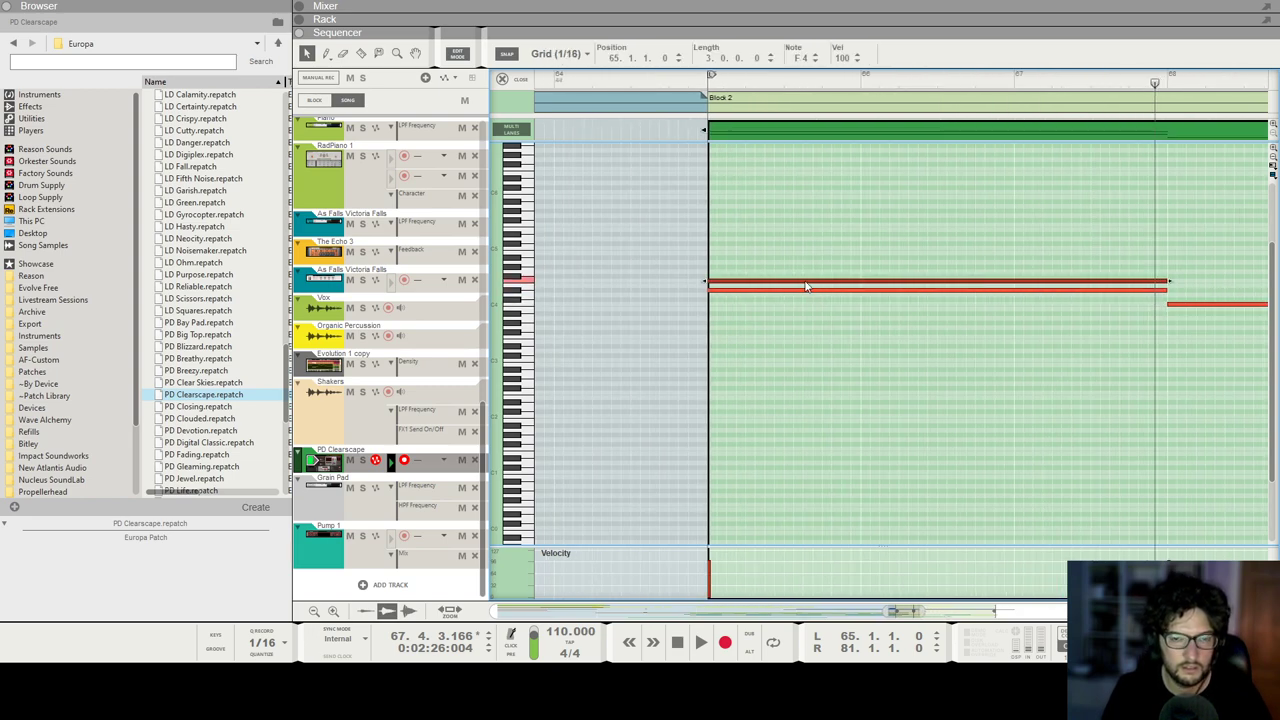
key("g")
key("g")
Step: Play the opening chord from just before bar 65 and lower its bottom note to C#4
scroll(873, 270, "down", 2)
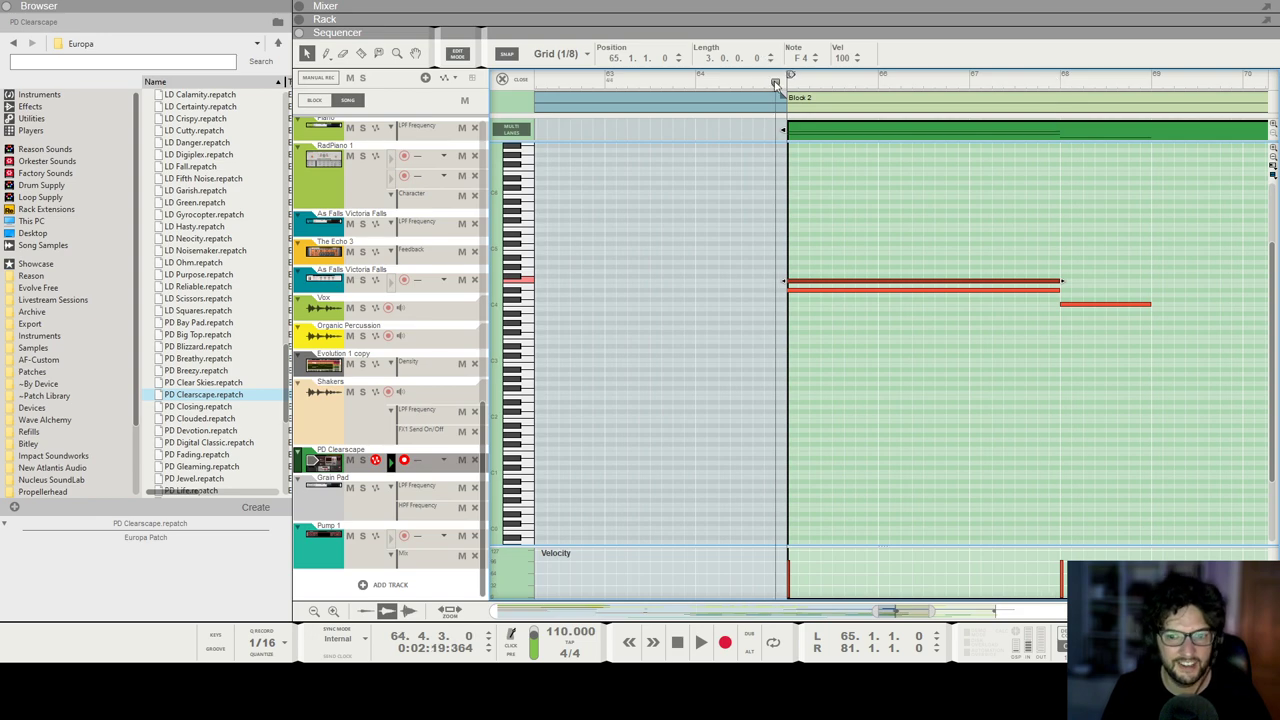
key("space")
scroll(1000, 254, "right", 2)
key("space")
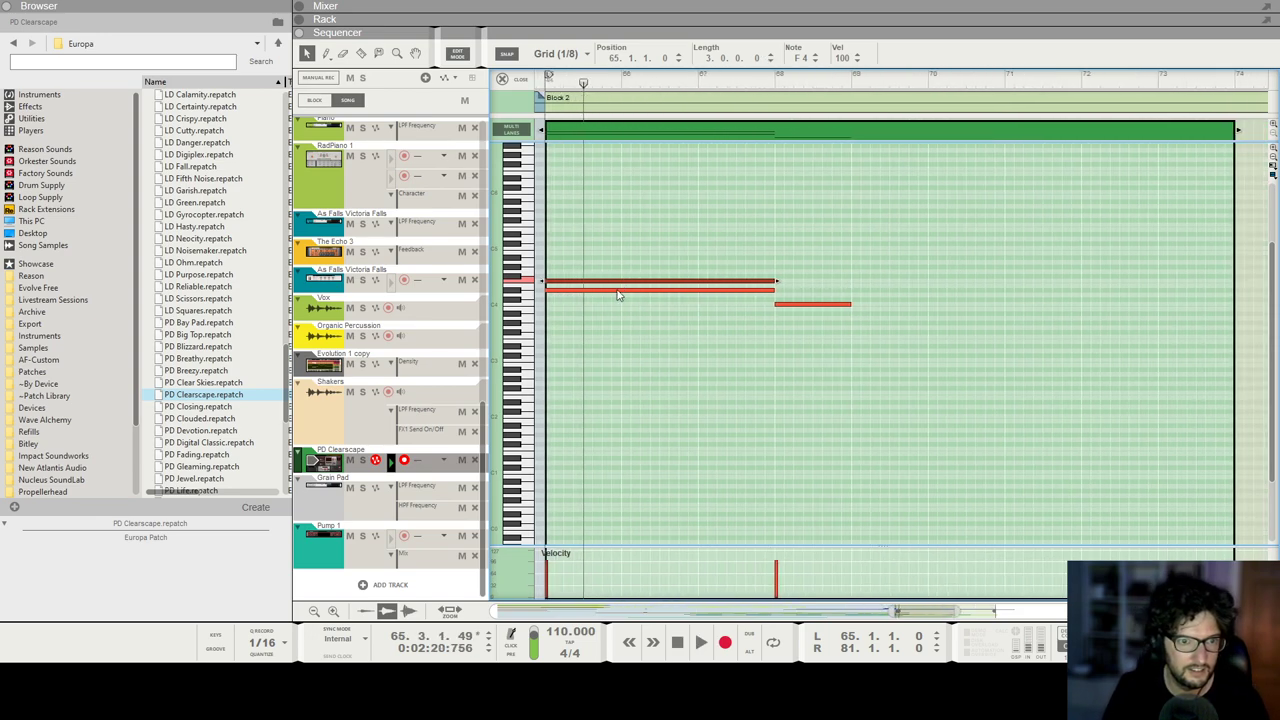
left_click_drag(618, 292, 619, 306)
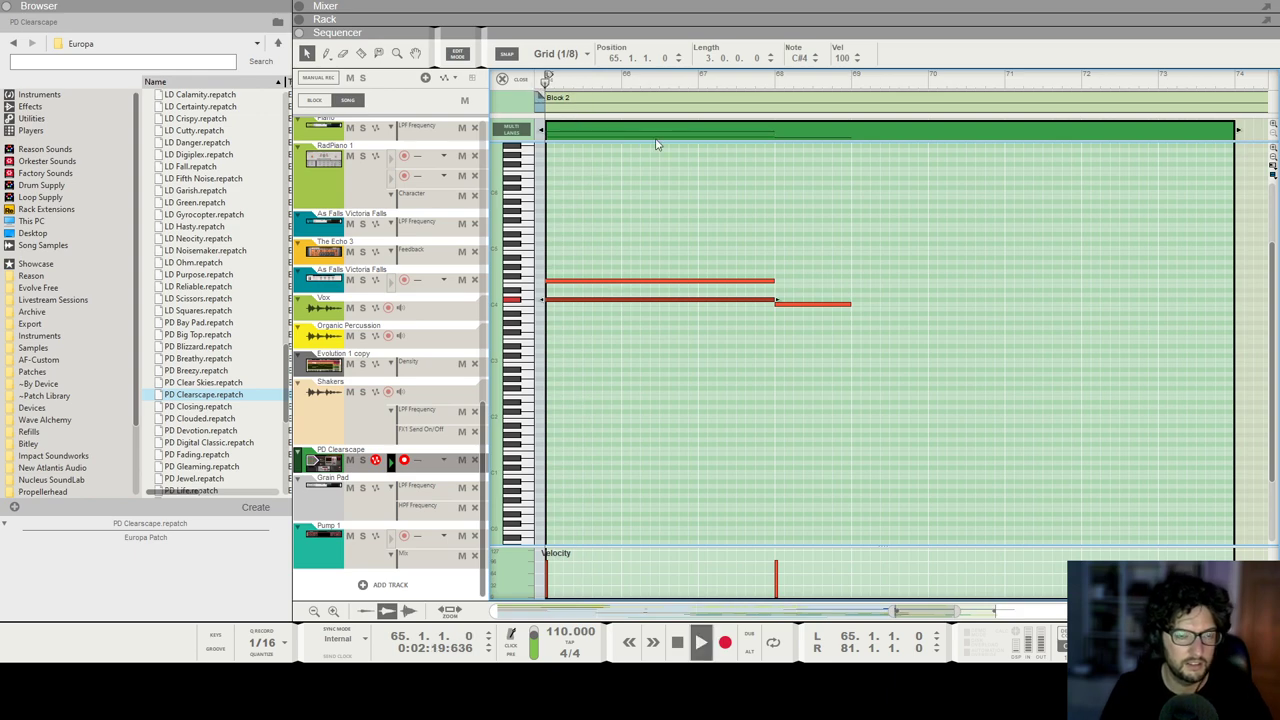
scroll(866, 220, "down", 3)
scroll(866, 224, "up", 1)
scroll(800, 220, "down", 2)
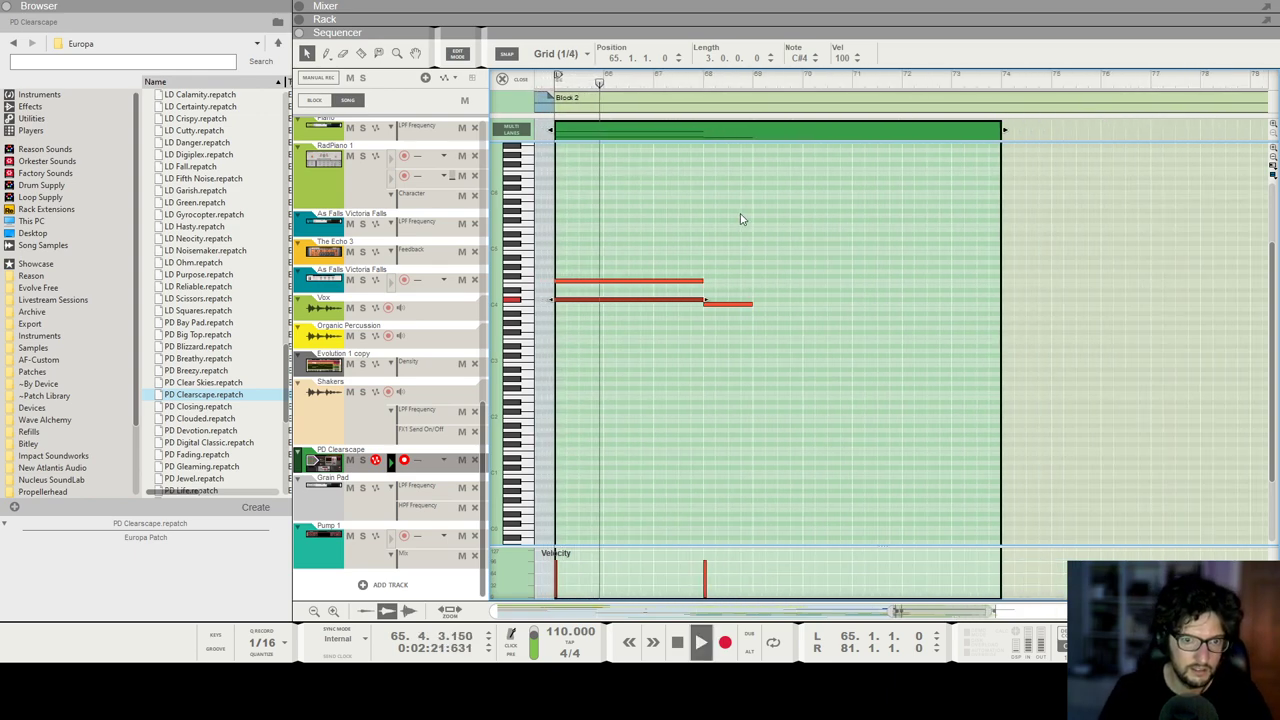
Step: Add a D#4 note above the C4 at bar 68 and lengthen both notes to one bar and three beats
scroll(741, 219, "left", 3)
left_click(805, 281)
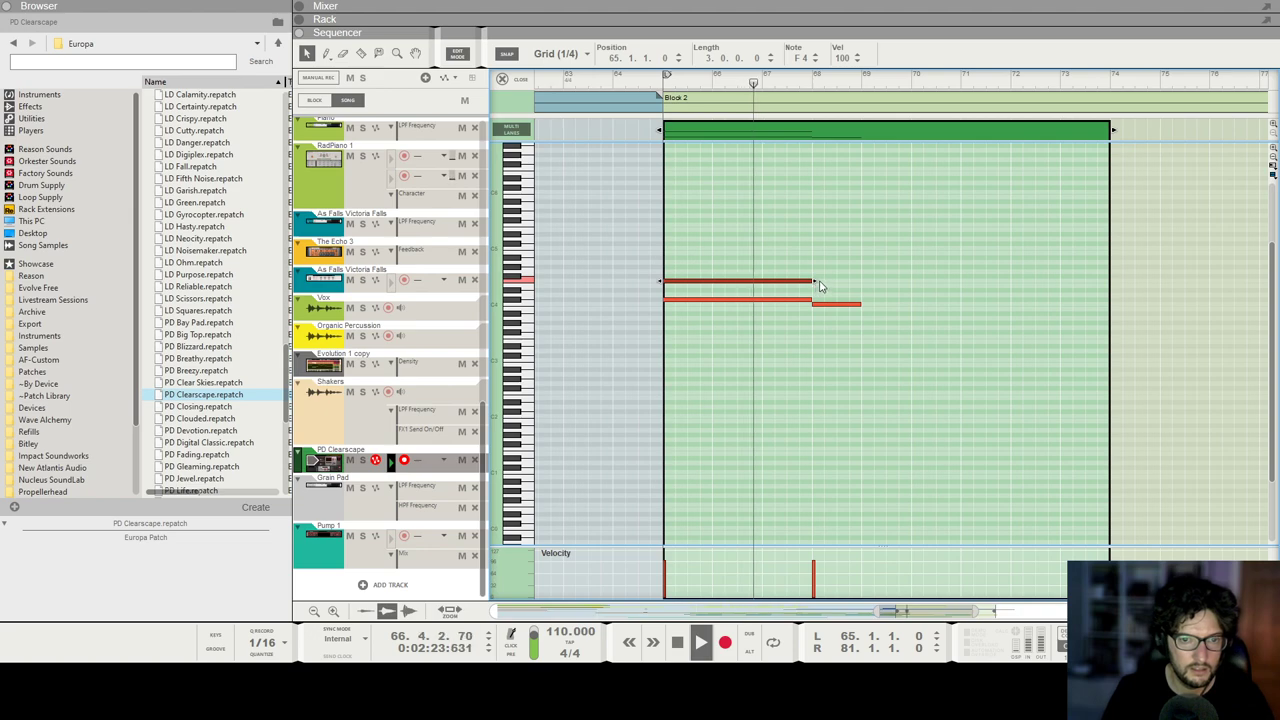
left_click(817, 290, "alt")
mouse_move(824, 289)
left_mouse_down()
mouse_move(860, 282)
mouse_move(862, 326)
mouse_move(903, 294)
left_mouse_up()
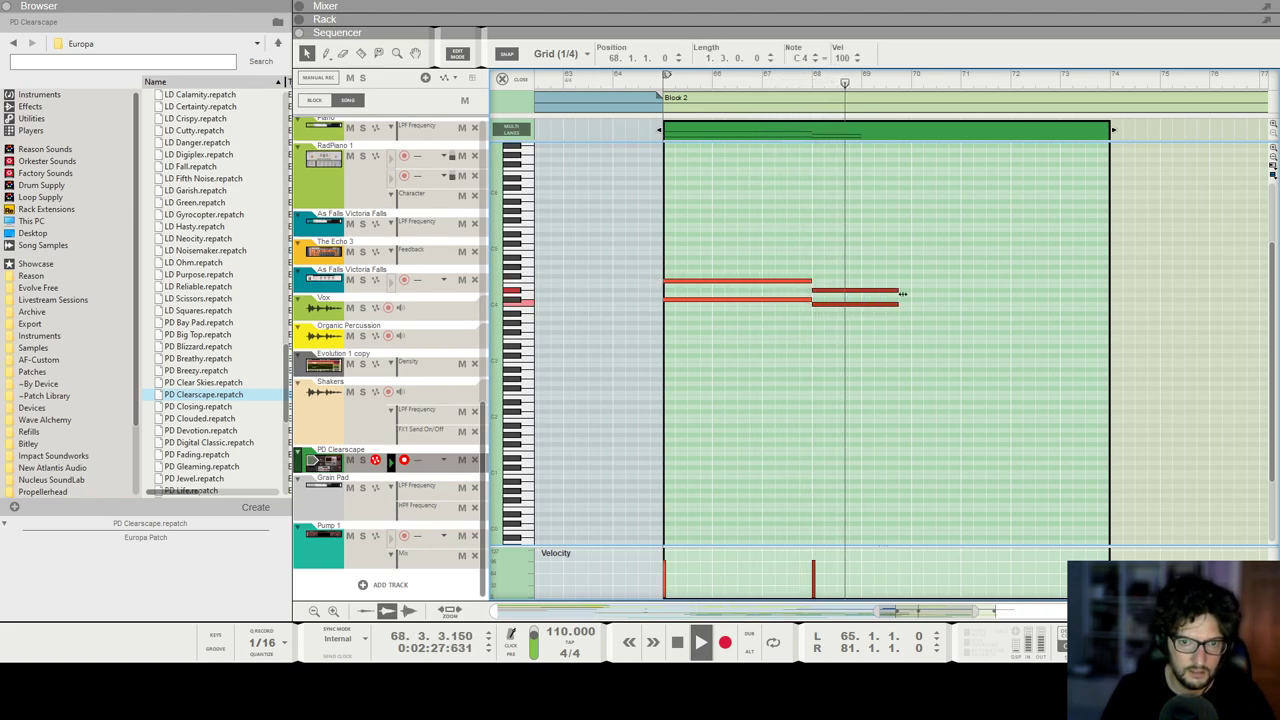
Step: Set the Reverb Pad channel's level to about -14.9 dB in the mixer
key("F6")
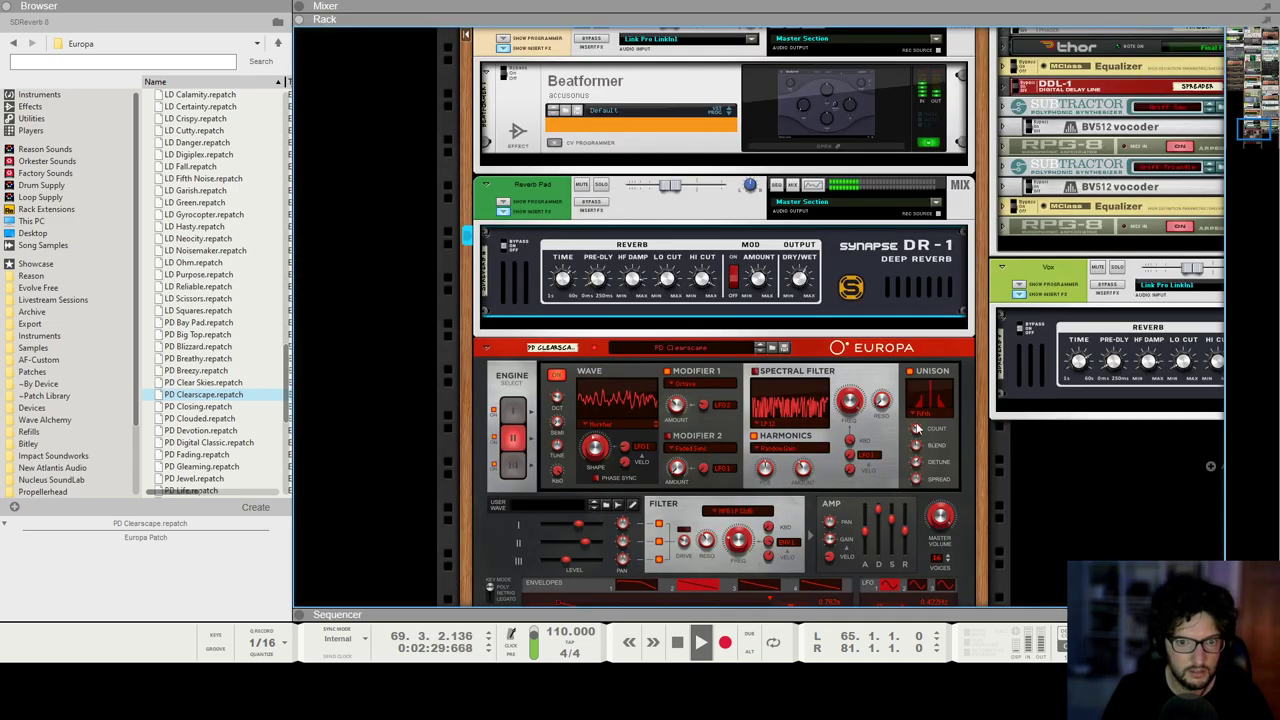
key("F5")
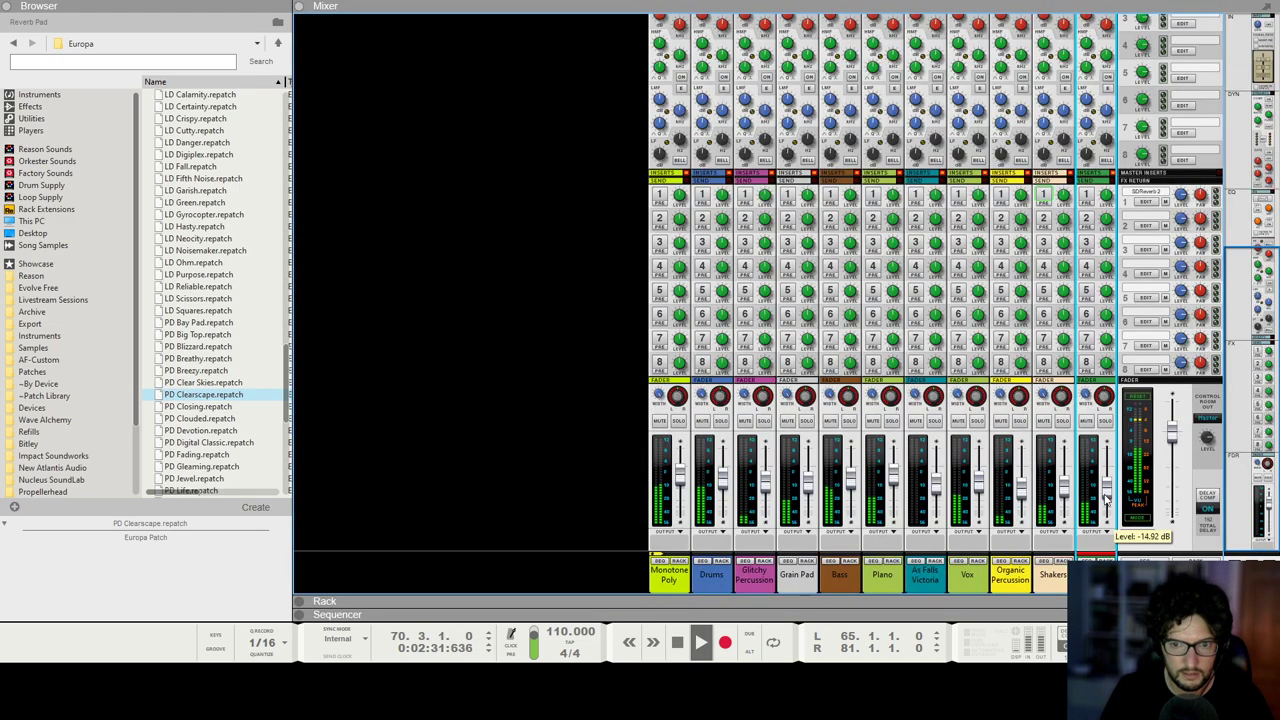
left_click_drag(982, 487, 980, 478)
Step: Lengthen the C4 and D#4 notes at bar 68 to two bars on a 1/2 grid and play from bar 65
key("space")
key("F7")
key("g")
key("g")
key("g")
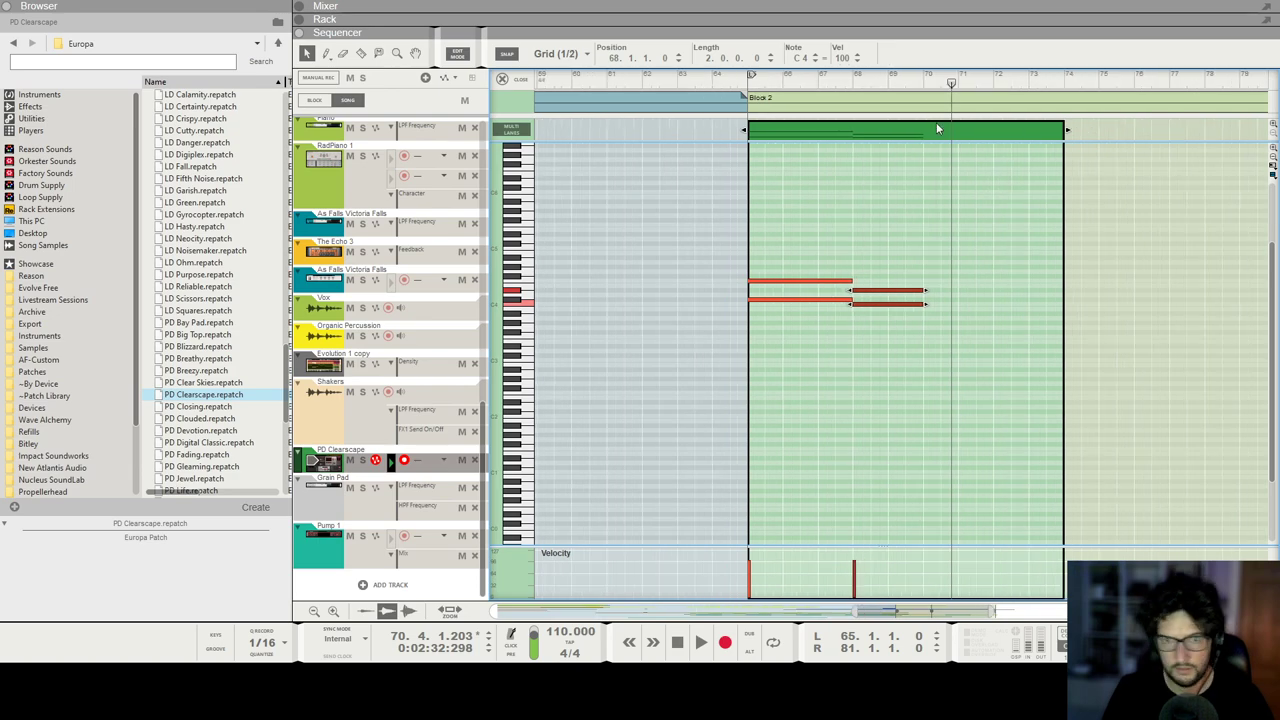
left_click(750, 76)
key("space")
left_click(513, 79)
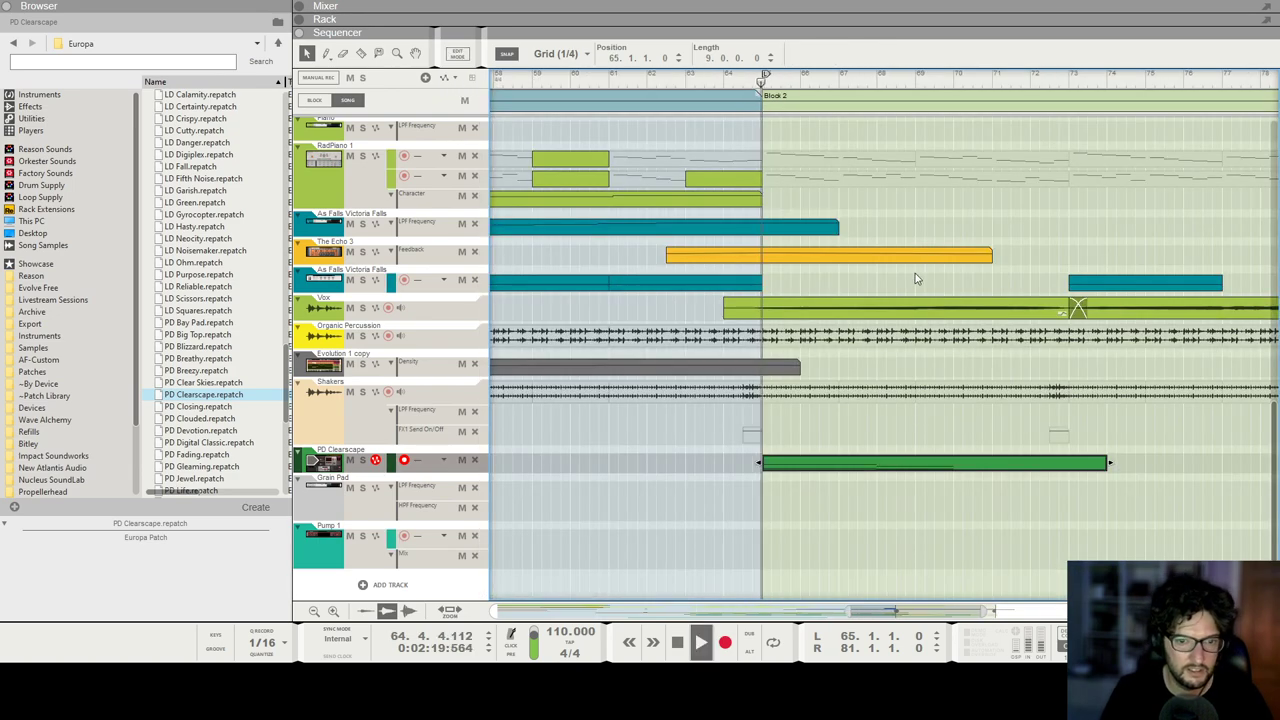
Step: Add an RE-2A Leveling Amplifier with the Vocals patch to the Vox channel, placed before its DR-1 reverb
scroll(915, 273, "right", 2)
left_click(851, 366)
key("F6")
right_click(764, 332)
mouse_move(876, 444)
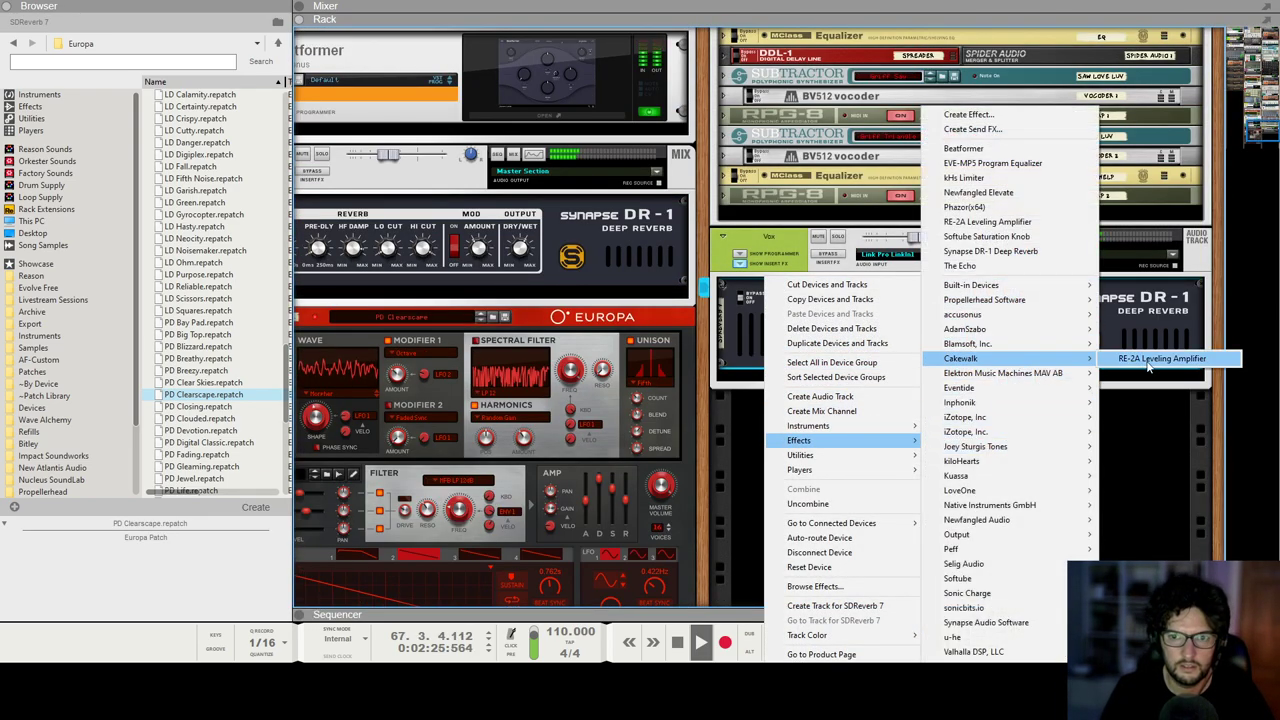
left_click(1140, 360)
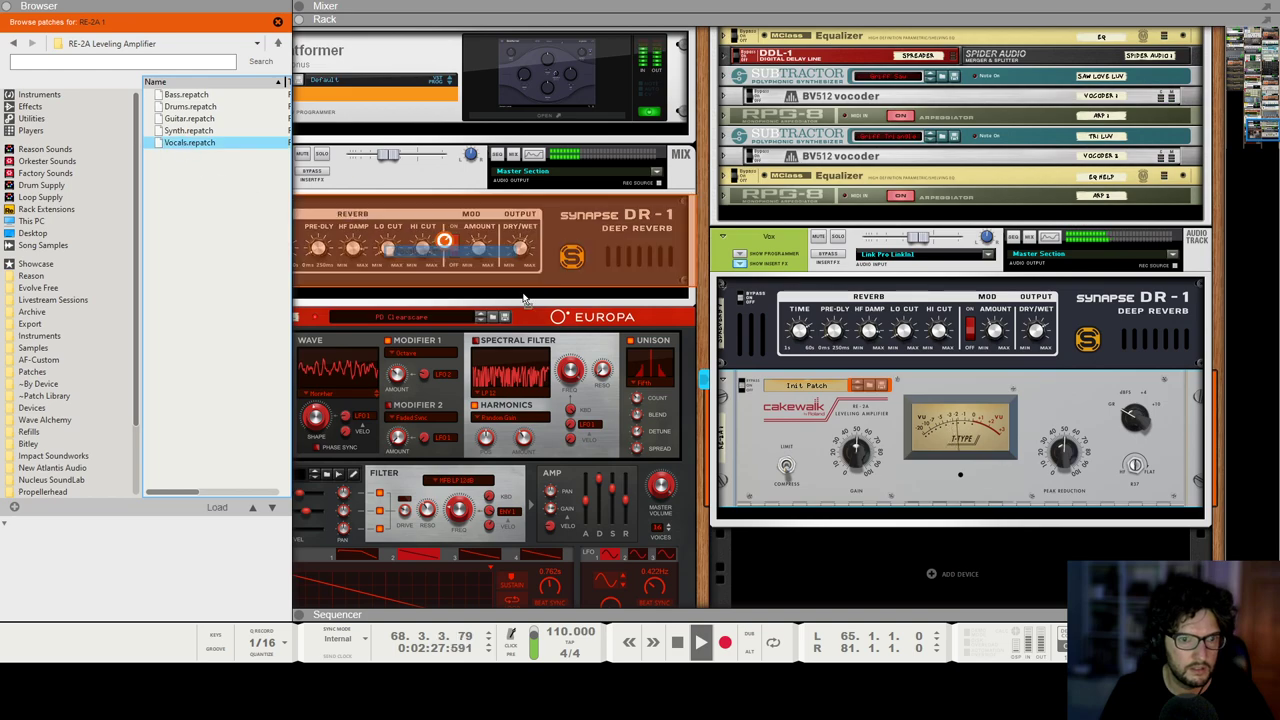
left_click_drag(813, 418, 813, 295)
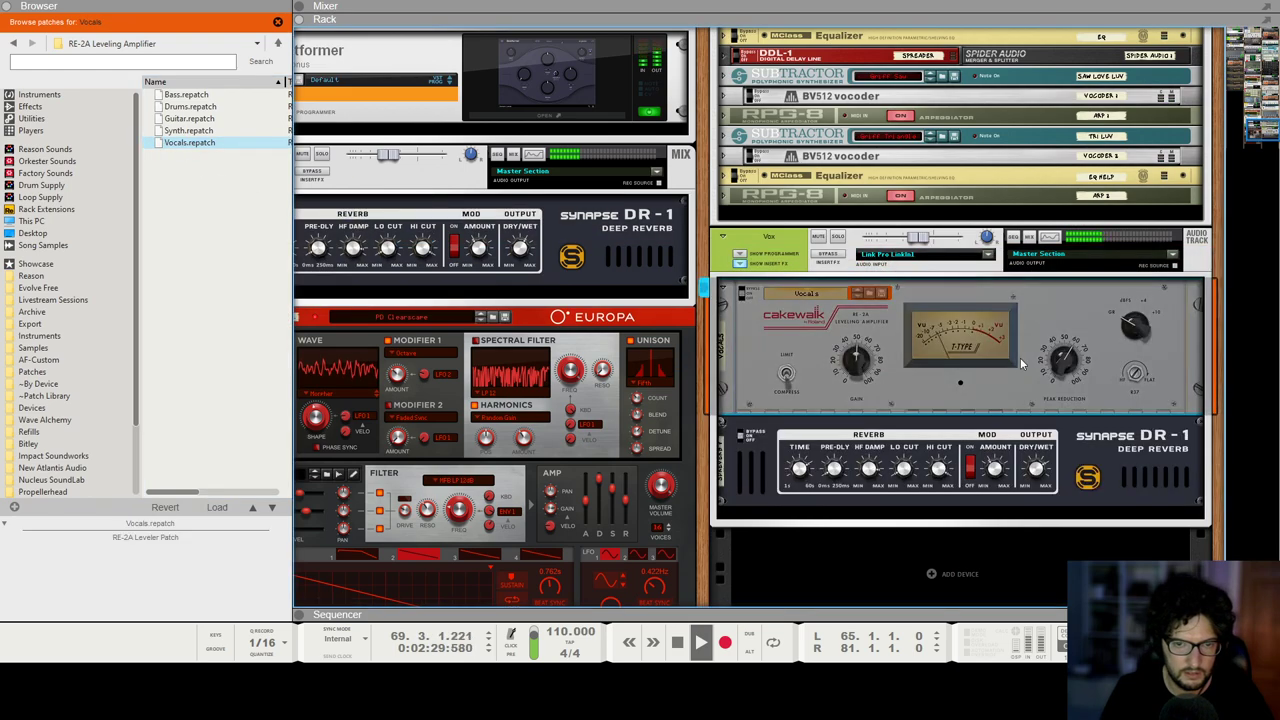
Step: Set the Vox channel's level to about -10.9 dB and return to the sequencer
key("F5")
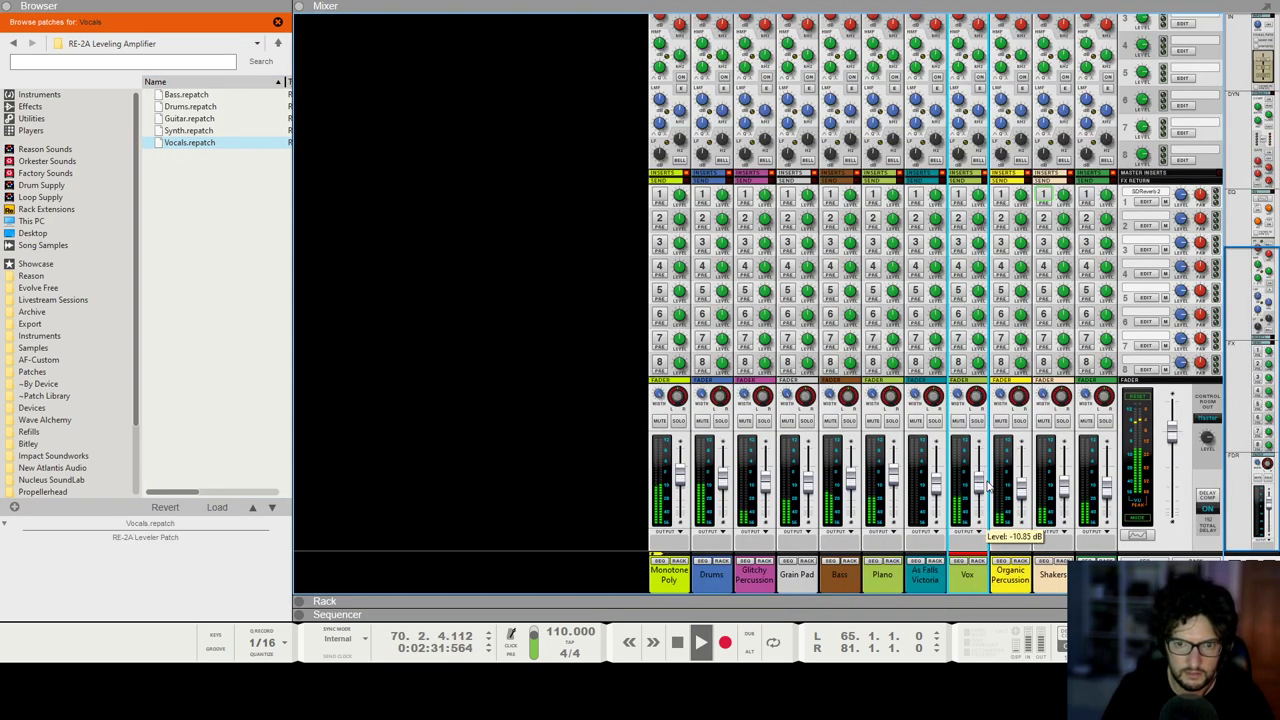
left_click(988, 487)
key("F7")
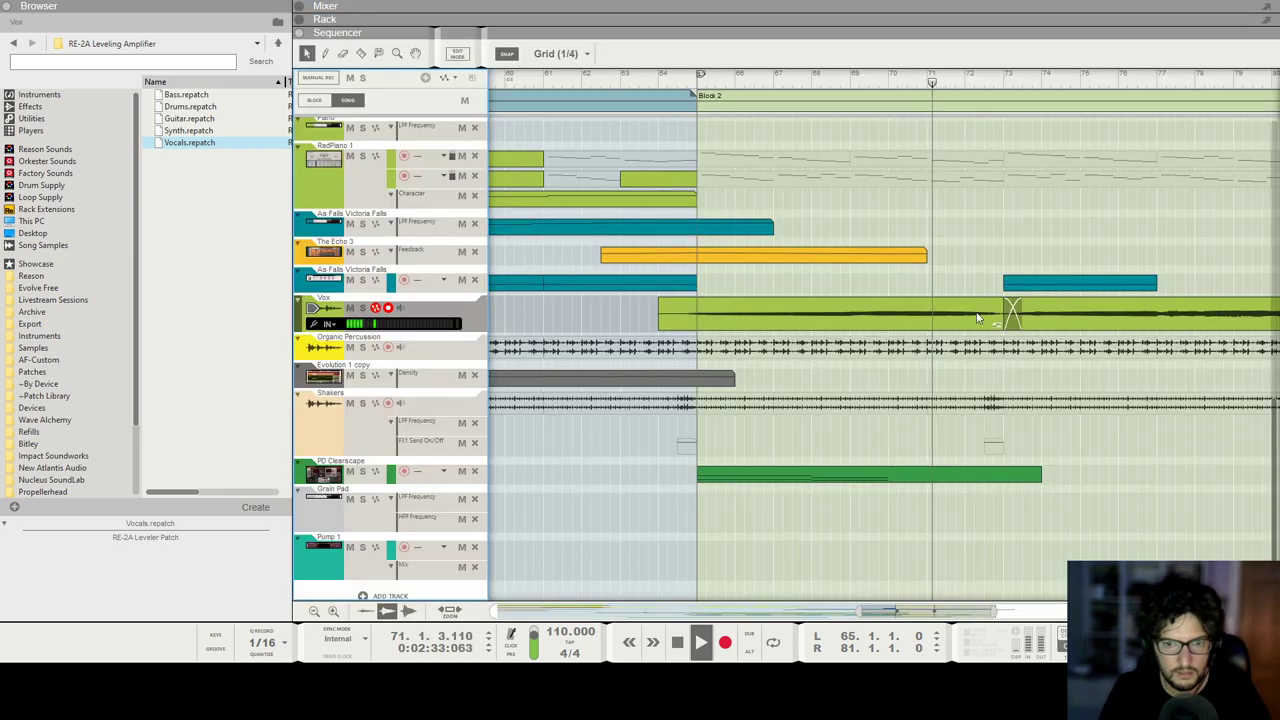
Step: Reopen the Europa pad clip and lengthen the C4 and D#4 notes at bar 68 to three bars
double_click(962, 476)
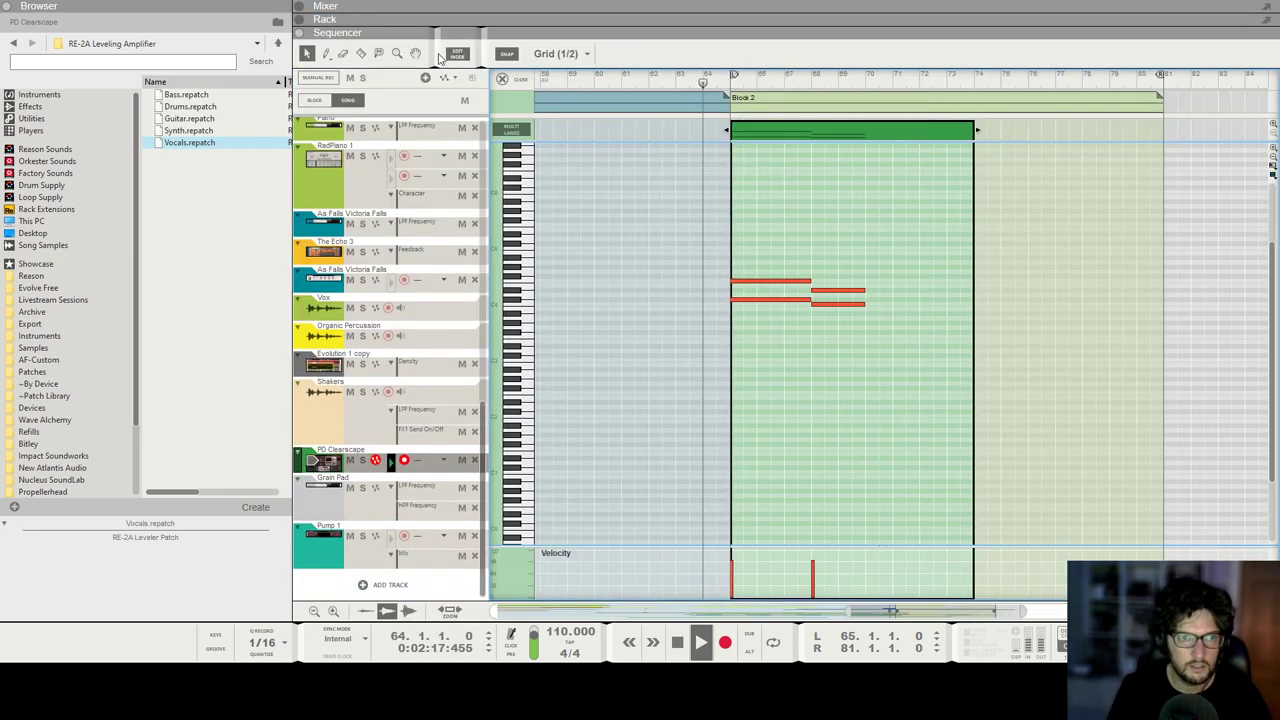
scroll(889, 238, "down", 3)
scroll(883, 241, "down", 2)
scroll(883, 241, "up", 1)
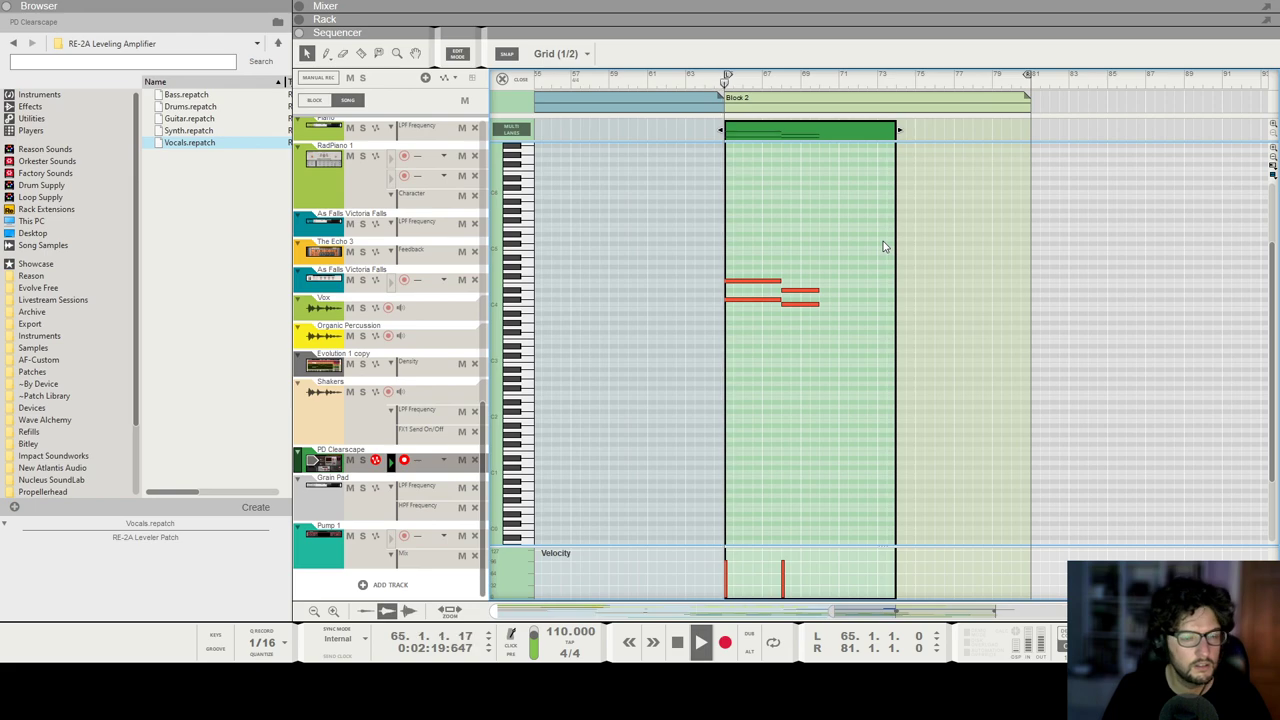
scroll(880, 238, "up", 3)
scroll(851, 237, "down", 2)
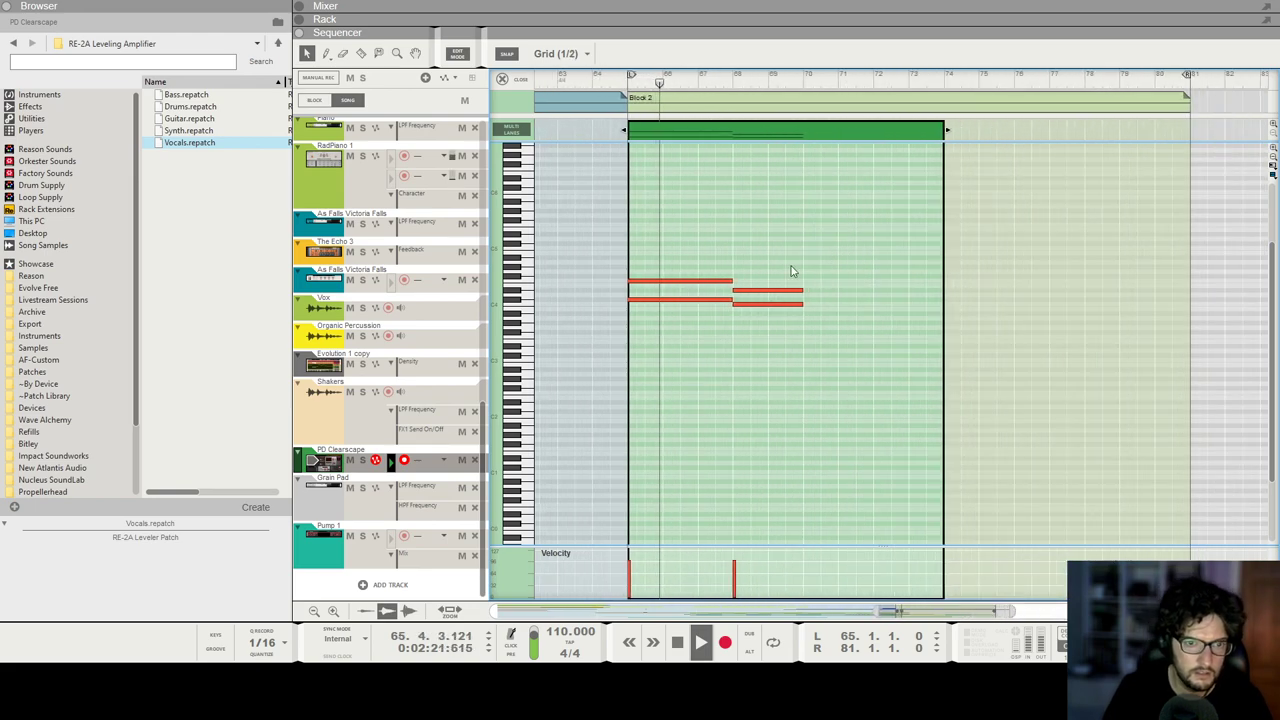
left_click_drag(734, 251, 790, 340)
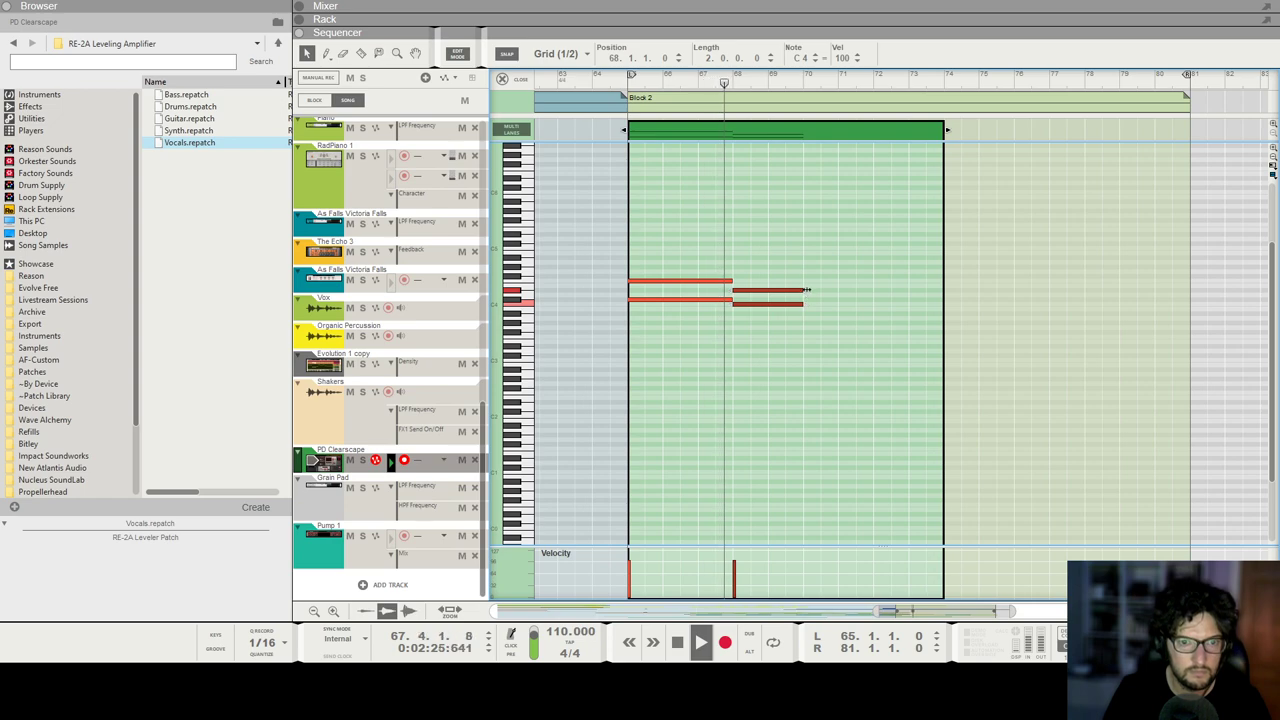
left_click(823, 247)
scroll(823, 247, "down", 1)
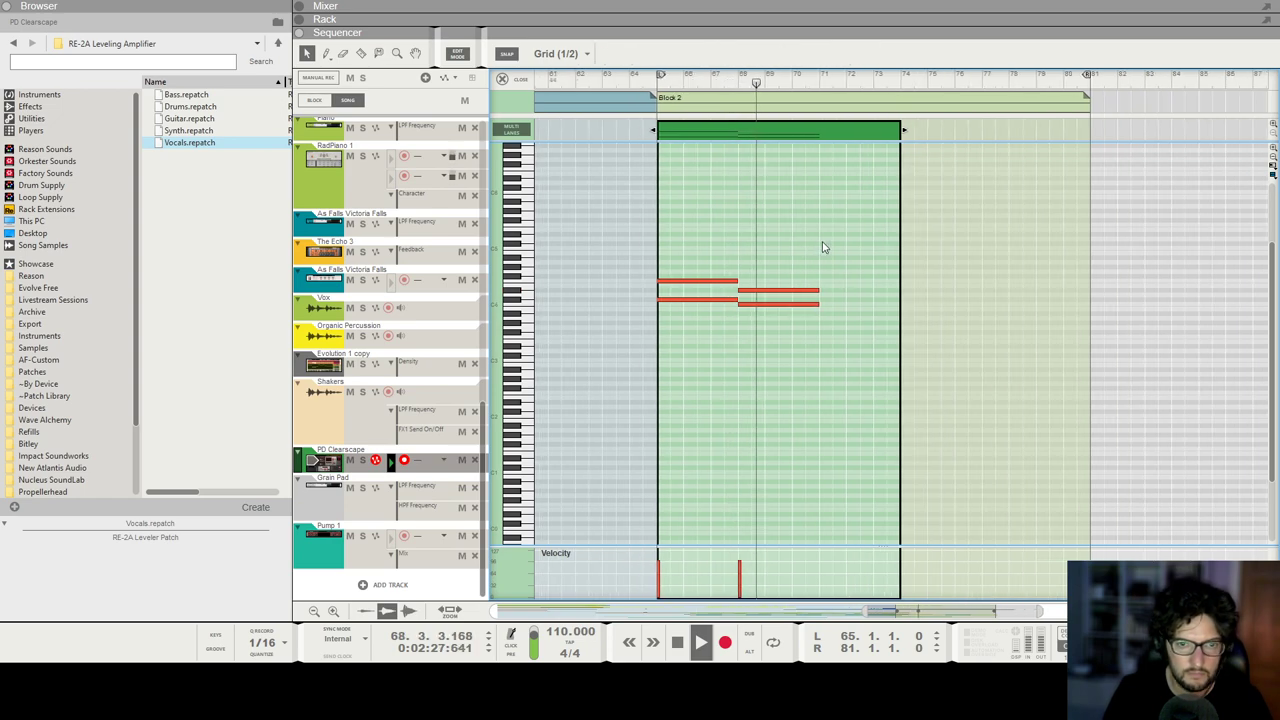
scroll(823, 247, "up", 1)
scroll(821, 240, "down", 2)
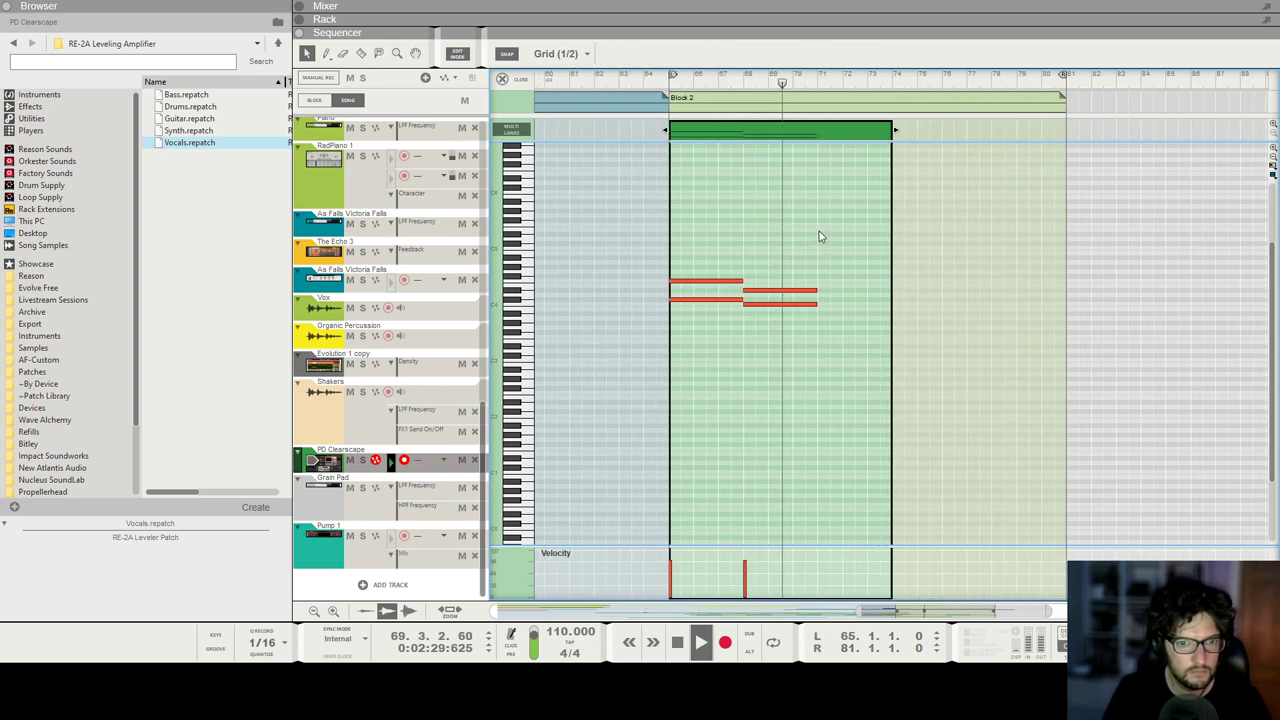
Step: Add a three-bar chord of C4 and G#3 at bar 71 and play the progression from bar 65
left_click(824, 298)
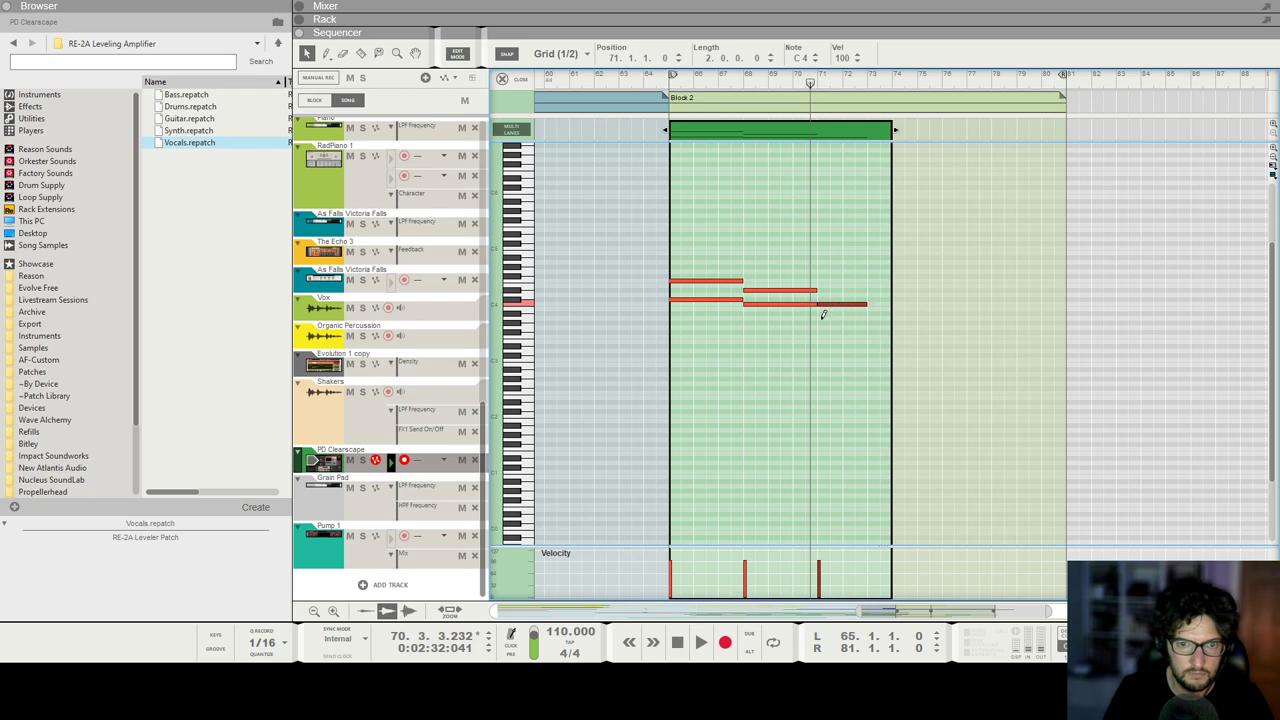
left_click_drag(858, 312, 856, 313)
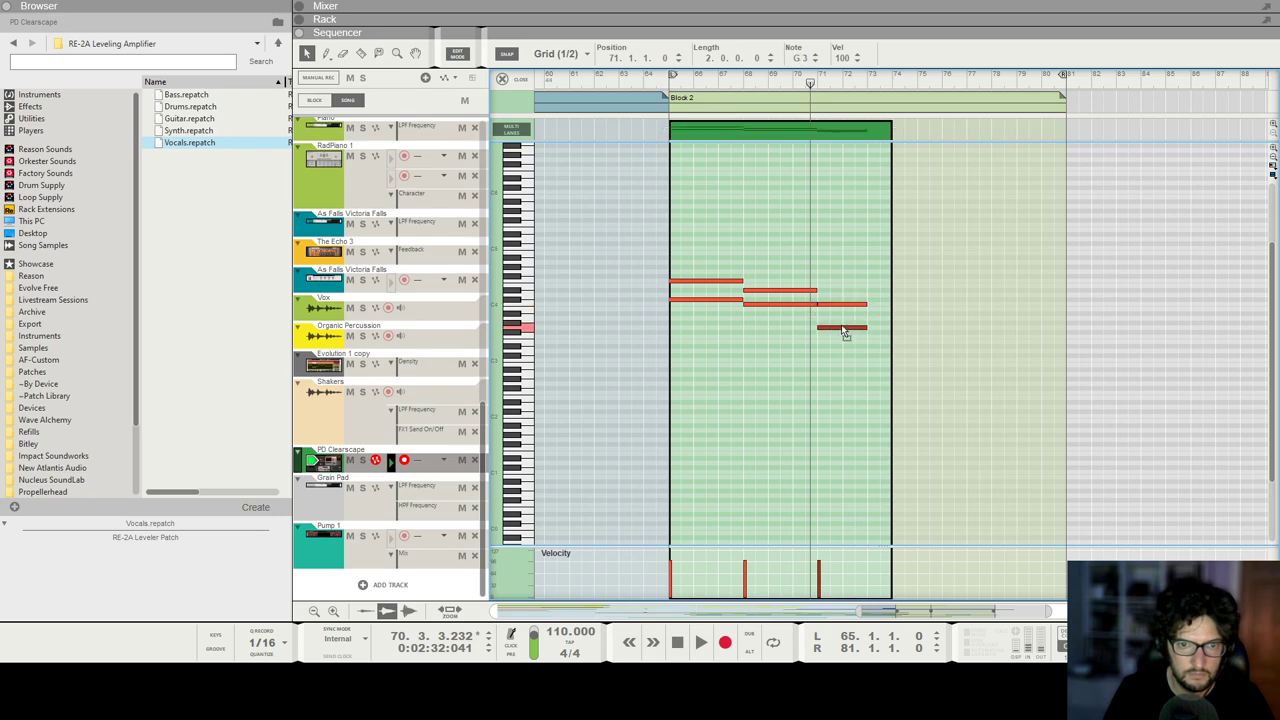
left_click(843, 305, "shift")
left_click_drag(867, 304, 891, 305)
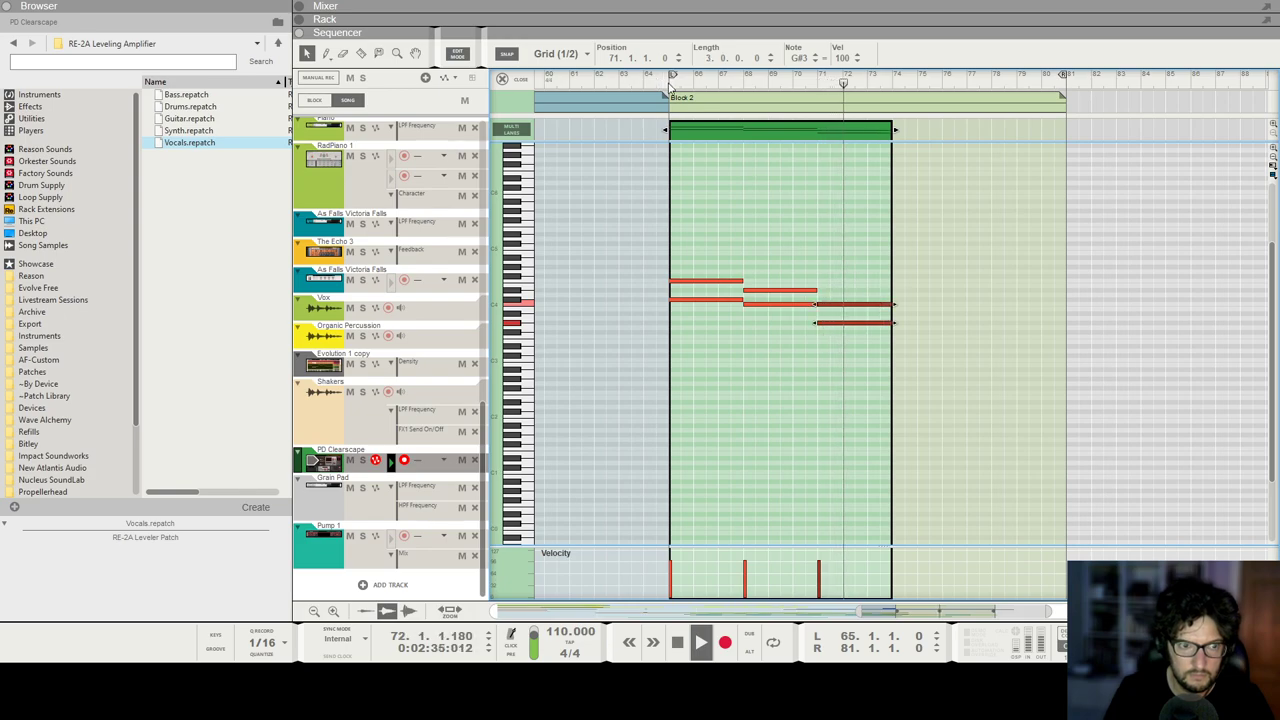
key("F5")
key("F7")
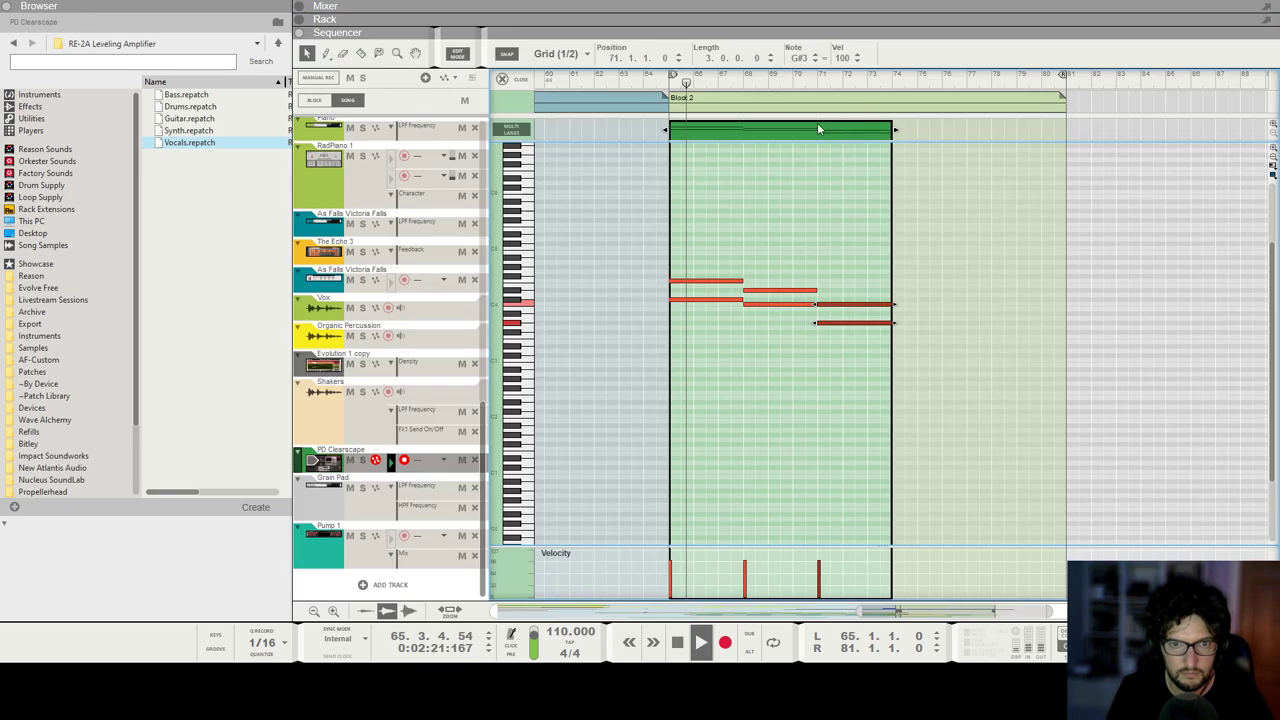
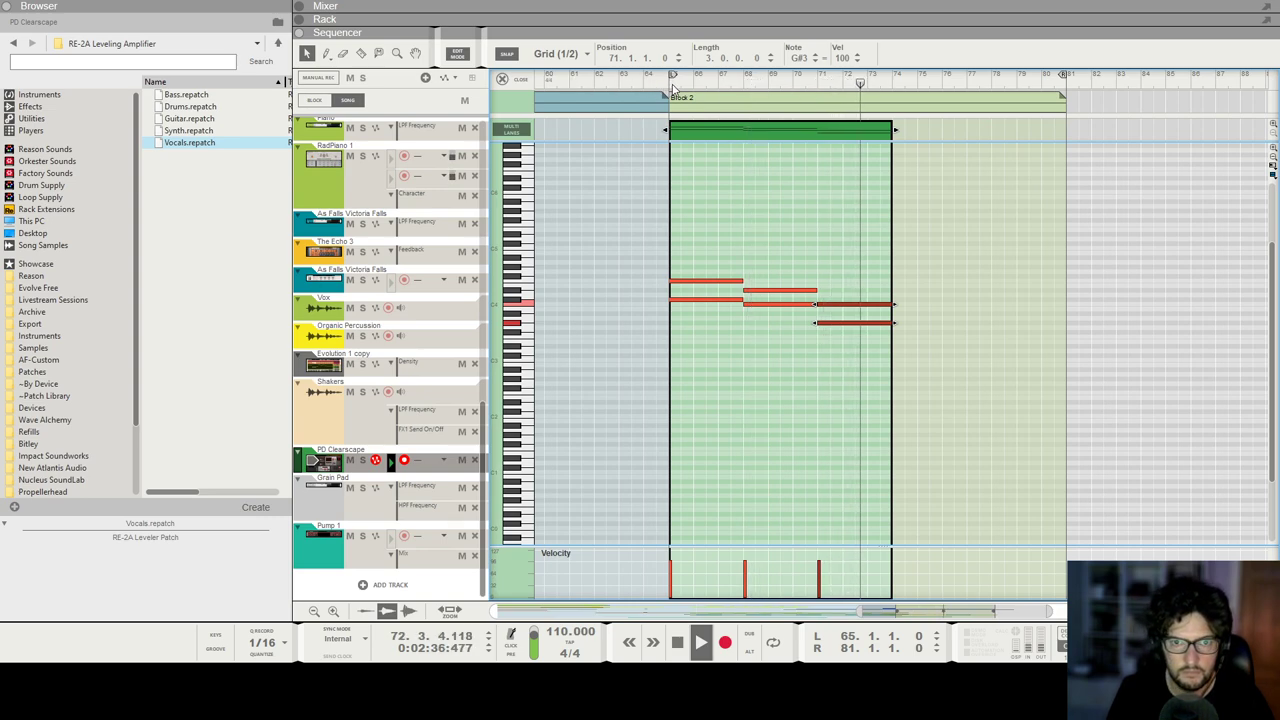
Step: With the Reverb Pad soloed, load the PD Clear Skies patch into Europa and play it from bar 65
key("space")
key("F6")
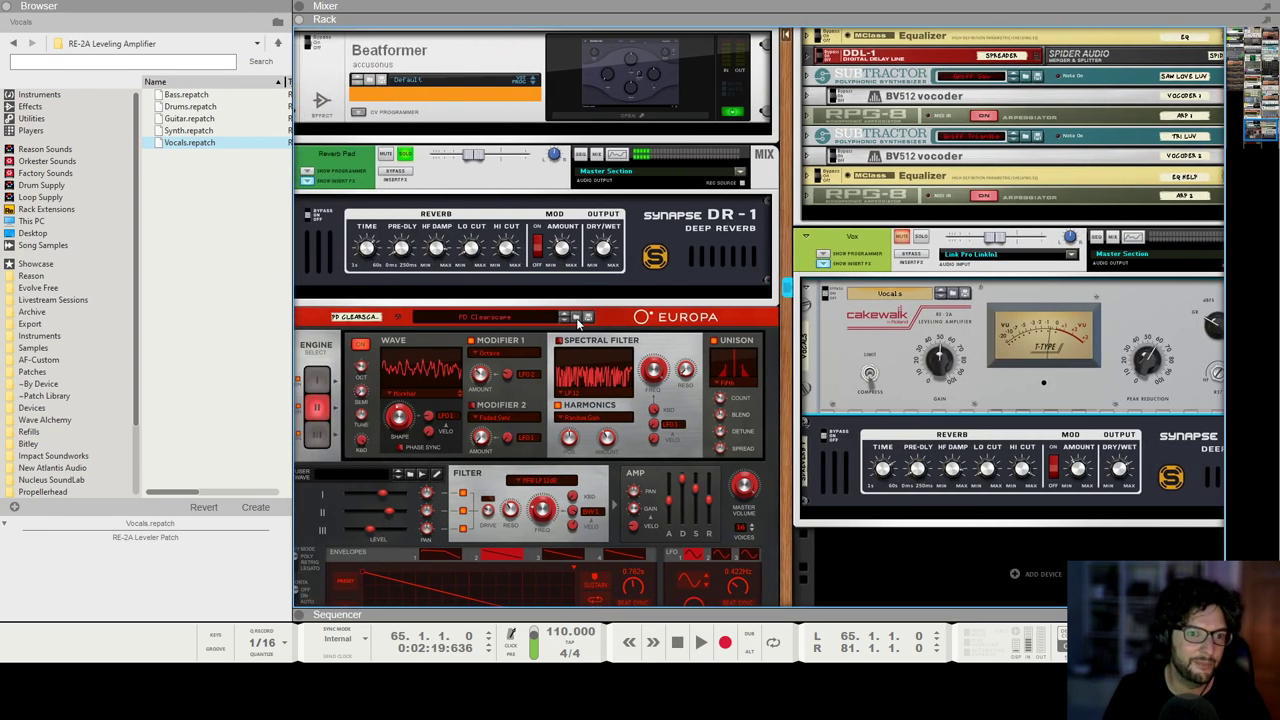
left_click(580, 320)
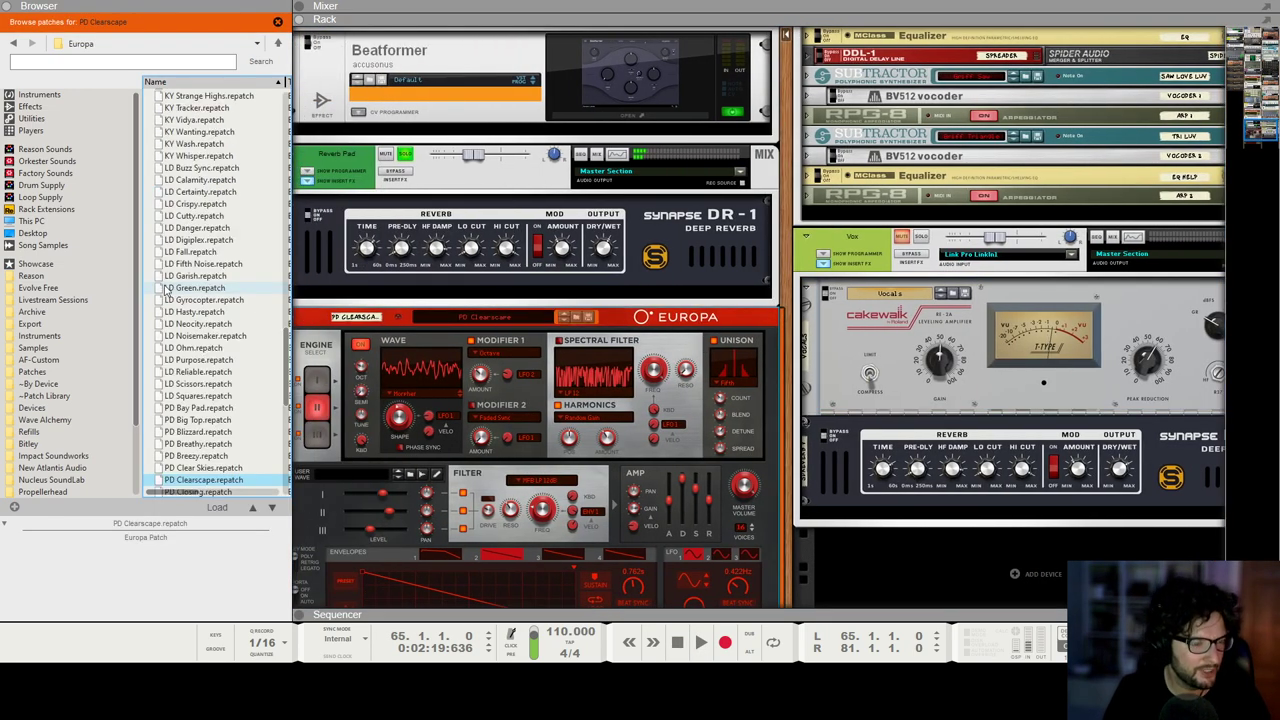
left_click(219, 397)
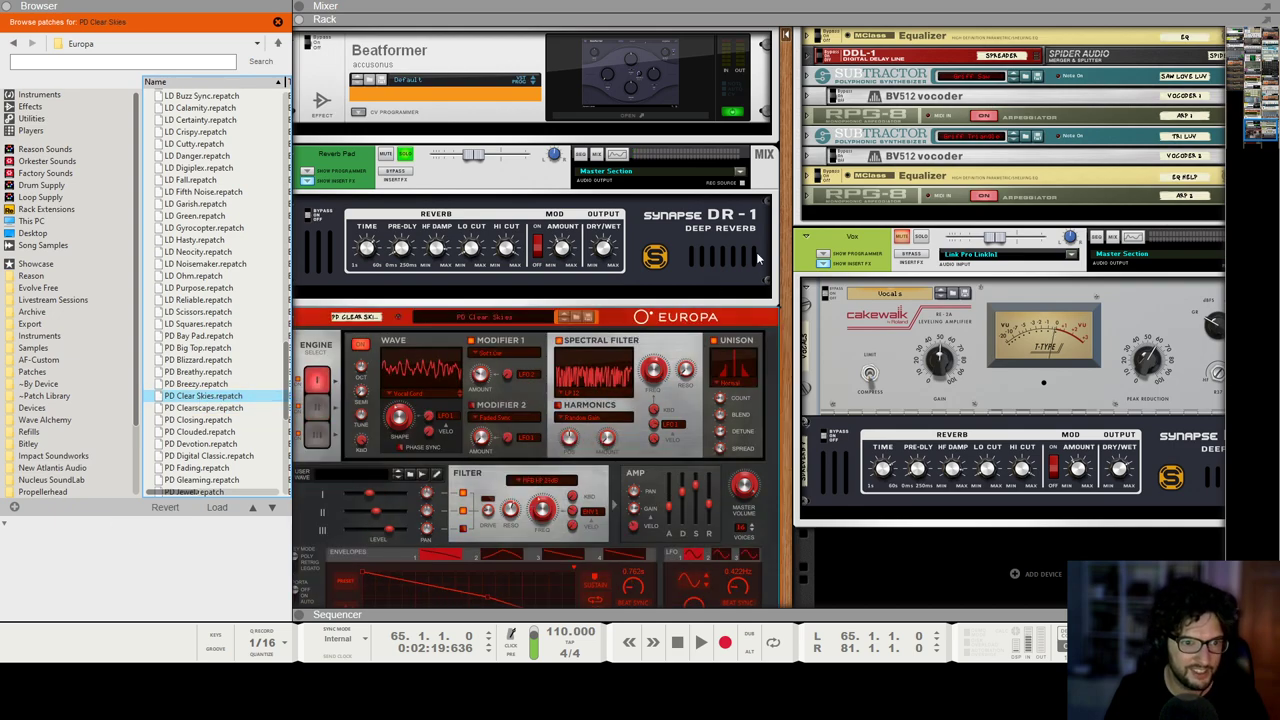
key("F7")
key("space")
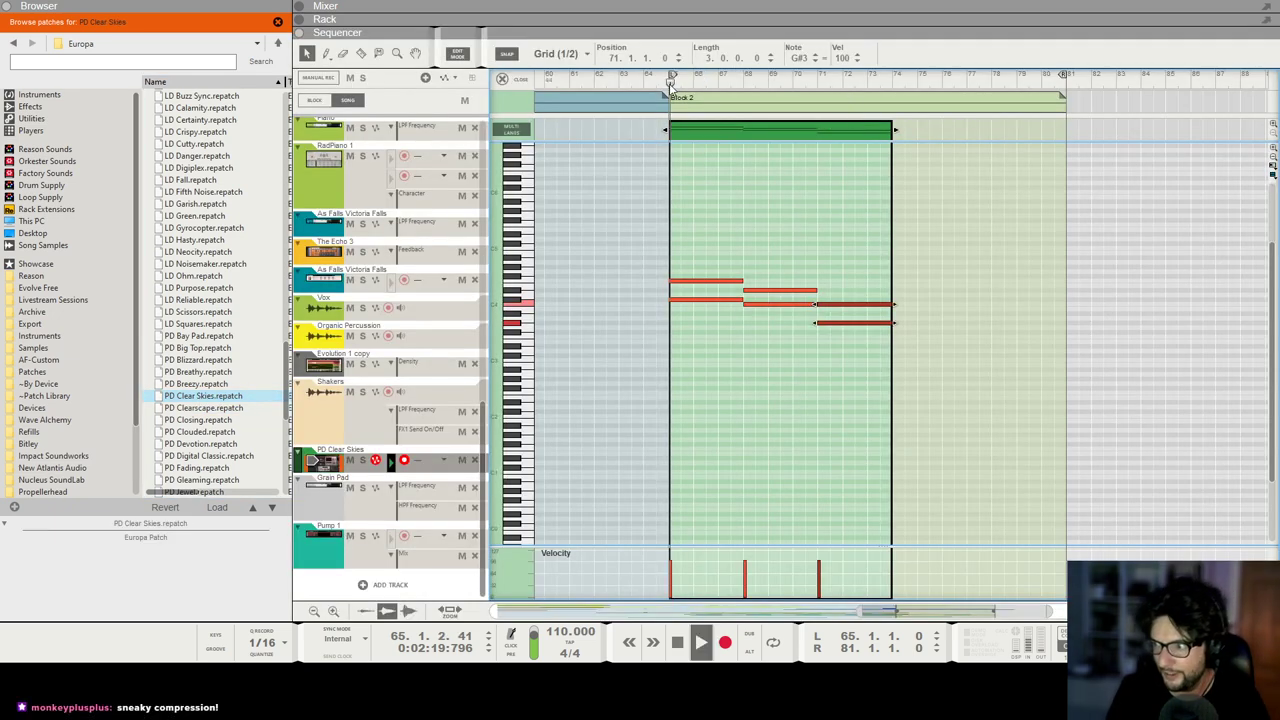
Step: Set the dry/wet of the Reverb Pad's DR-1 reverb to about 56%
key("F6")
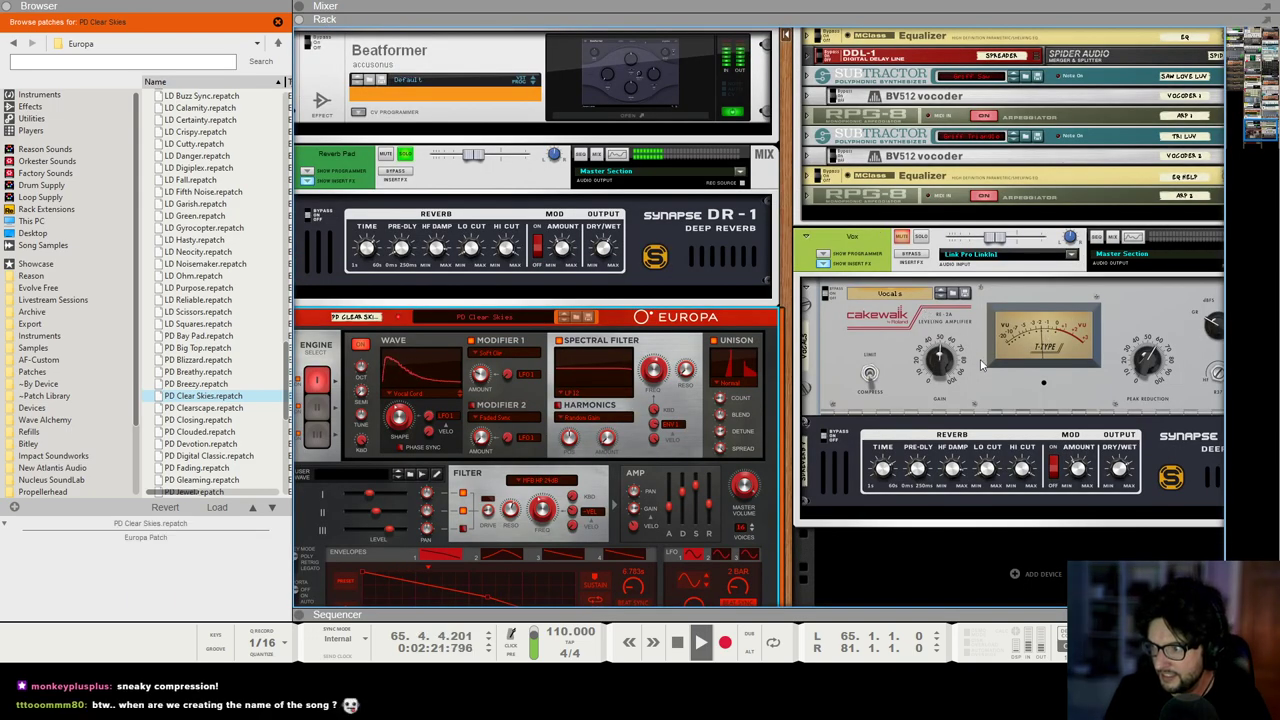
scroll(996, 368, "down", 2)
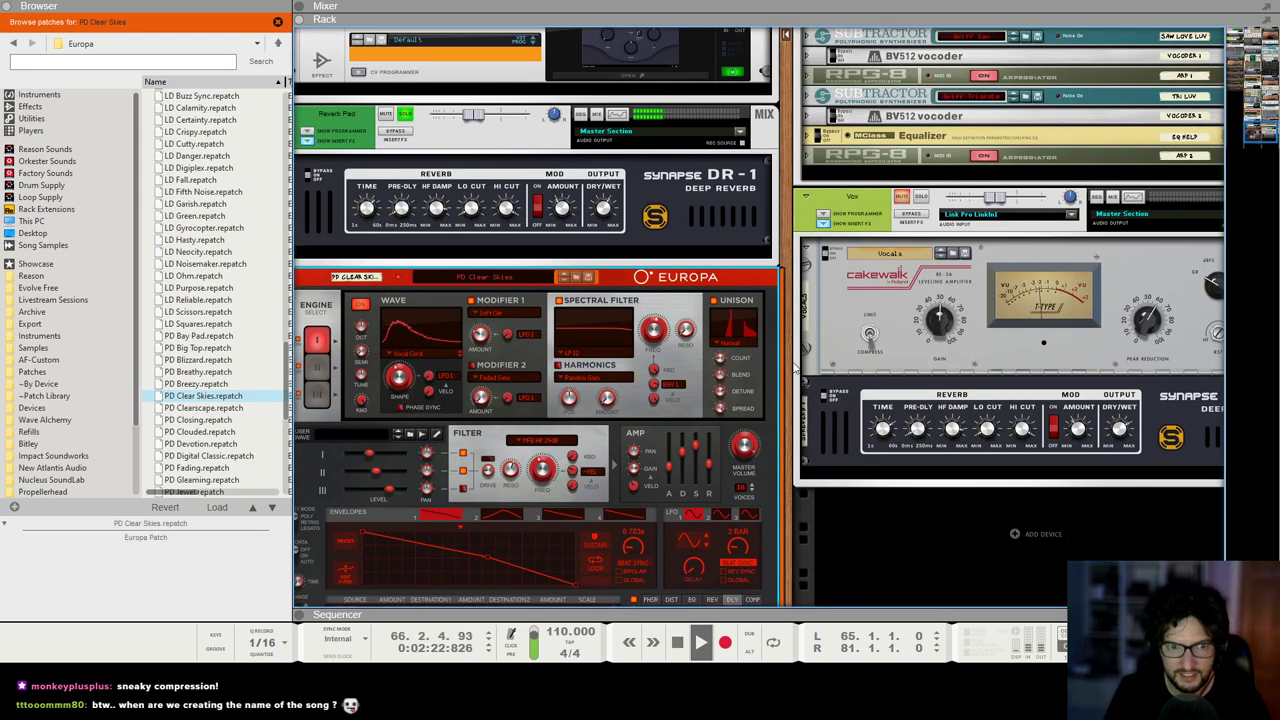
left_click(606, 213)
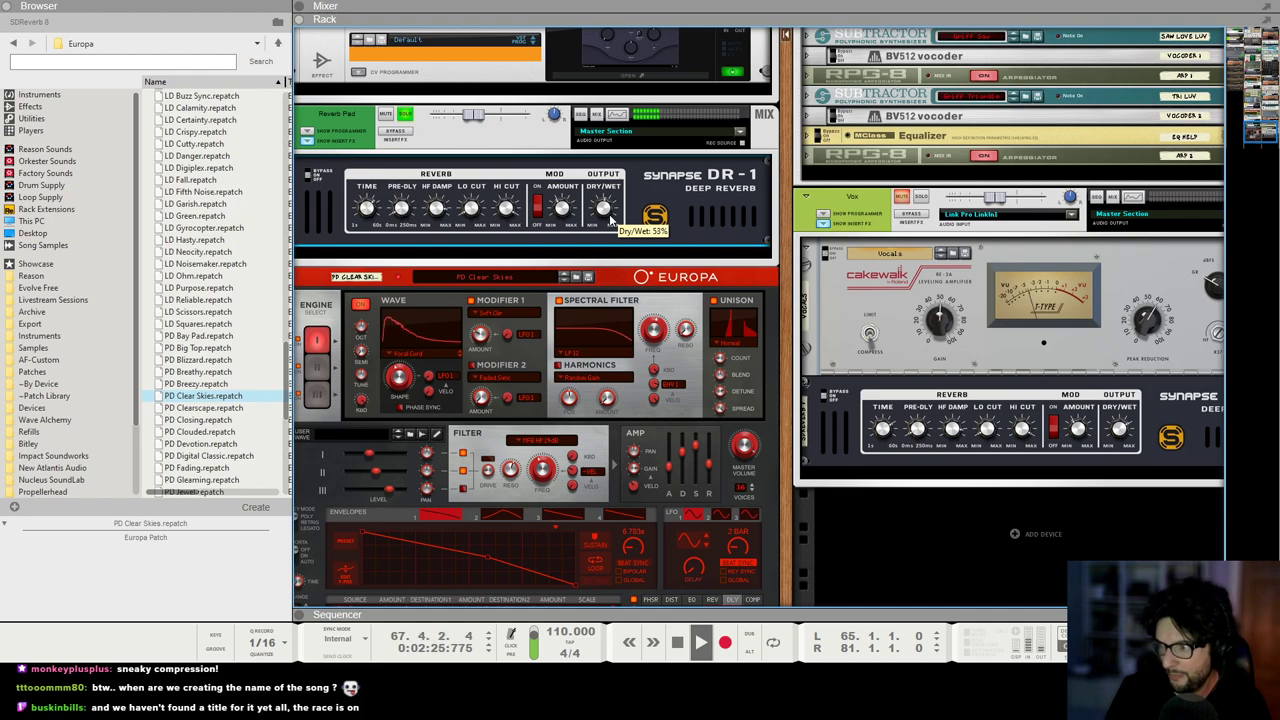
scroll(610, 219, "left", 2)
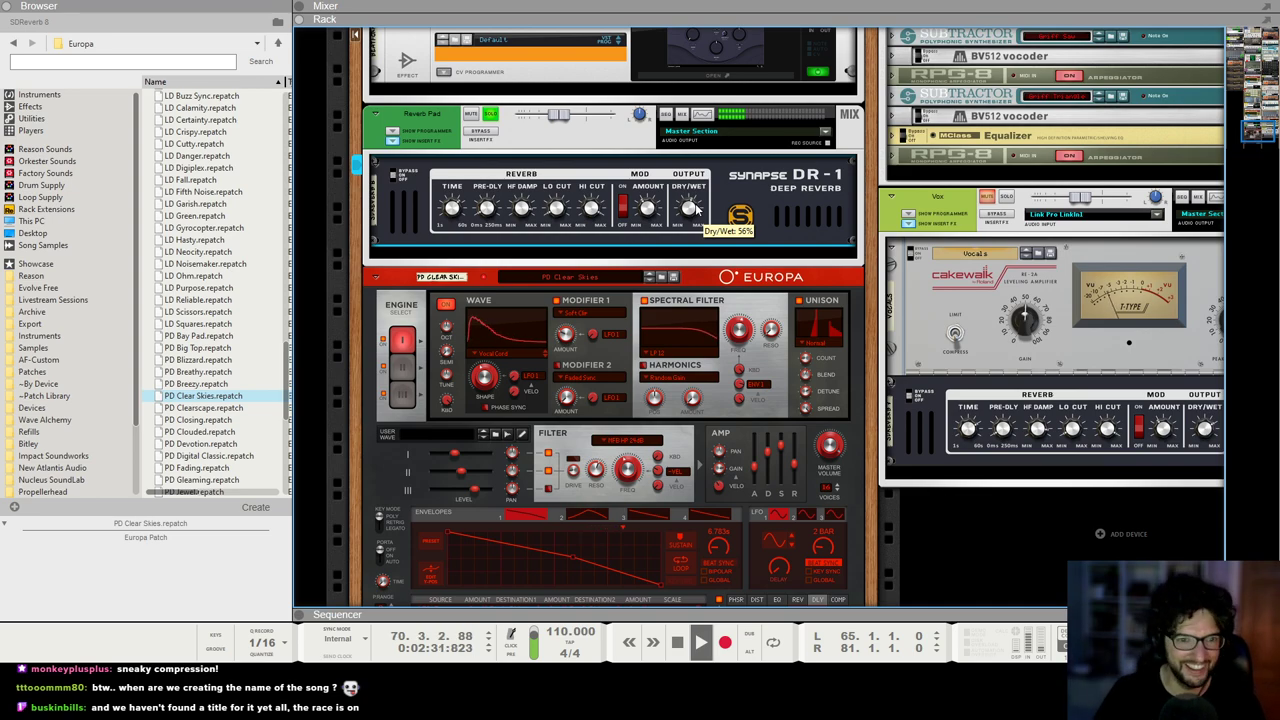
Step: Unsolo the Reverb Pad channel and play the full mix from bar 65
key("F7")
key("F5")
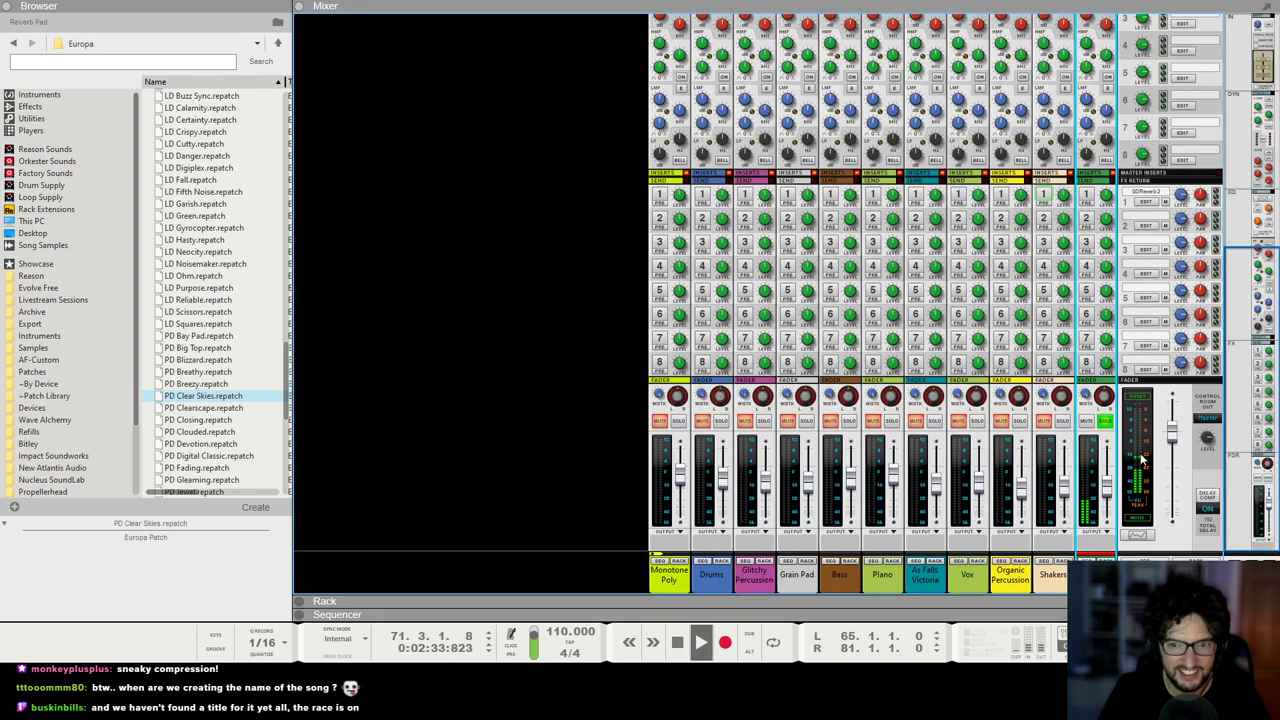
key("F7")
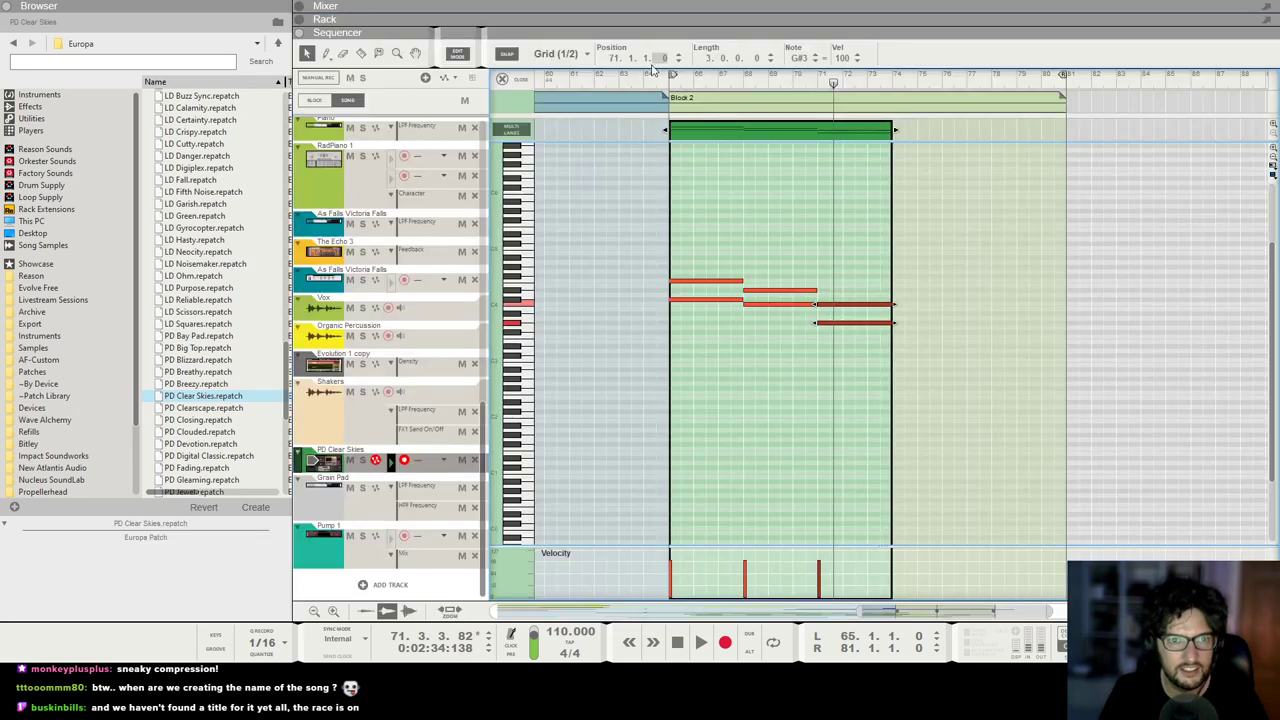
key("space")
Step: Set the dry/wet of the Reverb Pad's DR-1 reverb to about 63%
key("F6")
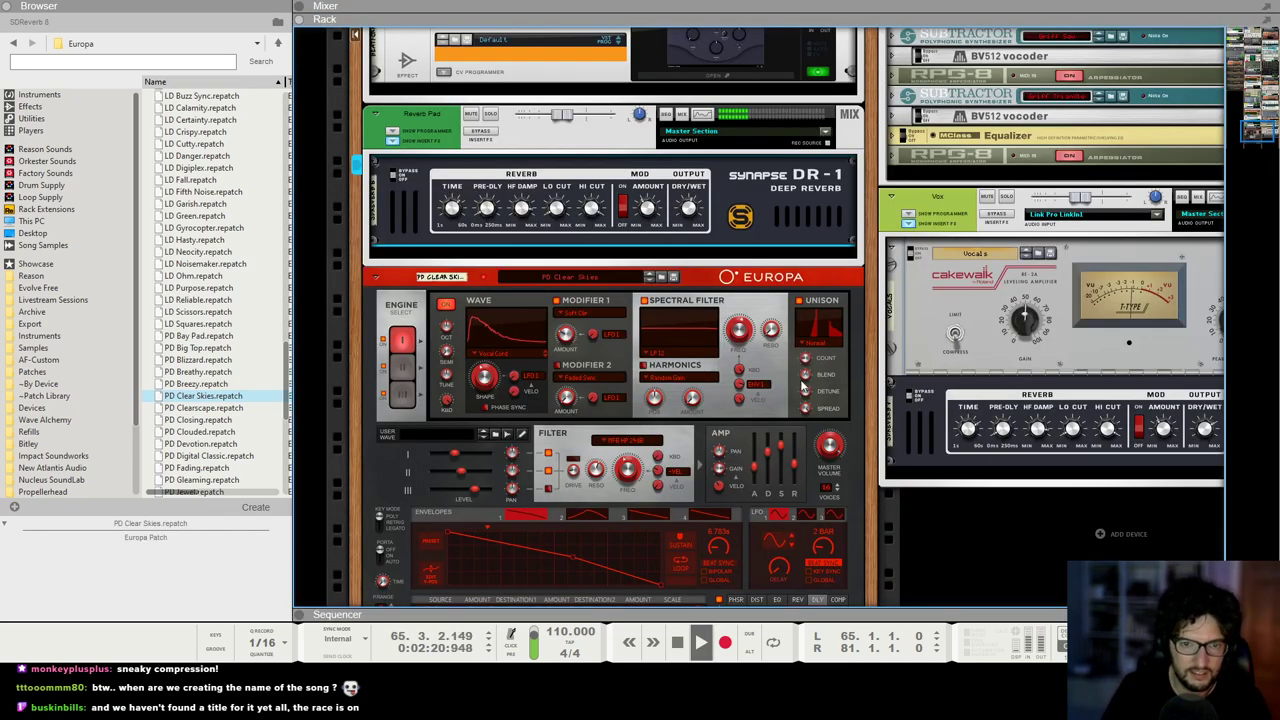
left_click(748, 290)
left_click(690, 211)
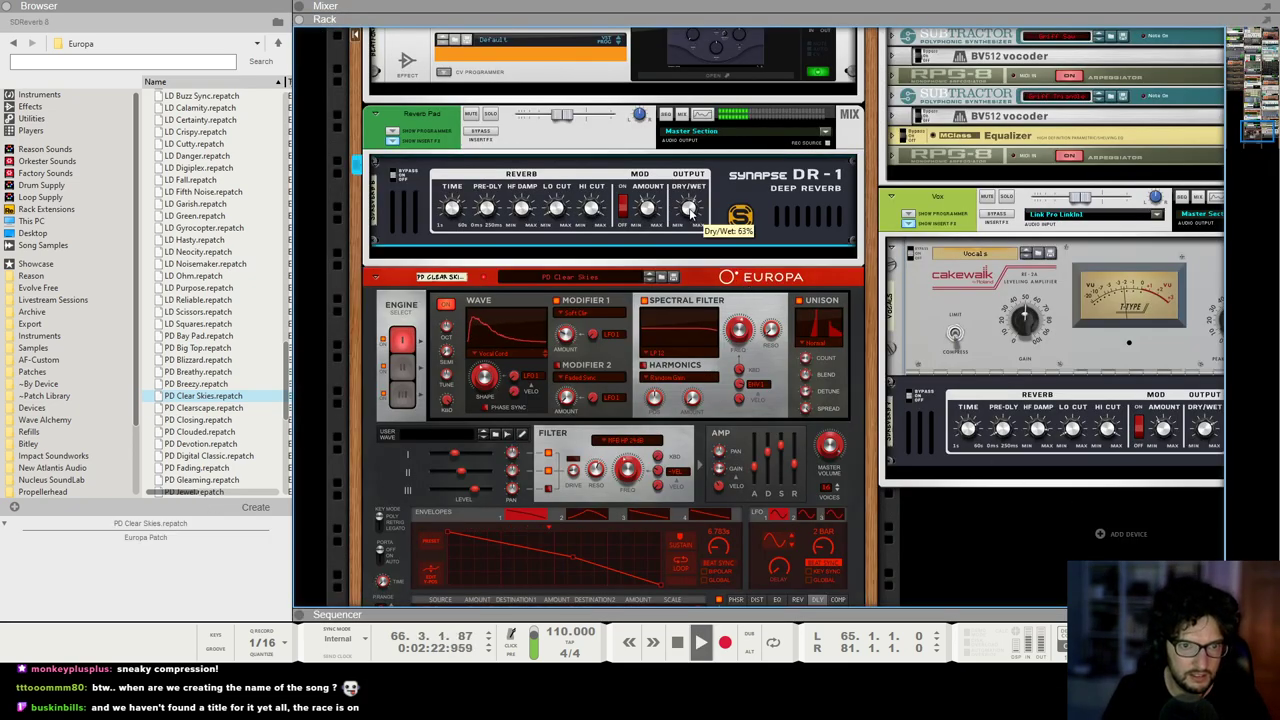
Step: Set the Reverb Pad channel's level to about -10.3 dB and go to its upper strip sections
key("F5")
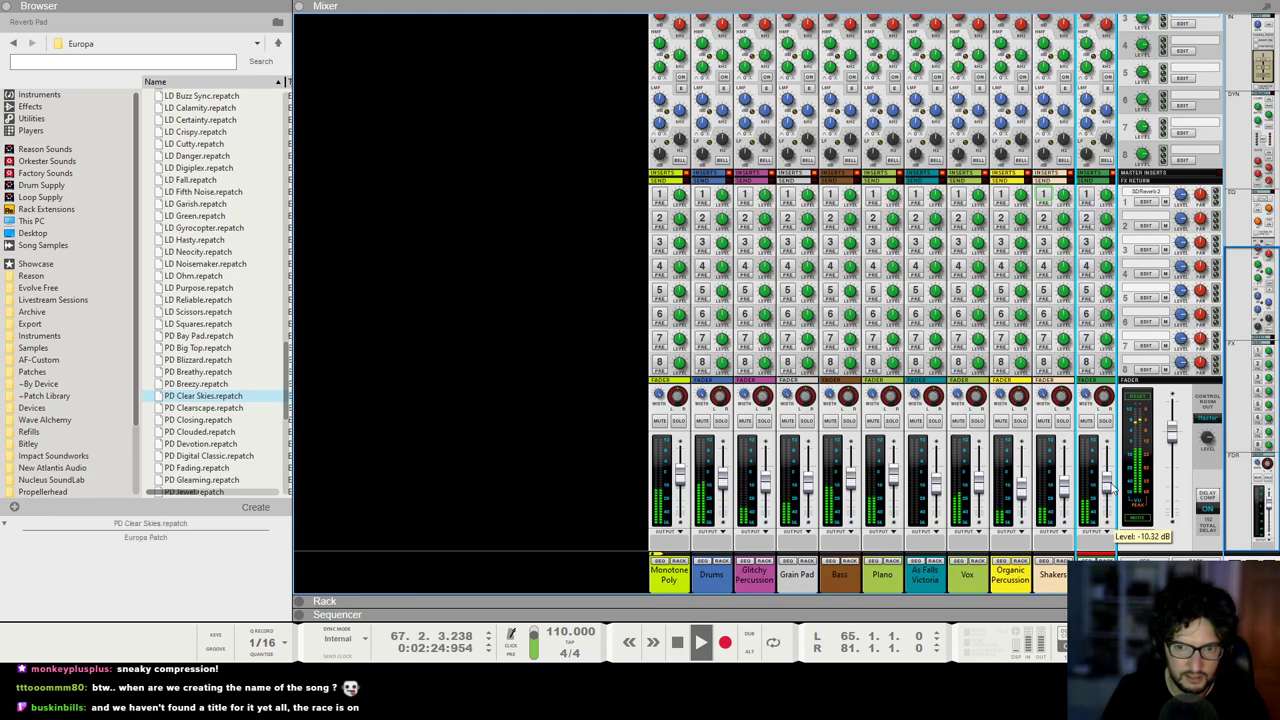
scroll(1100, 300, "up", 8)
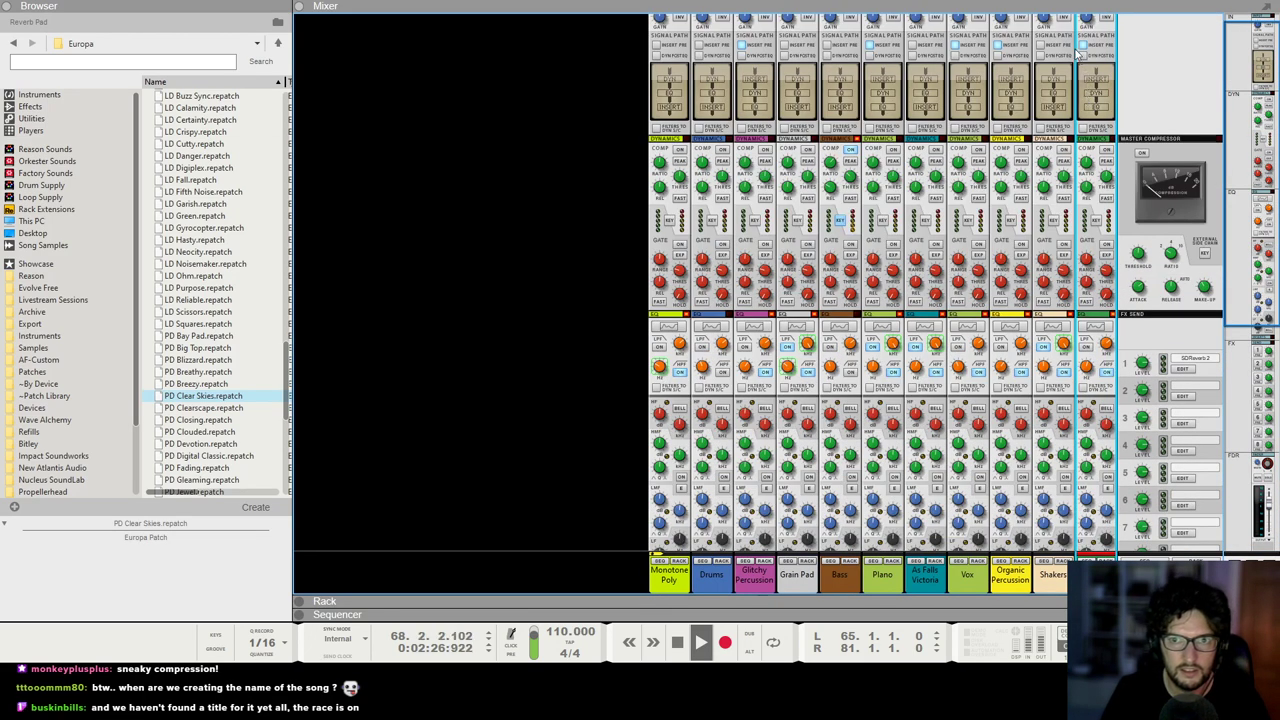
scroll(1096, 309, "down", 3)
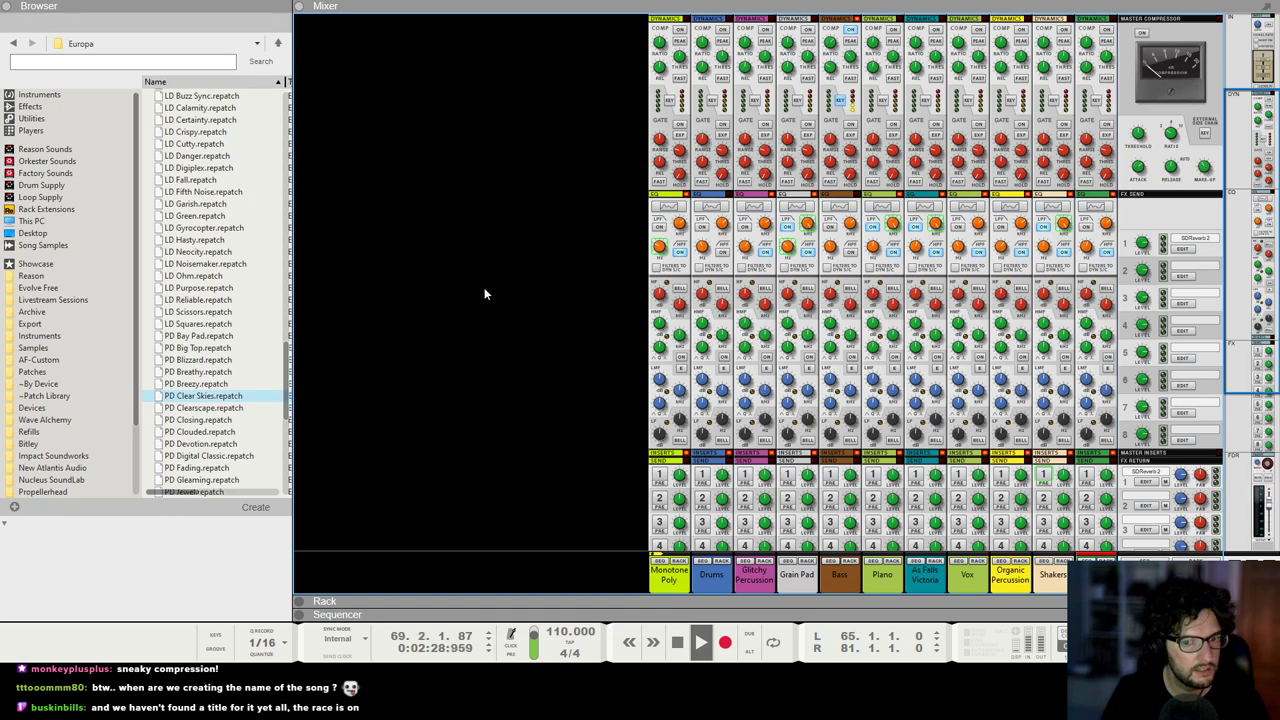
Step: Set the Vox channel's level to about -10.3 dB
scroll(1010, 480, "down", 7)
left_click(978, 487)
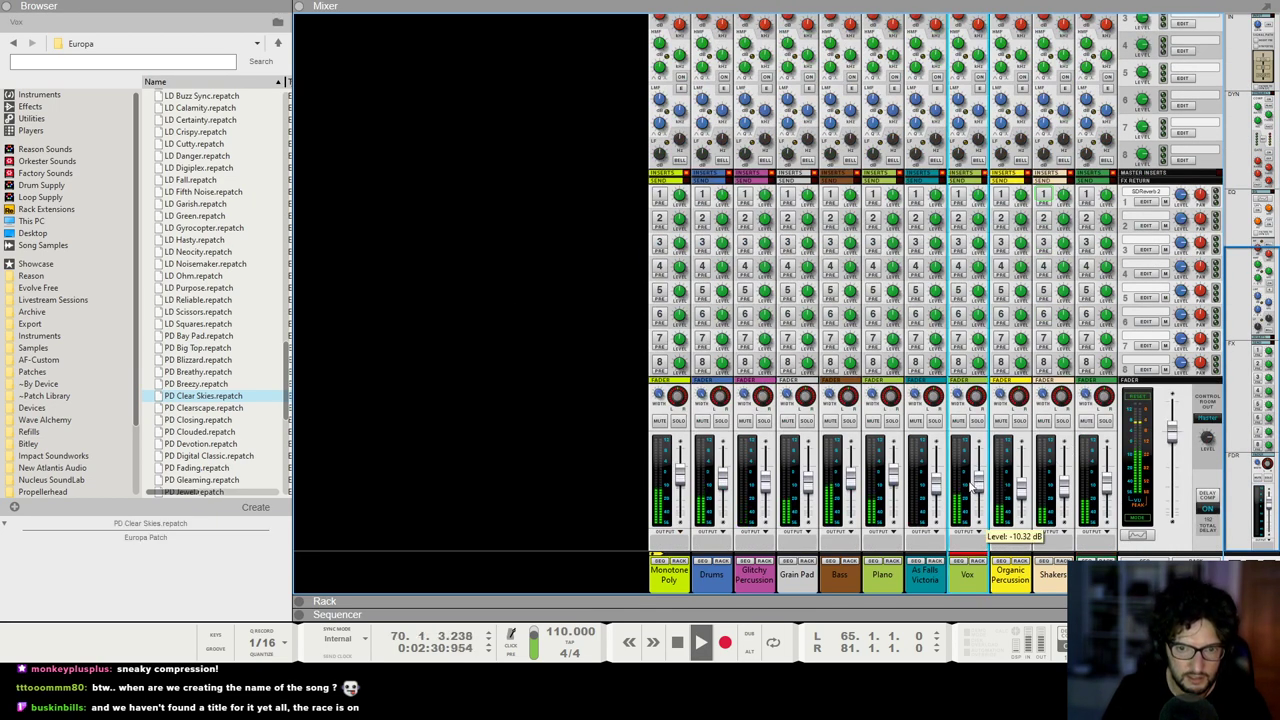
Step: Shorten the last two PD Clear Skies notes to two bars and trim their clip to 8 bars
key("F7")
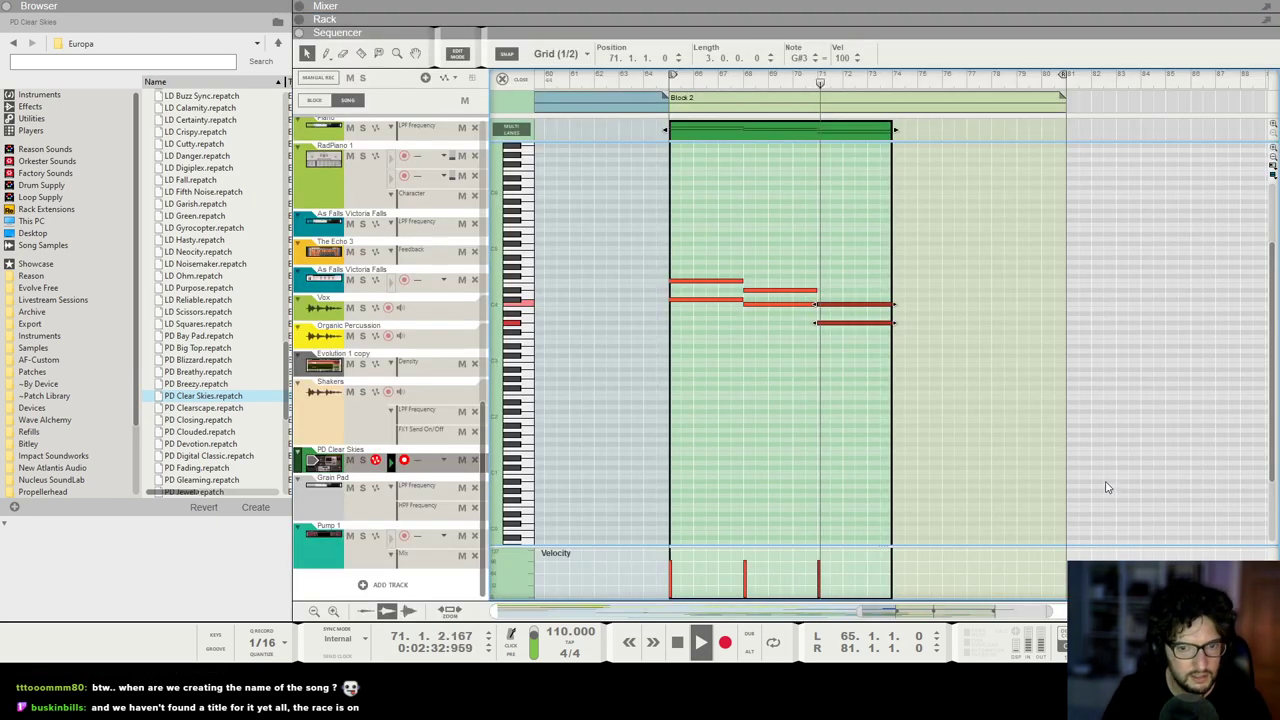
key("g")
key("g")
key("g")
left_click(513, 80)
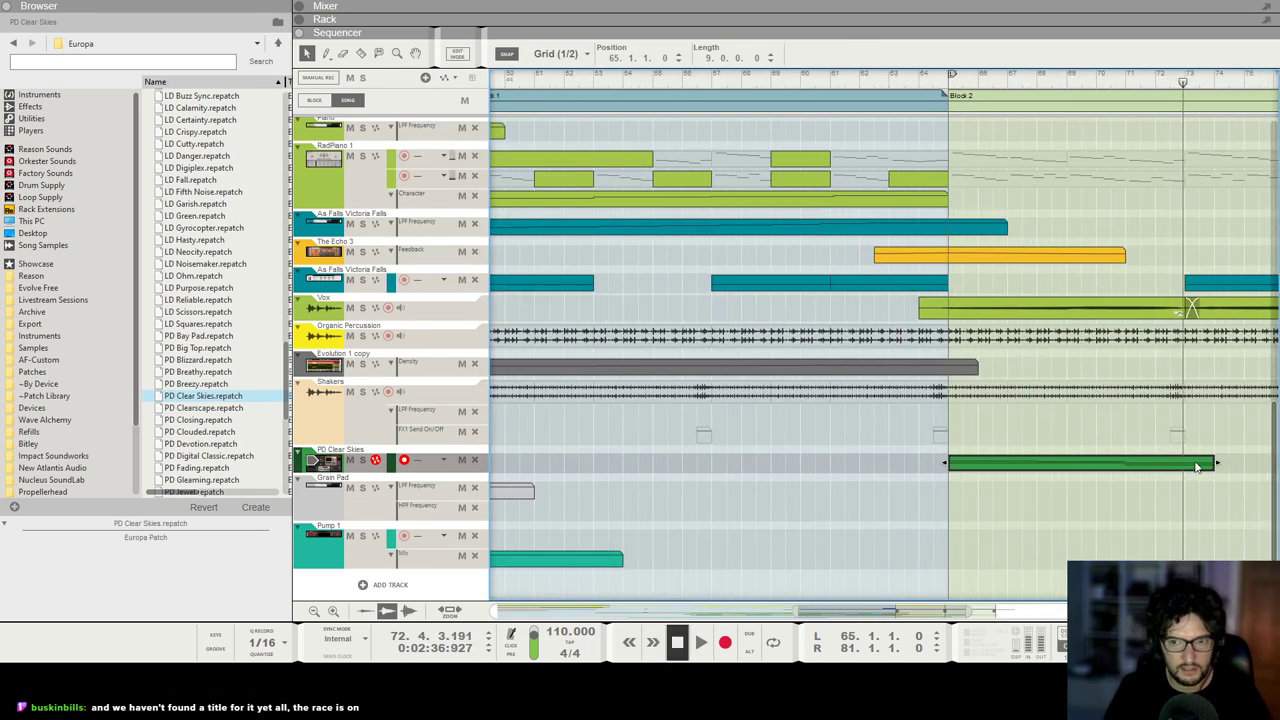
key("ctrl+e")
left_click_drag(906, 356, 902, 313)
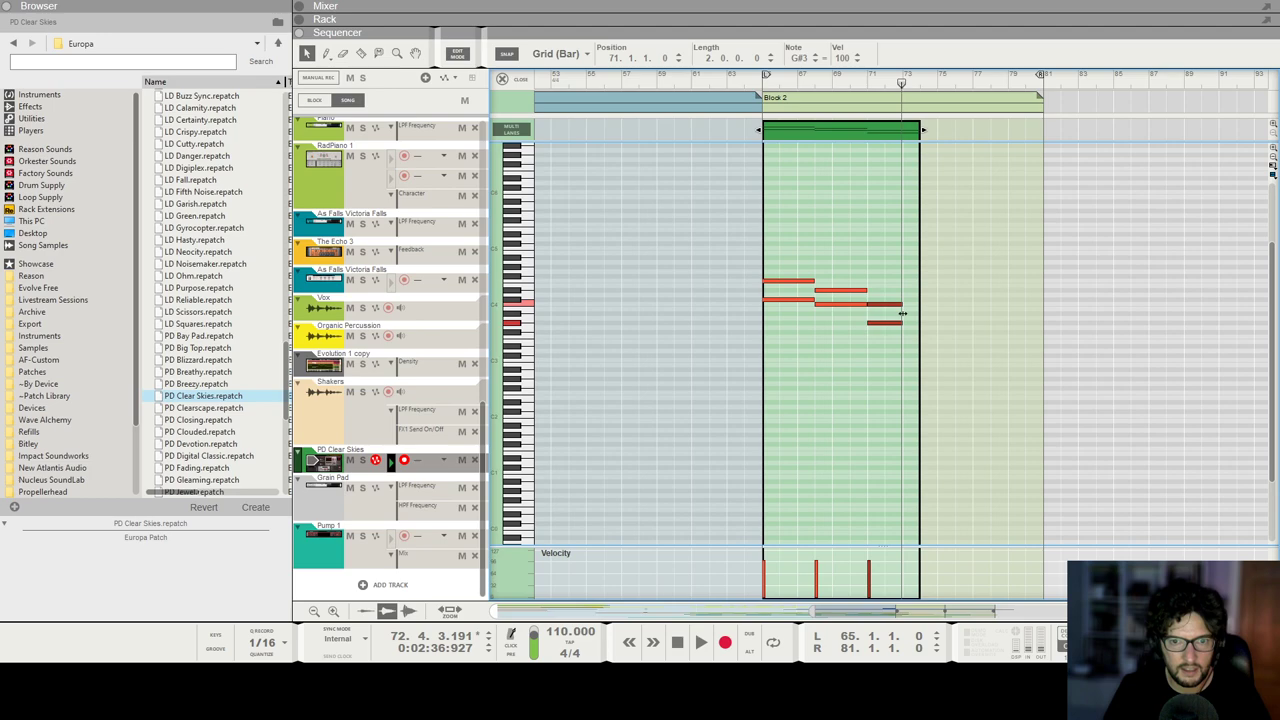
left_click_drag(921, 130, 902, 131)
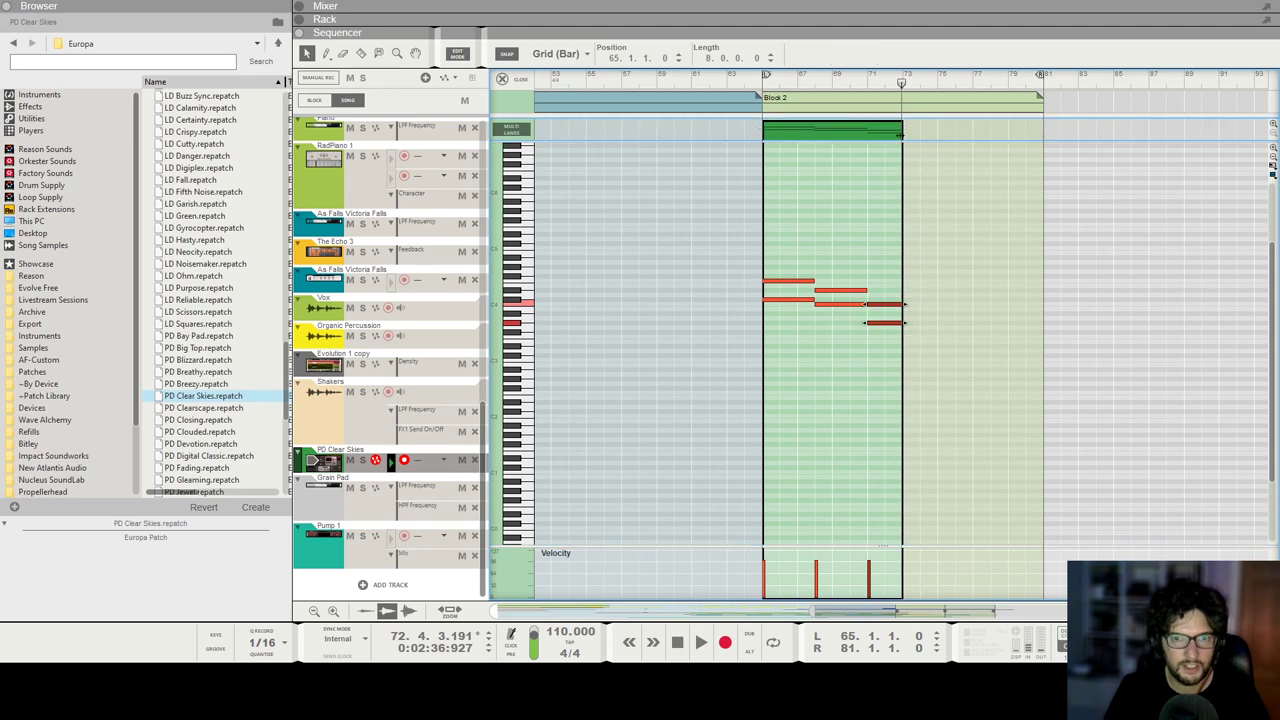
Step: Duplicate the 8-bar PD Clear Skies clip at bar 73 and play the song from just before bar 65
left_click(503, 79)
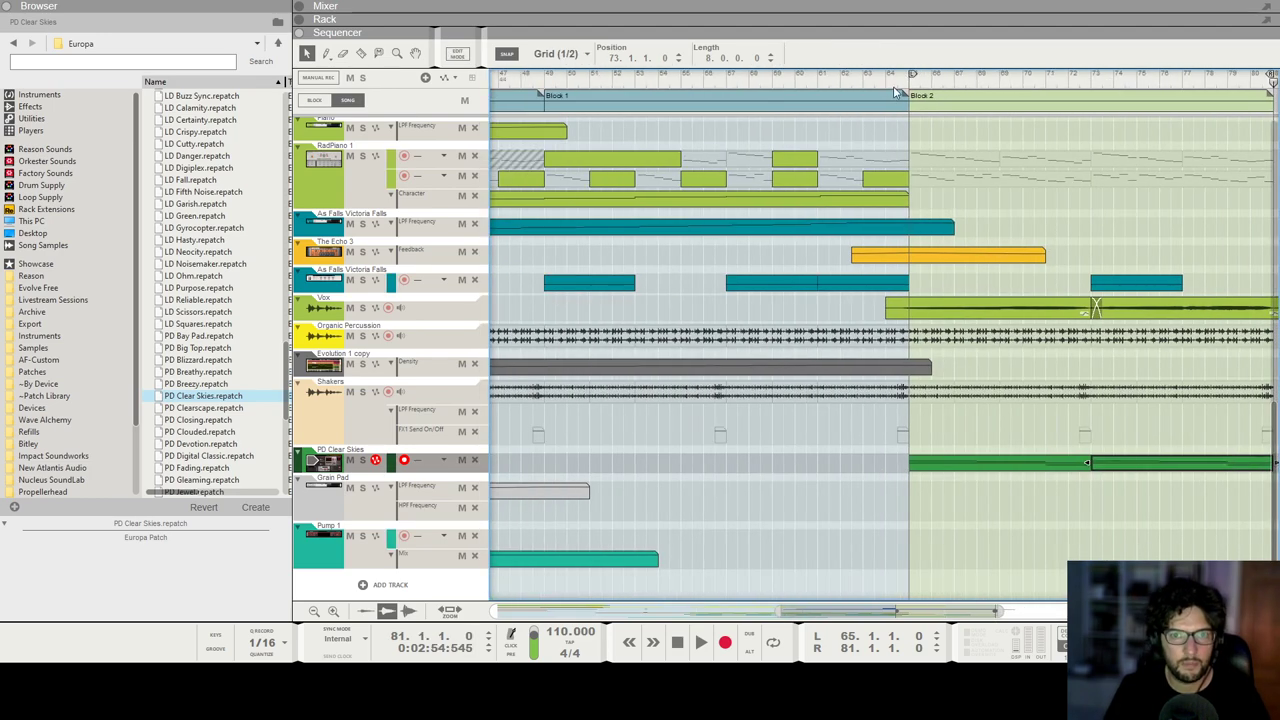
left_click(897, 78)
key("space")
key("g")
key("g")
key("g")
key("g")
key("g")
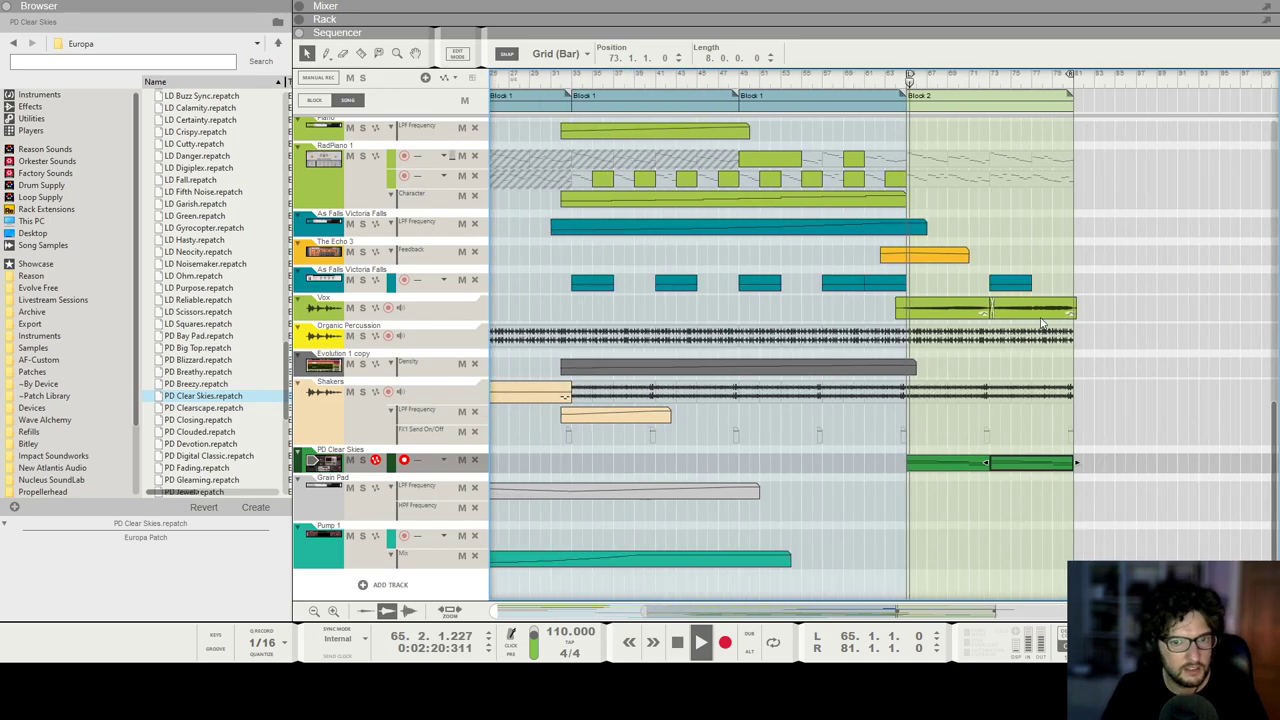
Step: Extend the VK-2 1 Filters Frequency automation clip past the end of Block 2 to about bar 83
scroll(1043, 322, "up", 3)
scroll(1033, 310, "down", 3)
scroll(975, 290, "up", 3)
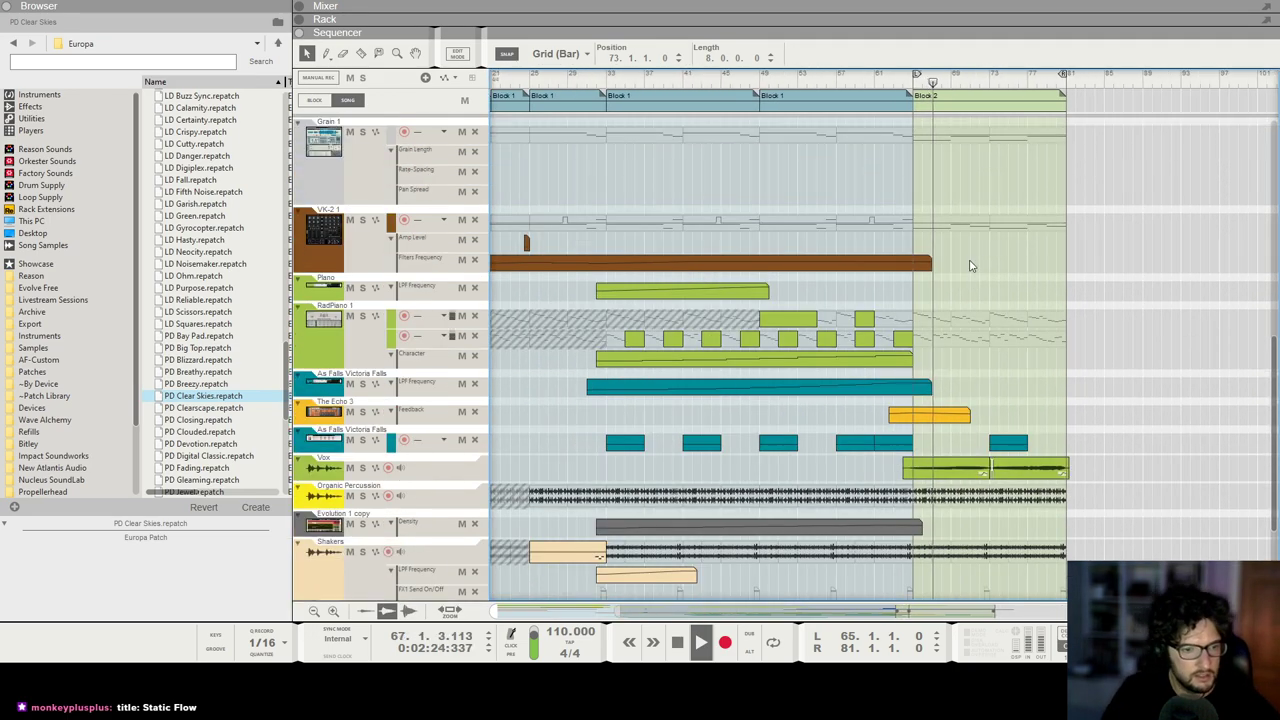
scroll(968, 260, "down", 3)
scroll(955, 300, "up", 5)
left_click(928, 345)
left_click_drag(928, 345, 1086, 345)
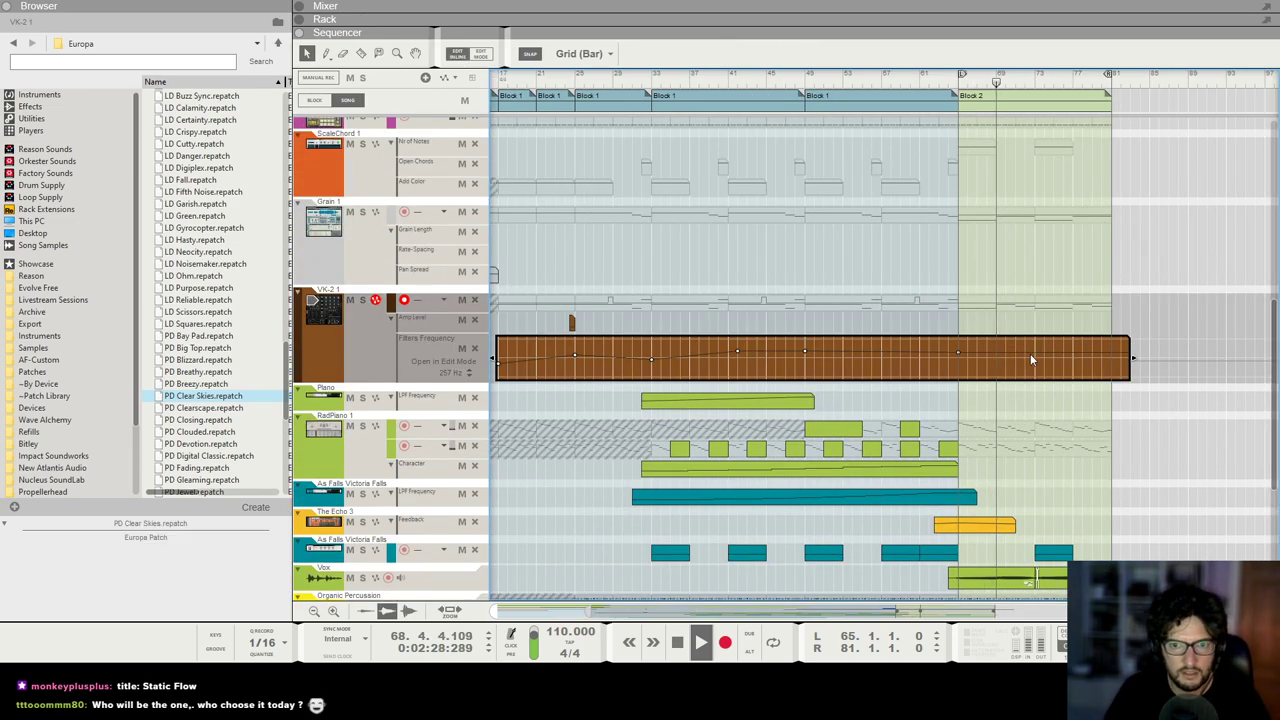
Step: Shape the VK-2 1 filter frequency automation over Block 2, entering 3803 Hz at bar 73 and 1936 Hz at bar 81
left_click(1036, 347)
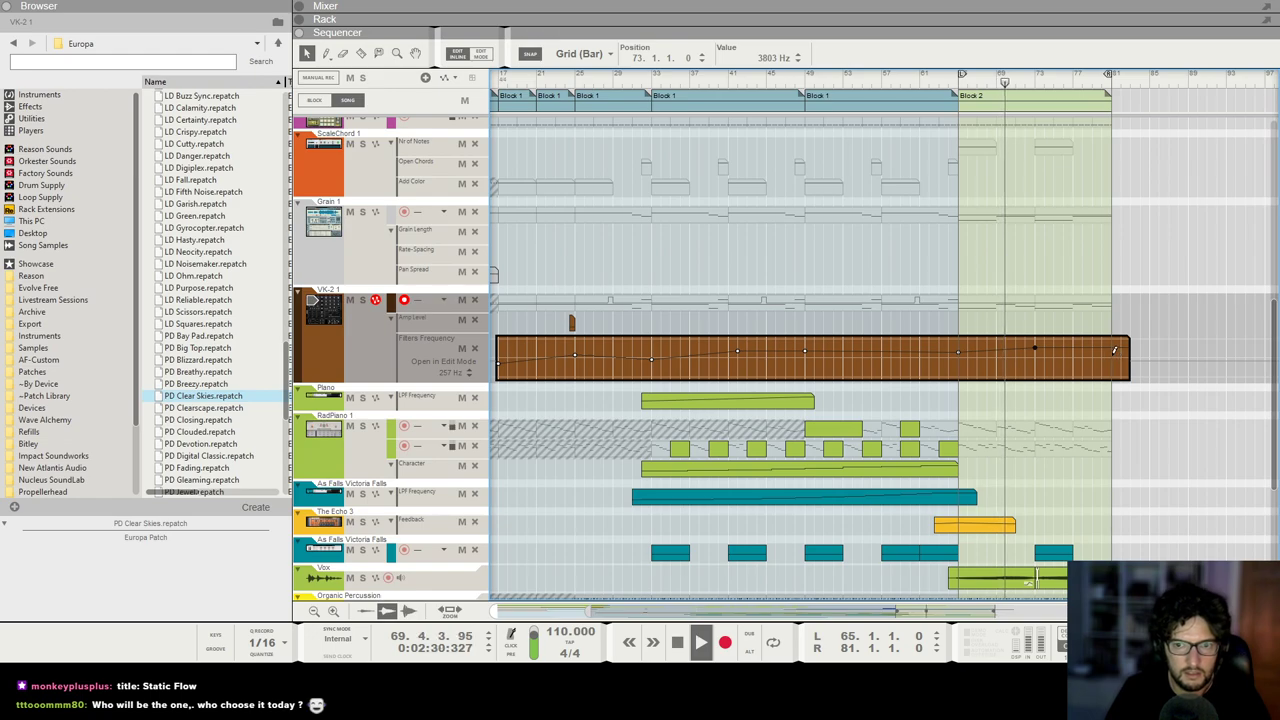
left_click_drag(1034, 347, 1110, 355)
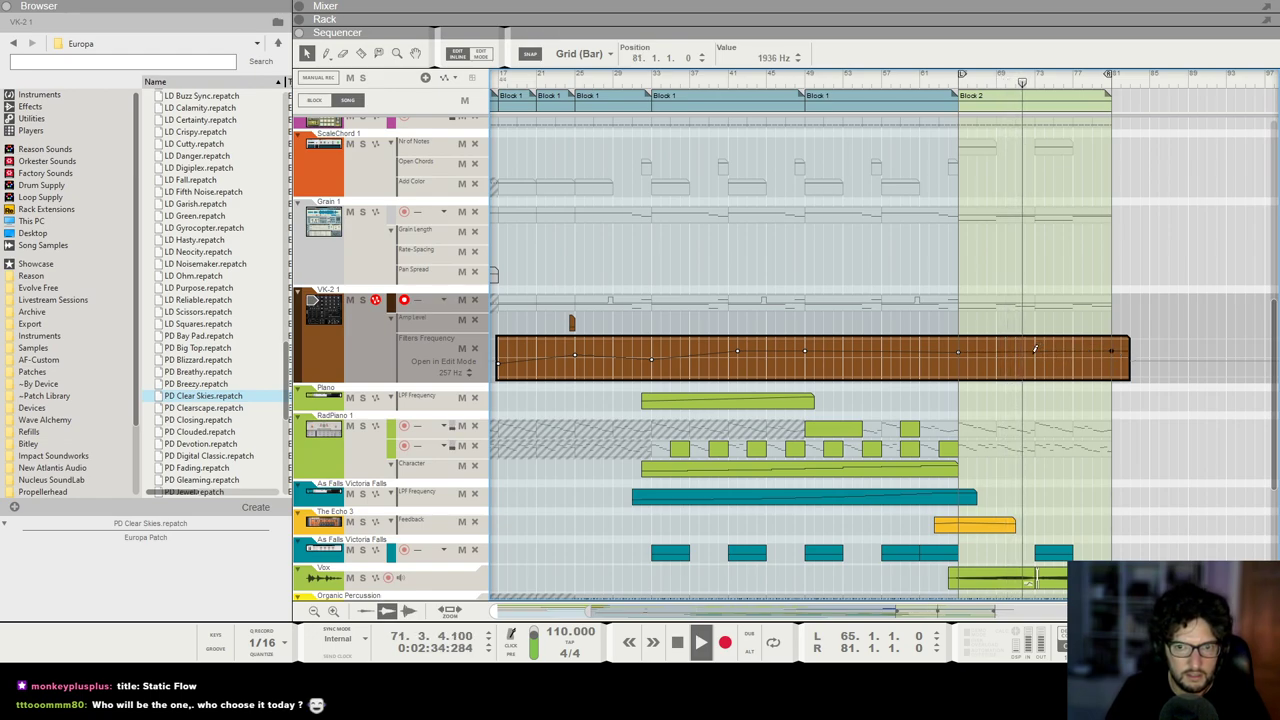
left_click(1104, 260)
Step: Examine the clips and automation of the tracks around Block 2 while the song plays
scroll(1104, 260, "down", 2)
key("h")
key("h")
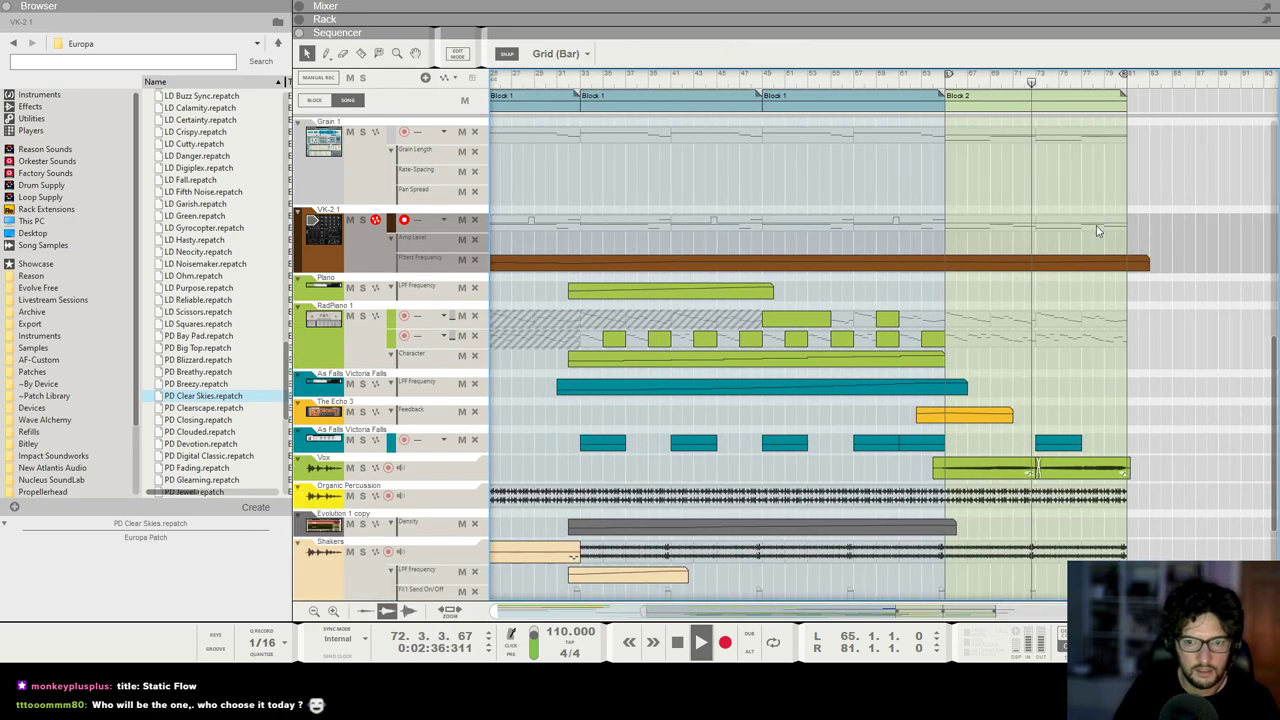
scroll(1102, 263, "down", 2)
key("g")
key("g")
key("g")
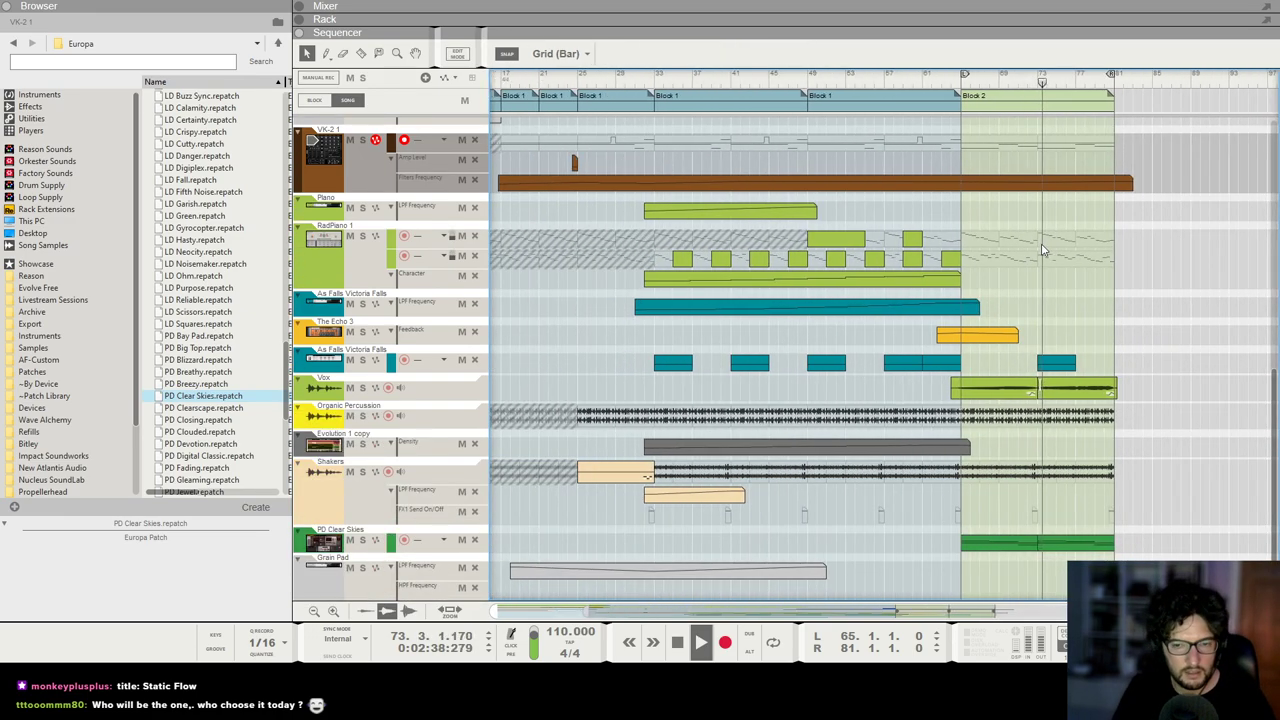
key("h")
key("h")
key("h")
key("g")
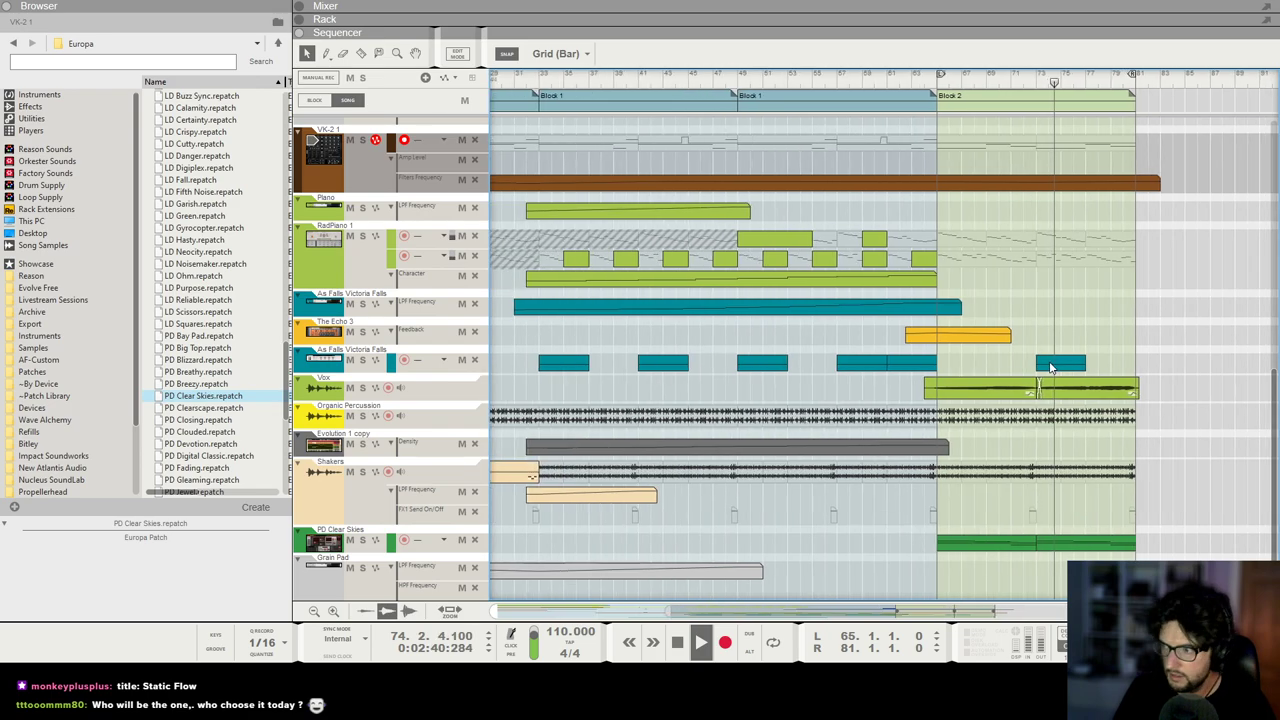
Step: Set the Vox channel's level to about -6.4 dB and fine-tune the Reverb Pad channel's level
key("F5")
left_click(978, 496)
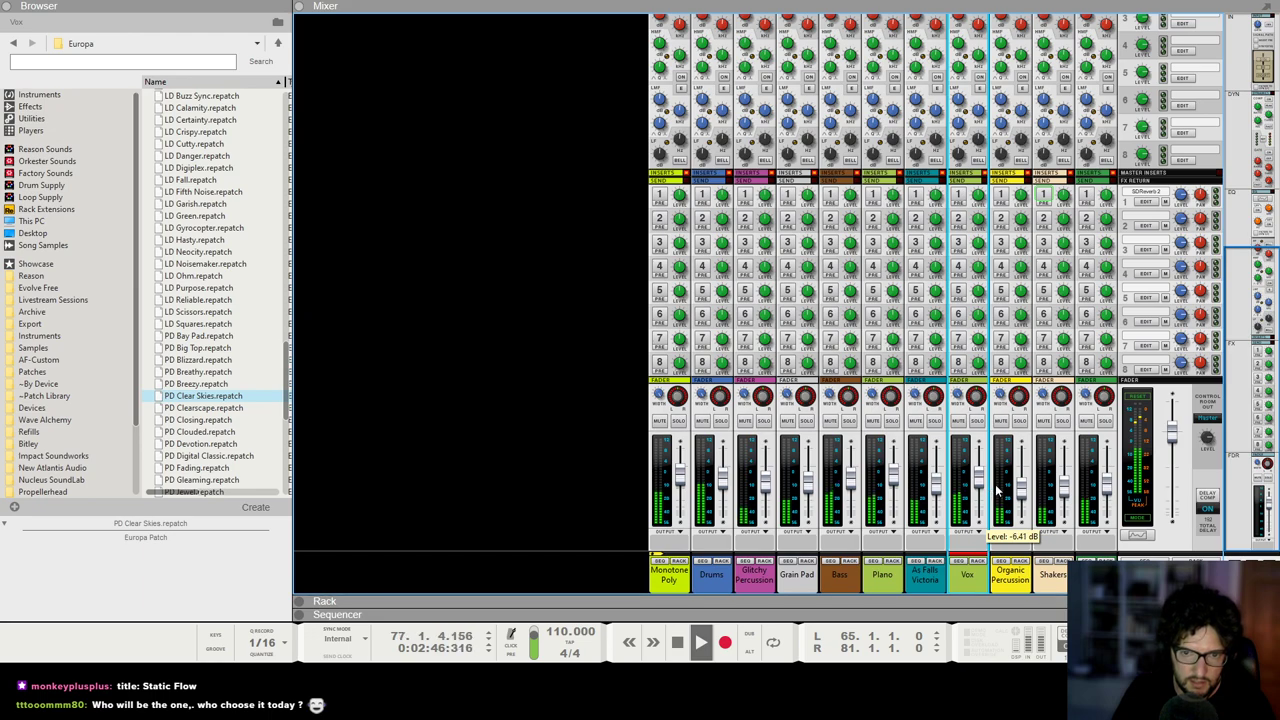
left_click(1110, 492)
Step: Add a second Block 2 from bar 81 to 97 and move the right locator to bar 97
key("F7")
scroll(1124, 328, "right", 3)
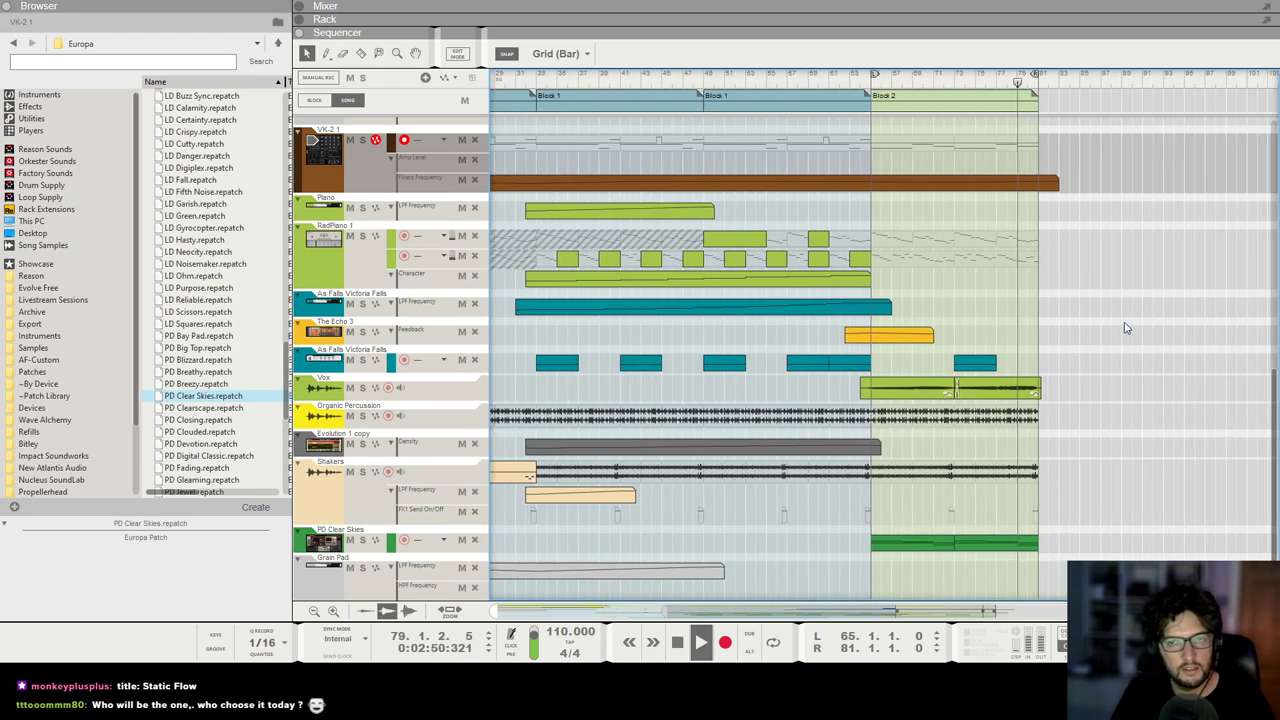
scroll(1099, 325, "up", 4)
scroll(787, 130, "up", 2)
left_click_drag(750, 106, 917, 118)
scroll(920, 123, "up", 3)
left_click_drag(866, 75, 1149, 78)
scroll(873, 85, "down", 3)
scroll(971, 211, "left", 3)
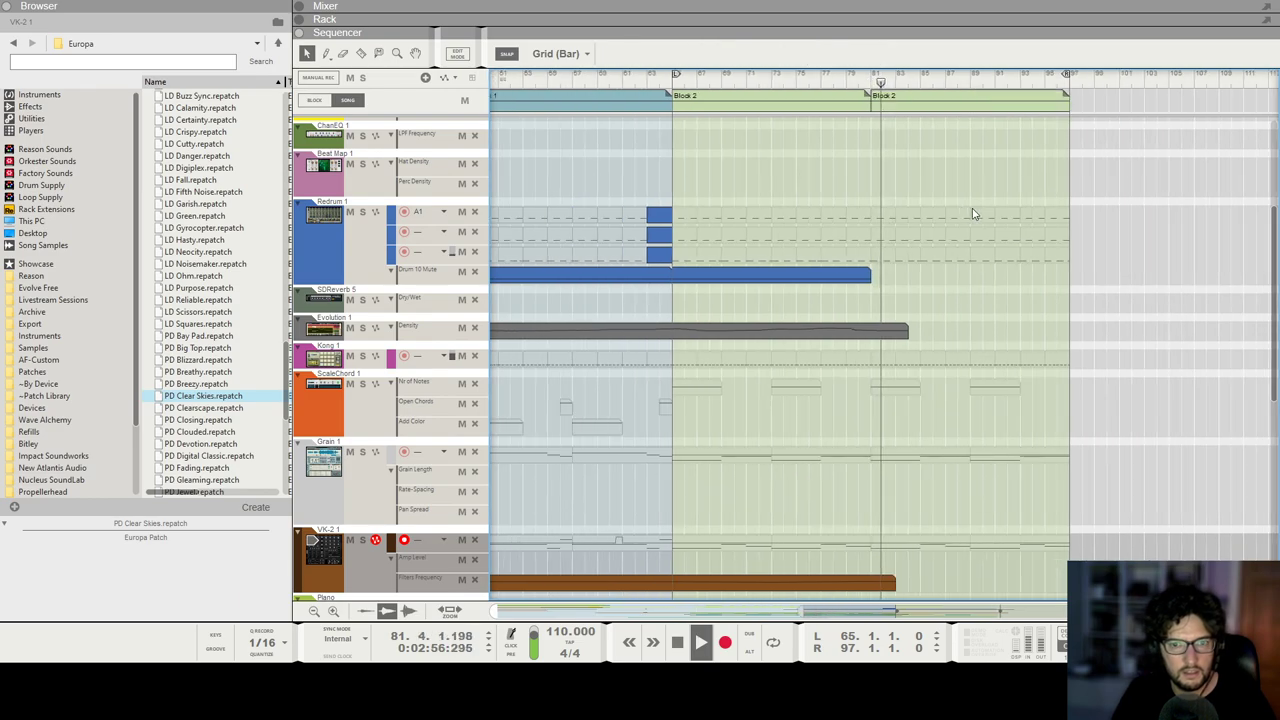
Step: Copy both PD Clear Skies clips of the first Block 2 to bar 81 so they fill the second Block 2
scroll(986, 300, "down", 5)
scroll(992, 408, "down", 4)
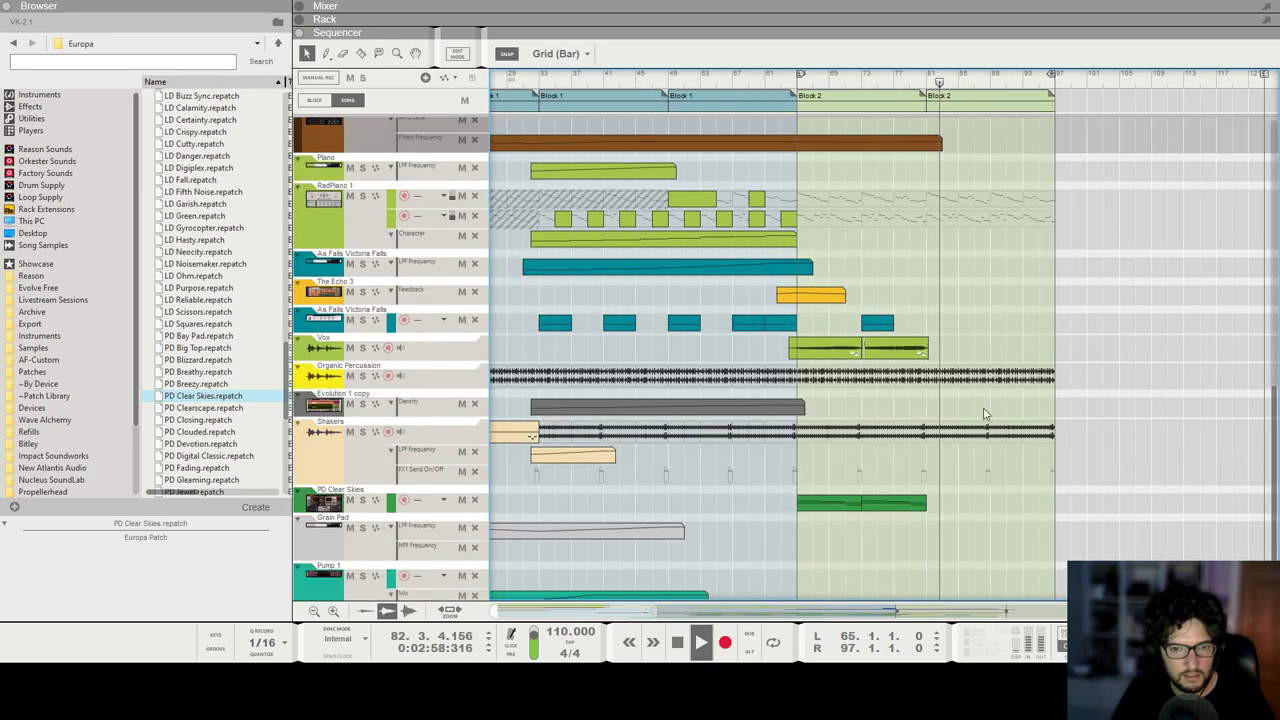
scroll(983, 411, "down", 2)
left_click_drag(1021, 496, 899, 509)
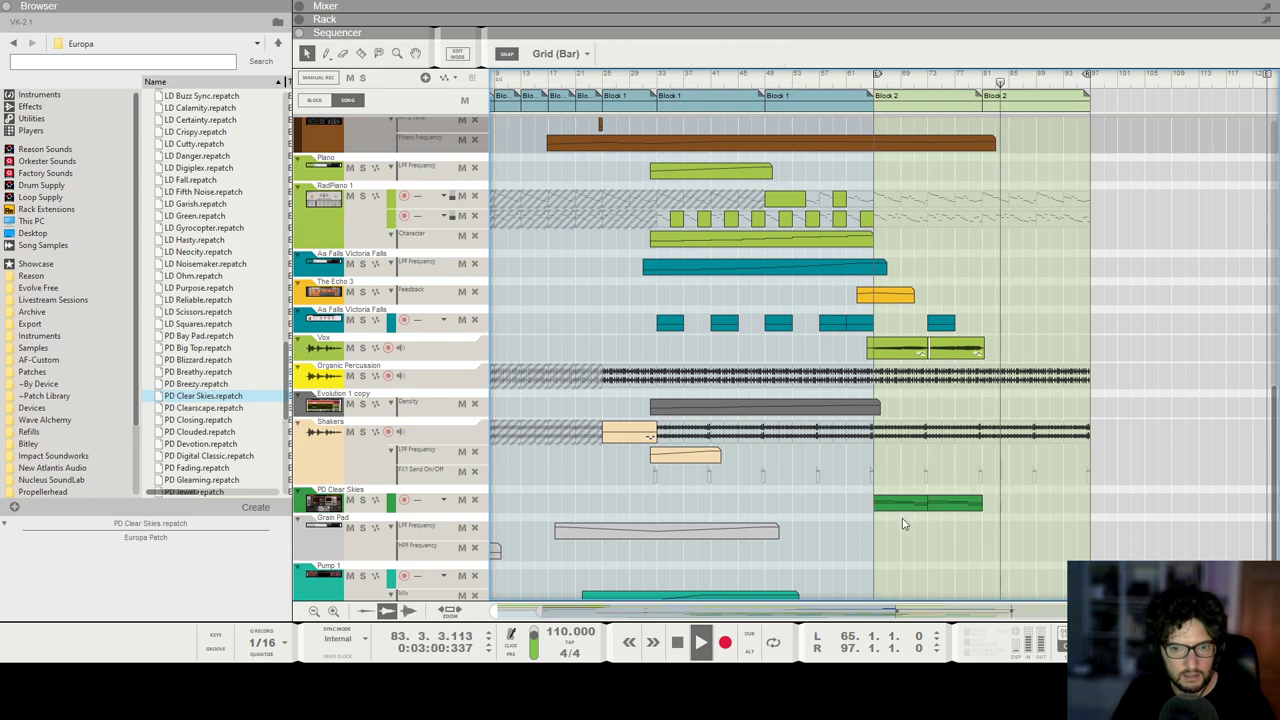
key("space")
key("ctrl+v")
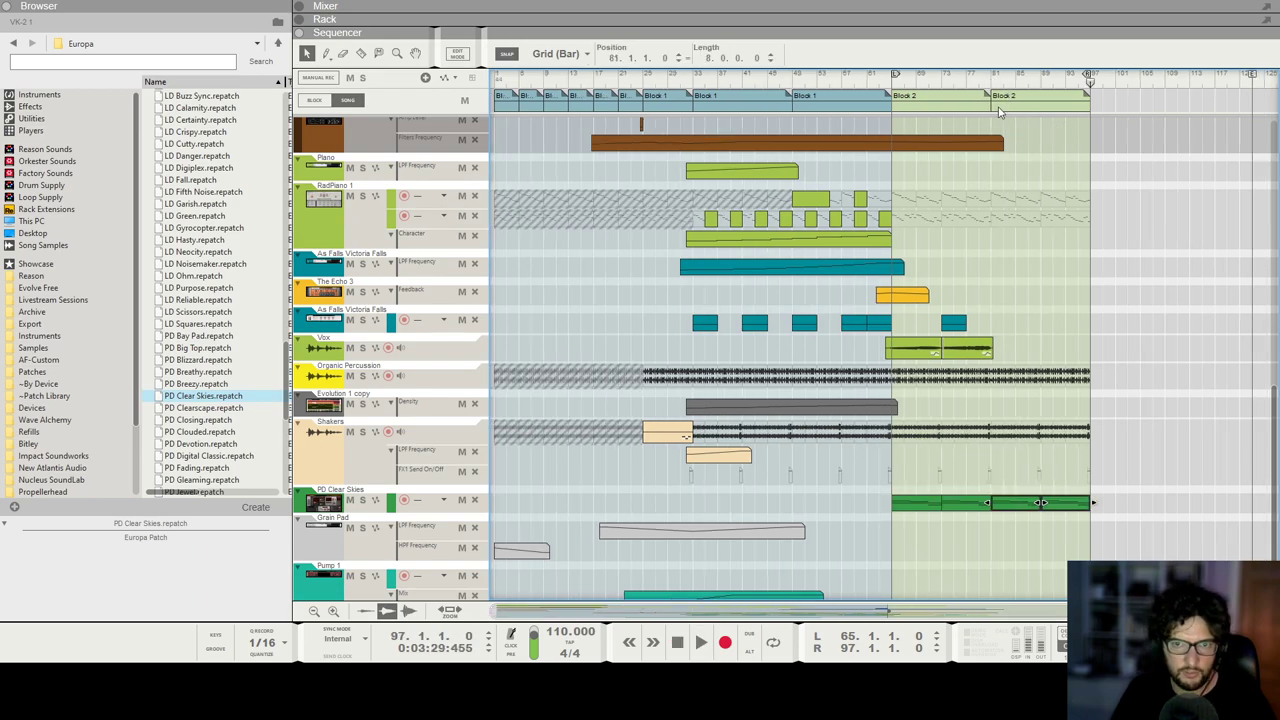
scroll(958, 78, "down", 1)
left_click_drag(957, 80, 950, 80)
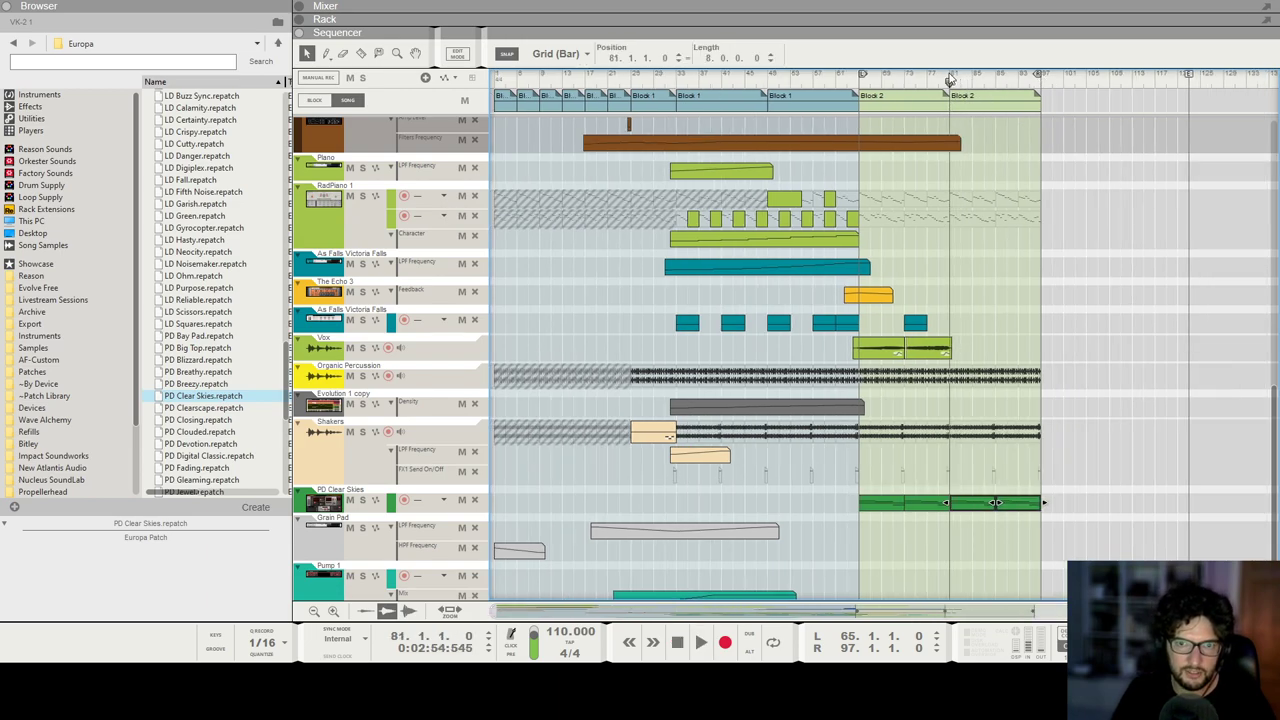
left_click(955, 146)
left_click(1000, 97)
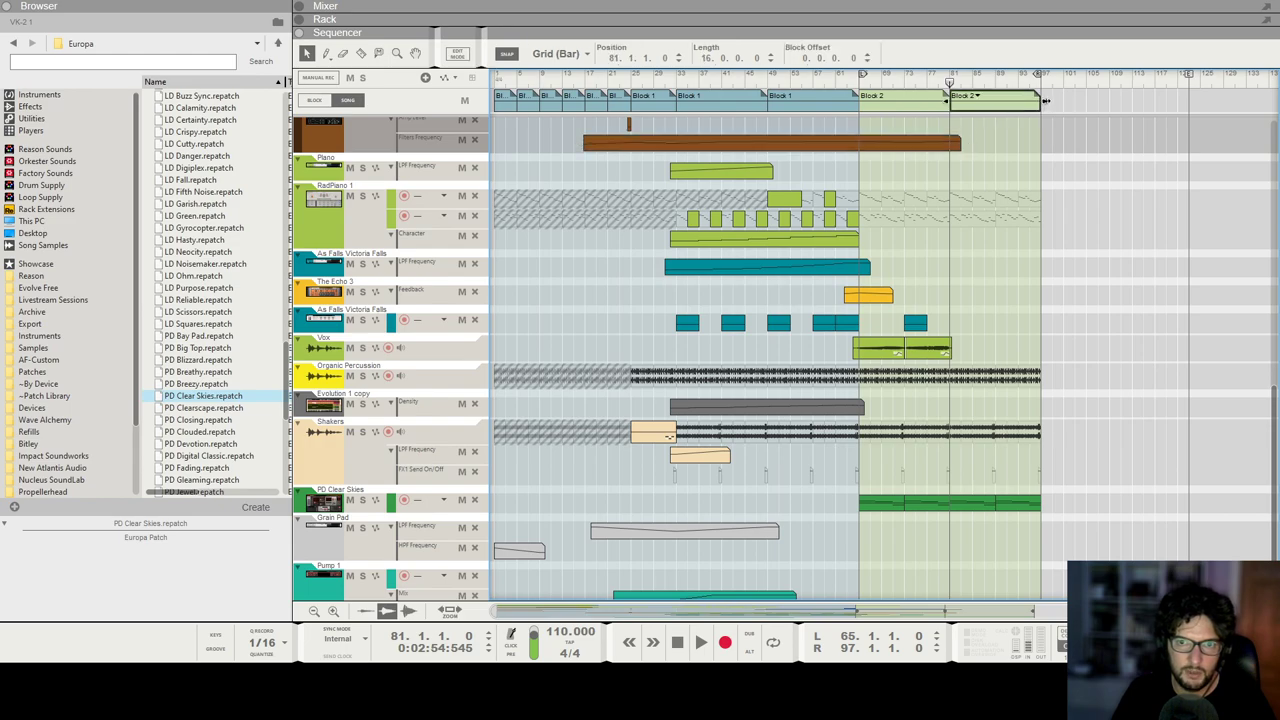
mouse_move(1046, 100)
left_mouse_down()
mouse_move(969, 113)
mouse_move(1042, 116)
left_mouse_up()
left_click(1036, 206)
Step: Play the extended arrangement from bar 64 and look over its tracks
left_click(854, 83)
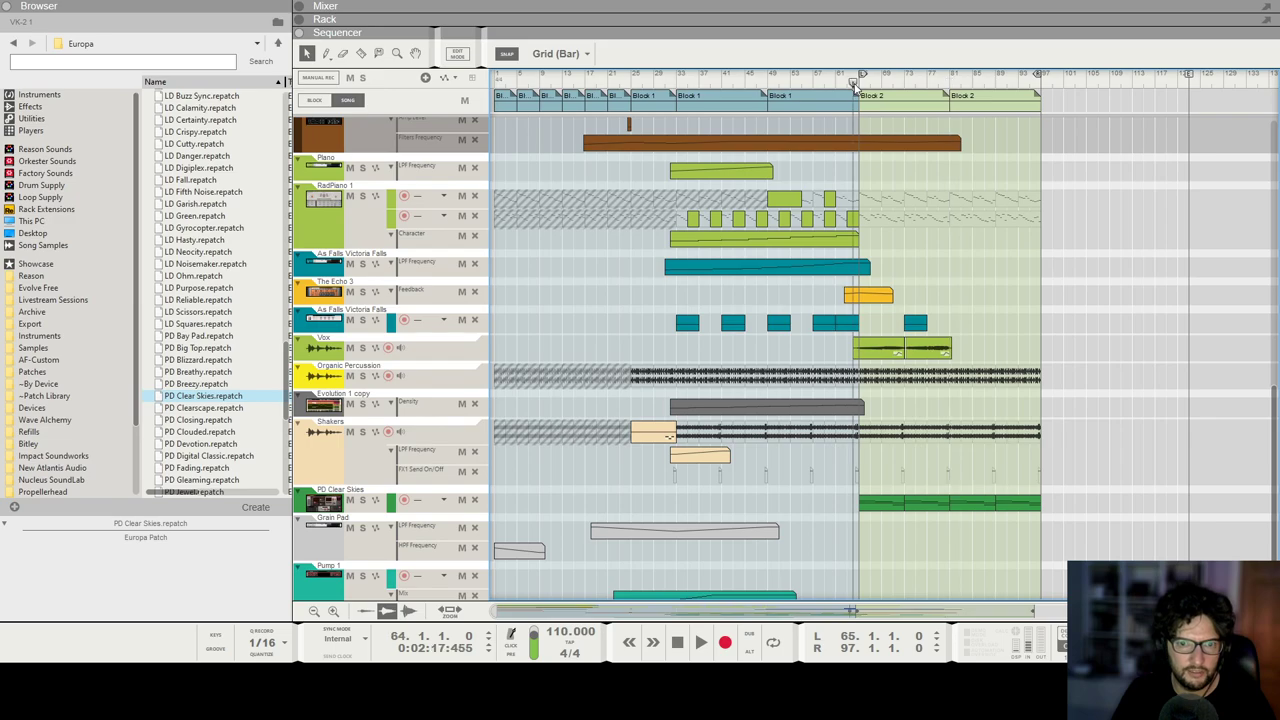
key("space")
scroll(1134, 380, "up", 3)
scroll(1124, 383, "down", 2)
scroll(1108, 398, "up", 4)
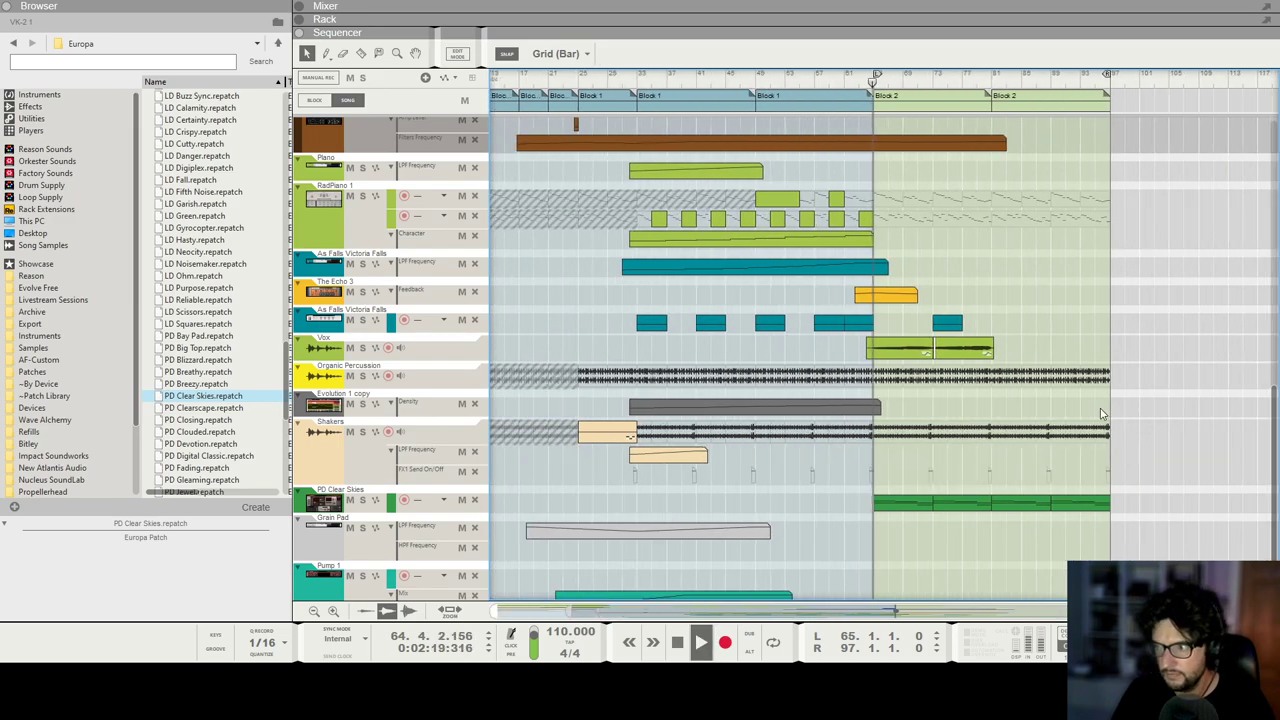
scroll(1054, 431, "down", 2)
scroll(1048, 437, "down", 3)
scroll(1042, 457, "up", 2)
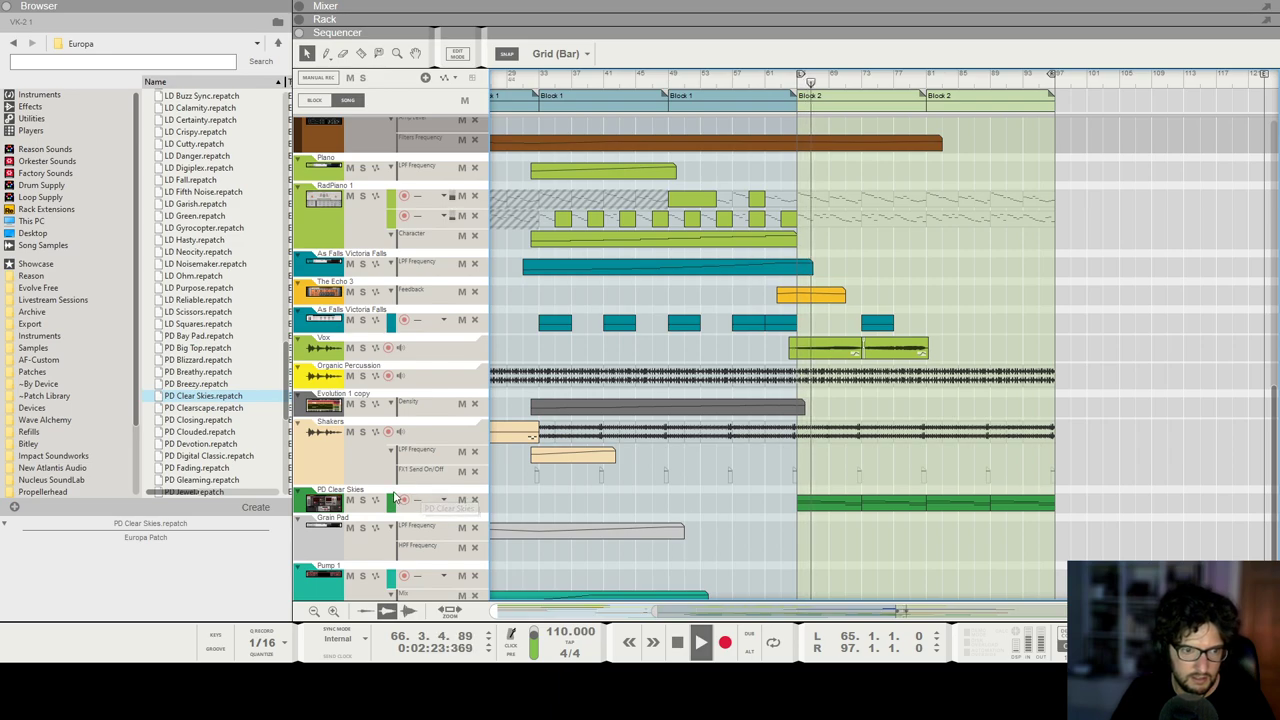
Step: Create an LPF Frequency automation lane for the Reverb Pad channel and show it in the sequencer
key("F5")
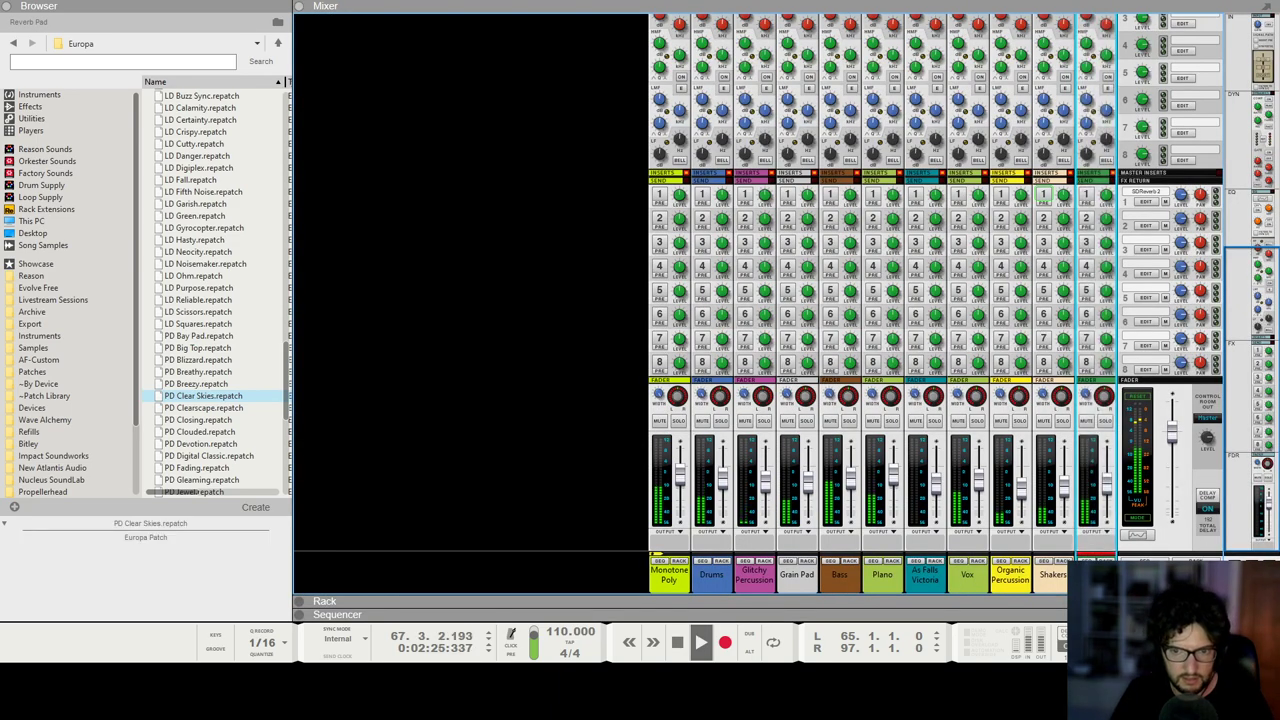
scroll(1085, 338, "up", 5)
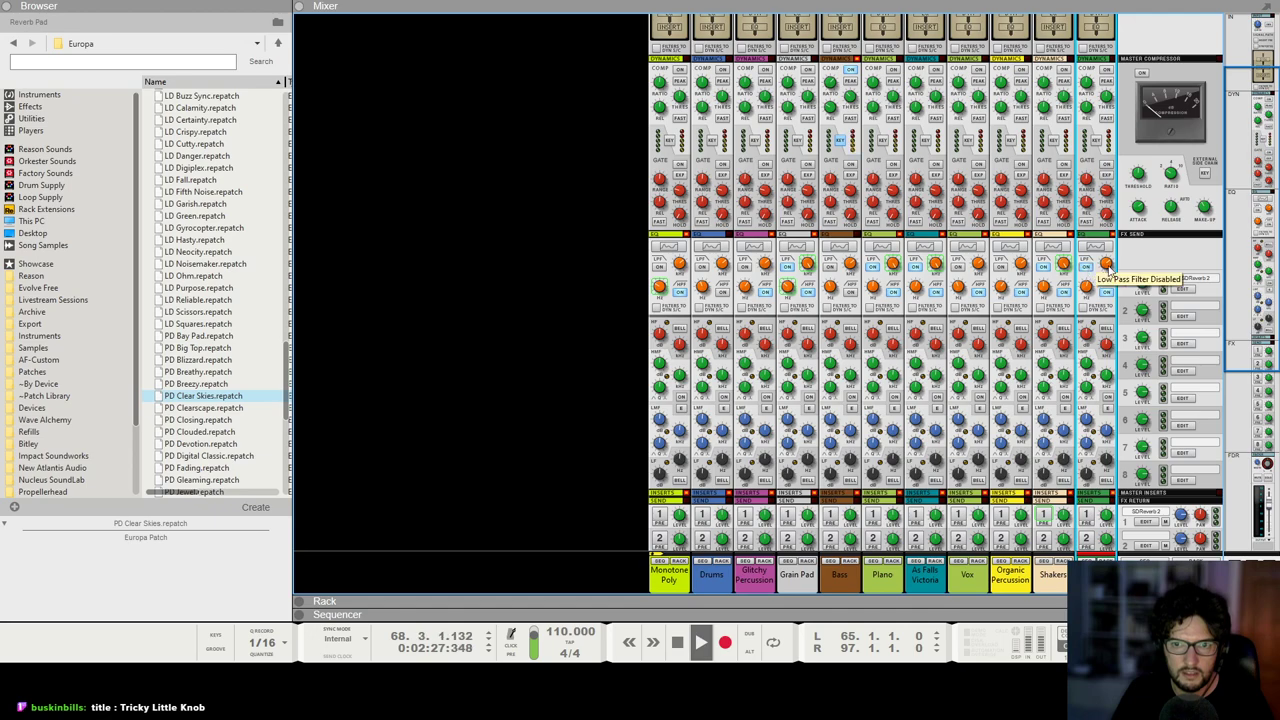
key("F7")
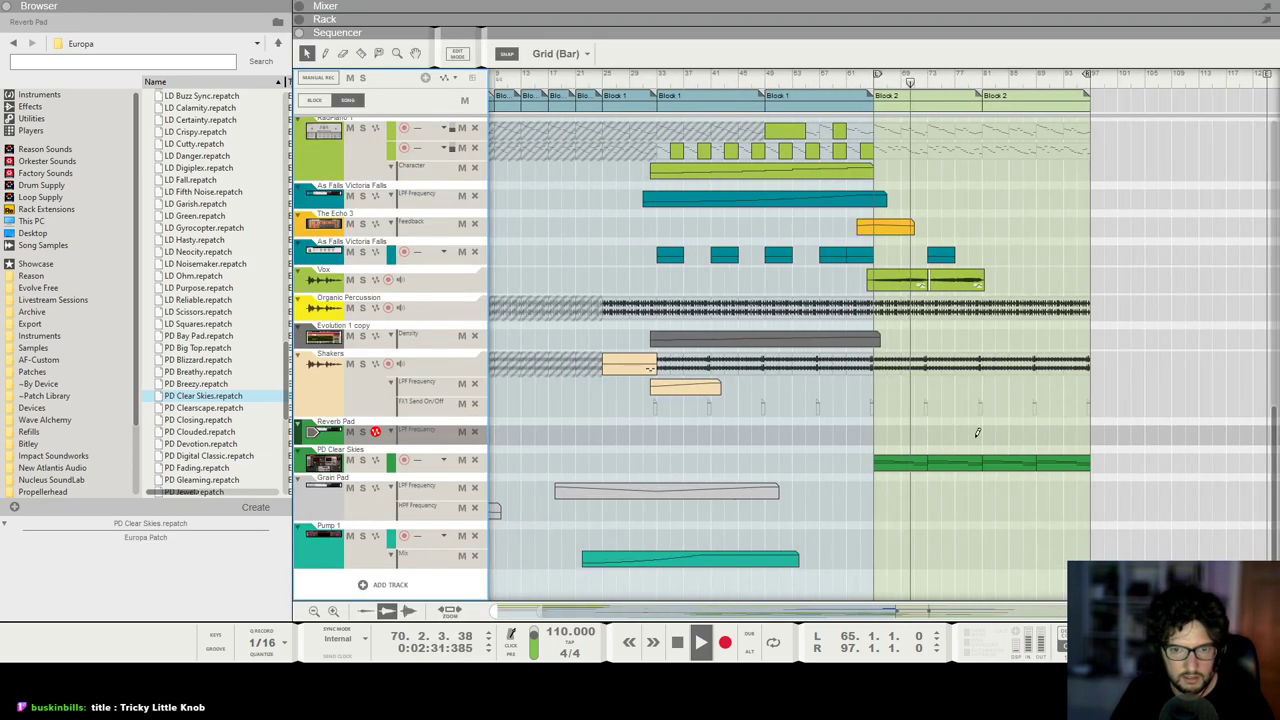
Step: Draw a Reverb Pad LPF Frequency automation clip from about bar 79 to 115, with 1000 at bar 80 and a lower end point
left_click_drag(968, 435, 1214, 435)
double_click(1110, 442)
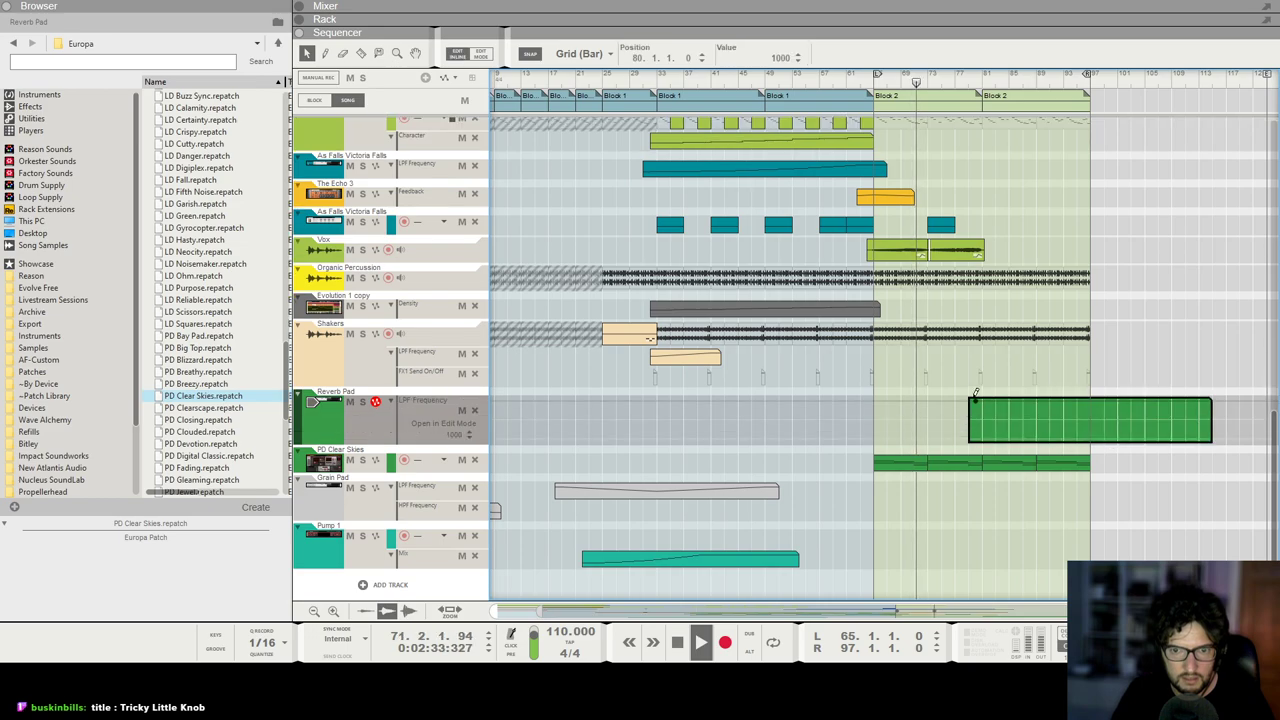
left_click(1213, 433)
left_click(1221, 341)
key("h")
key("h")
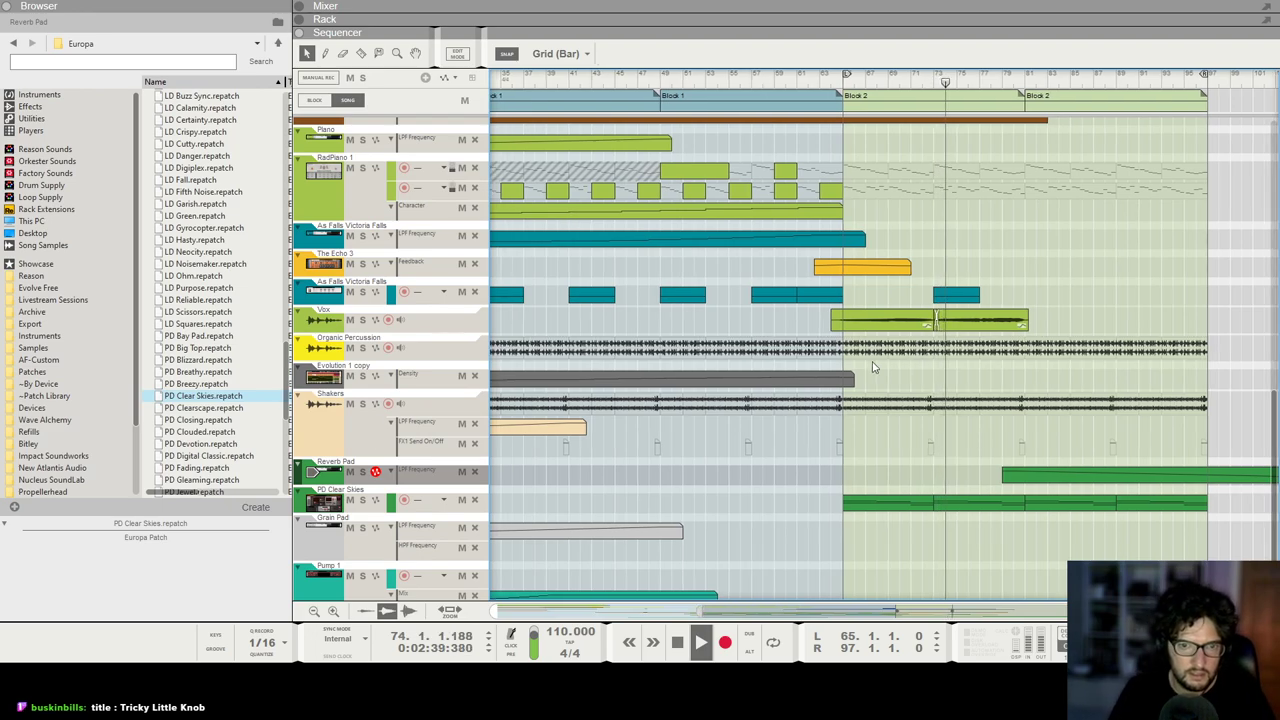
Step: Extend the Evolution 1 Density automation clip to 53 bars and ramp the density down from bar 81 to bar 97
scroll(952, 295, "up", 10)
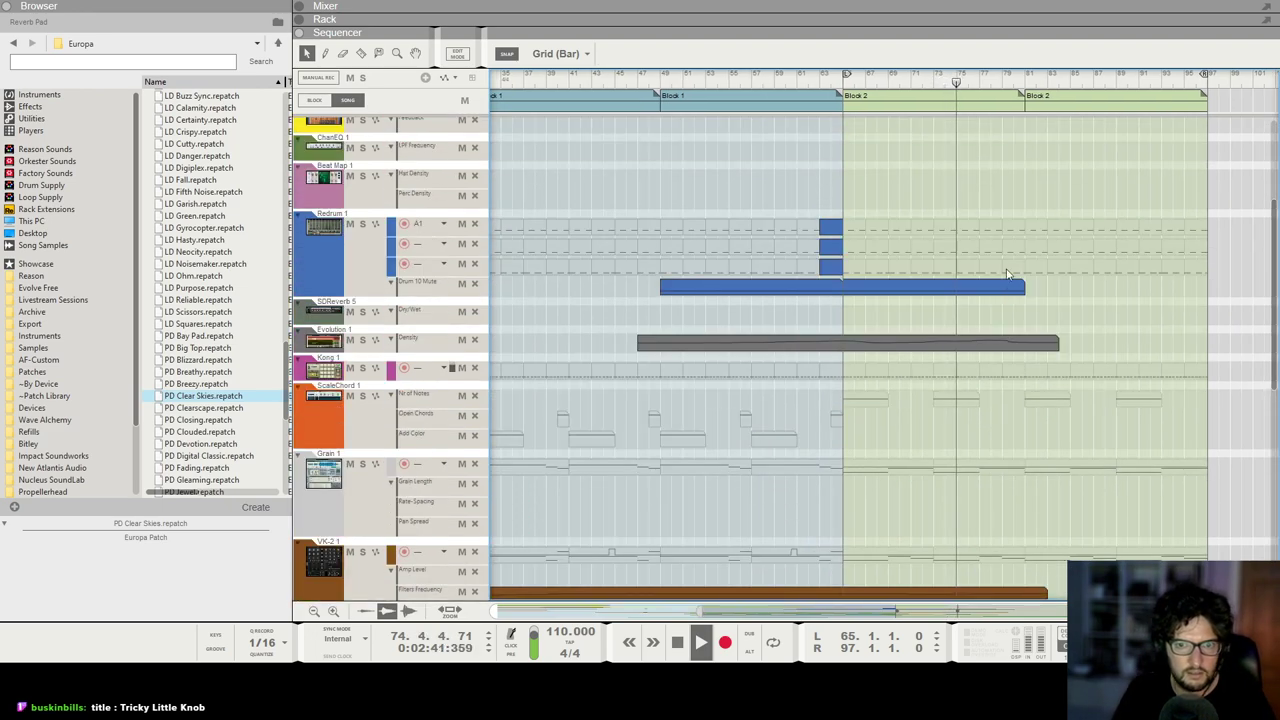
left_click(1020, 347)
left_click_drag(1062, 345, 1243, 348)
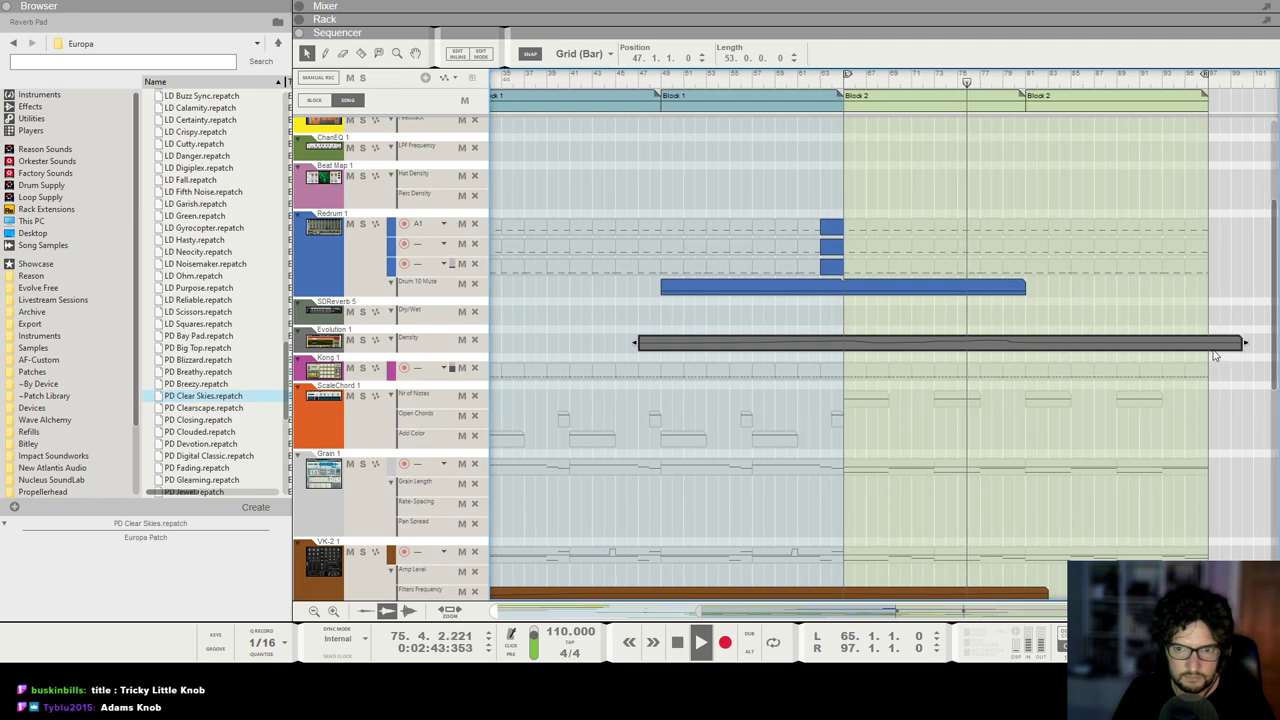
left_click(1200, 352)
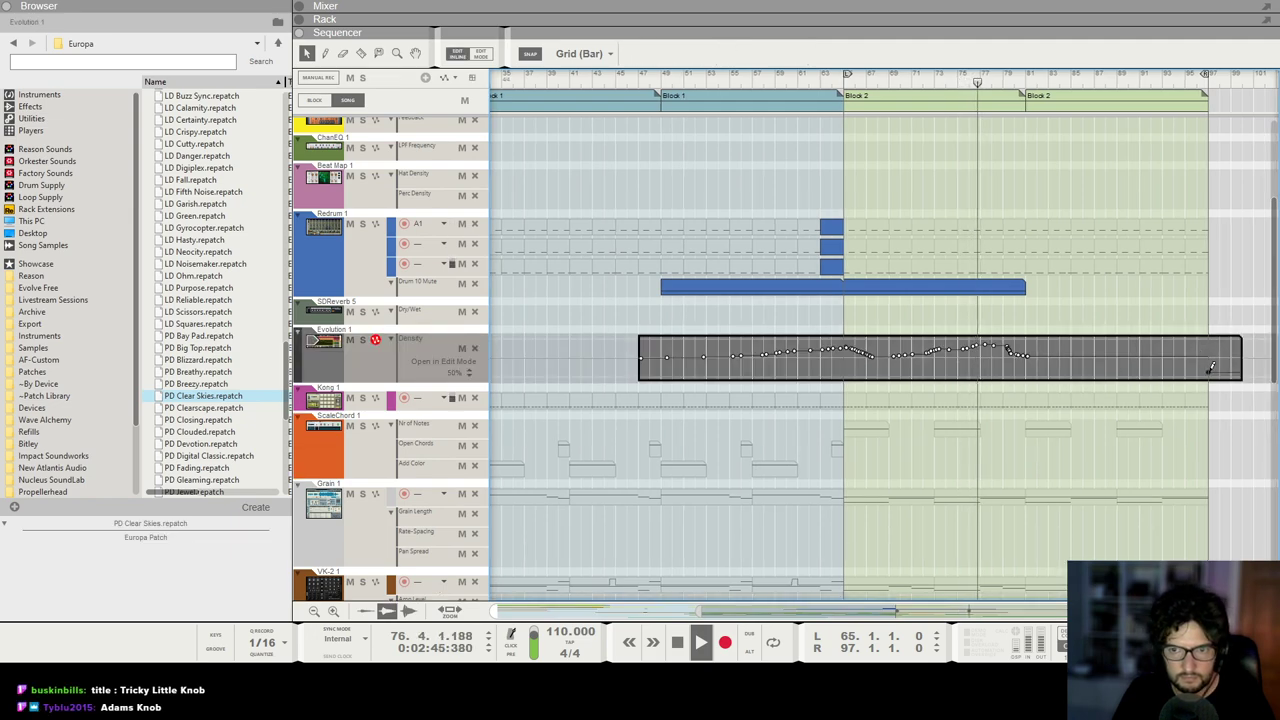
left_click(1157, 345)
left_click_drag(1026, 356, 1206, 373)
left_click(1234, 264)
scroll(1193, 349, "down", 3)
scroll(1193, 354, "down", 8)
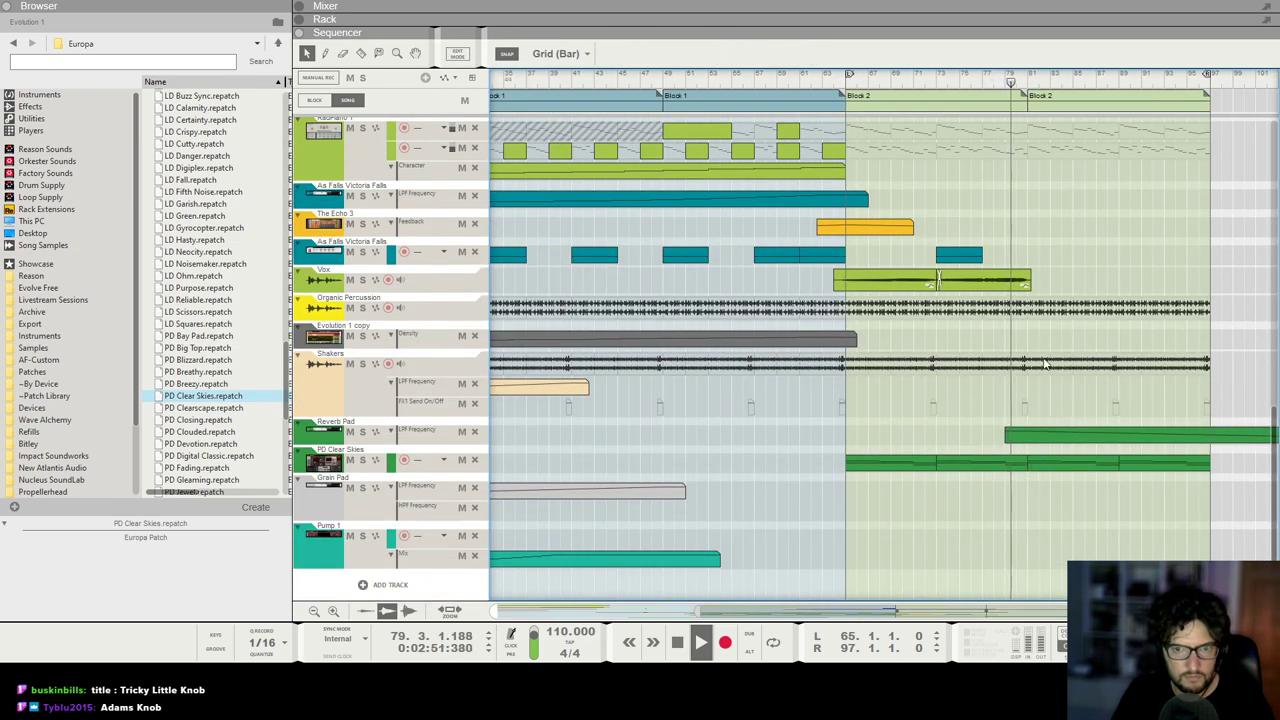
scroll(1015, 328, "up", 2)
scroll(1133, 298, "up", 4)
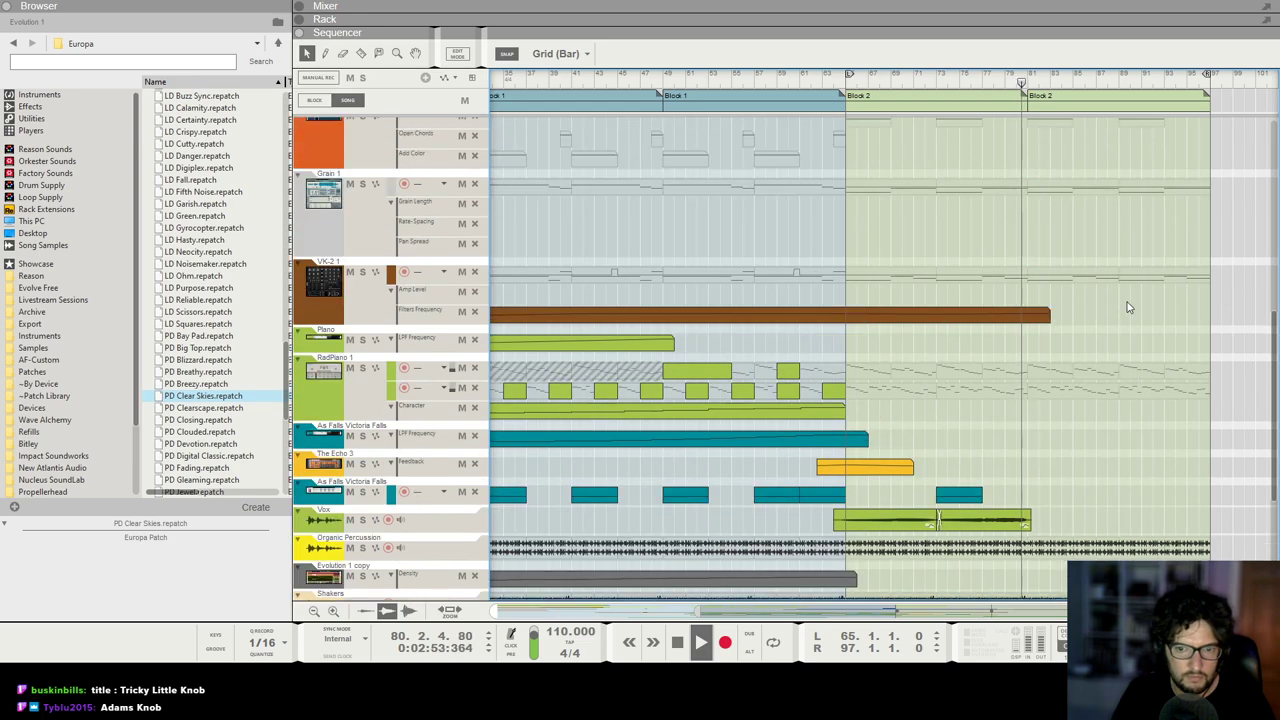
Step: Shorten the second Block 2 clip at bar 81 to 4 bars and repeat it as another 4-bar clip at bar 85
scroll(1128, 306, "up", 3)
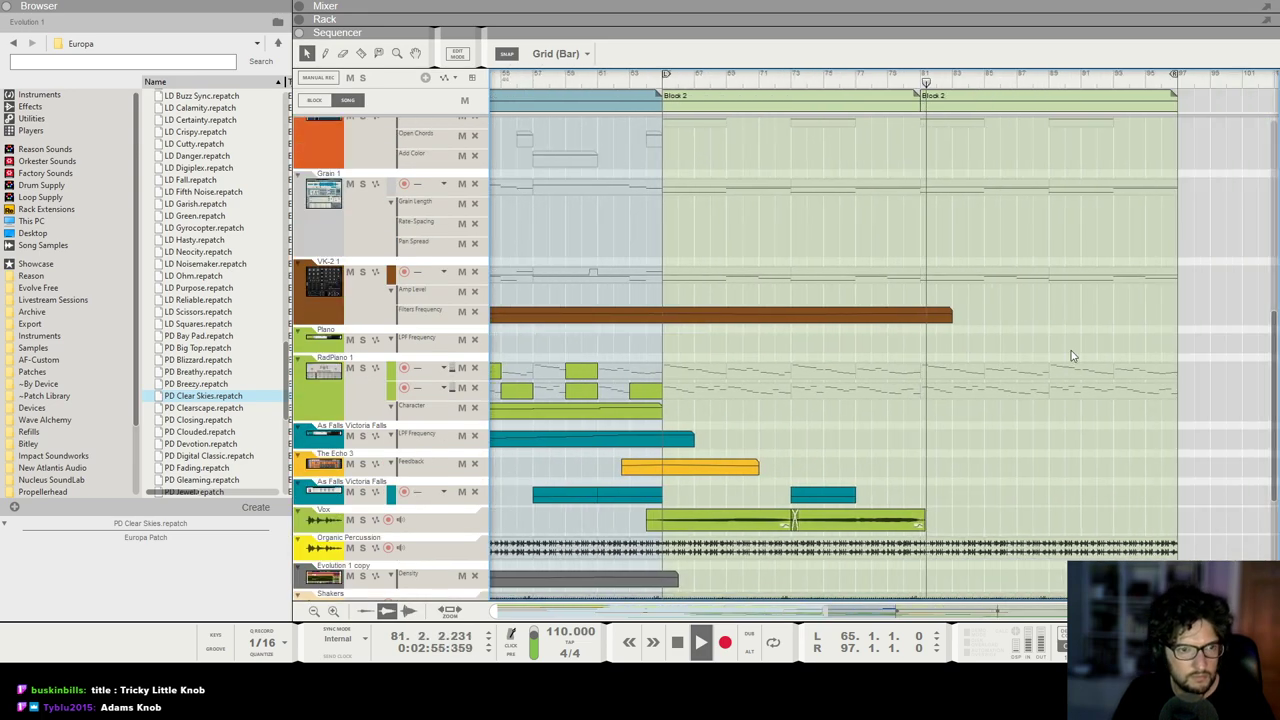
scroll(1071, 355, "up", 5)
key("g")
key("g")
scroll(1071, 355, "up", 5)
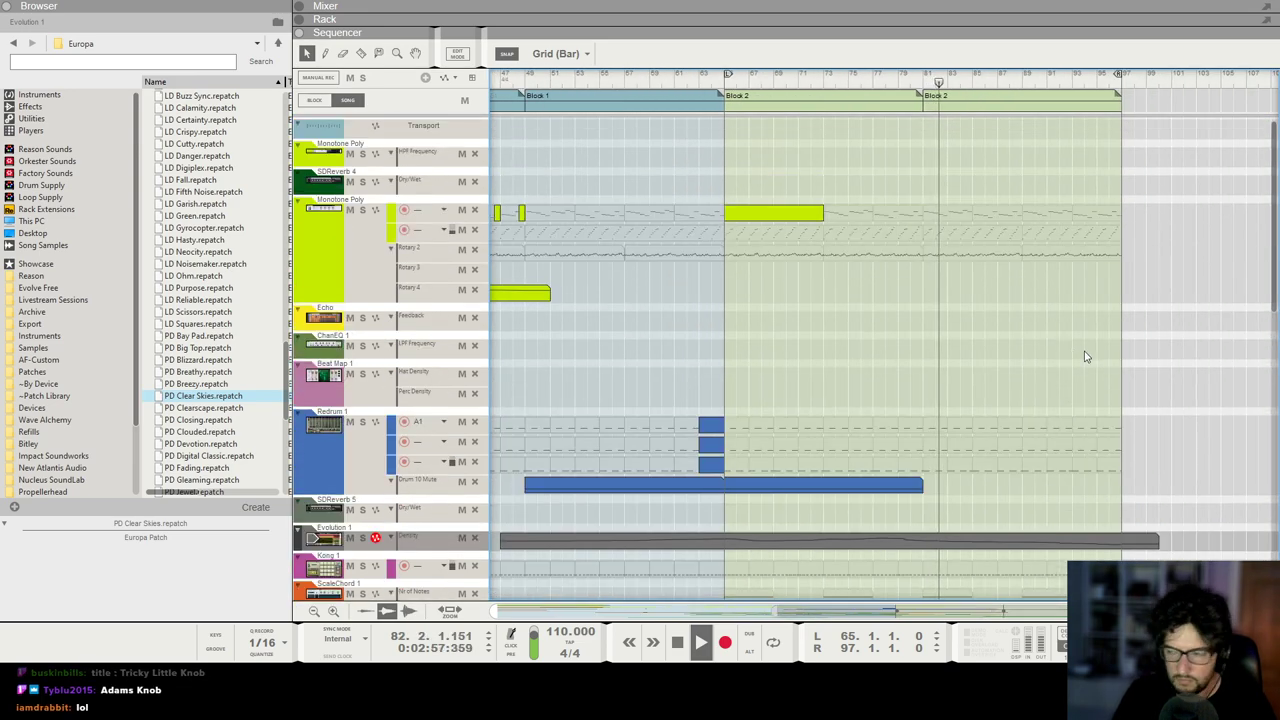
scroll(1090, 370, "up", 2)
scroll(1085, 355, "up", 5)
scroll(1078, 342, "down", 3)
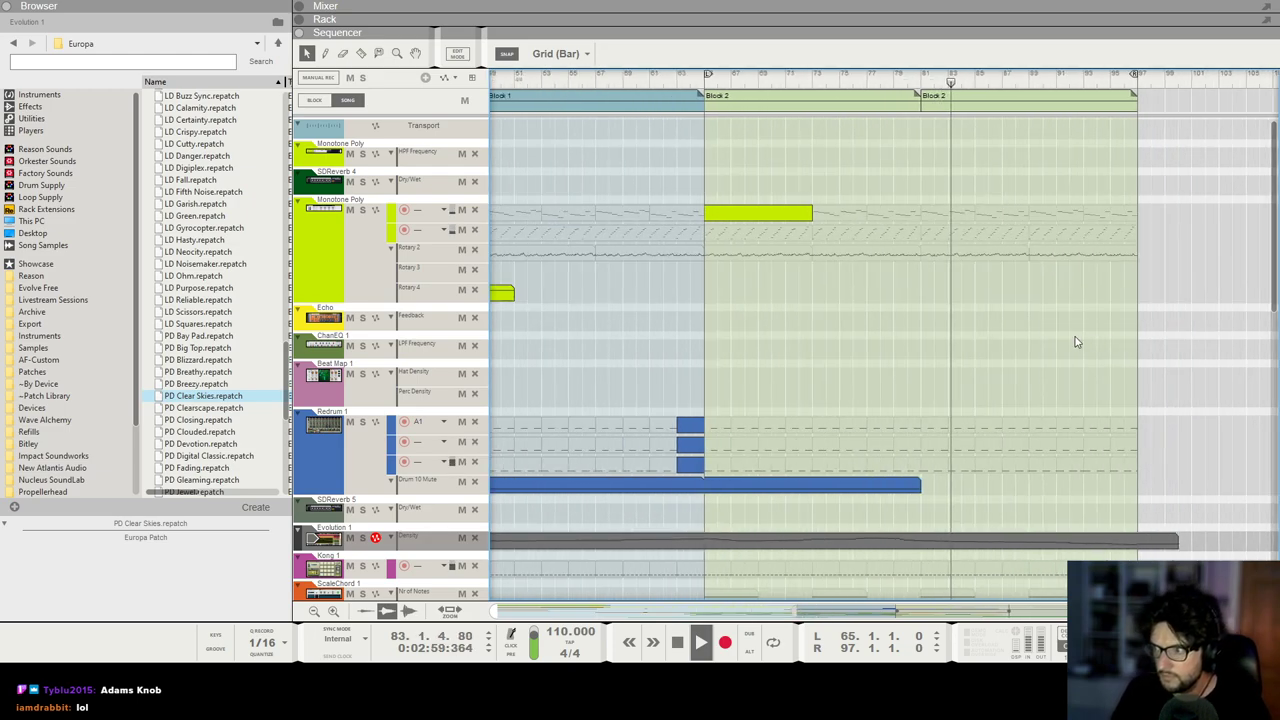
key("h")
key("h")
key("h")
left_click(1042, 108)
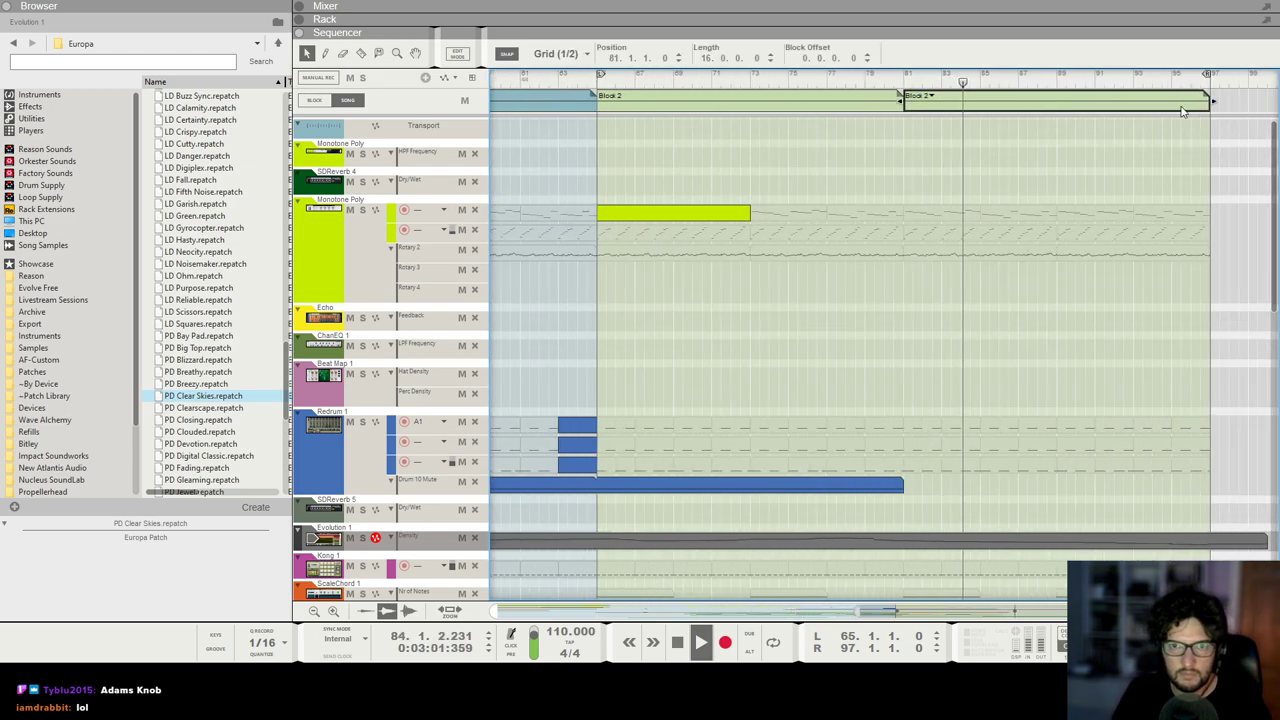
left_click_drag(1208, 106, 1040, 104)
Step: Play back the two 4-bar Block 2 clips from bar 81
key("space")
key("KP_7")
key("KP_7")
key("KP_7")
key("KP_7")
key("space")
key("g")
scroll(1040, 195, "up", 2)
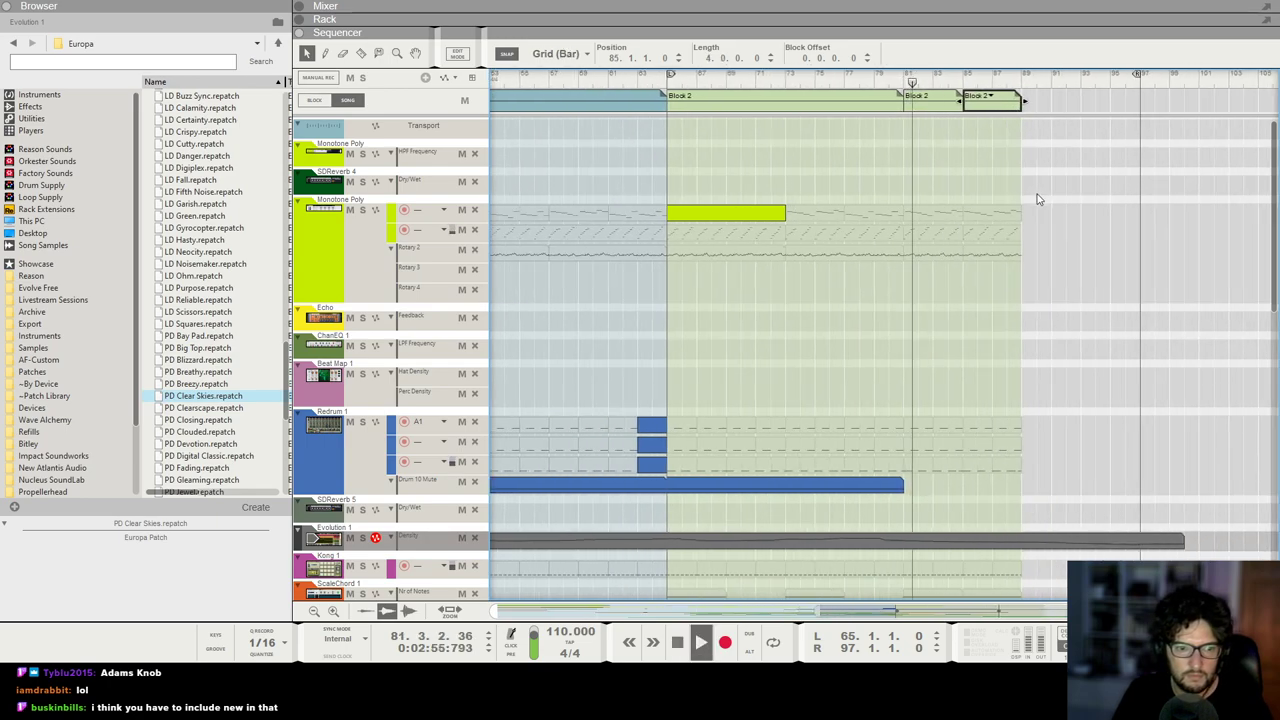
key("g")
key("g")
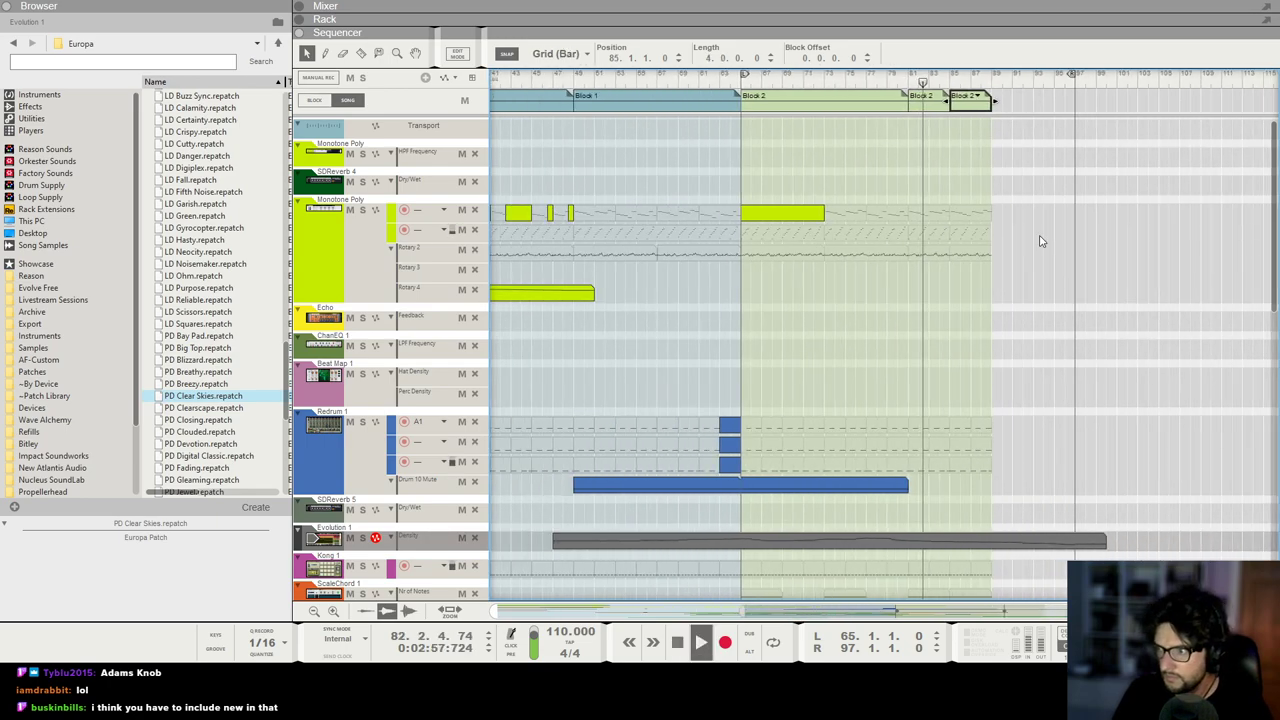
key("h")
key("h")
key("h")
key("space")
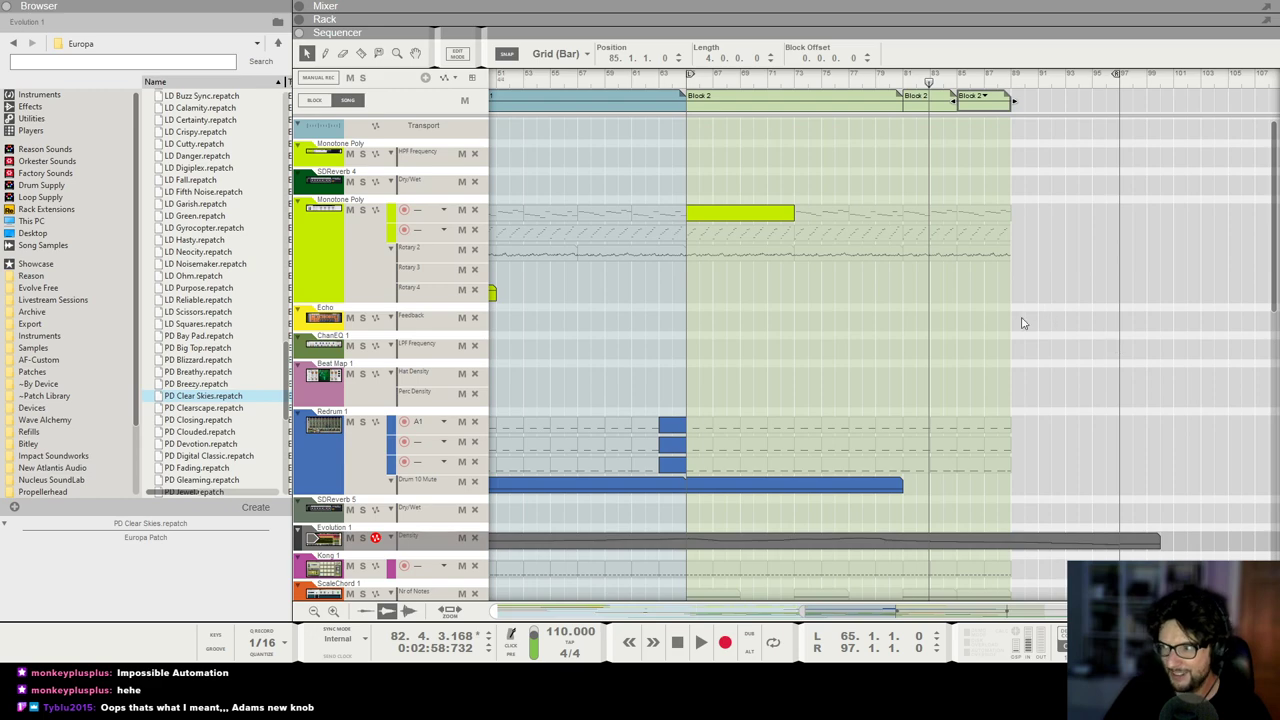
Step: Restart playback from bar 81 and hide the browser to widen the sequencer
left_click(954, 312)
left_click(904, 82)
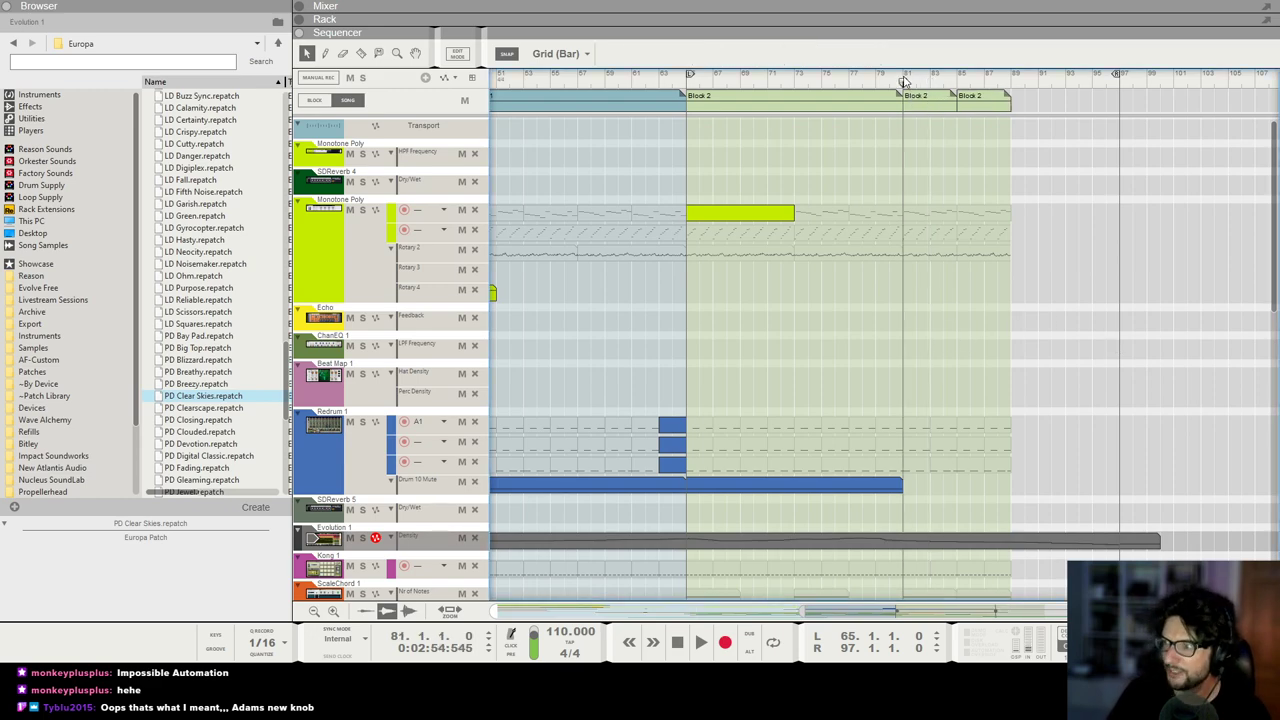
key("space")
scroll(966, 223, "down", 2)
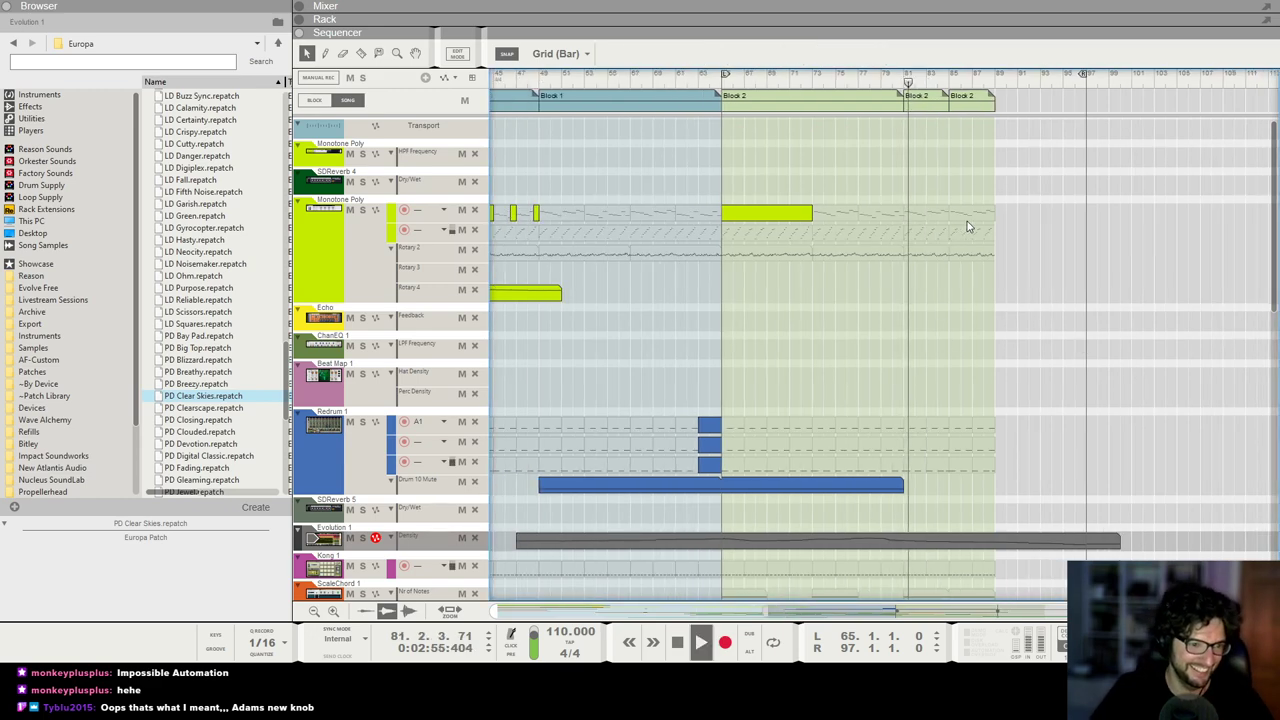
key("F3")
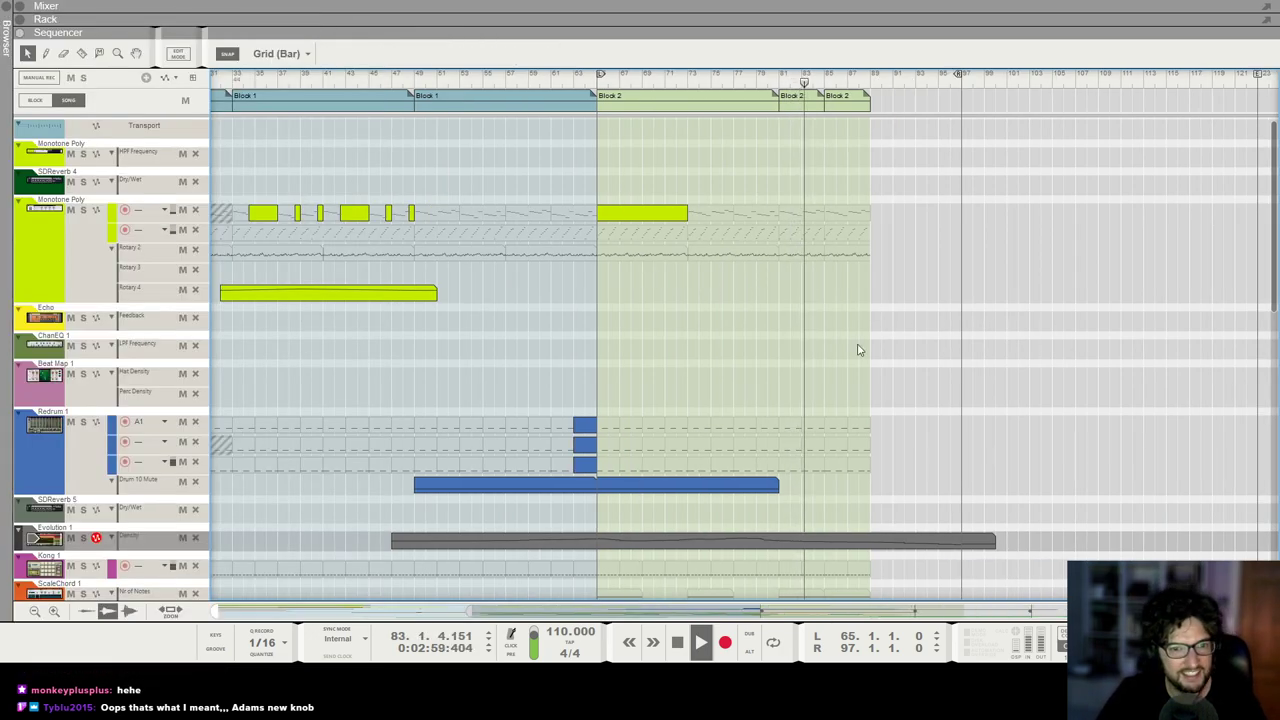
Step: Copy the last PD Clear Skies clip to bar 89 and add an 8-bar Block 2 clip from bar 89 to 97
key("F6")
key("F7")
scroll(1049, 400, "down", 6)
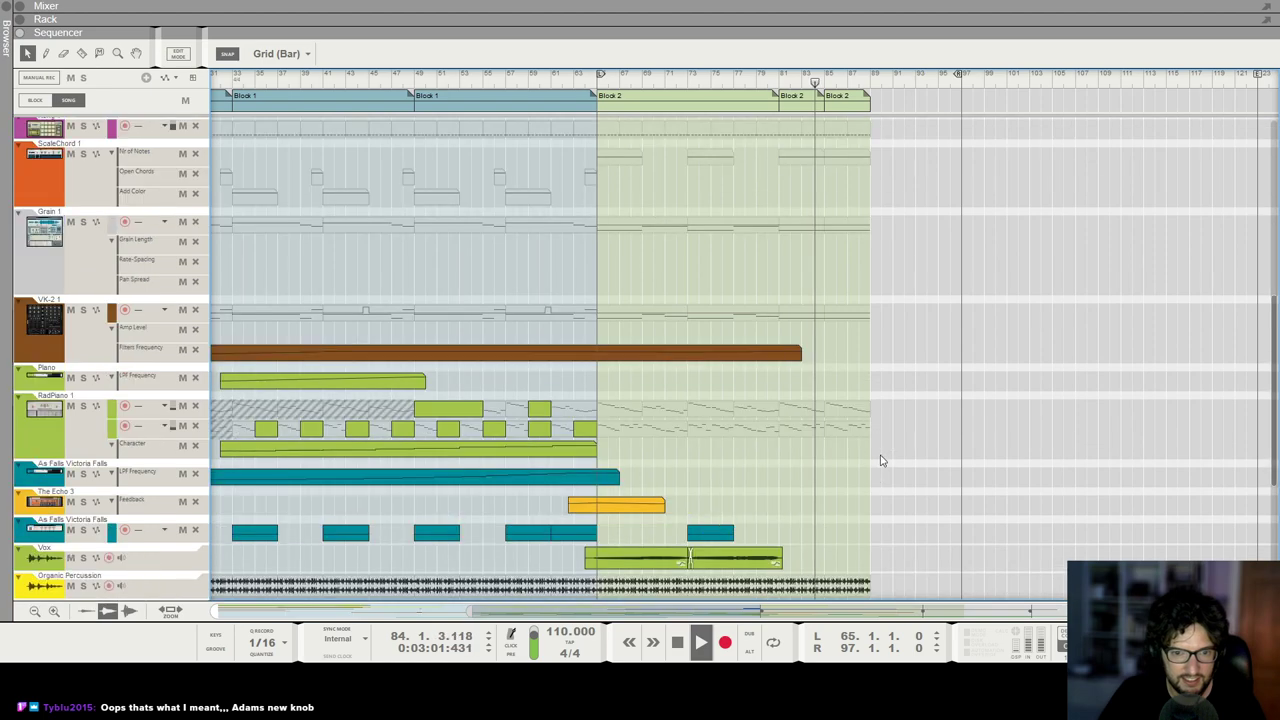
left_click(831, 464)
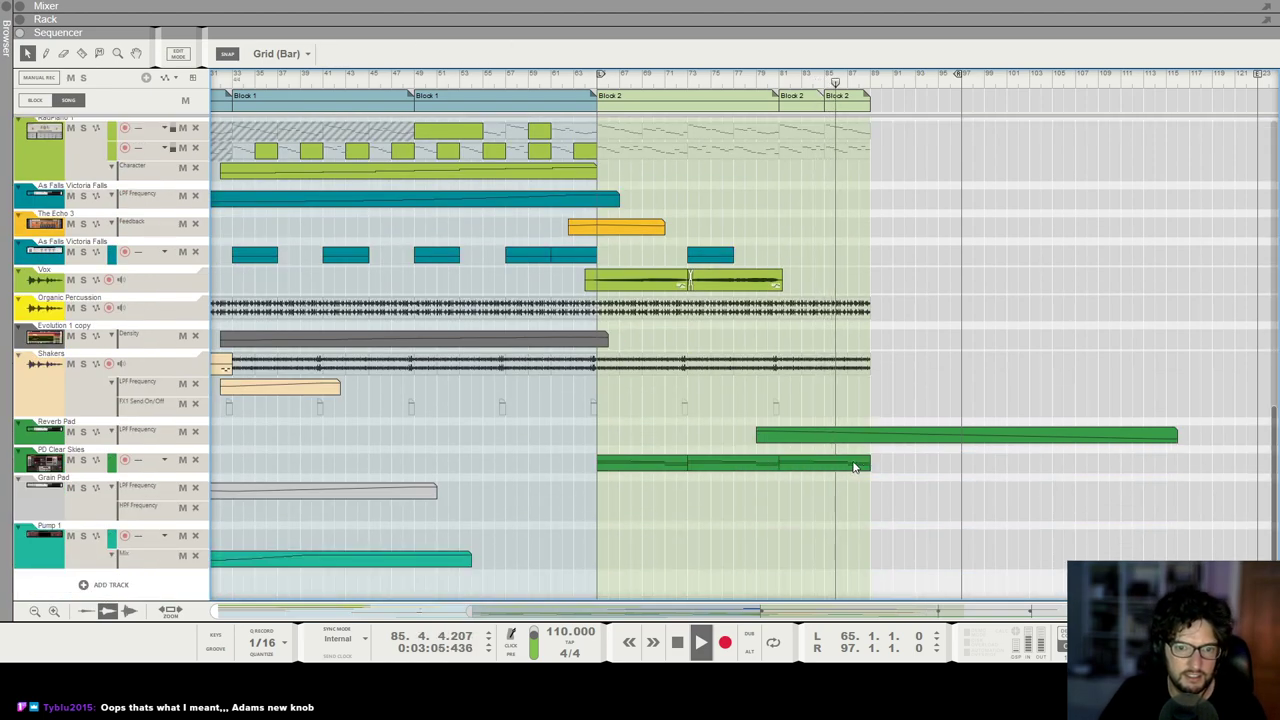
double_click(857, 463)
key("ctrl+a")
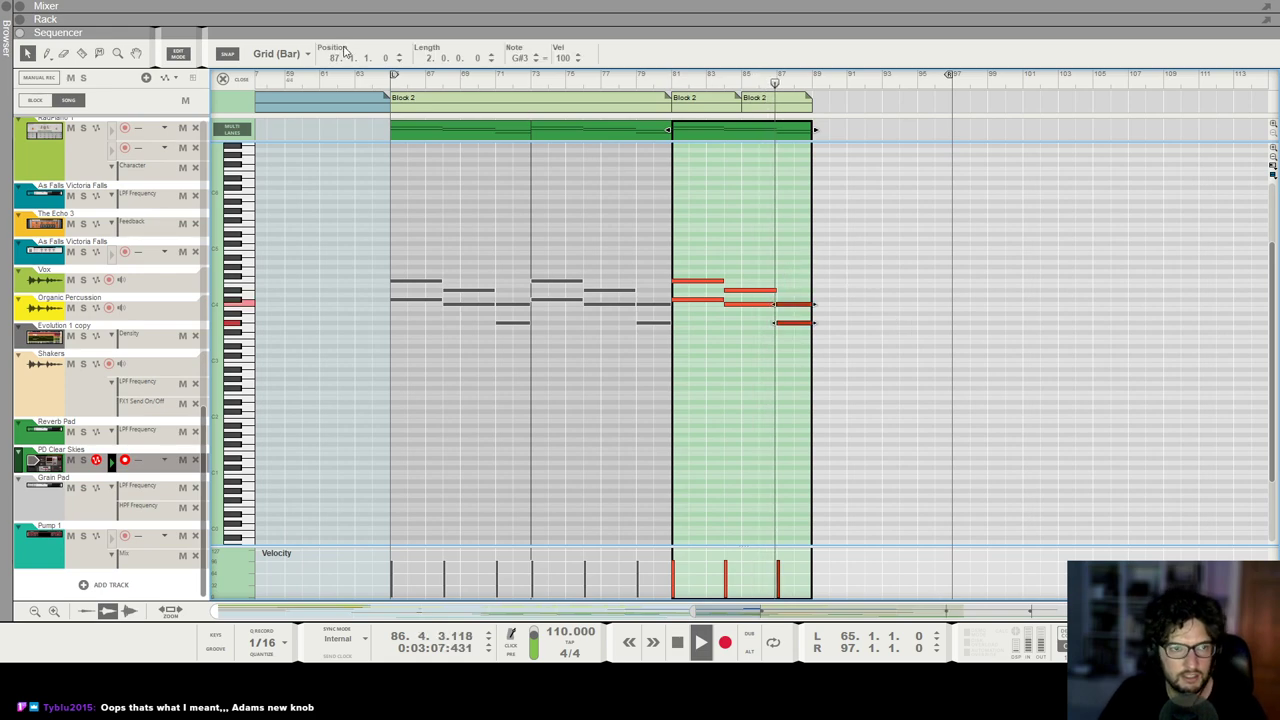
left_click(223, 79)
left_click_drag(814, 466, 900, 474)
left_click_drag(820, 105, 962, 100)
Step: Mute RadPiano 1's first note lane across the Block 2 clips from bar 81 to 97
scroll(923, 243, "up", 5)
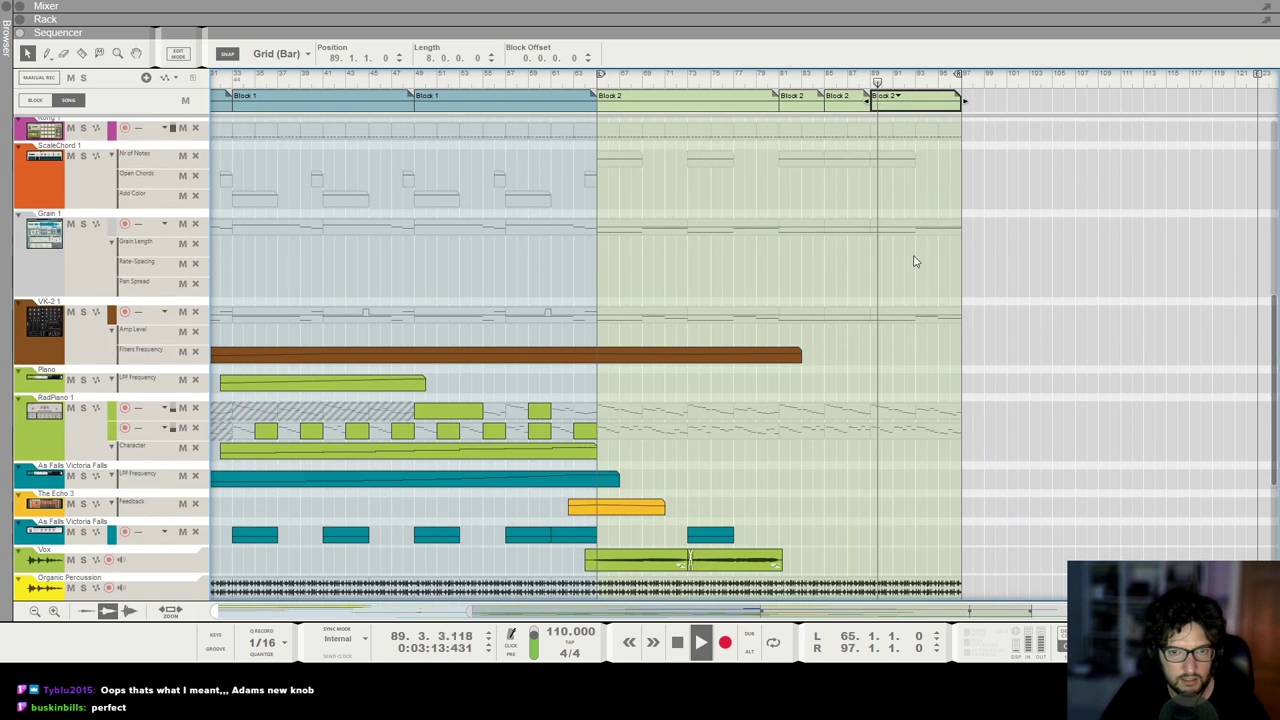
key("t")
mouse_move(845, 405)
left_mouse_down()
mouse_move(886, 406)
mouse_move(808, 406)
left_mouse_up()
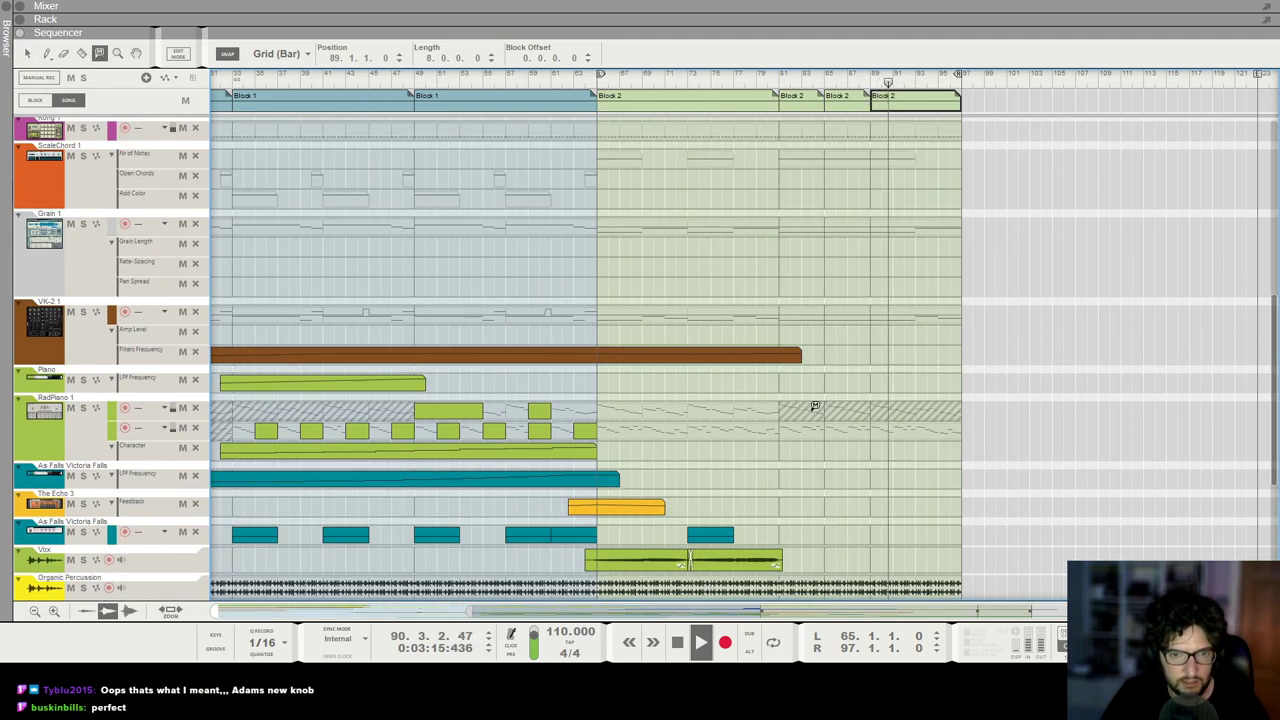
left_click(27, 53)
Step: Copy the 2-bar clips on RadPiano 1's second lane to bars 83, 87, 91 and 95
scroll(343, 194, "down", 2)
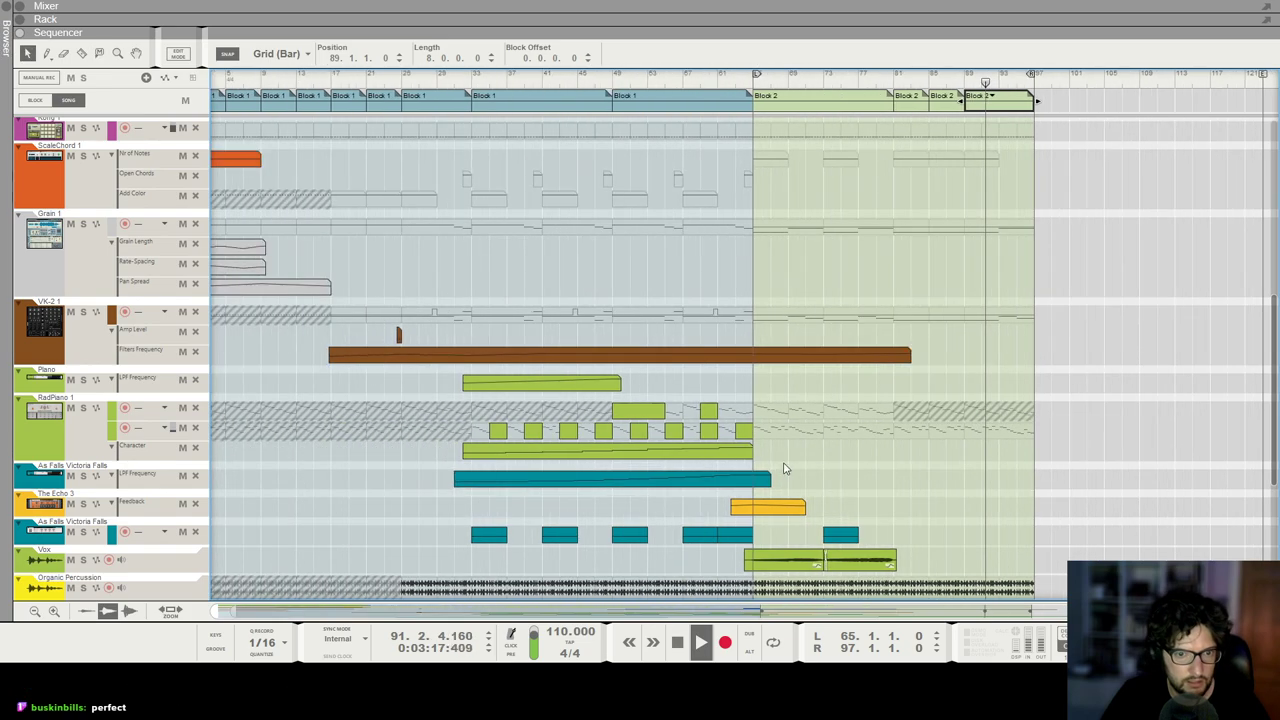
key("space")
left_click_drag(793, 422, 708, 437)
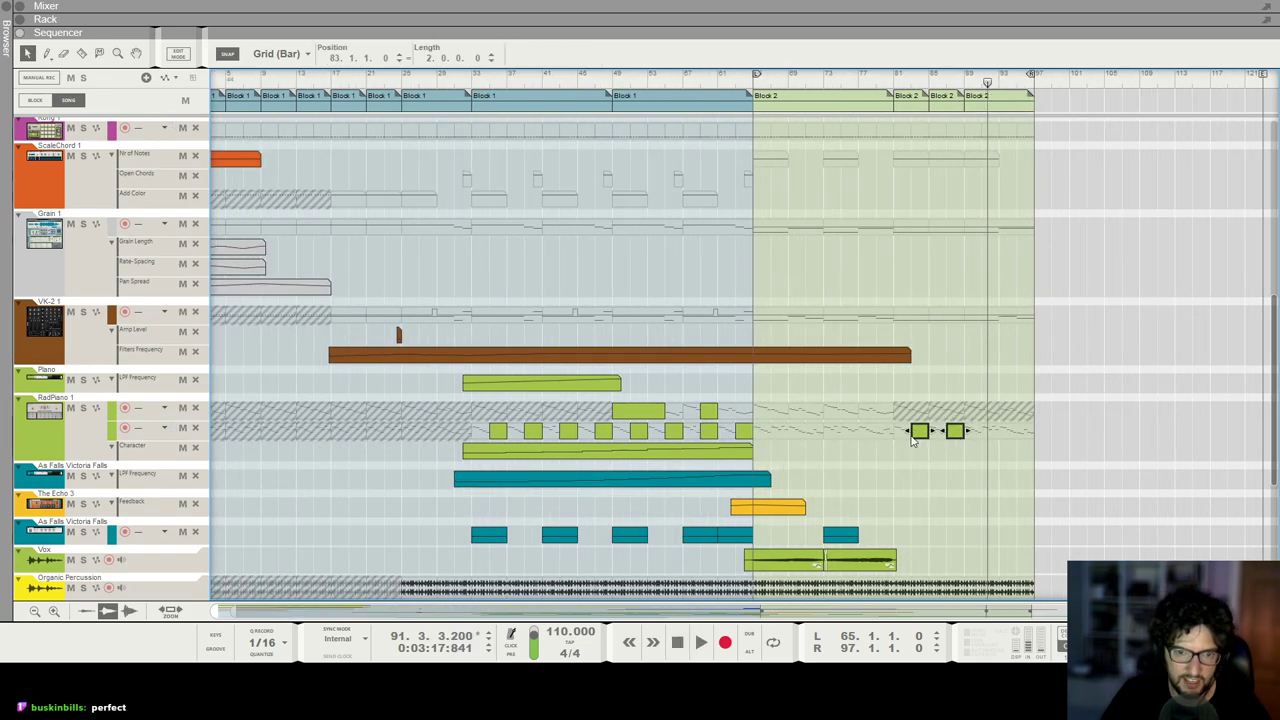
left_click_drag(937, 441, 989, 434)
left_click(938, 350)
Step: Extend RadPiano 1's Character automation clip to 51 bars, select its point at bar 65 and play from there
left_click(754, 84)
left_click_drag(745, 457, 869, 455)
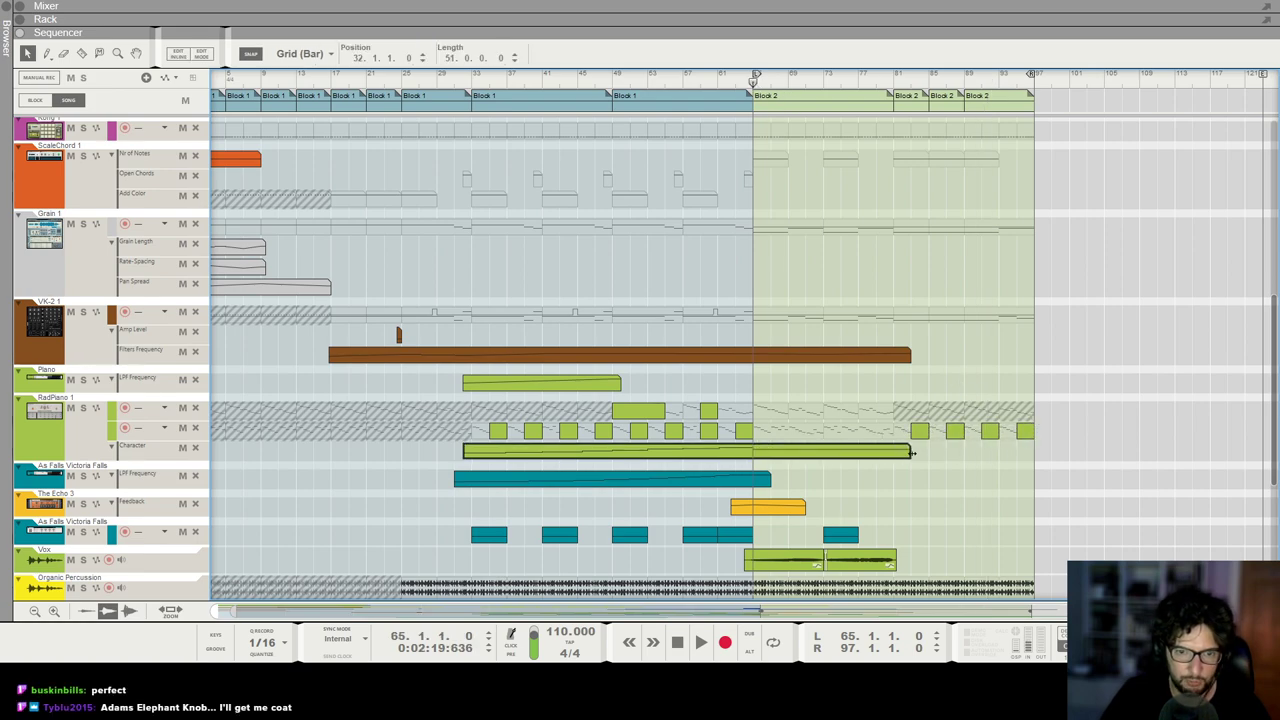
double_click(881, 457)
left_click(752, 453)
key("space")
key("h")
key("h")
key("h")
key("h")
key("h")
key("h")
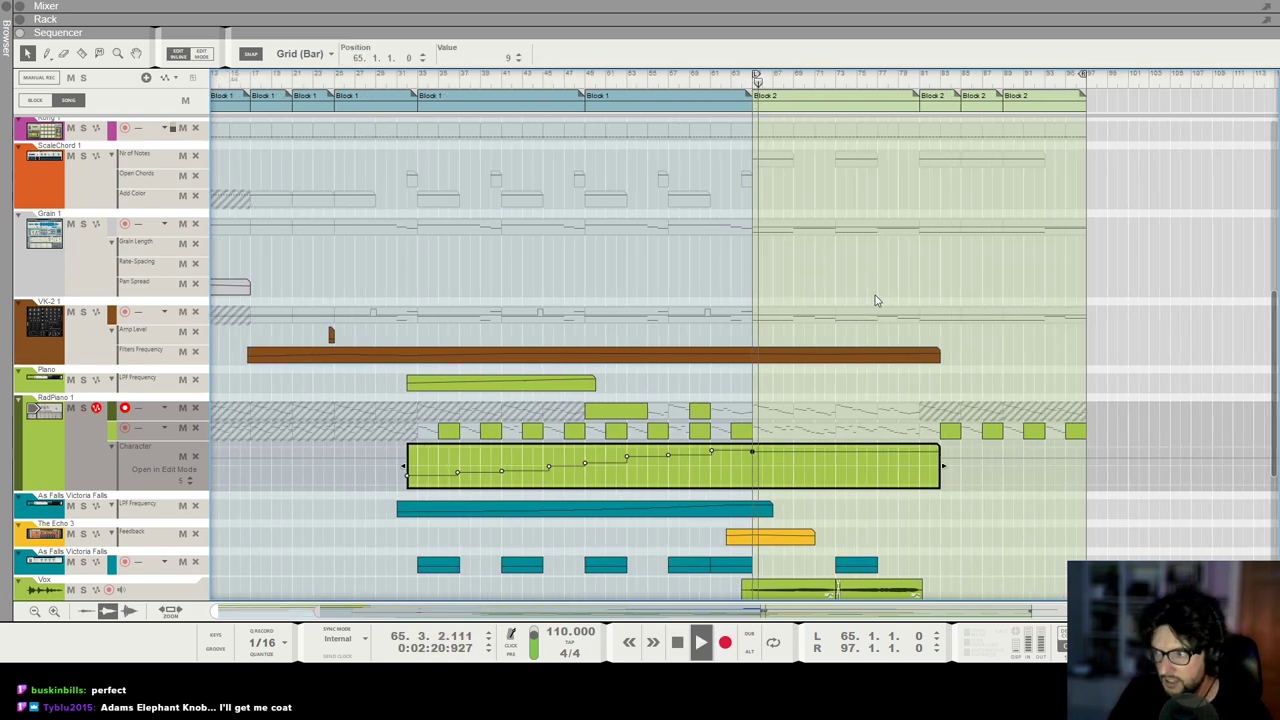
scroll(881, 300, "down", 2, "ctrl")
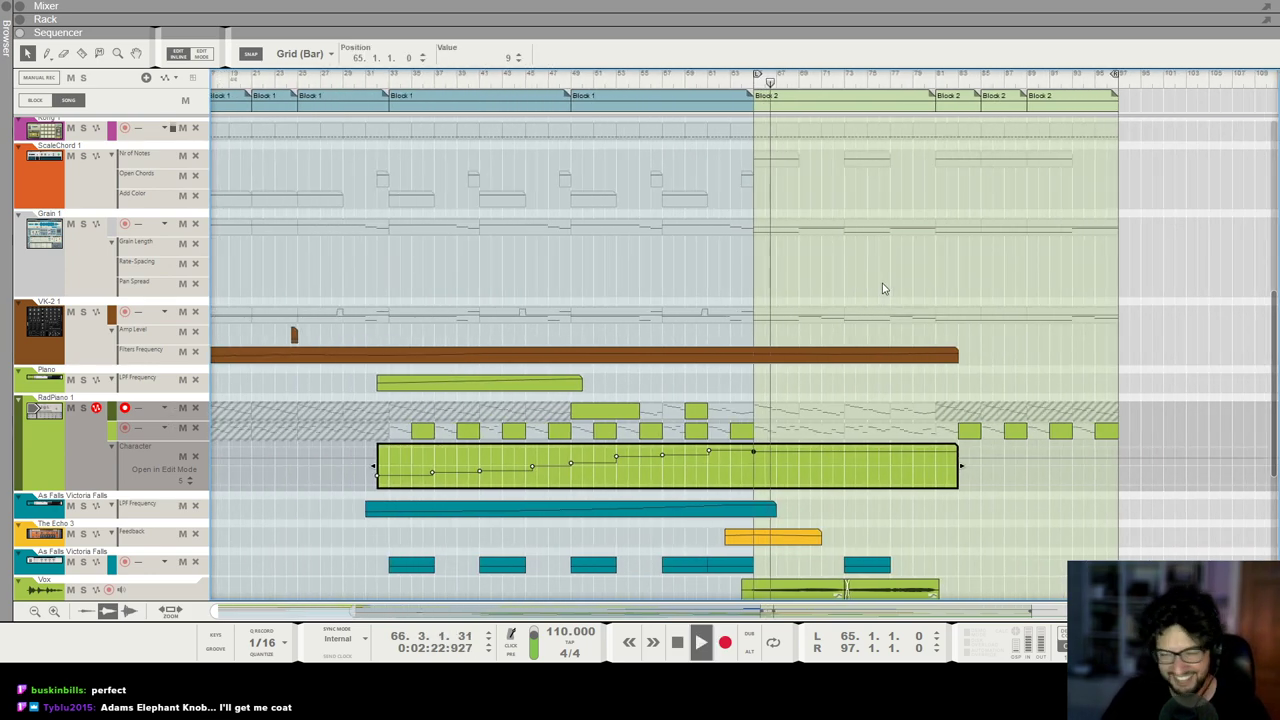
Step: Draw a separate 4-bar RadPiano 1 Character automation clip from bar 81 with a slightly lower level
left_click(947, 297)
left_click(882, 451)
double_click(882, 451)
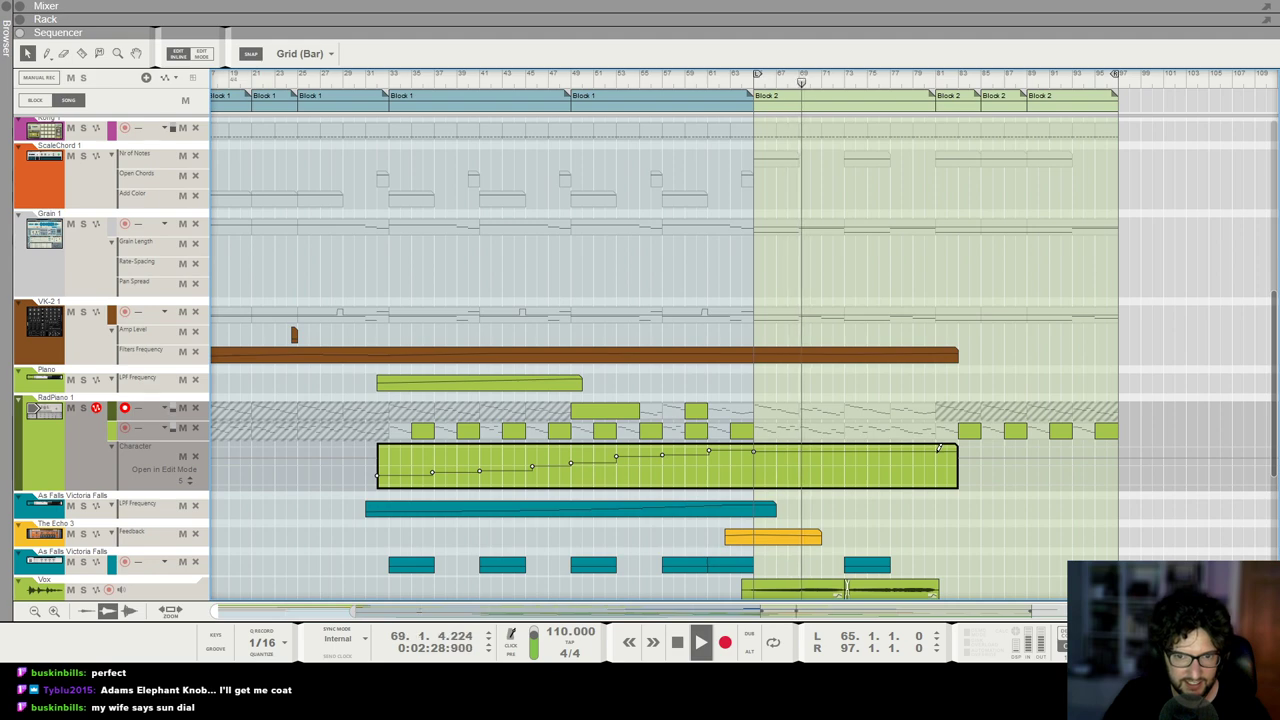
left_click(963, 394)
left_click(955, 450)
left_click(948, 450)
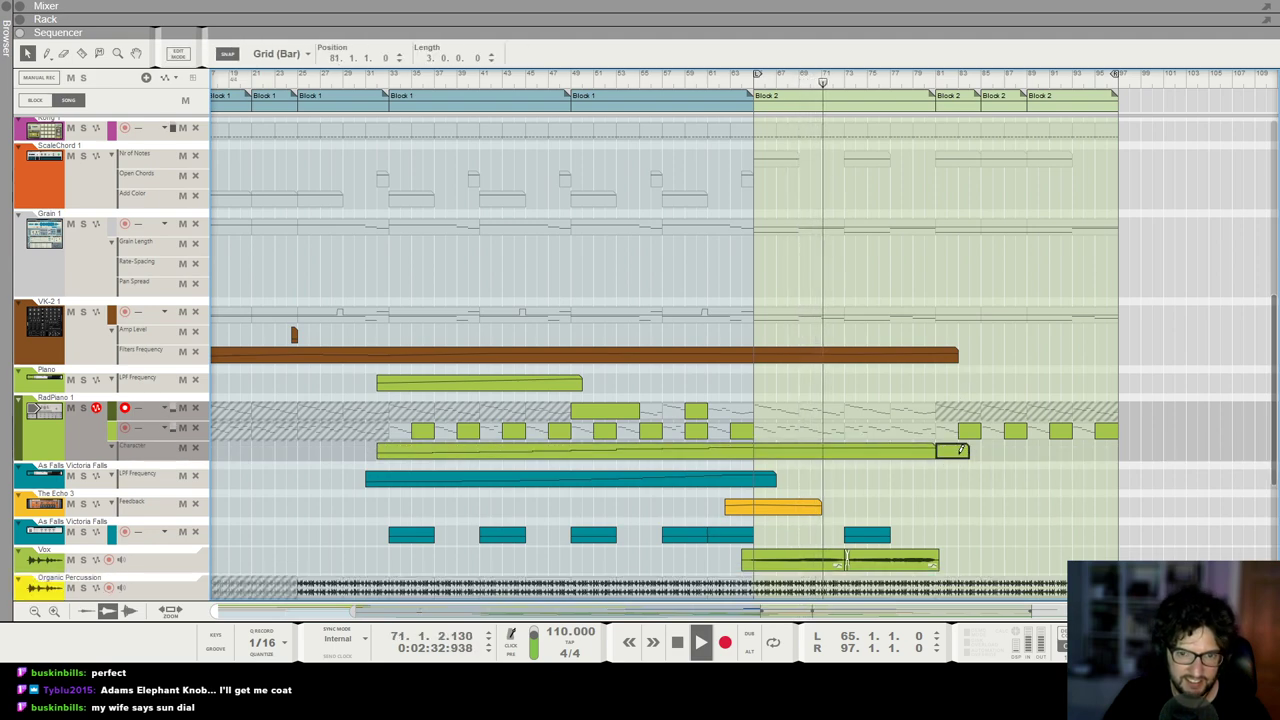
double_click(945, 452)
left_click(943, 456)
left_click(996, 366)
Step: Add another 4-bar Character automation clip at bar 85 and lower its level further
left_click(960, 454)
left_click_drag(972, 451, 1041, 451)
double_click(999, 455)
left_click(980, 463)
left_click(1020, 374)
Step: Add 4-bar Character automation clips at bars 89 and 93, stepping the level down to -7 at bar 93
left_click(1043, 457)
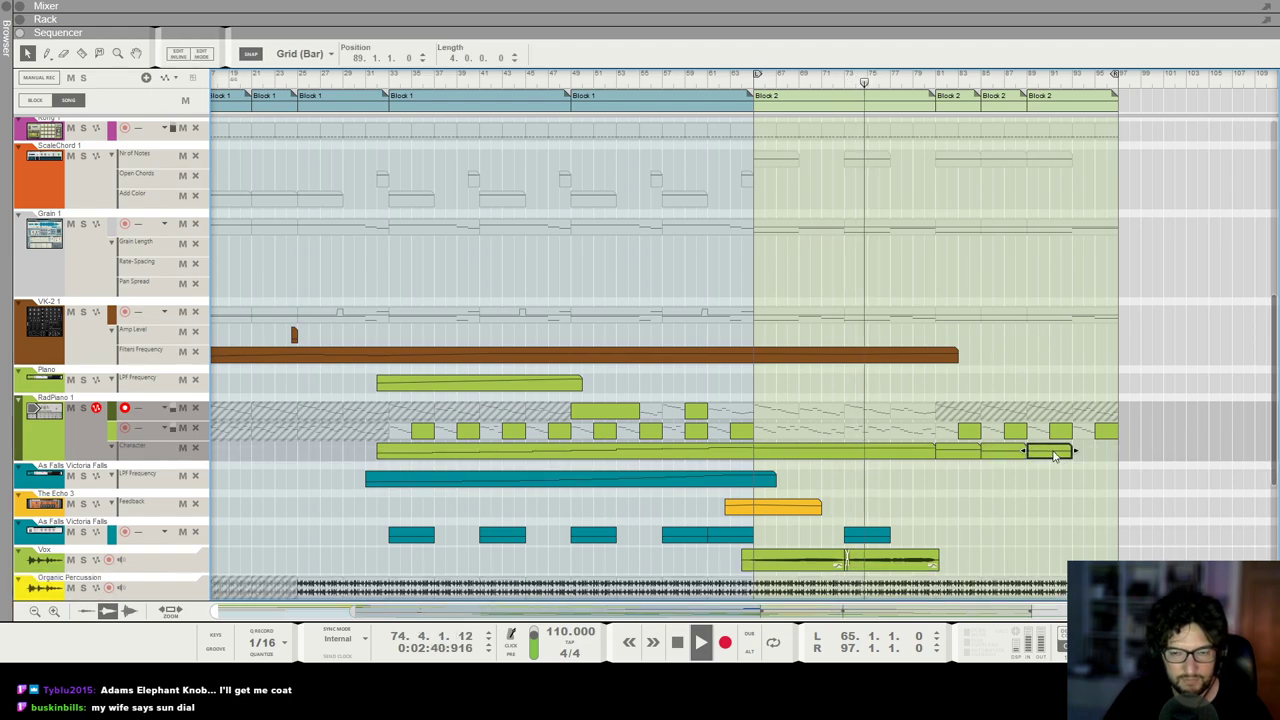
double_click(1043, 457)
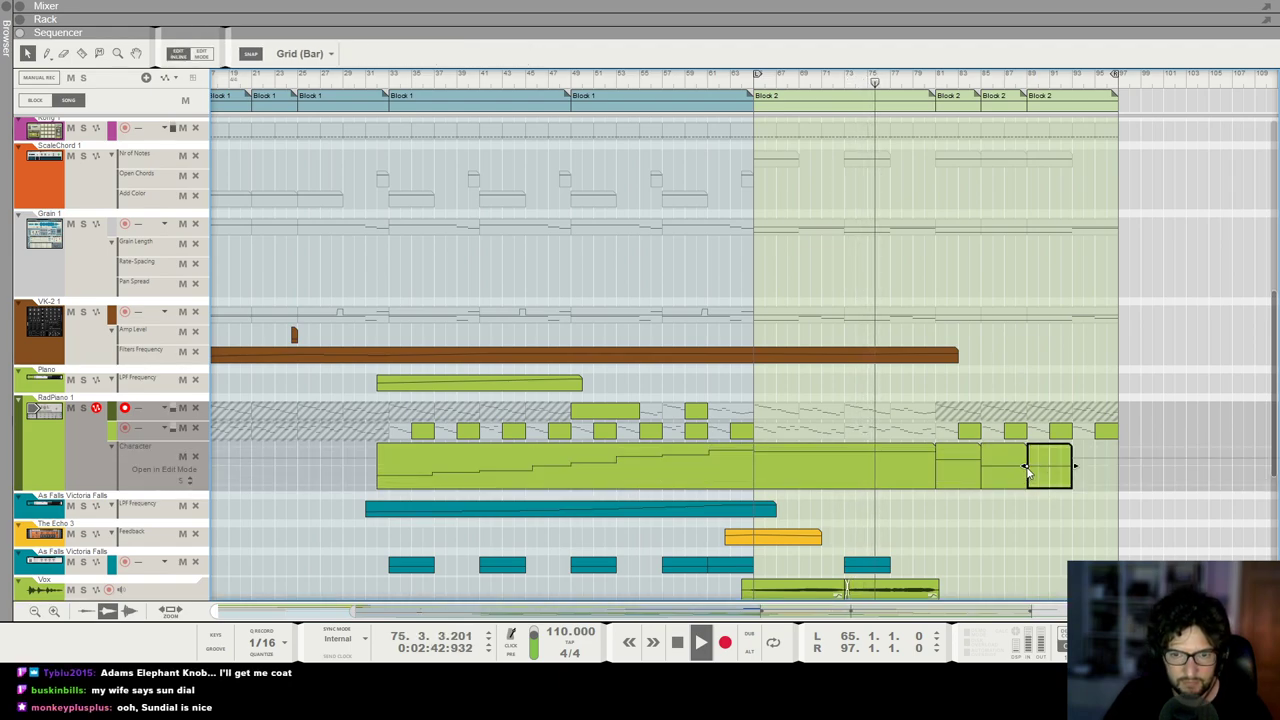
left_click(1077, 466)
left_click_drag(1055, 451, 1095, 452)
double_click(1095, 452)
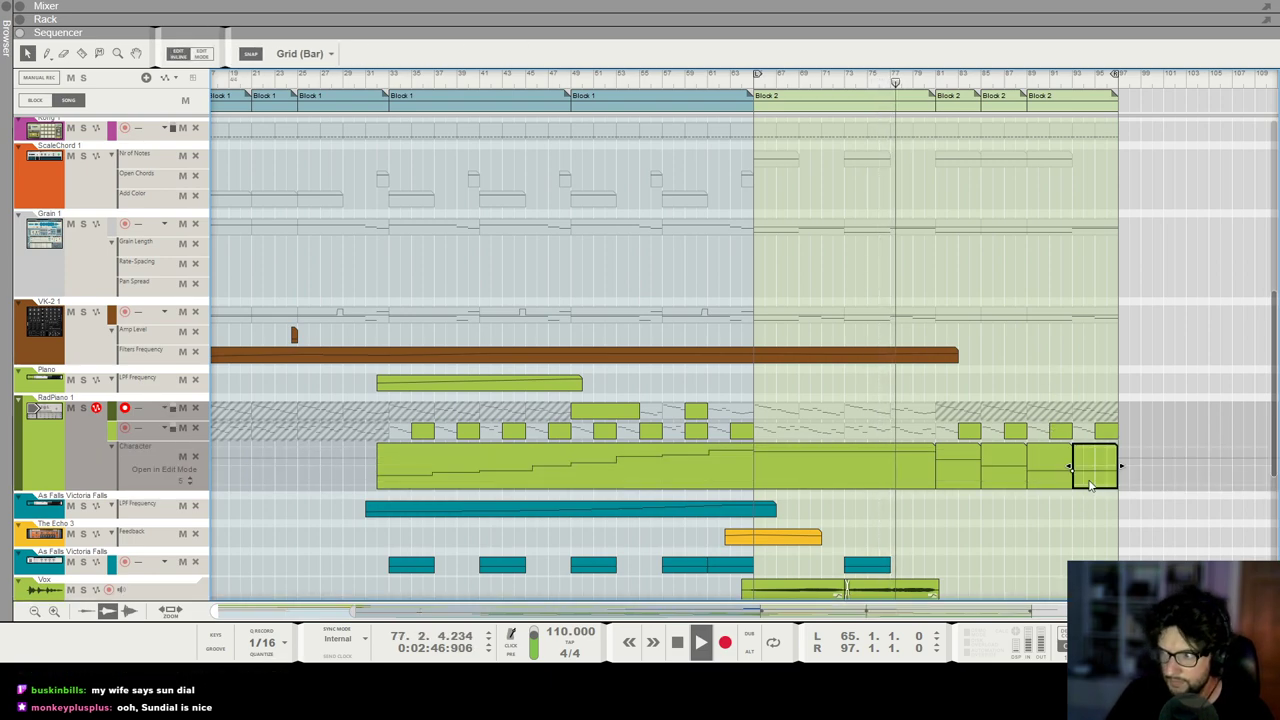
left_click(1075, 476)
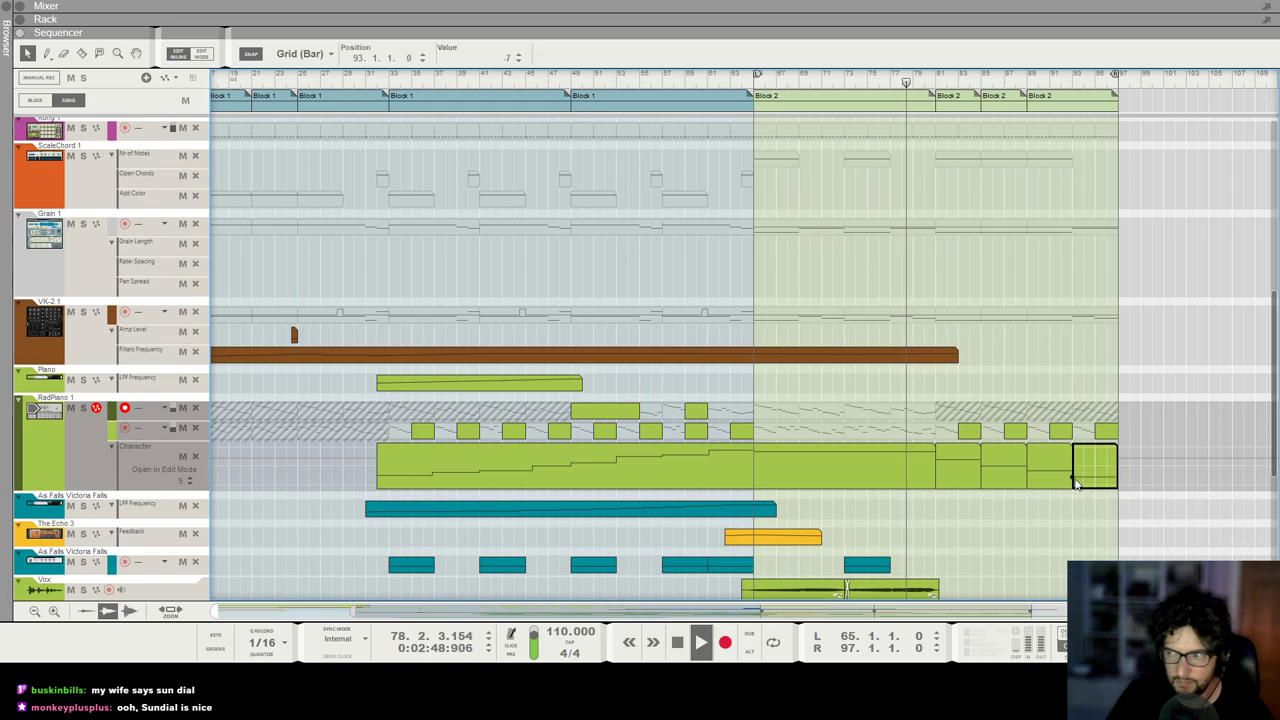
left_click(1096, 532)
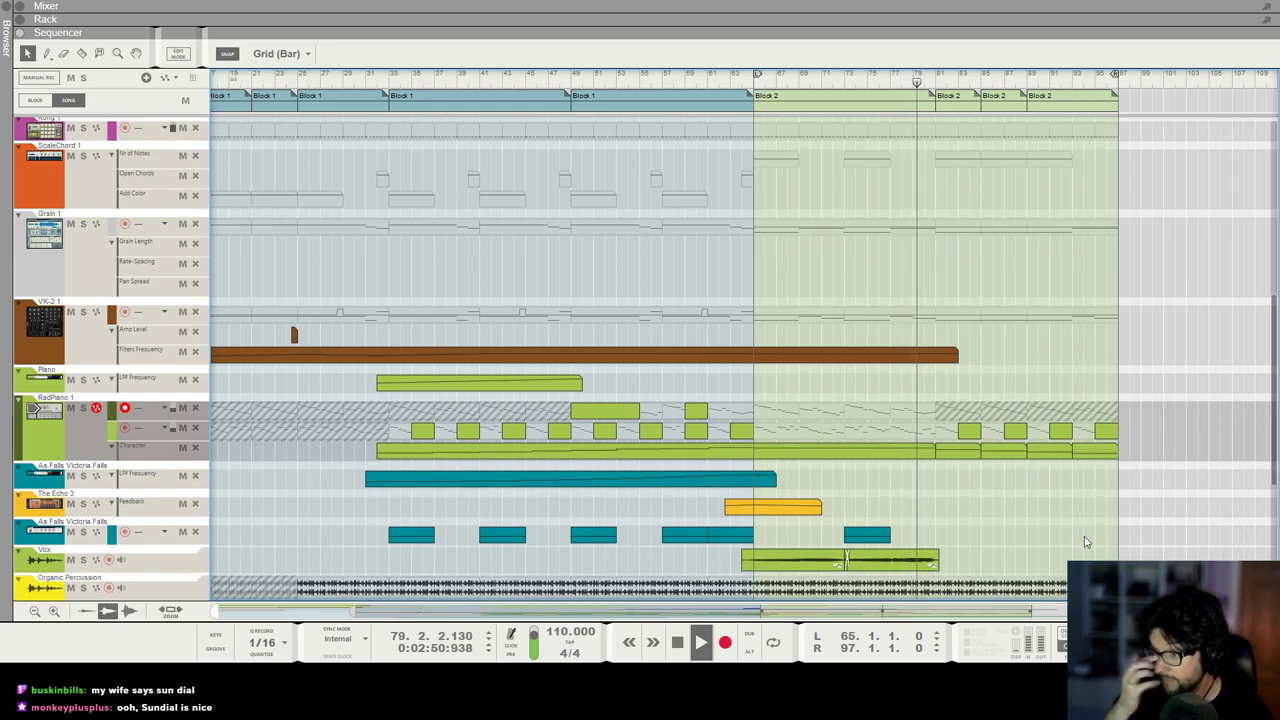
Step: Play into bar 81, restart from bar 65, and examine the clips and automation on all tracks
scroll(1080, 531, "down", 2)
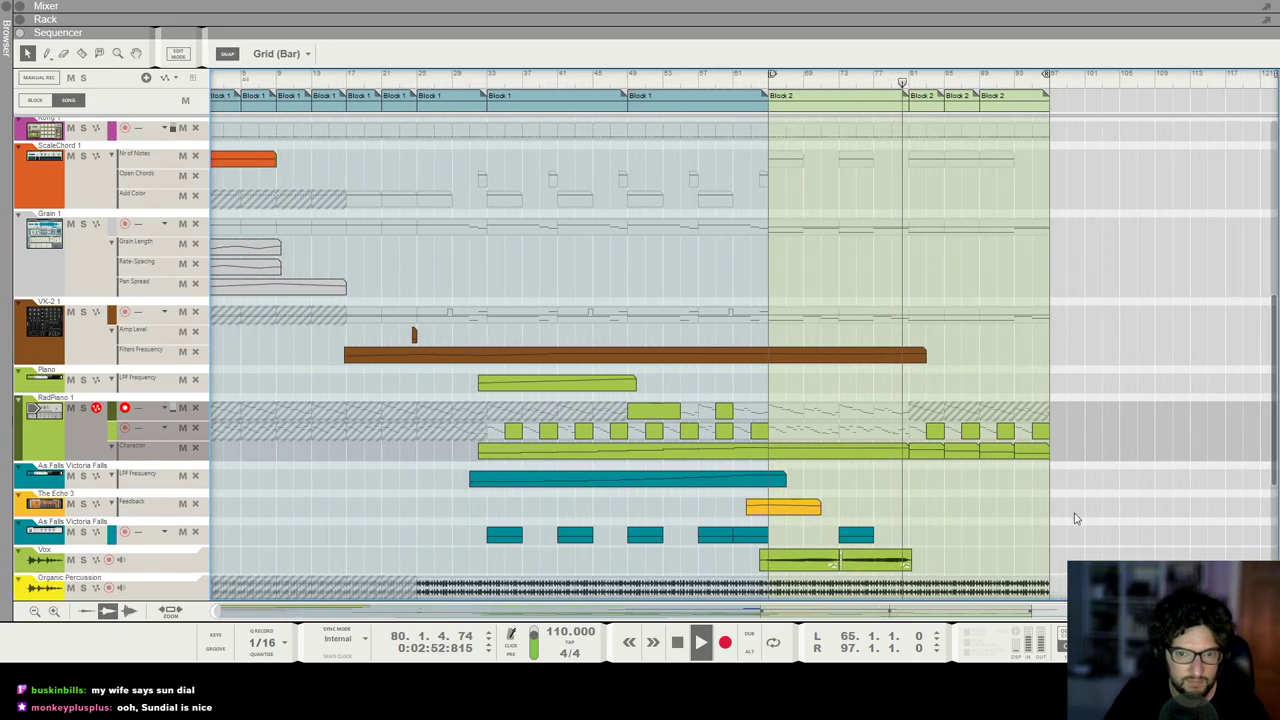
scroll(1048, 470, "down", 2)
scroll(994, 400, "up", 4)
scroll(1041, 469, "down", 5)
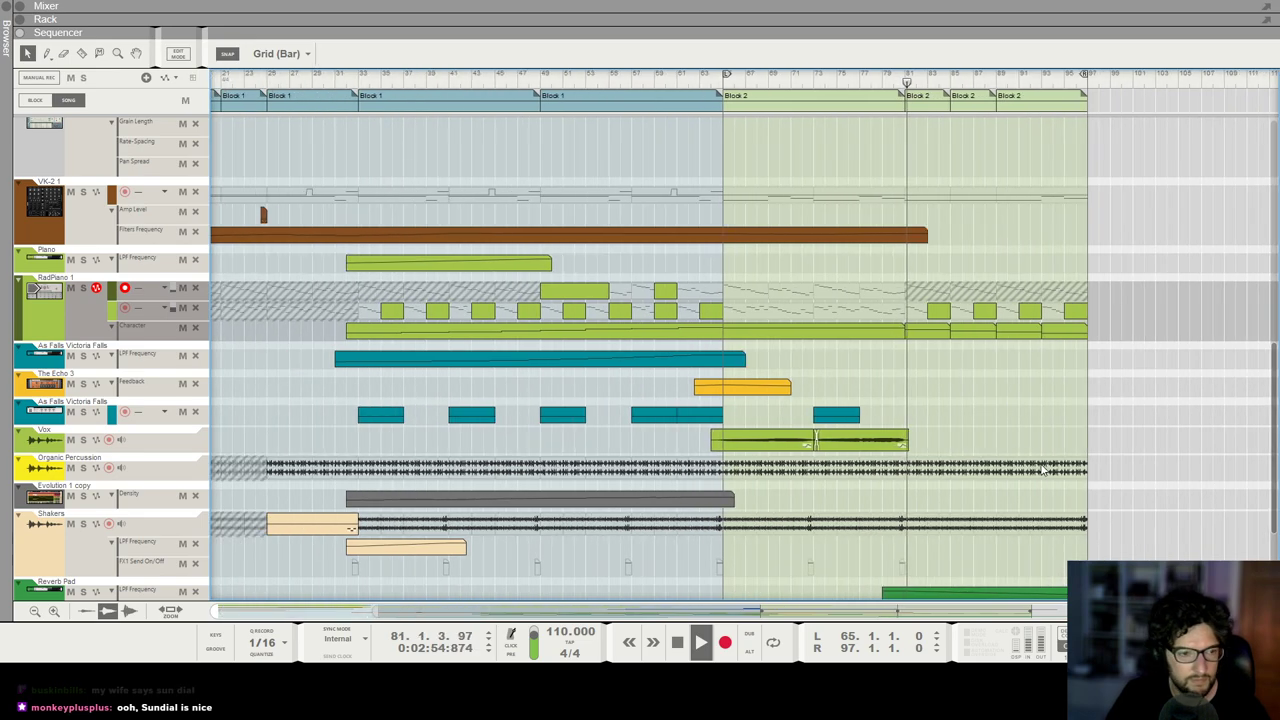
scroll(1041, 469, "down", 1)
scroll(1041, 469, "down", 2)
scroll(1010, 535, "up", 1)
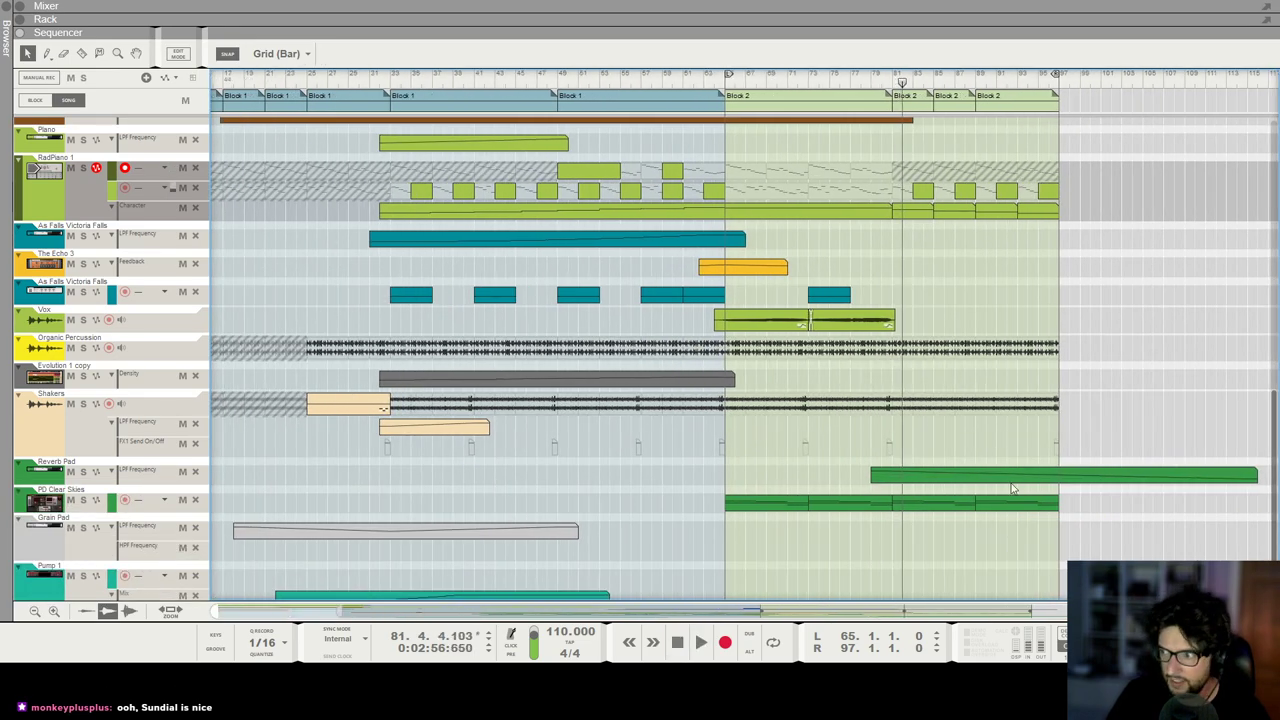
scroll(1012, 484, "up", 1)
scroll(1040, 462, "down", 2)
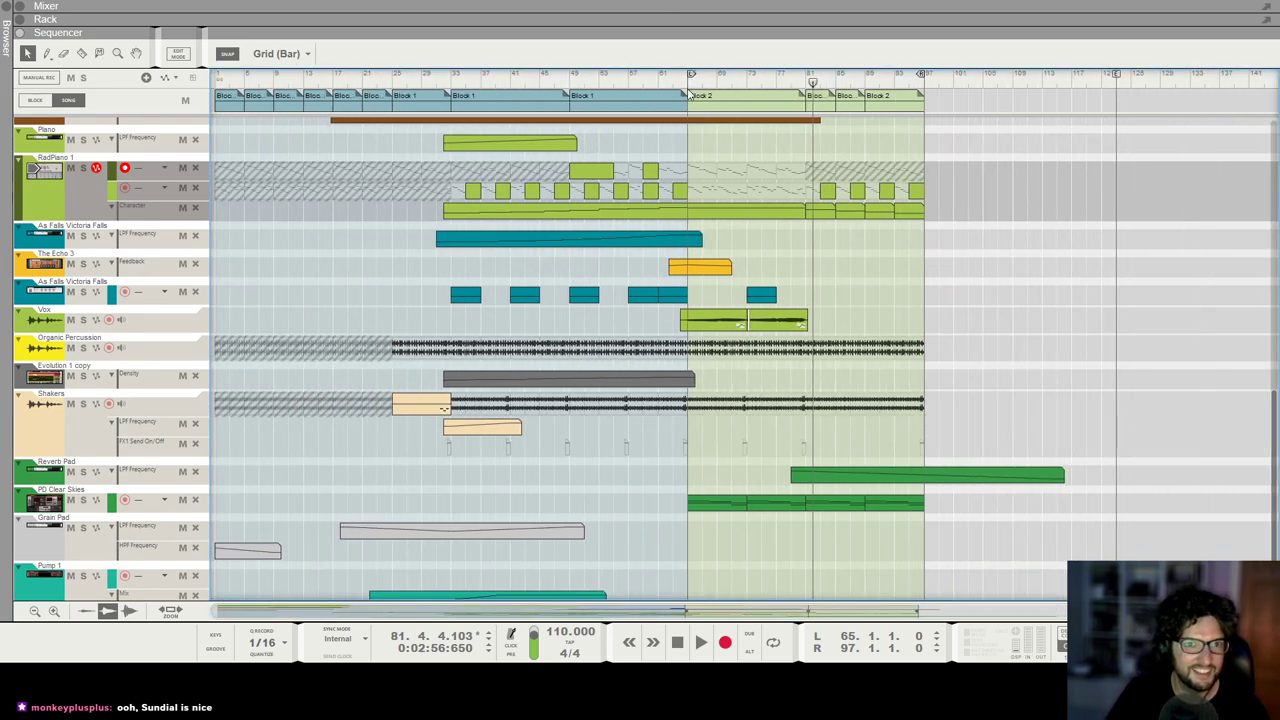
scroll(848, 329, "down", 2)
scroll(848, 329, "up", 10)
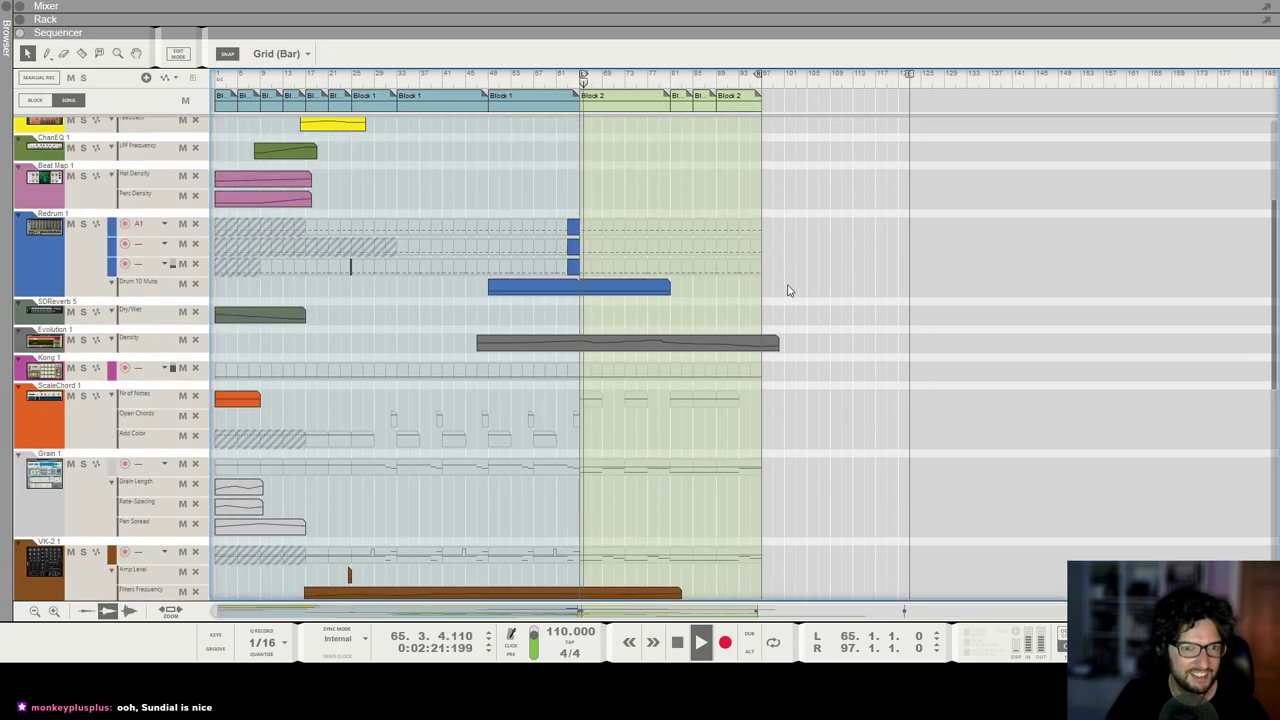
Step: Draw a Monotone Poly Rotary 4 automation clip over bars 80 to 99, with a downward slope starting from 109 at bar 81
scroll(693, 285, "up", 1)
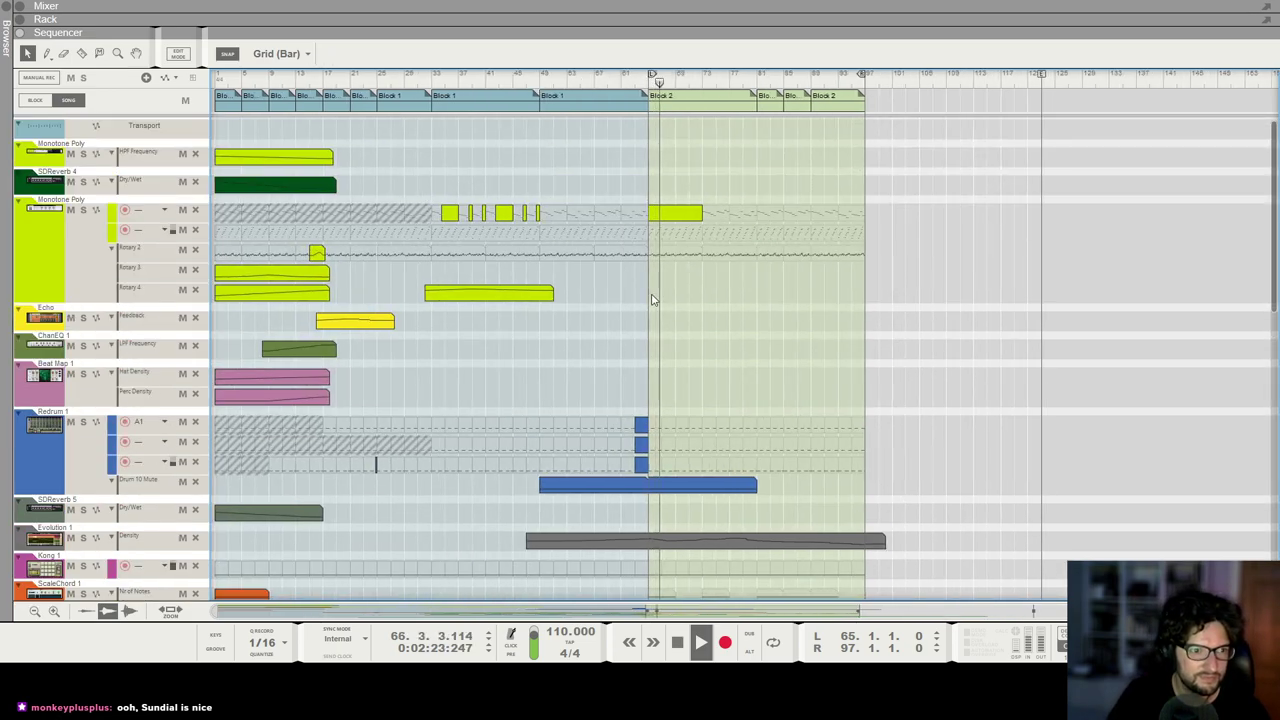
left_click_drag(774, 290, 876, 290)
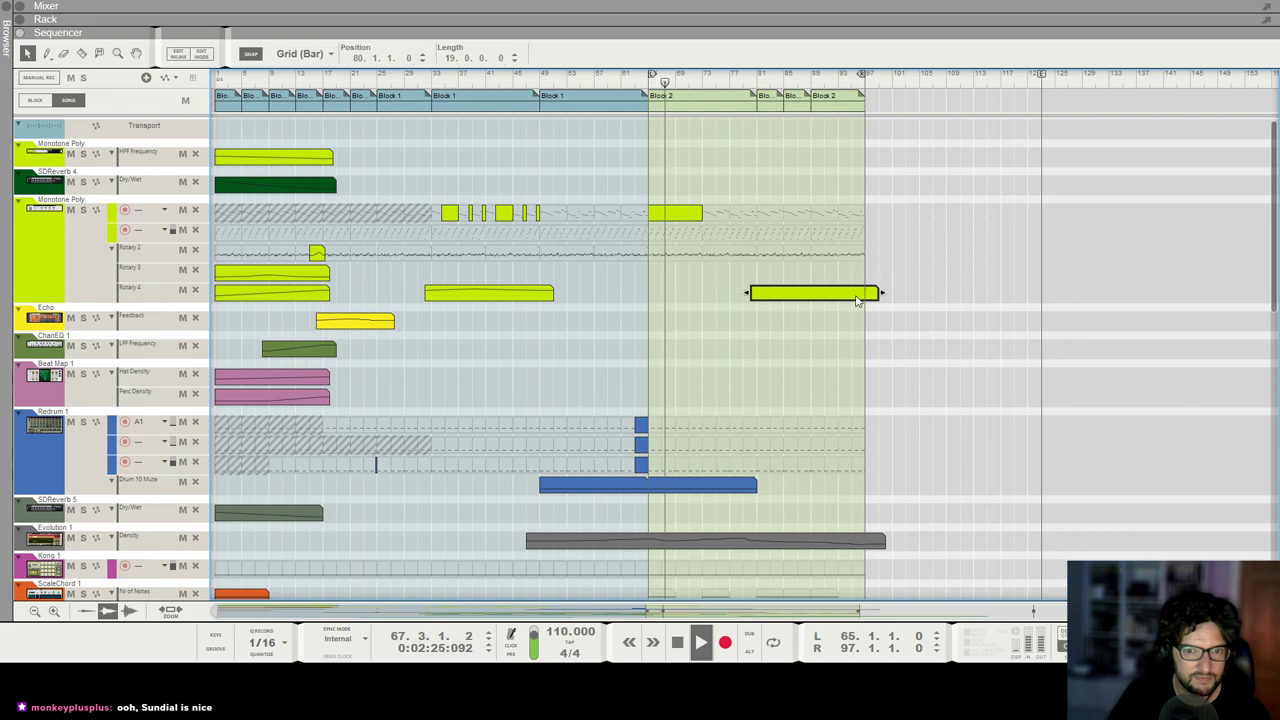
left_click(758, 291)
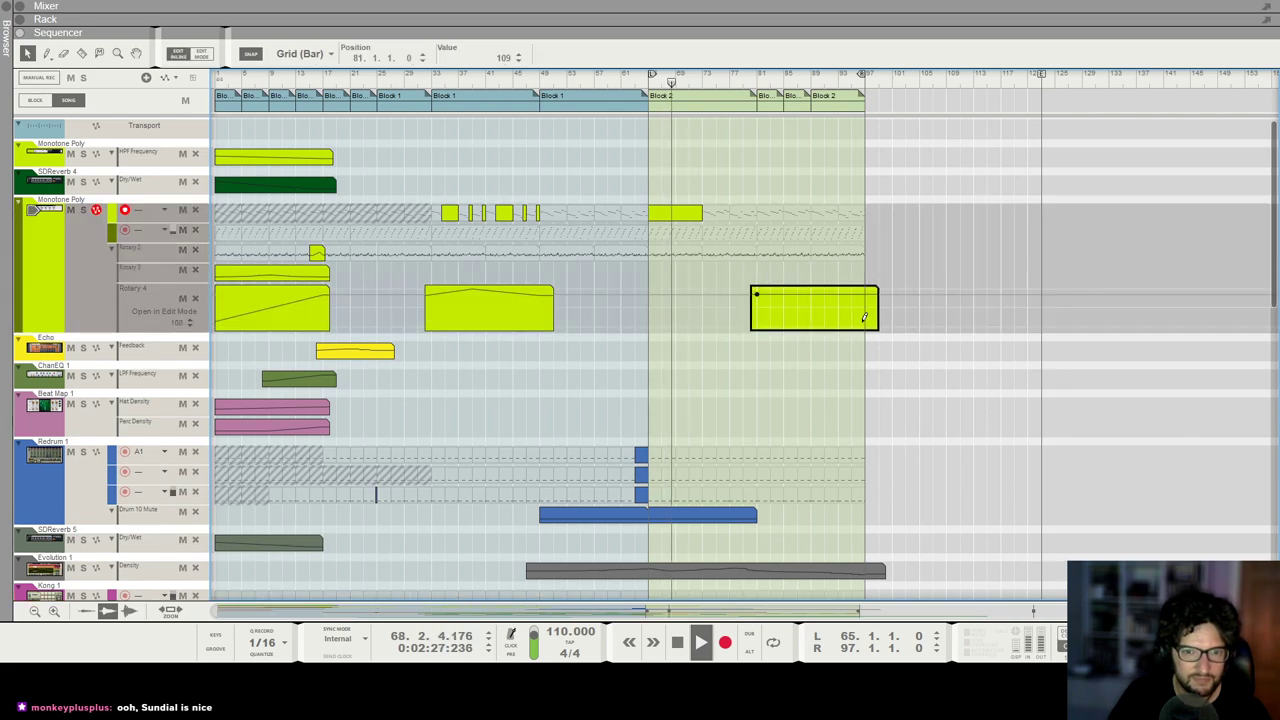
left_click(897, 217)
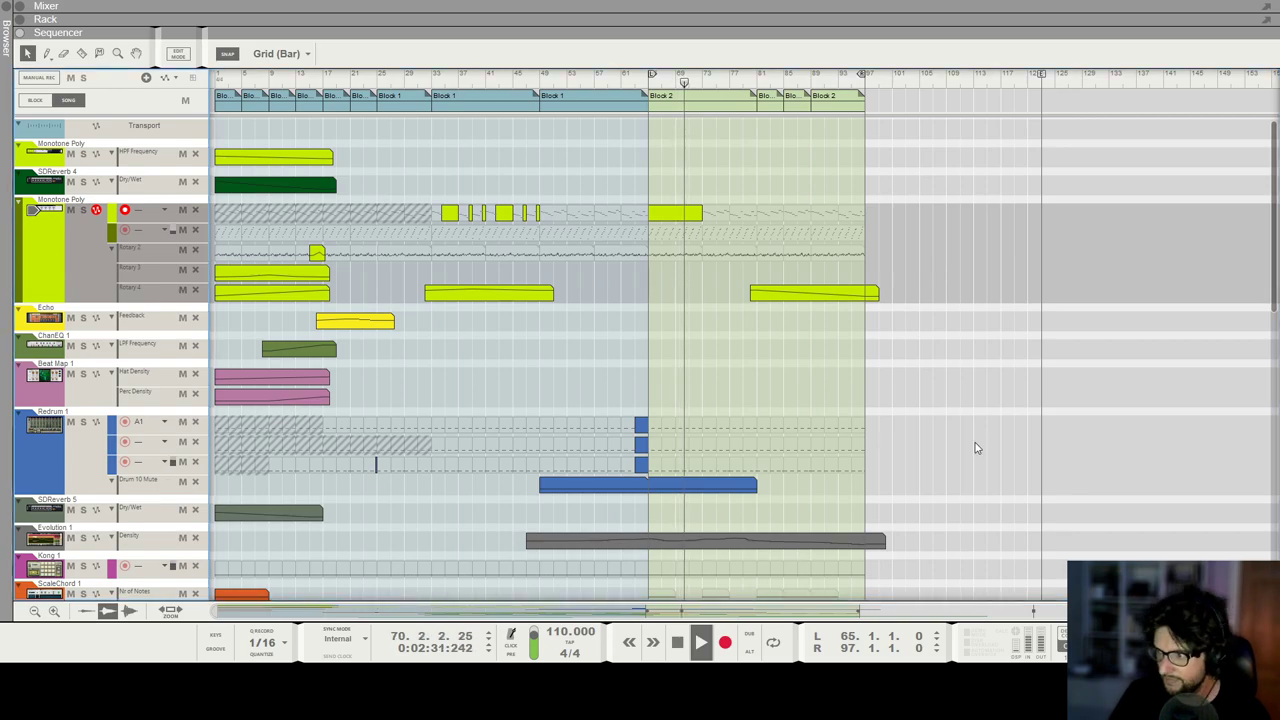
Step: Create a Mod Wheel automation lane for the Monotone Poly combinator with a clip from about bar 56 to 99, rising from 0 to 53 at bar 81
key("F6")
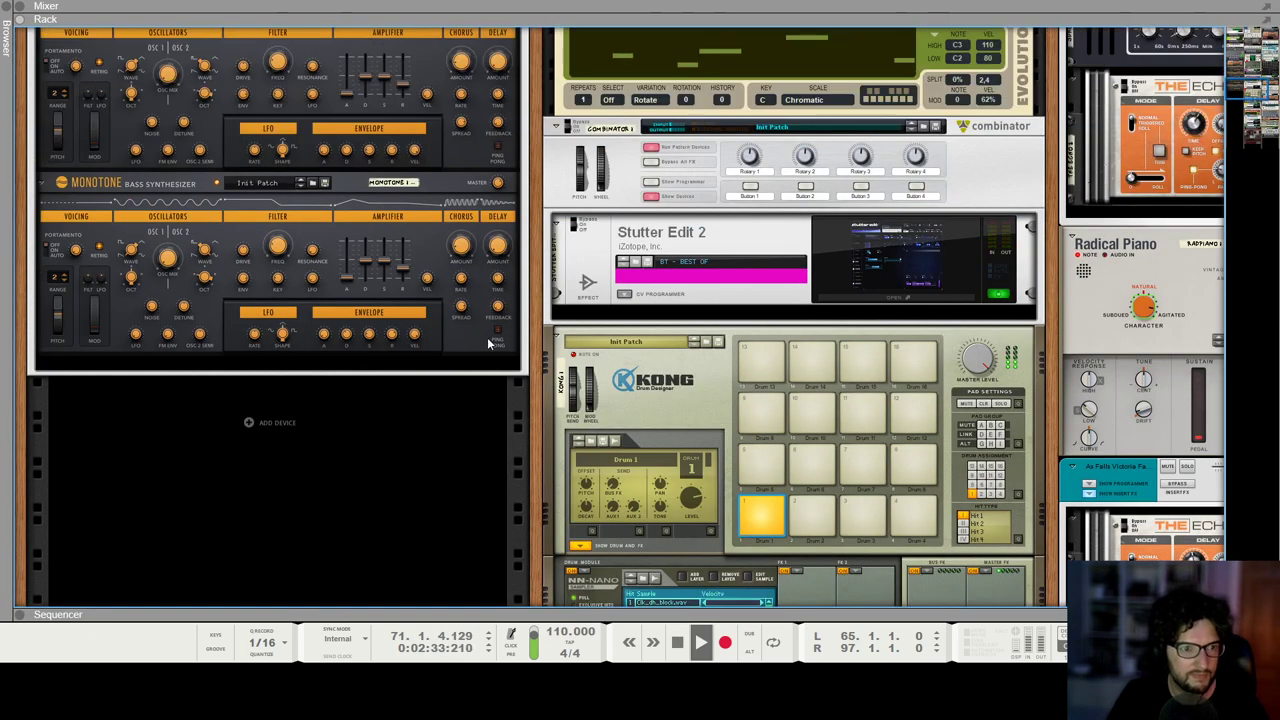
left_click(88, 285)
scroll(113, 160, "up", 3)
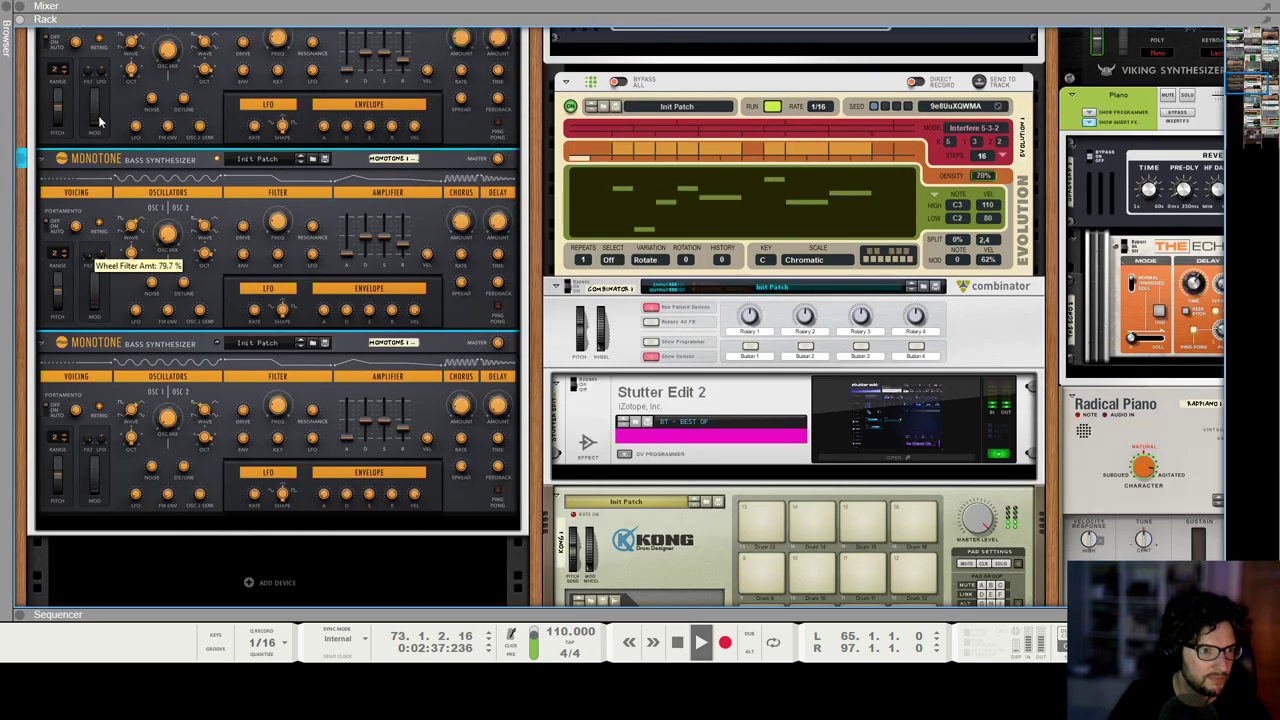
scroll(100, 200, "up", 6)
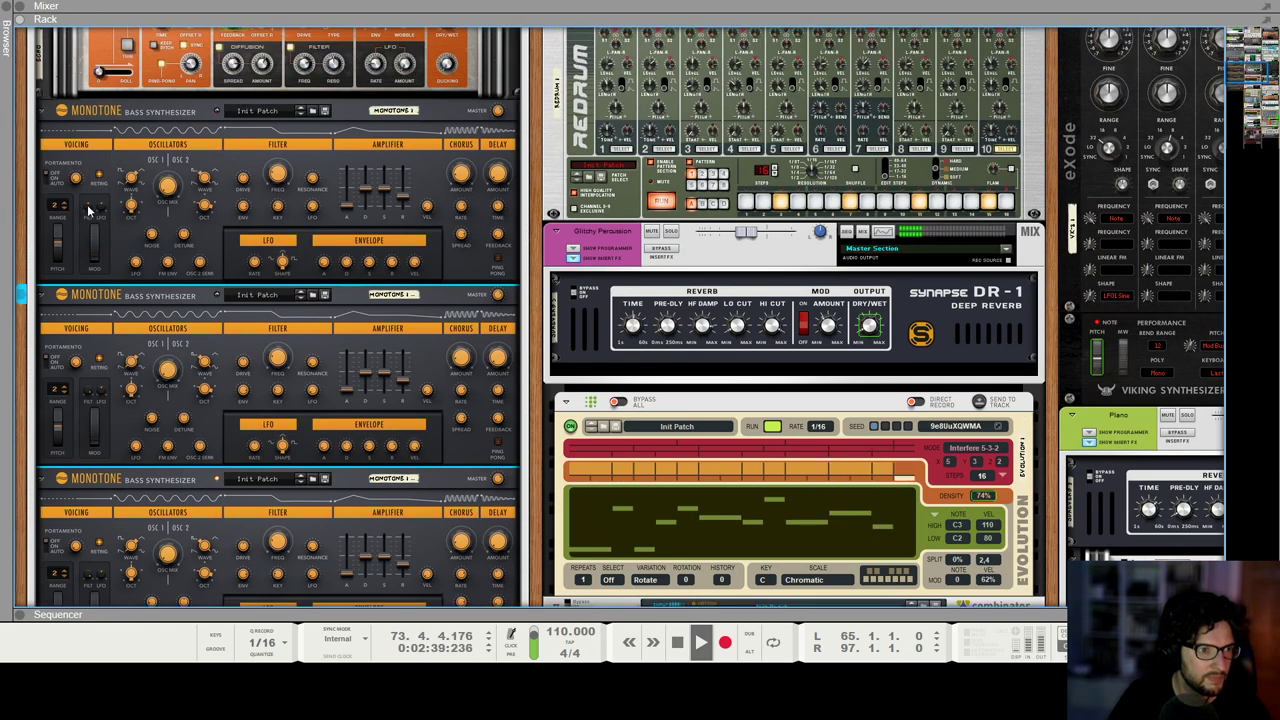
scroll(106, 163, "up", 15)
scroll(86, 178, "up", 1)
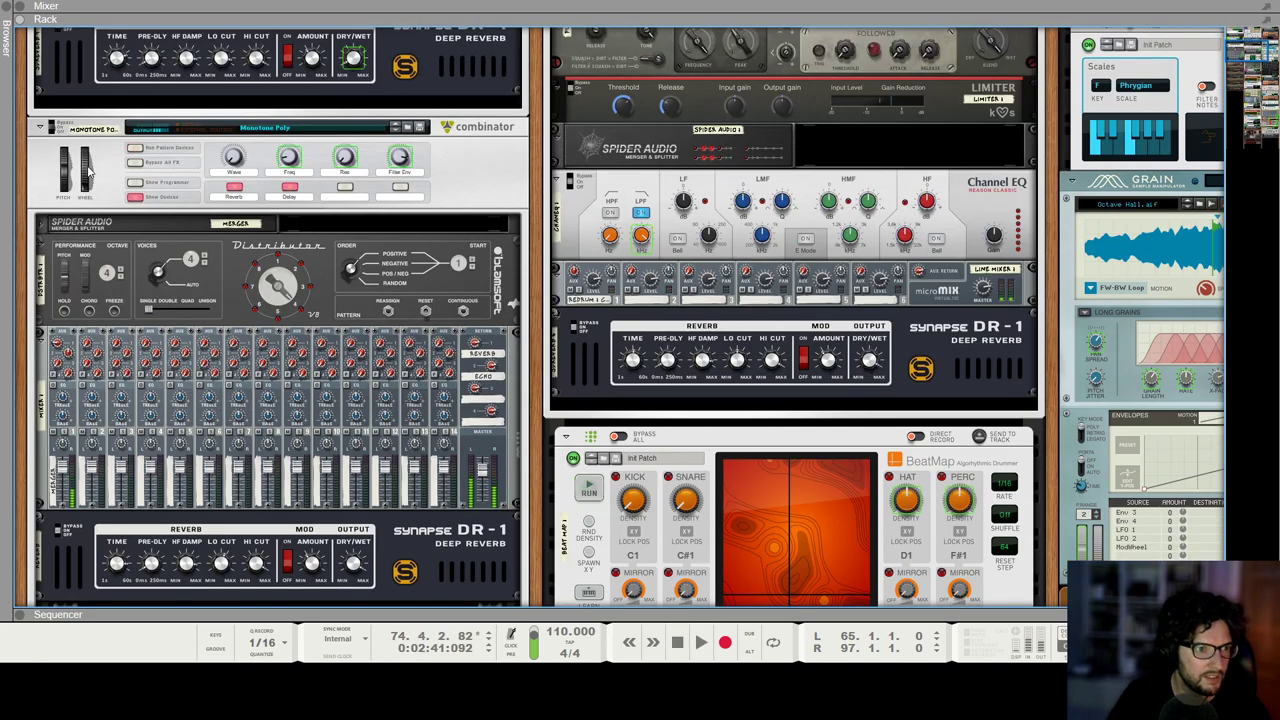
key("F7")
key("F7")
left_click(651, 78)
left_click_drag(588, 252, 878, 255)
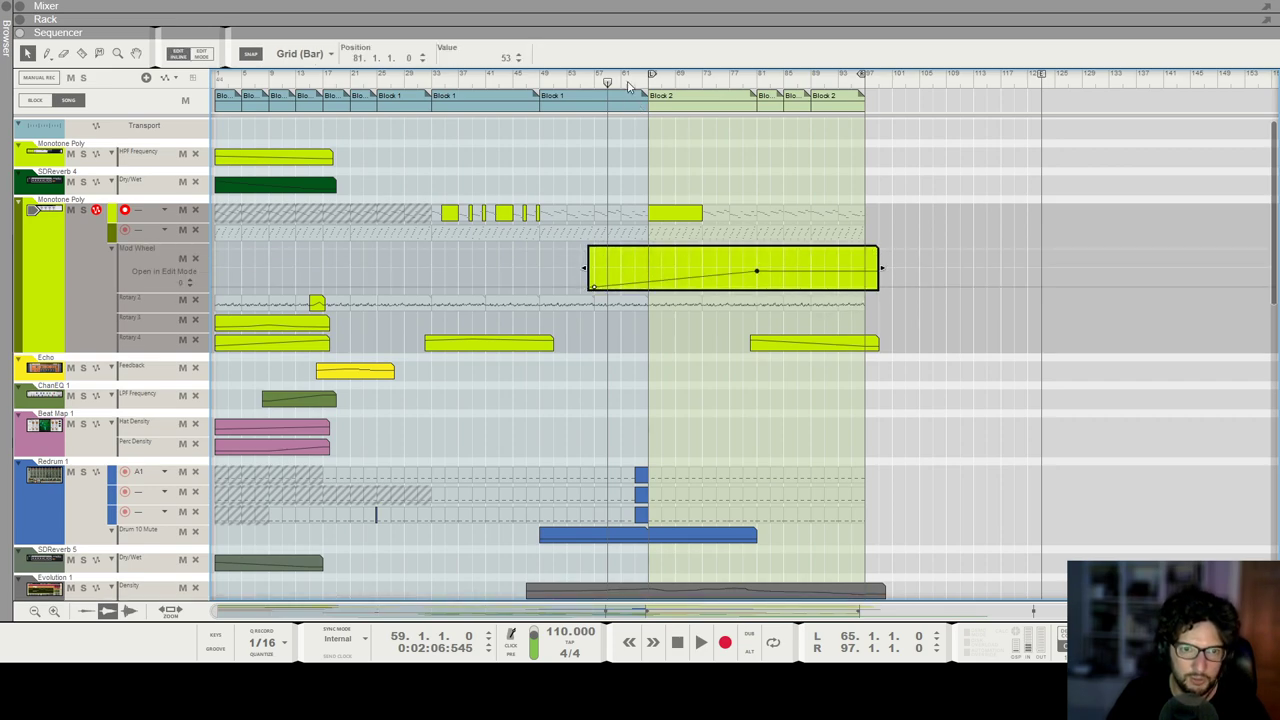
Step: Add a closing point at 0 at bar 97 to the Mod Wheel curve and lower its bar 81 peak to 31 during playback
key("space")
left_click_drag(757, 271, 757, 275)
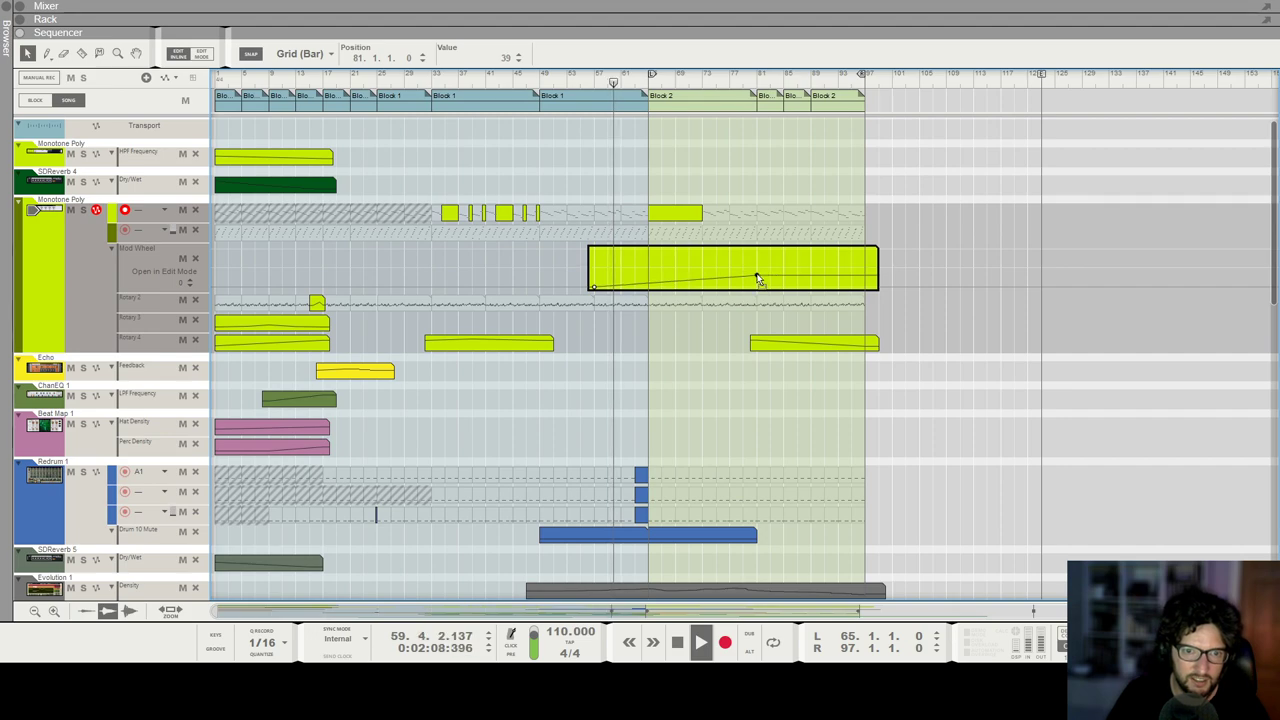
key("space")
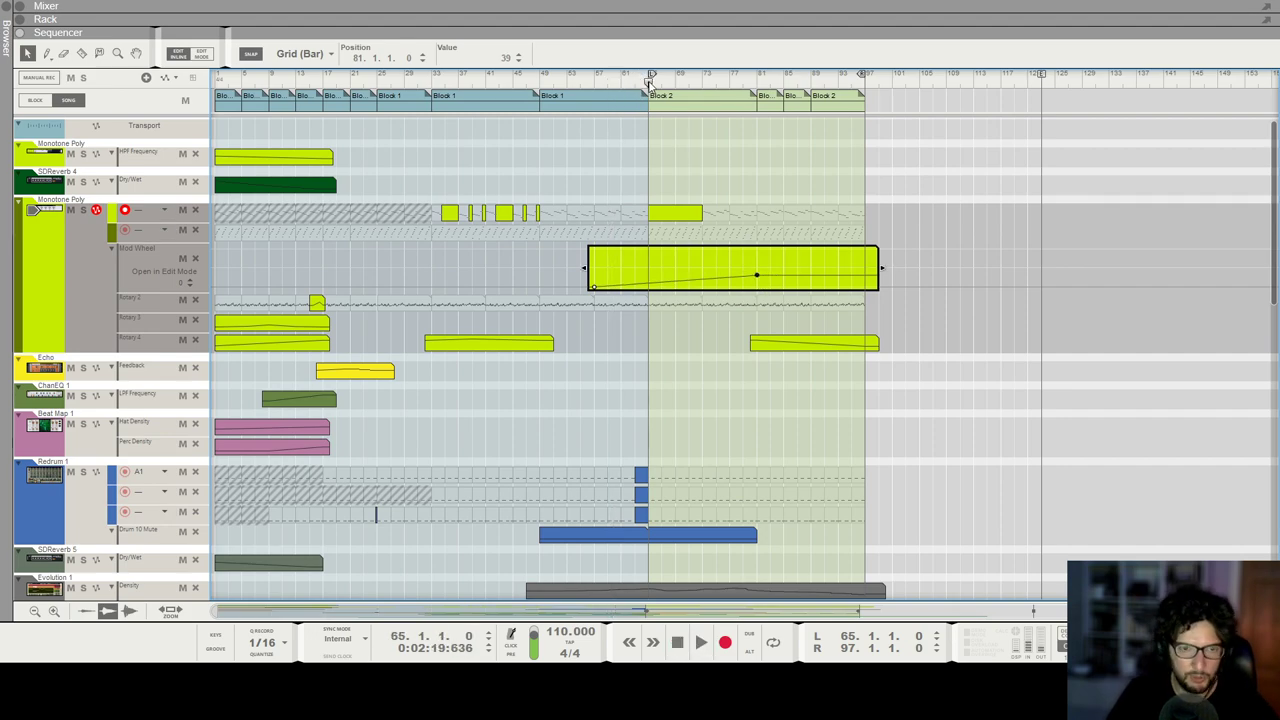
key("space")
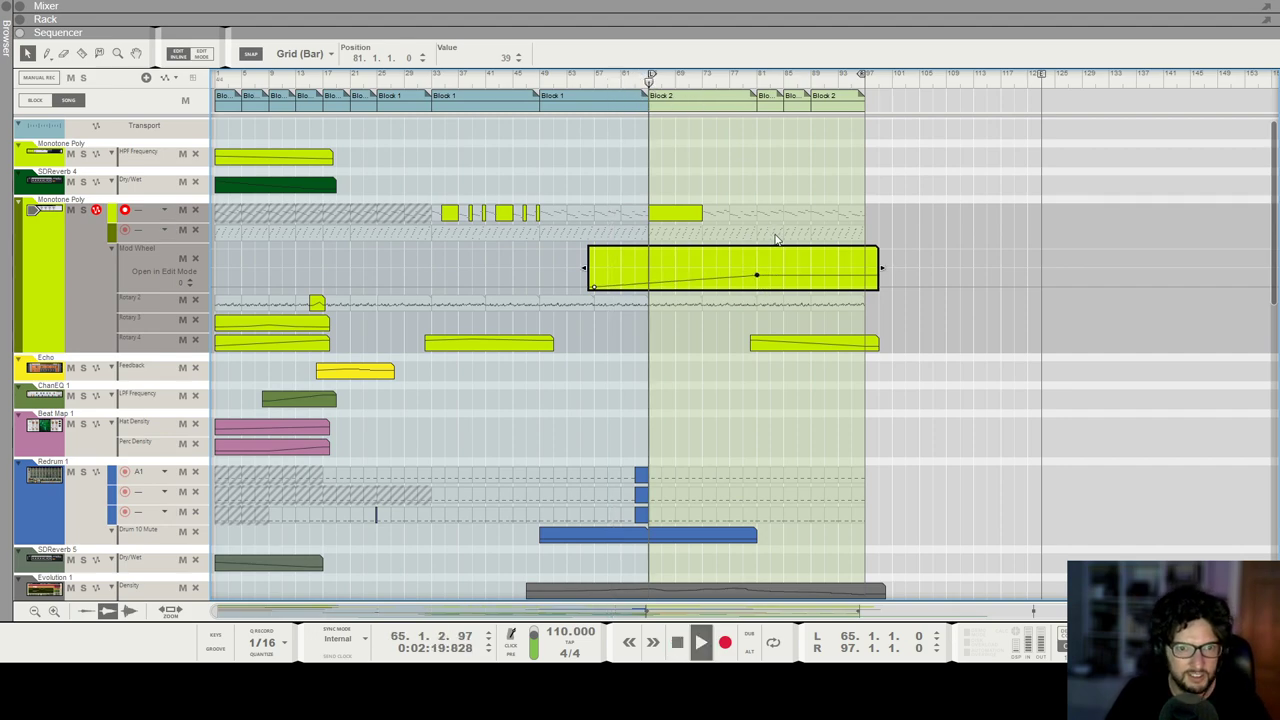
left_click(866, 286)
left_click_drag(757, 277, 756, 268)
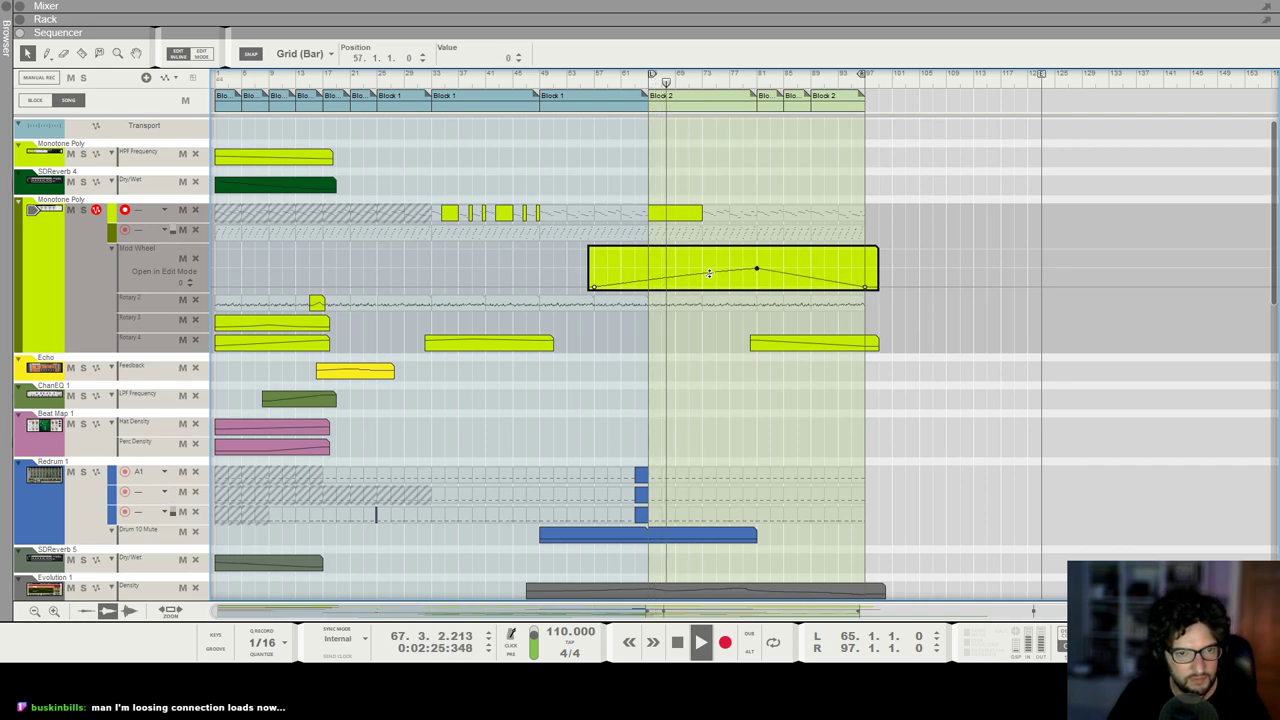
left_click_drag(757, 269, 757, 278)
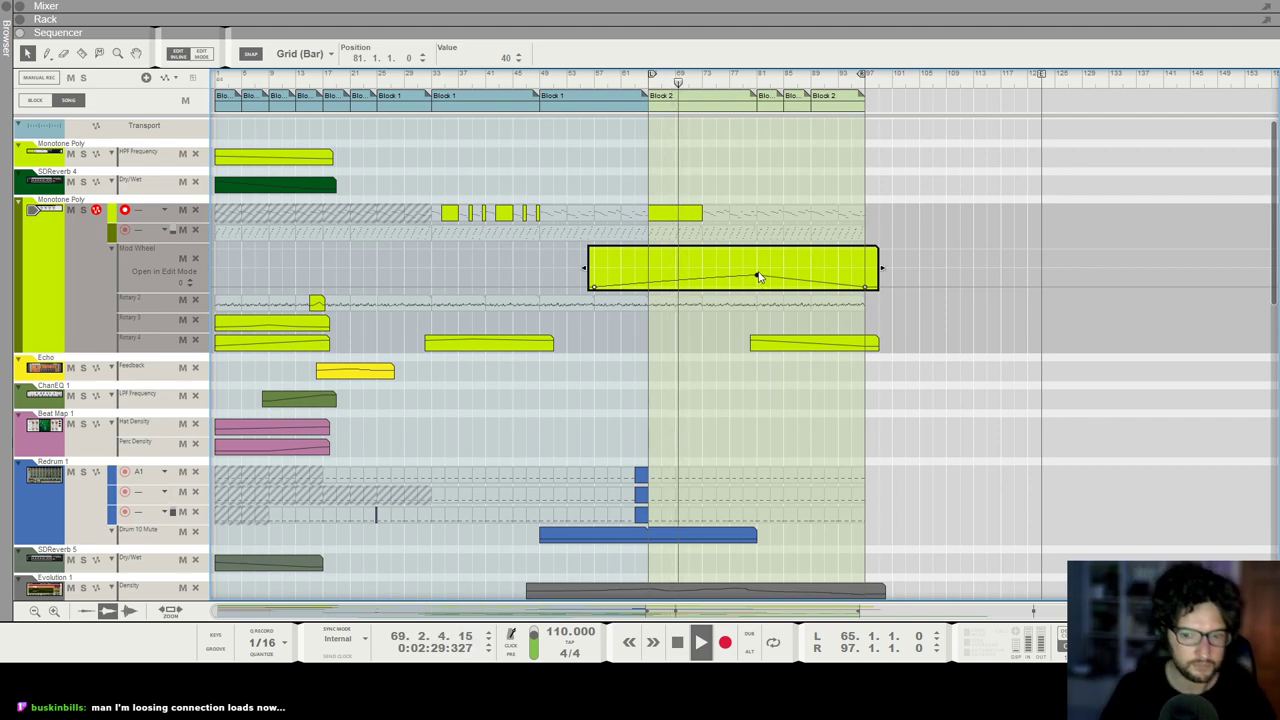
scroll(800, 300, "down", 2)
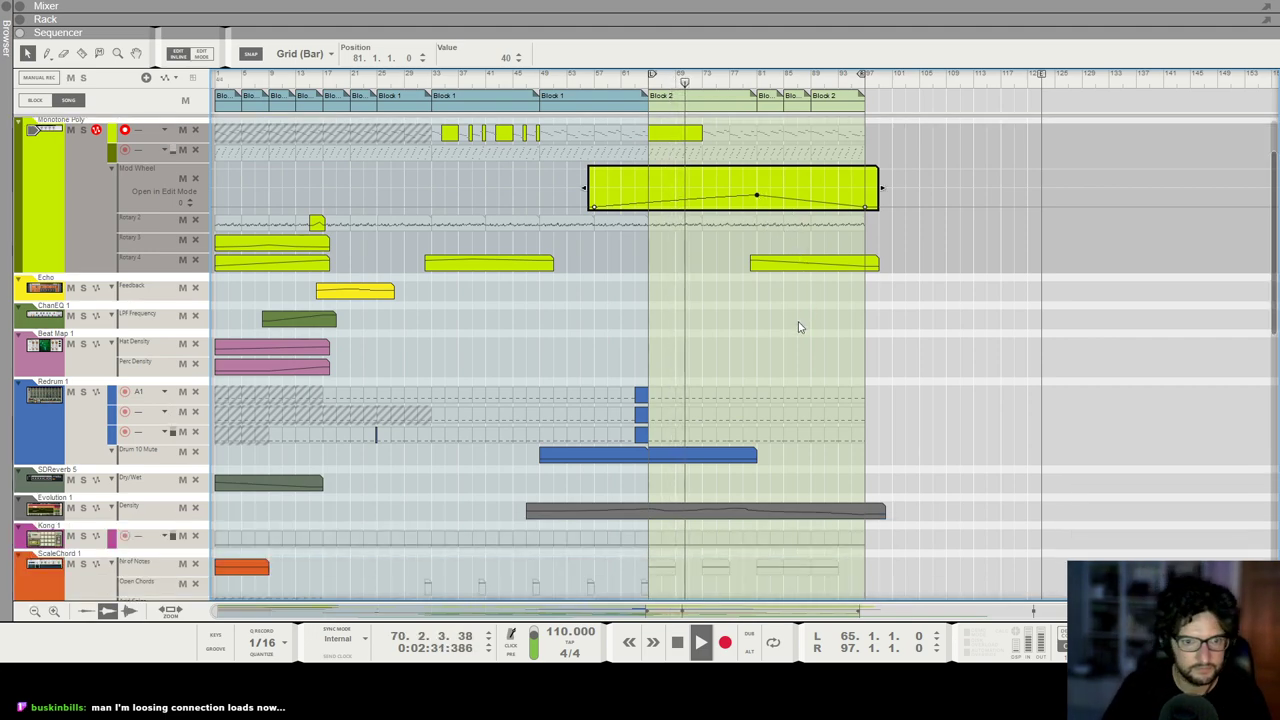
left_click(792, 336)
scroll(775, 323, "up", 2)
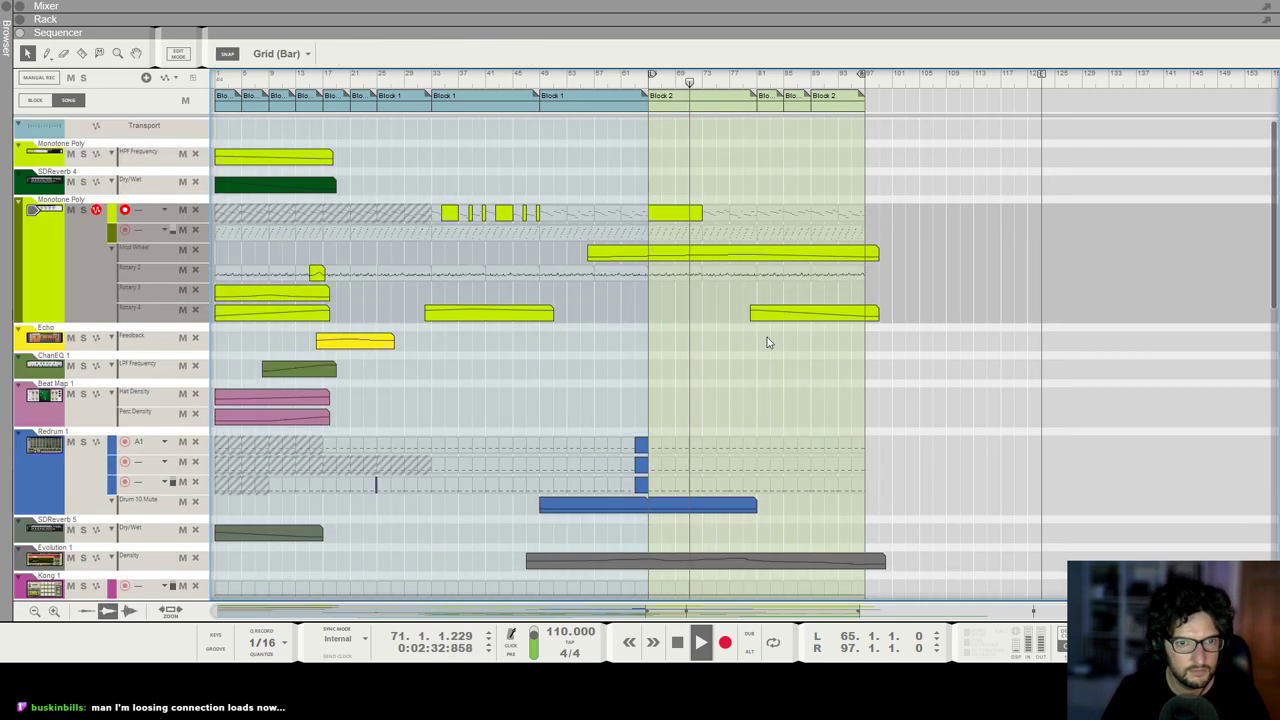
double_click(752, 258)
left_click(758, 277)
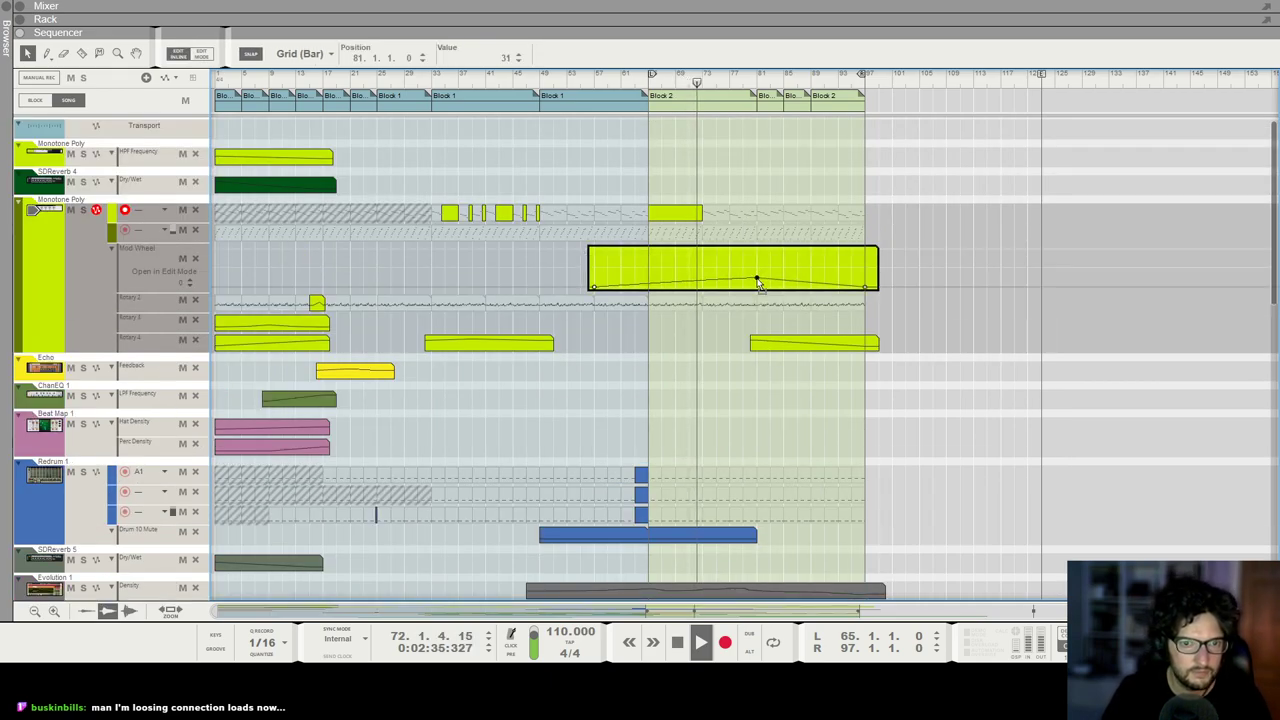
Step: Examine the clips on the other tracks and the mixer channel settings while Block 2 plays
scroll(759, 300, "down", 4)
scroll(759, 300, "up", 2)
scroll(762, 294, "down", 5)
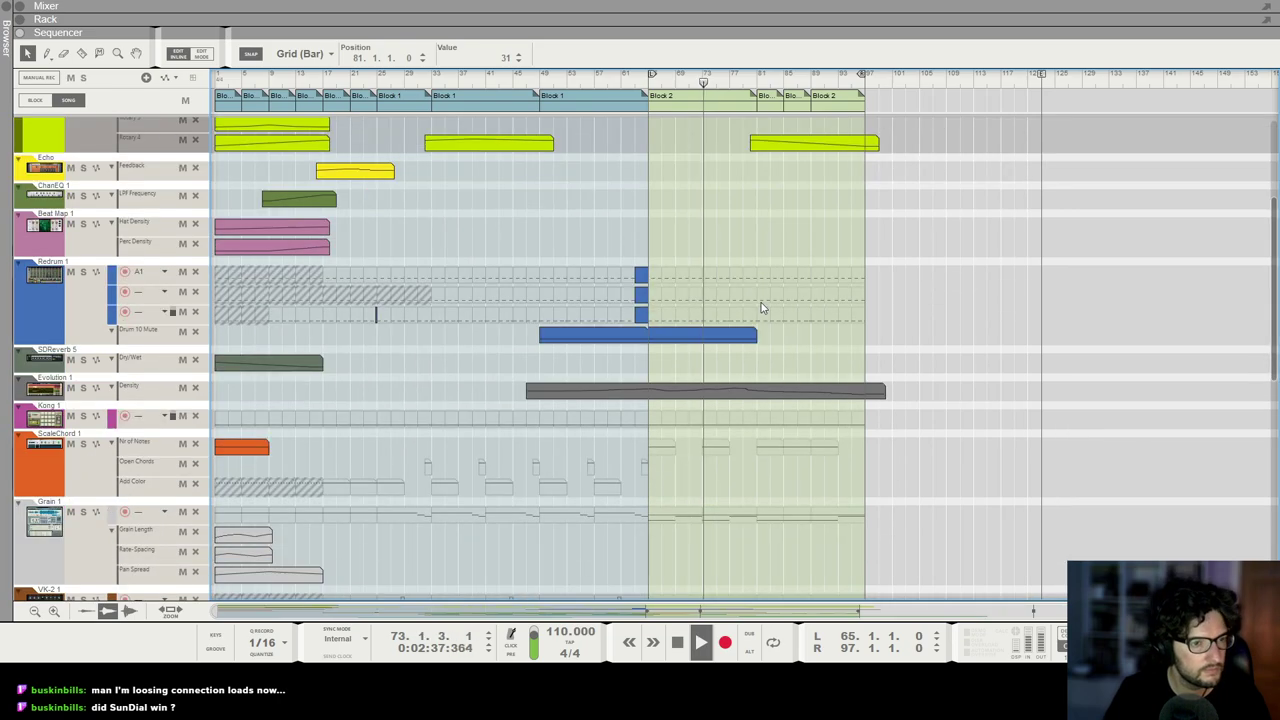
scroll(790, 280, "up", 1)
scroll(800, 290, "down", 6)
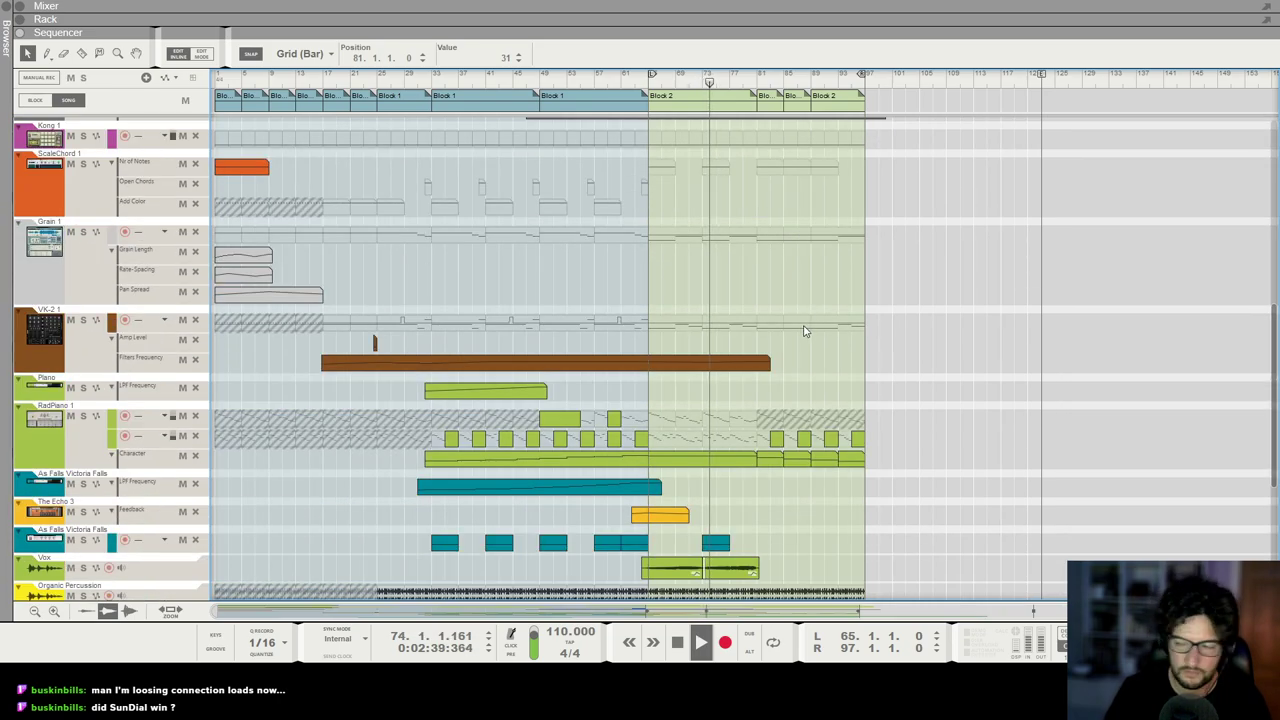
scroll(801, 317, "up", 3)
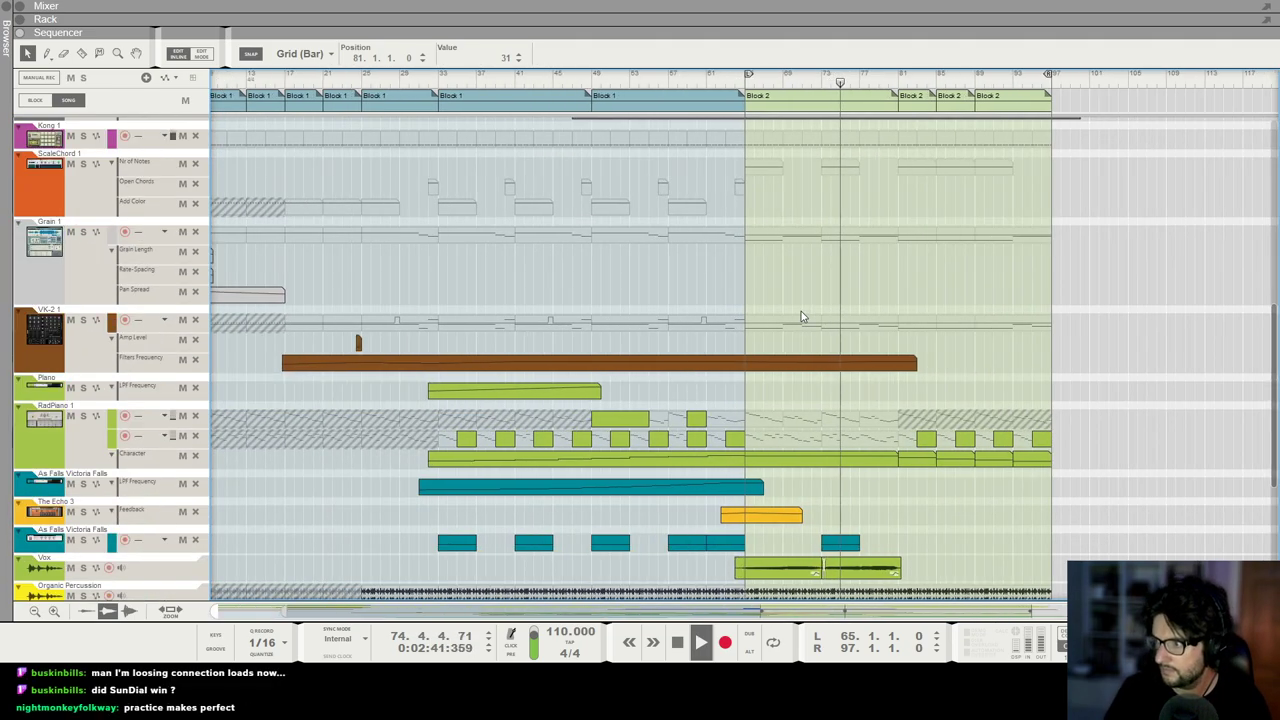
scroll(828, 275, "down", 2)
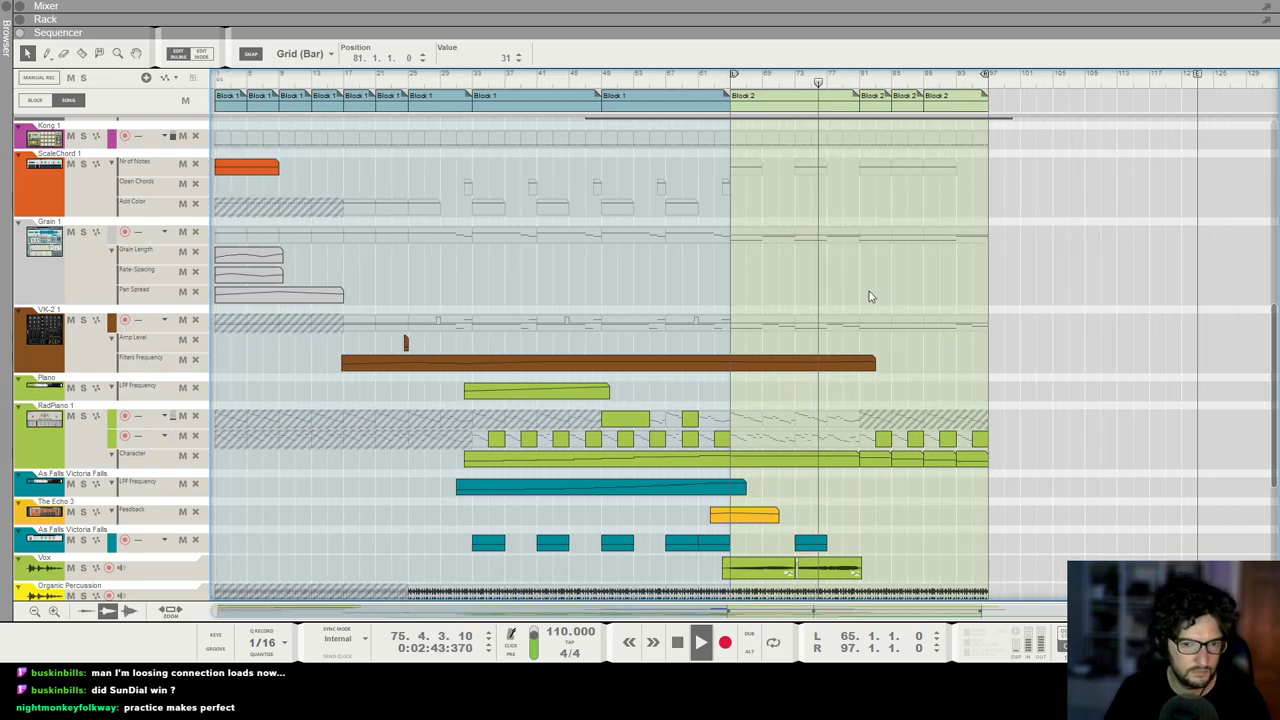
scroll(1013, 300, "down", 3)
scroll(963, 342, "down", 2)
key("F5")
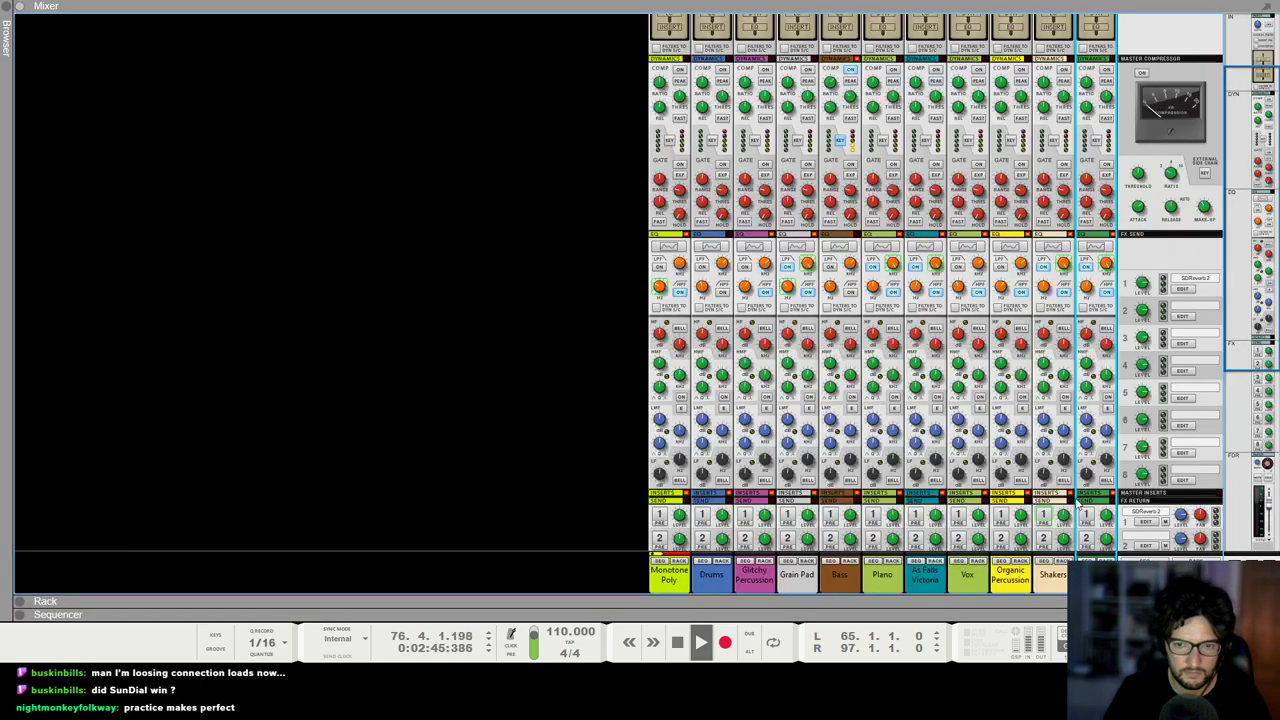
scroll(1068, 514, "down", 4)
scroll(1063, 510, "up", 1)
key("F7")
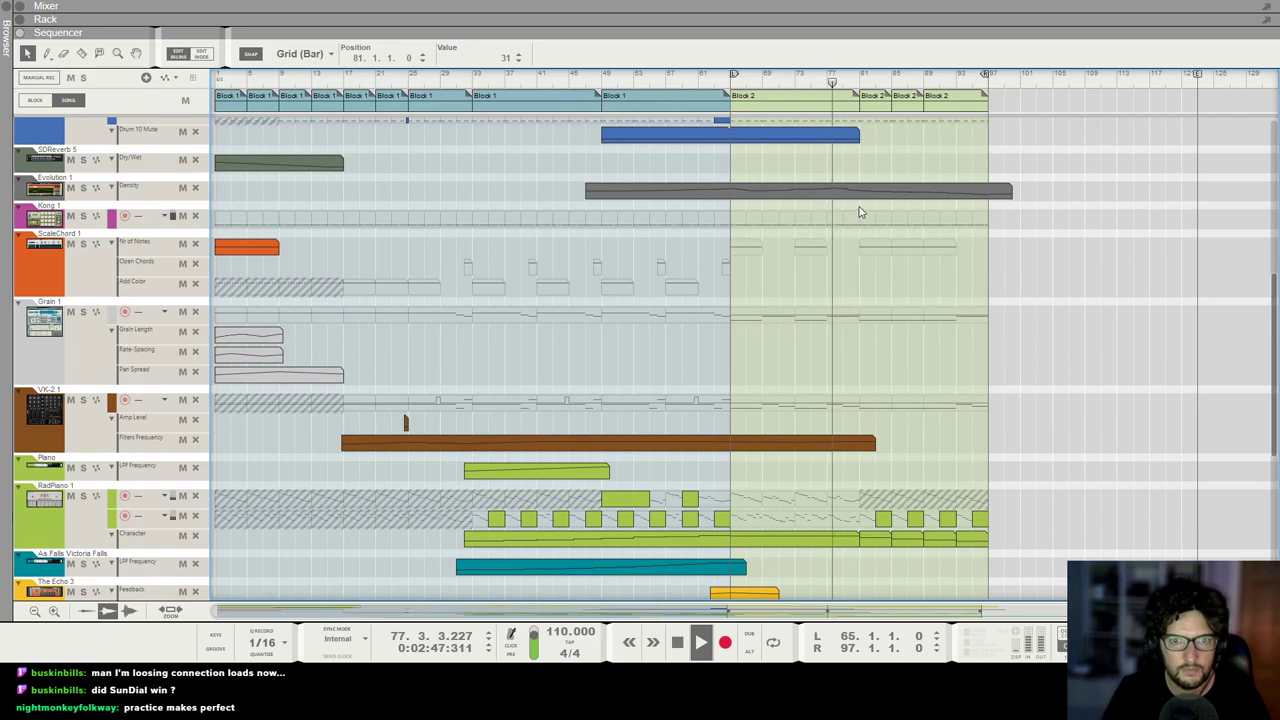
Step: Mute the first Monotone Poly note lane's block clip before bar 81 and delete the song clip at bars 65 to 73
scroll(855, 205, "up", 5)
key("t")
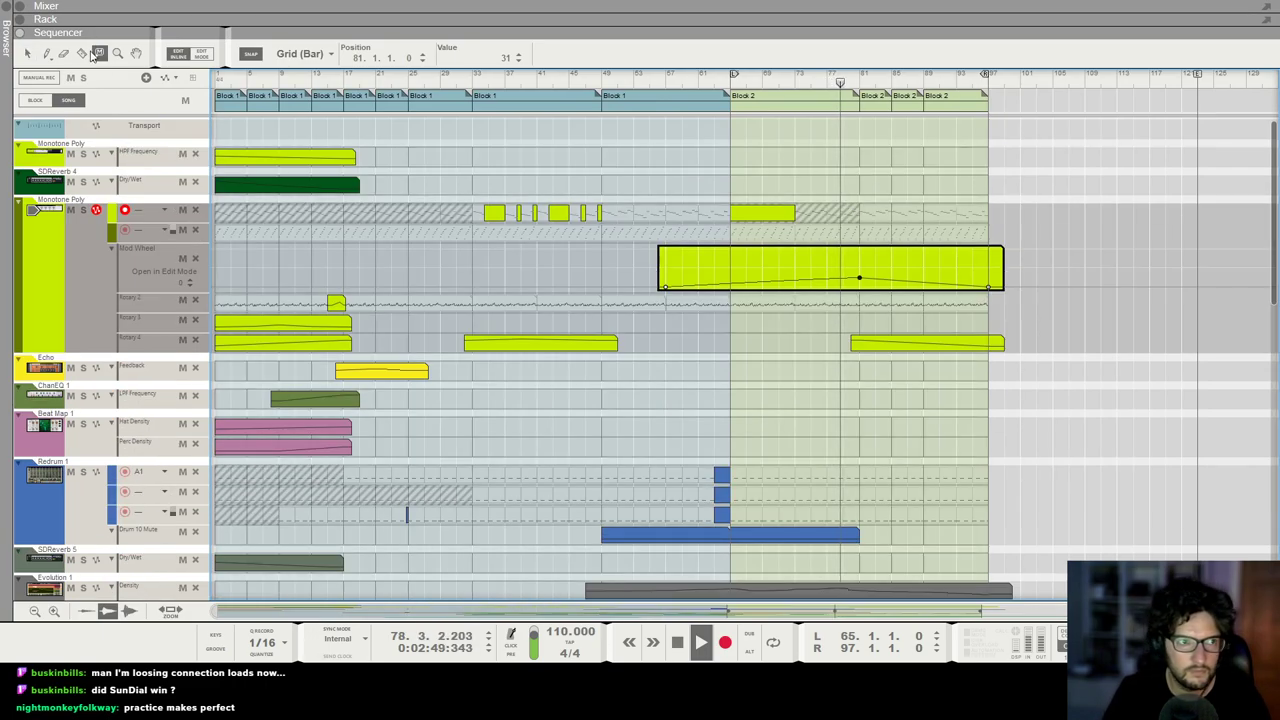
left_click(26, 54)
left_click(772, 222)
key("Delete")
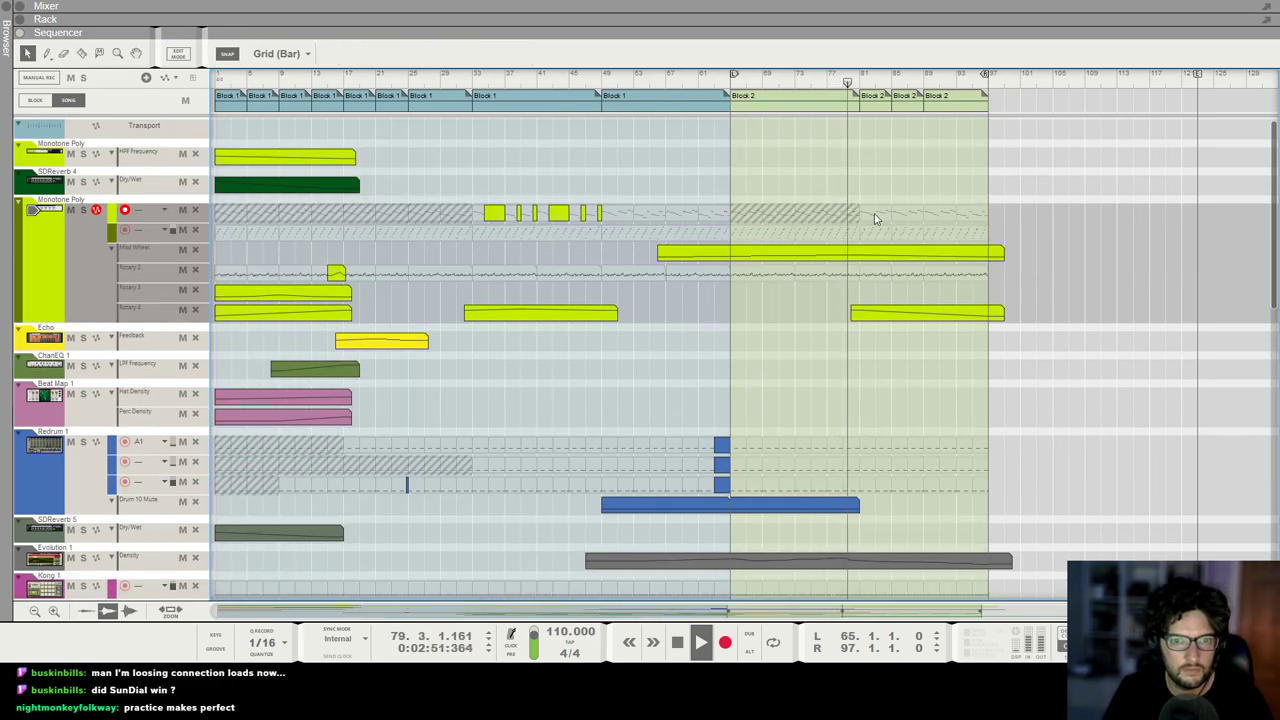
Step: Mute the first Monotone Poly note lane in the split Block 2 sections from bar 81 to 97
key("t")
left_click(897, 211)
left_click_drag(880, 217, 944, 209)
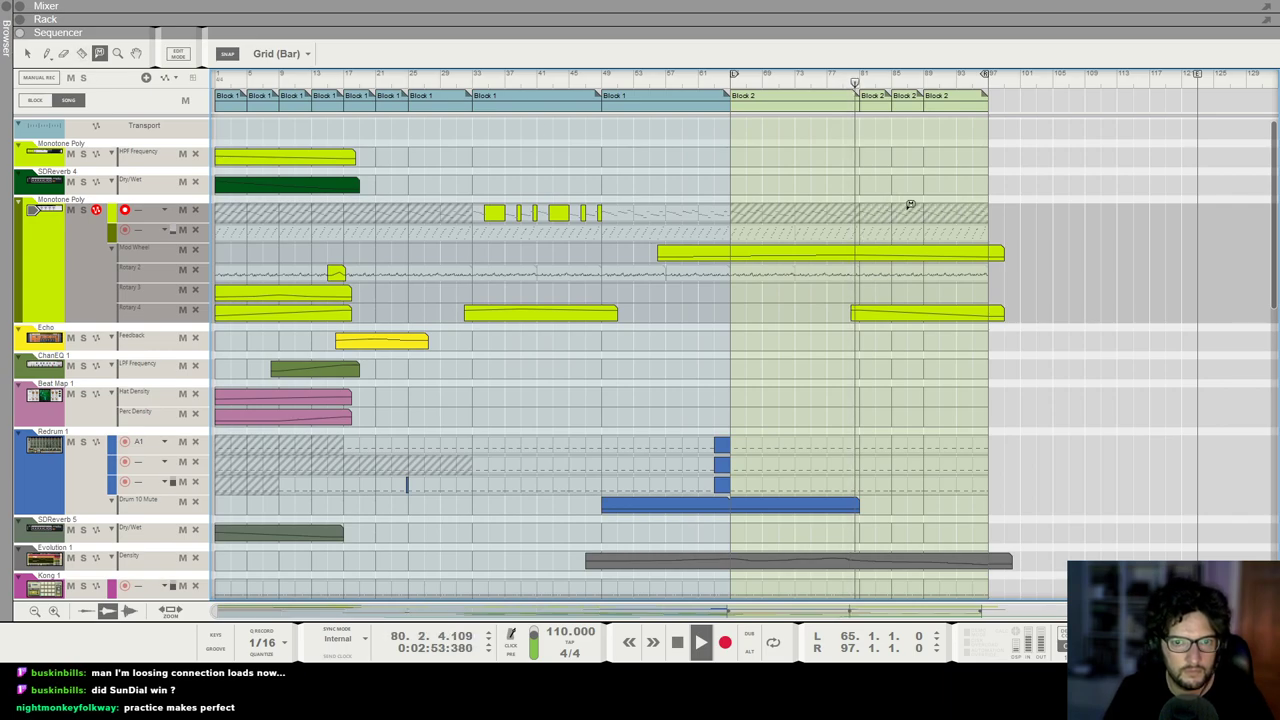
key("q")
Step: Lower the Mod Wheel automation peak at bar 81 to 29 and restart playback from bar 65
scroll(871, 225, "down", 10)
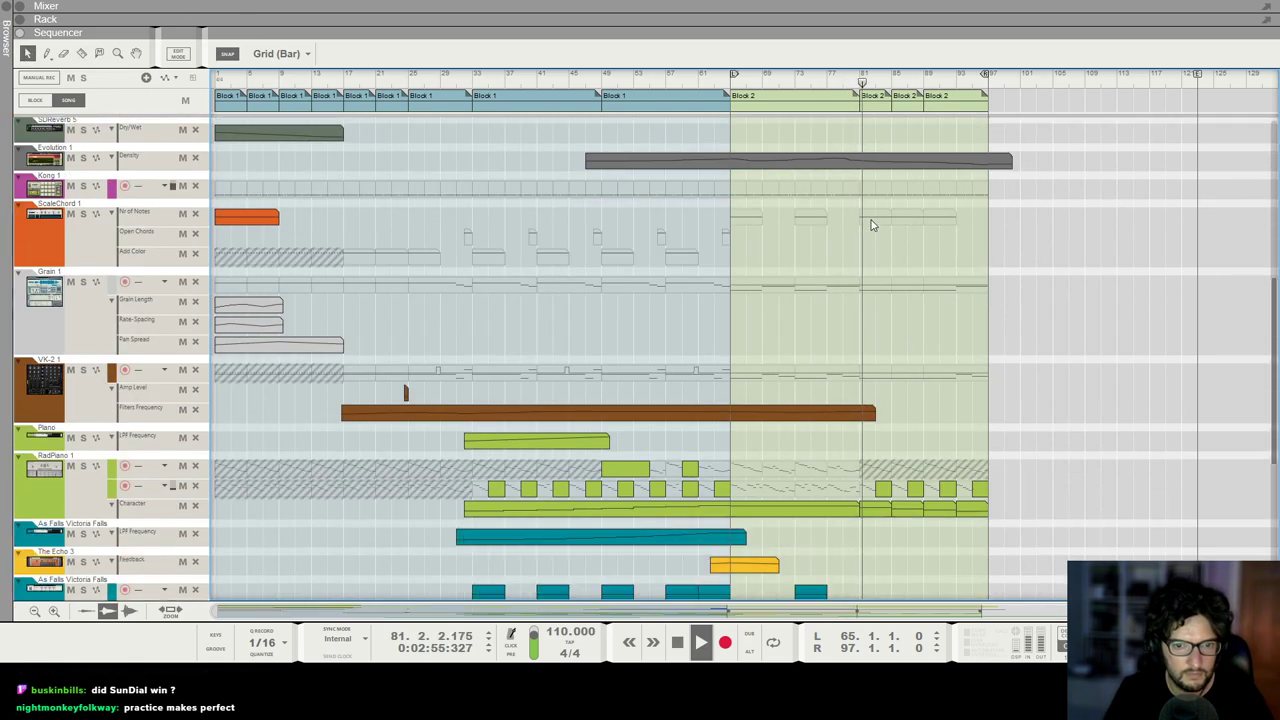
scroll(871, 225, "up", 3)
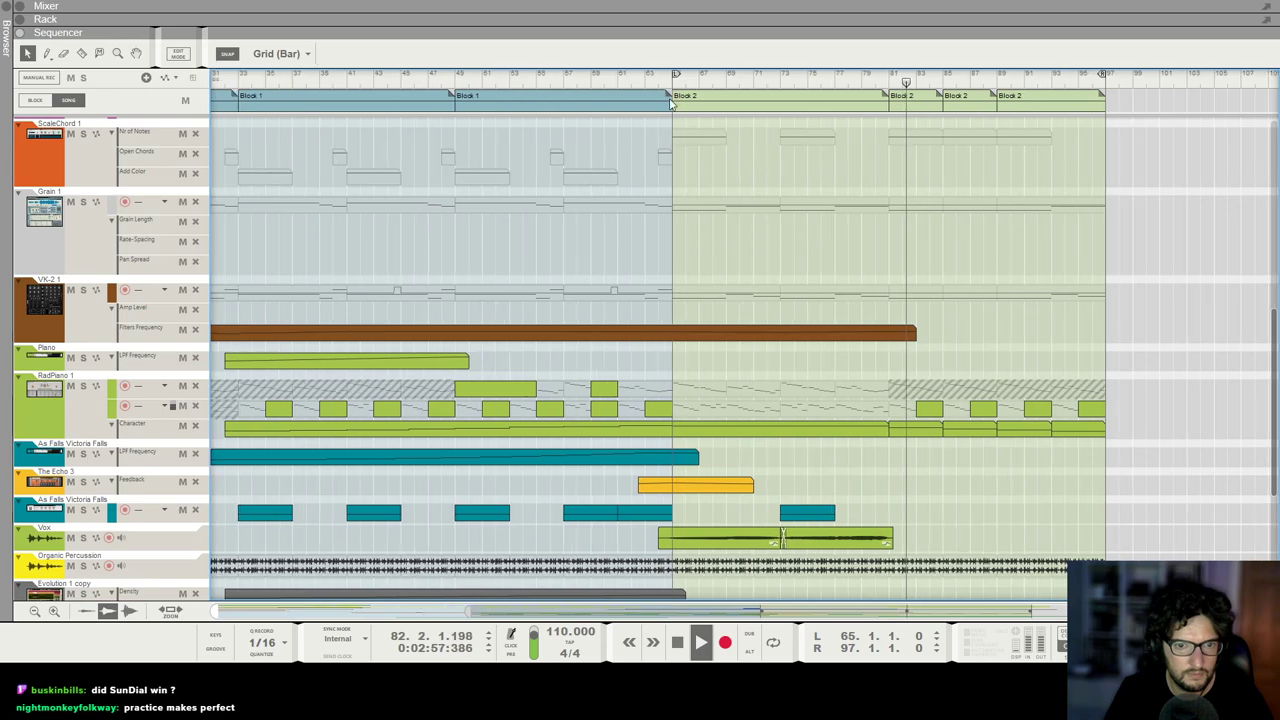
scroll(863, 189, "up", 10)
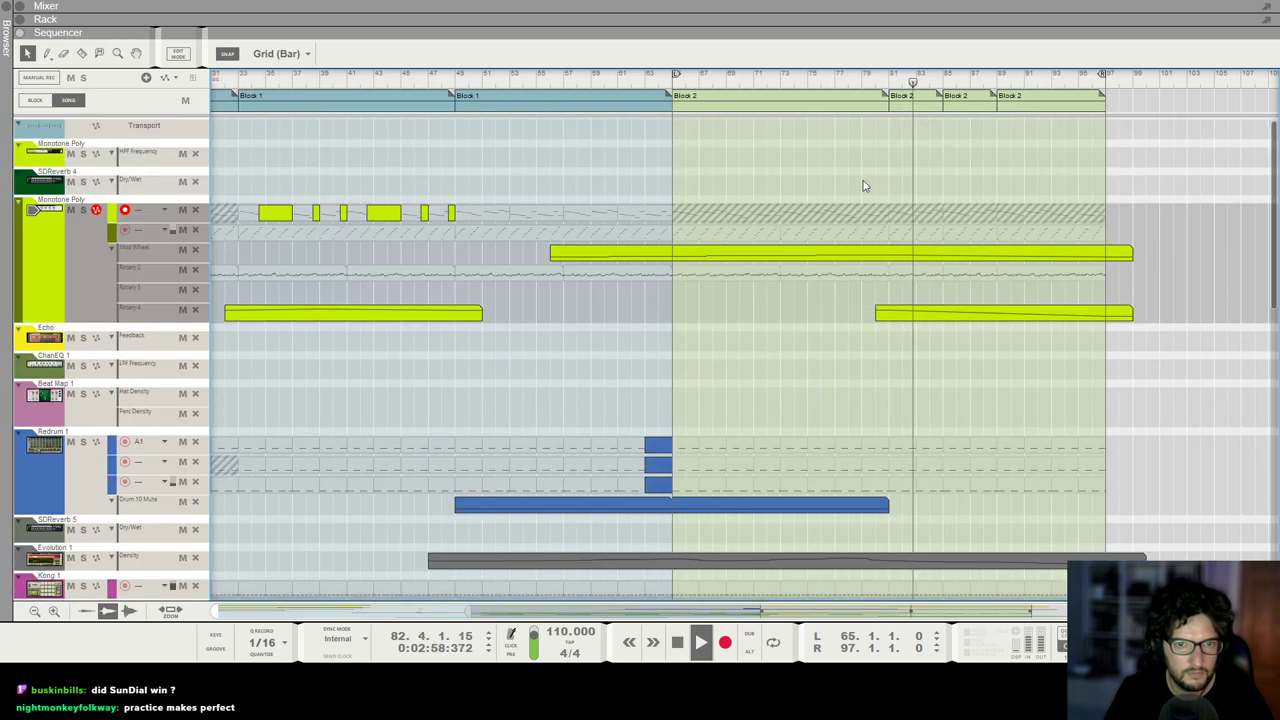
double_click(855, 256)
left_click_drag(888, 278, 890, 283)
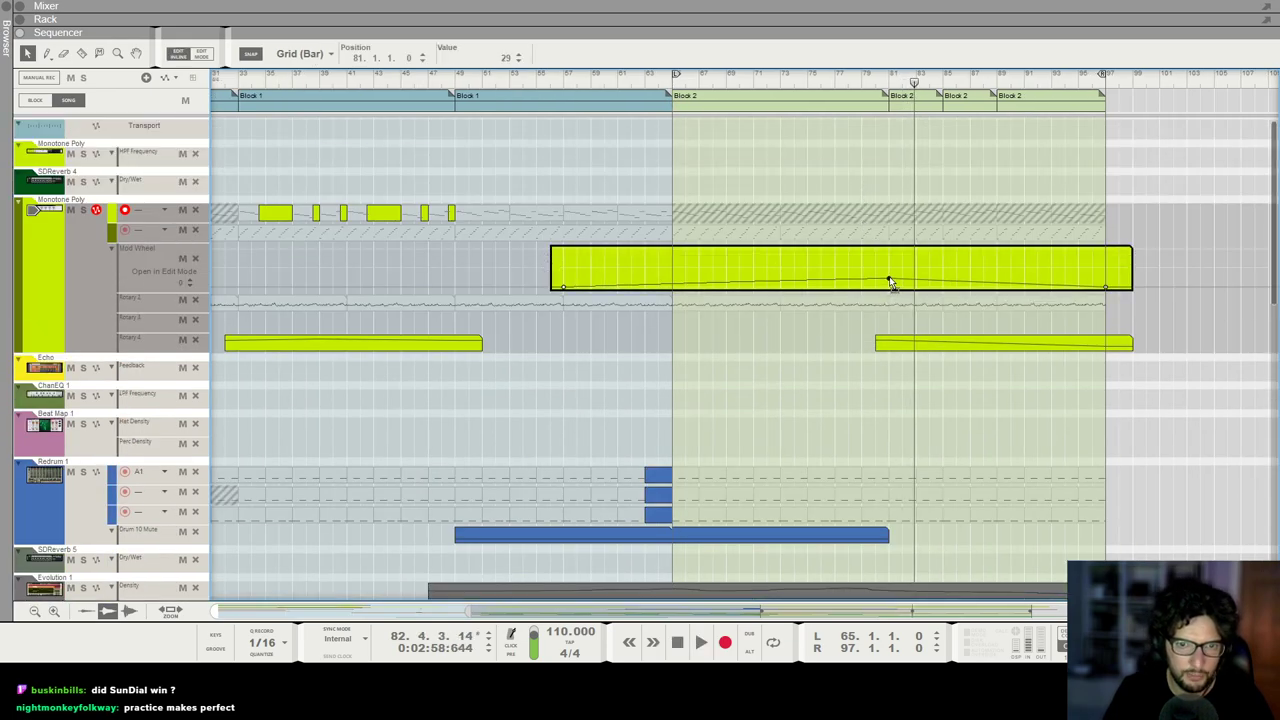
key("space")
left_click(839, 371)
Step: Unmute the first Monotone Poly note lane in the Block 2 section from bar 65 to 81
key("t")
left_click(829, 210)
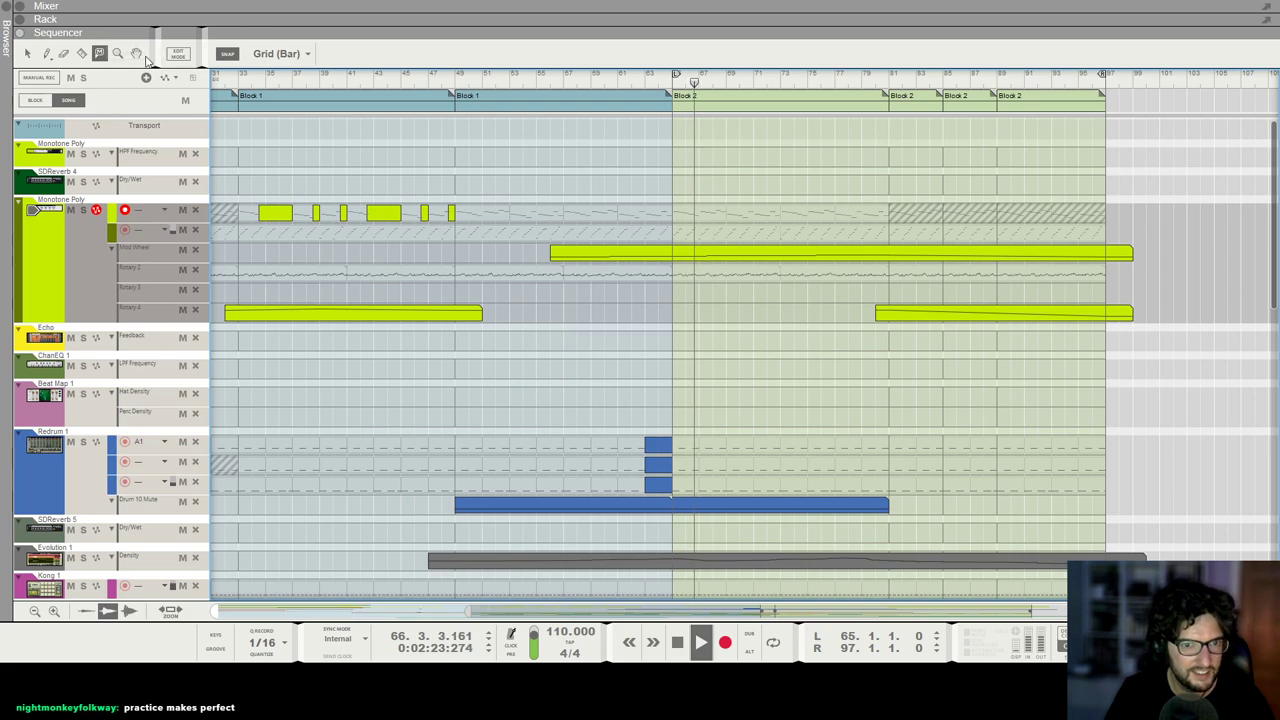
key("q")
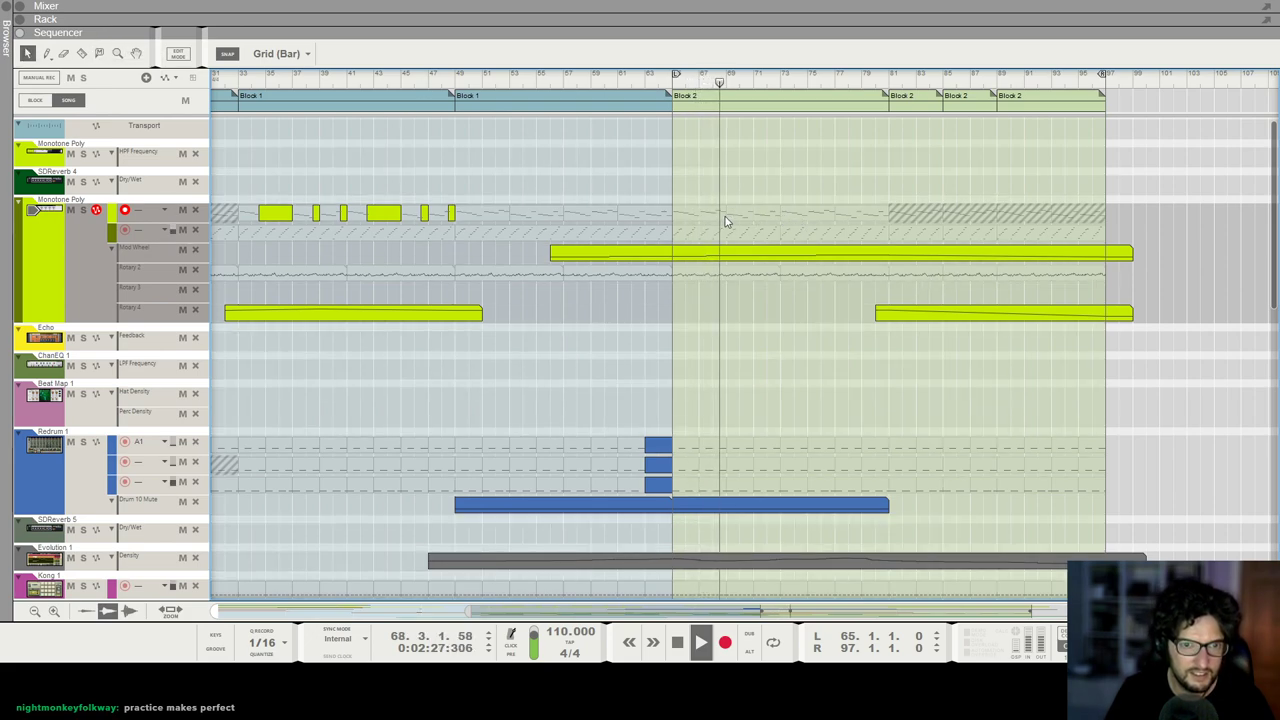
Step: Move the Mod Wheel automation peak from bar 81 back to about bar 73 and play again from bar 65
double_click(775, 254)
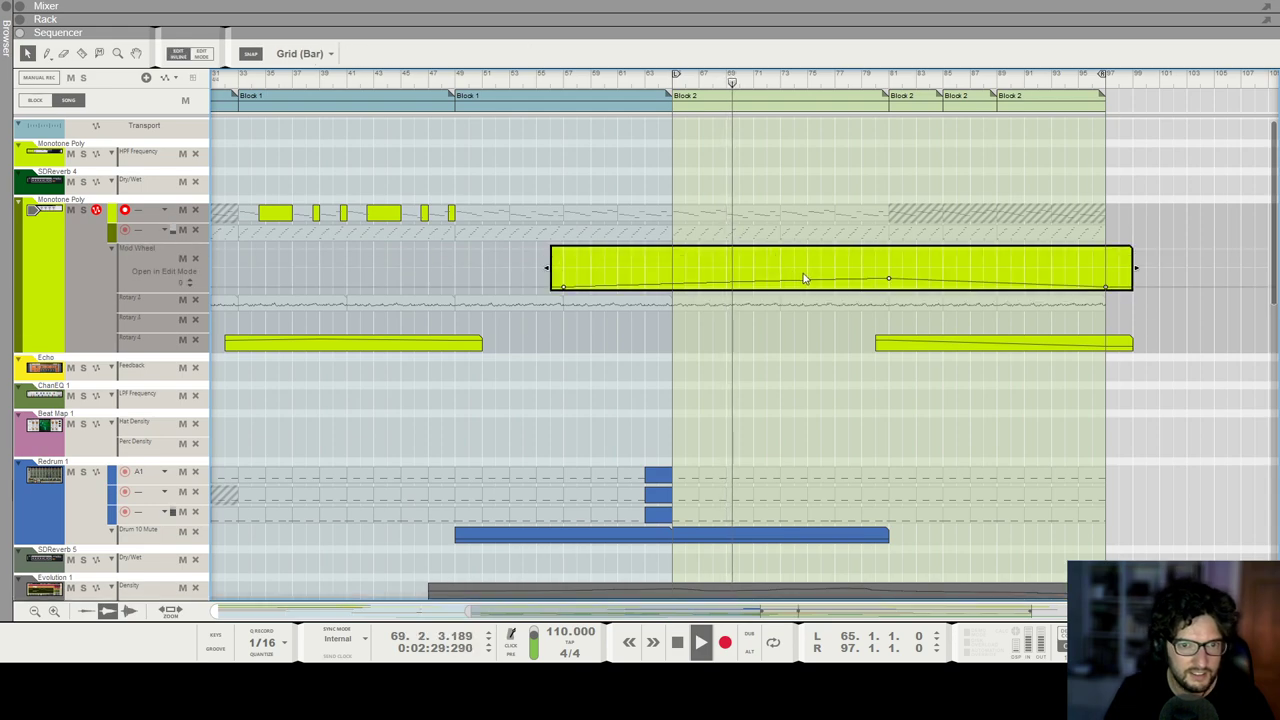
left_click_drag(890, 278, 783, 281)
left_click(817, 370)
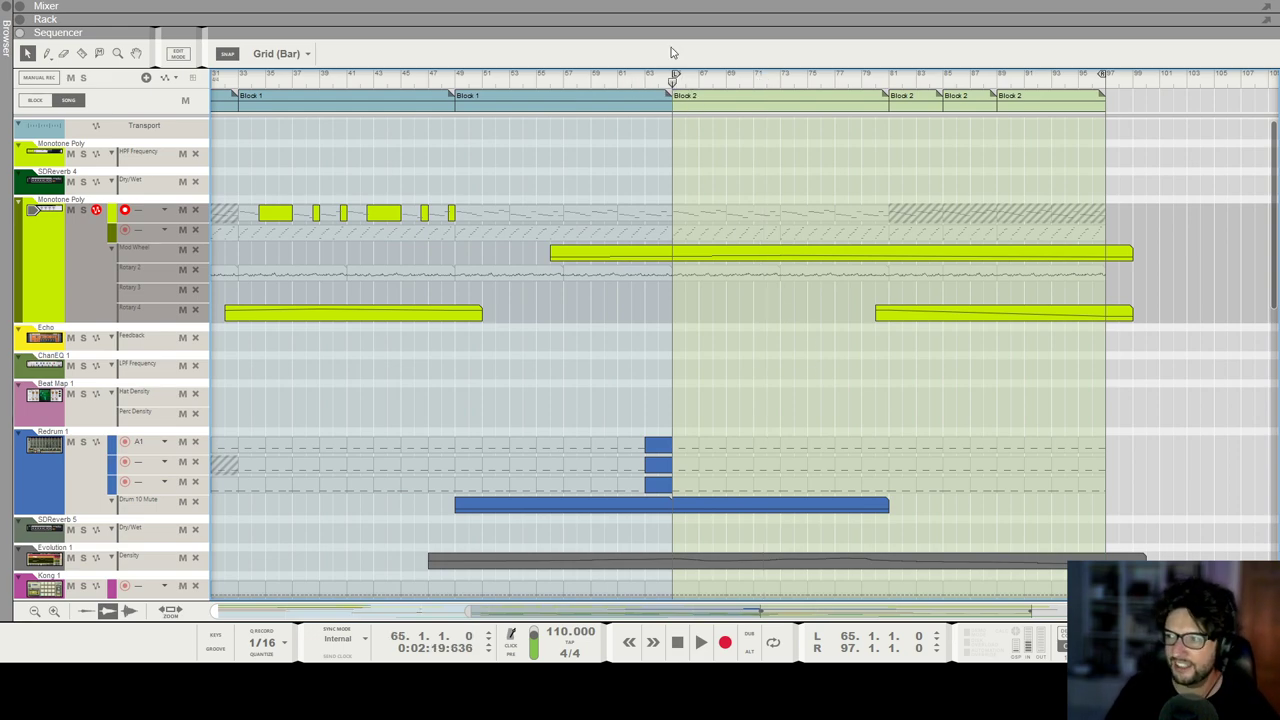
key("space")
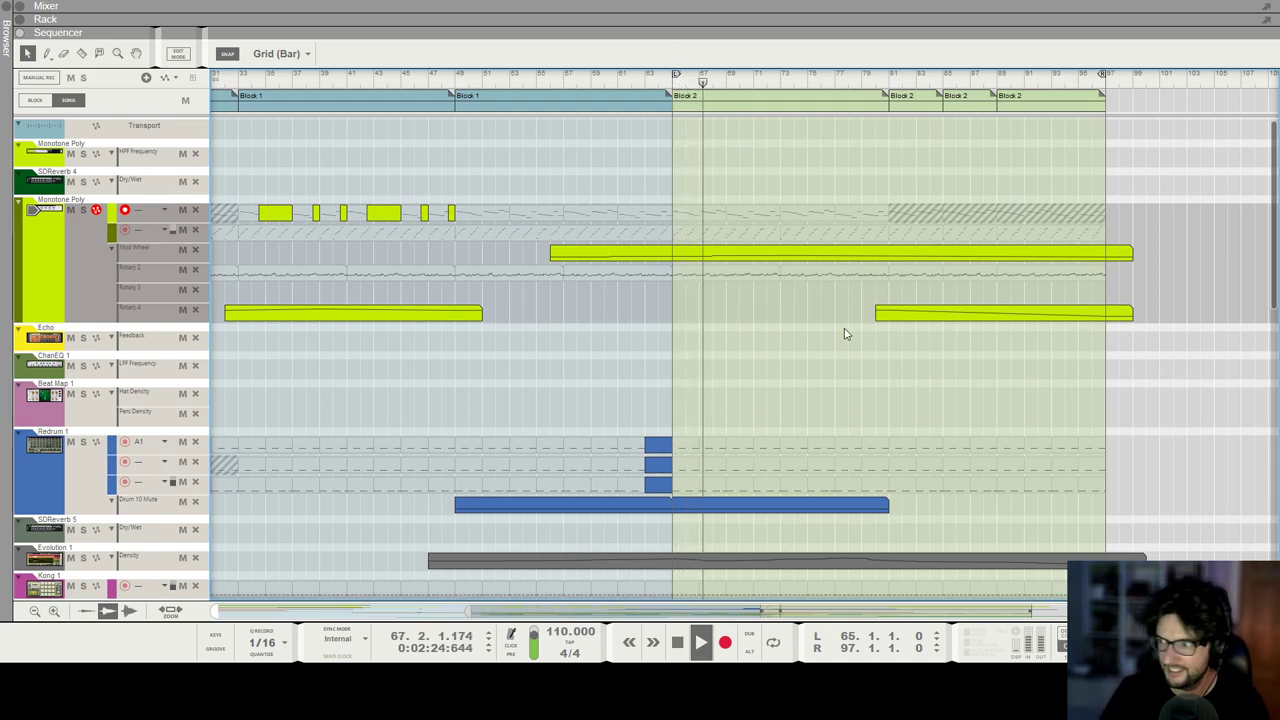
Step: Automate the SDReverb 4 Dry/Wet from bar 65, rising to 60% at bar 81 and falling to 4% at bar 97
key("F6")
scroll(436, 320, "up", 5)
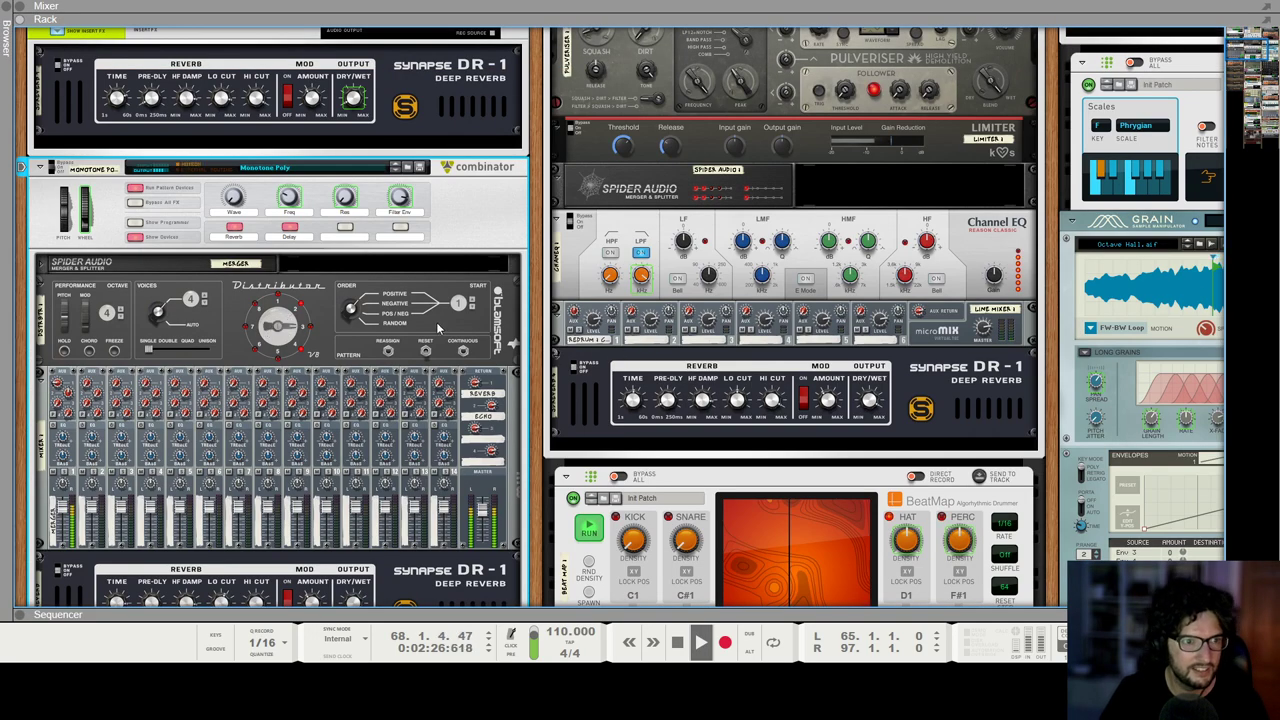
left_click(455, 238)
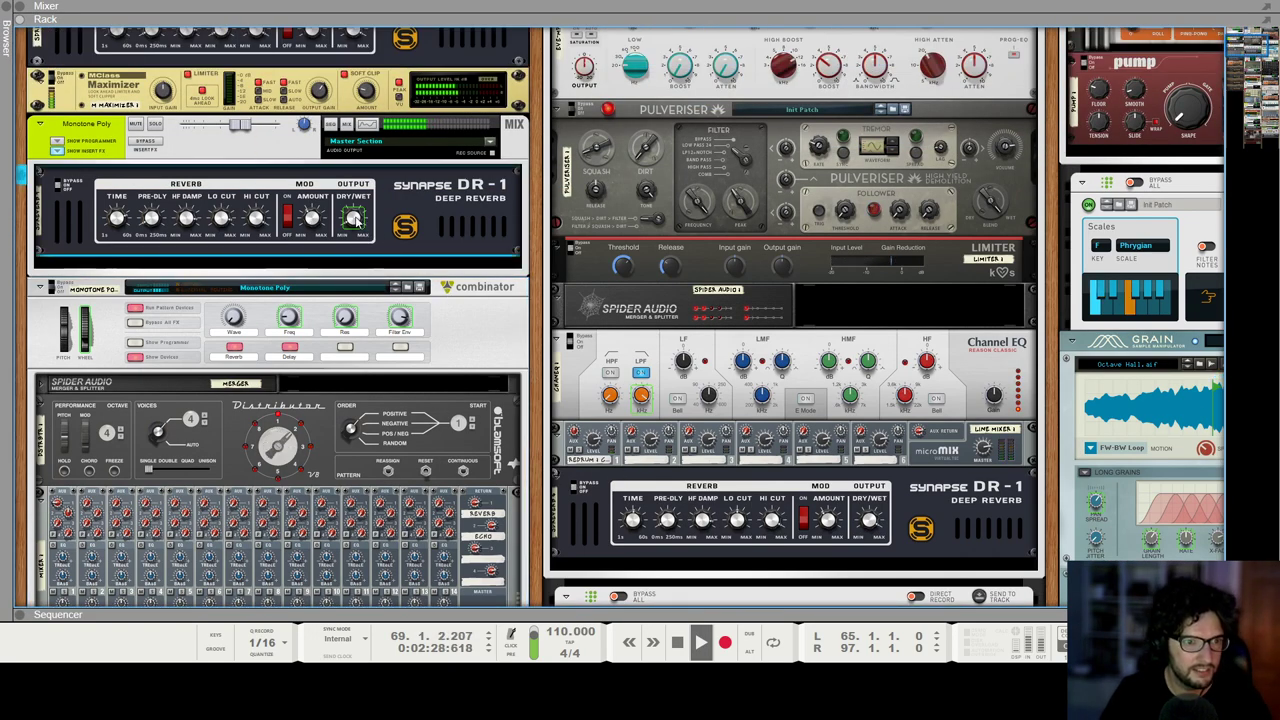
left_click(355, 220, "alt")
key("F7")
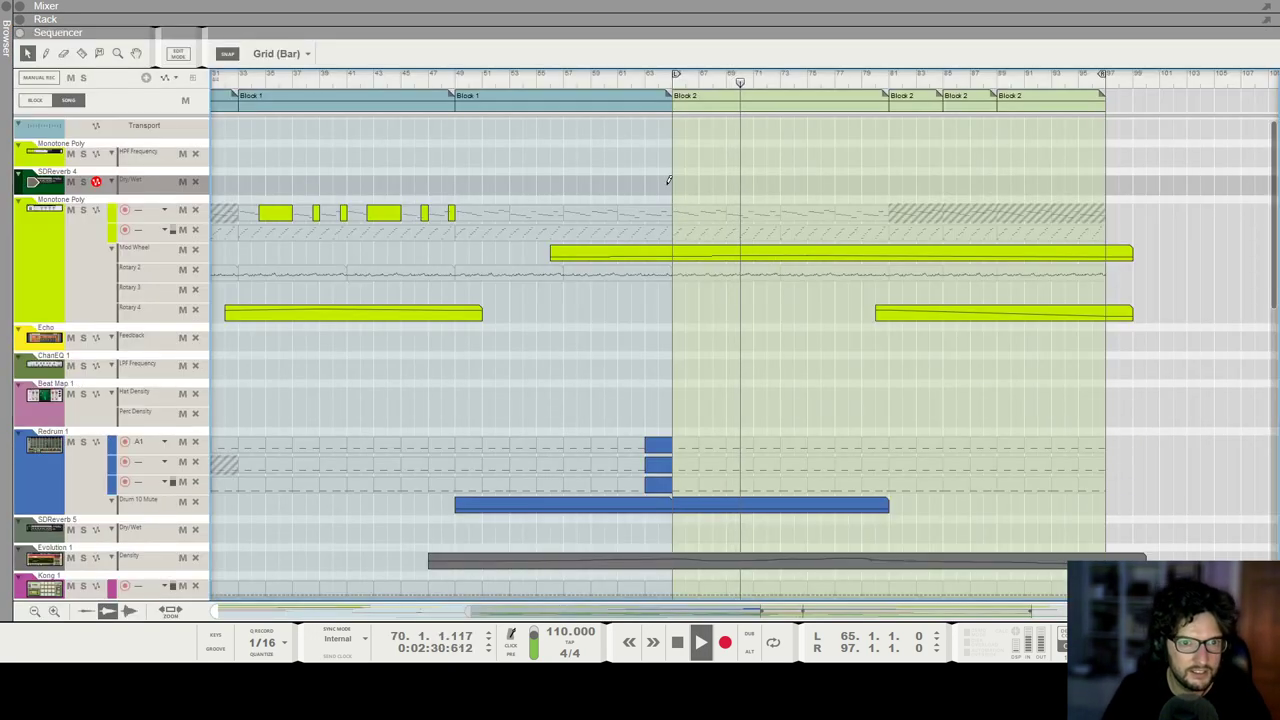
left_click_drag(668, 180, 1060, 178)
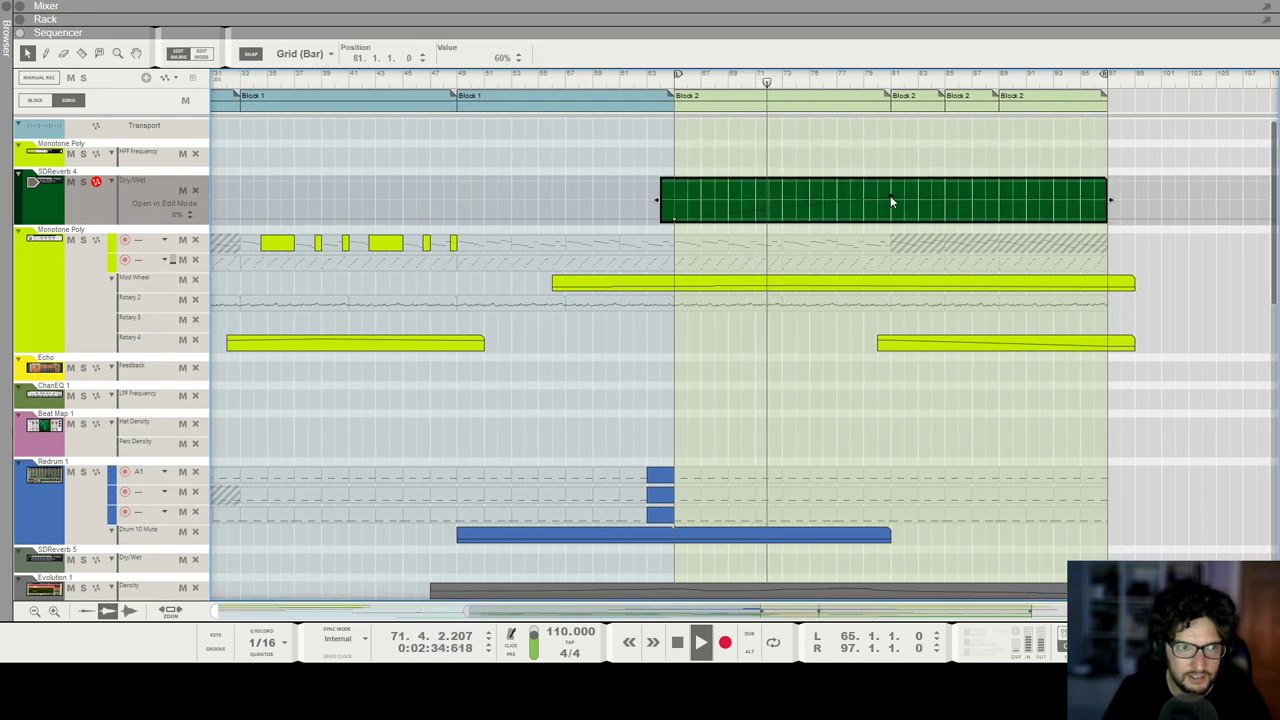
left_click(1108, 218, "alt")
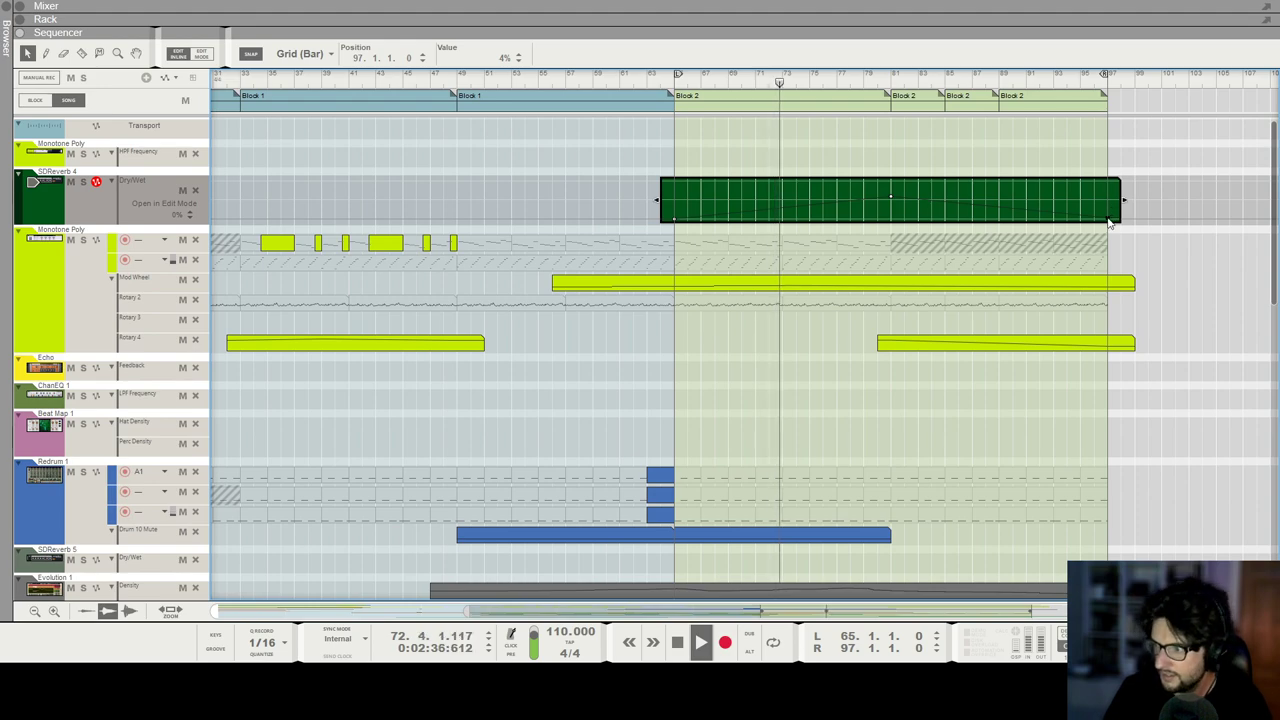
left_click(932, 378)
Step: Review the clips and automation on the tracks from Redrum down to Pump across the Block 2 section during playback
scroll(931, 380, "down", 4)
scroll(931, 375, "down", 12)
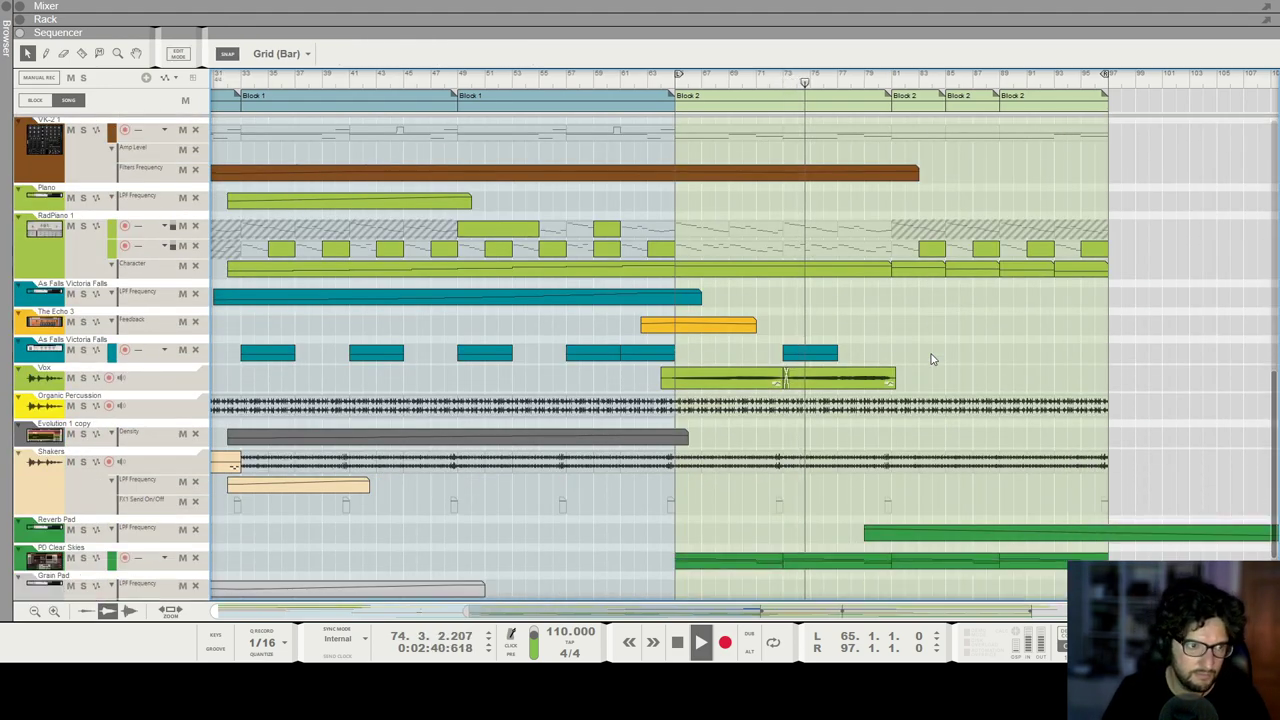
scroll(931, 359, "down", 3)
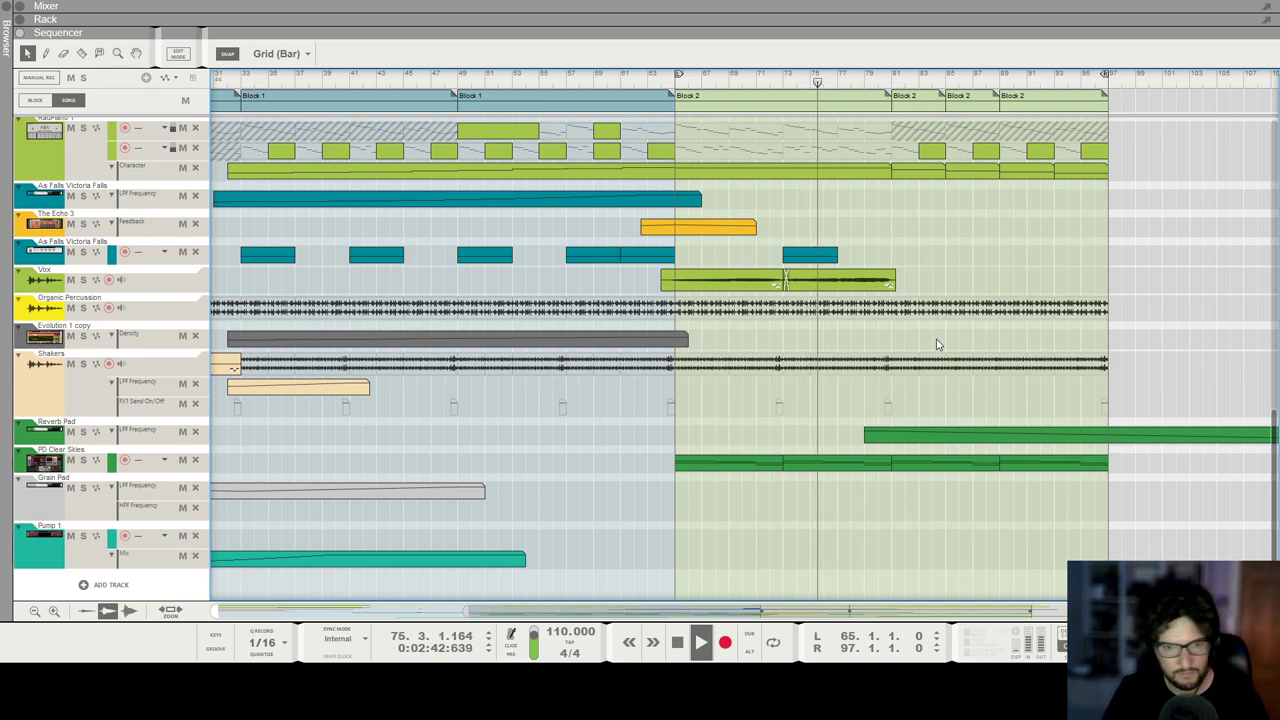
scroll(937, 343, "down", 3)
scroll(937, 343, "up", 6)
scroll(1003, 368, "up", 3)
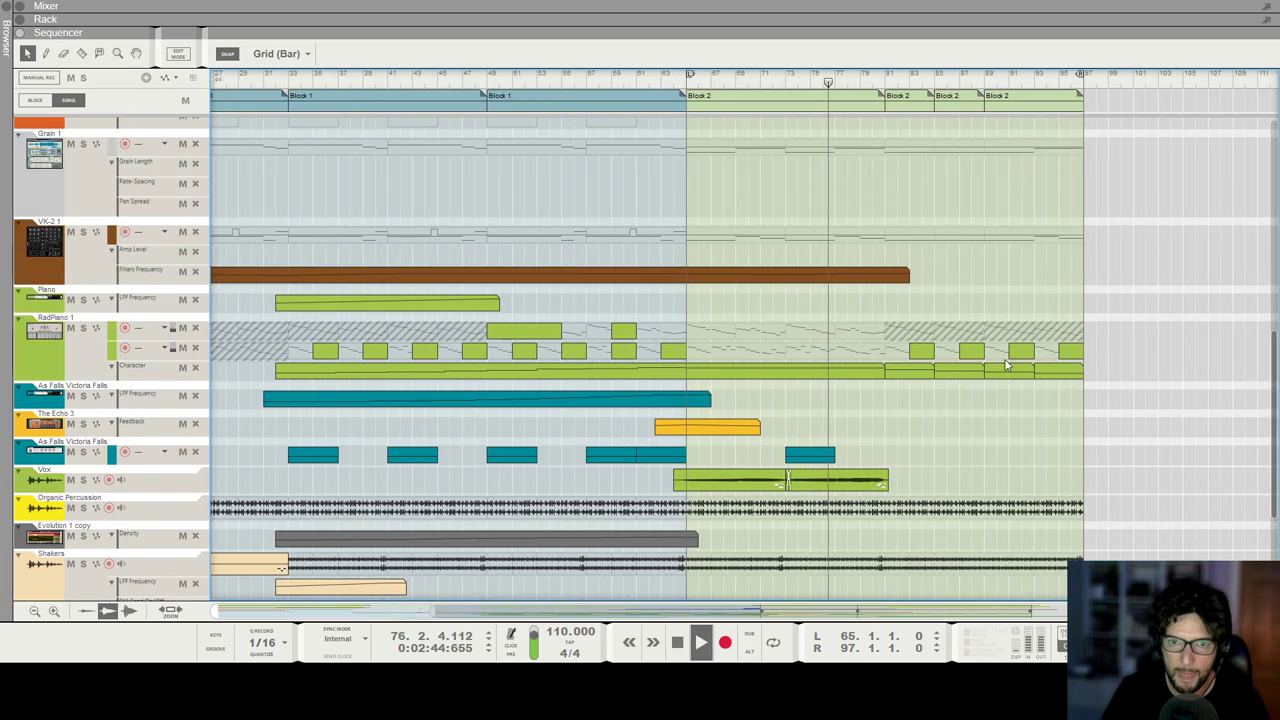
scroll(1012, 346, "right", 2)
scroll(1009, 351, "down", 2)
scroll(1010, 351, "up", 7)
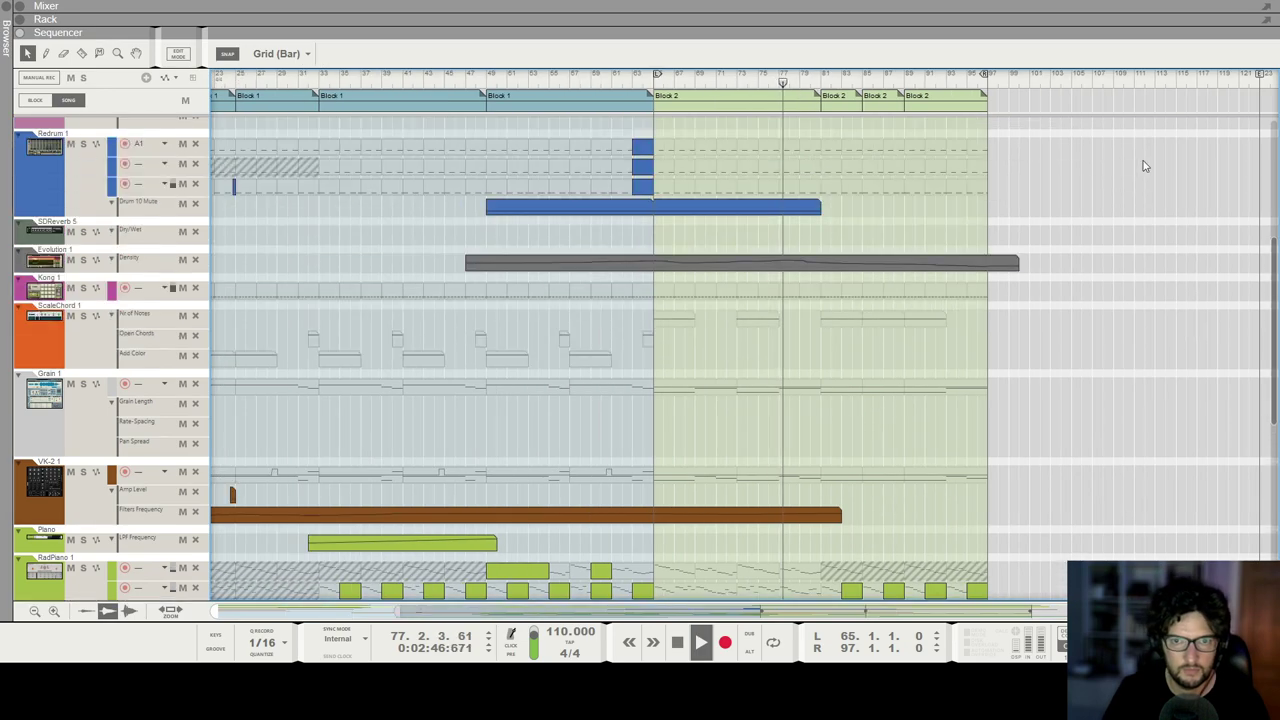
scroll(1090, 150, "up", 2)
scroll(1039, 191, "down", 8)
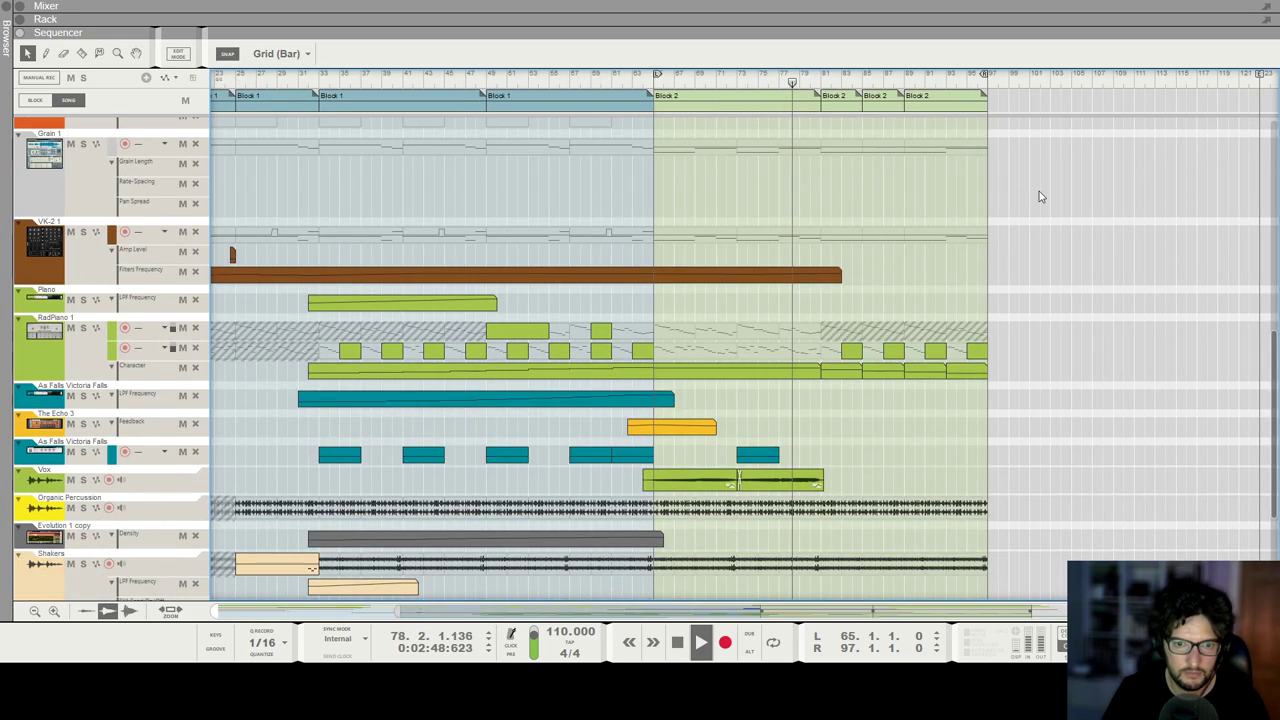
Step: Set the Vox mixer channel level to -8.78 dB and return to the sequencer
key("F5")
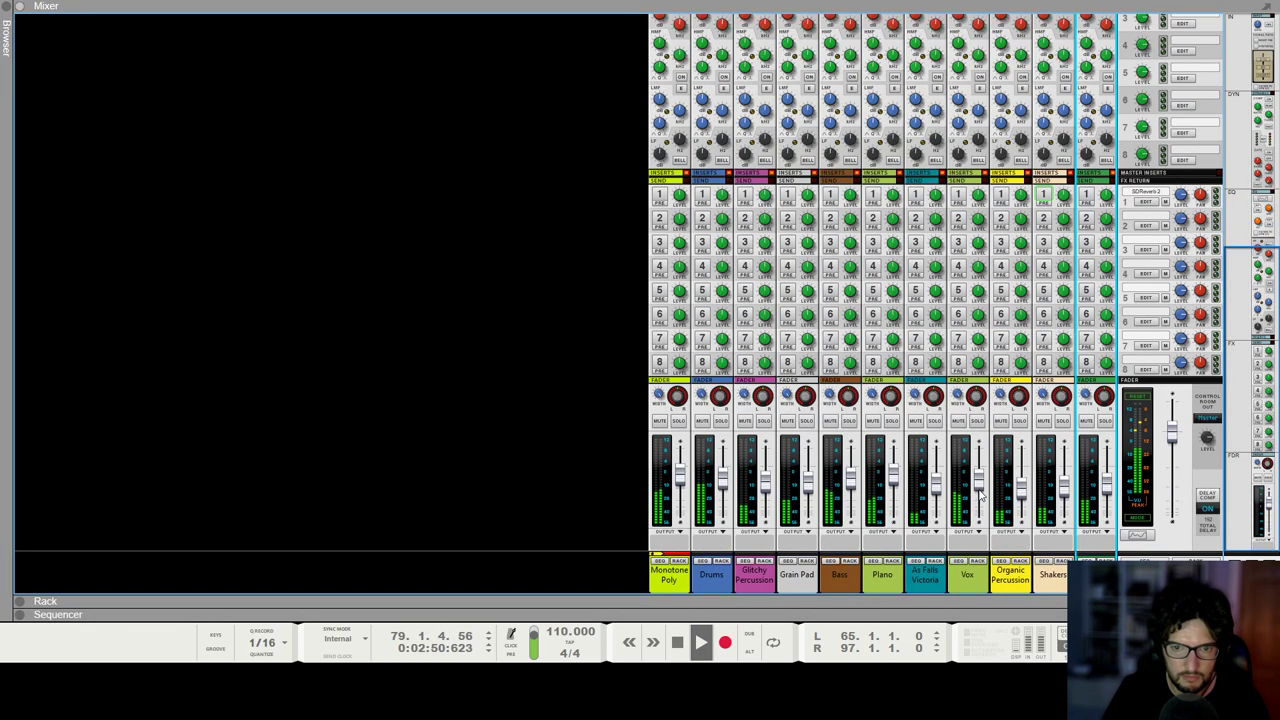
left_click(983, 487)
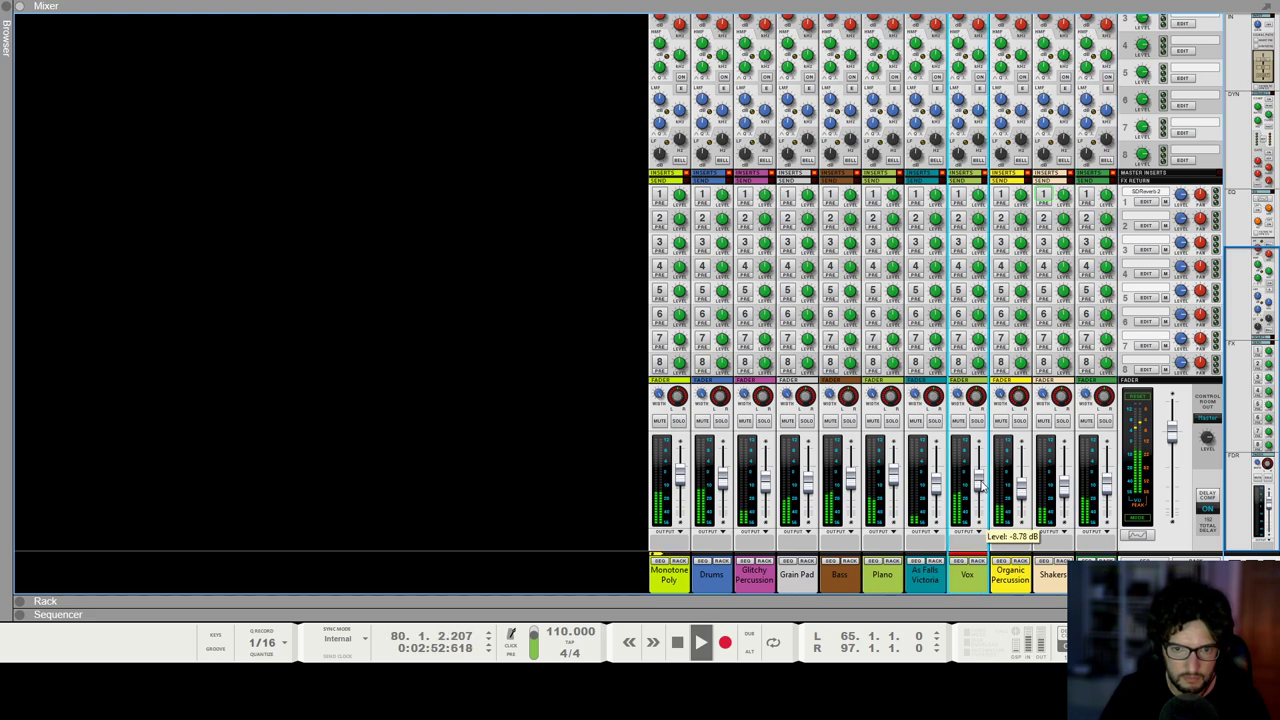
key("F7")
Step: Draw a Shakers LPF Frequency automation clip from about bar 79 to 113, falling from bar 80 to 0 at bar 109
scroll(895, 330, "up", 5)
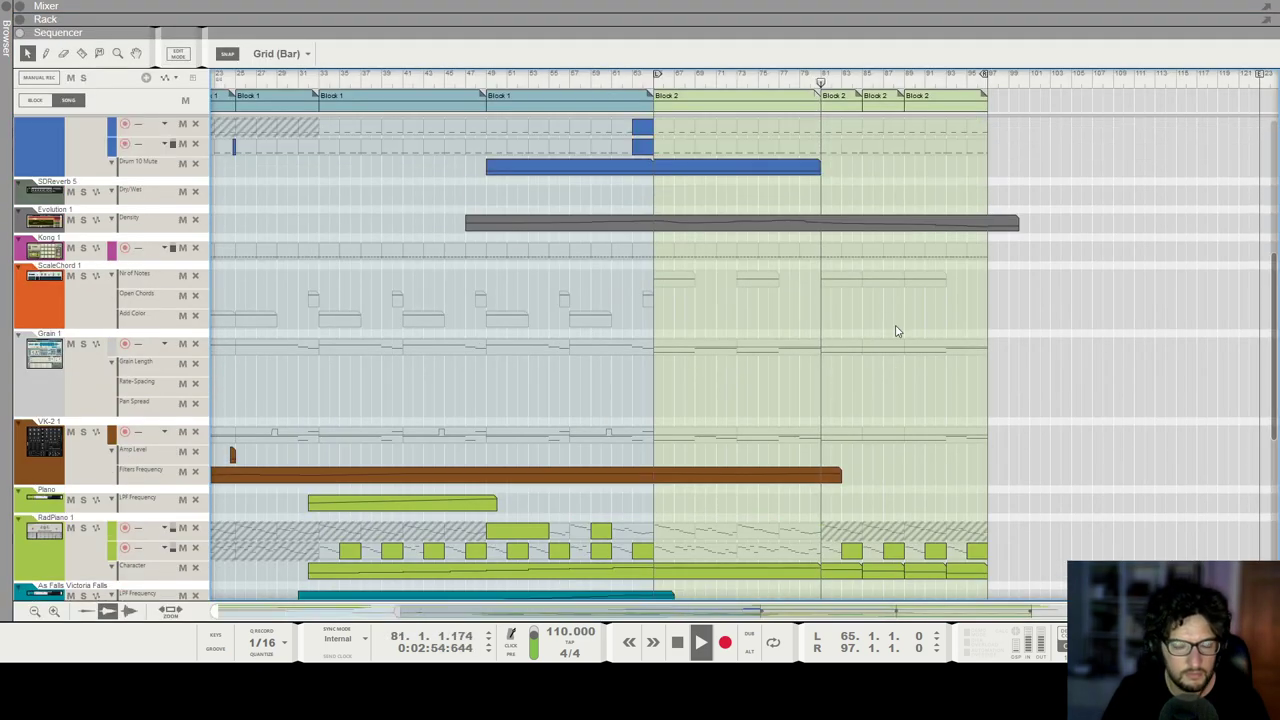
scroll(1148, 337, "down", 1)
scroll(1086, 363, "up", 4)
scroll(1028, 383, "right", 3)
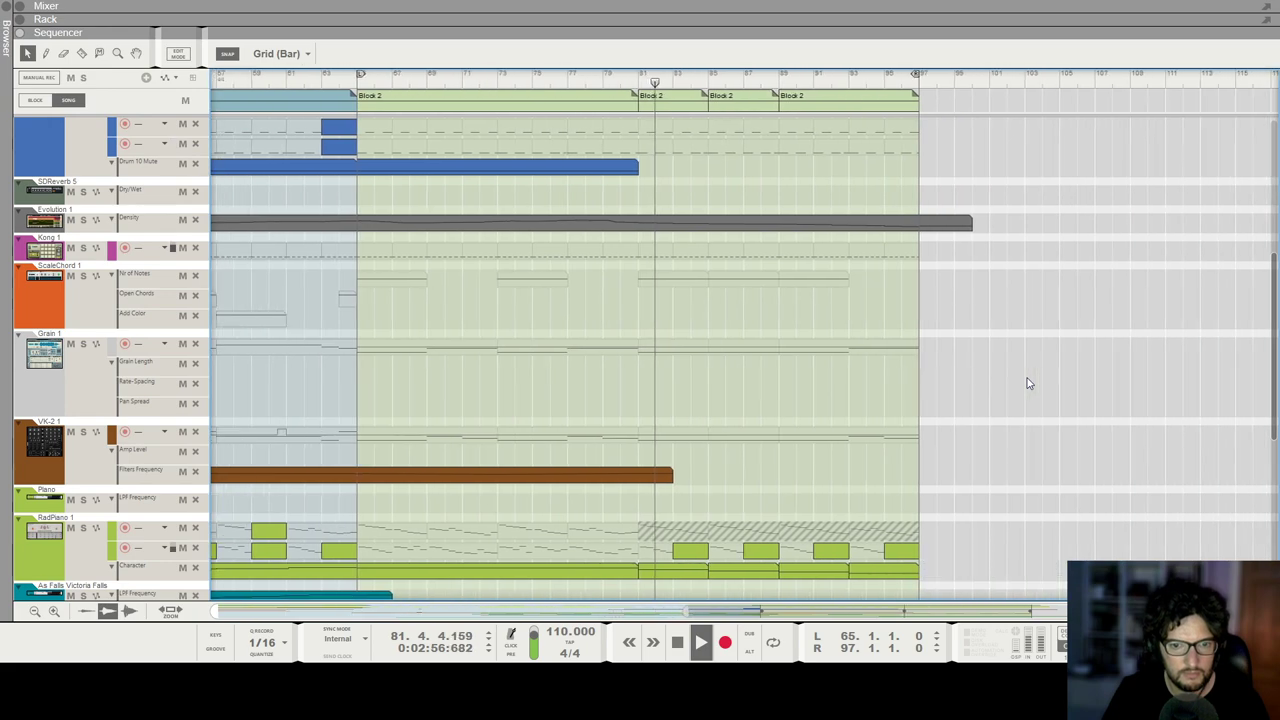
scroll(1029, 380, "up", 3)
scroll(903, 311, "down", 6)
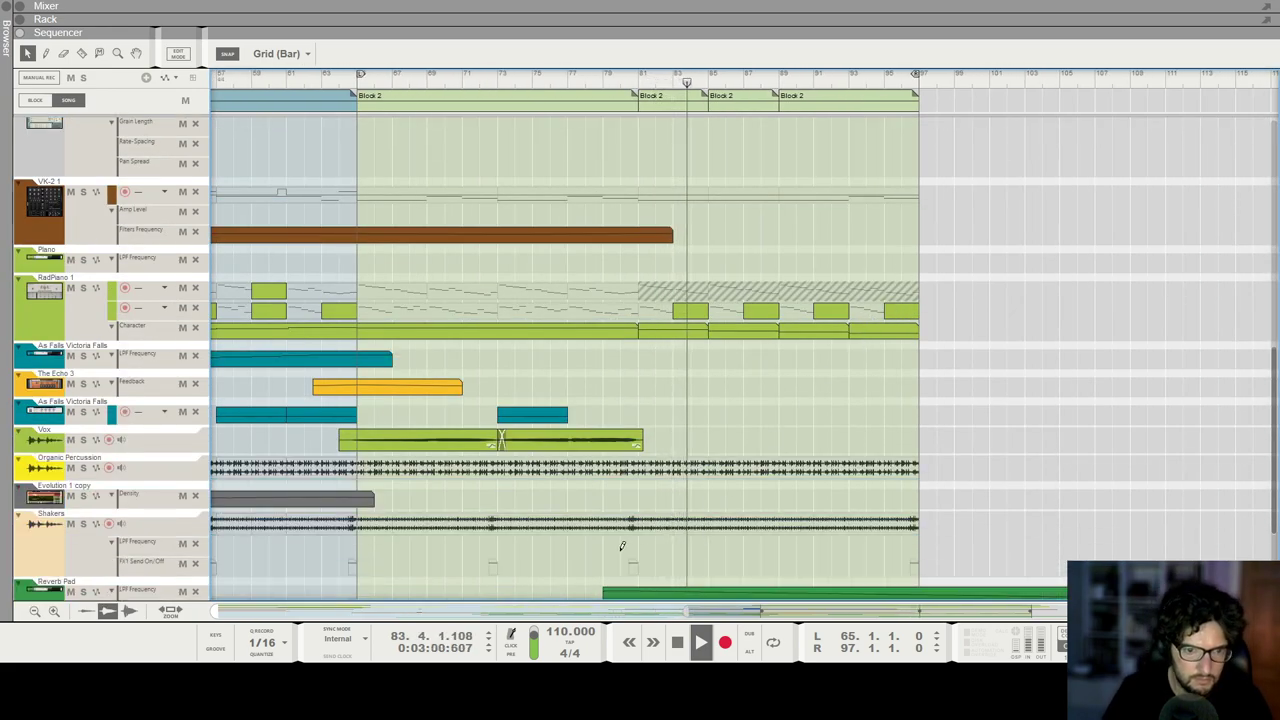
left_click_drag(620, 549, 1198, 543)
double_click(1069, 543)
left_click(620, 552, "alt")
left_click(1129, 592, "alt")
scroll(1141, 484, "down", 3)
Step: Draw a Piano LPF Frequency automation clip from bar 80 to 123, falling from 1000 at bar 81 to near zero around bar 106
scroll(1114, 434, "up", 5)
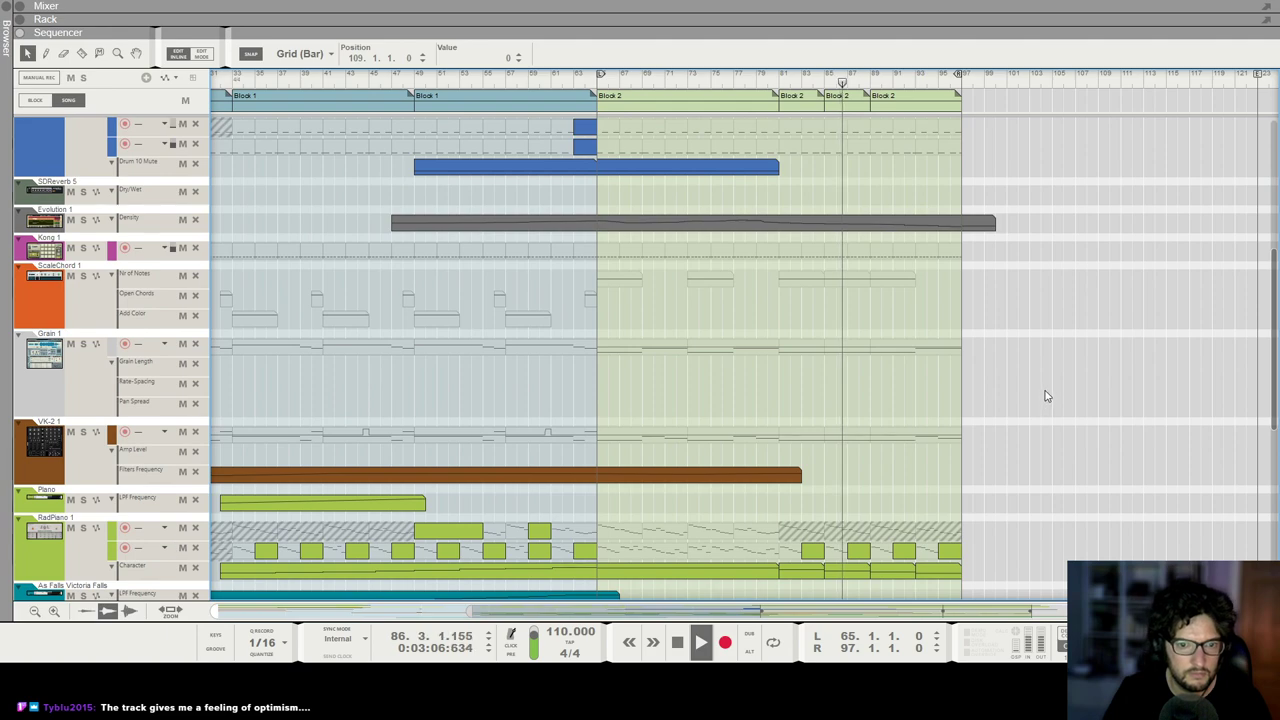
scroll(1037, 371, "down", 2)
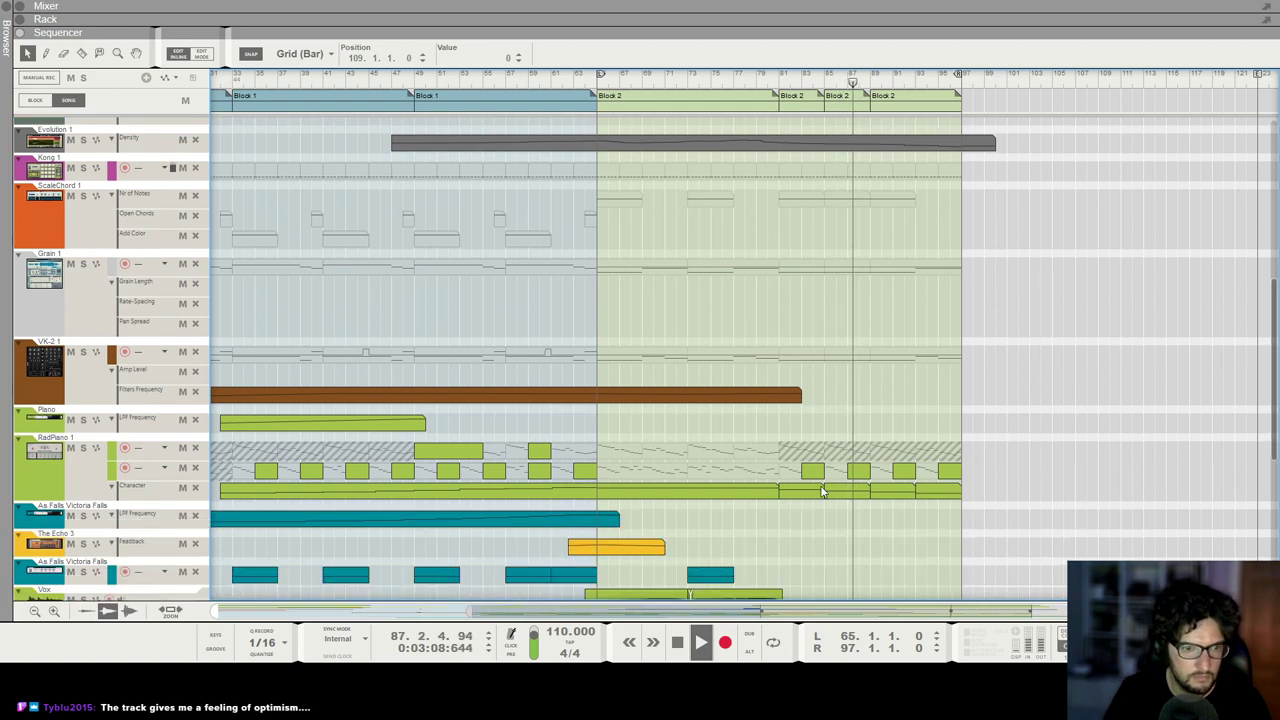
left_click_drag(797, 424, 1257, 424)
double_click(1038, 428)
left_click(779, 417, "alt")
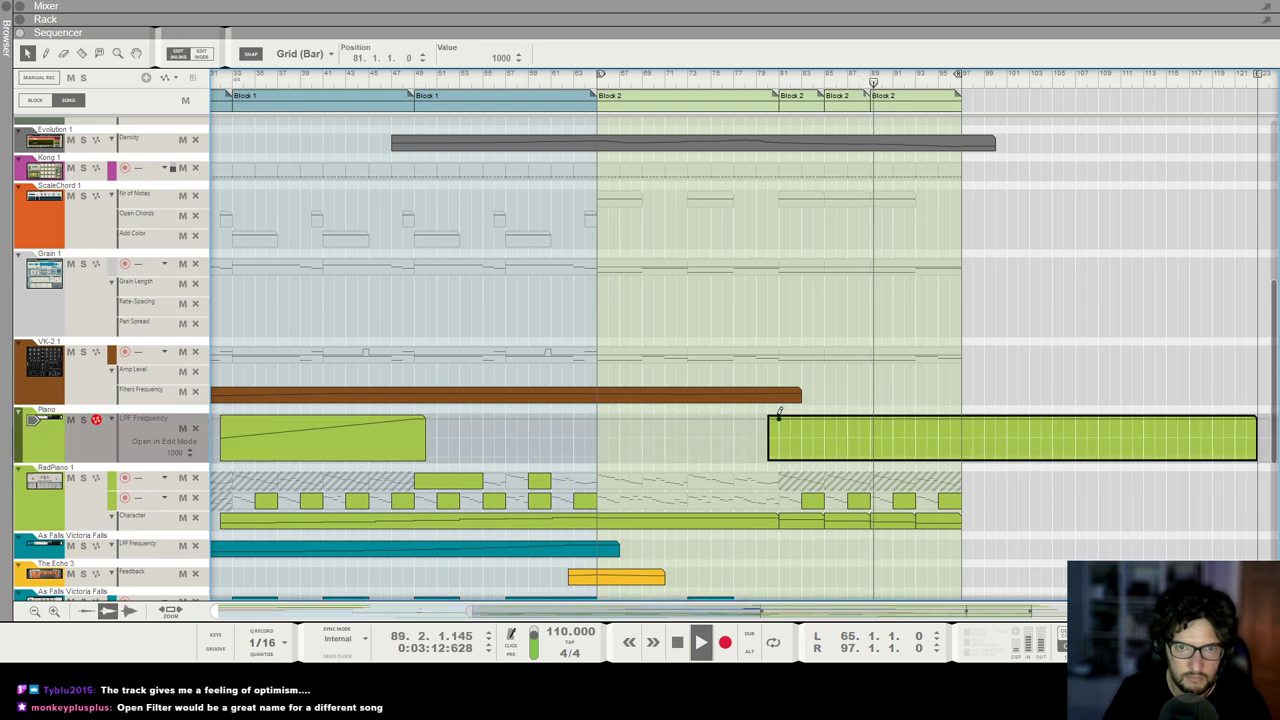
left_click(1064, 457, "alt")
left_click(1009, 346)
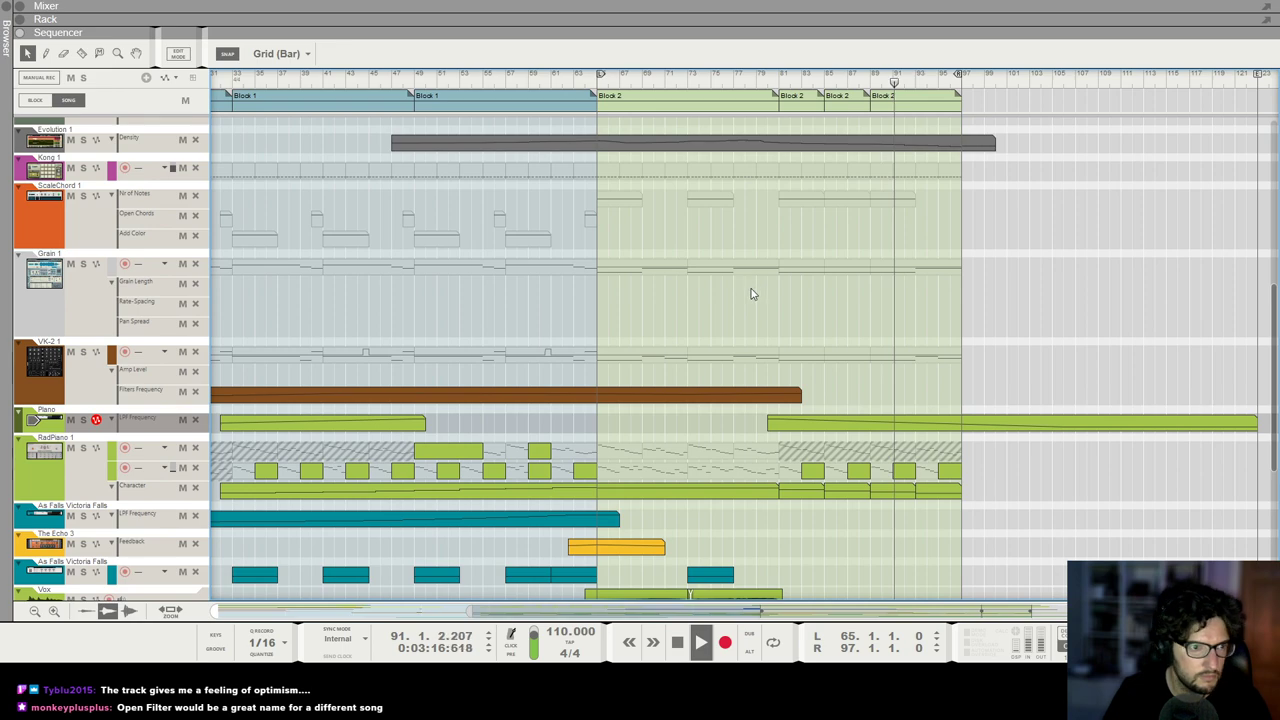
Step: Stop playback and move the song position back to bar 81
scroll(778, 248, "up", 2)
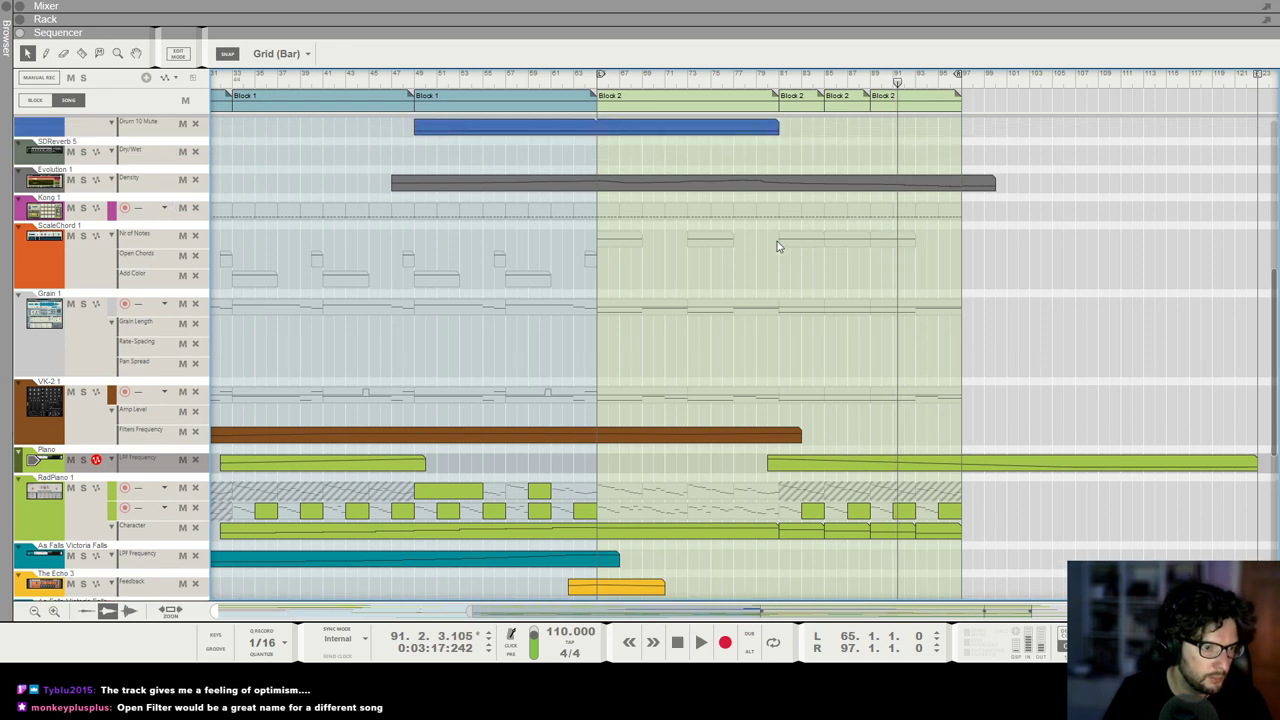
left_click_drag(790, 84, 780, 84)
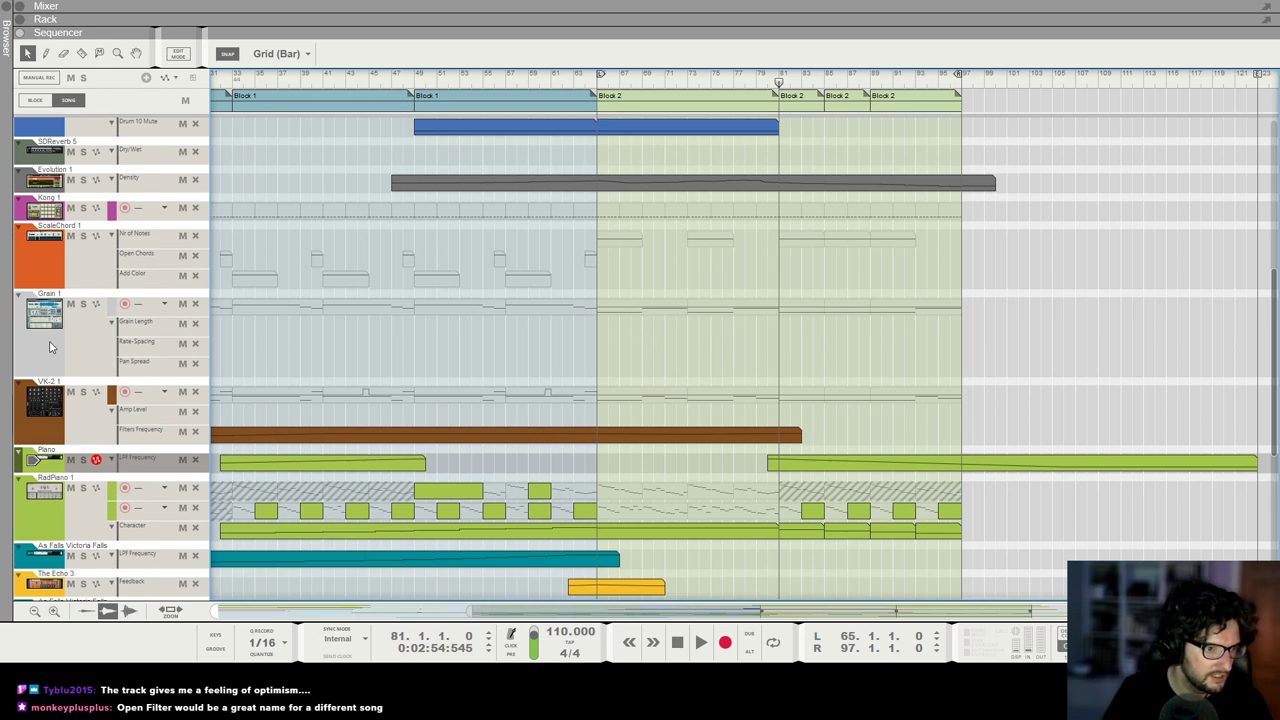
scroll(50, 347, "up", 15)
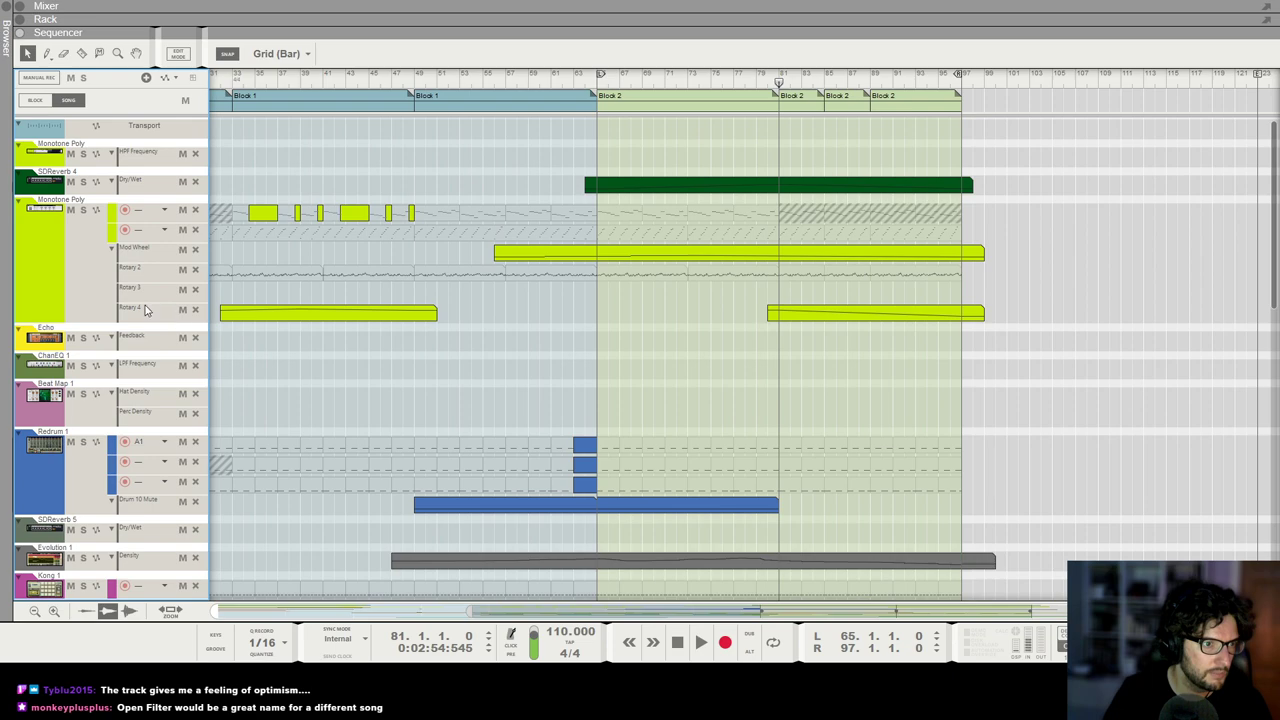
scroll(135, 293, "down", 10)
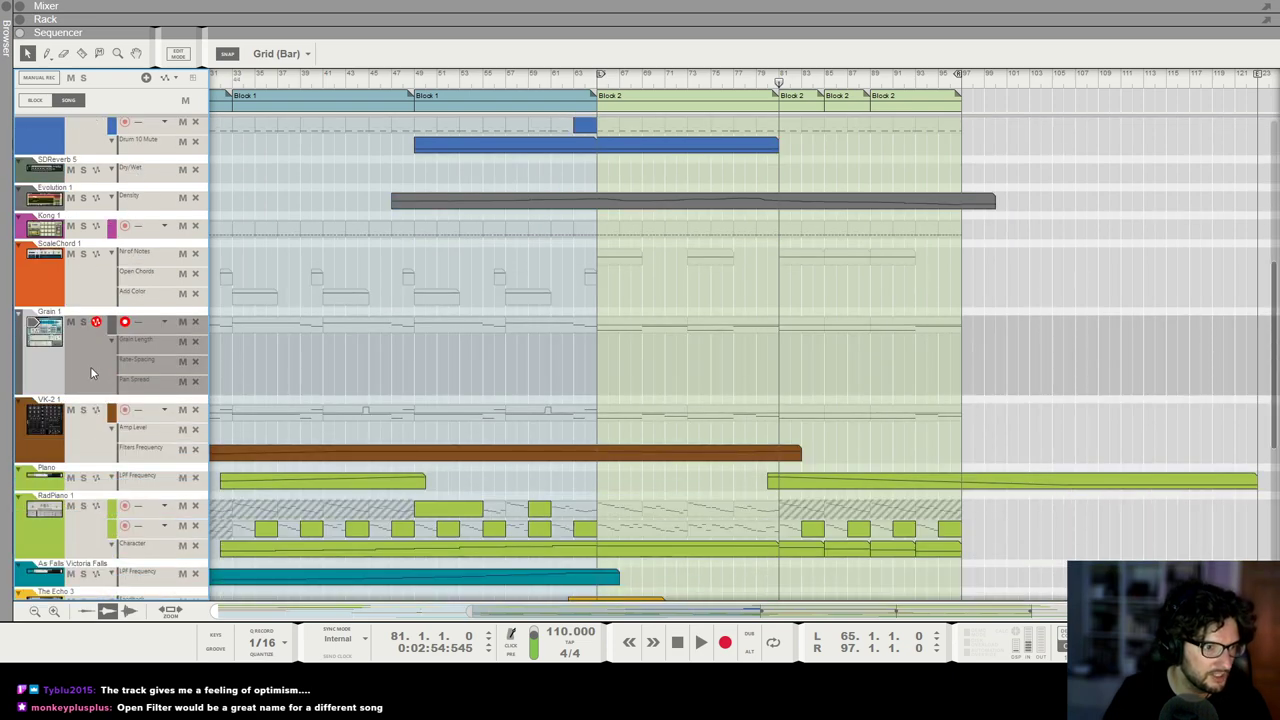
scroll(85, 287, "down", 7)
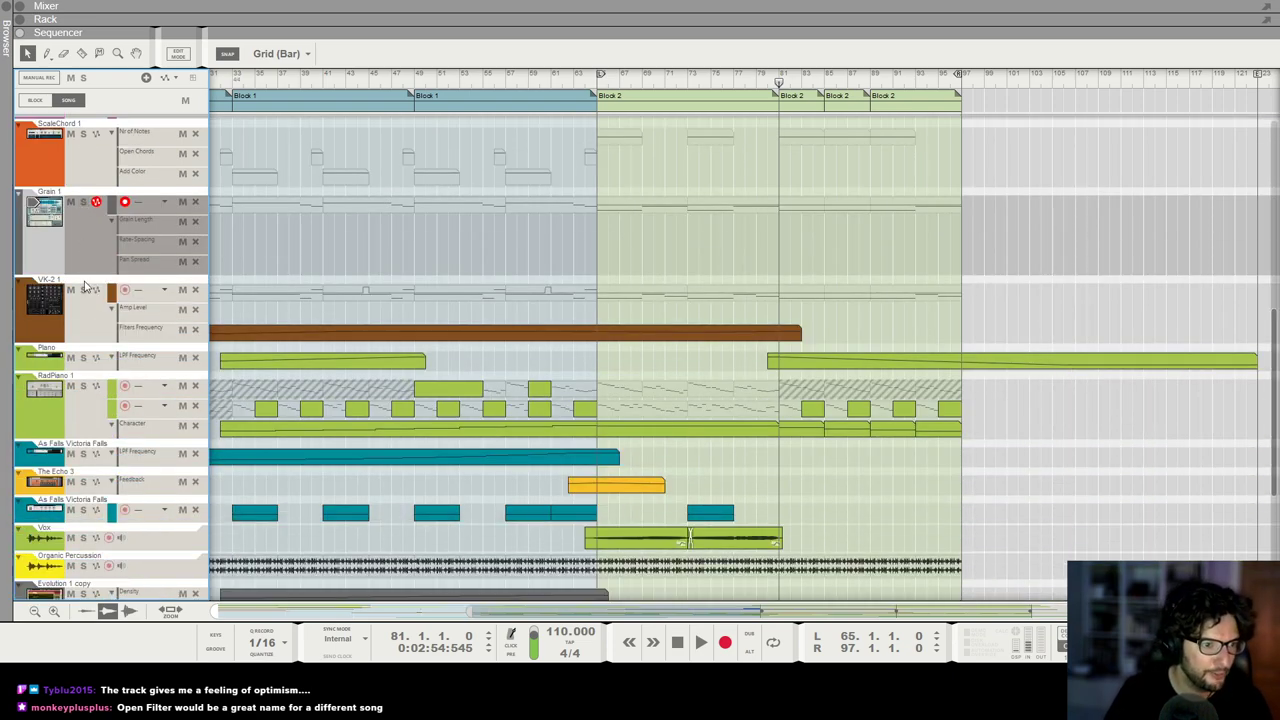
scroll(85, 287, "down", 4)
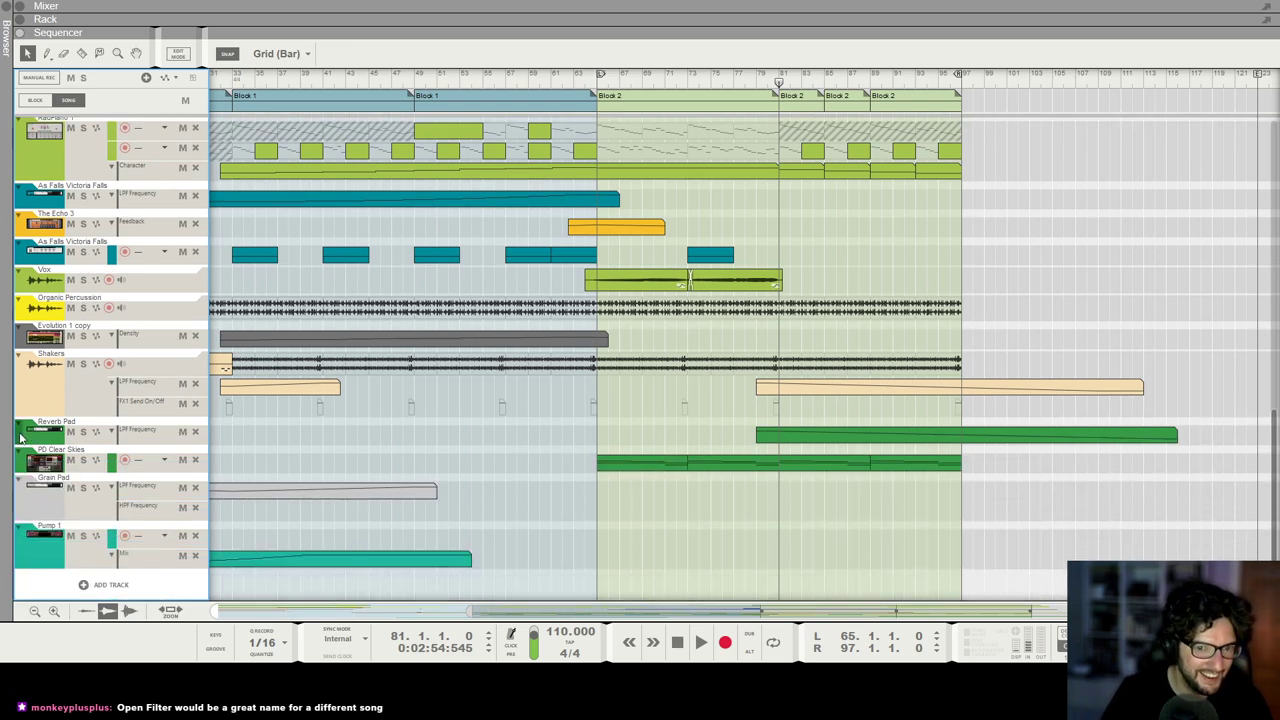
left_click(27, 518)
left_click_drag(20, 518, 64, 570)
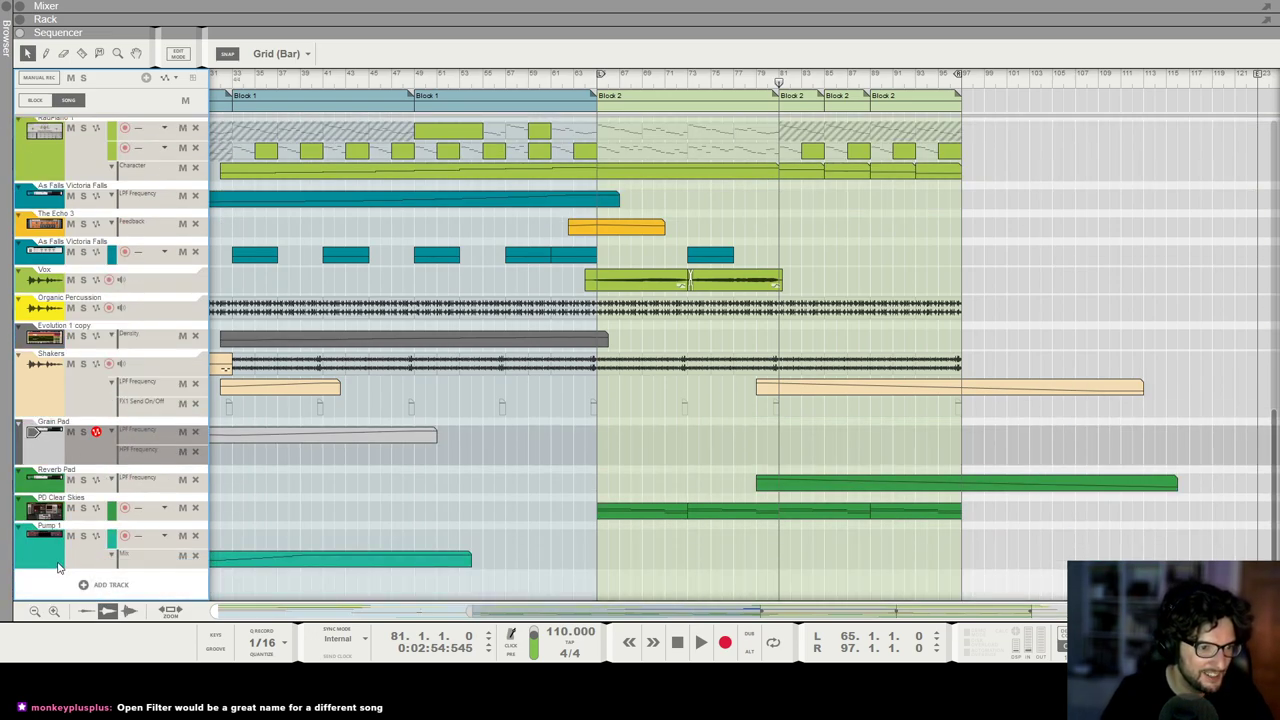
left_click(30, 0)
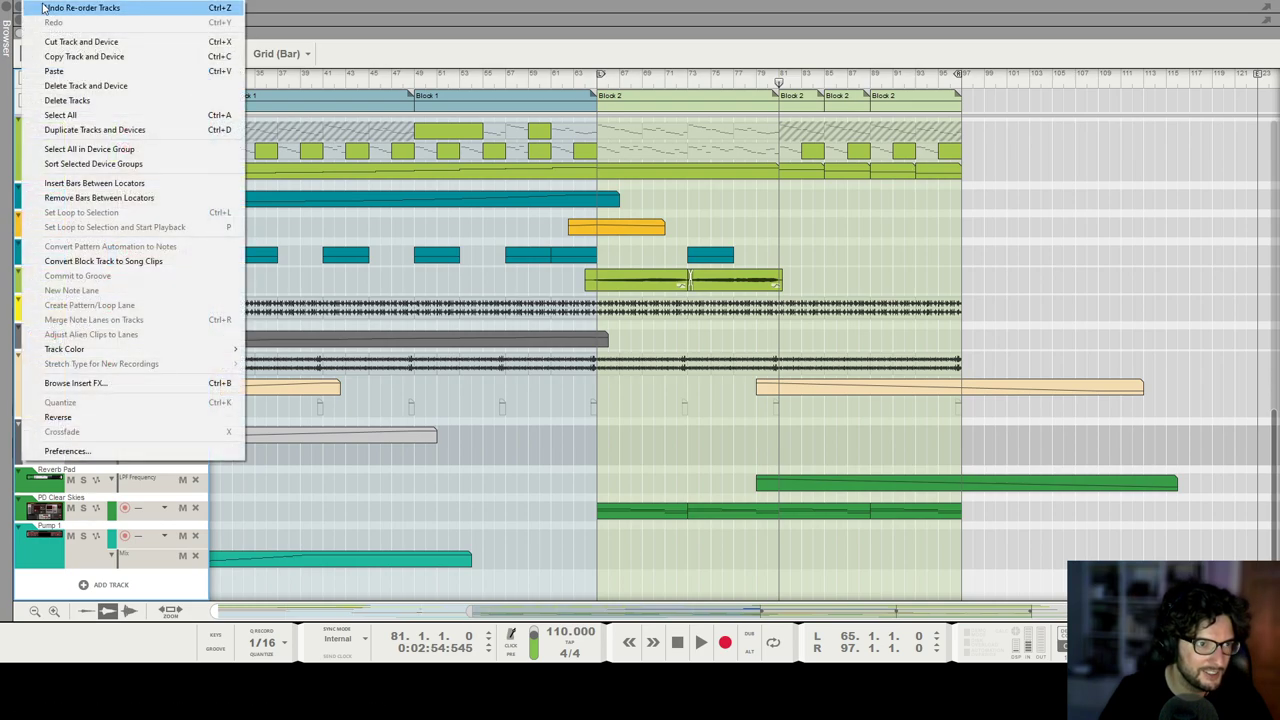
left_click(41, 8)
Step: Move the Grain Pad and Pump 1 tracks above Grain 1 and draw Grain Pad LPF Frequency automation falling from bar 80 to 0 at bar 97
left_click_drag(22, 512, 150, 290)
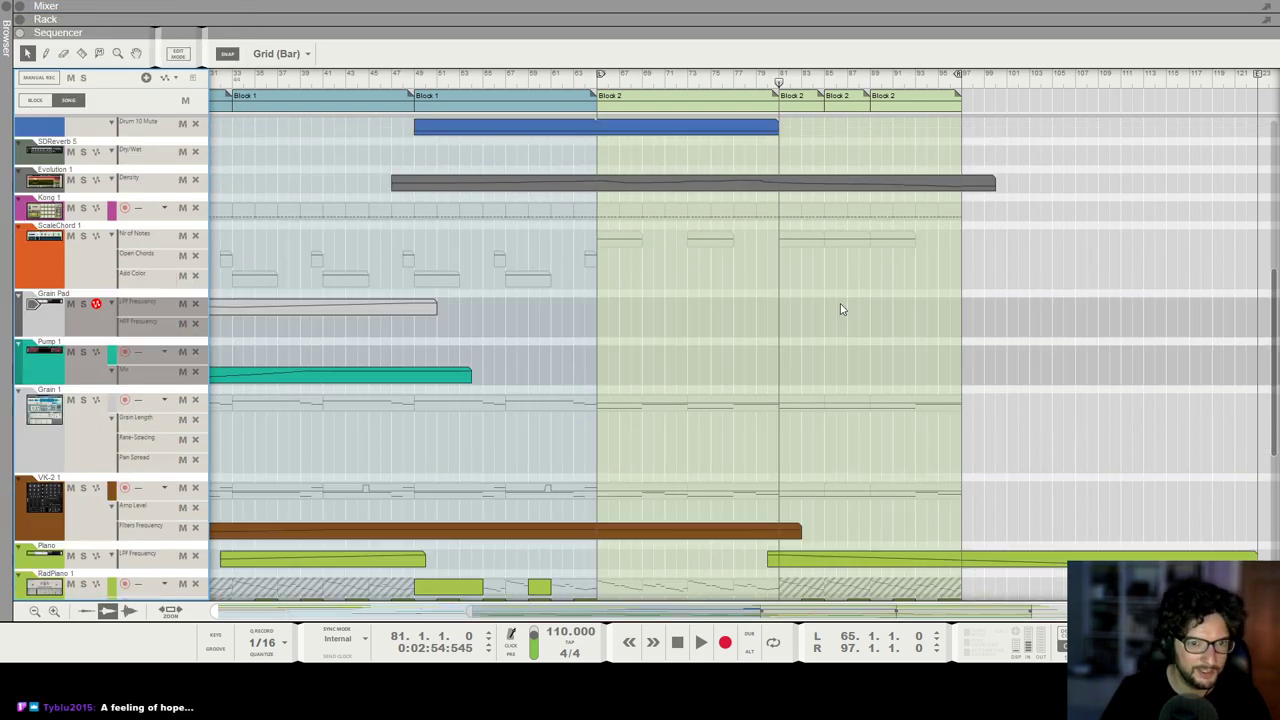
scroll(871, 288, "down", 2)
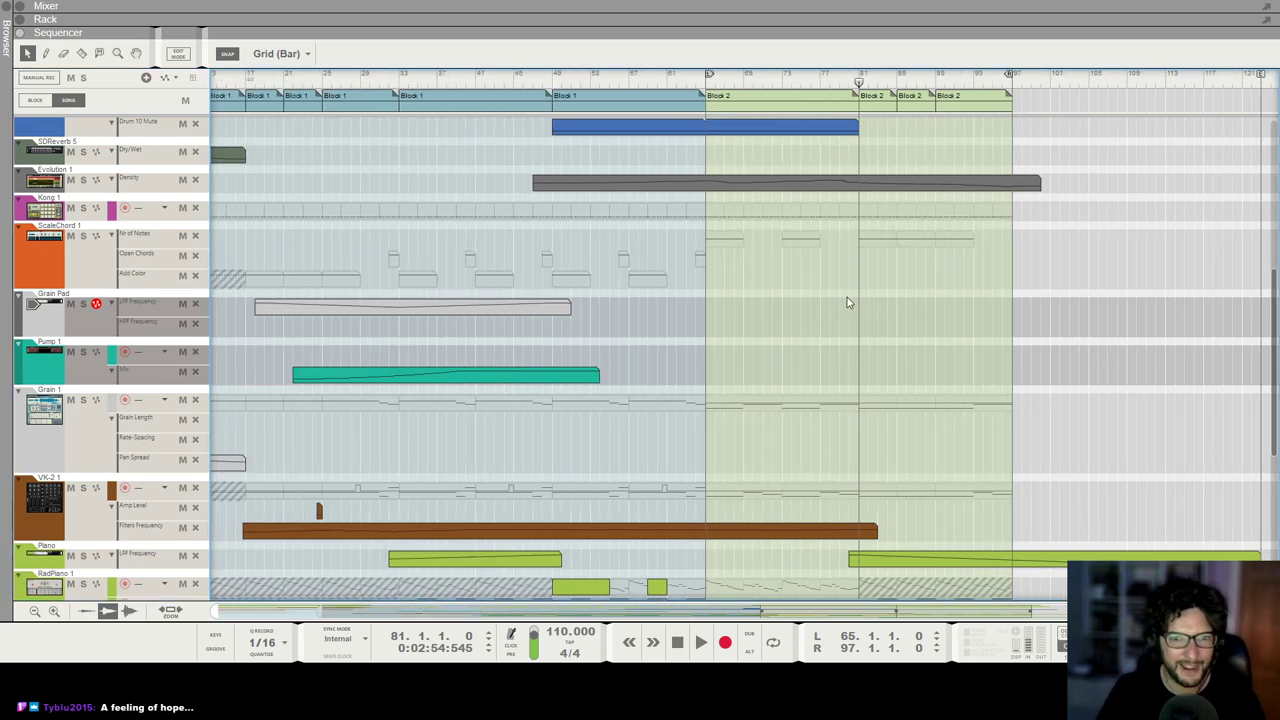
left_click_drag(928, 309, 1058, 310)
double_click(1017, 312)
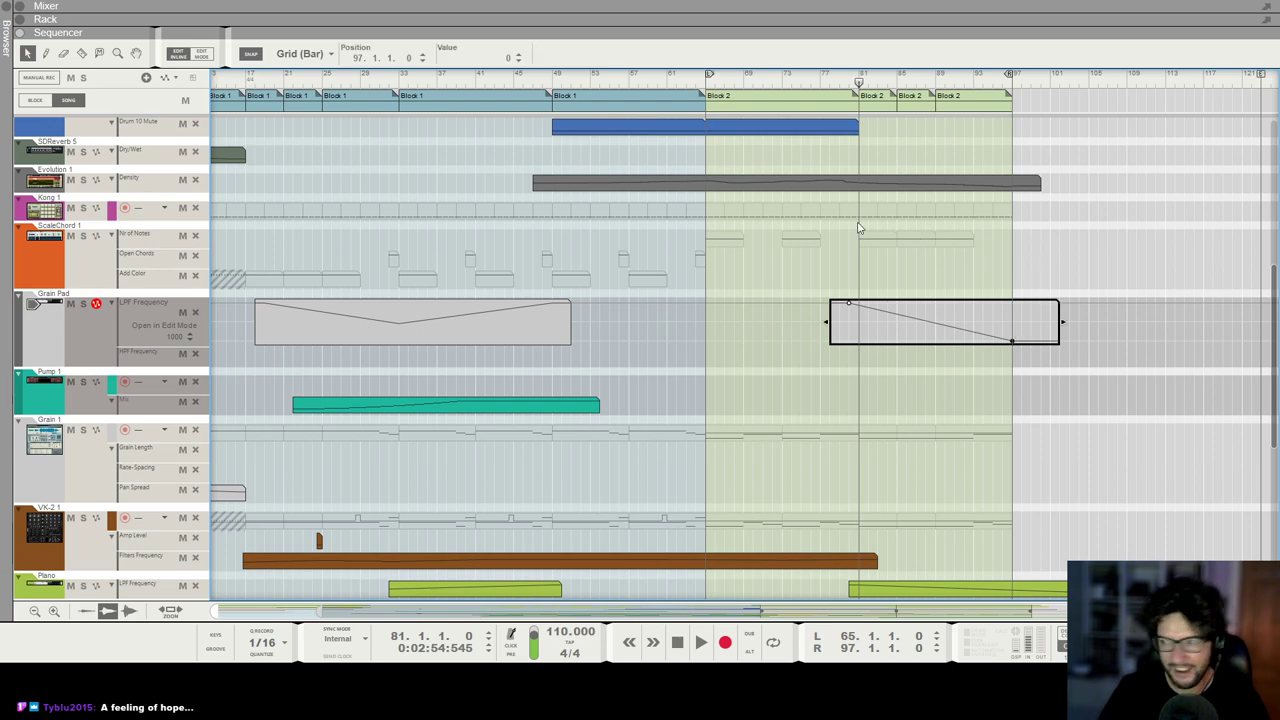
Step: Save the song under the file name SciFi1
key("alt+f")
left_click(94, 100)
type("SciFi1")
key("Return")
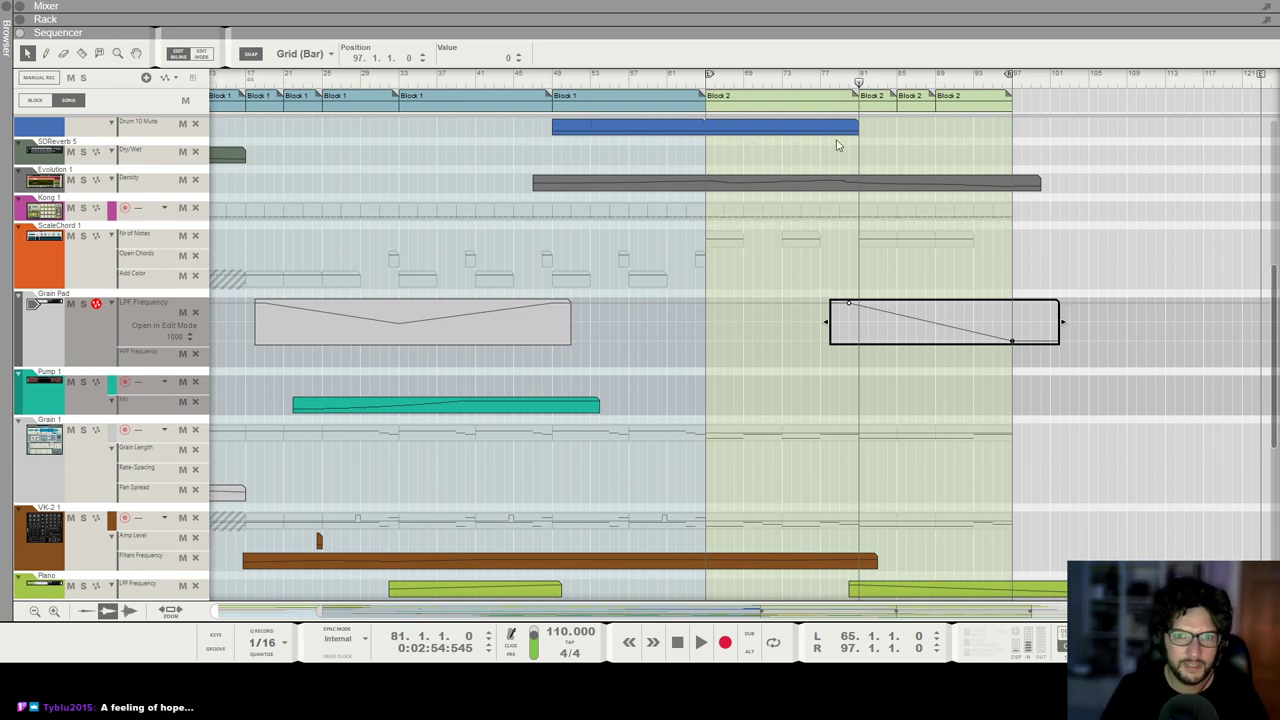
Step: Play from bar 81 and bend the falling Grain Pad LPF Frequency automation between bars 80 and 97 into a curve
left_click(949, 248)
scroll(949, 248, "up", 3)
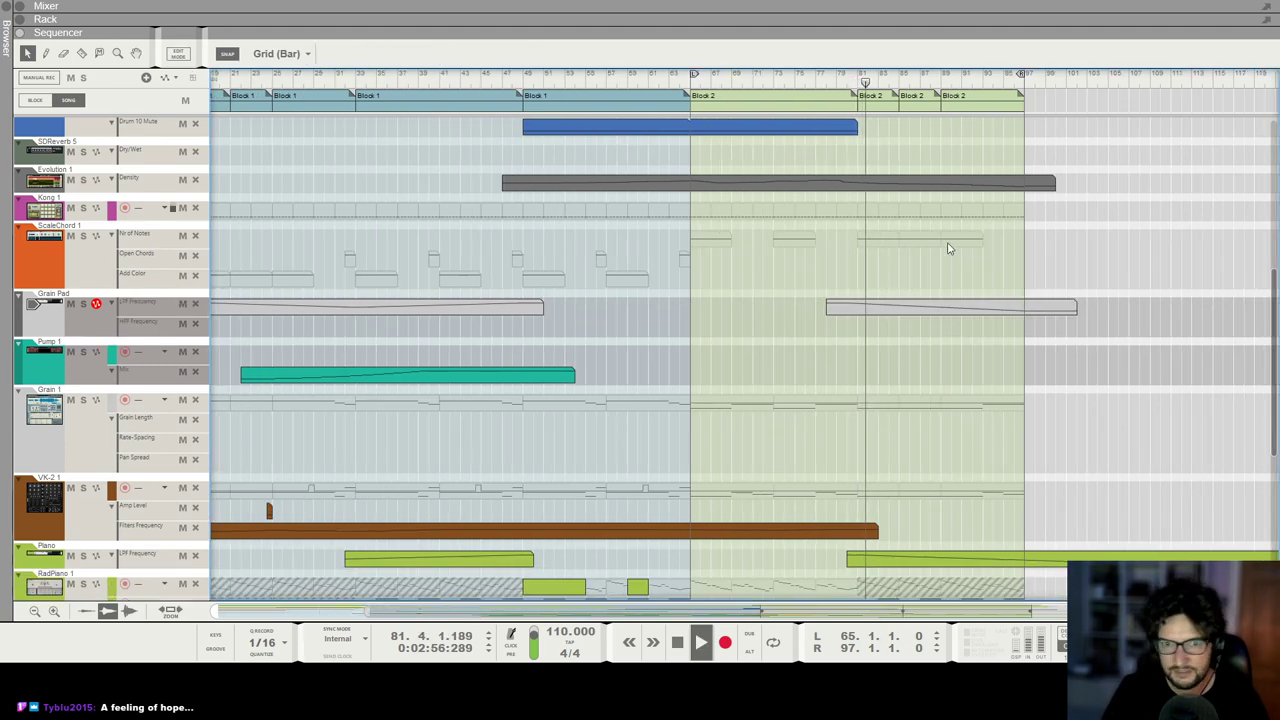
scroll(959, 250, "down", 1)
scroll(955, 275, "down", 2)
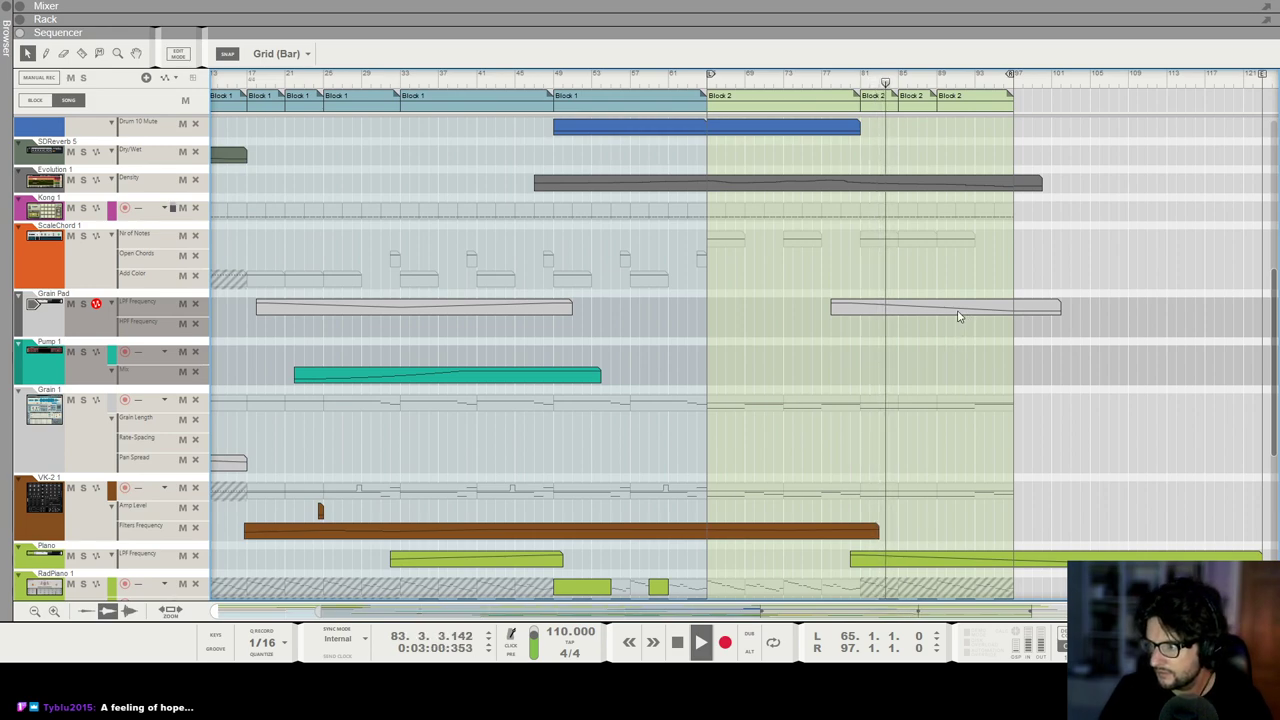
left_click(942, 311)
left_click_drag(915, 318, 917, 323)
Step: Compare the falling LPF Frequency automation curves of Reverb Pad and Grain Pad leading up to bar 97
scroll(925, 345, "down", 8)
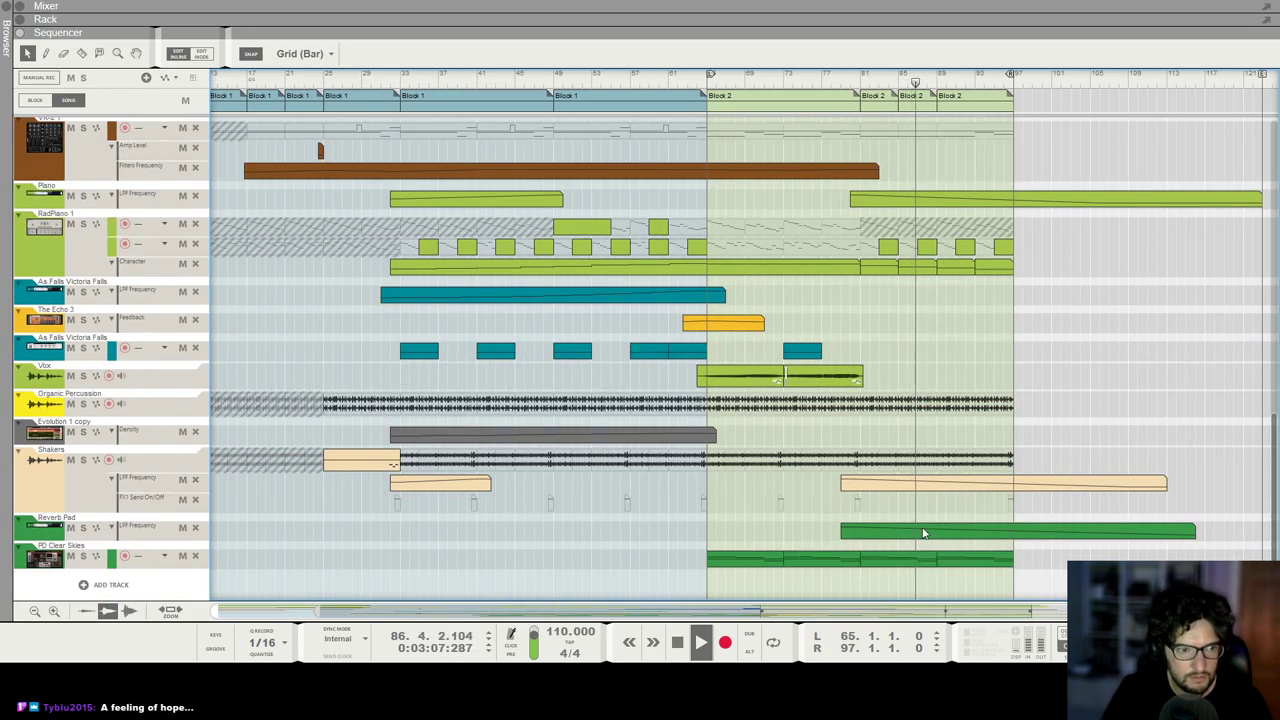
left_click(923, 533)
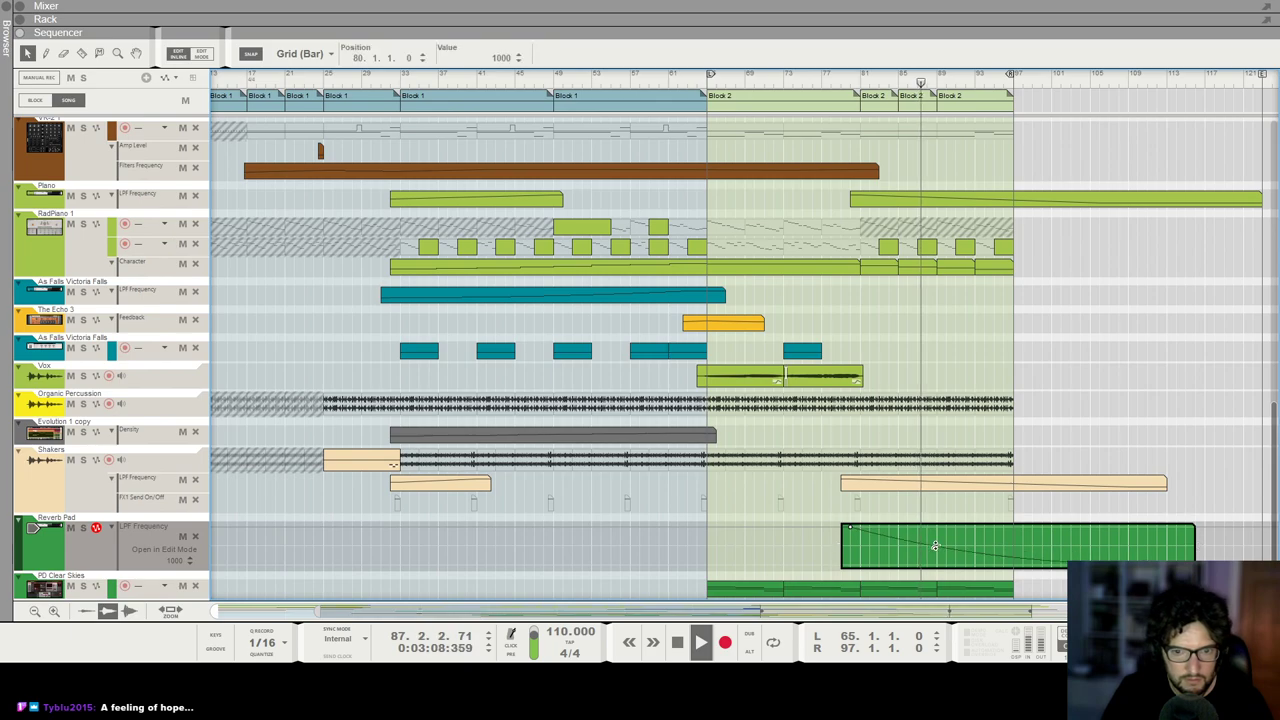
scroll(1057, 360, "up", 4)
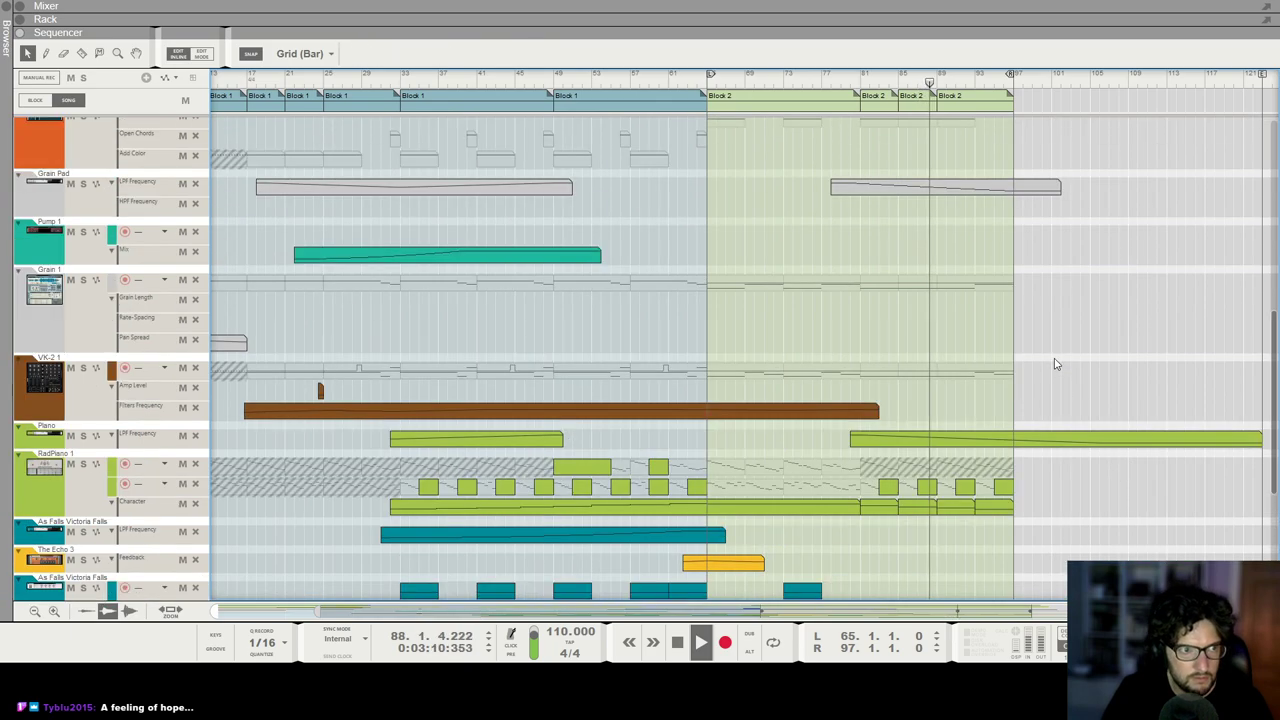
left_click(957, 187)
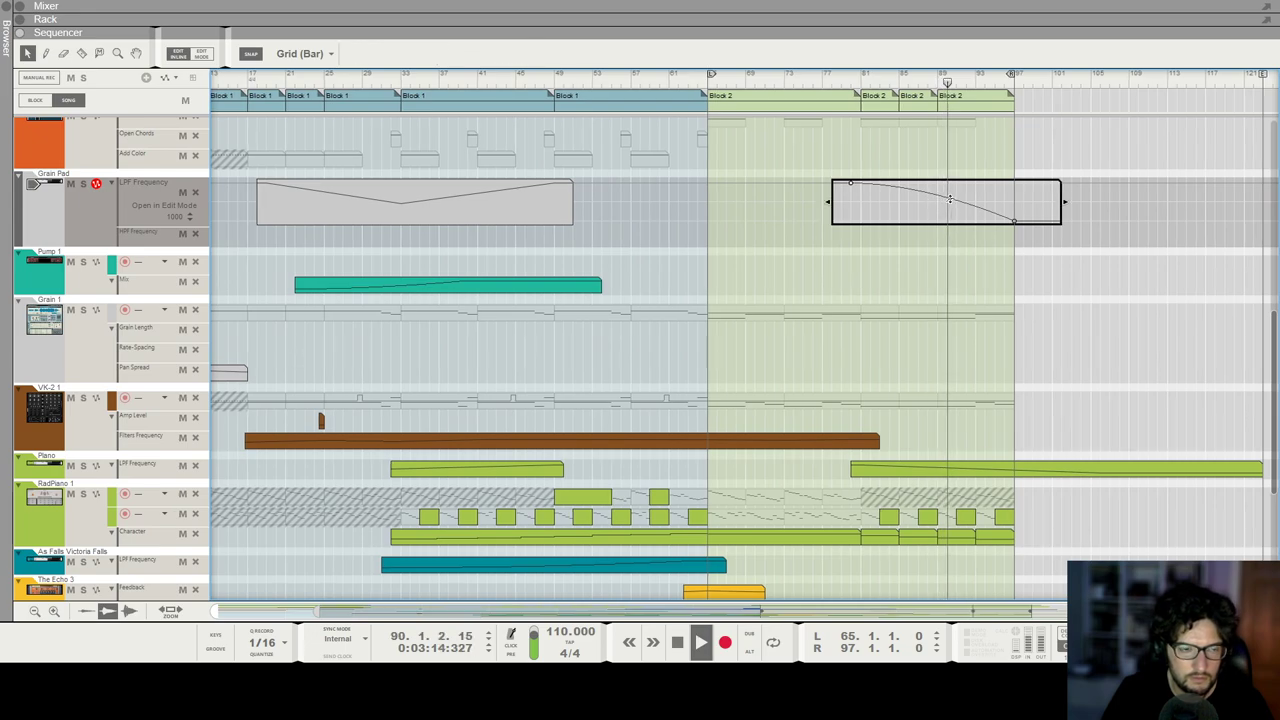
Step: Review the clips and automation of the upper tracks around bars 81 to 97 during playback
scroll(1059, 307, "up", 4)
scroll(1059, 307, "up", 4)
scroll(1023, 283, "right", 3)
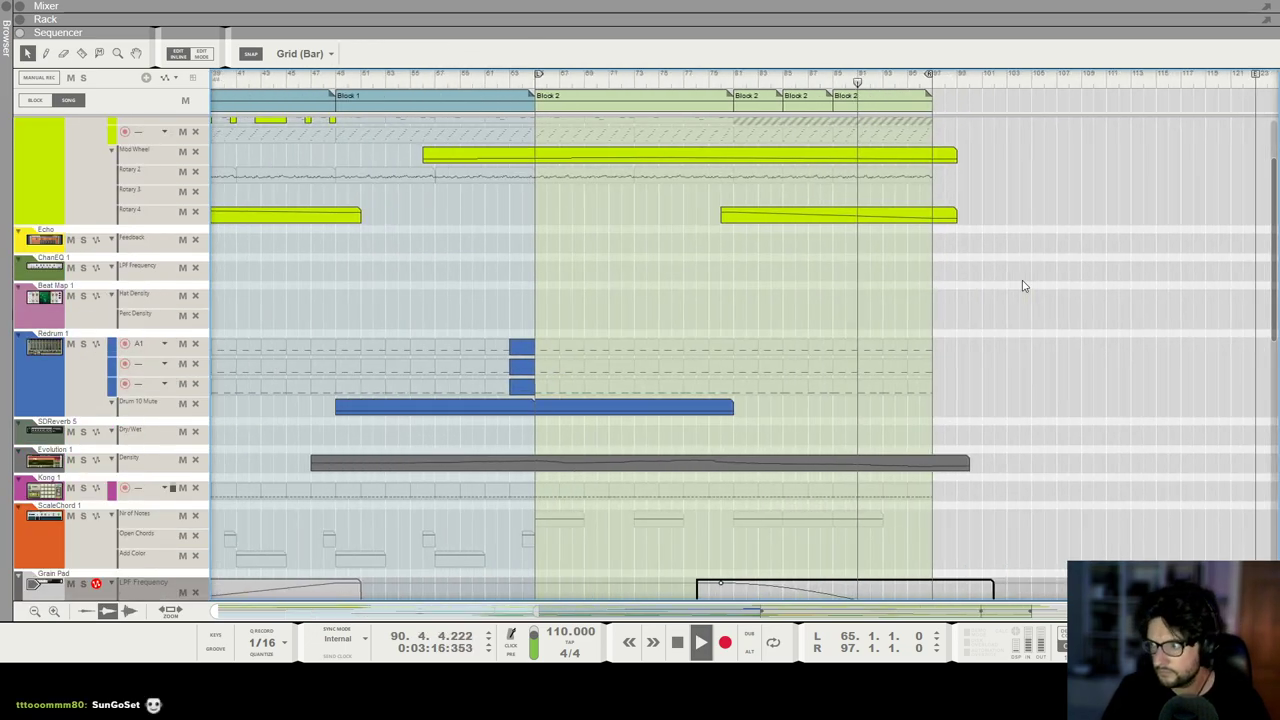
scroll(1025, 292, "up", 2)
scroll(1010, 300, "right", 3)
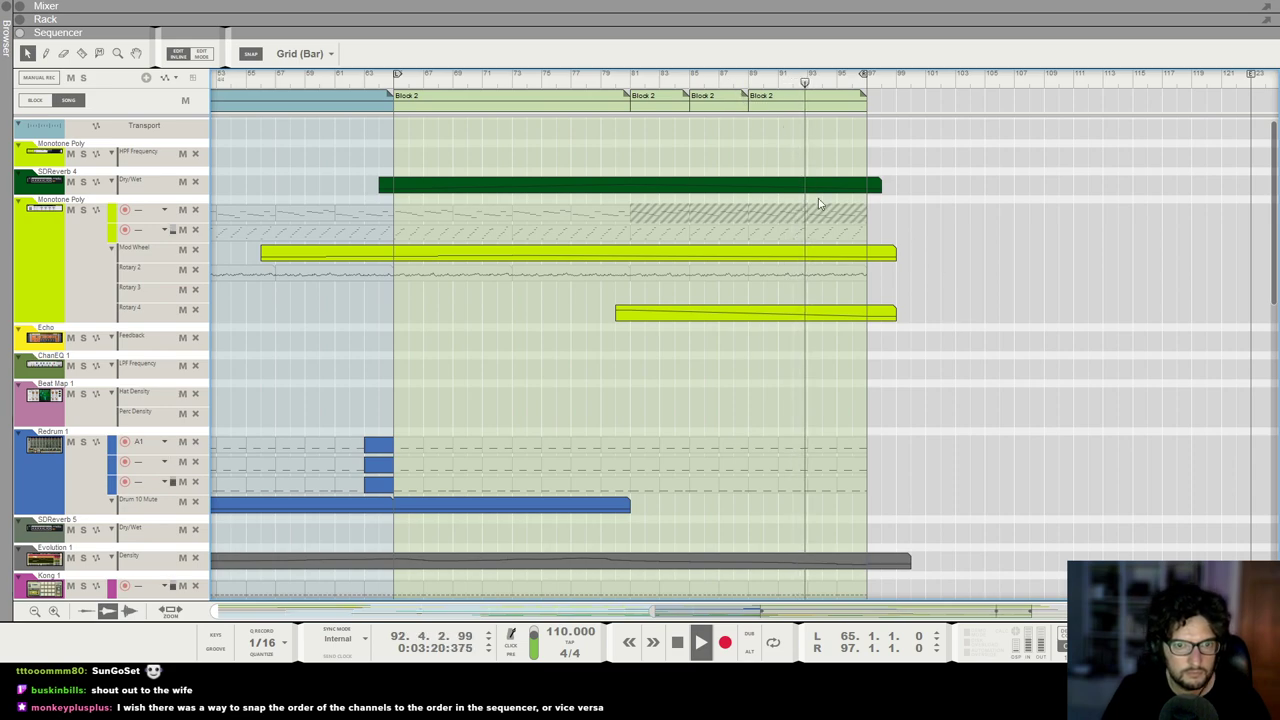
scroll(820, 300, "down", 4)
scroll(889, 243, "down", 2)
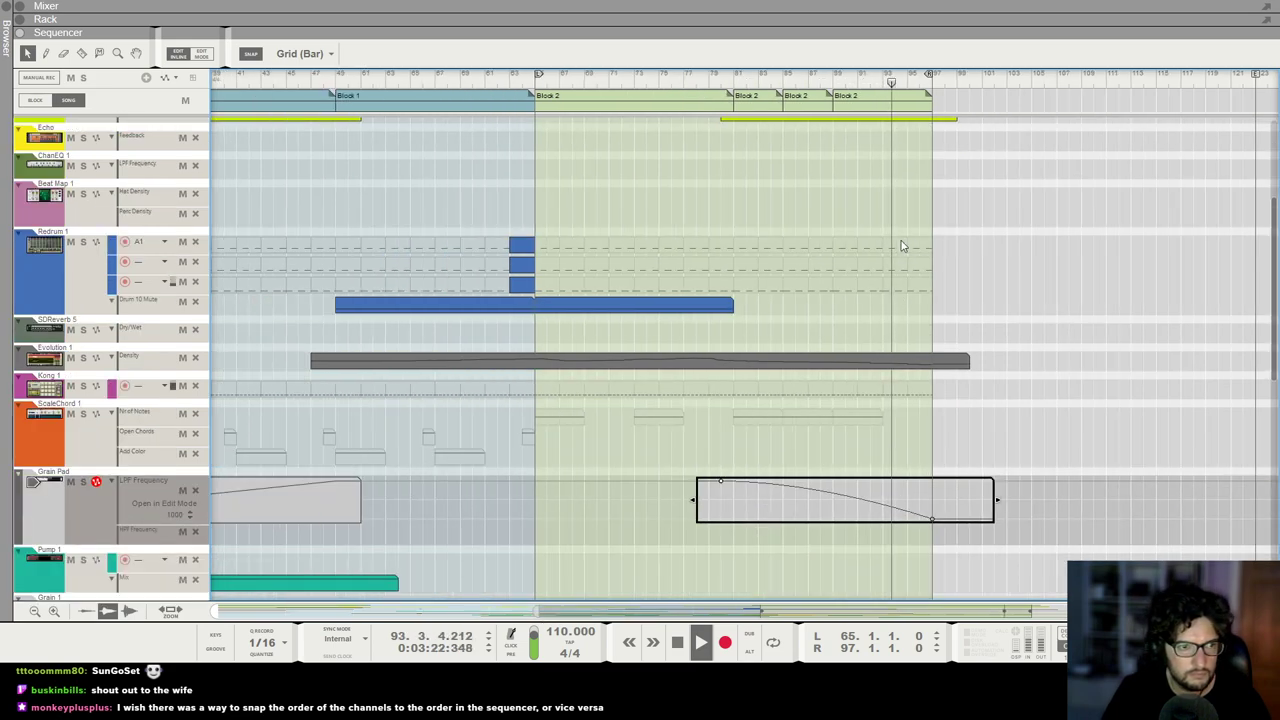
scroll(926, 249, "up", 4)
scroll(928, 262, "up", 2)
scroll(930, 264, "down", 3)
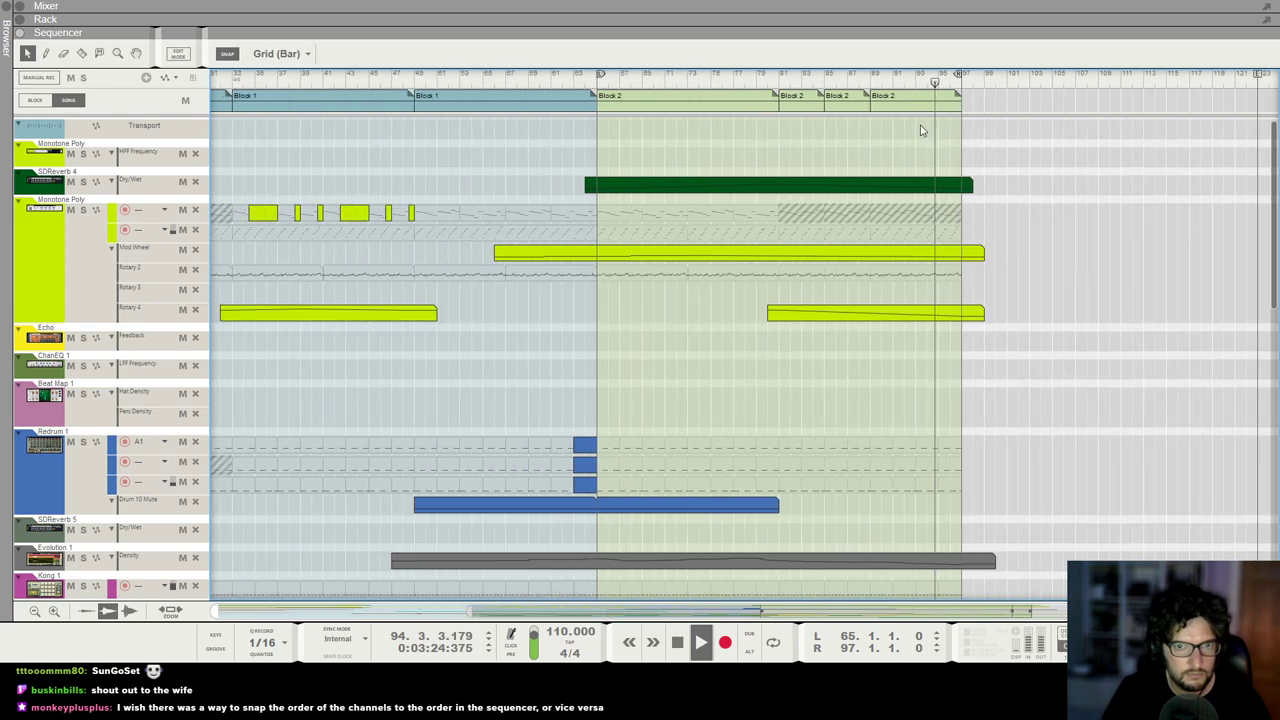
scroll(657, 105, "down", 1)
scroll(931, 114, "up", 4)
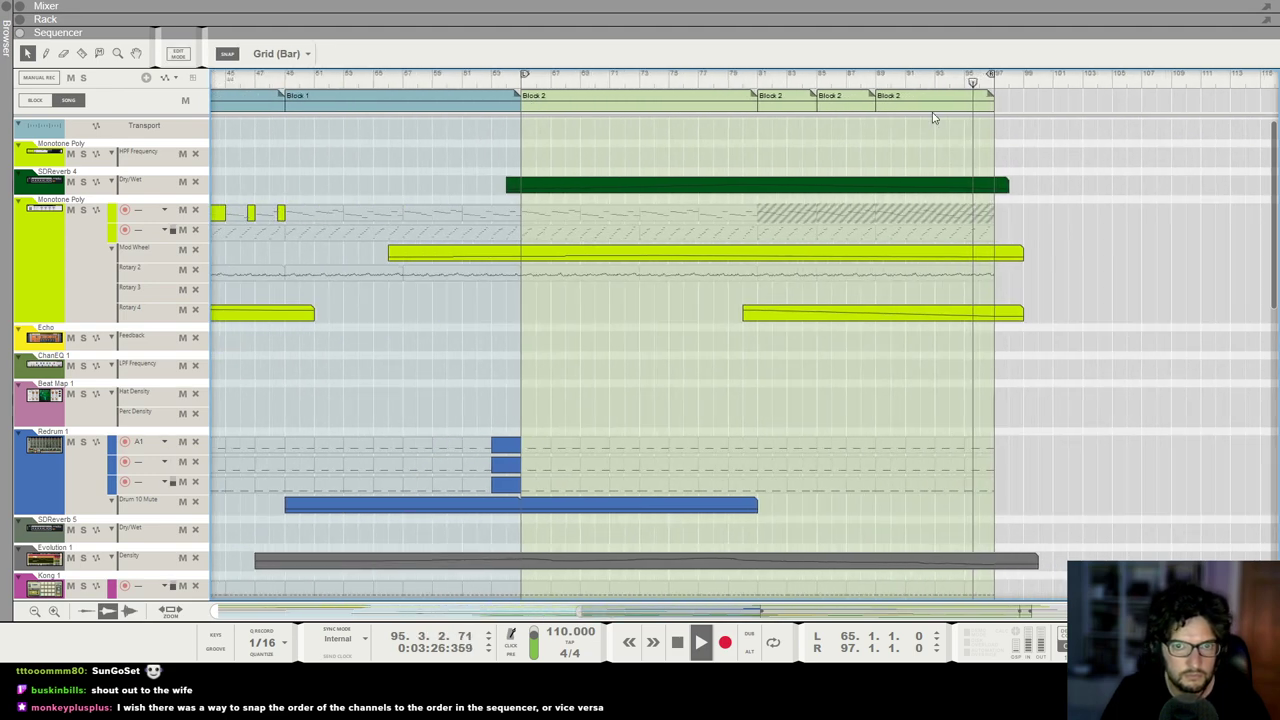
Step: Add another 8-bar Block 2 clip at bar 97 and set the loop to bars 97 through 105
left_click_drag(912, 108, 1035, 107)
key("ctrl+l")
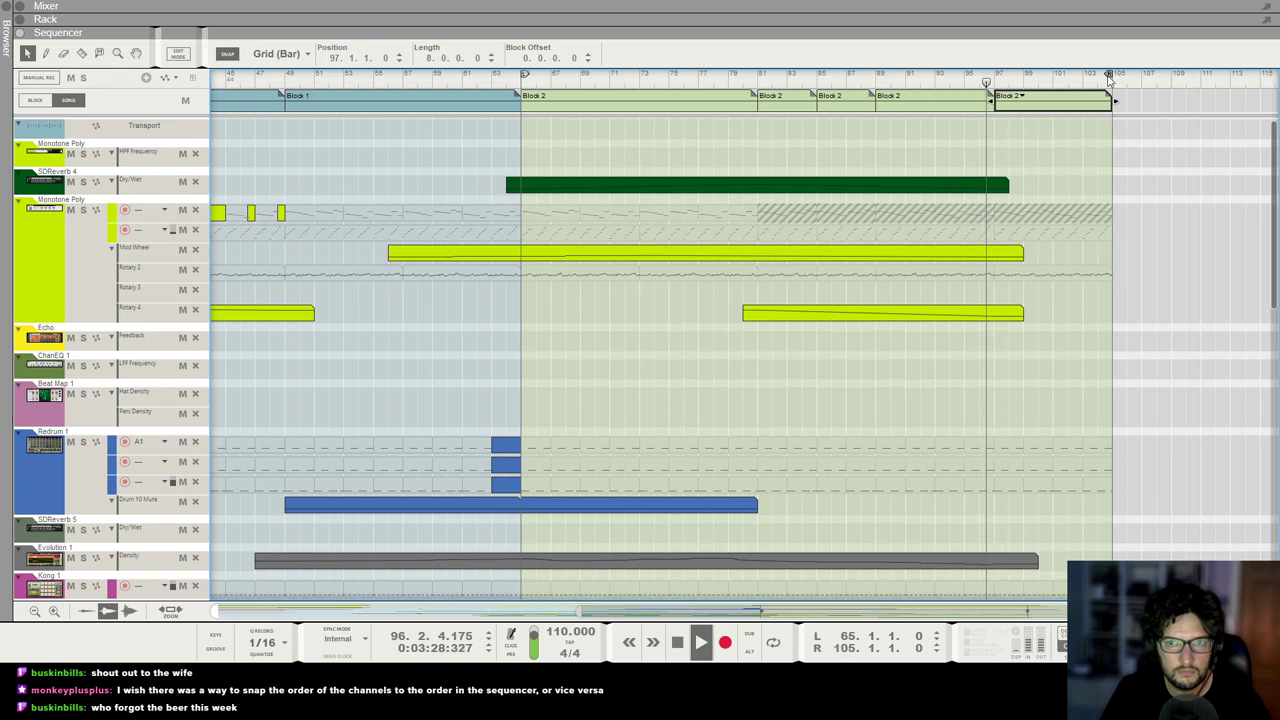
scroll(1100, 235, "down", 10)
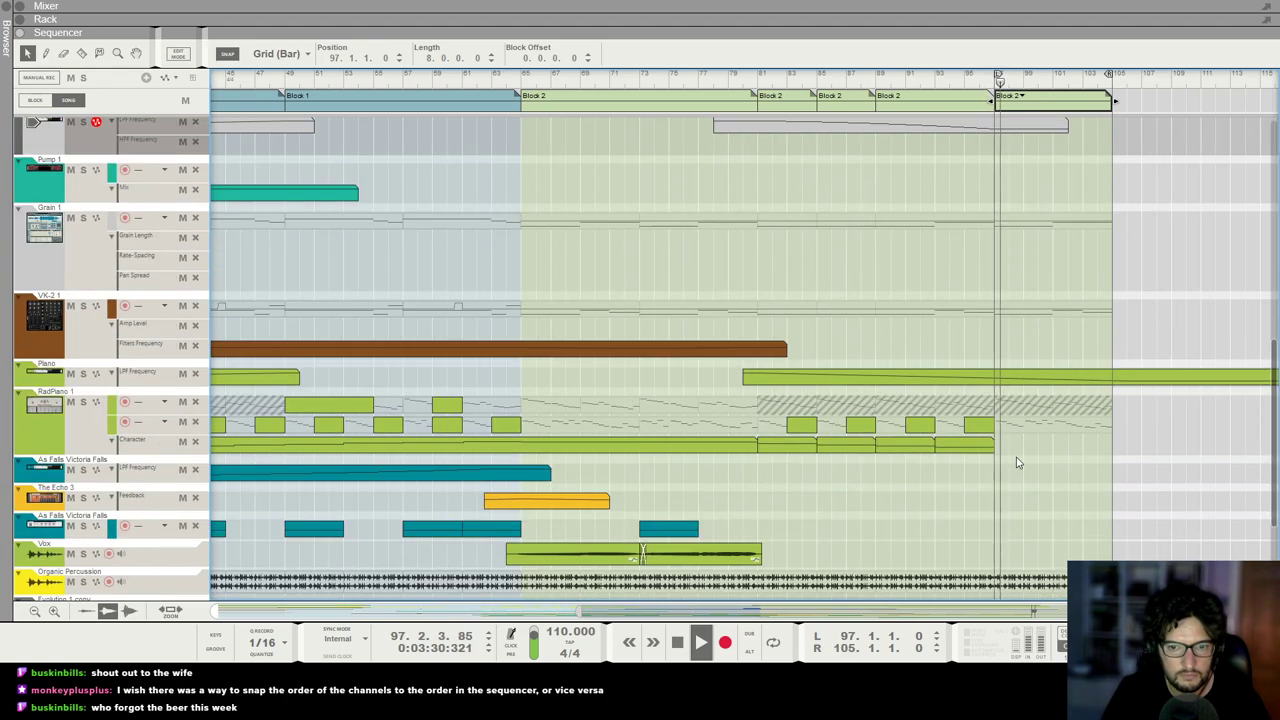
Step: Mute the first Redrum 1 lane within the new Block 2 clip from bar 97 to 105
key("t")
scroll(1056, 240, "up", 10)
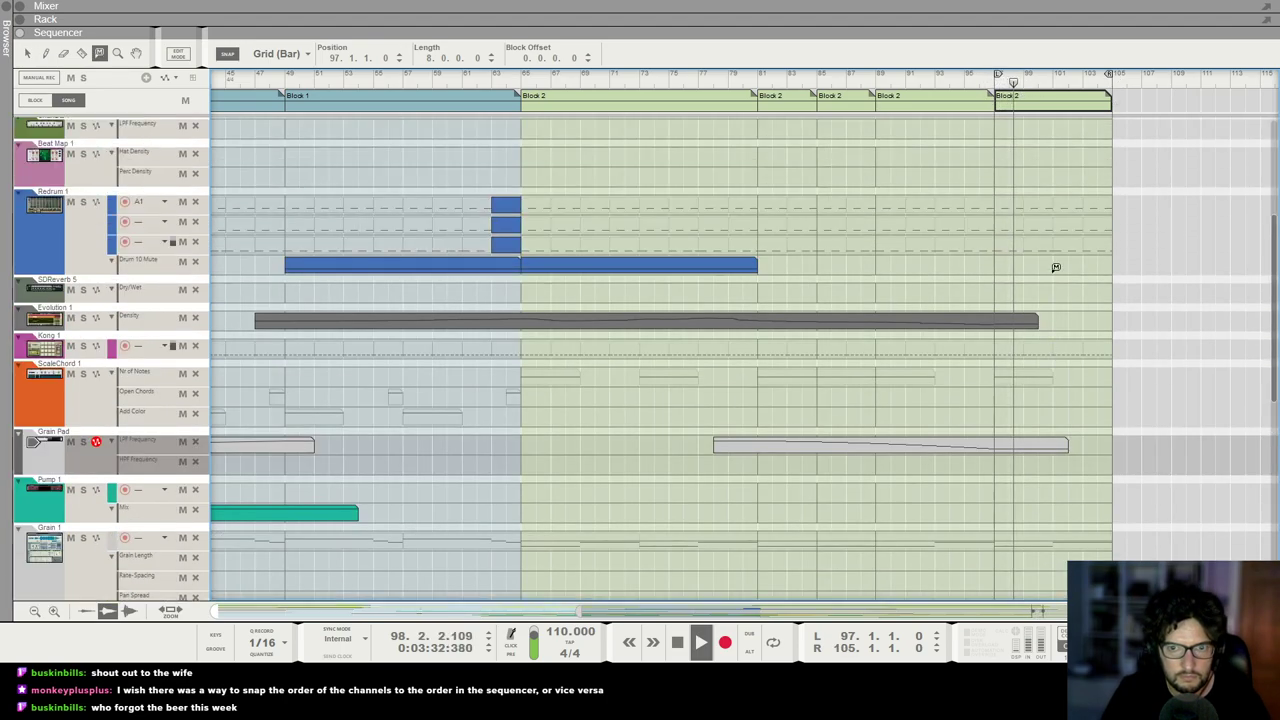
scroll(1050, 275, "up", 5)
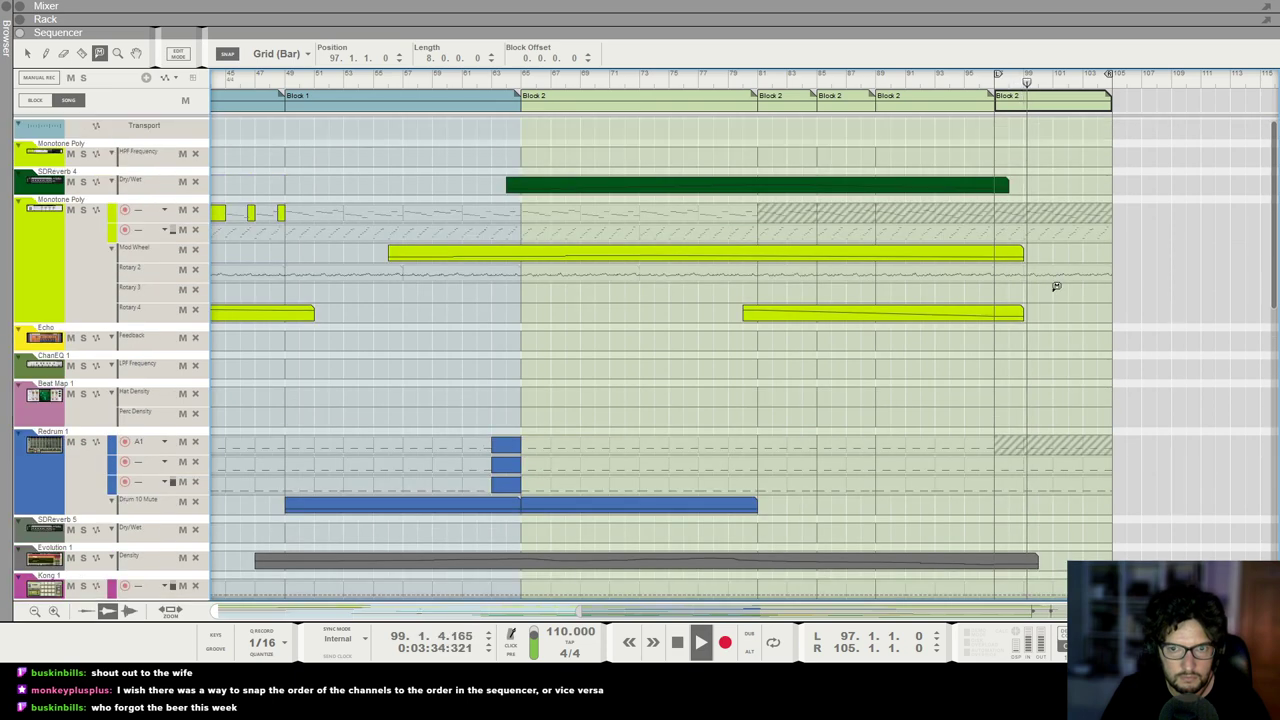
key("q")
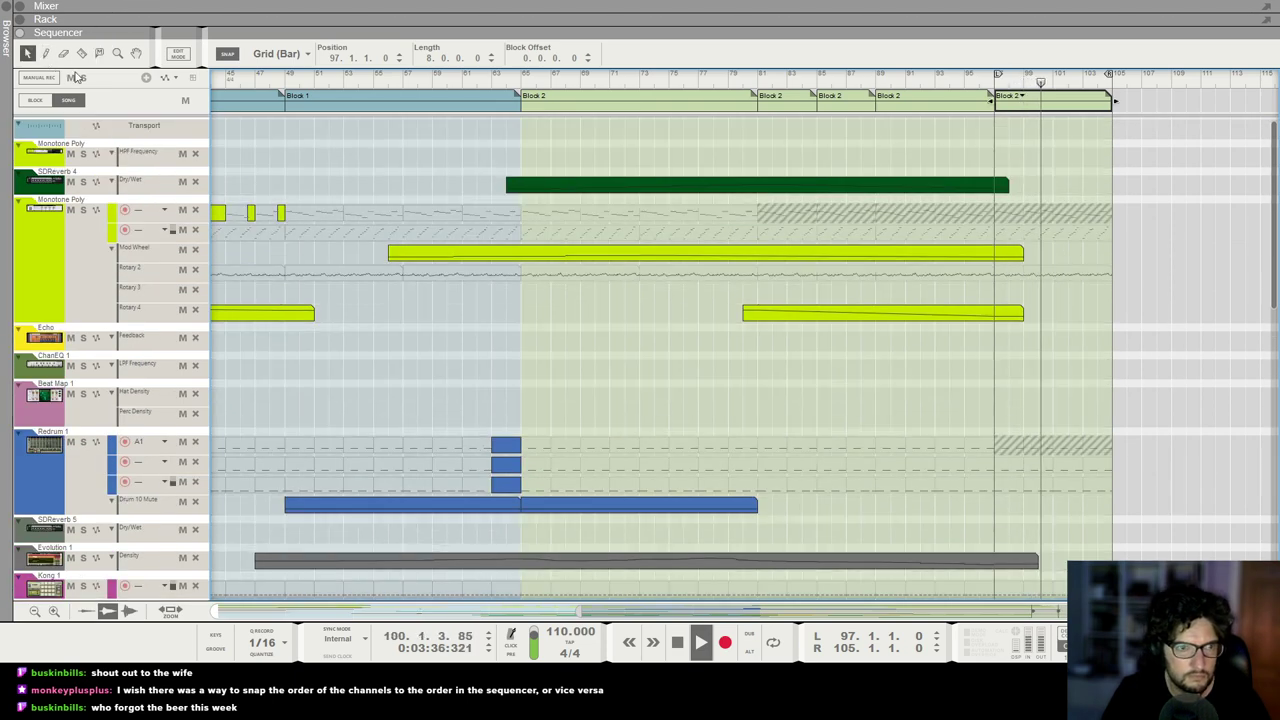
Step: Extend the Monotone Poly Rotary 4 automation clip to bar 109 and the Evolution 1 Density clip to bar 110
left_click(990, 314)
left_click_drag(1024, 316, 1172, 316)
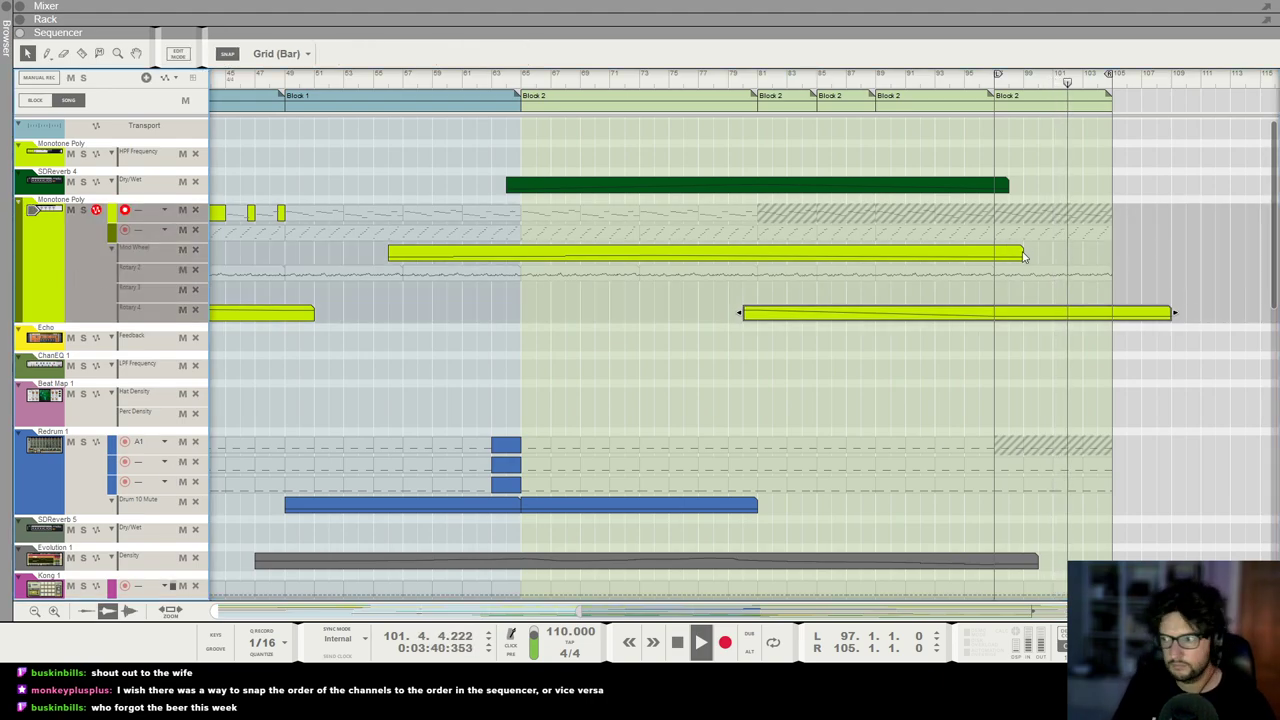
left_click(990, 254)
scroll(1086, 340, "down", 5)
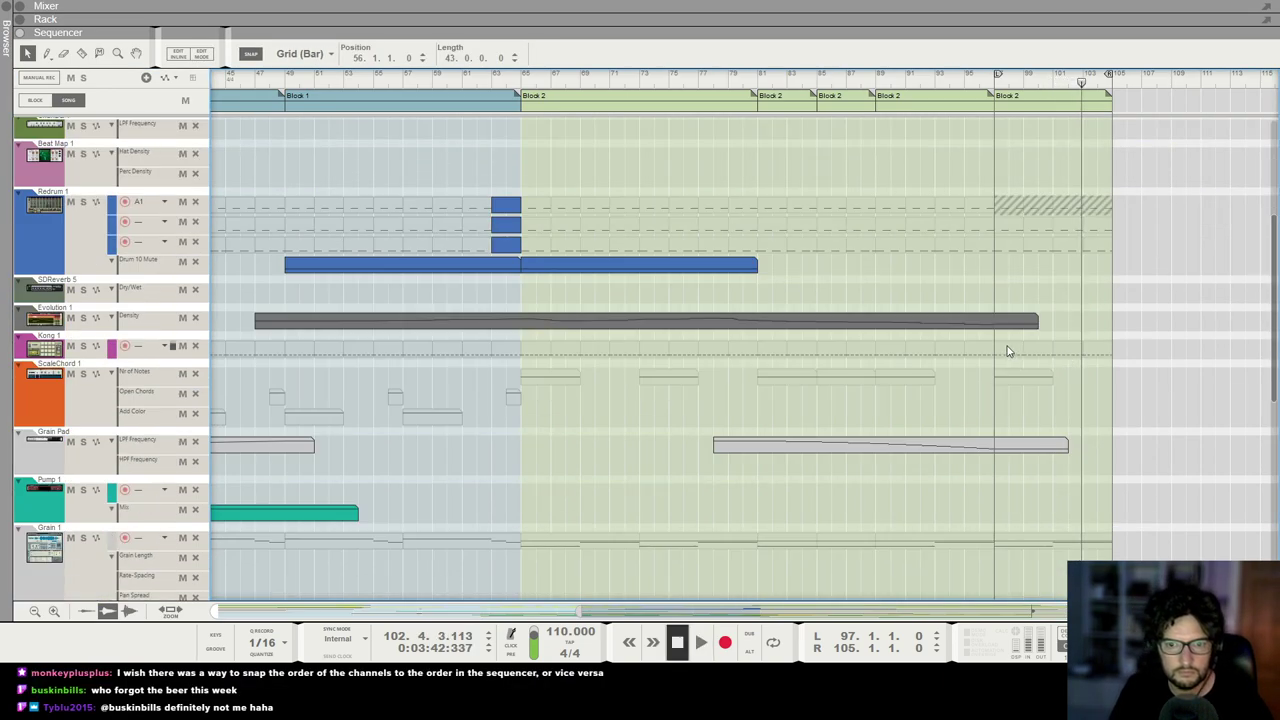
left_click(1034, 321)
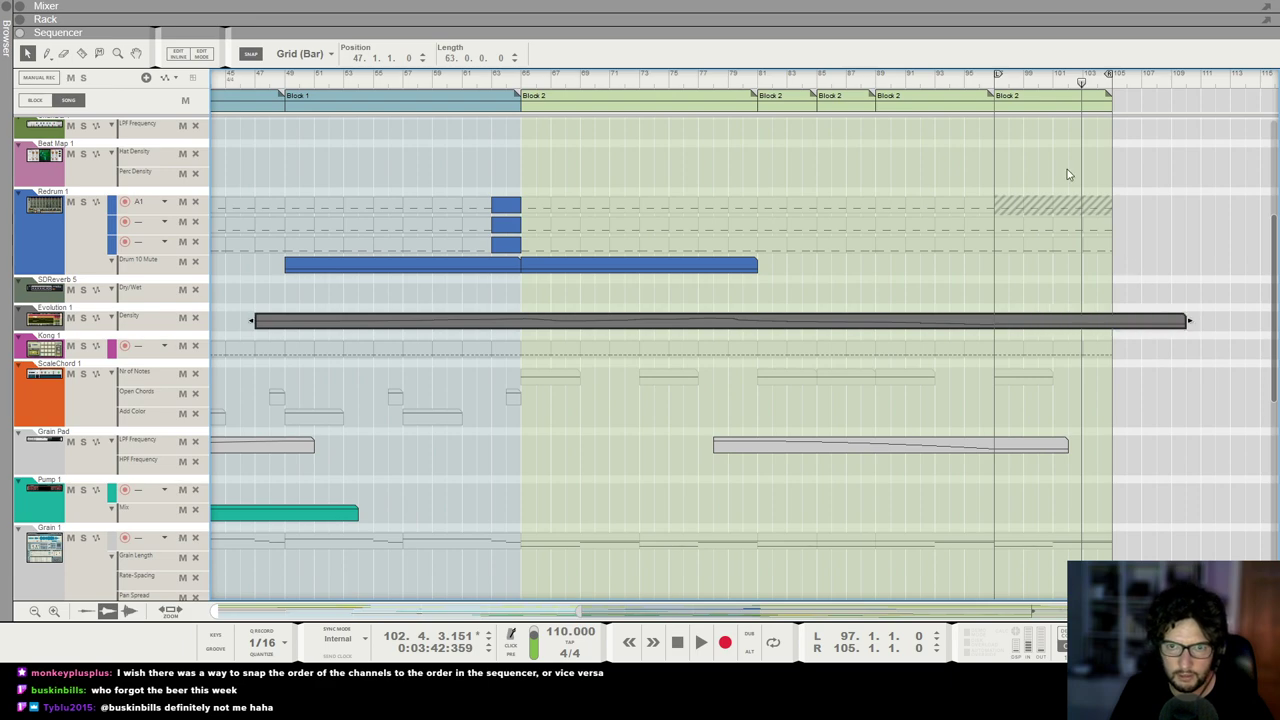
Step: Resume playback and extend the falling Grain Pad LPF Frequency clip to end at bar 108
key("space")
scroll(1045, 368, "down", 2)
left_click(1066, 364)
left_click_drag(1070, 363, 1158, 365)
Step: Mute the Grain 1 and Organic Percussion lanes in the Block 2 clip from bar 97, and stop playback
scroll(1074, 354, "down", 2)
key("t")
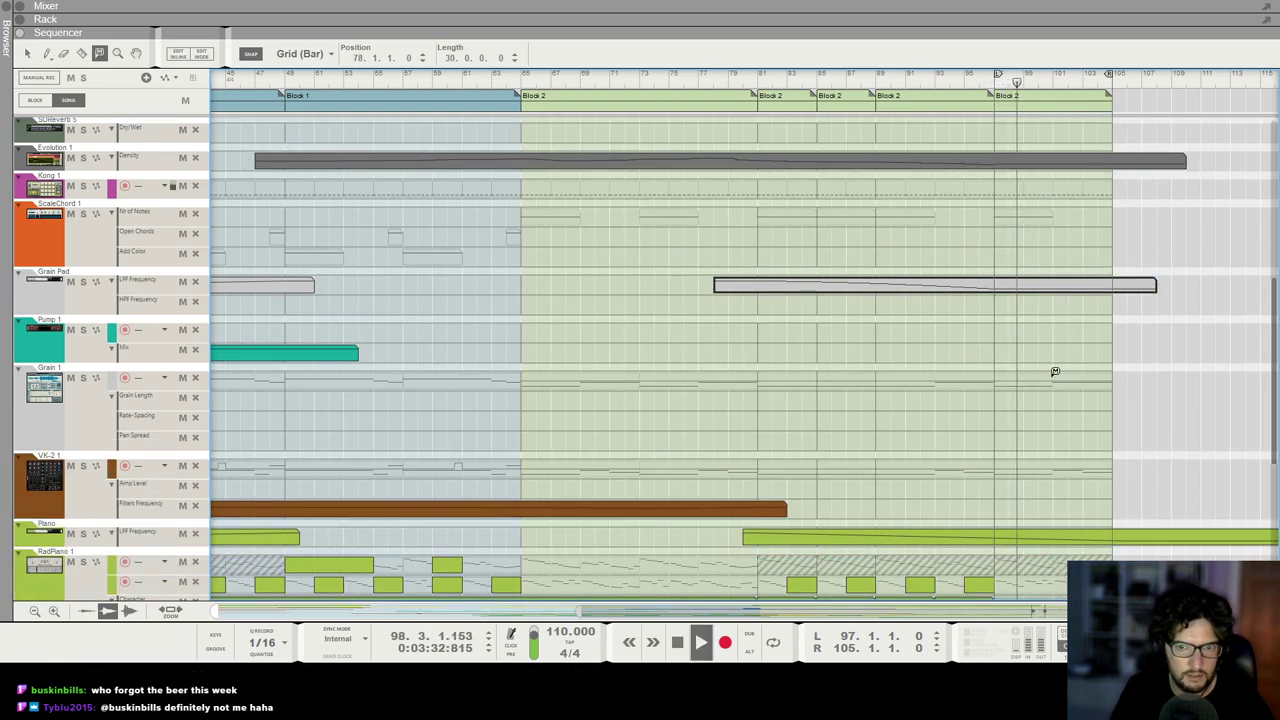
left_click(1055, 372)
scroll(1055, 371, "down", 4)
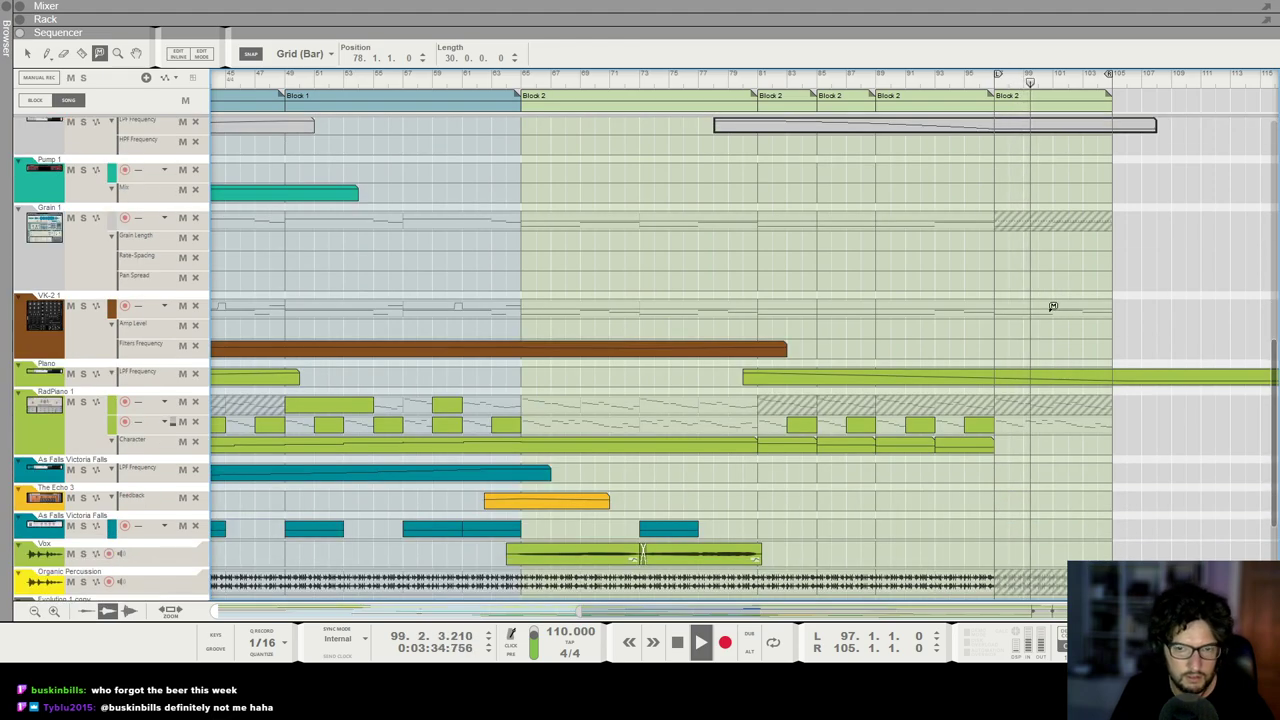
key("q")
key("space")
Step: Extend the VK-2 1 Filters Frequency clip to bar 106 and add a 292 Hz automation point at bar 105
left_click(783, 349)
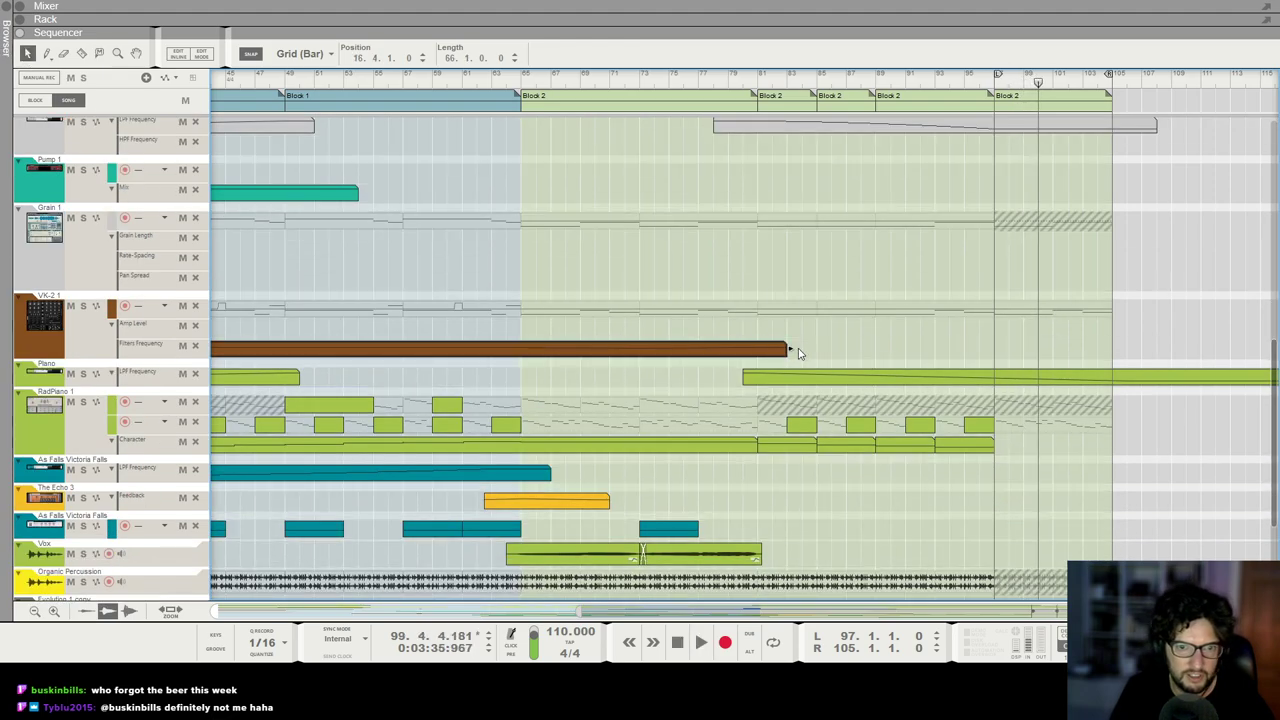
left_click_drag(876, 354, 1078, 358)
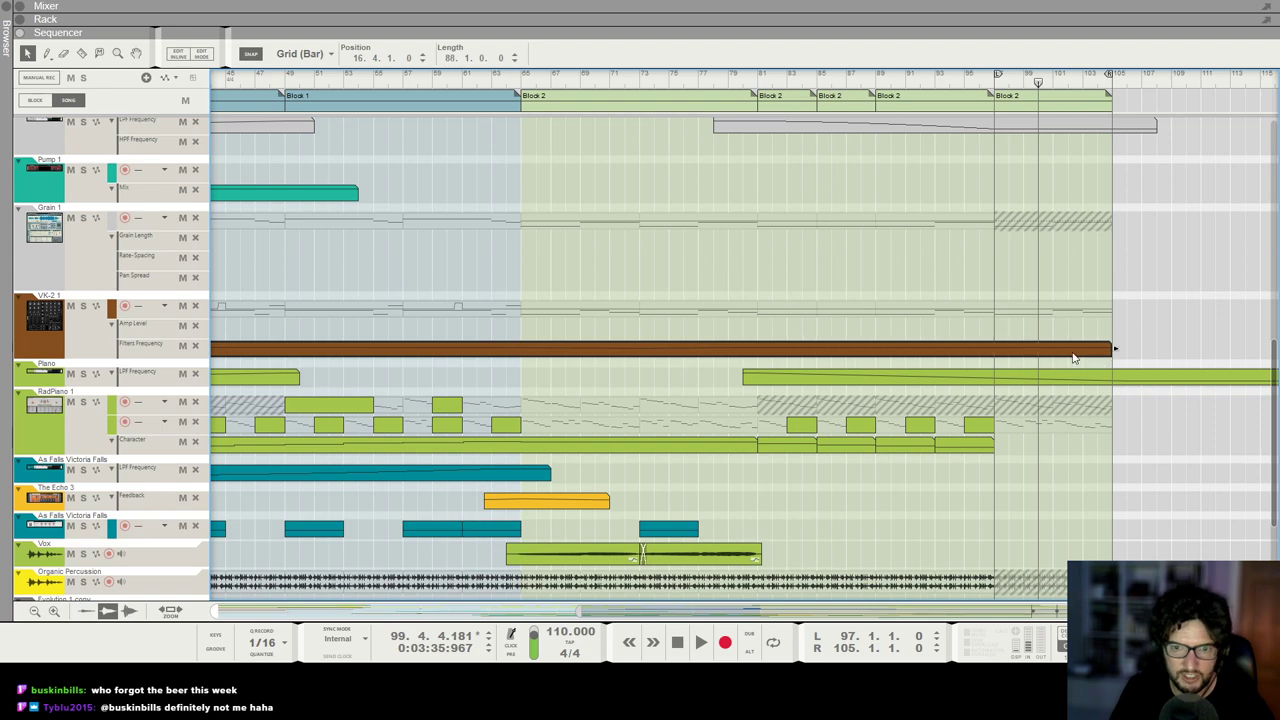
double_click(1065, 357)
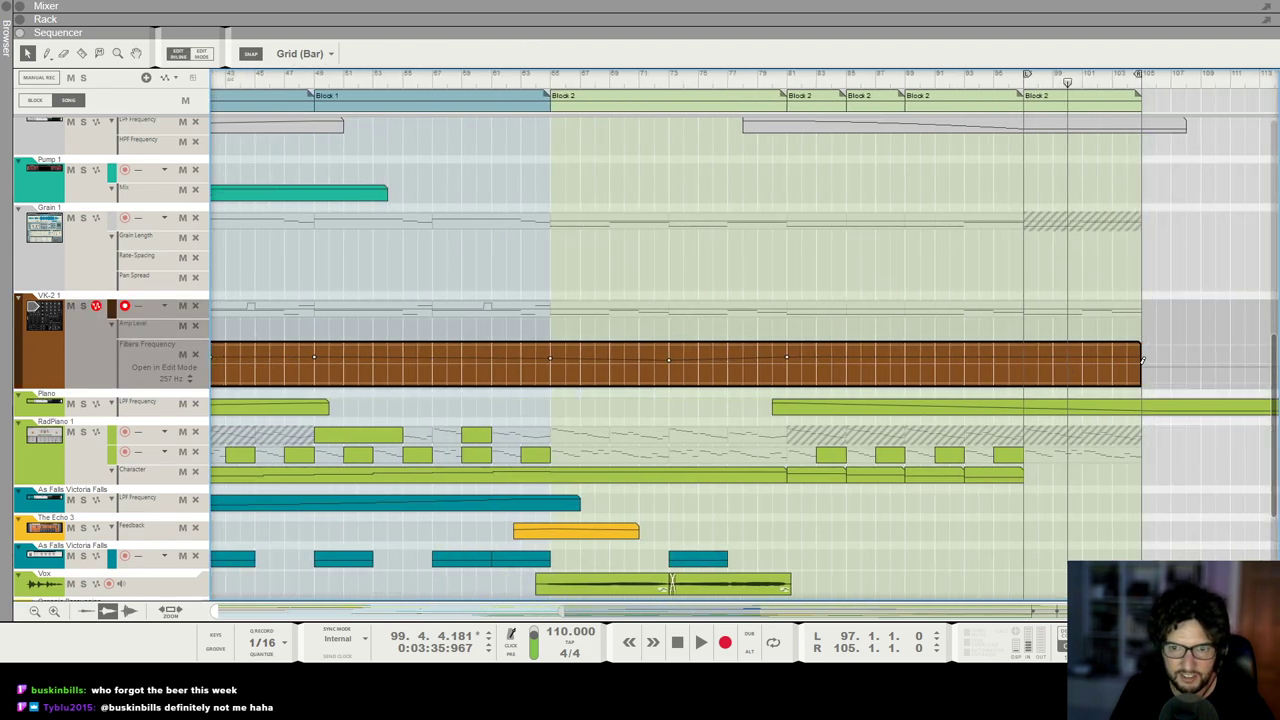
left_click(1142, 359)
Step: Play from bar 81 to listen to the VK-2 1 filter automation
left_click(788, 79)
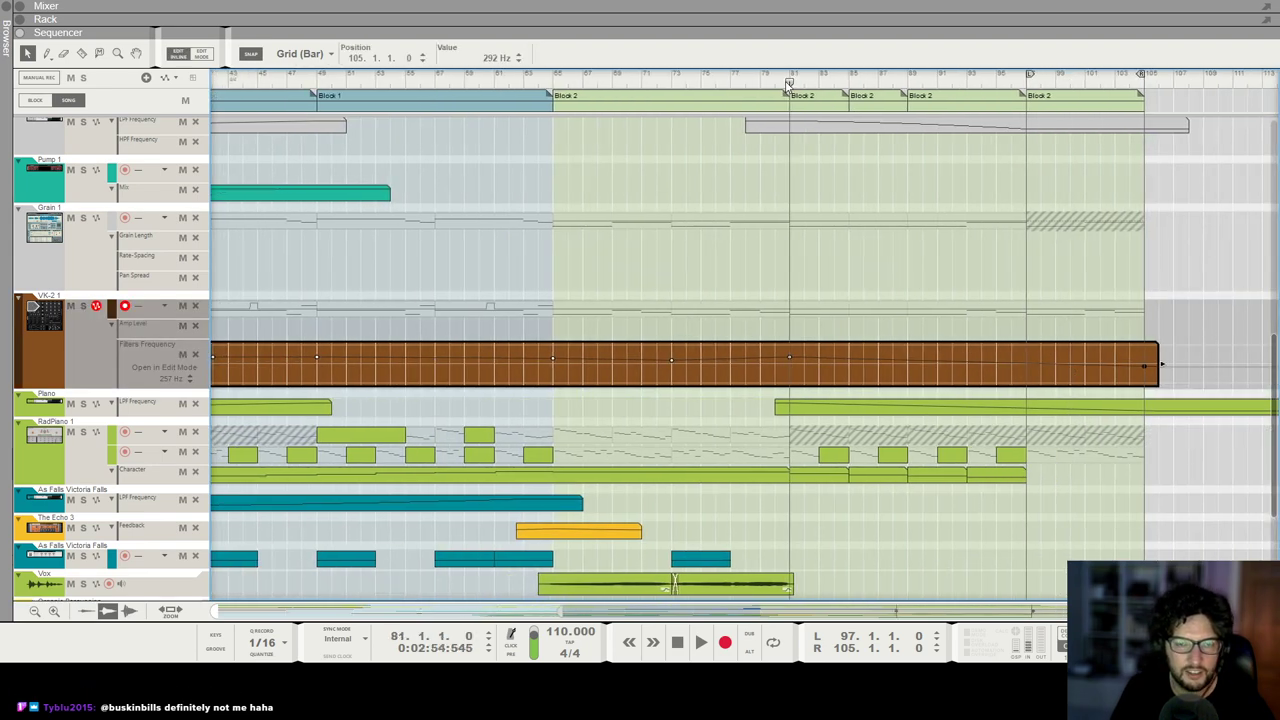
key("space")
key("F6")
key("F7")
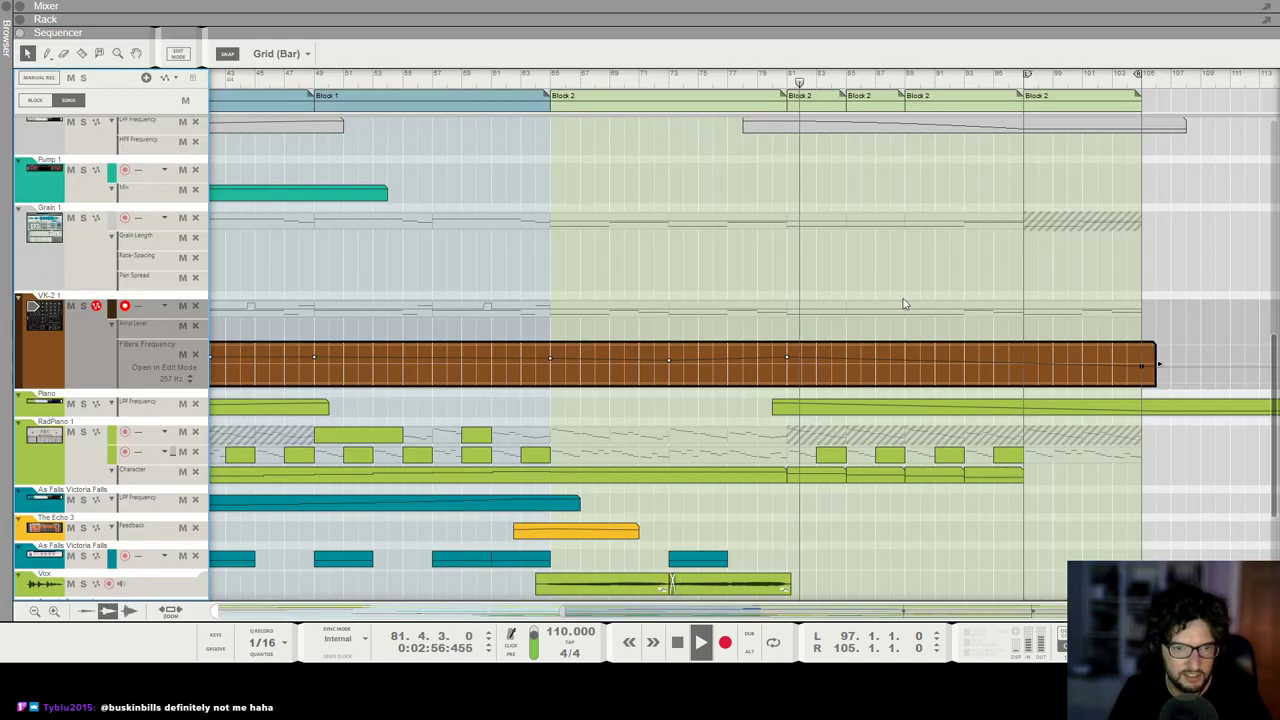
scroll(898, 336, "down", 2)
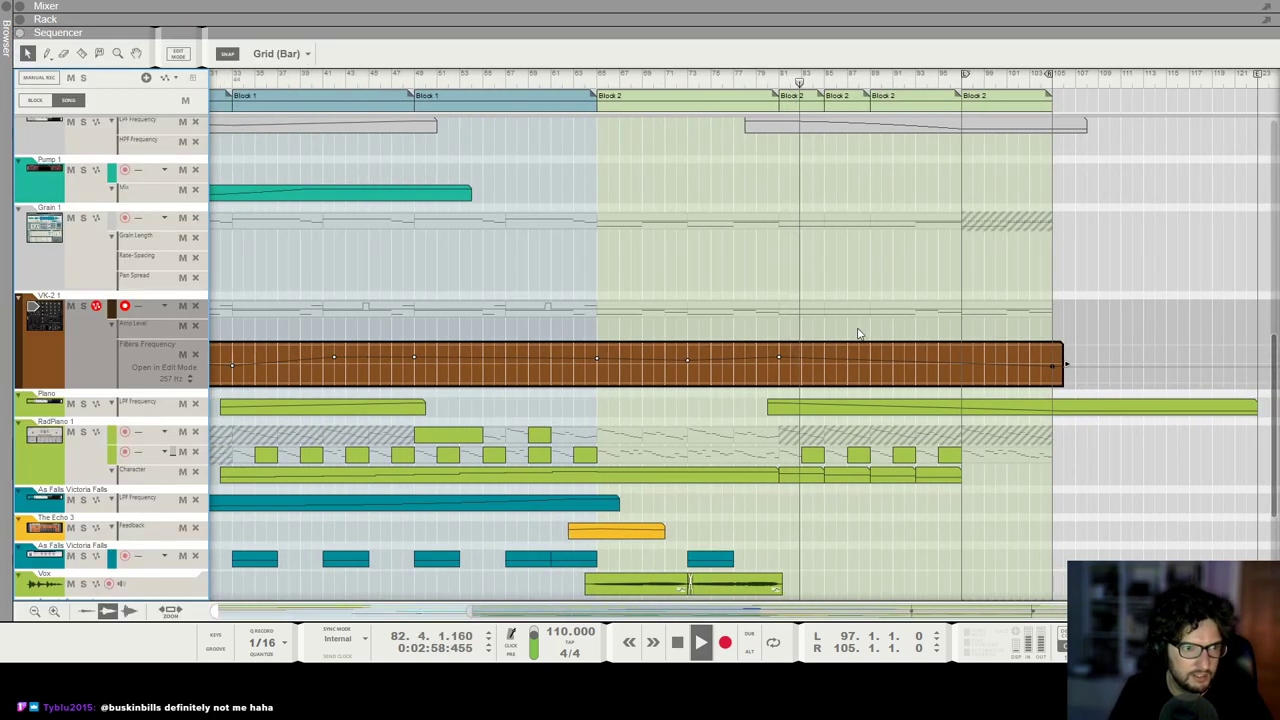
scroll(859, 334, "down", 3)
scroll(860, 334, "up", 3)
scroll(1066, 336, "right", 2)
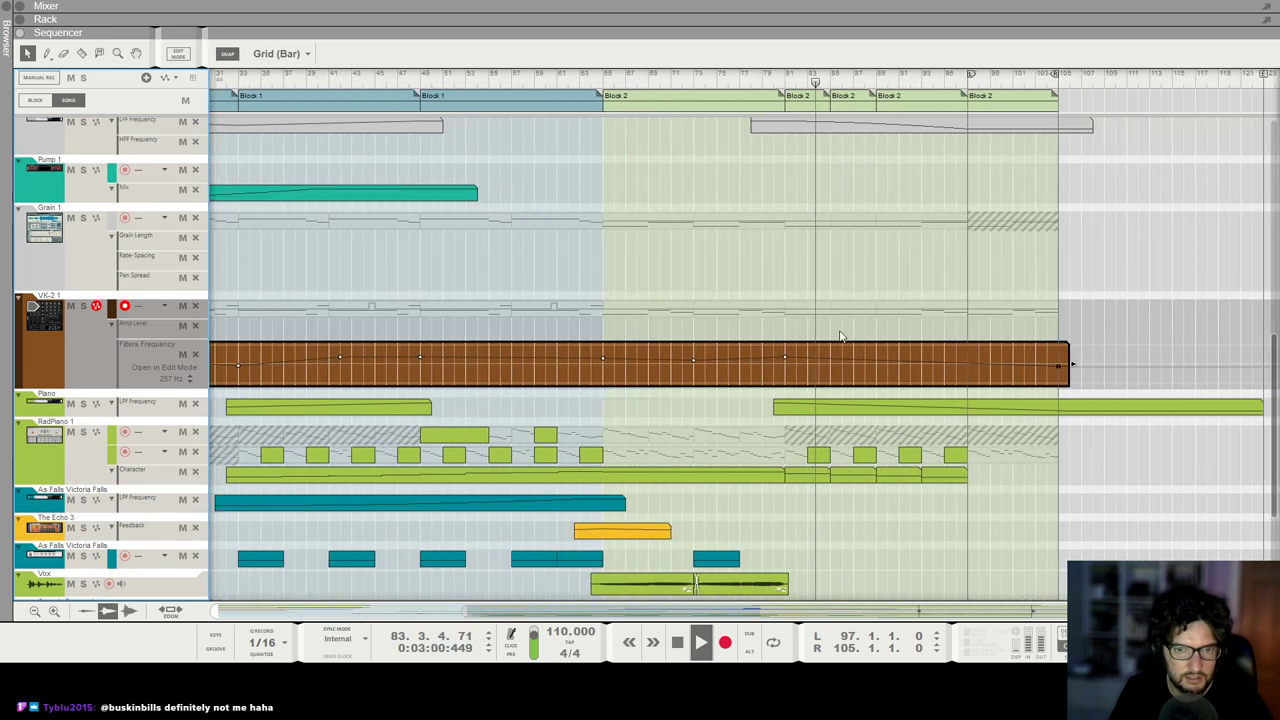
Step: Draw a VK-2 1 Amp Level clip from bar 80 to 114 with a curve falling from -11.6 dB at bar 80 to bar 105
left_click_drag(780, 327, 1161, 329)
double_click(1052, 332)
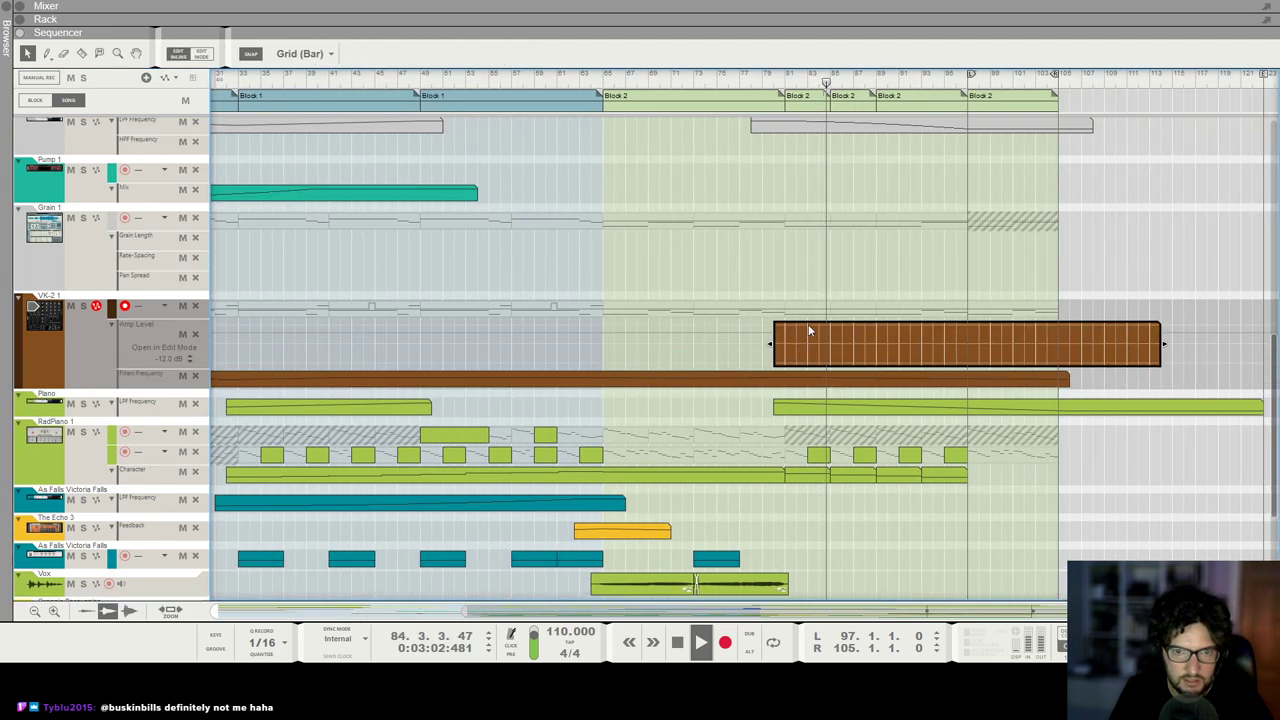
left_click(780, 327)
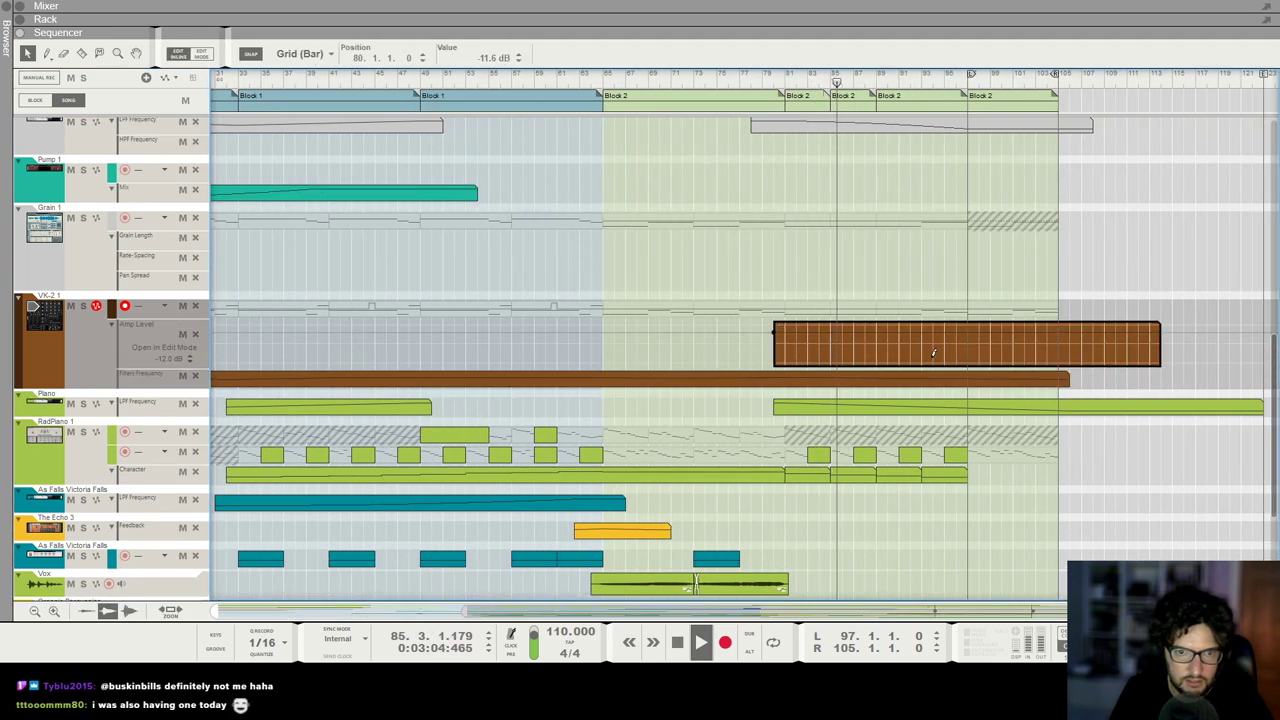
left_click(1086, 251)
scroll(1087, 254, "up", 9)
scroll(1020, 343, "down", 7)
double_click(1000, 409)
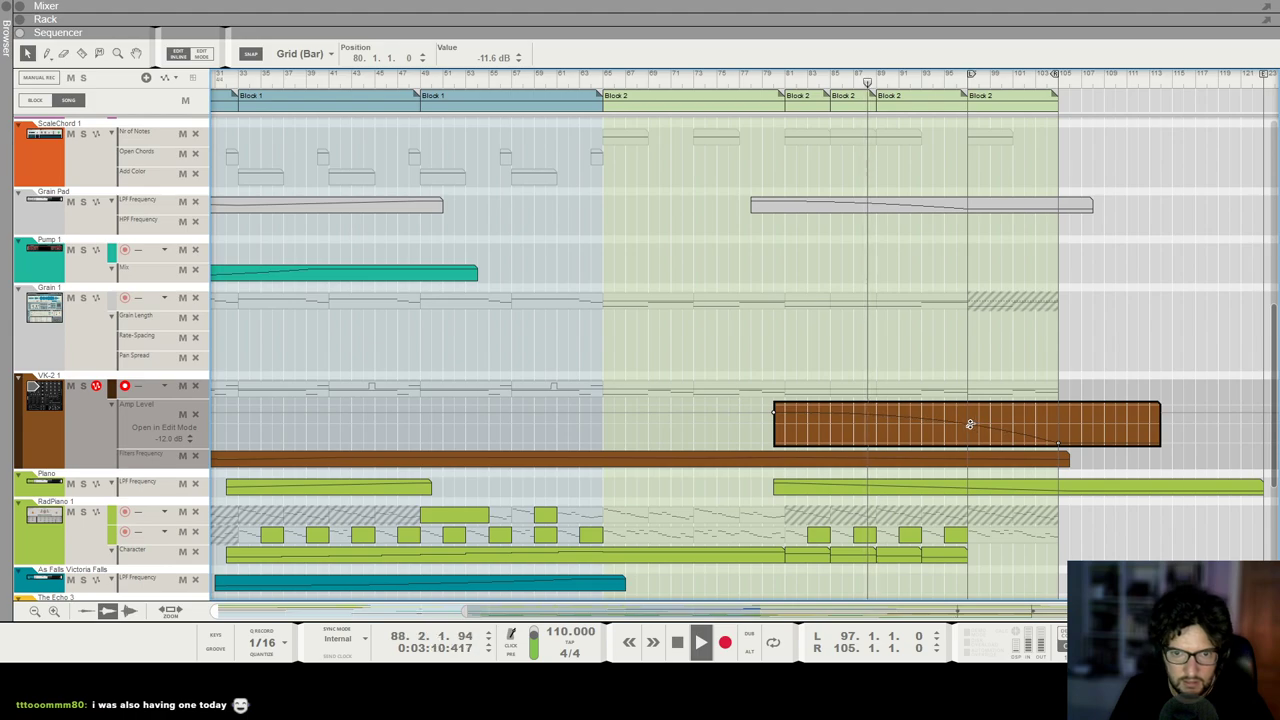
left_click(1020, 340)
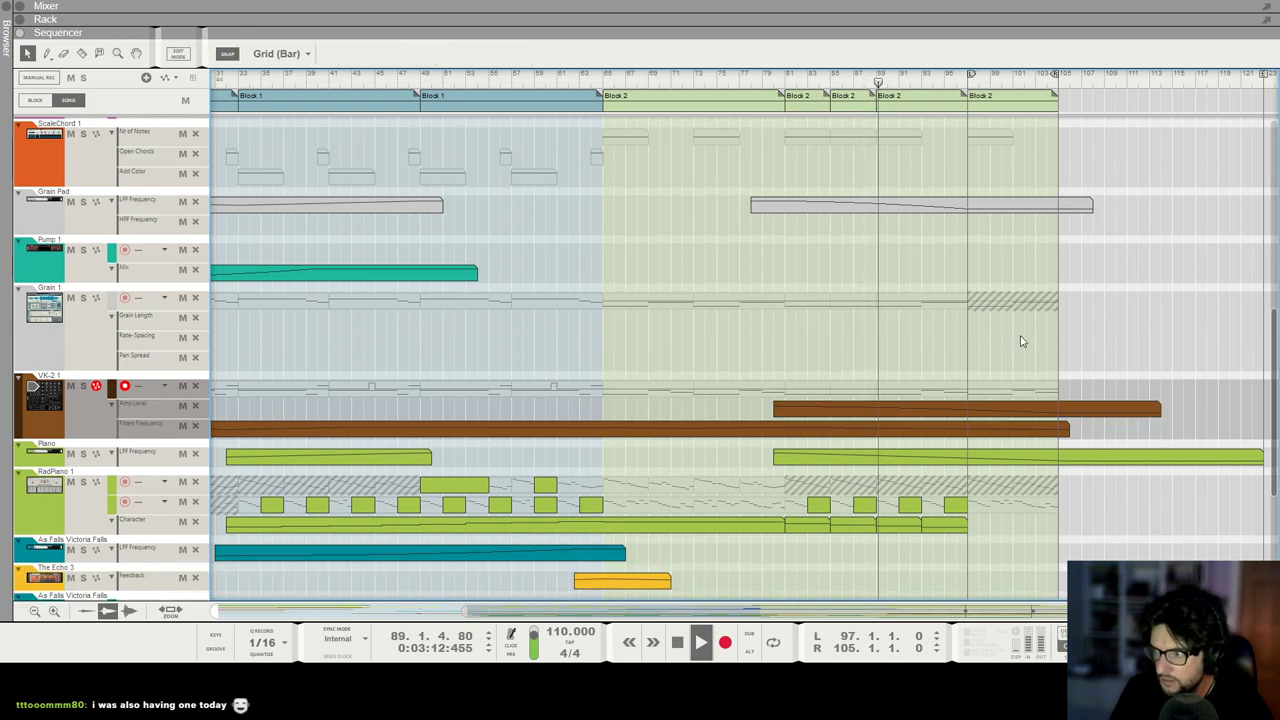
Step: Listen to the passage from bar 90 into bar 97 while reviewing the tracks' clips and automation
scroll(1009, 323, "down", 2)
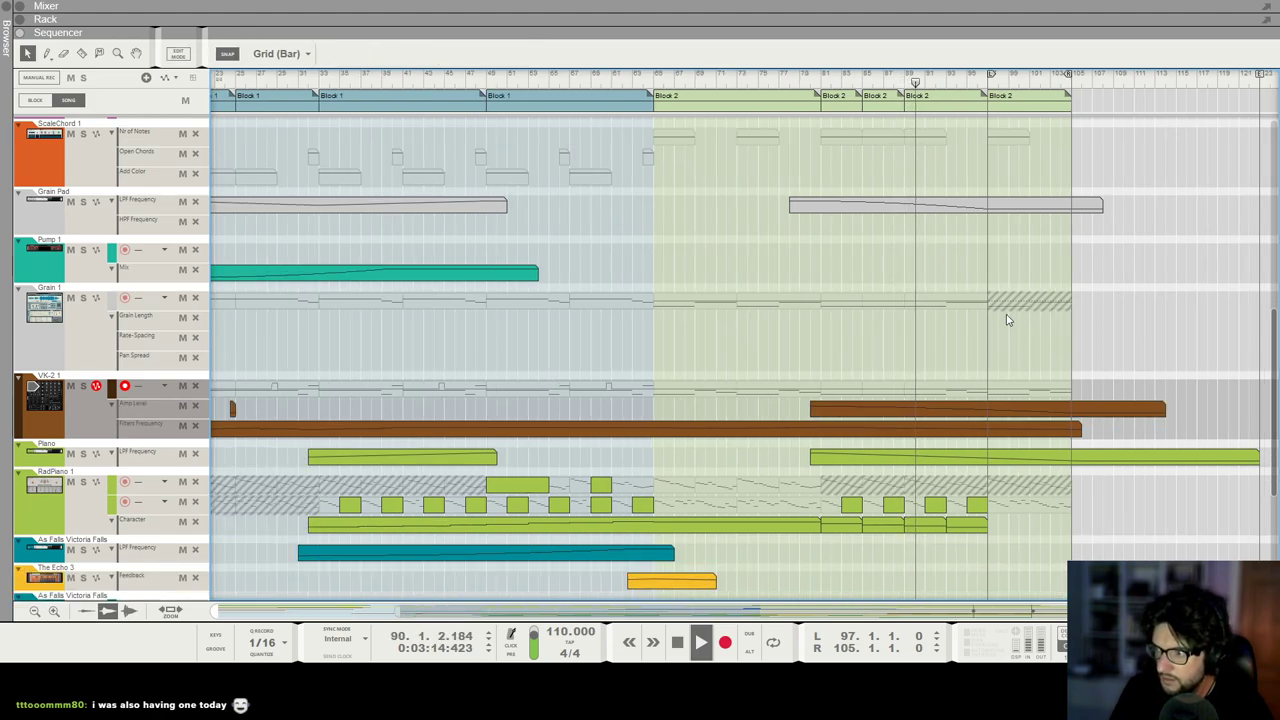
scroll(1023, 296, "up", 3)
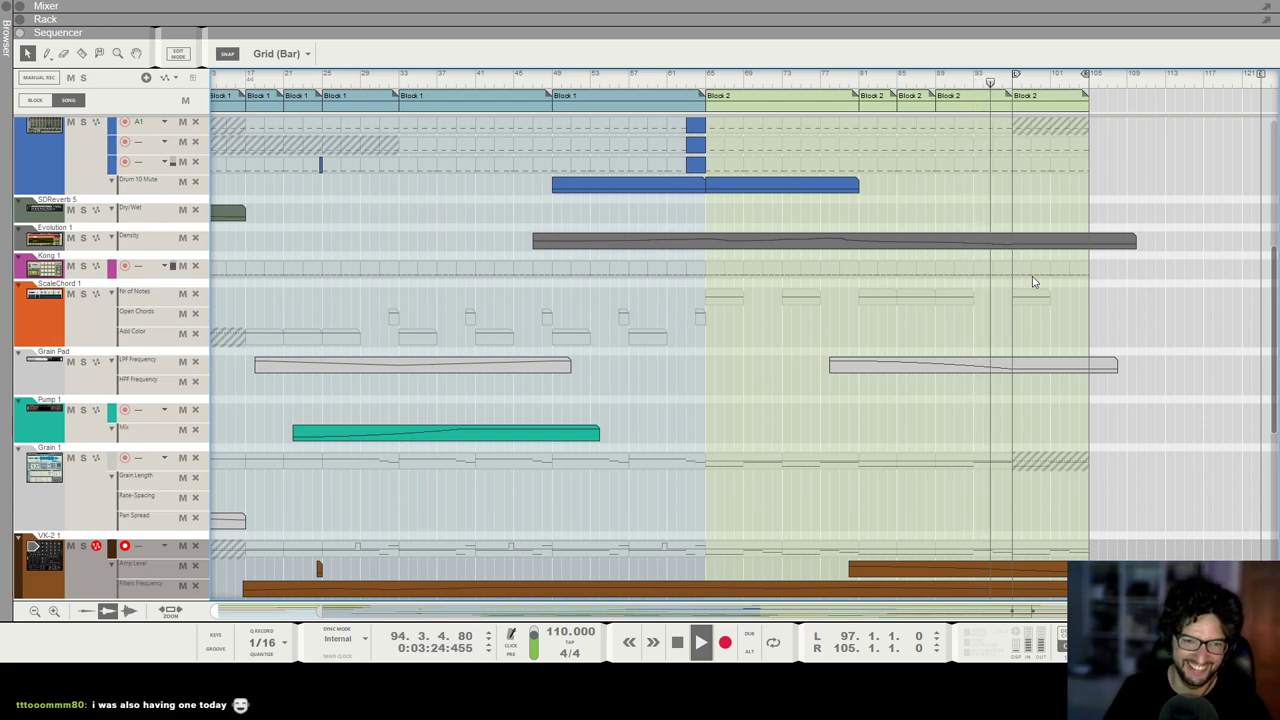
scroll(1034, 277, "up", 2)
scroll(1041, 301, "down", 3)
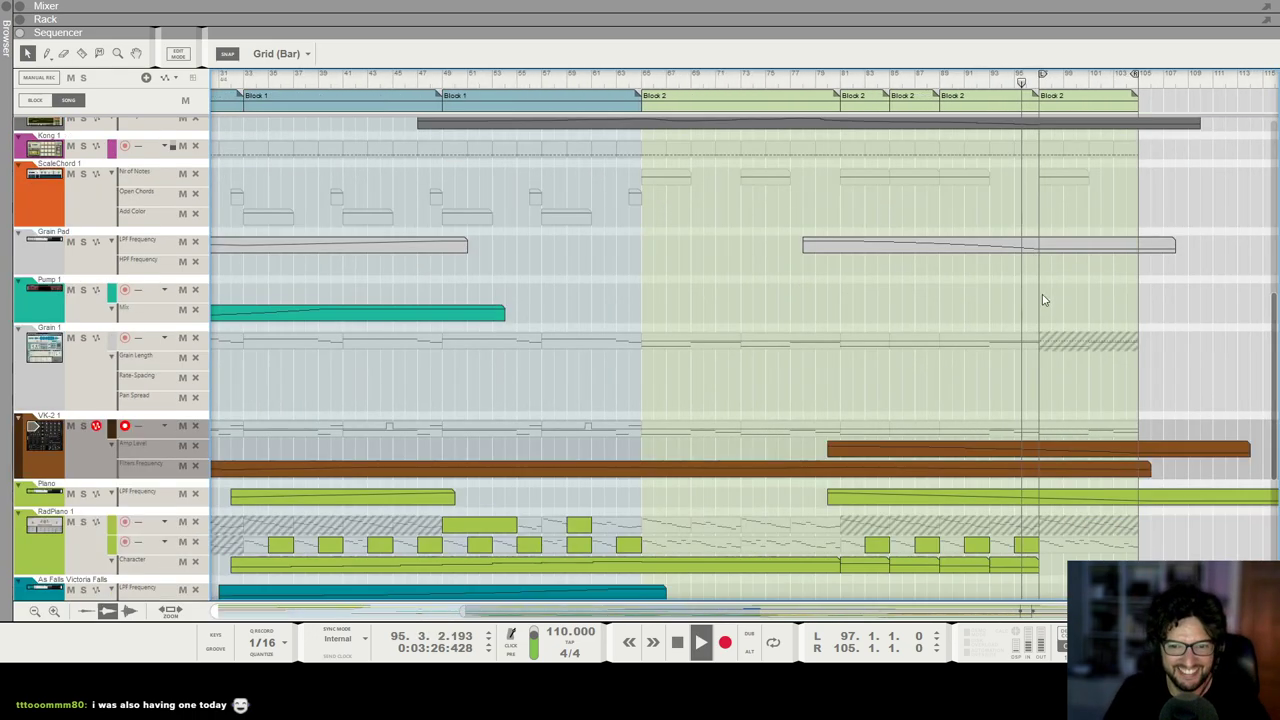
scroll(1041, 301, "down", 2)
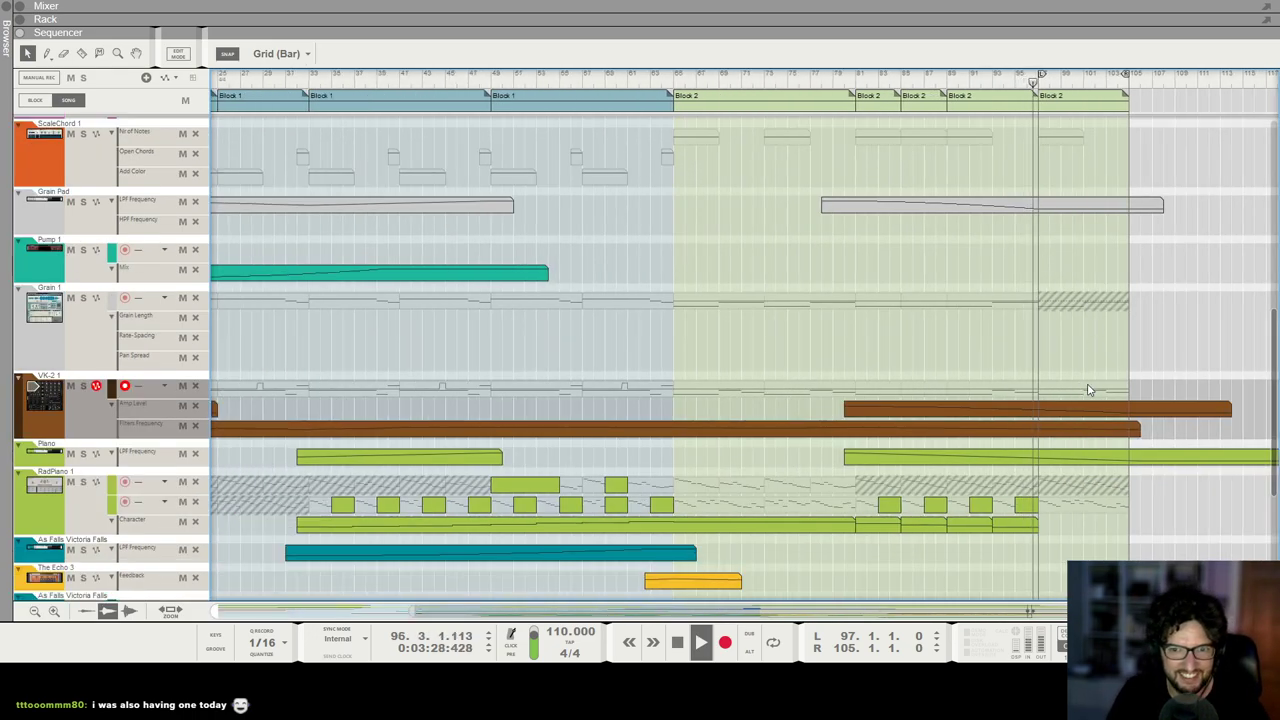
key("t")
key("q")
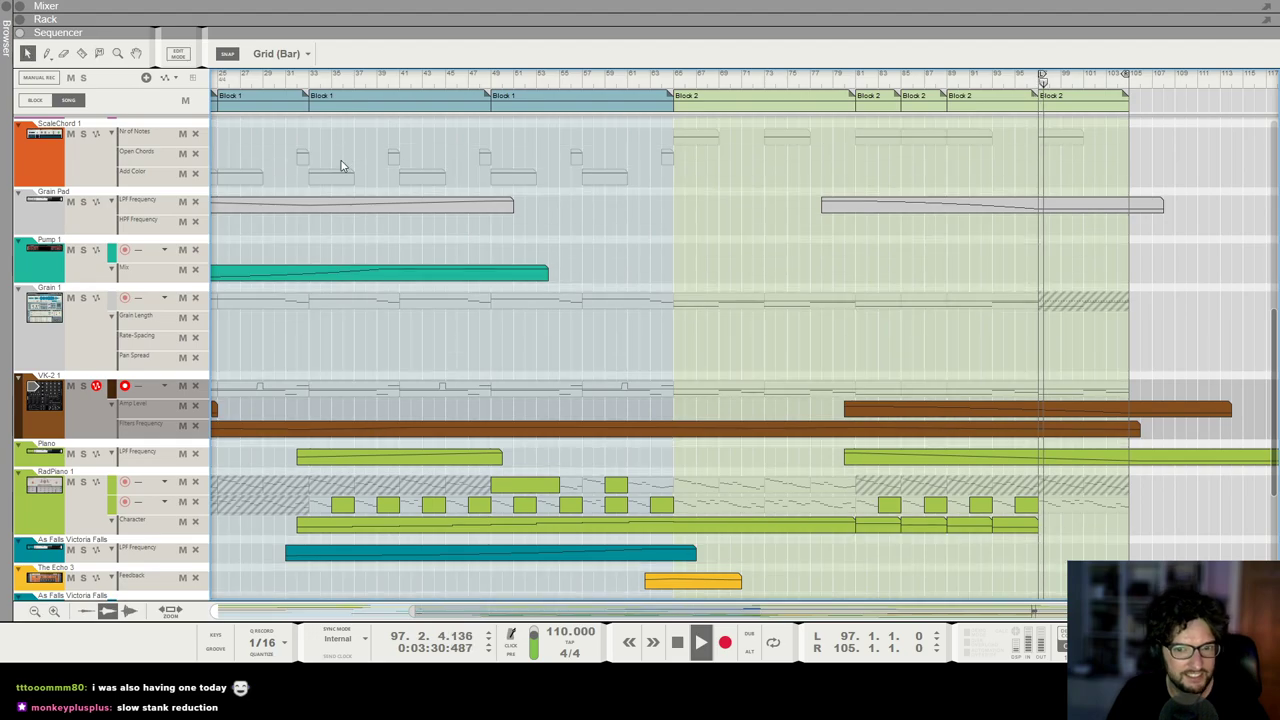
Step: Create a Channel 1 Level automation lane in the sequencer for the Line Mixer 1 that carries the Redrum
scroll(1097, 334, "down", 2)
scroll(1097, 334, "up", 1)
scroll(1098, 332, "right", 4)
scroll(1070, 326, "up", 12)
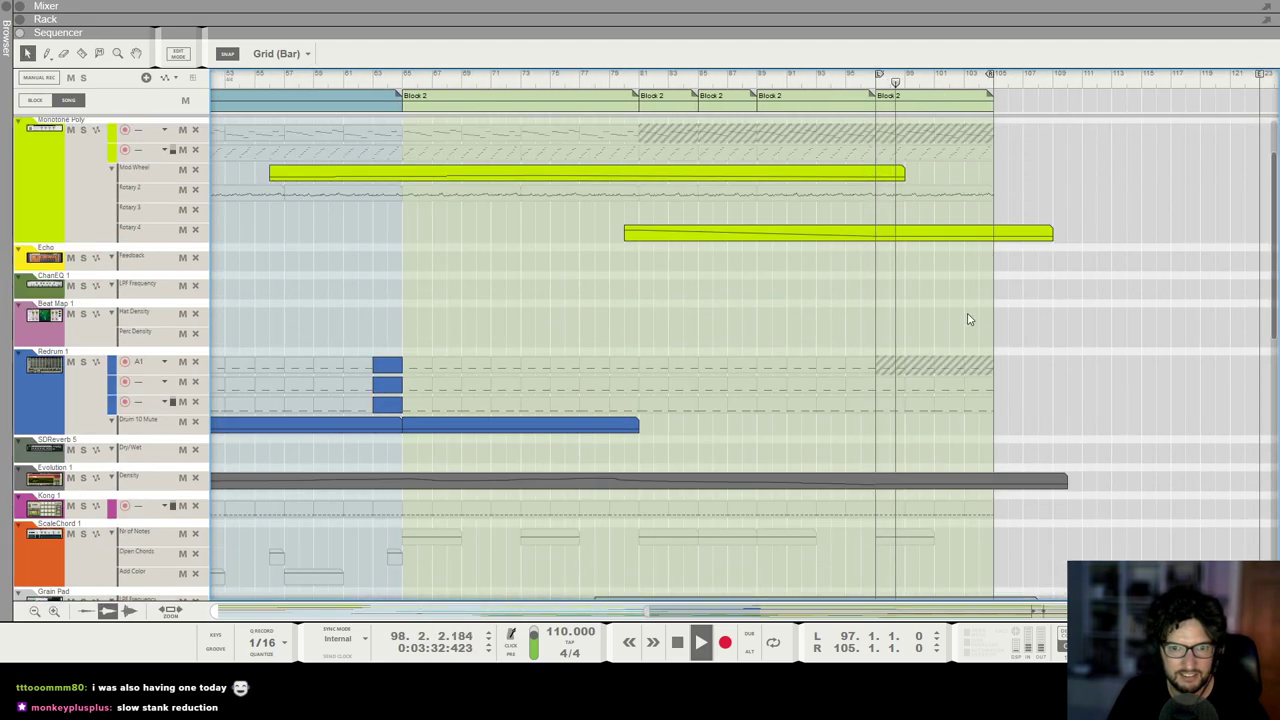
left_click(60, 380)
key("F6")
scroll(255, 200, "up", 8)
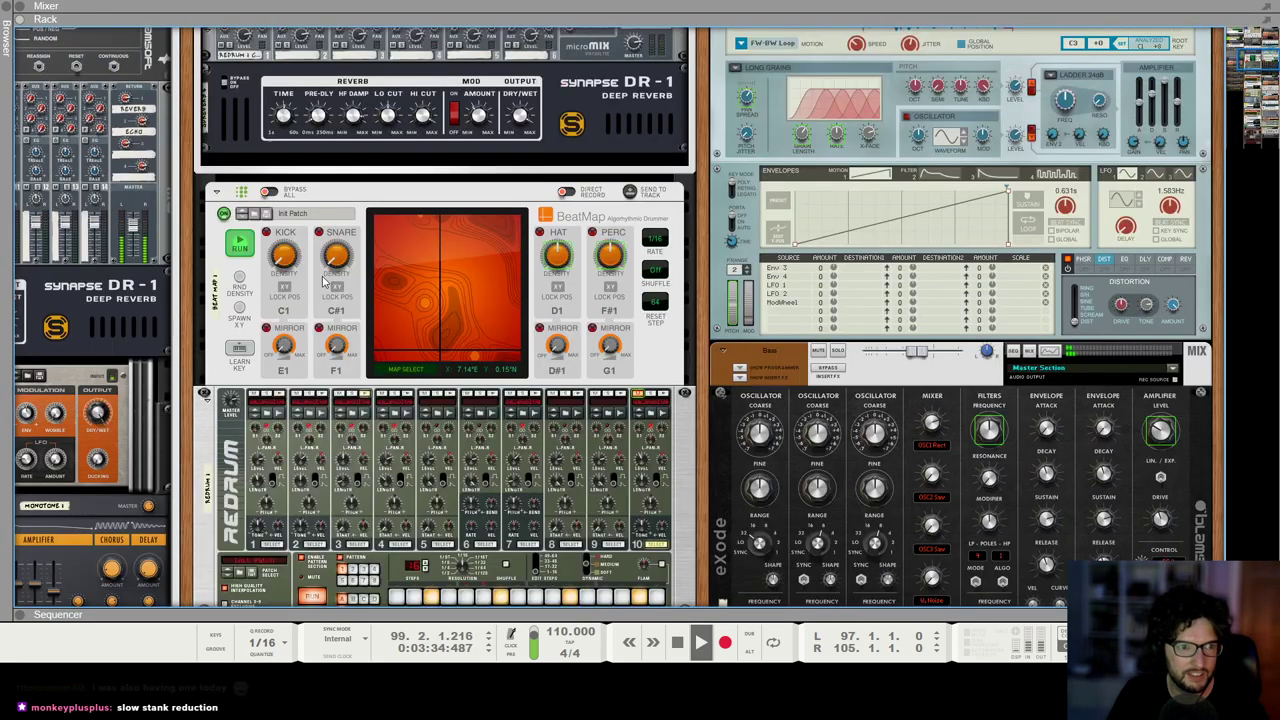
key("F7")
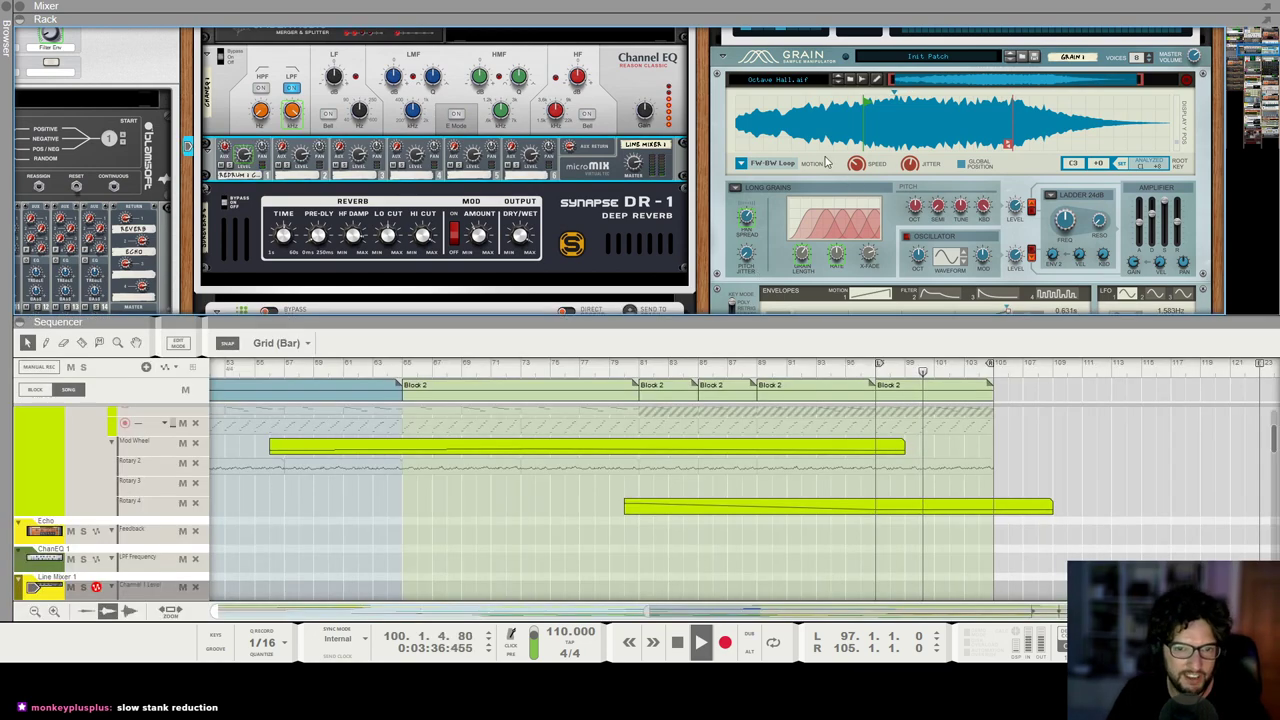
Step: Play from about bar 89 and draw a Line Mixer 1 Channel 1 Level clip from bar 88 to 107, falling to bar 104
key("F7")
left_click(757, 80)
left_click_drag(745, 297, 1022, 298)
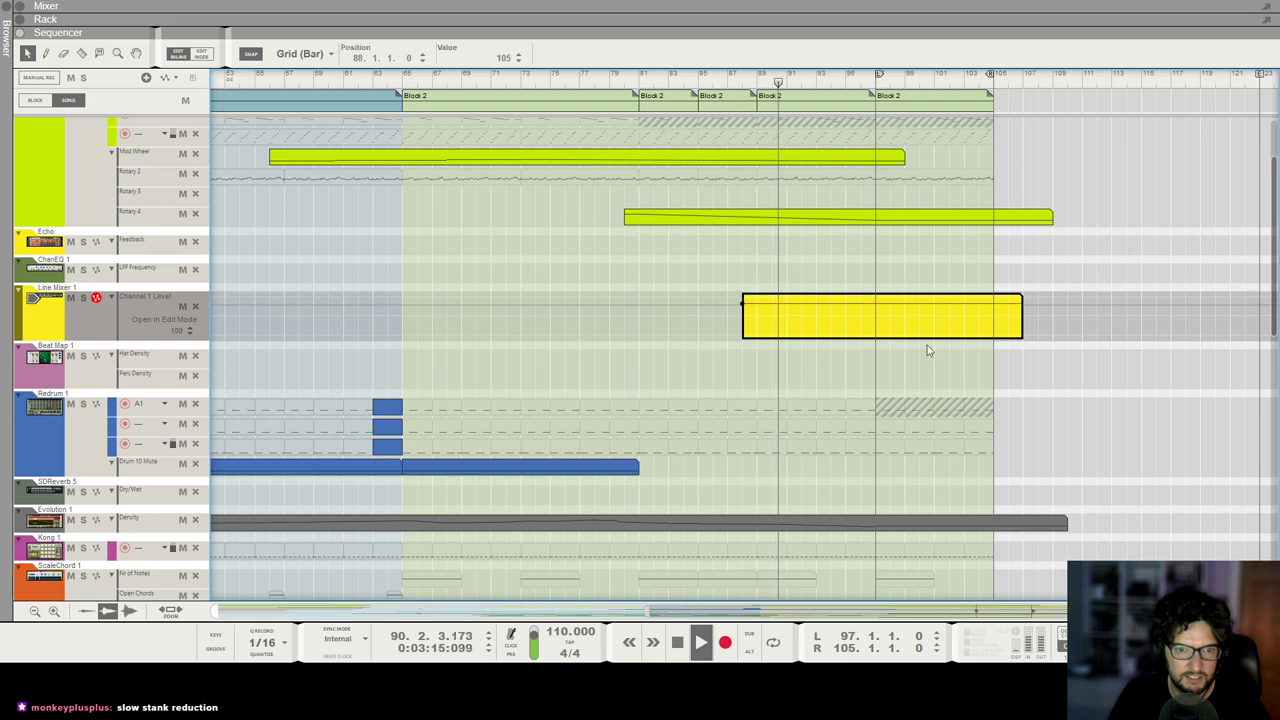
left_click(978, 334)
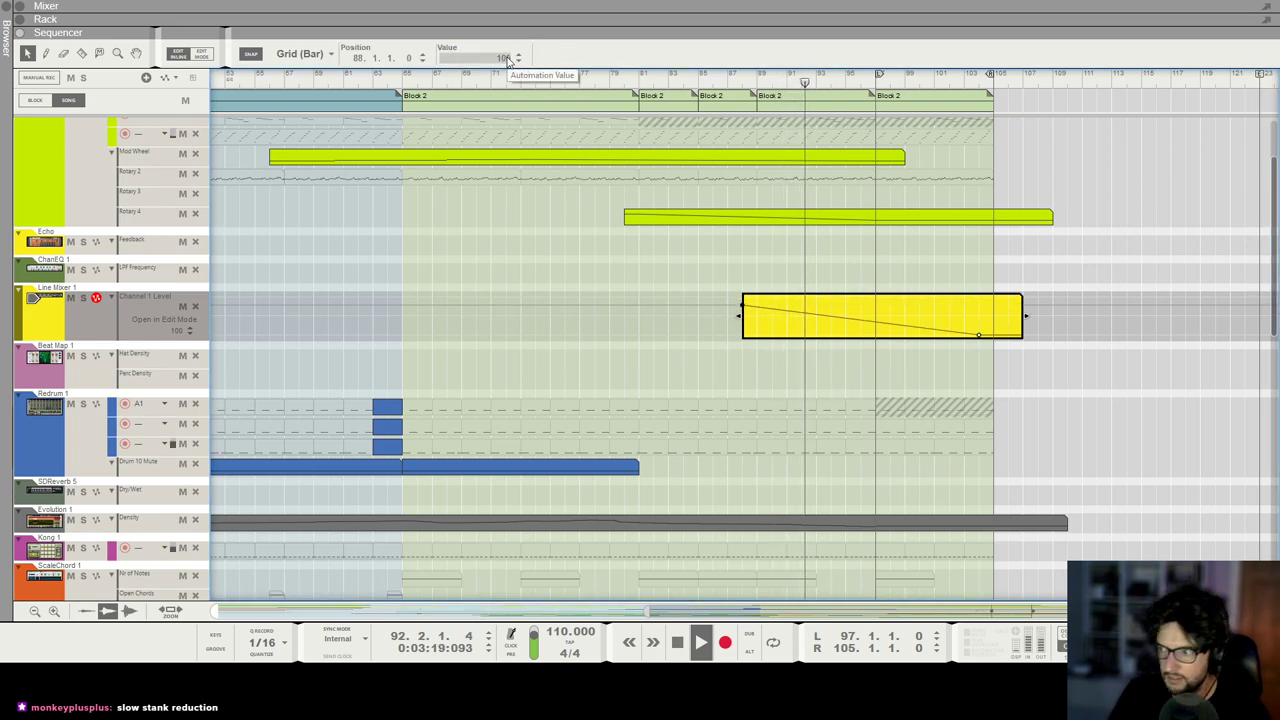
Step: Add an automation lane for the Organic Percussion channel's LPF Frequency
scroll(680, 229, "down", 4, "ctrl")
scroll(850, 355, "down", 5)
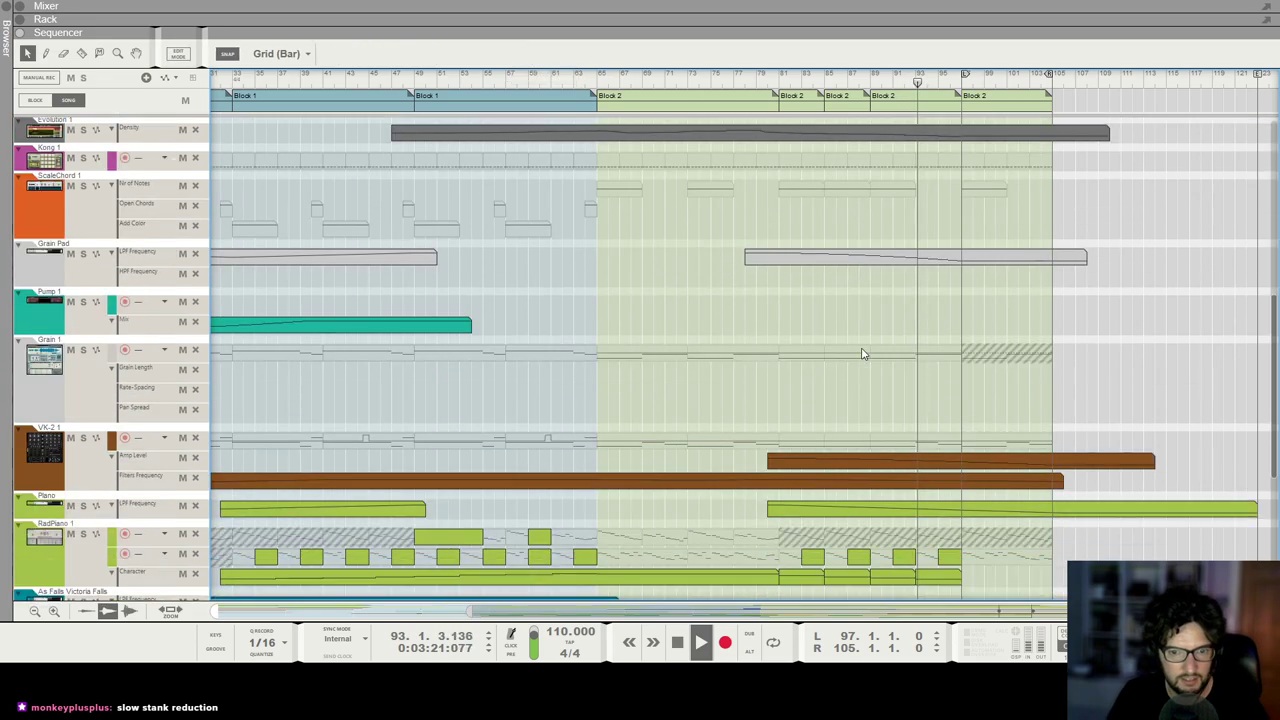
scroll(863, 354, "down", 6)
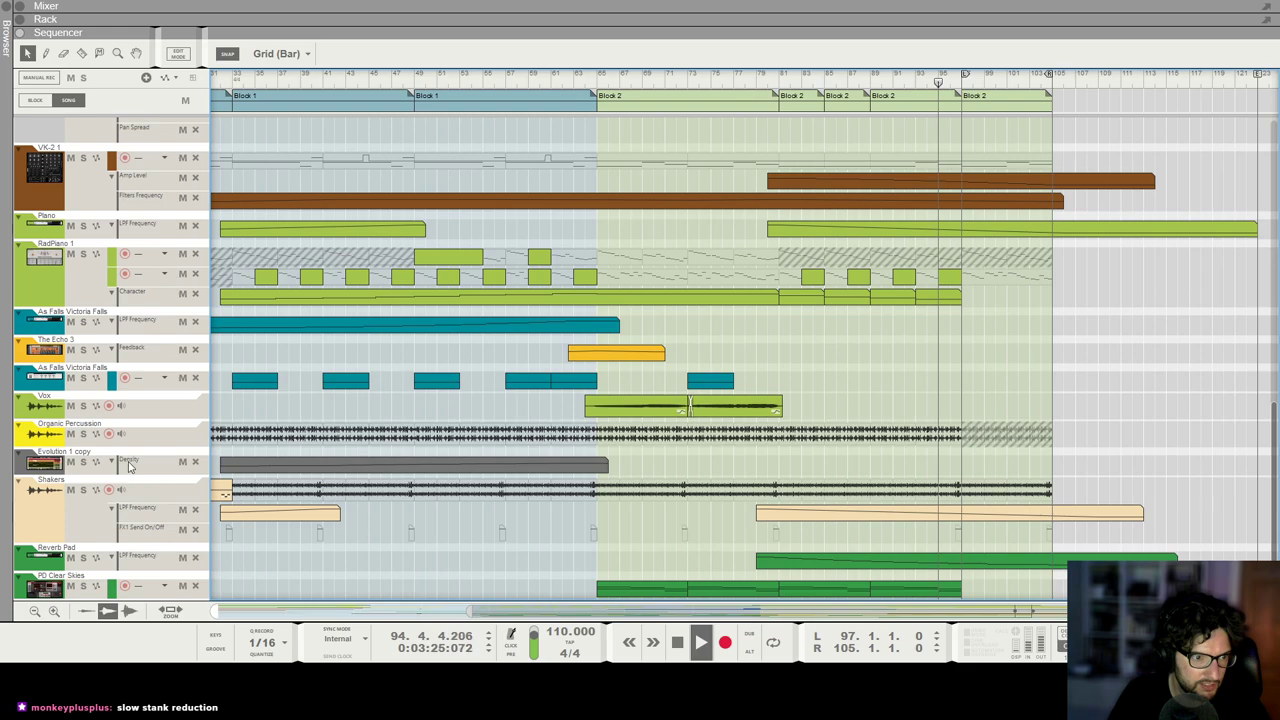
left_click(120, 431)
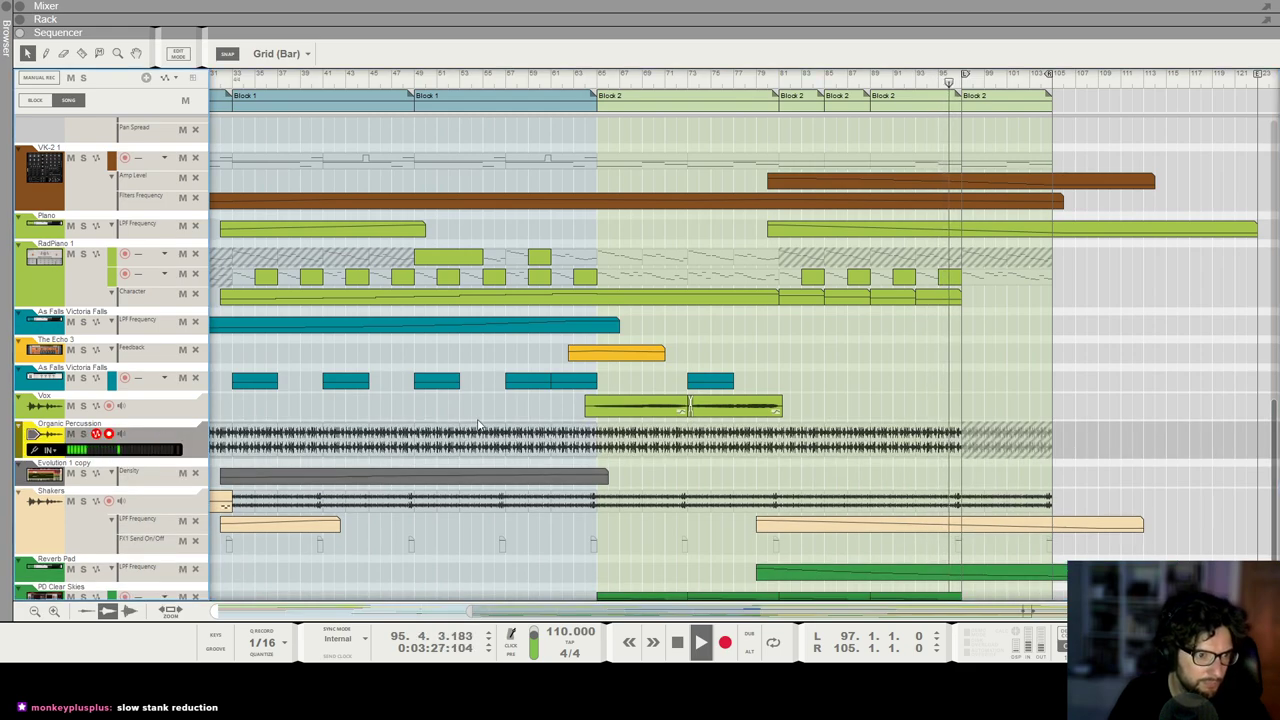
key("F5")
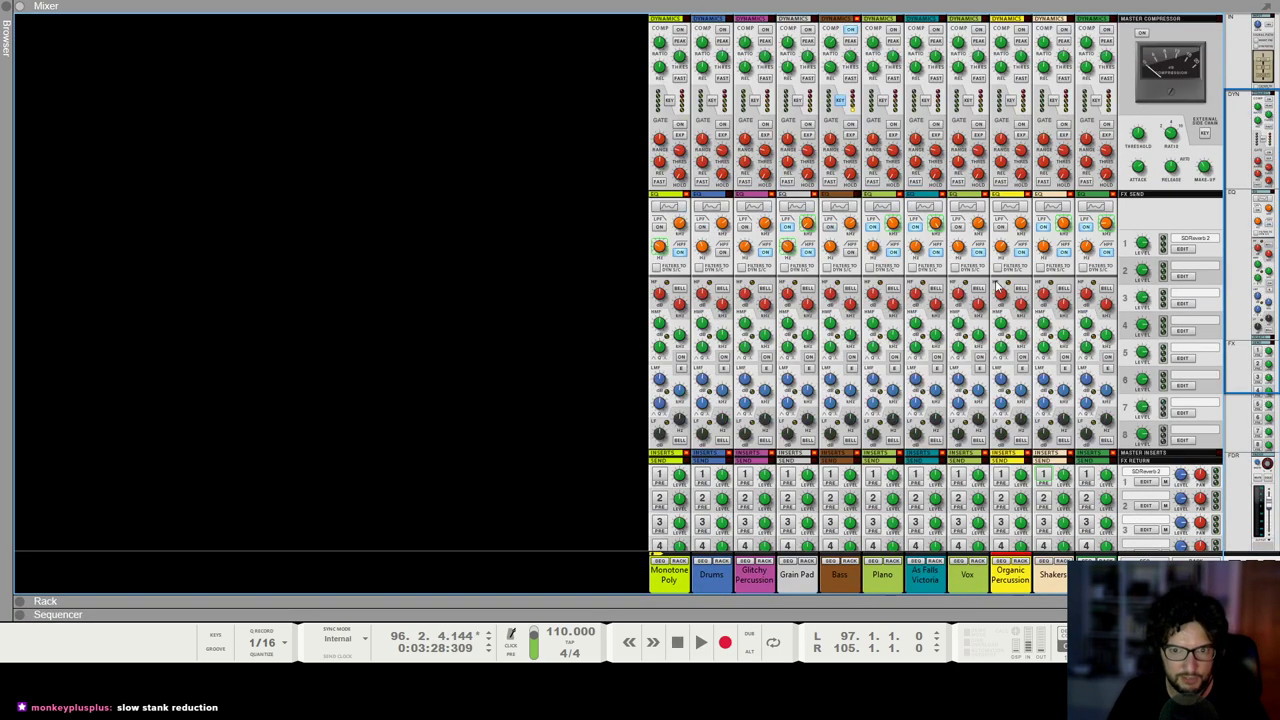
key("F7")
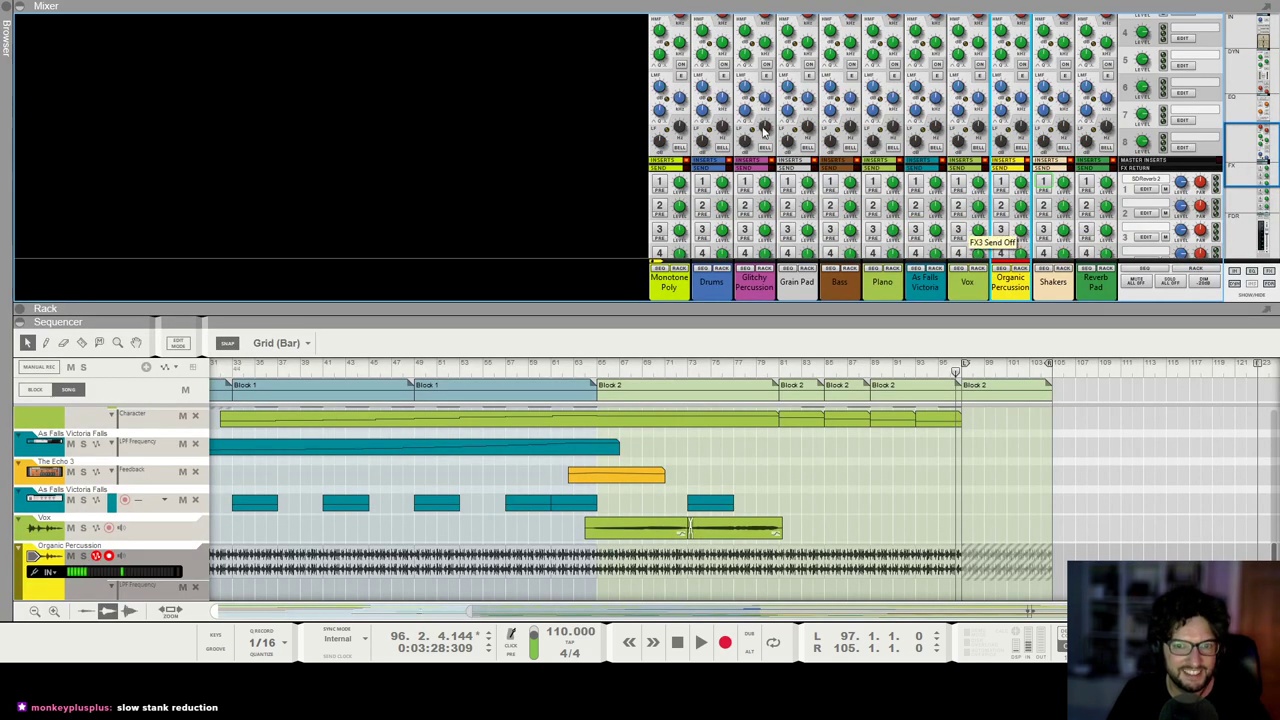
Step: Play from bar 80 and draw an Organic Percussion LPF Frequency clip from bar 80 to 109 with a curve falling to bar 97
key("F7")
left_click(764, 77)
key("space")
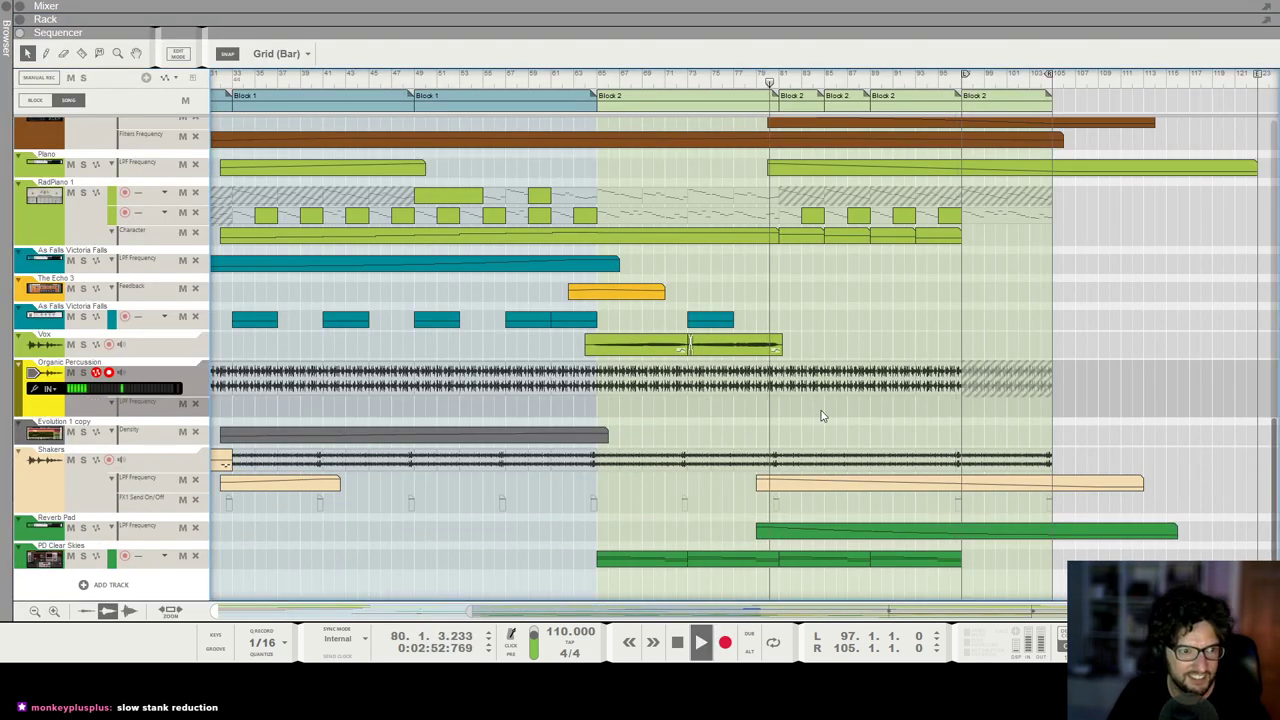
left_click_drag(770, 403, 1096, 409)
double_click(886, 409)
left_click(779, 372)
left_click(961, 409)
key("Escape")
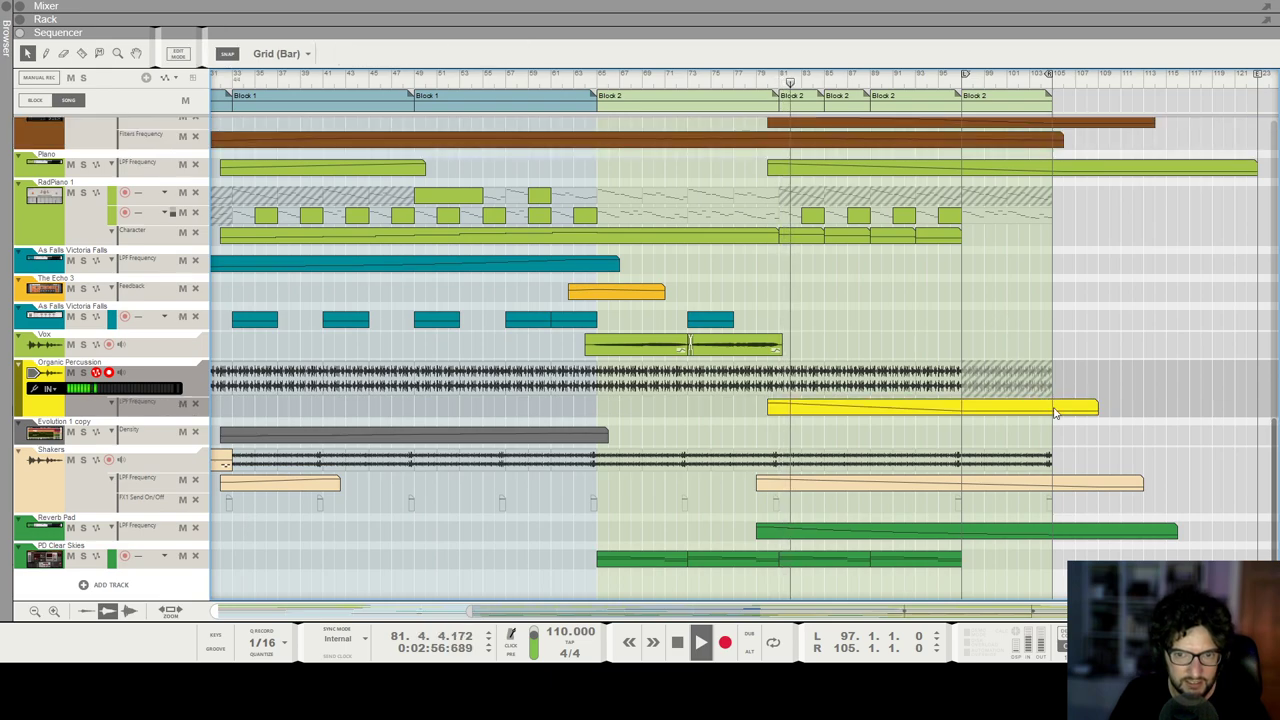
Step: Shorten the Organic Percussion LPF Frequency clip to end at bar 100
left_click(1046, 411)
left_click_drag(1005, 425, 995, 425)
left_click(1026, 340)
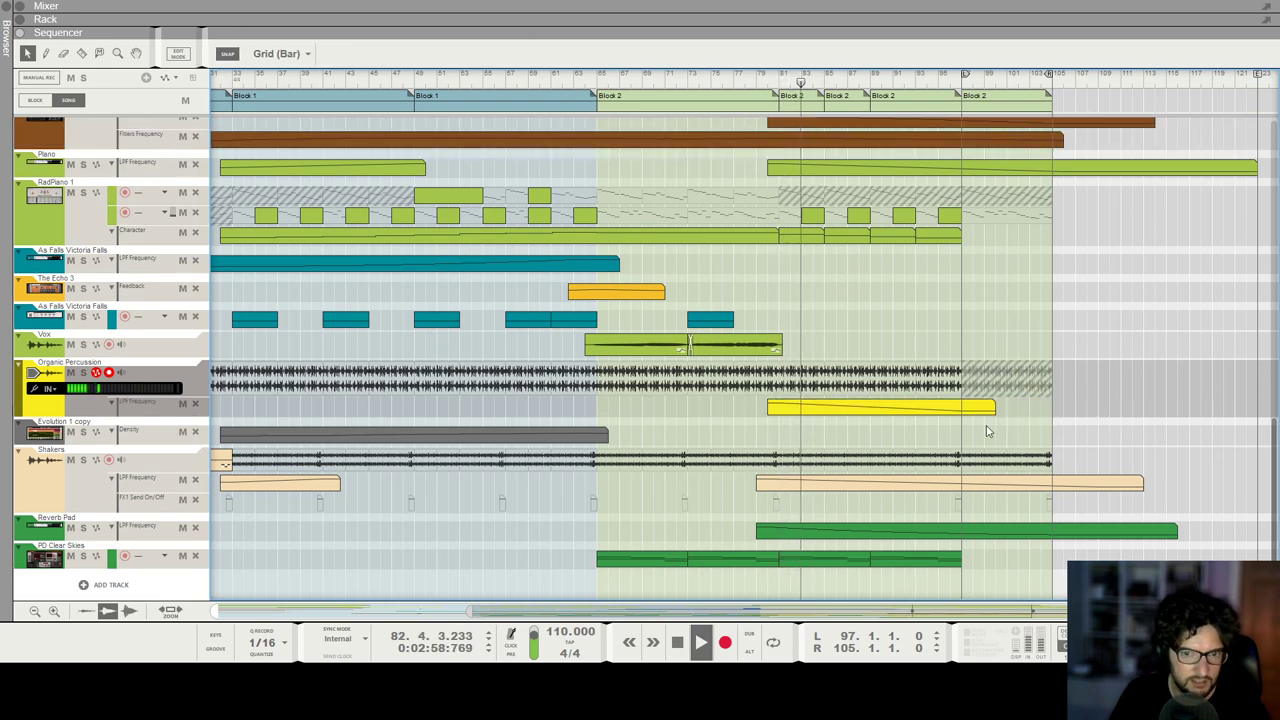
key("t")
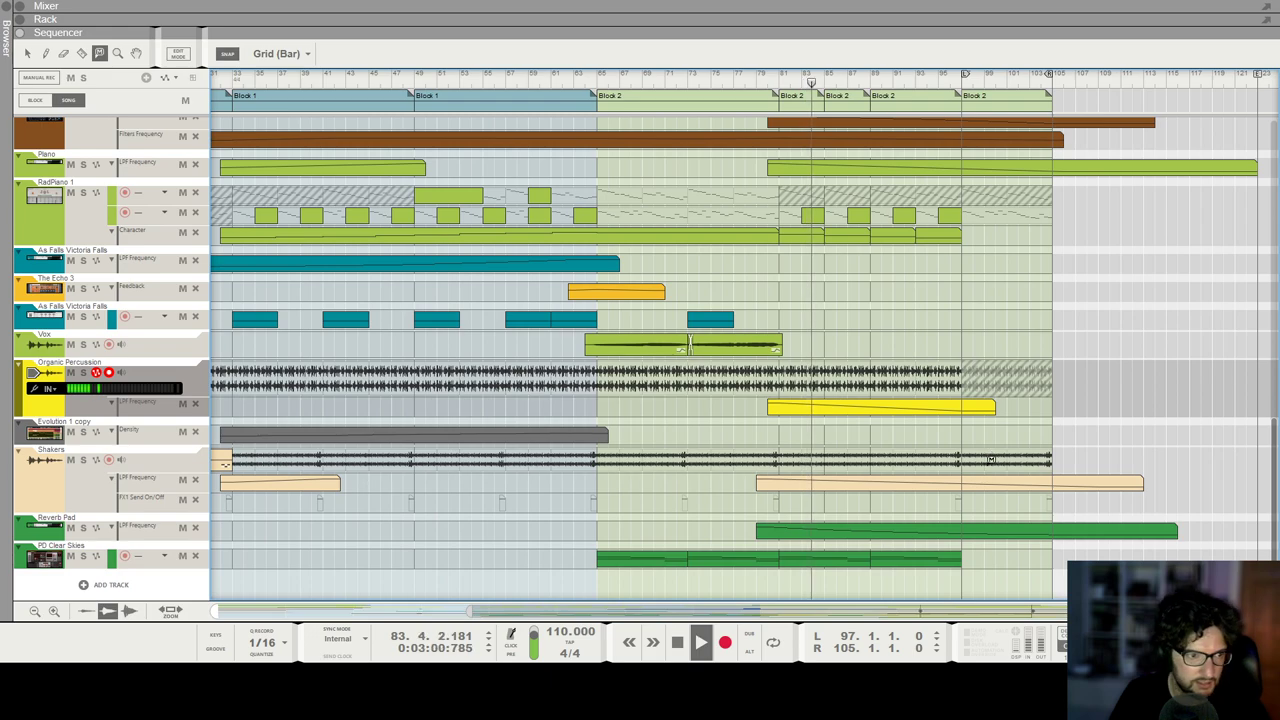
left_click(27, 54)
scroll(1030, 448, "down", 1)
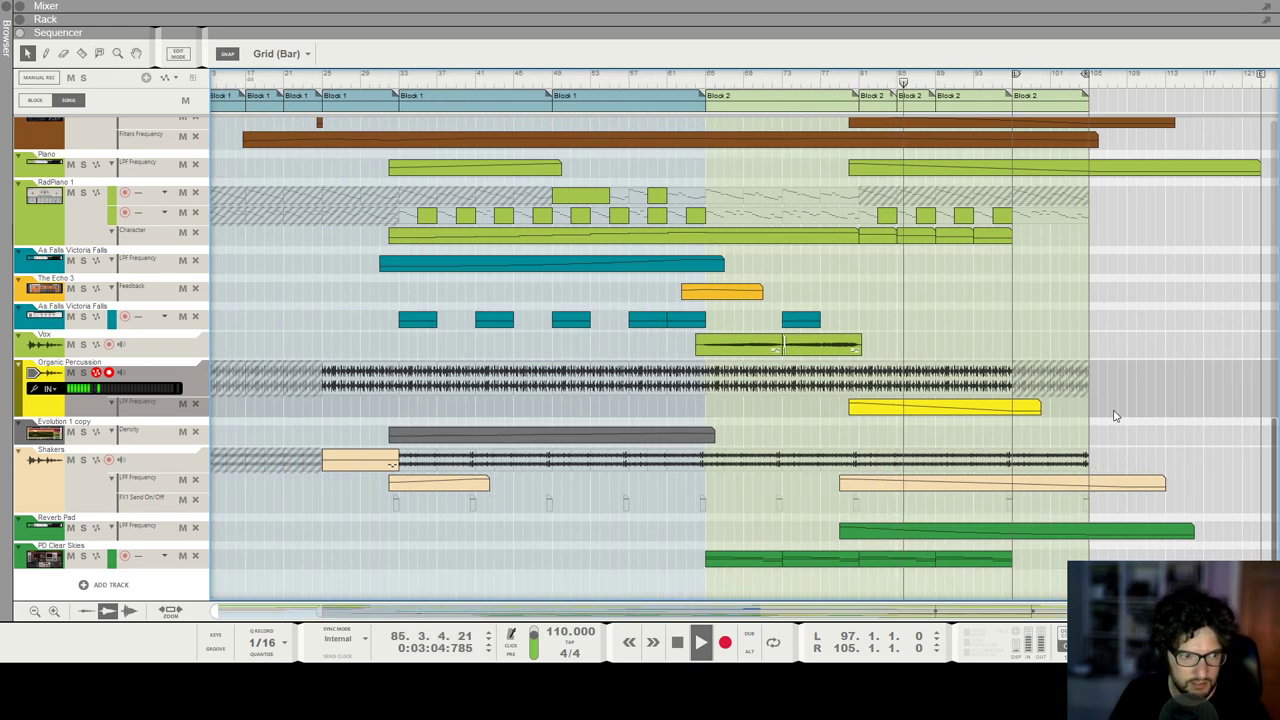
Step: Set the right locator to bar 113
scroll(1050, 300, "up", 5)
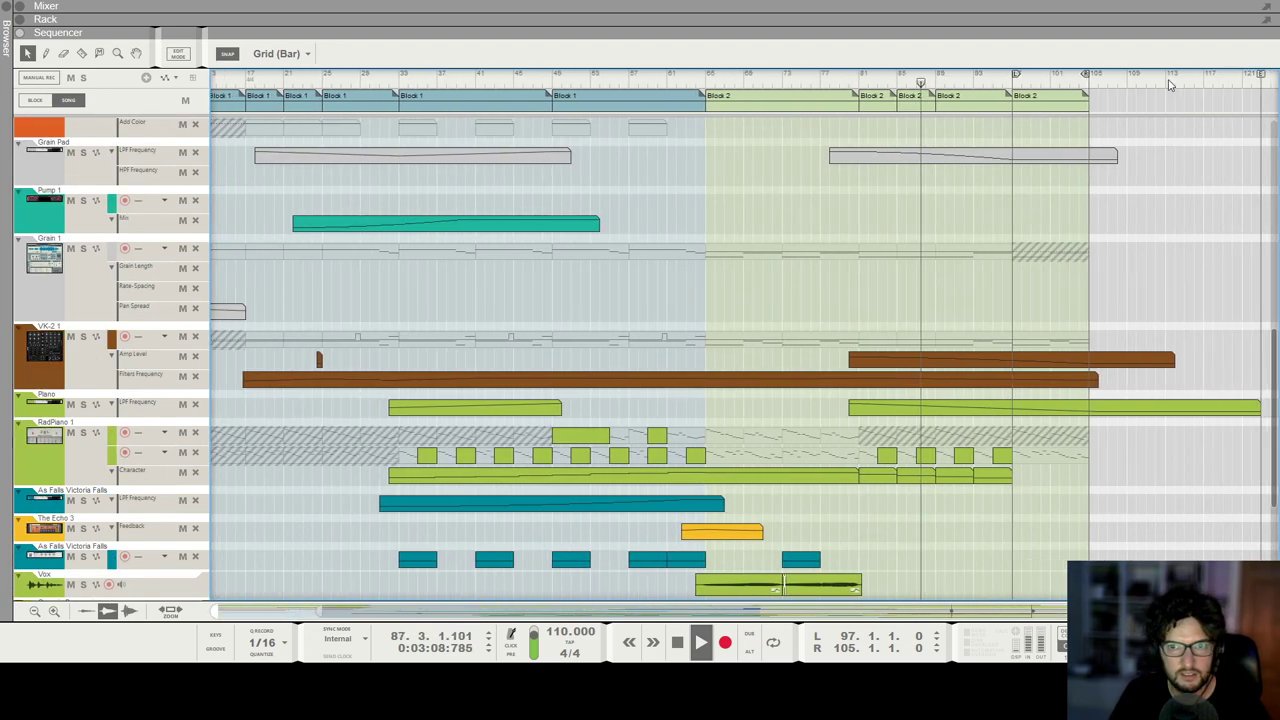
left_click(1168, 80, "alt")
scroll(1199, 218, "up", 8)
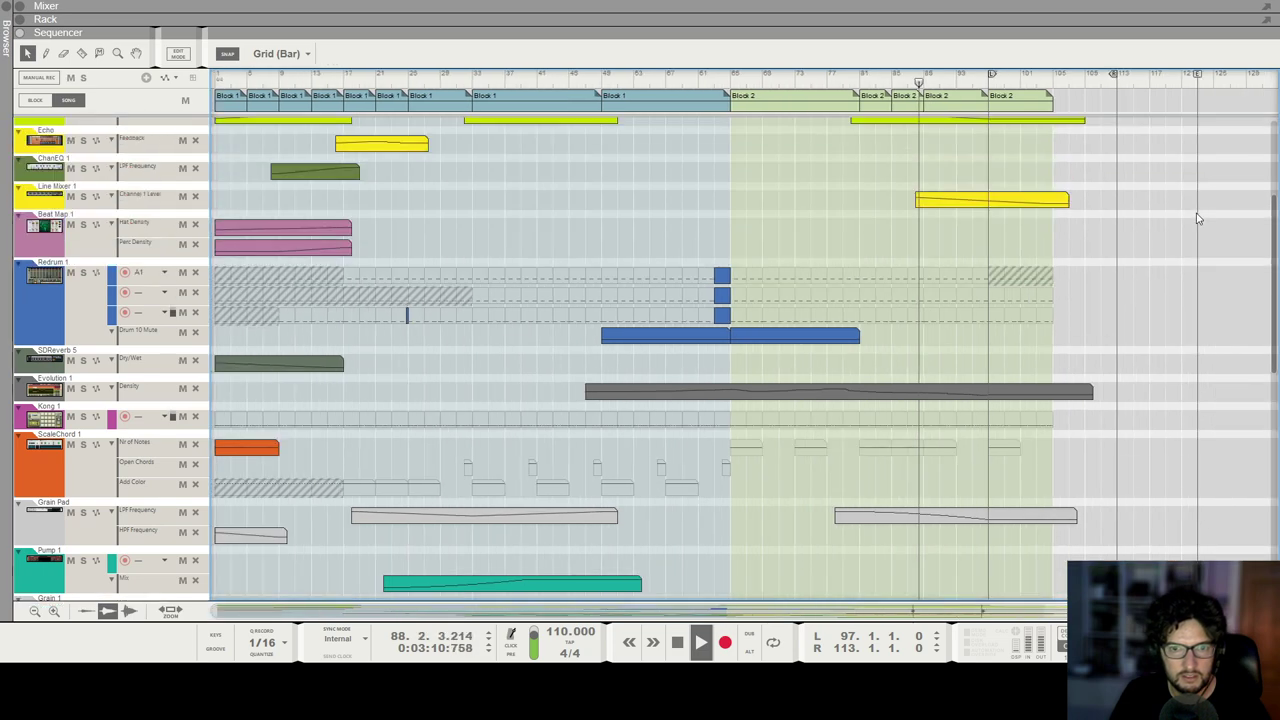
Step: Mute the Monotone Poly's second note lane in the last Block 2 part, from bar 97 to 105
scroll(1199, 218, "up", 3)
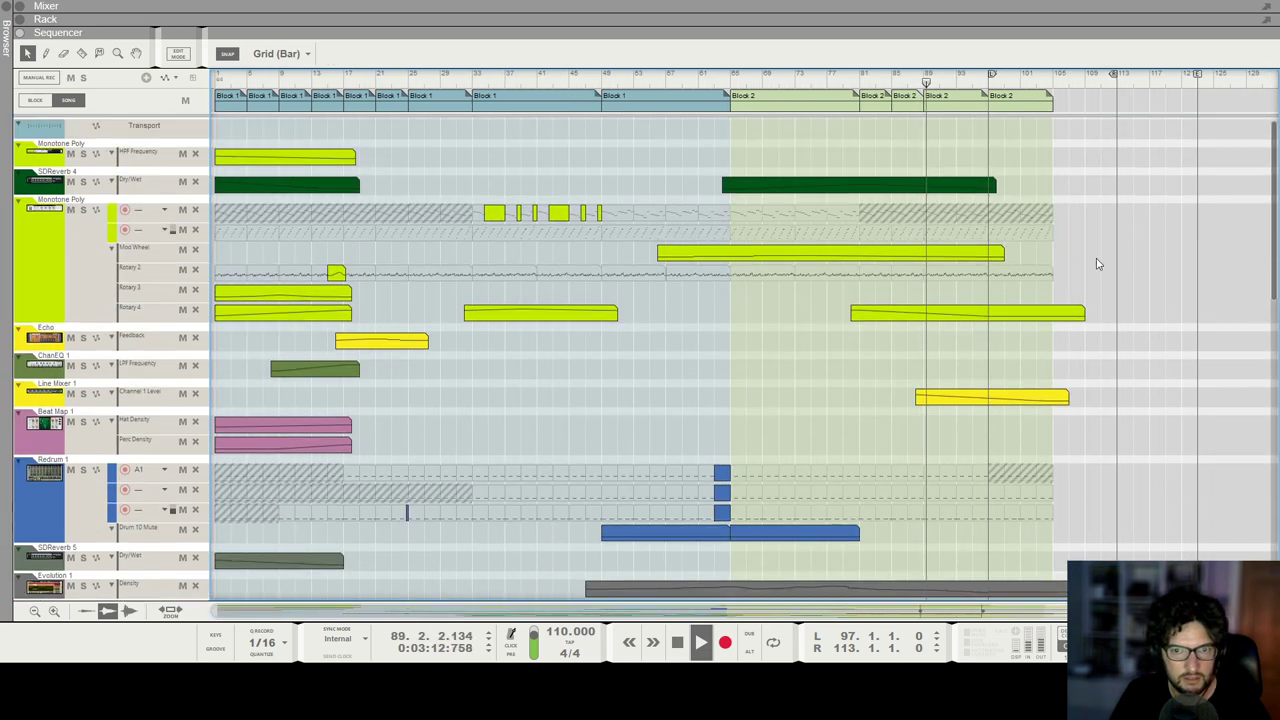
left_click(993, 257)
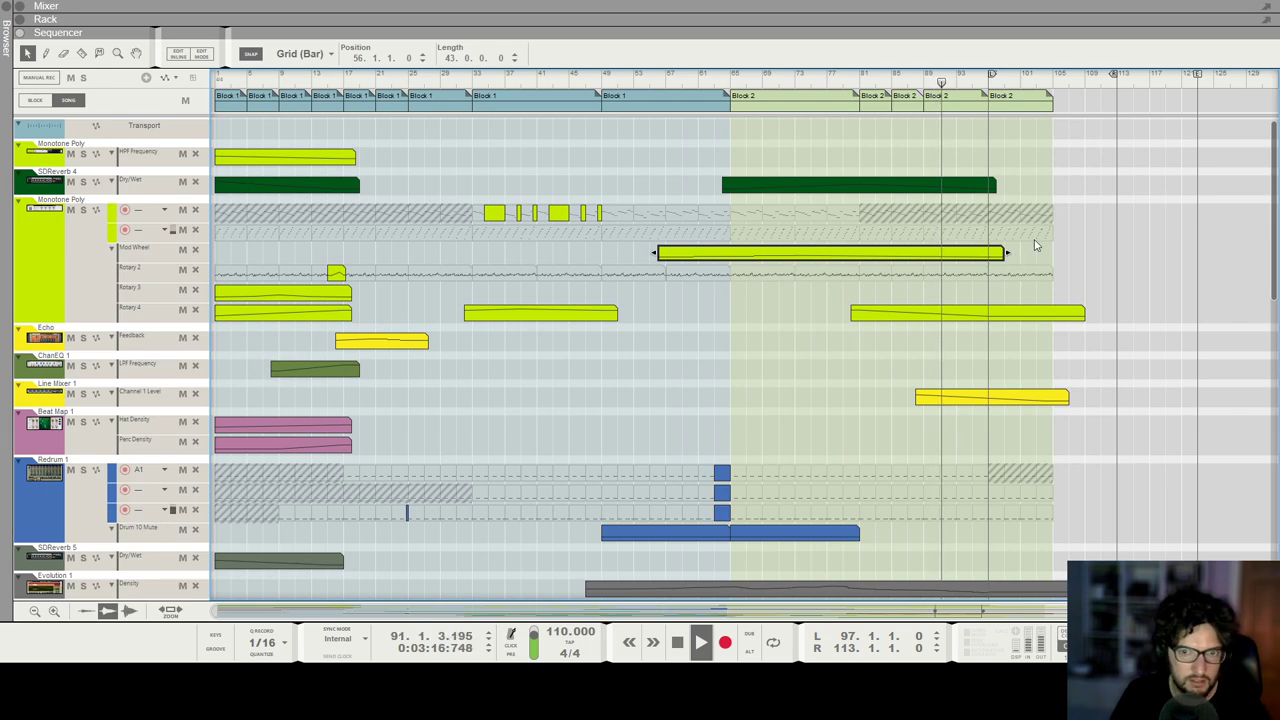
key("t")
left_click(24, 55)
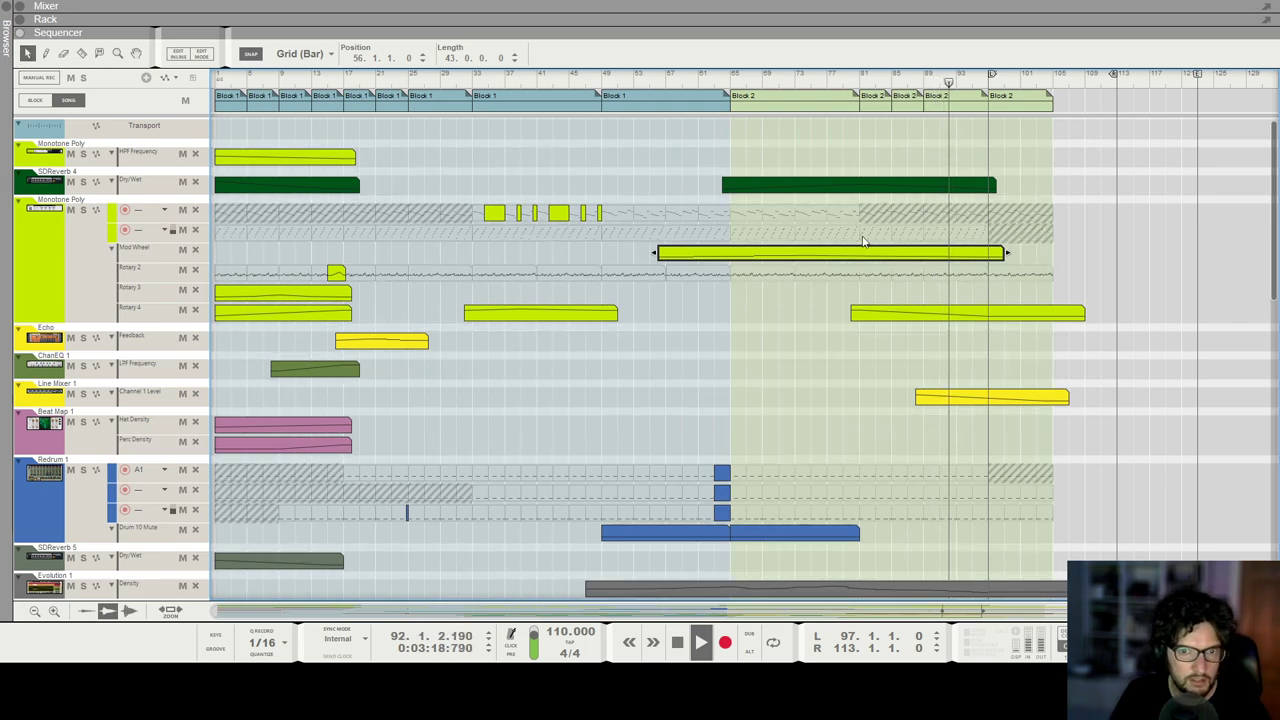
Step: Listen to the passage from bar 92 to 104 while reviewing all tracks' clips, muted lanes and automation
scroll(800, 225, "up", 3)
scroll(1038, 270, "right", 2)
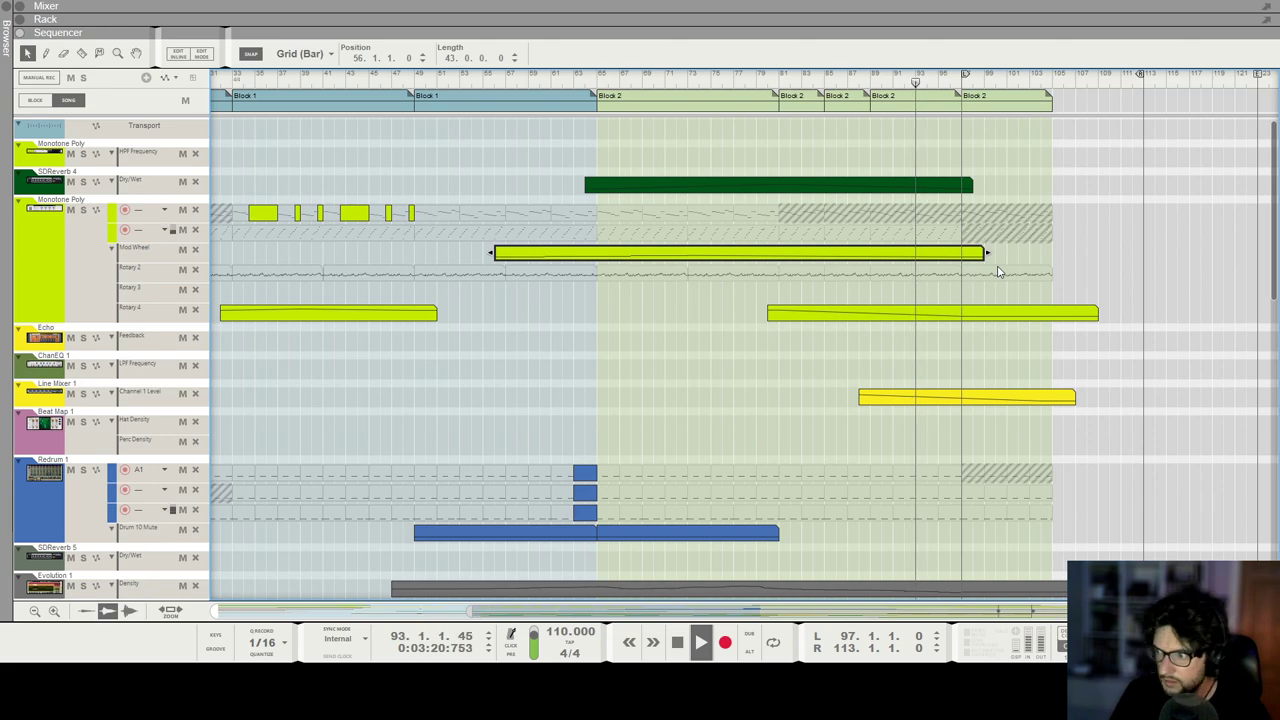
scroll(997, 271, "down", 1)
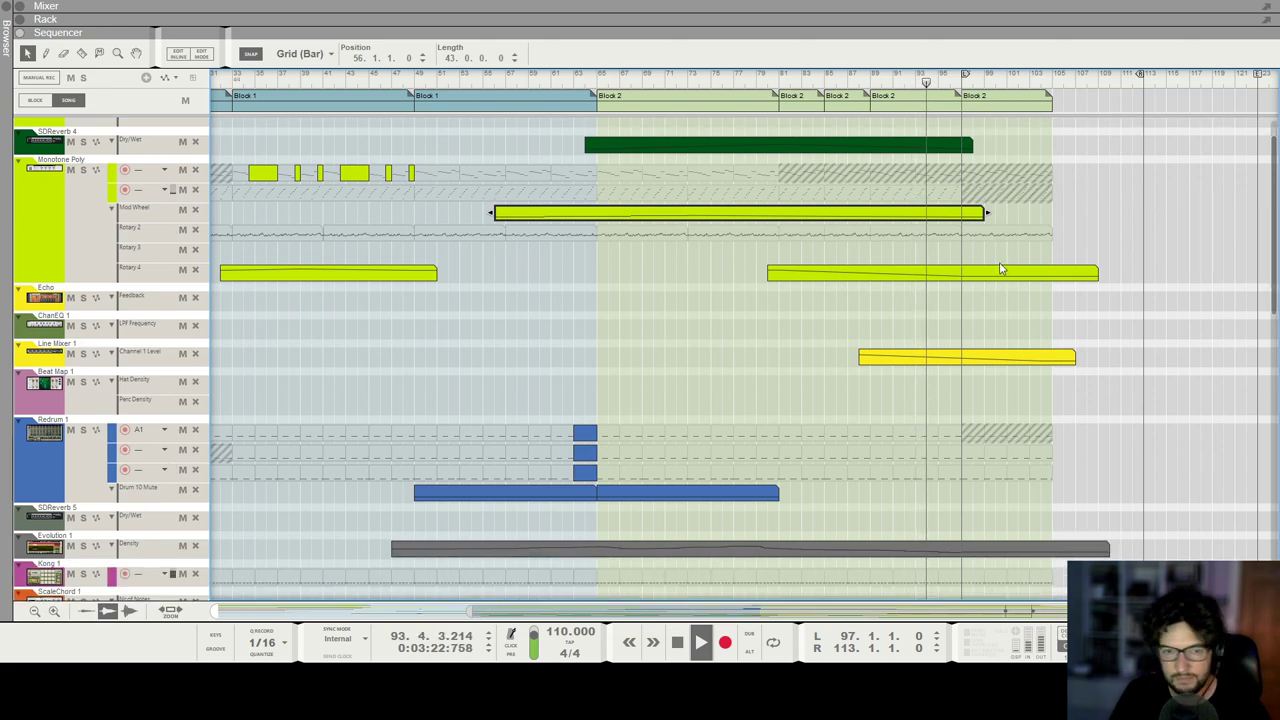
scroll(1000, 268, "down", 1)
scroll(1000, 268, "down", 8)
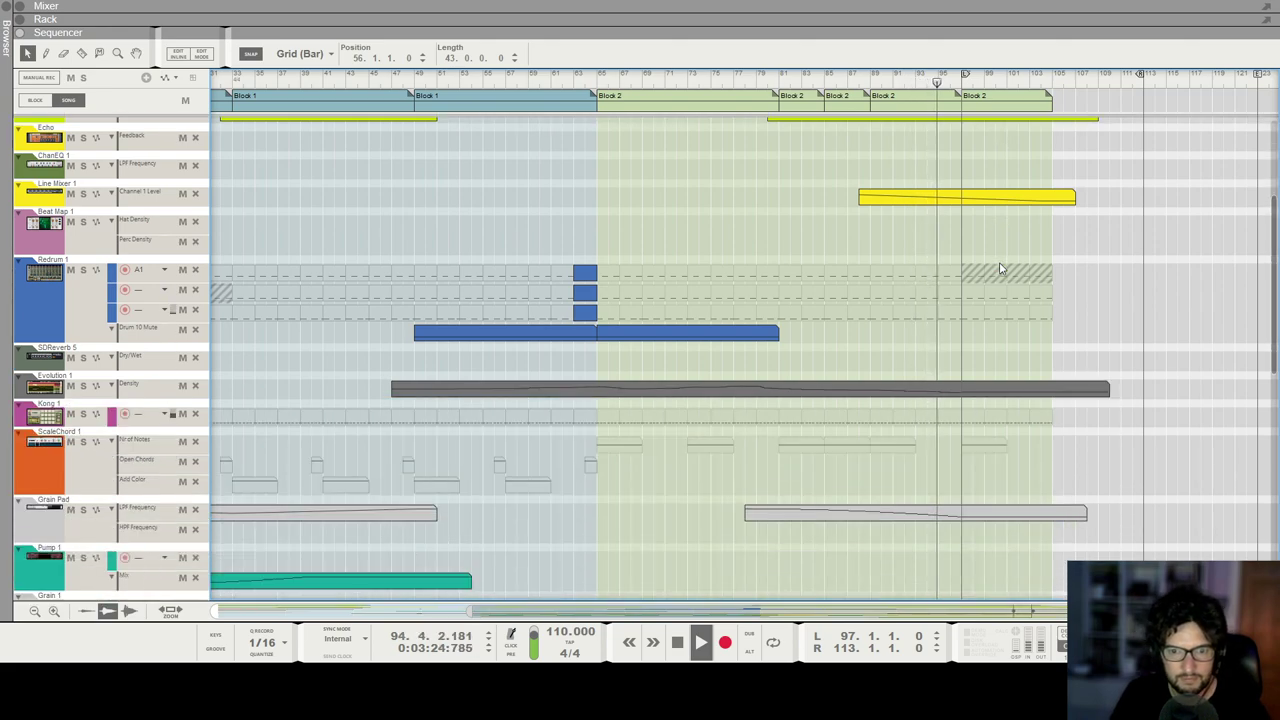
scroll(1010, 300, "down", 3)
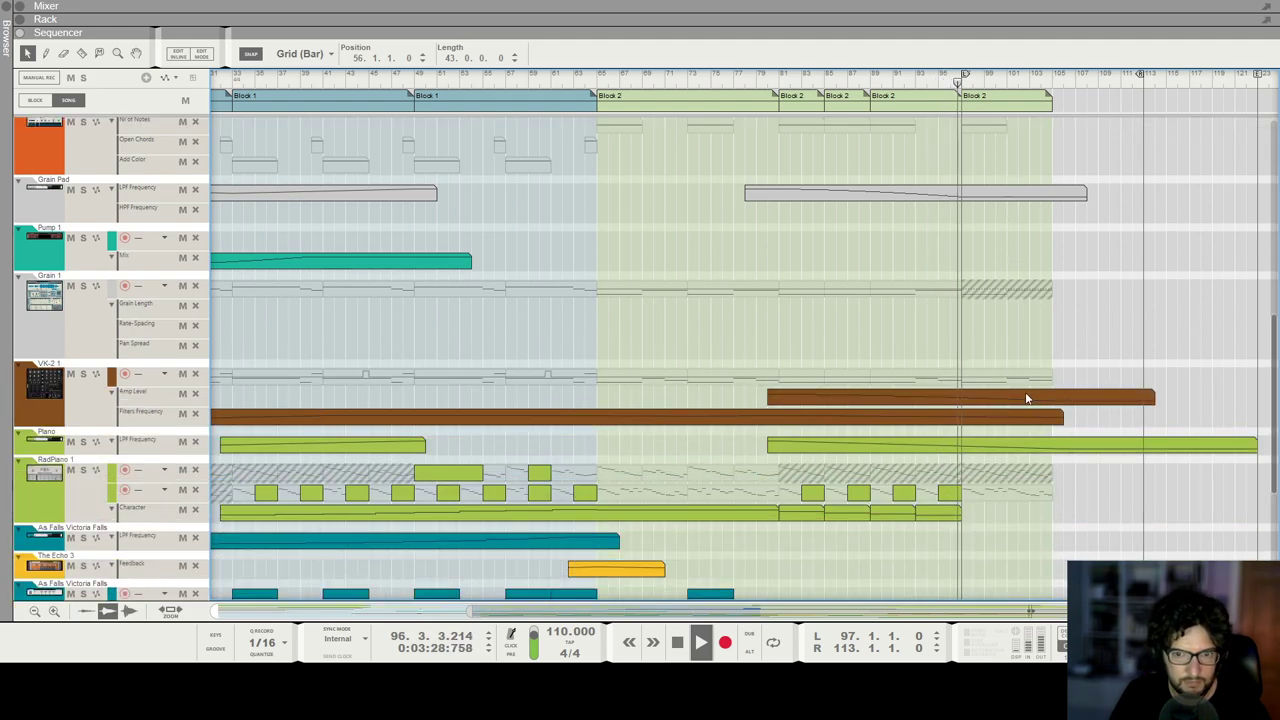
scroll(1025, 398, "down", 6)
scroll(1025, 401, "down", 1)
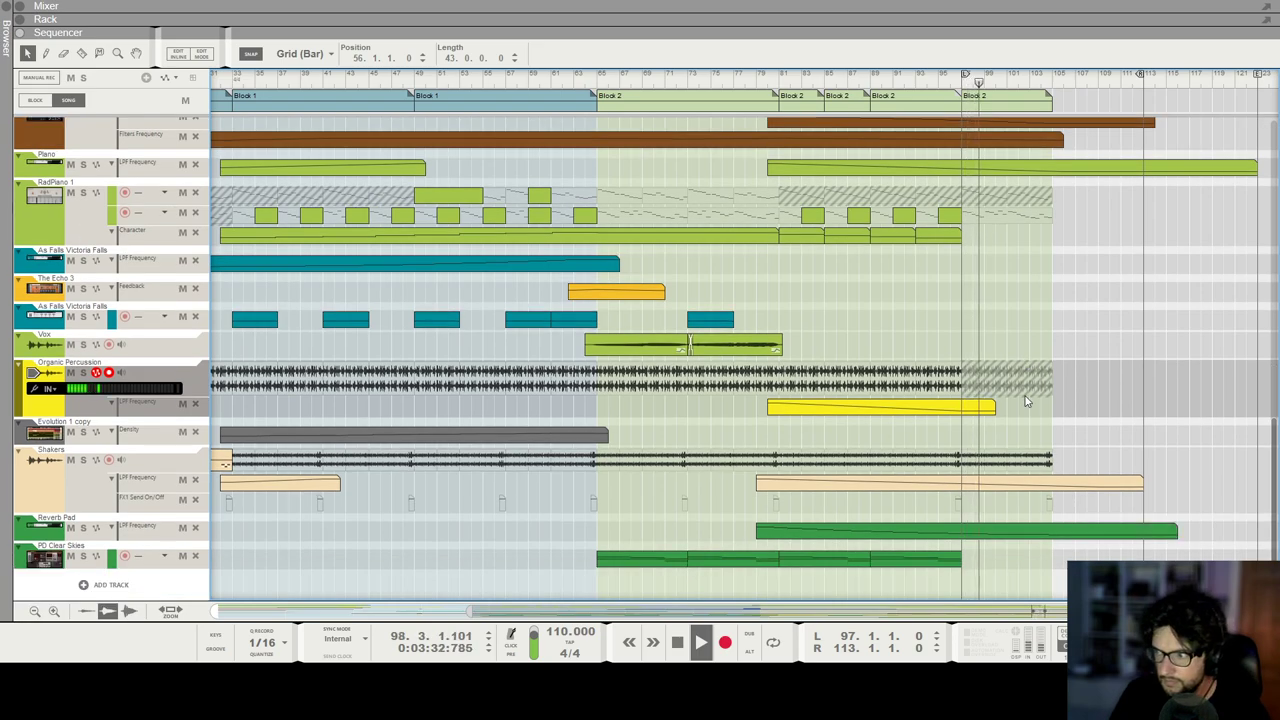
scroll(1025, 401, "up", 15)
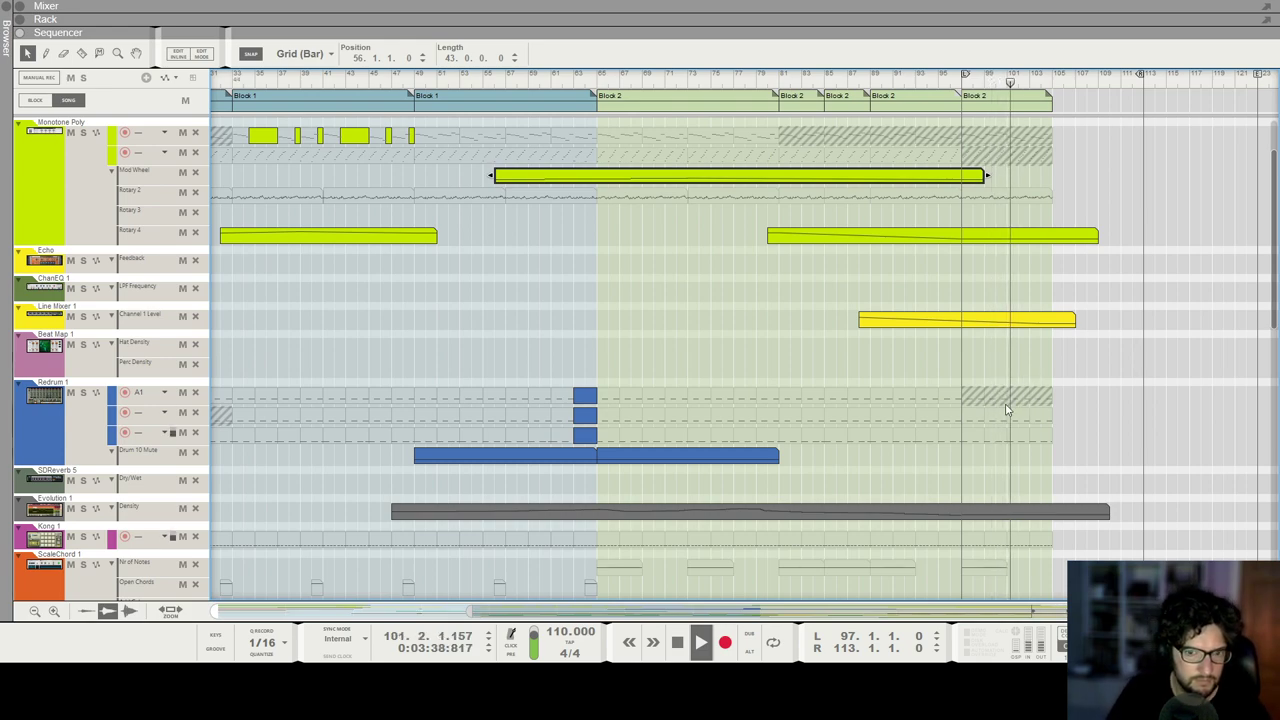
left_click(1015, 460)
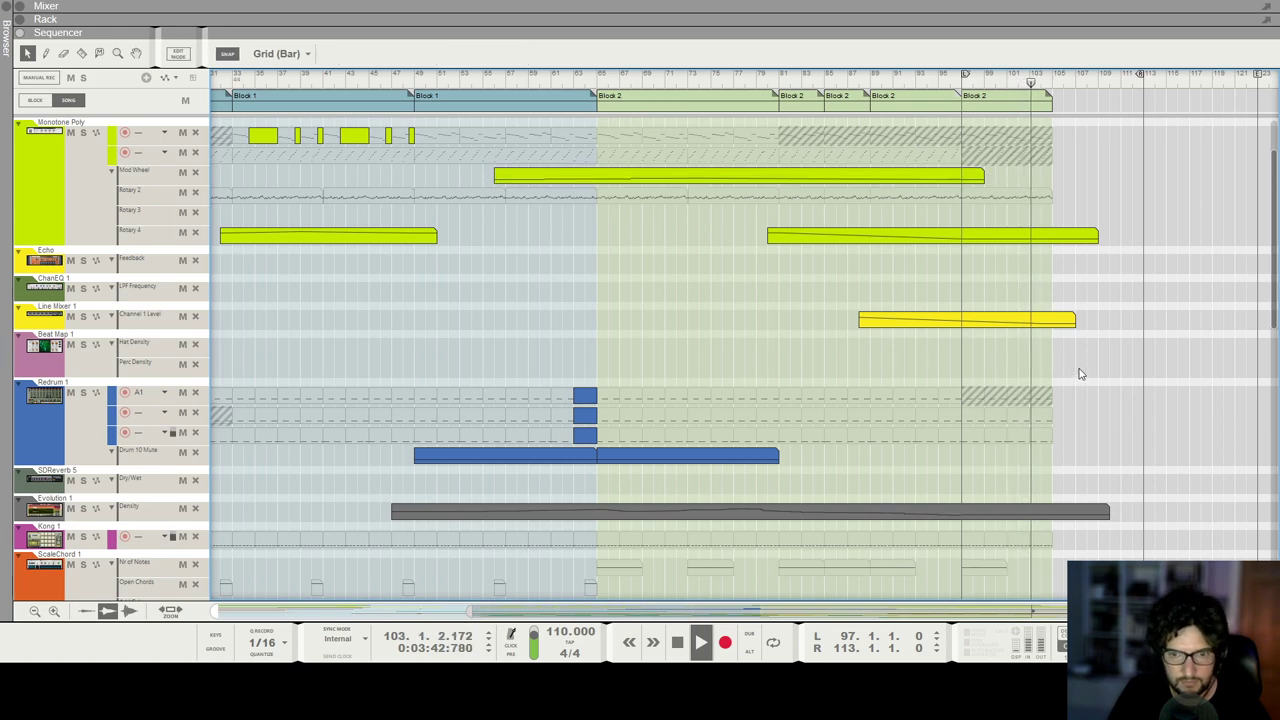
scroll(1080, 373, "right", 5)
scroll(1080, 373, "down", 10)
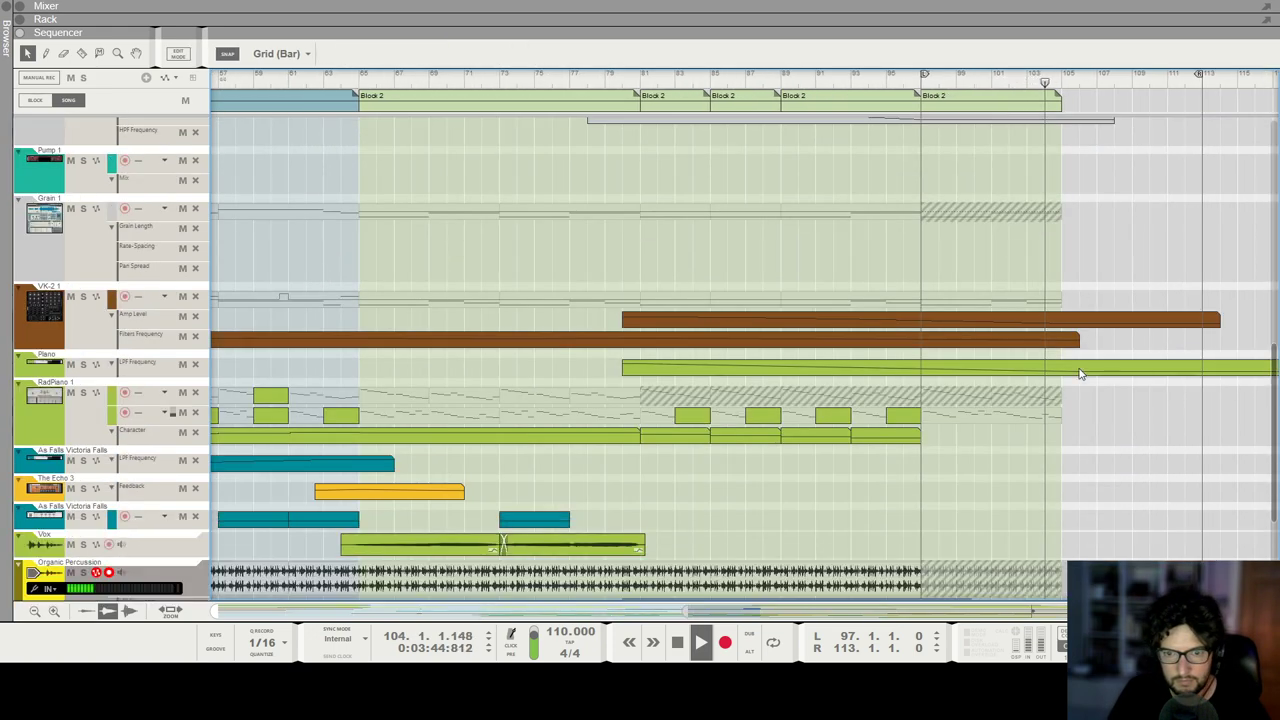
Step: Stop playback and draw an empty two-beat clip at 104.3 in RadPiano 1's second note lane, using a 1/4 grid
key("space")
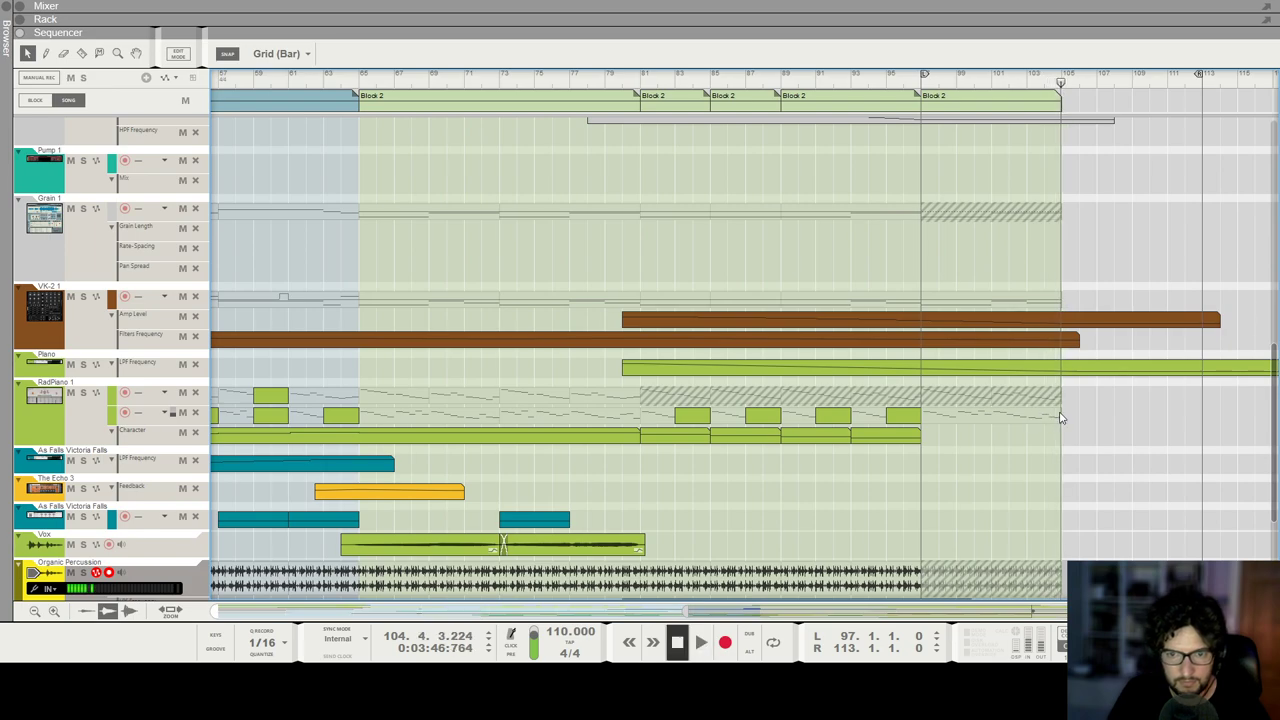
scroll(1056, 420, "up", 2)
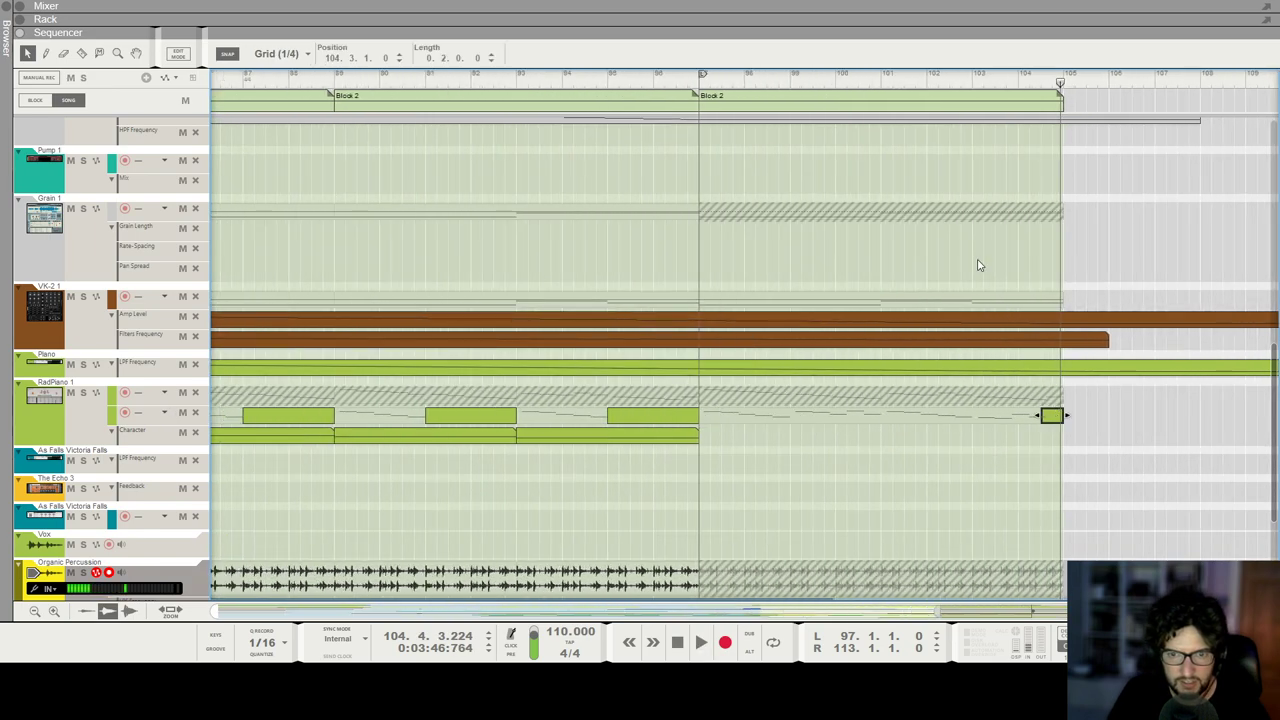
scroll(1010, 312, "down", 2)
Step: Play from bar 97 and draw a RadPiano 1 Character automation clip from bar 97 to 105
left_click(785, 82)
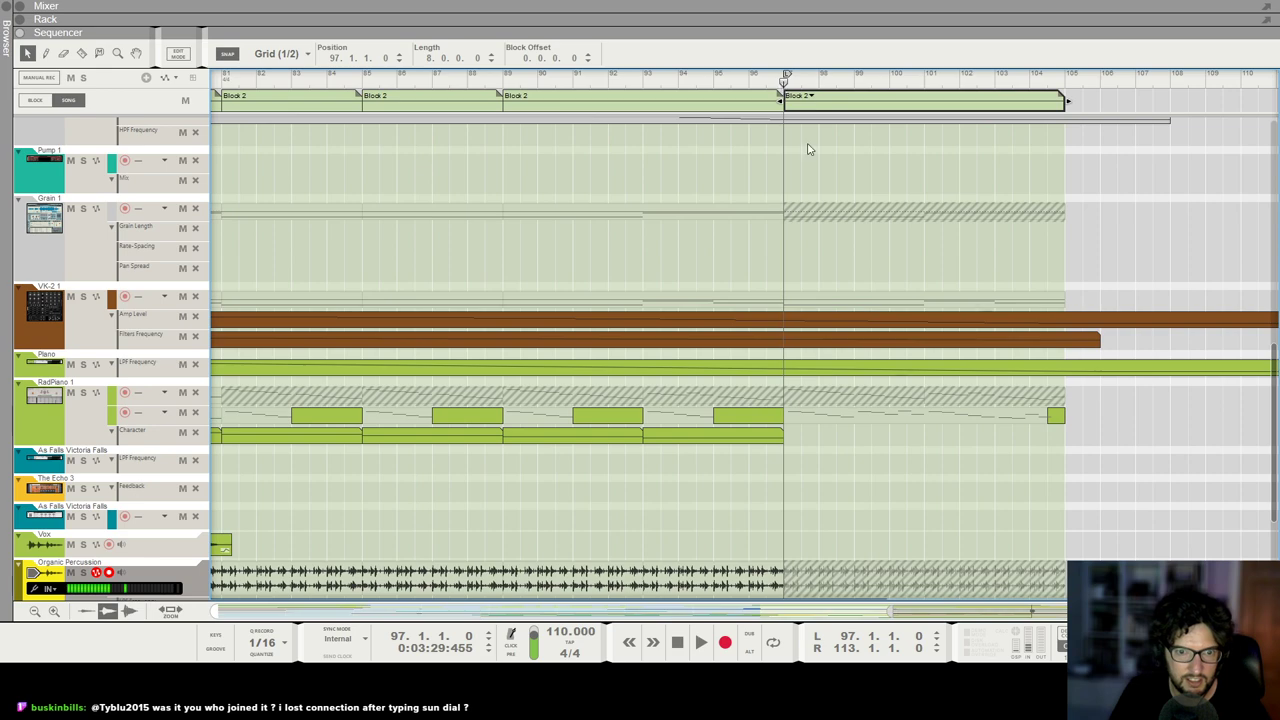
key("space")
scroll(949, 437, "down", 2)
scroll(938, 426, "up", 1)
key("g")
key("g")
key("g")
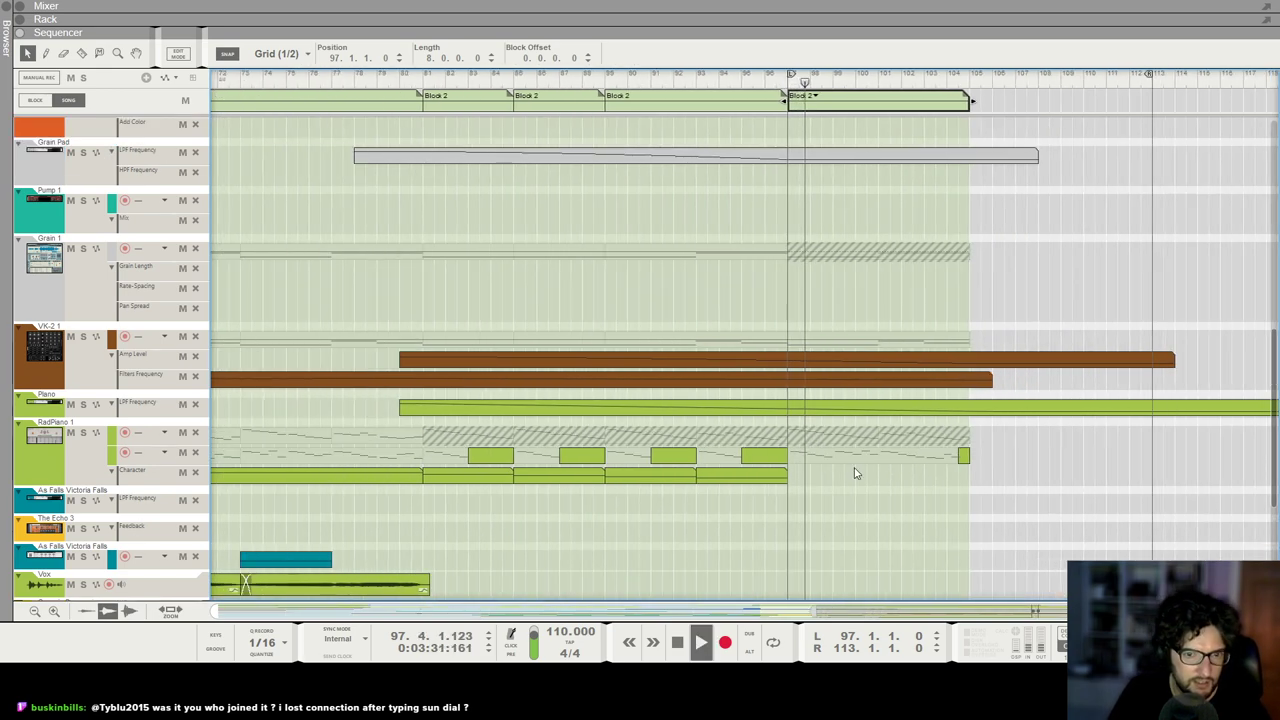
left_click_drag(792, 475, 950, 478)
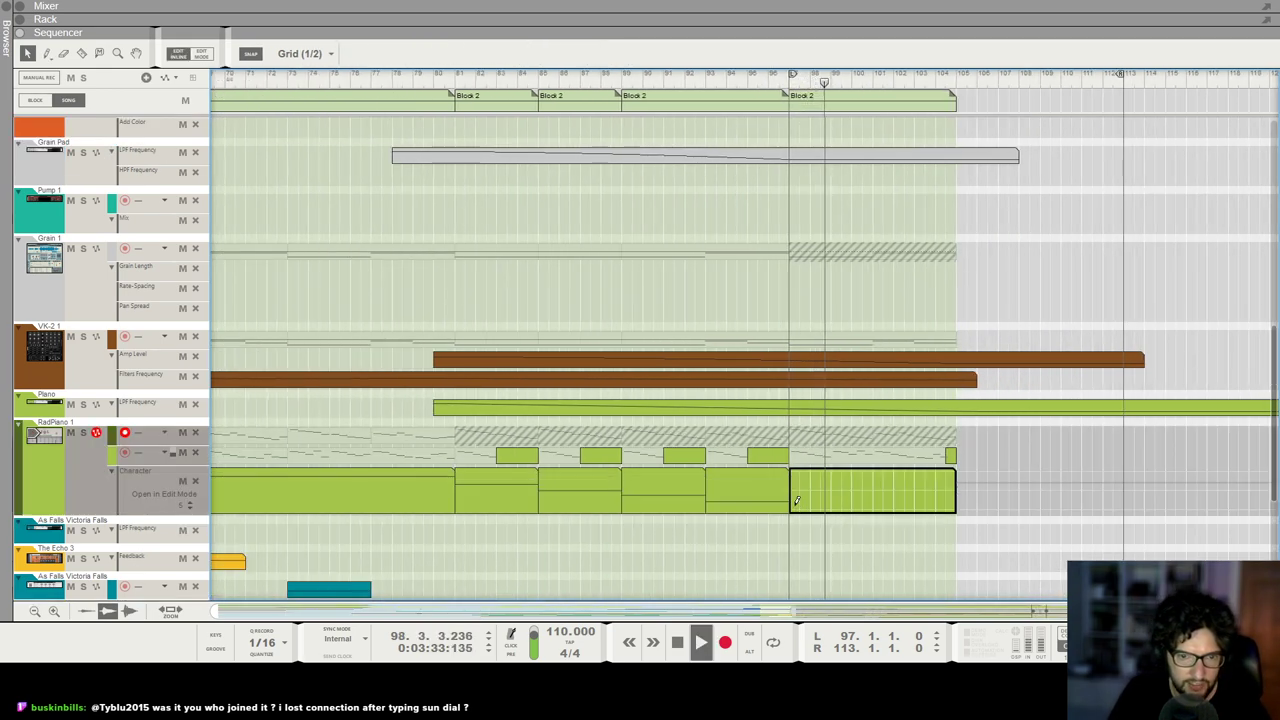
left_click(923, 484)
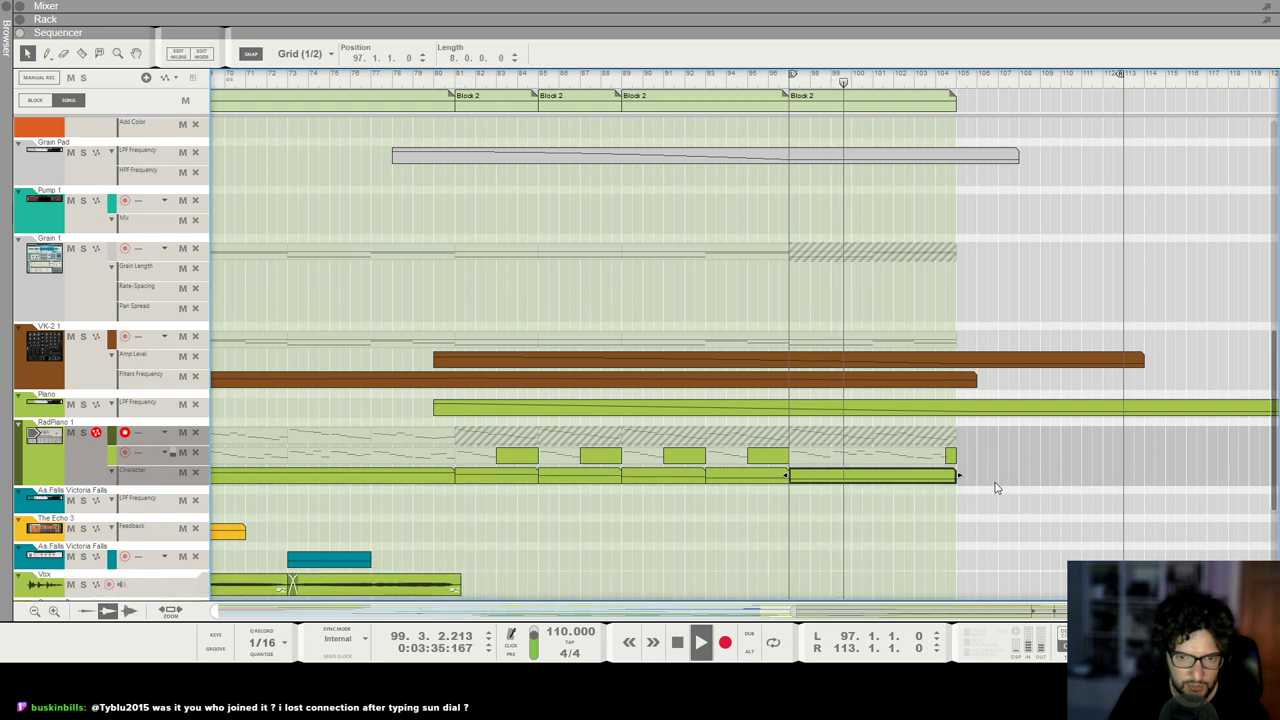
scroll(926, 334, "up", 4)
scroll(377, 349, "up", 4)
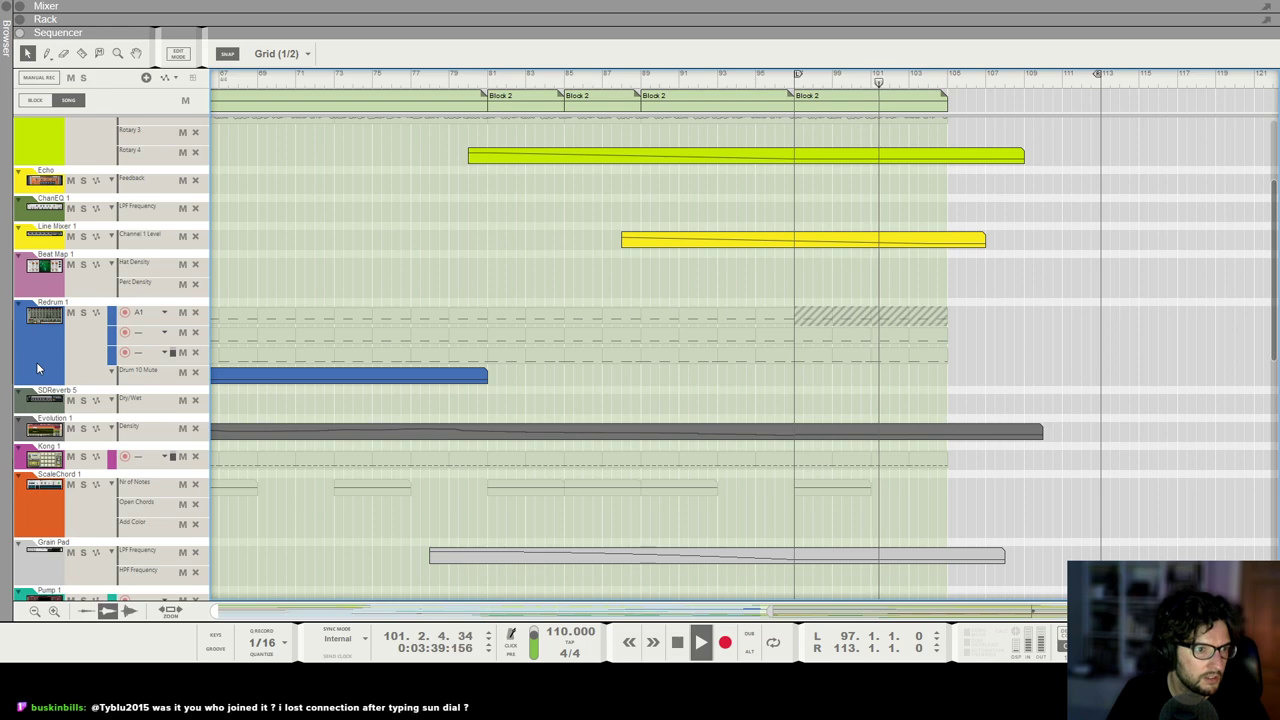
Step: Draw a ChanEQ 1 LPF Frequency automation clip from about bar 88 to 111, falling to 145 Hz at bar 105
scroll(443, 320, "up", 1)
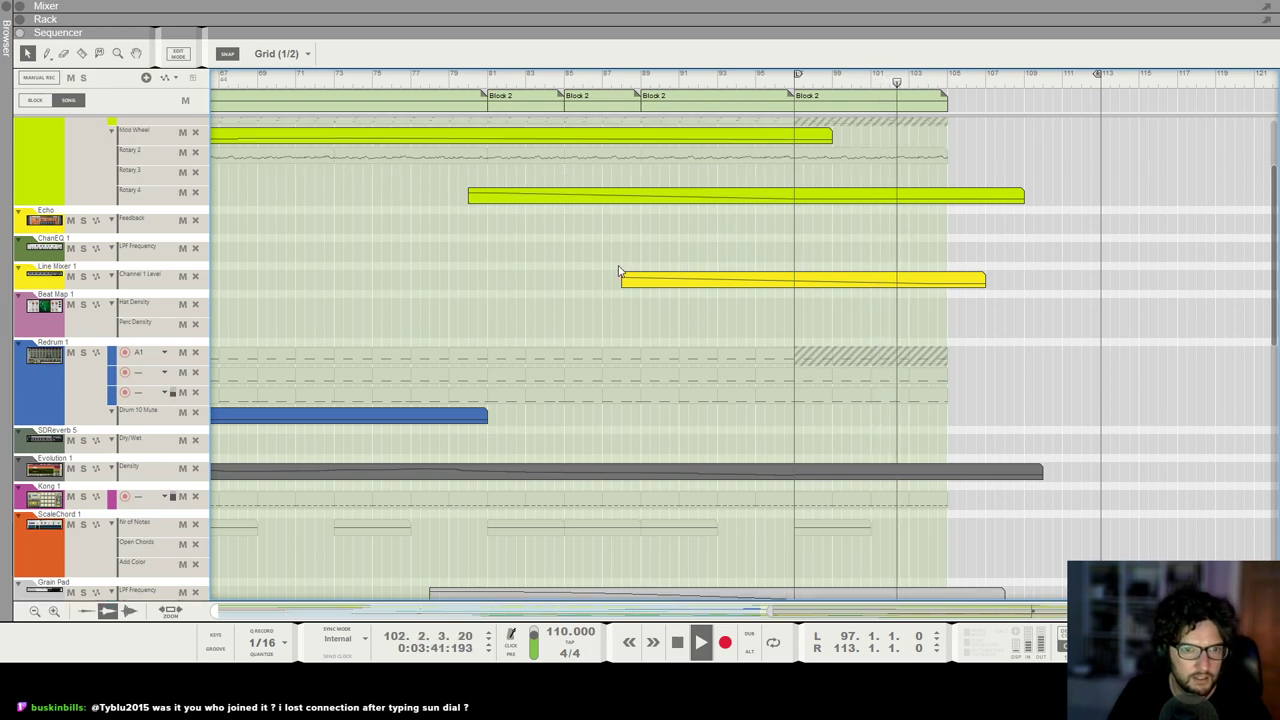
left_click_drag(632, 251, 1072, 251)
double_click(896, 255)
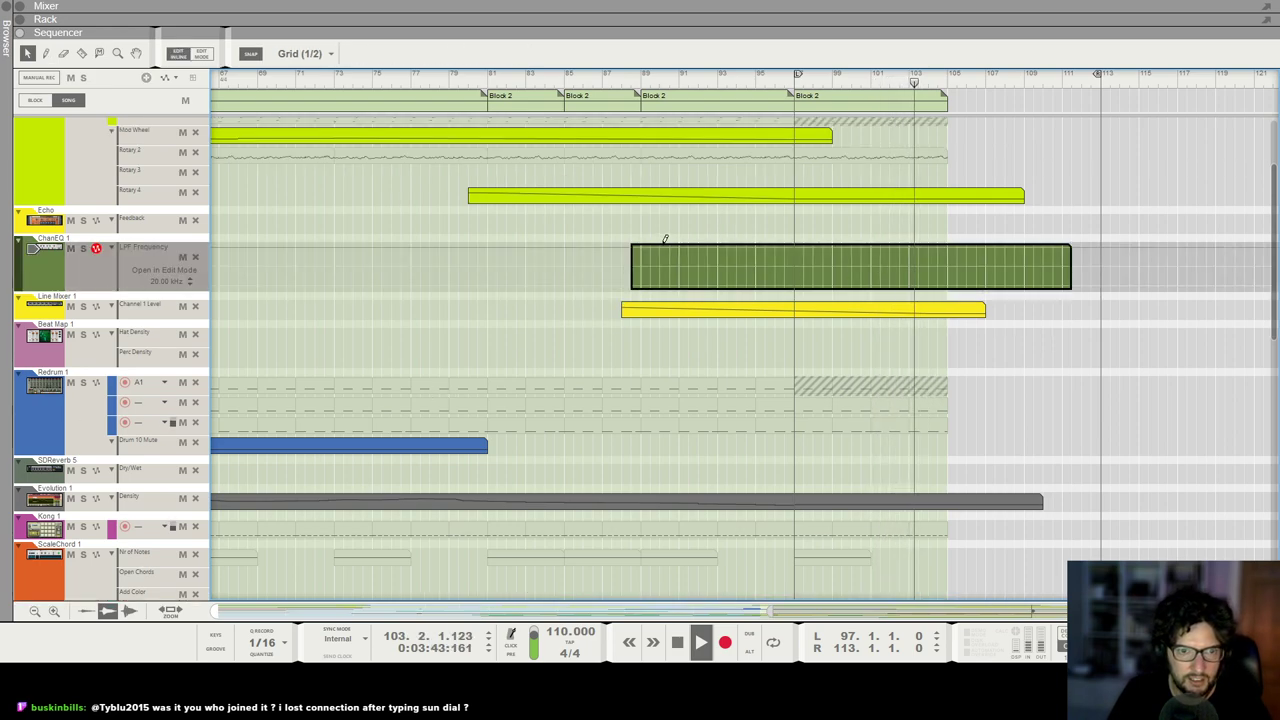
left_click(669, 247, "alt")
left_click(947, 275, "alt")
left_click_drag(952, 279, 950, 288)
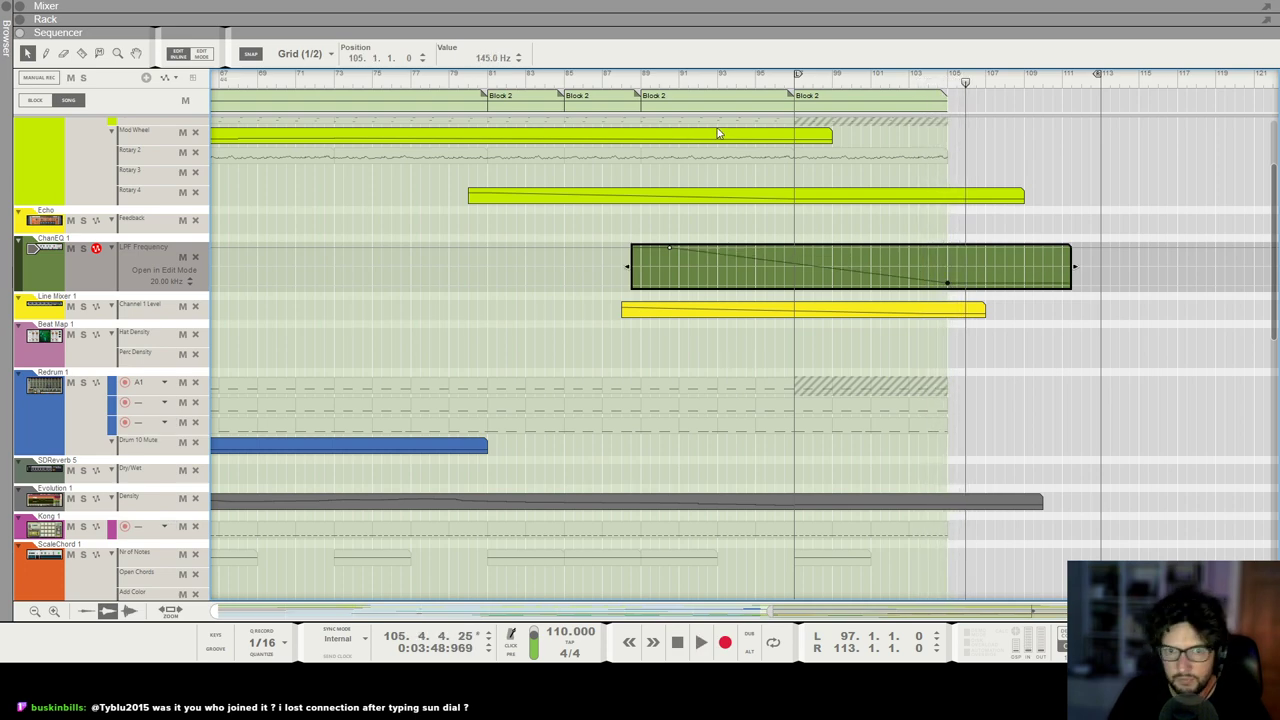
Step: Play from bar 89 and add Hat Density and Perc Density automation clips to Beat Map 1, falling from about bar 88 to 105
left_click(644, 80)
scroll(453, 300, "up", 2)
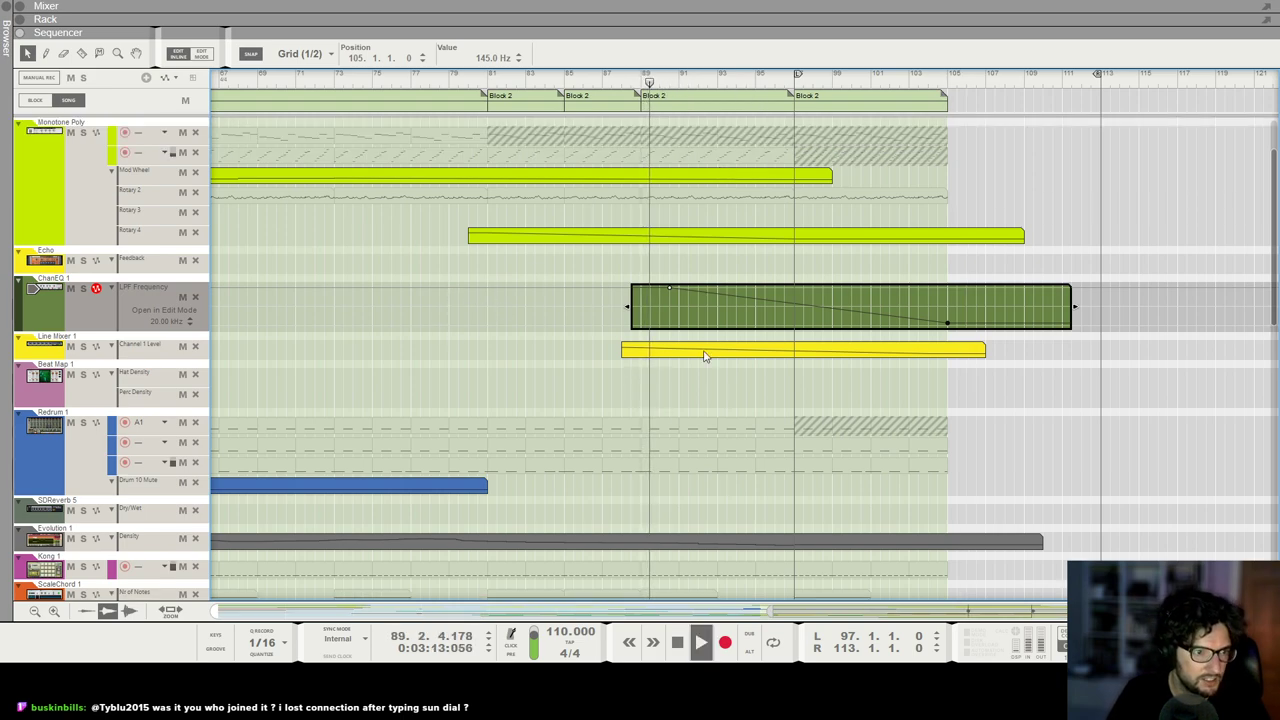
left_click_drag(631, 375, 1052, 375)
double_click(949, 351)
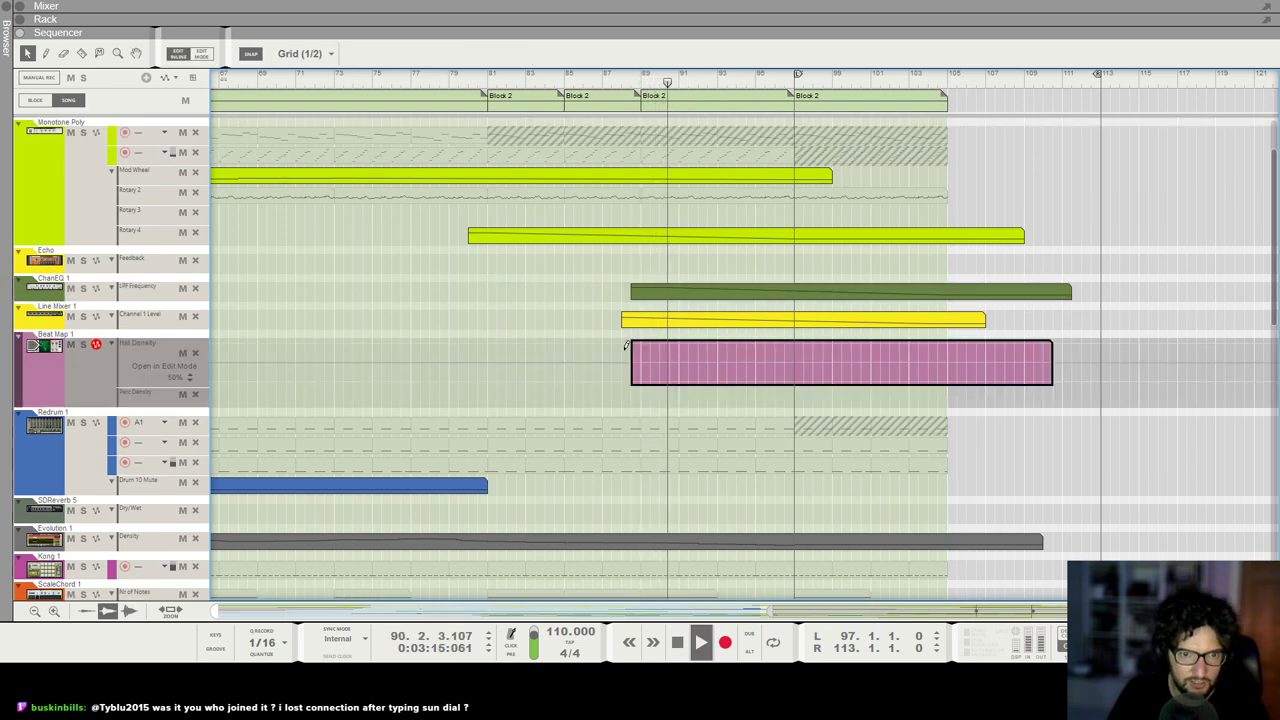
left_click(633, 362)
left_click(946, 381)
left_click(1057, 506)
left_click(754, 363)
Step: Listen to the passage from bar 94 to 105 while examining the clips and automation of all tracks
scroll(1008, 430, "down", 3)
scroll(1023, 440, "up", 2)
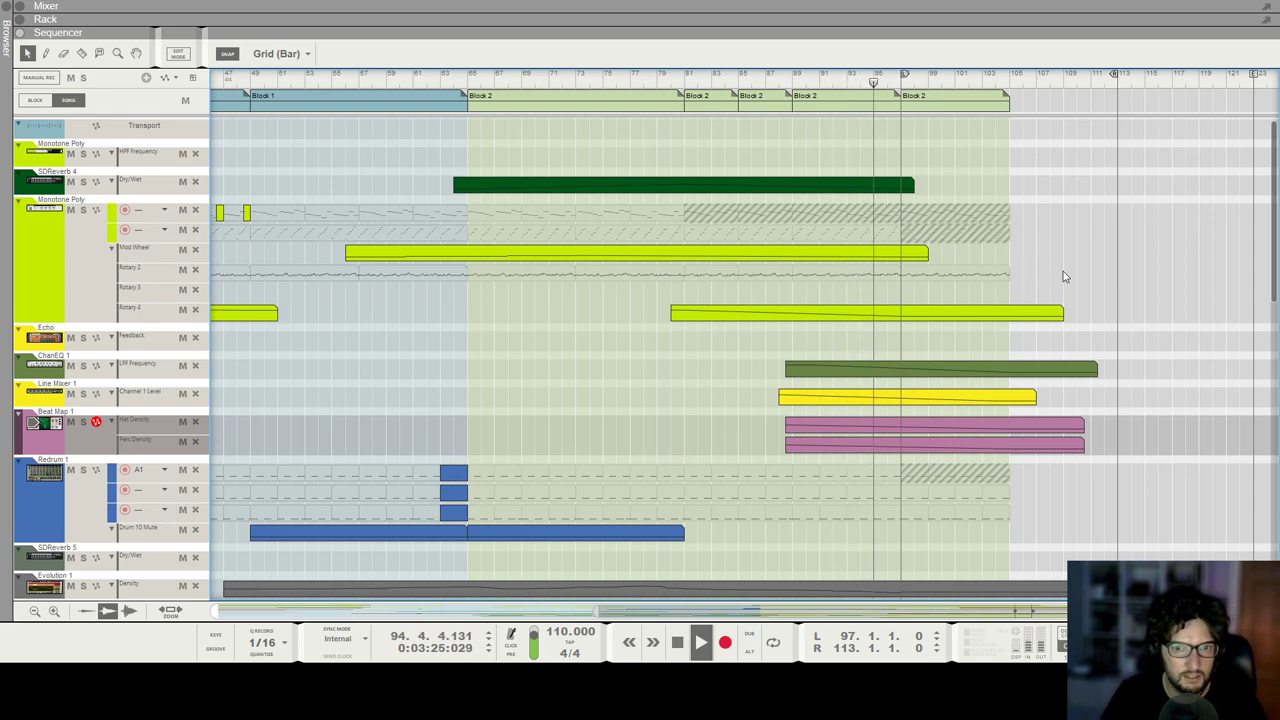
scroll(1063, 277, "down", 3)
scroll(994, 385, "up", 2)
scroll(994, 385, "up", 4)
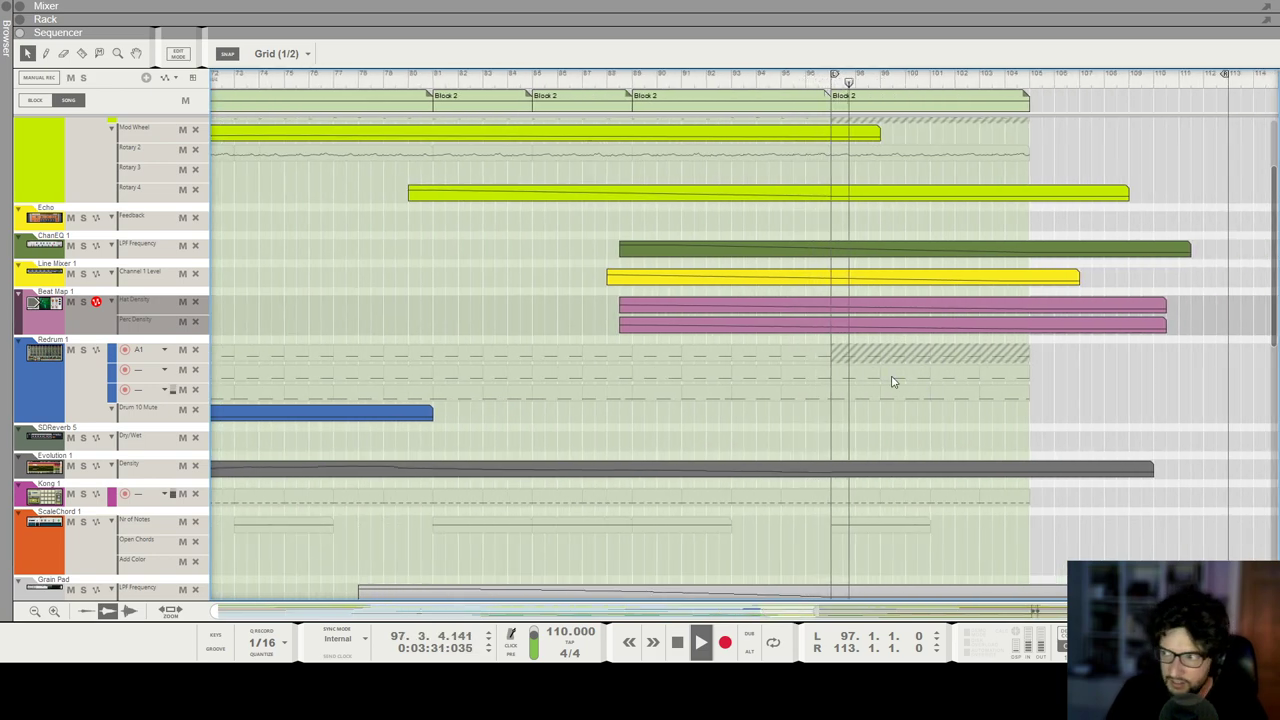
scroll(893, 381, "down", 3)
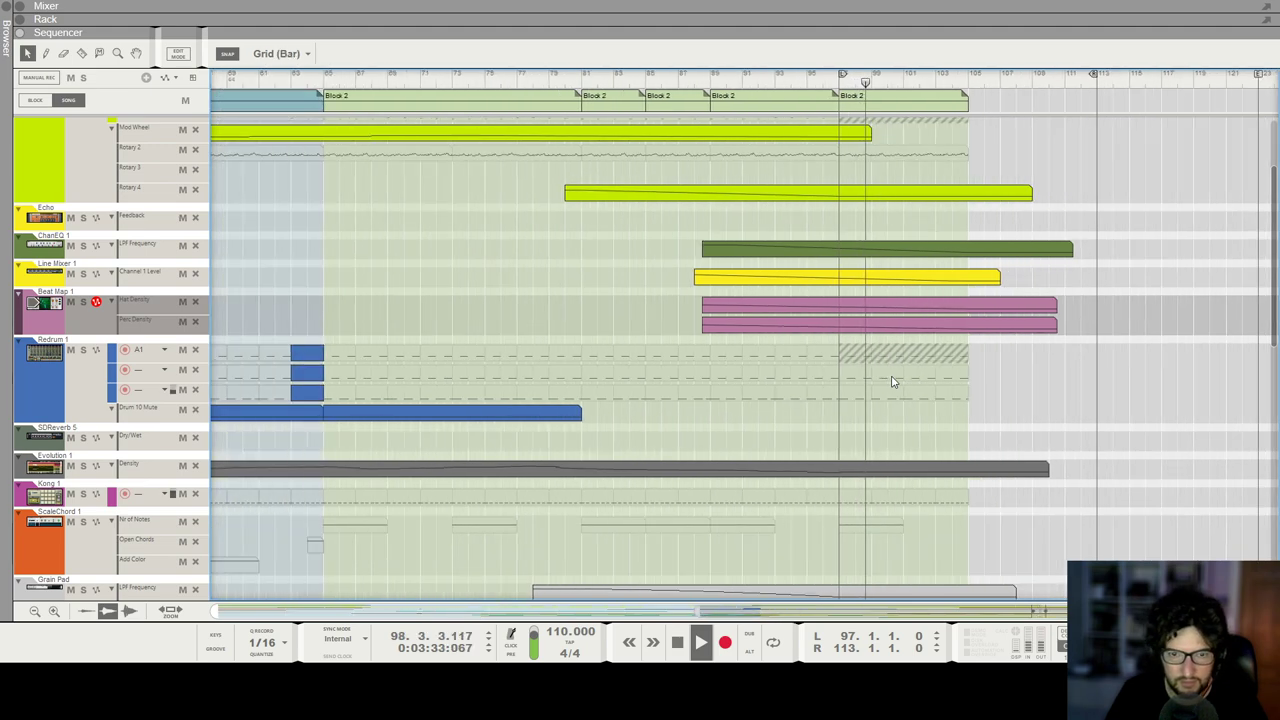
scroll(893, 381, "up", 3)
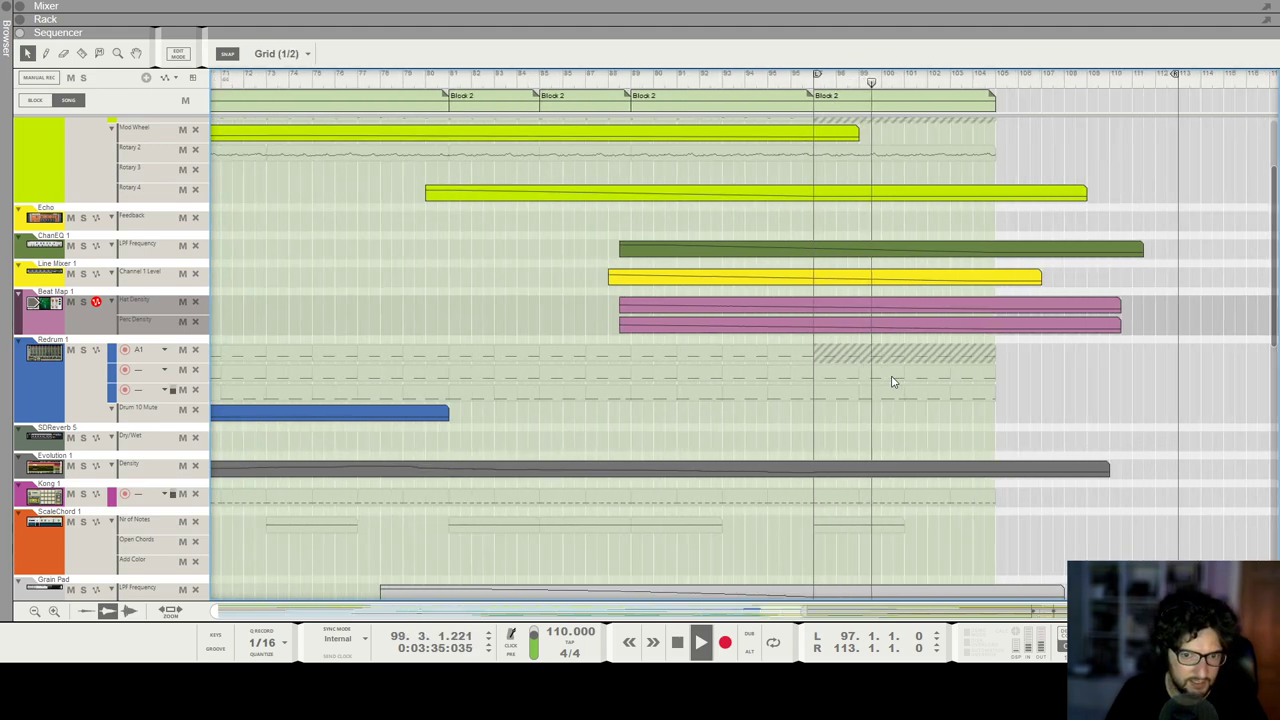
scroll(893, 381, "down", 4)
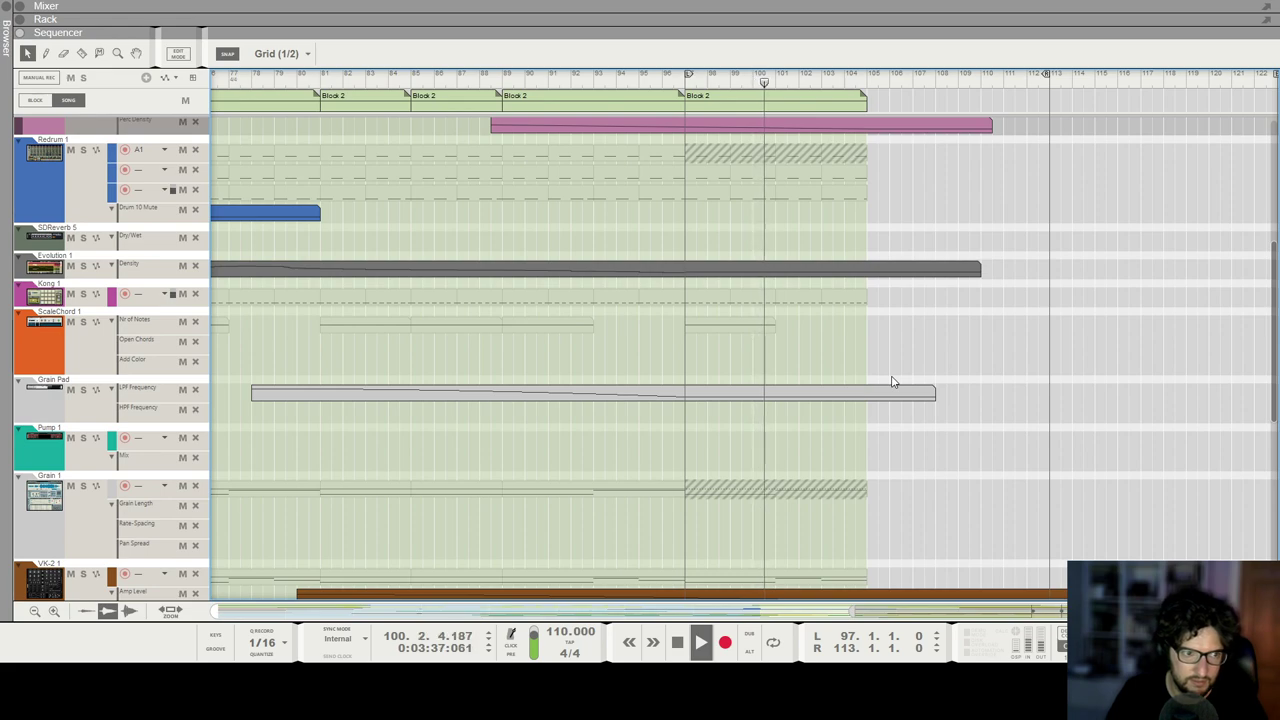
scroll(893, 381, "up", 3)
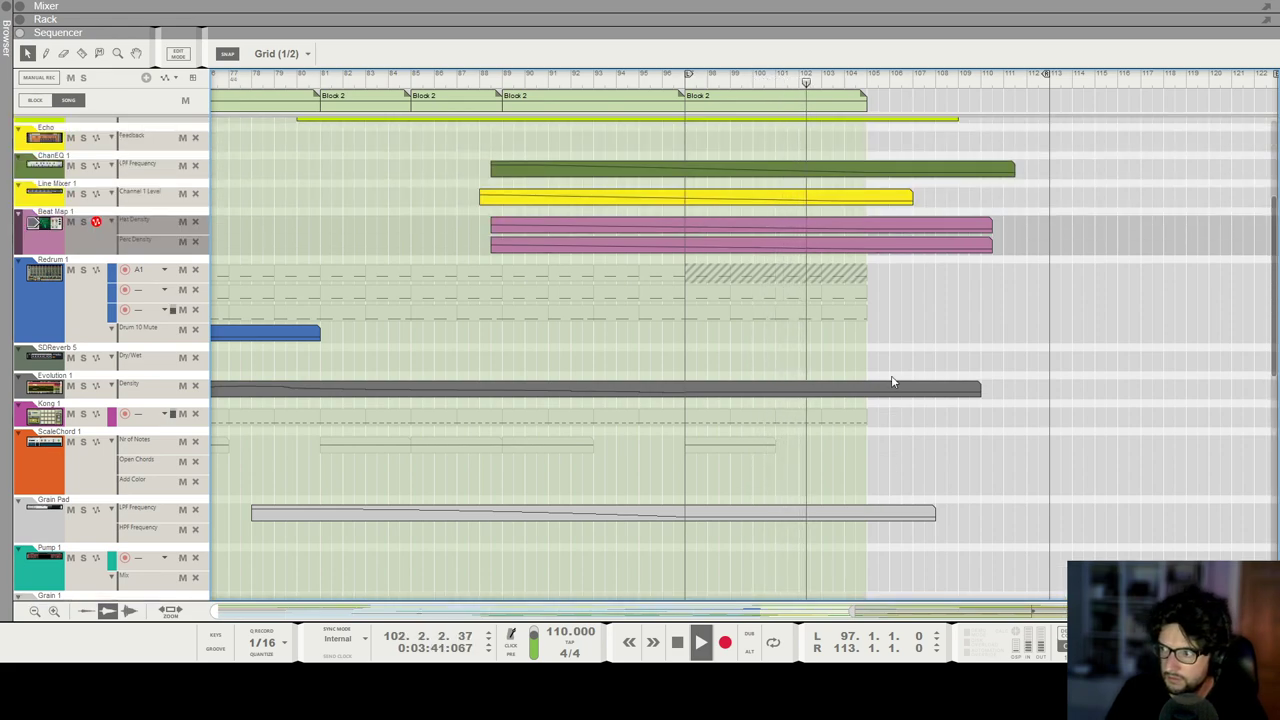
scroll(893, 381, "up", 2)
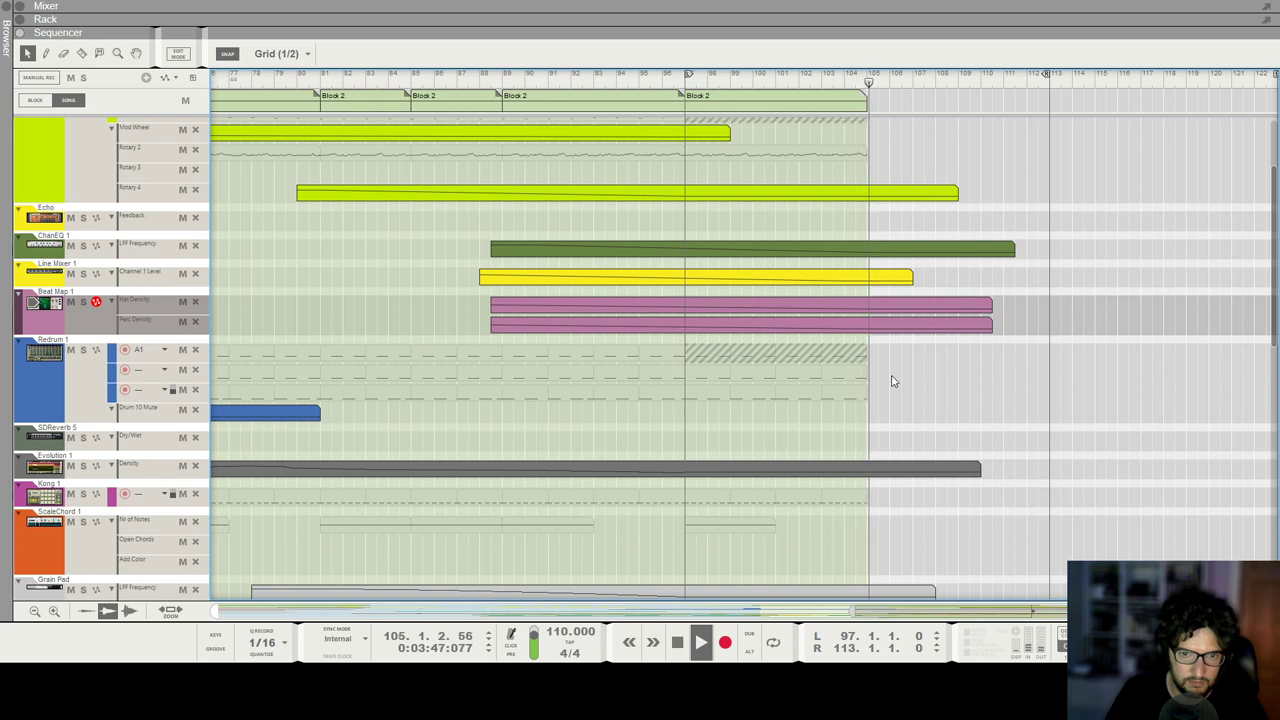
scroll(893, 381, "down", 15)
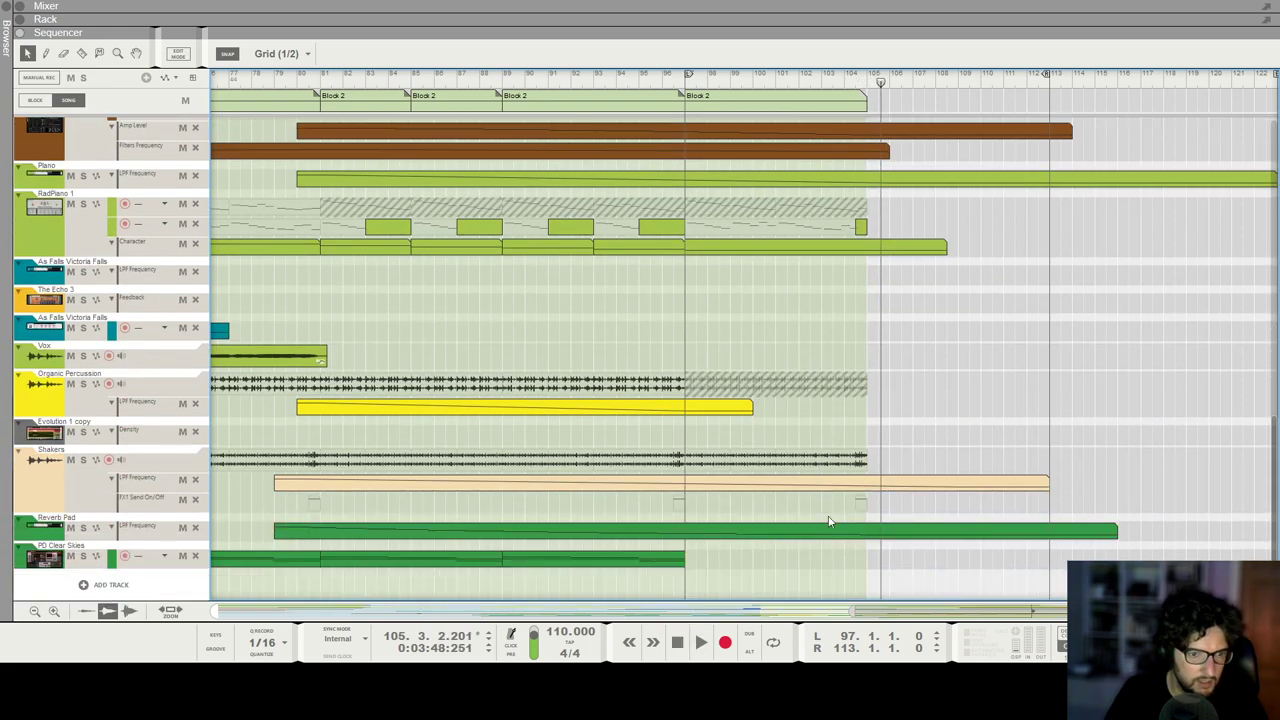
Step: Move the end point of the last Shakers LPF Frequency automation to bar 105 at value 0 and listen to the ending
left_click(840, 484)
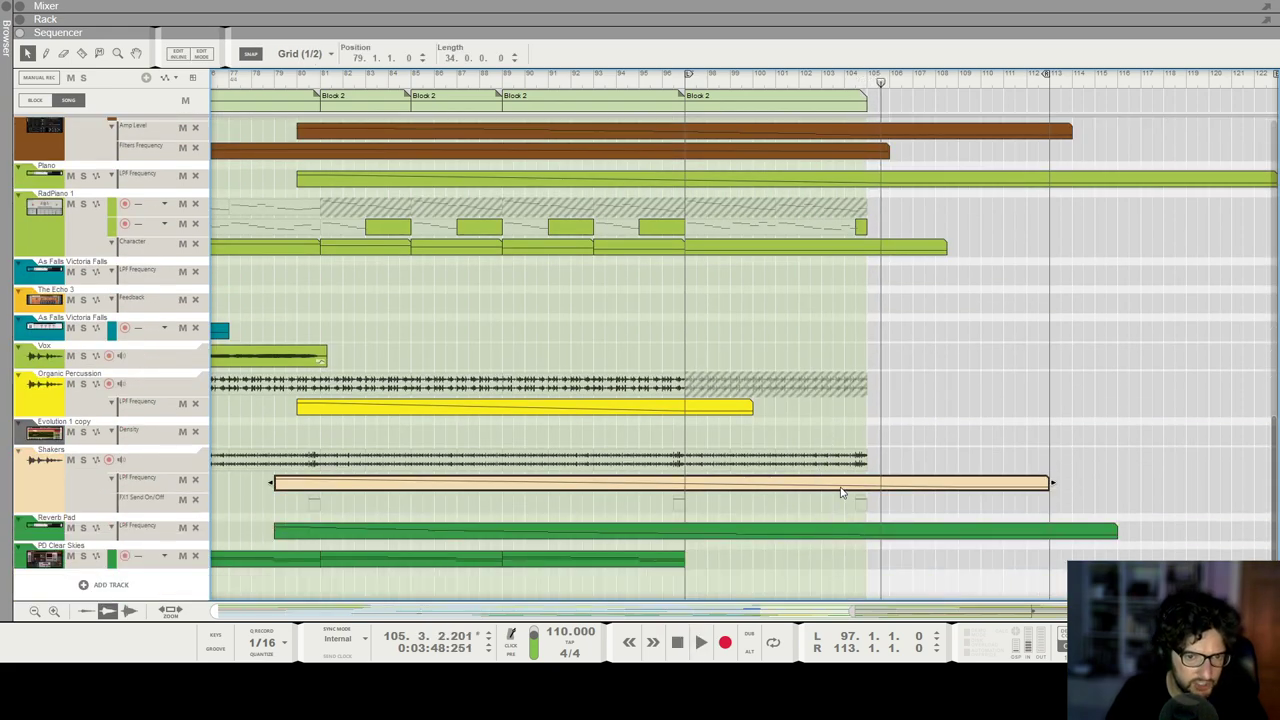
double_click(724, 488)
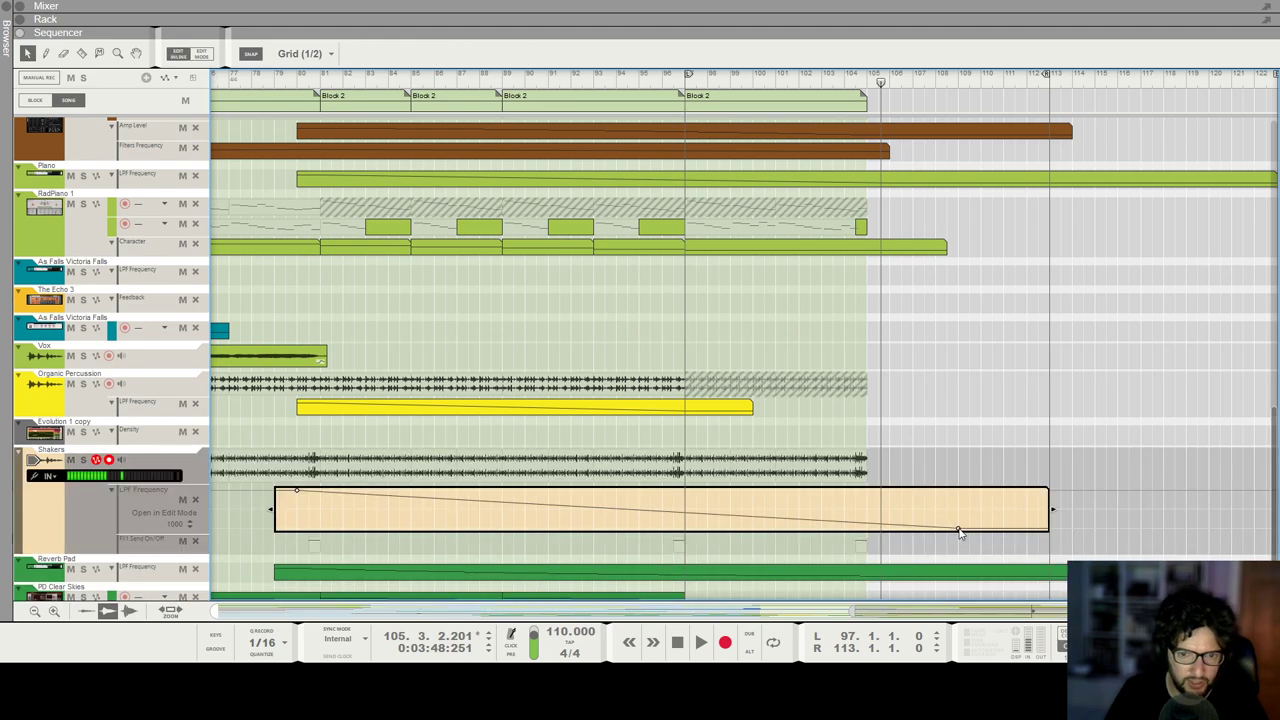
left_click_drag(958, 531, 870, 553)
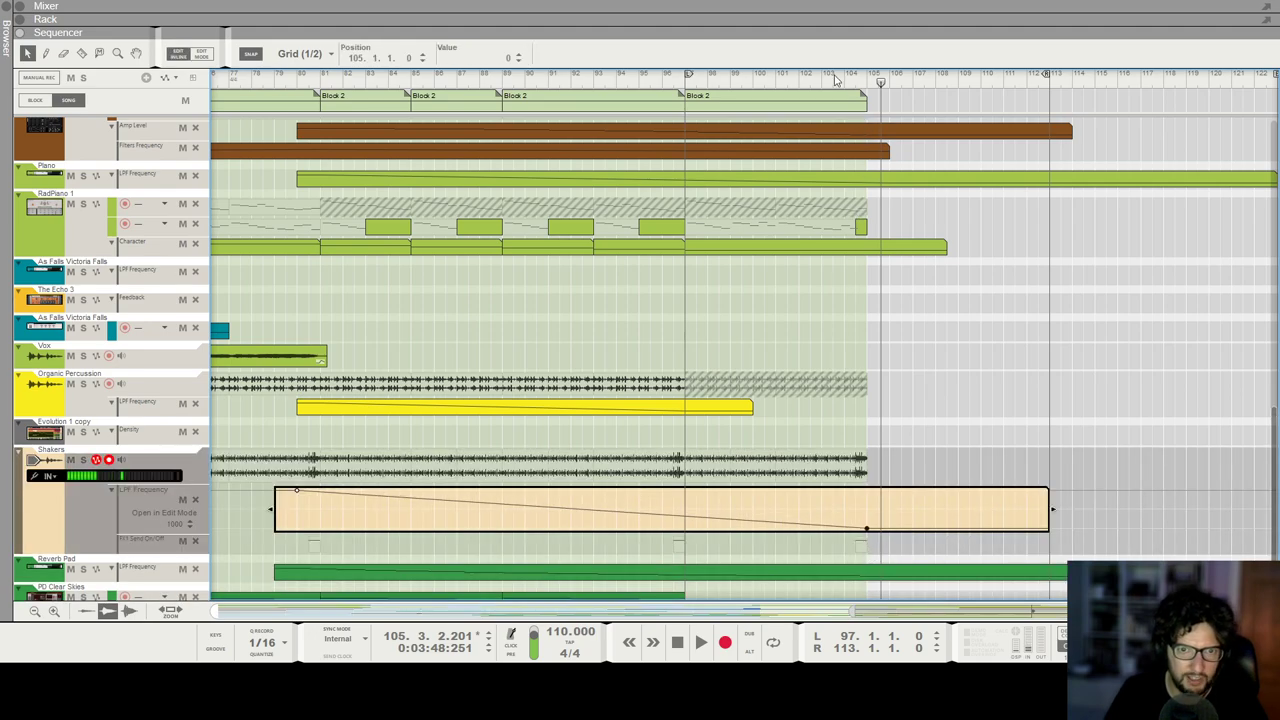
left_click(834, 80)
key("space")
scroll(886, 430, "up", 3)
left_click(884, 443)
scroll(886, 445, "down", 2)
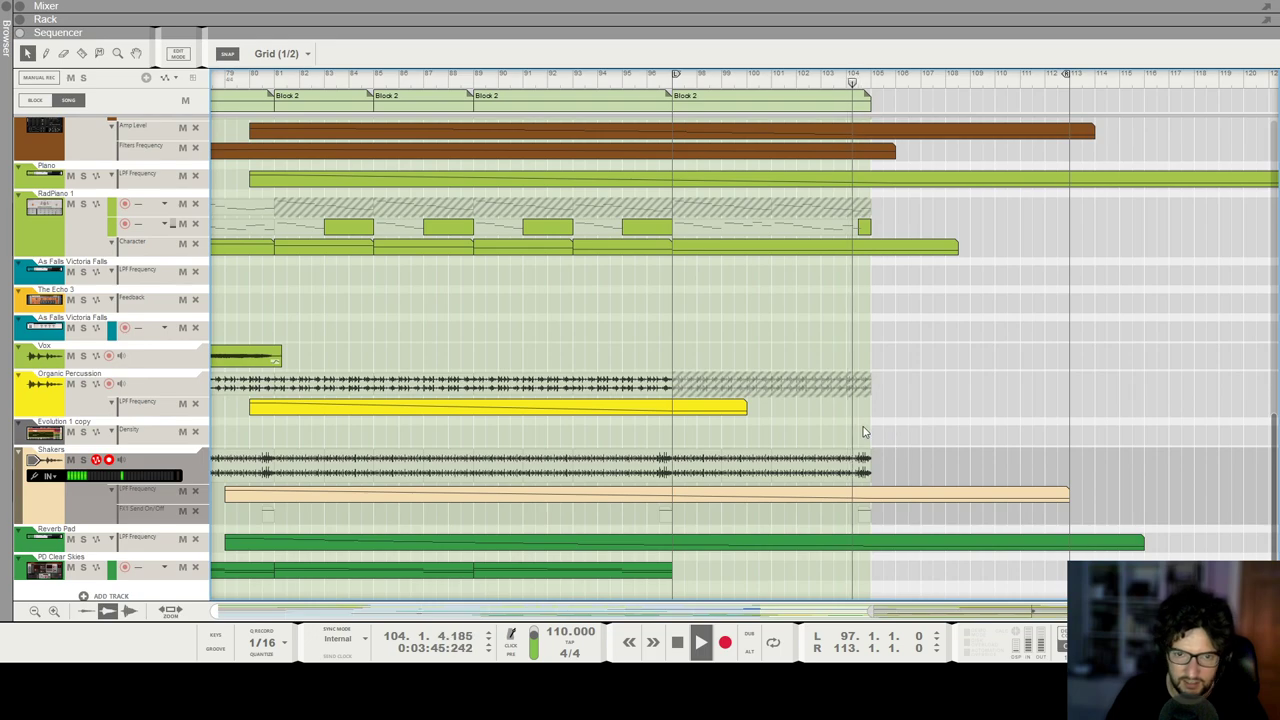
scroll(855, 416, "down", 1)
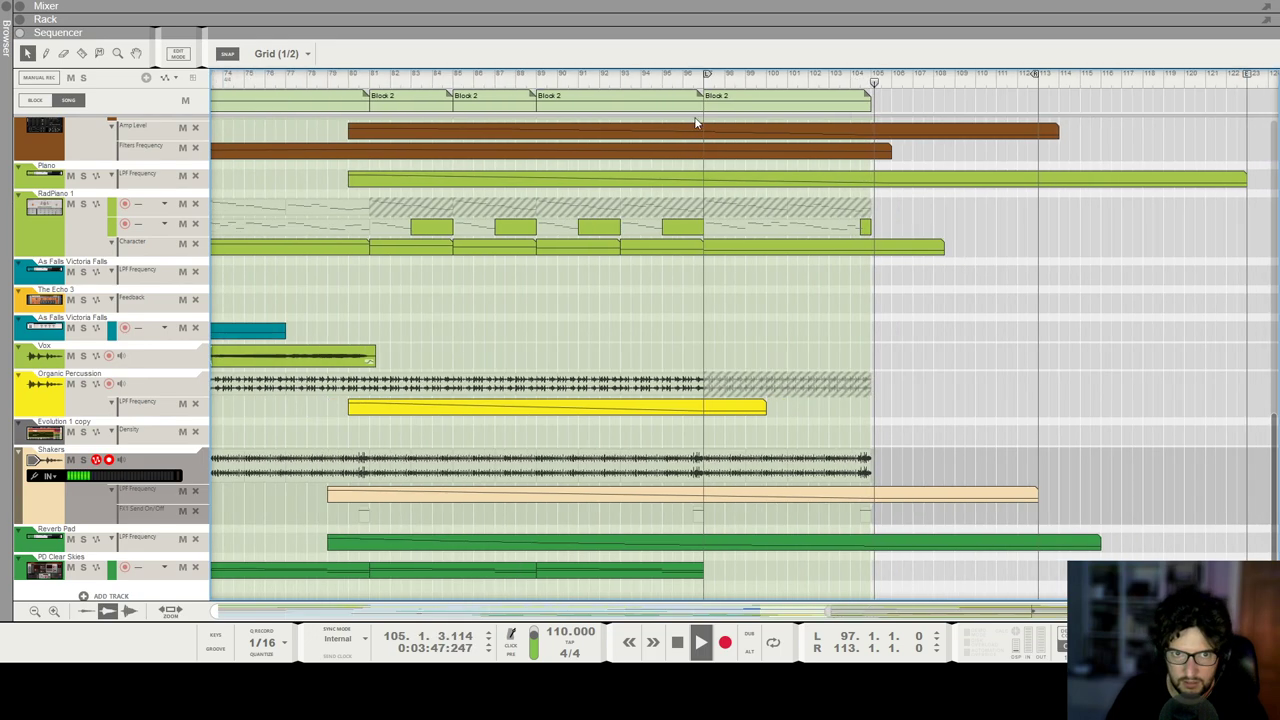
Step: Set the right locator to 107.3.1.0 and return the song position to bar 97
left_click(933, 80, "alt")
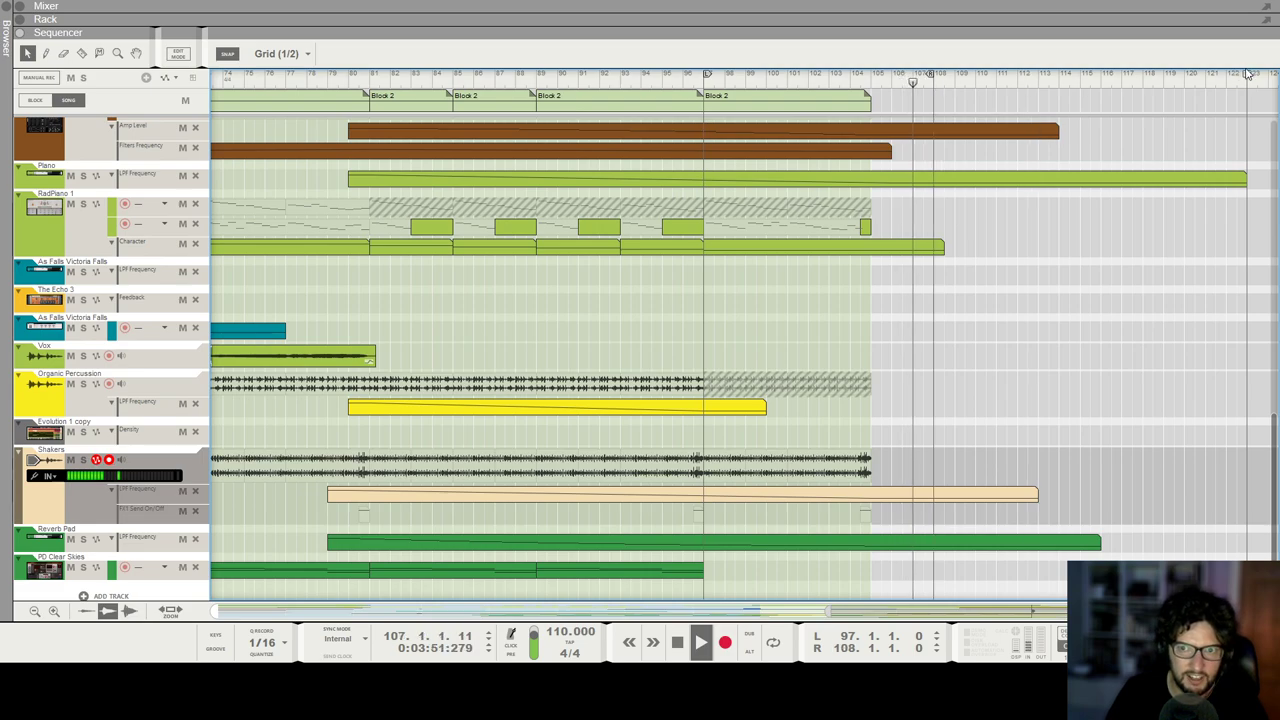
key("space")
left_click(921, 82, "alt")
left_click(705, 80)
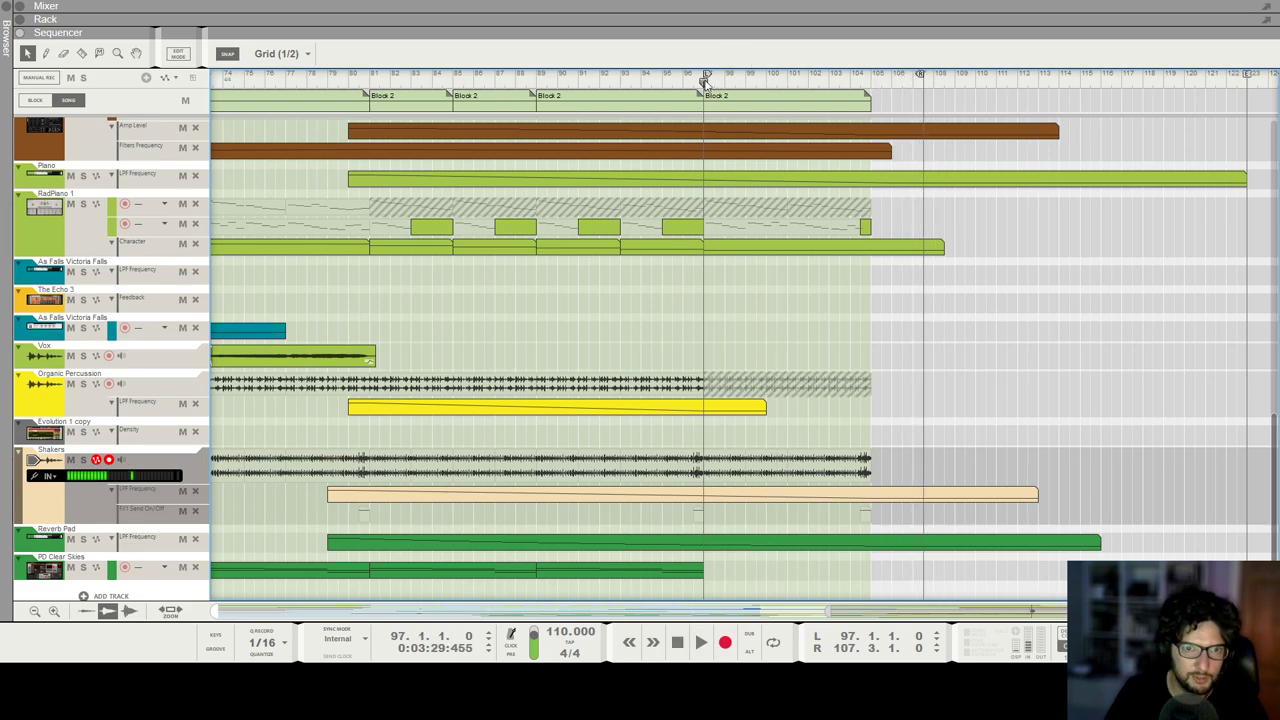
Step: Play from bar 97 to 104 and check which tracks still need thinning out at the ending
key("space")
scroll(877, 274, "down", 6)
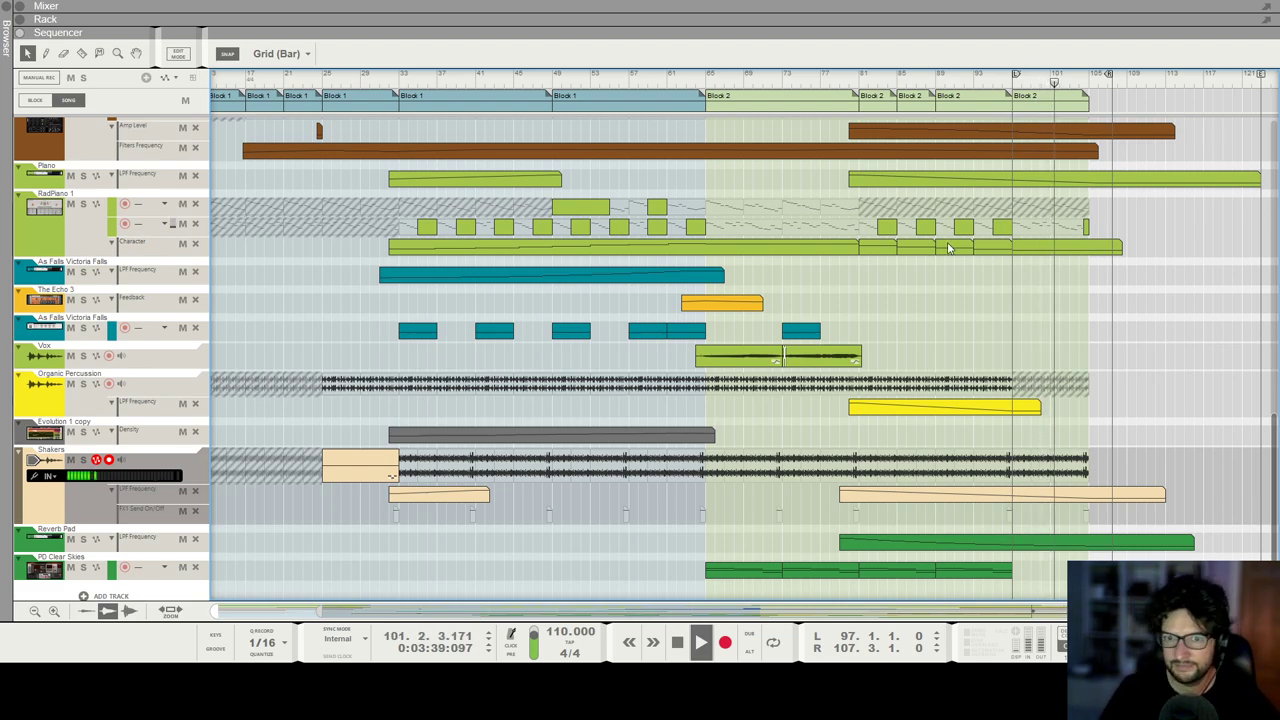
scroll(1057, 237, "up", 3)
scroll(971, 397, "down", 3)
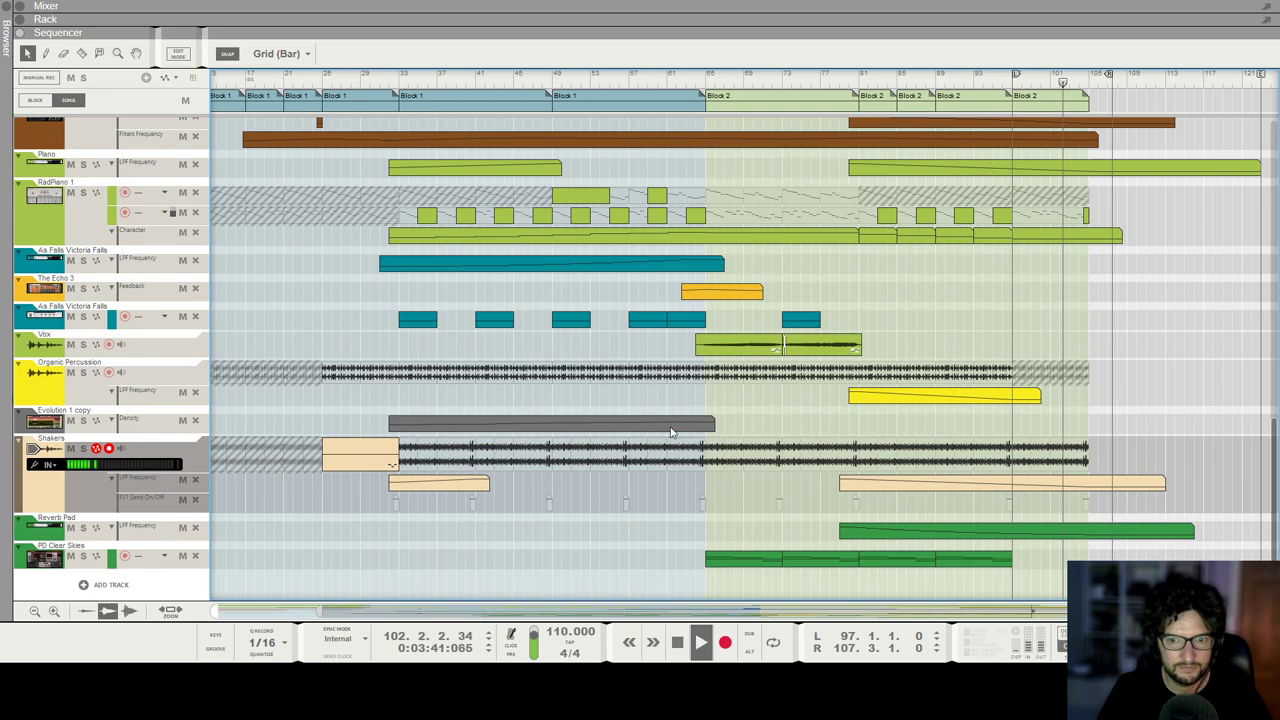
scroll(826, 297, "up", 3)
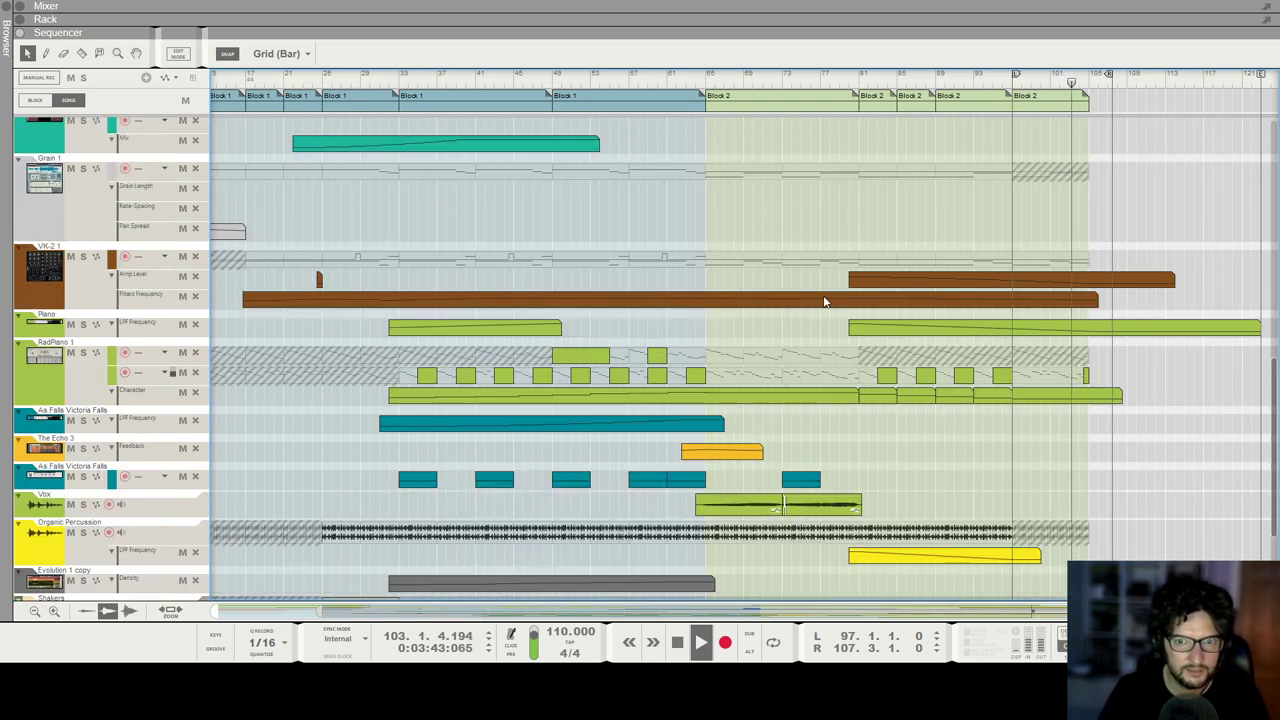
scroll(527, 296, "up", 2)
scroll(782, 307, "up", 2)
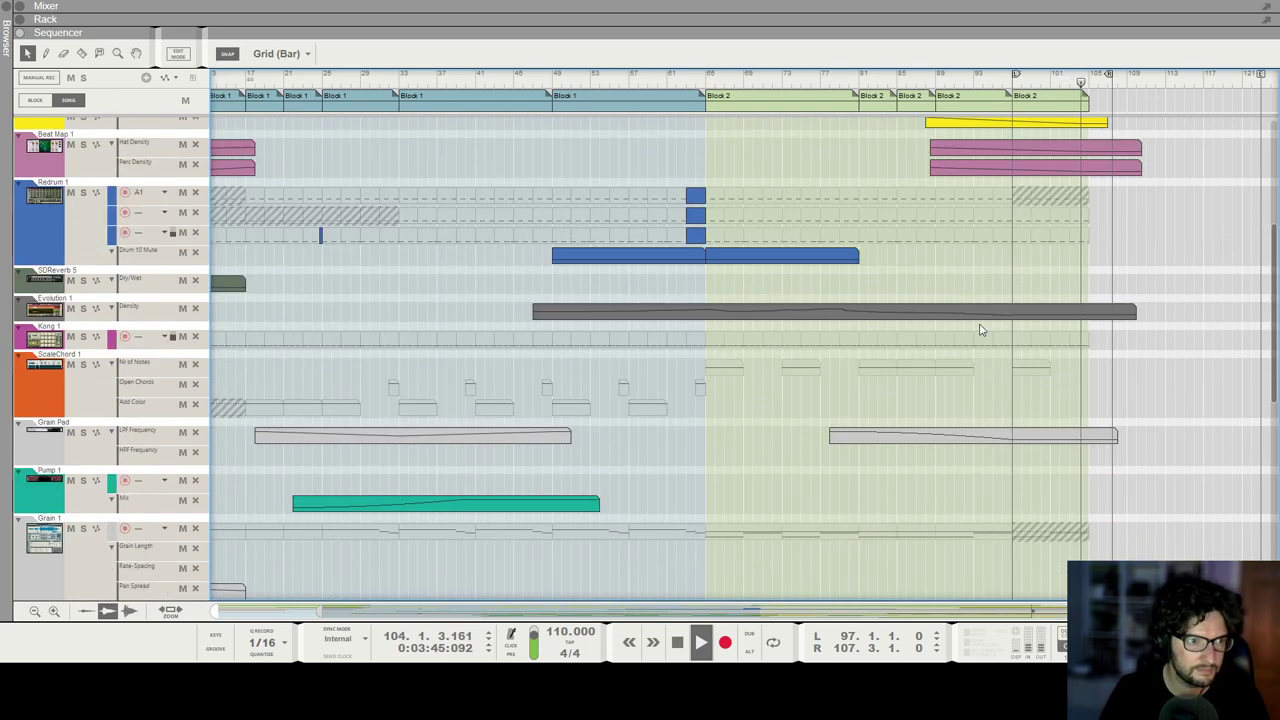
scroll(1150, 308, "up", 1)
Step: Add a Kong 1 Master Level automation clip from 96.3 with a length of 12 bars, falling from 127 to 0 at bar 105
key("g")
key("h")
key("h")
key("h")
key("h")
key("h")
left_click(134, 414)
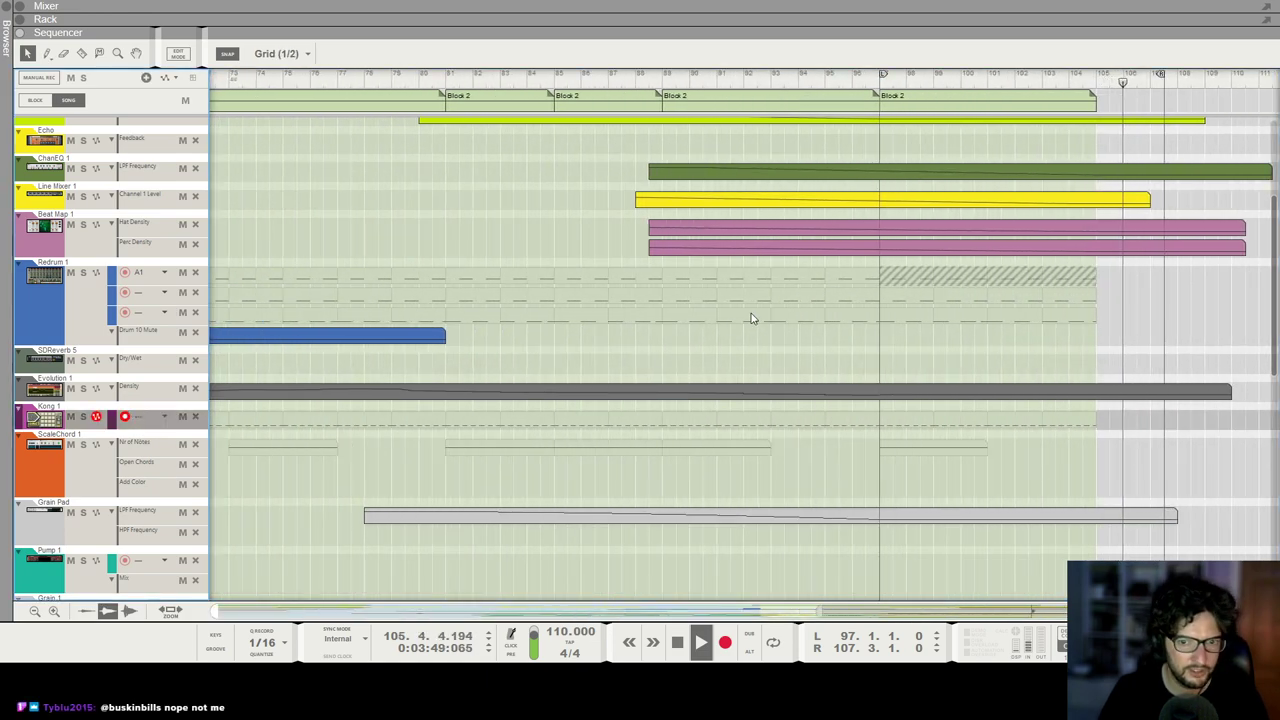
key("F6")
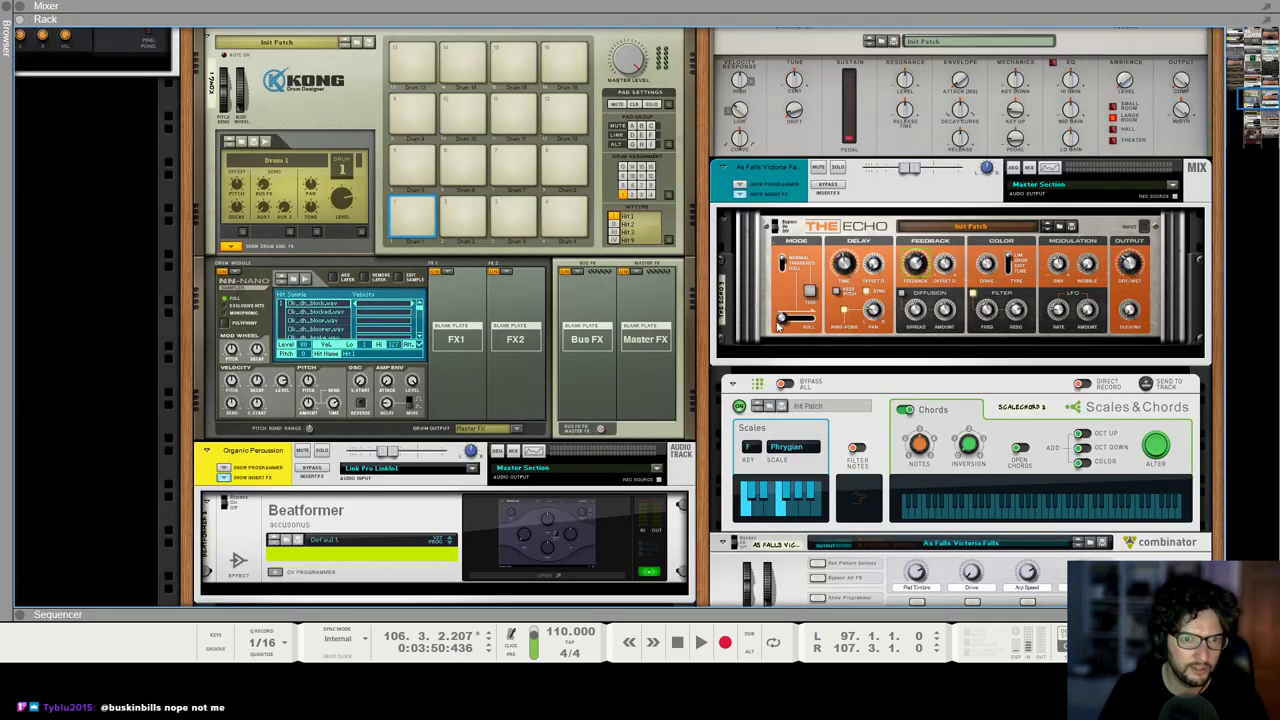
key("F7")
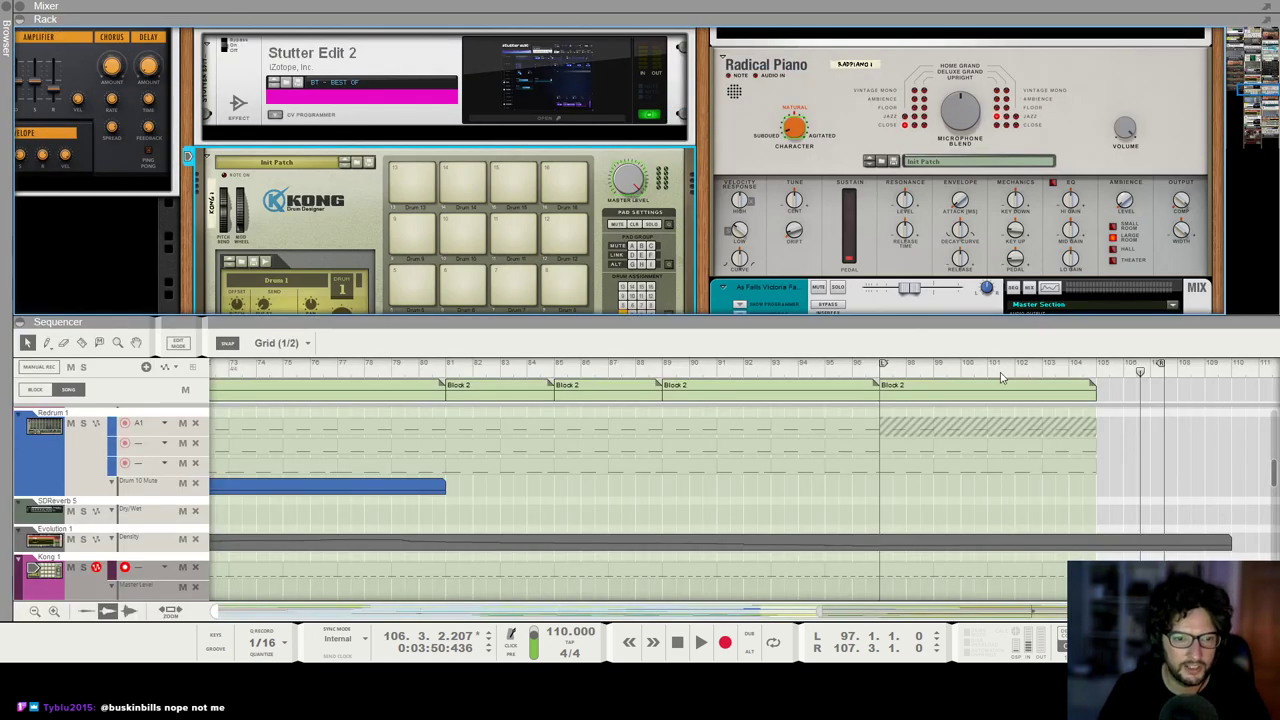
left_click_drag(869, 550, 1189, 552)
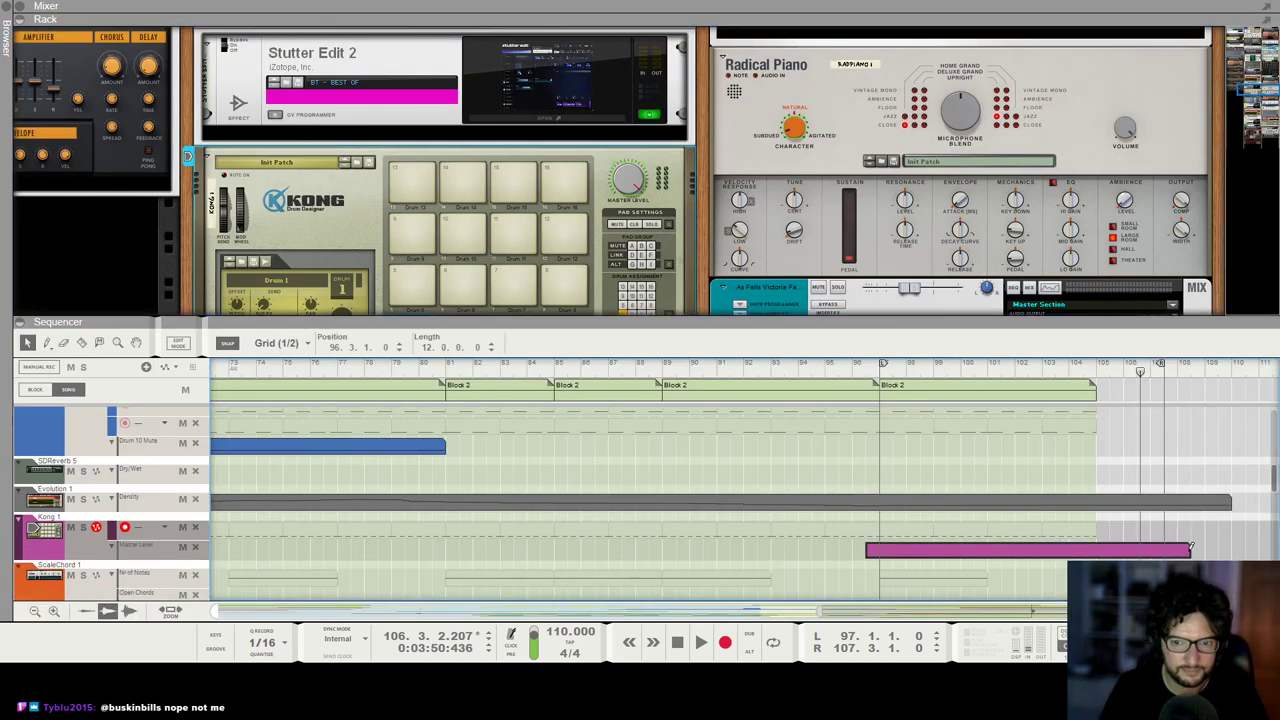
double_click(1075, 555)
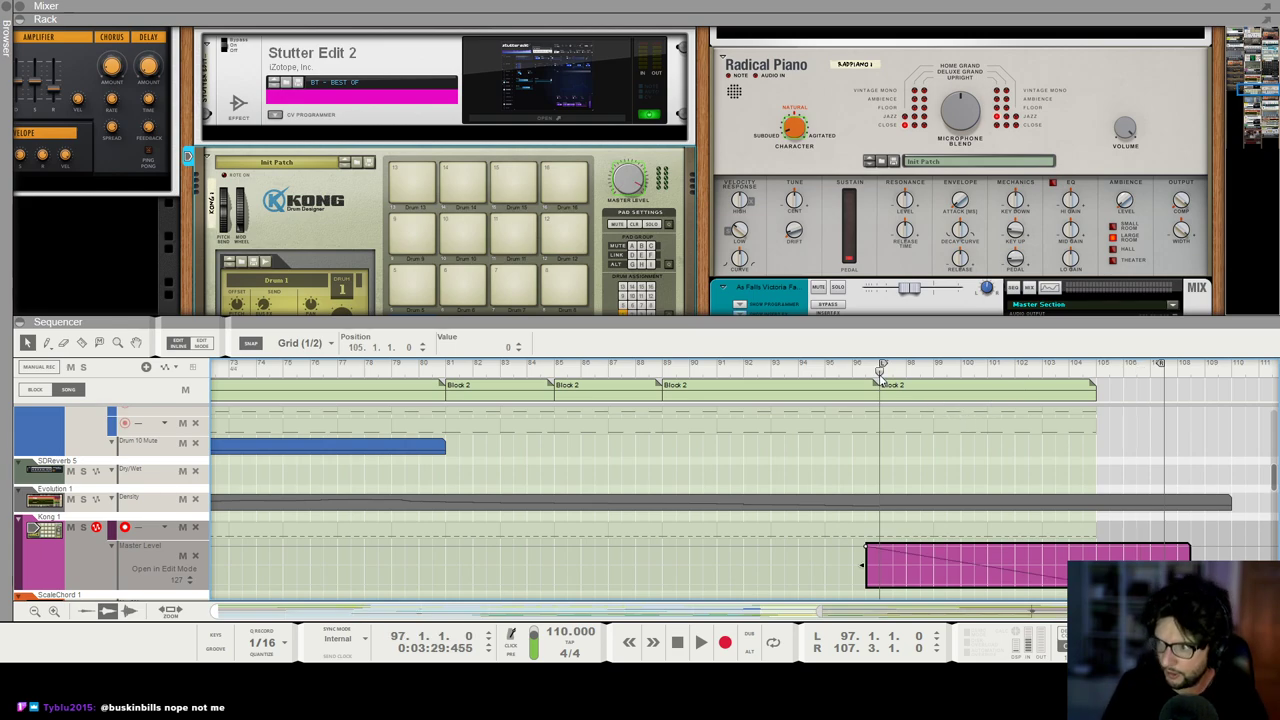
key("F7")
left_click(969, 429)
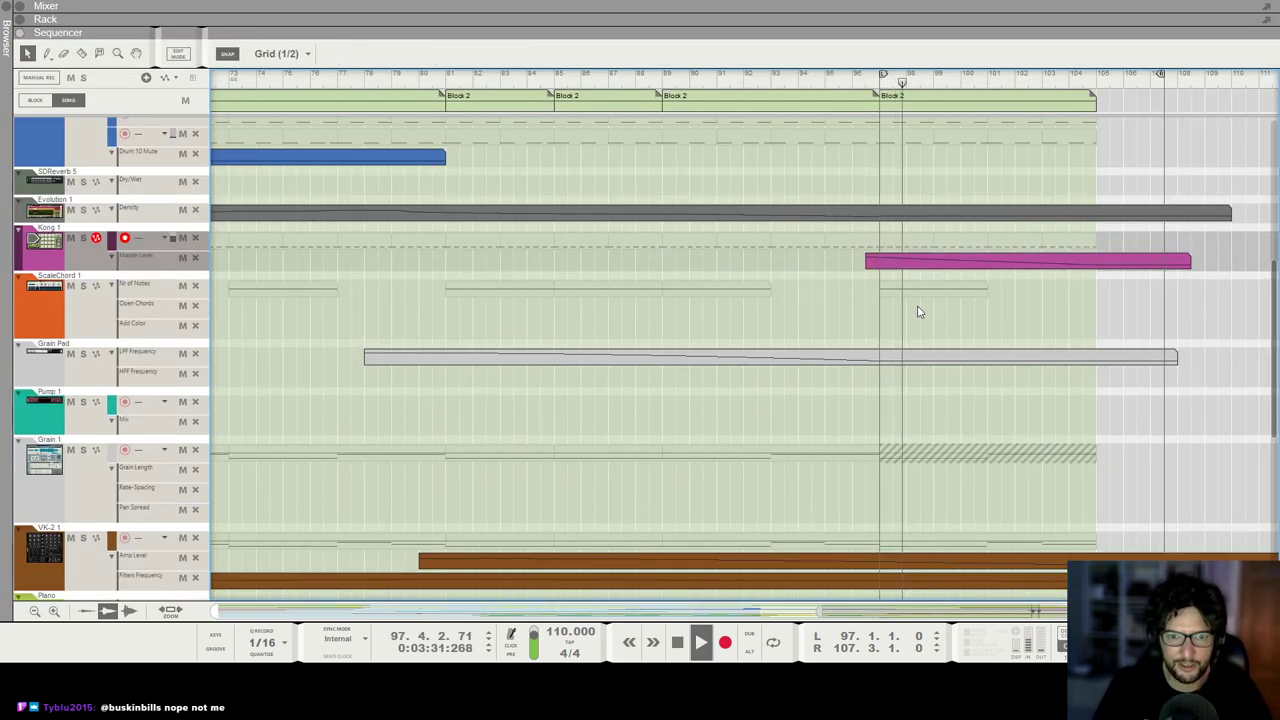
Step: Extend the Kong 1 Master Level clip back to 88.3 for a length of 20 bars and start its fade there
double_click(964, 262)
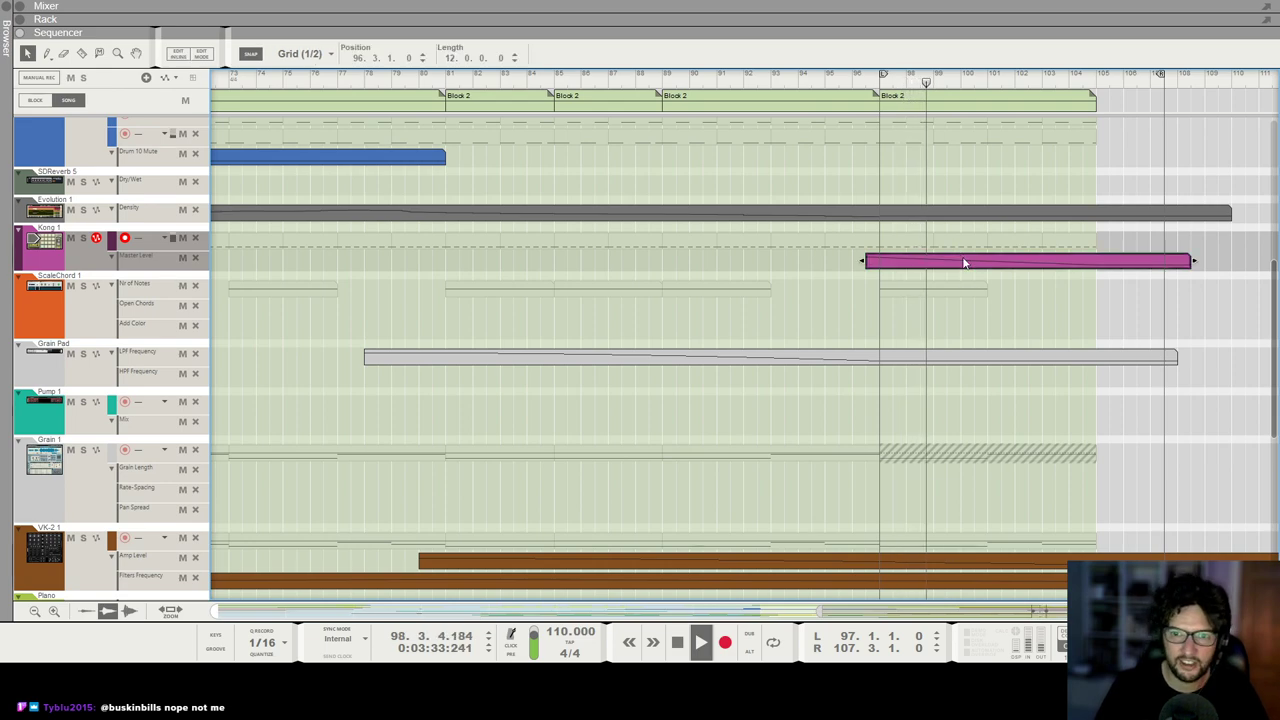
left_click(1008, 366)
key("g")
key("g")
key("g")
scroll(940, 279, "down", 1)
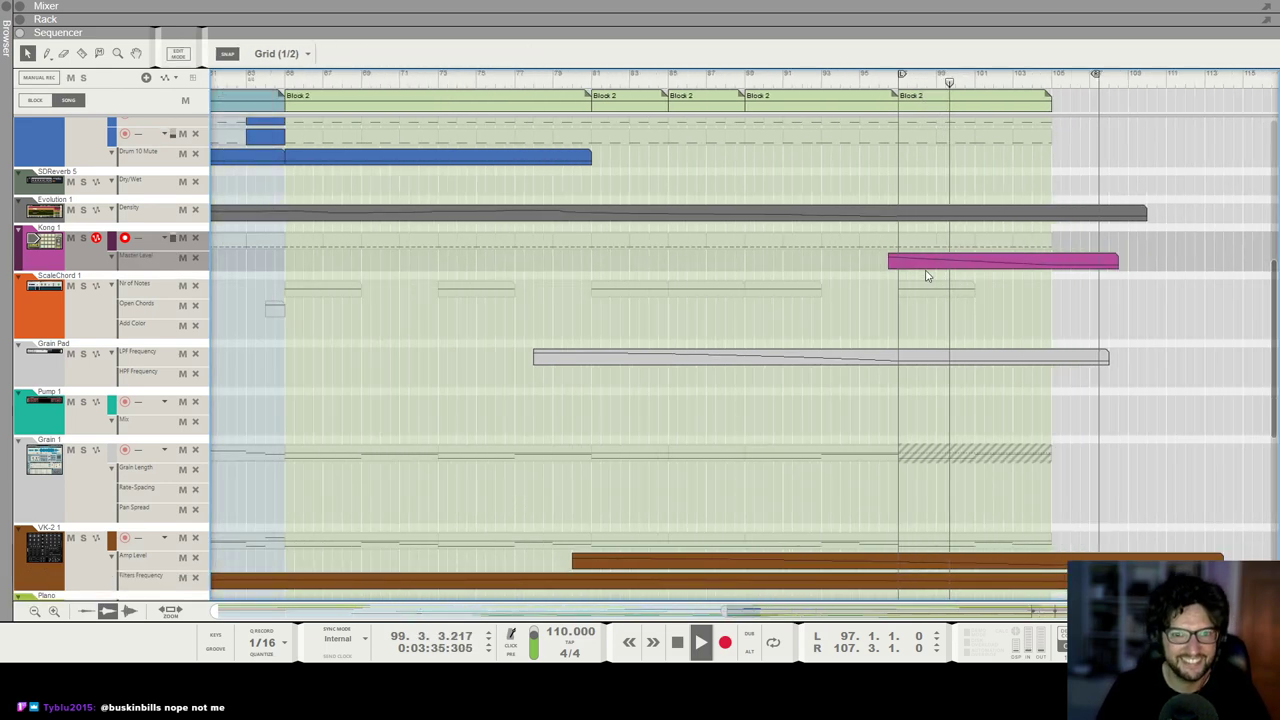
left_click_drag(888, 265, 735, 262)
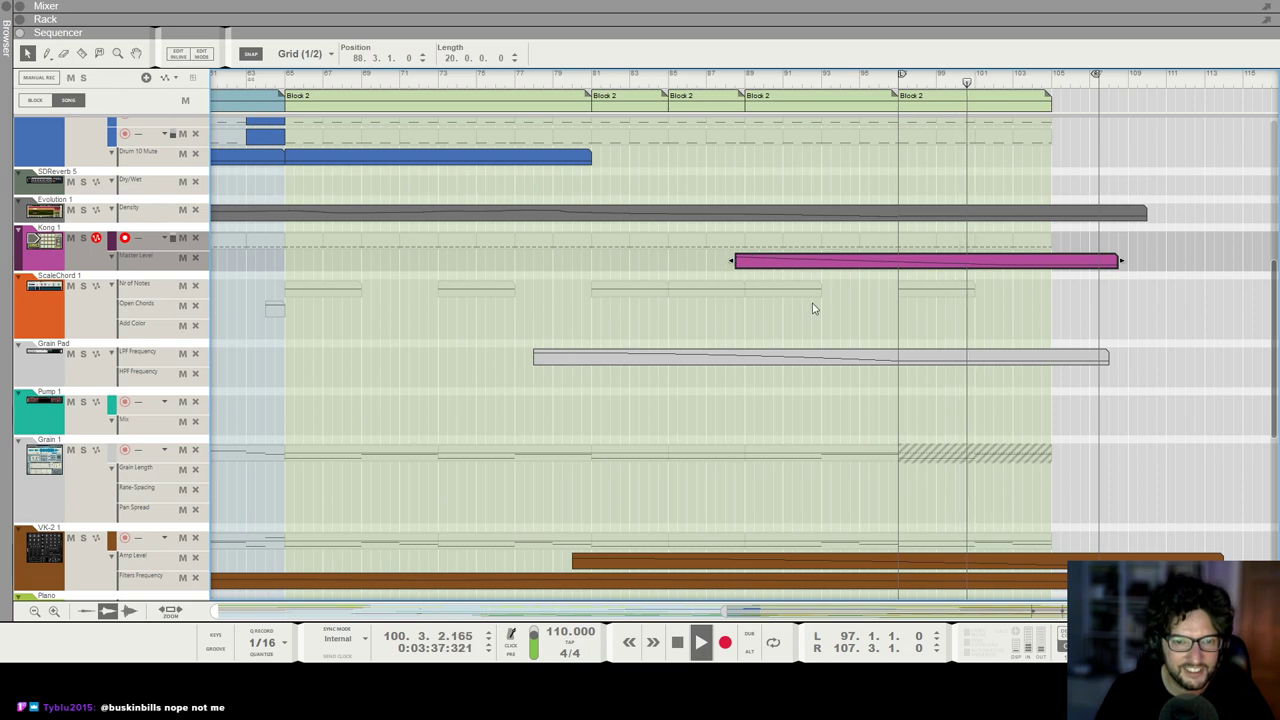
double_click(890, 264)
mouse_move(1004, 294)
left_mouse_down()
mouse_move(1054, 296)
mouse_move(999, 289)
left_mouse_up()
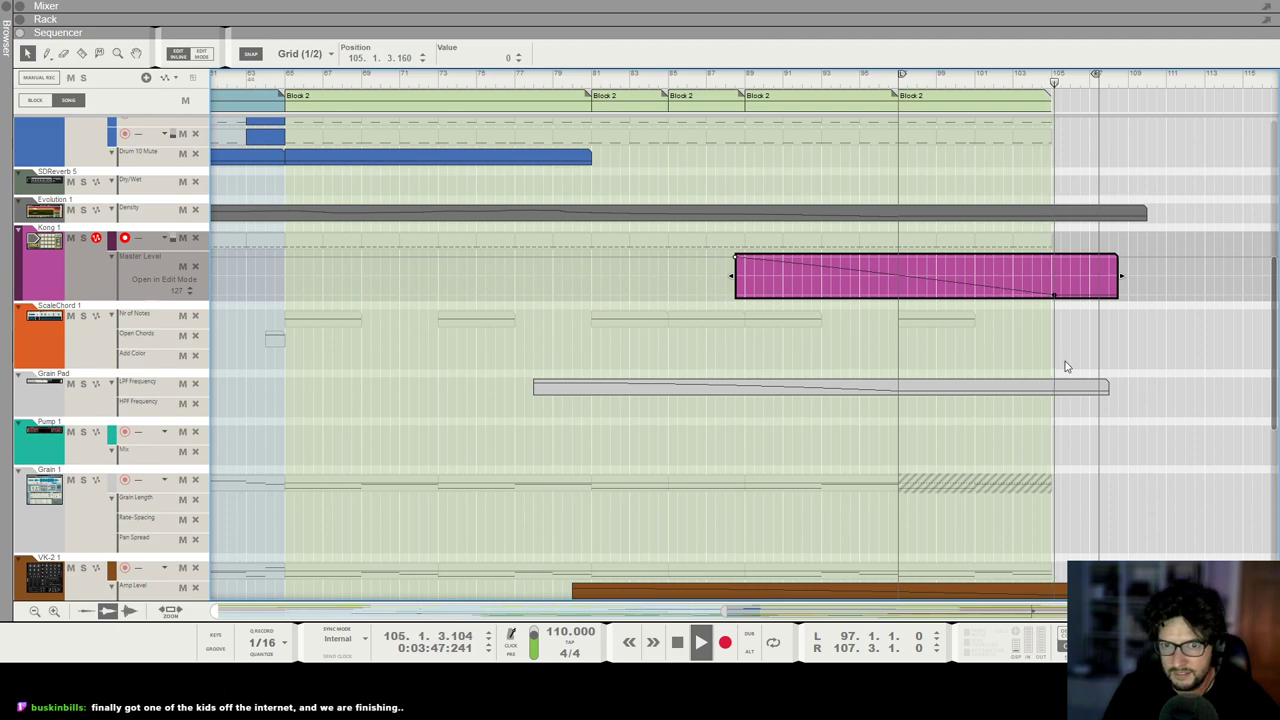
Step: Close the Kong 1 automation clip, listen past the end of Block 2 and stop playback near bar 106
scroll(1080, 330, "up", 3)
left_click(1091, 266)
scroll(1040, 80, "down", 1)
scroll(1040, 80, "up", 10)
key("space")
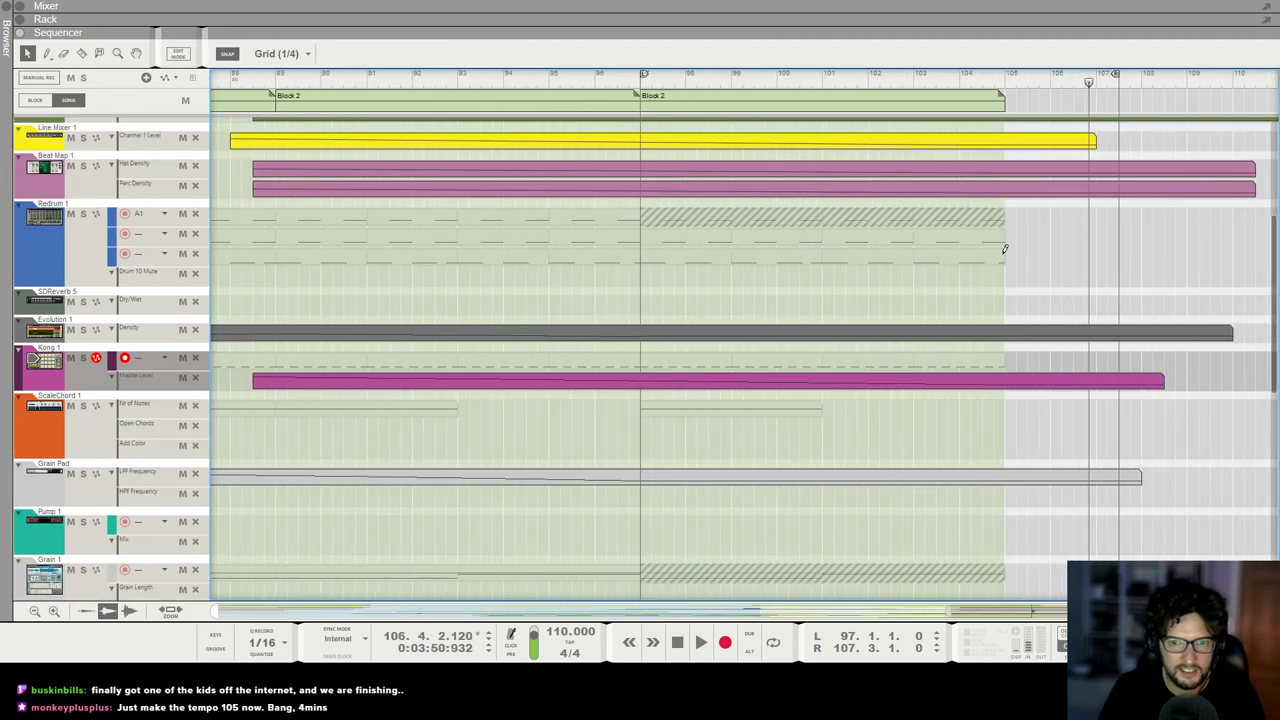
Step: Pull the song end marker back from far beyond the arrangement and set the right locator to bar 108
scroll(999, 256, "down", 5)
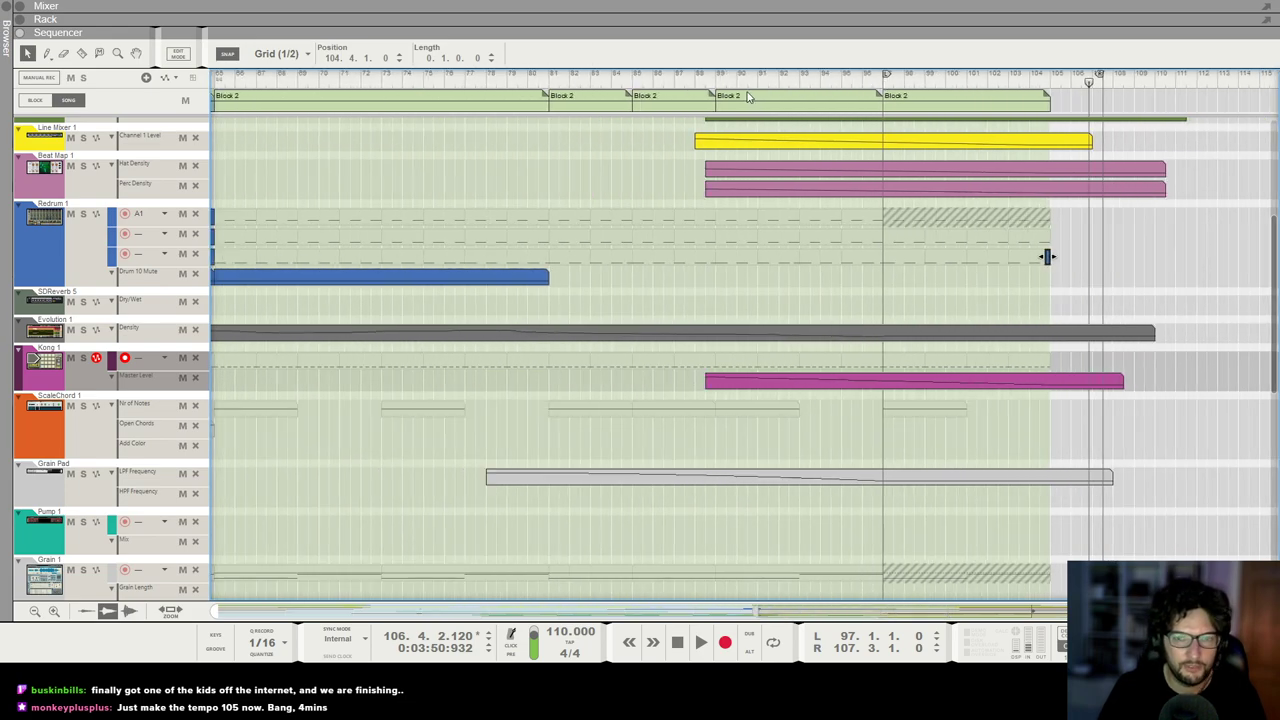
scroll(1050, 256, "down", 4)
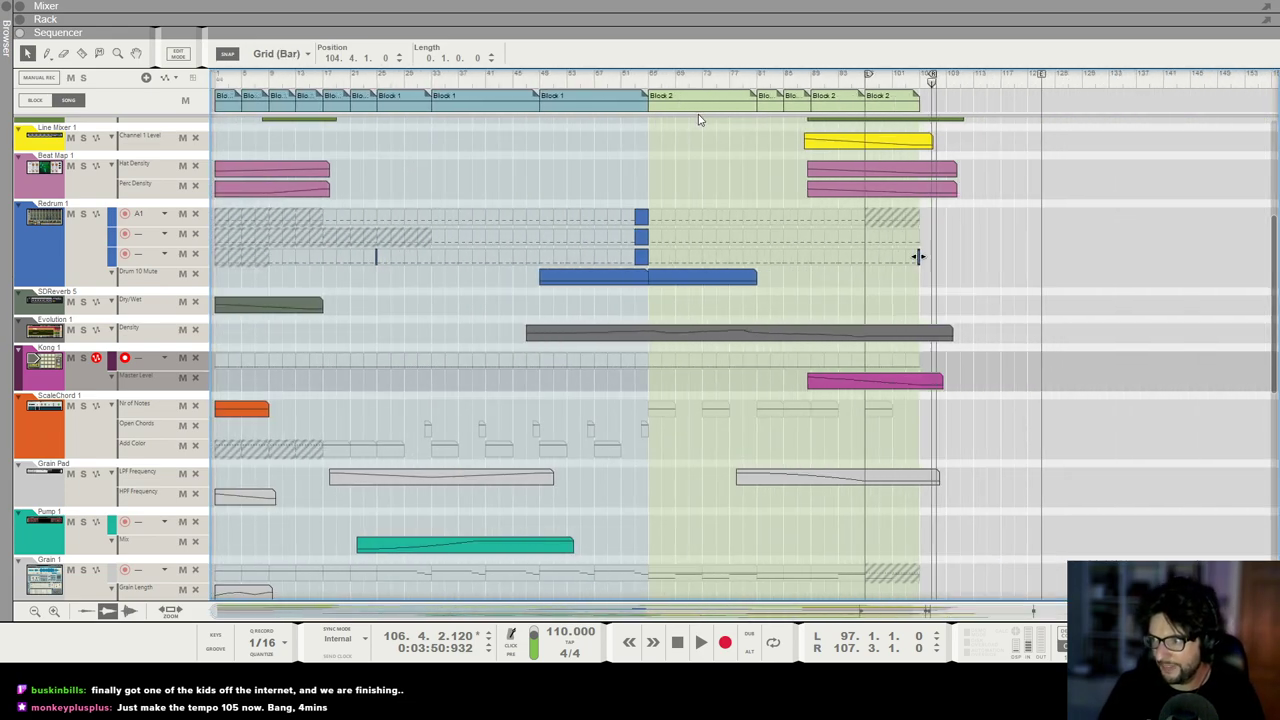
scroll(1102, 256, "up", 1)
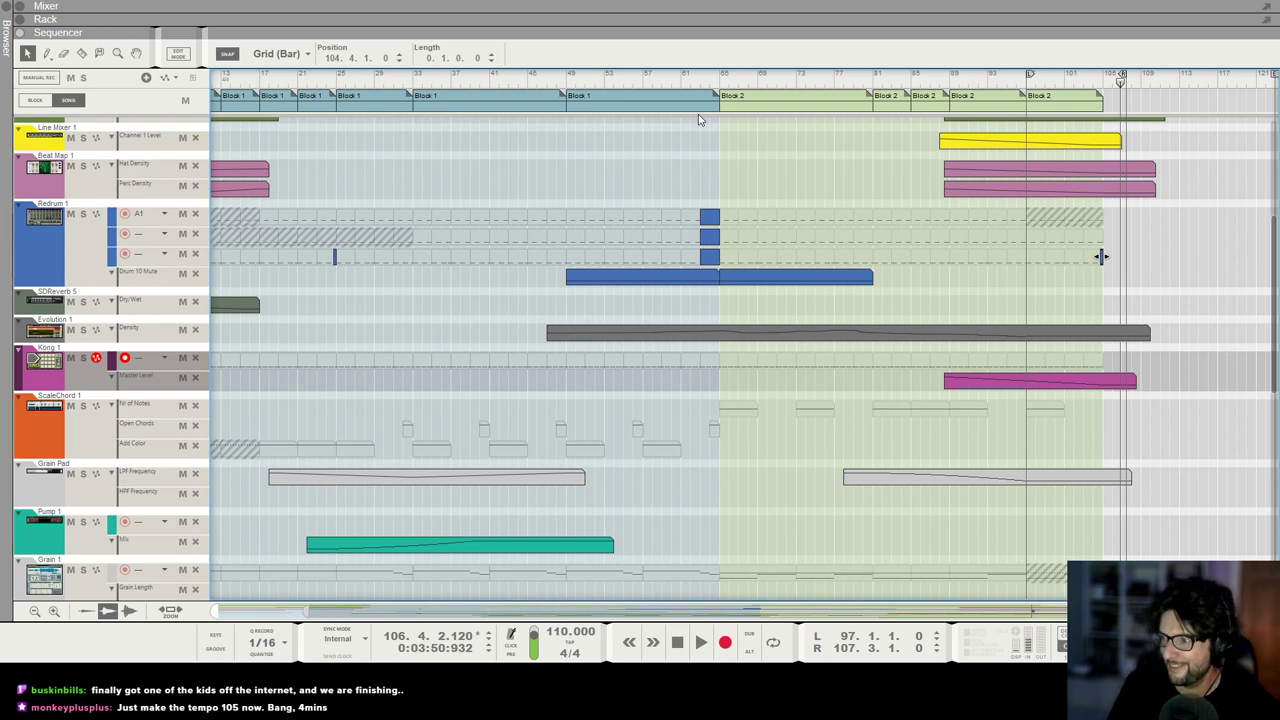
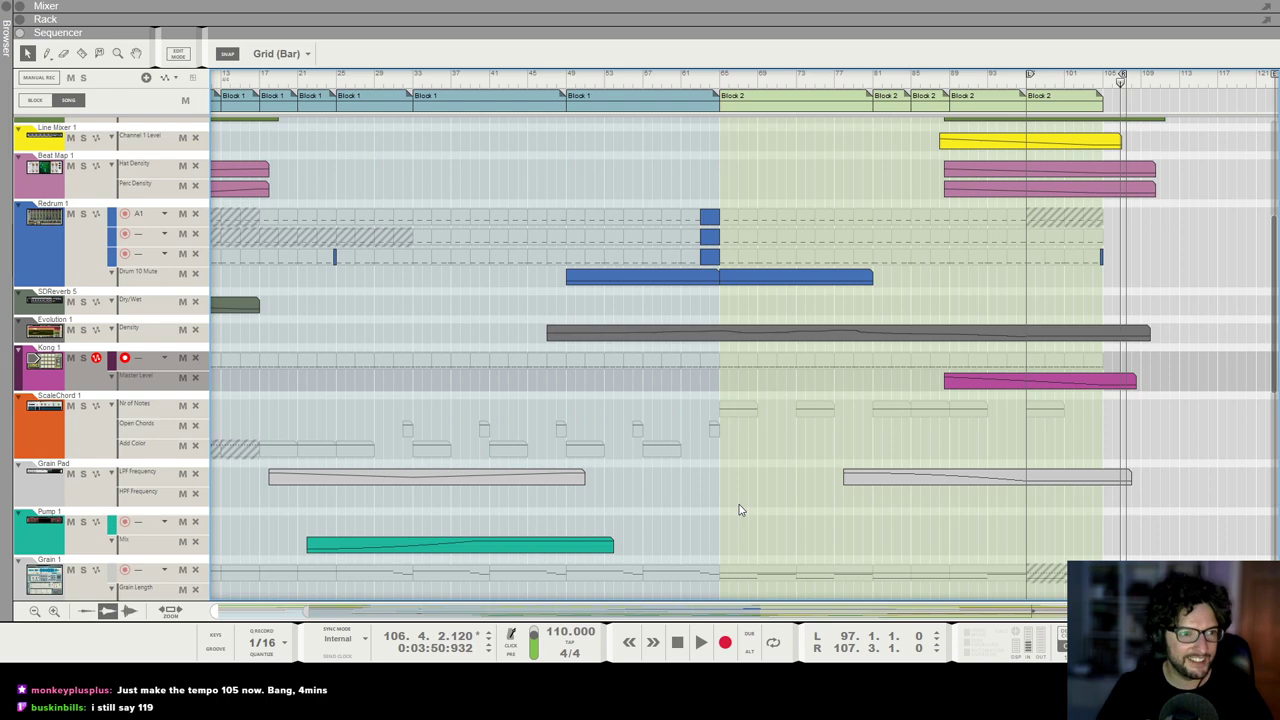
scroll(739, 510, "down", 4)
scroll(739, 510, "down", 2)
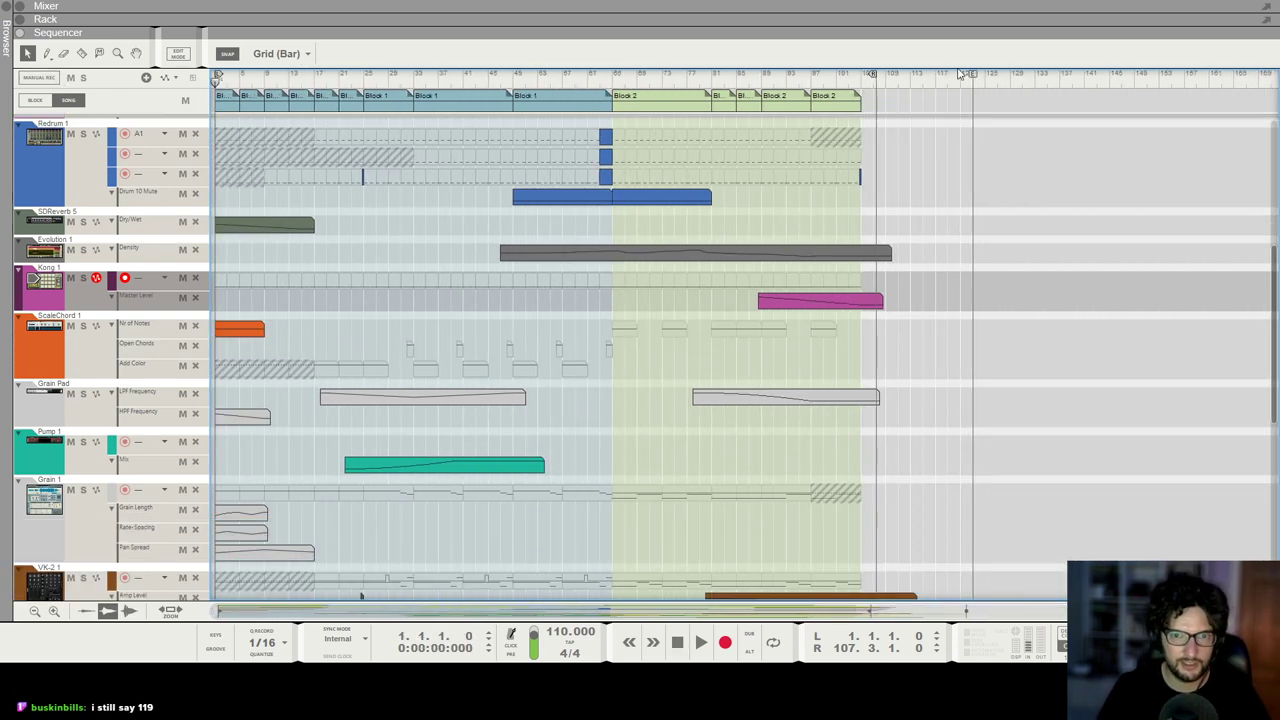
left_click_drag(973, 78, 876, 77)
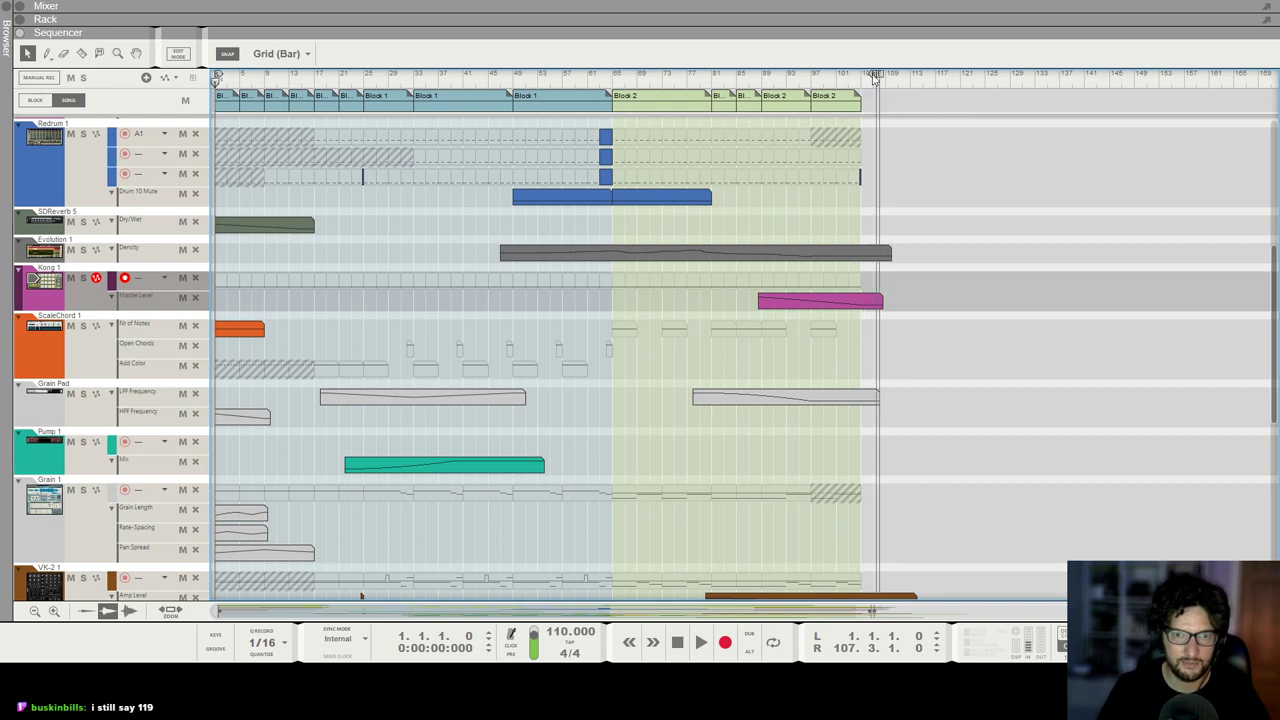
scroll(935, 192, "up", 3)
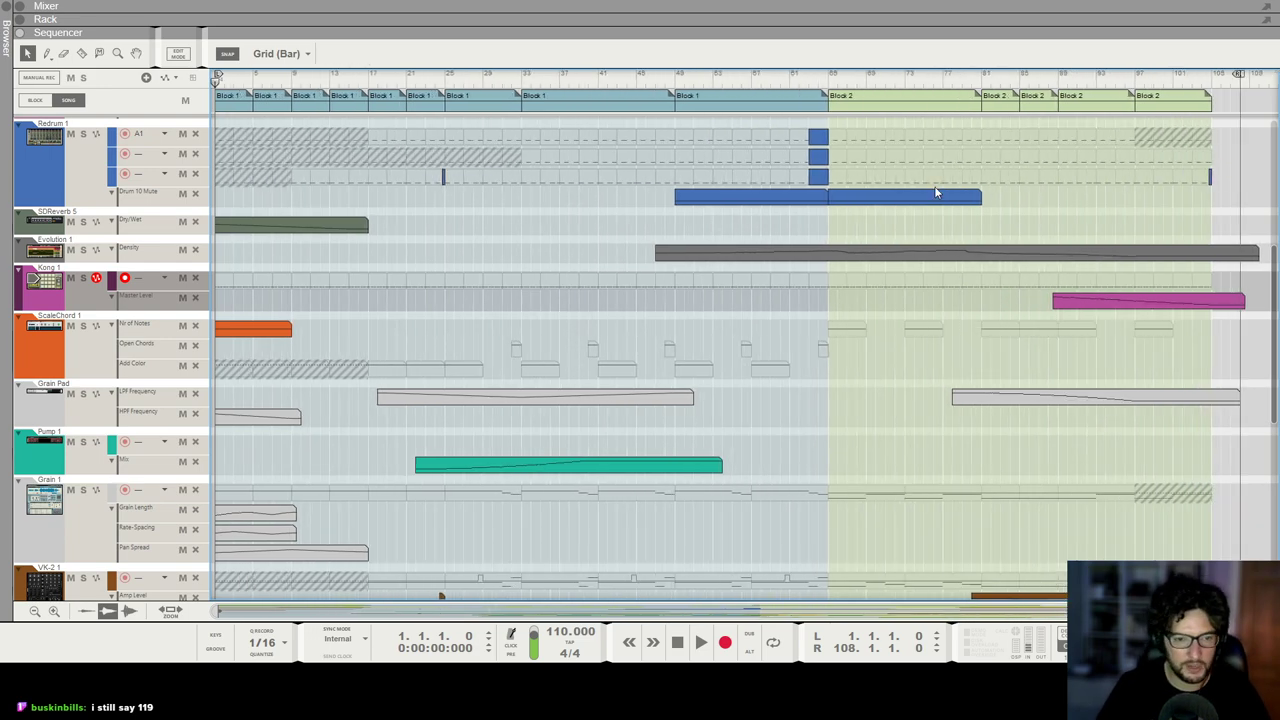
scroll(935, 192, "down", 3)
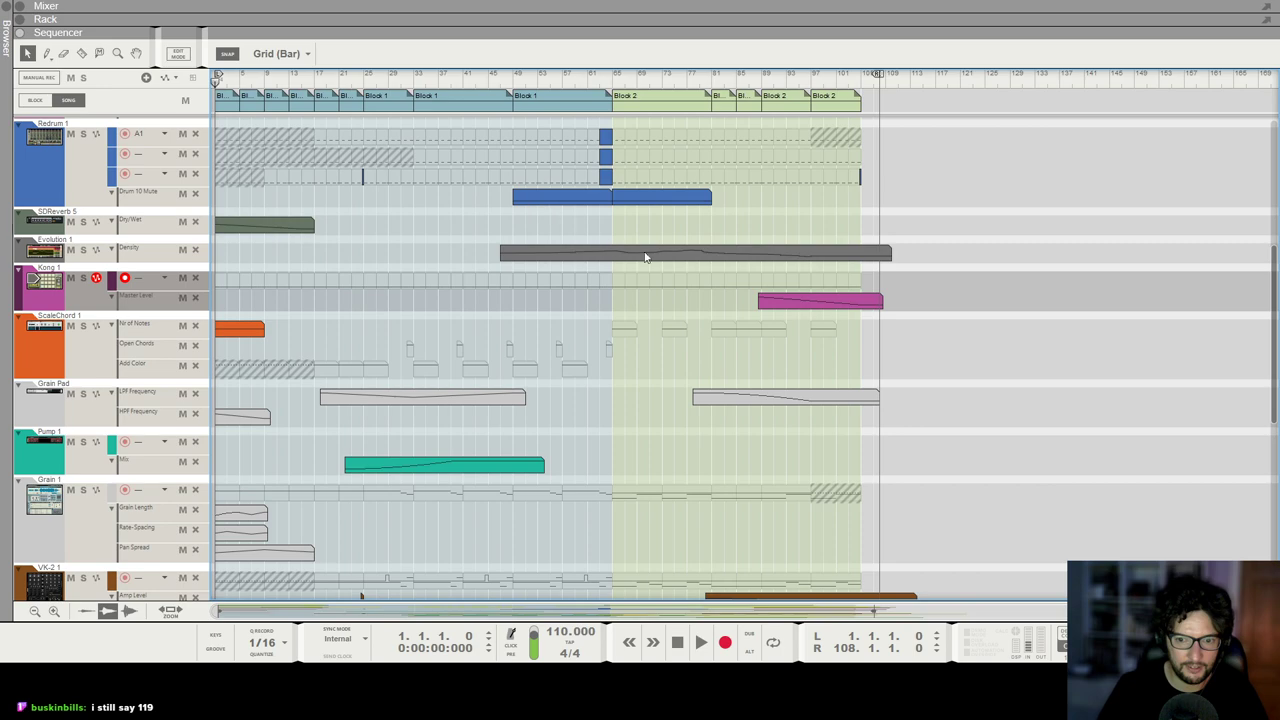
Step: Add a Kong 1 Master Level automation clip over bars 1 to 11, rising from 55 to 127 at bar 9
scroll(657, 265, "up", 3)
scroll(459, 267, "up", 3)
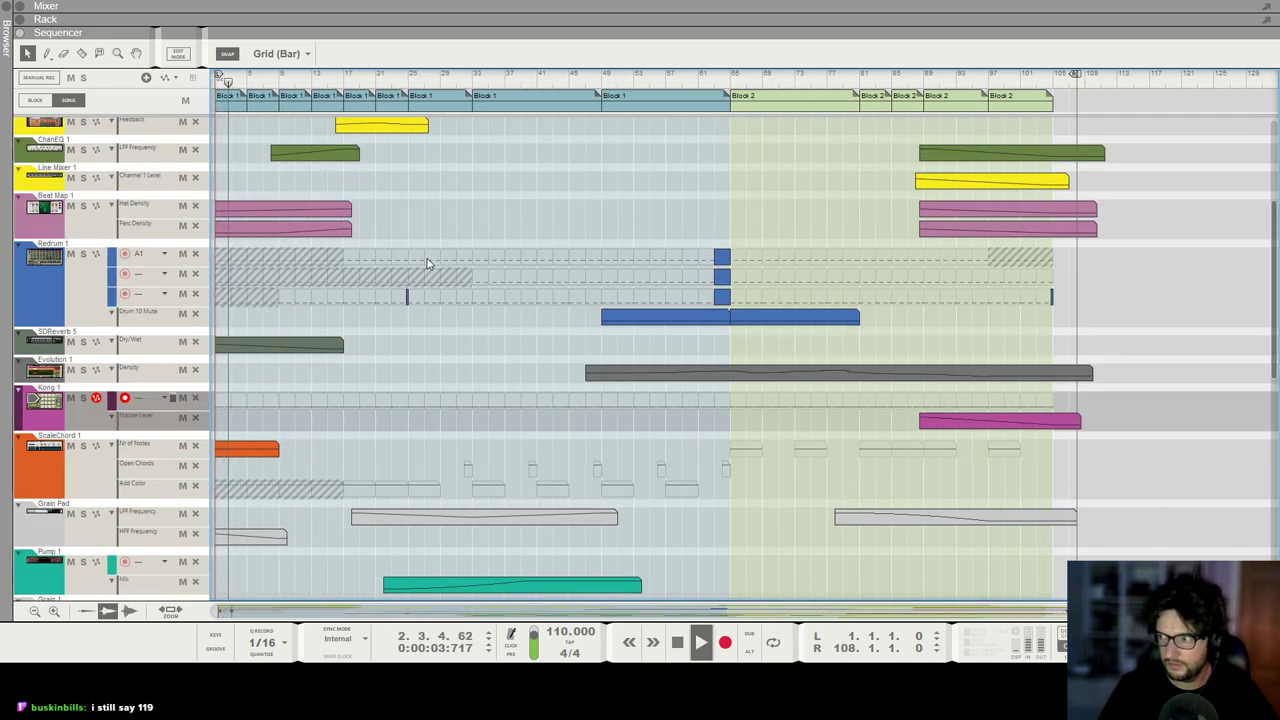
scroll(427, 263, "up", 5)
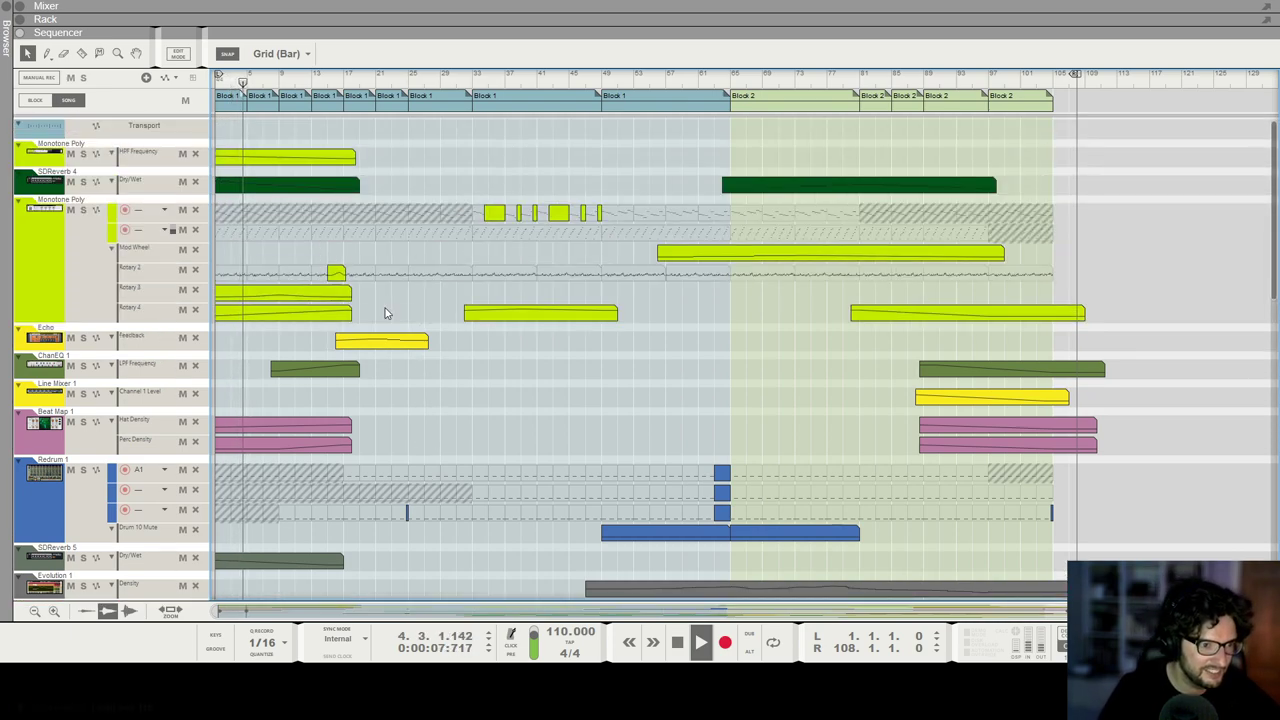
scroll(251, 404, "down", 3)
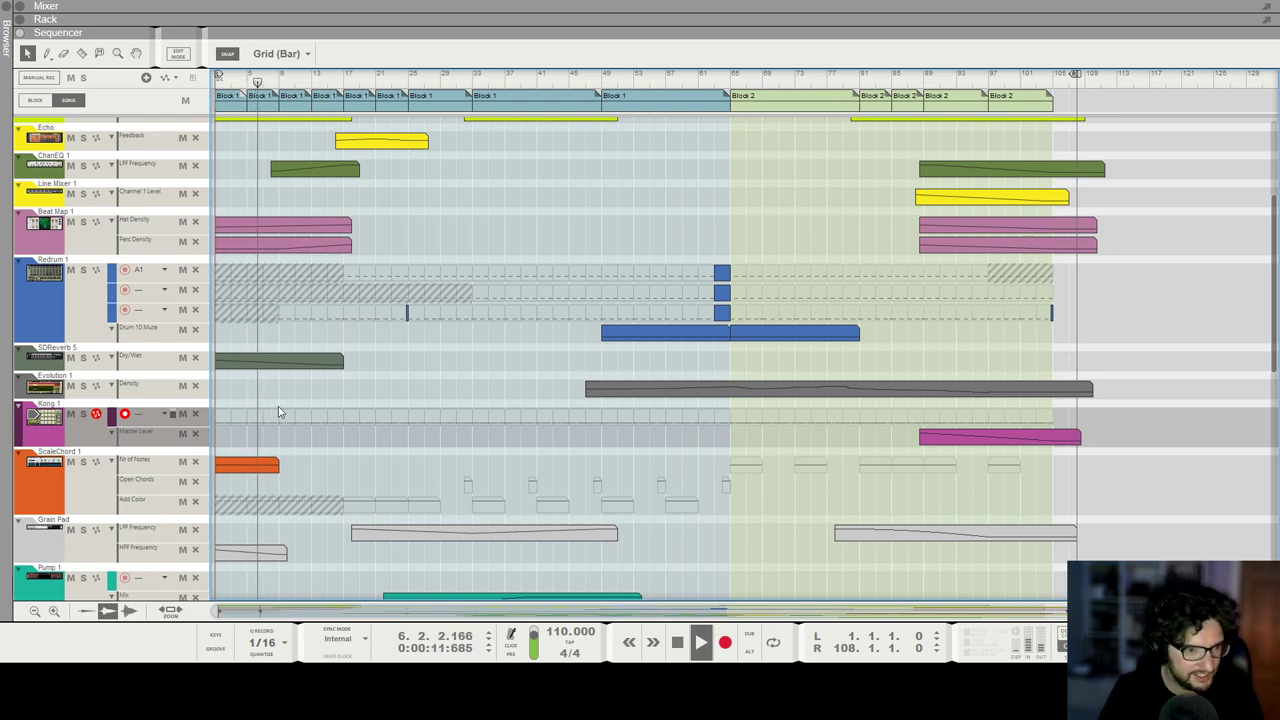
scroll(188, 343, "up", 2)
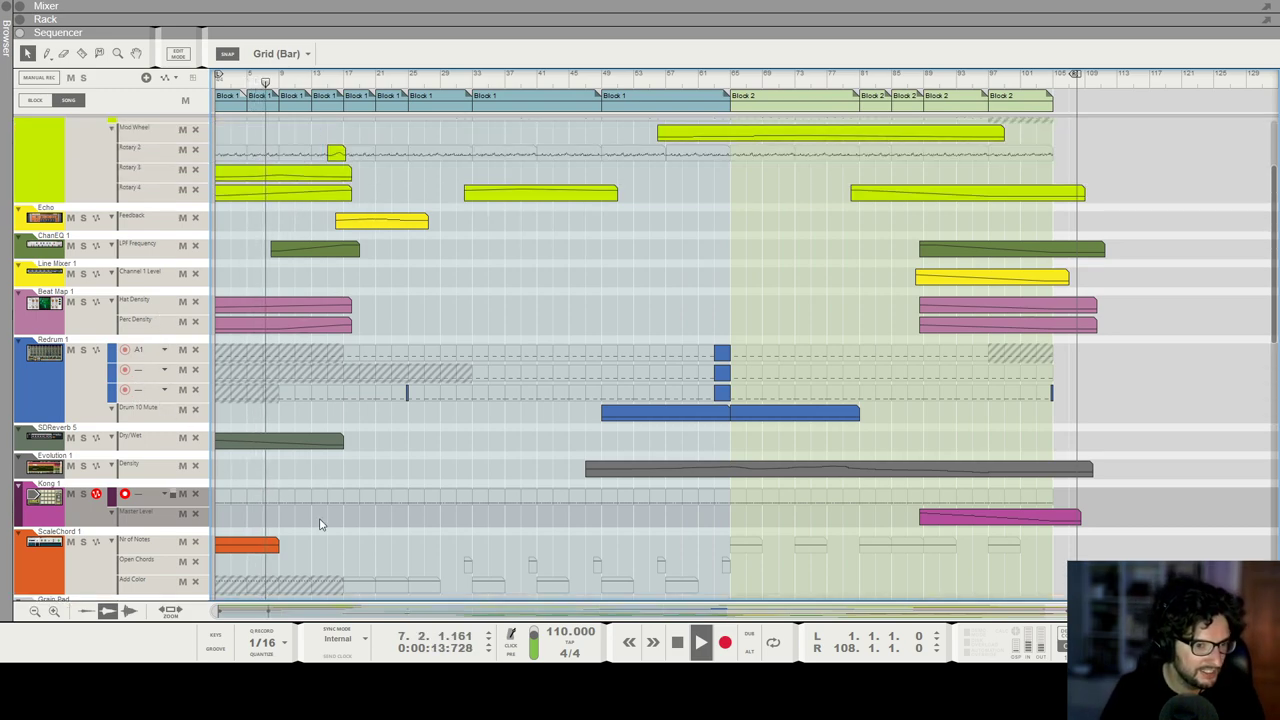
left_click_drag(293, 517, 242, 518)
double_click(242, 518)
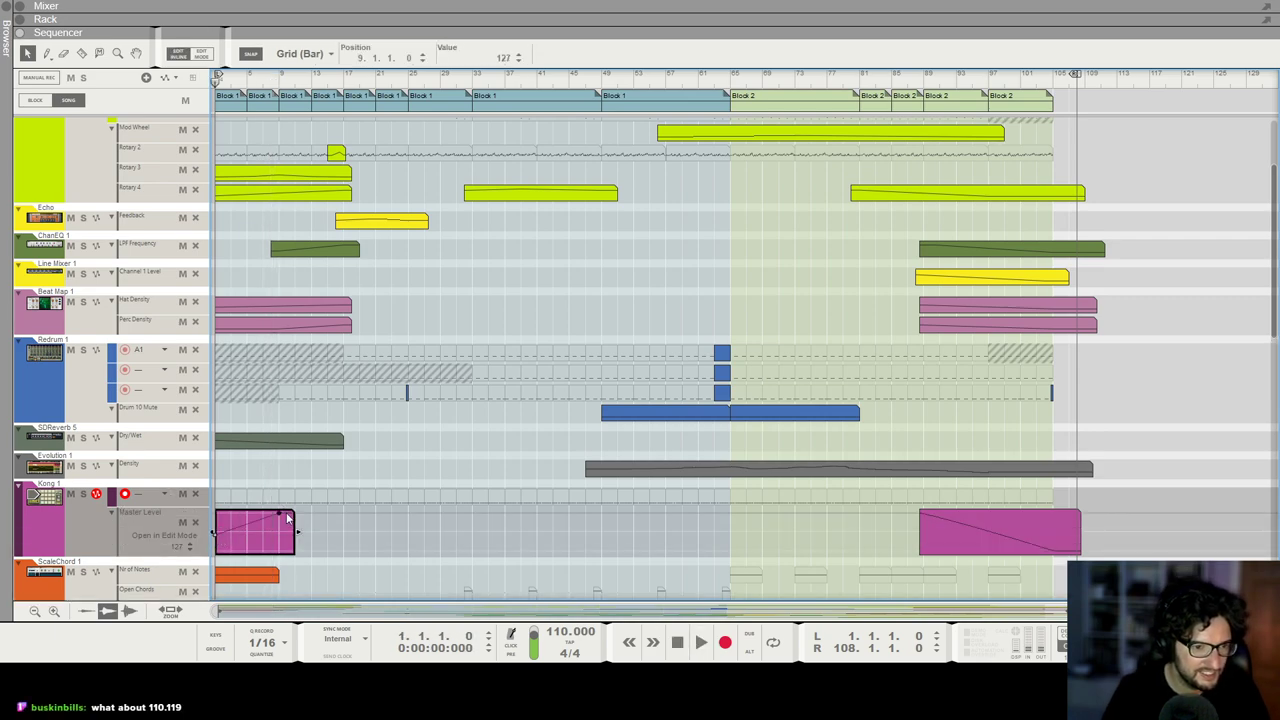
left_click(215, 535)
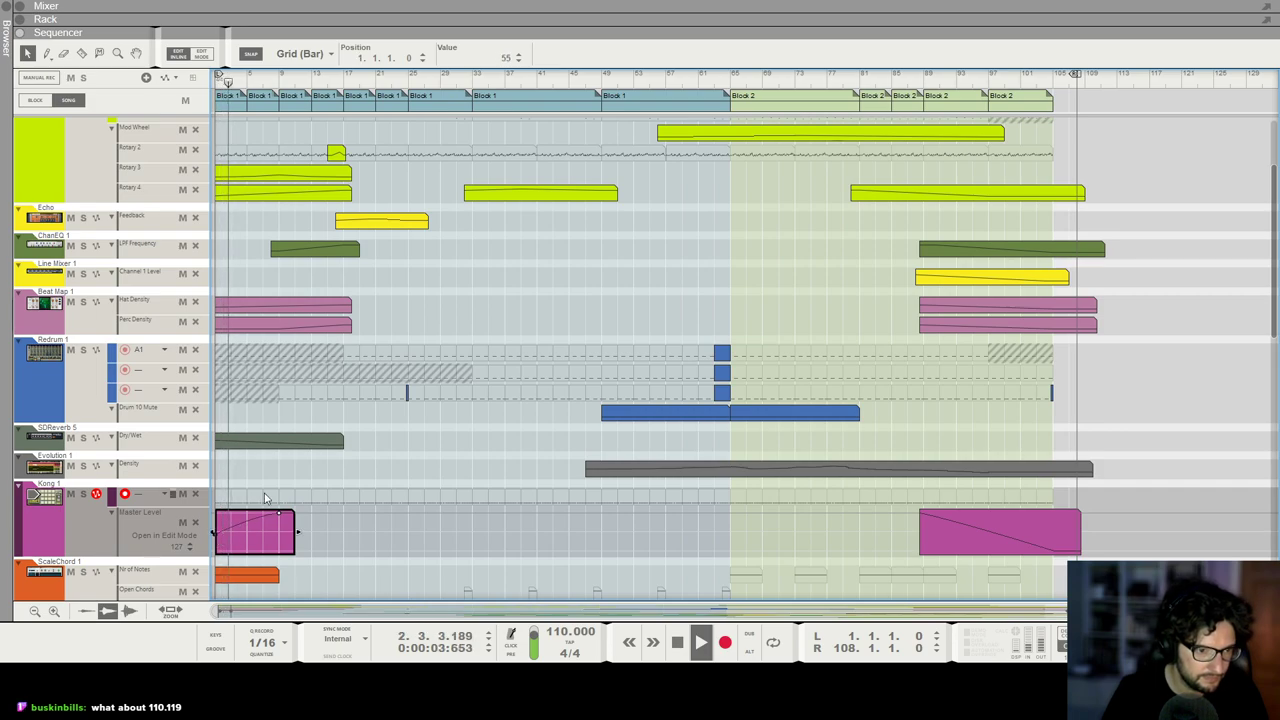
left_click(264, 492)
Step: Reshape the opening Beat Map 1 Hat Density clip with a 35% point at bar 9 and a starting value of 14%
scroll(264, 492, "up", 2)
scroll(284, 526, "down", 4)
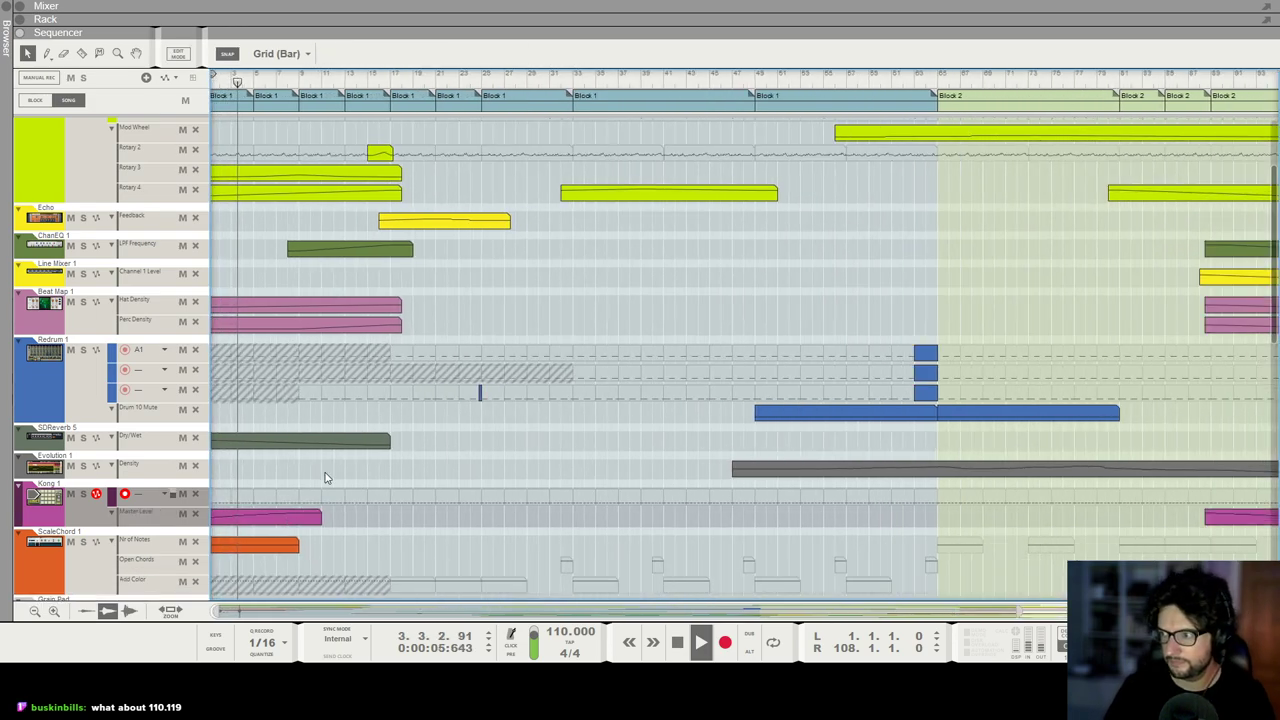
scroll(314, 317, "up", 2)
scroll(294, 280, "up", 2)
scroll(284, 278, "down", 1)
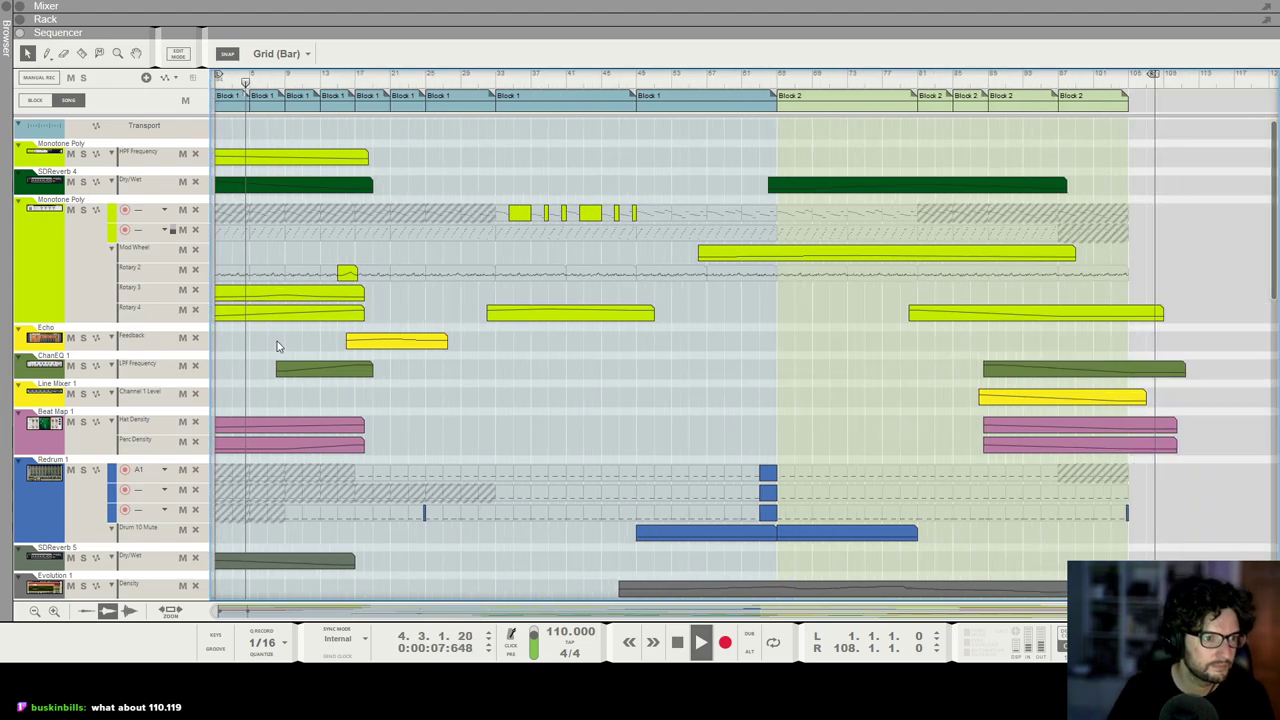
left_click(282, 425)
double_click(282, 425)
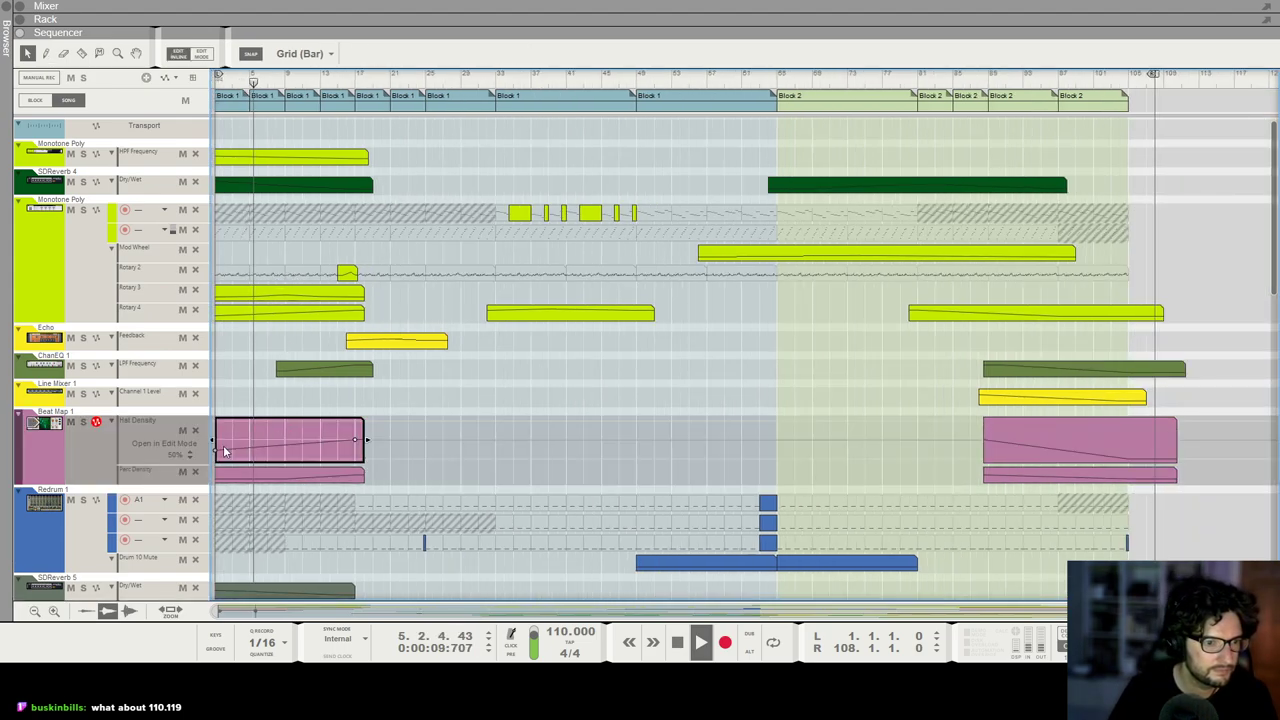
left_click(285, 444, "alt")
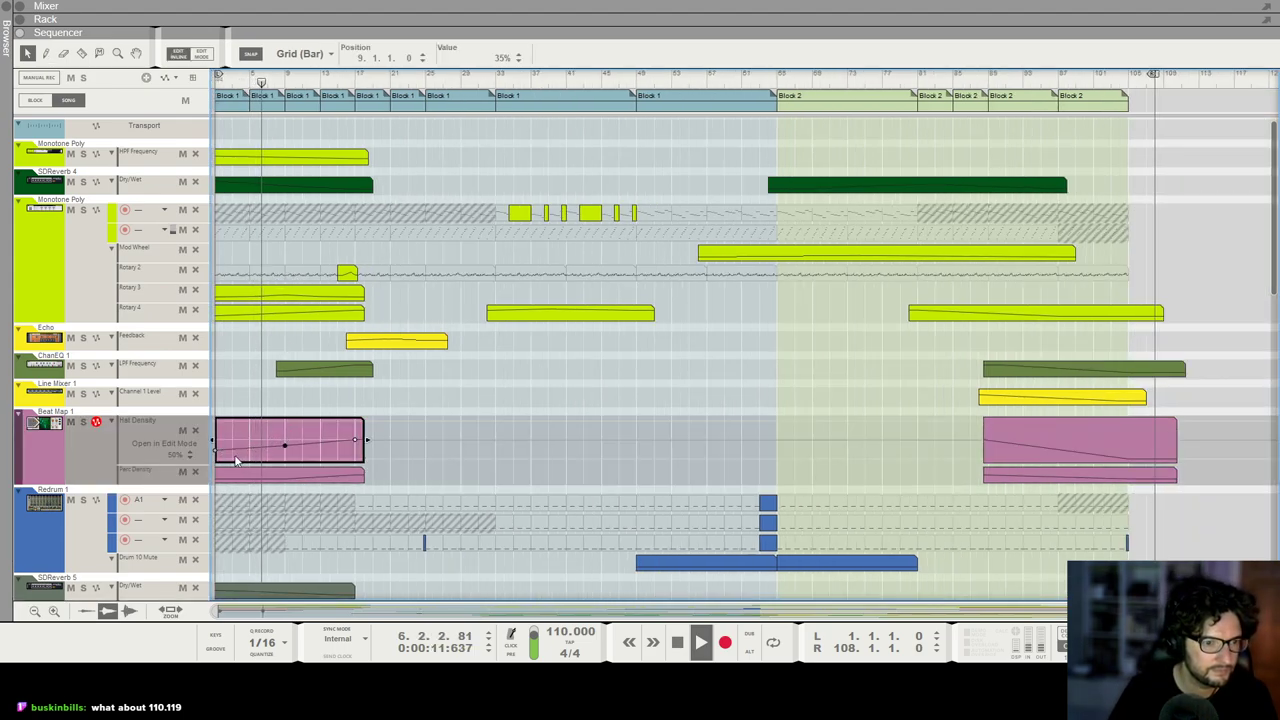
left_click_drag(215, 450, 214, 454)
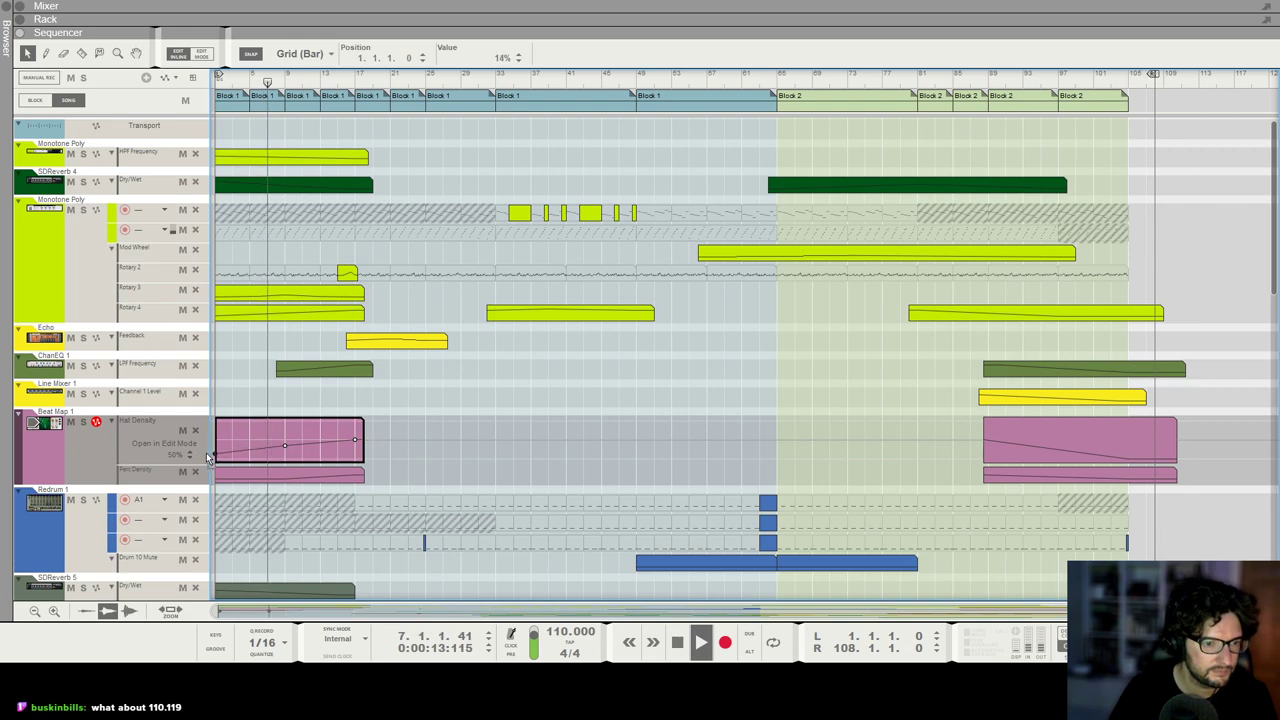
left_click(247, 392)
key("space")
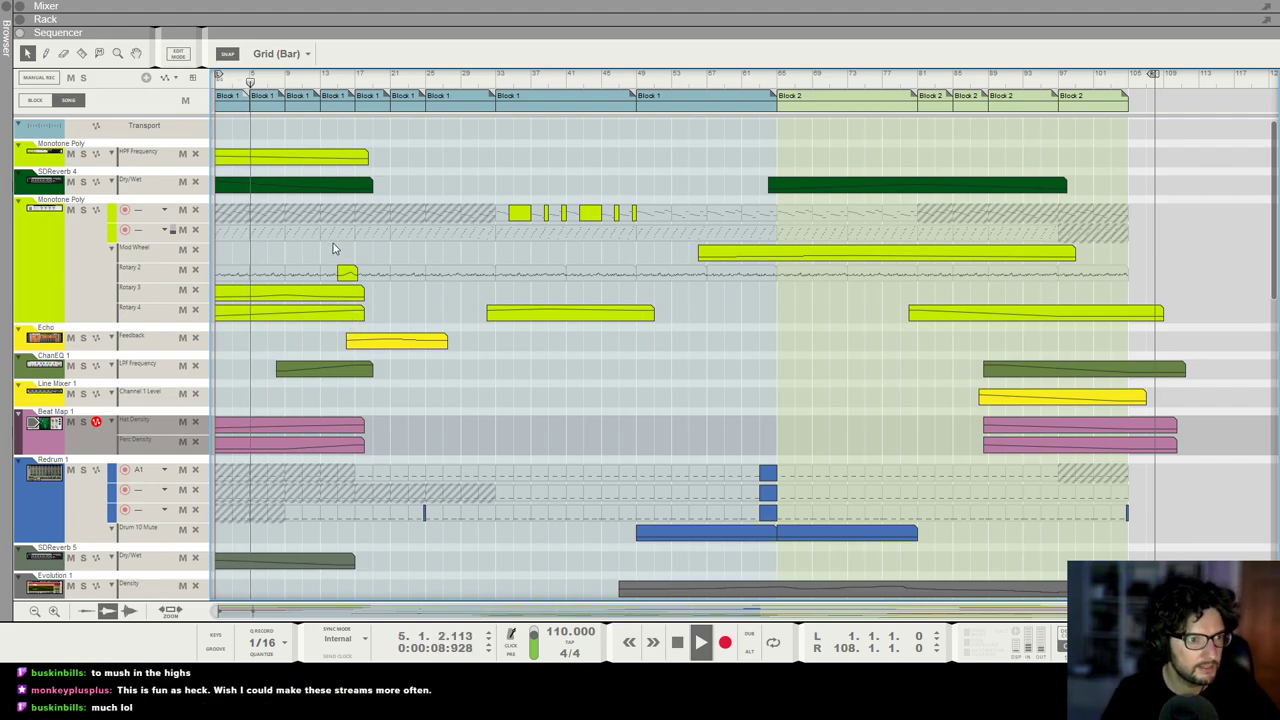
Step: Add a Grain Pad LPF Frequency automation clip from bar 1 to bar 13, rising to 1000 at bar 12
scroll(335, 271, "down", 3)
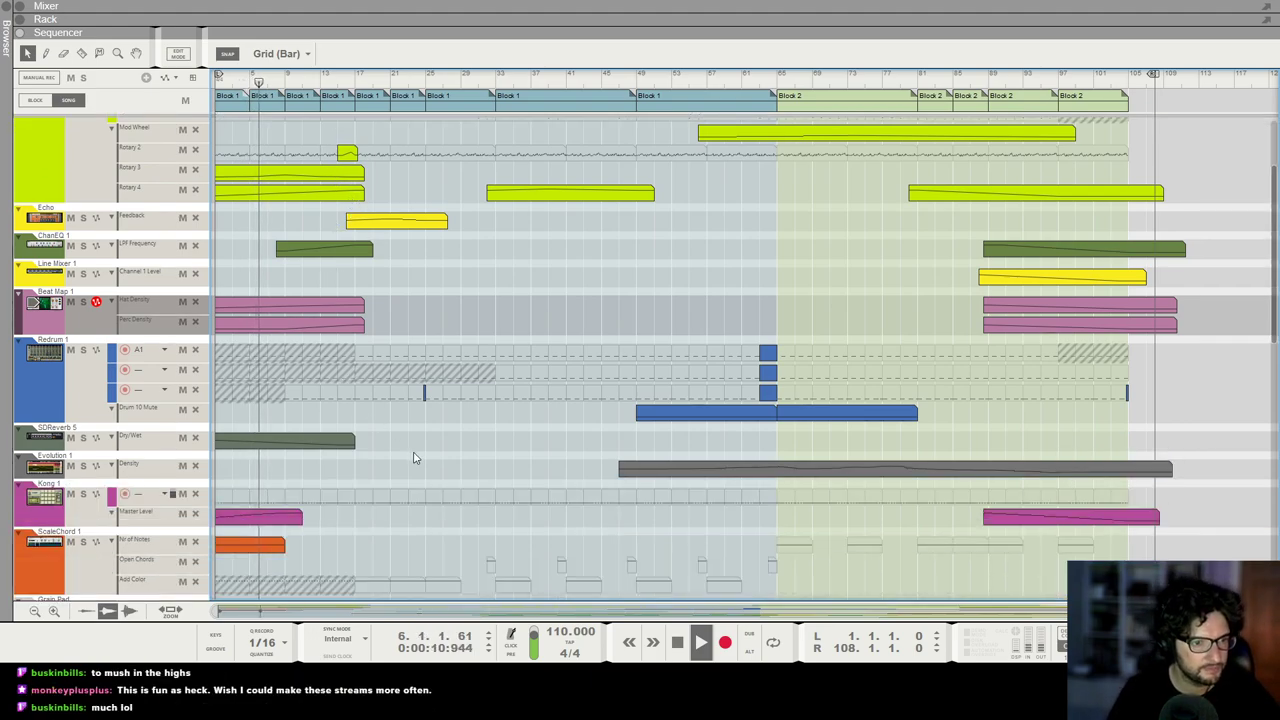
scroll(307, 374, "down", 4)
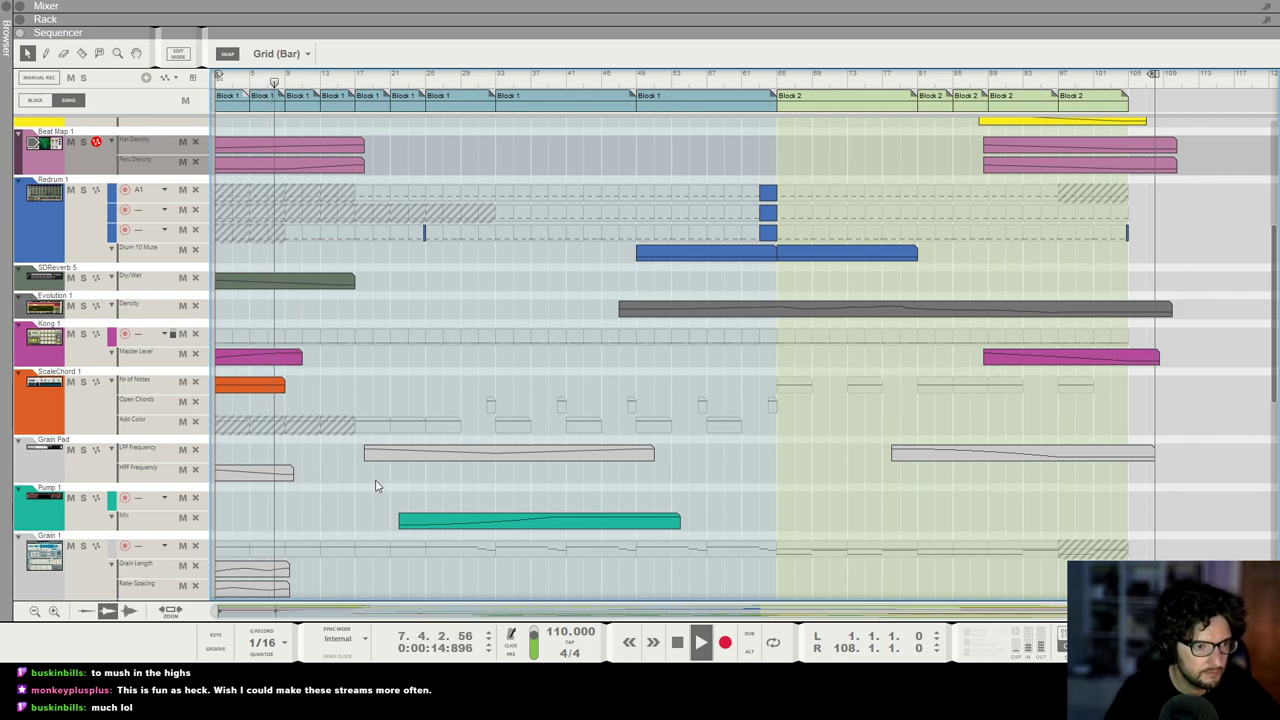
left_click_drag(298, 449, 219, 452)
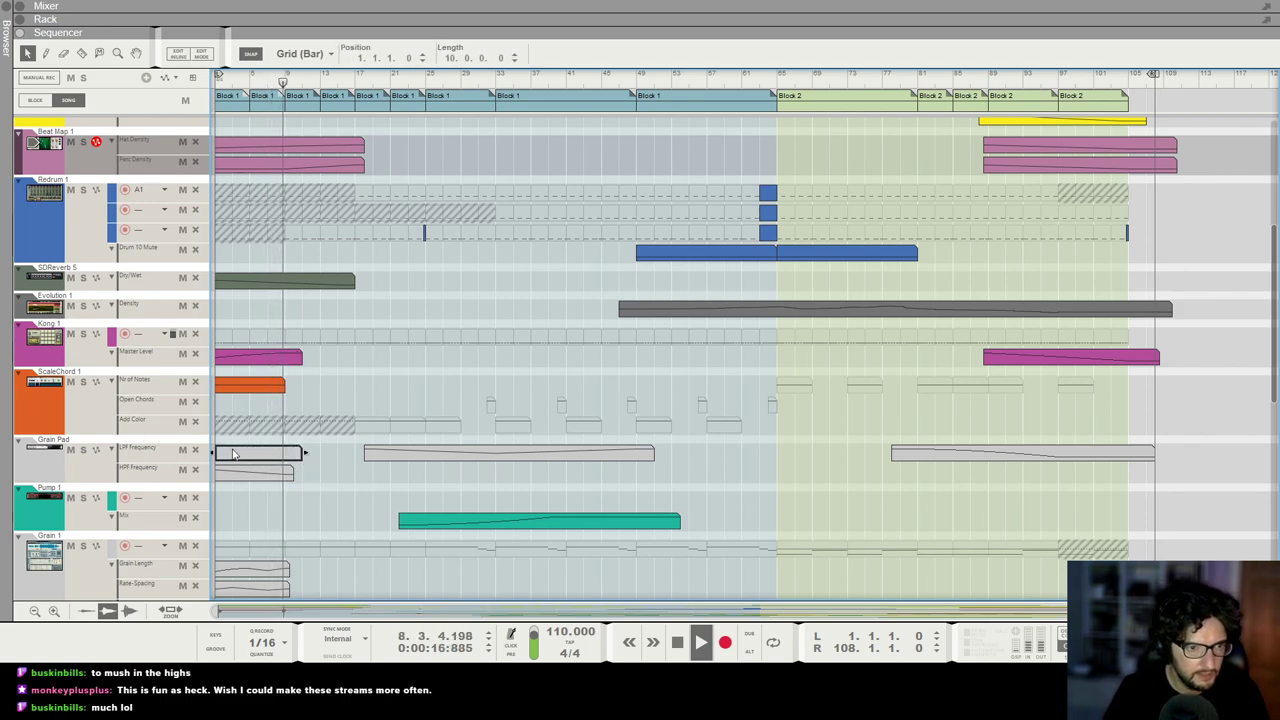
double_click(225, 455)
left_click(318, 448)
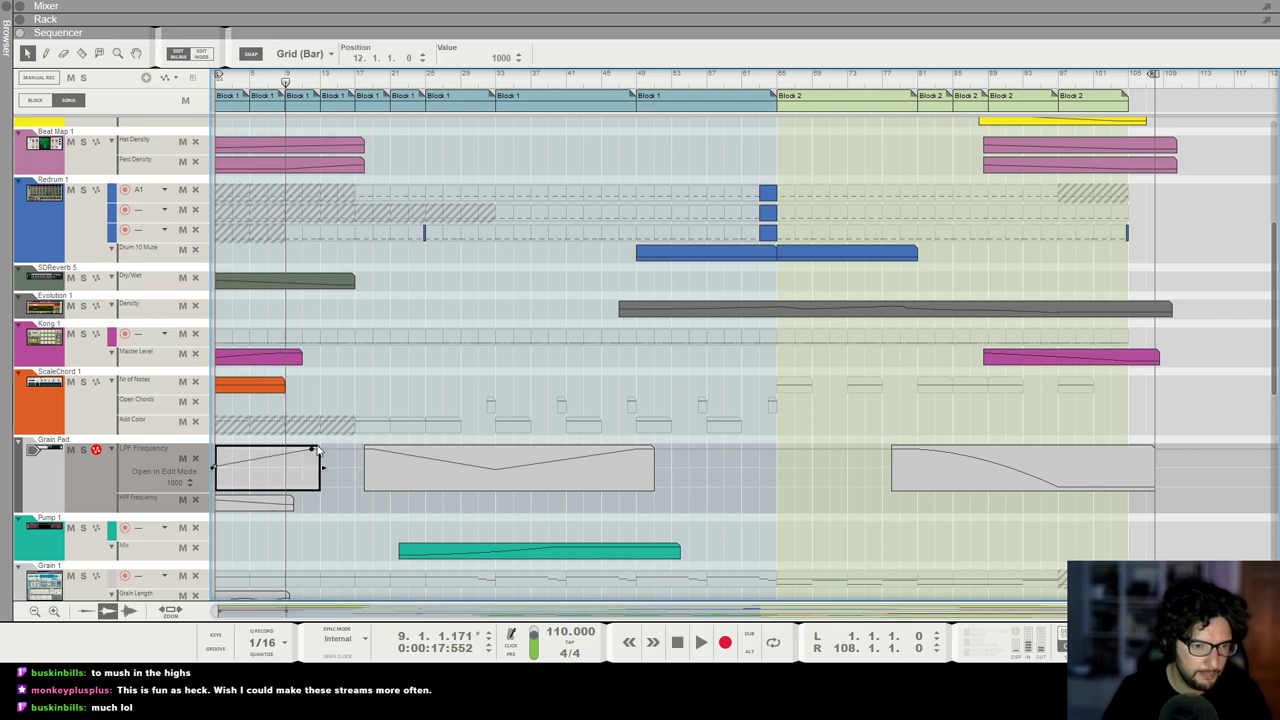
left_click(215, 470)
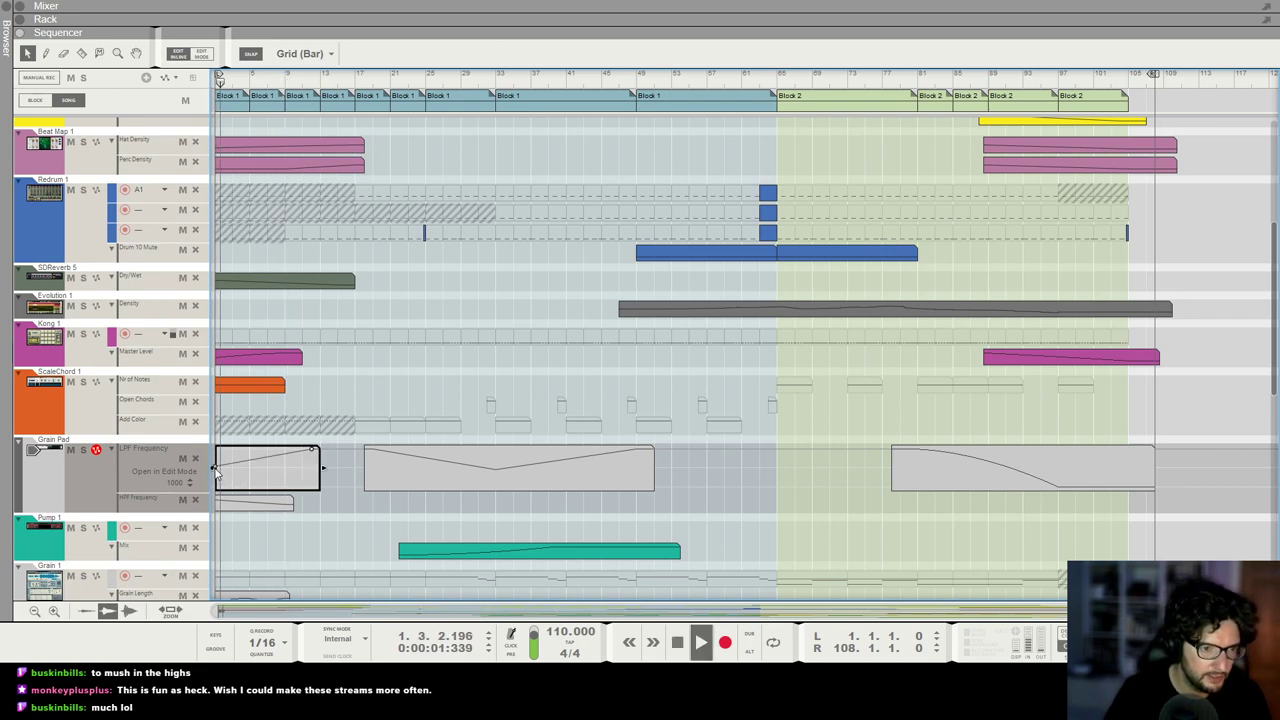
double_click(215, 465)
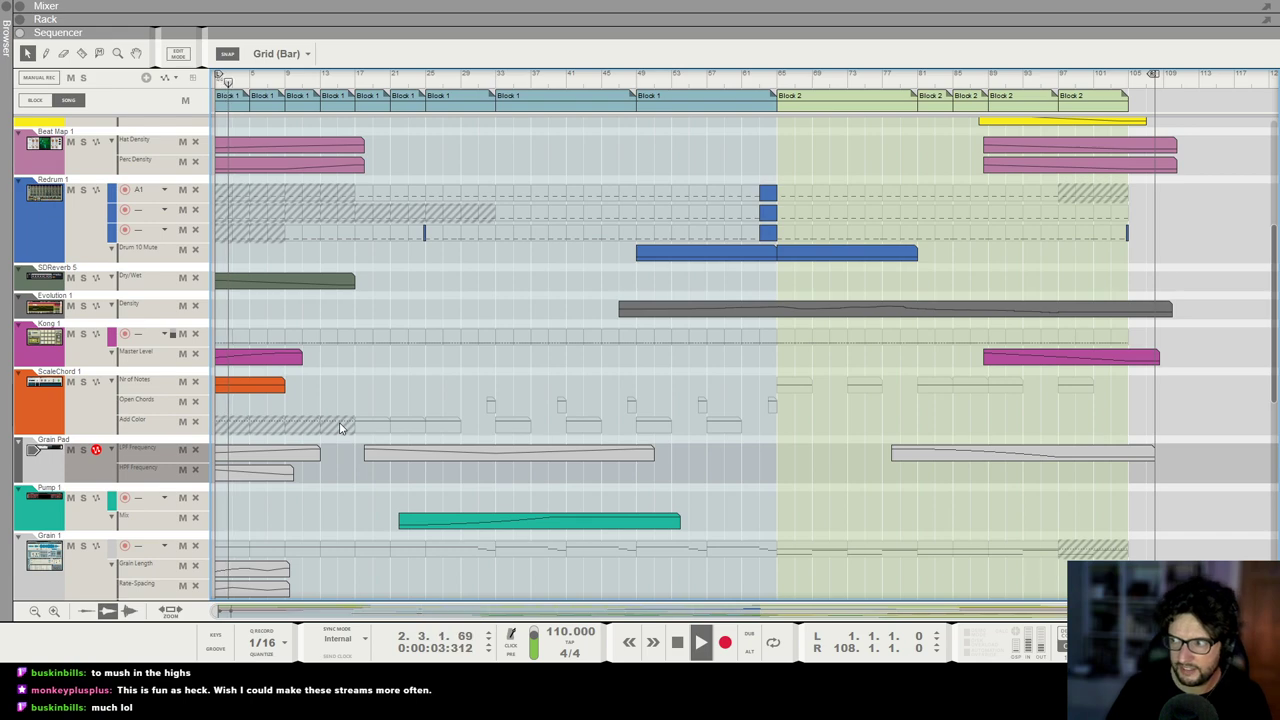
Step: Inspect the high-frequency attenuation of the Drums channel's EVE-MP5 equaliser in the rack and return to the arrangement
scroll(340, 428, "down", 3)
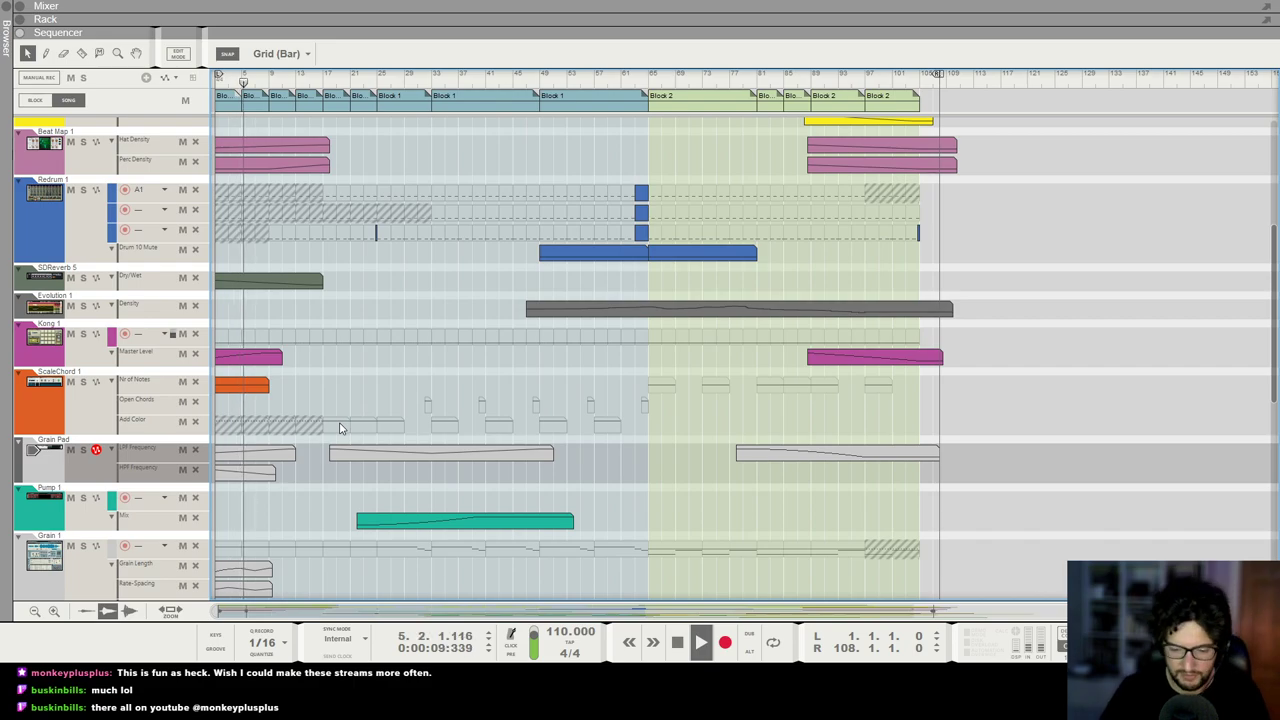
key("F6")
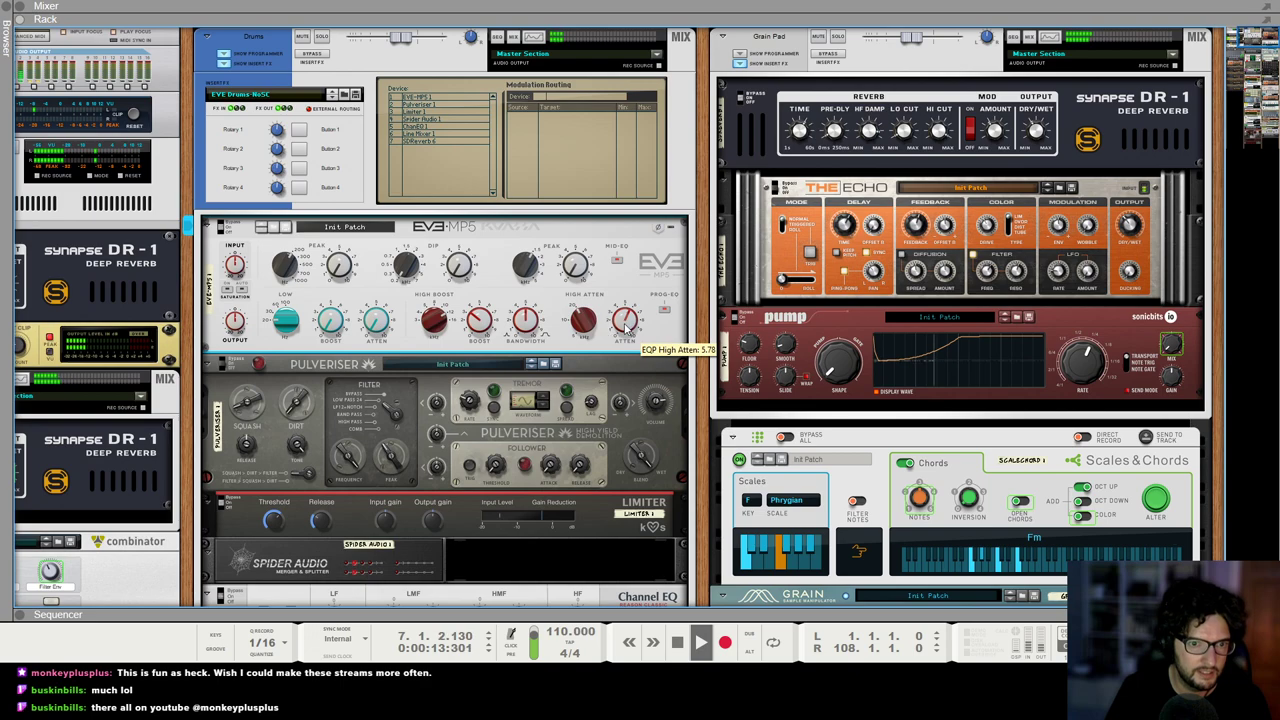
key("F7")
key("g")
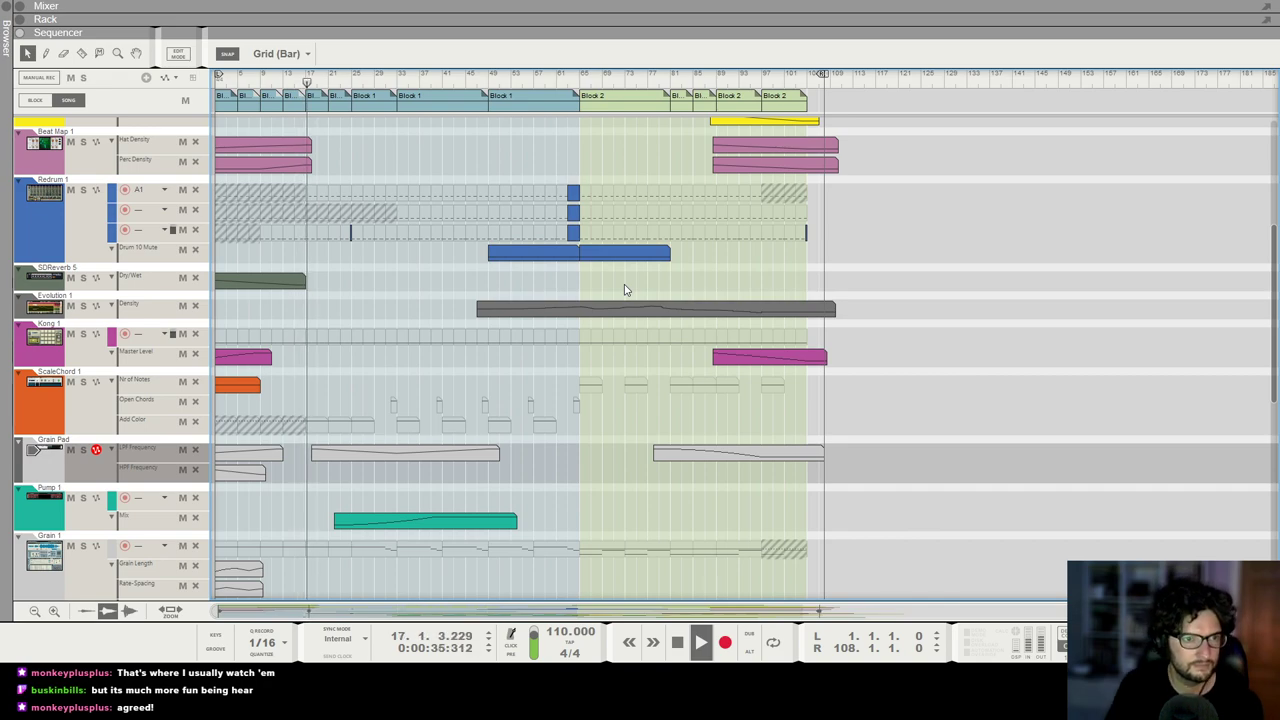
Step: Review the clips and automation across all tracks while the song plays through bars 17 to 31
scroll(473, 290, "up", 3)
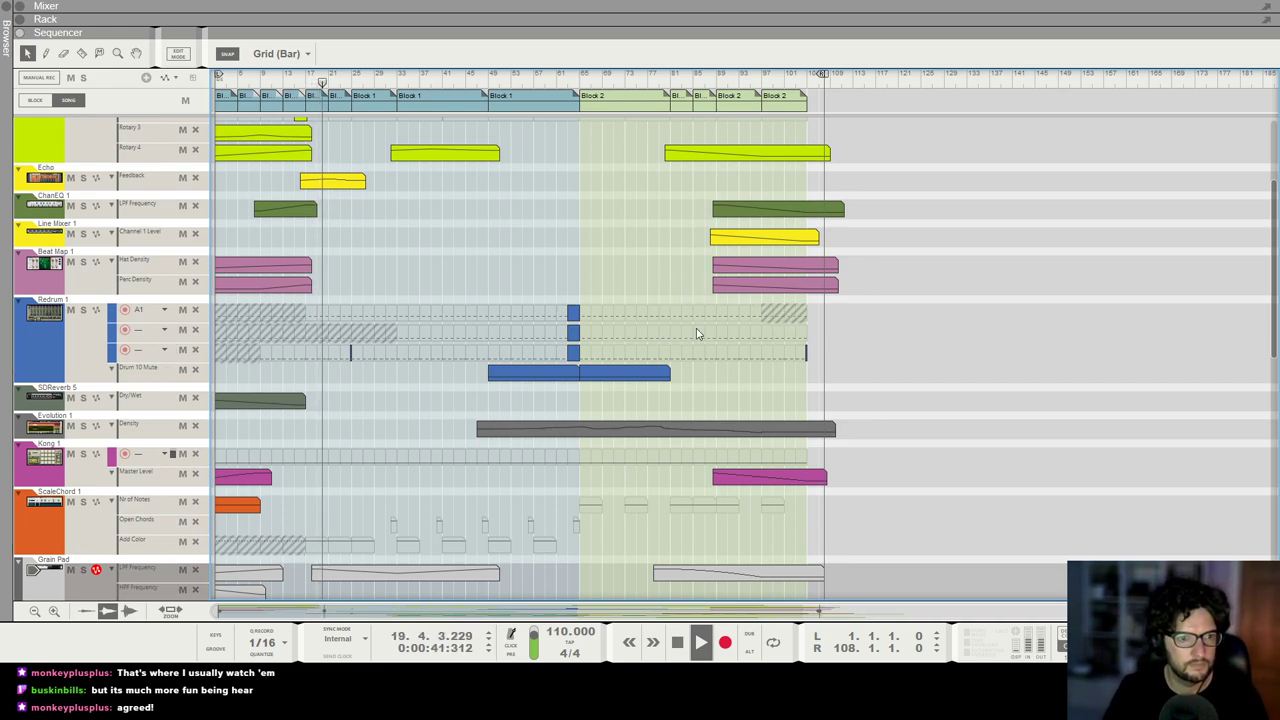
scroll(697, 334, "up", 2)
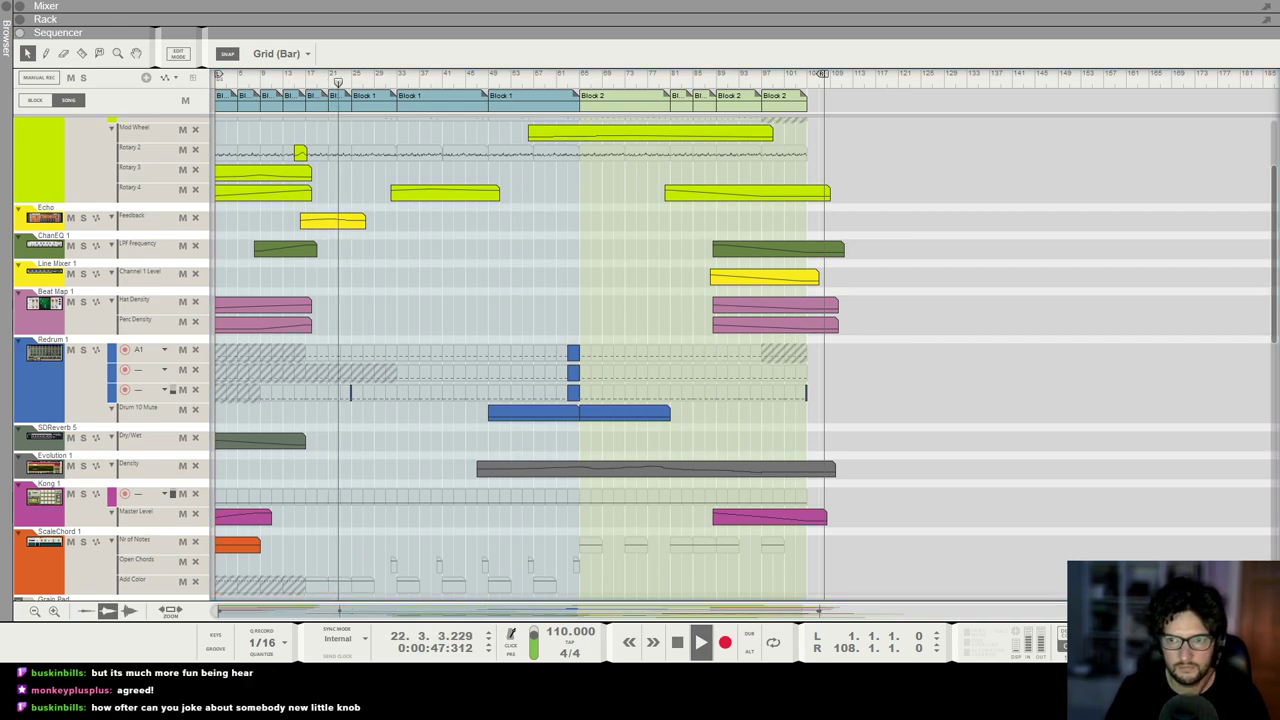
scroll(457, 340, "up", 2)
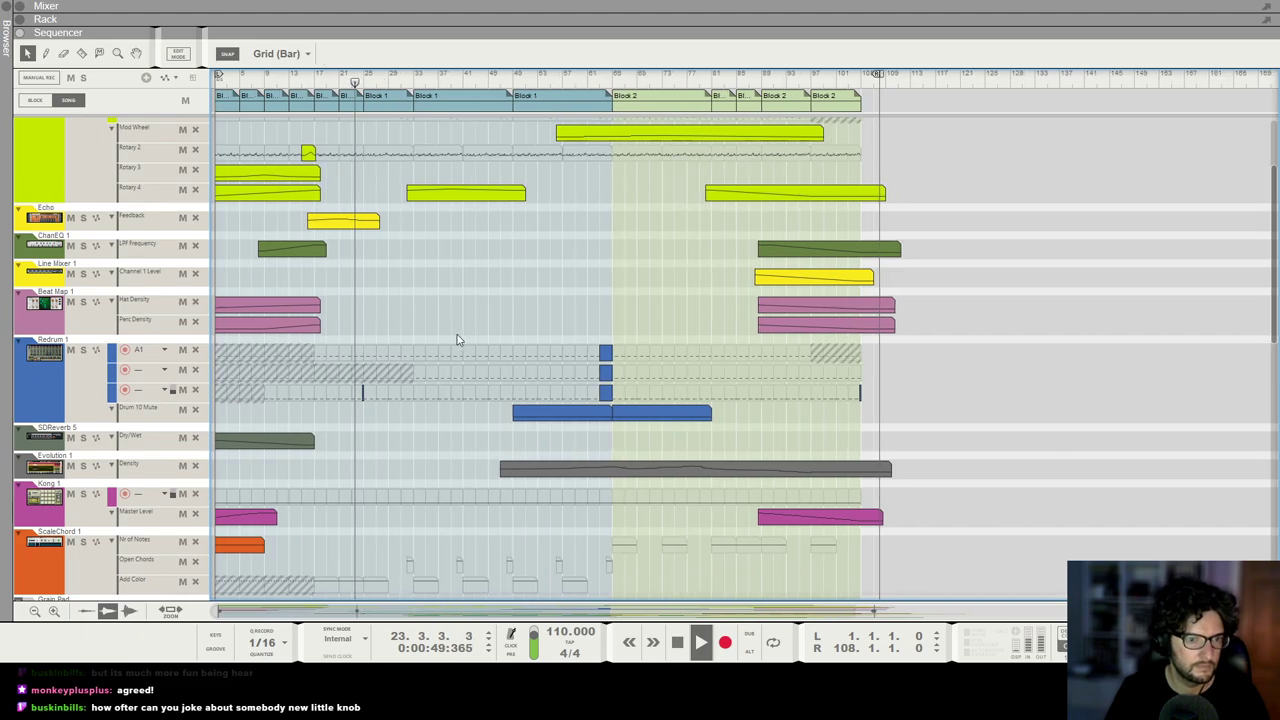
scroll(467, 325, "up", 1)
scroll(468, 326, "down", 9)
scroll(467, 328, "up", 2)
scroll(467, 328, "down", 3)
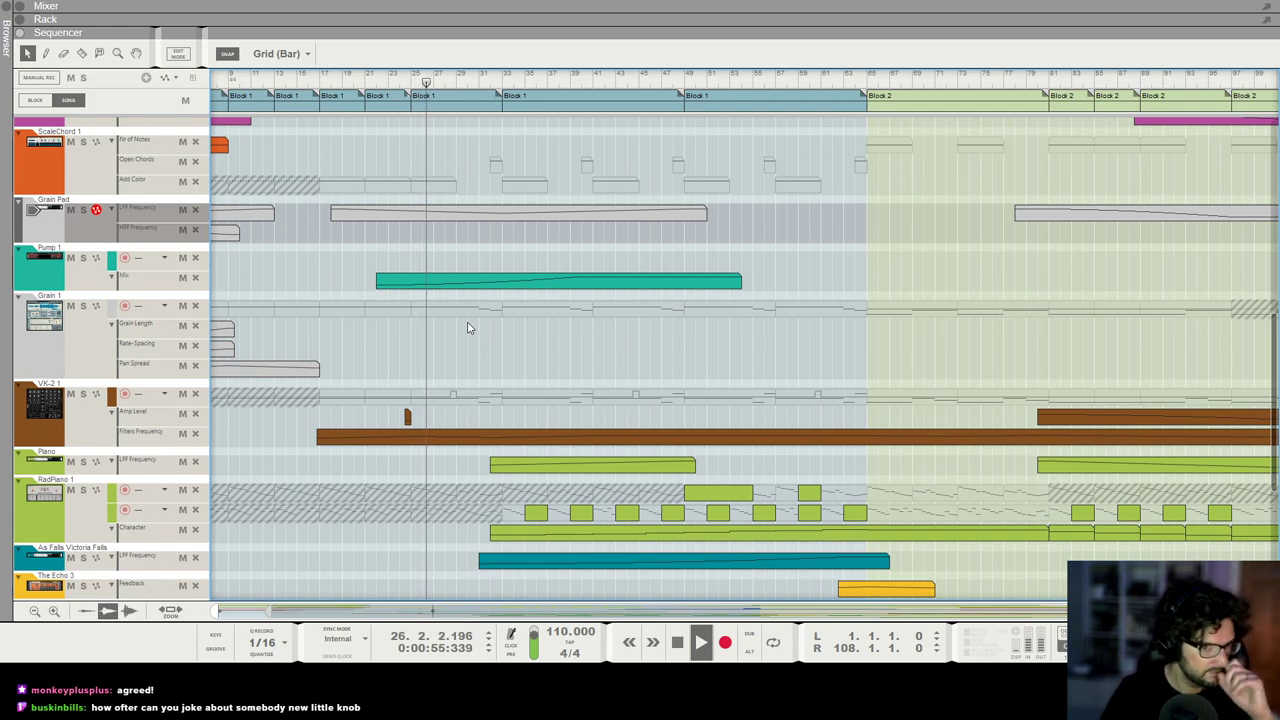
scroll(467, 328, "down", 7)
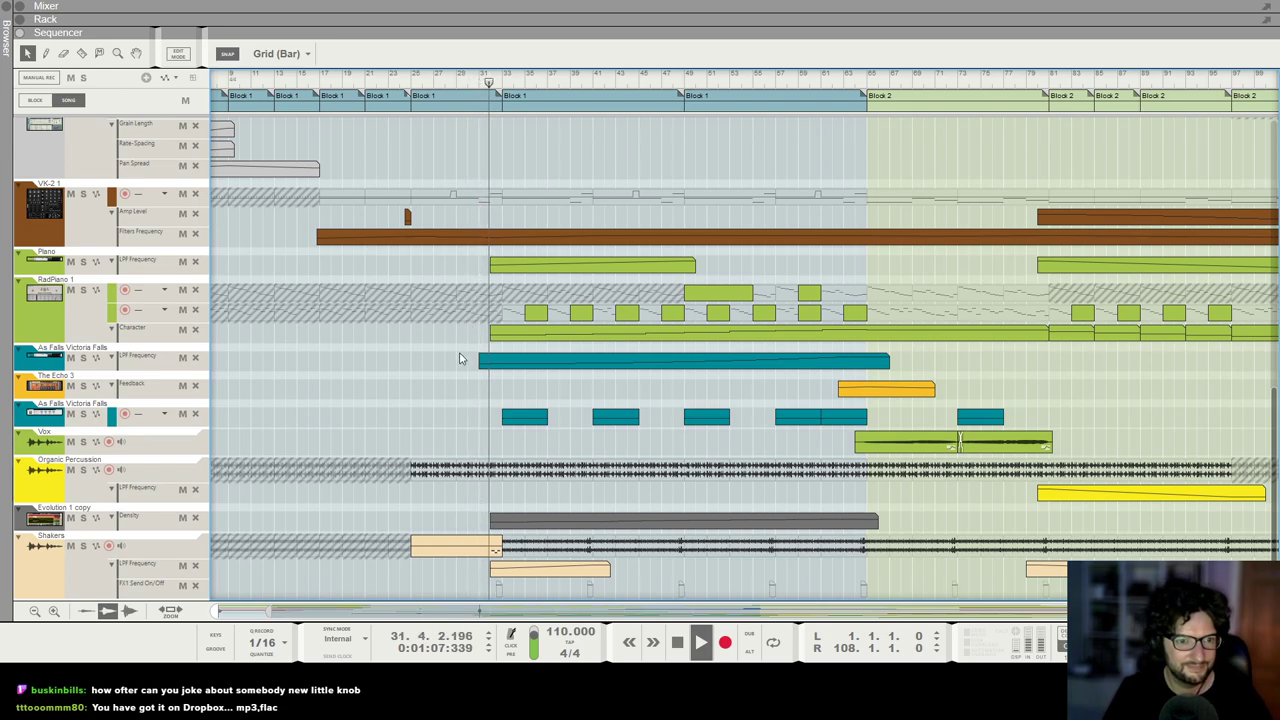
Step: Extend the Piano LPF Frequency clip at bar 32 to 34 bars, starting at 176 and reaching its peak at bar 64
scroll(460, 358, "up", 2)
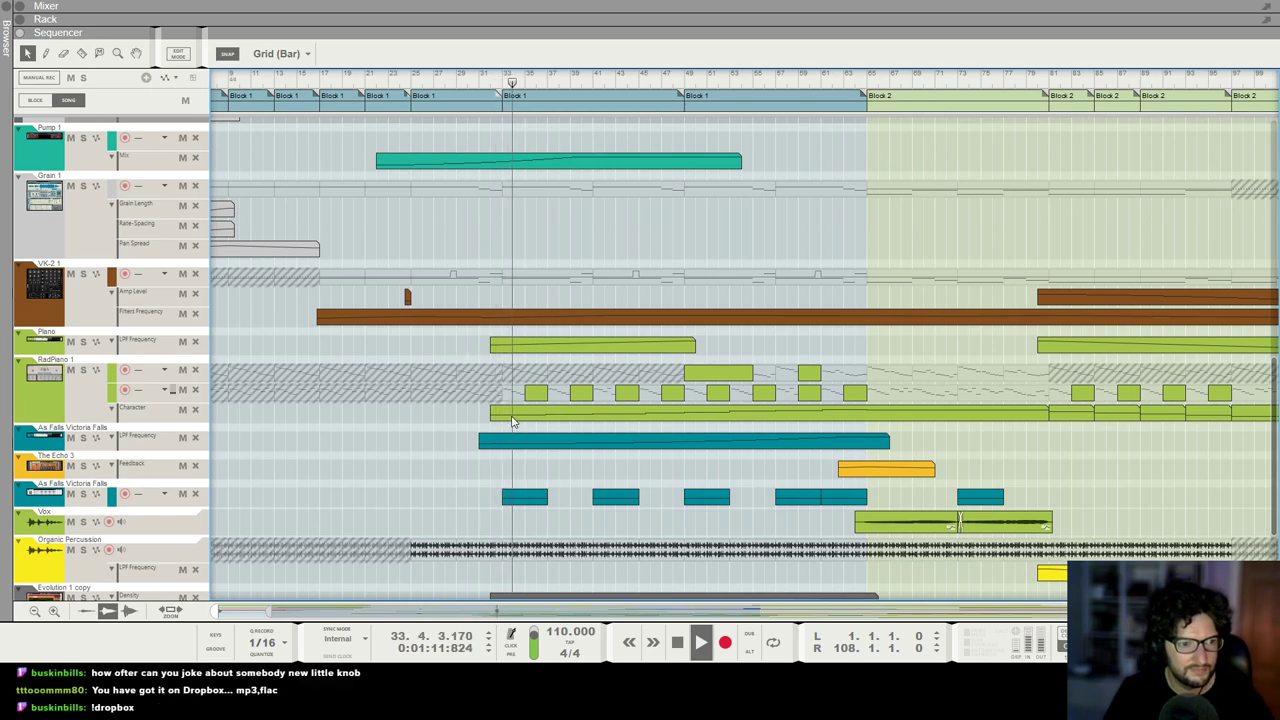
left_click(545, 345)
double_click(545, 345)
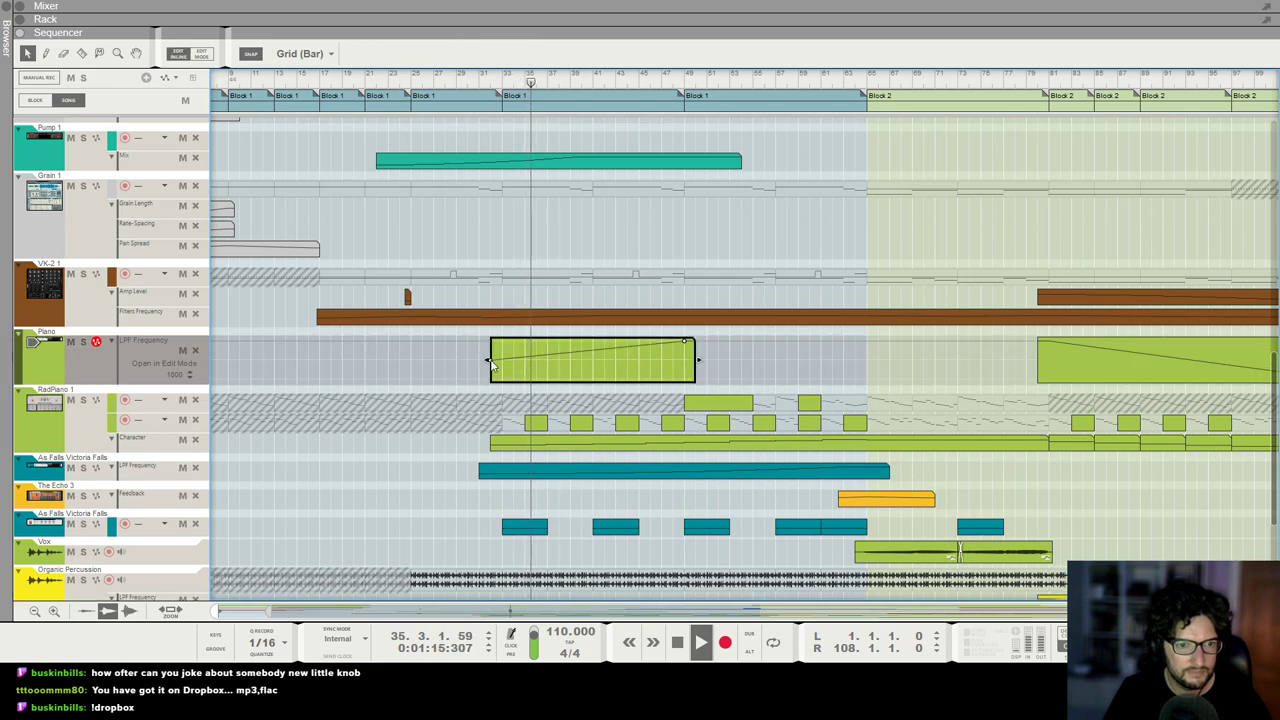
left_click(687, 515)
left_click(666, 347)
left_click_drag(698, 344, 894, 346)
scroll(757, 344, "up", 1)
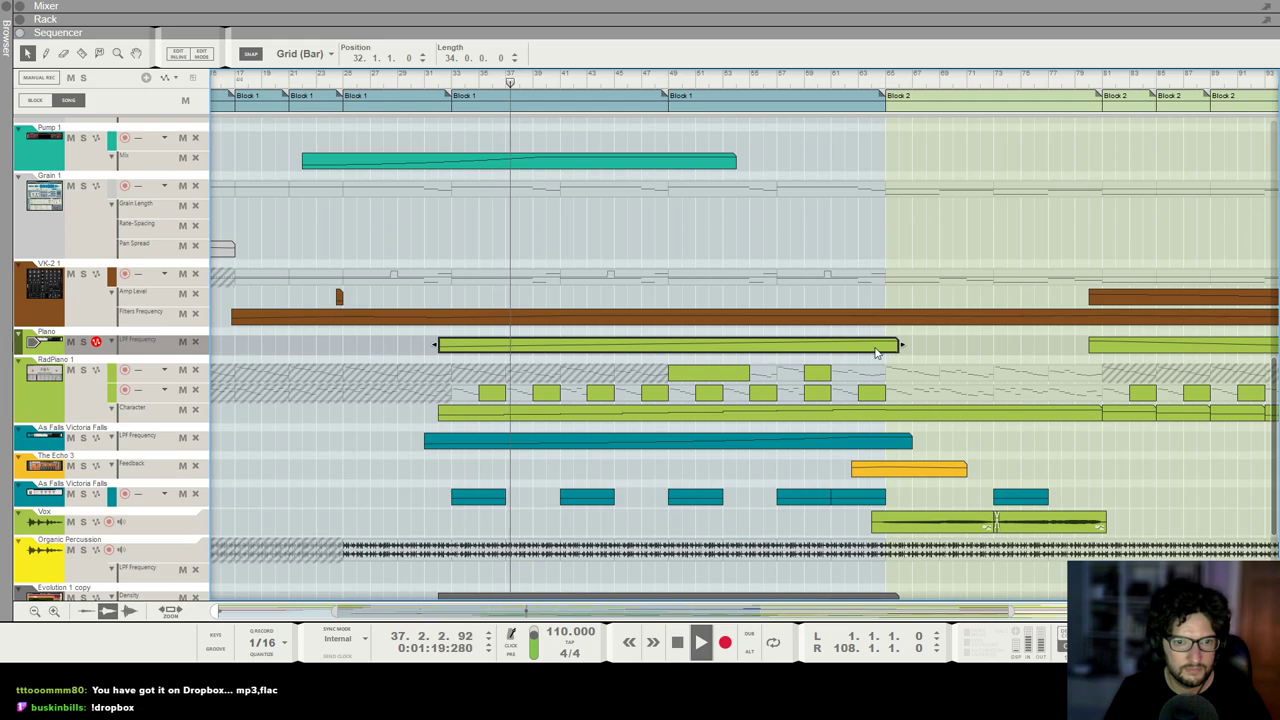
double_click(878, 347)
left_click(441, 370)
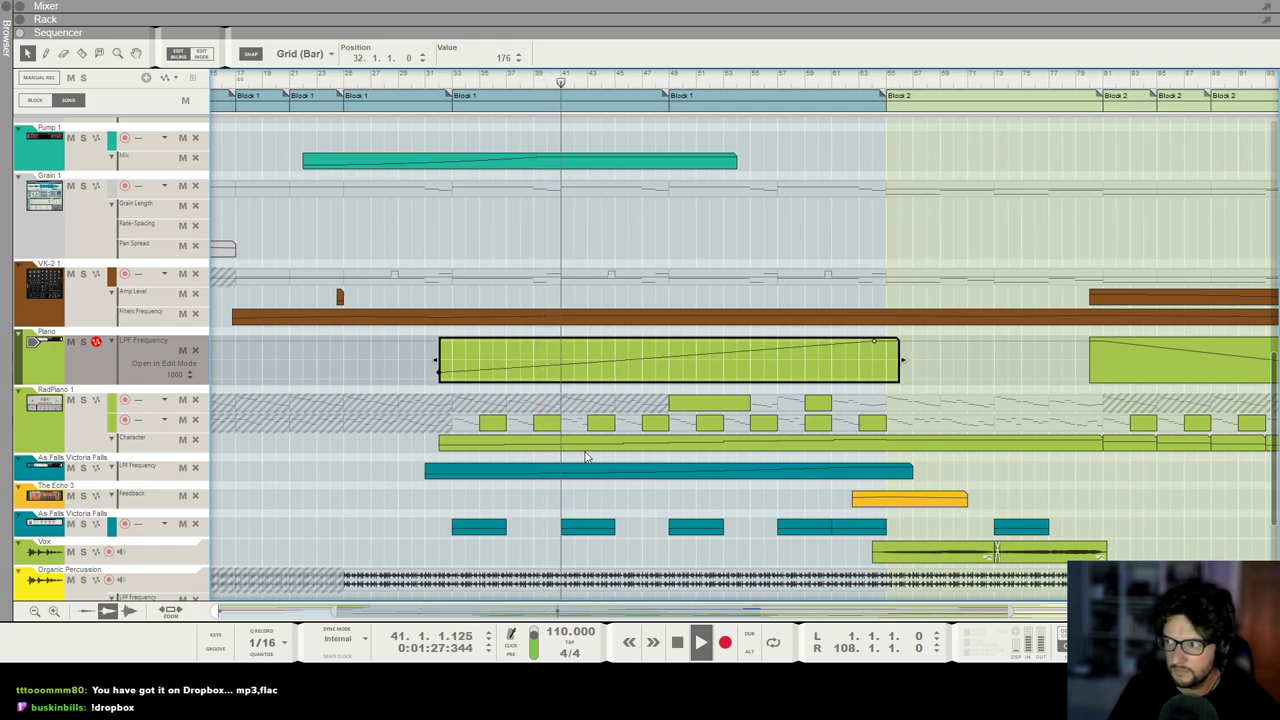
Step: Extend the Pump 1 Mix automation clip starting at bar 22 to a length of 54 bars
scroll(586, 457, "down", 3)
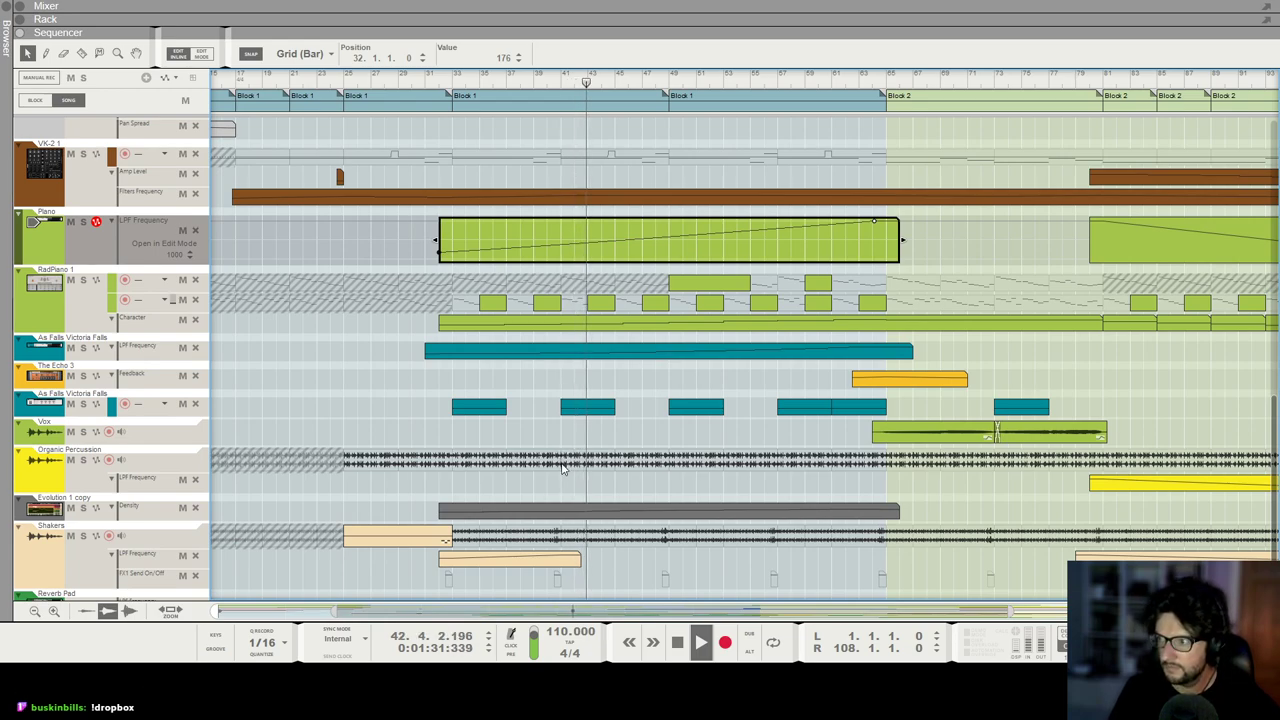
scroll(588, 404, "up", 4)
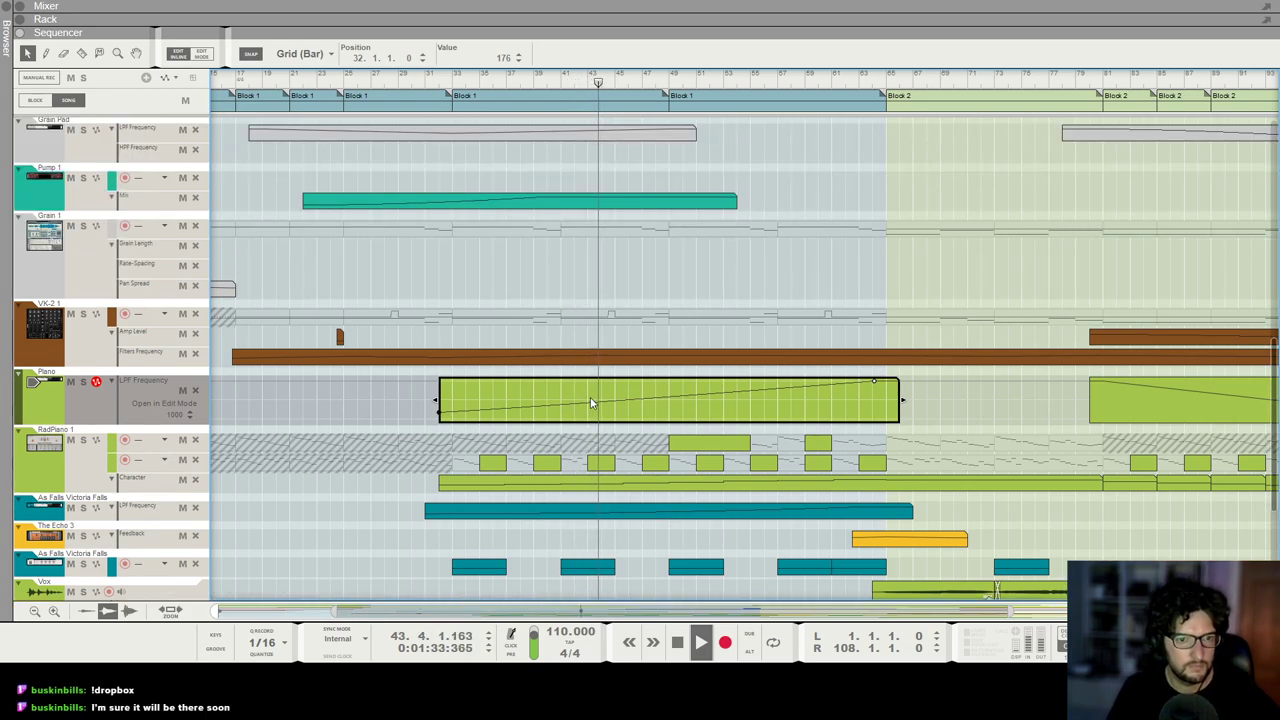
scroll(591, 403, "down", 6)
scroll(831, 416, "up", 4)
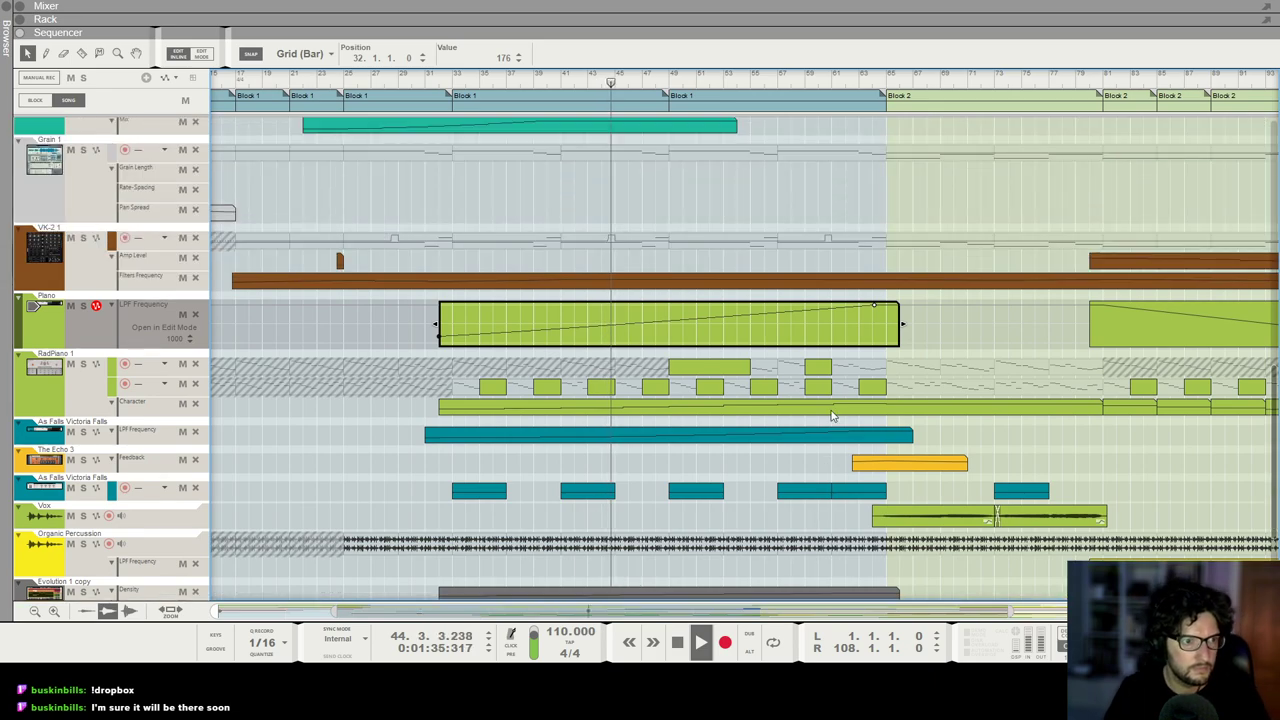
scroll(831, 412, "up", 3)
scroll(822, 406, "up", 4)
left_click(738, 404)
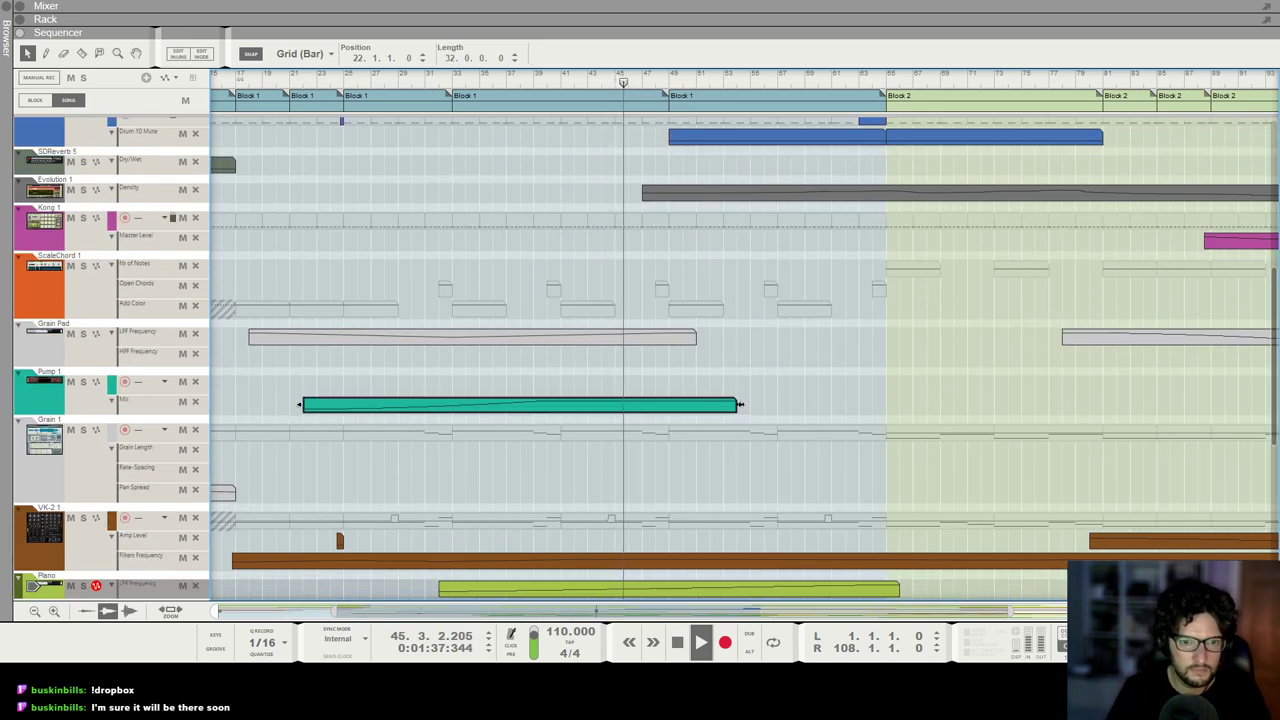
left_click_drag(740, 404, 1035, 404)
Step: Reshape the Pump 1 Mix automation to hold its peak until bar 49 and fall to 0 at bar 65
left_click(918, 420)
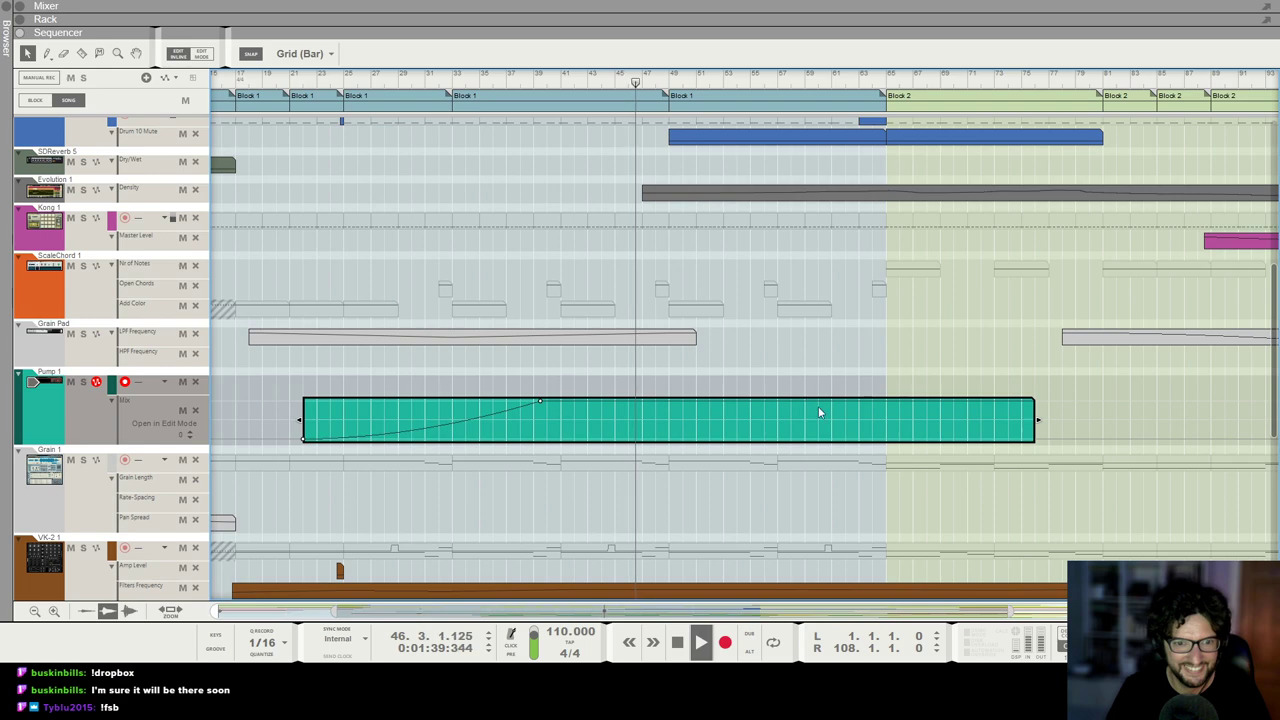
left_click(890, 439)
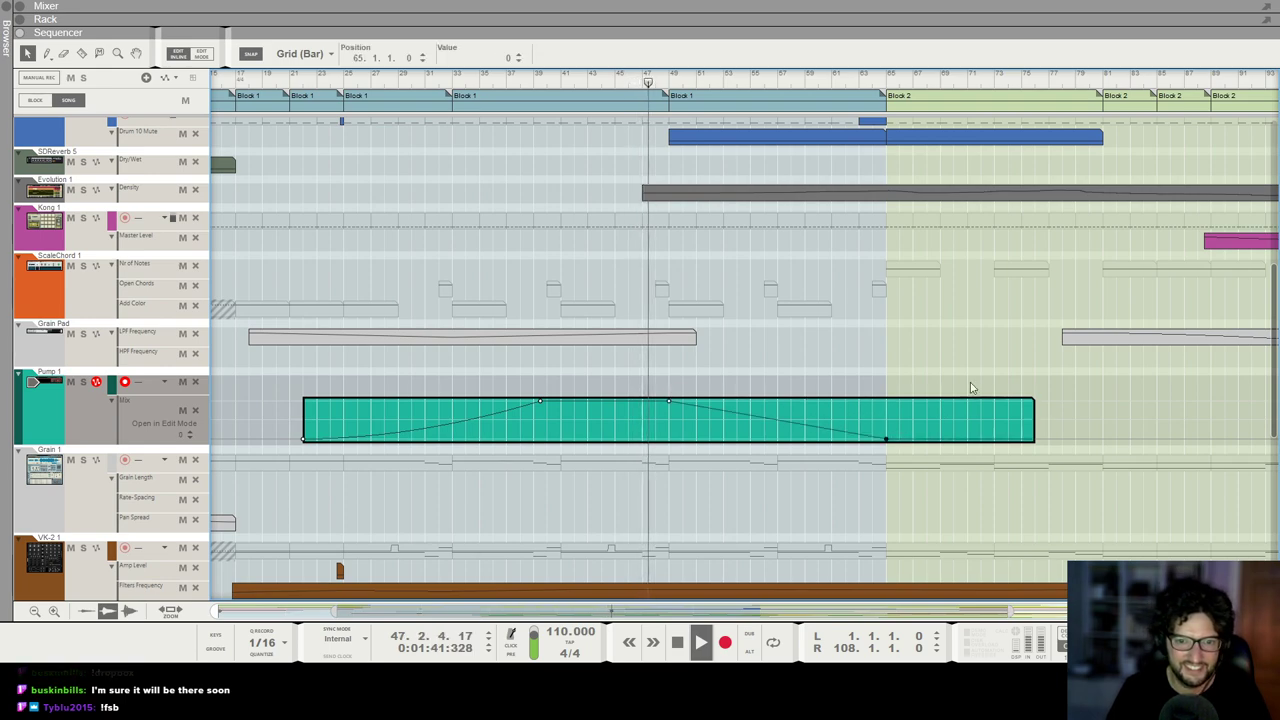
left_click(1060, 411)
scroll(1060, 411, "down", 4)
left_click(795, 408)
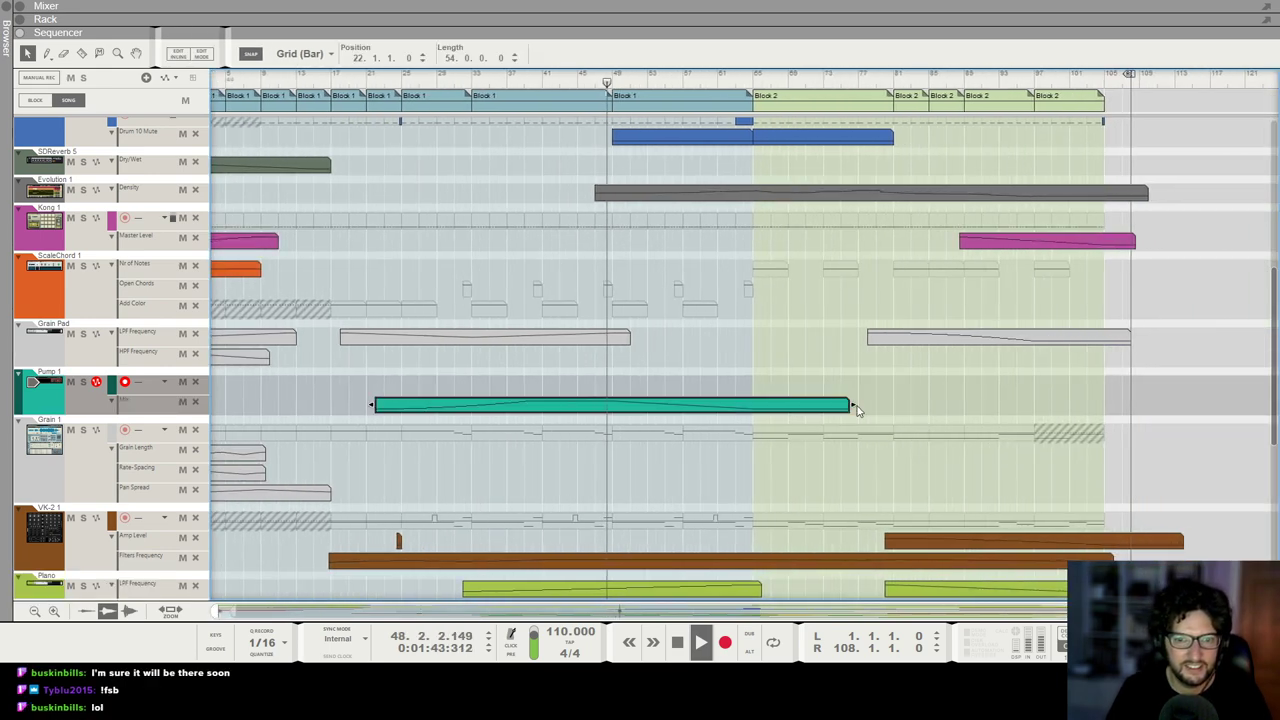
left_click(704, 349)
Step: Copy the four-bar As Falls Victoria Falls clip at bar 73 to bar 81
scroll(706, 350, "up", 5)
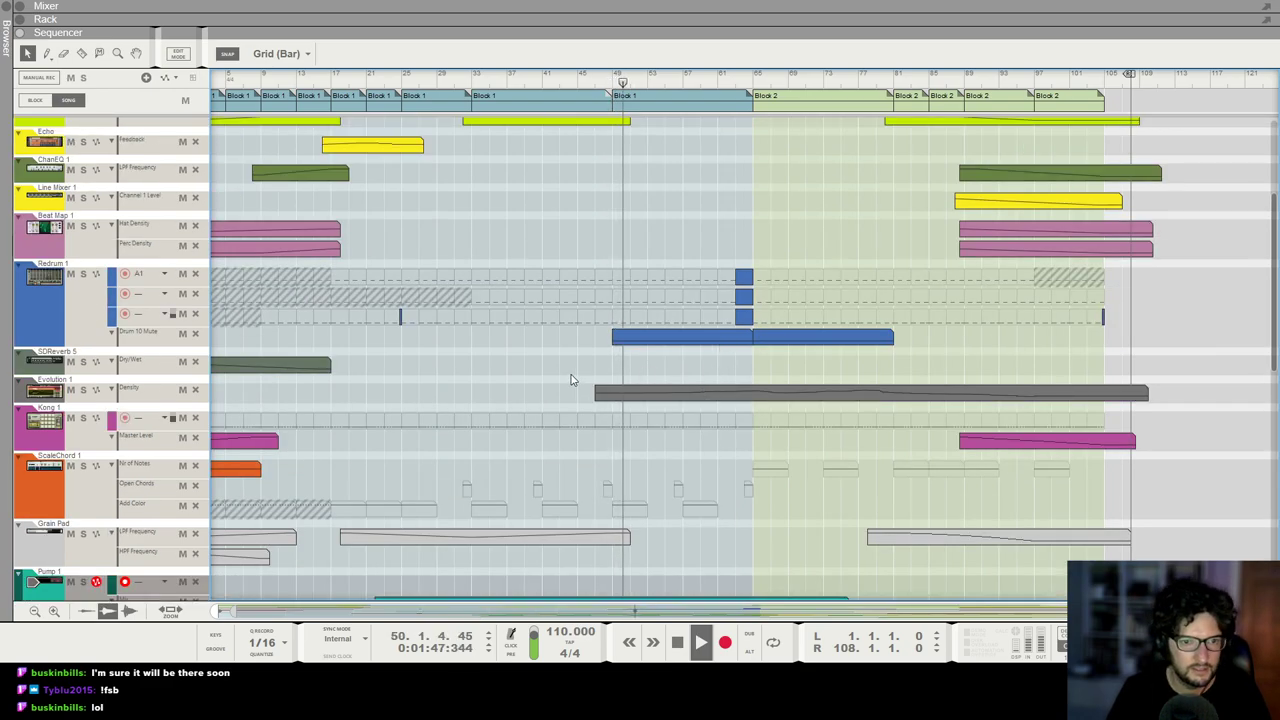
scroll(571, 379, "up", 3)
scroll(580, 378, "down", 6)
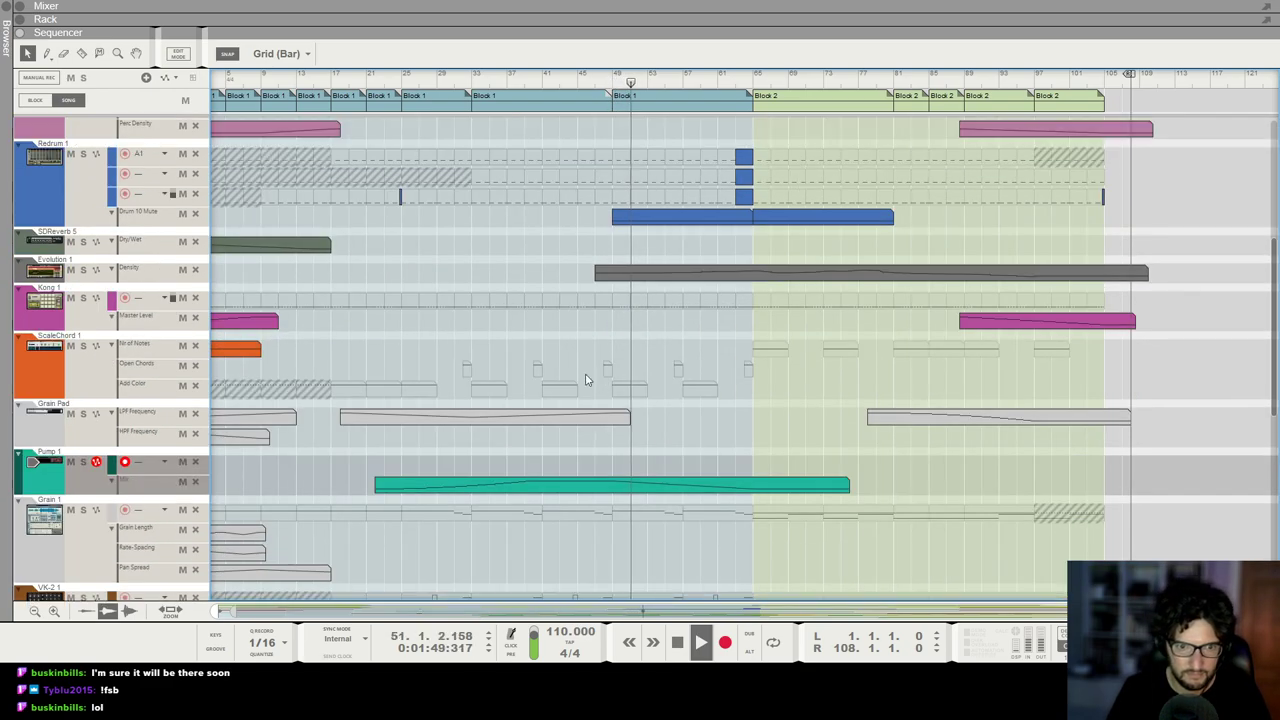
scroll(630, 410, "down", 10)
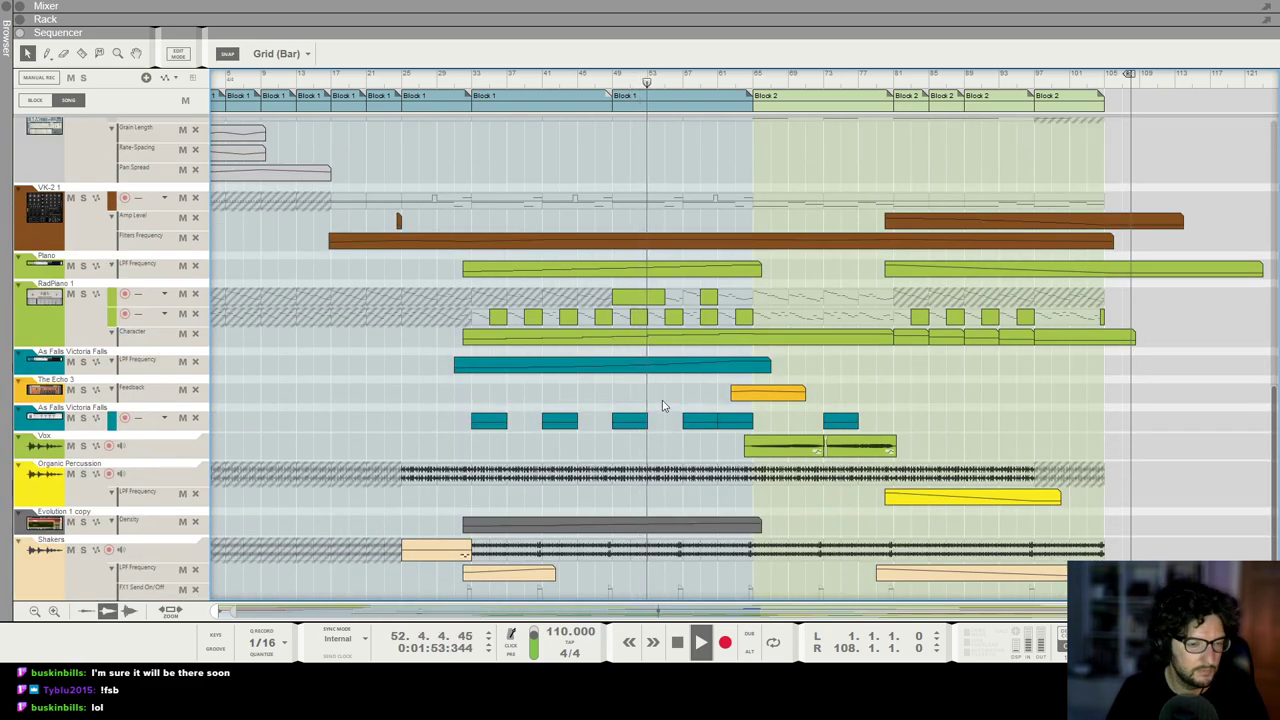
key("h")
key("h")
key("h")
key("h")
key("g")
key("g")
key("g")
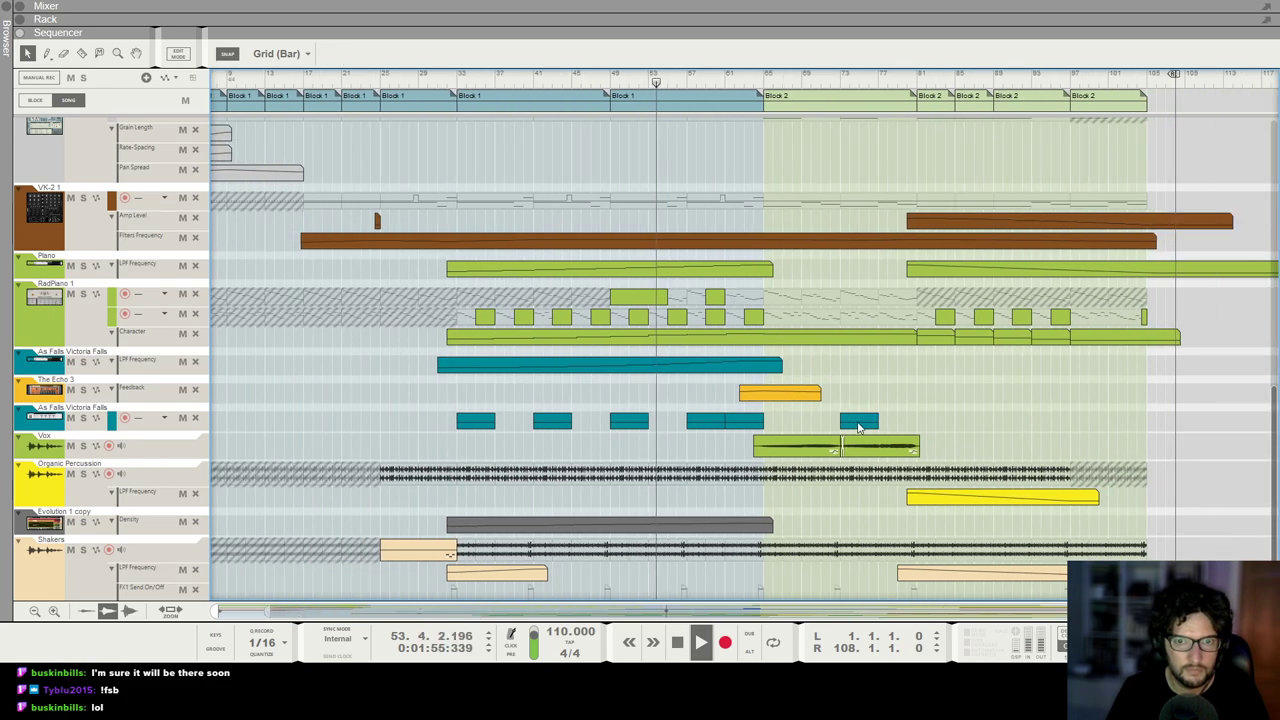
left_click_drag(857, 428, 926, 430)
left_click(930, 403)
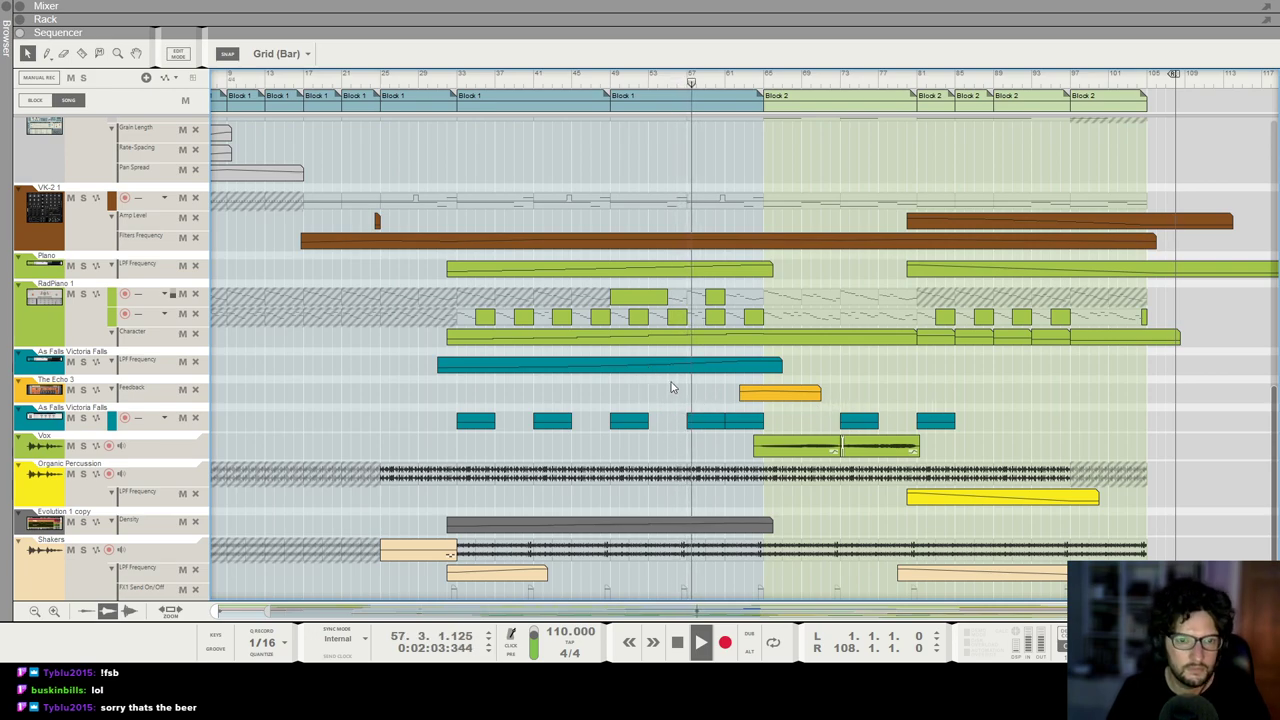
Step: Mute the As Falls Victoria Falls clip at bar 61 and move The Echo 3 Feedback clip three bars earlier
scroll(745, 425, "up", 2)
scroll(745, 425, "down", 1)
left_click(758, 425)
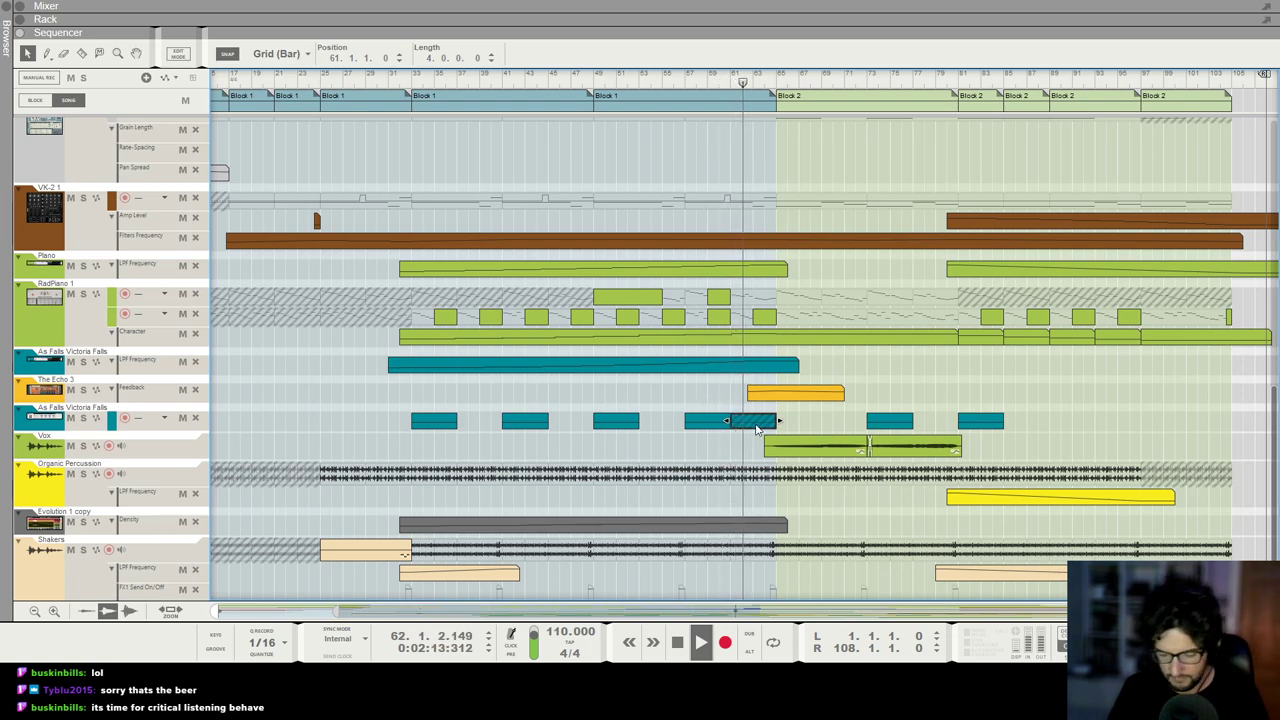
left_click_drag(777, 397, 741, 397)
left_click(846, 399)
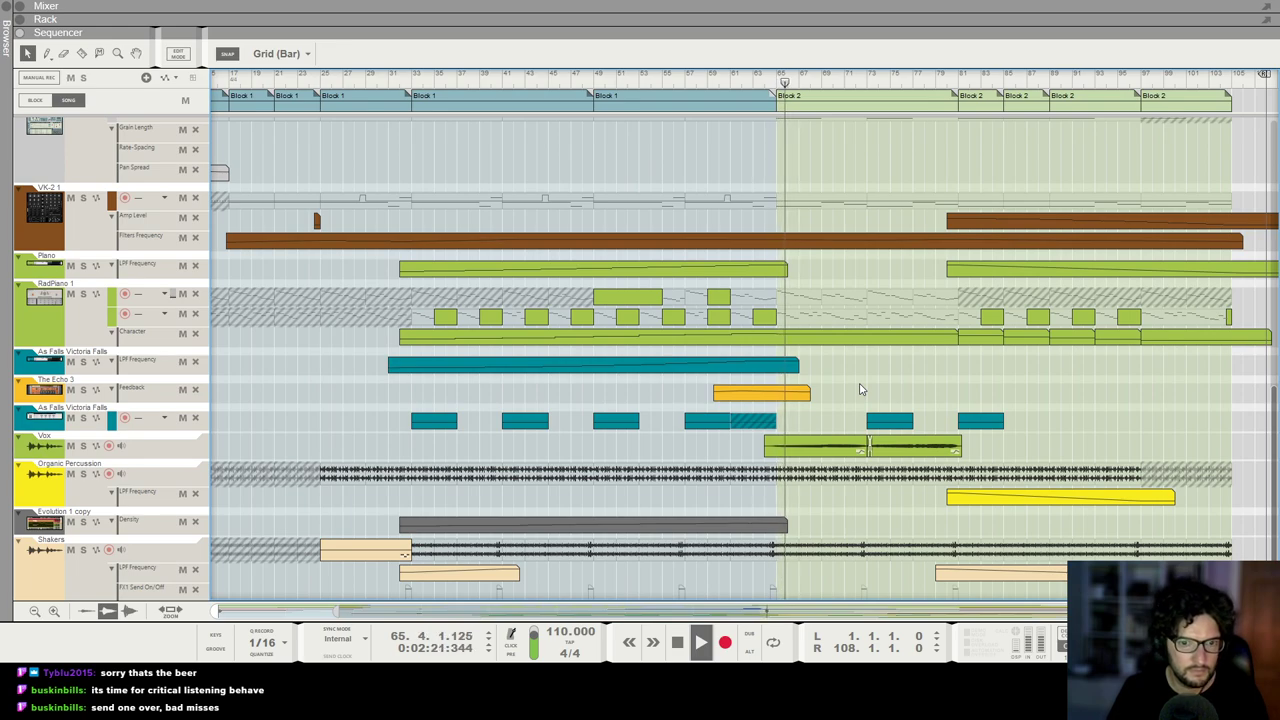
Step: Review the Block 2 clips and automation across the tracks while the song plays through bars 66 to 72
key("h")
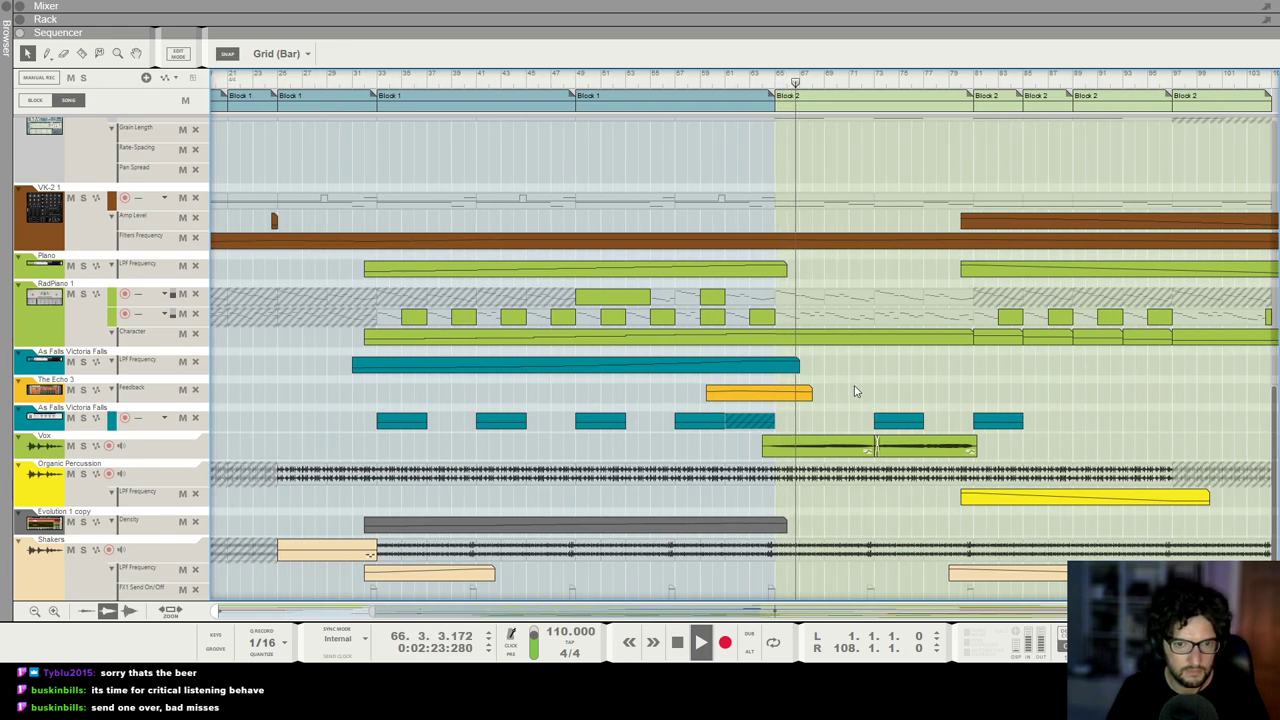
key("g")
key("g")
key("g")
key("g")
key("g")
key("h")
scroll(855, 391, "up", 2)
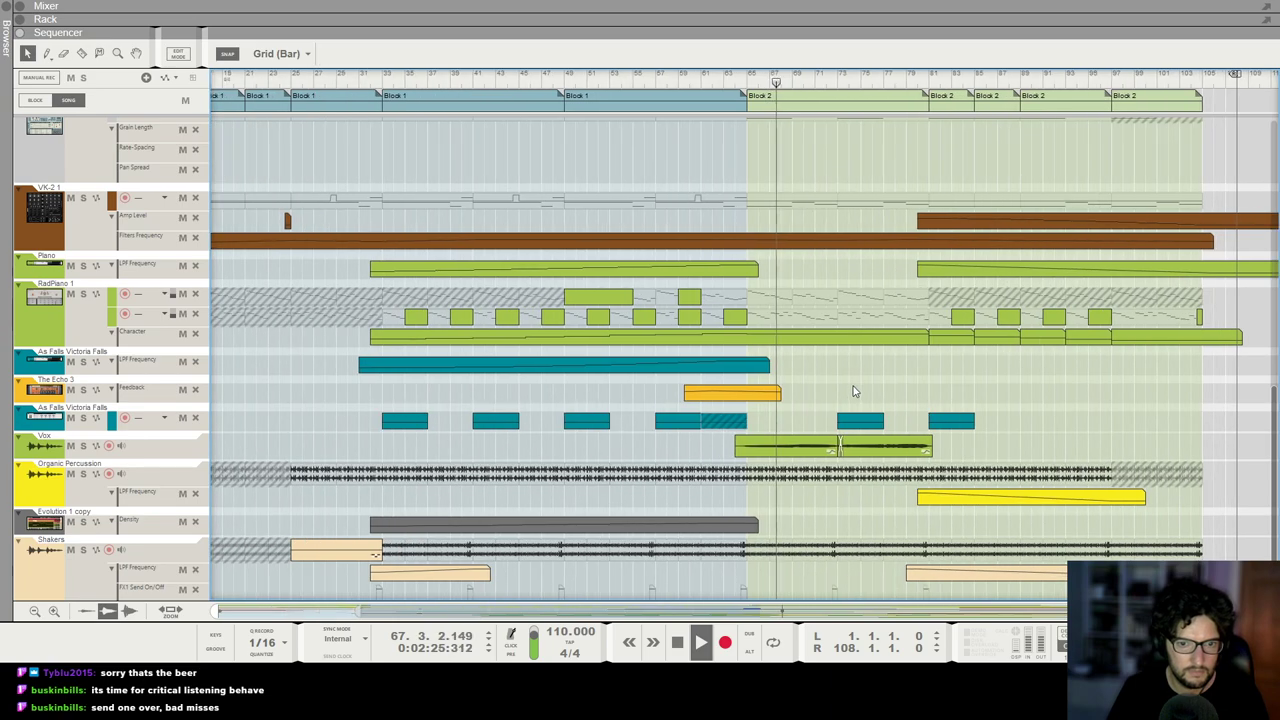
scroll(851, 400, "up", 2)
scroll(862, 400, "up", 2)
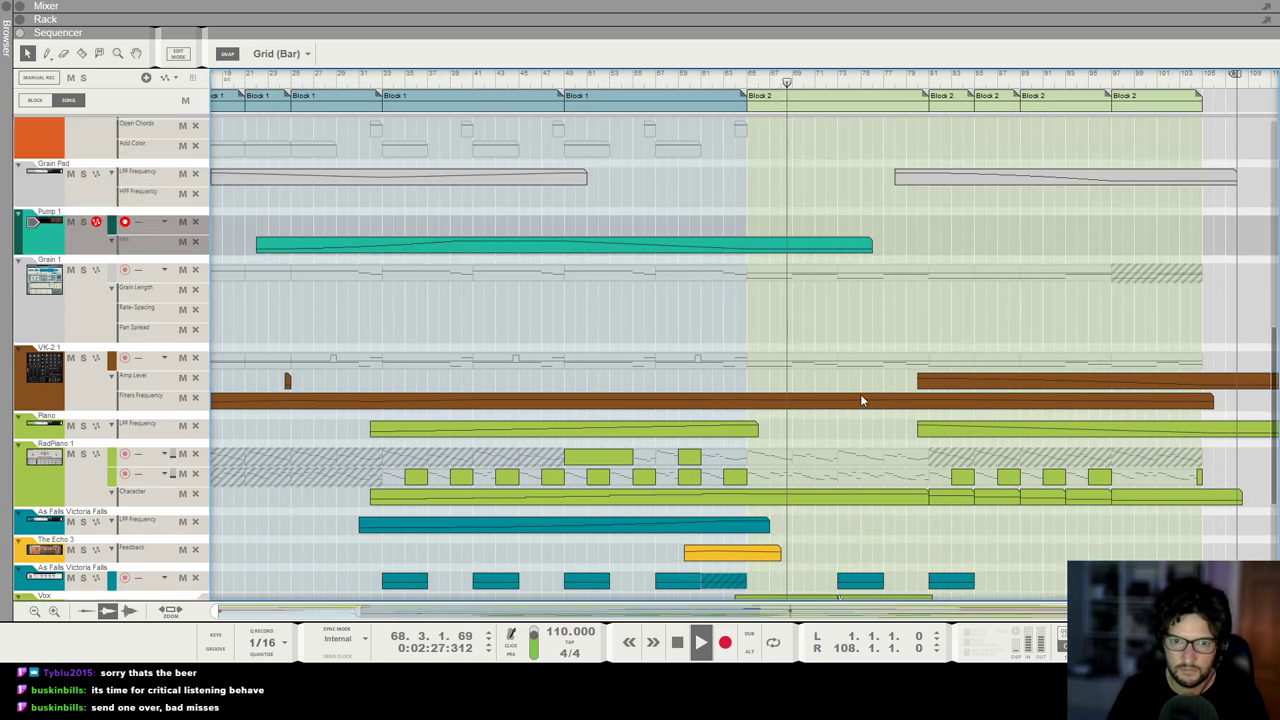
scroll(848, 371, "up", 4)
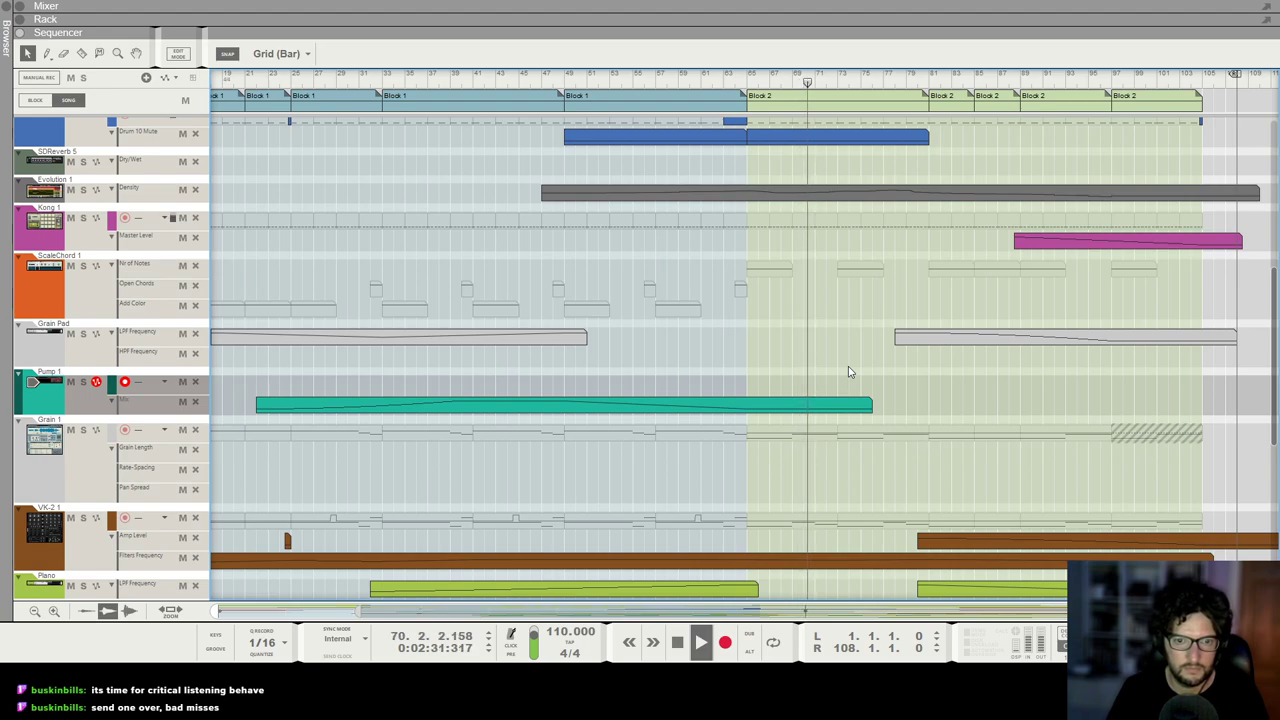
scroll(868, 382, "up", 1)
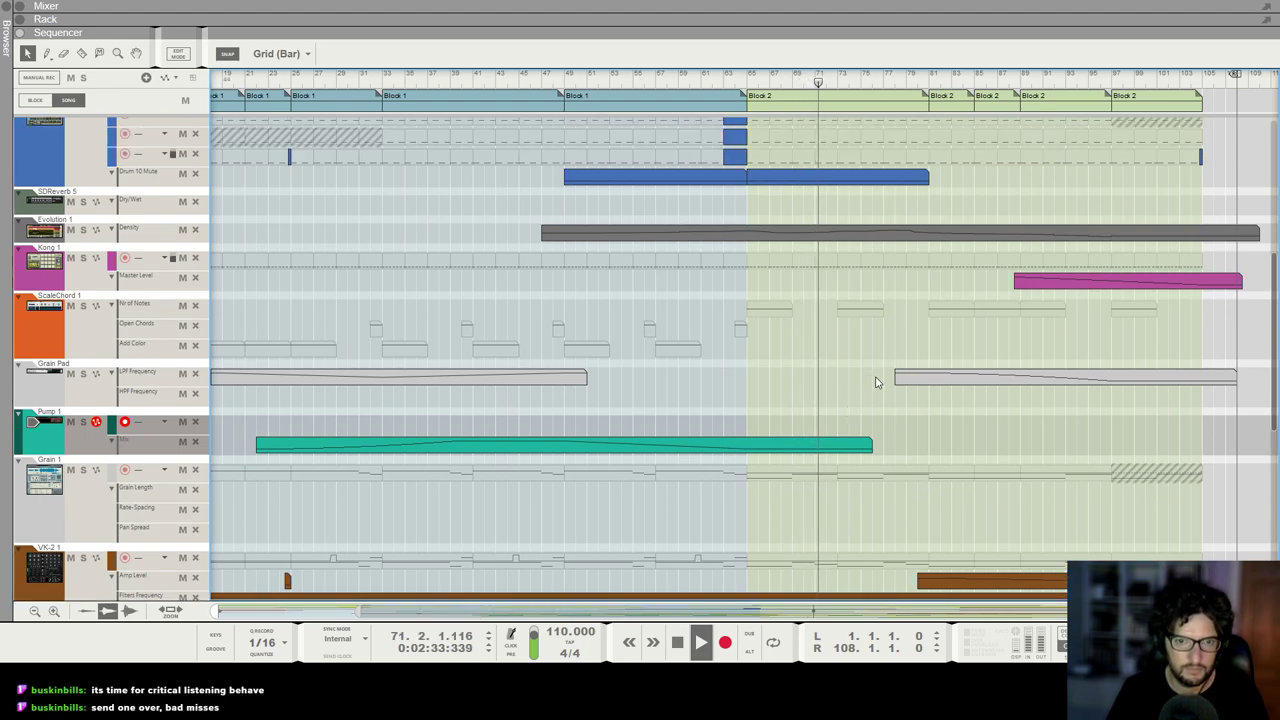
scroll(876, 382, "up", 1)
scroll(877, 382, "down", 12)
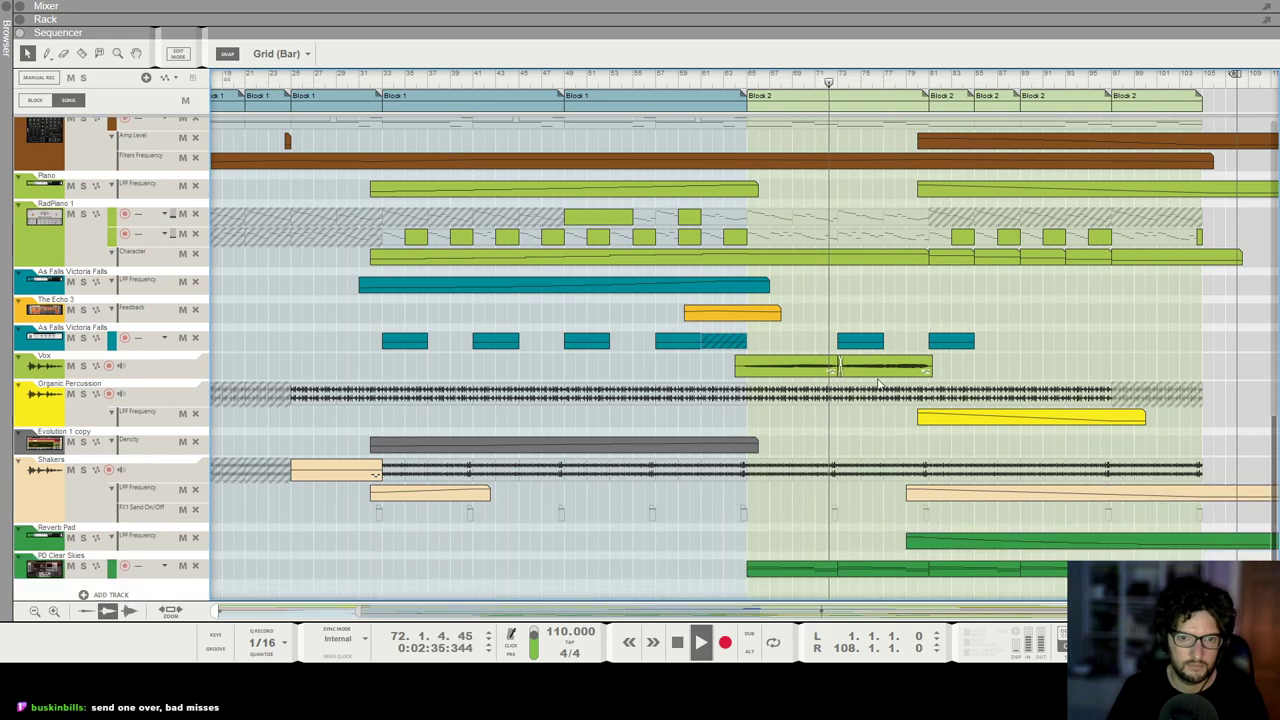
Step: Extend the Organic Percussion LPF Frequency clip that starts at bar 80 by one bar to end at bar 101
scroll(877, 382, "down", 2)
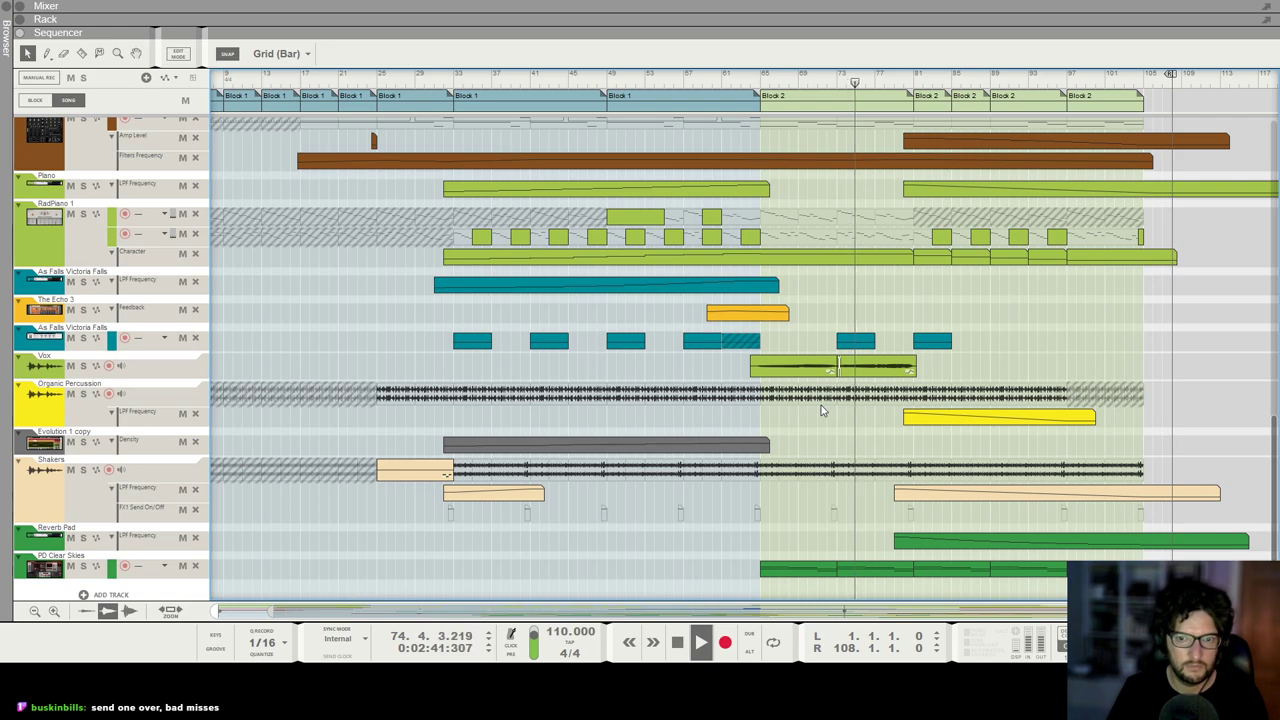
left_click(1074, 416)
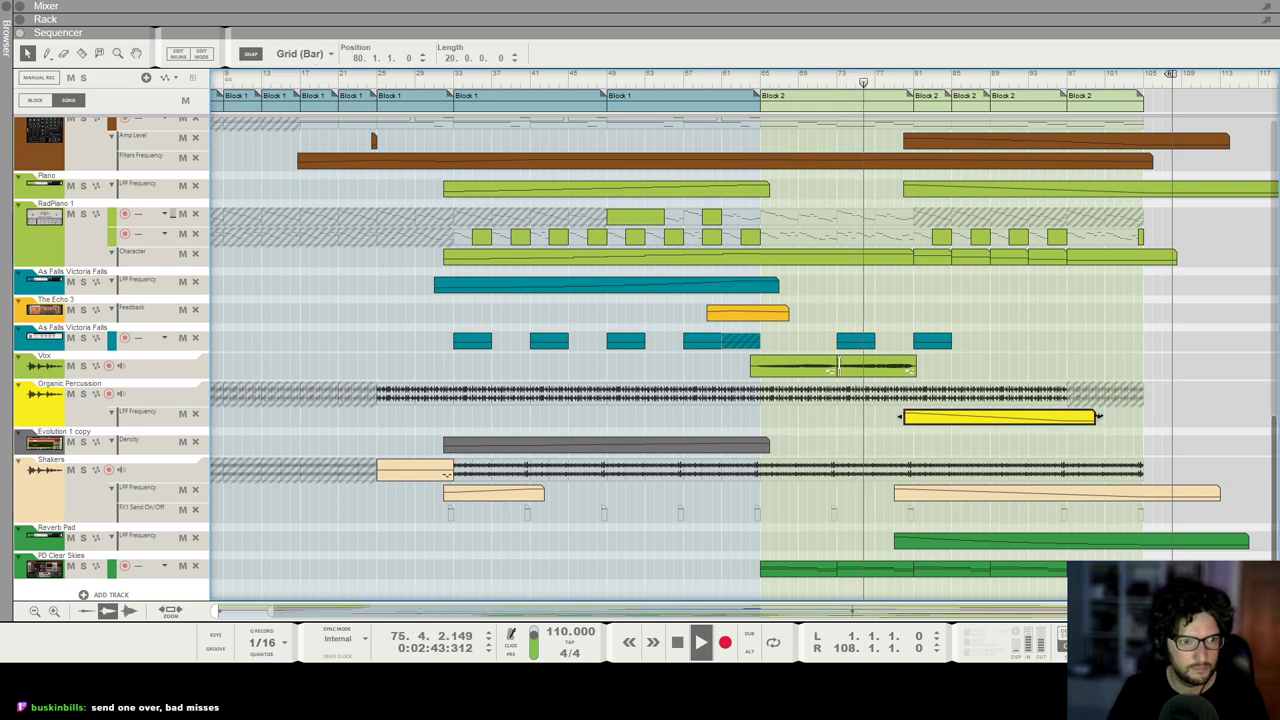
left_click_drag(1096, 416, 1106, 416)
left_click(1040, 379)
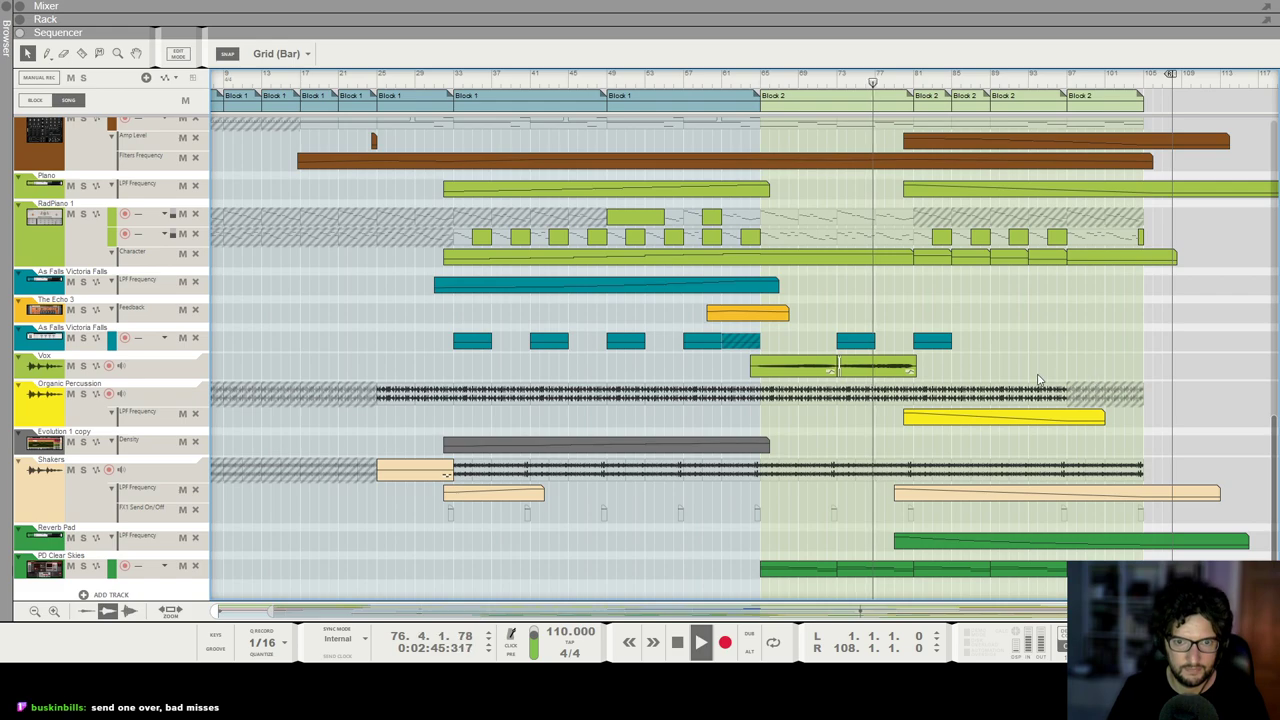
Step: Examine the closing section's clips and automation across the tracks as playback approaches bar 80
scroll(1040, 379, "up", 2)
scroll(1040, 379, "down", 1)
scroll(1040, 379, "up", 2)
scroll(1039, 379, "up", 1)
scroll(1039, 379, "right", 2)
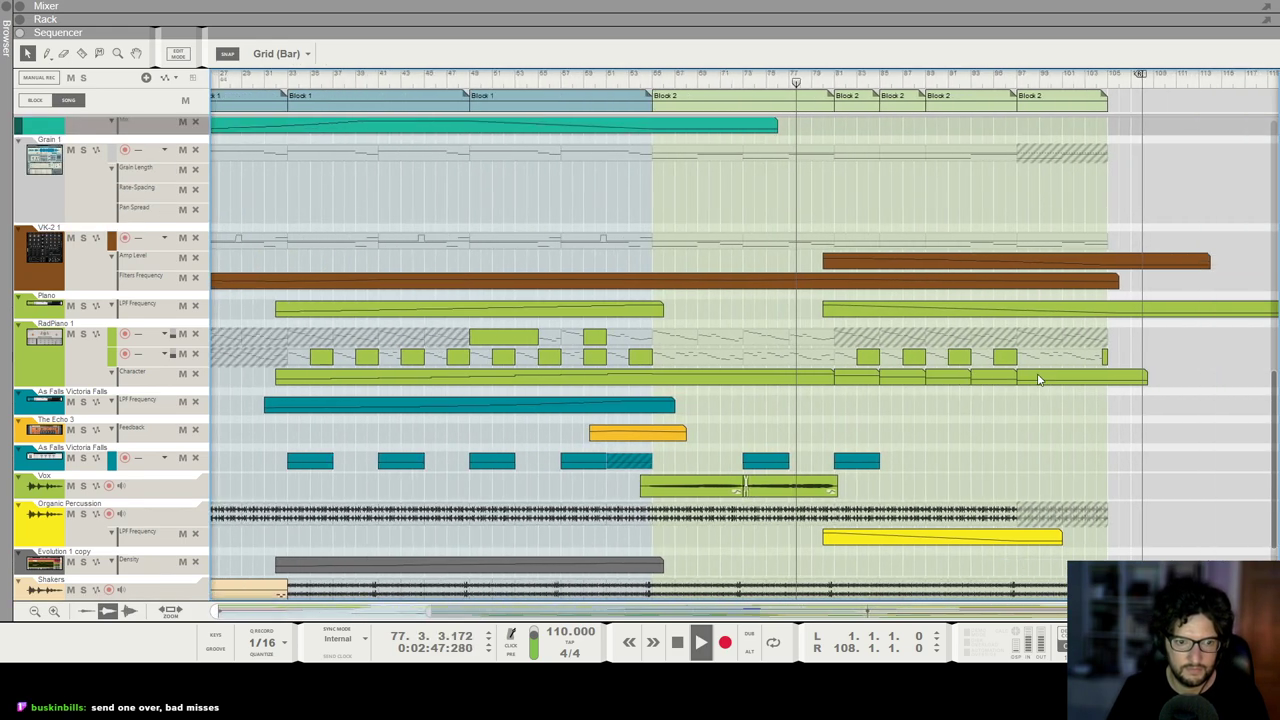
scroll(1039, 379, "up", 2)
scroll(1039, 379, "right", 1)
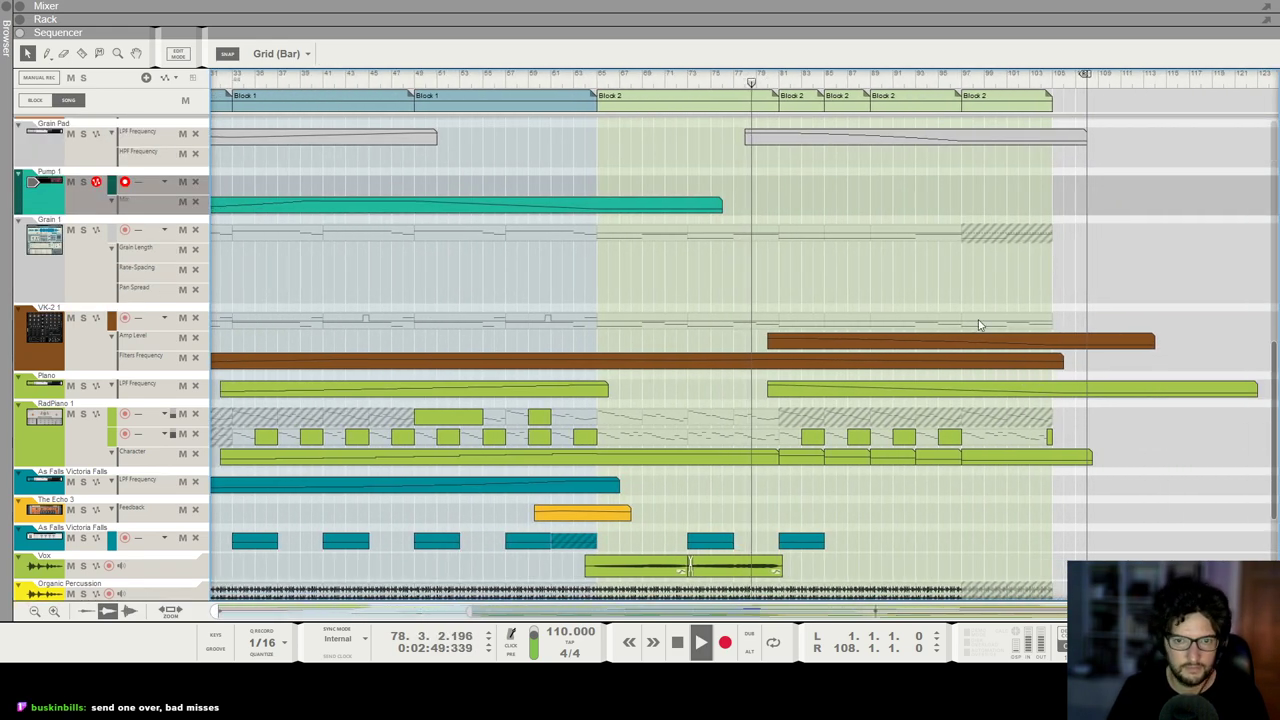
scroll(843, 310, "up", 5)
scroll(843, 311, "down", 1)
scroll(911, 296, "up", 1)
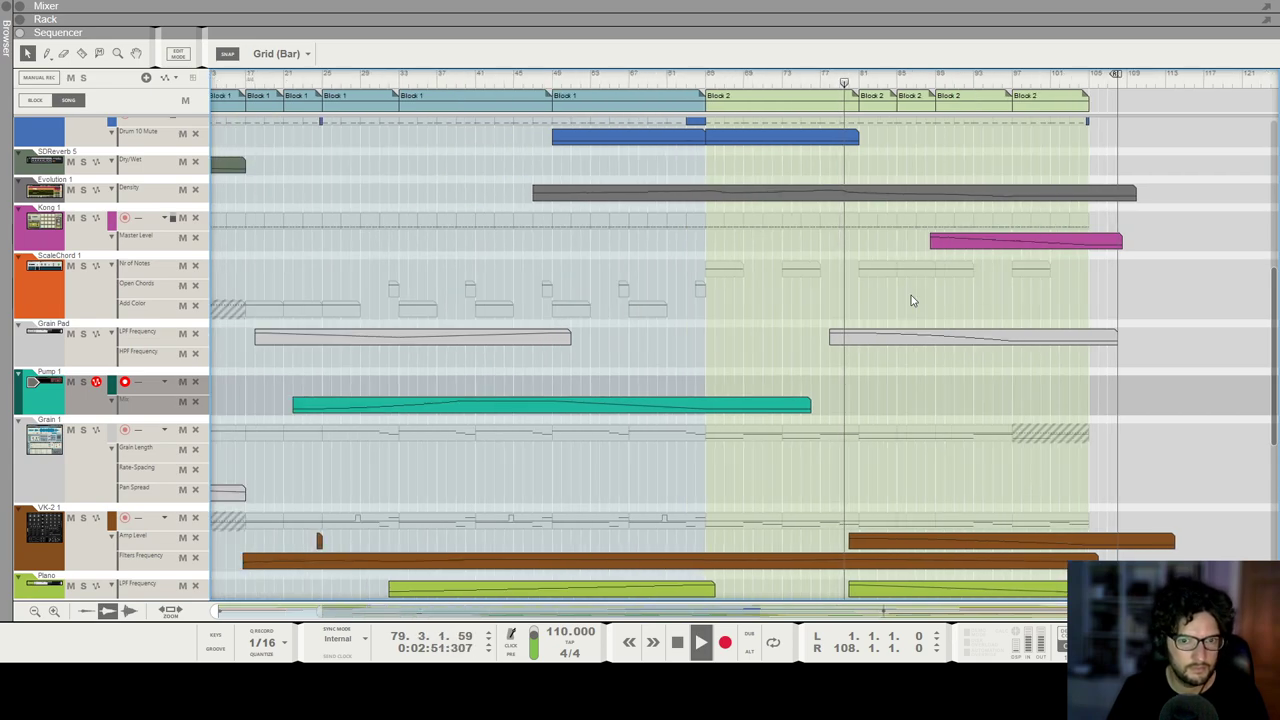
Step: Extend the Redrum 1 Drum 10 Mute clip that starts at bar 65 to a length of 32 bars
scroll(911, 296, "down", 9)
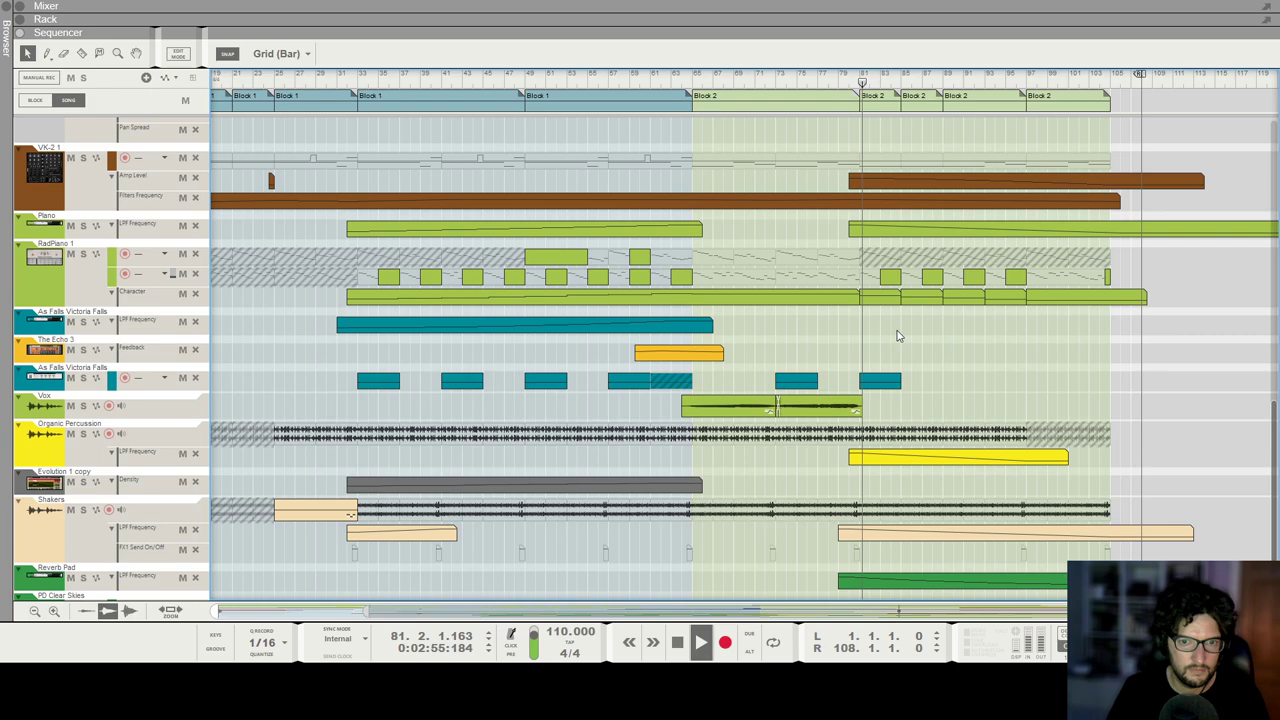
scroll(898, 333, "up", 10)
scroll(908, 337, "up", 5)
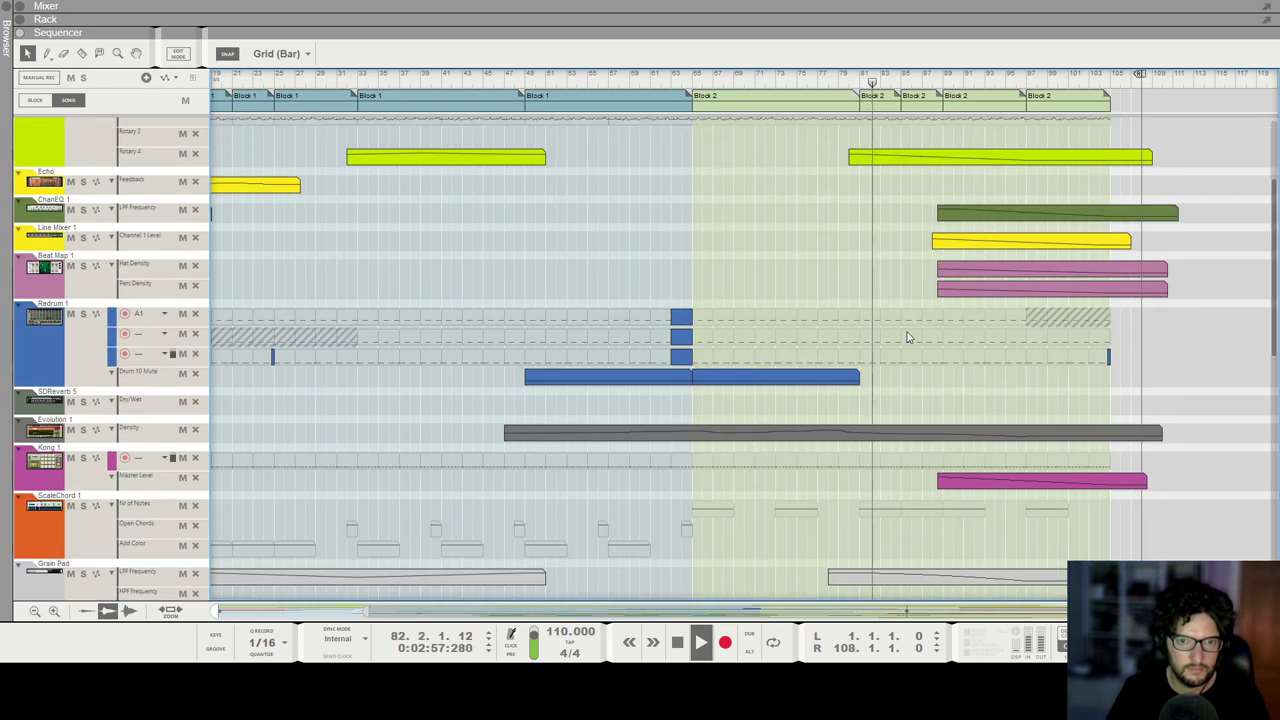
left_click_drag(857, 377, 1040, 380)
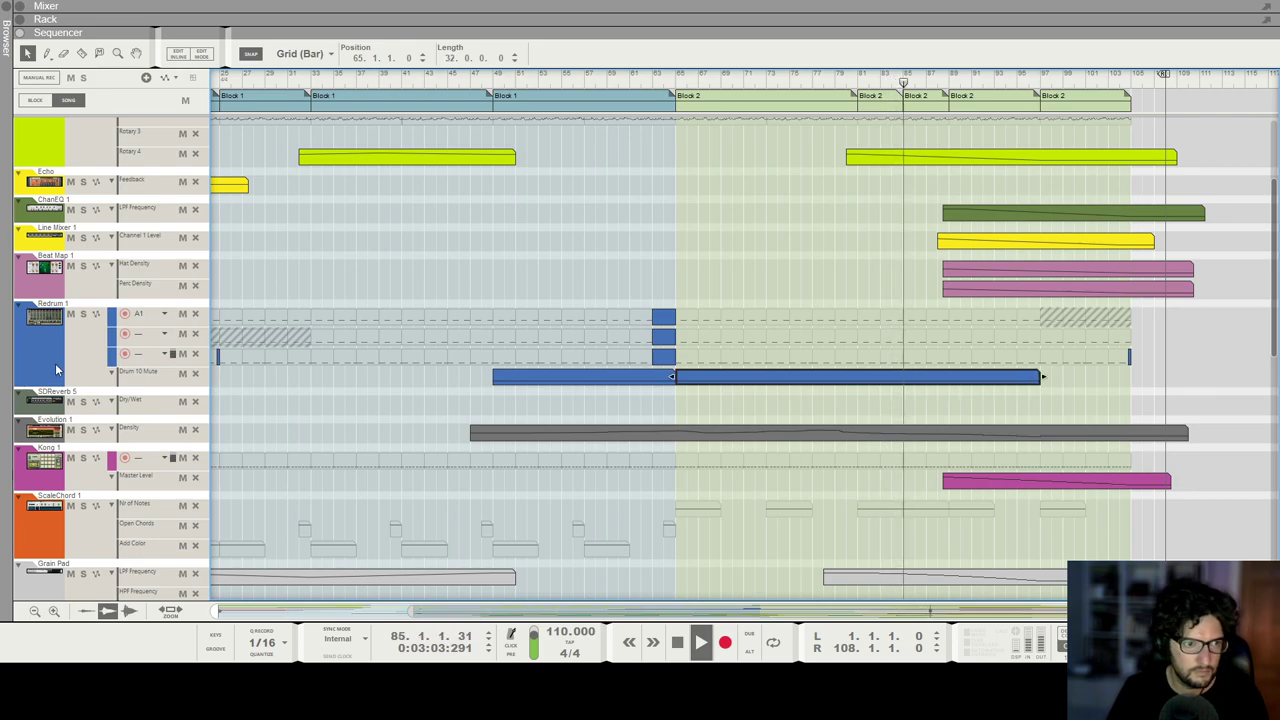
Step: Trace Redrum 1's channel 10 output cable in the rack and create a Channel 2 Level automation lane for Line Mixer 1
key("F6")
scroll(590, 243, "up", 3)
scroll(590, 243, "up", 2)
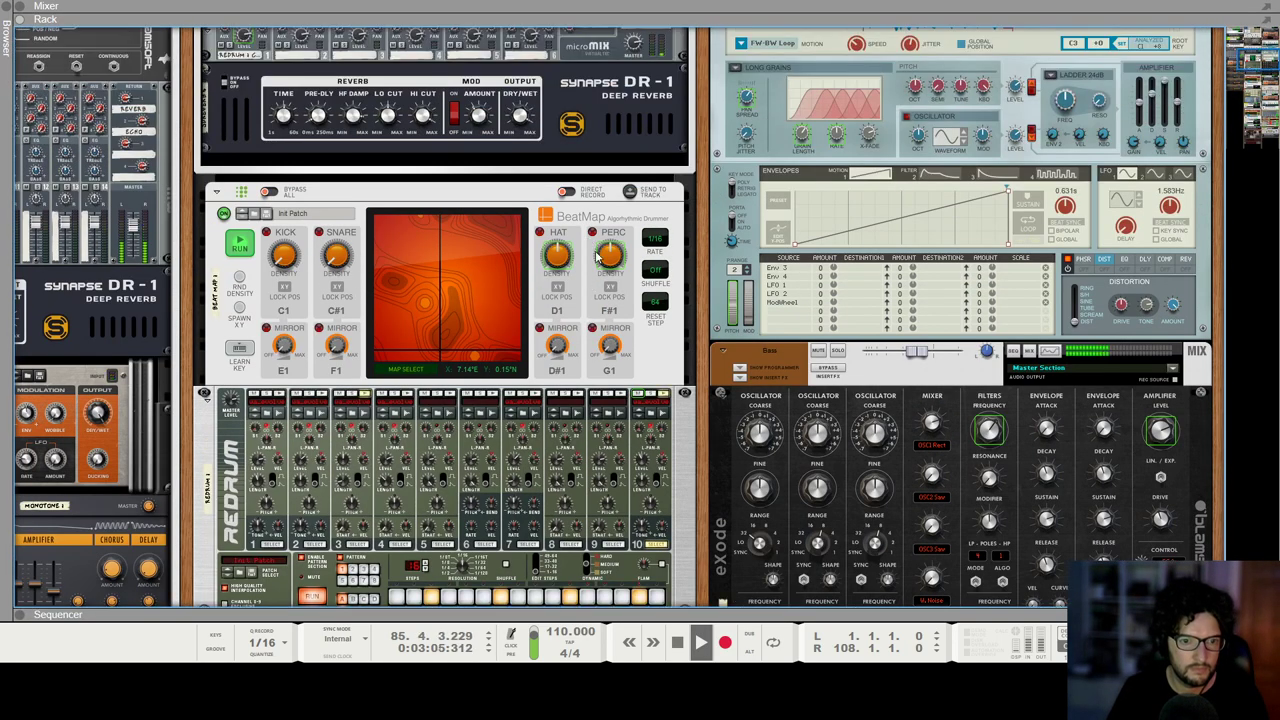
scroll(580, 300, "up", 2)
key("Tab")
left_click_drag(481, 485, 290, 82)
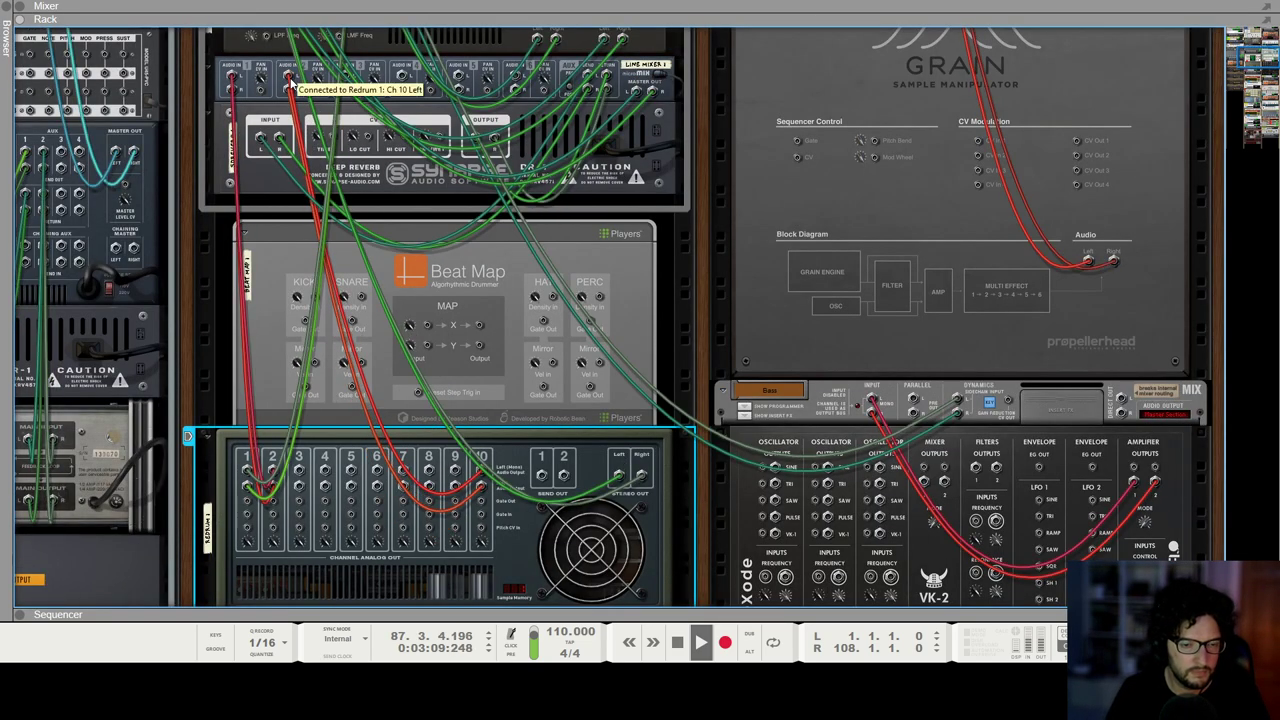
key("Tab")
scroll(300, 110, "up", 1)
key("F7")
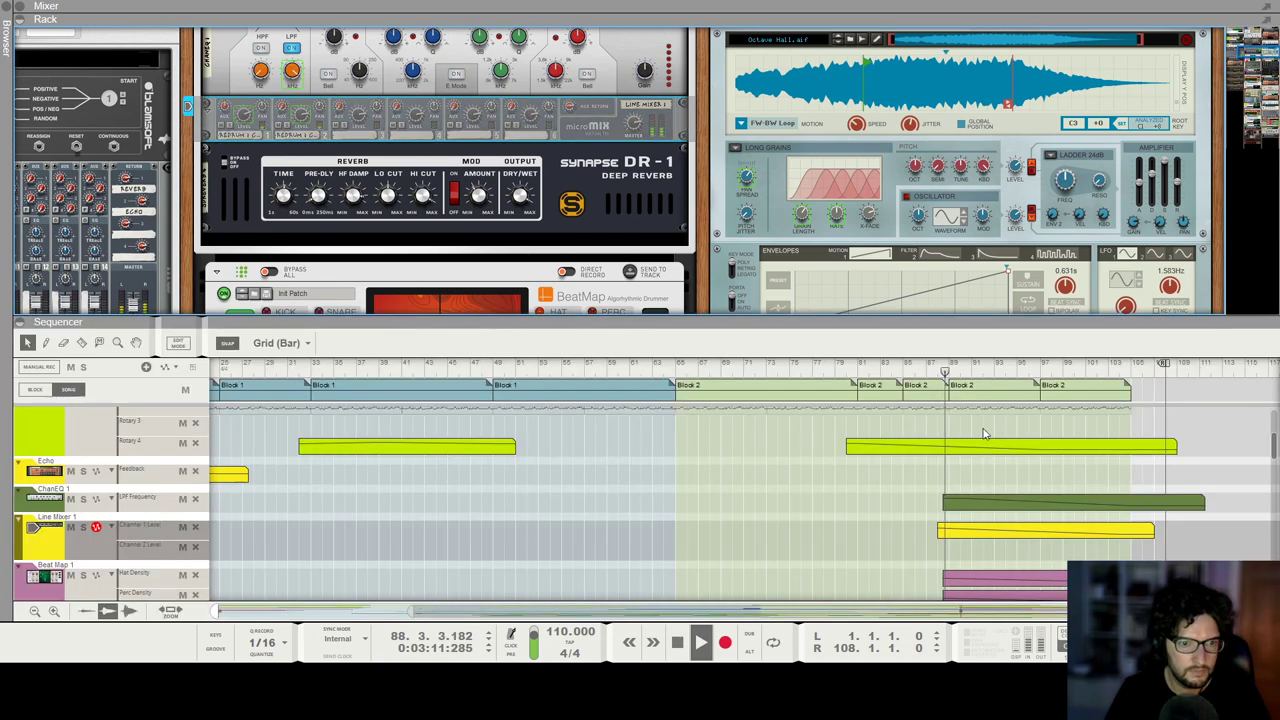
key("F7")
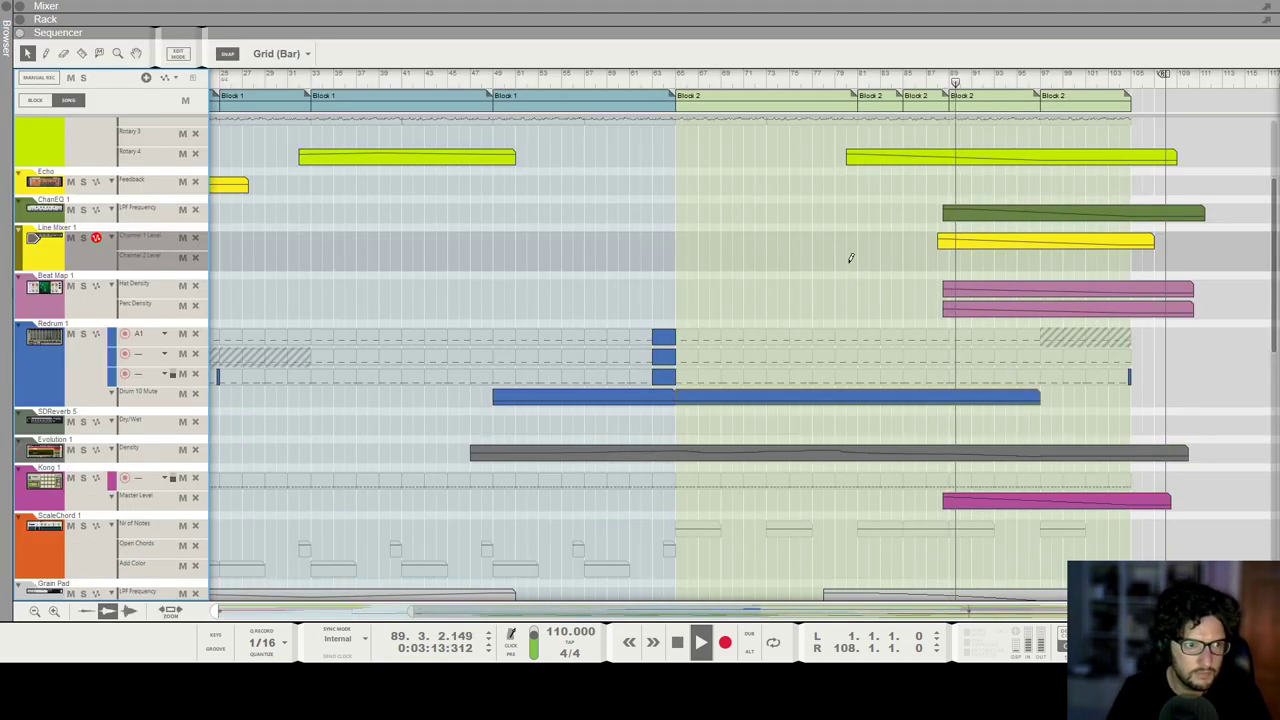
Step: Draw a Line Mixer 1 Channel 2 Level automation clip over bars 80 to 106 and ramp it down to 0 at bar 95
left_click_drag(847, 260, 1142, 261)
double_click(1056, 264)
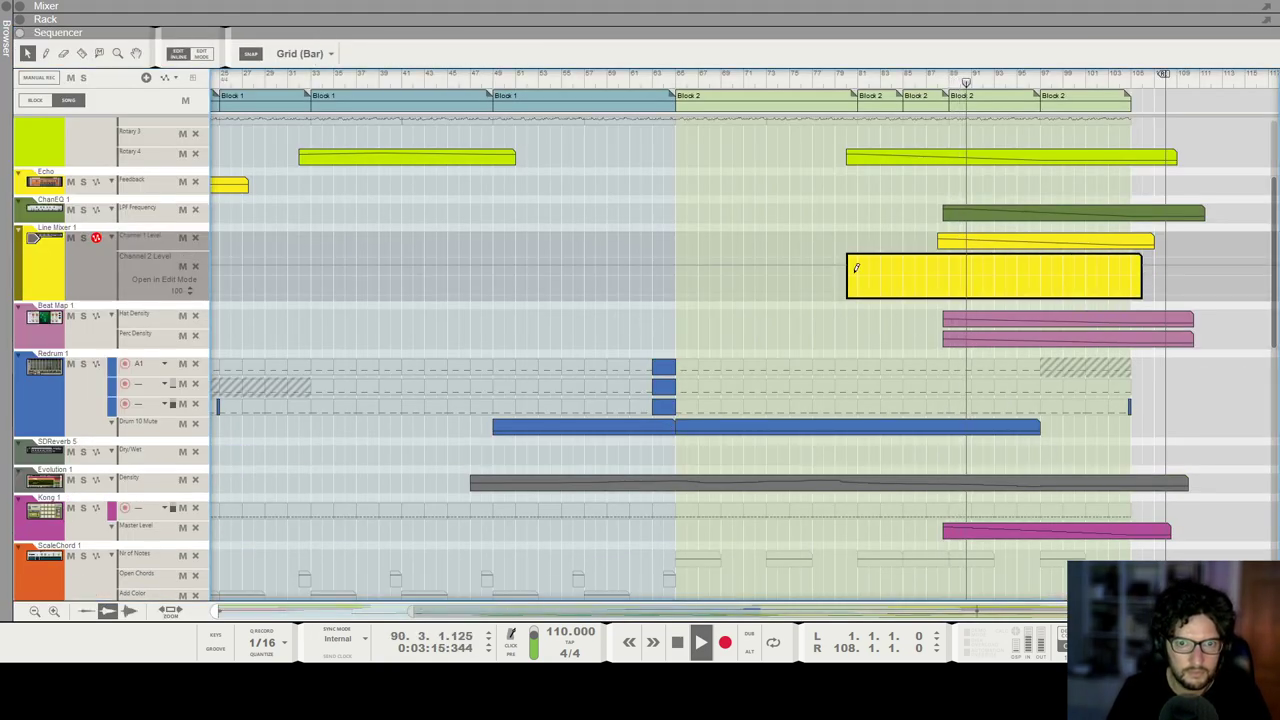
left_click(1016, 296)
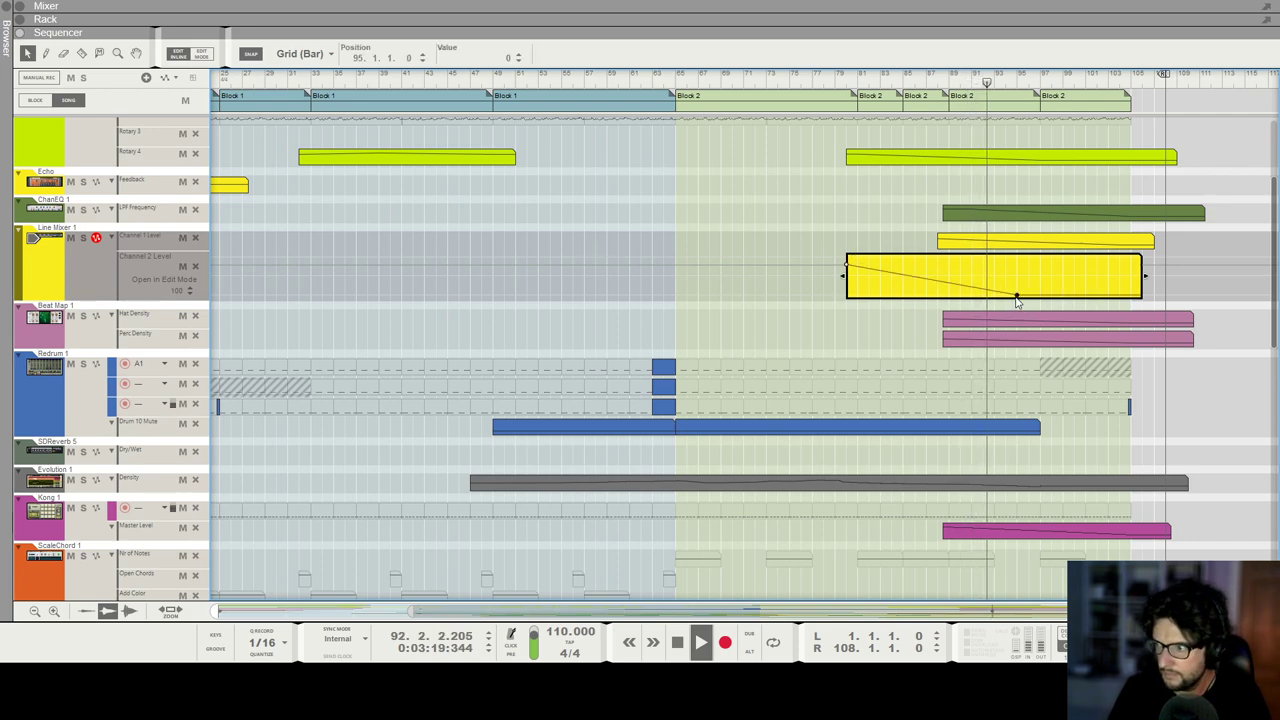
Step: Extend Line Mixer 1's Channel 1 Level clip to bar 109 and its Channel 2 Level clip to bar 111
scroll(1015, 300, "down", 4)
scroll(1028, 370, "up", 2)
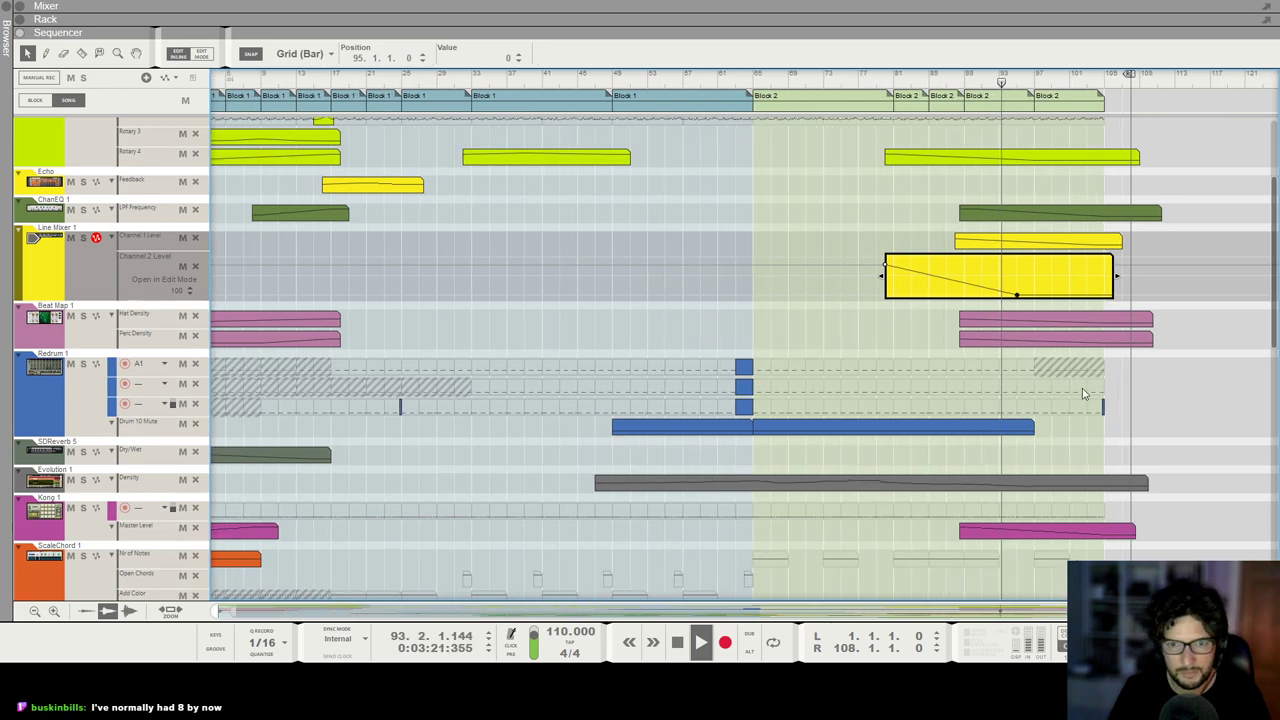
left_click(1074, 373)
left_click(1103, 261)
left_click_drag(1123, 261, 1151, 241)
left_click(1130, 241)
left_click(1170, 376)
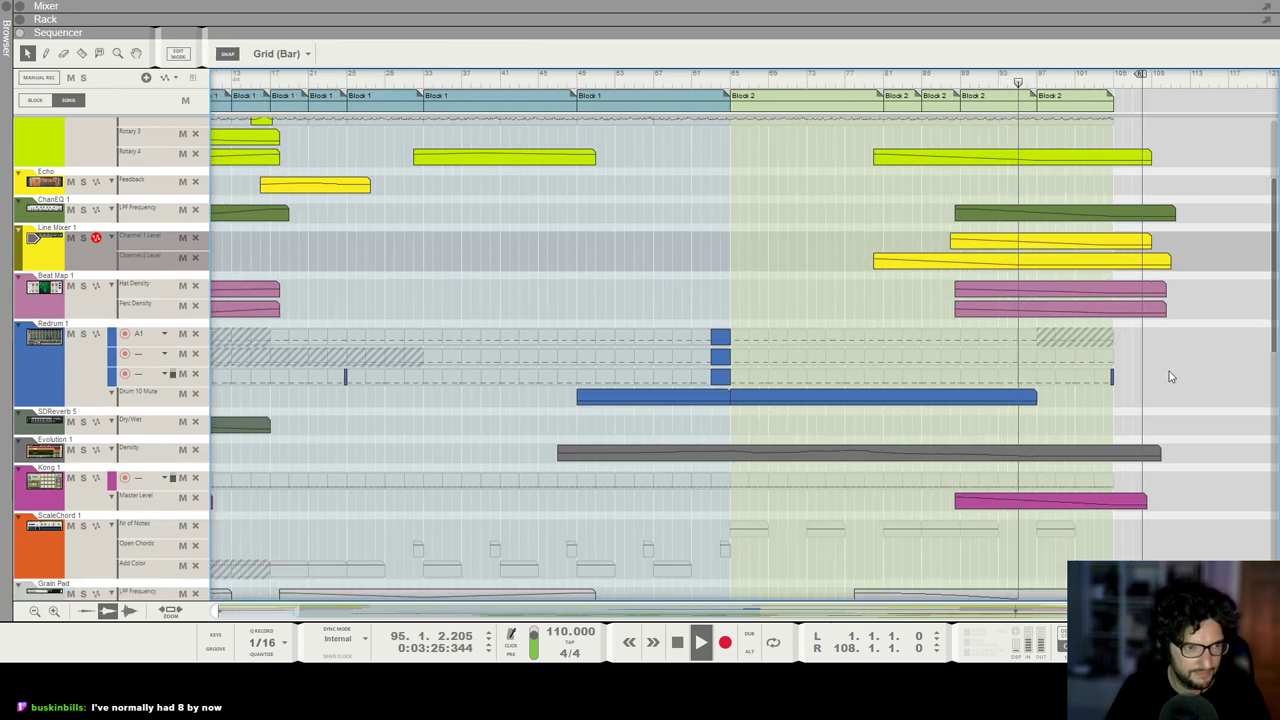
Step: Review the end of the Drum 10 Mute clip and the surrounding outro automation while the song plays through bars 96 to 105
key("g")
key("h")
key("h")
key("h")
key("h")
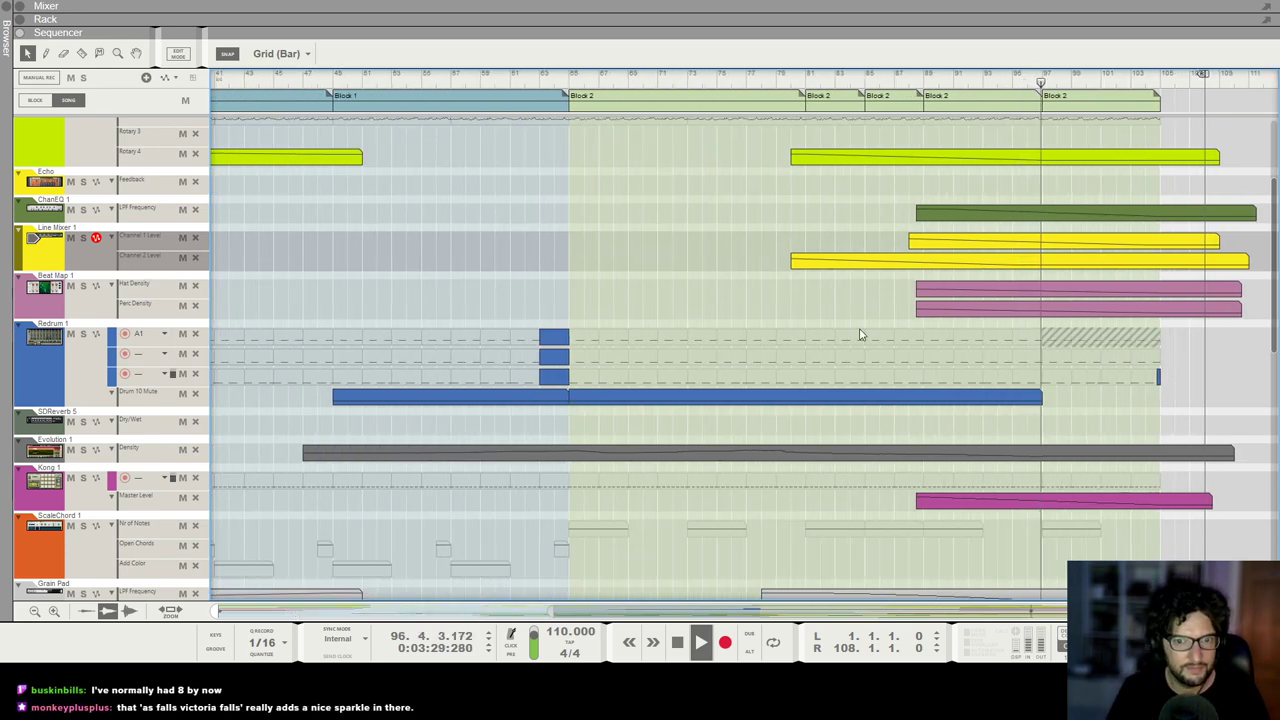
left_click(1035, 397)
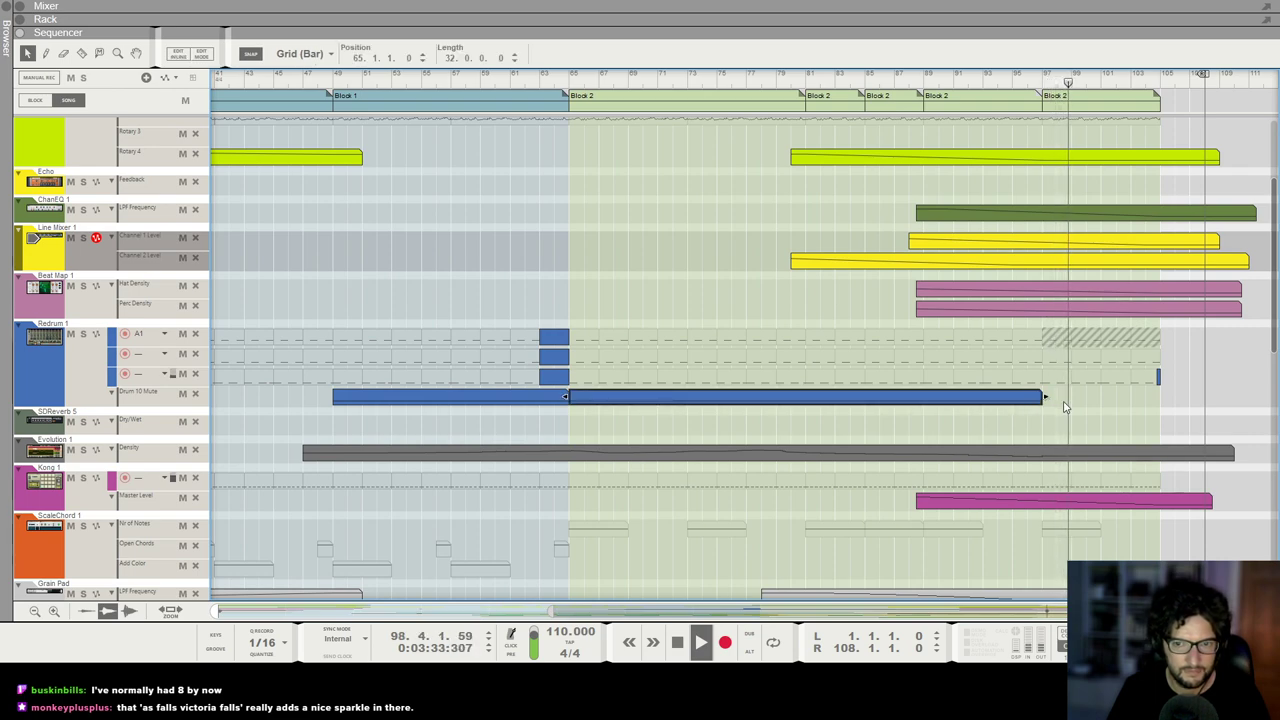
scroll(1066, 405, "down", 4)
scroll(1075, 392, "down", 1)
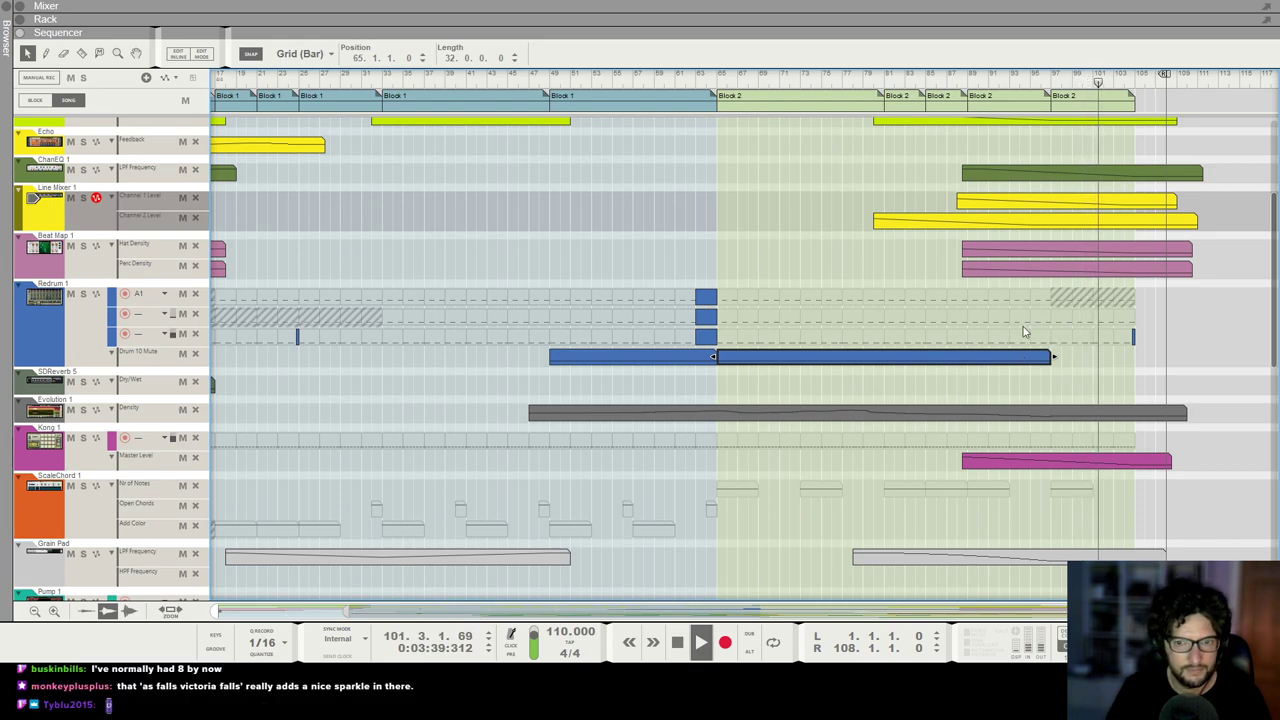
scroll(1020, 332, "down", 1)
scroll(1024, 332, "down", 1)
scroll(1022, 331, "down", 1)
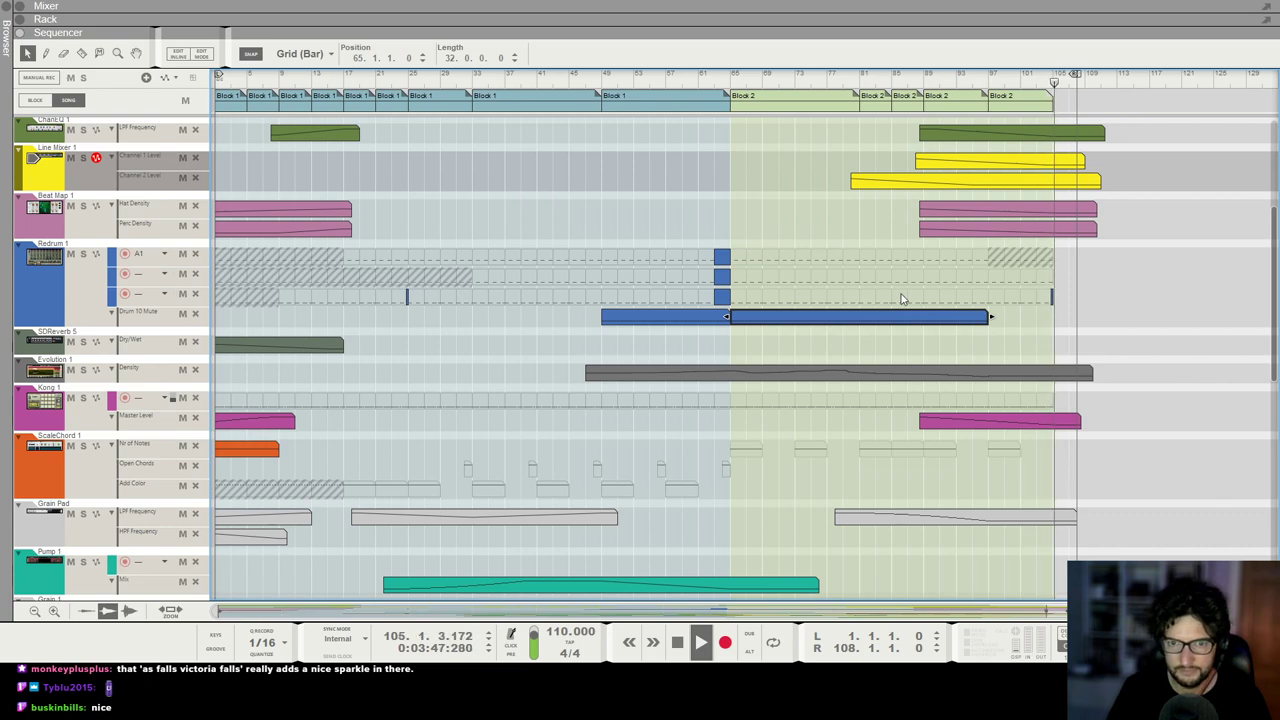
Step: Move the right locator to bar 107.3 using a half-note grid and stop playback
scroll(920, 300, "up", 3)
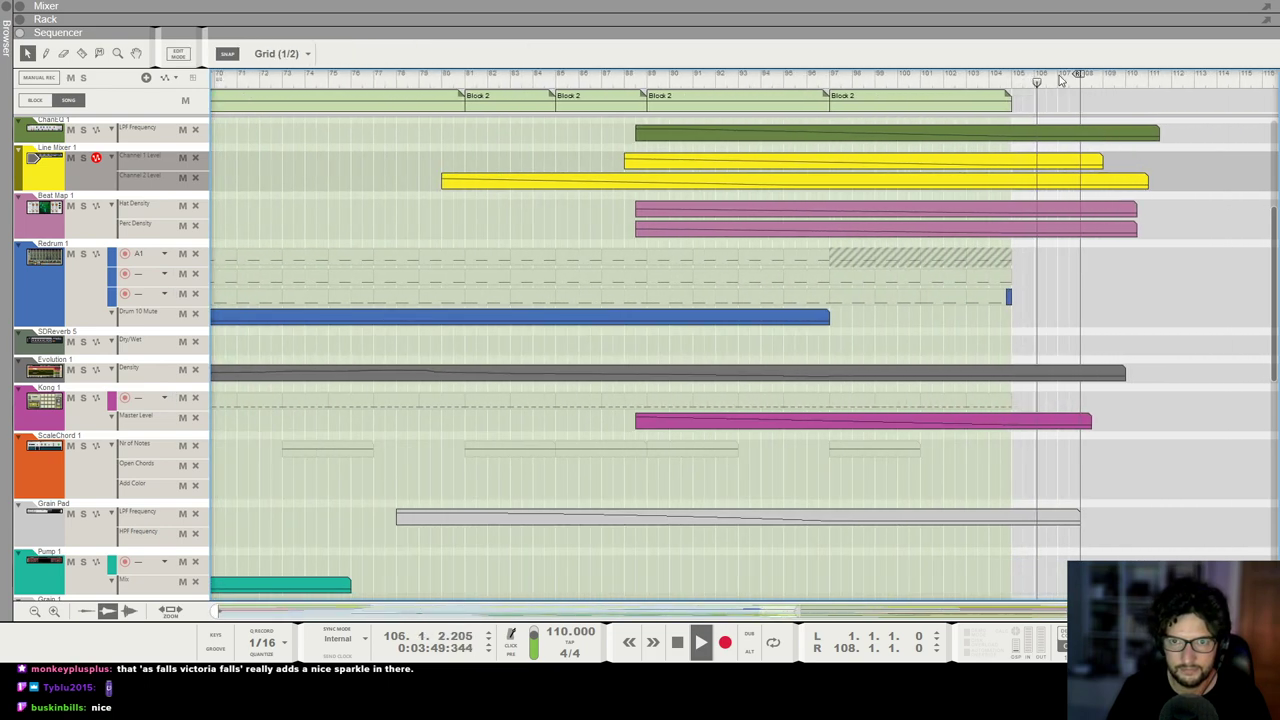
left_click_drag(1079, 77, 1068, 77)
key("space")
Step: Look over the full arrangement's clips and automation across the tracks and return the song position to bar 1
key("g")
scroll(1165, 287, "down", 4)
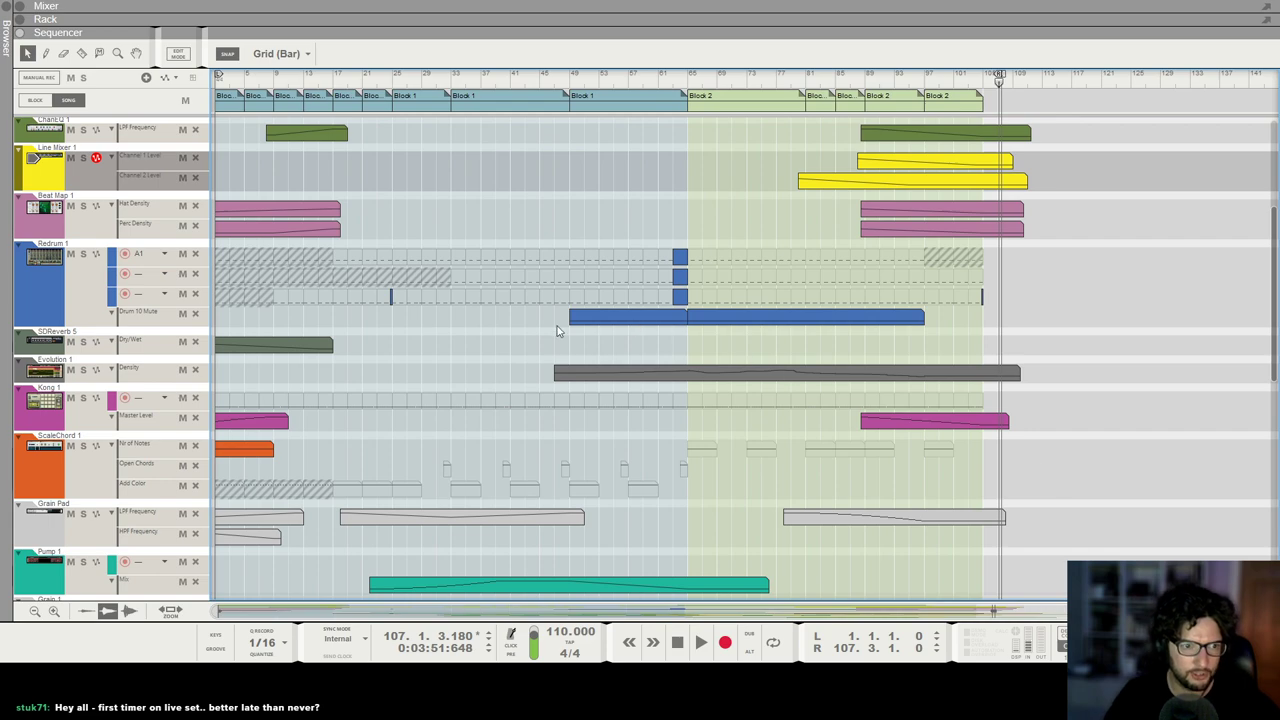
scroll(420, 366, "up", 2)
scroll(322, 277, "up", 2)
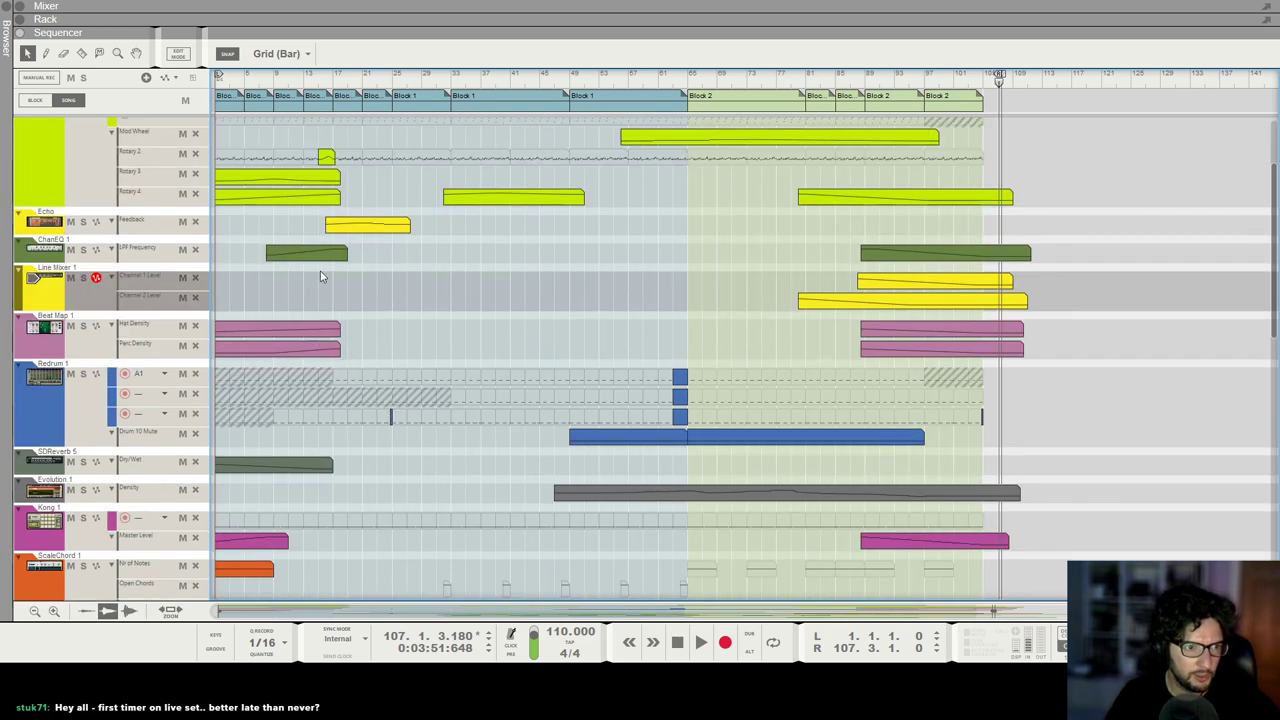
scroll(475, 282, "down", 1)
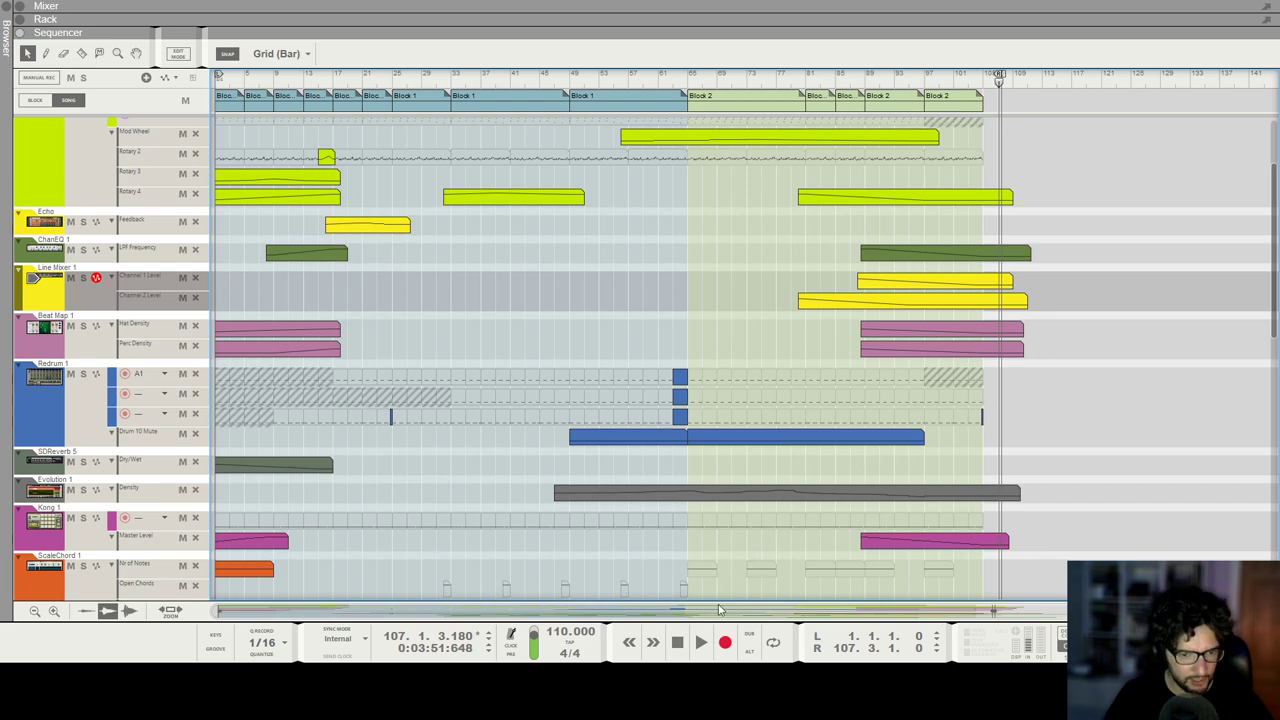
left_click(678, 645)
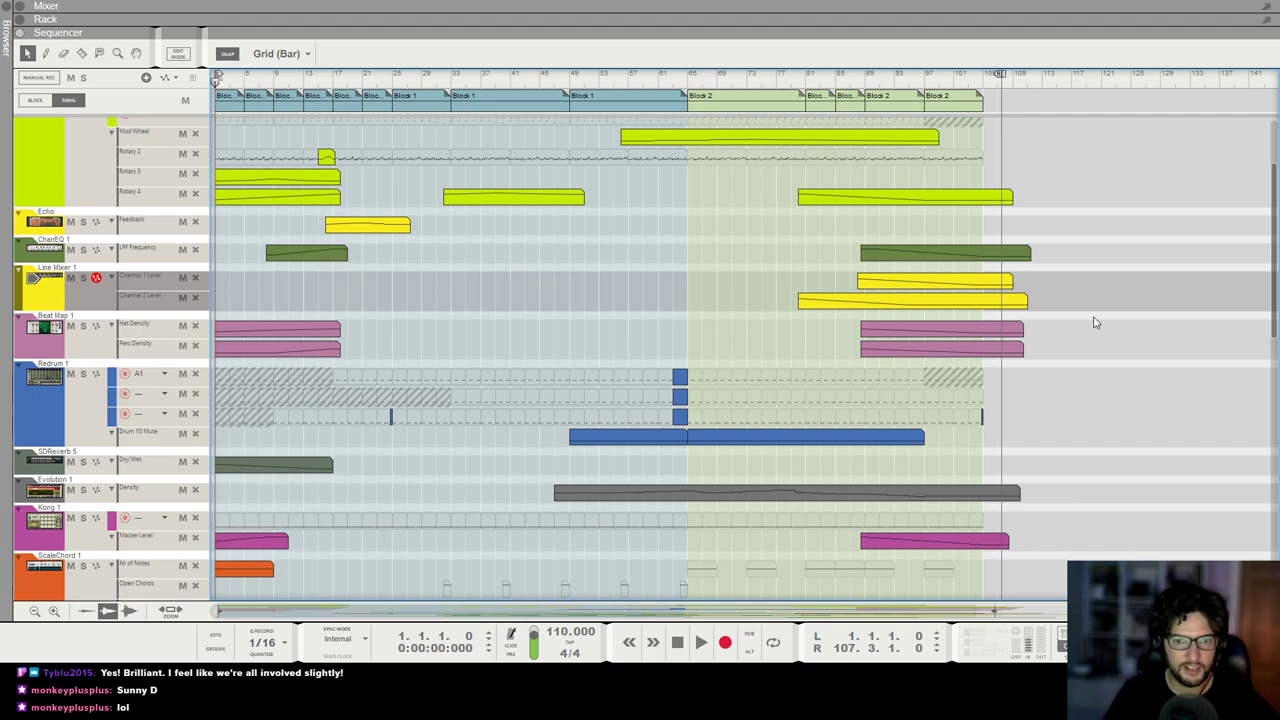
scroll(1095, 322, "down", 1)
scroll(1096, 318, "down", 1)
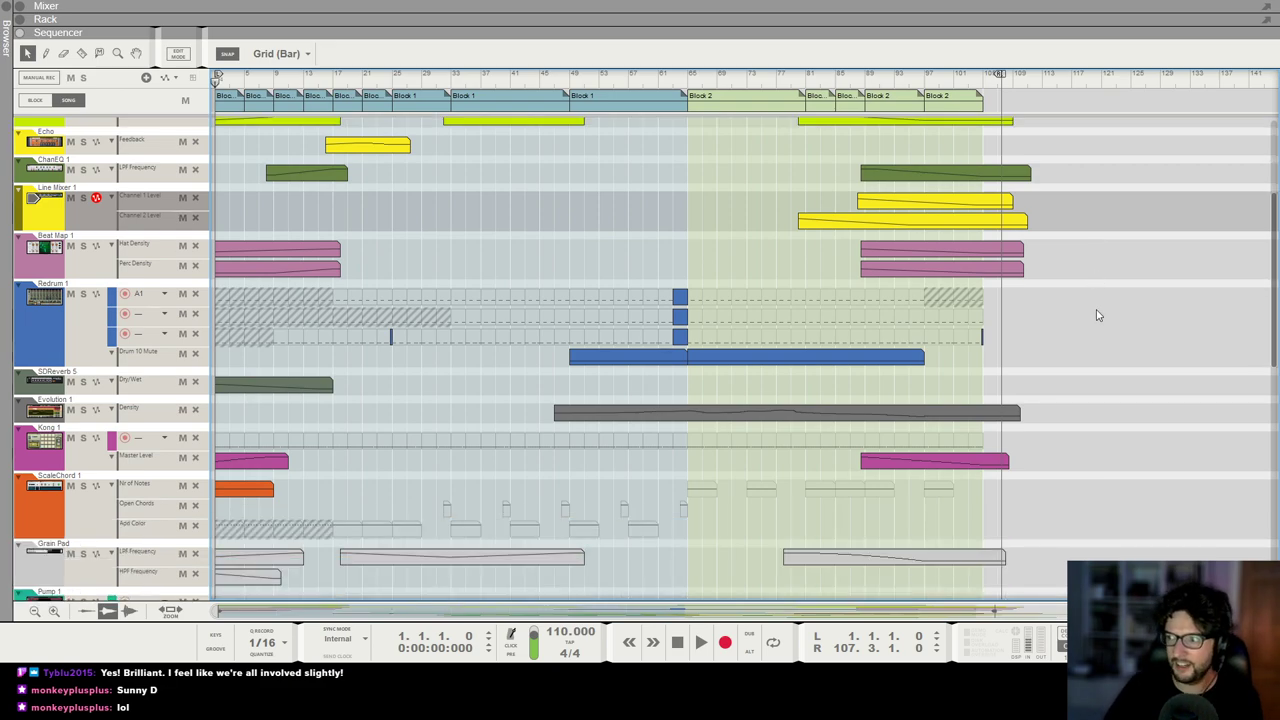
scroll(1120, 285, "down", 4)
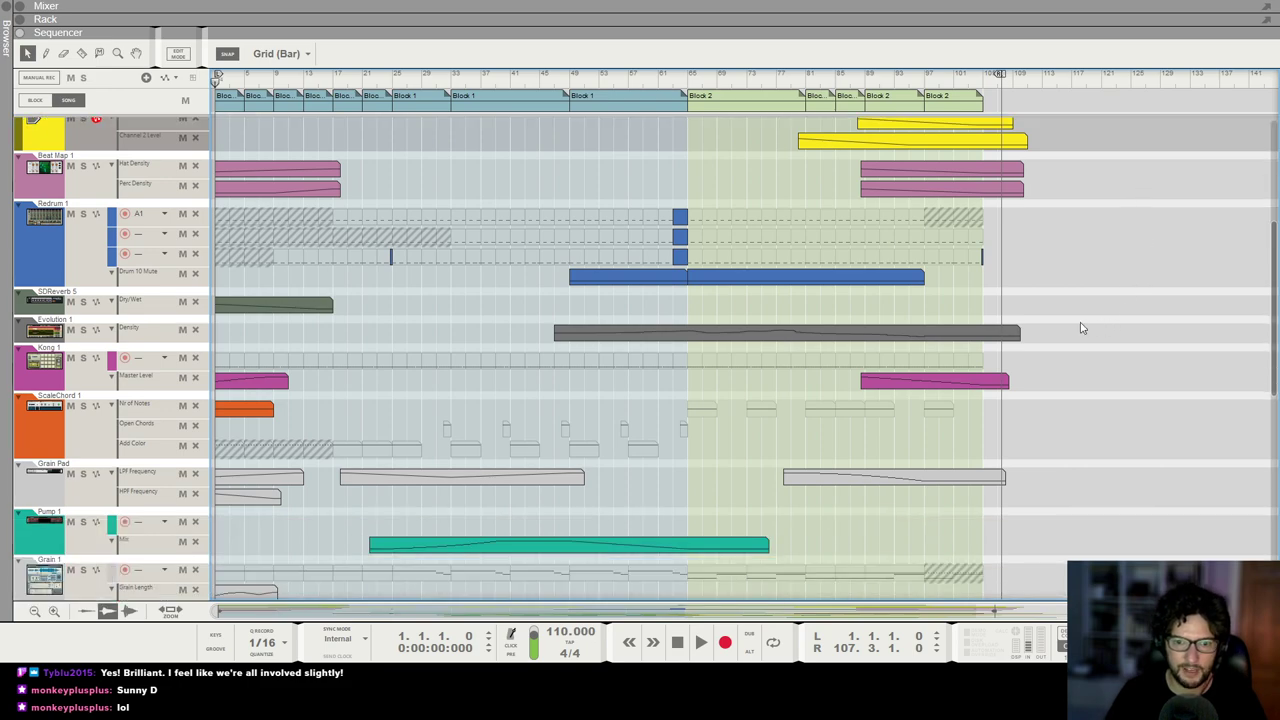
scroll(1050, 320, "down", 3)
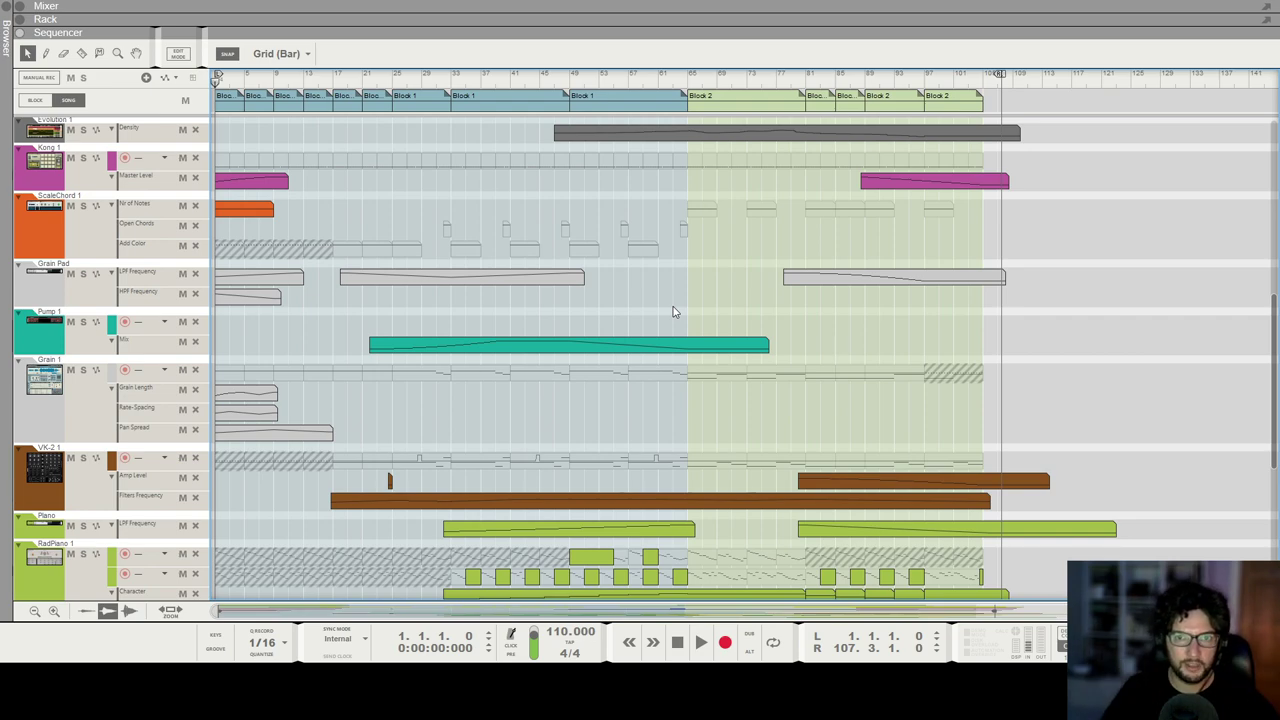
left_click_drag(993, 81, 393, 104)
key("Home")
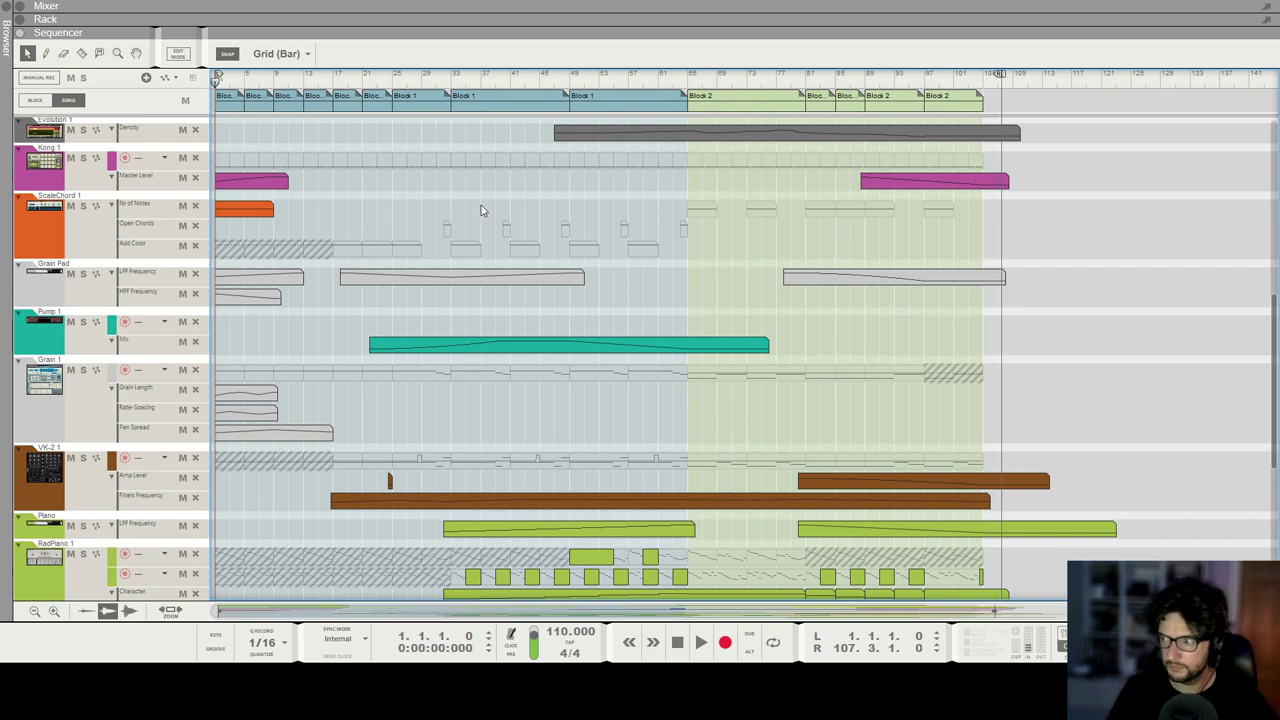